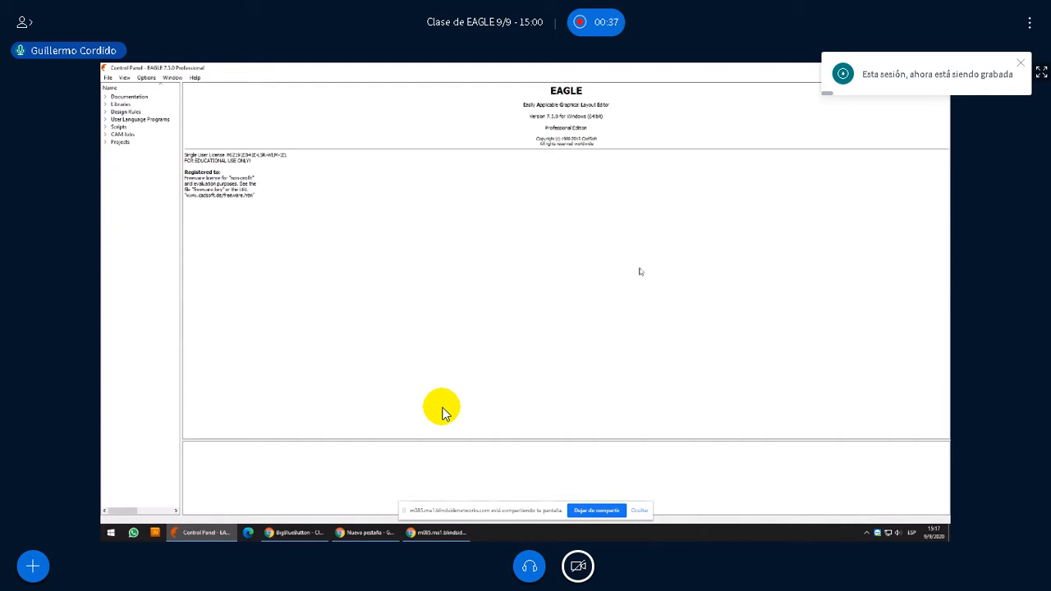
# Expand the eagle Unificado folder under Projects and widen the project tree so full names are readable
pyautogui.click(105, 143)
pyautogui.click(115, 151)
pyautogui.click(107, 77)
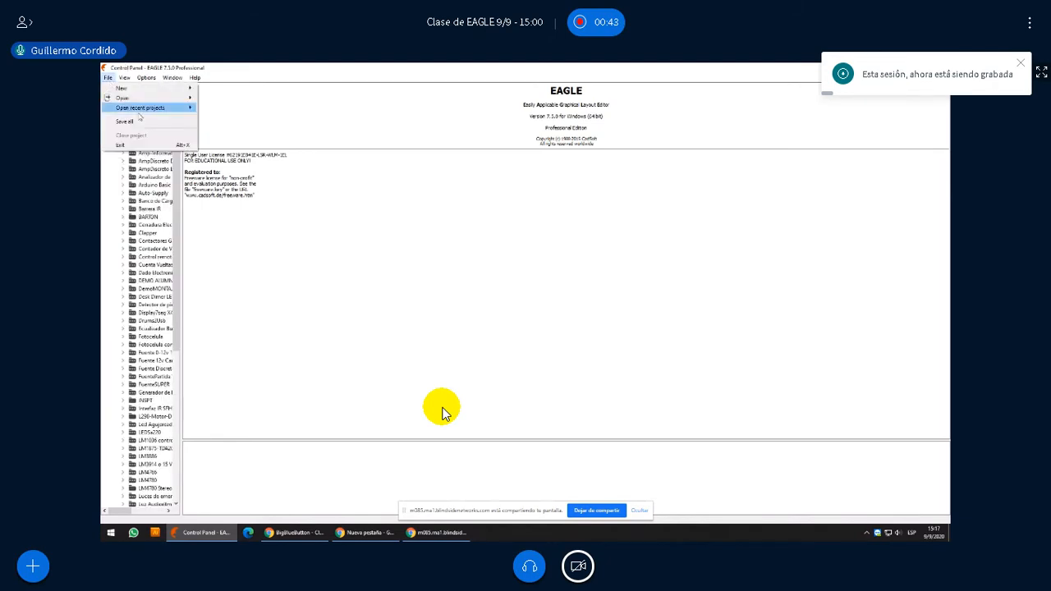
pyautogui.click(200, 176)
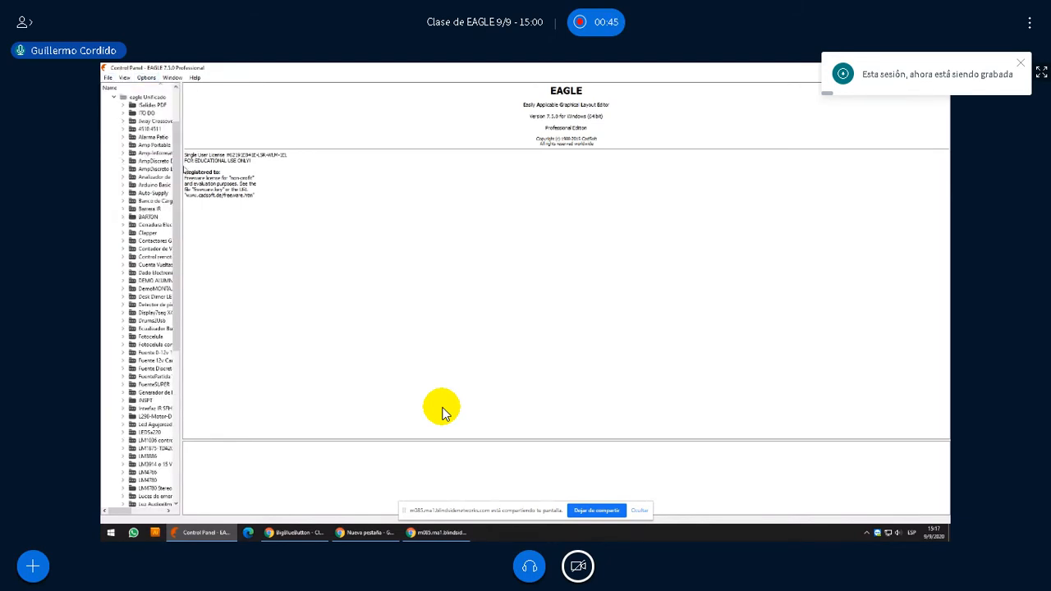
pyautogui.moveTo(182, 169); pyautogui.dragTo(306, 167)
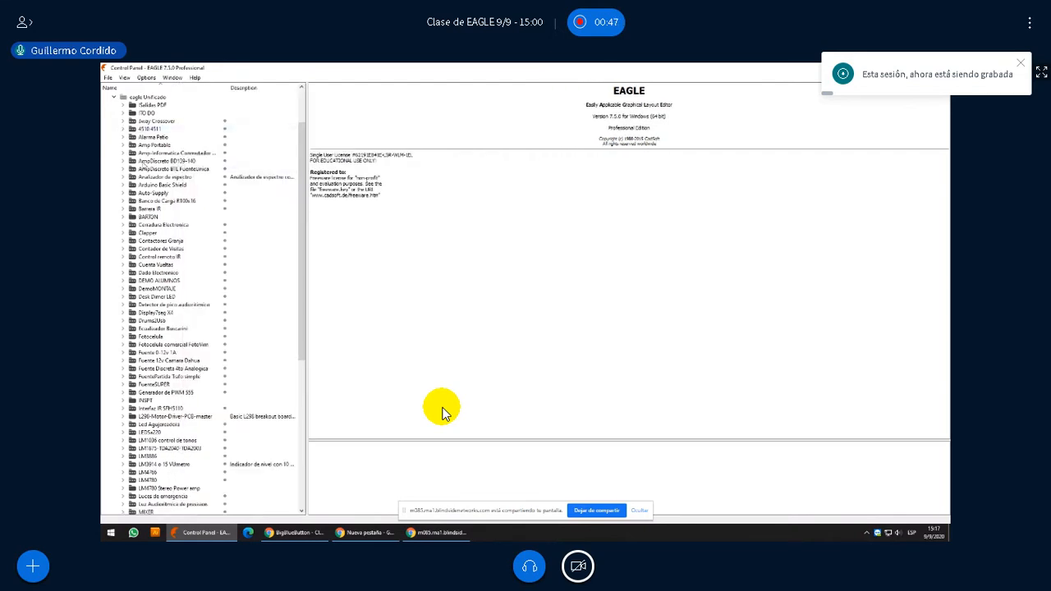
# Open the Clapper con 4017 V2.1.sch schematic from the Clapper project and maximize its window
pyautogui.click(123, 233)
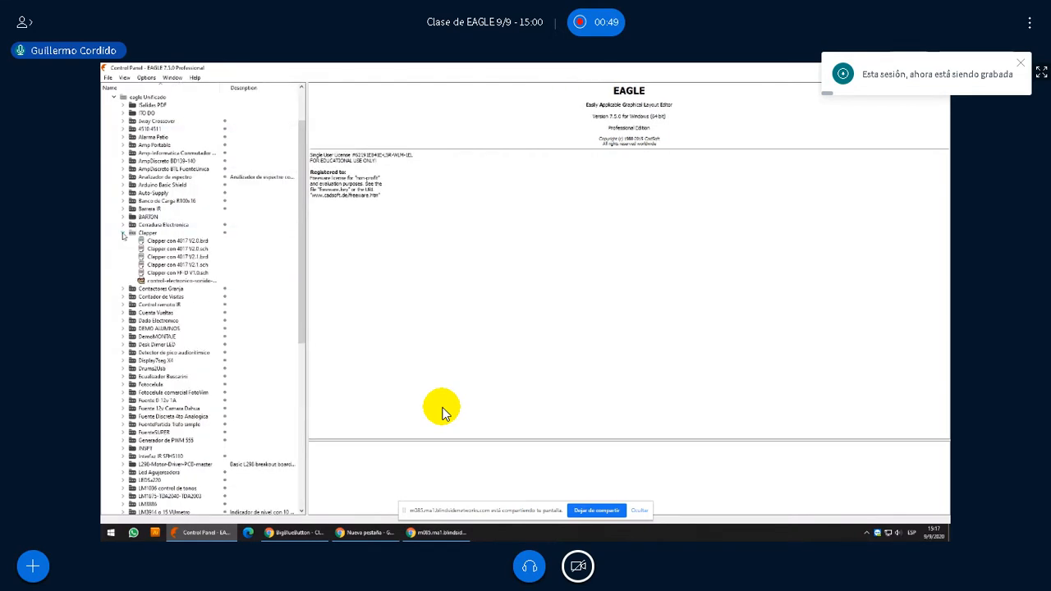
pyautogui.click(186, 265)
pyautogui.doubleClick(186, 266)
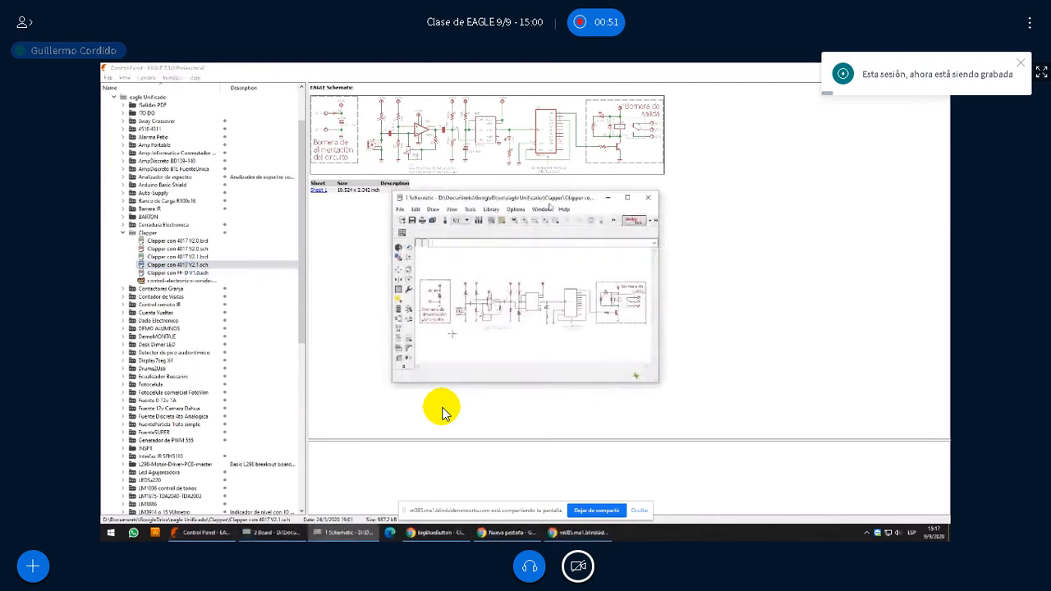
pyautogui.doubleClick(551, 198)
pyautogui.click(108, 77)
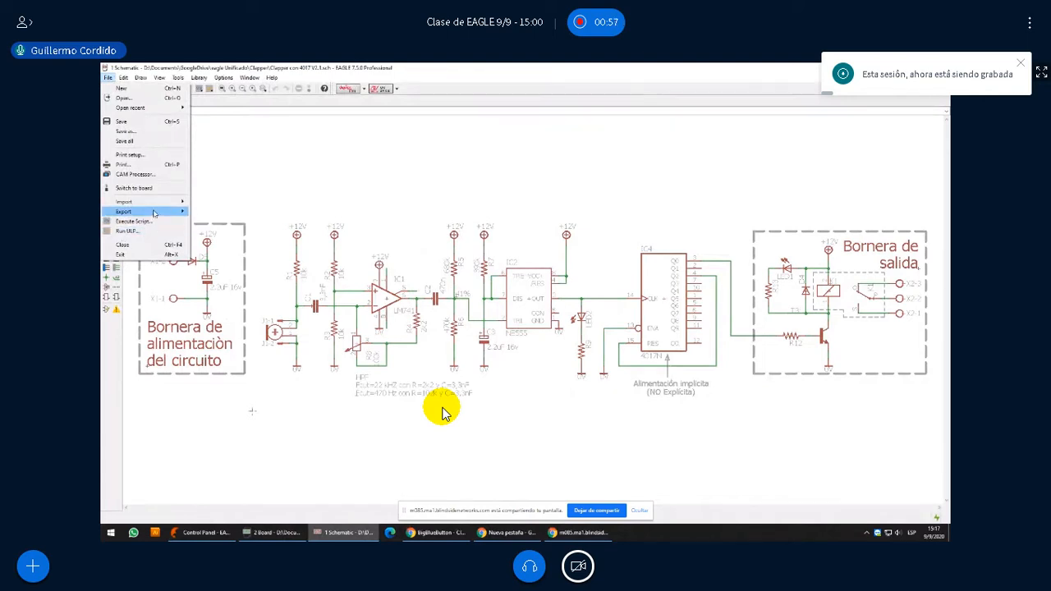
pyautogui.moveTo(155, 212)
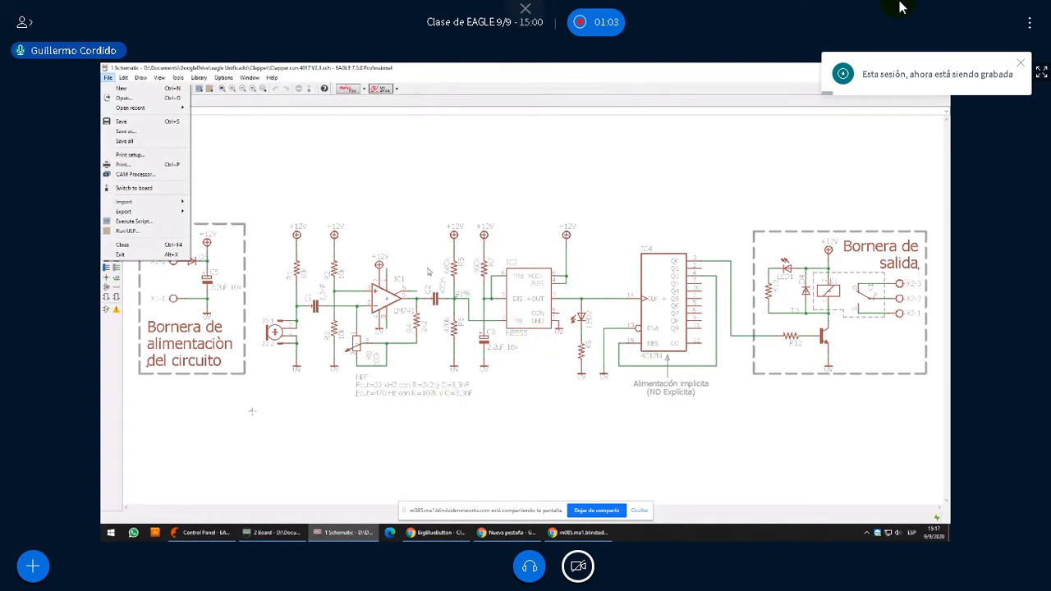
pyautogui.click(1041, 74)
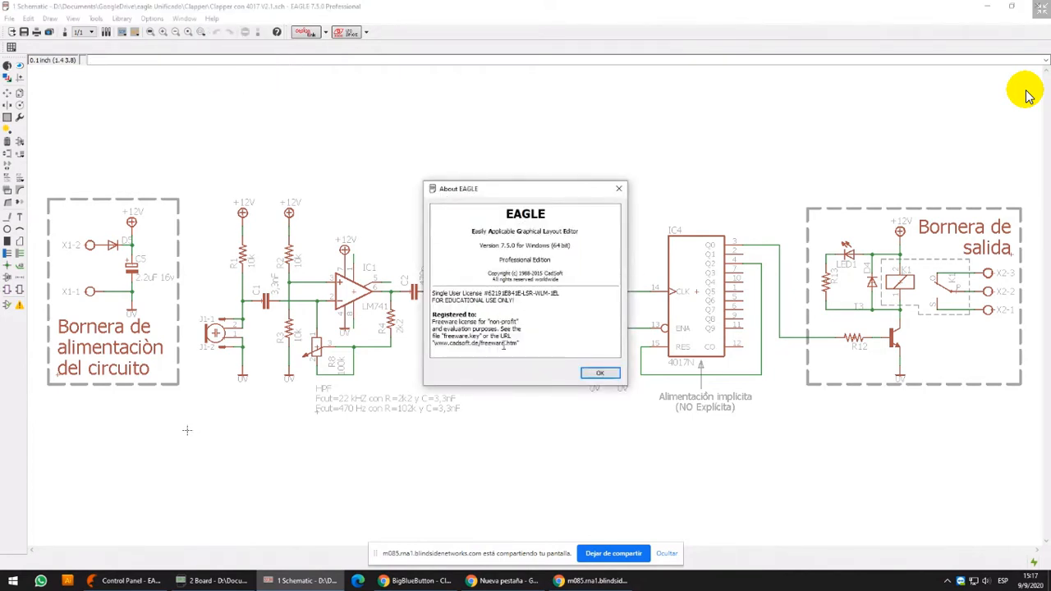
# Review the website address, version and freeware license wording in the About EAGLE information, then close it
pyautogui.moveTo(434, 344); pyautogui.dragTo(478, 346)
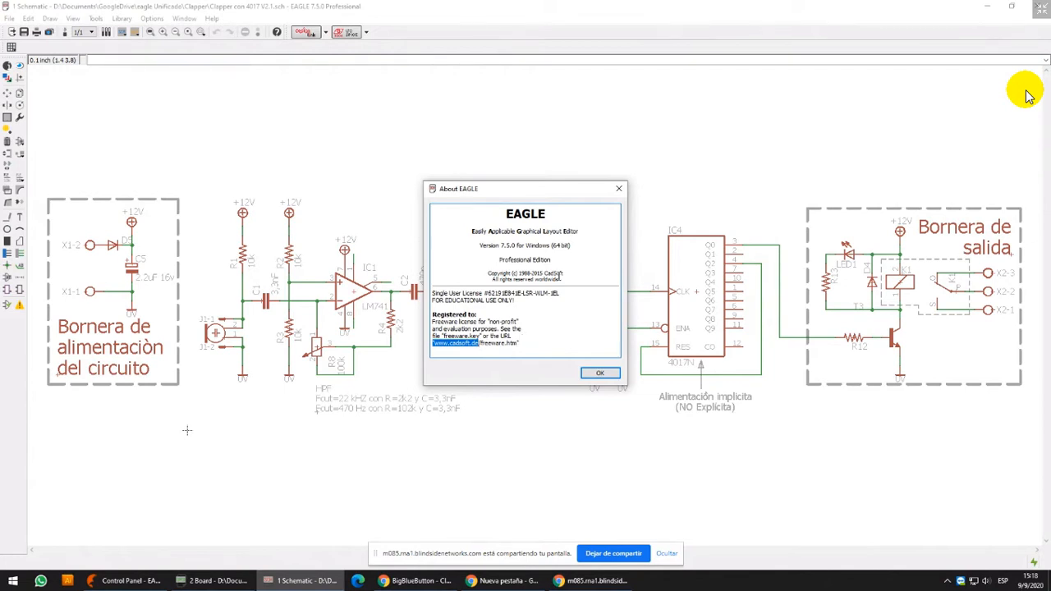
pyautogui.moveTo(493, 245); pyautogui.dragTo(514, 246)
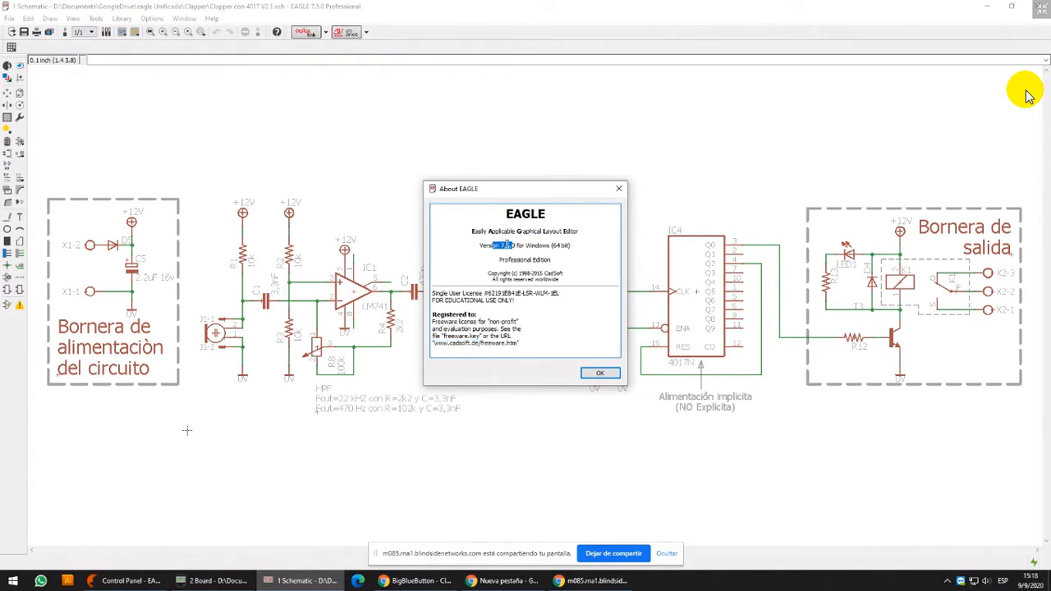
pyautogui.click(508, 245)
pyautogui.doubleClick(443, 321)
pyautogui.click(600, 373)
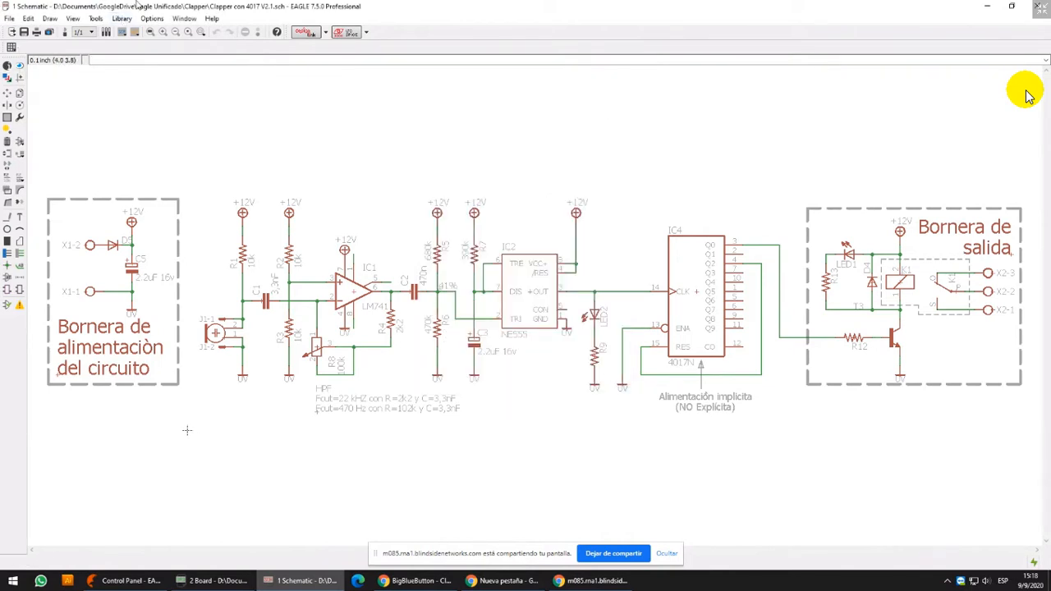
# Reopen the About EAGLE information, highlight the word Freeware in the registration text, and close it
pyautogui.click(212, 19)
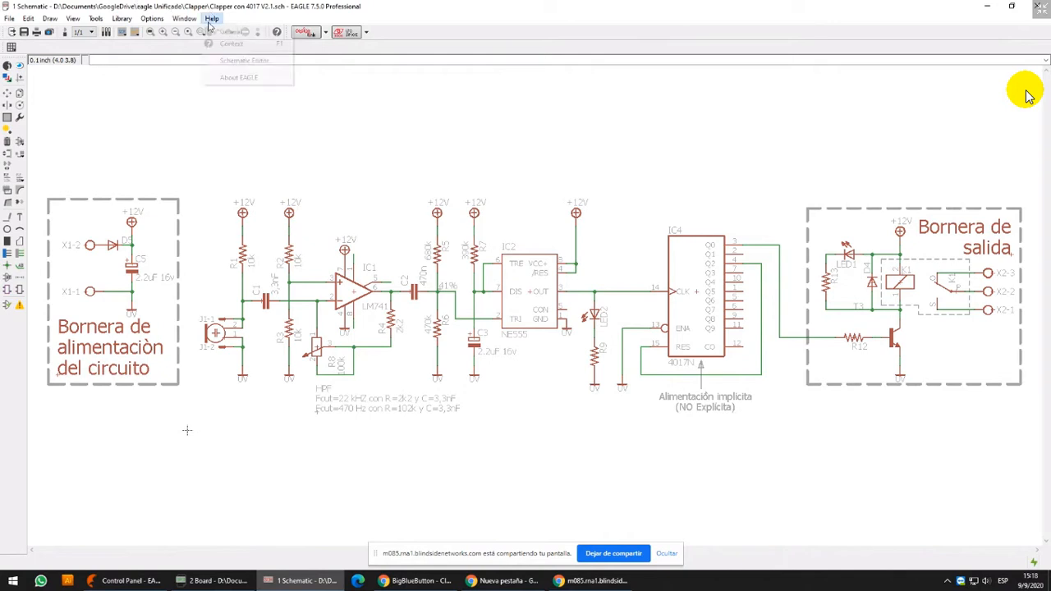
pyautogui.click(234, 78)
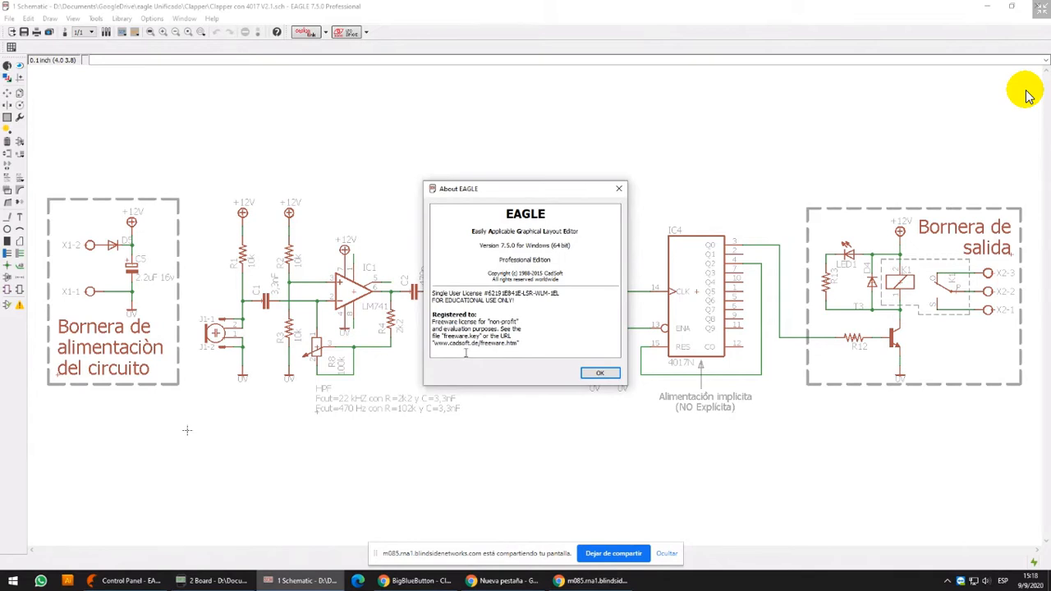
pyautogui.doubleClick(444, 321)
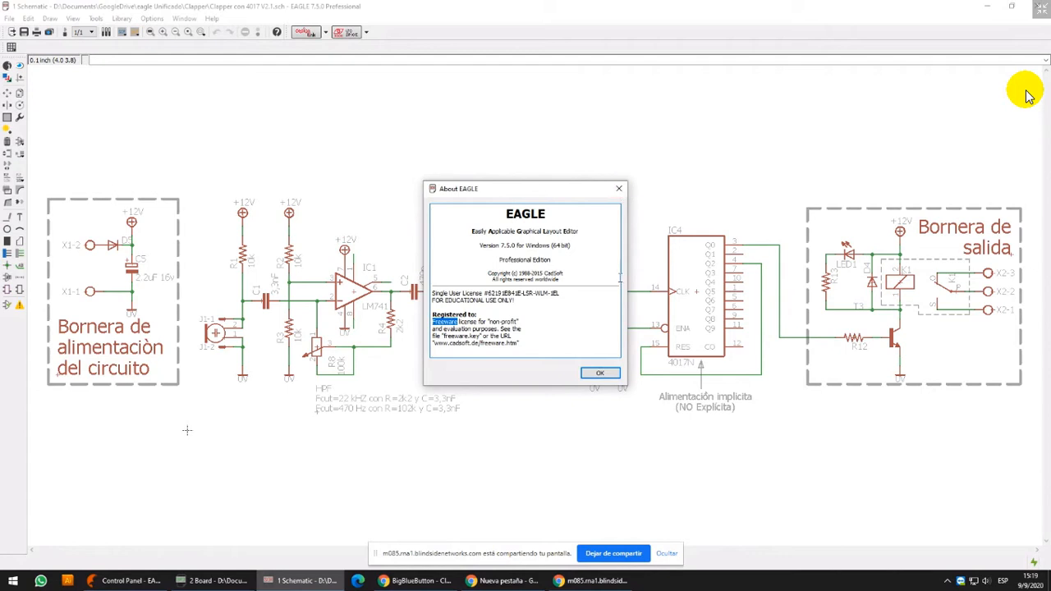
pyautogui.click(621, 190)
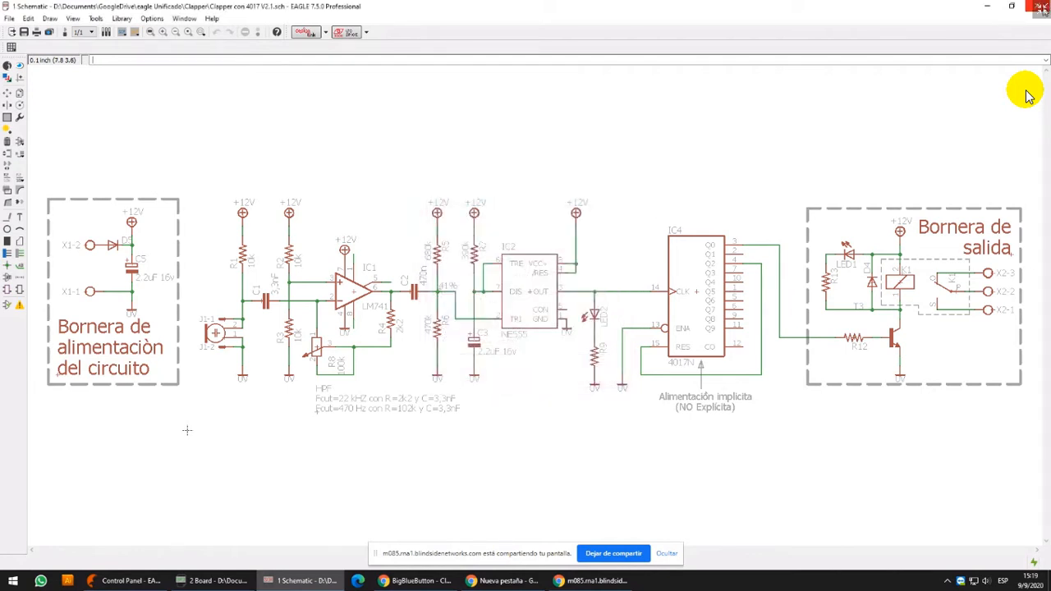
# Close the Clapper schematic, and briefly reopen and close it again from the project tree
pyautogui.click(1041, 6)
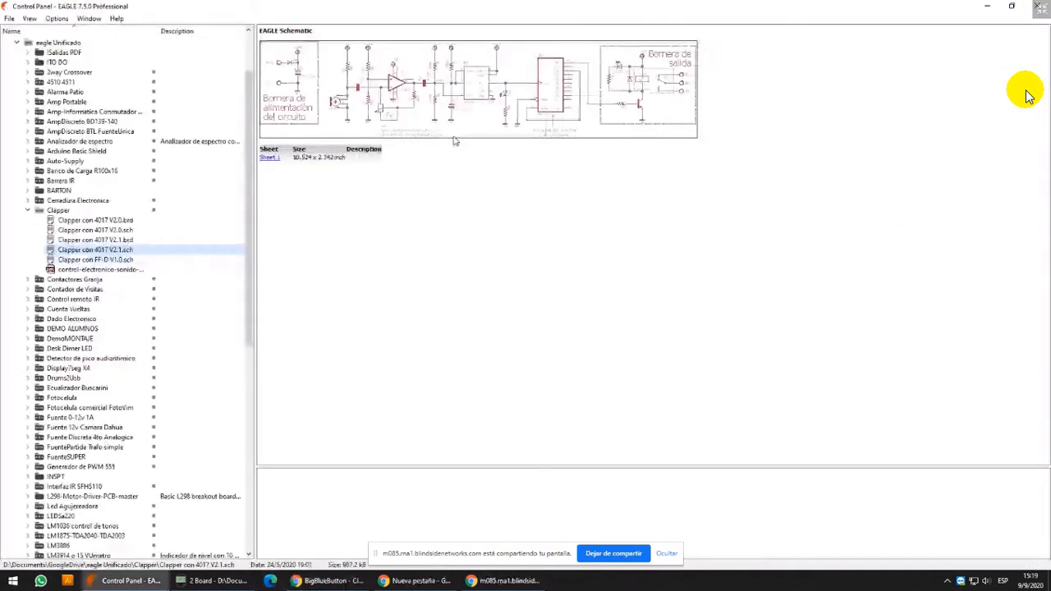
pyautogui.doubleClick(92, 250)
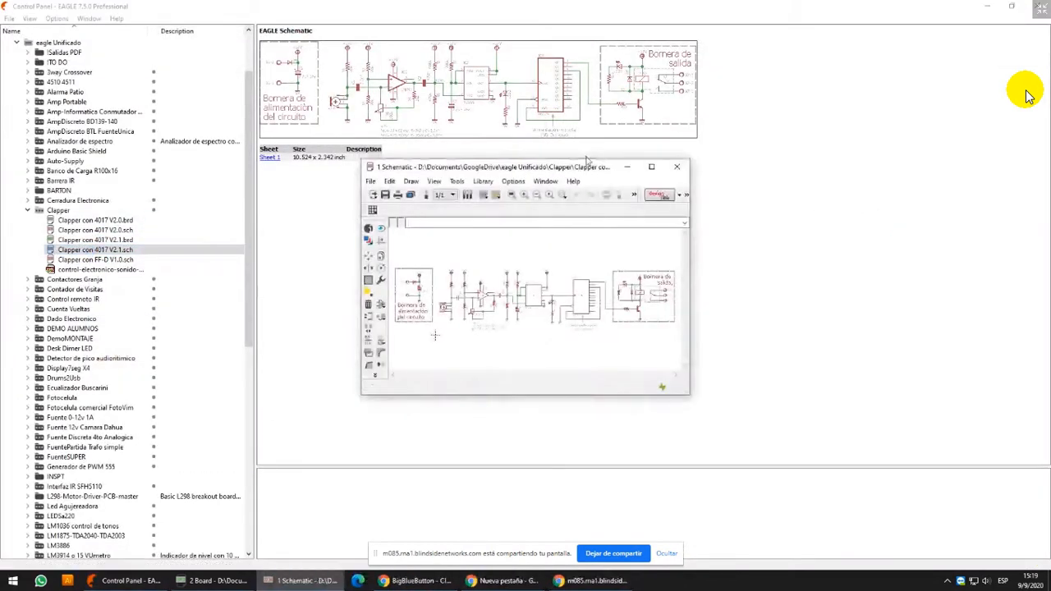
pyautogui.click(677, 166)
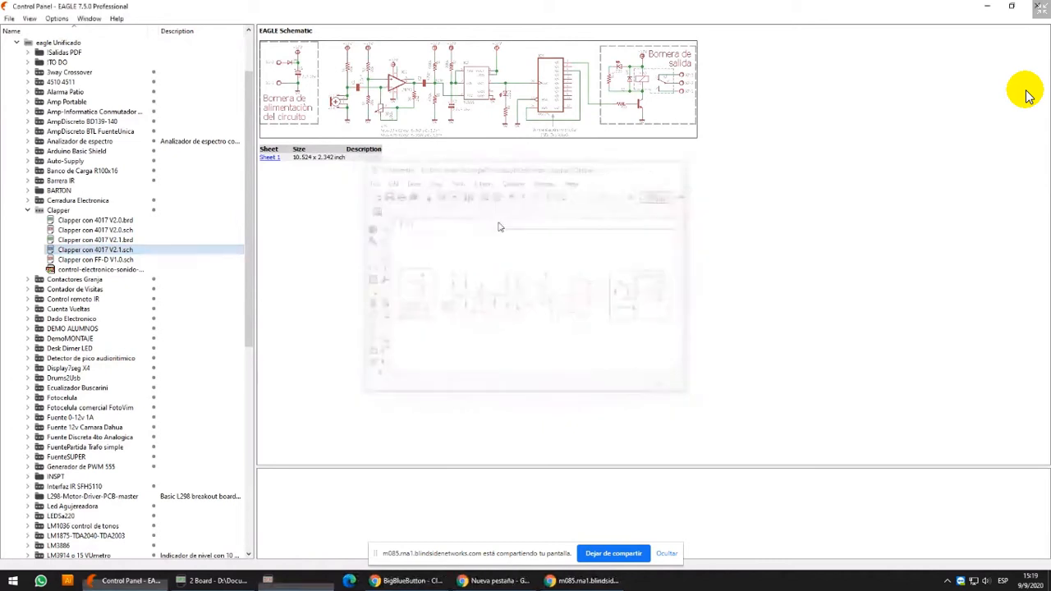
# Collapse and re-expand the eagle Unificado folder, and open Clapper con 4017 V2.1.sch from the Clapper project
pyautogui.click(16, 42)
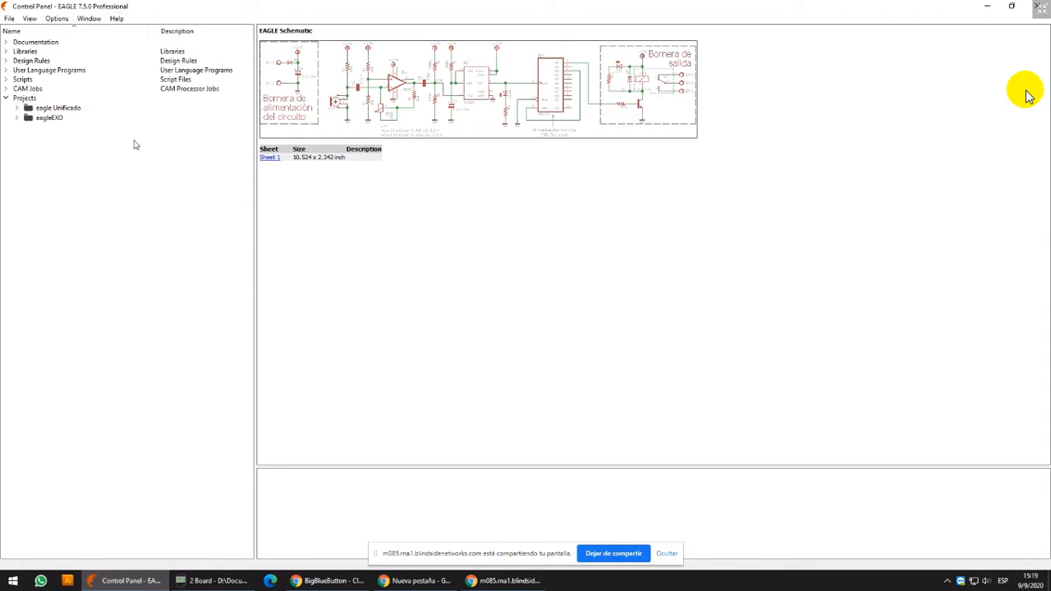
pyautogui.click(17, 110)
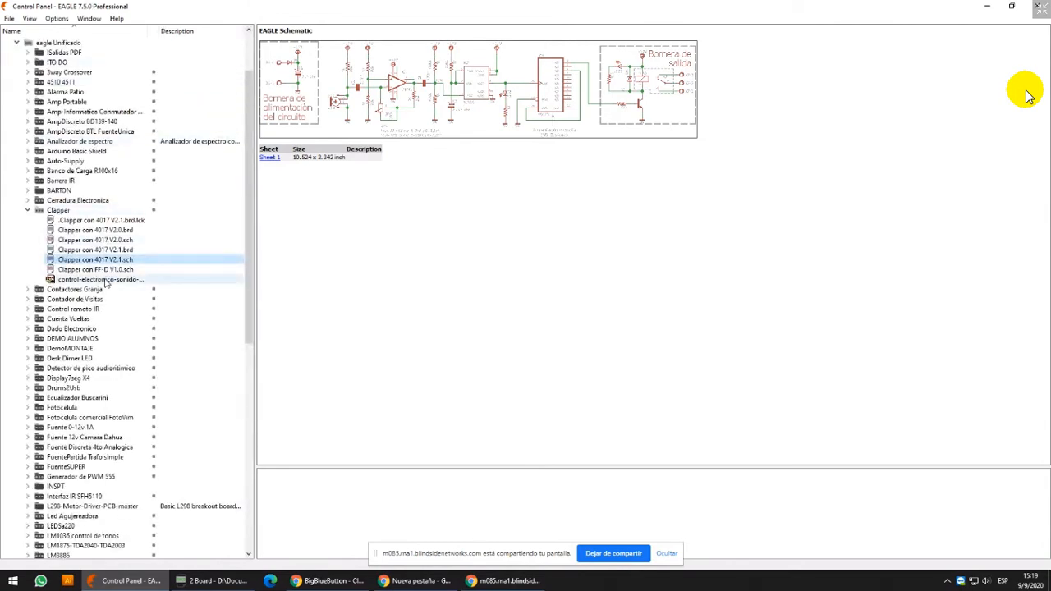
pyautogui.click(109, 260)
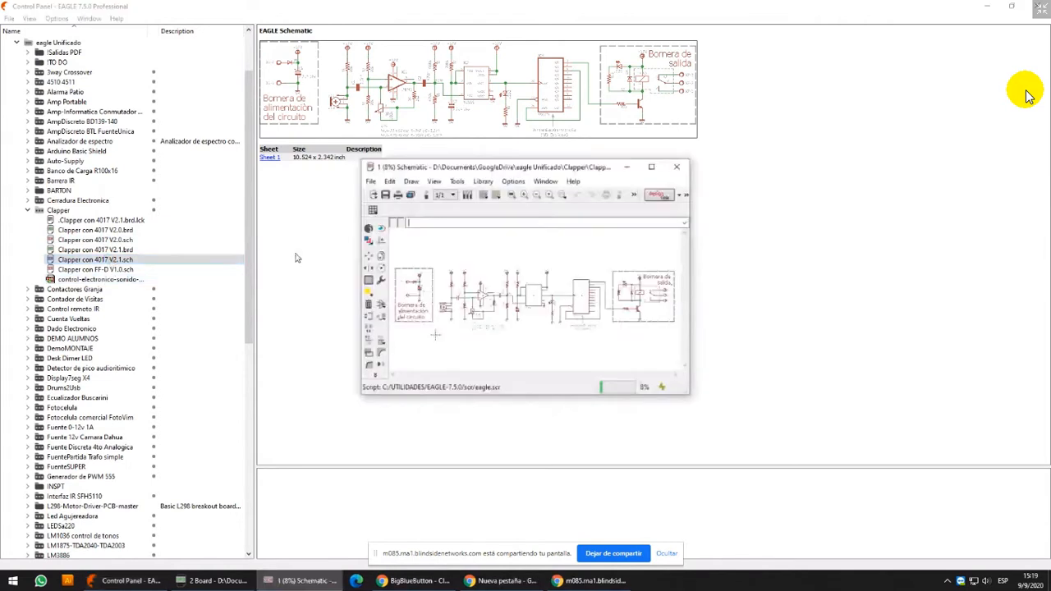
# Arrange the Clapper schematic and board windows side by side, with the schematic on the left half
pyautogui.moveTo(505, 169); pyautogui.dragTo(467, 131)
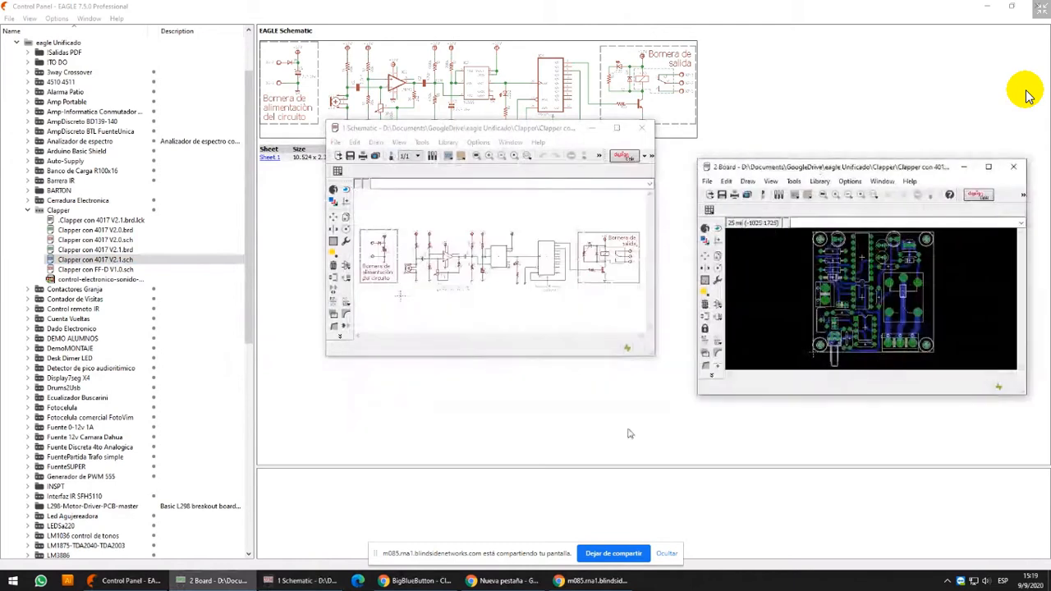
pyautogui.click(542, 130)
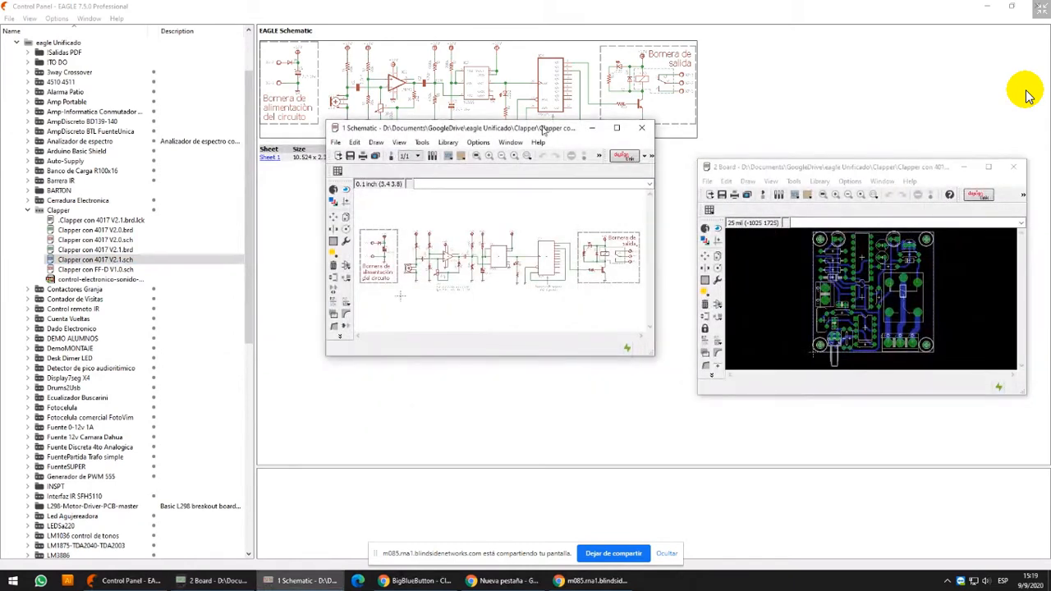
pyautogui.press('super+Left')
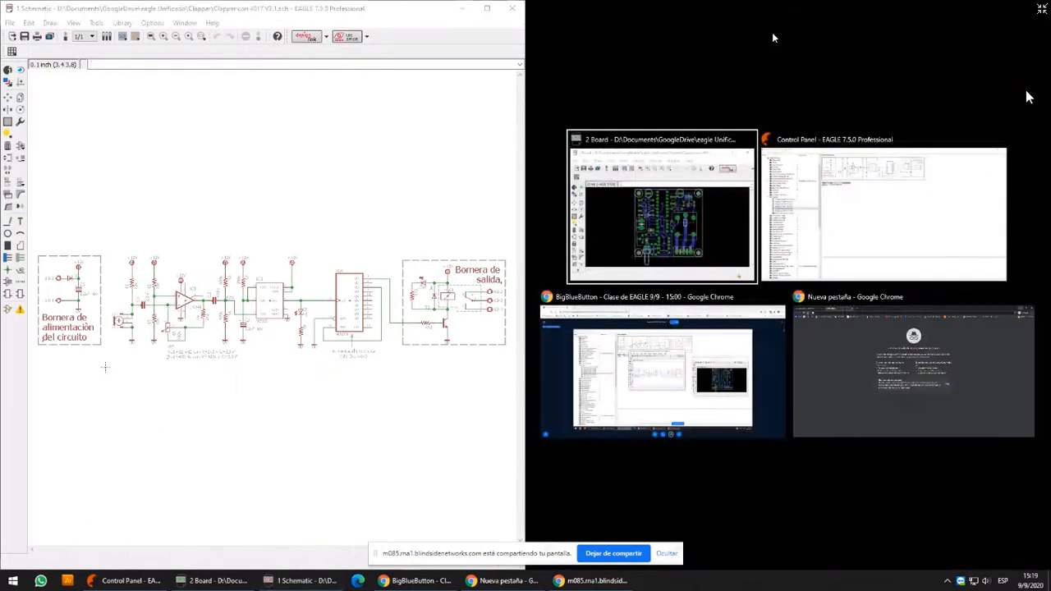
pyautogui.click(701, 180)
# Use Show on resistors R7 and R5 in the schematic to locate each one on the board
pyautogui.moveTo(267, 319); pyautogui.dragTo(301, 272, button='middle')
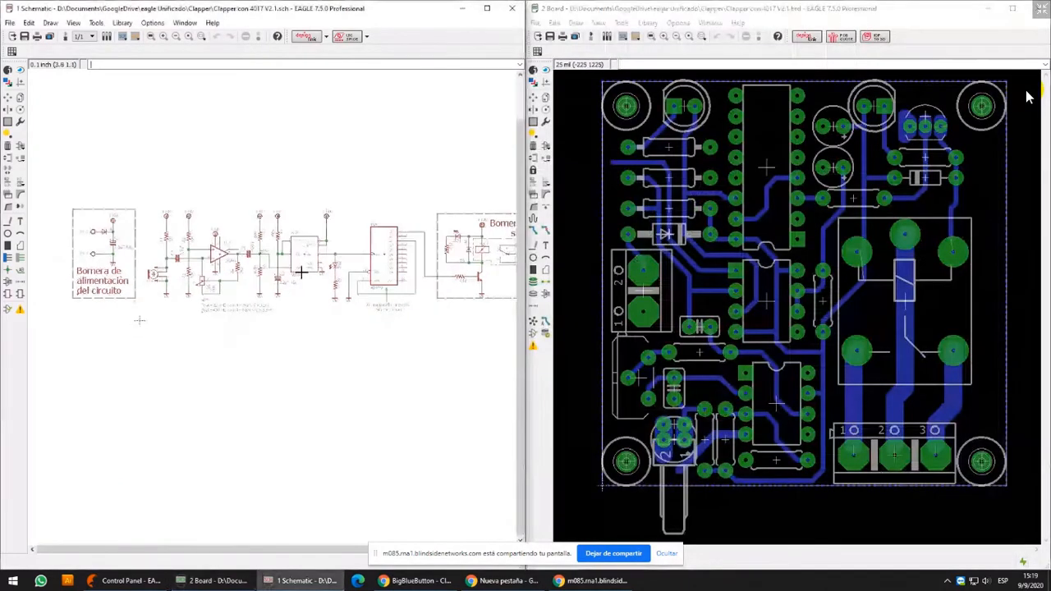
pyautogui.scroll(3, 224, 244)
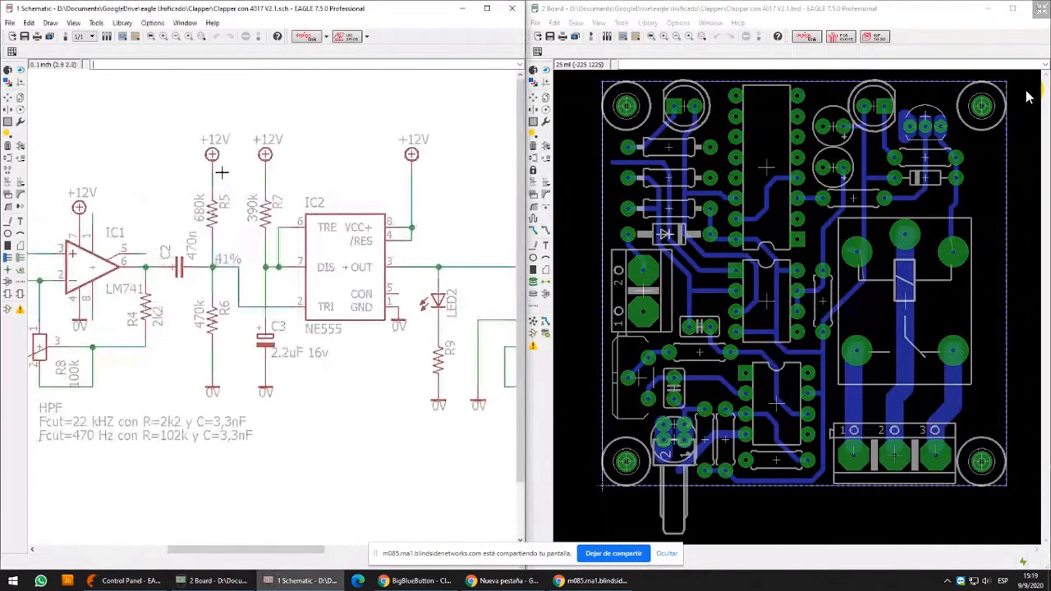
pyautogui.click(20, 70)
pyautogui.click(266, 214)
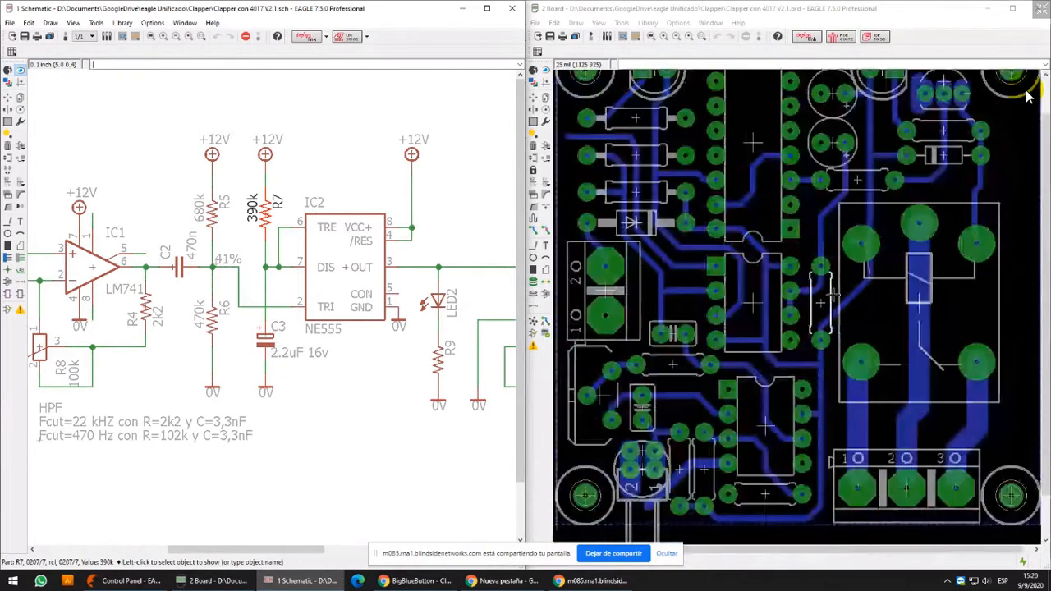
pyautogui.click(213, 214)
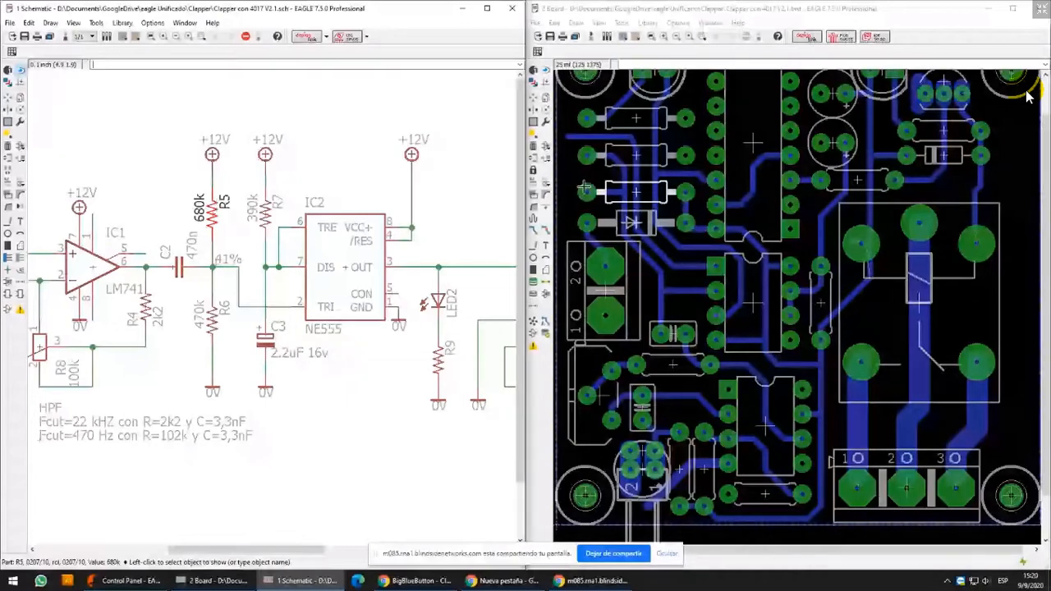
pyautogui.scroll(-1, 1028, 96)
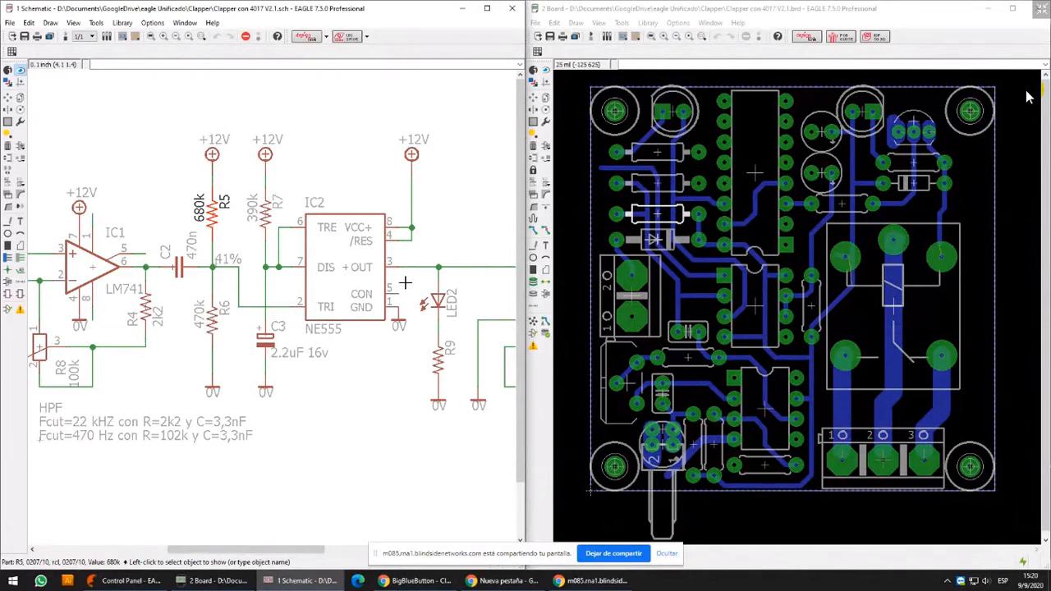
# Undo the side-by-side arrangement by maximizing the board window and the schematic window individually
pyautogui.moveTo(681, 10); pyautogui.dragTo(839, 146)
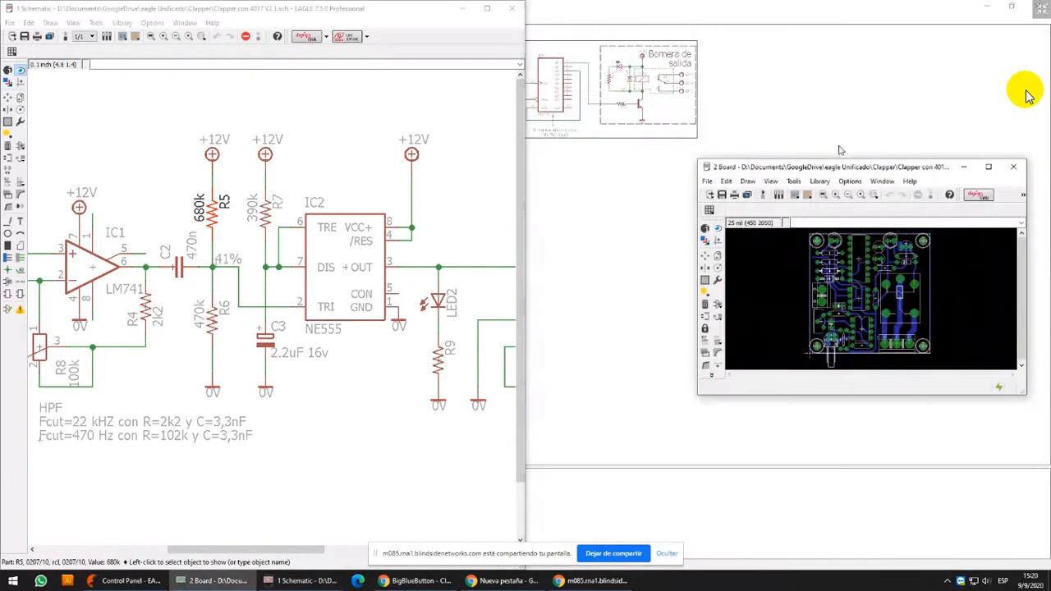
pyautogui.click(994, 167)
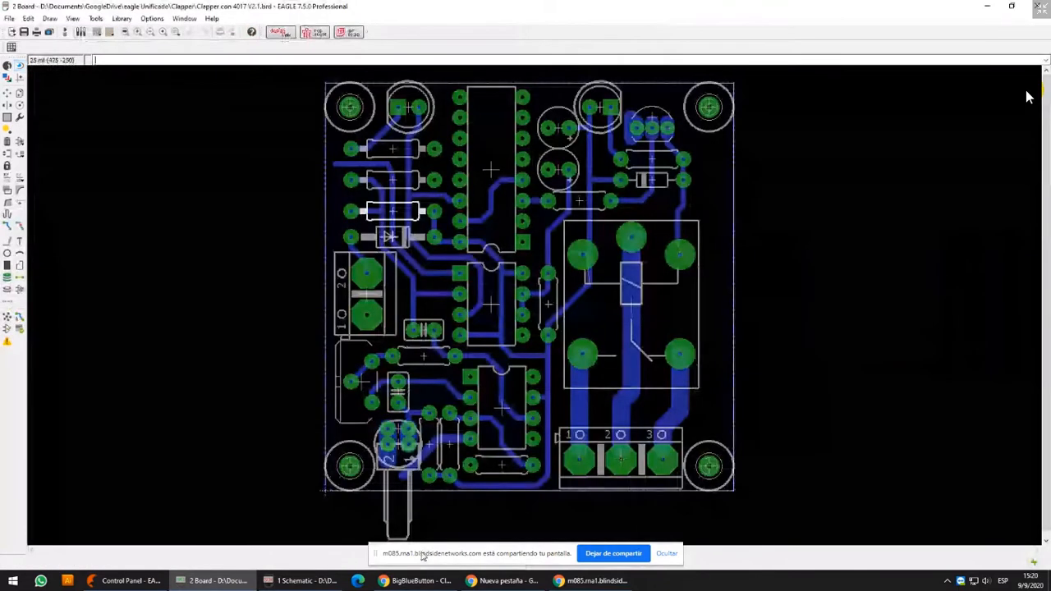
pyautogui.click(331, 582)
pyautogui.click(488, 10)
# Highlight the NE555 chip IC2 in the full schematic with the Show command
pyautogui.scroll(-5, 491, 318)
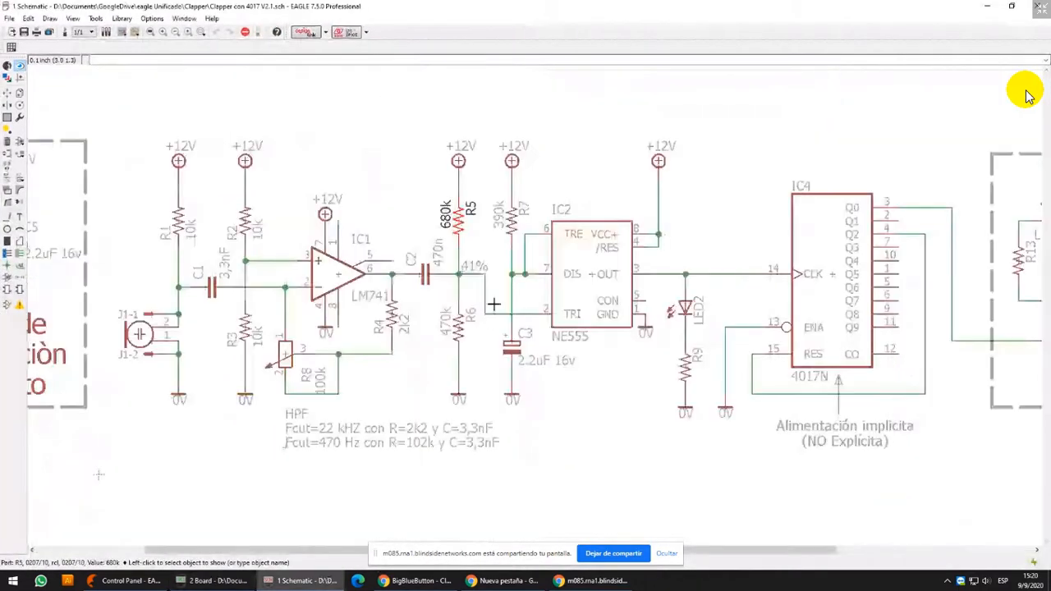
pyautogui.click(460, 176)
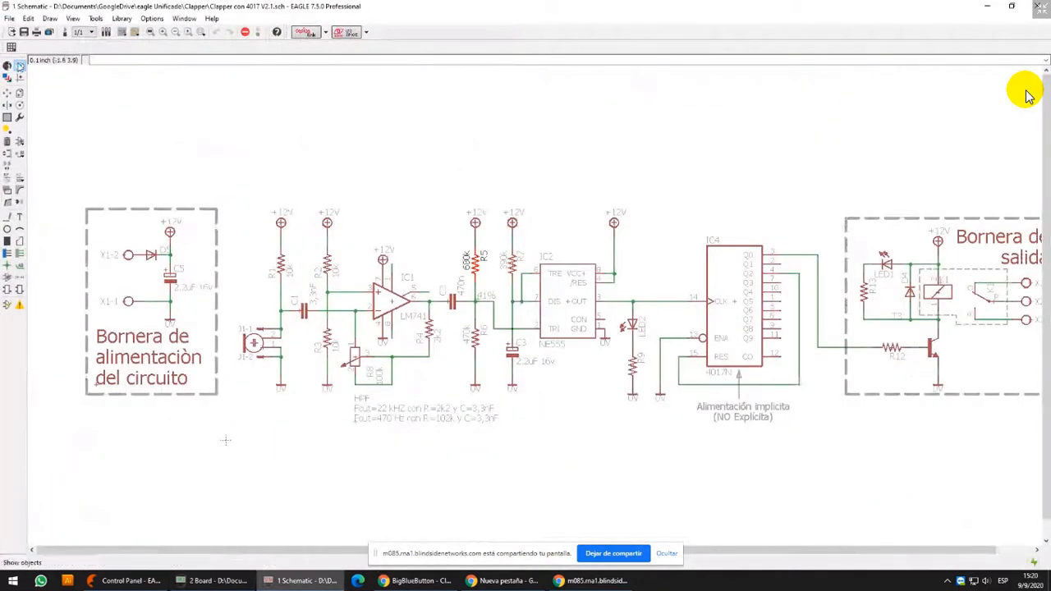
pyautogui.click(575, 302)
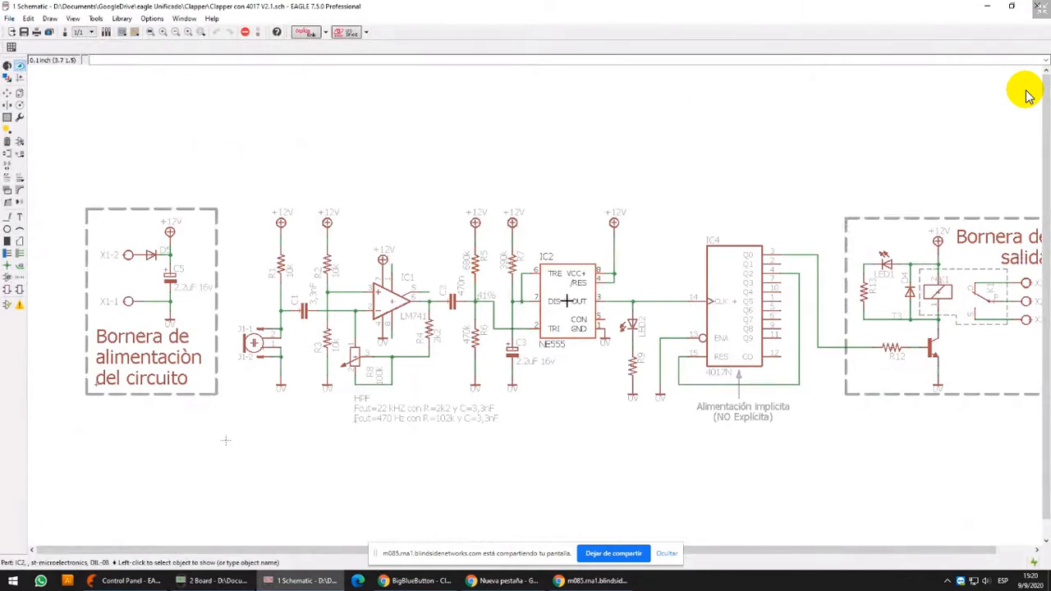
# Check the layer display settings of the Clapper board, and close both the board and schematic windows
pyautogui.hotkey('alt', 'Tab')
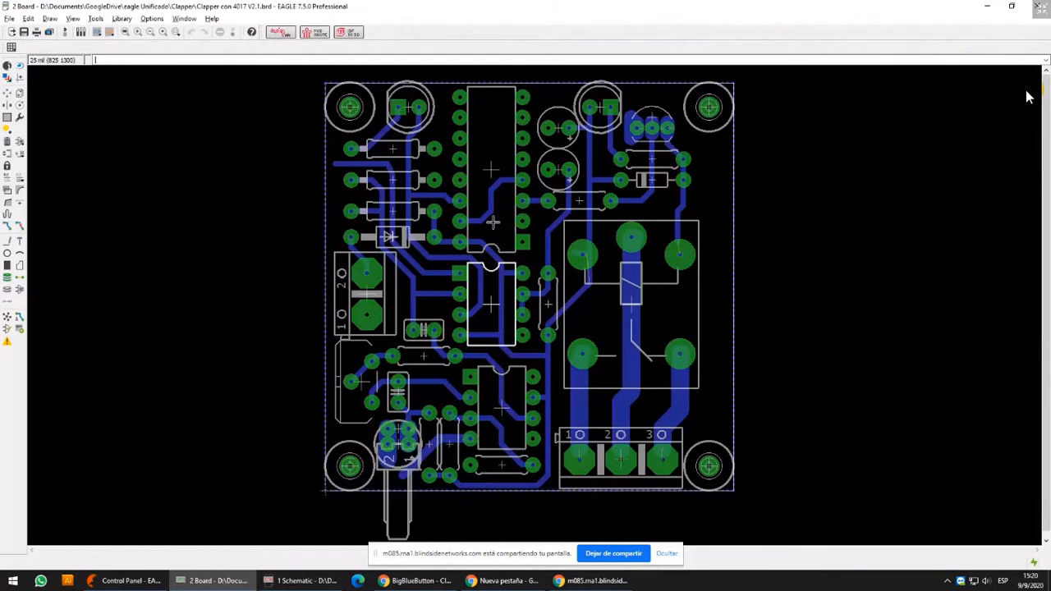
pyautogui.click(10, 76)
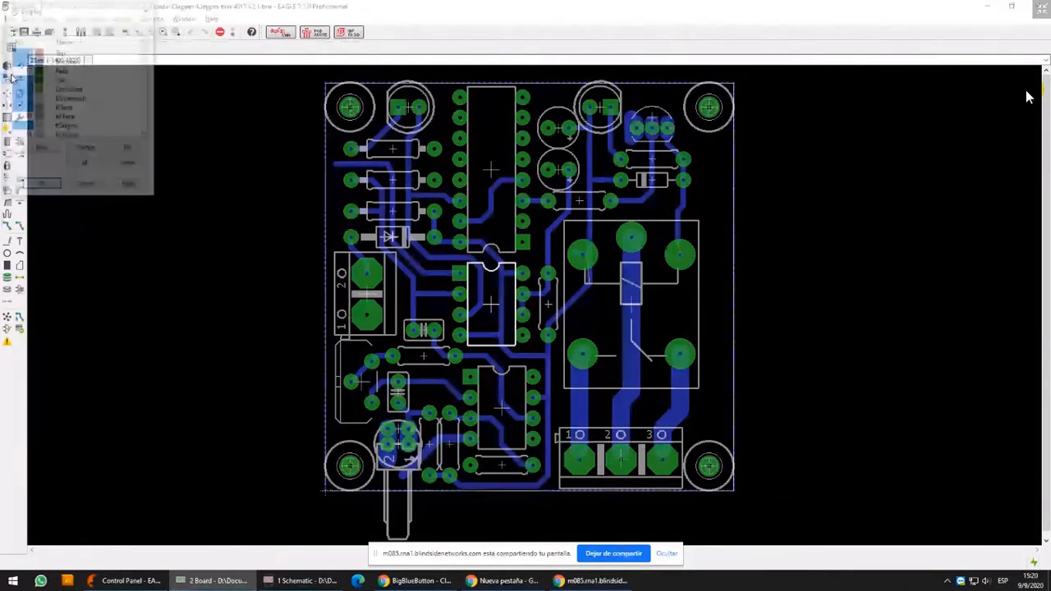
pyautogui.click(132, 187)
pyautogui.click(40, 186)
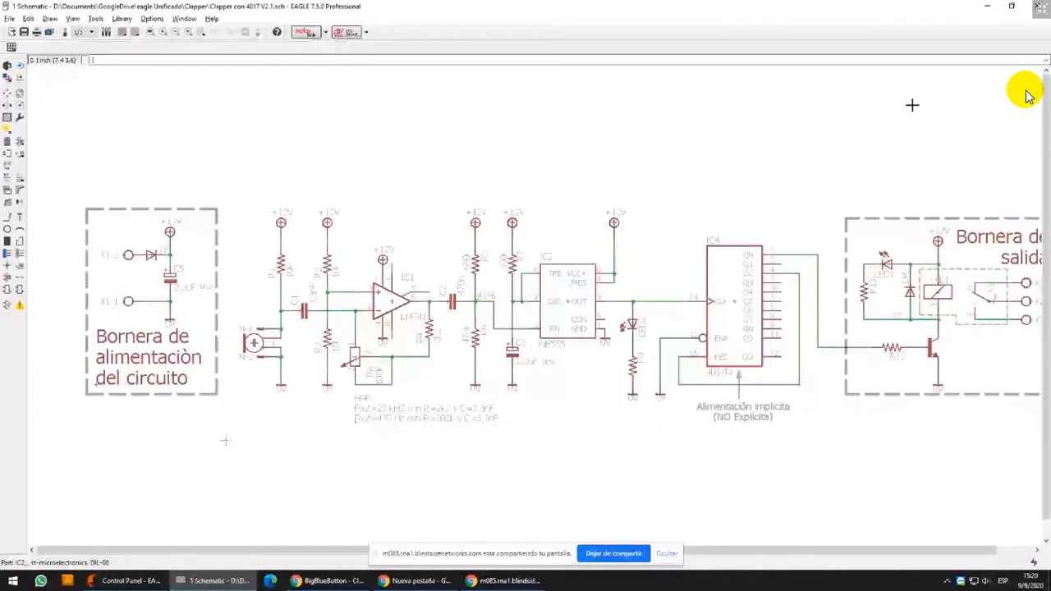
pyautogui.click(1043, 7)
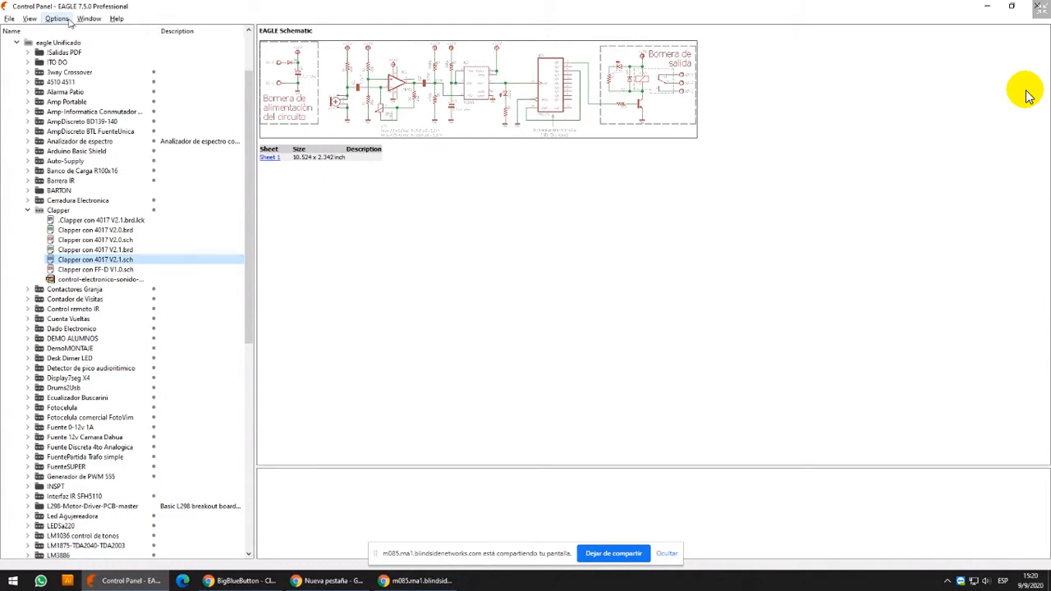
# Review the Projects path in the Directories settings and check the Google backup and sync status
pyautogui.click(57, 19)
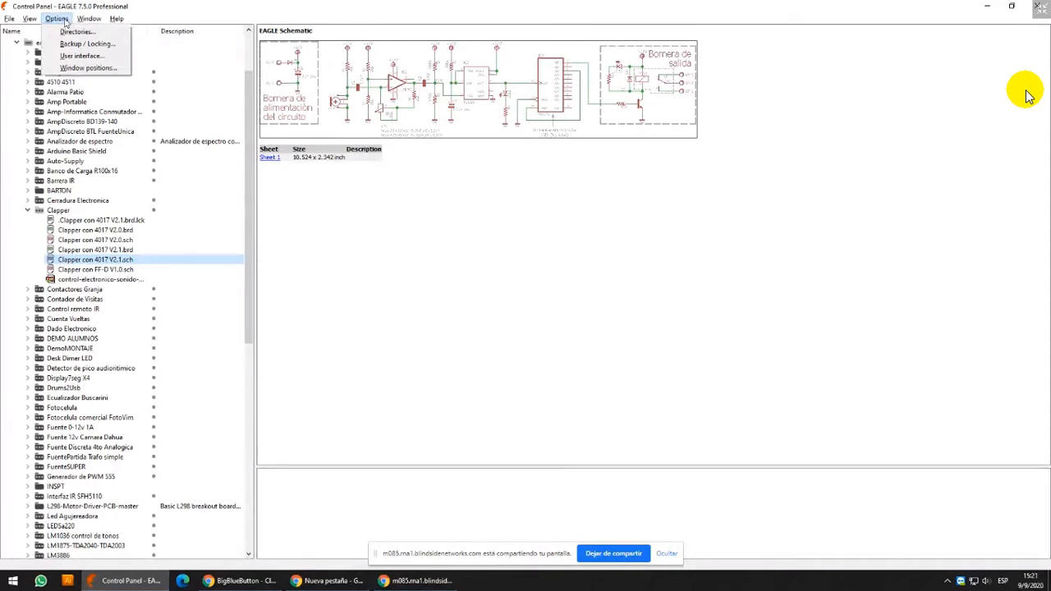
pyautogui.click(76, 31)
pyautogui.click(97, 115)
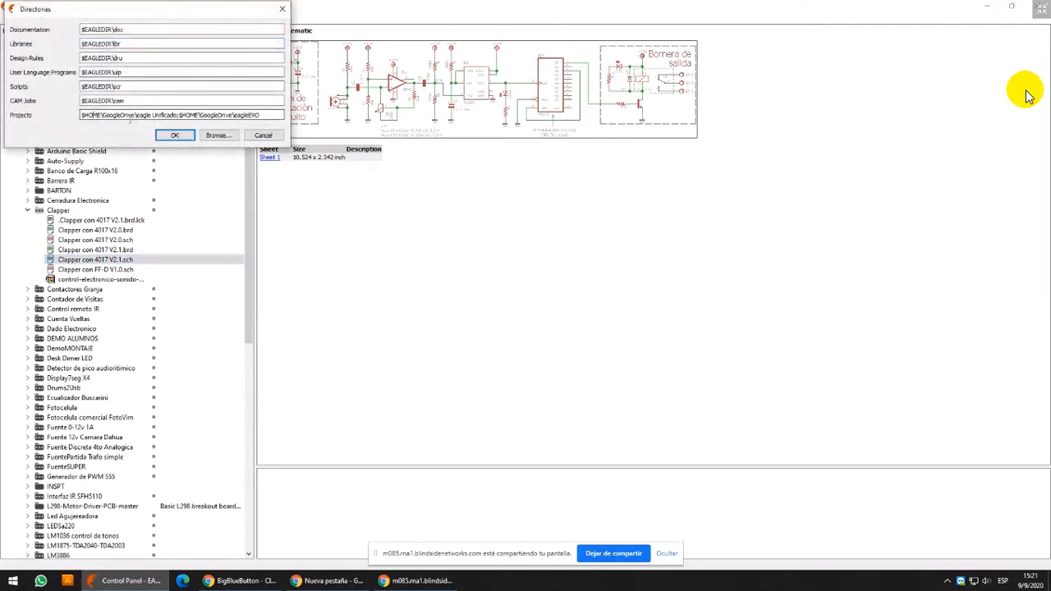
pyautogui.moveTo(101, 115); pyautogui.dragTo(178, 115)
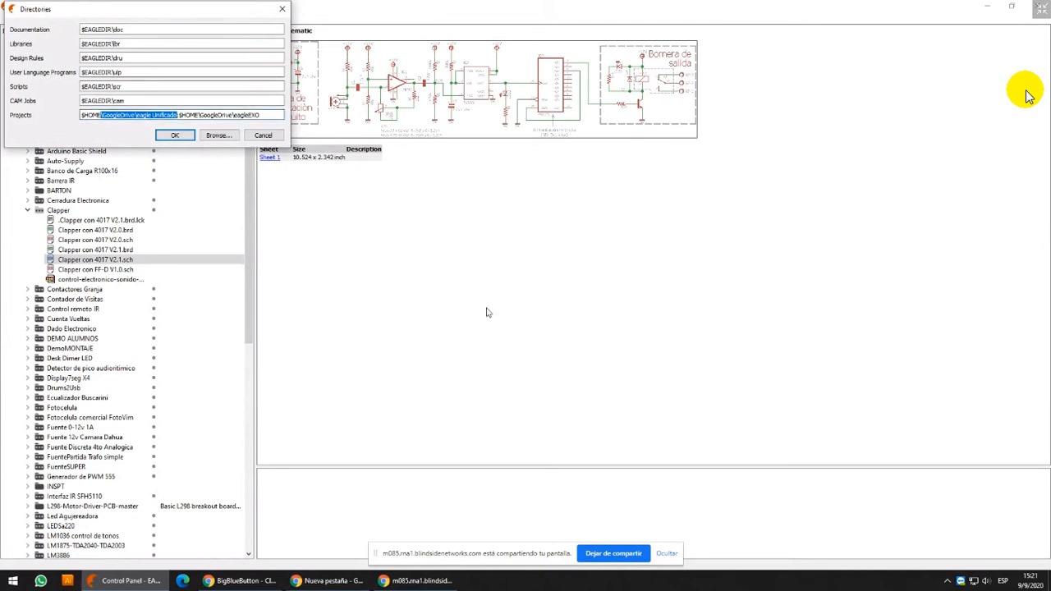
pyautogui.click(175, 135)
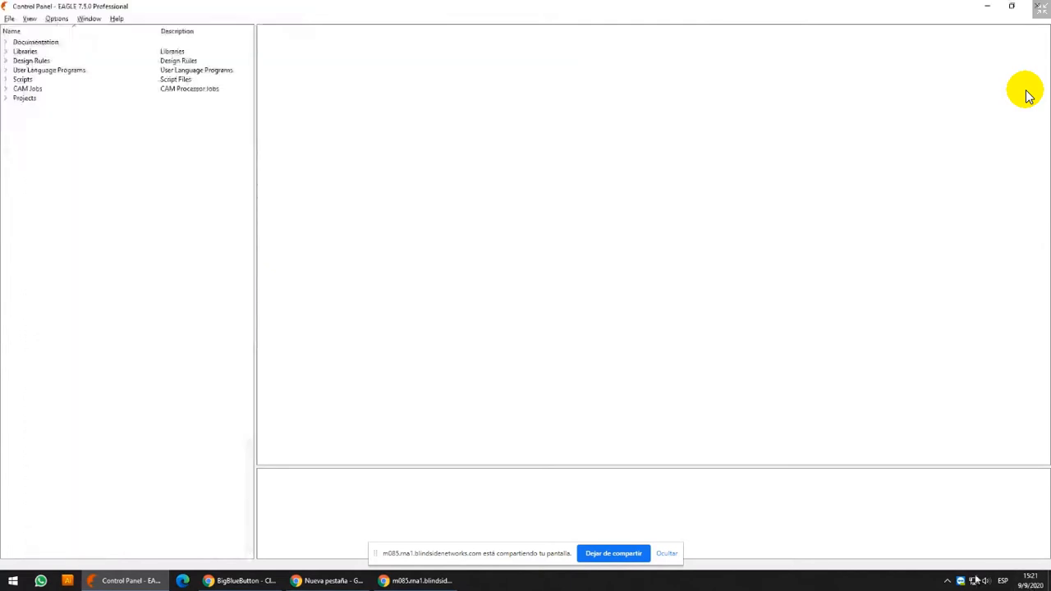
pyautogui.click(949, 582)
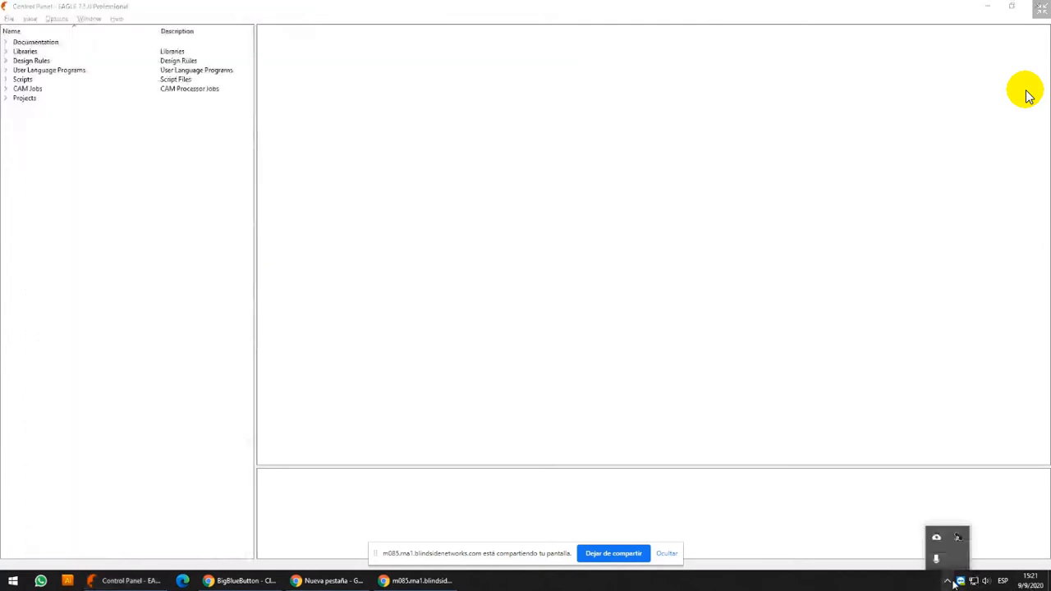
pyautogui.click(937, 538)
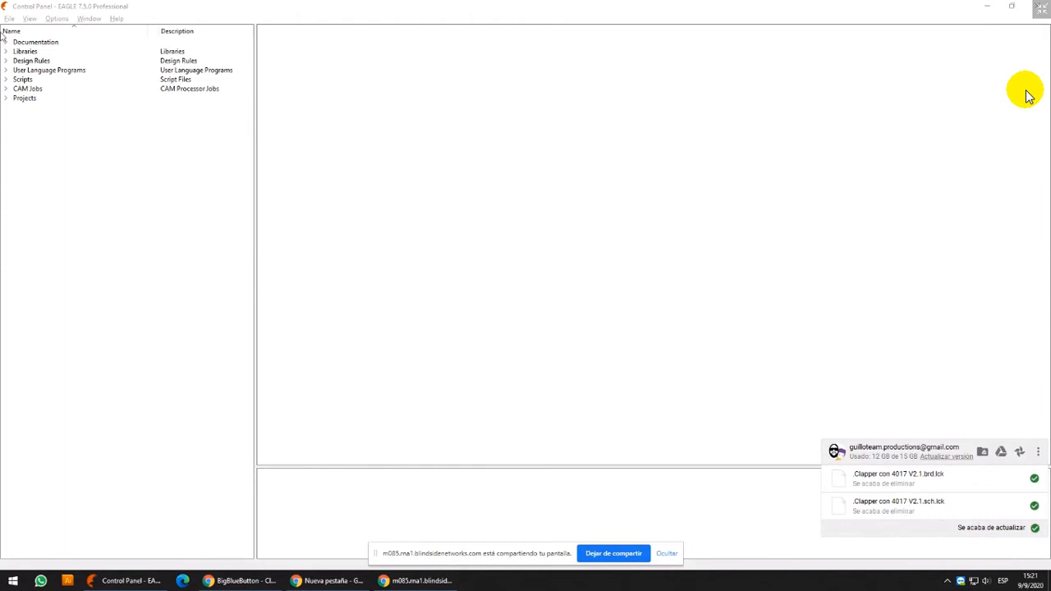
# Expand Projects in the Control Panel, look through the eagle Unificado folder and collapse that folder again
pyautogui.click(6, 98)
pyautogui.click(28, 119)
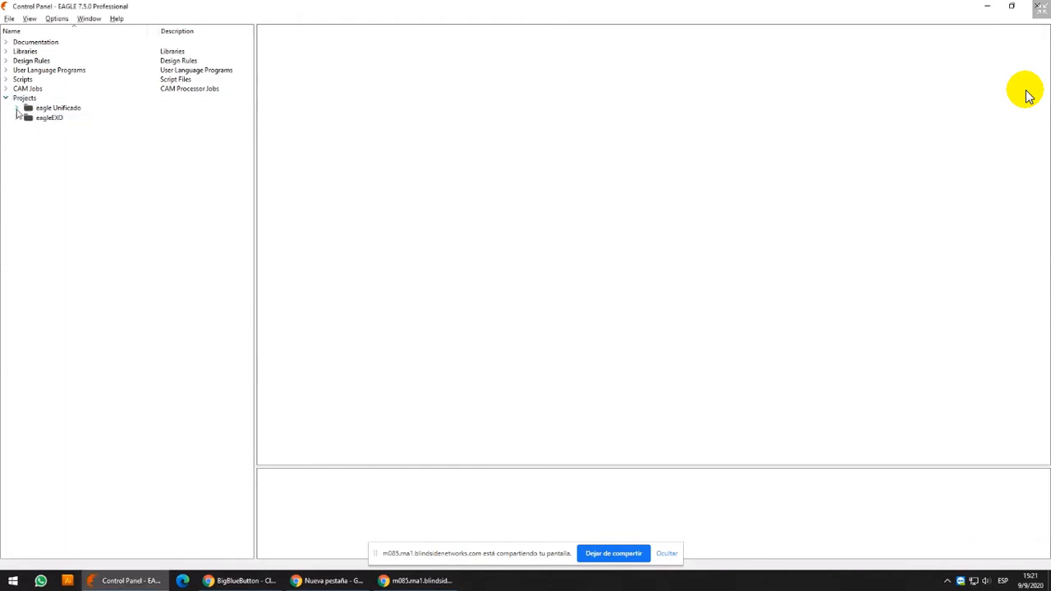
pyautogui.click(16, 109)
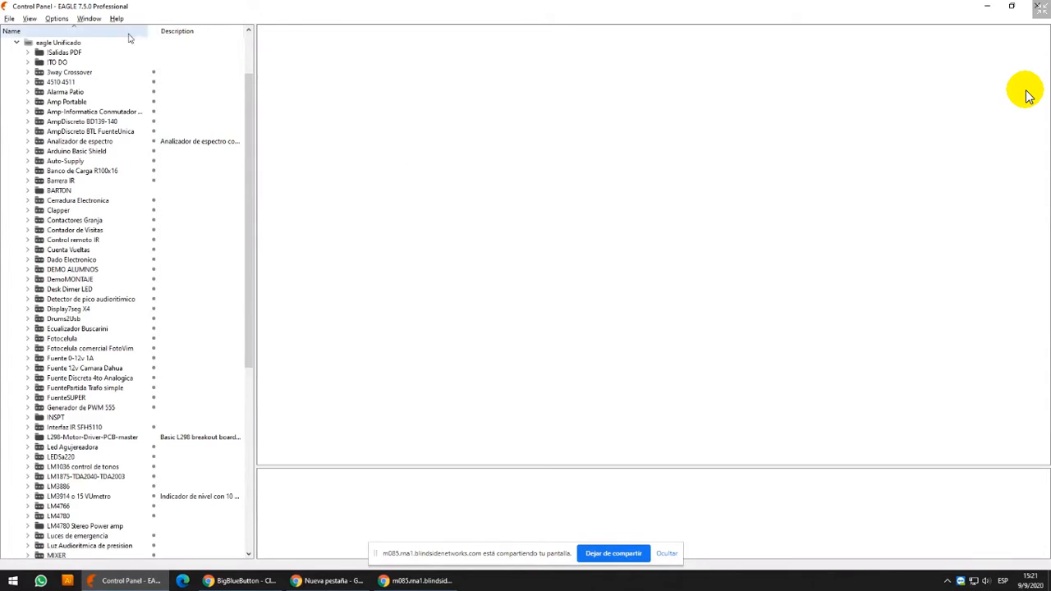
pyautogui.click(17, 42)
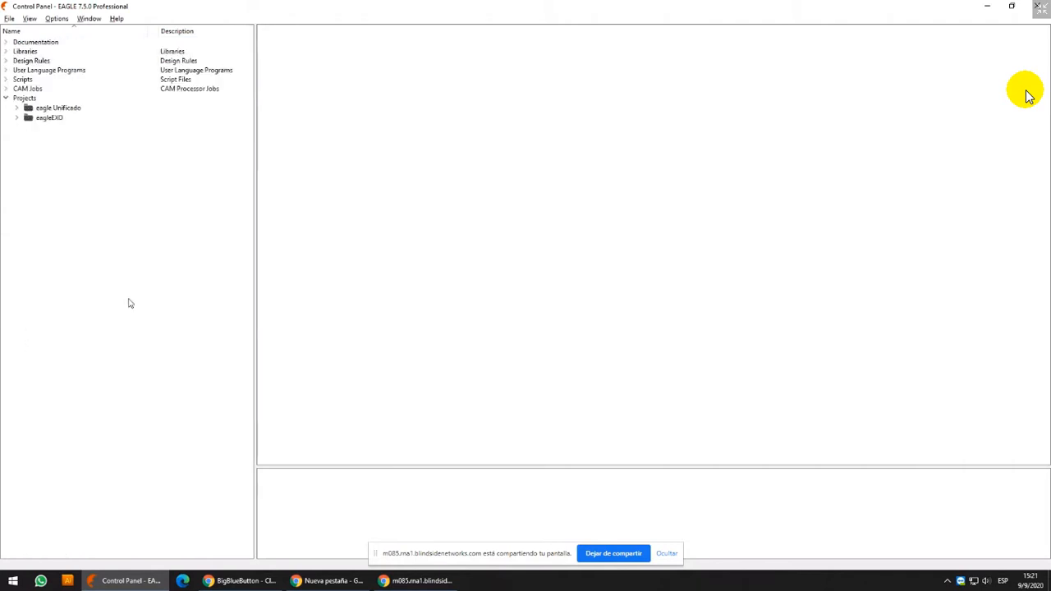
# Open the GoogleDrive folder in File Explorer and select the eagleEXO folder
pyautogui.press('super+e')
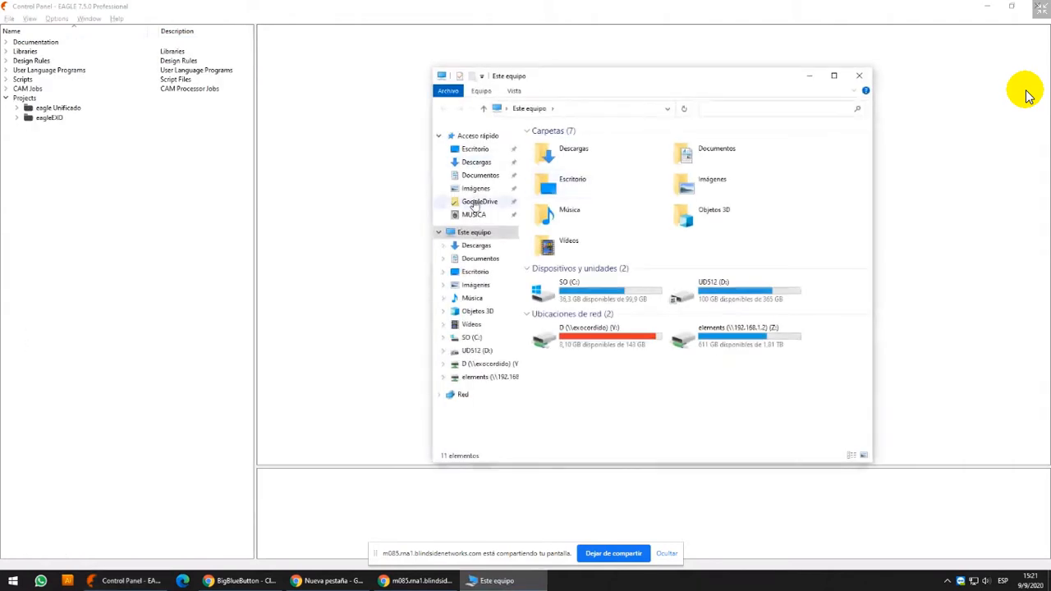
pyautogui.click(476, 203)
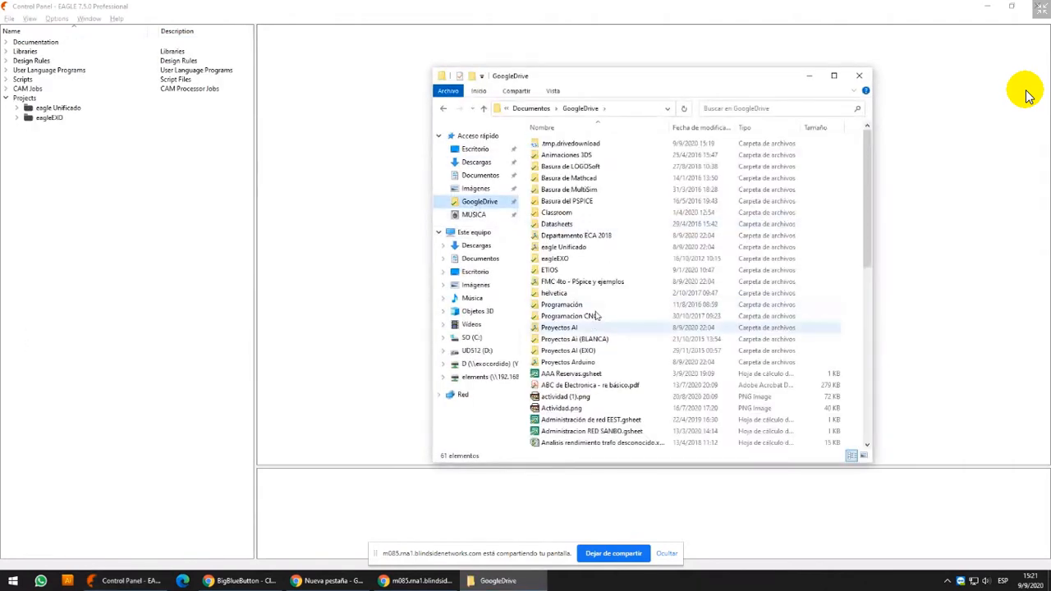
pyautogui.click(587, 259)
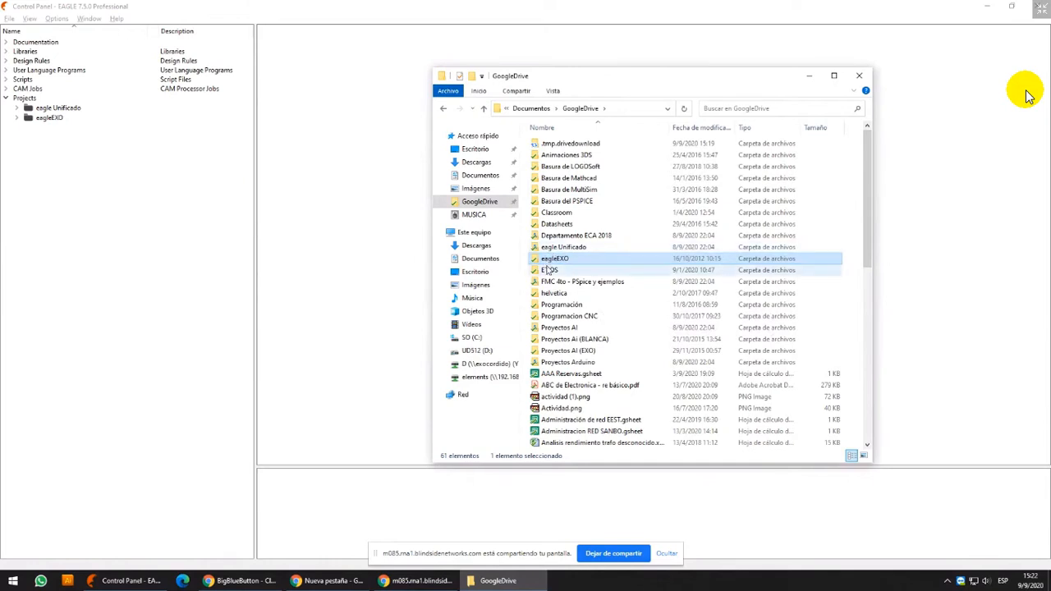
# Return to the EAGLE Control Panel, expand eagle Unificado and view the description of the Analizador de espectro project
pyautogui.click(16, 117)
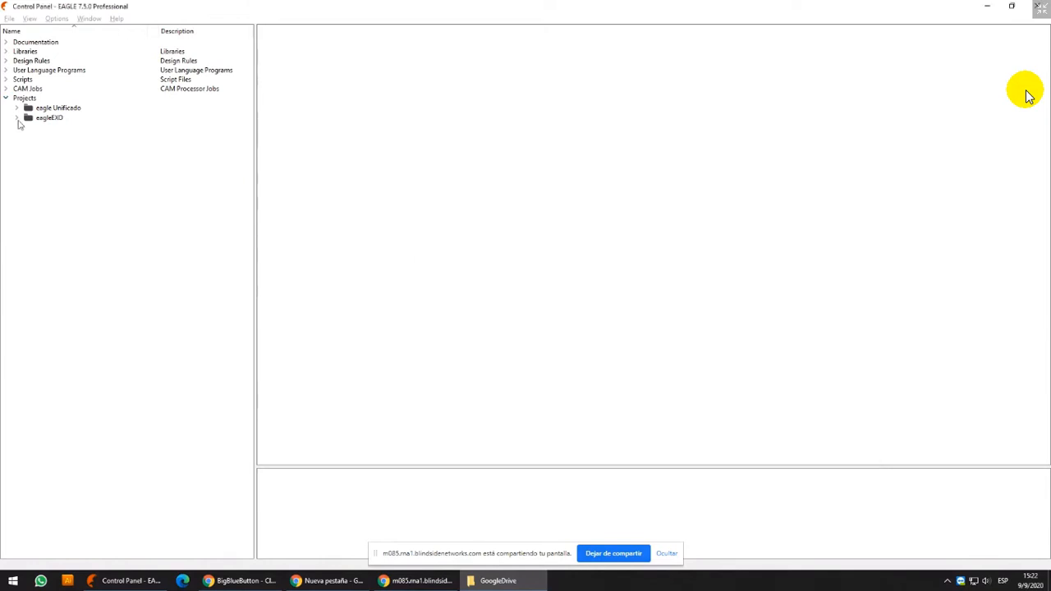
pyautogui.click(17, 117)
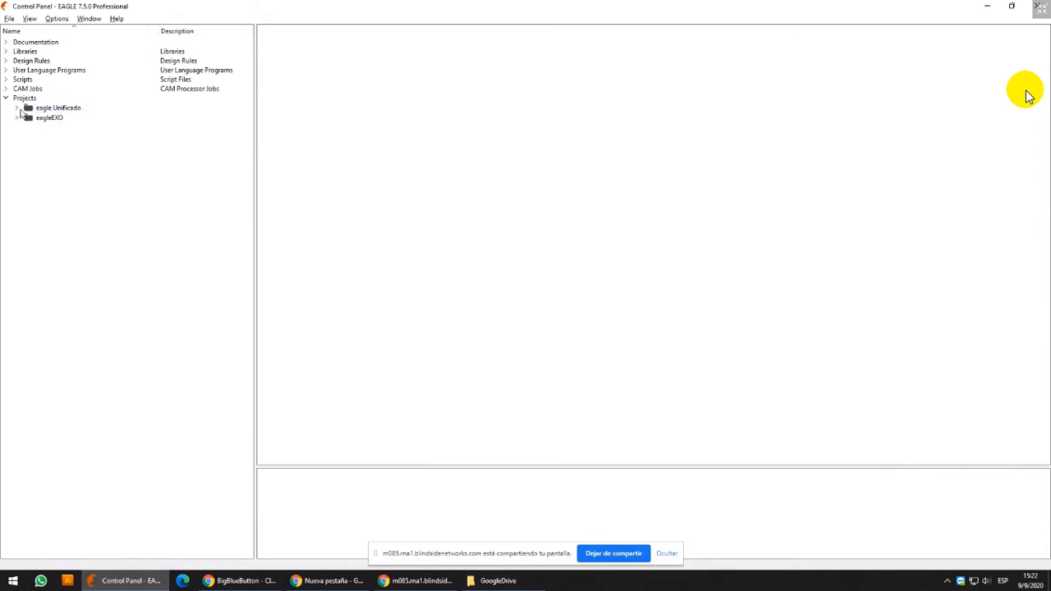
pyautogui.click(18, 108)
pyautogui.click(69, 143)
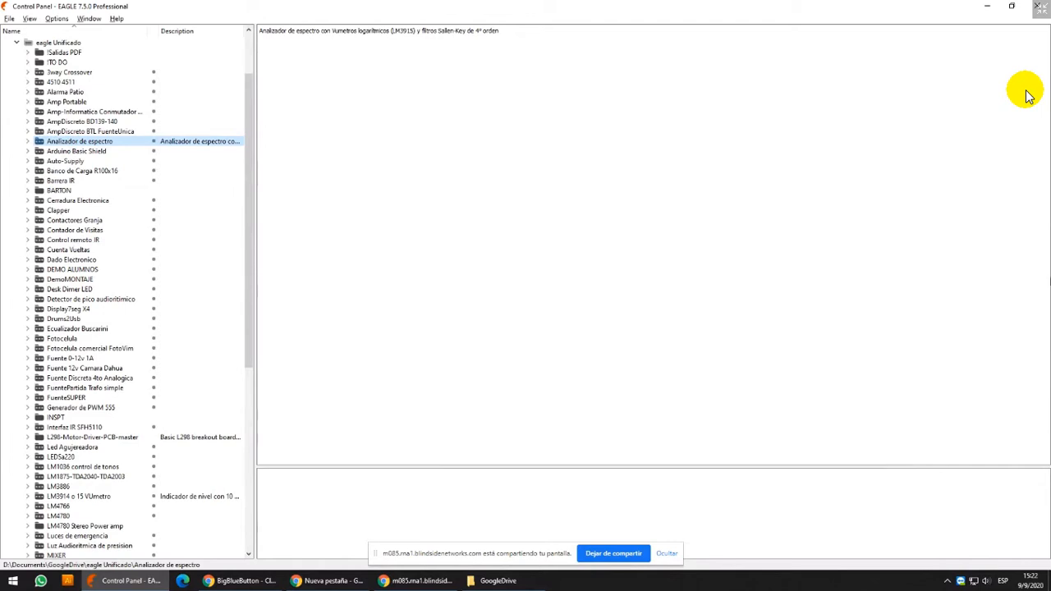
pyautogui.click(948, 581)
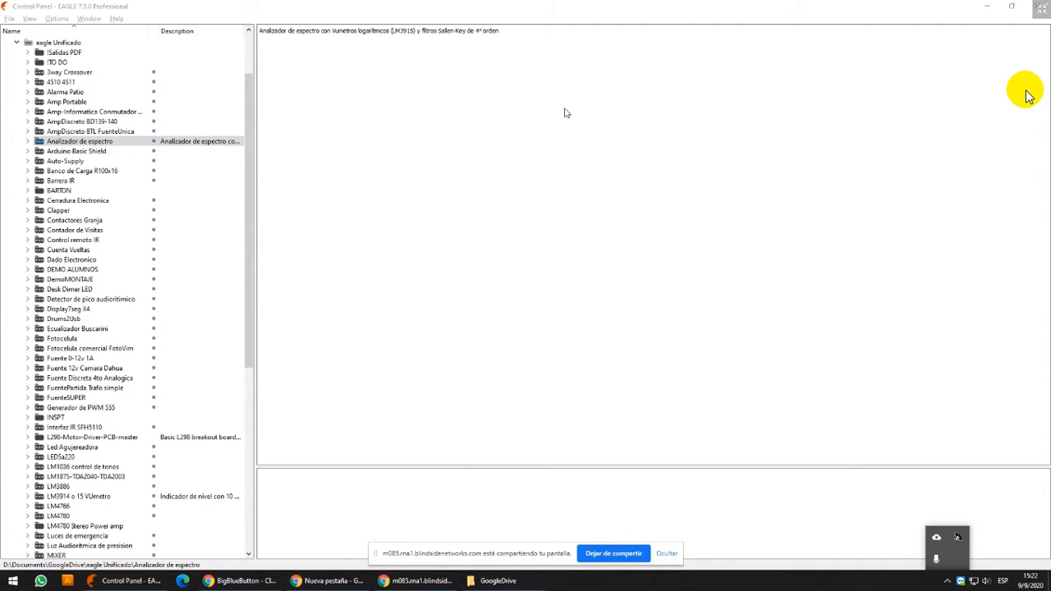
# Reopen the Directories settings in the middle of the screen and examine the default folder paths and the $HOME part of the Projects path
pyautogui.click(55, 18)
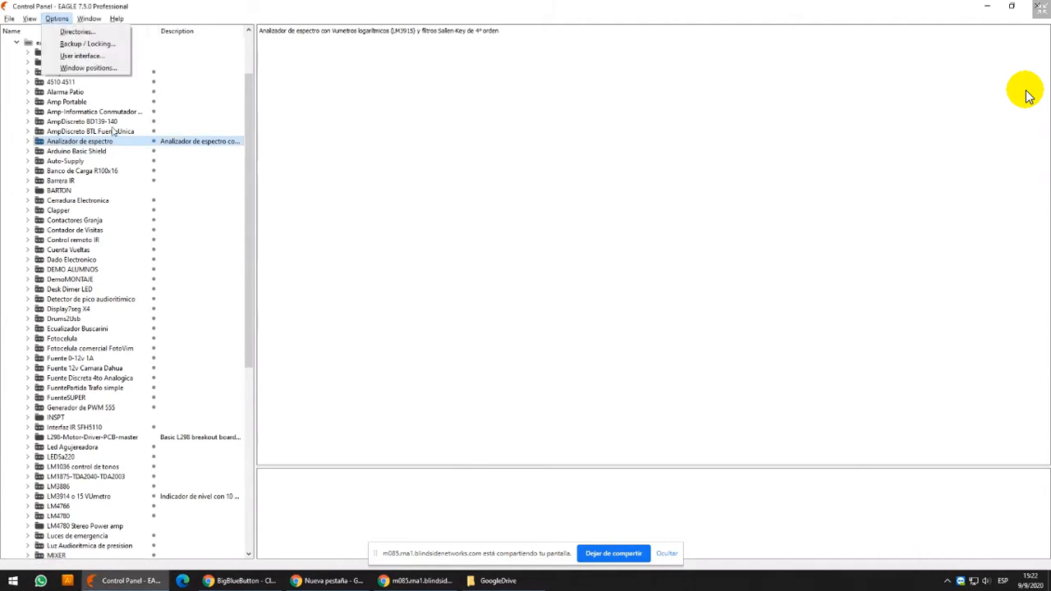
pyautogui.click(61, 33)
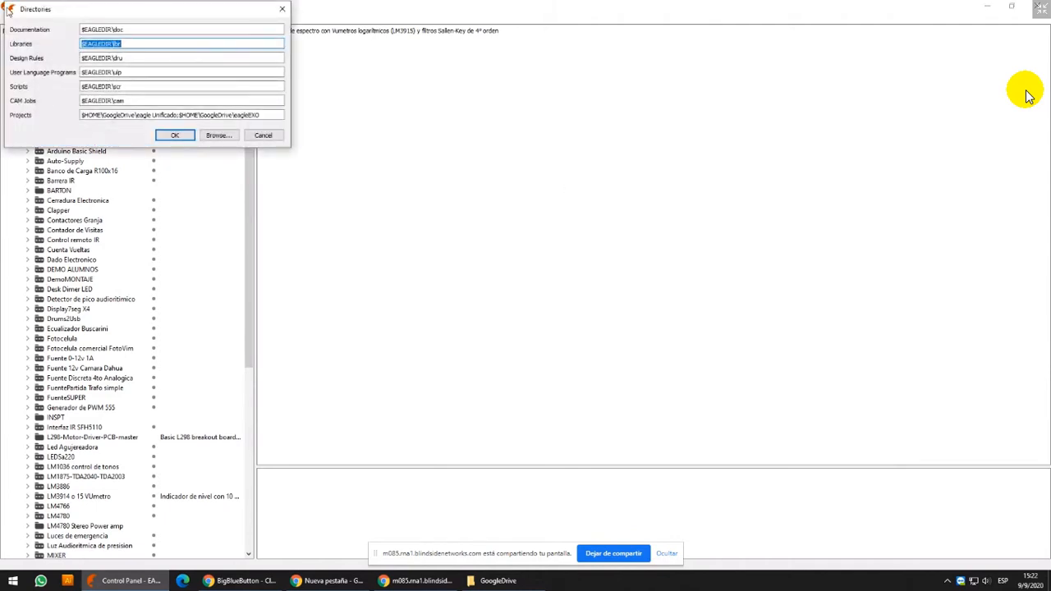
pyautogui.moveTo(8, 9); pyautogui.dragTo(421, 126)
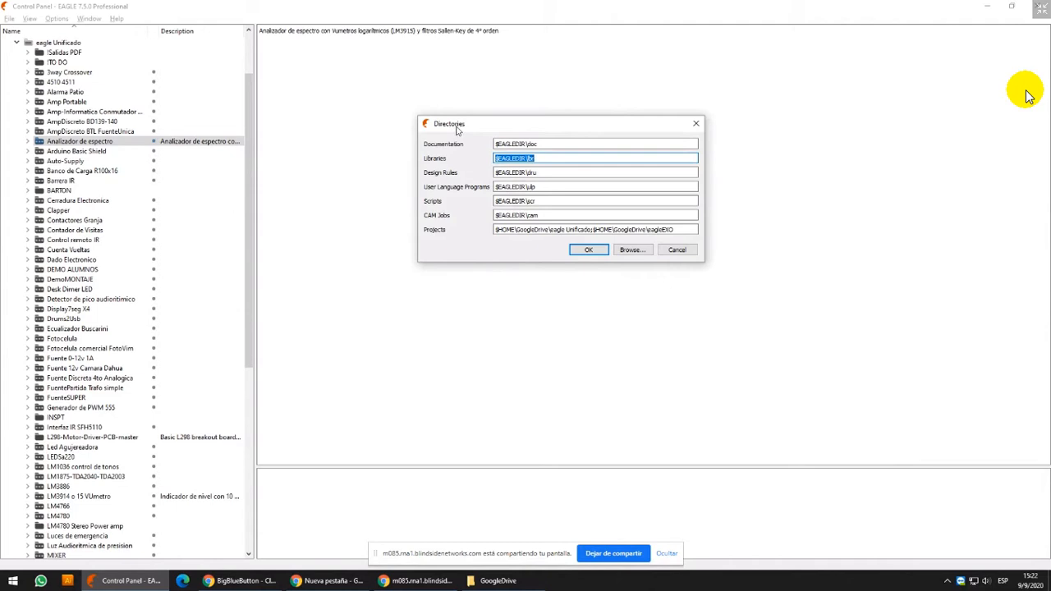
pyautogui.click(539, 174)
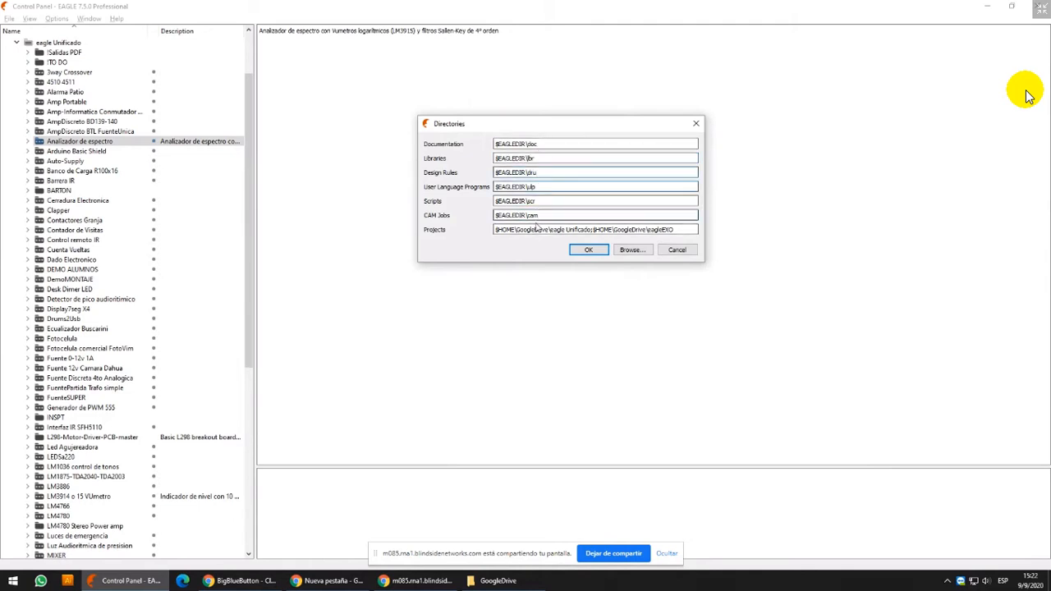
pyautogui.moveTo(494, 215); pyautogui.dragTo(526, 215)
pyautogui.moveTo(495, 230); pyautogui.dragTo(515, 231)
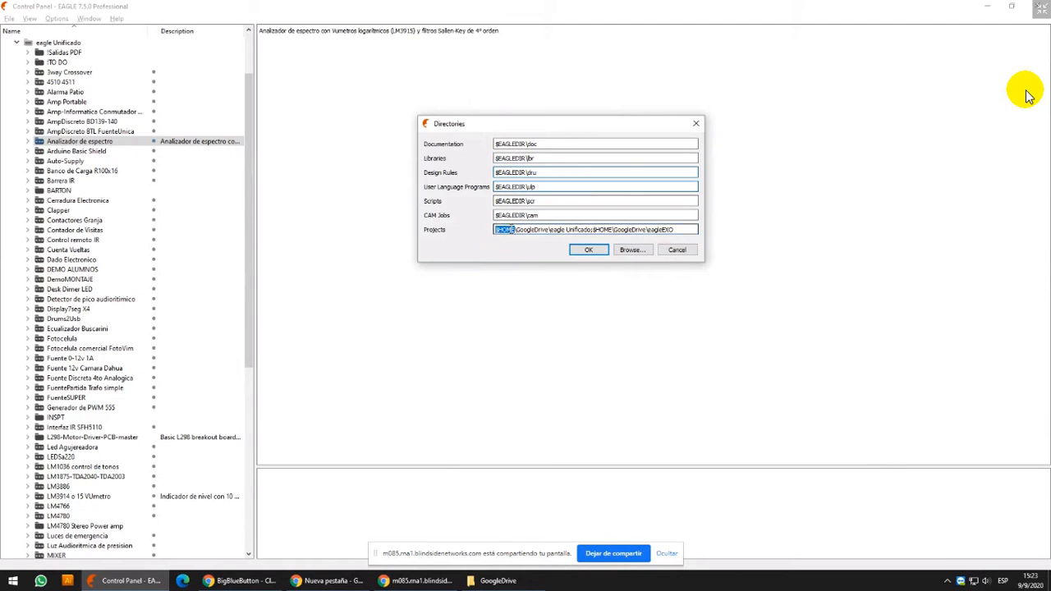
pyautogui.click(498, 230)
pyautogui.doubleClick(497, 230)
# Browse in a new File Explorer window from Documents through GoogleDrive to the eagle Unificado folder
pyautogui.press('super+e')
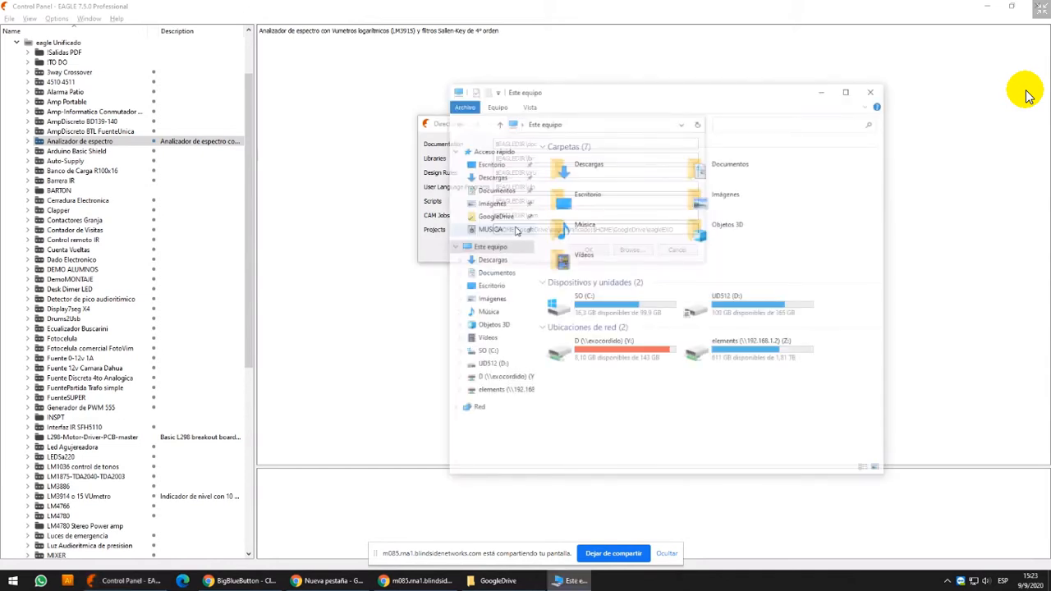
pyautogui.click(484, 189)
pyautogui.moveTo(657, 91); pyautogui.dragTo(780, 64)
pyautogui.doubleClick(696, 216)
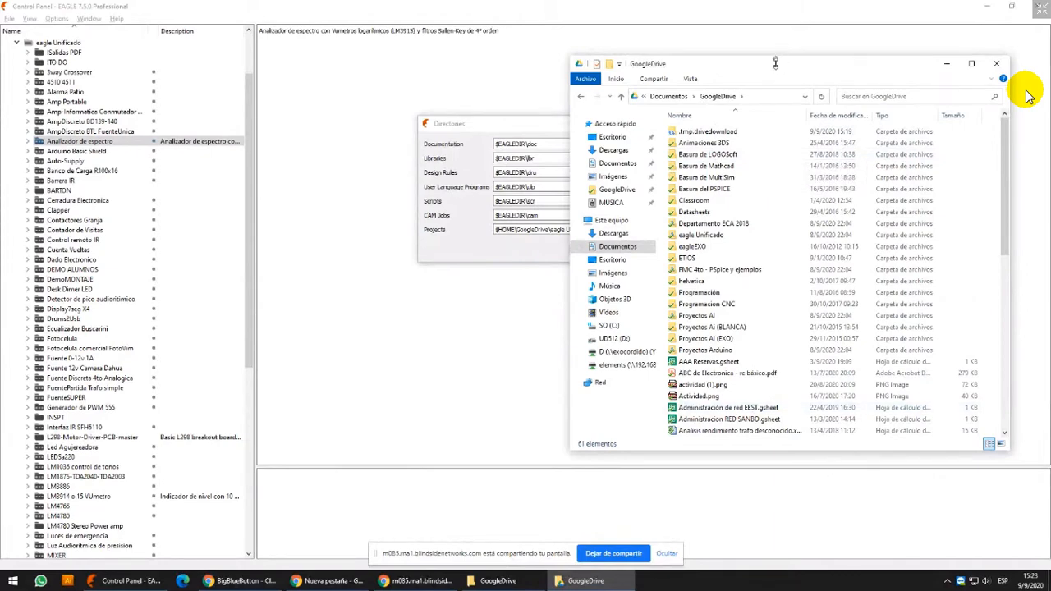
pyautogui.moveTo(776, 63); pyautogui.dragTo(831, 95)
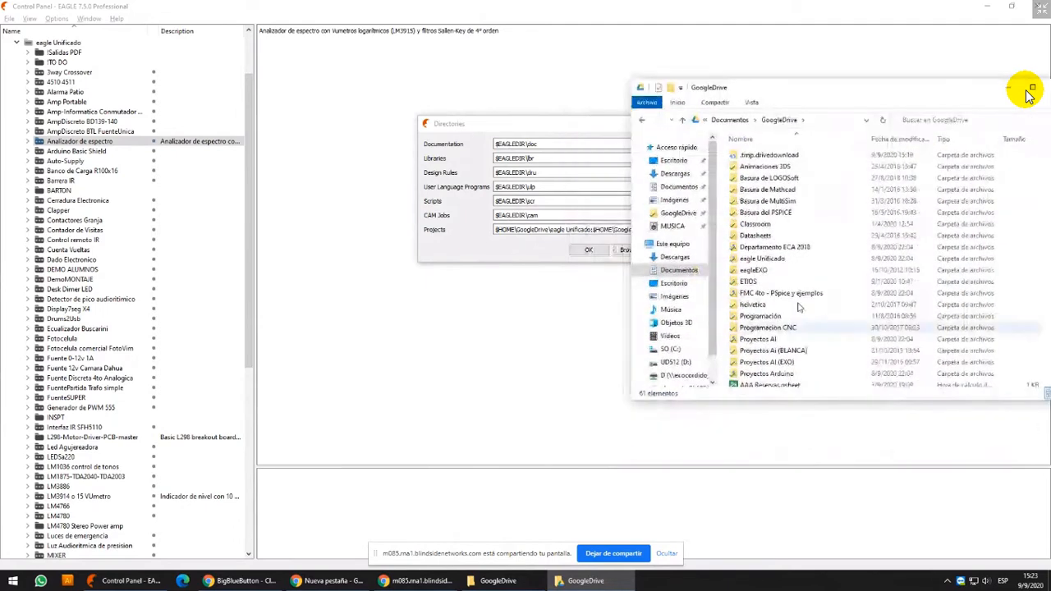
pyautogui.doubleClick(778, 259)
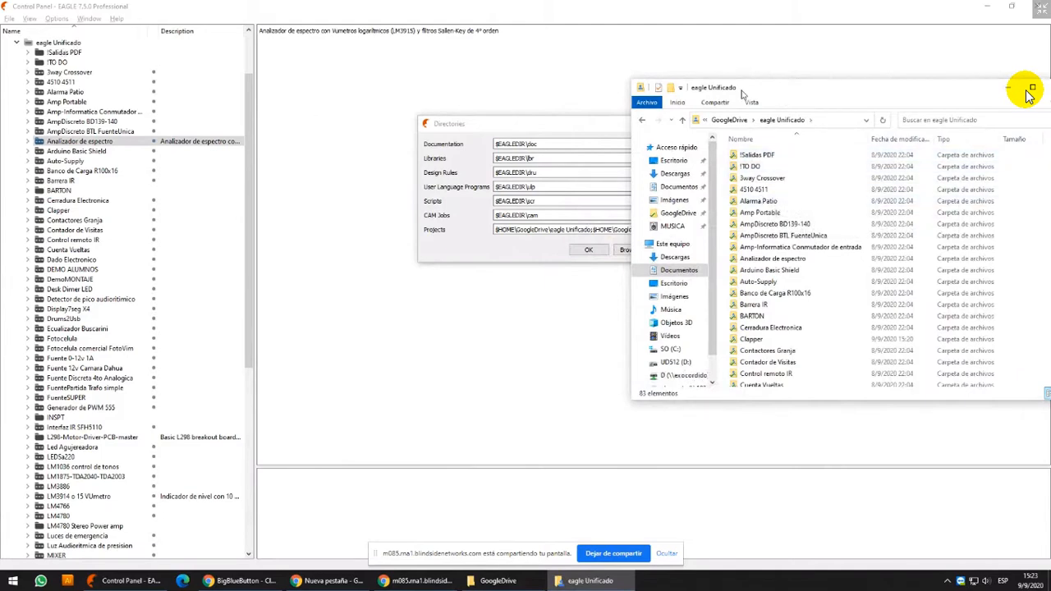
# Move the eagle Unificado window and the Directories dialog apart, and examine both folder entries in the Projects path
pyautogui.moveTo(745, 91); pyautogui.dragTo(267, 18)
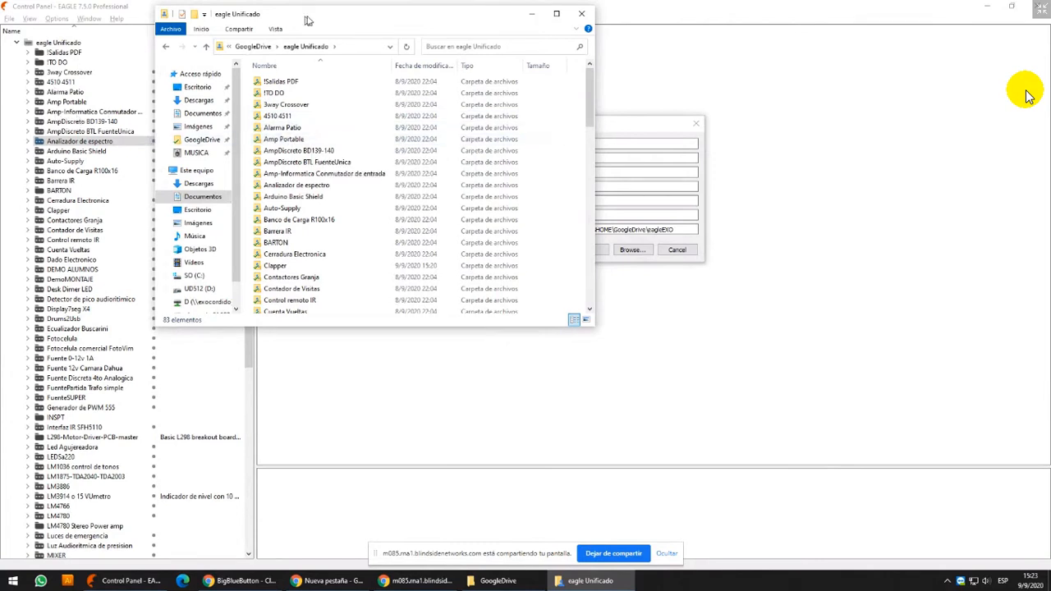
pyautogui.moveTo(308, 19); pyautogui.dragTo(671, 50)
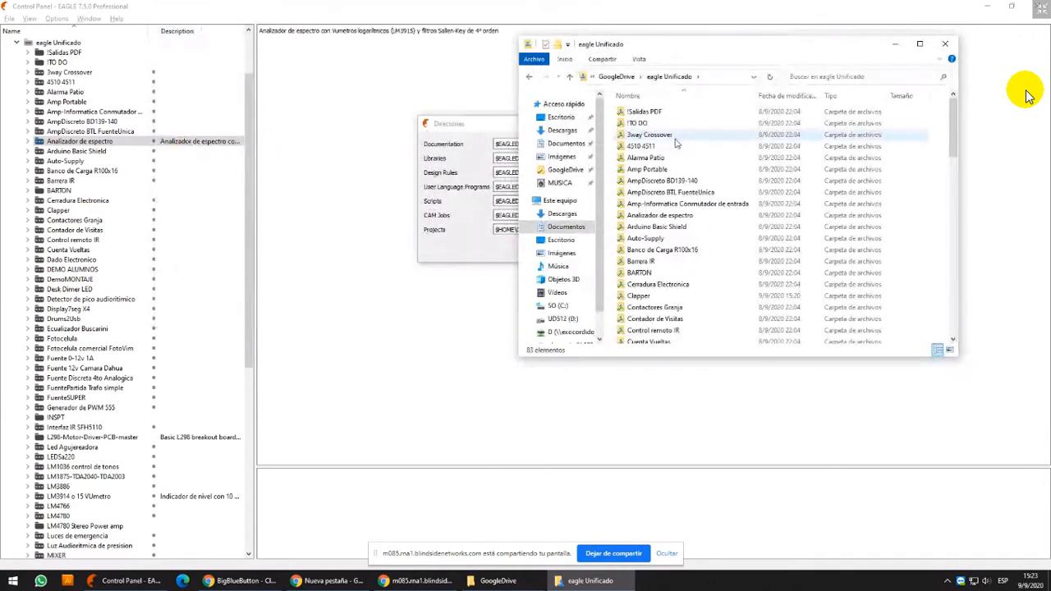
pyautogui.moveTo(692, 50); pyautogui.dragTo(778, 42)
pyautogui.moveTo(568, 125); pyautogui.dragTo(490, 122)
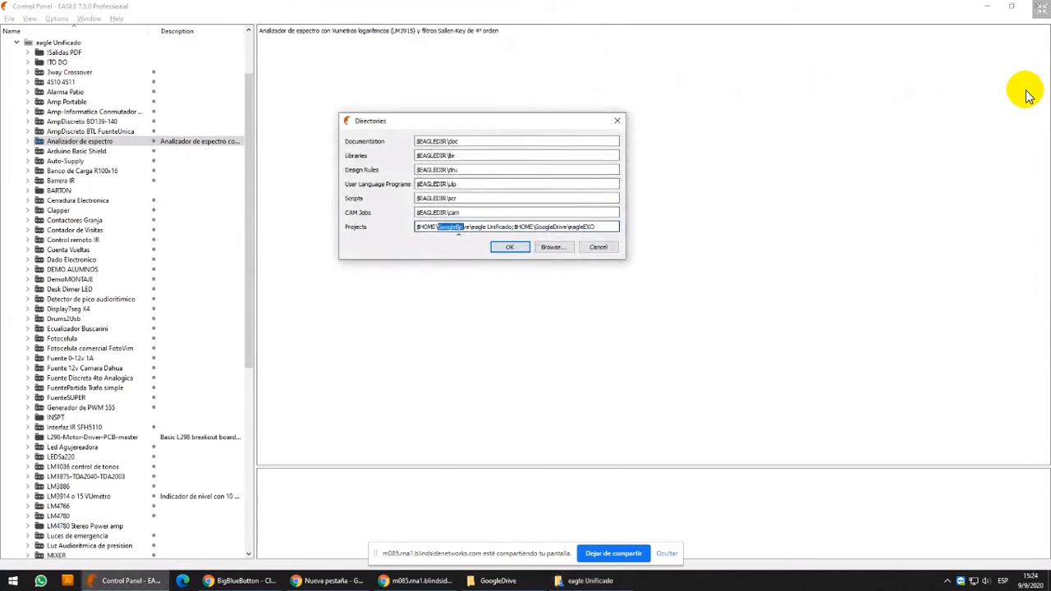
pyautogui.click(417, 213)
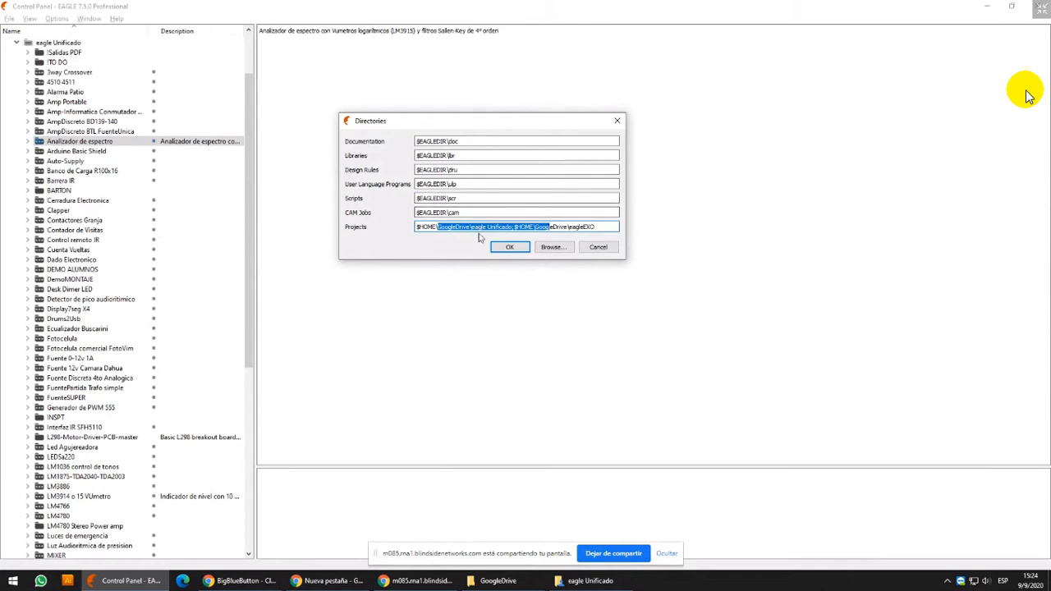
pyautogui.click(533, 228)
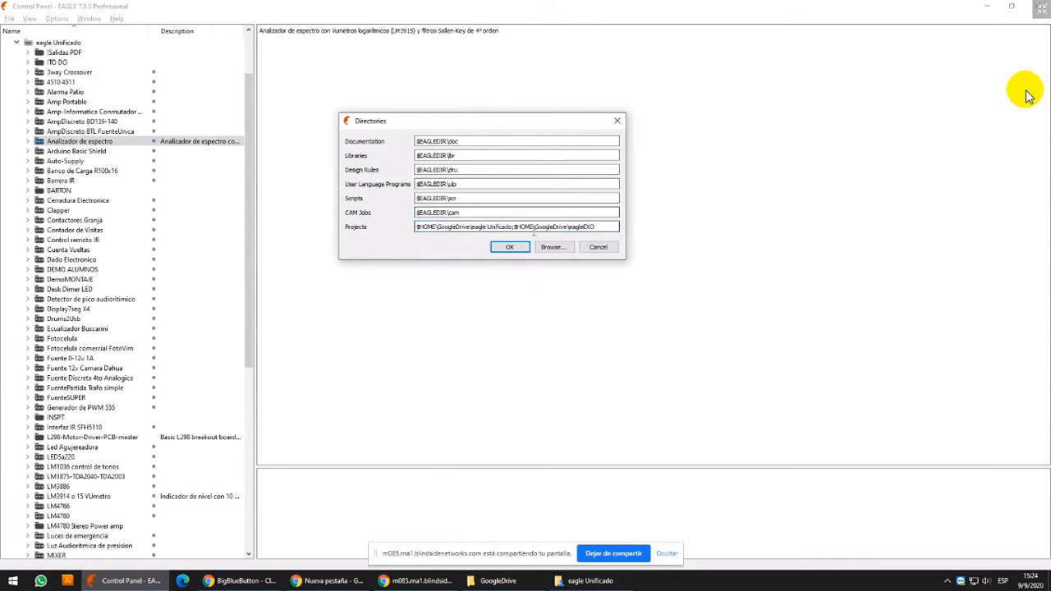
# Accept the Directories settings, expand eagle Unificado under Projects, and view the commands available for that folder
pyautogui.click(510, 248)
pyautogui.doubleClick(22, 98)
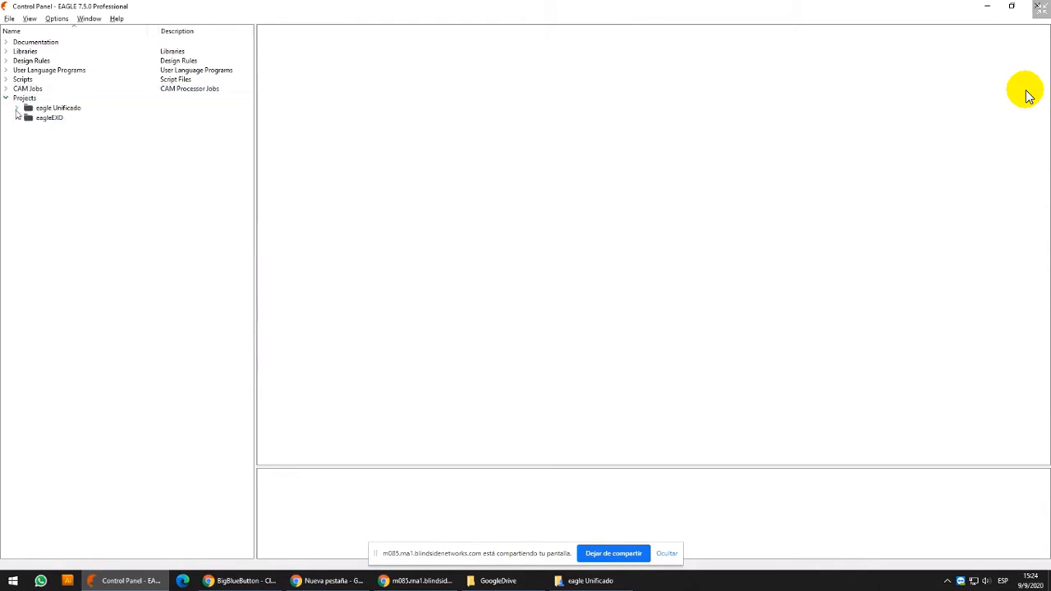
pyautogui.click(23, 98)
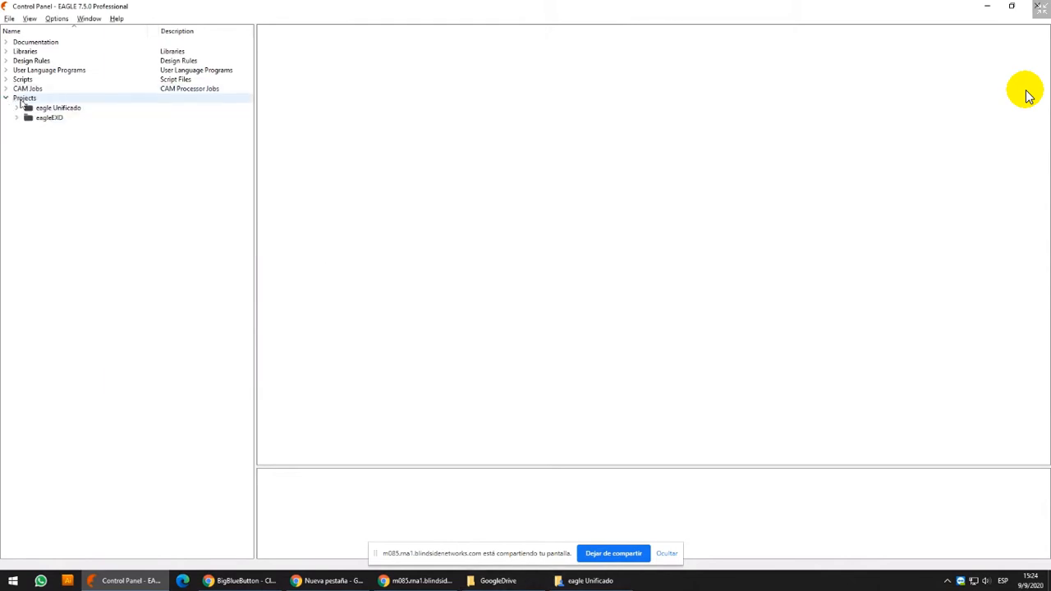
pyautogui.rightClick(23, 100)
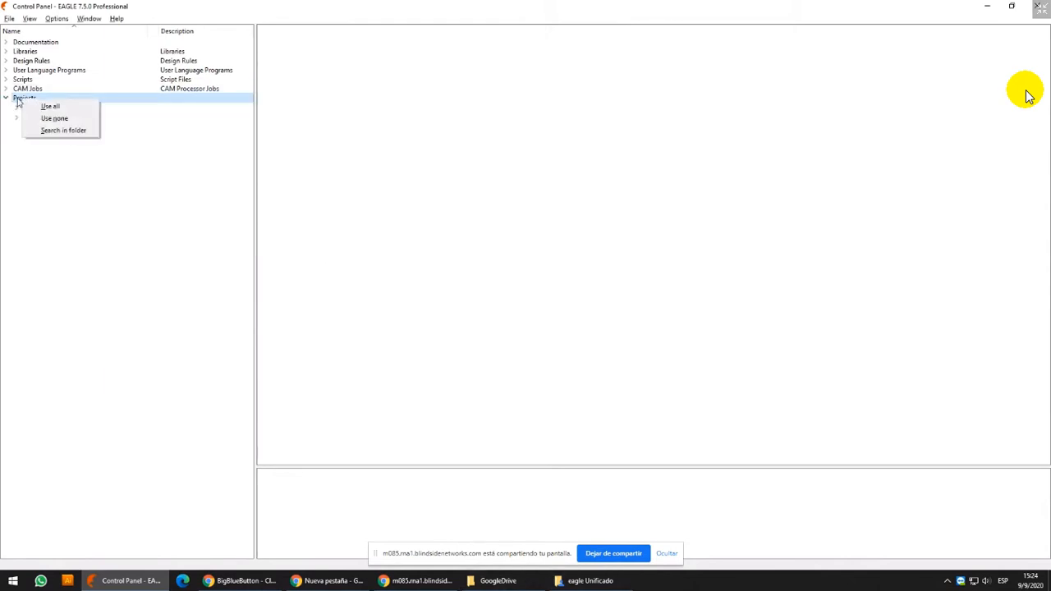
pyautogui.click(17, 107)
pyautogui.click(18, 108)
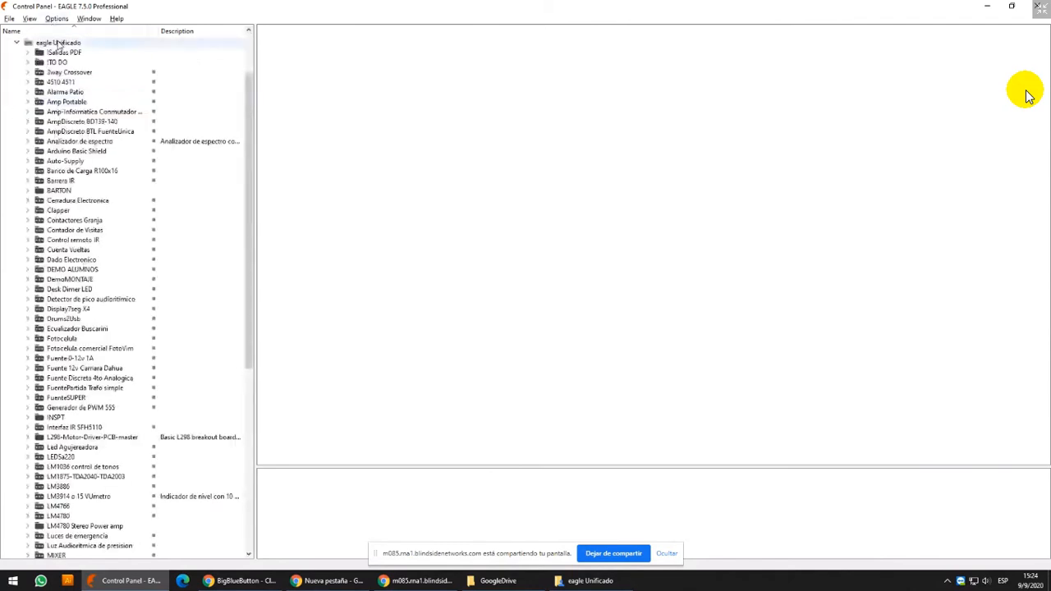
pyautogui.rightClick(58, 44)
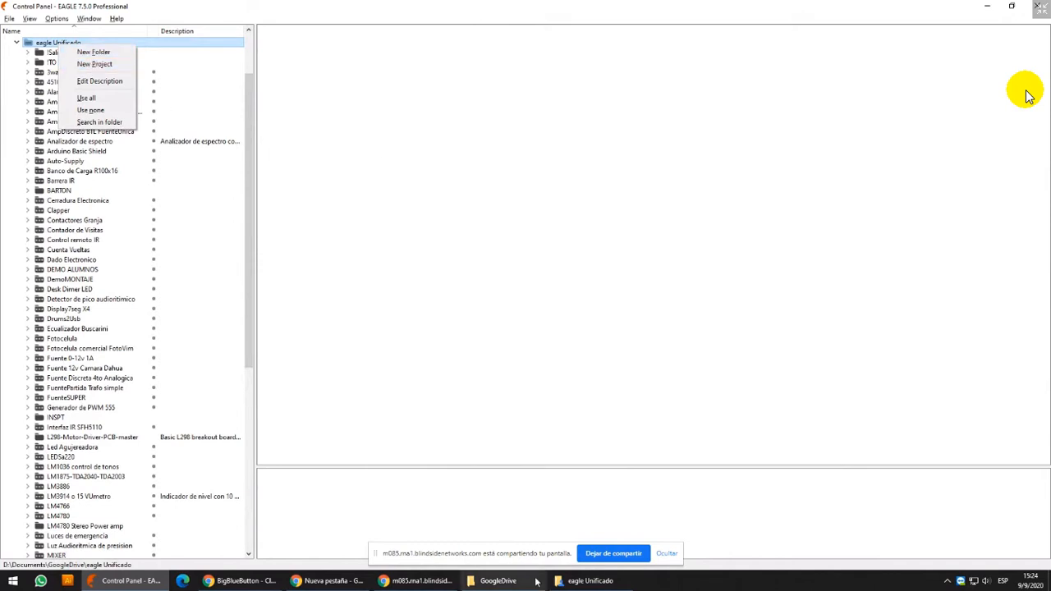
# Bring the eagle Unificado File Explorer window beside the project tree, open the 3way Crossover folder and select eagle.epf
pyautogui.click(585, 580)
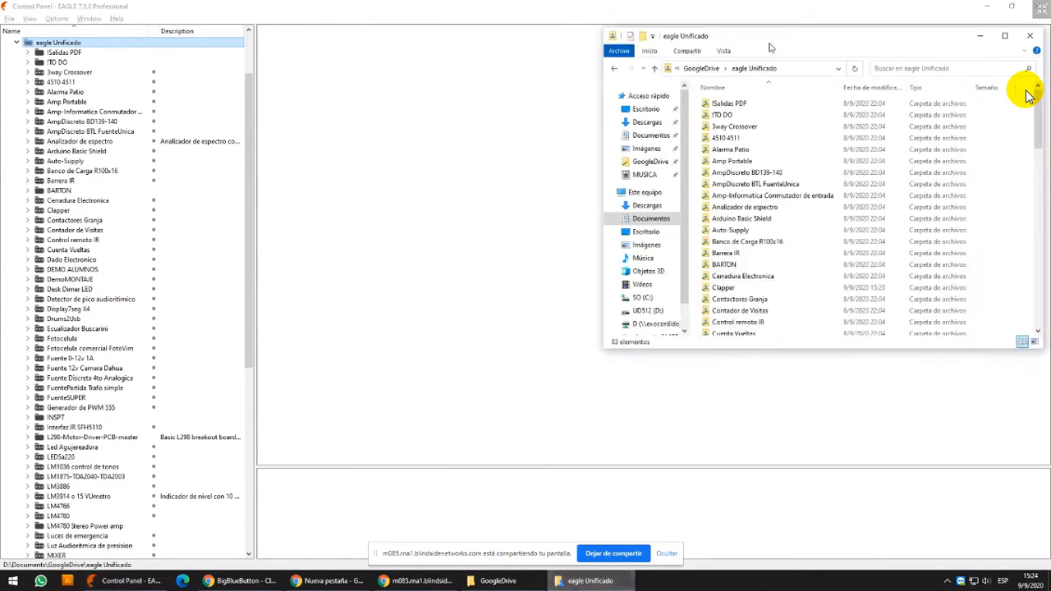
pyautogui.moveTo(772, 46); pyautogui.dragTo(482, 73)
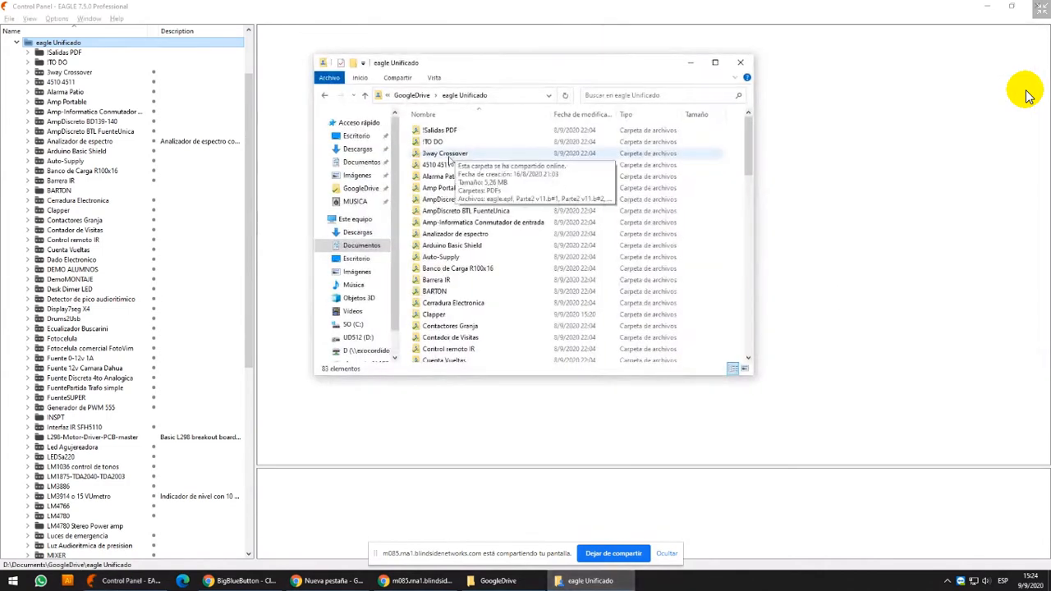
pyautogui.doubleClick(449, 160)
pyautogui.click(444, 156)
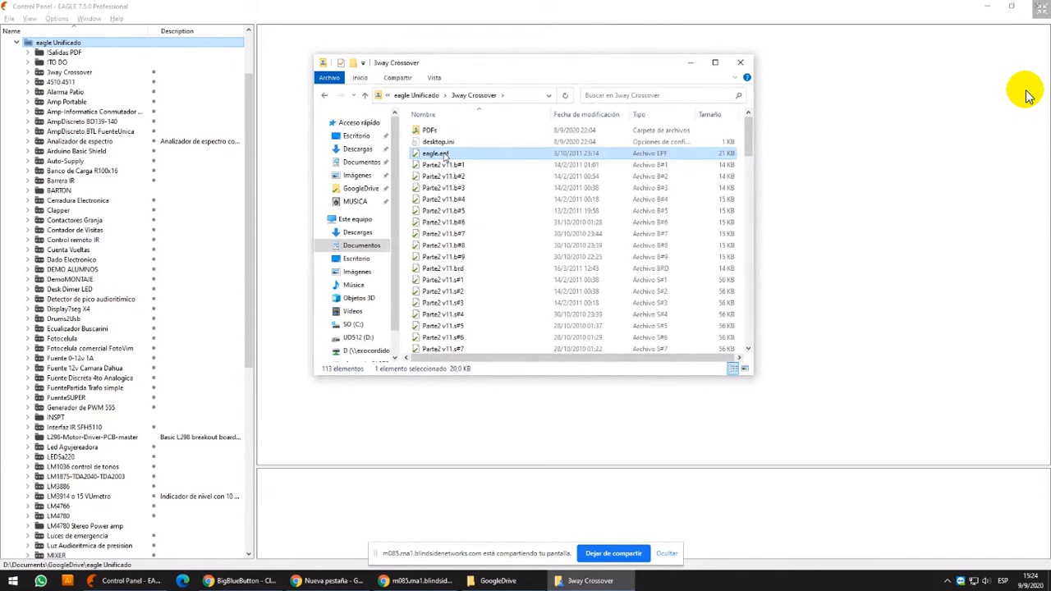
# Start the Magnifier and examine the Parte2 v11 .brd and .sch files and their numbered copies in the 3way Crossover folder
pyautogui.press('super+r')
pyautogui.write('magnify')
pyautogui.press('Return')
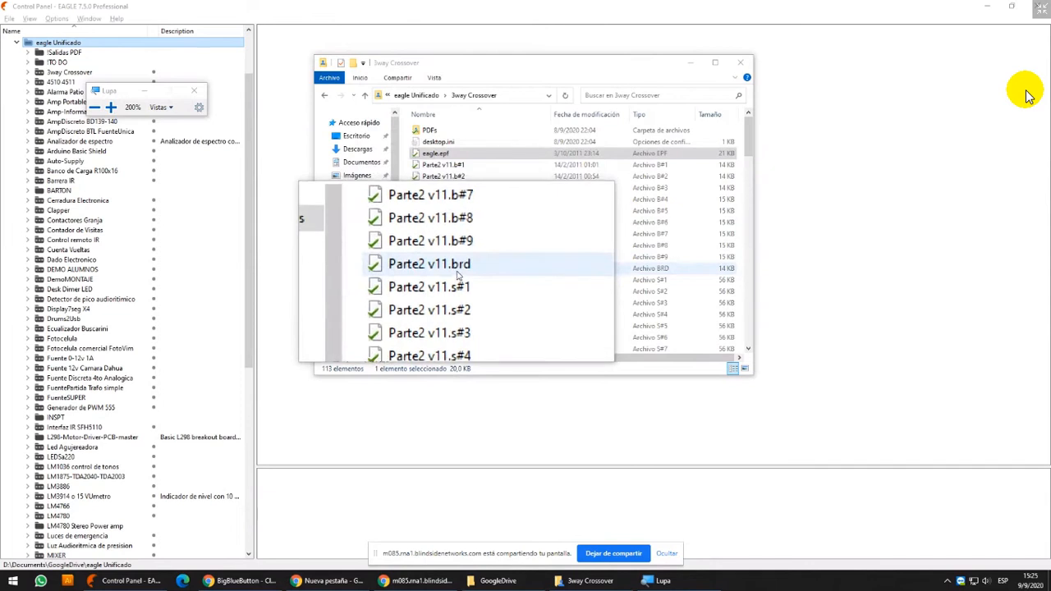
pyautogui.click(457, 268)
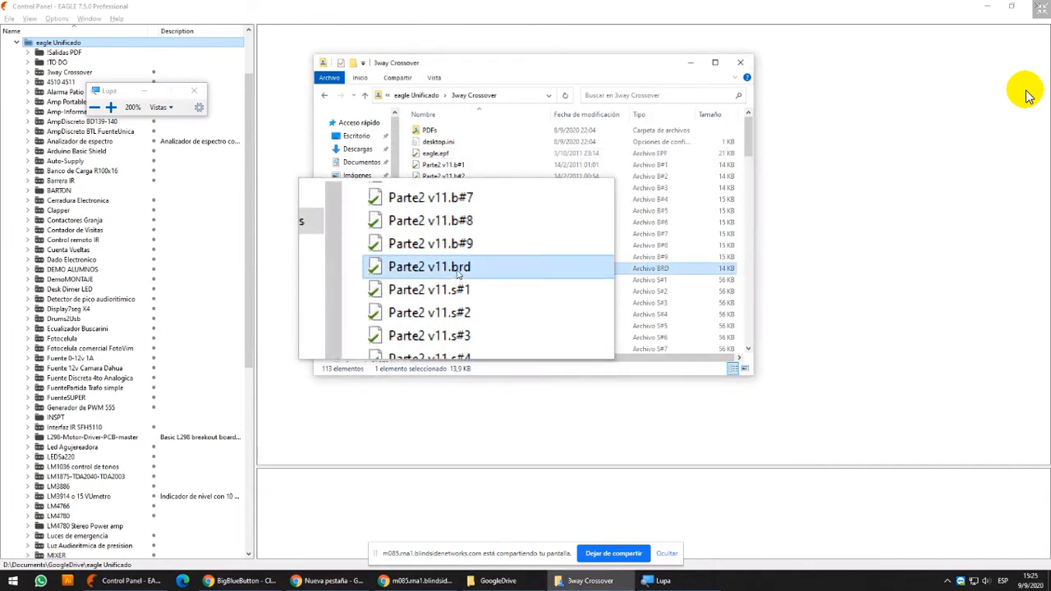
pyautogui.scroll(-4, 459, 275)
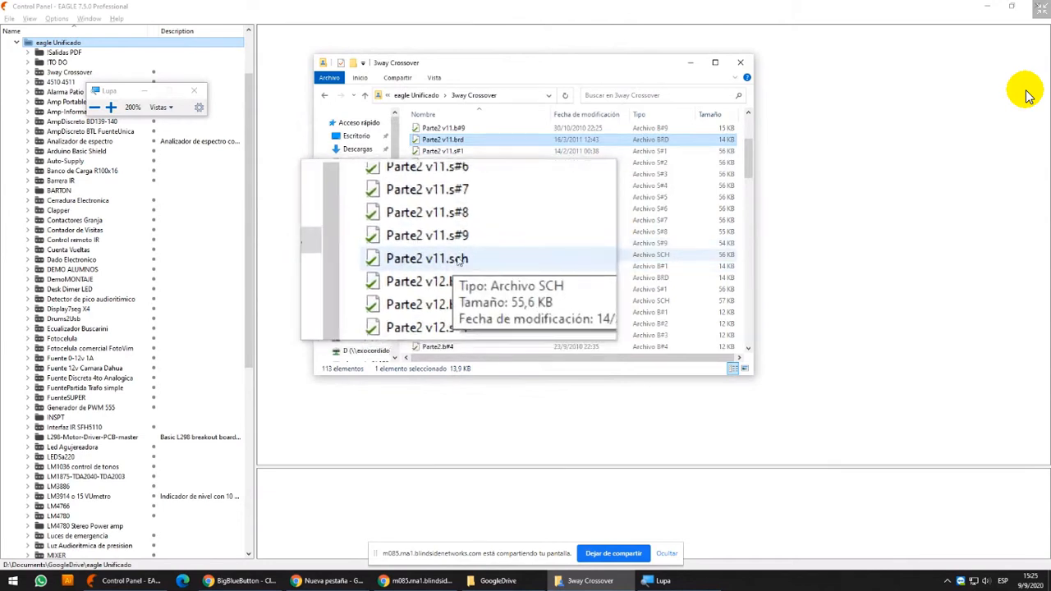
pyautogui.scroll(-2, 457, 290)
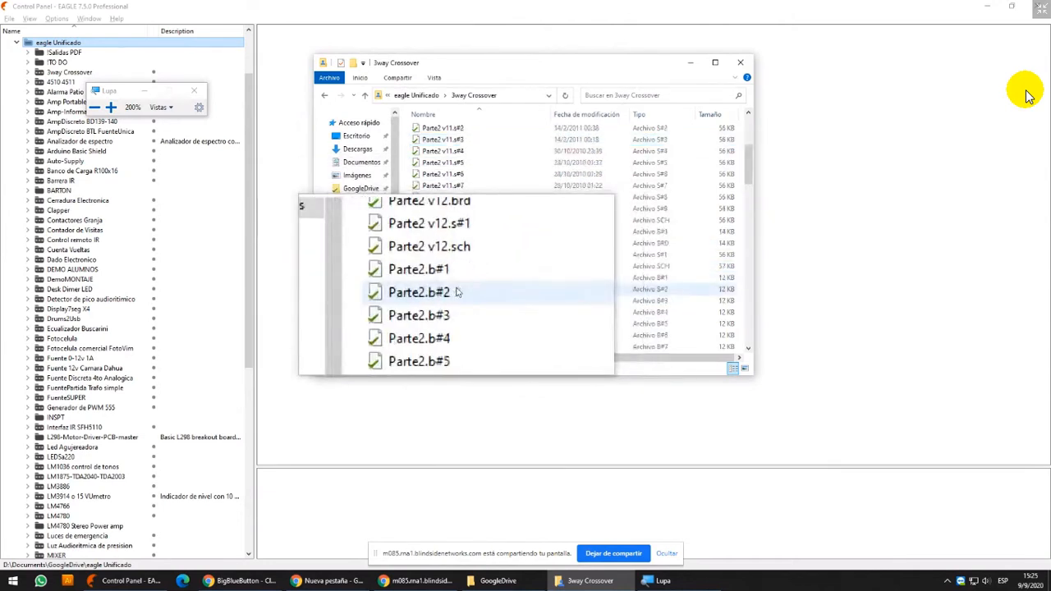
pyautogui.scroll(6, 457, 290)
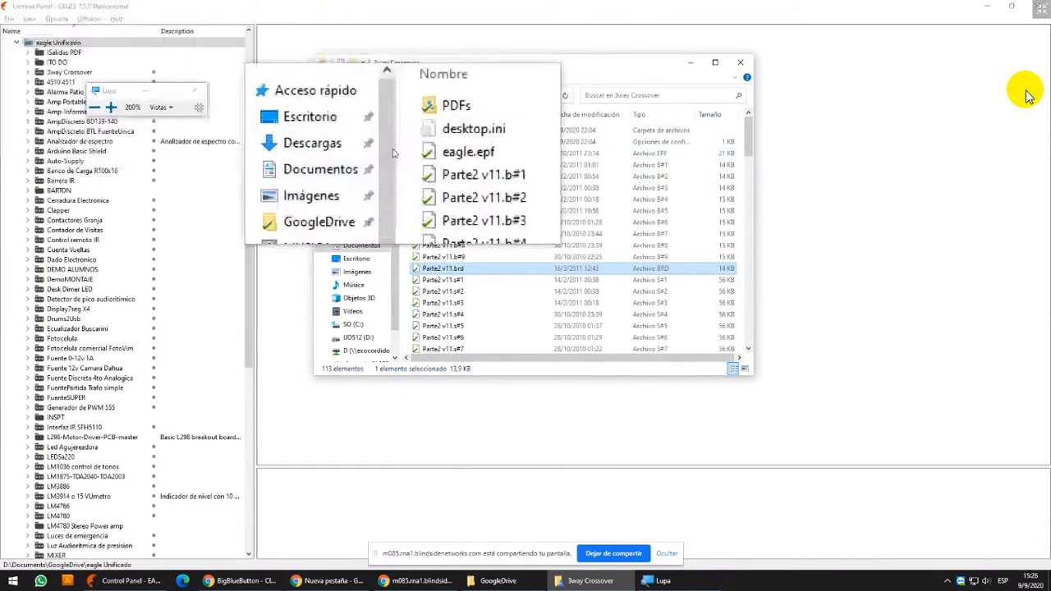
# Restart the Magnifier and move its window clear of the first project entries in the Control Panel tree
pyautogui.click(197, 92)
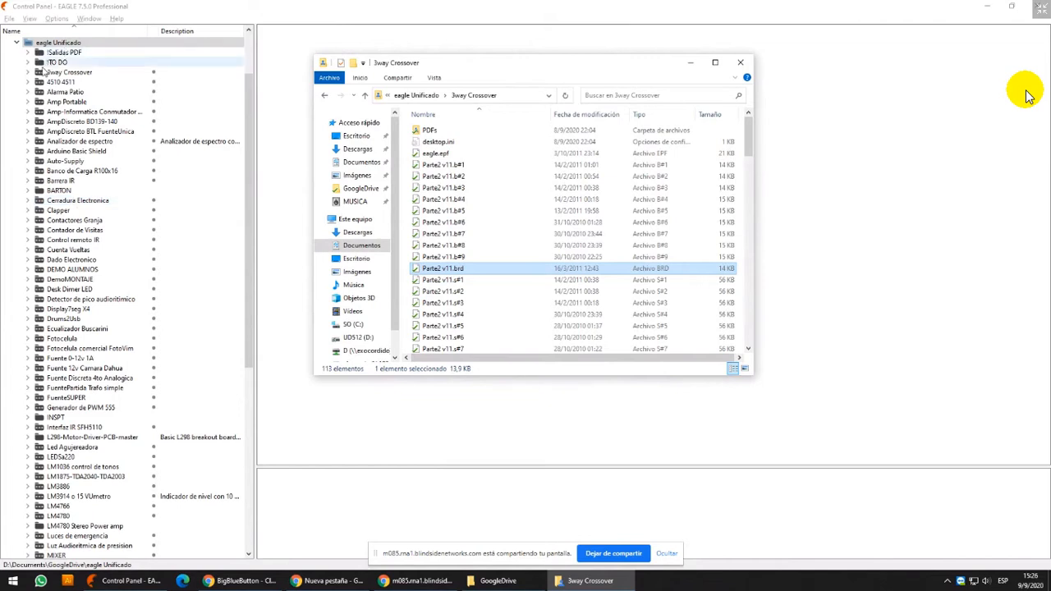
pyautogui.press('super+r')
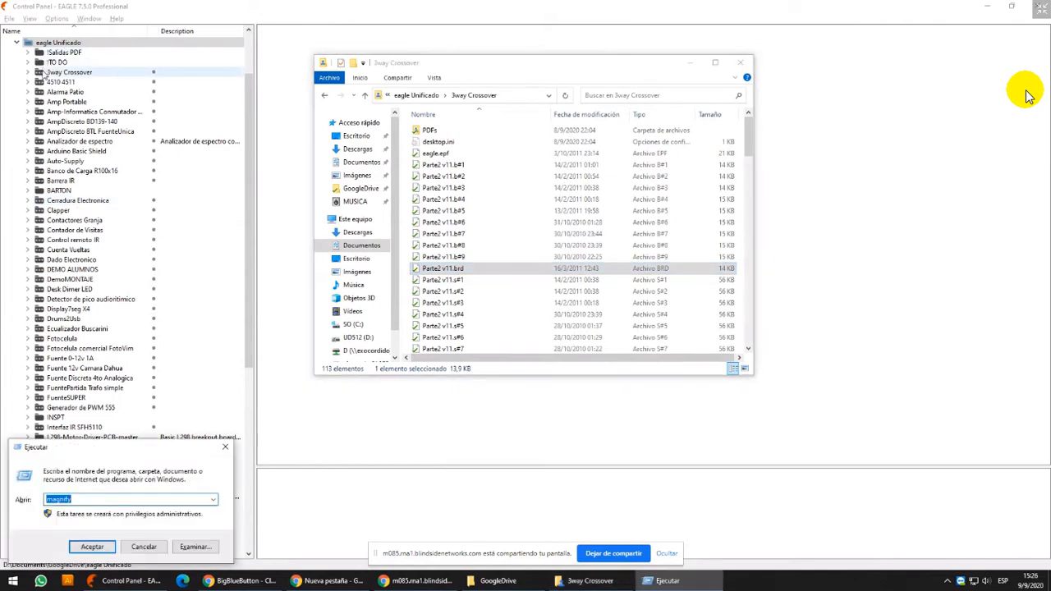
pyautogui.press('Return')
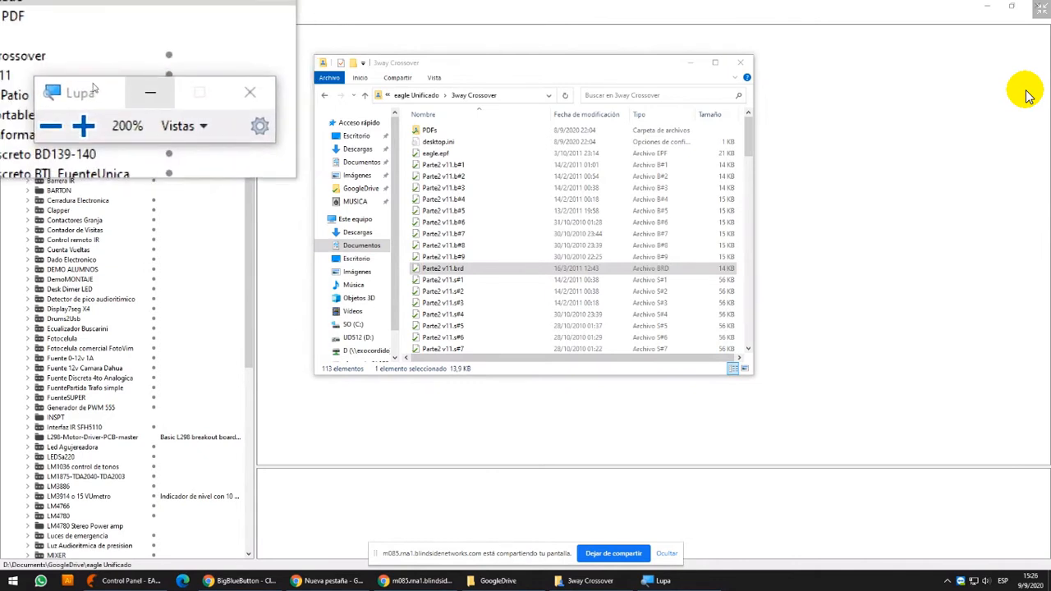
pyautogui.moveTo(127, 89); pyautogui.dragTo(112, 214)
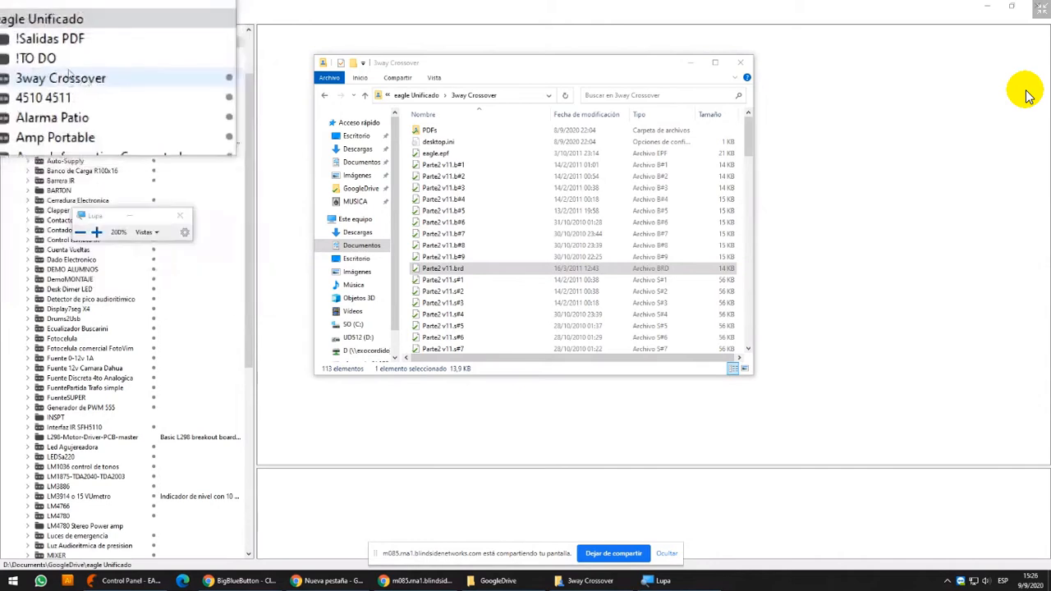
# Expand the 3way Crossover project, activate it, and return from its board window to the Control Panel
pyautogui.click(27, 73)
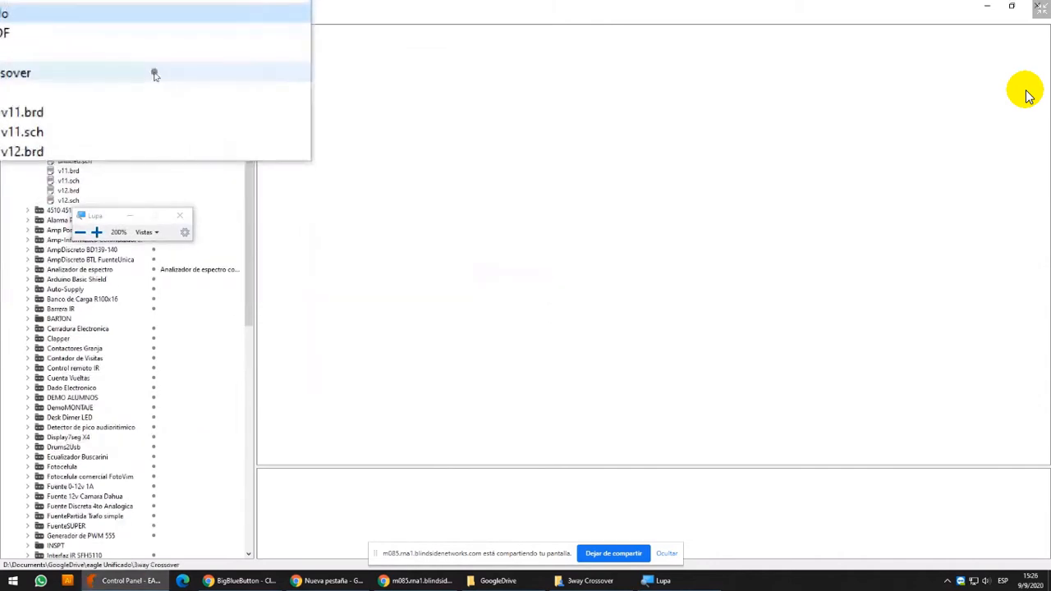
pyautogui.click(154, 73)
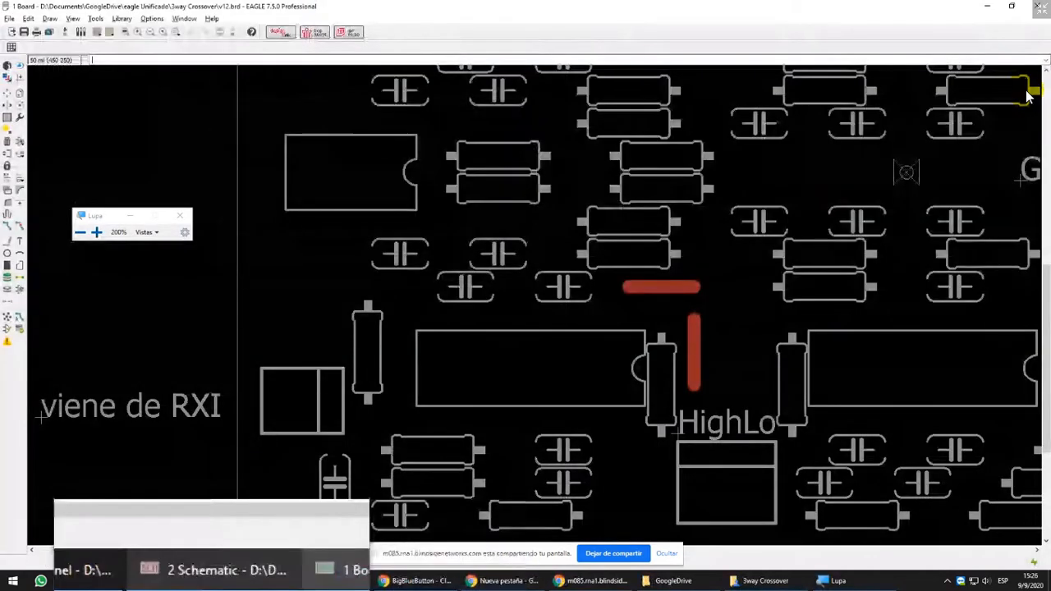
pyautogui.click(211, 581)
pyautogui.click(142, 579)
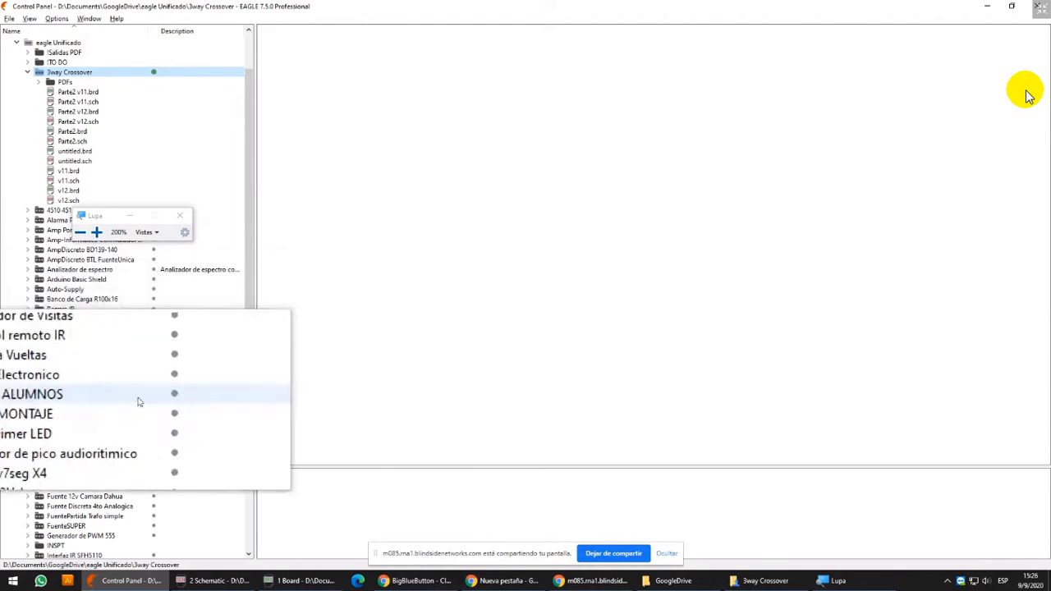
# Close the 3way Crossover project, answering No for its eagle.epf file, and collapse it and eagle Unificado
pyautogui.click(155, 74)
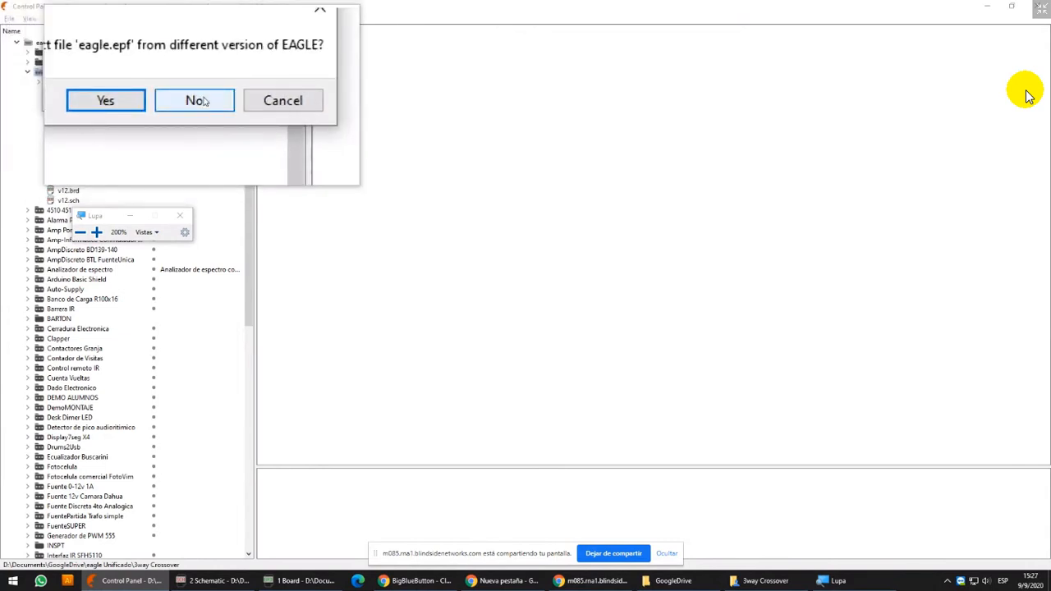
pyautogui.click(183, 99)
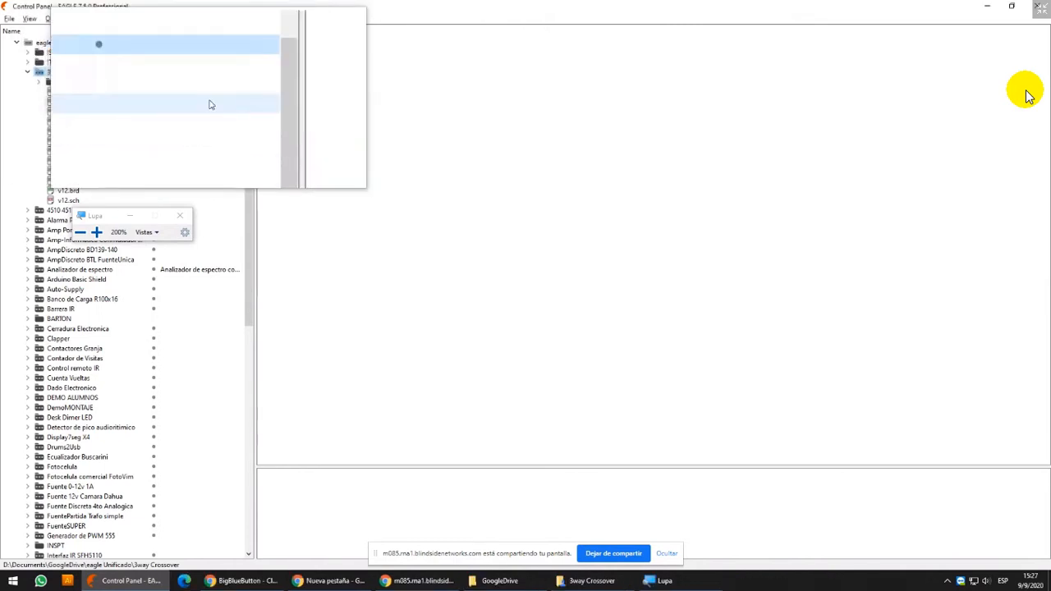
pyautogui.click(27, 74)
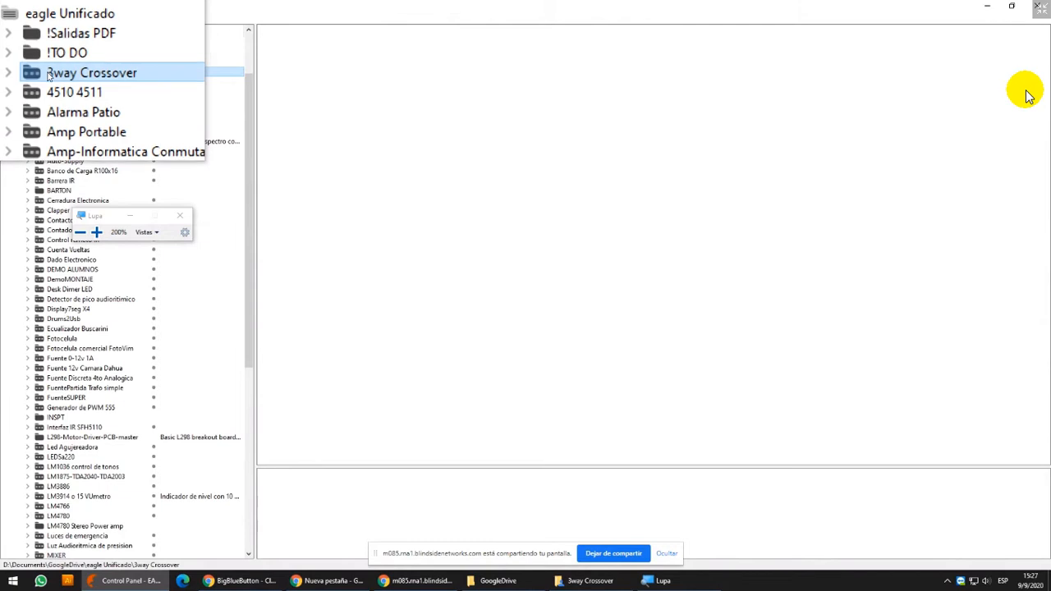
pyautogui.rightClick(17, 42)
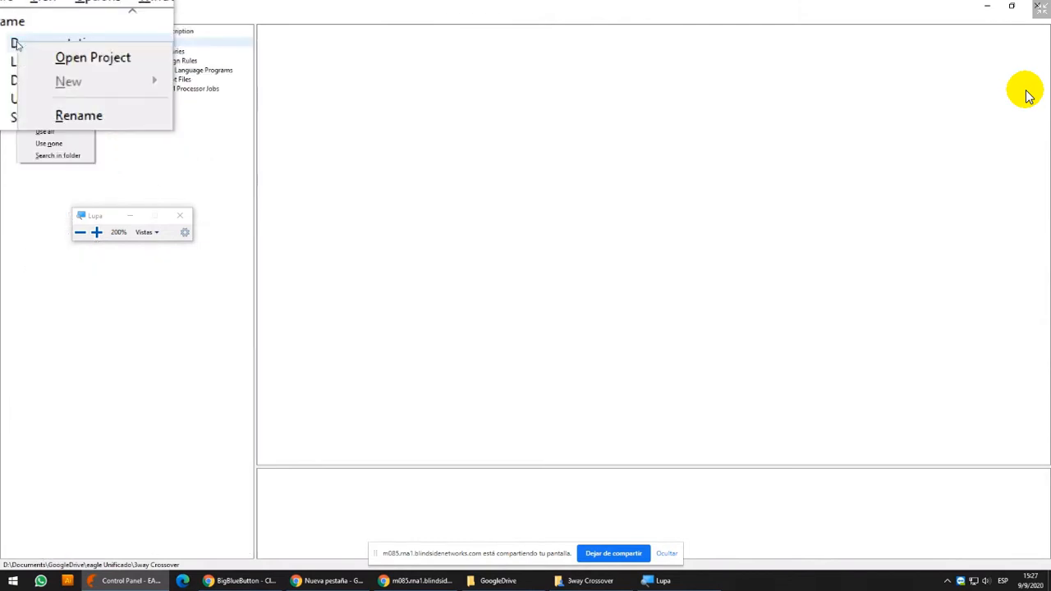
pyautogui.click(102, 310)
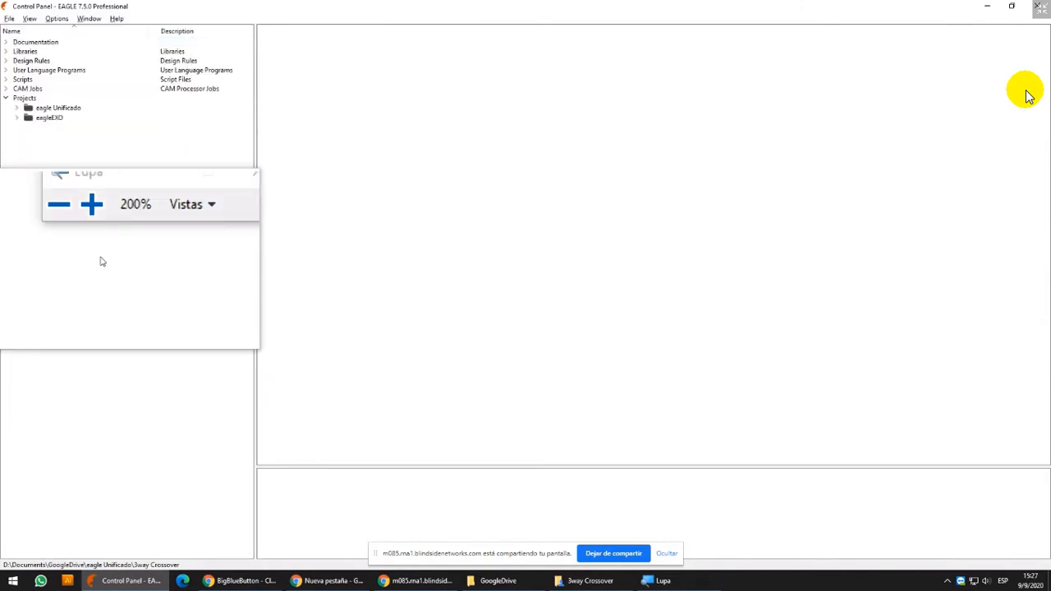
# Create a new folder named SAMPLE FOLDER inside eagle Unificado
pyautogui.click(16, 108)
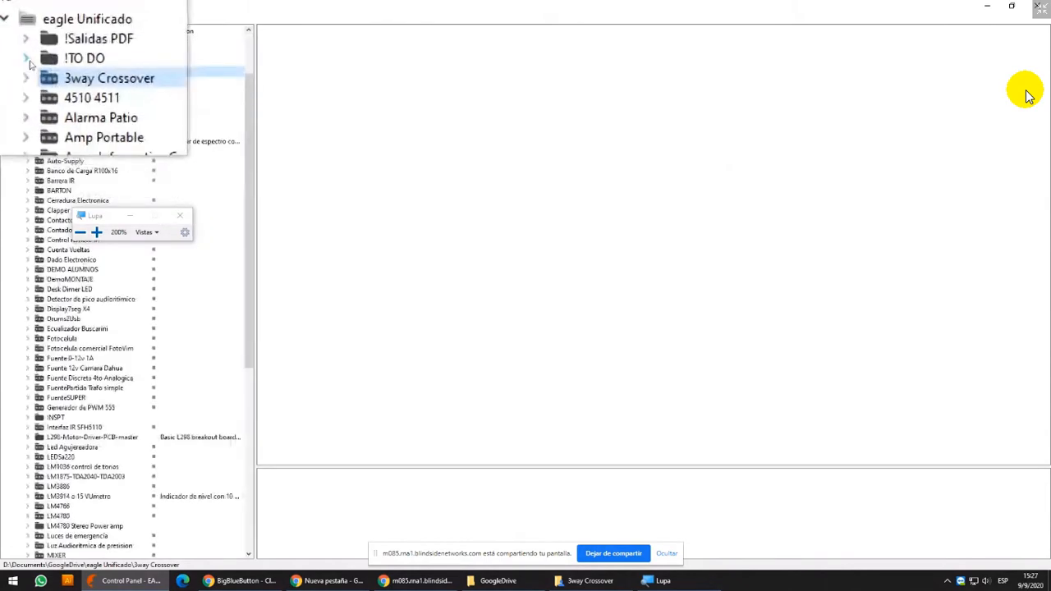
pyautogui.click(35, 43)
pyautogui.rightClick(35, 46)
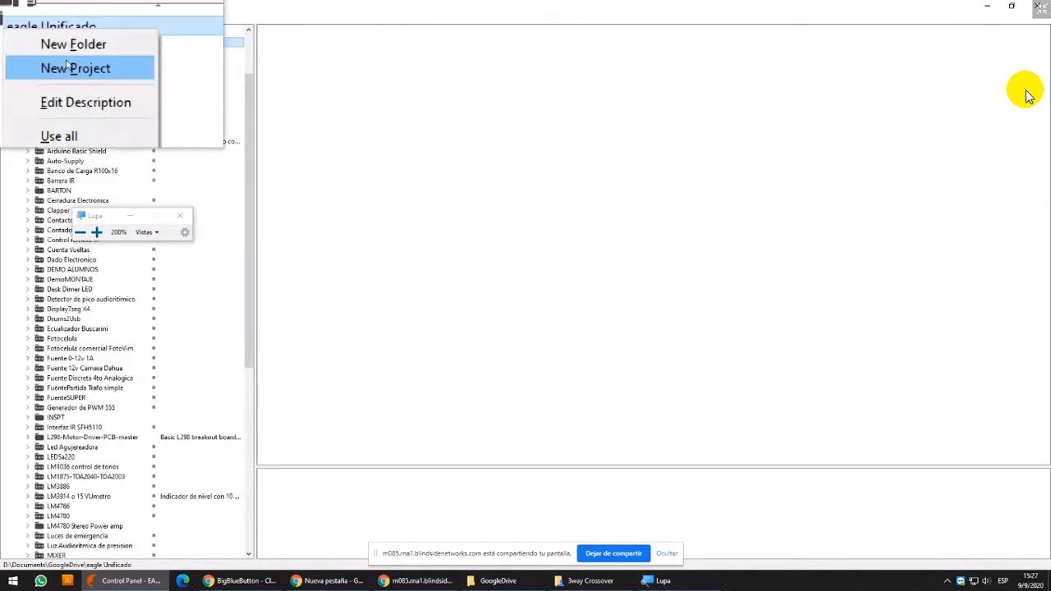
pyautogui.click(70, 51)
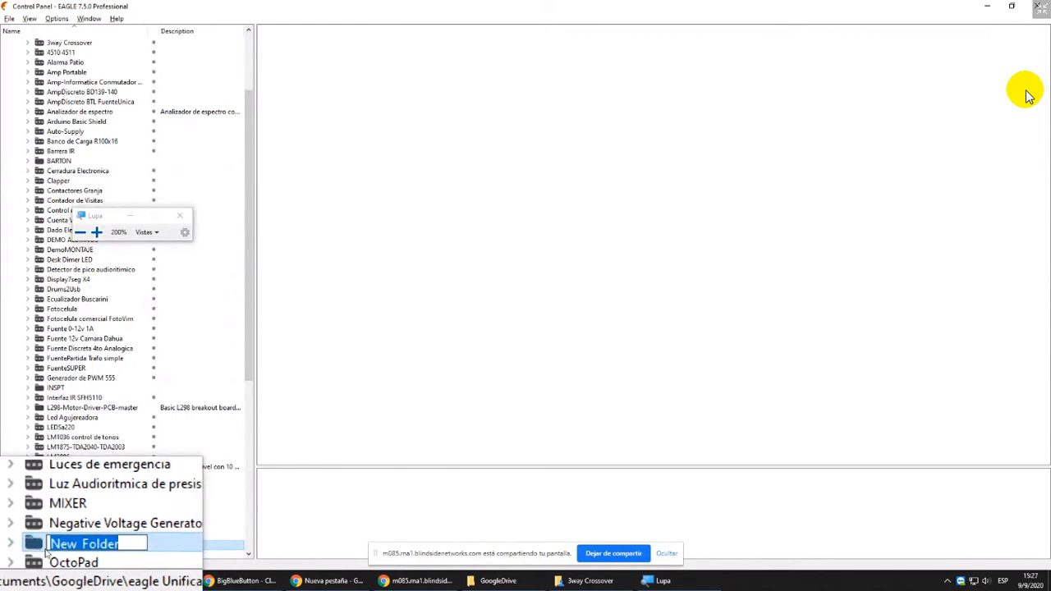
pyautogui.write('SAMPLE ')
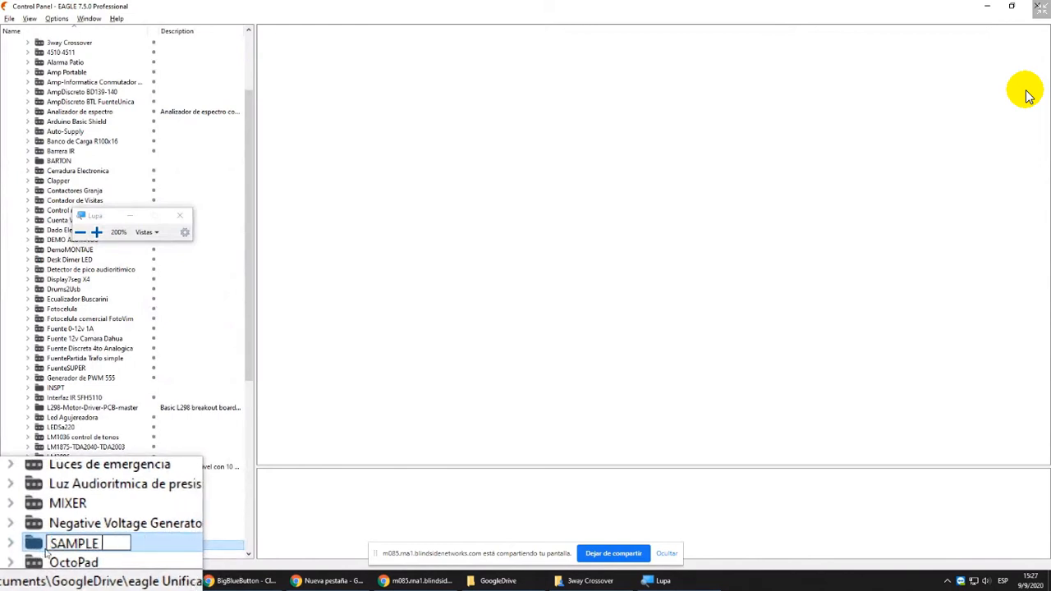
pyautogui.write('FOLDER')
pyautogui.press('Return')
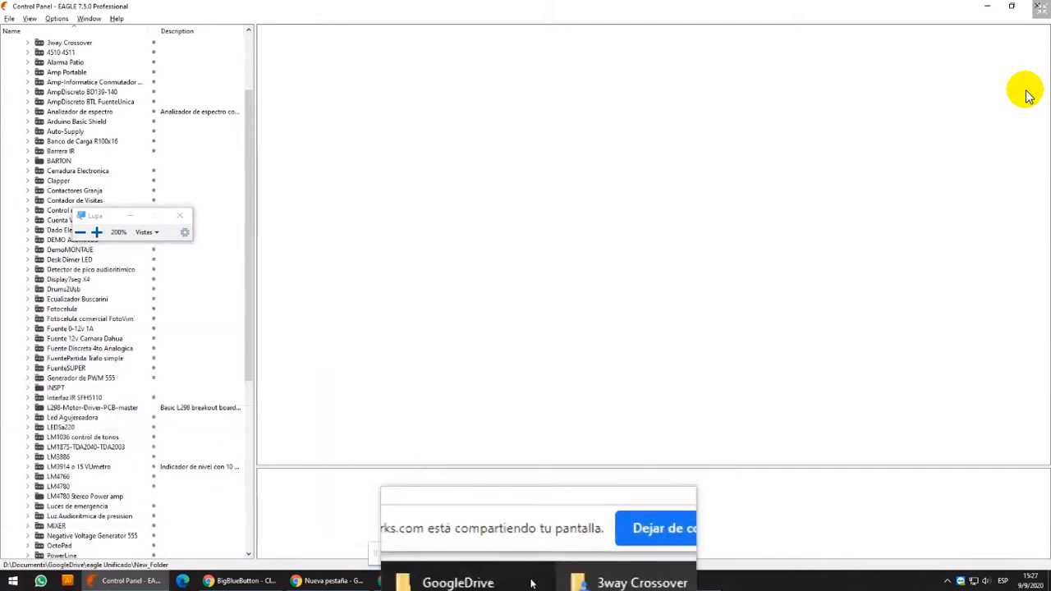
# Switch to File Explorer, go up to eagle Unificado, and open SAMPLE FOLDER to inspect its contents
pyautogui.click(565, 585)
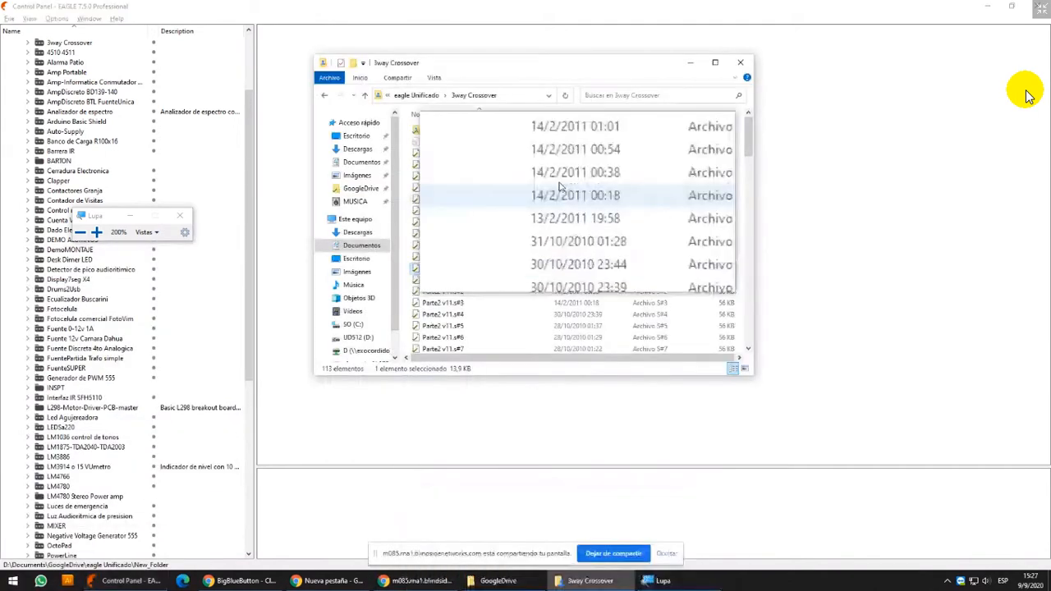
pyautogui.click(412, 95)
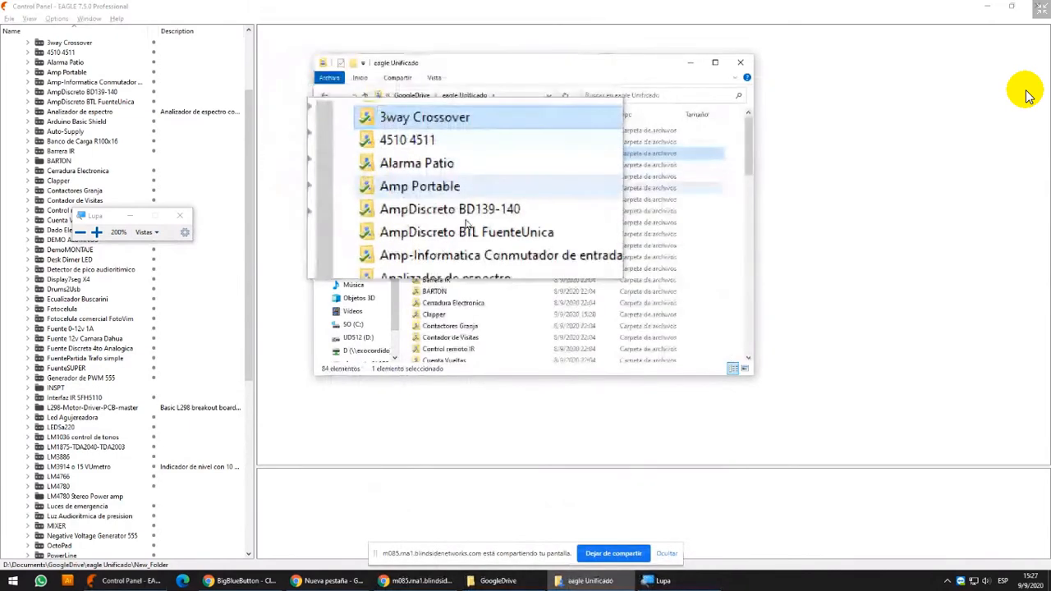
pyautogui.click(442, 270)
pyautogui.press('s')
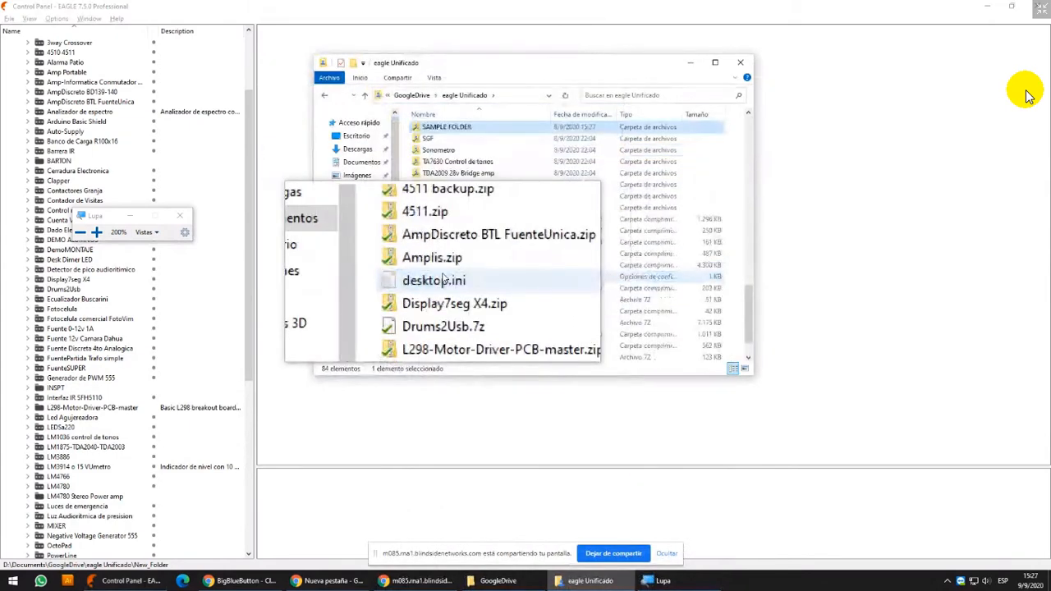
pyautogui.doubleClick(446, 127)
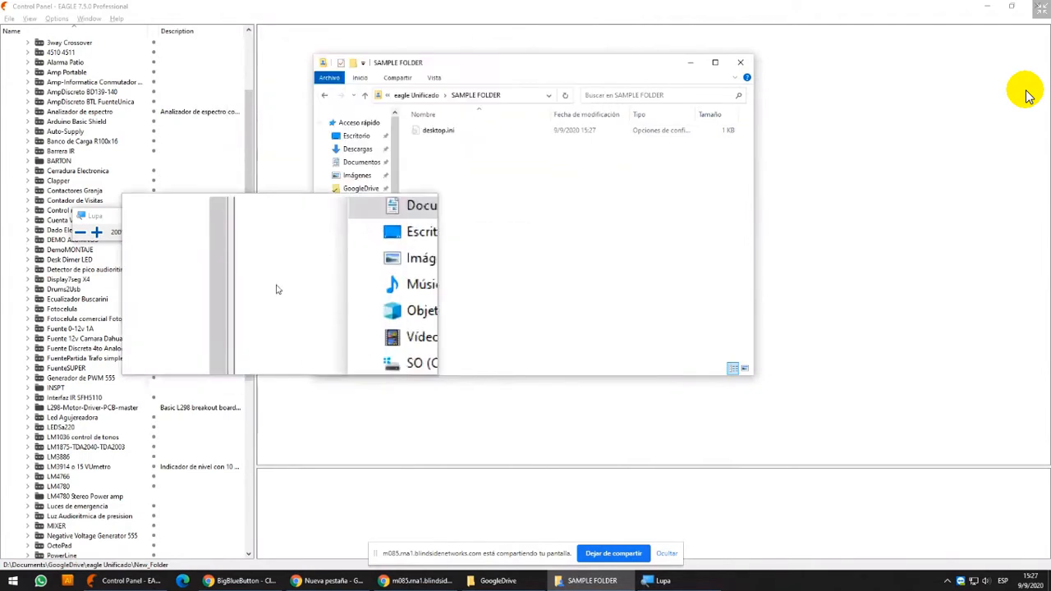
# Create a new project named SAMPLE Project inside eagle Unificado in the Control Panel
pyautogui.click(95, 116)
pyautogui.scroll(3, 97, 120)
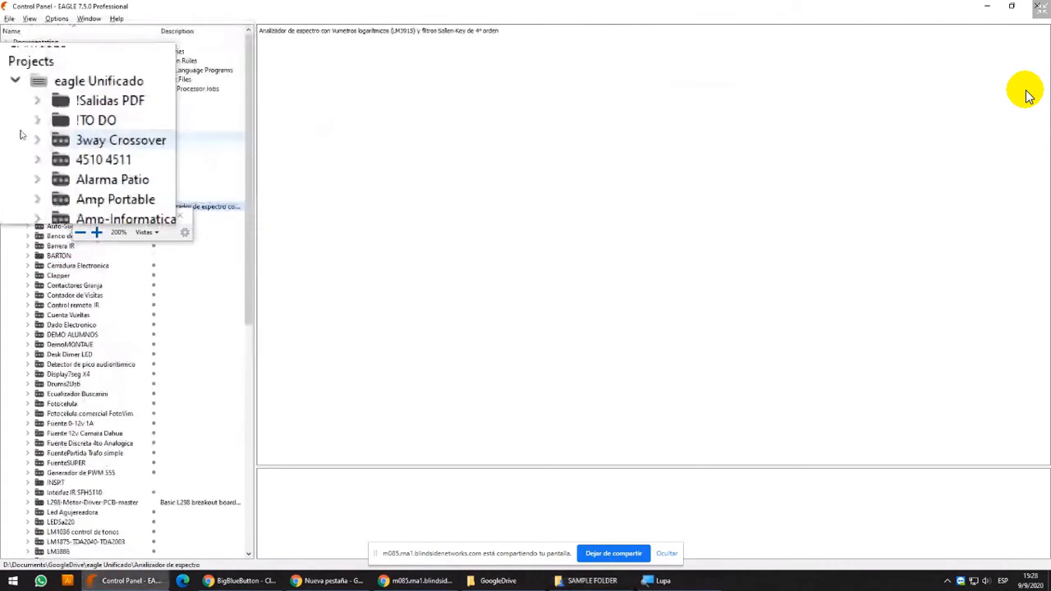
pyautogui.rightClick(45, 111)
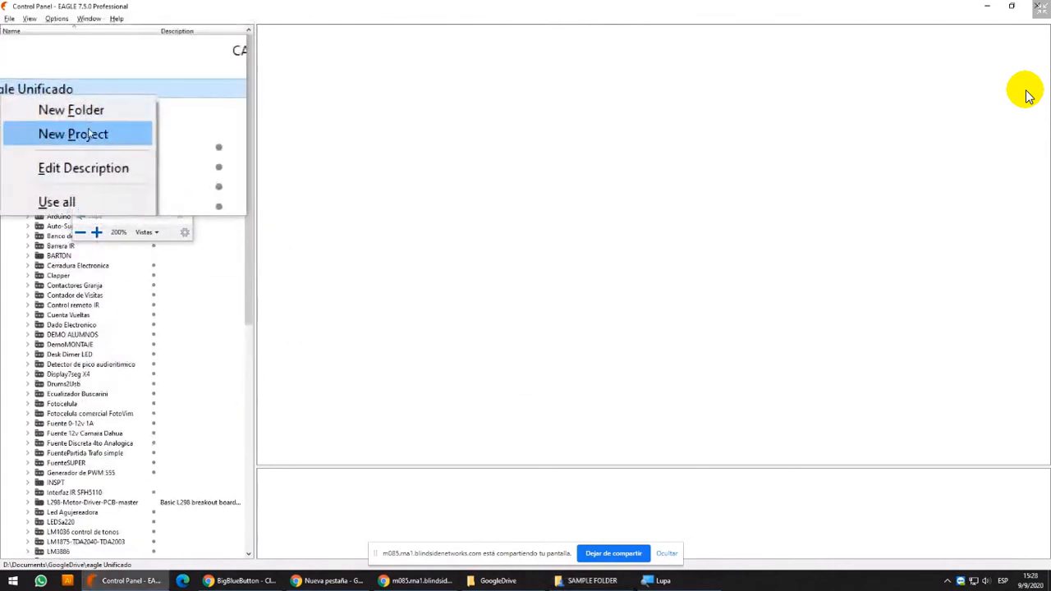
pyautogui.click(118, 151)
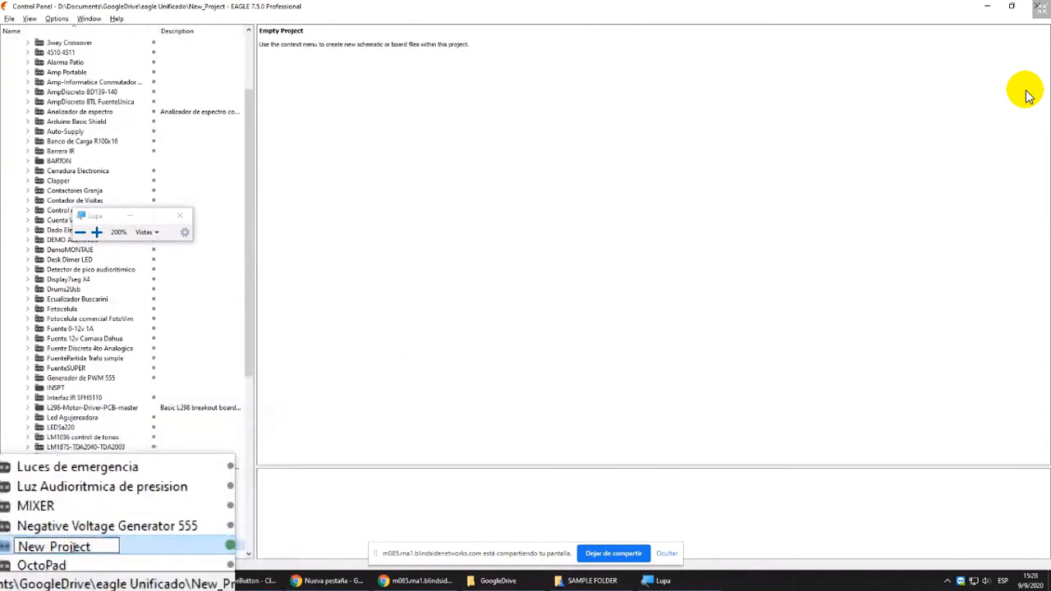
pyautogui.hotkey('shift', 'Right')
pyautogui.hotkey('shift', 'Right')
pyautogui.hotkey('shift', 'Right')
pyautogui.hotkey('shift', 'Right')
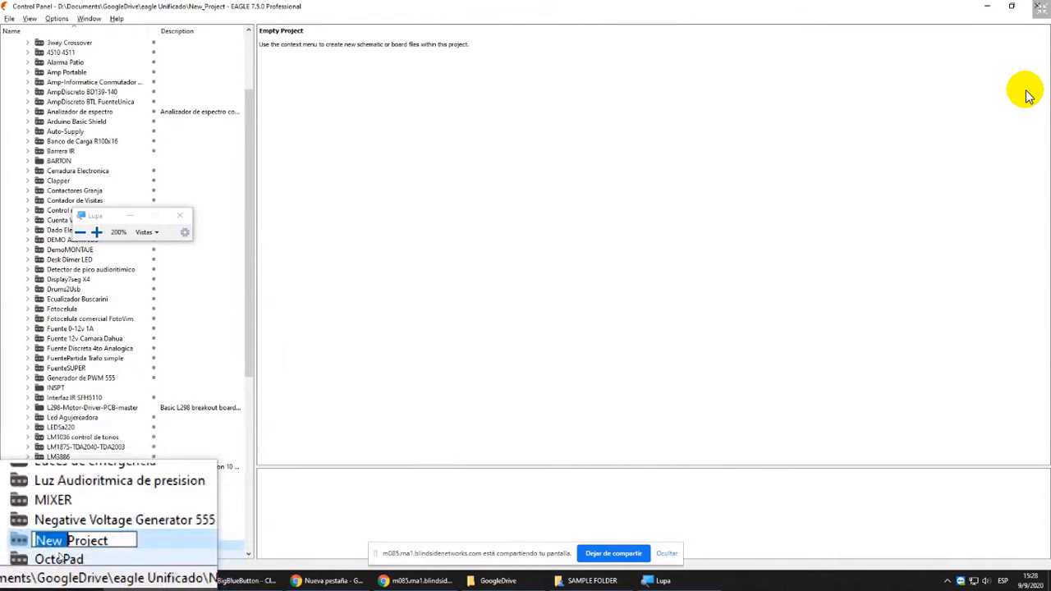
pyautogui.write('SAMPLE')
pyautogui.press('Return')
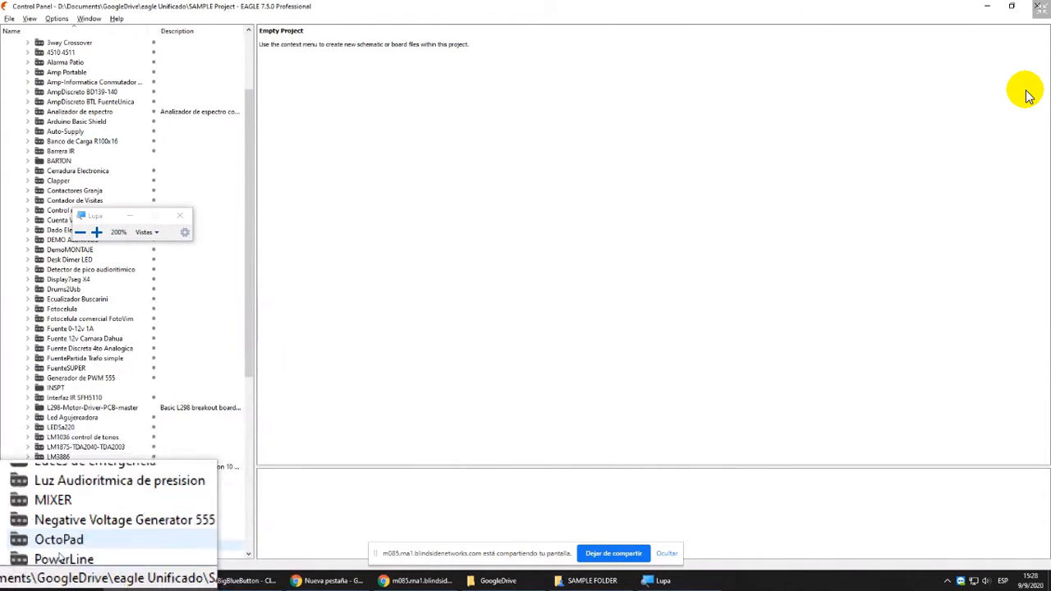
# Switch to File Explorer, go back to eagle Unificado, and open the SAMPLE Project folder to inspect its contents
pyautogui.click(588, 581)
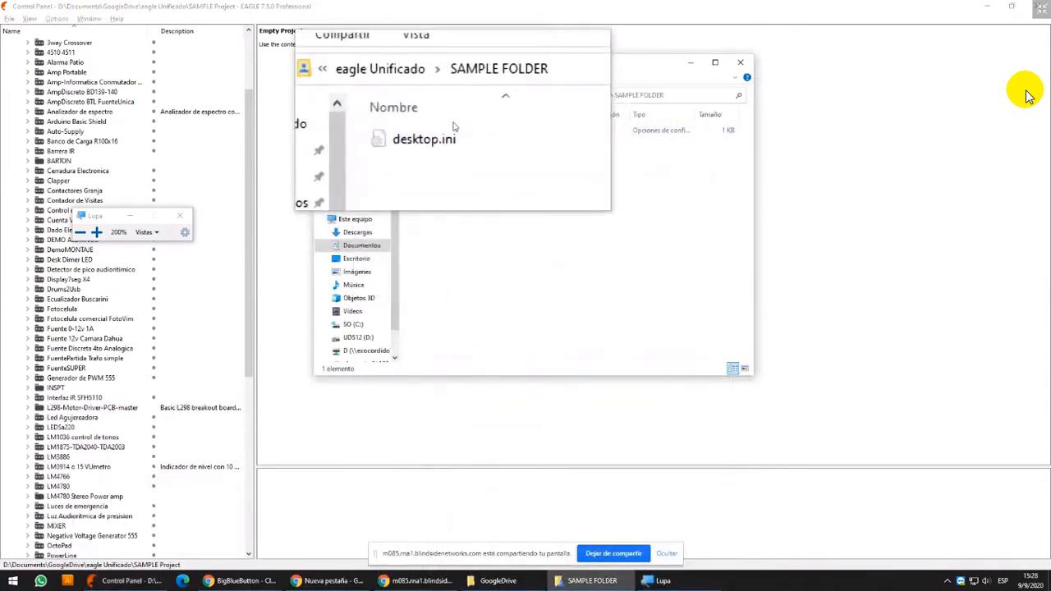
pyautogui.hotkey('alt', 'Left')
pyautogui.scroll(-1, 472, 306)
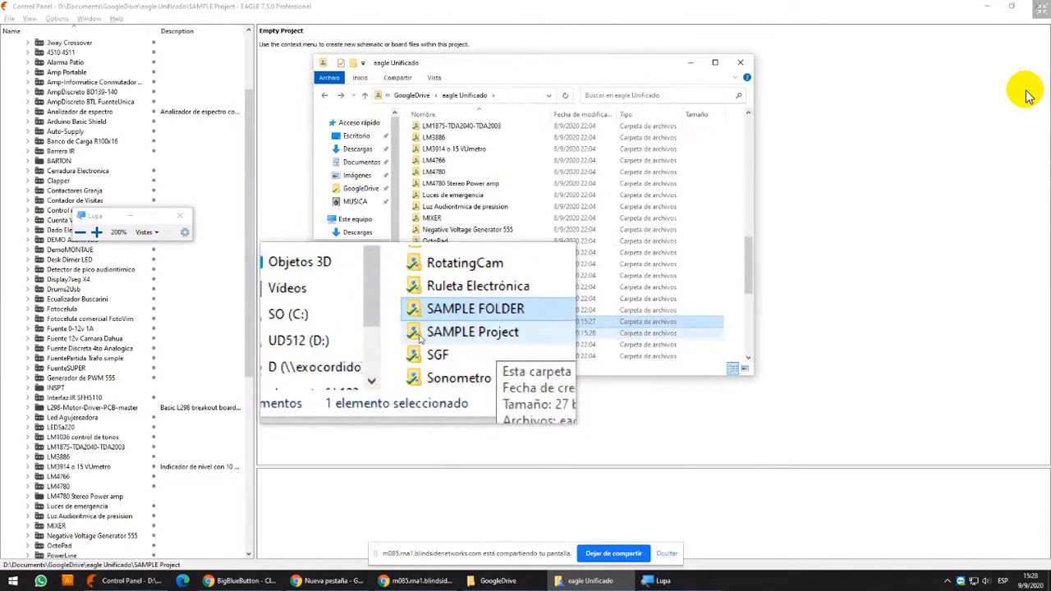
pyautogui.doubleClick(422, 337)
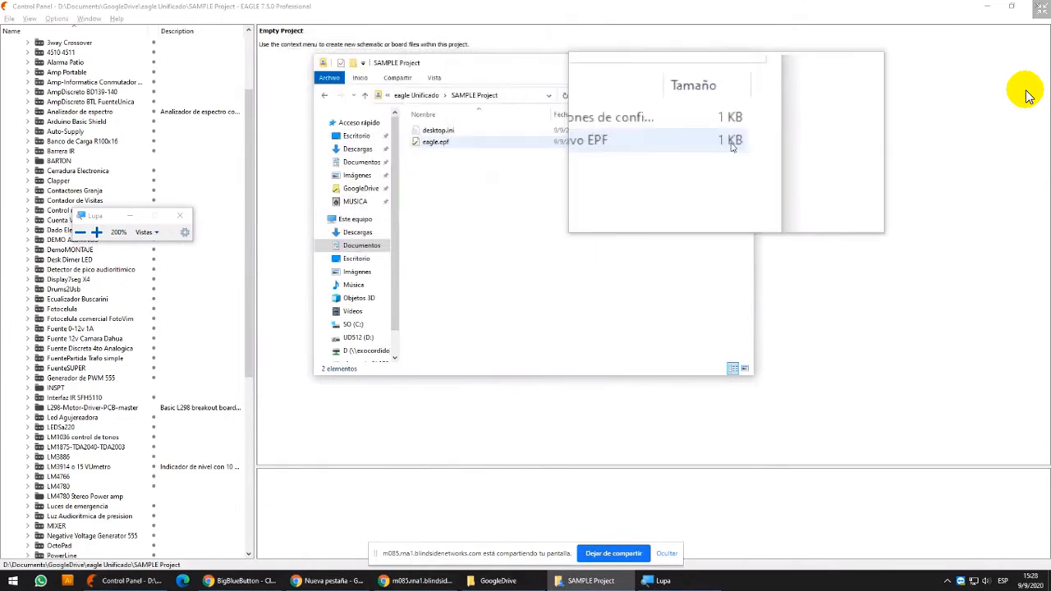
# Launch Notepad, open SAMPLE Project's eagle.epf in it to read its contents, and close it
pyautogui.press('super+r')
pyautogui.write('notepad')
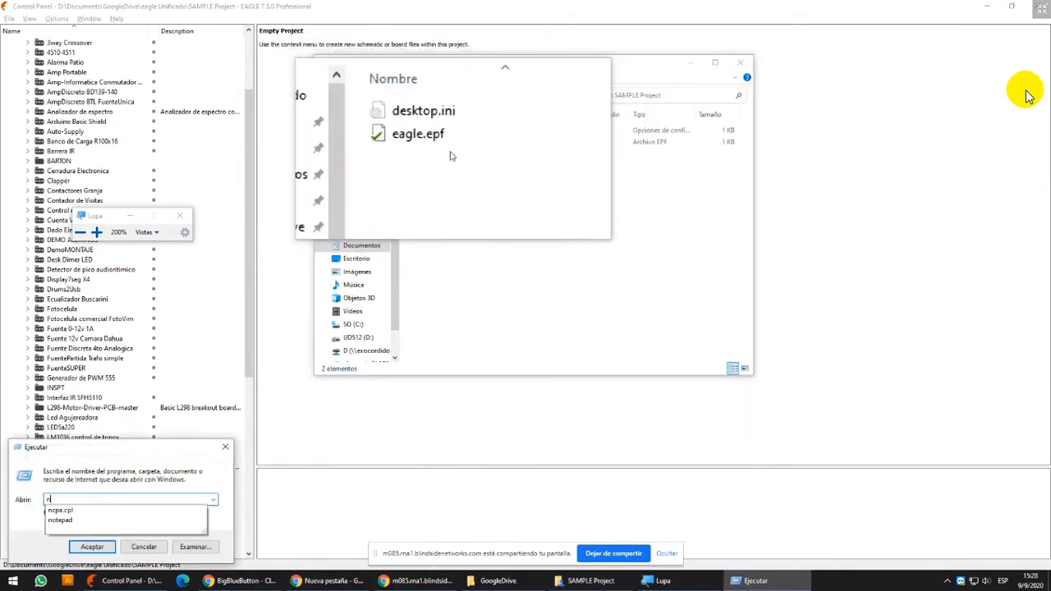
pyautogui.press('Return')
pyautogui.moveTo(450, 156); pyautogui.dragTo(443, 237)
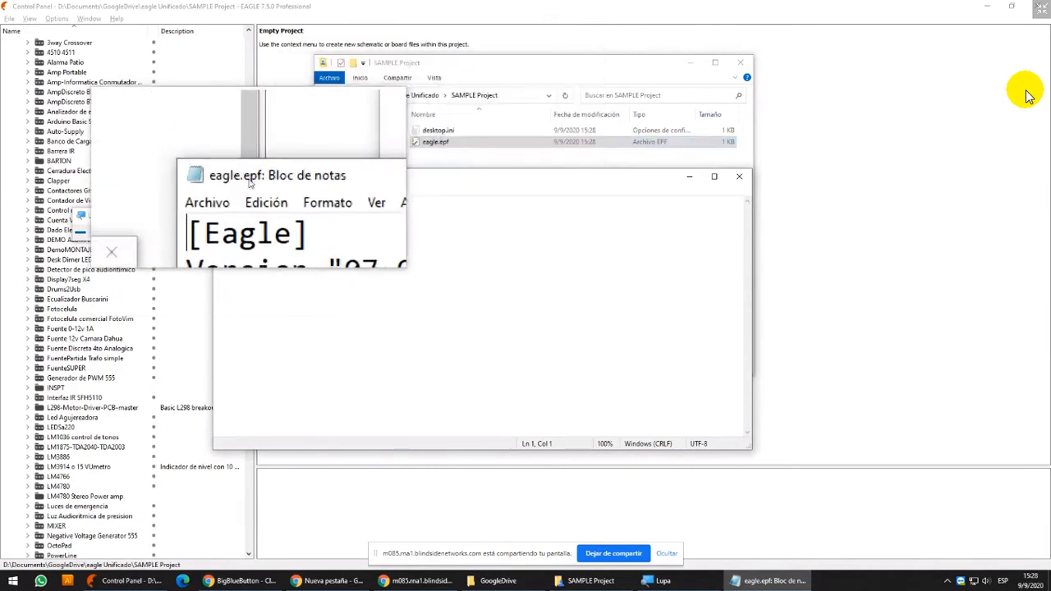
pyautogui.click(742, 178)
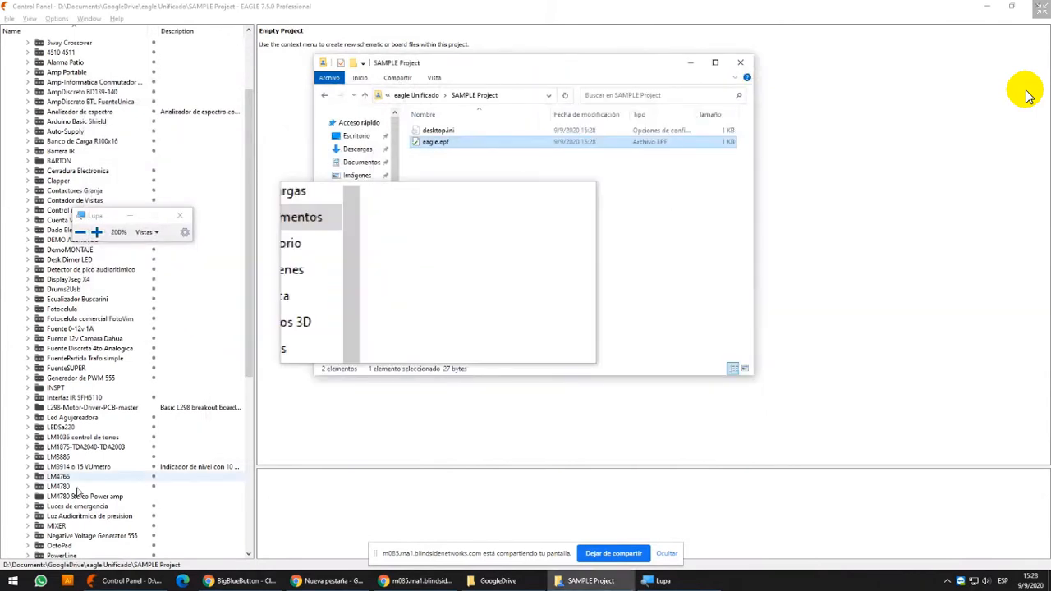
# Create a new schematic in SAMPLE Project, close the Magnifier, and maximize the schematic window
pyautogui.scroll(-2, 113, 419)
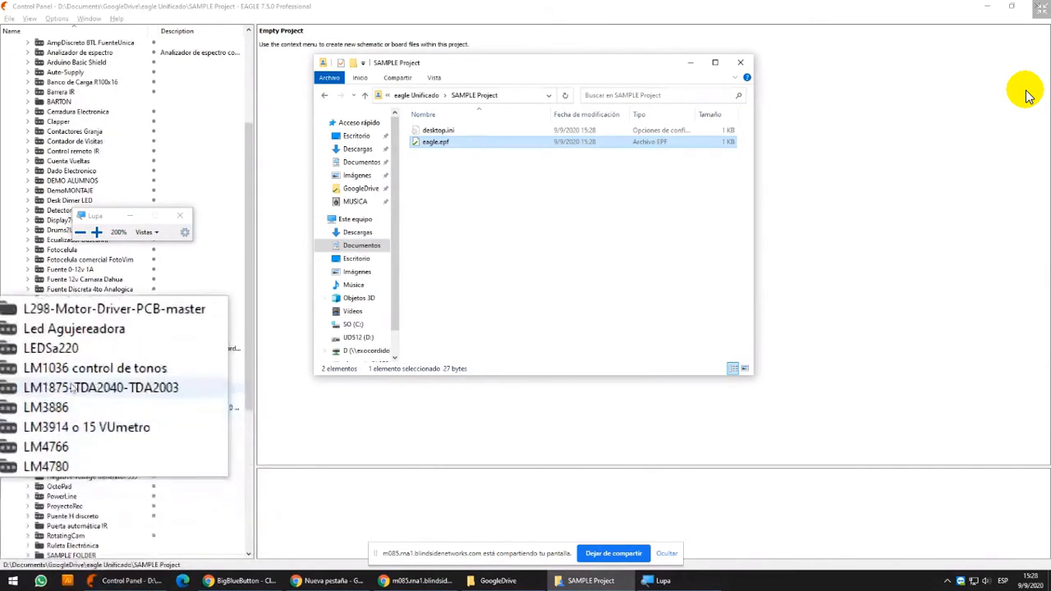
pyautogui.scroll(-2, 82, 427)
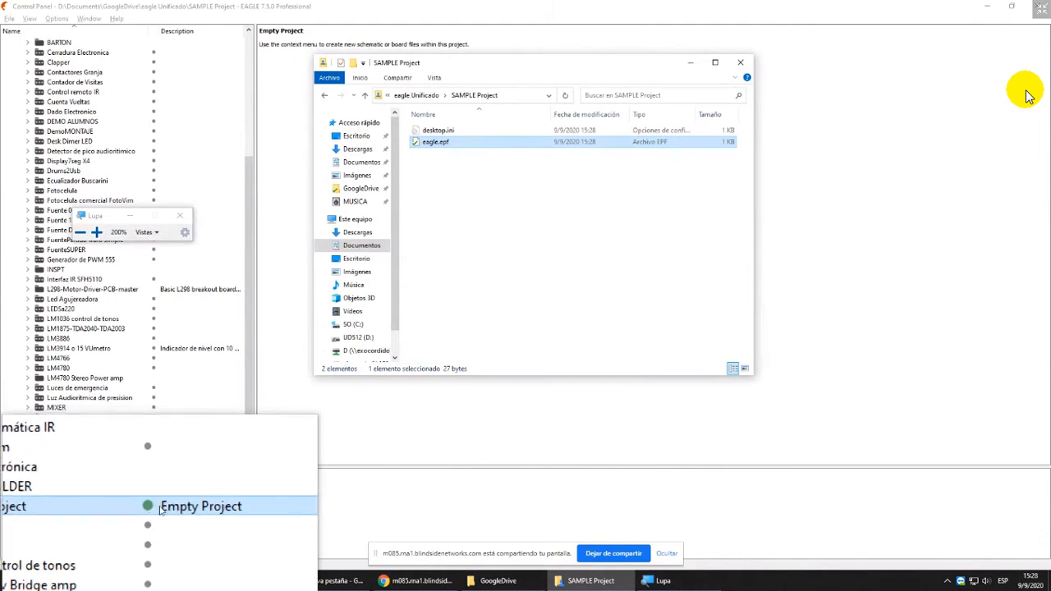
pyautogui.rightClick(60, 508)
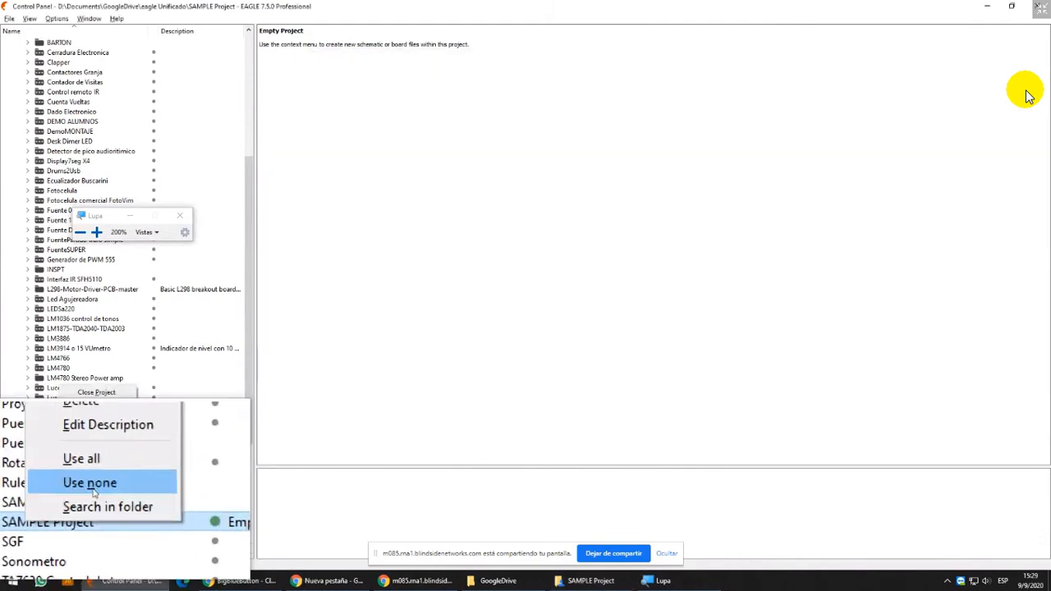
pyautogui.moveTo(107, 404)
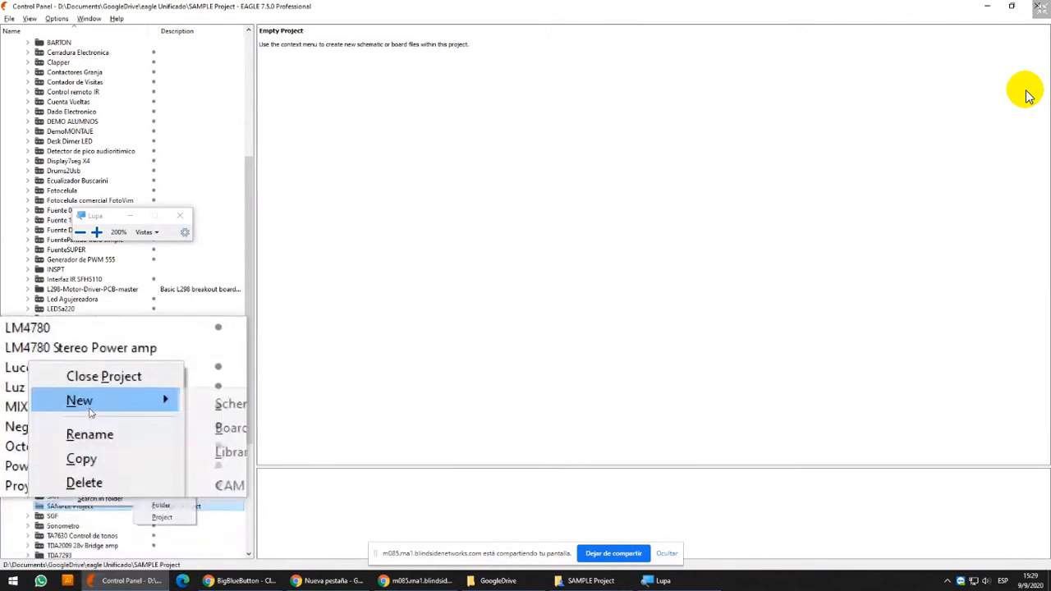
pyautogui.click(182, 409)
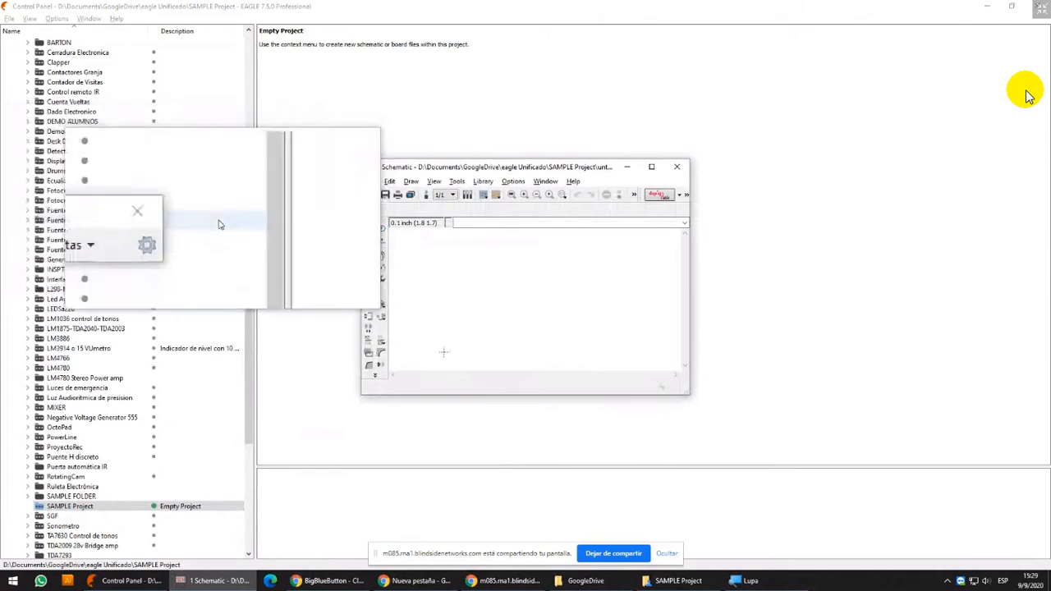
pyautogui.click(174, 219)
pyautogui.click(651, 167)
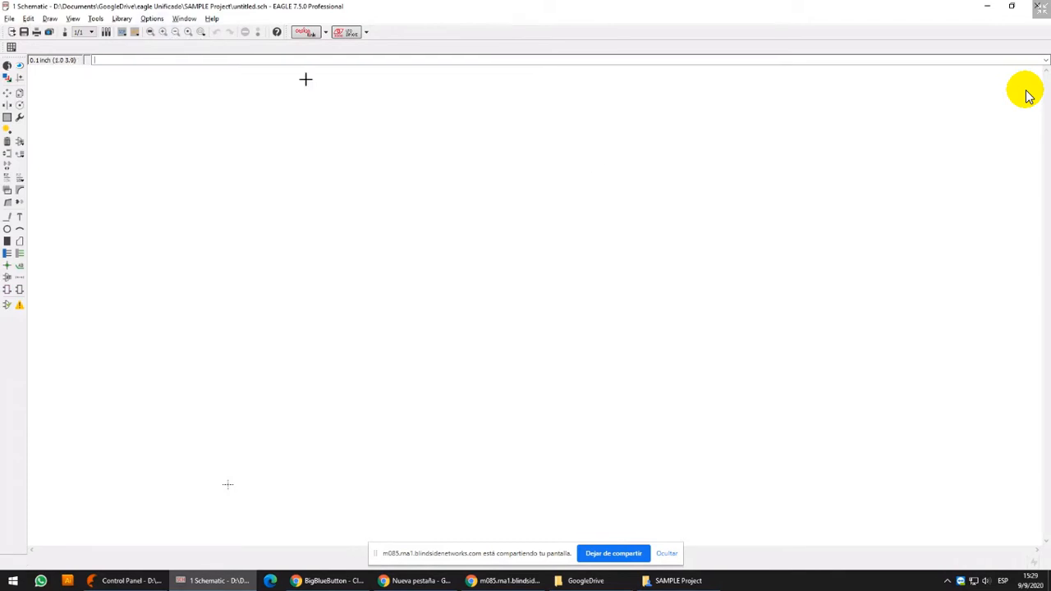
# Set the schematic background to Black in the user interface options and change it back to White
pyautogui.click(153, 19)
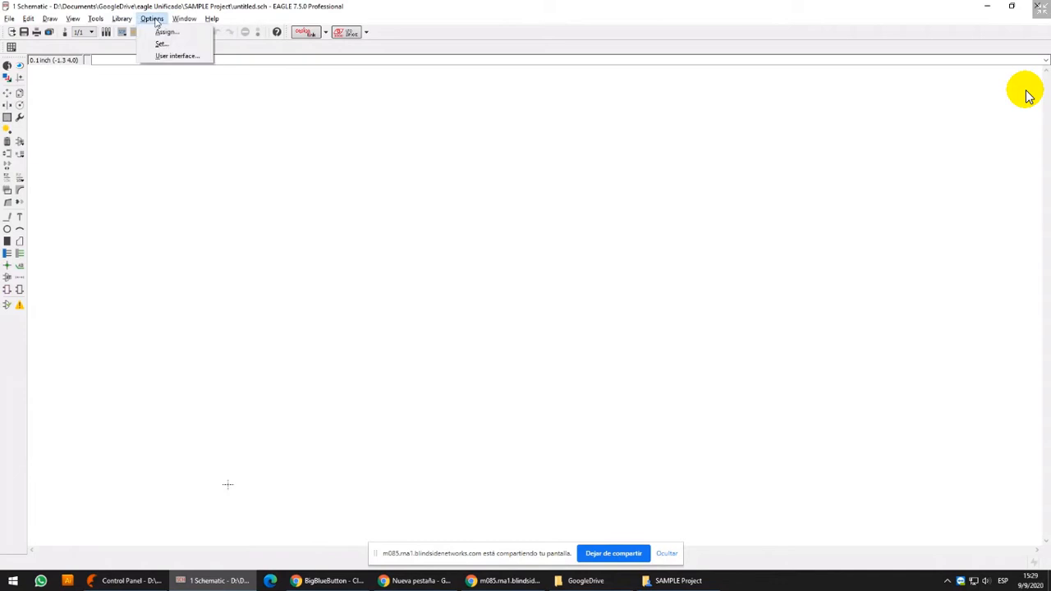
pyautogui.click(175, 56)
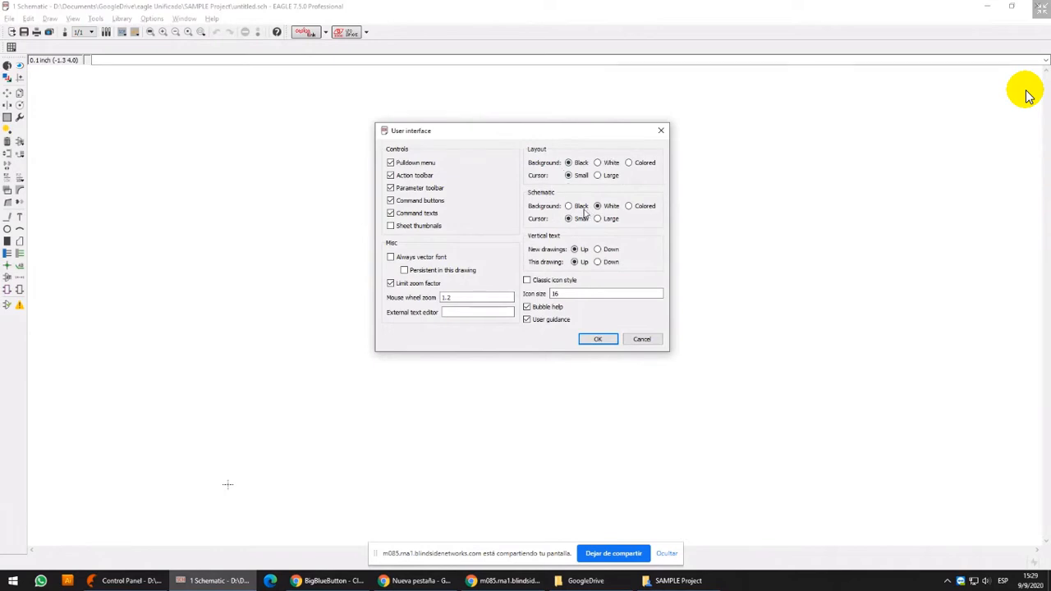
pyautogui.click(608, 340)
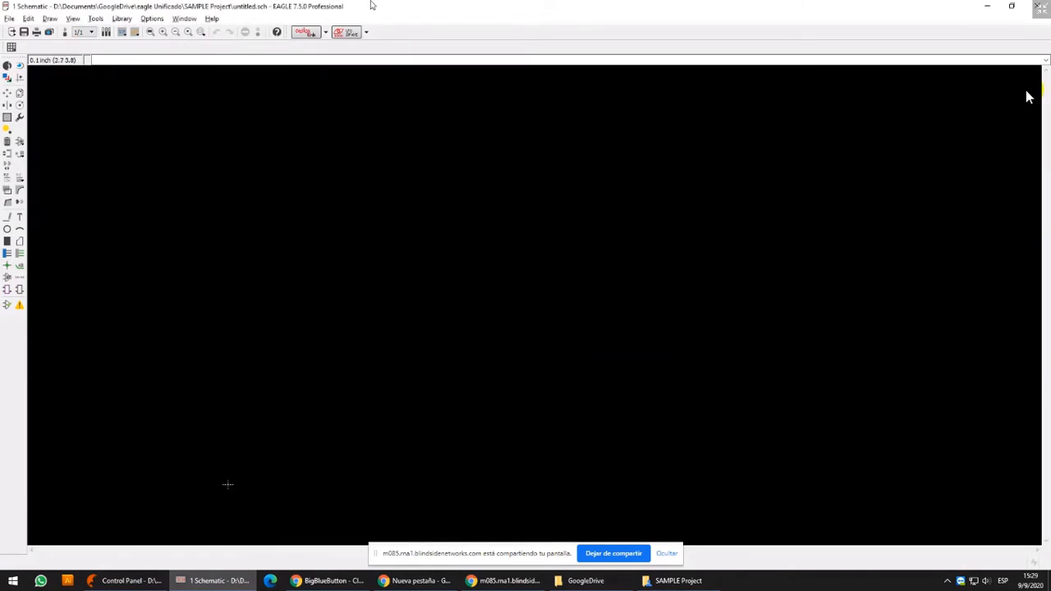
pyautogui.click(152, 18)
pyautogui.click(164, 54)
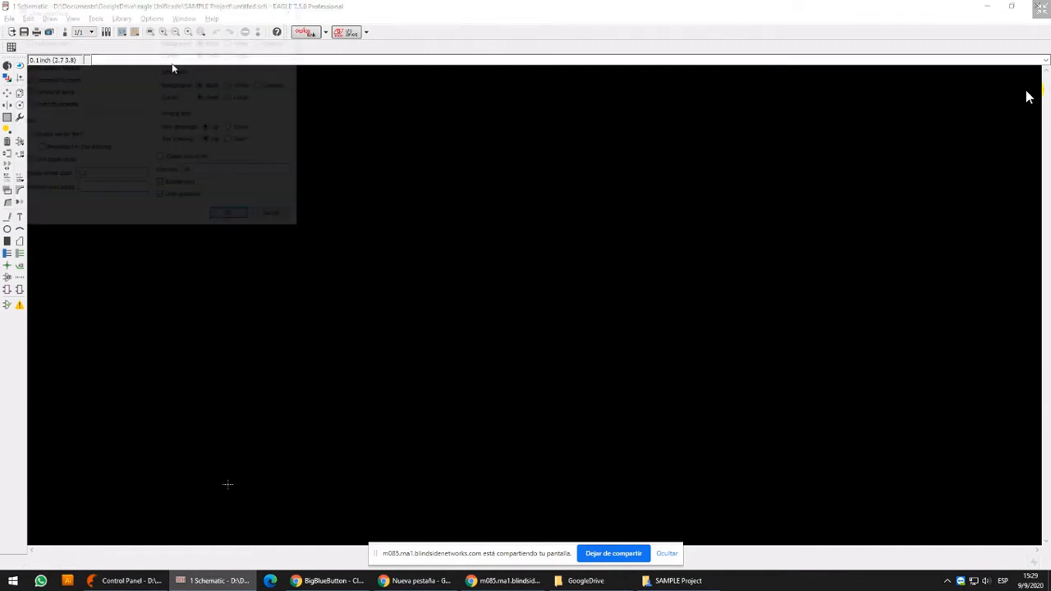
pyautogui.click(242, 220)
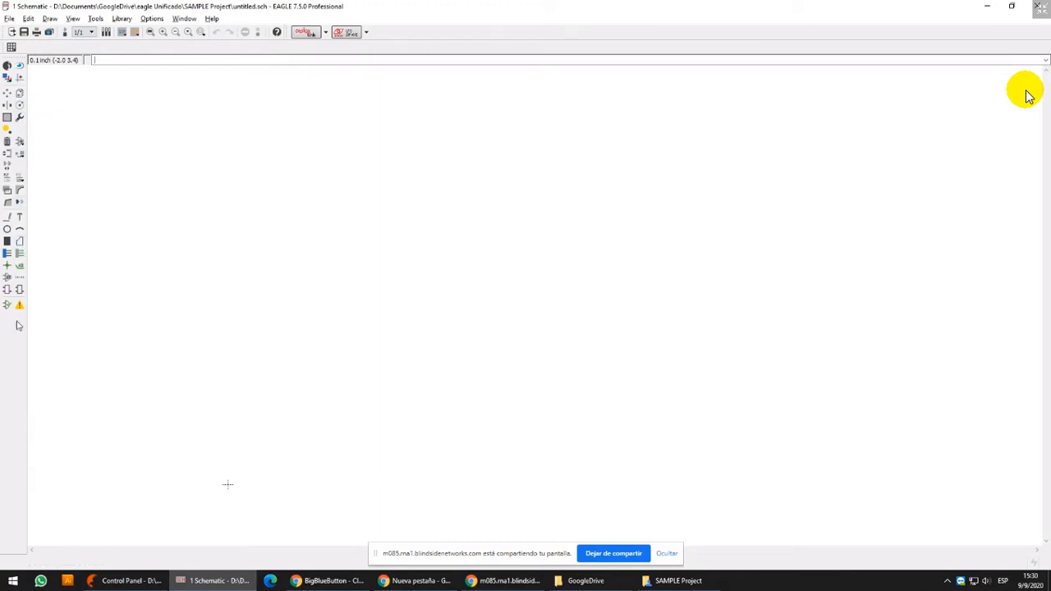
# Review the user interface options, including the classic icon style and icon size, and cancel without changing them
pyautogui.click(154, 18)
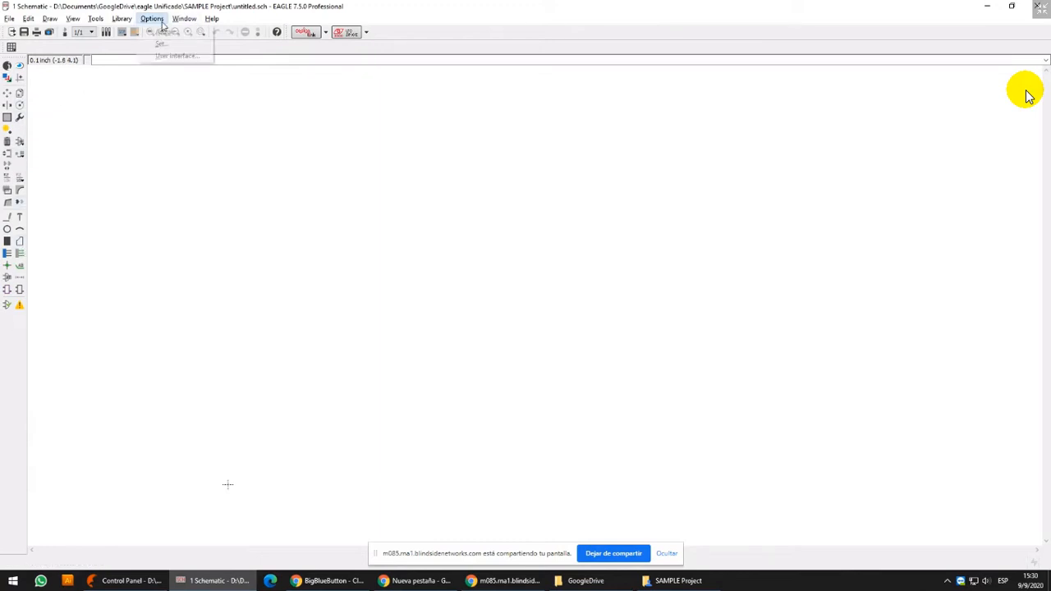
pyautogui.click(173, 55)
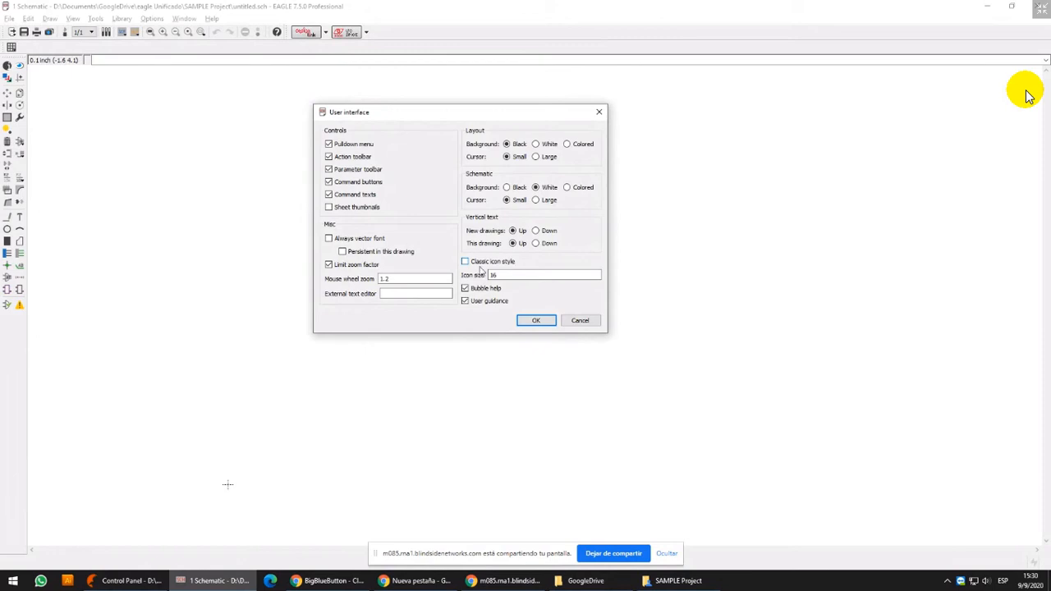
pyautogui.click(580, 320)
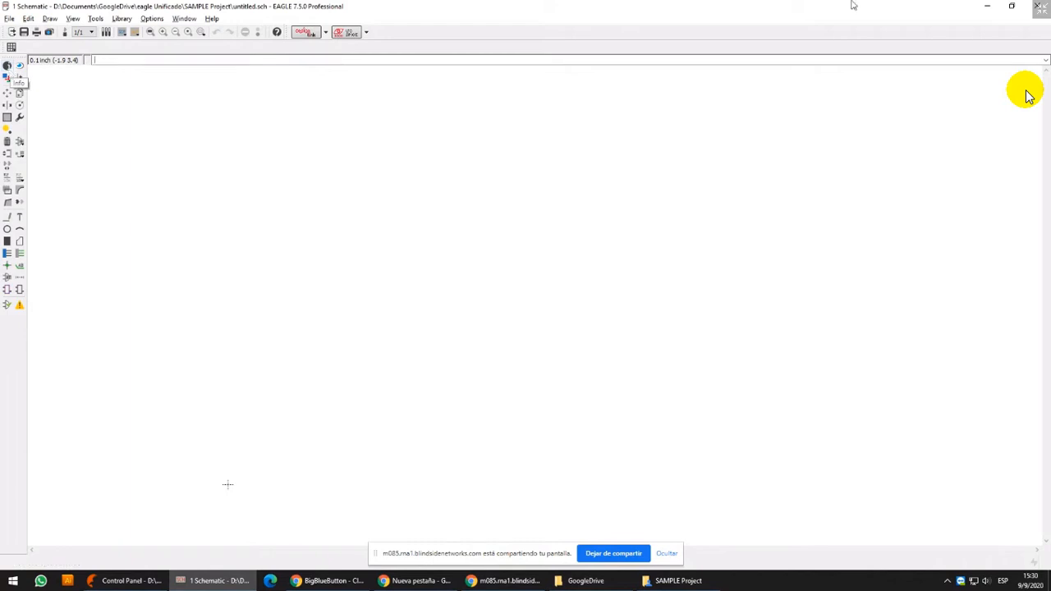
# Reduce the schematic window from full screen and launch the Windows Magnifier with the magnify command
pyautogui.click(1012, 8)
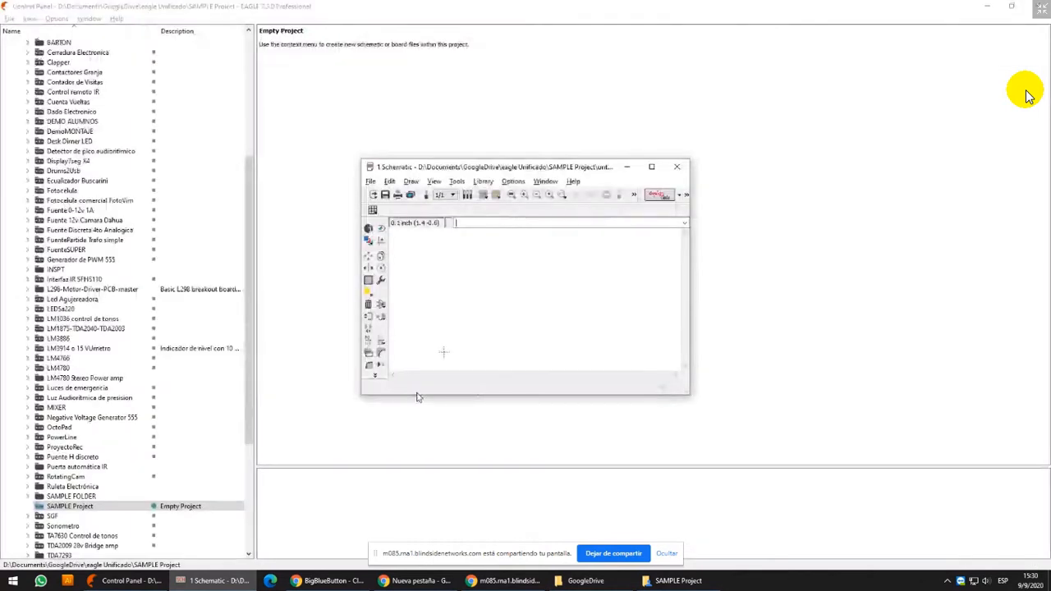
pyautogui.press('super+r')
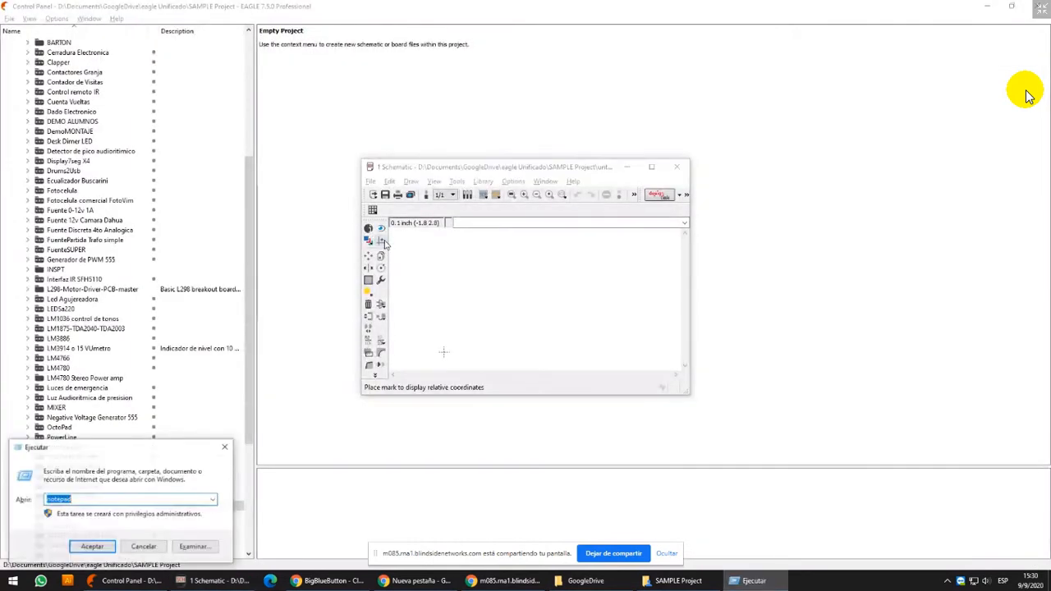
pyautogui.write('magnify')
pyautogui.press('Return')
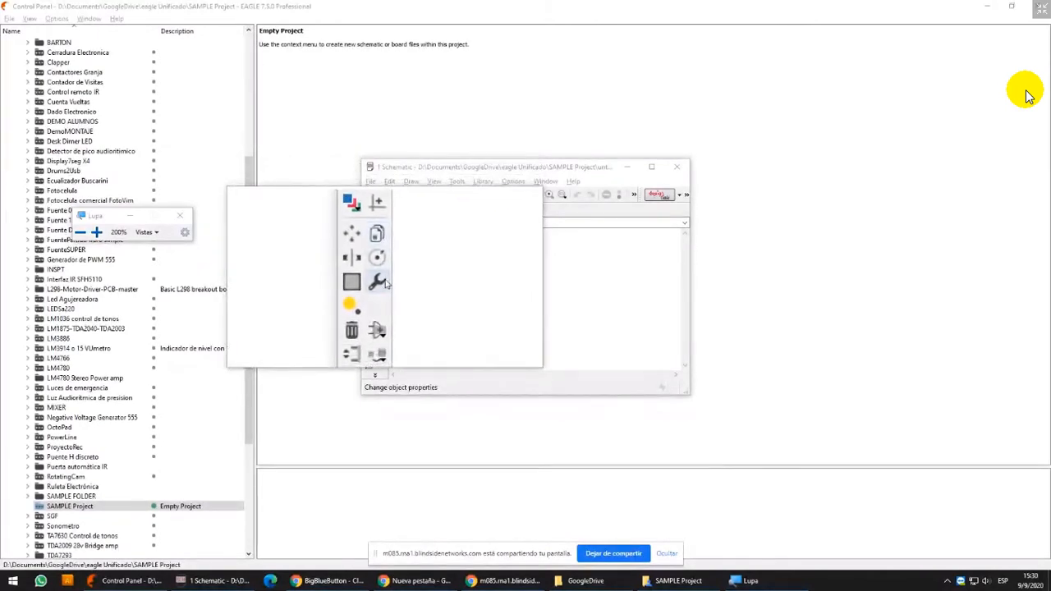
# Maximize the schematic window, open the ADD dialog to examine its component list, and cancel it
pyautogui.click(651, 167)
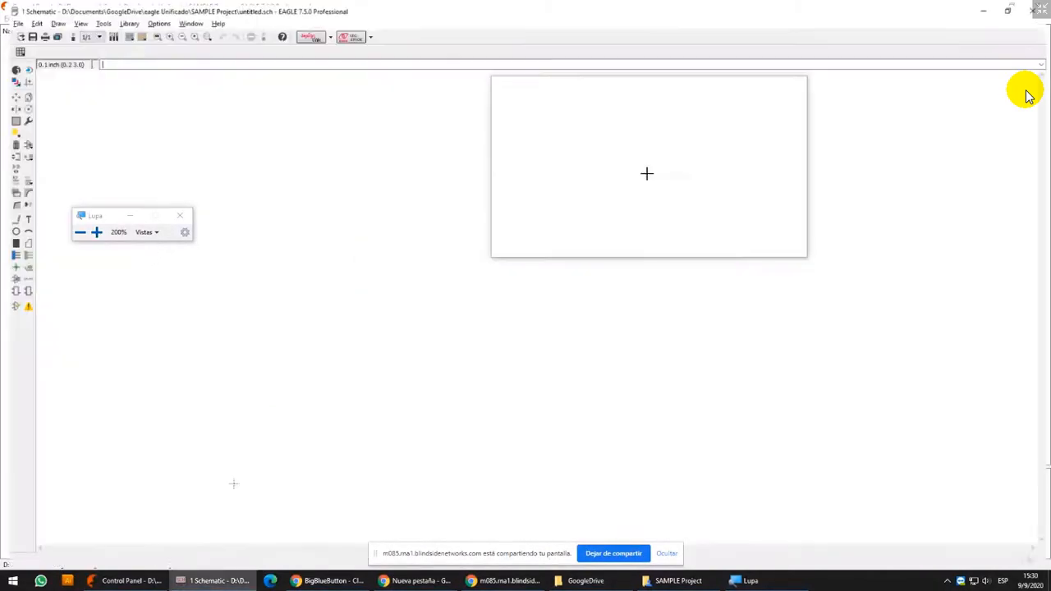
pyautogui.click(19, 141)
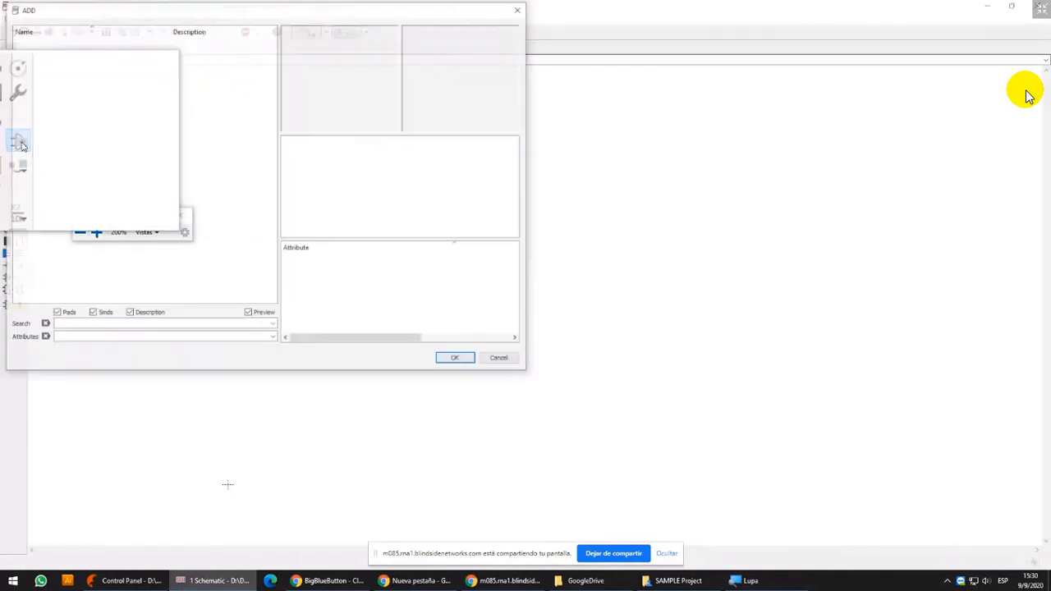
pyautogui.moveTo(253, 8); pyautogui.dragTo(583, 40)
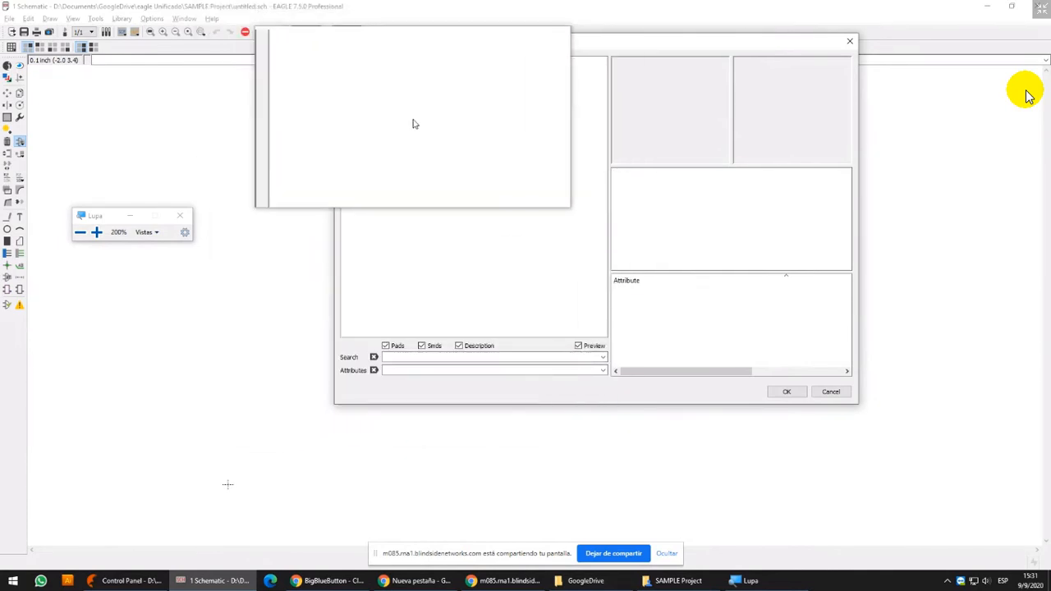
pyautogui.click(830, 391)
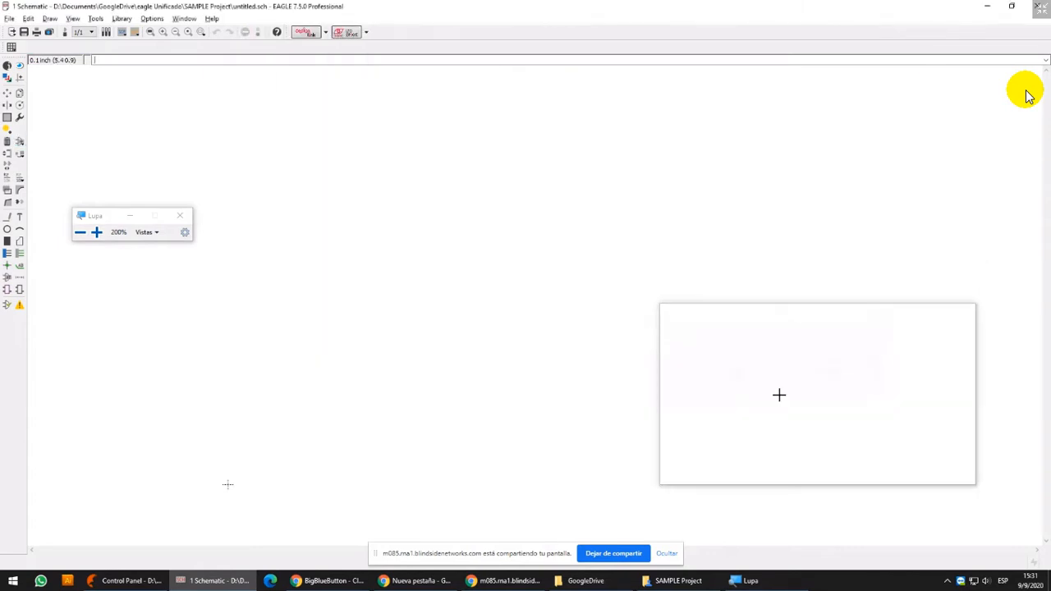
# Reduce the schematic window from full screen, return to the Control Panel, and collapse the Projects branch
pyautogui.click(1012, 6)
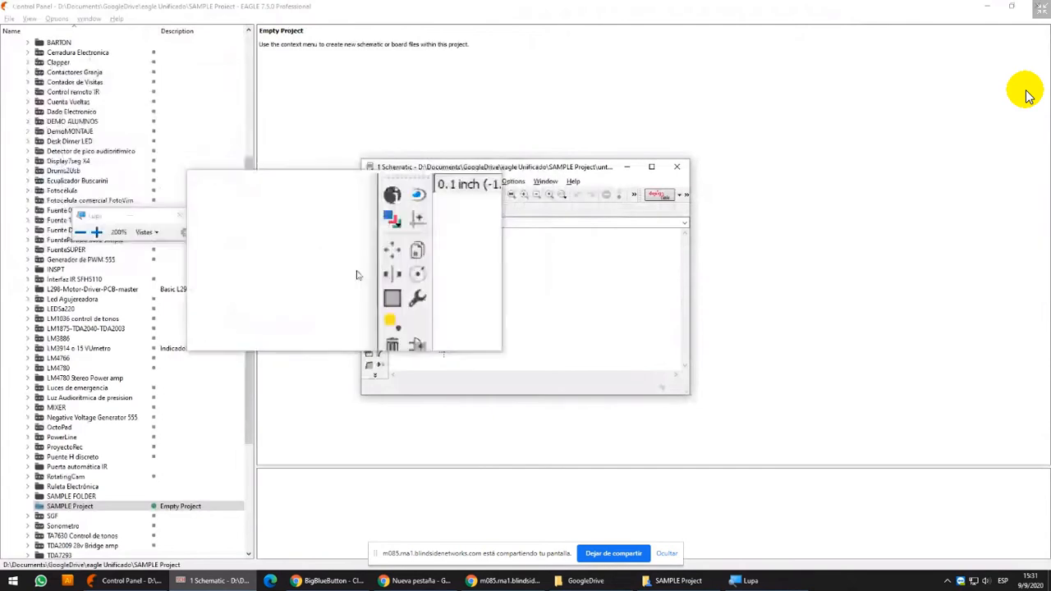
pyautogui.scroll(7, 86, 132)
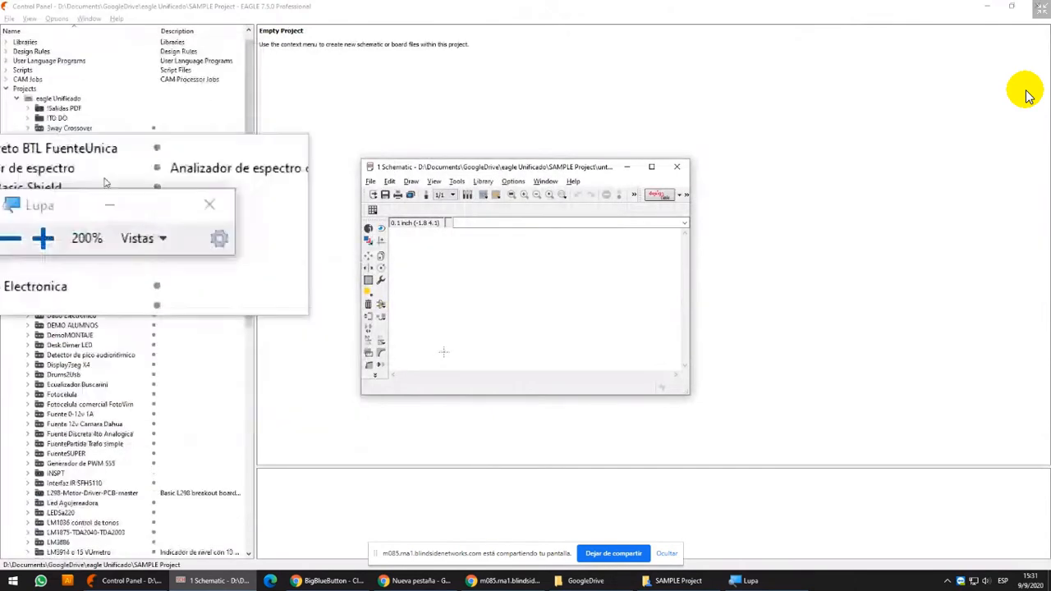
pyautogui.click(6, 89)
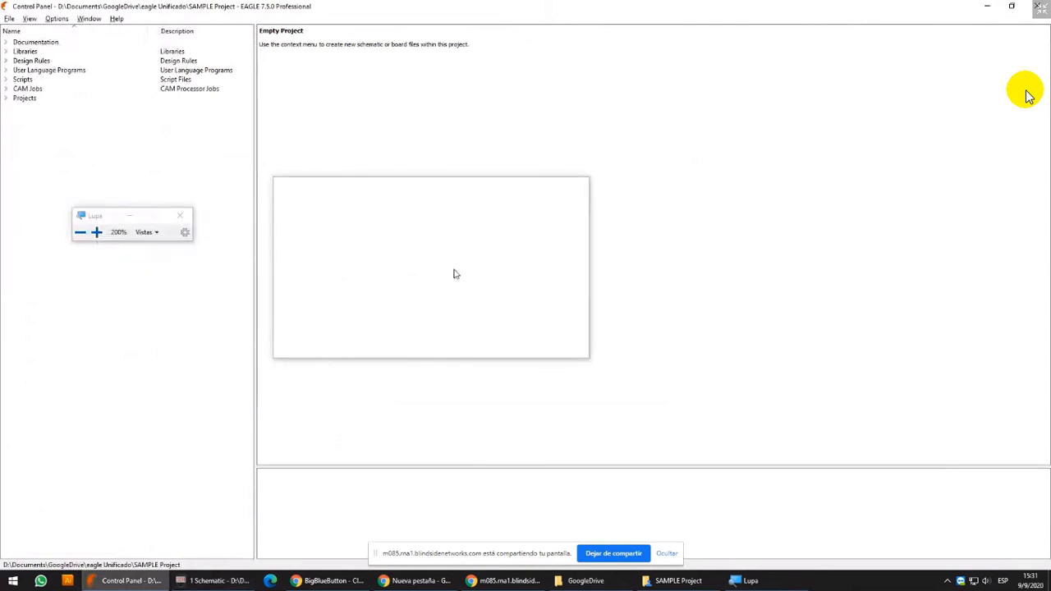
# Enable all libraries for use in the Control Panel, review the expanded Libraries branch, and collapse it
pyautogui.rightClick(19, 52)
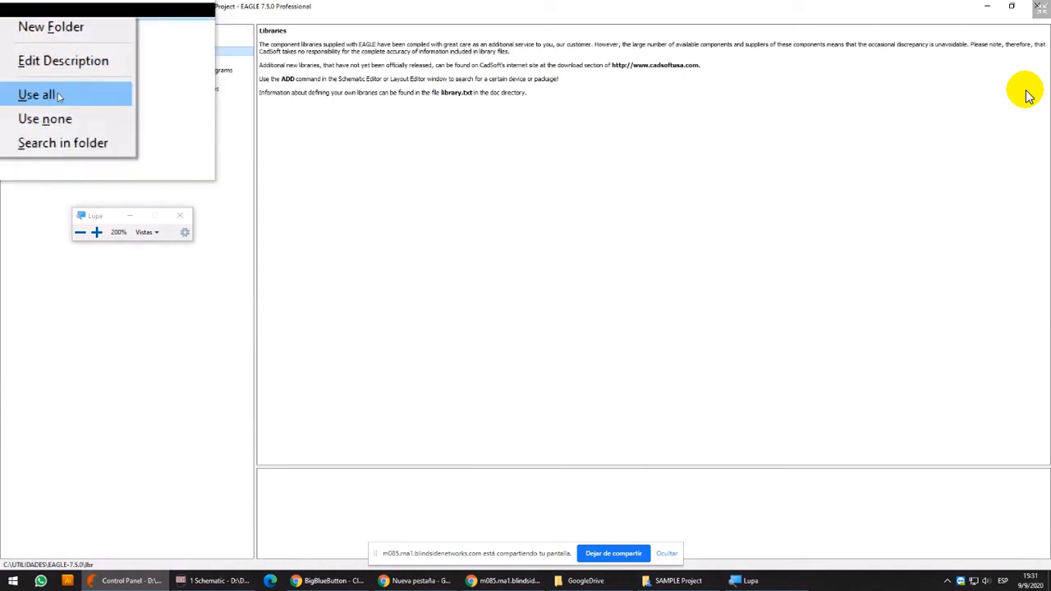
pyautogui.click(57, 97)
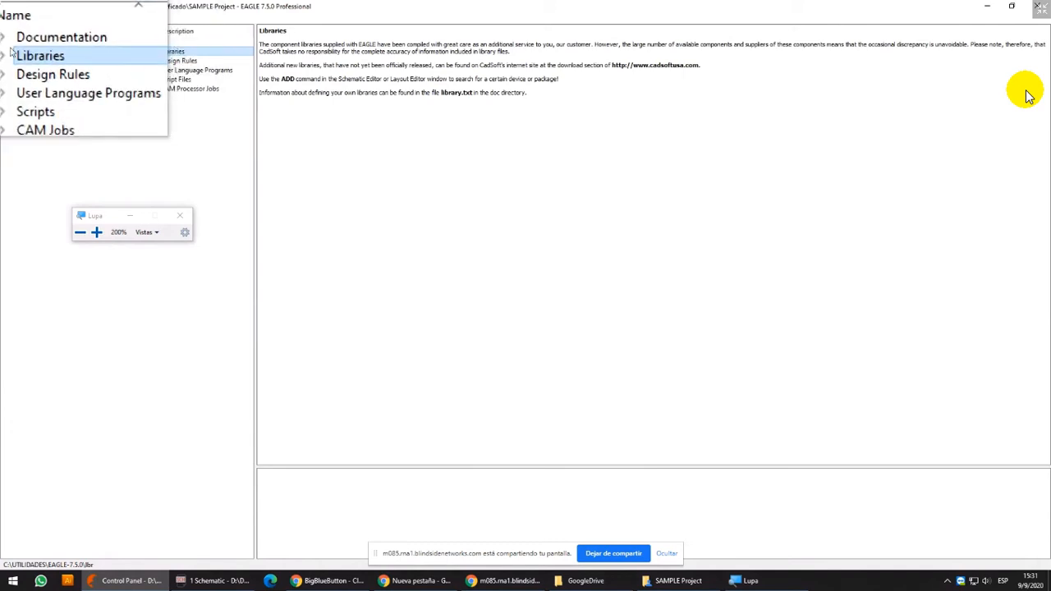
pyautogui.click(5, 50)
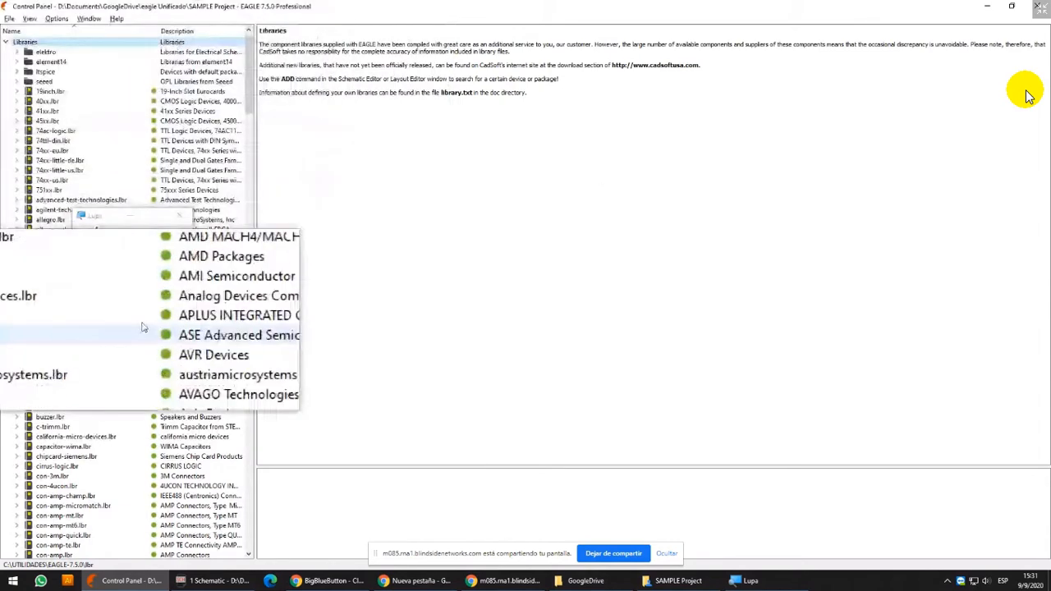
pyautogui.click(7, 42)
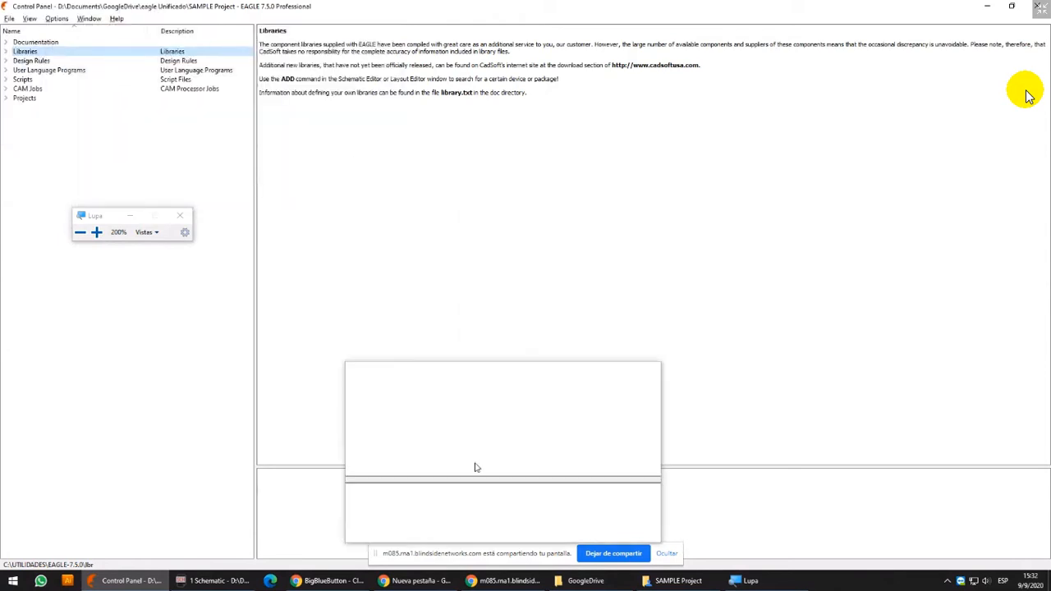
# Switch to the schematic window, maximize it, and open the ADD dialog
pyautogui.click(212, 581)
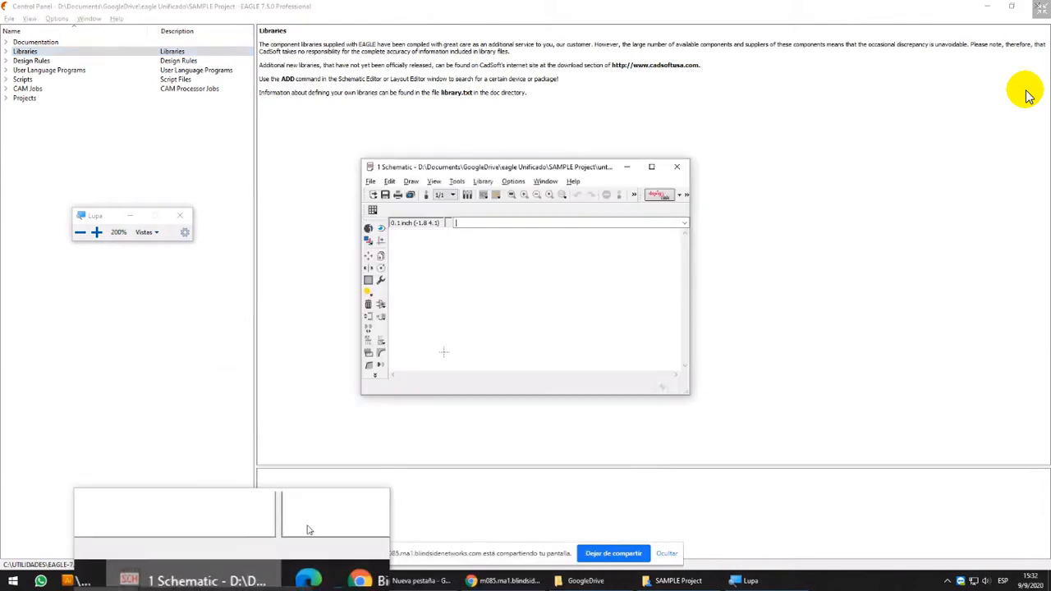
pyautogui.click(382, 303)
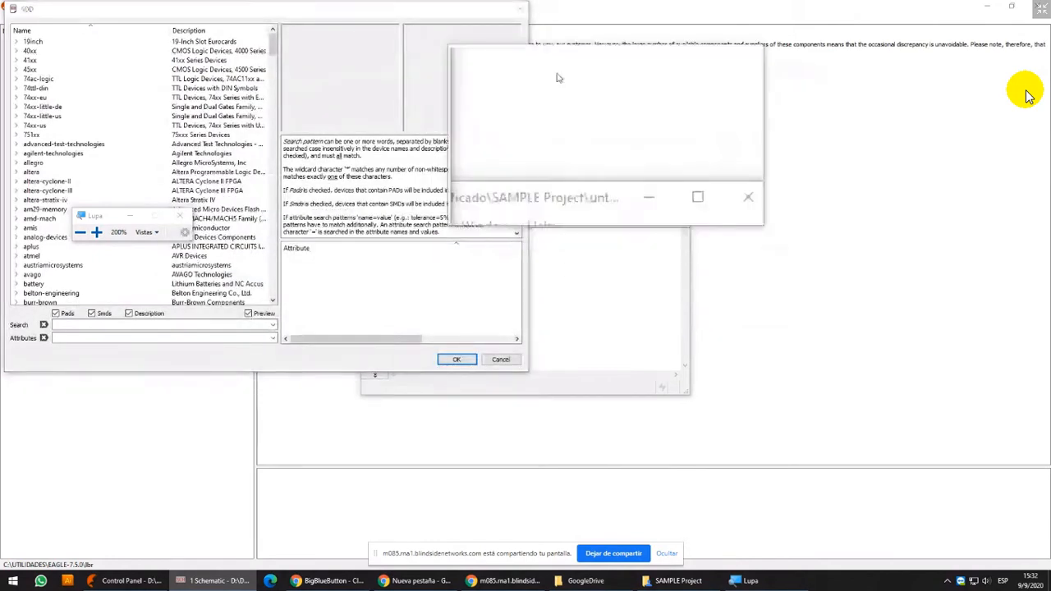
pyautogui.click(517, 8)
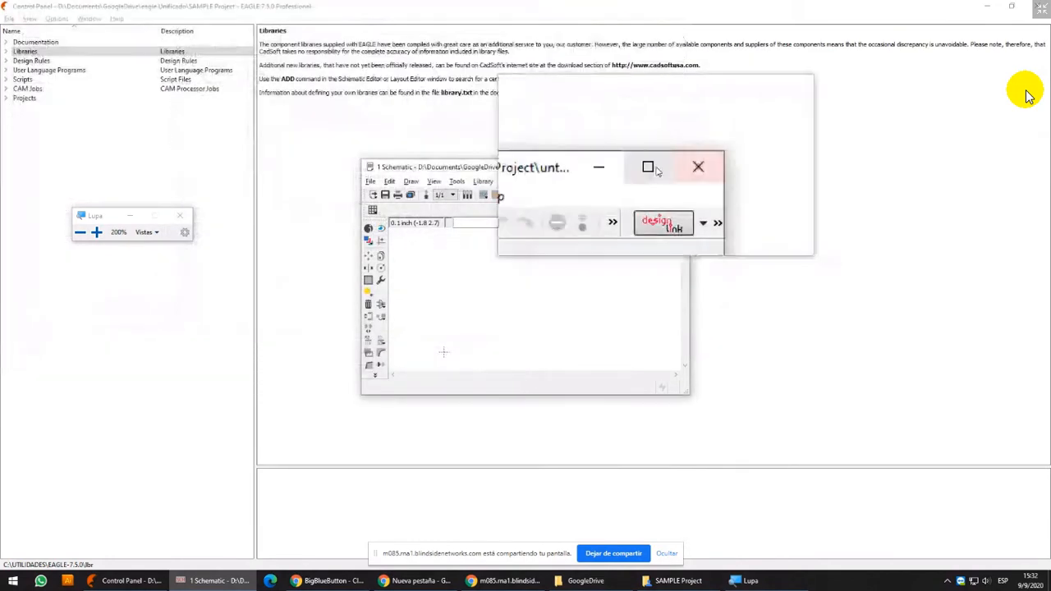
pyautogui.click(652, 167)
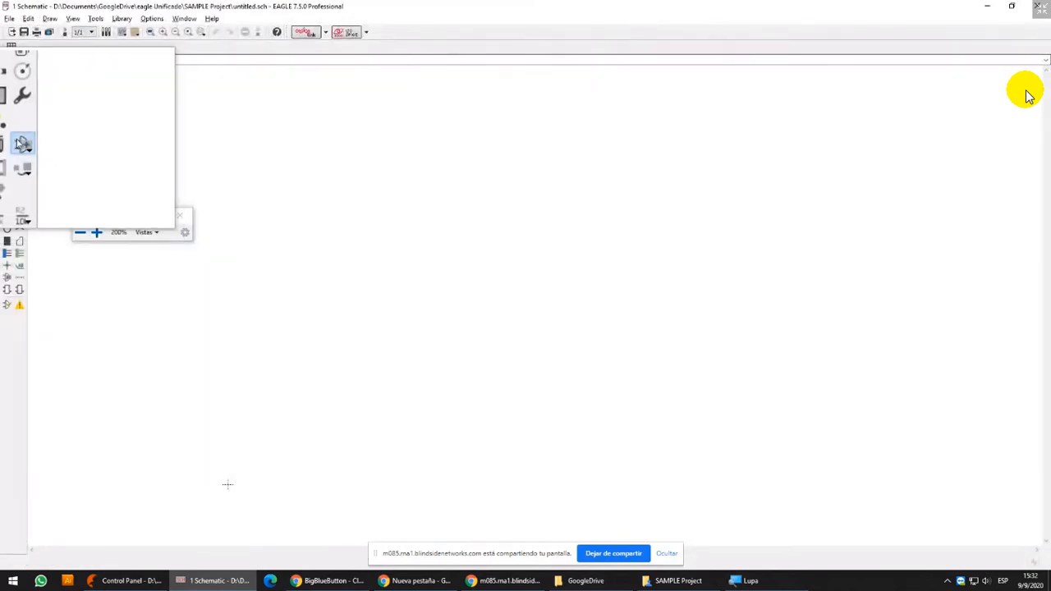
pyautogui.click(21, 142)
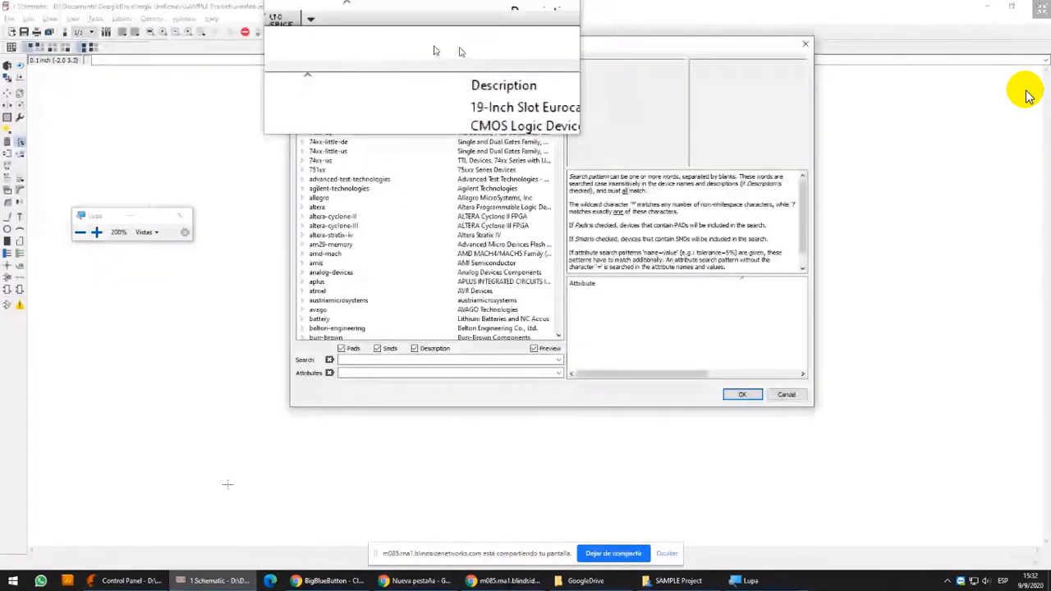
# Look into the battery library in the ADD component list, collapse it, and close the Windows Magnifier
pyautogui.click(374, 248)
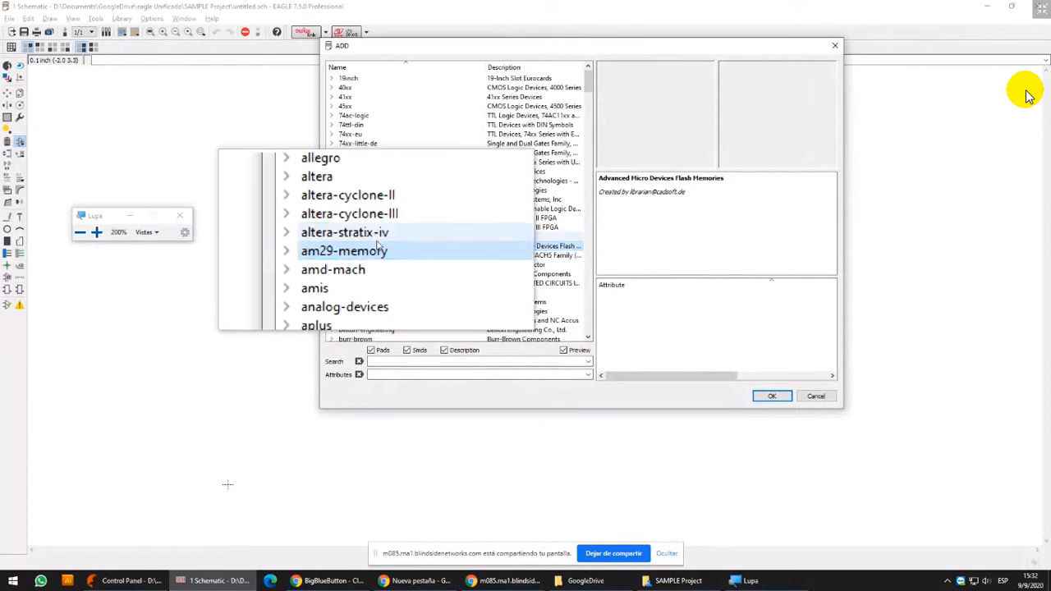
pyautogui.scroll(-2, 378, 244)
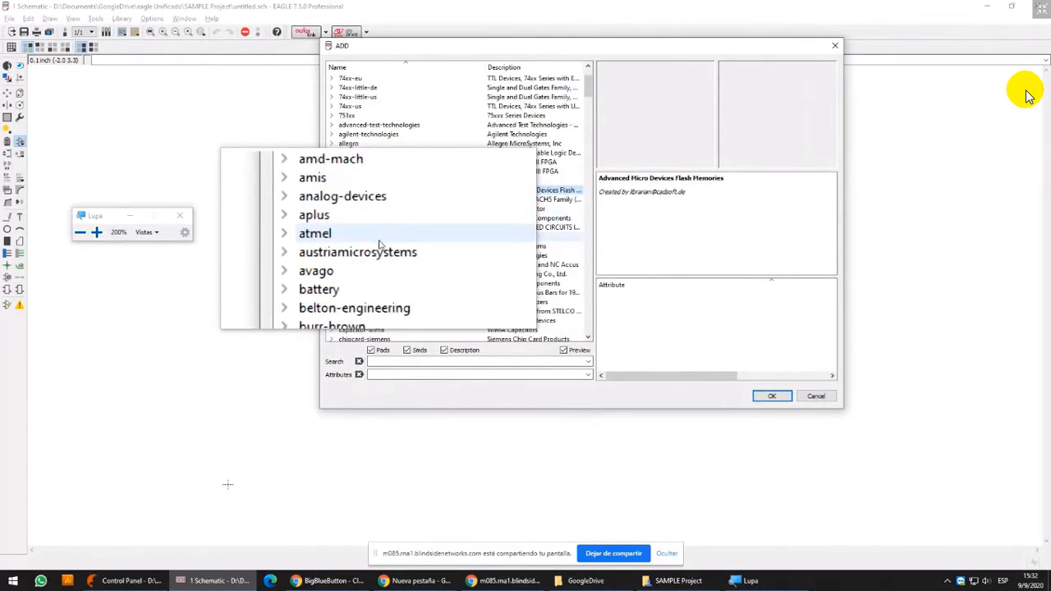
pyautogui.doubleClick(369, 253)
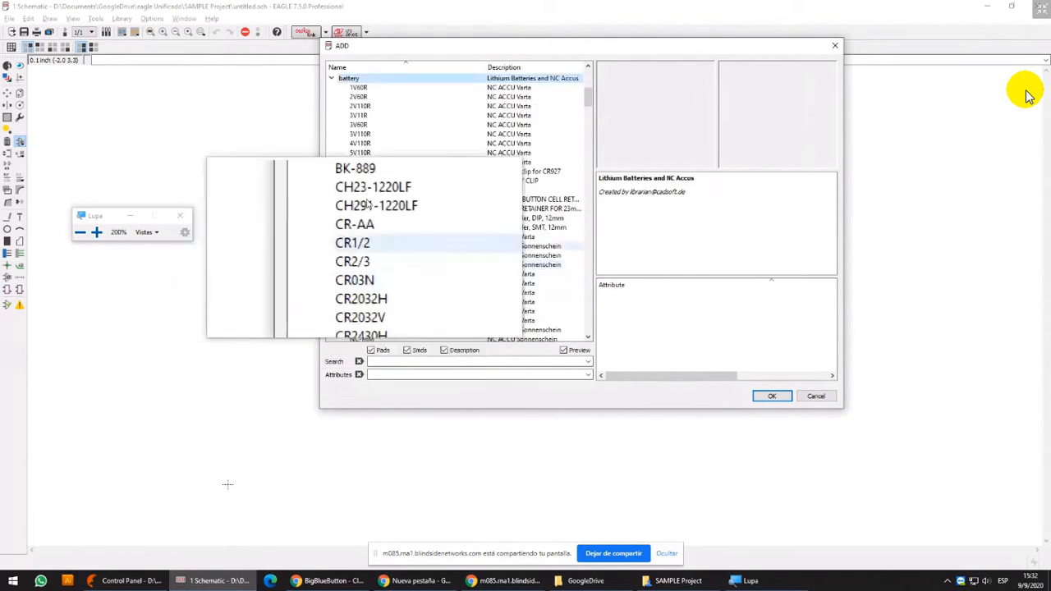
pyautogui.click(332, 80)
pyautogui.click(180, 215)
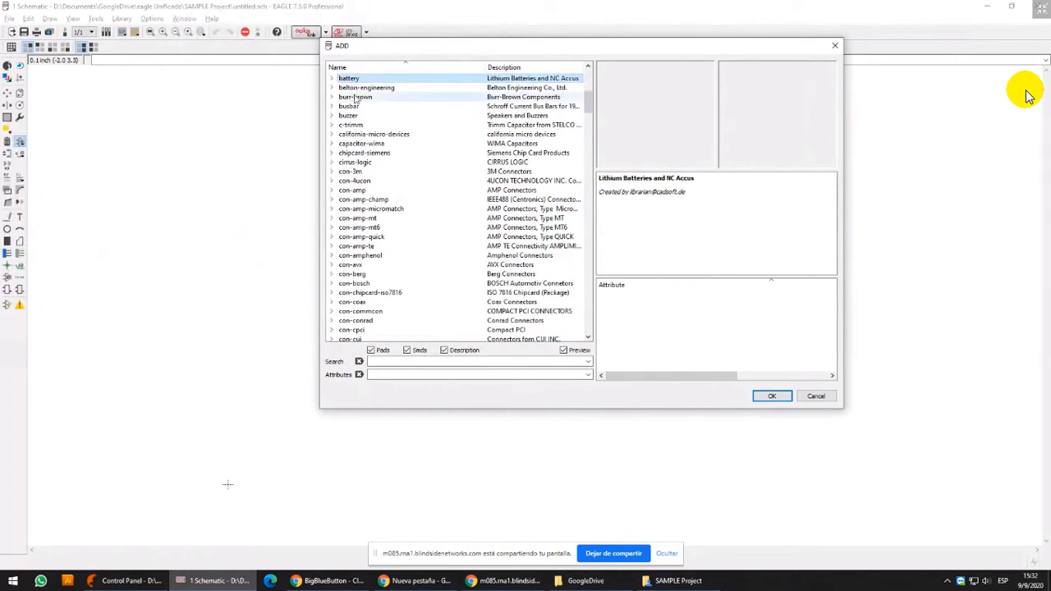
# Examine the symbol and package previews of the battery library's devices from 1V60R to CR2032V, and collapse the library
pyautogui.scroll(1, 356, 99)
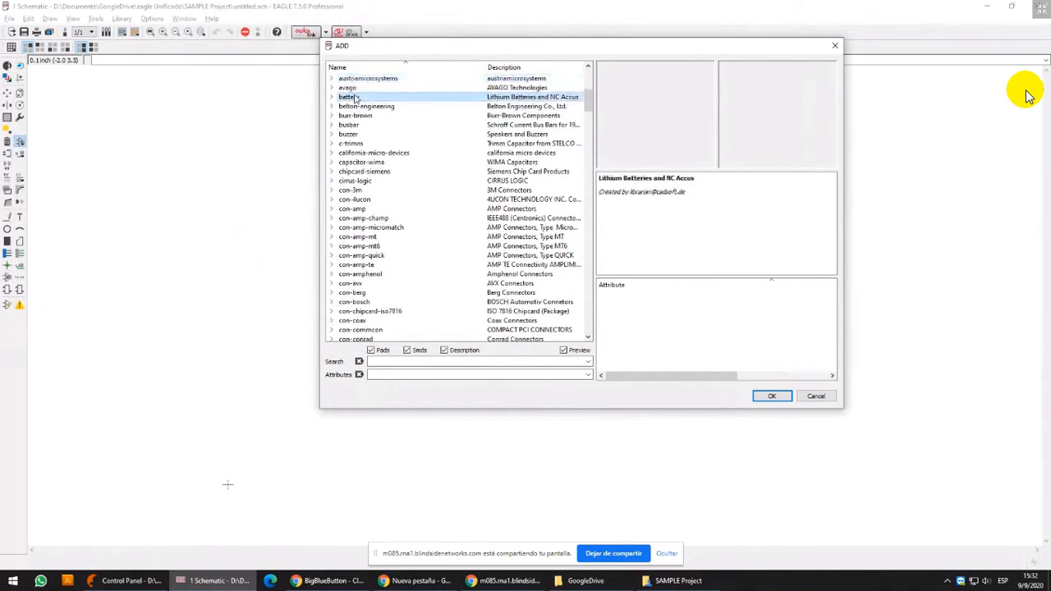
pyautogui.doubleClick(356, 98)
pyautogui.press('Down')
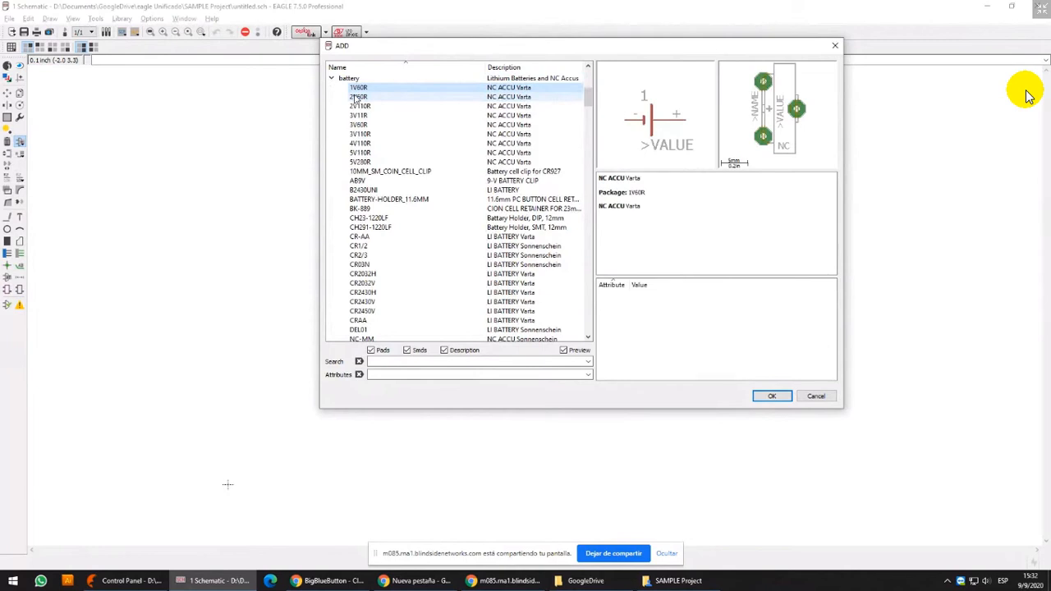
pyautogui.press('Down')
pyautogui.press('Down')
pyautogui.press('Down')
pyautogui.press('Down')
pyautogui.press('Down')
pyautogui.press('Down')
pyautogui.press('Down')
pyautogui.press('Down')
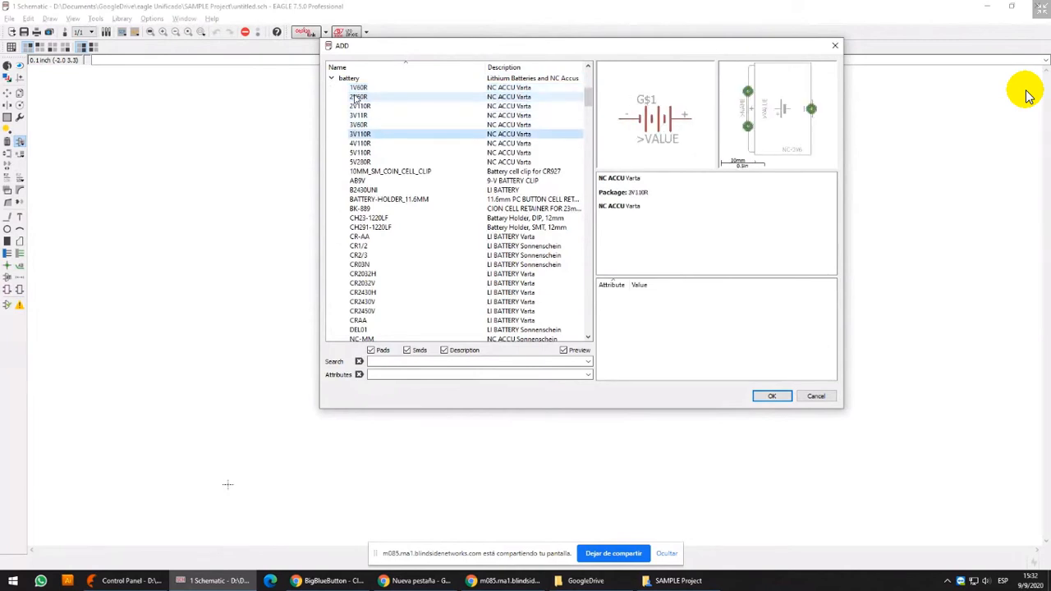
pyautogui.press('Down')
pyautogui.press('Down')
pyautogui.press('Down')
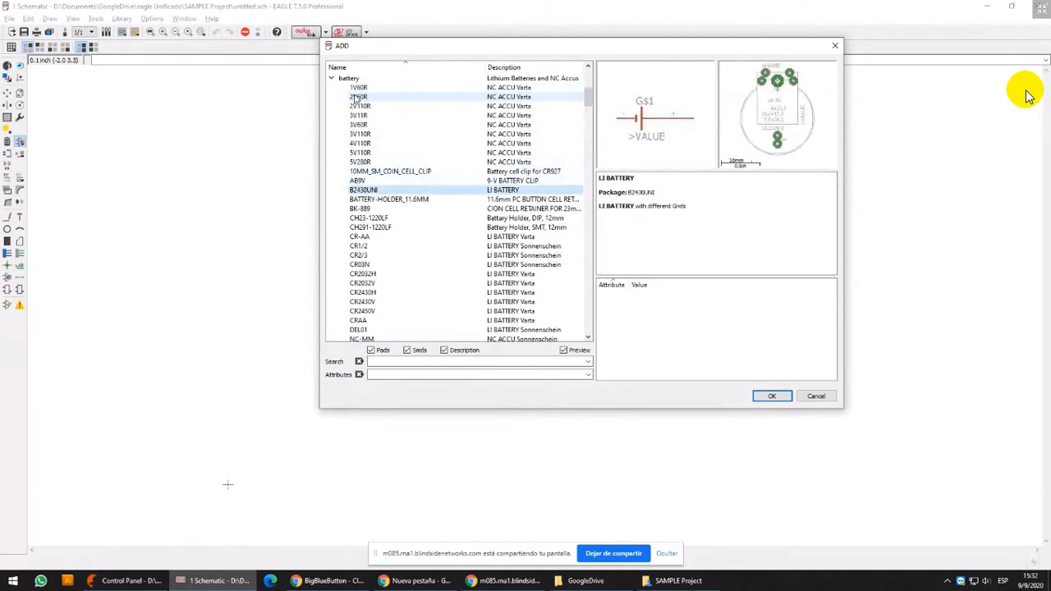
pyautogui.press('Down')
pyautogui.press('Down')
pyautogui.press('Down')
pyautogui.press('Down')
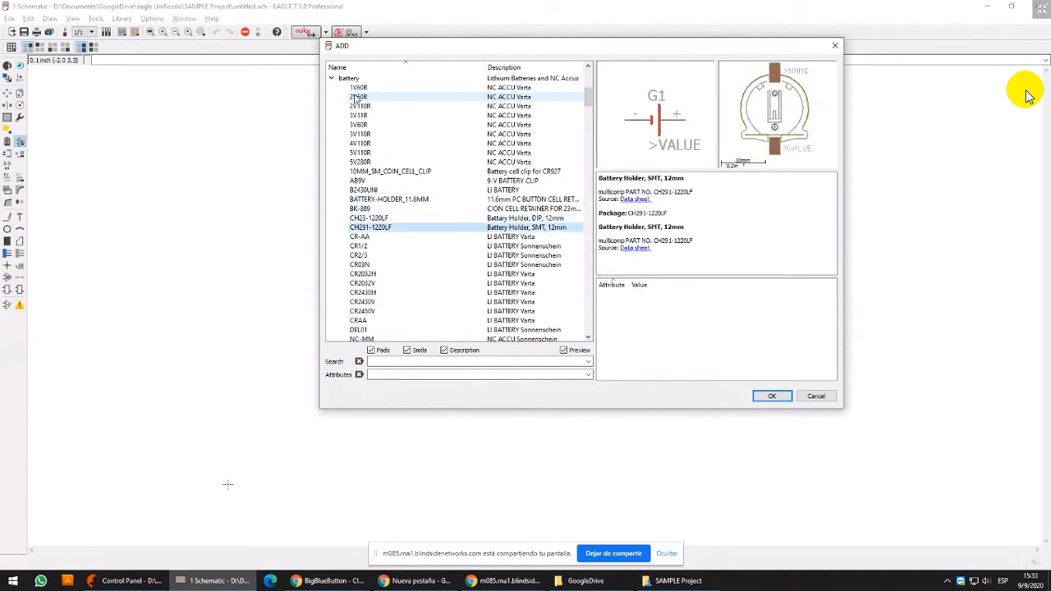
pyautogui.press('Down')
pyautogui.press('Down')
pyautogui.press('Down')
pyautogui.press('Down')
pyautogui.press('Down')
pyautogui.press('Down')
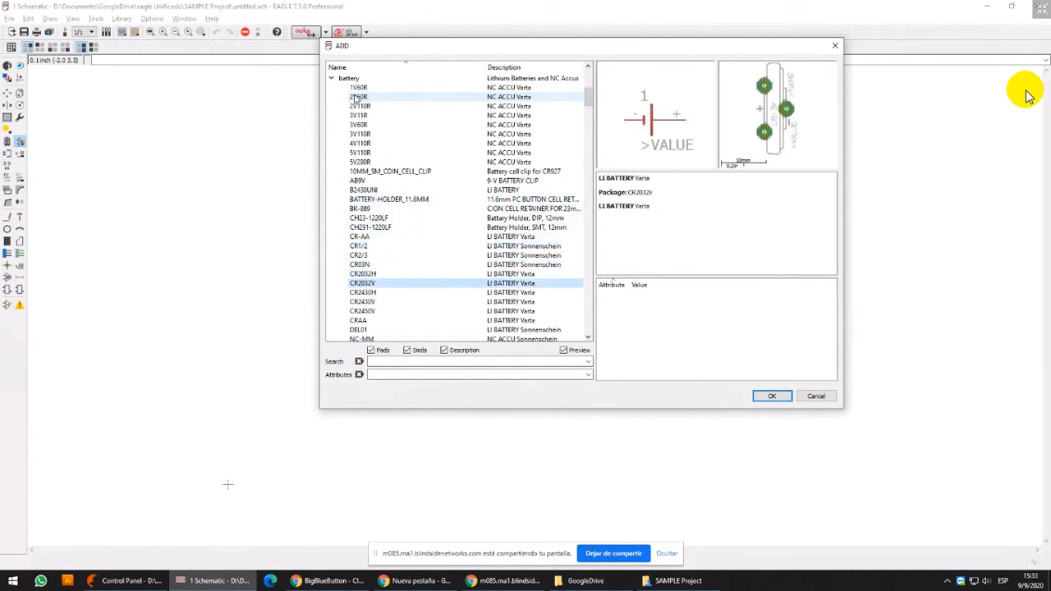
pyautogui.press('Left')
pyautogui.press('Left')
# Find and expand the rcl library, examine the variants of the European resistor R-EU_, and collapse them
pyautogui.click(387, 154)
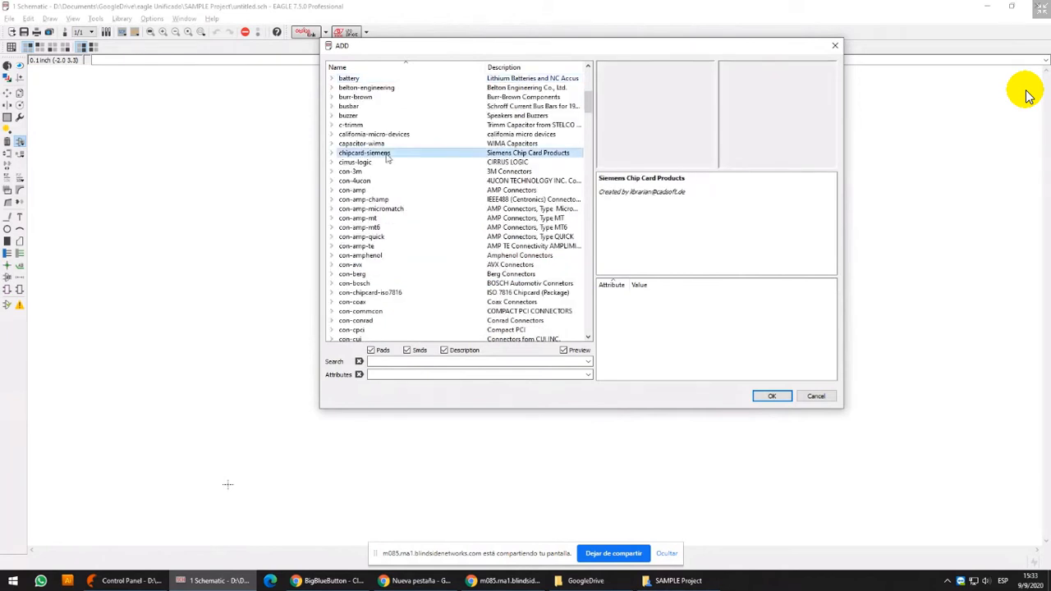
pyautogui.press('r')
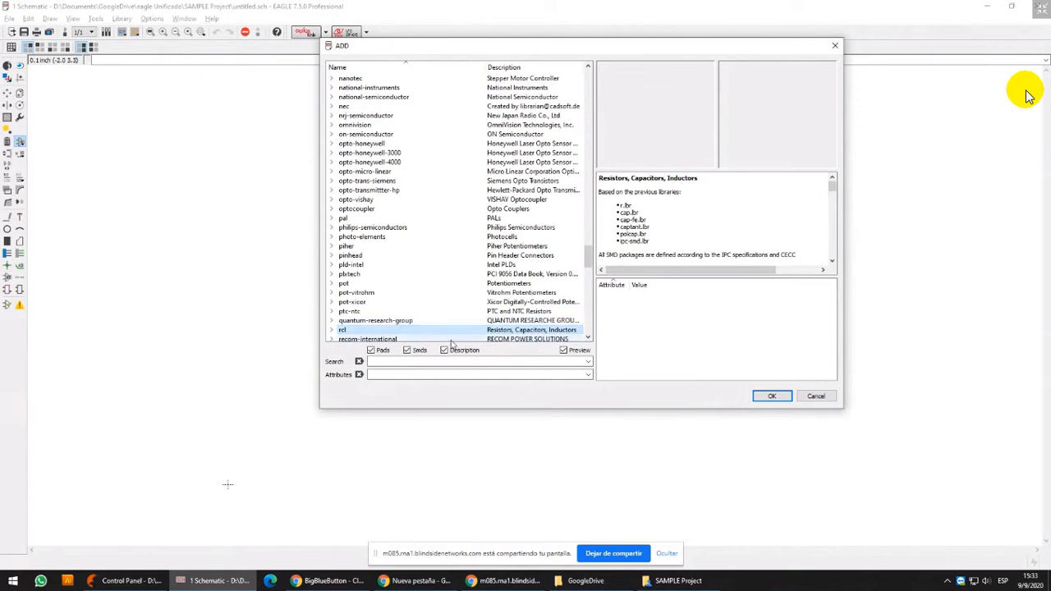
pyautogui.click(332, 330)
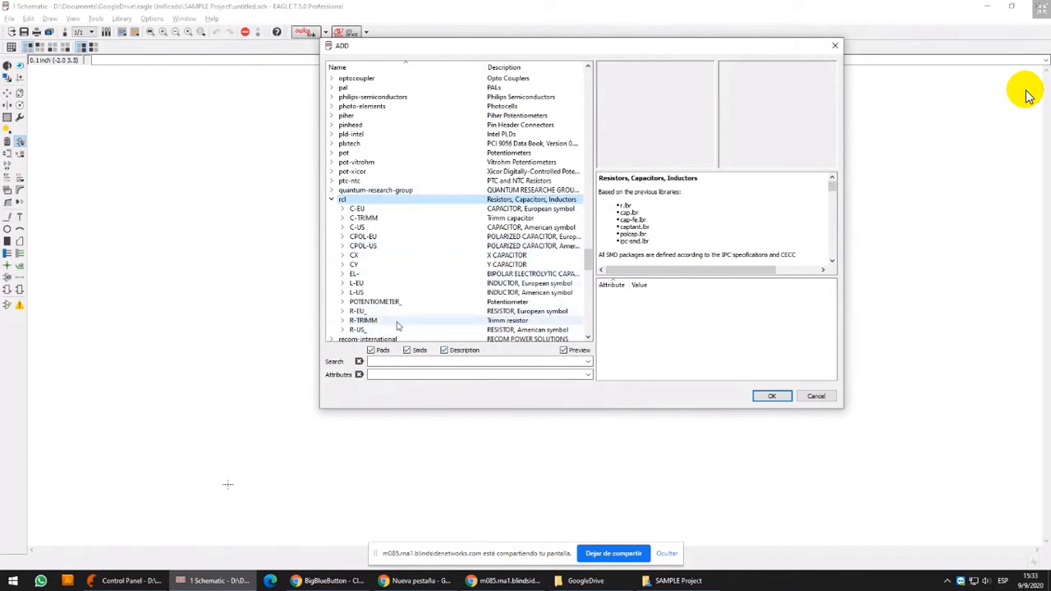
pyautogui.click(341, 311)
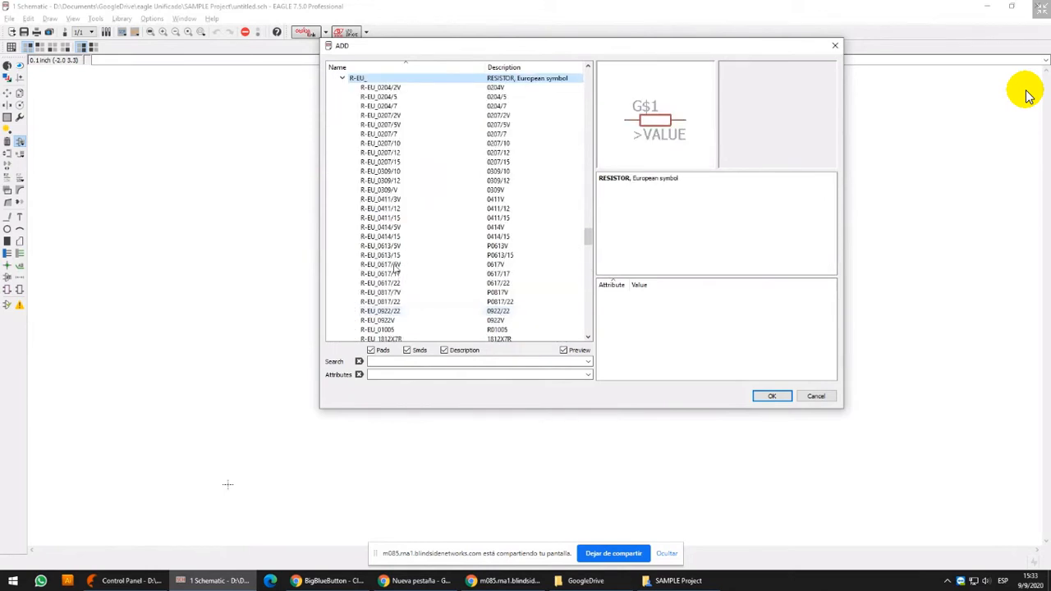
pyautogui.click(344, 79)
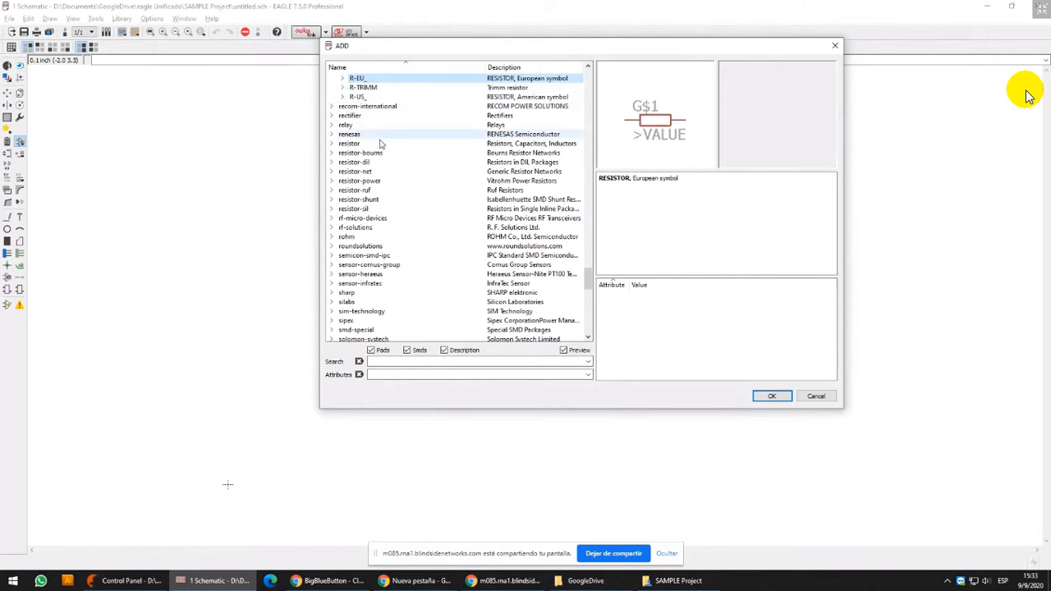
pyautogui.scroll(3, 381, 144)
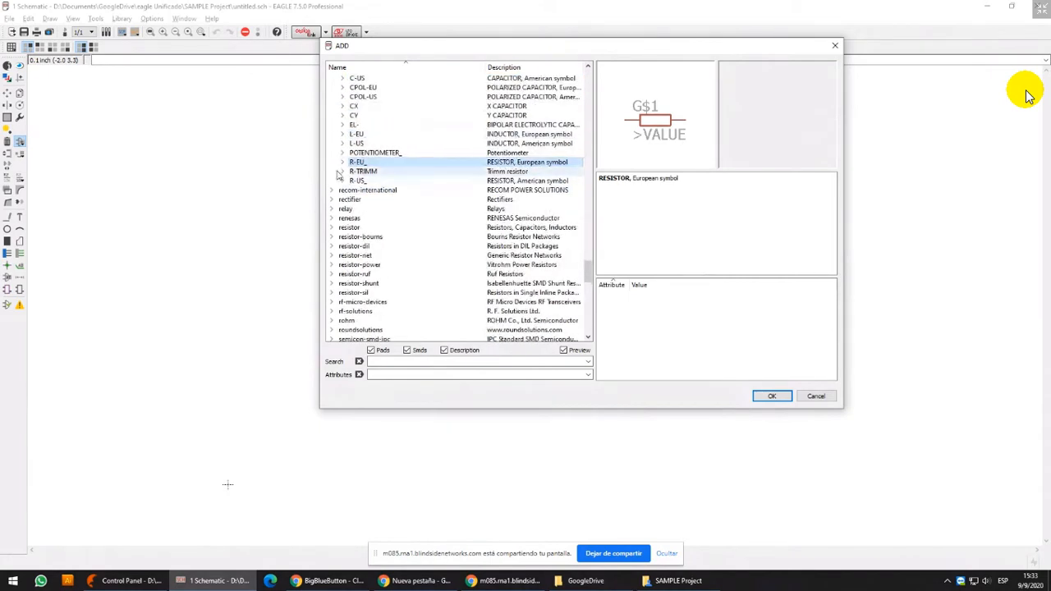
# Expand the American resistor R-US_ and examine the symbol, package and grid description of R-US_0204/2V
pyautogui.click(357, 181)
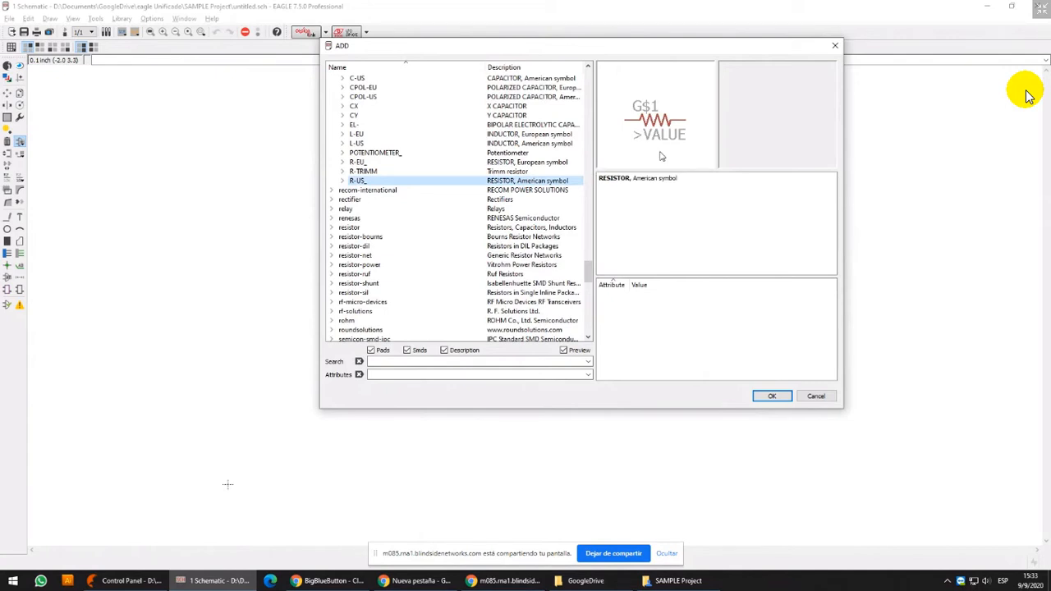
pyautogui.click(342, 181)
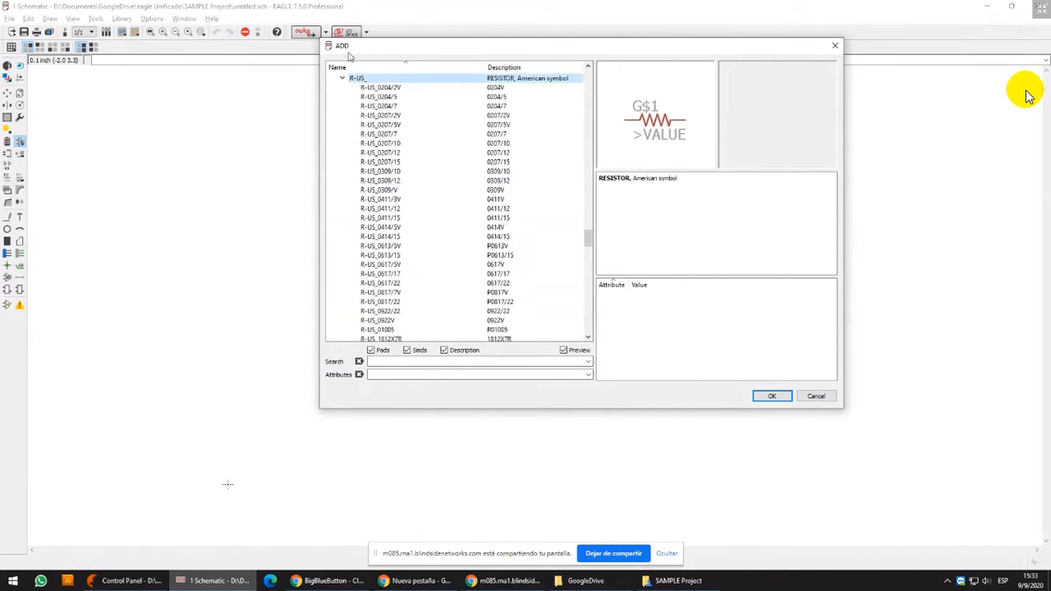
pyautogui.scroll(2, 386, 140)
pyautogui.click(386, 144)
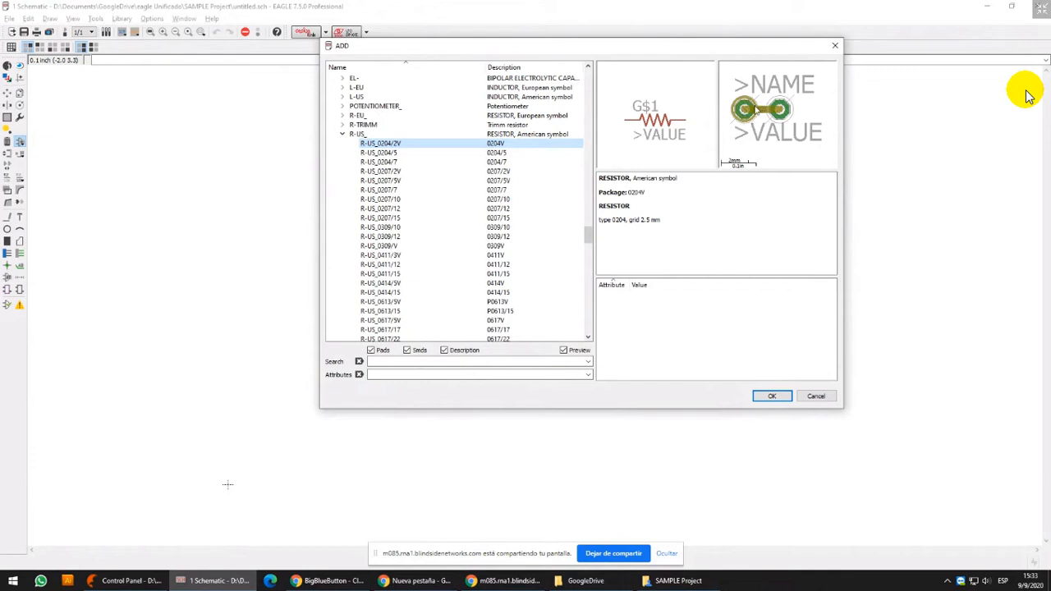
pyautogui.doubleClick(645, 220)
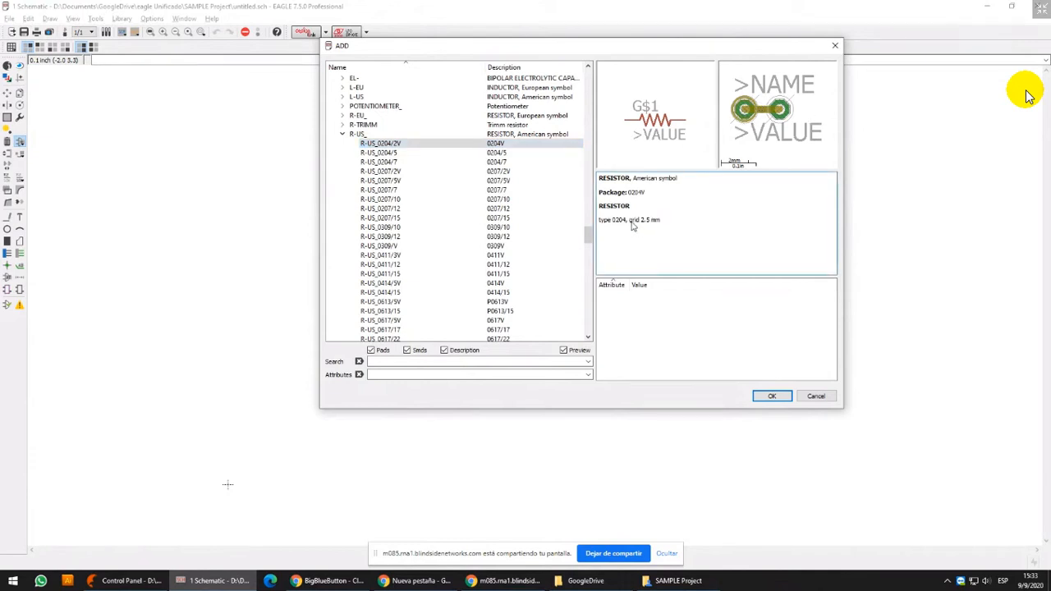
# Compare the package previews and grid spacings of the R-US_ variants from 0204/5 to 0207/5V, finishing on R-US_0204/5
pyautogui.click(380, 153)
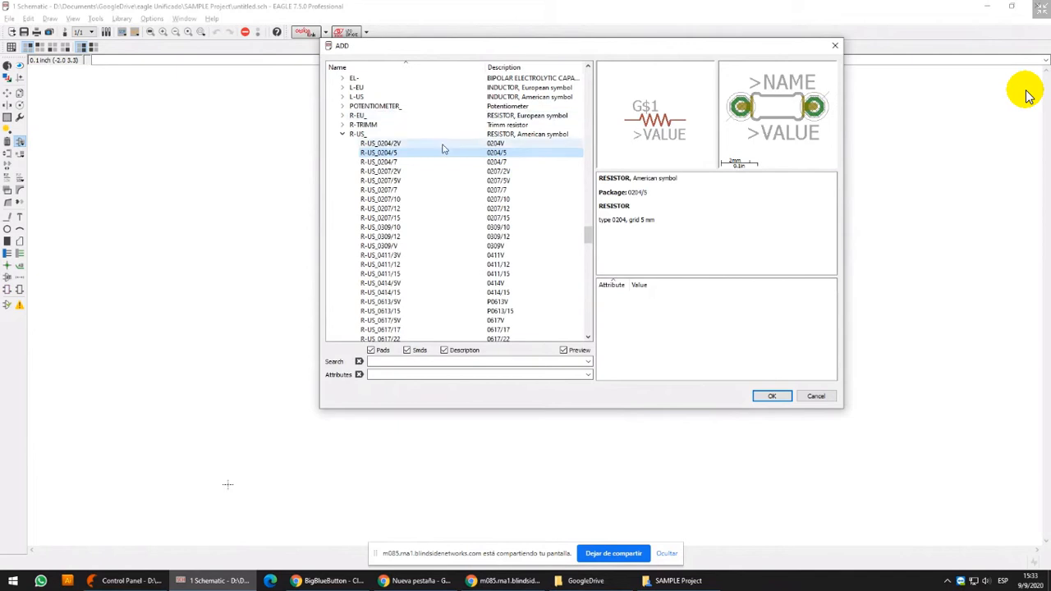
pyautogui.press('Down')
pyautogui.press('Down')
pyautogui.press('Down')
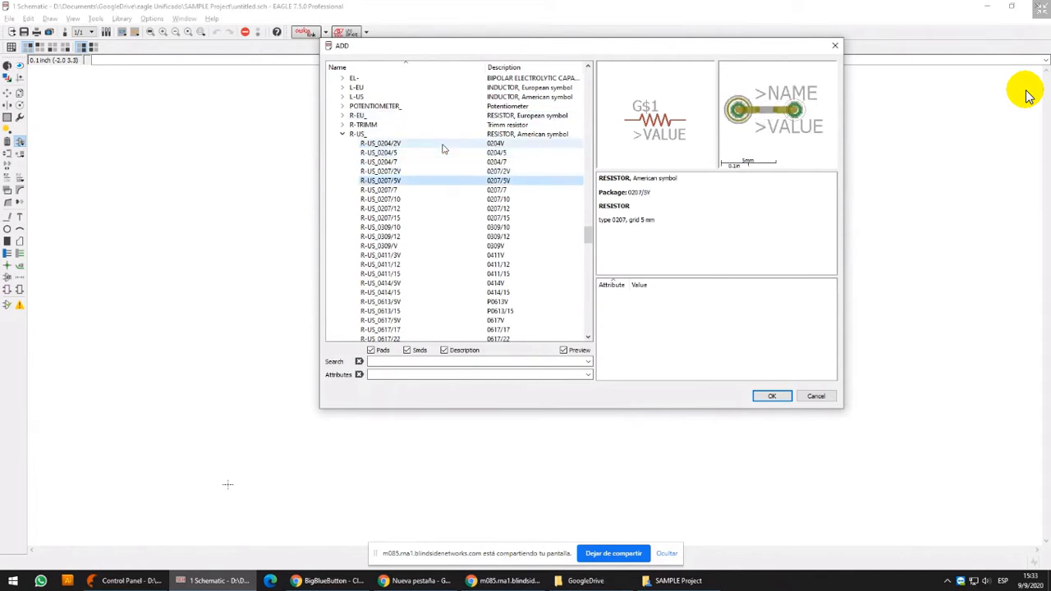
pyautogui.press('Up')
pyautogui.press('Up')
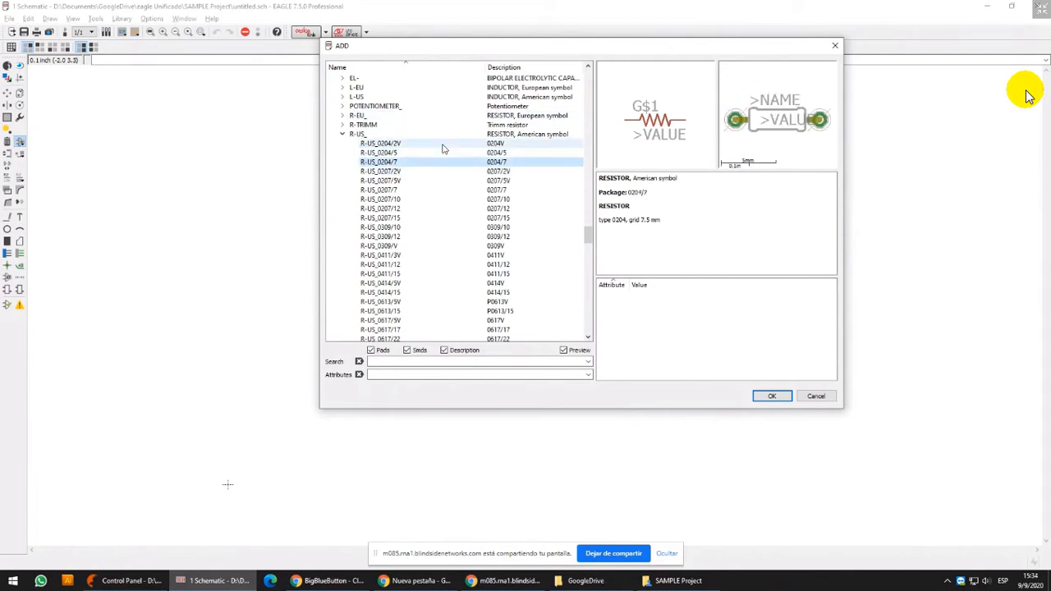
pyautogui.press('Up')
pyautogui.press('Down')
pyautogui.press('Up')
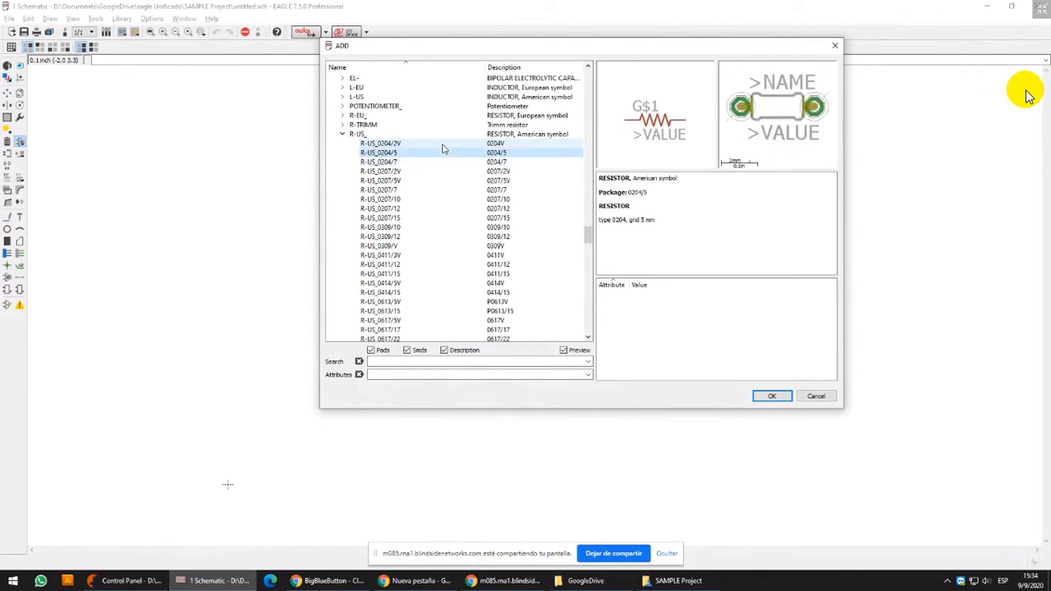
pyautogui.click(397, 162)
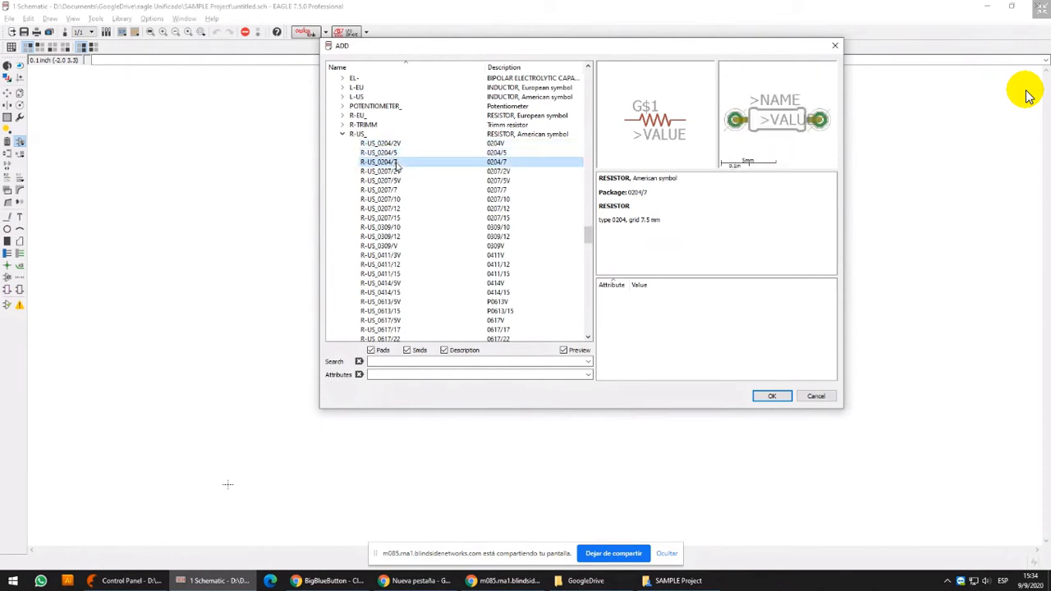
pyautogui.click(399, 153)
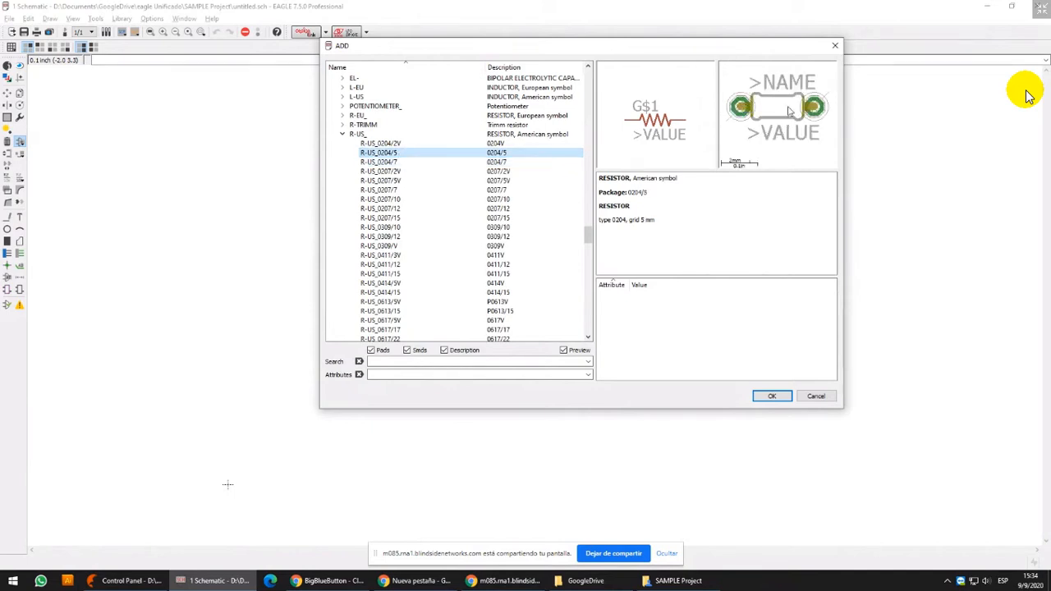
# Examine the package previews and grid spacings of the R-US_ variants from 0204/7 through 0411/12
pyautogui.click(407, 162)
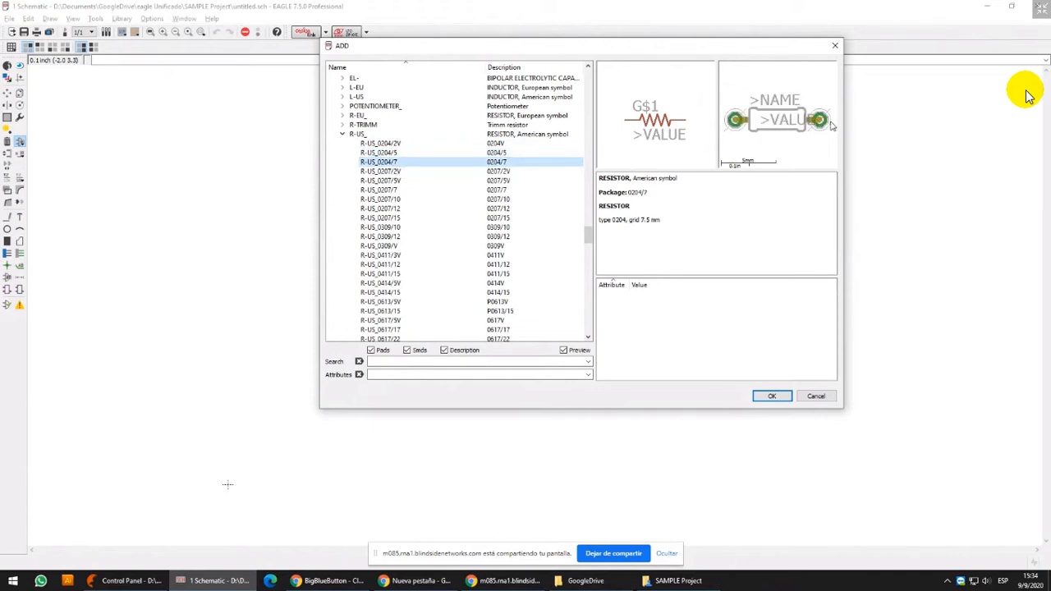
pyautogui.click(392, 172)
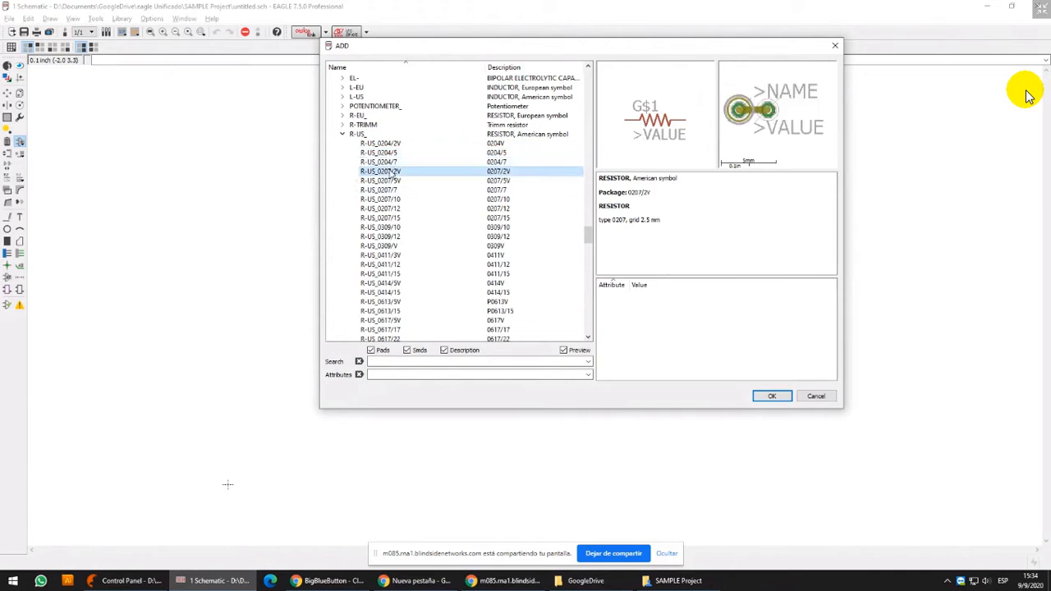
pyautogui.press('Down')
pyautogui.press('Down')
pyautogui.press('Down')
pyautogui.press('Down')
pyautogui.press('Down')
pyautogui.press('Down')
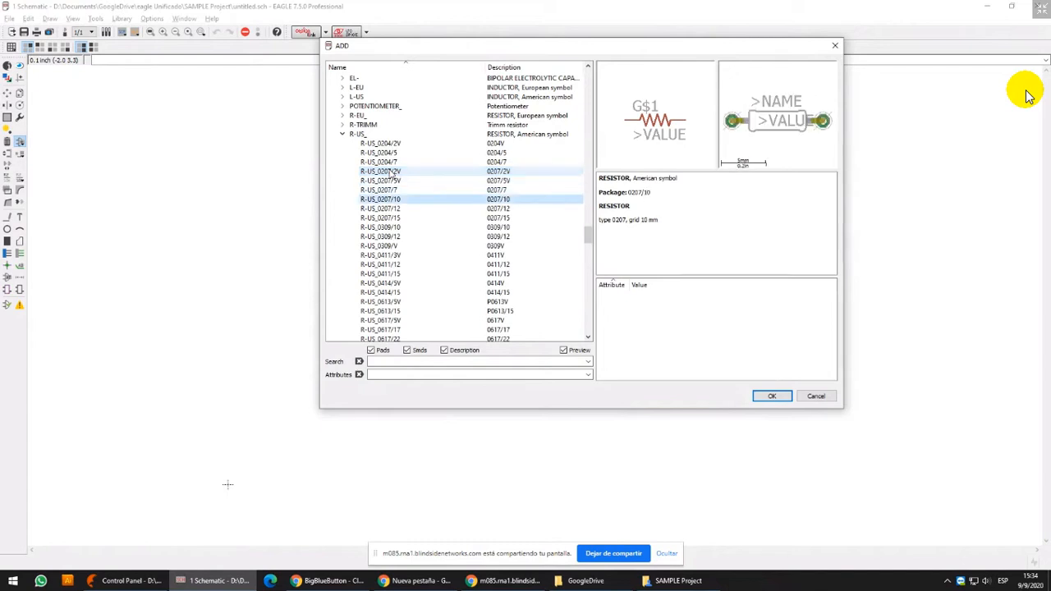
pyautogui.press('Down')
pyautogui.press('Down')
pyautogui.press('Down')
pyautogui.press('Down')
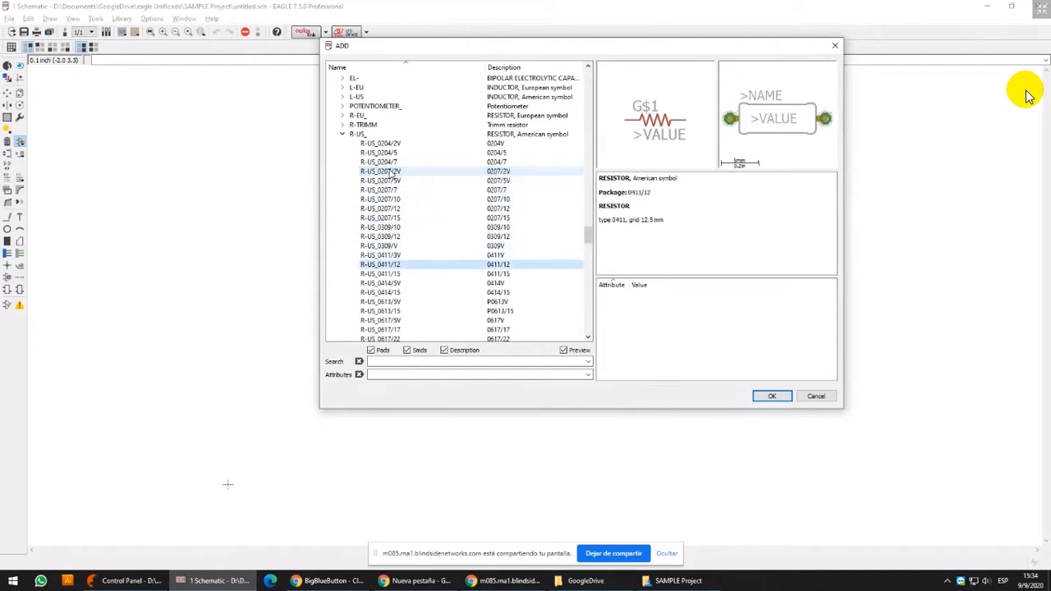
# Go back through the R-US_ package previews from the 0411 types to R-US_0207/7, comparing their grid spacings
pyautogui.press('Down')
pyautogui.press('Down')
pyautogui.press('Up')
pyautogui.press('Up')
pyautogui.press('Up')
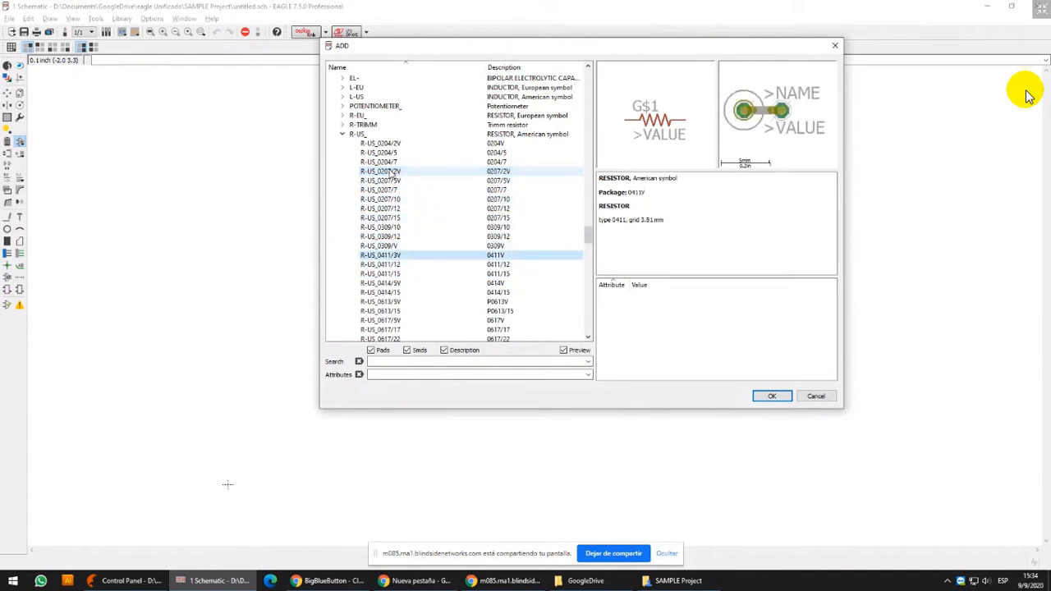
pyautogui.press('Up')
pyautogui.press('Up')
pyautogui.press('Up')
pyautogui.press('Up')
pyautogui.press('Up')
pyautogui.press('Up')
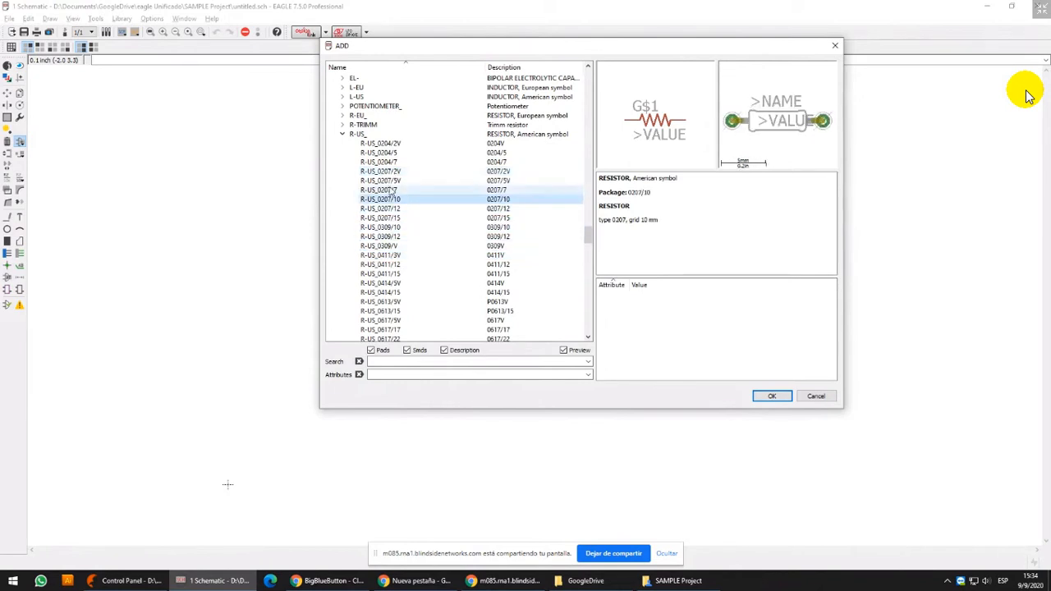
pyautogui.press('Up')
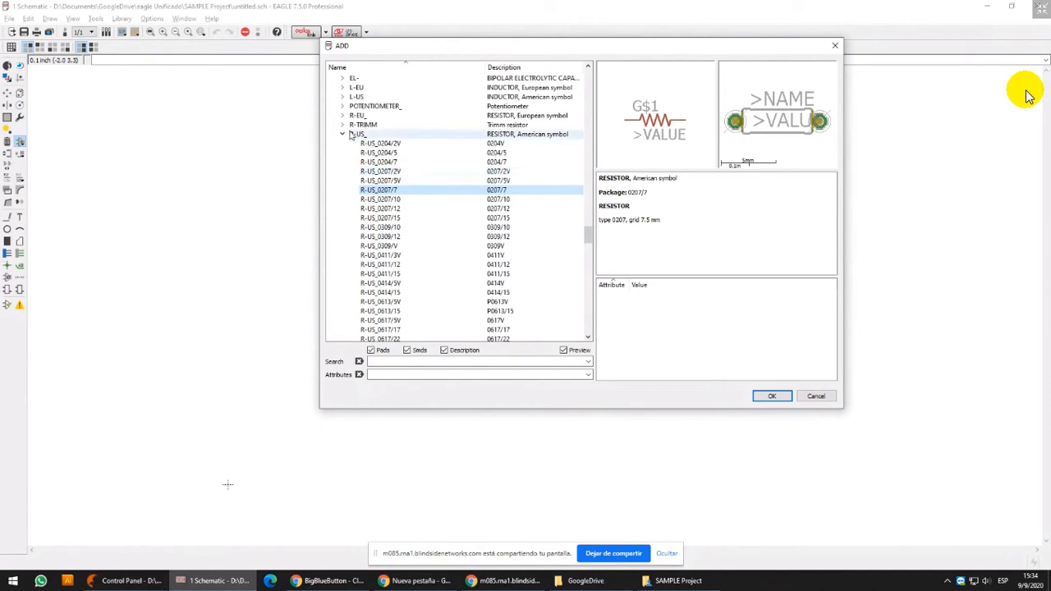
# Collapse and reopen R-US_, and compare the package previews of R-US_0207/5V, R-US_0207/2V and R-US_0204/5
pyautogui.click(343, 134)
pyautogui.scroll(2, 345, 191)
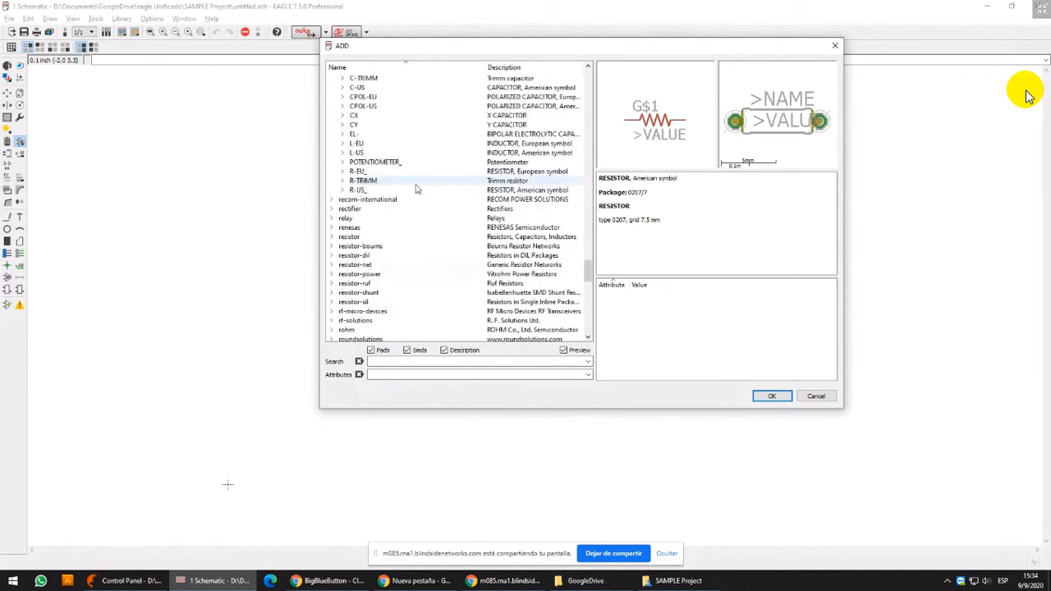
pyautogui.click(344, 191)
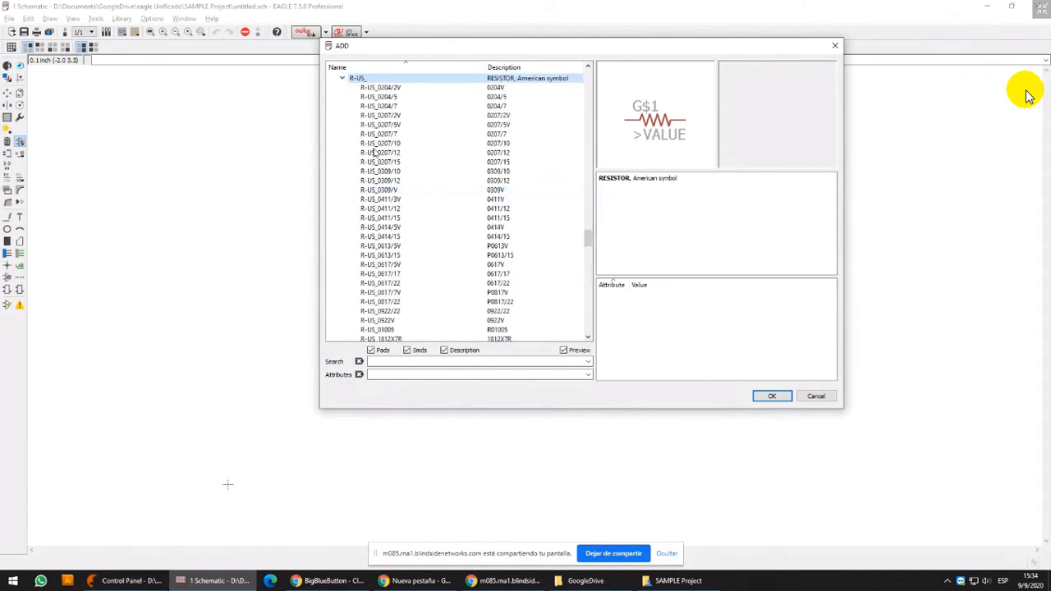
pyautogui.click(390, 126)
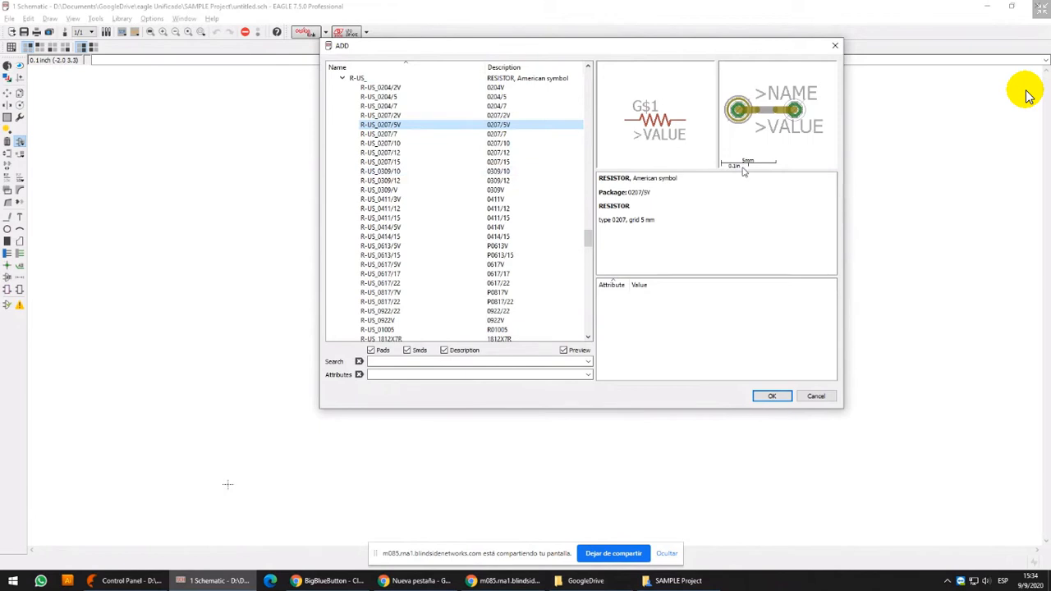
pyautogui.click(403, 105)
pyautogui.click(405, 116)
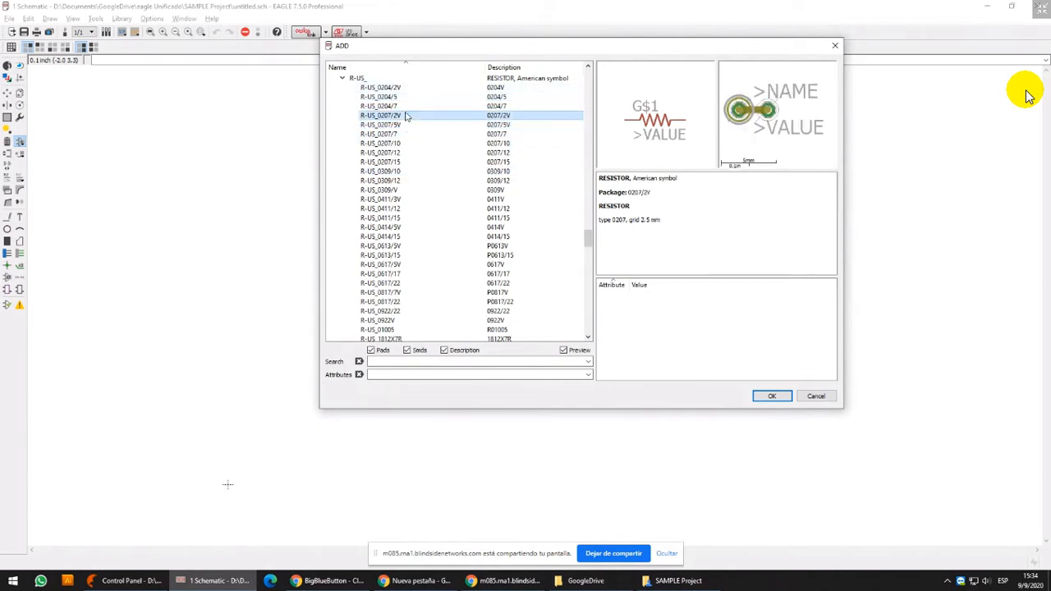
pyautogui.click(408, 97)
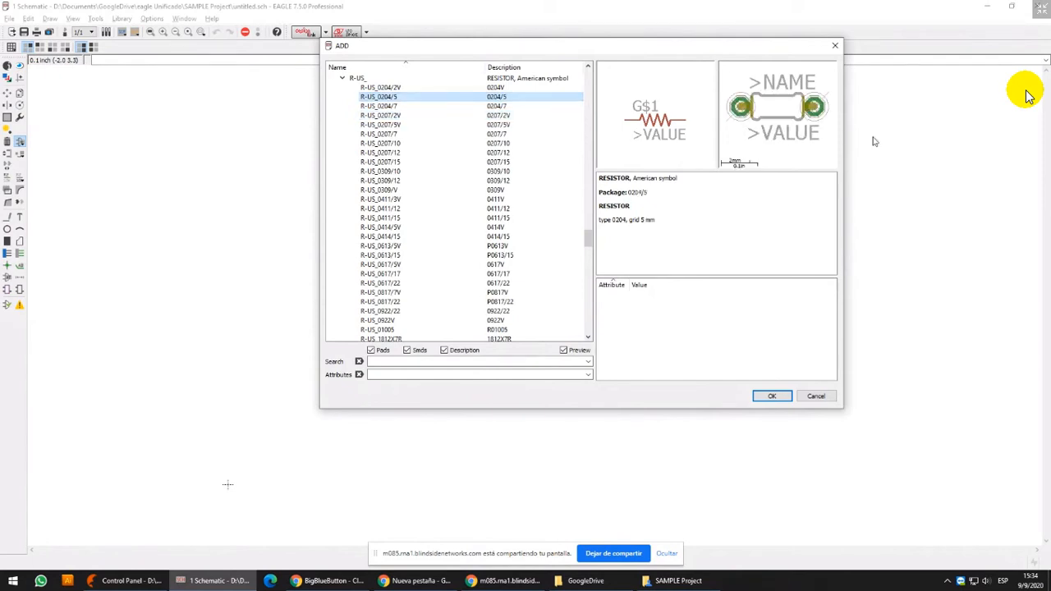
# Enlarge and reposition the ADD dialog, and adjust its dividers to widen the package preview
pyautogui.moveTo(843, 155); pyautogui.dragTo(1043, 154)
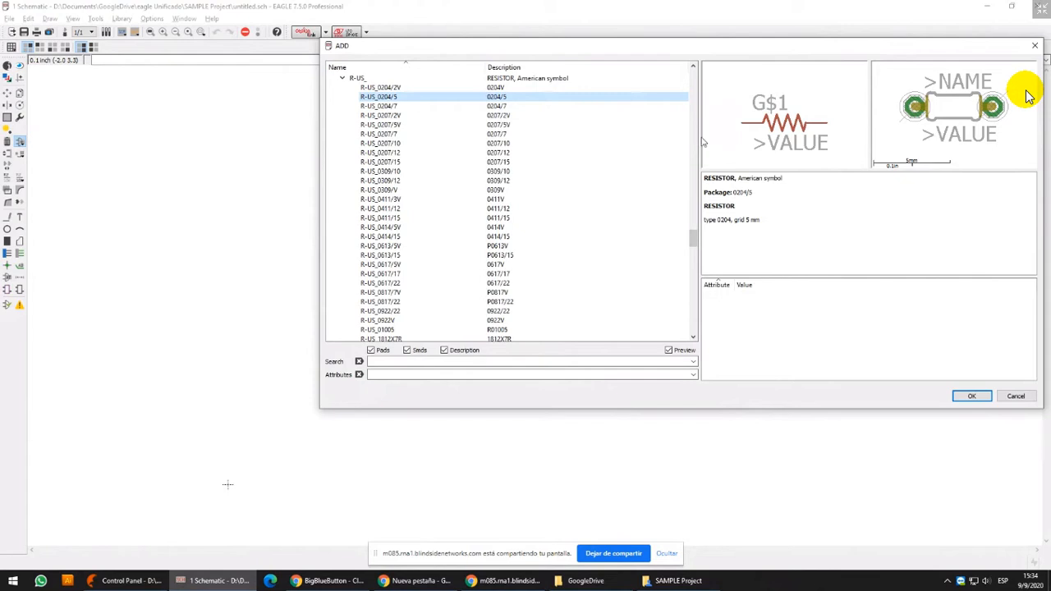
pyautogui.moveTo(699, 138); pyautogui.dragTo(579, 139)
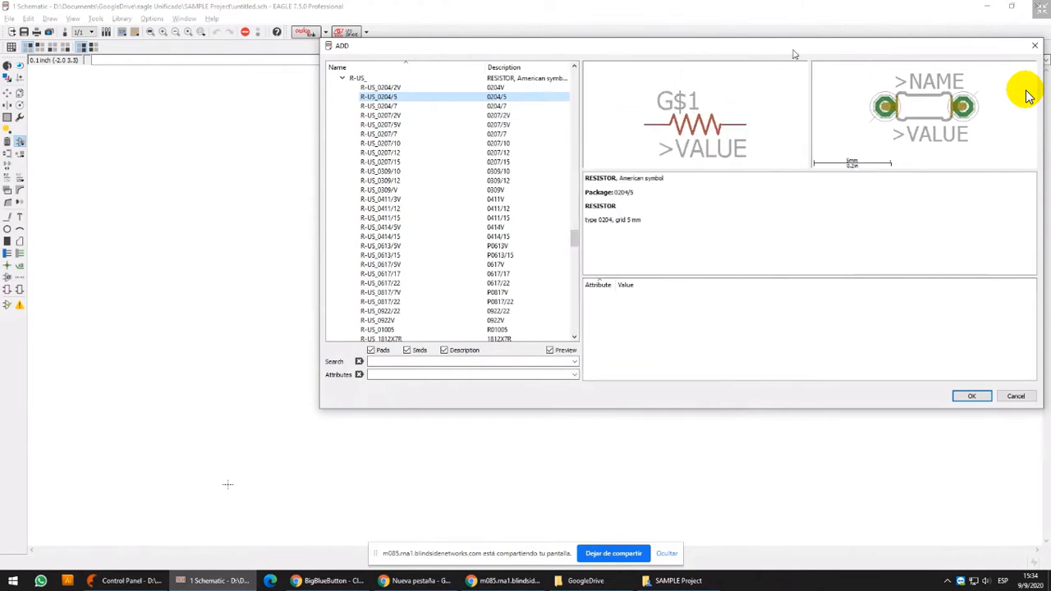
pyautogui.moveTo(794, 54); pyautogui.dragTo(713, 67)
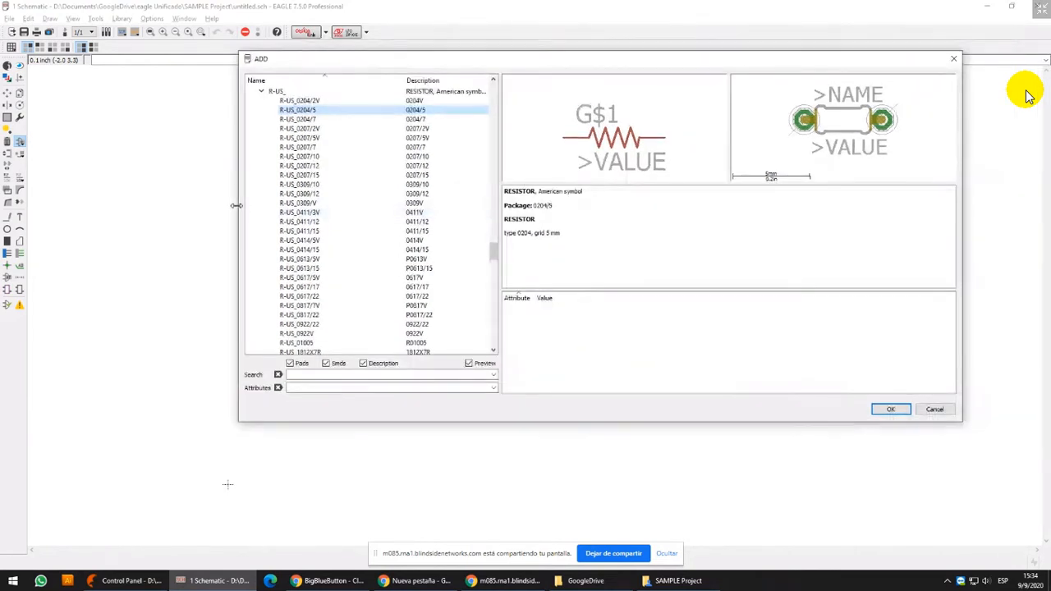
pyautogui.moveTo(237, 205); pyautogui.dragTo(96, 206)
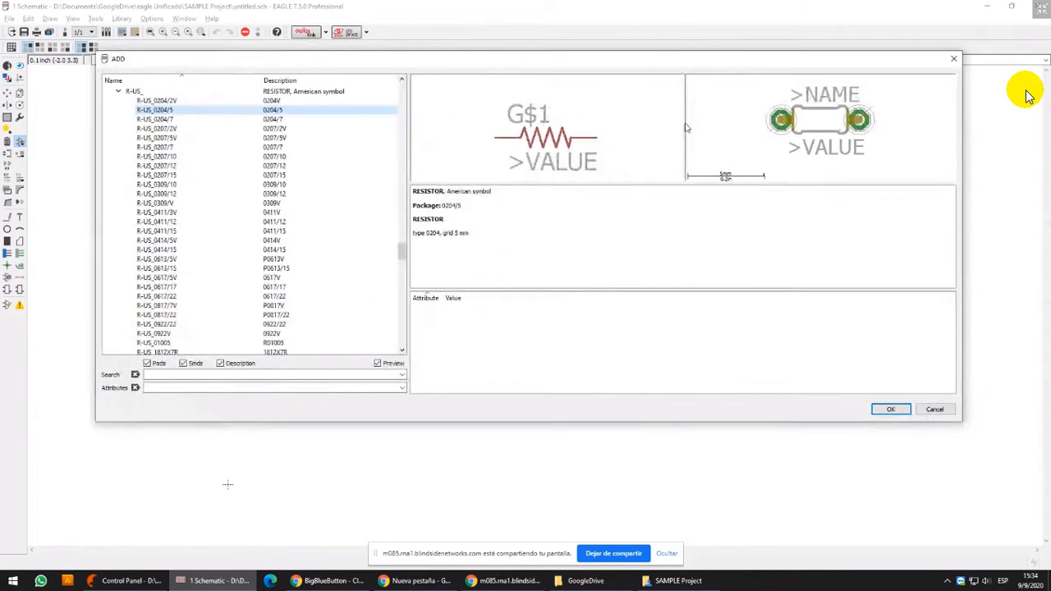
pyautogui.moveTo(687, 127); pyautogui.dragTo(566, 145)
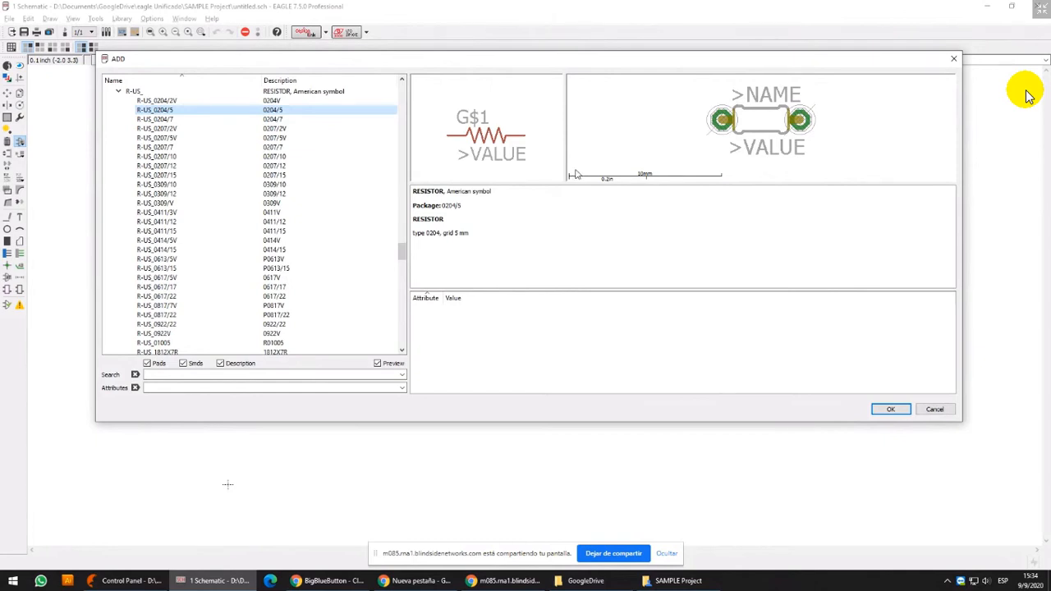
# Launch Paint by running mspaint, and paste the captured screenshot of the ADD dialog
pyautogui.press('super+r')
pyautogui.write('mspaint')
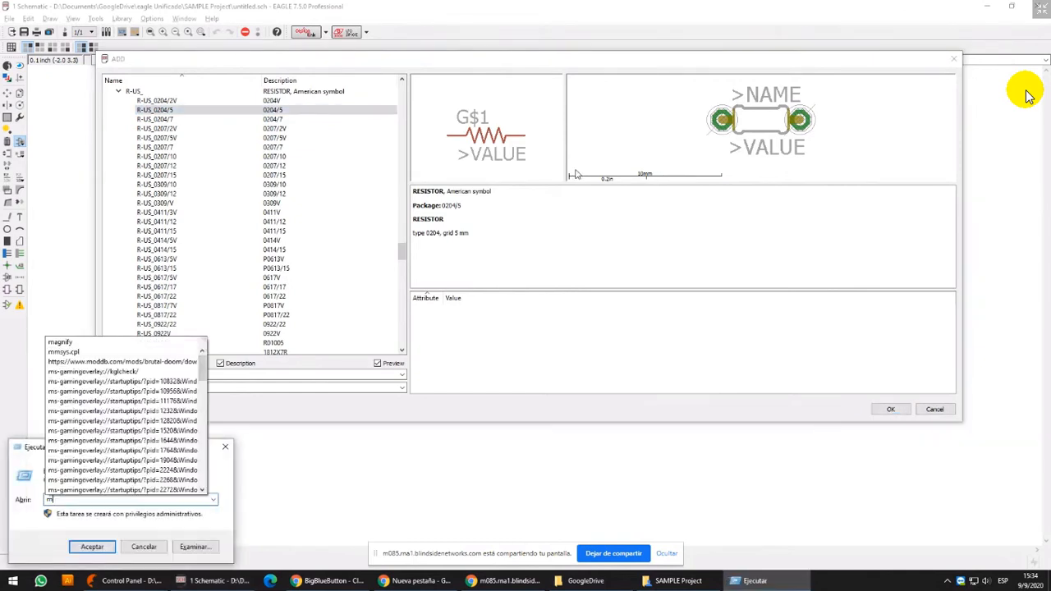
pyautogui.press('Return')
pyautogui.hotkey('ctrl', 'v')
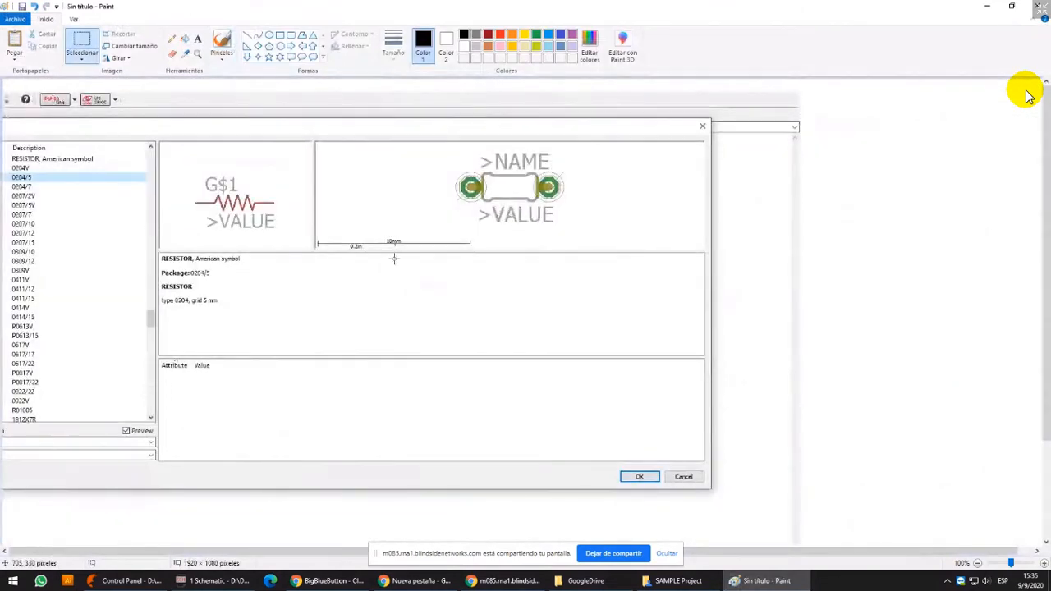
# Select the scale bar under the package preview in the screenshot and shift it slightly as a transparent selection
pyautogui.moveTo(312, 236); pyautogui.dragTo(477, 252)
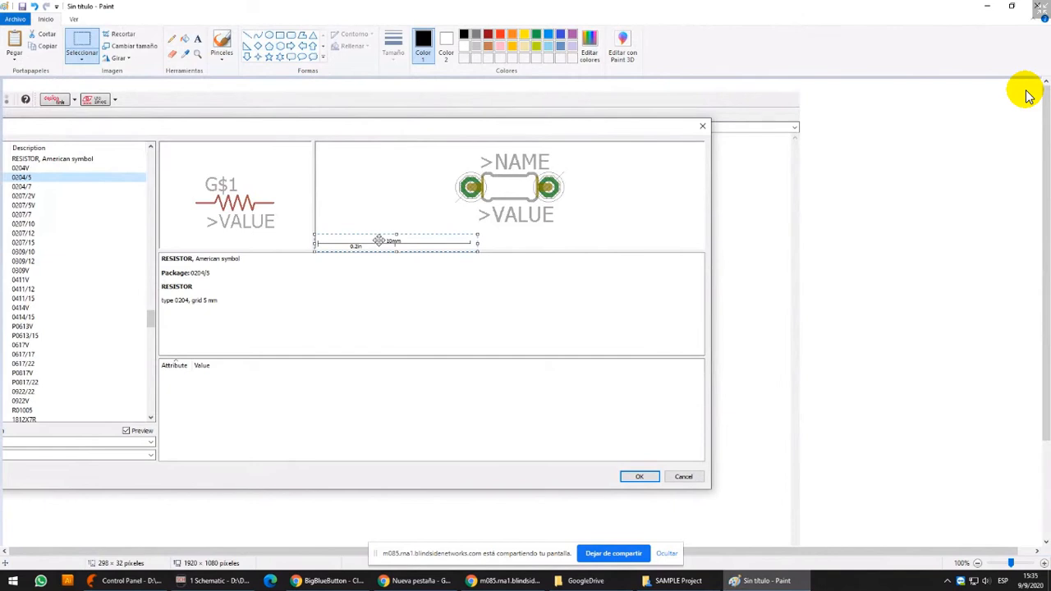
pyautogui.click(82, 57)
pyautogui.click(105, 159)
pyautogui.moveTo(413, 248); pyautogui.dragTo(442, 237)
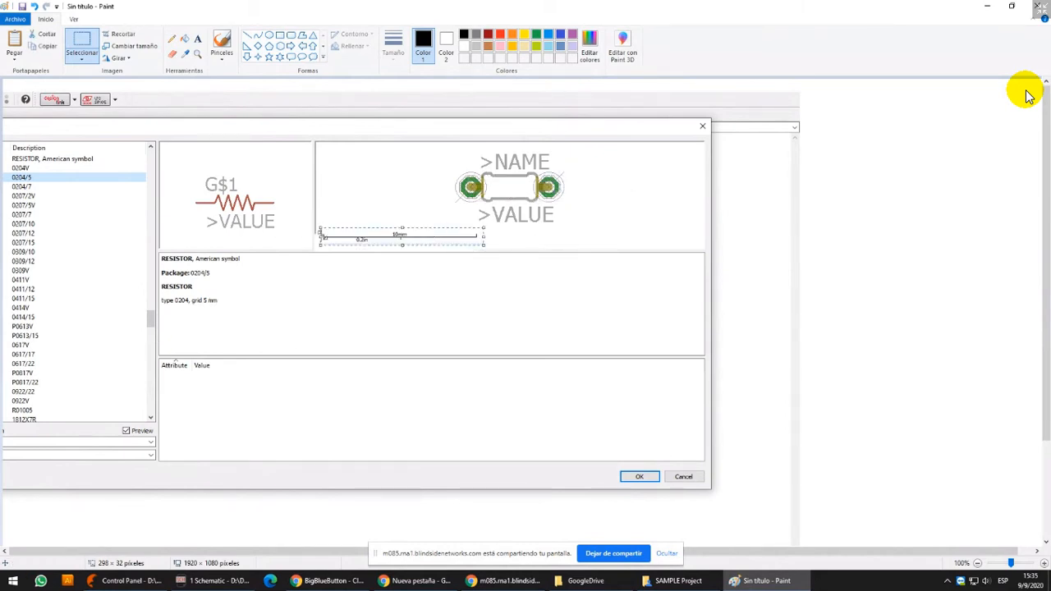
pyautogui.click(538, 235)
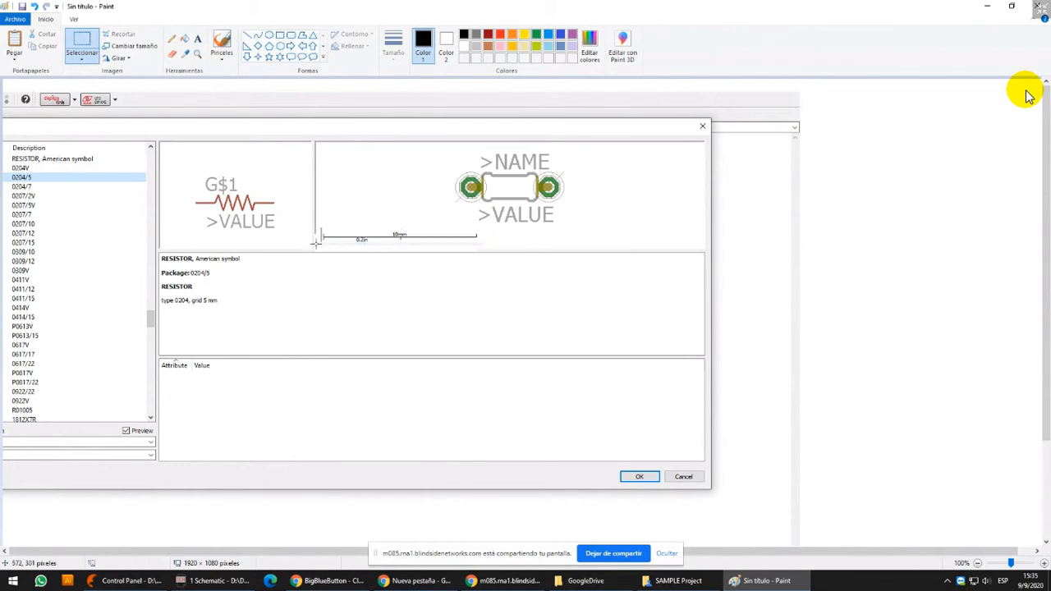
# Erase the remnants under the scale bar and move the 10mm bar directly beneath the resistor package
pyautogui.moveTo(315, 242); pyautogui.dragTo(434, 250)
pyautogui.press('Delete')
pyautogui.moveTo(320, 230); pyautogui.dragTo(491, 239)
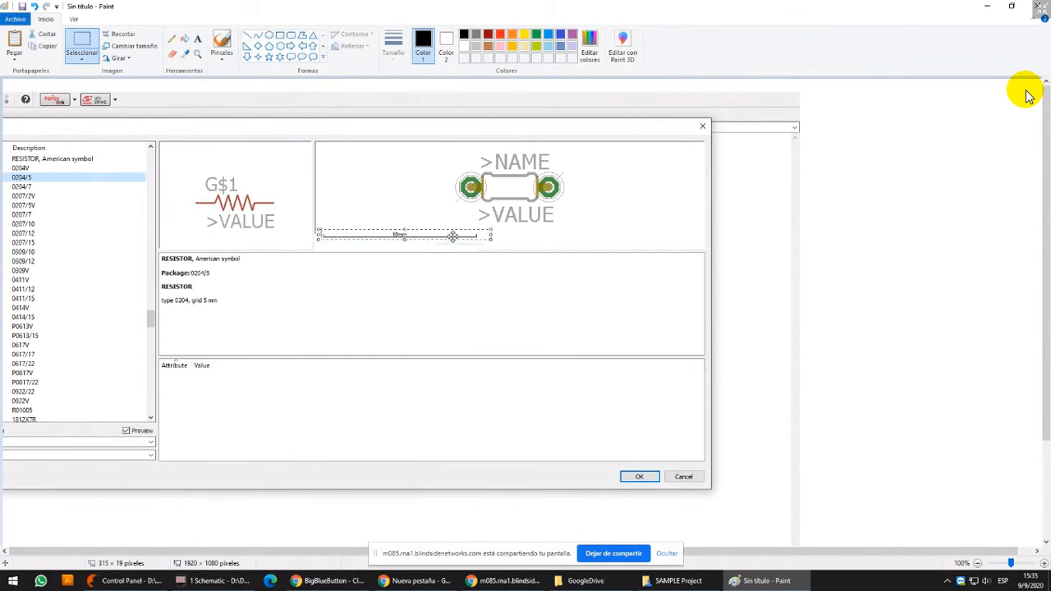
pyautogui.moveTo(453, 236)
pyautogui.mouseDown()
pyautogui.moveTo(517, 237)
pyautogui.moveTo(602, 208)
pyautogui.moveTo(597, 238)
pyautogui.mouseUp()
# Draw red vertical marker lines at both ends of the 10mm scale bar, and undo them
pyautogui.click(247, 34)
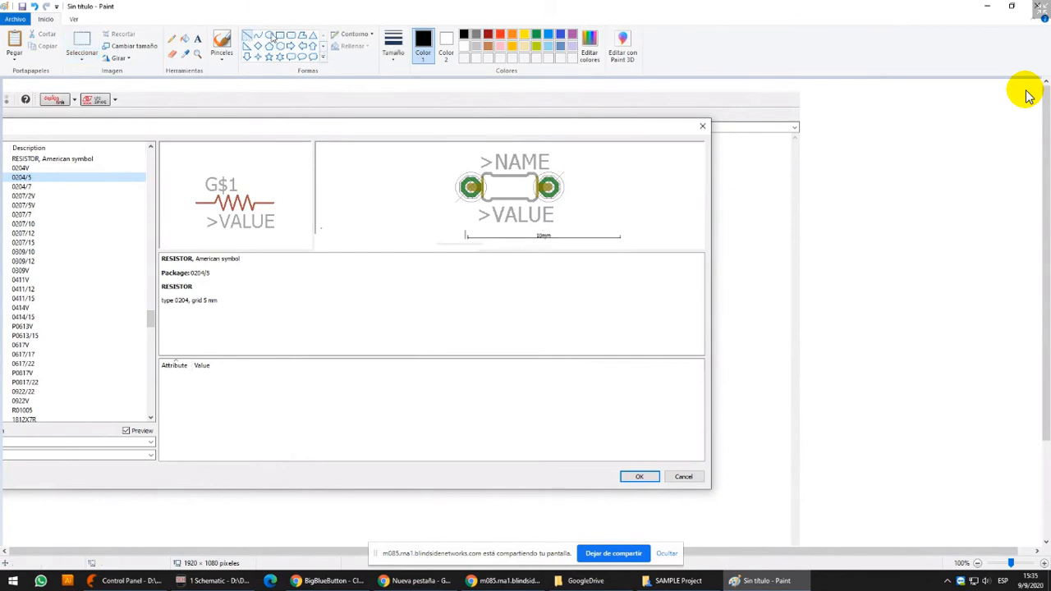
pyautogui.click(500, 34)
pyautogui.moveTo(468, 231); pyautogui.dragTo(468, 248)
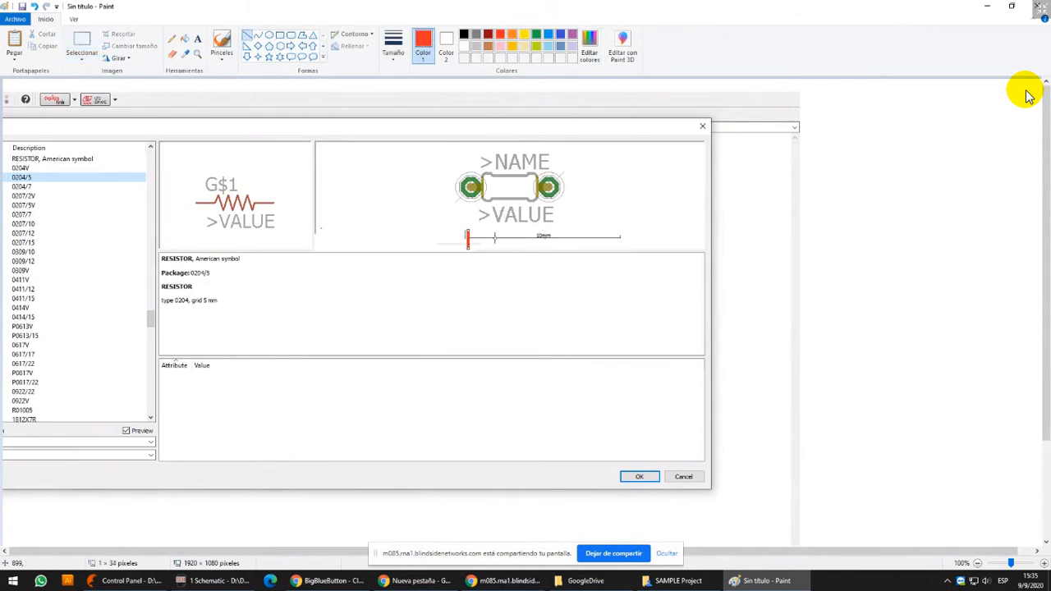
pyautogui.moveTo(621, 230); pyautogui.dragTo(622, 243)
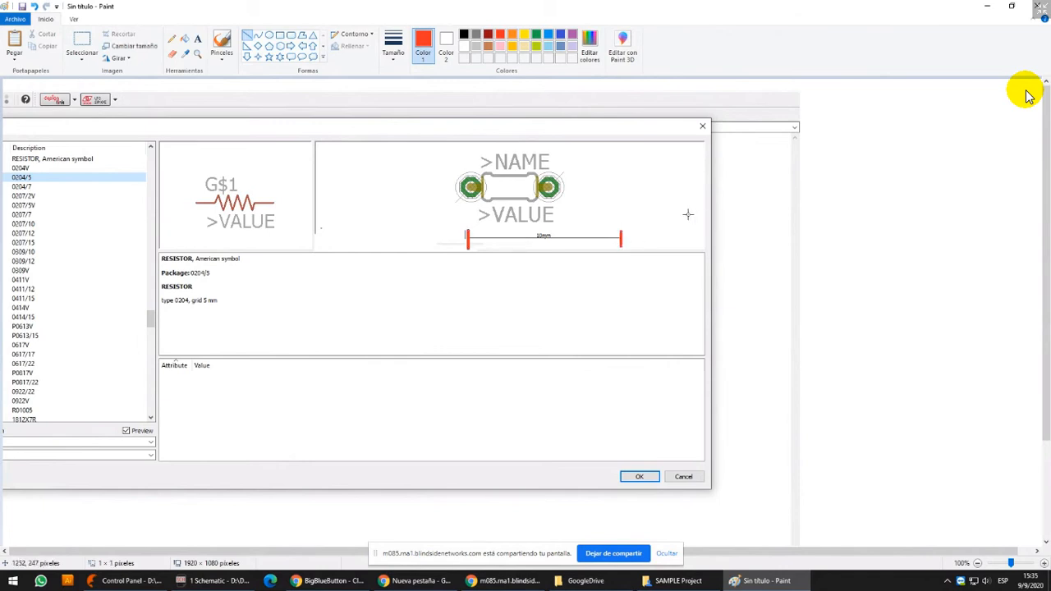
pyautogui.hotkey('ctrl', 'z')
# Lay the 10mm scale bar across the resistor package's pads to compare their spacing, and delete it
pyautogui.click(82, 37)
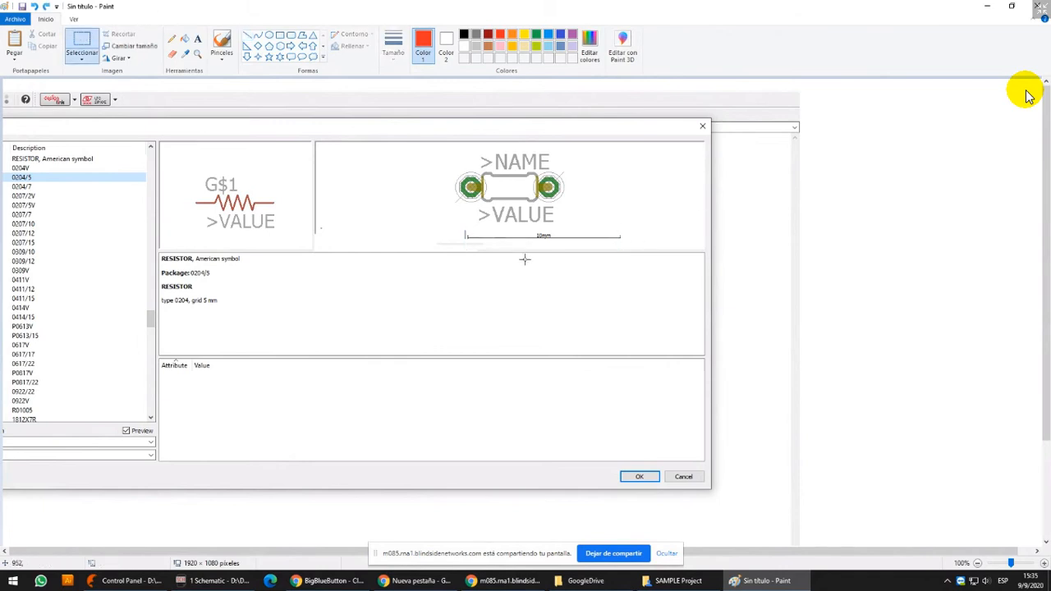
pyautogui.moveTo(457, 230)
pyautogui.mouseDown()
pyautogui.moveTo(650, 247)
pyautogui.moveTo(633, 184)
pyautogui.moveTo(633, 201)
pyautogui.moveTo(592, 204)
pyautogui.moveTo(593, 187)
pyautogui.mouseUp()
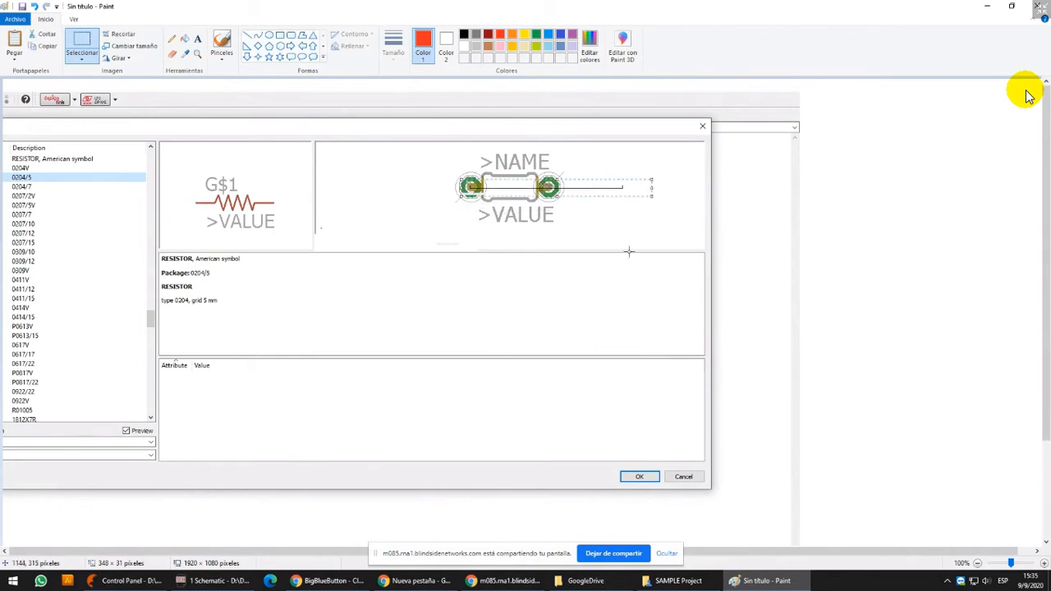
pyautogui.press('Delete')
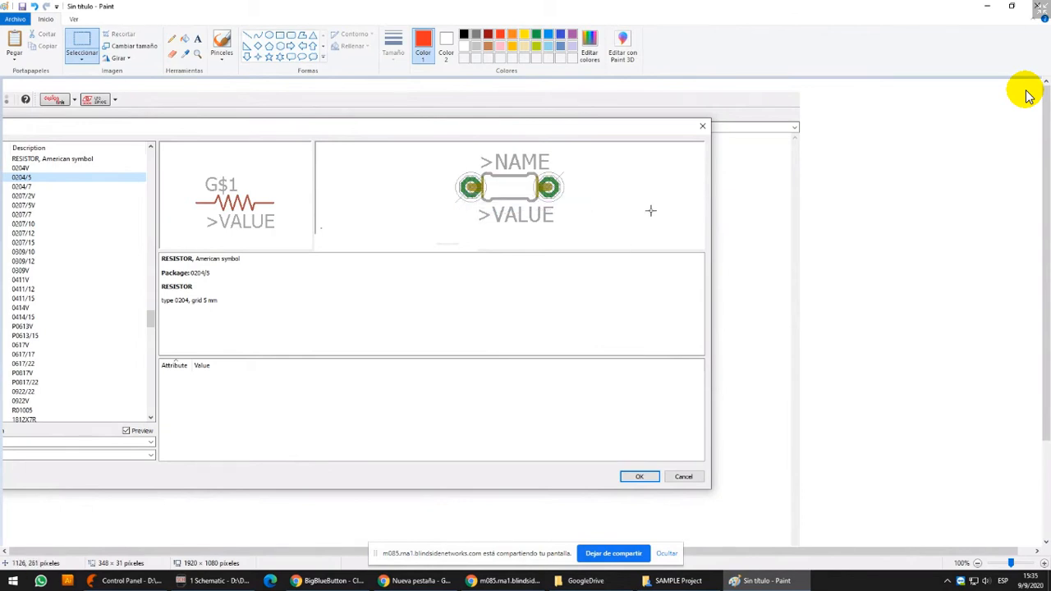
# Close Paint without saving the image and return to EAGLE's ADD dialog
pyautogui.click(1039, 5)
pyautogui.click(531, 288)
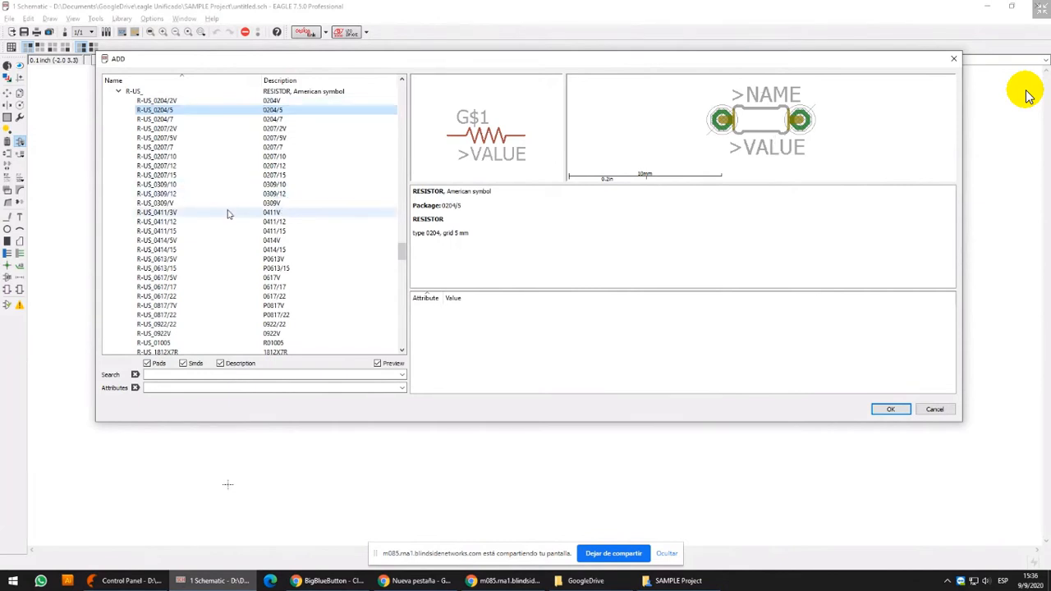
# Compare the package previews of R-US_0204/7 and R-US_0204/5, and collapse the R-US_ variants
pyautogui.click(186, 120)
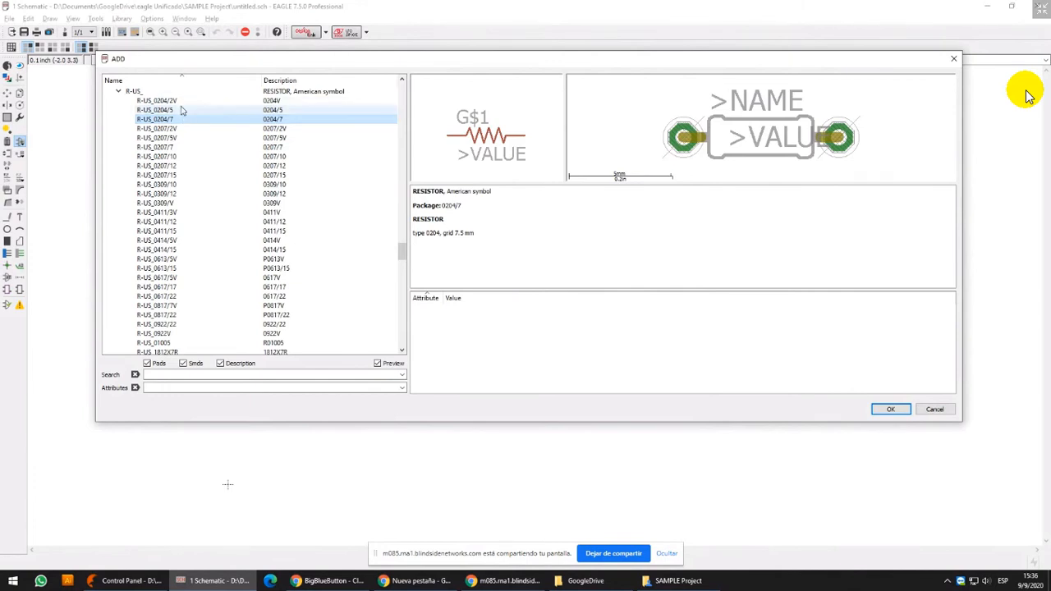
pyautogui.click(183, 110)
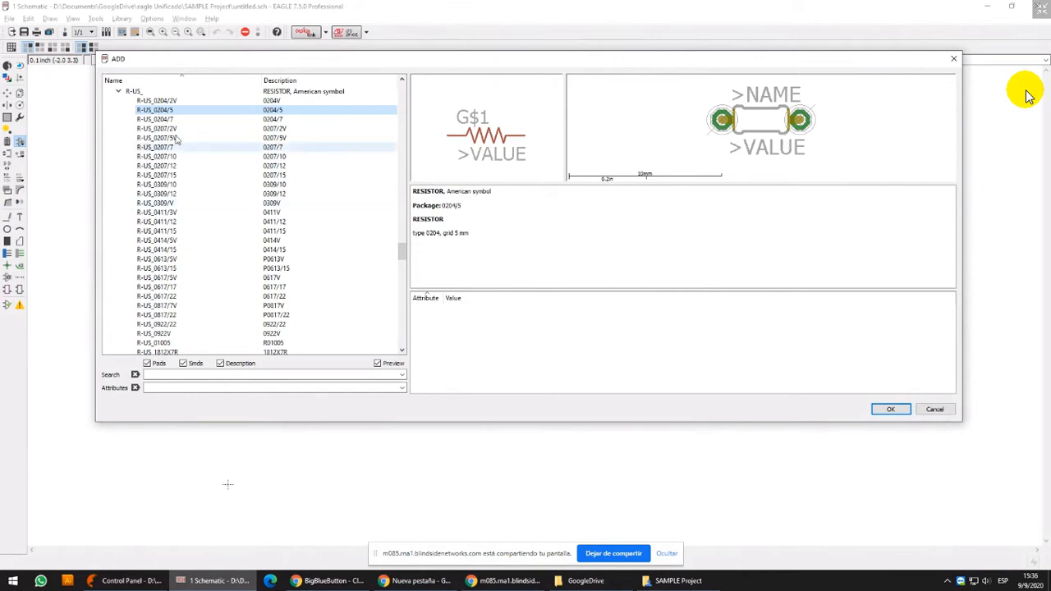
pyautogui.click(117, 94)
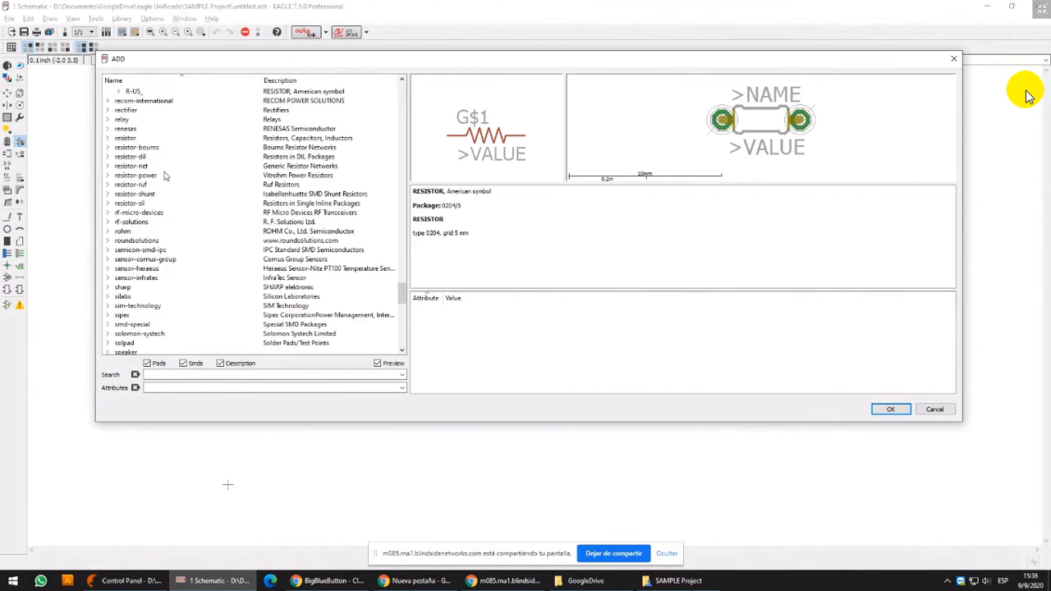
# Compare the schematic symbols of the European resistor R-EU_ and the American resistor R-US_
pyautogui.click(162, 185)
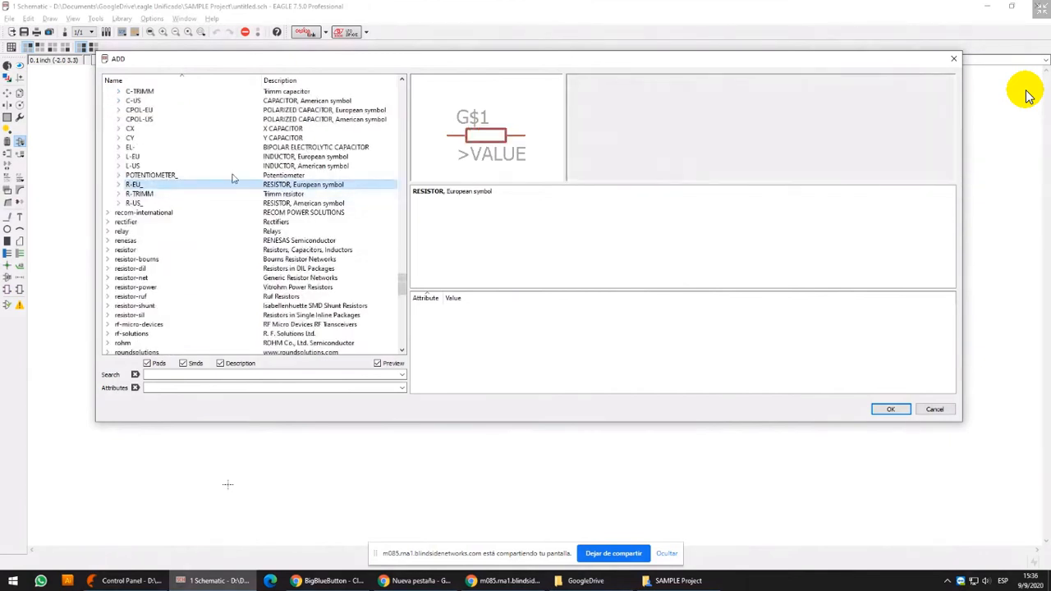
pyautogui.click(146, 203)
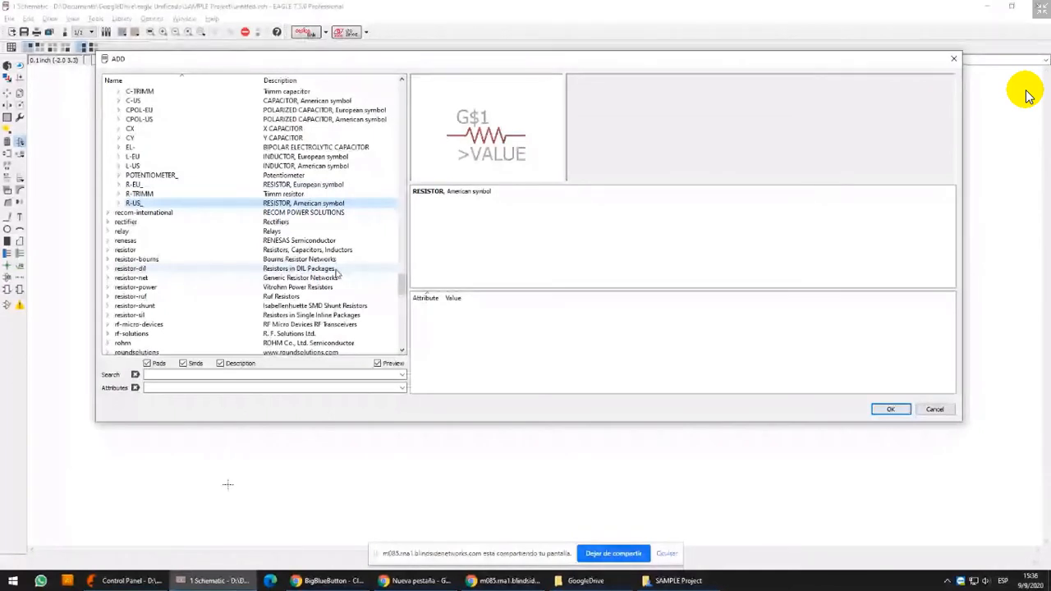
# Place one American-symbol resistor R-US_0207/7 in the schematic and return to the component selection
pyautogui.press('Right')
pyautogui.press('Down')
pyautogui.press('Down')
pyautogui.press('Down')
pyautogui.press('Down')
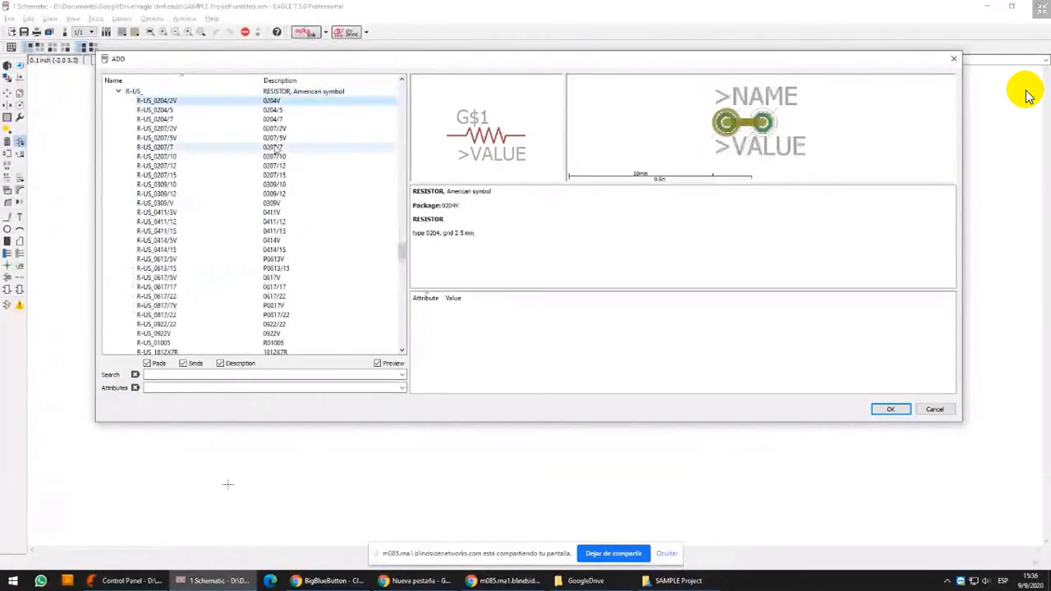
pyautogui.press('Down')
pyautogui.press('Down')
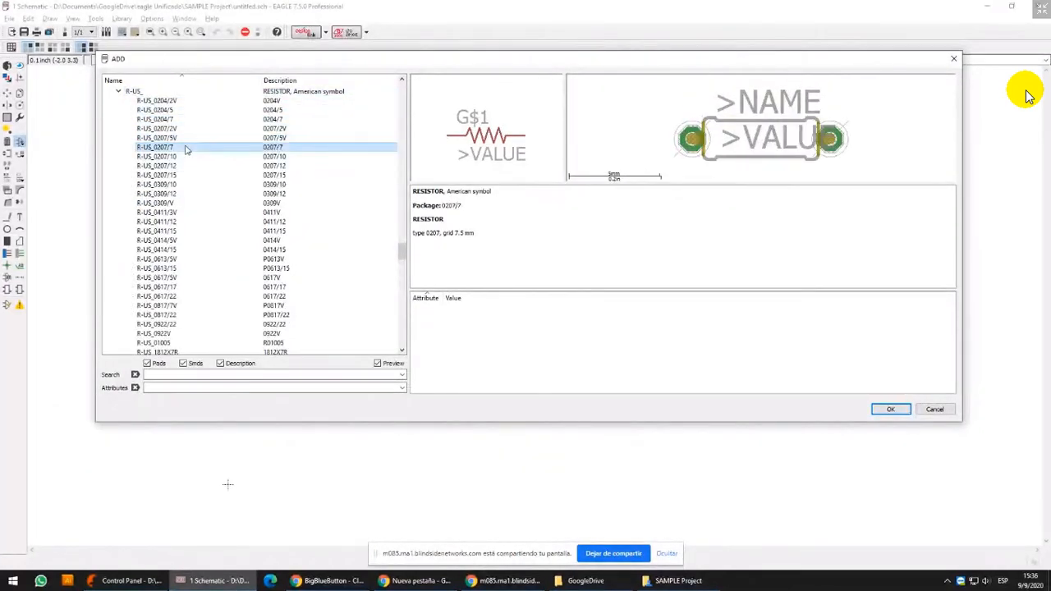
pyautogui.press('Return')
pyautogui.click(452, 147)
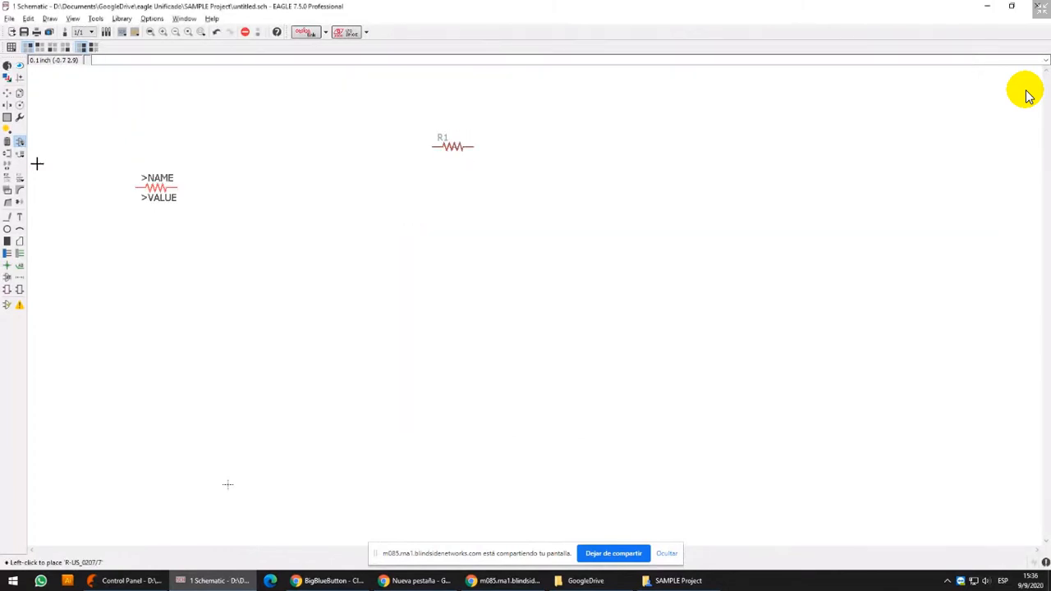
pyautogui.press('Escape')
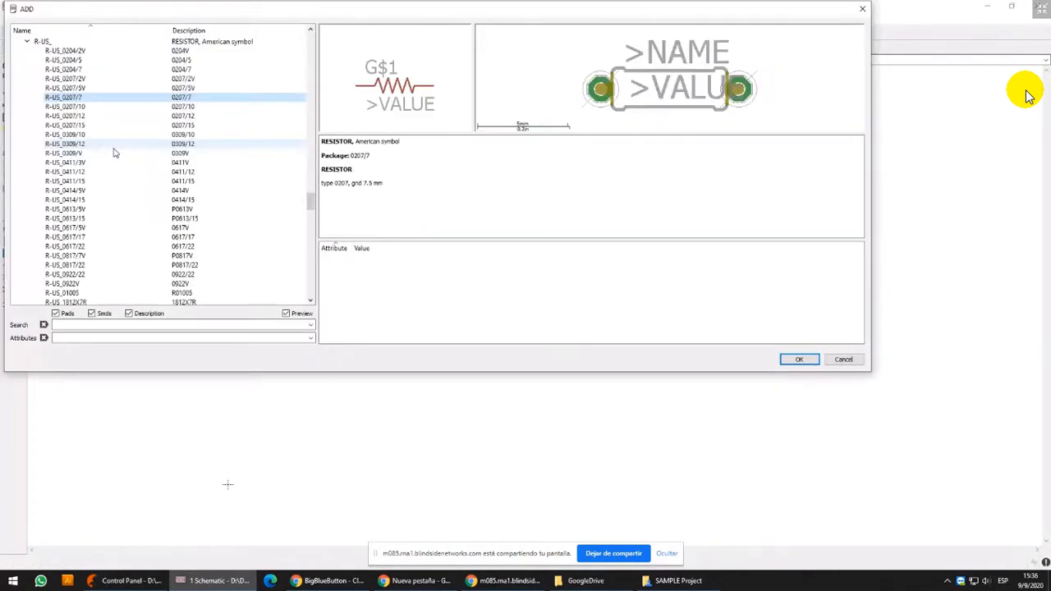
# Collapse the rcl library and look through the library list from rcl down to trafo-bei
pyautogui.press('Left')
pyautogui.press('Left')
pyautogui.press('Left')
pyautogui.press('Left')
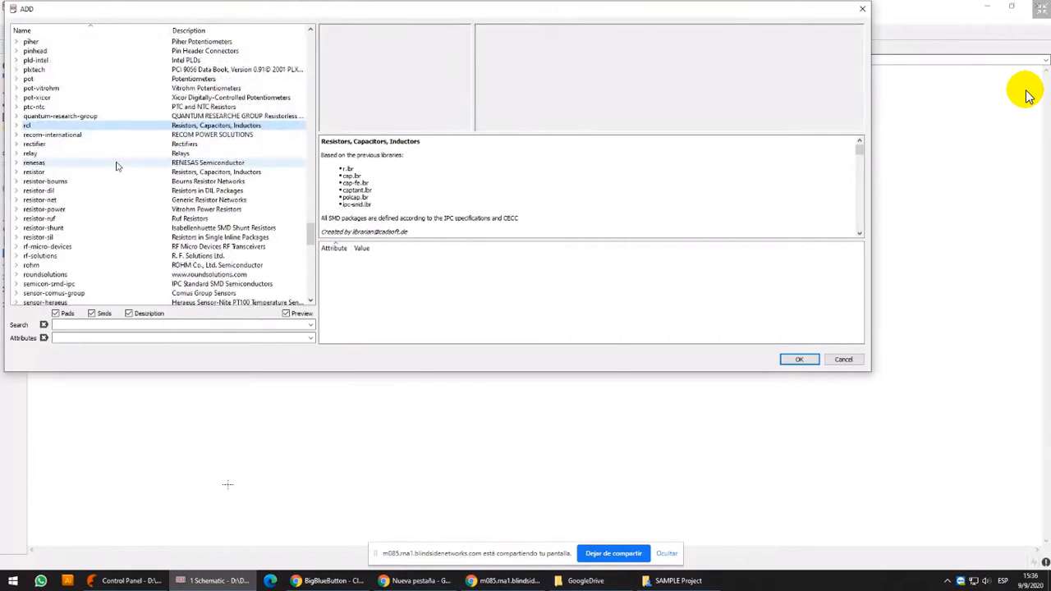
pyautogui.press('Down')
pyautogui.press('Down')
pyautogui.press('Down')
pyautogui.press('Down')
pyautogui.press('Down')
pyautogui.press('Down')
pyautogui.press('Down')
pyautogui.press('Down')
pyautogui.press('Down')
pyautogui.press('Down')
pyautogui.press('Down')
pyautogui.press('Down')
pyautogui.press('Down')
pyautogui.press('Down')
pyautogui.press('Down')
pyautogui.press('Down')
pyautogui.press('Down')
pyautogui.press('Down')
pyautogui.press('Down')
pyautogui.press('Down')
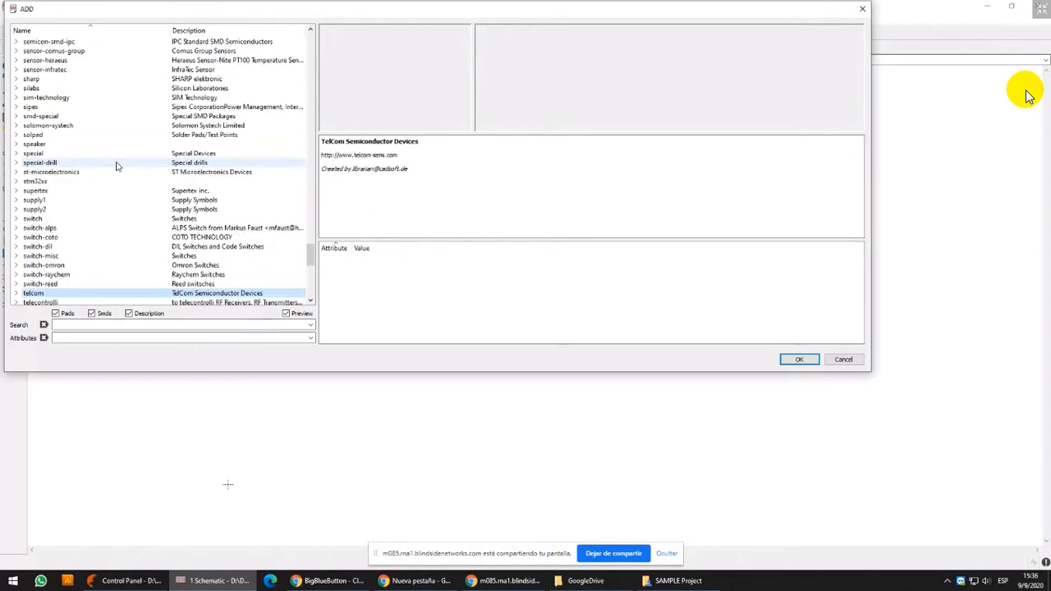
pyautogui.press('Down')
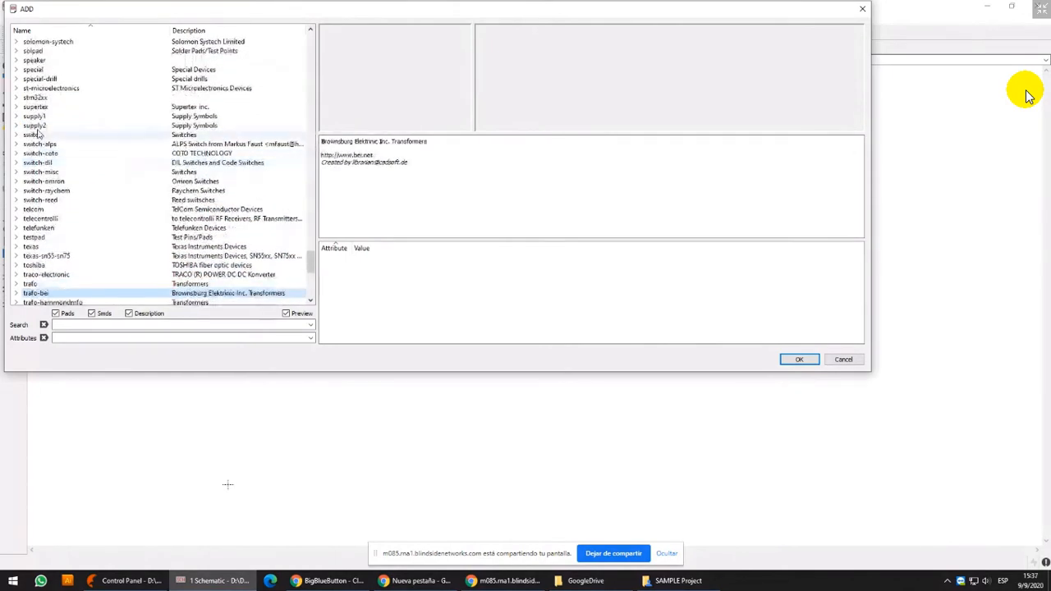
# Move the ADD dialog into clear view, search the libraries for 555, and clear the search
pyautogui.moveTo(5, 154); pyautogui.dragTo(86, 151)
pyautogui.moveTo(509, 15); pyautogui.dragTo(553, 36)
pyautogui.click(192, 345)
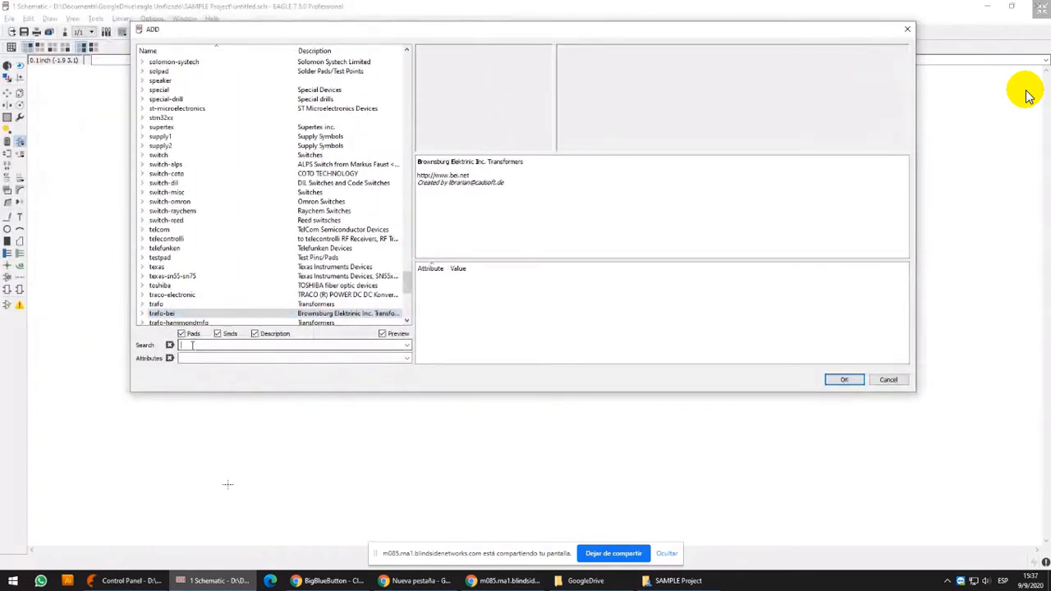
pyautogui.write('555')
pyautogui.press('Return')
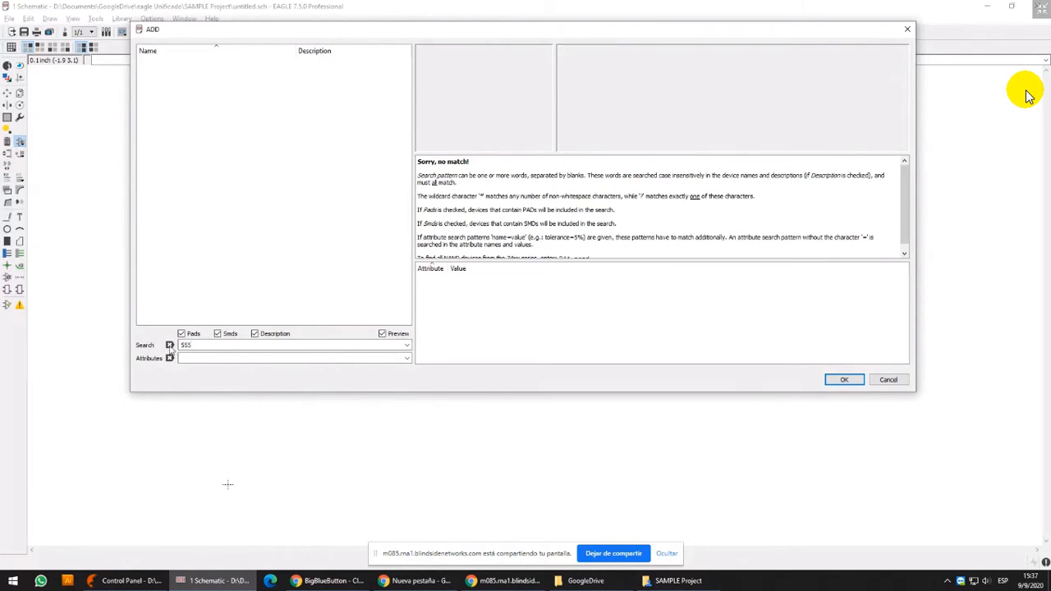
pyautogui.click(170, 347)
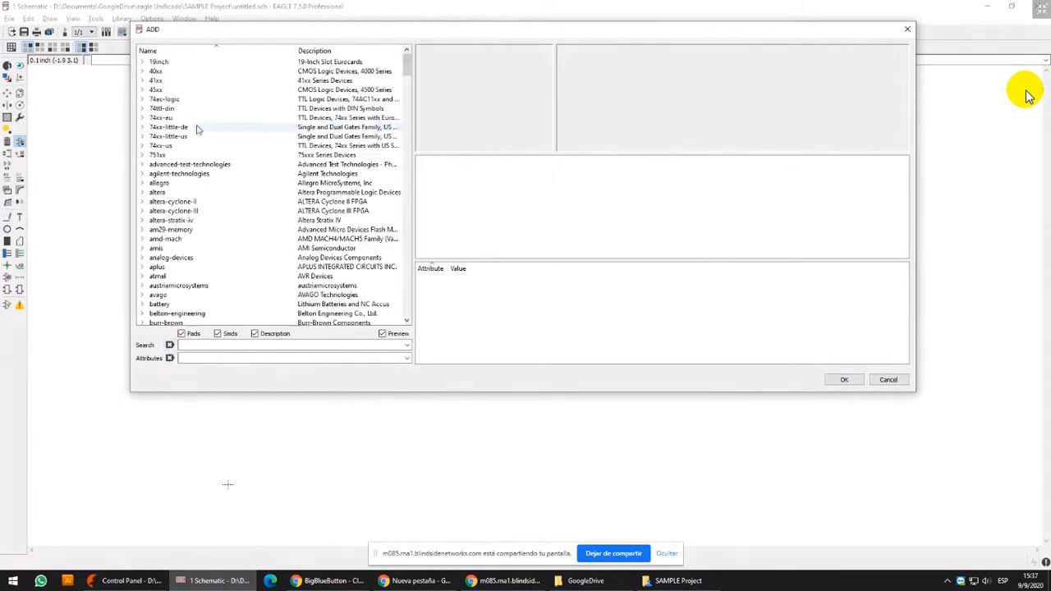
# Search the component libraries for ne555
pyautogui.click(211, 271)
pyautogui.scroll(-3, 215, 275)
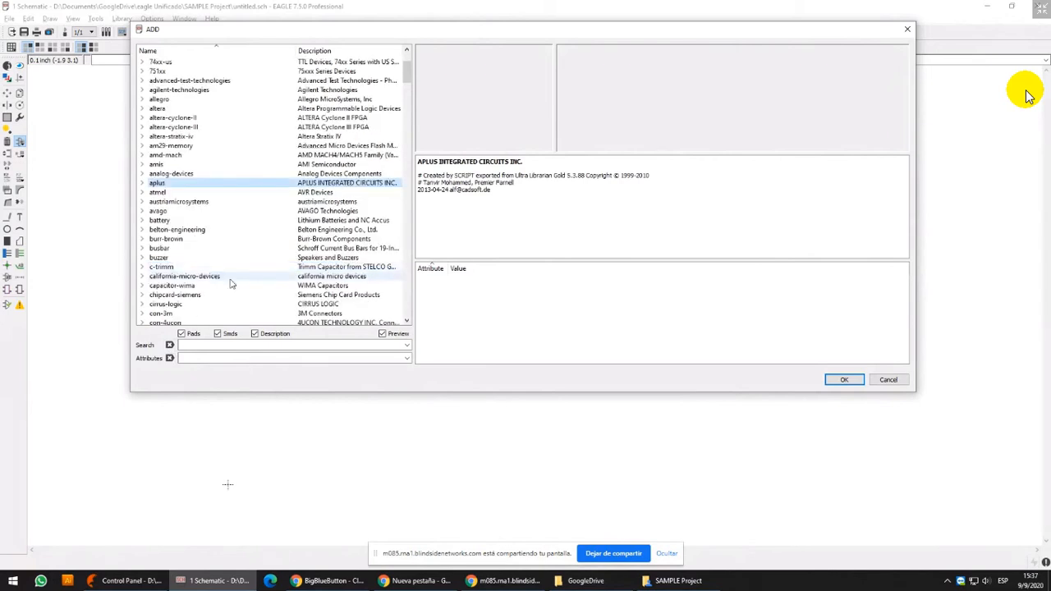
pyautogui.click(205, 345)
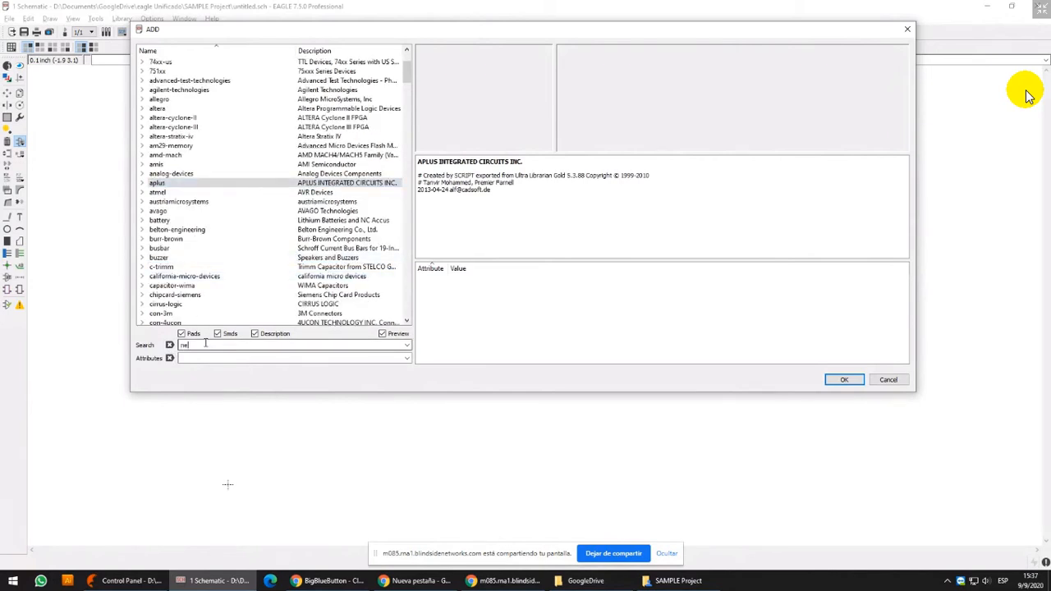
pyautogui.write('ne555')
pyautogui.press('Return')
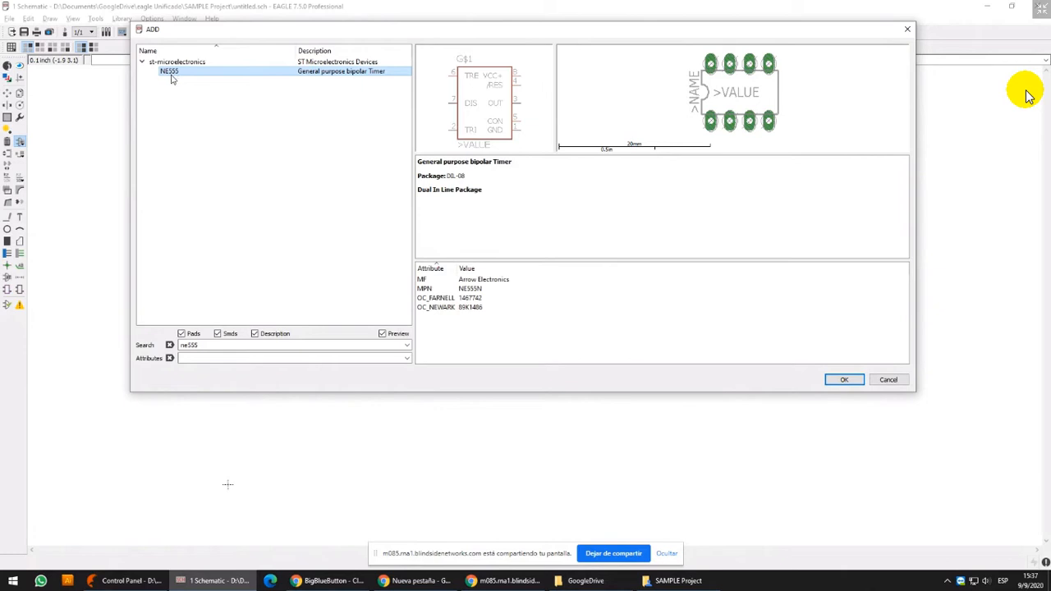
# Search the component libraries for the shorter term ne, and clear the search to restore the full library list
pyautogui.moveTo(190, 346); pyautogui.dragTo(180, 346)
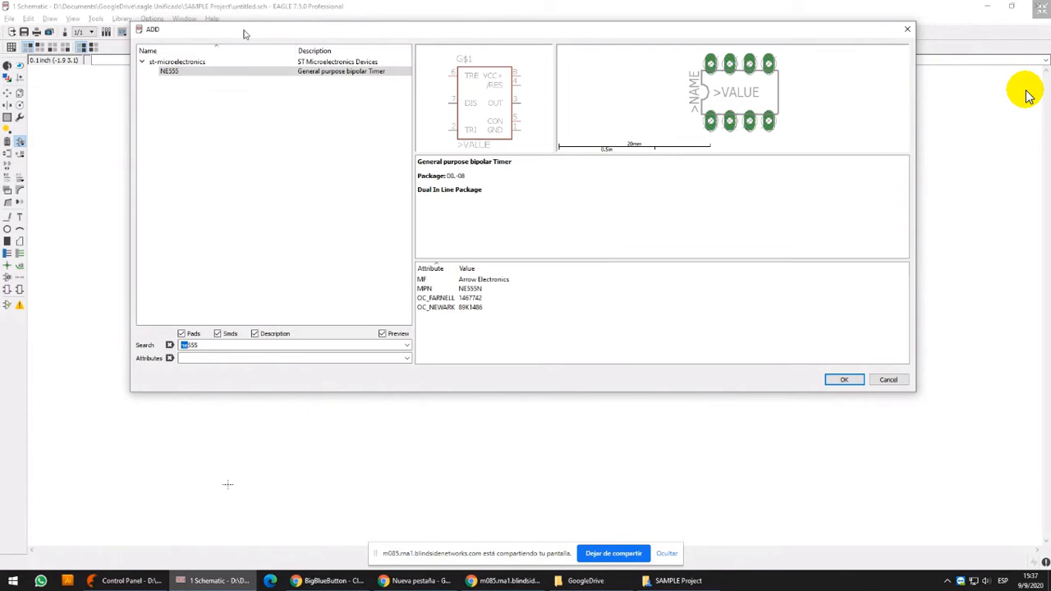
pyautogui.moveTo(244, 34); pyautogui.dragTo(244, 72)
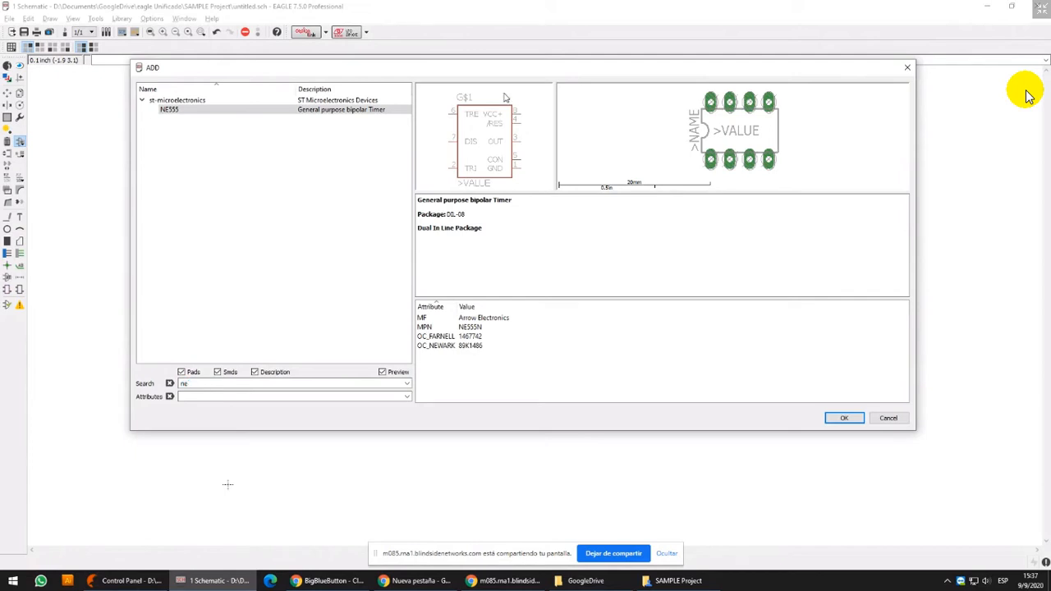
pyautogui.press('Return')
pyautogui.click(172, 383)
pyautogui.click(170, 383)
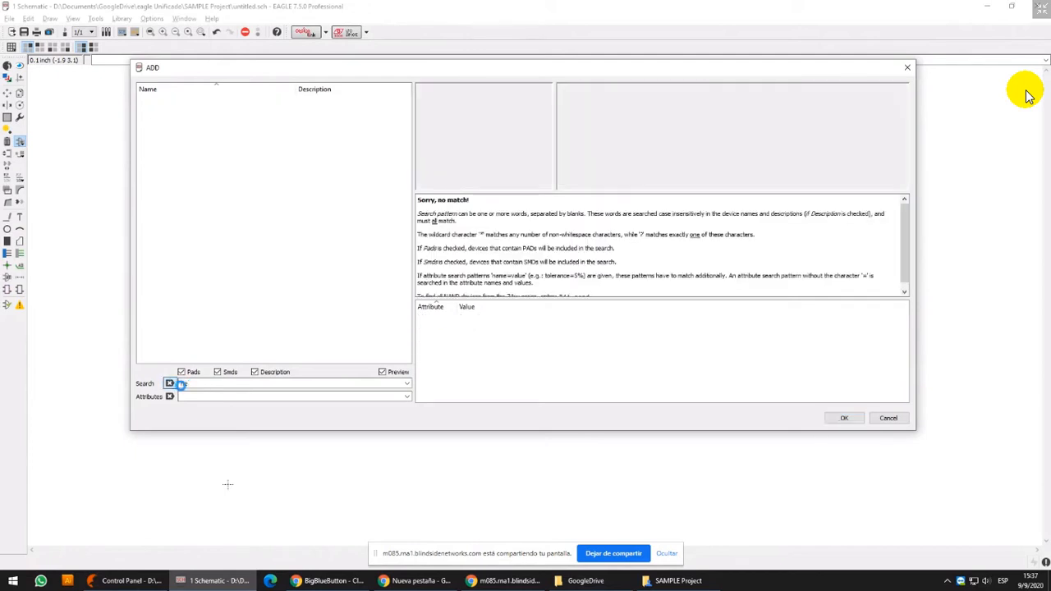
pyautogui.press('Return')
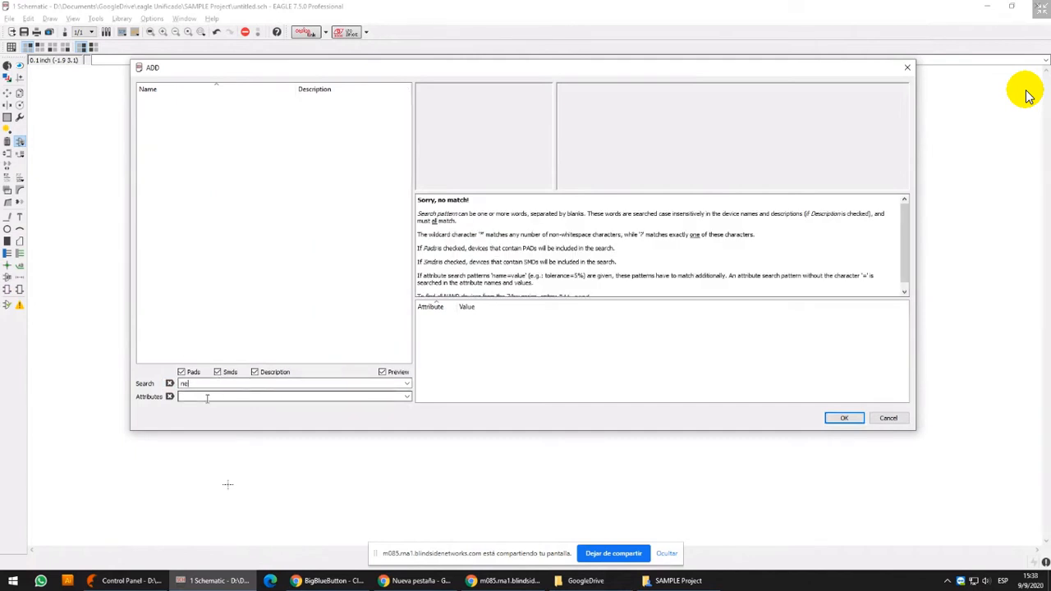
pyautogui.moveTo(197, 384); pyautogui.dragTo(122, 386)
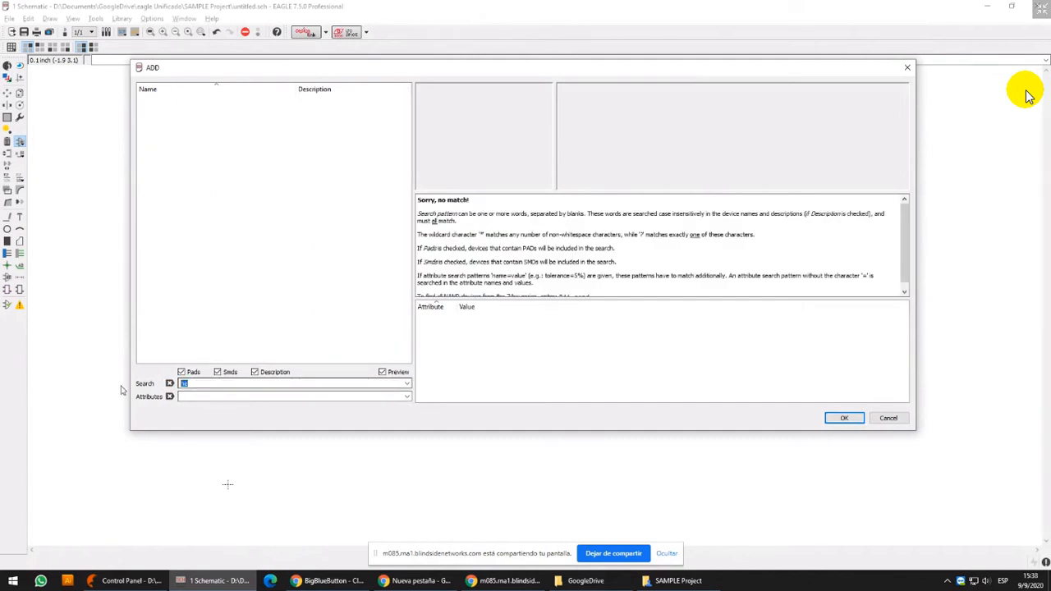
pyautogui.press('BackSpace')
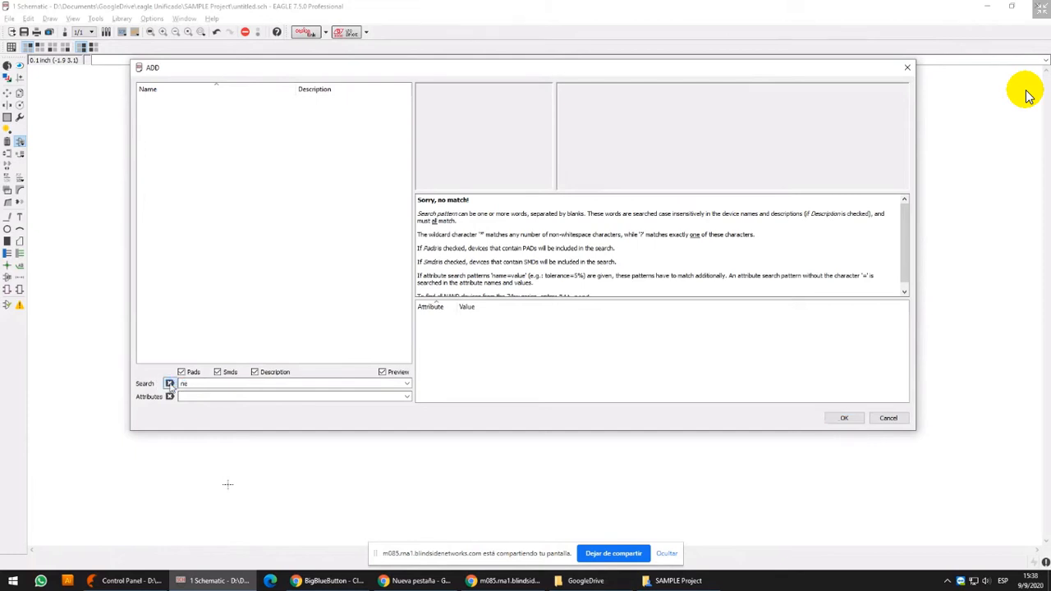
pyautogui.press('Return')
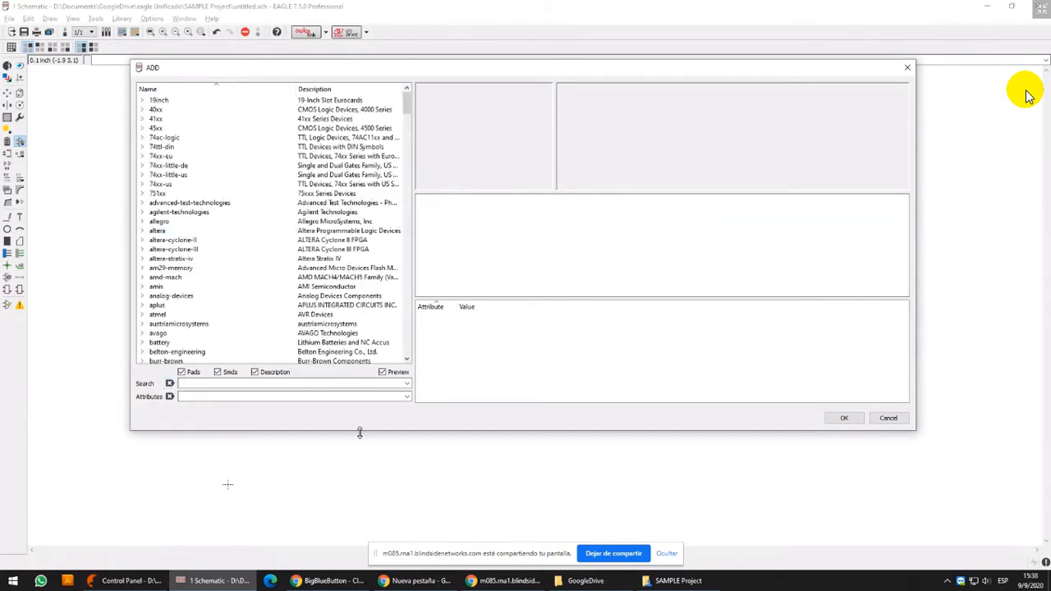
# Make the ADD dialog taller and view the descriptions of the altera, austriamicrosystems and buzzer libraries
pyautogui.moveTo(359, 431); pyautogui.dragTo(359, 467)
pyautogui.click(212, 233)
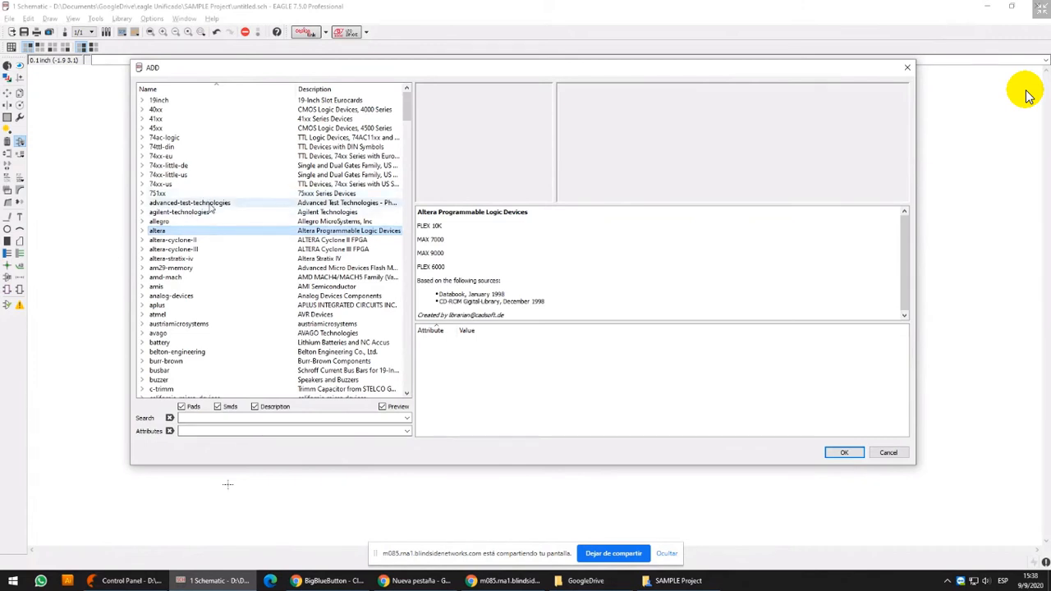
pyautogui.scroll(-1, 292, 300)
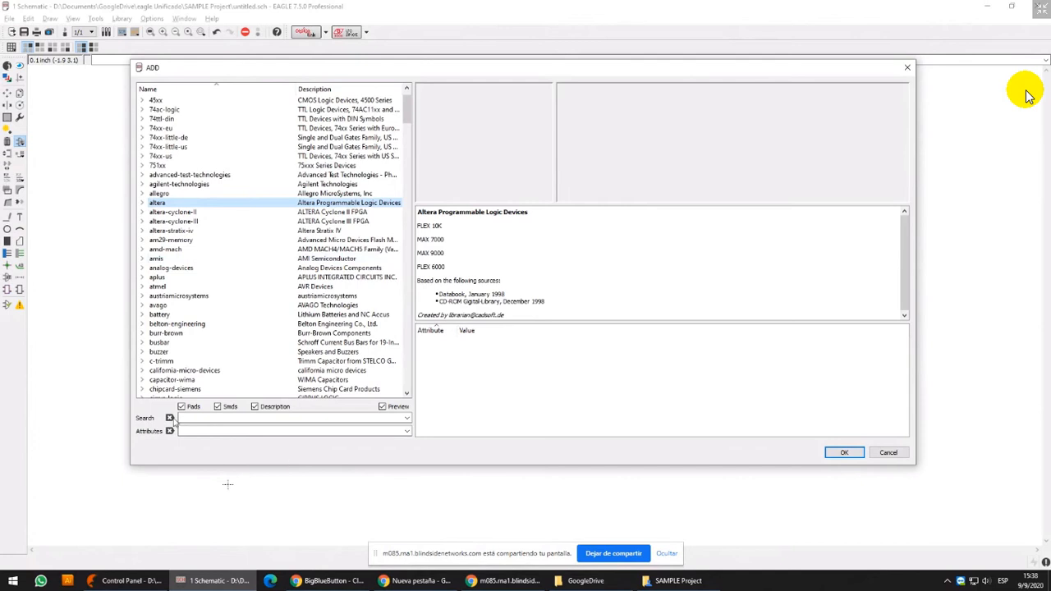
pyautogui.click(180, 300)
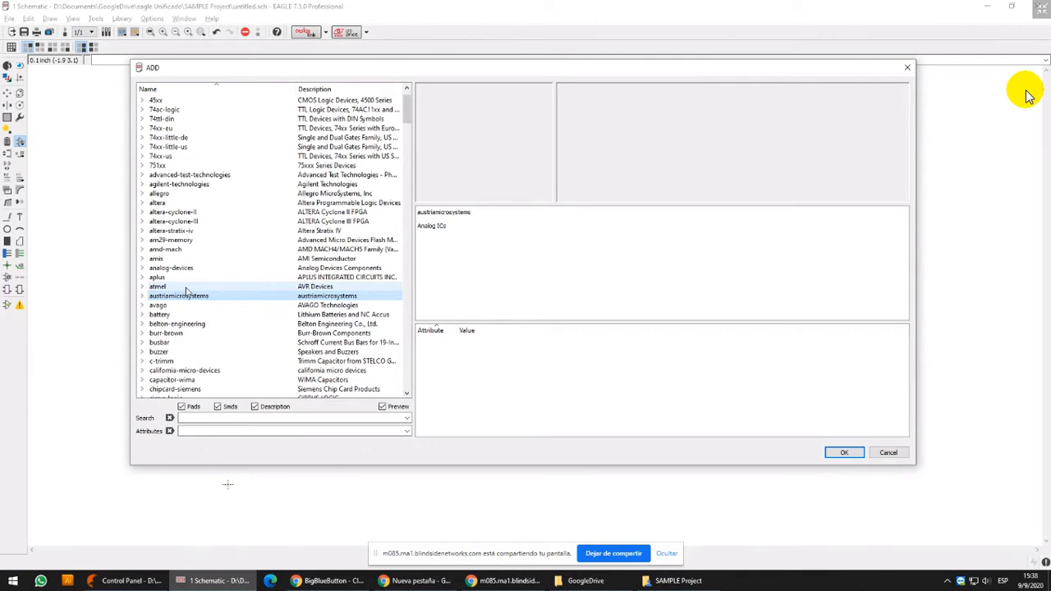
pyautogui.scroll(-2, 210, 313)
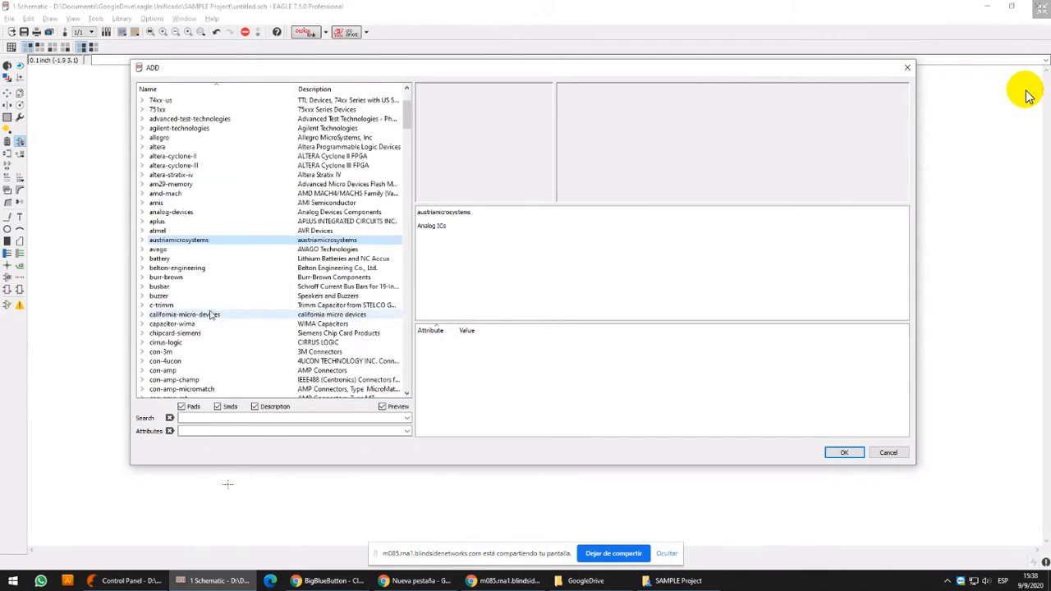
pyautogui.click(205, 297)
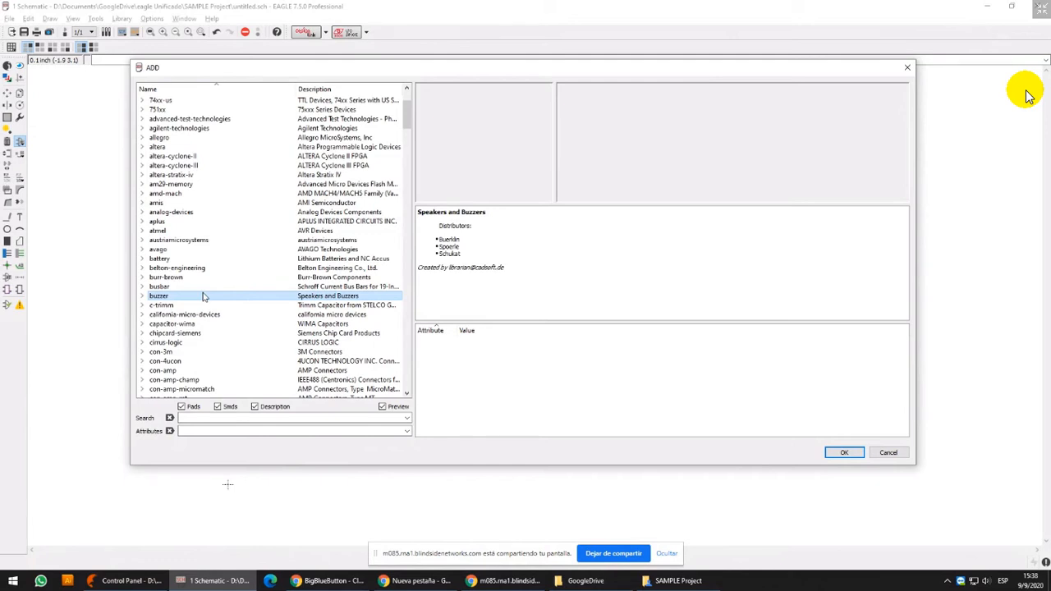
# Expand the st-microelectronics library and view the NE555 and NE556 timer entries
pyautogui.press('s')
pyautogui.press('t')
pyautogui.press('Right')
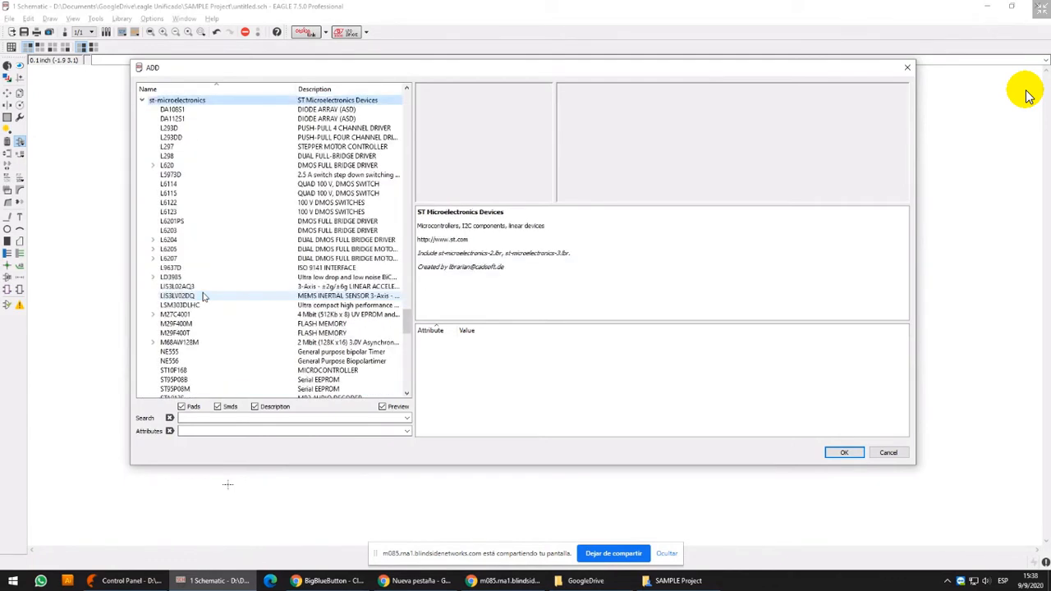
pyautogui.scroll(-1, 223, 249)
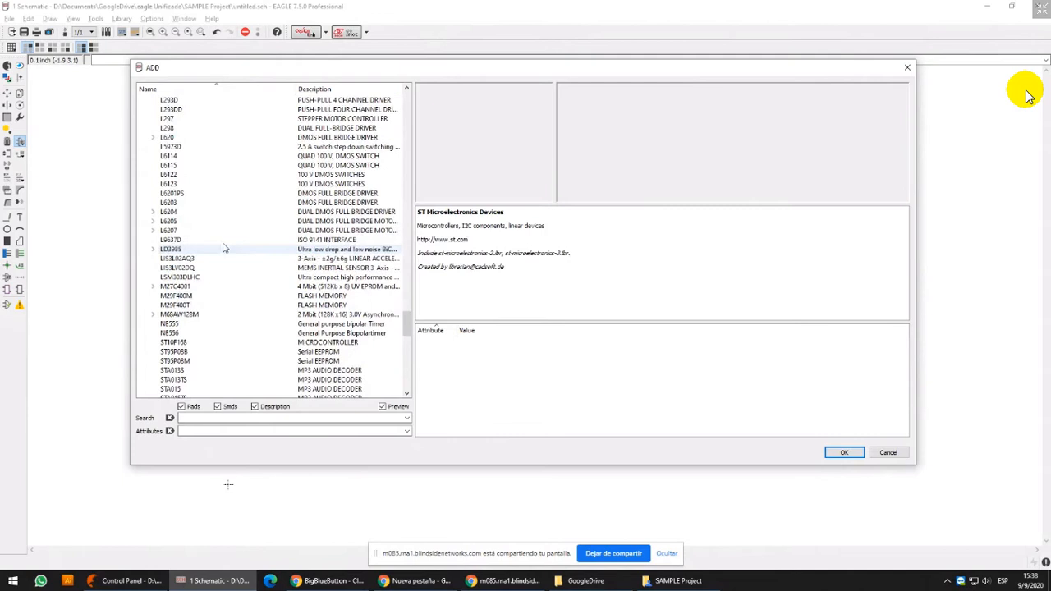
pyautogui.click(205, 325)
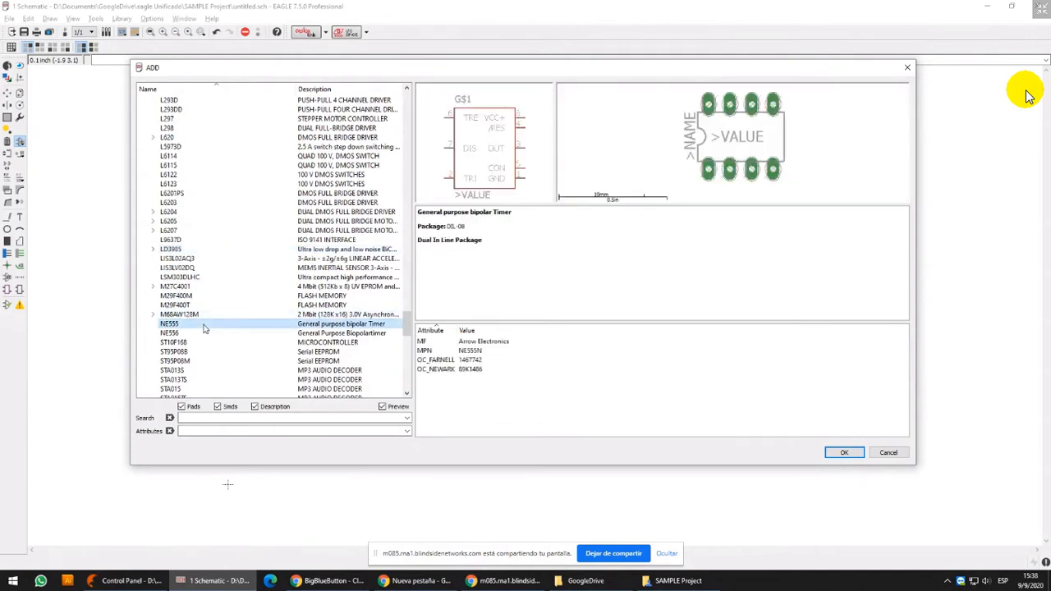
pyautogui.press('Down')
# Place one NE555 timer from st-microelectronics below and beside resistor R1, and return to the component selection
pyautogui.click(182, 326)
pyautogui.click(861, 452)
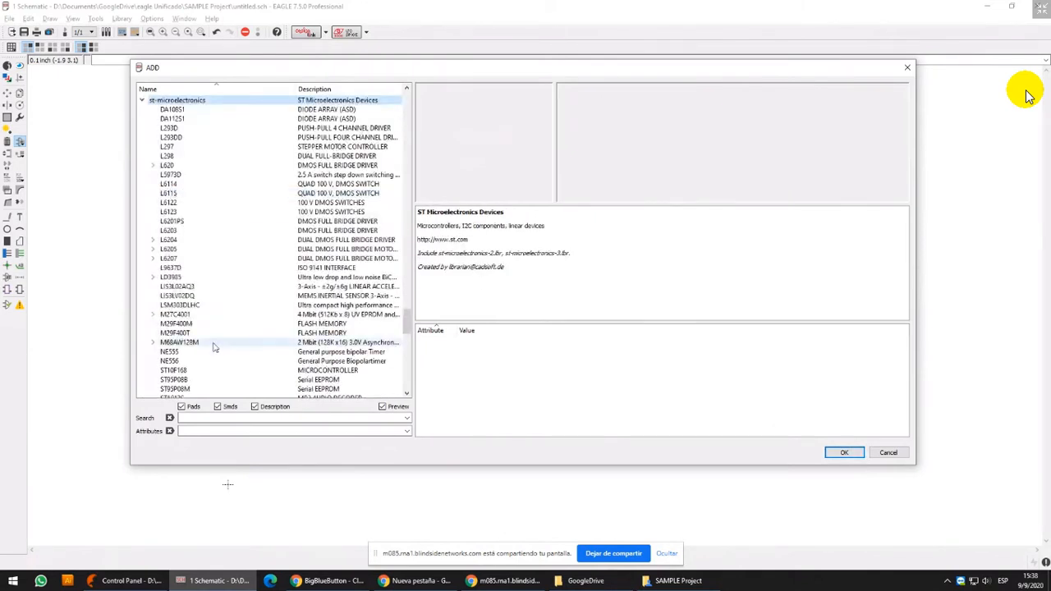
pyautogui.click(212, 352)
pyautogui.doubleClick(212, 351)
pyautogui.click(535, 231)
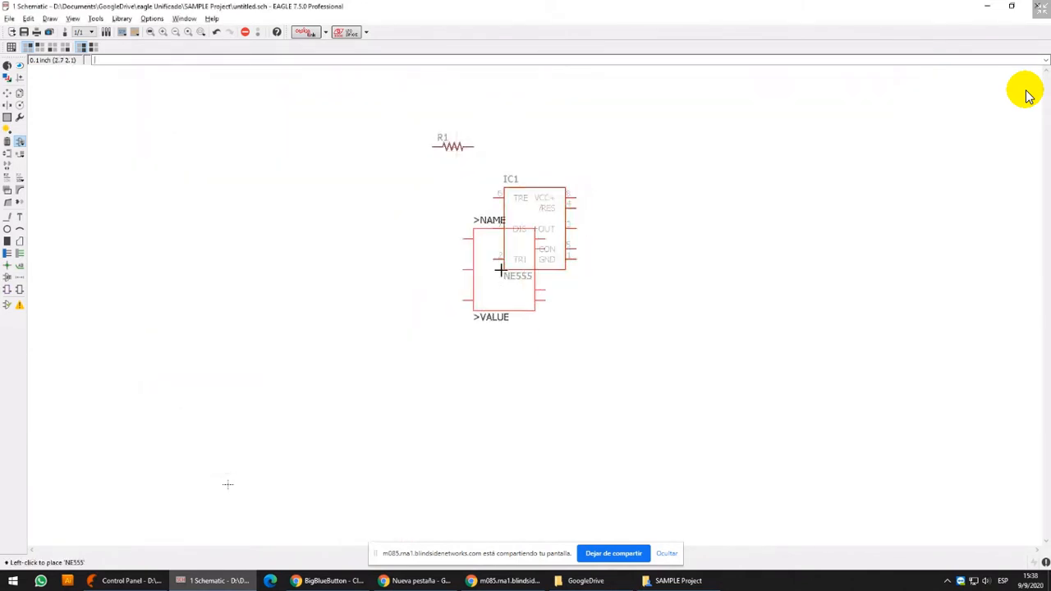
pyautogui.press('Escape')
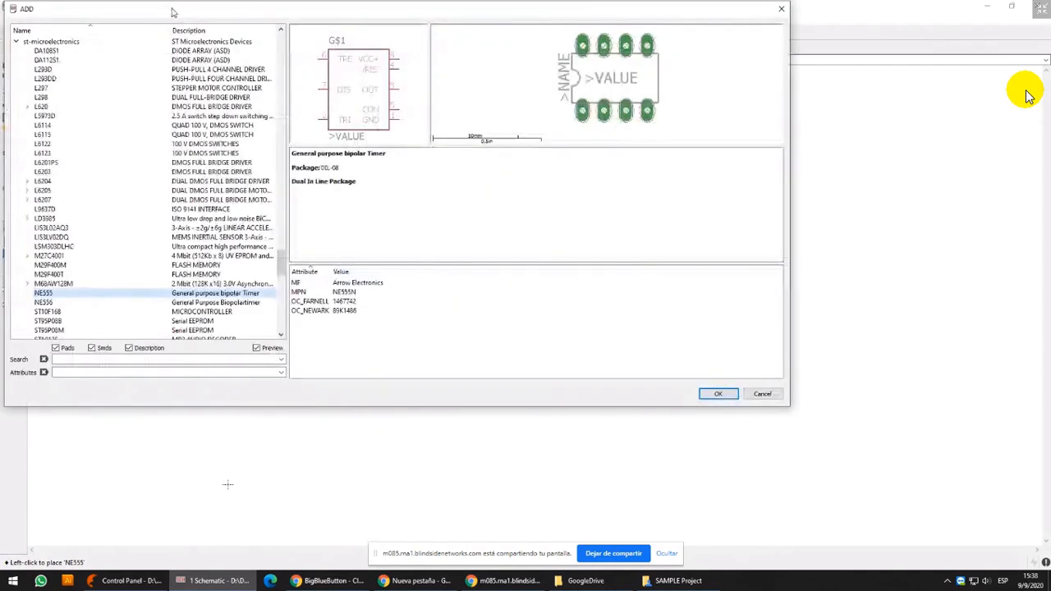
# Reposition the ADD dialog, collapse st-microelectronics, and look through the switch, rcl and telcom libraries
pyautogui.moveTo(174, 13); pyautogui.dragTo(280, 48)
pyautogui.click(123, 78)
pyautogui.click(172, 124)
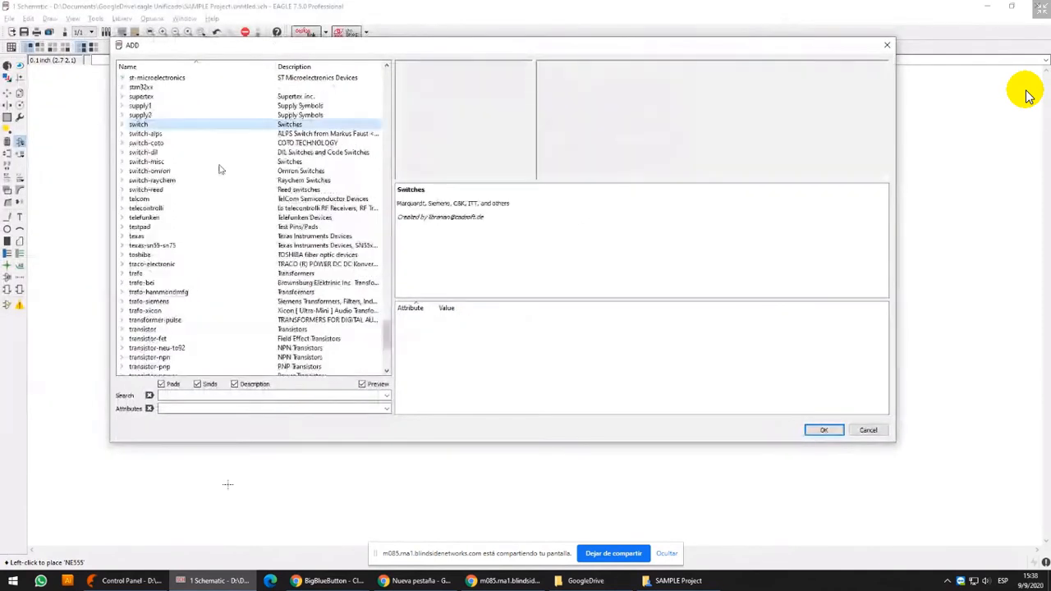
pyautogui.scroll(5, 254, 240)
pyautogui.press('r')
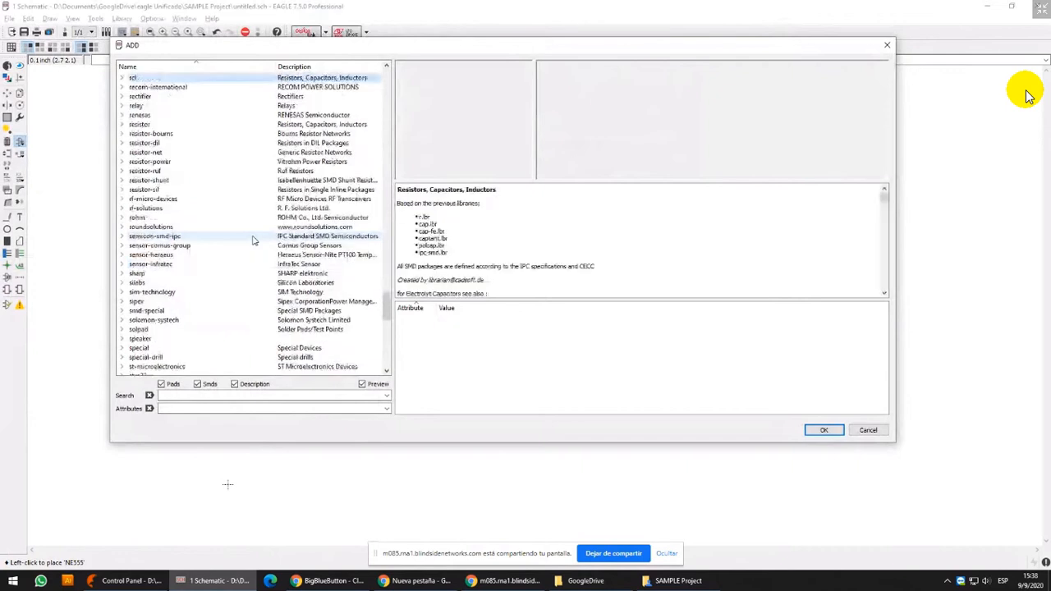
pyautogui.click(210, 265)
pyautogui.press('t')
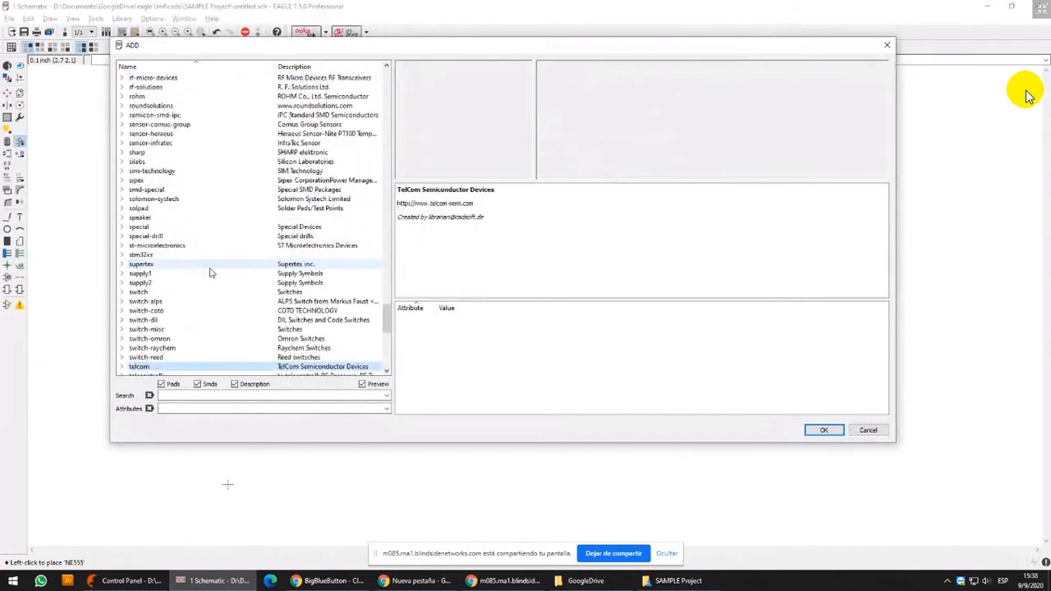
# Search the component libraries for timer
pyautogui.click(213, 395)
pyautogui.write('t')
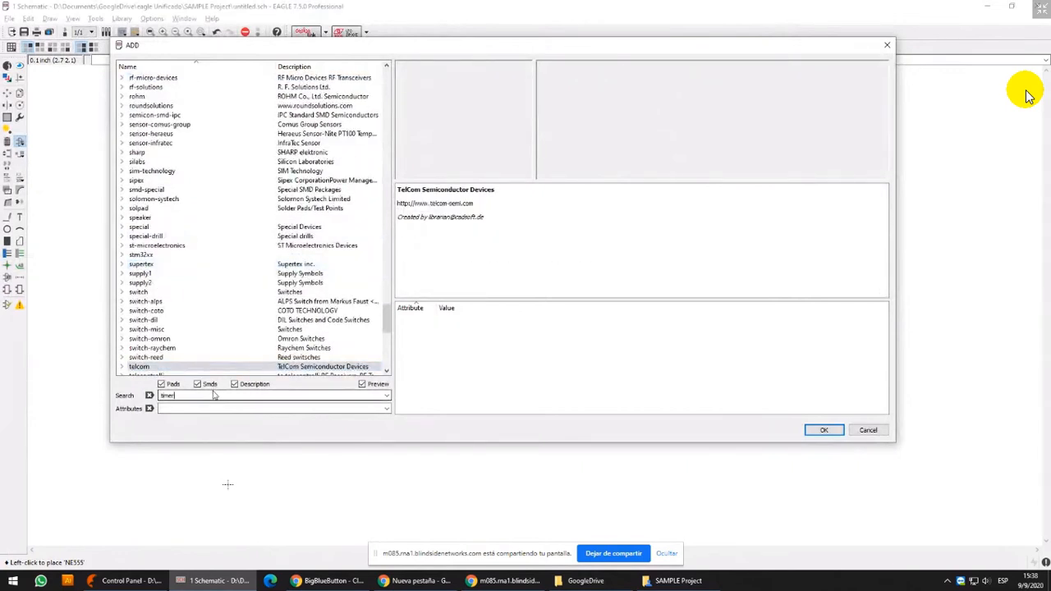
pyautogui.write('imer')
pyautogui.press('Return')
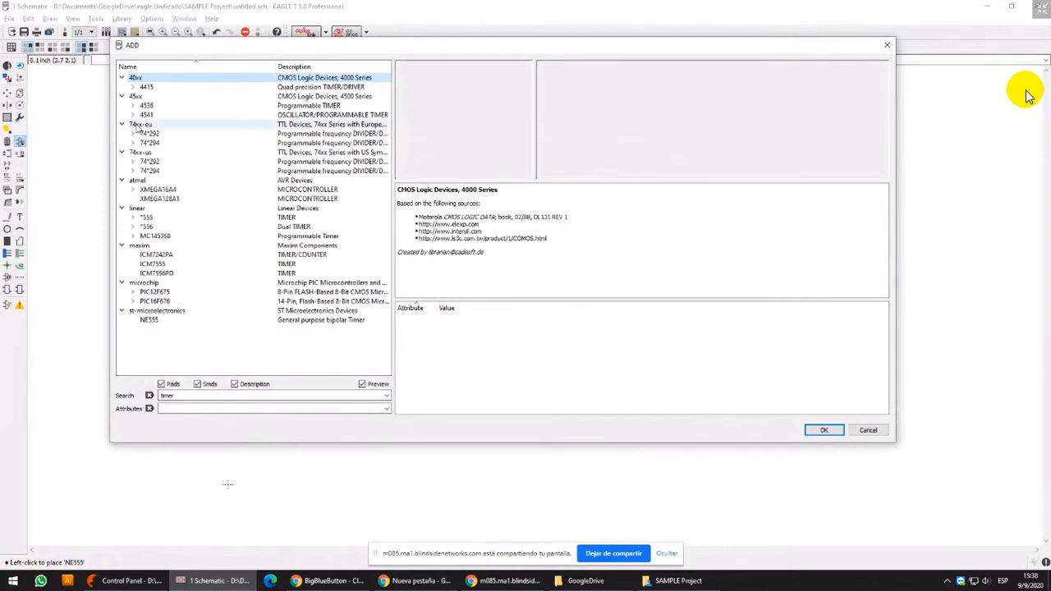
# Clear the timer search and look through the linear library's voltage regulators and op amps, including *723 and *741
pyautogui.click(164, 207)
pyautogui.click(151, 398)
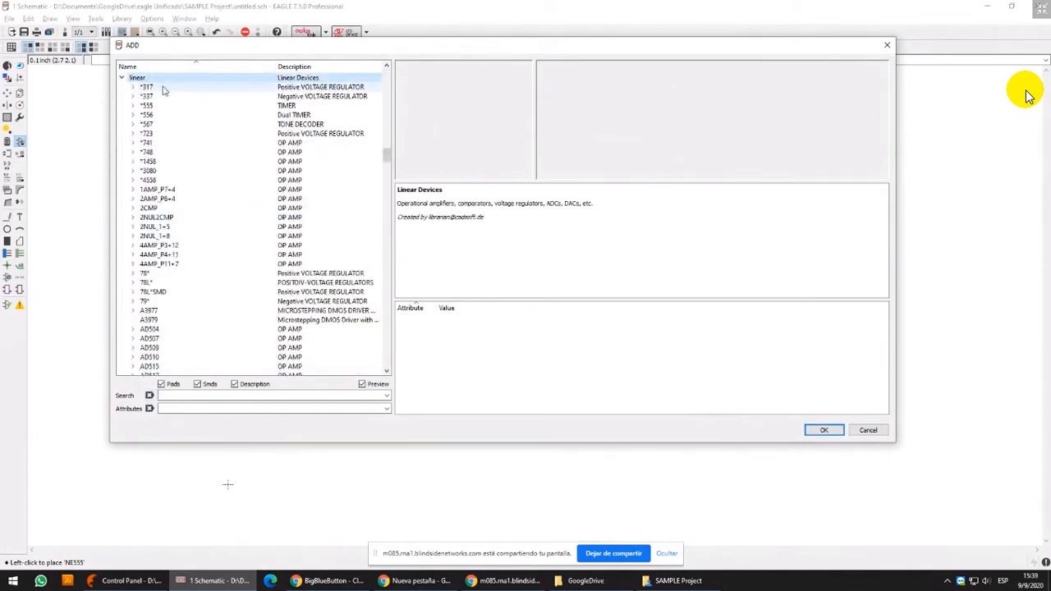
pyautogui.click(163, 89)
pyautogui.click(164, 133)
pyautogui.click(159, 144)
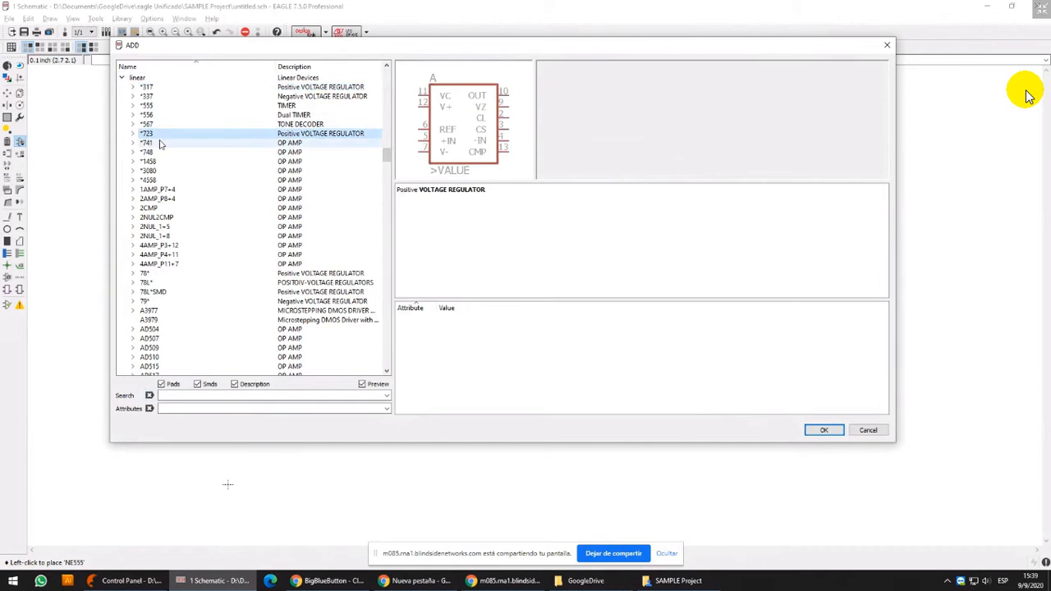
pyautogui.doubleClick(159, 146)
pyautogui.press('Left')
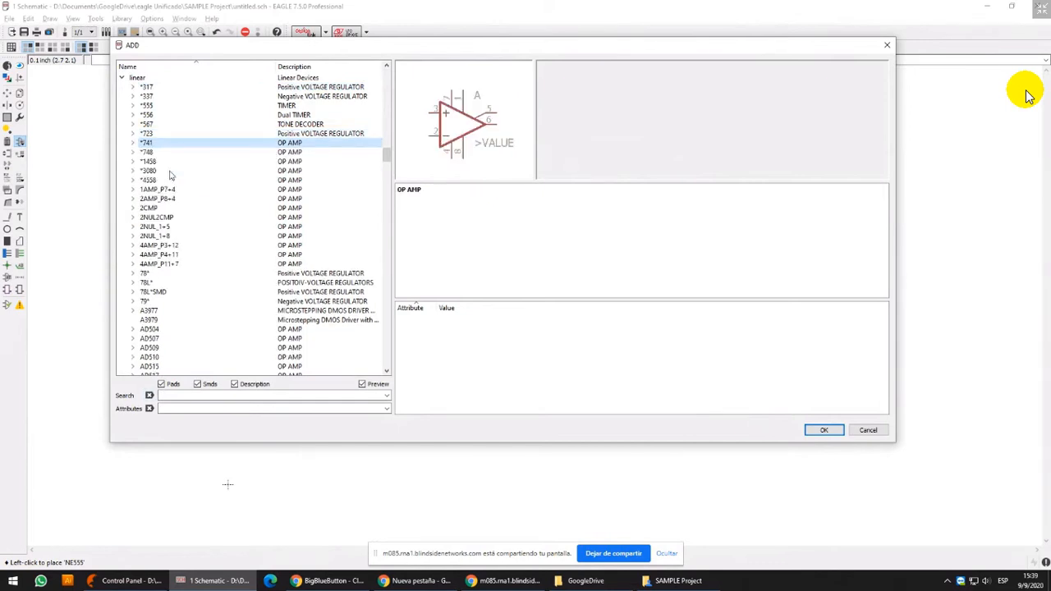
pyautogui.scroll(-3, 208, 317)
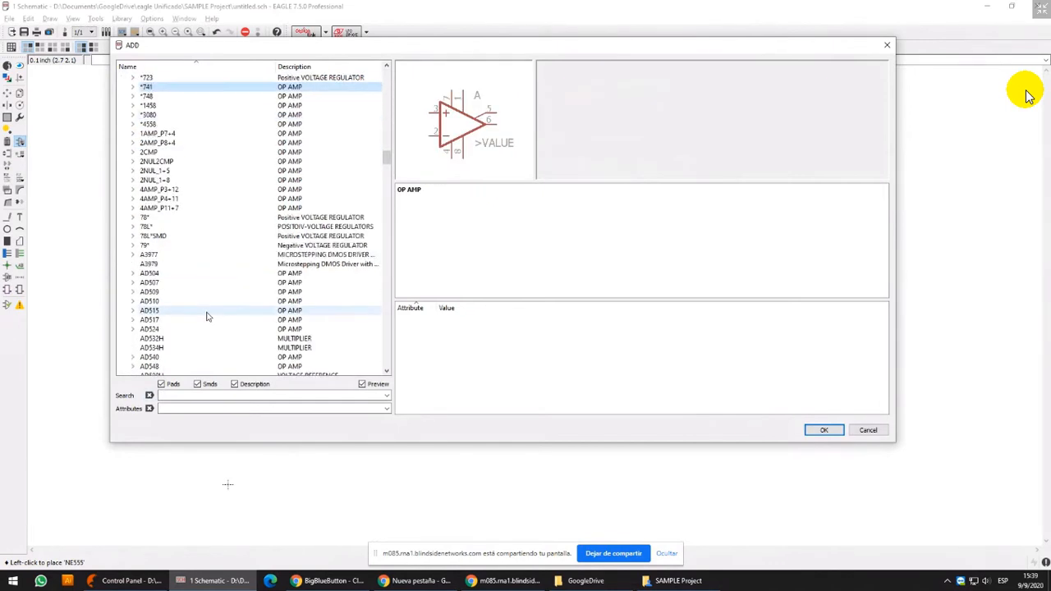
pyautogui.scroll(-2, 208, 316)
pyautogui.click(211, 301)
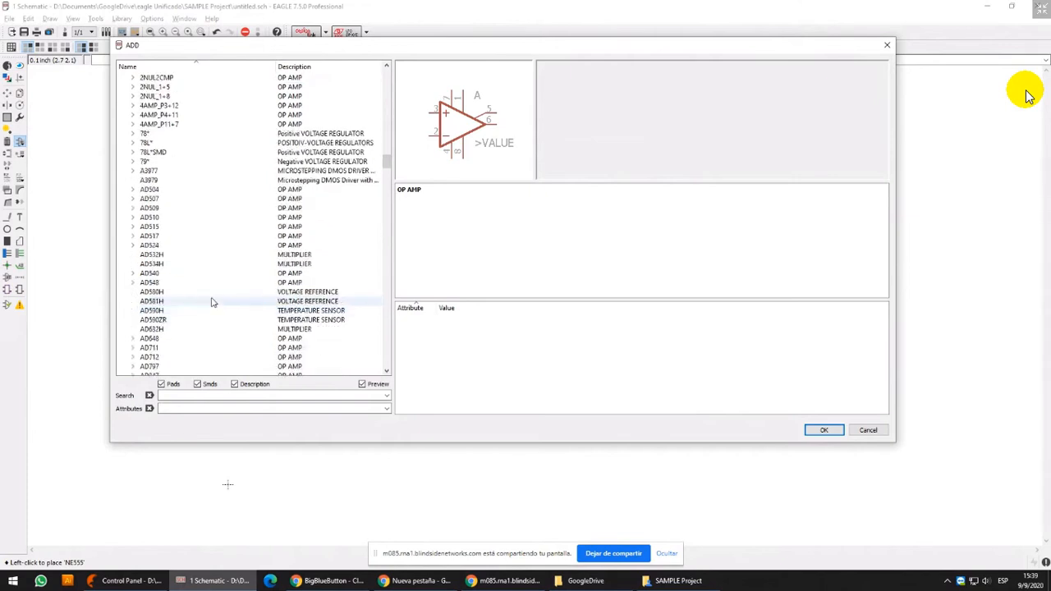
# Look through the linear library's devices whose names begin with NE
pyautogui.write('ne')
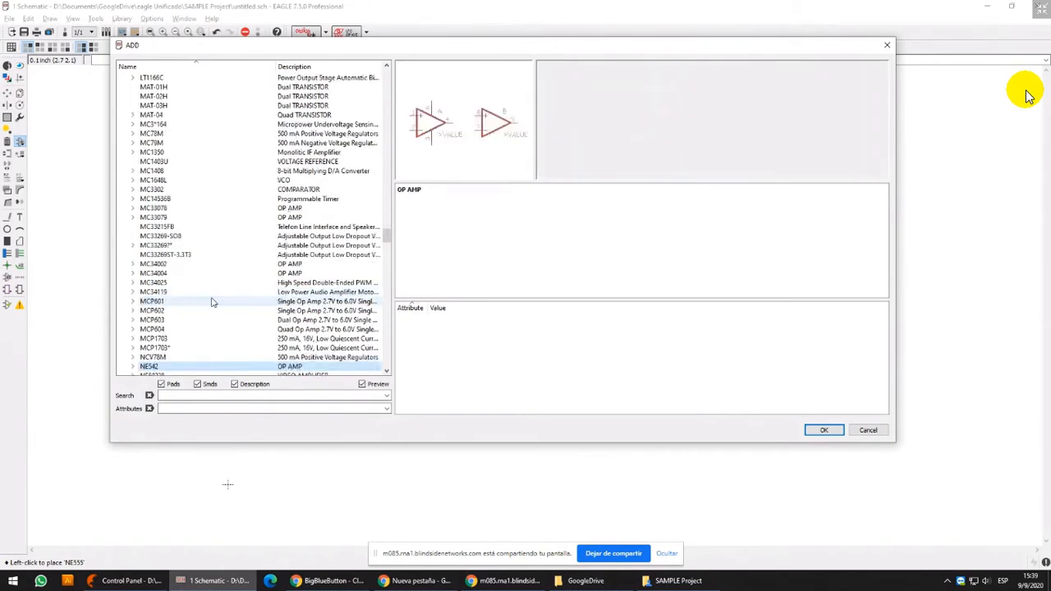
pyautogui.press('Down')
pyautogui.press('Down')
pyautogui.press('Down')
pyautogui.press('Down')
pyautogui.press('Down')
pyautogui.press('Down')
pyautogui.press('Down')
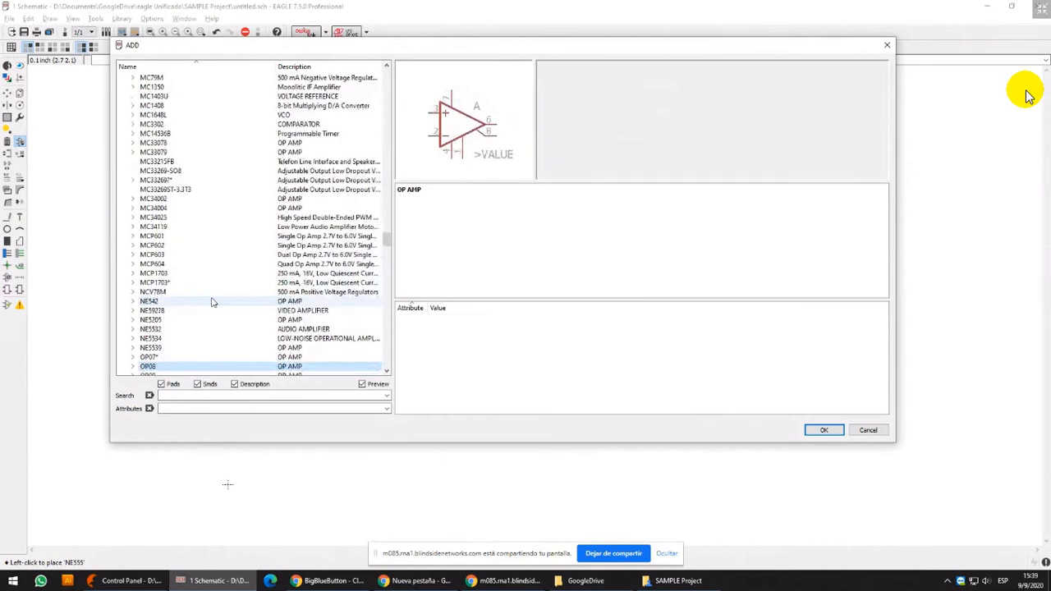
pyautogui.scroll(15, 211, 302)
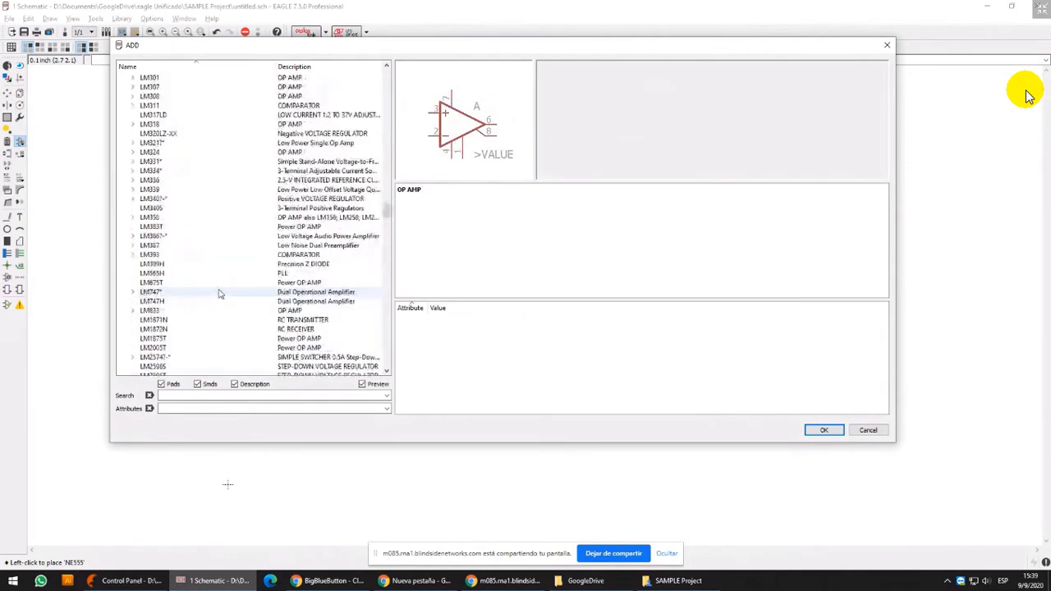
pyautogui.scroll(10, 218, 295)
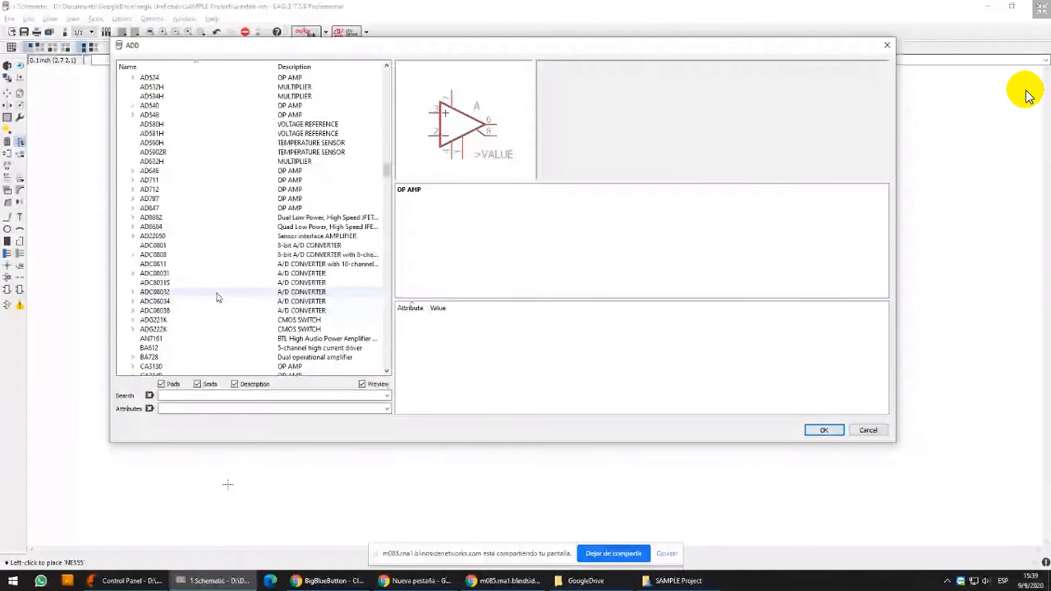
pyautogui.scroll(10, 218, 297)
# Expand the *555 timer in the linear library and compare the SO08 and DIL08 packages of its variants
pyautogui.click(145, 216)
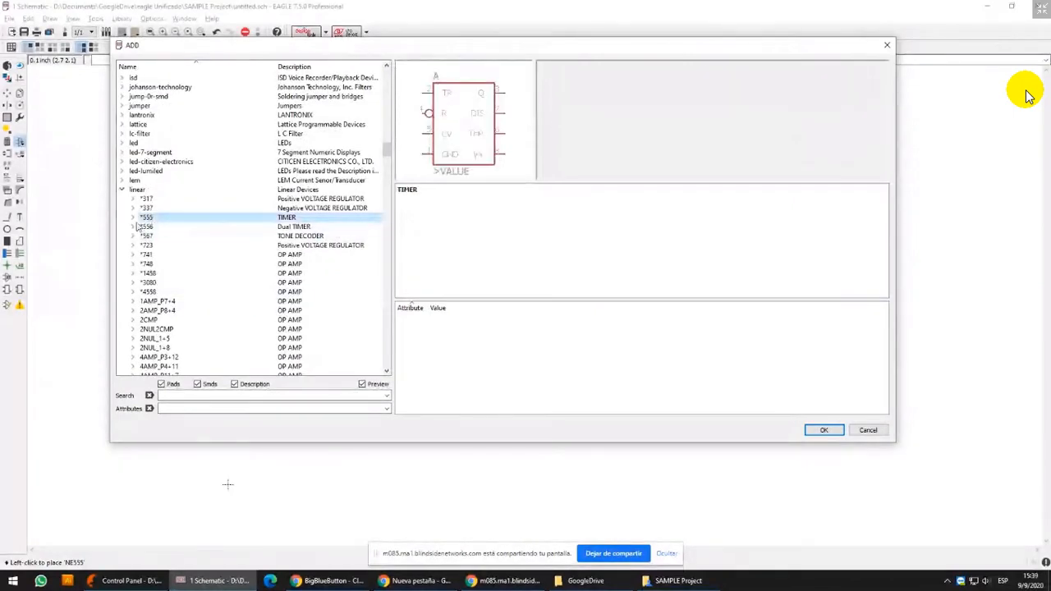
pyautogui.click(133, 218)
pyautogui.click(186, 229)
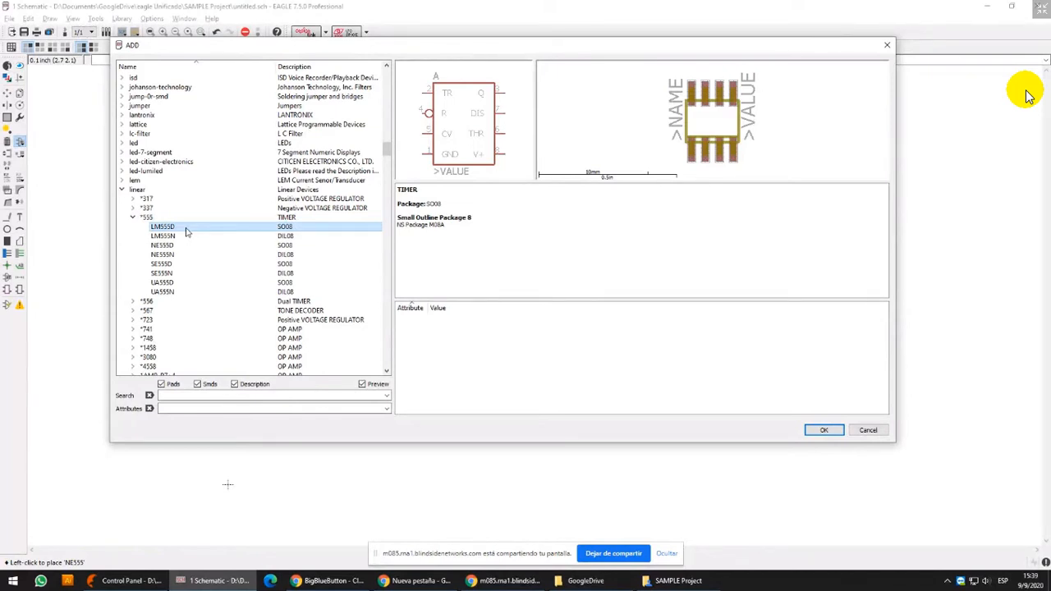
pyautogui.press('Down')
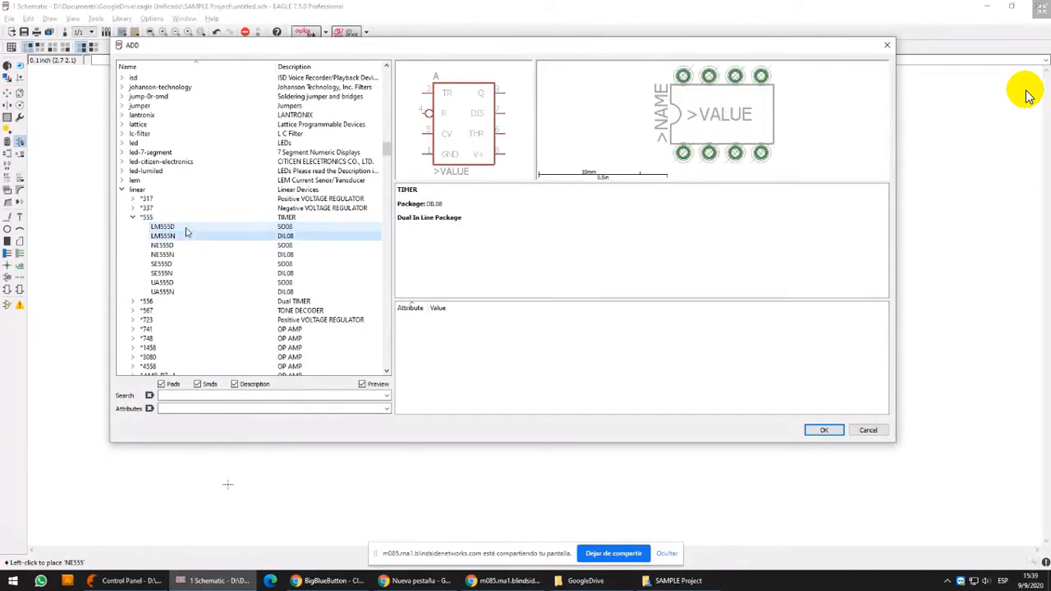
pyautogui.press('Down')
pyautogui.press('Down')
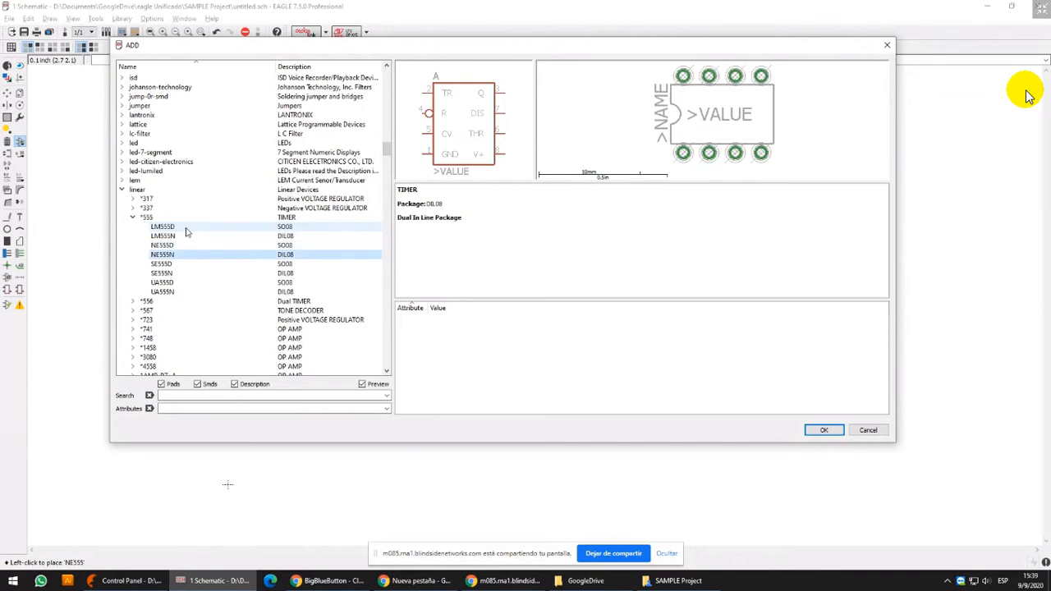
pyautogui.press('Down')
pyautogui.press('Down')
pyautogui.press('Down')
pyautogui.press('Up')
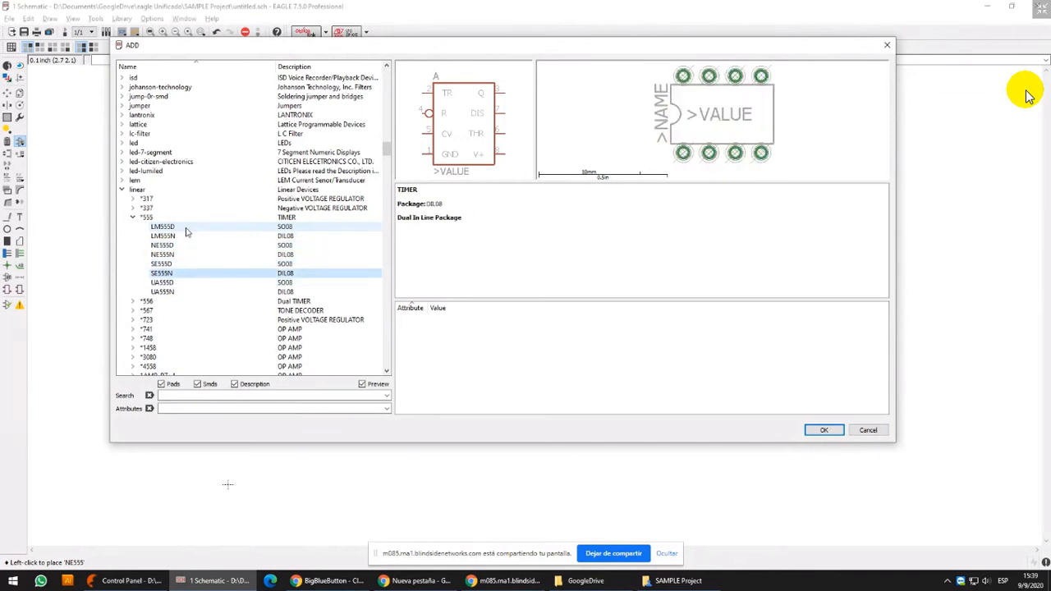
pyautogui.press('Up')
pyautogui.press('Up')
pyautogui.press('Up')
pyautogui.press('Up')
pyautogui.press('Up')
pyautogui.press('Up')
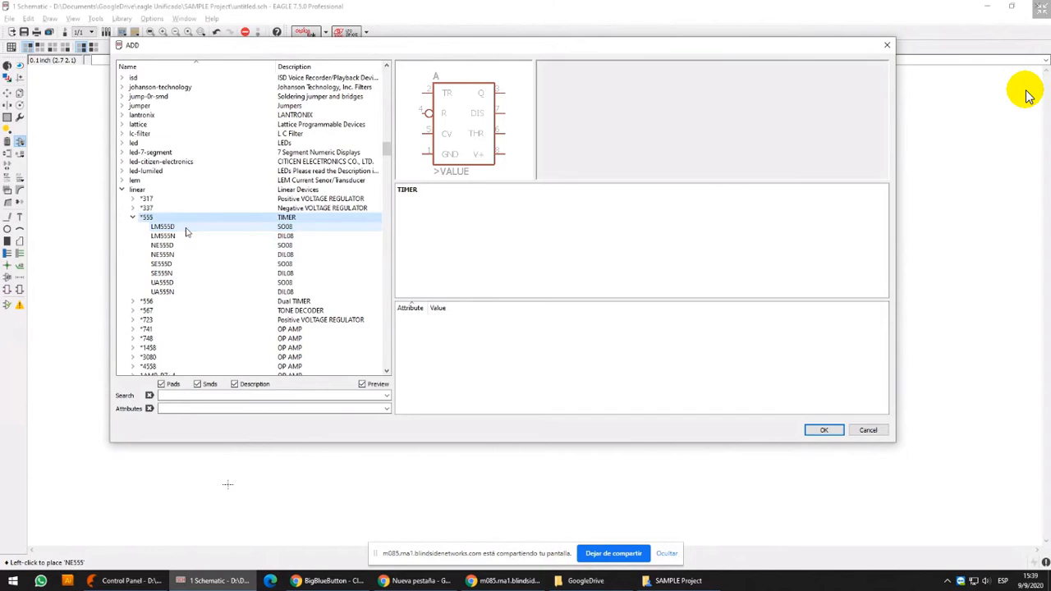
pyautogui.press('Down')
pyautogui.press('Down')
pyautogui.press('Down')
pyautogui.press('Down')
pyautogui.press('Down')
pyautogui.press('Down')
pyautogui.press('Down')
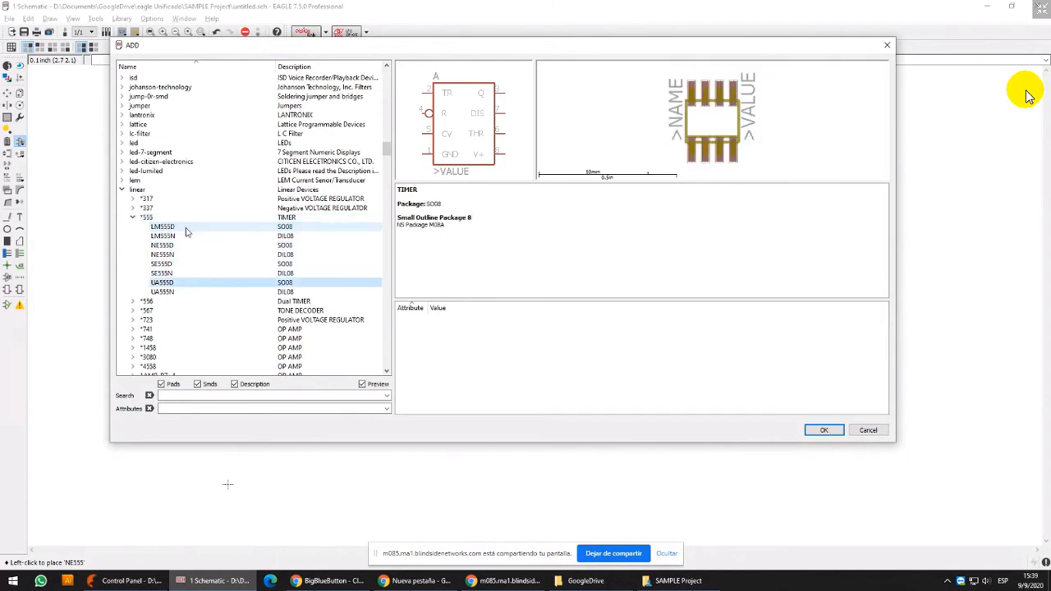
pyautogui.press('Down')
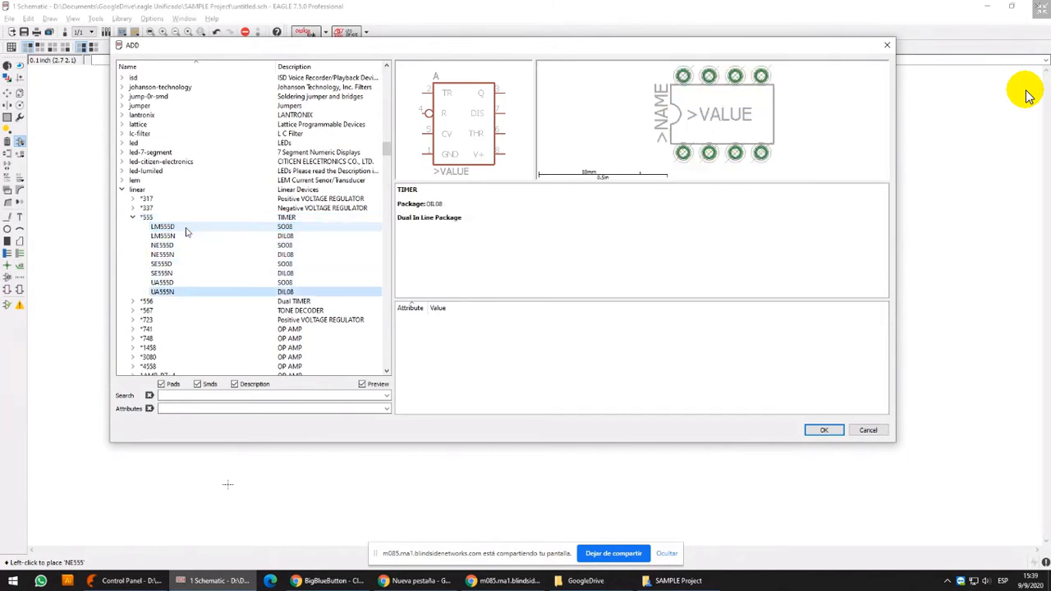
pyautogui.click(187, 237)
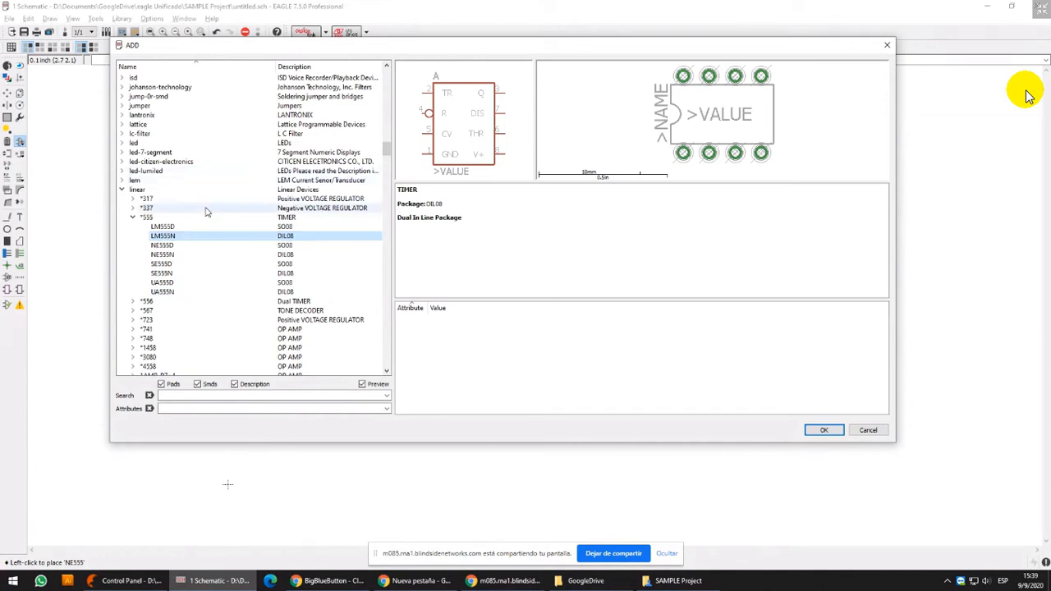
# Place one LM555N timer in the DIL08 package from the linear library directly below the NE555, and leave the ADD command
pyautogui.doubleClick(171, 236)
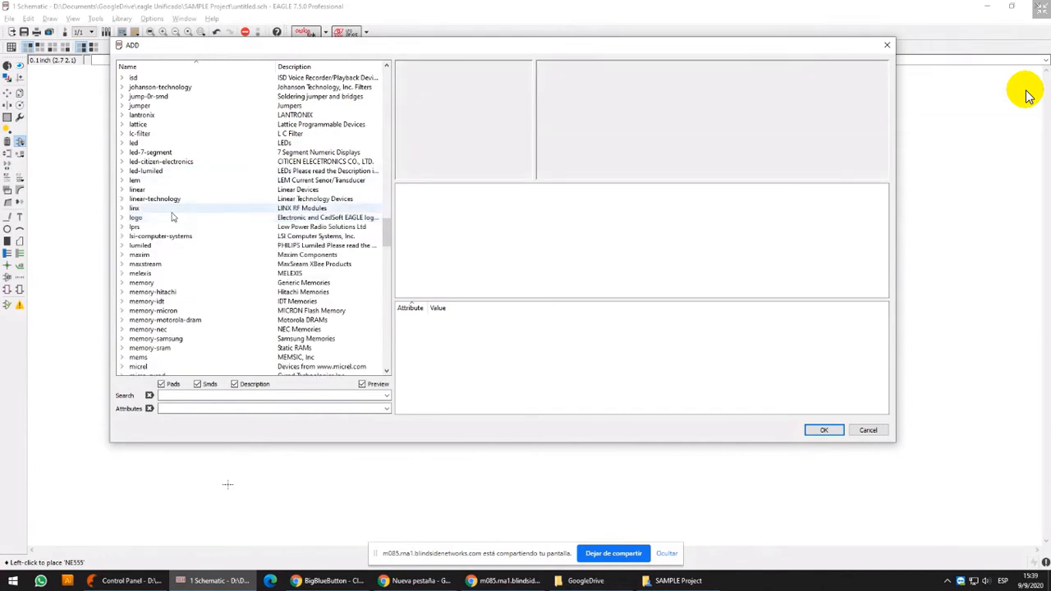
pyautogui.click(153, 163)
pyautogui.press('Down')
pyautogui.press('Down')
pyautogui.press('Down')
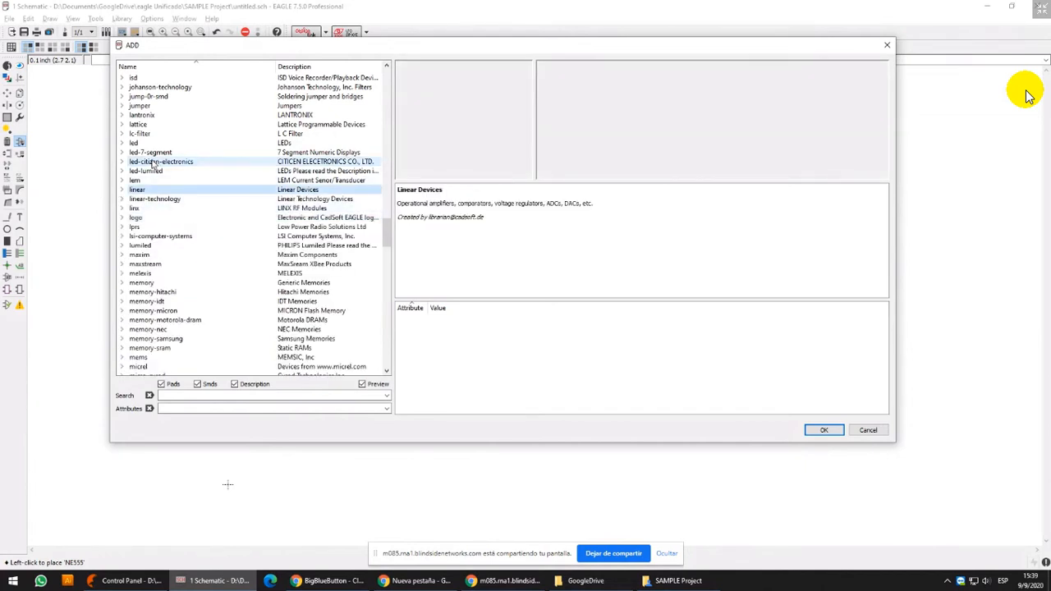
pyautogui.press('Right')
pyautogui.click(165, 107)
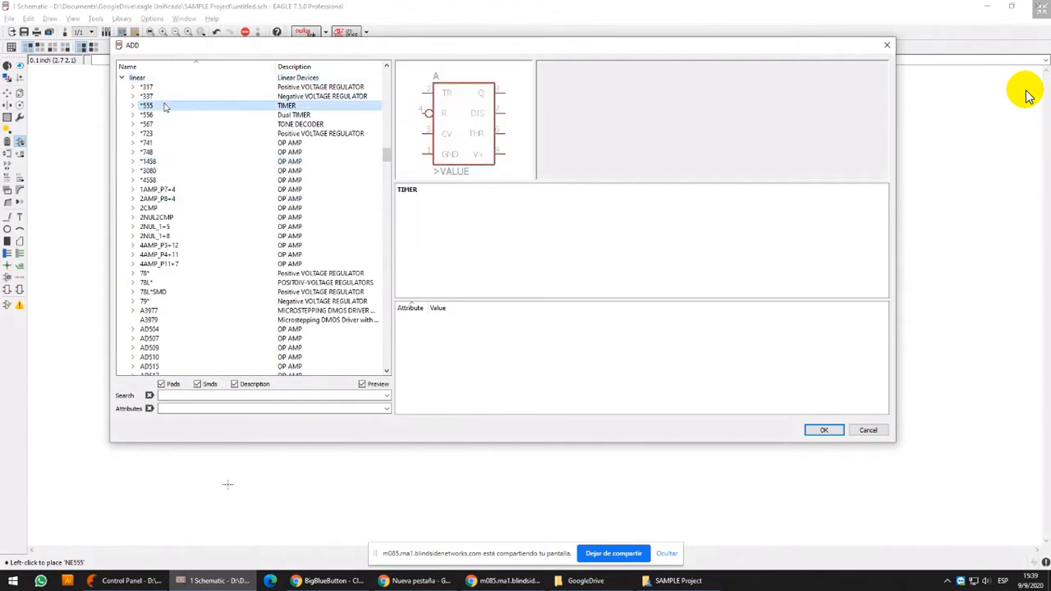
pyautogui.doubleClick(164, 107)
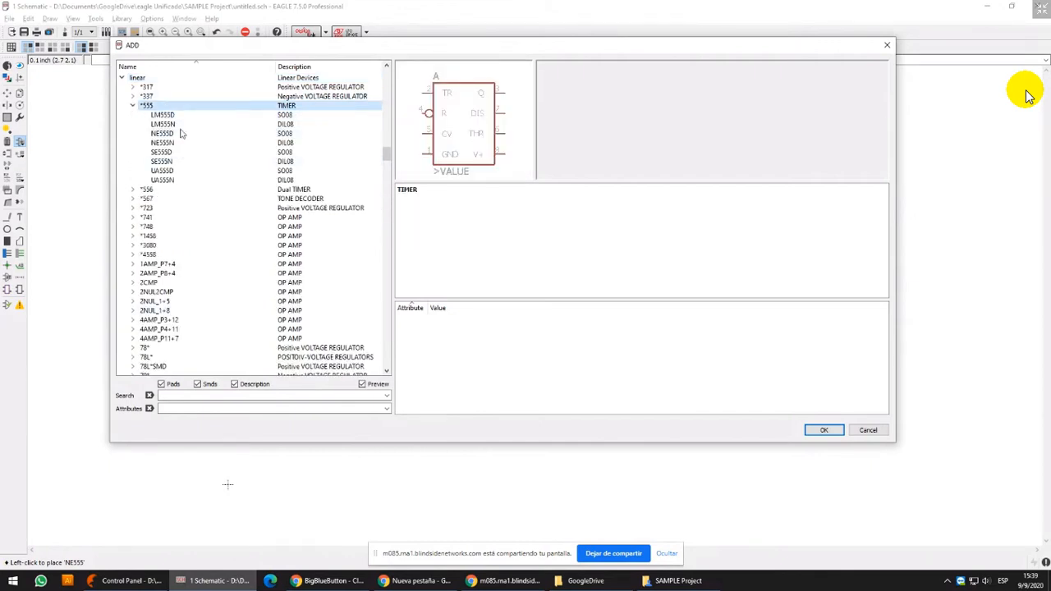
pyautogui.click(177, 116)
pyautogui.doubleClick(164, 124)
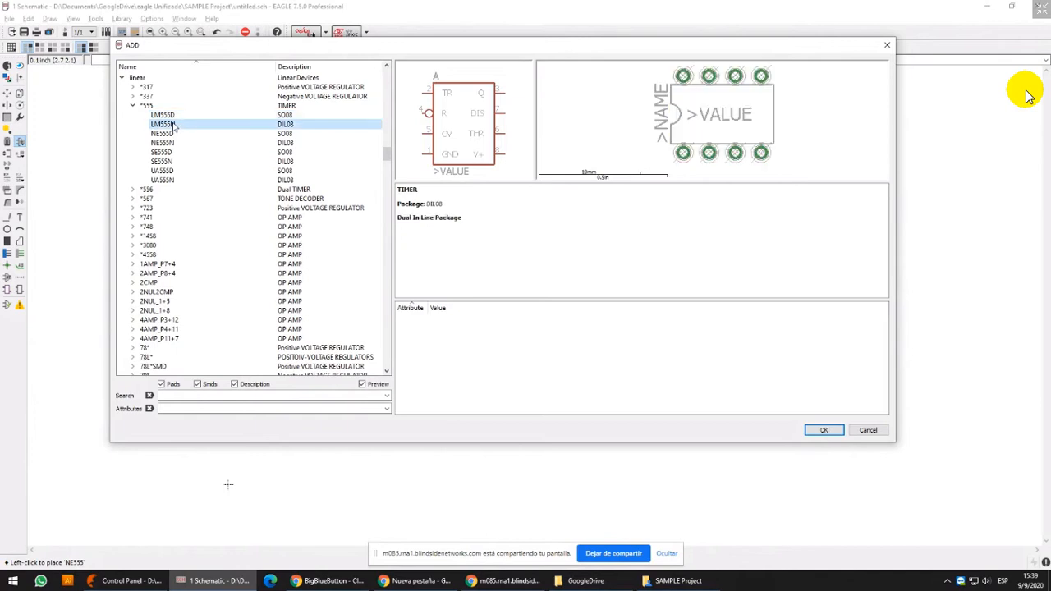
pyautogui.click(535, 352)
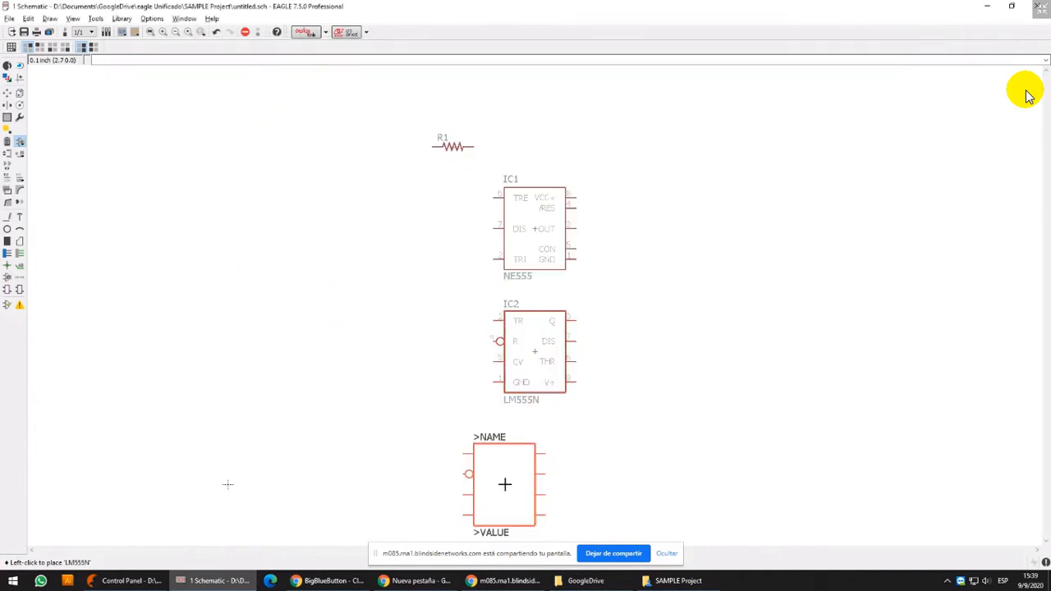
pyautogui.press('Escape')
pyautogui.press('Escape')
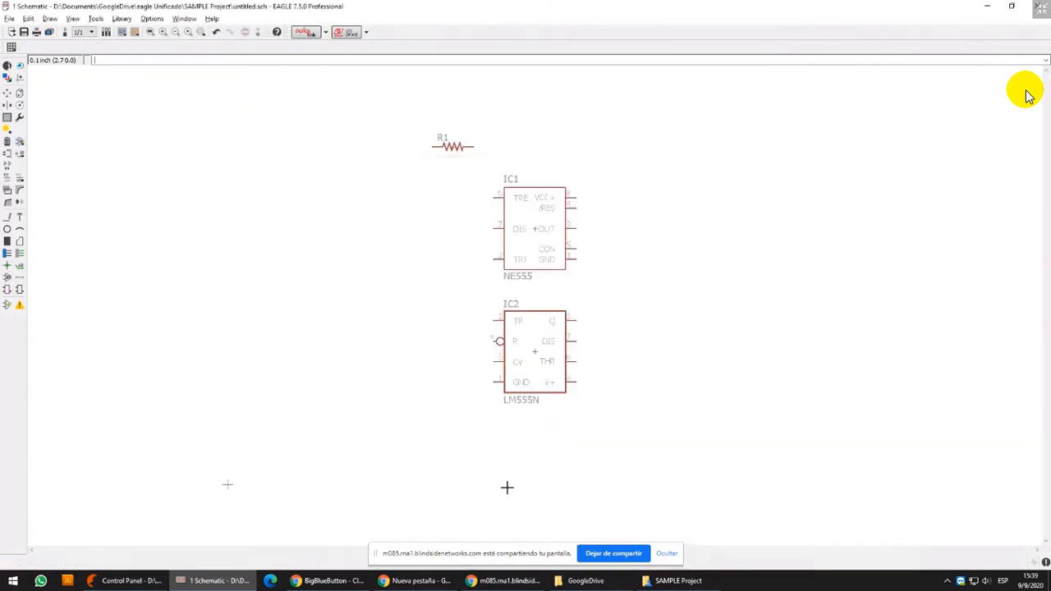
# Draw wires on layer 91 Nets from the NE555's pins 4 and 8 to one shared vertical line extending above them
pyautogui.scroll(2, 507, 487)
pyautogui.moveTo(689, 139); pyautogui.dragTo(687, 193, button='middle')
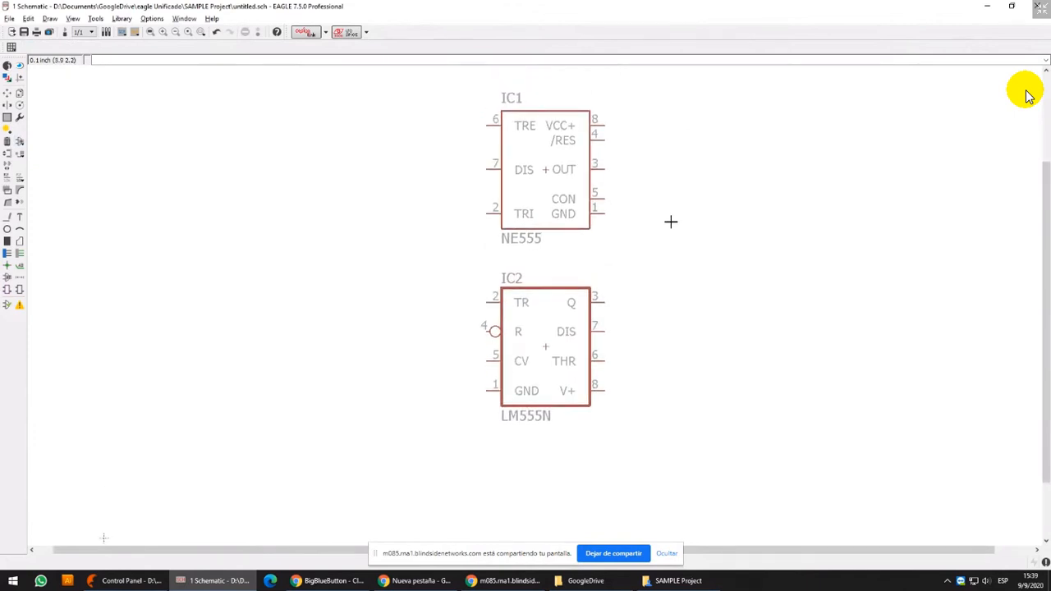
pyautogui.click(20, 66)
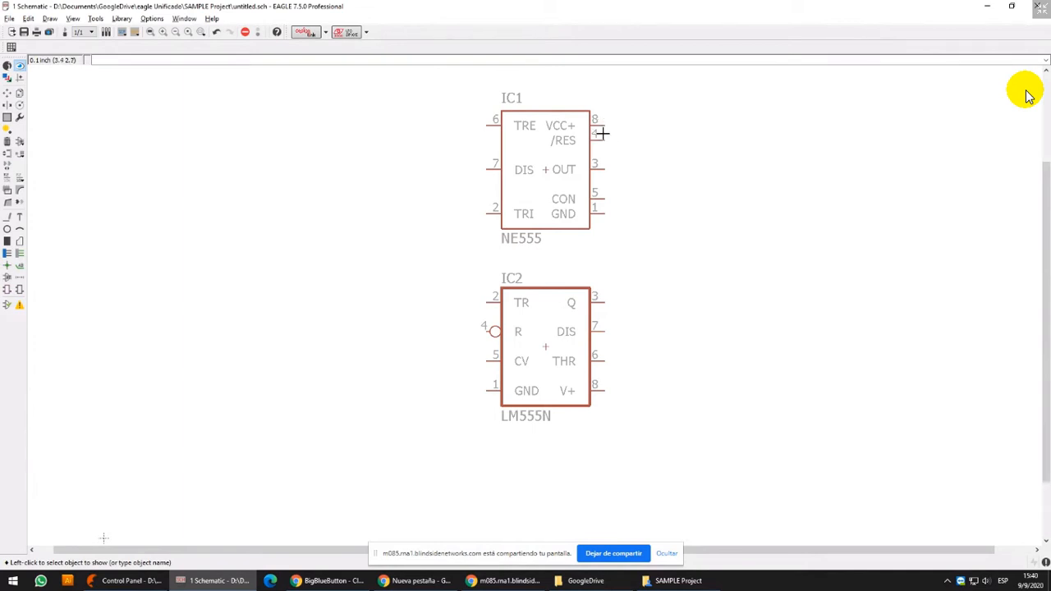
pyautogui.click(9, 218)
pyautogui.click(605, 137)
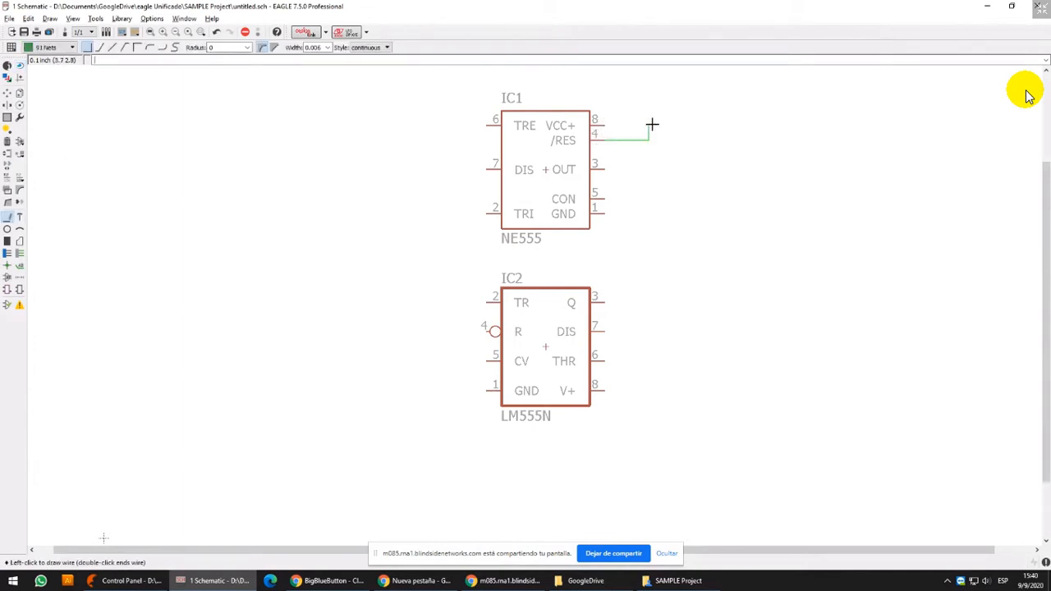
pyautogui.click(606, 128)
pyautogui.click(650, 122)
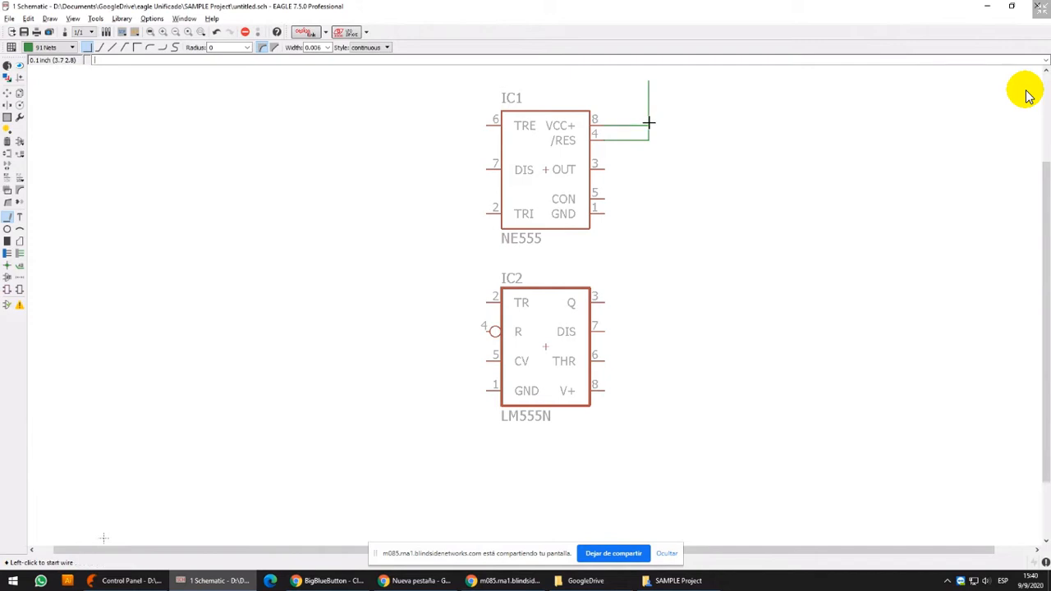
# Draw horizontal wires on layer 91 Nets outward from the LM555N's V+ pin 8 and R pin 4
pyautogui.click(606, 391)
pyautogui.doubleClick(708, 391)
pyautogui.click(486, 331)
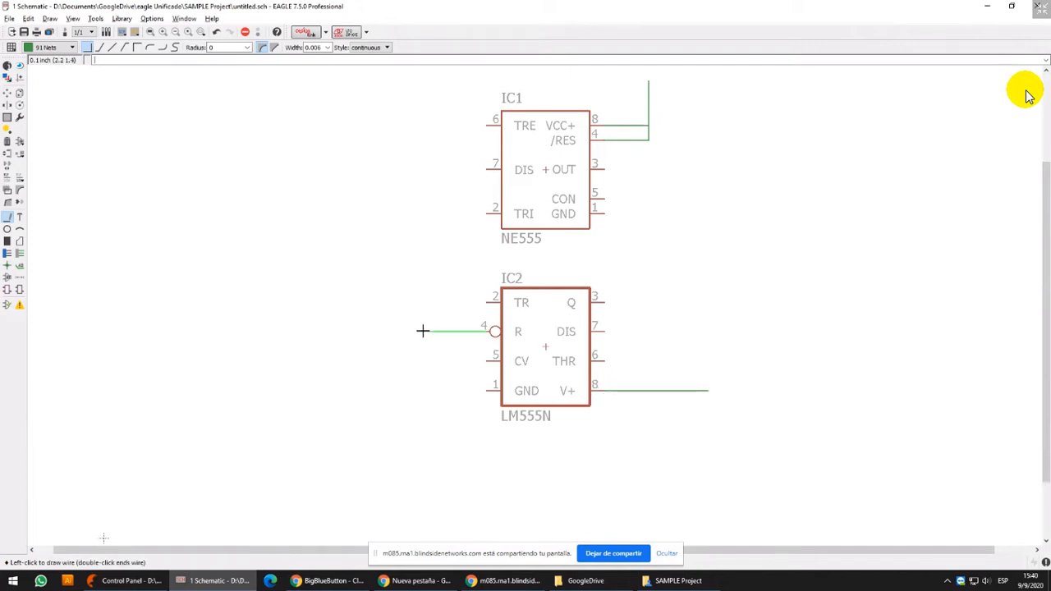
pyautogui.doubleClick(397, 331)
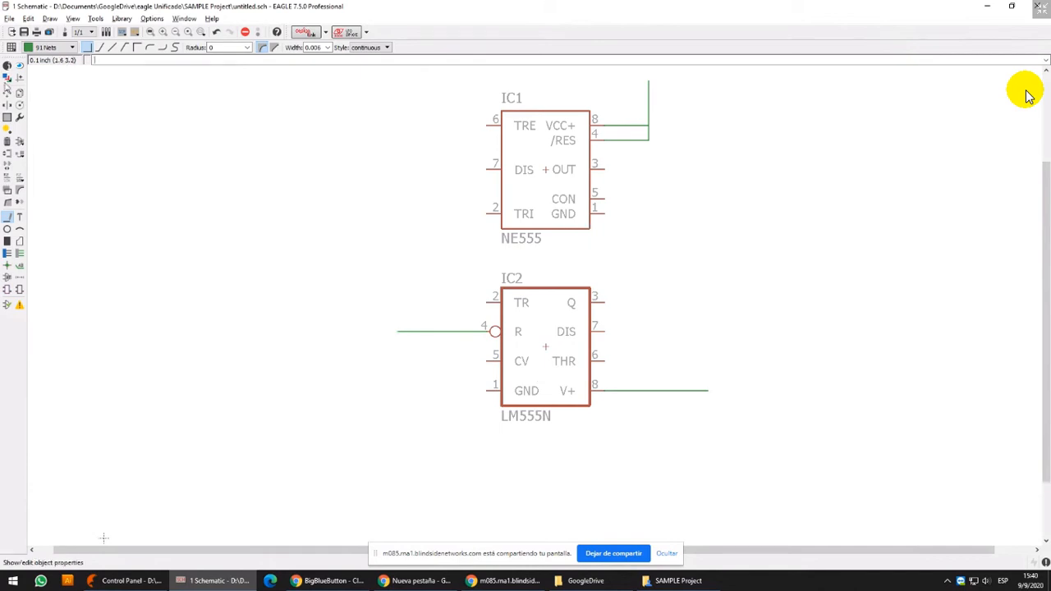
# Reopen the ADD command's part list, collapse the linear library and expand the *-NPN- device group in the transistor library
pyautogui.click(20, 141)
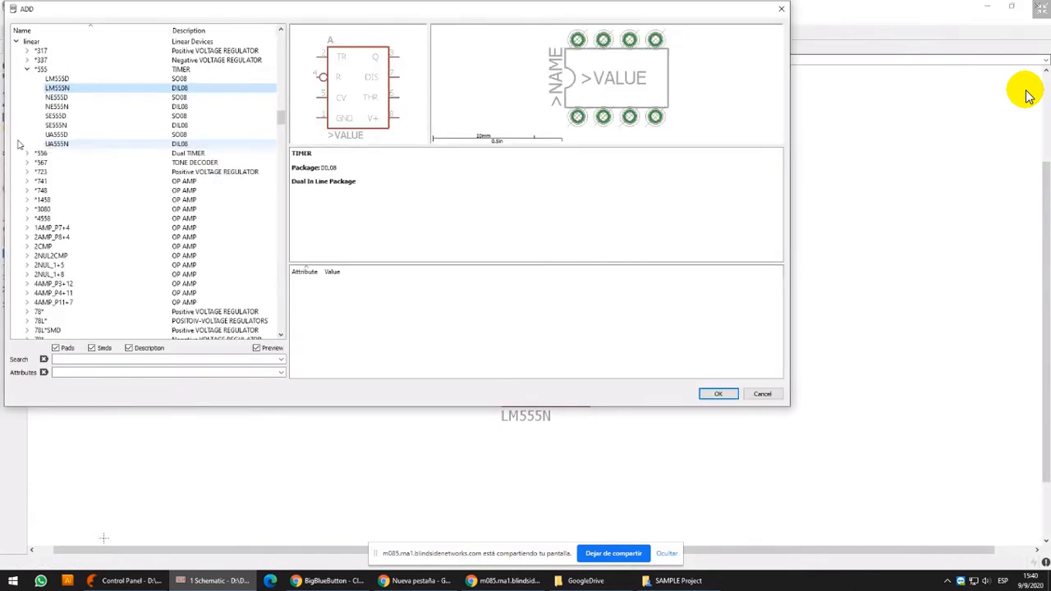
pyautogui.click(26, 70)
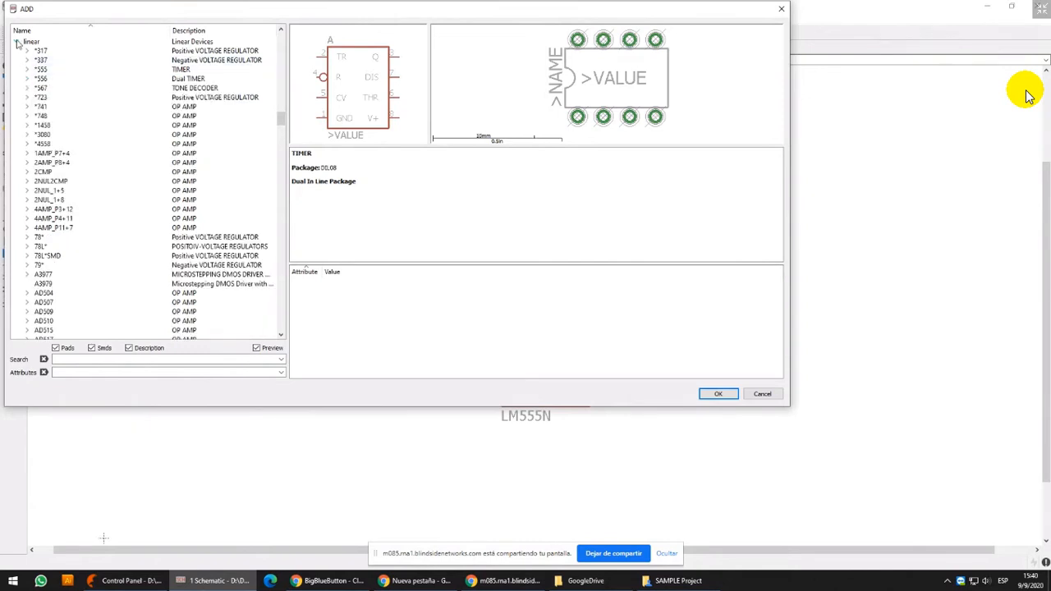
pyautogui.click(16, 42)
pyautogui.click(77, 88)
pyautogui.write('tran')
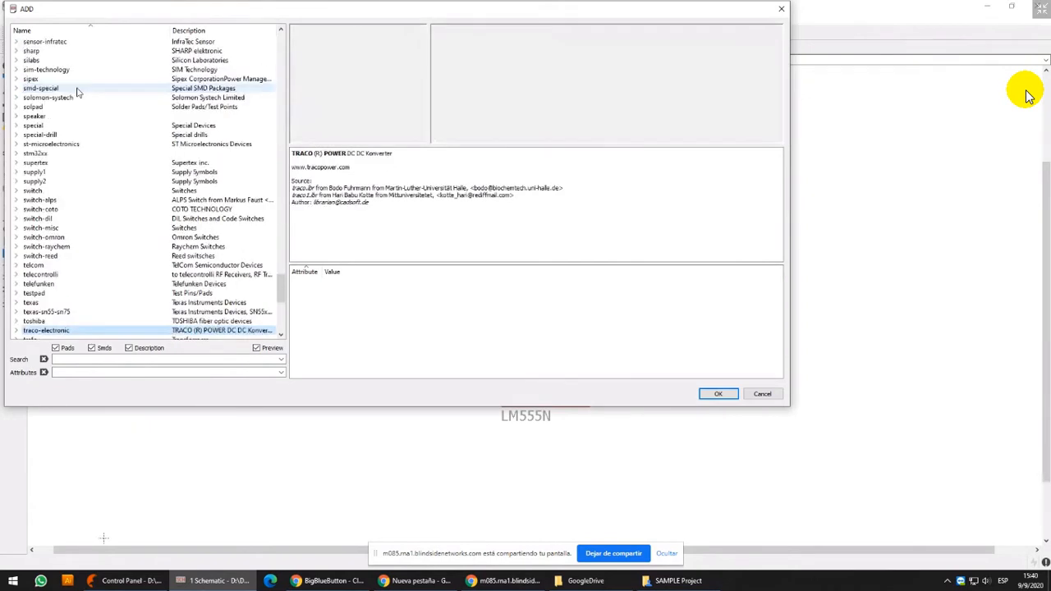
pyautogui.scroll(-4, 120, 198)
pyautogui.scroll(-2, 101, 197)
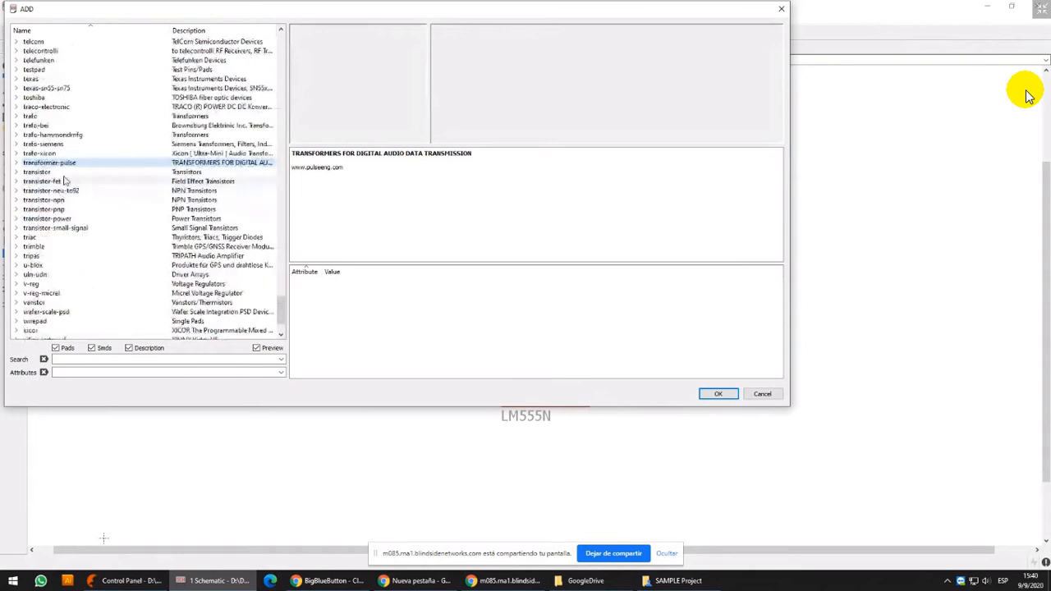
pyautogui.click(64, 173)
pyautogui.doubleClick(64, 173)
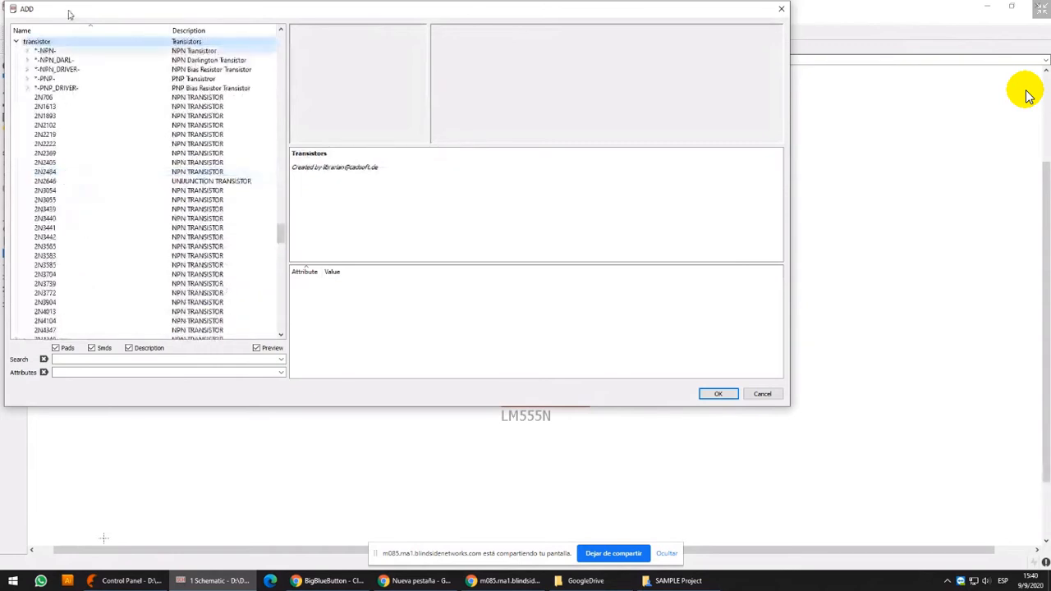
pyautogui.click(52, 51)
pyautogui.doubleClick(52, 51)
# Compare the SOT93, TO92-ECB and TO92-EBC package variants of the NPN transistor, checking the pad order in their descriptions
pyautogui.click(107, 70)
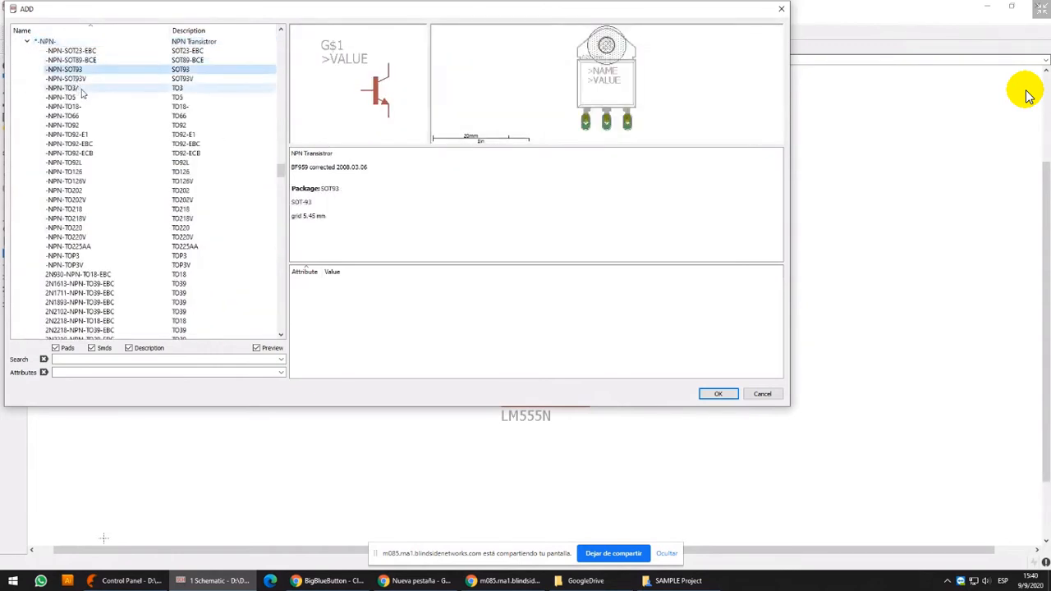
pyautogui.click(211, 153)
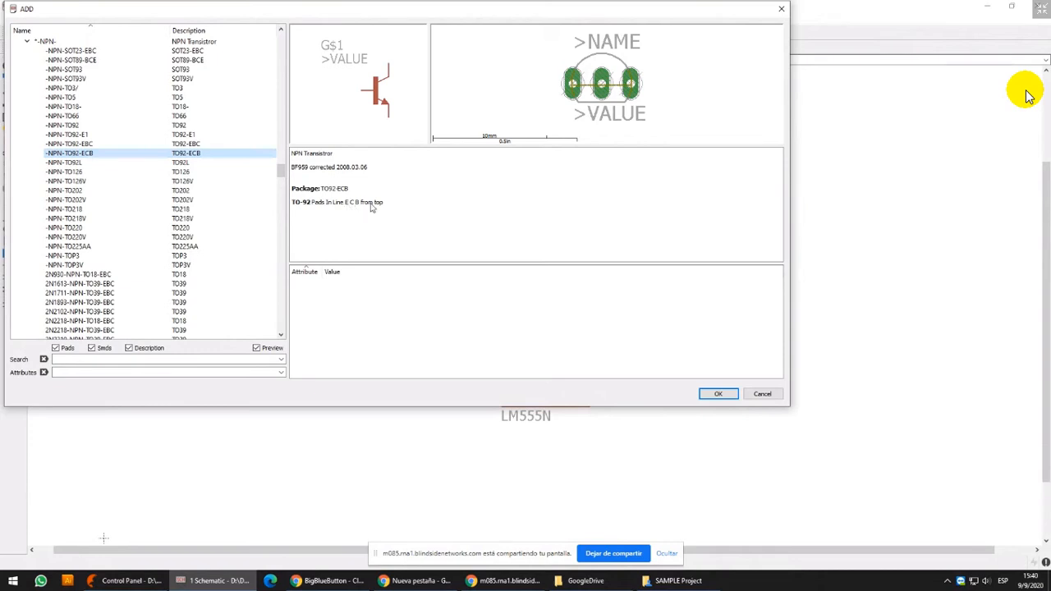
pyautogui.click(205, 144)
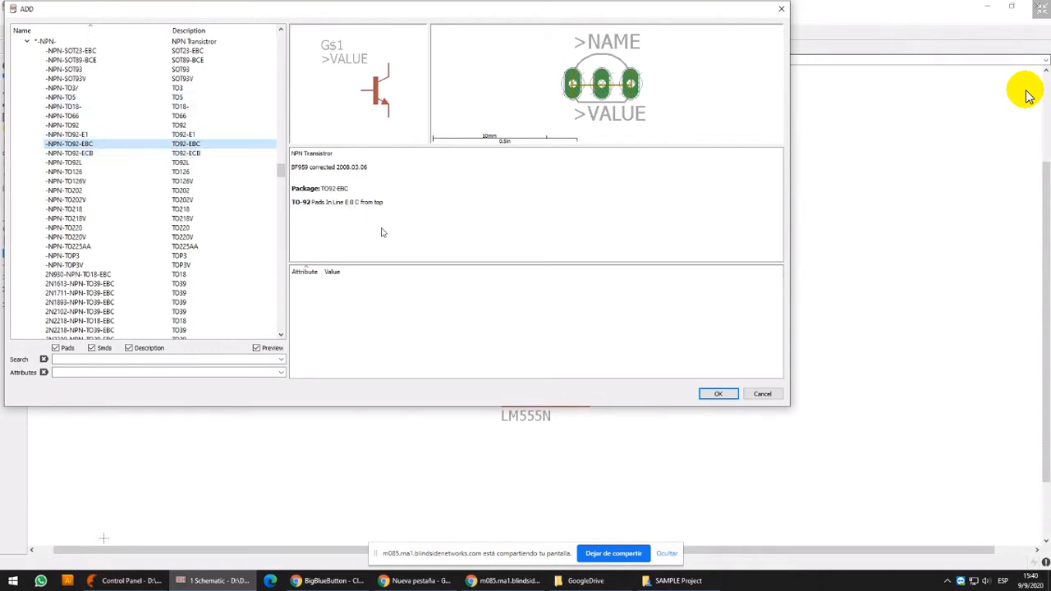
pyautogui.moveTo(341, 203); pyautogui.dragTo(363, 202)
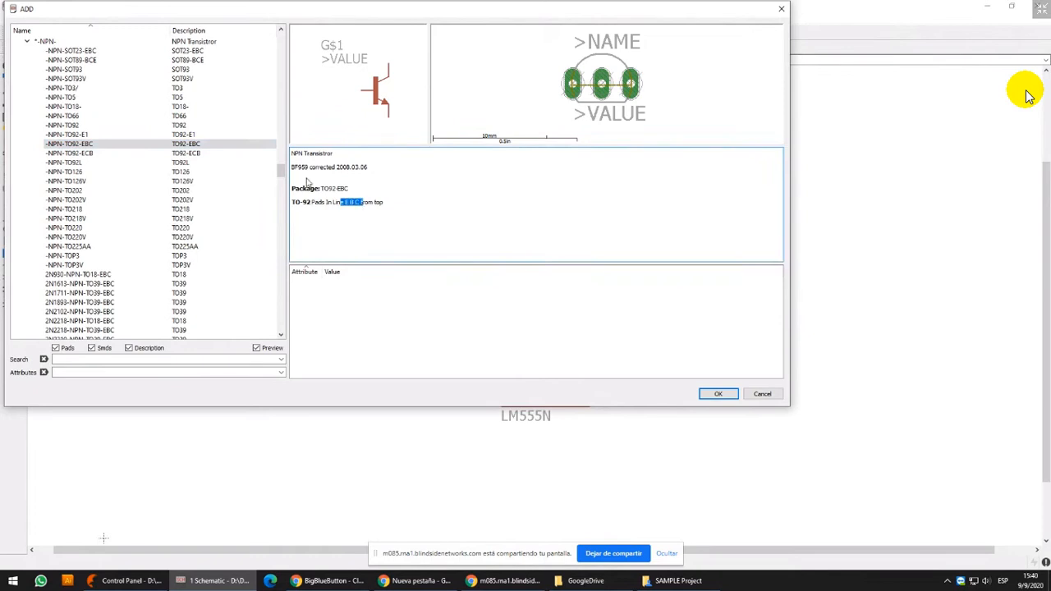
pyautogui.click(202, 155)
pyautogui.click(202, 144)
pyautogui.click(202, 154)
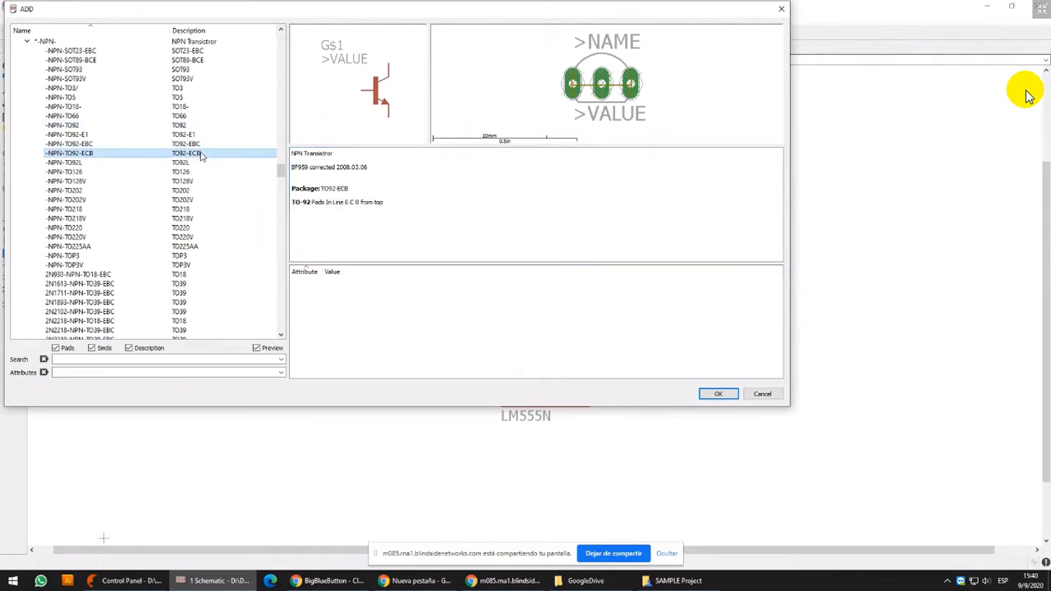
pyautogui.click(202, 137)
pyautogui.click(201, 144)
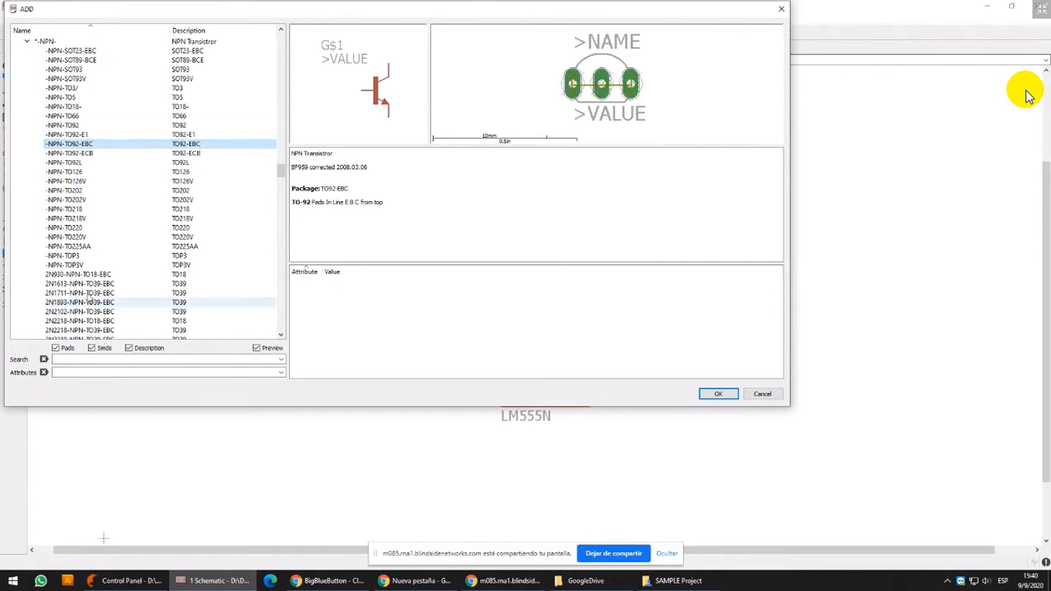
# Browse the named NPN transistors and inspect the TO92 packages of the BC317 and BC337-25
pyautogui.scroll(-8, 85, 283)
pyautogui.scroll(-6, 85, 284)
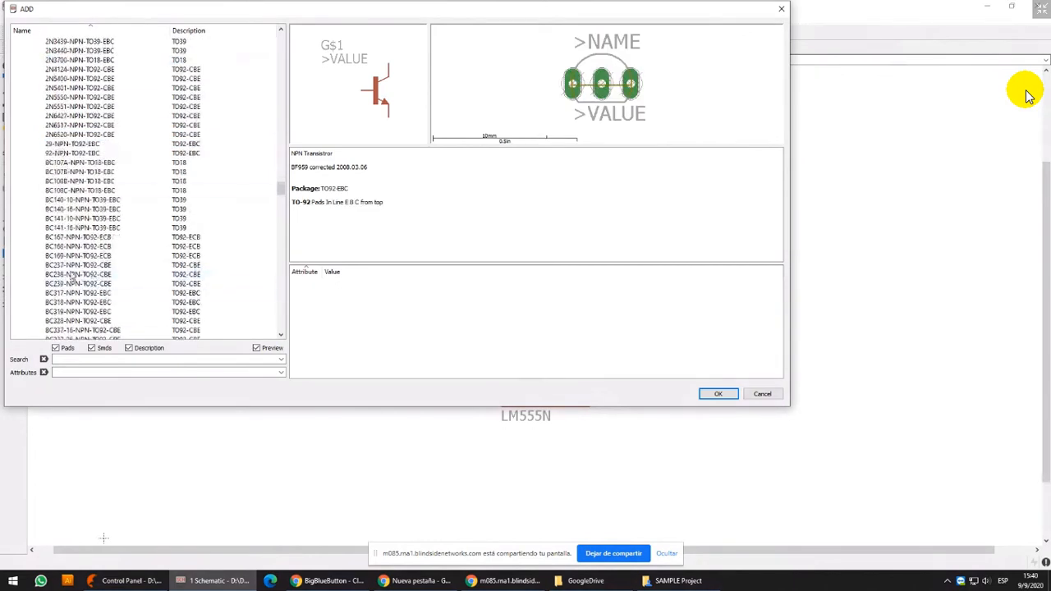
pyautogui.click(78, 293)
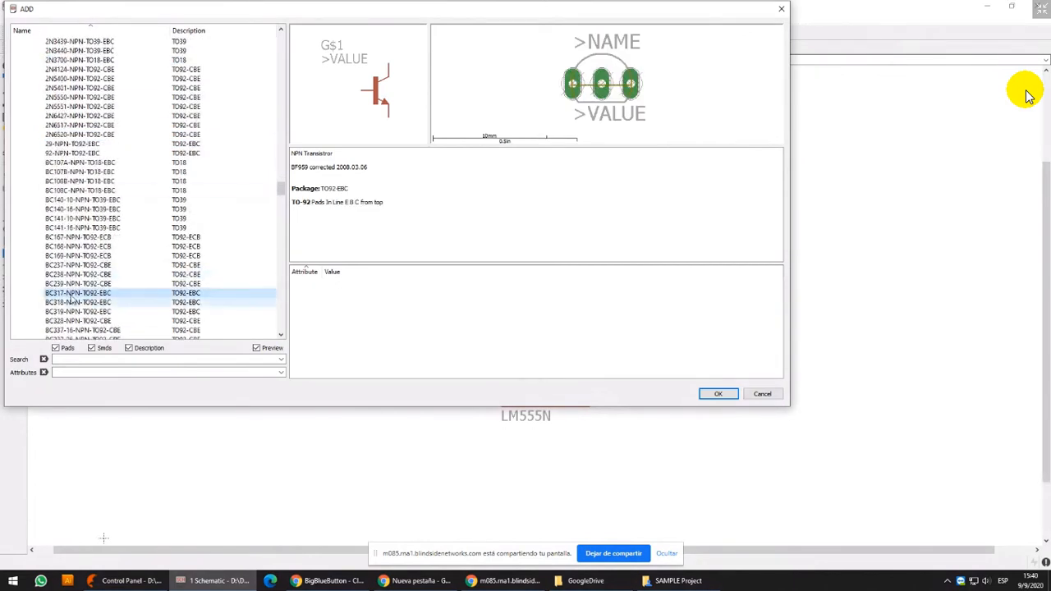
pyautogui.scroll(7, 133, 137)
pyautogui.scroll(-7, 111, 180)
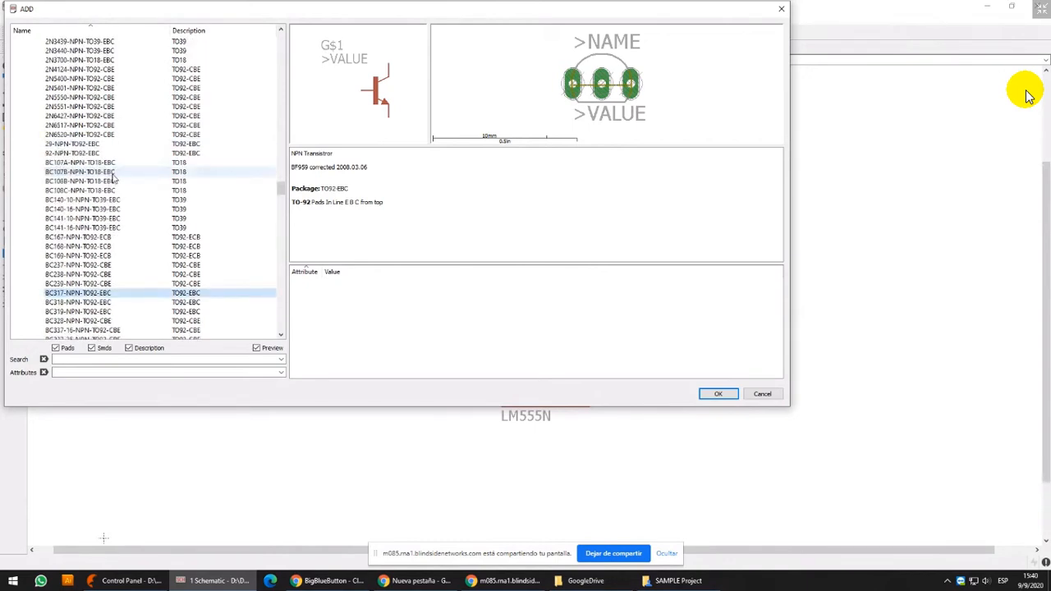
pyautogui.scroll(-2, 114, 179)
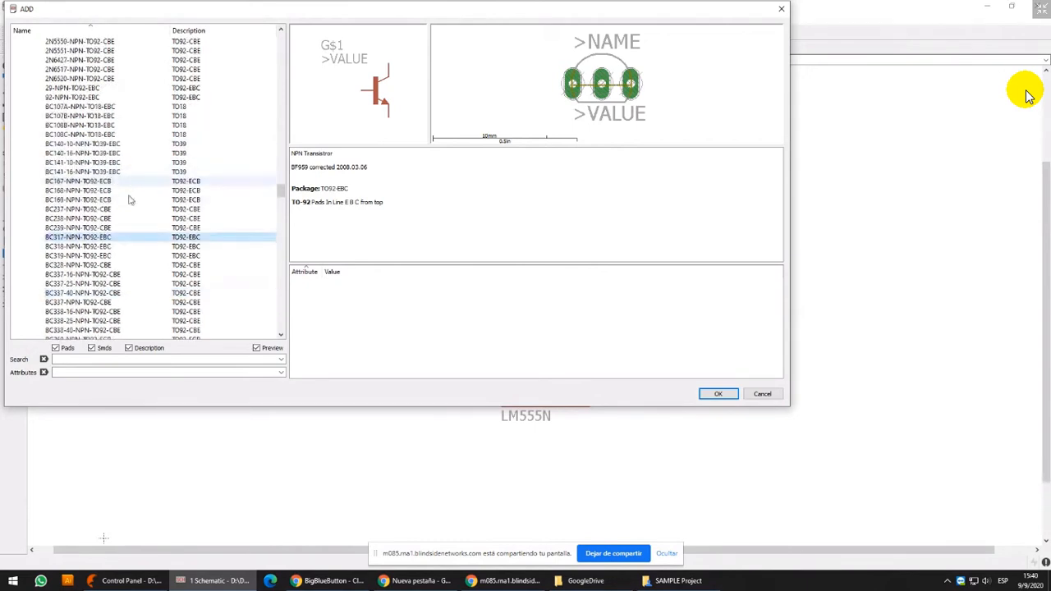
pyautogui.click(97, 284)
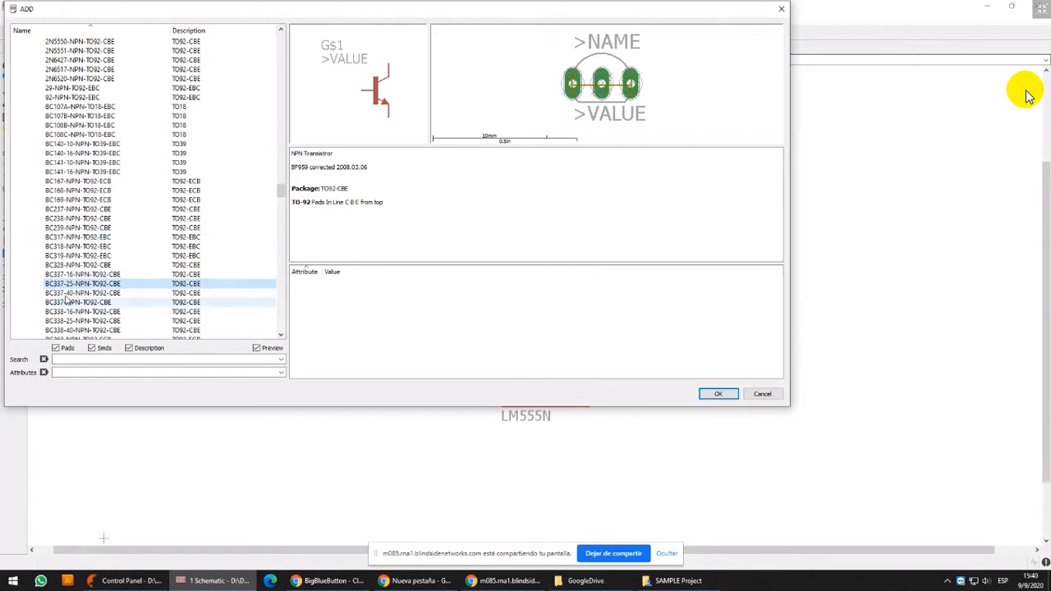
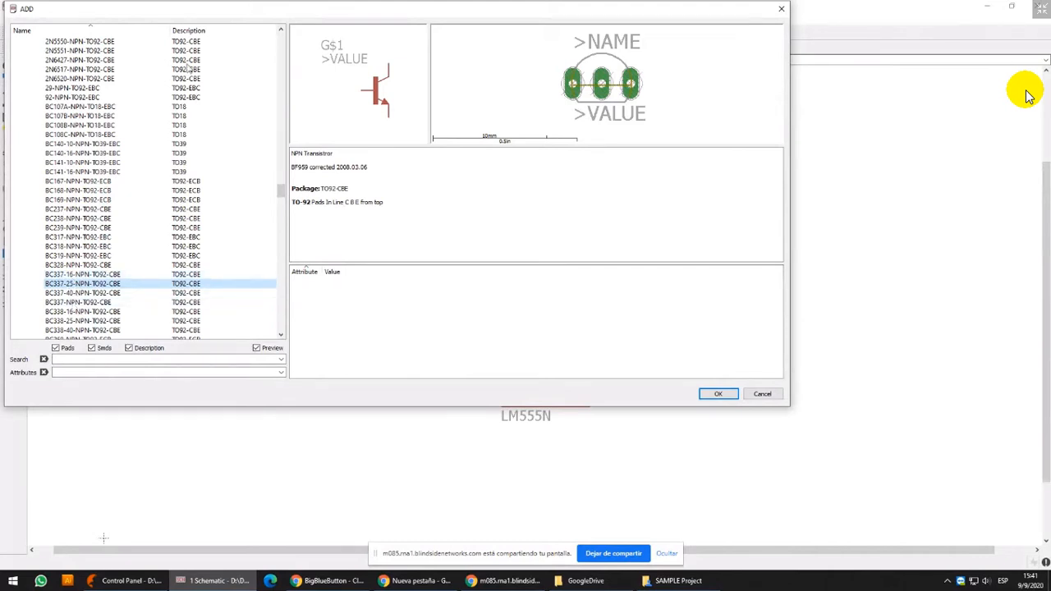
# Check the BC337 variants in the *-NPN- group and place the BC337-NPN-TO92-CBE to the right of the 555 timers
pyautogui.moveTo(211, 14); pyautogui.dragTo(237, 14)
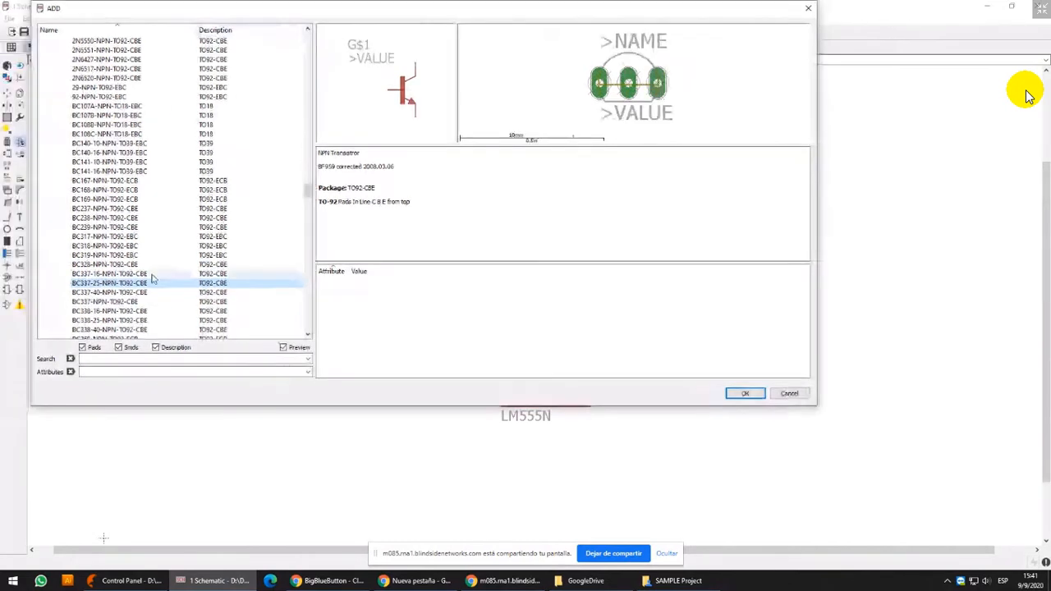
pyautogui.click(105, 293)
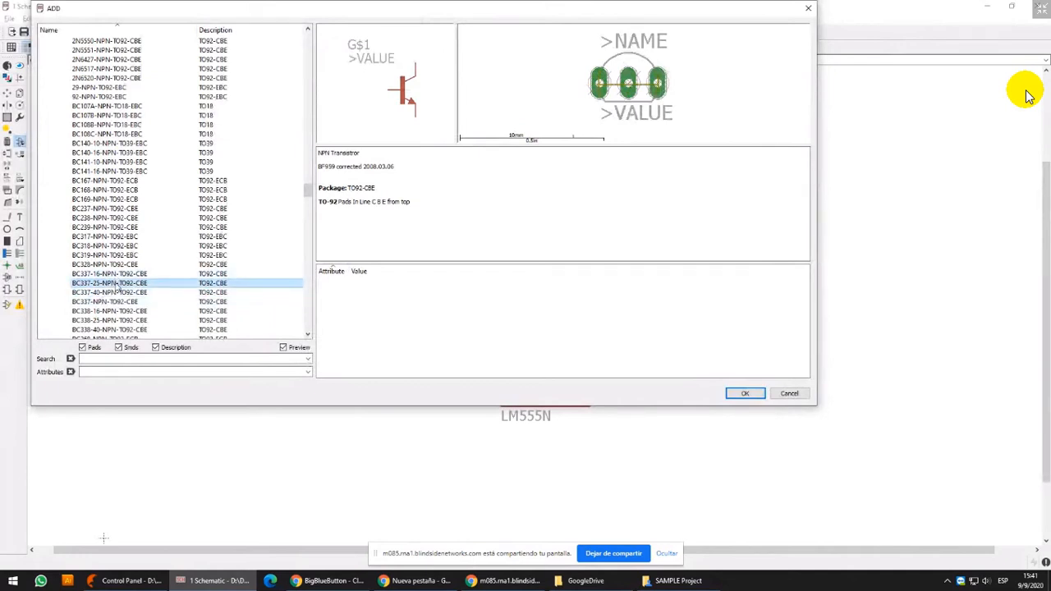
pyautogui.click(107, 303)
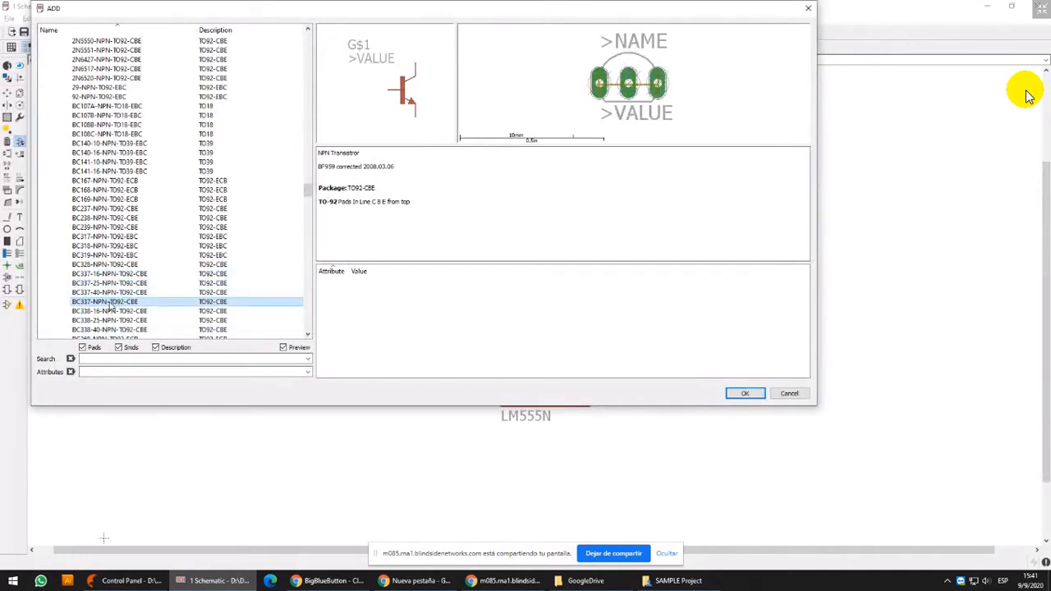
pyautogui.doubleClick(109, 302)
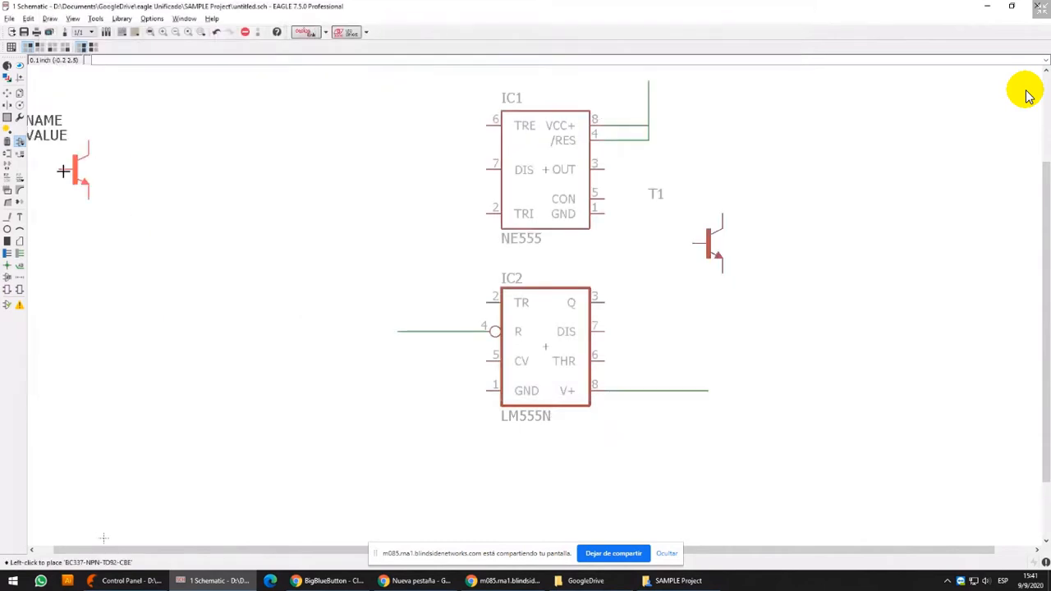
# Reopen the ADD command's part list and collapse the *-NPN- device group in the transistor library
pyautogui.press('Escape')
pyautogui.press('Left')
pyautogui.press('Left')
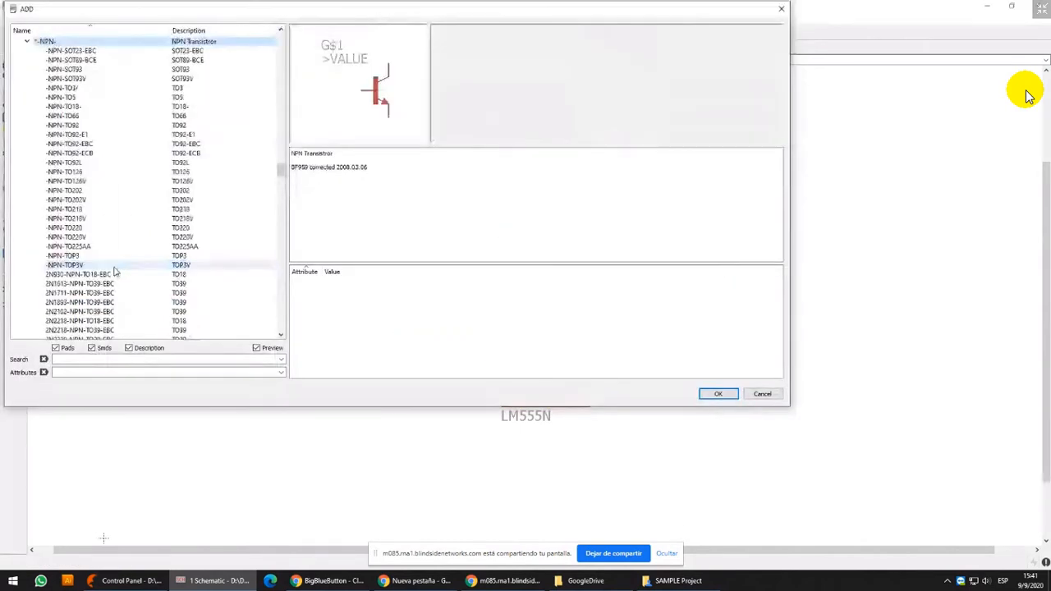
pyautogui.scroll(2, 114, 269)
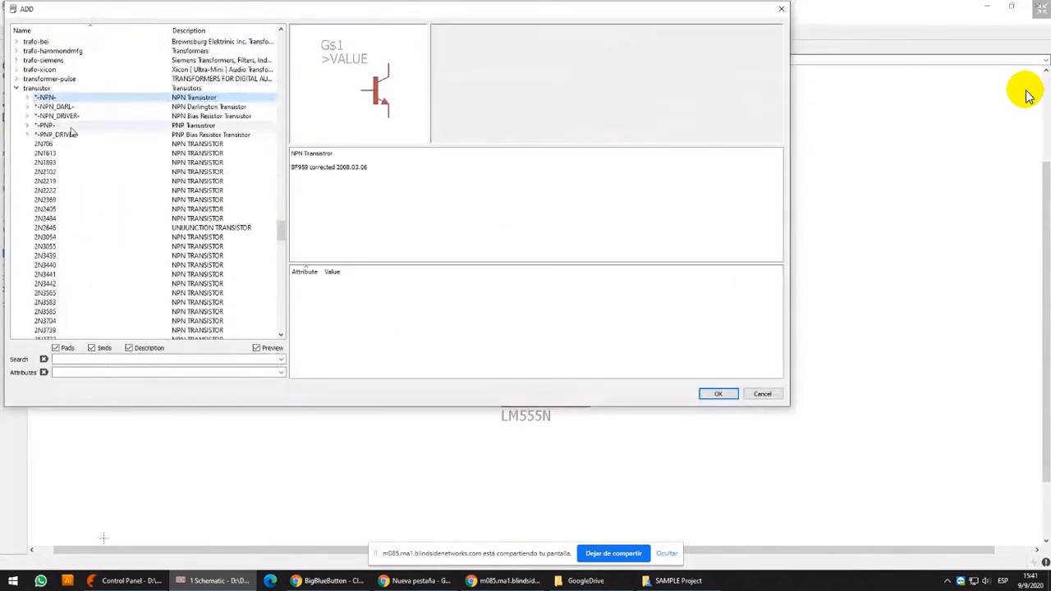
pyautogui.click(80, 230)
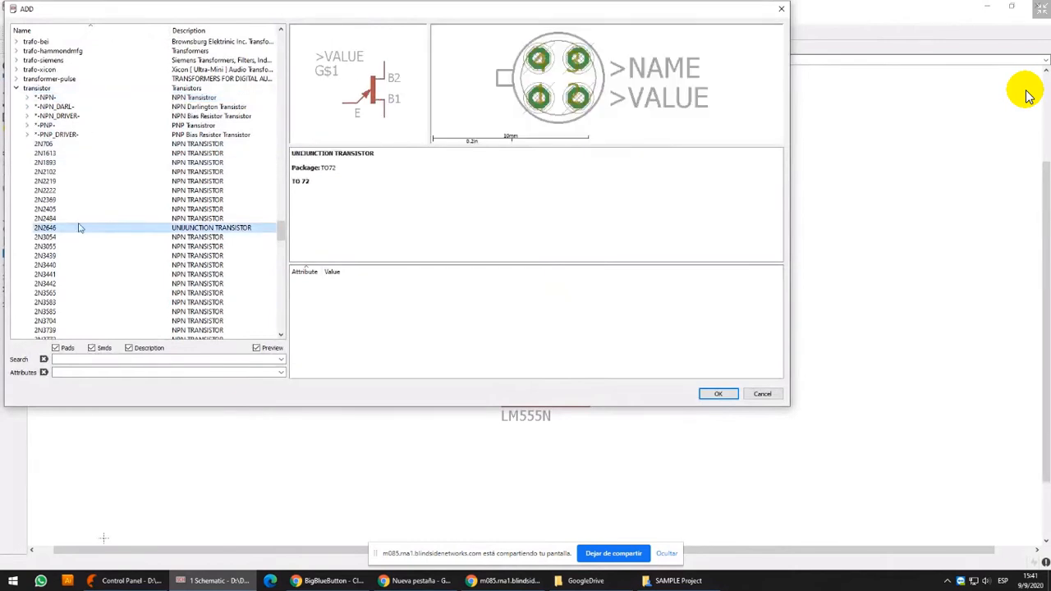
pyautogui.press('Left')
pyautogui.click(44, 98)
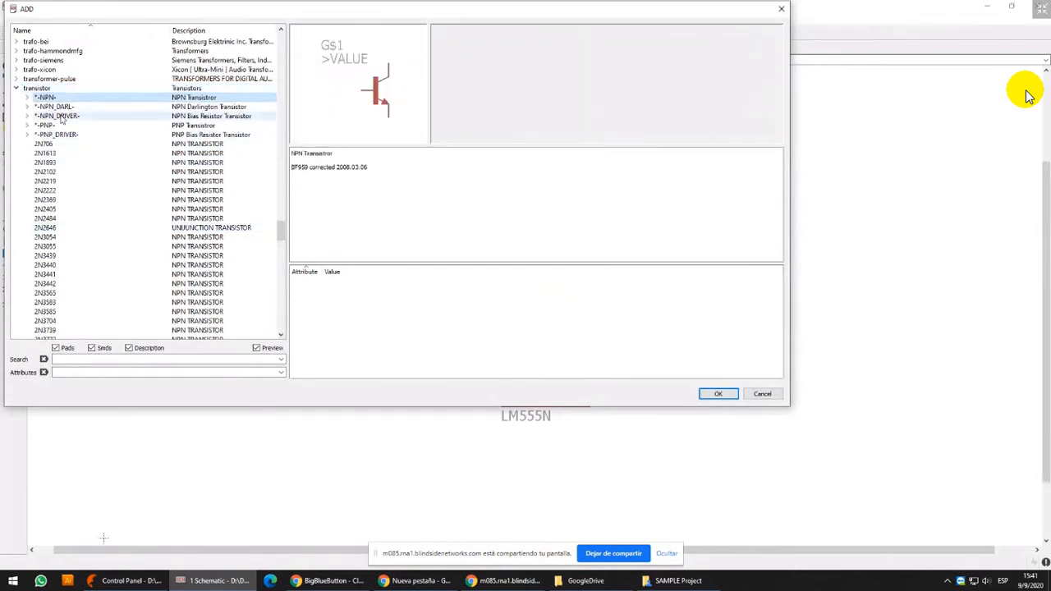
# Find the single BC337 in TO92 package in the transistor library and place it to the right of the first transistor
pyautogui.click(73, 257)
pyautogui.scroll(-10, 73, 263)
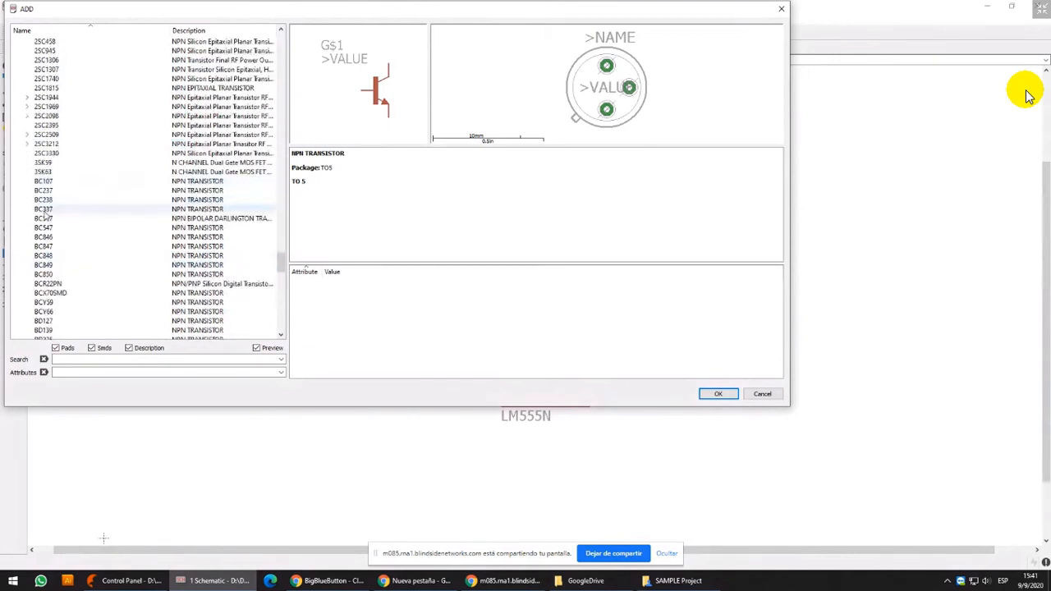
pyautogui.click(43, 209)
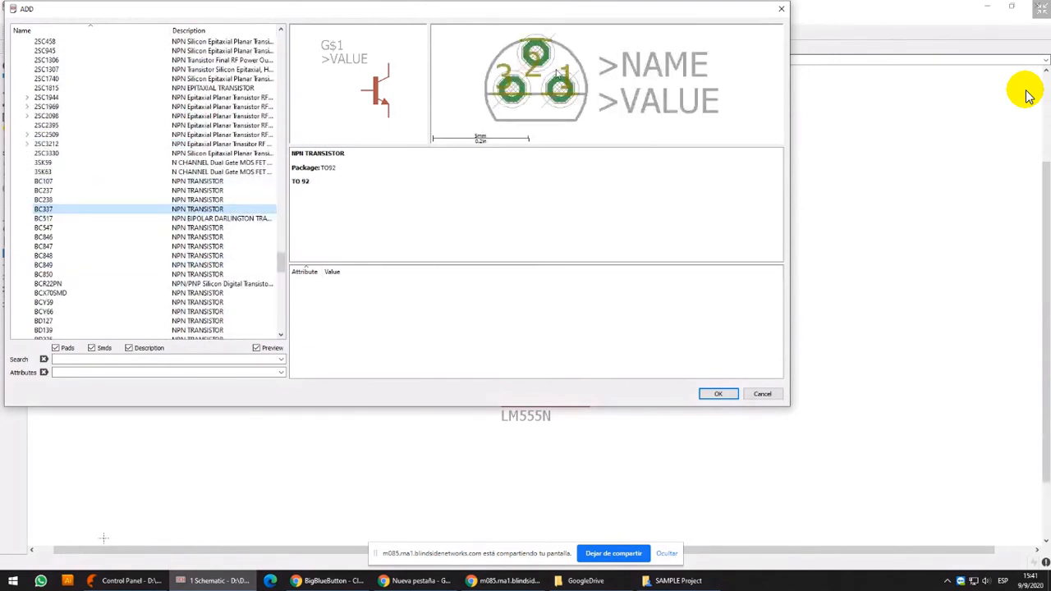
pyautogui.doubleClick(44, 211)
pyautogui.click(760, 246)
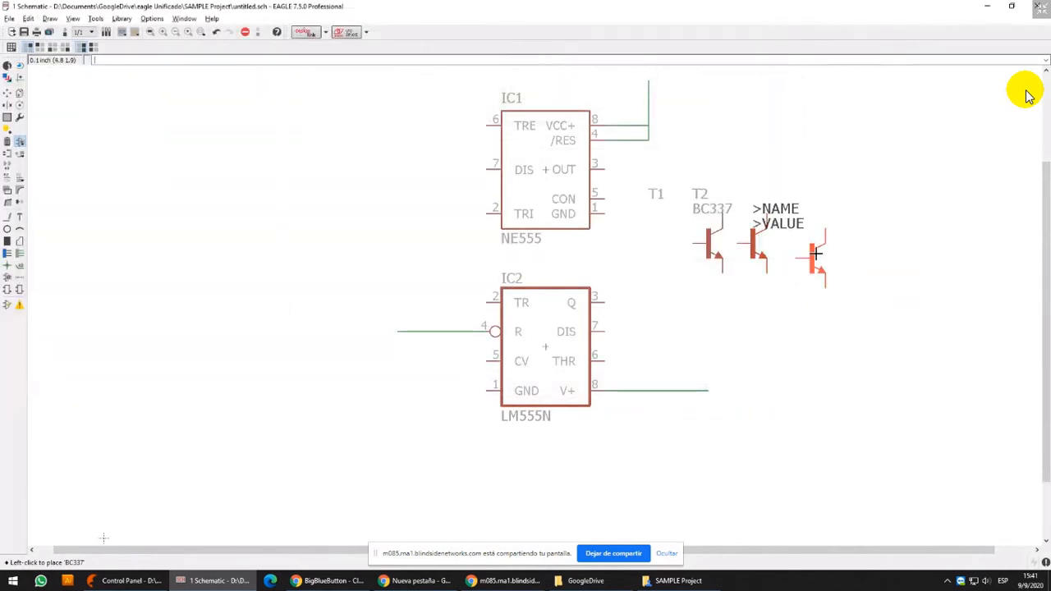
# Reopen the part list, collapse the transistor library and expand the BC337* group in the transistor-npn library
pyautogui.click(20, 141)
pyautogui.scroll(15, 12, 169)
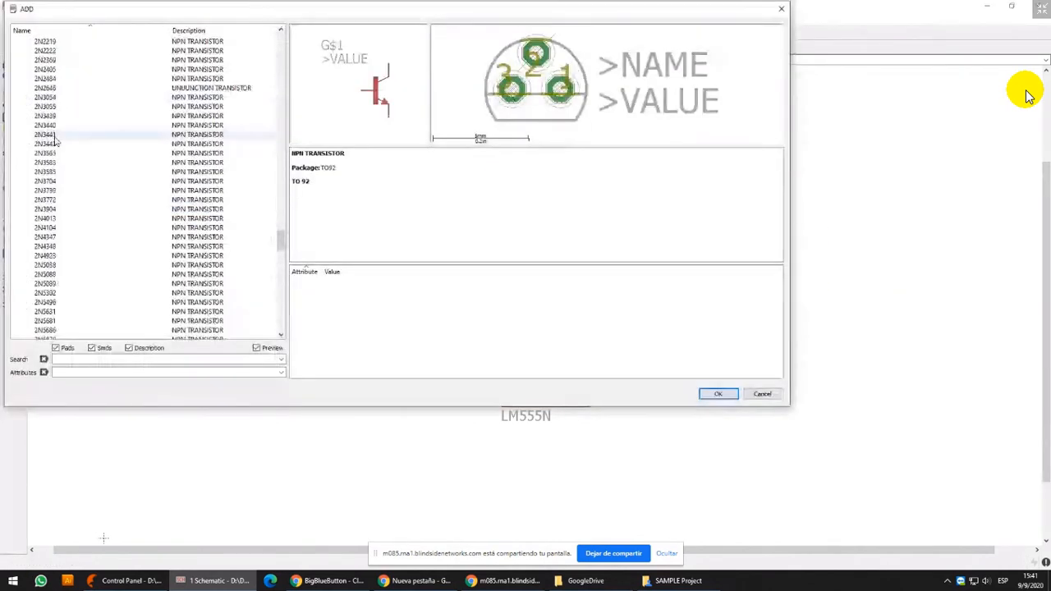
pyautogui.click(16, 172)
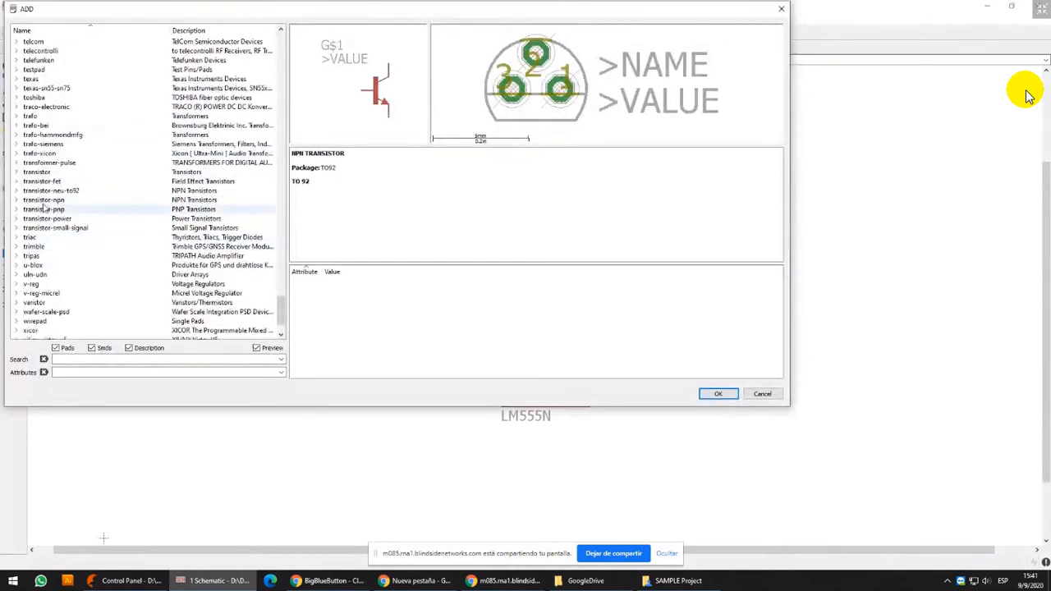
pyautogui.click(17, 203)
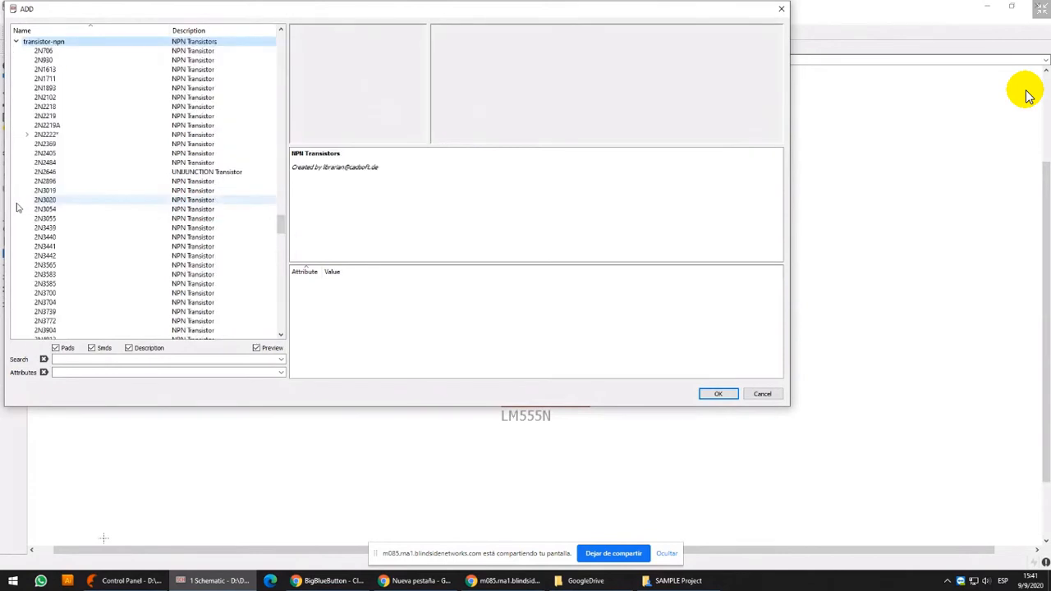
pyautogui.click(83, 238)
pyautogui.scroll(-12, 89, 249)
pyautogui.click(64, 267)
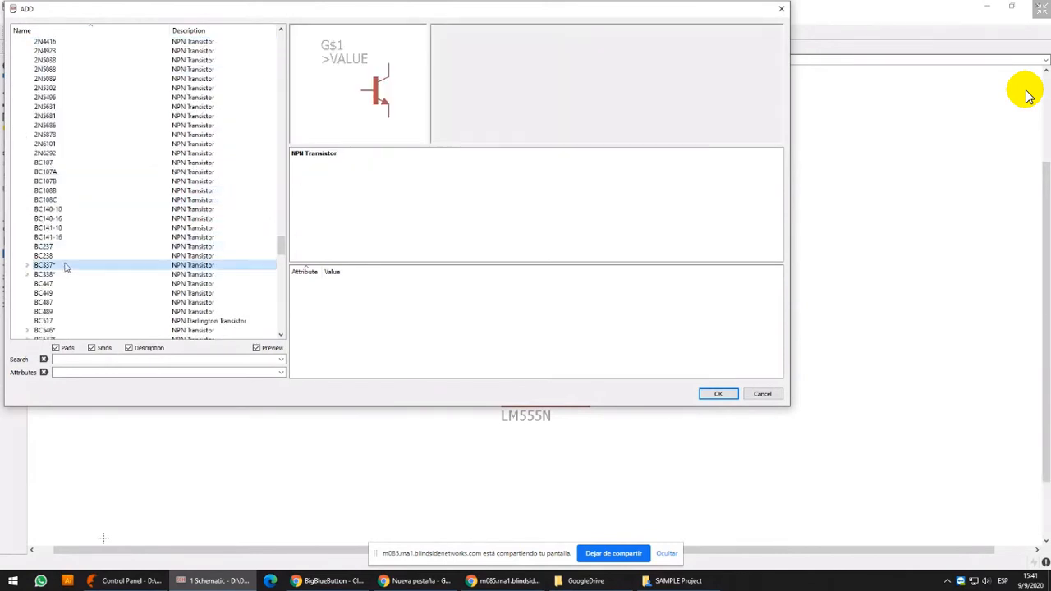
pyautogui.click(25, 267)
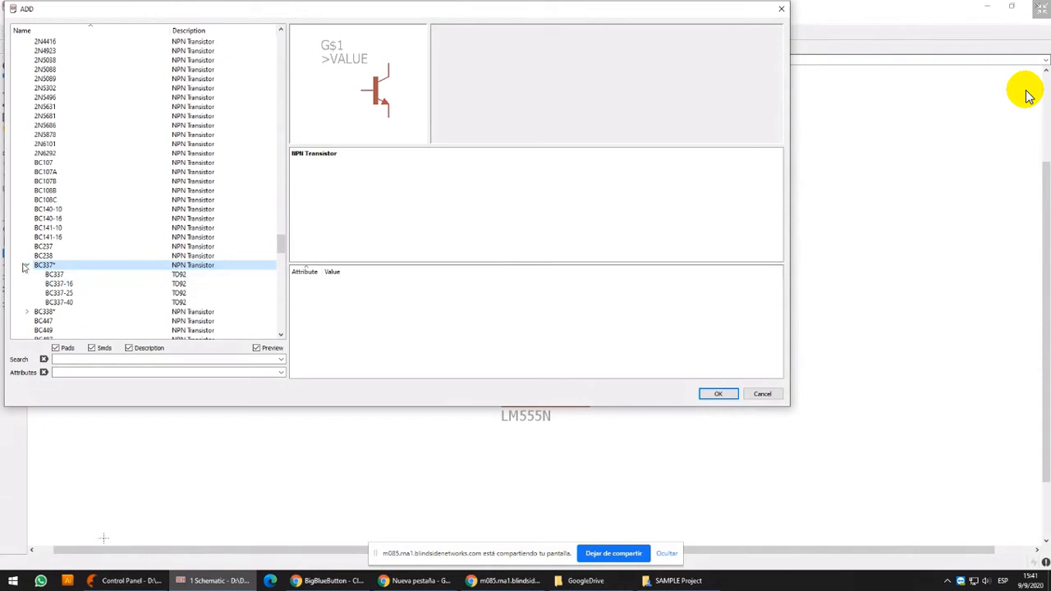
# Compare the BC337, BC337-16, BC337-25 and BC337-40 packages and place a BC337-40 to the right of the second transistor
pyautogui.click(64, 276)
pyautogui.click(92, 302)
pyautogui.click(87, 284)
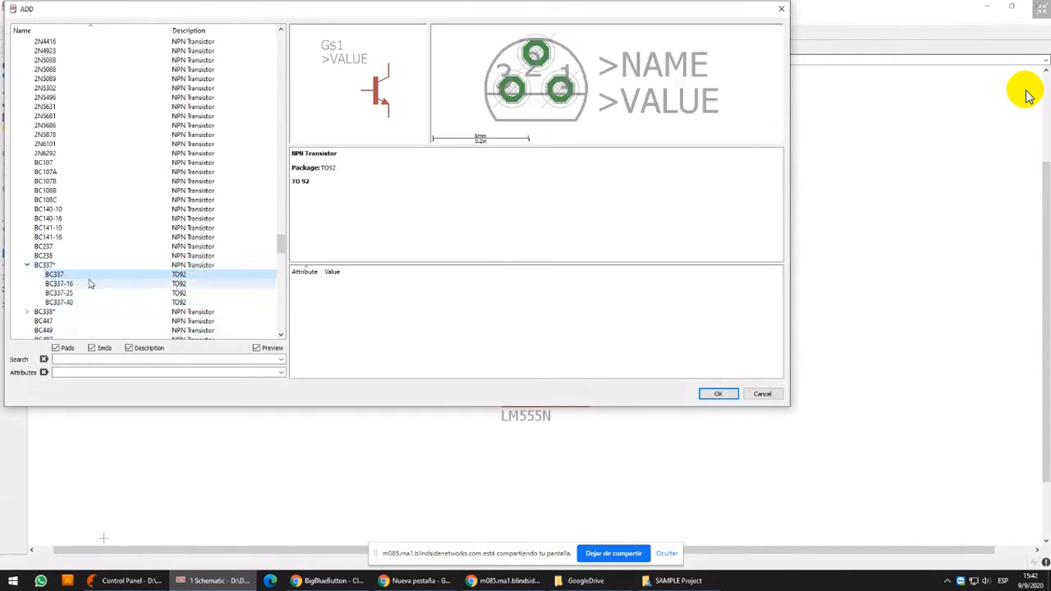
pyautogui.click(79, 294)
pyautogui.click(81, 284)
pyautogui.click(83, 276)
pyautogui.click(83, 284)
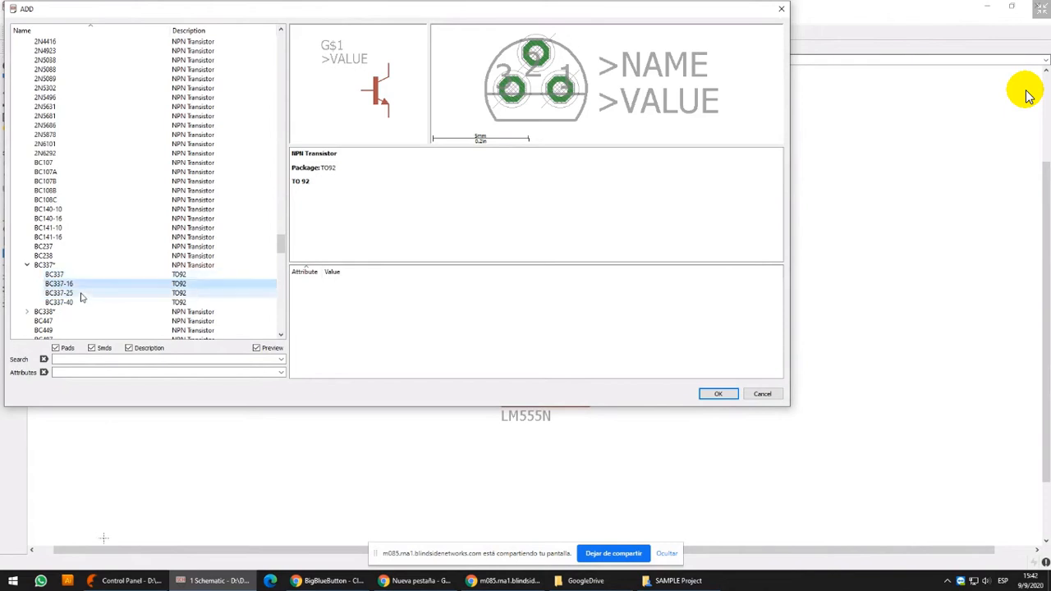
pyautogui.click(79, 301)
pyautogui.click(77, 303)
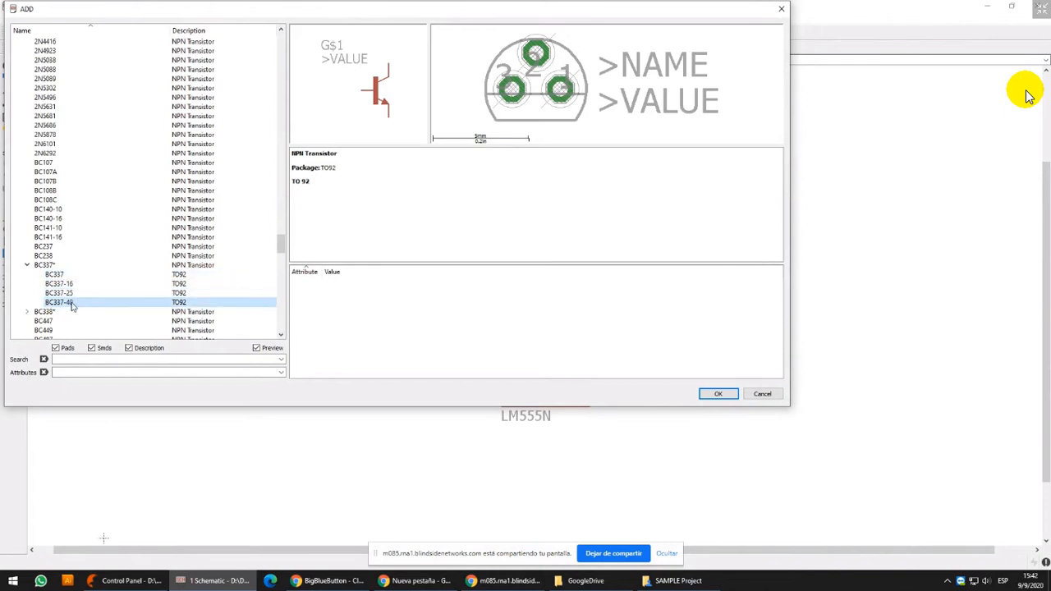
pyautogui.doubleClick(72, 303)
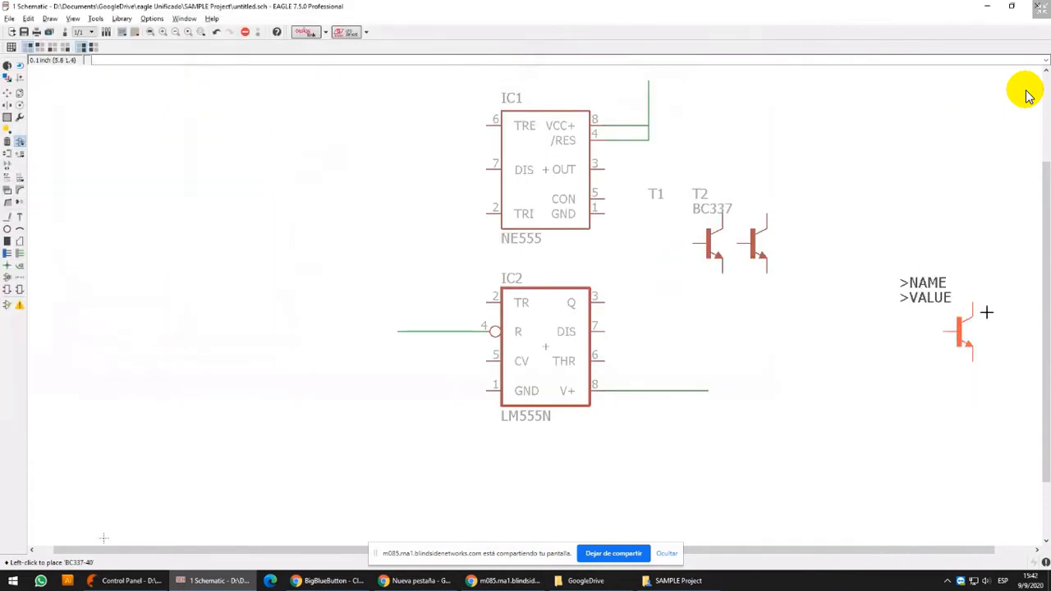
pyautogui.click(788, 234)
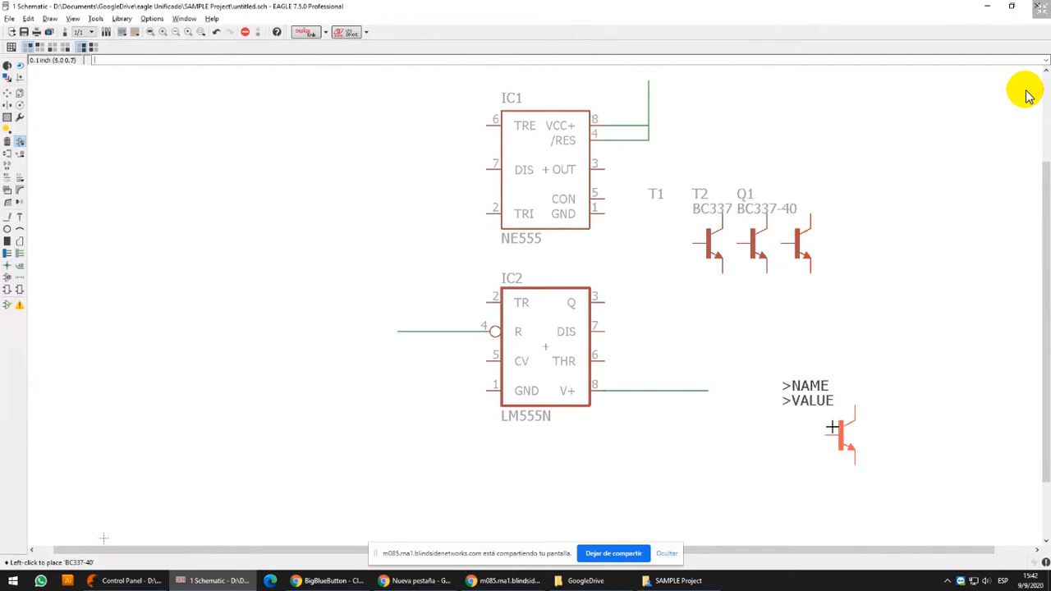
# Draw wires on layer 91 Nets from the first transistor's collector and emitter, running above and below all three transistors to the right
pyautogui.click(6, 216)
pyautogui.scroll(3, 894, 214)
pyautogui.click(539, 220)
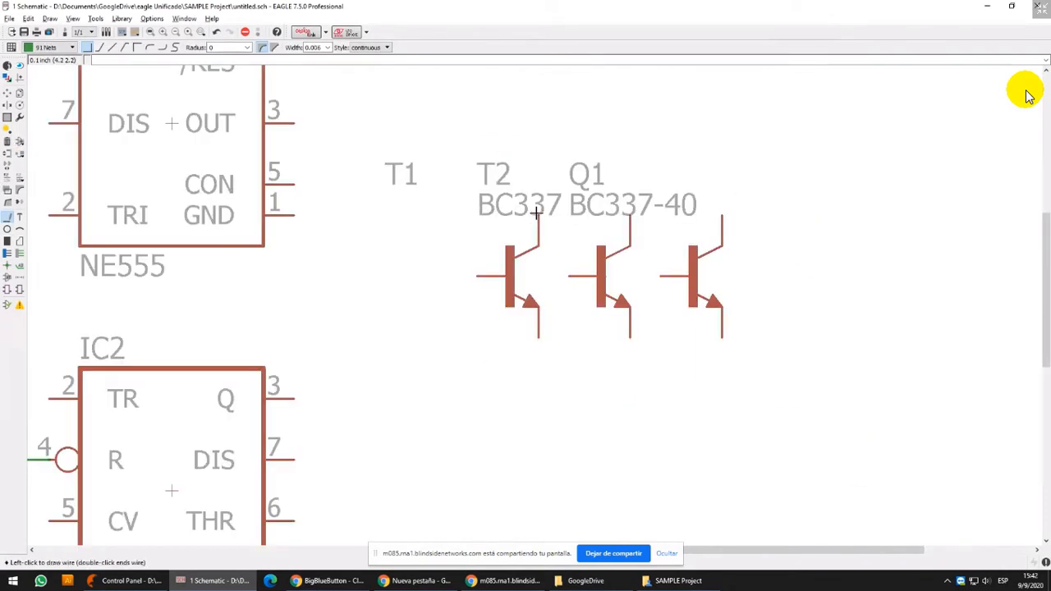
pyautogui.doubleClick(936, 153)
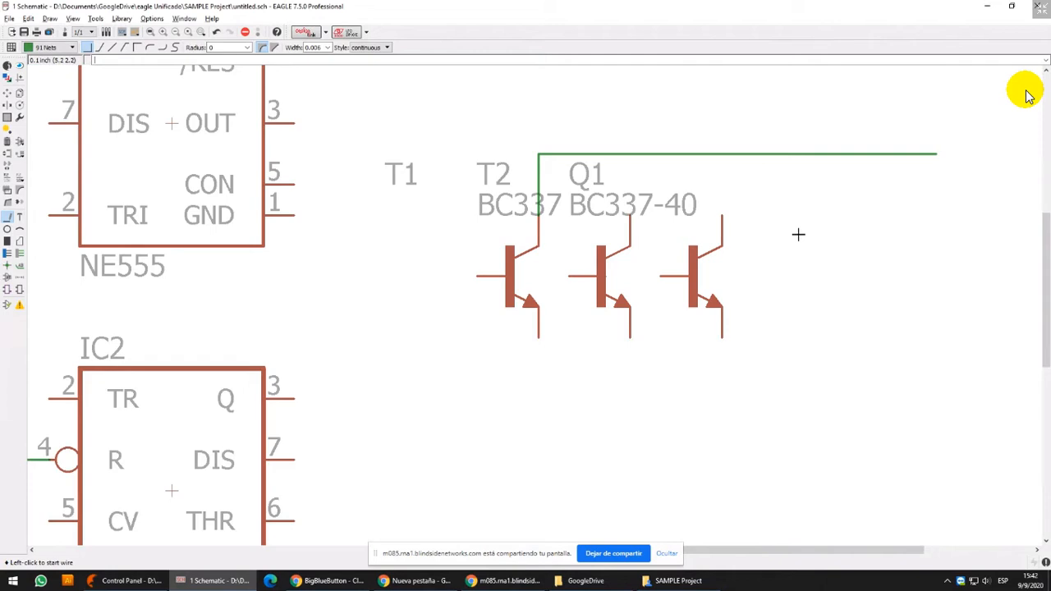
pyautogui.click(541, 339)
pyautogui.click(539, 399)
pyautogui.doubleClick(936, 369)
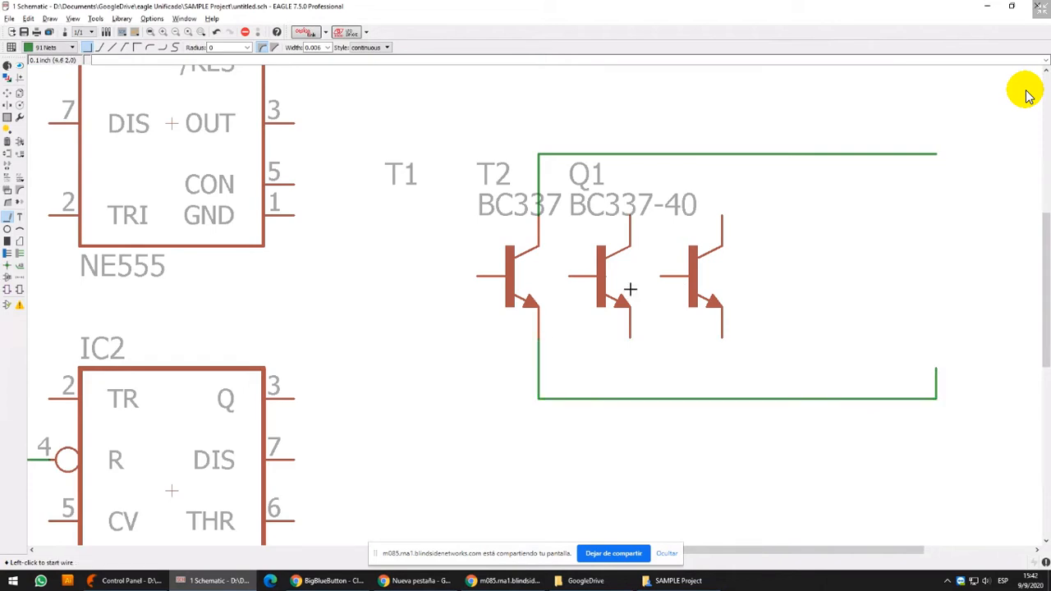
# Wire the second and third transistors' collectors to the upper line and their emitters to the lower line
pyautogui.click(630, 215)
pyautogui.doubleClick(630, 153)
pyautogui.click(723, 216)
pyautogui.doubleClick(723, 153)
pyautogui.click(629, 339)
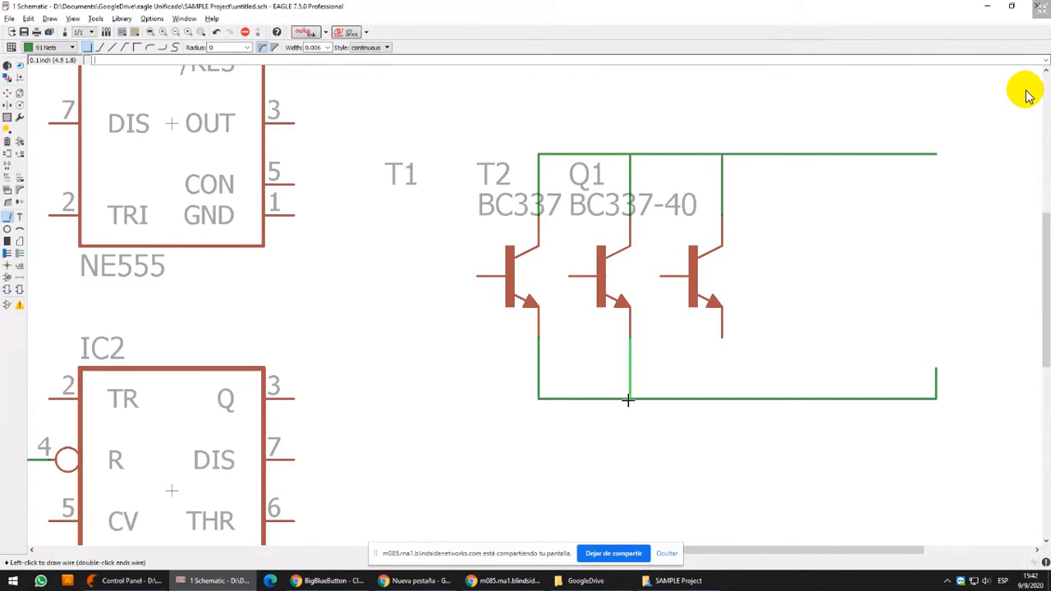
pyautogui.doubleClick(630, 399)
pyautogui.click(721, 338)
pyautogui.doubleClick(722, 399)
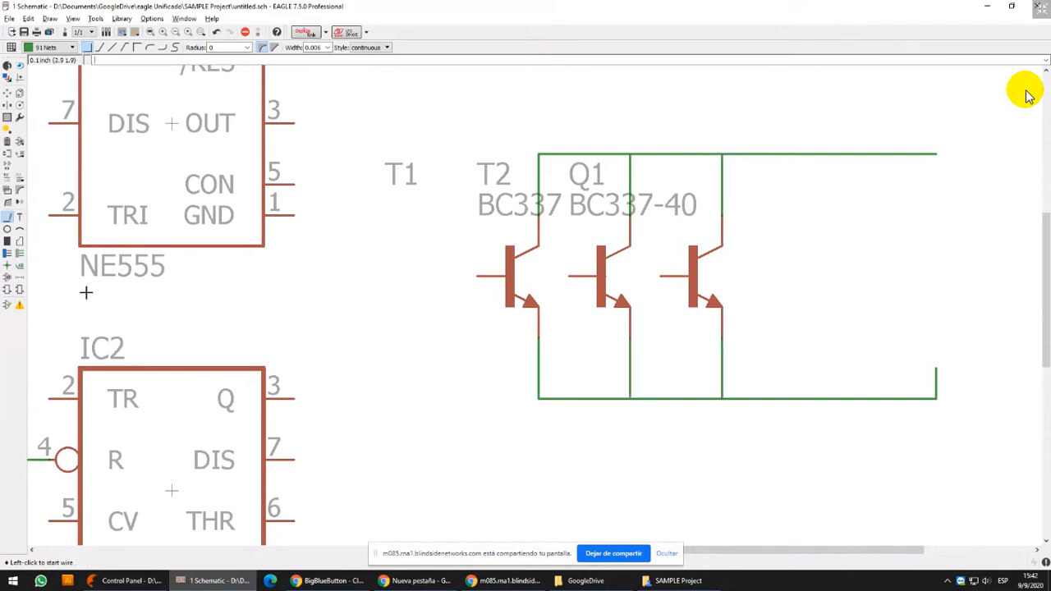
# Place junctions where the second and third transistors' wires meet both lines, and delete the vertical stub ending the lower line
pyautogui.click(7, 266)
pyautogui.click(629, 154)
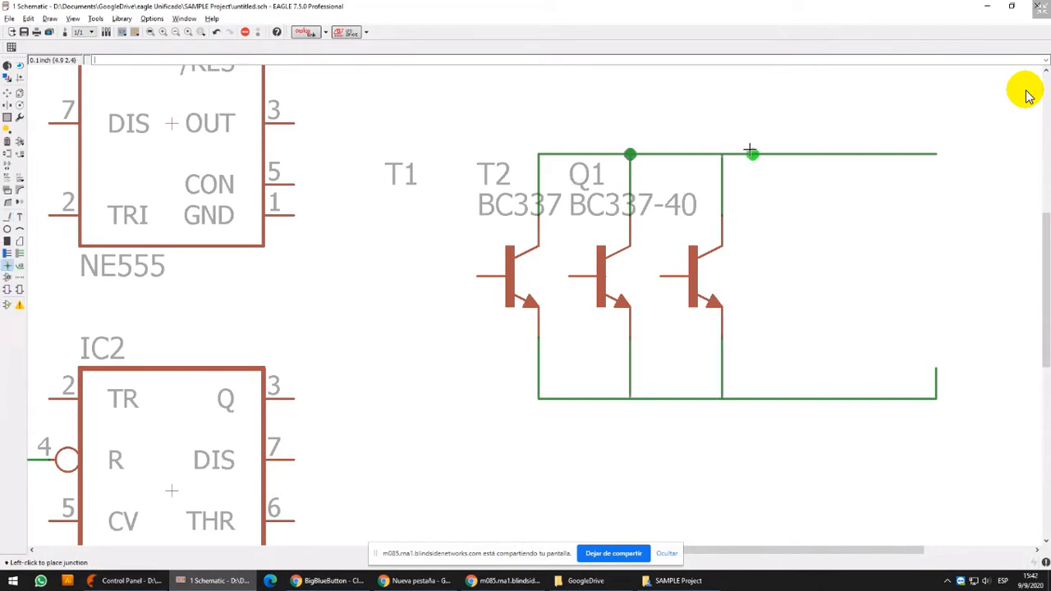
pyautogui.click(722, 154)
pyautogui.click(722, 399)
pyautogui.click(630, 399)
pyautogui.click(7, 142)
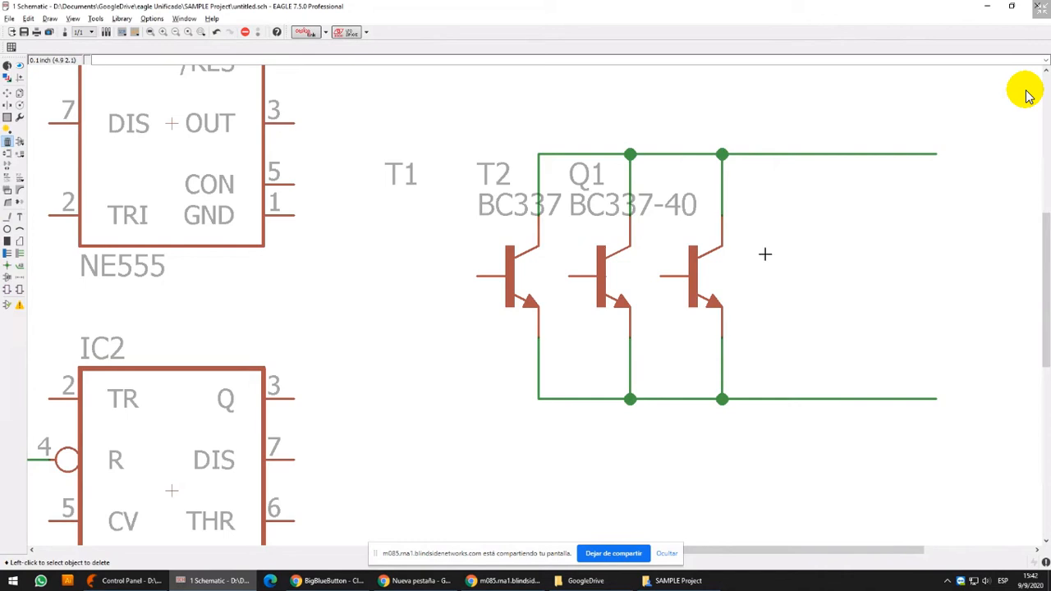
# Draw a separate vertical wire downward from each of the three transistors' base pins, past the emitter line
pyautogui.click(6, 215)
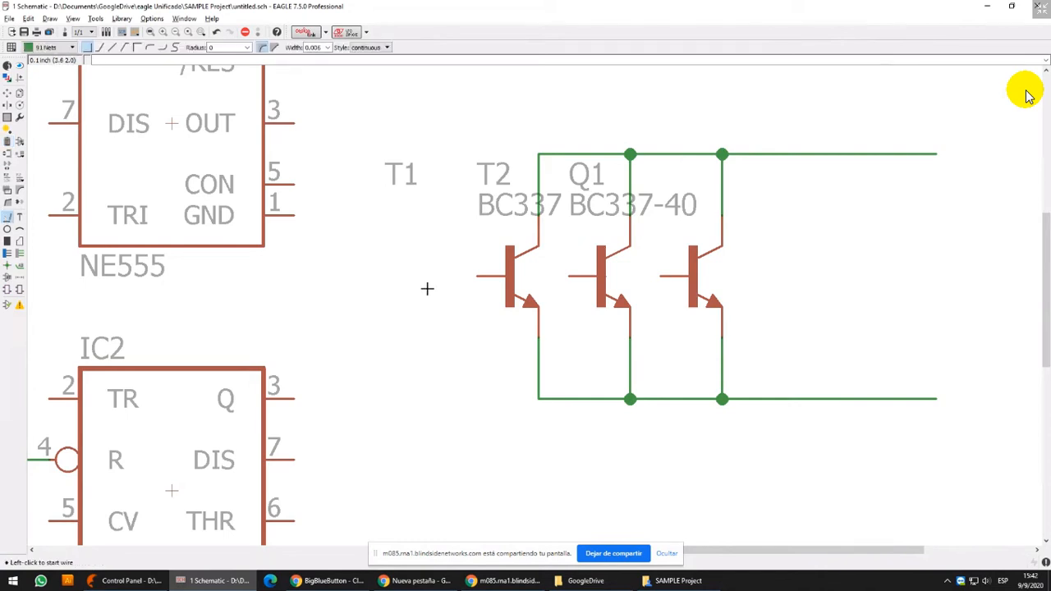
pyautogui.click(477, 277)
pyautogui.doubleClick(477, 459)
pyautogui.click(569, 277)
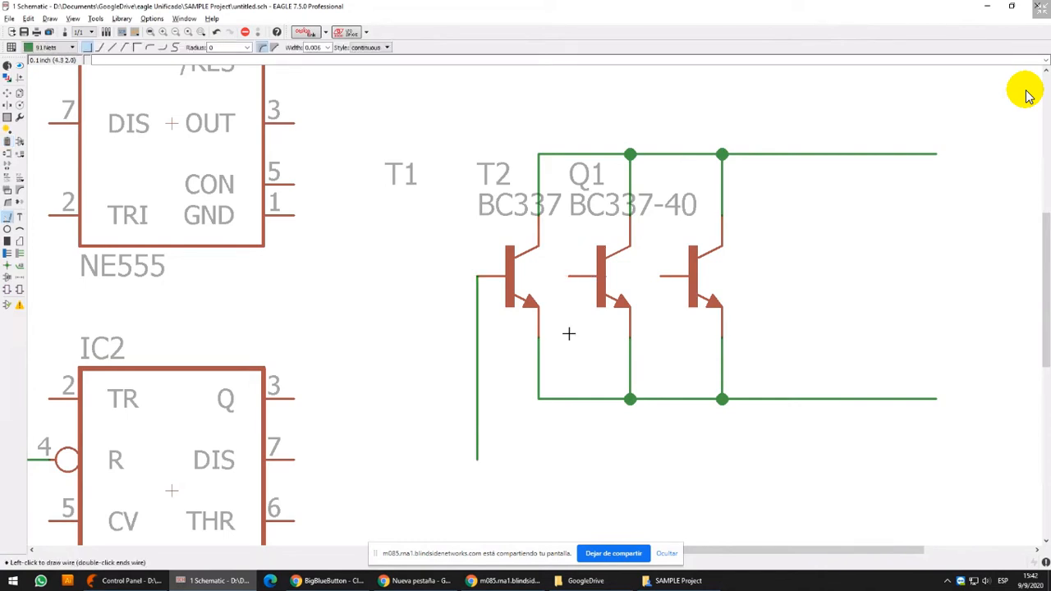
pyautogui.doubleClick(569, 459)
pyautogui.click(661, 277)
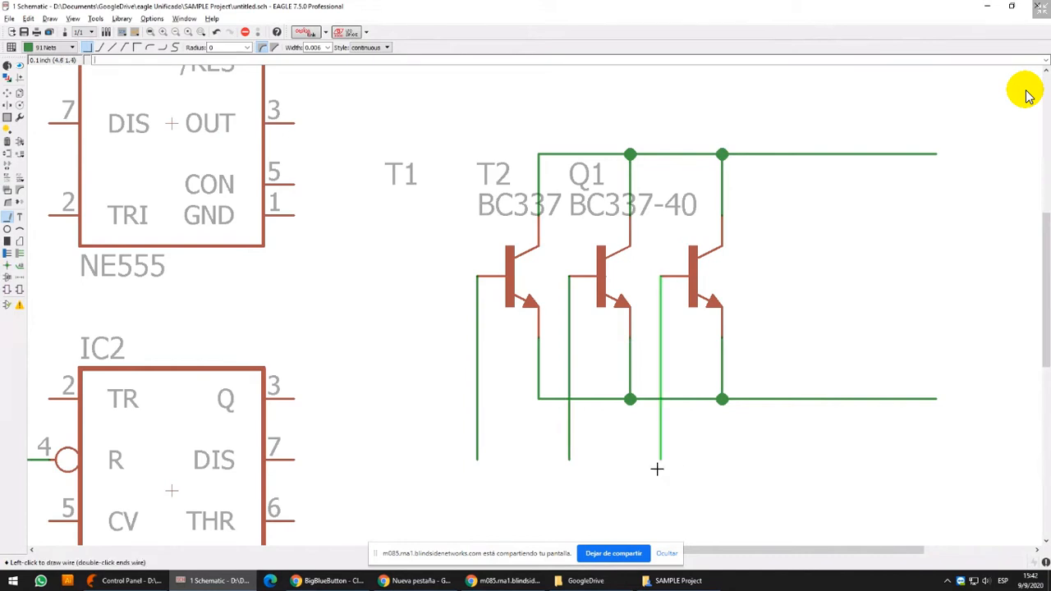
pyautogui.doubleClick(657, 469)
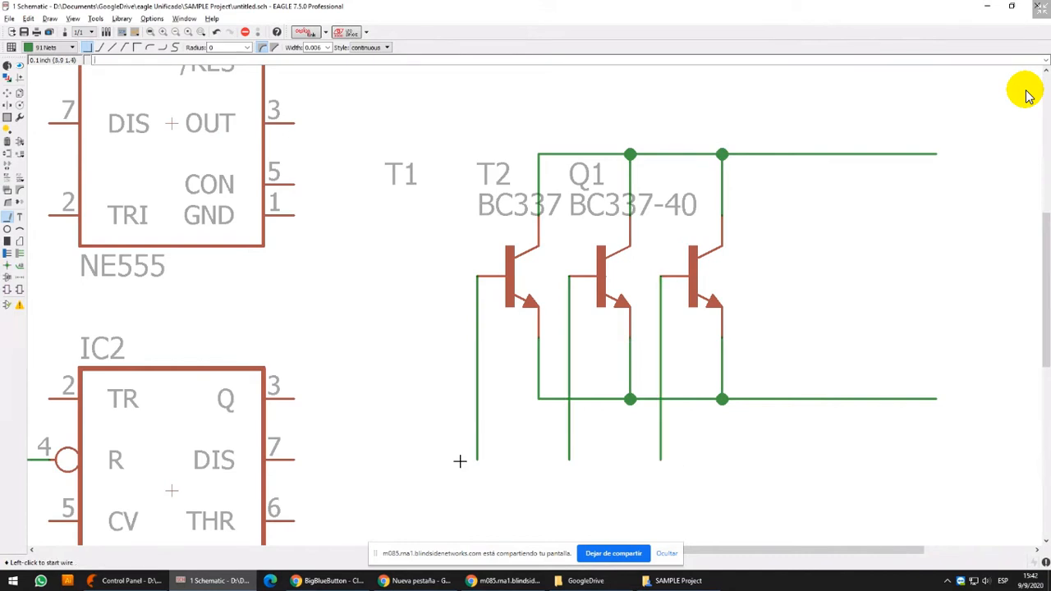
# Undo the three separate base wires
pyautogui.hotkey('ctrl', 'z')
pyautogui.hotkey('ctrl', 'z')
pyautogui.hotkey('ctrl', 'z')
# Wire the three transistors' bases together through a common horizontal line below the emitter line
pyautogui.click(477, 279)
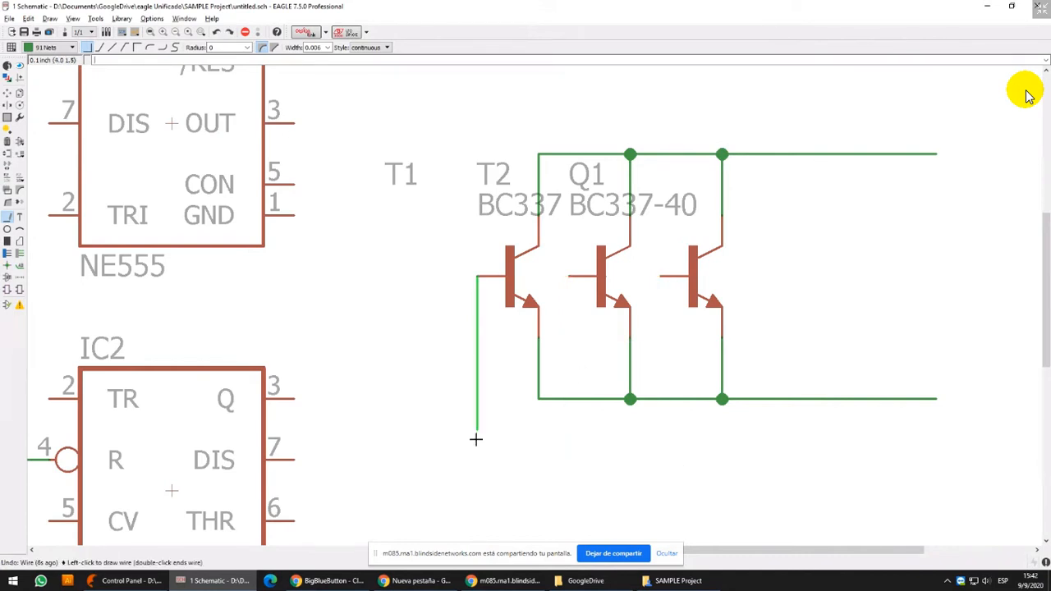
pyautogui.click(477, 458)
pyautogui.doubleClick(571, 276)
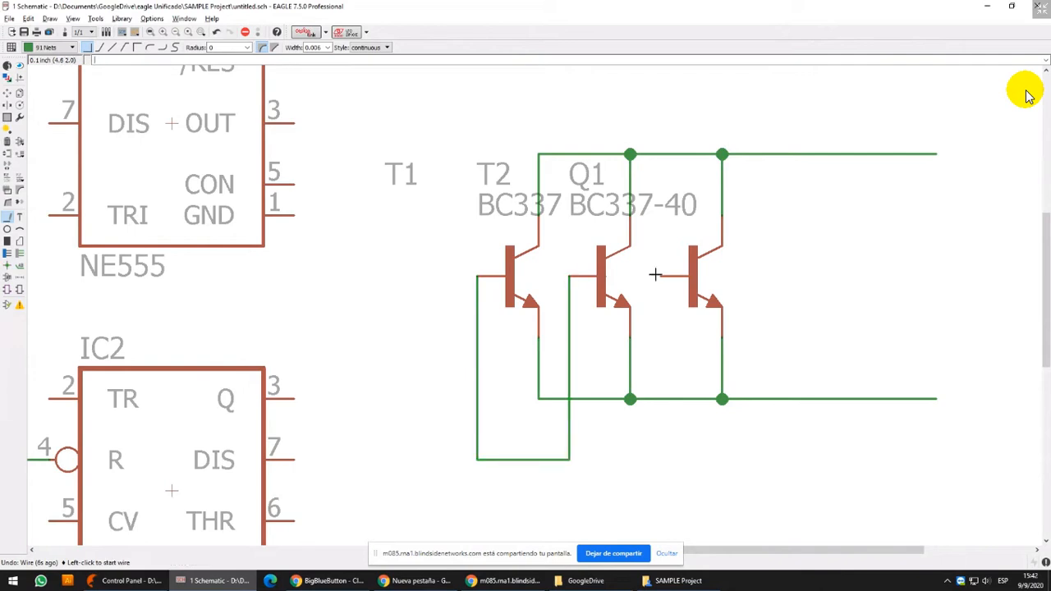
pyautogui.click(660, 276)
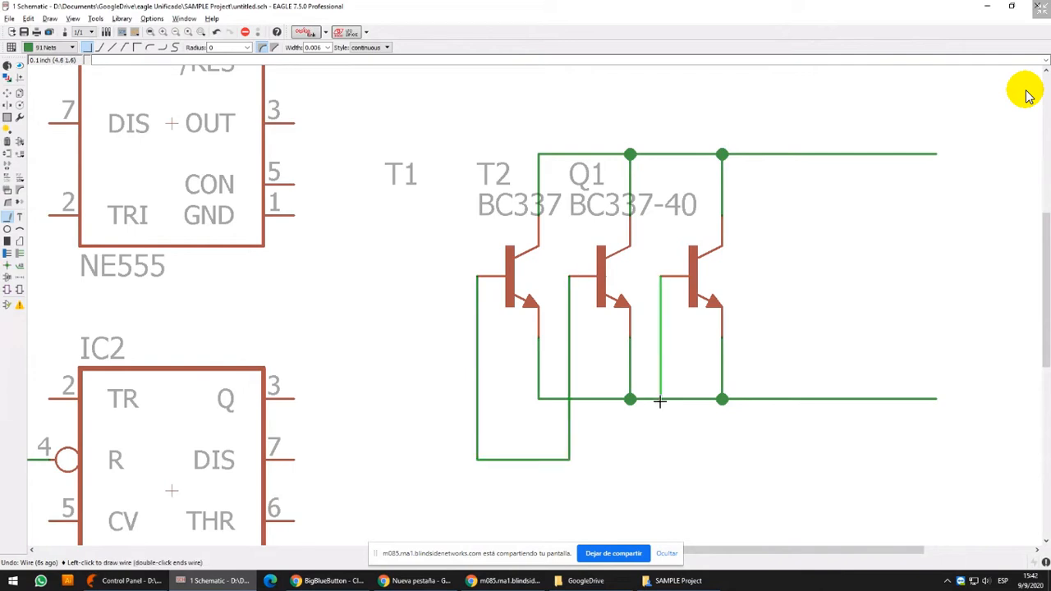
# Finish the common base wire below the transistors and fit the schematic window to half the screen
pyautogui.doubleClick(569, 458)
pyautogui.press('super+Left')
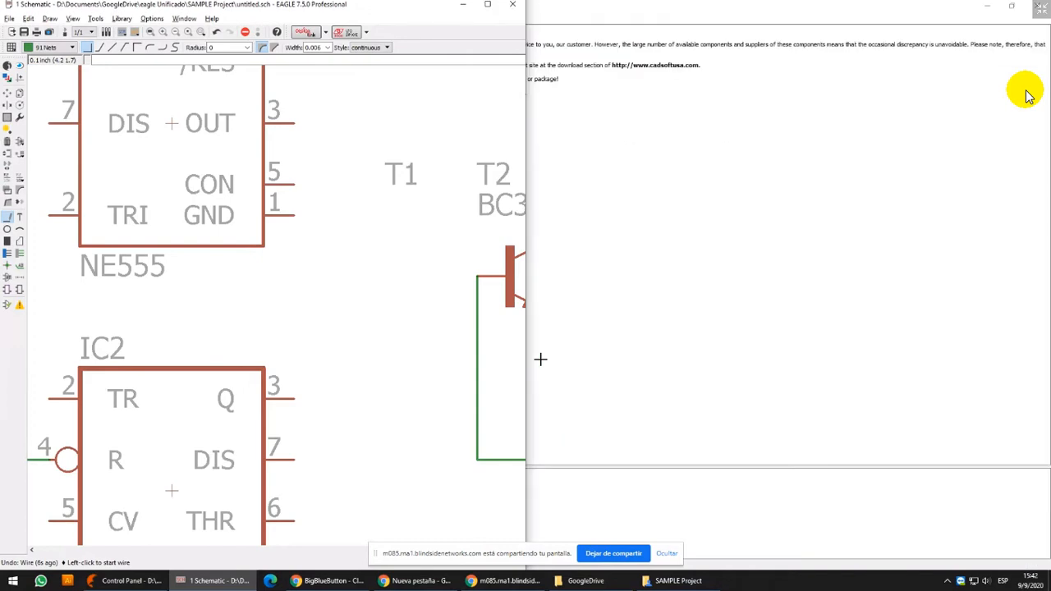
pyautogui.click(64, 34)
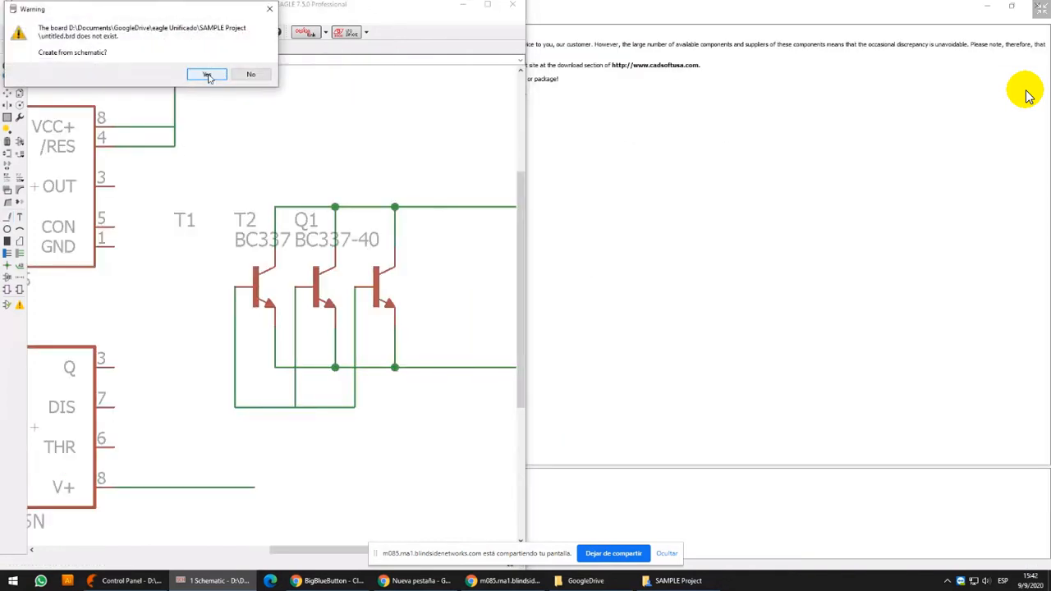
pyautogui.moveTo(118, 11); pyautogui.dragTo(159, 164)
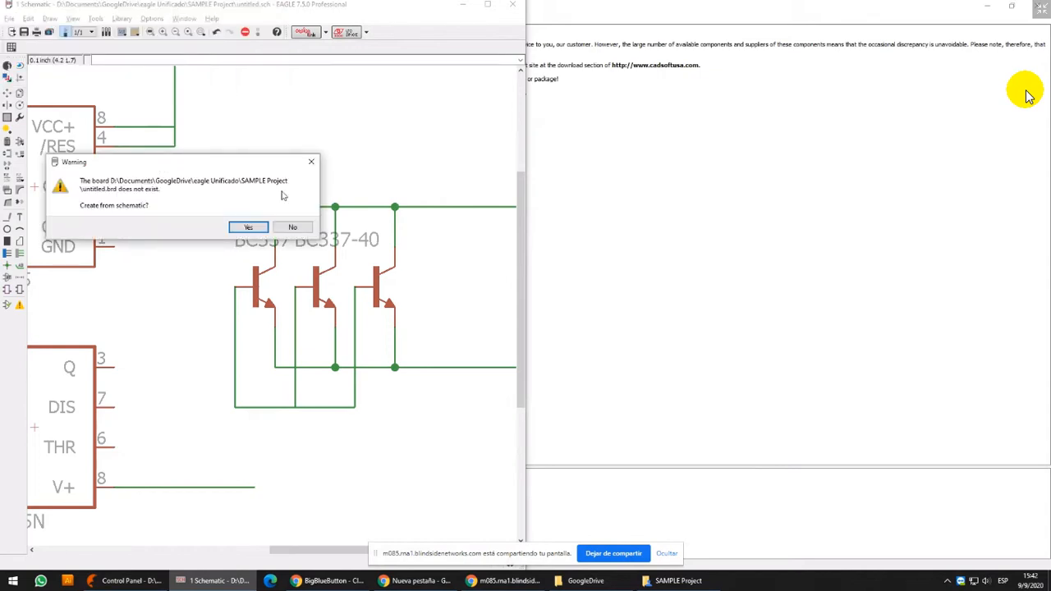
pyautogui.click(297, 225)
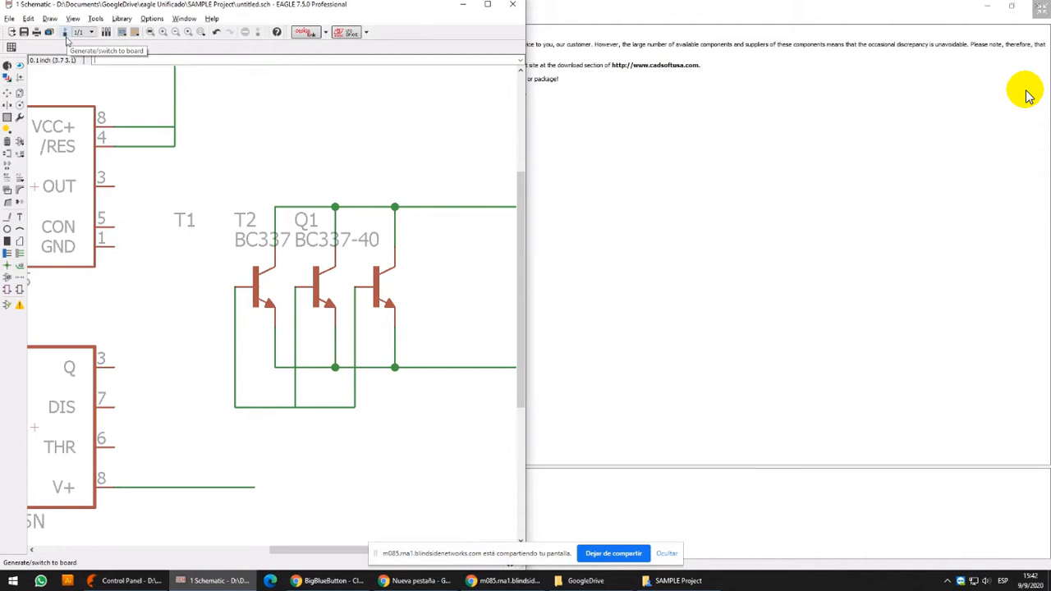
# Create the board from the schematic and maximize the board editor window
pyautogui.click(65, 33)
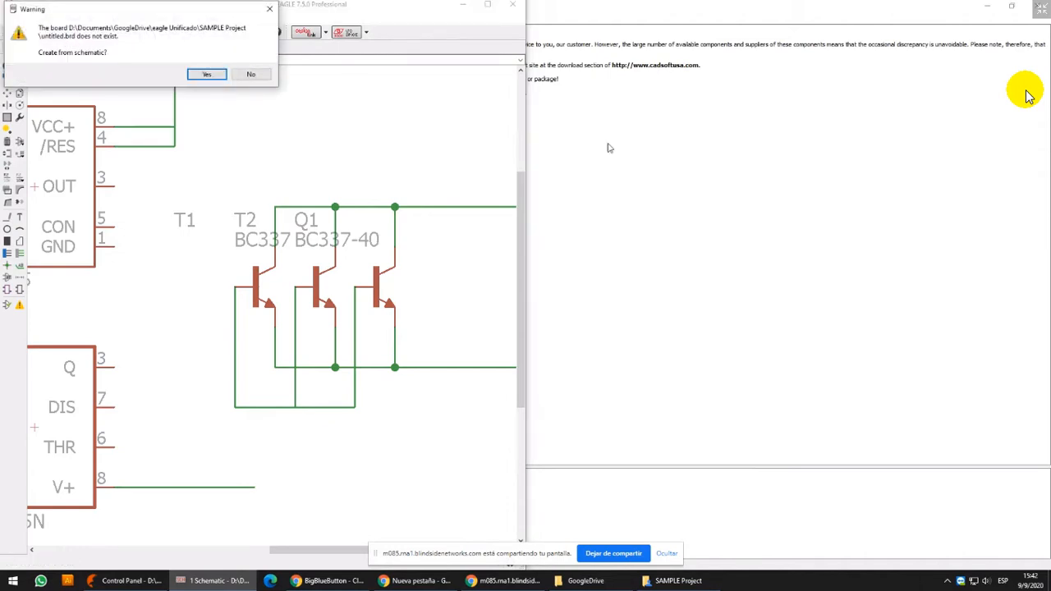
pyautogui.click(207, 75)
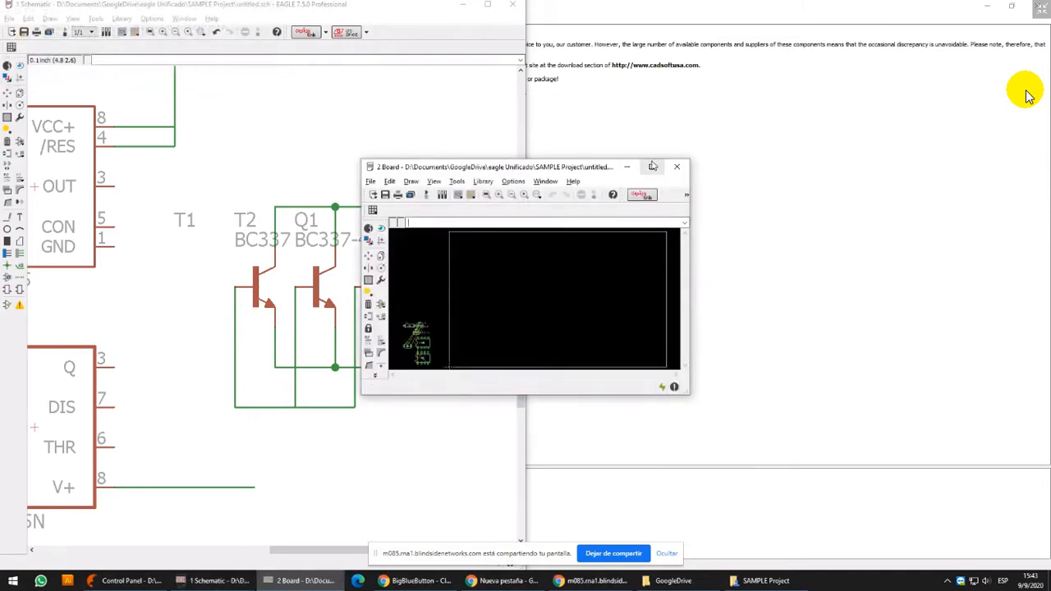
pyautogui.click(652, 167)
# Move transistors T2, Q1 and T1 inside the board outline, stacked vertically in that order
pyautogui.scroll(5, 441, 237)
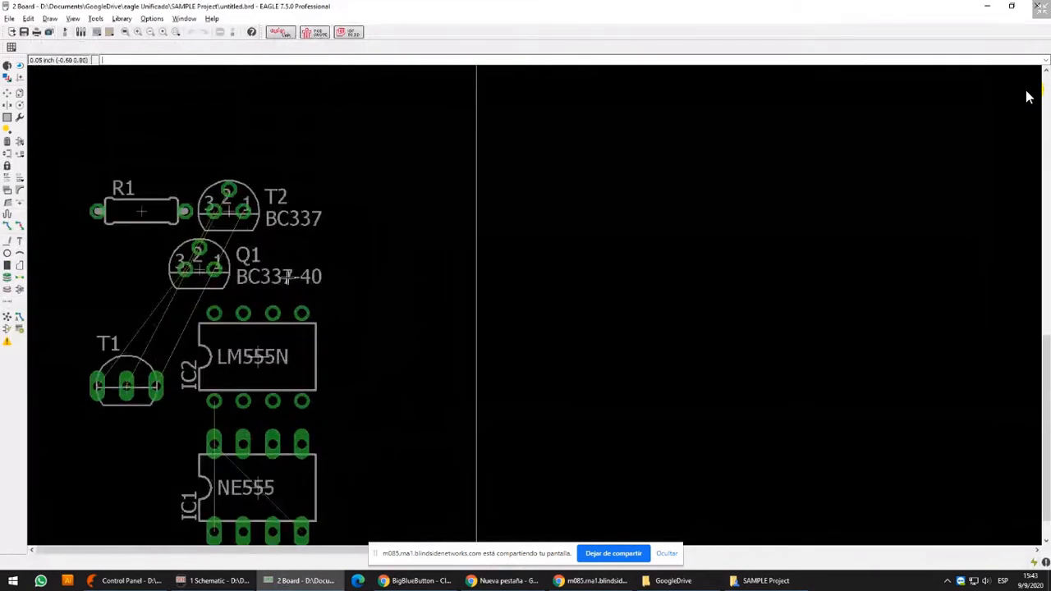
pyautogui.click(7, 92)
pyautogui.click(228, 209)
pyautogui.click(738, 148)
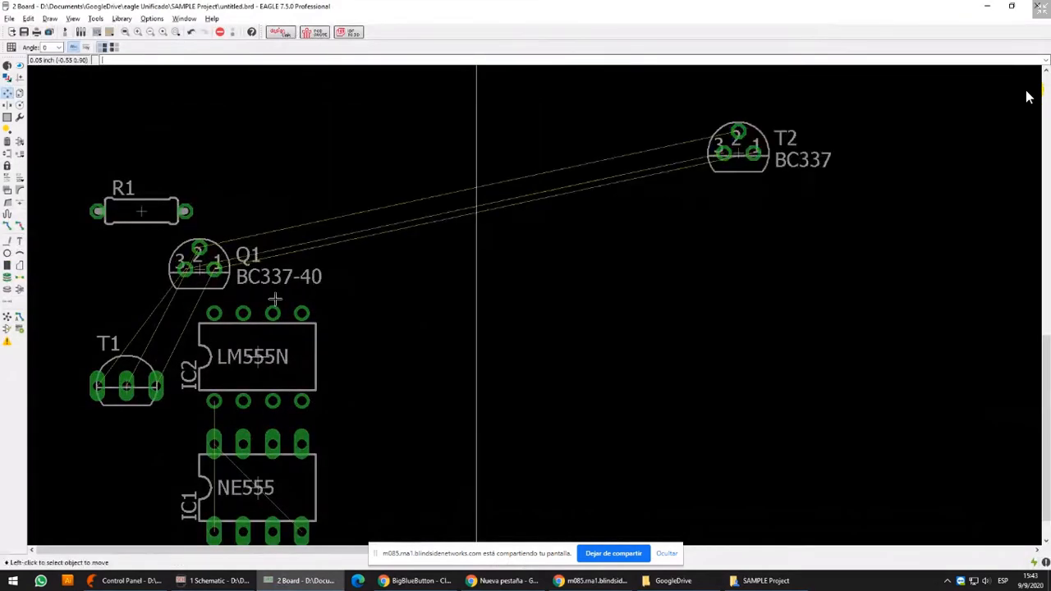
pyautogui.click(190, 271)
pyautogui.click(738, 207)
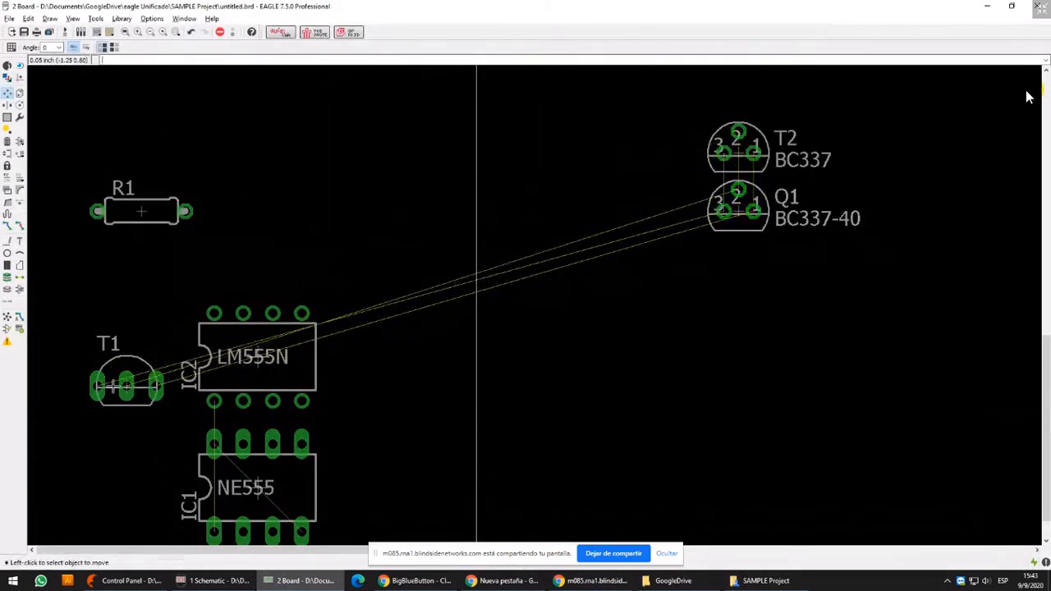
pyautogui.click(125, 385)
pyautogui.click(728, 274)
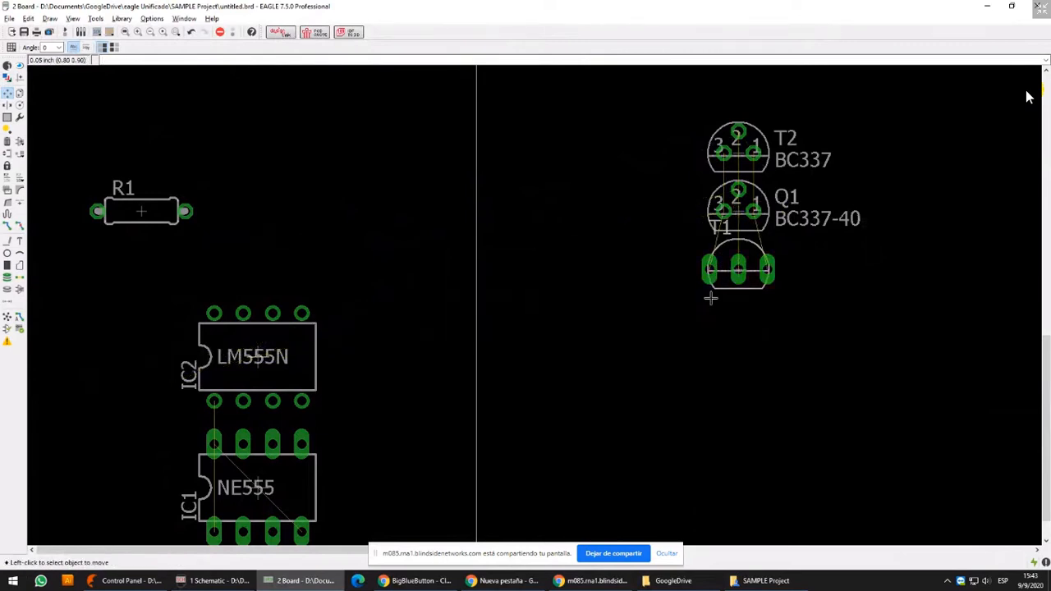
# Mirror Q1, rotate it to 180 degrees and place it between T2 and T1
pyautogui.moveTo(830, 239); pyautogui.dragTo(618, 268, button='middle')
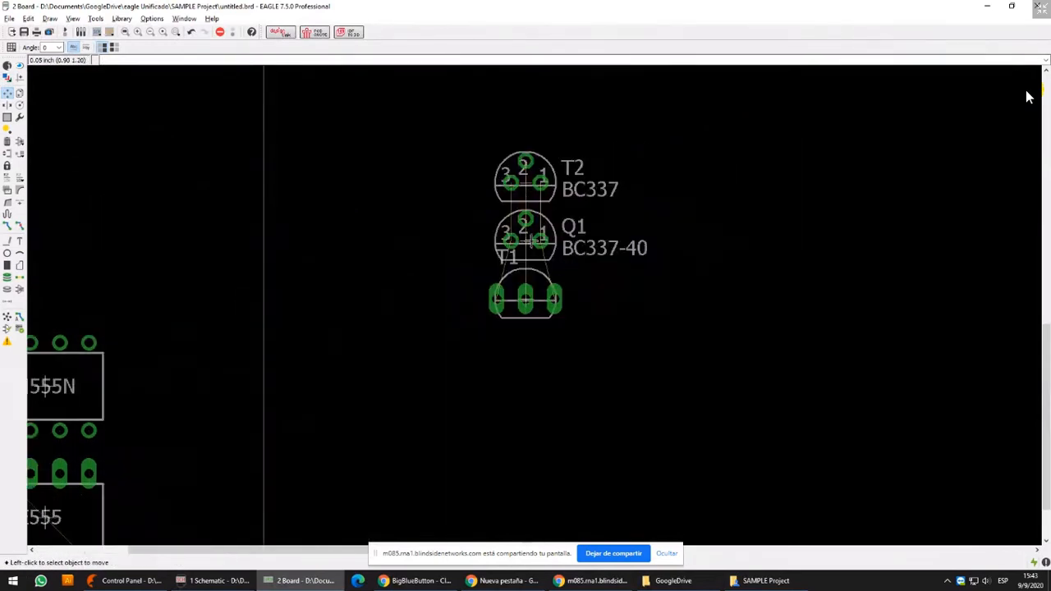
pyautogui.scroll(3, 509, 246)
pyautogui.click(541, 231)
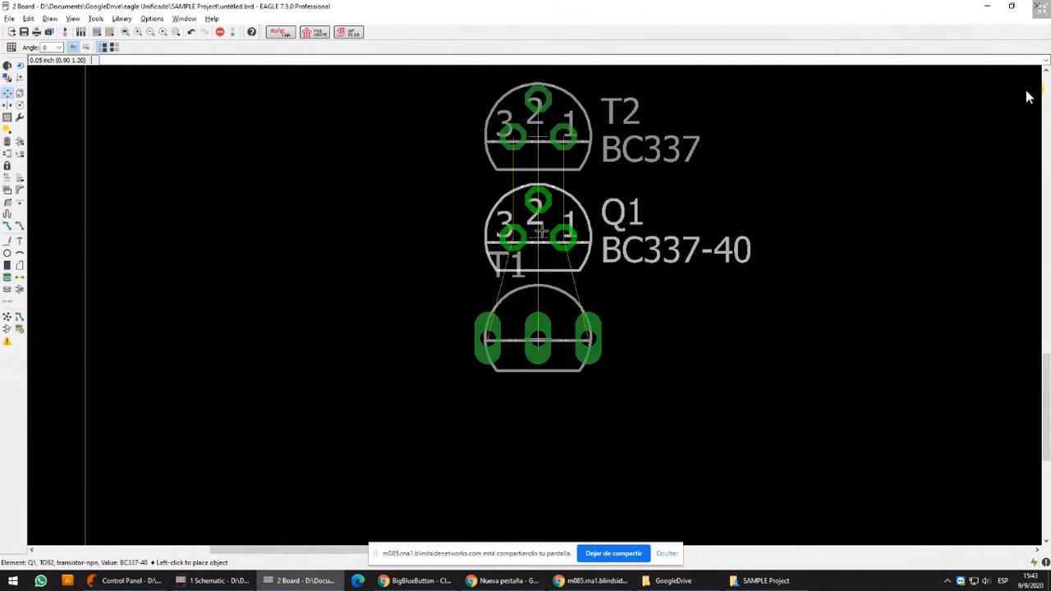
pyautogui.middleClick(540, 232)
pyautogui.rightClick(538, 232)
pyautogui.rightClick(538, 232)
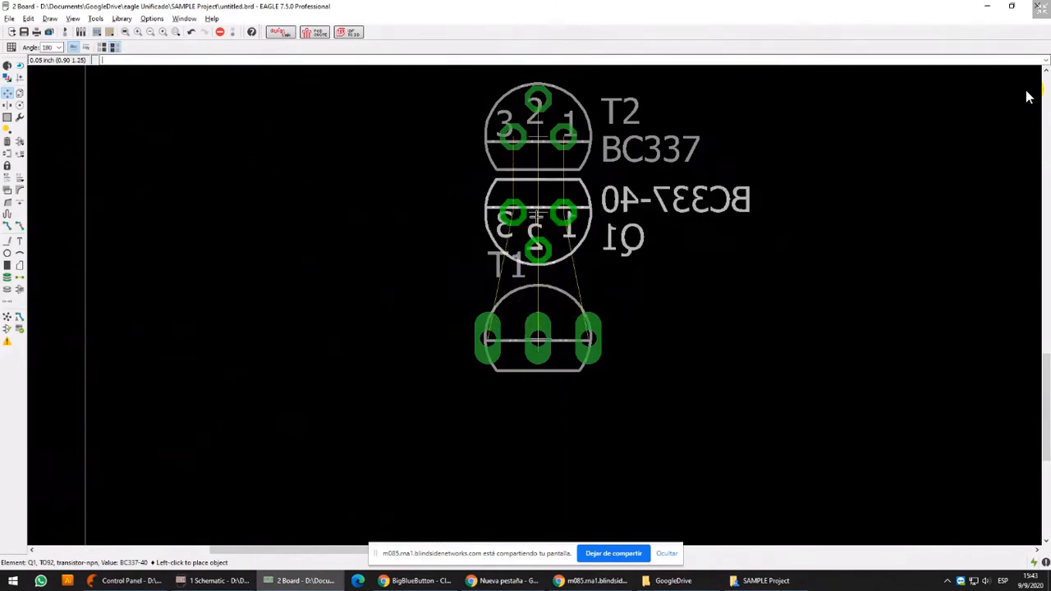
pyautogui.click(538, 220)
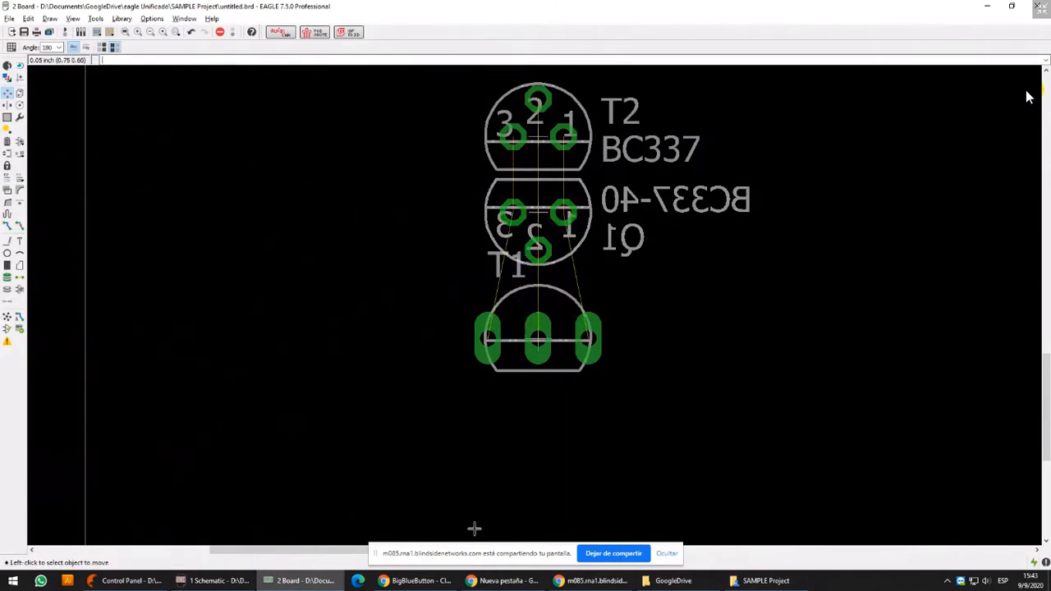
# Move T2 upward on the board to widen the gap between it and Q1
pyautogui.moveTo(664, 206); pyautogui.dragTo(657, 268, button='middle')
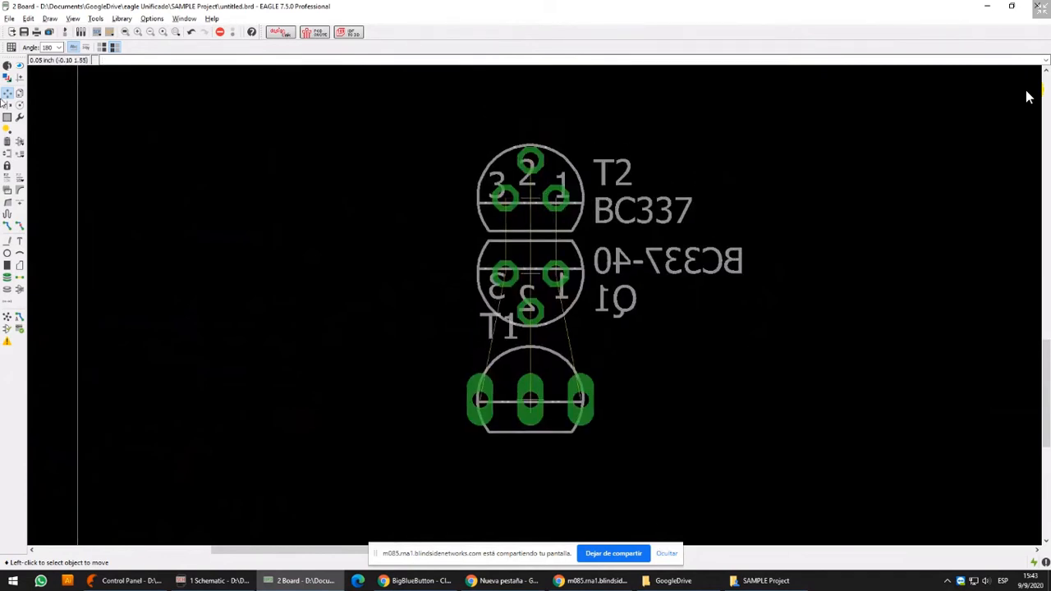
pyautogui.click(516, 191)
pyautogui.click(517, 145)
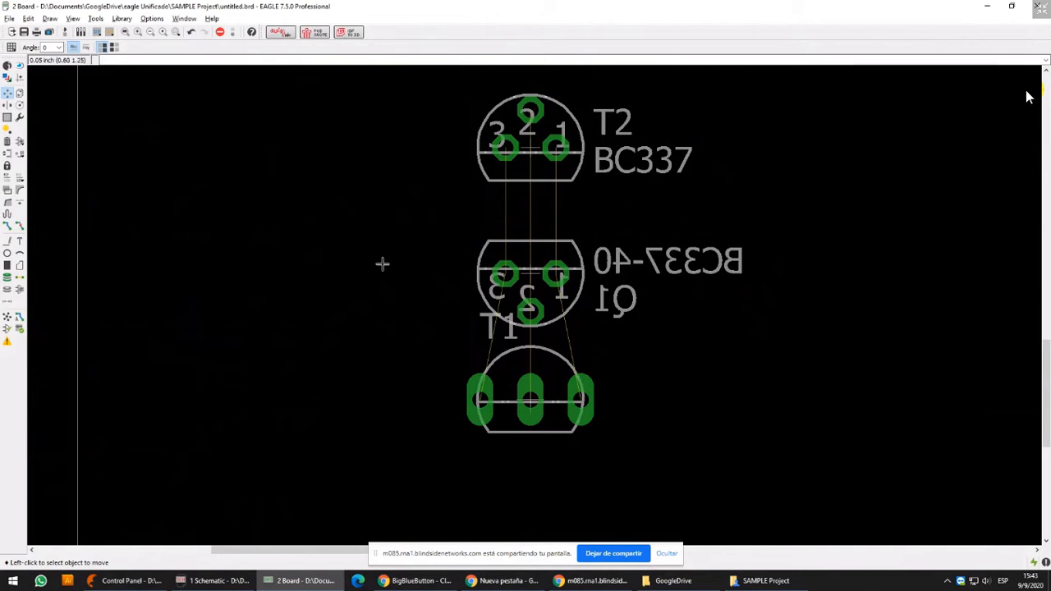
# Arrange the board beside the schematic and highlight the transistors' common collector net with Show
pyautogui.press('super+Right')
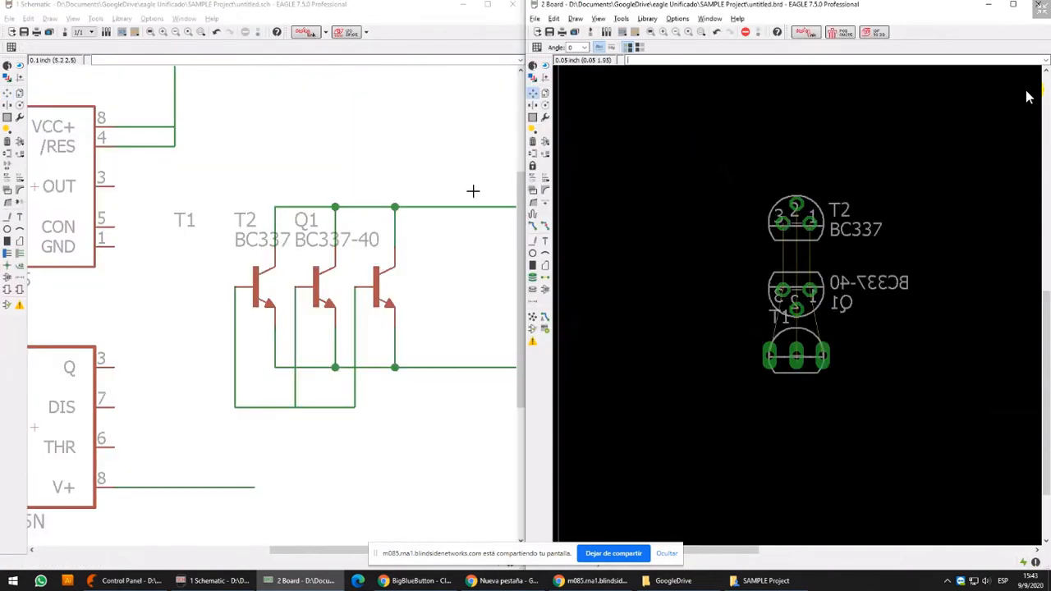
pyautogui.click(20, 64)
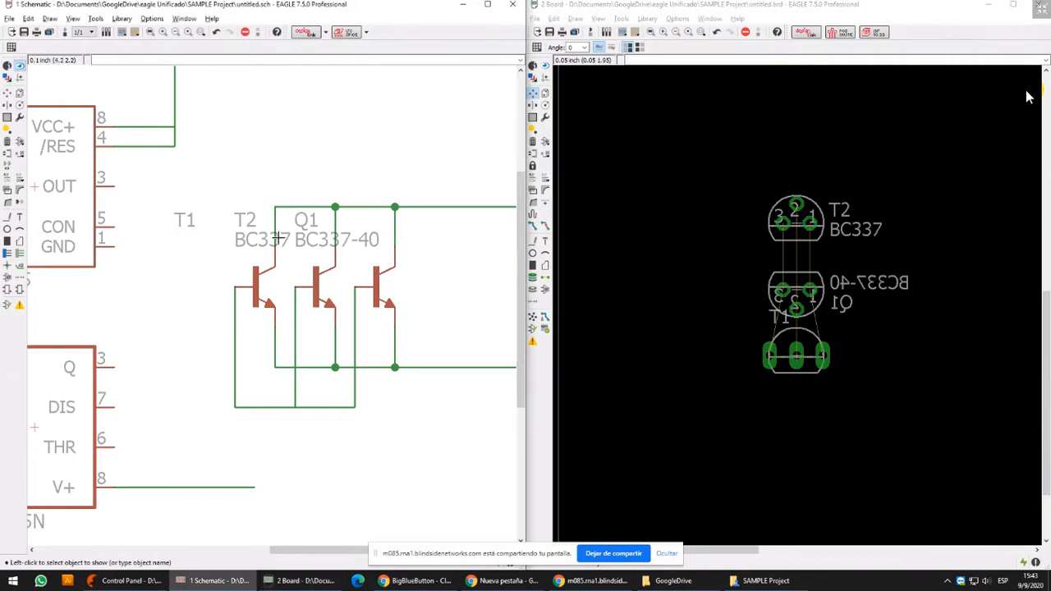
pyautogui.click(279, 238)
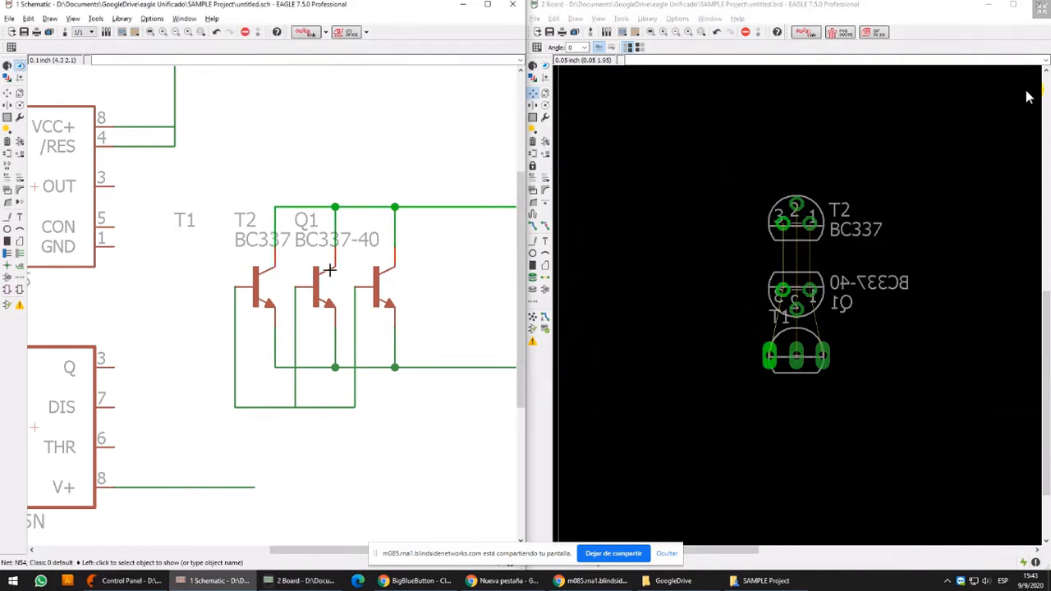
pyautogui.scroll(2, 862, 279)
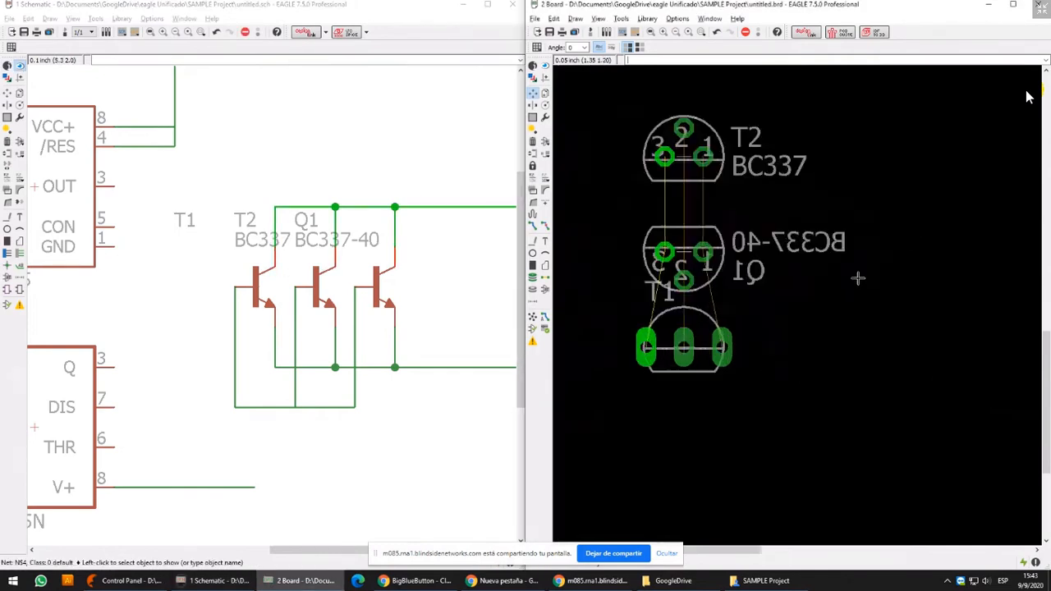
# Rotate the mirrored Q1 by 180 degrees and place it directly below T2 on the board
pyautogui.click(532, 95)
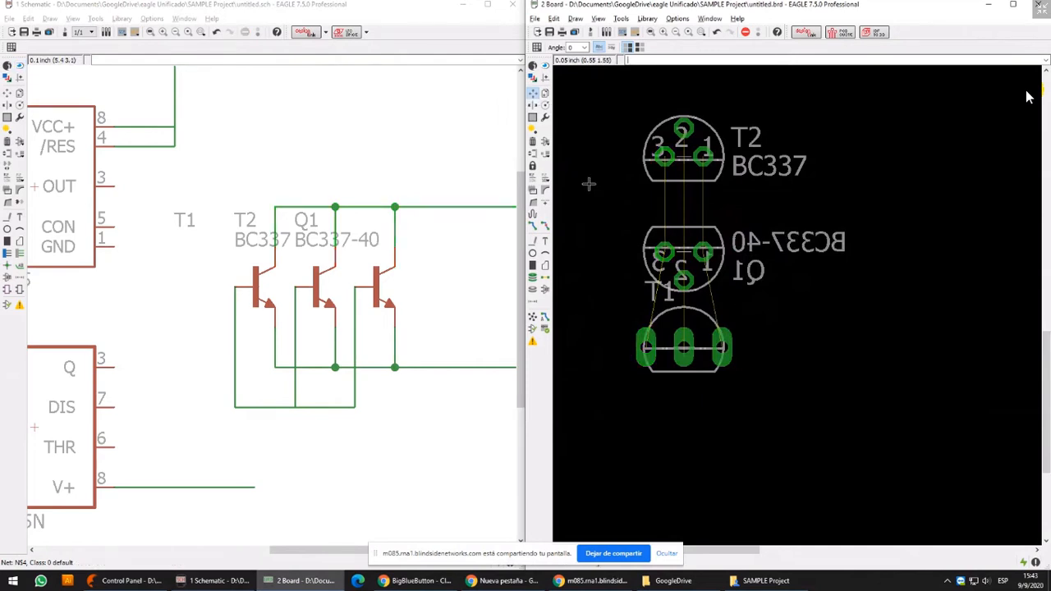
pyautogui.click(684, 257)
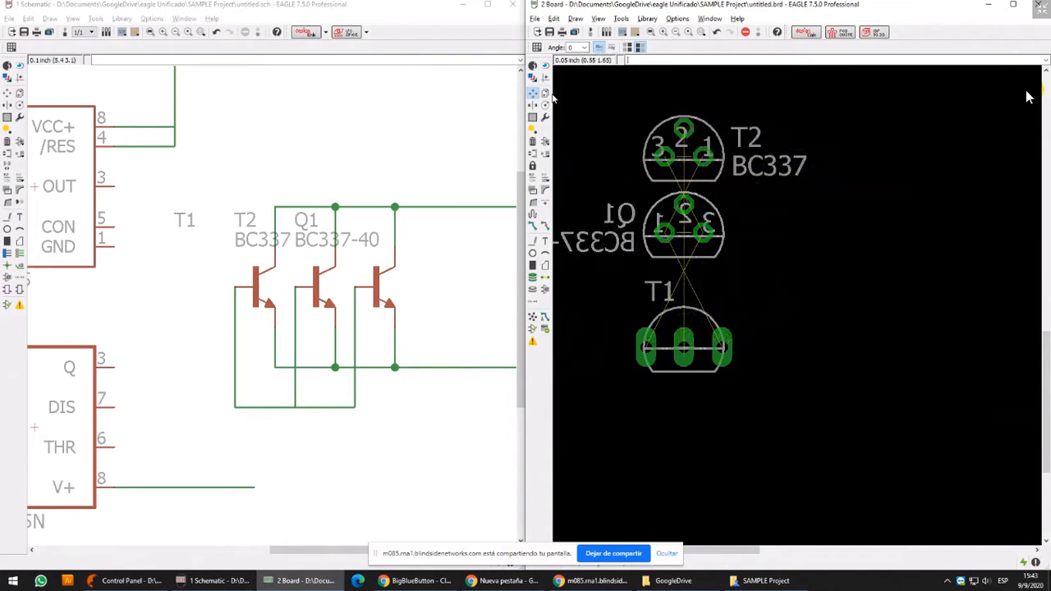
# Highlight the collector net from the schematic again and examine its pads on T2 and the mirrored Q1
pyautogui.click(19, 66)
pyautogui.click(272, 221)
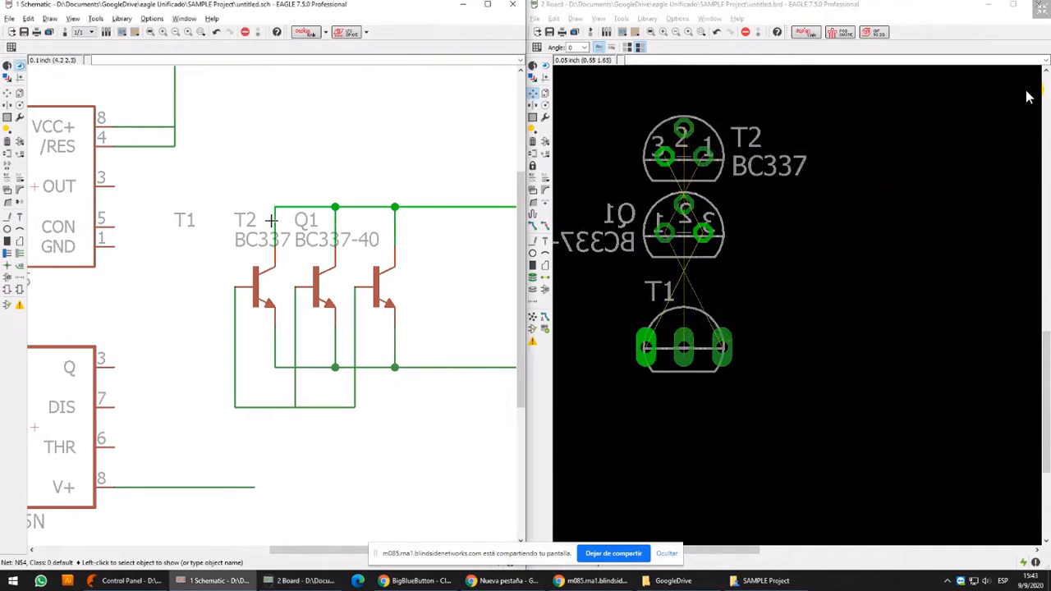
pyautogui.scroll(4, 706, 231)
pyautogui.moveTo(705, 230); pyautogui.dragTo(755, 384, button='middle')
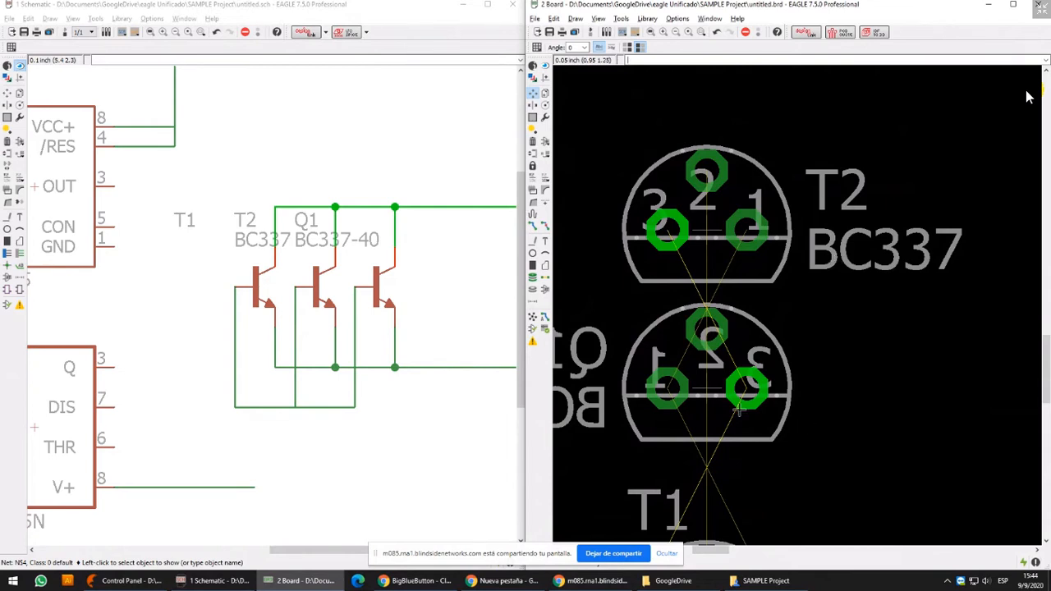
pyautogui.scroll(2, 739, 402)
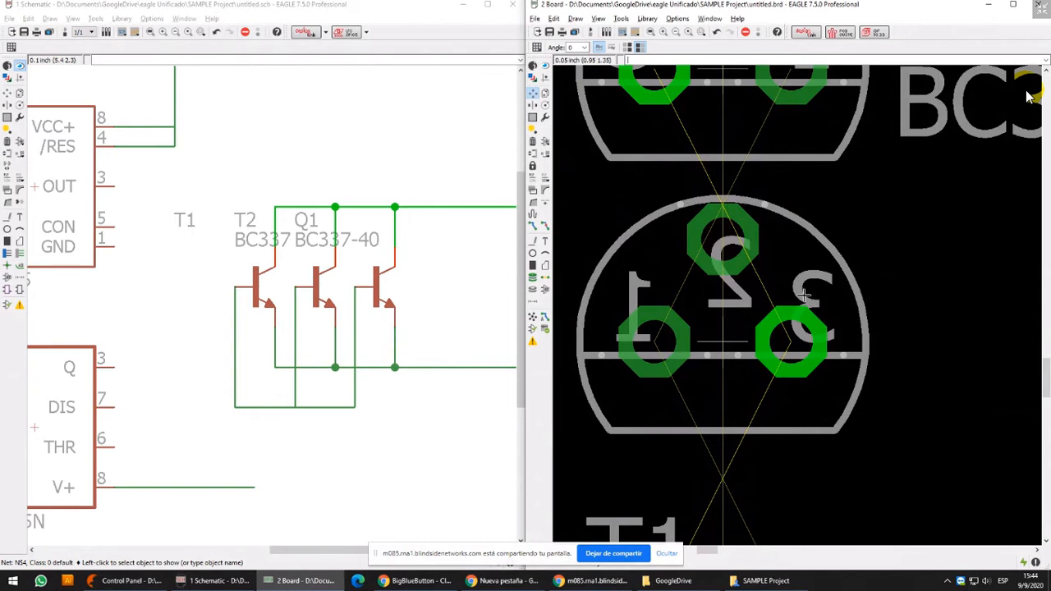
pyautogui.scroll(-2, 806, 300)
pyautogui.scroll(-2, 844, 216)
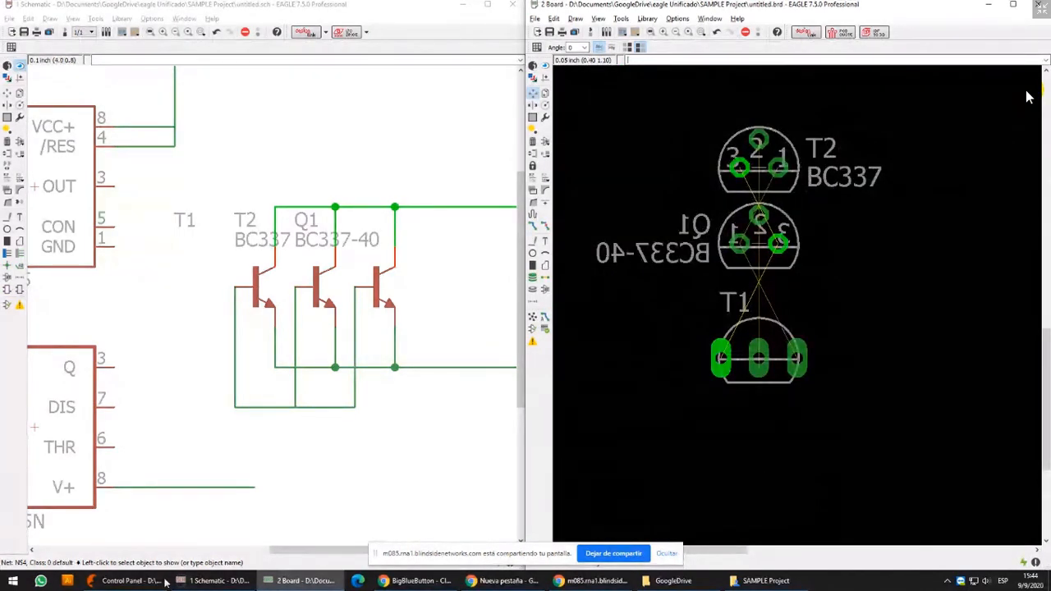
# Save the schematic in the SAMPLE Project folder under the name DEMO
pyautogui.moveTo(165, 581)
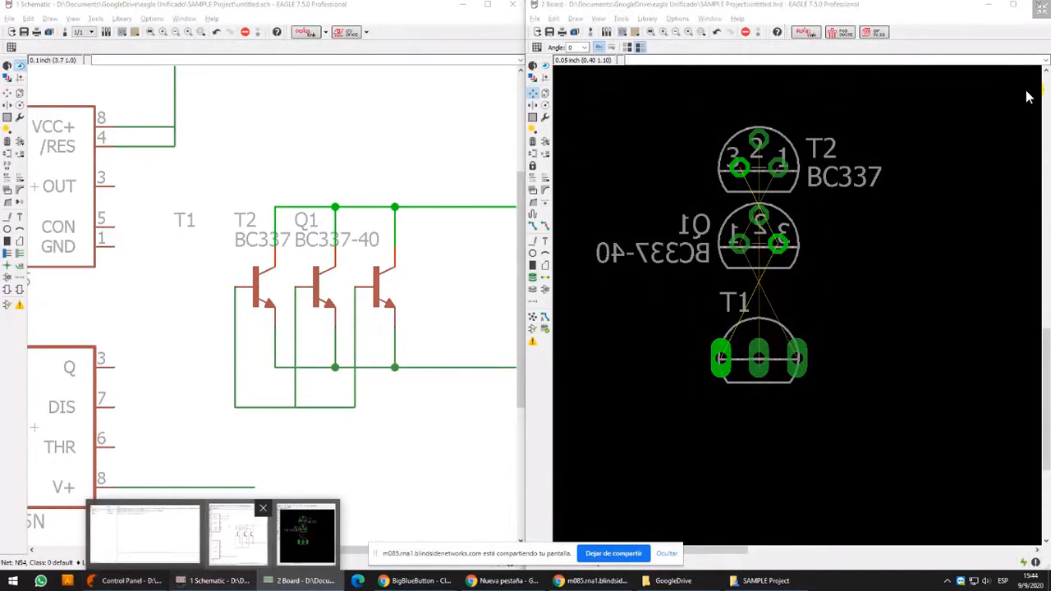
pyautogui.click(238, 535)
pyautogui.click(25, 33)
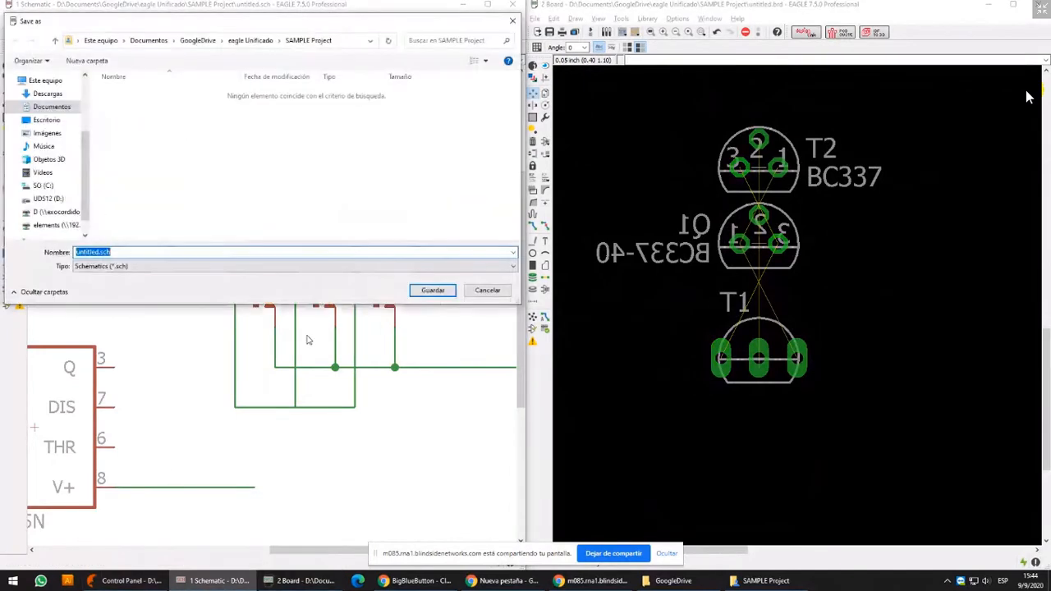
pyautogui.write('S')
pyautogui.write('EMO')
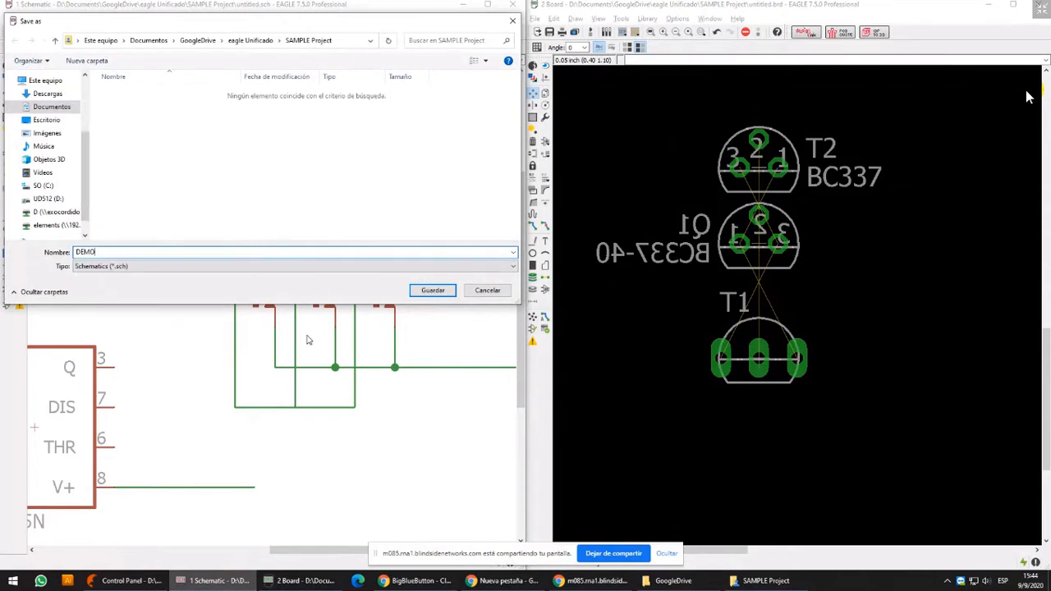
pyautogui.press('Return')
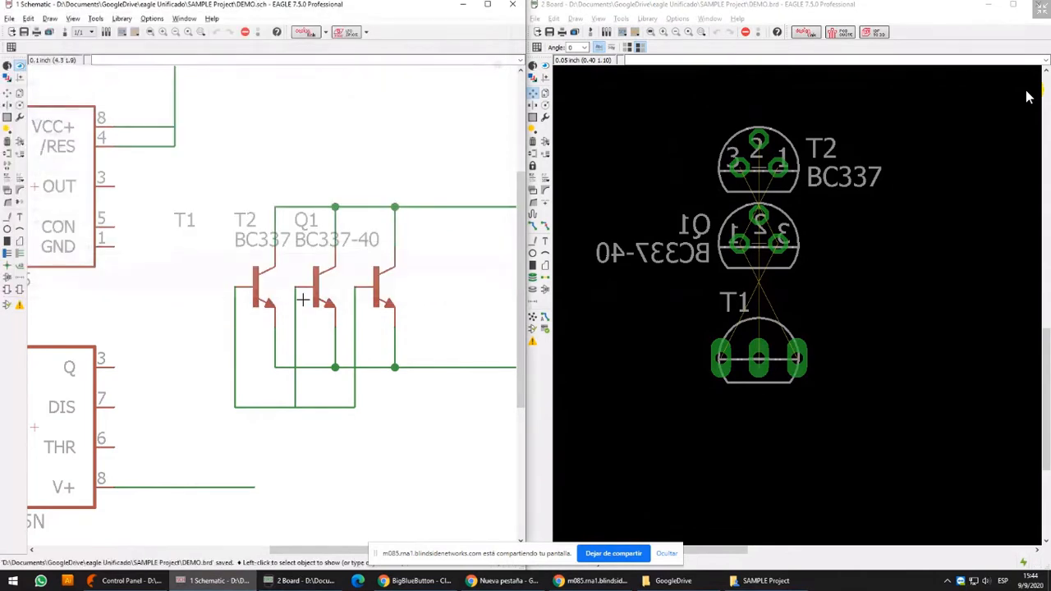
# Close the DEMO board and schematic editors, and close SAMPLE Project in the Control Panel
pyautogui.click(72, 32)
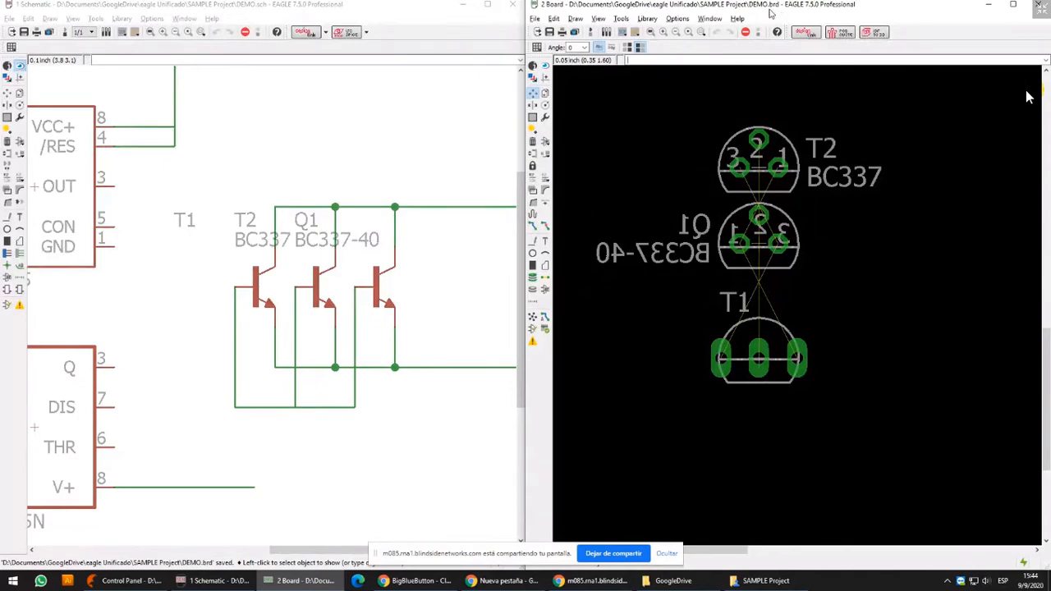
pyautogui.click(1039, 4)
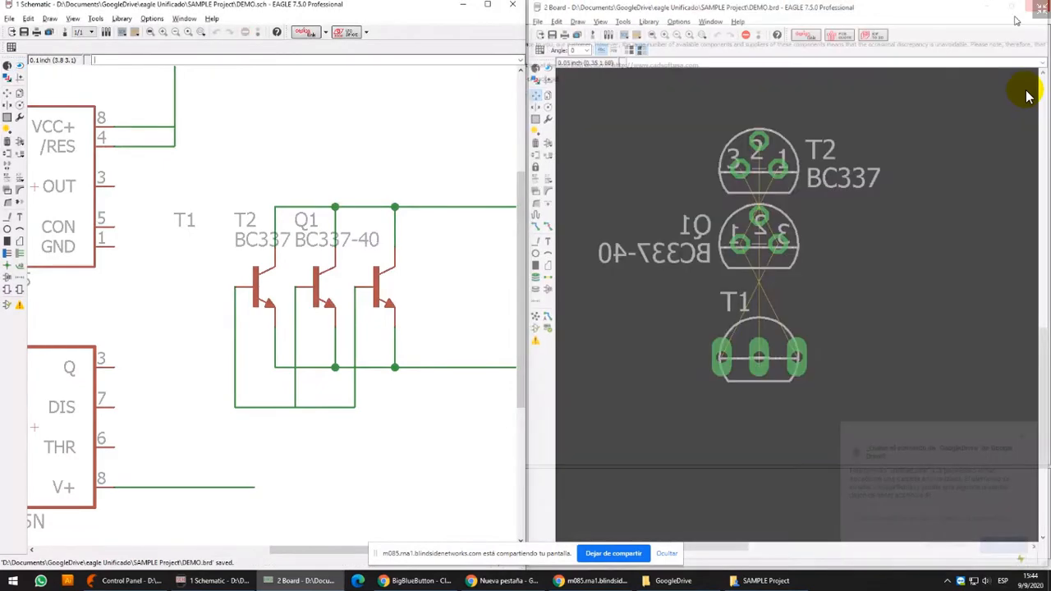
pyautogui.click(514, 4)
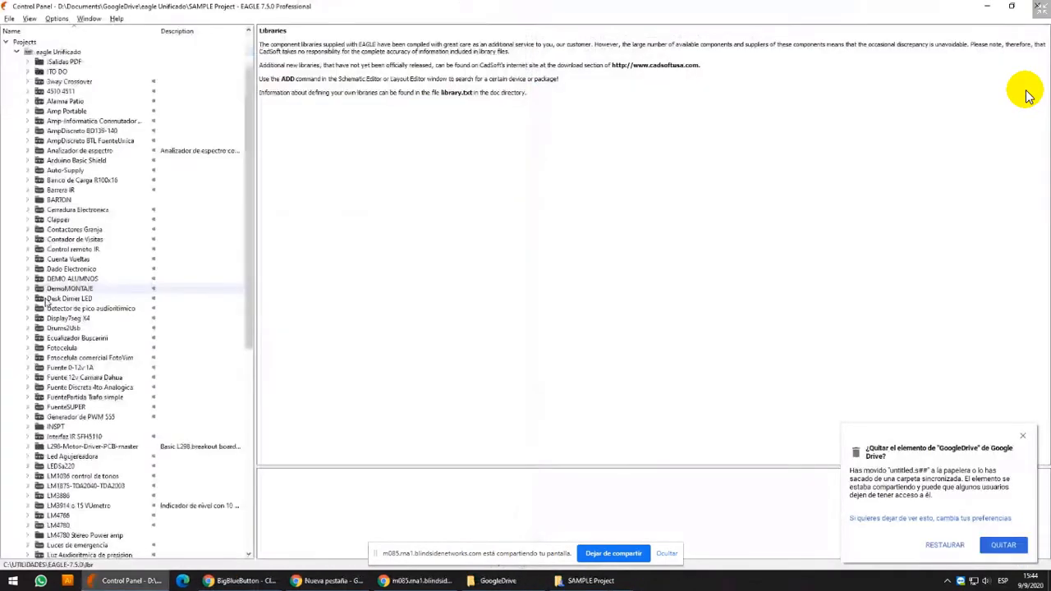
pyautogui.click(33, 301)
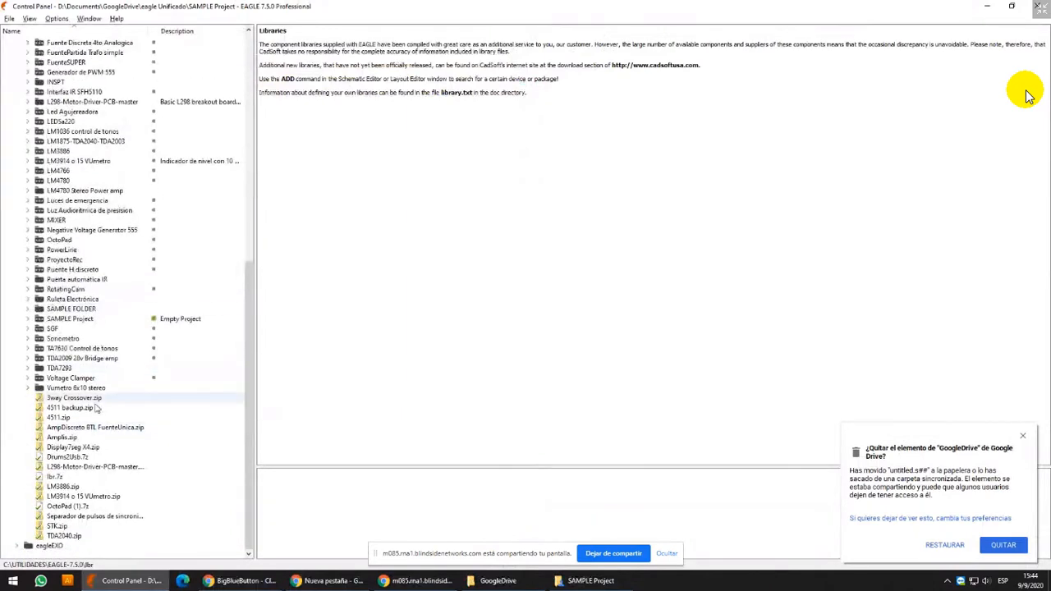
pyautogui.click(153, 321)
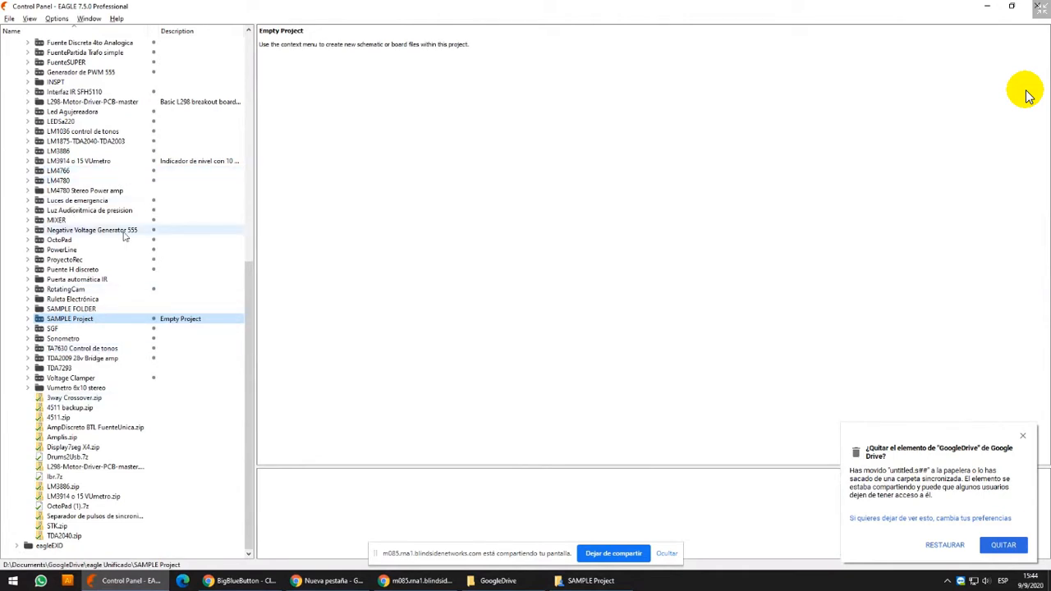
# Expand the OctoPad project, open the MainBoard (Arduino y Power) v1.0 schematic and maximize its window
pyautogui.click(114, 280)
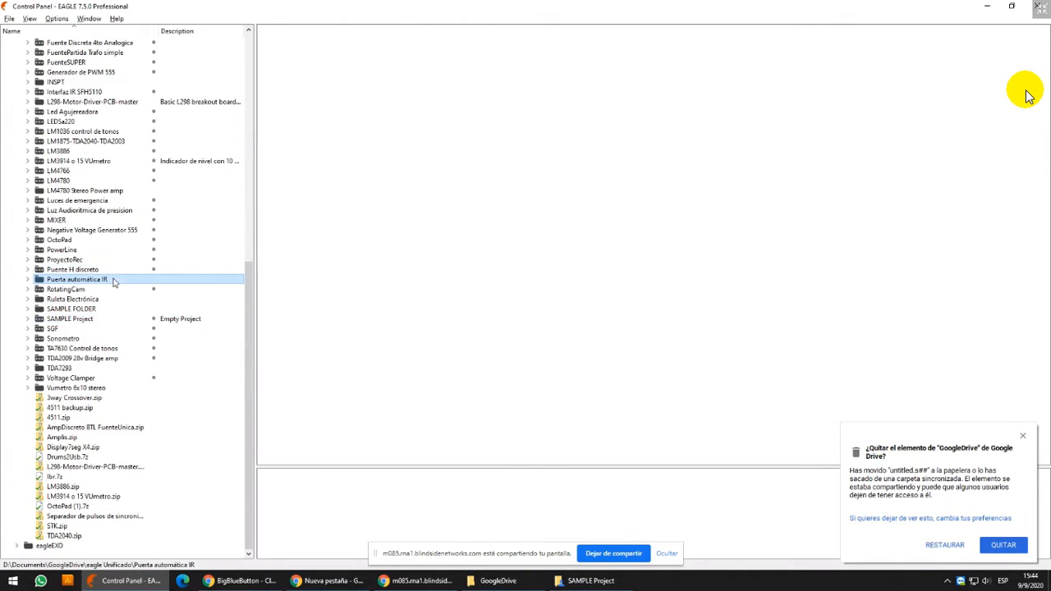
pyautogui.doubleClick(68, 240)
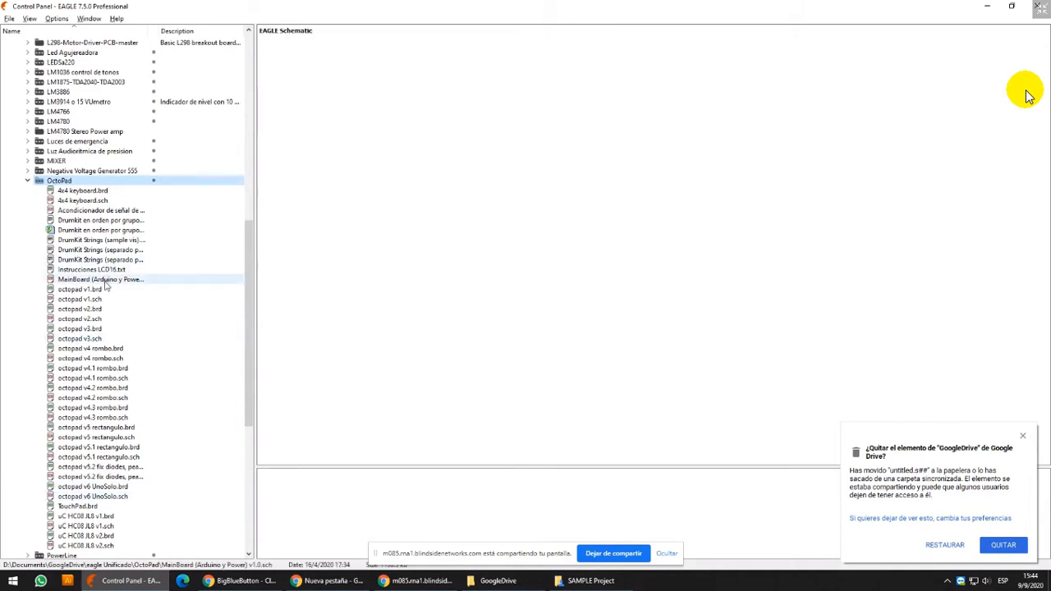
pyautogui.doubleClick(105, 281)
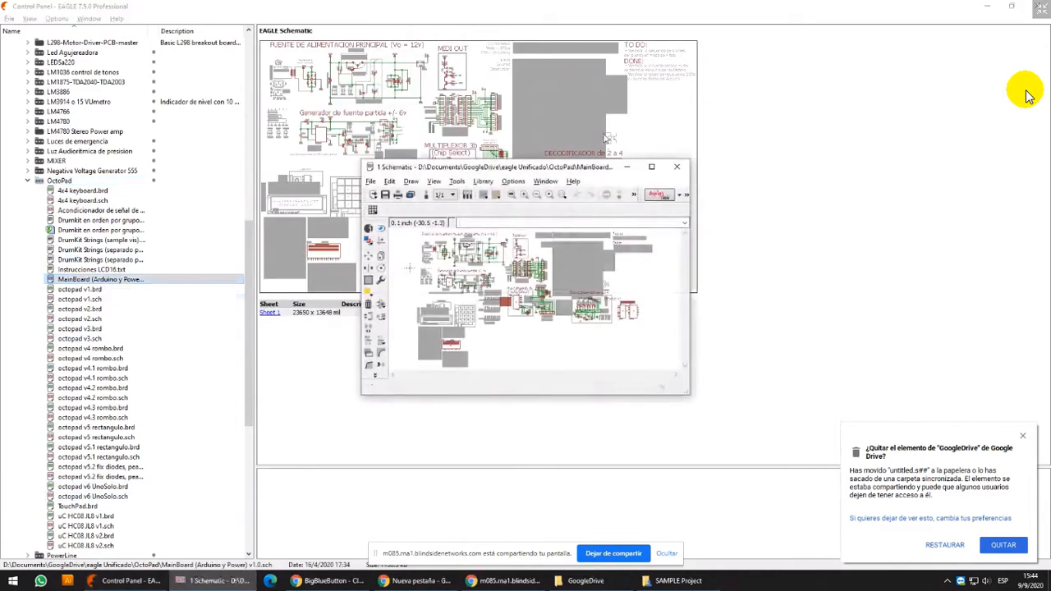
pyautogui.doubleClick(651, 172)
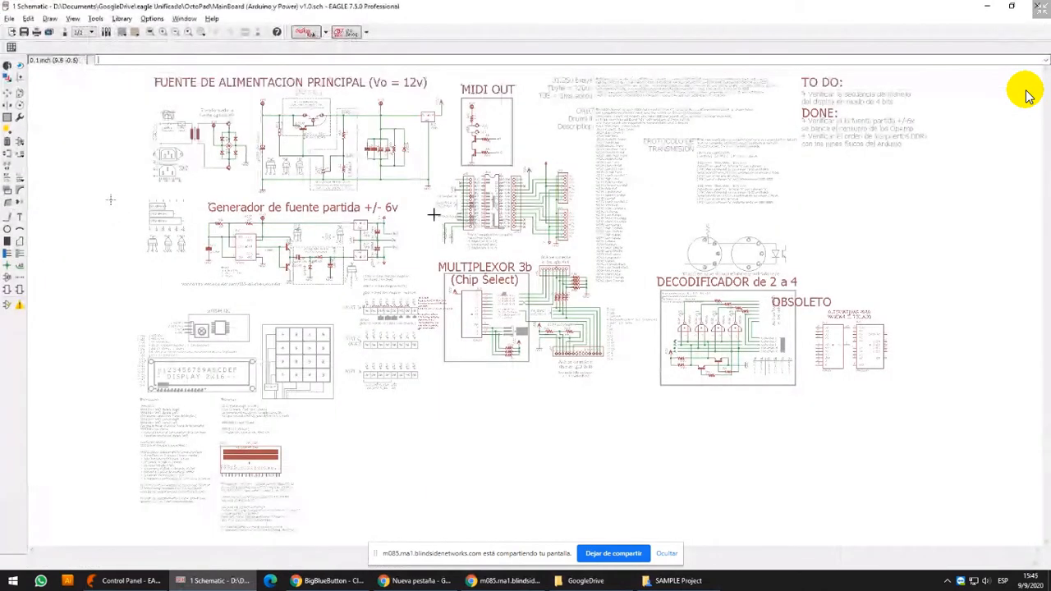
# Examine the regulators and transistor package drawings in the "Generador de fuente partida +/- 6v" section
pyautogui.moveTo(435, 213); pyautogui.dragTo(514, 216, button='middle')
pyautogui.scroll(1, 407, 232)
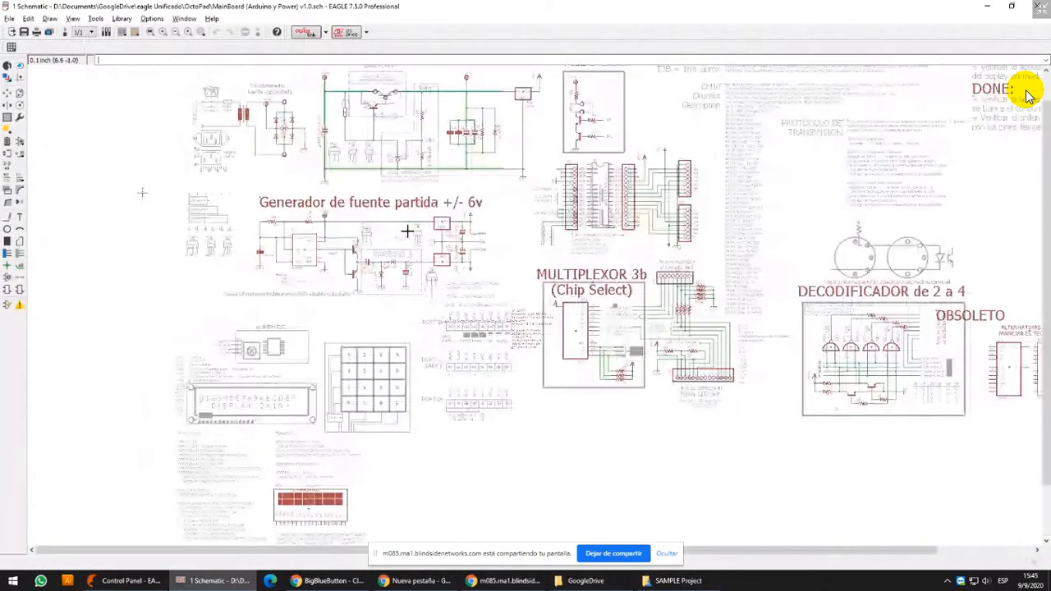
pyautogui.scroll(2, 408, 246)
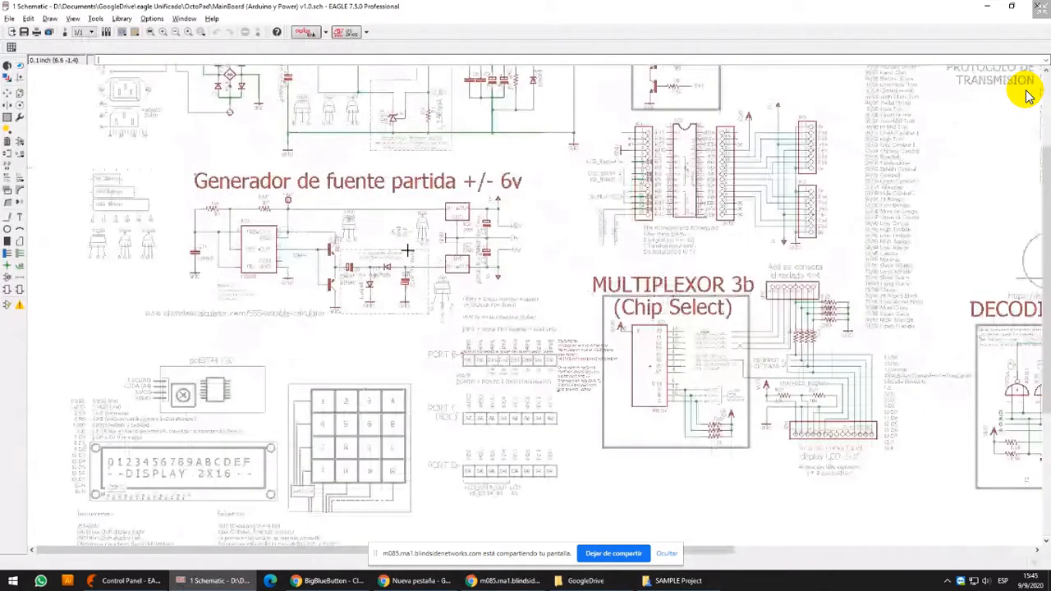
pyautogui.scroll(7, 407, 248)
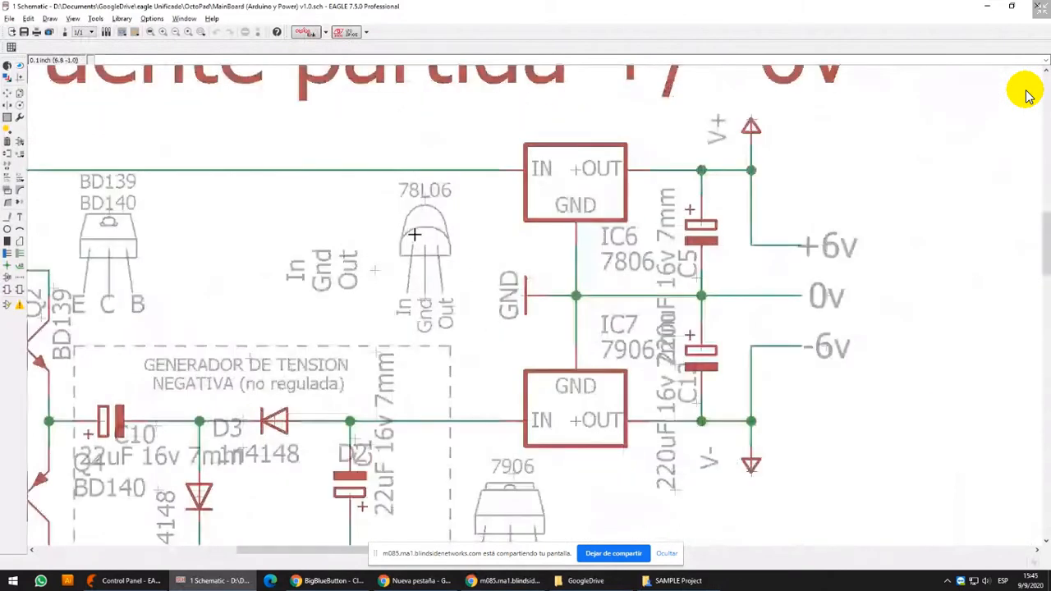
pyautogui.scroll(3, 414, 235)
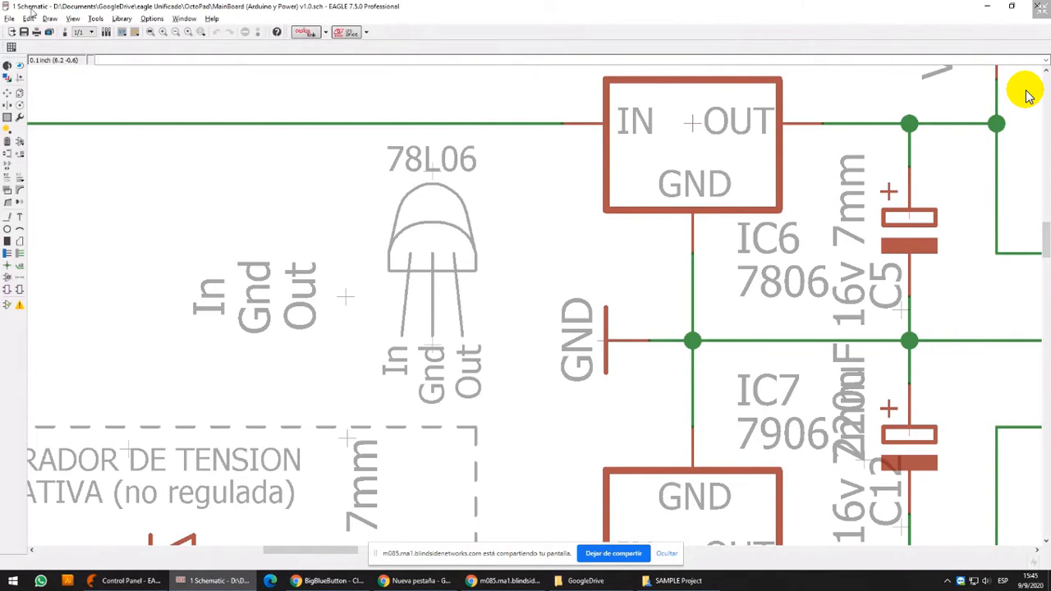
pyautogui.scroll(-2, 550, 197)
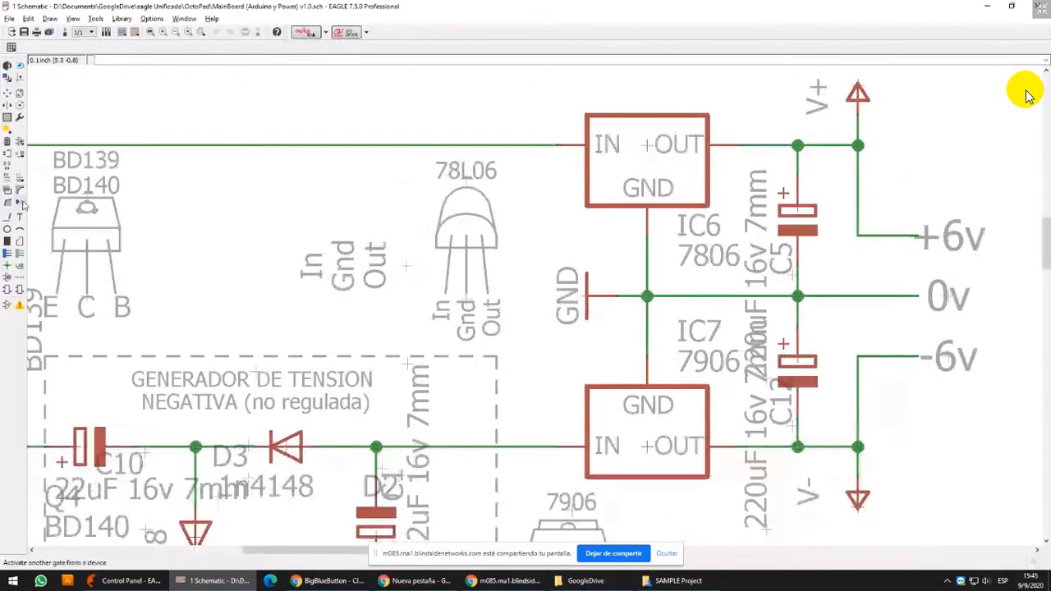
pyautogui.moveTo(115, 189); pyautogui.dragTo(184, 189, button='middle')
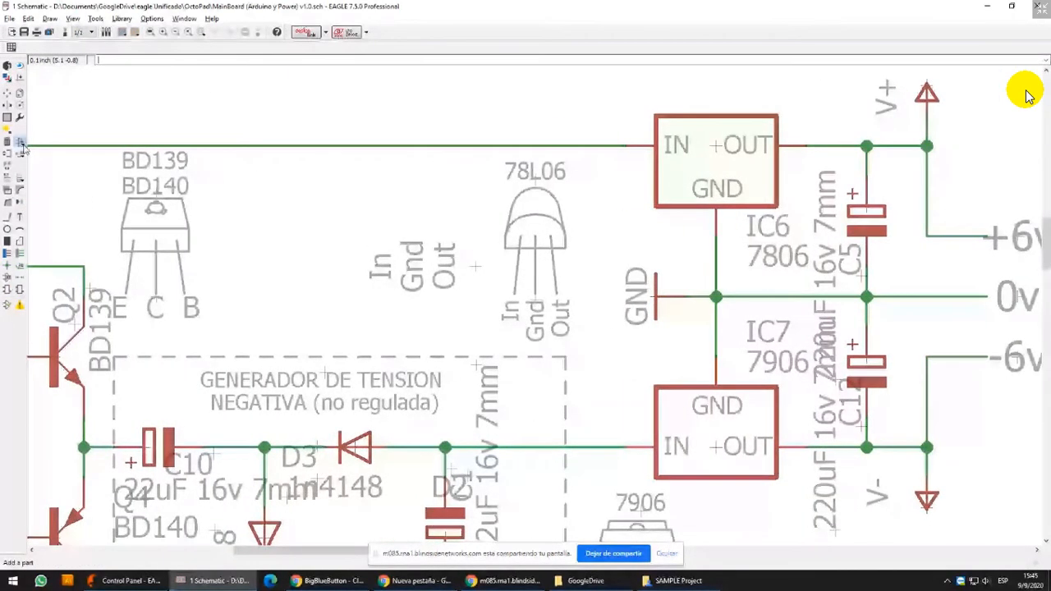
# Open the part library for adding components and expand the docu-dummy library
pyautogui.click(21, 144)
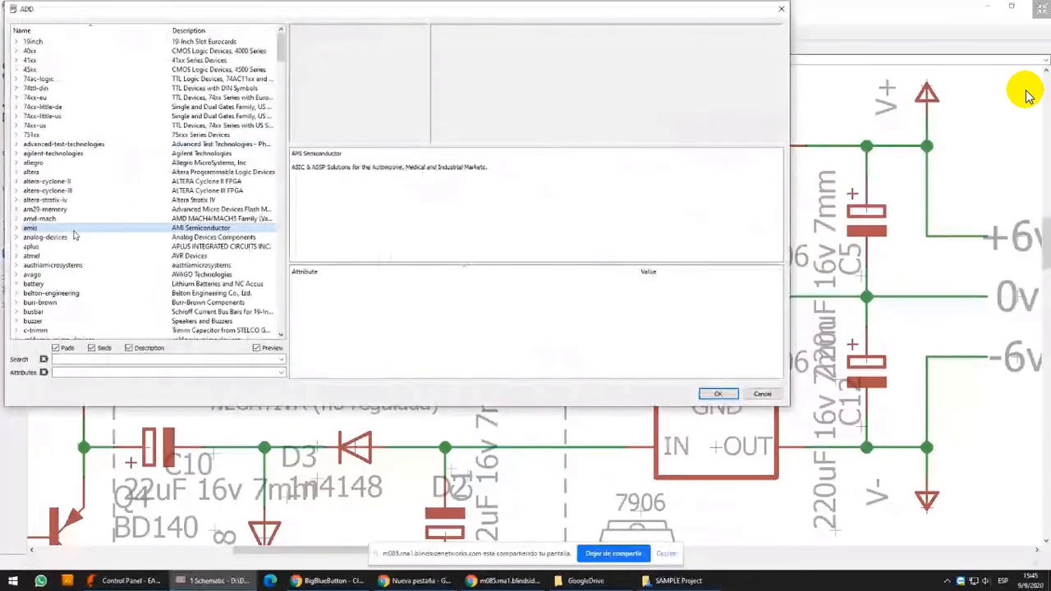
pyautogui.press('d')
pyautogui.press('d')
pyautogui.press('d')
pyautogui.press('d')
pyautogui.press('d')
pyautogui.press('e')
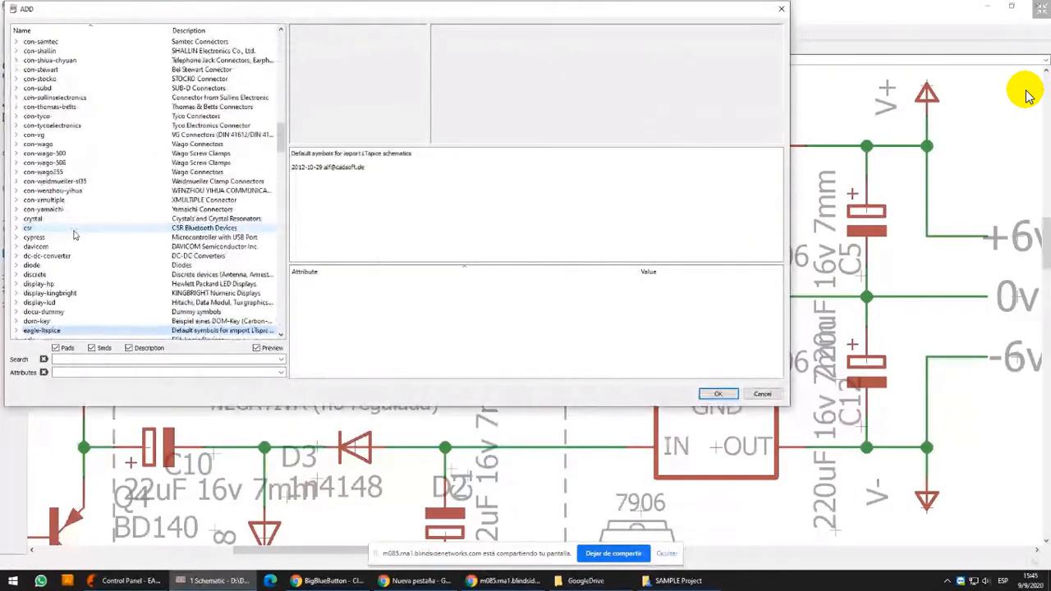
pyautogui.scroll(-3, 74, 236)
pyautogui.doubleClick(74, 236)
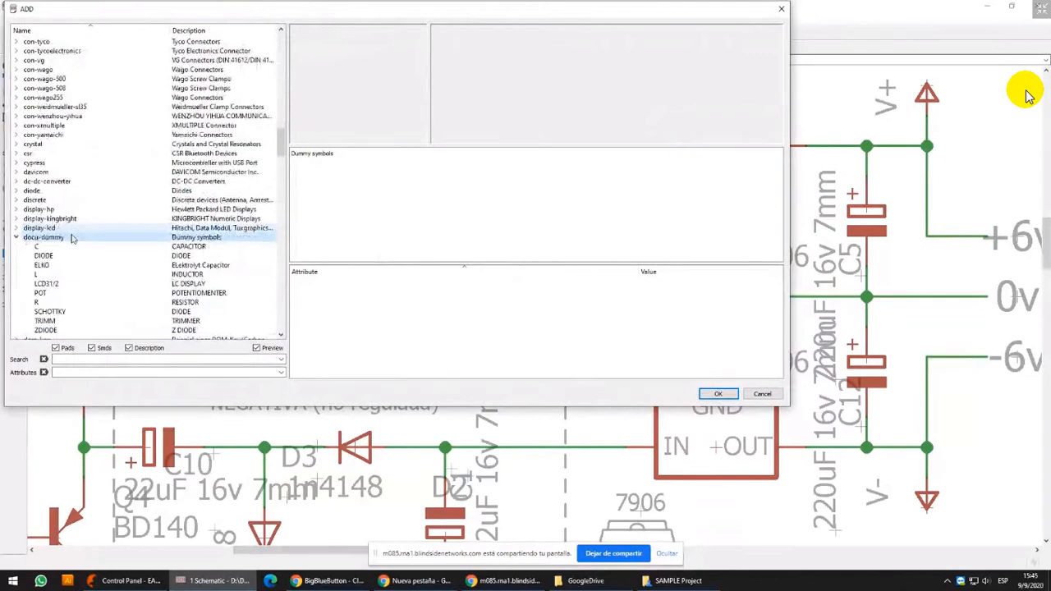
# Preview the docu-dummy symbols from capacitor to Zener diode, and leave the library without adding a part
pyautogui.click(73, 247)
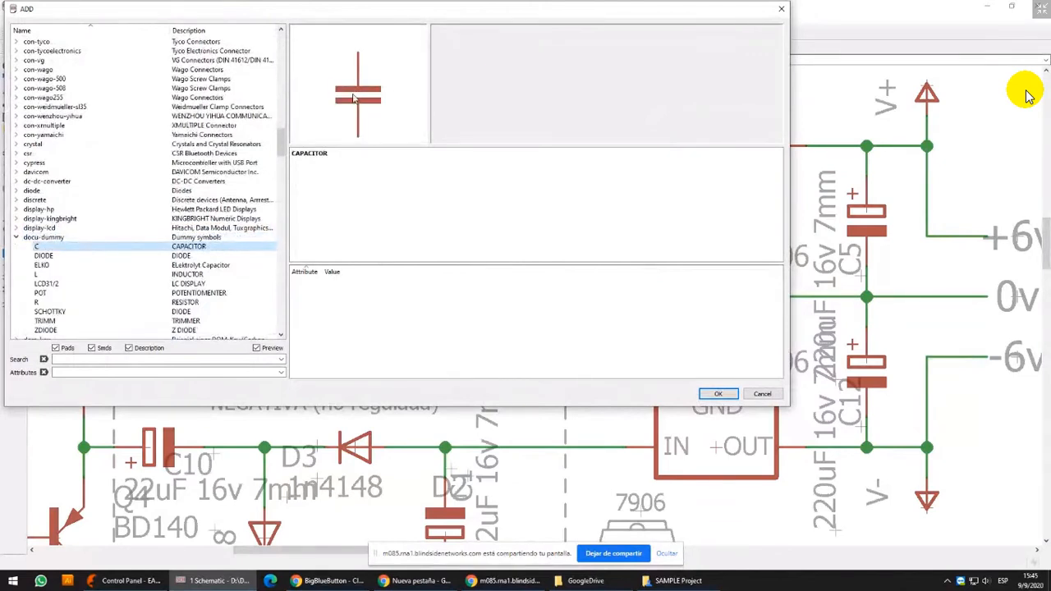
pyautogui.click(43, 256)
pyautogui.click(42, 266)
pyautogui.click(38, 275)
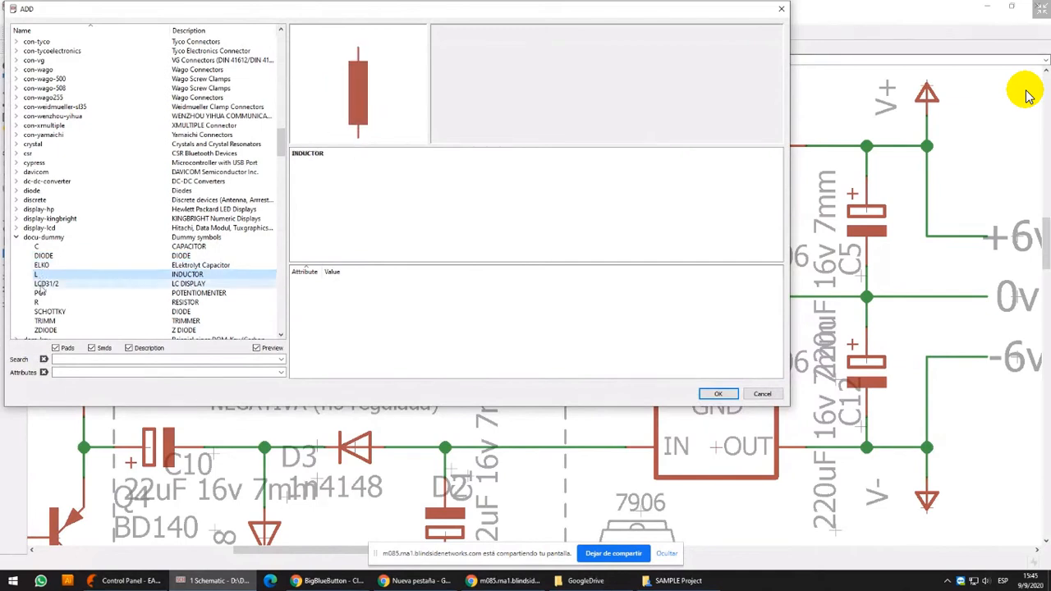
pyautogui.click(39, 293)
pyautogui.click(37, 302)
pyautogui.click(41, 312)
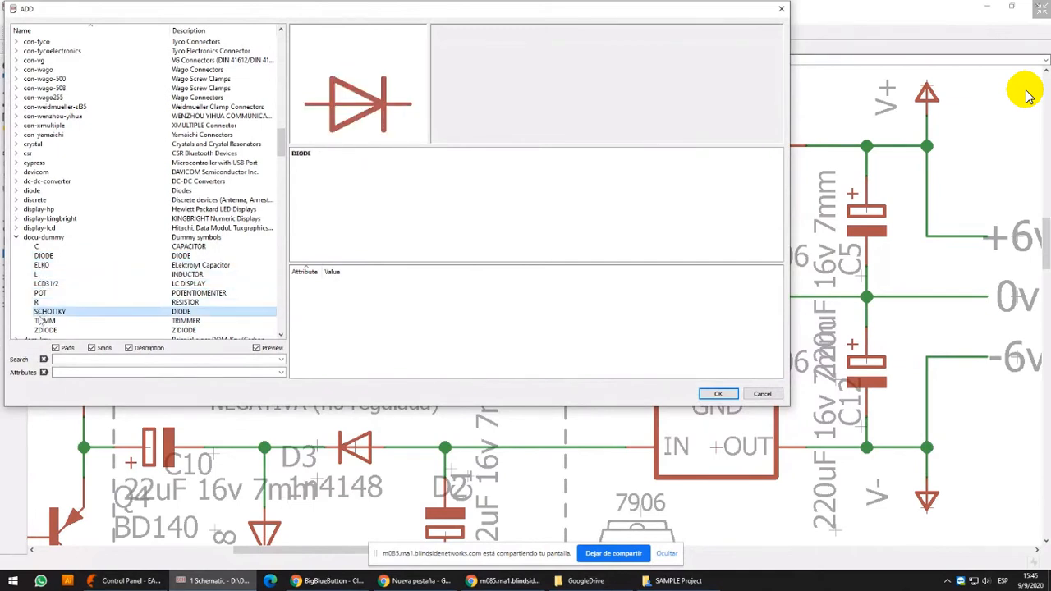
pyautogui.click(41, 321)
pyautogui.click(40, 330)
pyautogui.click(15, 237)
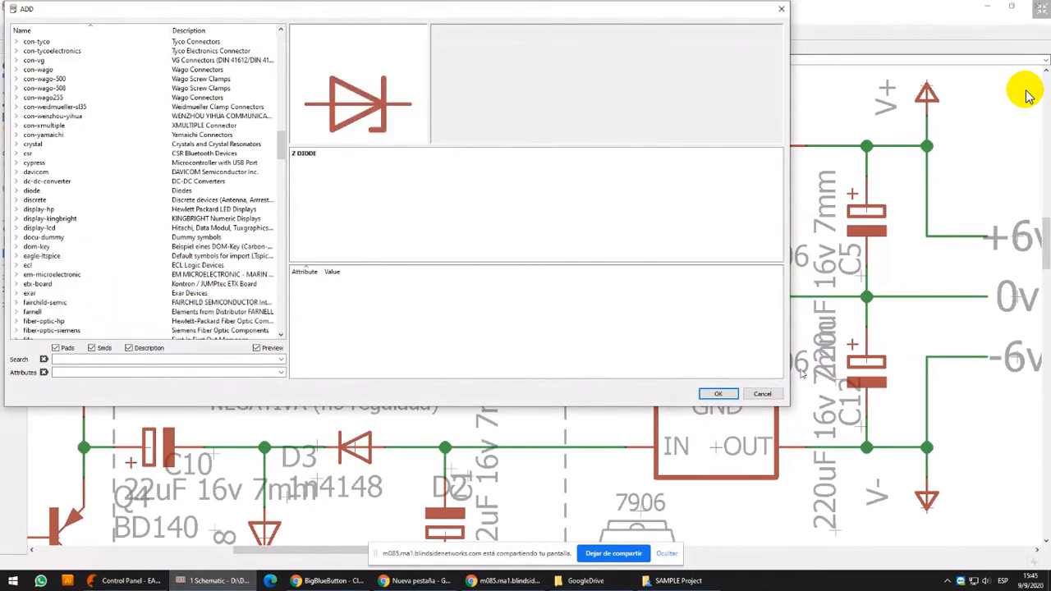
pyautogui.click(764, 394)
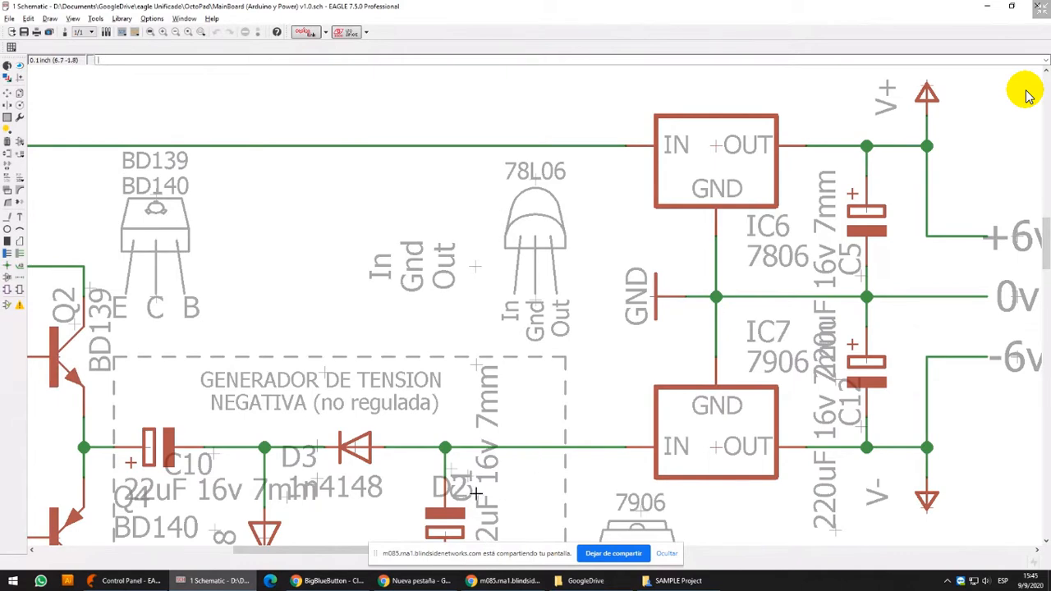
# Draw two diagonally adjacent squares about 0.1 inch wide on the Nets layer, in the blank area above the "Generador de fuente partida" title
pyautogui.moveTo(362, 153); pyautogui.dragTo(437, 164, button='middle')
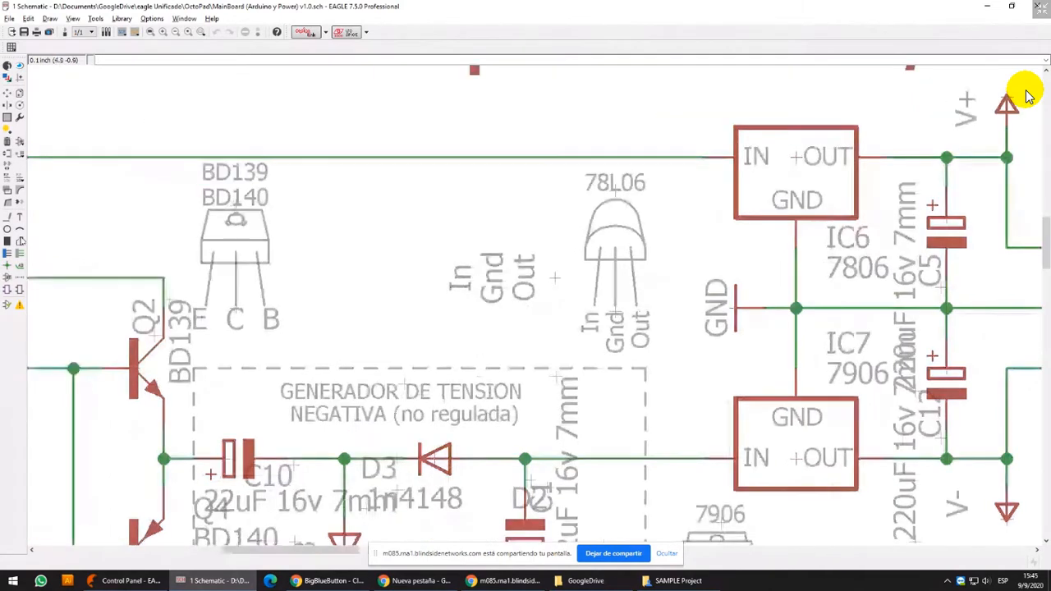
pyautogui.moveTo(68, 134); pyautogui.dragTo(238, 298, button='middle')
pyautogui.click(7, 242)
pyautogui.scroll(1, 429, 233)
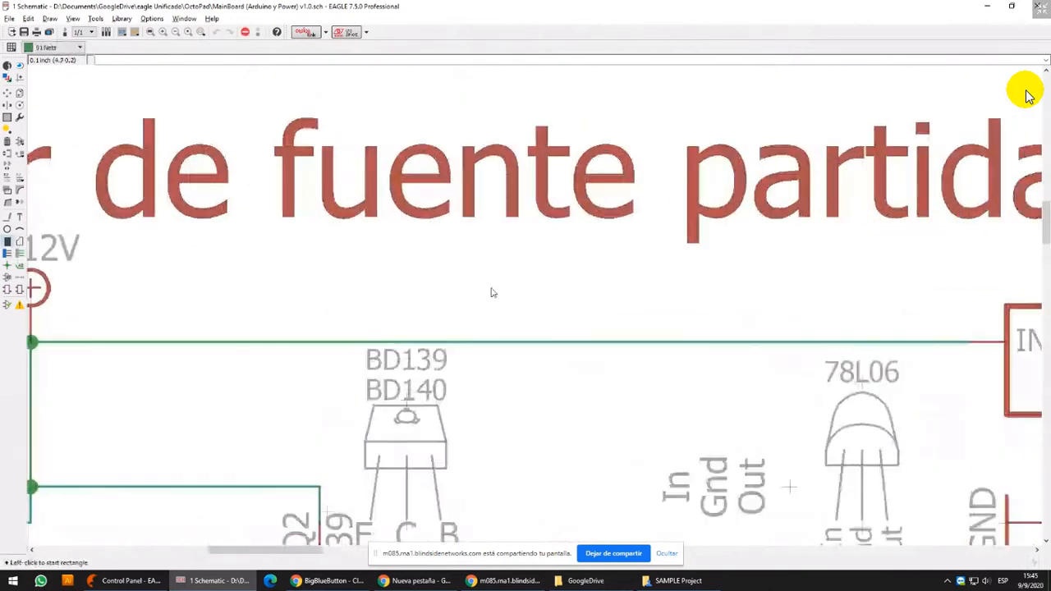
pyautogui.moveTo(376, 201); pyautogui.dragTo(605, 514, button='middle')
pyautogui.moveTo(231, 274); pyautogui.dragTo(796, 280, button='middle')
pyautogui.click(321, 189)
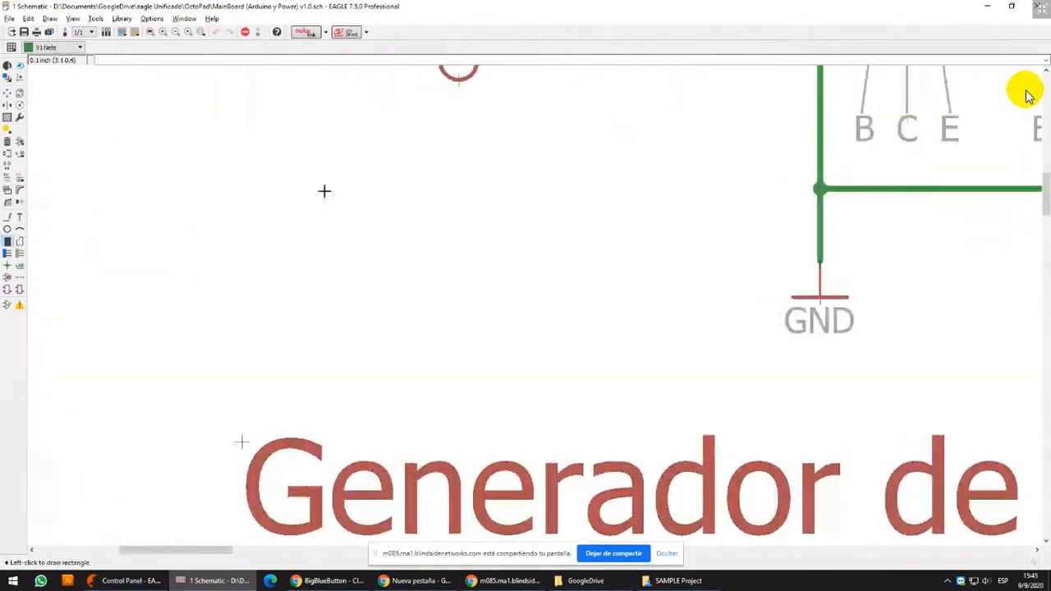
pyautogui.click(360, 241)
pyautogui.click(380, 252)
pyautogui.click(380, 251)
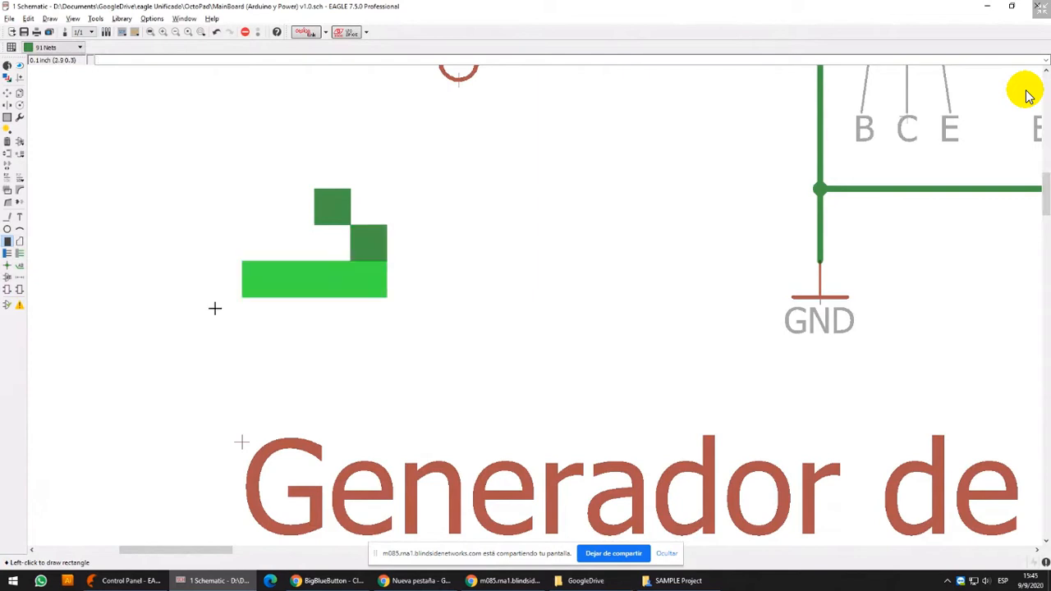
# Cancel the unfinished rectangle and delete the two green squares above the "Generador de fuente partida" title
pyautogui.click(7, 93)
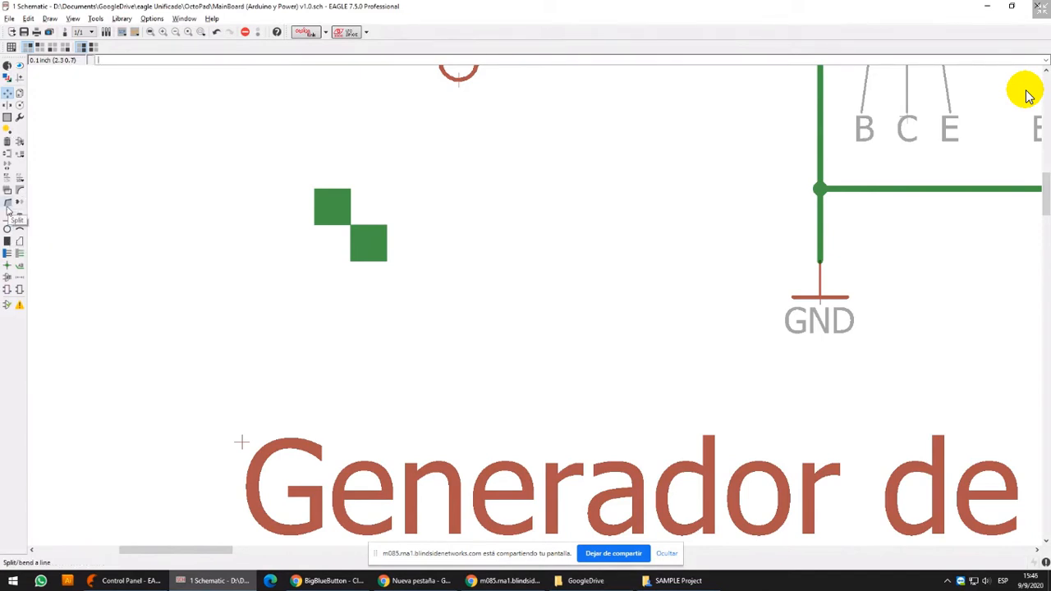
pyautogui.click(8, 143)
pyautogui.click(333, 215)
pyautogui.click(371, 241)
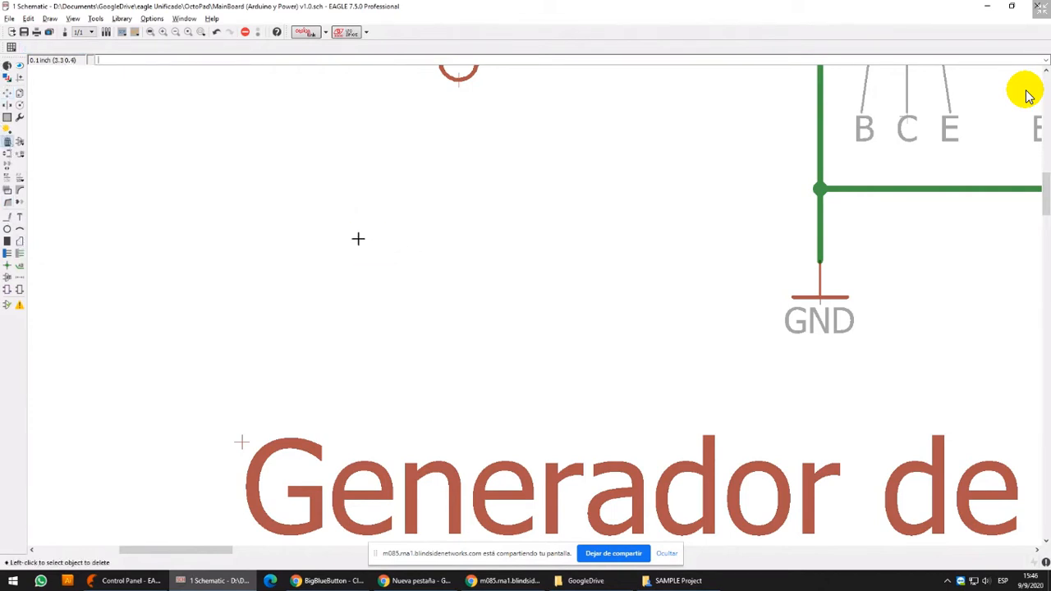
# Examine the main power supply section and the TIC106, BRX44 and MCR100 pinout drawings beside the split supply circuit
pyautogui.scroll(-5, 358, 238)
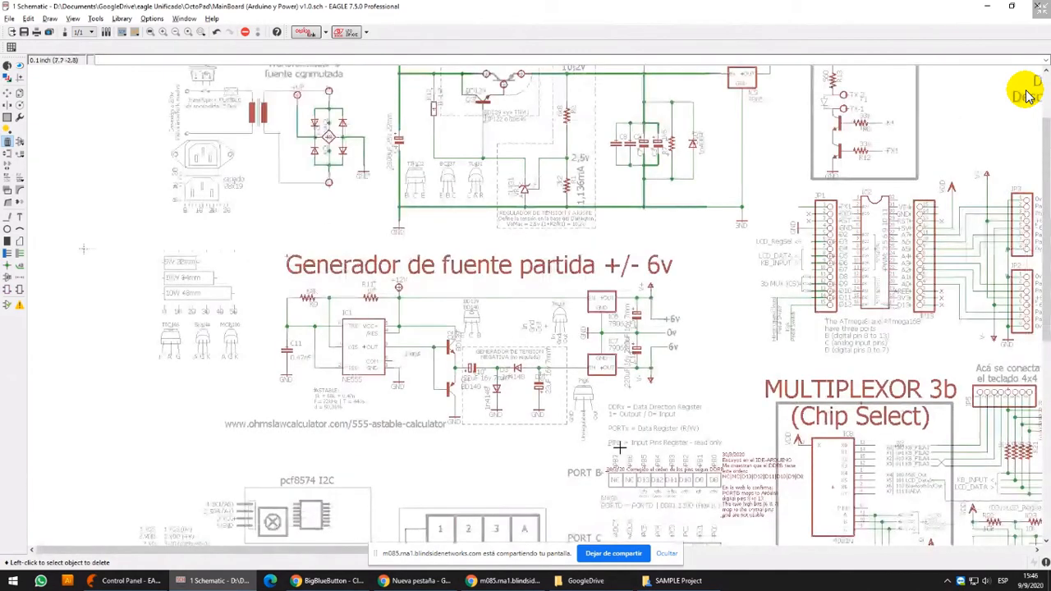
pyautogui.moveTo(619, 413); pyautogui.dragTo(589, 376, button='middle')
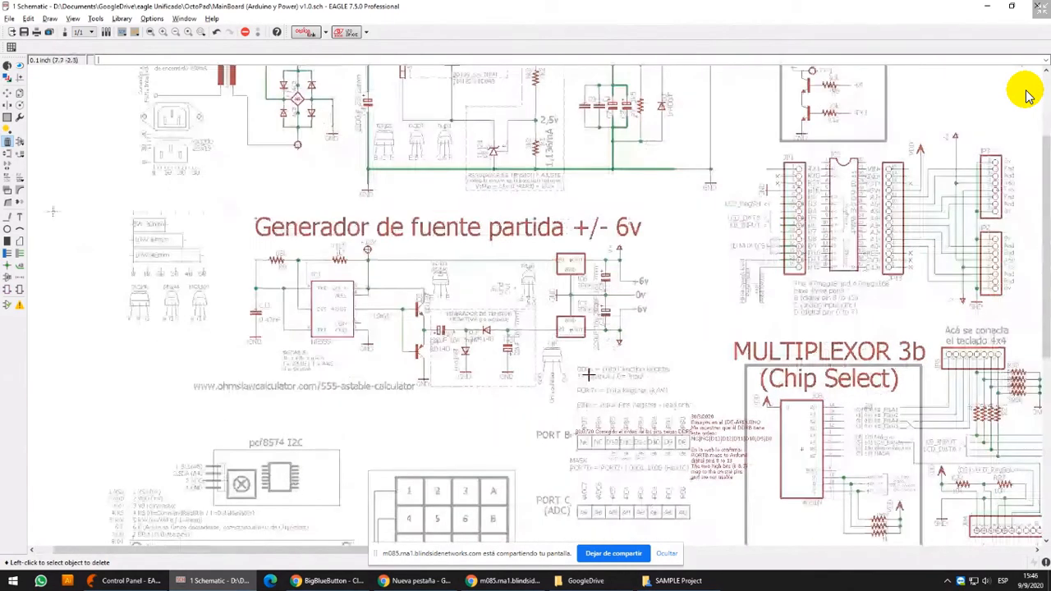
pyautogui.moveTo(598, 452); pyautogui.dragTo(593, 378, button='middle')
pyautogui.moveTo(418, 200); pyautogui.dragTo(598, 326, button='middle')
pyautogui.moveTo(232, 264); pyautogui.dragTo(172, 335, button='middle')
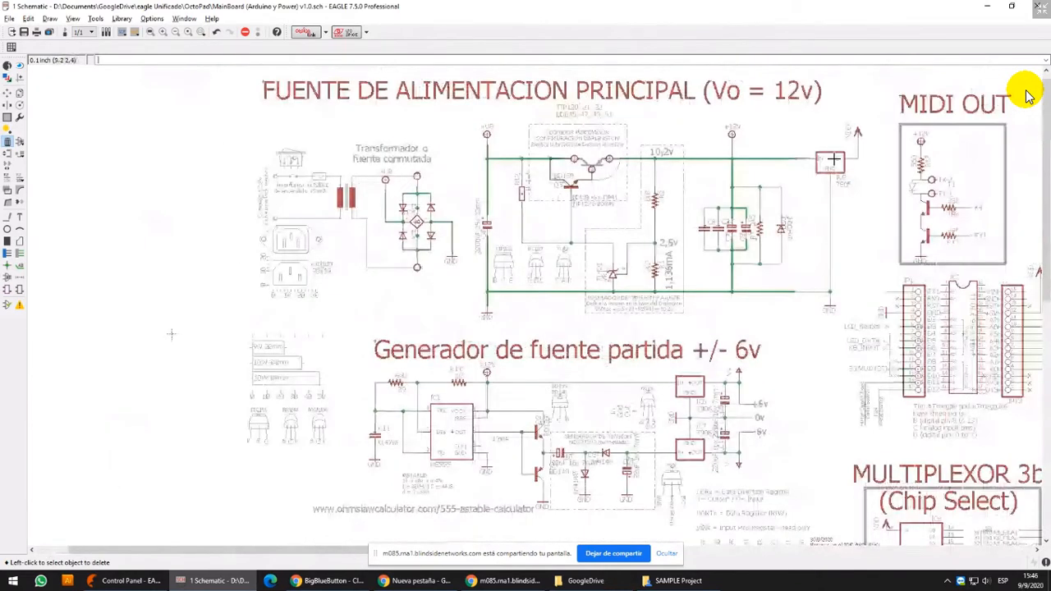
pyautogui.scroll(1, 645, 210)
pyautogui.moveTo(650, 214); pyautogui.dragTo(658, 236, button='middle')
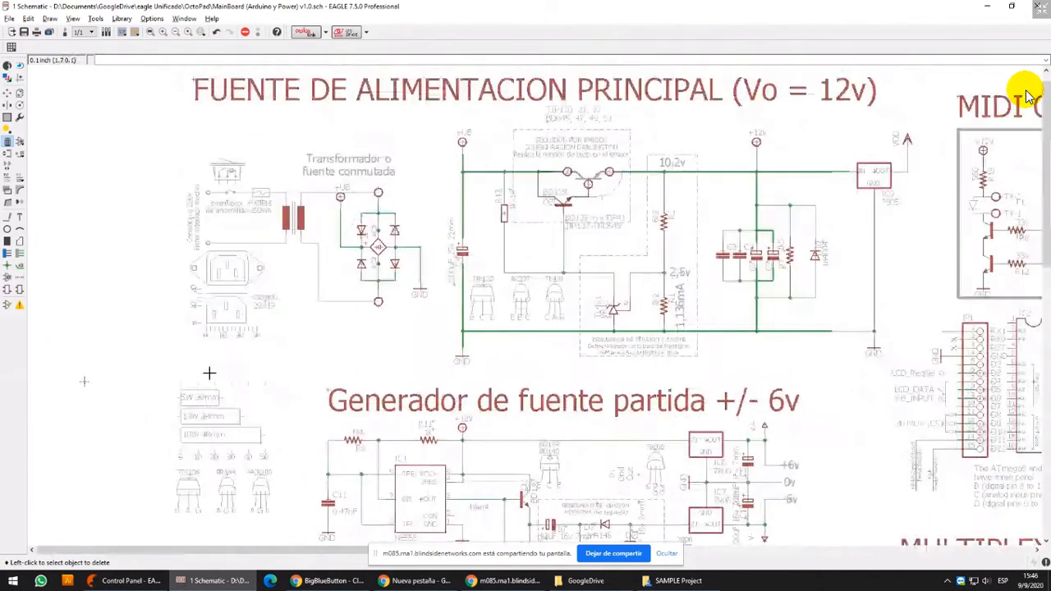
pyautogui.moveTo(220, 390); pyautogui.dragTo(303, 337, button='middle')
pyautogui.scroll(6, 303, 337)
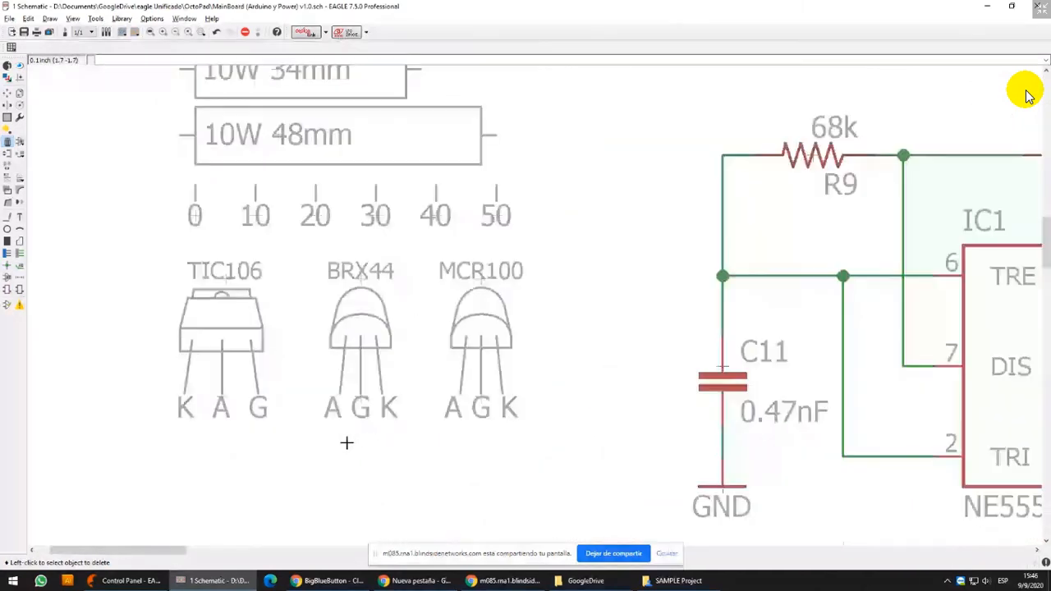
pyautogui.scroll(2, 347, 443)
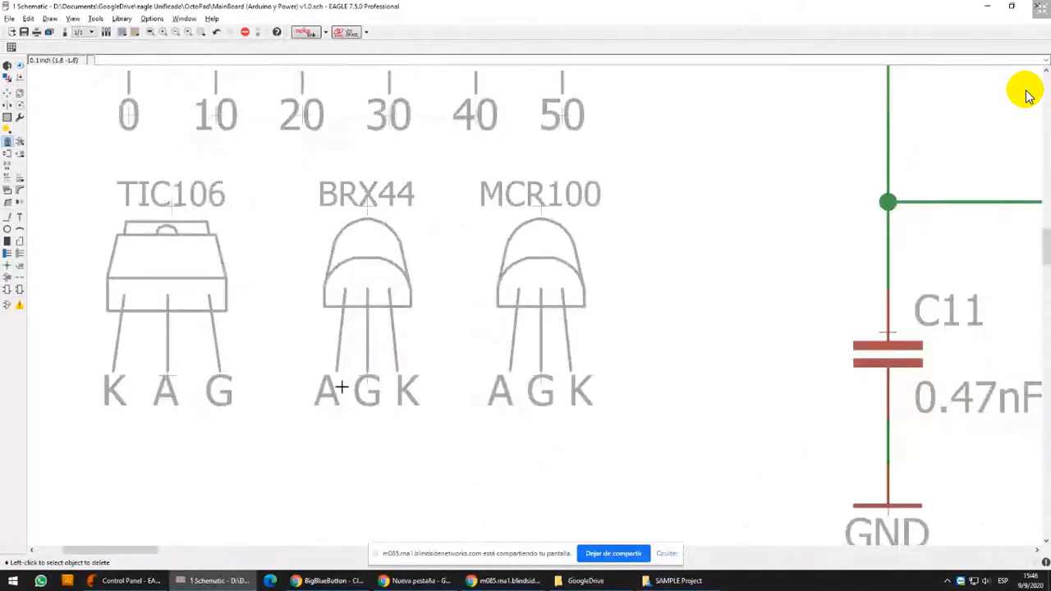
pyautogui.scroll(-8, 352, 245)
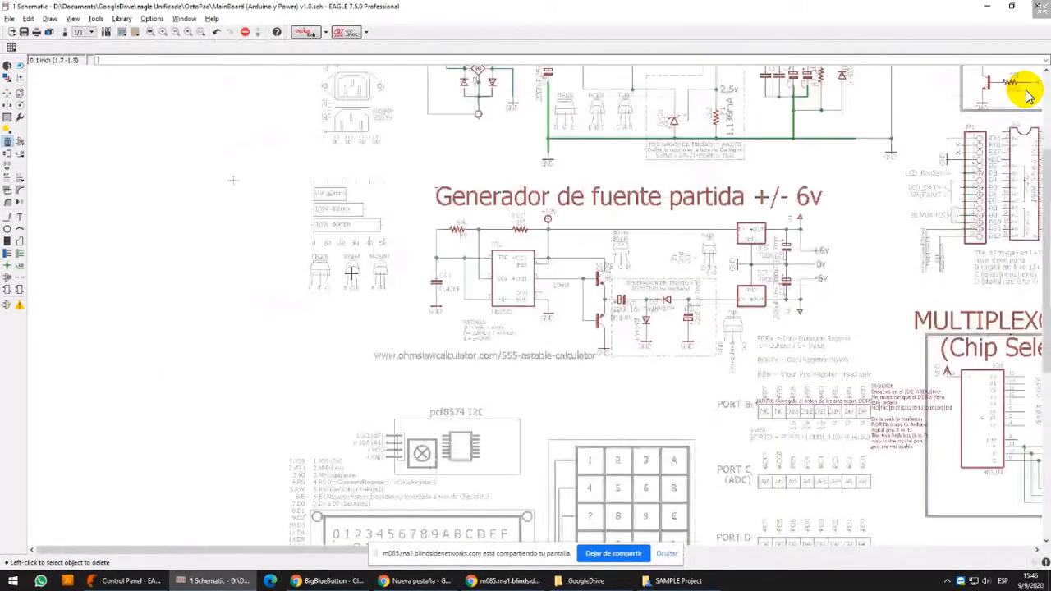
# Close the MainBoard schematic without saving the changes and collapse the OctoPad project
pyautogui.moveTo(772, 303); pyautogui.dragTo(529, 70, button='middle')
pyautogui.scroll(-3, 729, 206)
pyautogui.moveTo(530, 162); pyautogui.dragTo(399, 459, button='middle')
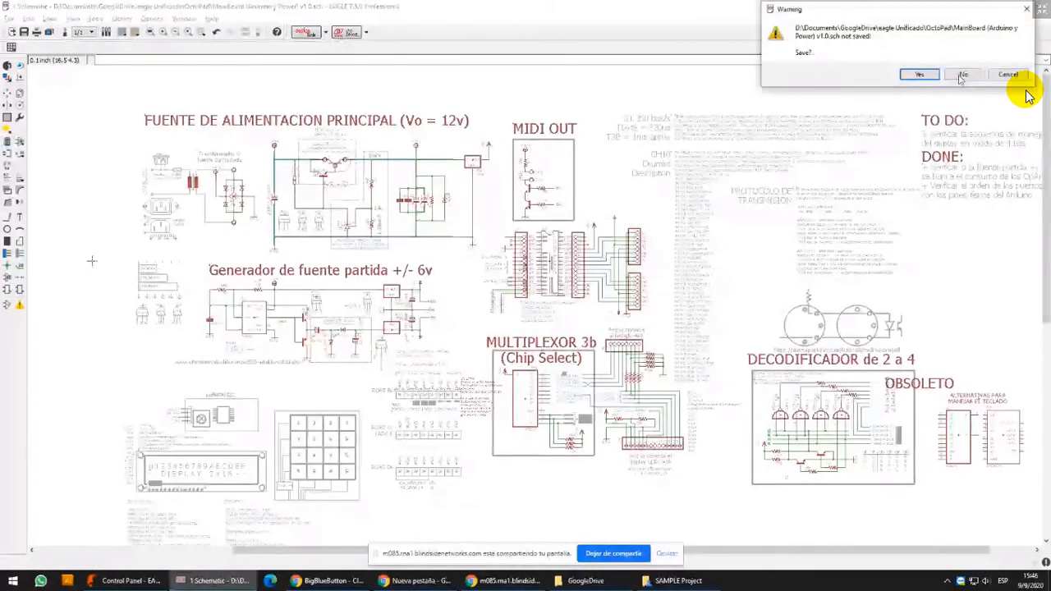
pyautogui.press('Right')
pyautogui.press('Return')
pyautogui.click(30, 181)
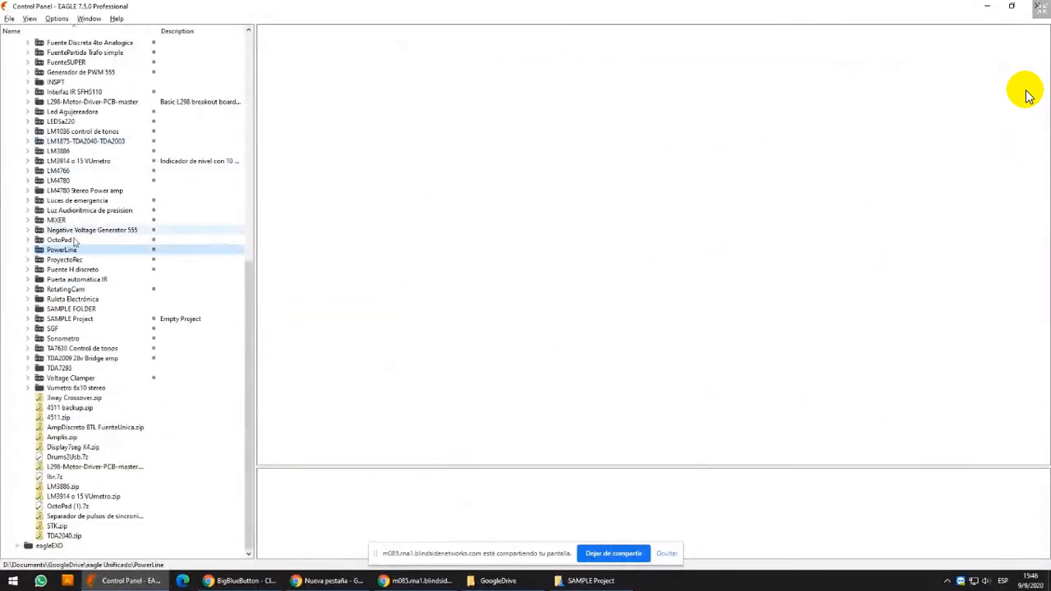
# Expand the ProyectoRec project and select the AIO Board v1.50.sch schematic
pyautogui.click(29, 260)
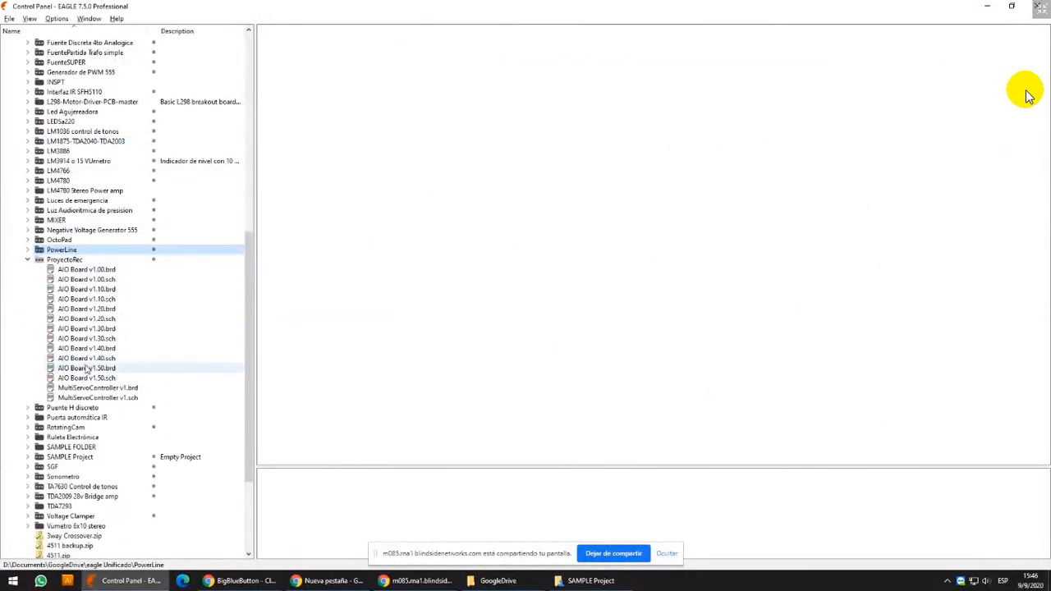
pyautogui.click(86, 369)
pyautogui.click(83, 378)
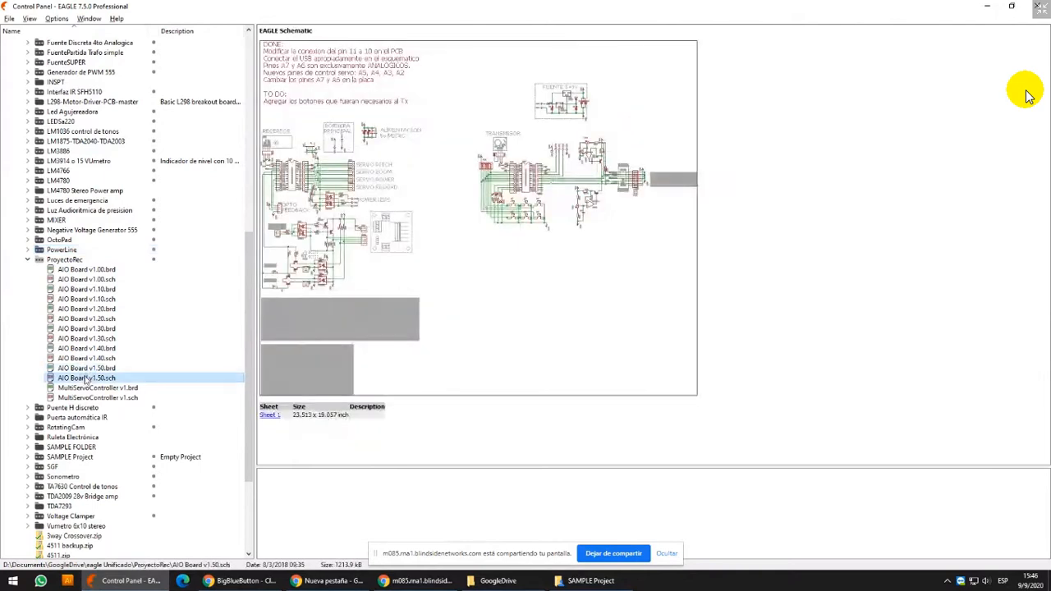
# Open the AIO Board v1.50 schematic and examine the BC327/BC337 transistor pinout drawing beside the optocoupler circuits
pyautogui.doubleClick(83, 377)
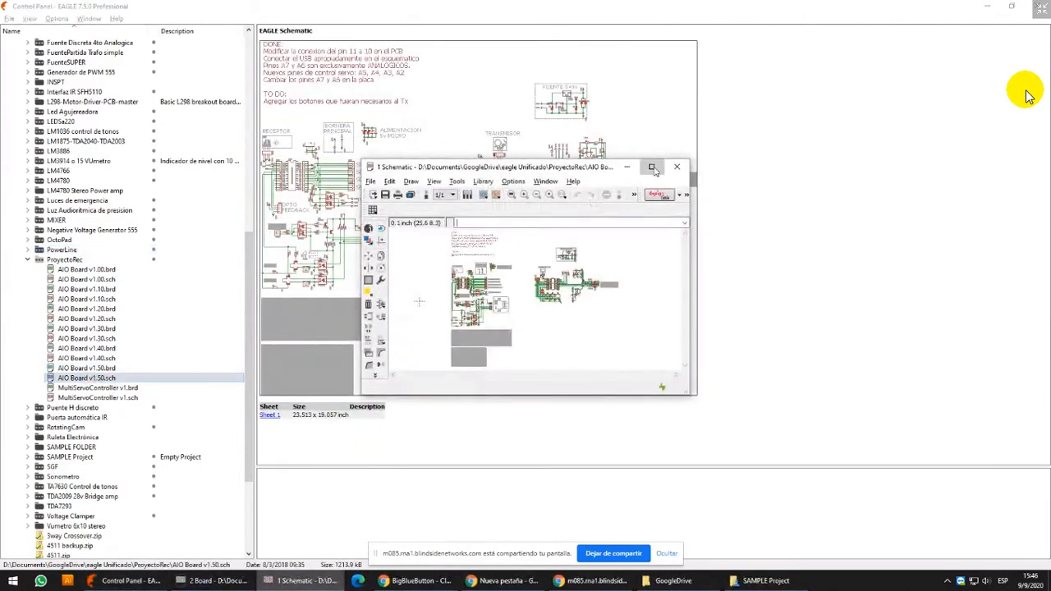
pyautogui.scroll(5, 446, 367)
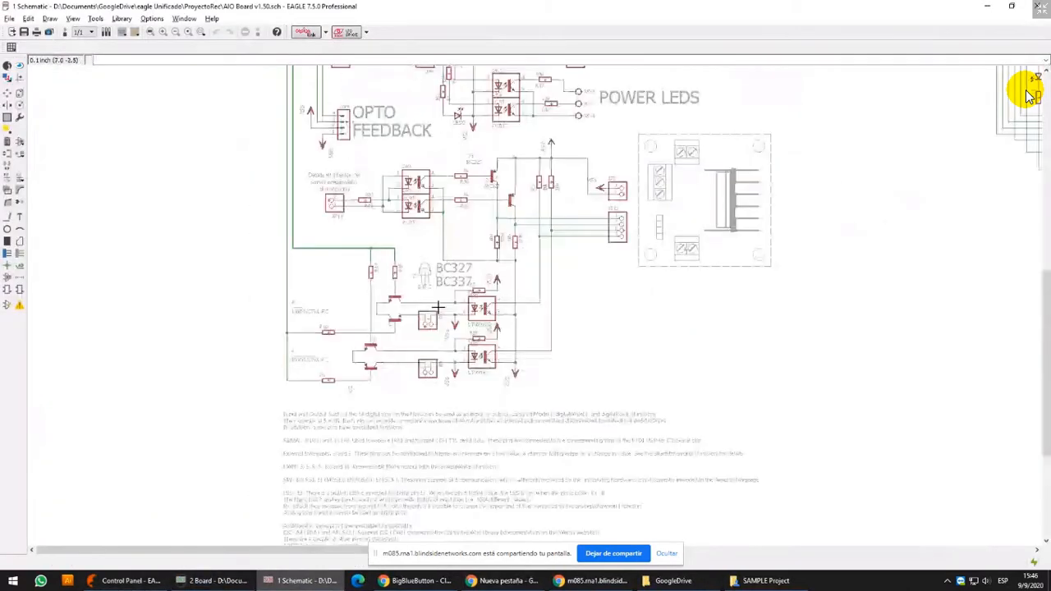
pyautogui.scroll(6, 438, 307)
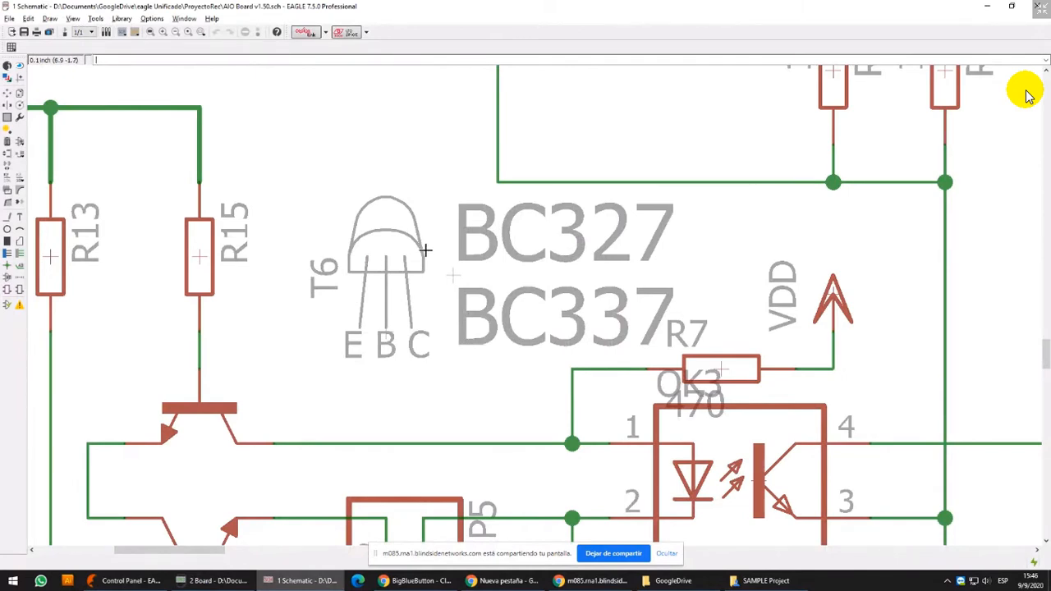
pyautogui.scroll(-5, 425, 250)
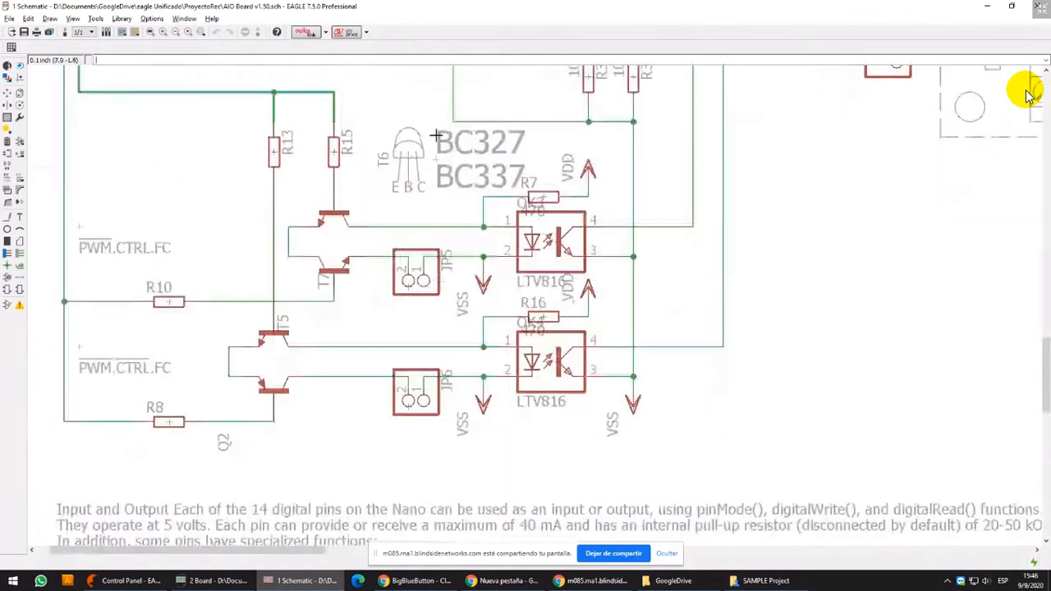
pyautogui.moveTo(436, 135); pyautogui.dragTo(427, 298, button='middle')
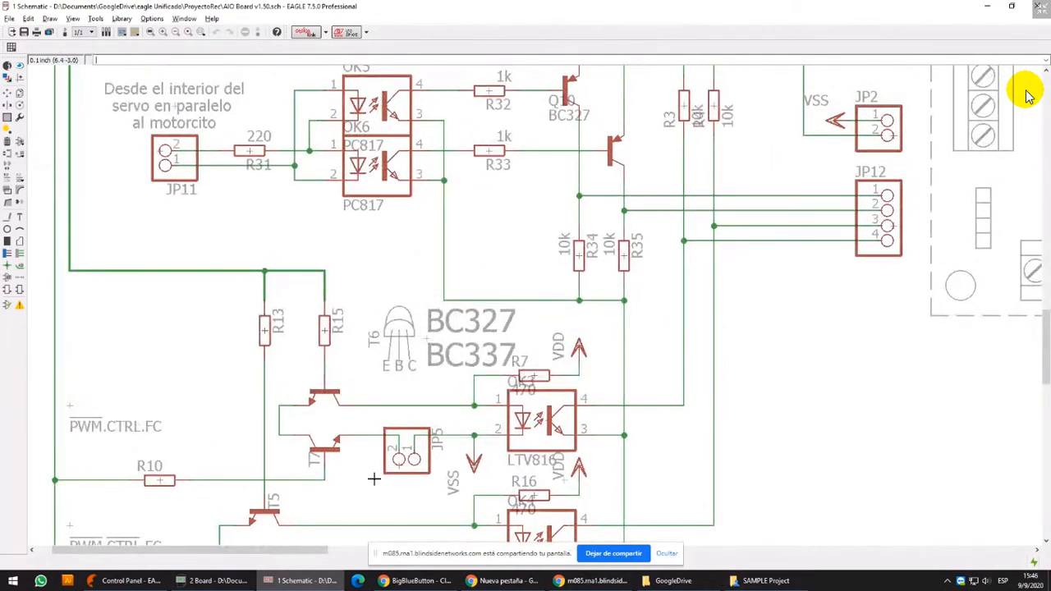
# Examine the drawn driver module outline beside JP2 and JP12 and the receiver and transmitter sections of the AIO Board schematic
pyautogui.scroll(-5, 335, 351)
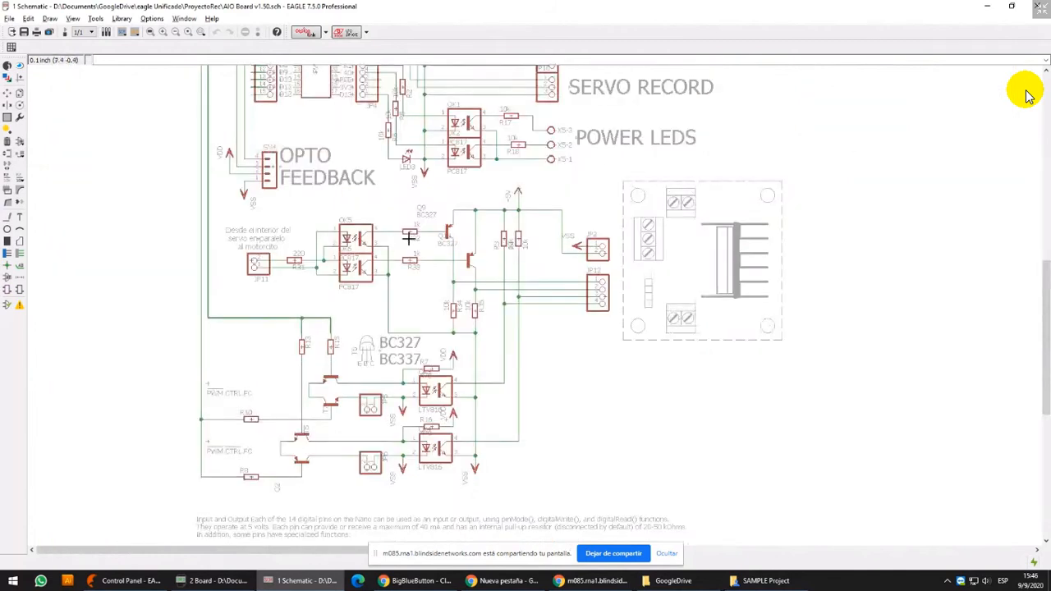
pyautogui.moveTo(409, 238); pyautogui.dragTo(409, 273, button='middle')
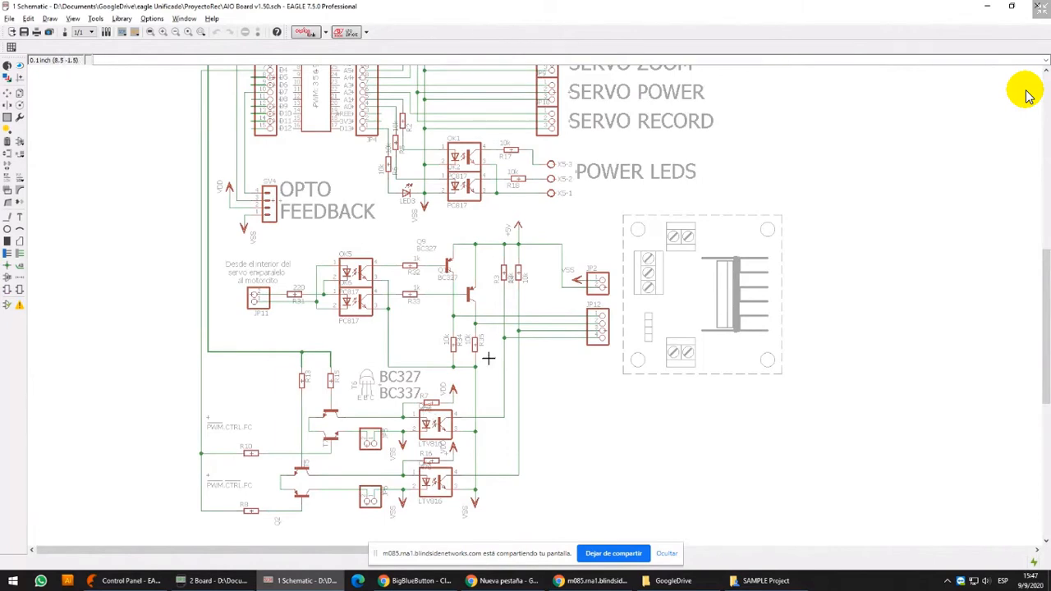
pyautogui.moveTo(487, 358); pyautogui.dragTo(473, 409, button='middle')
pyautogui.scroll(-2, 323, 348)
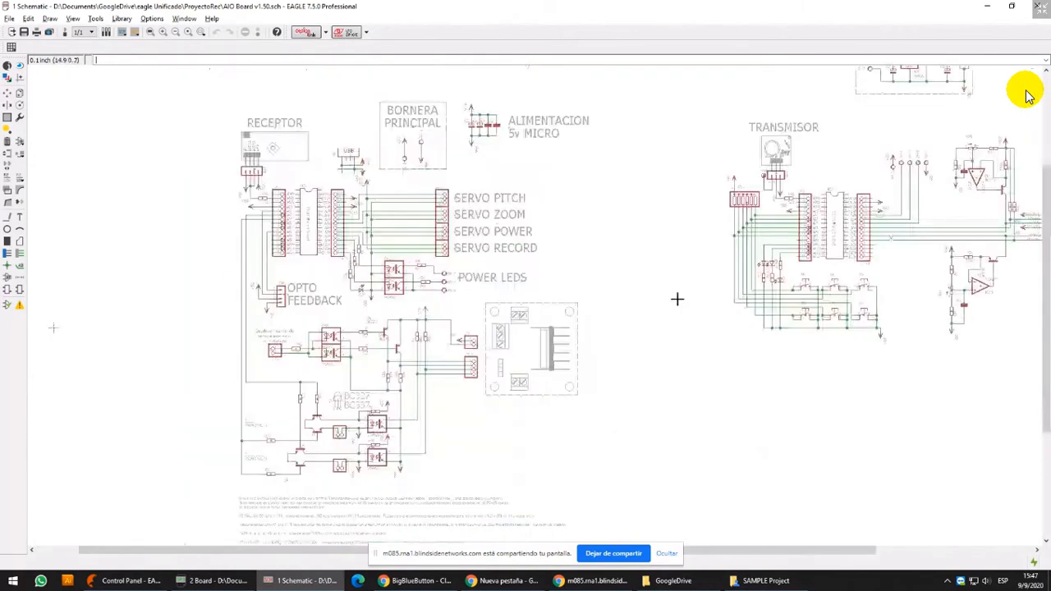
pyautogui.moveTo(788, 263); pyautogui.dragTo(535, 346, button='middle')
pyautogui.moveTo(257, 384); pyautogui.dragTo(534, 233, button='middle')
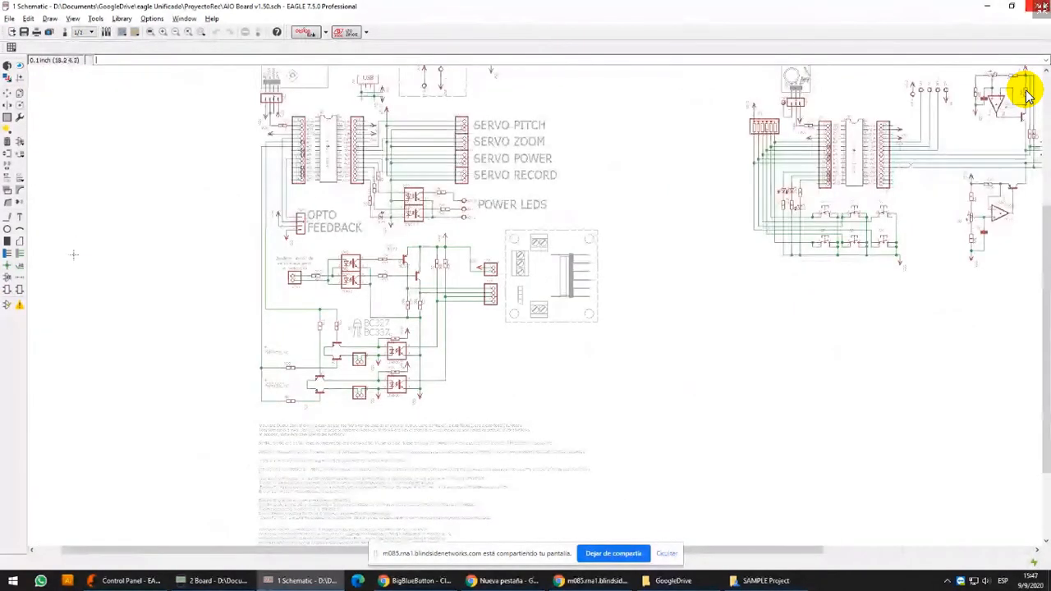
# Close the AIO Board v1.50 schematic and collapse the ProyectoRec project
pyautogui.click(1041, 7)
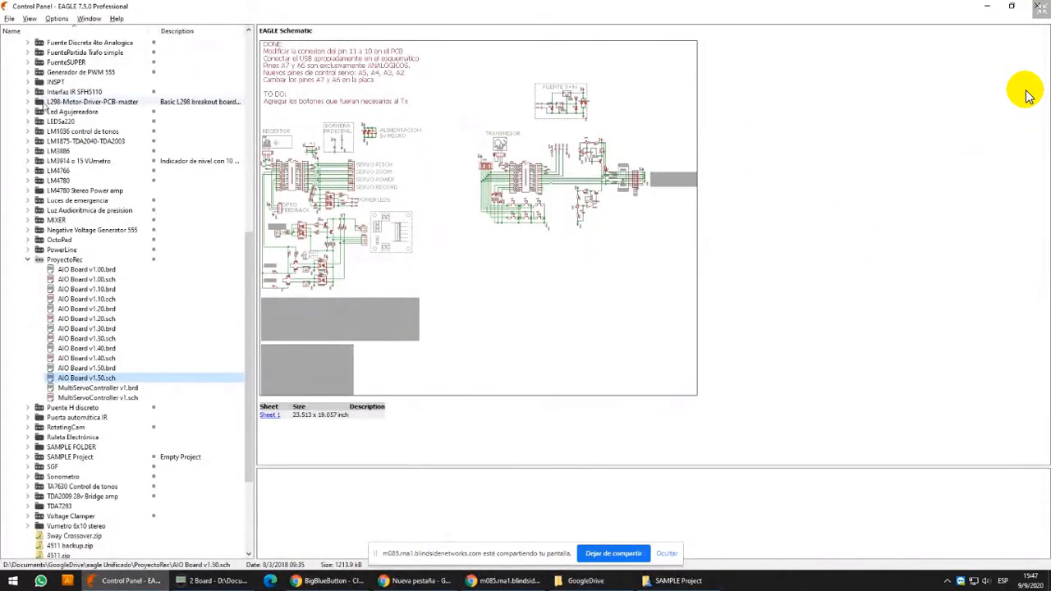
pyautogui.click(28, 260)
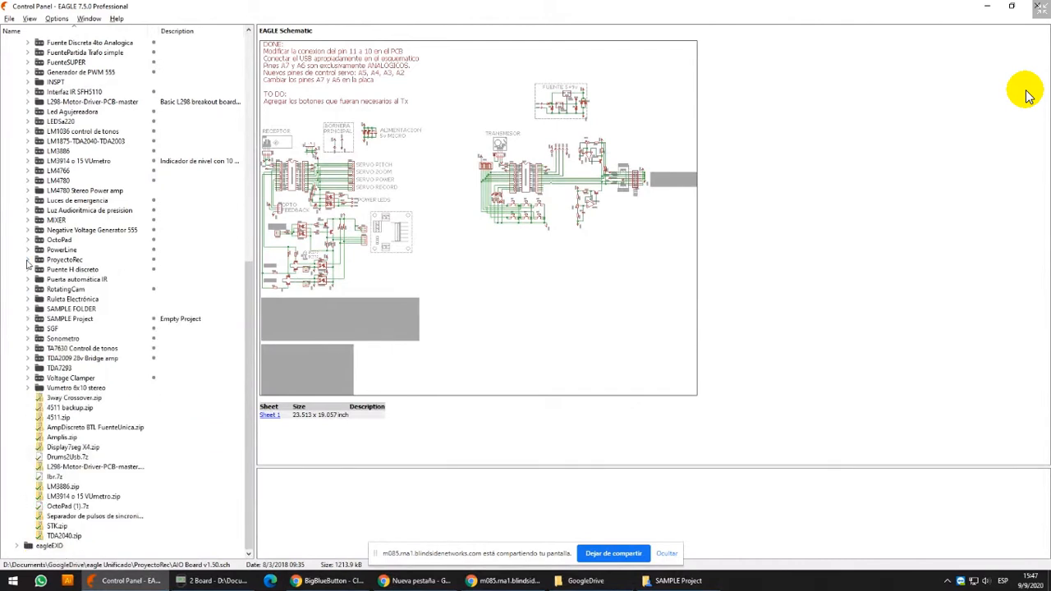
pyautogui.click(90, 203)
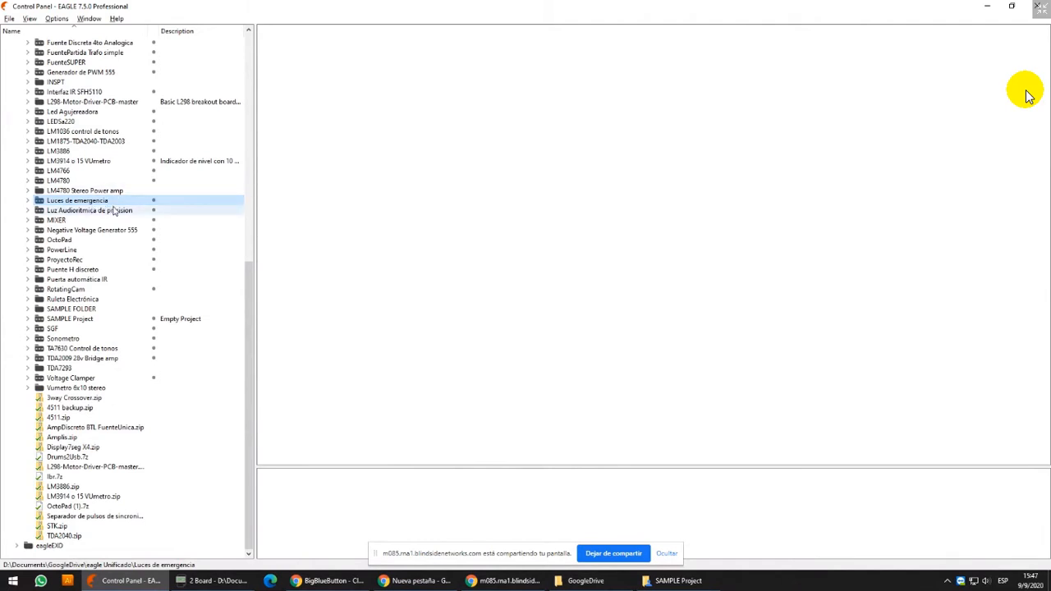
pyautogui.scroll(3, 111, 210)
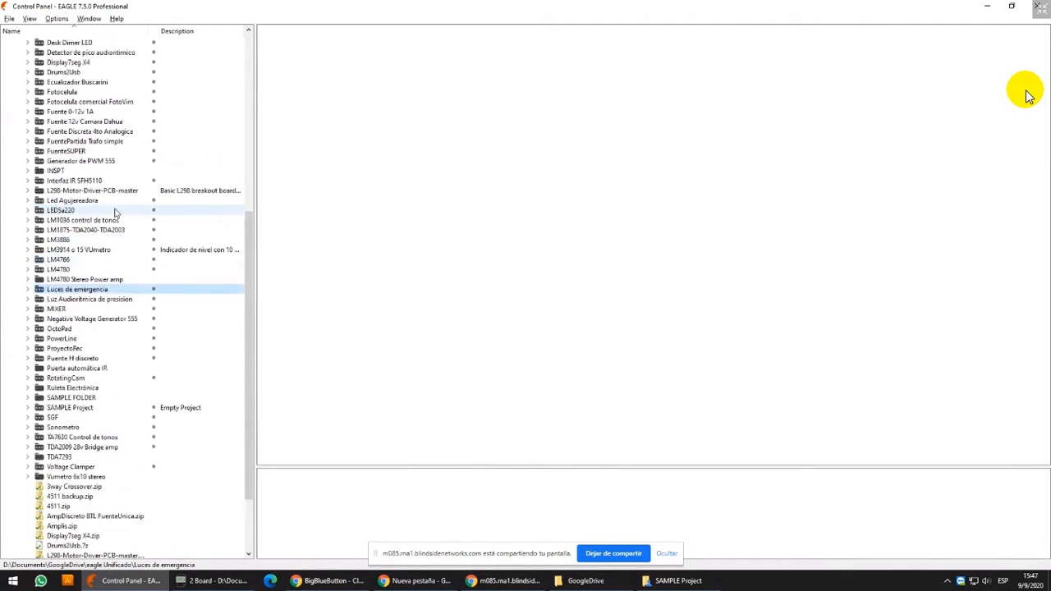
# Expand SAMPLE Project and open DEMO.sch together with its DEMO.brd board, with the schematic window maximized
pyautogui.click(100, 282)
pyautogui.press('s')
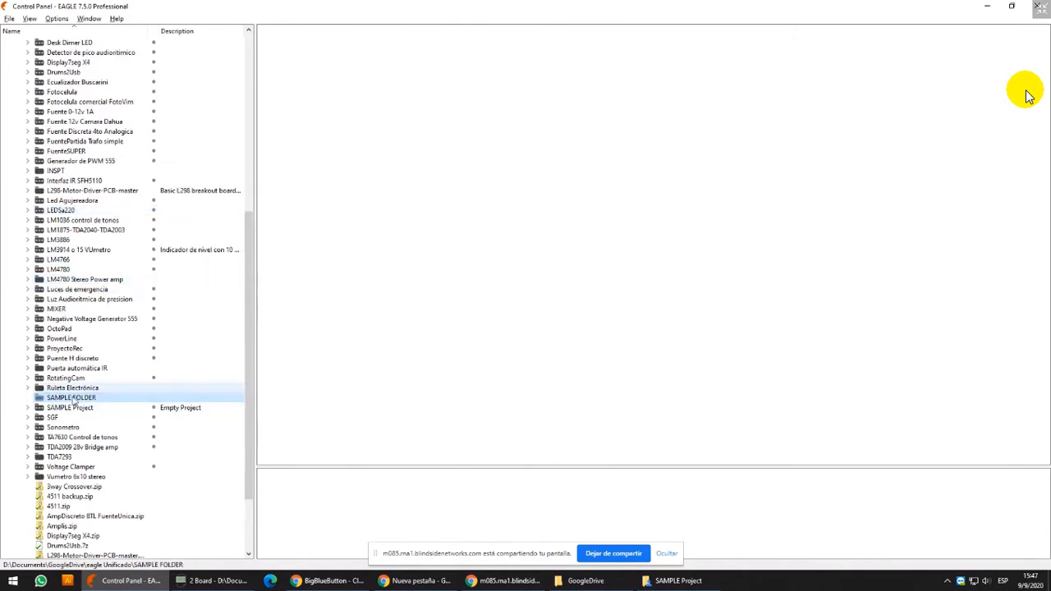
pyautogui.click(28, 408)
pyautogui.click(78, 428)
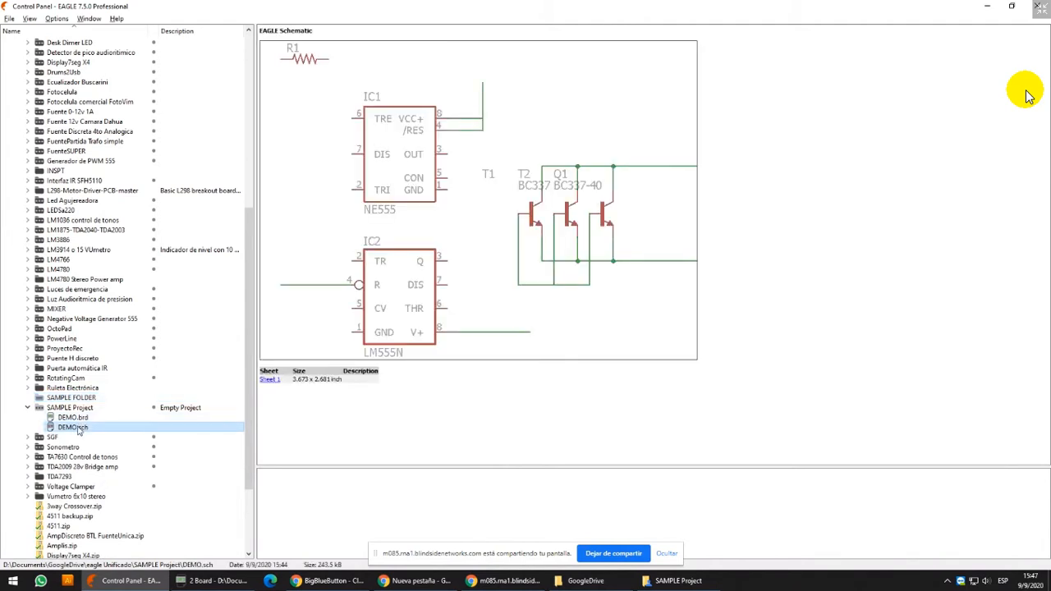
pyautogui.doubleClick(78, 429)
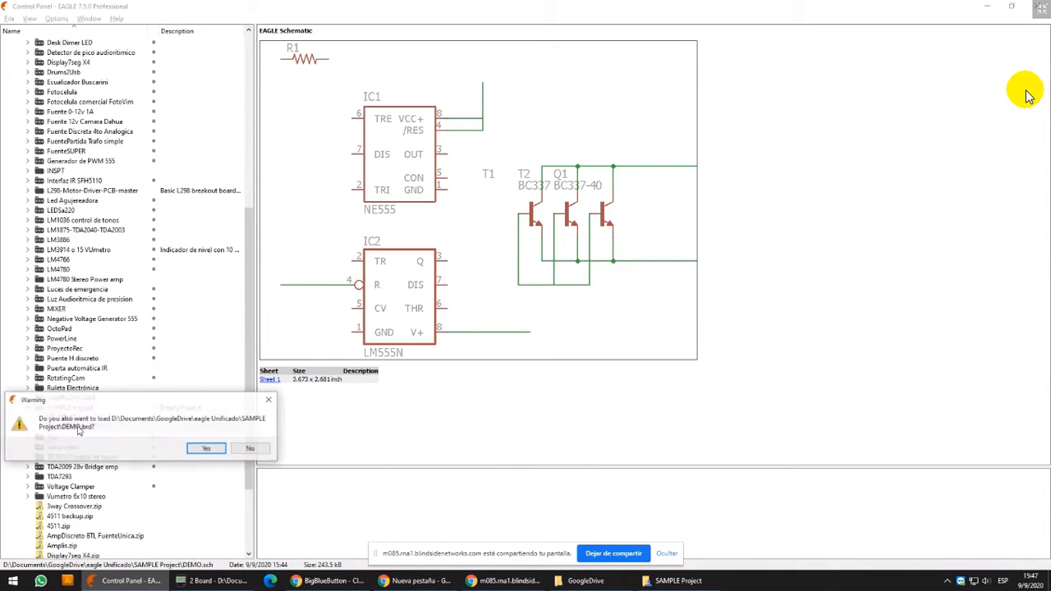
pyautogui.click(206, 449)
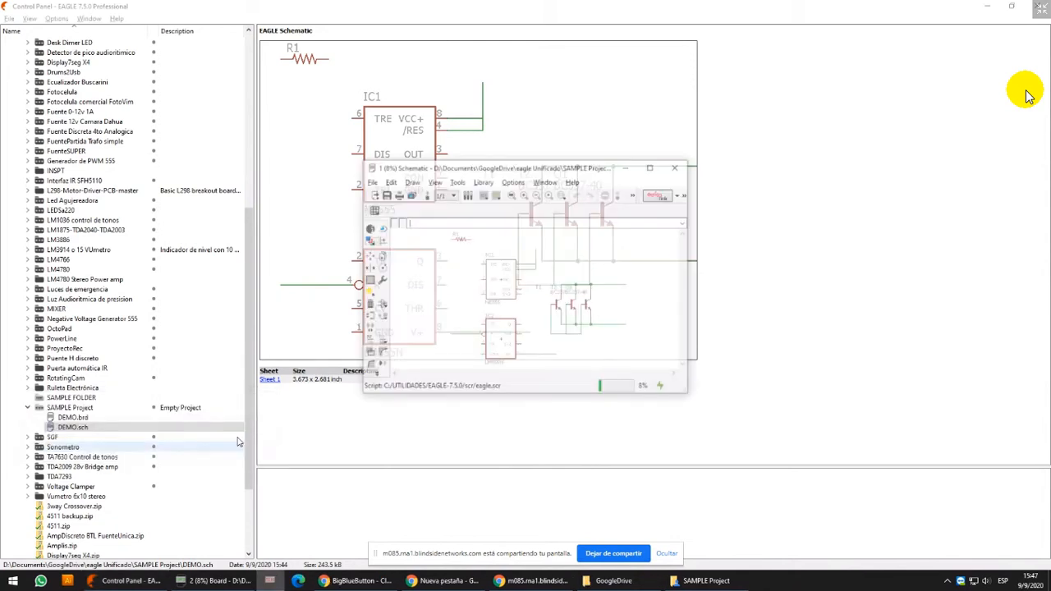
pyautogui.click(653, 167)
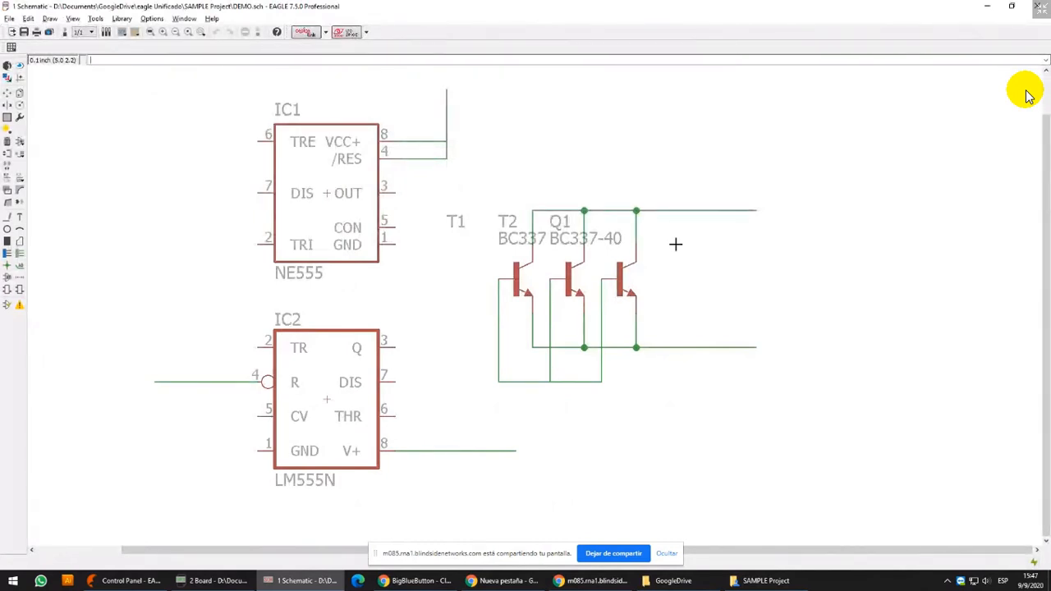
pyautogui.moveTo(487, 170); pyautogui.dragTo(459, 283, button='middle')
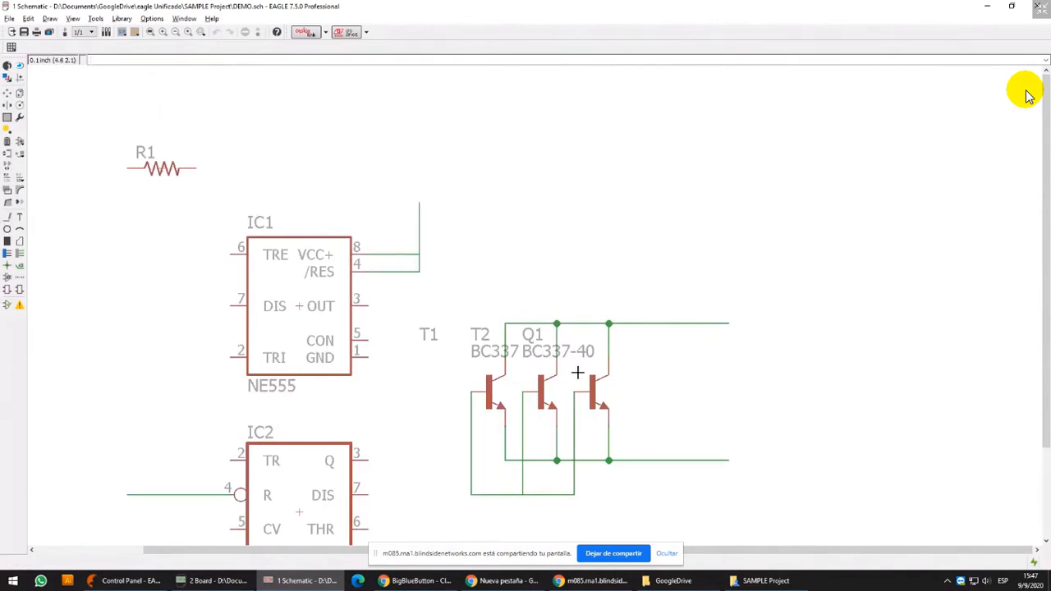
# Switch to Paint and draw a black rectangle as the component body near the upper middle of the blank canvas
pyautogui.press('super+r')
pyautogui.write('mspaint')
pyautogui.press('Return')
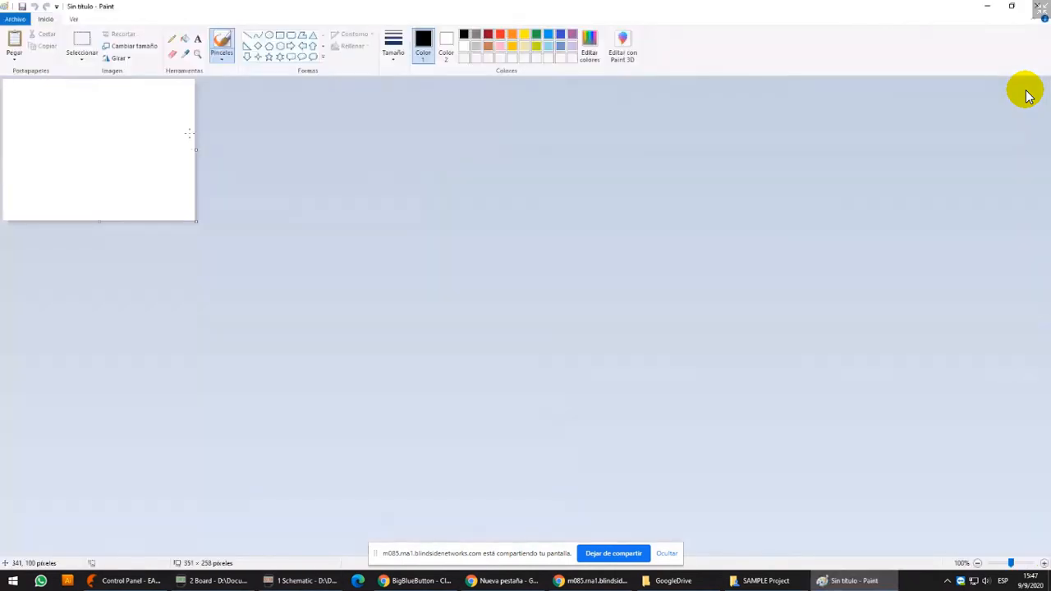
pyautogui.keyDown('ctrl'); pyautogui.scroll(2, 91, 105); pyautogui.keyUp('ctrl')
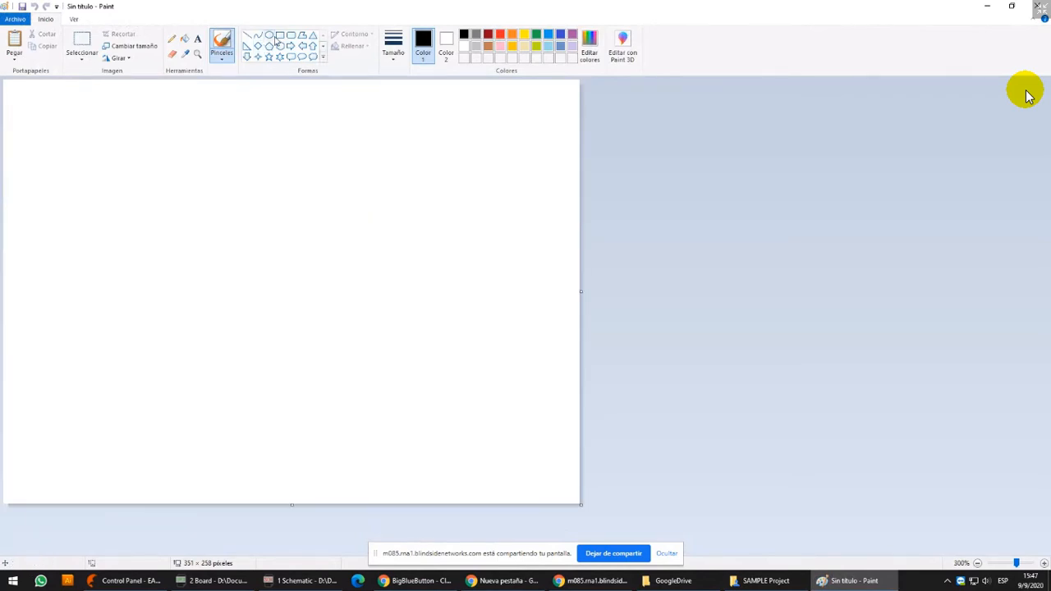
pyautogui.click(279, 36)
pyautogui.moveTo(236, 105); pyautogui.dragTo(351, 233)
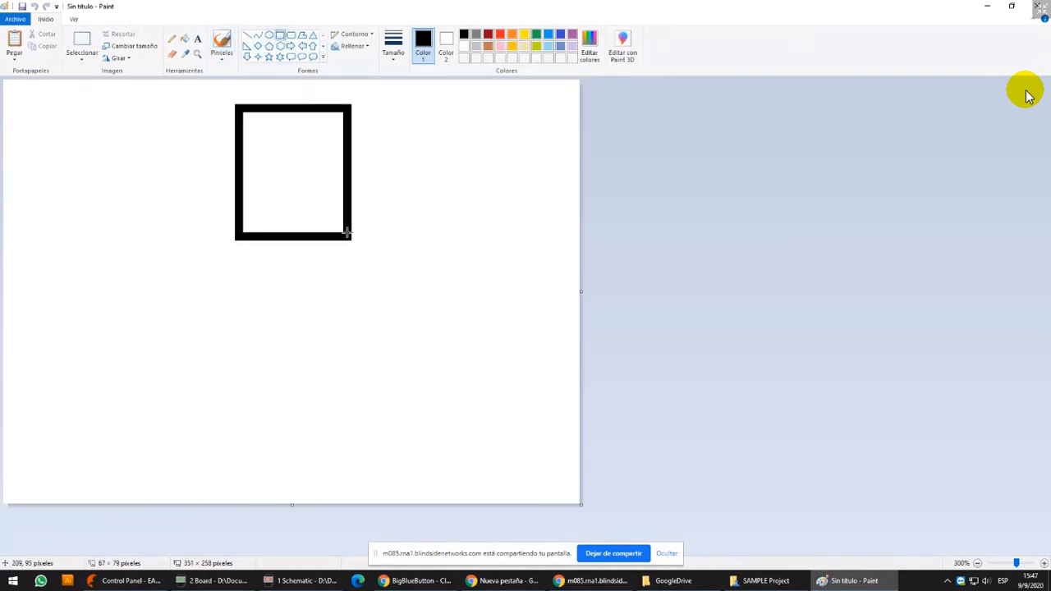
# Draw three evenly spaced vertical black lines about 157 pixels long as leads below the rectangle
pyautogui.click(247, 35)
pyautogui.moveTo(258, 231); pyautogui.dragTo(258, 491)
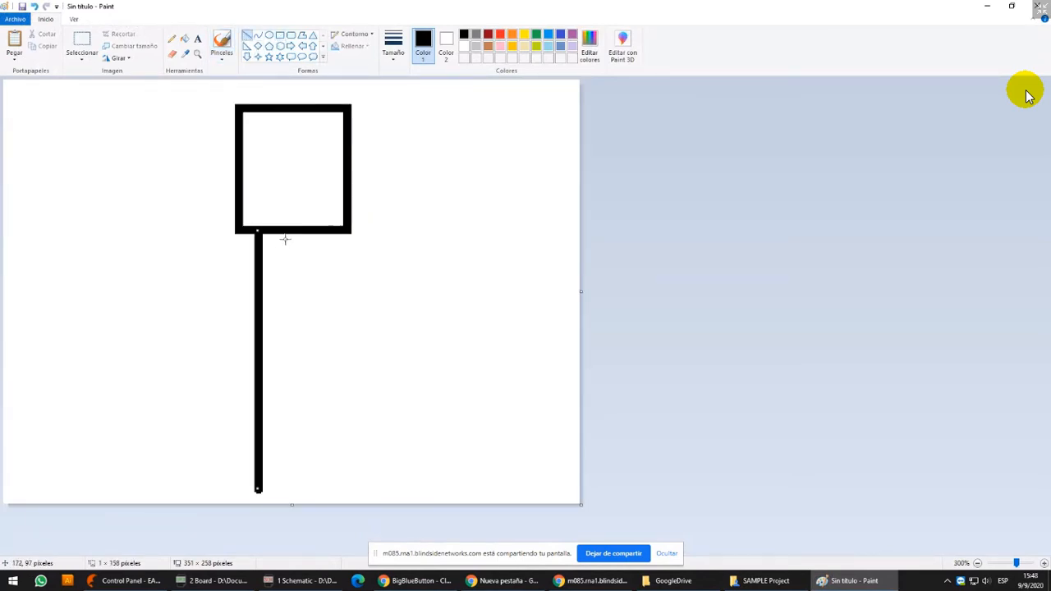
pyautogui.moveTo(285, 232); pyautogui.dragTo(300, 488)
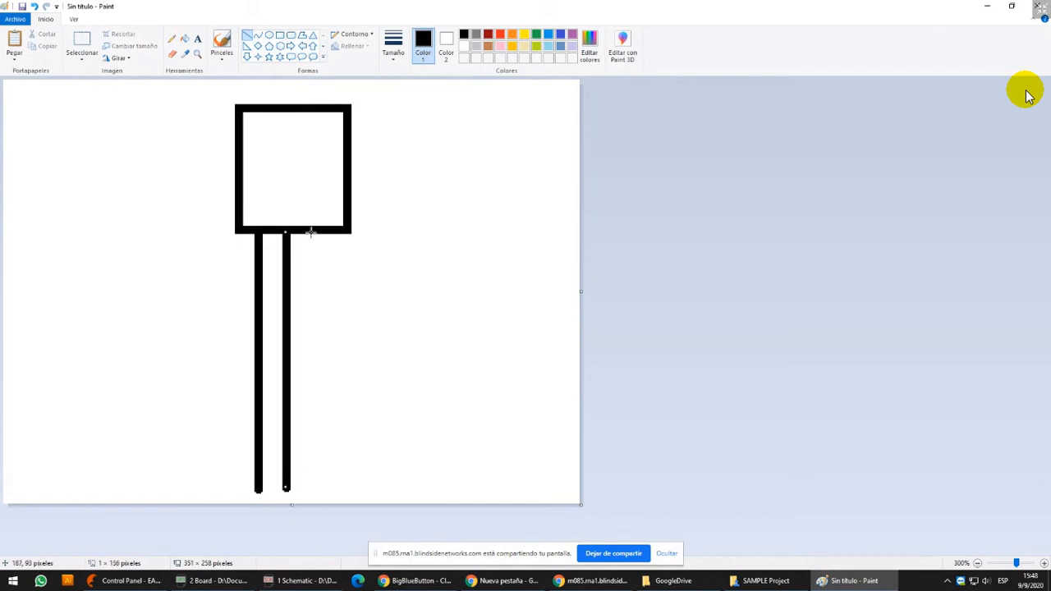
pyautogui.moveTo(286, 279); pyautogui.dragTo(296, 287)
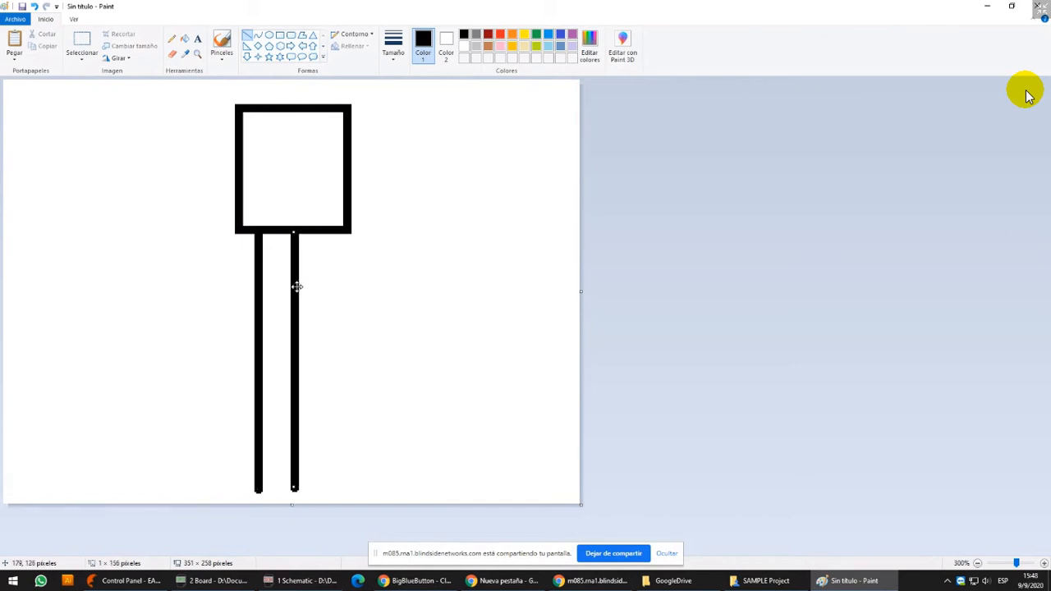
pyautogui.moveTo(328, 233); pyautogui.dragTo(328, 490)
pyautogui.moveTo(331, 321); pyautogui.dragTo(333, 320)
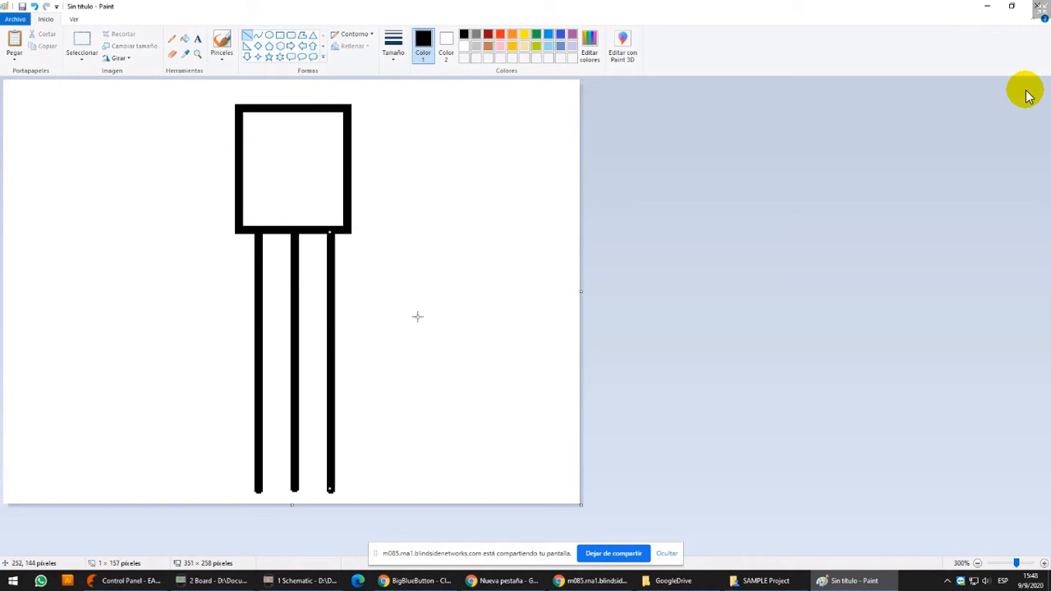
# Shorten the three leads by selecting and deleting their lower portions, leaving about a third of their length
pyautogui.click(81, 43)
pyautogui.moveTo(227, 453); pyautogui.dragTo(377, 496)
pyautogui.press('Delete')
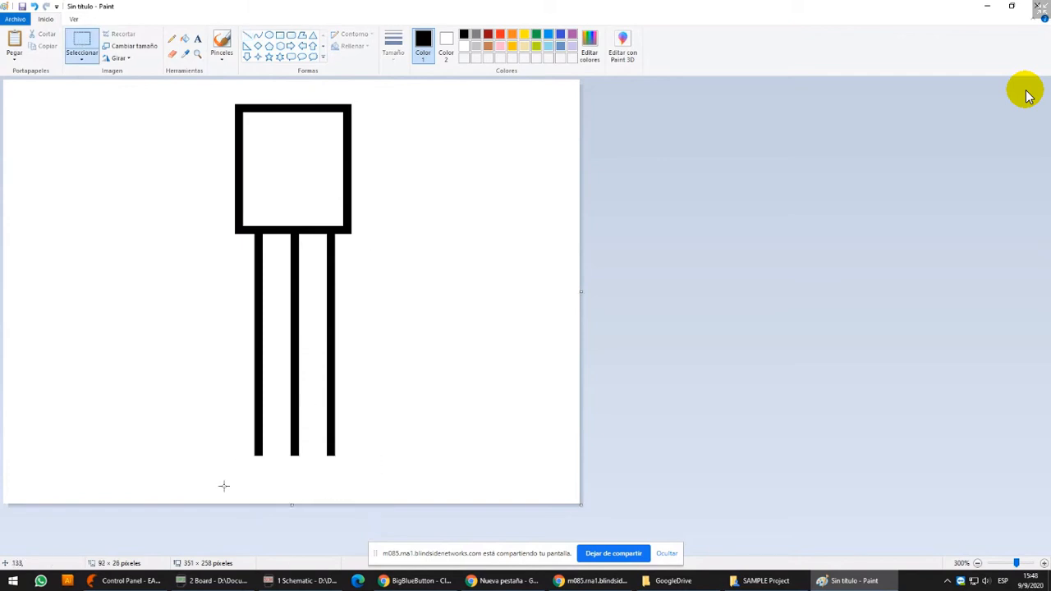
pyautogui.moveTo(223, 486); pyautogui.dragTo(391, 317)
pyautogui.press('Delete')
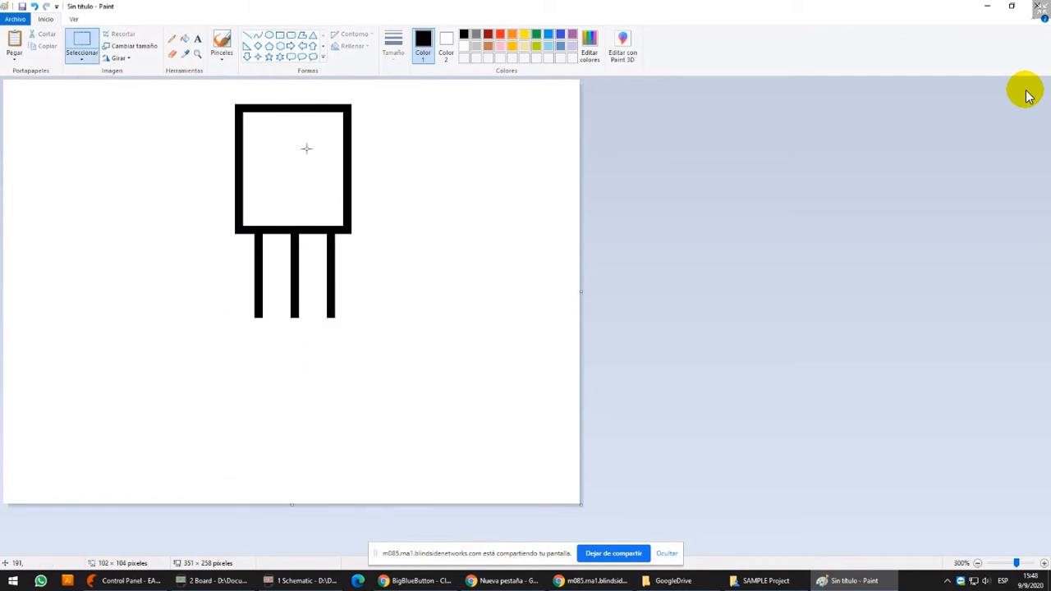
# Draw a thin red dimension mark below the leads, with a vertical tick under each outer lead and a horizontal line joining them
pyautogui.click(248, 35)
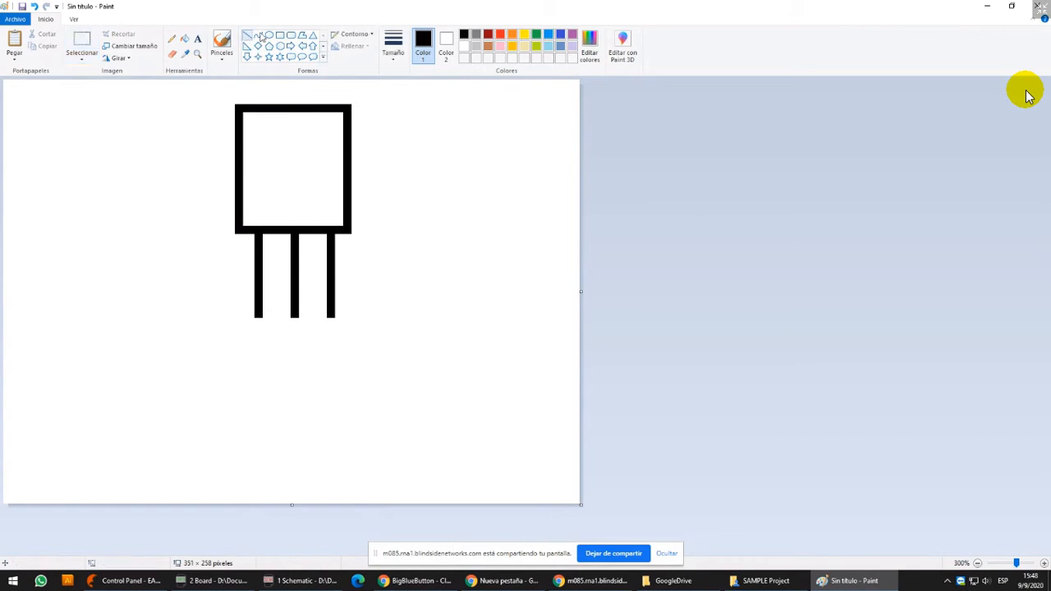
pyautogui.click(394, 45)
pyautogui.click(257, 320)
pyautogui.moveTo(258, 324); pyautogui.dragTo(258, 352)
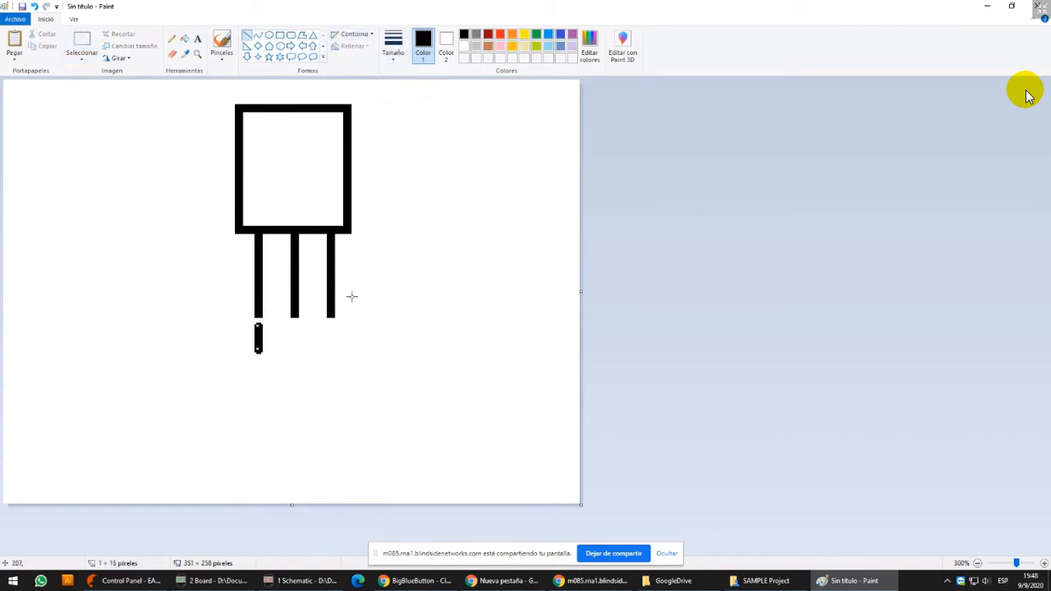
pyautogui.click(397, 46)
pyautogui.click(417, 76)
pyautogui.click(500, 34)
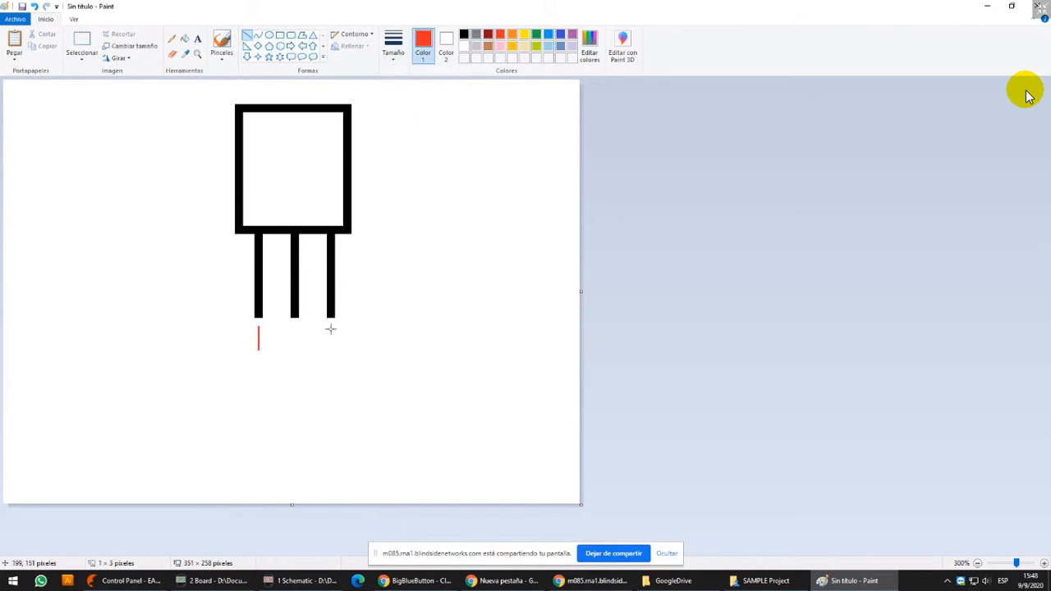
pyautogui.moveTo(331, 325); pyautogui.dragTo(330, 349)
pyautogui.moveTo(259, 336); pyautogui.dragTo(331, 337)
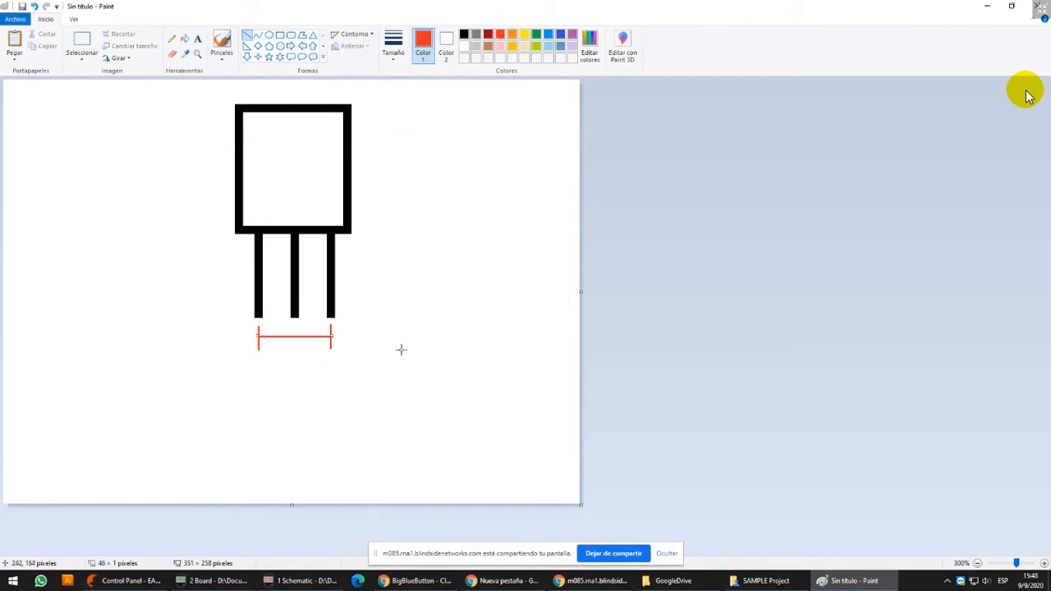
pyautogui.click(269, 35)
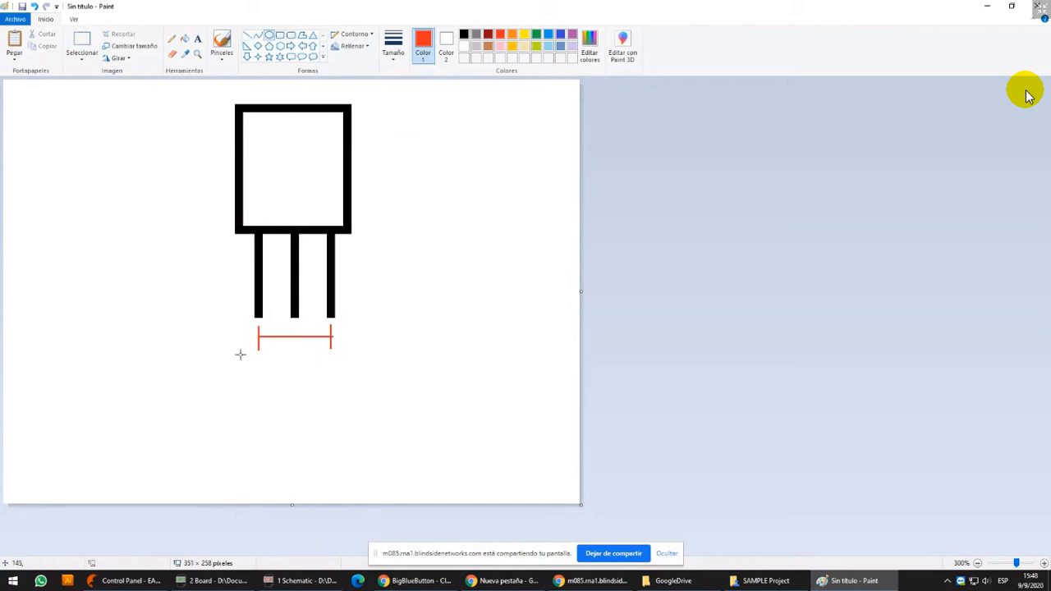
pyautogui.moveTo(236, 333)
pyautogui.mouseDown()
pyautogui.moveTo(281, 372)
pyautogui.moveTo(260, 356)
pyautogui.moveTo(261, 391)
pyautogui.moveTo(293, 424)
pyautogui.mouseUp()
pyautogui.click(336, 386)
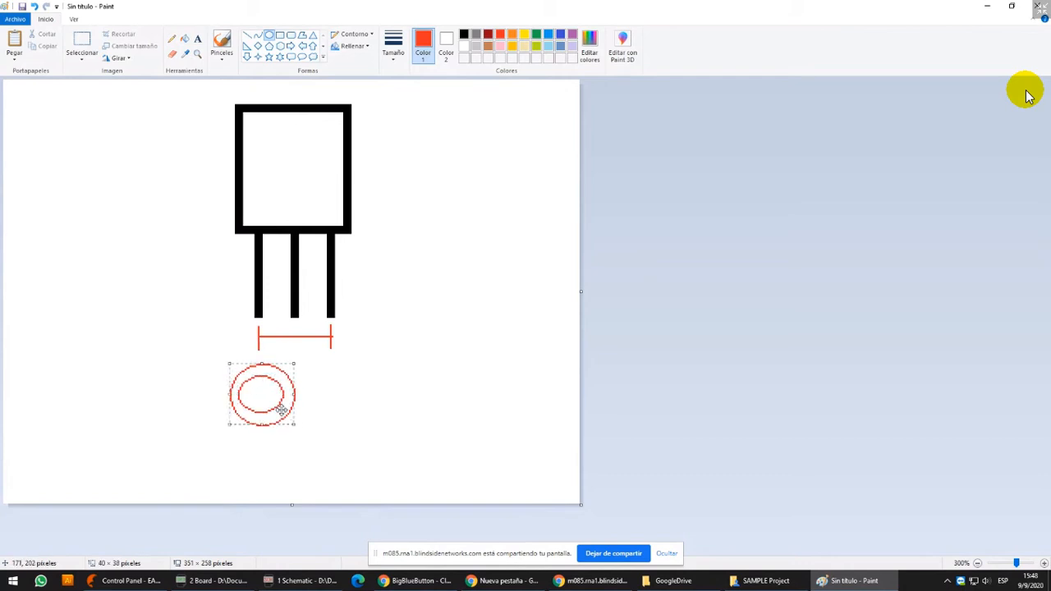
pyautogui.hotkey('ctrl', 'z')
pyautogui.hotkey('ctrl', 'z')
# Draw two concentric red circles as a pad around the lower end of the left dimension tick
pyautogui.moveTo(249, 343)
pyautogui.mouseDown()
pyautogui.moveTo(281, 372)
pyautogui.moveTo(263, 353)
pyautogui.mouseUp()
pyautogui.click(331, 355)
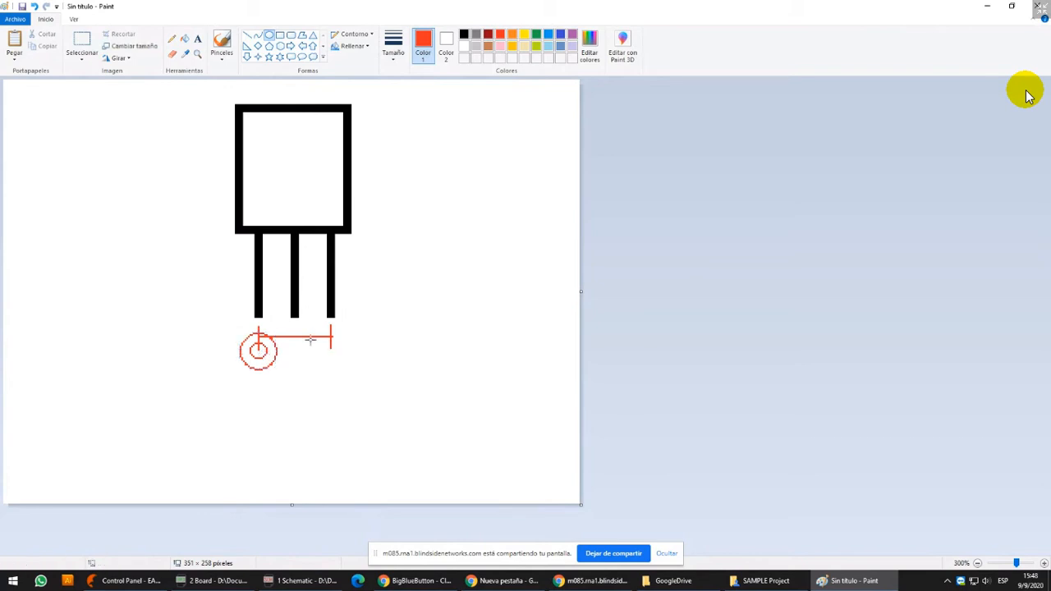
# Duplicate the component sketch beside the original, and delete the lower part of the duplicate's three leads
pyautogui.keyDown('ctrl'); pyautogui.scroll(1, 276, 345); pyautogui.keyUp('ctrl')
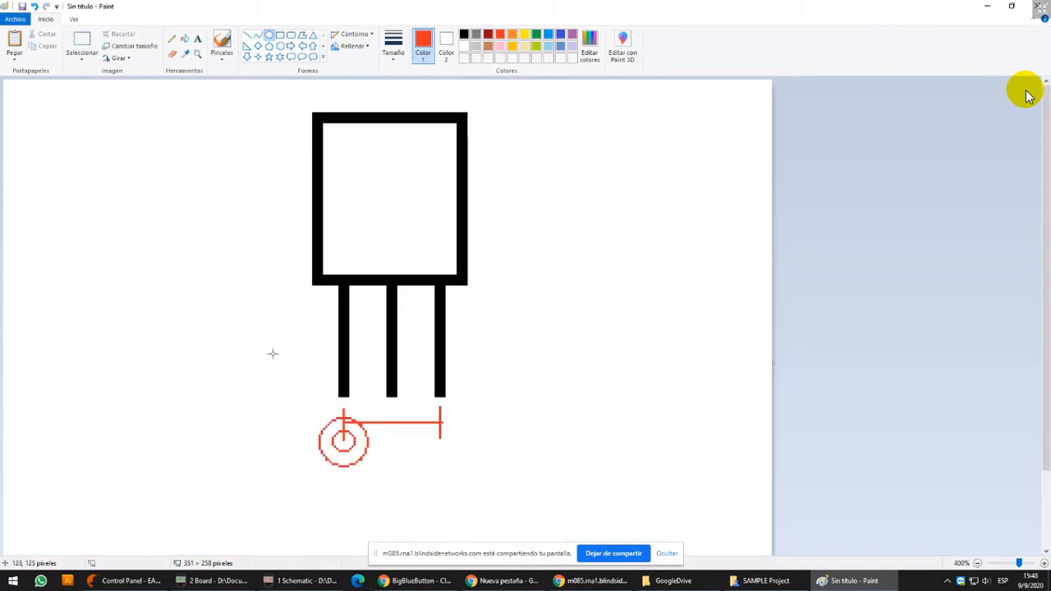
pyautogui.scroll(-2, 321, 363)
pyautogui.scroll(2, 322, 369)
pyautogui.keyDown('ctrl'); pyautogui.scroll(-2, 322, 368); pyautogui.keyUp('ctrl')
pyautogui.click(83, 43)
pyautogui.moveTo(150, 87); pyautogui.dragTo(266, 300)
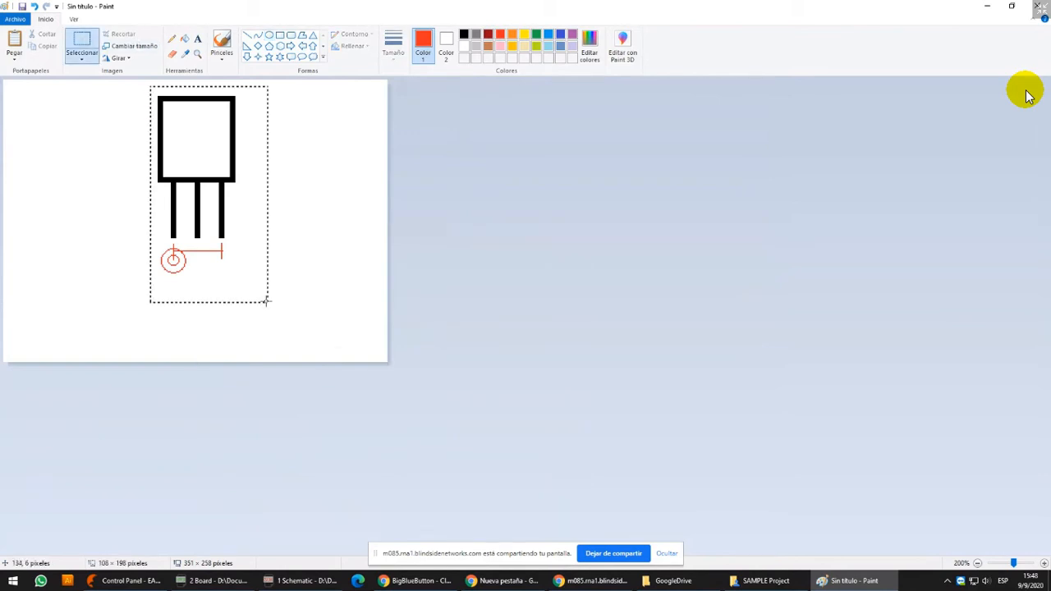
pyautogui.moveTo(199, 189)
pyautogui.mouseDown()
pyautogui.moveTo(83, 191)
pyautogui.moveTo(244, 189)
pyautogui.moveTo(279, 245)
pyautogui.mouseUp()
pyautogui.click(348, 220)
pyautogui.press('Delete')
pyautogui.click(247, 36)
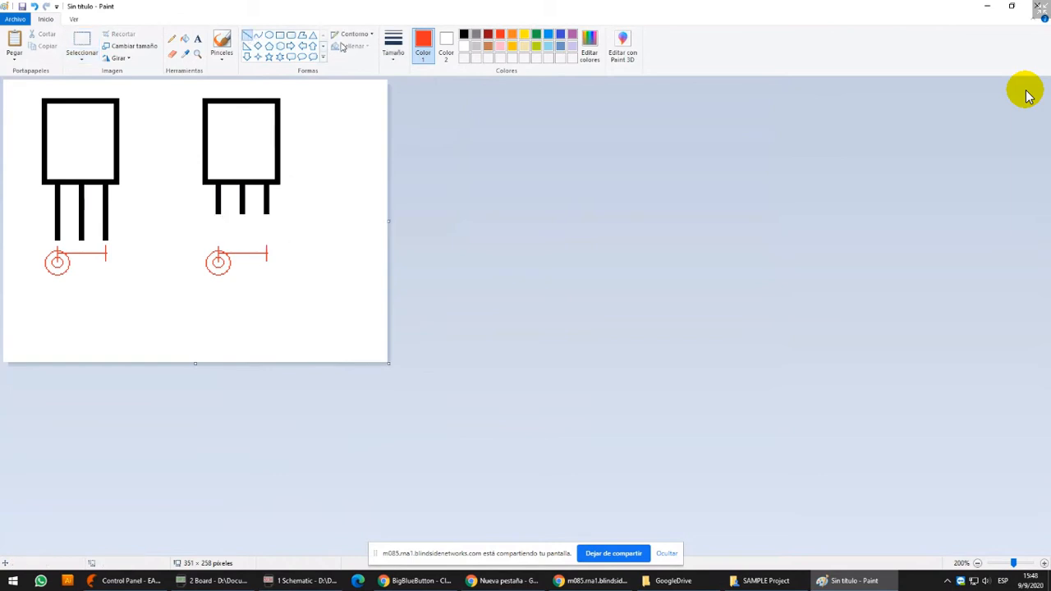
pyautogui.click(446, 45)
pyautogui.moveTo(219, 210); pyautogui.dragTo(205, 227)
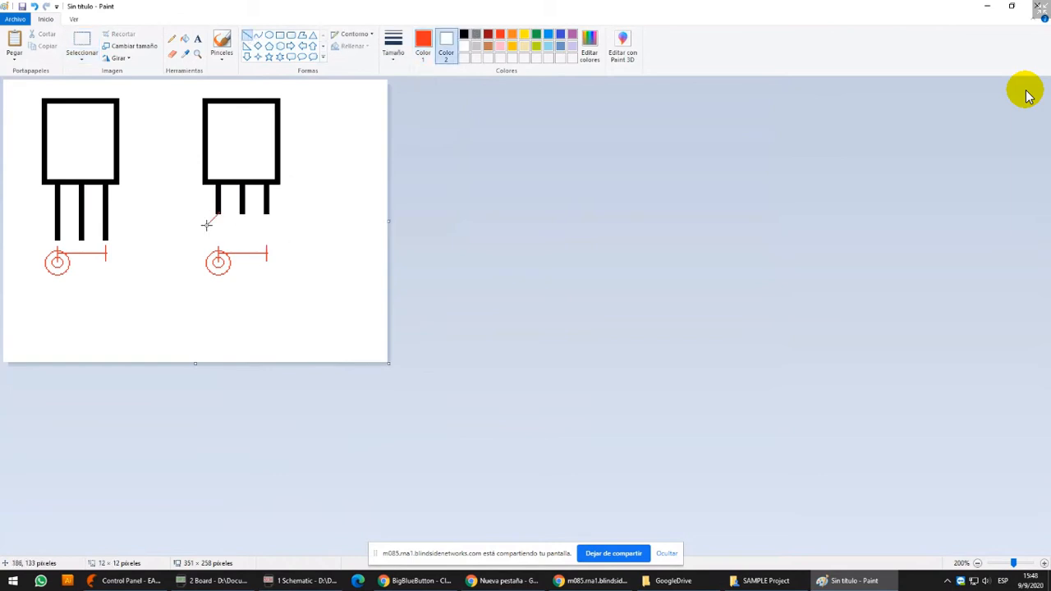
pyautogui.click(393, 45)
pyautogui.click(405, 101)
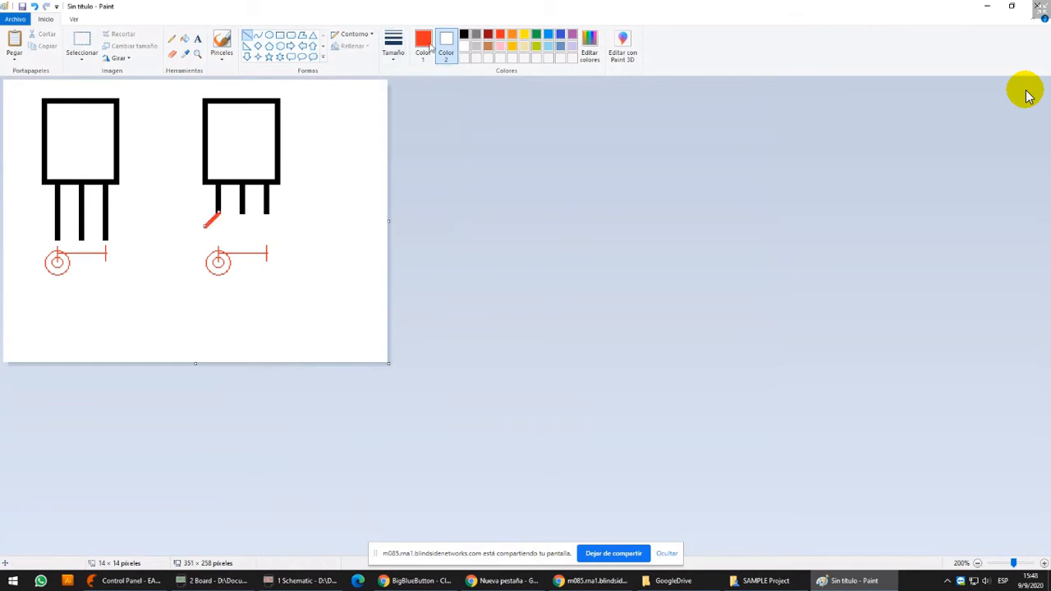
pyautogui.click(463, 34)
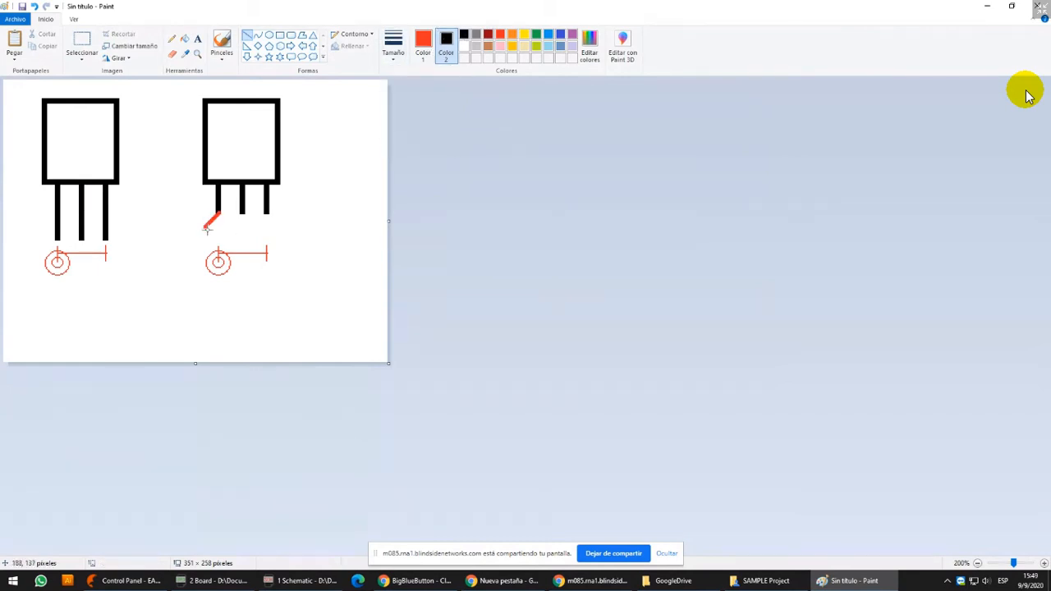
pyautogui.hotkey('ctrl', 'z')
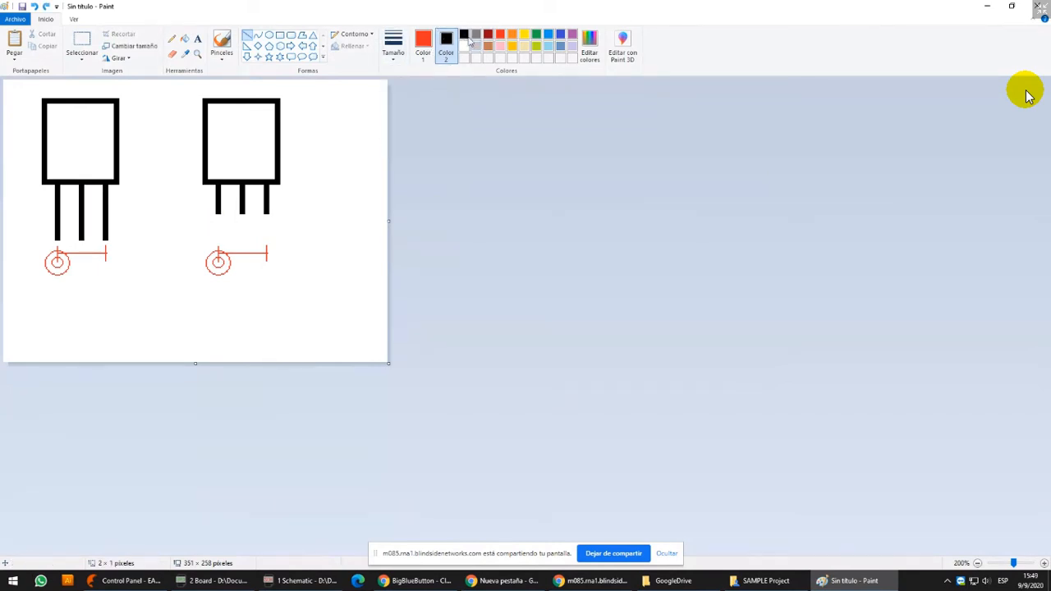
# Extend the duplicate's left lead in black with an outward diagonal of about 16 × 16 pixels and a vertical segment about 23 pixels long
pyautogui.click(424, 48)
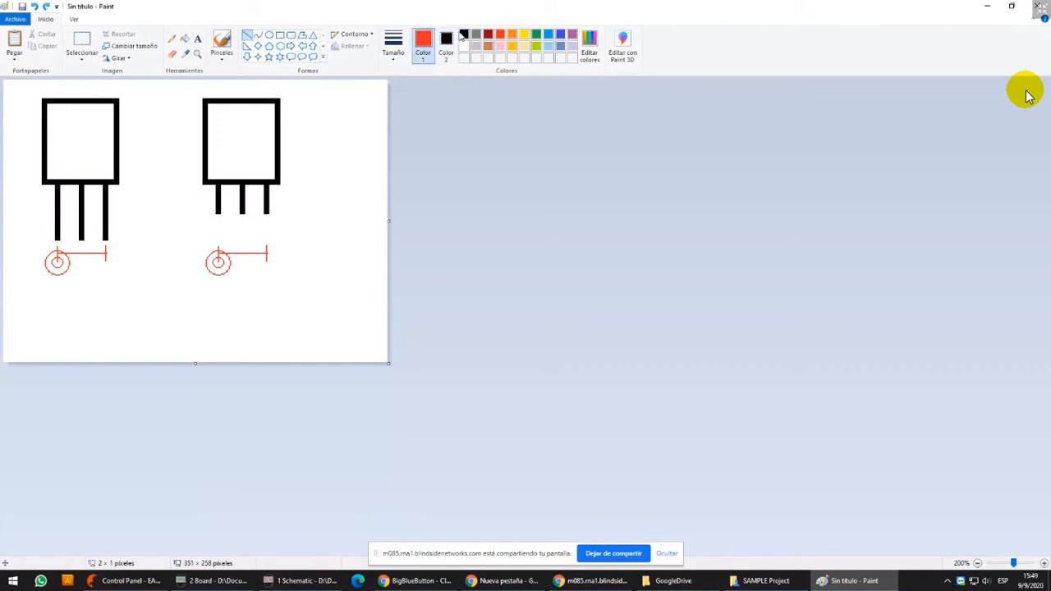
pyautogui.click(444, 55)
pyautogui.click(464, 46)
pyautogui.click(423, 45)
pyautogui.click(464, 34)
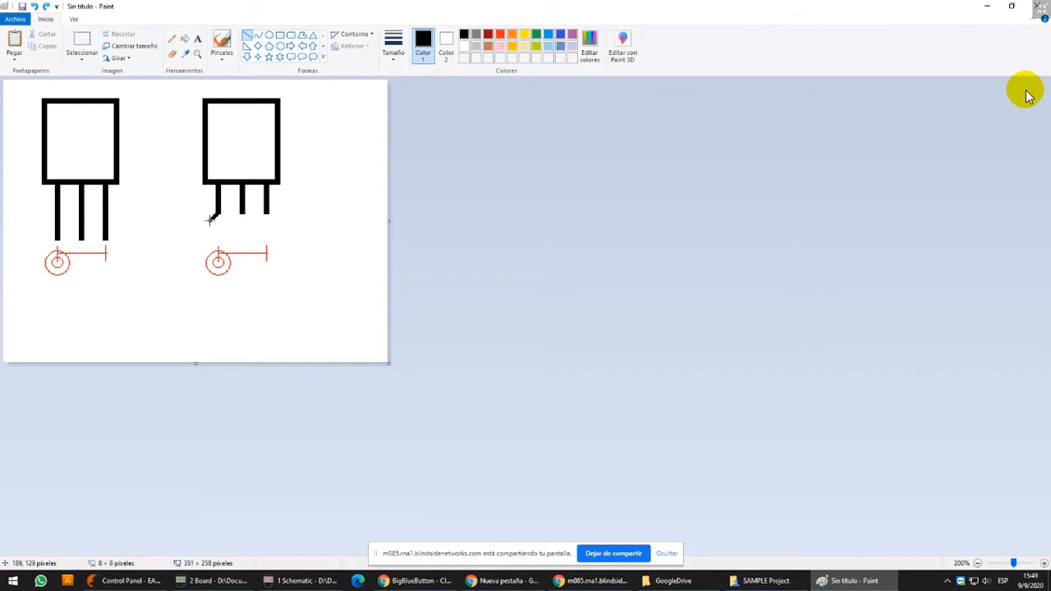
pyautogui.moveTo(215, 214); pyautogui.dragTo(201, 228)
pyautogui.click(393, 45)
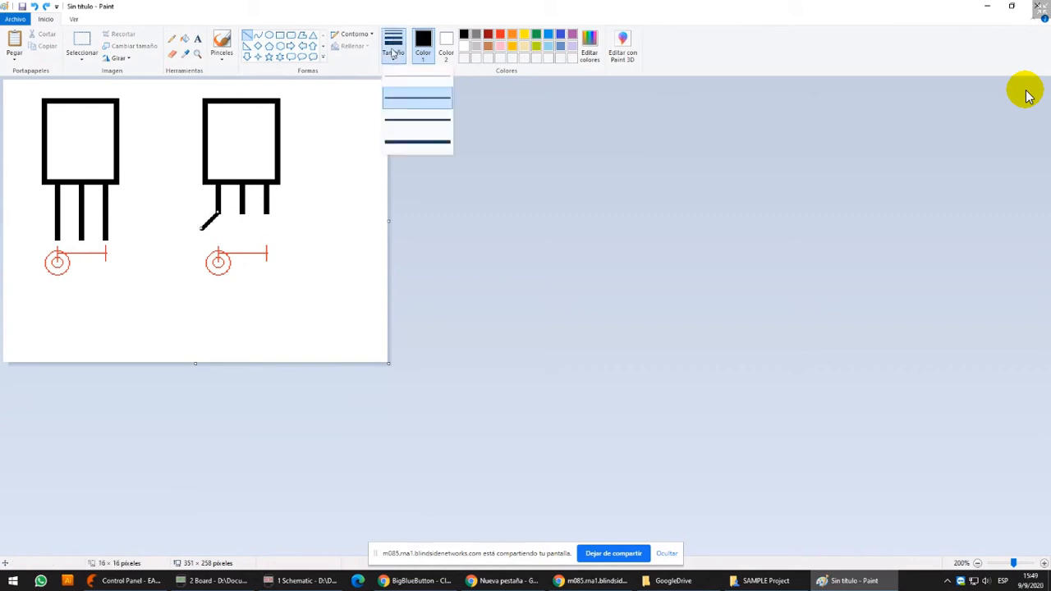
pyautogui.click(402, 113)
pyautogui.click(394, 43)
pyautogui.click(402, 110)
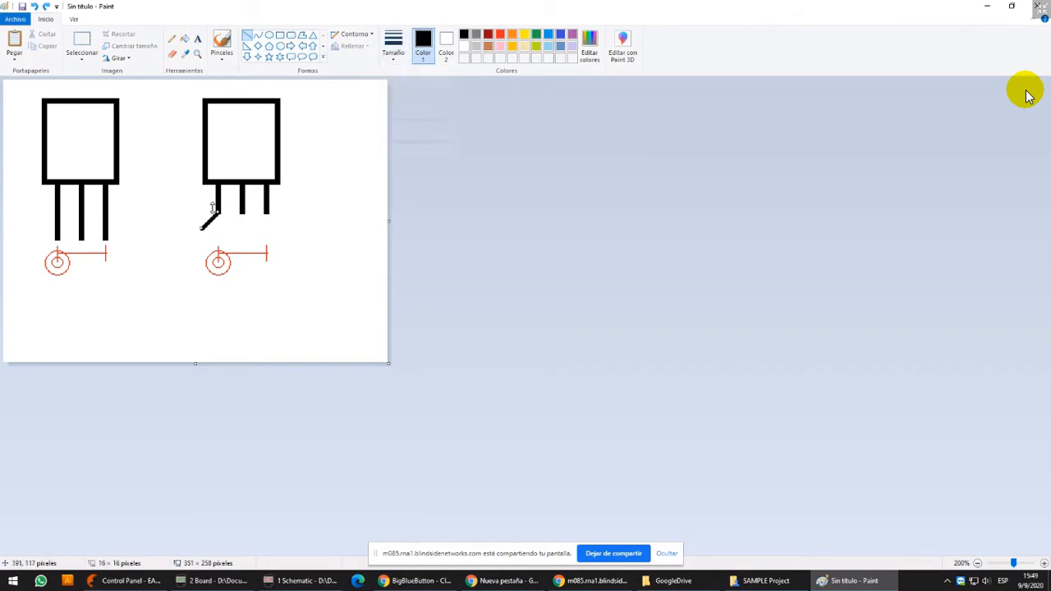
pyautogui.moveTo(200, 229); pyautogui.dragTo(201, 255)
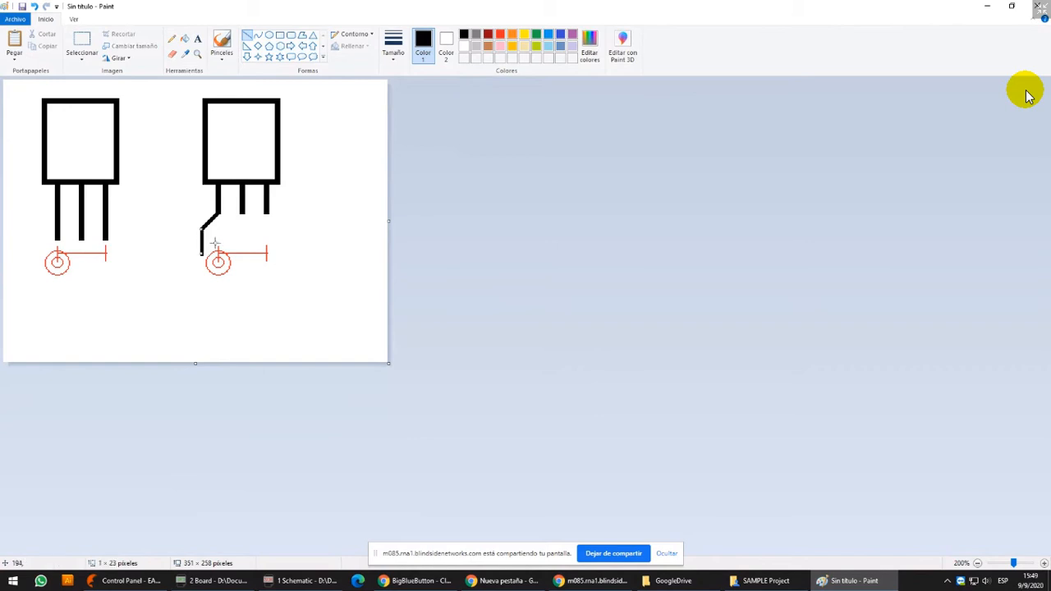
# Extend the duplicate's middle lead straight down, bend its right lead outward and down, and redraw the left bend with the thicker line
pyautogui.click(242, 210)
pyautogui.moveTo(243, 210); pyautogui.dragTo(242, 248)
pyautogui.click(393, 46)
pyautogui.click(401, 128)
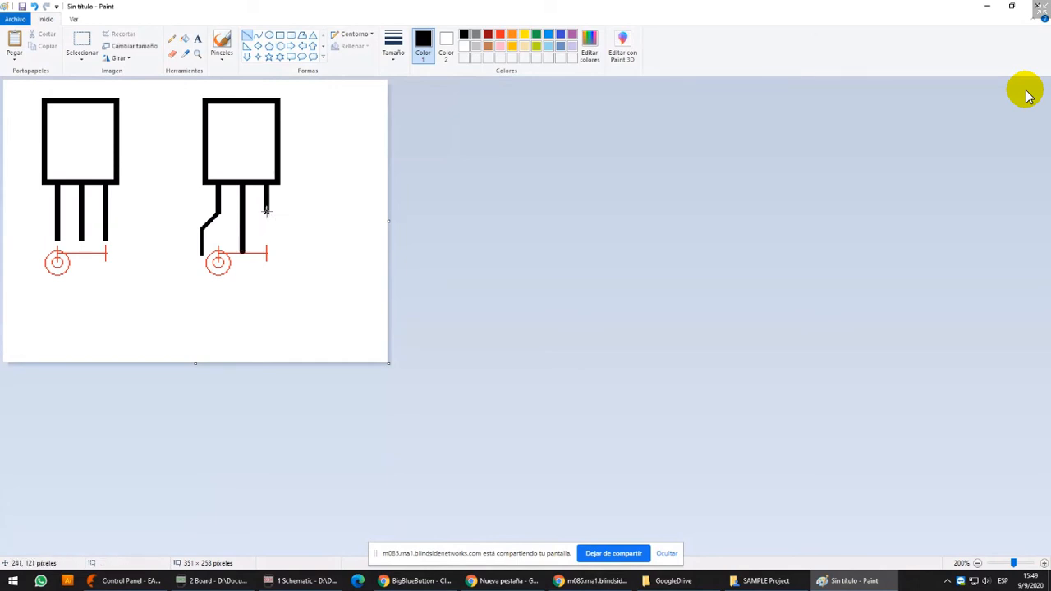
pyautogui.moveTo(265, 210)
pyautogui.mouseDown()
pyautogui.moveTo(279, 221)
pyautogui.moveTo(280, 255)
pyautogui.mouseUp()
pyautogui.moveTo(202, 254)
pyautogui.mouseDown()
pyautogui.moveTo(200, 232)
pyautogui.moveTo(217, 212)
pyautogui.mouseUp()
# Delete the red pad and dimension mark below the duplicate component together with the tips of its leads
pyautogui.click(82, 41)
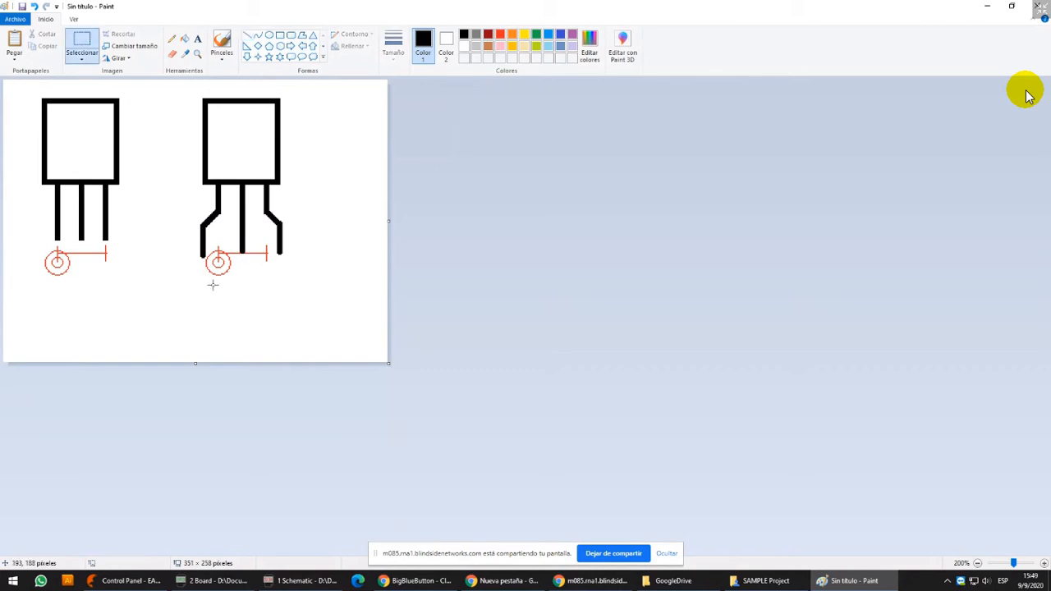
pyautogui.moveTo(171, 288); pyautogui.dragTo(367, 243)
pyautogui.press('Delete')
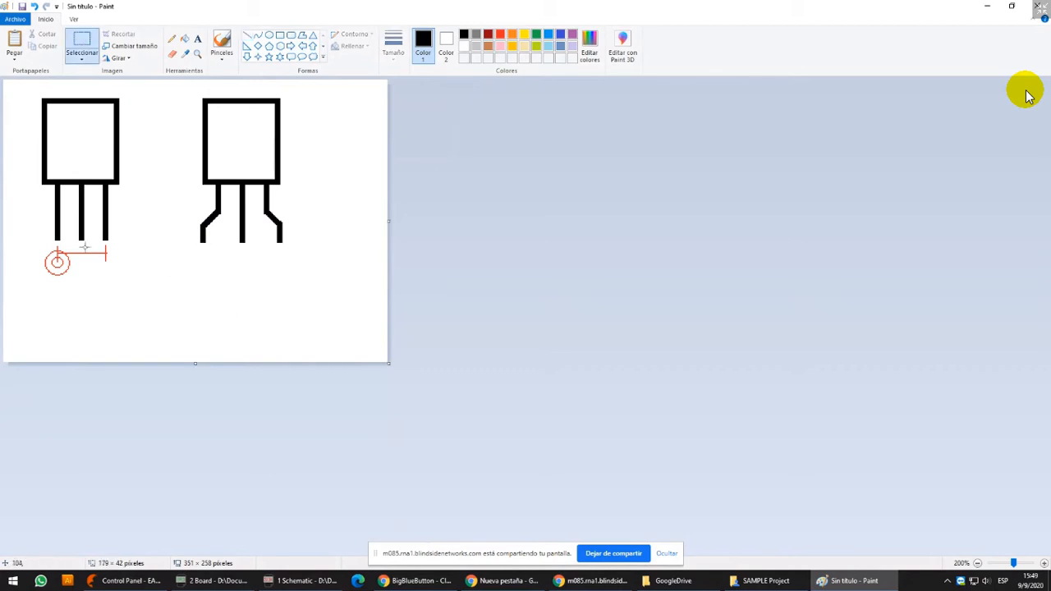
# Copy the original's red pad and dimension mark below each of the duplicate's three leads, using transparent selection
pyautogui.moveTo(25, 292); pyautogui.dragTo(137, 243)
pyautogui.keyDown('ctrl'); pyautogui.moveTo(91, 270); pyautogui.dragTo(263, 272); pyautogui.keyUp('ctrl')
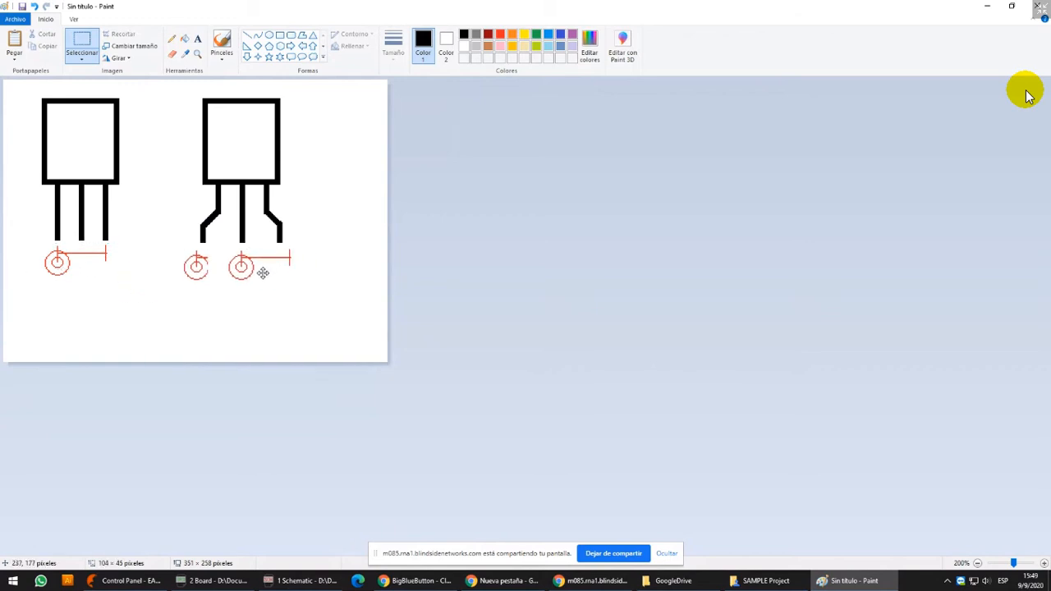
pyautogui.click(82, 57)
pyautogui.click(118, 158)
pyautogui.moveTo(277, 277); pyautogui.dragTo(313, 274)
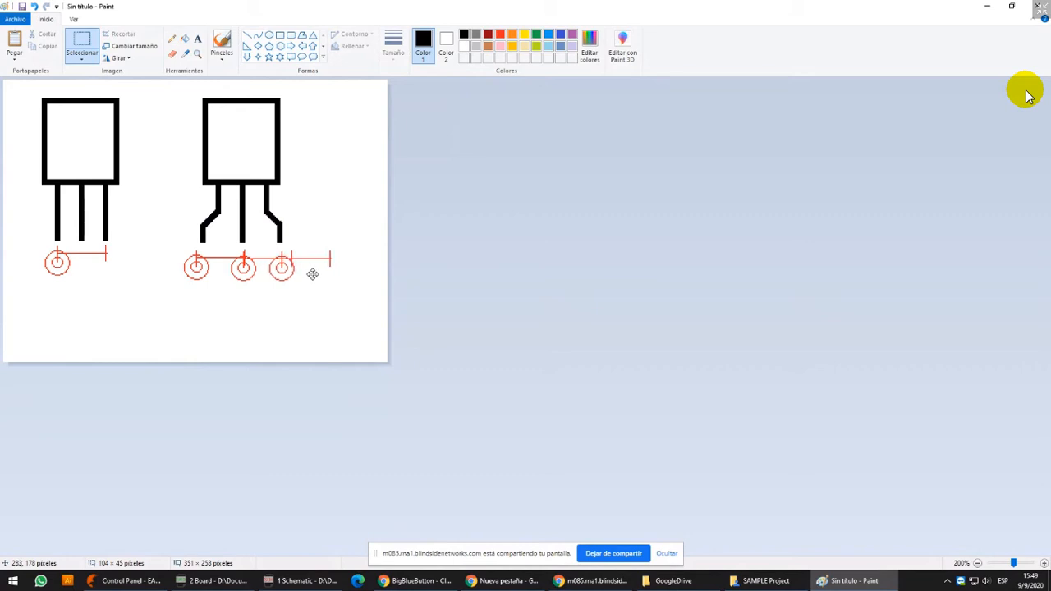
pyautogui.click(324, 191)
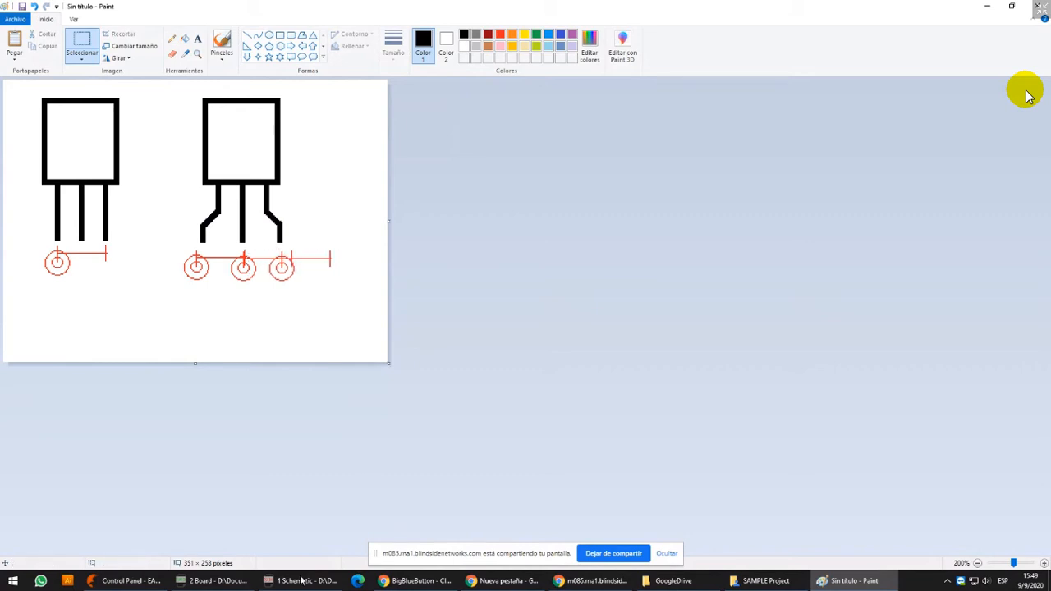
# Switch to the EAGLE board DEMO.brd, maximize its window and zoom in on transistor T1
pyautogui.click(212, 580)
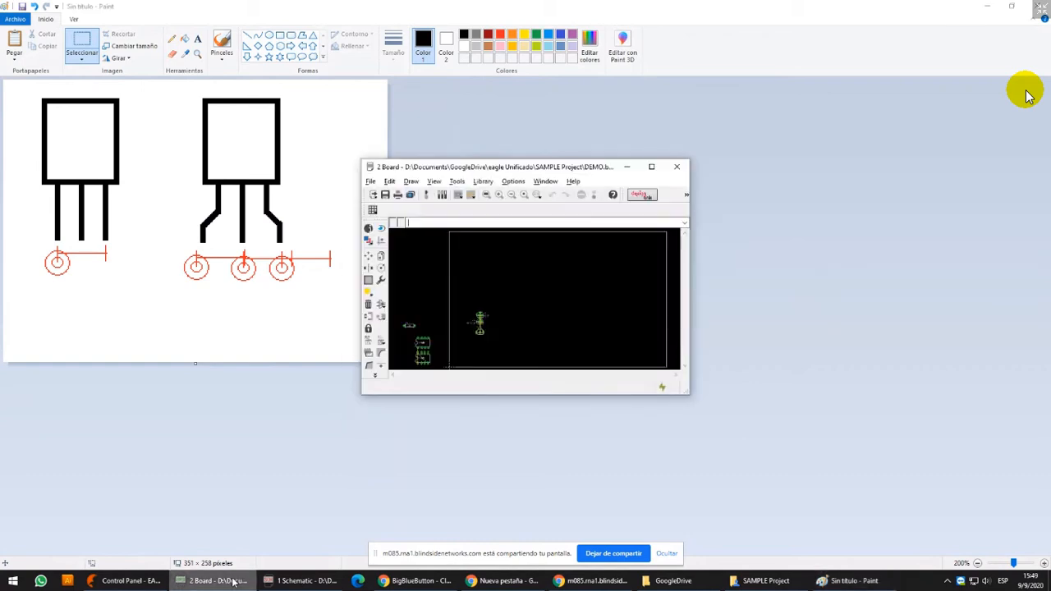
pyautogui.click(651, 166)
pyautogui.scroll(5, 462, 287)
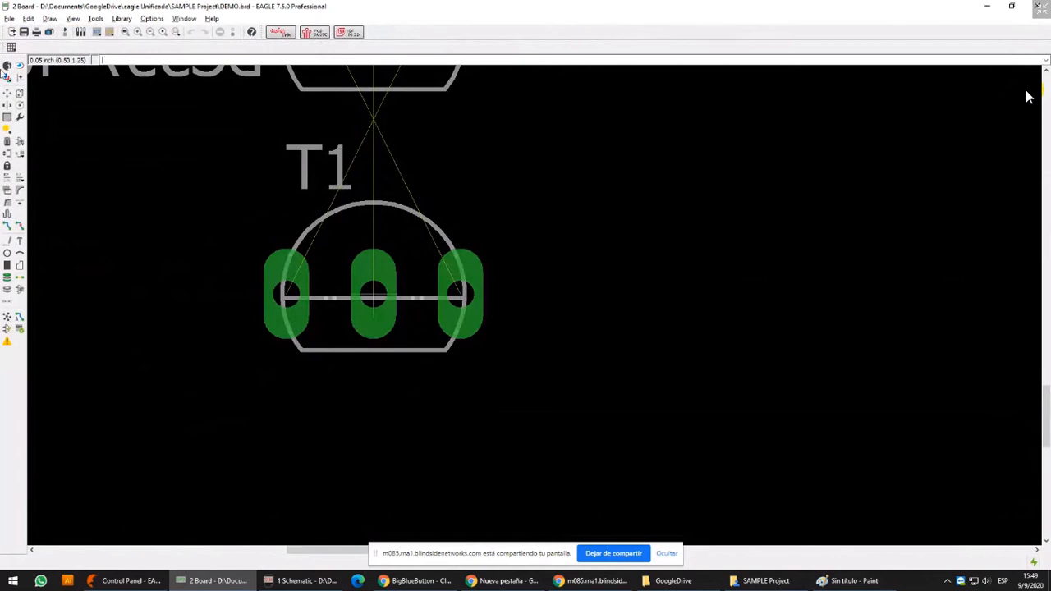
# Hide the board's Pads layer and turn it back on
pyautogui.click(7, 76)
pyautogui.click(29, 71)
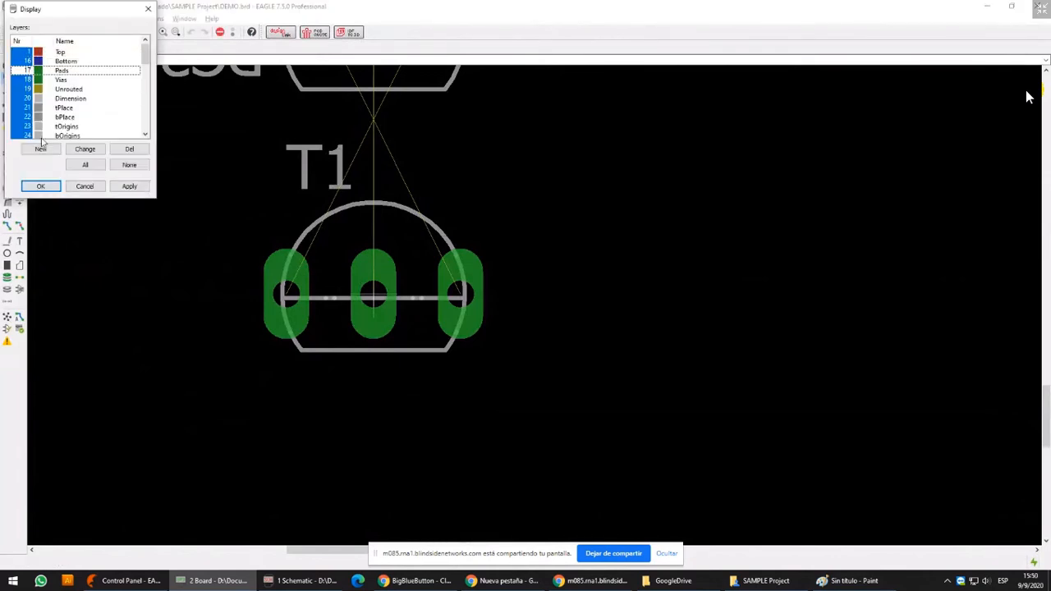
pyautogui.click(41, 187)
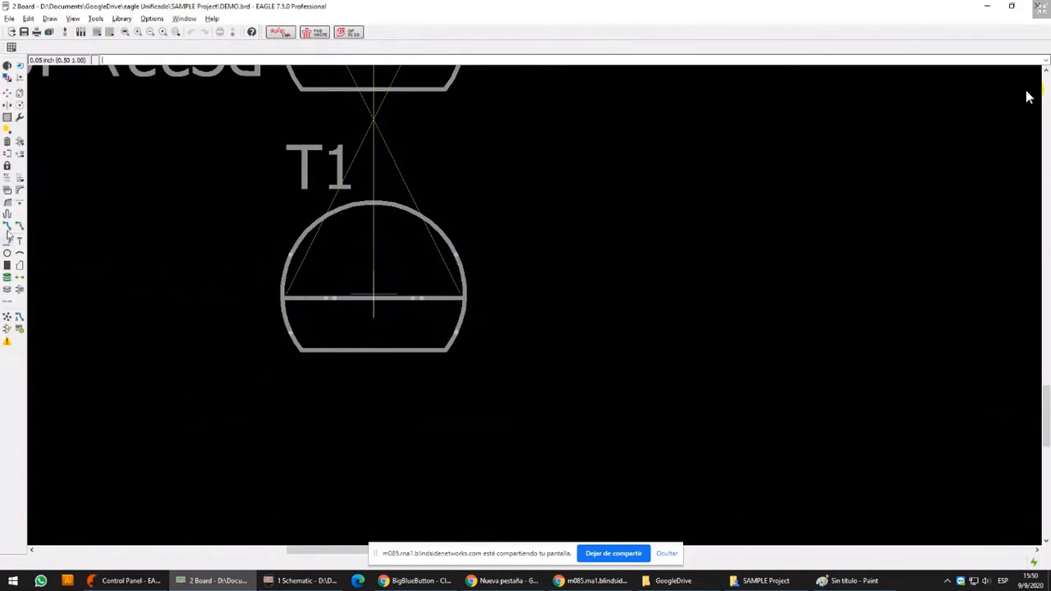
pyautogui.click(7, 76)
pyautogui.click(27, 70)
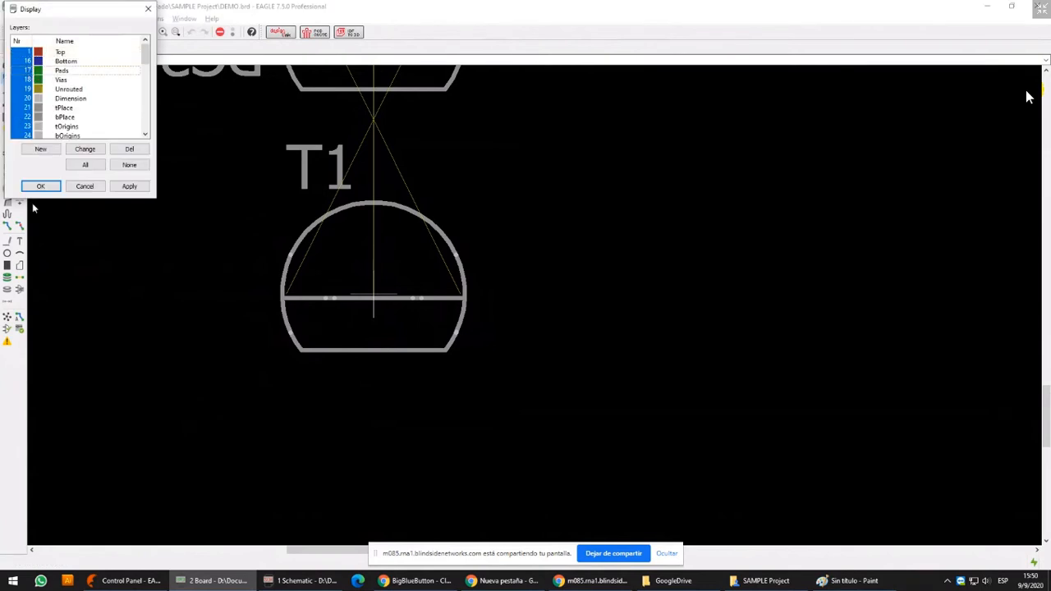
pyautogui.click(38, 187)
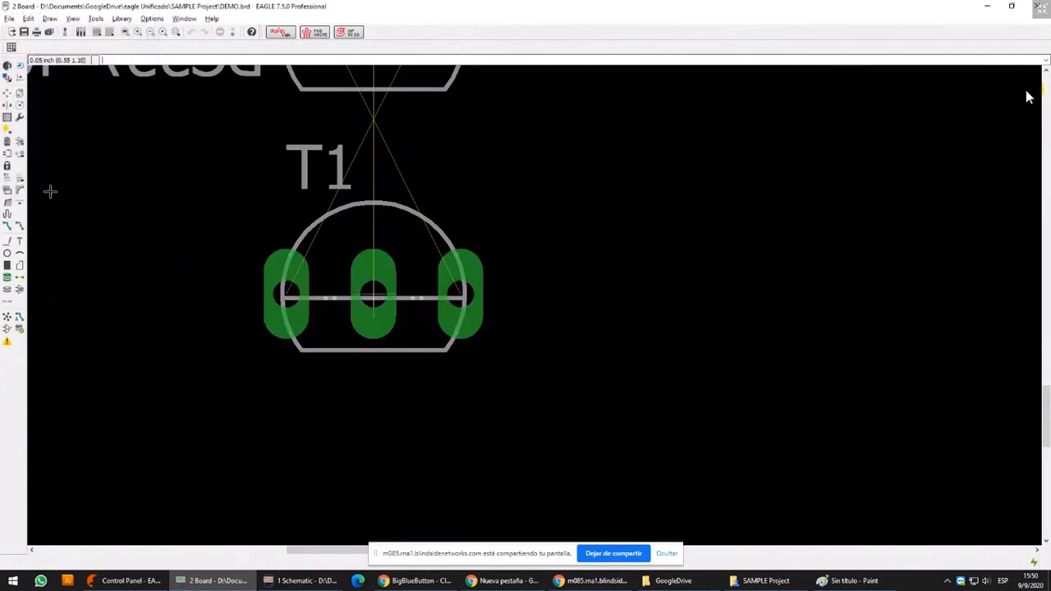
# Start a Bottom-layer wire at T1's left pad and change the main and alternate grid units to mil
pyautogui.click(7, 241)
pyautogui.click(286, 294)
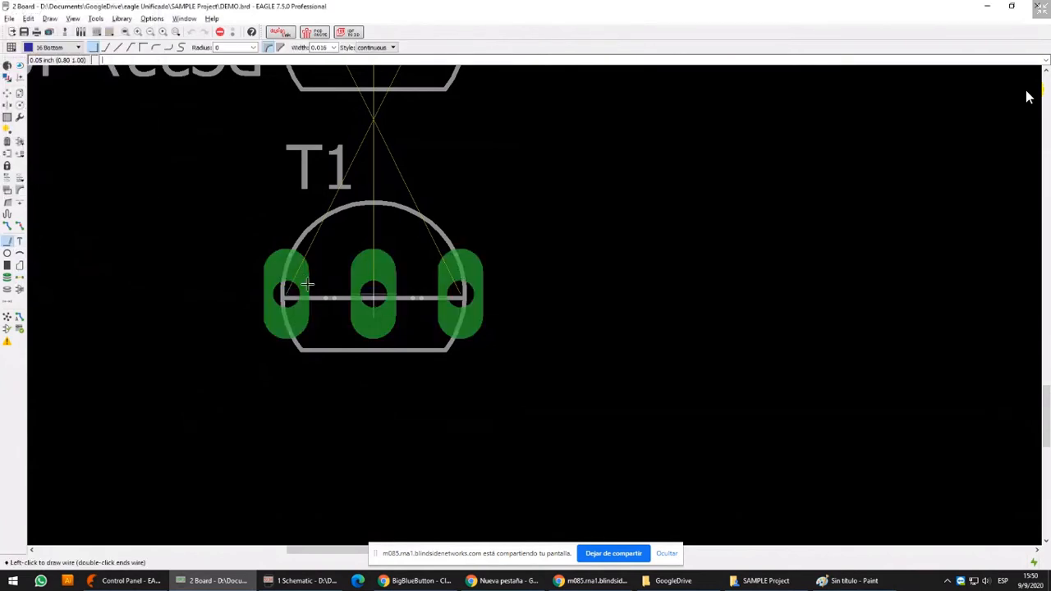
pyautogui.click(12, 47)
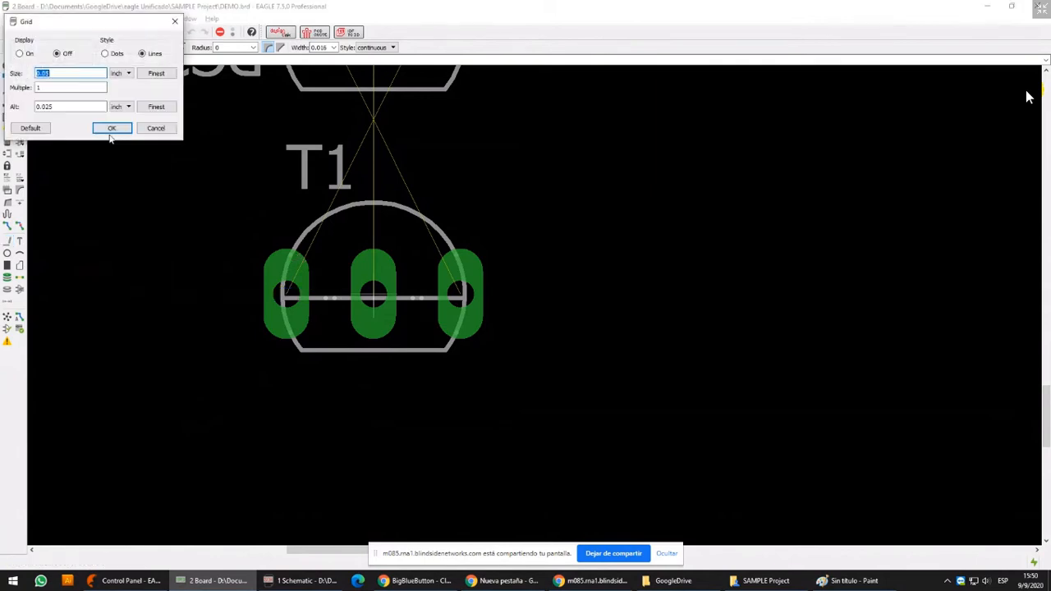
pyautogui.click(120, 74)
pyautogui.click(116, 96)
pyautogui.click(120, 107)
pyautogui.click(116, 130)
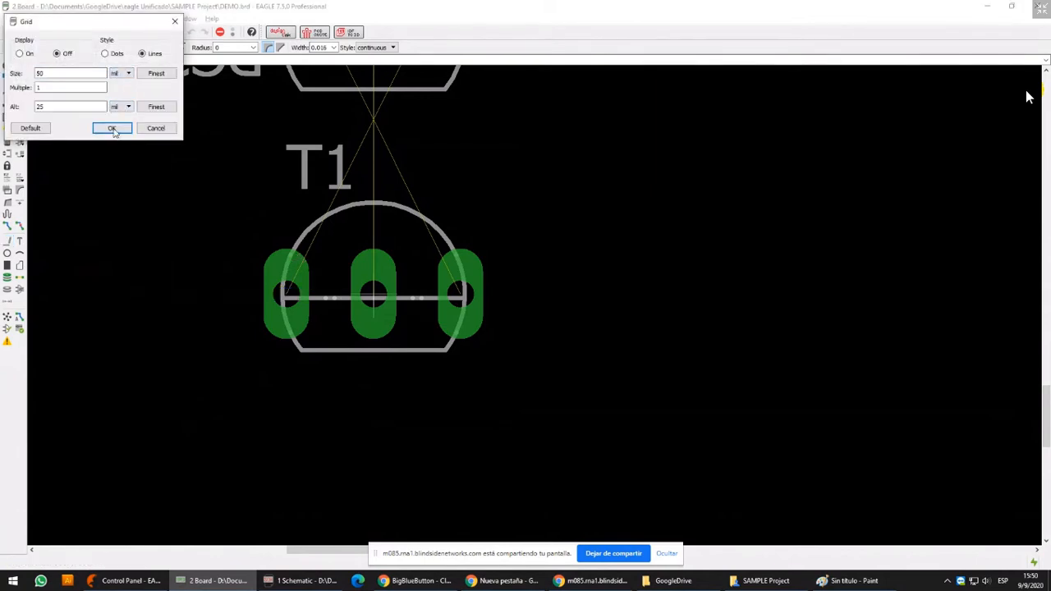
pyautogui.click(112, 128)
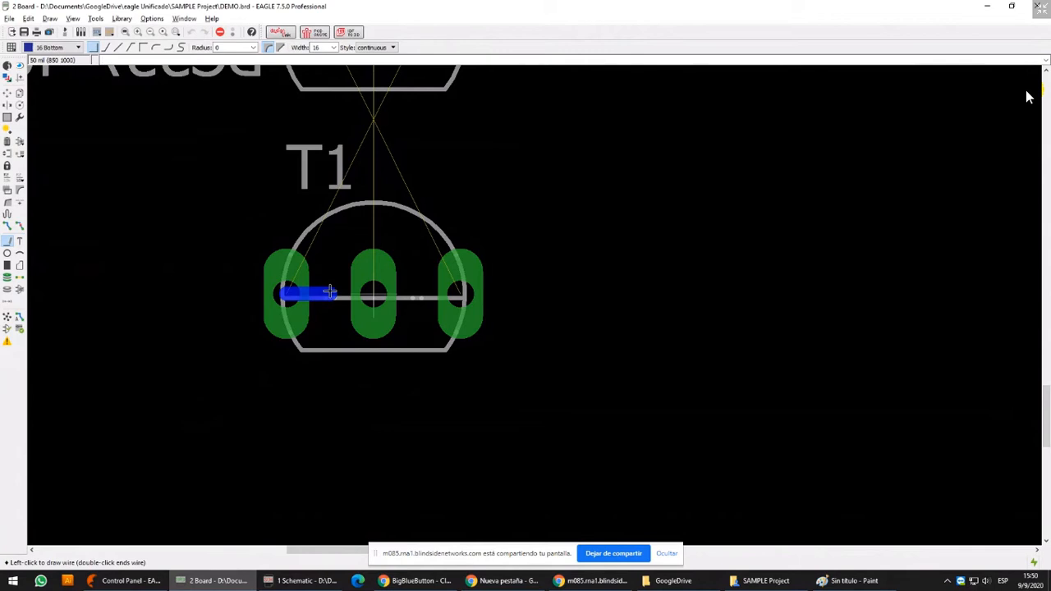
# Draw short 16 mil Bottom-layer wires from T1's pads, inward from the outer pads and upward from the middle one
pyautogui.doubleClick(311, 292)
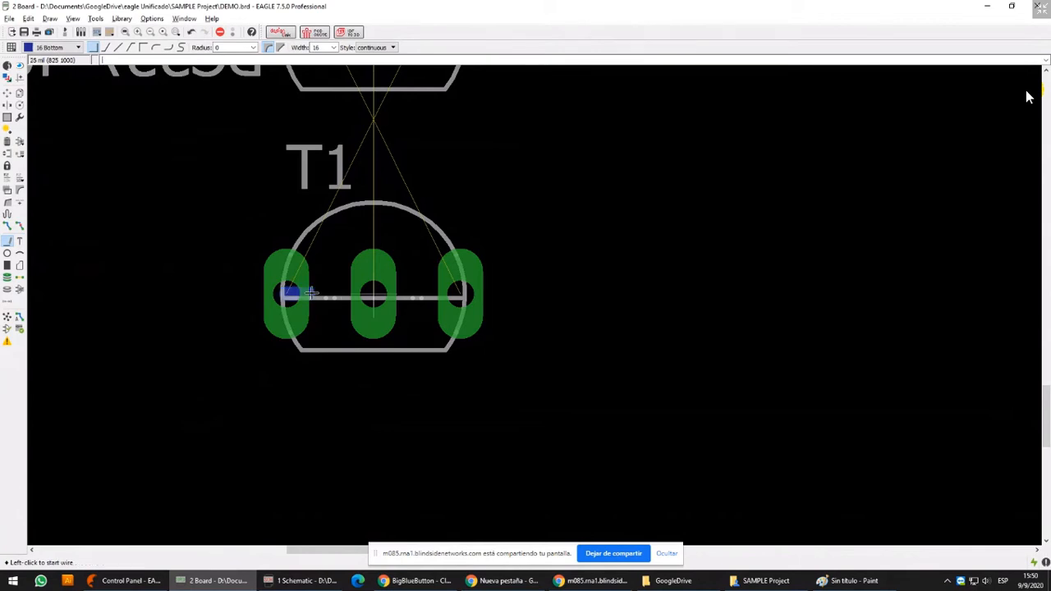
pyautogui.click(374, 292)
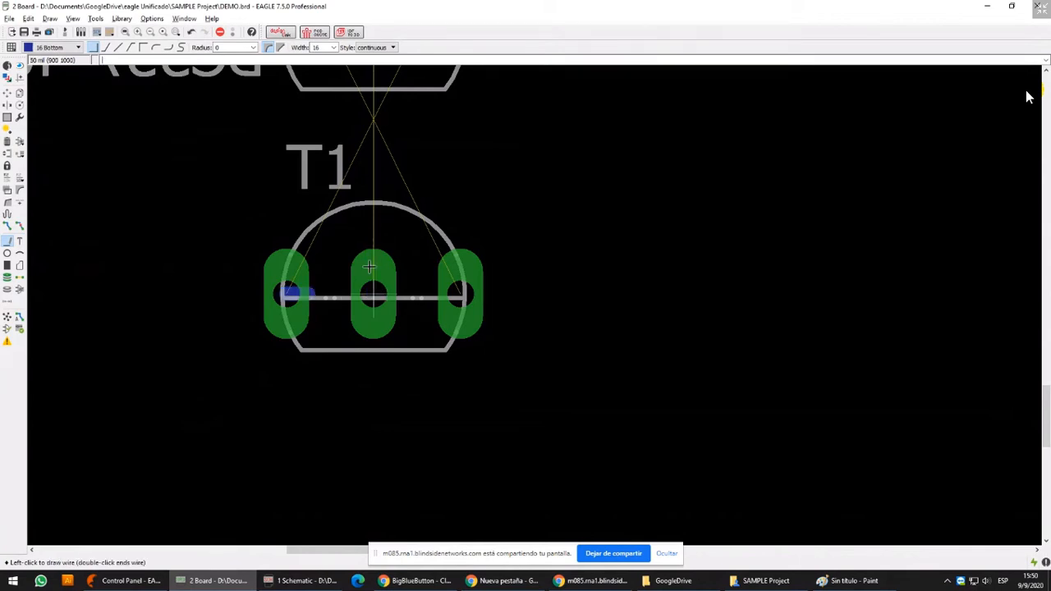
pyautogui.doubleClick(437, 295)
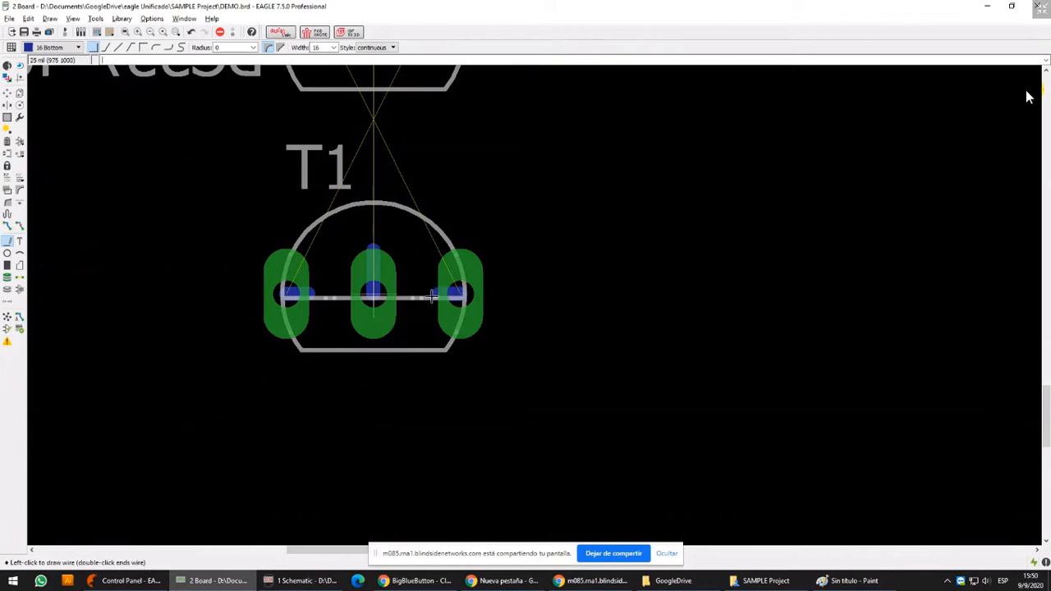
# Start the Via command and look over its diameter choices and the grid settings
pyautogui.click(7, 278)
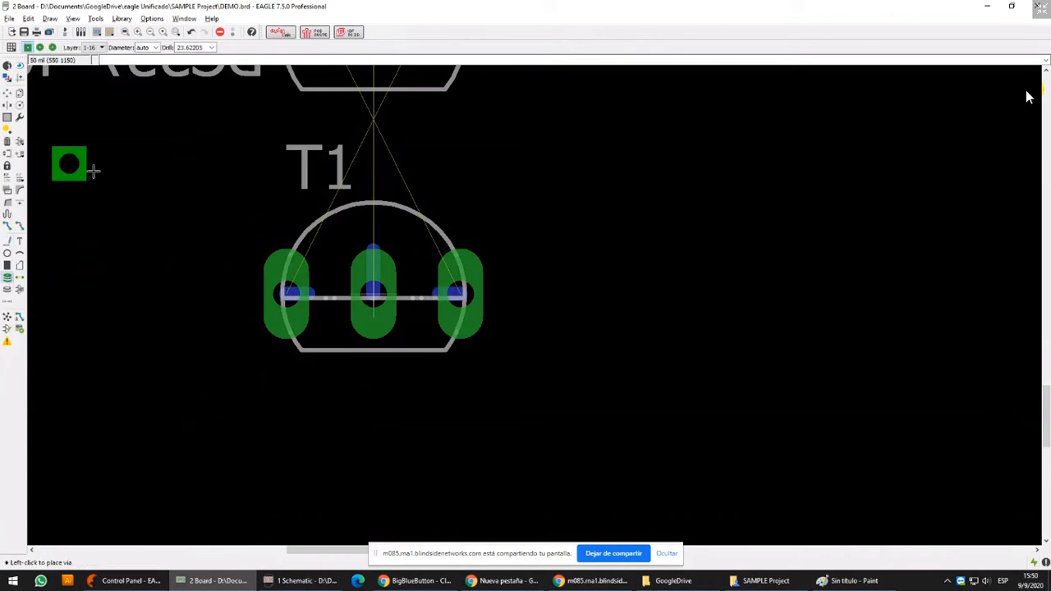
pyautogui.click(156, 48)
pyautogui.click(156, 49)
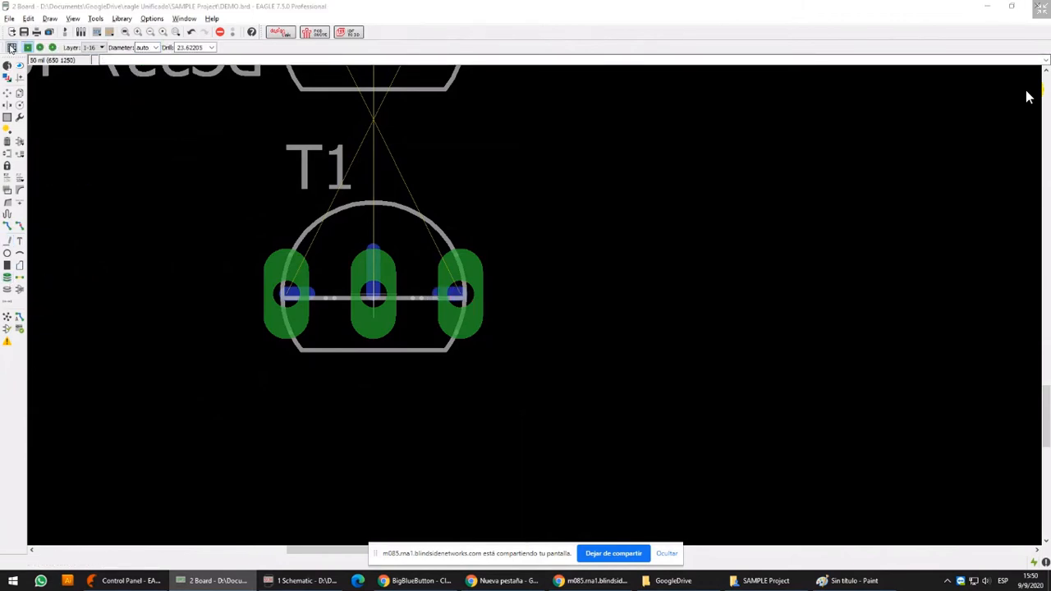
pyautogui.click(10, 47)
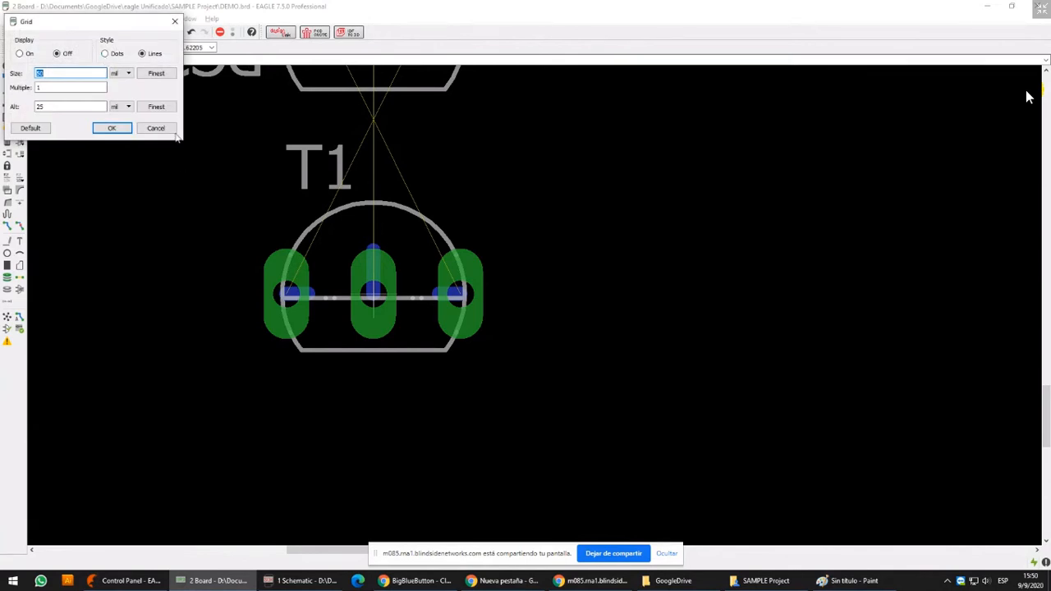
pyautogui.click(112, 128)
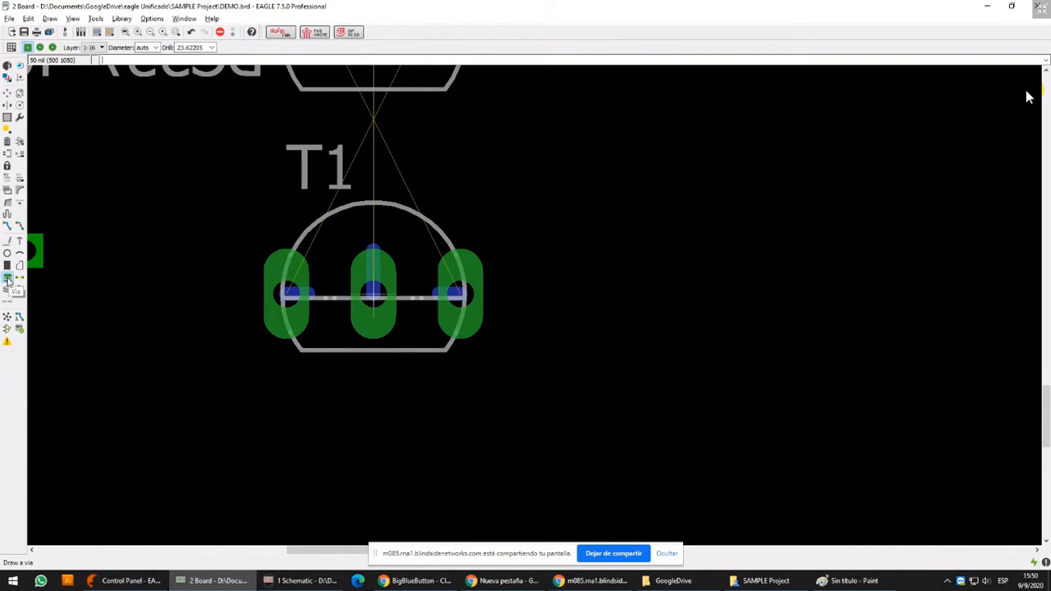
# Launch the Windows Magnifier with magnify, examine the Via tool's icon enlarged, and close the Magnifier
pyautogui.press('super+r')
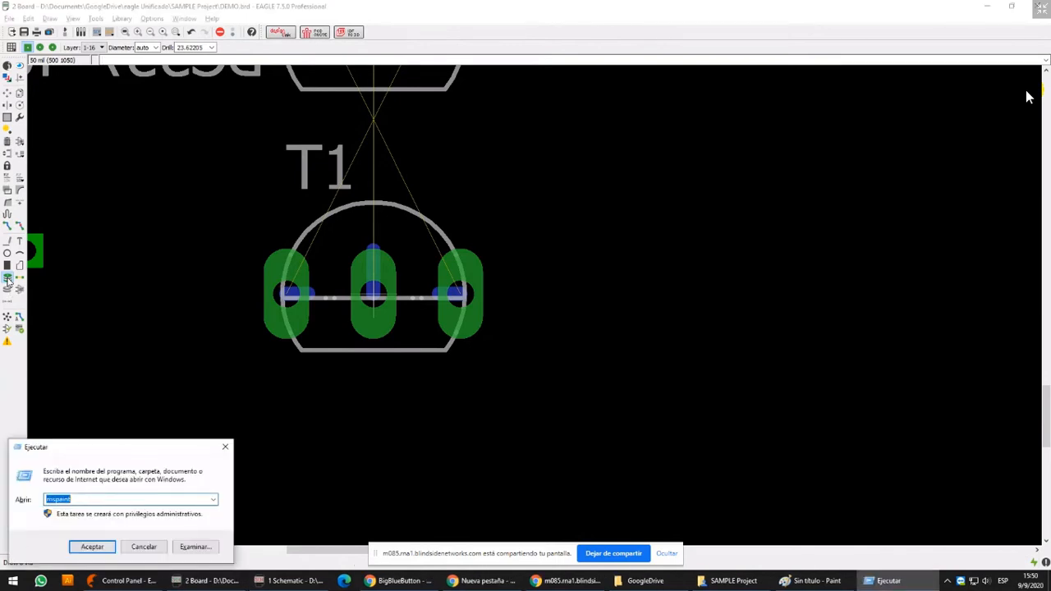
pyautogui.write('magnify')
pyautogui.press('Return')
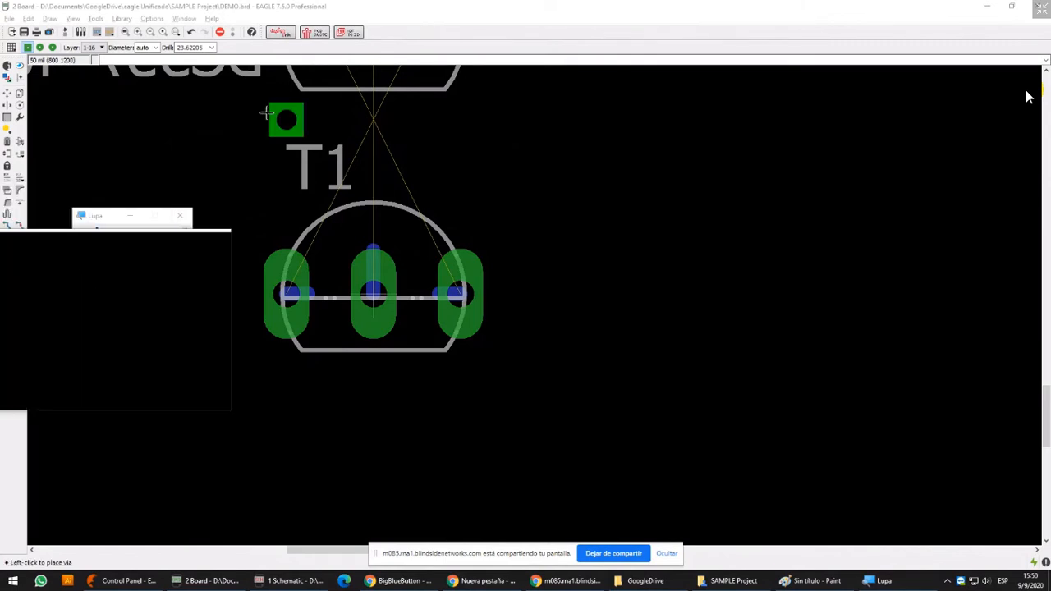
pyautogui.click(7, 278)
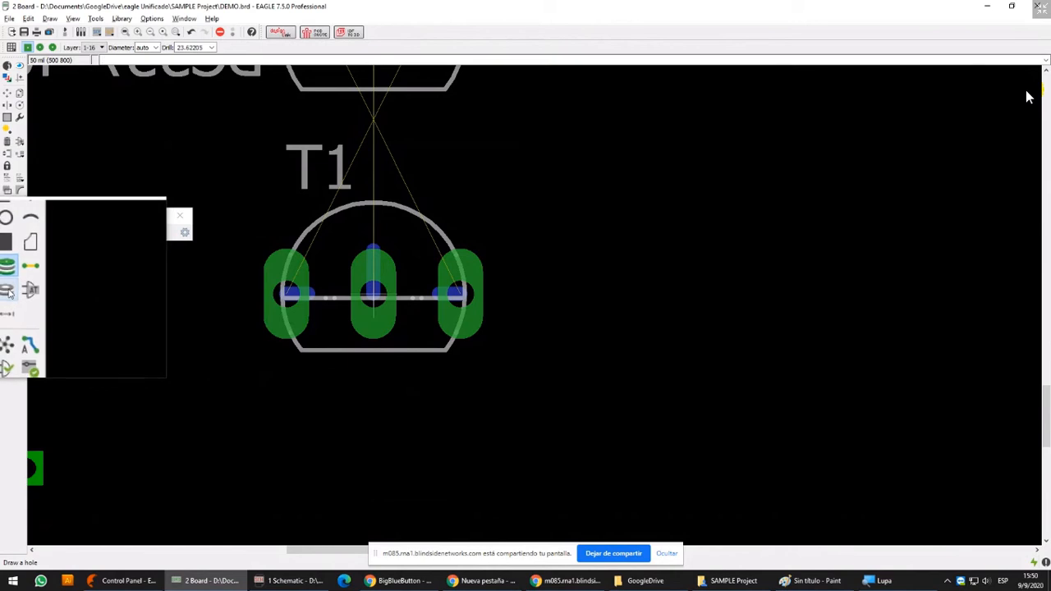
pyautogui.click(7, 277)
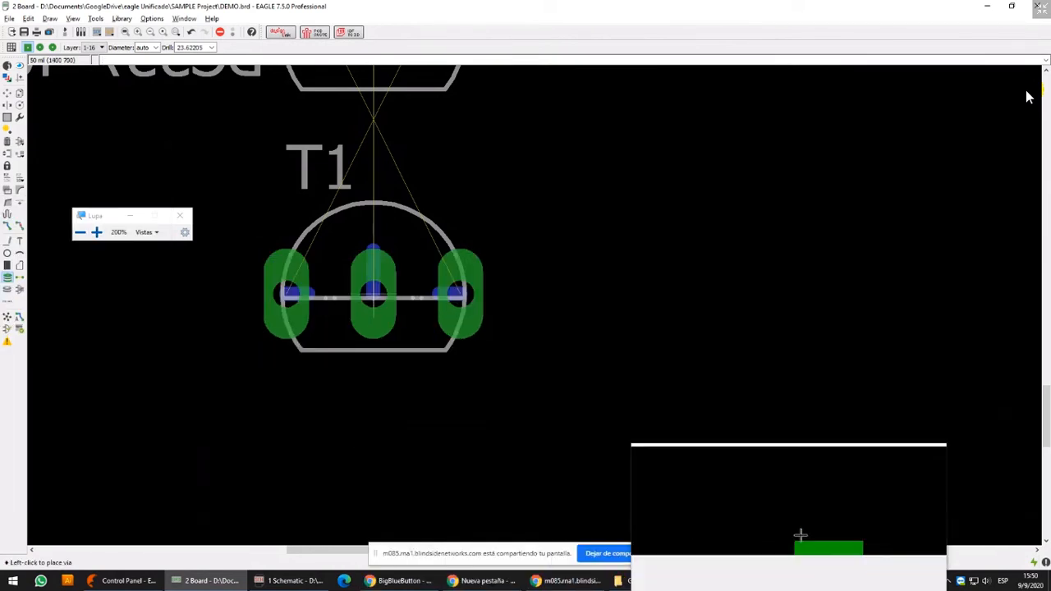
pyautogui.click(180, 215)
# Switch to Paint, extend the canvas to 351 × 375 pixels, and draw a black horizontal rectangle about 253 × 9 pixels below the sketches
pyautogui.click(857, 582)
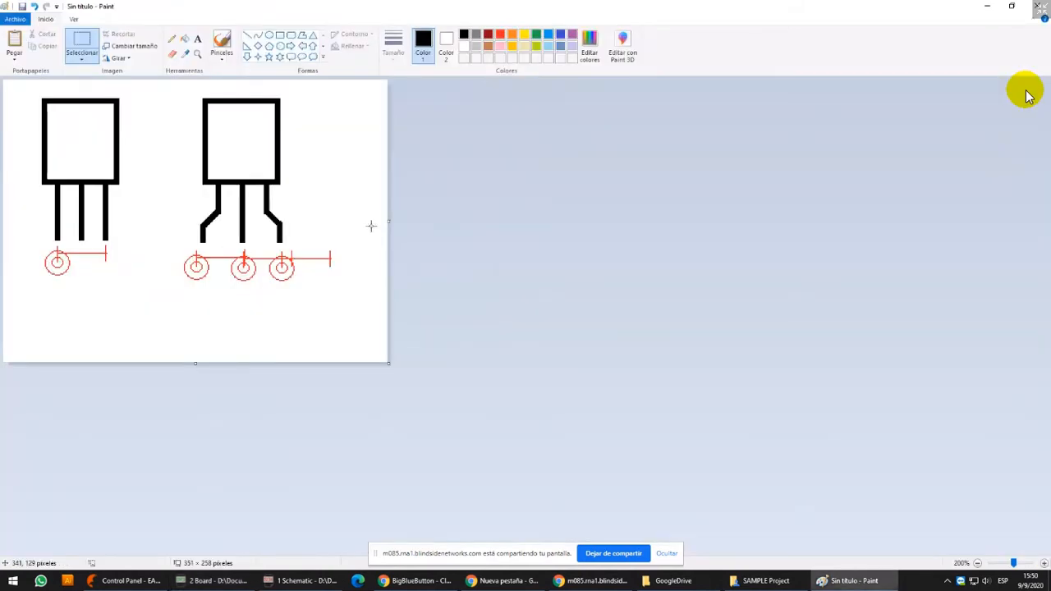
pyautogui.moveTo(196, 364); pyautogui.dragTo(196, 491)
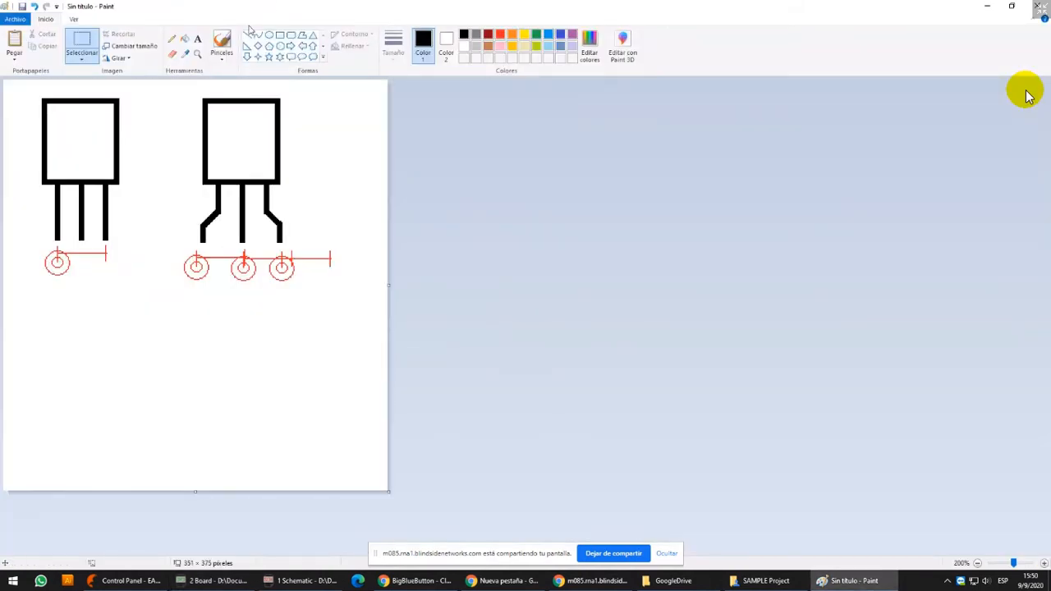
pyautogui.click(280, 35)
pyautogui.moveTo(70, 368)
pyautogui.mouseDown()
pyautogui.moveTo(359, 376)
pyautogui.moveTo(350, 378)
pyautogui.mouseUp()
pyautogui.moveTo(208, 369); pyautogui.dragTo(209, 367)
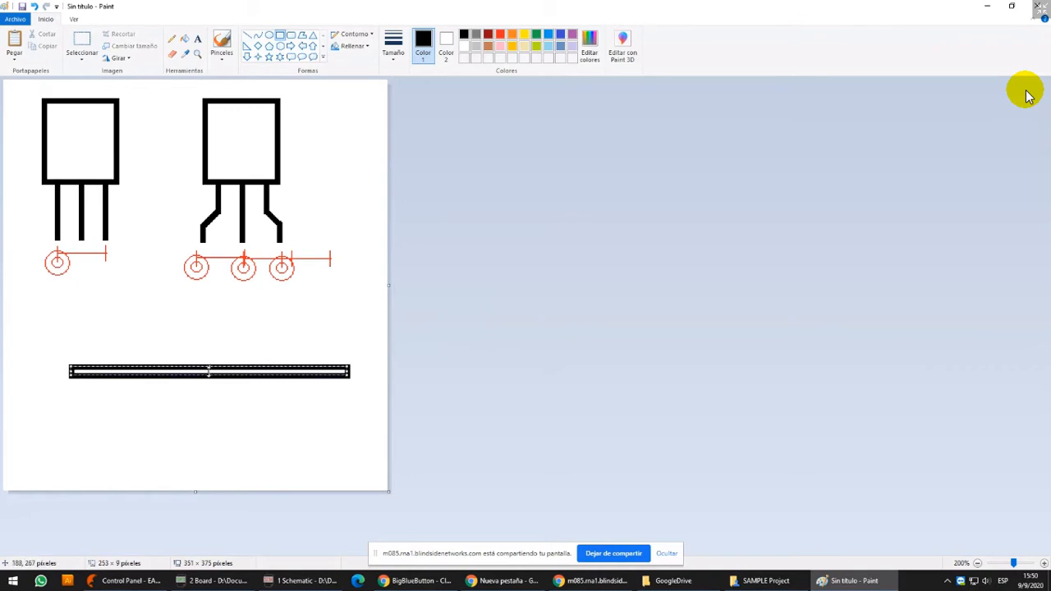
pyautogui.click(225, 335)
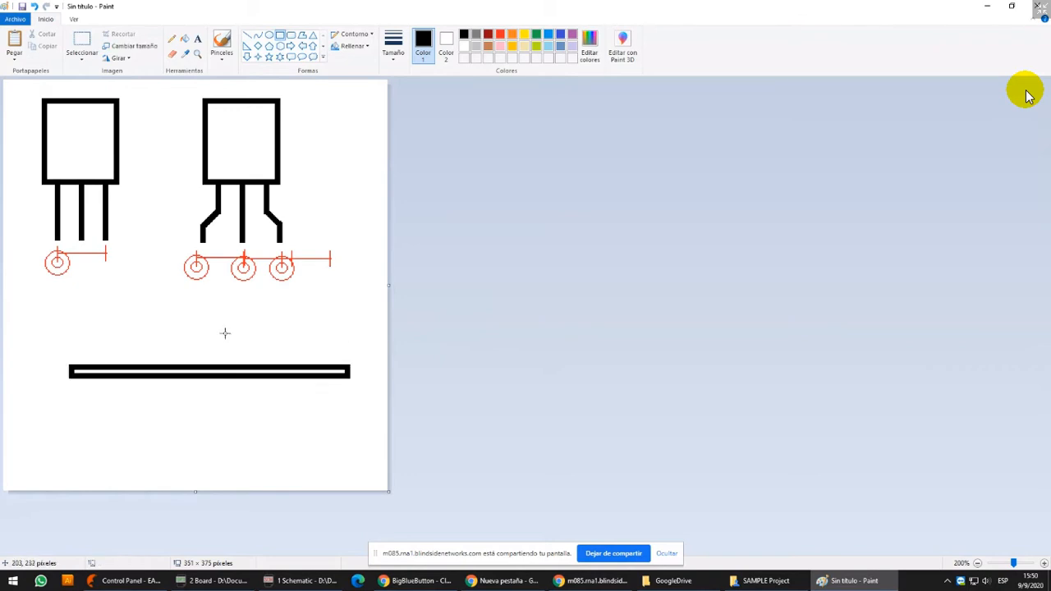
# Draw a red line along the long rectangle's upper-left edge and a light blue line along its lower-right edge, overlapping slightly near the middle
pyautogui.click(502, 35)
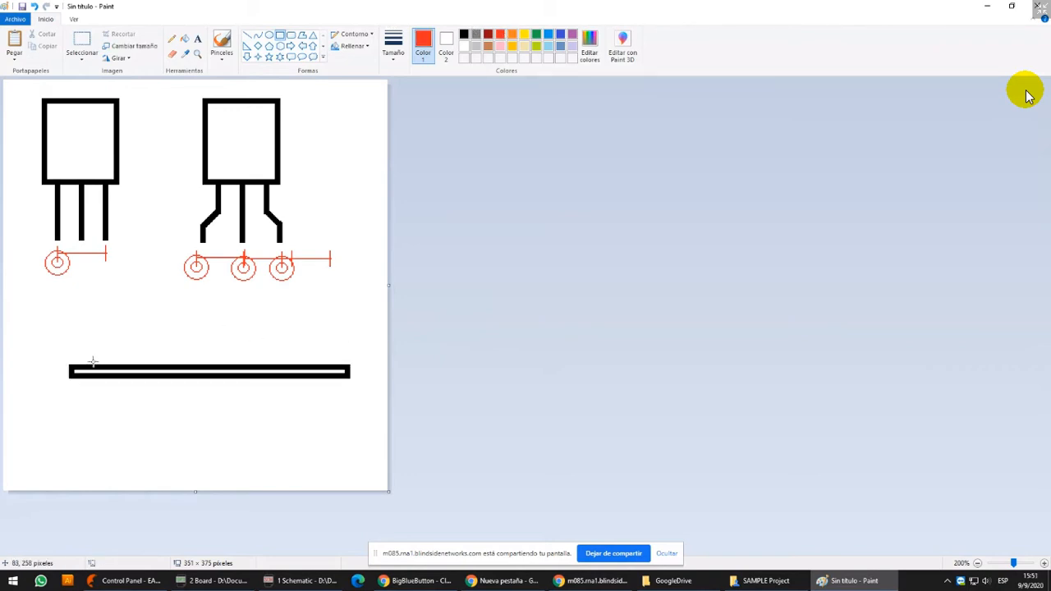
pyautogui.click(248, 35)
pyautogui.moveTo(80, 362)
pyautogui.keyDown('shift'); pyautogui.mouseDown()
pyautogui.moveTo(284, 326)
pyautogui.moveTo(303, 336)
pyautogui.mouseUp(); pyautogui.keyUp('shift')
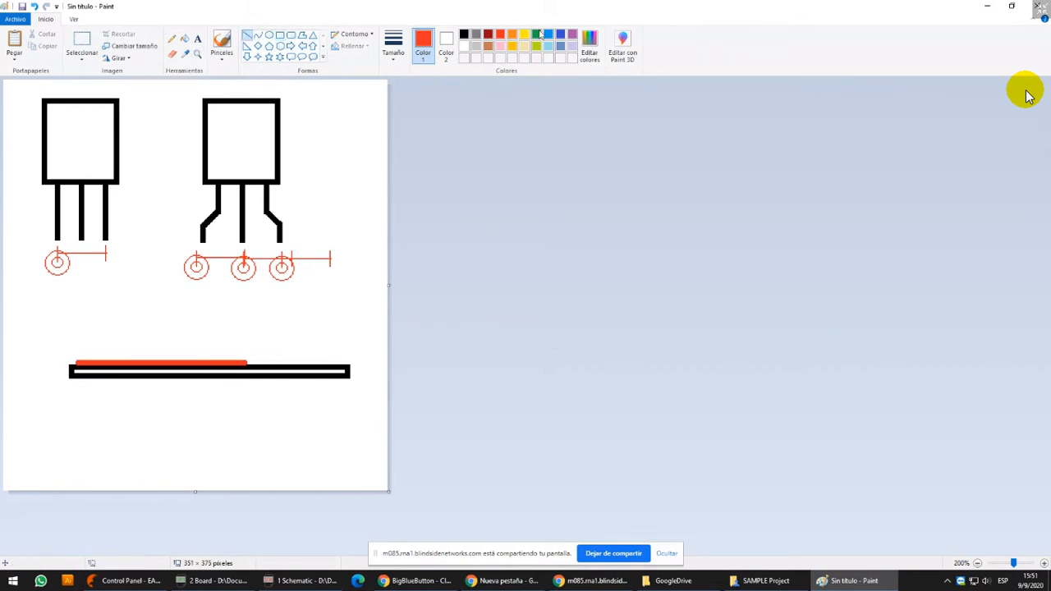
pyautogui.keyDown('shift'); pyautogui.moveTo(236, 381); pyautogui.dragTo(347, 379); pyautogui.keyUp('shift')
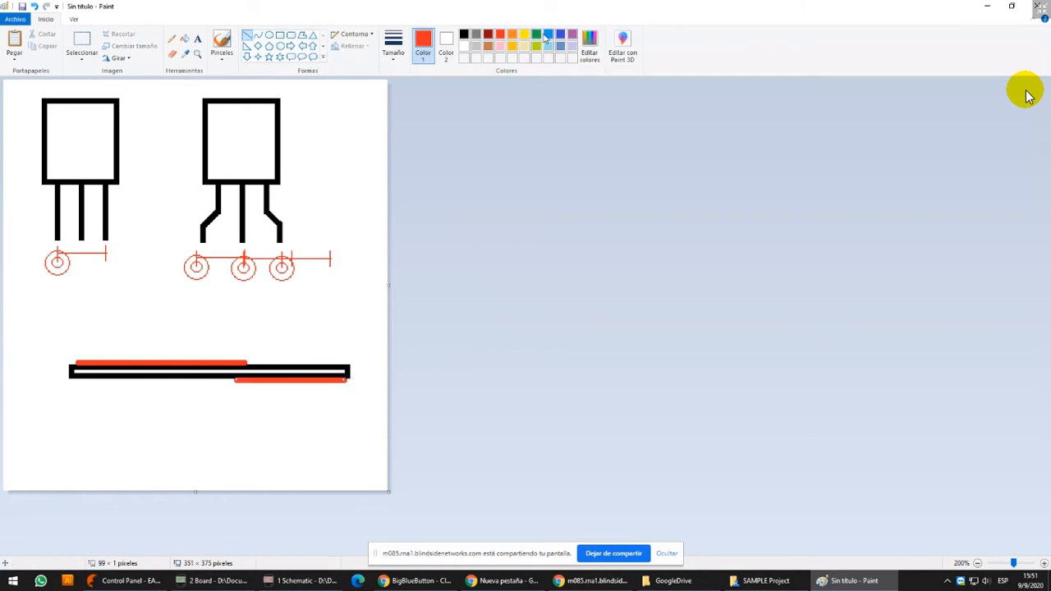
pyautogui.click(547, 34)
pyautogui.keyDown('ctrl'); pyautogui.scroll(2, 411, 288); pyautogui.keyUp('ctrl')
pyautogui.scroll(-5, 510, 213)
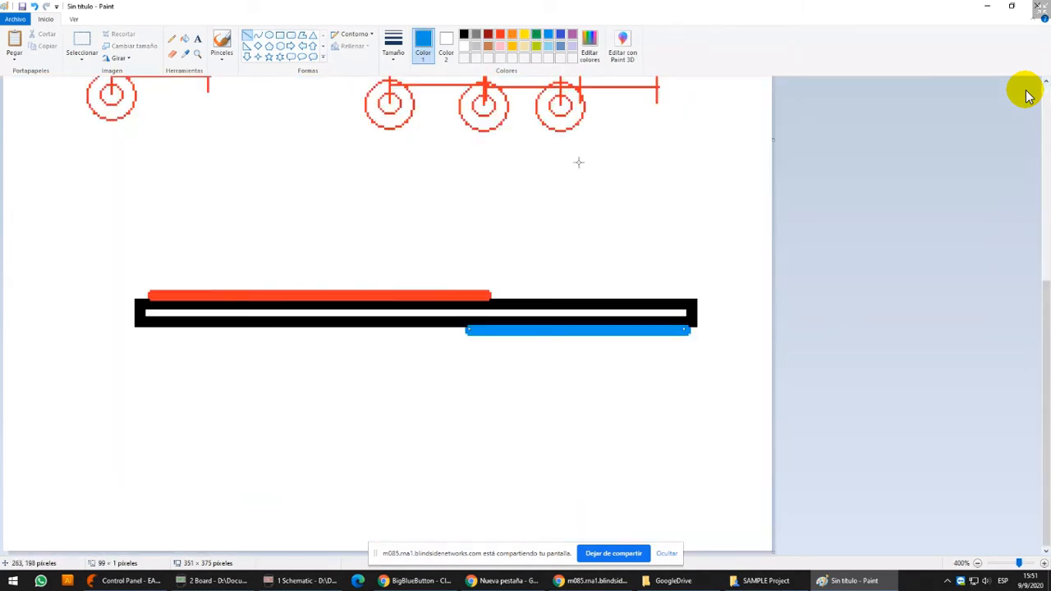
pyautogui.click(537, 36)
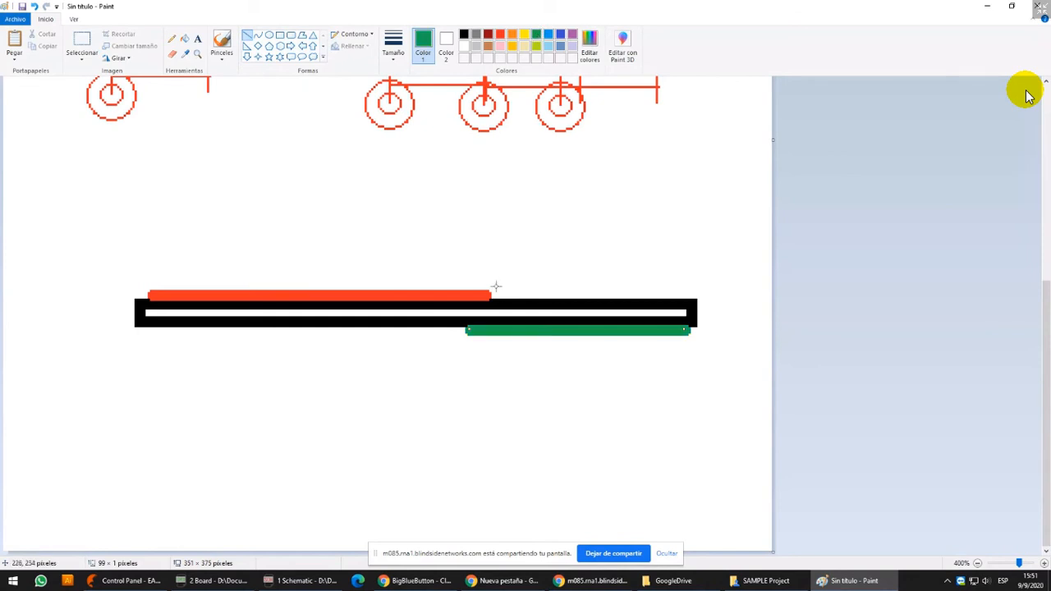
pyautogui.click(548, 35)
pyautogui.click(282, 35)
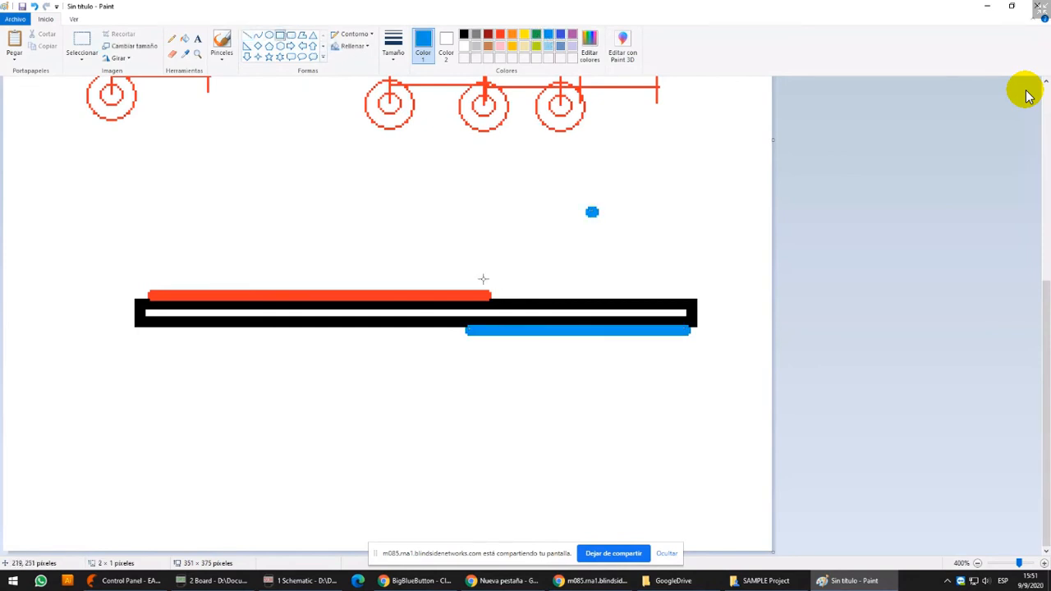
pyautogui.moveTo(583, 194); pyautogui.dragTo(613, 234)
pyautogui.hotkey('ctrl', 'z')
pyautogui.click(79, 39)
pyautogui.moveTo(553, 201); pyautogui.dragTo(615, 228)
pyautogui.press('Delete')
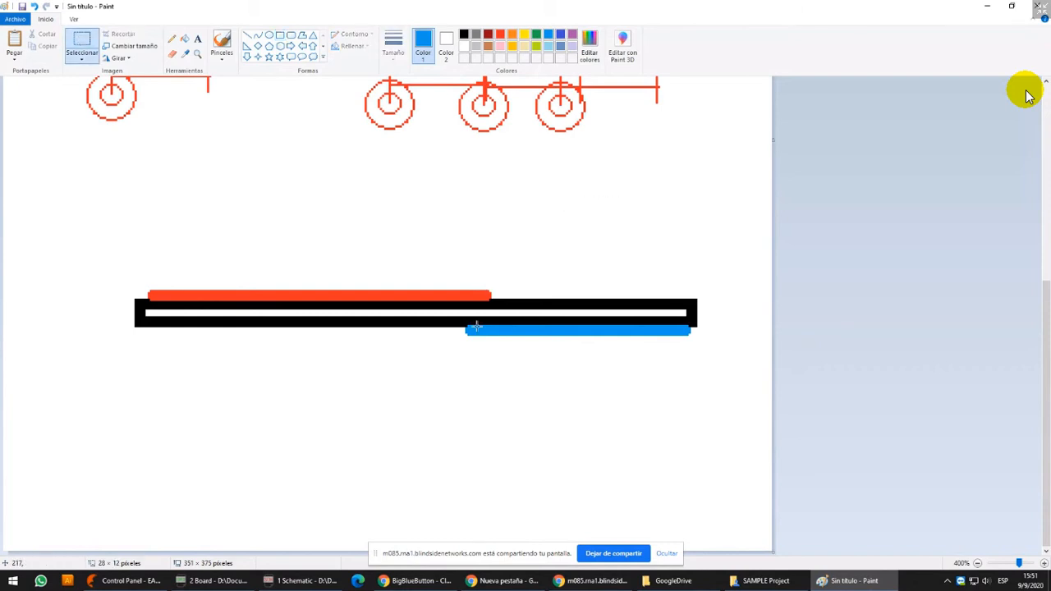
# Erase a vertical strip about 6 × 28 pixels through the board sketch where the red and blue lines overlap
pyautogui.moveTo(472, 284); pyautogui.dragTo(490, 344)
pyautogui.press('Delete')
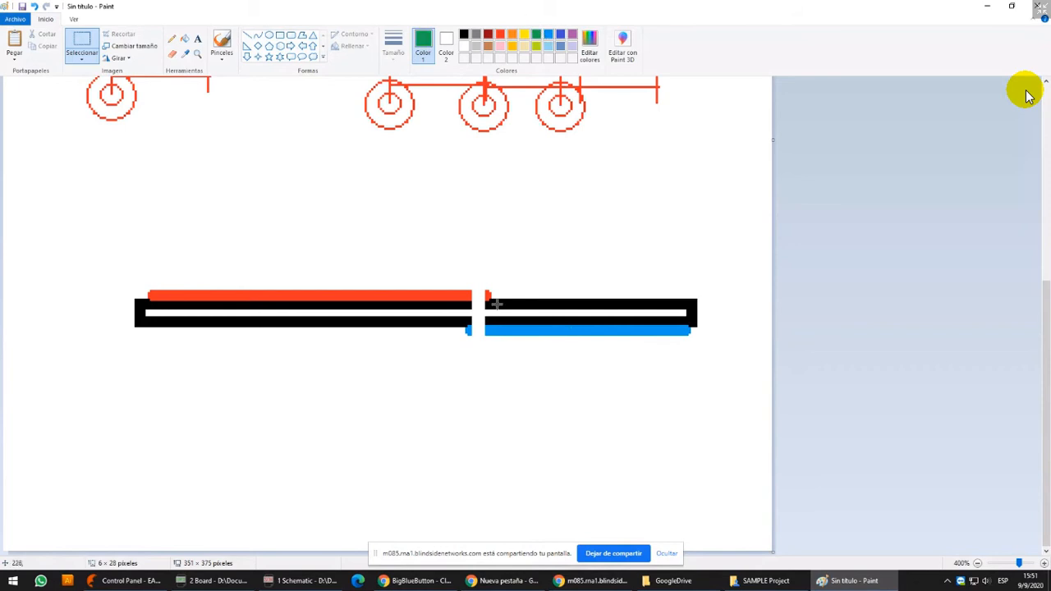
pyautogui.moveTo(472, 290); pyautogui.dragTo(485, 328)
pyautogui.click(530, 249)
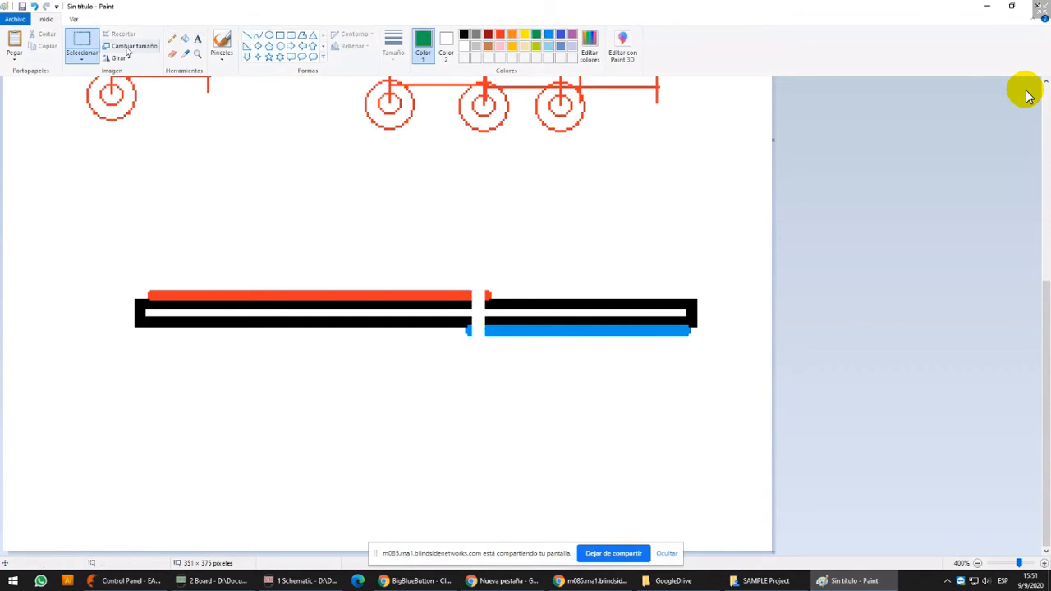
# Draw a green upright rectangle about 9 × 20 pixels around the gap, joining the red and blue lines as a via
pyautogui.click(280, 34)
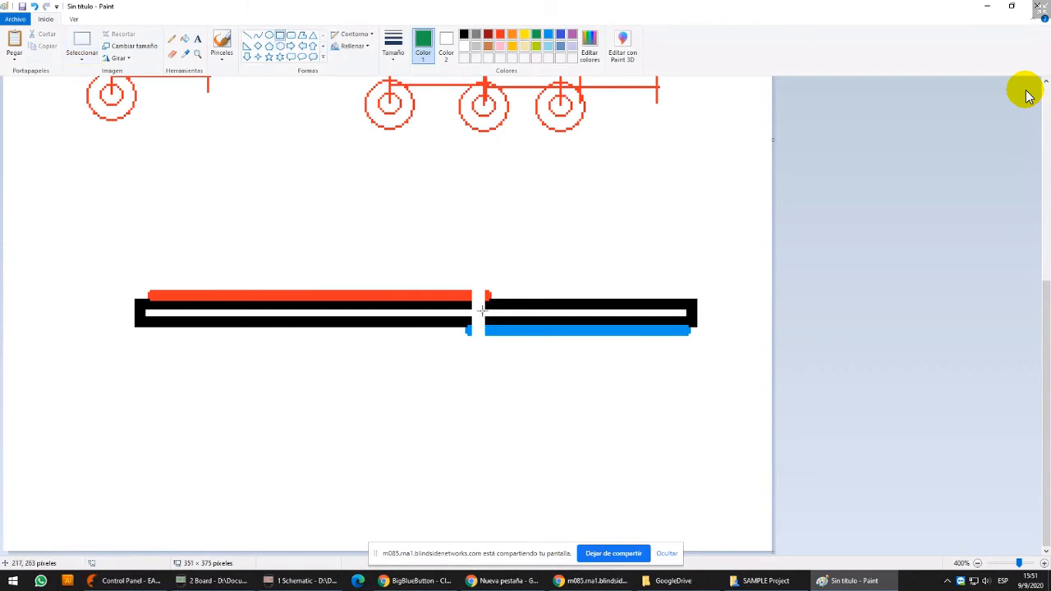
pyautogui.moveTo(466, 287)
pyautogui.mouseDown()
pyautogui.moveTo(493, 315)
pyautogui.moveTo(494, 337)
pyautogui.mouseUp()
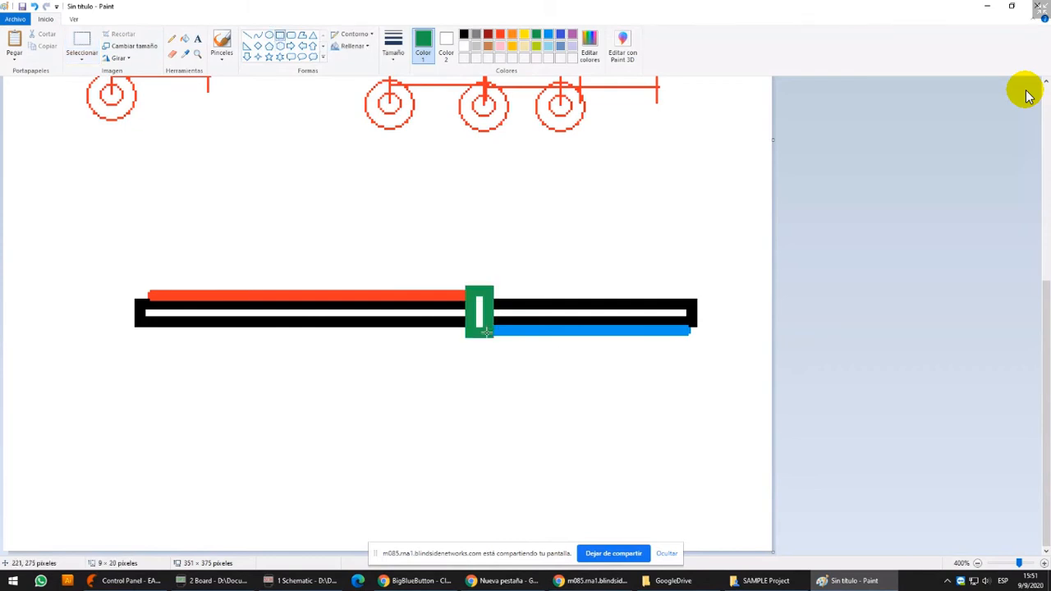
pyautogui.click(537, 342)
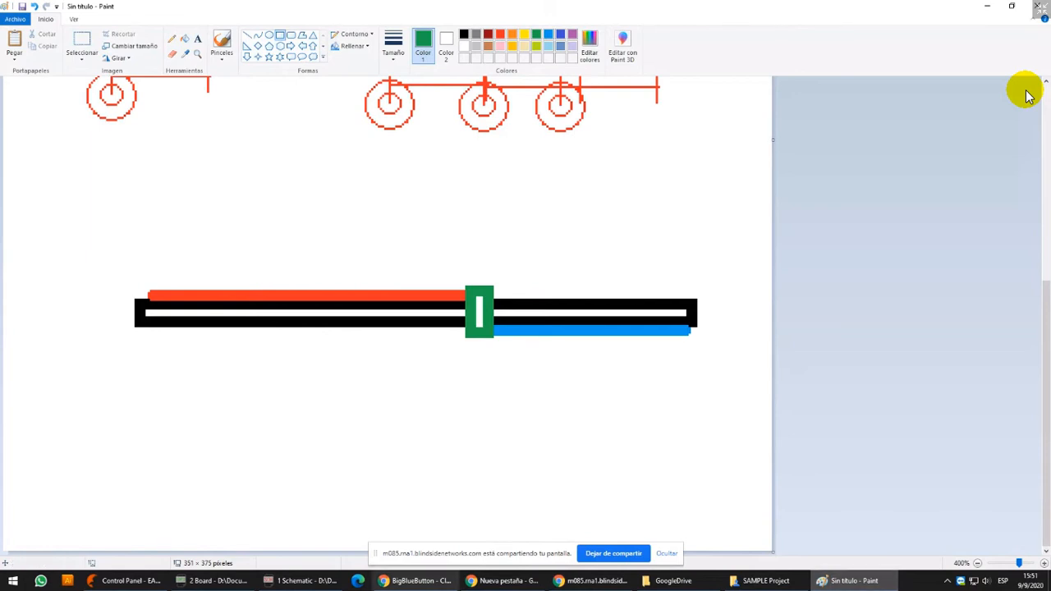
# Return to the EAGLE board, choose the round via shape, and look over the available via diameters
pyautogui.click(300, 580)
pyautogui.click(234, 579)
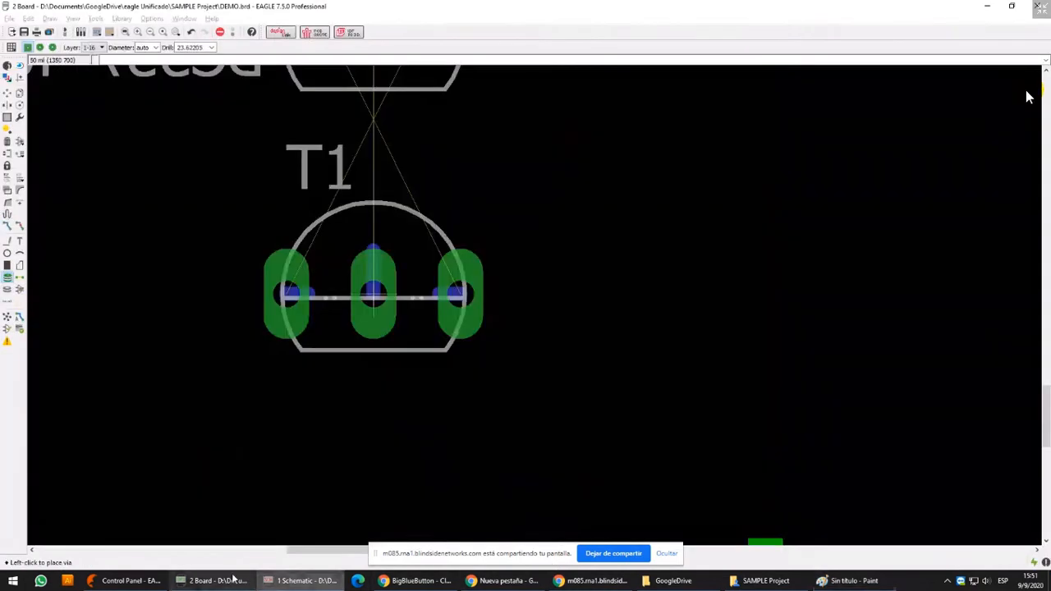
pyautogui.click(40, 47)
pyautogui.click(156, 48)
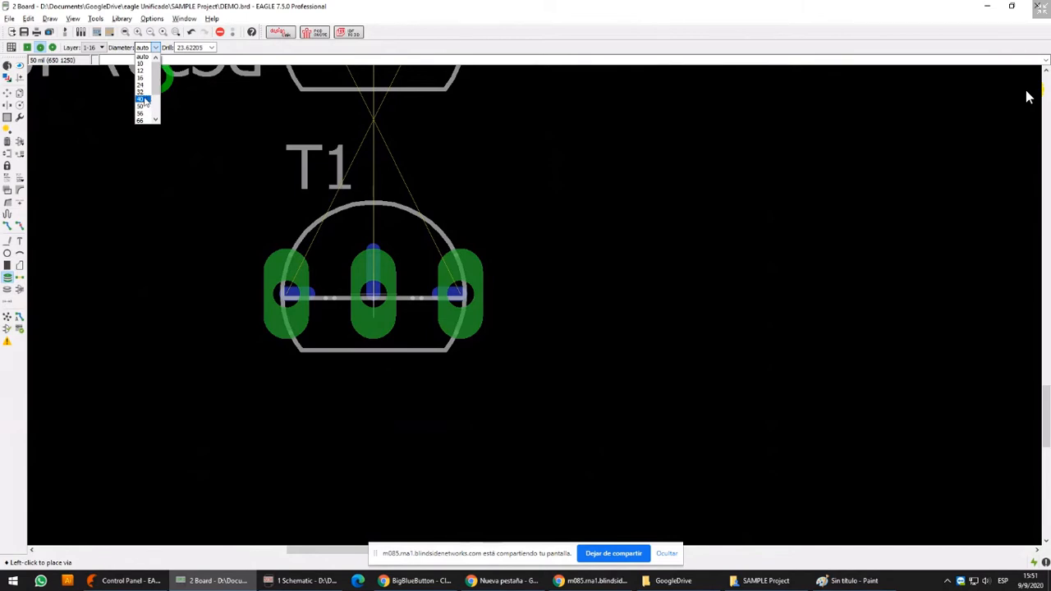
# Change the board's main grid unit to mm
pyautogui.click(12, 47)
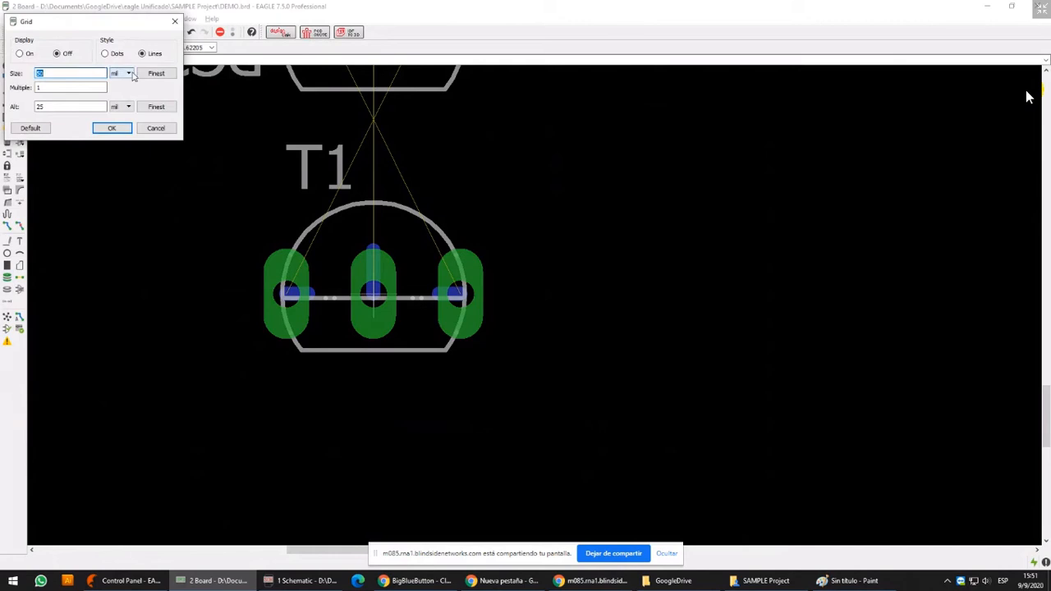
pyautogui.click(128, 73)
pyautogui.click(123, 91)
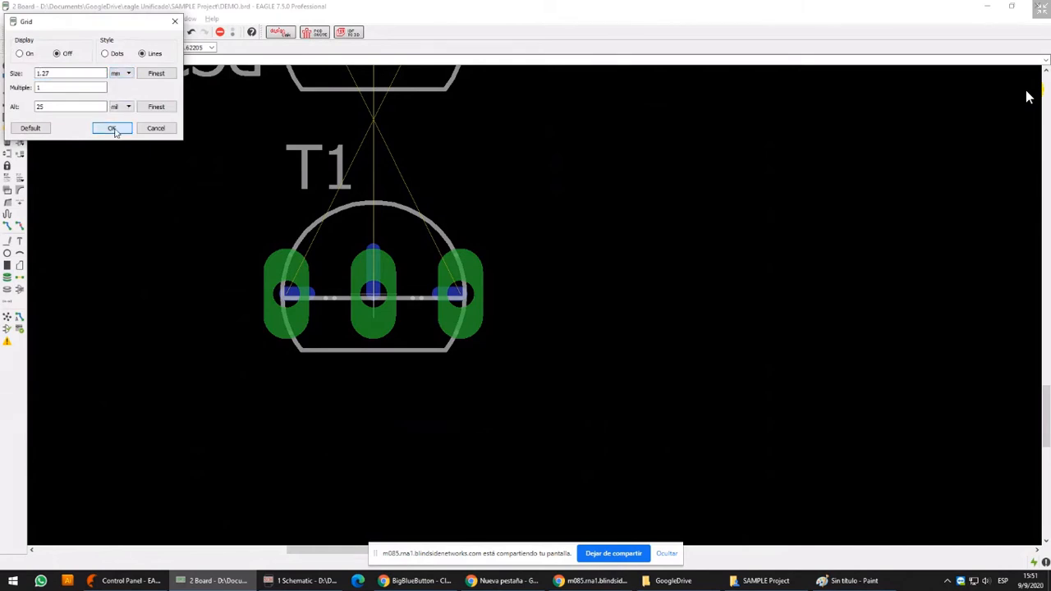
pyautogui.click(112, 128)
# Set the via diameter to 1.9304 mm and compare the via's size with T1's pads
pyautogui.click(162, 47)
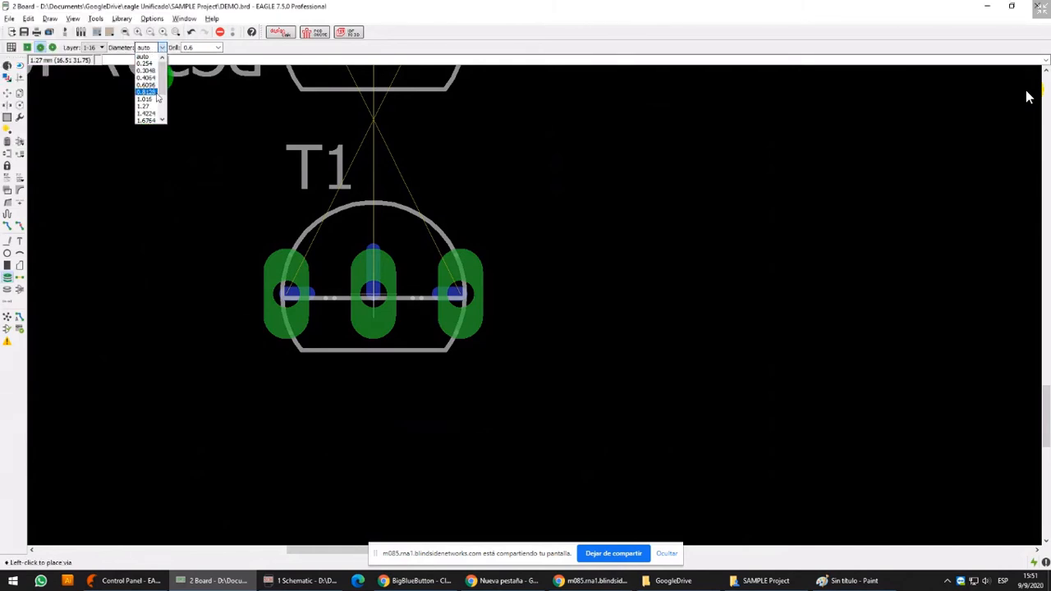
pyautogui.scroll(-4, 158, 103)
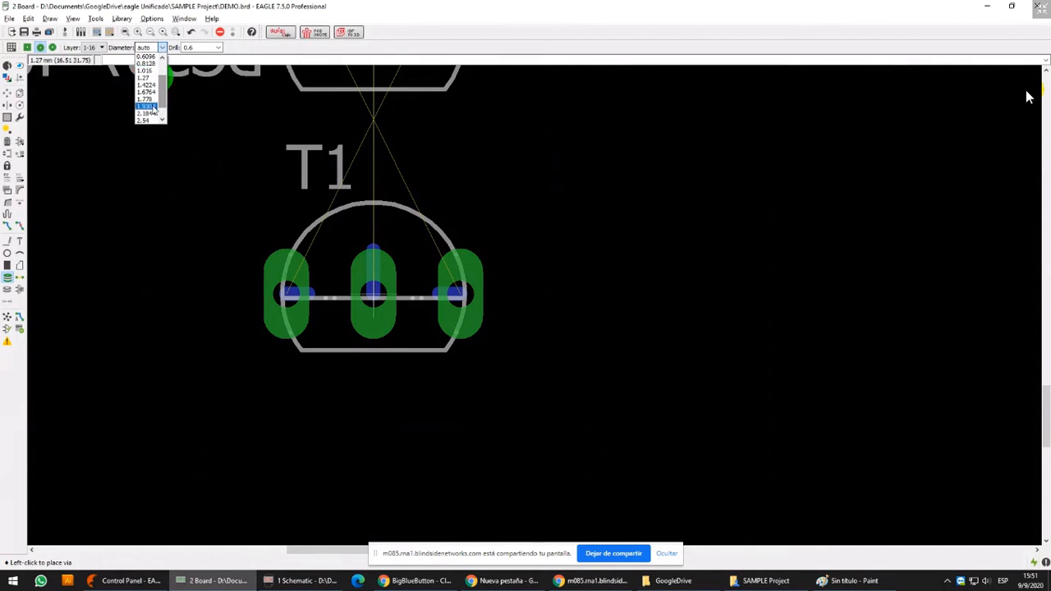
pyautogui.click(148, 107)
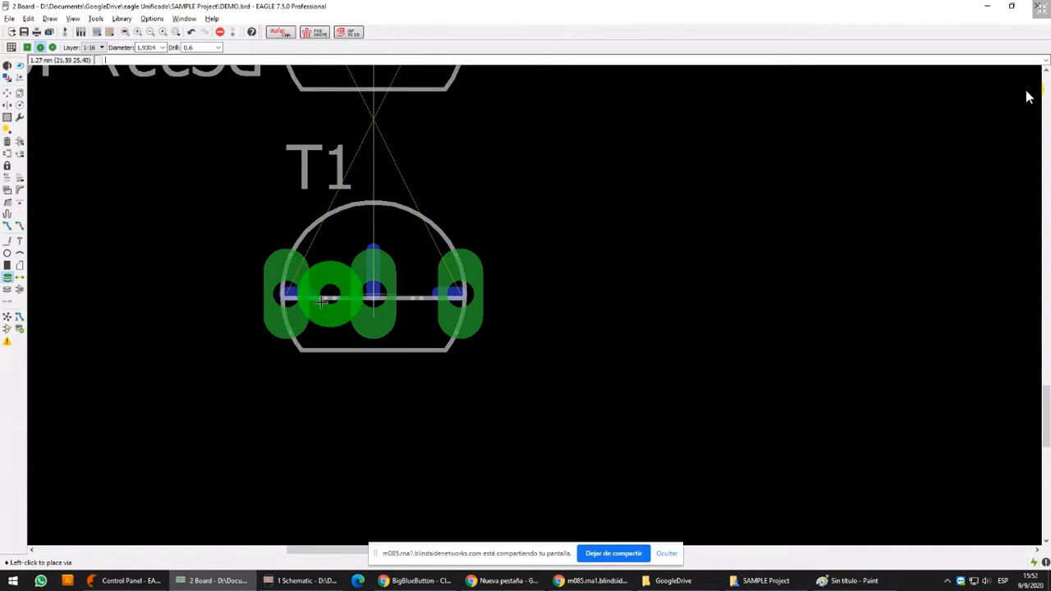
pyautogui.scroll(2, 257, 337)
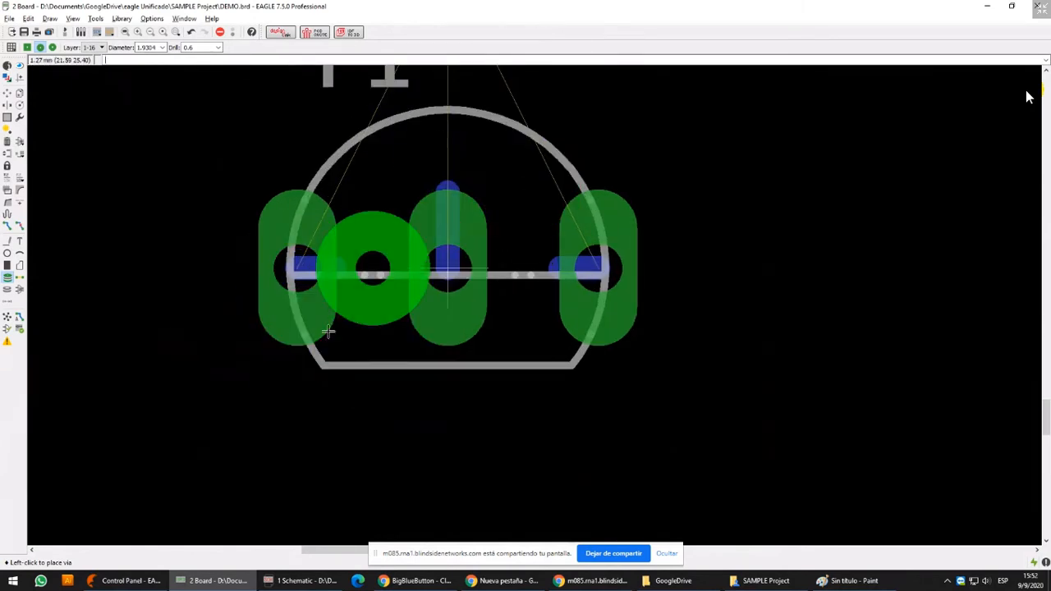
pyautogui.scroll(-7, 615, 274)
# Try to place the round via on pad 3 of T2
pyautogui.moveTo(566, 105); pyautogui.dragTo(487, 428, button='middle')
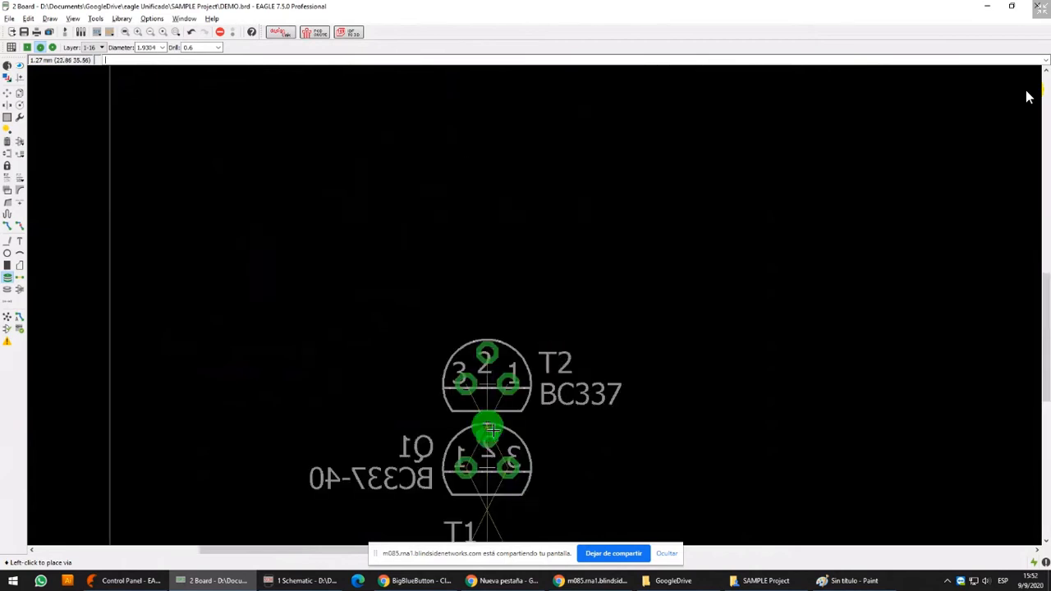
pyautogui.scroll(6, 472, 359)
pyautogui.click(466, 410)
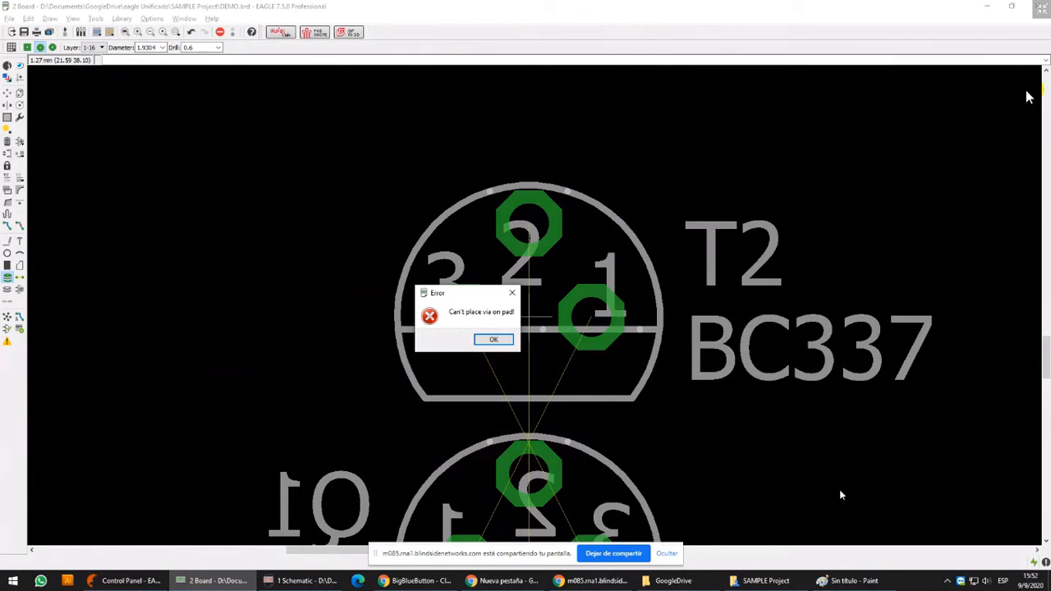
pyautogui.click(493, 340)
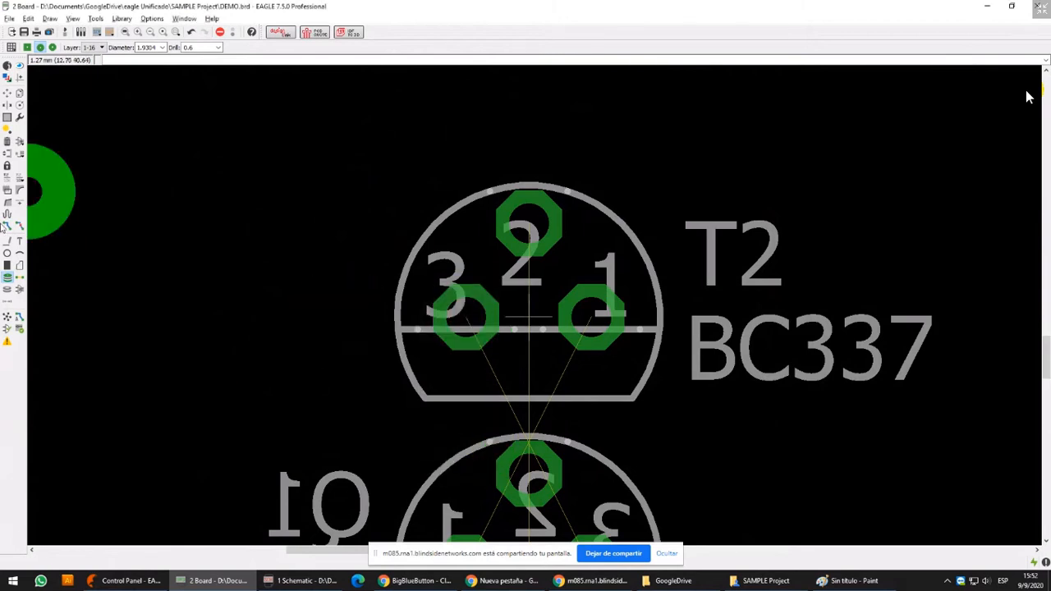
# Draw a short diagonal Bottom-layer wire, 0.4064 mm wide, from T2's pad 3 up and outward to the left
pyautogui.click(7, 241)
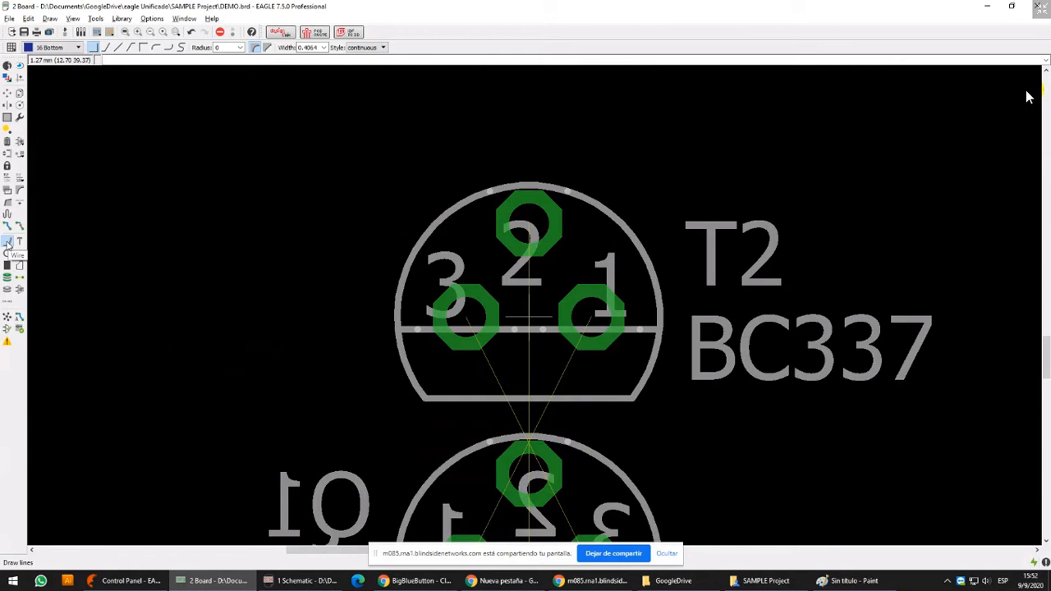
pyautogui.click(458, 313)
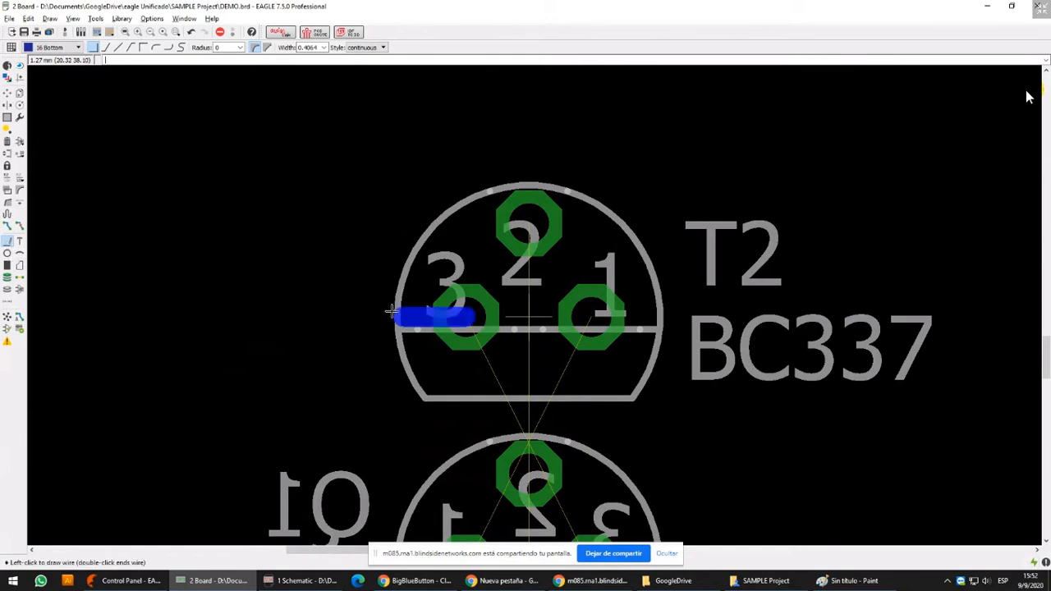
pyautogui.scroll(3, 395, 315)
pyautogui.rightClick(452, 220)
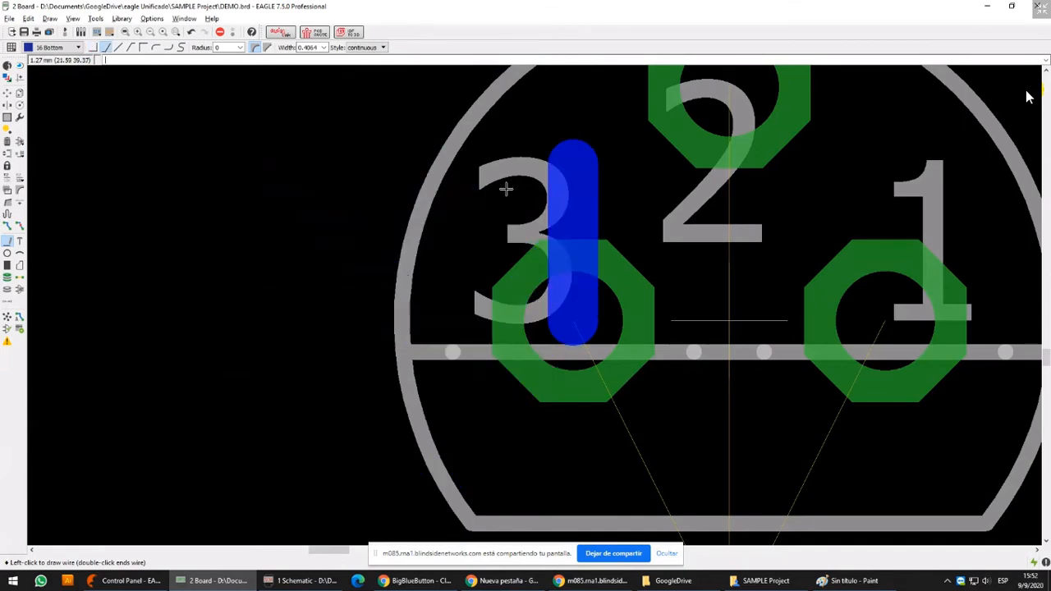
pyautogui.scroll(-3, 408, 172)
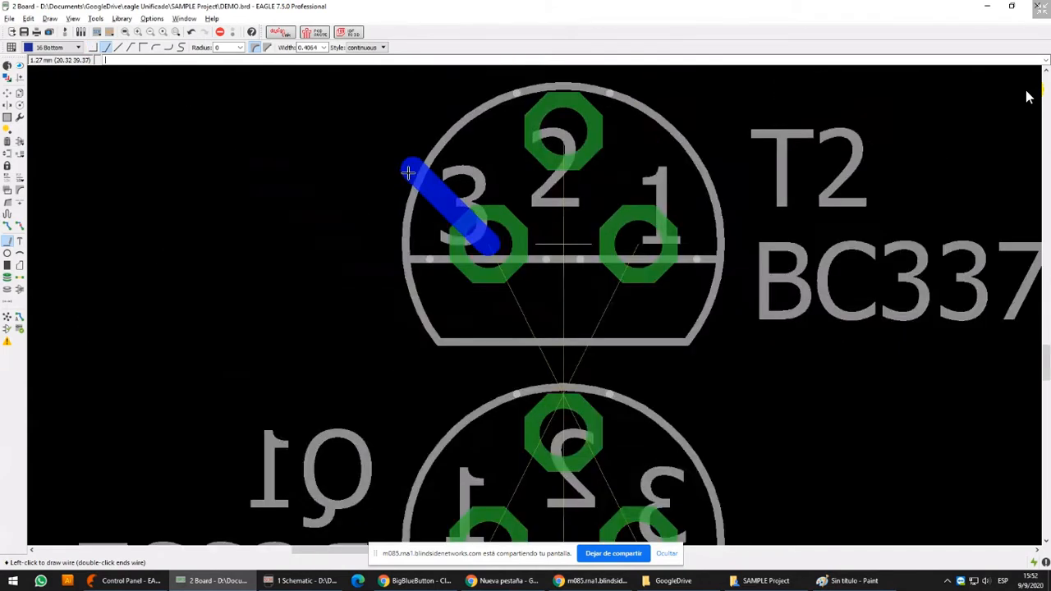
pyautogui.doubleClick(368, 188)
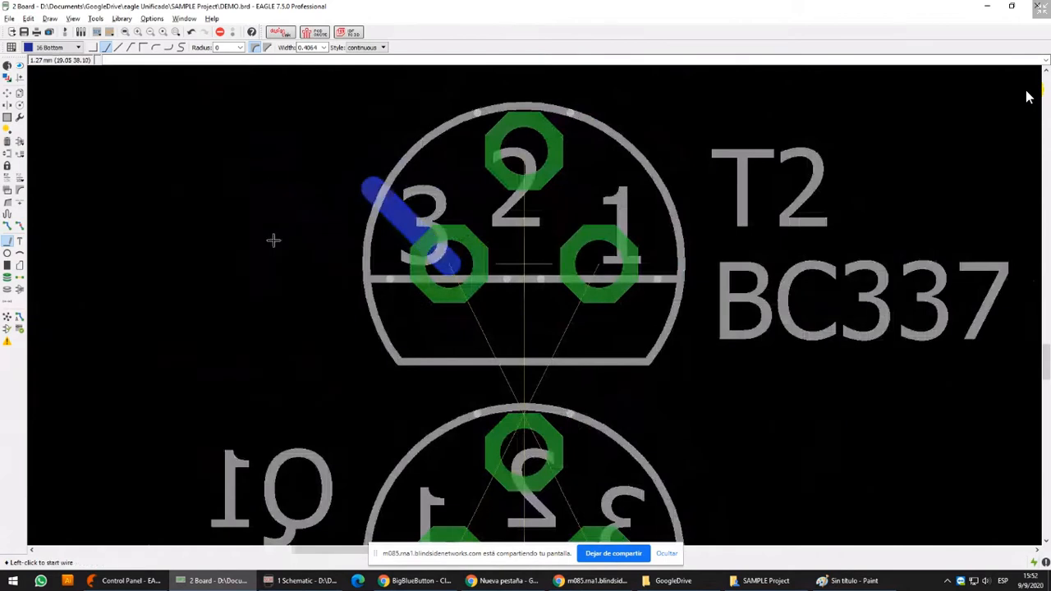
# Highlight the signal shared by T2's pad 3 and its short Bottom-layer wire with the Show command
pyautogui.click(8, 78)
pyautogui.click(95, 188)
pyautogui.click(20, 66)
pyautogui.click(475, 312)
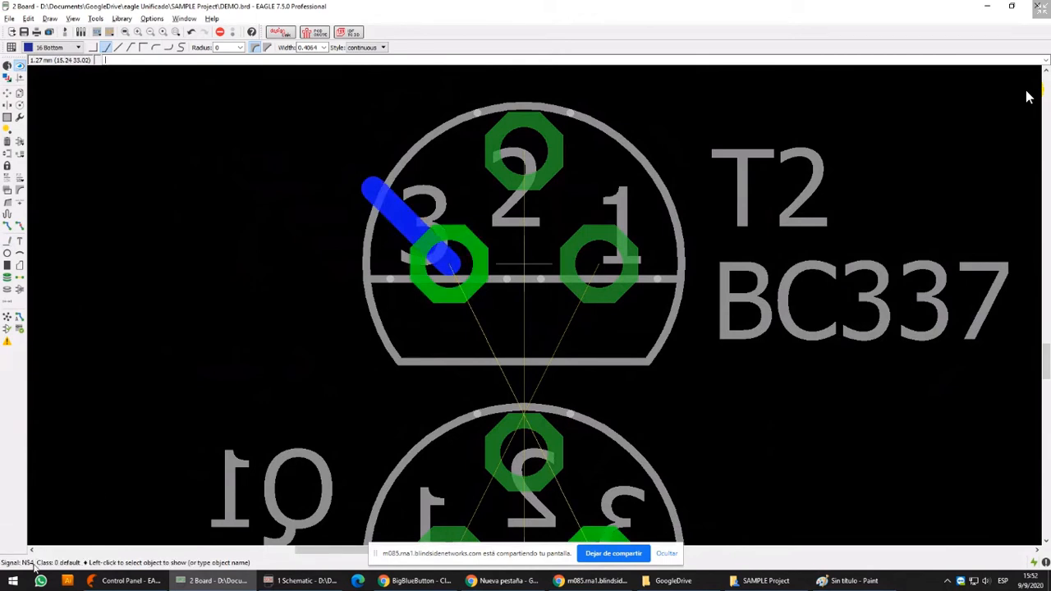
# Start the Windows Magnifier and place a round 1.9304 mm via on the free end of T2's pad 3 wire
pyautogui.press('super+r')
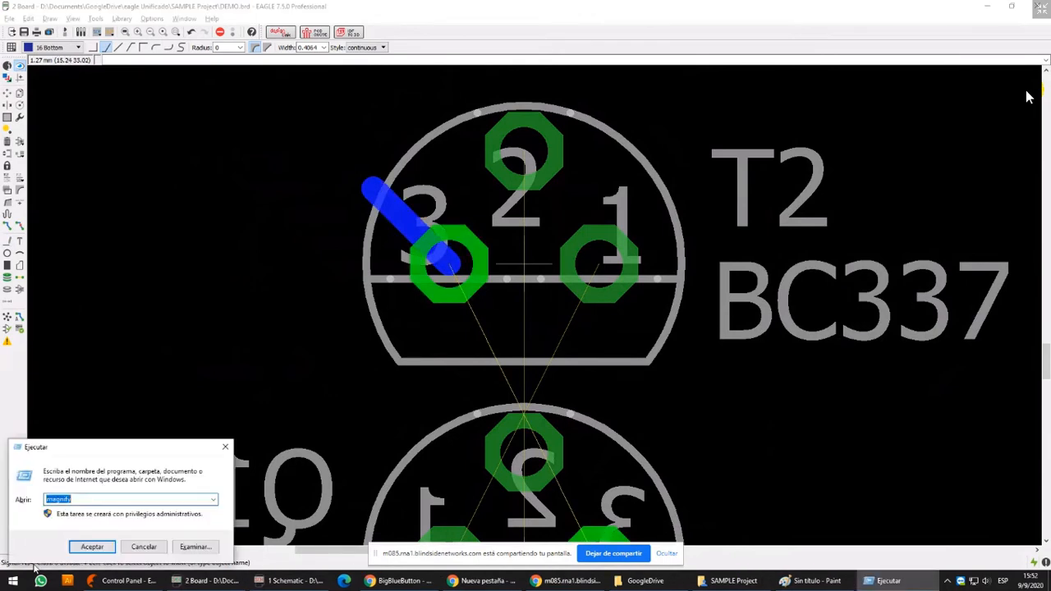
pyautogui.press('Return')
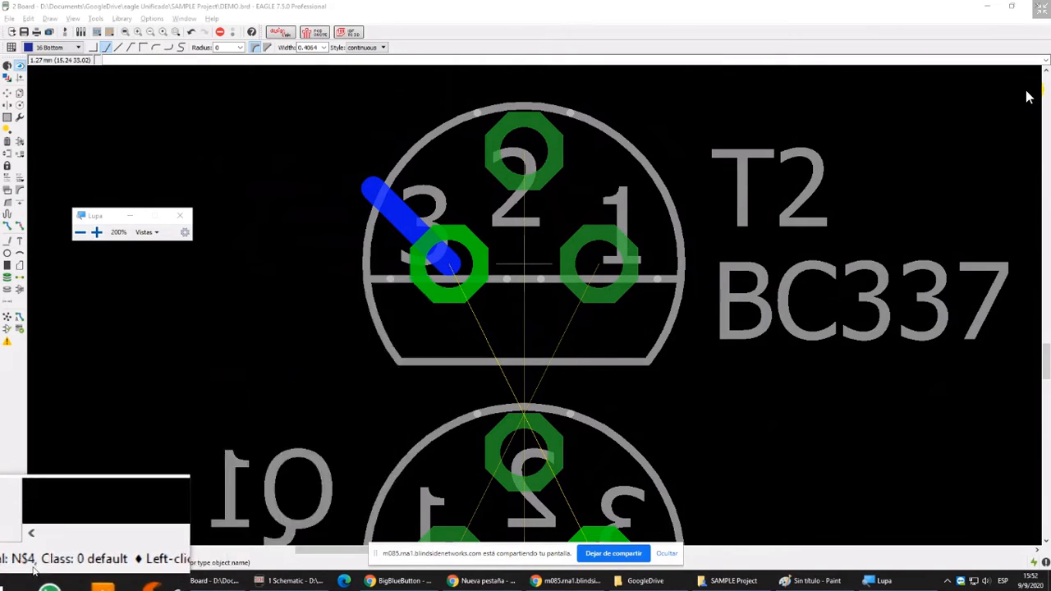
pyautogui.click(6, 278)
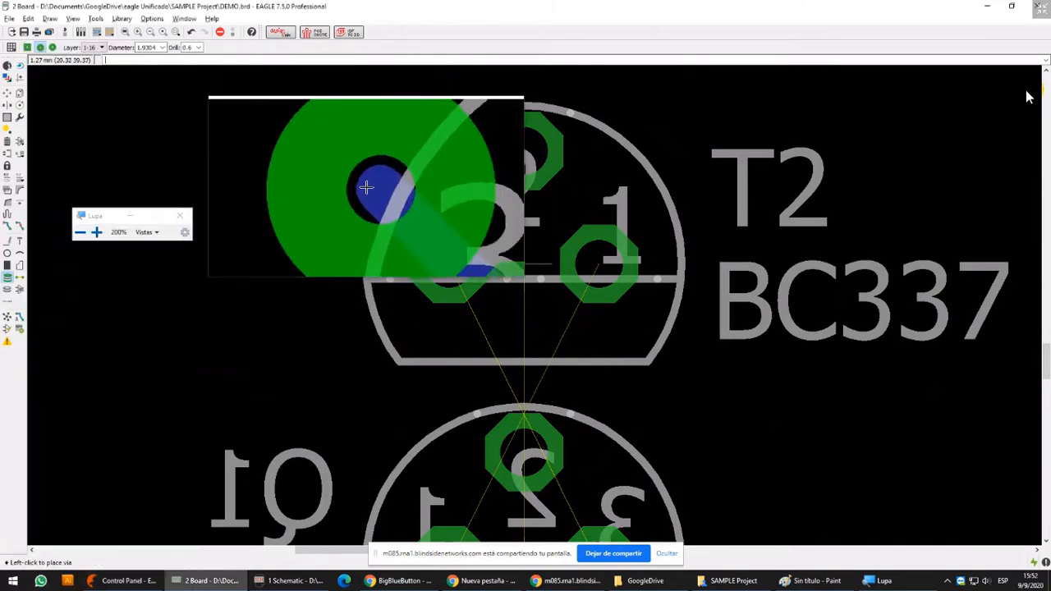
pyautogui.click(374, 188)
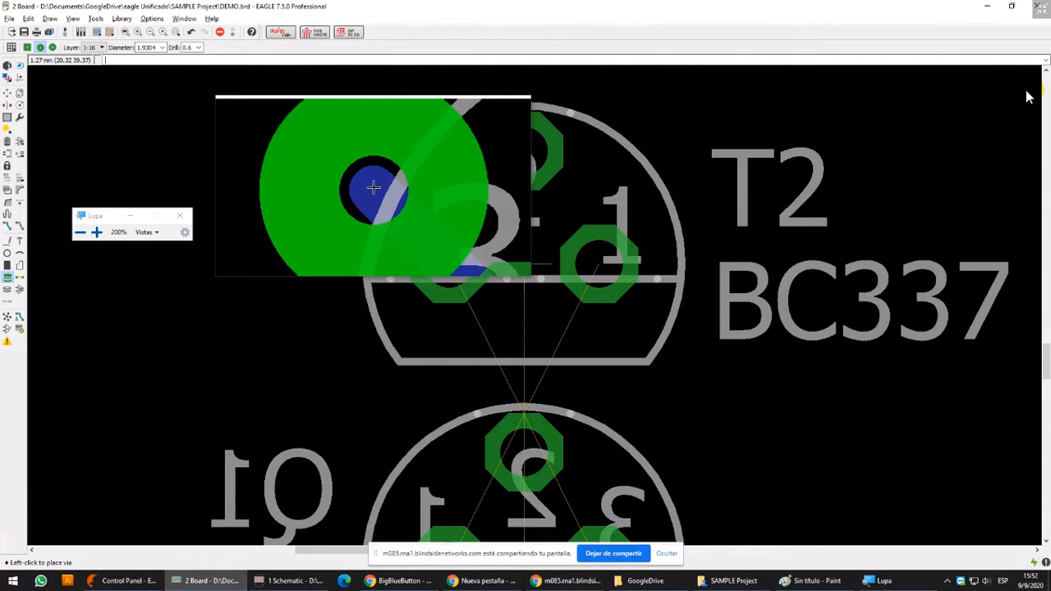
# Close the magnifier and move the via from the wire end onto the centre of T2's pad 3
pyautogui.click(8, 92)
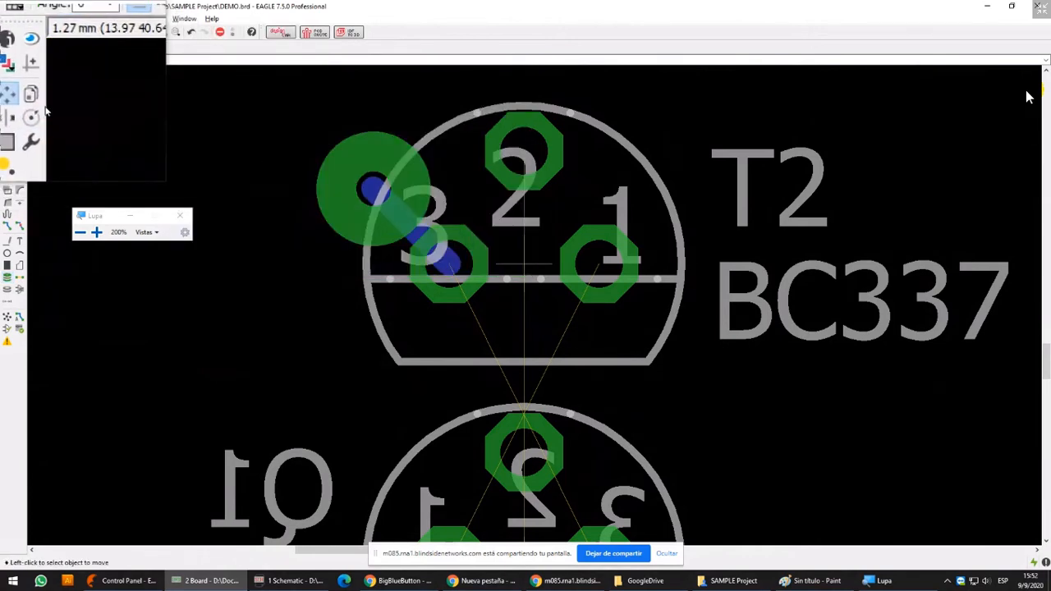
pyautogui.click(180, 215)
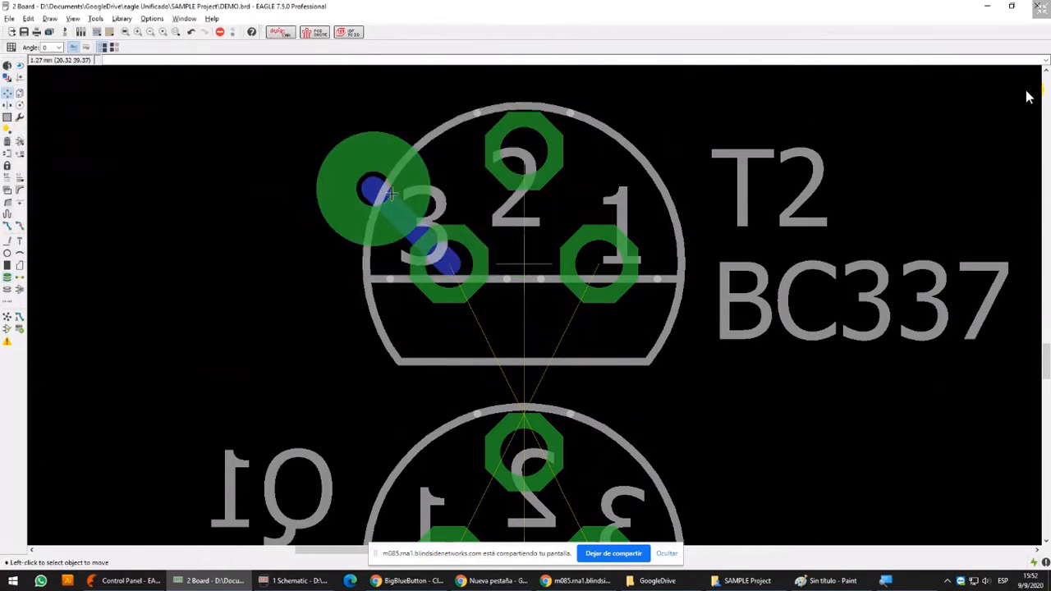
pyautogui.click(392, 194)
pyautogui.click(447, 248)
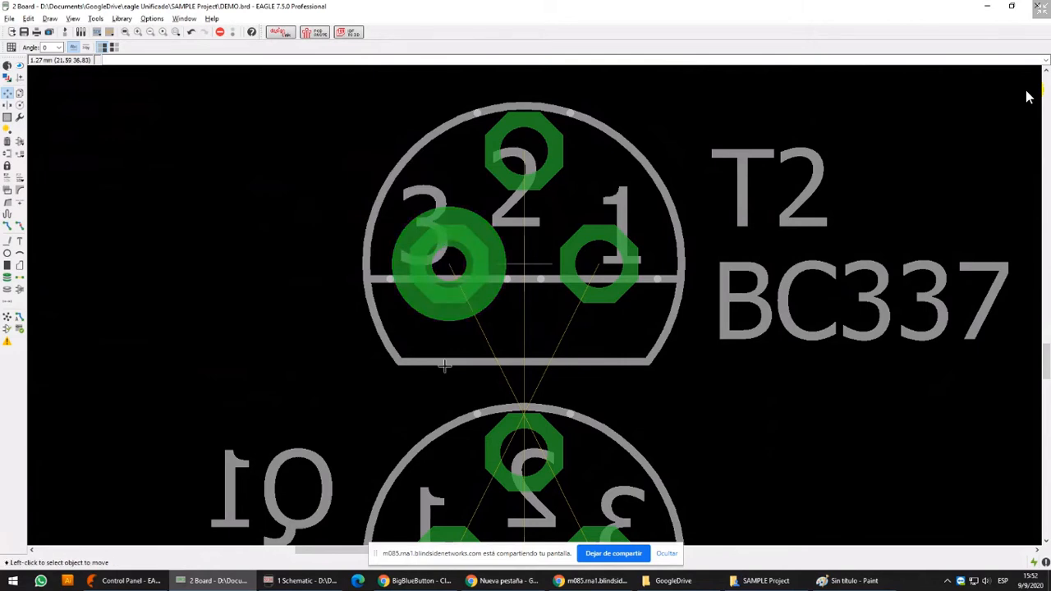
pyautogui.click(526, 264)
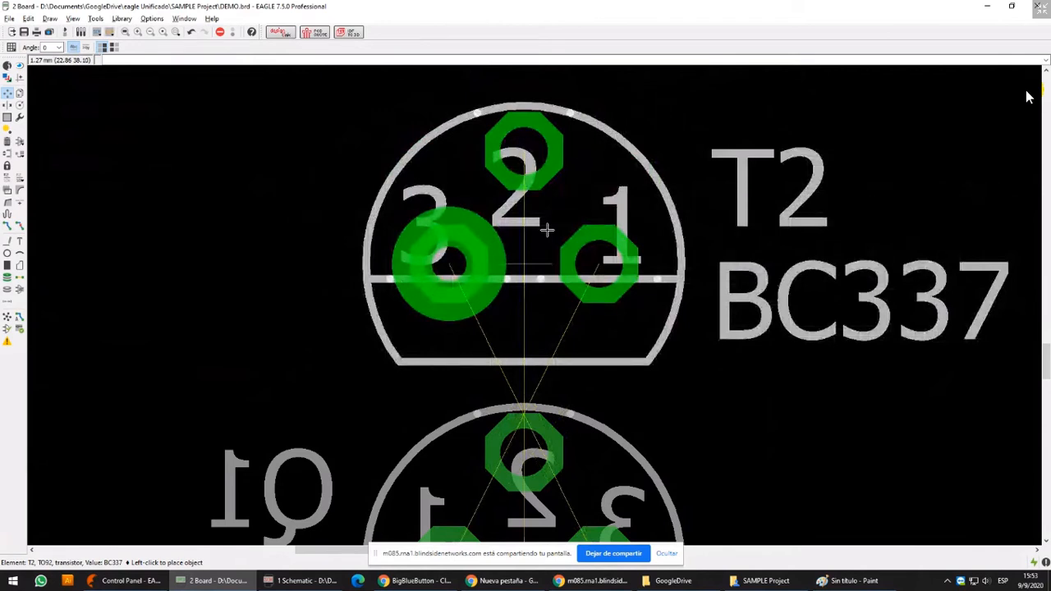
pyautogui.click(548, 230)
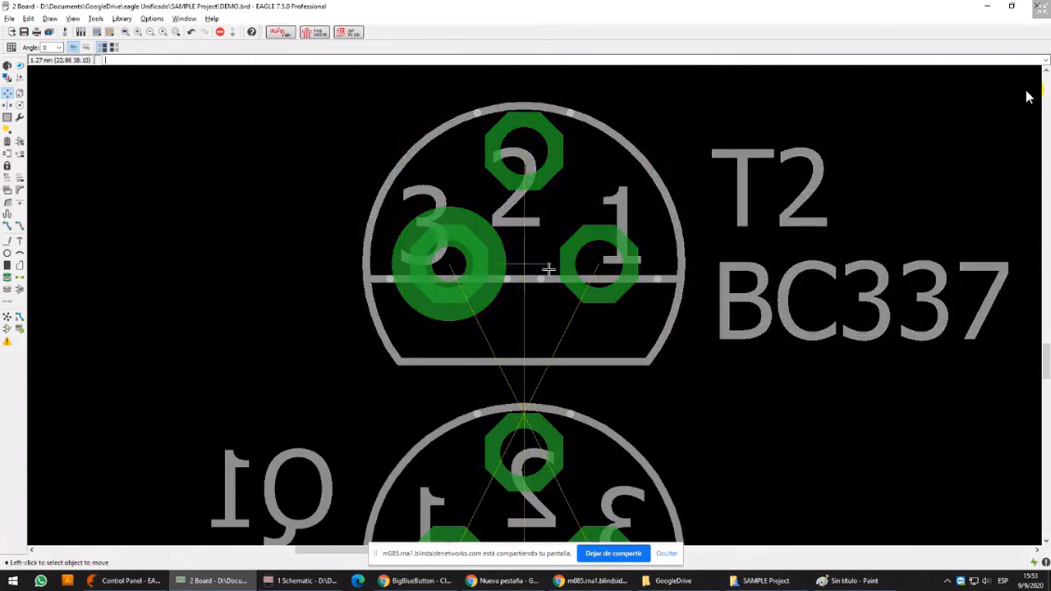
# Draw a short vertical Bottom-layer wire upward from T2's pad 1 and place a round 1.9304 mm via at its end
pyautogui.scroll(4, 435, 240)
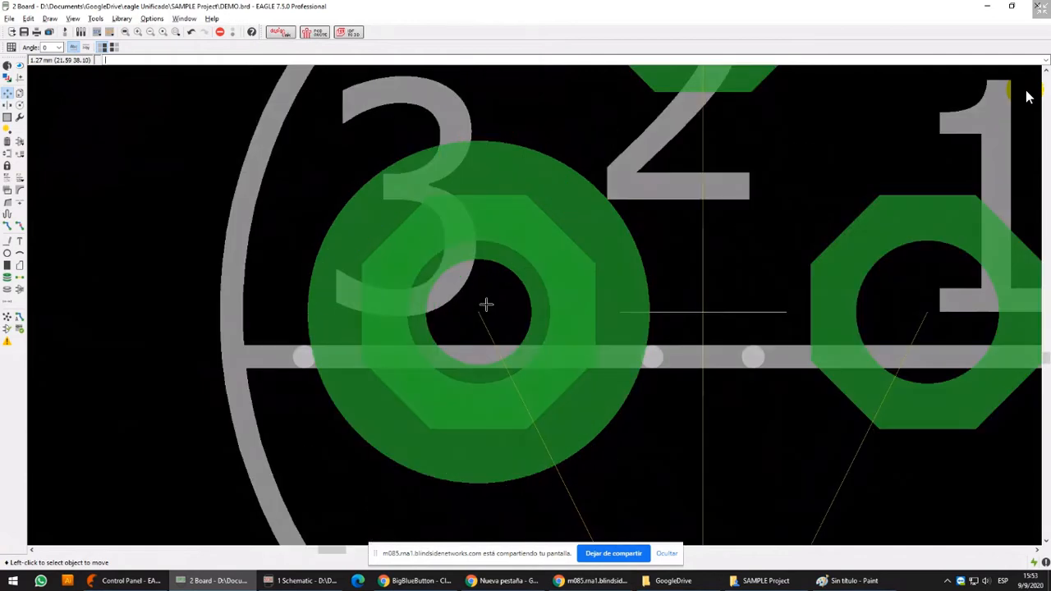
pyautogui.scroll(-6, 511, 281)
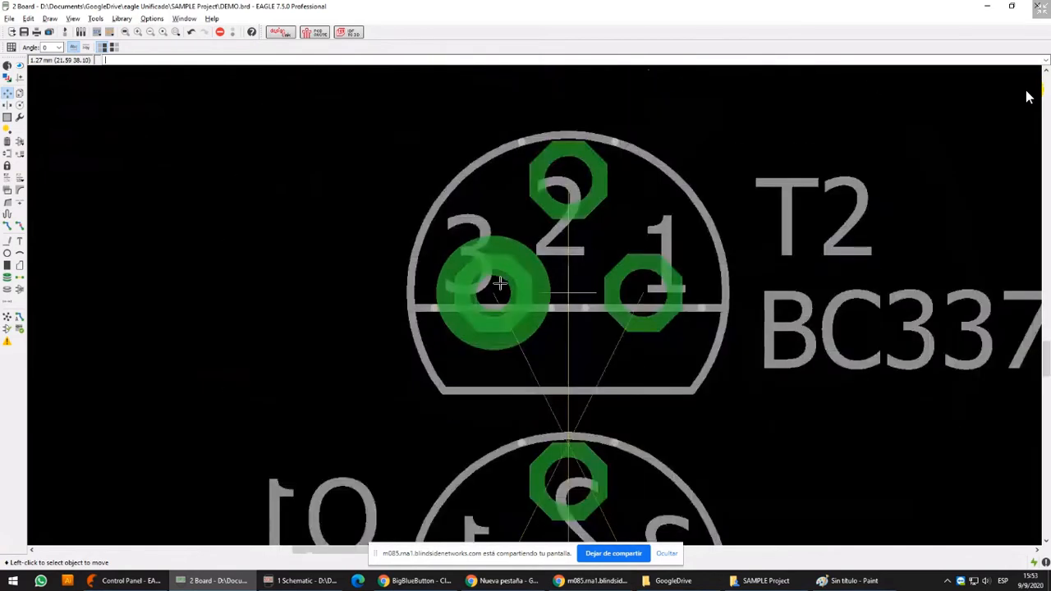
pyautogui.click(7, 242)
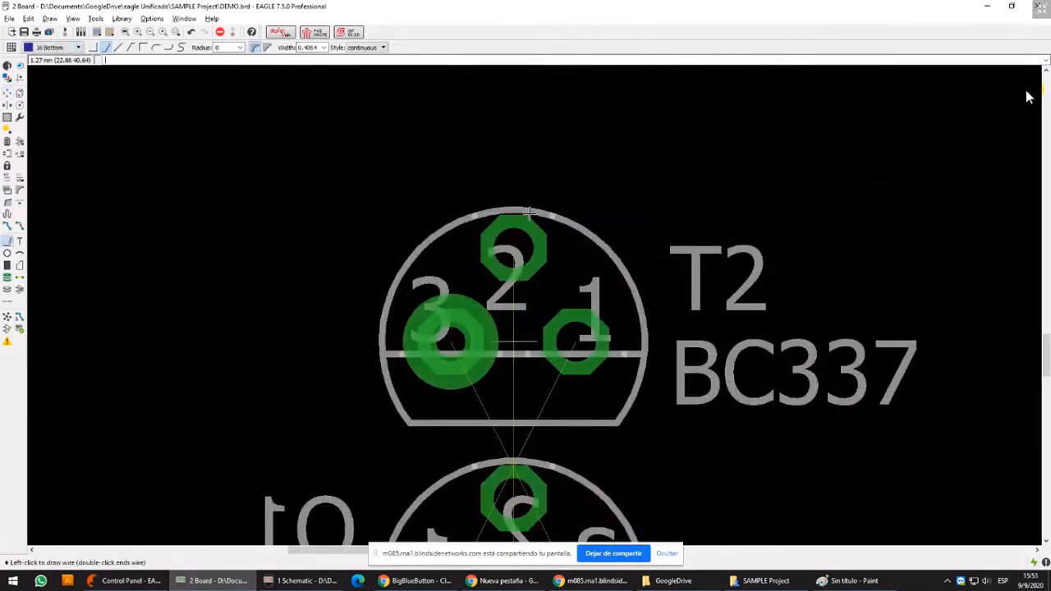
pyautogui.click(578, 337)
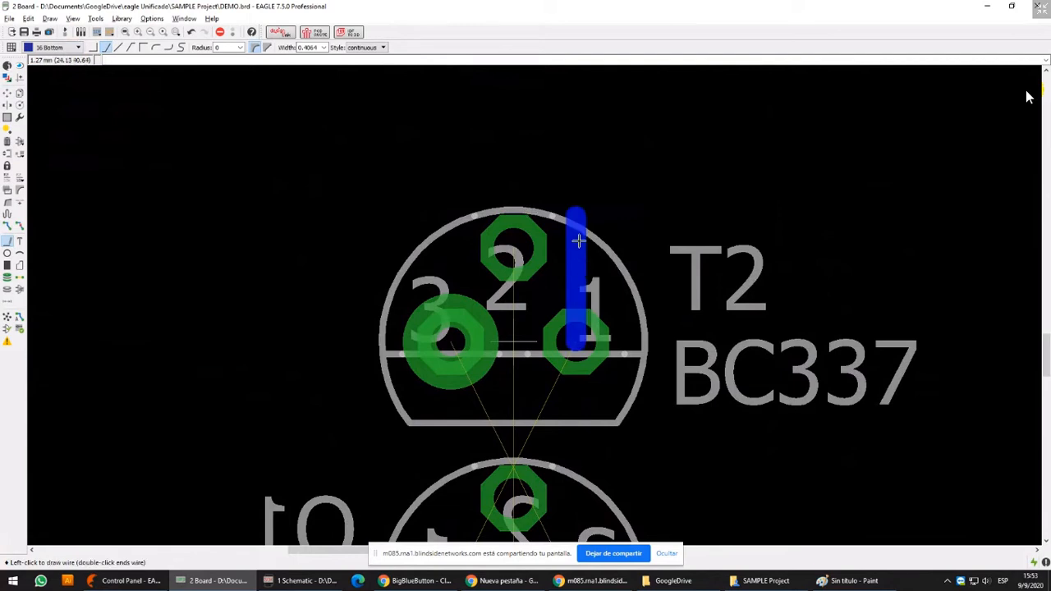
pyautogui.doubleClick(575, 216)
pyautogui.click(7, 278)
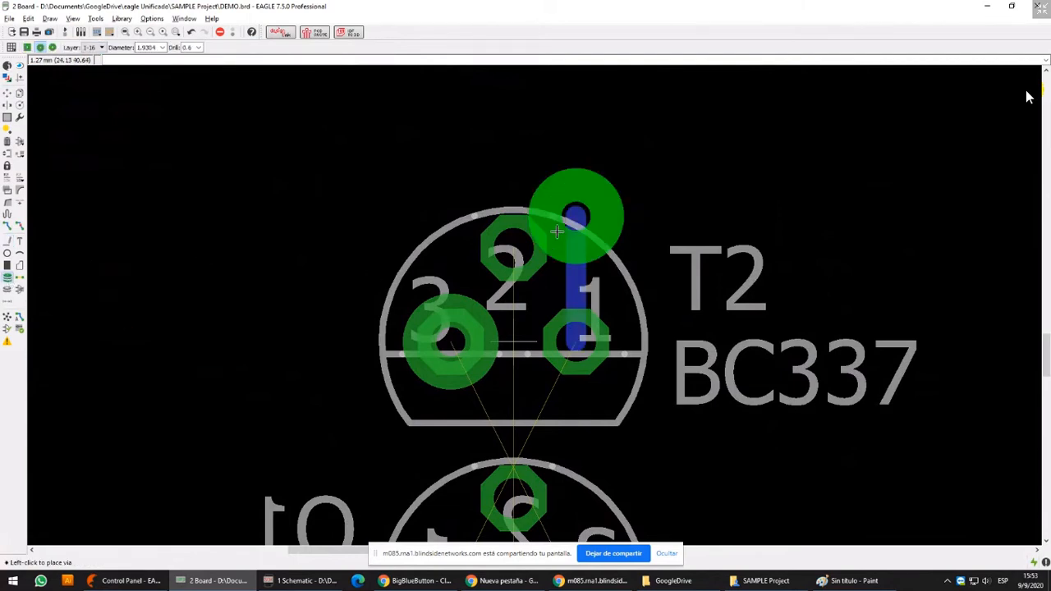
# Move the new via along its wire onto the centre of T2's pad 1
pyautogui.click(7, 93)
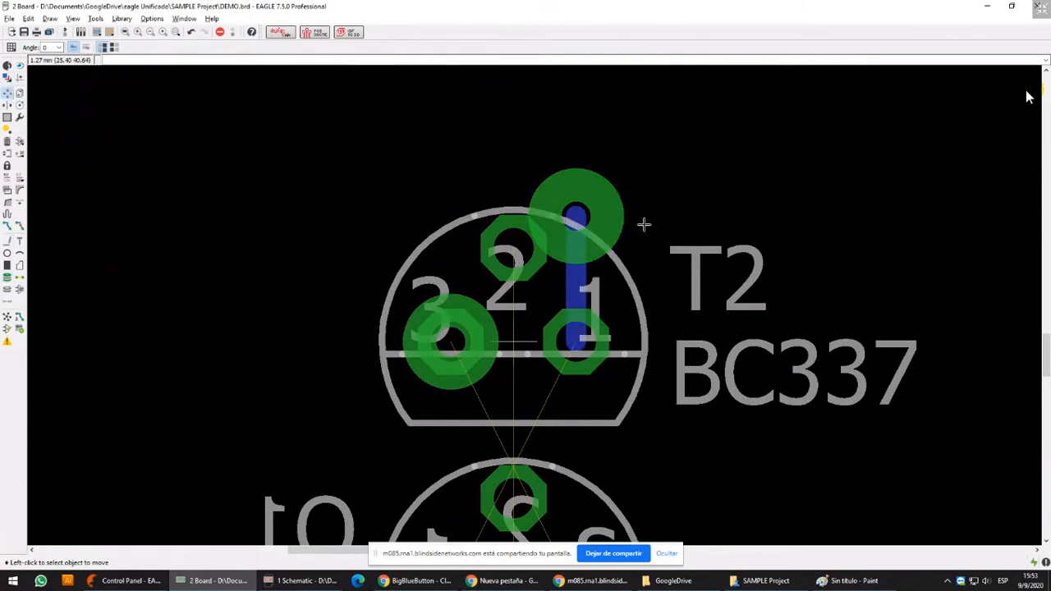
pyautogui.click(579, 217)
pyautogui.click(577, 339)
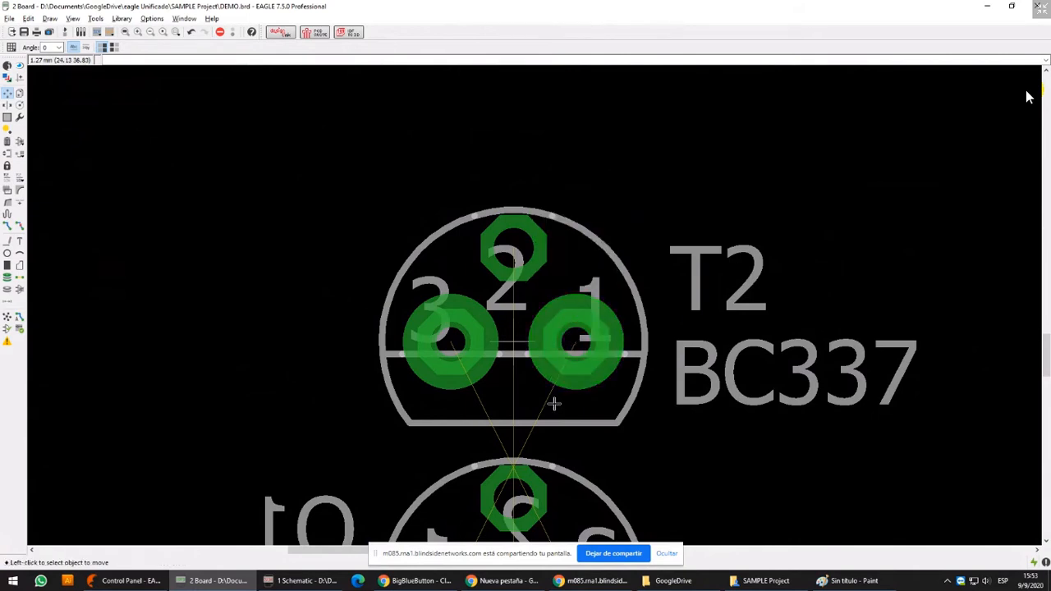
pyautogui.click(512, 335)
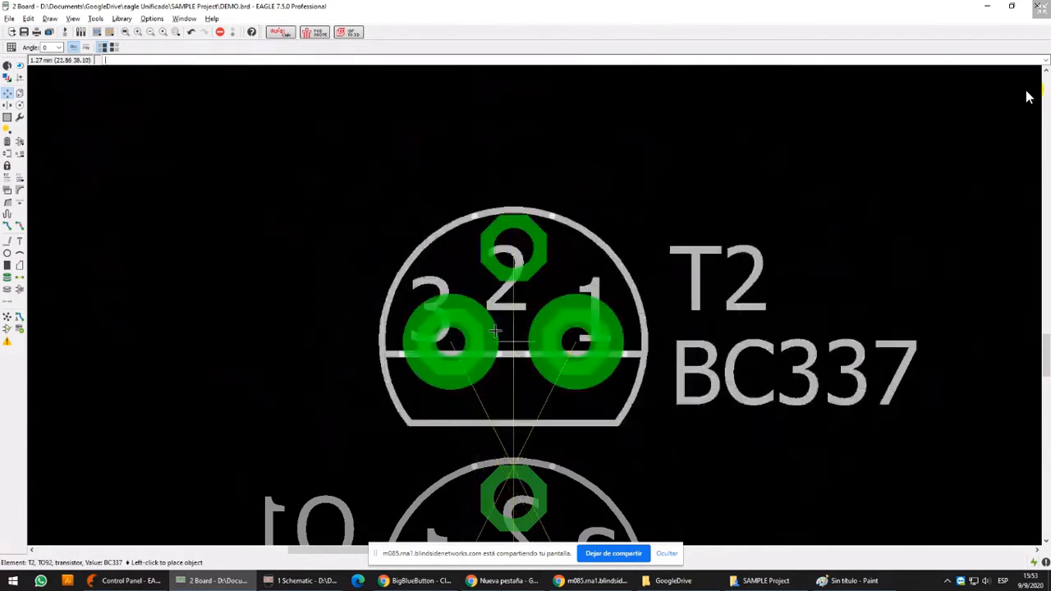
pyautogui.click(503, 347)
# Draw a short horizontal Bottom-layer wire, 0.4064 mm wide, from the centre of T2's pad 2 toward the right
pyautogui.moveTo(510, 374); pyautogui.dragTo(533, 283, button='middle')
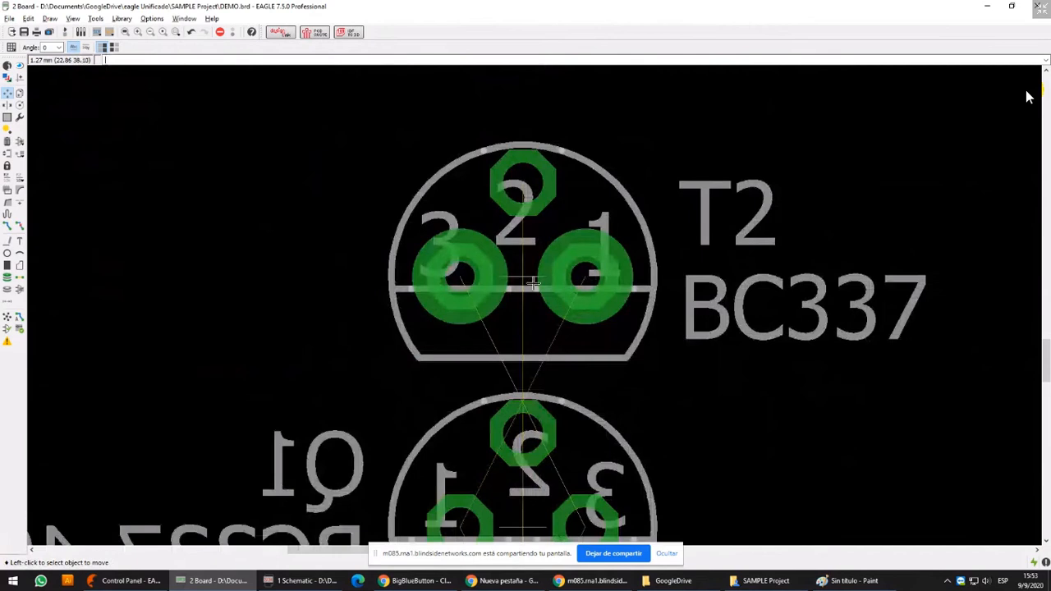
pyautogui.click(8, 241)
pyautogui.click(519, 151)
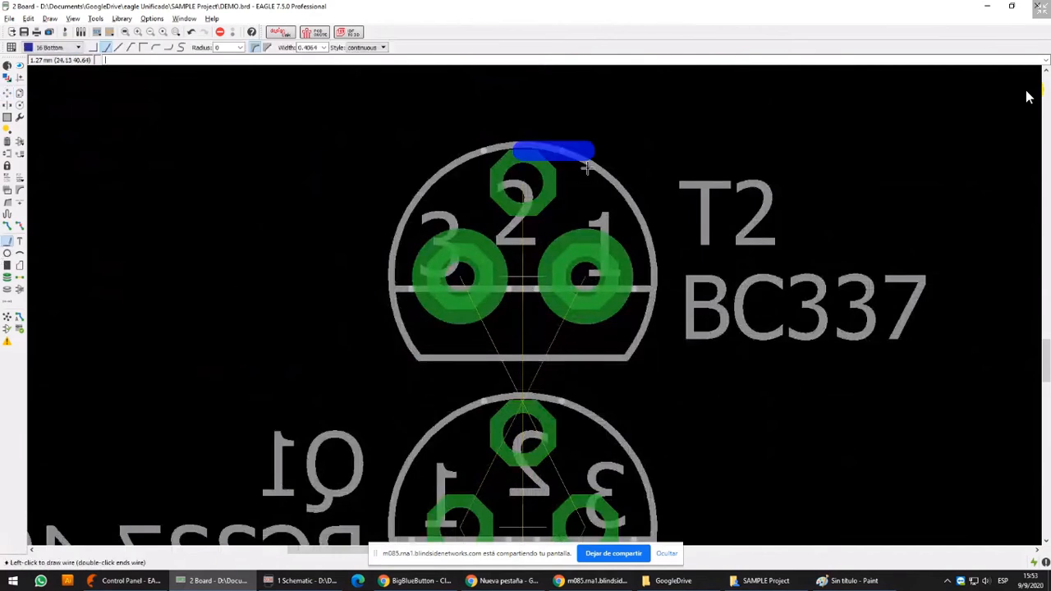
pyautogui.press('Escape')
pyautogui.click(522, 180)
pyautogui.doubleClick(573, 177)
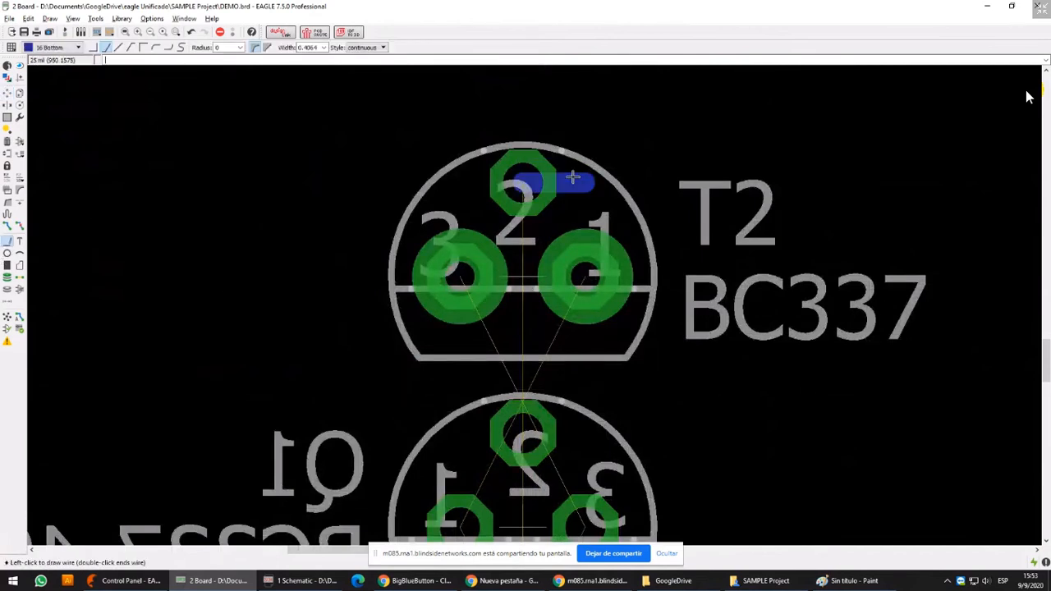
# Place a round 1.9304 mm via on the pad 2 wire's free end and move it onto T2's pad 2
pyautogui.click(7, 278)
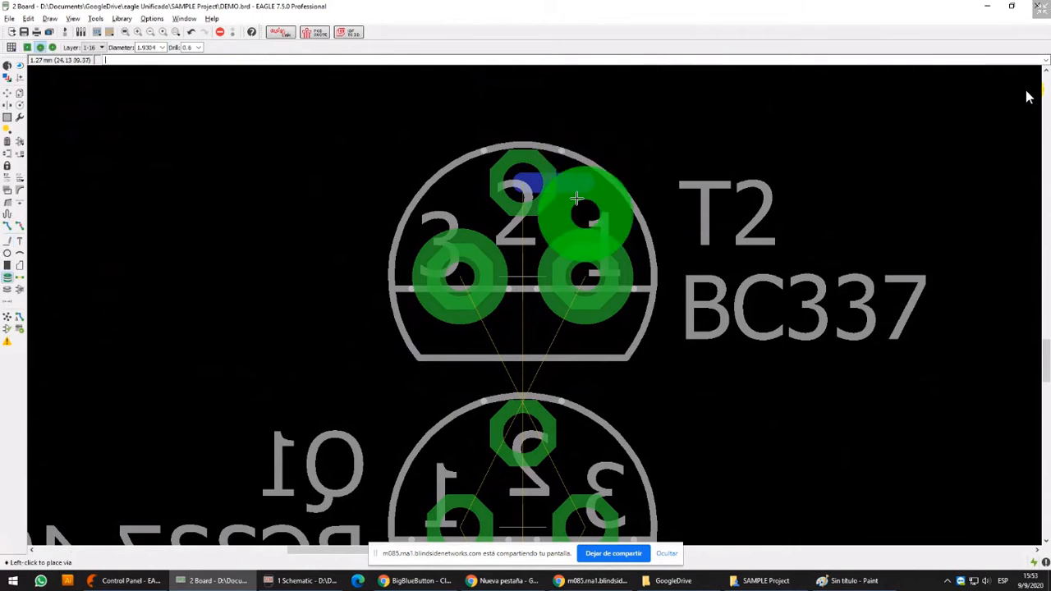
pyautogui.click(583, 182)
pyautogui.click(7, 92)
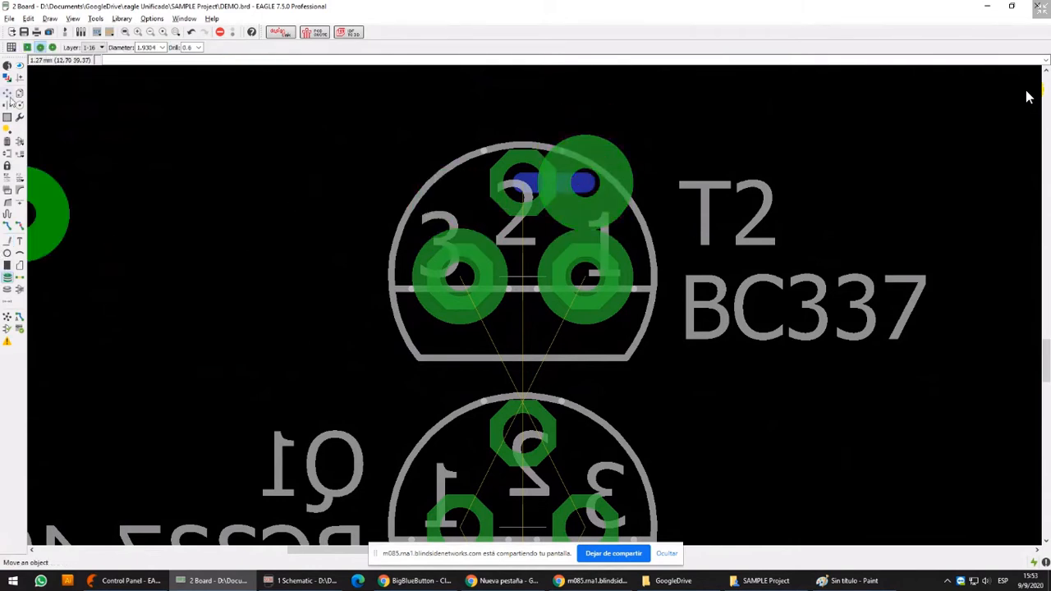
pyautogui.click(584, 183)
pyautogui.click(522, 181)
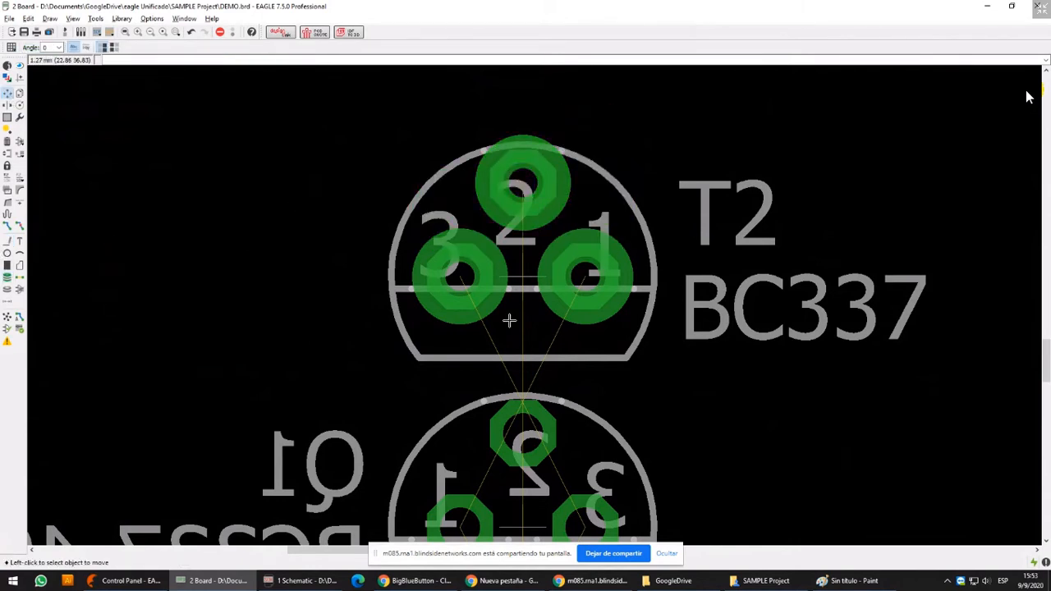
# Place round 1.9304 mm vias on the free ends of the three short wires leaving T1's pads
pyautogui.scroll(-2, 509, 321)
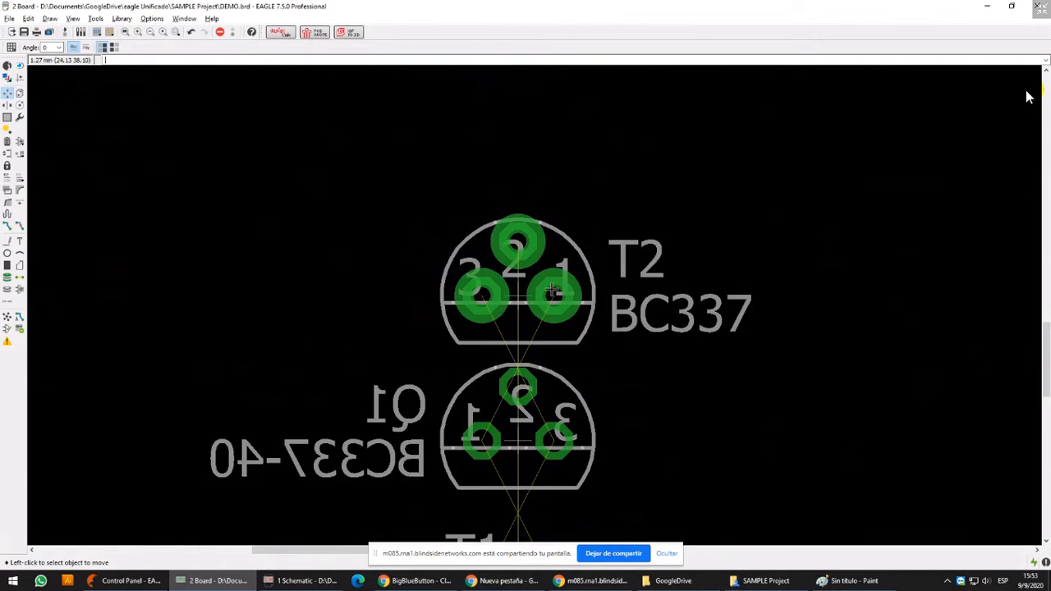
pyautogui.scroll(-2, 559, 290)
pyautogui.moveTo(580, 344); pyautogui.dragTo(608, 230, button='middle')
pyautogui.moveTo(592, 410); pyautogui.dragTo(595, 311, button='middle')
pyautogui.scroll(5, 577, 390)
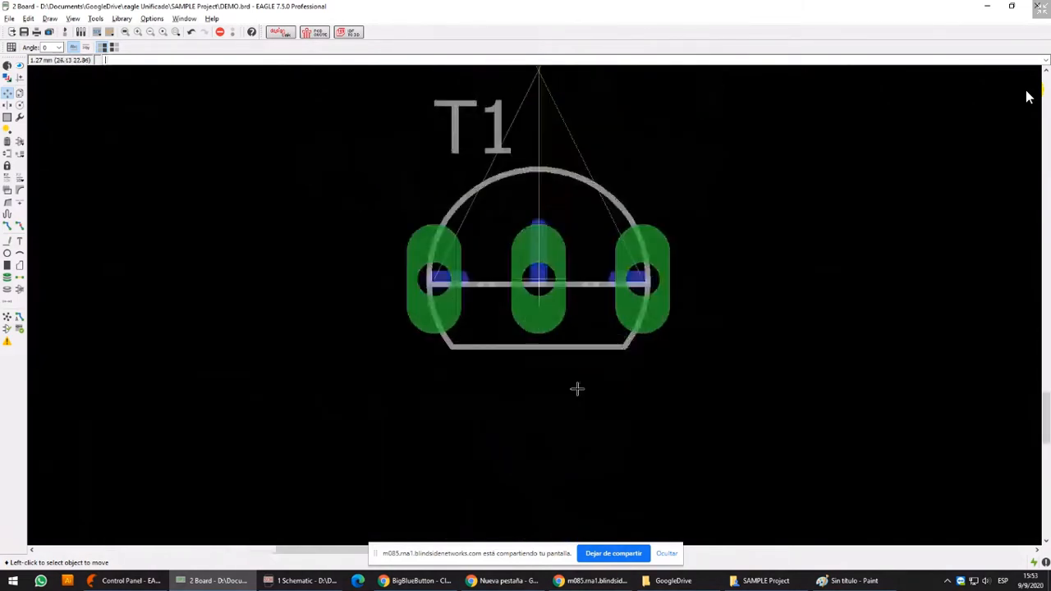
pyautogui.click(9, 278)
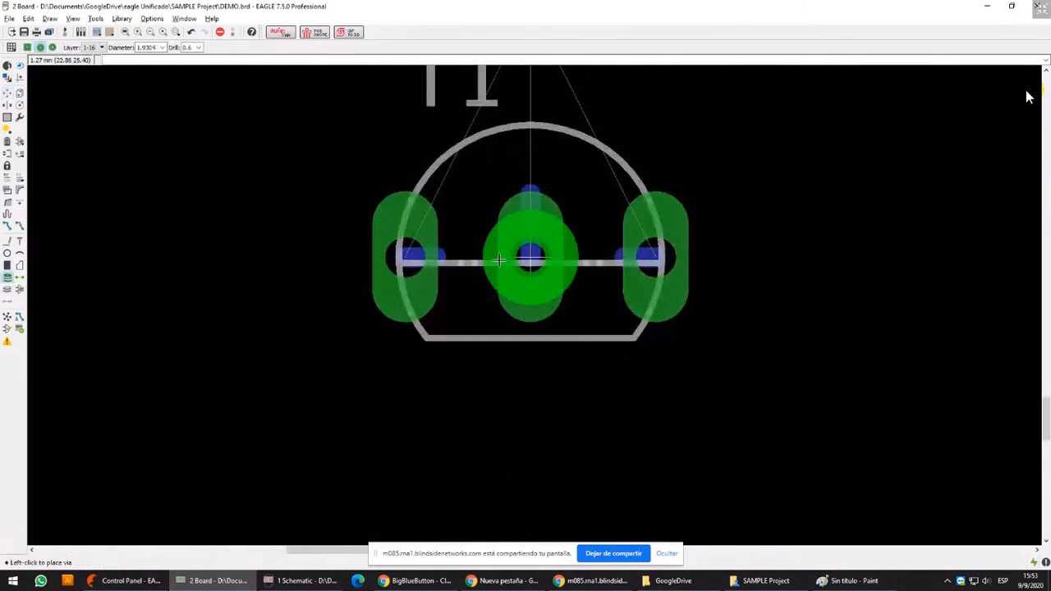
pyautogui.click(434, 255)
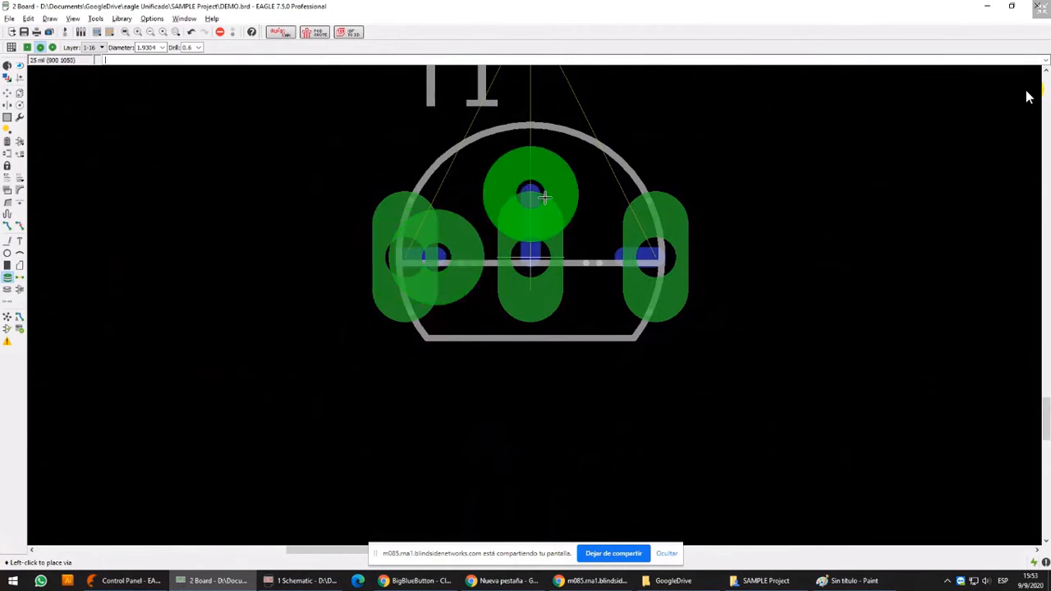
pyautogui.click(530, 194)
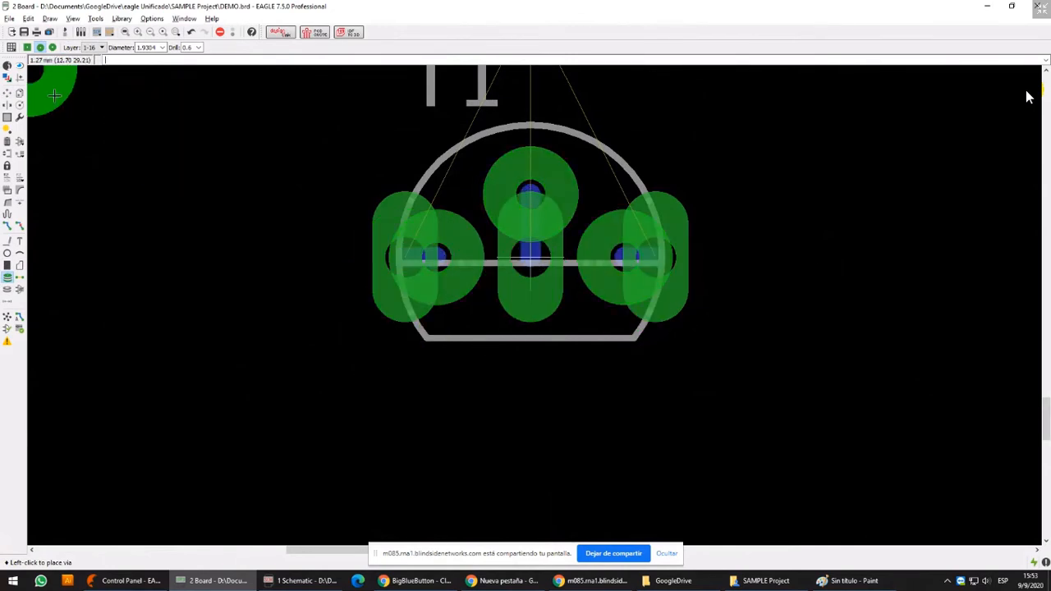
# Hide layer 17 Pads in the board's layer display settings
pyautogui.click(8, 78)
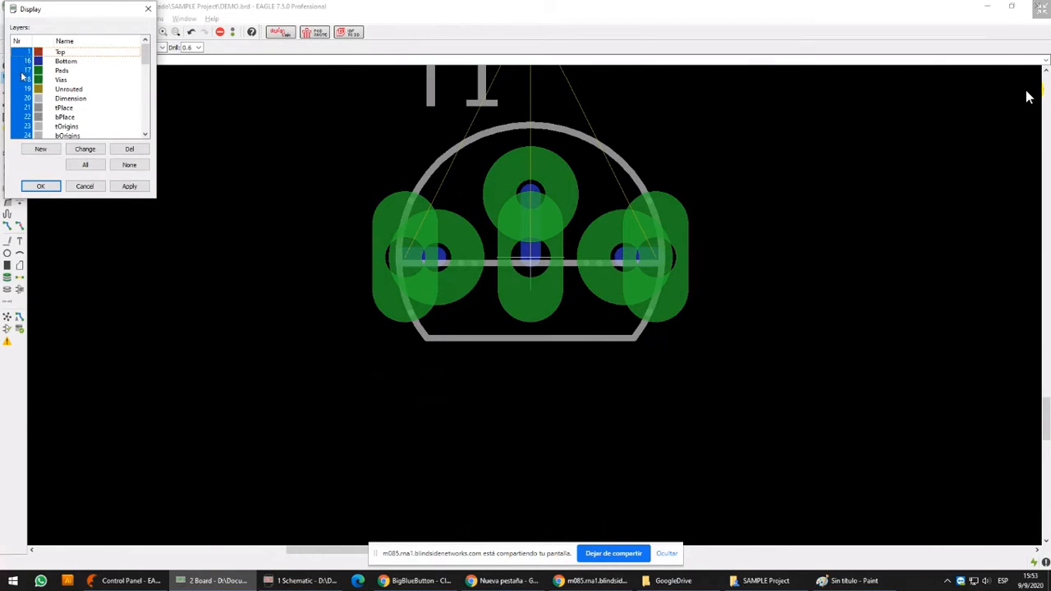
pyautogui.click(22, 76)
pyautogui.click(40, 186)
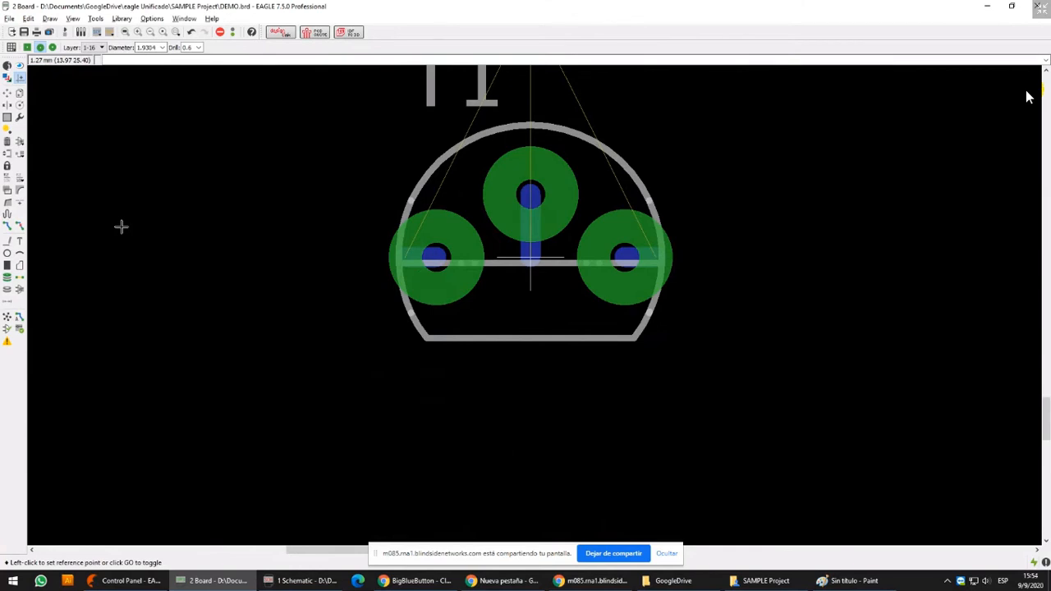
pyautogui.click(20, 228)
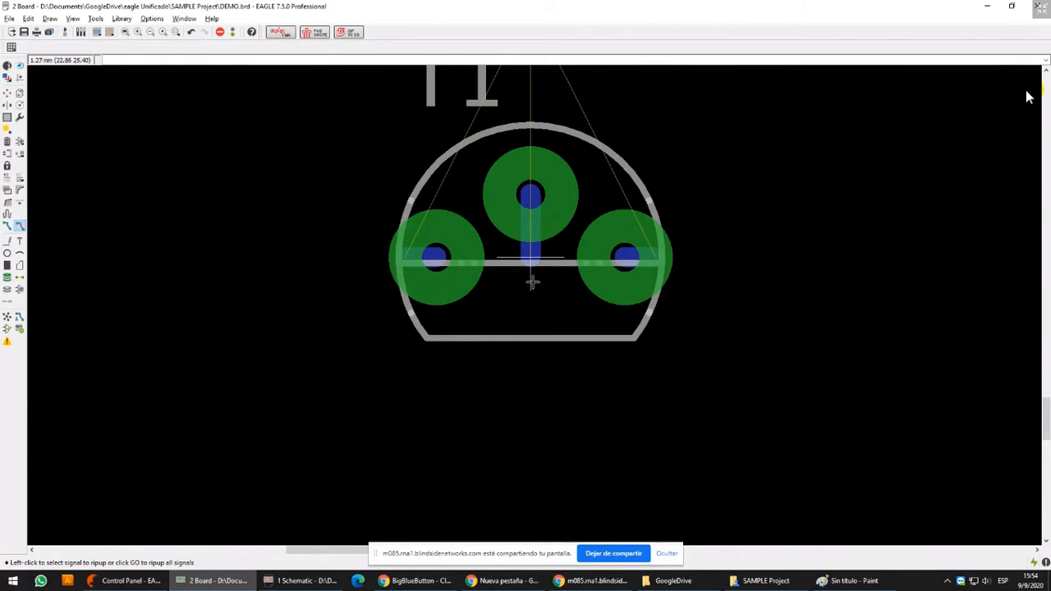
pyautogui.moveTo(532, 282); pyautogui.dragTo(534, 305, button='middle')
pyautogui.moveTo(537, 237); pyautogui.dragTo(525, 295, button='middle')
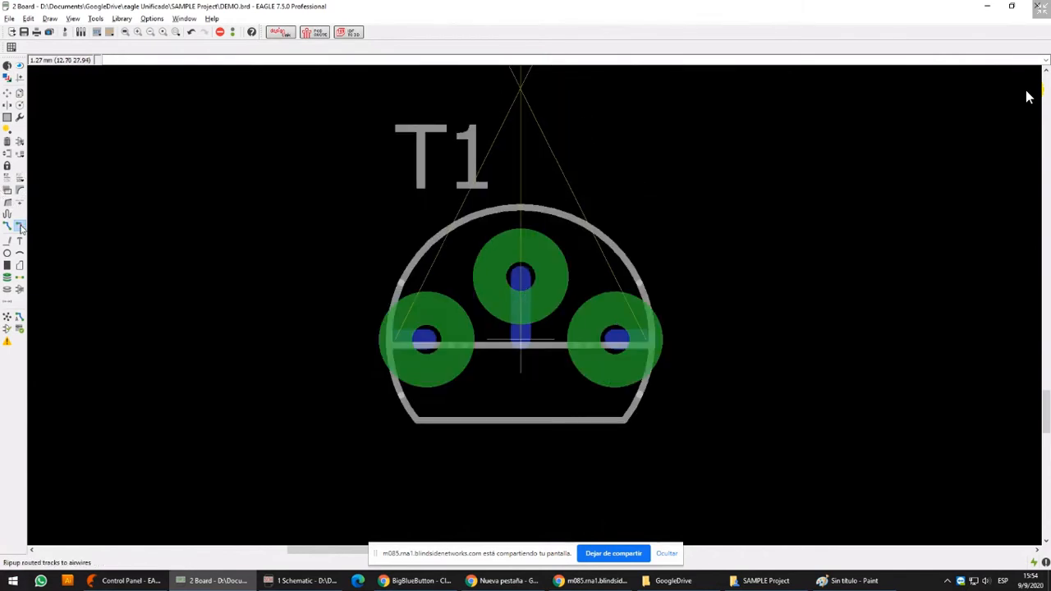
# Show layer 17 Pads and hide layer 18 Vias in the board's layer display settings
pyautogui.click(19, 118)
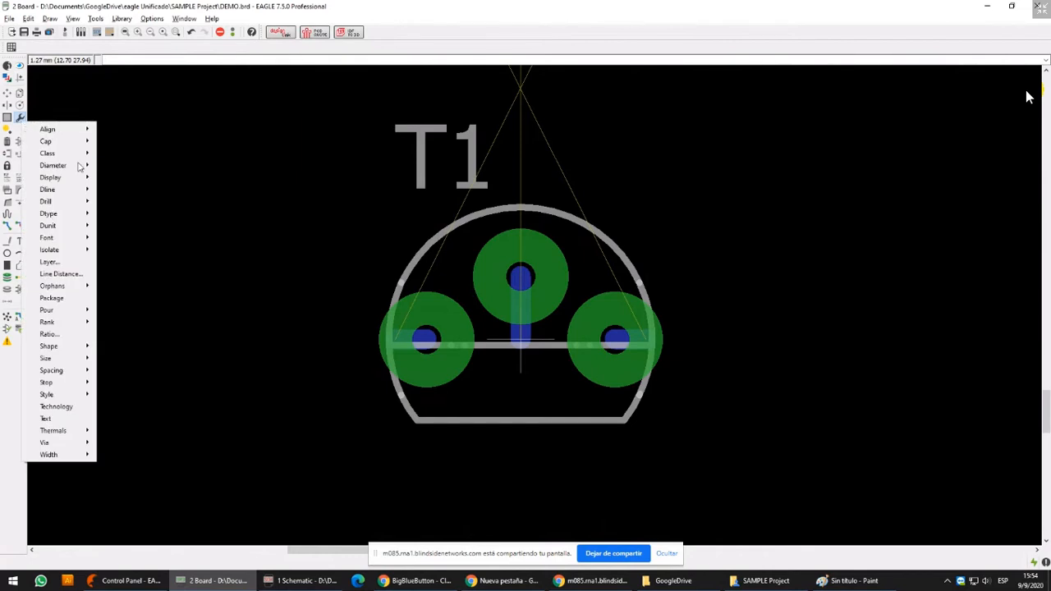
pyautogui.moveTo(102, 164); pyautogui.dragTo(85, 413, button='middle')
pyautogui.moveTo(566, 78); pyautogui.dragTo(413, 473, button='middle')
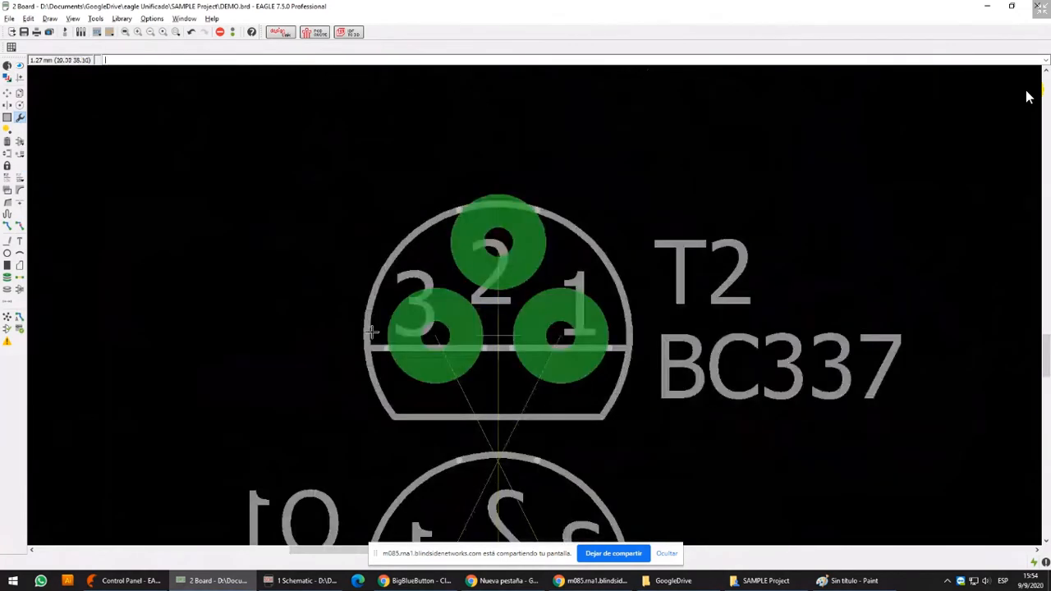
pyautogui.click(8, 78)
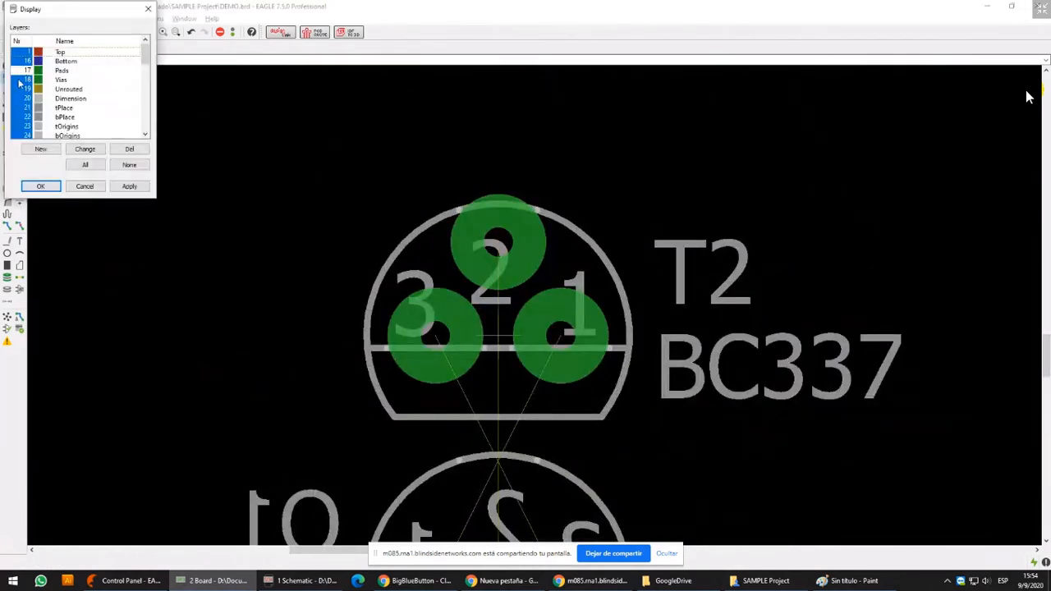
pyautogui.click(19, 80)
pyautogui.click(19, 72)
pyautogui.click(142, 188)
pyautogui.click(207, 257)
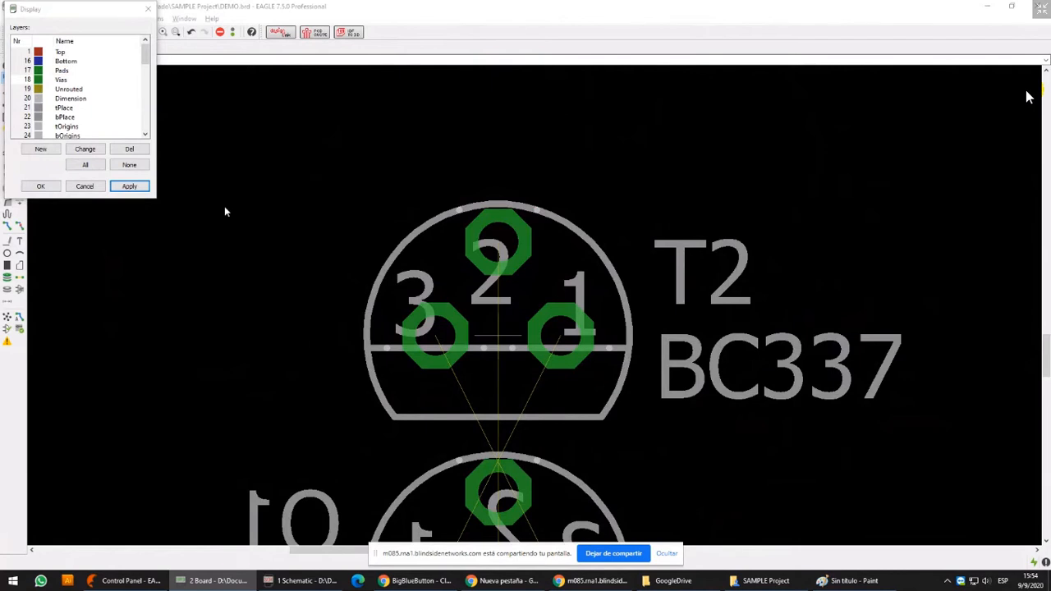
pyautogui.click(41, 186)
# Choose 1.9304 as the diameter for the Change command and bring T2's pads into view
pyautogui.click(20, 118)
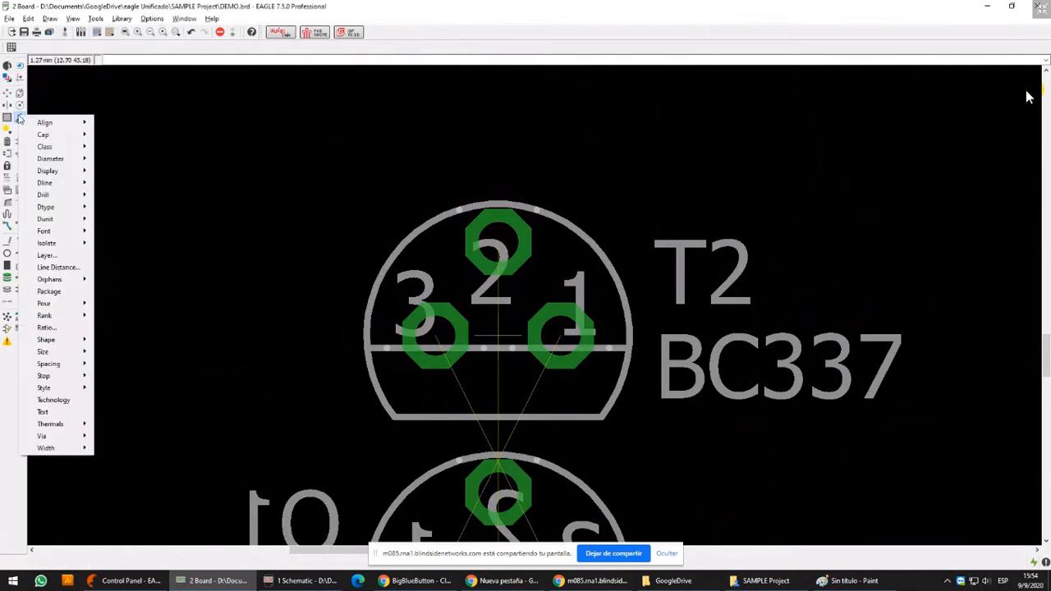
pyautogui.moveTo(70, 160)
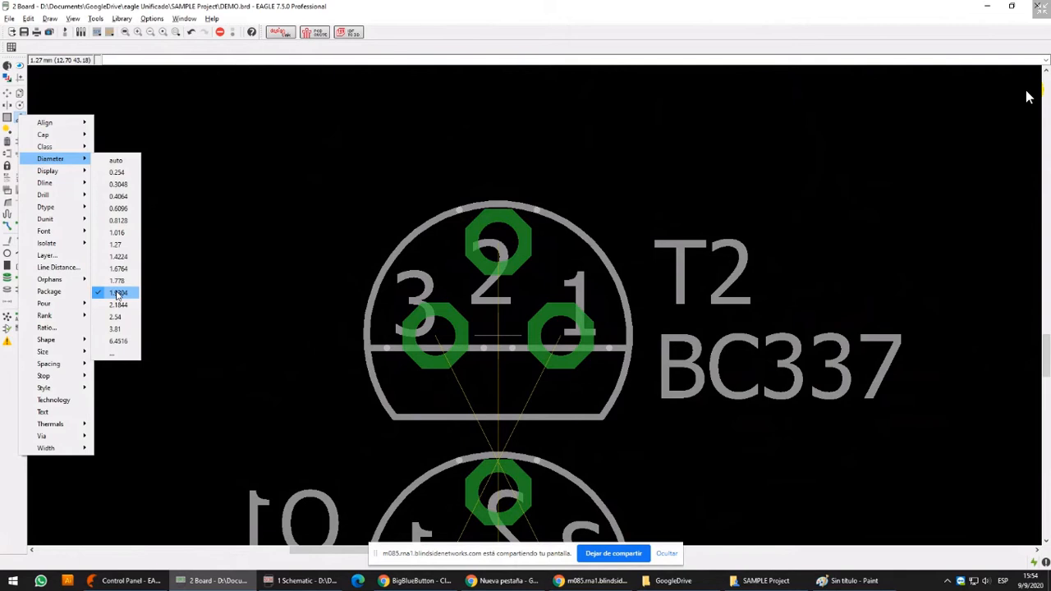
pyautogui.click(117, 293)
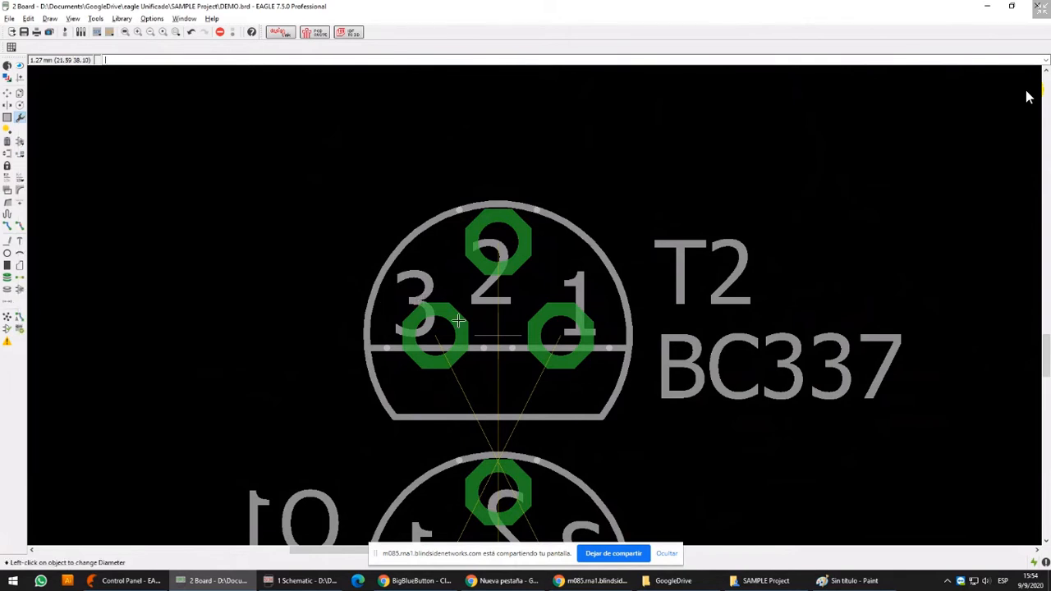
pyautogui.moveTo(533, 293); pyautogui.dragTo(524, 257, button='middle')
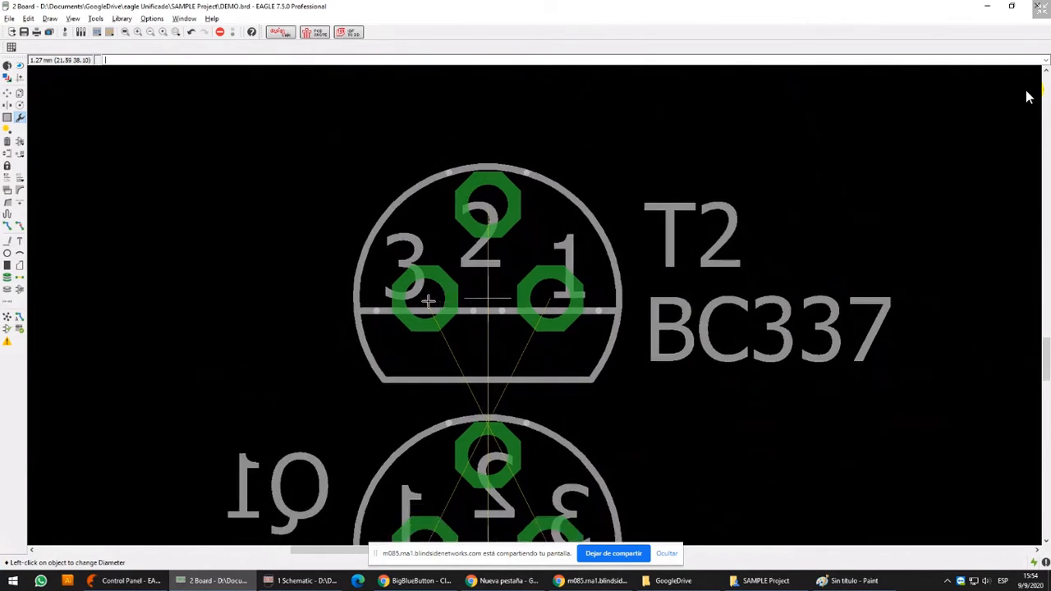
pyautogui.moveTo(445, 303); pyautogui.dragTo(456, 272, button='middle')
pyautogui.scroll(-2, 456, 272)
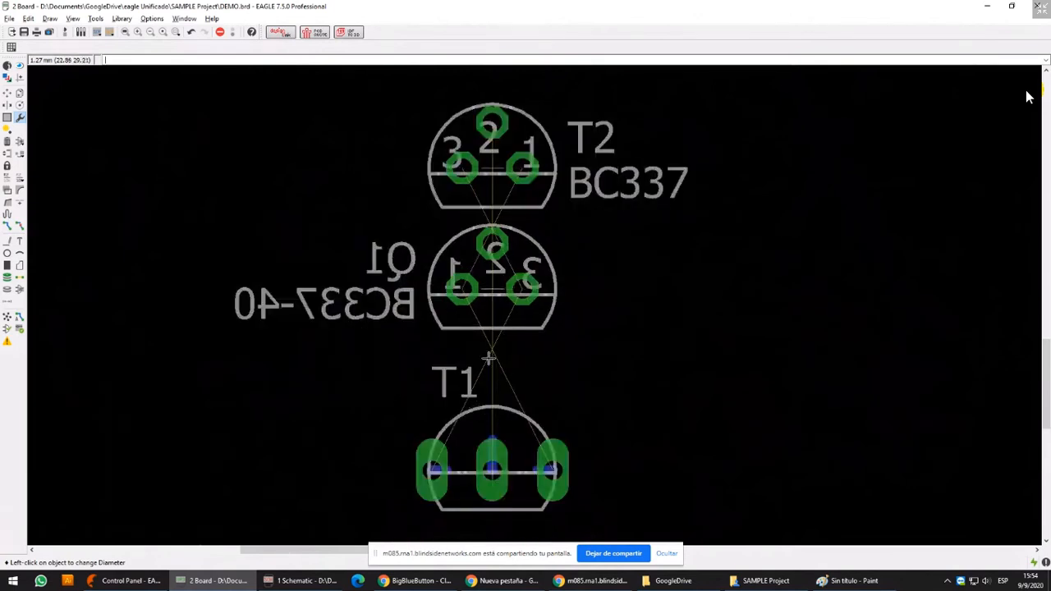
pyautogui.scroll(3, 457, 162)
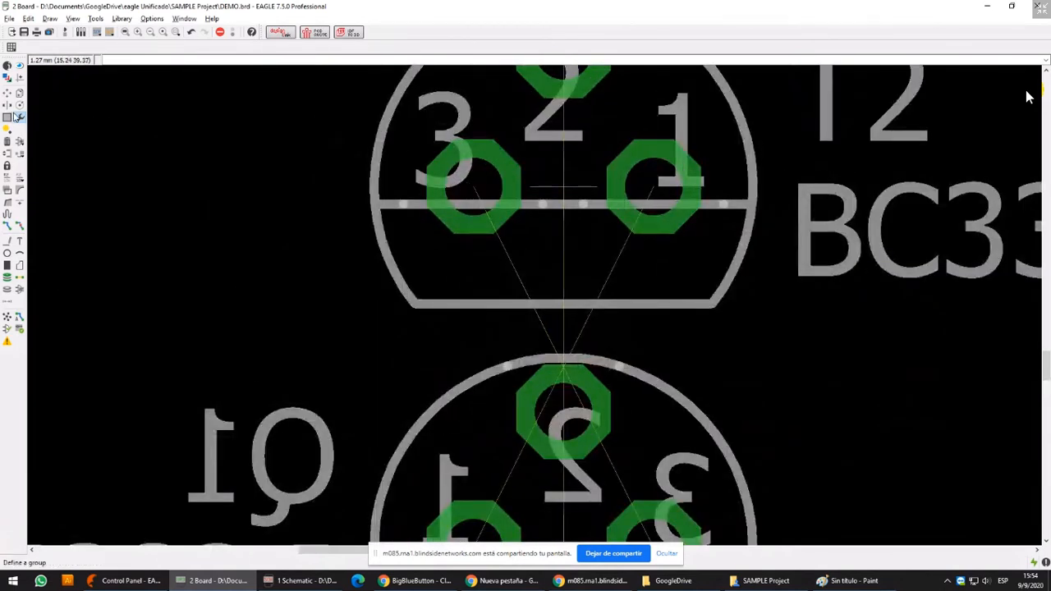
# Review the available Change diameters and the board's grid settings
pyautogui.click(20, 120)
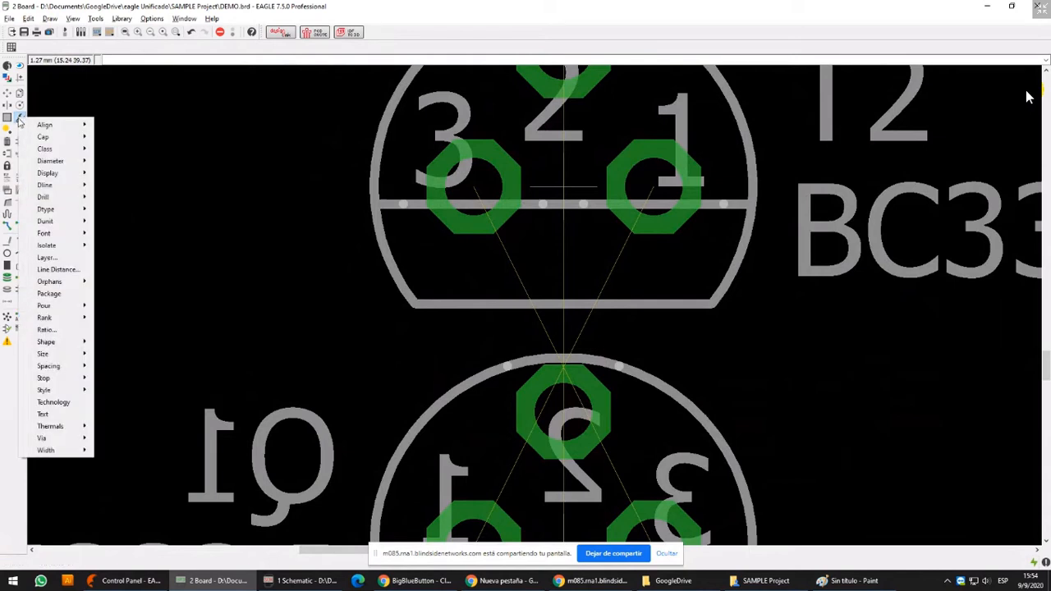
pyautogui.moveTo(51, 161)
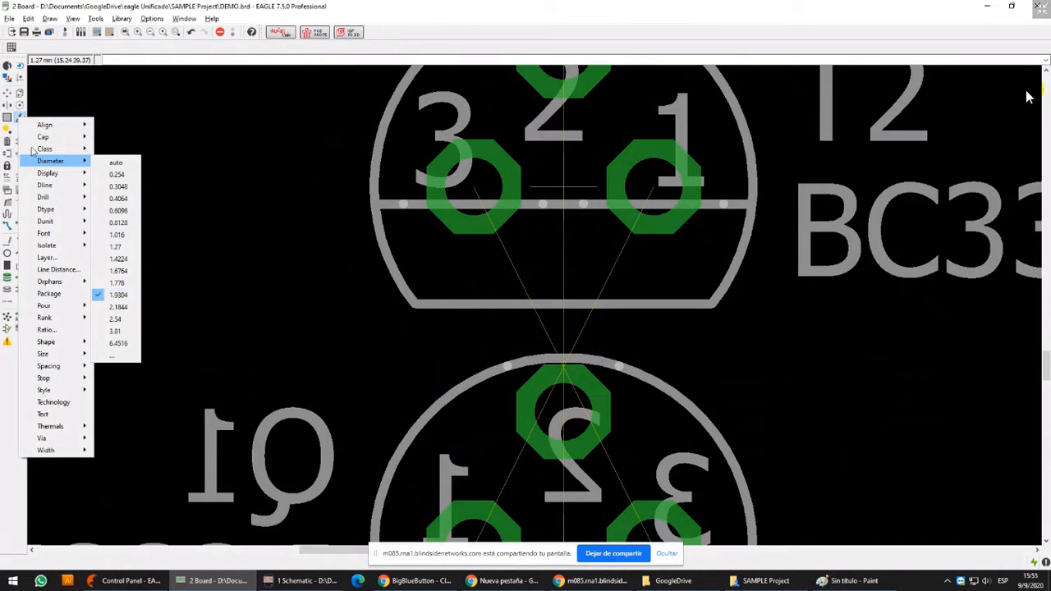
pyautogui.click(11, 47)
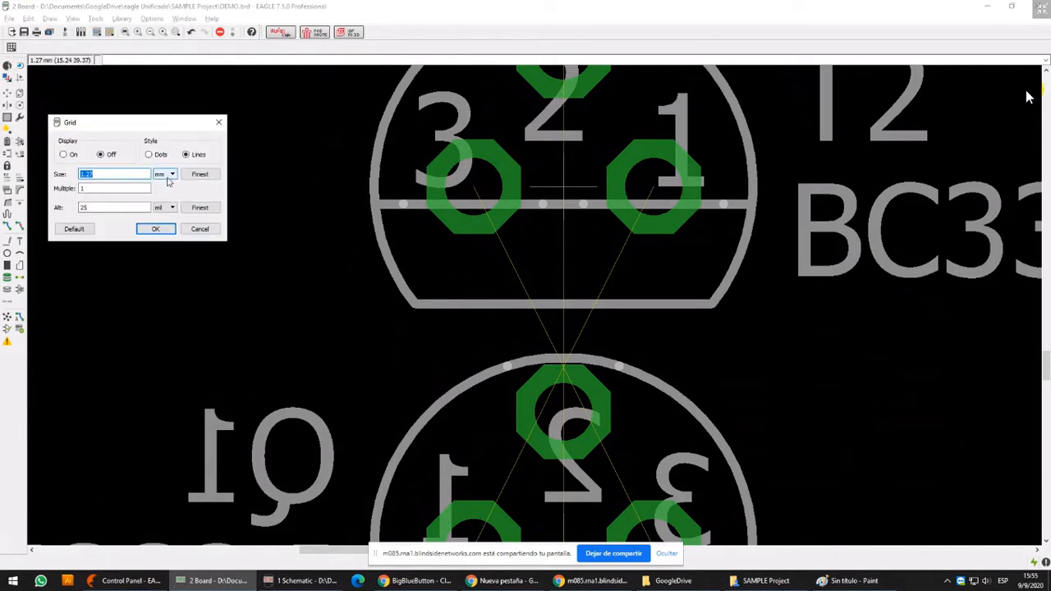
pyautogui.click(200, 229)
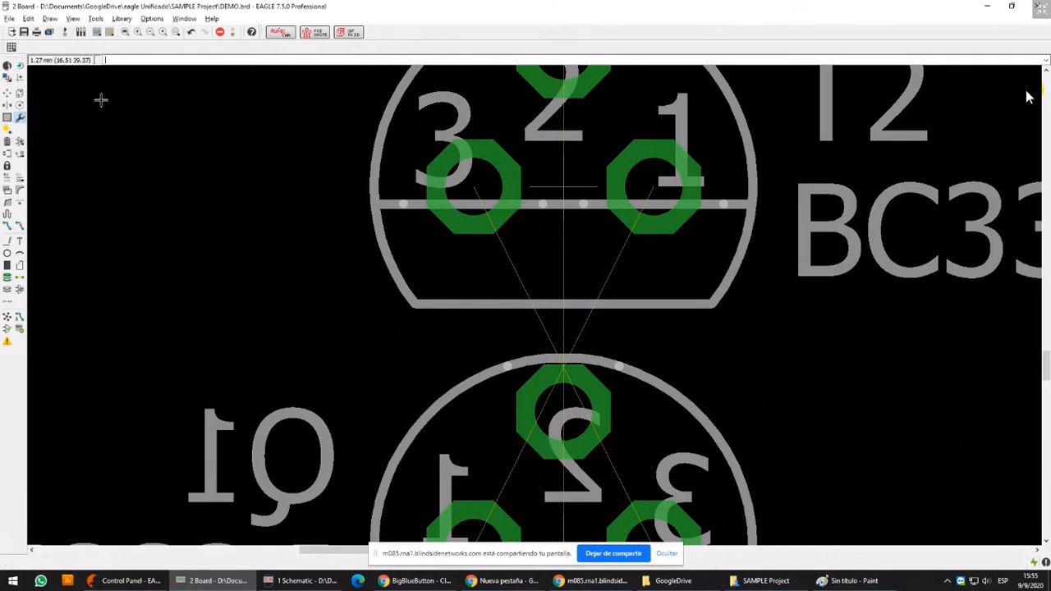
# Select the 1.9304 diameter for the Change command and open T2's device in a maximized library editor
pyautogui.click(21, 118)
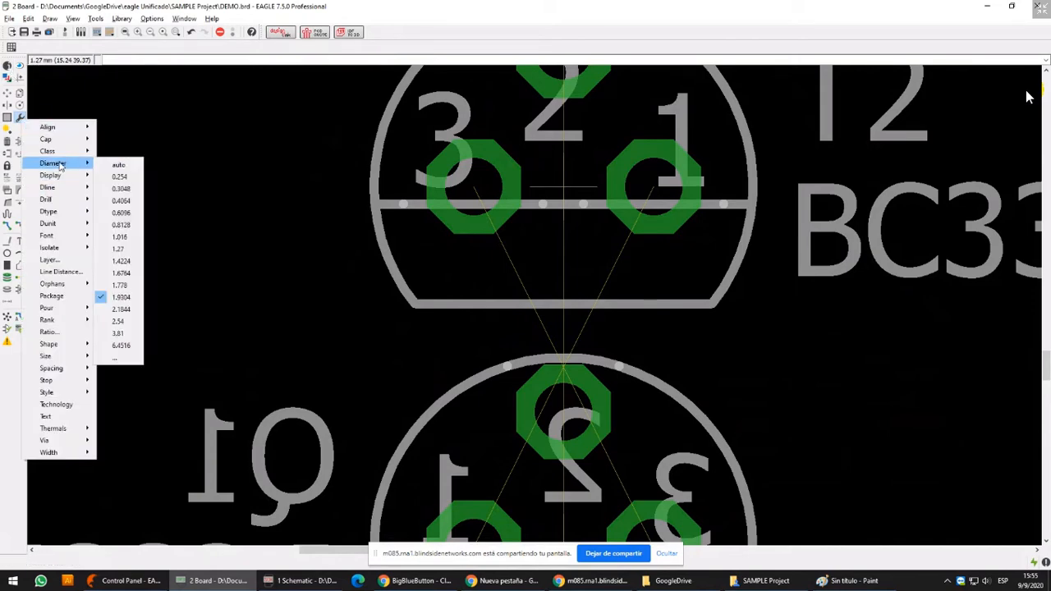
pyautogui.click(120, 298)
pyautogui.moveTo(643, 124); pyautogui.dragTo(537, 271, button='middle')
pyautogui.rightClick(457, 332)
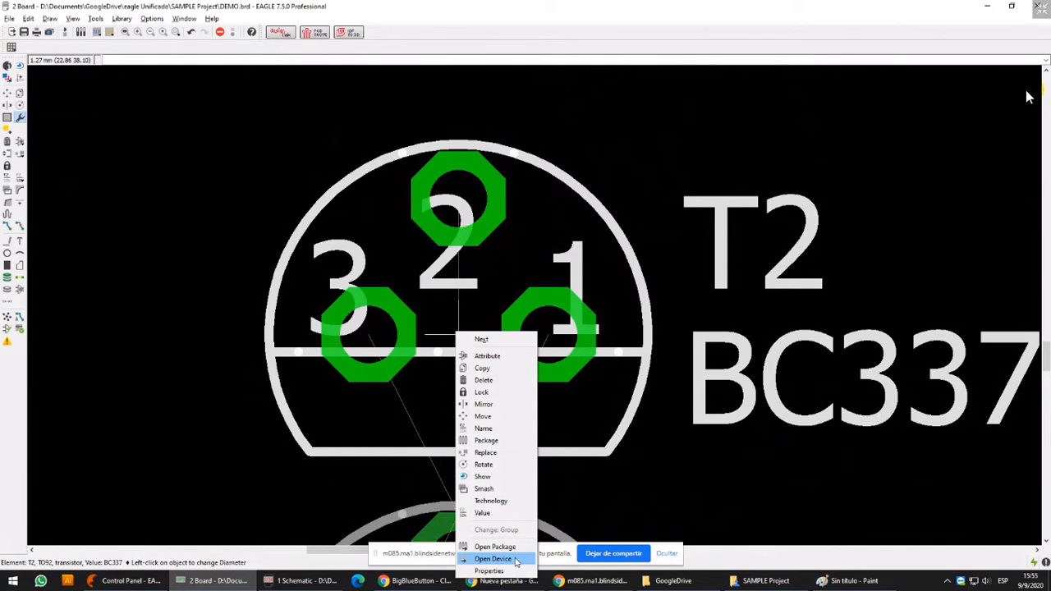
pyautogui.click(497, 559)
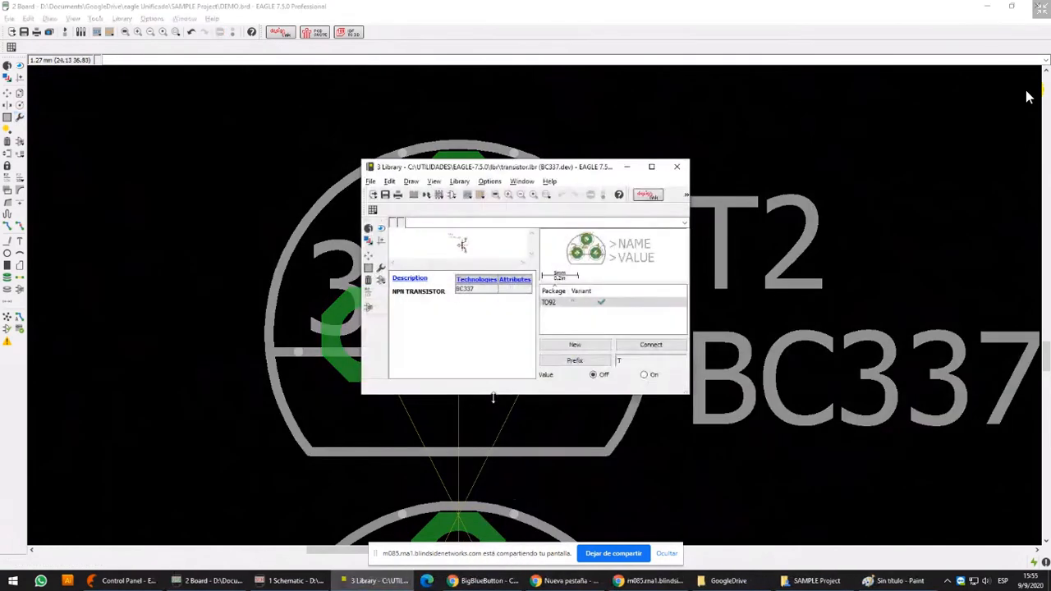
pyautogui.click(652, 168)
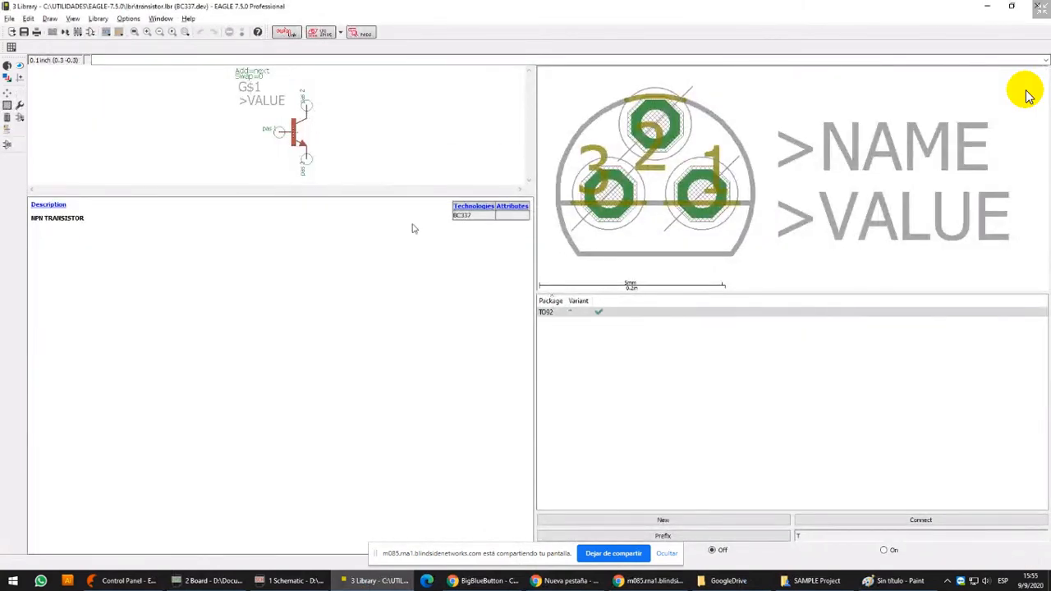
# Check the pin-to-pad connections of the BC337 device's TO92 package variant
pyautogui.click(21, 107)
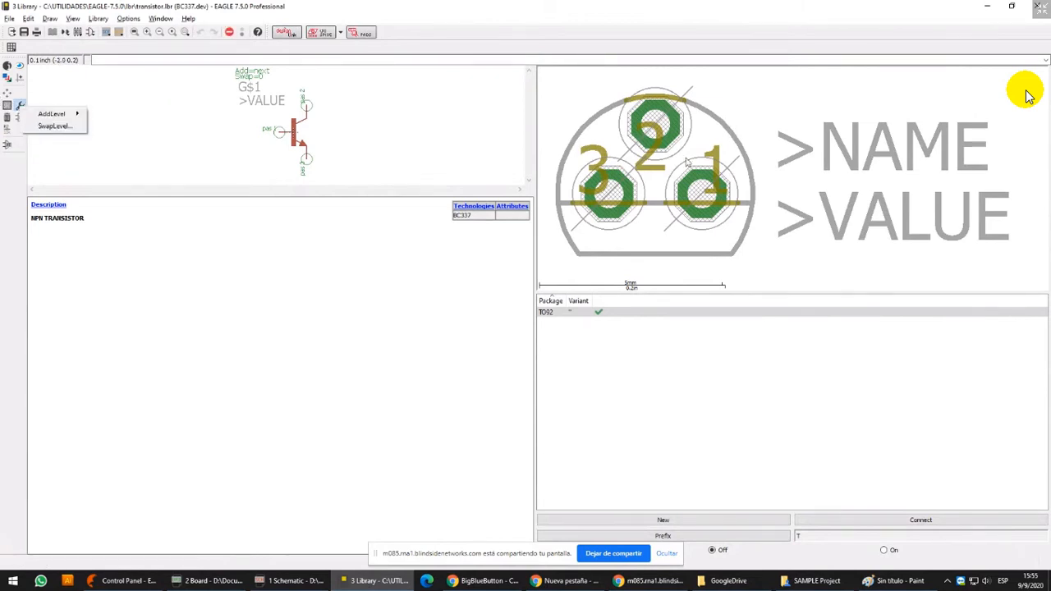
pyautogui.doubleClick(555, 313)
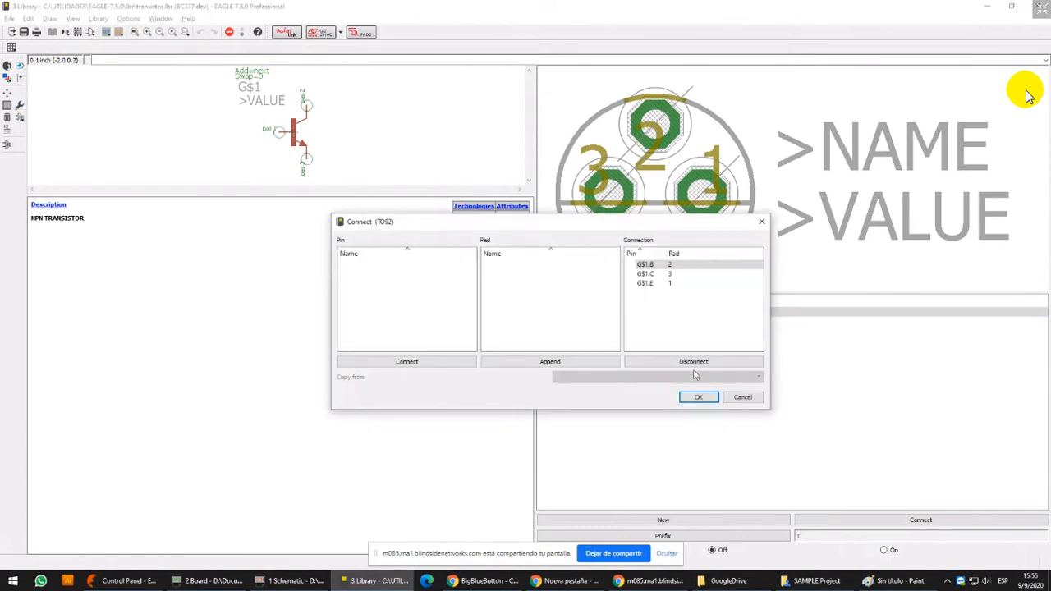
pyautogui.click(742, 397)
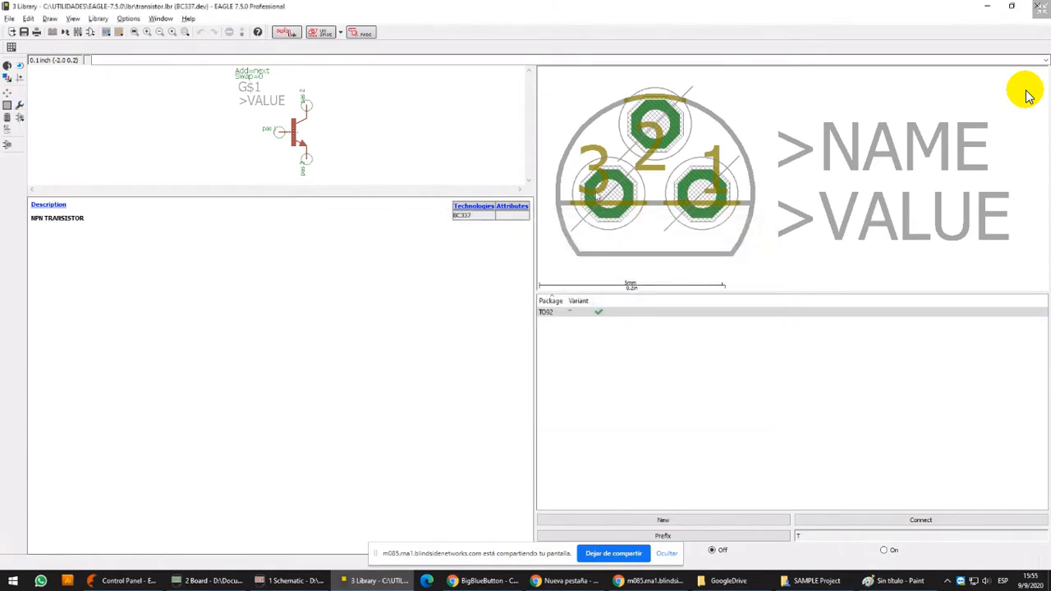
# Open the TO92-EBC package from the transistor library for editing and enlarge its drawing area
pyautogui.click(76, 33)
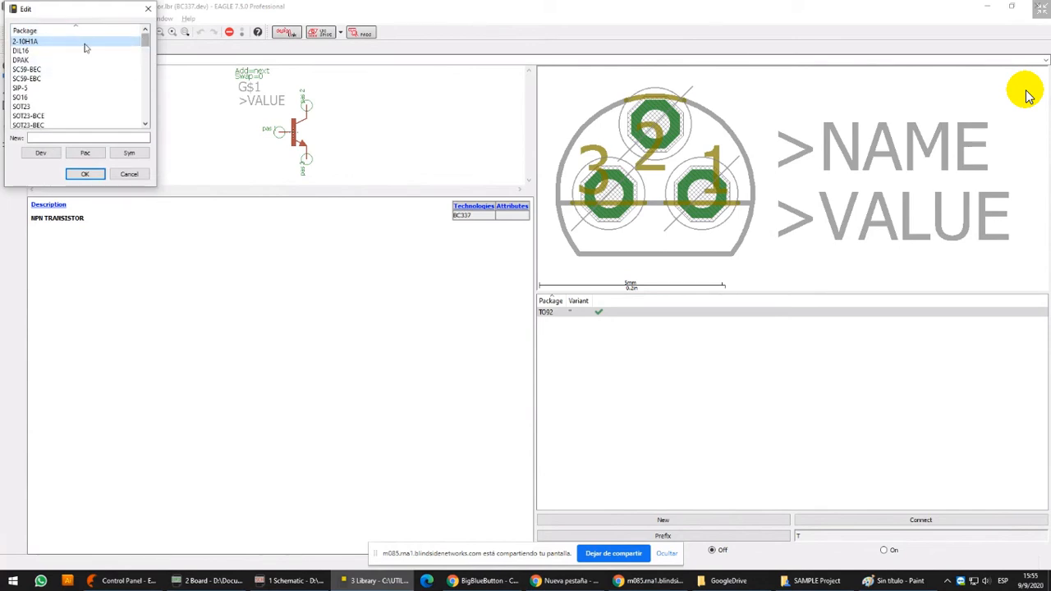
pyautogui.moveTo(145, 40); pyautogui.dragTo(147, 93)
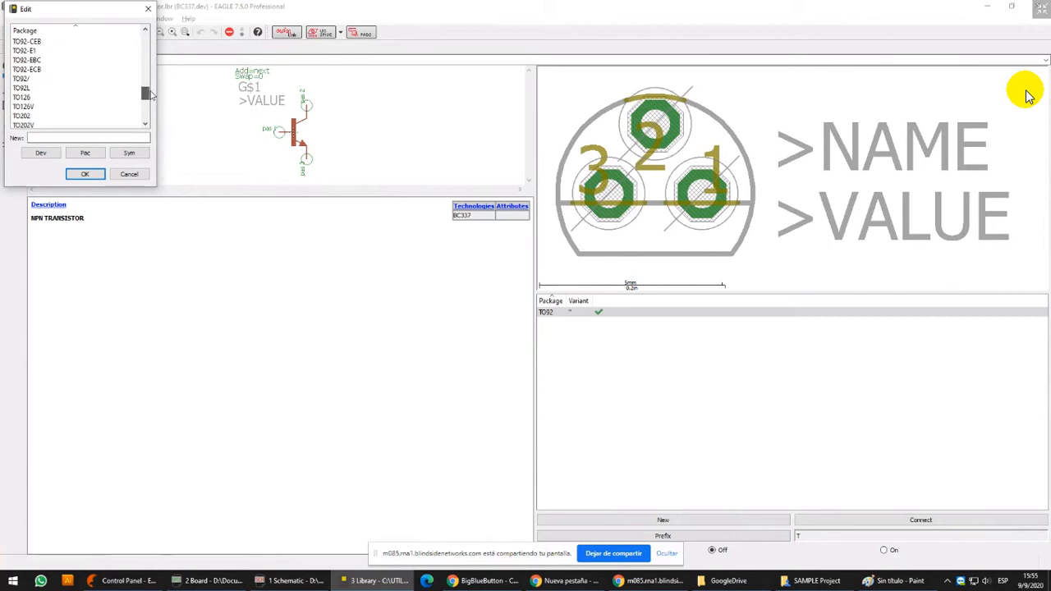
pyautogui.click(88, 60)
pyautogui.click(85, 174)
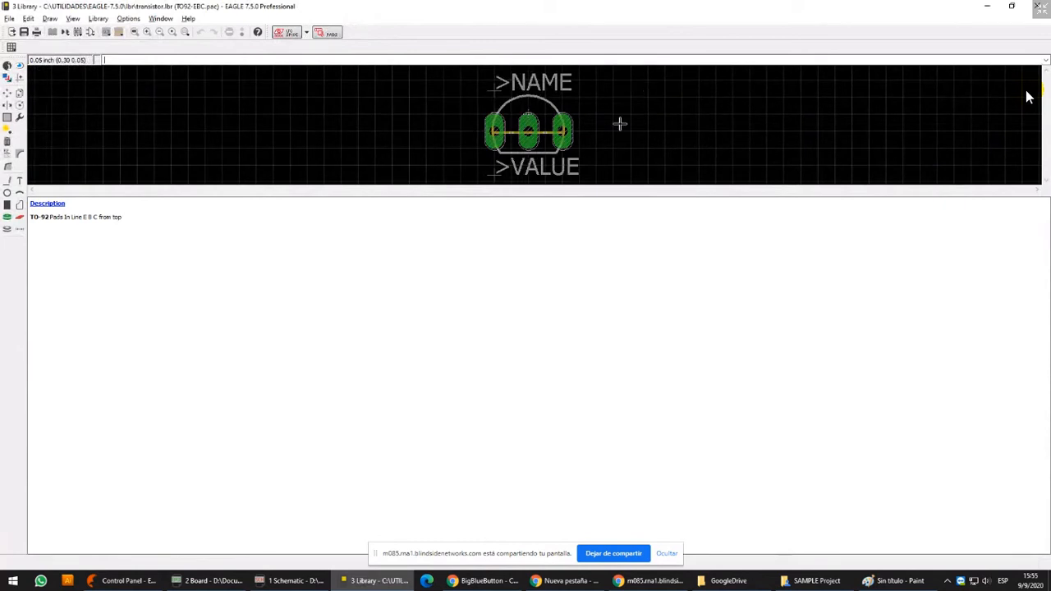
pyautogui.scroll(2, 546, 111)
pyautogui.scroll(1, 552, 91)
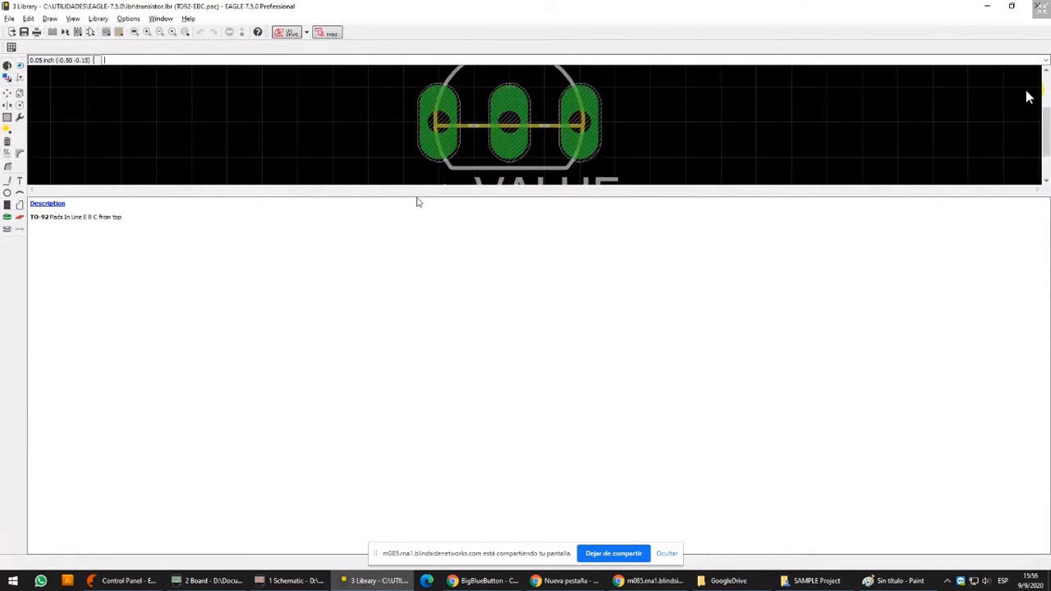
pyautogui.moveTo(423, 195); pyautogui.dragTo(432, 288)
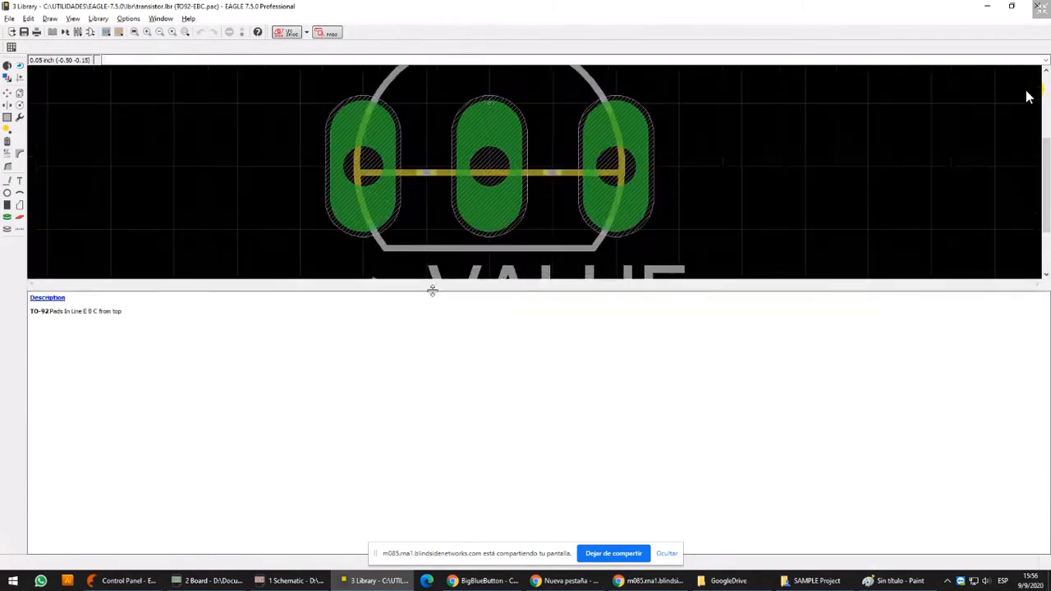
pyautogui.scroll(-1, 438, 176)
pyautogui.scroll(-5, 491, 193)
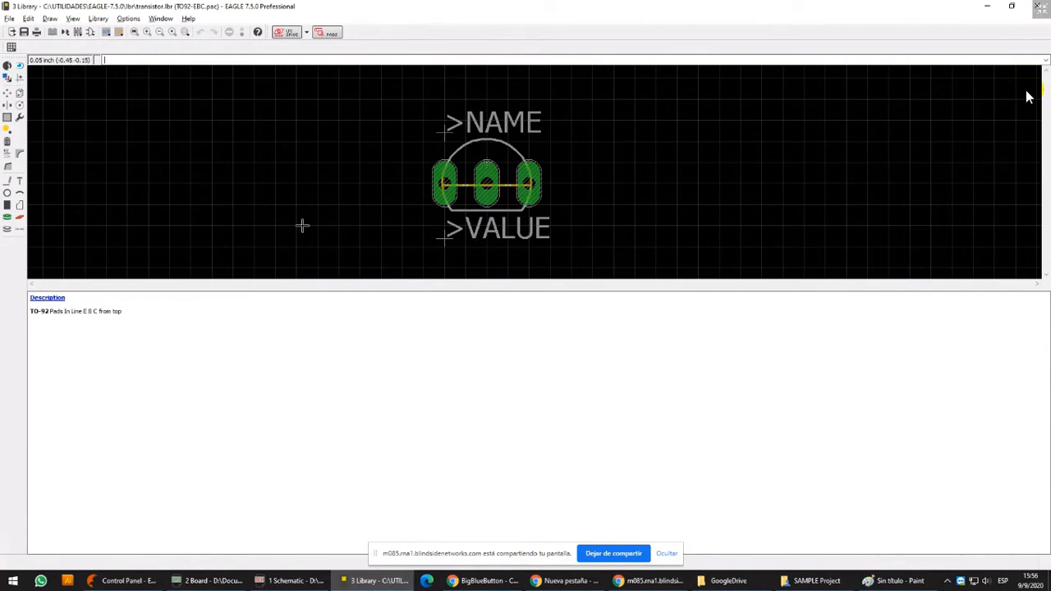
# Move the upper arc of the TO92-EBC package outline down by about 0.05 inch
pyautogui.scroll(2, 477, 171)
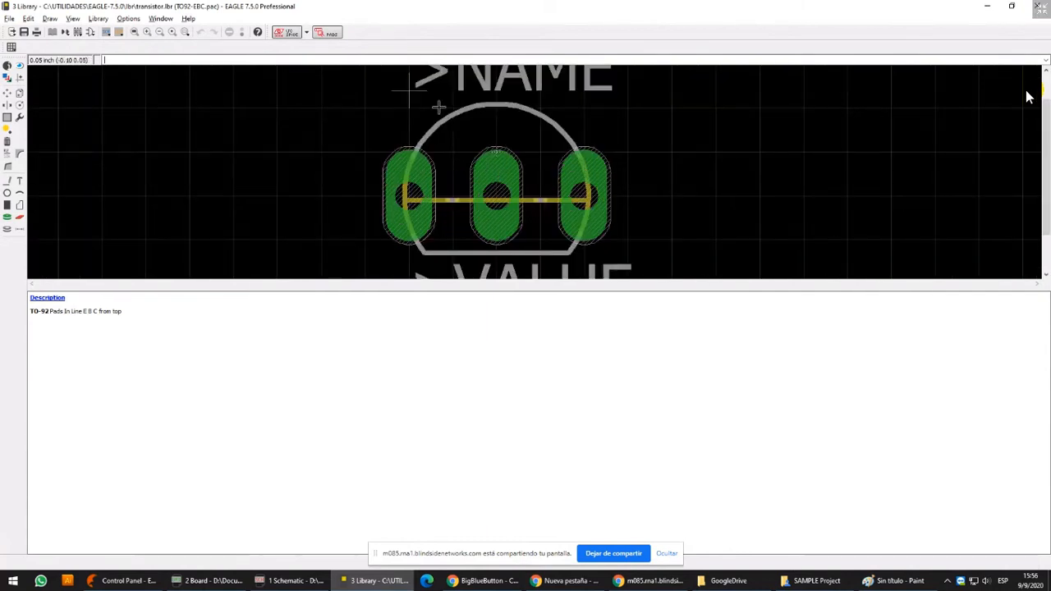
pyautogui.click(8, 92)
pyautogui.click(504, 138)
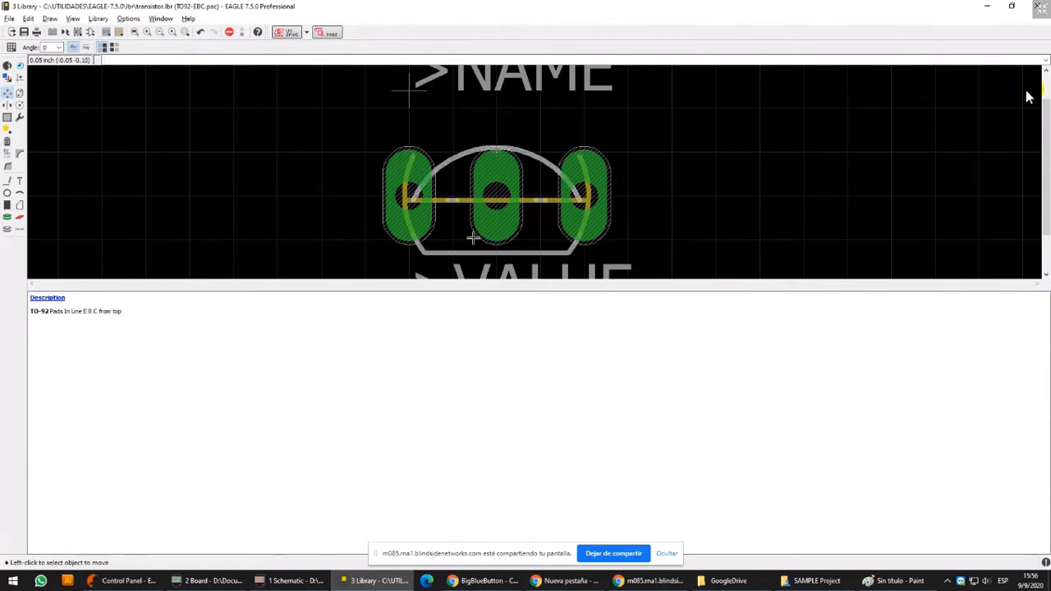
pyautogui.scroll(-2, 488, 190)
pyautogui.scroll(3, 502, 210)
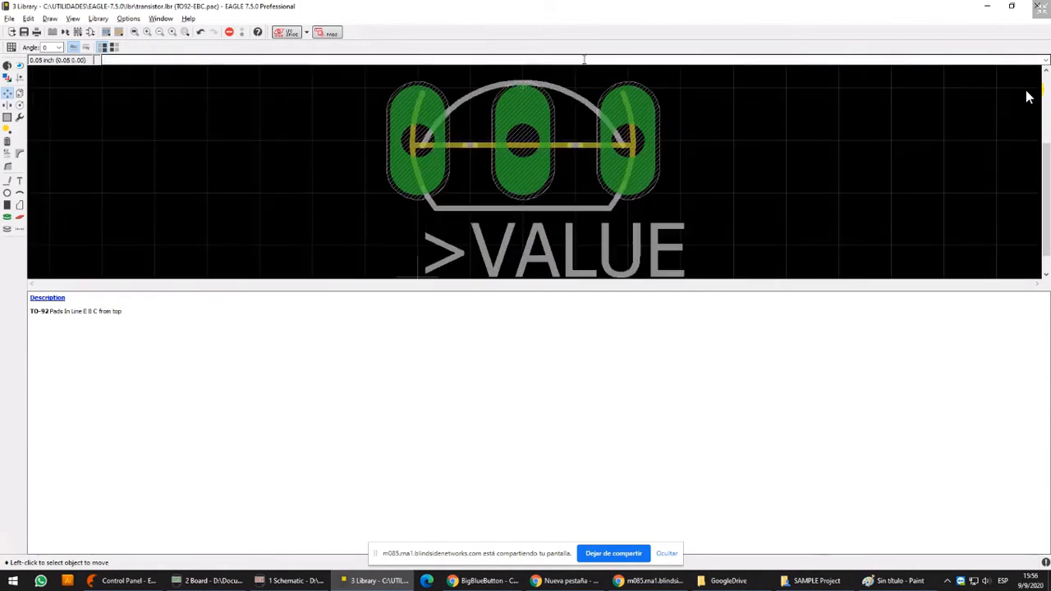
pyautogui.scroll(-1, 509, 211)
pyautogui.scroll(1, 517, 212)
# Rotate the outline's upper arc to 90 degrees and place it between the left and middle pads
pyautogui.moveTo(519, 205); pyautogui.dragTo(514, 148, button='middle')
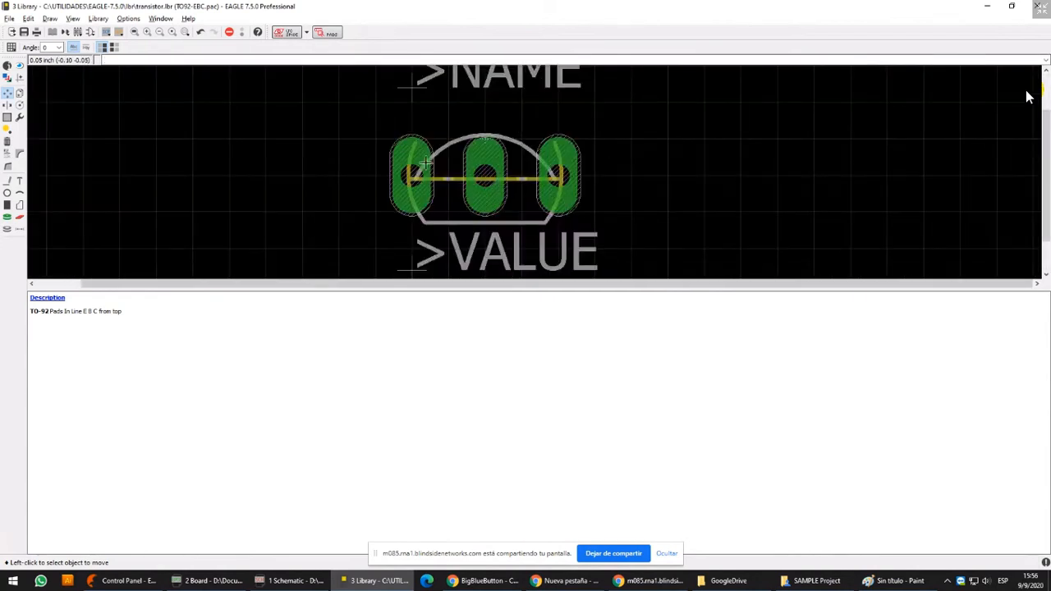
pyautogui.click(522, 142)
pyautogui.rightClick(512, 108)
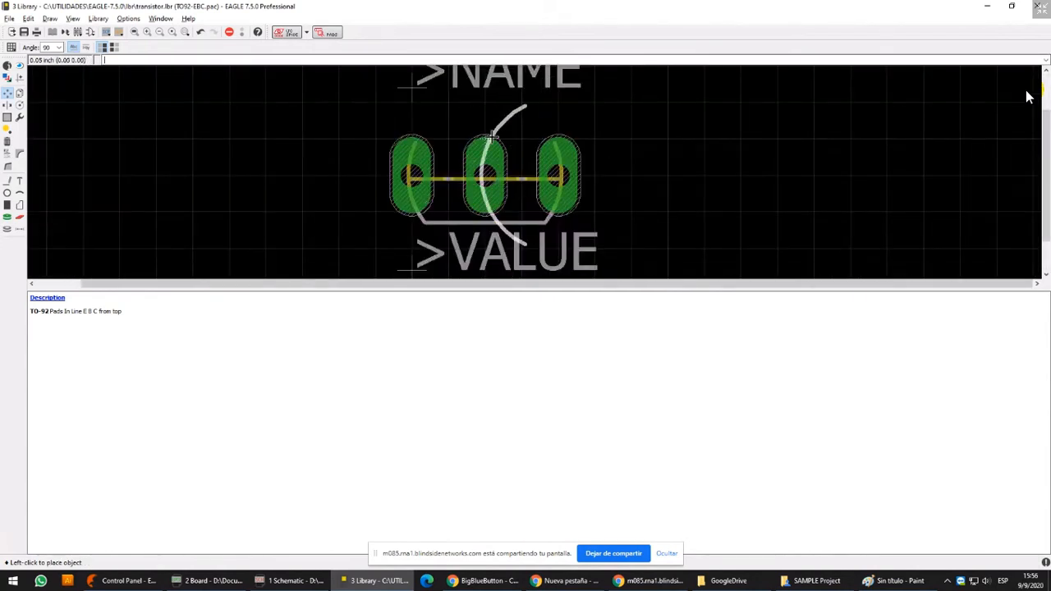
pyautogui.click(453, 140)
# Move the >NAME text from above the package outline to the empty area right of the pads
pyautogui.moveTo(533, 164); pyautogui.dragTo(533, 198, button='middle')
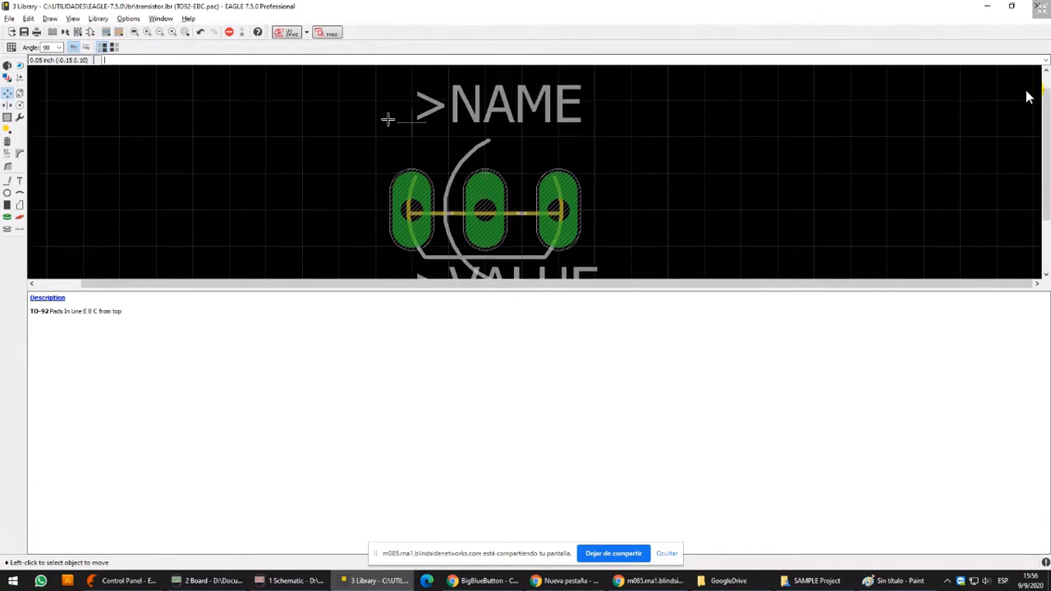
pyautogui.click(388, 120)
pyautogui.moveTo(619, 274); pyautogui.dragTo(625, 165, button='middle')
pyautogui.click(626, 165)
pyautogui.moveTo(545, 173); pyautogui.dragTo(539, 235, button='middle')
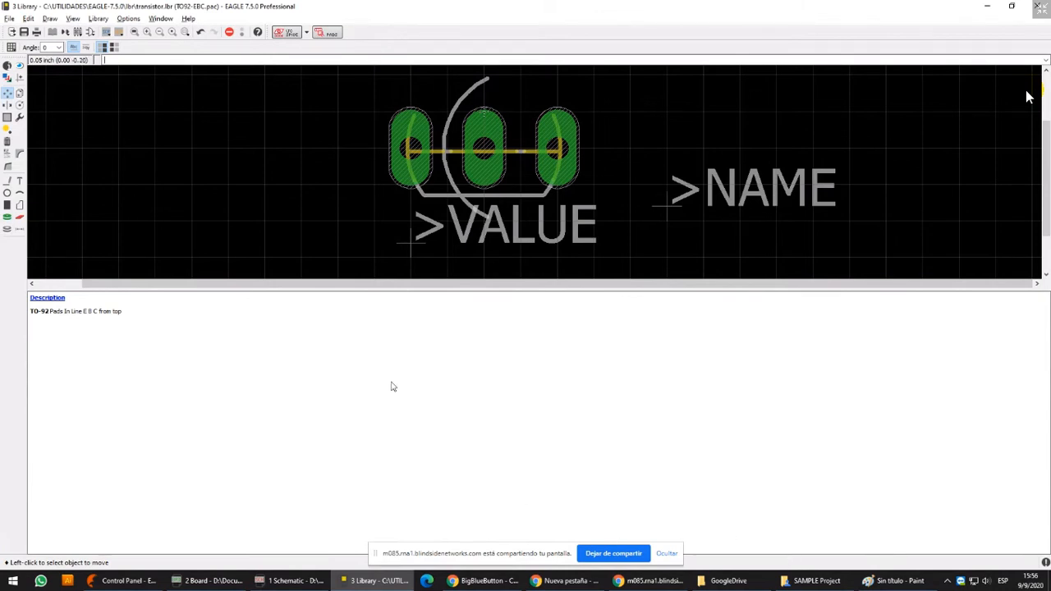
# Rotate the TO92-EBC outline's arc upright and place it back over the top of the three pads
pyautogui.moveTo(573, 130); pyautogui.dragTo(571, 140, button='middle')
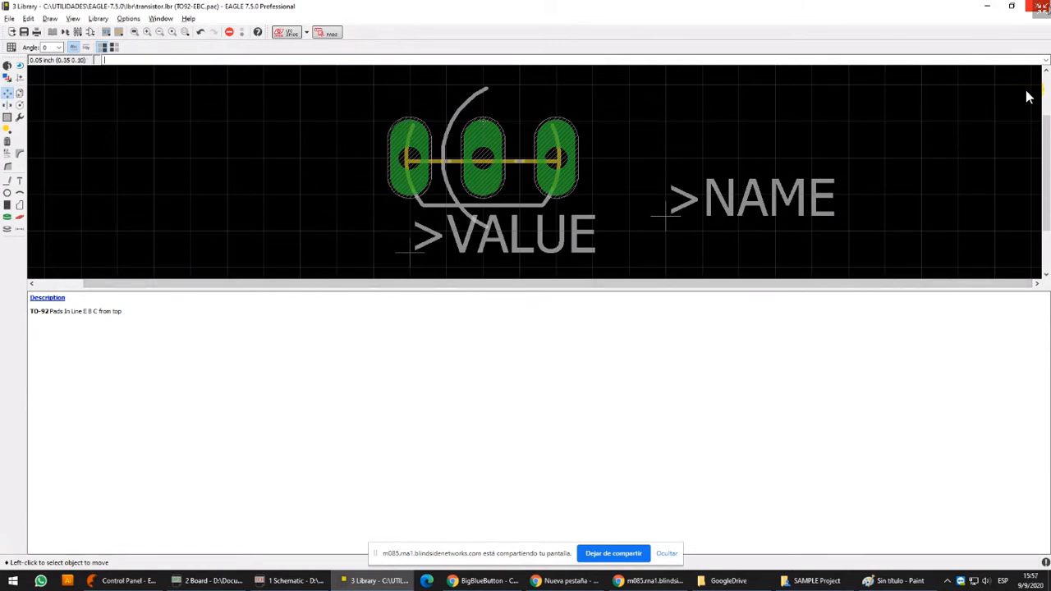
pyautogui.click(448, 138)
pyautogui.rightClick(482, 97)
pyautogui.rightClick(482, 97)
pyautogui.rightClick(482, 97)
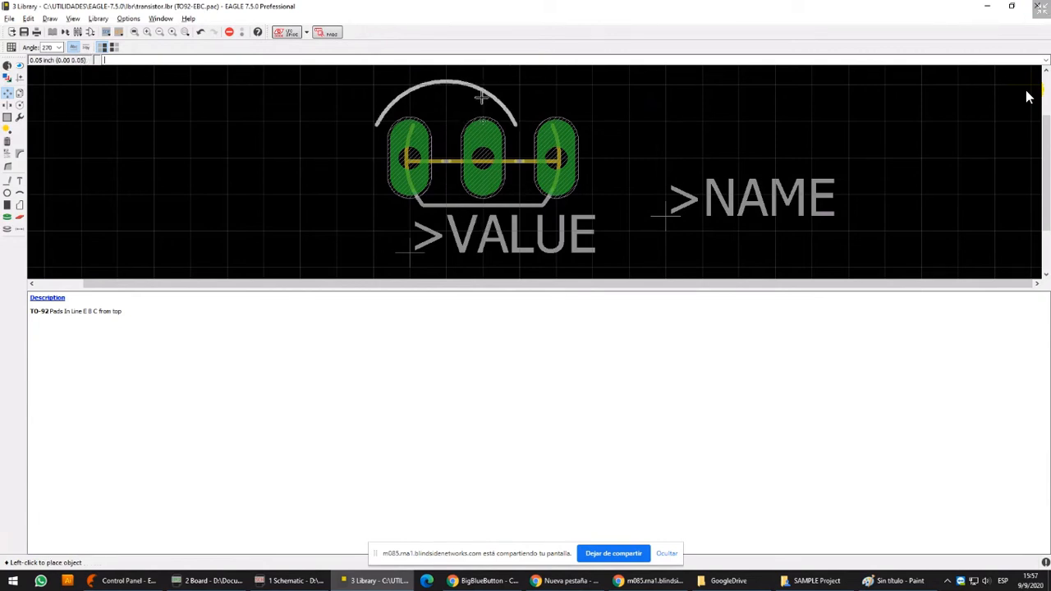
pyautogui.click(532, 98)
pyautogui.moveTo(542, 136); pyautogui.dragTo(545, 167, button='middle')
# Move the >NAME text back above the package outline and close the transistor library without saving
pyautogui.click(650, 247)
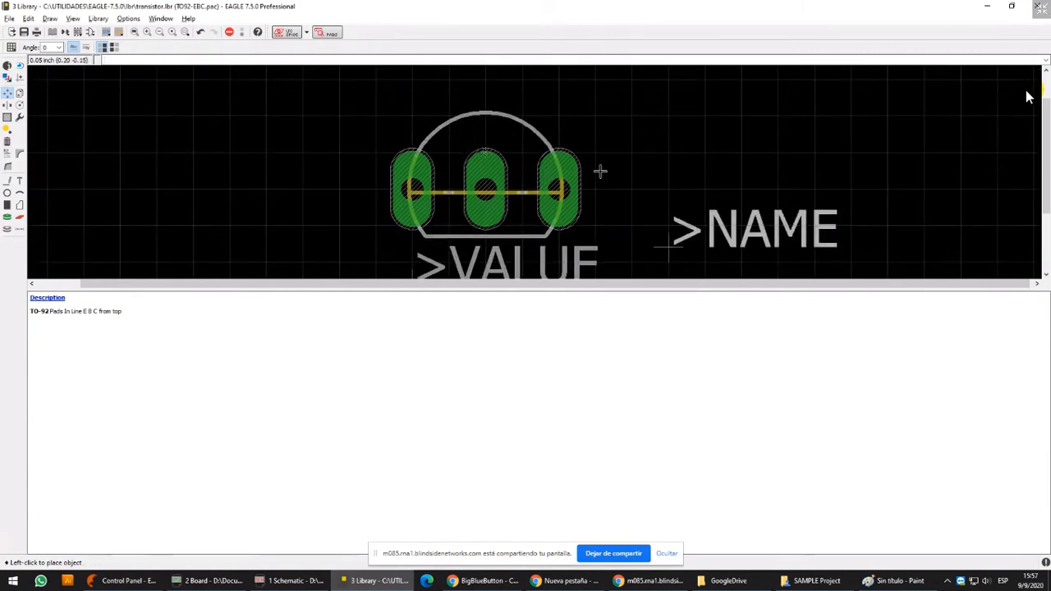
pyautogui.click(409, 97)
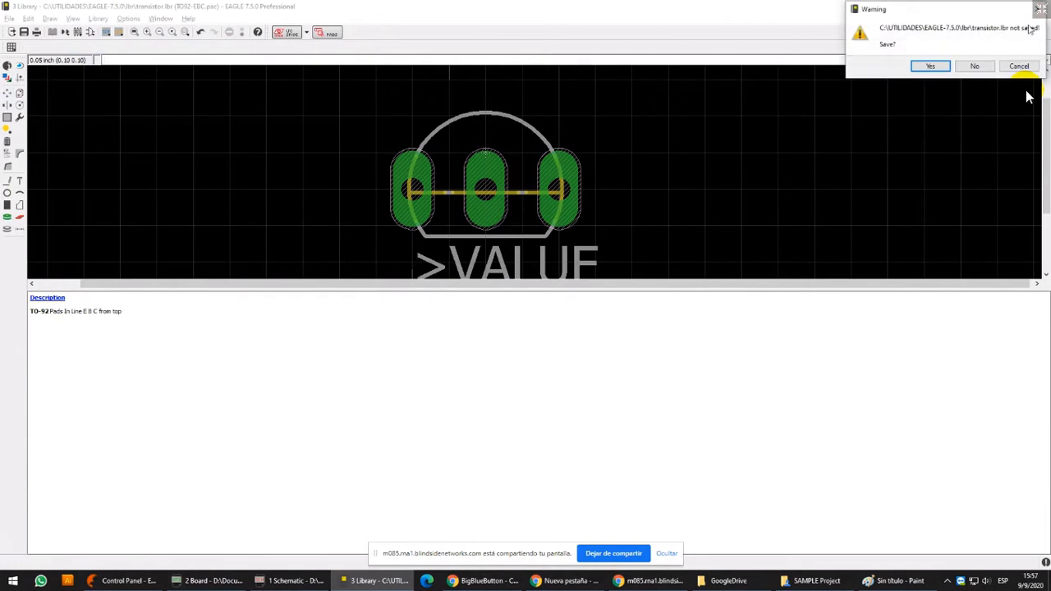
pyautogui.click(985, 69)
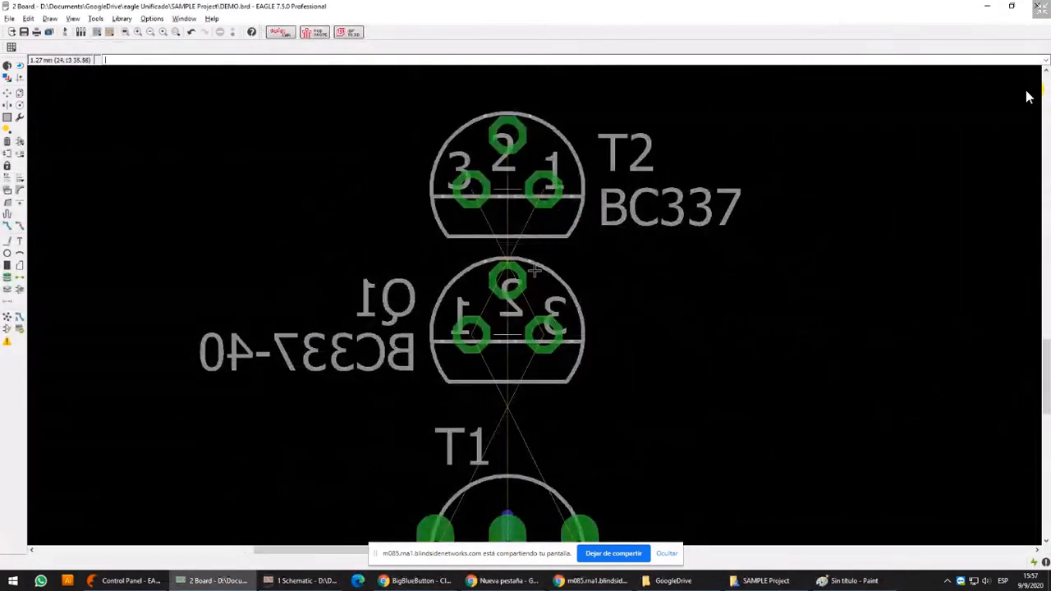
# Inspect the editing options offered for transistor T2 and resistor R1 on the board
pyautogui.moveTo(535, 270); pyautogui.dragTo(511, 227, button='middle')
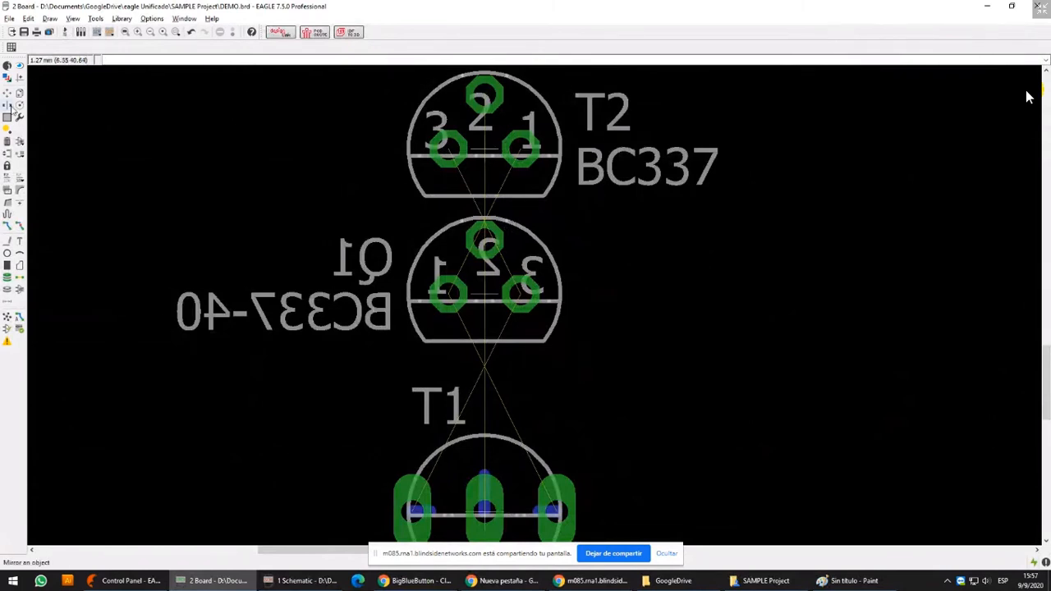
pyautogui.rightClick(487, 151)
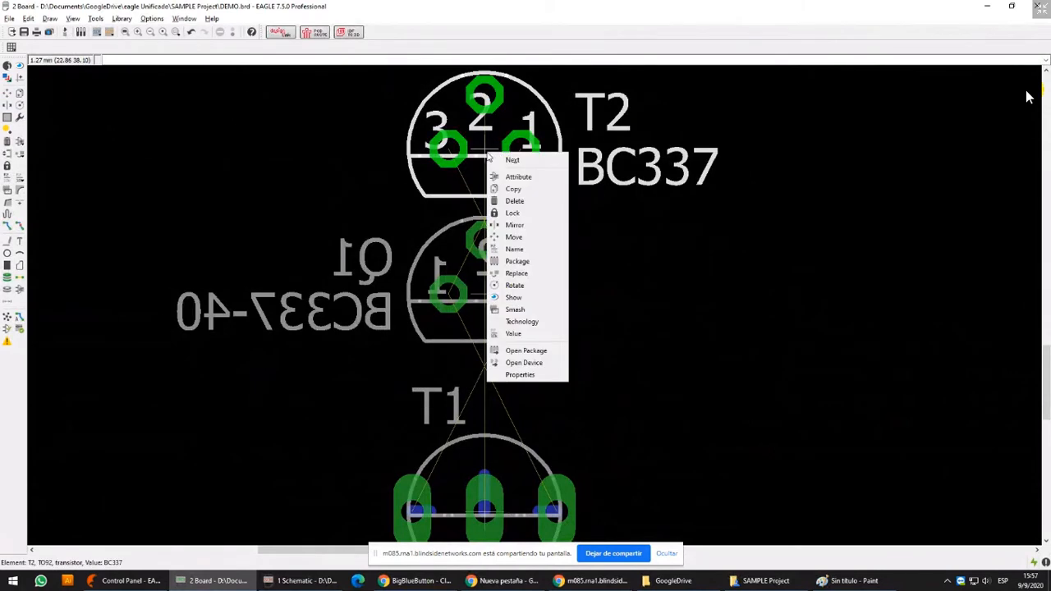
pyautogui.click(722, 306)
pyautogui.moveTo(722, 306); pyautogui.dragTo(985, 304, button='middle')
pyautogui.scroll(-4, 737, 283)
pyautogui.hscroll(-5, 642, 291)
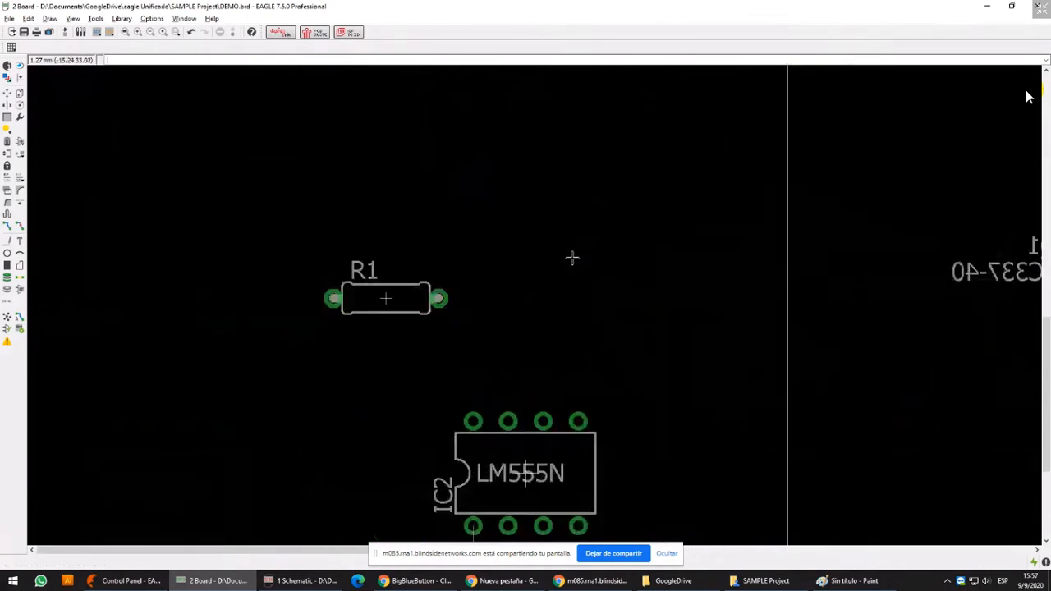
pyautogui.rightClick(395, 301)
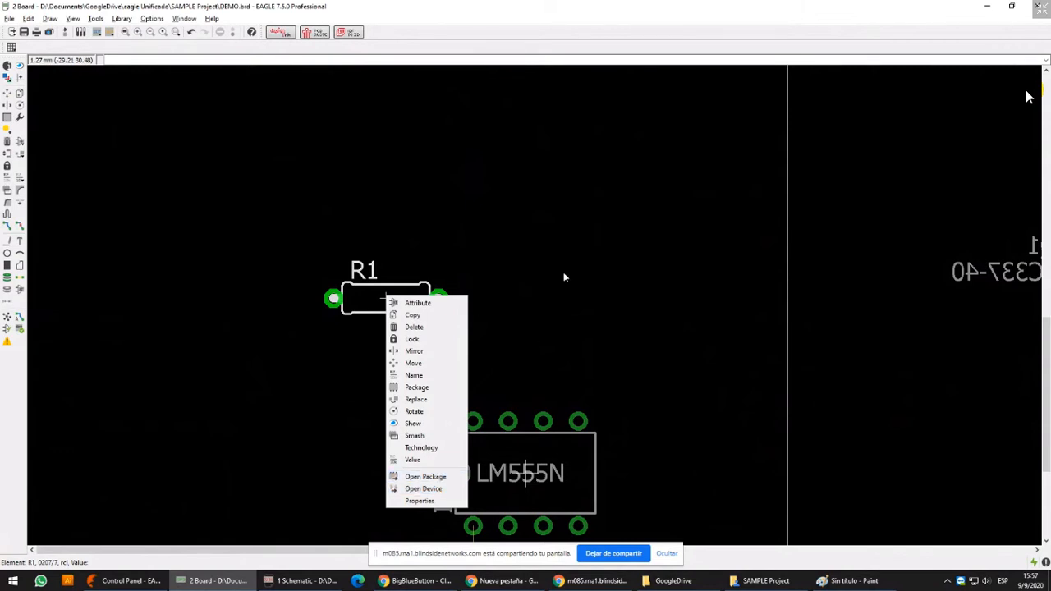
pyautogui.moveTo(563, 272); pyautogui.dragTo(565, 250, button='middle')
pyautogui.moveTo(687, 334); pyautogui.dragTo(516, 216, button='middle')
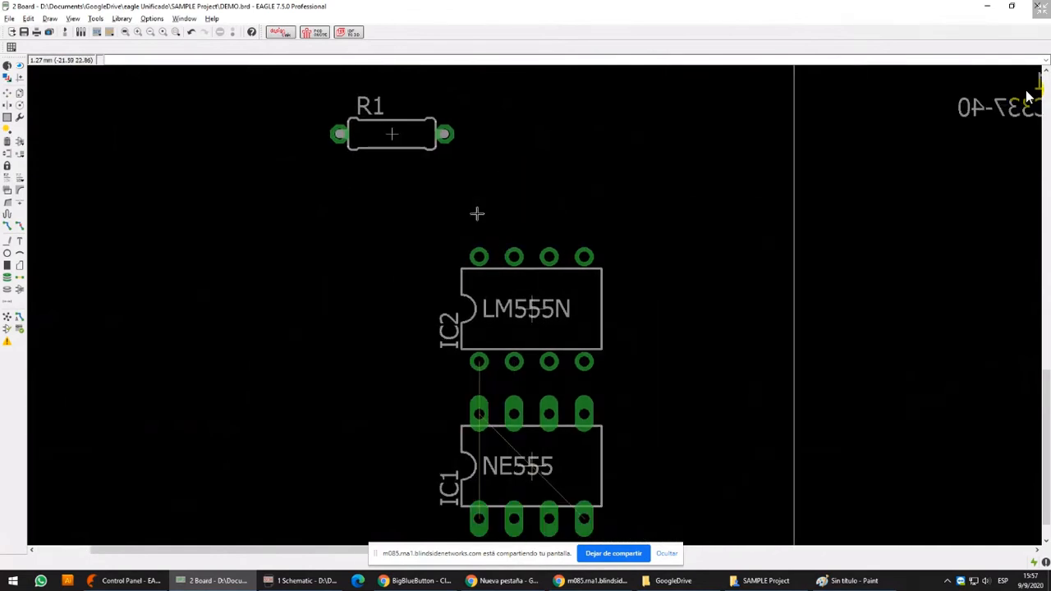
# Examine resistor R1's pads up close and compare them with the pads of IC1 and IC2
pyautogui.moveTo(392, 138); pyautogui.dragTo(397, 189, button='middle')
pyautogui.scroll(5, 396, 189)
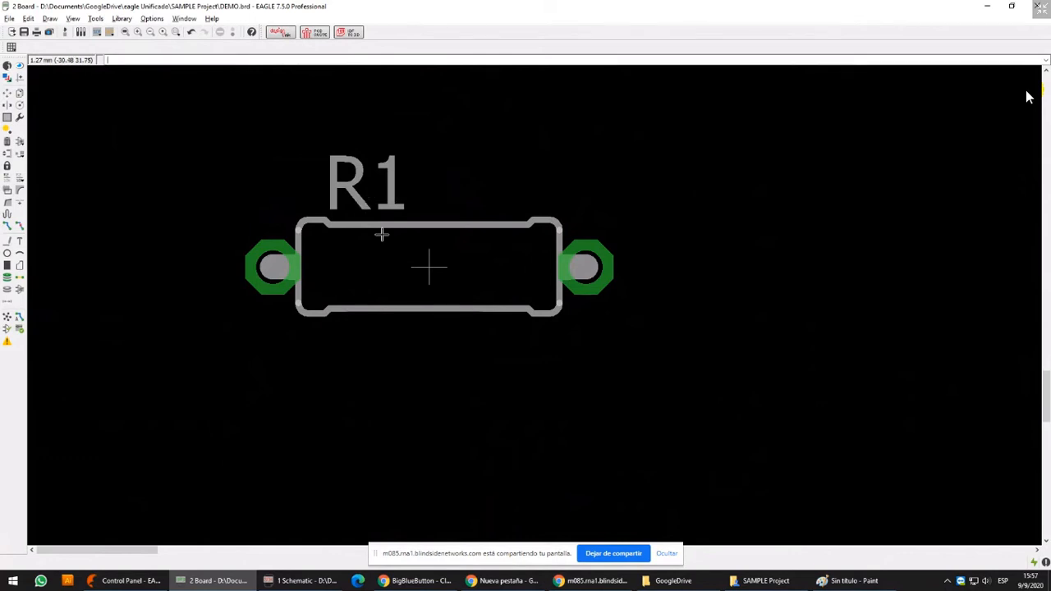
pyautogui.scroll(-2, 386, 232)
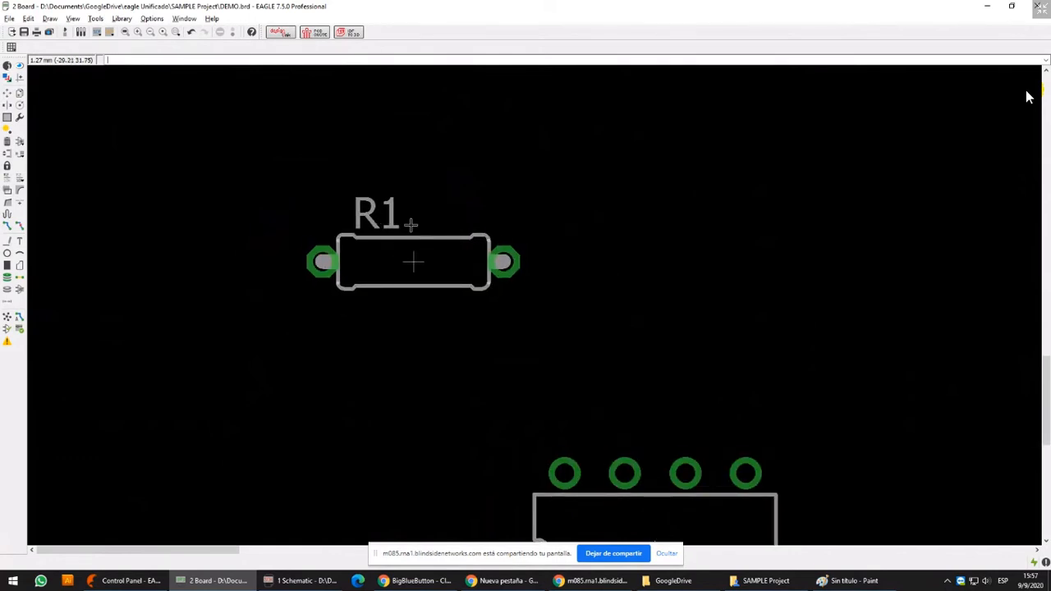
pyautogui.scroll(-3, 383, 222)
pyautogui.moveTo(434, 285); pyautogui.dragTo(410, 224, button='middle')
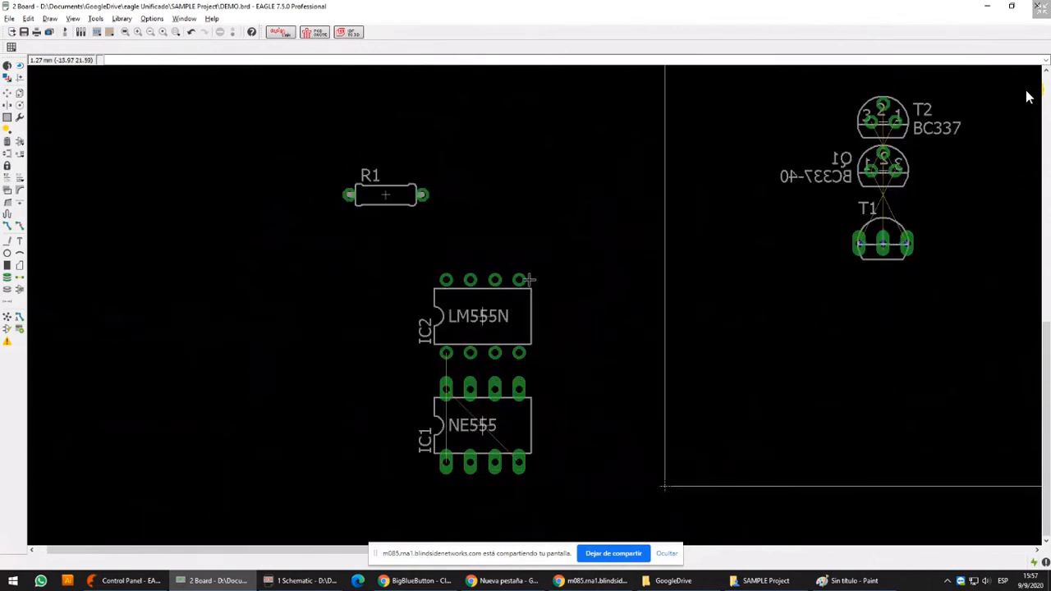
pyautogui.moveTo(530, 280); pyautogui.dragTo(482, 223, button='middle')
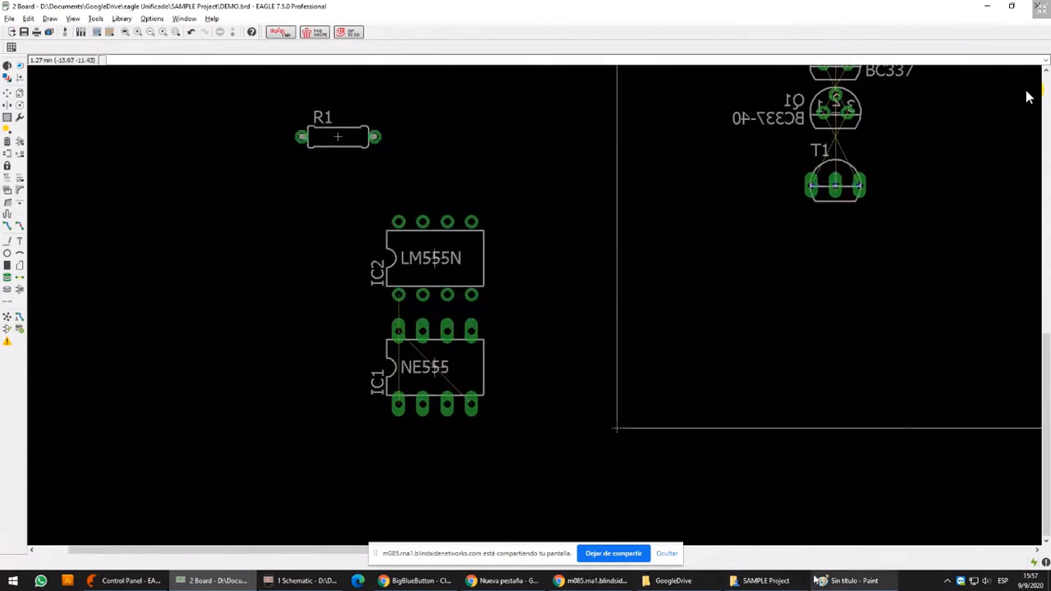
pyautogui.moveTo(751, 589)
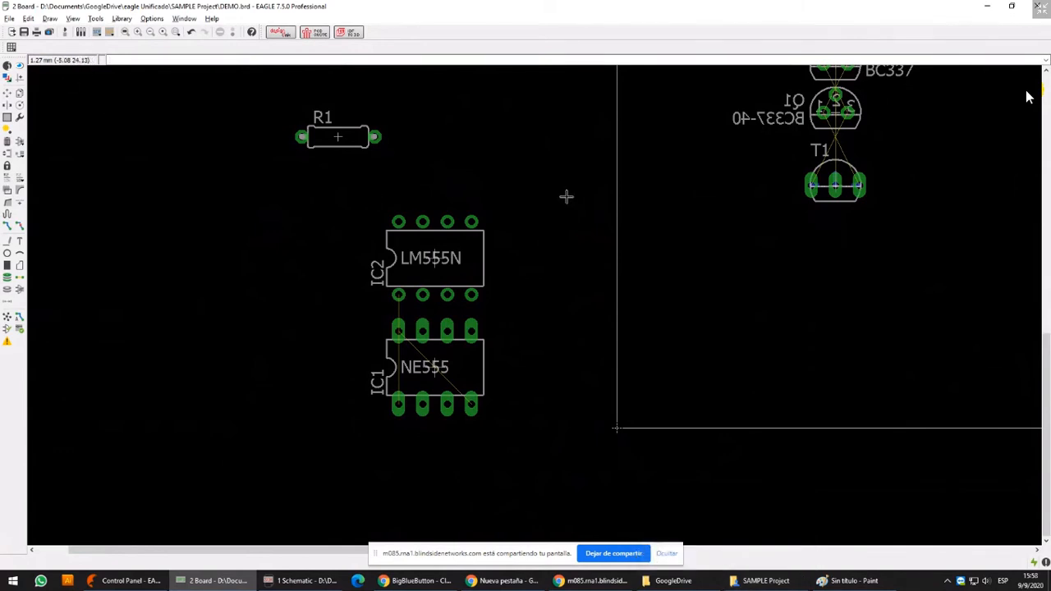
pyautogui.moveTo(536, 223); pyautogui.dragTo(321, 288, button='middle')
pyautogui.moveTo(156, 242); pyautogui.dragTo(356, 238, button='middle')
pyautogui.scroll(5, 284, 239)
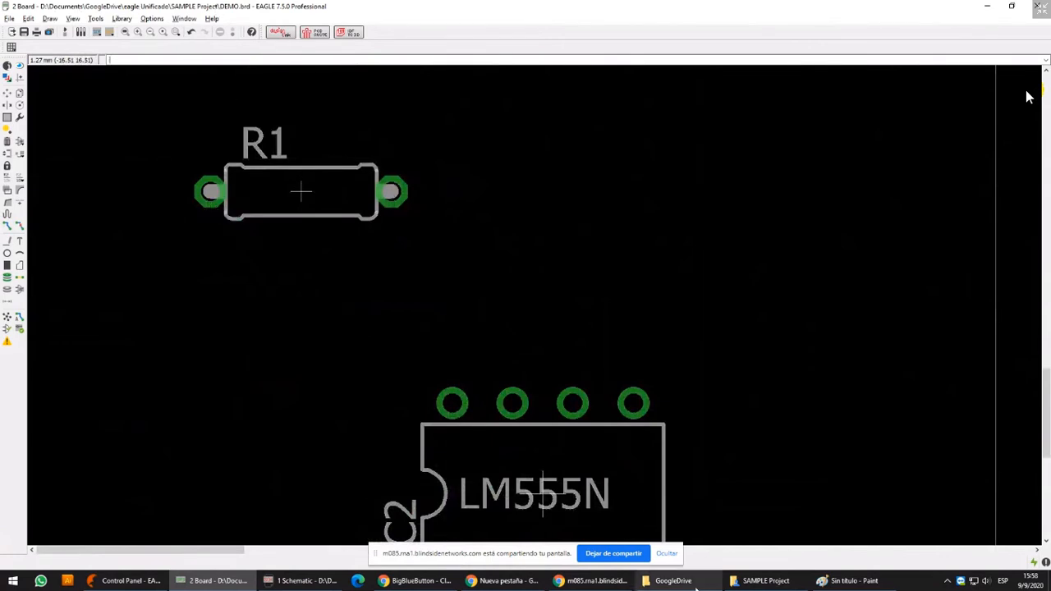
# Switch to the Control Panel, expand the LM1036 control de tonos project and select its LM1036.lbr library
pyautogui.click(128, 580)
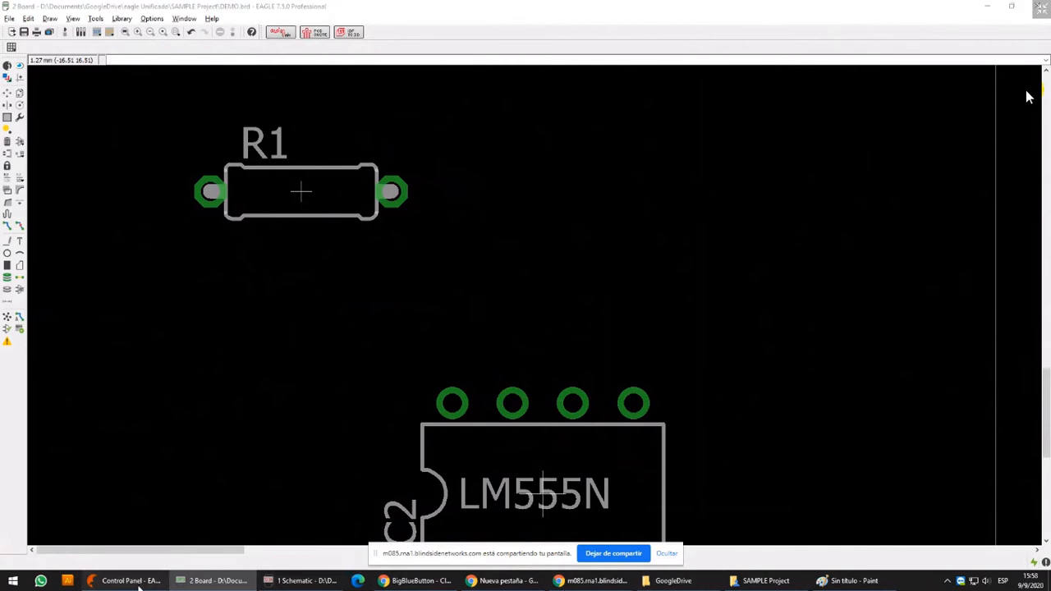
pyautogui.click(27, 409)
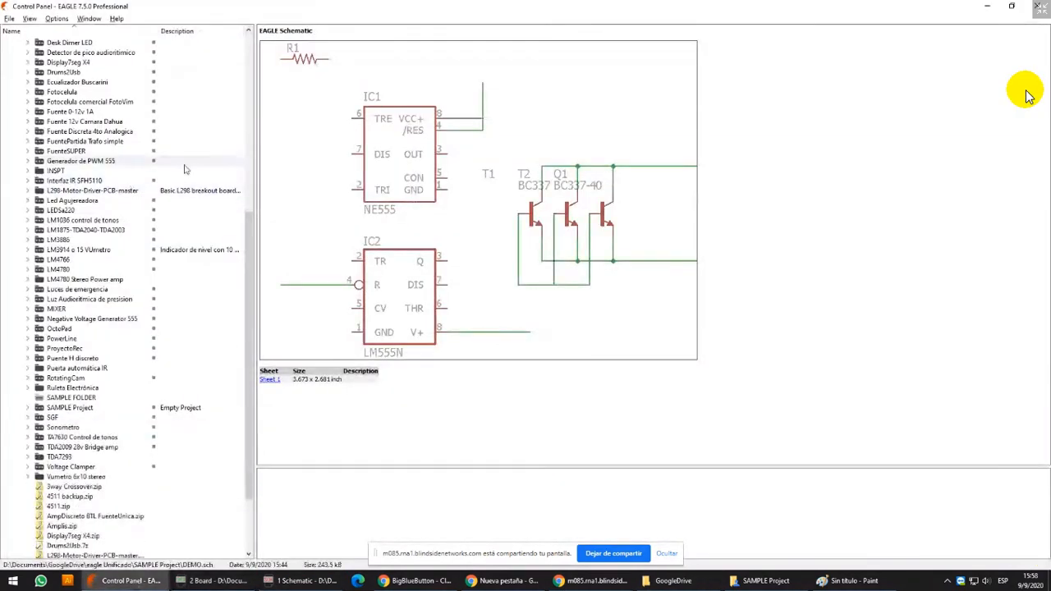
pyautogui.click(107, 222)
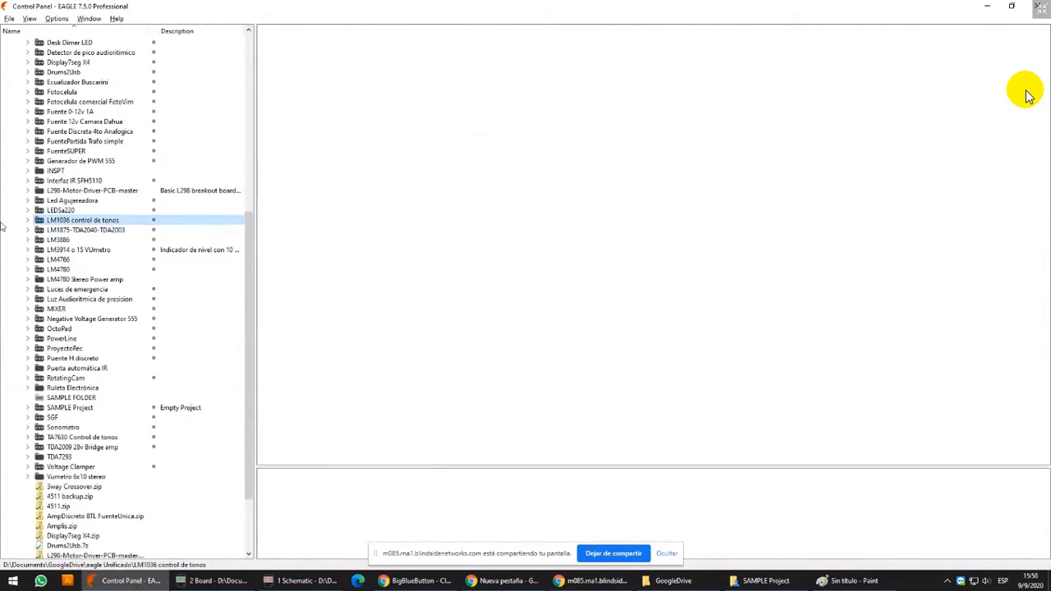
pyautogui.click(27, 221)
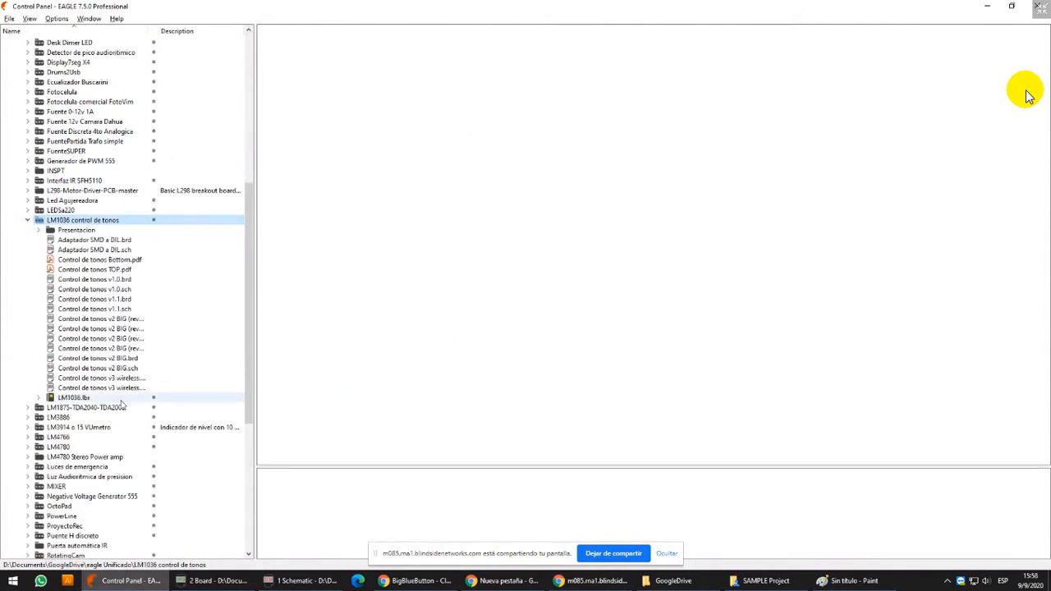
pyautogui.click(74, 398)
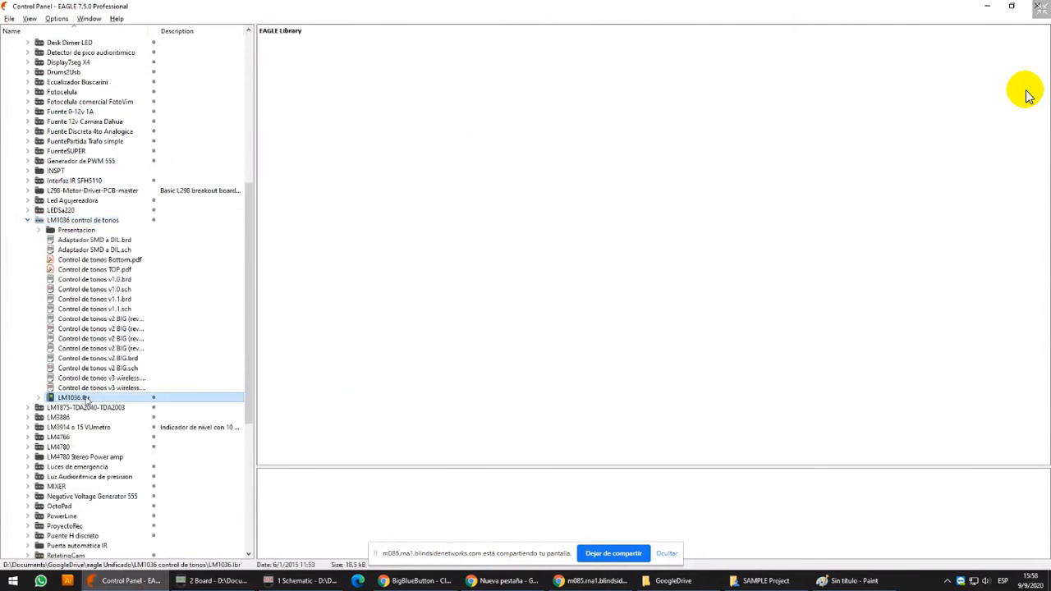
# Magnify the project's file list at 200% and preview the Control de tonos v3 wireless board, closing the magnifier when done
pyautogui.press('super+r')
pyautogui.press('Return')
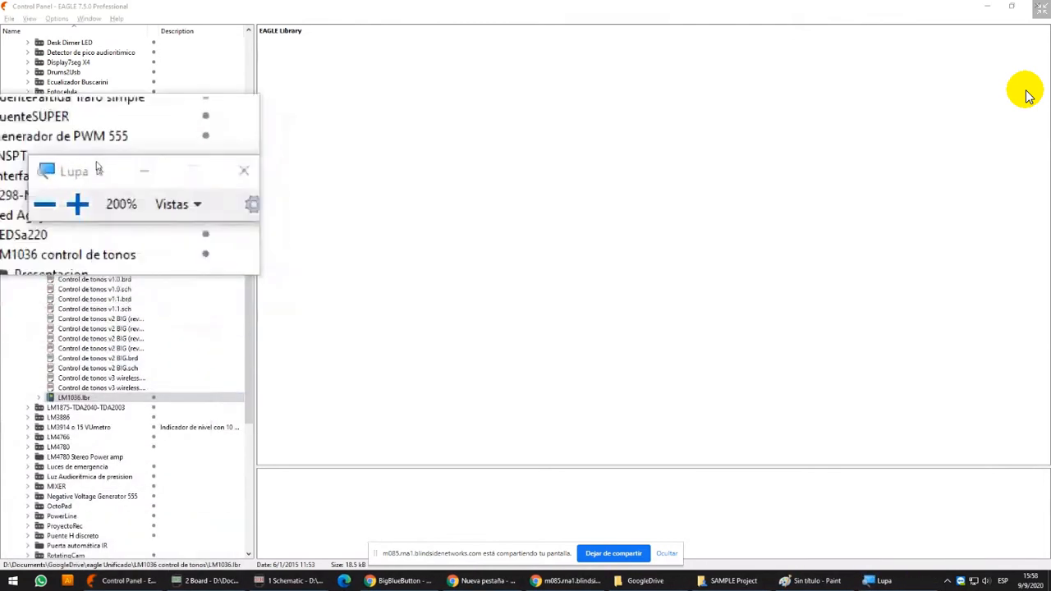
pyautogui.click(65, 242)
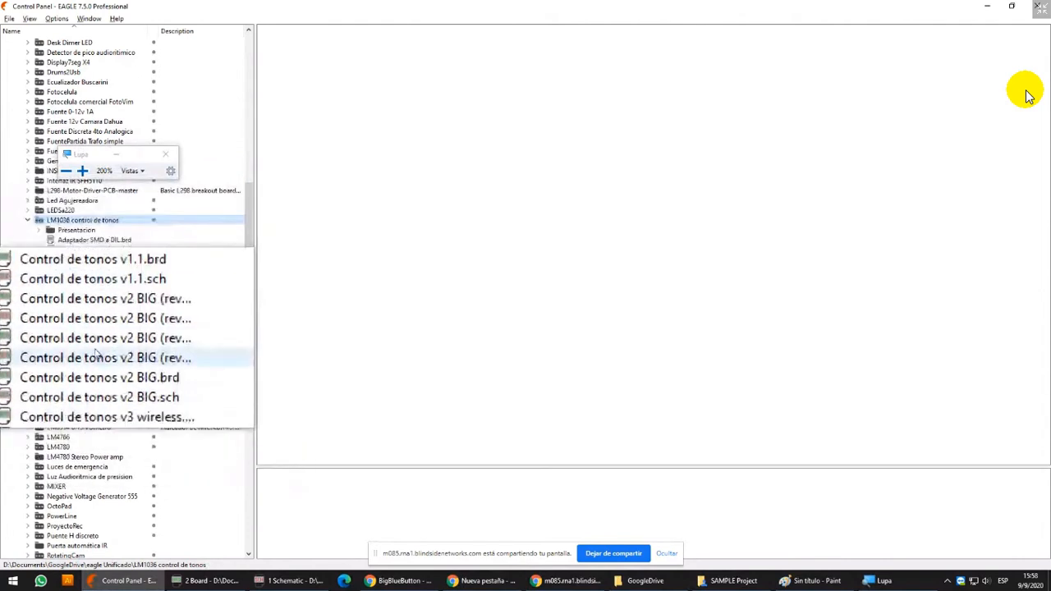
pyautogui.click(88, 341)
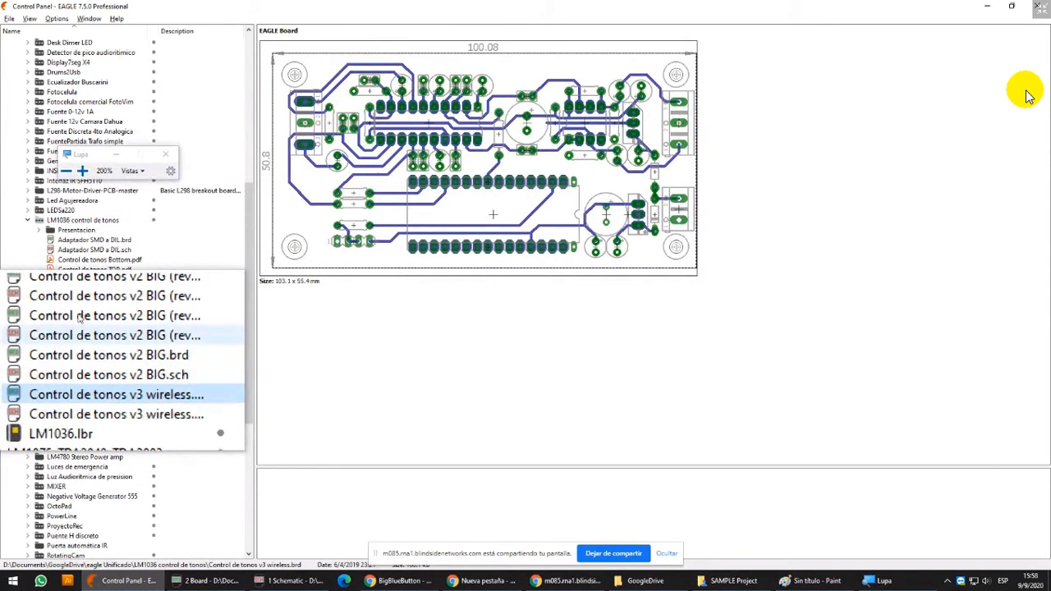
pyautogui.click(28, 221)
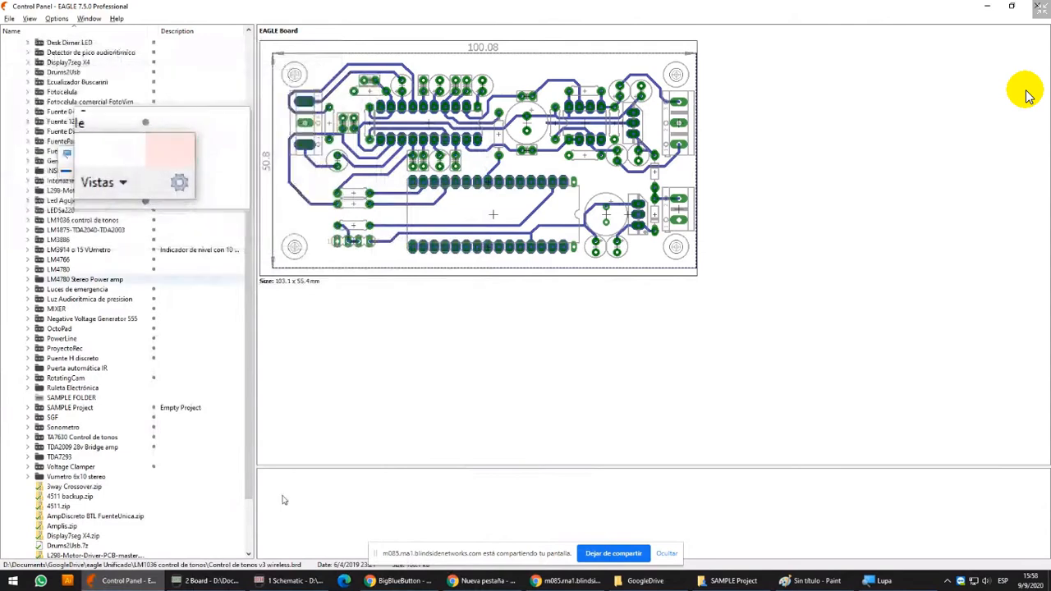
pyautogui.click(162, 161)
# Return to the board and place 1.9304 mm vias with 0.6 mm drill beside T1's three pads and over T2's three pads
pyautogui.click(292, 580)
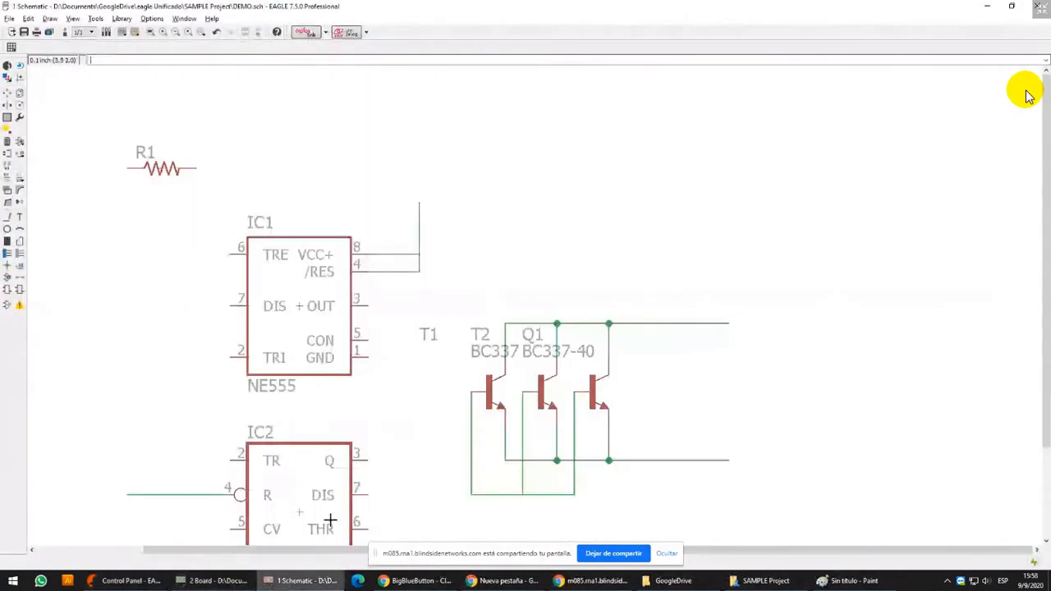
pyautogui.click(227, 583)
pyautogui.scroll(-4, 460, 222)
pyautogui.moveTo(867, 187); pyautogui.dragTo(676, 183, button='middle')
pyautogui.moveTo(757, 168); pyautogui.dragTo(650, 206, button='middle')
pyautogui.scroll(2, 790, 256)
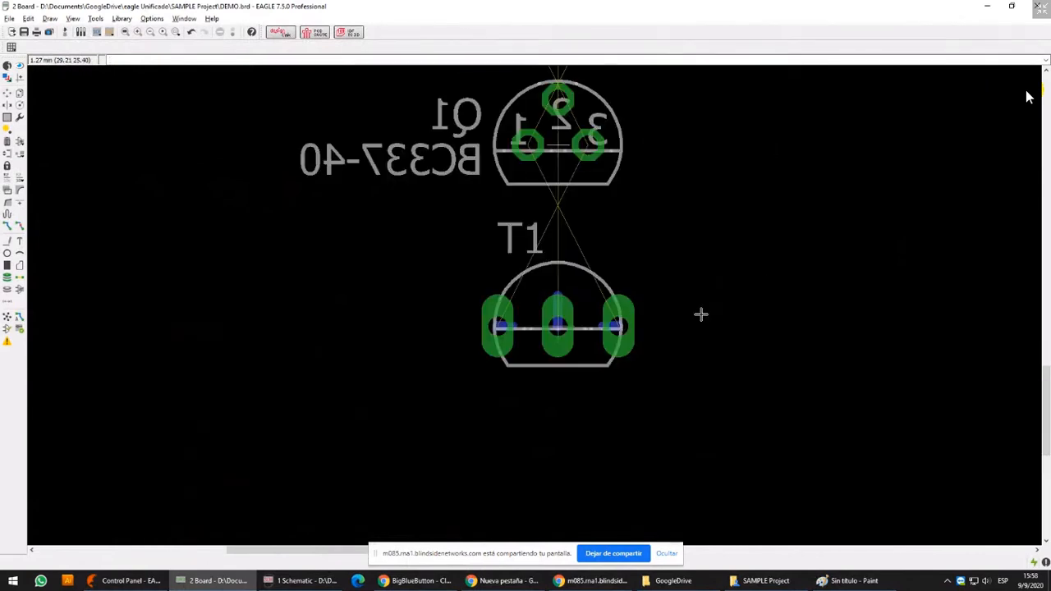
pyautogui.click(7, 277)
pyautogui.click(513, 326)
pyautogui.click(559, 296)
pyautogui.click(604, 326)
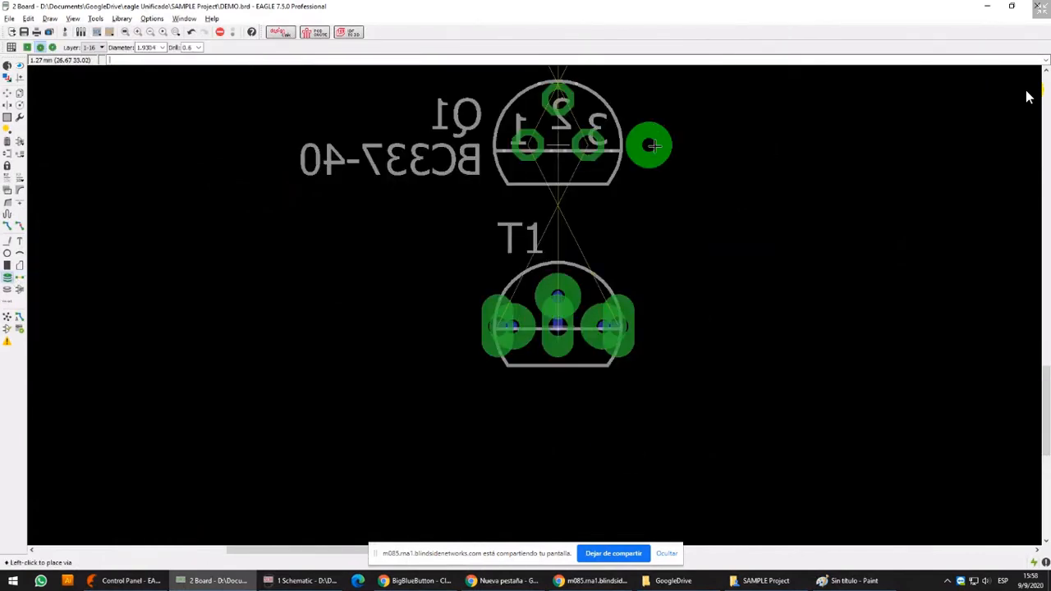
pyautogui.moveTo(655, 146); pyautogui.dragTo(638, 233, button='middle')
pyautogui.moveTo(606, 415); pyautogui.dragTo(616, 339, button='middle')
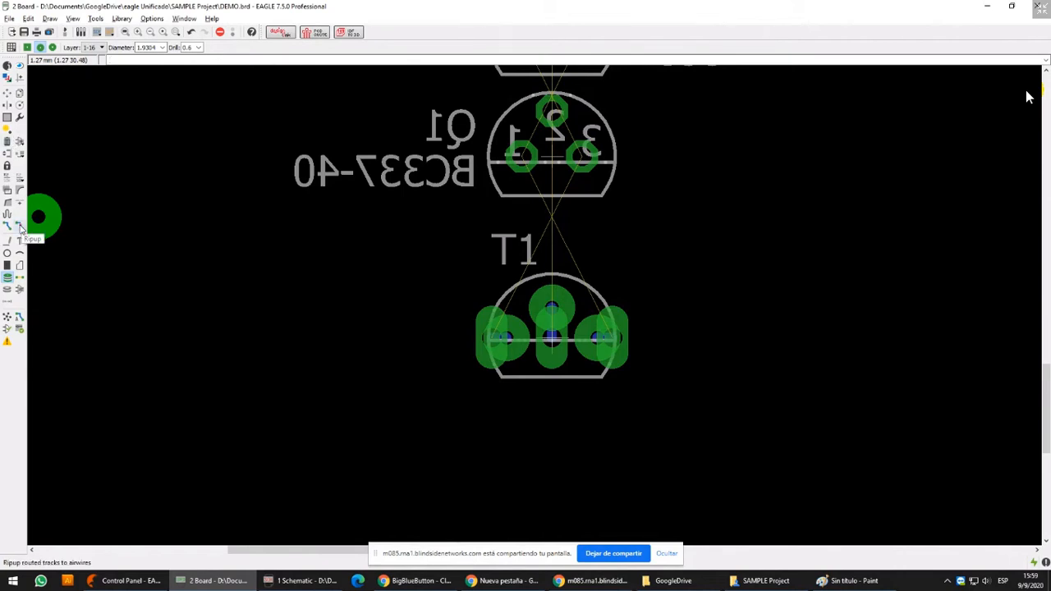
# Hide the Pads and Vias layers of the board
pyautogui.click(18, 74)
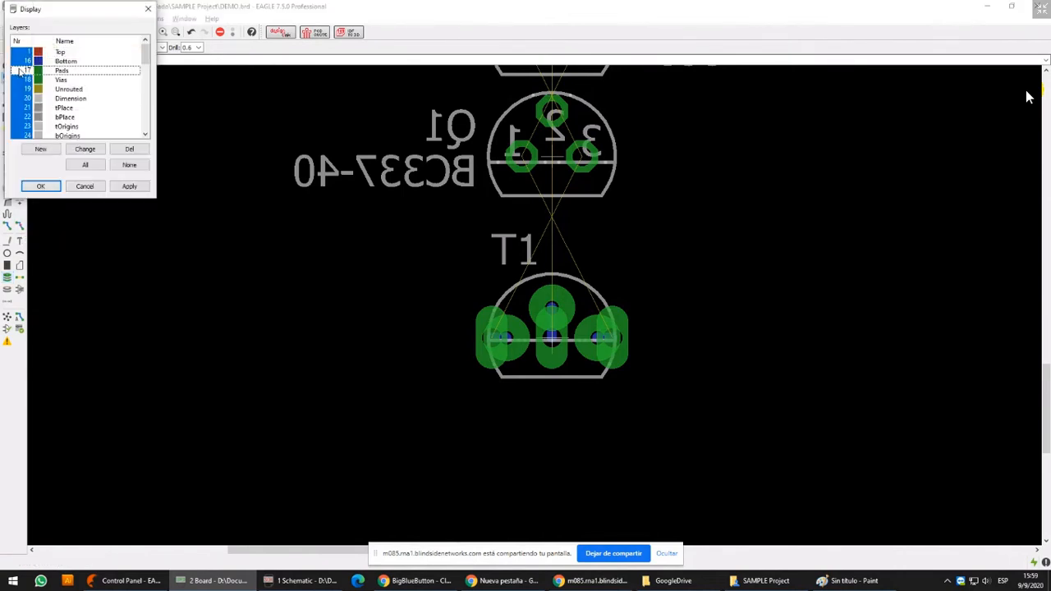
pyautogui.click(20, 80)
pyautogui.click(129, 186)
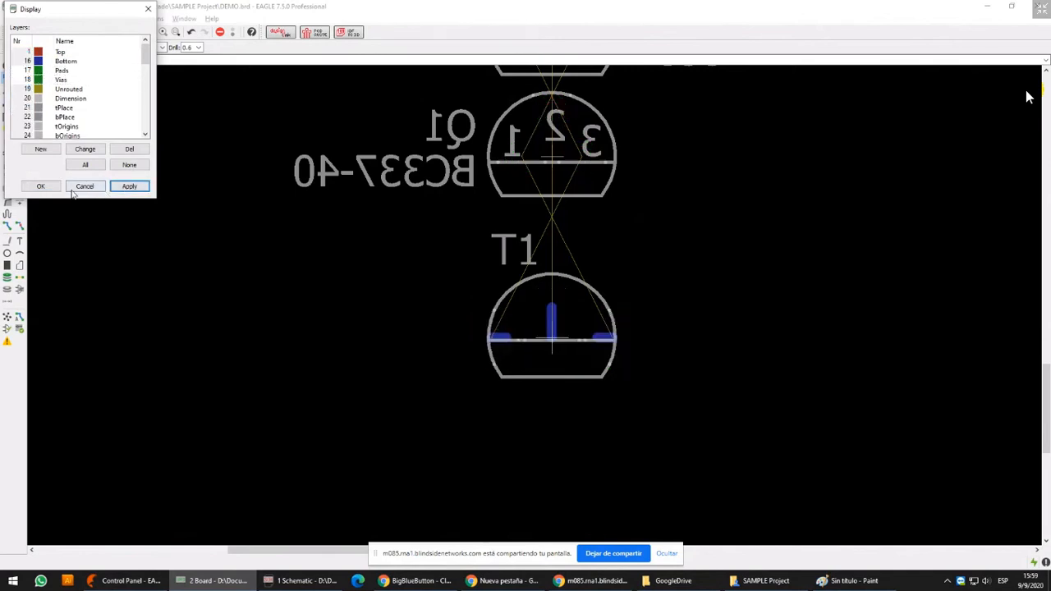
# Show the Pads and Vias layers again and close the layer display settings
pyautogui.click(20, 70)
pyautogui.click(19, 80)
pyautogui.click(129, 186)
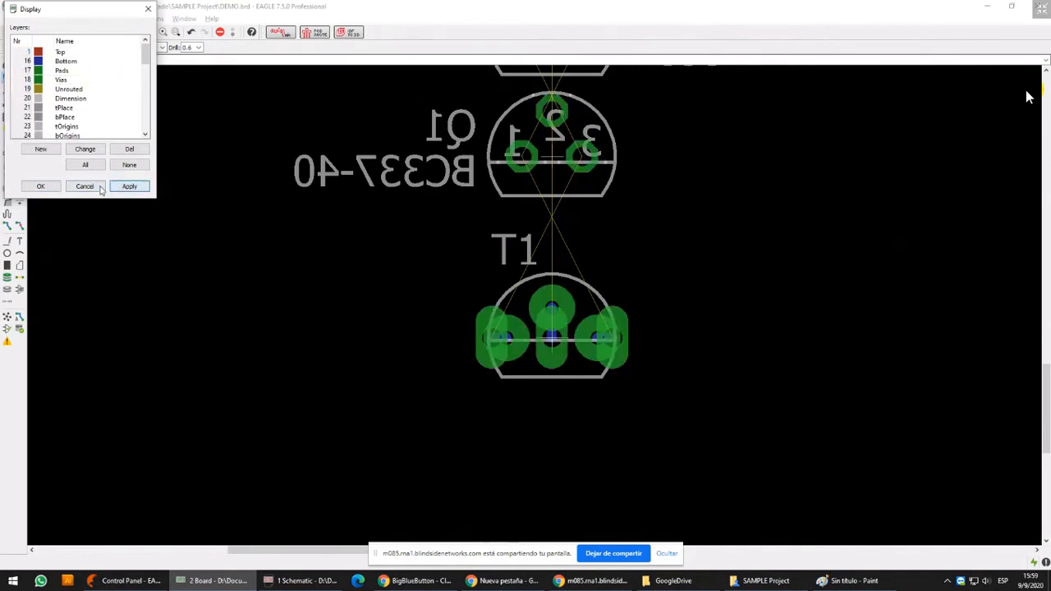
pyautogui.click(41, 185)
# Compare the via-enlarged pads of T2 and T1 with the plain pads of Q1
pyautogui.moveTo(611, 174); pyautogui.dragTo(578, 292, button='middle')
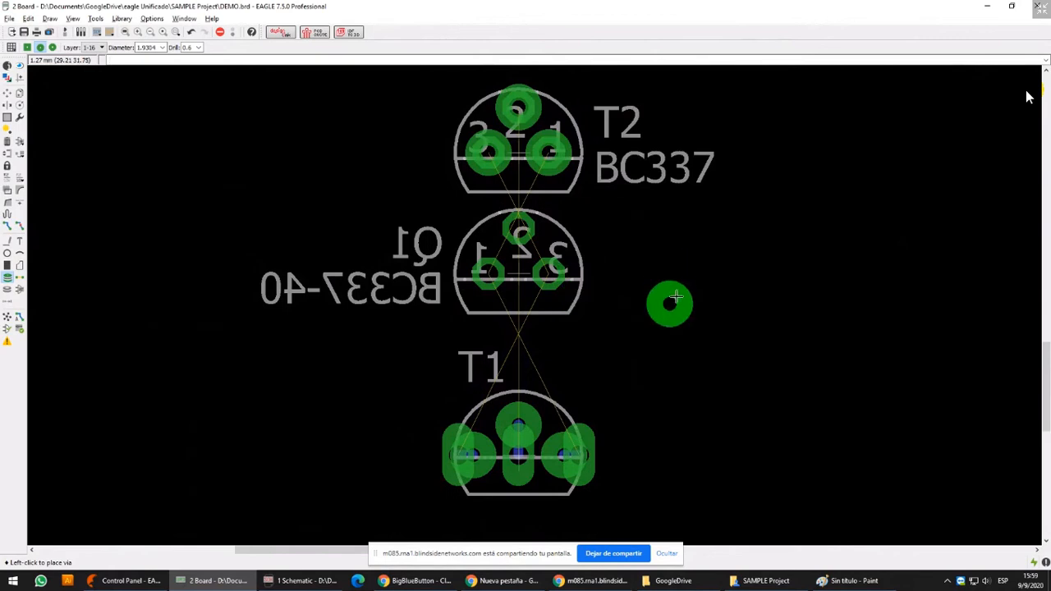
pyautogui.moveTo(660, 323); pyautogui.dragTo(657, 227, button='middle')
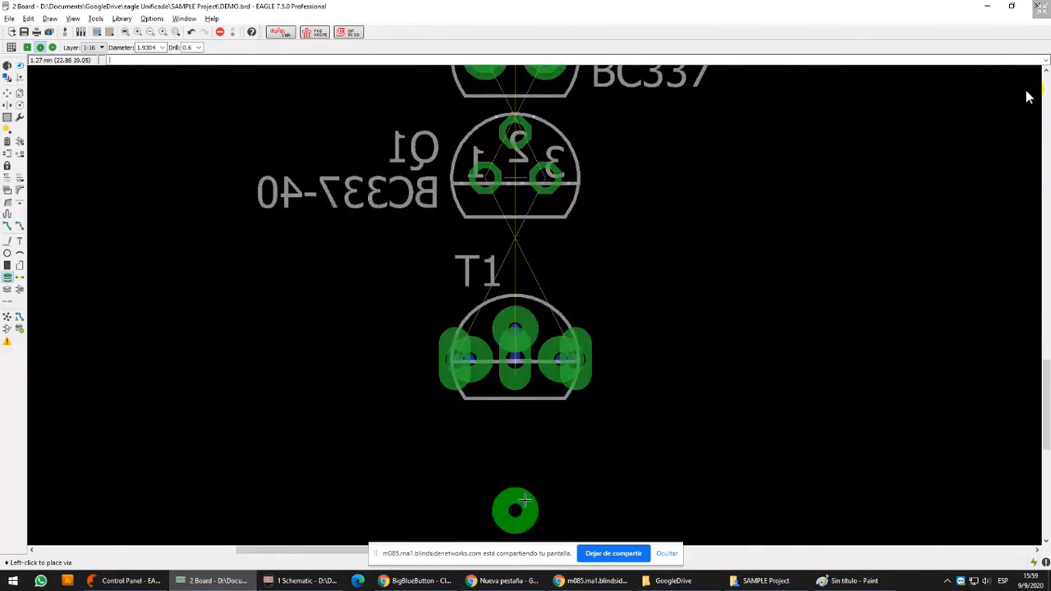
pyautogui.moveTo(564, 91); pyautogui.dragTo(570, 331, button='middle')
pyautogui.scroll(3, 570, 331)
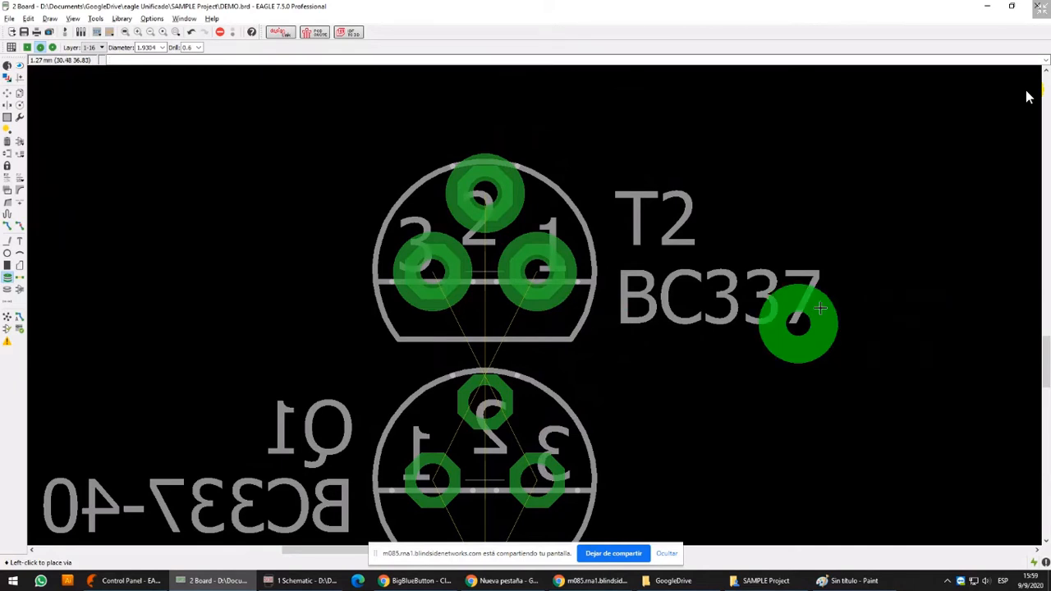
# Turn off the board's Vias layer so T2 is displayed with its package pads only
pyautogui.moveTo(803, 528); pyautogui.dragTo(730, 97, button='middle')
pyautogui.moveTo(736, 208); pyautogui.dragTo(757, 354, button='middle')
pyautogui.scroll(-2, 756, 324)
pyautogui.moveTo(786, 278); pyautogui.dragTo(763, 330, button='middle')
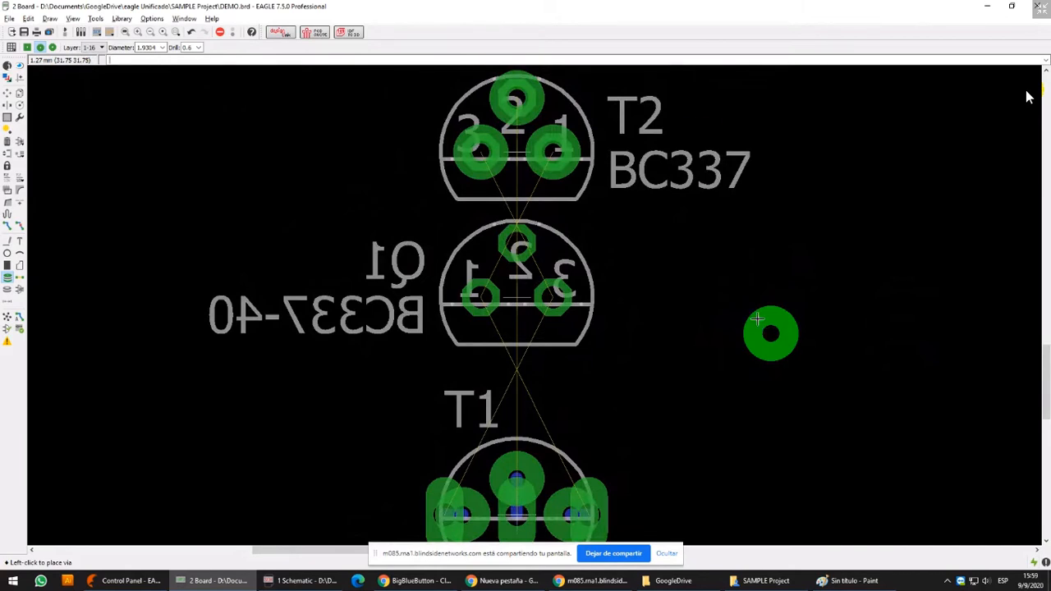
pyautogui.moveTo(560, 166); pyautogui.dragTo(547, 265, button='middle')
pyautogui.scroll(1, 547, 266)
pyautogui.scroll(4, 548, 265)
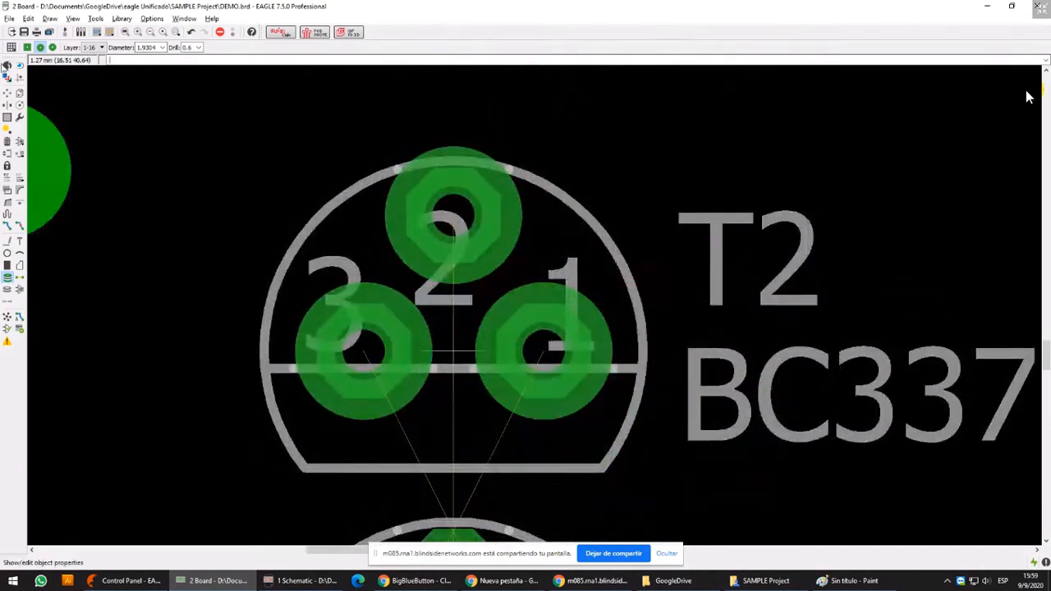
pyautogui.click(8, 78)
pyautogui.click(22, 72)
pyautogui.click(22, 80)
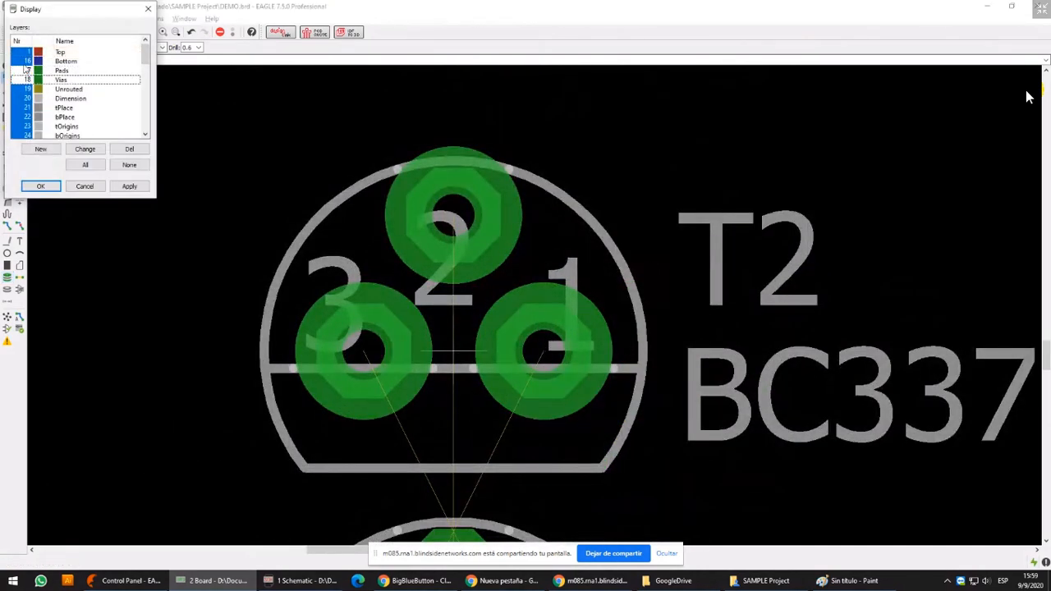
pyautogui.click(23, 62)
pyautogui.click(24, 71)
pyautogui.click(22, 64)
pyautogui.click(117, 188)
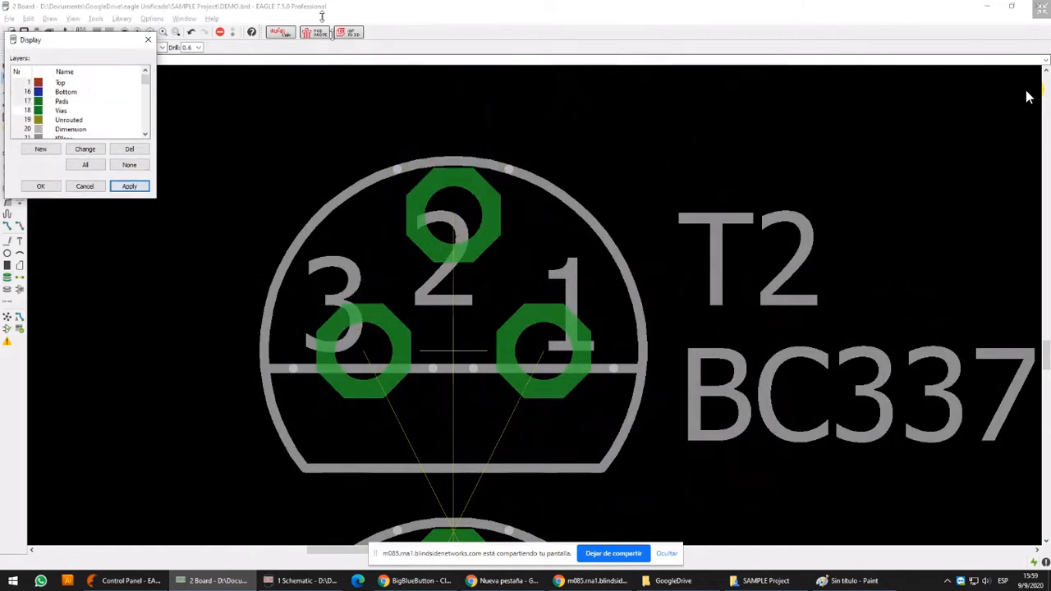
# Hide the Pads layer, show the Vias layer again and close the layer display settings
pyautogui.moveTo(77, 6); pyautogui.dragTo(661, 125)
pyautogui.click(640, 191)
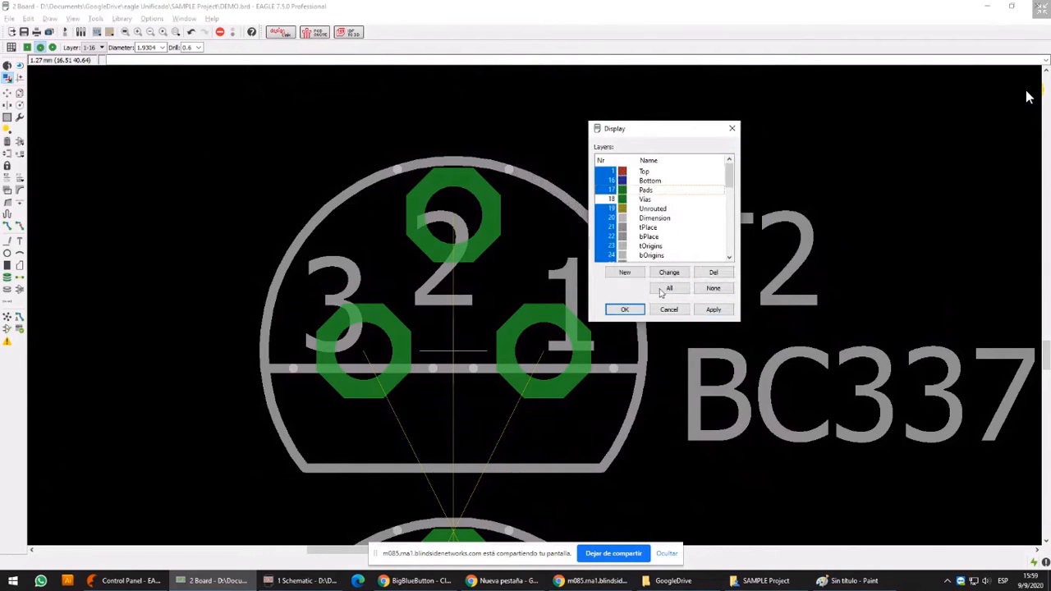
pyautogui.click(615, 190)
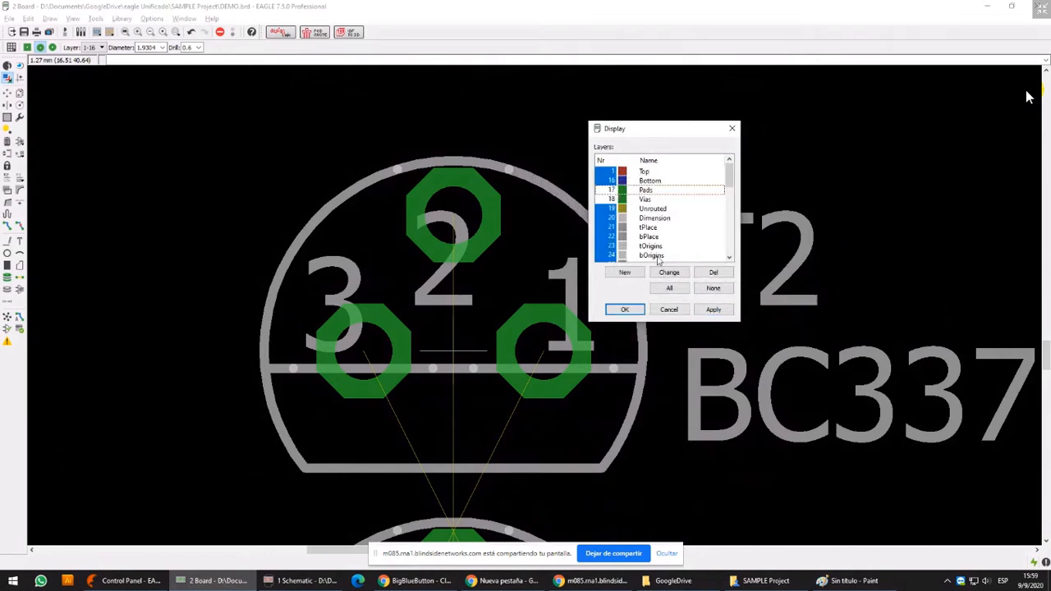
pyautogui.click(713, 310)
pyautogui.click(613, 191)
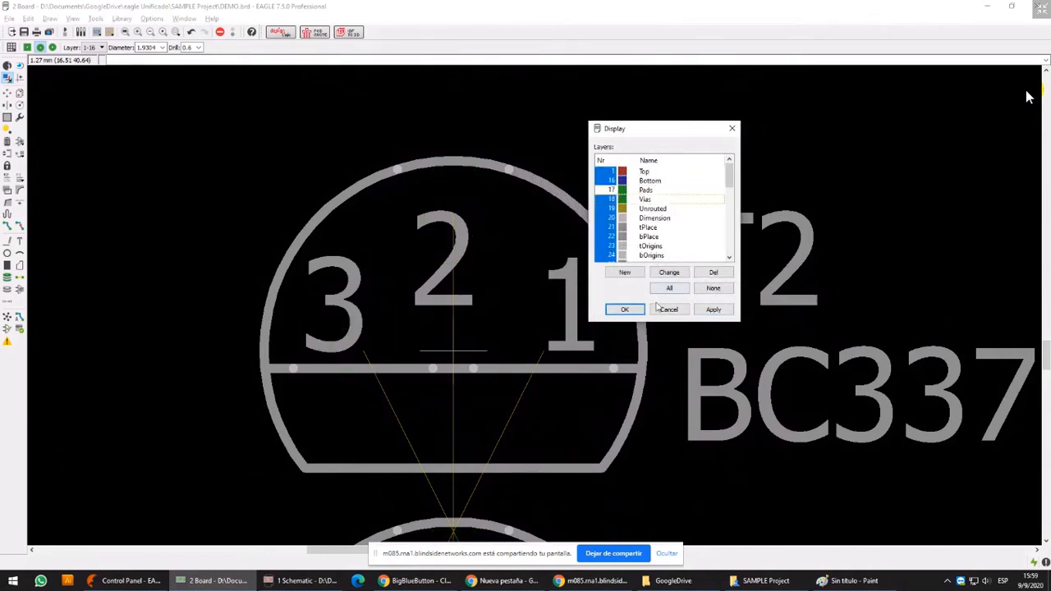
pyautogui.click(713, 310)
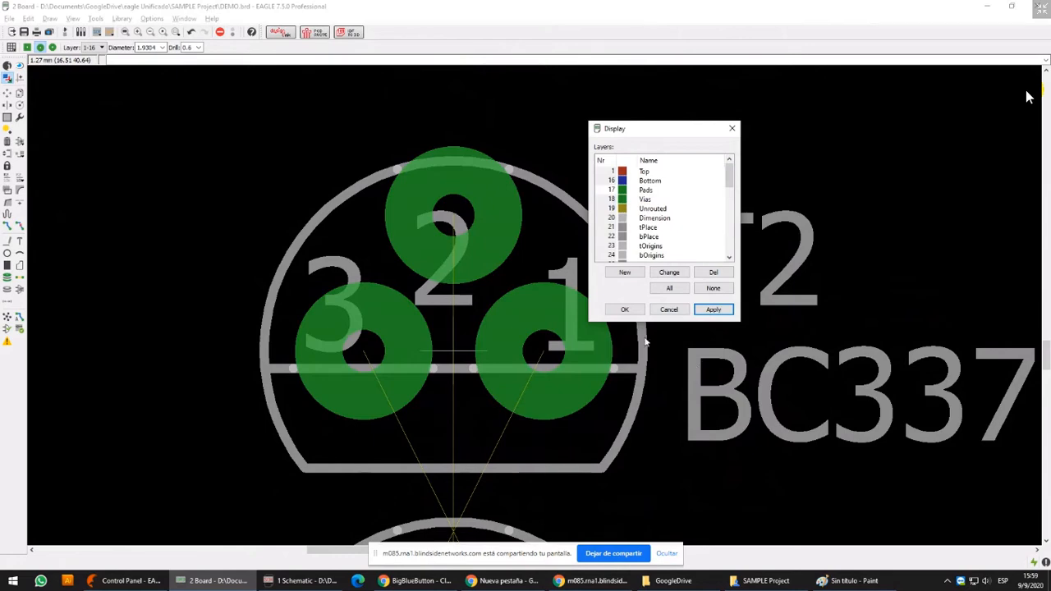
pyautogui.click(624, 310)
# Capture the Control Panel window with its tone control board preview and paste the capture into Paint
pyautogui.scroll(-10, 662, 244)
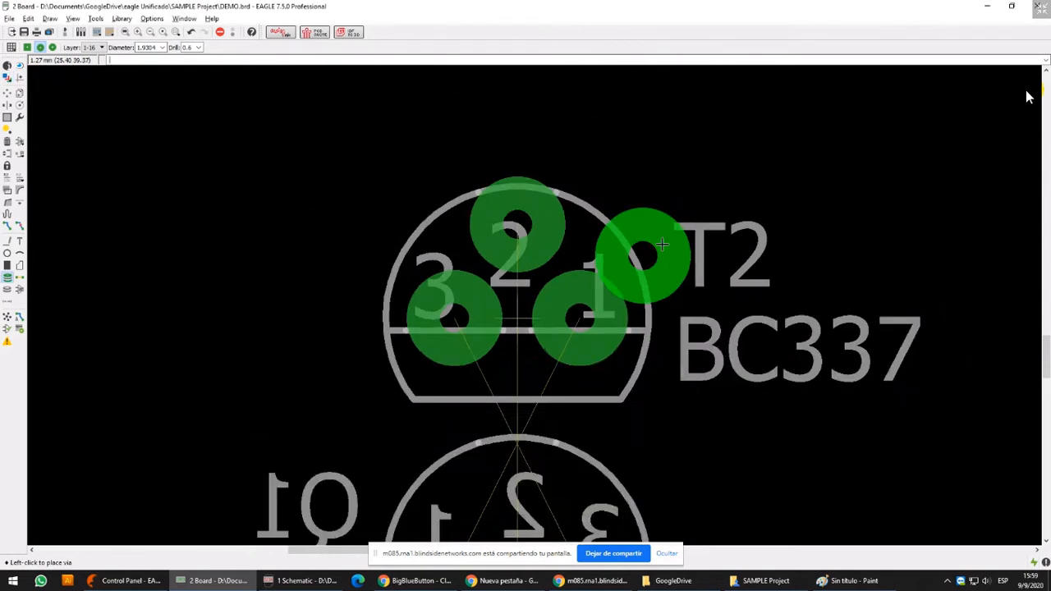
pyautogui.moveTo(493, 172); pyautogui.dragTo(639, 114, button='middle')
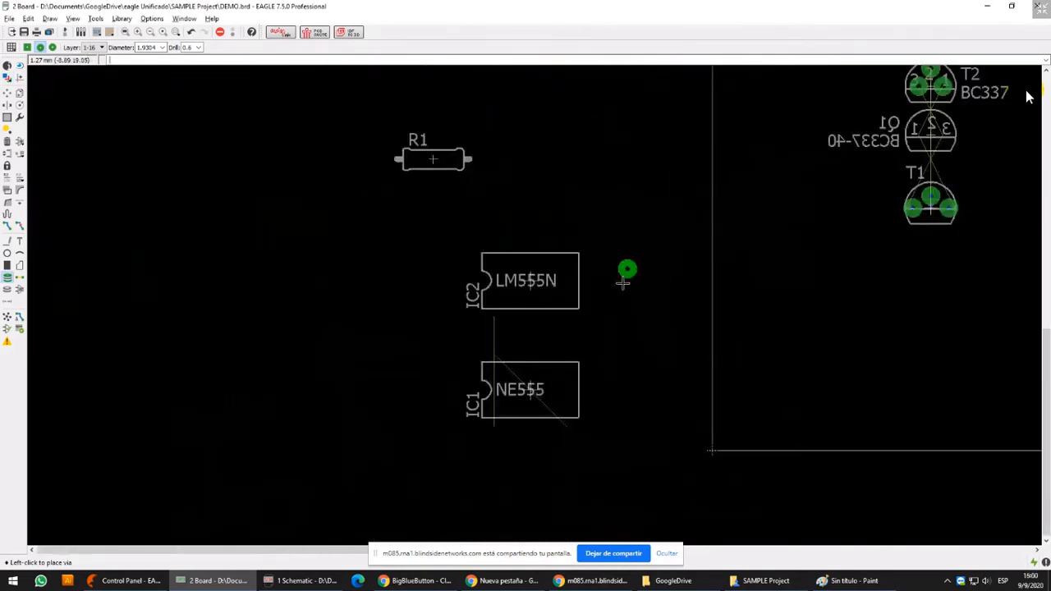
pyautogui.moveTo(955, 195); pyautogui.dragTo(765, 284, button='middle')
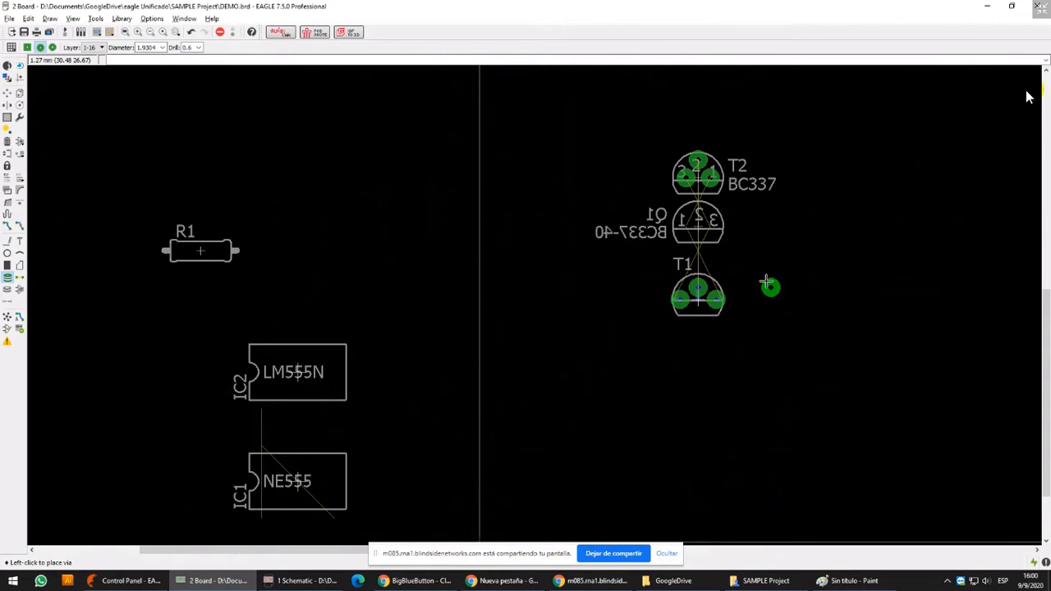
pyautogui.click(147, 581)
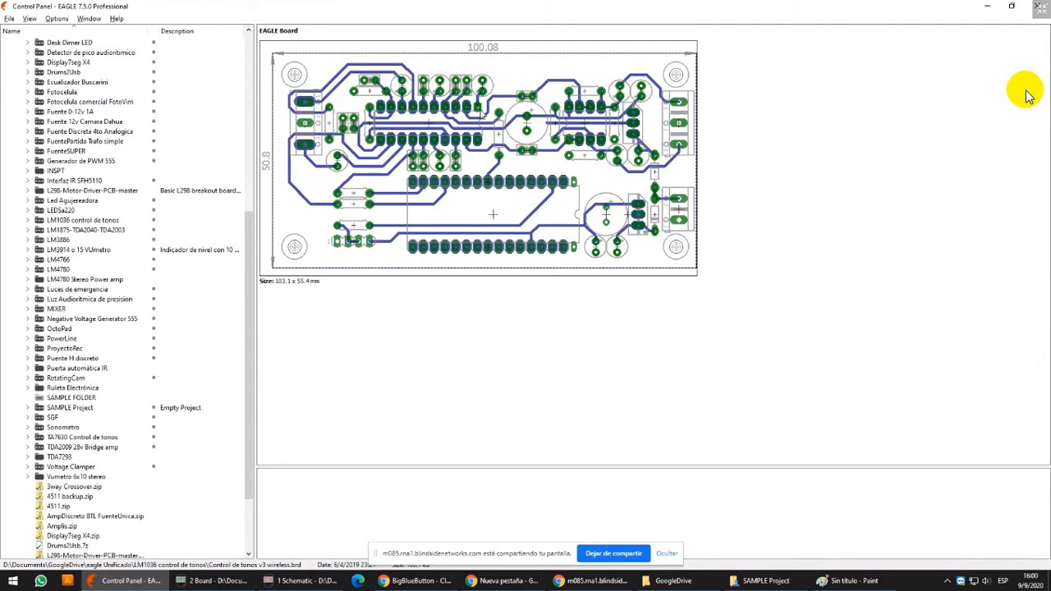
pyautogui.click(857, 580)
pyautogui.hotkey('ctrl', 'v')
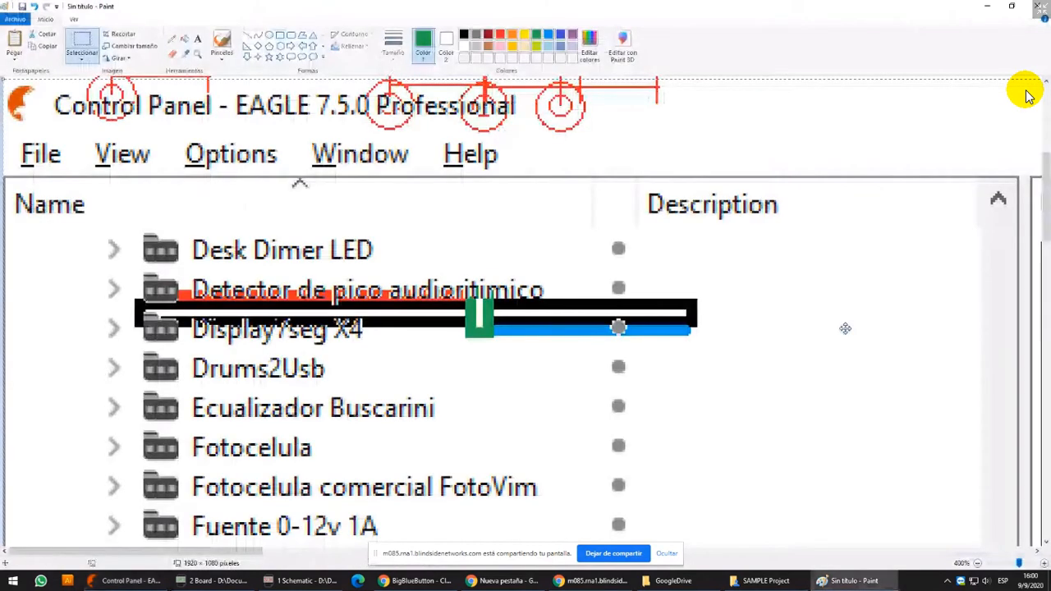
# Crop the pasted screen capture to an 843 × 429 pixel area around the board preview
pyautogui.click(1011, 568)
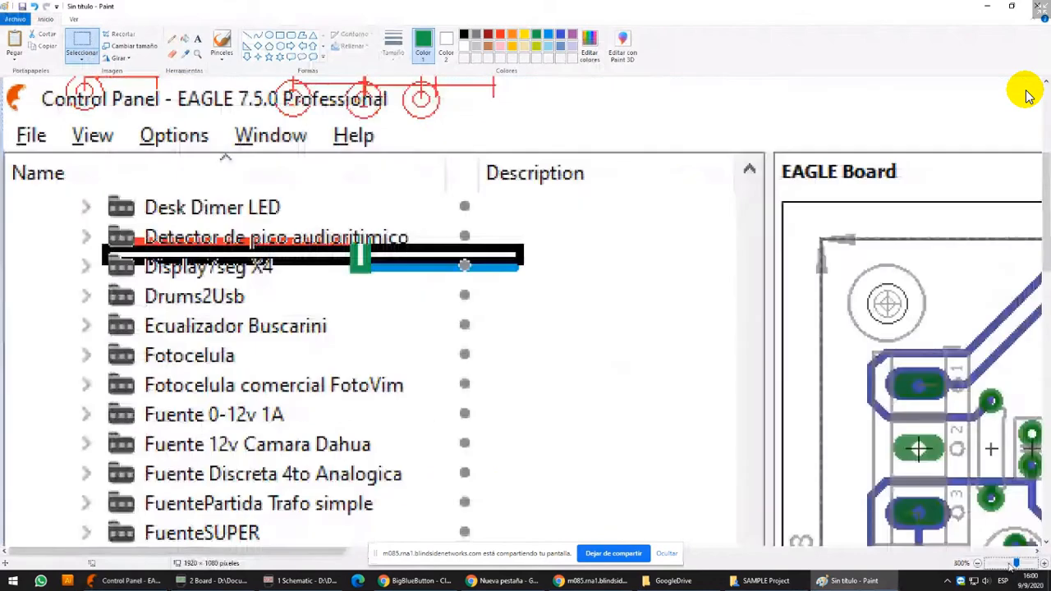
pyautogui.click(1011, 566)
pyautogui.click(1011, 566)
pyautogui.click(165, 190)
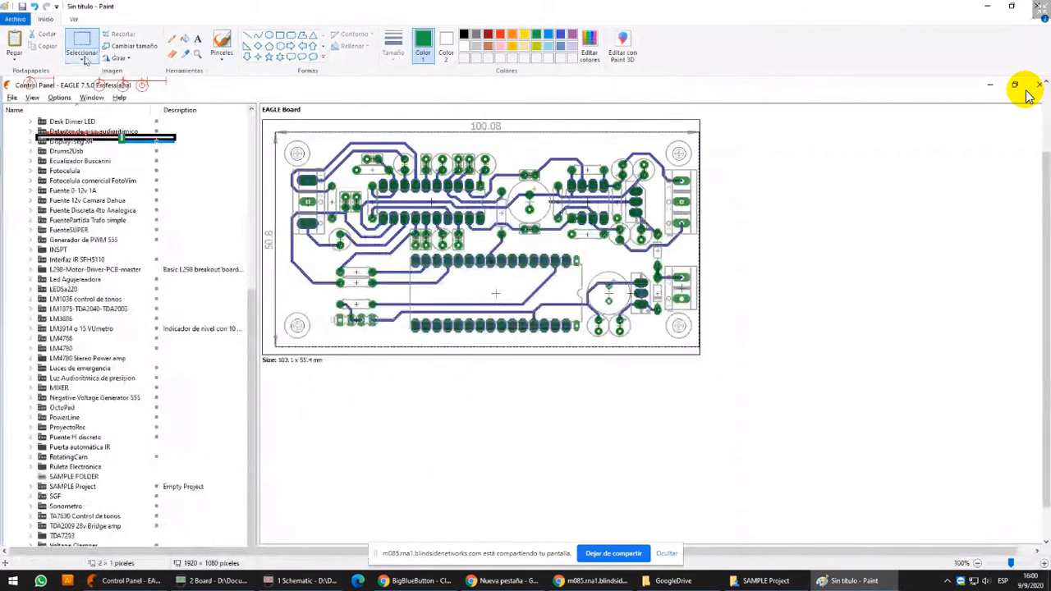
pyautogui.click(85, 62)
pyautogui.click(112, 84)
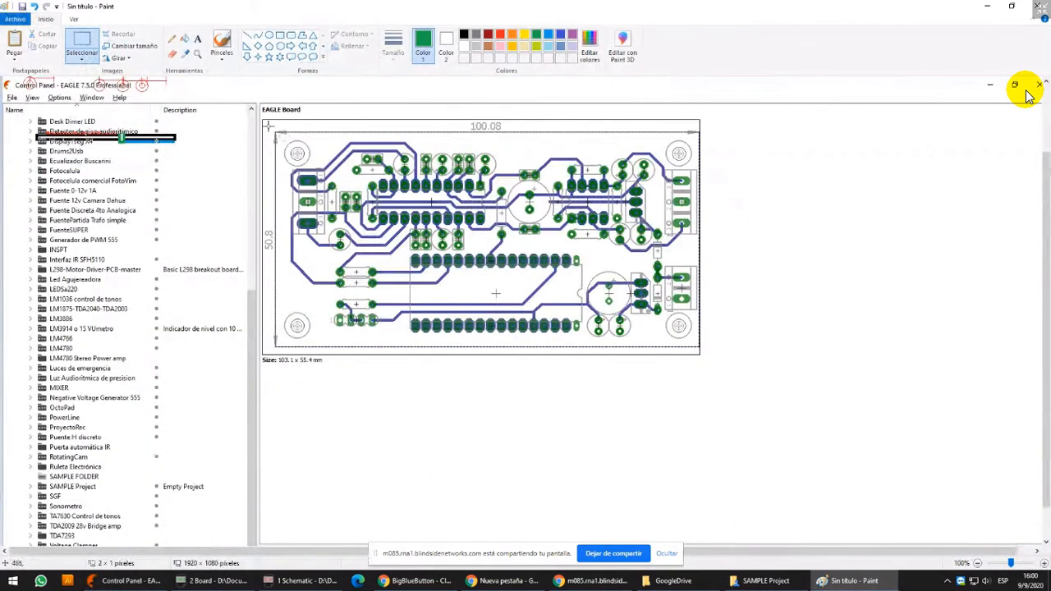
pyautogui.moveTo(268, 126); pyautogui.dragTo(665, 338)
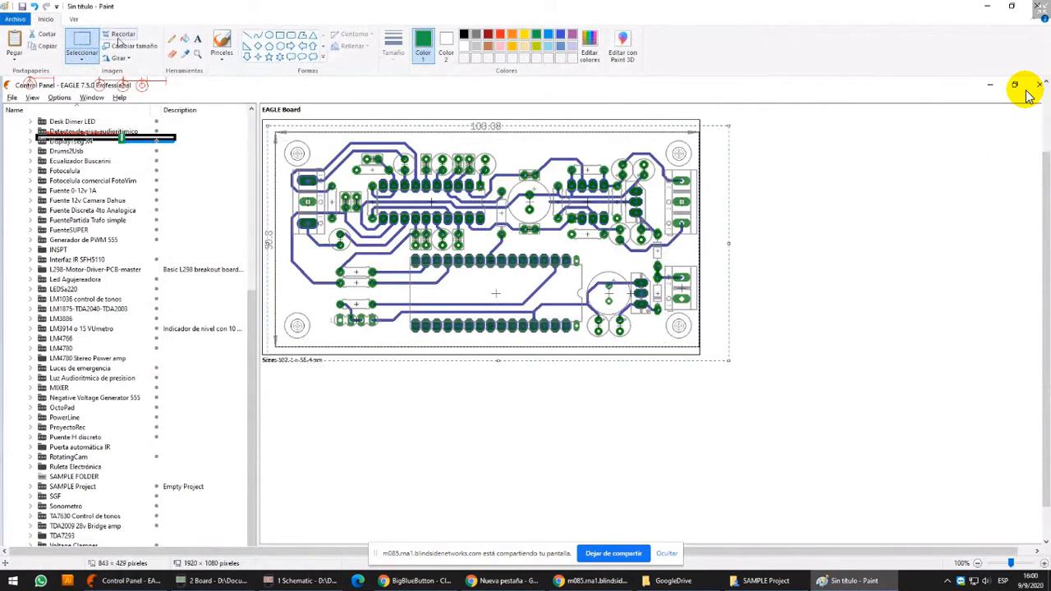
pyautogui.hotkey('ctrl', 'shift', 'x')
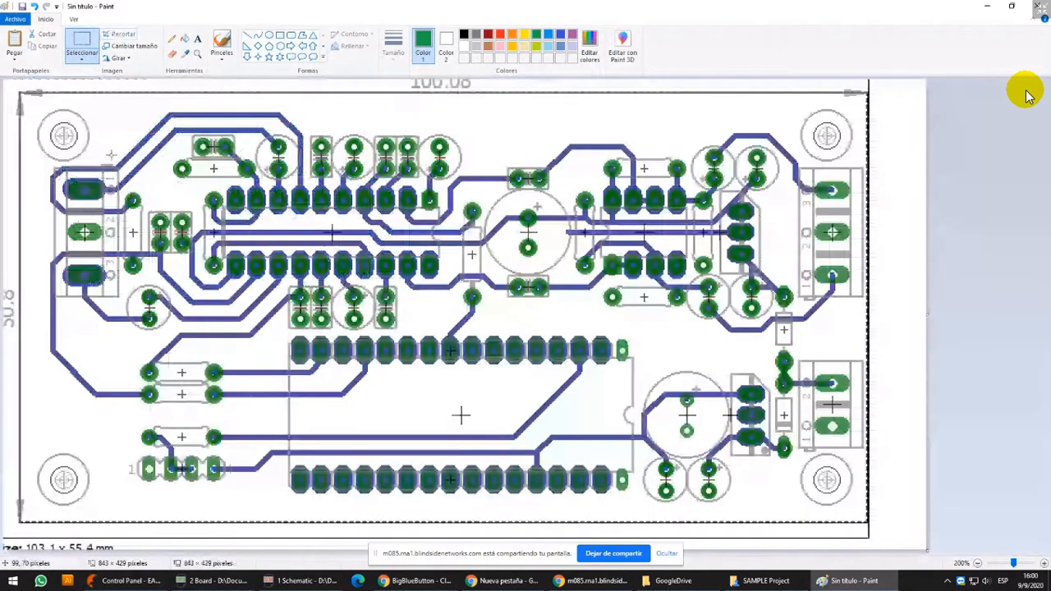
# Examine the enlarged pads, terminals and tracks in the cropped board image, especially around the upper DIP chip
pyautogui.keyDown('ctrl'); pyautogui.scroll(3, 1026, 96); pyautogui.keyUp('ctrl')
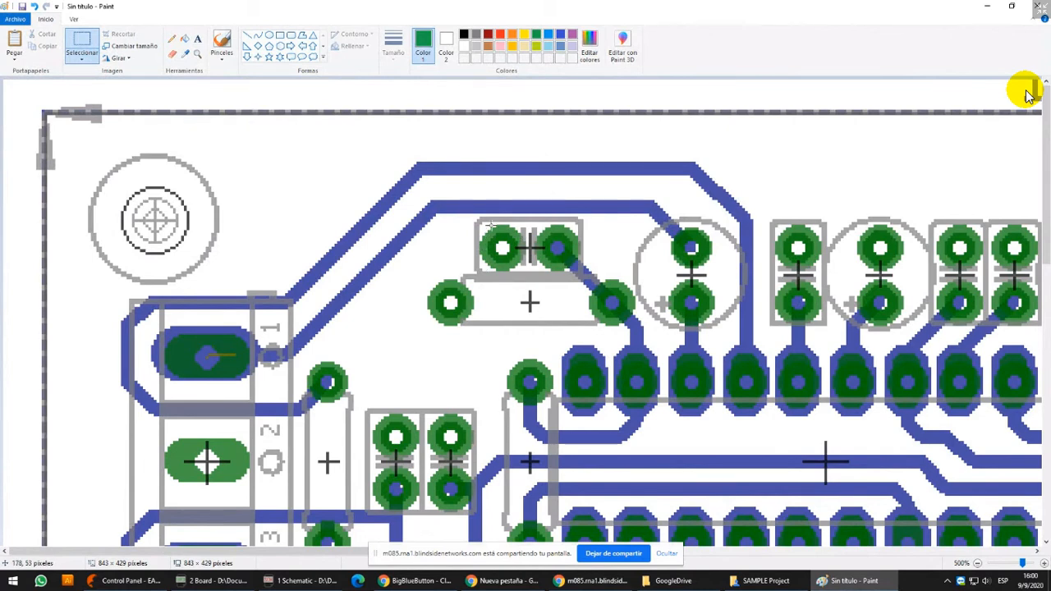
pyautogui.scroll(-3, 1026, 94)
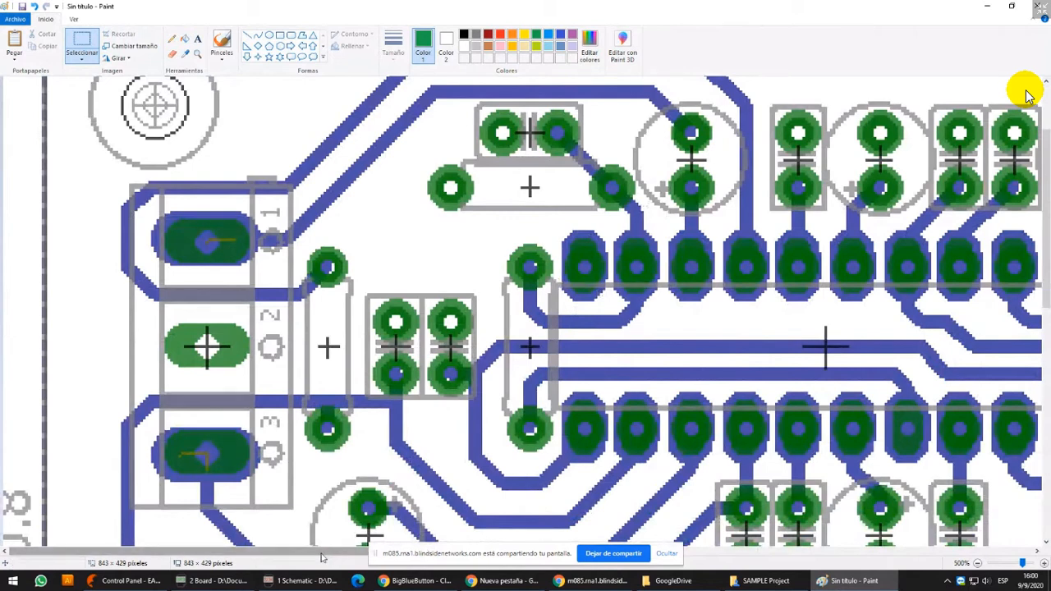
pyautogui.moveTo(326, 554); pyautogui.dragTo(365, 555)
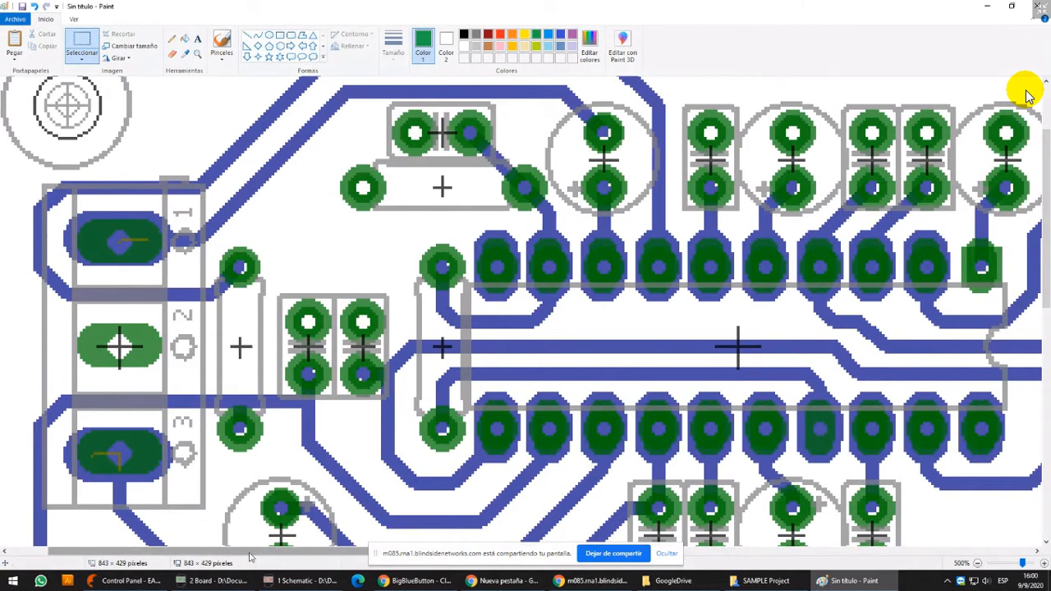
pyautogui.moveTo(253, 556); pyautogui.dragTo(469, 562)
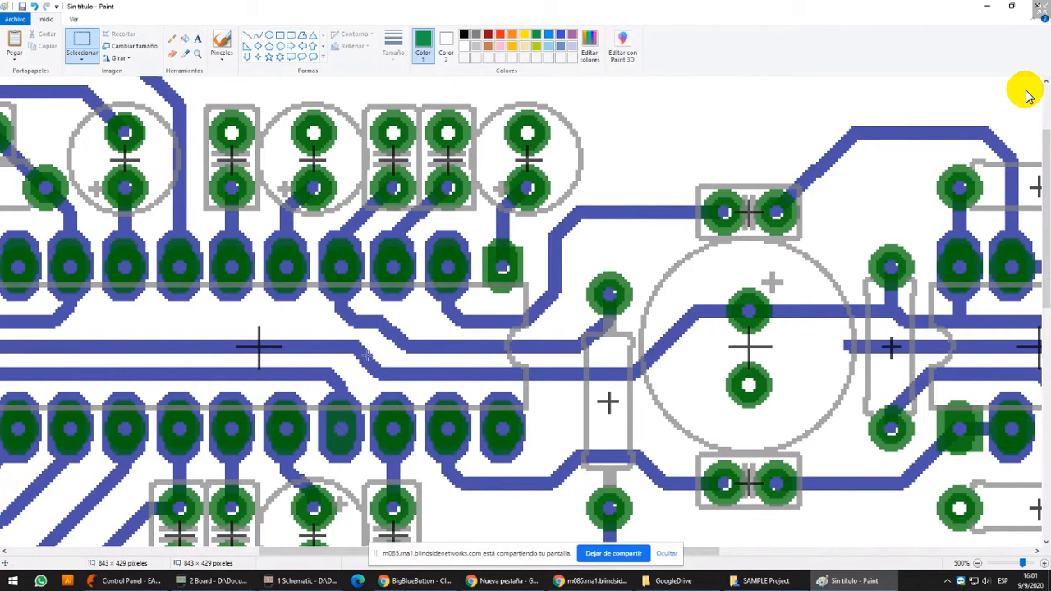
pyautogui.moveTo(716, 552); pyautogui.dragTo(634, 552)
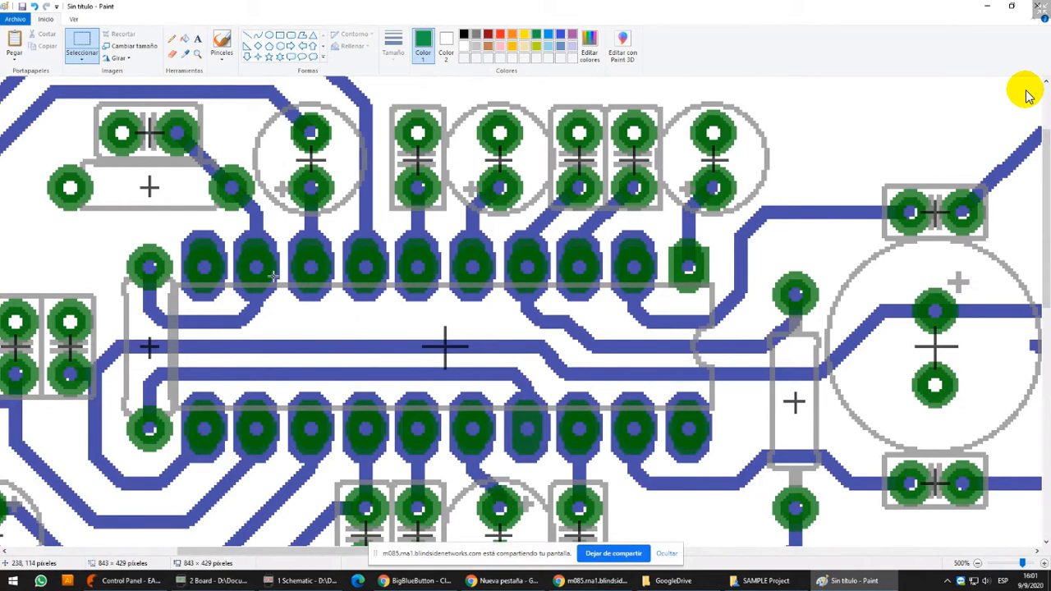
pyautogui.click(1003, 564)
pyautogui.click(1003, 565)
pyautogui.click(1003, 565)
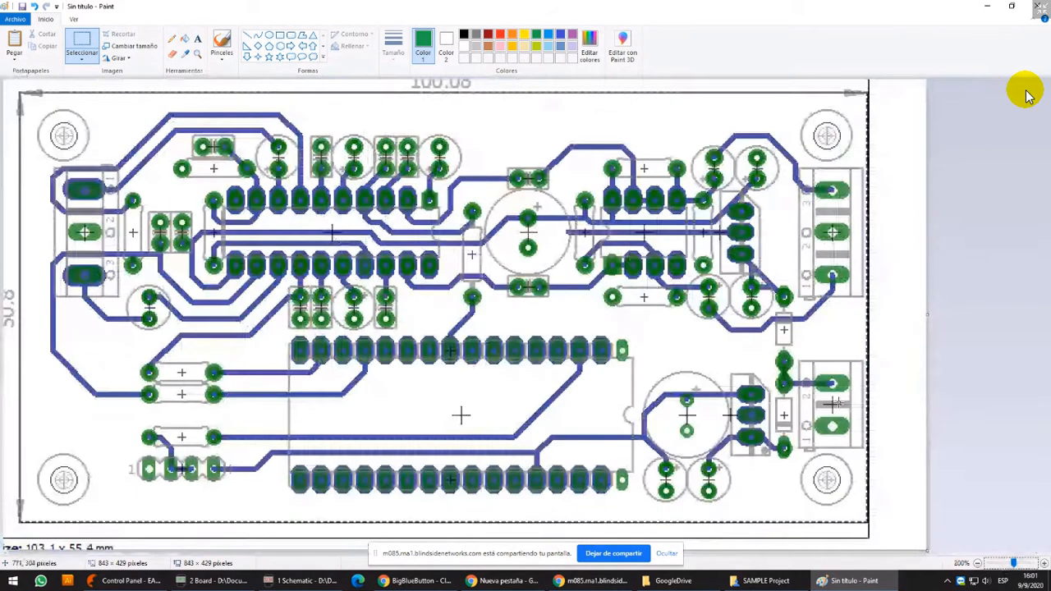
# Switch to the EAGLE Control Panel and expand the LM1036 control de tonos project
pyautogui.click(226, 581)
pyautogui.click(299, 581)
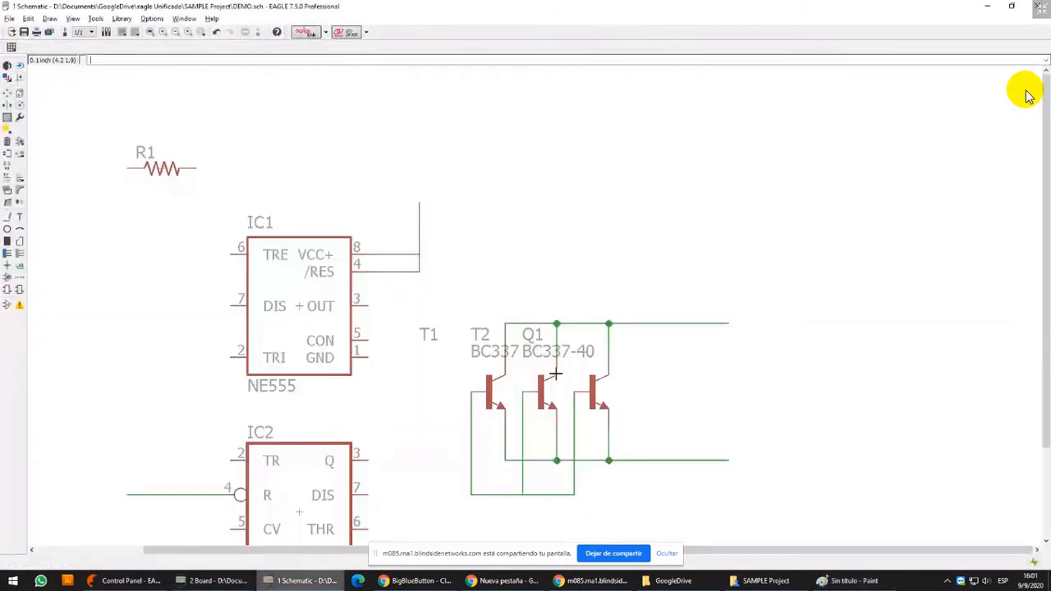
pyautogui.moveTo(182, 581)
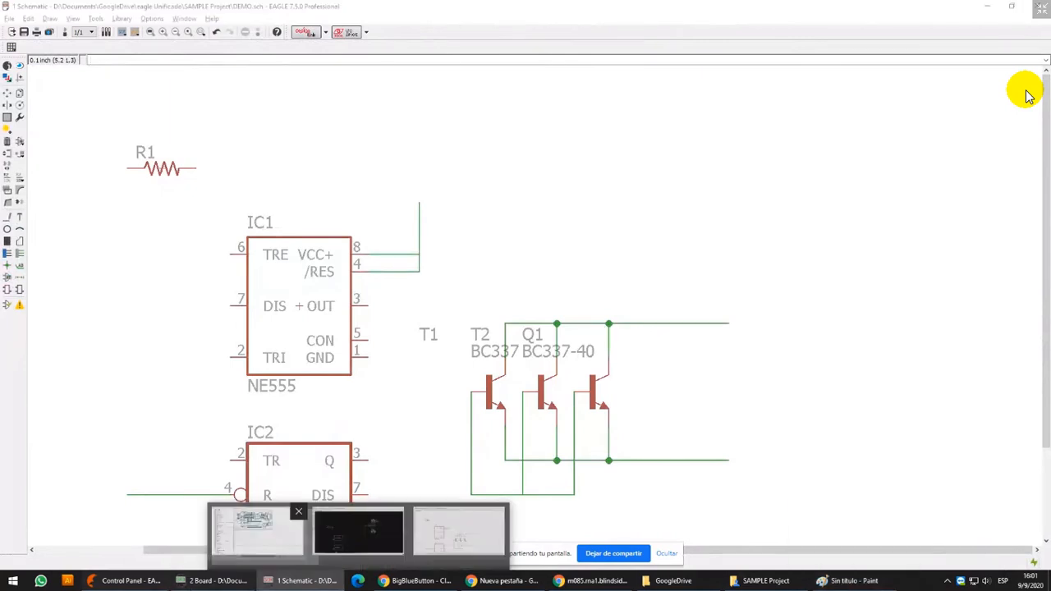
pyautogui.click(255, 530)
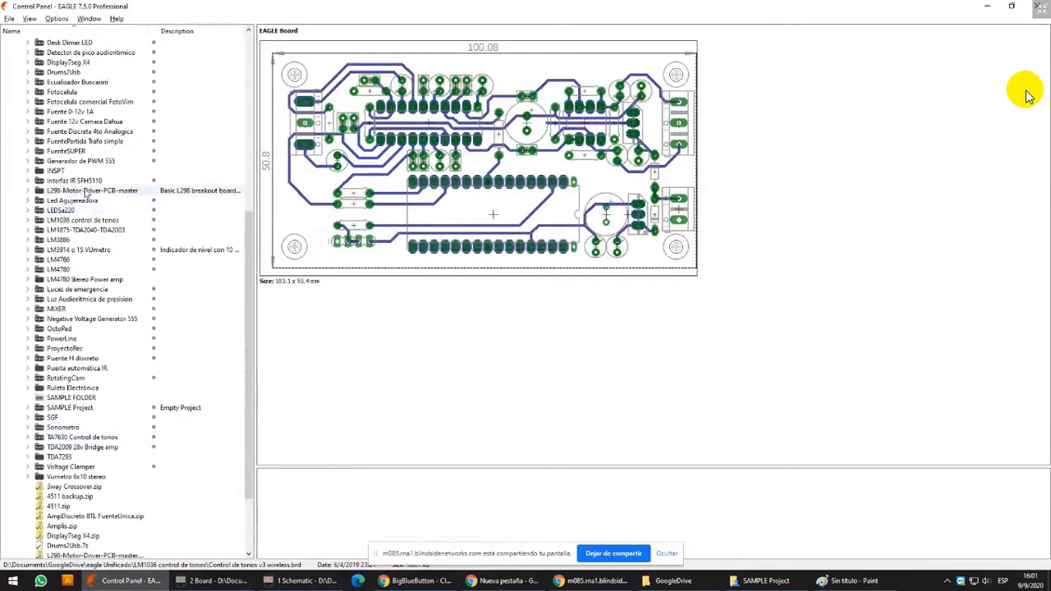
pyautogui.click(104, 220)
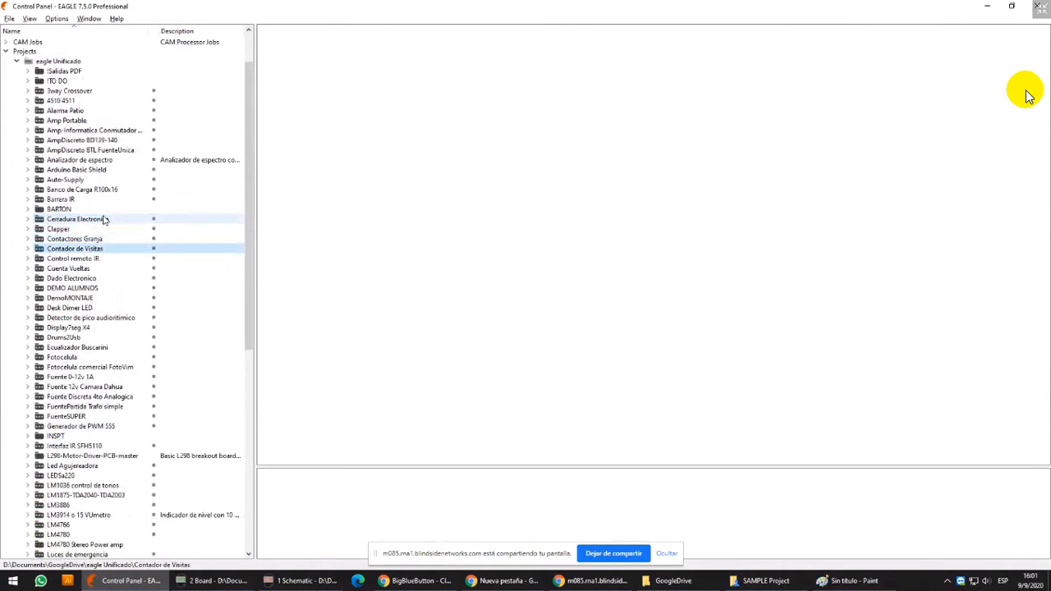
pyautogui.click(123, 368)
pyautogui.scroll(-2, 110, 409)
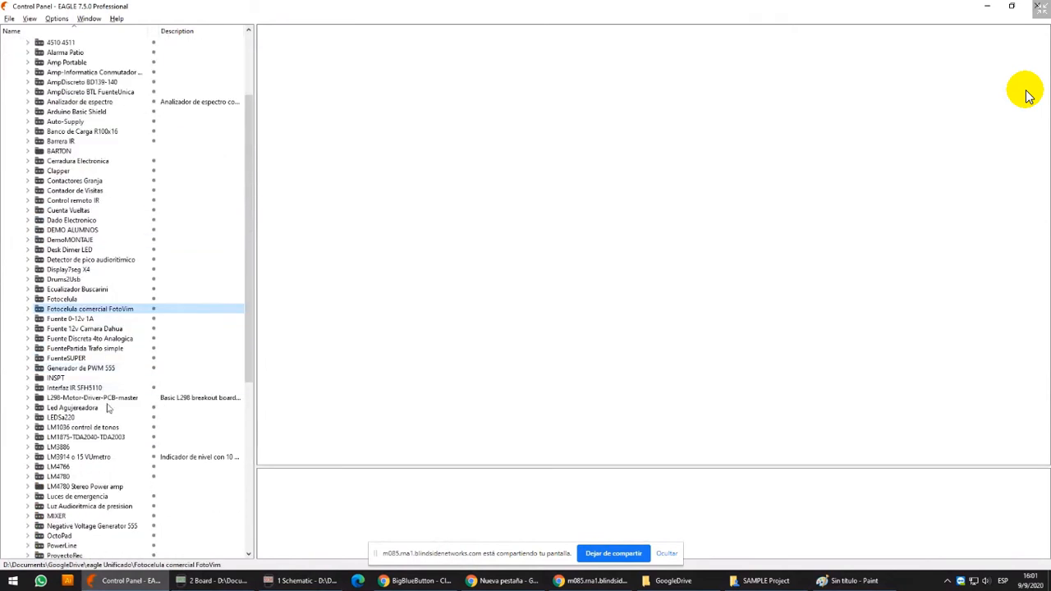
pyautogui.doubleClick(74, 428)
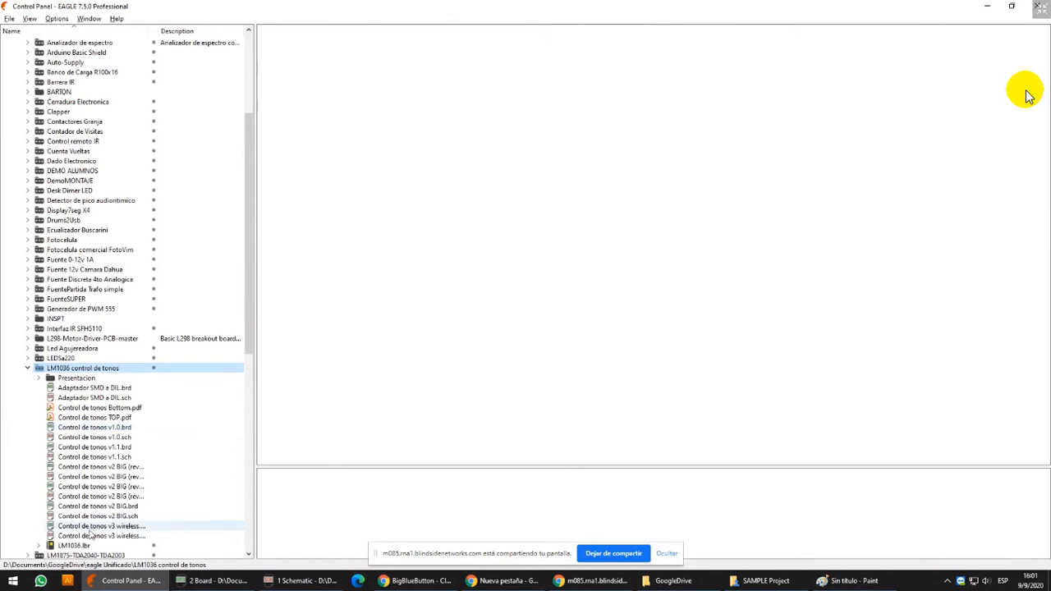
# Open the Control de tonos v3 wireless board together with its schematic, saving the changes to DEMO.brd
pyautogui.doubleClick(92, 526)
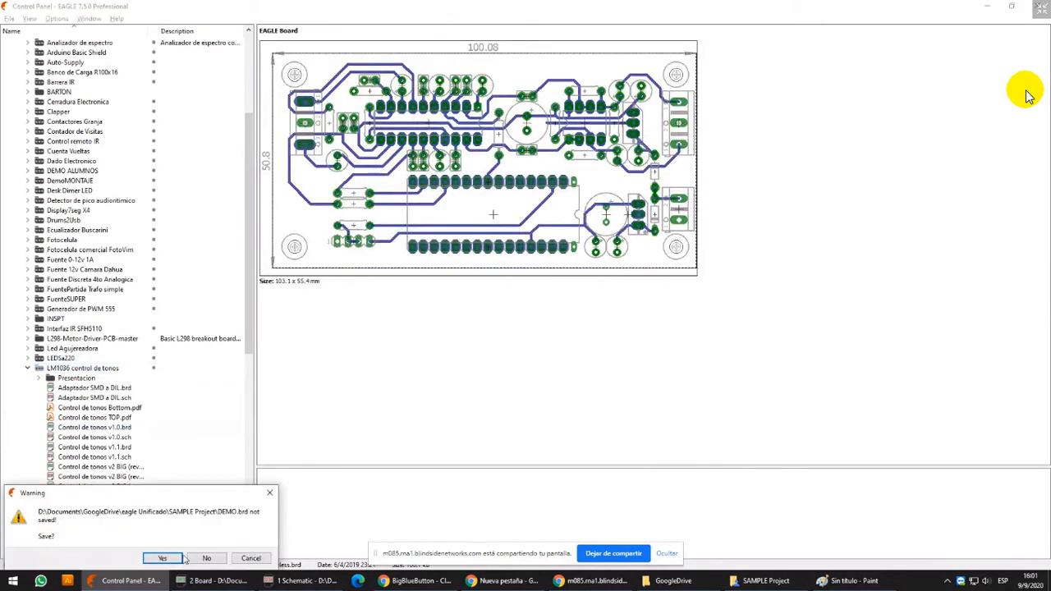
pyautogui.click(162, 559)
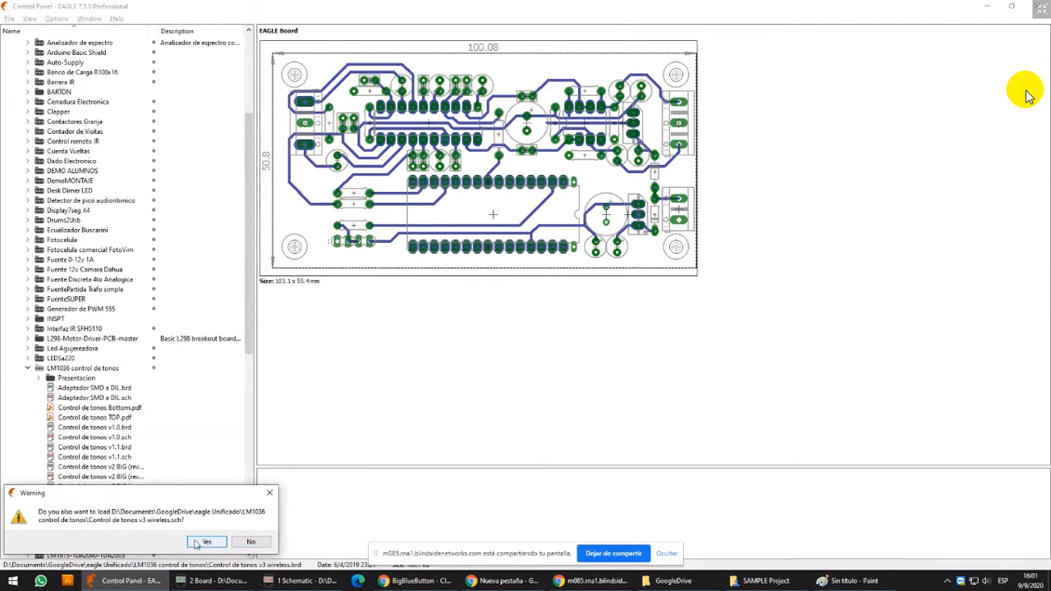
pyautogui.click(201, 542)
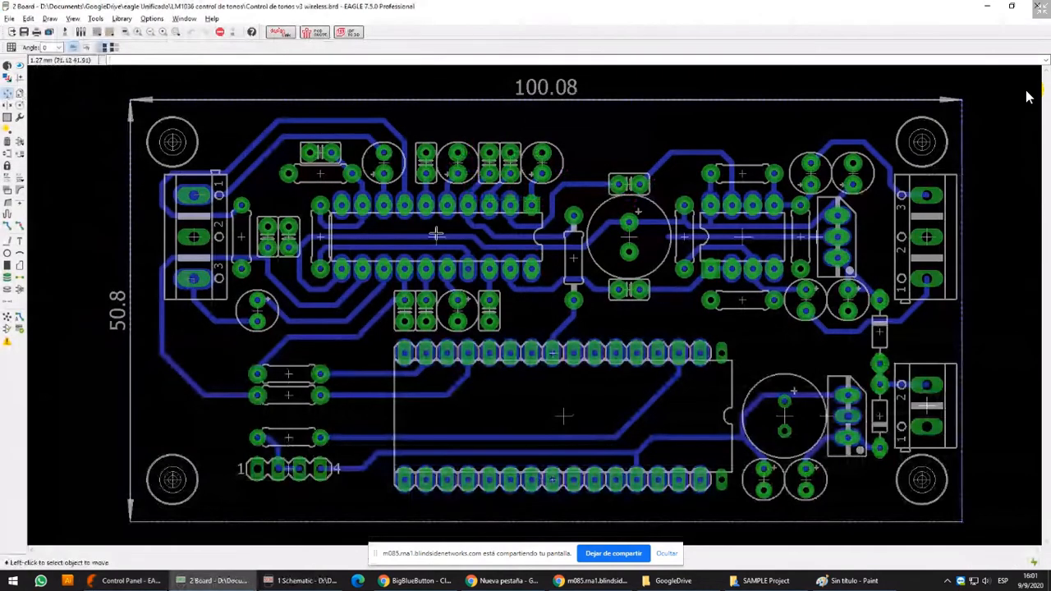
# Try moving the LM1036 chip (IC2) with its attached tracks and put it back in its original position
pyautogui.click(436, 235)
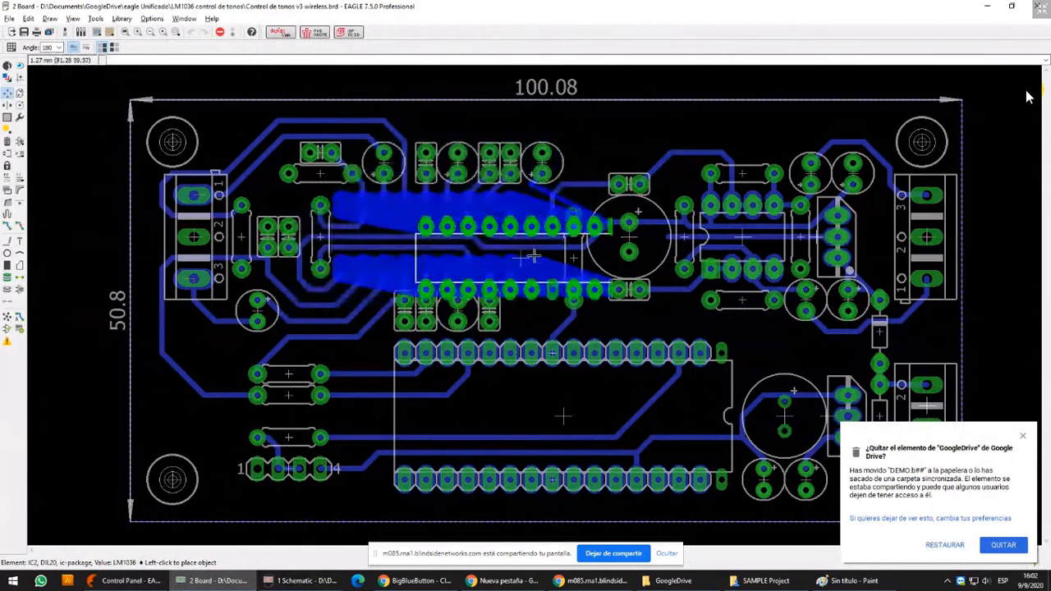
pyautogui.scroll(1, 435, 225)
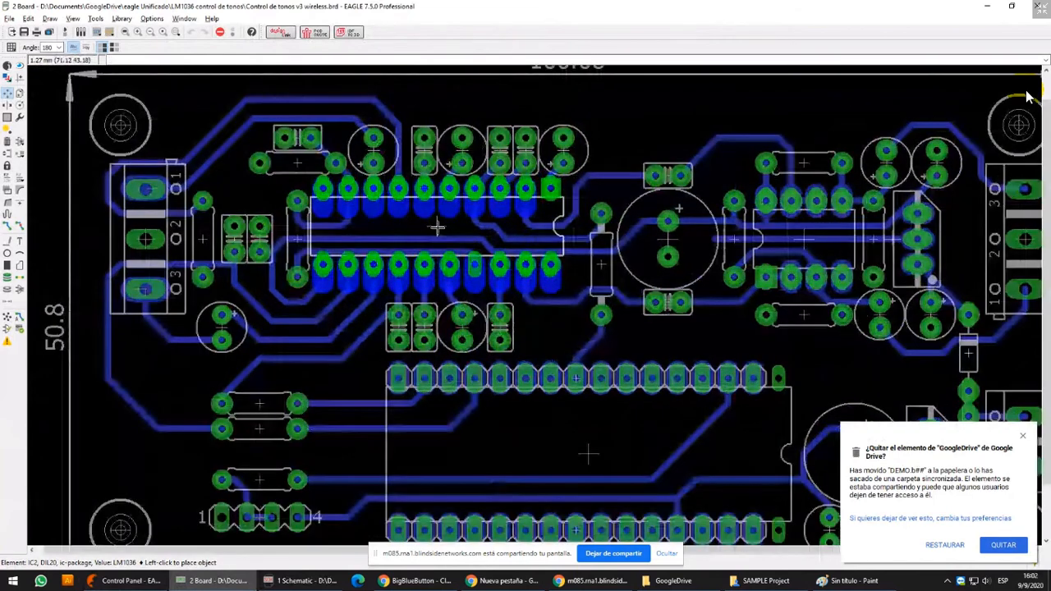
pyautogui.scroll(1, 438, 228)
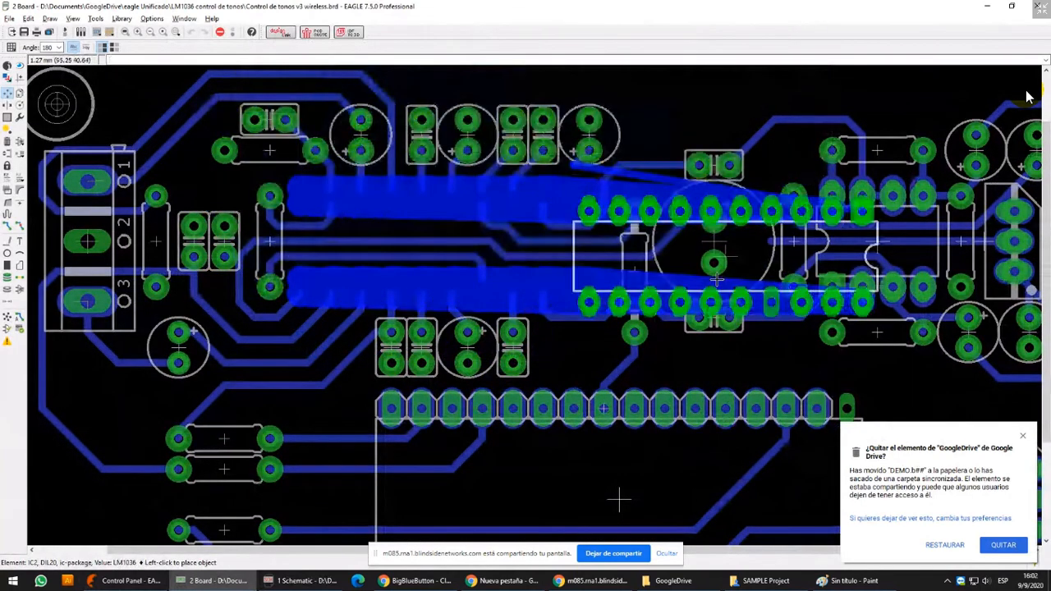
pyautogui.click(316, 210)
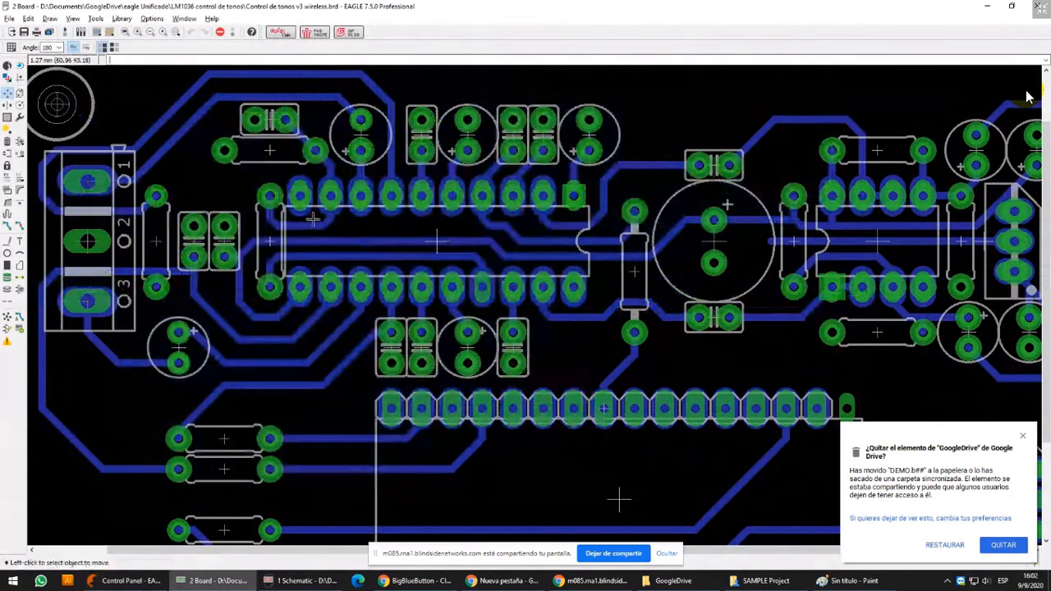
# Rip up the short thick bottom-layer tracks covering the nine oval pads in the upper row of the LM1036 chip
pyautogui.scroll(1, 319, 205)
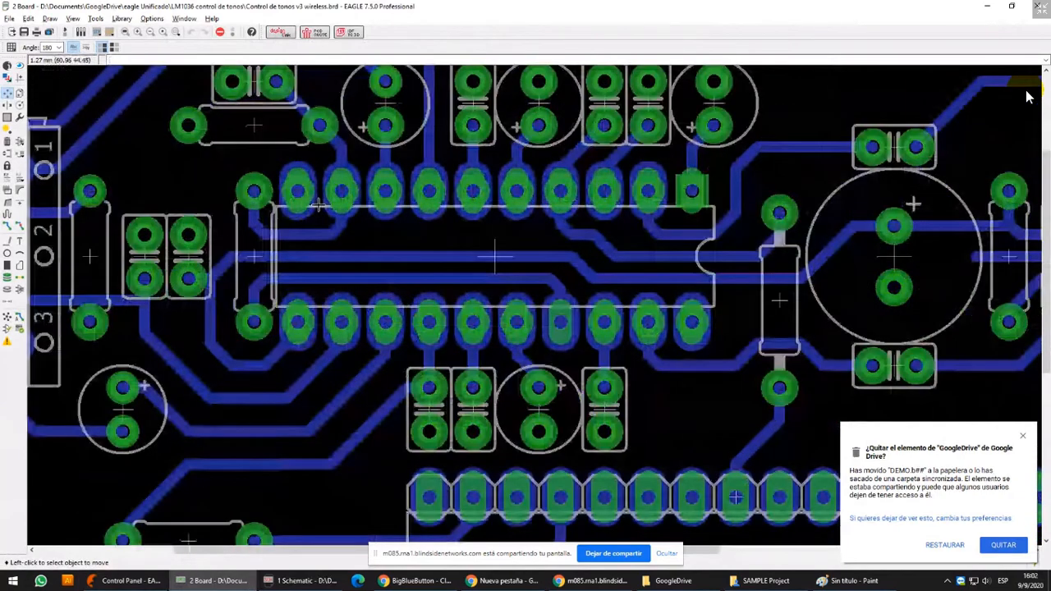
pyautogui.click(19, 226)
pyautogui.click(298, 192)
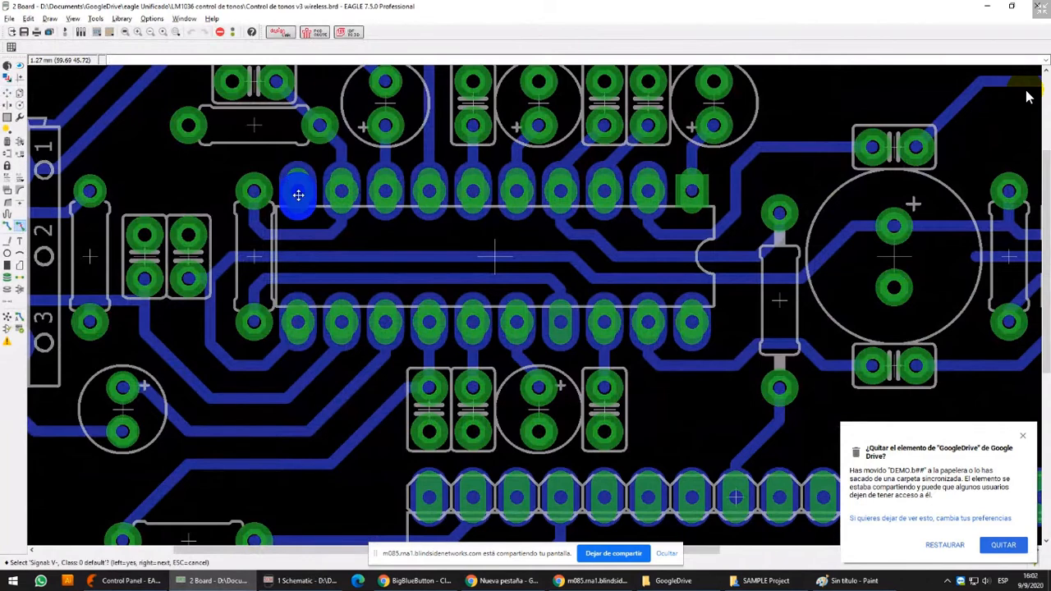
pyautogui.click(298, 191)
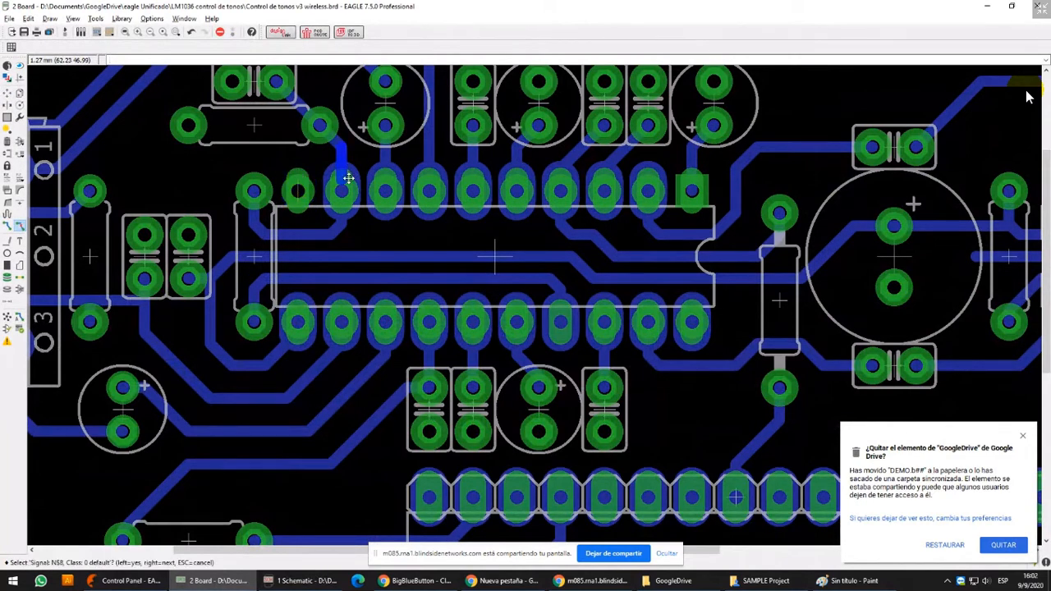
pyautogui.scroll(2, 345, 189)
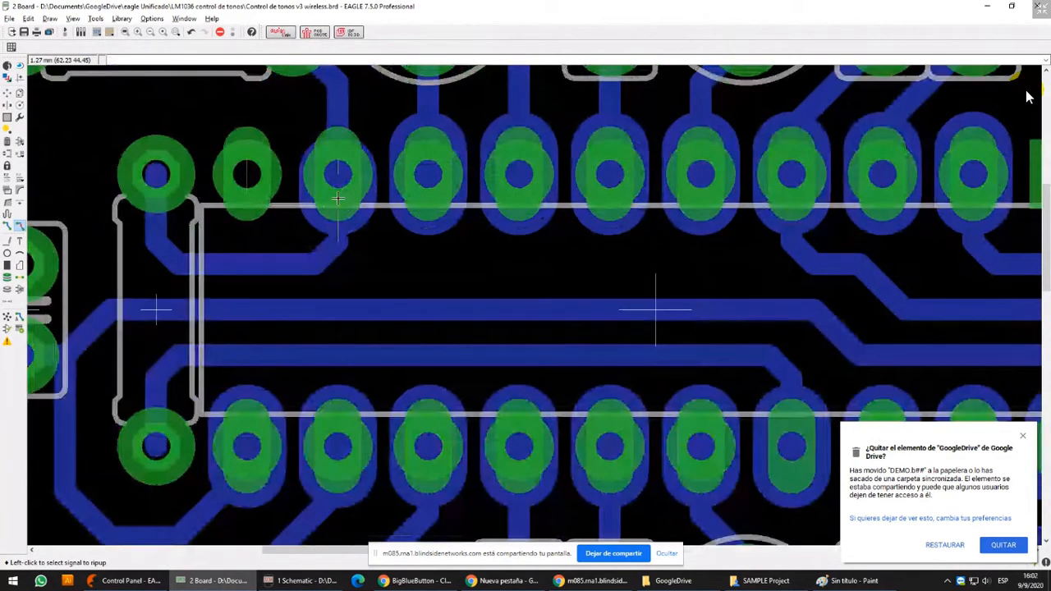
pyautogui.click(338, 197)
pyautogui.click(338, 197)
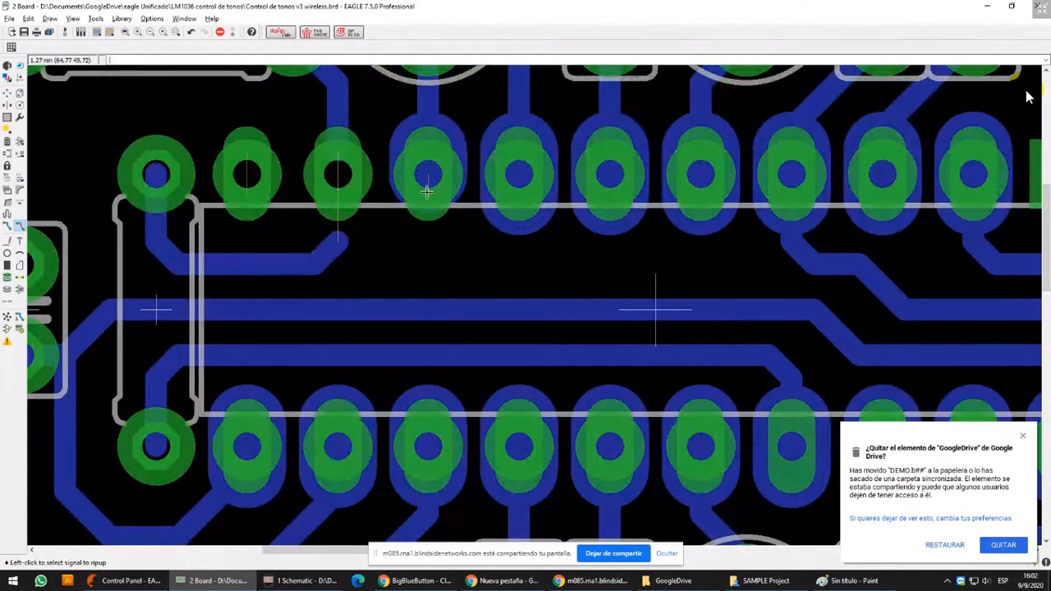
pyautogui.click(427, 170)
pyautogui.click(427, 170)
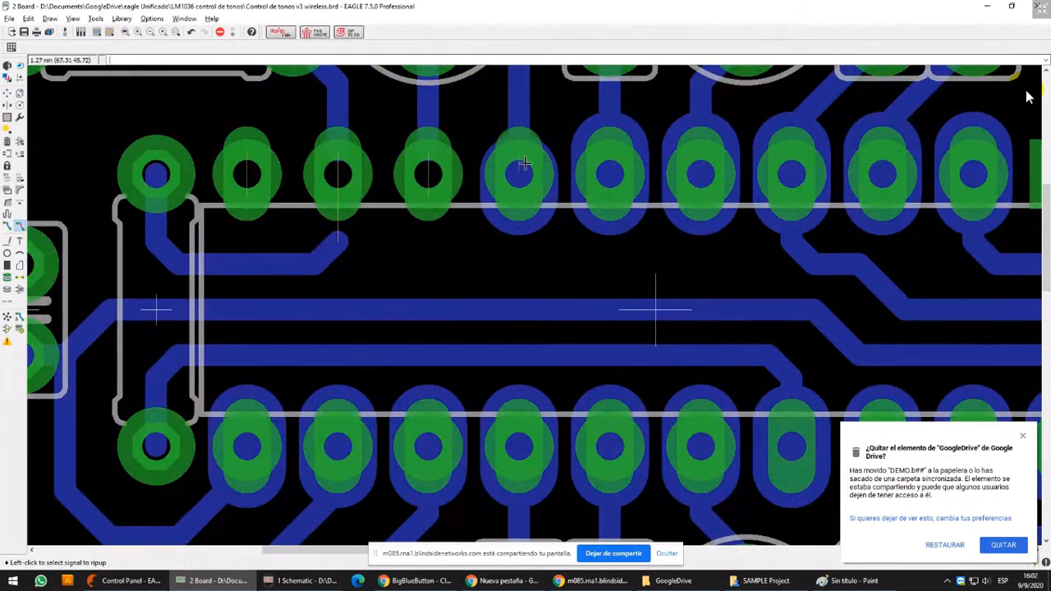
pyautogui.click(536, 191)
pyautogui.click(610, 156)
pyautogui.click(610, 156)
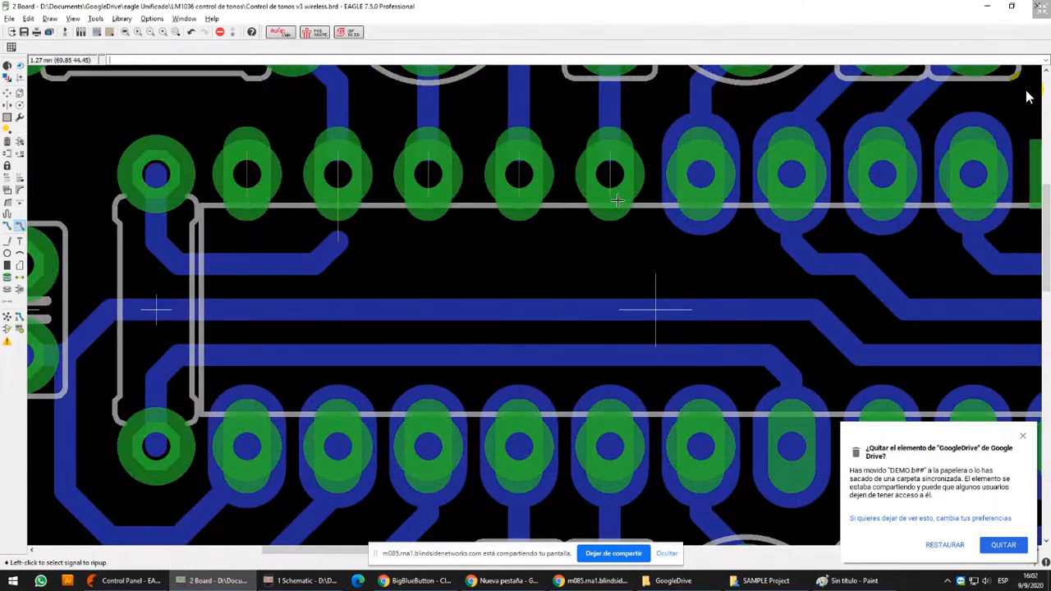
pyautogui.click(696, 161)
pyautogui.click(696, 160)
pyautogui.click(792, 162)
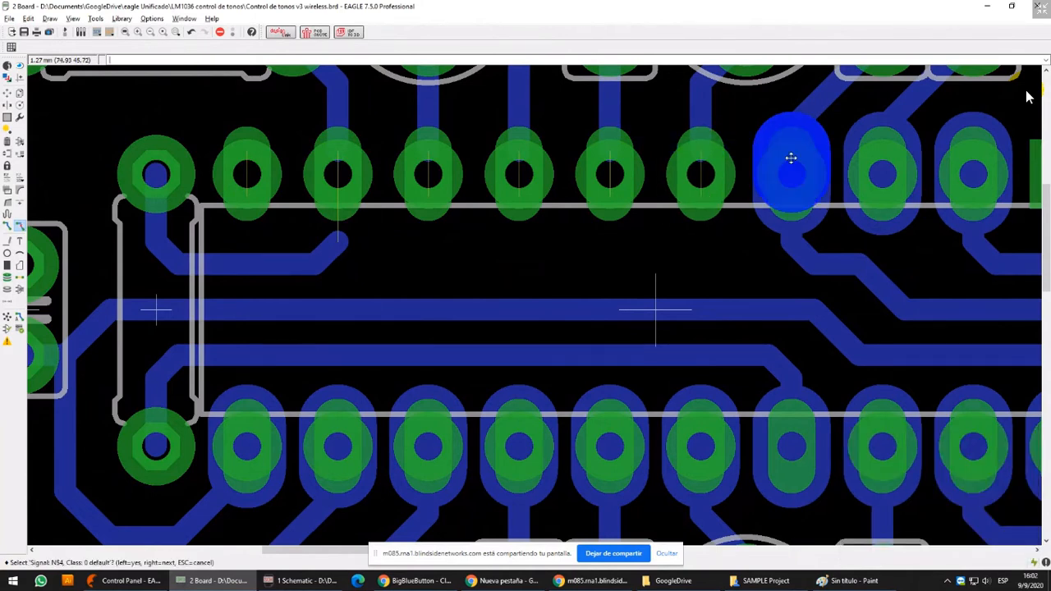
pyautogui.click(792, 162)
pyautogui.click(792, 162)
pyautogui.click(797, 190)
pyautogui.click(880, 168)
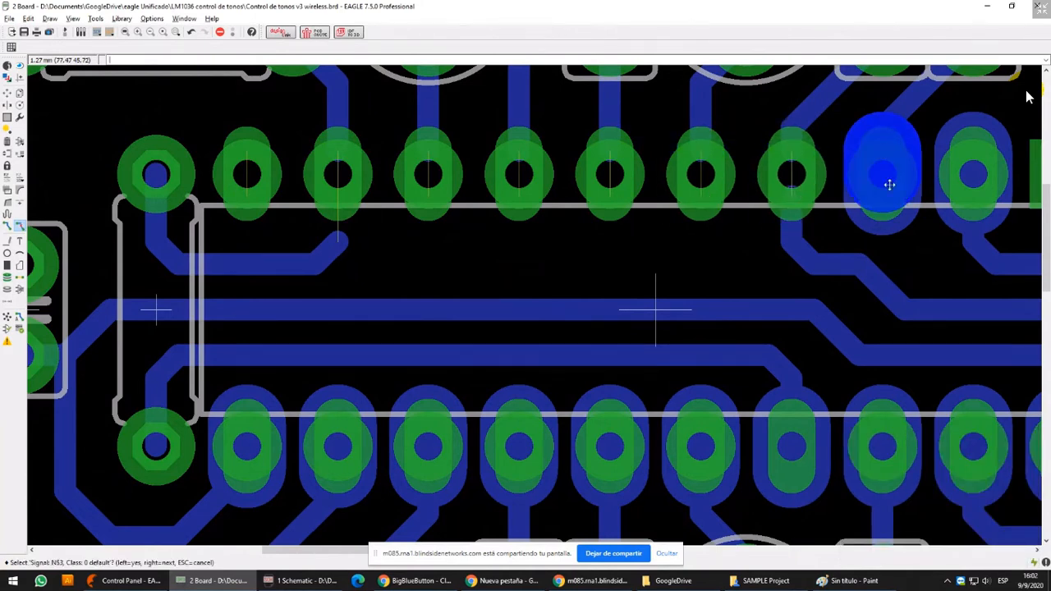
pyautogui.click(889, 189)
pyautogui.click(971, 168)
pyautogui.click(979, 195)
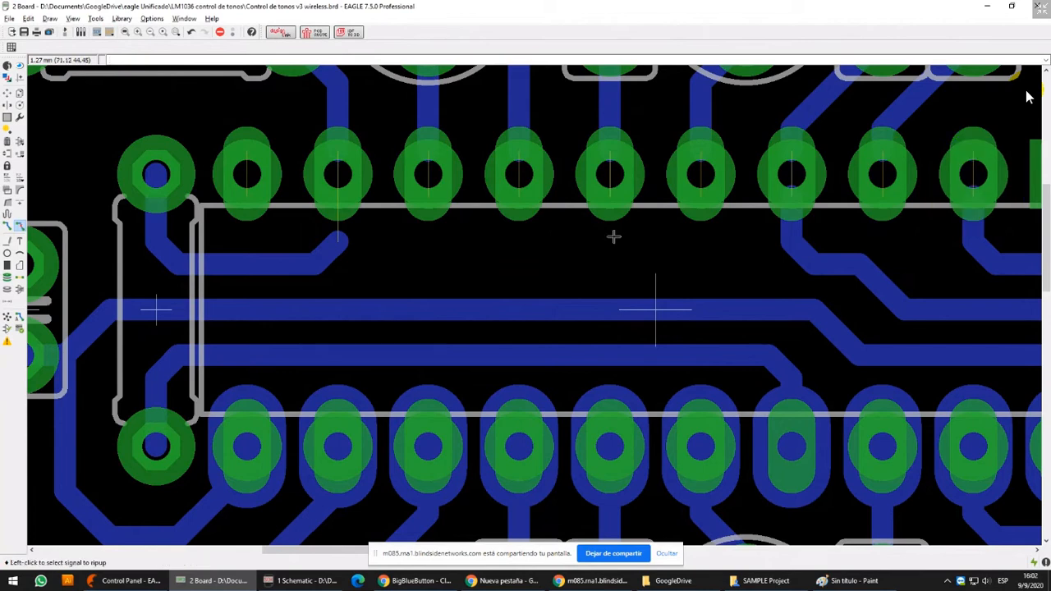
# Try moving the LM1036 chip away from its tracks to compare both pad rows, and cancel the move
pyautogui.click(7, 93)
pyautogui.click(656, 310)
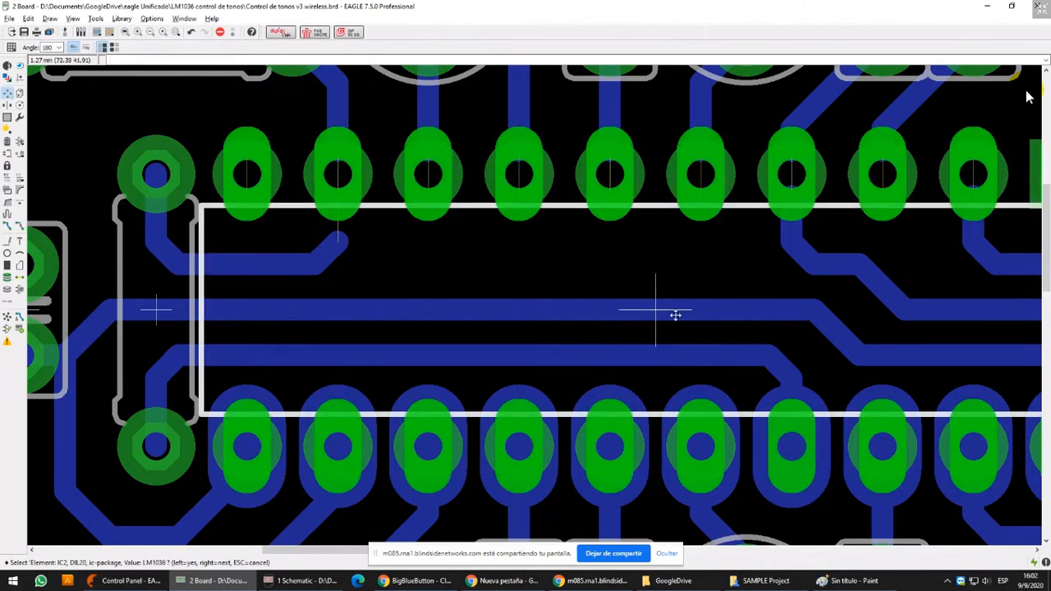
pyautogui.click(675, 314)
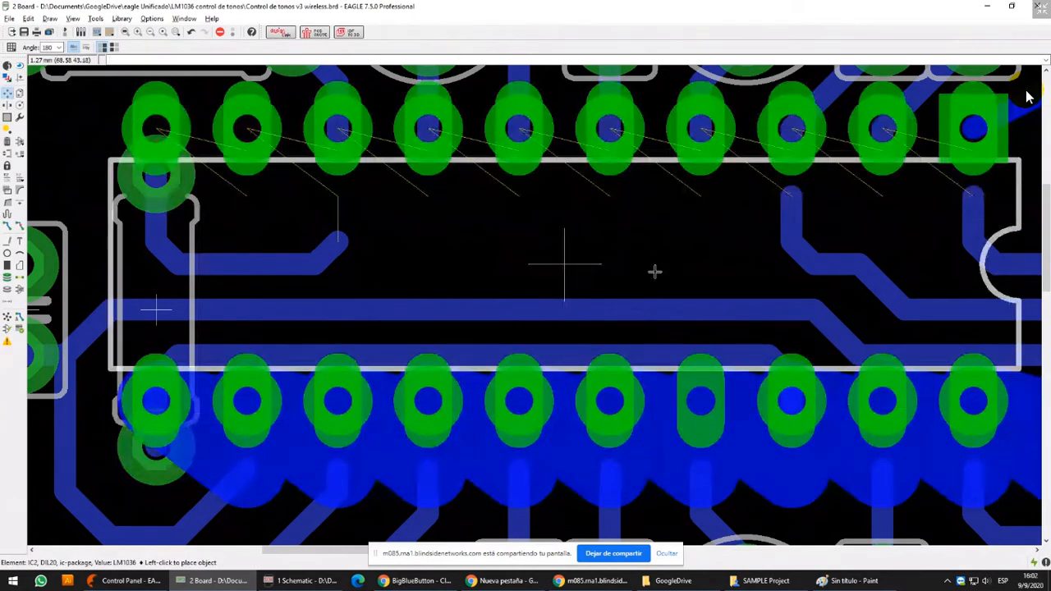
pyautogui.scroll(-3, 654, 272)
pyautogui.scroll(5, 666, 310)
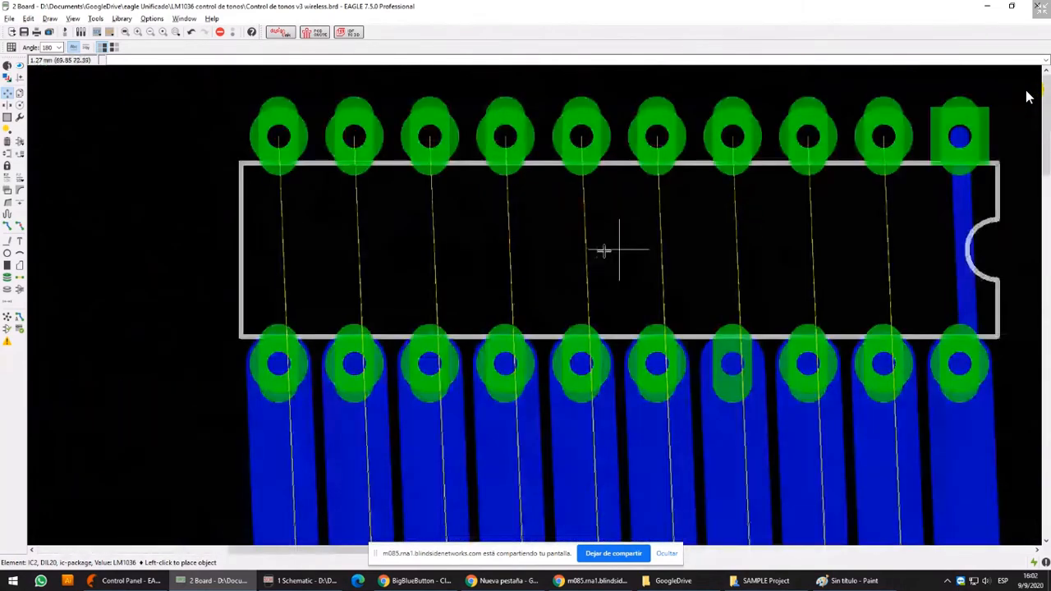
pyautogui.scroll(-8, 604, 251)
pyautogui.press('Escape')
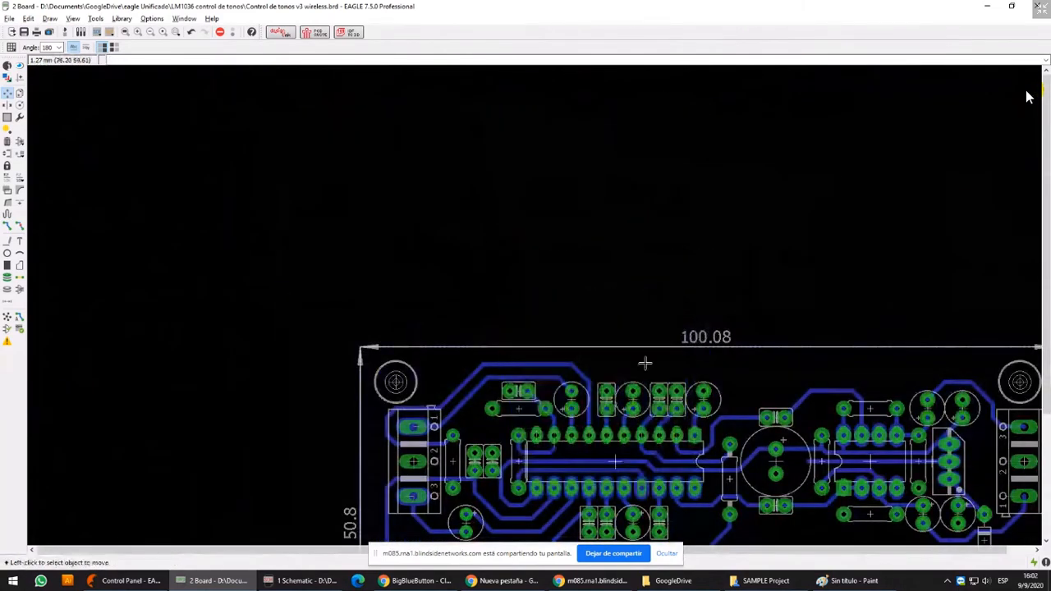
pyautogui.scroll(2, 645, 363)
pyautogui.scroll(4, 369, 296)
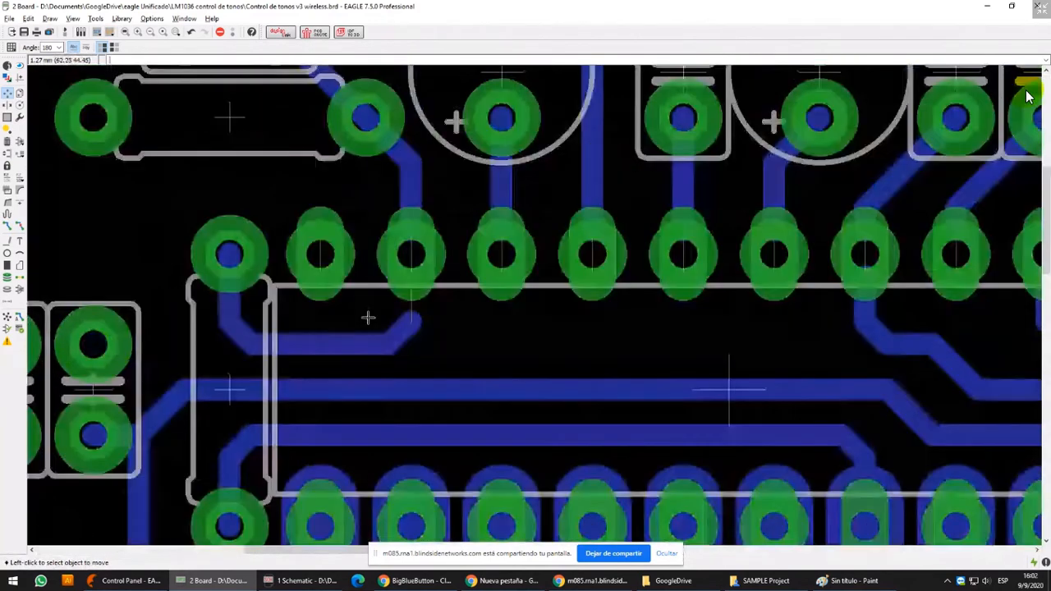
pyautogui.click(8, 226)
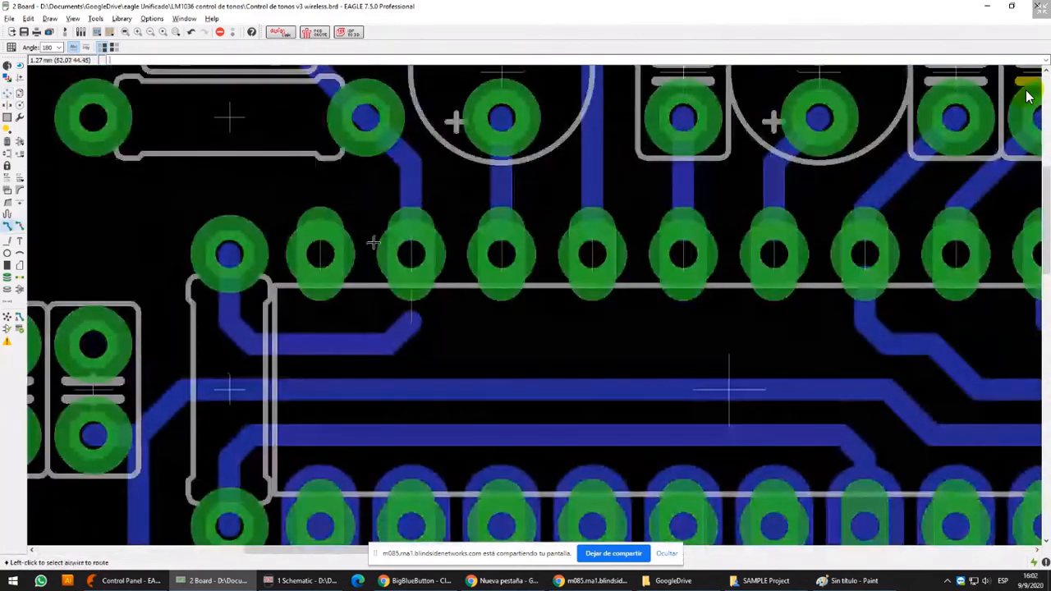
pyautogui.click(409, 315)
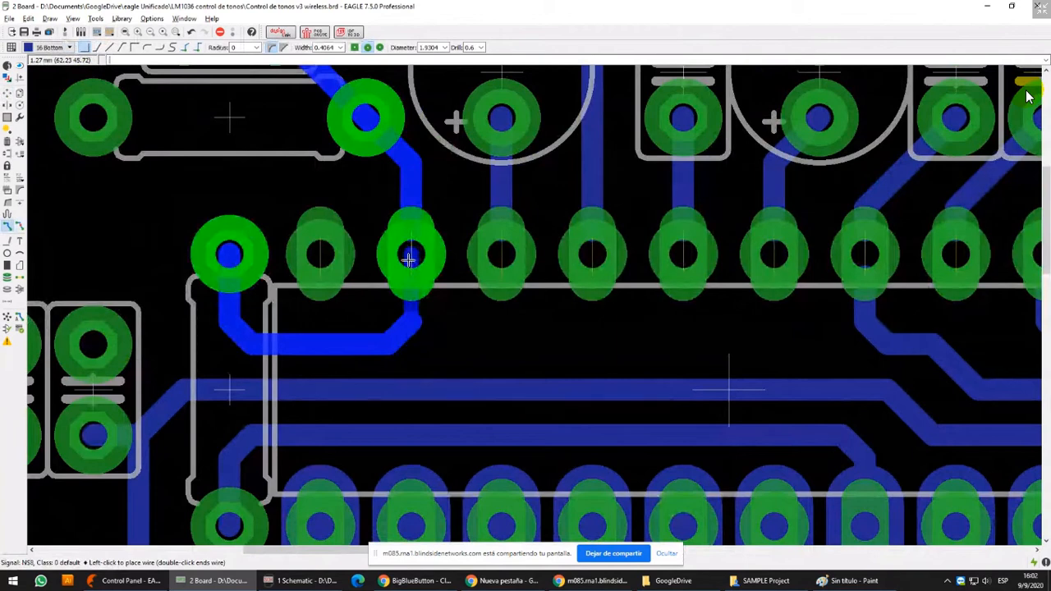
# Rip up the via on the second pad of the LM1036's upper row and recalculate the ratsnest
pyautogui.click(20, 226)
pyautogui.scroll(2, 446, 237)
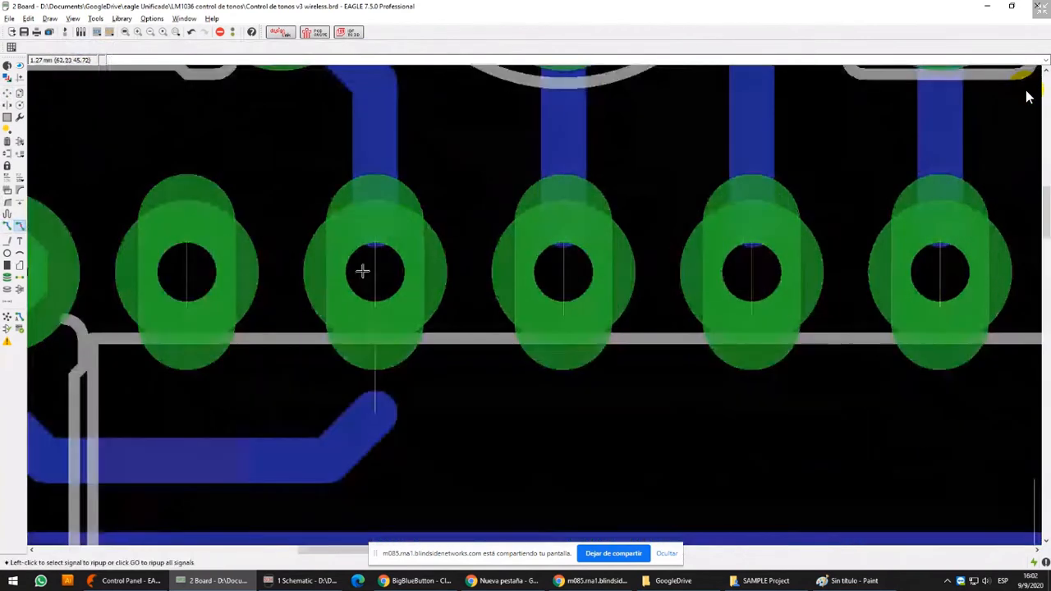
pyautogui.click(408, 255)
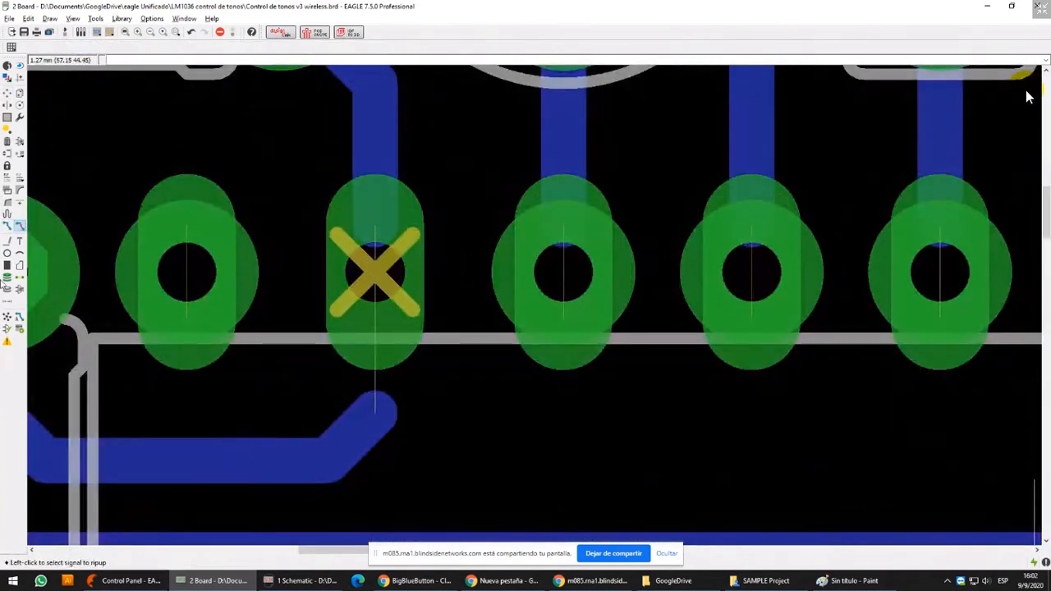
pyautogui.click(8, 317)
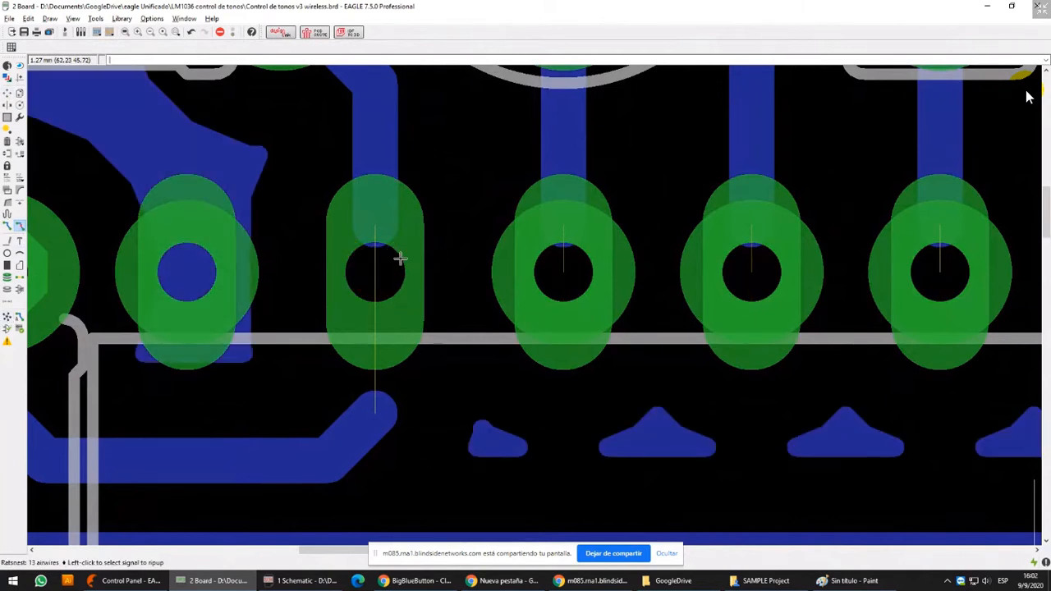
# Check the wire properties, including the width, of the diagonal track segment below the second upper pad
pyautogui.scroll(-1, 478, 375)
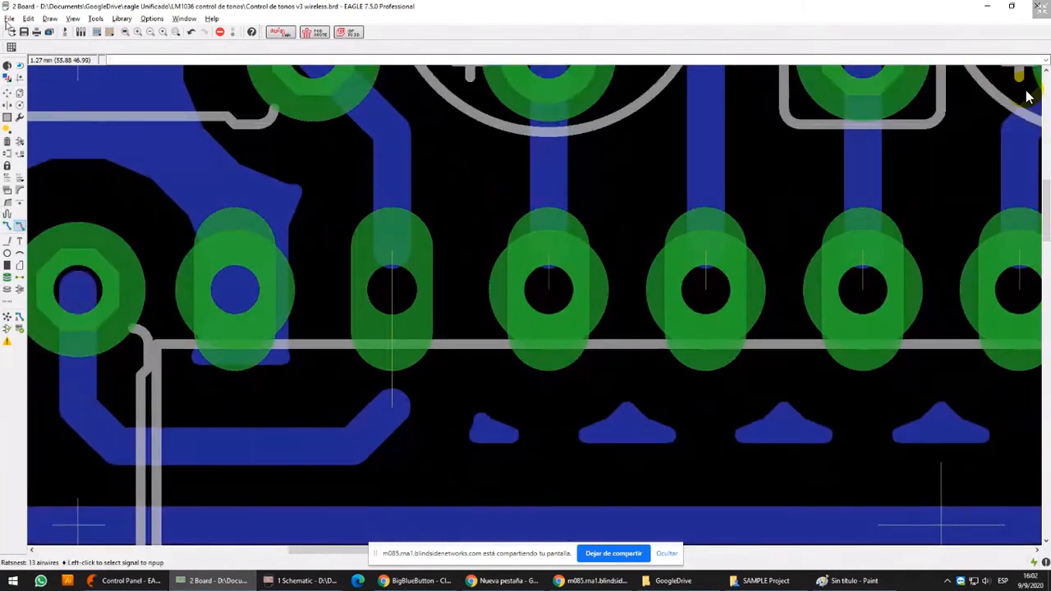
pyautogui.click(7, 66)
pyautogui.click(379, 444)
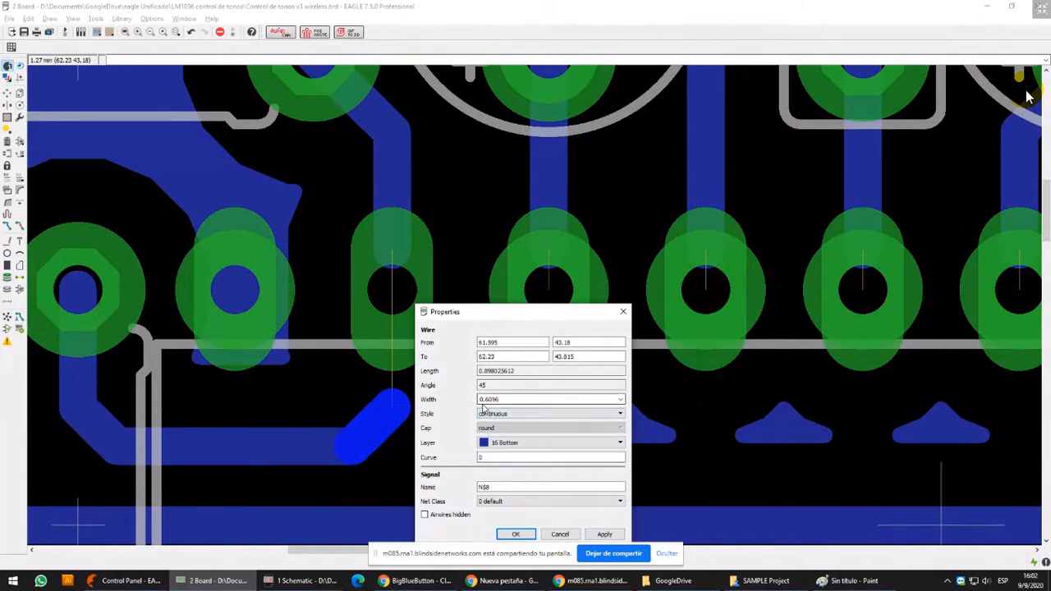
pyautogui.click(623, 312)
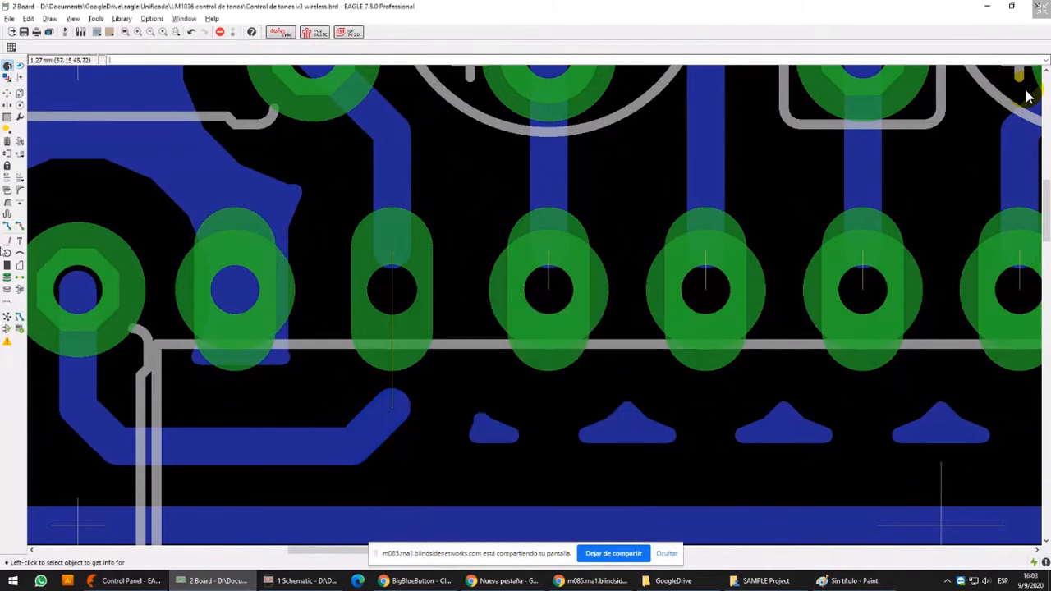
# Route the airwire from the diagonal track through the second upper pad on the bottom layer with a 0.6096 mm width
pyautogui.click(8, 229)
pyautogui.click(404, 389)
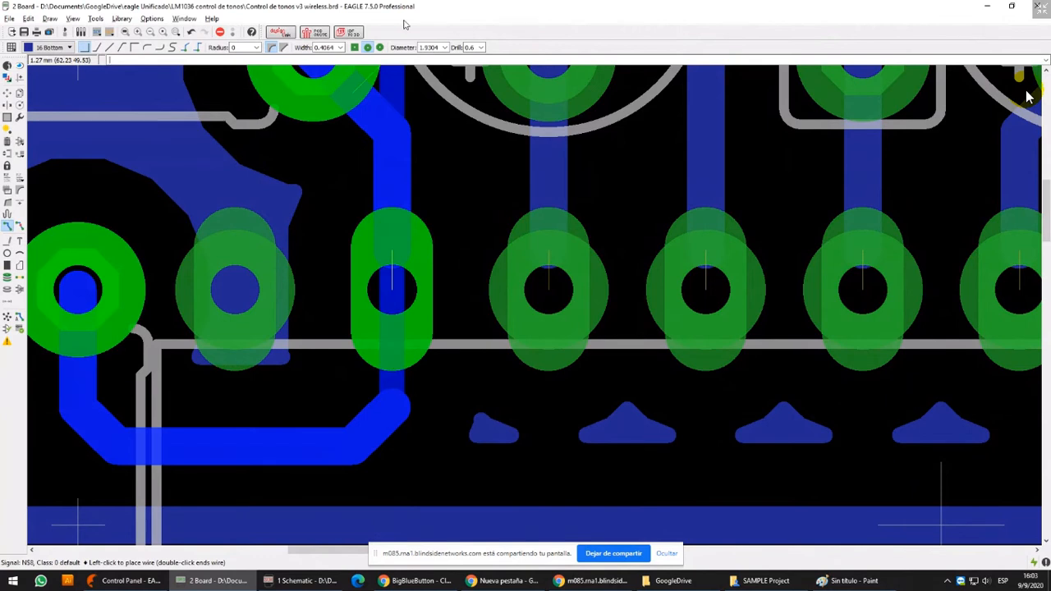
pyautogui.click(340, 47)
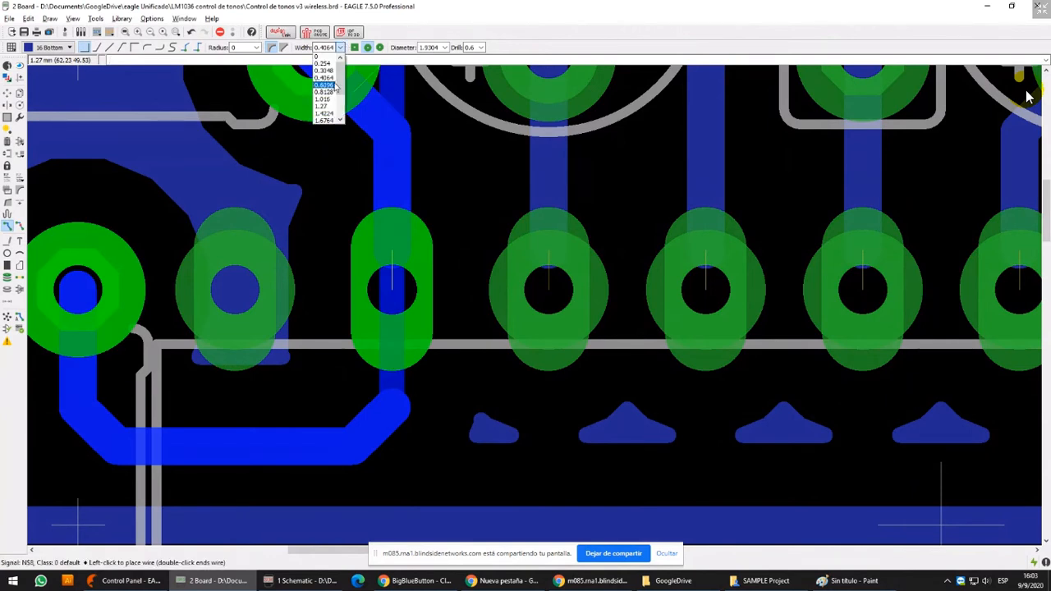
pyautogui.click(327, 89)
pyautogui.press('Escape')
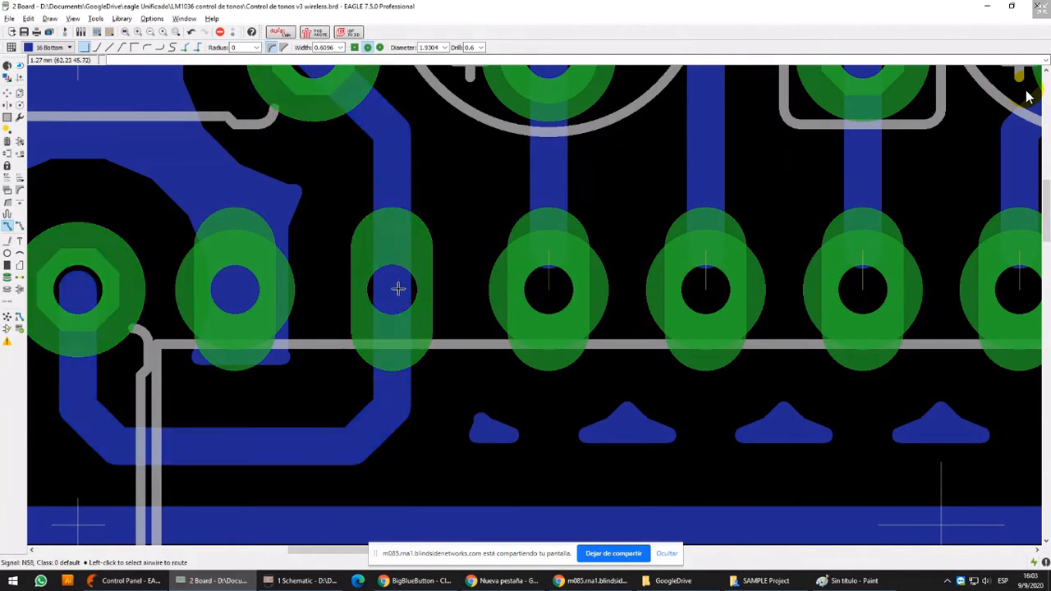
# Place a round via with 1.9304 mm diameter and 0.6 mm drill on the track just above the second upper pad
pyautogui.click(7, 277)
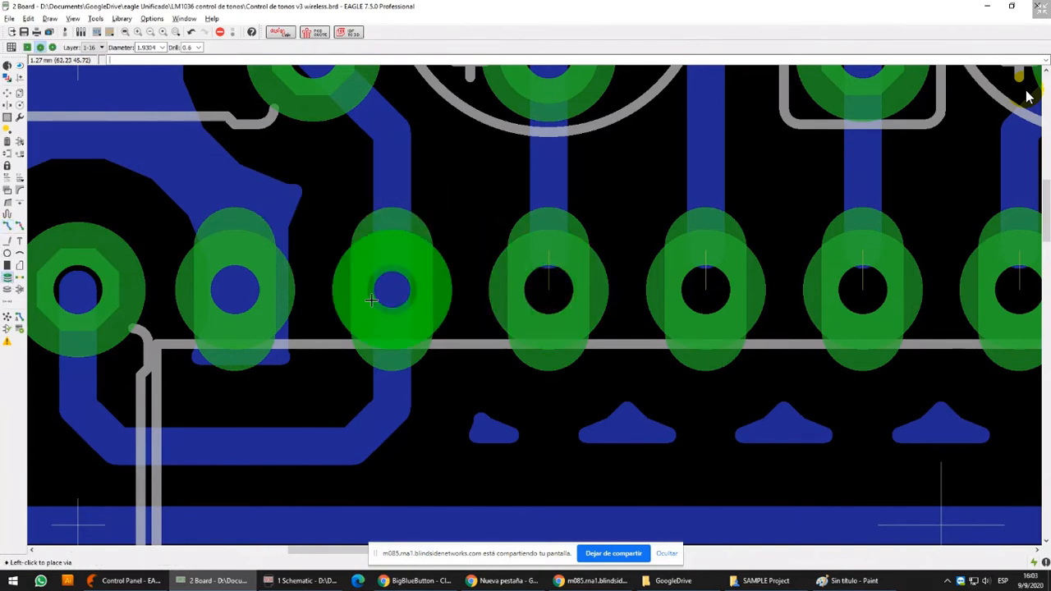
pyautogui.click(7, 240)
pyautogui.scroll(2, 392, 292)
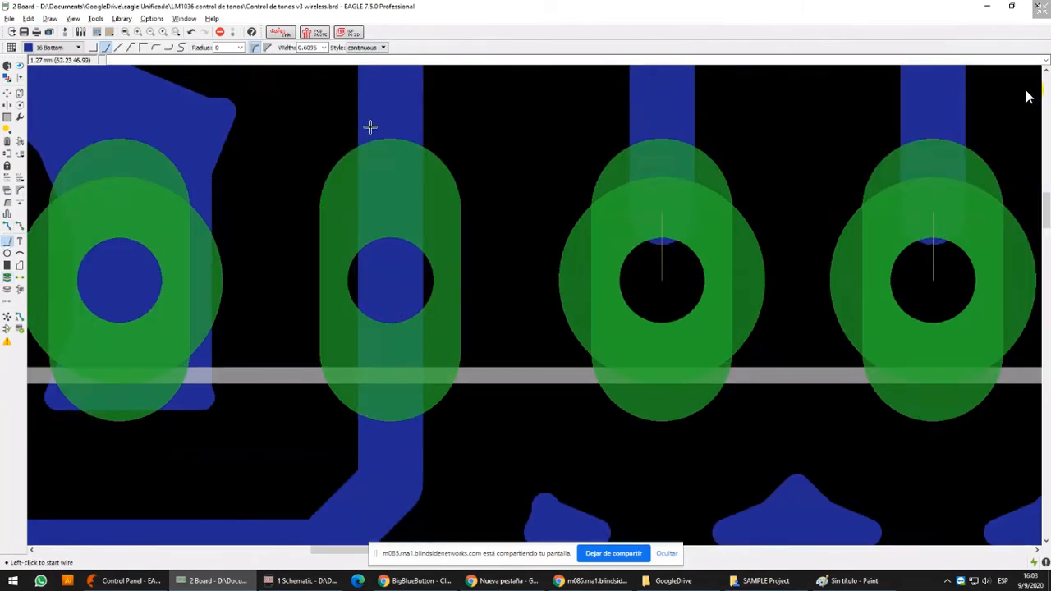
pyautogui.moveTo(370, 127); pyautogui.dragTo(403, 325, button='middle')
pyautogui.click(8, 278)
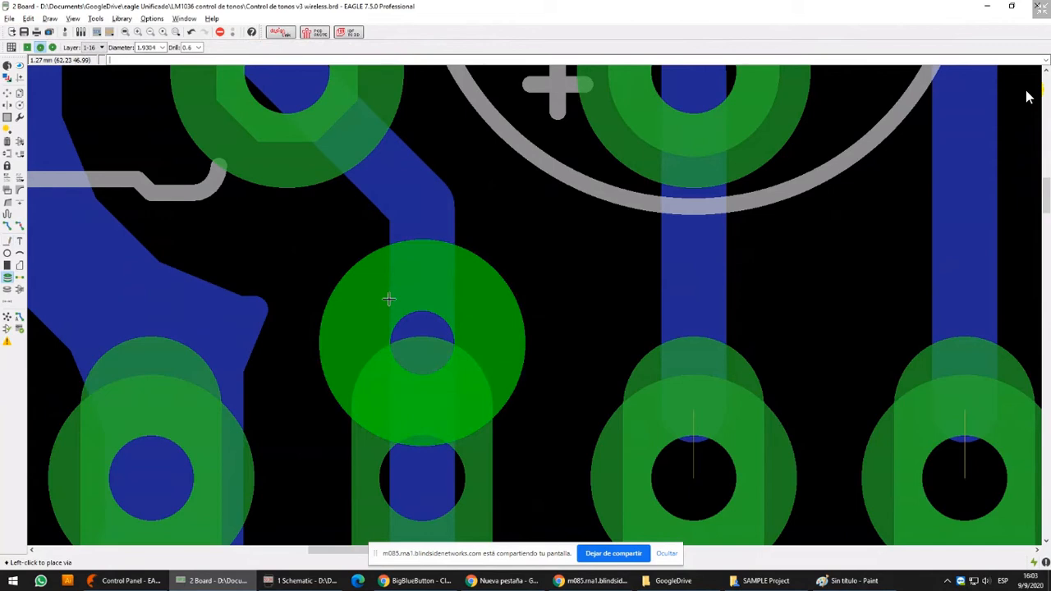
# Highlight the signal that runs through the new via and the second pad of the LM1036's upper row
pyautogui.click(7, 93)
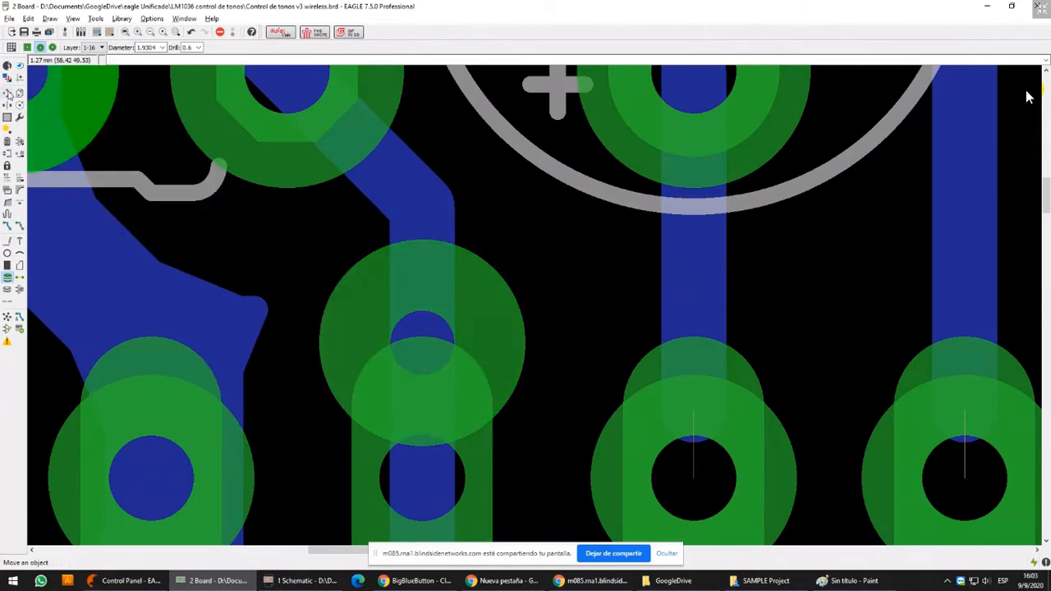
pyautogui.scroll(-3, 446, 274)
pyautogui.click(20, 65)
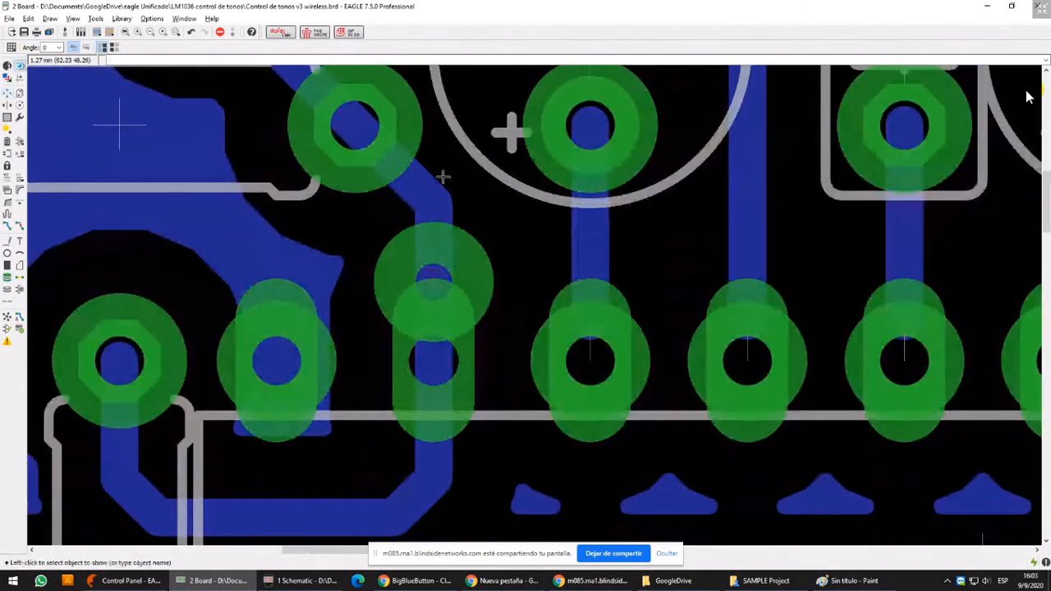
pyautogui.click(427, 177)
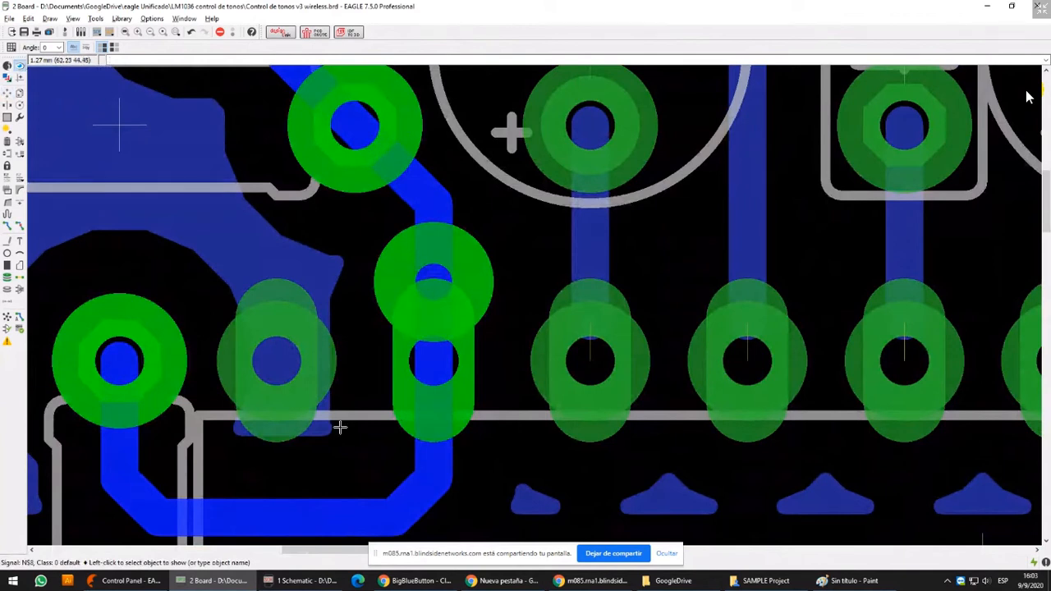
# Move the via just above the second upper pad onto the centre of that pad
pyautogui.click(7, 95)
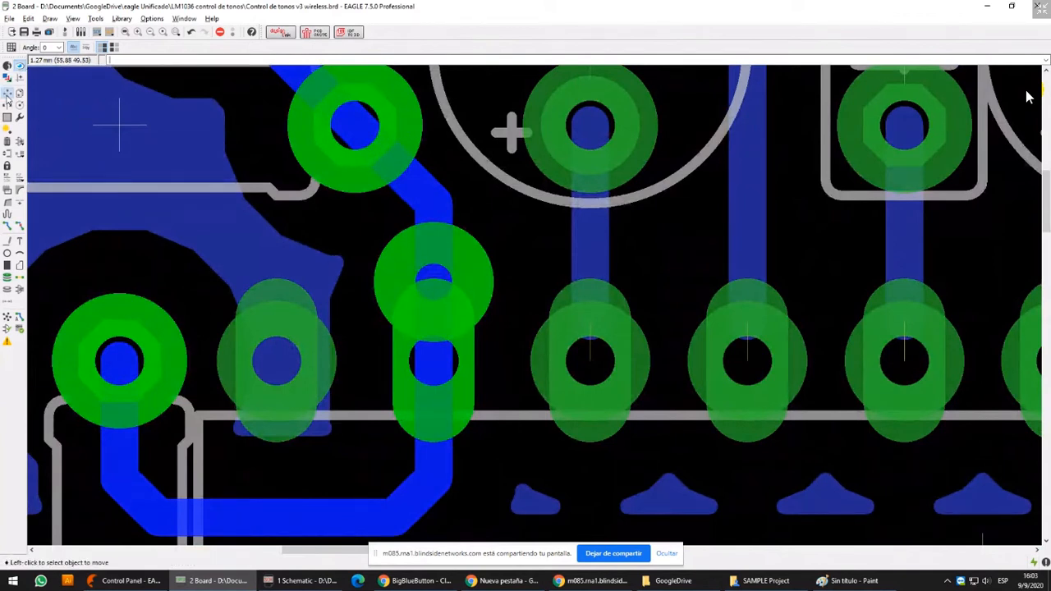
pyautogui.click(421, 302)
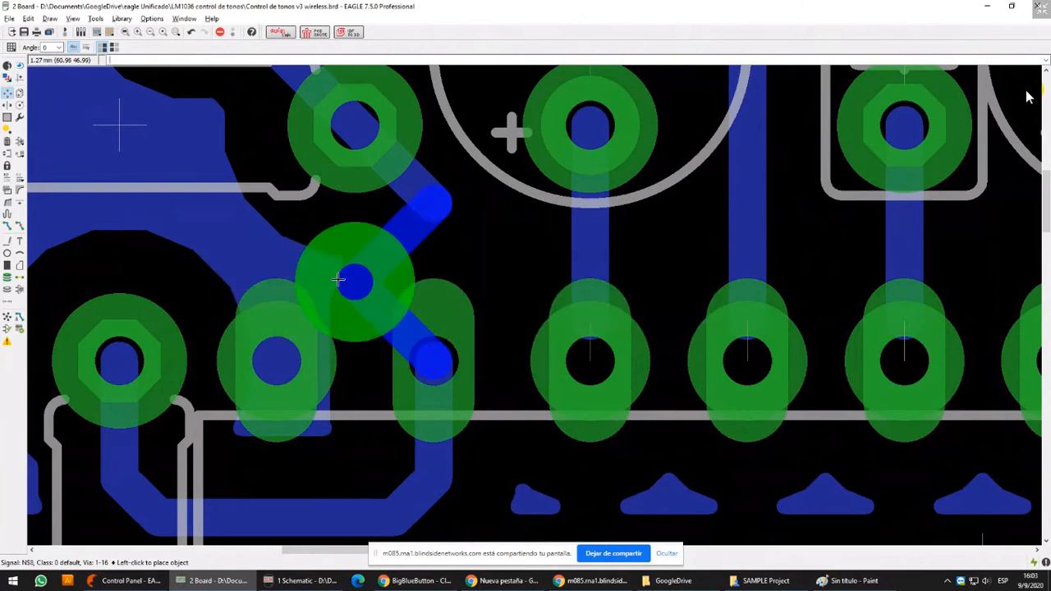
pyautogui.click(430, 343)
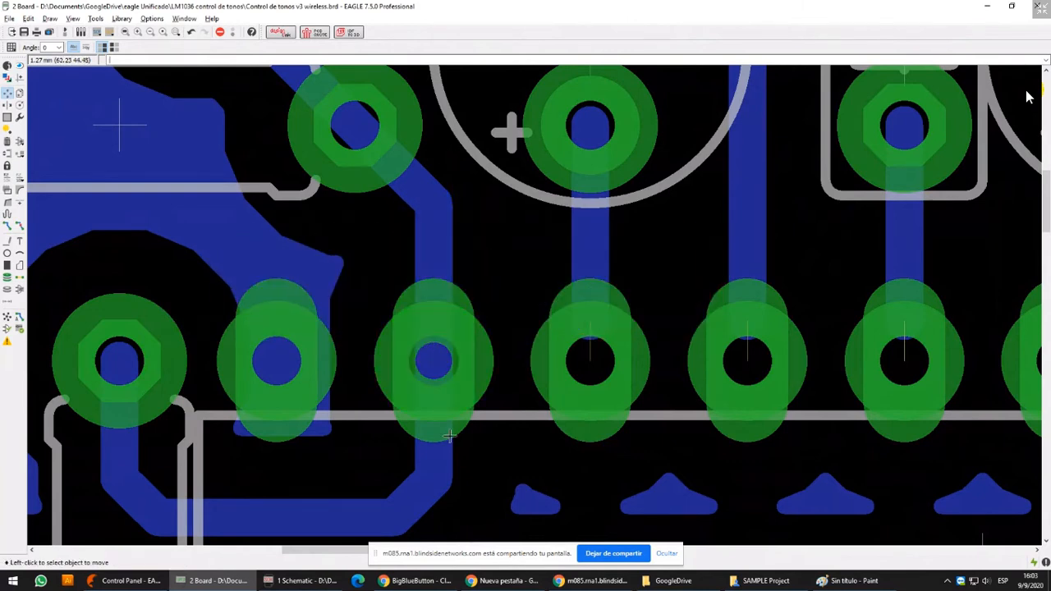
# Move the LM1036 away from its place together with its pad vias and put it back in its original position
pyautogui.moveTo(486, 384); pyautogui.dragTo(482, 231, button='middle')
pyautogui.scroll(-3, 479, 313)
pyautogui.click(637, 306)
pyautogui.rightClick(636, 307)
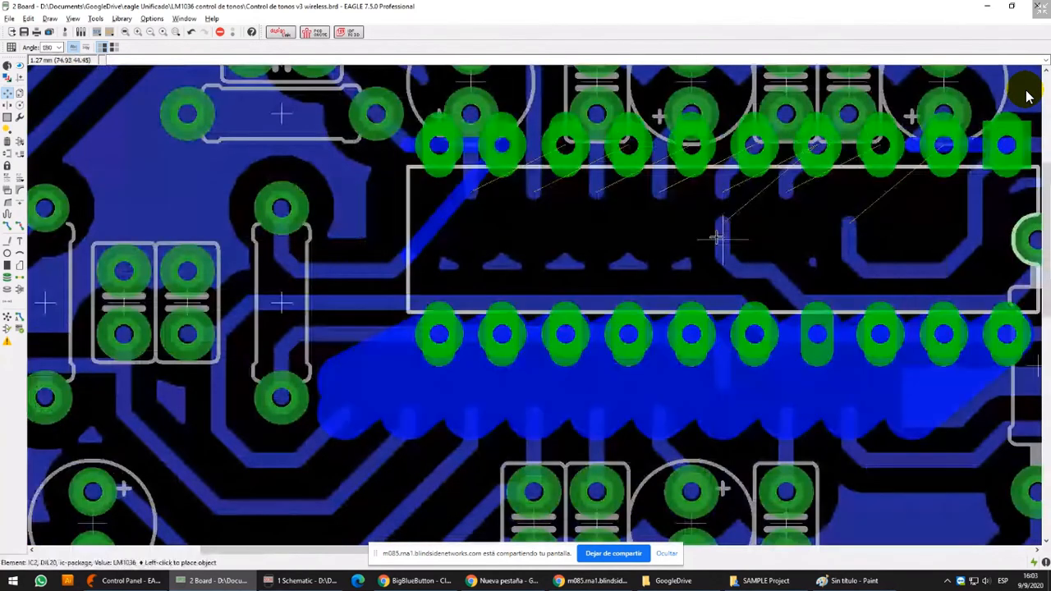
pyautogui.click(637, 306)
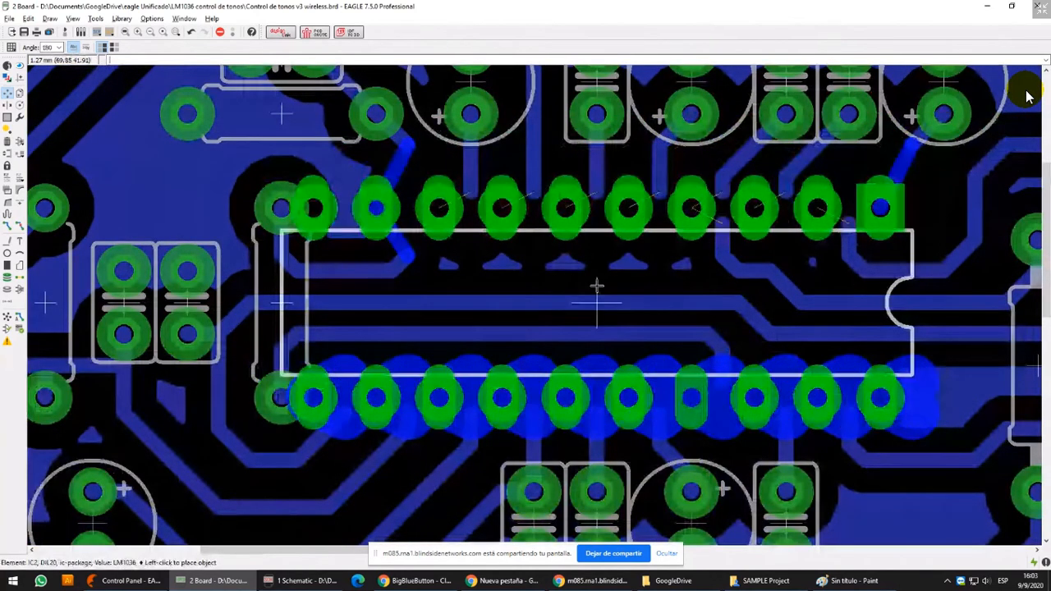
pyautogui.click(634, 287)
pyautogui.scroll(3, 409, 299)
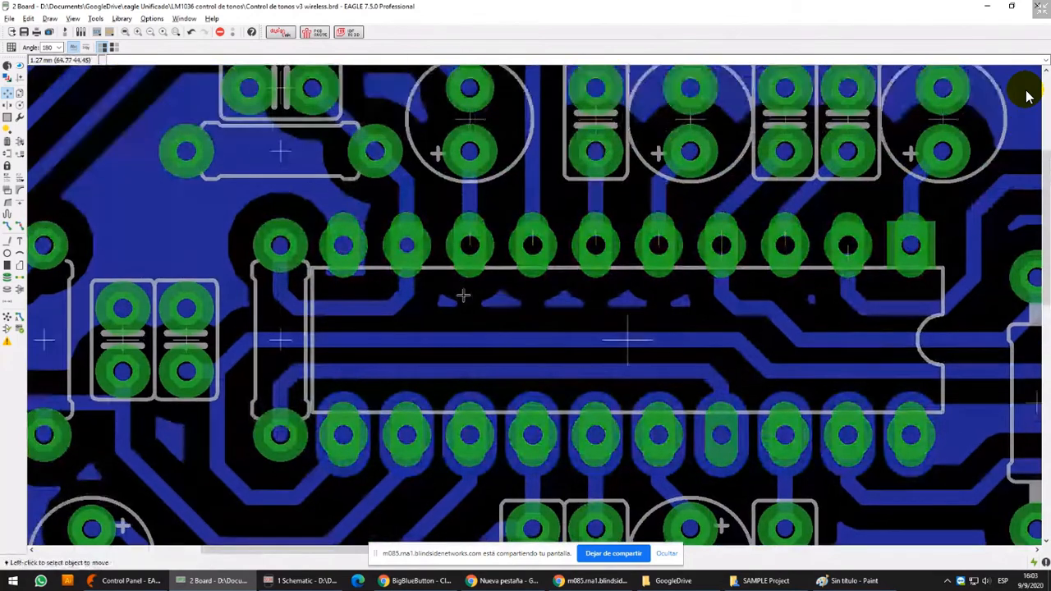
pyautogui.scroll(6, 417, 253)
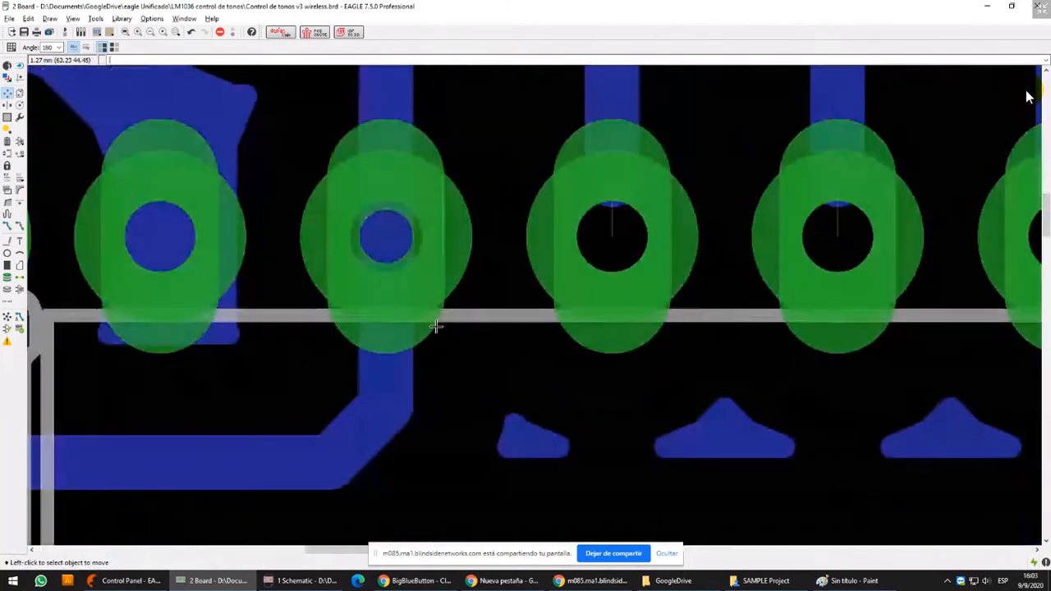
pyautogui.moveTo(405, 243); pyautogui.dragTo(414, 293, button='middle')
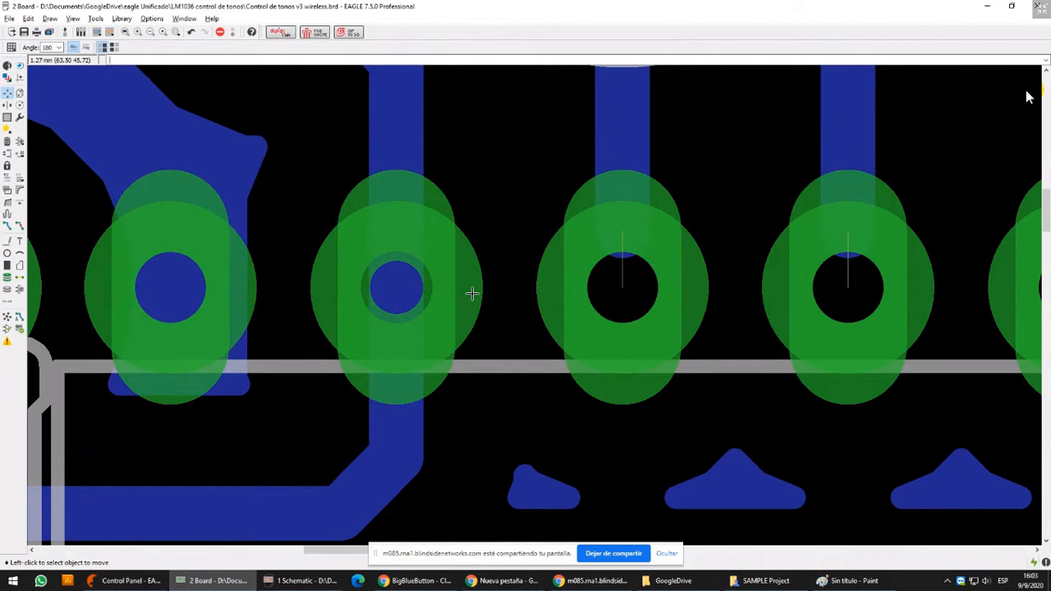
pyautogui.scroll(-2, 453, 269)
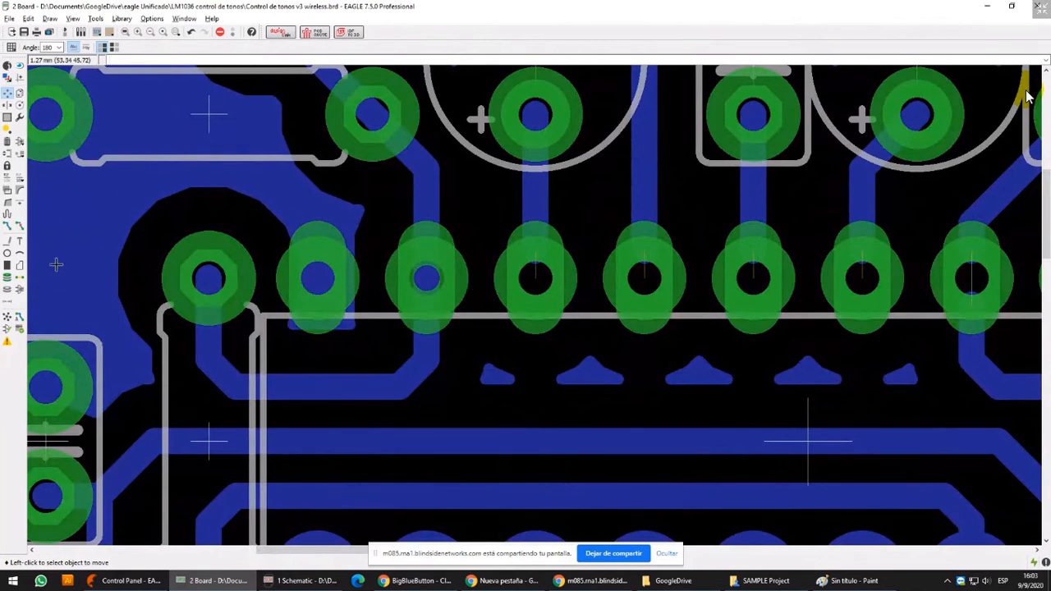
pyautogui.click(6, 241)
pyautogui.click(421, 231)
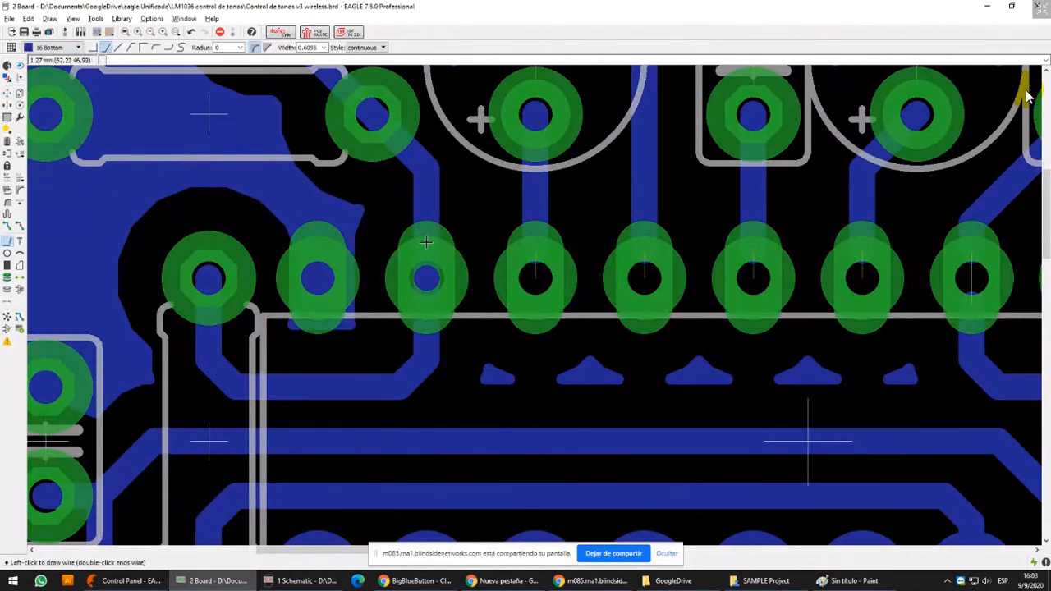
pyautogui.click(325, 47)
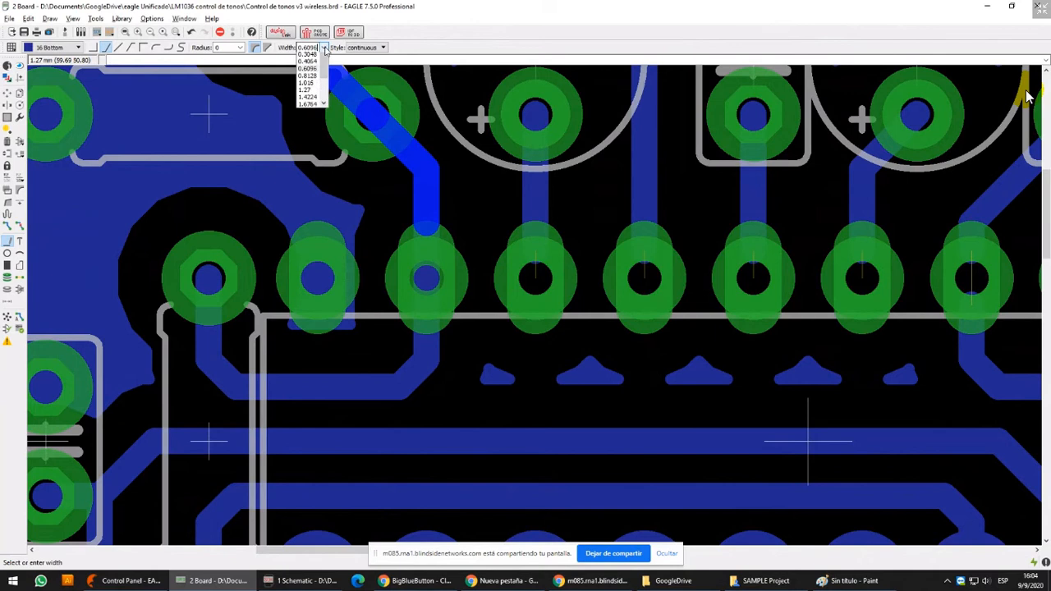
# Check the properties of the via on the second upper pad, including its diameter
pyautogui.click(6, 65)
pyautogui.click(433, 274)
pyautogui.click(430, 280)
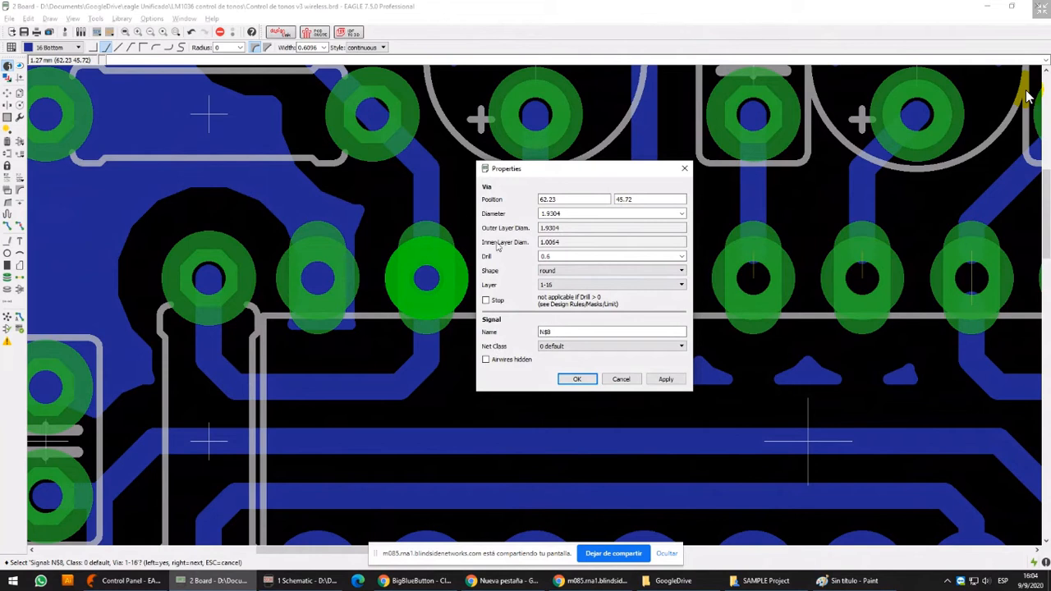
pyautogui.click(621, 379)
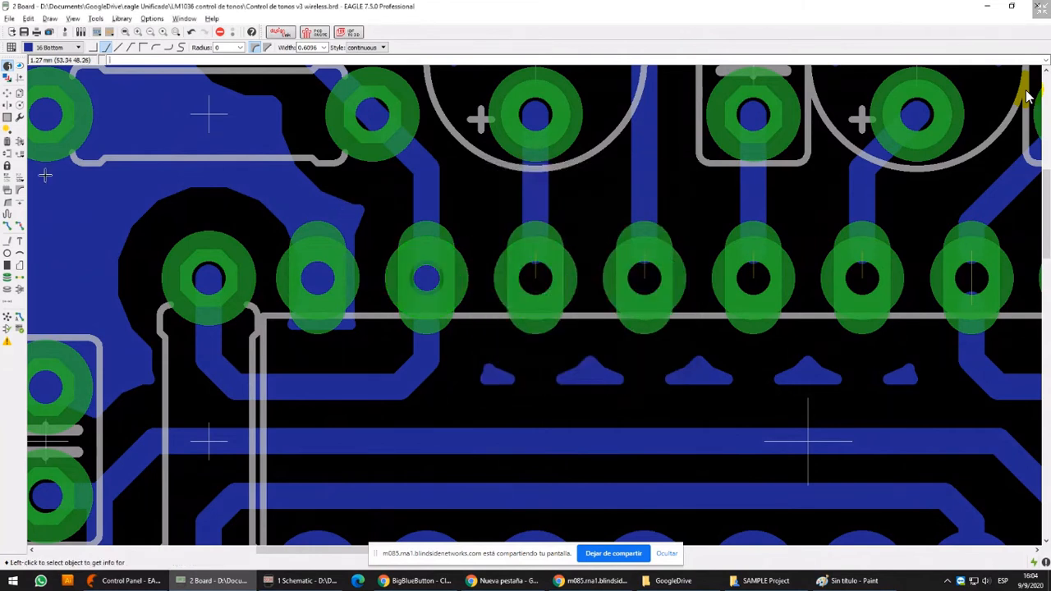
# Start the Wire command on the bottom layer with a width of 1.9304 mm, matching the via diameter
pyautogui.click(7, 241)
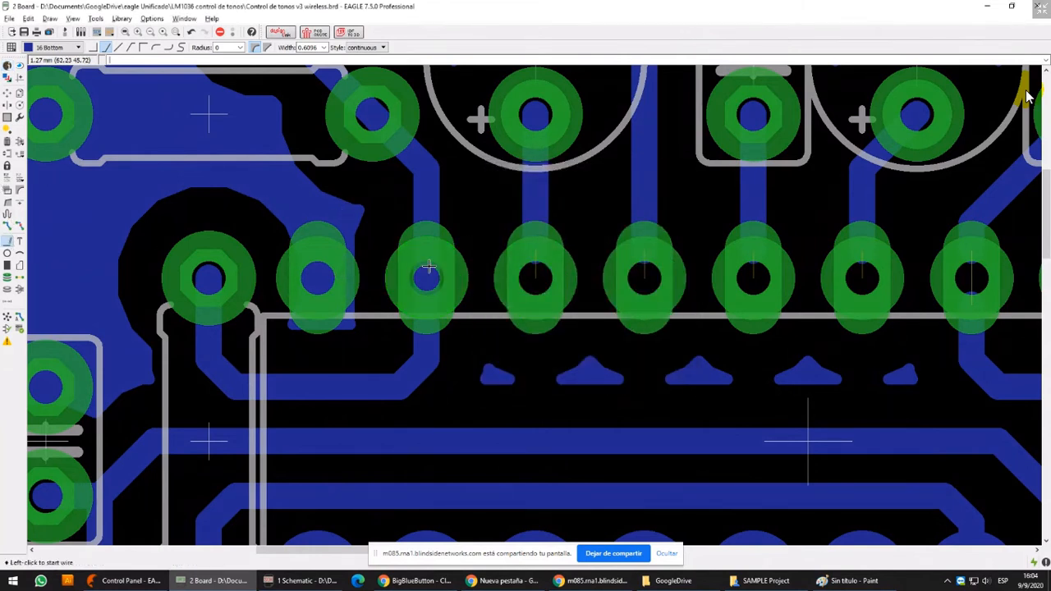
pyautogui.click(325, 48)
pyautogui.click(310, 103)
# Try a wide wire about 2.5 mm long lengthwise over the second upper pad, recalculate the ratsnest and undo the wire
pyautogui.click(424, 236)
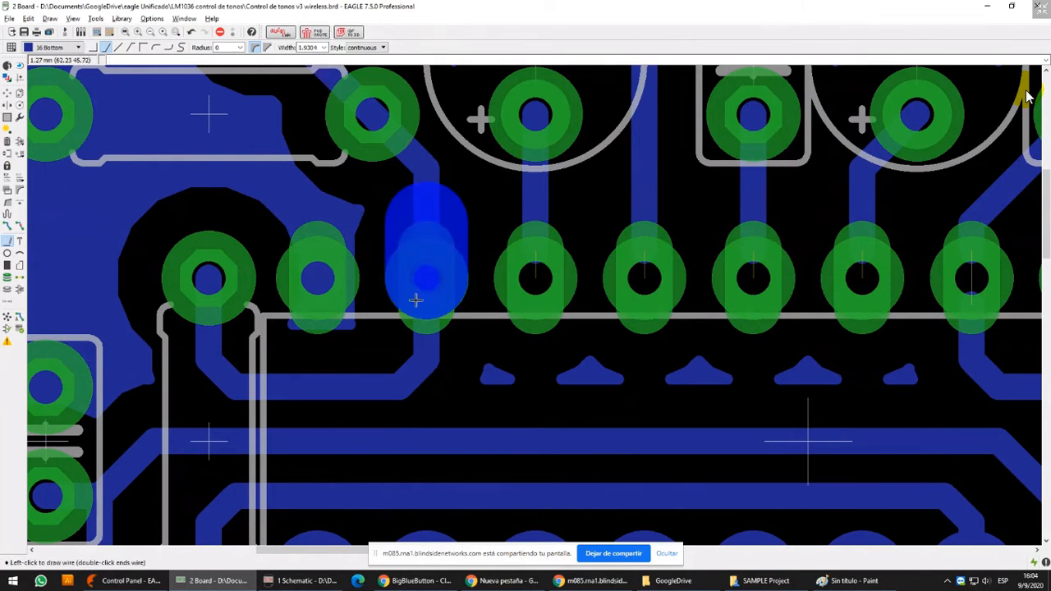
pyautogui.doubleClick(413, 345)
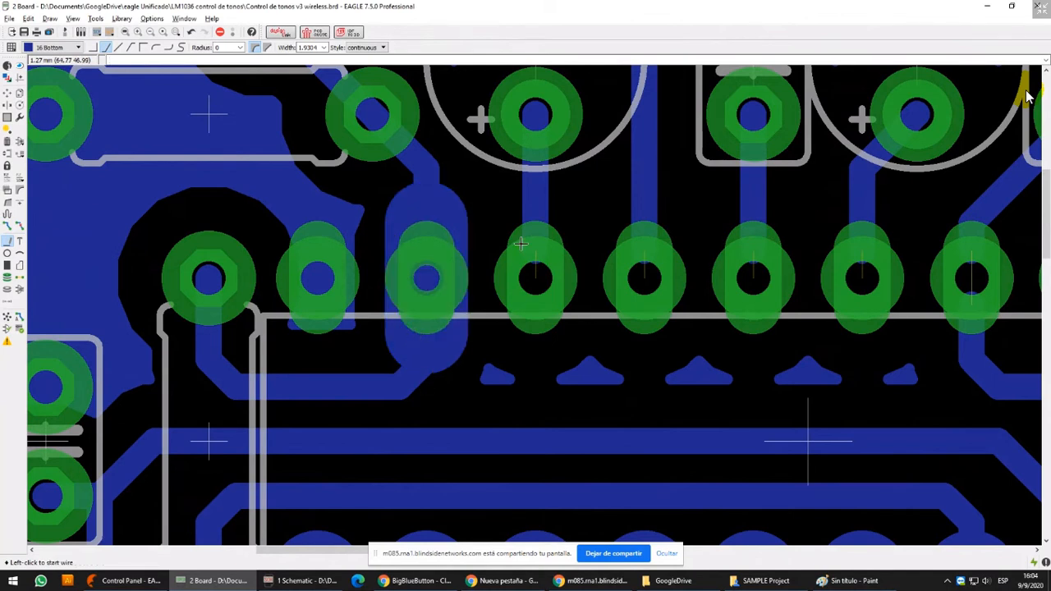
pyautogui.click(7, 318)
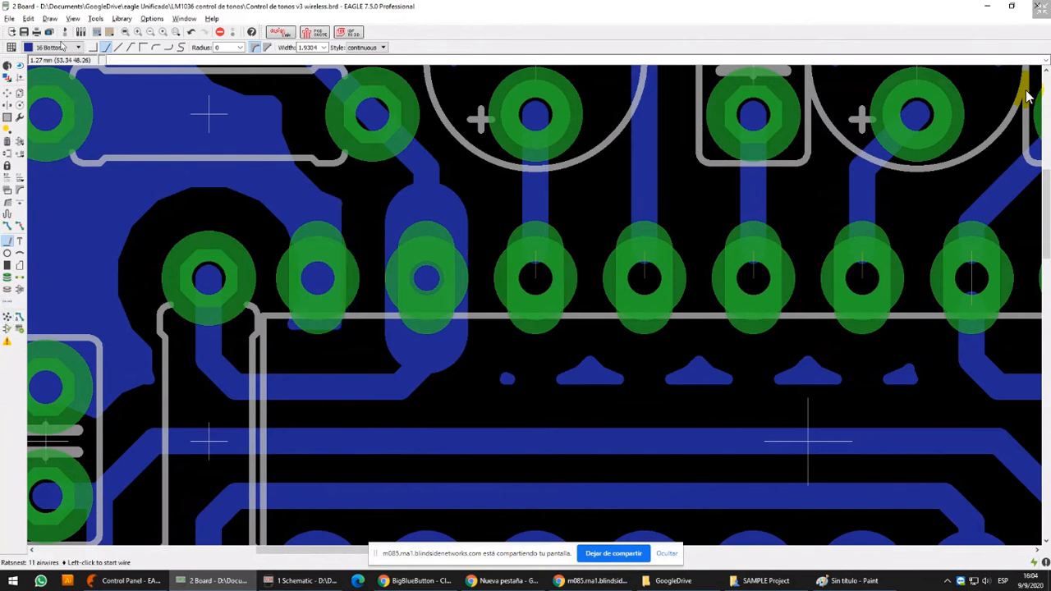
pyautogui.click(191, 33)
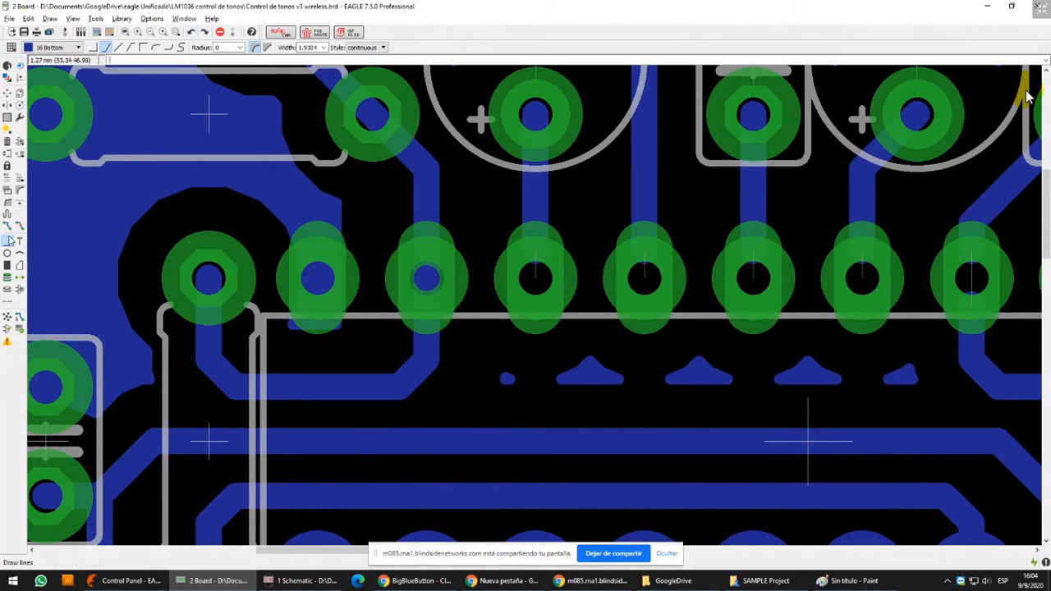
# Draw a short 1.9304 mm wide bottom-layer wire lengthwise across the second upper pad, using the 25 mil alternate grid
pyautogui.click(429, 261)
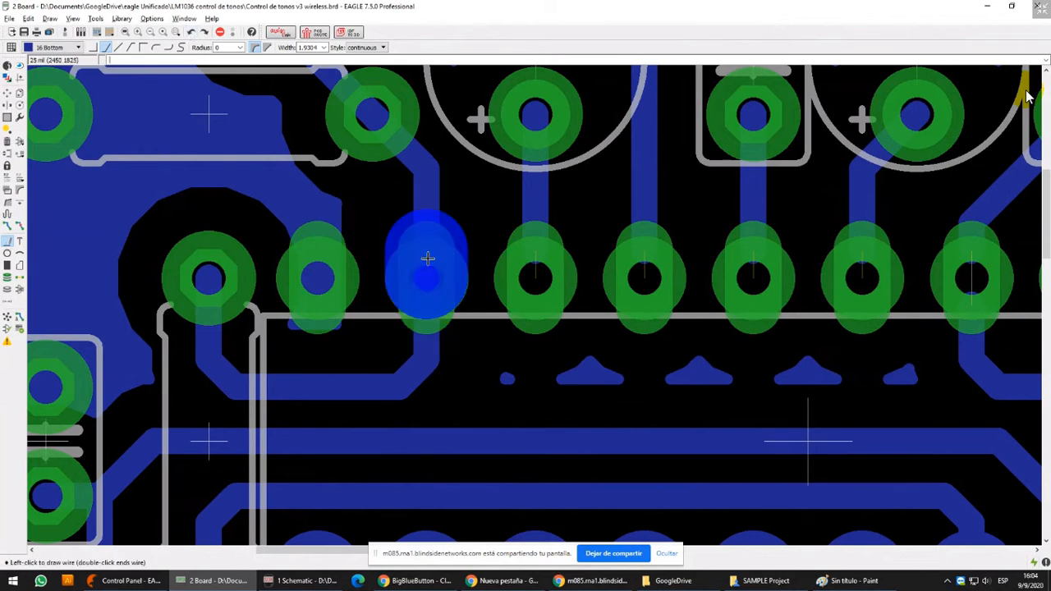
pyautogui.keyDown('alt'); pyautogui.doubleClick(428, 312); pyautogui.keyUp('alt')
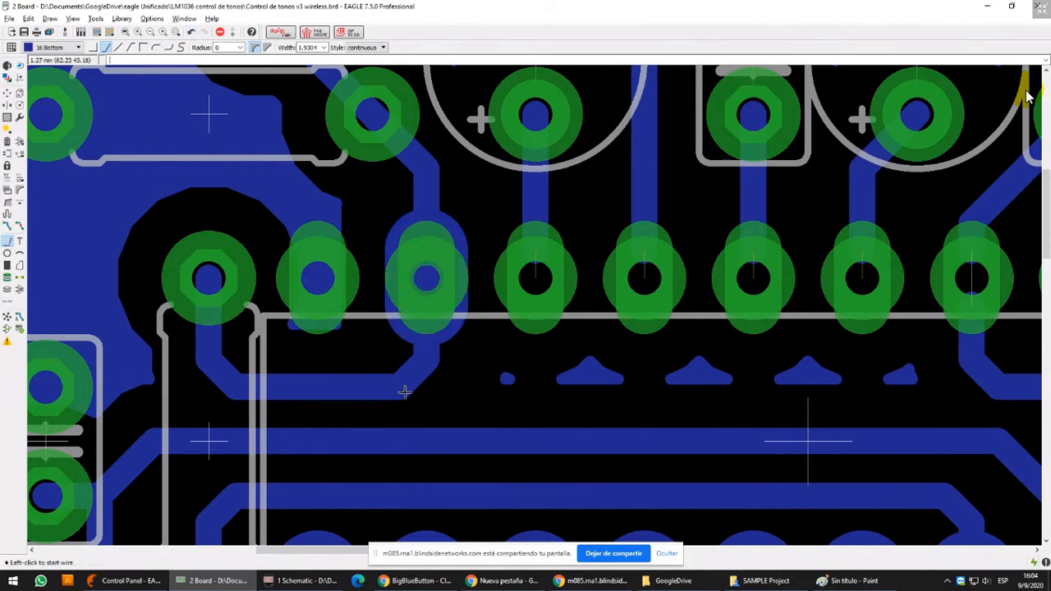
pyautogui.scroll(2, 404, 392)
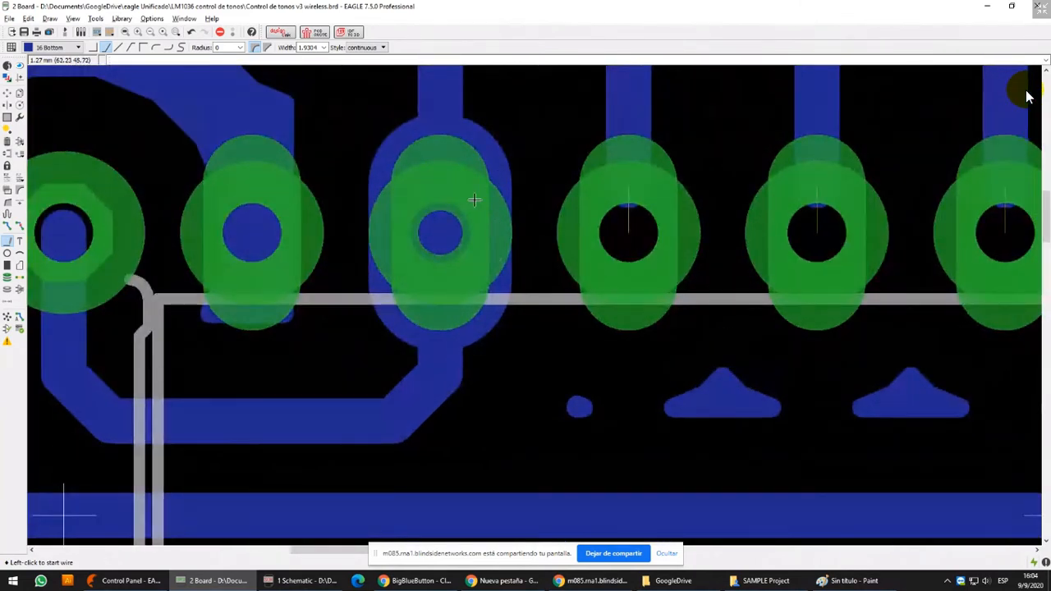
# Hide the Pads and Vias layers to examine the bottom copper around the second upper pad, and show both layers again
pyautogui.click(8, 77)
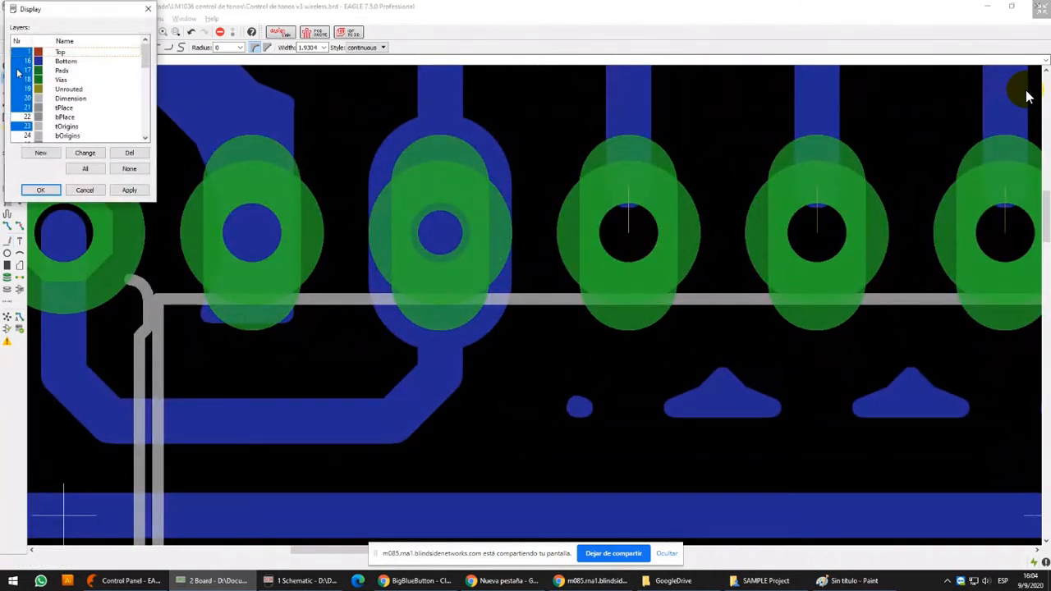
pyautogui.click(18, 72)
pyautogui.click(18, 80)
pyautogui.click(131, 190)
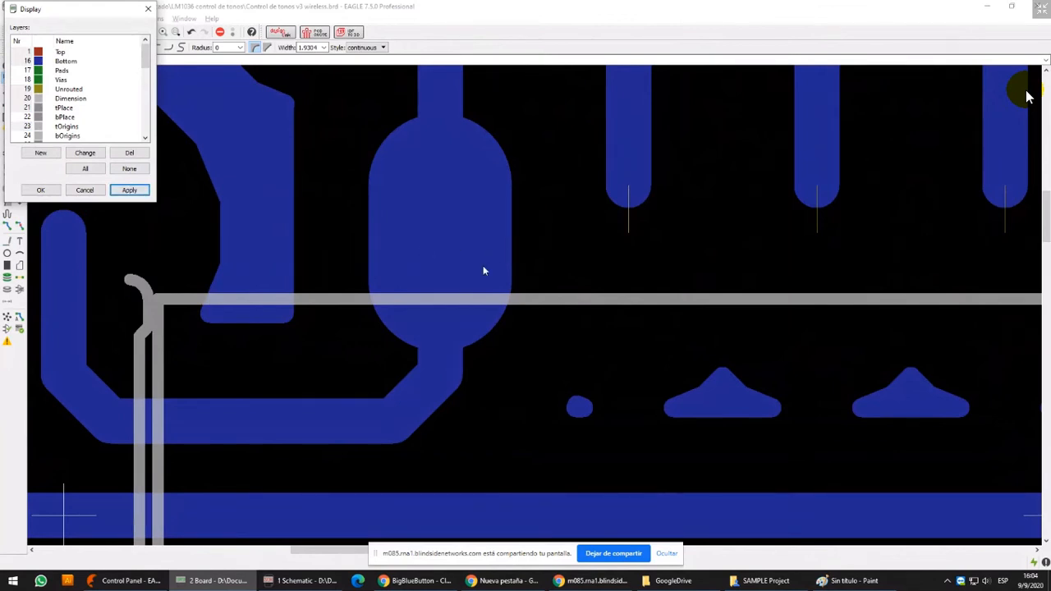
pyautogui.click(17, 73)
pyautogui.click(18, 81)
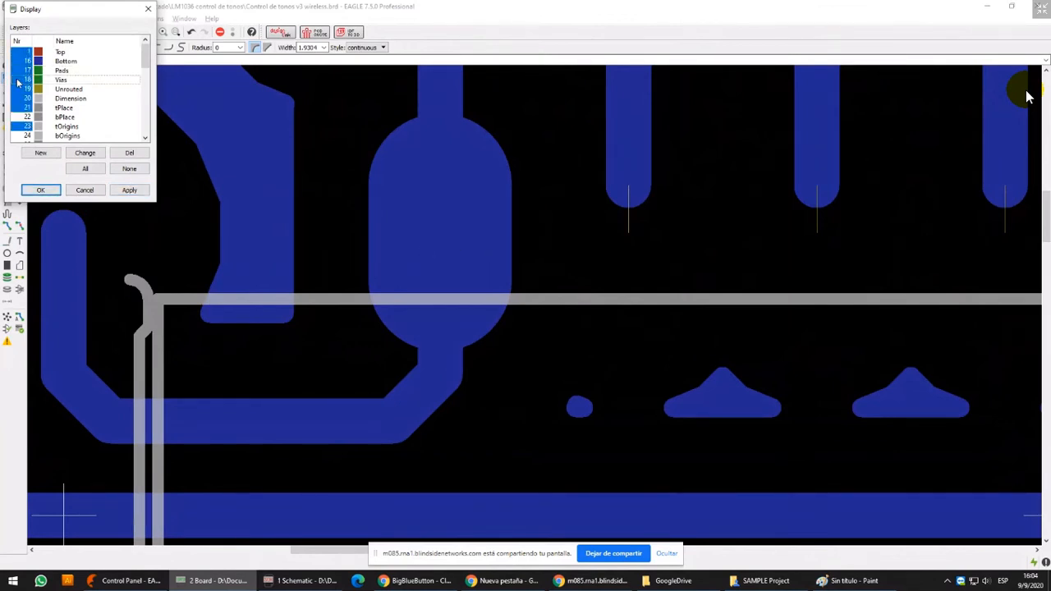
pyautogui.click(130, 191)
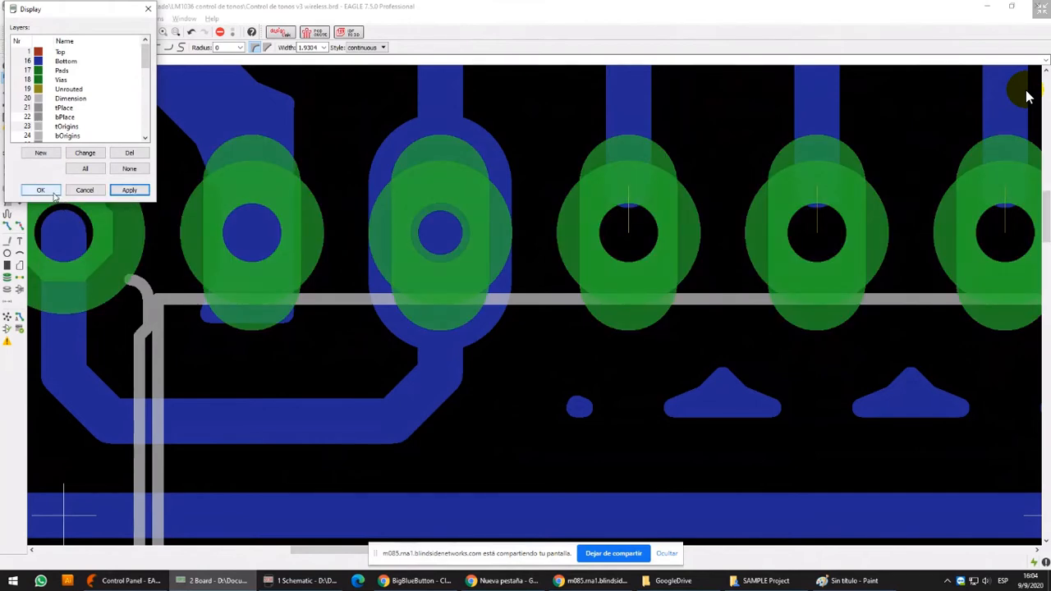
pyautogui.click(40, 190)
# Examine the enlarged pads across the rest of the board, from the LM1036 to the three-pin connector near the right board edge
pyautogui.scroll(-4, 500, 181)
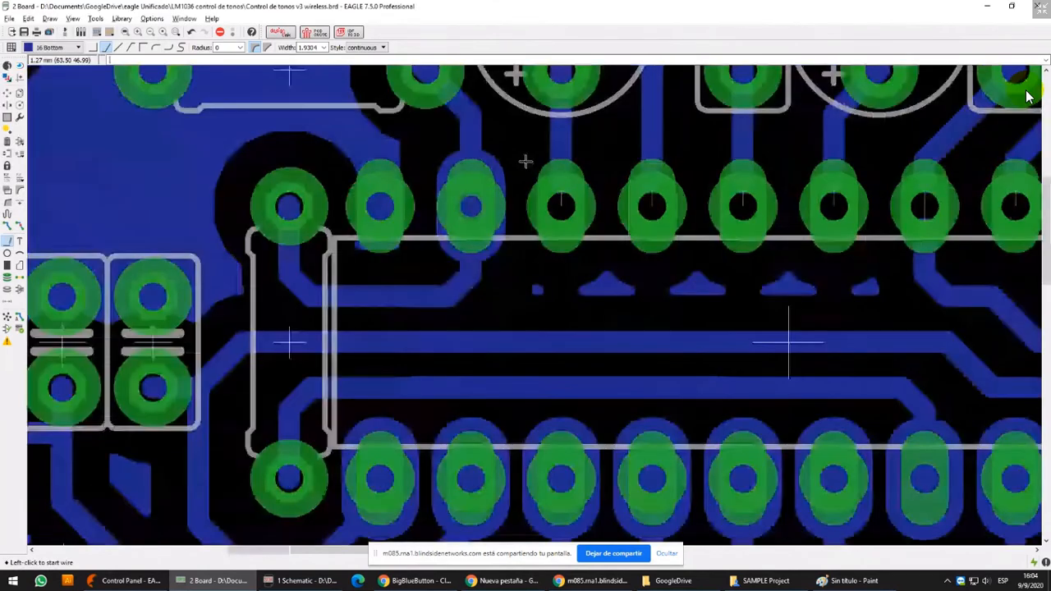
pyautogui.moveTo(525, 169); pyautogui.dragTo(525, 213, button='middle')
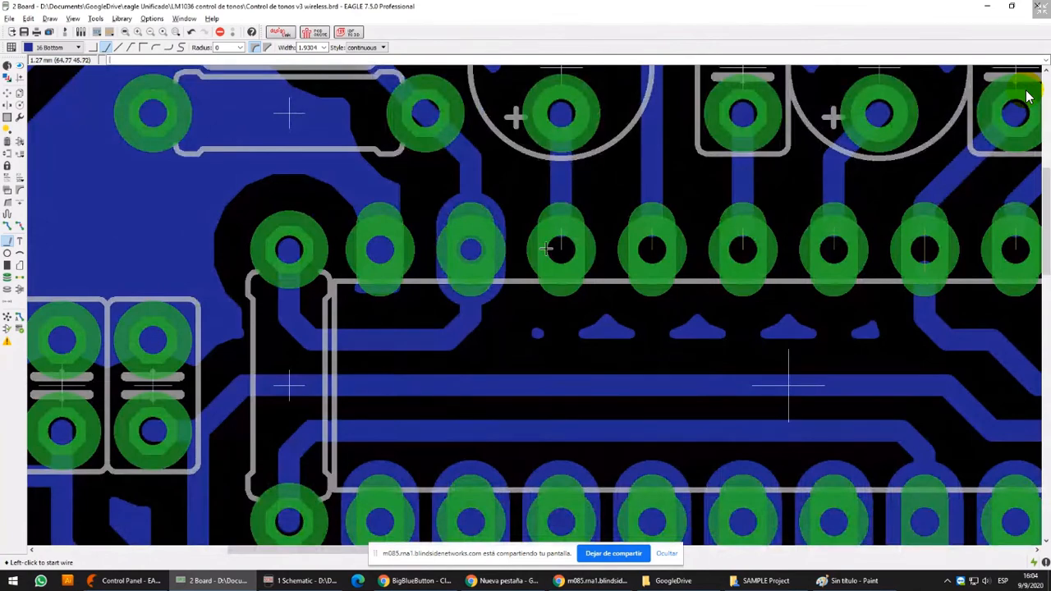
pyautogui.scroll(-5, 556, 244)
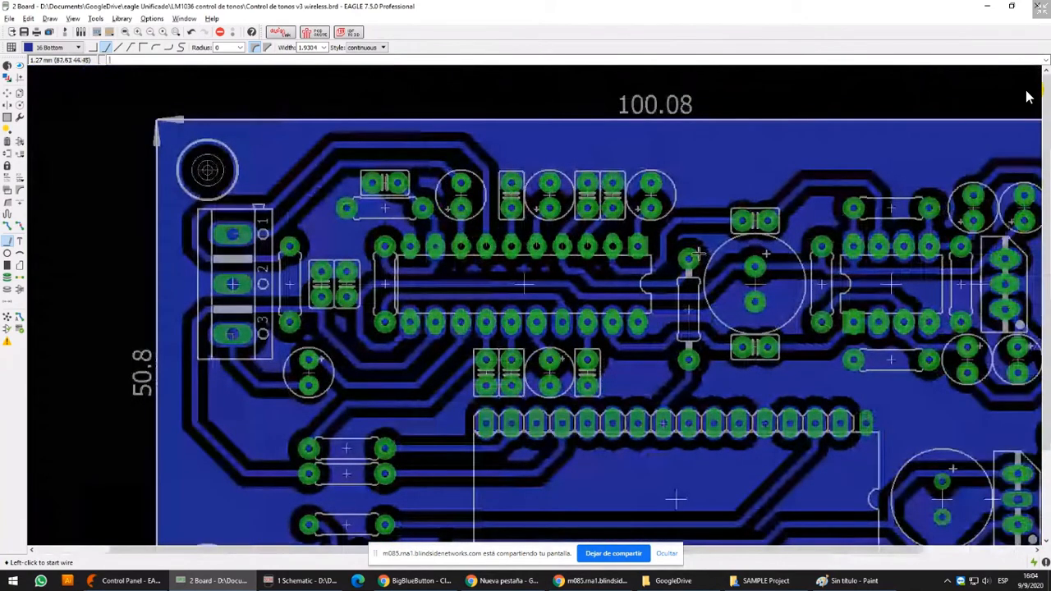
pyautogui.moveTo(699, 254); pyautogui.dragTo(535, 248, button='middle')
pyautogui.moveTo(829, 287); pyautogui.dragTo(785, 289, button='middle')
pyautogui.scroll(4, 785, 289)
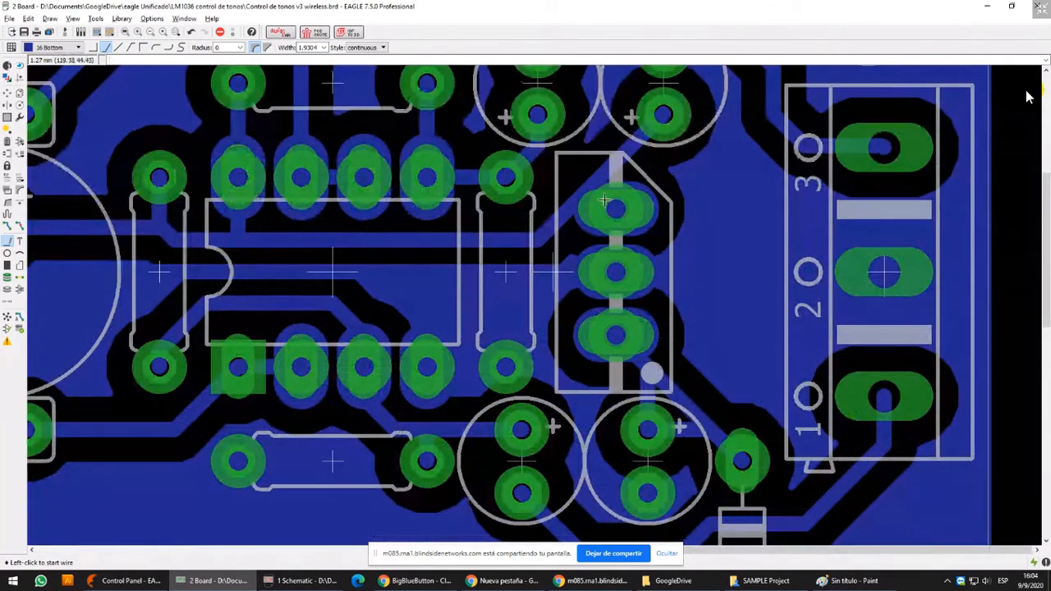
pyautogui.scroll(1, 885, 151)
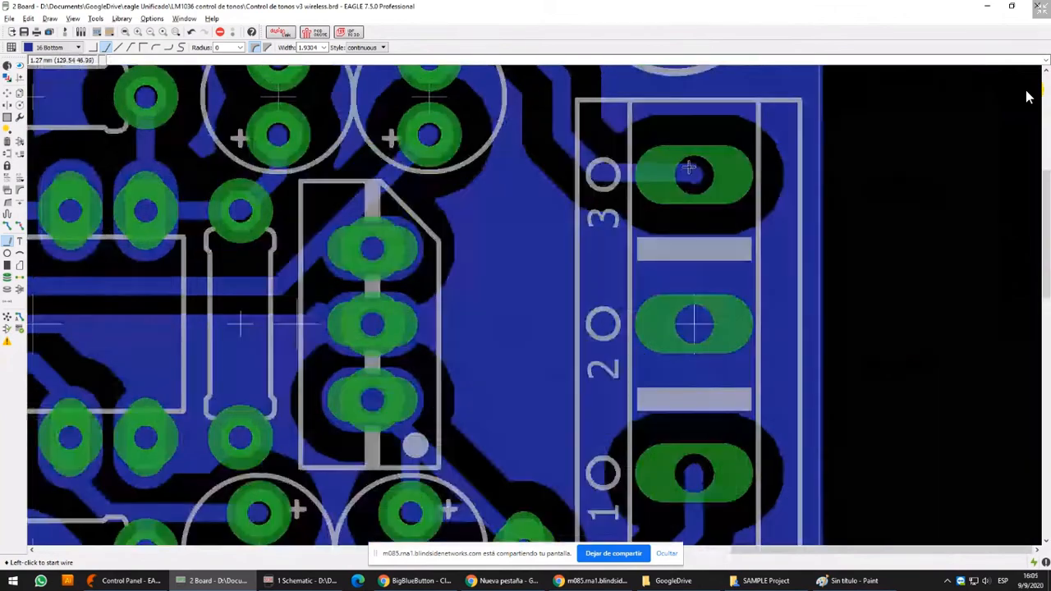
pyautogui.moveTo(746, 185); pyautogui.dragTo(736, 226, button='middle')
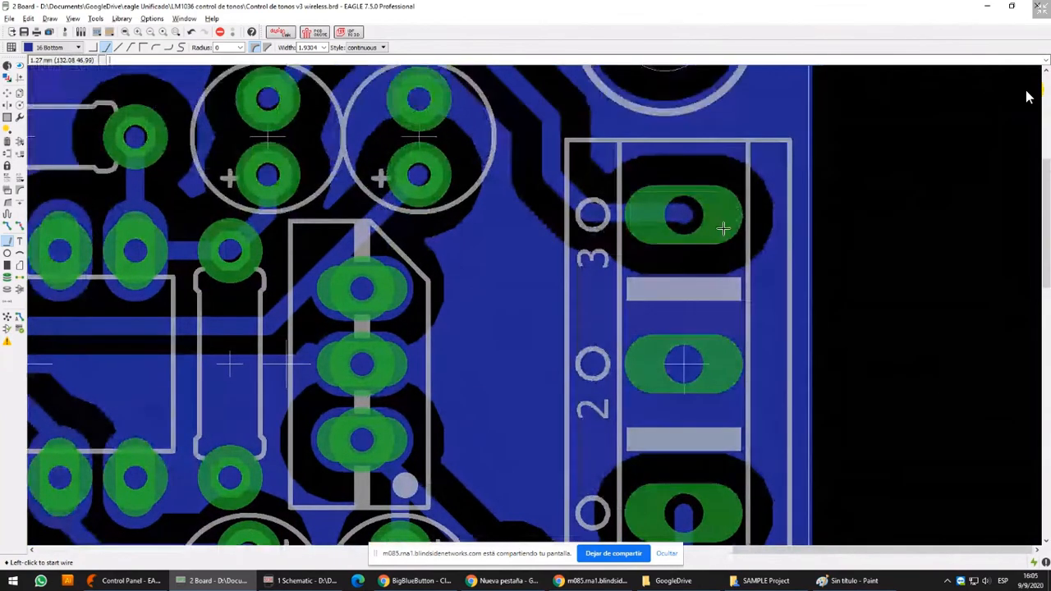
# Place a square via with a 3.81 mm diameter and 0.6 mm drill over the near end of connector pad 3
pyautogui.scroll(4, 722, 228)
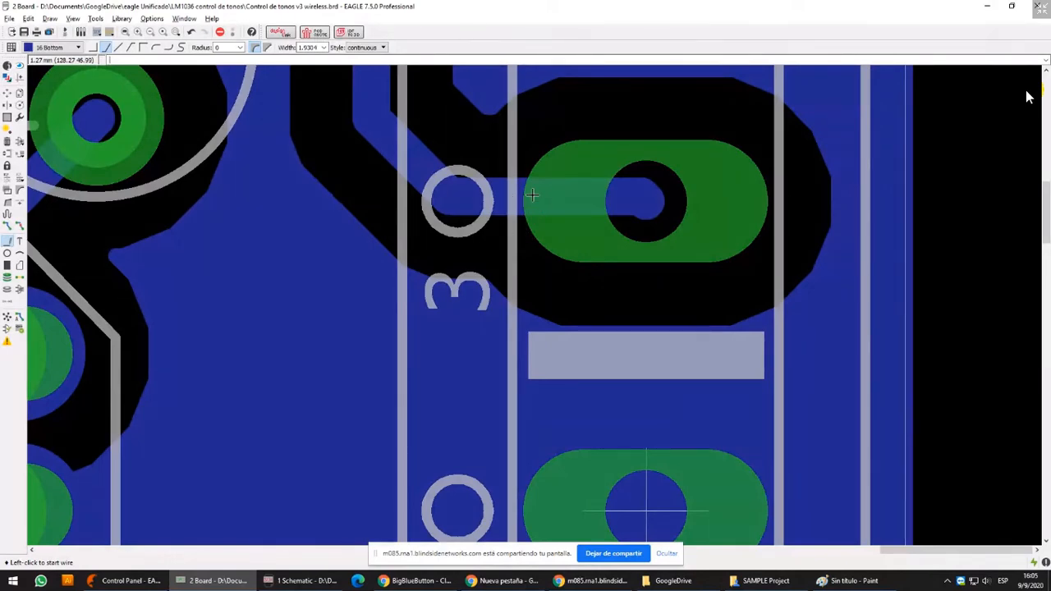
pyautogui.scroll(-6, 533, 195)
pyautogui.moveTo(589, 186); pyautogui.dragTo(585, 221, button='middle')
pyautogui.scroll(4, 585, 221)
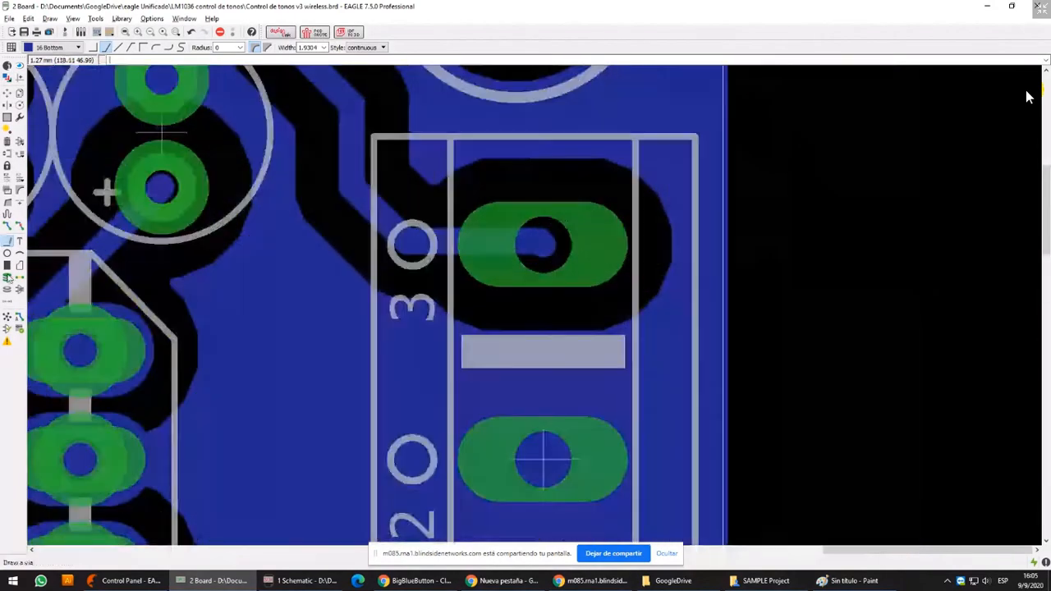
pyautogui.click(8, 280)
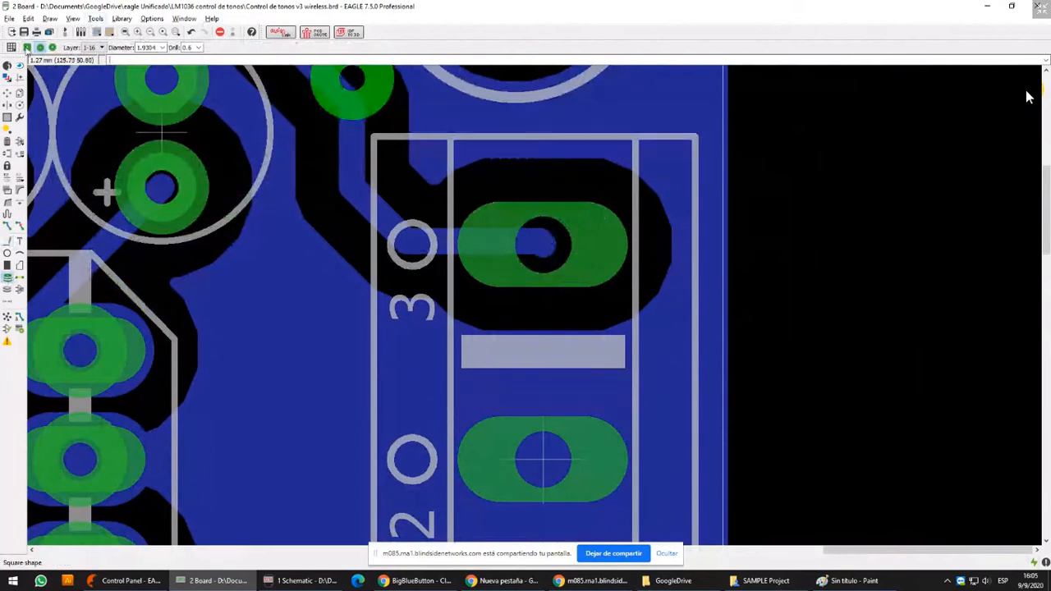
pyautogui.click(163, 48)
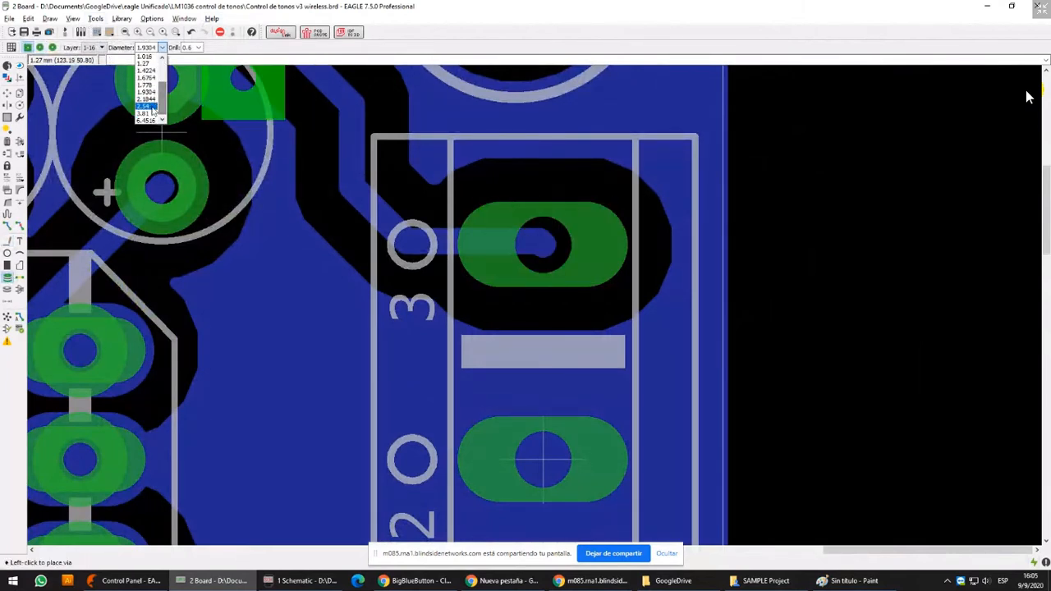
pyautogui.click(146, 107)
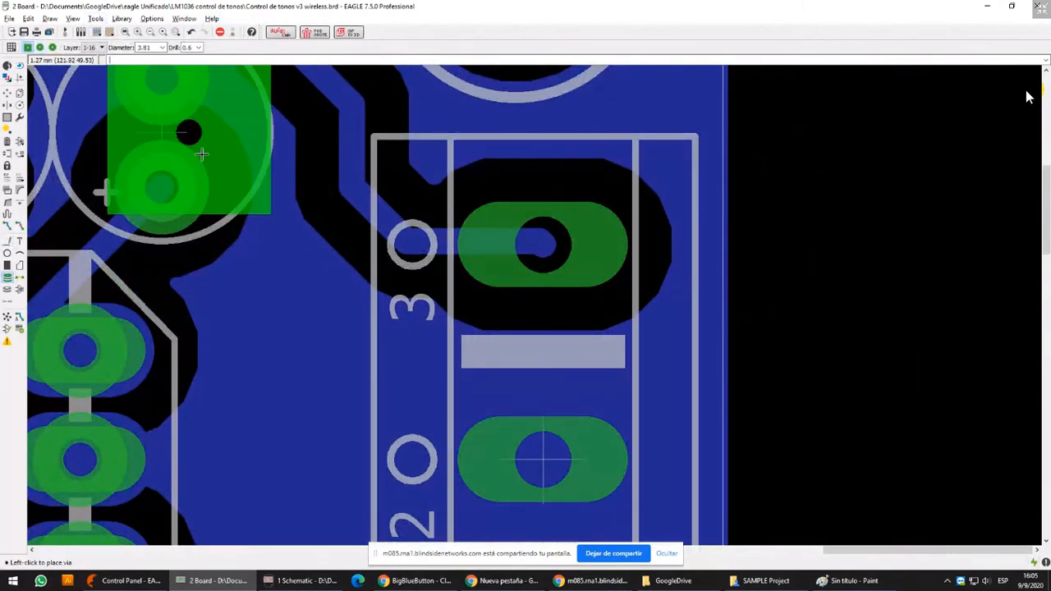
pyautogui.click(456, 244)
# Move the square via onto the centre of connector pad 3
pyautogui.click(7, 93)
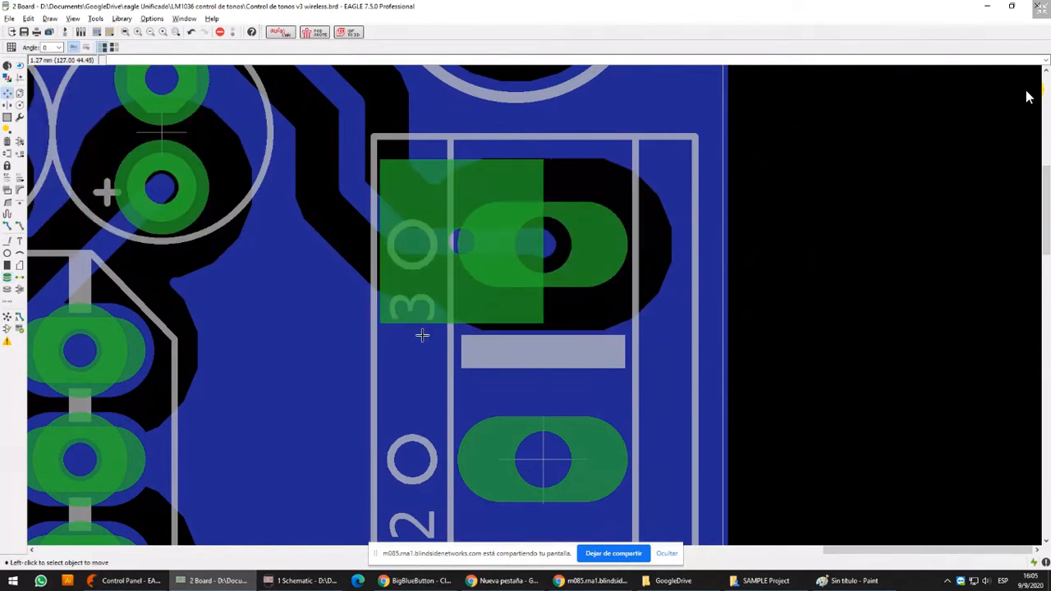
pyautogui.click(465, 244)
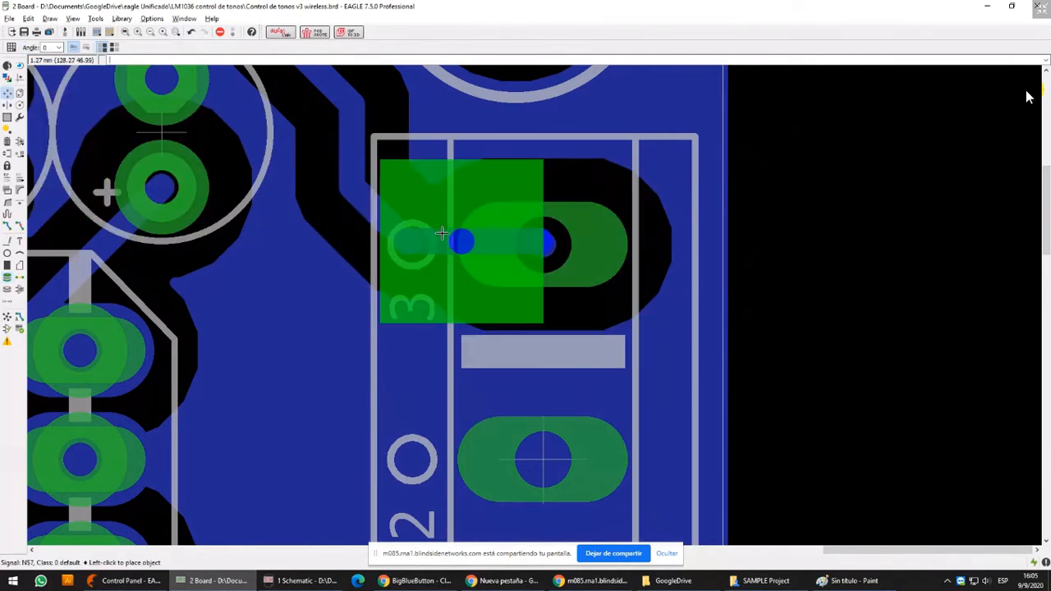
pyautogui.click(537, 241)
pyautogui.press('alt')
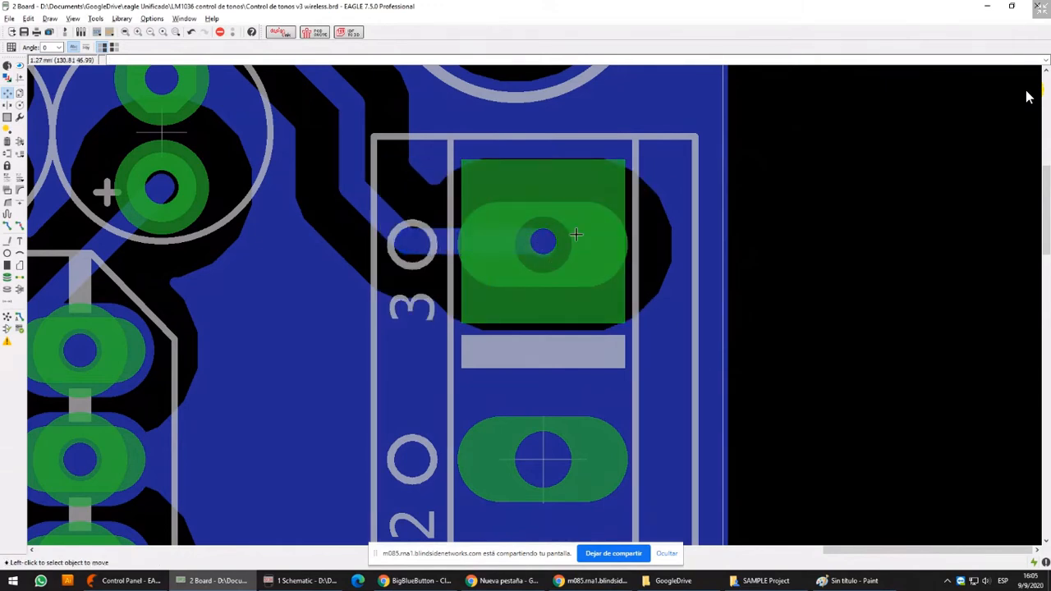
# Place a second square 3.81 mm via near connector pad 1 and move it onto the pad's centre
pyautogui.scroll(-4, 577, 235)
pyautogui.moveTo(623, 344); pyautogui.dragTo(615, 244, button='middle')
pyautogui.click(6, 277)
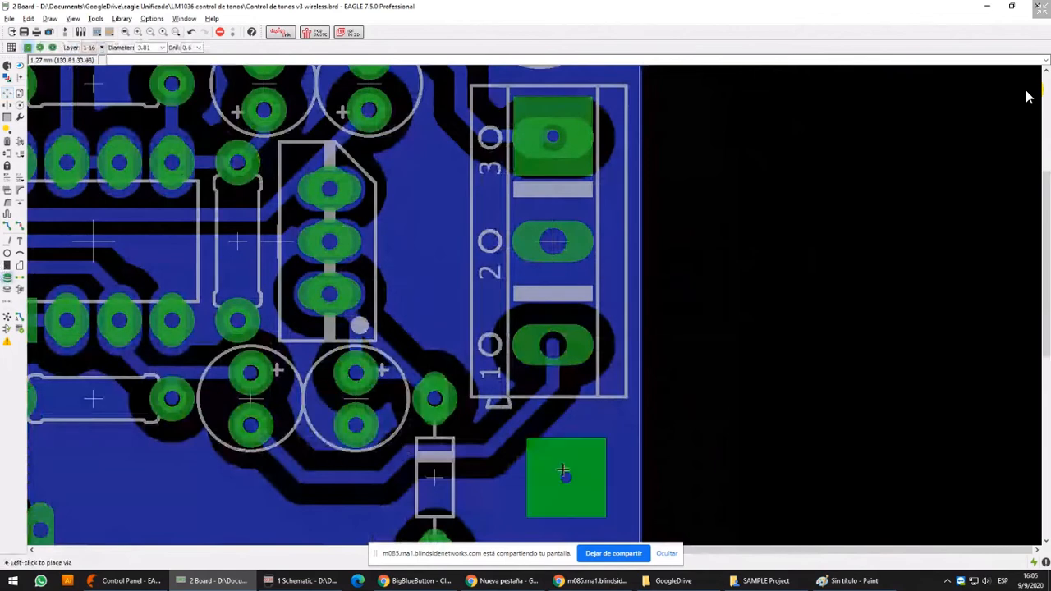
pyautogui.scroll(5, 563, 472)
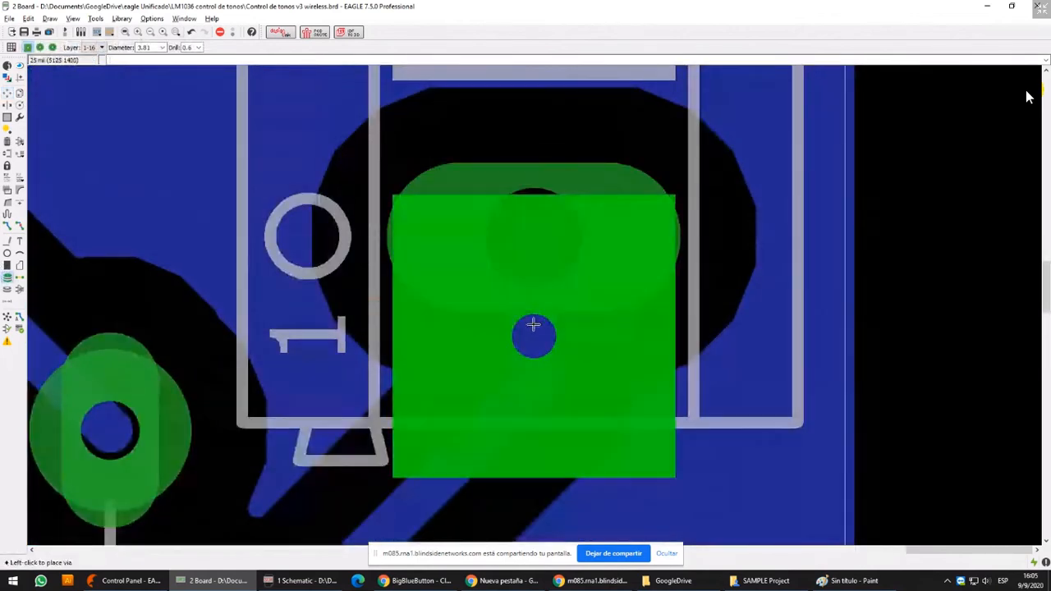
pyautogui.click(6, 93)
pyautogui.scroll(-3, 527, 303)
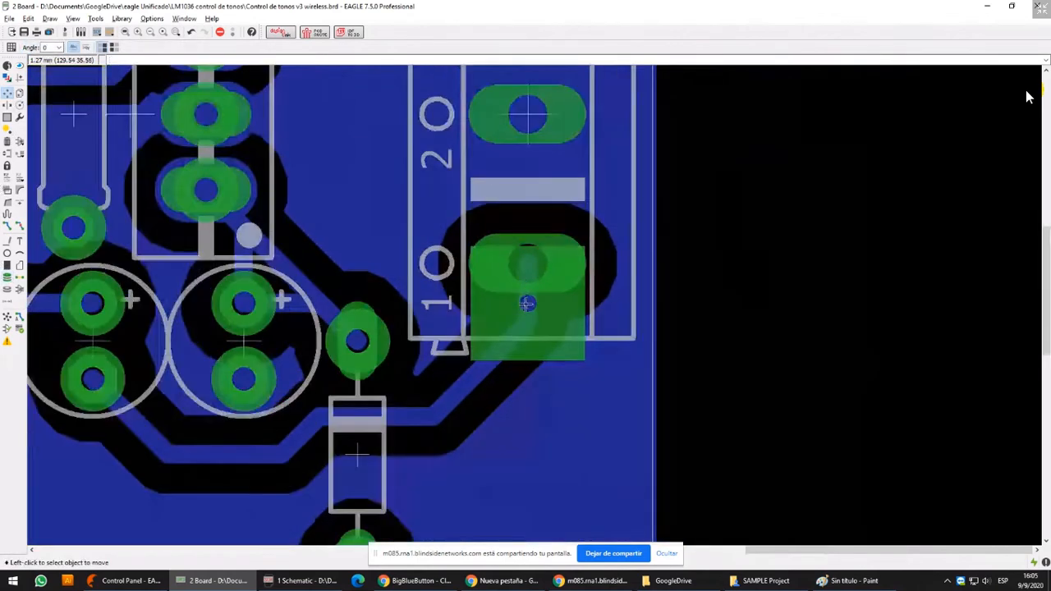
pyautogui.click(527, 303)
pyautogui.scroll(1, 506, 333)
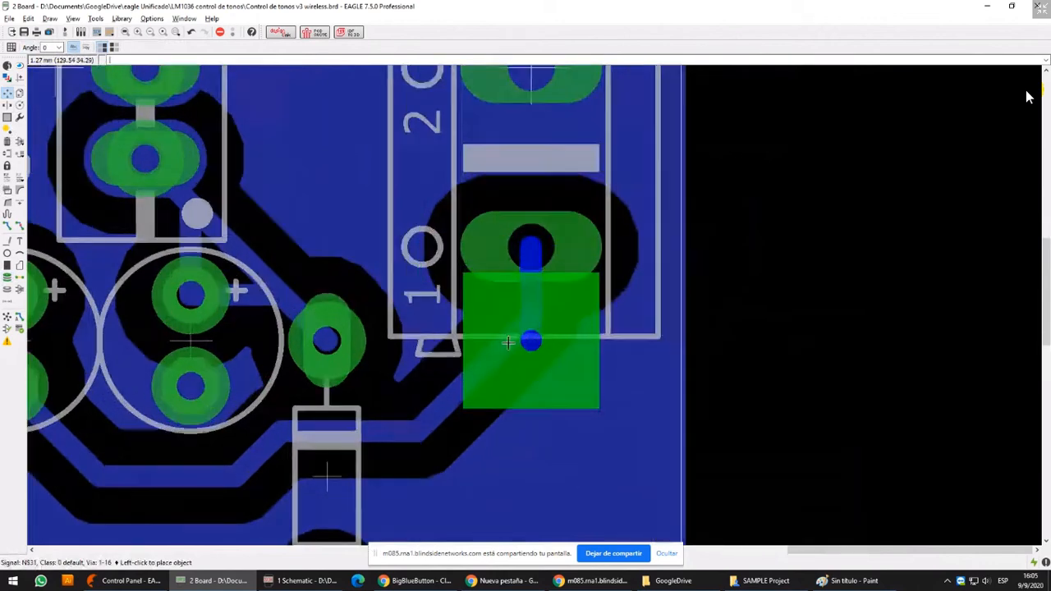
pyautogui.scroll(3, 508, 343)
pyautogui.click(556, 271)
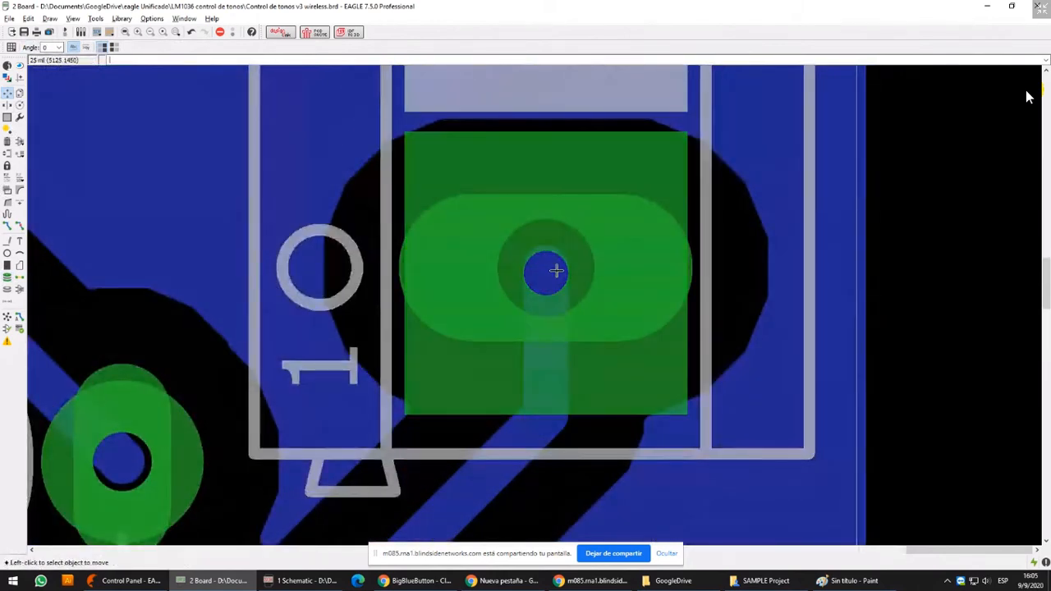
# Recalculate the ratsnest and check the copper clearance around the square via on connector pad 3
pyautogui.scroll(-7, 557, 271)
pyautogui.moveTo(559, 194); pyautogui.dragTo(483, 266, button='middle')
pyautogui.click(6, 316)
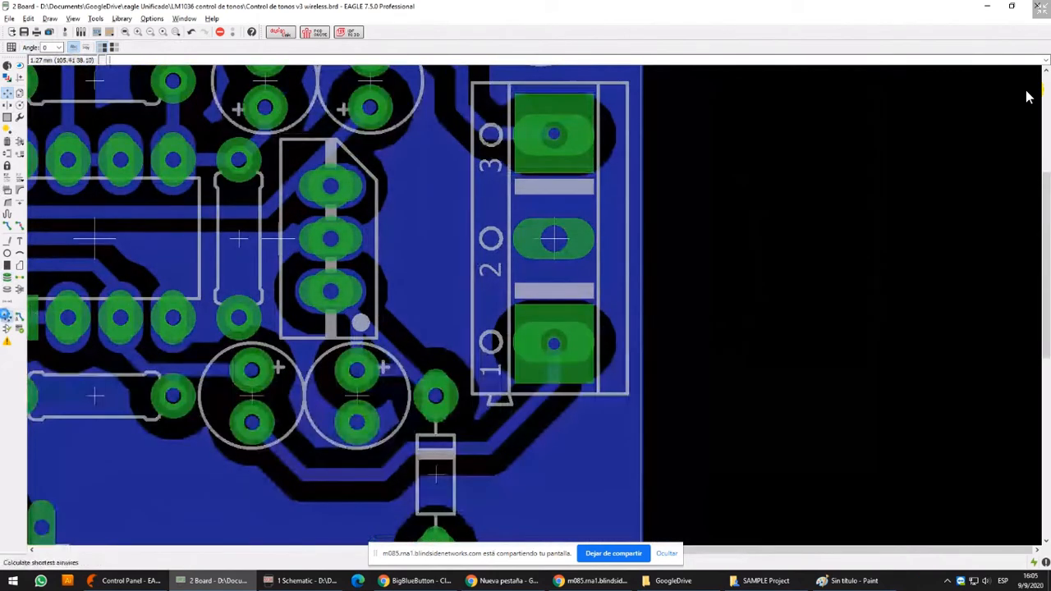
pyautogui.moveTo(624, 189); pyautogui.dragTo(626, 214, button='middle')
pyautogui.moveTo(672, 313); pyautogui.dragTo(670, 338, button='middle')
pyautogui.moveTo(639, 177); pyautogui.dragTo(536, 164, button='middle')
pyautogui.scroll(4, 455, 177)
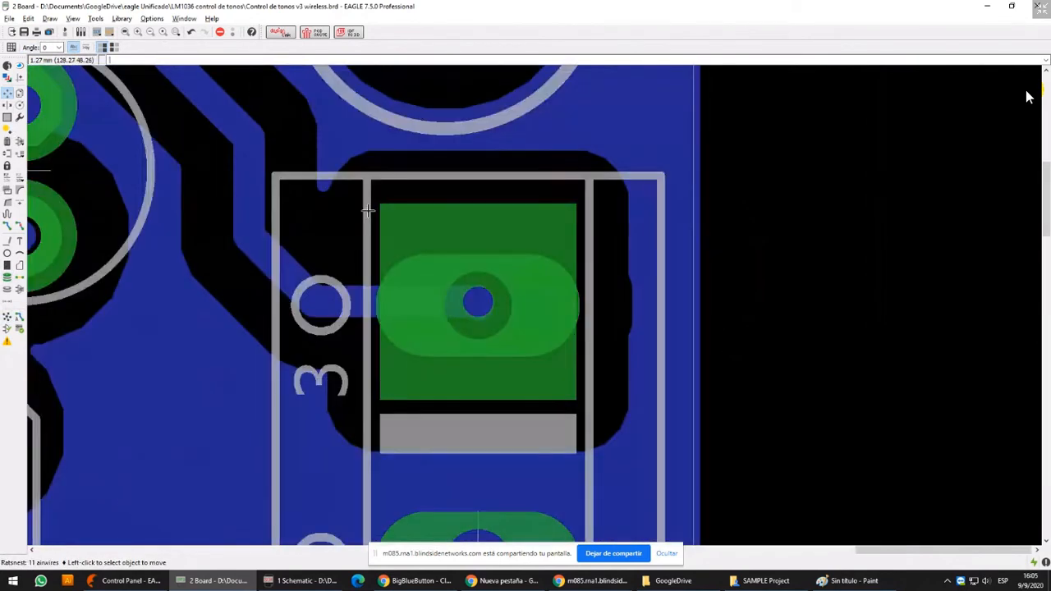
pyautogui.scroll(1, 548, 310)
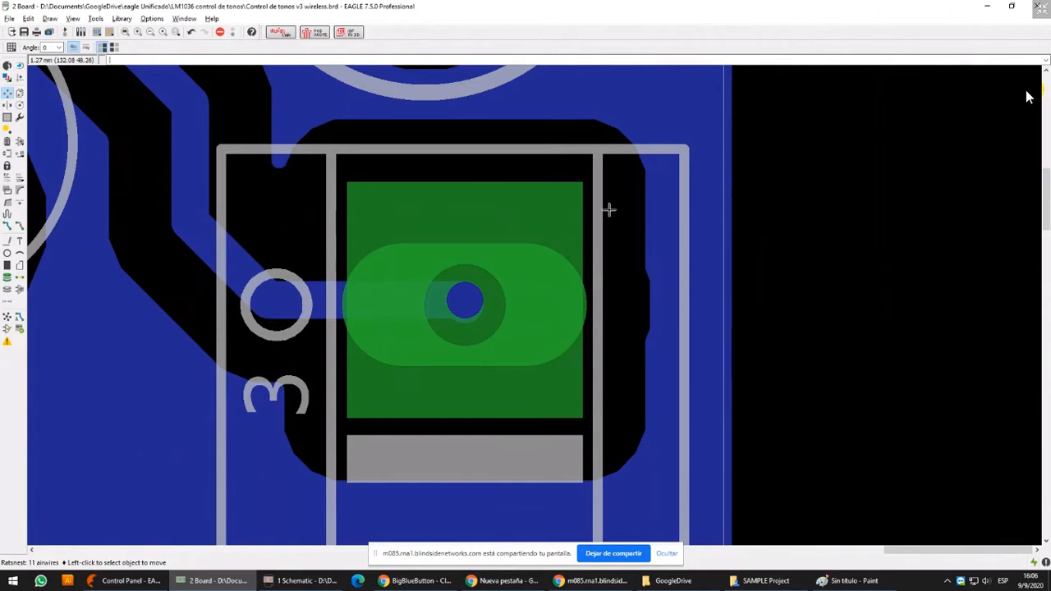
# Examine the three-pin connector's enlarged pads and the capacitor, resistor and diode pads below and beside it
pyautogui.scroll(-5, 610, 211)
pyautogui.scroll(-1, 621, 193)
pyautogui.moveTo(620, 214); pyautogui.dragTo(559, 178, button='middle')
pyautogui.moveTo(484, 179); pyautogui.dragTo(633, 197, button='middle')
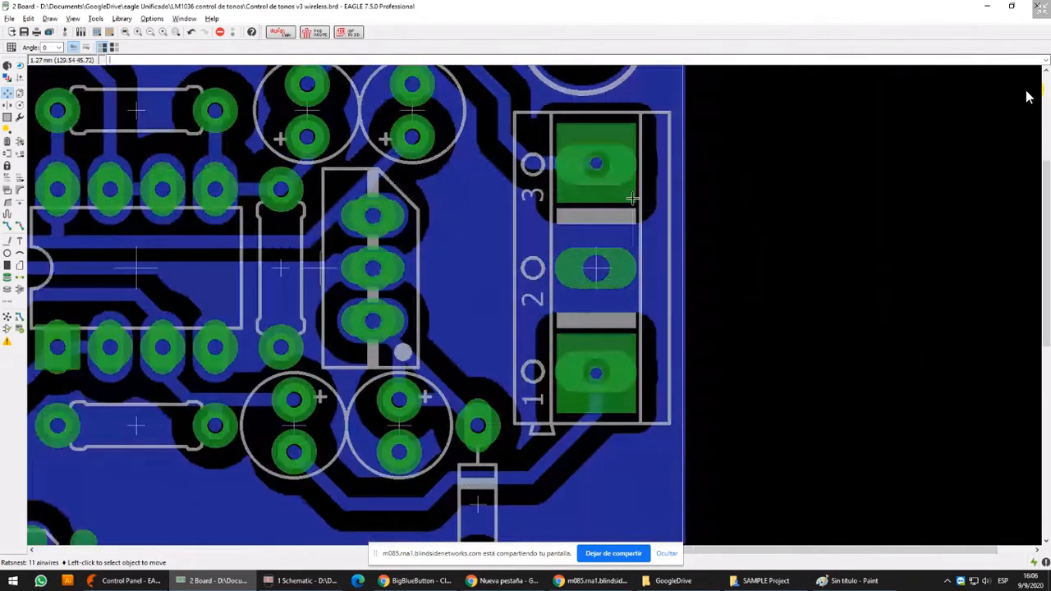
pyautogui.scroll(-2, 628, 199)
pyautogui.moveTo(478, 371); pyautogui.dragTo(492, 274, button='middle')
pyautogui.scroll(3, 491, 273)
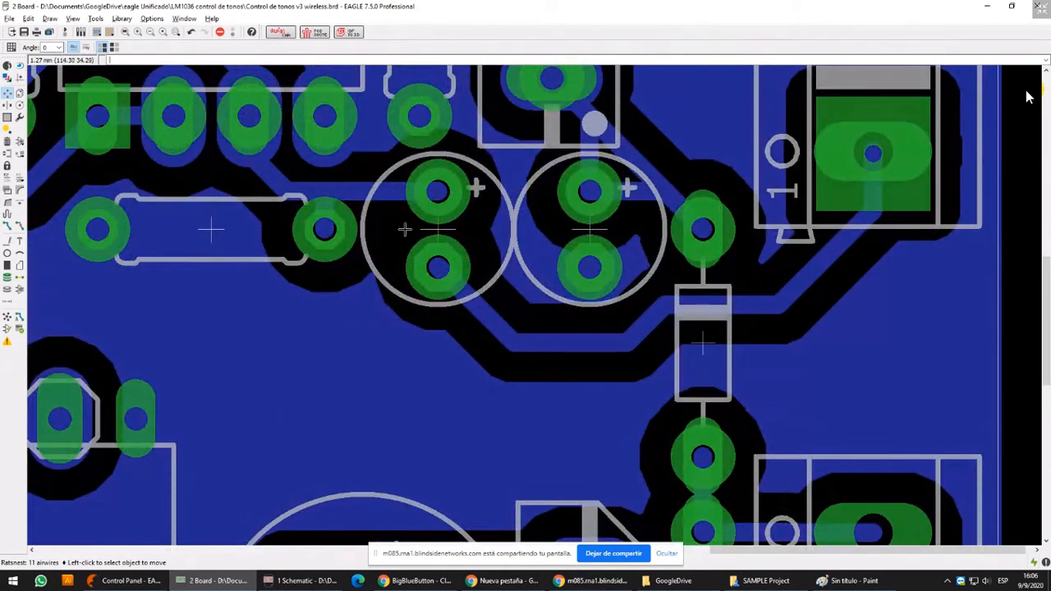
# Switch to Paint and clear the whole board image from the canvas
pyautogui.click(867, 588)
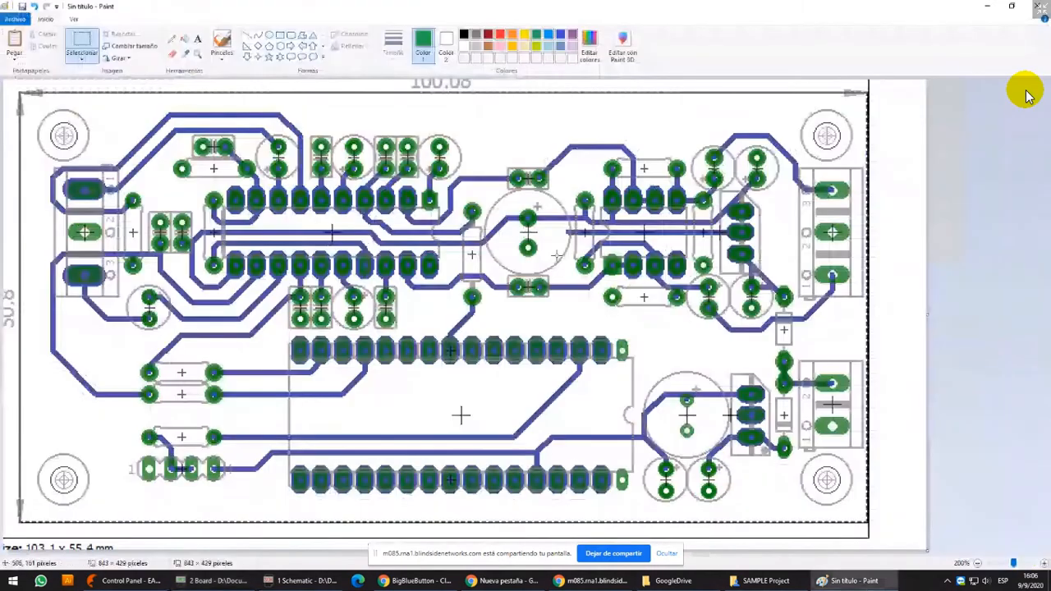
pyautogui.hotkey('ctrl', 'a')
pyautogui.press('Delete')
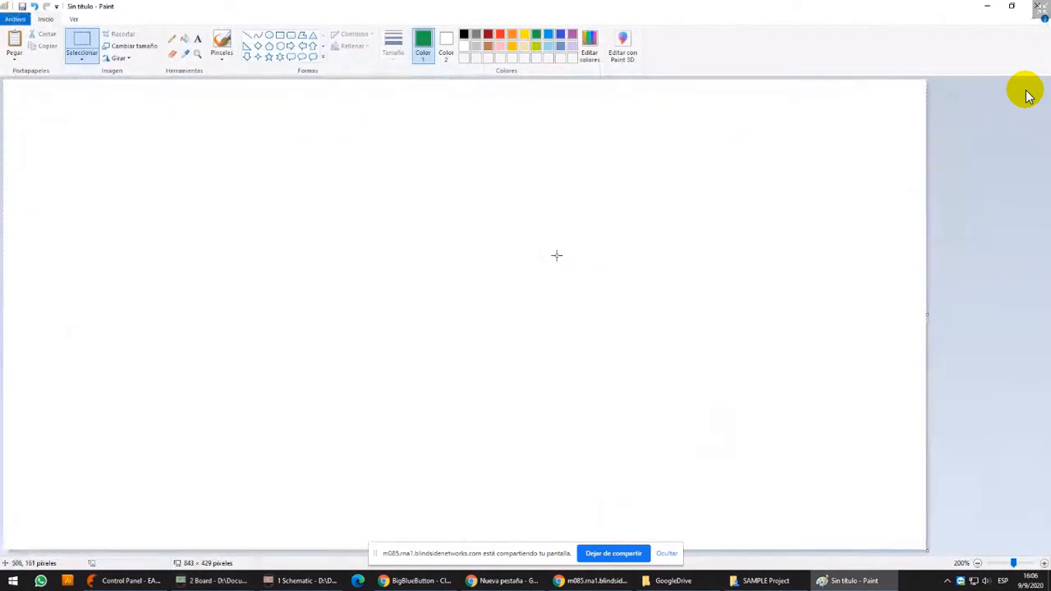
# Draw a long, thin black rectangle as the board and a component body of about 83 × 152 px above it
pyautogui.click(281, 36)
pyautogui.moveTo(252, 329); pyautogui.dragTo(620, 343)
pyautogui.click(464, 34)
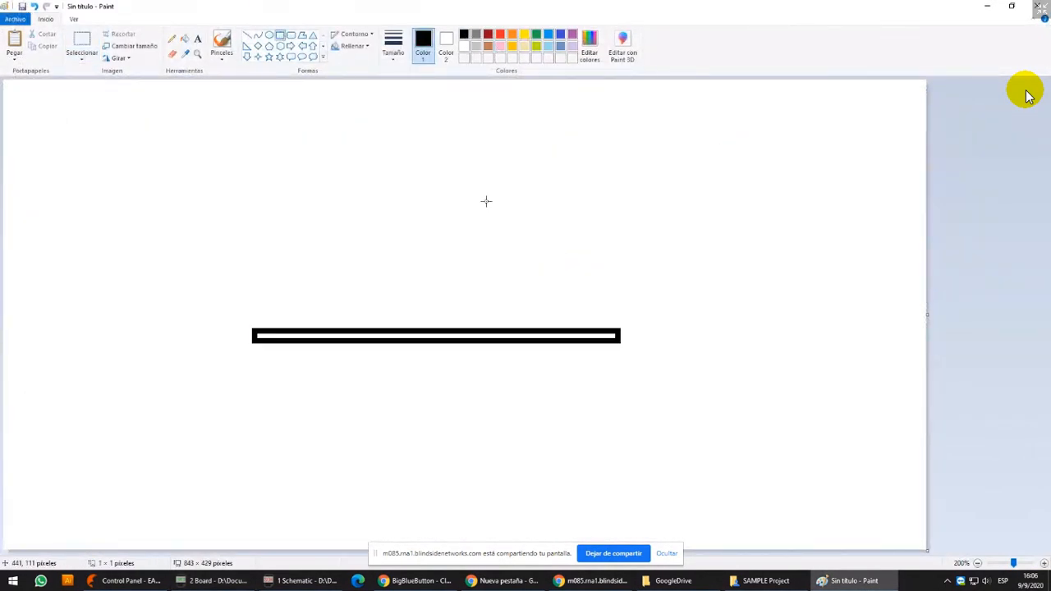
pyautogui.moveTo(388, 152); pyautogui.dragTo(480, 319)
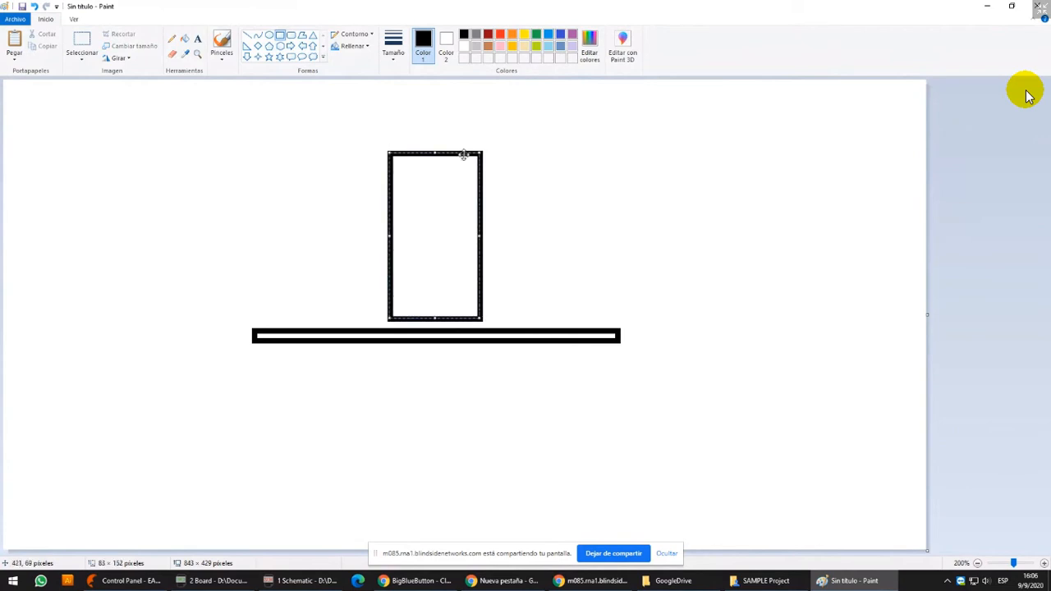
# Draw two vertical black lead lines from the component body down through the board
pyautogui.click(247, 34)
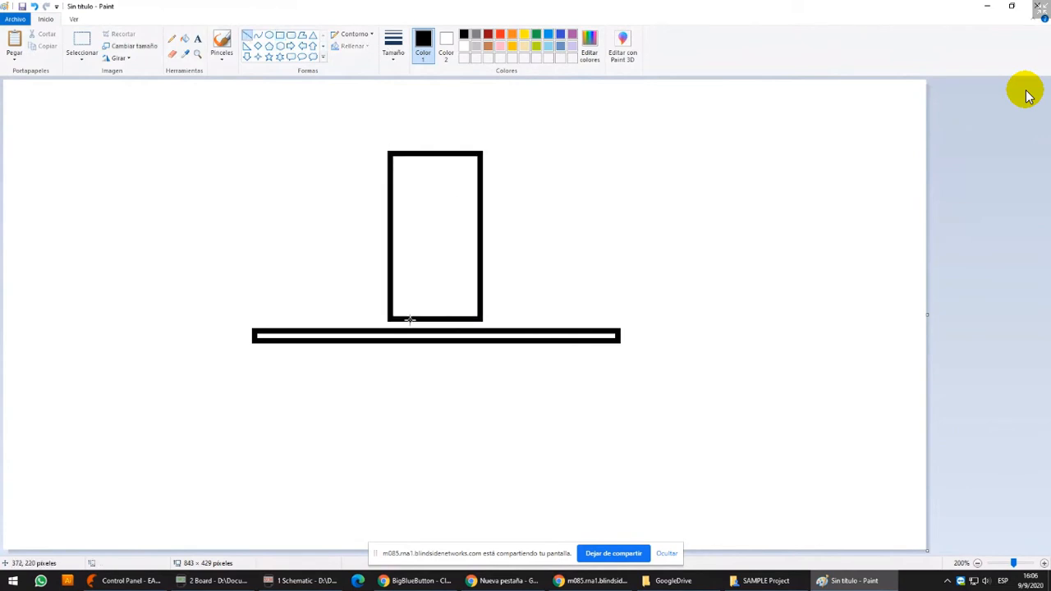
pyautogui.moveTo(409, 320); pyautogui.dragTo(410, 368)
pyautogui.moveTo(453, 319); pyautogui.dragTo(453, 358)
# Outline a V-shaped solder joint around the right lead's lower end with the thinnest black lines
pyautogui.keyDown('ctrl'); pyautogui.scroll(1, 454, 363); pyautogui.keyUp('ctrl')
pyautogui.scroll(-3, 469, 359)
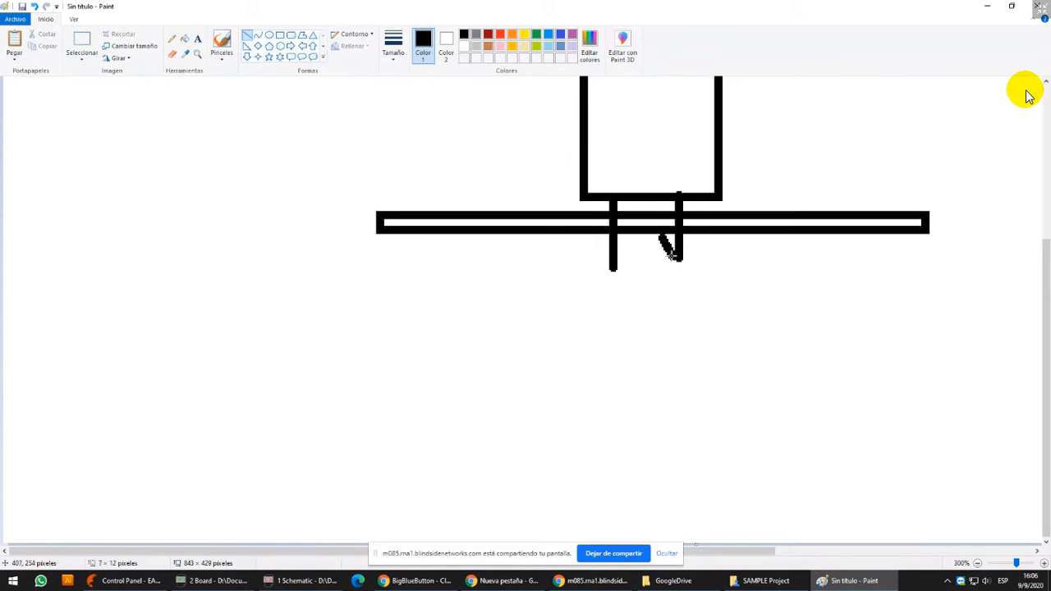
pyautogui.click(395, 48)
pyautogui.click(406, 76)
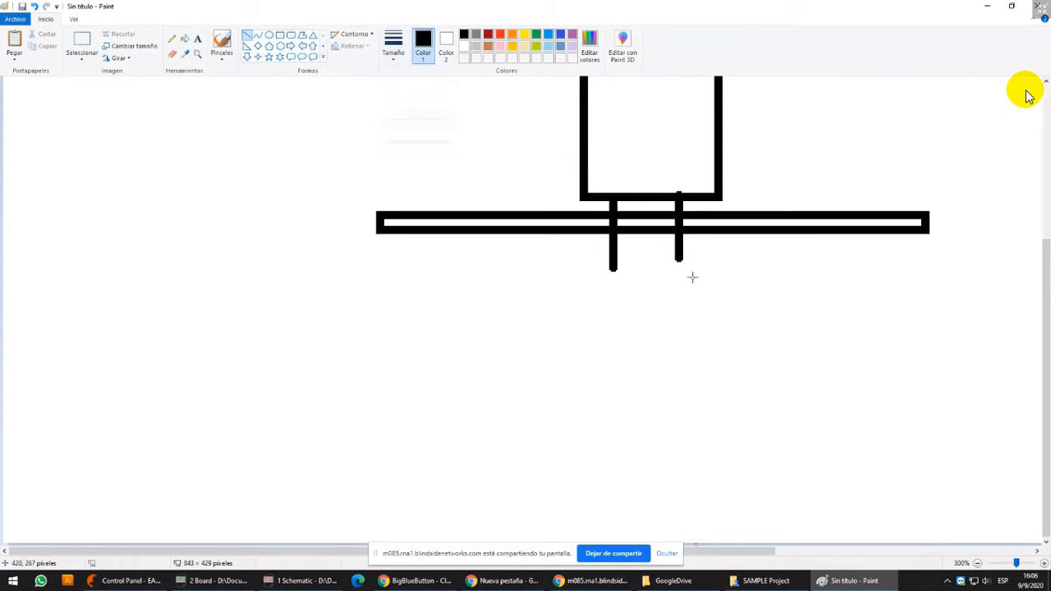
pyautogui.moveTo(657, 241)
pyautogui.mouseDown()
pyautogui.moveTo(678, 263)
pyautogui.moveTo(688, 255)
pyautogui.moveTo(678, 269)
pyautogui.mouseUp()
# Draw a red horizontal pad line about 29 px long across the top of the solder joint, using the second-thinnest size
pyautogui.click(501, 34)
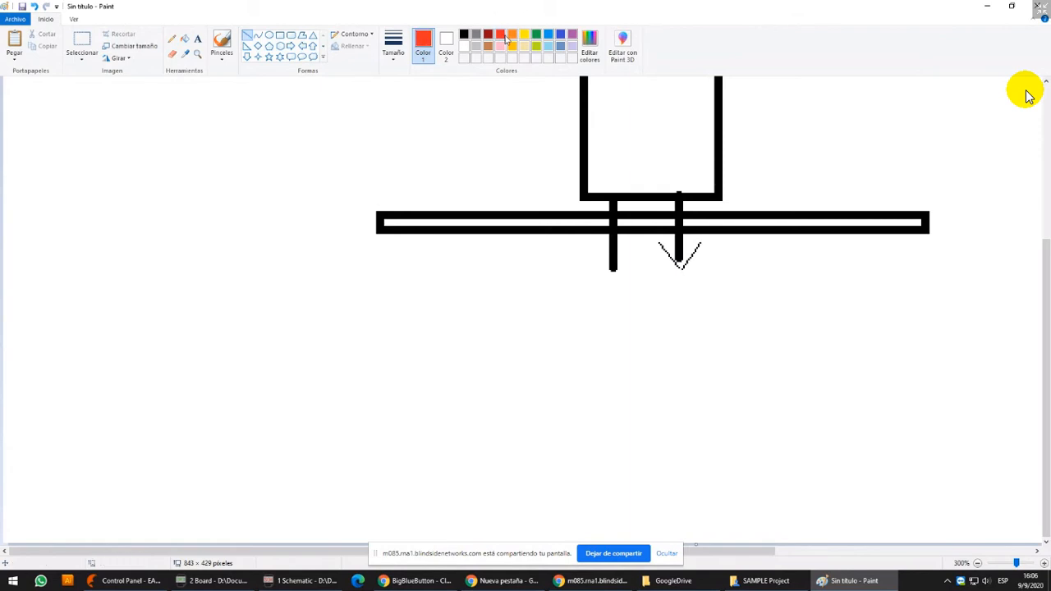
pyautogui.click(393, 45)
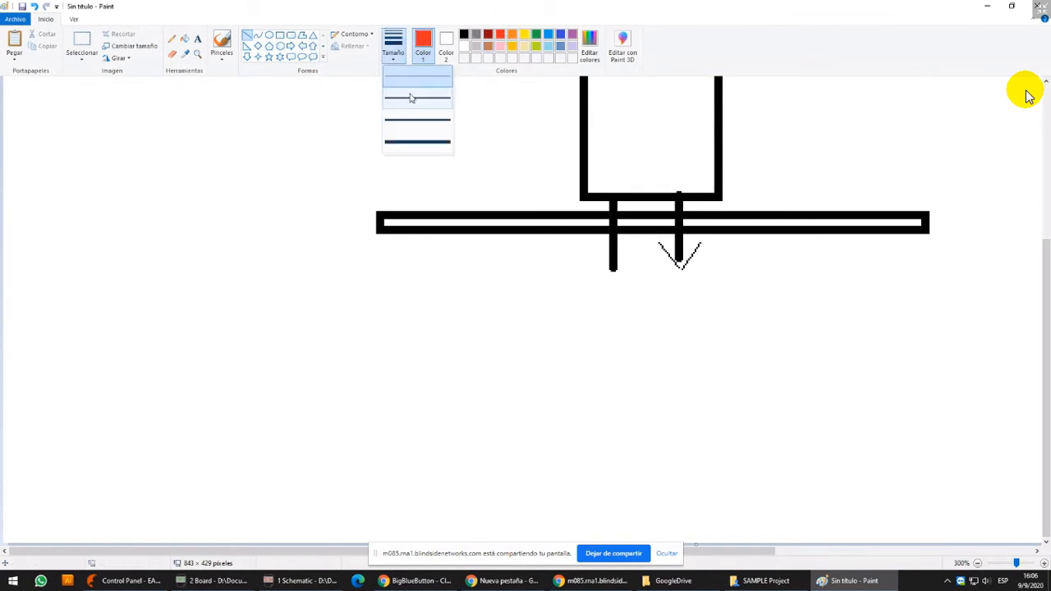
pyautogui.click(406, 94)
pyautogui.moveTo(657, 240); pyautogui.dragTo(705, 241)
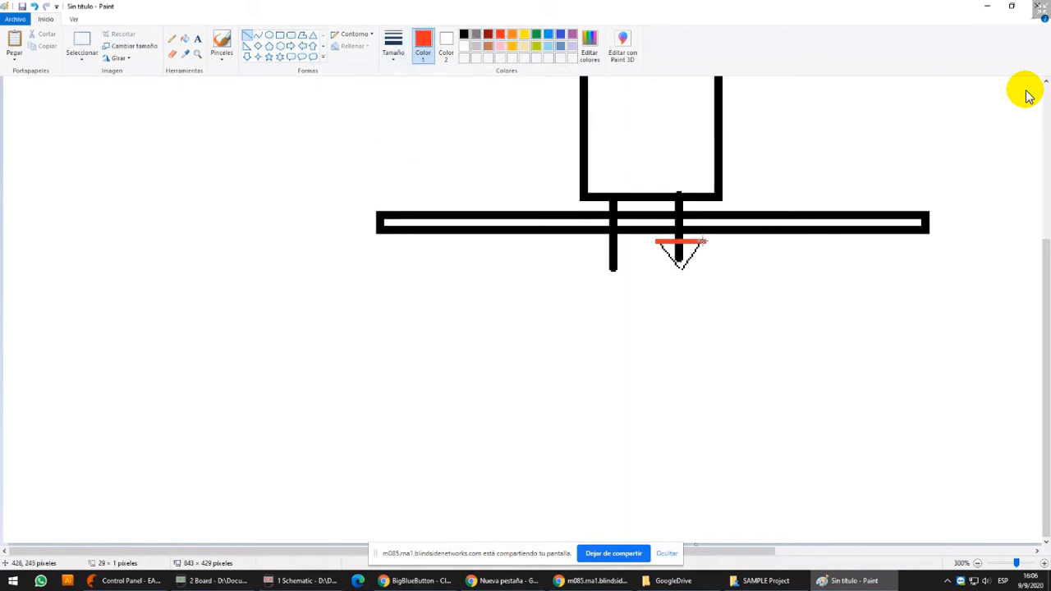
# Move the component body down against the board, with transparent selection turned on
pyautogui.scroll(3, 739, 208)
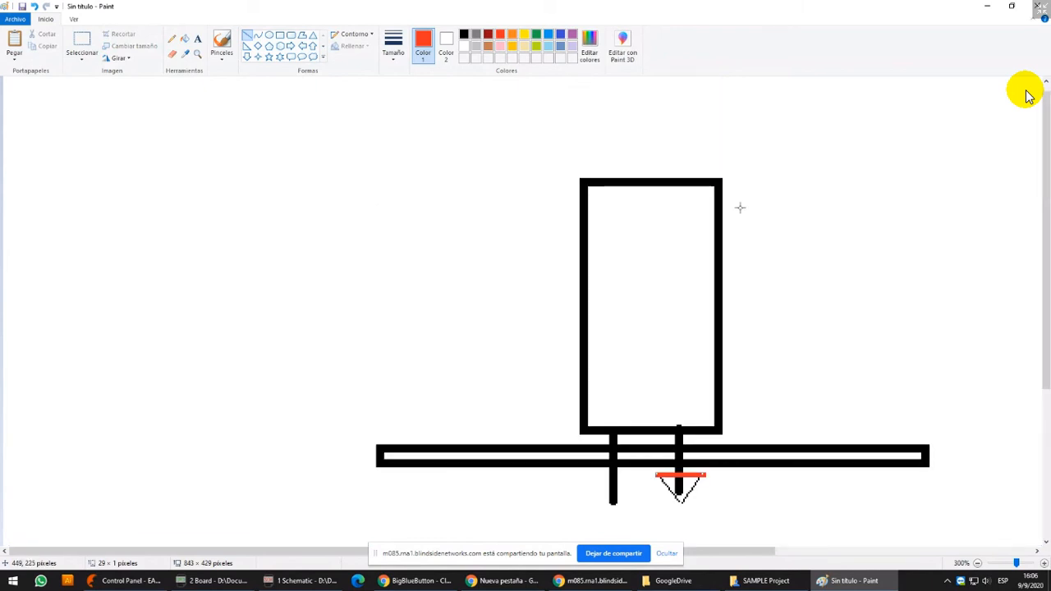
pyautogui.keyDown('ctrl'); pyautogui.scroll(-1, 740, 208); pyautogui.keyUp('ctrl')
pyautogui.click(81, 41)
pyautogui.moveTo(364, 128); pyautogui.dragTo(518, 306)
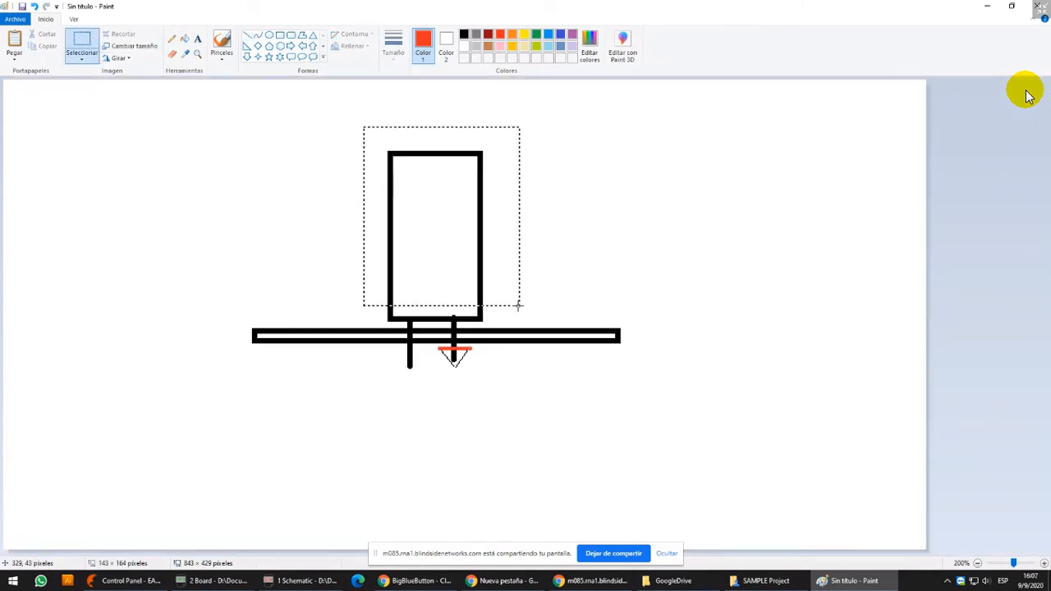
pyautogui.moveTo(477, 250); pyautogui.dragTo(476, 257)
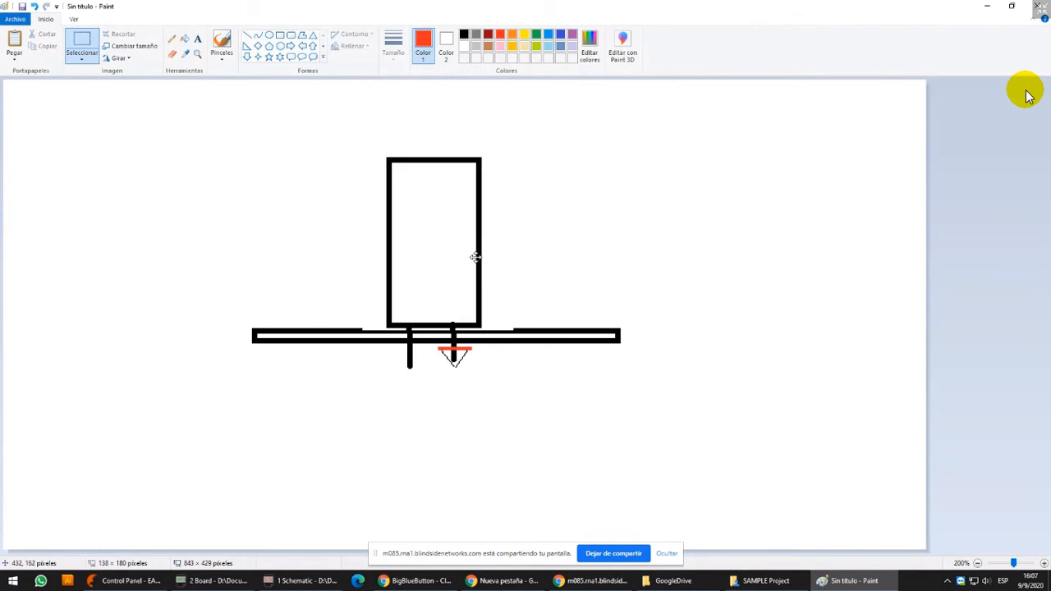
pyautogui.click(82, 58)
pyautogui.click(102, 157)
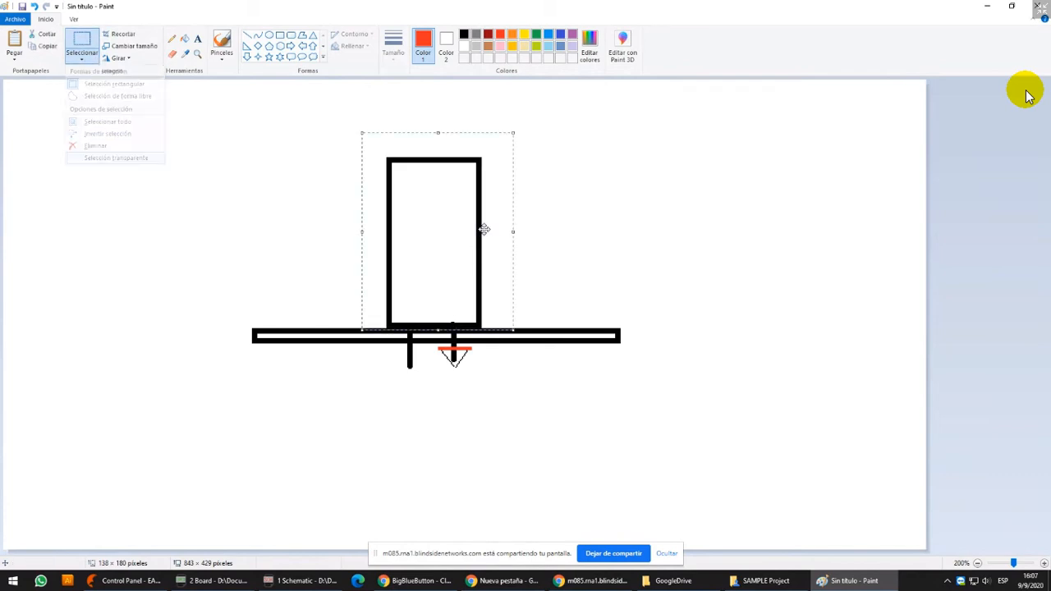
pyautogui.click(599, 295)
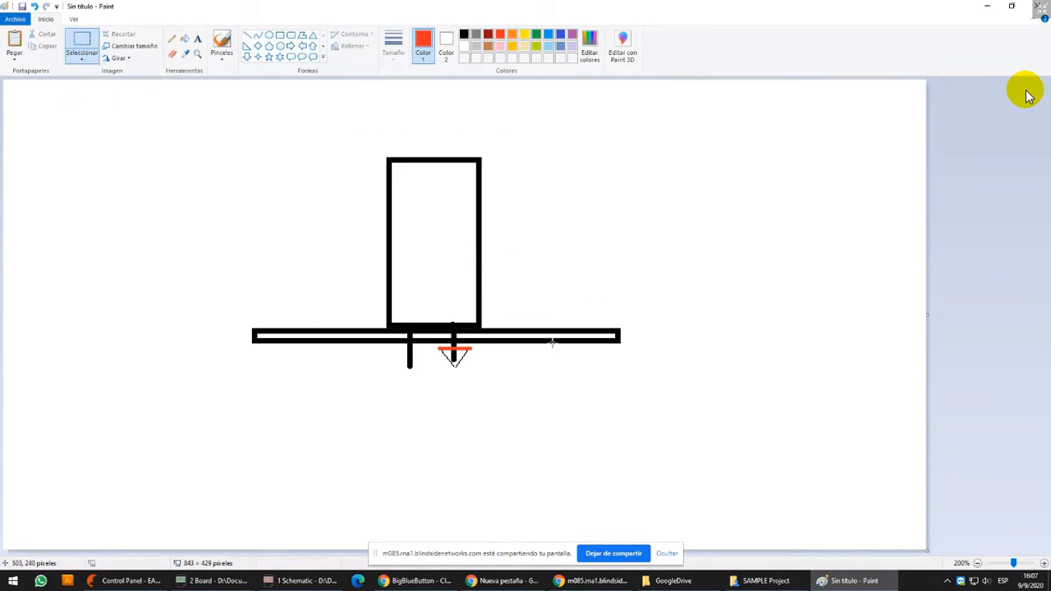
# Draw a blue horizontal track line about 120 px long under the board, with a short diagonal towards the red pad
pyautogui.keyDown('ctrl'); pyautogui.scroll(1, 546, 368); pyautogui.keyUp('ctrl')
pyautogui.scroll(-4, 603, 354)
pyautogui.moveTo(342, 553); pyautogui.dragTo(518, 553)
pyautogui.click(561, 33)
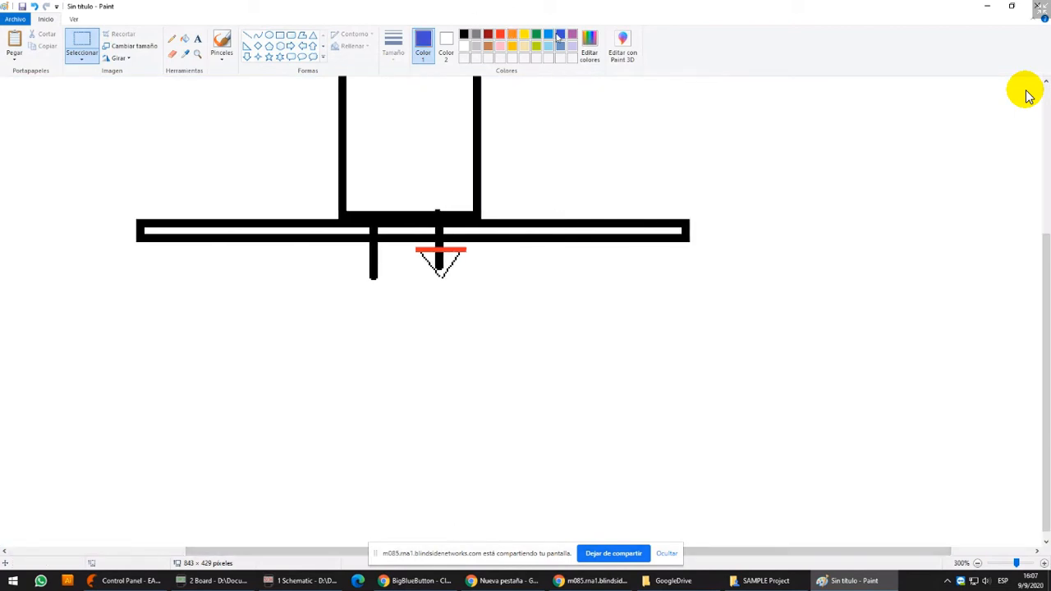
pyautogui.click(548, 34)
pyautogui.click(248, 34)
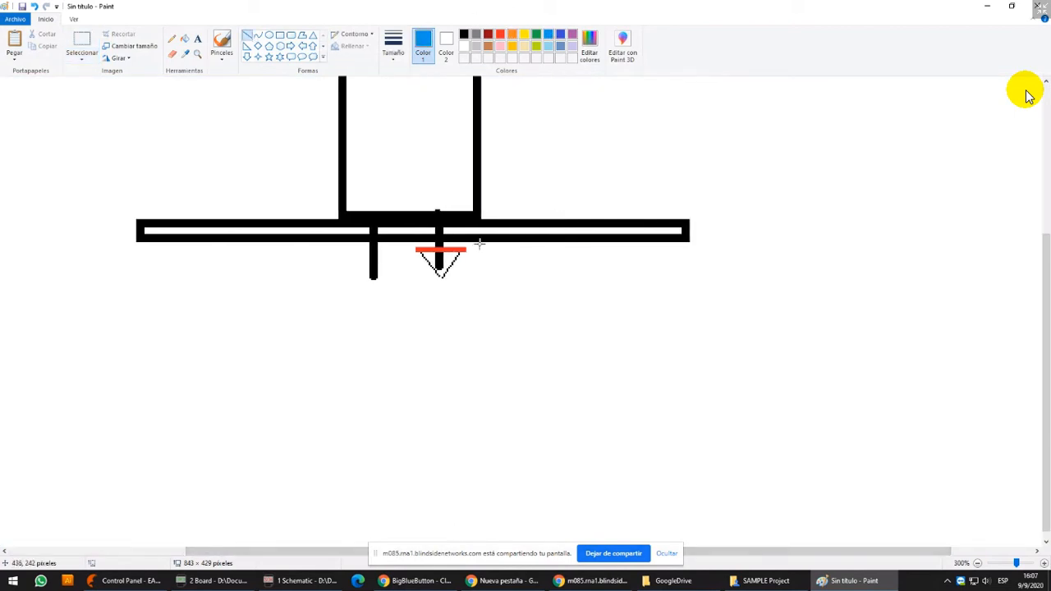
pyautogui.moveTo(474, 242); pyautogui.dragTo(673, 242)
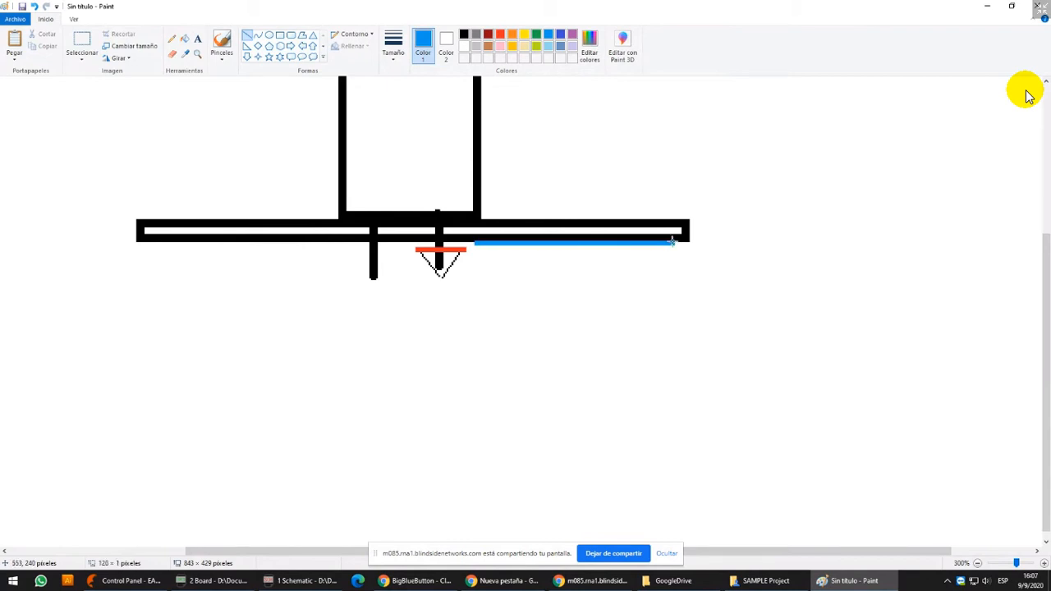
pyautogui.moveTo(475, 242); pyautogui.dragTo(469, 246)
pyautogui.keyDown('ctrl'); pyautogui.scroll(1, 562, 289); pyautogui.keyUp('ctrl')
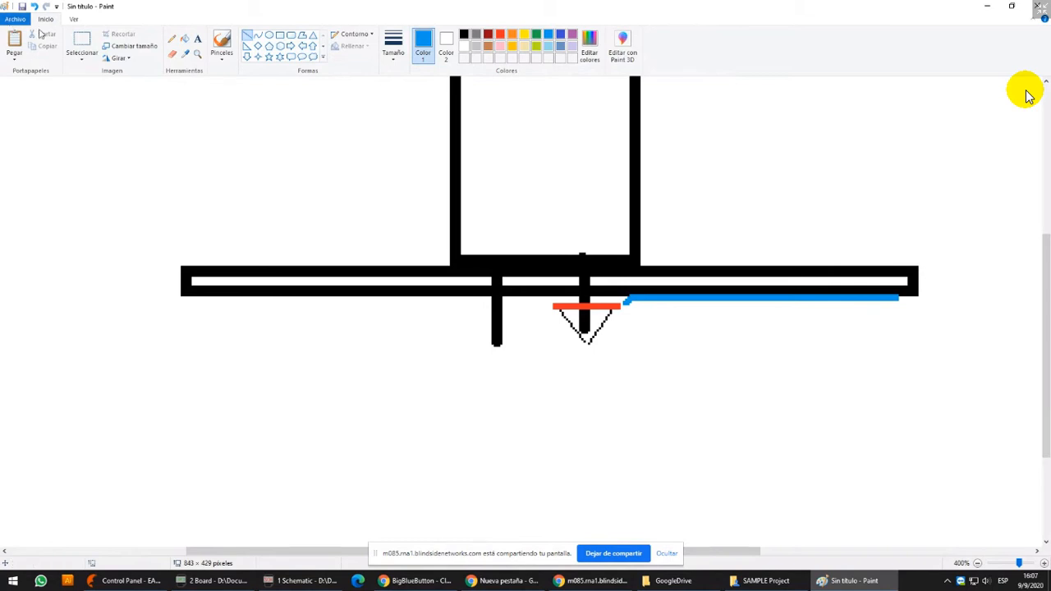
pyautogui.click(81, 41)
pyautogui.moveTo(566, 219); pyautogui.dragTo(610, 251)
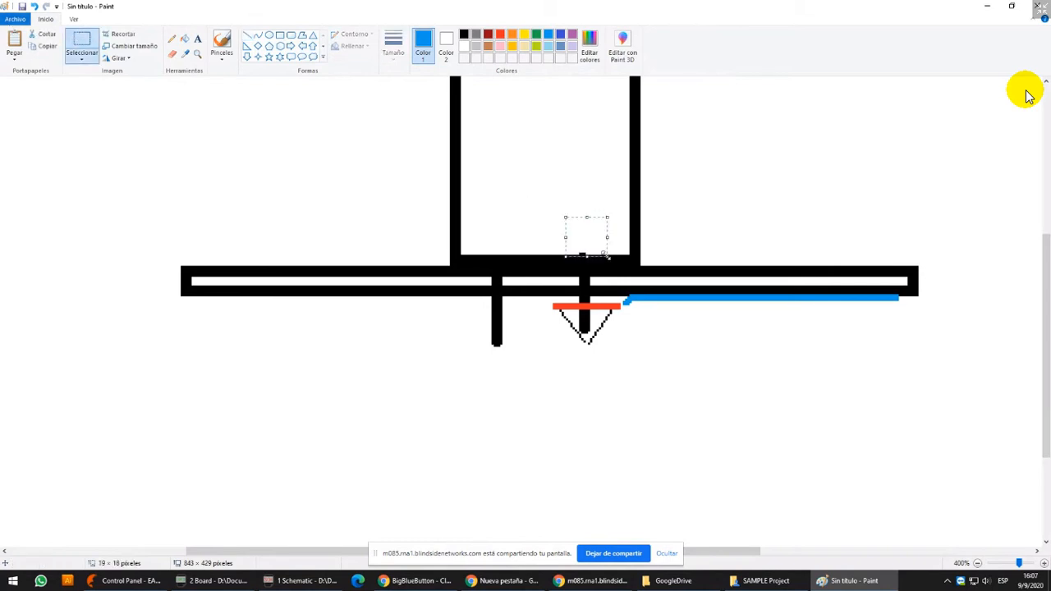
pyautogui.click(553, 162)
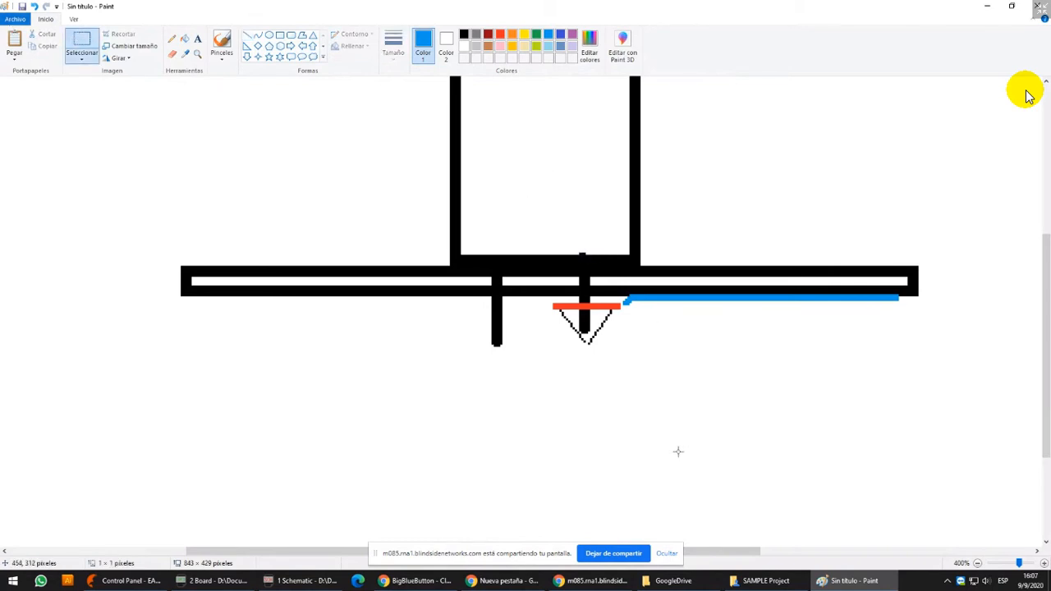
pyautogui.scroll(-3, 678, 452)
pyautogui.scroll(6, 659, 336)
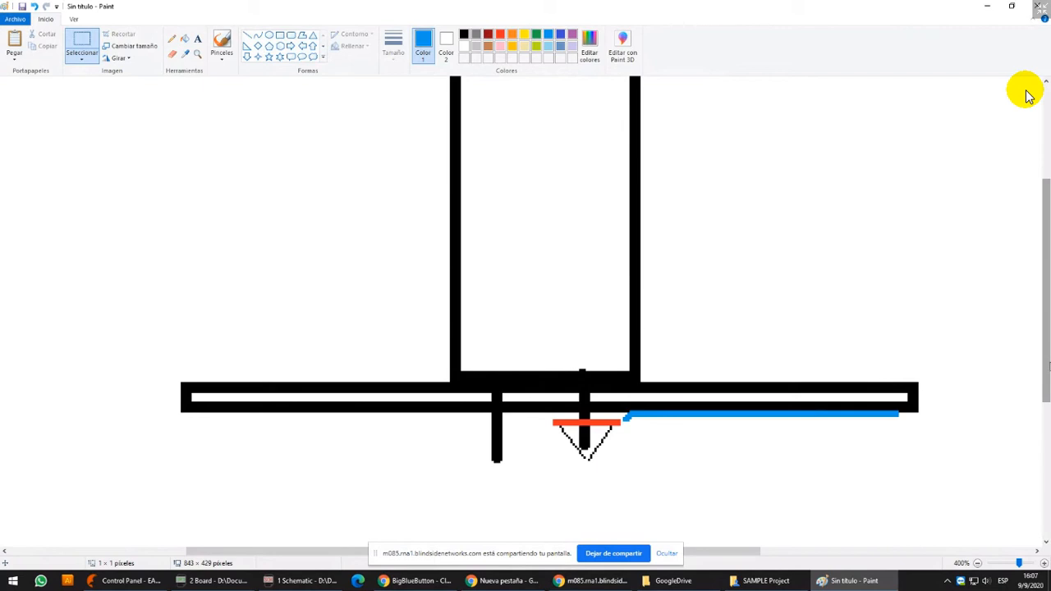
# Select the whole component and board drawing and delete it from the canvas
pyautogui.click(1000, 565)
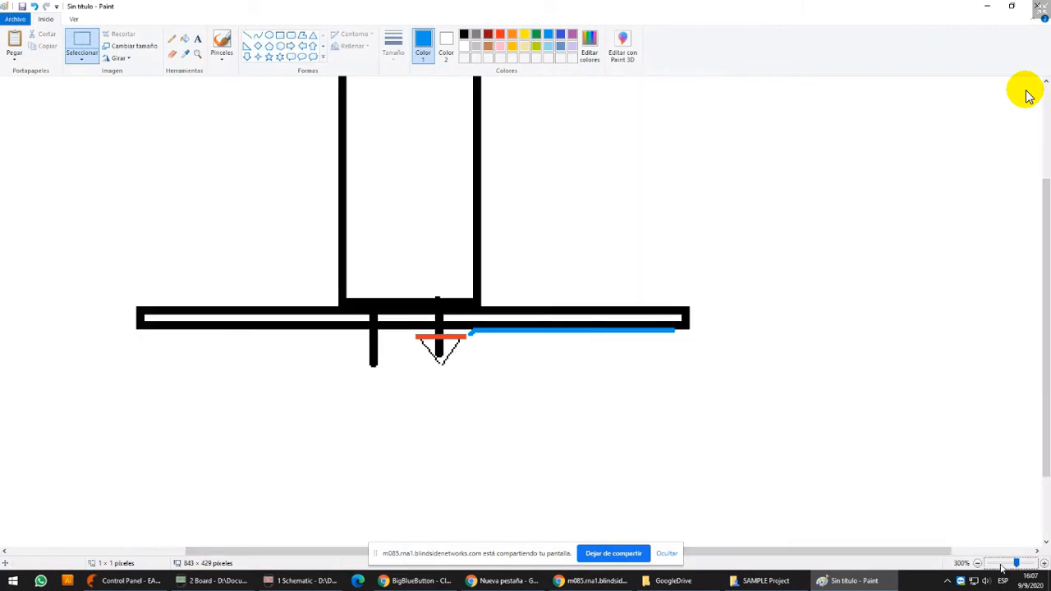
pyautogui.click(1000, 565)
pyautogui.click(1001, 565)
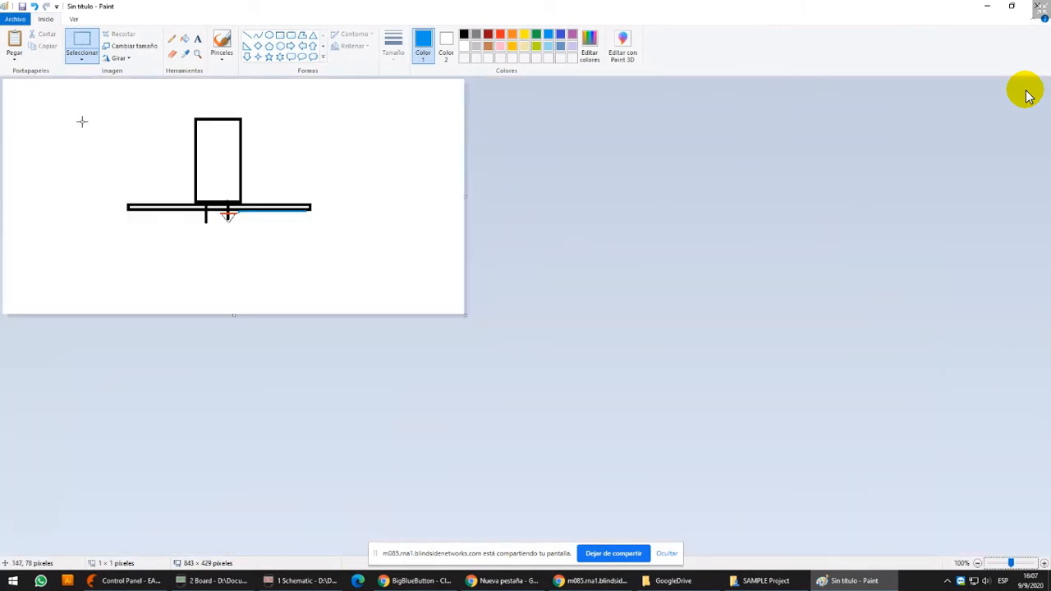
pyautogui.moveTo(83, 100)
pyautogui.mouseDown()
pyautogui.moveTo(296, 281)
pyautogui.moveTo(349, 250)
pyautogui.mouseUp()
pyautogui.press('Delete')
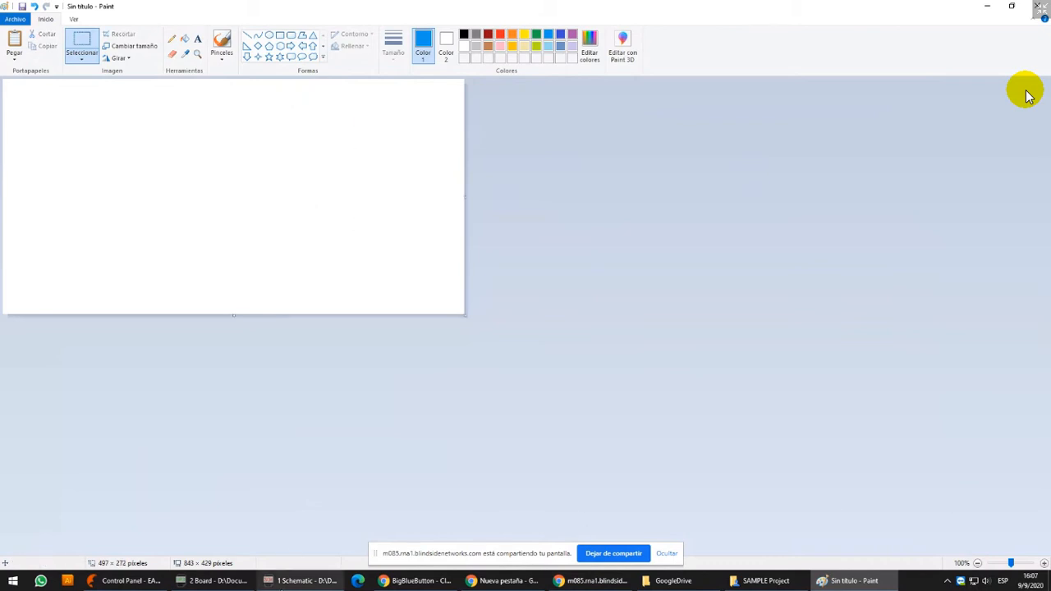
# Switch to EAGLE and close the LM1036 control de tonos schematic and board, discarding the board's unsaved changes
pyautogui.moveTo(294, 580)
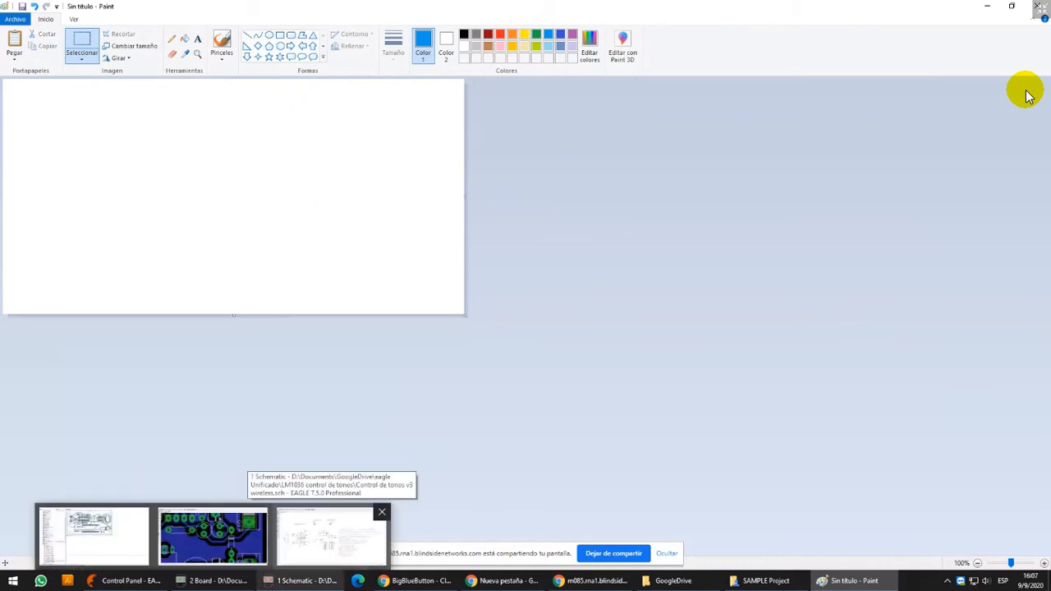
pyautogui.click(287, 586)
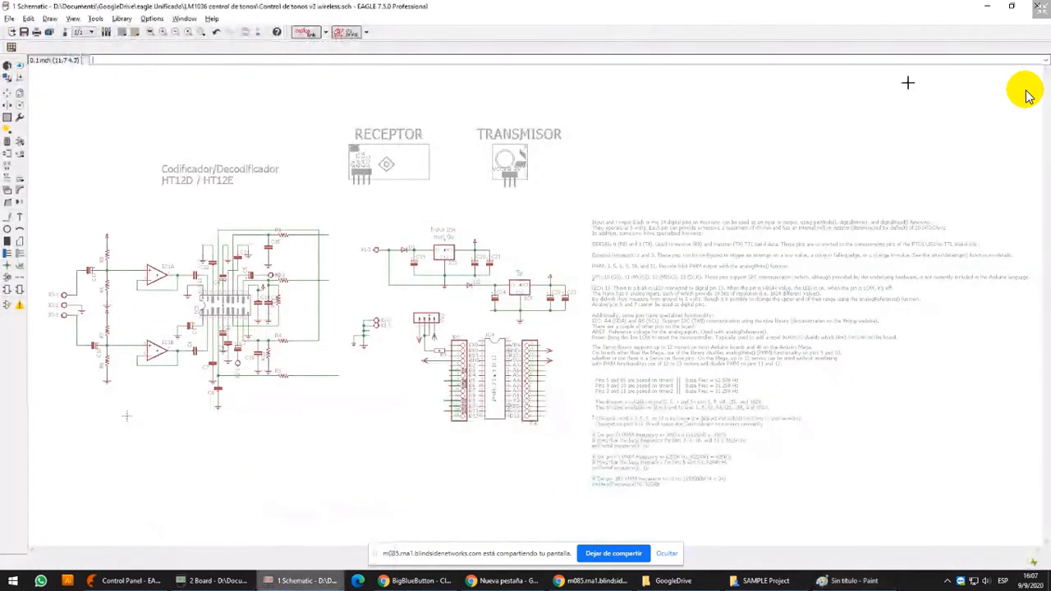
pyautogui.click(1043, 7)
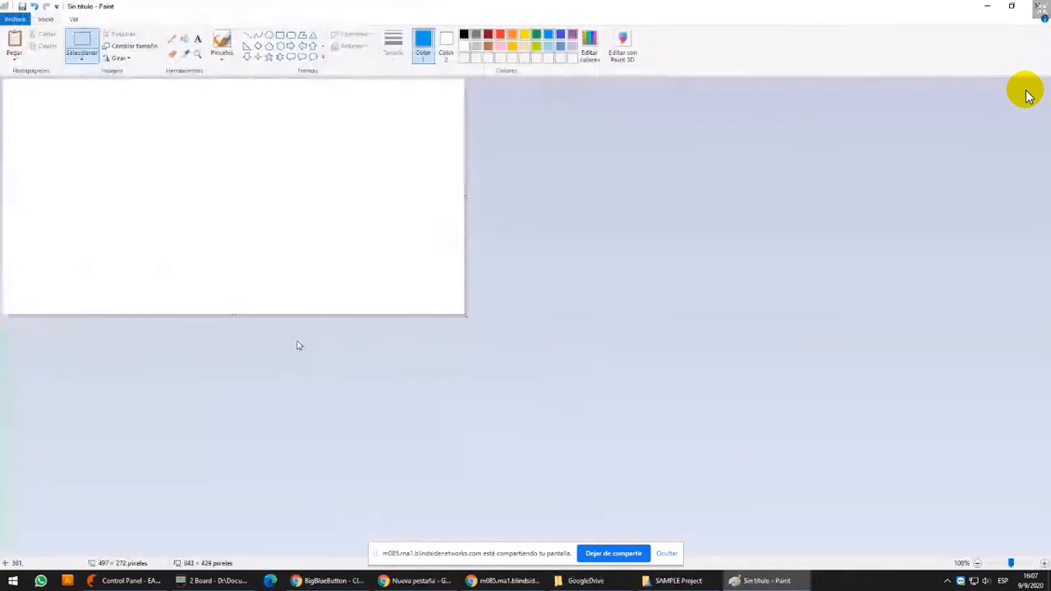
pyautogui.click(203, 586)
pyautogui.click(1042, 6)
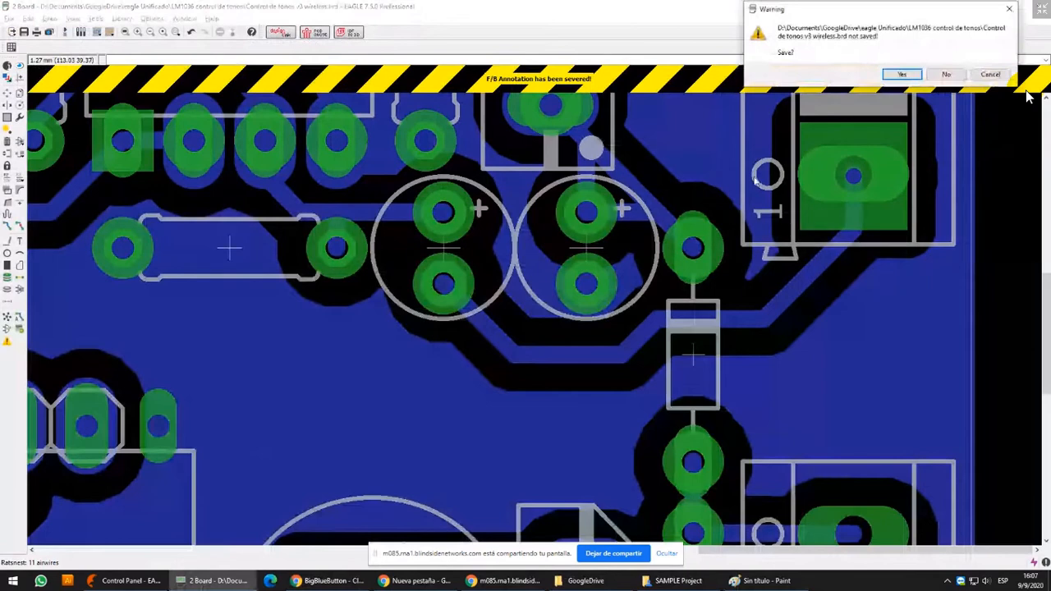
pyautogui.click(946, 74)
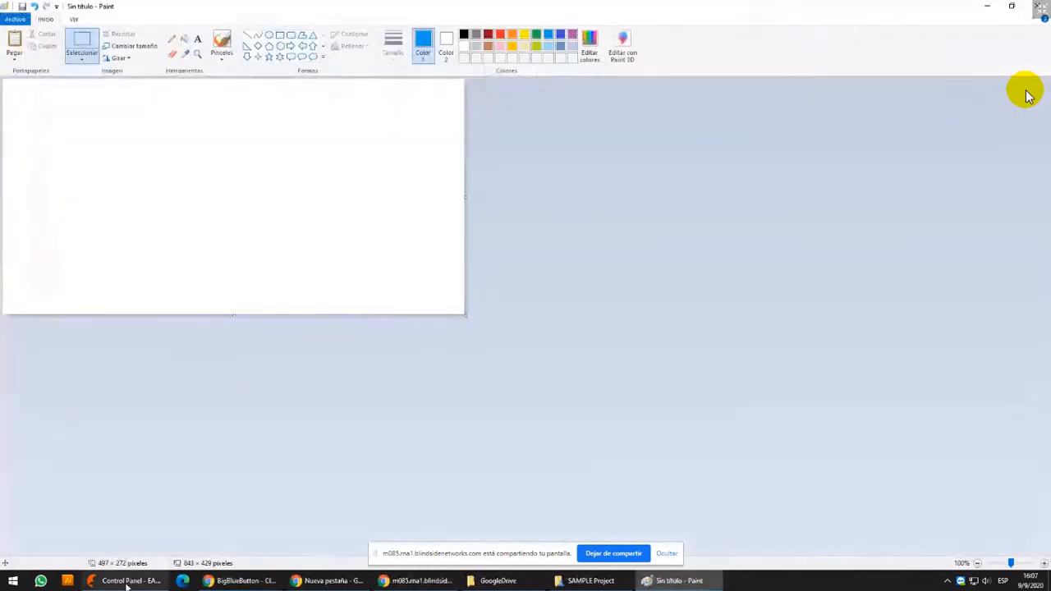
# Open DEMO.sch from the SAMPLE Project in the EAGLE Control Panel
pyautogui.click(125, 585)
pyautogui.click(28, 368)
pyautogui.click(100, 263)
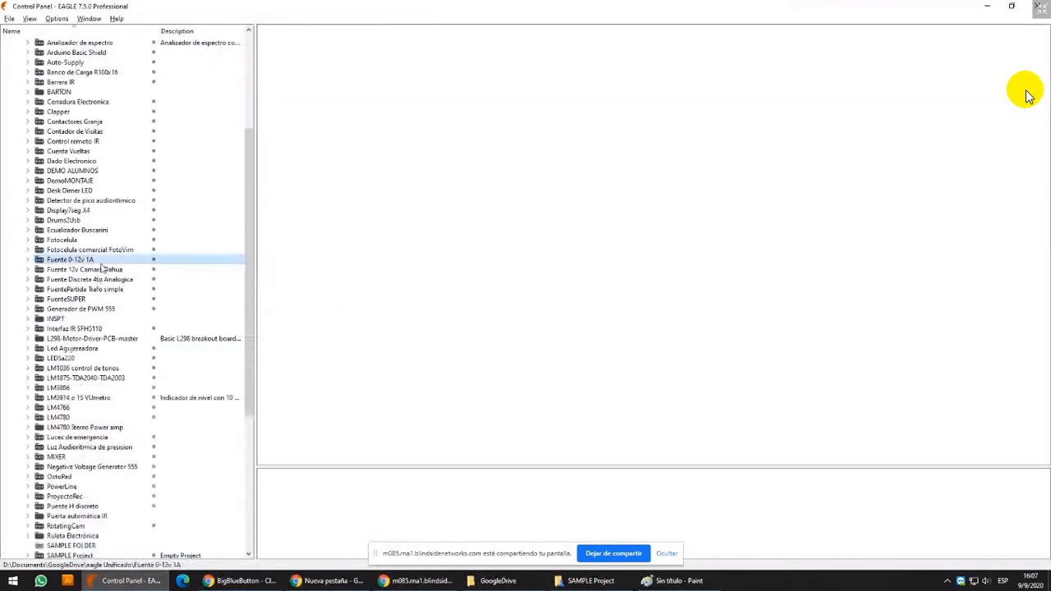
pyautogui.press('s')
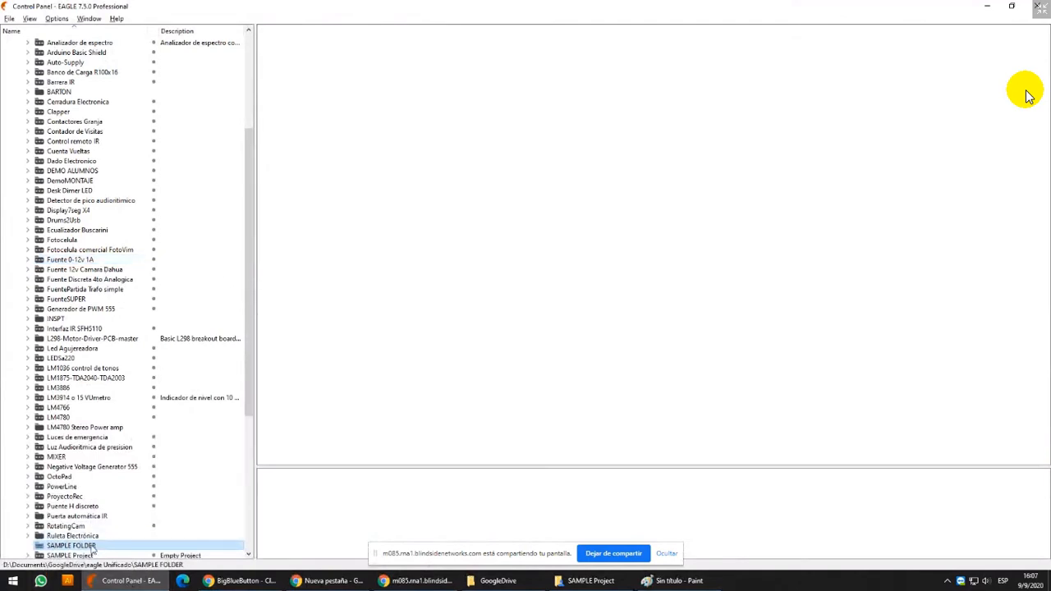
pyautogui.scroll(-2, 97, 530)
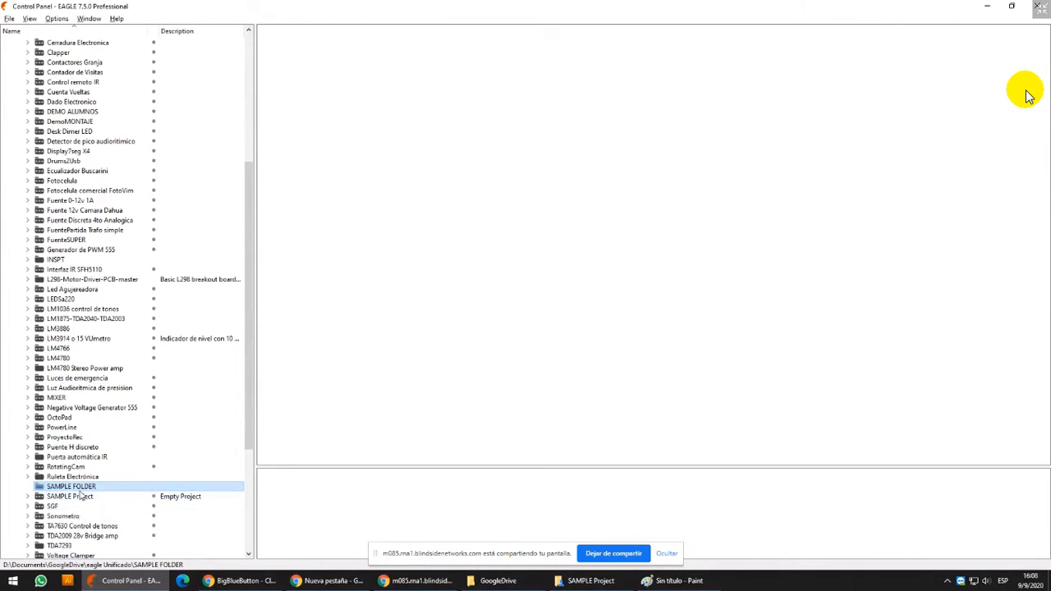
pyautogui.doubleClick(81, 496)
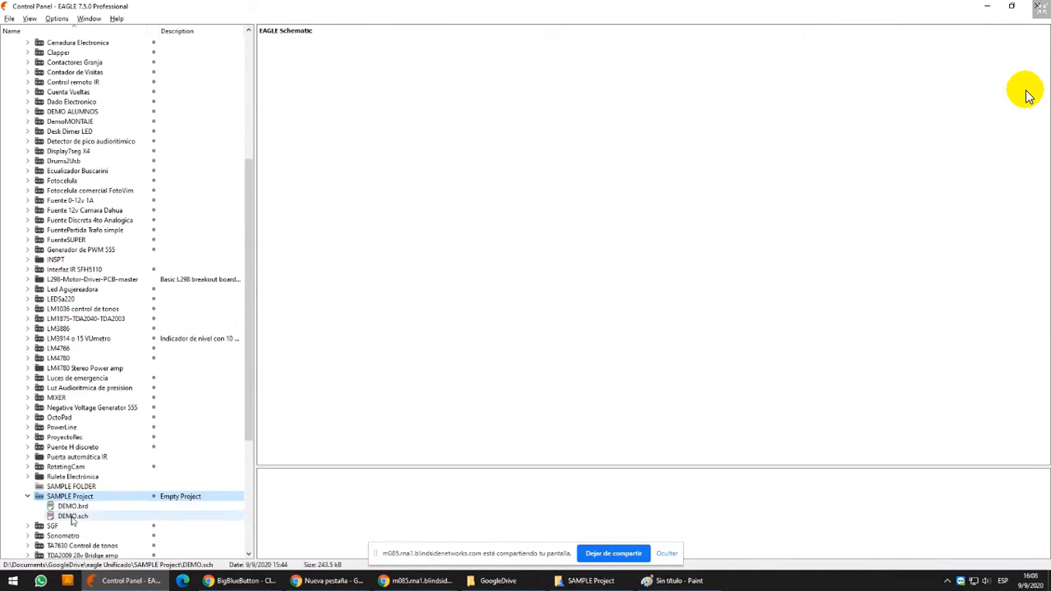
pyautogui.doubleClick(72, 517)
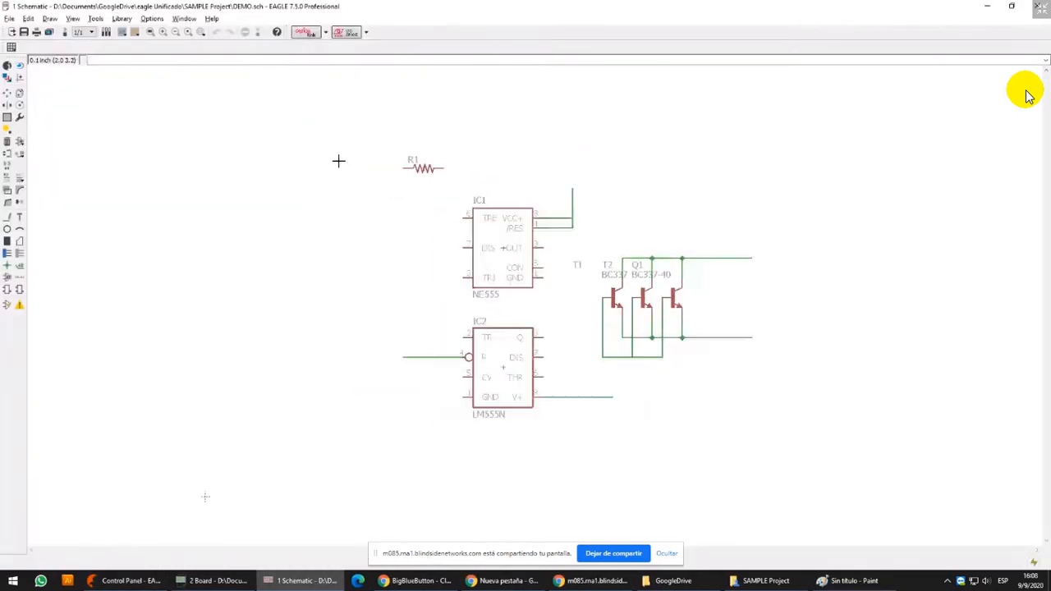
# Group the three parallel transistors and their wires with a rectangular selection
pyautogui.click(8, 117)
pyautogui.moveTo(586, 240); pyautogui.dragTo(800, 361)
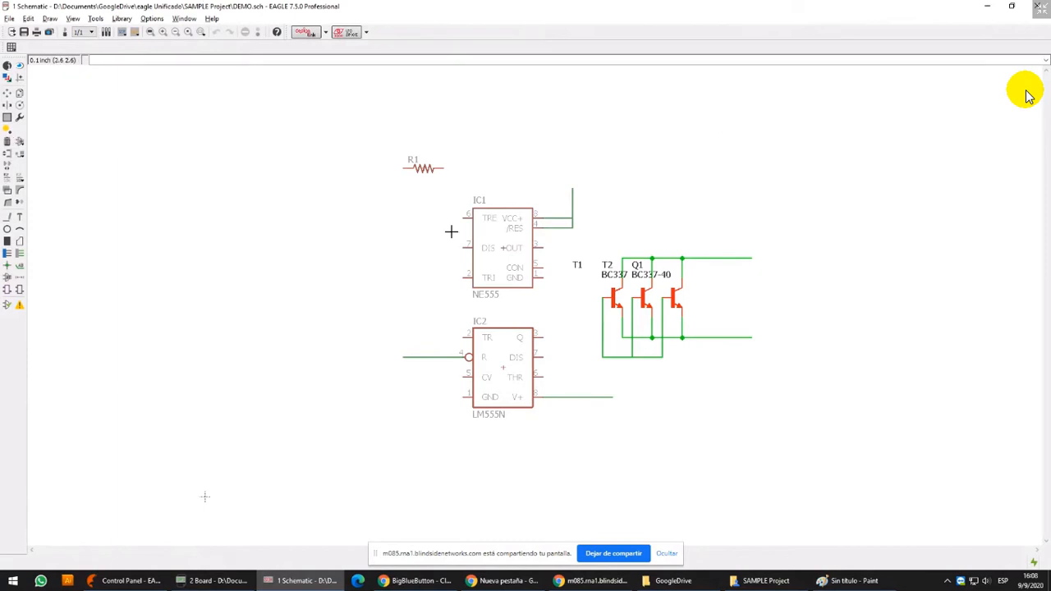
pyautogui.scroll(5, 629, 230)
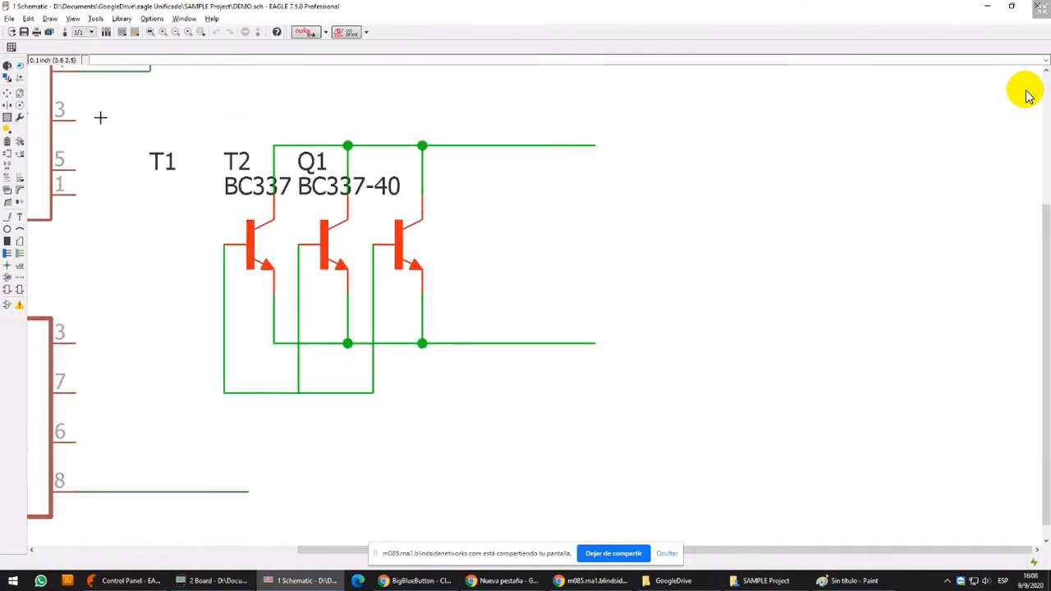
# Group the three parallel transistors and their wires with a polygon outline and delete the whole group
pyautogui.click(7, 117)
pyautogui.scroll(-2, 190, 141)
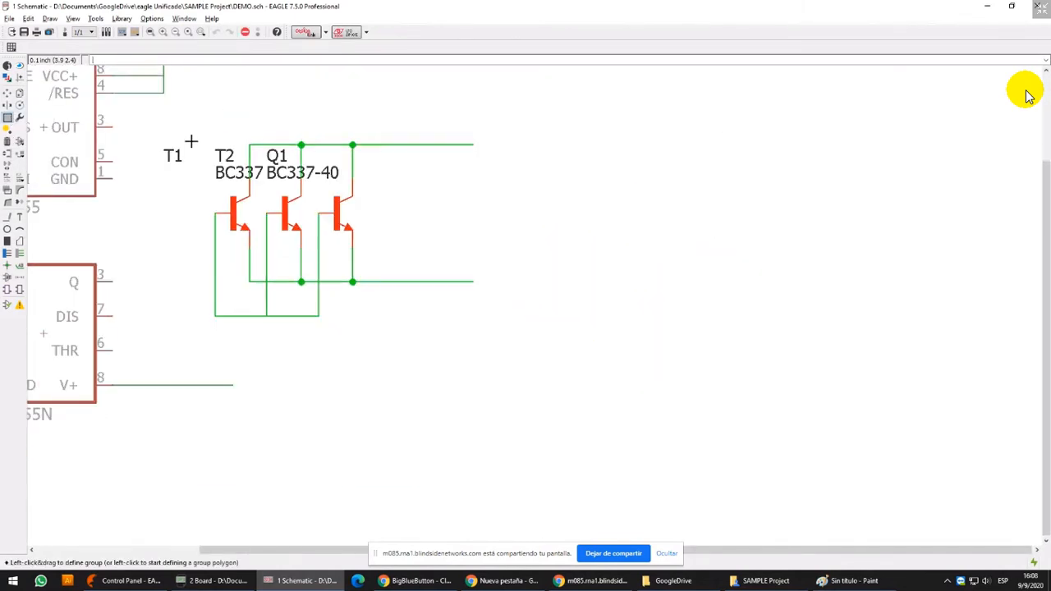
pyautogui.click(187, 131)
pyautogui.click(316, 91)
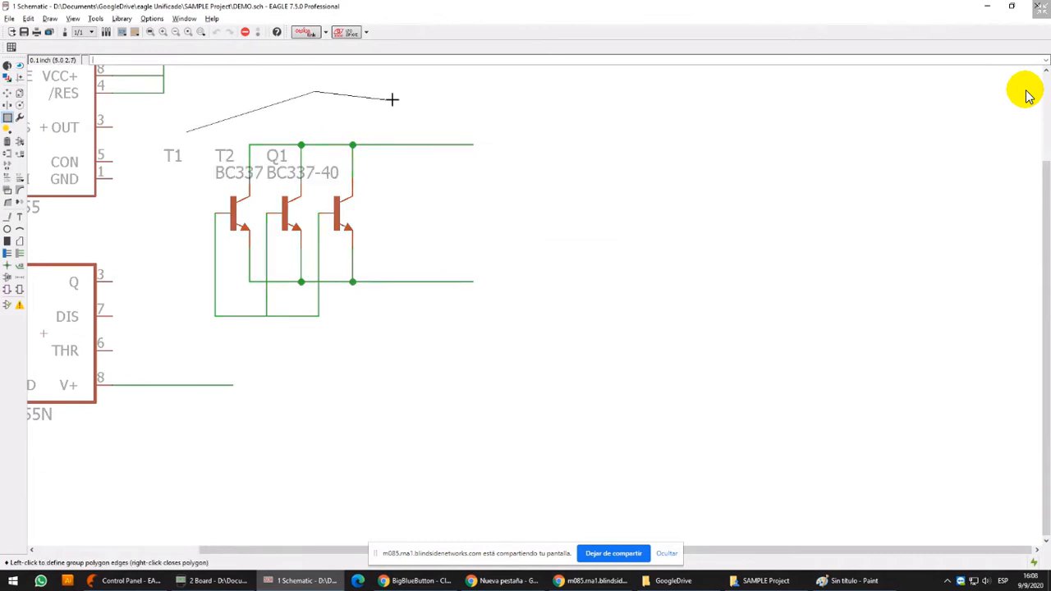
pyautogui.click(543, 105)
pyautogui.click(555, 198)
pyautogui.click(504, 309)
pyautogui.click(401, 346)
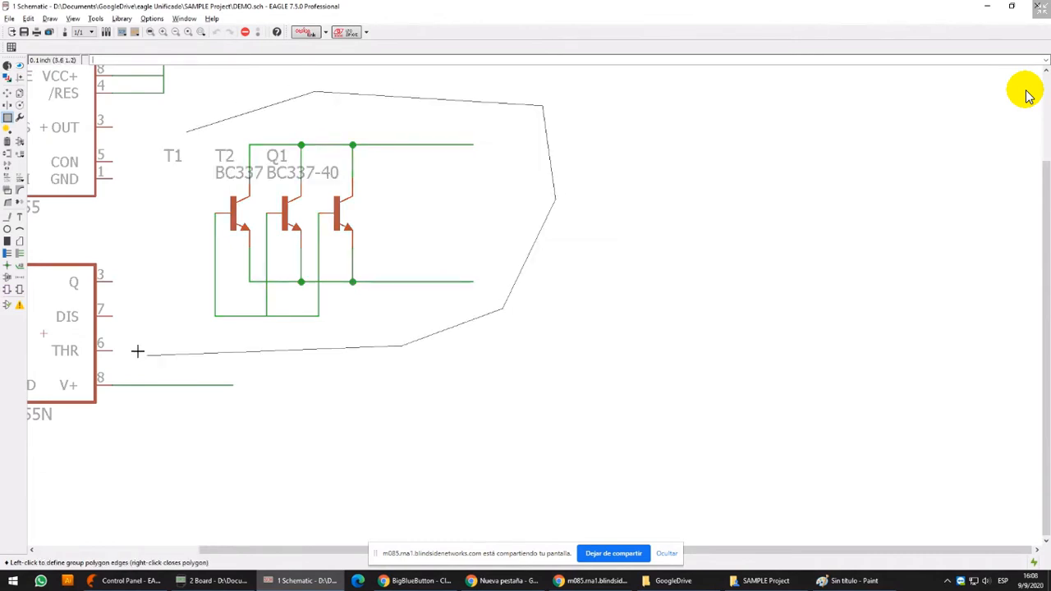
pyautogui.click(146, 354)
pyautogui.click(143, 229)
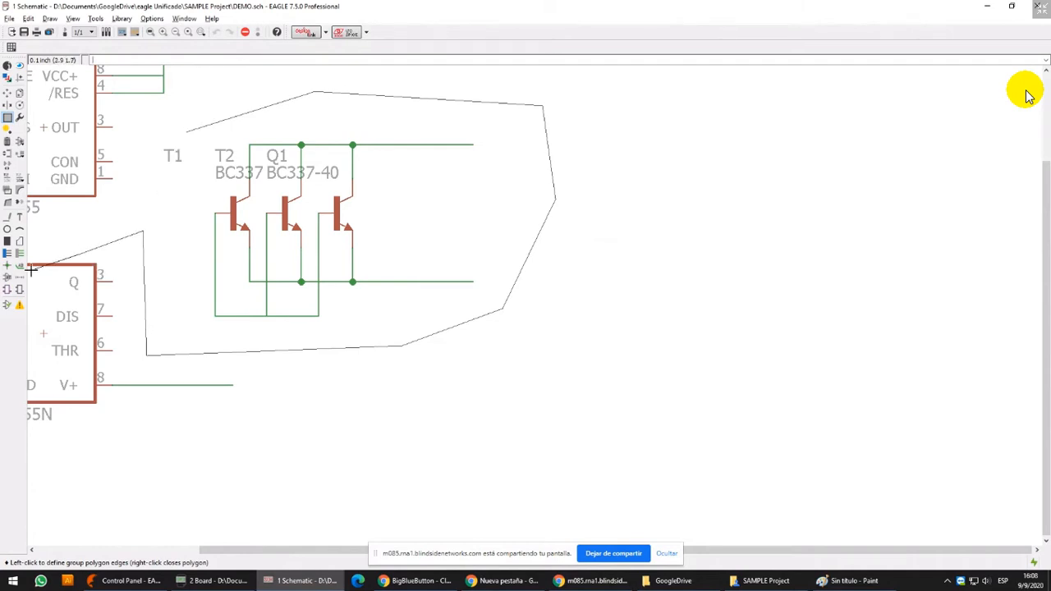
pyautogui.click(79, 253)
pyautogui.rightClick(78, 207)
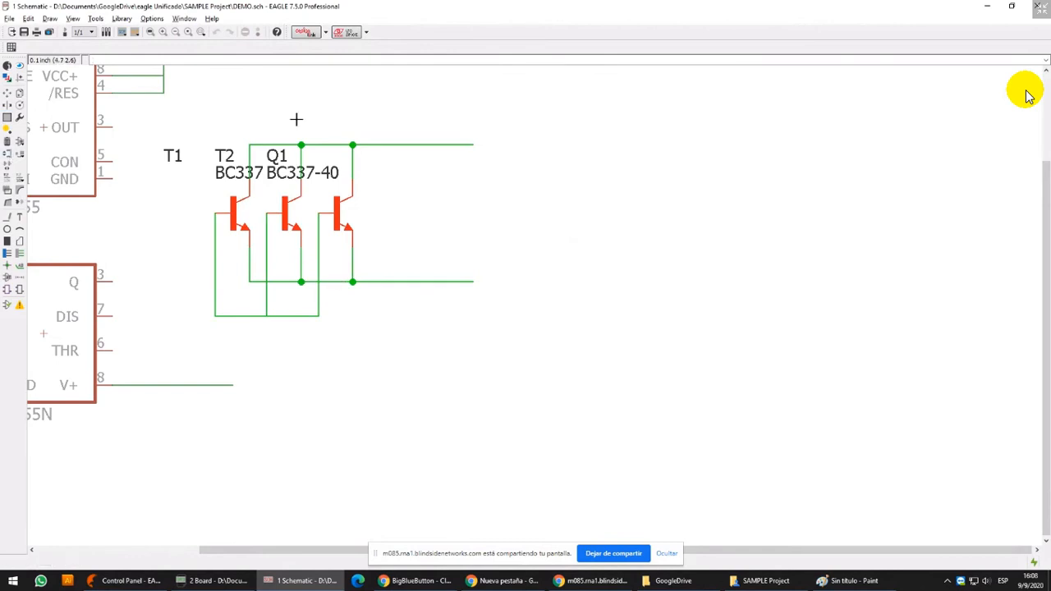
pyautogui.click(8, 142)
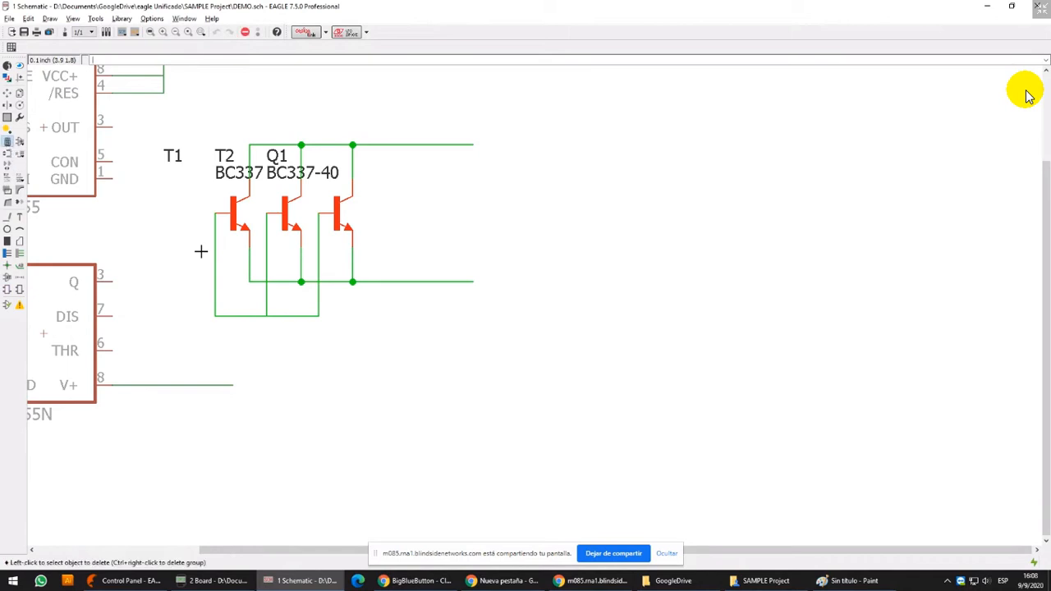
pyautogui.rightClick(287, 201)
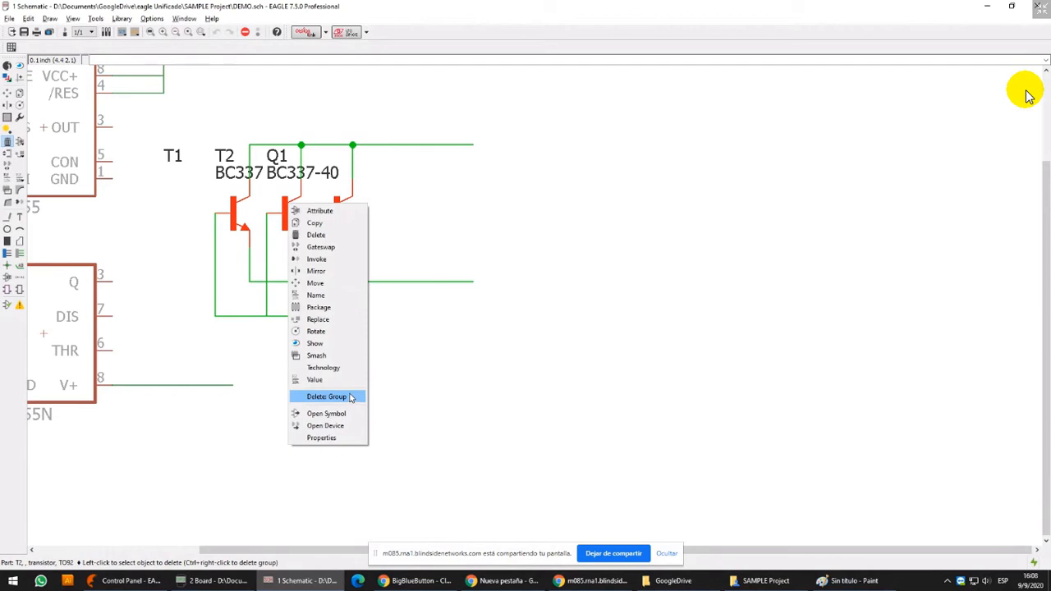
pyautogui.click(371, 3)
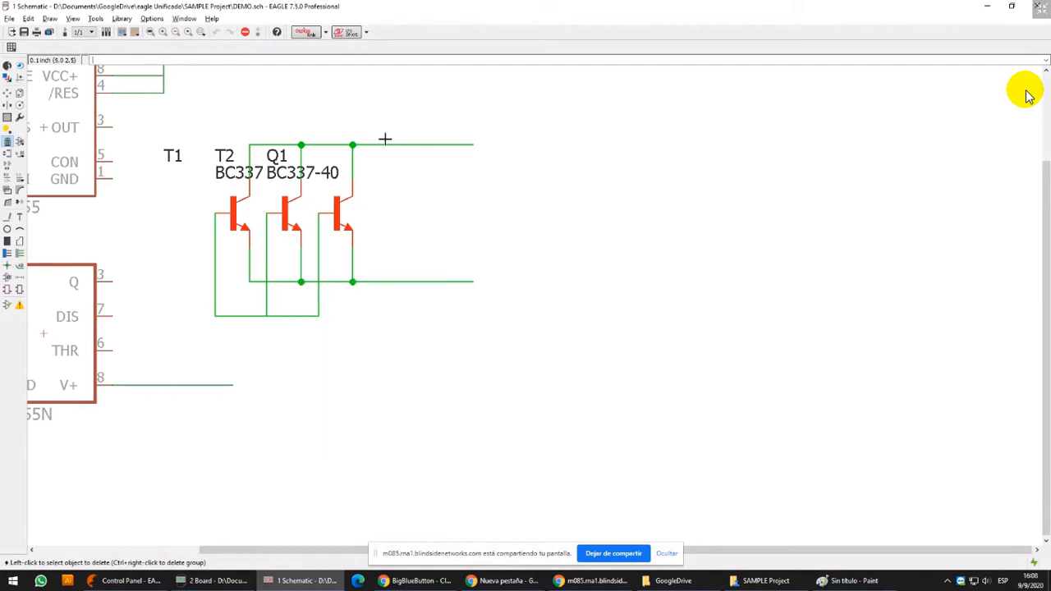
pyautogui.keyDown('ctrl'); pyautogui.rightClick(318, 211); pyautogui.keyUp('ctrl')
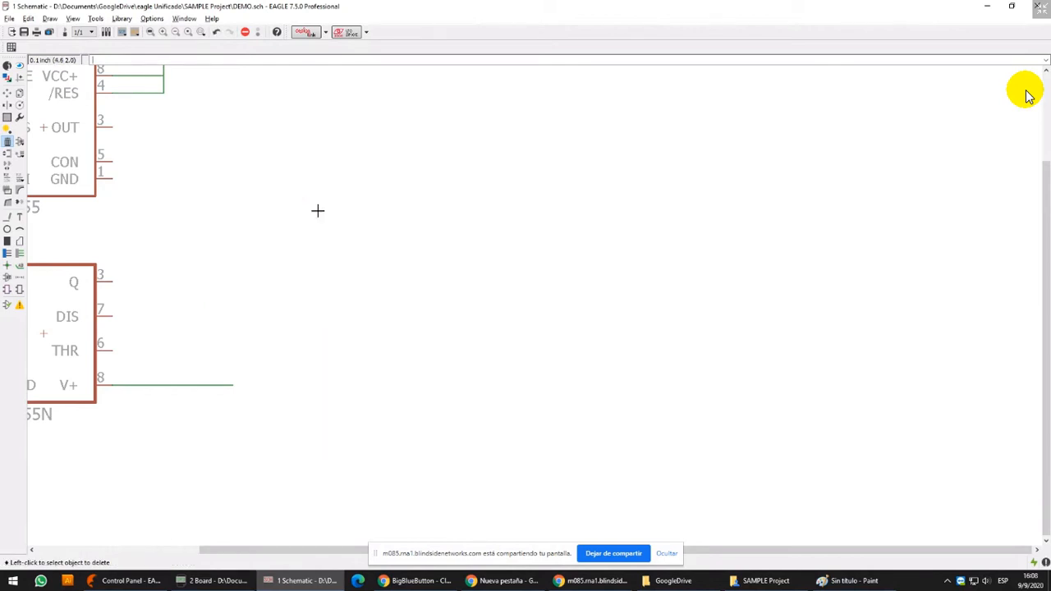
# Move resistor R1 down beside the NE555, slightly above and to the left of its pin 6
pyautogui.moveTo(305, 226); pyautogui.dragTo(520, 236, button='middle')
pyautogui.scroll(-3, 493, 230)
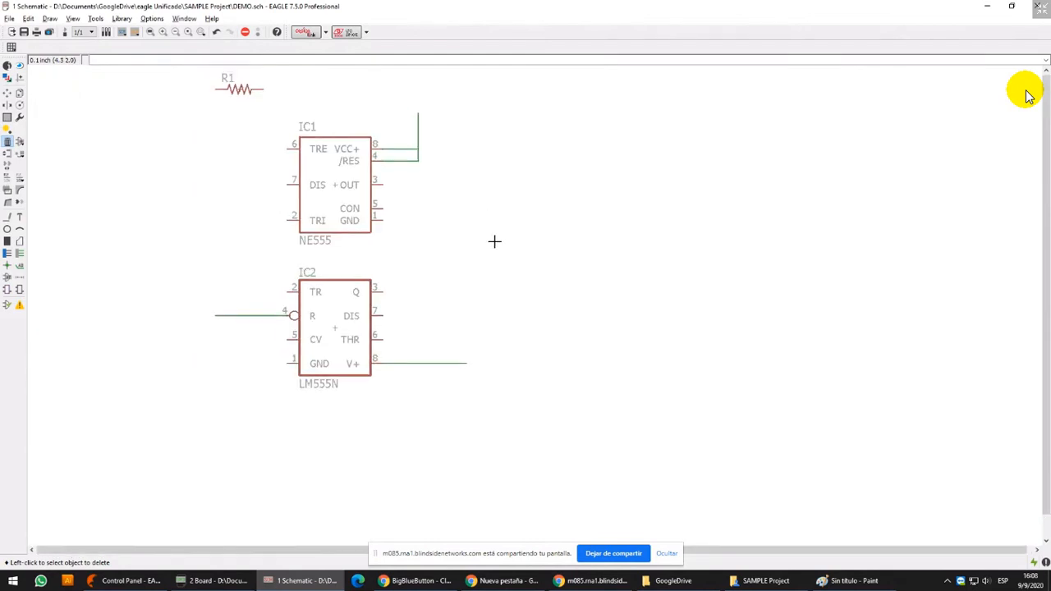
pyautogui.press('F7')
pyautogui.click(254, 164)
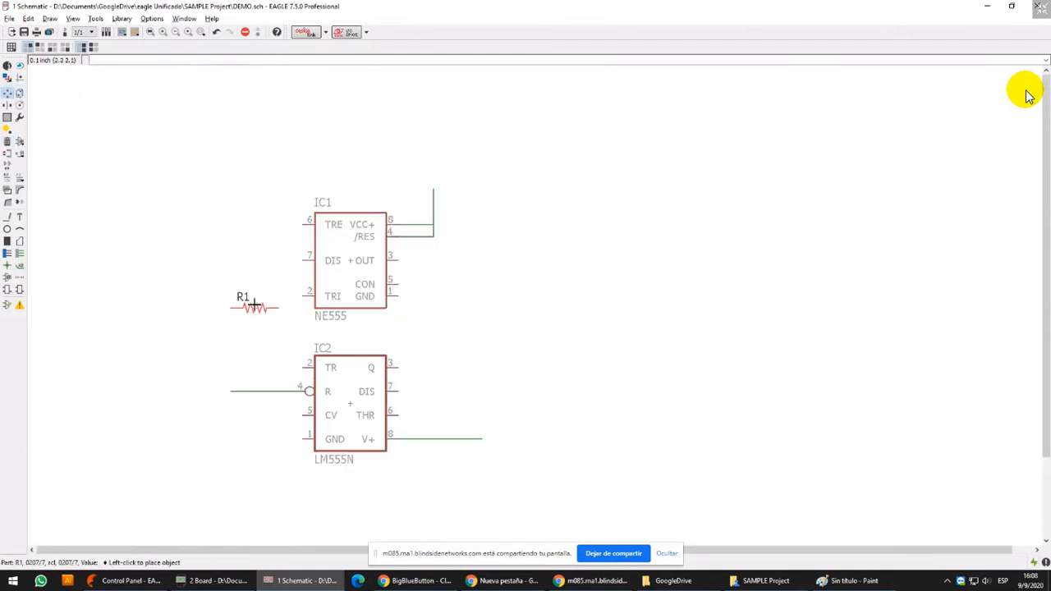
pyautogui.click(243, 200)
# Place a copy of resistor R1 directly below the original
pyautogui.click(19, 93)
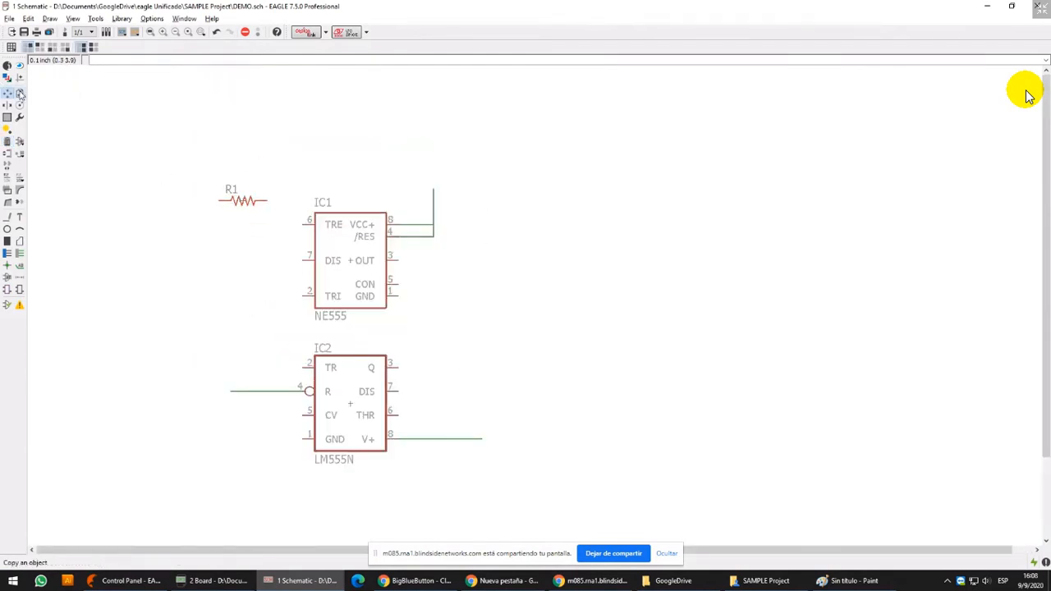
pyautogui.click(240, 199)
pyautogui.click(239, 236)
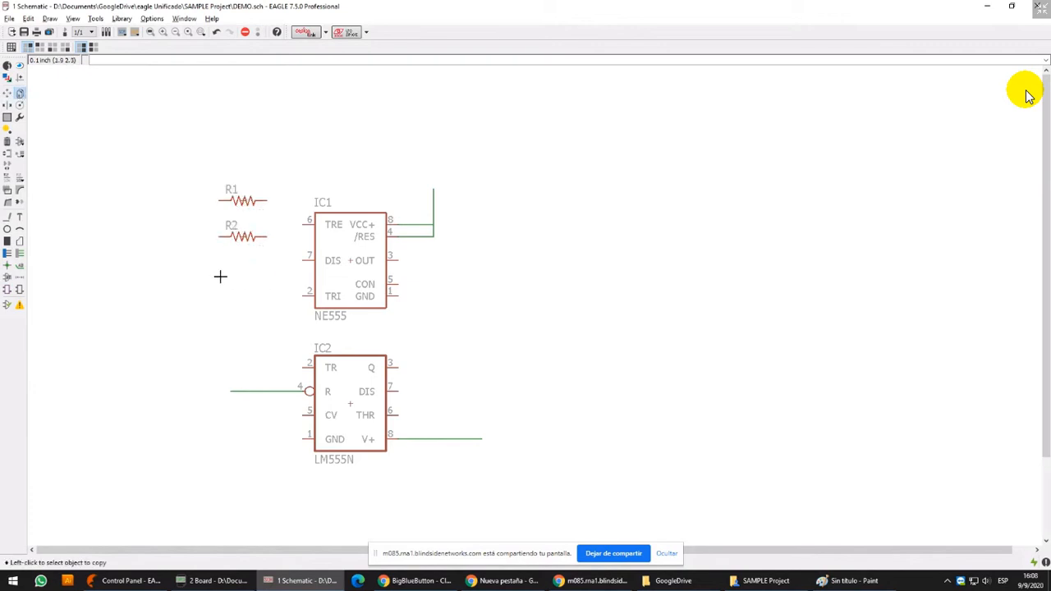
# Place another copy of the resistor below R2, level with pin 2 of the NE555
pyautogui.click(255, 255)
pyautogui.click(237, 297)
# Group the three resistors, paste a copy of the group to the right of the NE555, and undo the paste
pyautogui.click(9, 118)
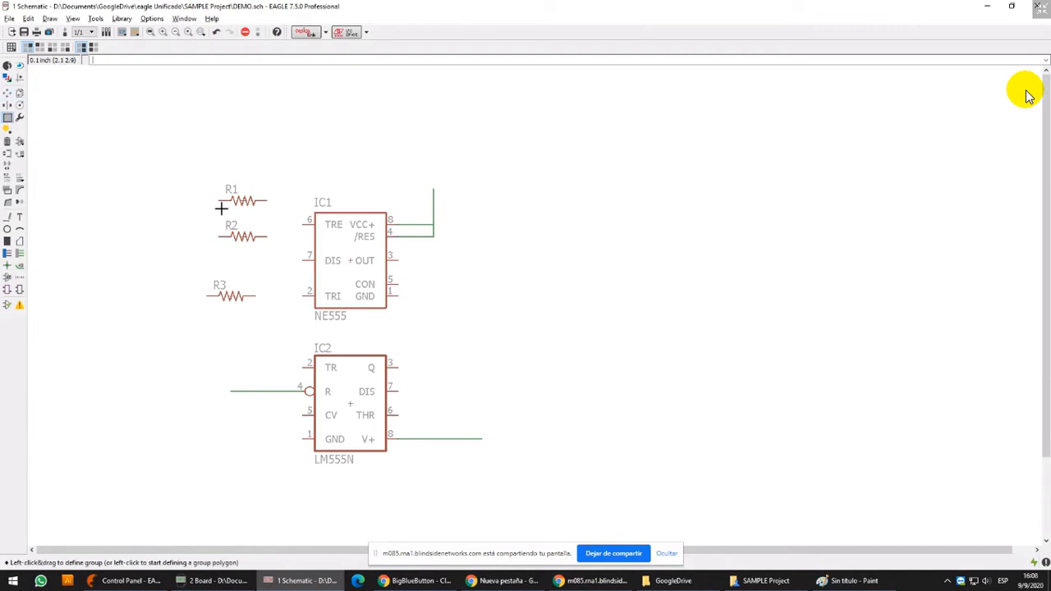
pyautogui.moveTo(176, 161); pyautogui.dragTo(277, 326)
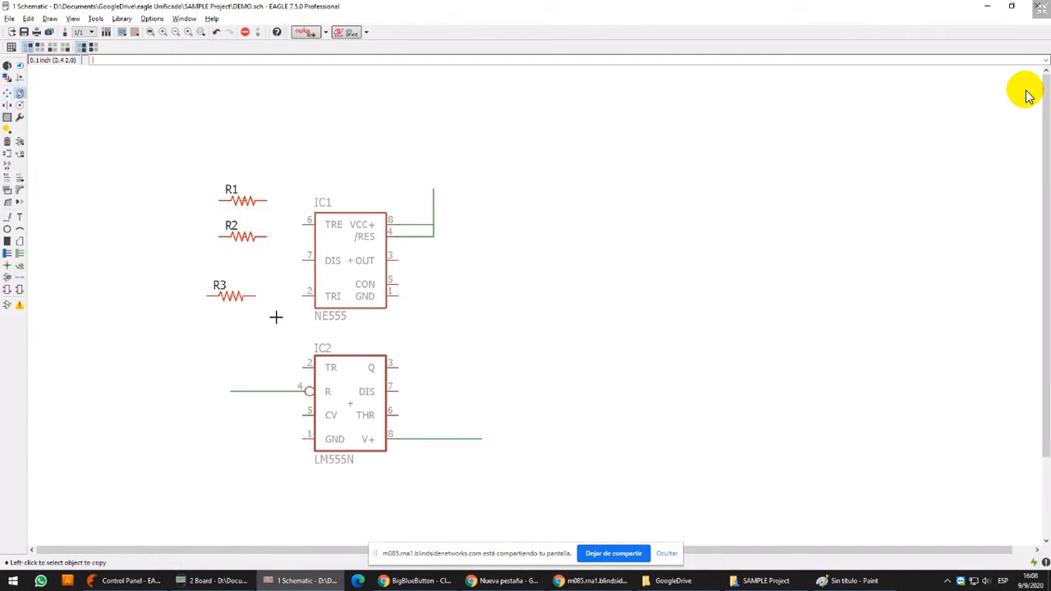
pyautogui.rightClick(243, 237)
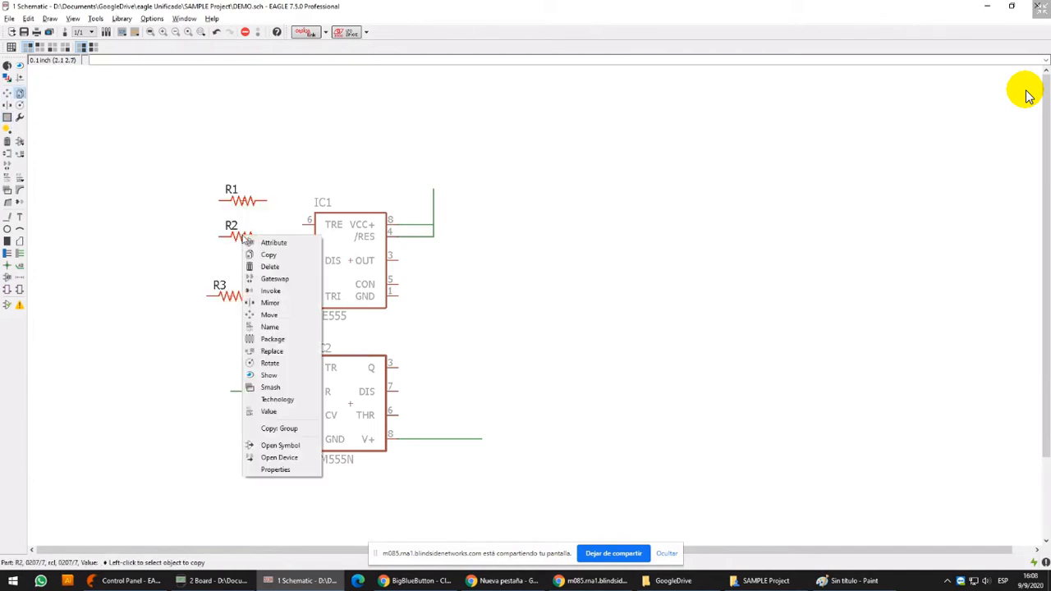
pyautogui.click(279, 428)
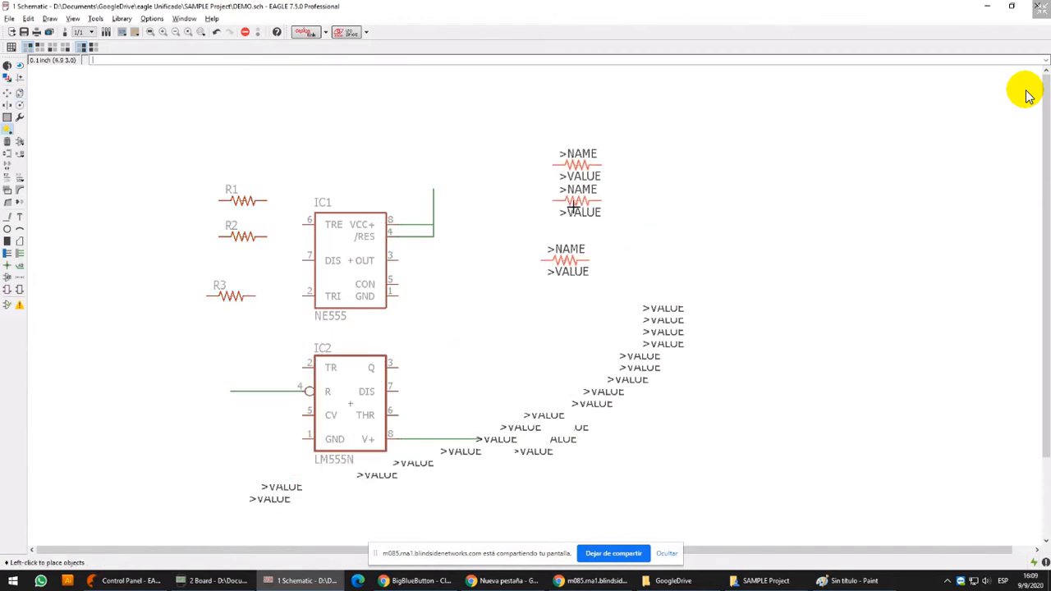
pyautogui.click(556, 219)
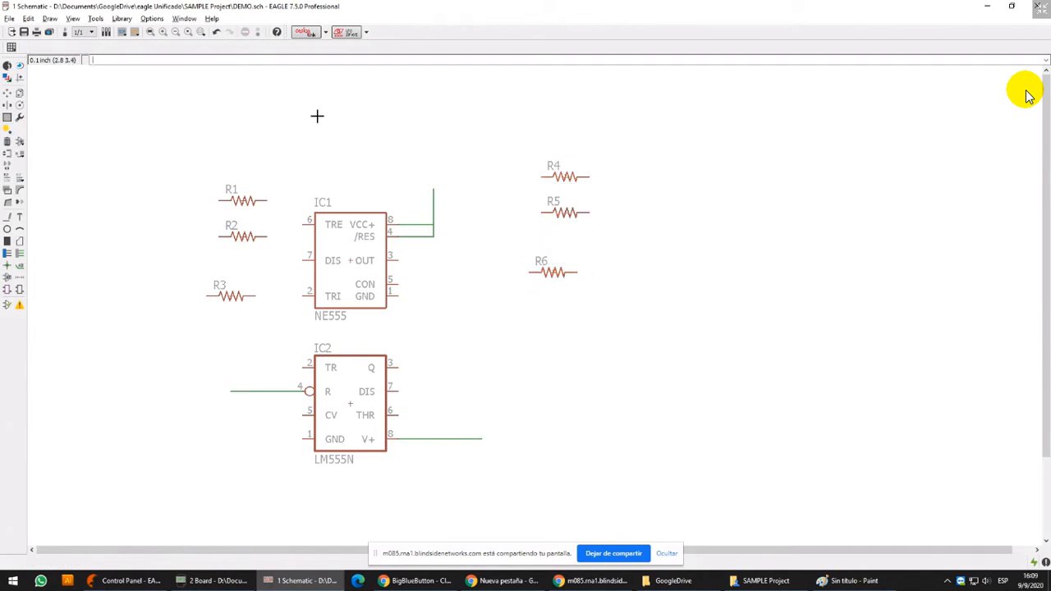
pyautogui.click(216, 32)
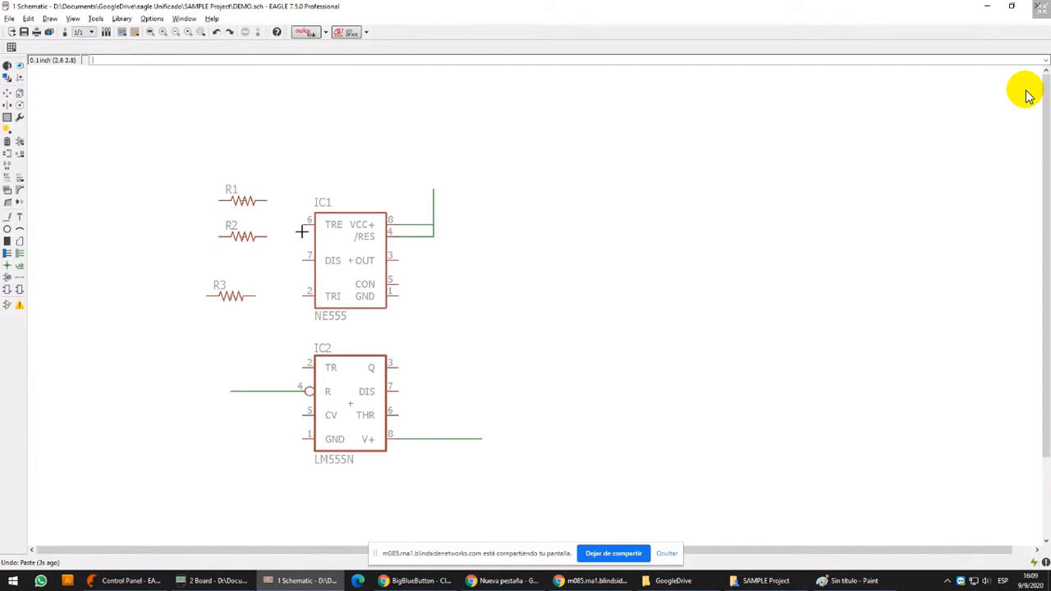
# Move resistor R3 up so it lines up directly beneath R2
pyautogui.click(8, 92)
pyautogui.click(223, 293)
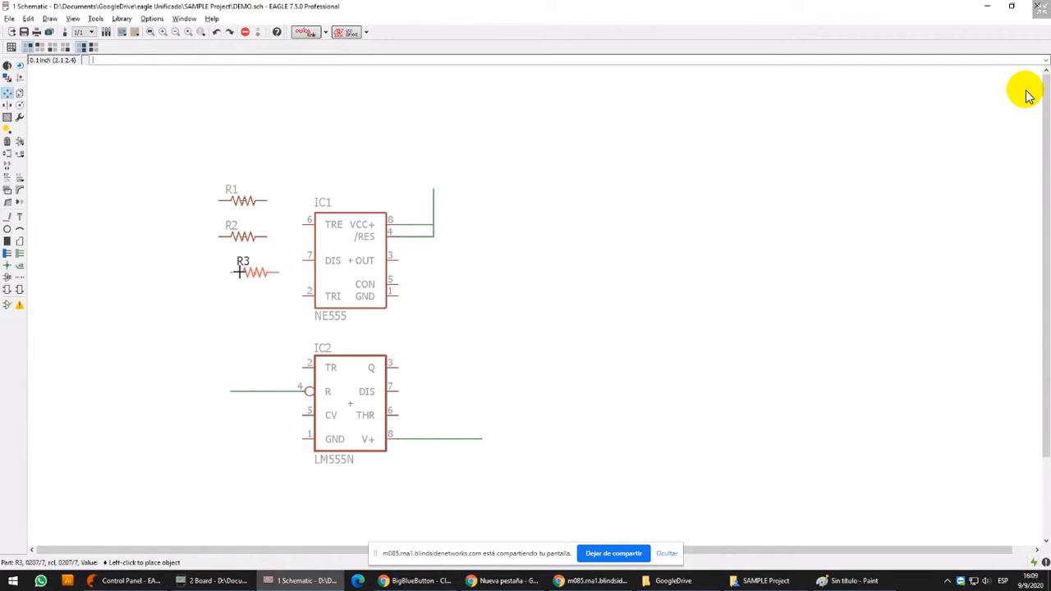
pyautogui.click(234, 269)
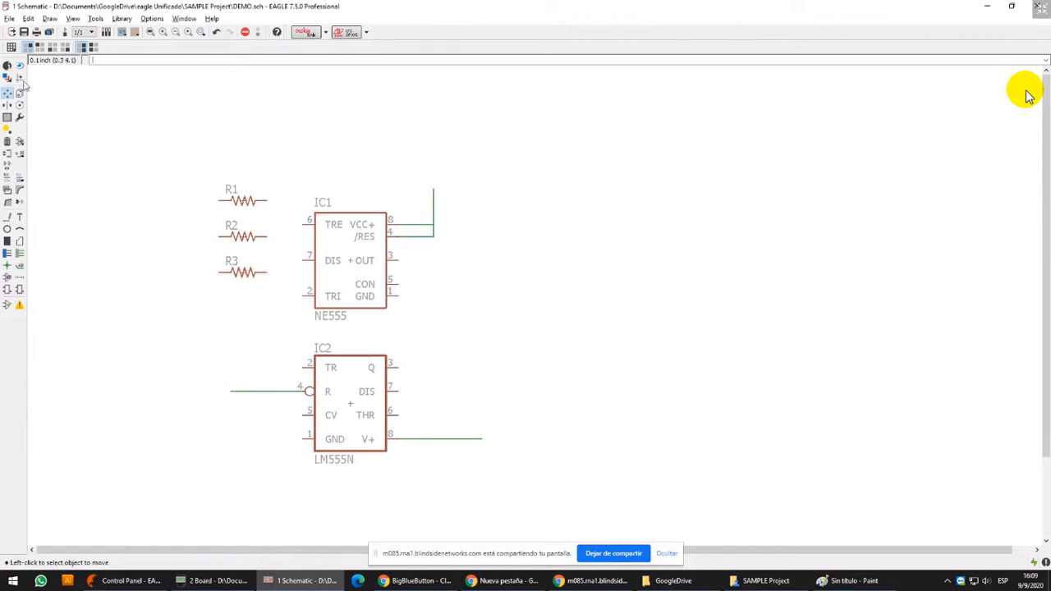
# Move R1 straight up above the other resistors and R2 to just above the NE555
pyautogui.click(7, 118)
pyautogui.moveTo(410, 223); pyautogui.dragTo(426, 246, button='middle')
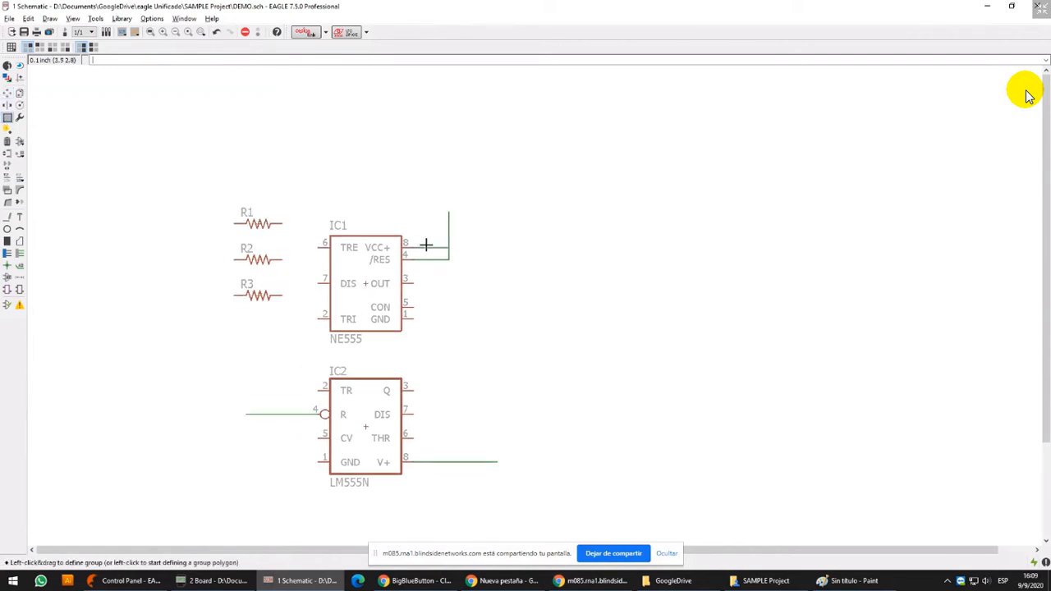
pyautogui.click(6, 95)
pyautogui.click(260, 224)
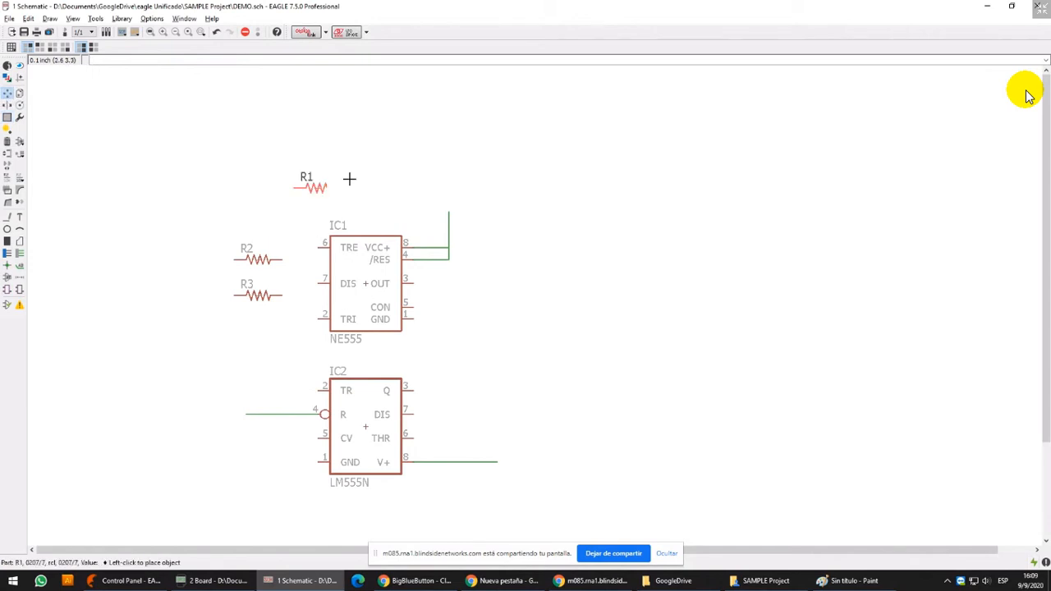
pyautogui.click(261, 153)
pyautogui.click(262, 257)
pyautogui.click(342, 165)
# Rotate resistor R3 to vertical and place it to the left of R1
pyautogui.click(252, 294)
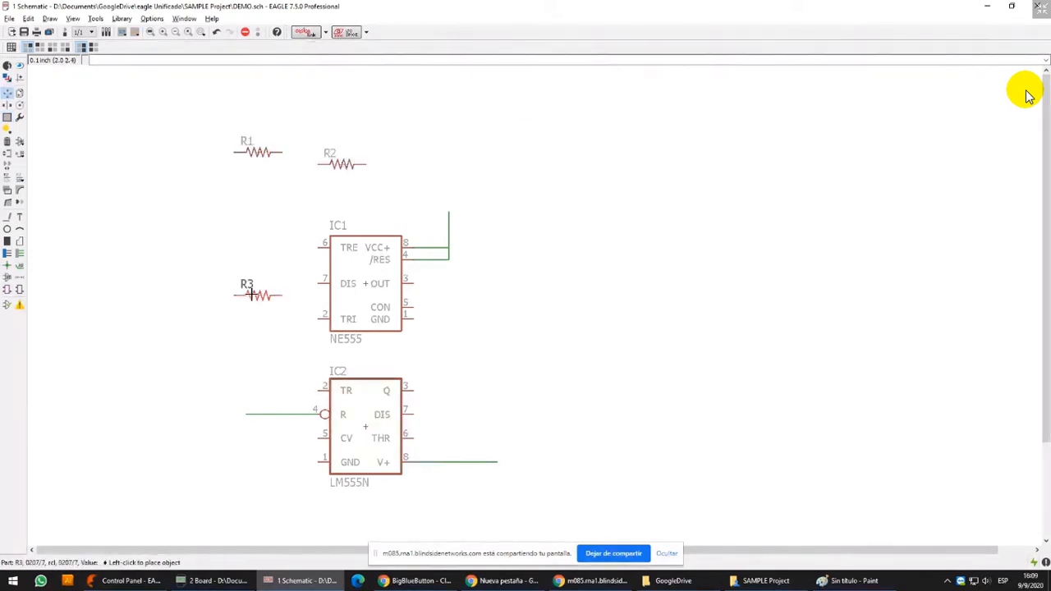
pyautogui.click(160, 184)
pyautogui.rightClick(160, 184)
pyautogui.click(183, 149)
pyautogui.click(179, 181)
pyautogui.rightClick(179, 182)
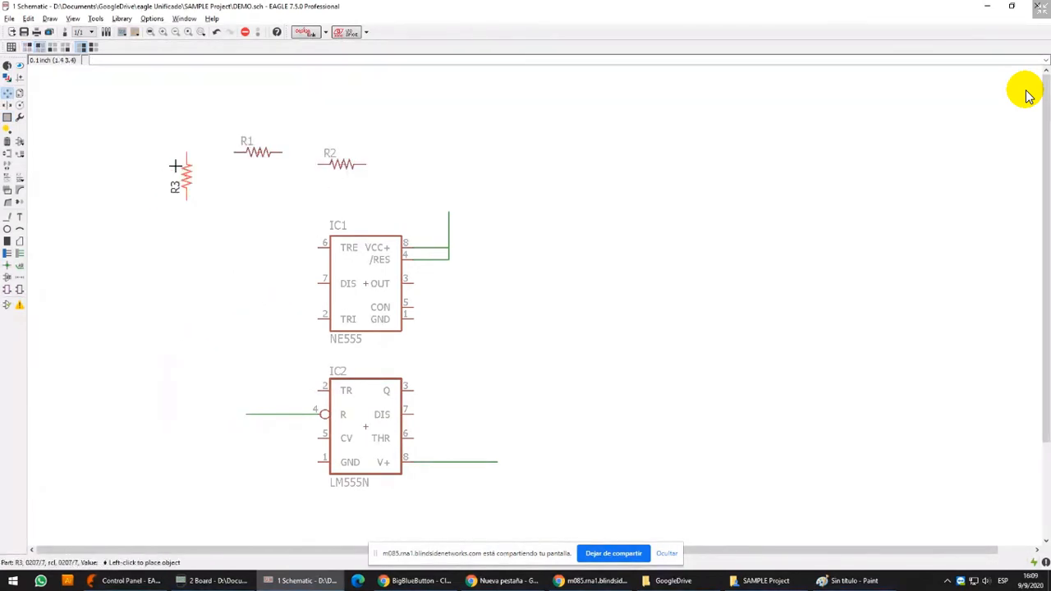
pyautogui.click(185, 152)
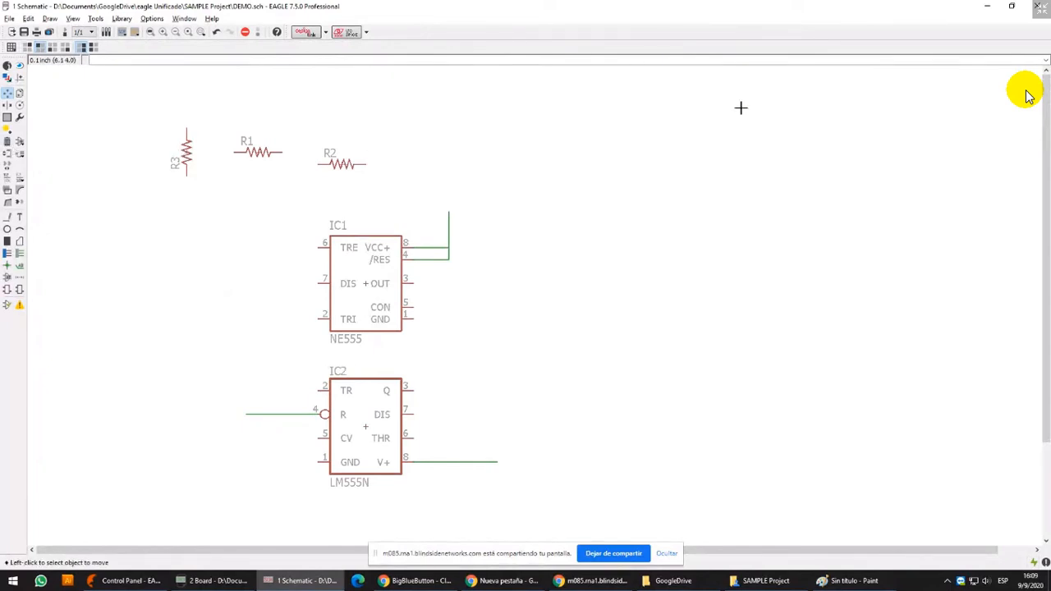
# Paste the previously copied three-resistor group above and to the right of the NE555
pyautogui.click(21, 94)
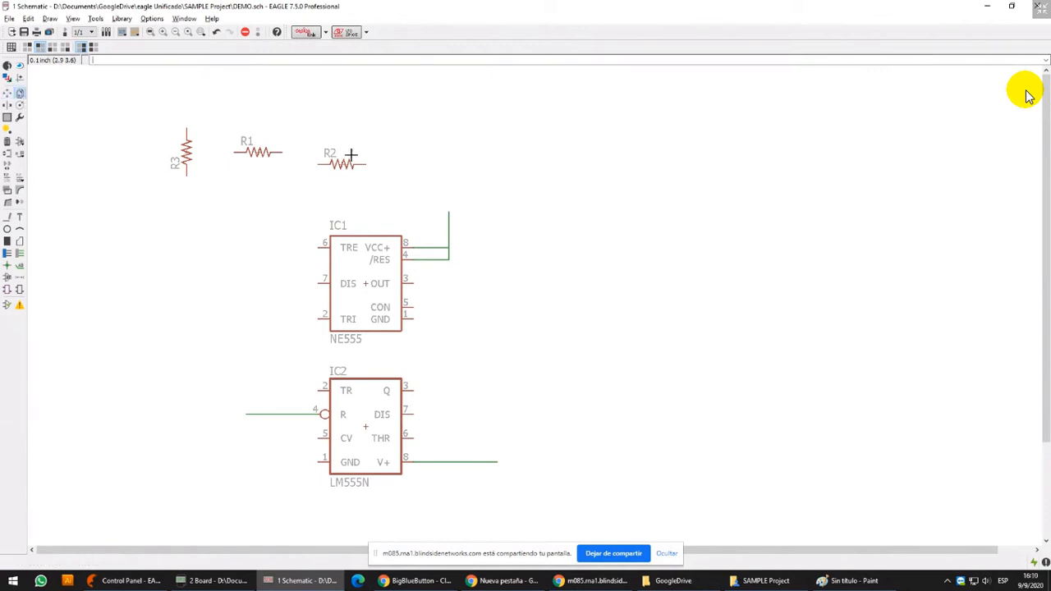
pyautogui.click(341, 163)
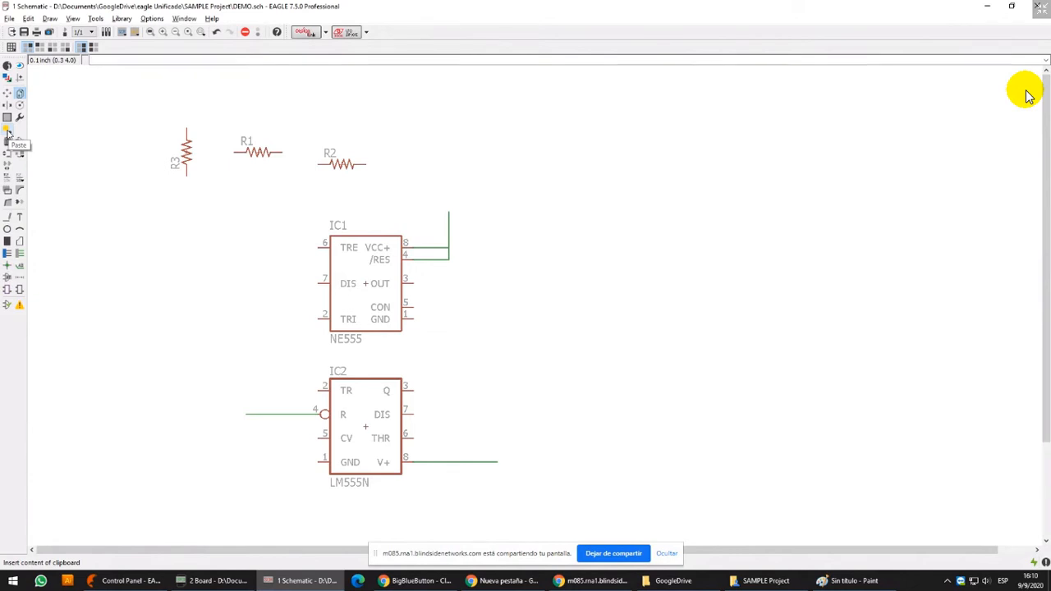
pyautogui.click(8, 132)
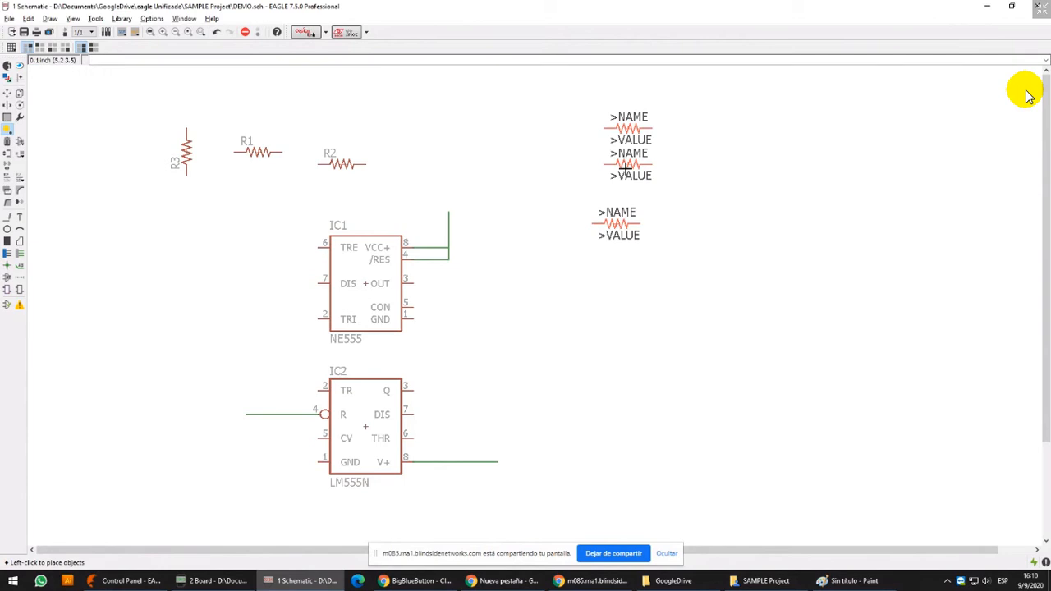
pyautogui.click(625, 170)
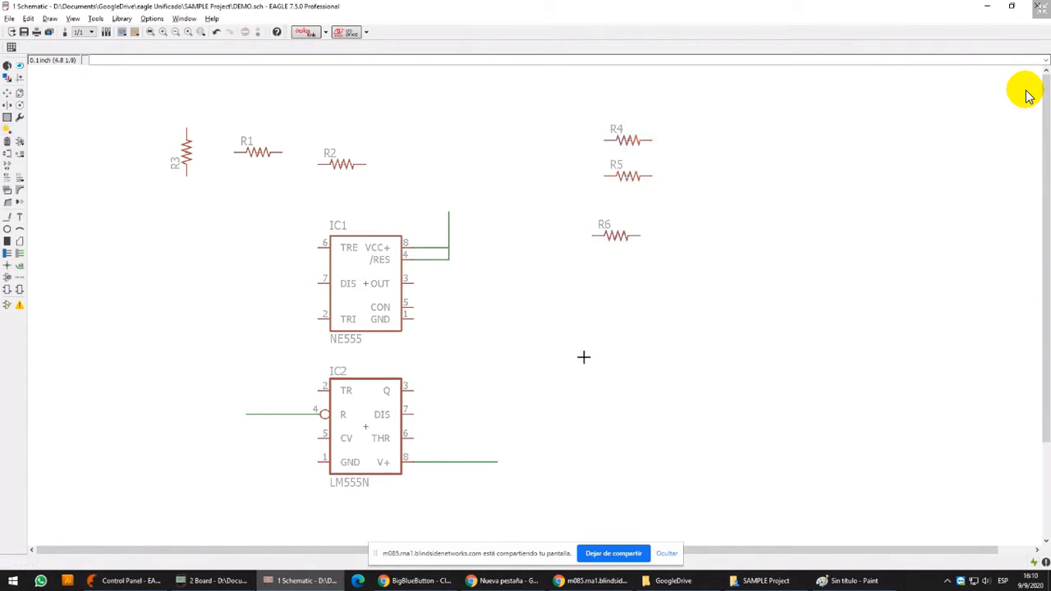
# Paste the resistor group a second time farther right, and undo both pastes
pyautogui.click(7, 131)
pyautogui.click(720, 170)
pyautogui.hotkey('ctrl', 'z')
pyautogui.hotkey('ctrl', 'z')
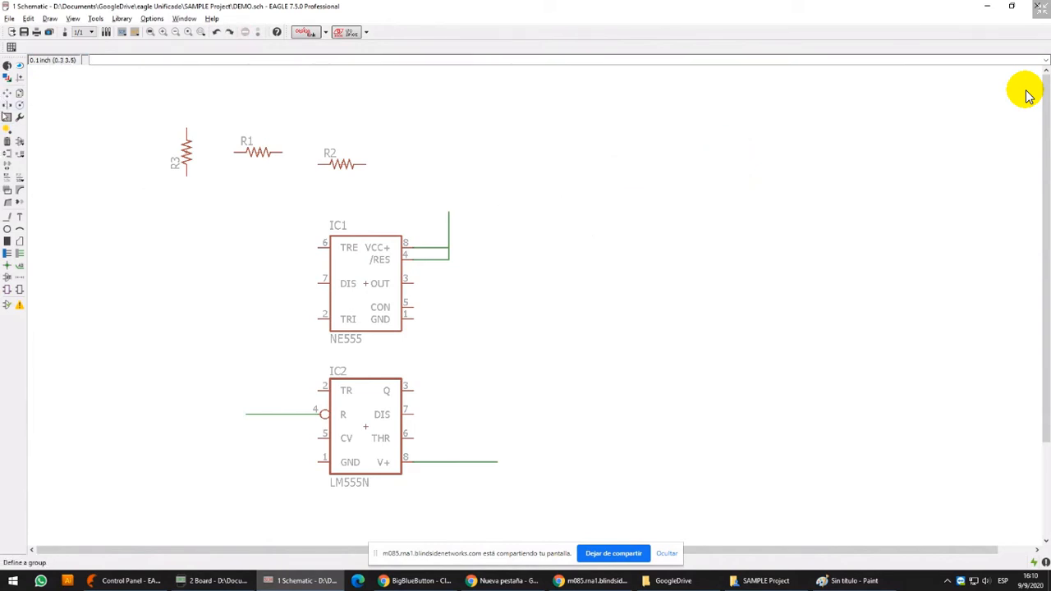
# Rotate resistor R2 to vertical and place it below R1, above and to the left of the NE555
pyautogui.click(6, 217)
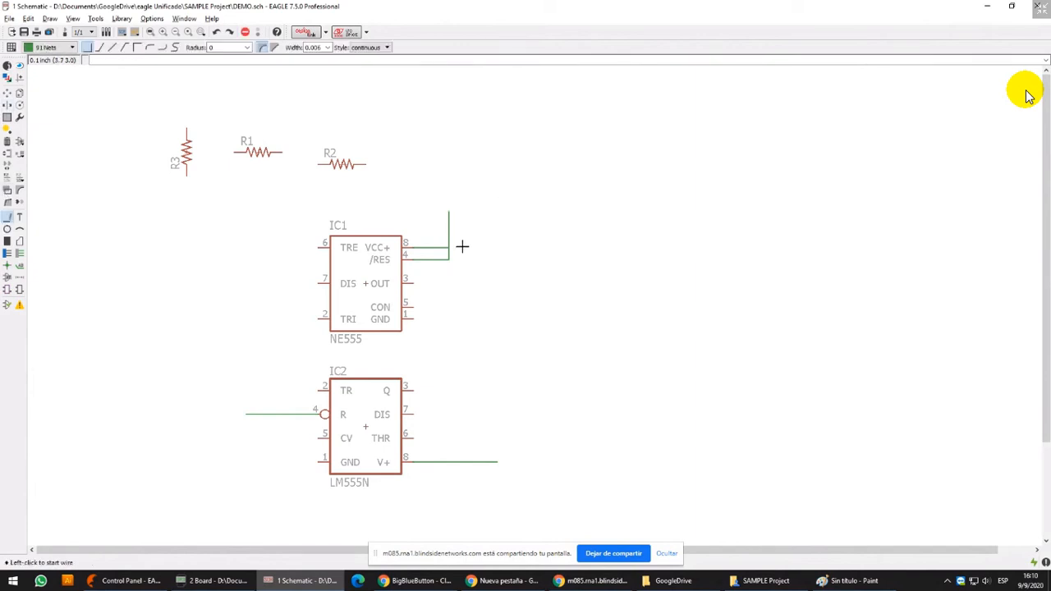
pyautogui.click(7, 93)
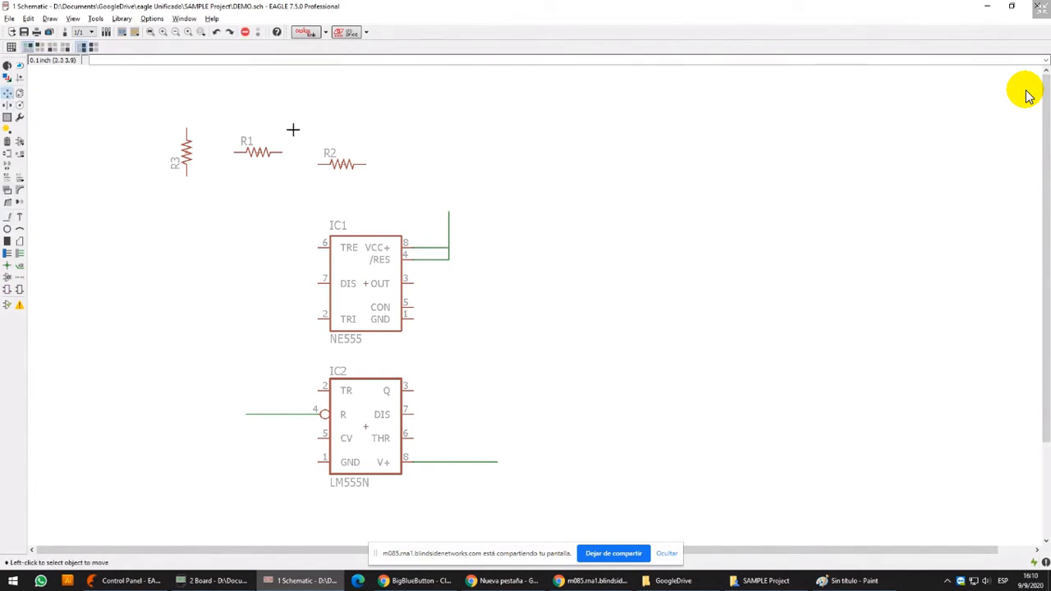
pyautogui.click(341, 164)
pyautogui.rightClick(274, 215)
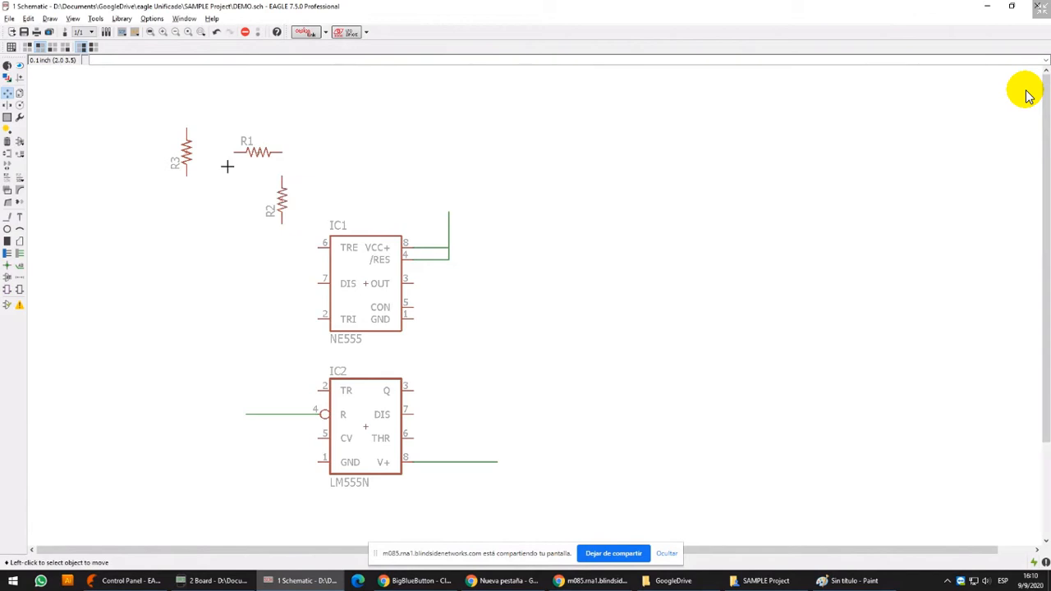
# Try resistor R1 beside pin 3 of the NE555, and place it rotated to vertical just above R2
pyautogui.click(259, 152)
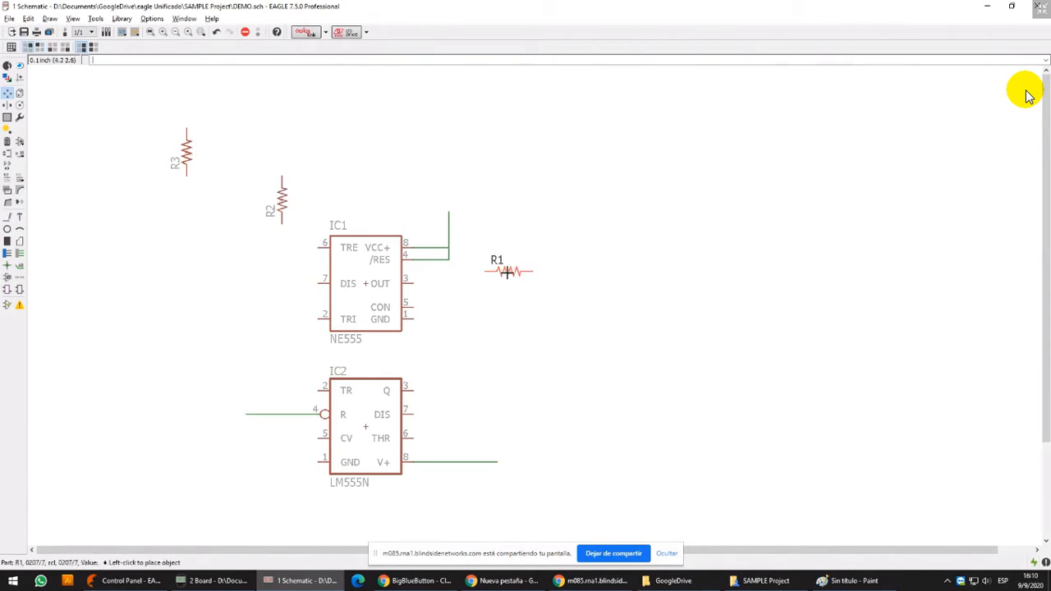
pyautogui.click(448, 280)
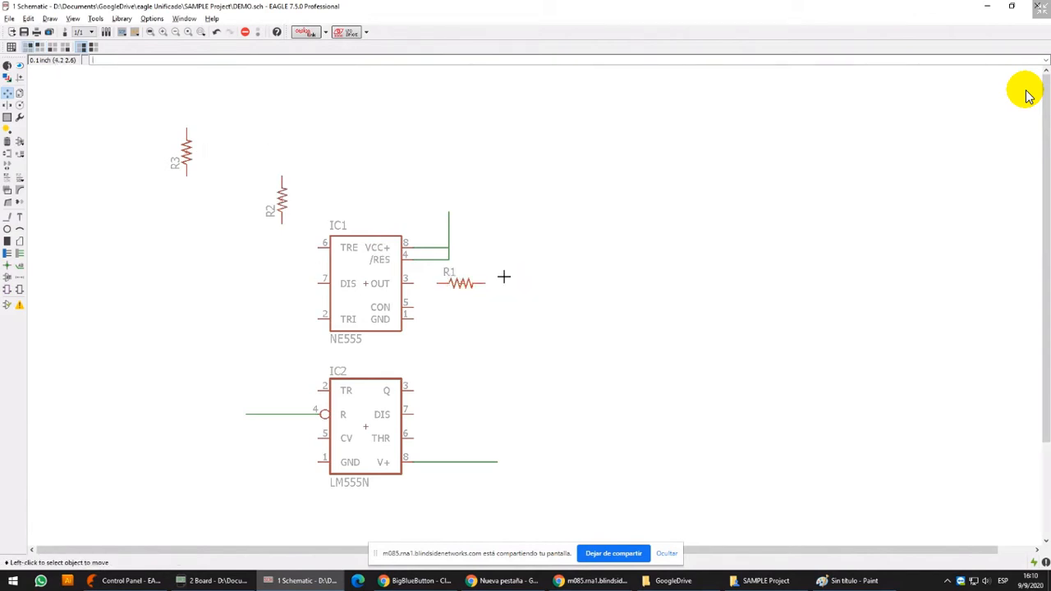
pyautogui.click(461, 280)
pyautogui.rightClick(292, 123)
pyautogui.click(291, 123)
# Rotate resistor R3 to horizontal and place it to the right of the NE555, level with pin 3
pyautogui.click(188, 152)
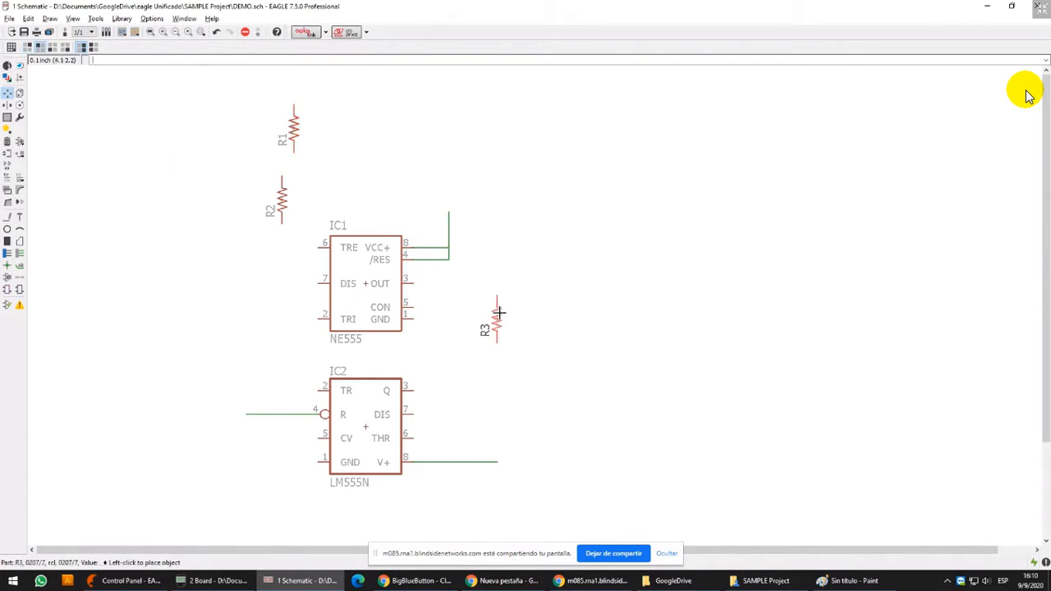
pyautogui.rightClick(480, 300)
pyautogui.click(494, 283)
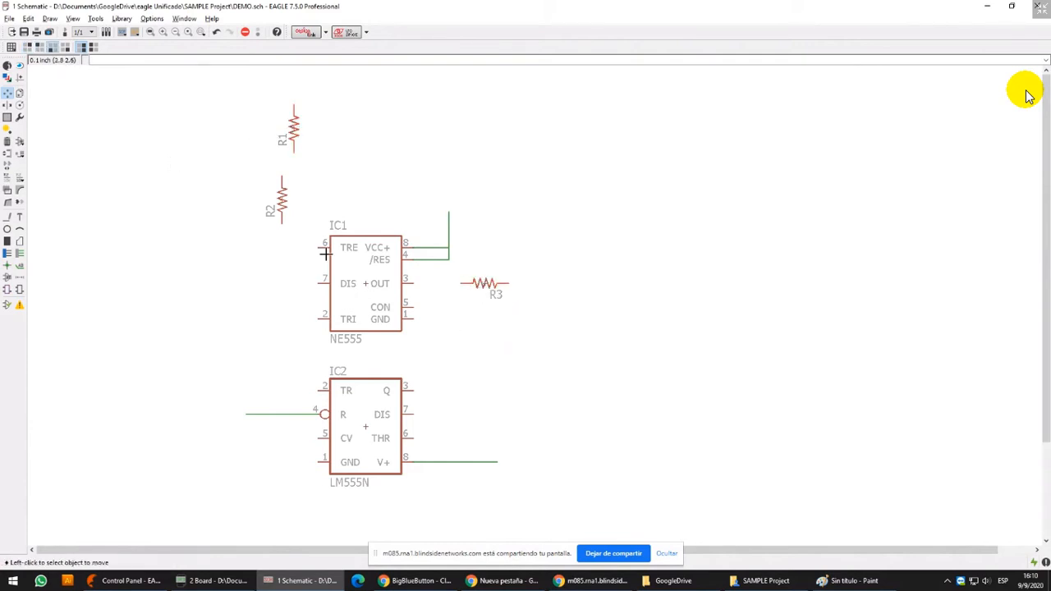
# Move R2 to the left of the NE555 beside pin 6, and place R1 horizontally just above the chip
pyautogui.click(281, 193)
pyautogui.click(257, 241)
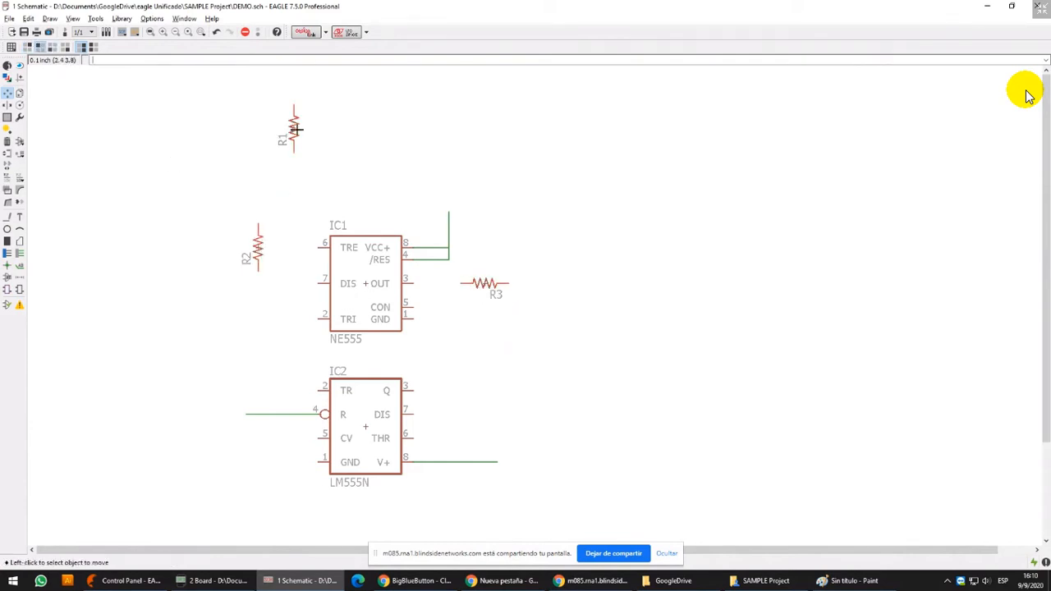
pyautogui.click(294, 127)
pyautogui.rightClick(327, 174)
pyautogui.click(330, 187)
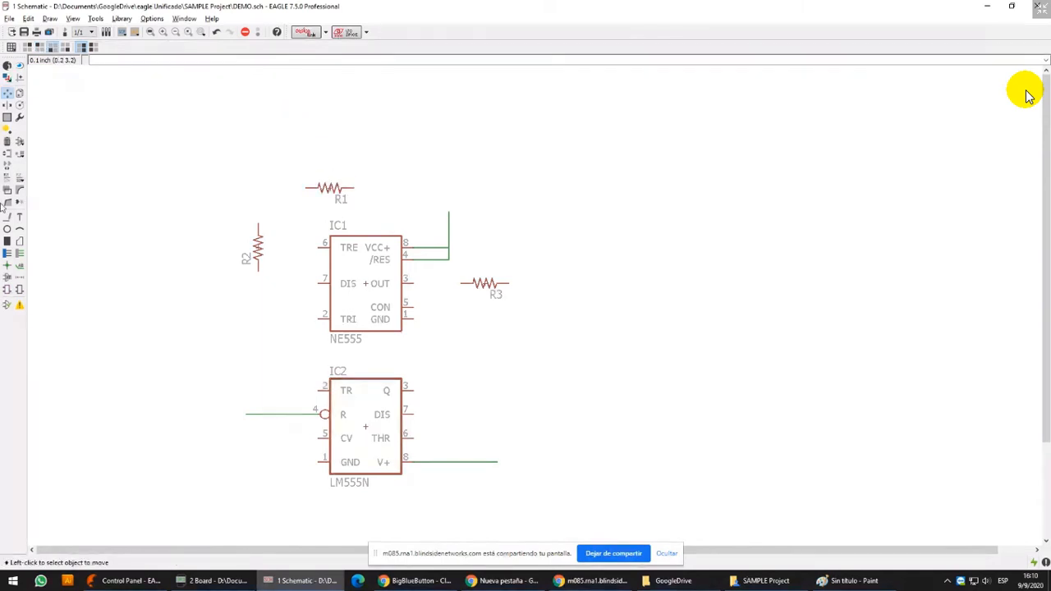
# Start a wire on layer 91 Nets from the upper end of resistor R2
pyautogui.click(8, 216)
pyautogui.click(258, 223)
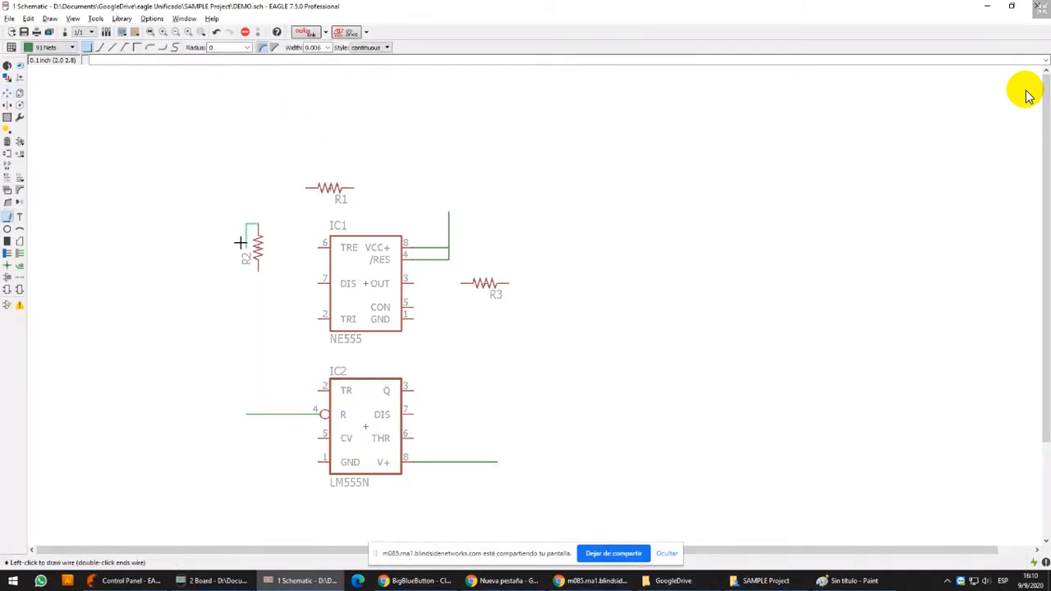
pyautogui.press('Escape')
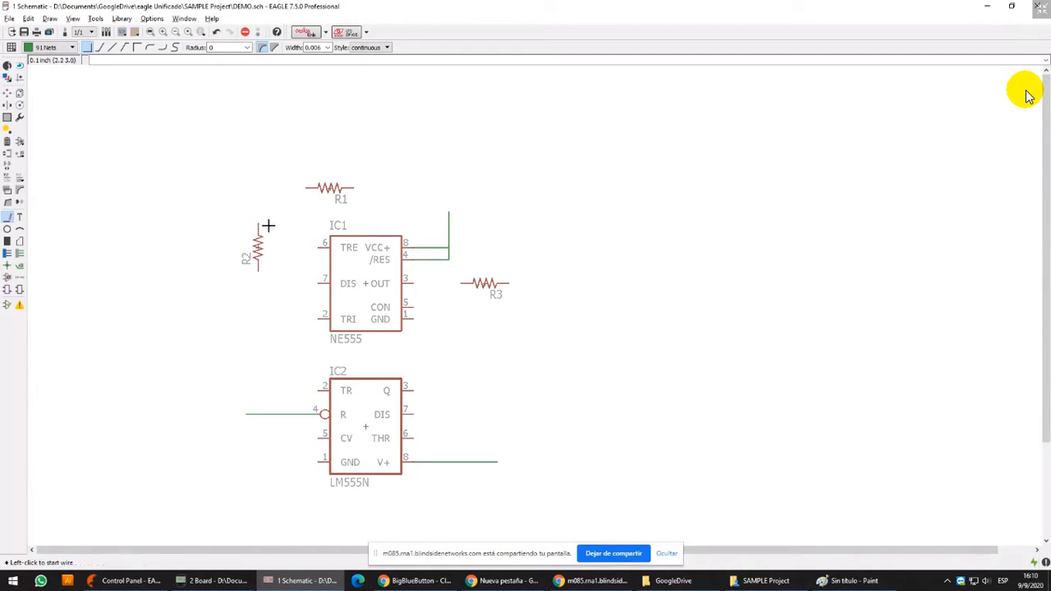
pyautogui.scroll(2, 266, 228)
pyautogui.click(266, 229)
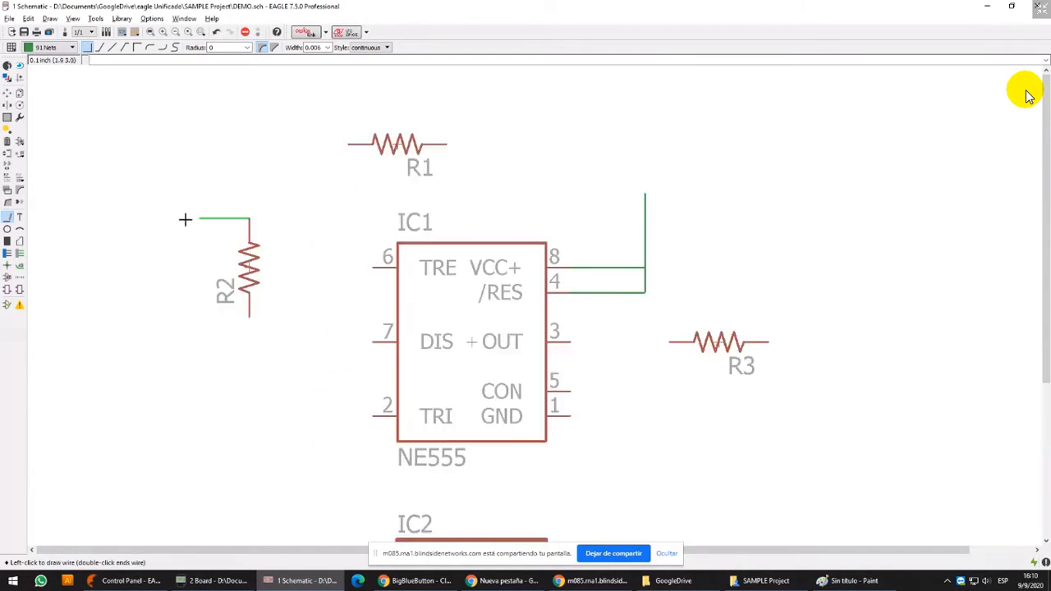
# Turn on the schematic's grid display
pyautogui.click(11, 47)
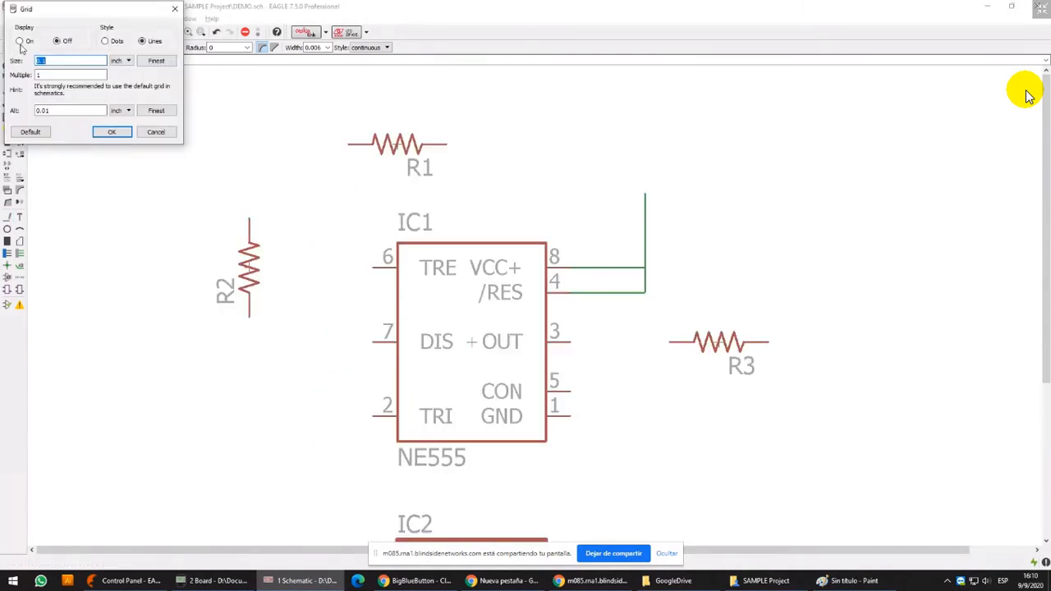
pyautogui.click(21, 40)
pyautogui.click(112, 132)
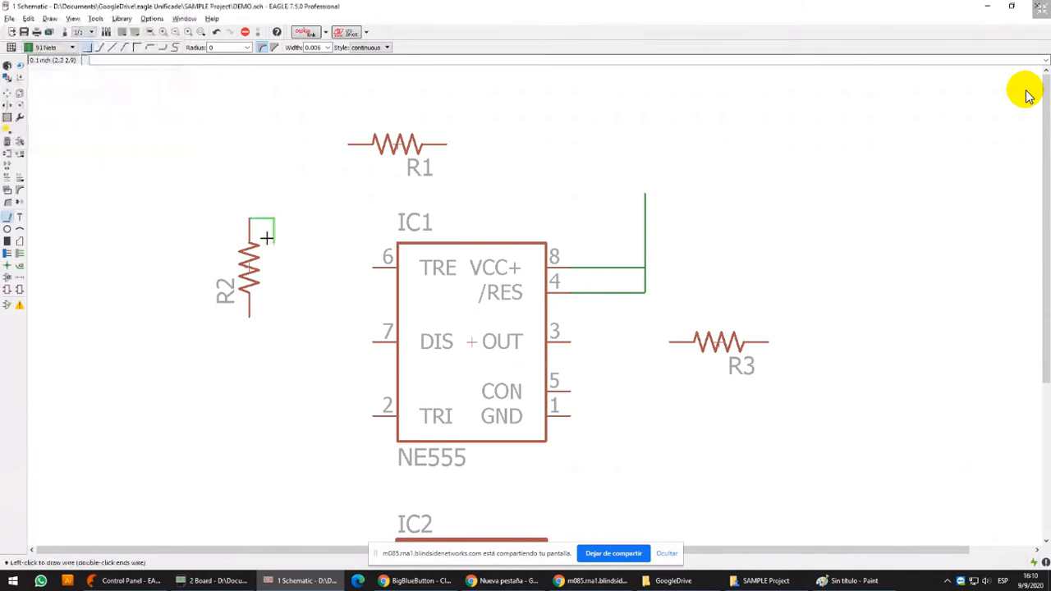
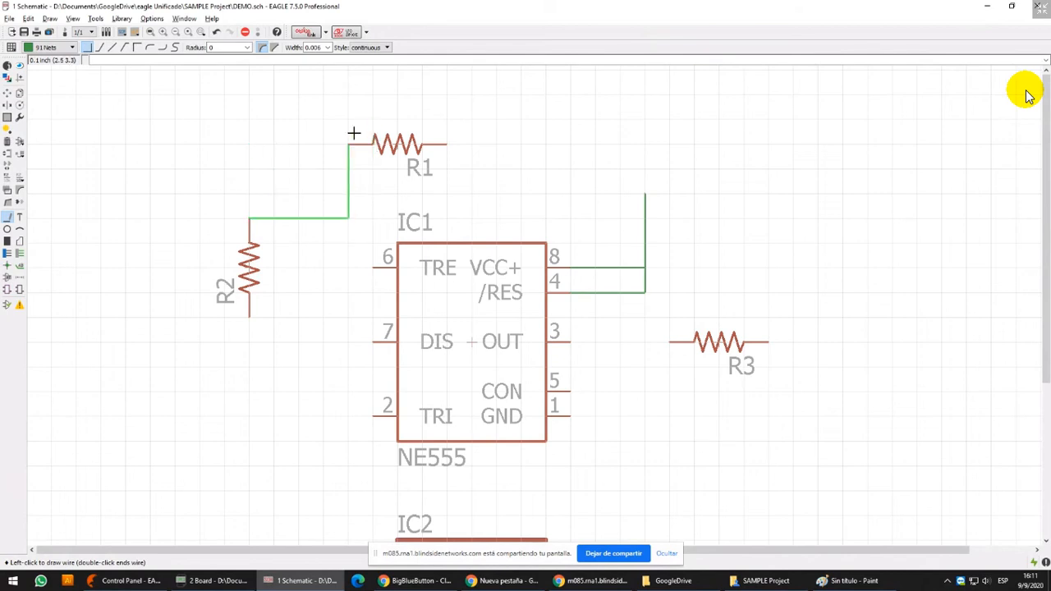
pyautogui.rightClick(350, 139)
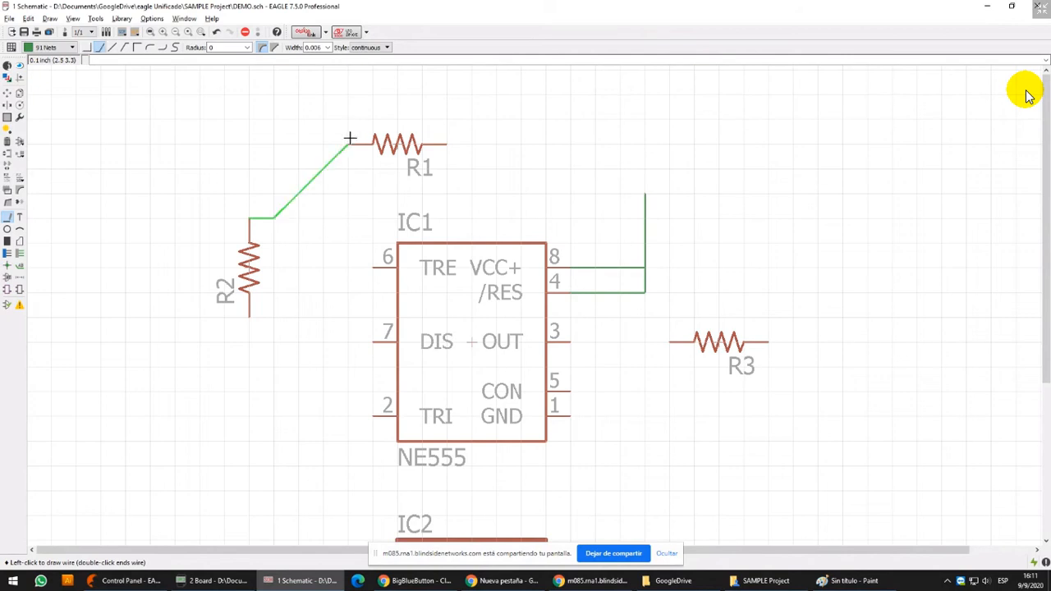
pyautogui.rightClick(347, 164)
pyautogui.rightClick(345, 144)
pyautogui.rightClick(345, 145)
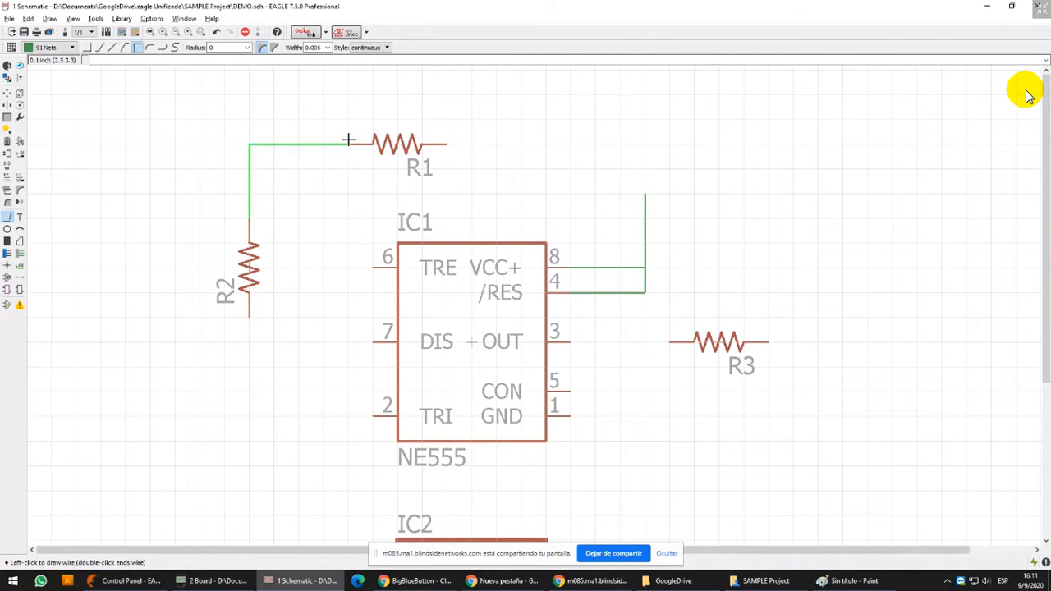
pyautogui.click(7, 217)
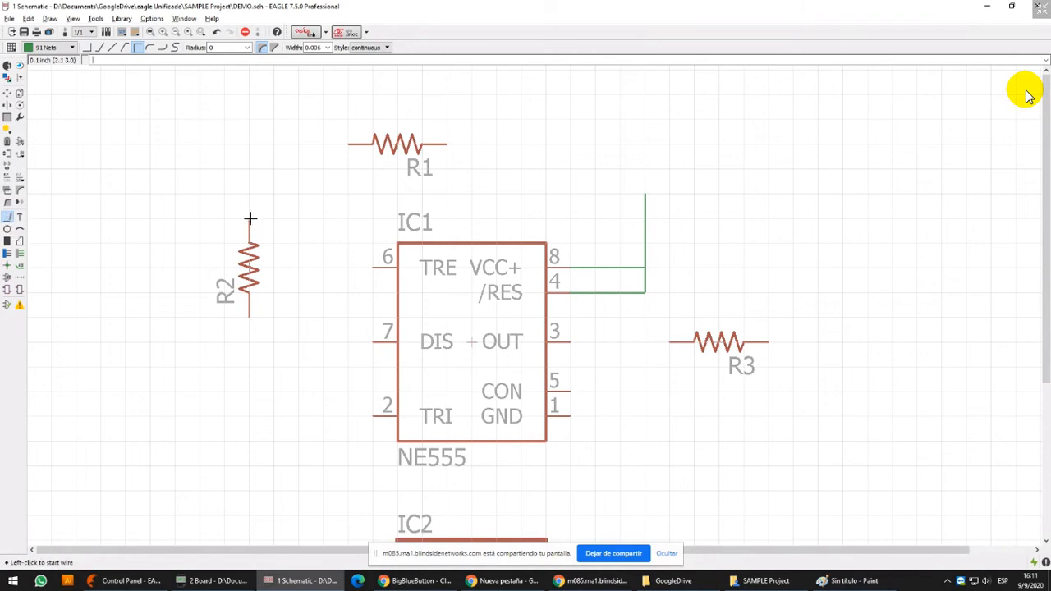
# Draw a net from R2's upper pin to R1's left pin with a single right-angle bend at the upper-left corner
pyautogui.click(251, 218)
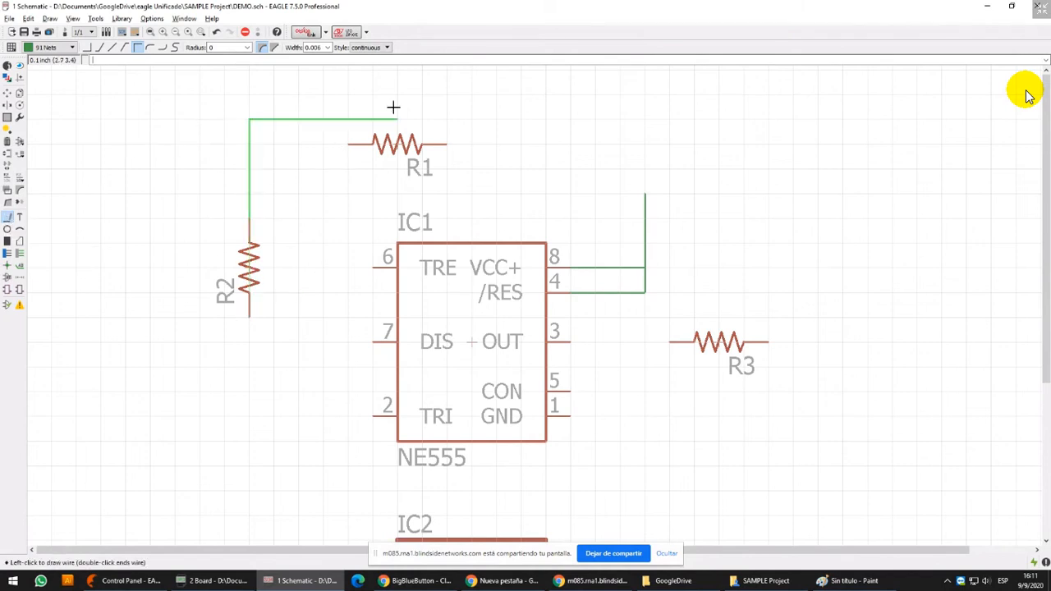
pyautogui.rightClick(309, 121)
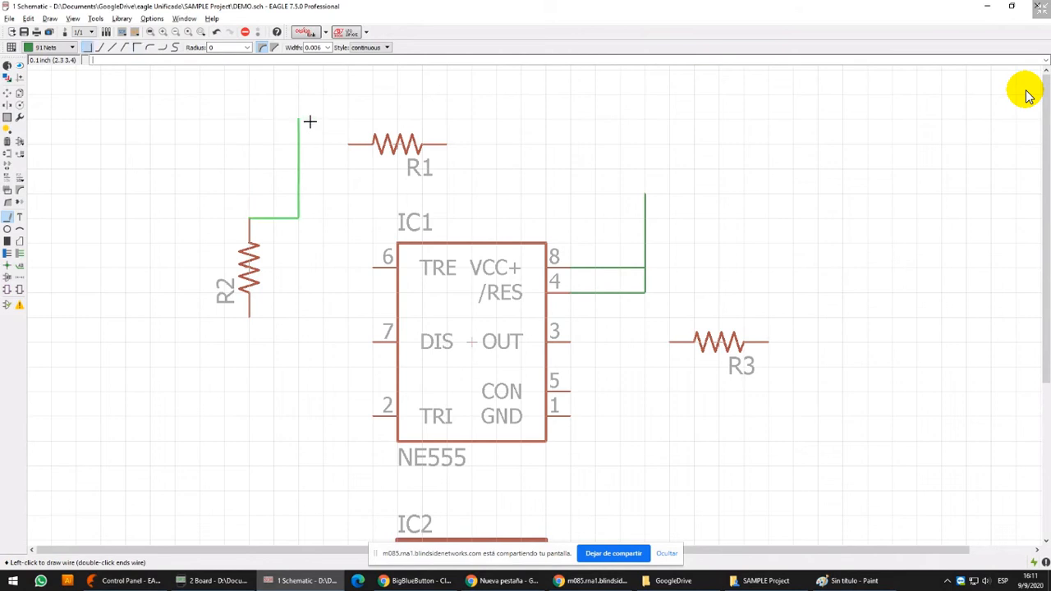
pyautogui.rightClick(309, 122)
pyautogui.rightClick(309, 121)
pyautogui.rightClick(309, 122)
pyautogui.rightClick(310, 121)
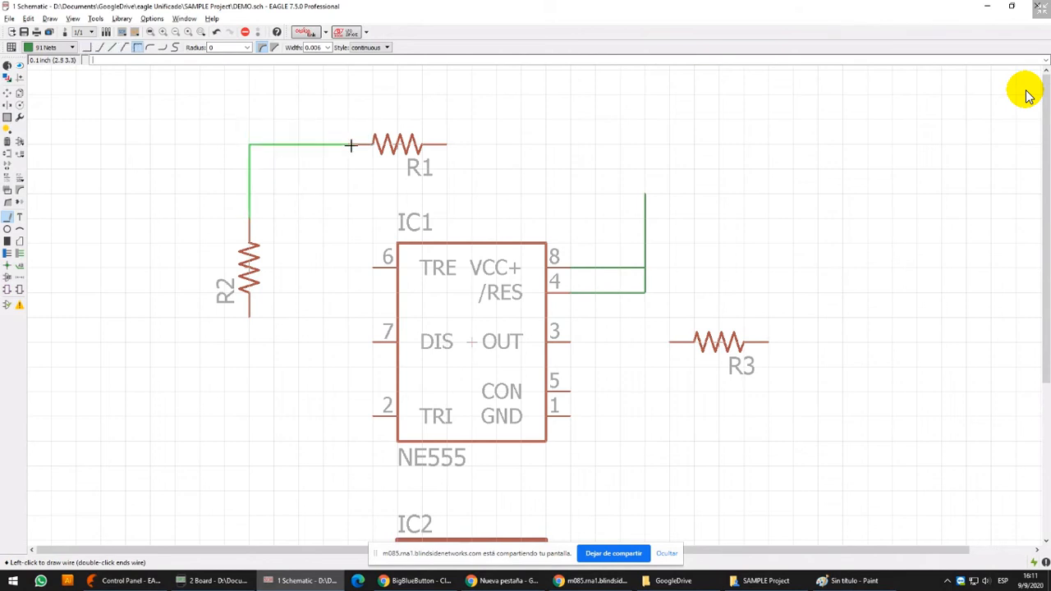
pyautogui.rightClick(350, 145)
pyautogui.rightClick(349, 145)
pyautogui.rightClick(349, 146)
pyautogui.rightClick(347, 145)
pyautogui.click(347, 146)
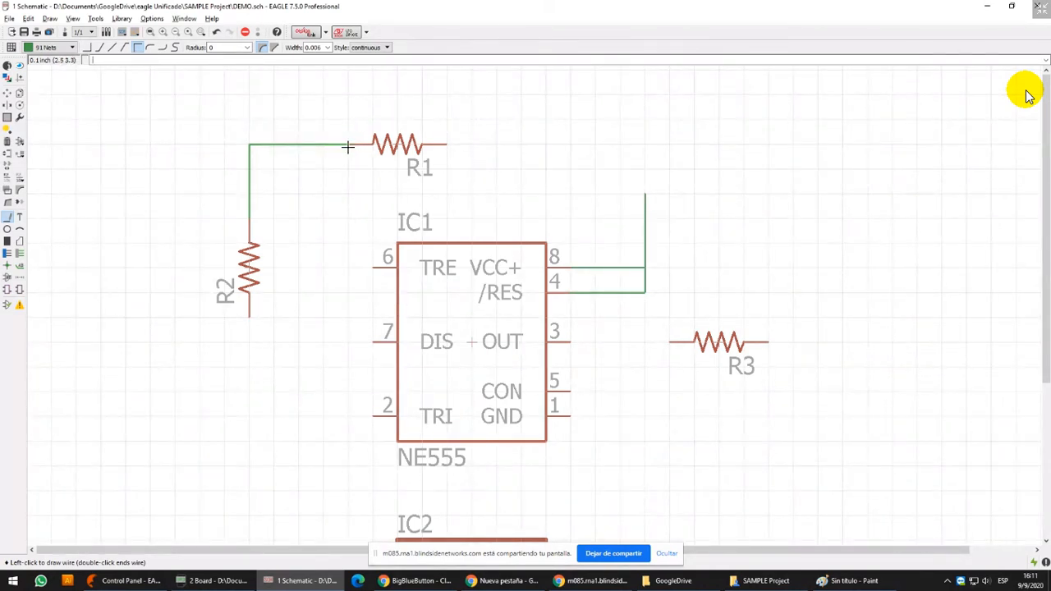
pyautogui.click(348, 145)
# Wire the open end of the VCC+ and /RES net to R1's right pin, and IC1 pin 6 to R2's lower pin
pyautogui.click(649, 192)
pyautogui.click(443, 145)
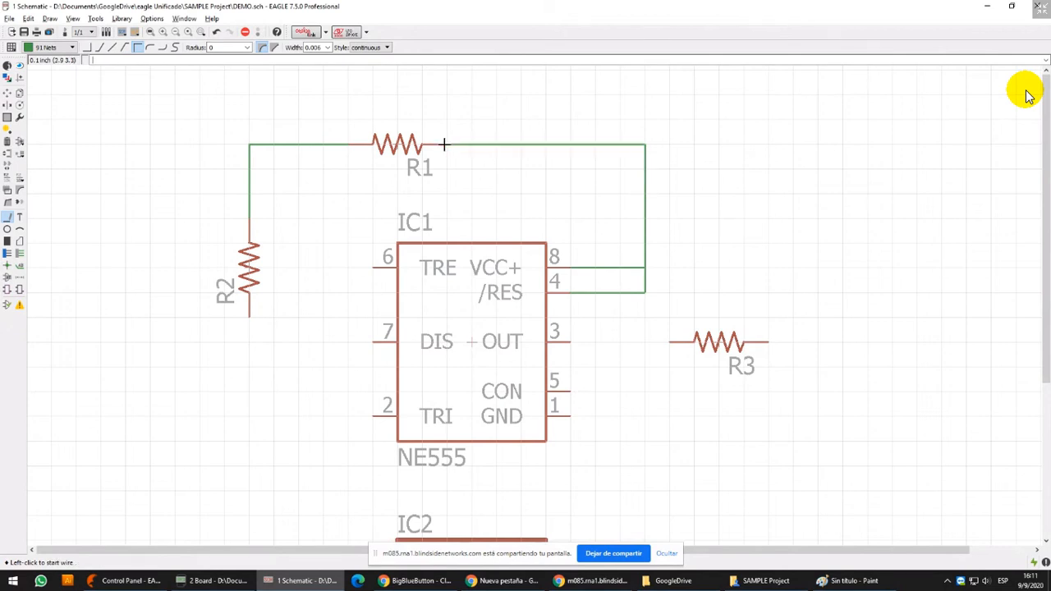
pyautogui.click(374, 267)
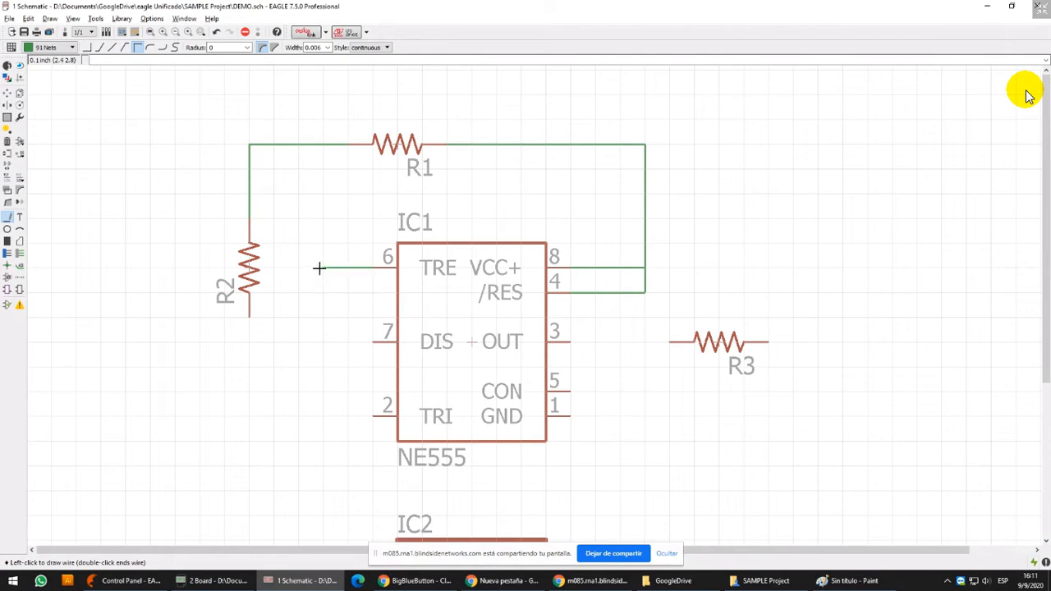
pyautogui.click(319, 268)
pyautogui.click(249, 341)
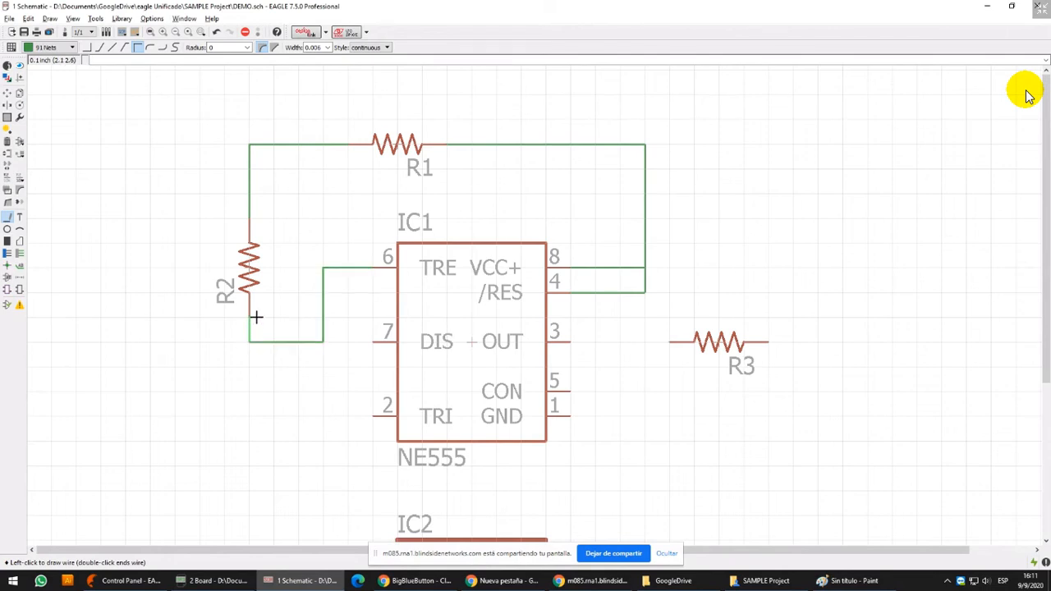
pyautogui.click(250, 316)
# Draw an open-ended net from IC1 pin 7 up to just below the R1–R2 wire, and move R1 about 0.3 inch to the right
pyautogui.click(373, 340)
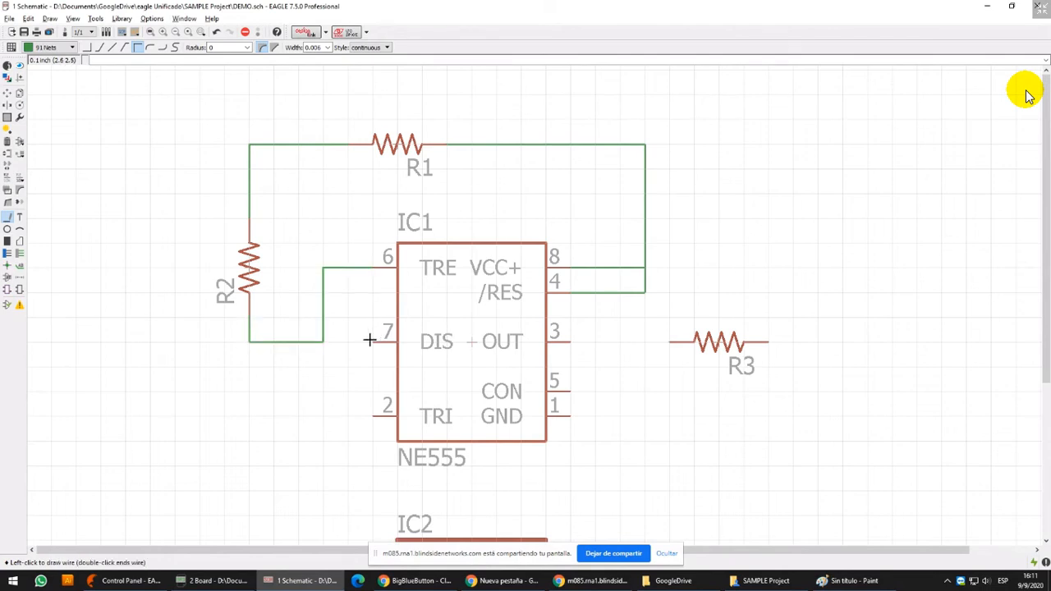
pyautogui.doubleClick(342, 190)
pyautogui.click(7, 92)
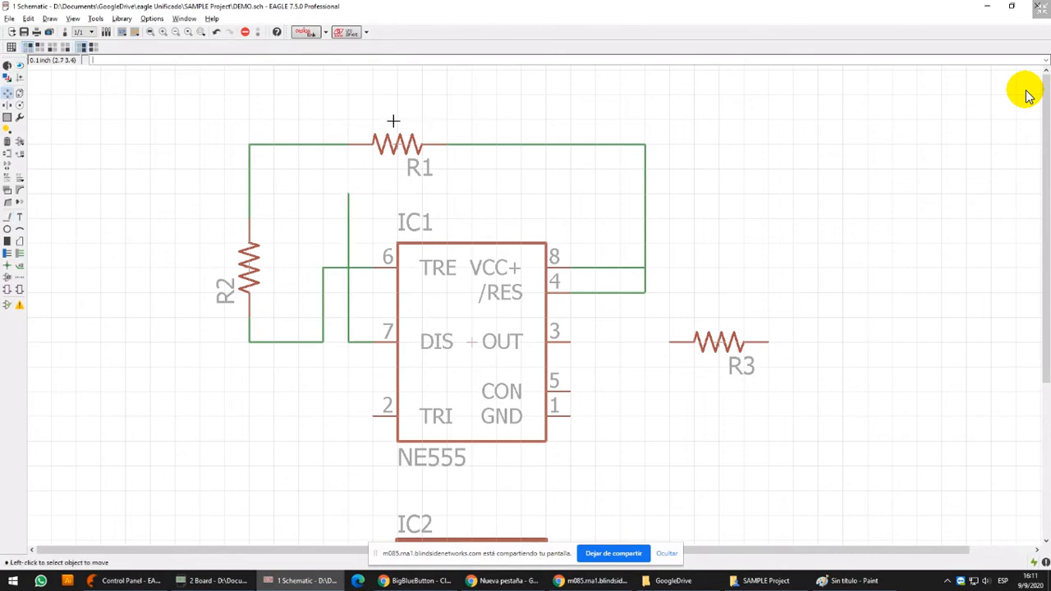
pyautogui.click(397, 145)
pyautogui.click(476, 145)
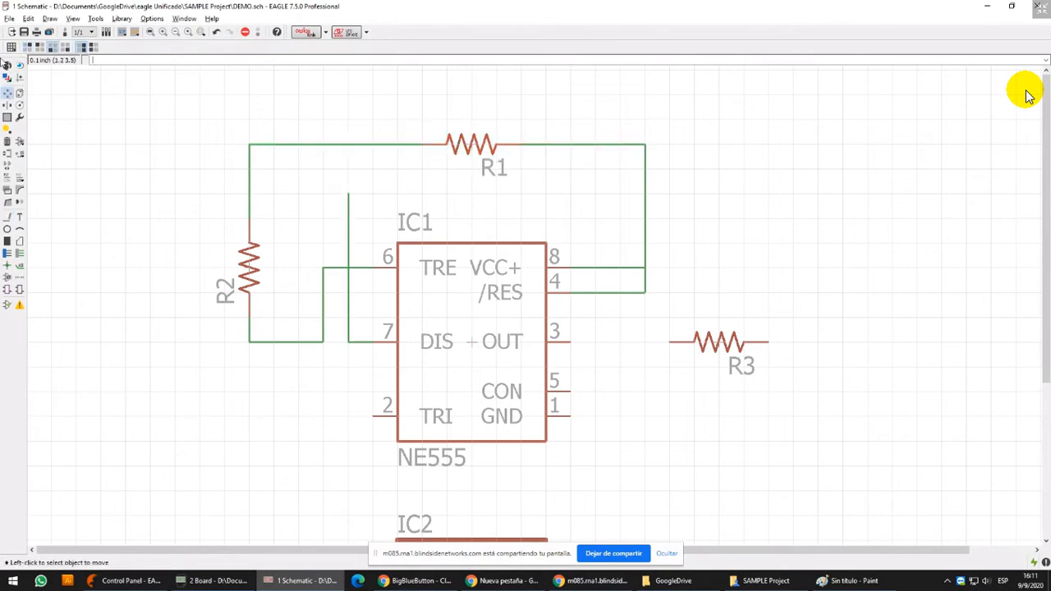
# Highlight the net attached to IC1 pin 7 with the Show tool
pyautogui.click(20, 65)
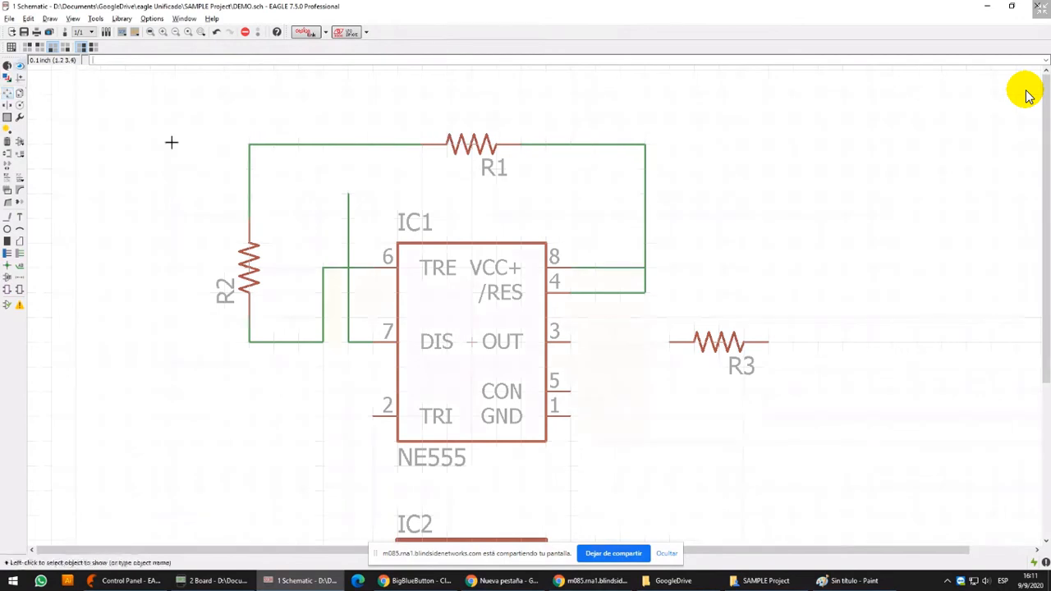
pyautogui.click(346, 305)
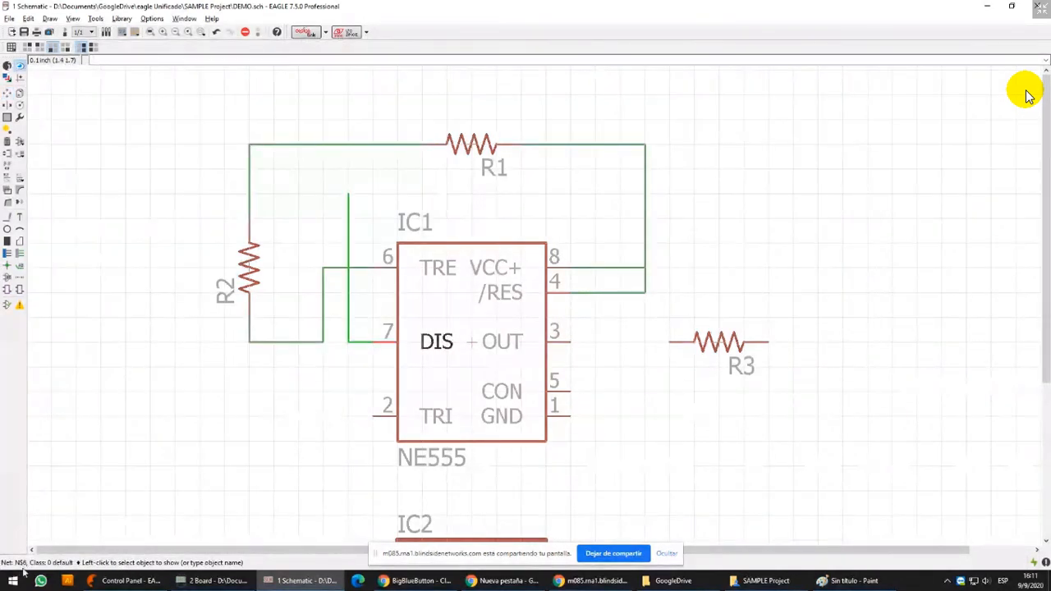
# Extend the open pin 7 net to the R1–R2 wire, merging both segments under the name N$4, and highlight the merged net
pyautogui.click(7, 217)
pyautogui.click(348, 194)
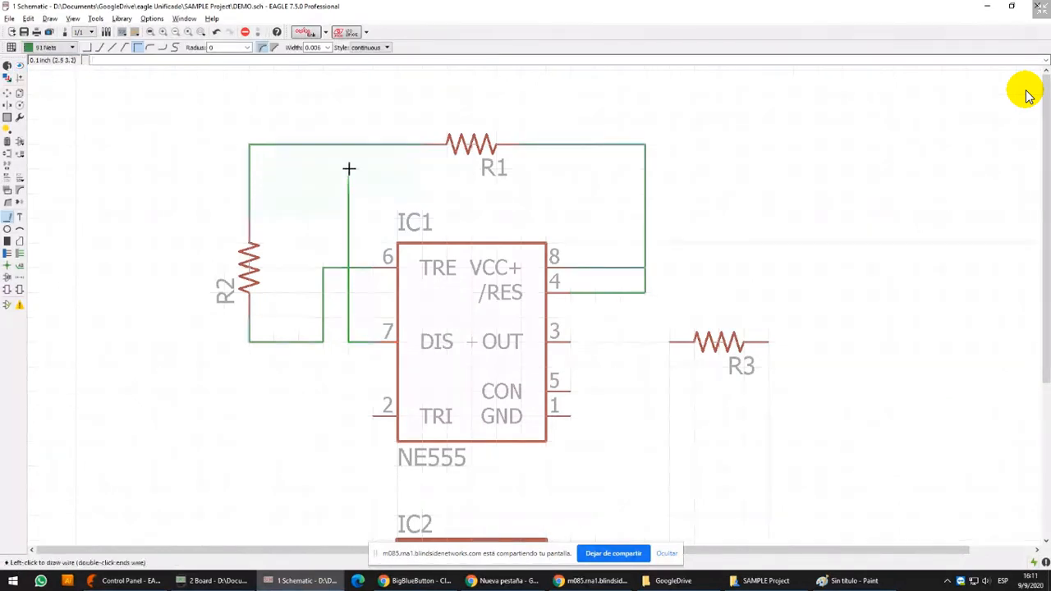
pyautogui.click(349, 145)
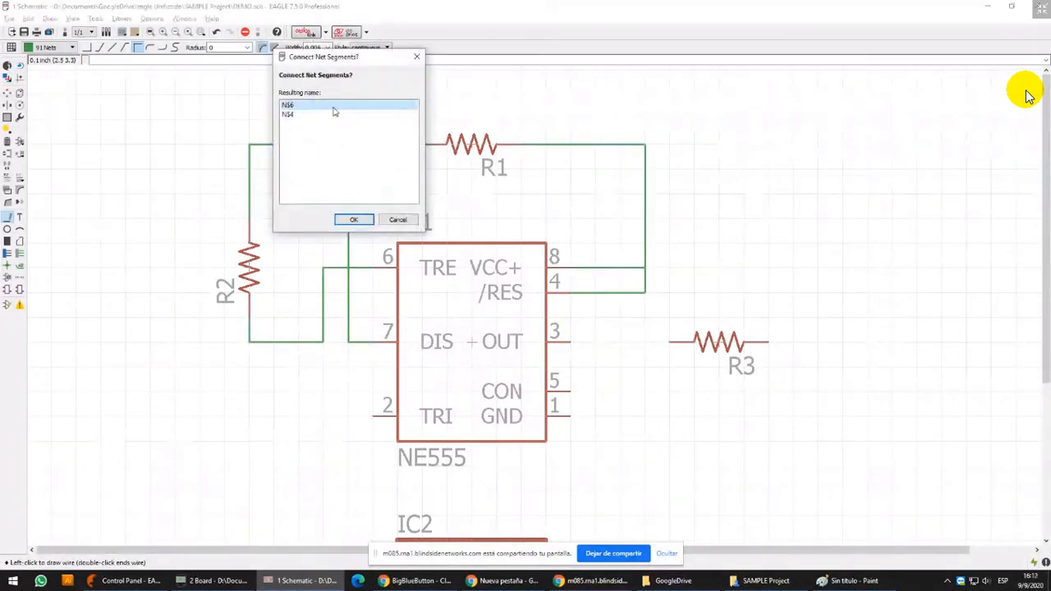
pyautogui.moveTo(333, 59); pyautogui.dragTo(537, 172)
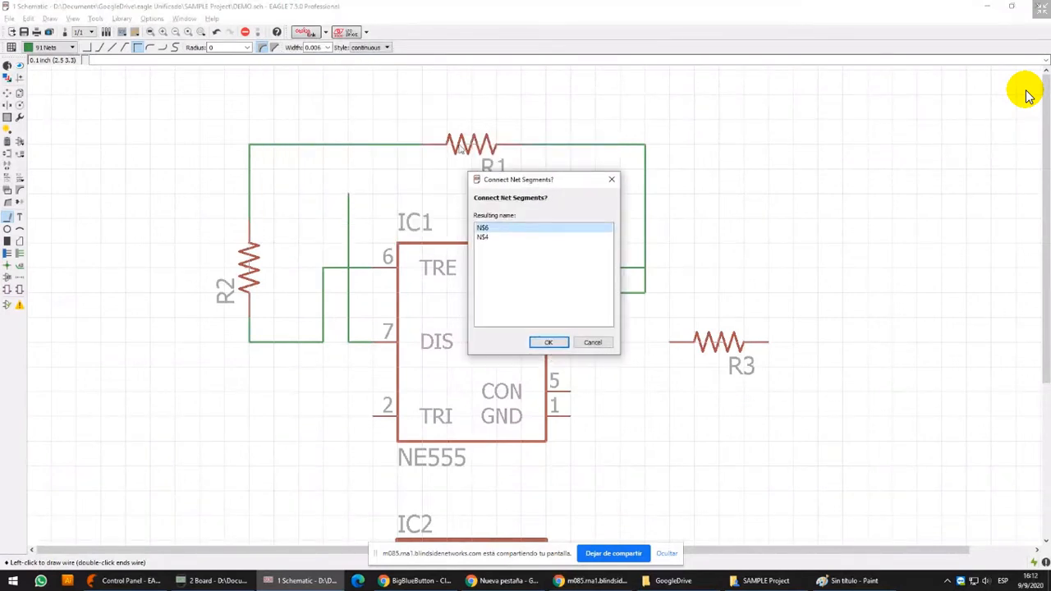
pyautogui.click(496, 237)
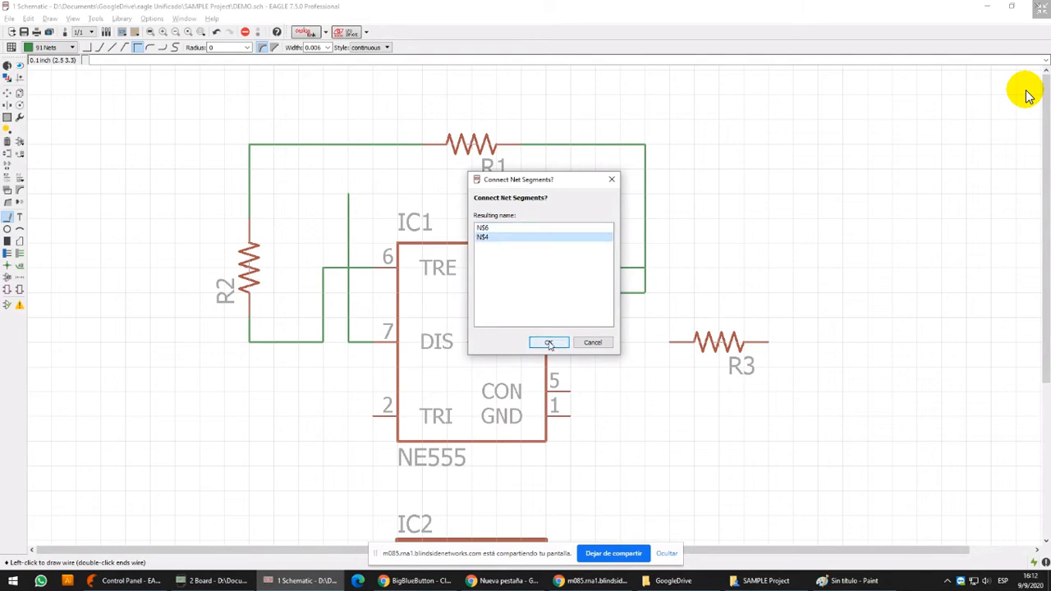
pyautogui.click(549, 343)
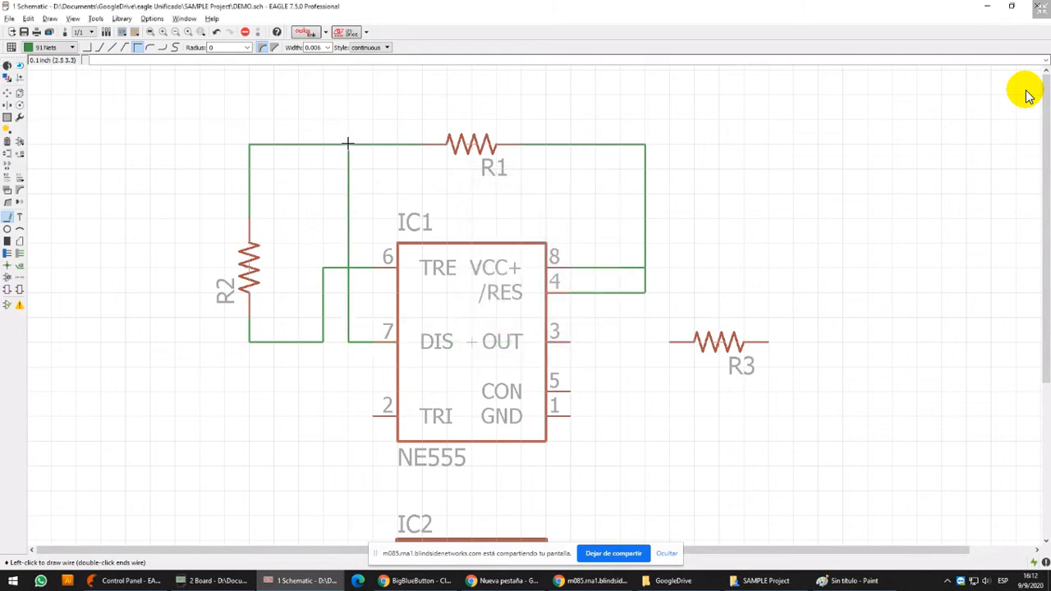
pyautogui.click(20, 66)
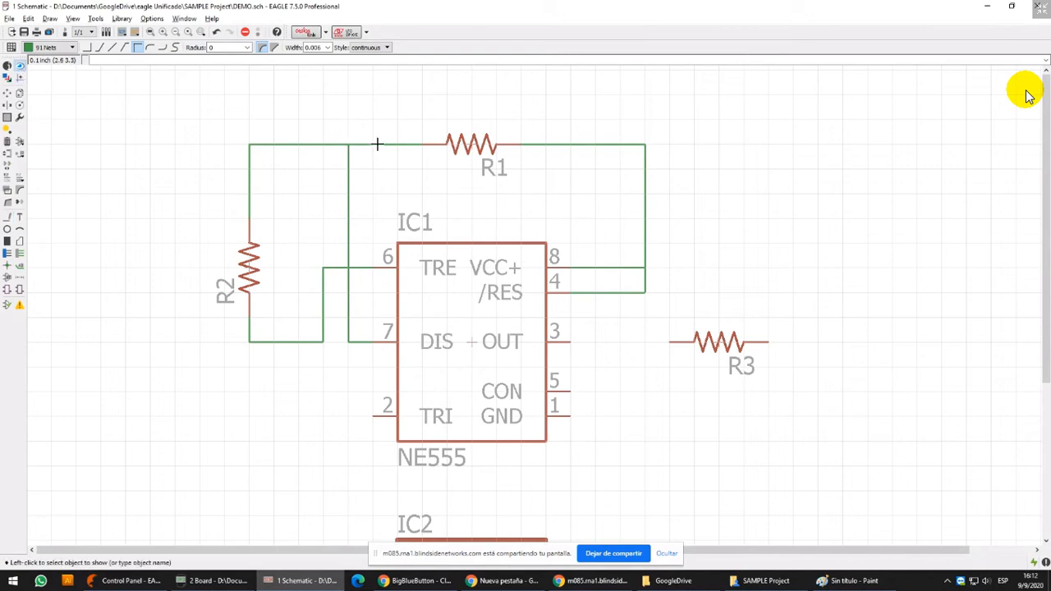
pyautogui.click(340, 142)
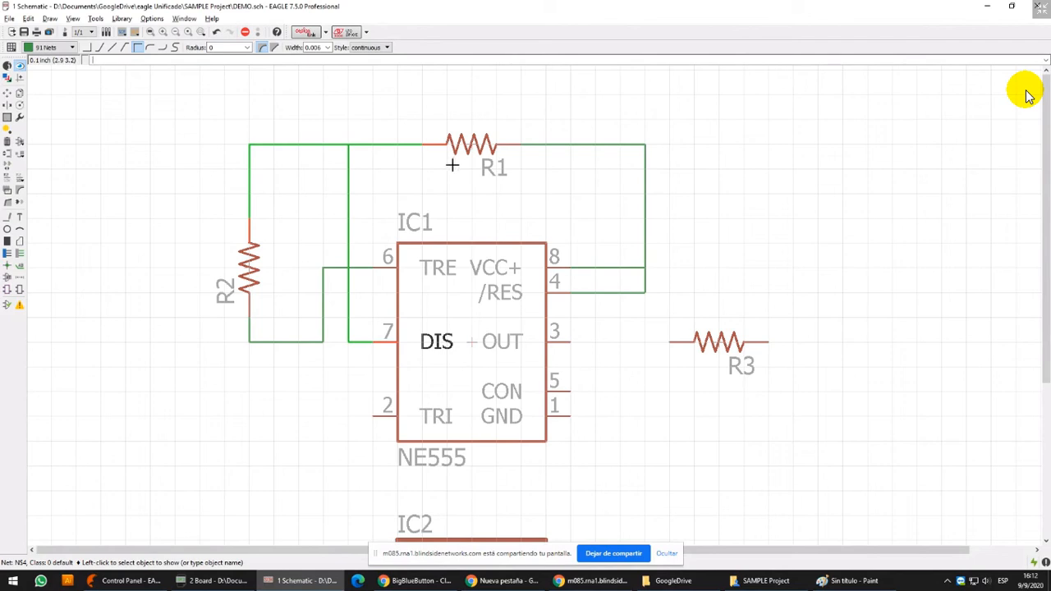
# Draw an unconnected vertical net about 0.4 inch long above and to the right of R3, and highlight it
pyautogui.click(8, 217)
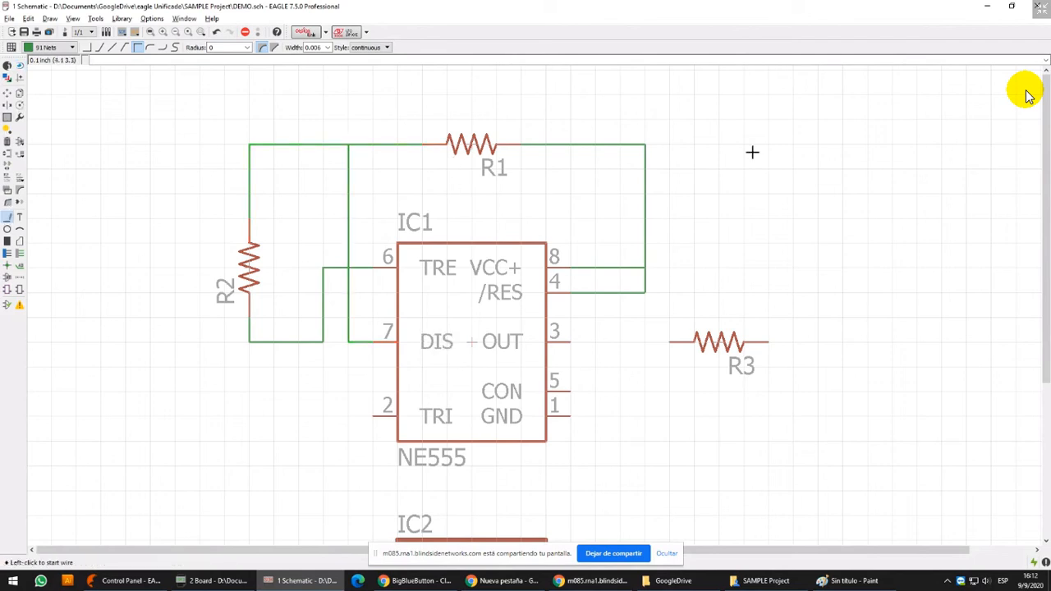
pyautogui.click(793, 120)
pyautogui.doubleClick(793, 216)
pyautogui.click(20, 66)
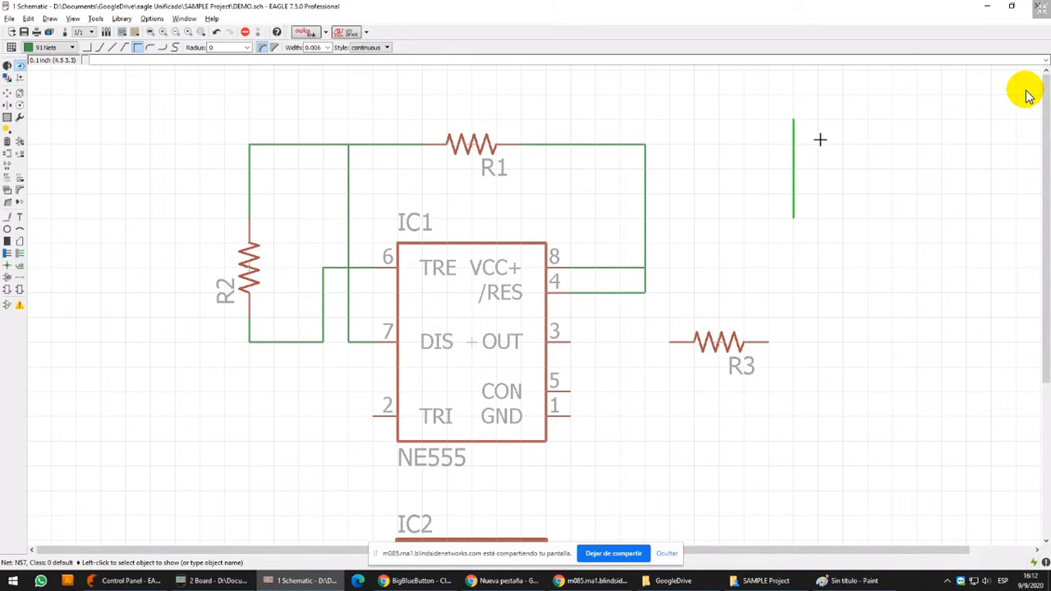
# Delete the unconnected vertical net above R3
pyautogui.click(7, 141)
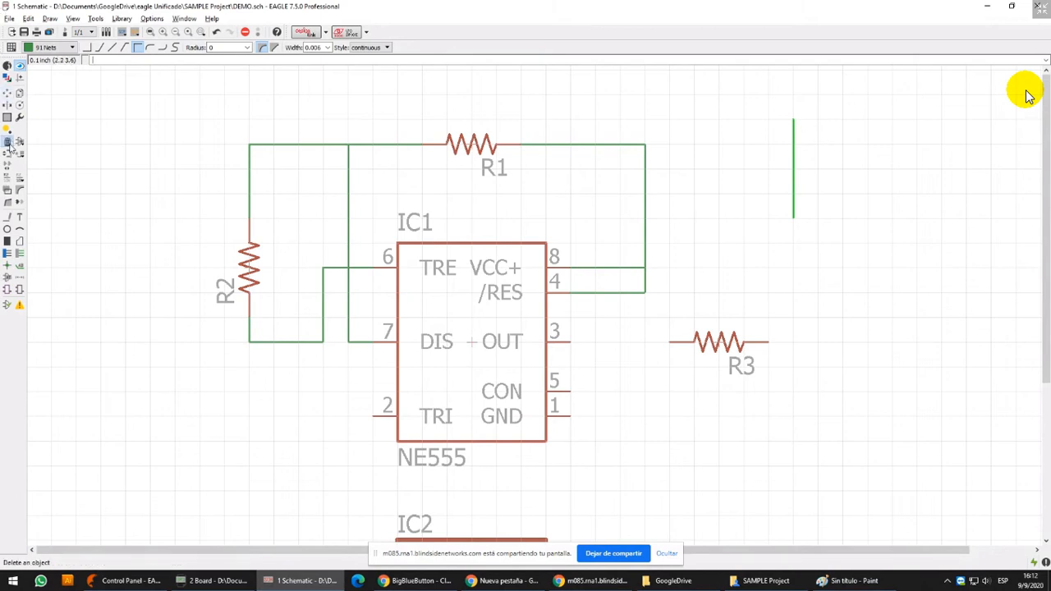
pyautogui.click(791, 163)
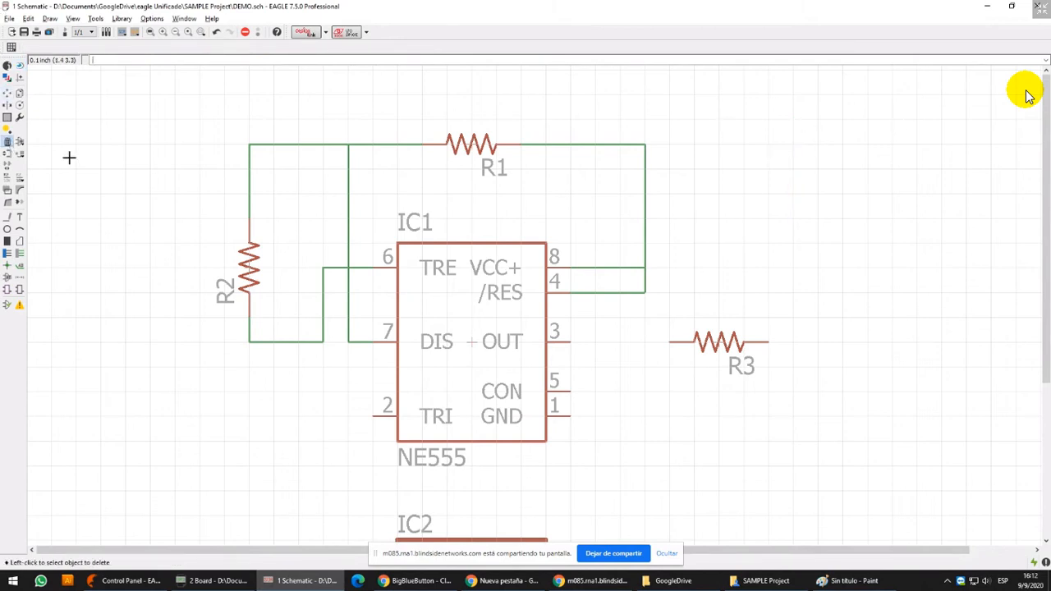
# Find the polarized capacitors in the rcl part library, compare CPOL-EU with CPOL-US, and expand the CPOL-EU package variants
pyautogui.scroll(-3, 393, 218)
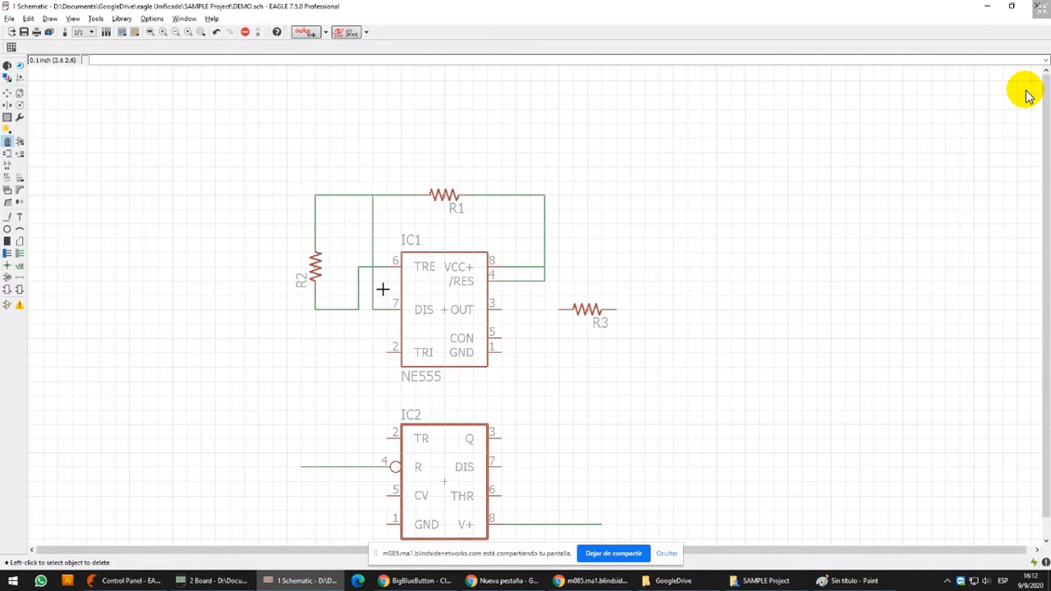
pyautogui.click(20, 141)
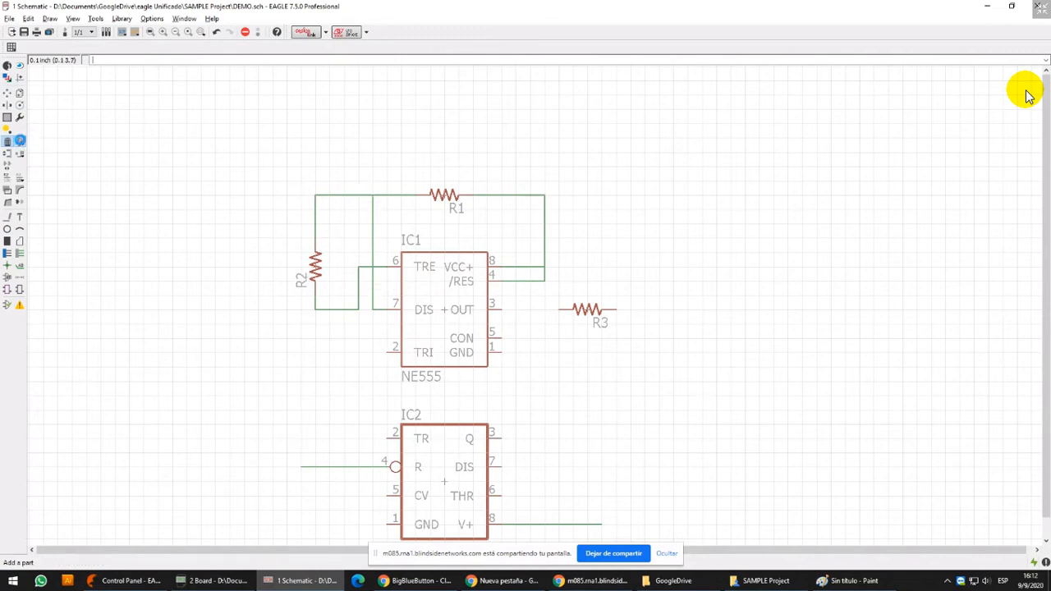
pyautogui.click(46, 209)
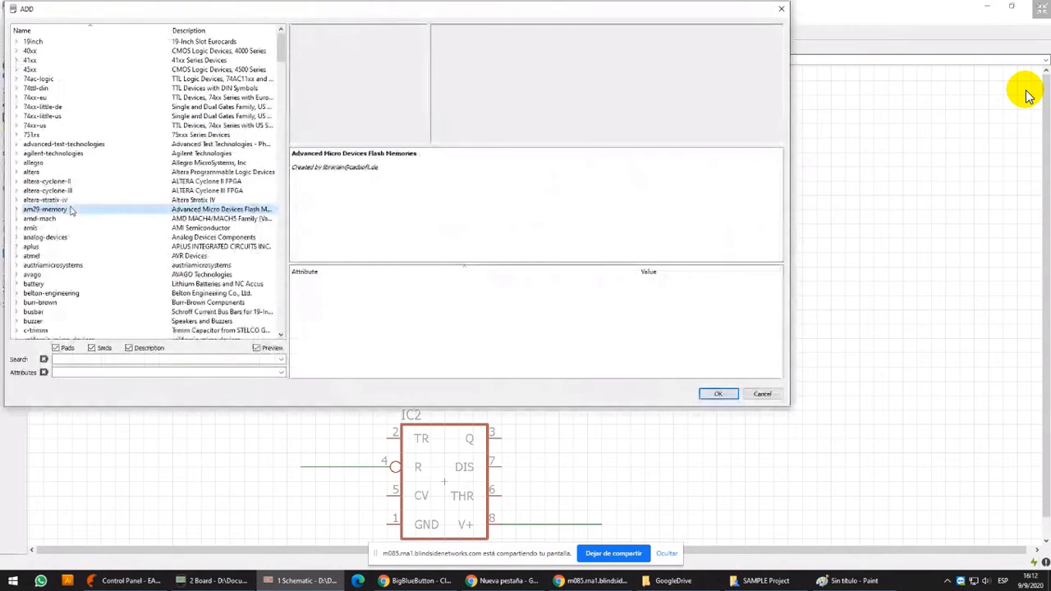
pyautogui.press('r')
pyautogui.press('Right')
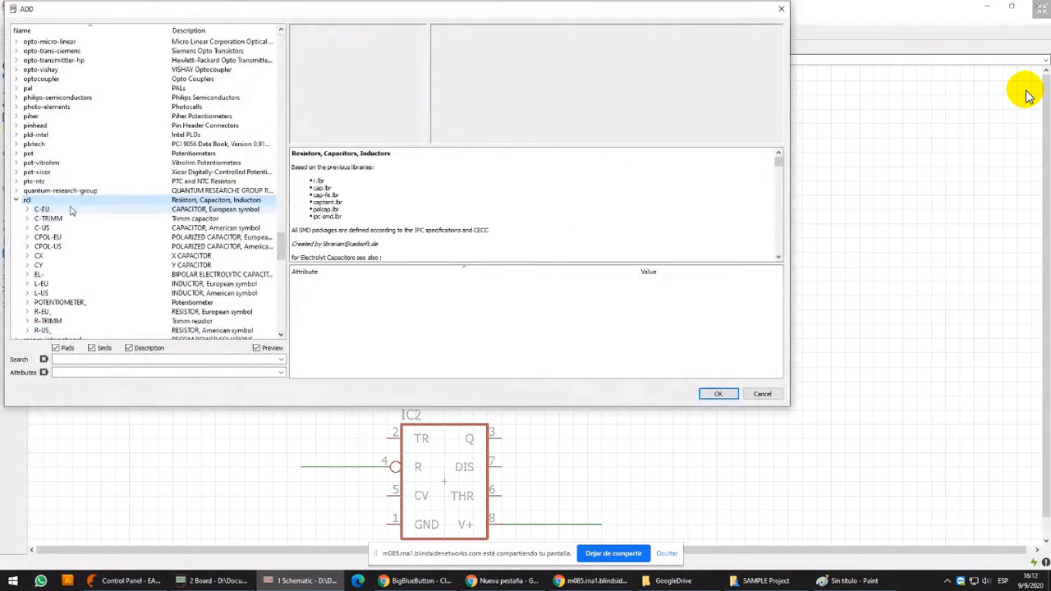
pyautogui.click(63, 238)
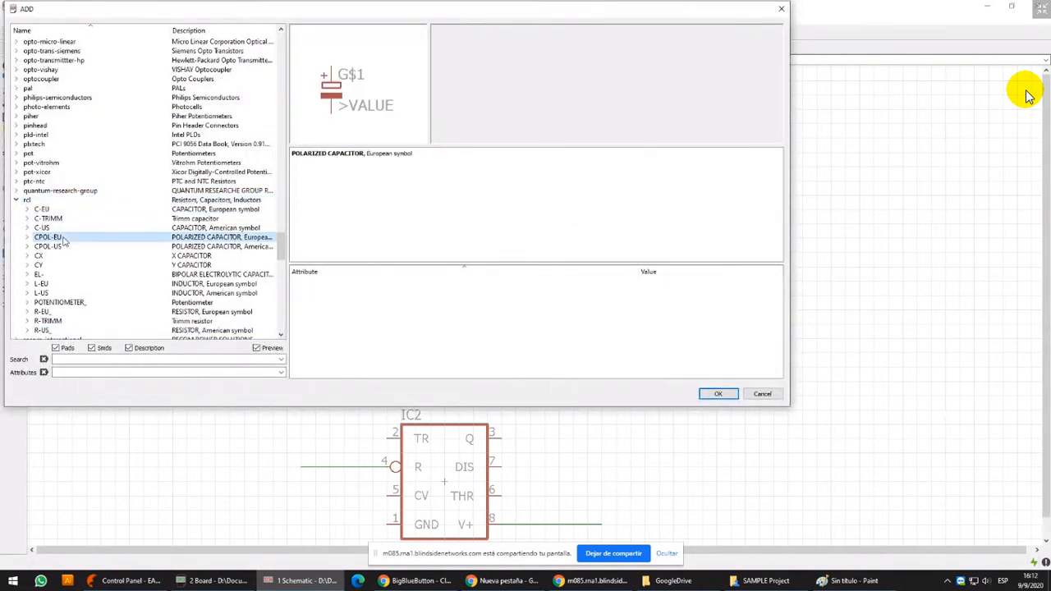
pyautogui.click(59, 248)
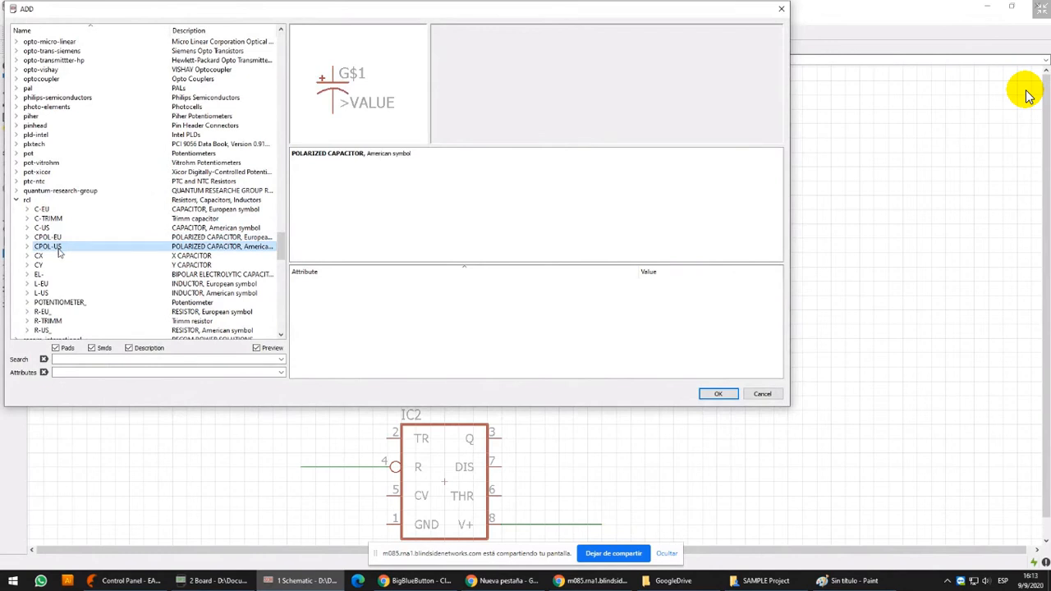
pyautogui.click(61, 238)
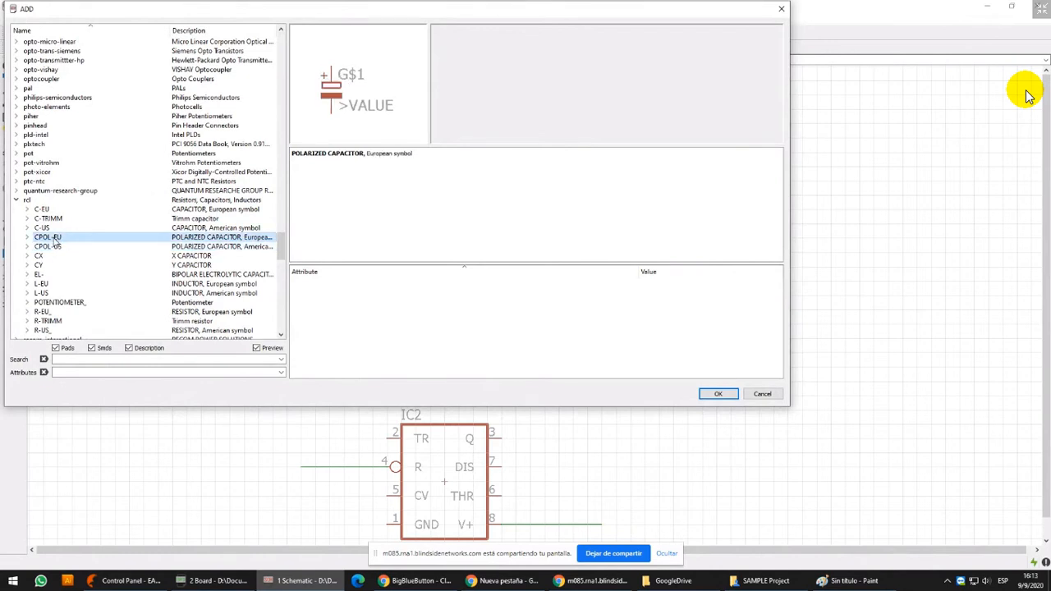
pyautogui.doubleClick(55, 239)
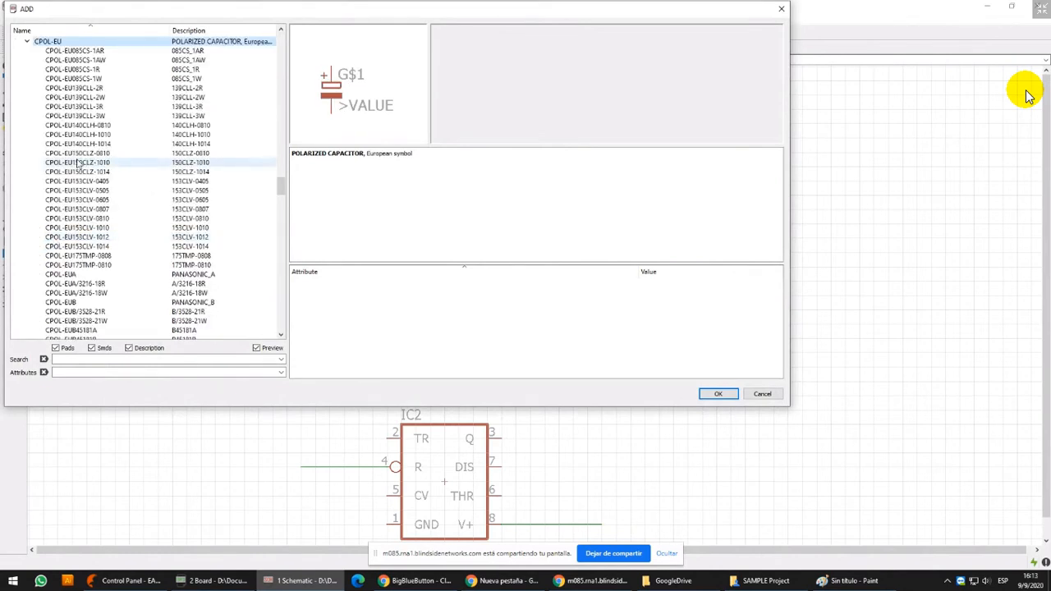
# Browse the CPOL-EU package variants and place one CPOL-EUE2,5-6E electrolytic capacitor directly below R2
pyautogui.press('Down')
pyautogui.press('Down')
pyautogui.press('Down')
pyautogui.press('Down')
pyautogui.press('Down')
pyautogui.press('Down')
pyautogui.press('Down')
pyautogui.press('Down')
pyautogui.press('Down')
pyautogui.press('Down')
pyautogui.press('Down')
pyautogui.press('Down')
pyautogui.press('Down')
pyautogui.press('Down')
pyautogui.press('Down')
pyautogui.press('Down')
pyautogui.press('Down')
pyautogui.press('Down')
pyautogui.press('Down')
pyautogui.press('Down')
pyautogui.press('Down')
pyautogui.press('Down')
pyautogui.press('Down')
pyautogui.press('Down')
pyautogui.press('Down')
pyautogui.press('Down')
pyautogui.press('Down')
pyautogui.press('Down')
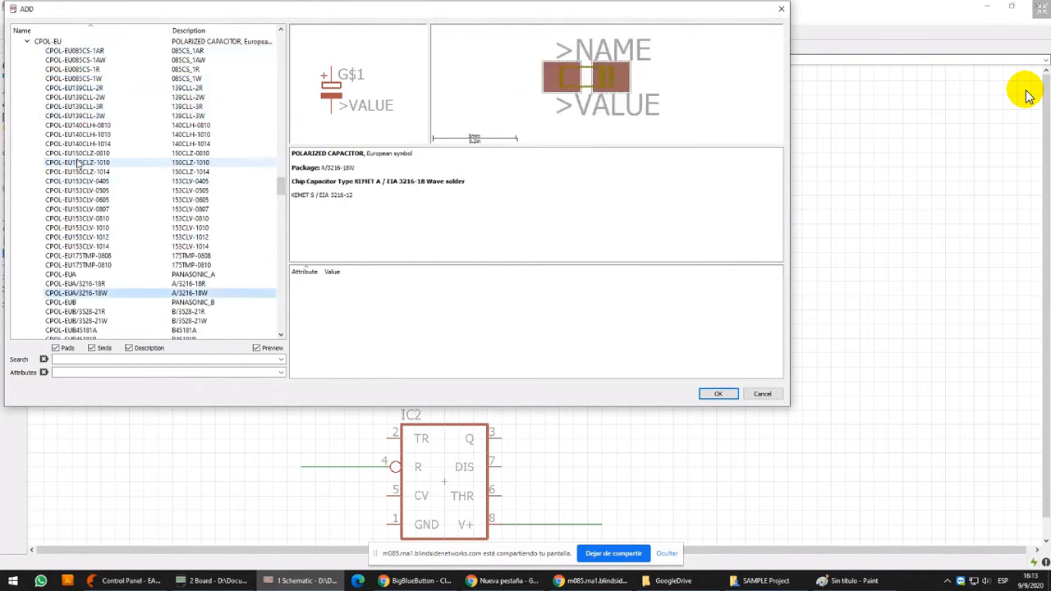
pyautogui.press('Down')
pyautogui.press('Down')
pyautogui.press('Down')
pyautogui.press('Down')
pyautogui.press('Down')
pyautogui.press('Down')
pyautogui.press('Down')
pyautogui.press('Down')
pyautogui.press('Down')
pyautogui.press('Down')
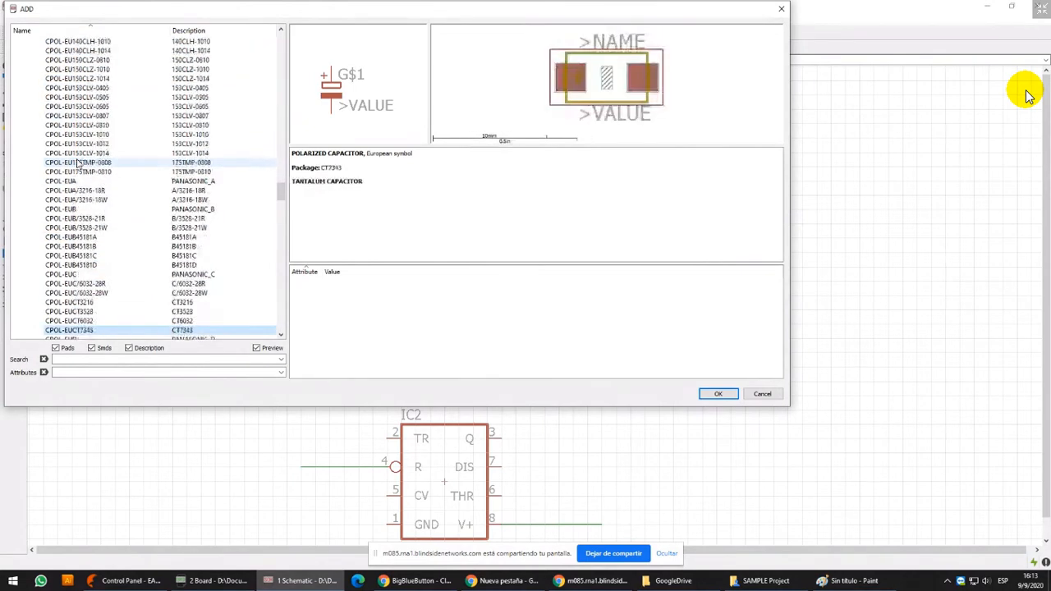
pyautogui.press('Down')
pyautogui.press('Down')
pyautogui.press('Down')
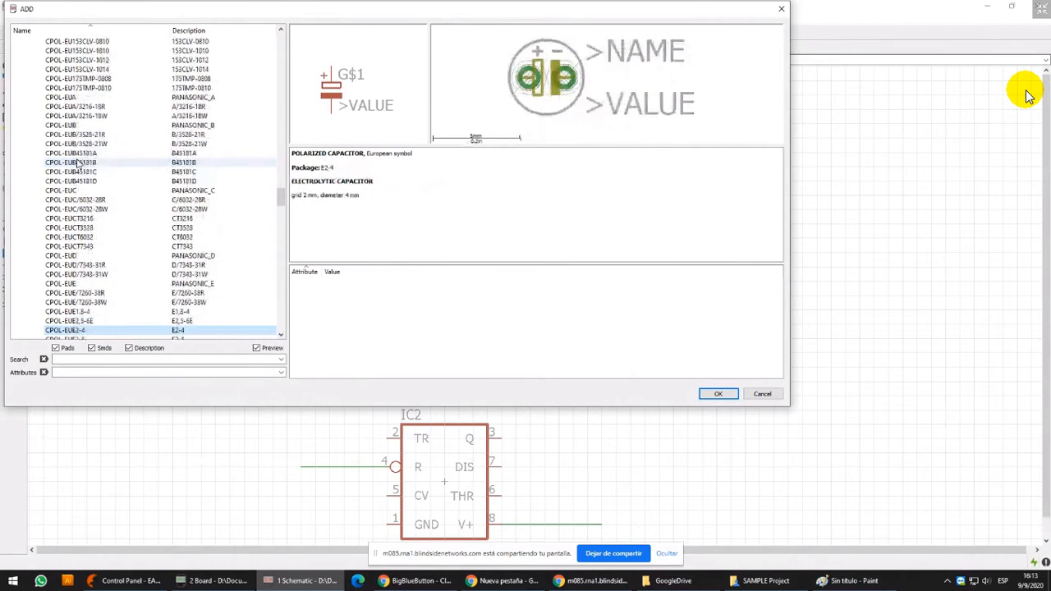
pyautogui.press('Up')
pyautogui.press('Up')
pyautogui.press('Up')
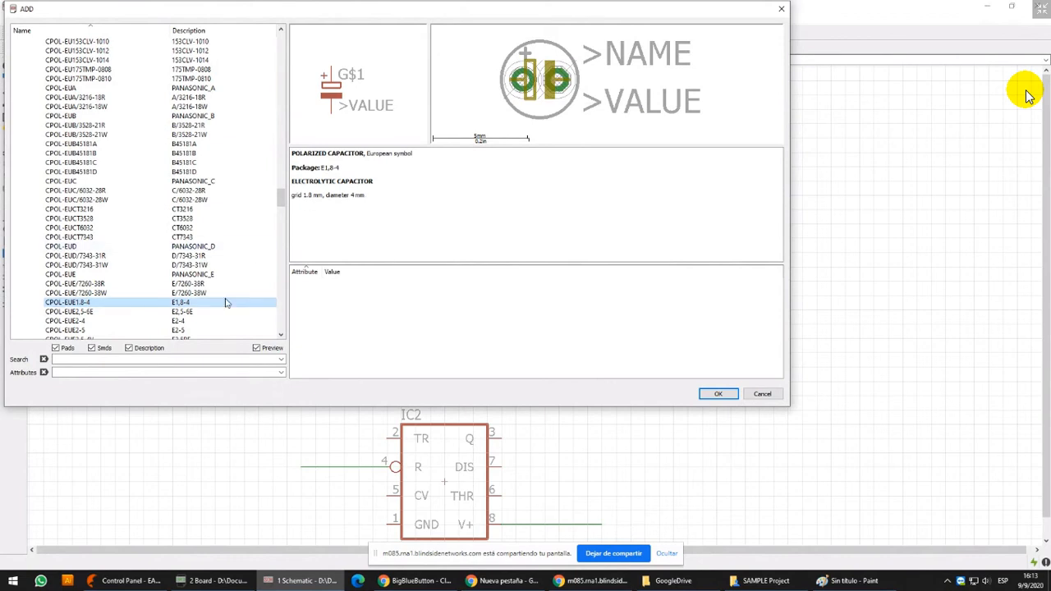
pyautogui.click(199, 313)
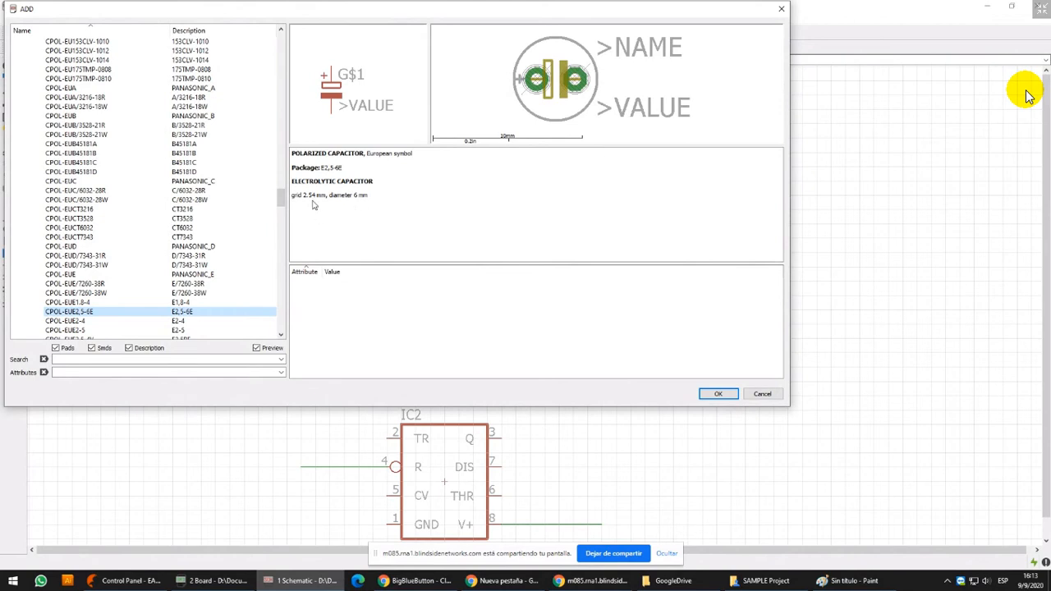
pyautogui.doubleClick(82, 313)
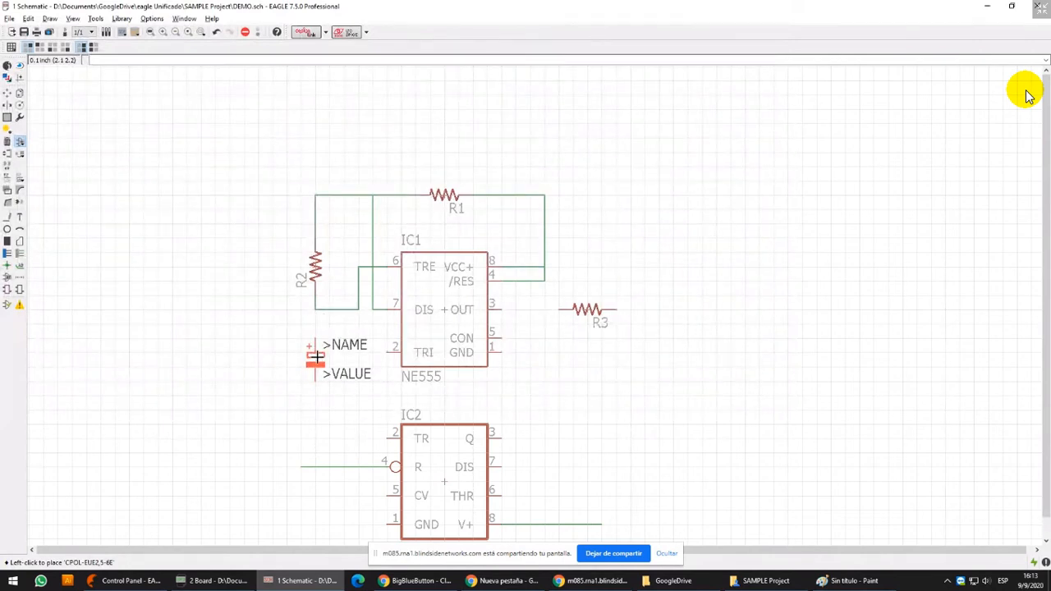
pyautogui.click(316, 356)
# Draw nets from the R2–pin 6 net to IC1 pin 2 and from C1's positive pin to R2's lower end
pyautogui.click(7, 216)
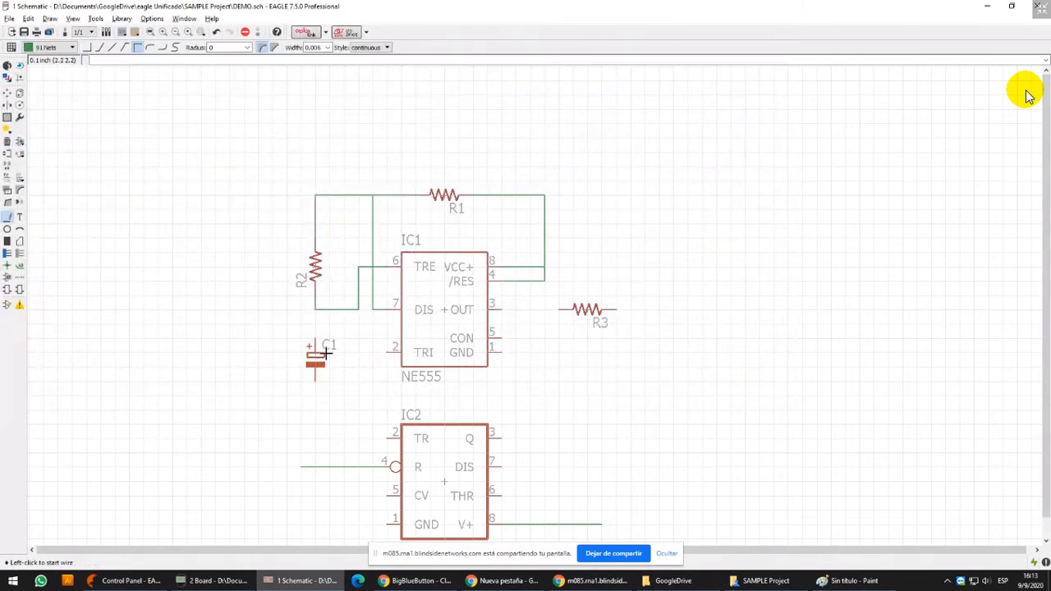
pyautogui.scroll(2, 338, 350)
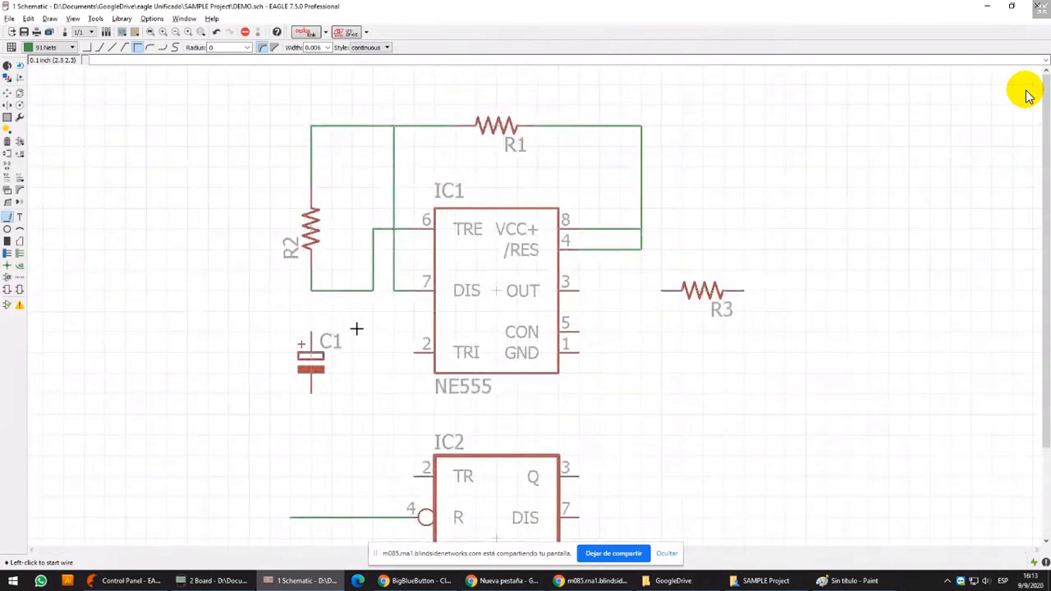
pyautogui.click(373, 290)
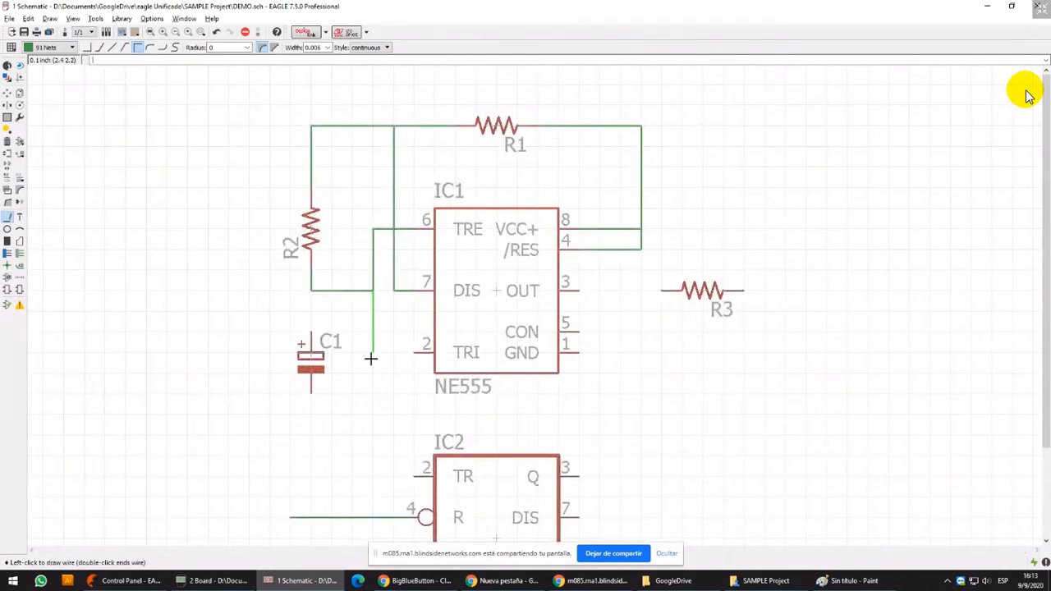
pyautogui.click(413, 352)
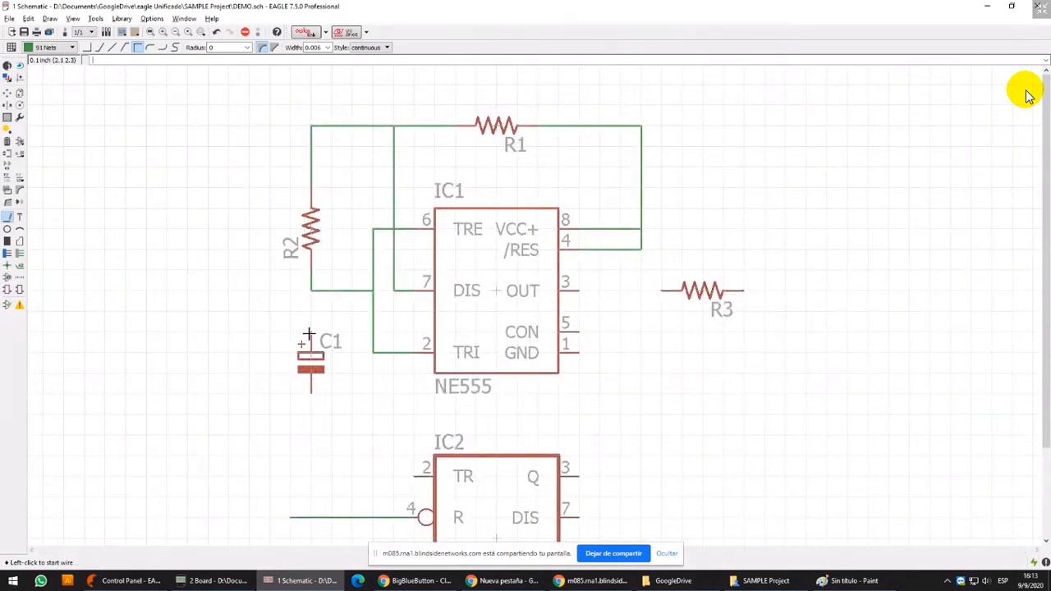
pyautogui.scroll(-3, 328, 340)
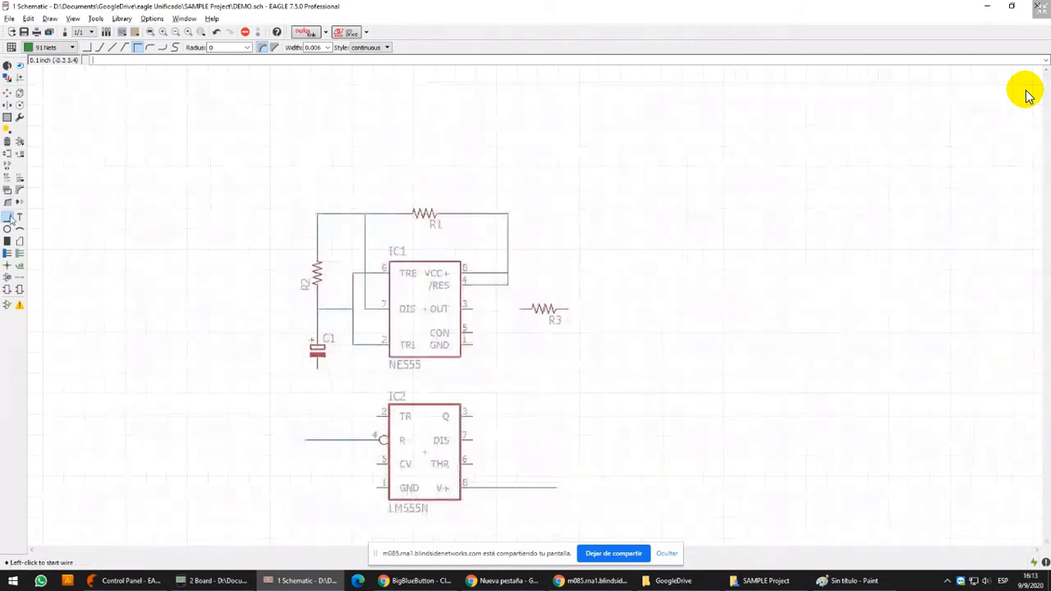
# Highlight the pin 6 and pin 7 nets in turn with the Show tool and examine their crossing near IC1 pin 6
pyautogui.scroll(4, 320, 346)
pyautogui.click(20, 66)
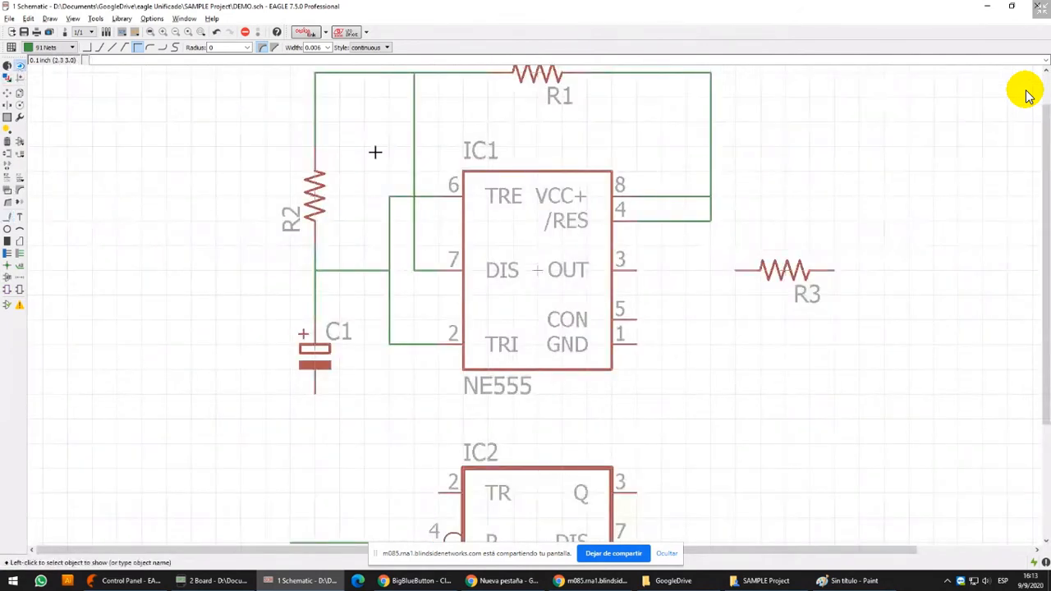
pyautogui.click(390, 205)
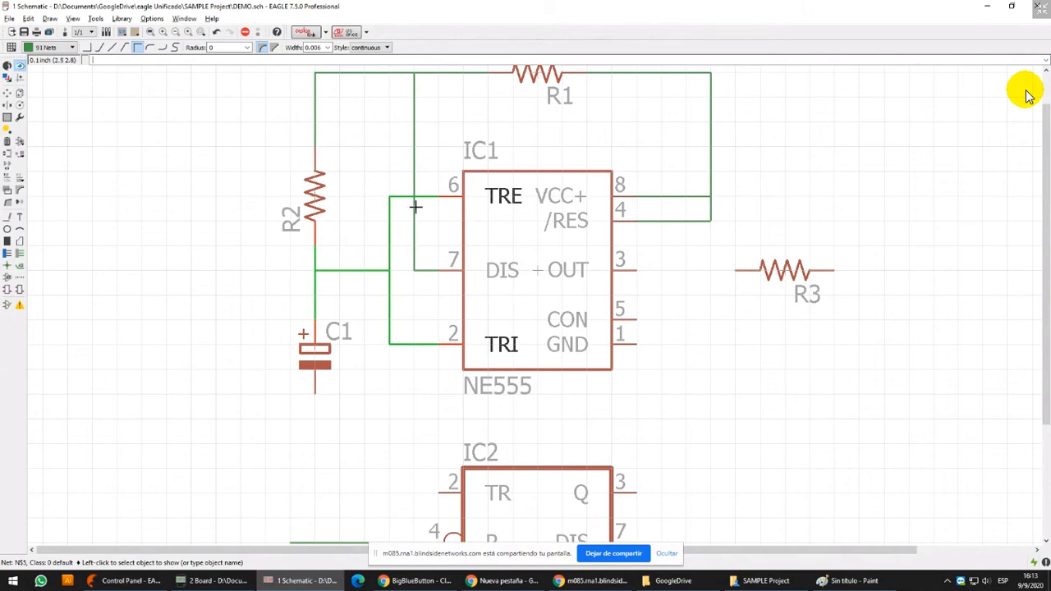
pyautogui.scroll(8, 416, 208)
pyautogui.scroll(8, 405, 219)
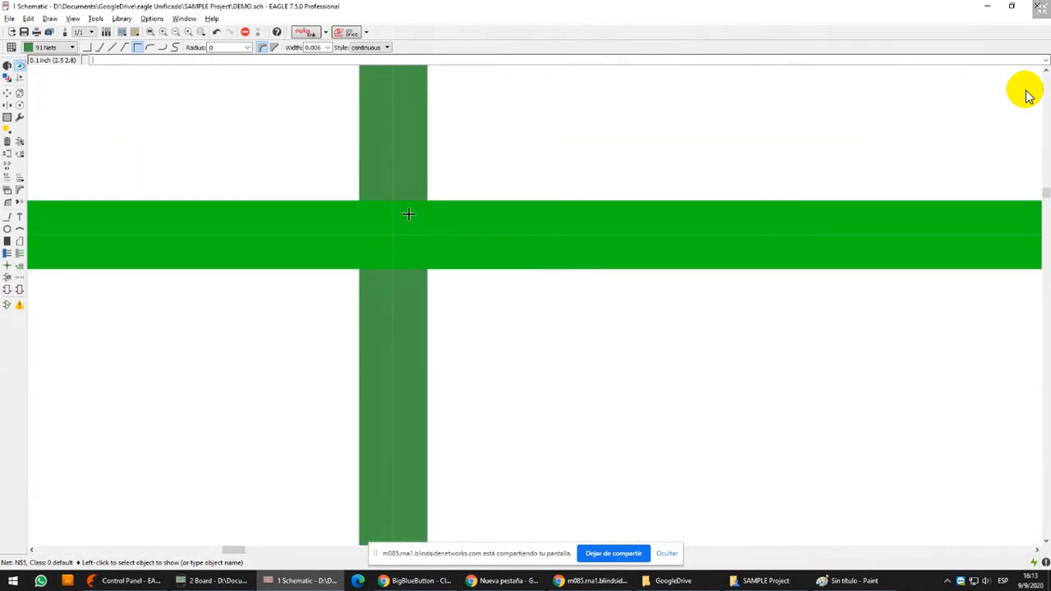
pyautogui.scroll(-3, 407, 218)
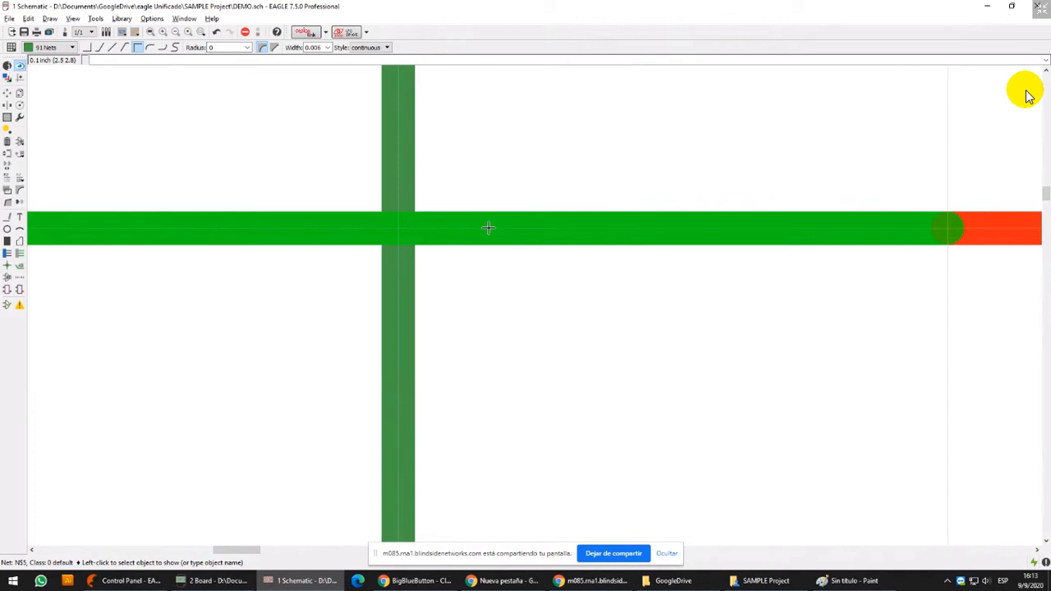
pyautogui.click(401, 269)
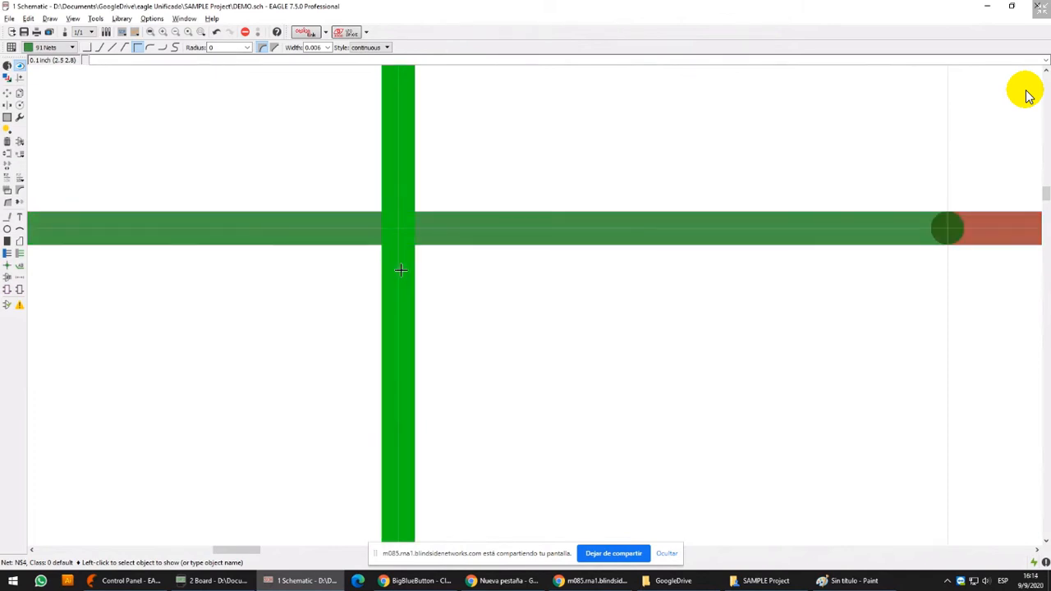
pyautogui.click(515, 228)
pyautogui.scroll(-4, 515, 228)
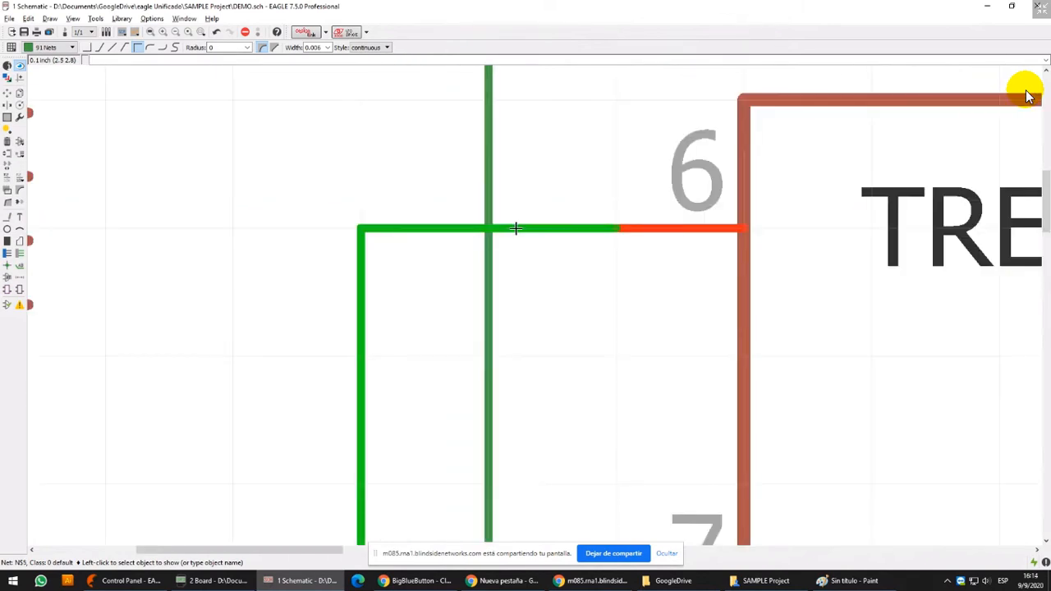
pyautogui.scroll(-2, 515, 228)
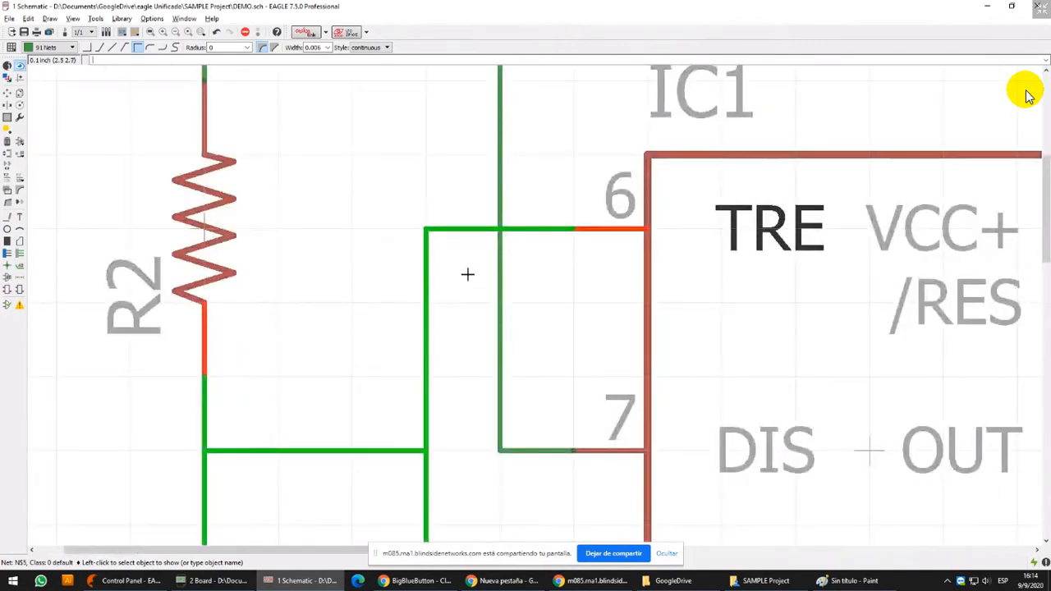
# Place net junctions where the R2–C1 wire branches and where that branch meets the vertical wire between IC1 pins 6 and 2
pyautogui.scroll(3, 461, 413)
pyautogui.scroll(1, 461, 413)
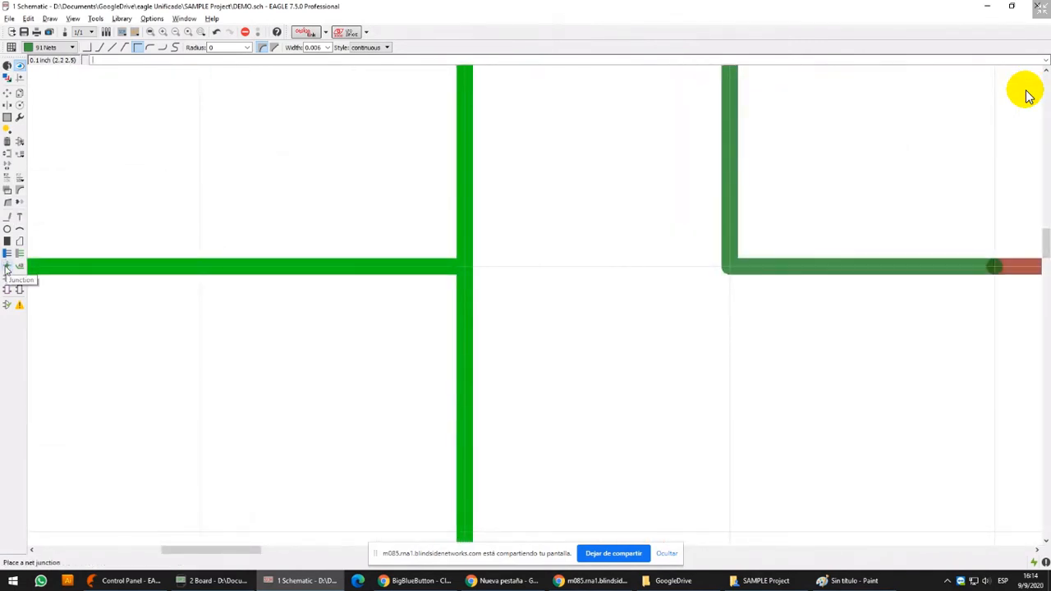
pyautogui.click(6, 268)
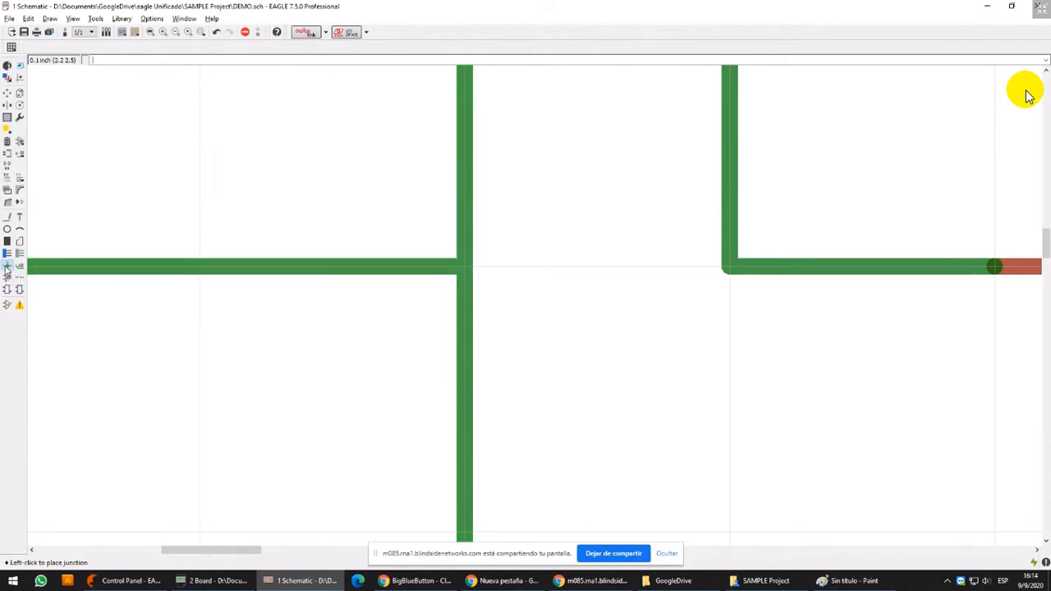
pyautogui.click(464, 268)
pyautogui.scroll(-2, 464, 271)
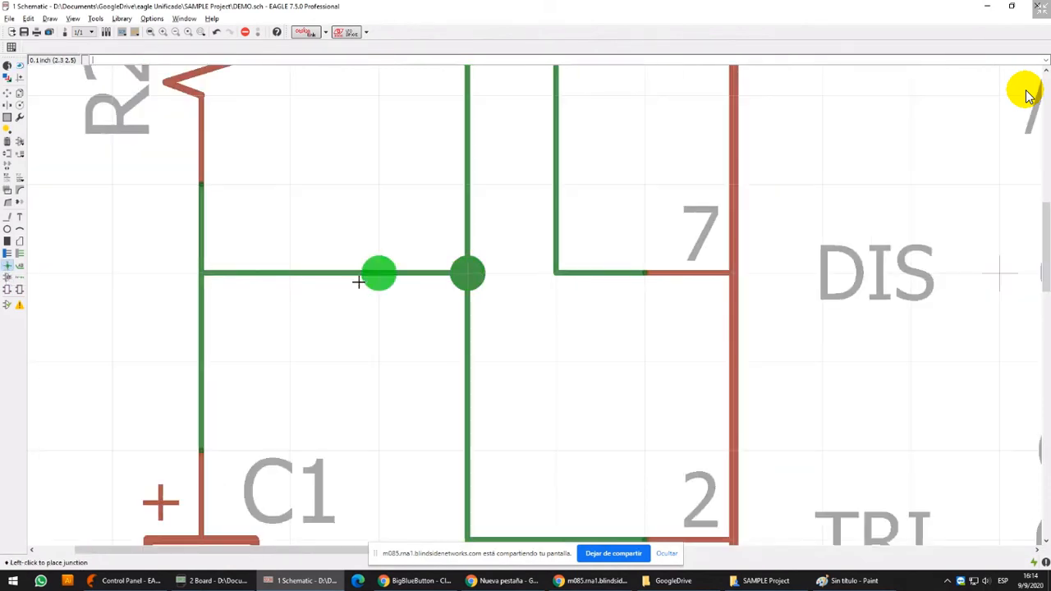
pyautogui.click(202, 274)
pyautogui.scroll(-2, 247, 331)
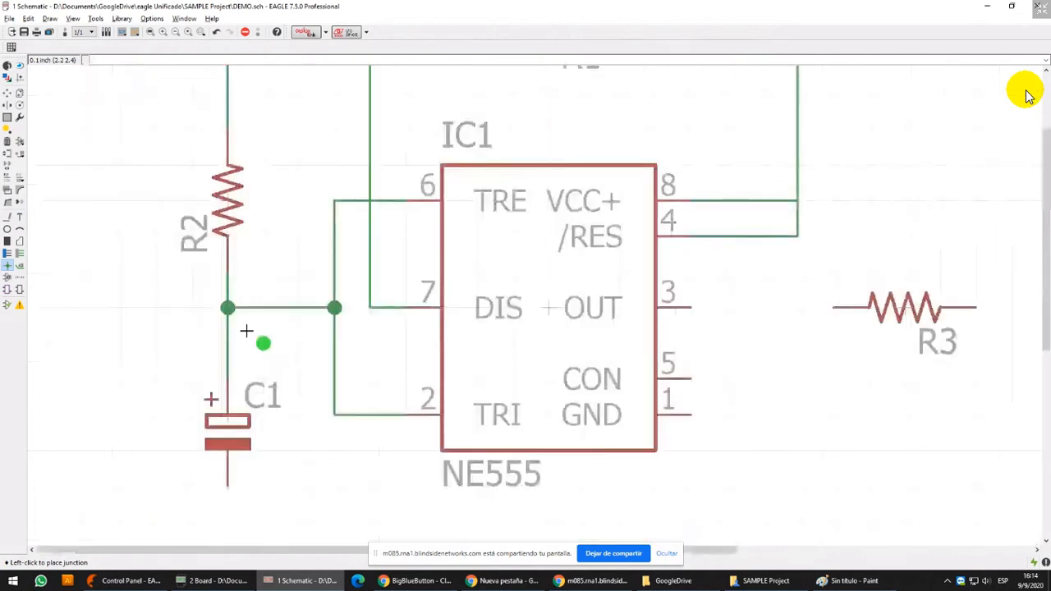
# Try to place a junction at the net crossing beside IC1 pin 6, but decline connecting segments N$5 and N$4
pyautogui.scroll(3, 369, 200)
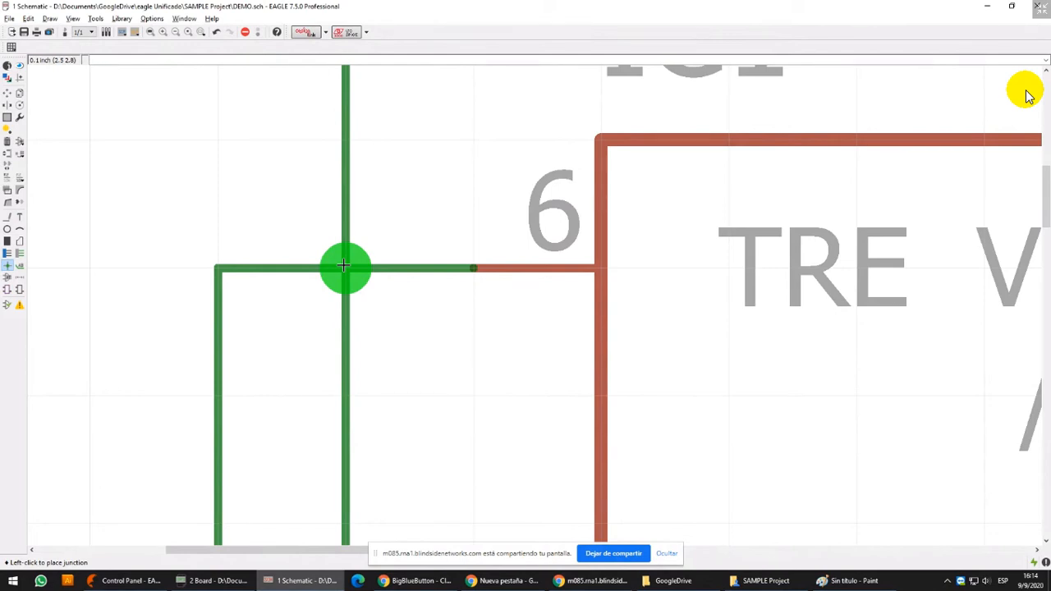
pyautogui.click(343, 265)
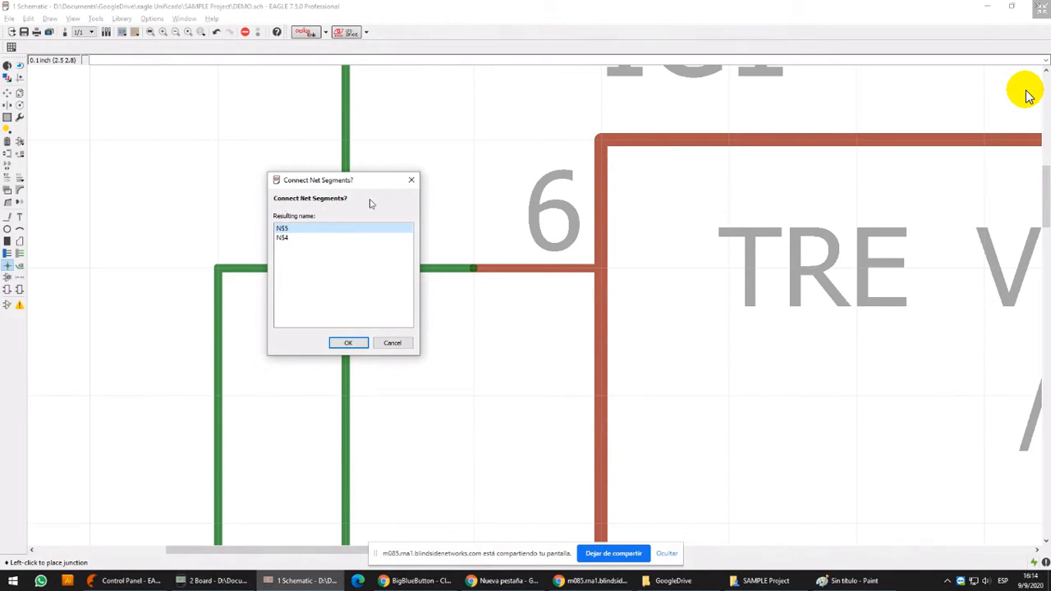
pyautogui.click(399, 345)
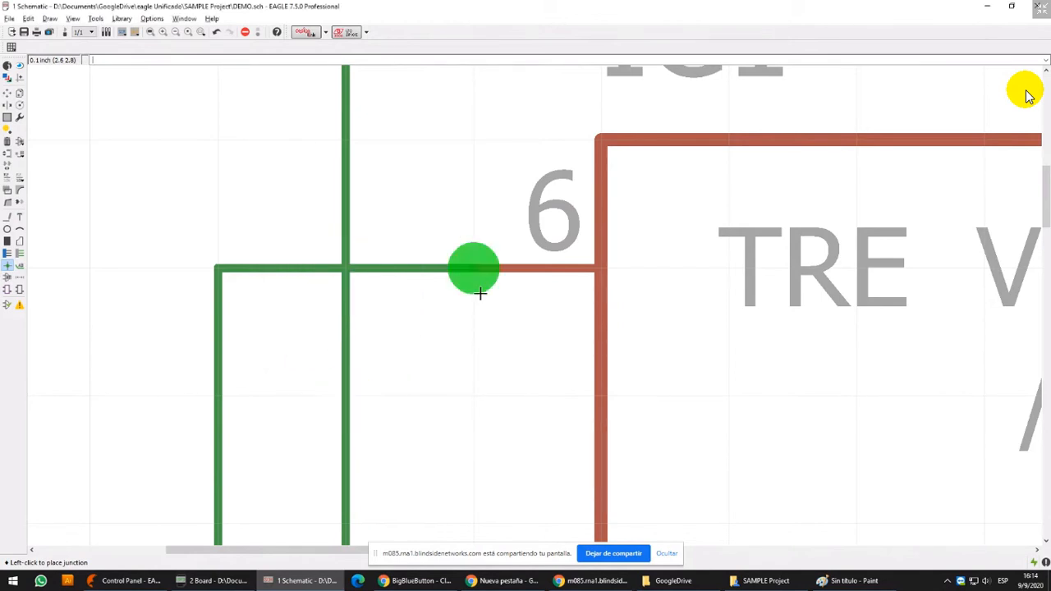
# Check that the crossing wires beside IC1 pin 6 are separate nets by highlighting the horizontal wire and the vertical wire
pyautogui.click(20, 66)
pyautogui.click(276, 271)
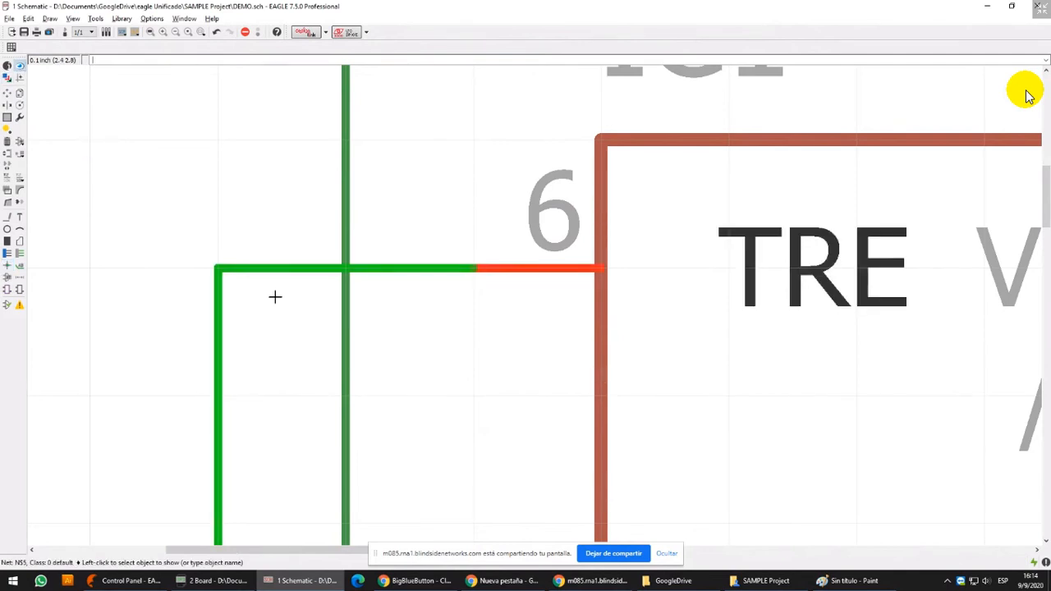
pyautogui.click(355, 216)
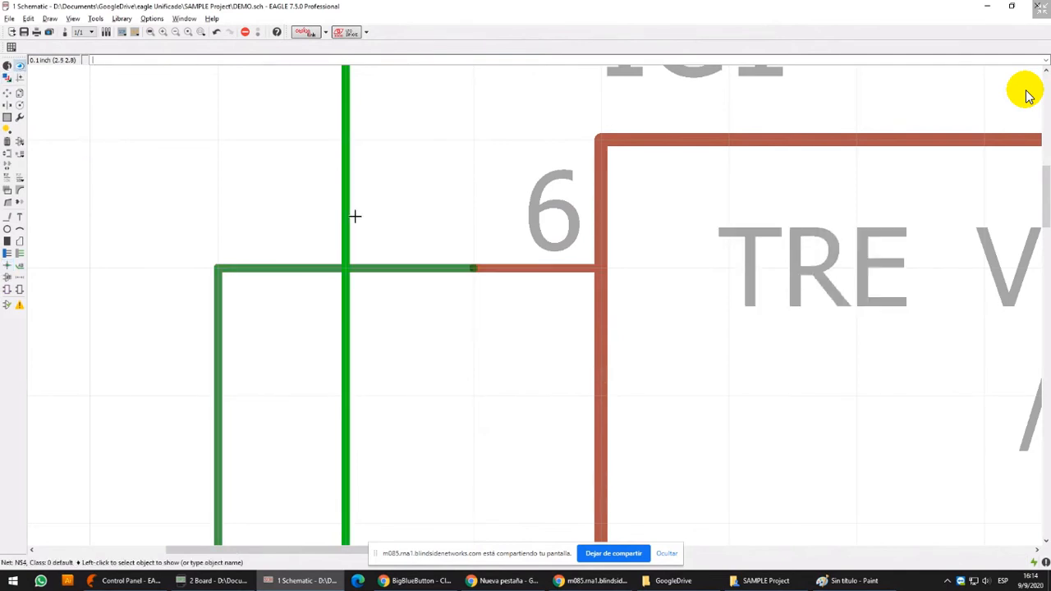
# Draw a net from C1's negative terminal down and across to a free end below R3
pyautogui.scroll(-3, 355, 216)
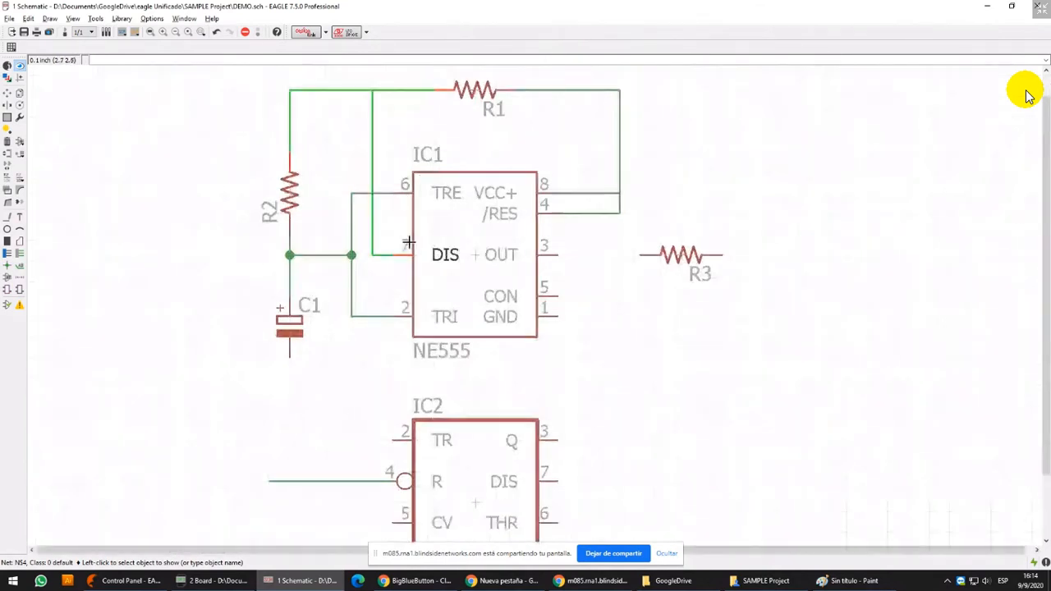
pyautogui.click(7, 216)
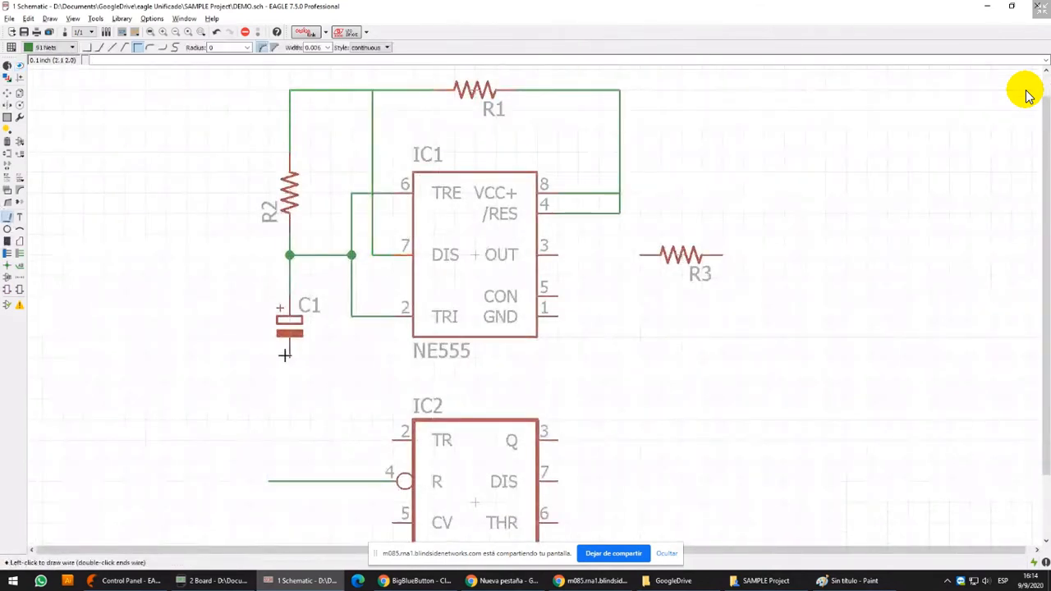
pyautogui.click(289, 357)
pyautogui.doubleClick(680, 376)
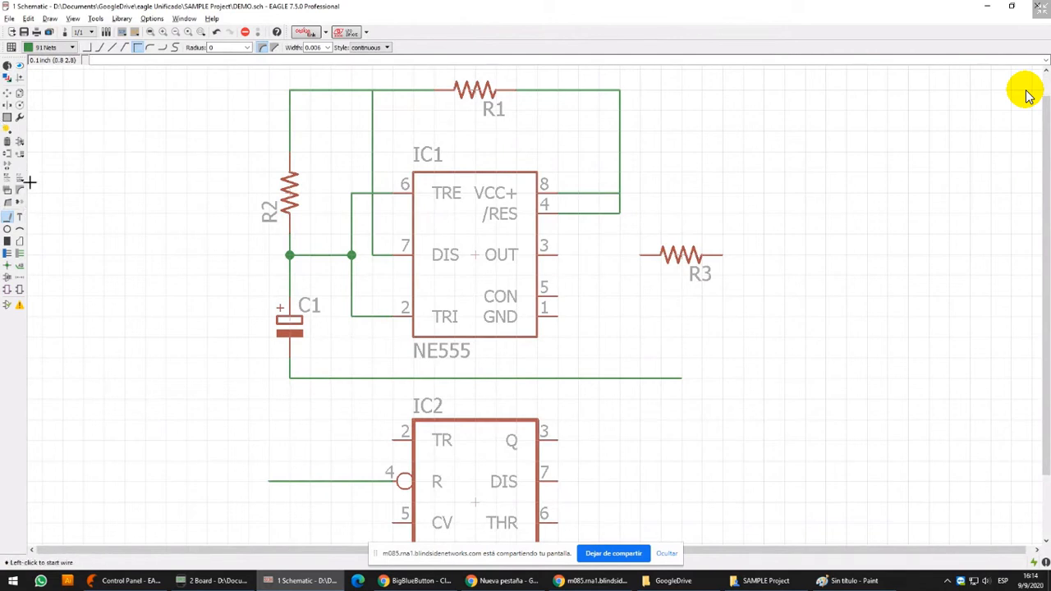
# Open the part library browser and collapse the CPOL-EU device group and the rcl library
pyautogui.click(20, 141)
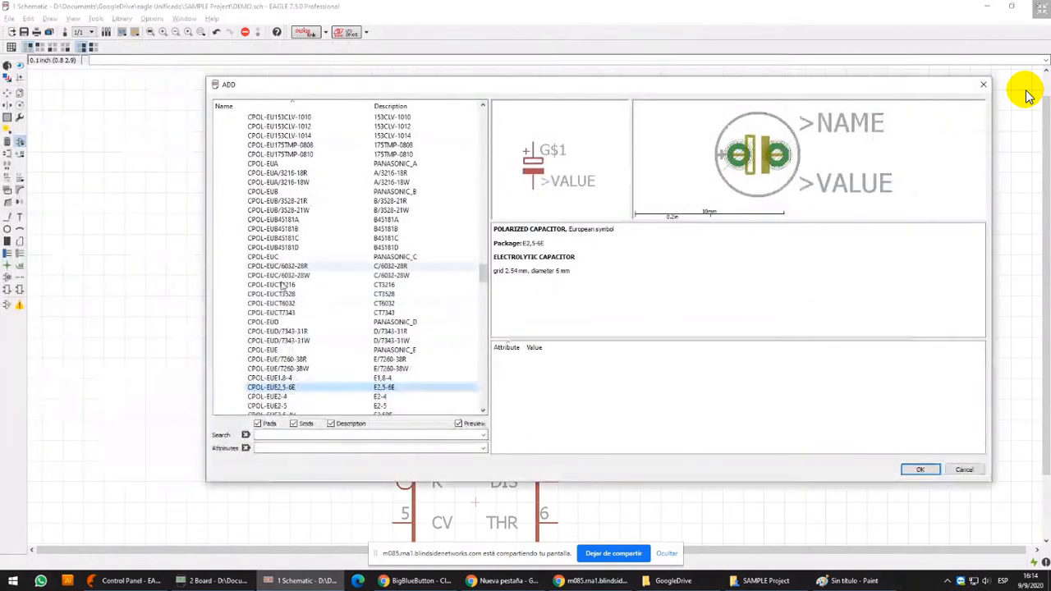
pyautogui.click(283, 285)
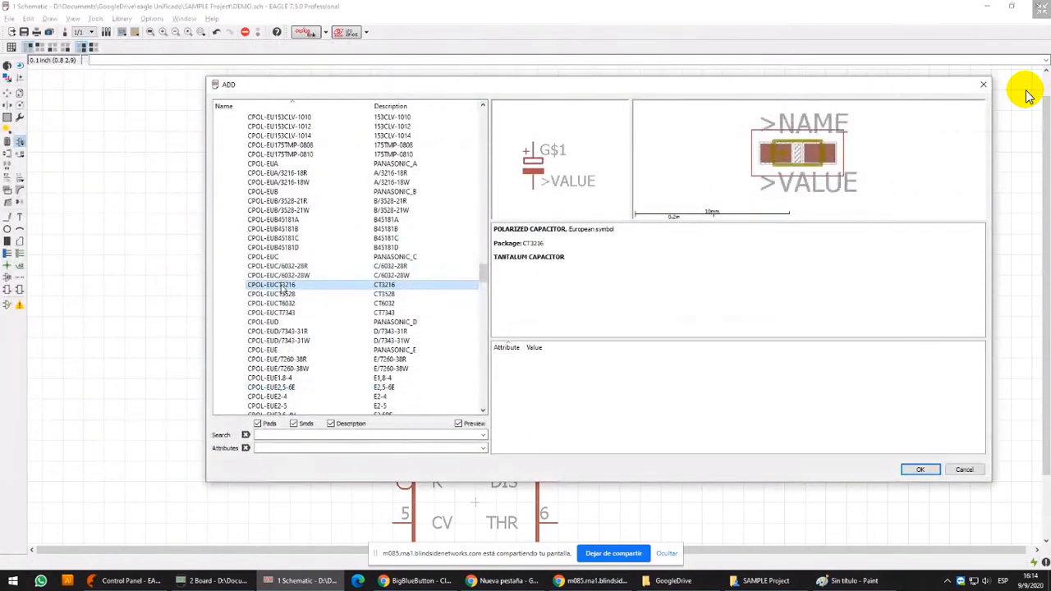
pyautogui.press('Left')
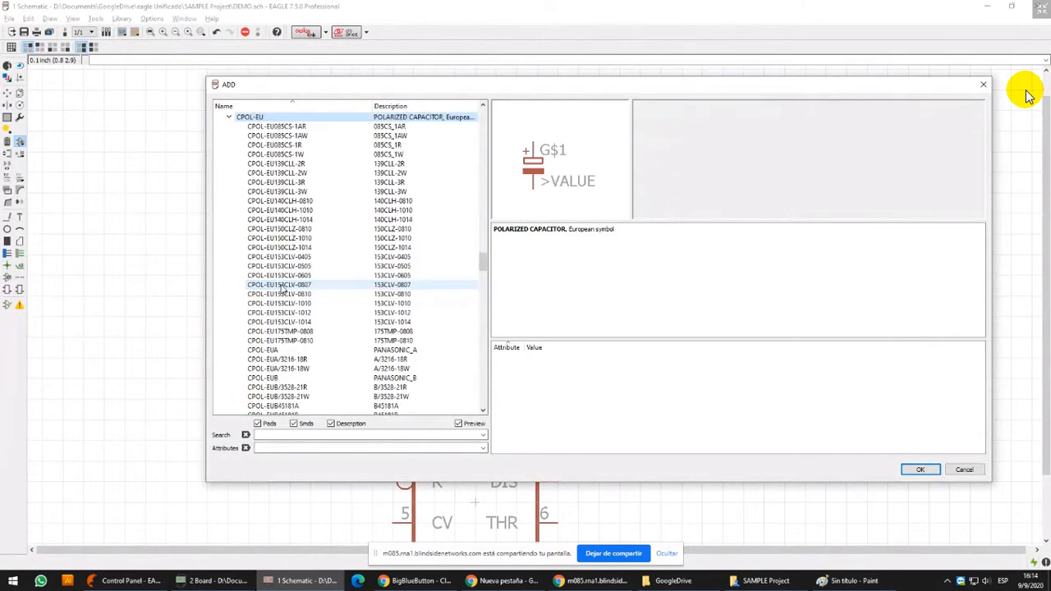
pyautogui.press('Left')
pyautogui.press('Left')
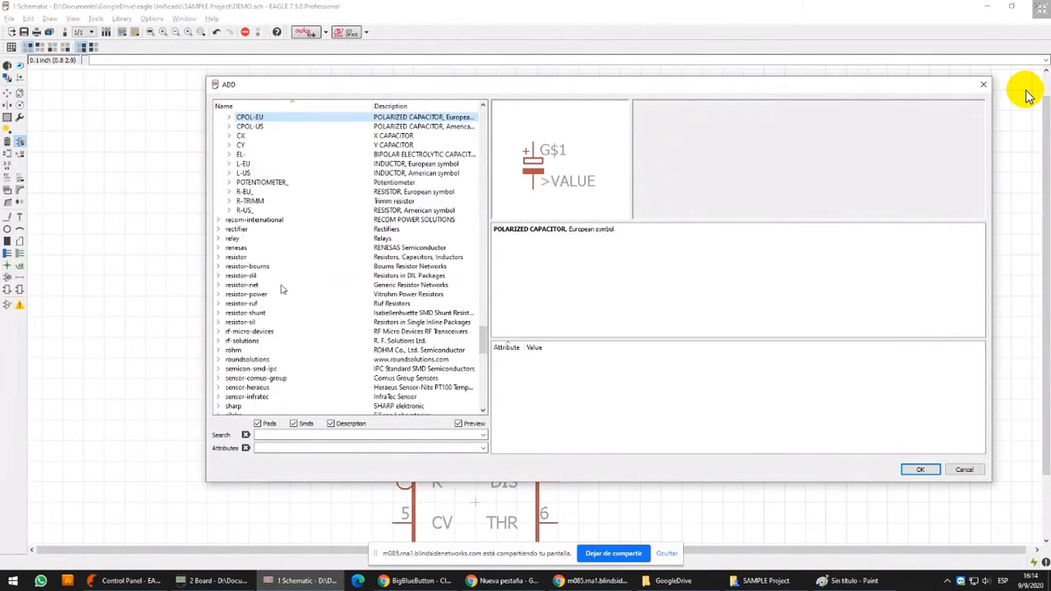
pyautogui.press('Left')
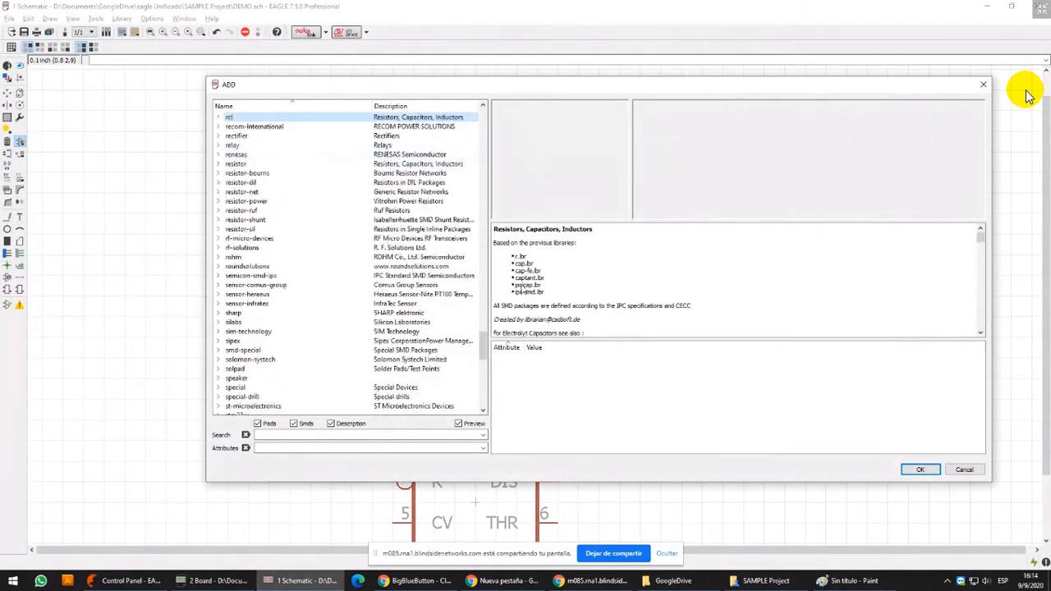
# Find the led library in the part list and expand it
pyautogui.scroll(3, 488, 333)
pyautogui.moveTo(489, 331); pyautogui.dragTo(486, 241)
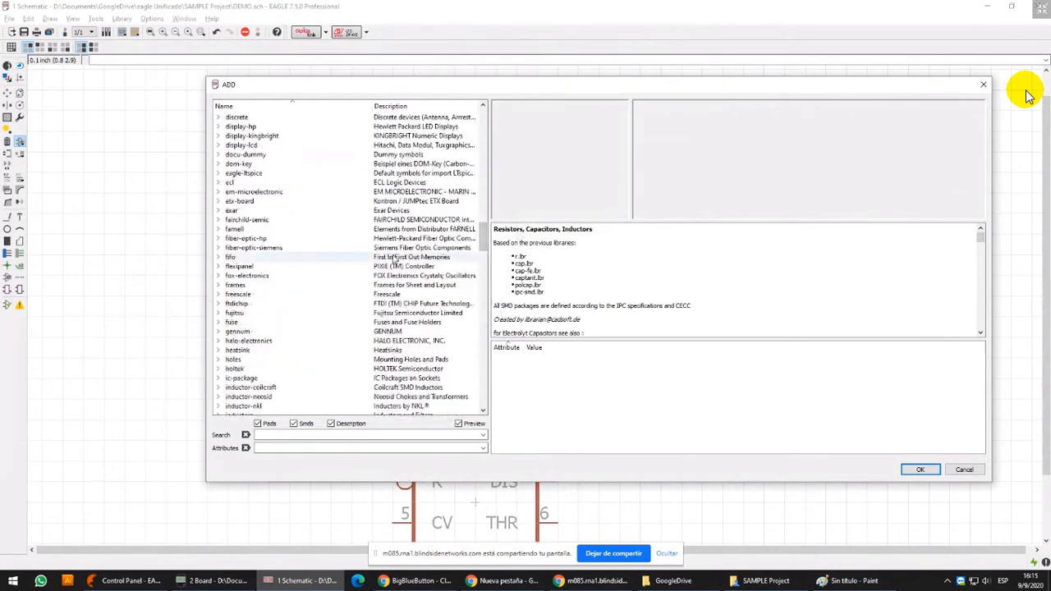
pyautogui.scroll(3, 329, 235)
pyautogui.click(328, 229)
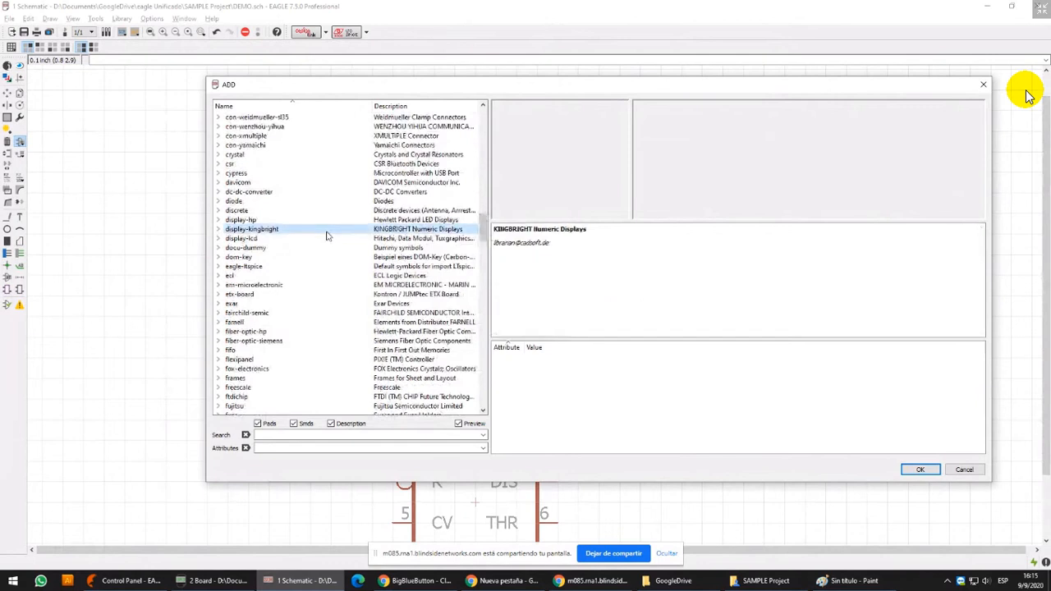
pyautogui.click(302, 165)
pyautogui.click(300, 286)
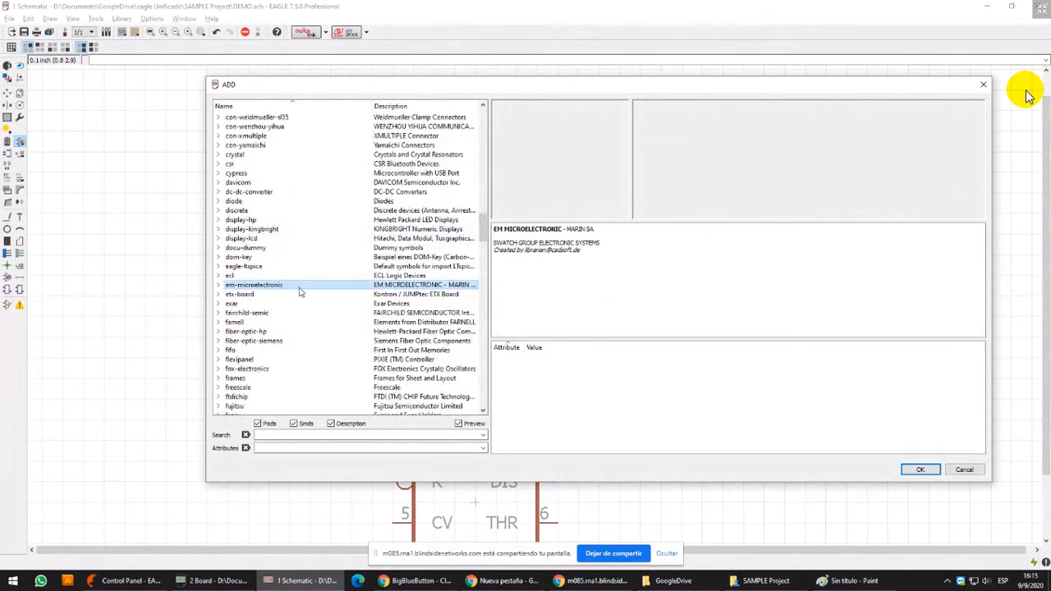
pyautogui.write('led')
pyautogui.scroll(-2, 300, 292)
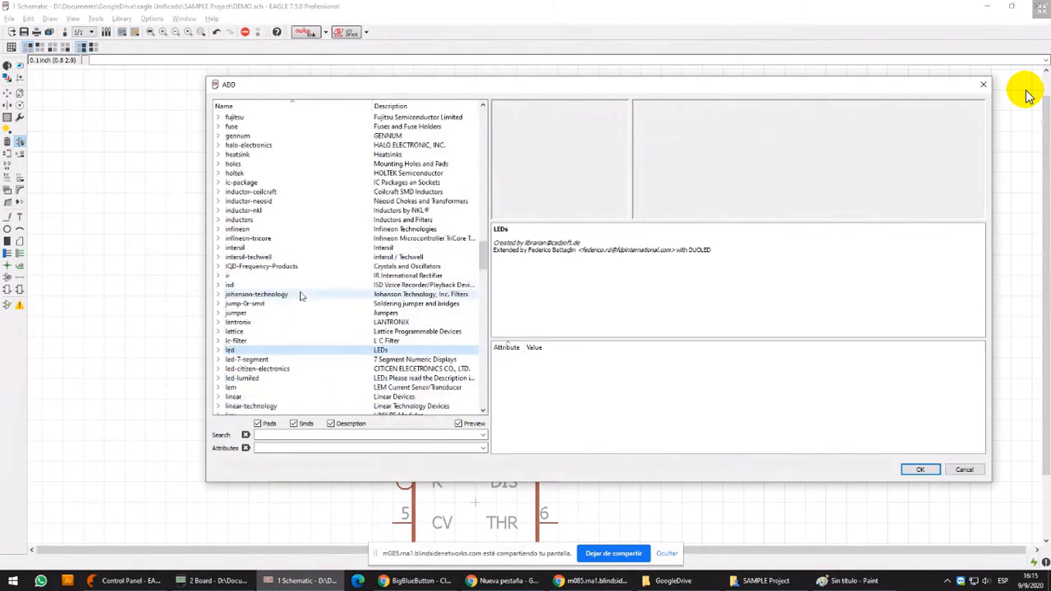
pyautogui.press('Right')
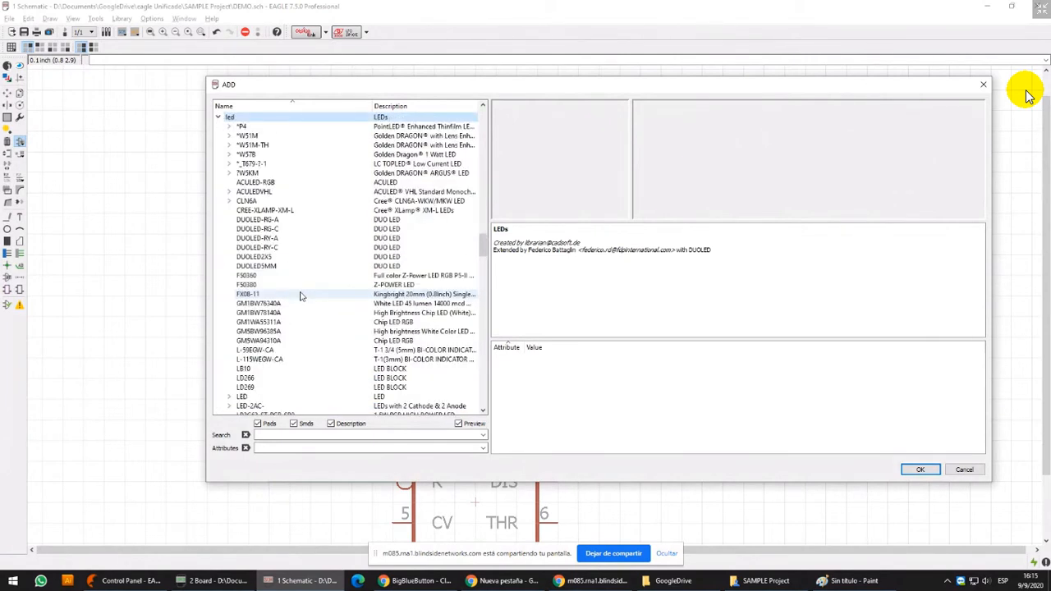
# Expand the LED device in the led library and preview the LED3MM, LED5MM and LED10MM packages
pyautogui.click(274, 249)
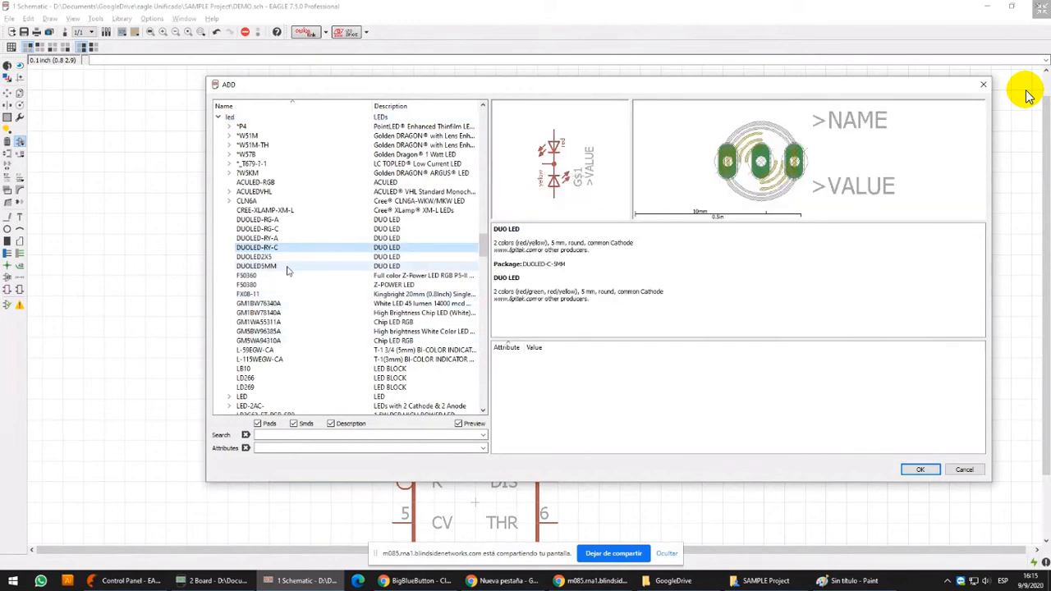
pyautogui.write('led')
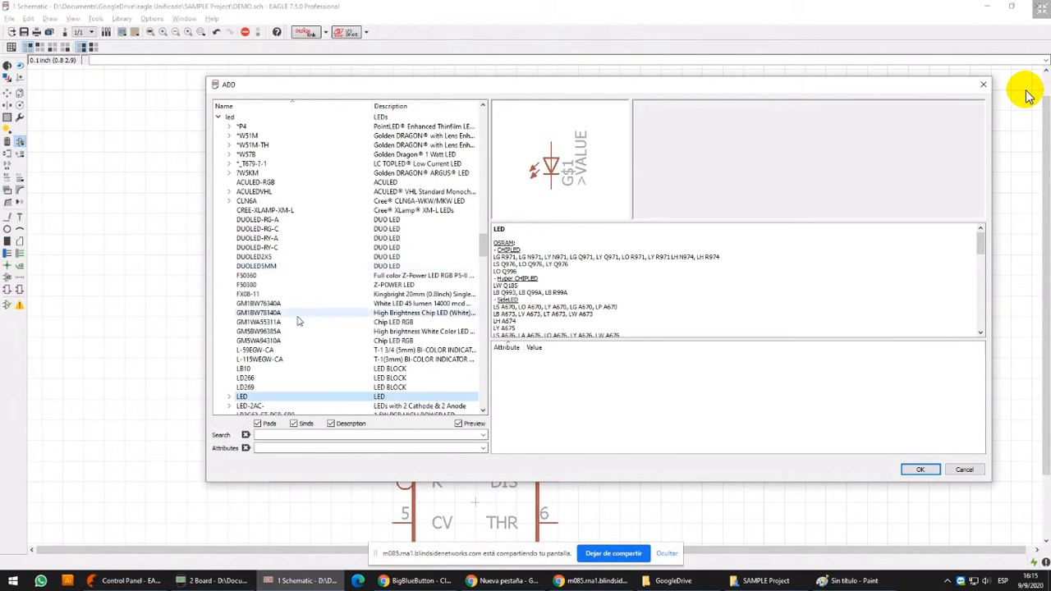
pyautogui.click(230, 398)
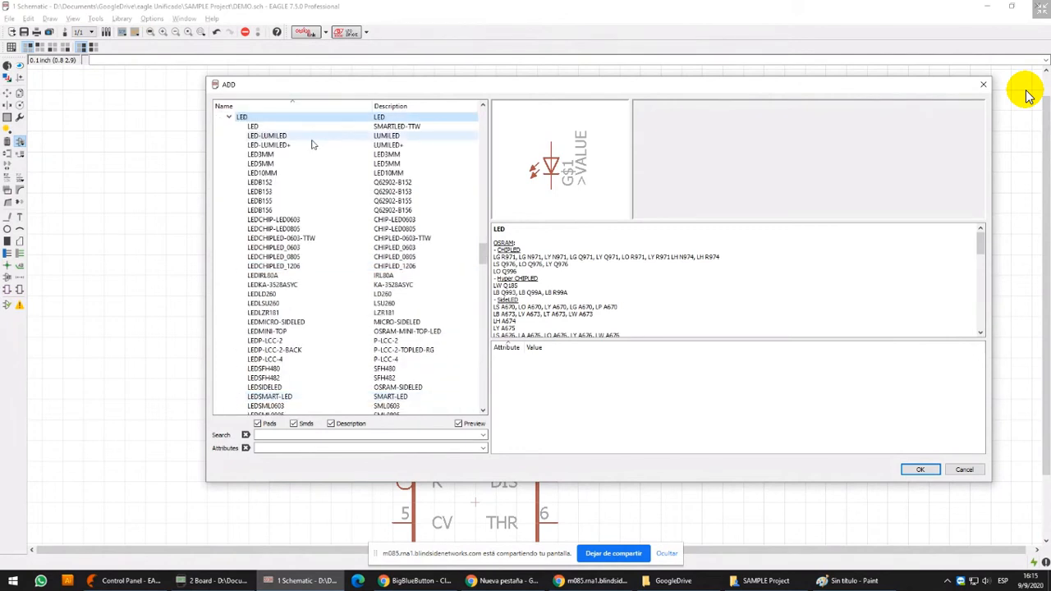
pyautogui.click(276, 155)
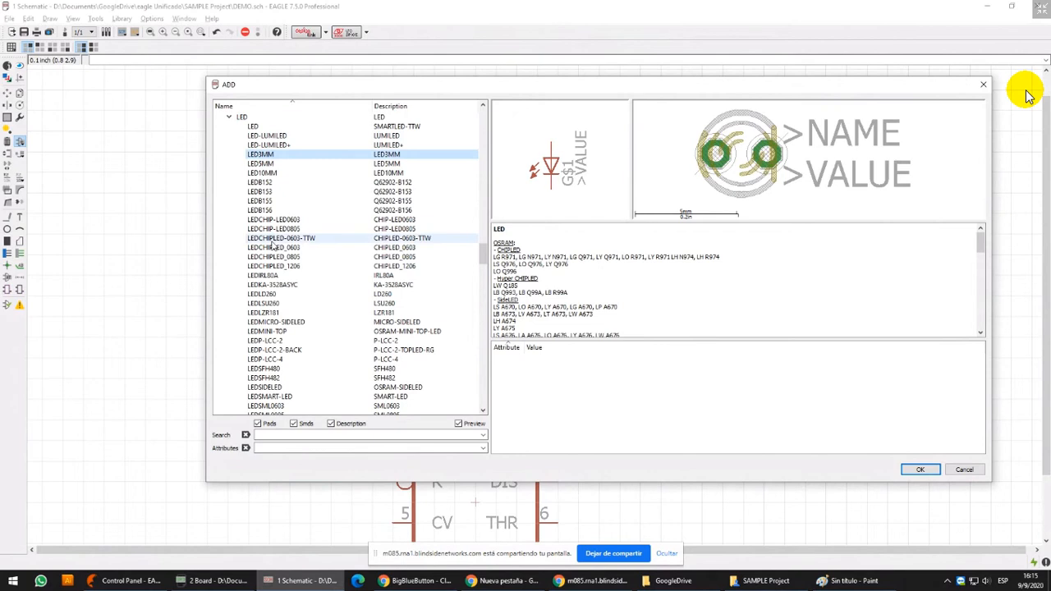
pyautogui.click(271, 164)
pyautogui.click(261, 173)
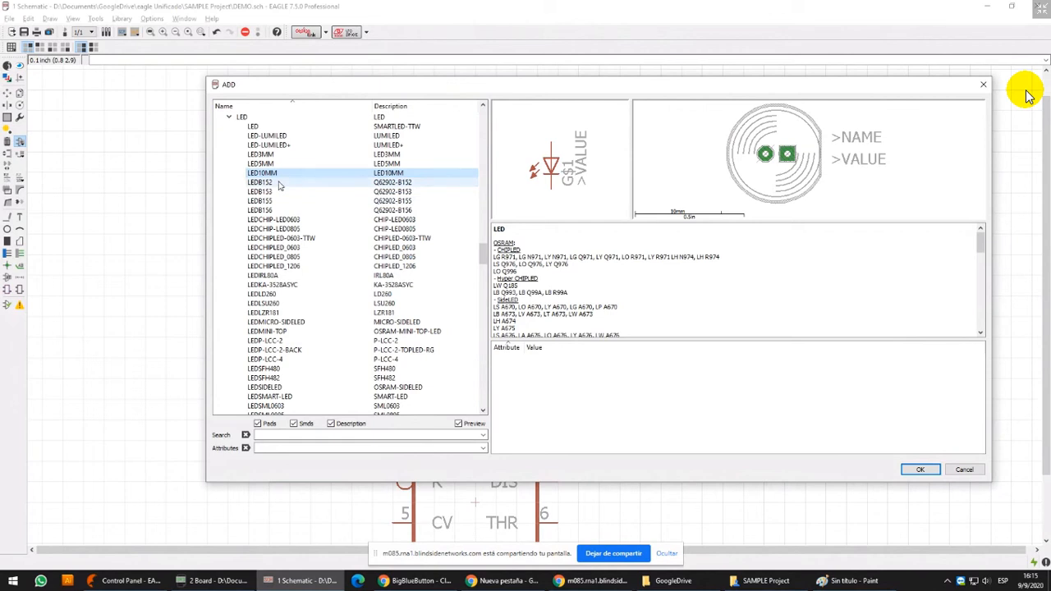
# Examine the LED package variants from LEDB152 through LEDSML0805, and collapse the LED device
pyautogui.click(279, 184)
pyautogui.press('Down')
pyautogui.press('Down')
pyautogui.press('Down')
pyautogui.press('Down')
pyautogui.press('Down')
pyautogui.press('Down')
pyautogui.press('Down')
pyautogui.press('Down')
pyautogui.press('Down')
pyautogui.press('Down')
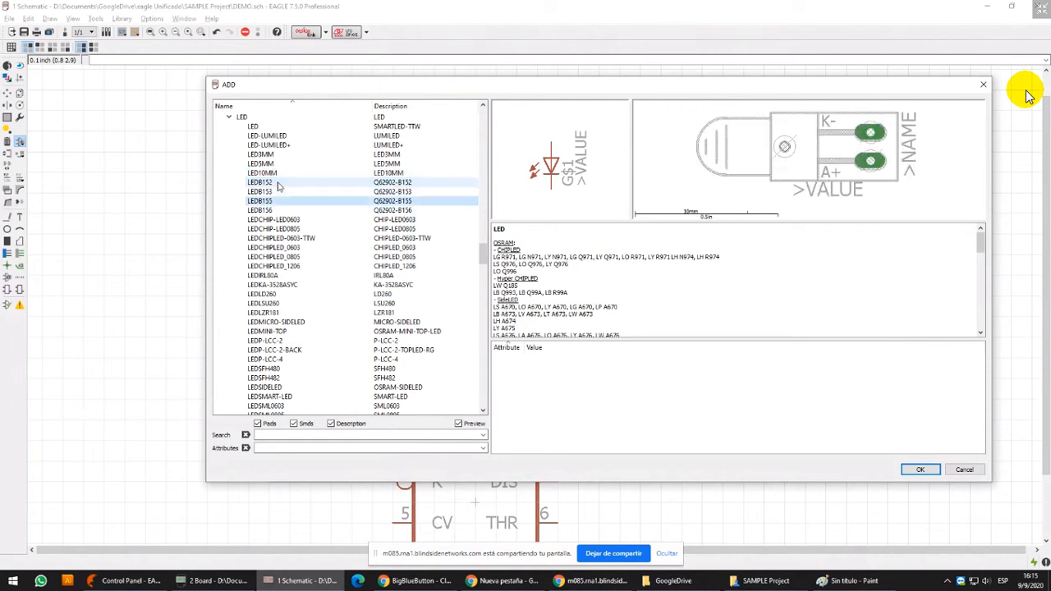
pyautogui.press('Down')
pyautogui.press('Down')
pyautogui.press('Down')
pyautogui.press('Down')
pyautogui.press('Down')
pyautogui.press('Down')
pyautogui.press('Down')
pyautogui.press('Down')
pyautogui.press('Down')
pyautogui.press('Down')
pyautogui.press('Down')
pyautogui.press('Down')
pyautogui.press('Down')
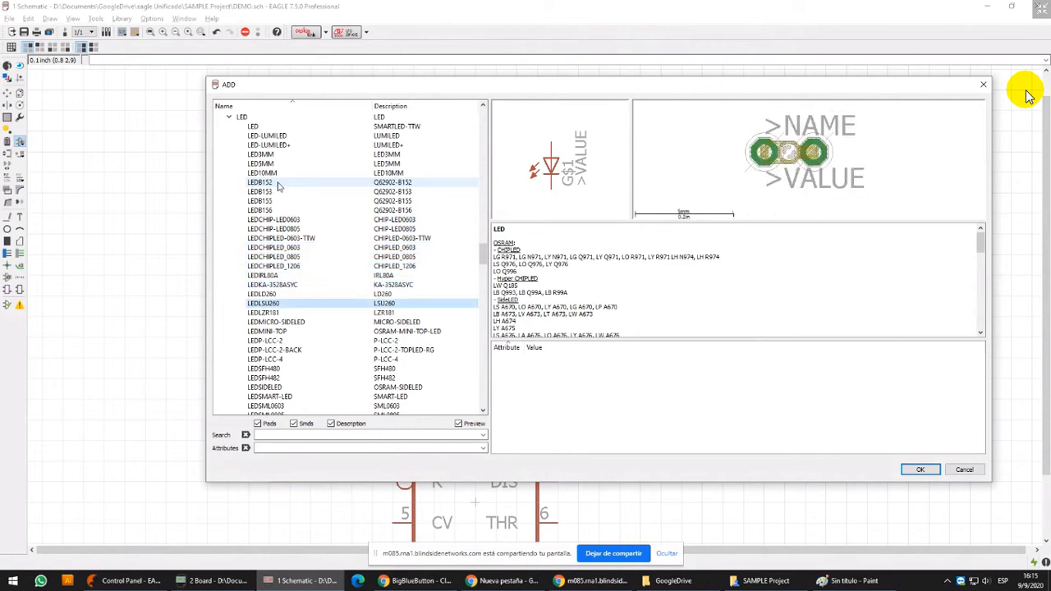
pyautogui.press('Down')
pyautogui.press('Down')
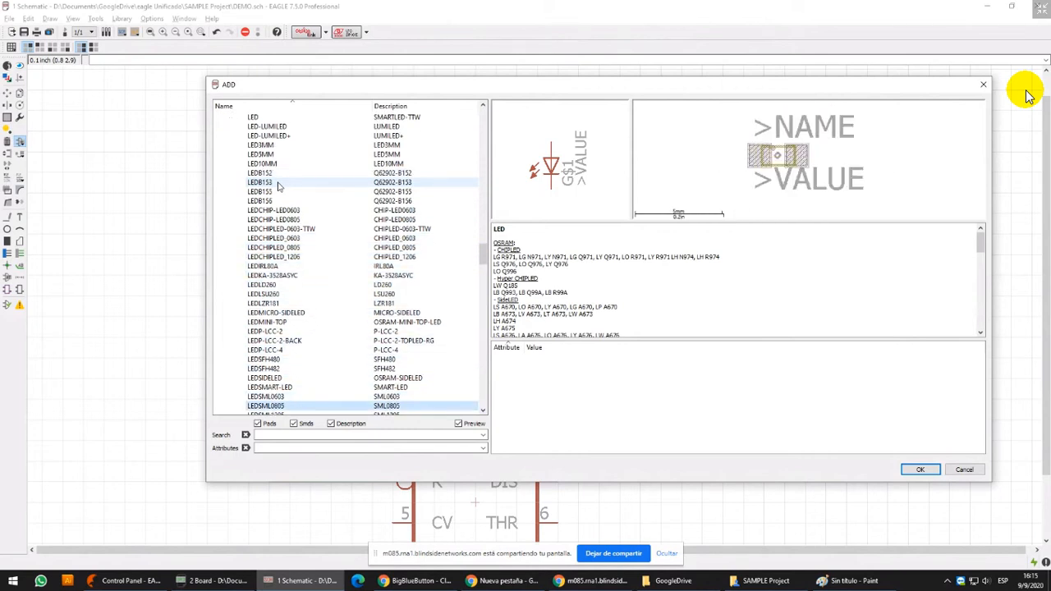
pyautogui.press('Left')
pyautogui.press('Left')
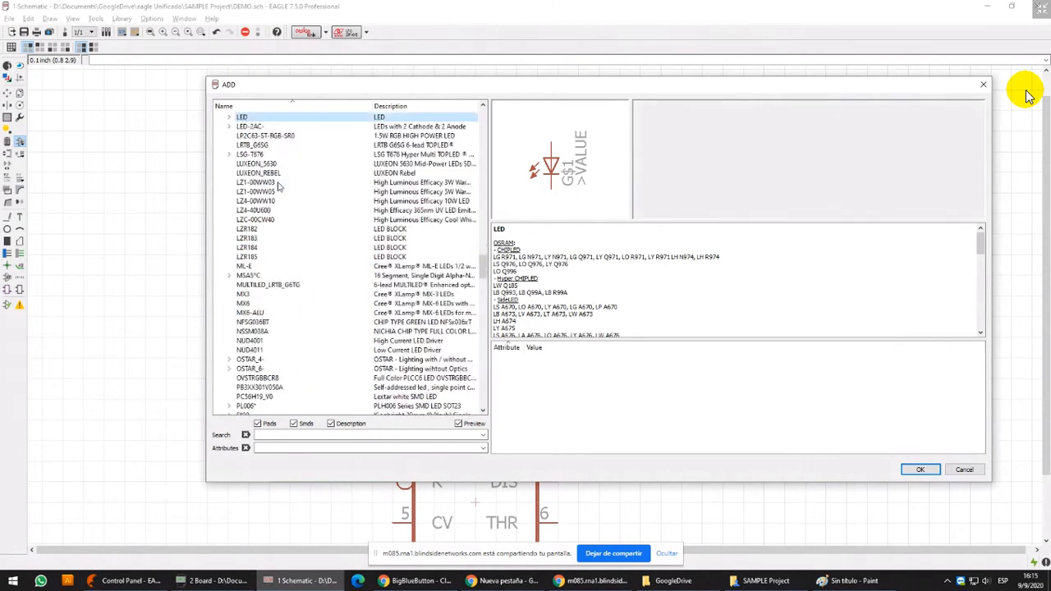
# Expand the LED-2AC- group and examine the multi-LED devices from LP2C63-ST-RGB-SR0 down to LZR184
pyautogui.press('Down')
pyautogui.press('Right')
pyautogui.press('Down')
pyautogui.press('Down')
pyautogui.press('Down')
pyautogui.press('Down')
pyautogui.press('Down')
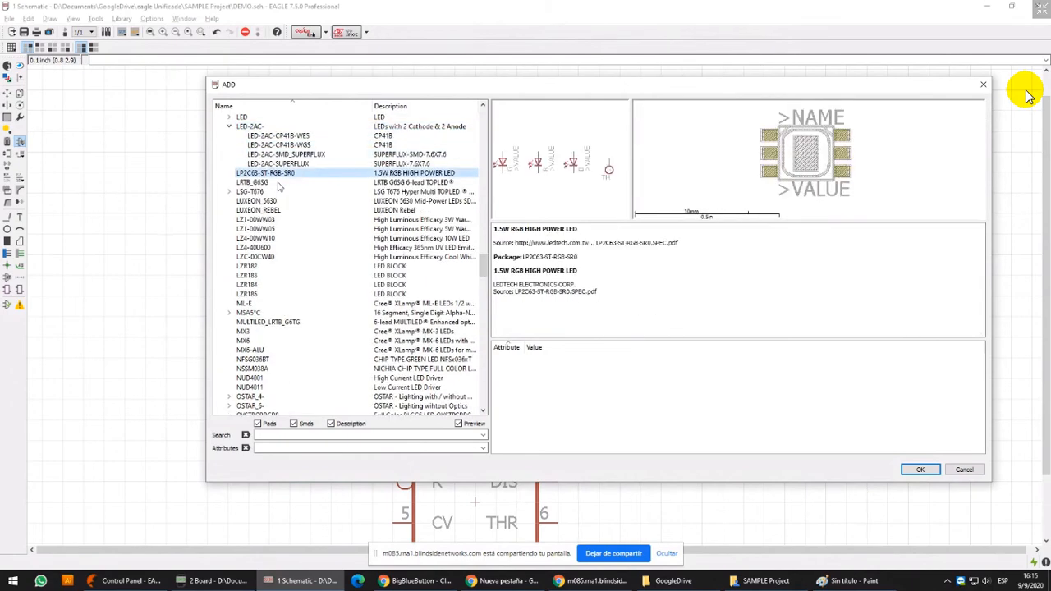
pyautogui.press('Down')
pyautogui.press('Up')
pyautogui.press('Down')
pyautogui.press('Down')
pyautogui.press('Down')
pyautogui.press('Down')
pyautogui.press('Down')
pyautogui.press('Down')
pyautogui.press('Down')
pyautogui.press('Down')
pyautogui.press('Down')
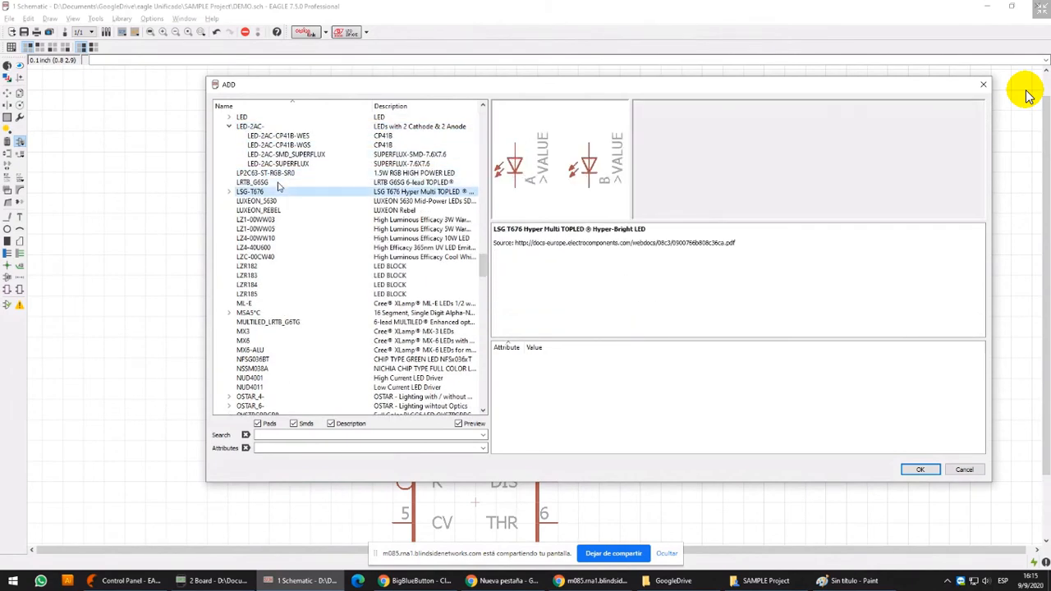
pyautogui.press('Down')
pyautogui.press('Down')
pyautogui.press('Down')
pyautogui.press('Down')
pyautogui.press('Down')
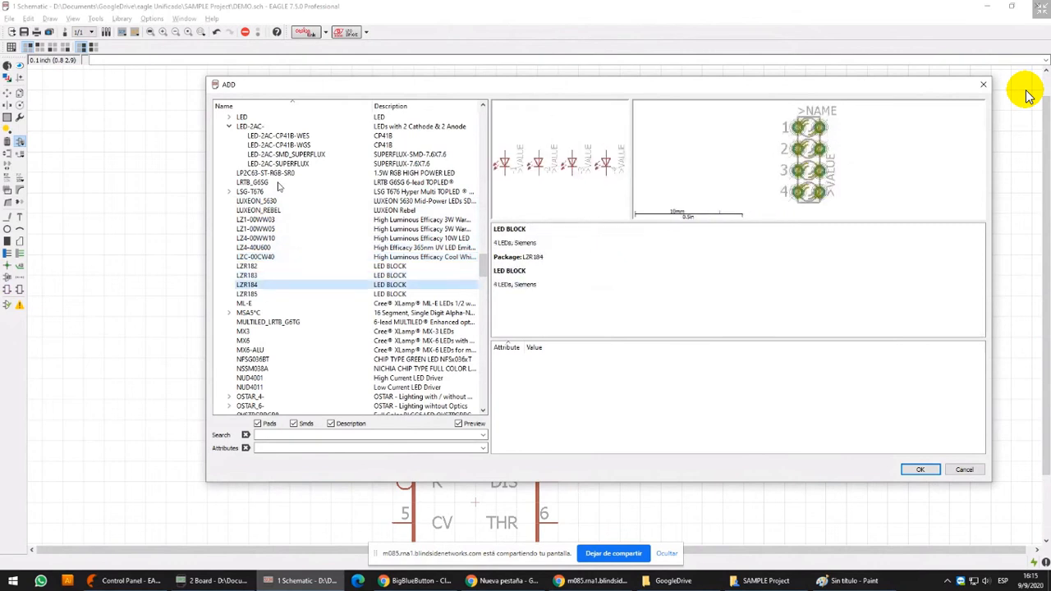
# Compare the LZR LED block symbols and footprints with the MSA5*C 16-segment display
pyautogui.press('Up')
pyautogui.press('Up')
pyautogui.press('Down')
pyautogui.press('Down')
pyautogui.press('Down')
pyautogui.press('Down')
pyautogui.press('Down')
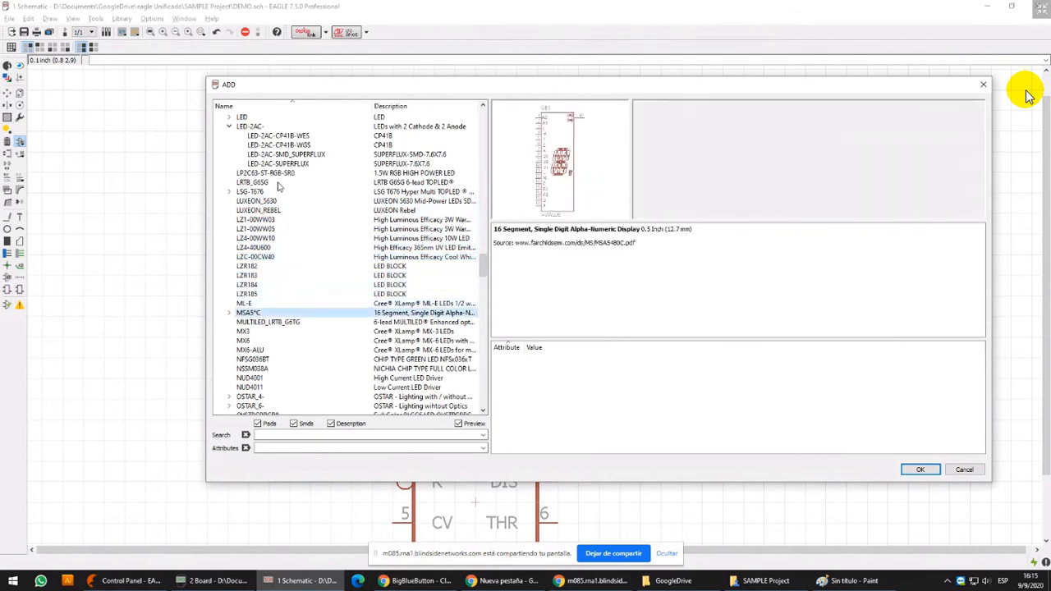
pyautogui.press('Up')
pyautogui.press('Up')
pyautogui.press('Up')
pyautogui.press('Up')
pyautogui.press('Up')
pyautogui.press('Up')
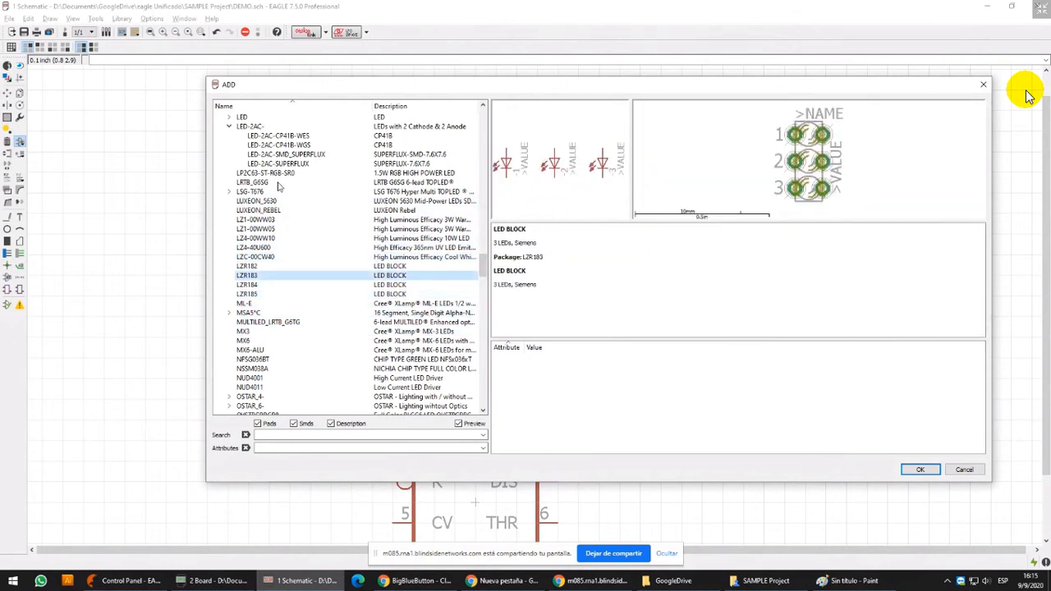
# Examine the symbols and footprints of the bi-color indicator lamps L-115WEGW-CA and L-59EGW-CA
pyautogui.scroll(2, 276, 180)
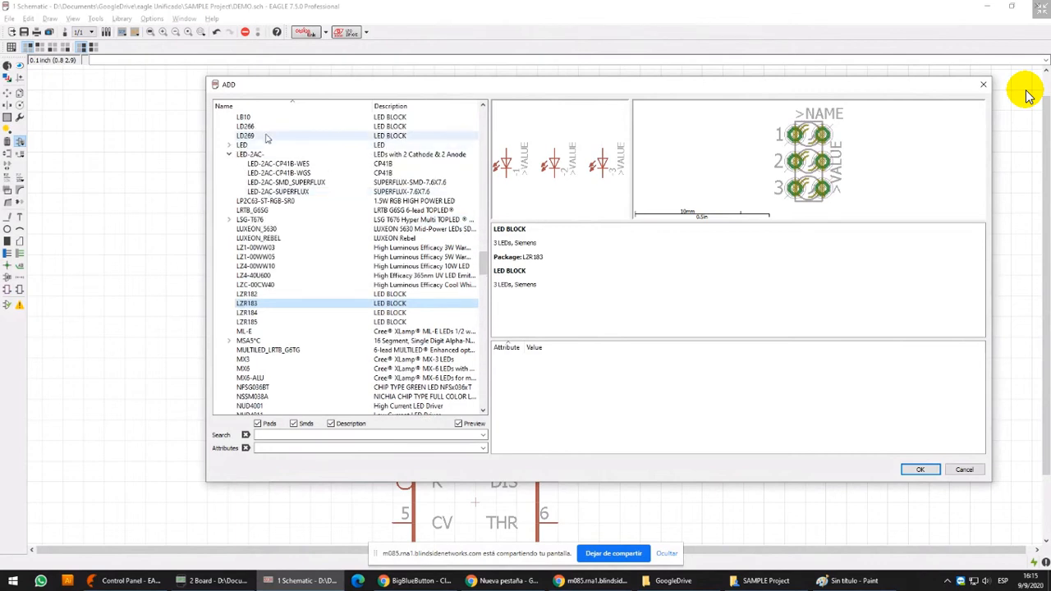
pyautogui.click(270, 159)
pyautogui.press('Up')
pyautogui.press('Up')
pyautogui.press('Up')
pyautogui.press('Down')
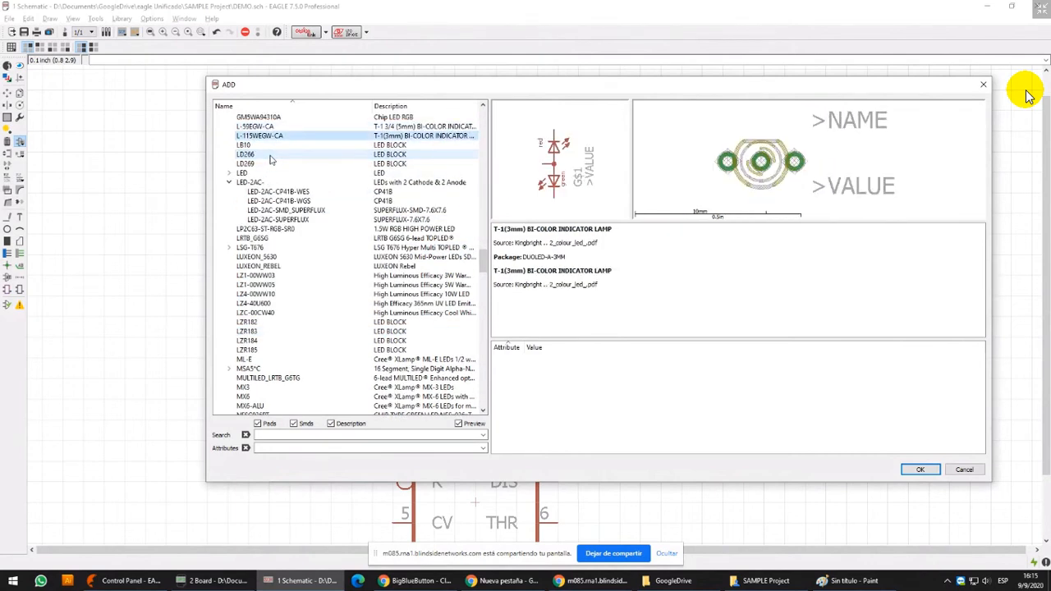
pyautogui.scroll(1, 270, 159)
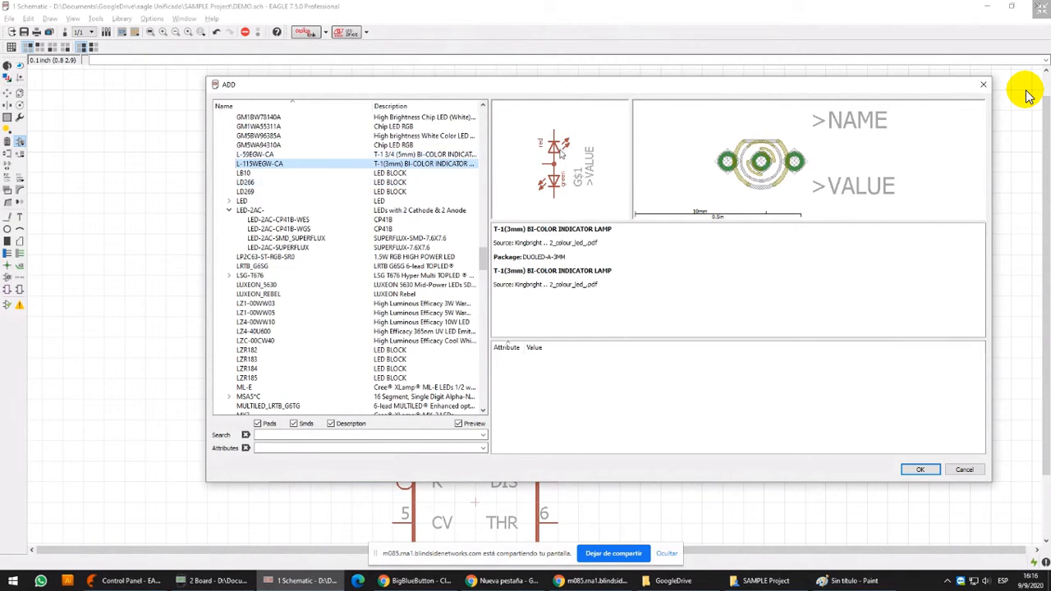
pyautogui.click(317, 156)
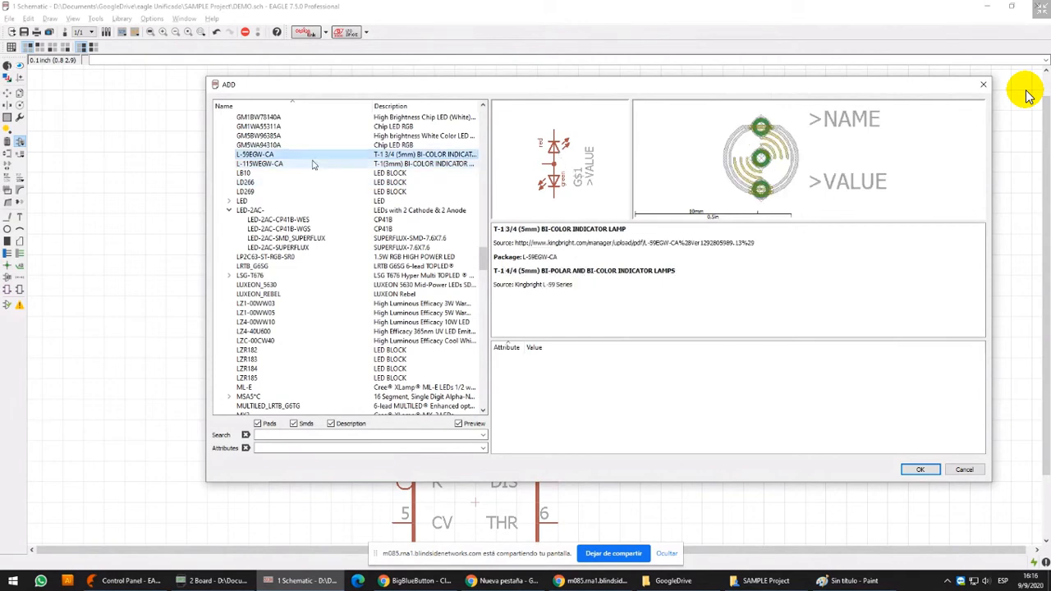
pyautogui.click(292, 181)
pyautogui.click(300, 157)
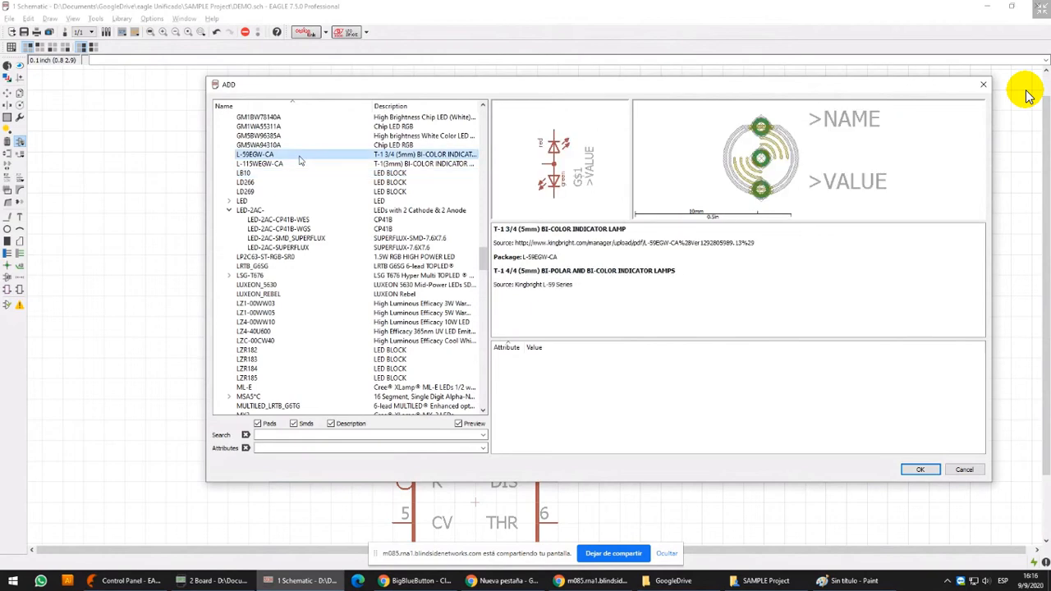
# Preview the GM-series chip LEDs from GM5WA94310A up to GM1BW76340A
pyautogui.press('Up')
pyautogui.press('Up')
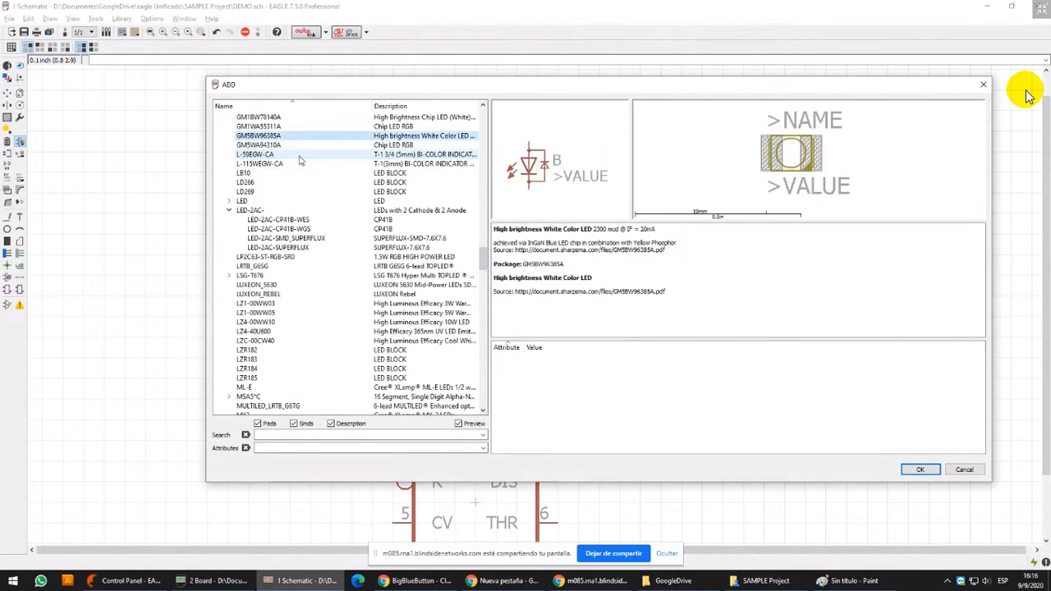
pyautogui.press('Up')
pyautogui.press('Up')
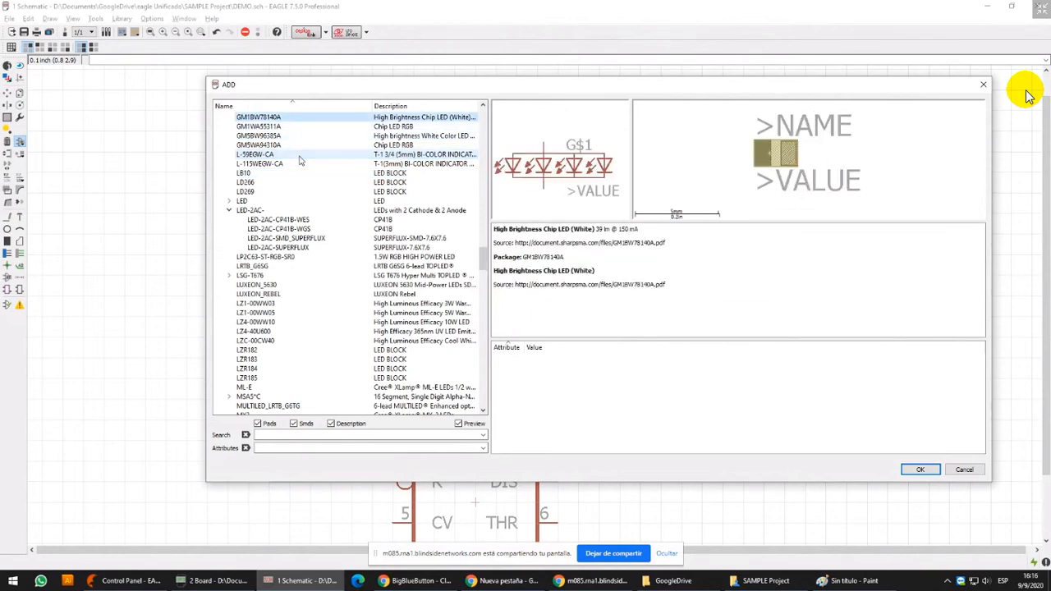
pyautogui.press('Up')
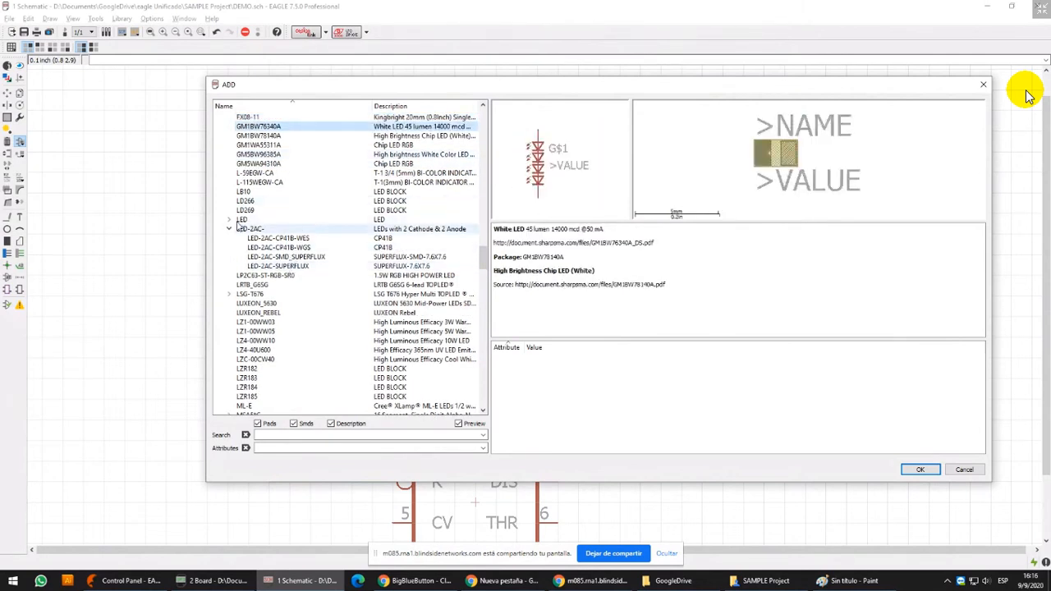
# Add an LED3MM device from the LED group and place it below R3's right end
pyautogui.click(232, 220)
pyautogui.click(271, 155)
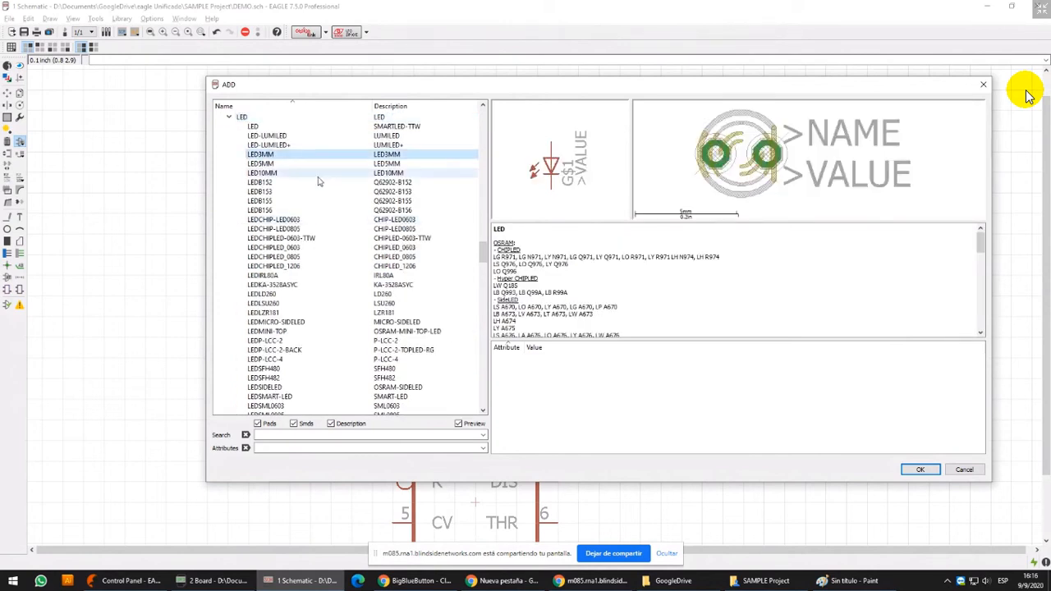
pyautogui.click(920, 470)
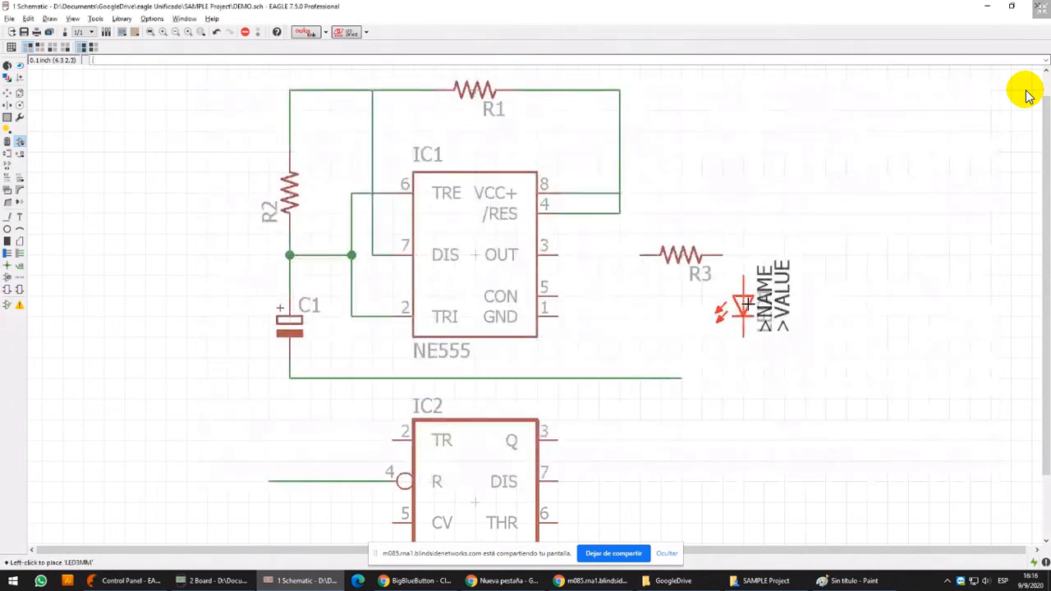
pyautogui.click(743, 306)
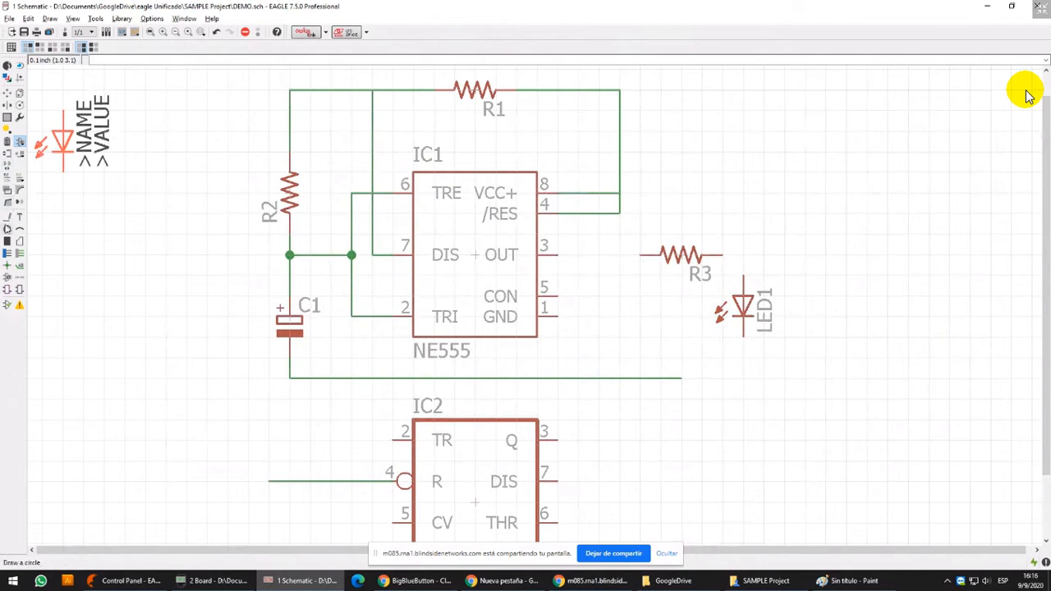
# Wire R3 with nets from IC1's OUT pin 3 to R3 and from R3 to LED1's anode
pyautogui.click(8, 216)
pyautogui.click(641, 255)
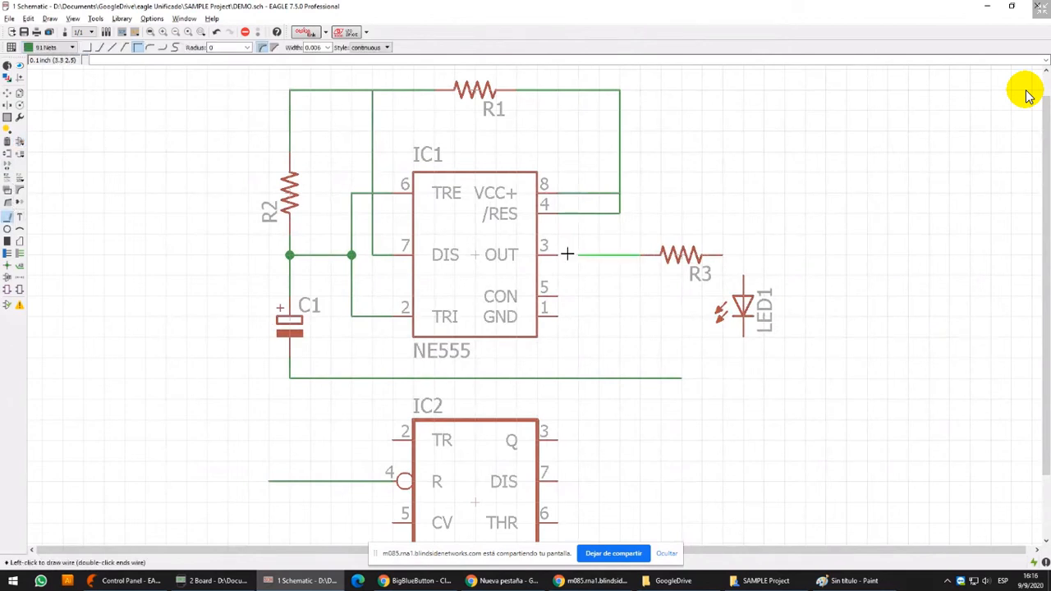
pyautogui.click(558, 255)
pyautogui.click(721, 255)
pyautogui.rightClick(742, 269)
pyautogui.click(743, 272)
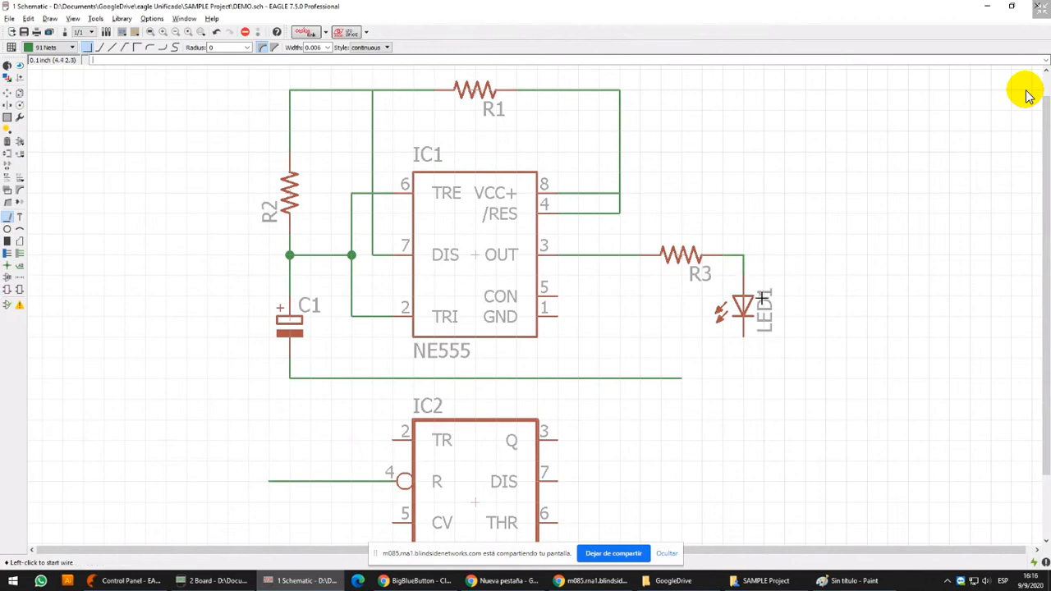
# Draw a net from LED1's cathode to the open end of C1's lower net, using a right-angle bend
pyautogui.click(743, 339)
pyautogui.rightClick(686, 377)
pyautogui.rightClick(685, 378)
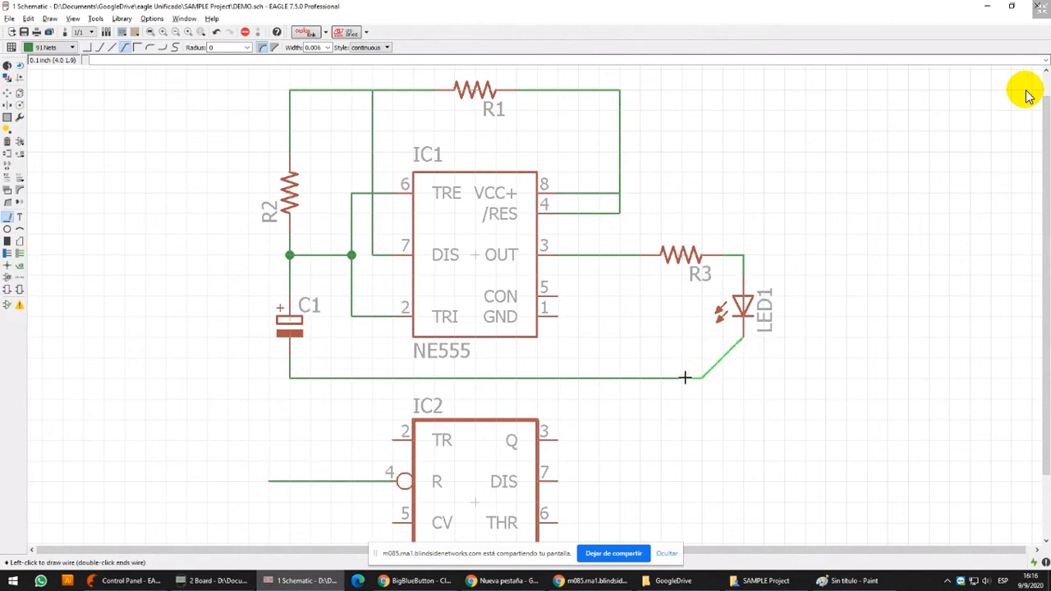
pyautogui.rightClick(685, 378)
pyautogui.click(685, 378)
# Connect IC1's GND pin 1 with a net down to the line joining C1 and LED1
pyautogui.scroll(-4, 680, 257)
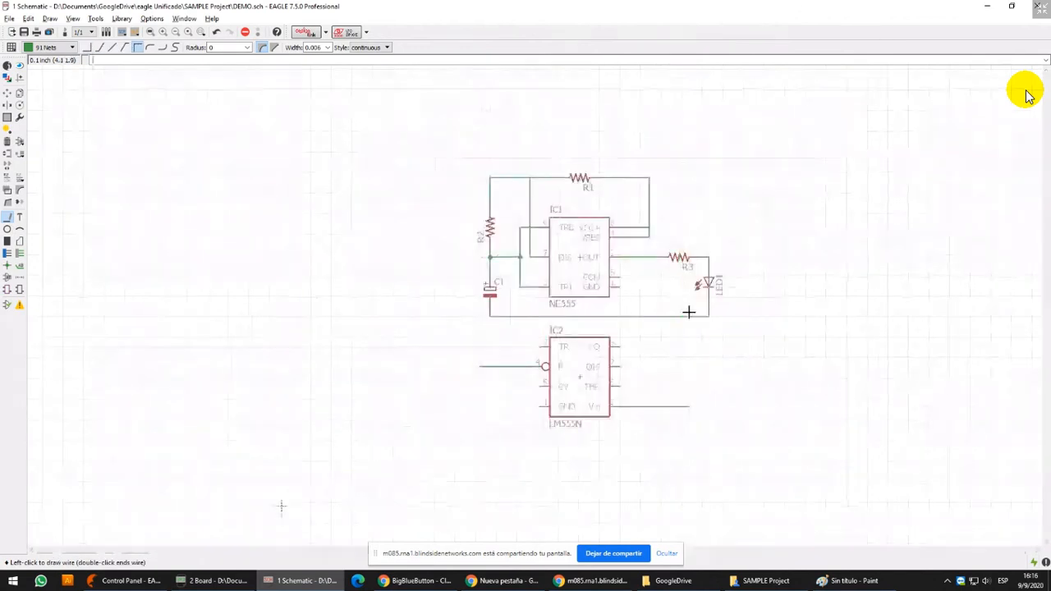
pyautogui.scroll(6, 682, 313)
pyautogui.scroll(-3, 501, 238)
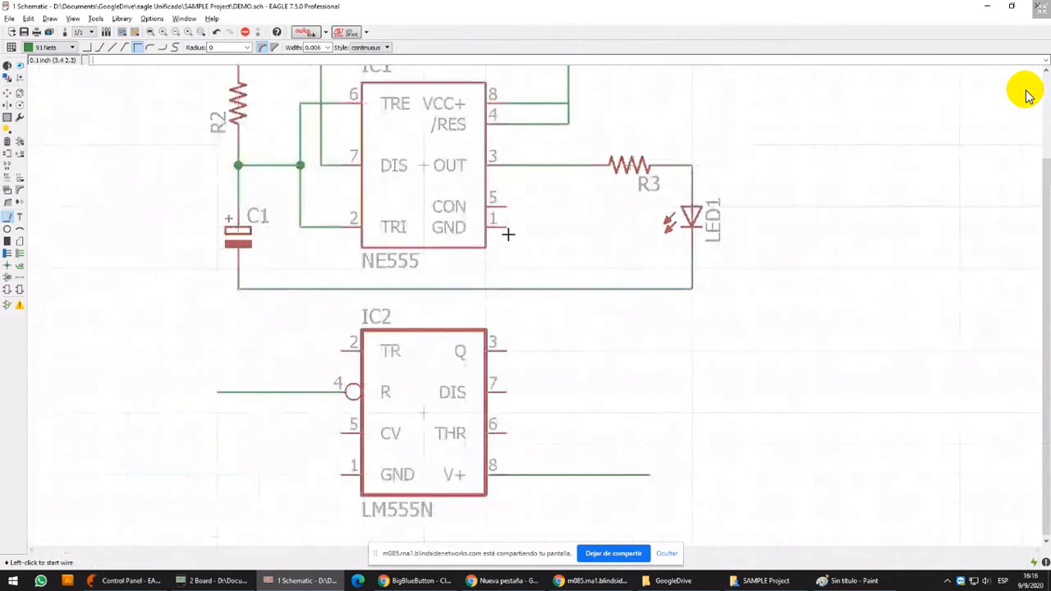
pyautogui.click(506, 227)
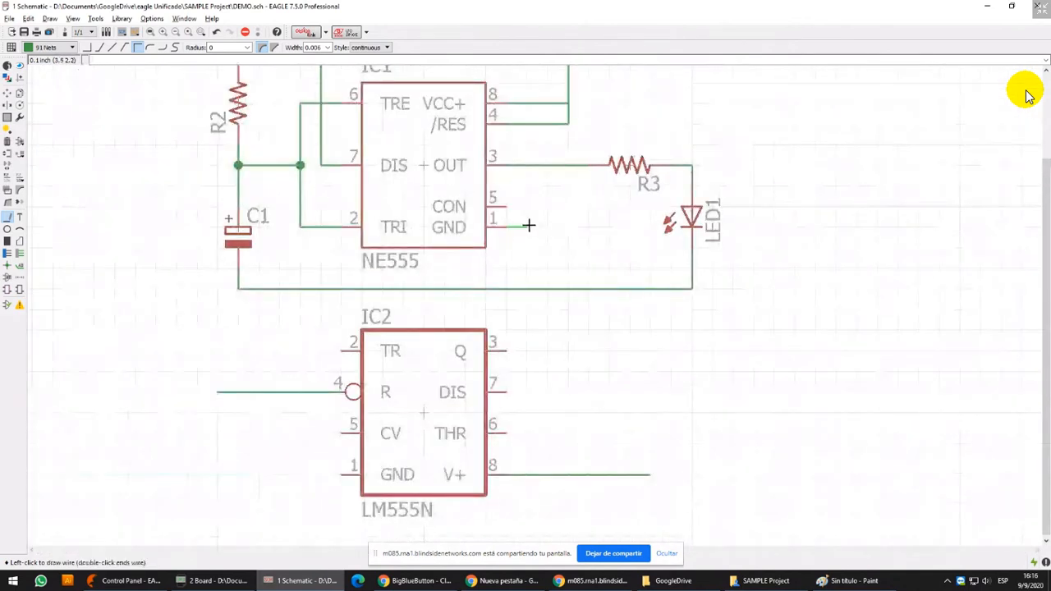
pyautogui.click(535, 285)
# Group the unused LM555N IC2 with its two stub nets and delete the group
pyautogui.scroll(-4, 534, 284)
pyautogui.scroll(6, 508, 303)
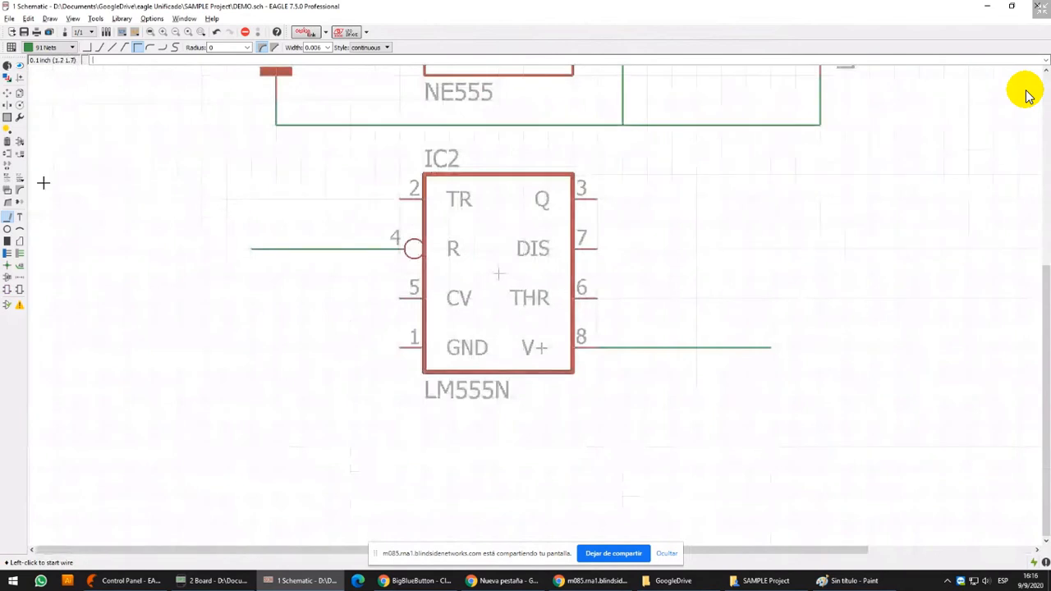
pyautogui.click(7, 117)
pyautogui.moveTo(220, 141); pyautogui.dragTo(849, 420)
pyautogui.click(7, 217)
pyautogui.scroll(-2, 251, 203)
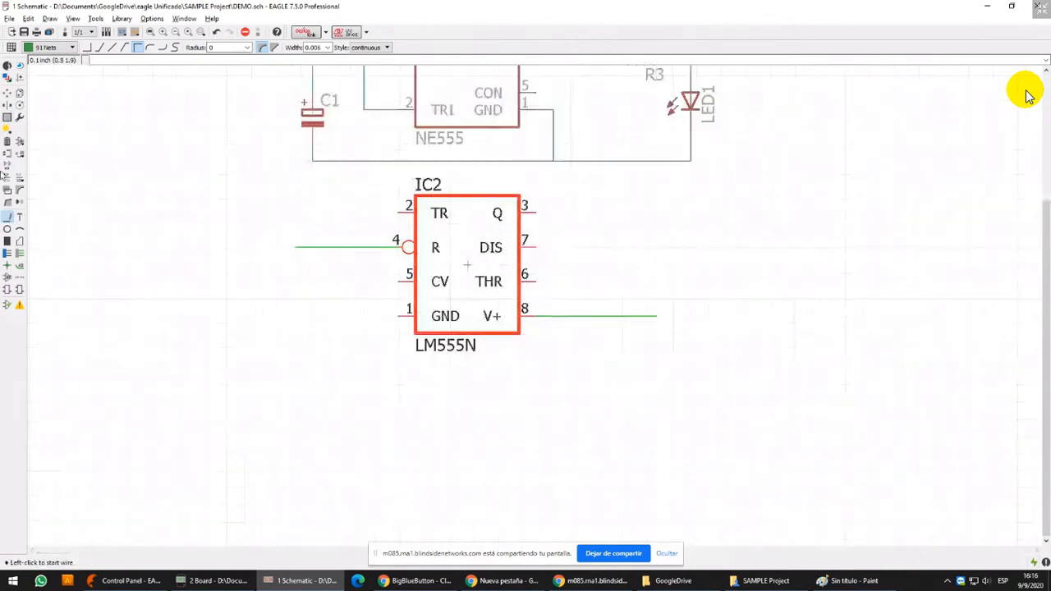
pyautogui.click(7, 141)
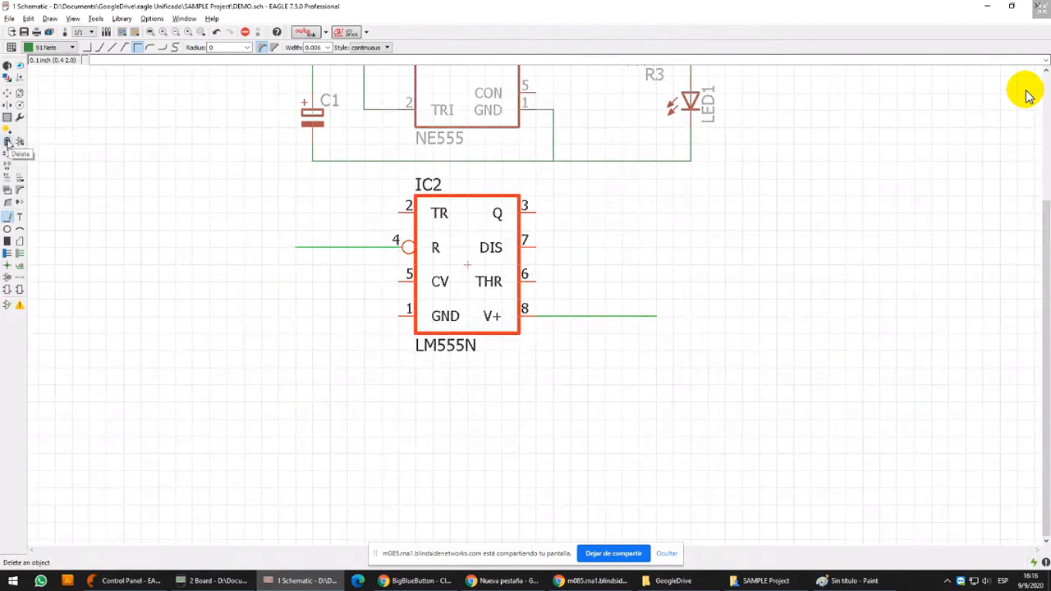
pyautogui.click(7, 141)
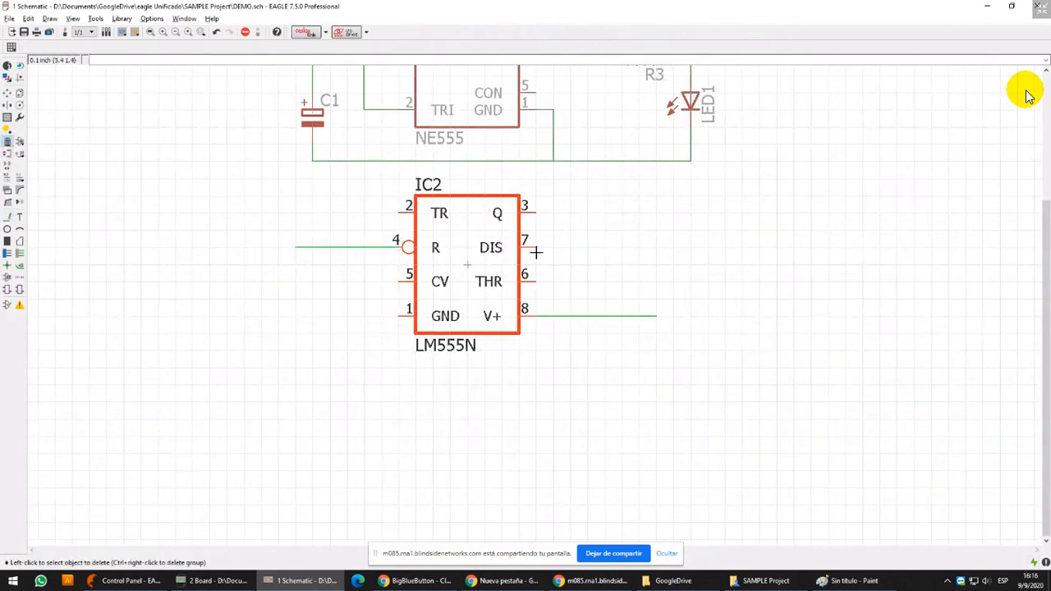
pyautogui.keyDown('ctrl'); pyautogui.rightClick(482, 238); pyautogui.keyUp('ctrl')
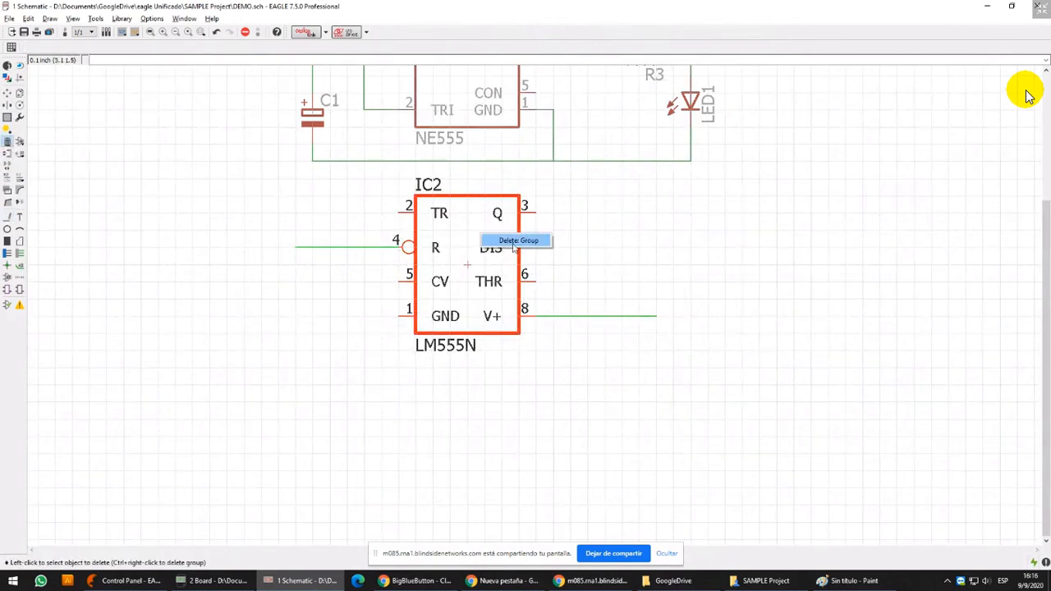
pyautogui.click(516, 241)
# Place junctions where pin 7's net meets the R1–R2 net, at the pin 8 branch, and where pin 1's net meets the lower net
pyautogui.moveTo(673, 162); pyautogui.dragTo(659, 345, button='middle')
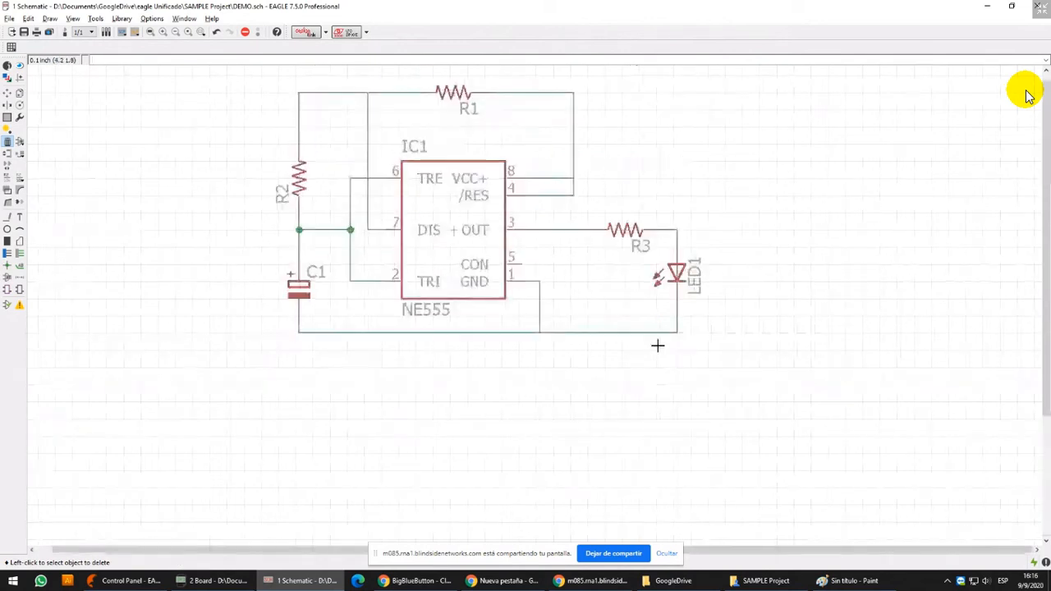
pyautogui.moveTo(654, 221); pyautogui.dragTo(652, 260, button='middle')
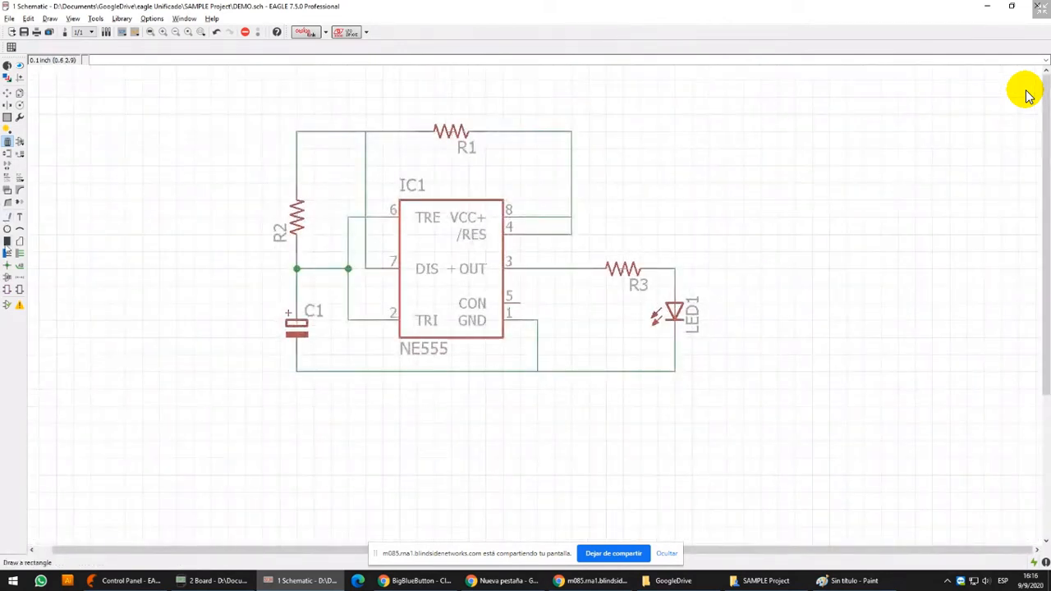
pyautogui.click(7, 266)
pyautogui.click(365, 132)
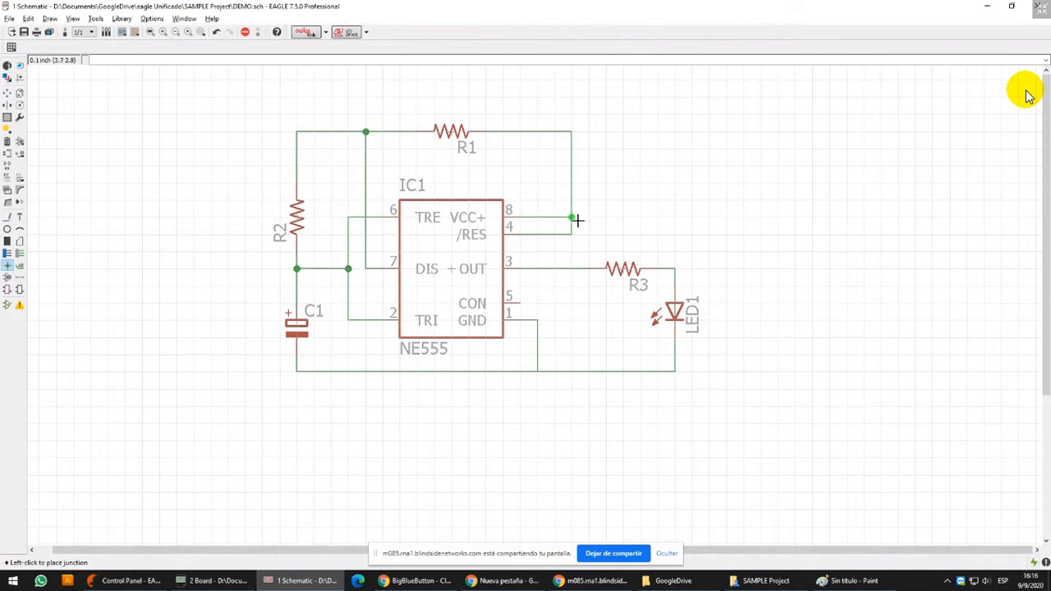
pyautogui.click(573, 218)
pyautogui.click(538, 372)
# Move the R2 and C1 group with its nets further left of IC1, and shift pin 7's vertical net slightly left
pyautogui.click(7, 118)
pyautogui.moveTo(279, 118); pyautogui.dragTo(365, 400)
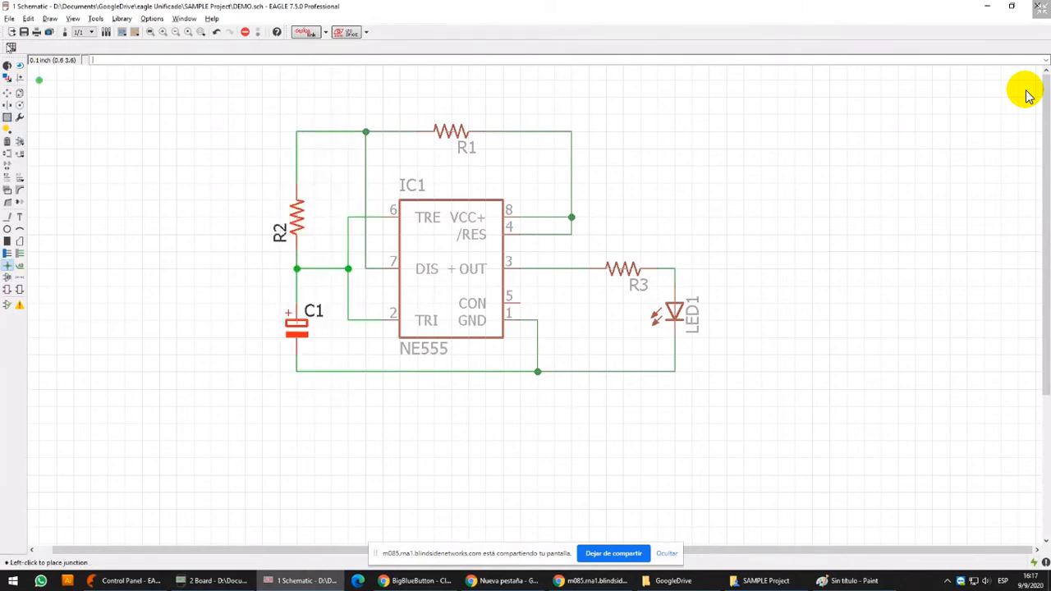
pyautogui.click(8, 92)
pyautogui.keyDown('ctrl'); pyautogui.rightClick(338, 275); pyautogui.keyUp('ctrl')
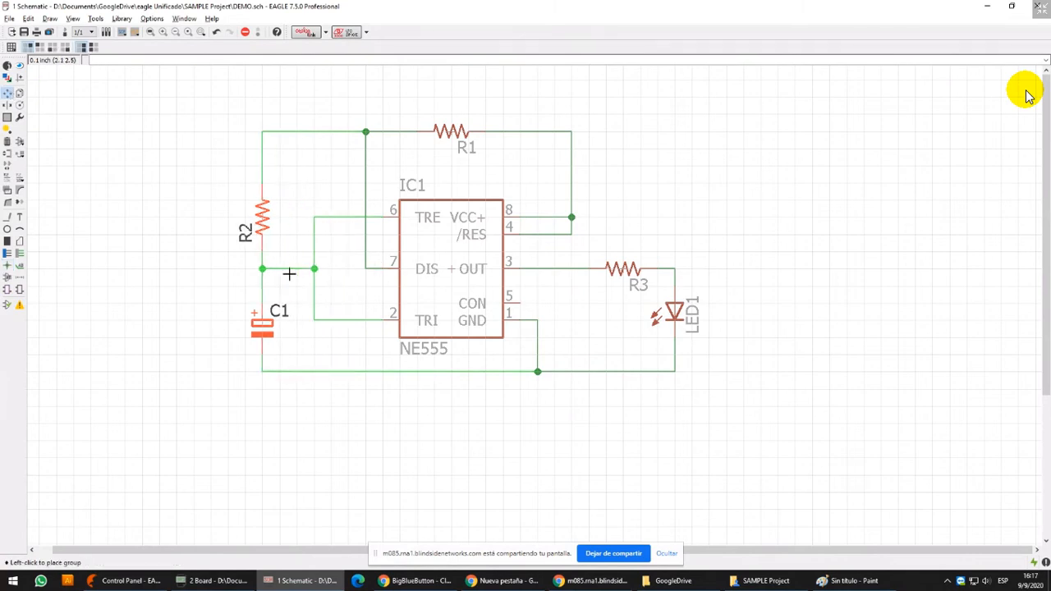
pyautogui.click(289, 274)
pyautogui.click(365, 230)
pyautogui.click(348, 230)
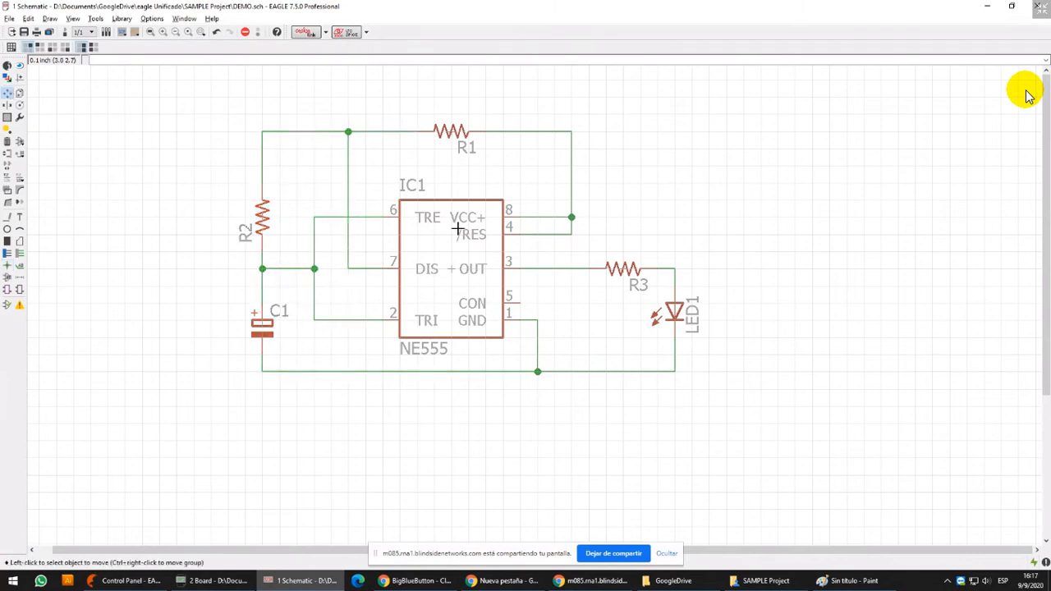
# Reopen the part-adding dialog, collapse the led library and return to the list of libraries
pyautogui.scroll(-2, 509, 279)
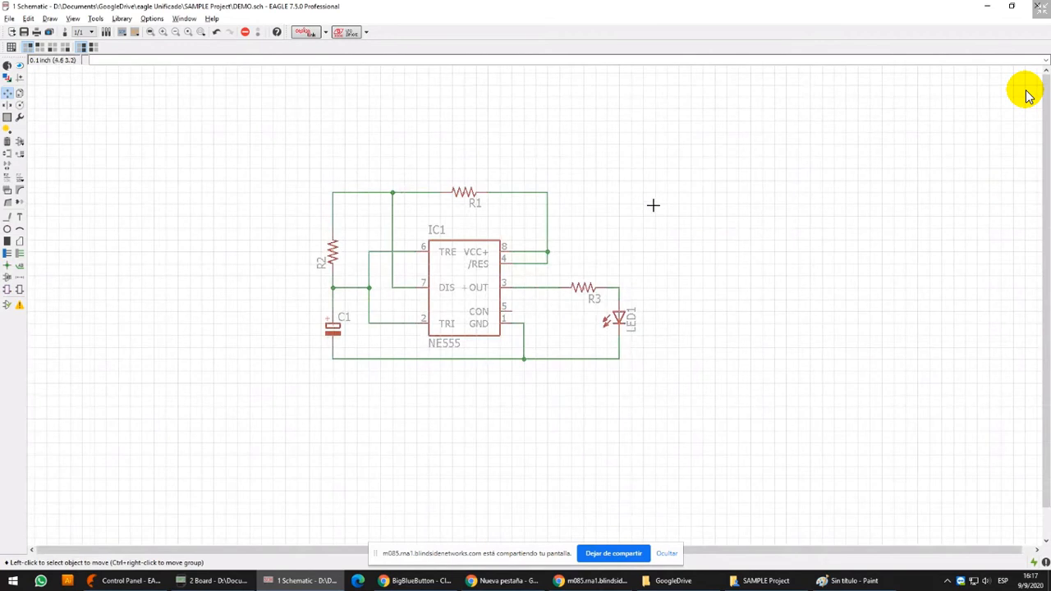
pyautogui.click(20, 142)
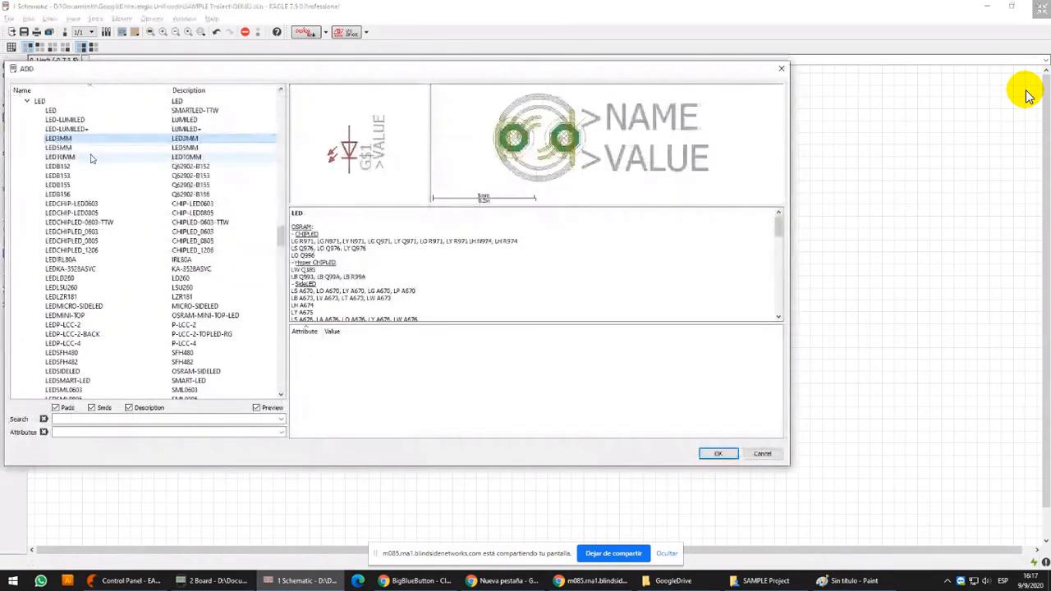
pyautogui.press('Left')
pyautogui.press('Left')
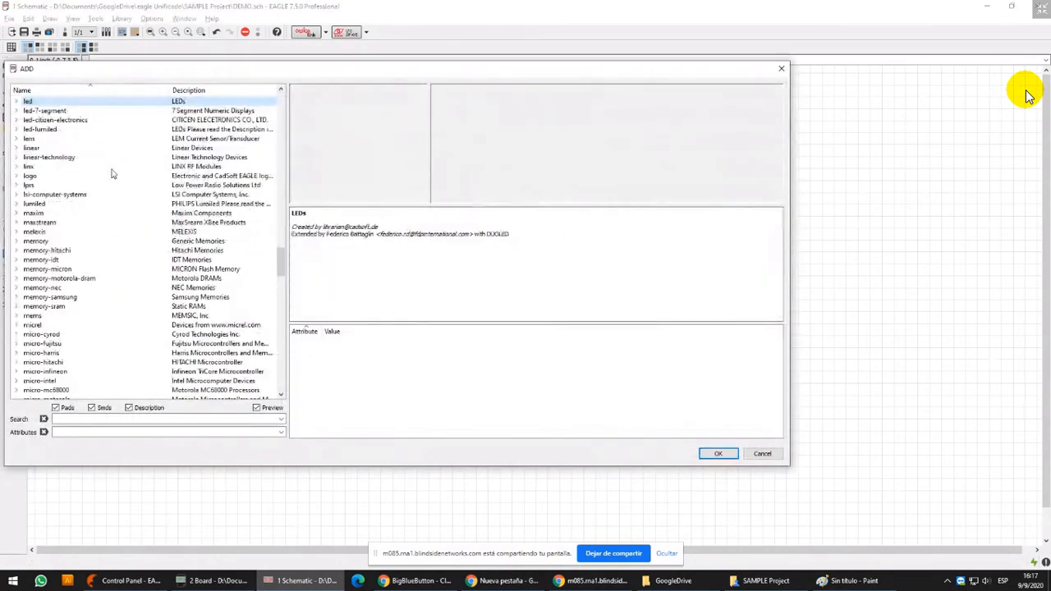
pyautogui.scroll(3, 104, 172)
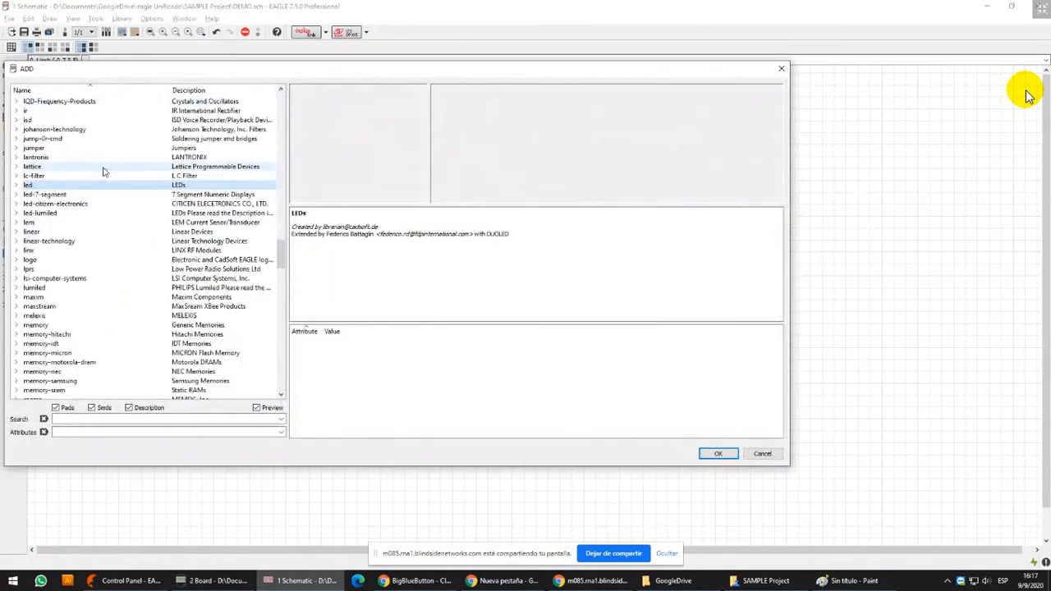
pyautogui.click(103, 168)
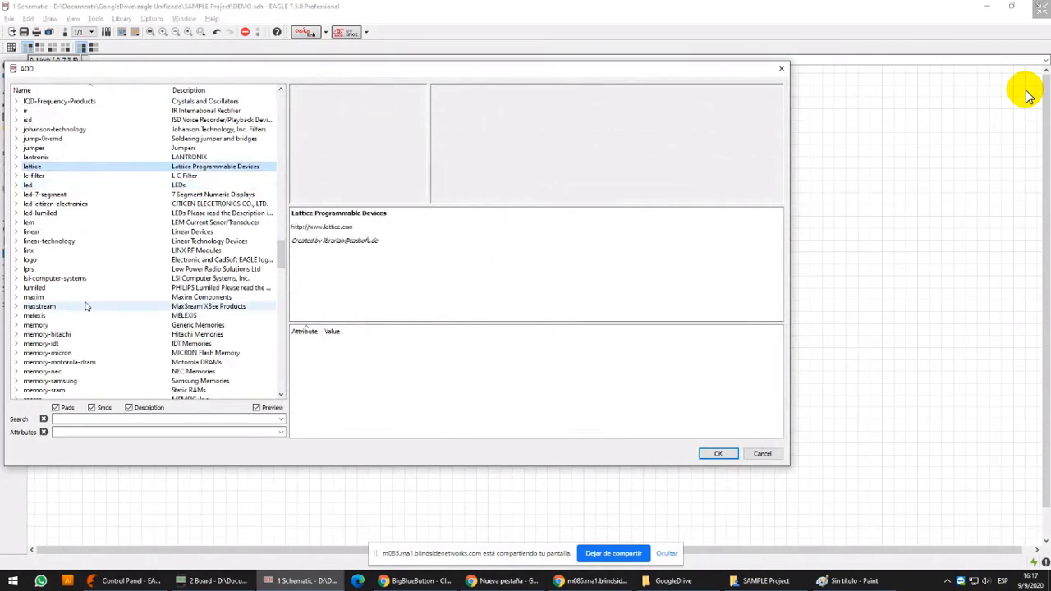
# Find the con-ptr500 connector library among the con-p entries and expand it
pyautogui.write('con-p')
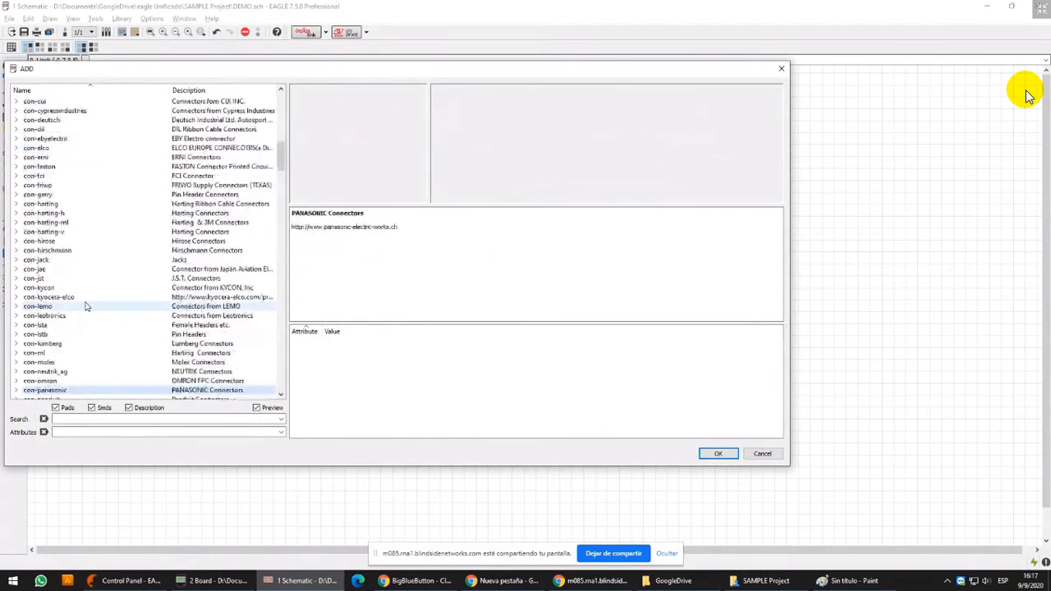
pyautogui.write('tr')
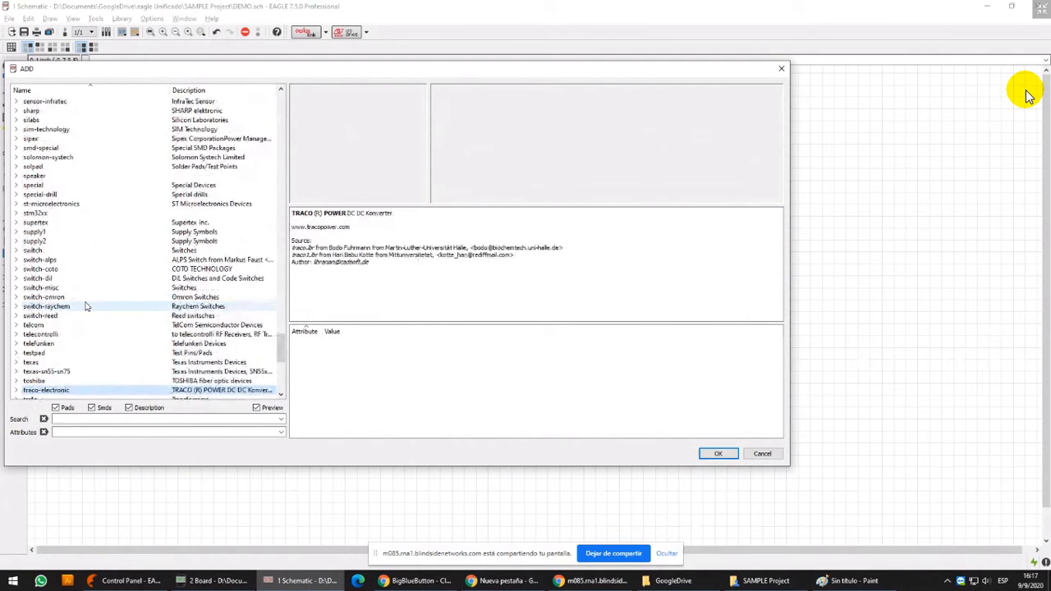
pyautogui.click(82, 336)
pyautogui.write('con-p')
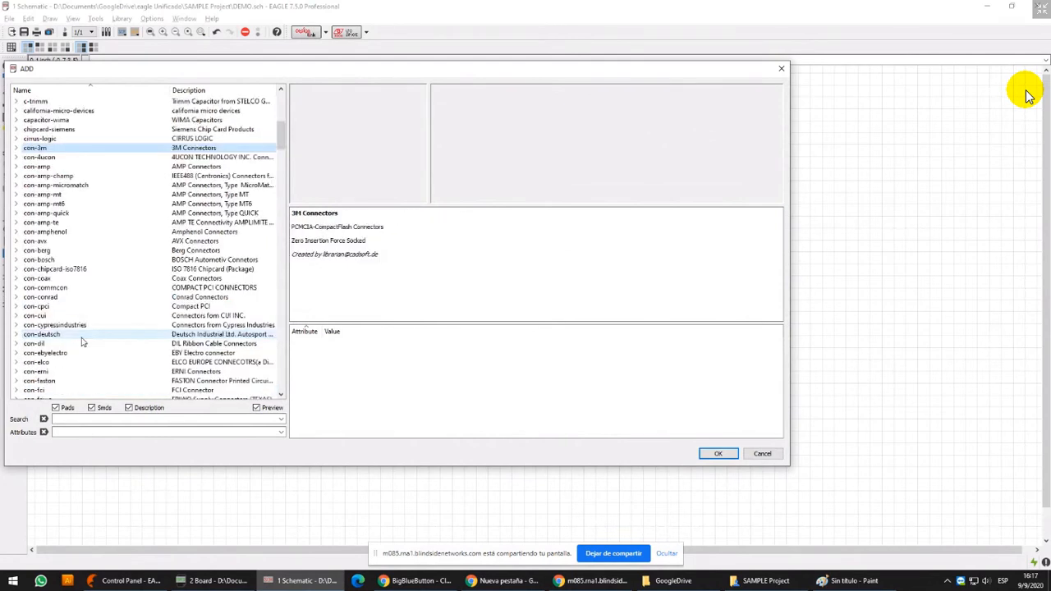
pyautogui.scroll(-2, 80, 341)
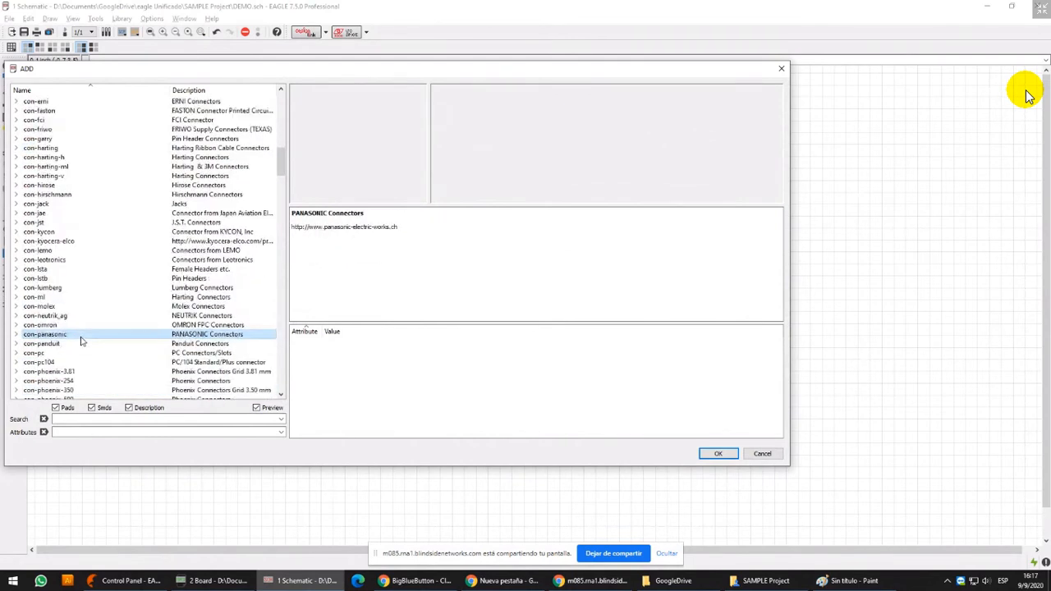
pyautogui.scroll(-3, 74, 362)
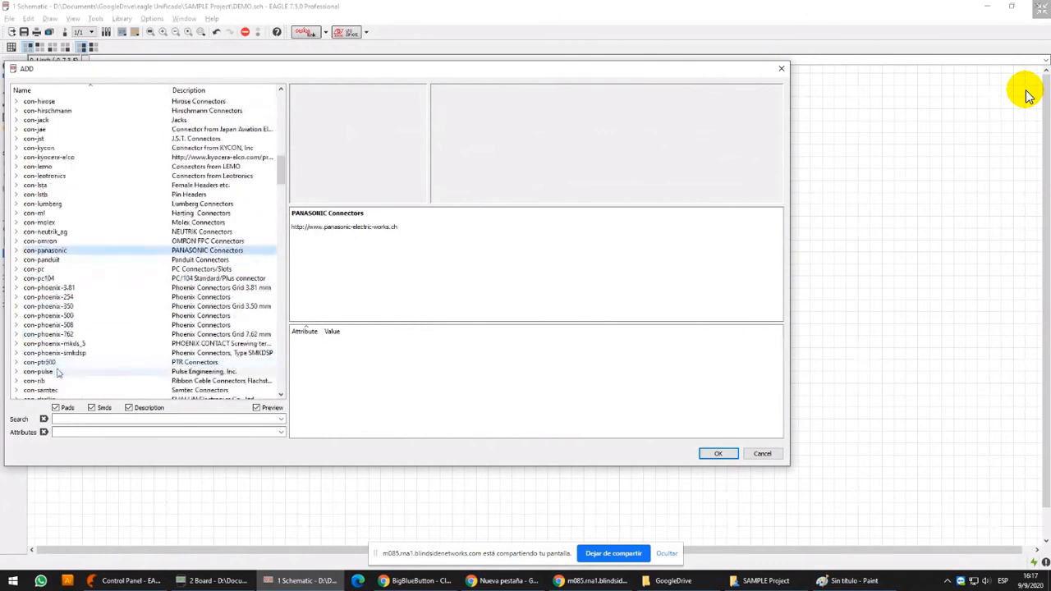
pyautogui.click(59, 364)
pyautogui.doubleClick(59, 364)
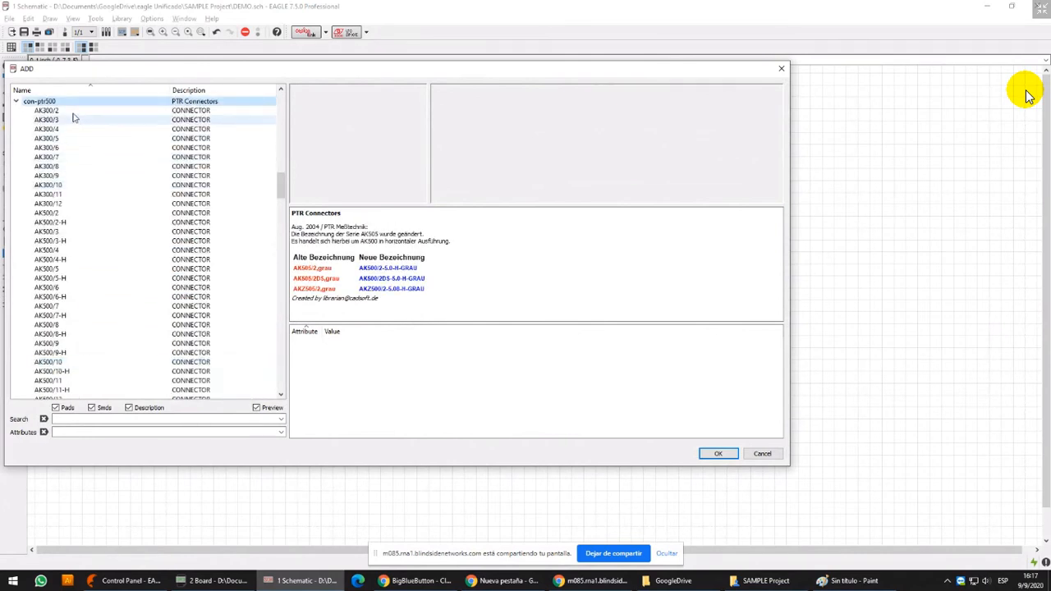
# Compare the AK500/2 and AK500/2-H connector footprints, using the Windows Magnifier at 200% to examine them
pyautogui.click(86, 213)
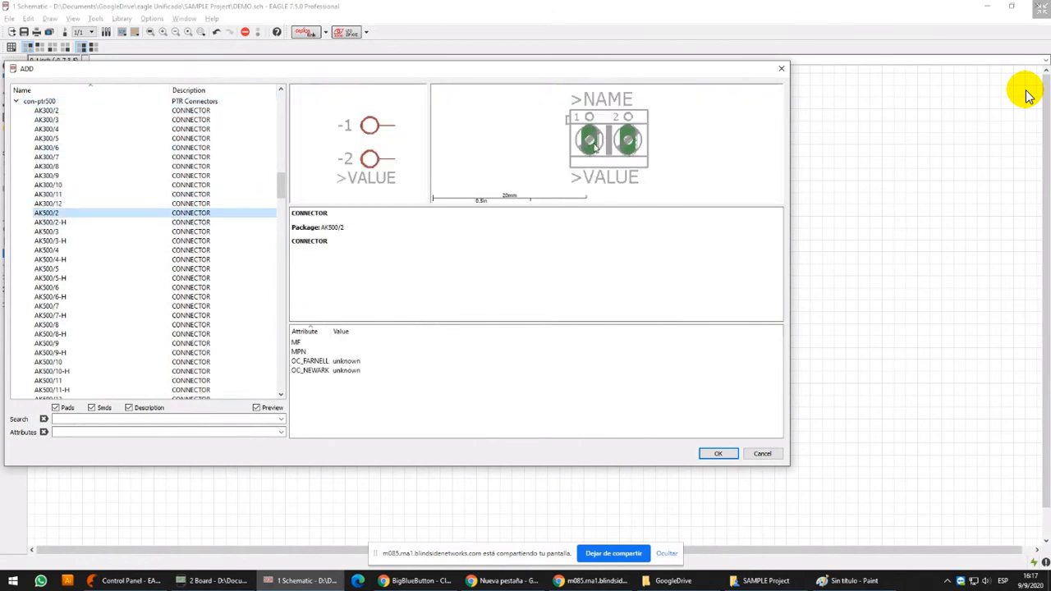
pyautogui.click(74, 222)
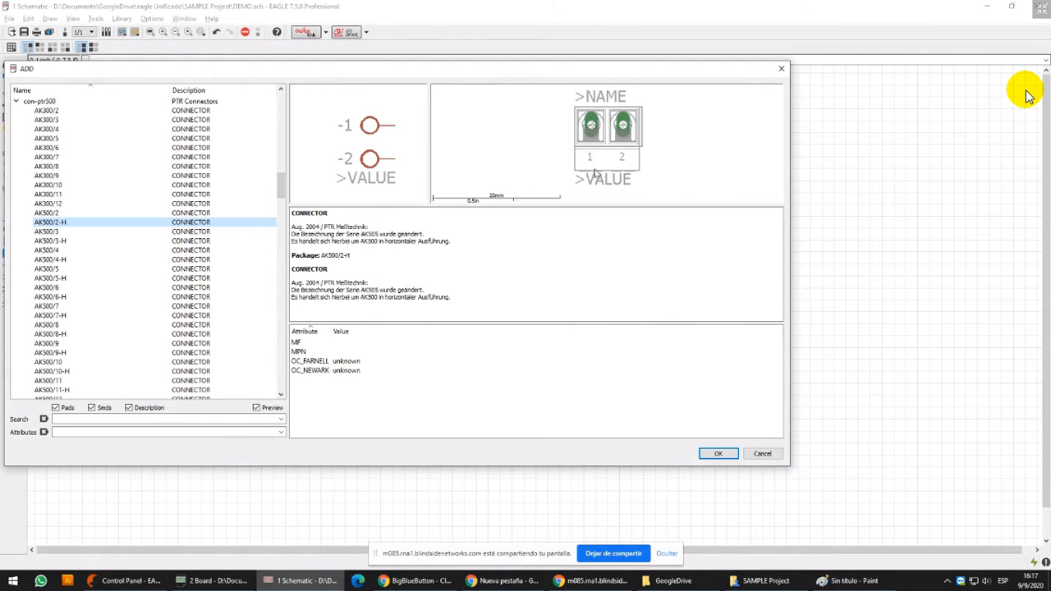
pyautogui.press('super+r')
pyautogui.press('Return')
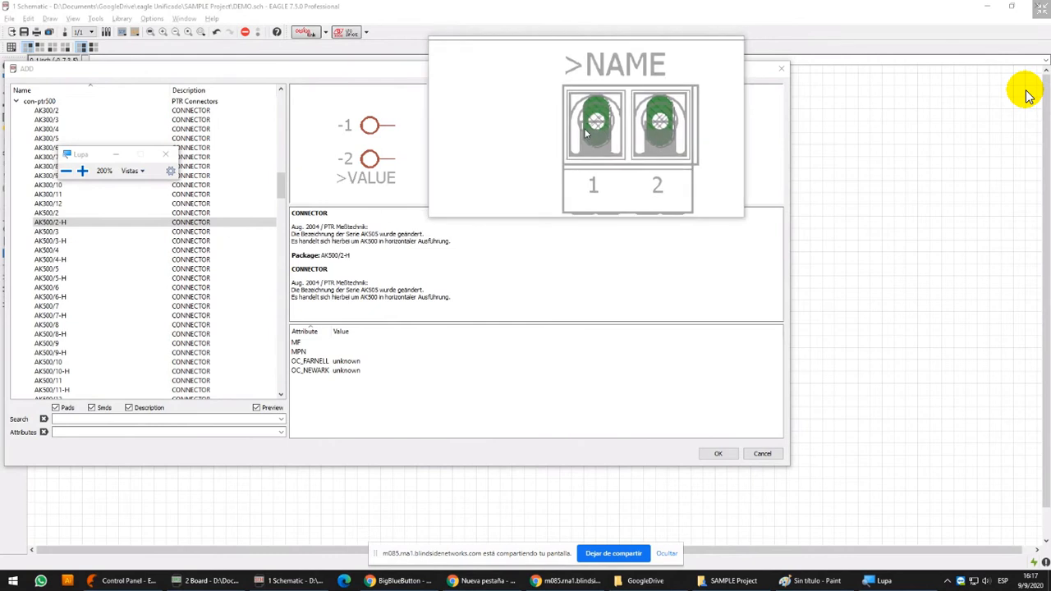
pyautogui.click(46, 213)
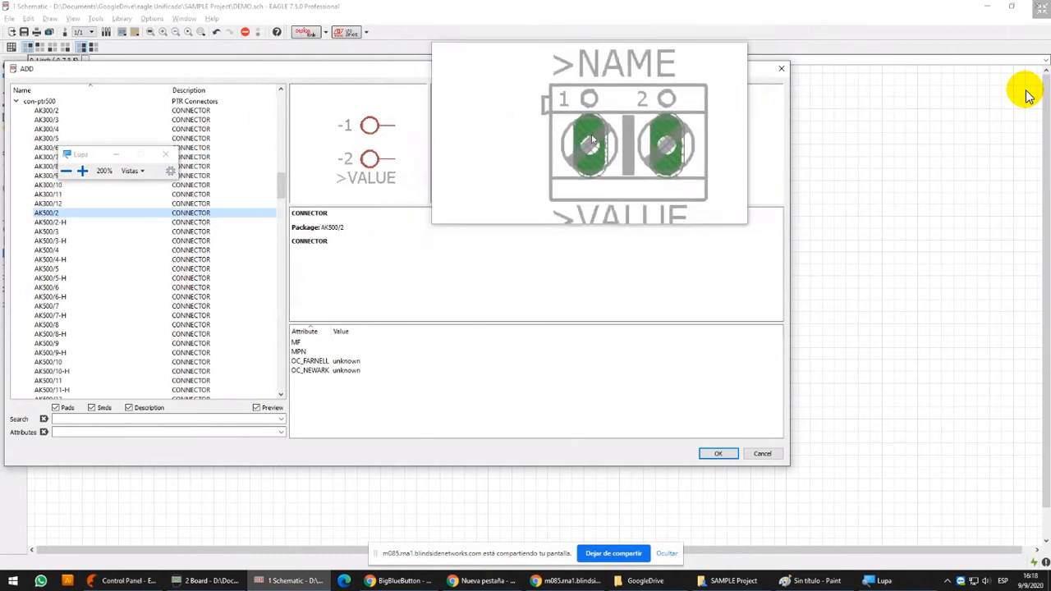
# Place one AK500/2 connector to the upper right of IC1 and close the Magnifier
pyautogui.click(718, 454)
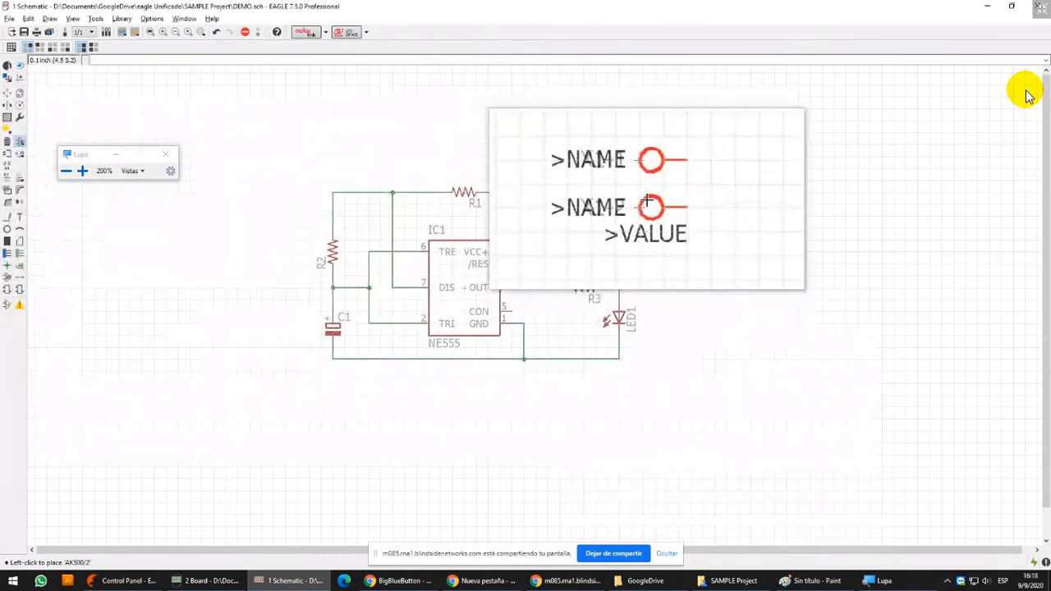
pyautogui.click(536, 191)
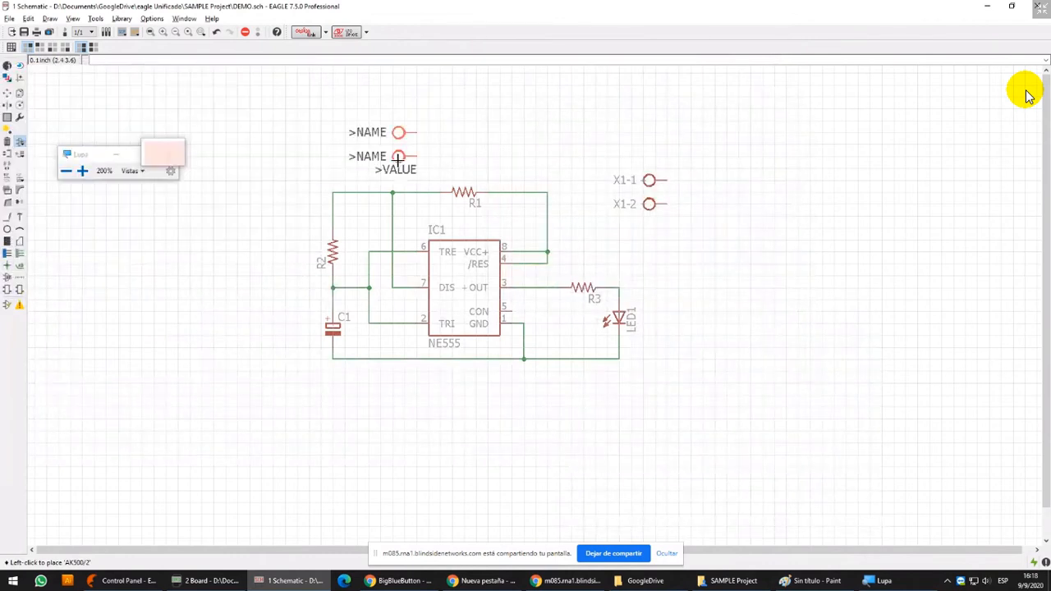
pyautogui.click(165, 153)
# Move connector pins X1-1 and X1-2 above the right end of the R1 net, one over the other
pyautogui.click(7, 94)
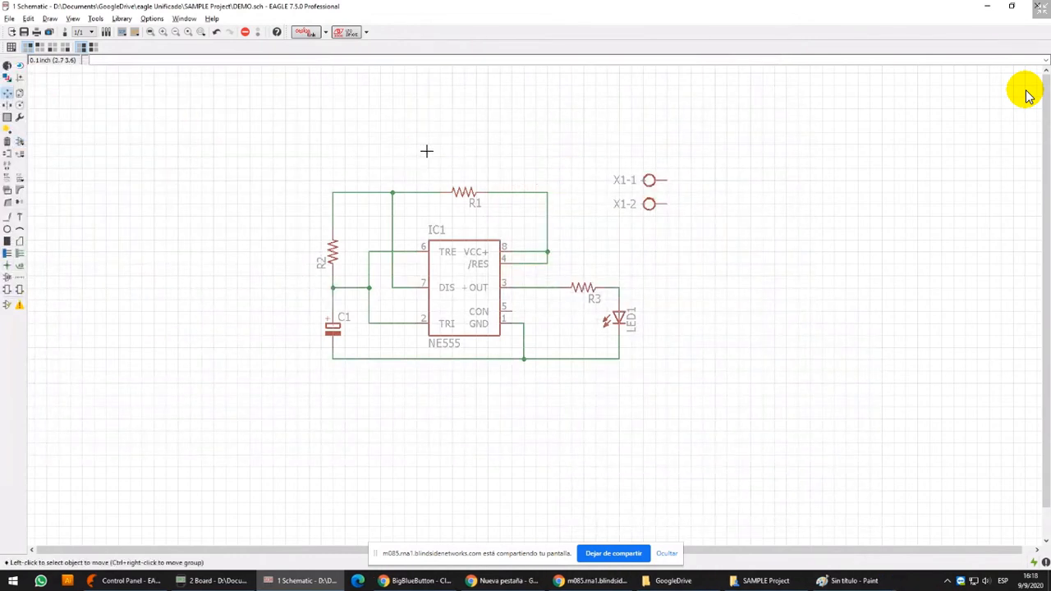
pyautogui.click(647, 174)
pyautogui.click(564, 128)
pyautogui.click(649, 199)
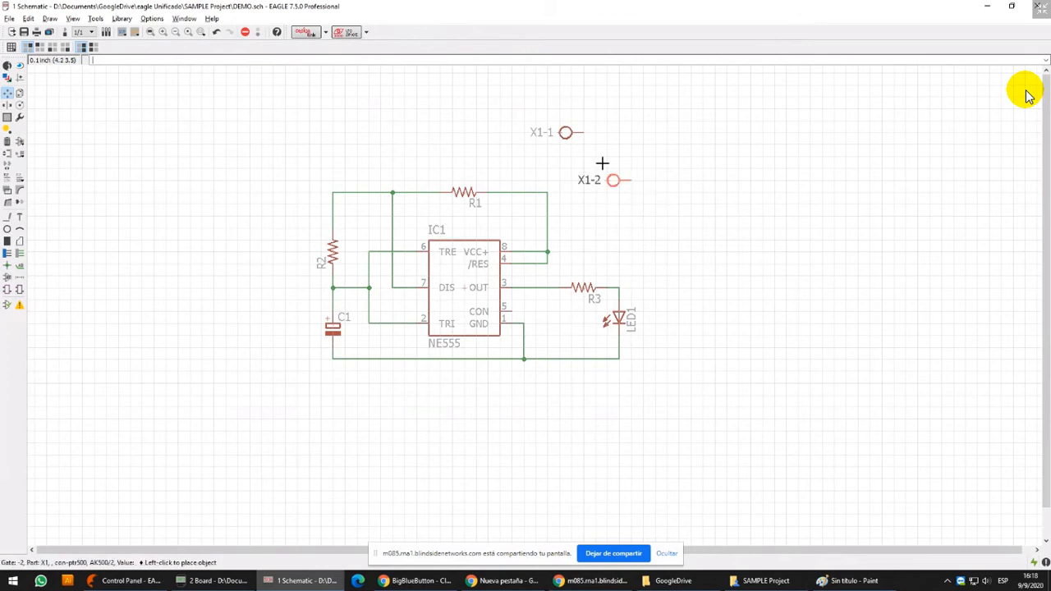
pyautogui.click(561, 150)
# Rename the two-pin connector X1 as SUP
pyautogui.scroll(5, 564, 126)
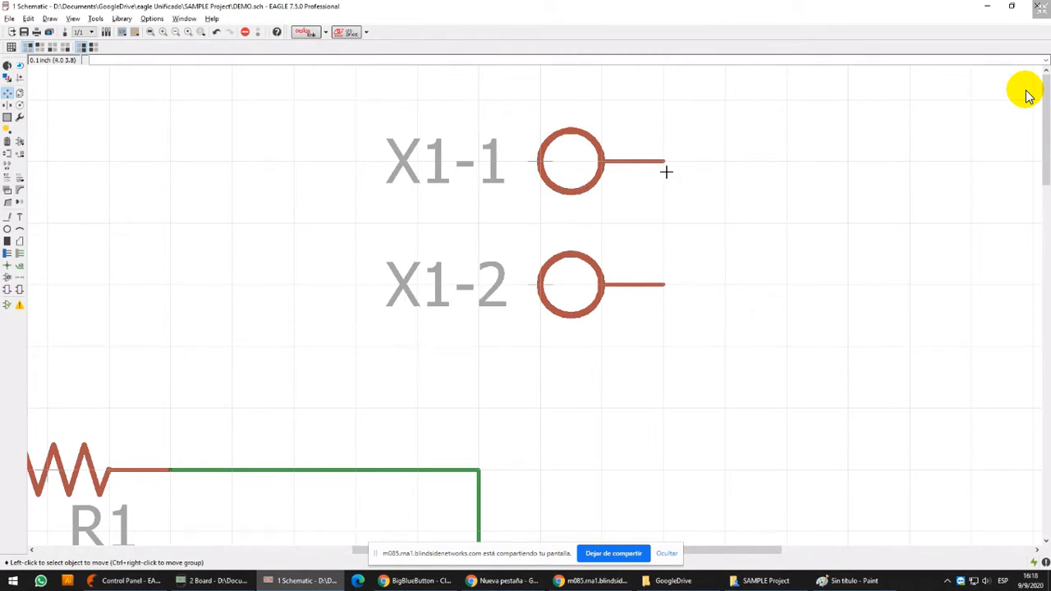
pyautogui.click(8, 179)
pyautogui.click(515, 150)
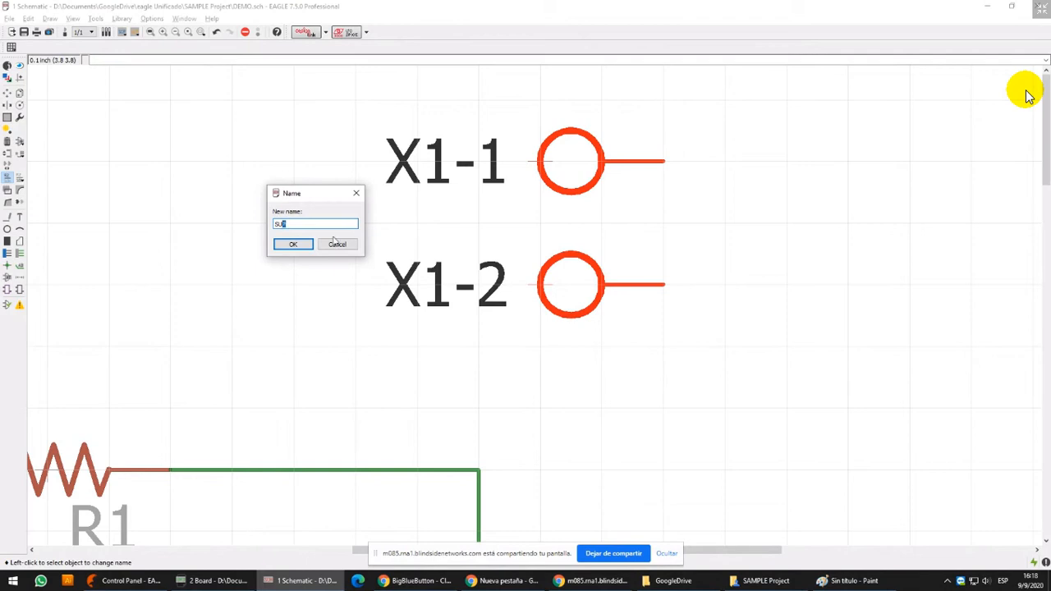
pyautogui.click(303, 249)
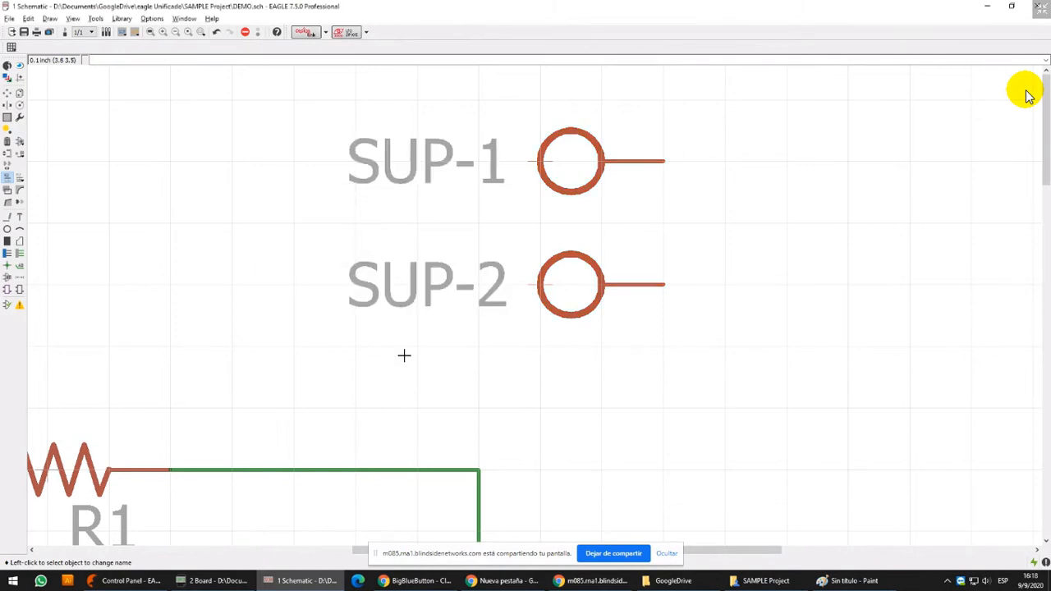
# Rotate SUP-1 so its pin points down and place it directly above the corner of the R1 and VCC+ net
pyautogui.scroll(-5, 526, 239)
pyautogui.click(6, 94)
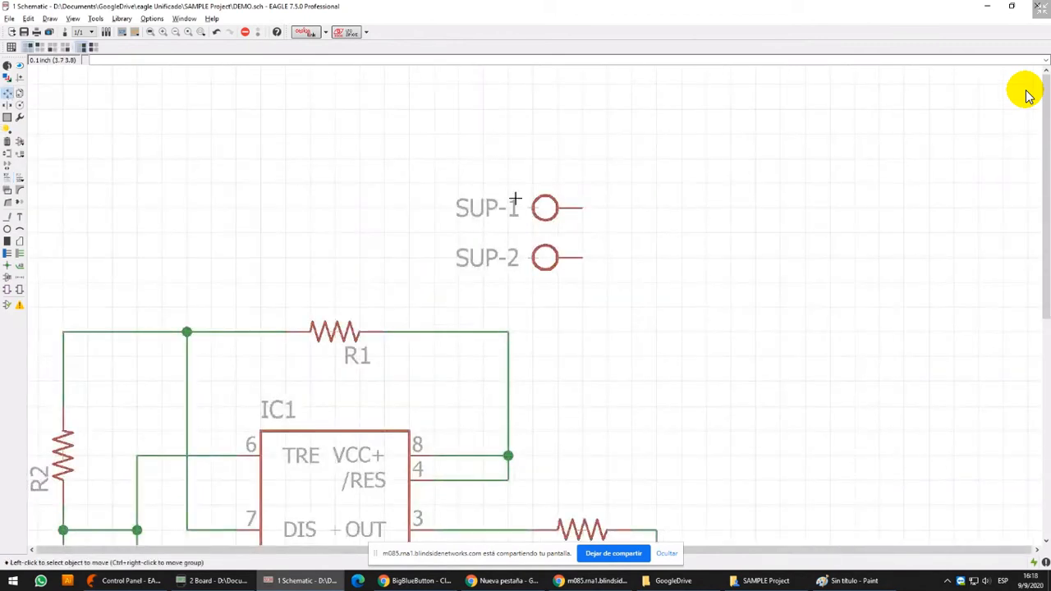
pyautogui.click(537, 205)
pyautogui.rightClick(531, 203)
pyautogui.rightClick(526, 210)
pyautogui.rightClick(523, 218)
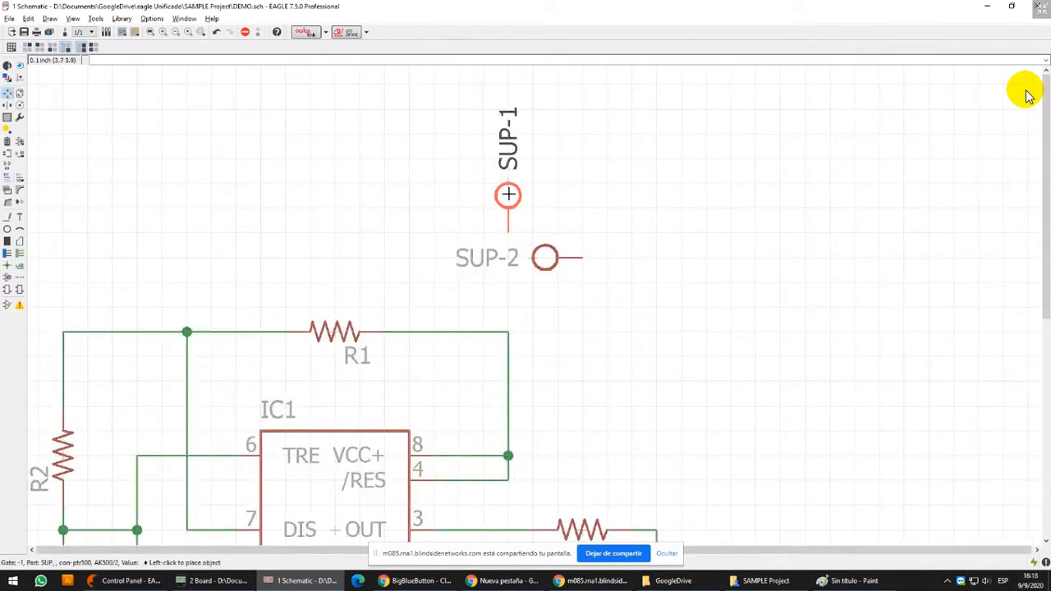
pyautogui.click(499, 196)
# Move SUP-2 below the ground net's junction, rotated so its pin points up towards it
pyautogui.click(538, 246)
pyautogui.scroll(-3, 587, 246)
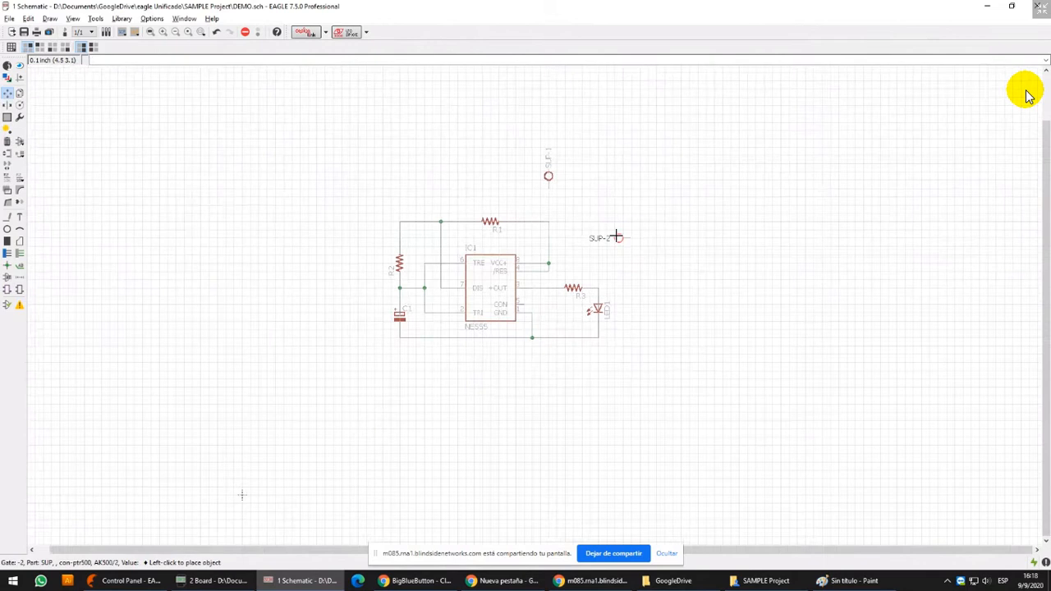
pyautogui.rightClick(528, 371)
pyautogui.scroll(1, 530, 362)
pyautogui.scroll(1, 530, 364)
pyautogui.click(530, 363)
pyautogui.scroll(-4, 528, 427)
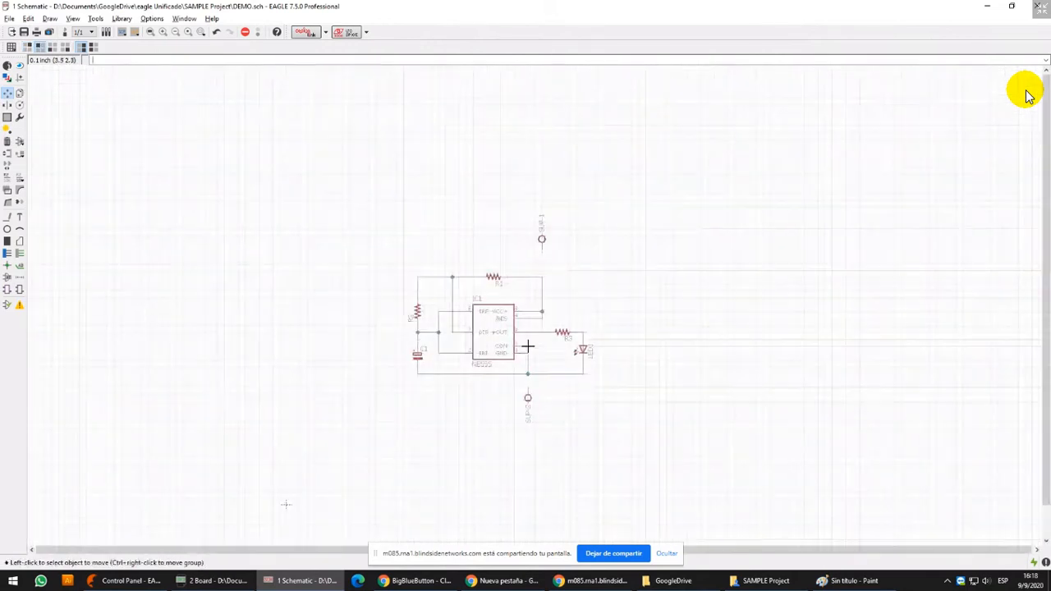
pyautogui.scroll(4, 553, 293)
pyautogui.moveTo(367, 258); pyautogui.dragTo(367, 204, button='middle')
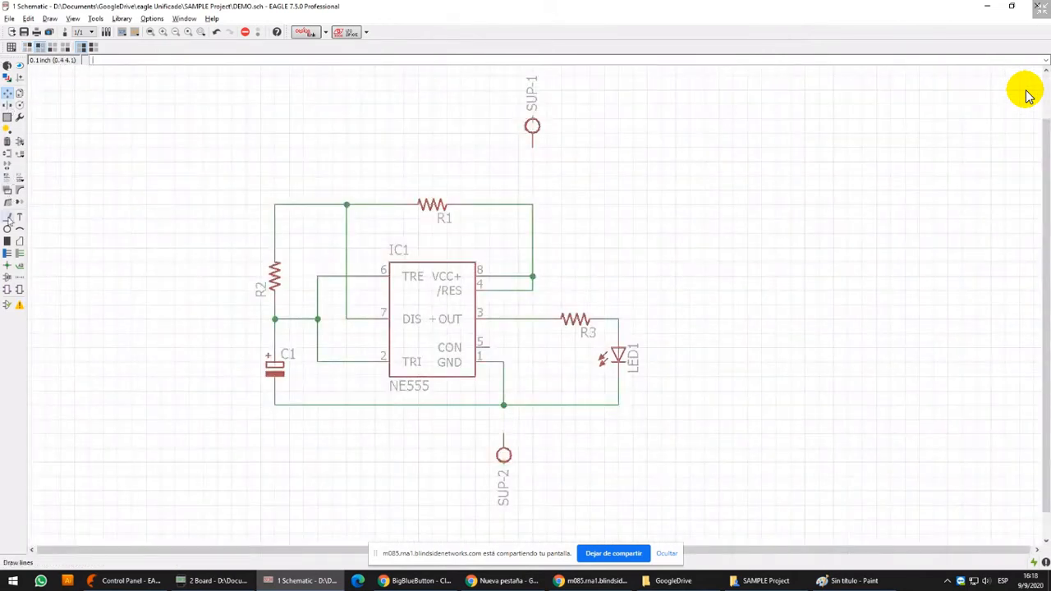
# Wire SUP-1 to the R1 and VCC+ net with a junction at the corner, and SUP-2 to the ground junction
pyautogui.click(8, 217)
pyautogui.click(532, 149)
pyautogui.click(534, 204)
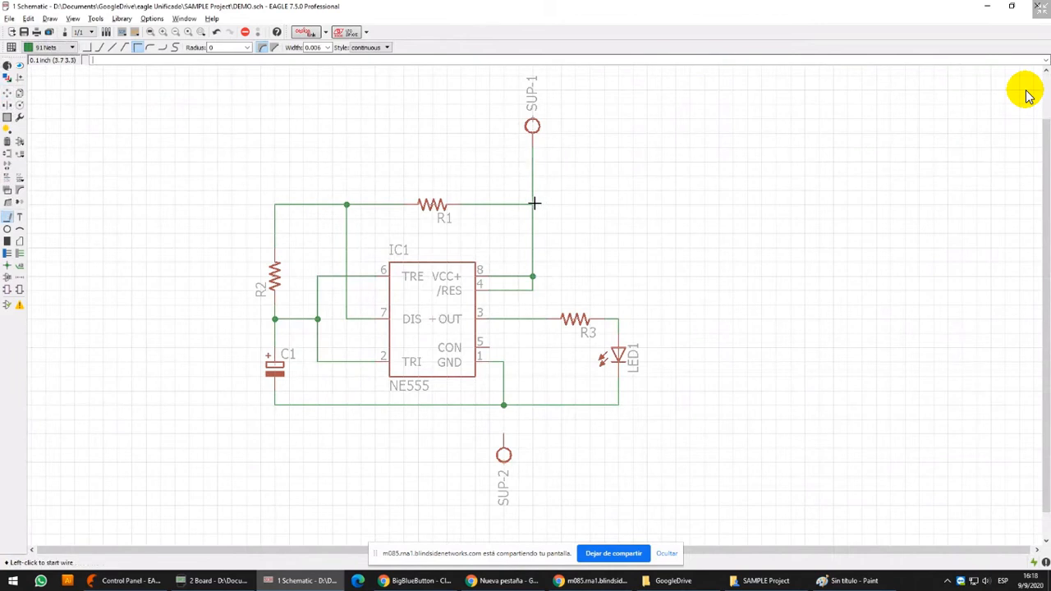
pyautogui.scroll(3, 505, 441)
pyautogui.click(485, 401)
pyautogui.click(481, 296)
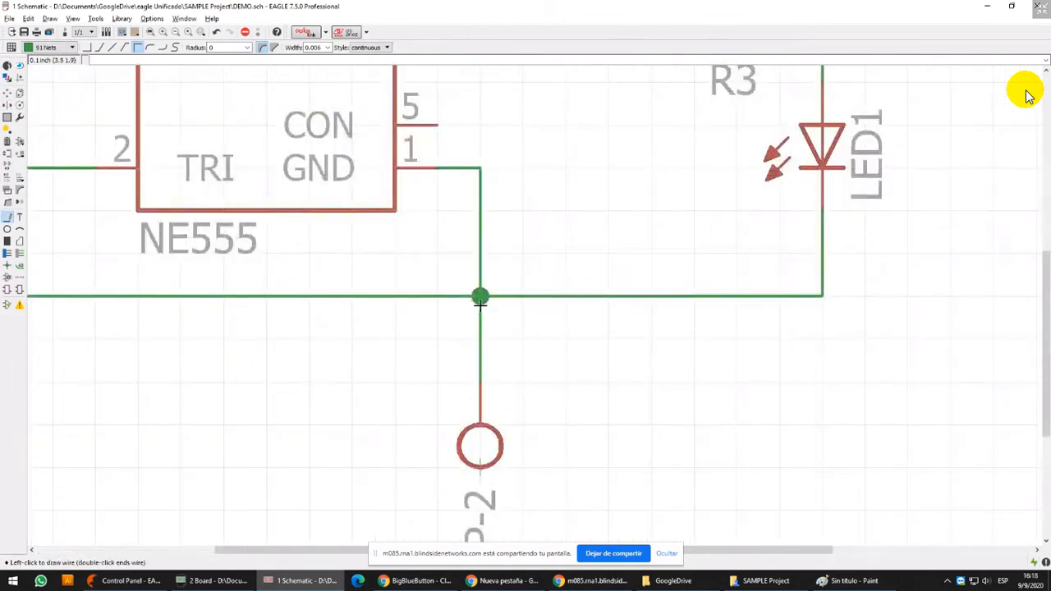
pyautogui.scroll(-3, 481, 373)
pyautogui.click(8, 266)
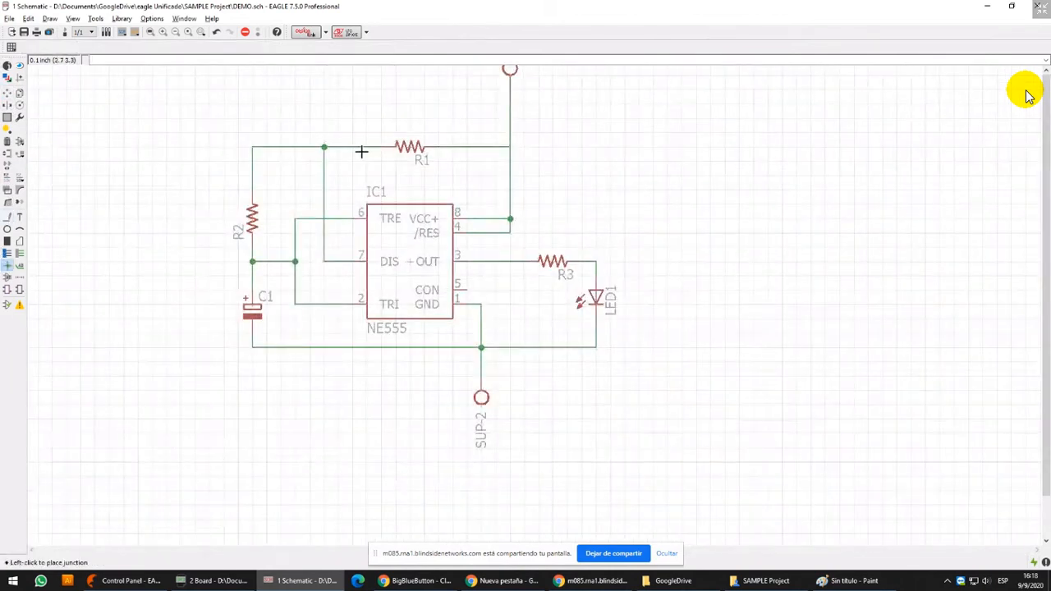
pyautogui.click(510, 147)
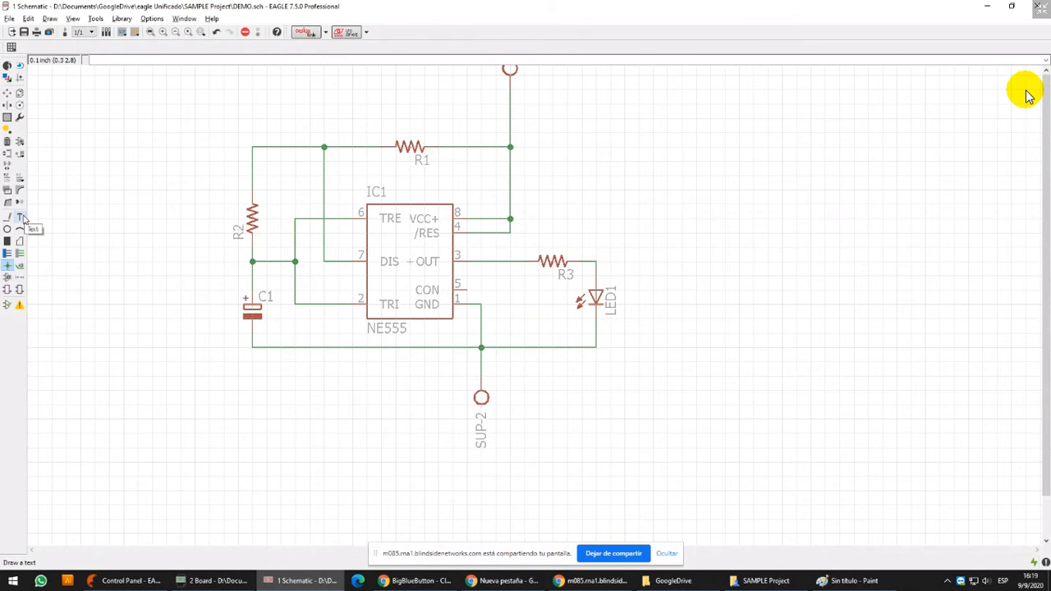
# Create a three-line text reading 555 ASTABLE, DEMO MONTAJE and CUARENTENA 2020
pyautogui.scroll(-3, 332, 149)
pyautogui.moveTo(33, 152); pyautogui.dragTo(47, 206, button='middle')
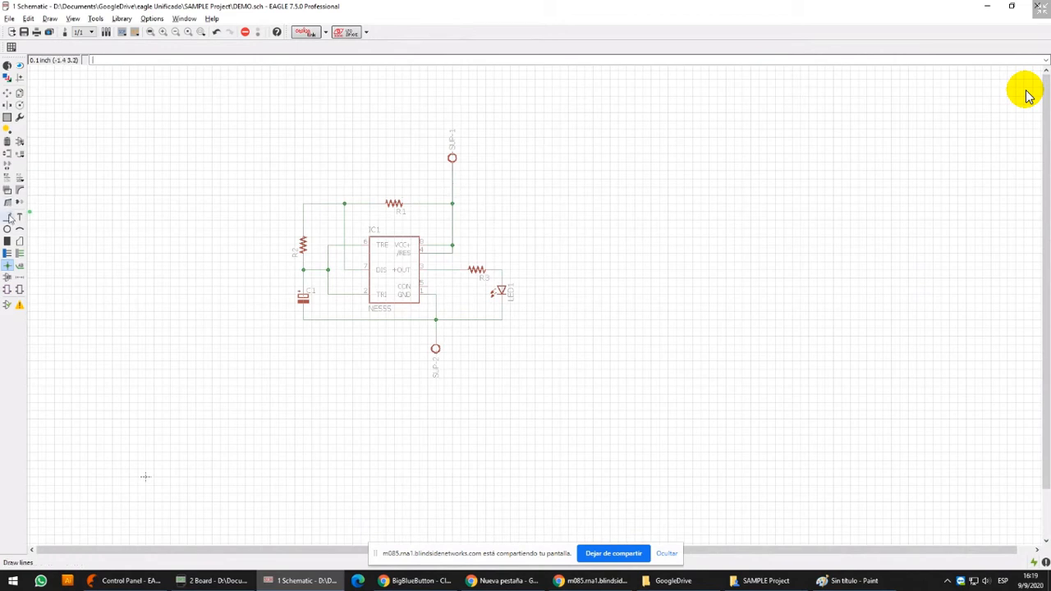
pyautogui.click(20, 218)
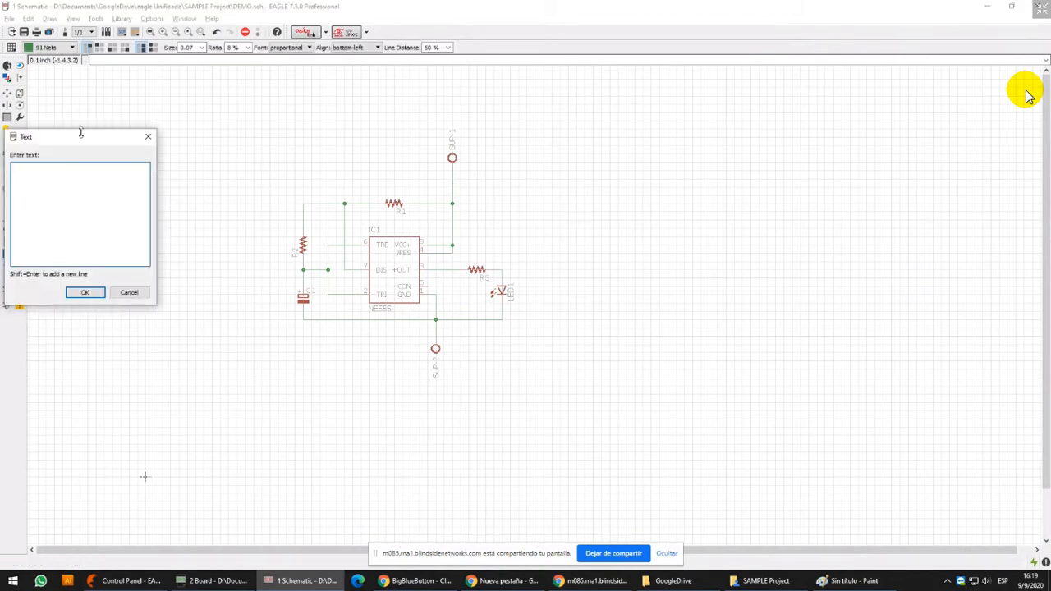
pyautogui.moveTo(80, 133); pyautogui.dragTo(567, 138)
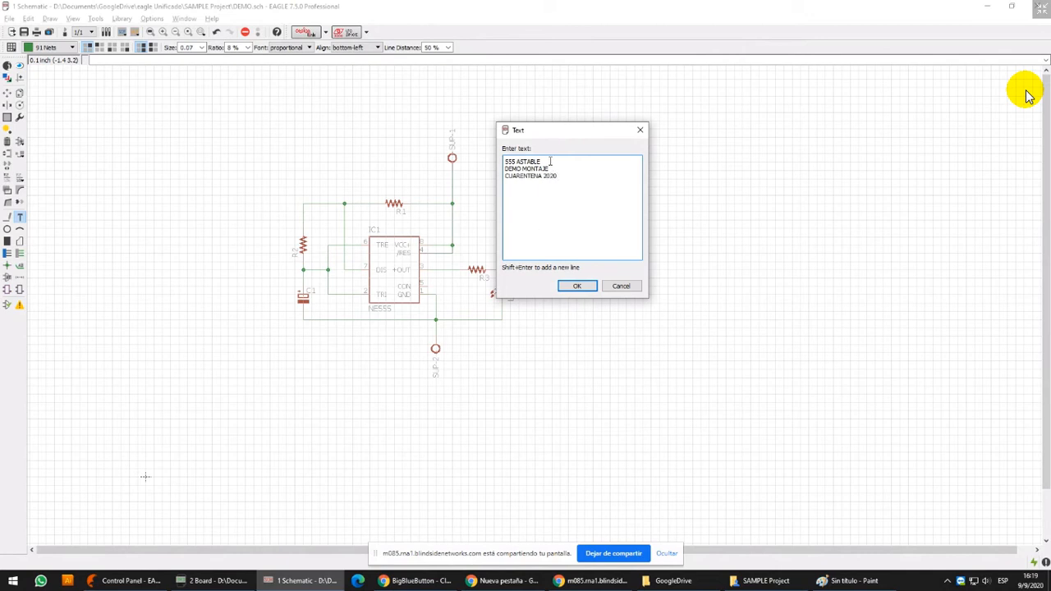
pyautogui.moveTo(550, 169); pyautogui.dragTo(505, 168)
pyautogui.click(569, 285)
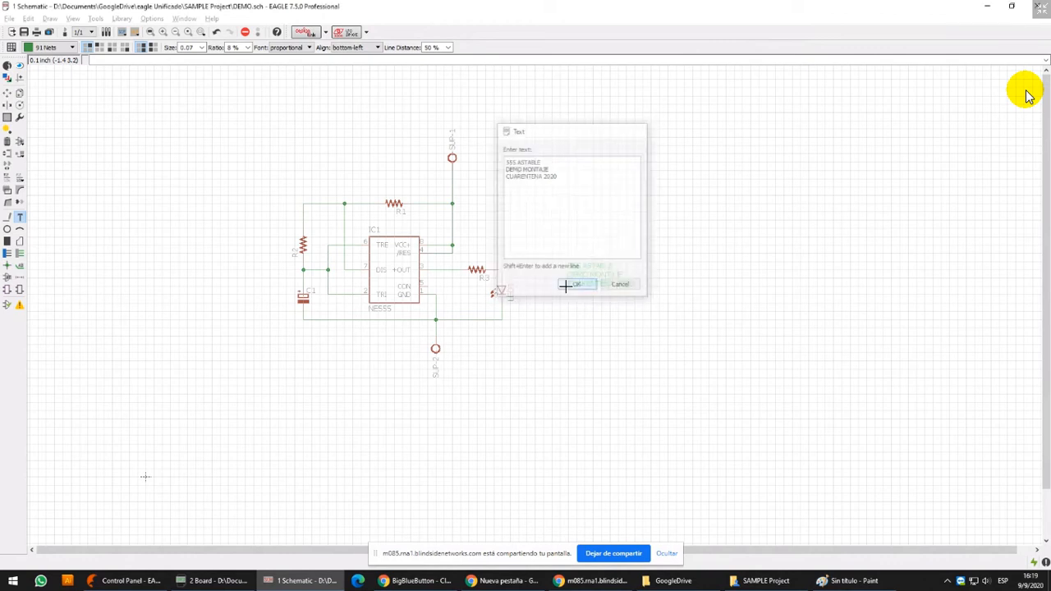
# Try the 94 Symbols and 97 Info layers for the title text and return it to 91 Nets
pyautogui.scroll(3, 501, 185)
pyautogui.scroll(4, 495, 188)
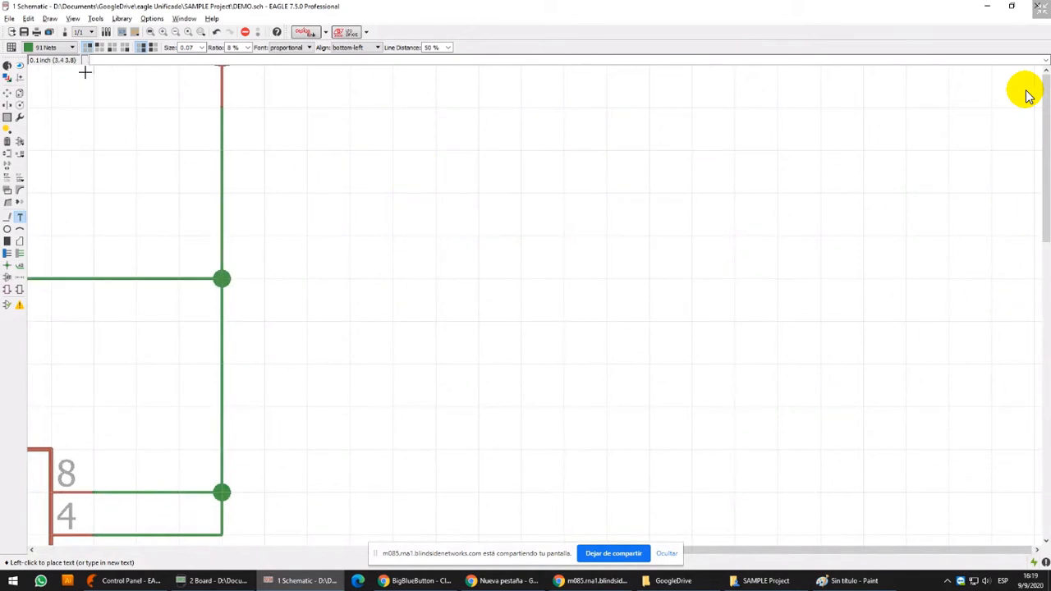
pyautogui.click(75, 47)
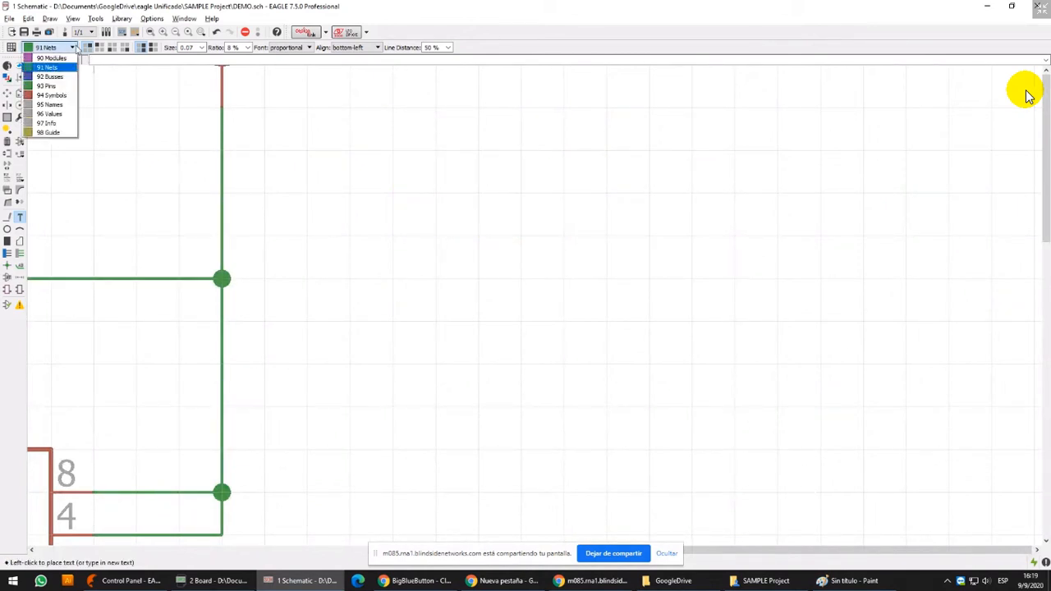
pyautogui.click(51, 95)
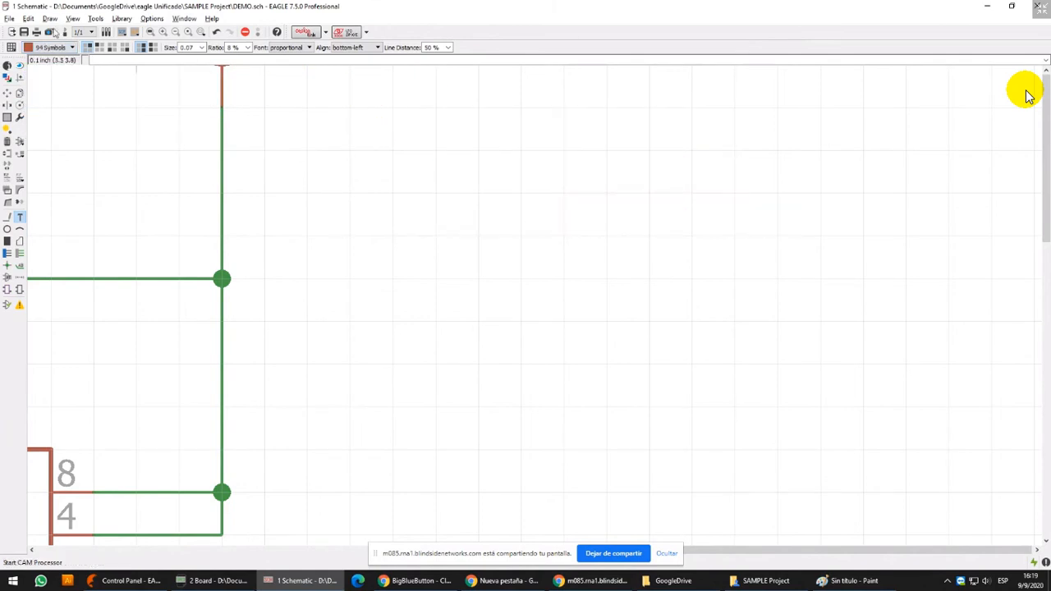
pyautogui.click(49, 48)
pyautogui.click(50, 127)
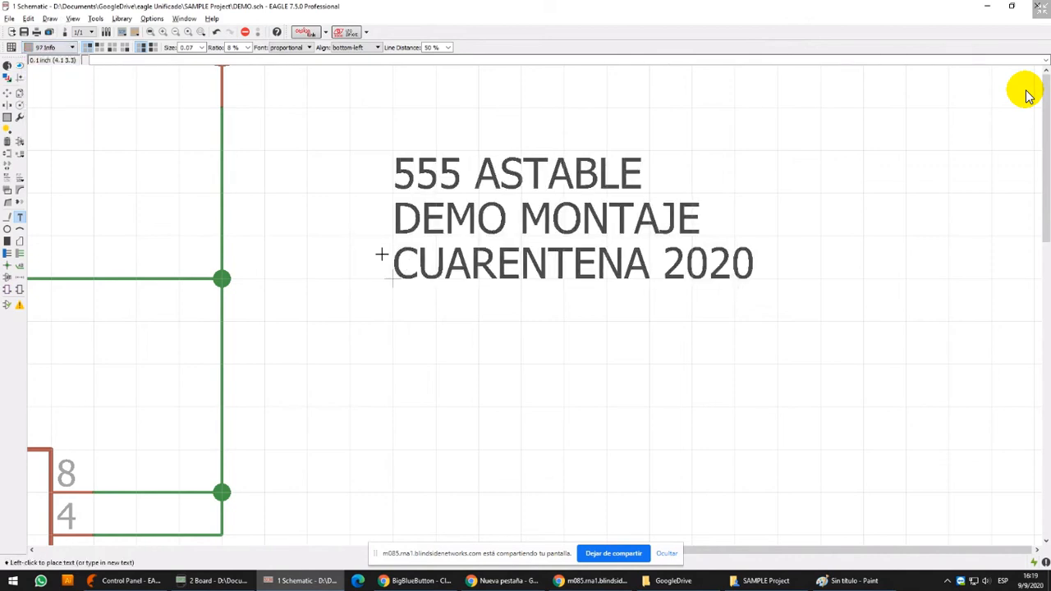
pyautogui.click(71, 47)
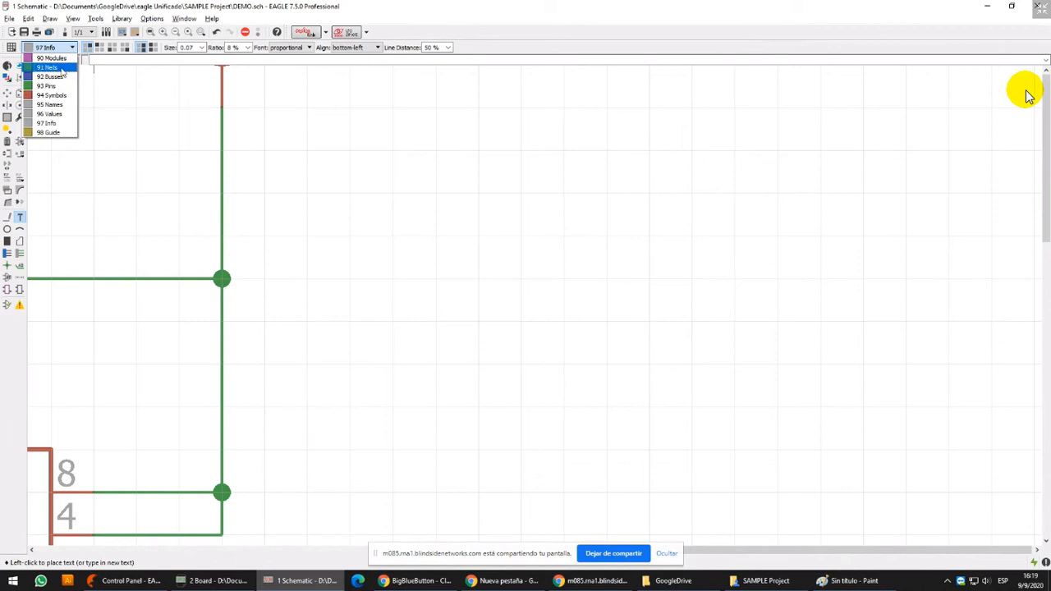
pyautogui.click(47, 67)
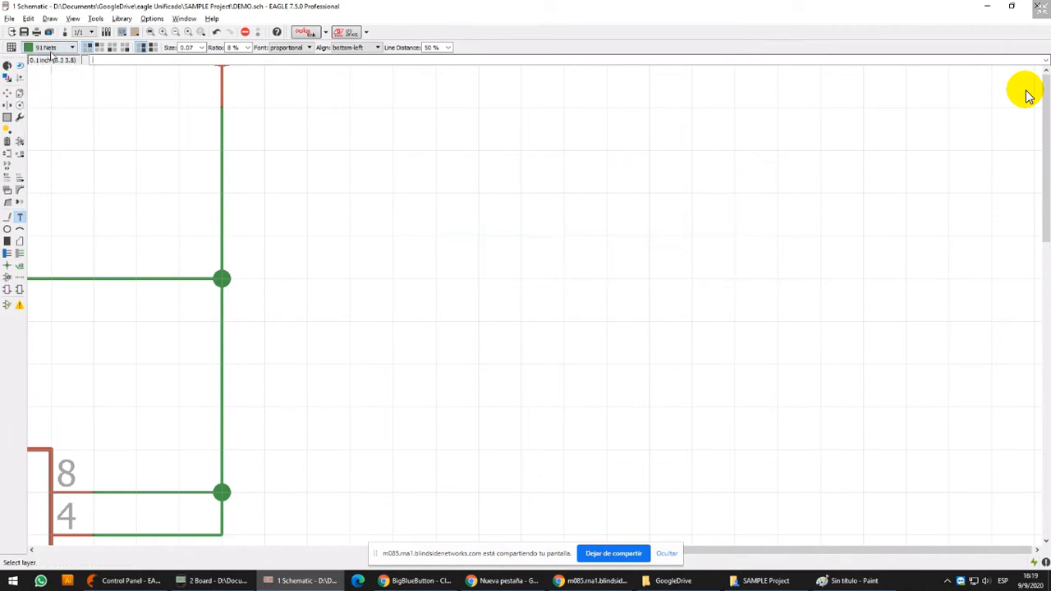
pyautogui.click(72, 47)
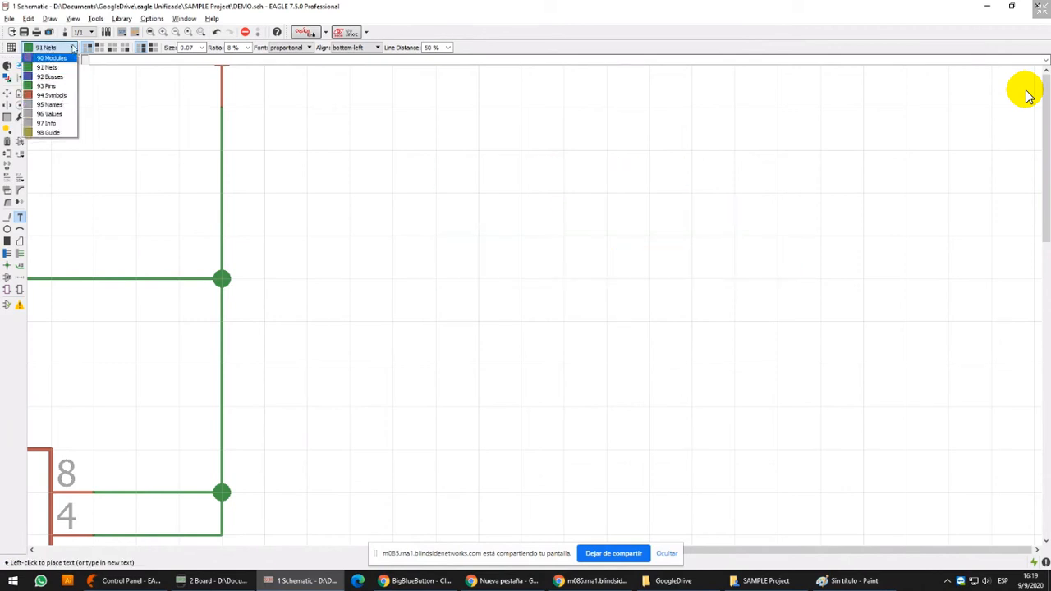
pyautogui.click(47, 67)
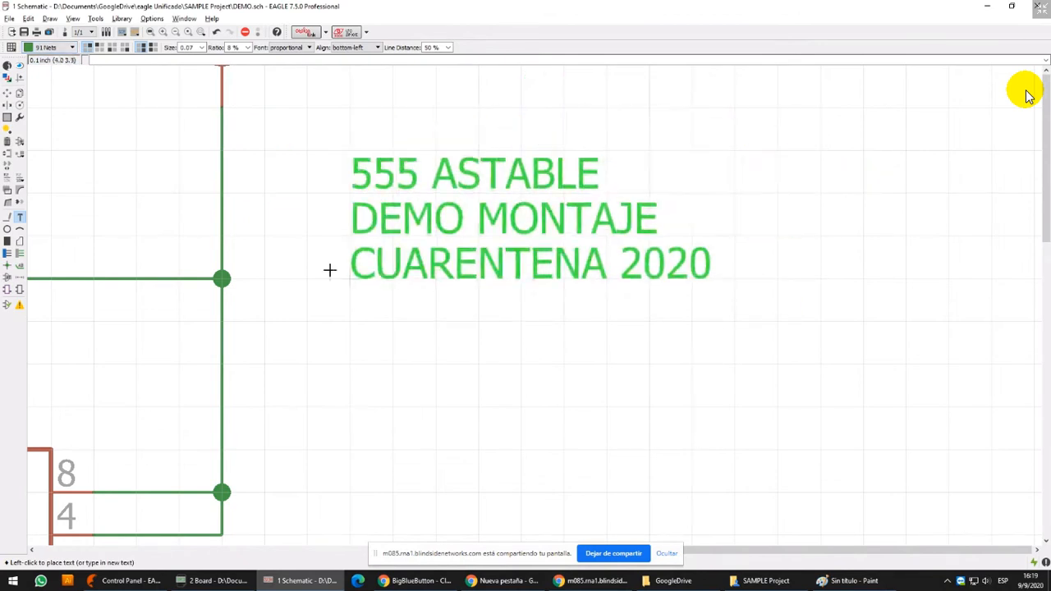
# Set the title text's size to 0.2
pyautogui.scroll(-3, 501, 246)
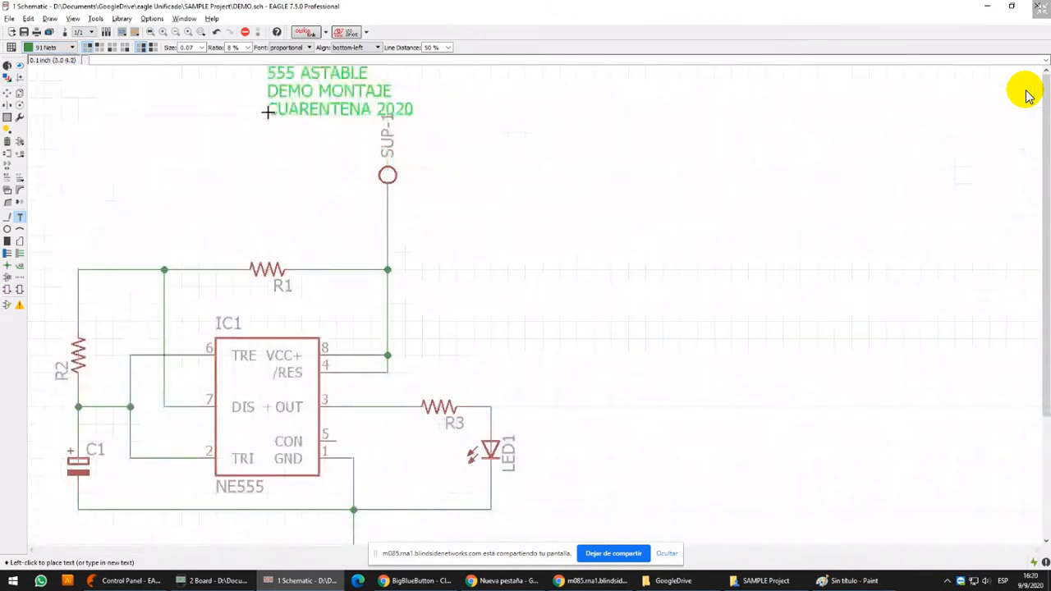
pyautogui.click(202, 47)
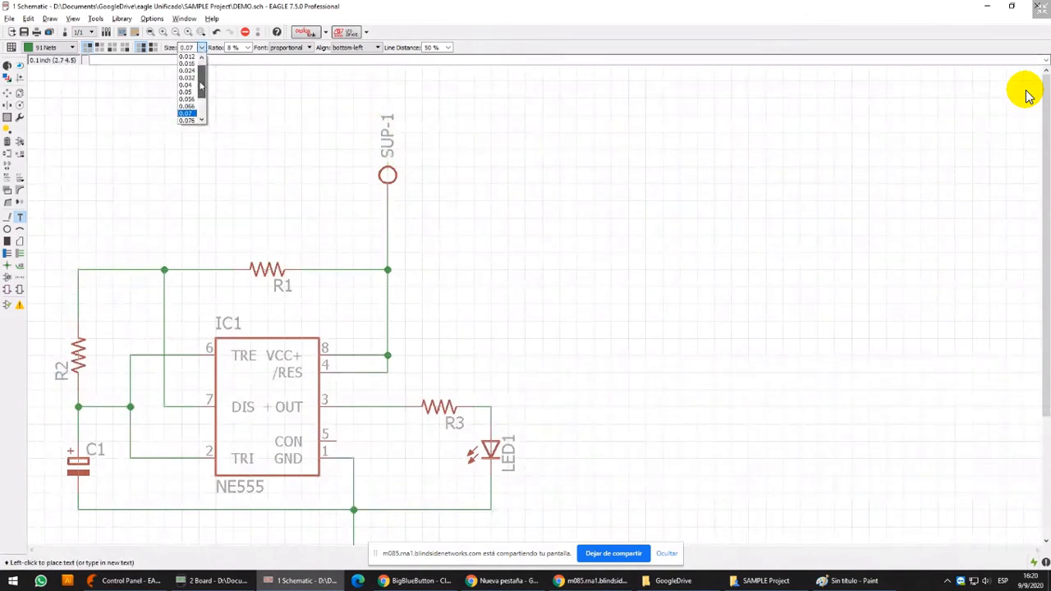
pyautogui.moveTo(201, 86); pyautogui.dragTo(201, 106)
pyautogui.click(190, 114)
pyautogui.scroll(-5, 200, 131)
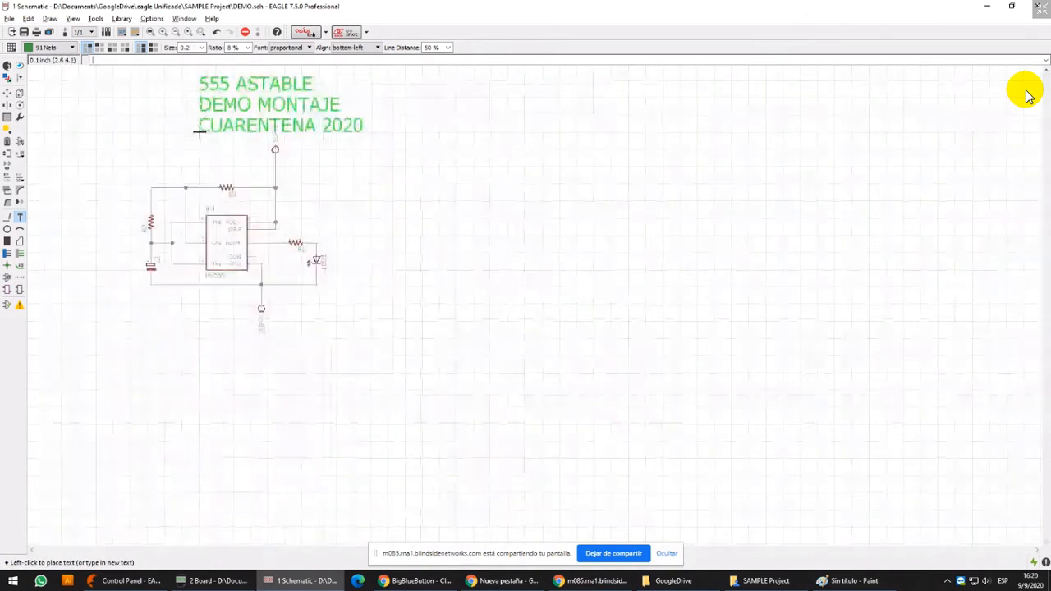
# Set the title text's layer to 94 Symbols and try its position above the circuit
pyautogui.click(70, 48)
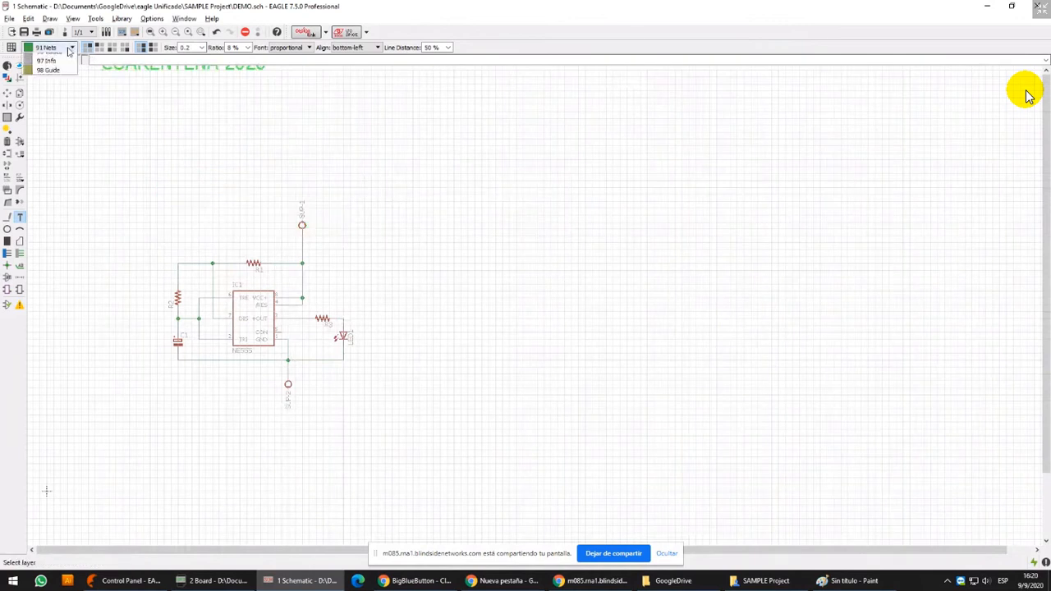
pyautogui.click(59, 97)
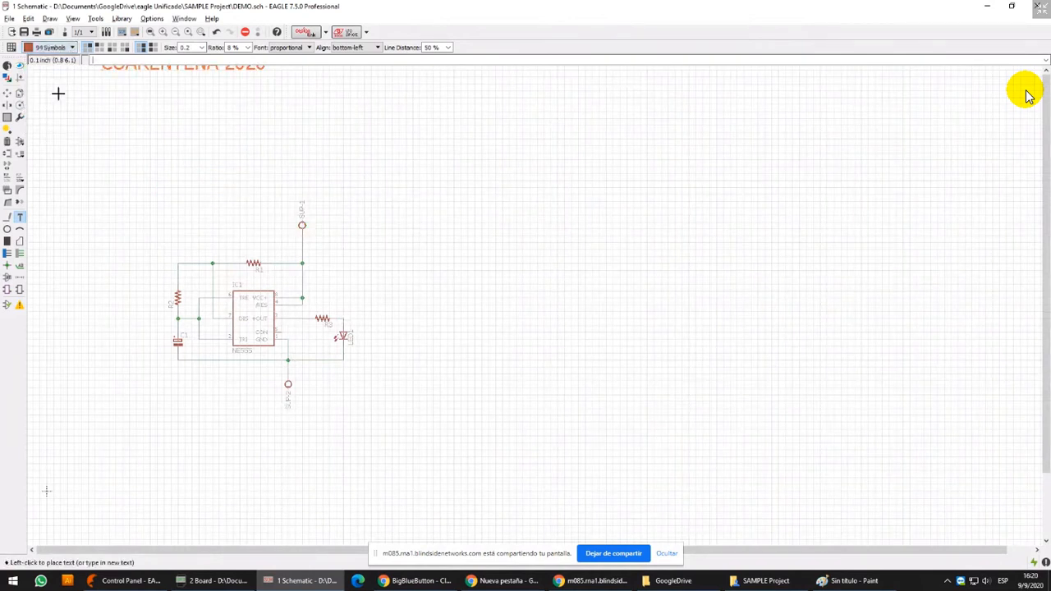
pyautogui.scroll(4, 148, 188)
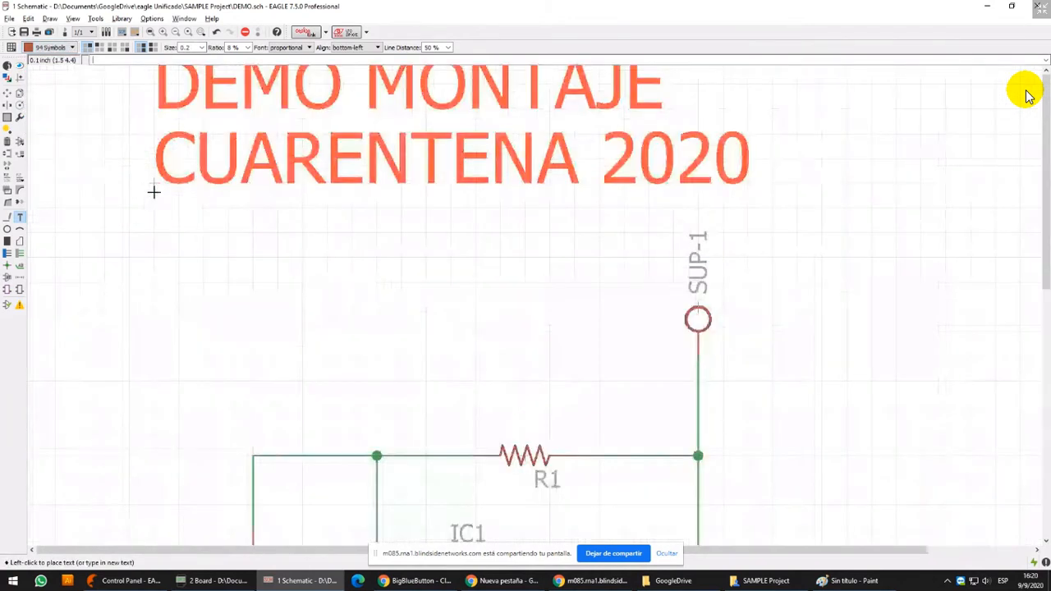
pyautogui.scroll(-2, 151, 186)
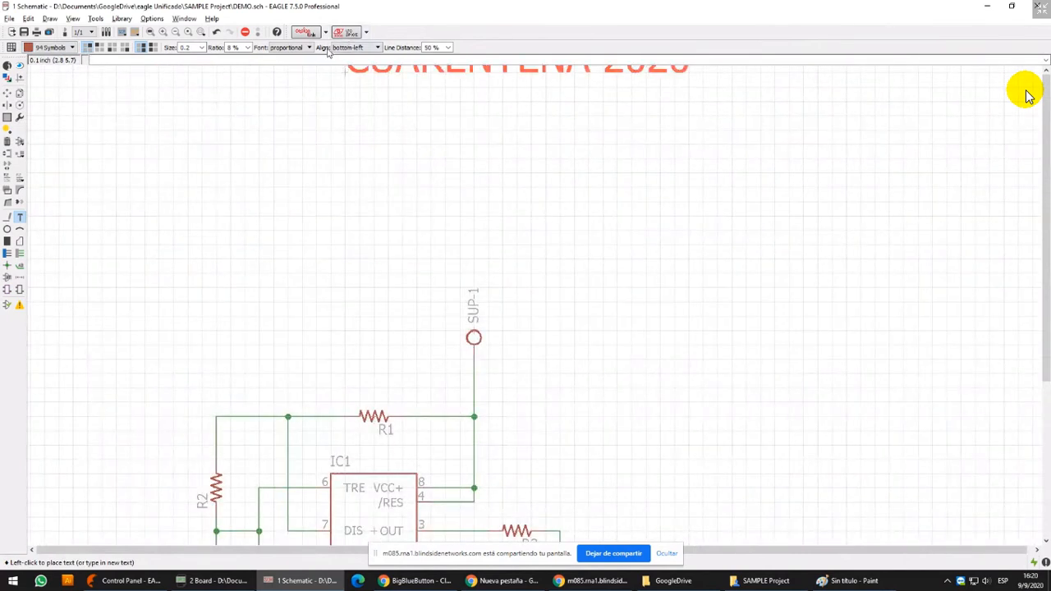
# Try the center alignment for the title text, magnifying the alignment choices and previewing the text over the schematic
pyautogui.press('super+r')
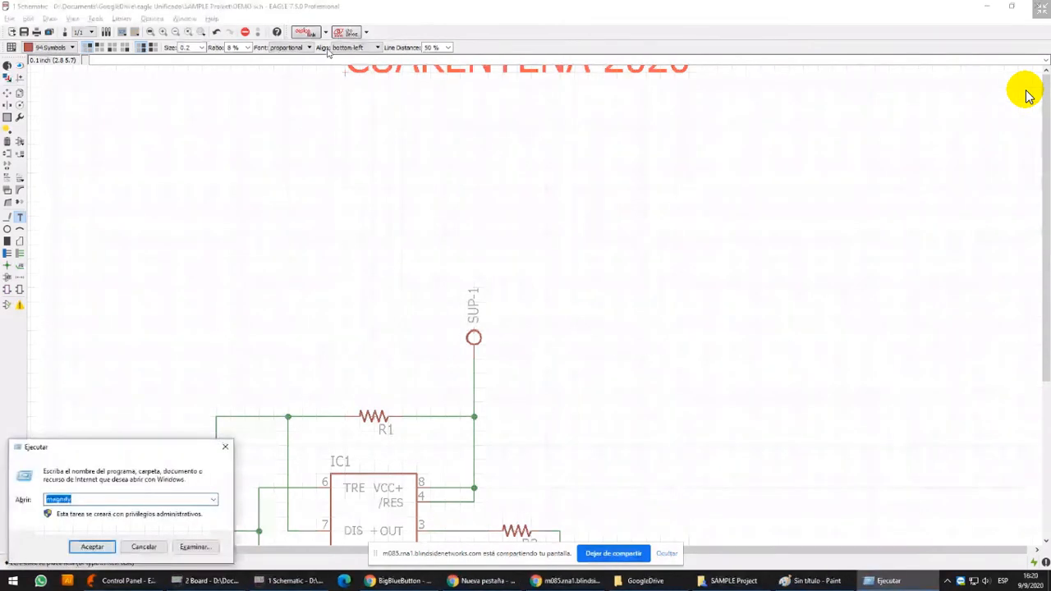
pyautogui.press('Return')
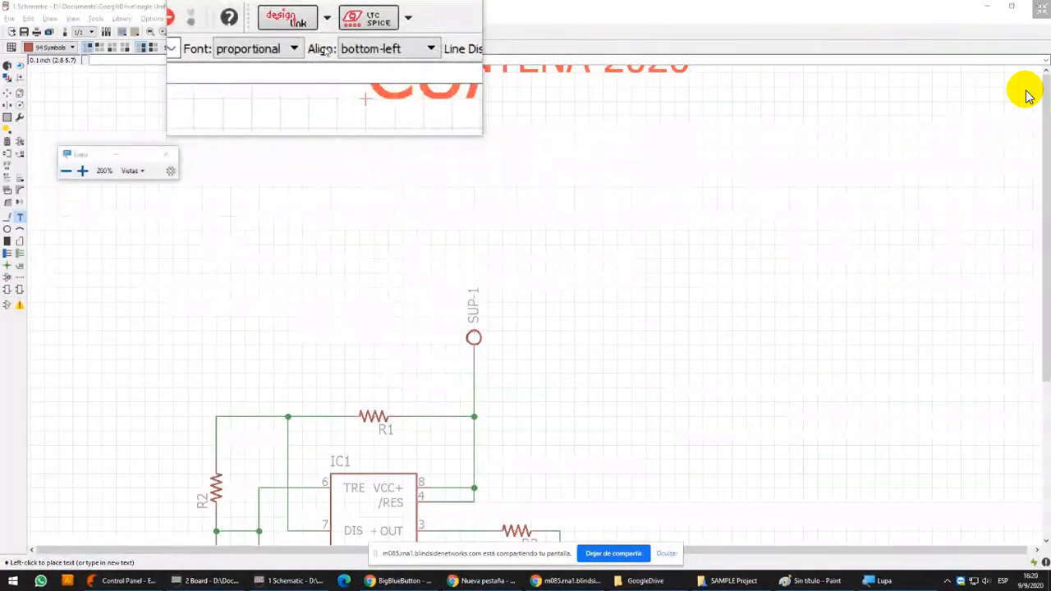
pyautogui.click(355, 48)
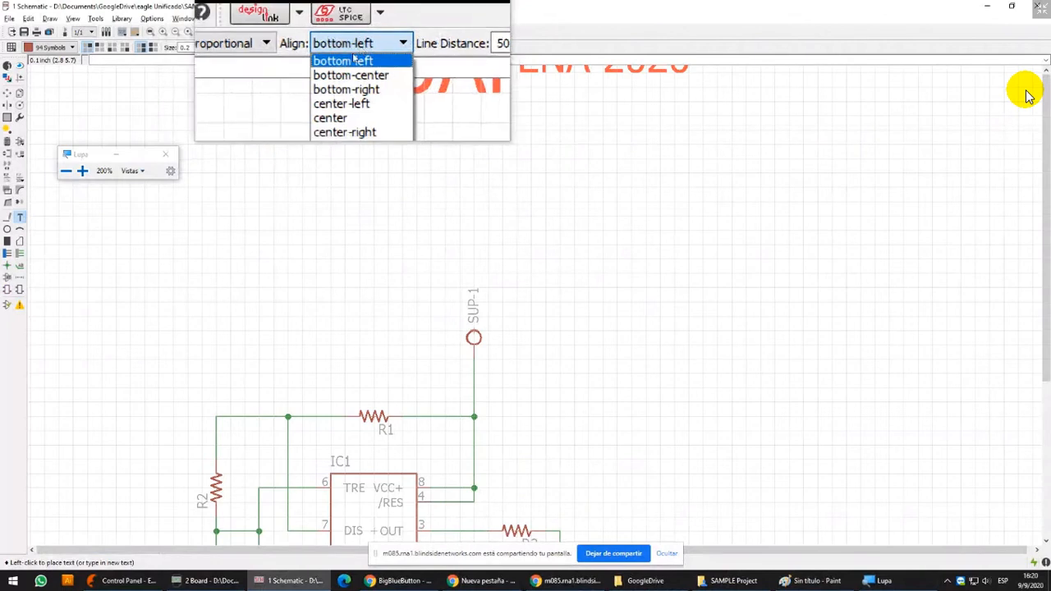
pyautogui.click(351, 86)
pyautogui.scroll(-2, 351, 161)
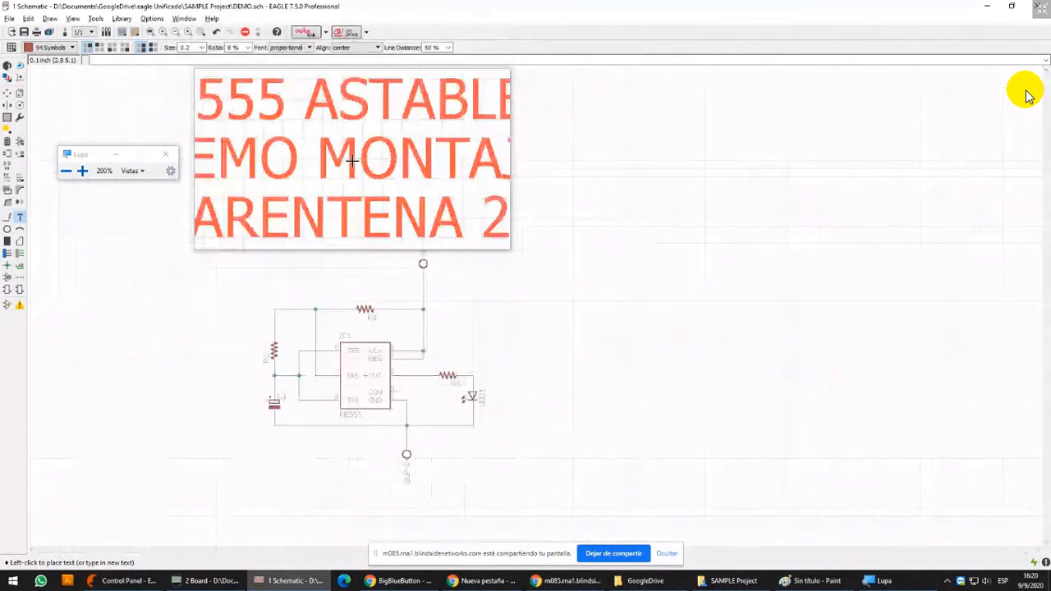
pyautogui.click(156, 148)
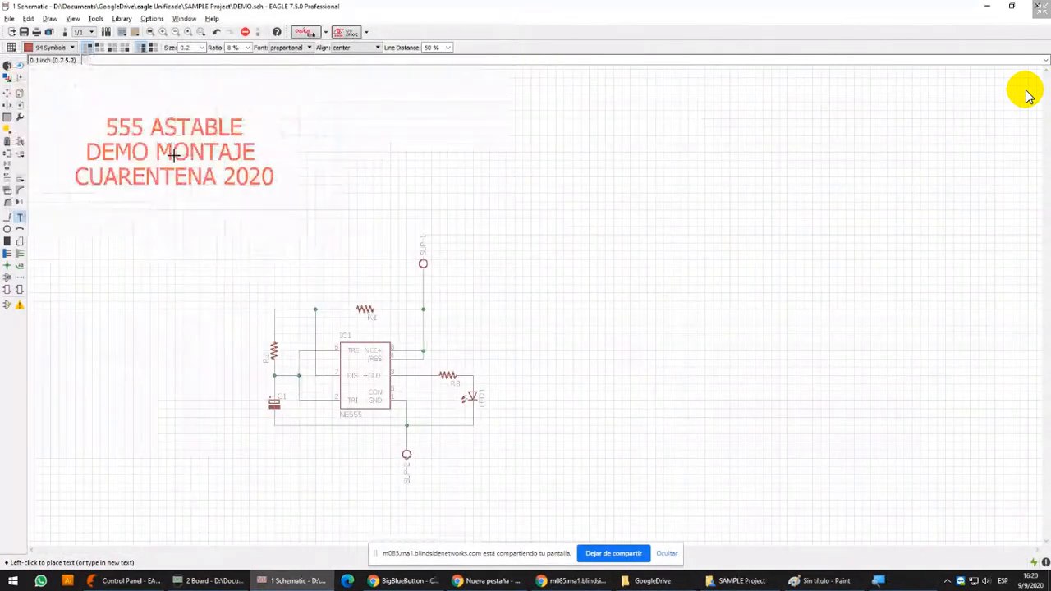
pyautogui.scroll(8, 290, 237)
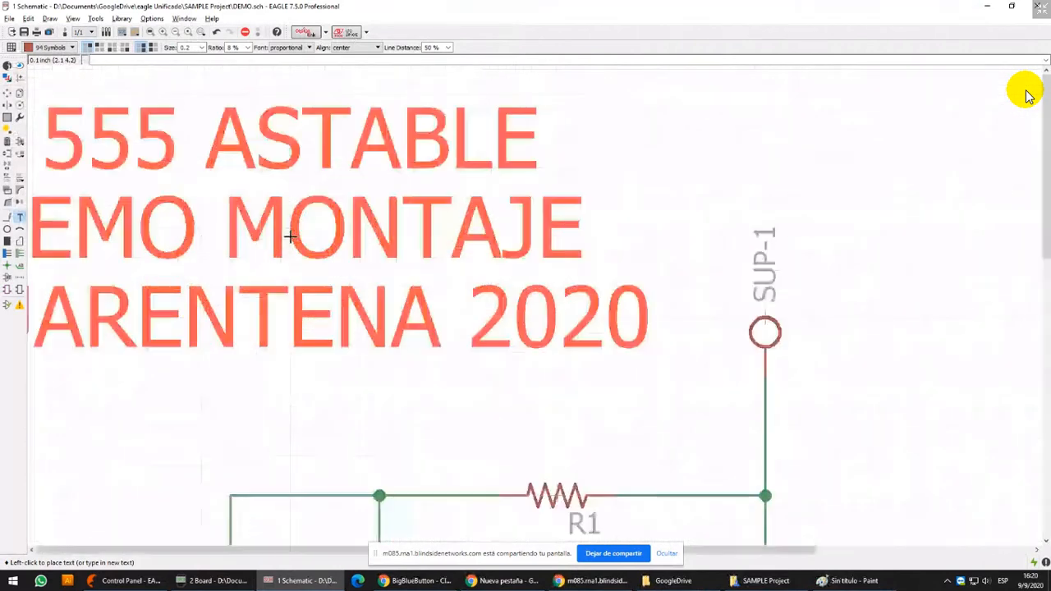
pyautogui.scroll(-3, 293, 201)
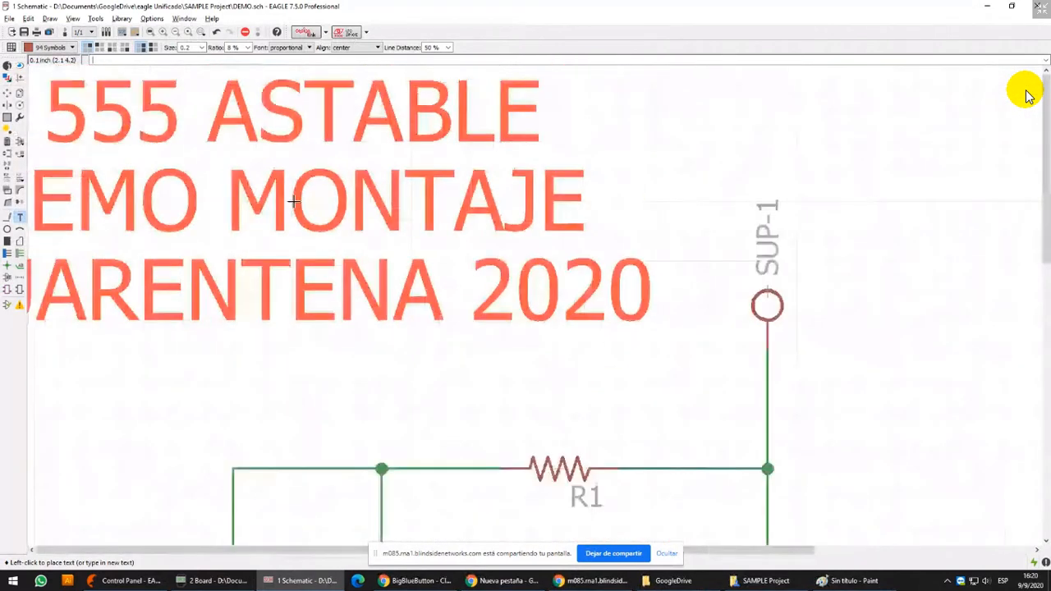
pyautogui.scroll(-2, 293, 200)
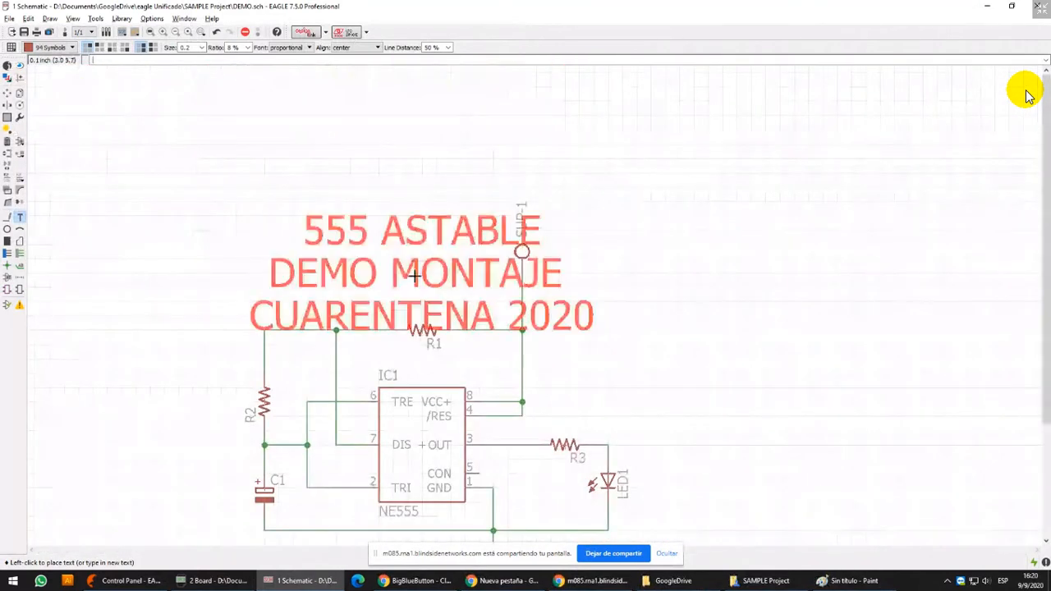
# Set the title text's alignment to bottom-right and preview it above the circuit
pyautogui.click(361, 47)
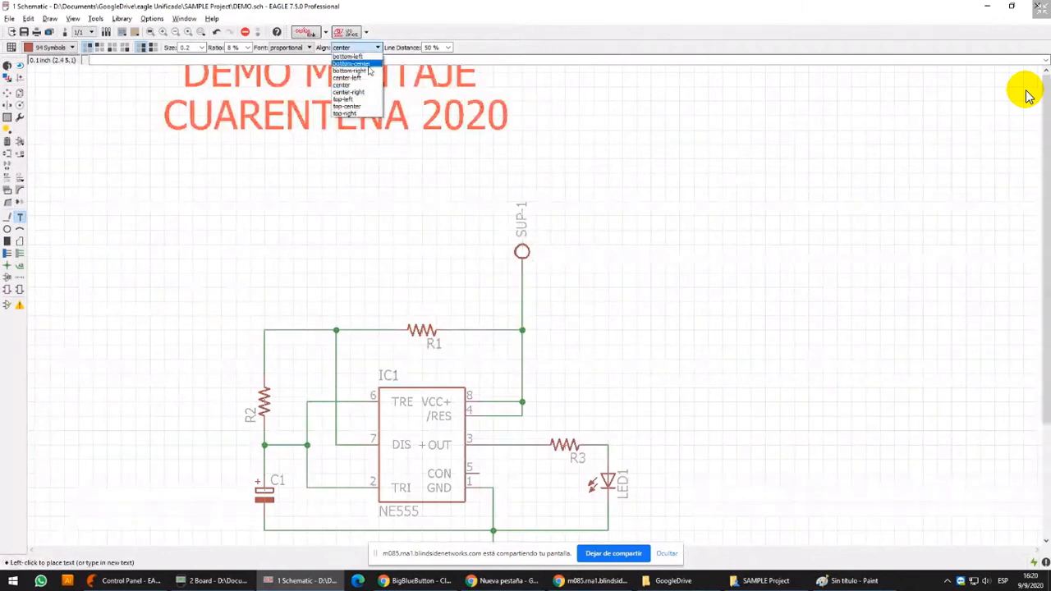
pyautogui.click(369, 71)
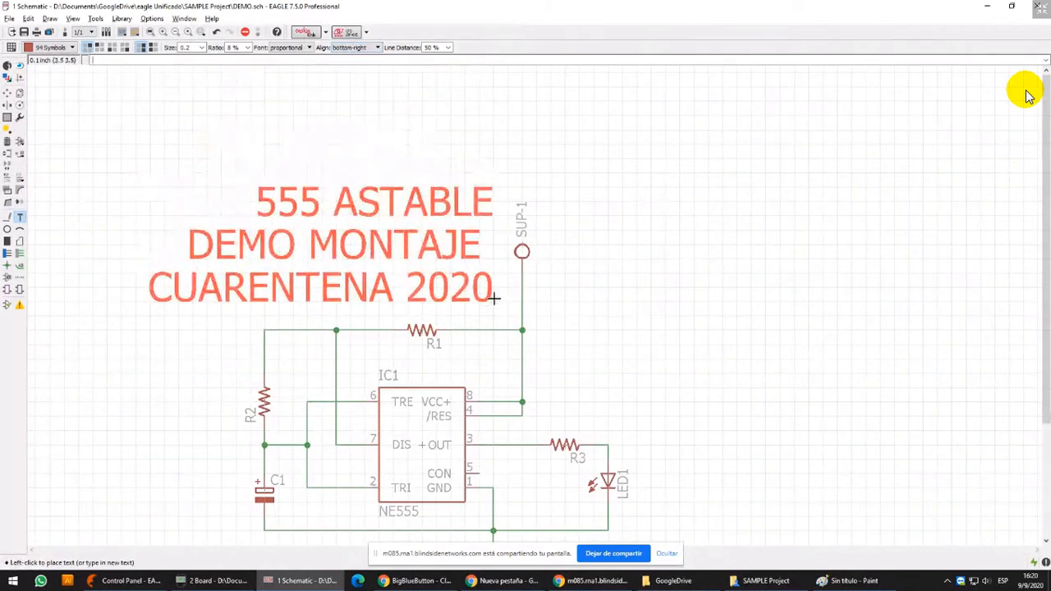
pyautogui.scroll(-3, 564, 234)
pyautogui.scroll(5, 514, 258)
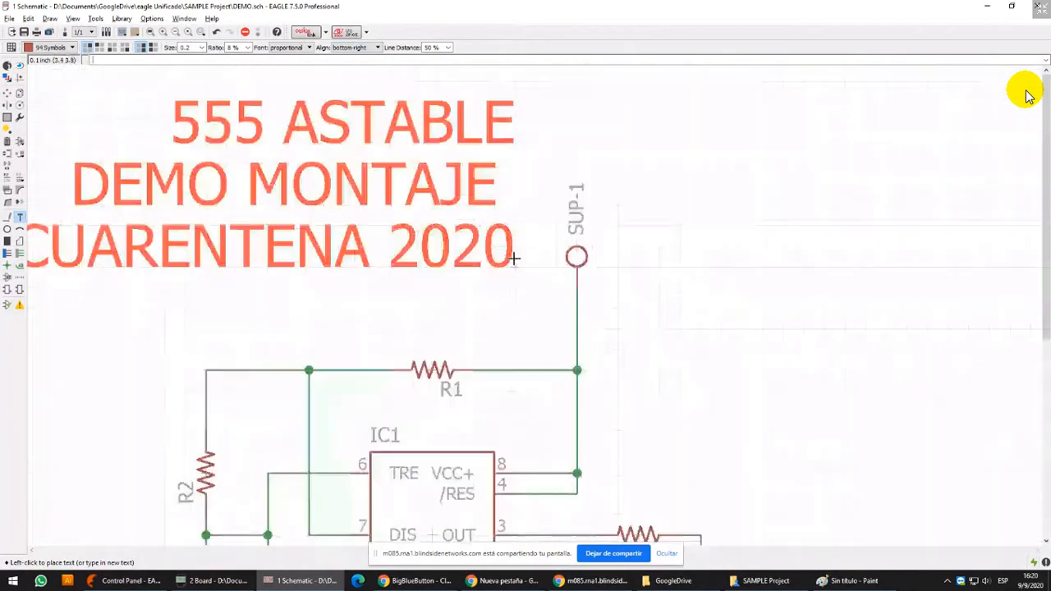
pyautogui.scroll(-5, 514, 258)
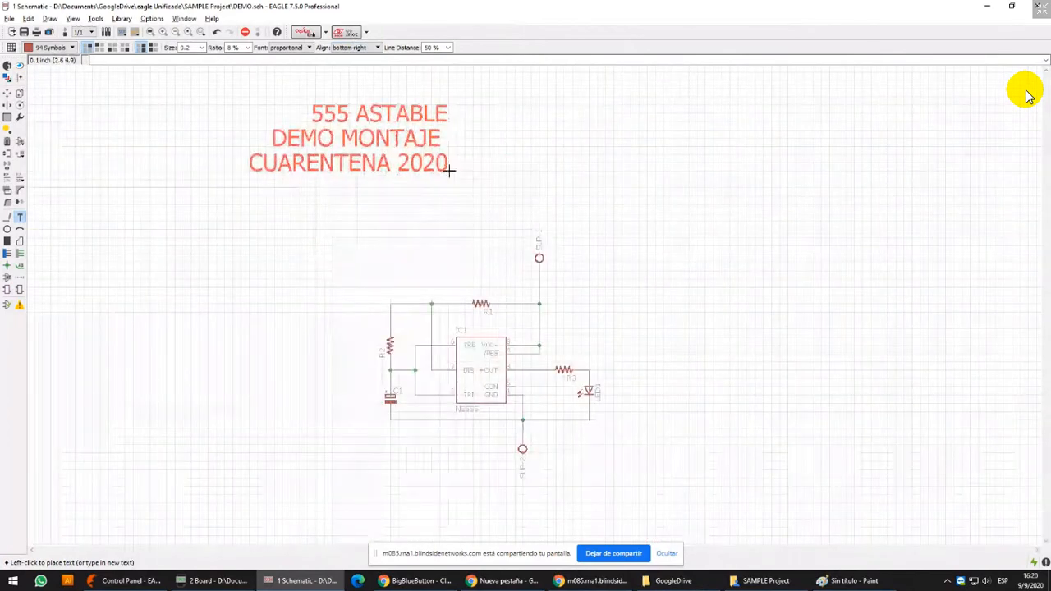
# Try rotating the title text upside down and back to horizontal above the circuit
pyautogui.rightClick(449, 170)
pyautogui.rightClick(450, 170)
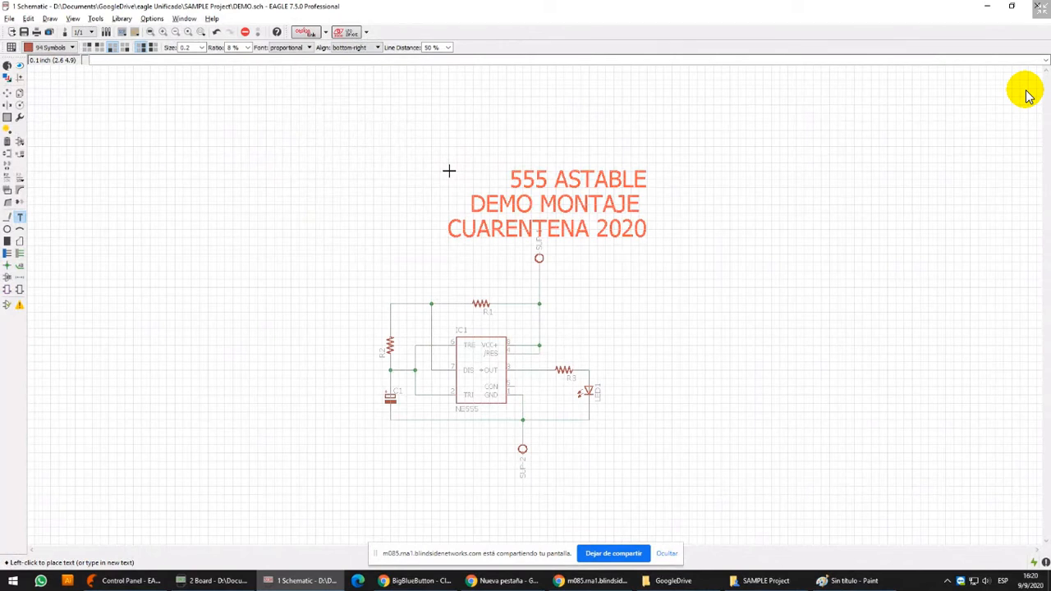
pyautogui.scroll(5, 450, 170)
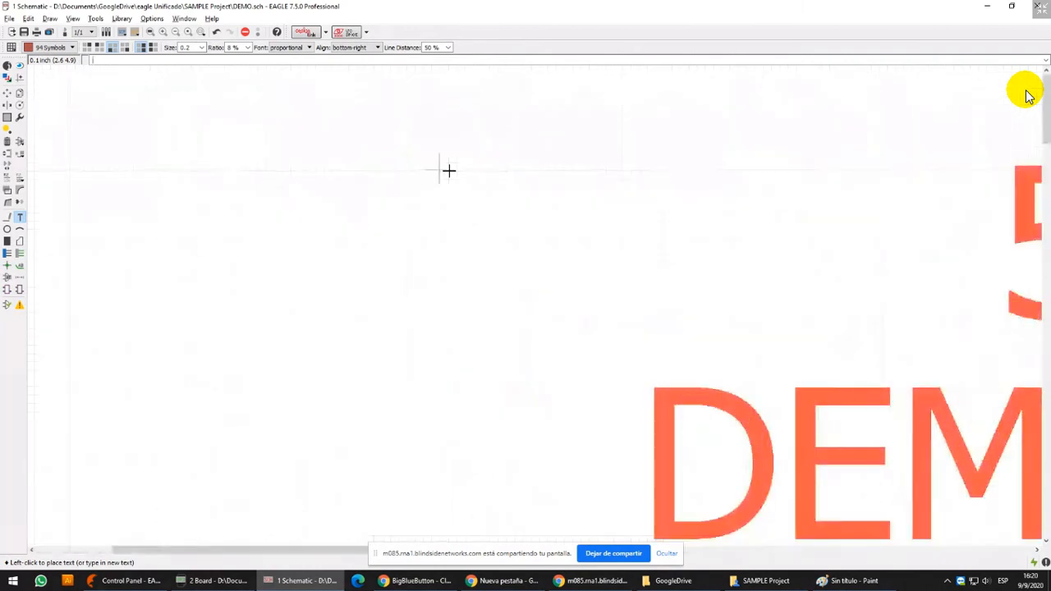
pyautogui.scroll(-2, 449, 170)
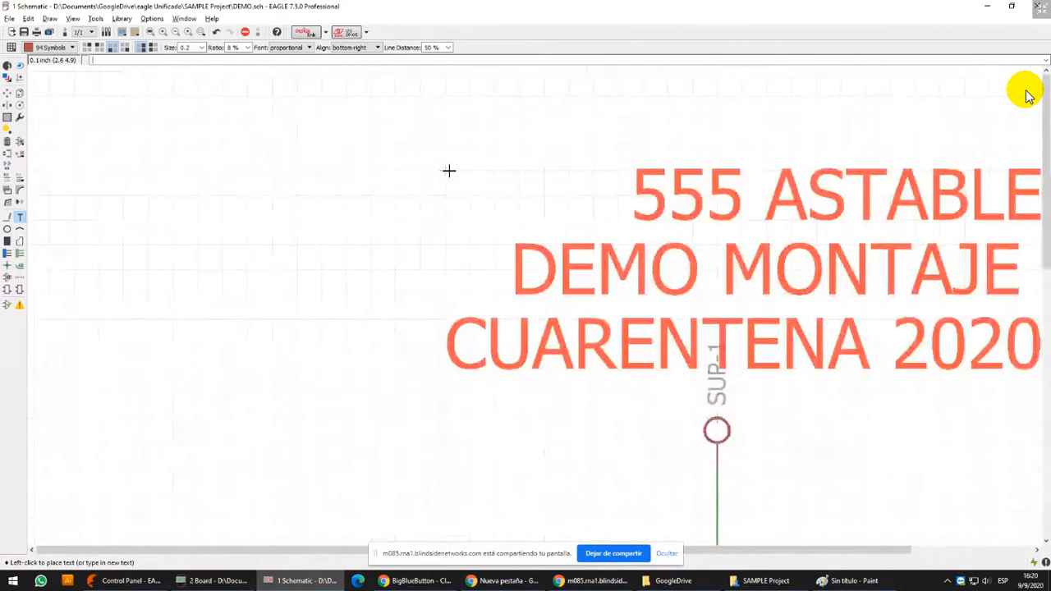
pyautogui.scroll(-3, 450, 170)
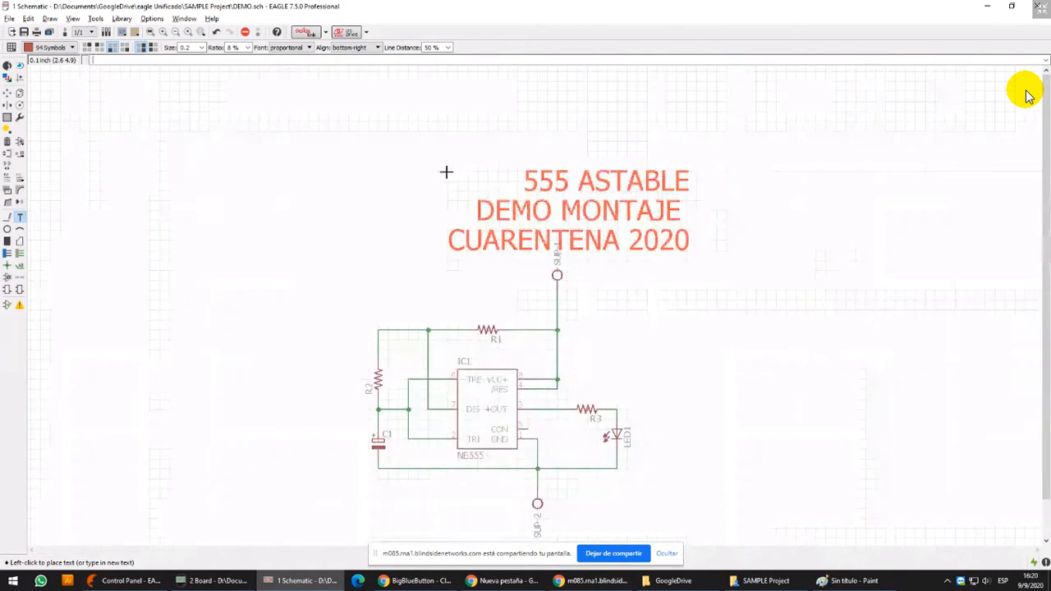
pyautogui.rightClick(449, 170)
pyautogui.rightClick(448, 171)
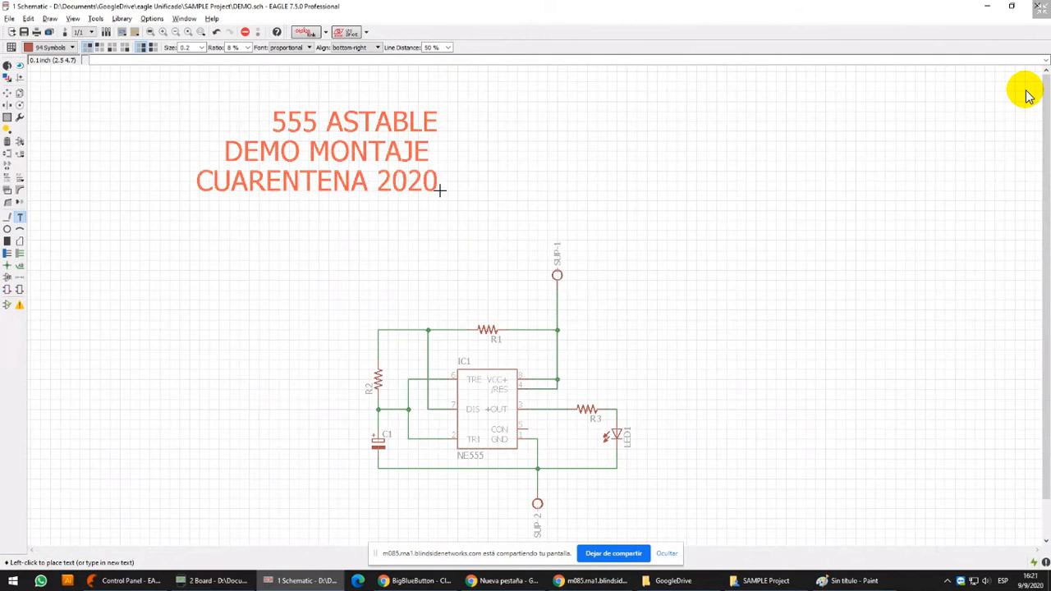
pyautogui.rightClick(439, 191)
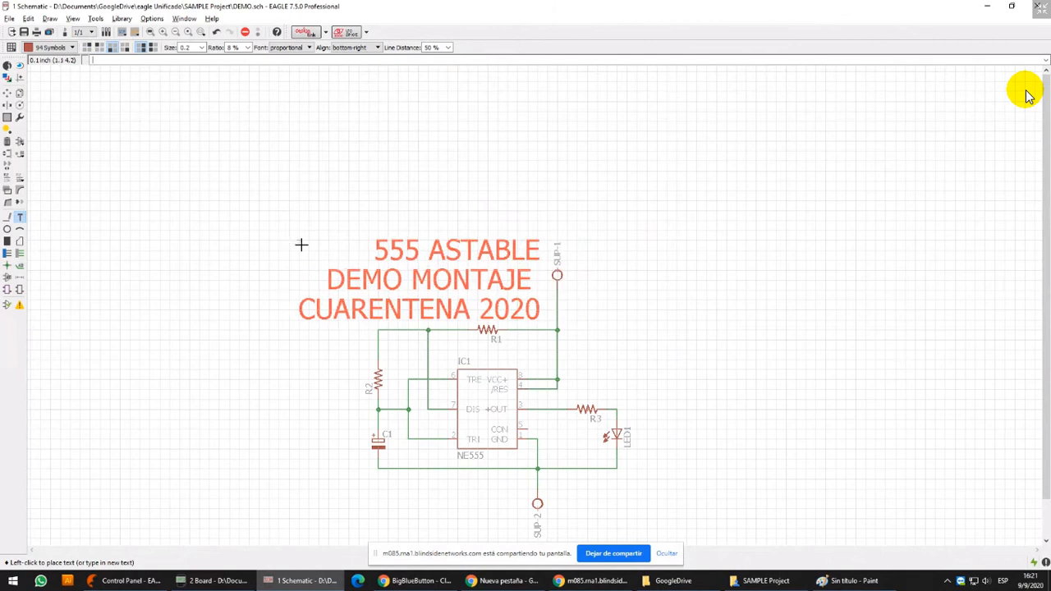
pyautogui.scroll(2, 302, 245)
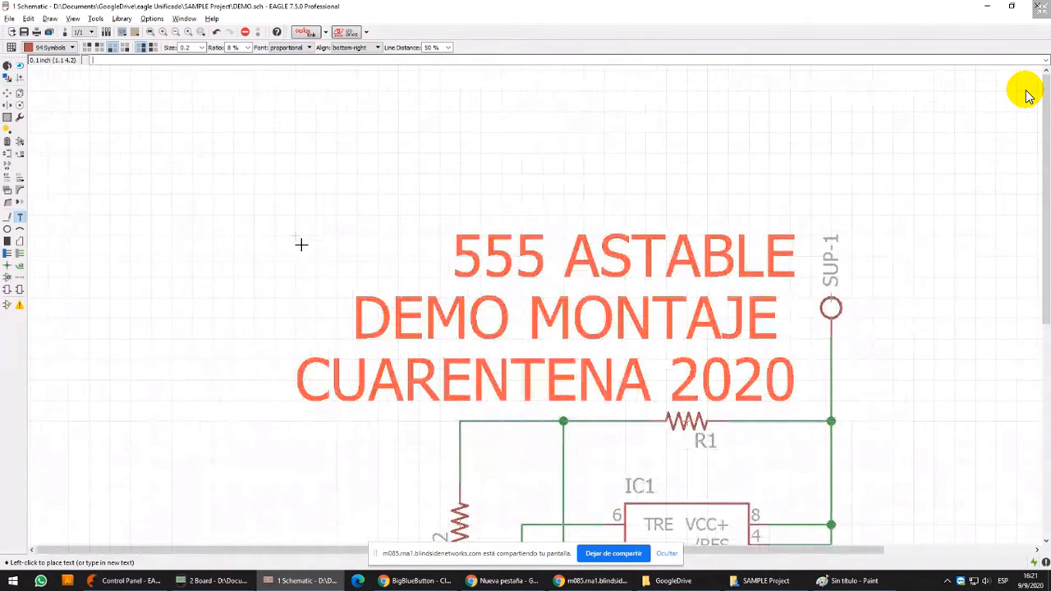
pyautogui.scroll(-3, 301, 245)
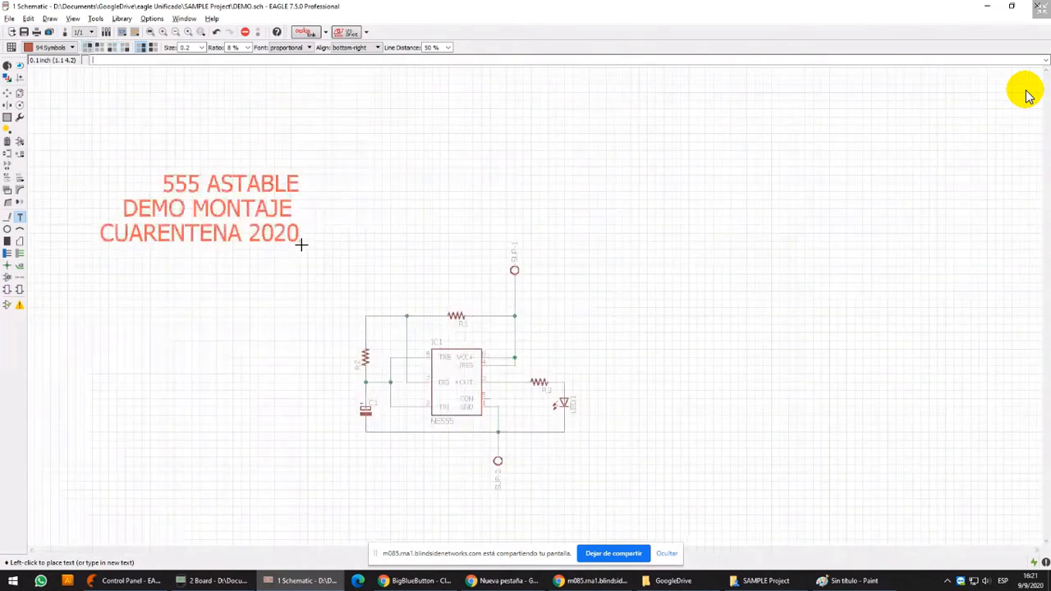
# Confirm 94 Symbols as the title text's layer and try mirroring the text on and off
pyautogui.middleClick(302, 244)
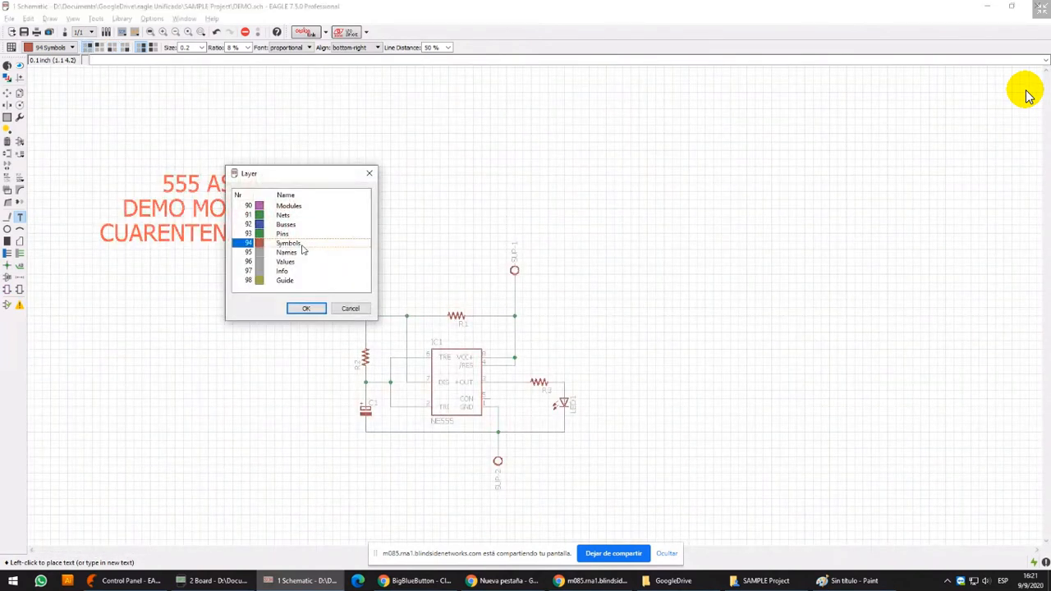
pyautogui.click(310, 309)
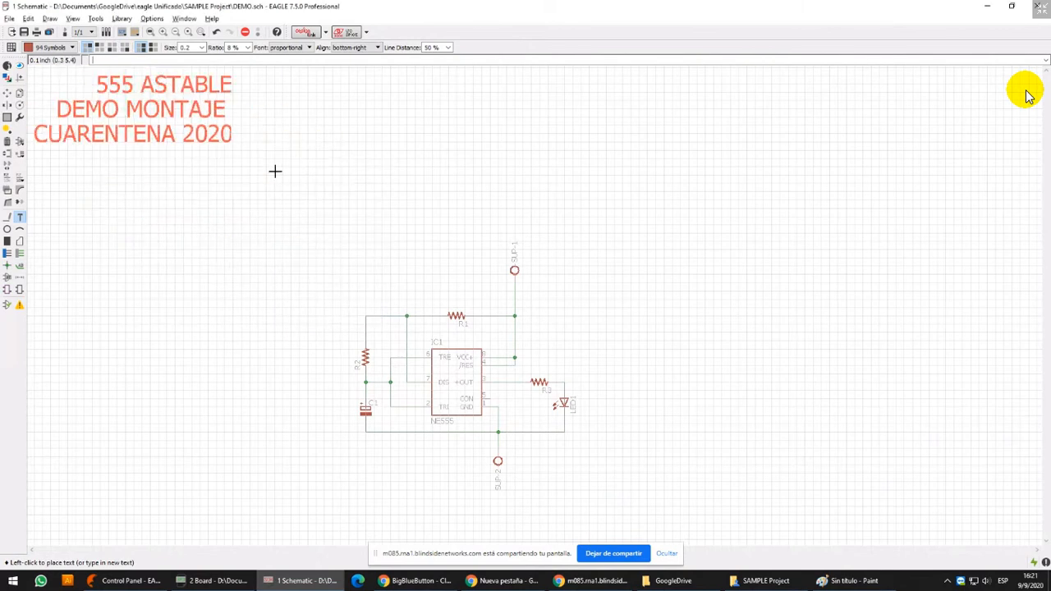
pyautogui.click(153, 49)
pyautogui.click(142, 50)
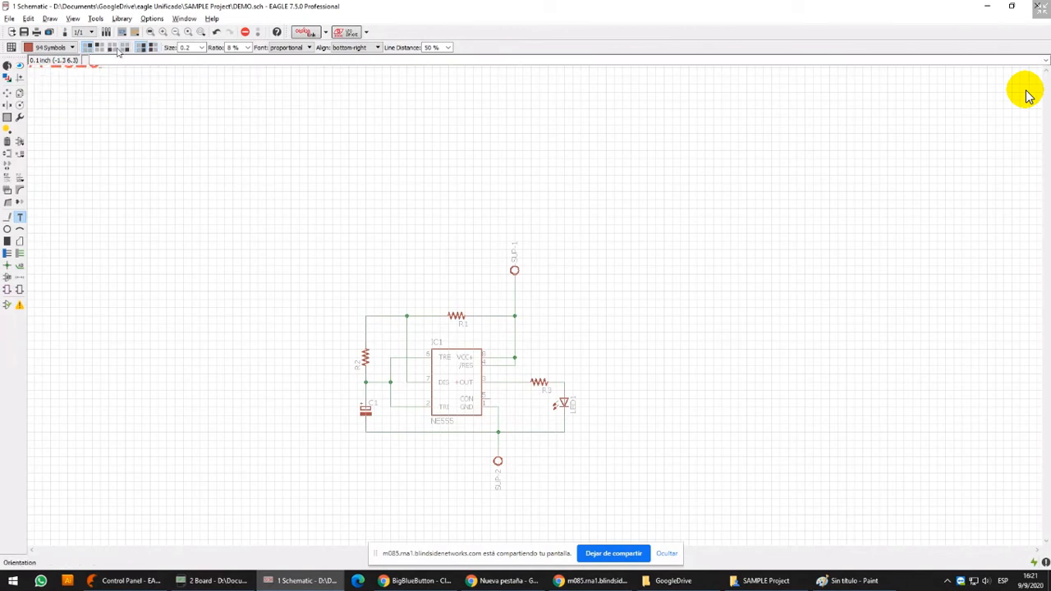
# Try the title text's different rotation angles, ending with it turned vertical
pyautogui.rightClick(298, 230)
pyautogui.rightClick(119, 79)
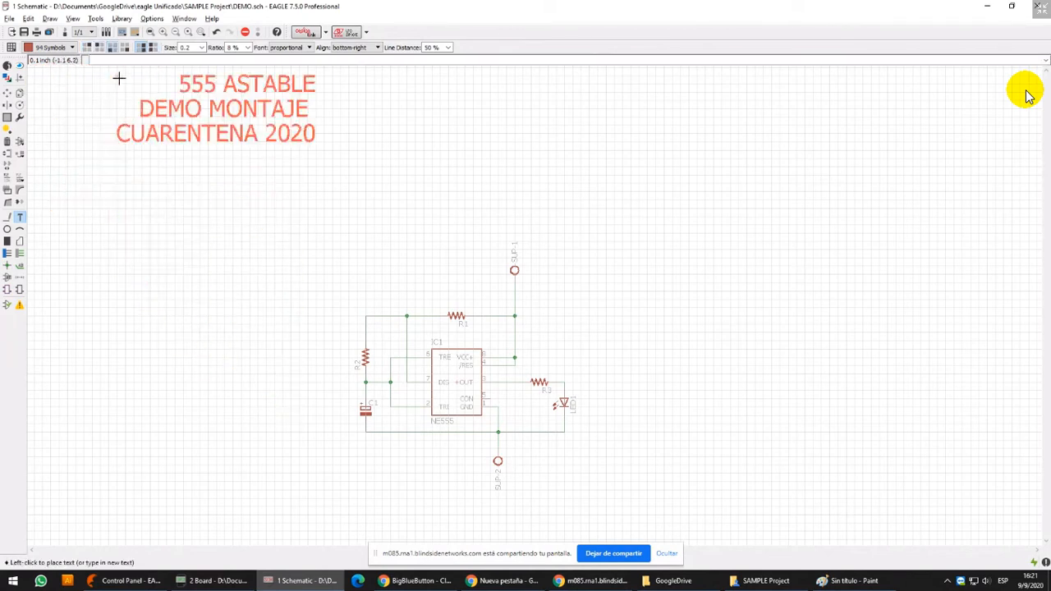
pyautogui.rightClick(119, 78)
pyautogui.rightClick(119, 78)
pyautogui.rightClick(119, 78)
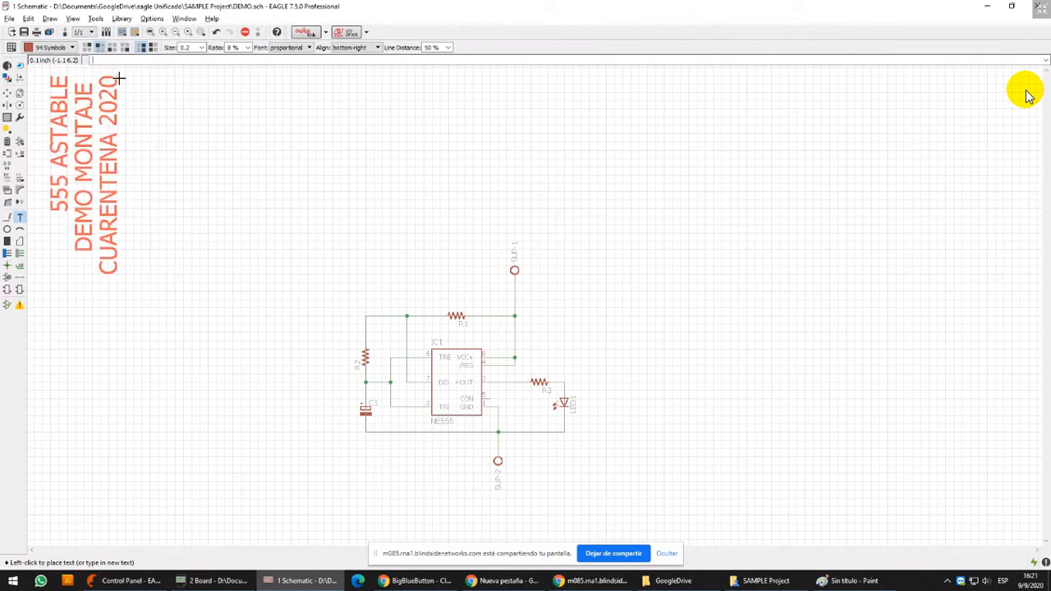
# Rotate the title text back to horizontal, magnifying the orientation settings meanwhile, and place it above R1 beside SUP-1 at (3.6, 3.6)
pyautogui.press('super+r')
pyautogui.press('Return')
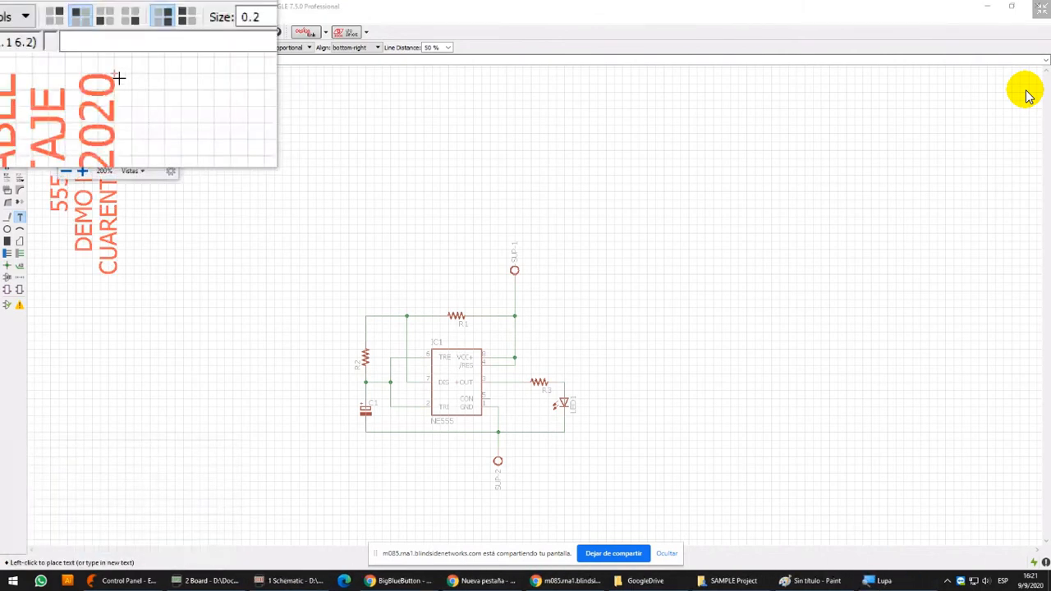
pyautogui.rightClick(119, 78)
pyautogui.rightClick(119, 78)
pyautogui.rightClick(119, 78)
pyautogui.rightClick(119, 78)
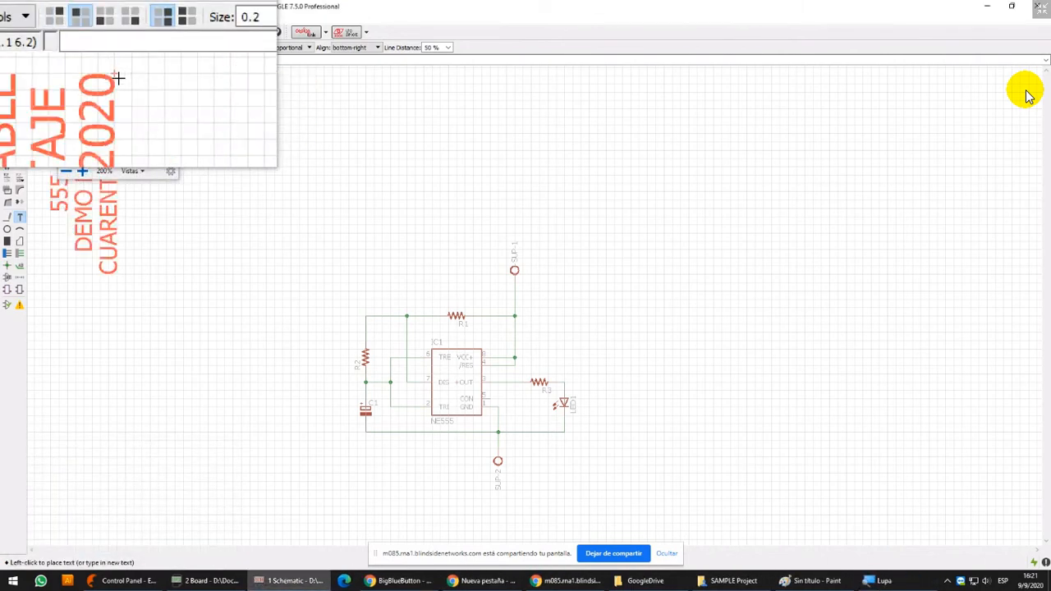
pyautogui.rightClick(119, 78)
pyautogui.rightClick(120, 78)
pyautogui.rightClick(119, 78)
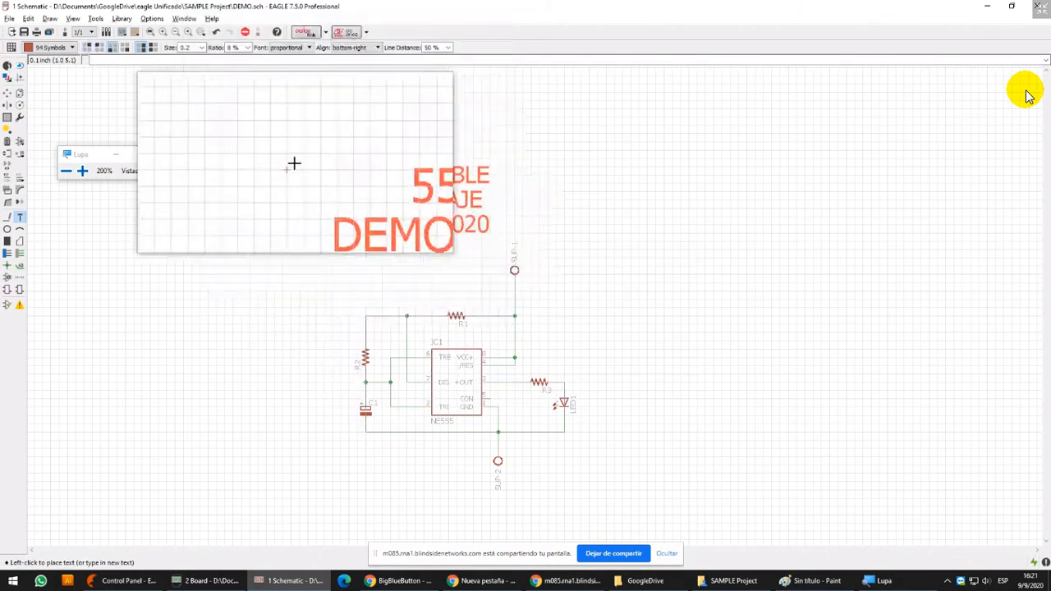
pyautogui.click(141, 154)
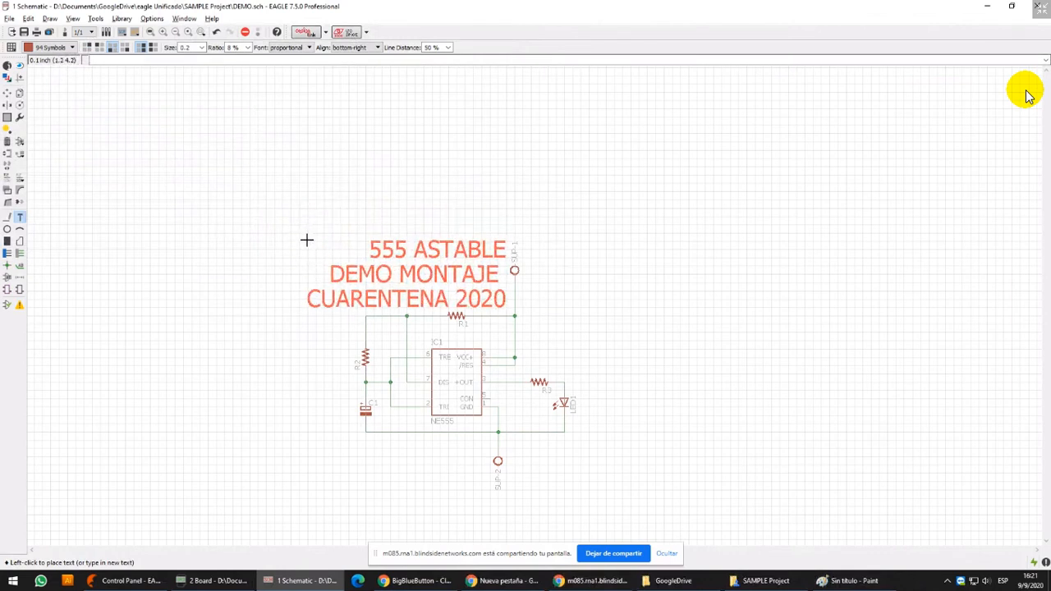
pyautogui.click(506, 292)
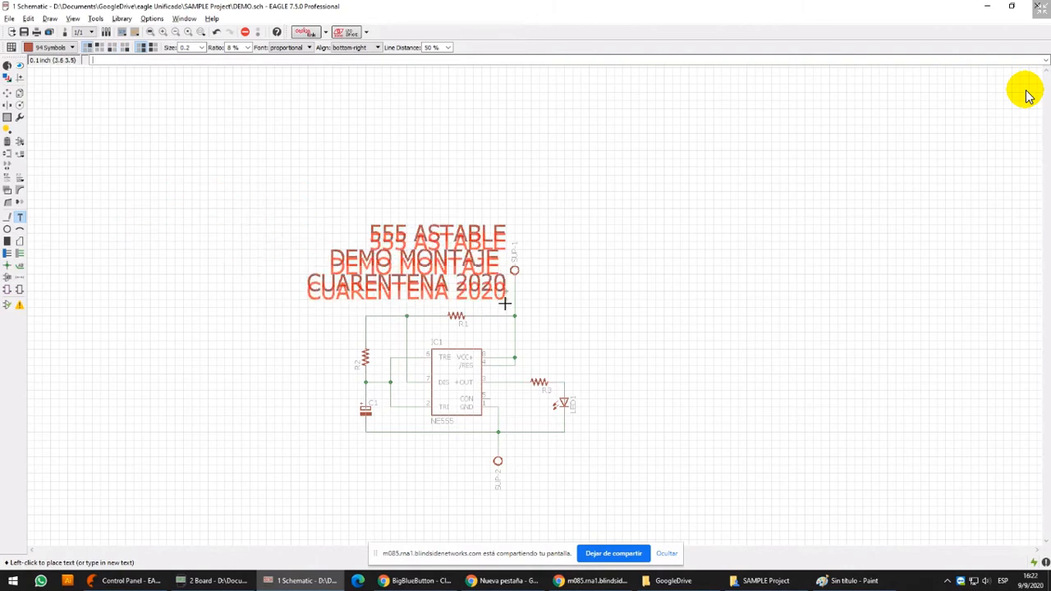
# Remove the trailing space after DEMO MONTAJE in the title text's properties and apply the change
pyautogui.click(7, 65)
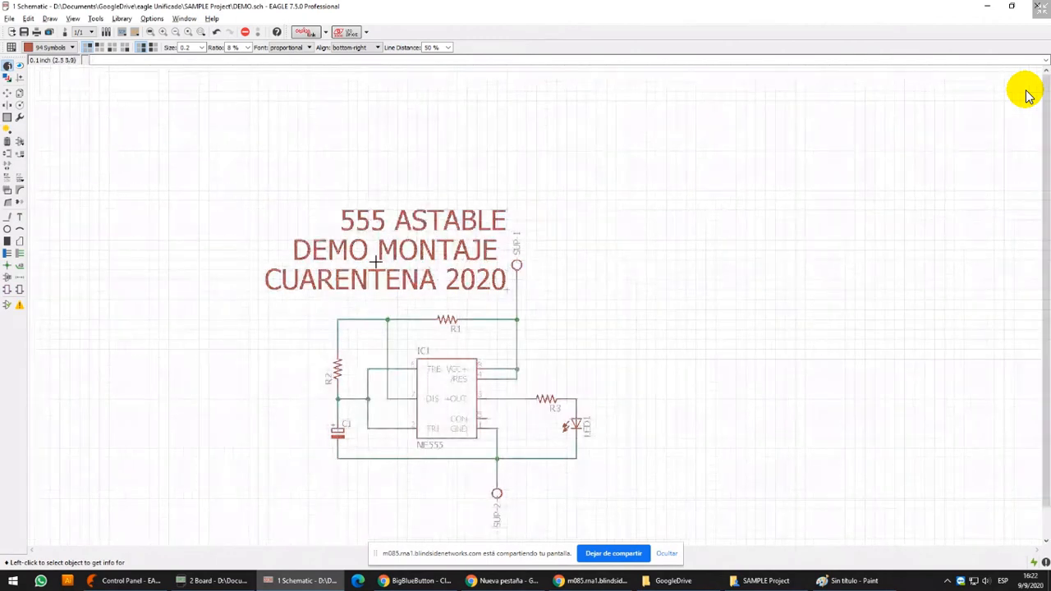
pyautogui.scroll(3, 501, 296)
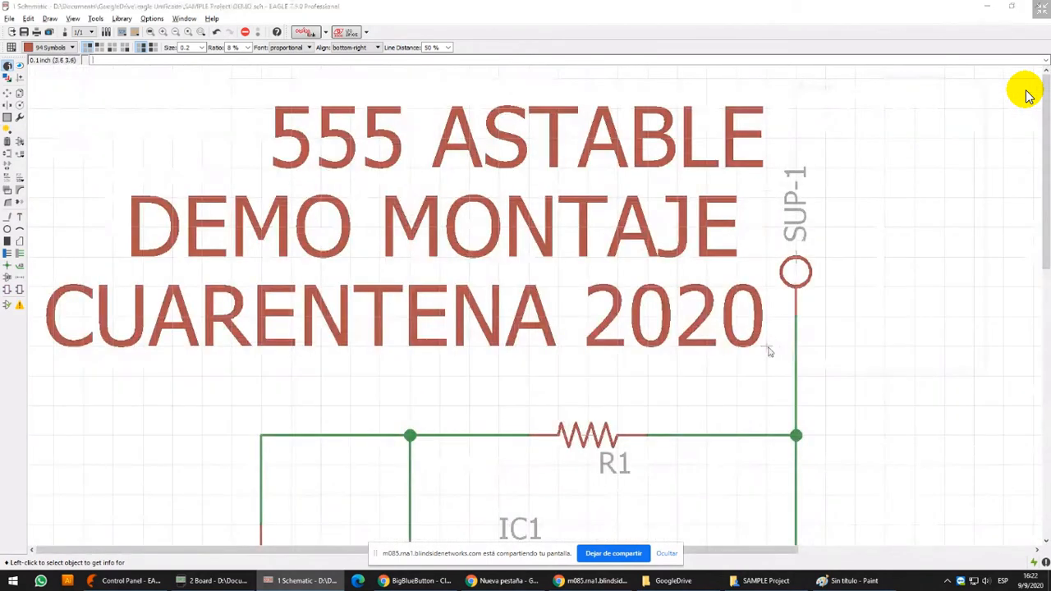
pyautogui.click(765, 346)
pyautogui.click(889, 239)
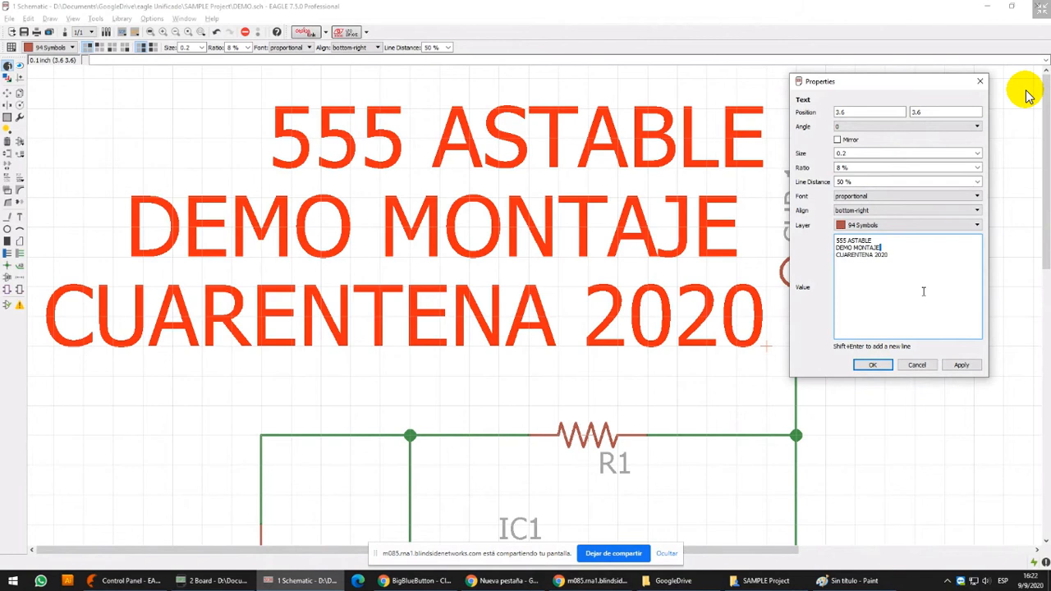
pyautogui.click(962, 365)
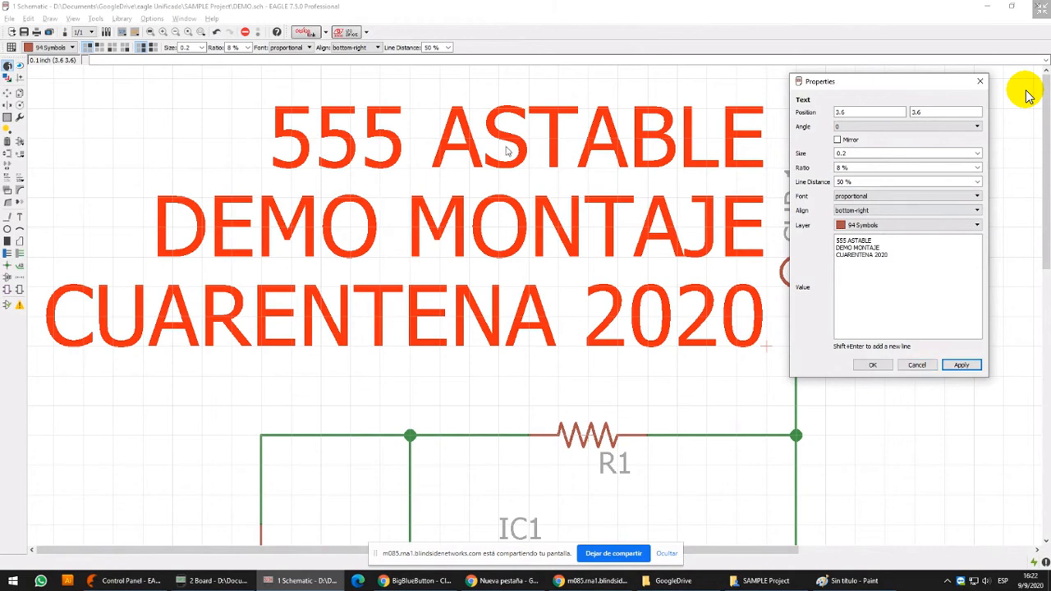
# Set the title text's size to 0.1 and its alignment to center, and confirm the properties
pyautogui.click(974, 153)
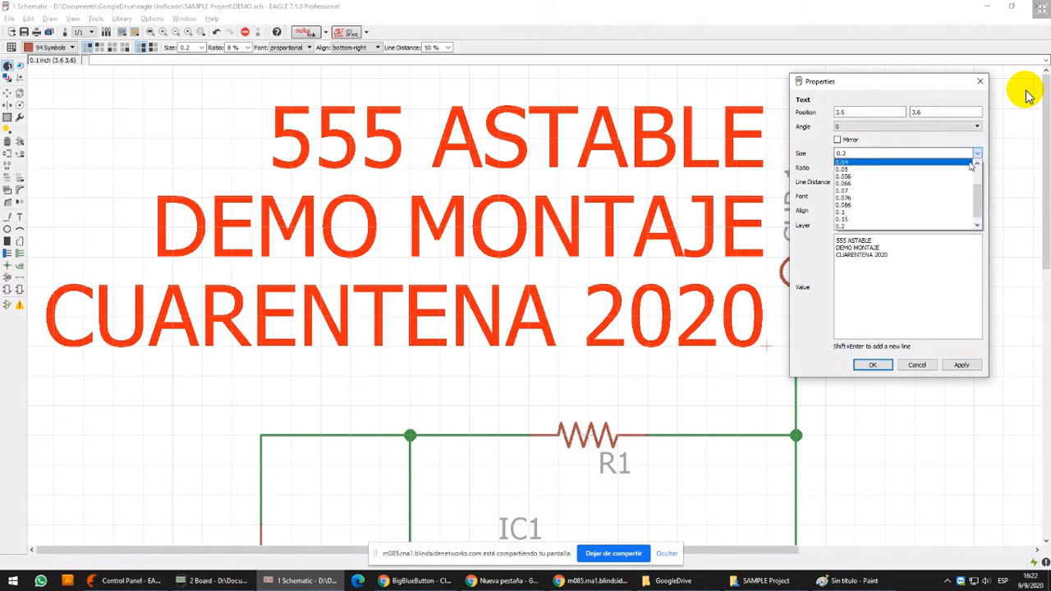
pyautogui.click(917, 213)
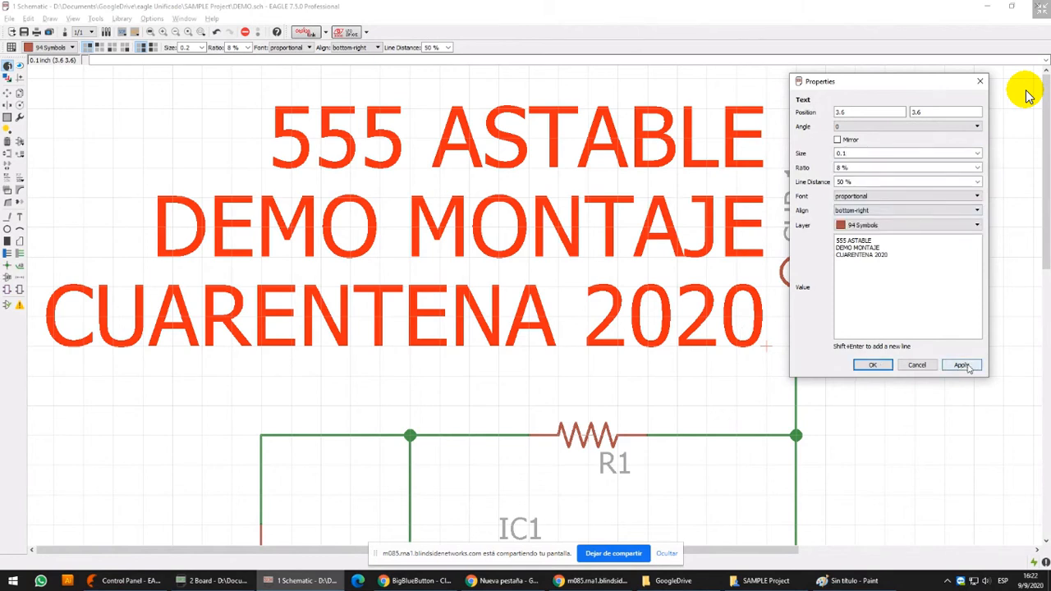
pyautogui.click(967, 366)
pyautogui.click(923, 209)
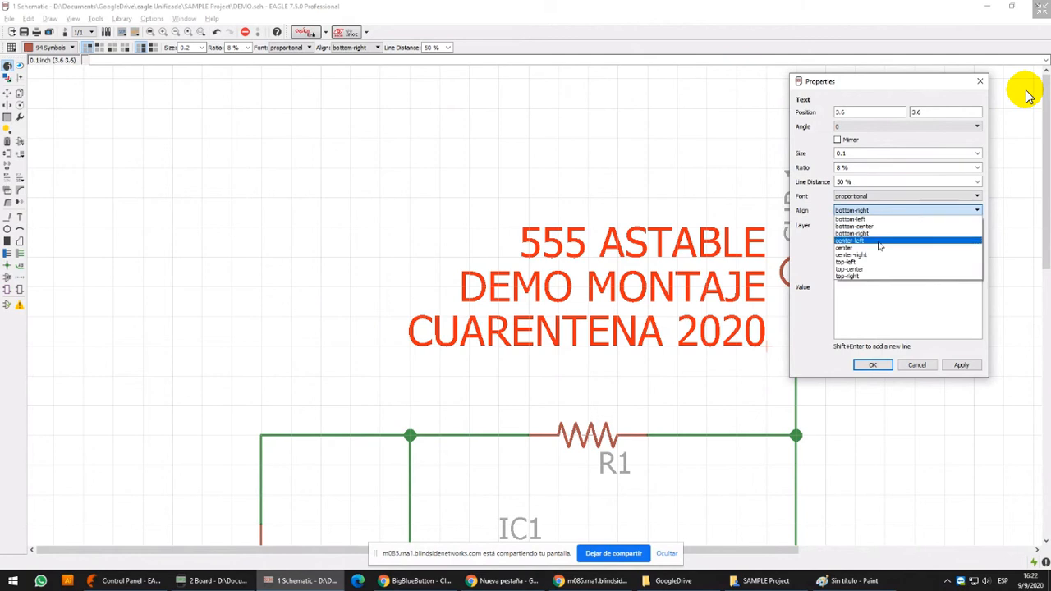
pyautogui.click(916, 249)
pyautogui.click(958, 366)
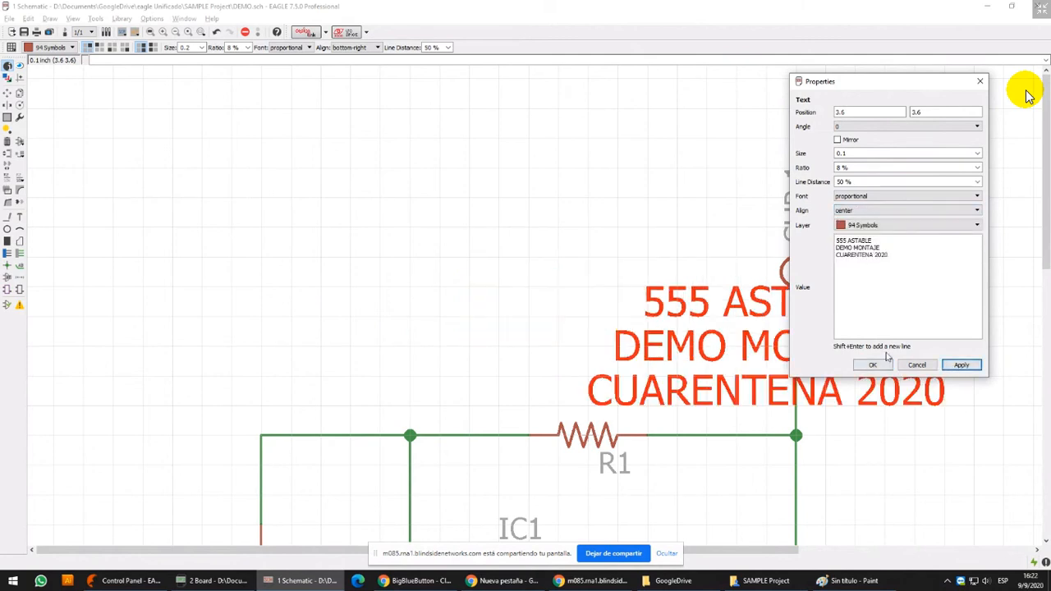
pyautogui.click(873, 366)
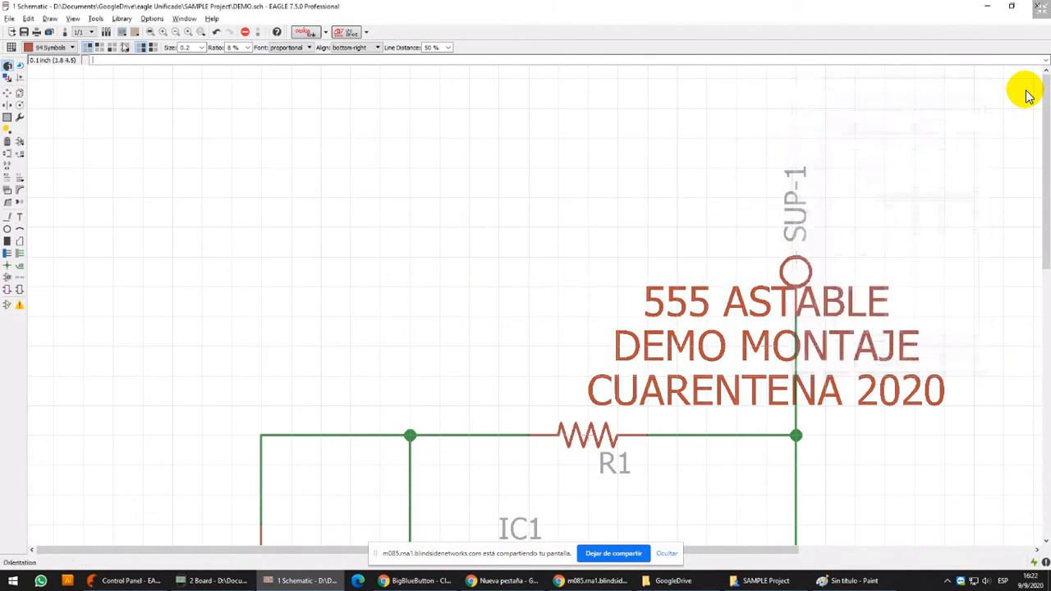
# Move the title text off the SUP-1 wire to the free area above R1
pyautogui.click(7, 93)
pyautogui.click(772, 345)
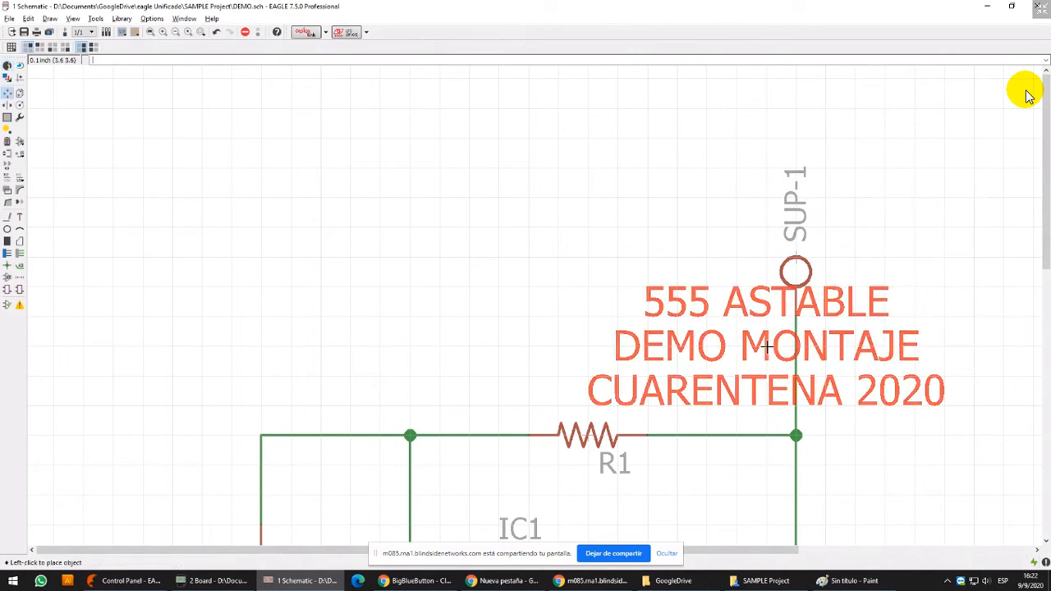
pyautogui.click(470, 285)
pyautogui.scroll(-6, 486, 296)
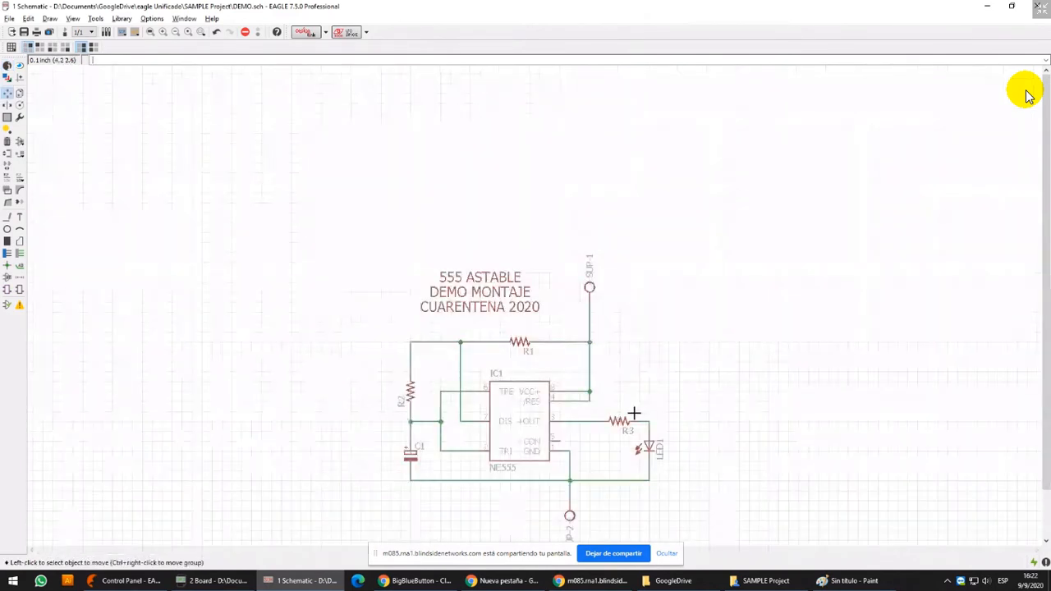
pyautogui.scroll(-1, 645, 223)
pyautogui.scroll(4, 608, 225)
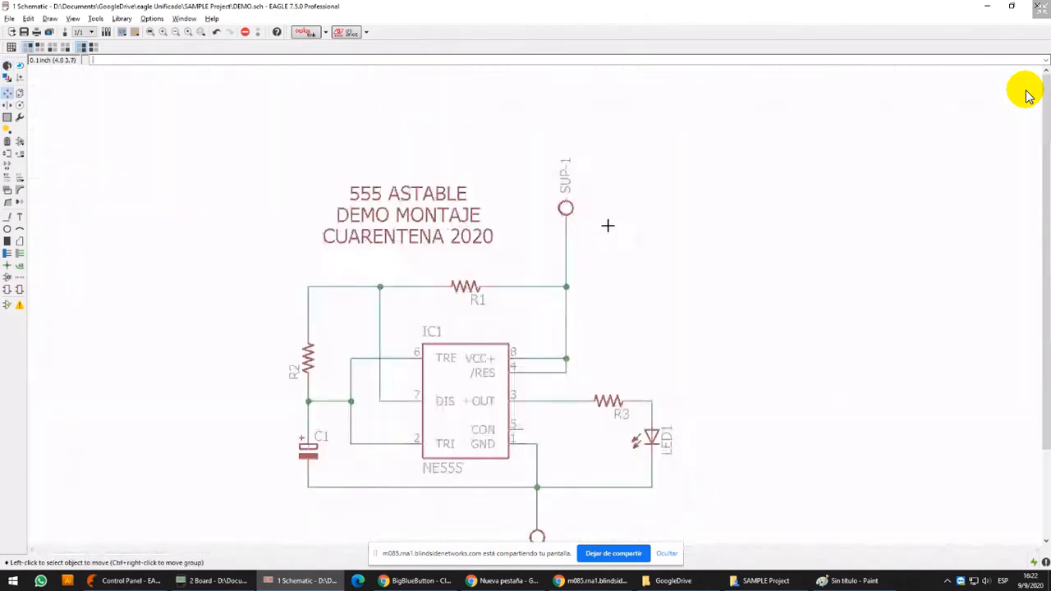
pyautogui.click(7, 216)
pyautogui.scroll(-1, 211, 154)
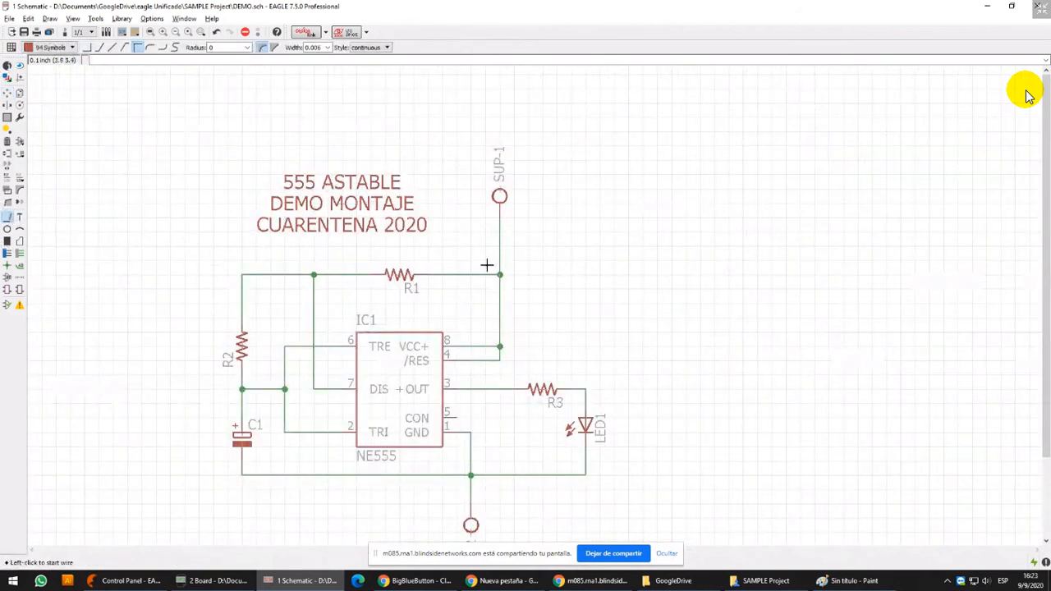
pyautogui.scroll(4, 489, 265)
pyautogui.click(598, 225)
pyautogui.click(65, 48)
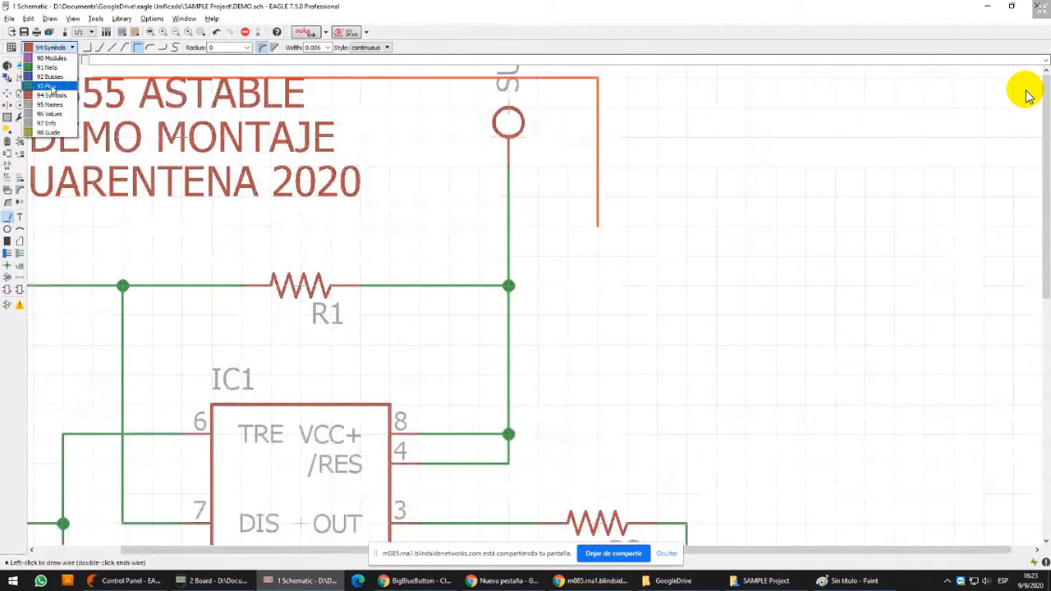
pyautogui.click(52, 68)
pyautogui.press('Escape')
# Move the title text farther up above the circuit, clear of R1 and the SUP-1 connector
pyautogui.scroll(-6, 739, 296)
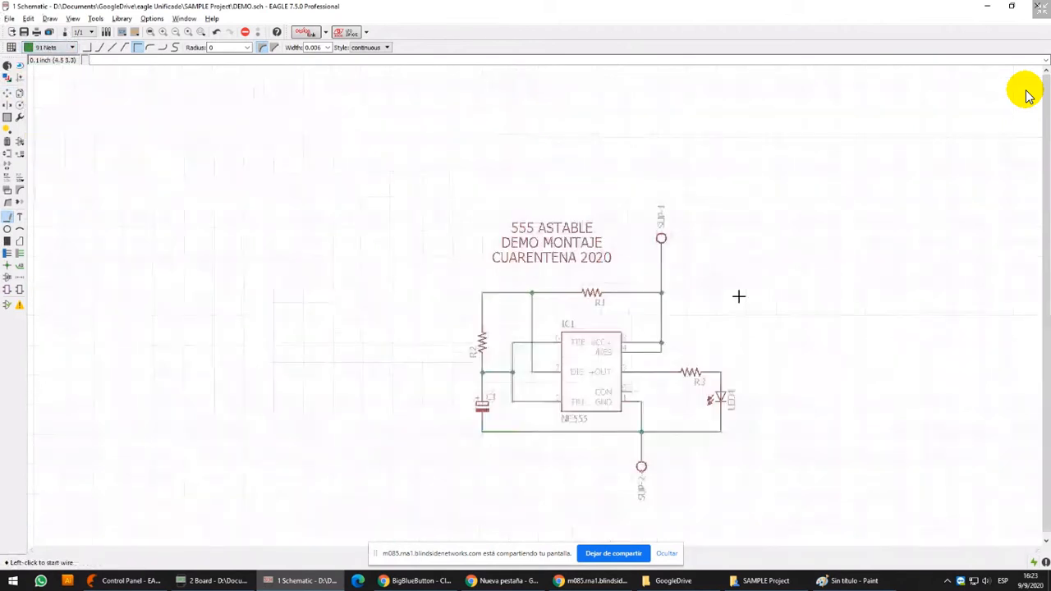
pyautogui.moveTo(676, 273); pyautogui.dragTo(525, 215, button='middle')
pyautogui.click(7, 93)
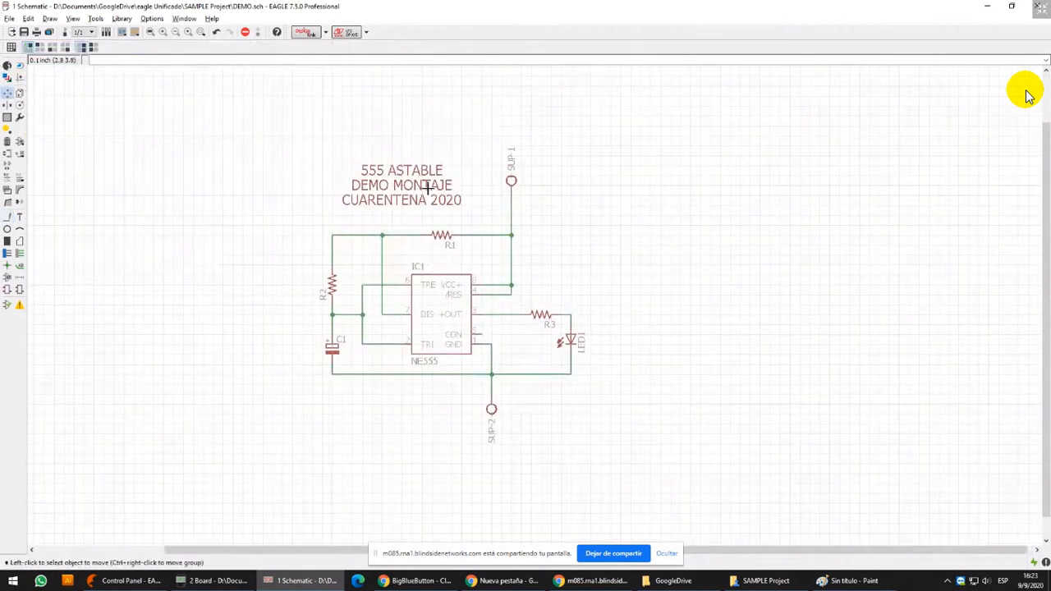
pyautogui.click(420, 192)
pyautogui.click(403, 126)
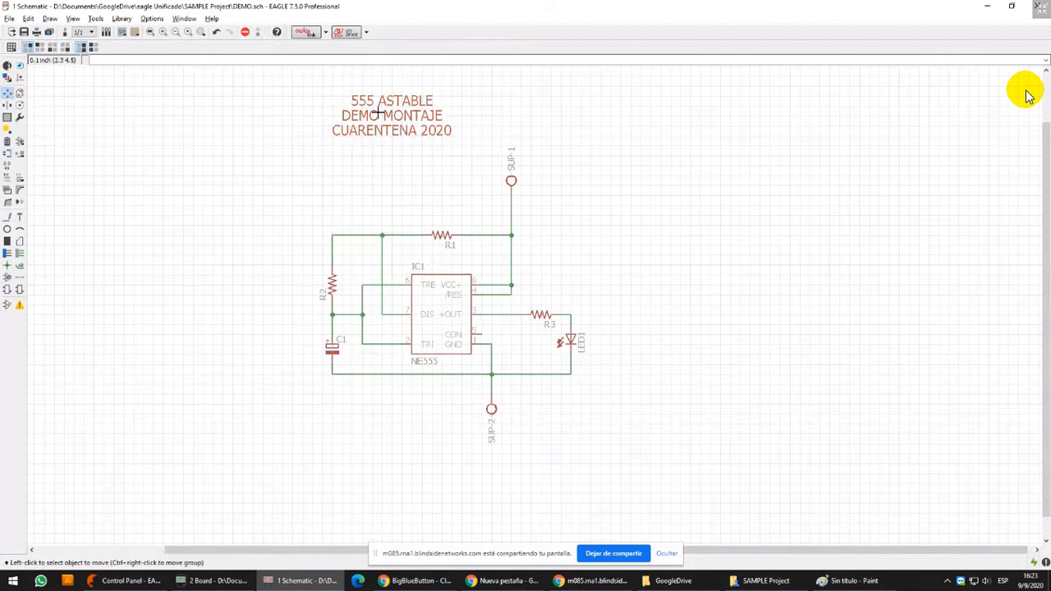
# Draw the left and bottom sides of a frame around the circuit from (1.5, 4.2) to (6.2, 1.2), on layer 94 Symbols with width 0.05
pyautogui.click(7, 217)
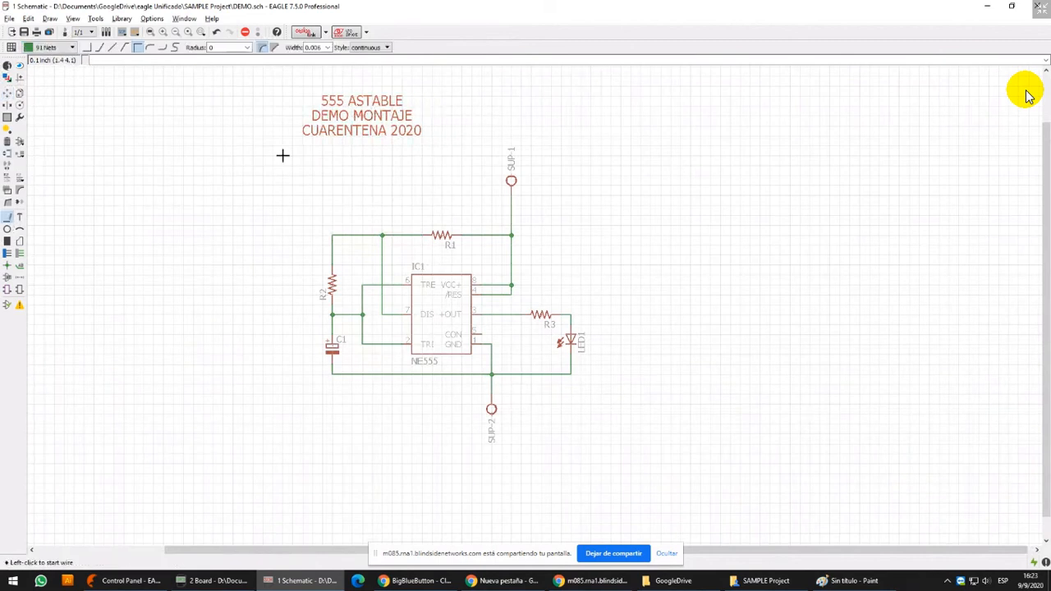
pyautogui.scroll(1, 364, 197)
pyautogui.scroll(1, 364, 197)
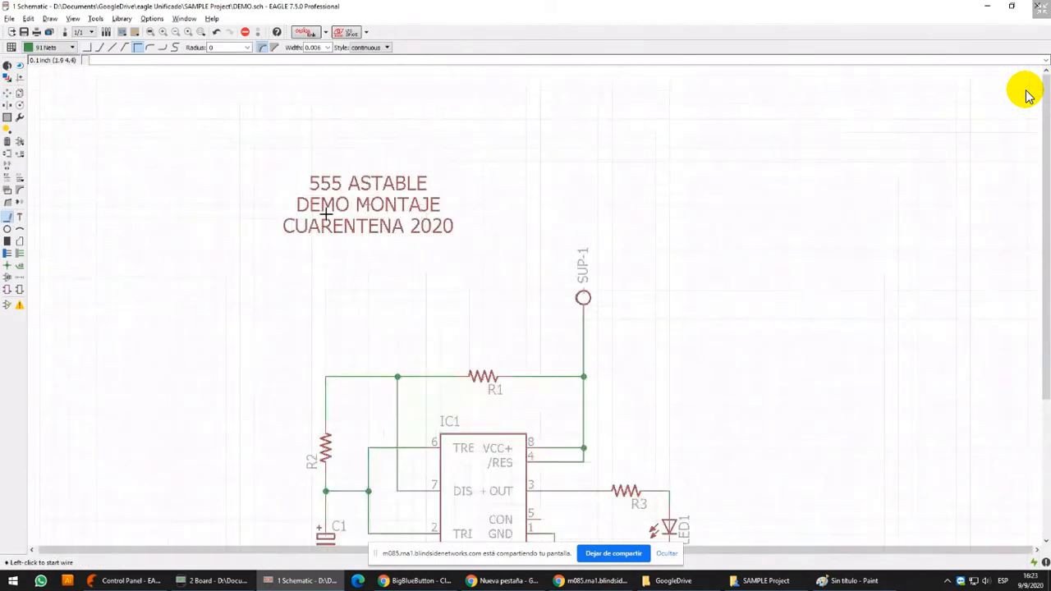
pyautogui.click(268, 245)
pyautogui.click(49, 47)
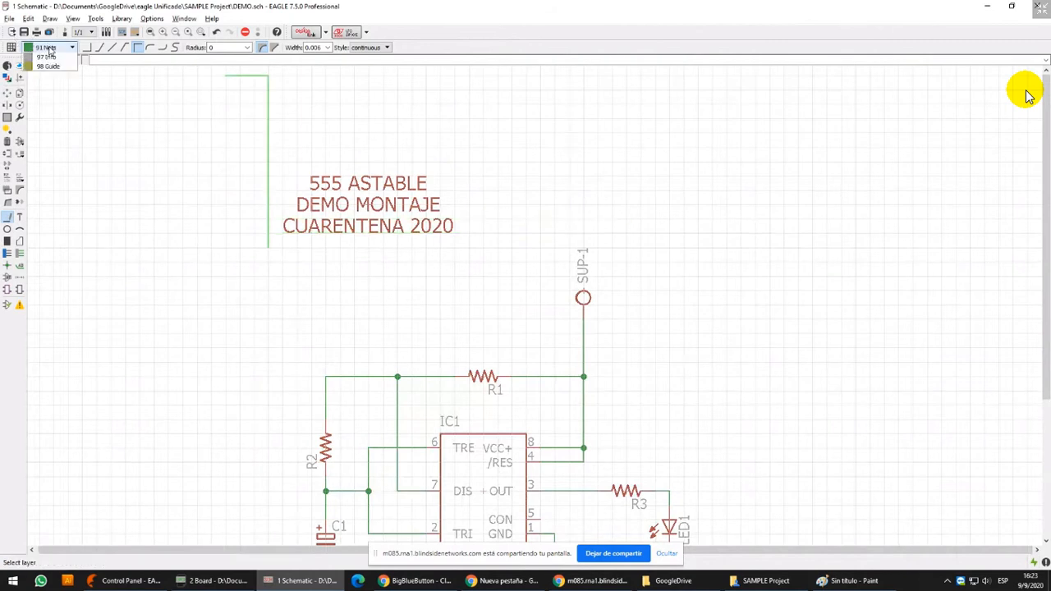
pyautogui.click(51, 95)
pyautogui.scroll(-4, 490, 247)
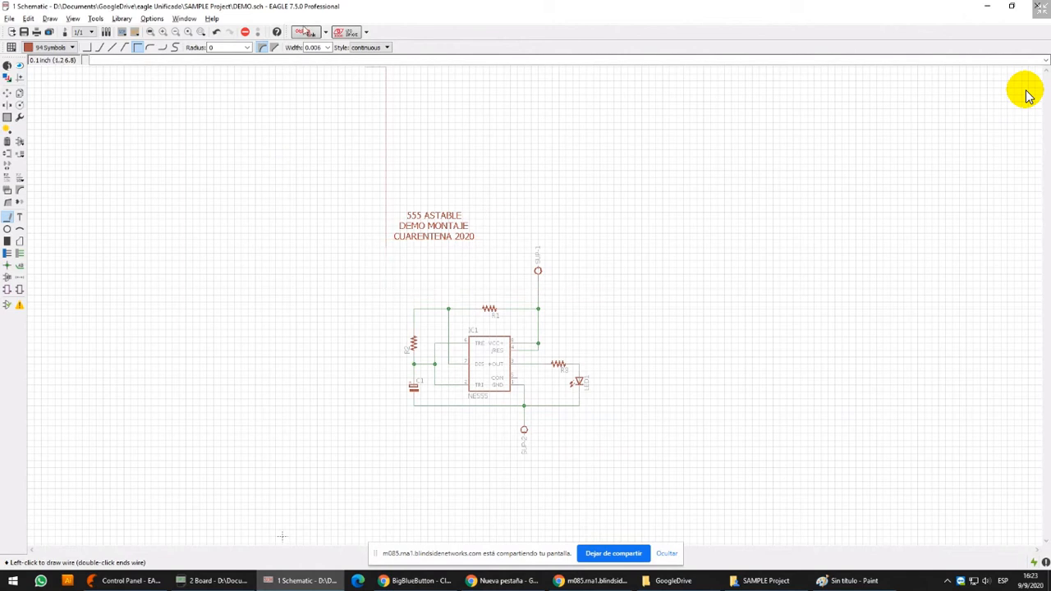
pyautogui.click(328, 47)
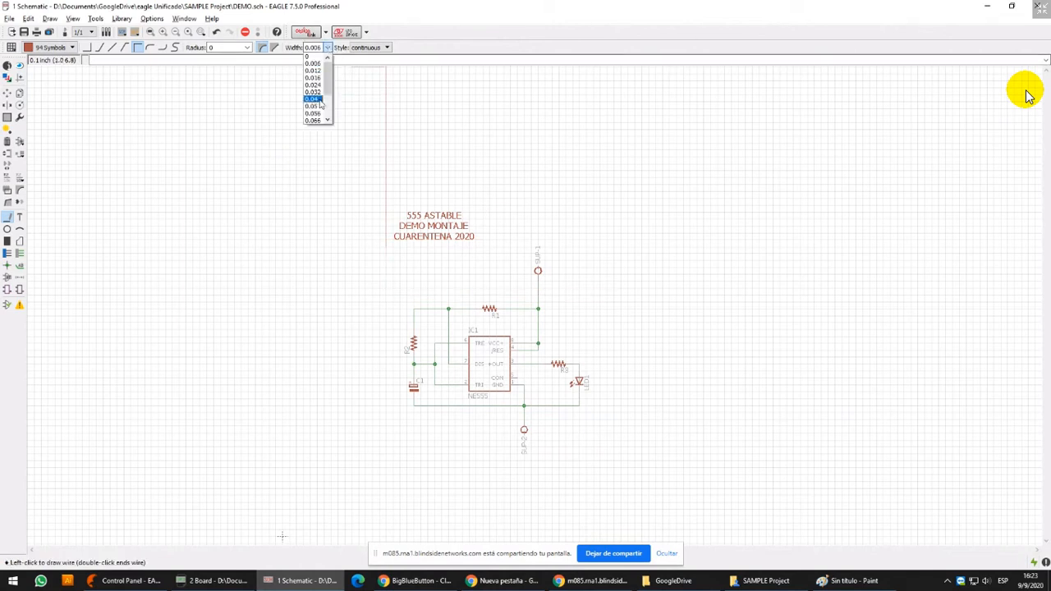
pyautogui.click(314, 113)
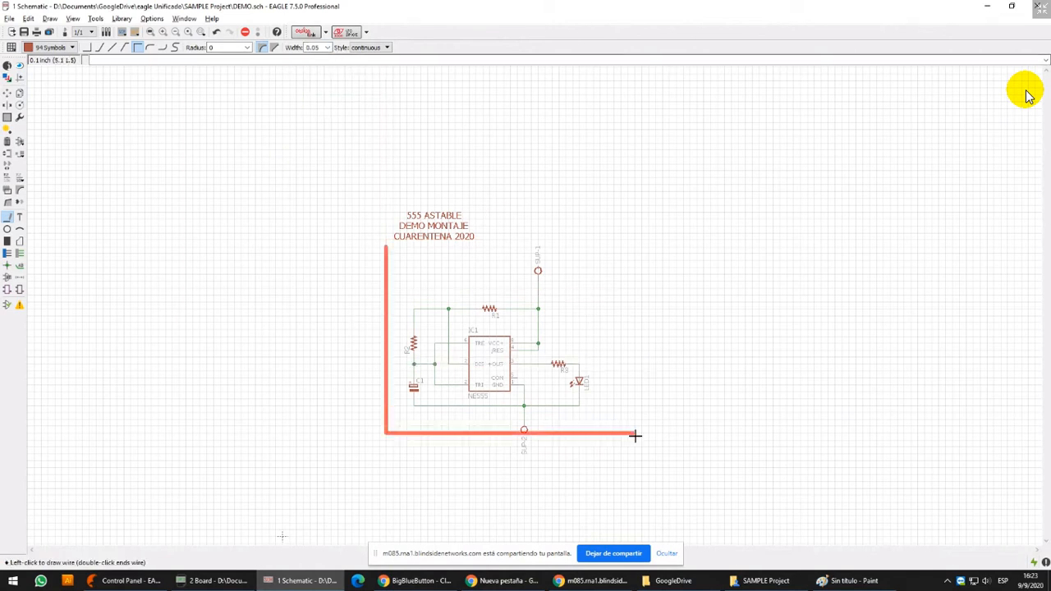
pyautogui.click(711, 453)
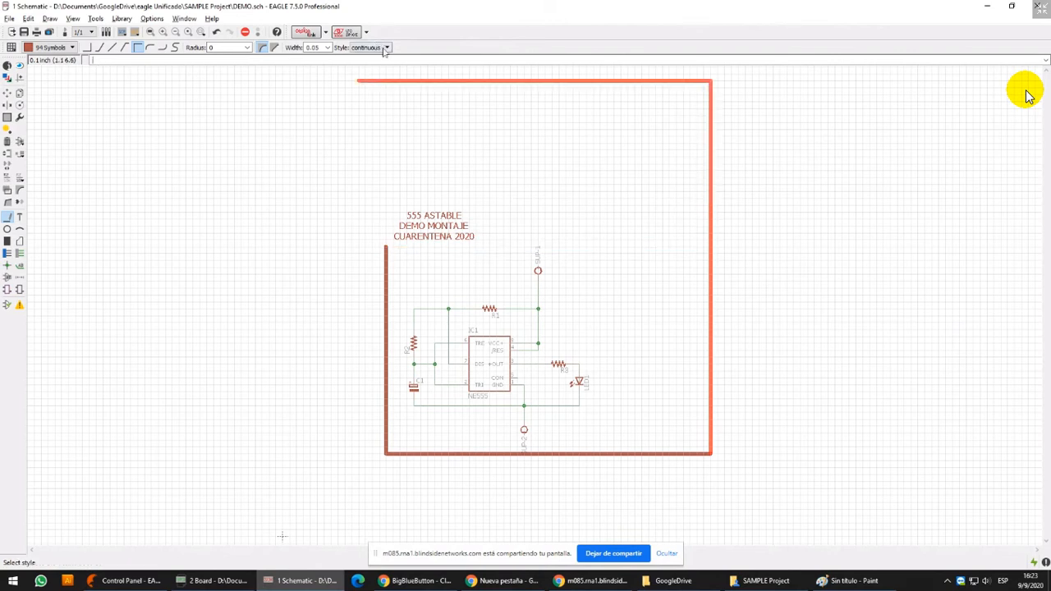
# Try the longdash and shortdash line styles for the frame's remaining sides
pyautogui.click(378, 48)
pyautogui.click(378, 65)
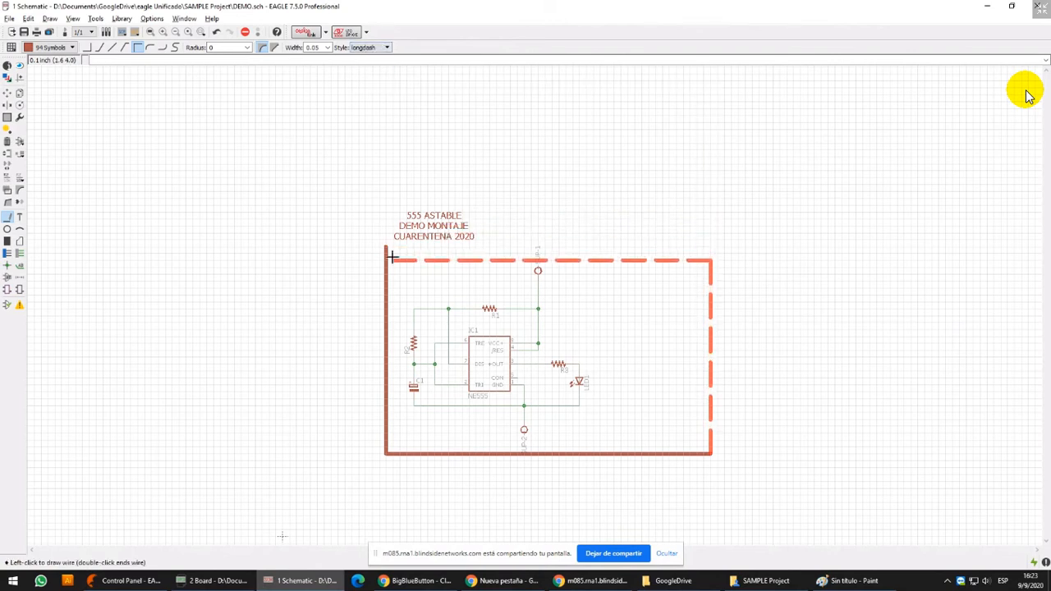
pyautogui.click(378, 48)
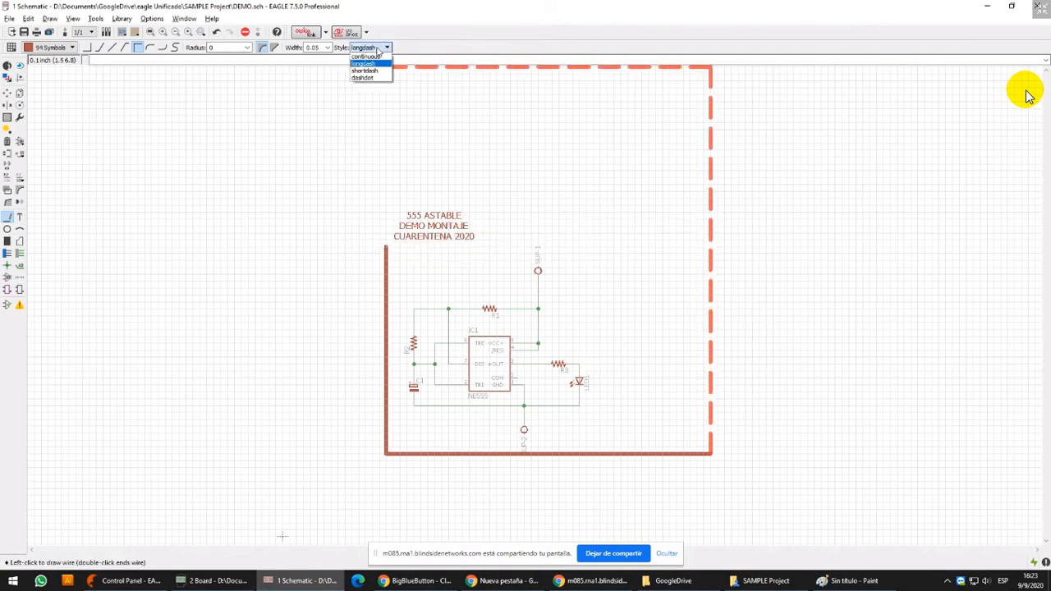
pyautogui.click(365, 71)
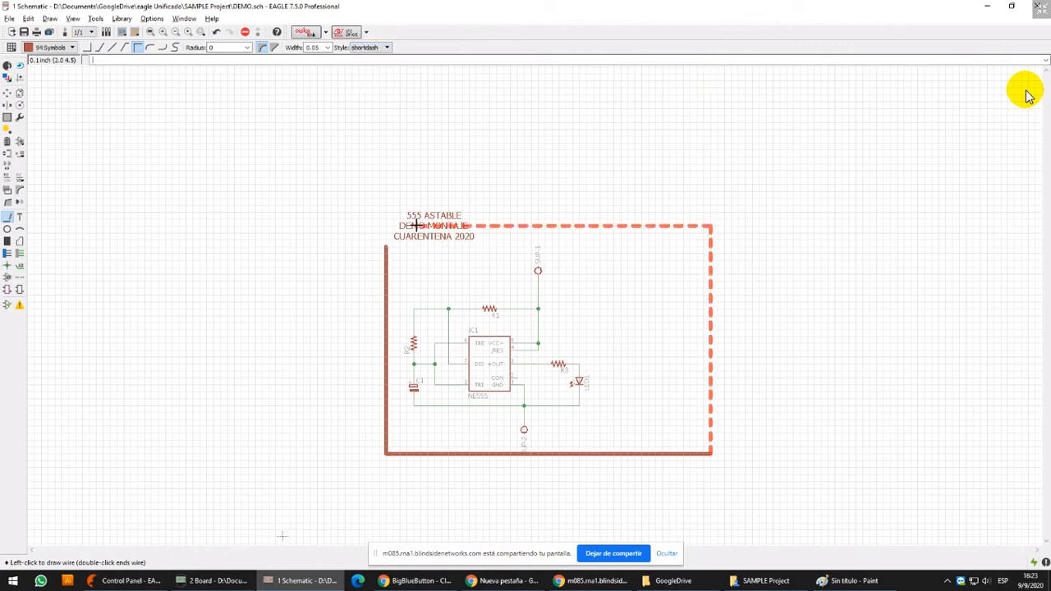
# Close the frame with its right and top sides in dashdot style, ending at the starting corner (1.5, 4.2)
pyautogui.click(379, 46)
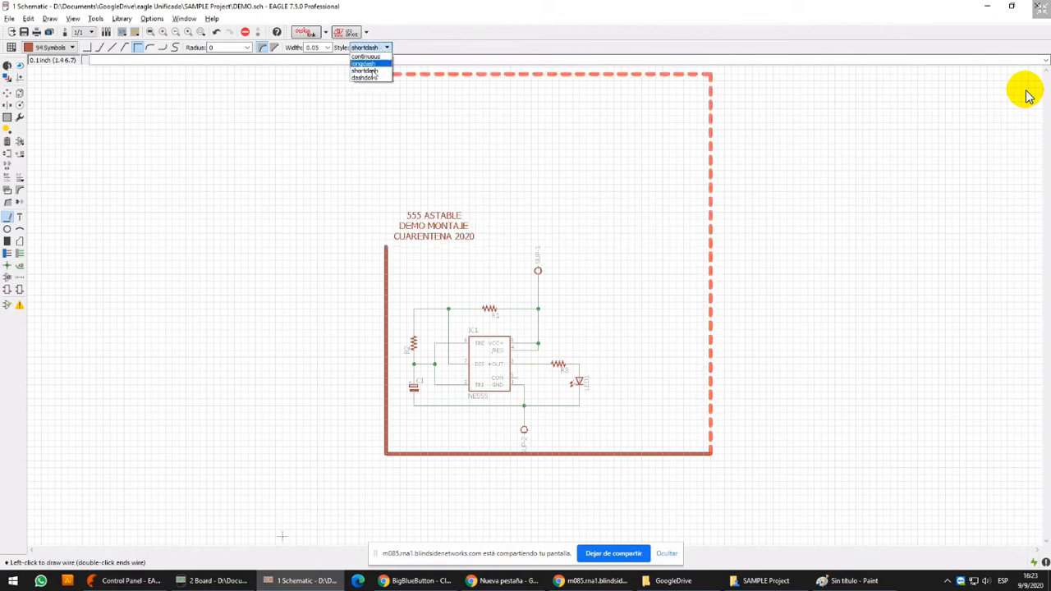
pyautogui.click(365, 77)
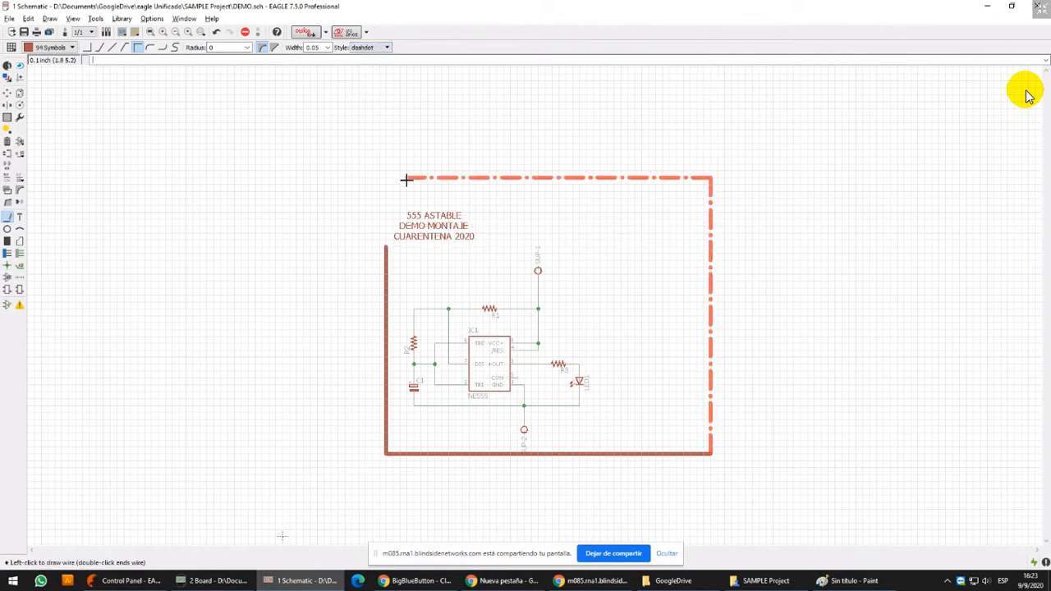
pyautogui.doubleClick(385, 247)
pyautogui.scroll(5, 385, 246)
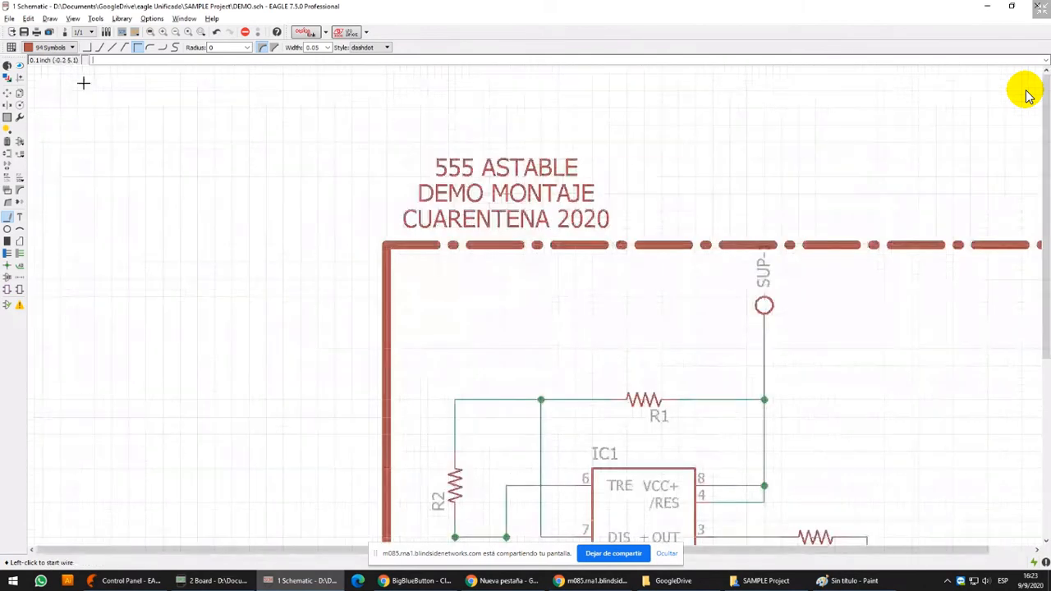
pyautogui.scroll(-4, 94, 232)
# Change the line style of the frame's top side to shortdash in its properties and apply it
pyautogui.click(7, 65)
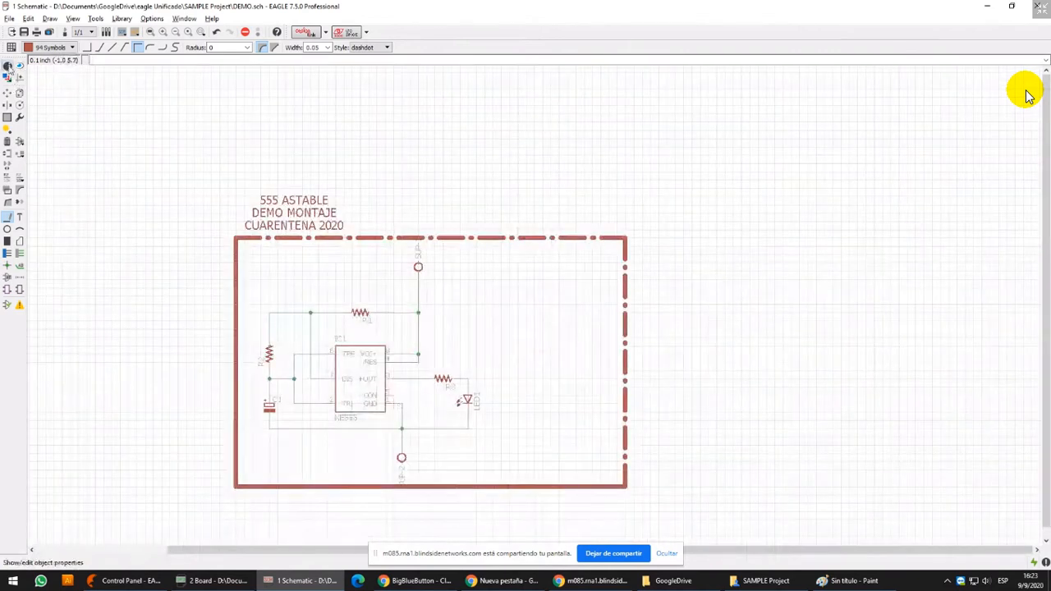
pyautogui.click(464, 240)
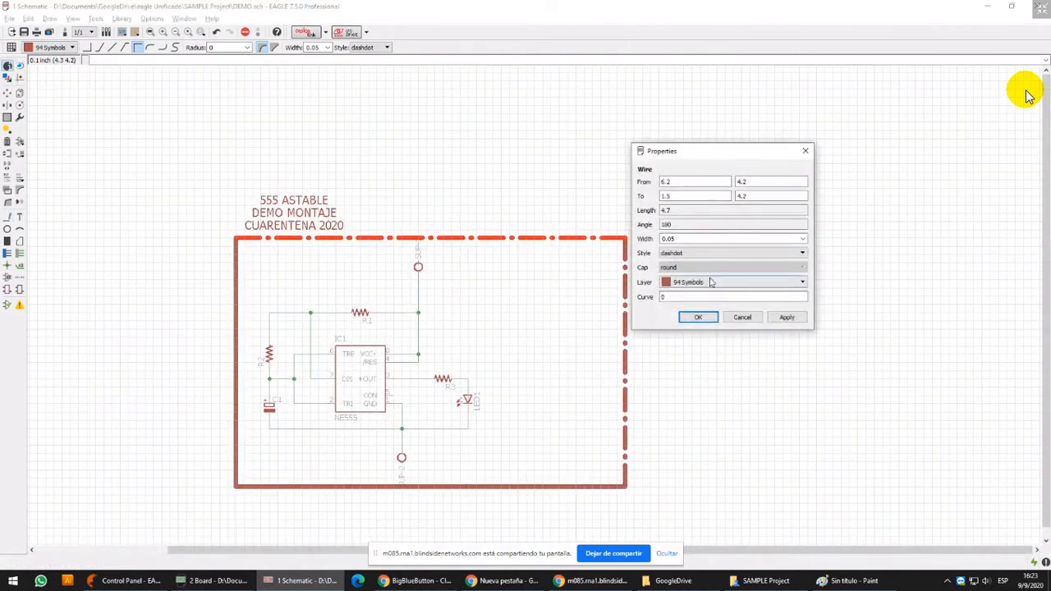
pyautogui.click(793, 253)
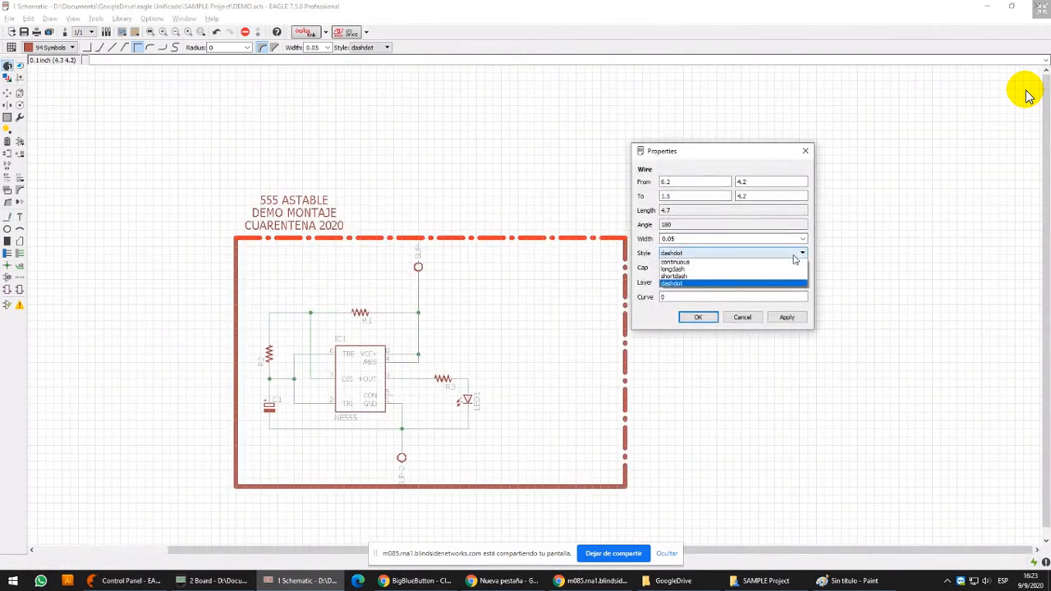
pyautogui.click(741, 277)
pyautogui.click(785, 319)
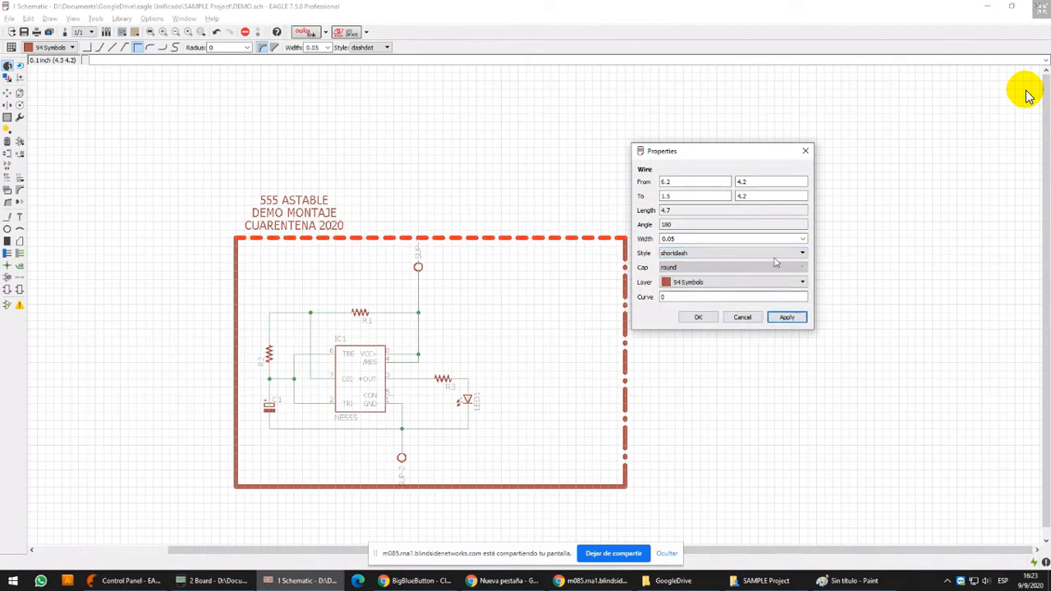
# Try a width of 0.006 for the frame's top side
pyautogui.click(803, 238)
pyautogui.click(737, 258)
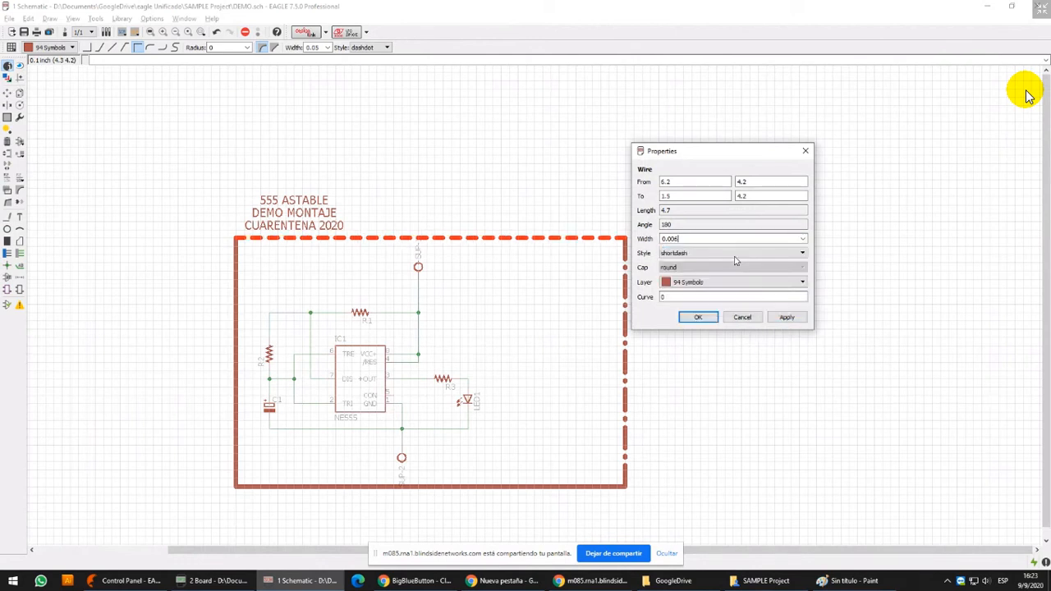
pyautogui.click(786, 317)
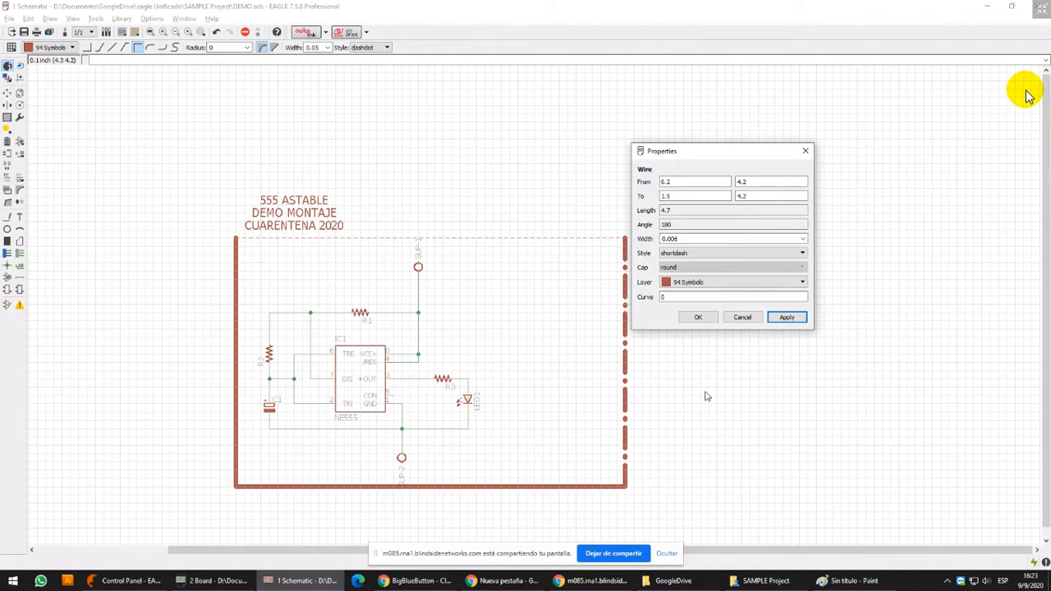
# Set the width of the frame's top side to 0.016 and confirm the wire's properties
pyautogui.click(791, 239)
pyautogui.click(803, 239)
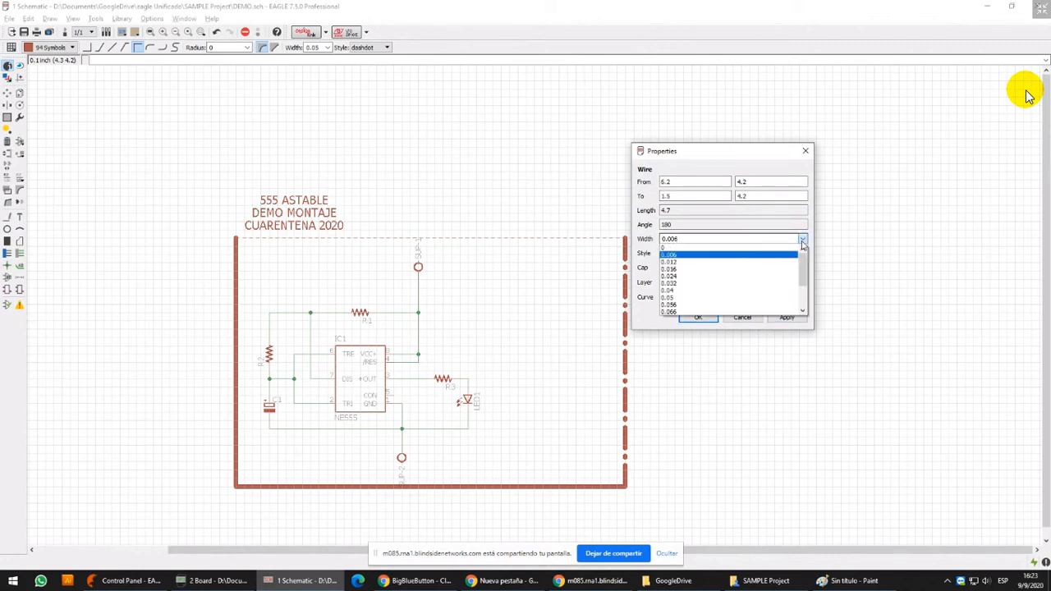
pyautogui.click(770, 272)
pyautogui.click(787, 317)
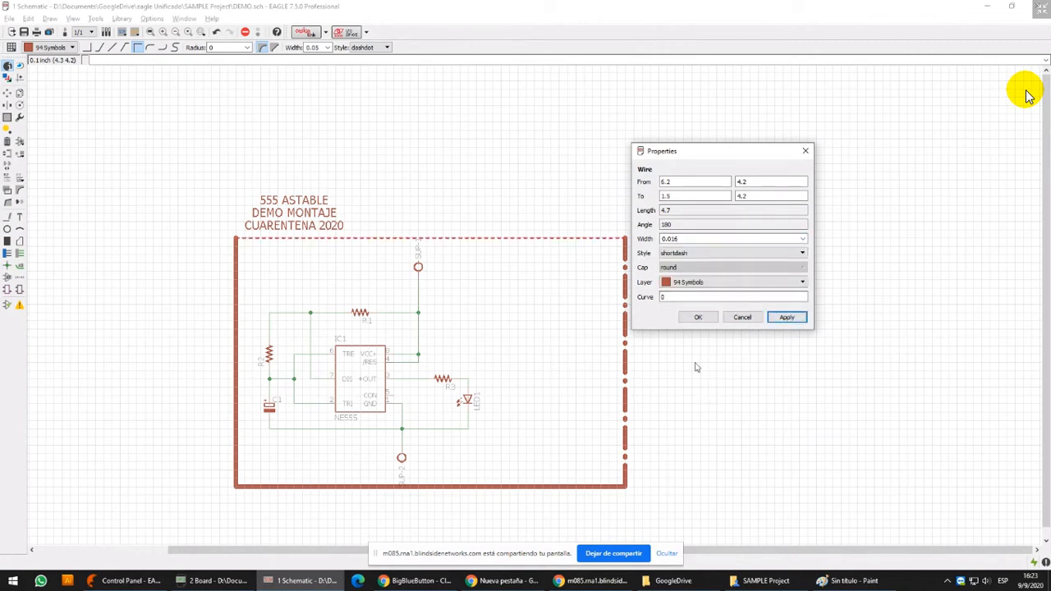
pyautogui.click(699, 317)
pyautogui.scroll(8, 429, 143)
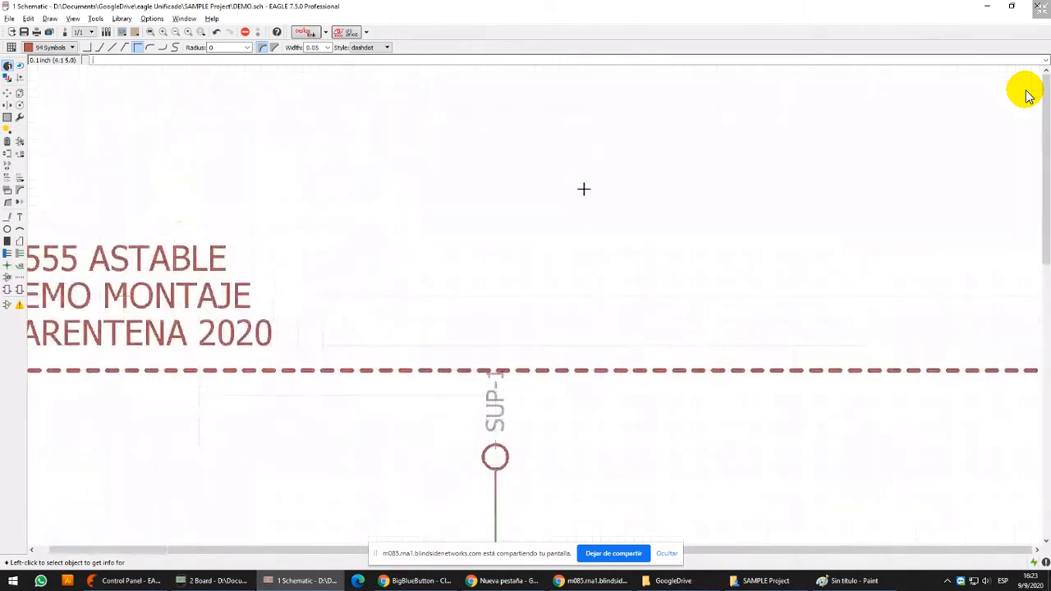
# Start a wire at (3.8, 4.7) on layer 97 Info with continuous style and a width of 0.006
pyautogui.click(8, 216)
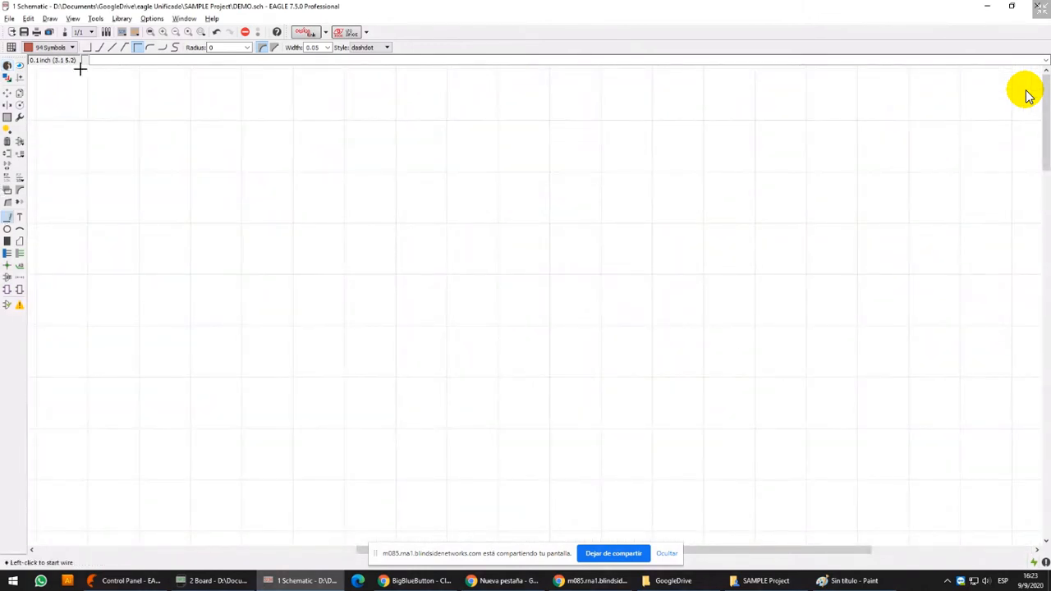
pyautogui.click(434, 349)
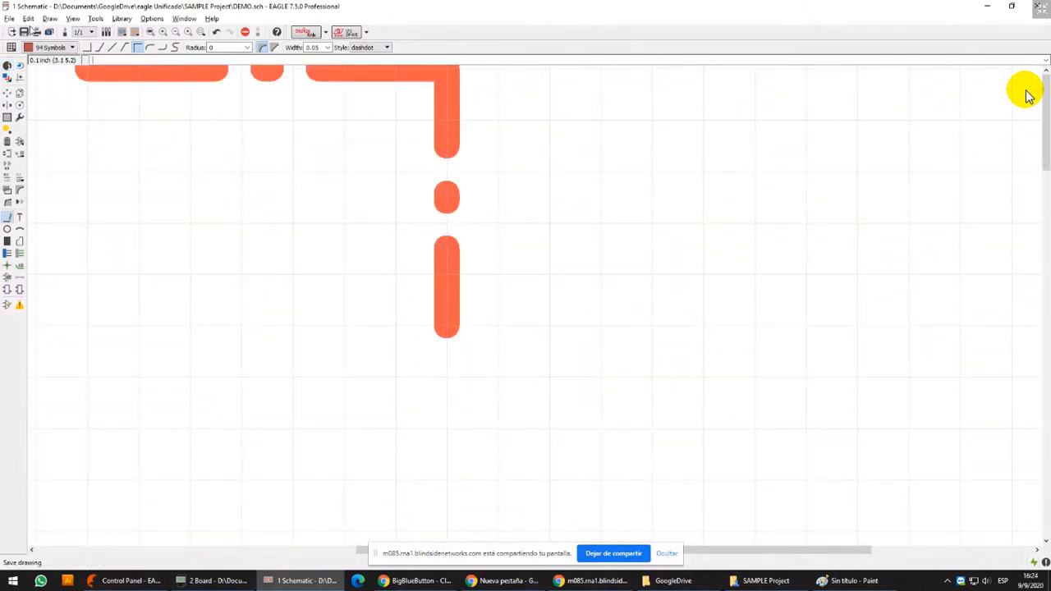
pyautogui.click(51, 46)
pyautogui.click(51, 122)
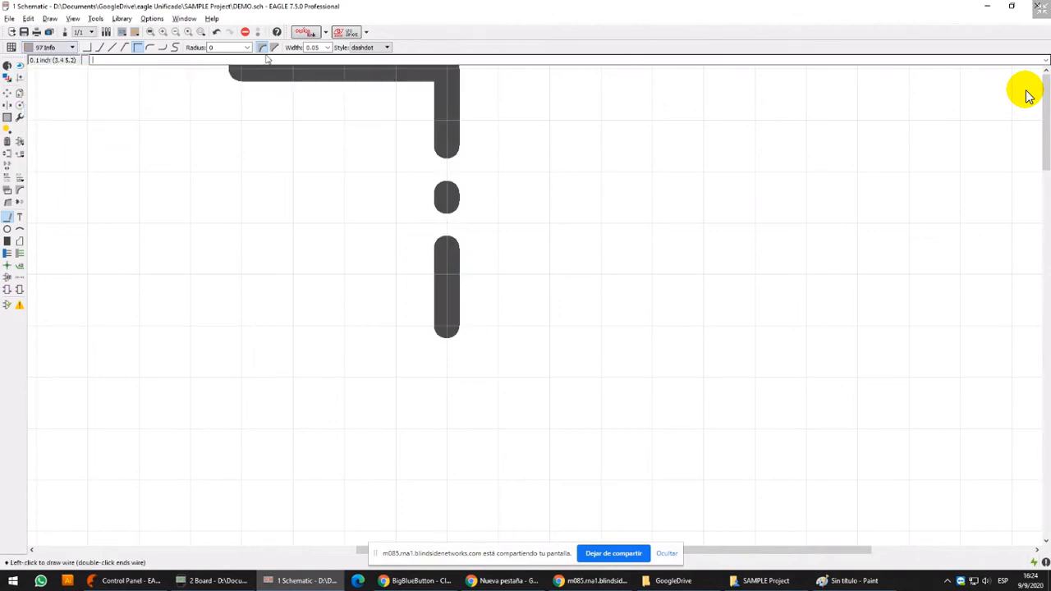
pyautogui.click(371, 47)
pyautogui.click(366, 57)
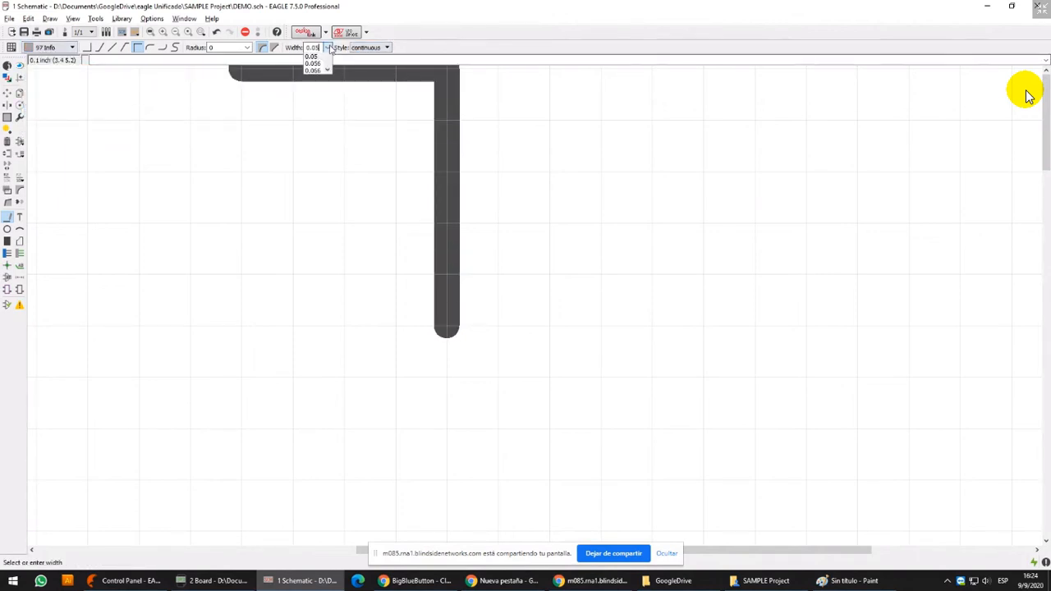
pyautogui.click(327, 47)
pyautogui.click(316, 73)
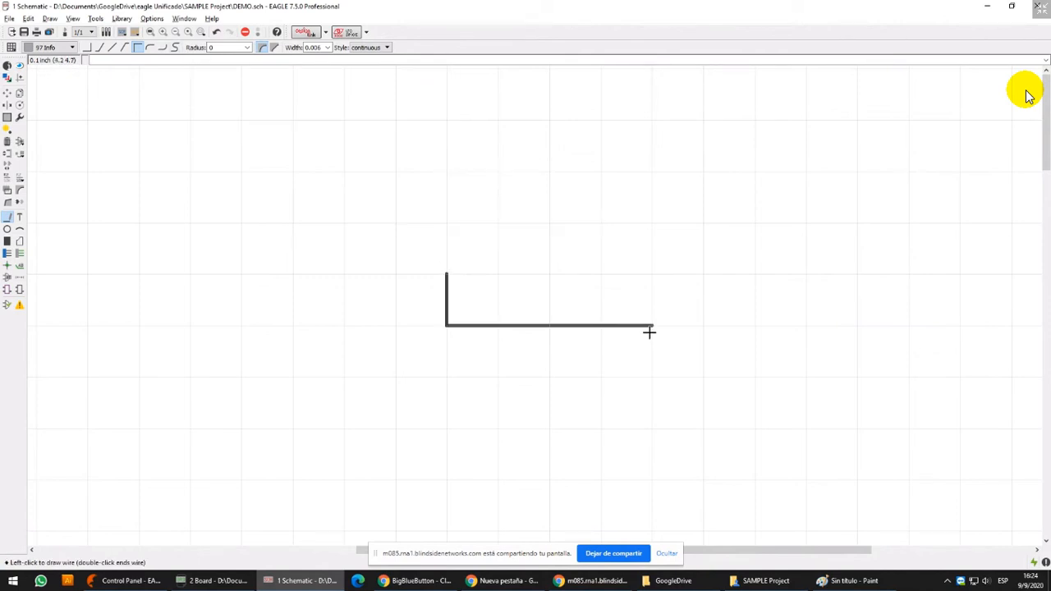
# Complete a closed arch shape with an arc to (4.1, 4.8), a straight side to (4.1, 4.7) and a straight base back to the start
pyautogui.click(176, 47)
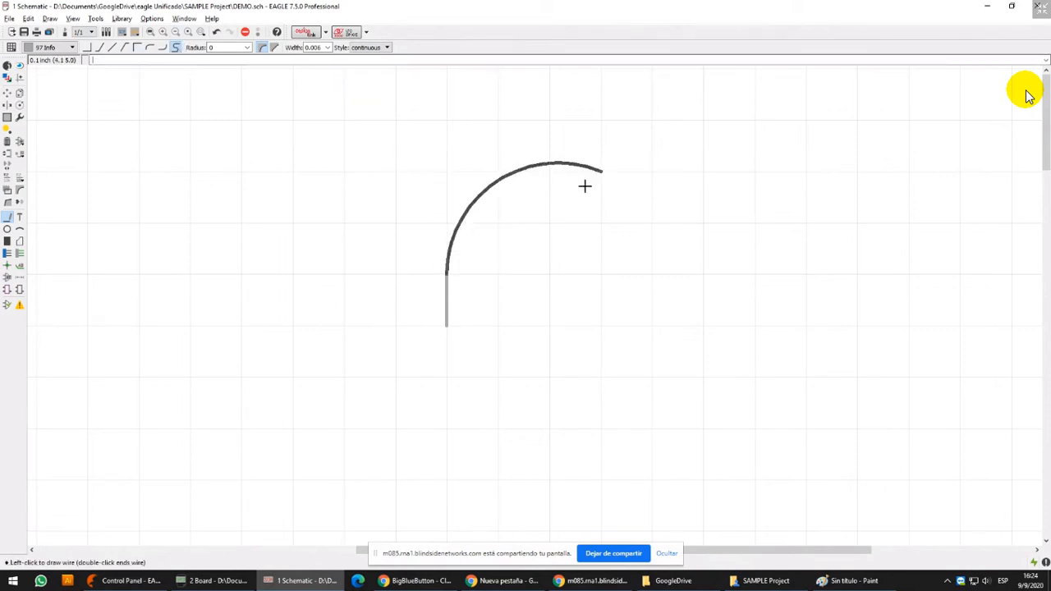
pyautogui.click(618, 278)
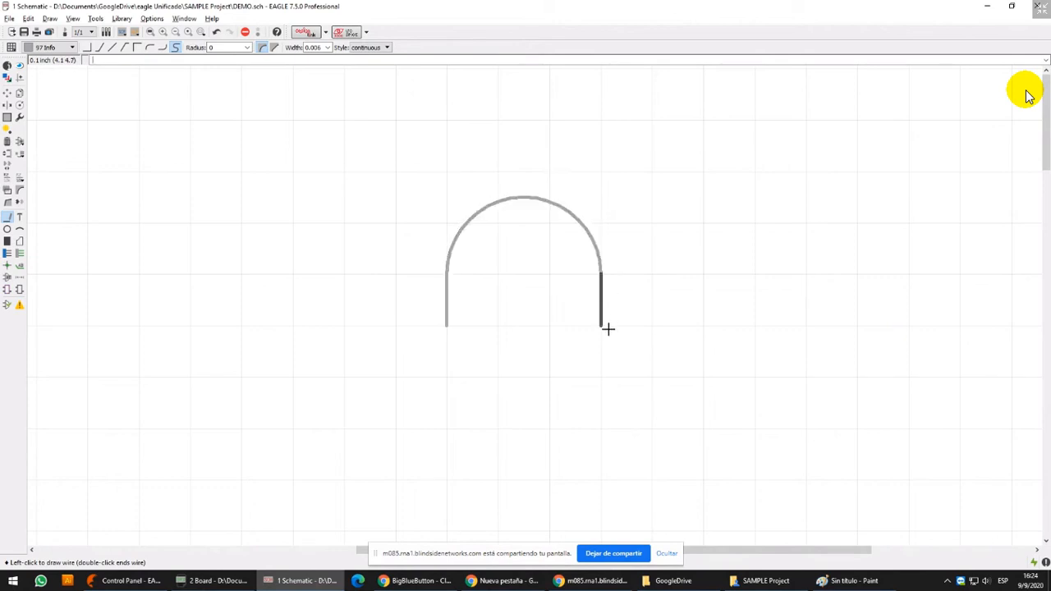
pyautogui.click(608, 328)
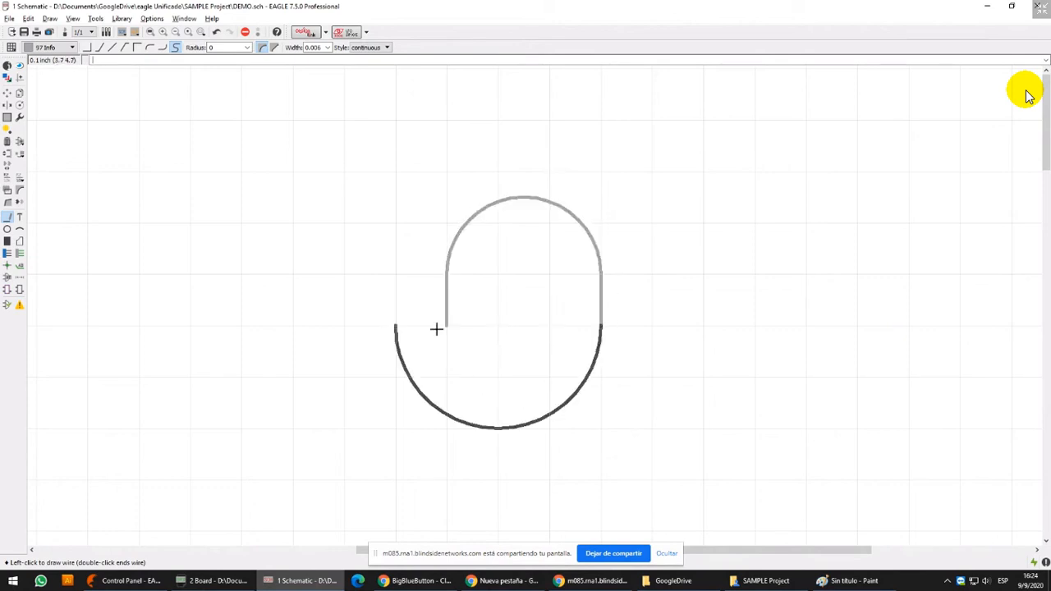
pyautogui.click(137, 47)
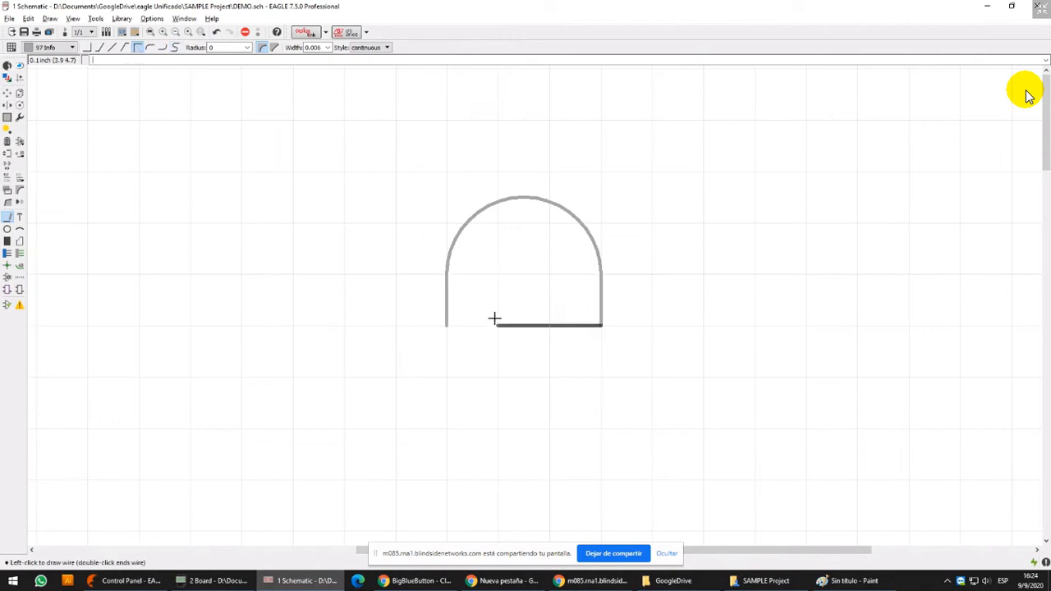
pyautogui.doubleClick(449, 326)
# Switch the units of both the grid size and the alternate grid to mil in the grid settings
pyautogui.moveTo(496, 178); pyautogui.dragTo(478, 237, button='middle')
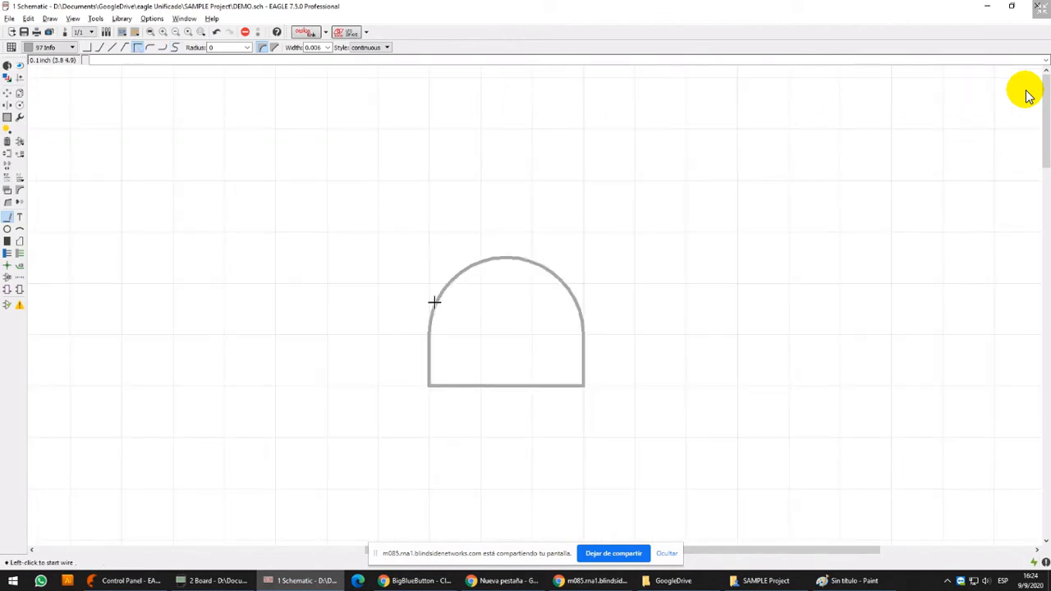
pyautogui.click(10, 47)
pyautogui.click(121, 110)
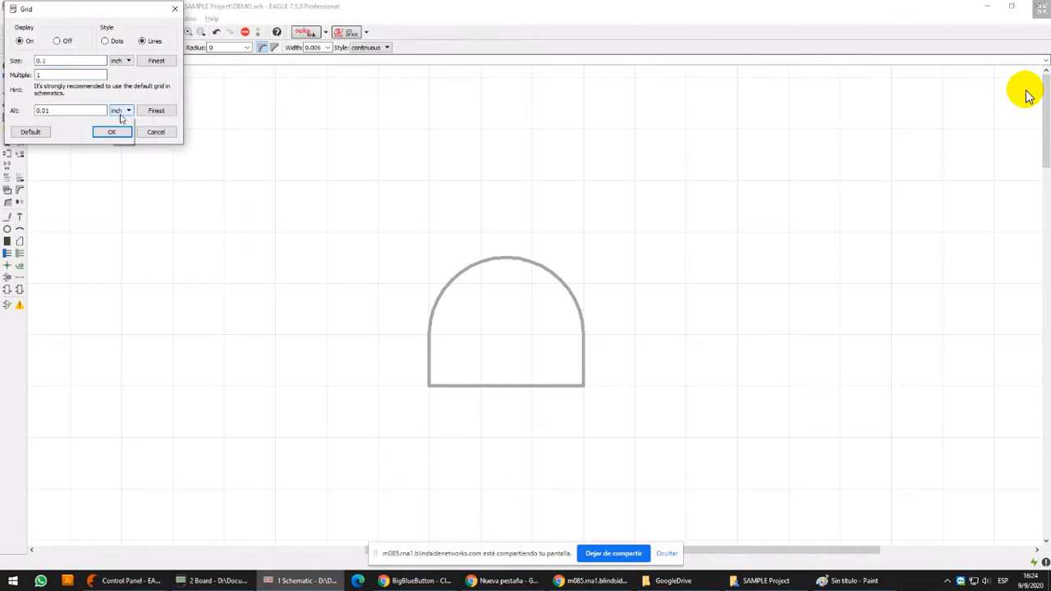
pyautogui.click(118, 119)
pyautogui.click(128, 62)
pyautogui.click(115, 70)
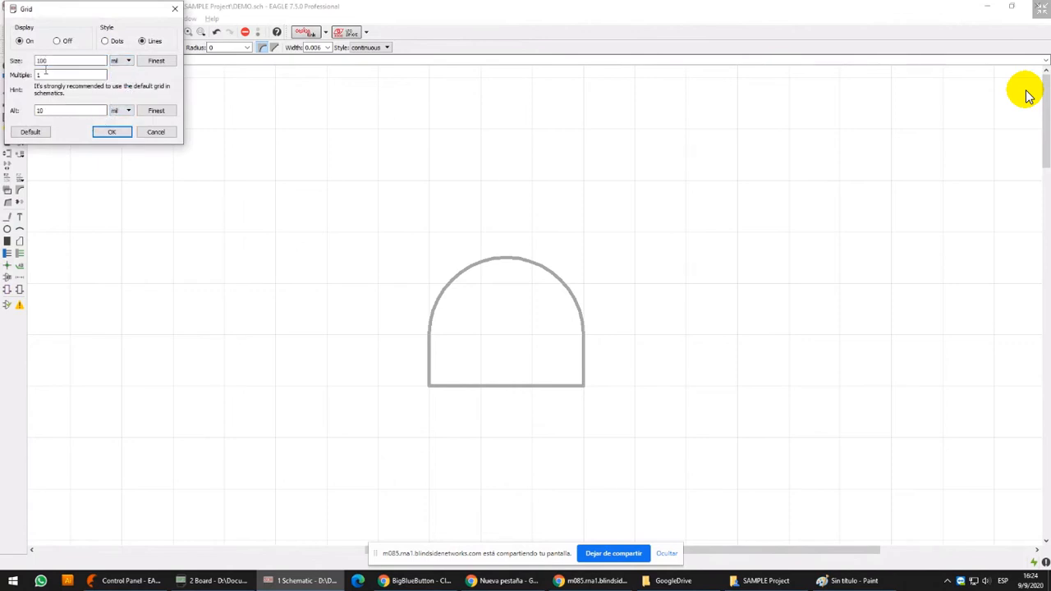
# Set the alternate grid to 25 mil and apply the grid settings
pyautogui.moveTo(95, 15); pyautogui.dragTo(296, 205)
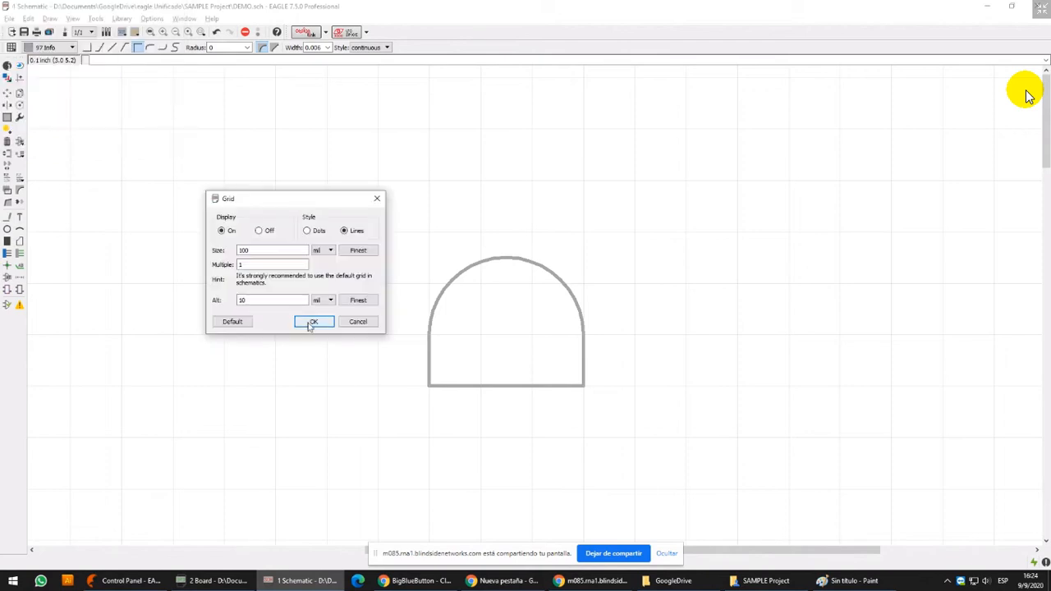
pyautogui.doubleClick(263, 300)
pyautogui.write('2')
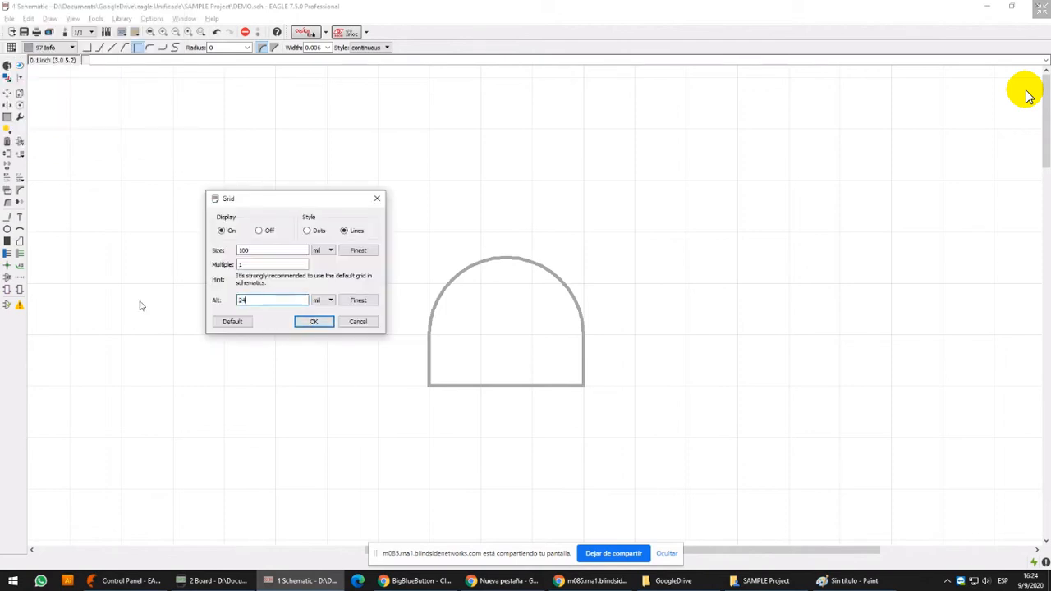
pyautogui.write('5')
pyautogui.press('Return')
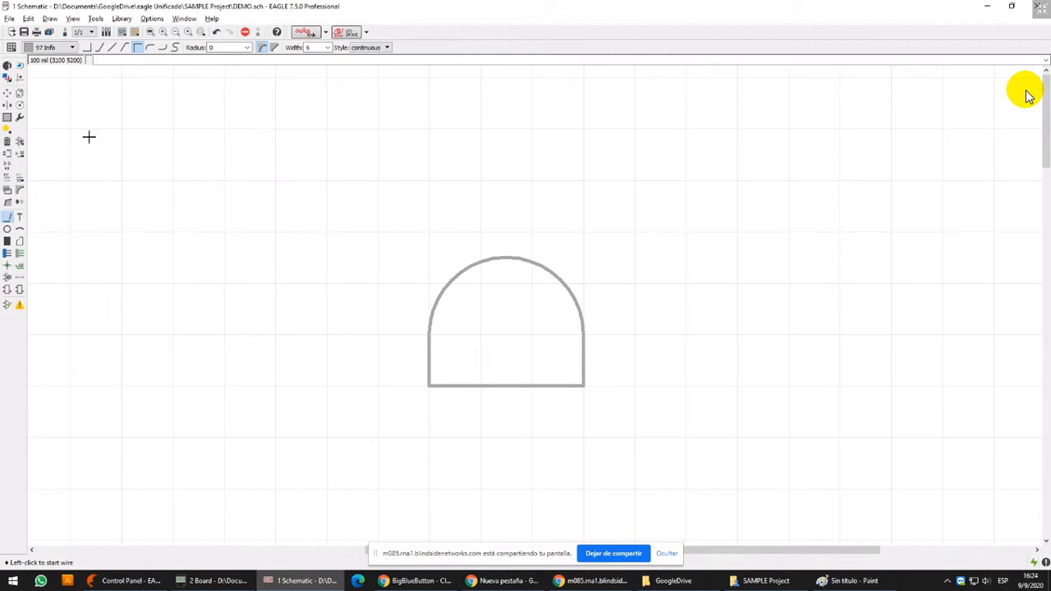
# Check the alternate grid value in the grid settings and close them
pyautogui.click(12, 47)
pyautogui.moveTo(87, 15); pyautogui.dragTo(323, 149)
pyautogui.moveTo(282, 247); pyautogui.dragTo(237, 247)
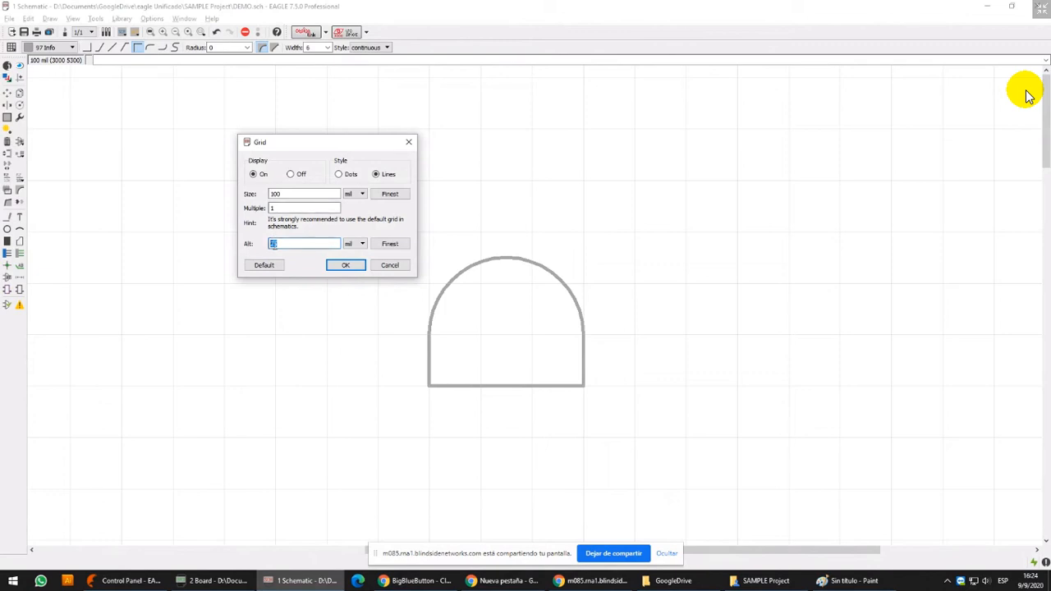
pyautogui.click(355, 264)
# Start a continuous wire 6 mil wide at (4300, 5100) on layer 97 Info, beside the arch shape
pyautogui.click(10, 217)
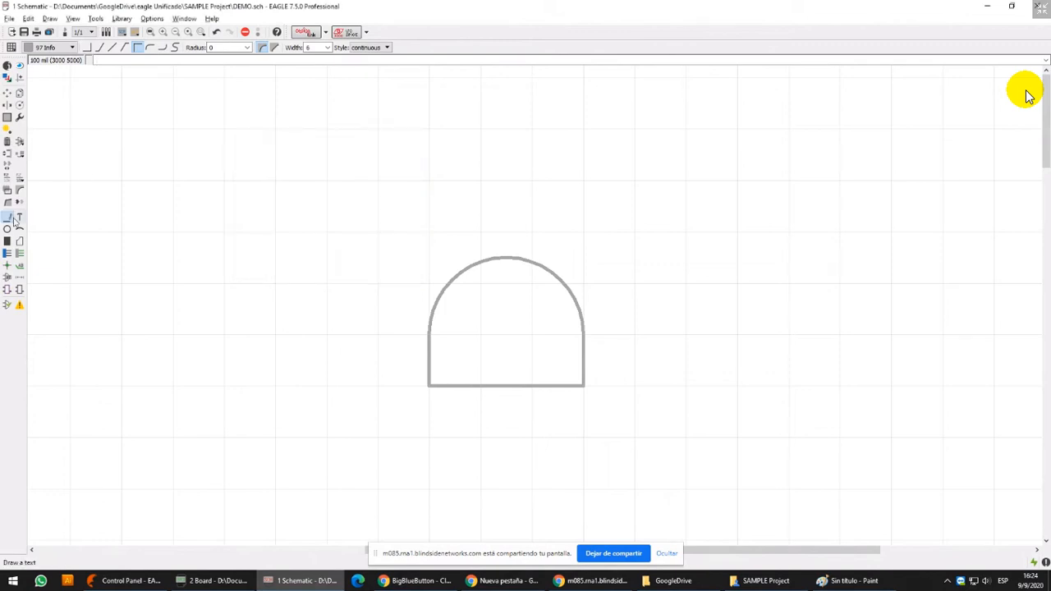
pyautogui.click(692, 190)
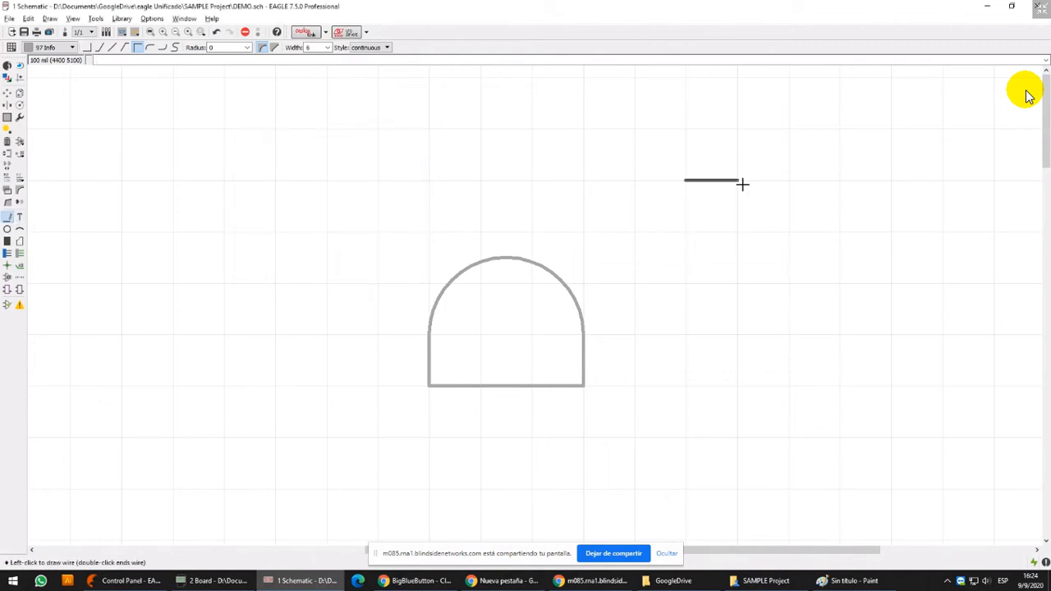
pyautogui.scroll(4, 743, 184)
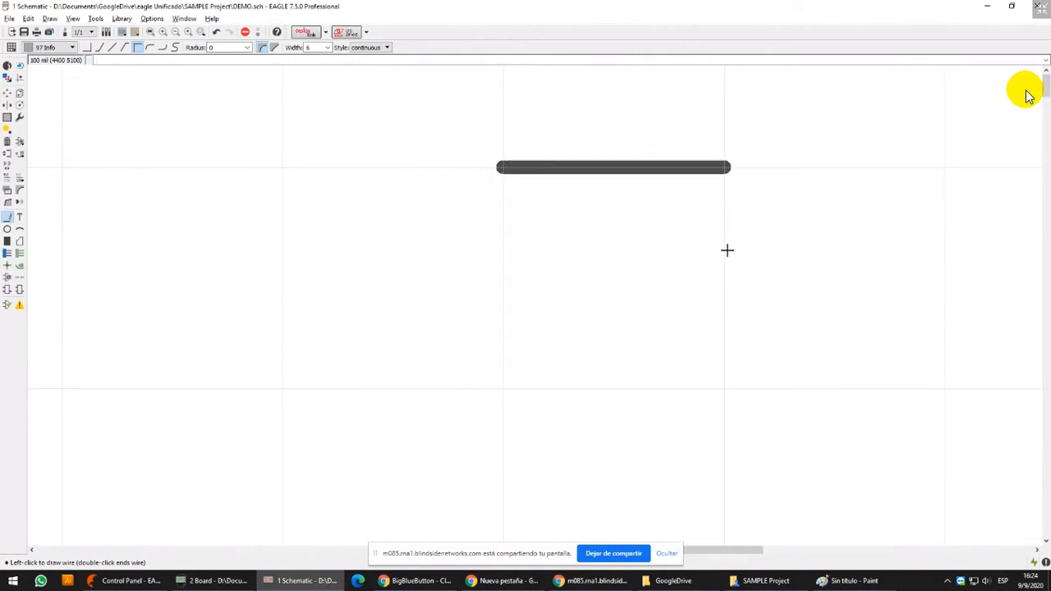
pyautogui.scroll(-3, 727, 250)
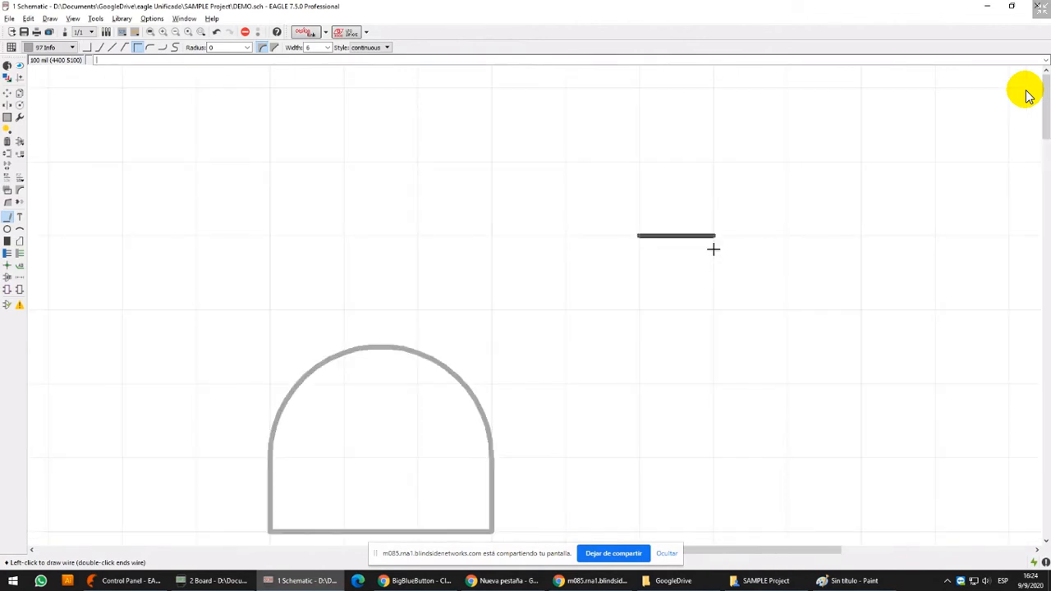
# Cycle through the bend styles of the wire being drawn from (4300, 5100), previewing its path in different directions
pyautogui.rightClick(562, 179)
pyautogui.rightClick(578, 148)
pyautogui.rightClick(727, 115)
pyautogui.rightClick(847, 262)
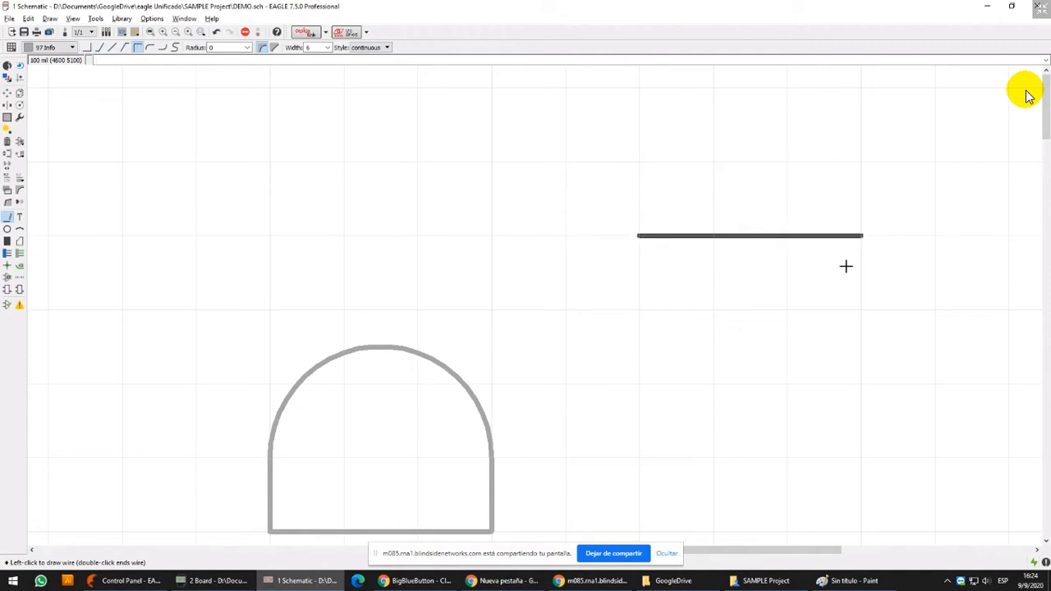
pyautogui.rightClick(844, 275)
pyautogui.rightClick(781, 362)
pyautogui.rightClick(809, 457)
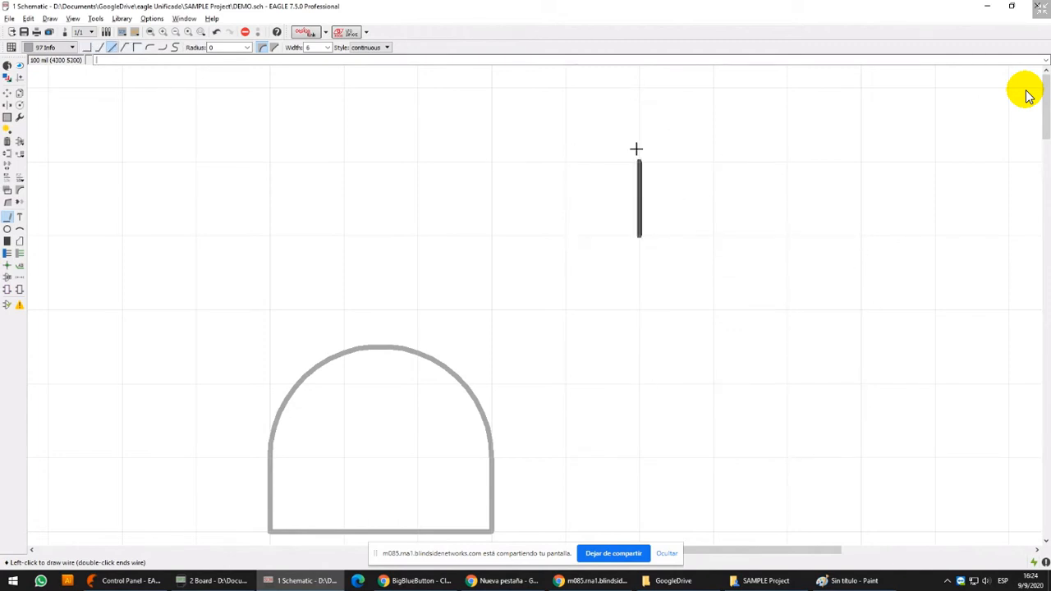
pyautogui.rightClick(692, 226)
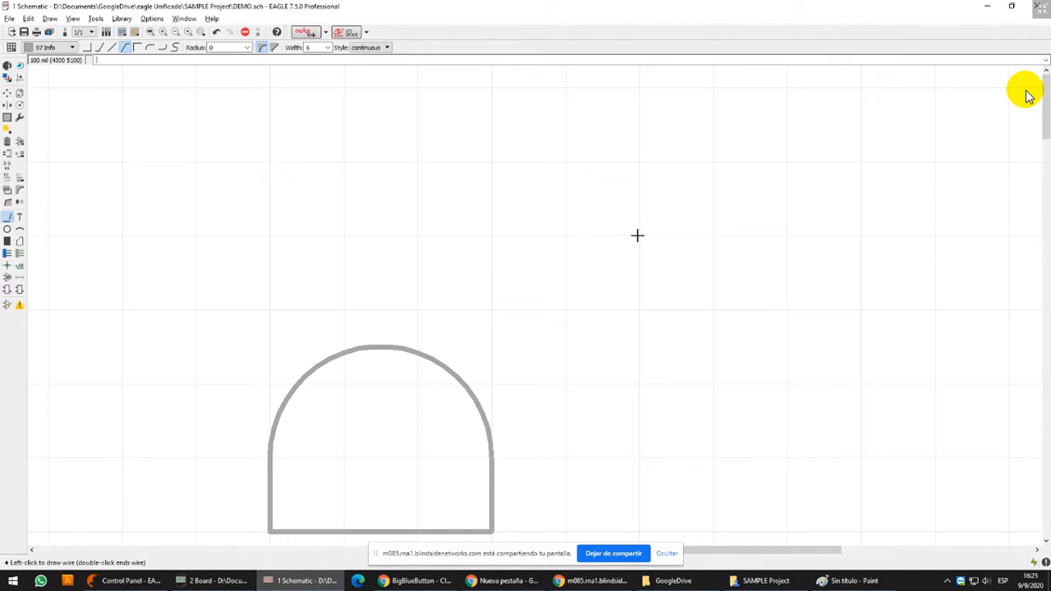
pyautogui.scroll(3, 637, 236)
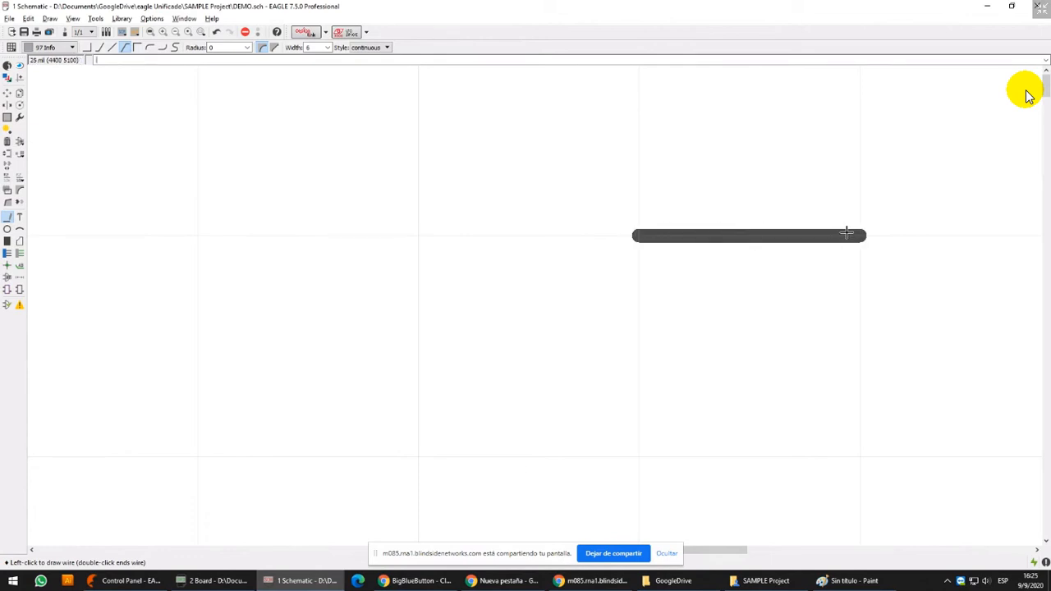
# Finish the wire at (4400, 5100) and check the main and alternate grid sizes in the grid settings
pyautogui.doubleClick(857, 235)
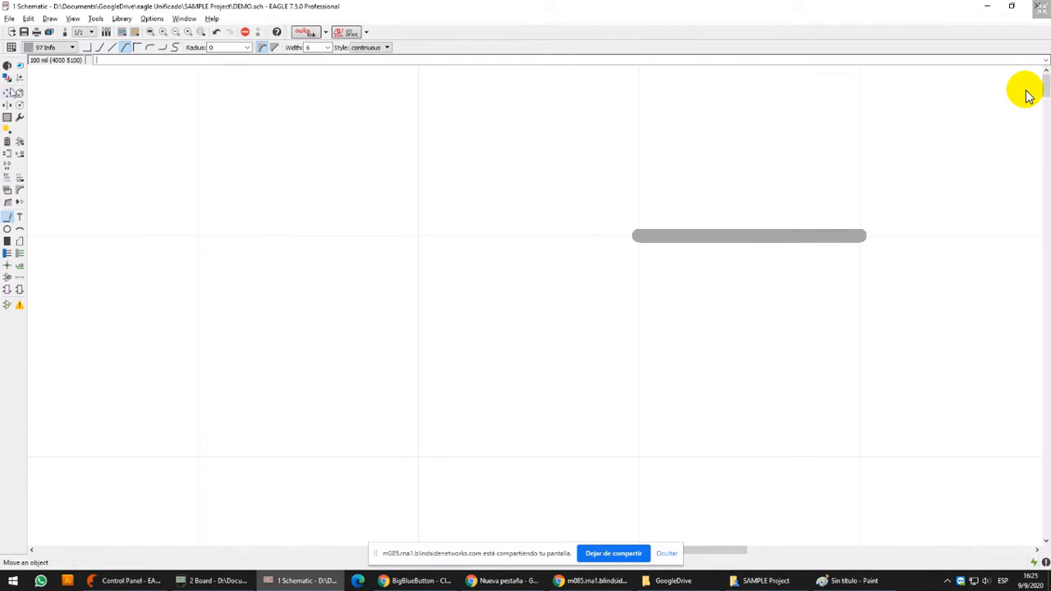
pyautogui.click(11, 48)
pyautogui.moveTo(74, 15); pyautogui.dragTo(580, 198)
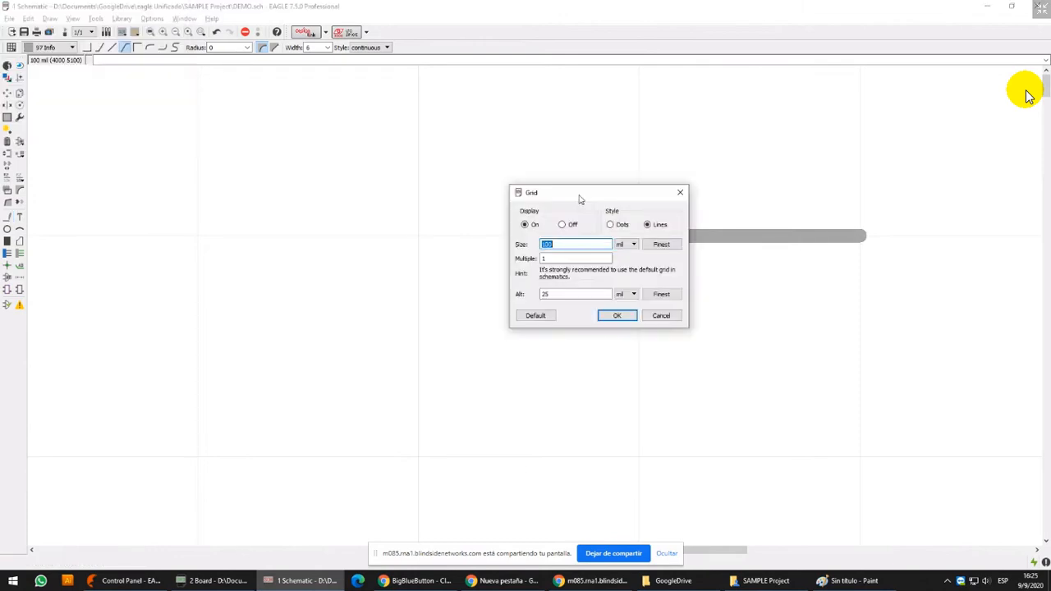
pyautogui.moveTo(561, 294); pyautogui.dragTo(538, 297)
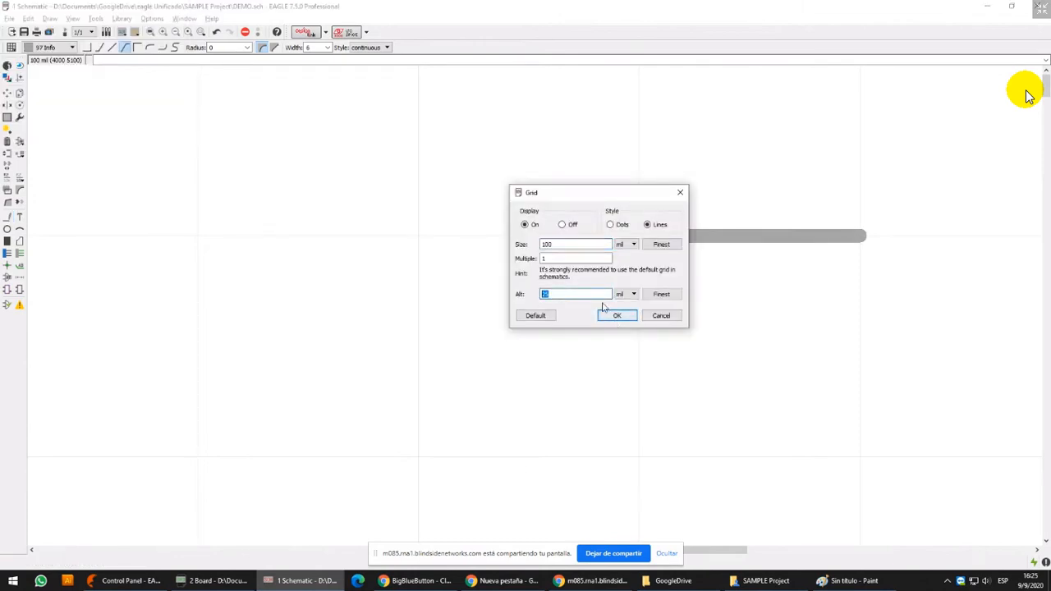
pyautogui.doubleClick(547, 241)
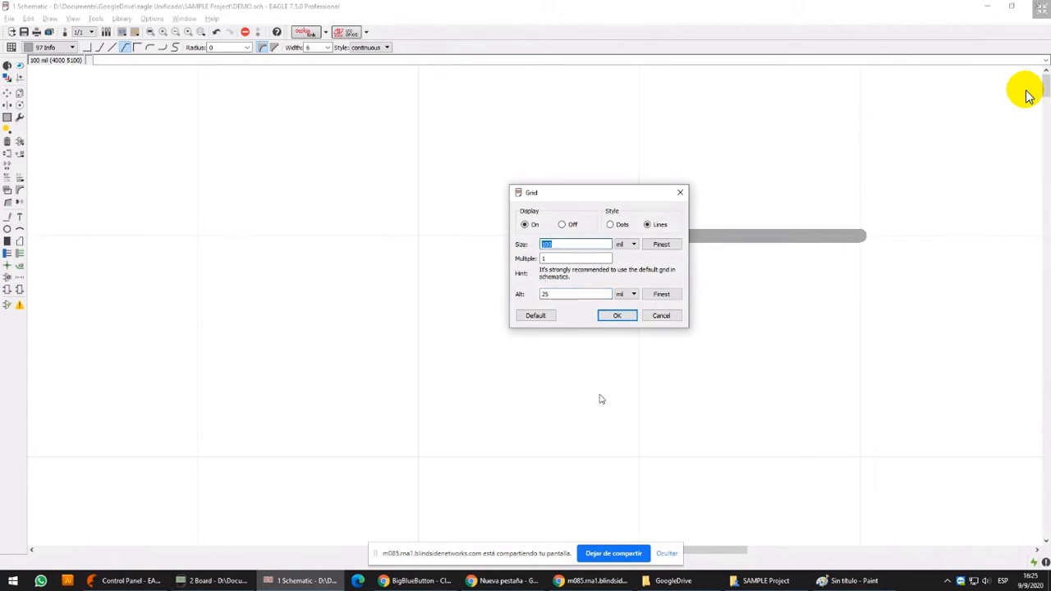
pyautogui.click(661, 315)
# Delete the short horizontal wire beside the arch shape
pyautogui.click(7, 141)
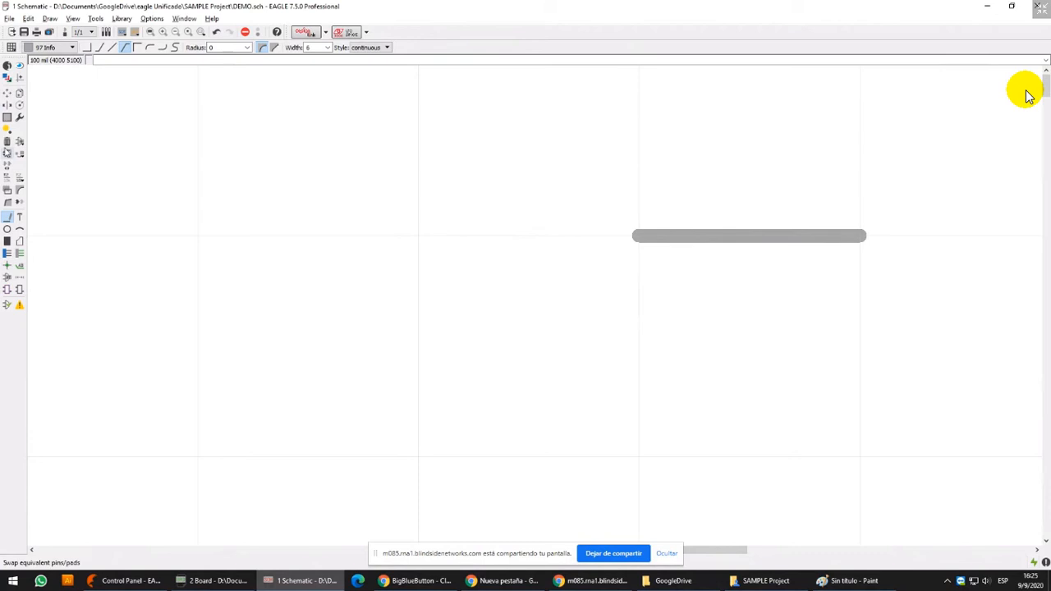
pyautogui.click(786, 237)
pyautogui.scroll(-3, 625, 285)
pyautogui.moveTo(540, 284); pyautogui.dragTo(531, 193, button='middle')
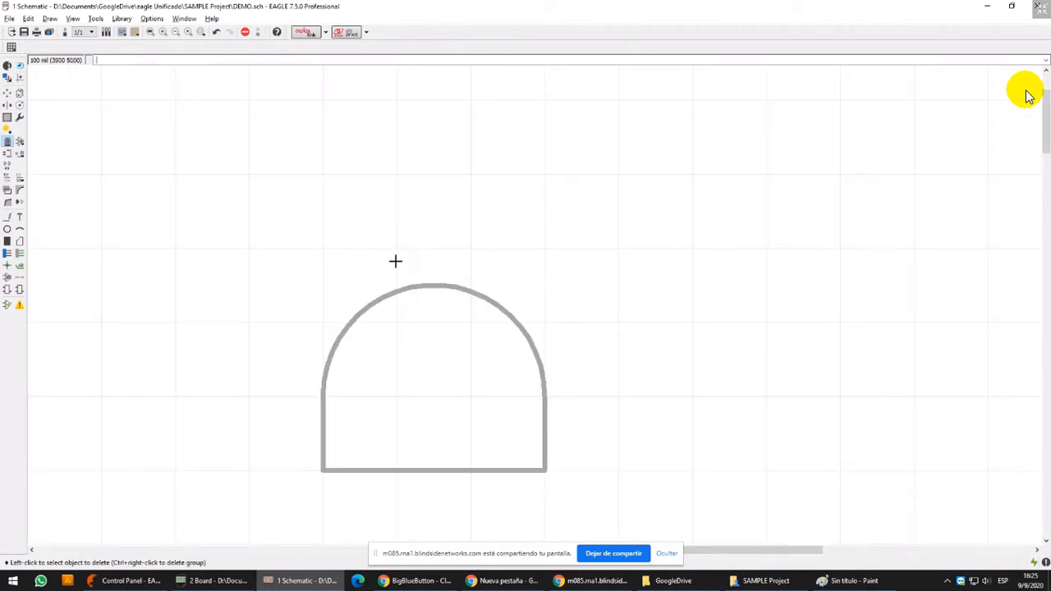
pyautogui.scroll(2, 417, 283)
pyautogui.scroll(-2, 373, 294)
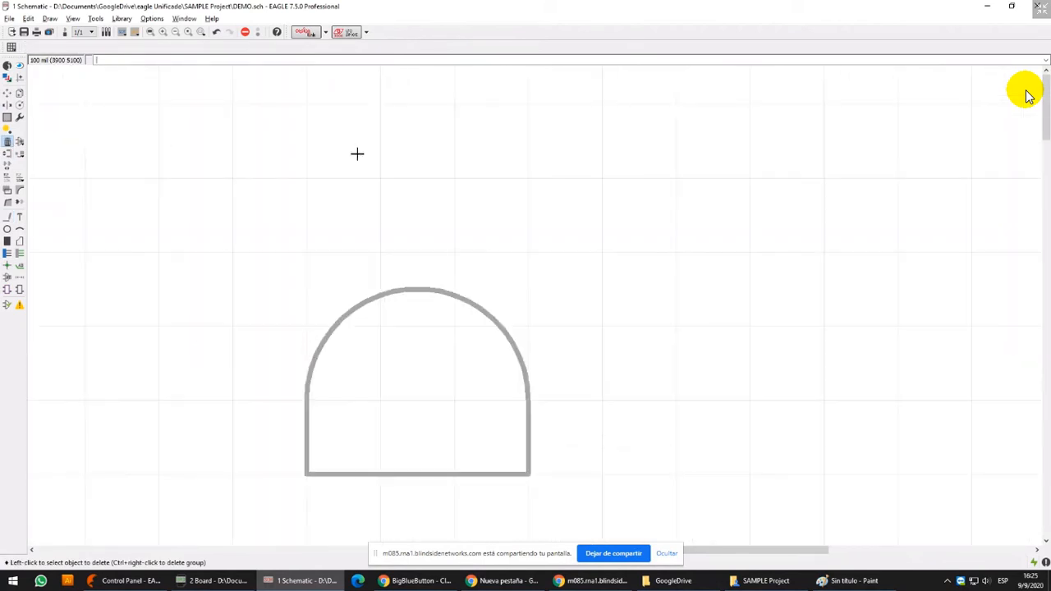
# Draw a 6 mil wire above the arch shape with a short vertical segment, a semicircular arc ending at (4025, 5000) and a short downward segment
pyautogui.click(9, 216)
pyautogui.scroll(2, 399, 254)
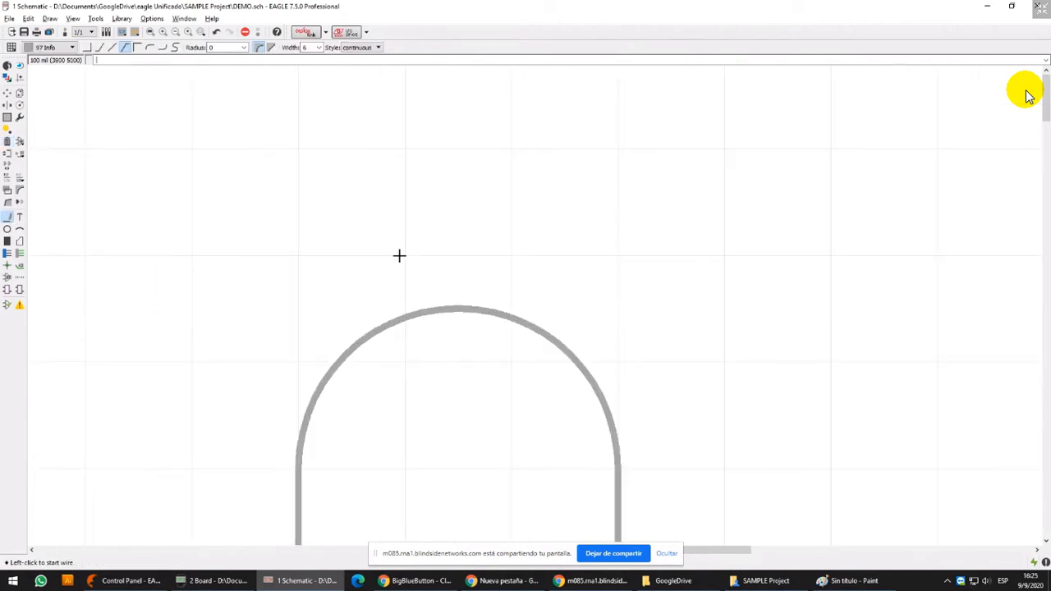
pyautogui.click(403, 205)
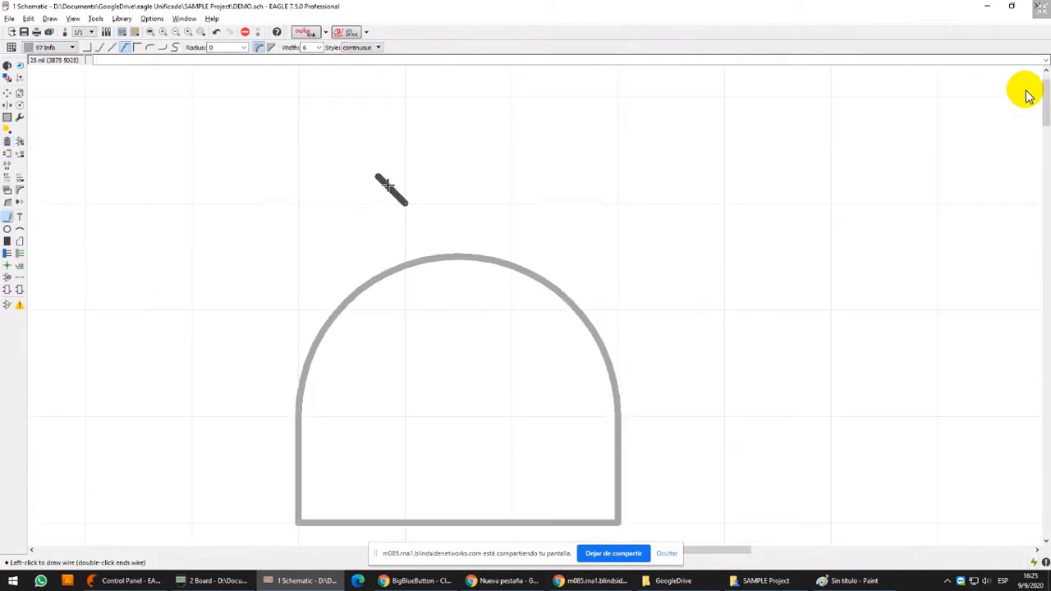
pyautogui.press('Escape')
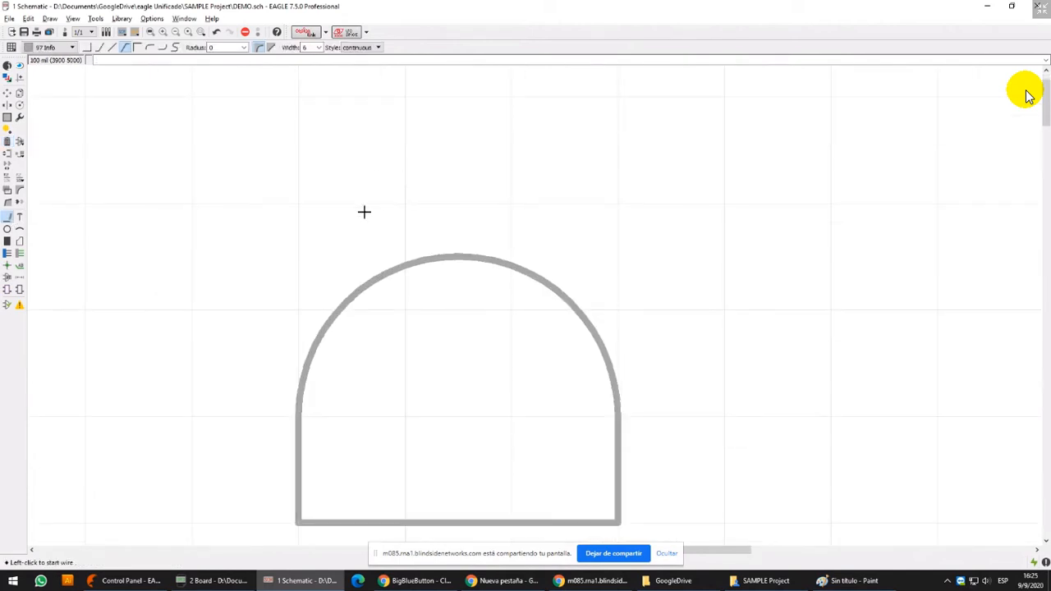
pyautogui.click(352, 254)
pyautogui.click(353, 212)
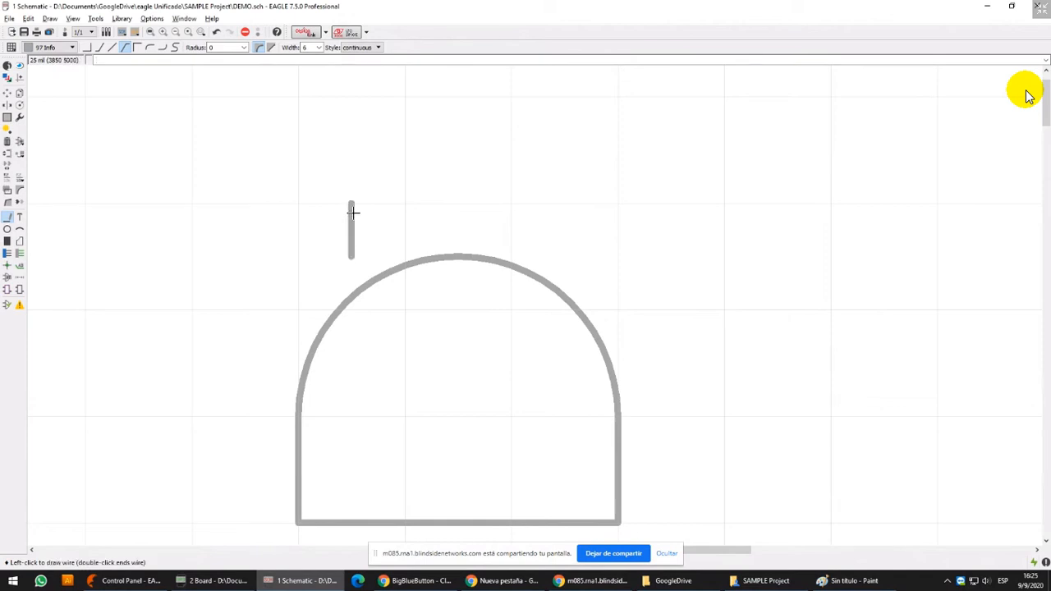
pyautogui.click(175, 48)
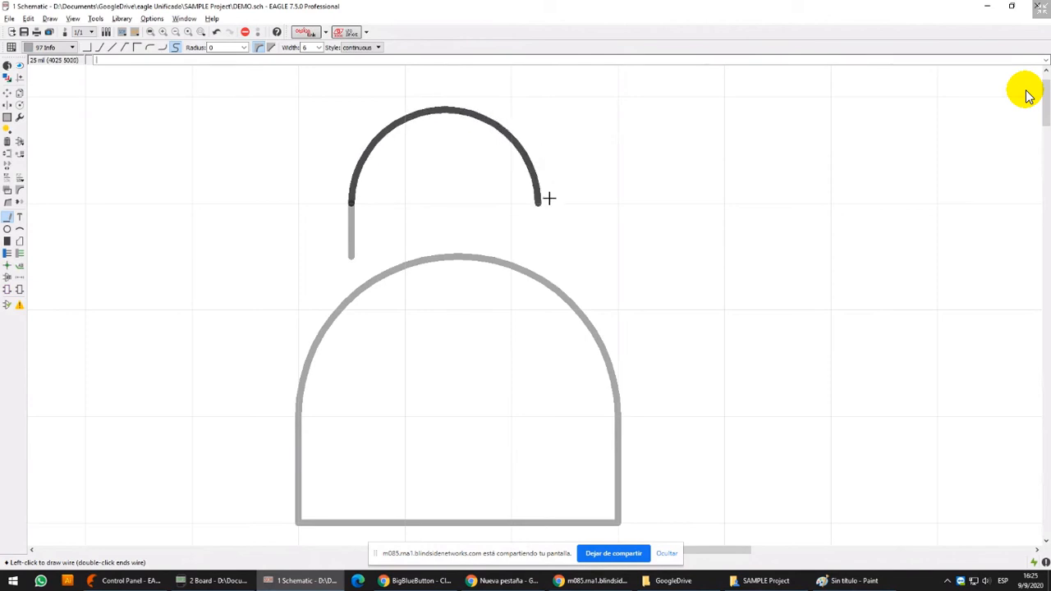
pyautogui.click(538, 202)
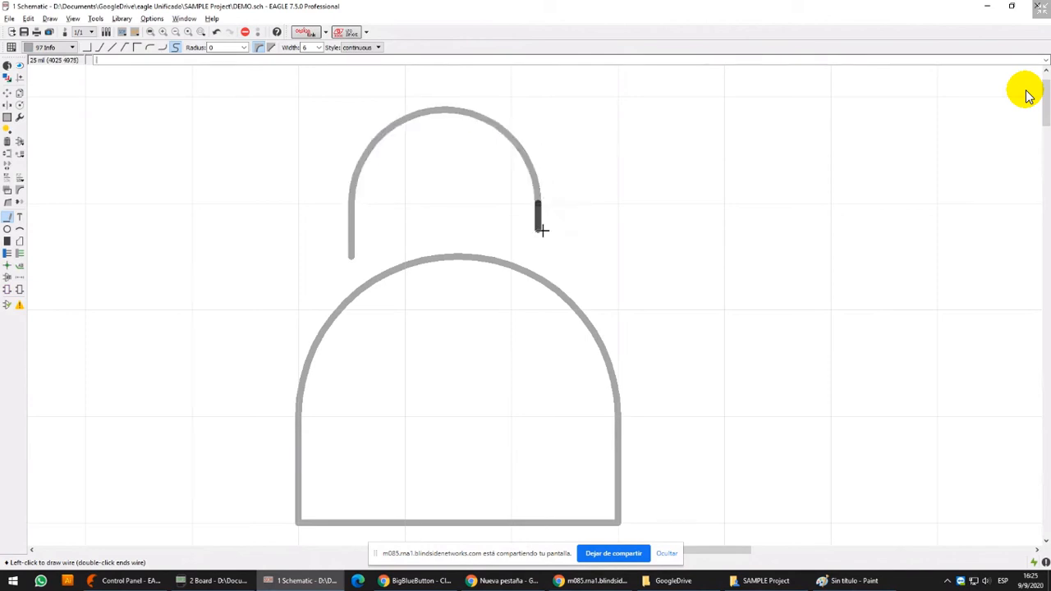
pyautogui.doubleClick(538, 232)
# Delete the two vertical segments at the ends of the upper semicircular arc
pyautogui.click(6, 141)
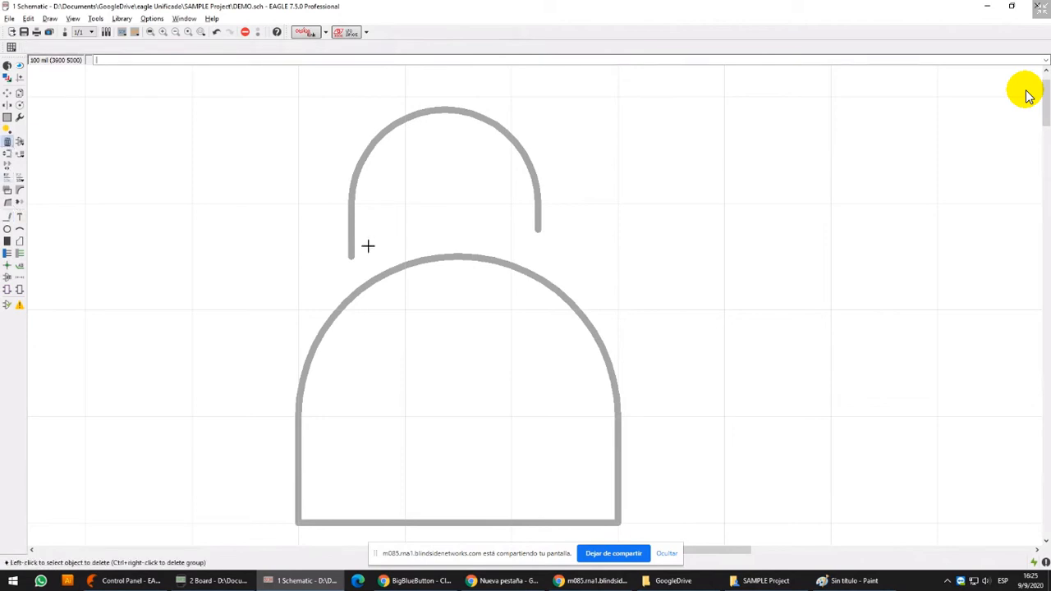
pyautogui.click(351, 238)
pyautogui.click(538, 219)
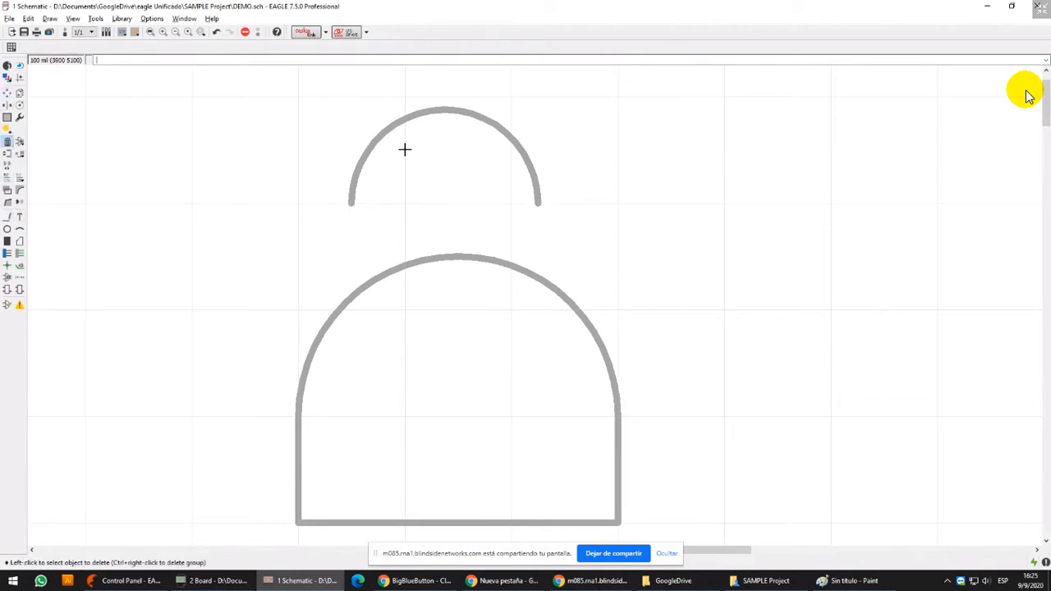
# Widen the upper semicircular arc by moving each of its ends about 25 mil outward
pyautogui.click(7, 92)
pyautogui.click(349, 197)
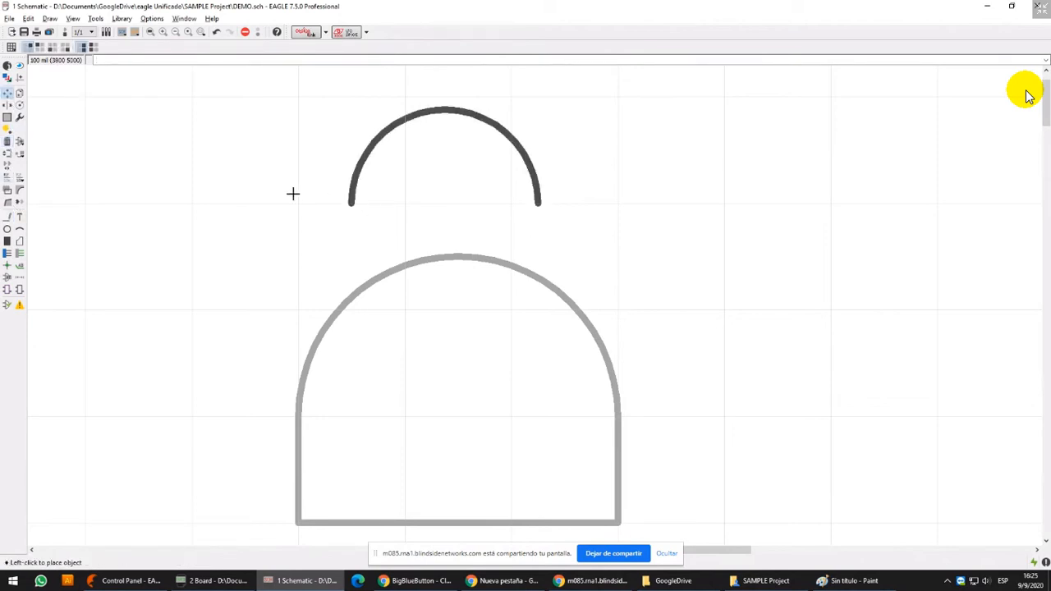
pyautogui.click(288, 200)
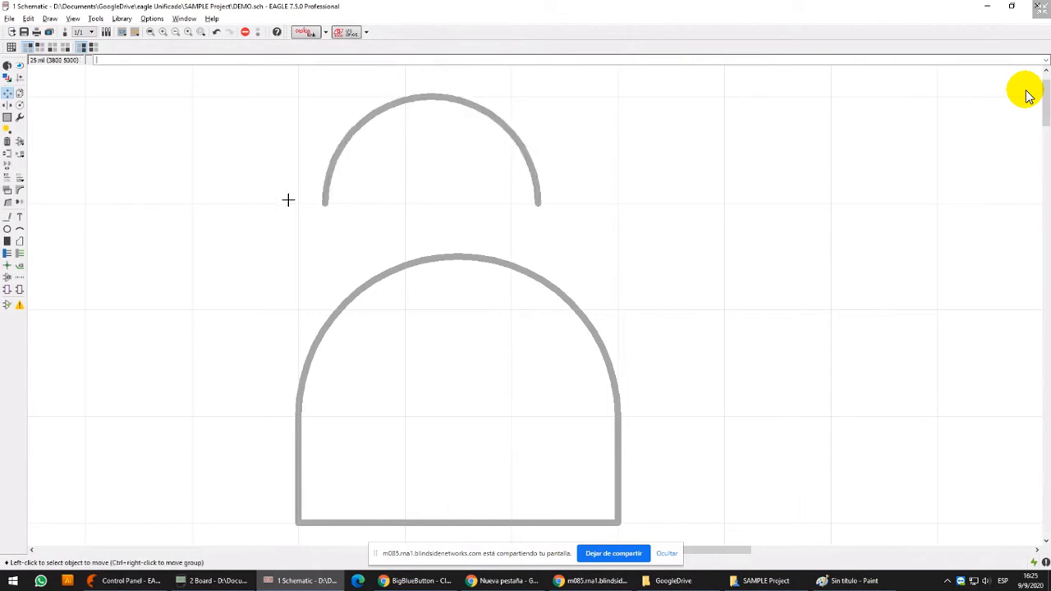
pyautogui.click(529, 183)
pyautogui.click(565, 182)
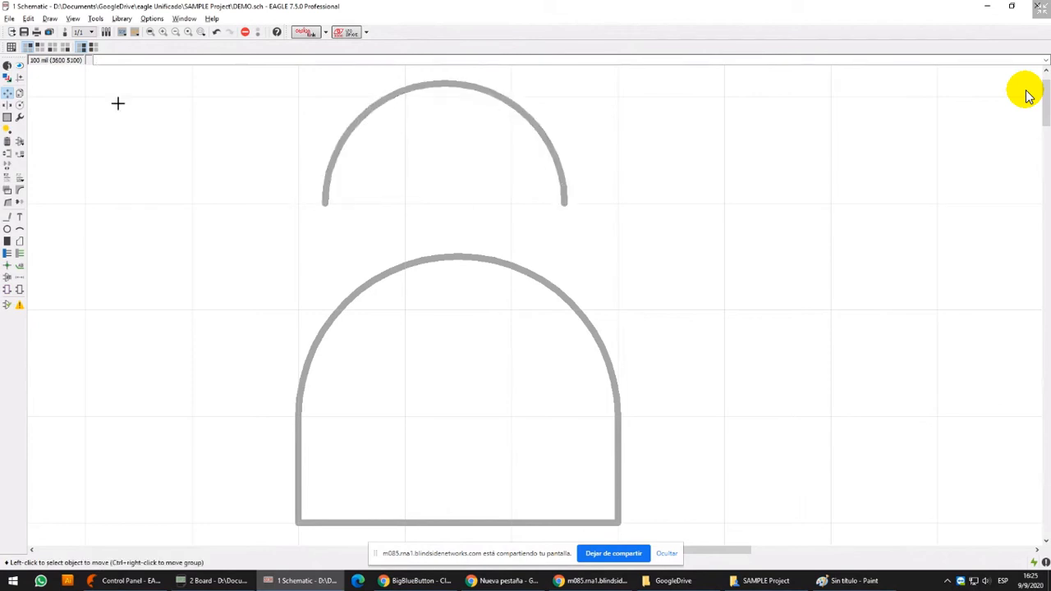
pyautogui.scroll(-2, 526, 183)
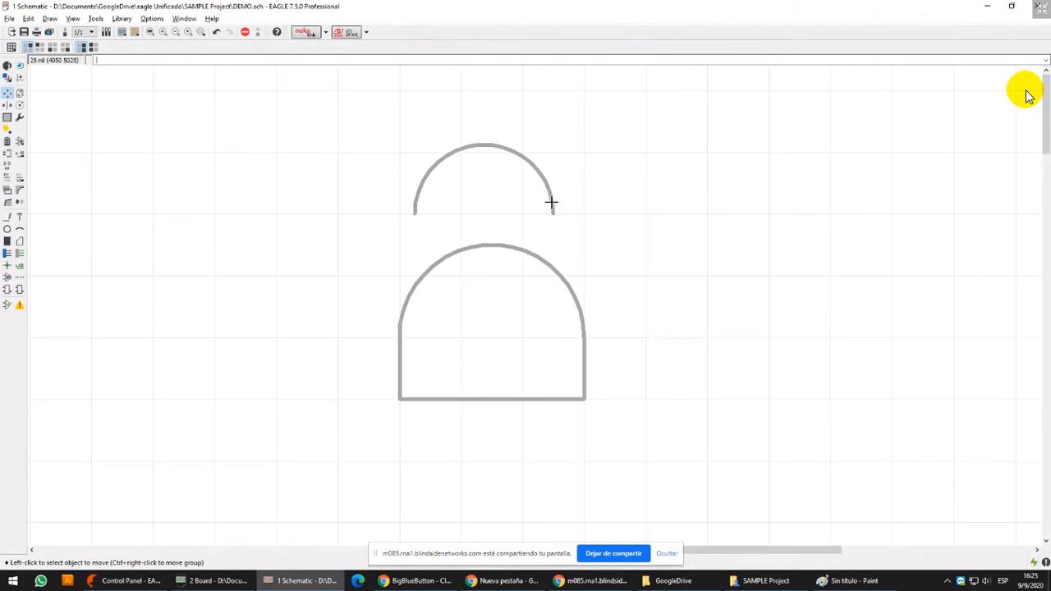
pyautogui.click(552, 204)
pyautogui.click(547, 204)
# Group the upper arc and try shifting it sideways to centre it over the arch shape
pyautogui.click(7, 118)
pyautogui.moveTo(357, 112); pyautogui.dragTo(605, 224)
pyautogui.hotkey('ctrl', 'c')
pyautogui.hotkey('ctrl', 'v')
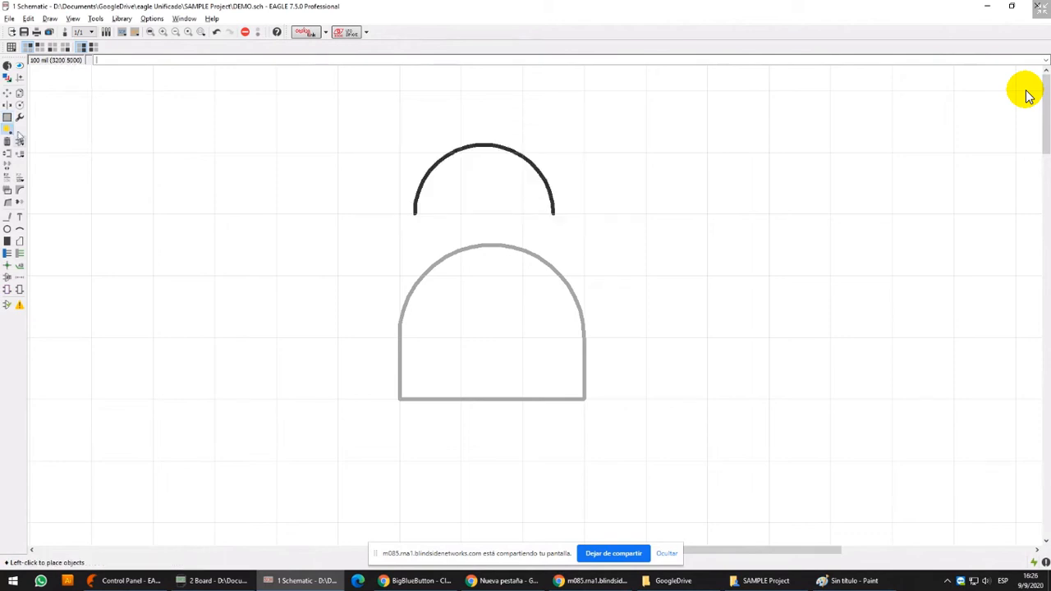
pyautogui.click(8, 93)
pyautogui.keyDown('ctrl'); pyautogui.rightClick(497, 171); pyautogui.keyUp('ctrl')
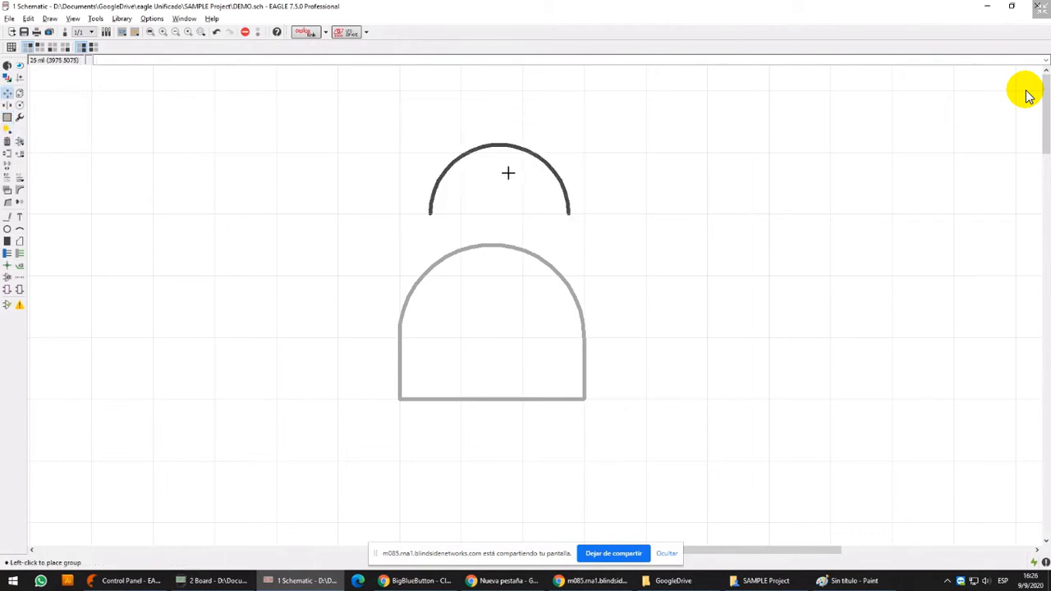
pyautogui.click(497, 174)
# Try raising both ends of the upper arc by about 50 mil, and delete the arc
pyautogui.scroll(2, 444, 212)
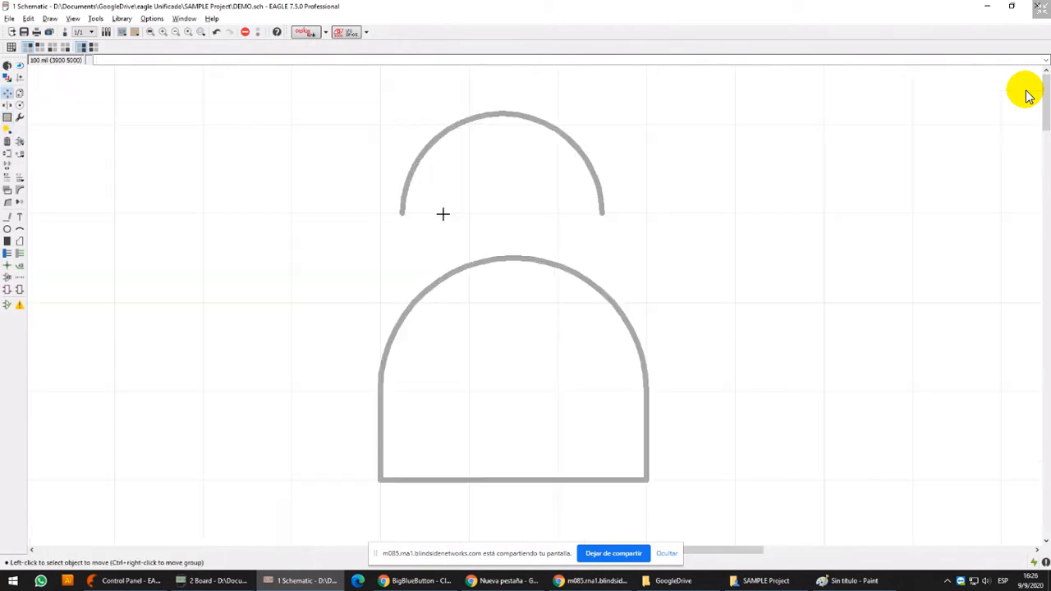
pyautogui.click(413, 218)
pyautogui.click(402, 213)
pyautogui.click(603, 214)
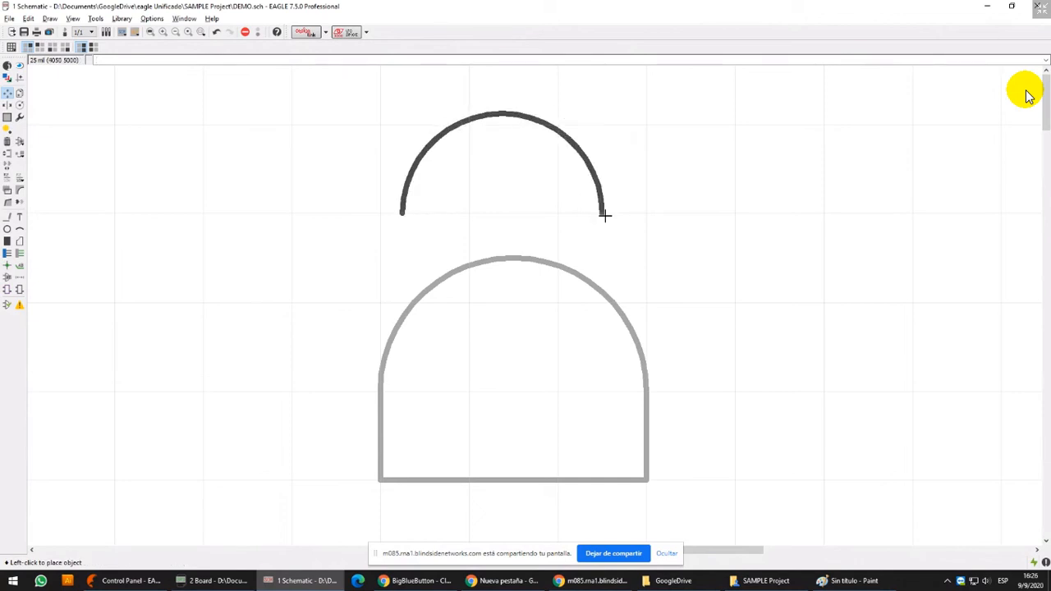
pyautogui.click(600, 166)
pyautogui.click(400, 212)
pyautogui.click(403, 170)
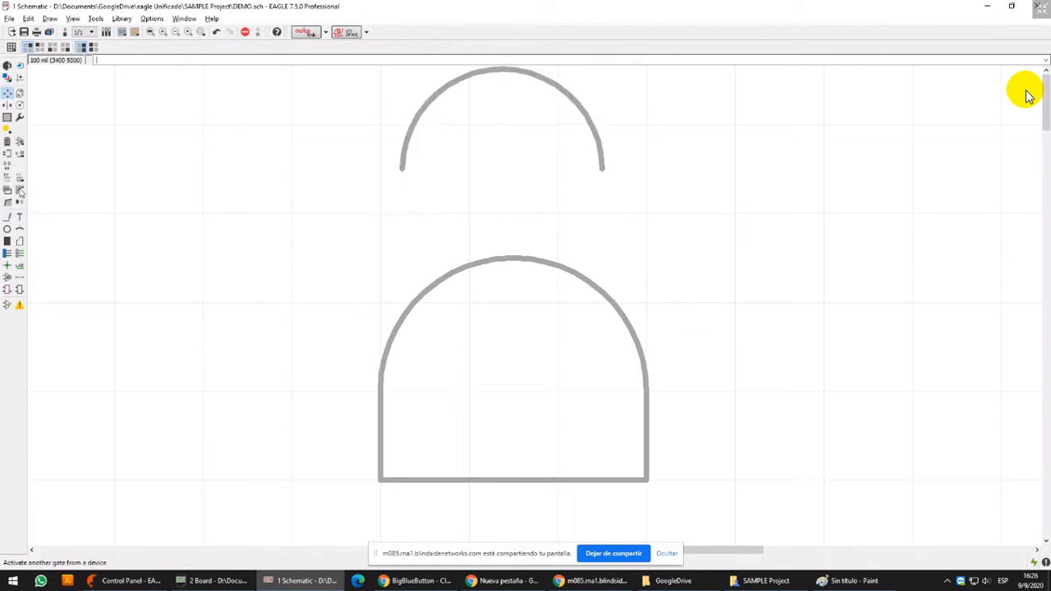
pyautogui.click(7, 141)
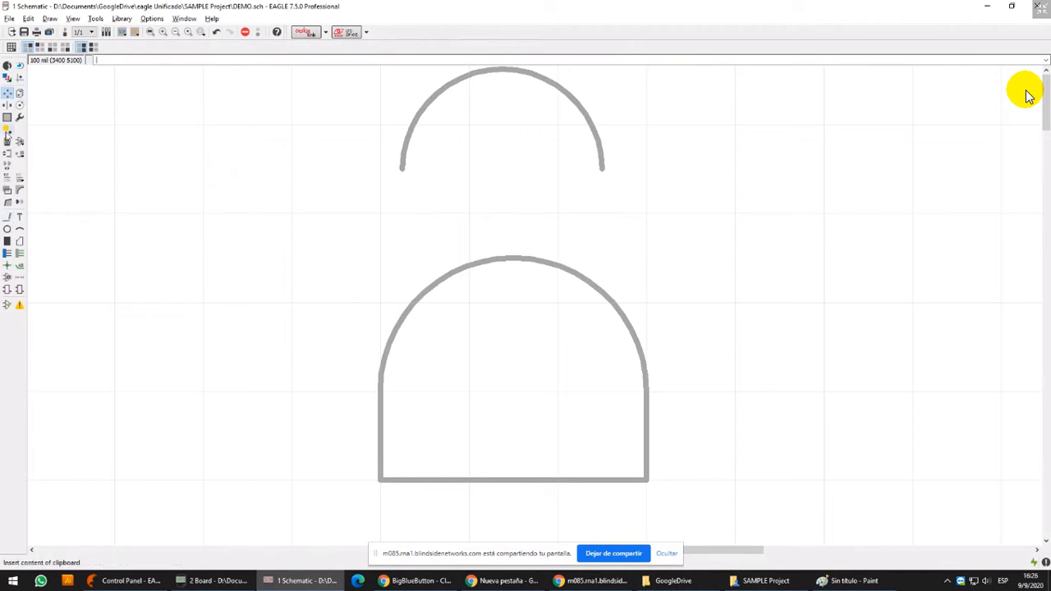
pyautogui.click(471, 86)
# Draw a wire above the arch shape with a rising slanted segment, an arc about 250 mil wide, and a mirrored falling segment
pyautogui.click(7, 217)
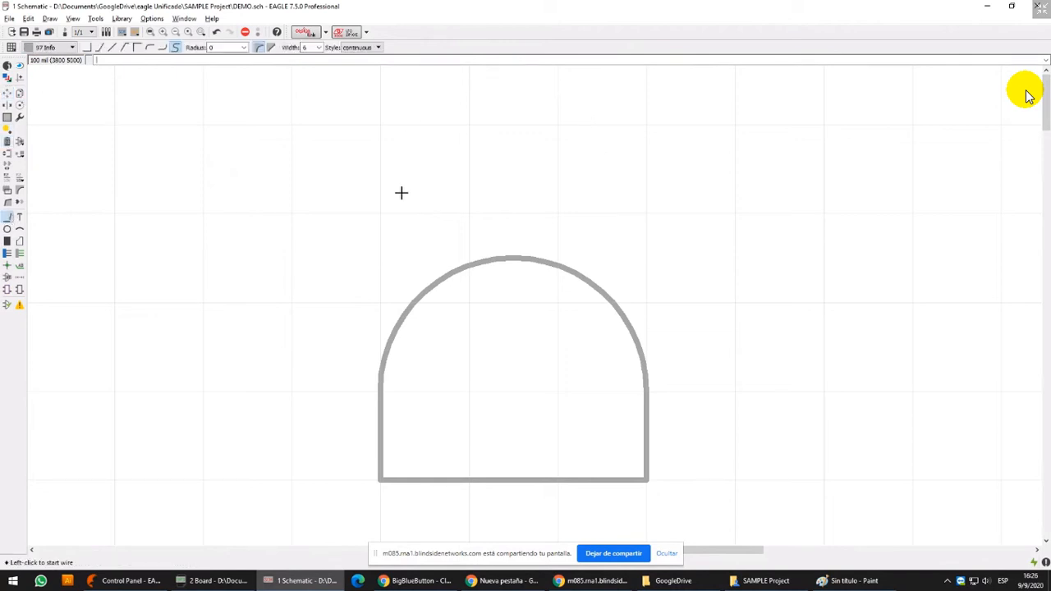
pyautogui.click(379, 214)
pyautogui.click(400, 170)
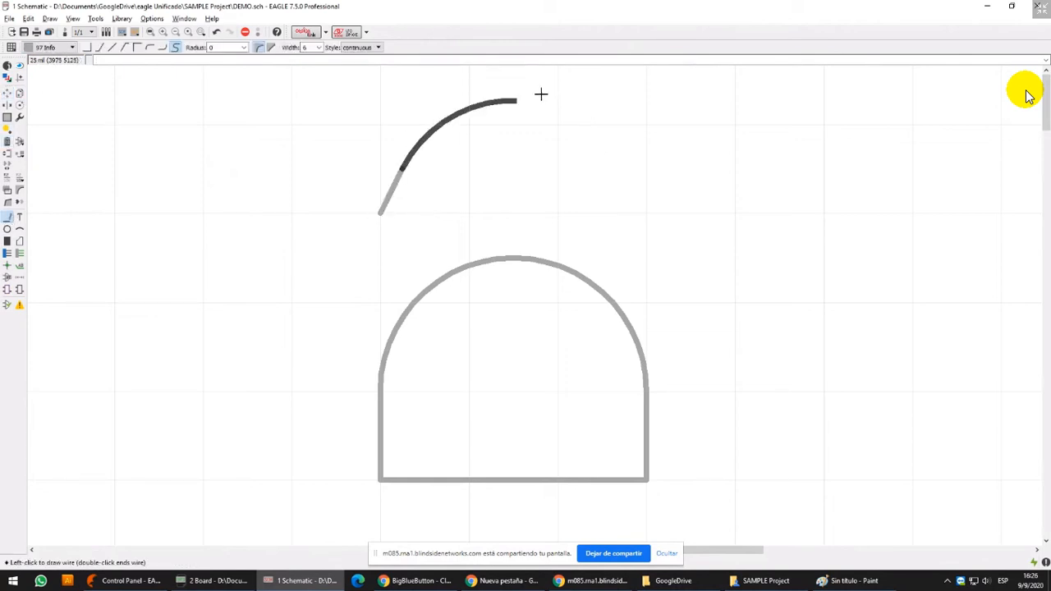
pyautogui.click(624, 168)
pyautogui.doubleClick(646, 213)
pyautogui.click(644, 214)
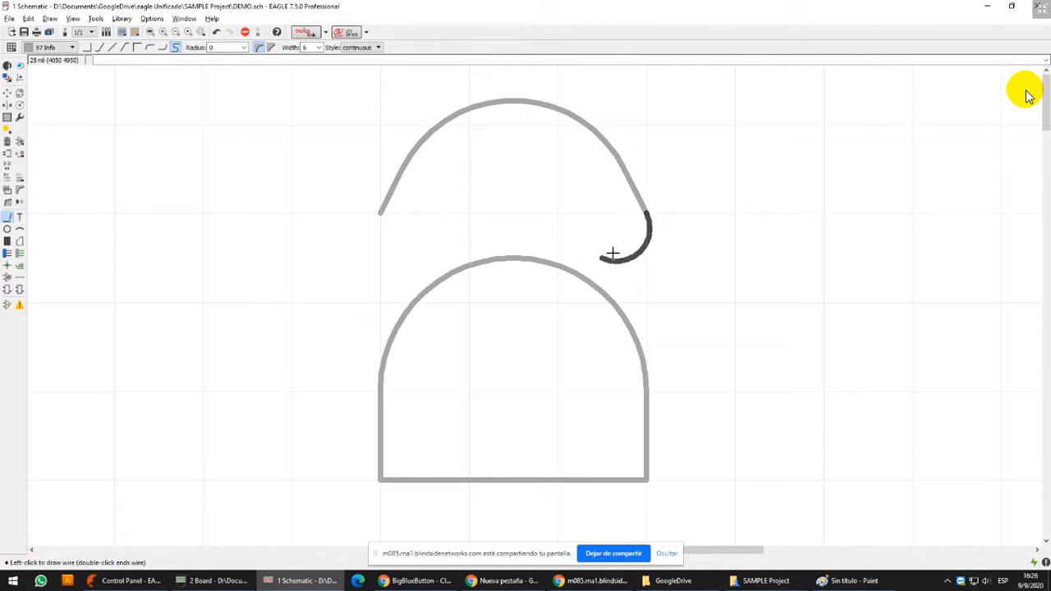
# Delete the two slanted wire segments at the ends of the upper arc
pyautogui.click(8, 141)
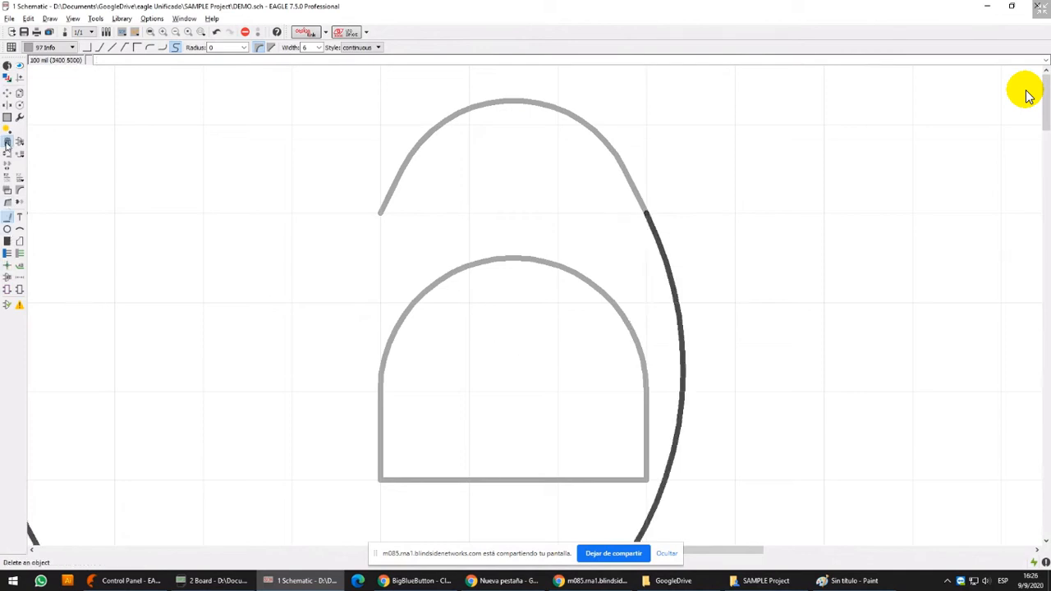
pyautogui.click(391, 191)
pyautogui.click(639, 197)
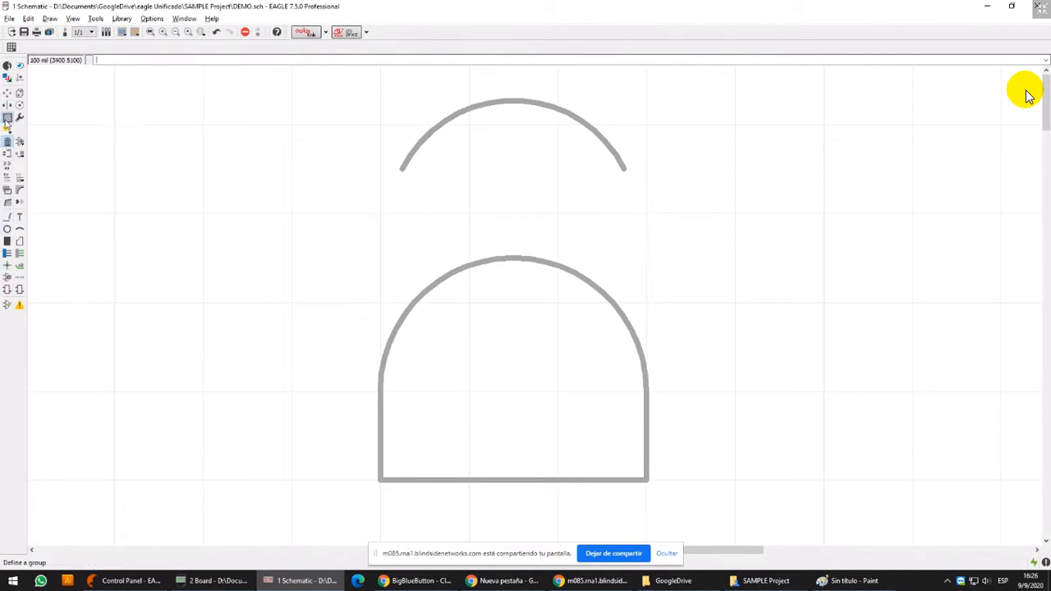
# Group the upper arc and move it down about 50 mil, centred above the arch shape
pyautogui.scroll(-1, 615, 180)
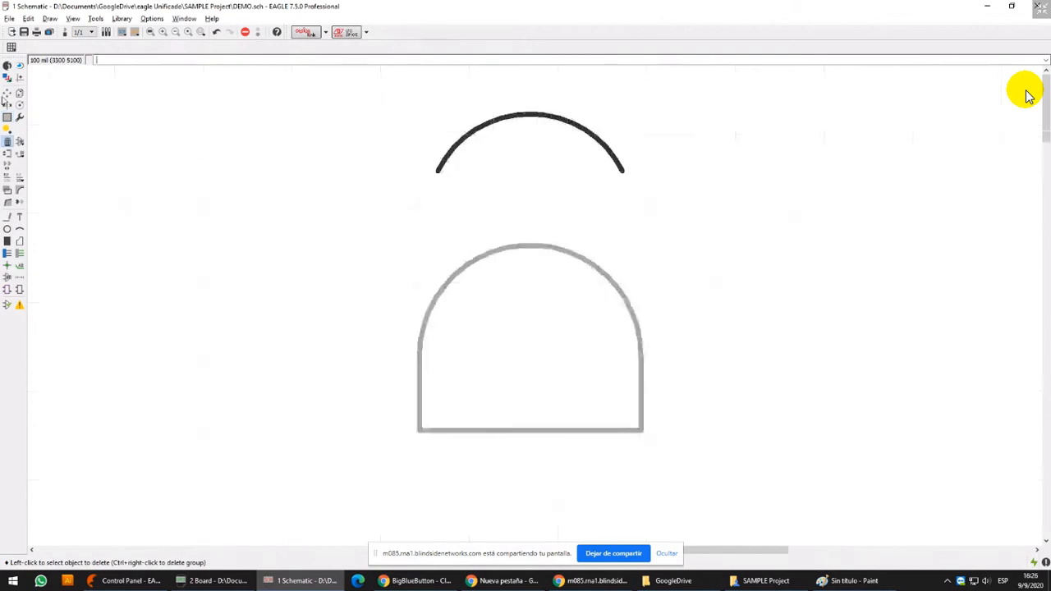
pyautogui.click(7, 94)
pyautogui.keyDown('ctrl'); pyautogui.rightClick(539, 156); pyautogui.keyUp('ctrl')
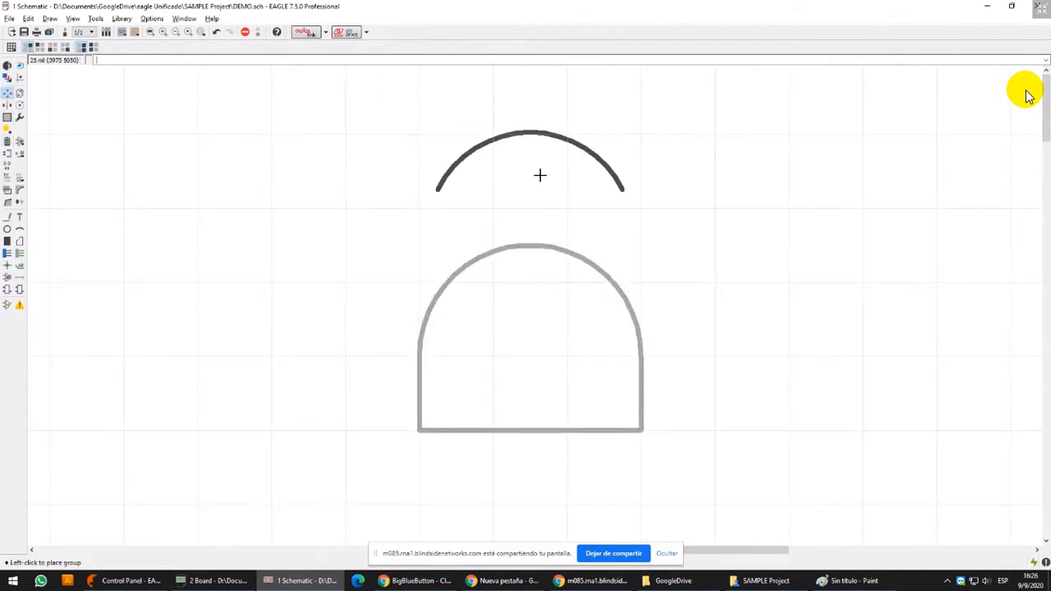
pyautogui.click(541, 183)
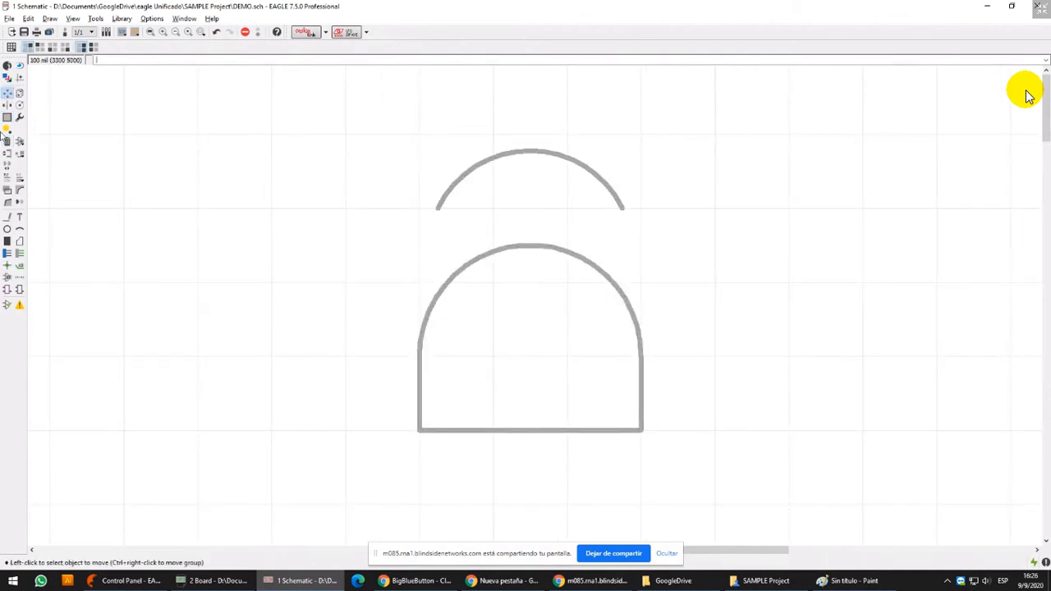
# Move both bottom corners of the arch shape 25 mil inward and 25 mil up, so its lower sides taper
pyautogui.click(420, 429)
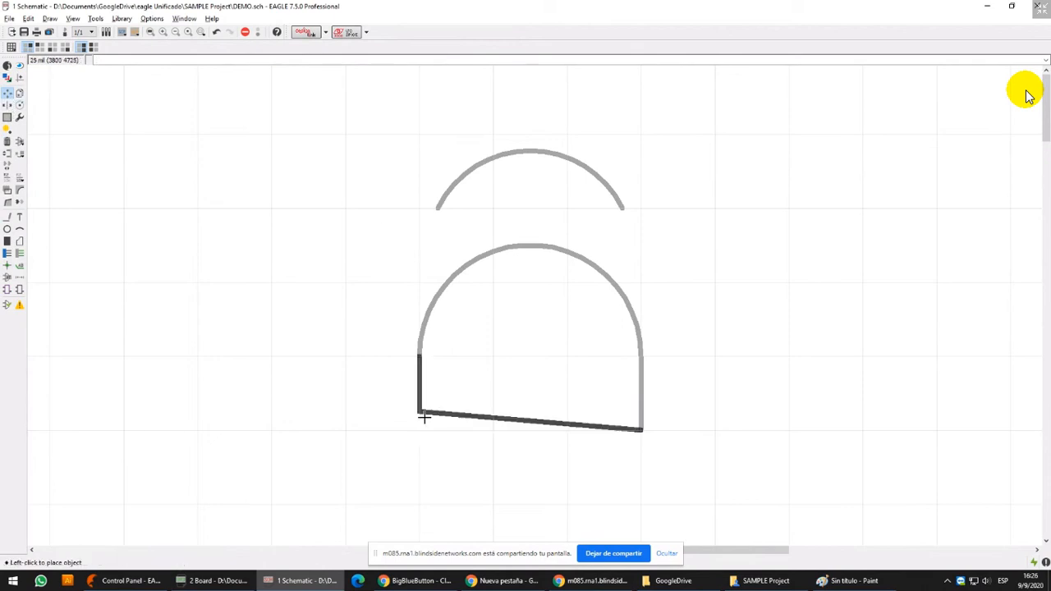
pyautogui.click(435, 412)
pyautogui.click(643, 428)
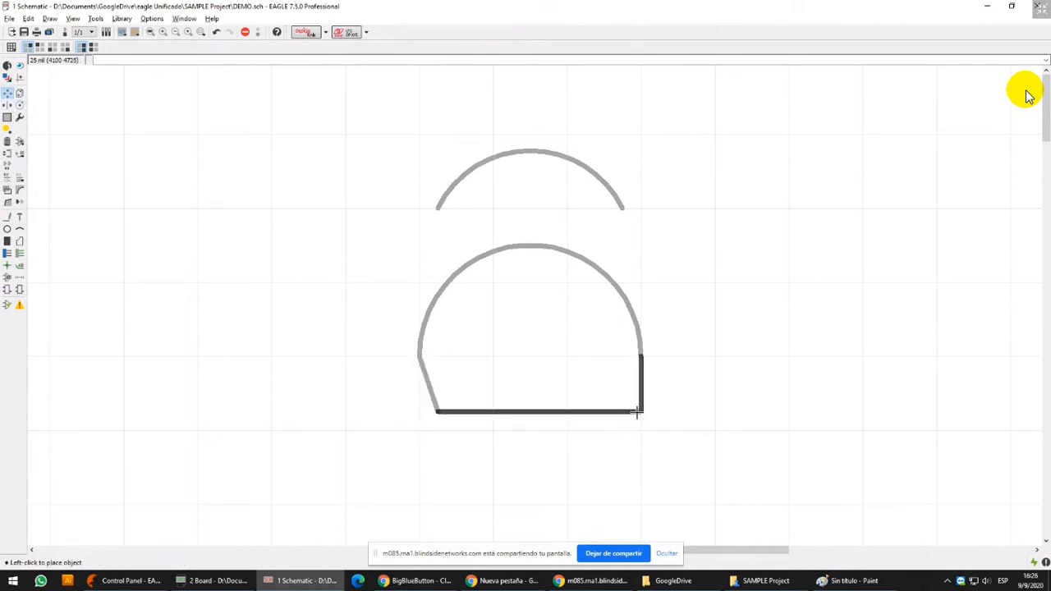
pyautogui.click(625, 412)
# Draw straight wires from both ends of the upper arc down to the sides of the arch shape
pyautogui.click(7, 216)
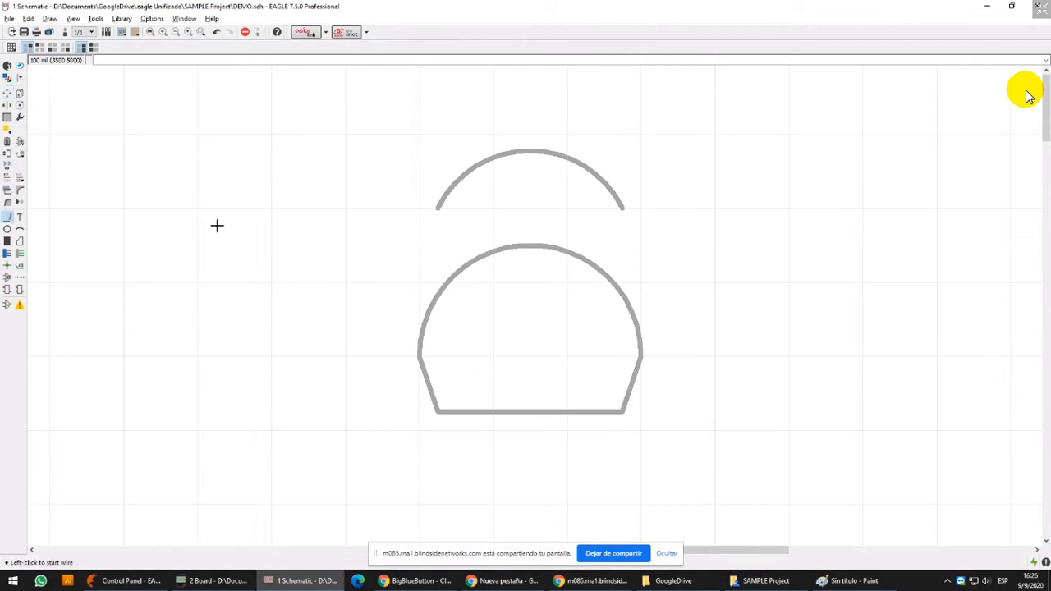
pyautogui.click(436, 208)
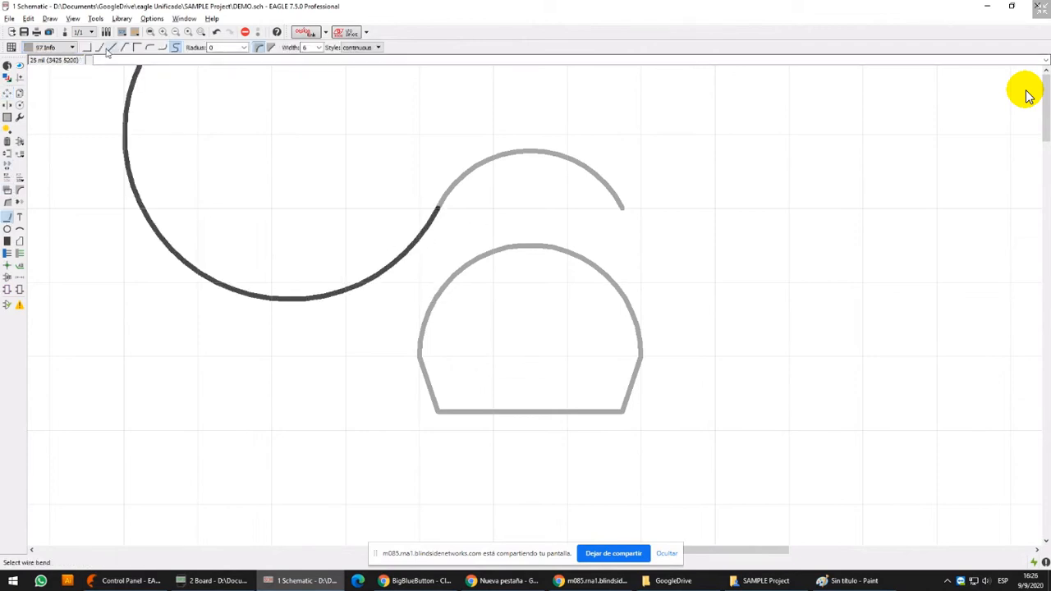
pyautogui.click(113, 47)
pyautogui.doubleClick(420, 339)
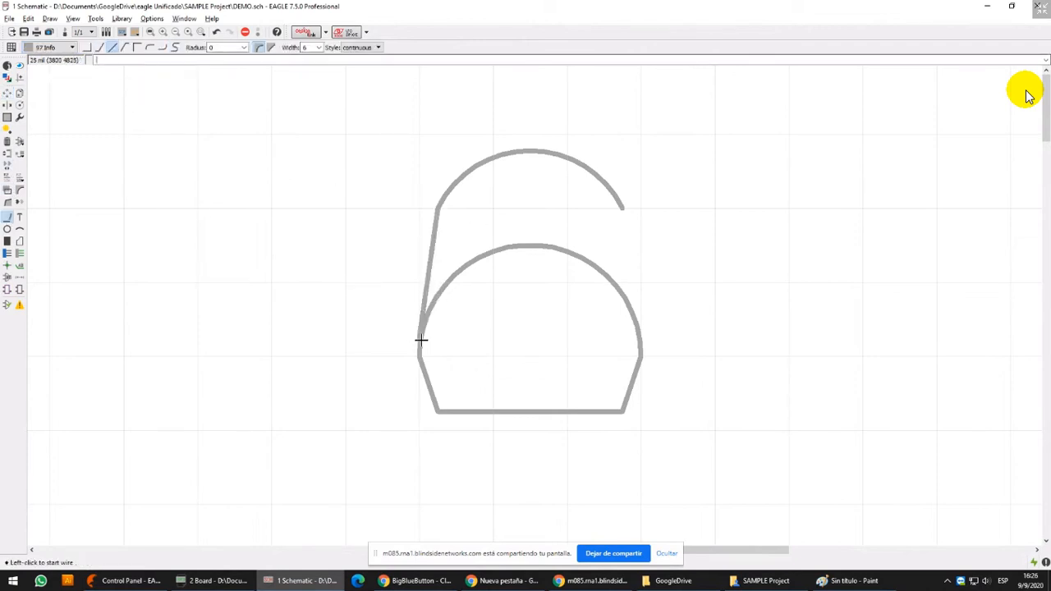
pyautogui.click(622, 208)
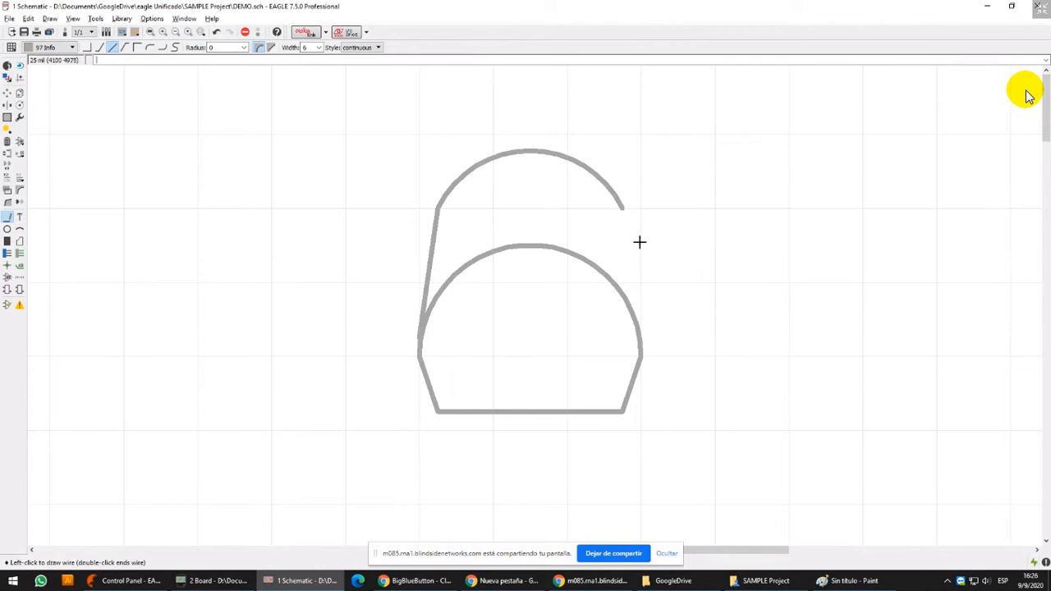
pyautogui.doubleClick(637, 331)
# Draw two legs about 300 mil long below the shape: a slightly slanted left one and a vertical centre one
pyautogui.scroll(-3, 635, 333)
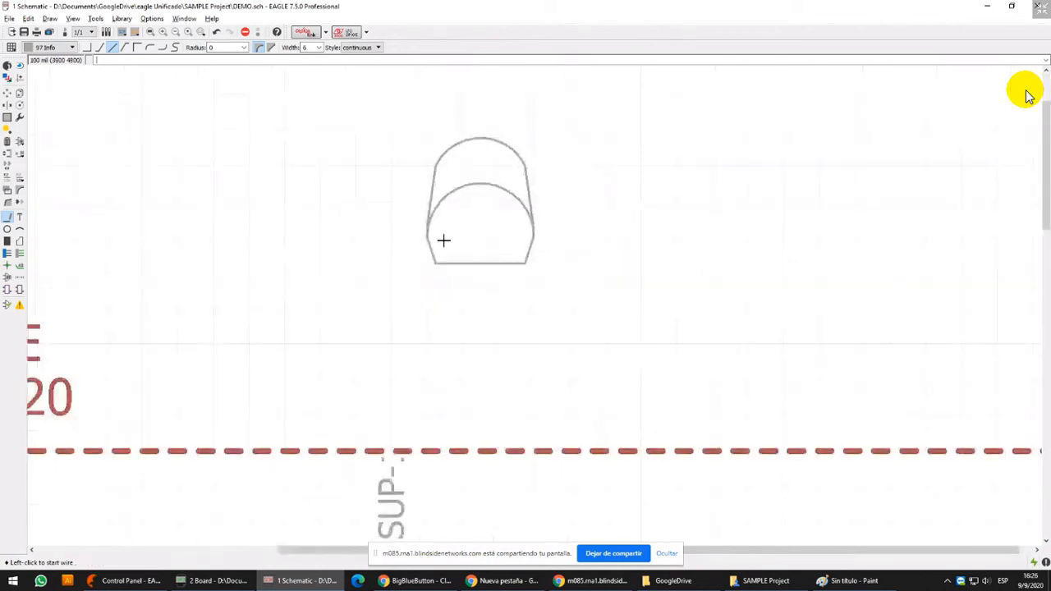
pyautogui.click(452, 236)
pyautogui.doubleClick(443, 344)
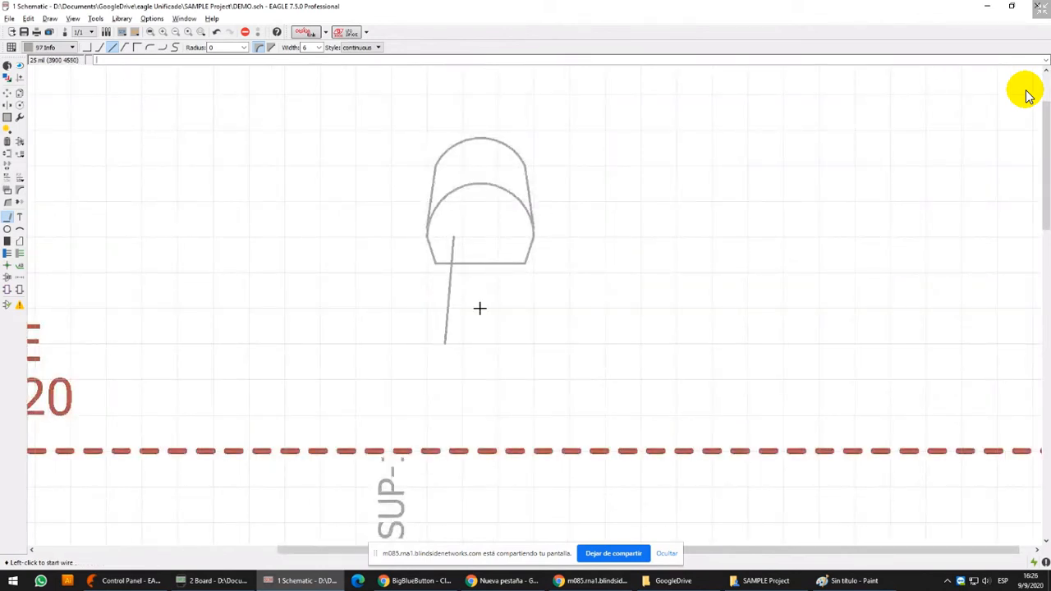
pyautogui.click(479, 236)
pyautogui.doubleClick(481, 343)
pyautogui.scroll(3, 504, 237)
pyautogui.click(498, 237)
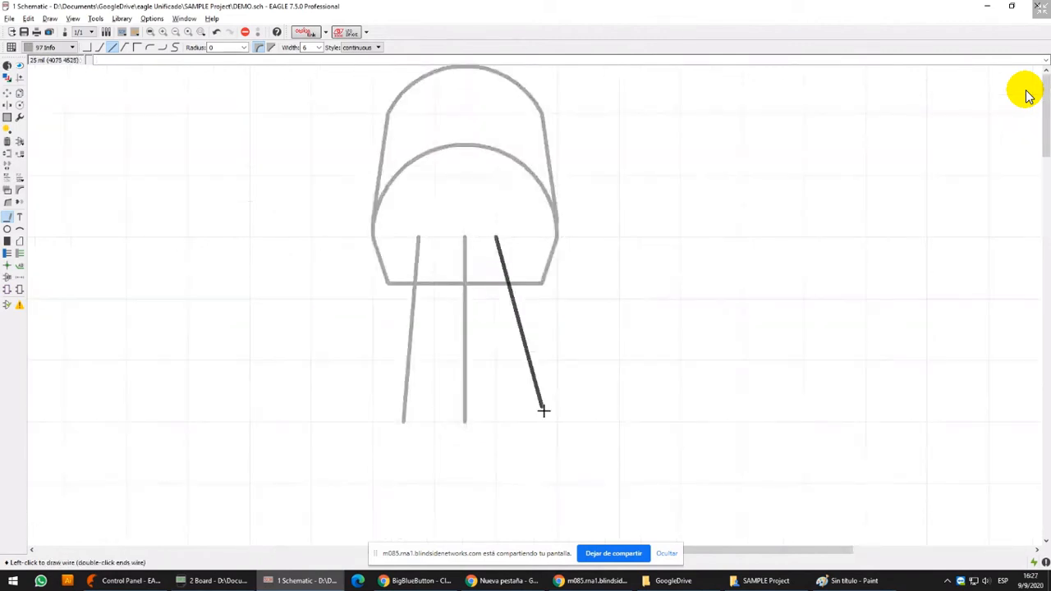
pyautogui.press('Escape')
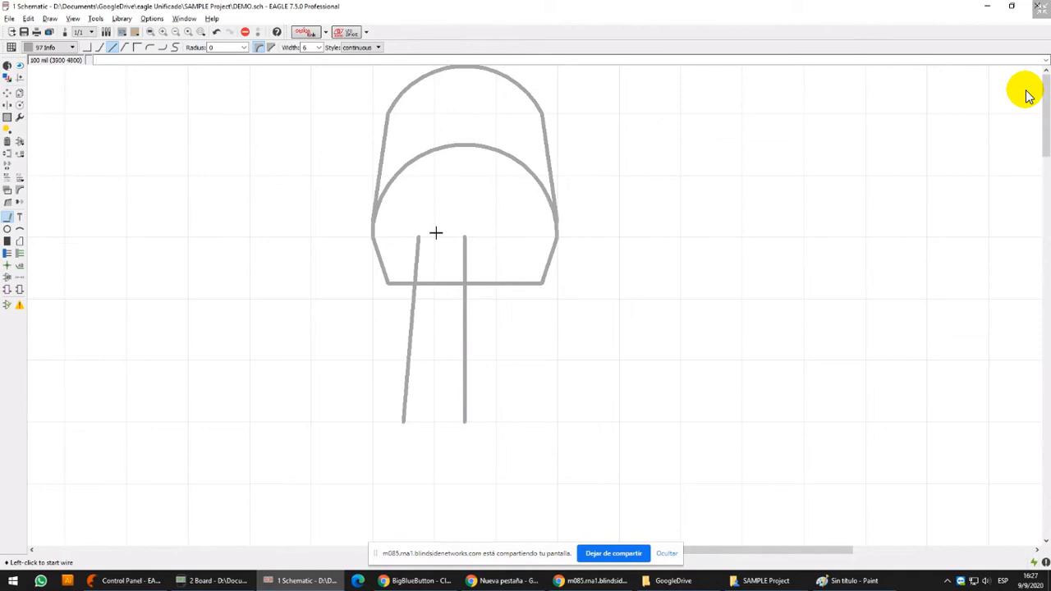
pyautogui.scroll(-2, 435, 234)
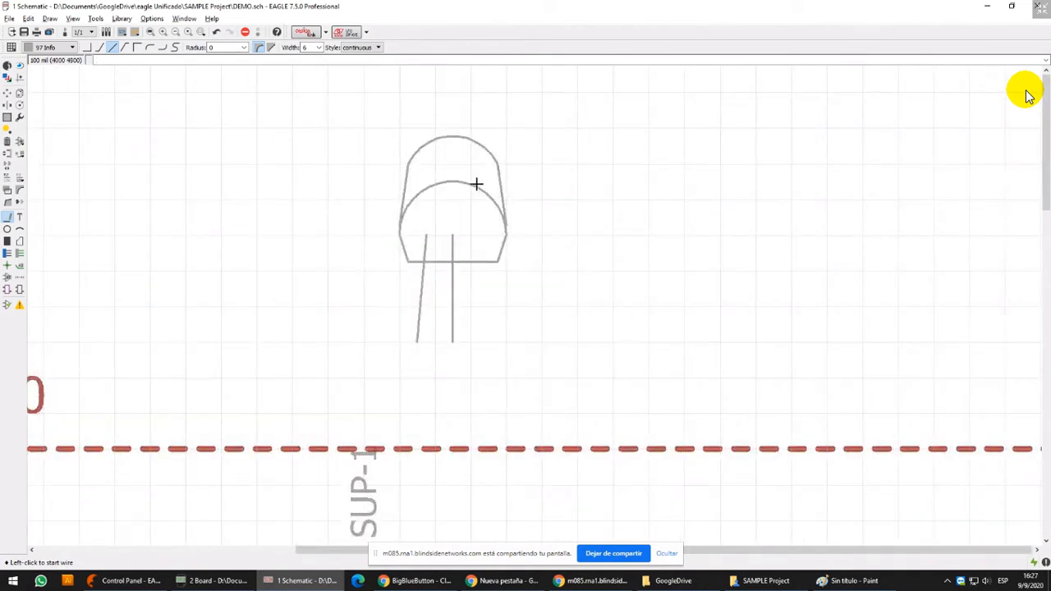
pyautogui.scroll(4, 534, 258)
pyautogui.click(530, 308)
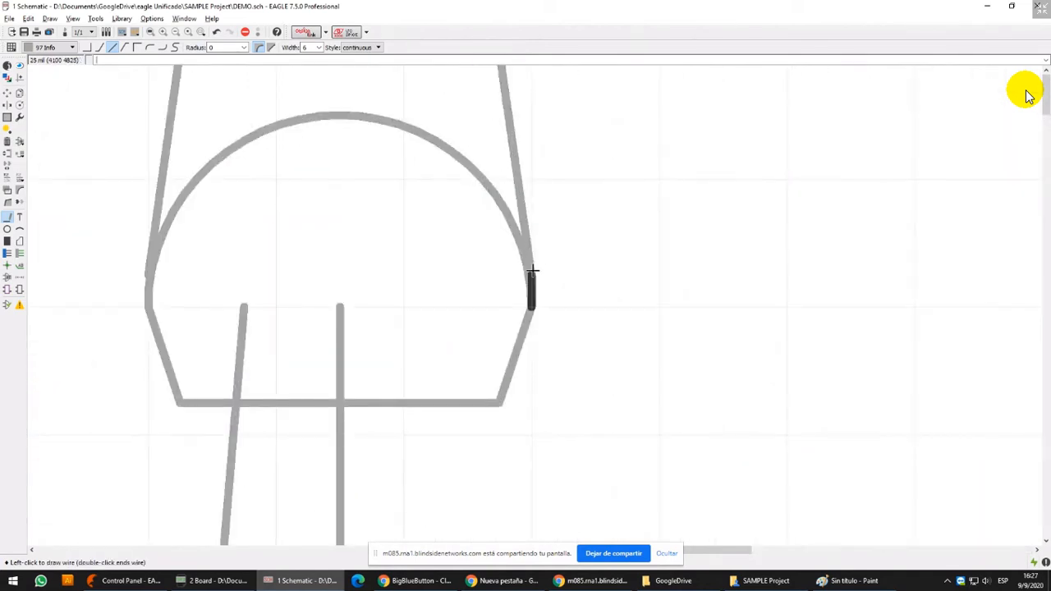
pyautogui.scroll(-2, 530, 283)
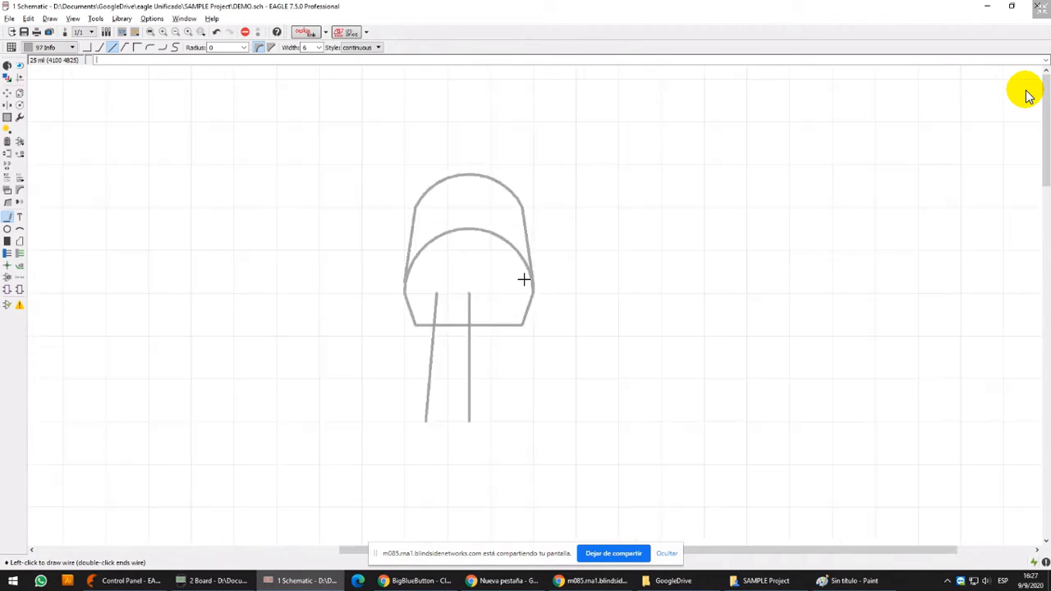
pyautogui.press('Escape')
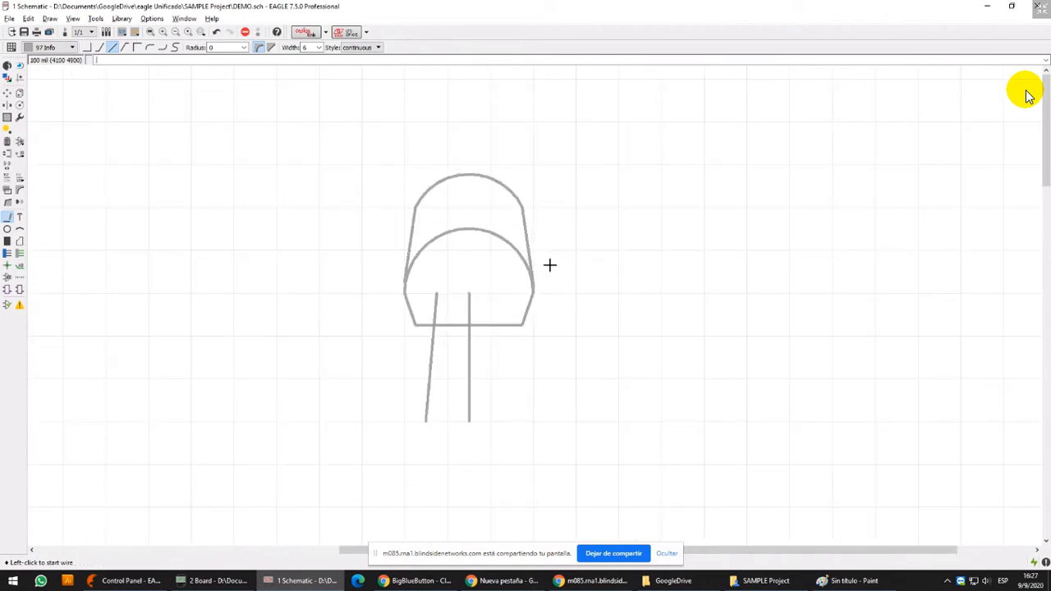
# Copy the slanted left leg, mirror the copy, and place it as the right leg, symmetric about the centre leg
pyautogui.moveTo(487, 340); pyautogui.dragTo(493, 270, button='middle')
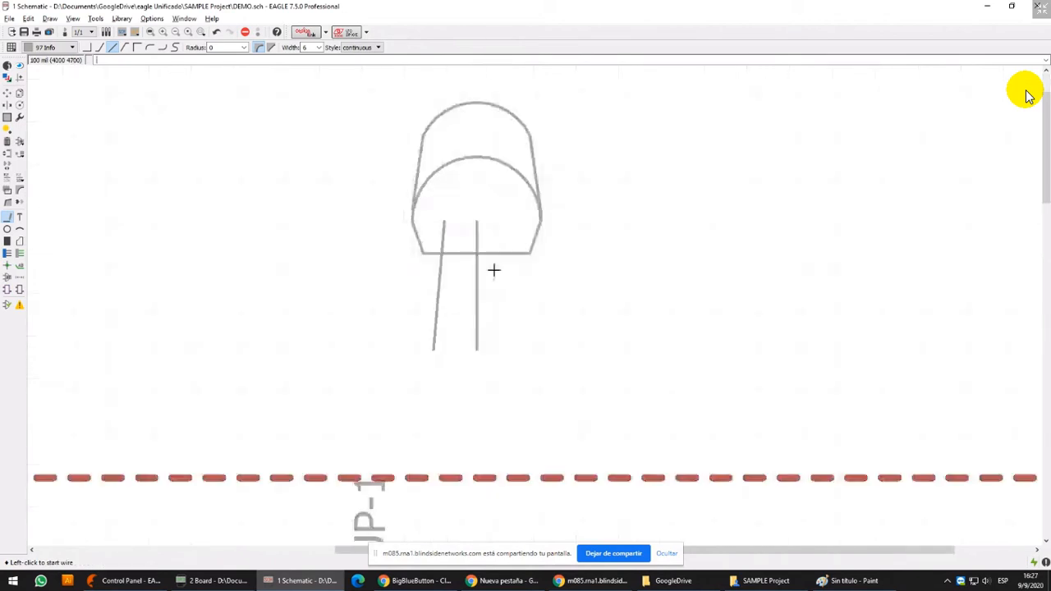
pyautogui.moveTo(438, 188); pyautogui.dragTo(413, 207, button='middle')
pyautogui.scroll(2, 447, 302)
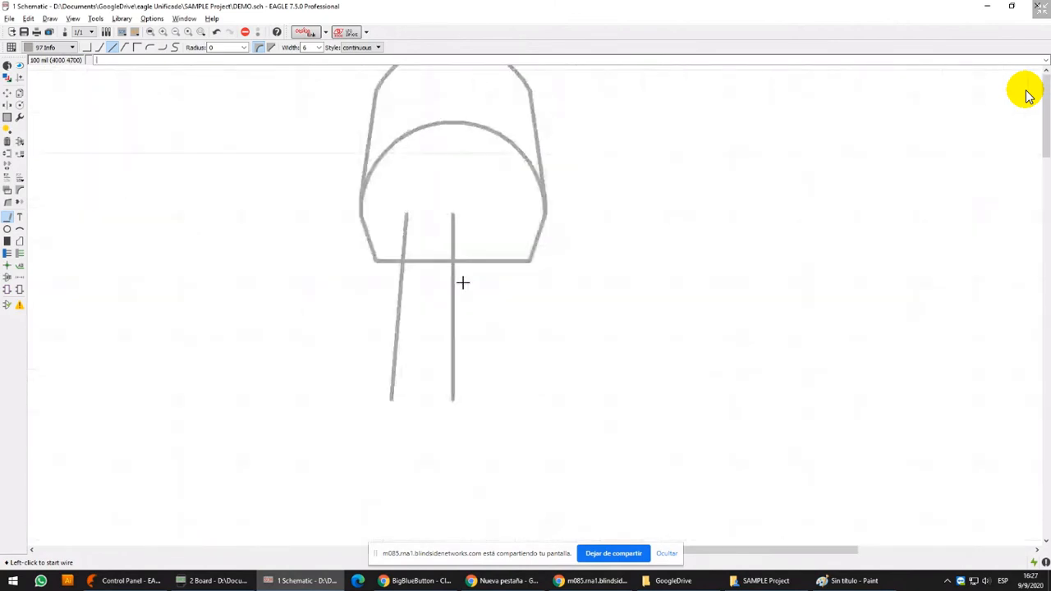
pyautogui.click(20, 93)
pyautogui.click(20, 93)
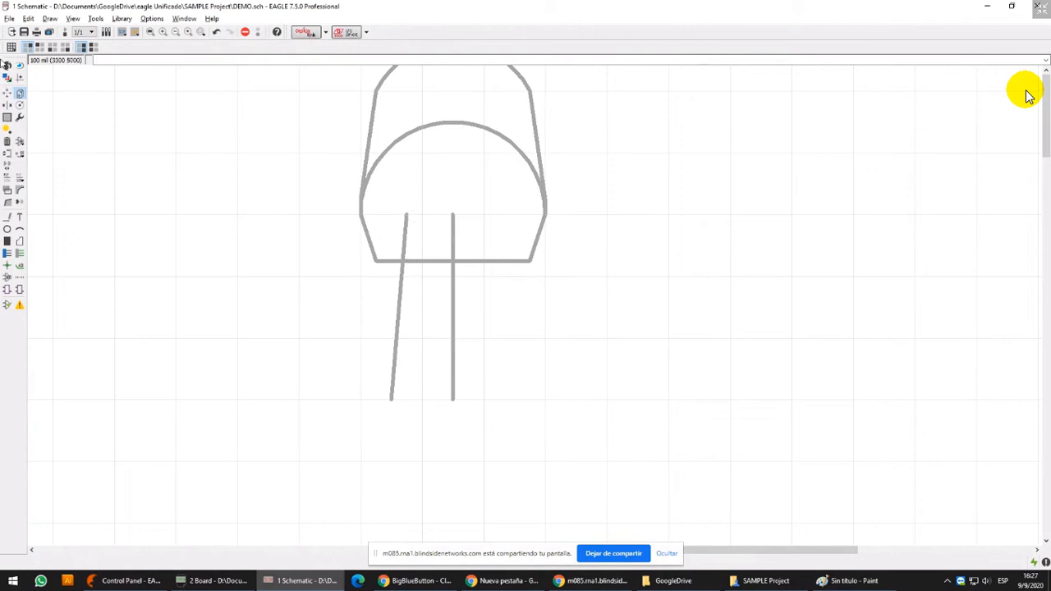
pyautogui.click(400, 287)
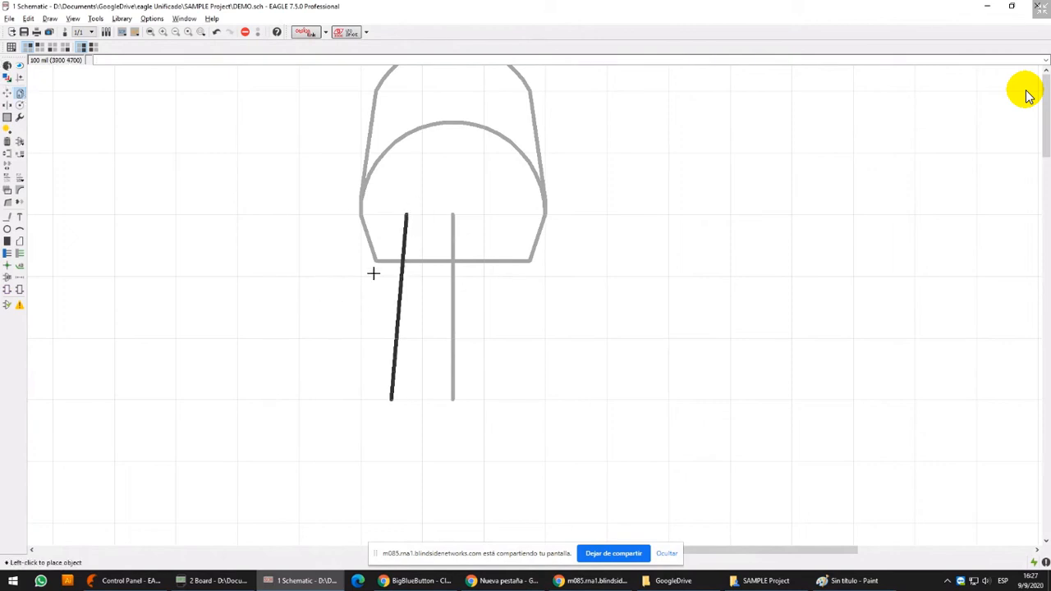
pyautogui.middleClick(519, 252)
pyautogui.click(465, 256)
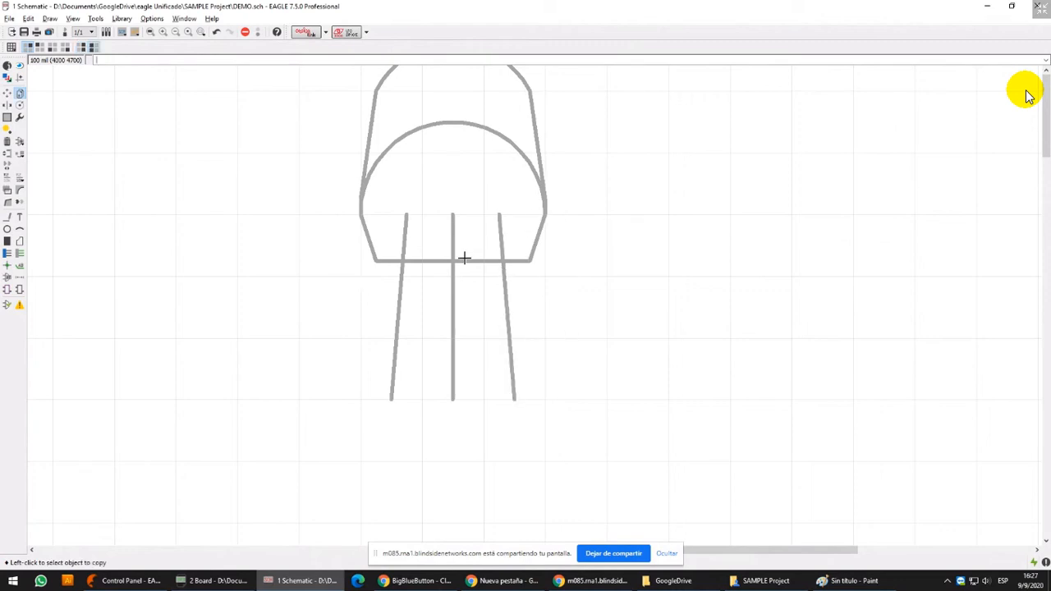
# Start adding a part to the schematic and collapse the con-ptr500 library in the parts list
pyautogui.scroll(-2, 402, 325)
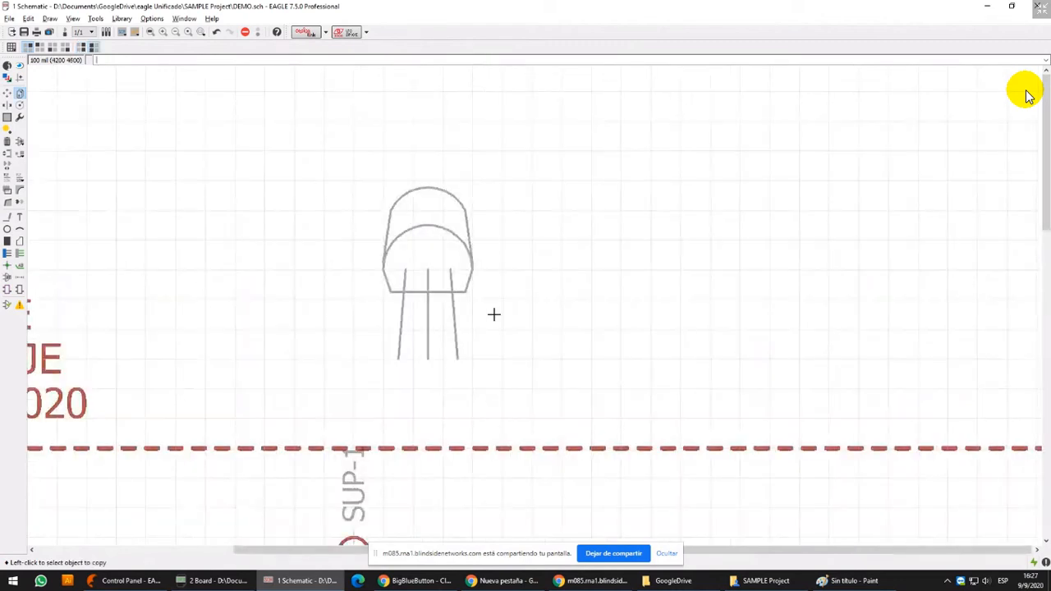
pyautogui.scroll(-2, 534, 283)
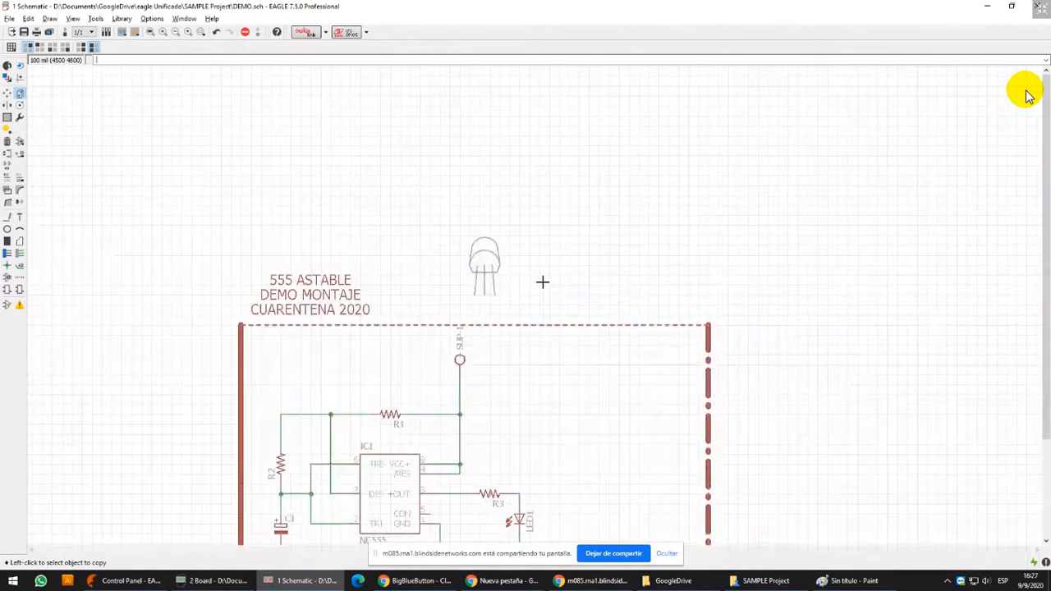
pyautogui.scroll(-1, 542, 281)
pyautogui.scroll(-2, 583, 329)
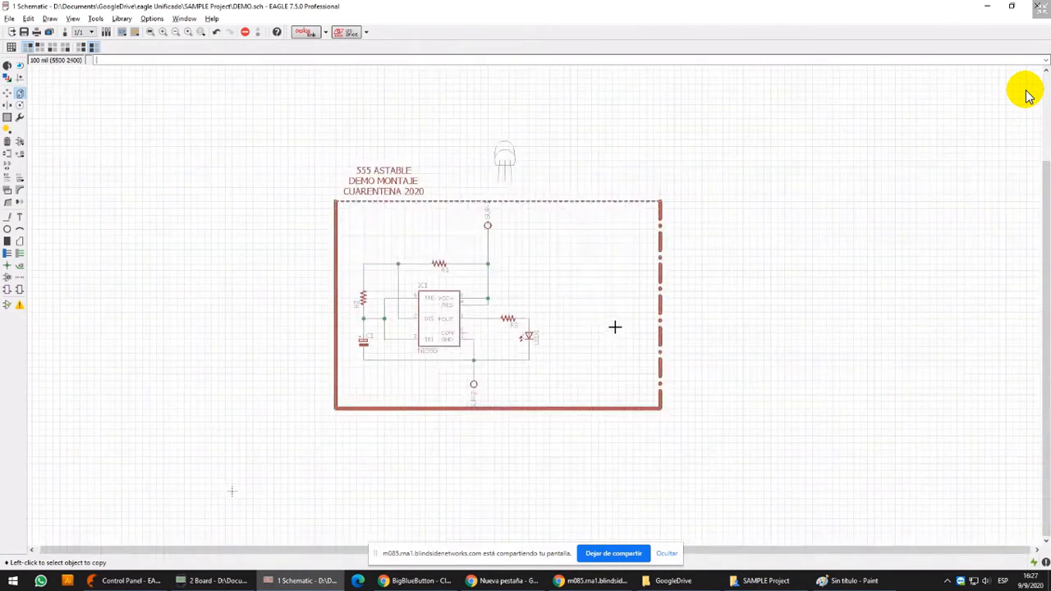
pyautogui.scroll(3, 597, 304)
pyautogui.scroll(-2, 556, 315)
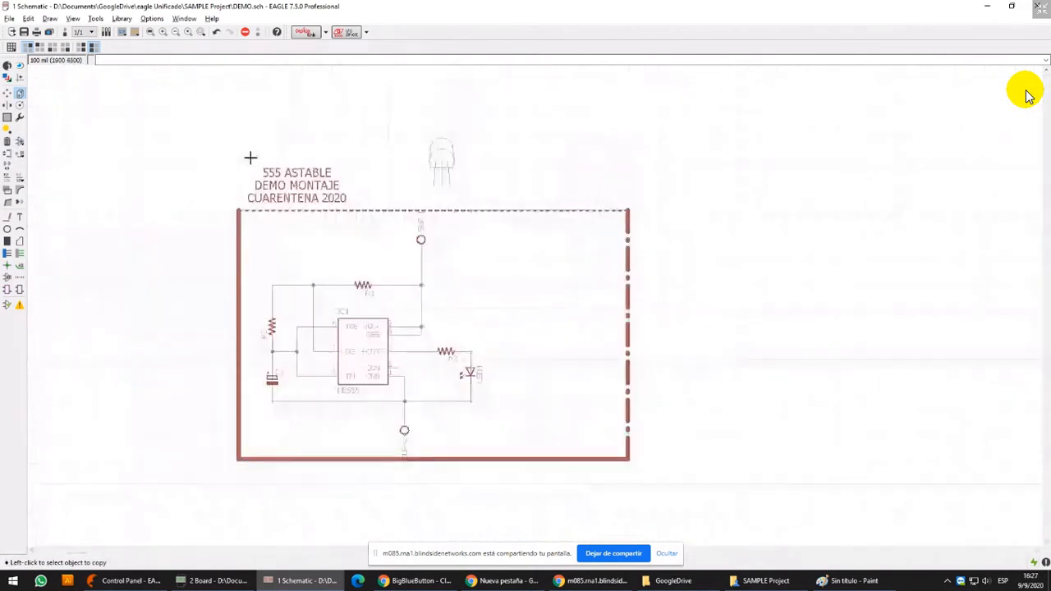
pyautogui.click(20, 141)
pyautogui.click(63, 101)
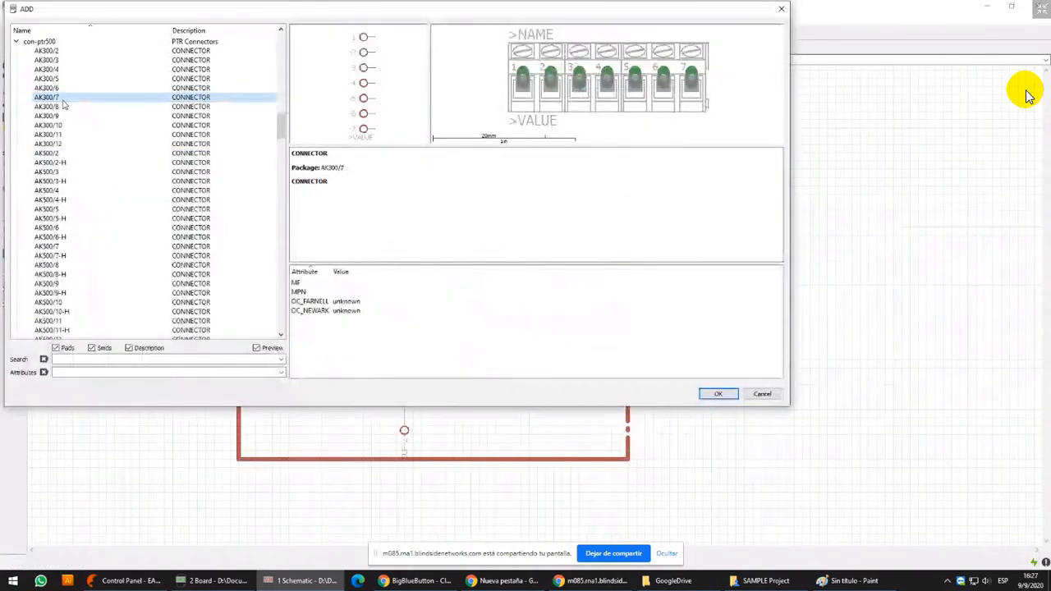
pyautogui.press('Left')
pyautogui.press('Left')
pyautogui.press('Down')
pyautogui.press('Down')
pyautogui.press('Down')
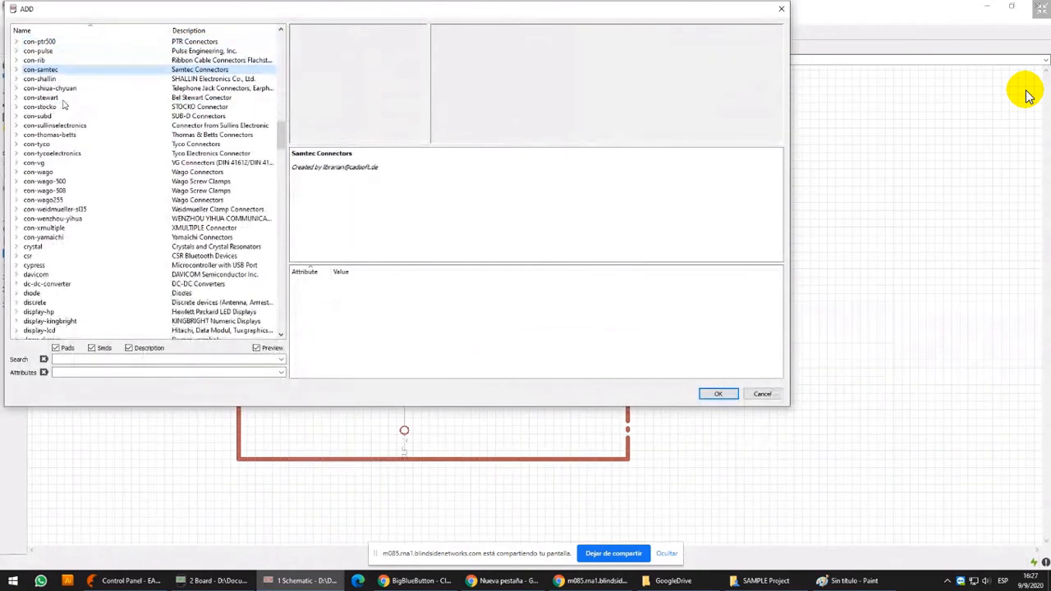
# Find the transistor-power library in the parts list and expand it
pyautogui.write('trans')
pyautogui.press('Down')
pyautogui.press('Down')
pyautogui.press('Down')
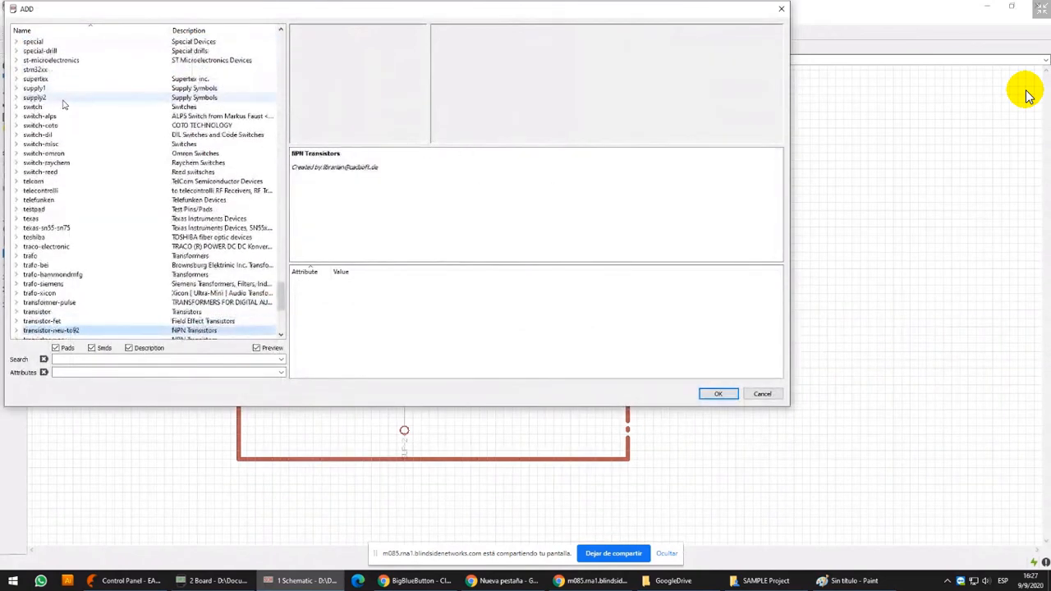
pyautogui.press('Down')
pyautogui.press('Down')
pyautogui.press('Down')
pyautogui.press('Down')
pyautogui.press('Up')
pyautogui.press('Right')
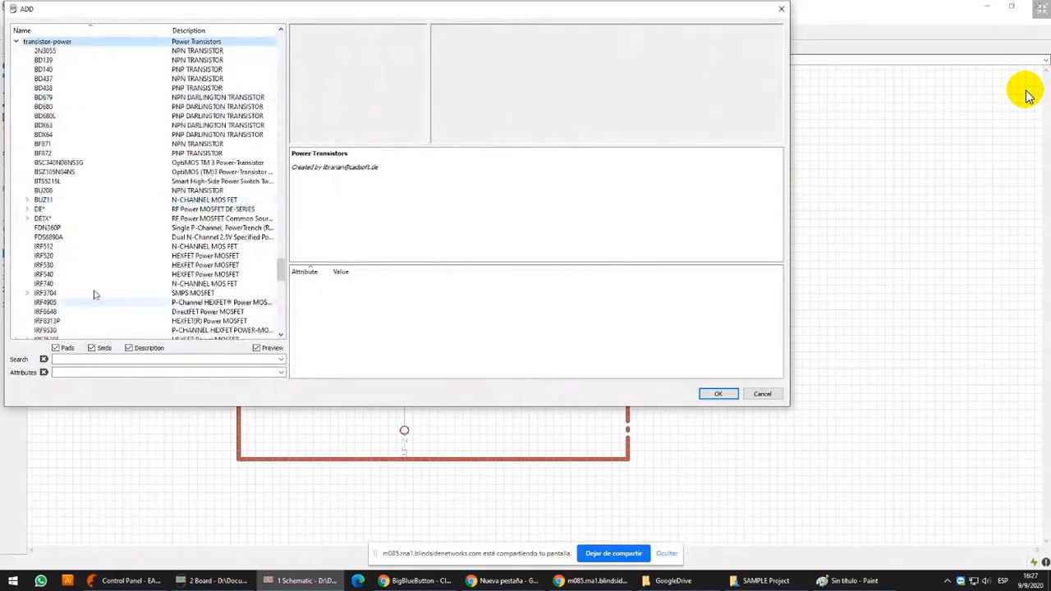
# Choose the TIP41C NPN transistor and place it inside the frame, to the right of LED1
pyautogui.scroll(-5, 95, 285)
pyautogui.scroll(-8, 94, 285)
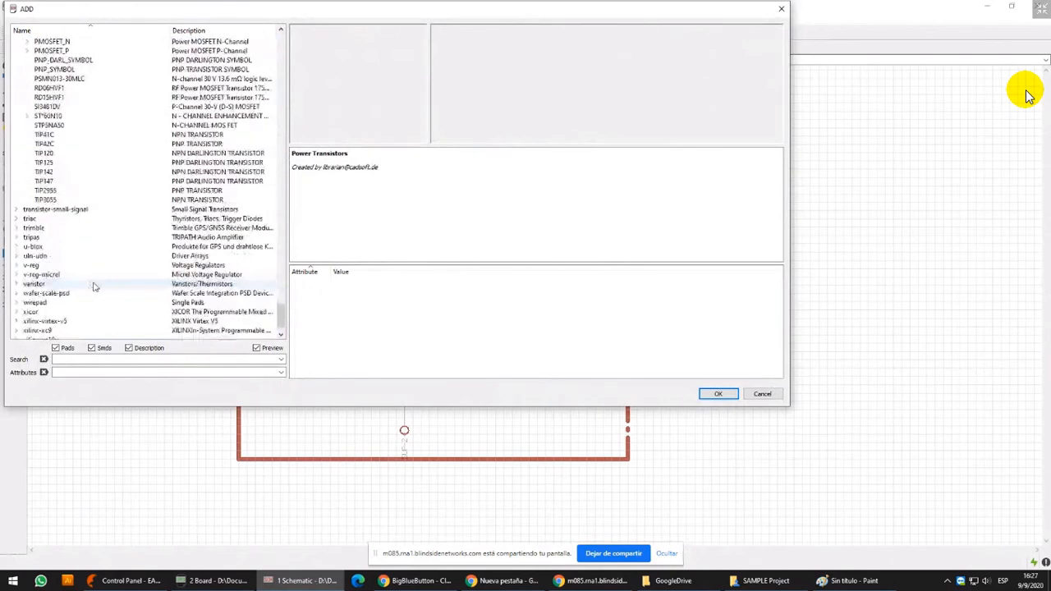
pyautogui.scroll(-5, 95, 285)
pyautogui.click(89, 218)
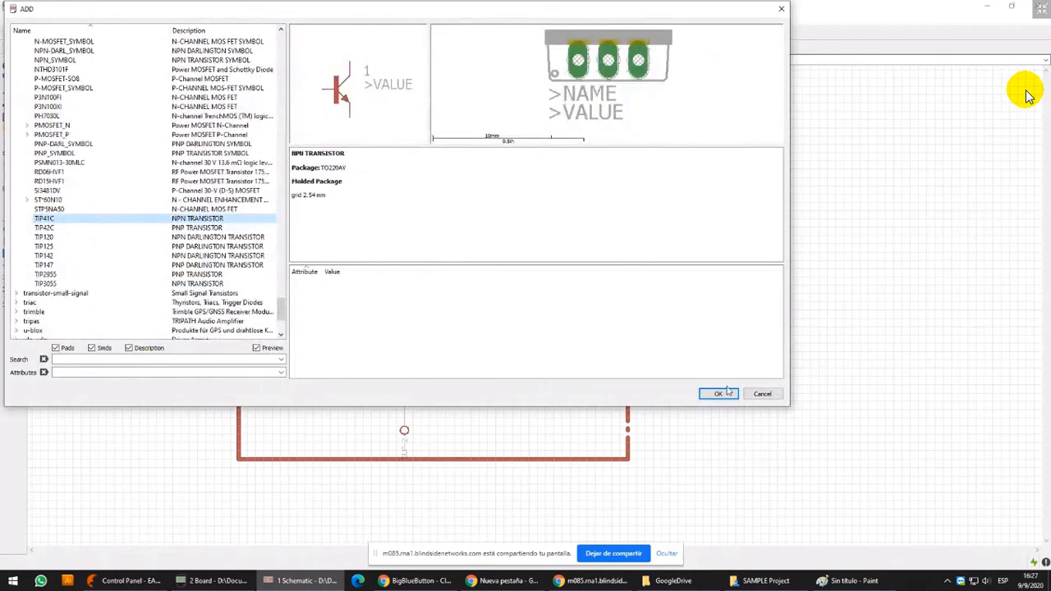
pyautogui.click(723, 393)
pyautogui.scroll(2, 521, 361)
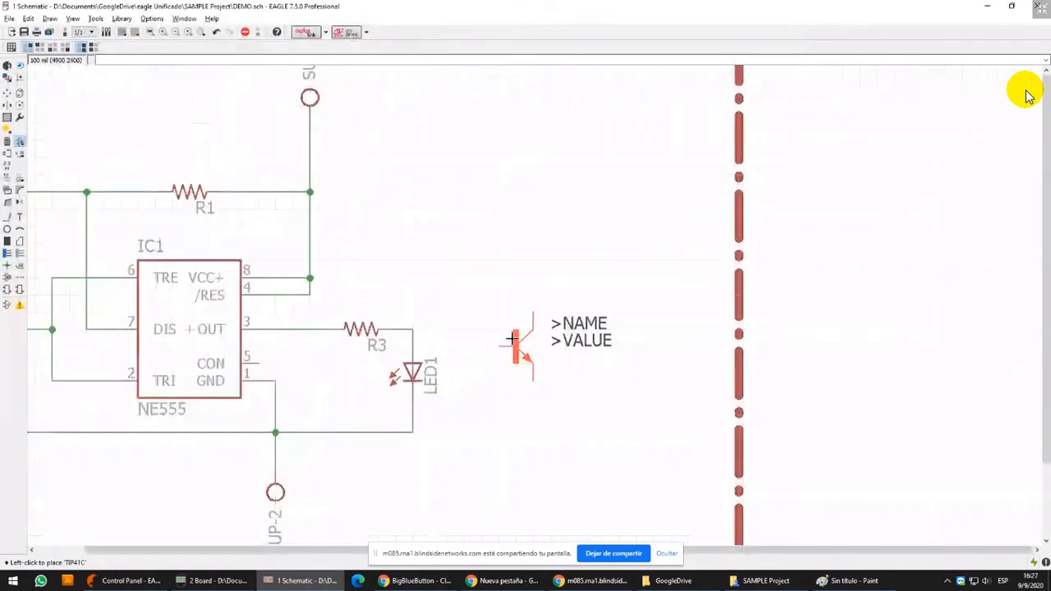
pyautogui.click(512, 338)
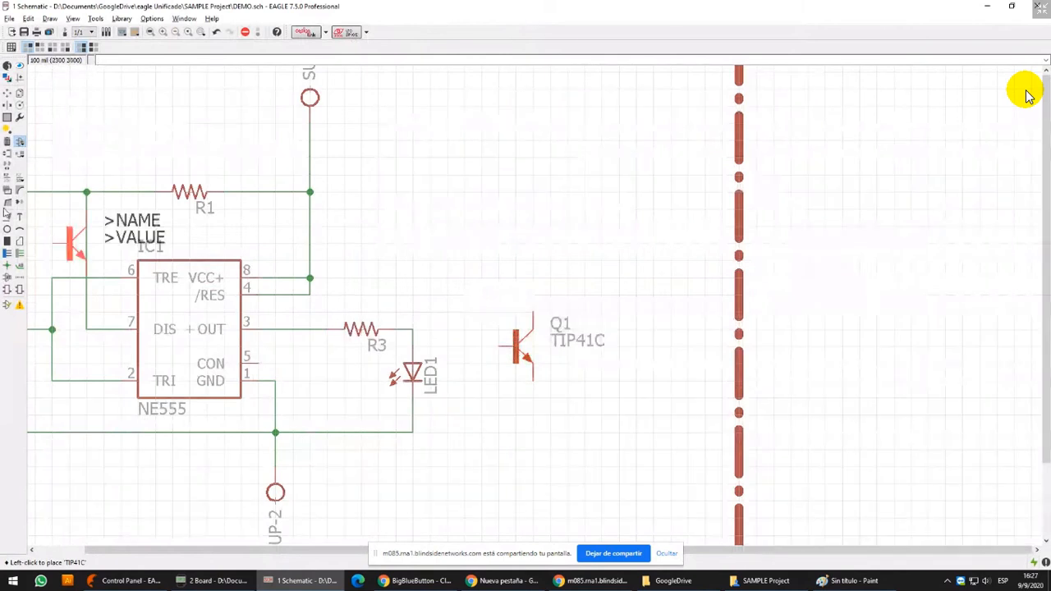
# Move LED1 down 100 mil
pyautogui.click(6, 93)
pyautogui.click(412, 374)
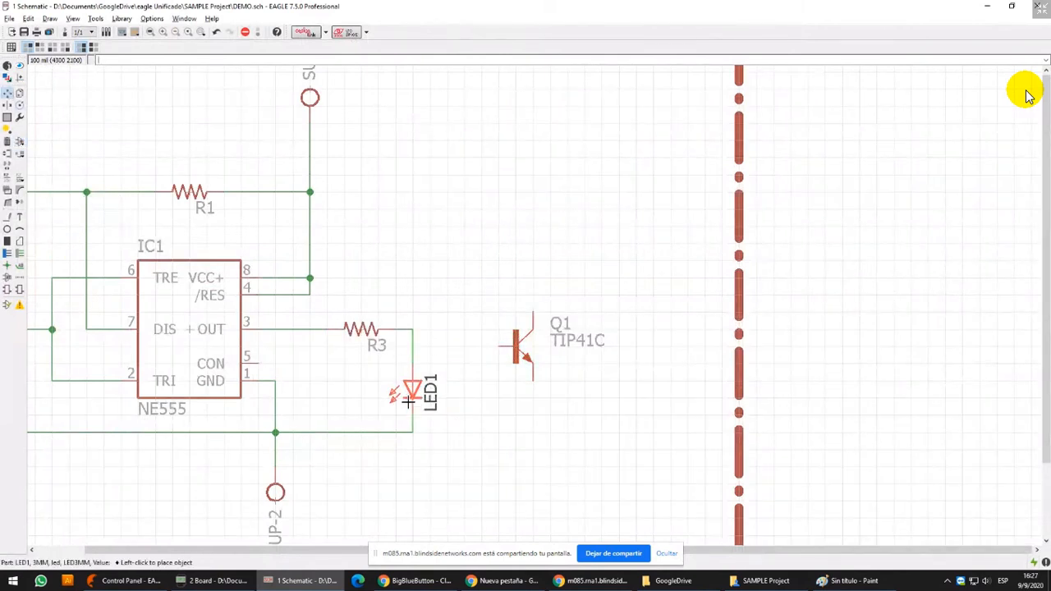
pyautogui.click(410, 403)
# Rotate resistor R3 to vertical and place it directly above LED1, in line with the LED
pyautogui.click(362, 333)
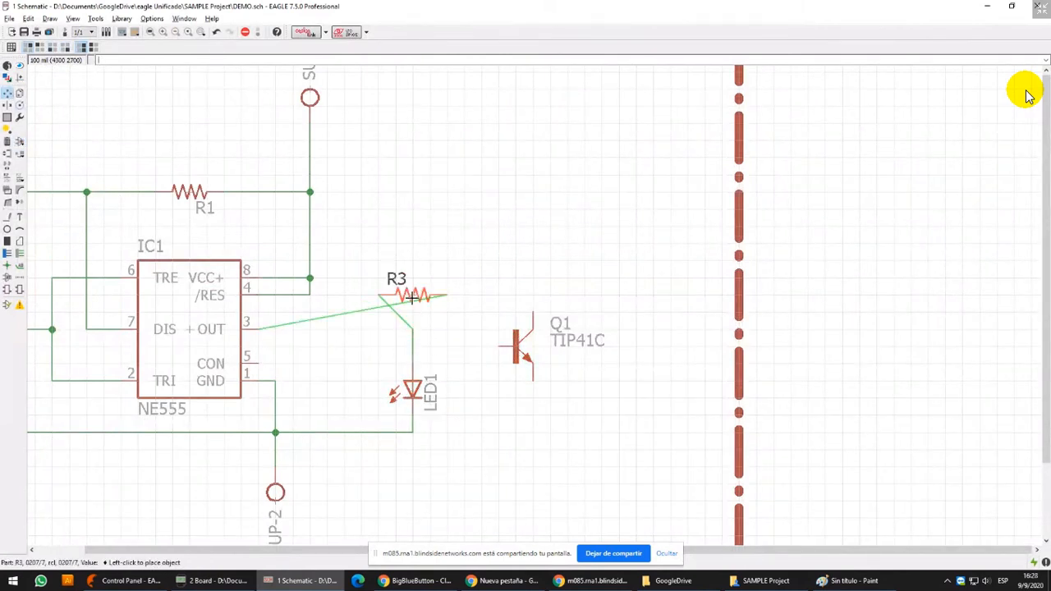
pyautogui.rightClick(415, 291)
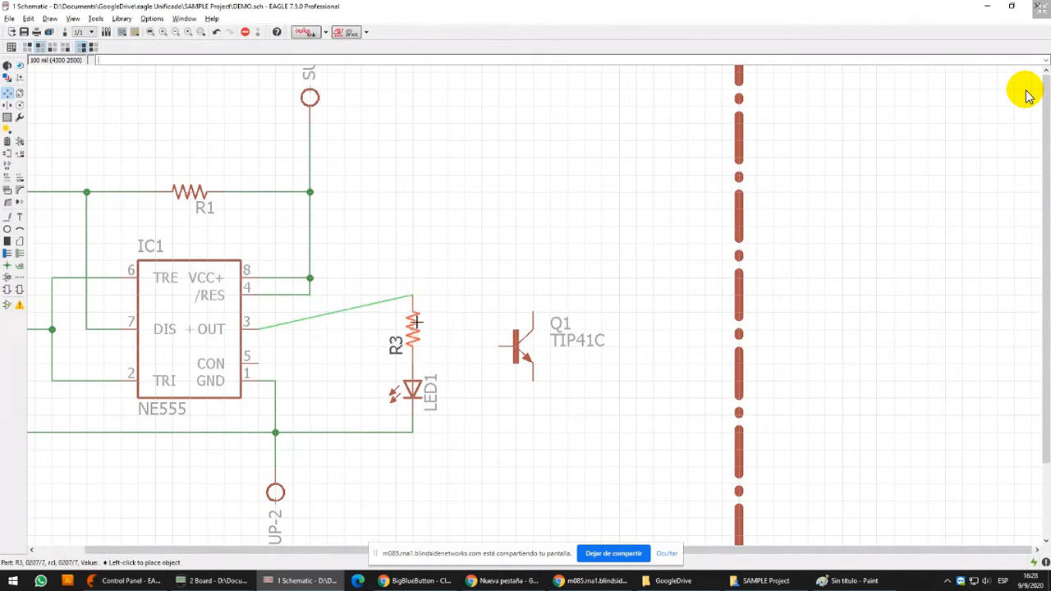
pyautogui.click(414, 310)
pyautogui.scroll(4, 236, 308)
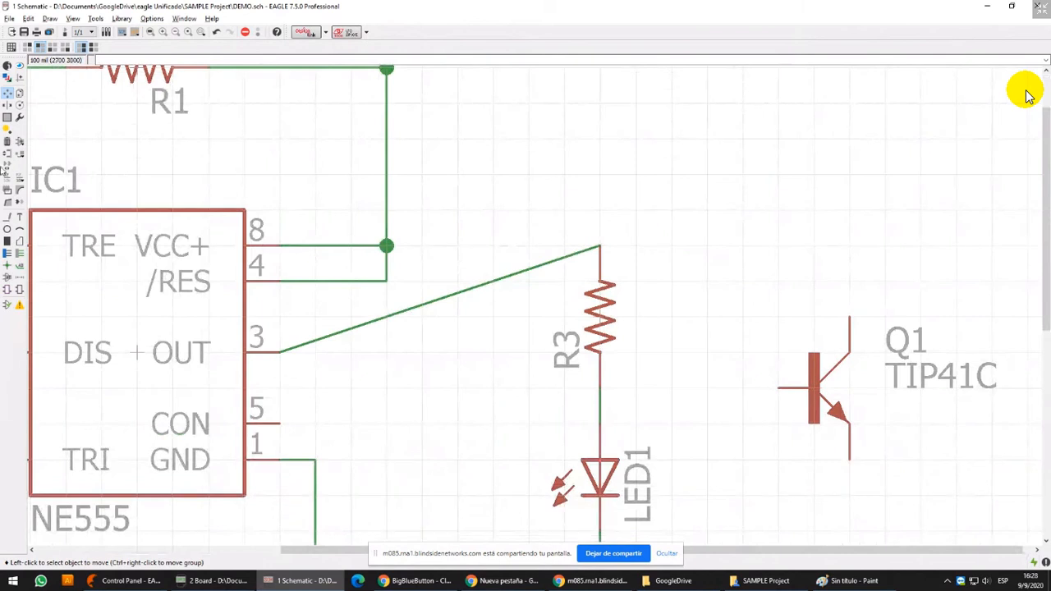
# Split the diagonal wire between the NE555's pin 3 and R3 into right-angled segments that reach R3 from above
pyautogui.click(6, 204)
pyautogui.click(574, 252)
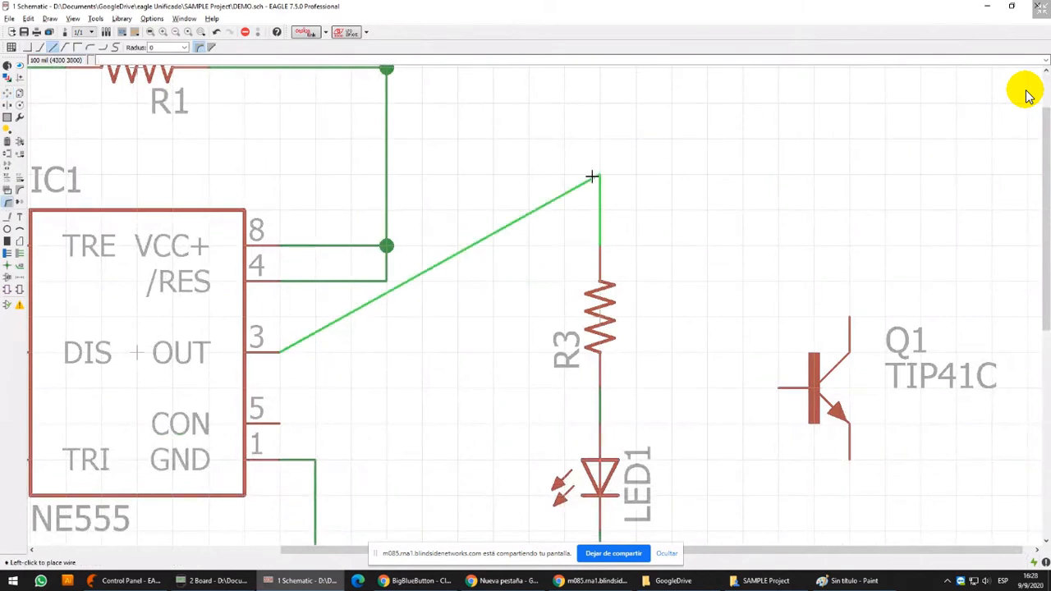
pyautogui.rightClick(487, 350)
pyautogui.rightClick(487, 349)
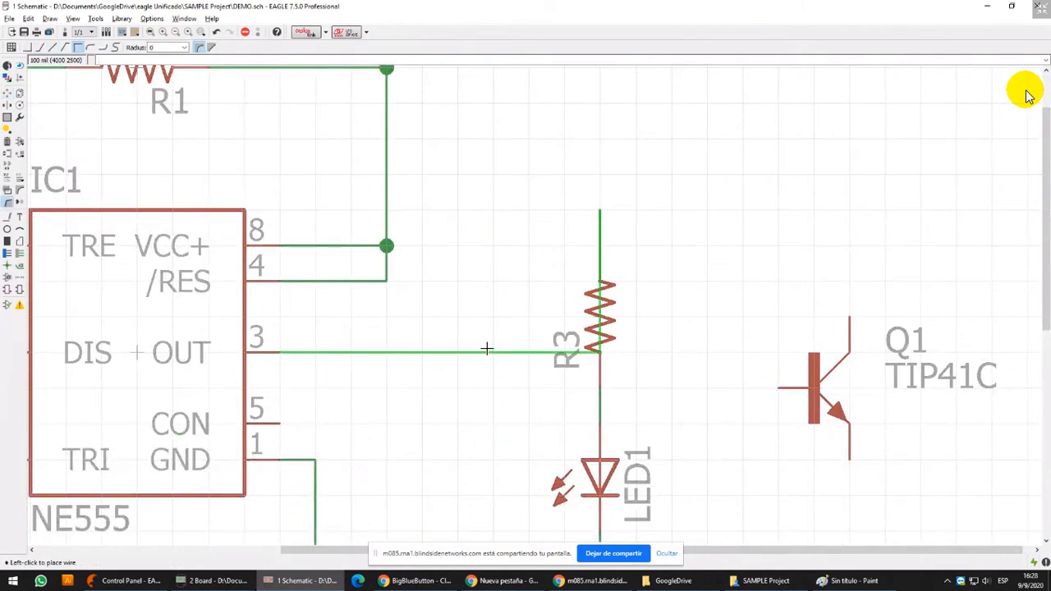
pyautogui.rightClick(487, 349)
pyautogui.press('Escape')
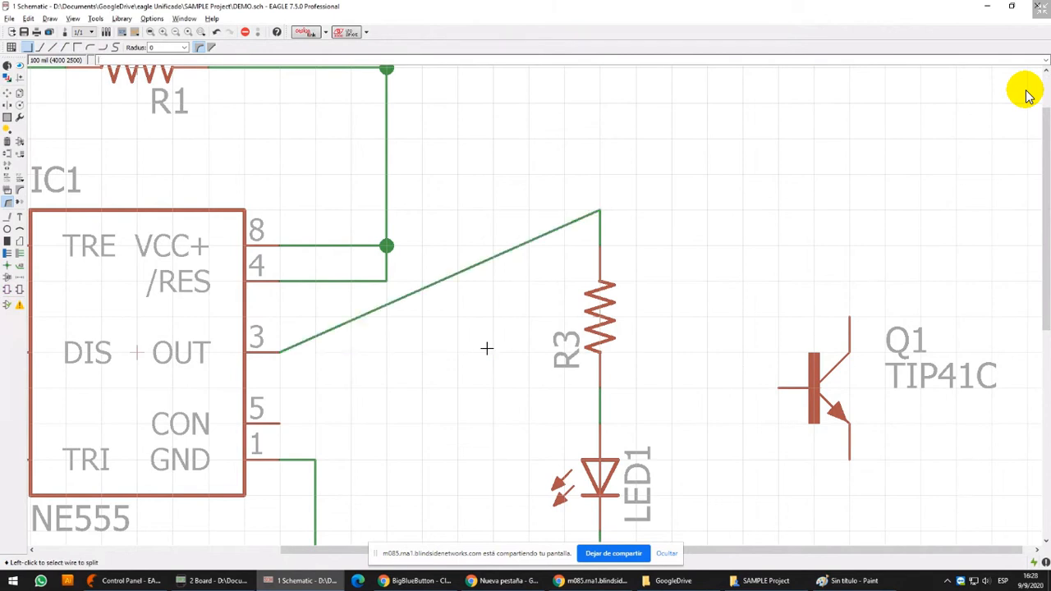
pyautogui.click(8, 205)
pyautogui.click(474, 266)
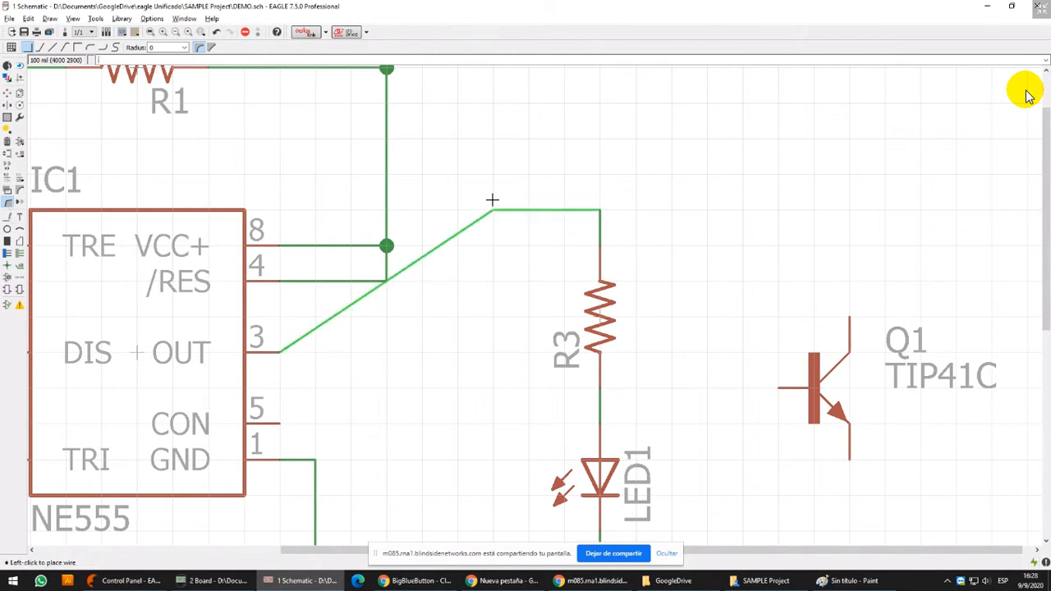
pyautogui.click(465, 359)
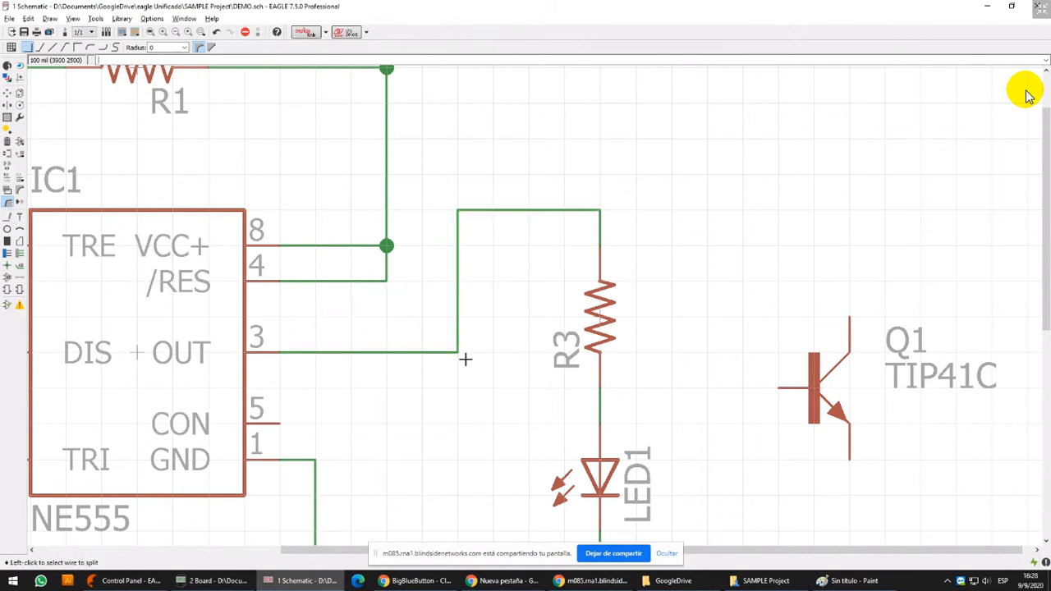
# Try out the different wire bend styles while splitting the horizontal wire between R2 and R1
pyautogui.scroll(-2, 387, 175)
pyautogui.moveTo(89, 78); pyautogui.dragTo(616, 182, button='middle')
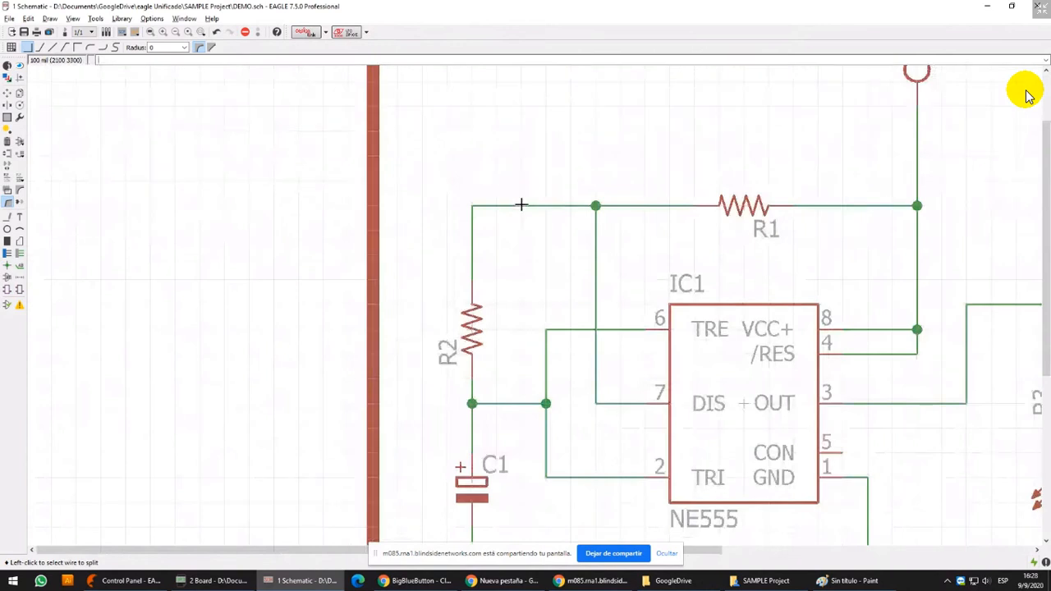
pyautogui.scroll(5, 521, 205)
pyautogui.scroll(1, 521, 206)
pyautogui.scroll(-4, 521, 205)
pyautogui.click(519, 205)
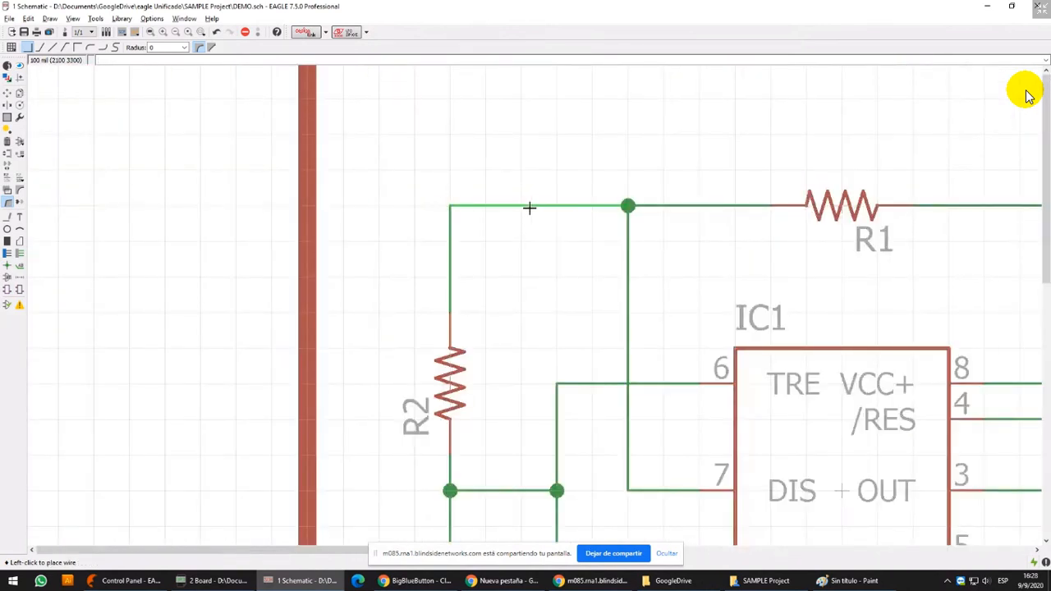
pyautogui.rightClick(537, 112)
pyautogui.rightClick(541, 140)
pyautogui.rightClick(542, 205)
pyautogui.rightClick(540, 246)
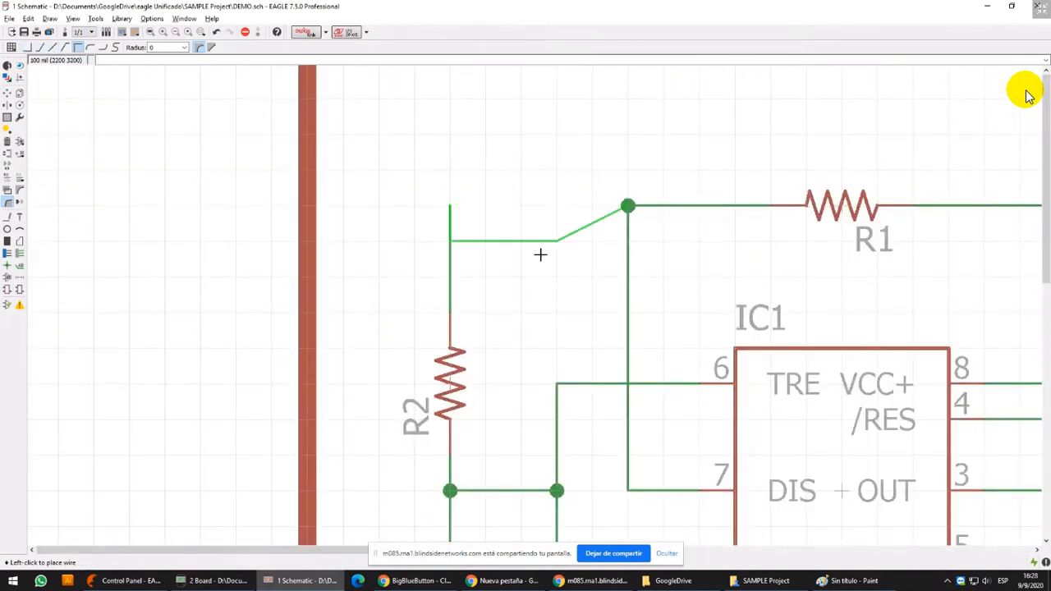
pyautogui.rightClick(540, 256)
pyautogui.rightClick(539, 259)
pyautogui.rightClick(537, 256)
pyautogui.rightClick(539, 246)
pyautogui.rightClick(544, 207)
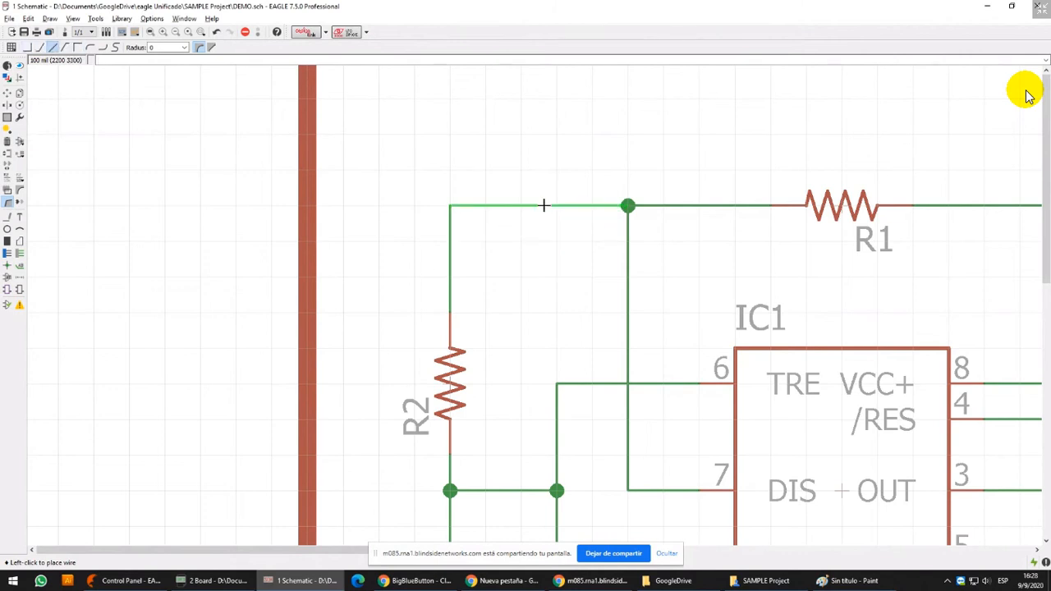
pyautogui.rightClick(547, 167)
pyautogui.rightClick(546, 164)
pyautogui.rightClick(547, 164)
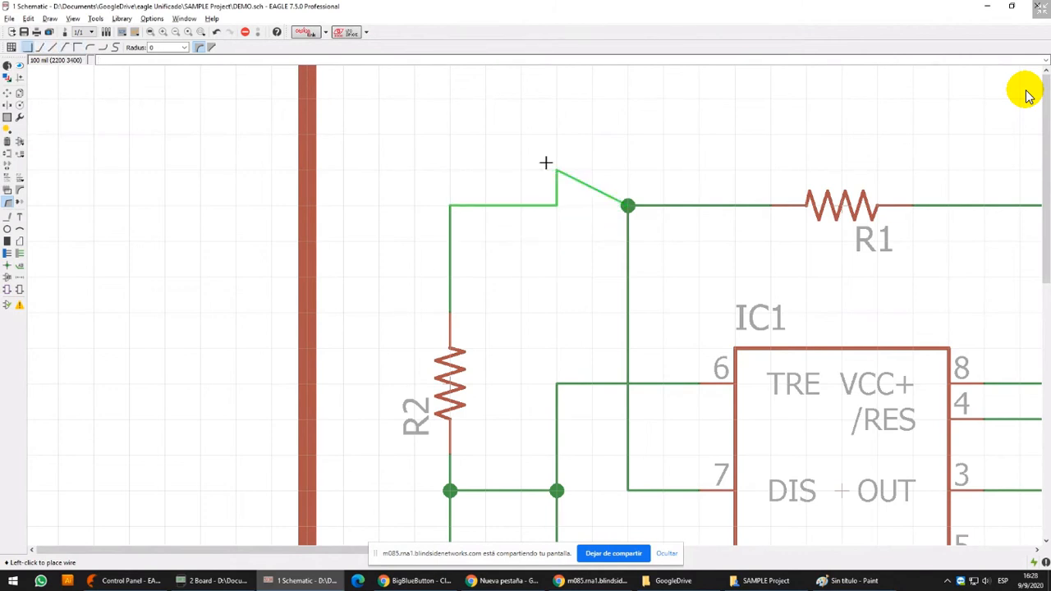
pyautogui.rightClick(537, 188)
pyautogui.rightClick(538, 178)
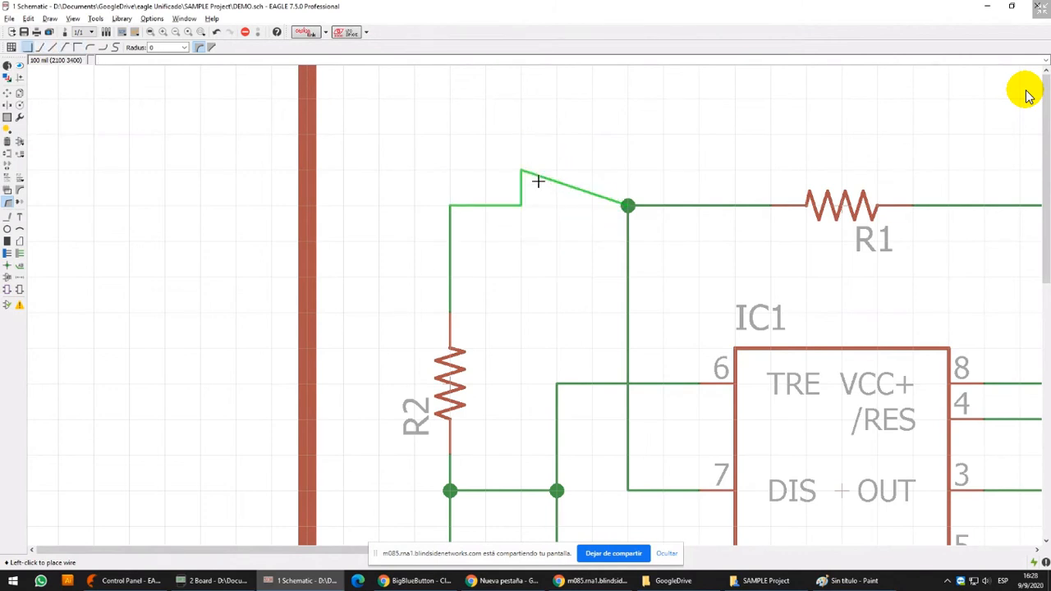
pyautogui.doubleClick(528, 205)
pyautogui.scroll(-5, 528, 204)
pyautogui.moveTo(880, 241); pyautogui.dragTo(405, 244, button='middle')
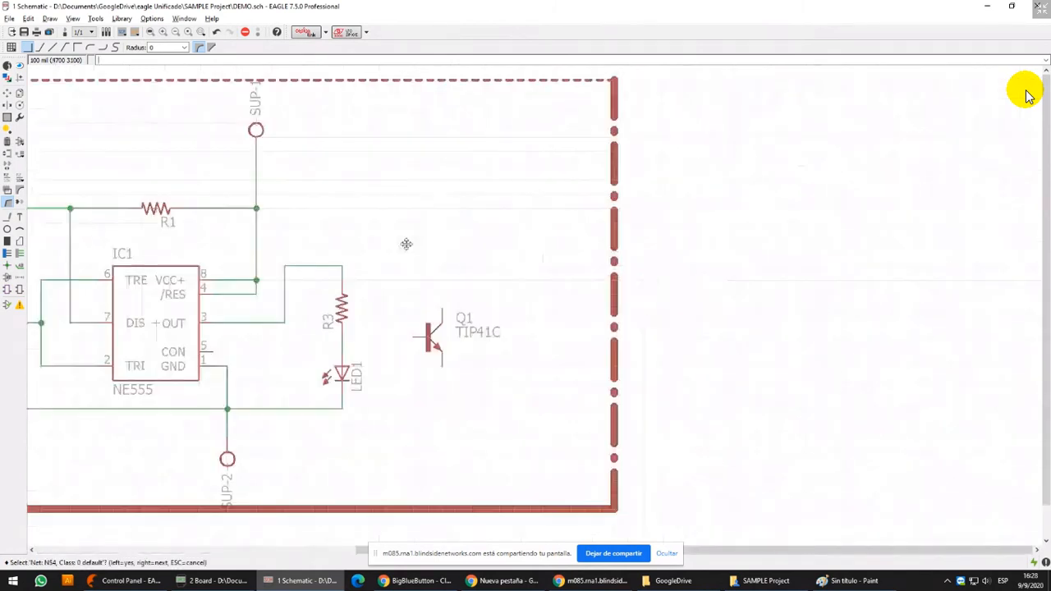
pyautogui.press('Escape')
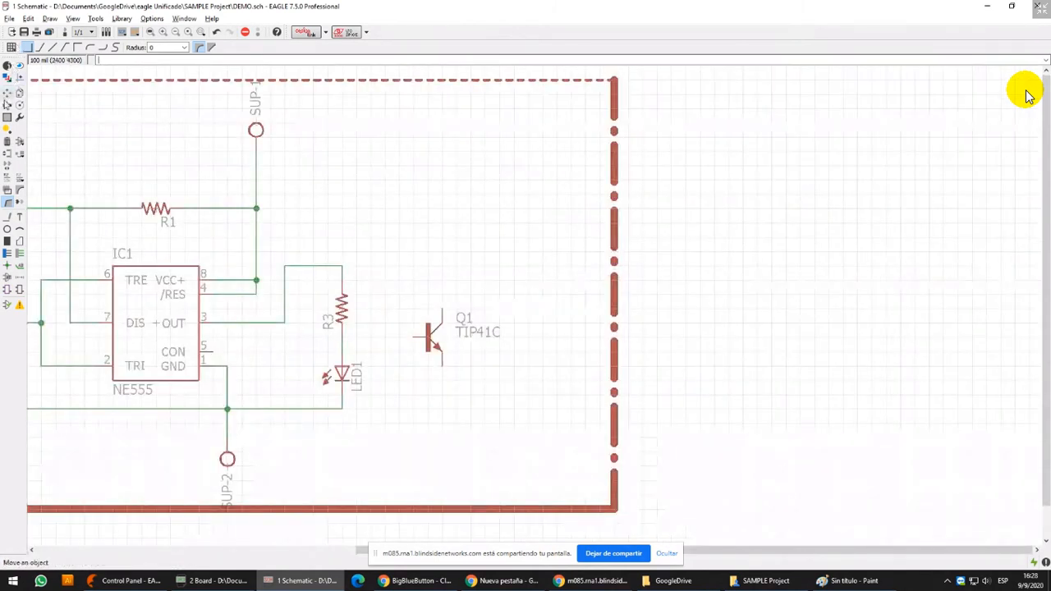
# Move transistor Q1 up 400 mil and right 100 mil, away from LED1
pyautogui.click(6, 93)
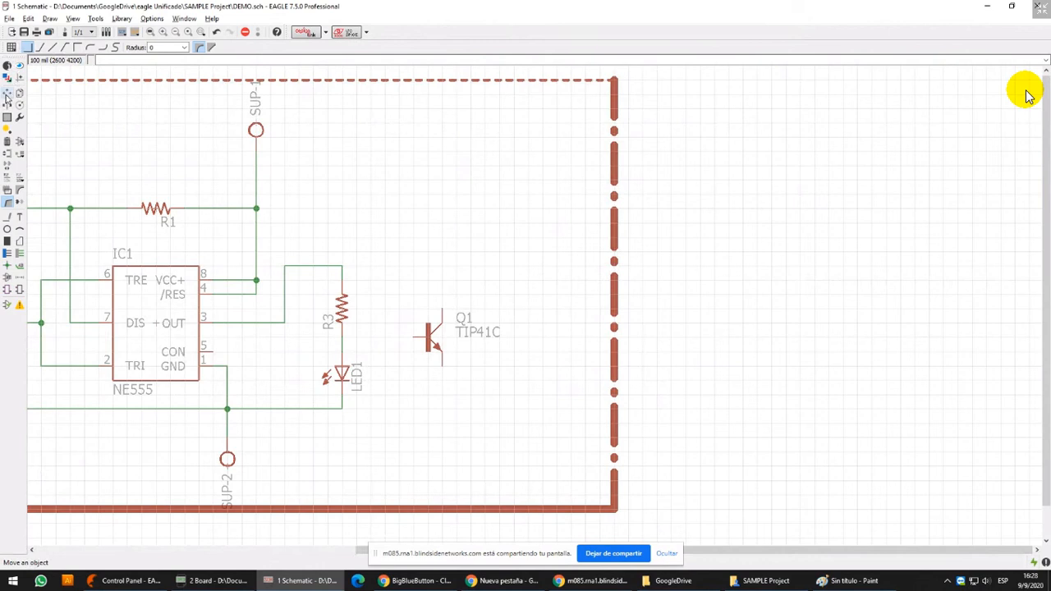
pyautogui.click(427, 340)
pyautogui.click(444, 279)
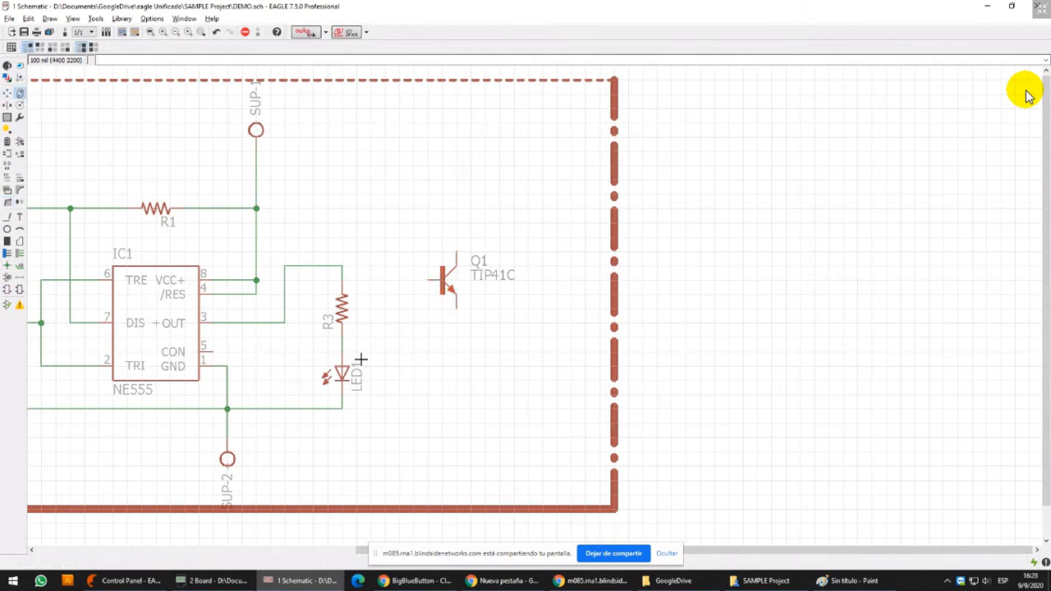
# Copy R3 as a horizontal resistor between R3 and Q1, and raise Q1 100 mil so its base lines up with the copy
pyautogui.click(342, 309)
pyautogui.rightClick(399, 280)
pyautogui.click(386, 266)
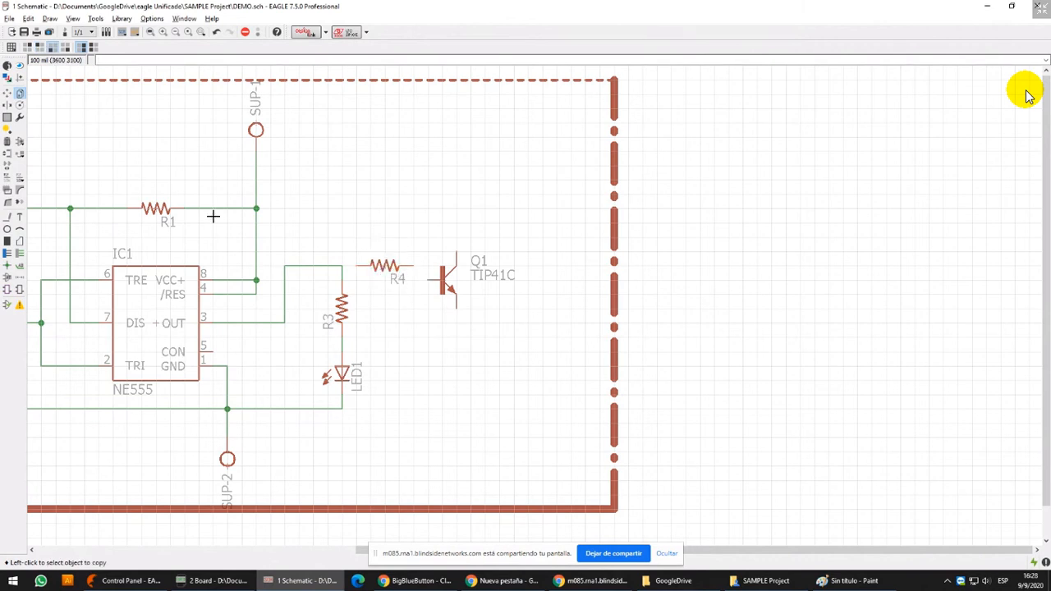
pyautogui.click(7, 93)
pyautogui.click(452, 279)
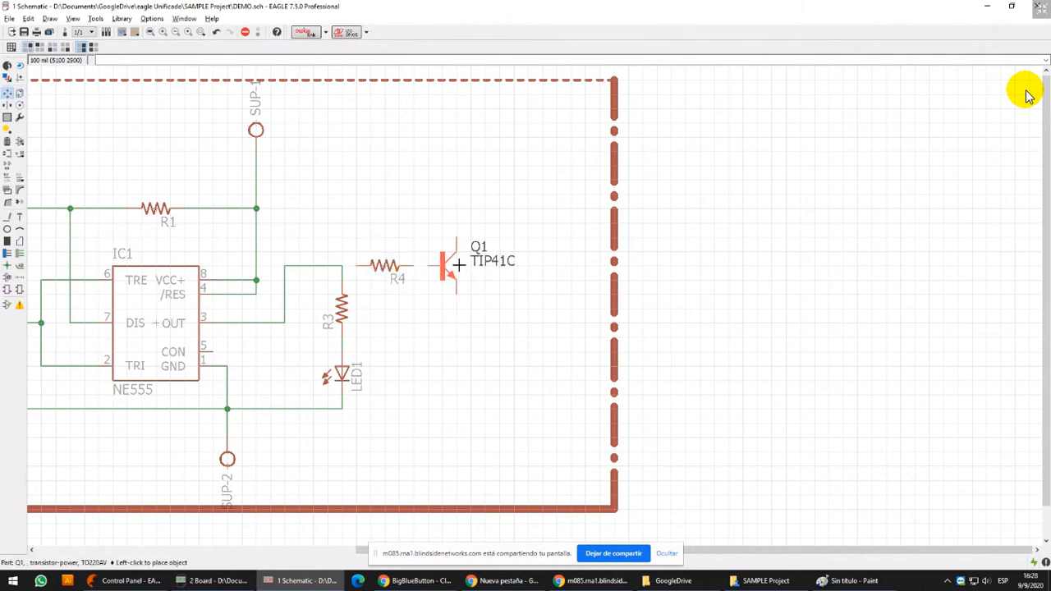
pyautogui.click(458, 265)
# On the 91 Nets layer, wire R4 to the node above R3 and to the base of Q1
pyautogui.scroll(3, 452, 263)
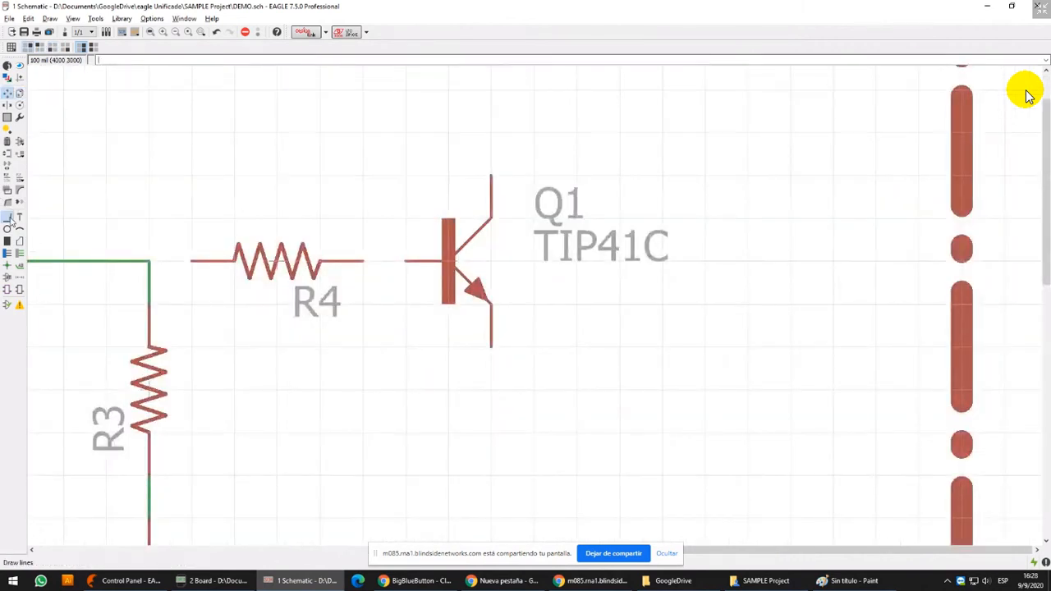
pyautogui.click(8, 217)
pyautogui.click(49, 47)
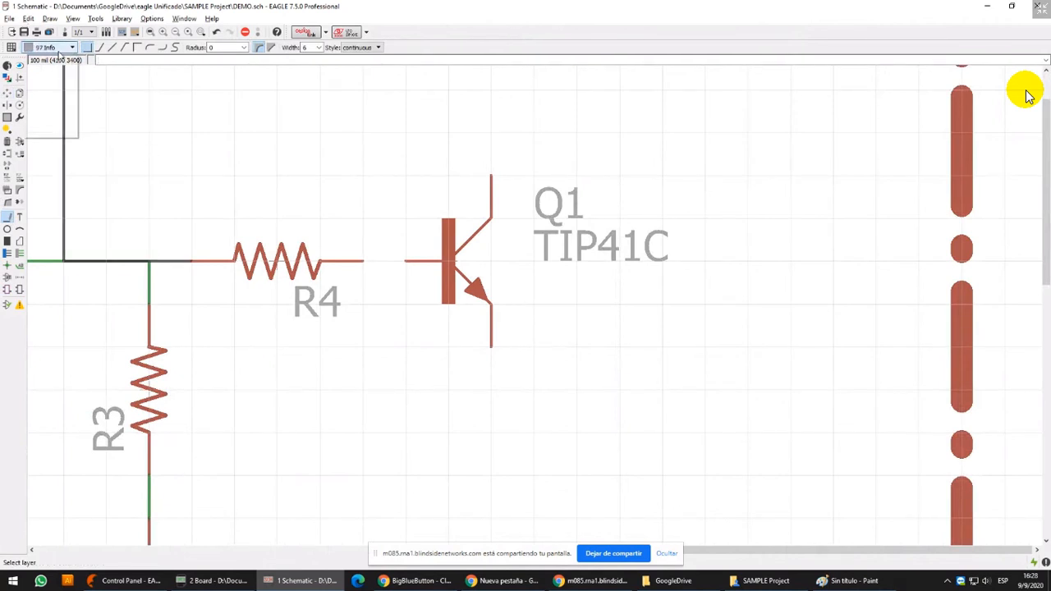
pyautogui.click(41, 68)
pyautogui.click(149, 261)
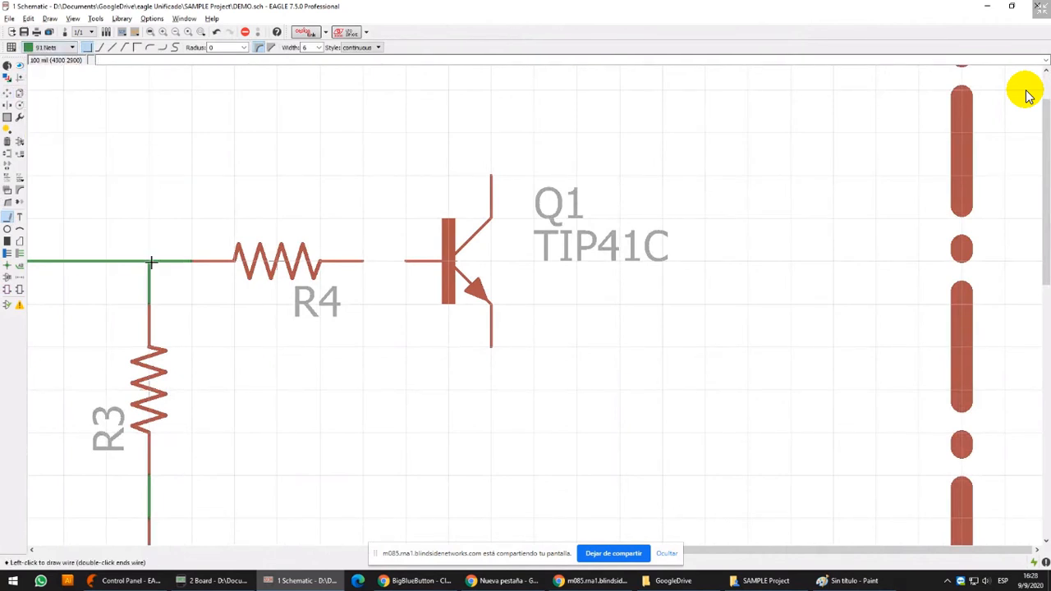
pyautogui.click(383, 251)
pyautogui.click(408, 257)
# Wire the emitter of Q1 down to the ground line below LED1 with a right-angled net
pyautogui.scroll(-3, 408, 257)
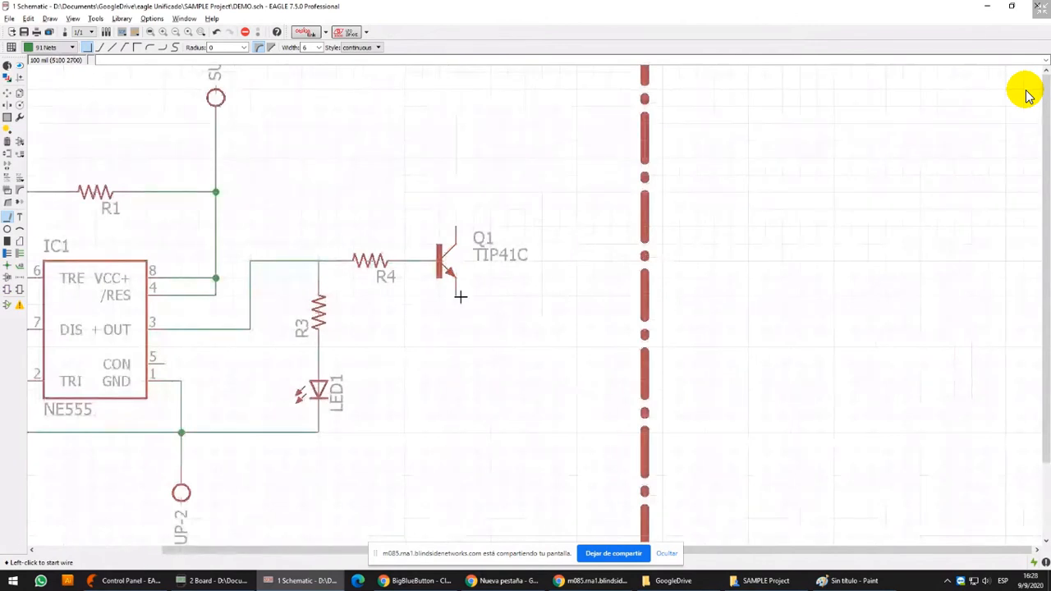
pyautogui.click(456, 295)
pyautogui.click(319, 431)
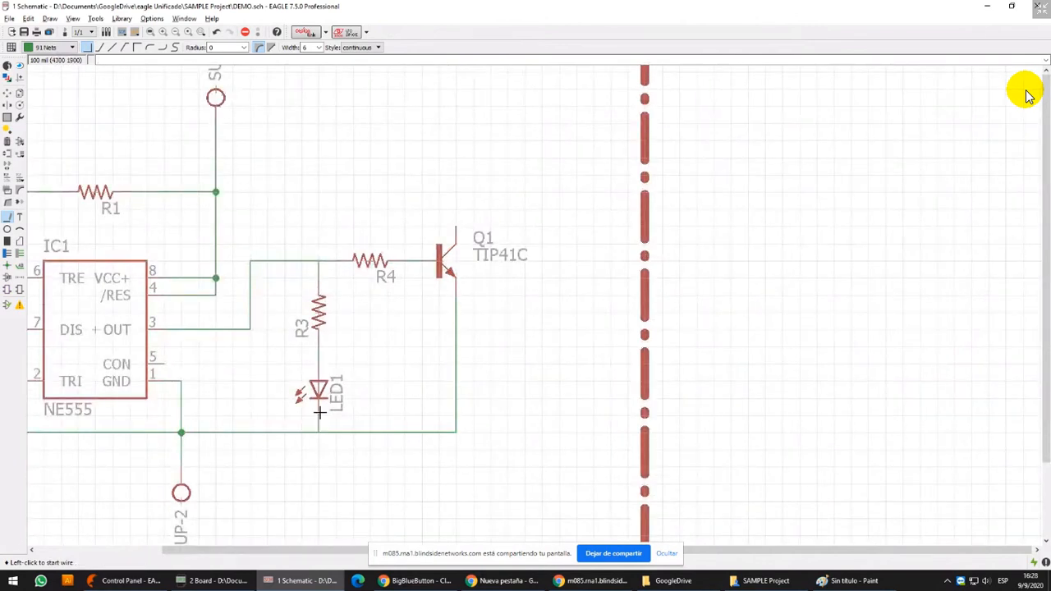
# Move the vertical segment of the pin 3 output wire 100 mil to the right
pyautogui.click(6, 94)
pyautogui.click(271, 303)
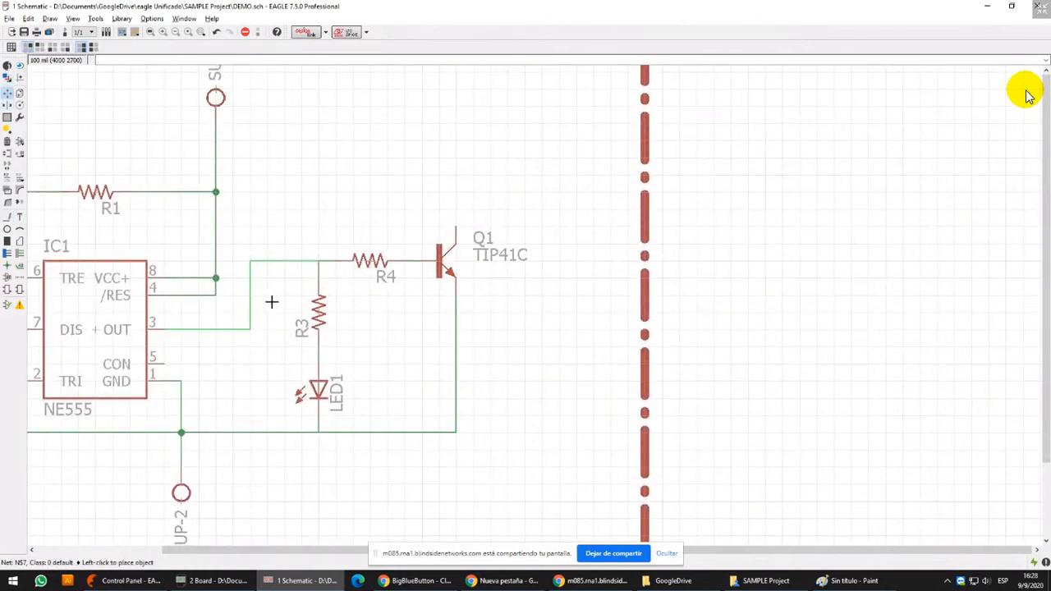
pyautogui.click(291, 302)
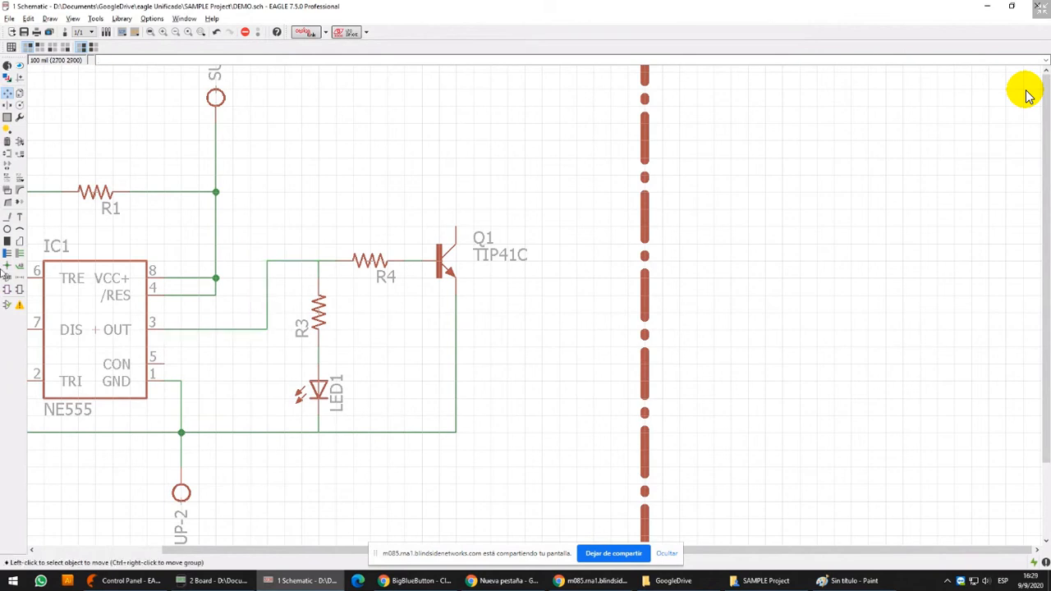
# Place junctions at the node above R3 and where LED1 meets the ground line
pyautogui.click(7, 265)
pyautogui.scroll(5, 428, 257)
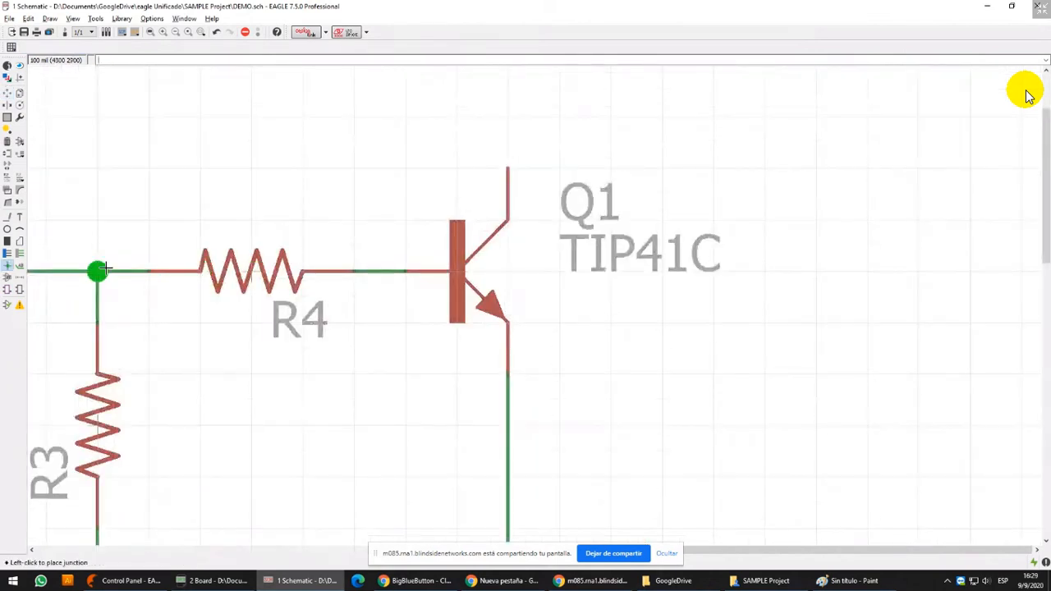
pyautogui.scroll(-6, 340, 126)
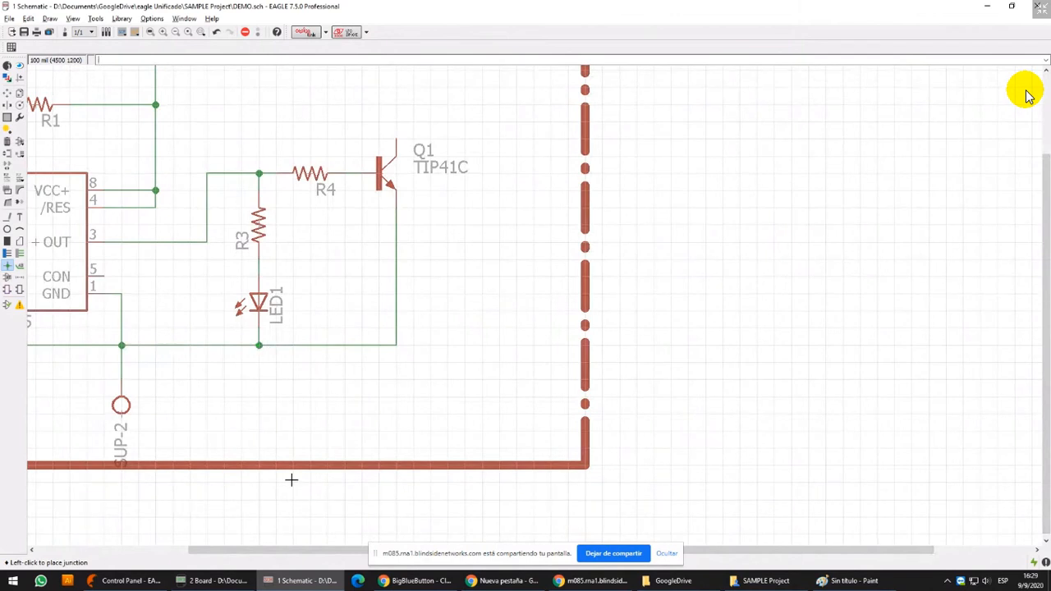
# Switch to the DEMO.brd board window, maximise it, and bring the unplaced parts beside the board outline into view
pyautogui.click(212, 580)
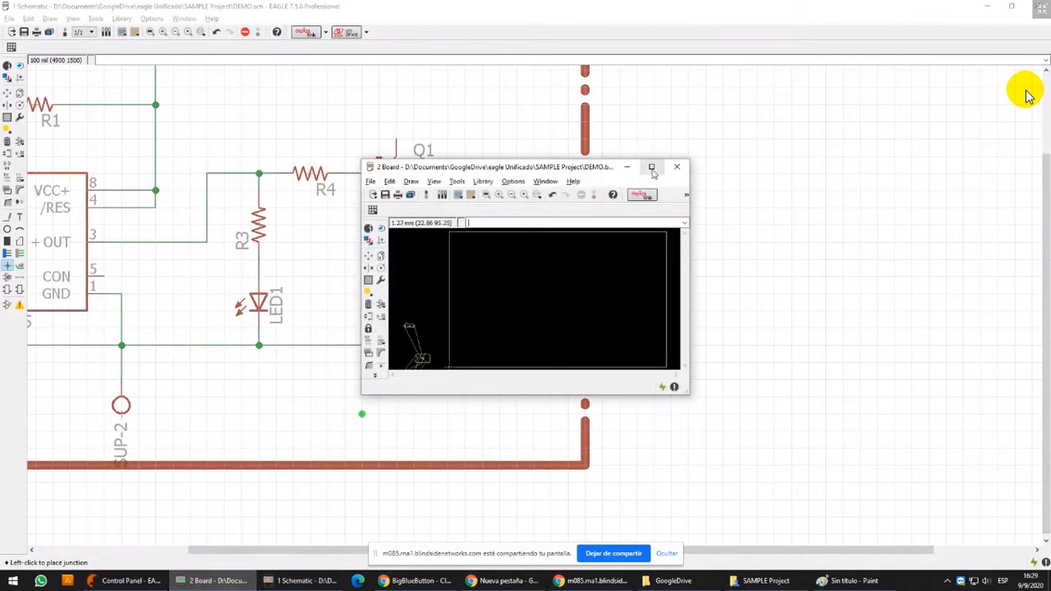
pyautogui.click(651, 167)
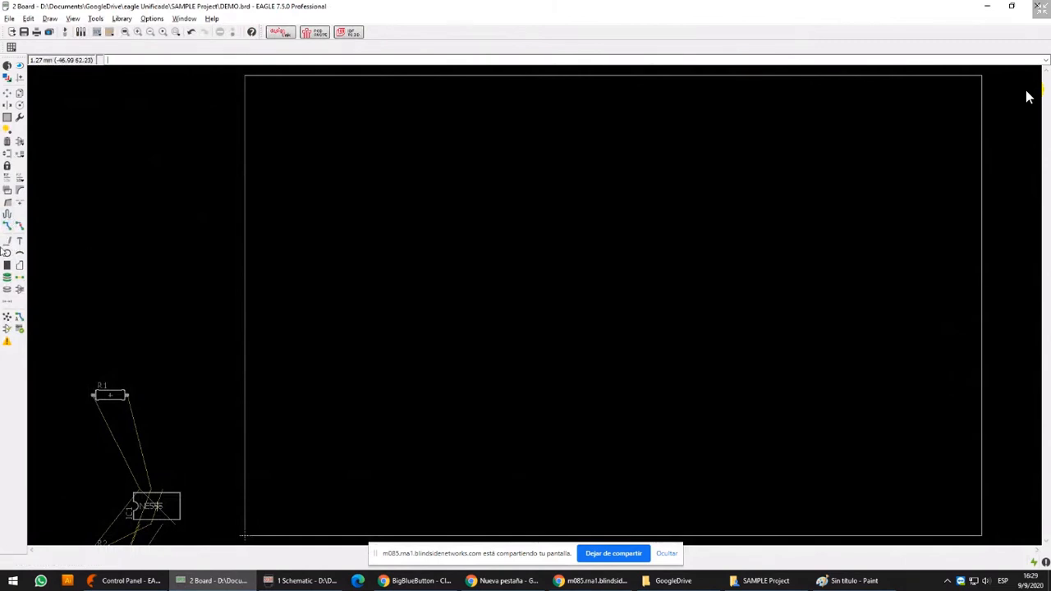
pyautogui.moveTo(355, 221); pyautogui.dragTo(414, 152, button='middle')
pyautogui.scroll(-1, 412, 154)
# Draw a horizontal wire about 20 mm long on the 16 Bottom layer inside the board outline
pyautogui.click(7, 242)
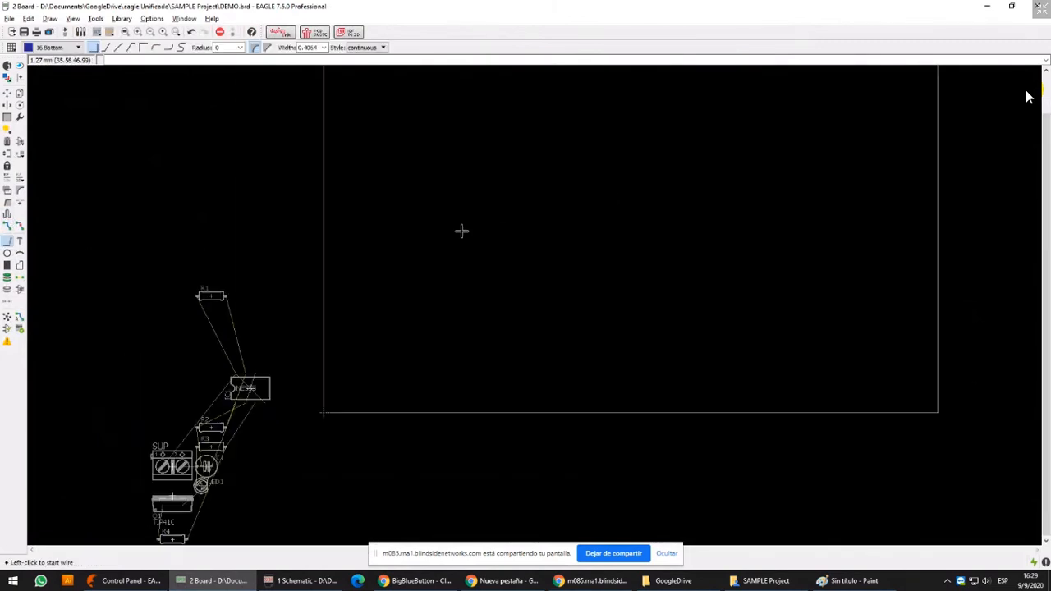
pyautogui.click(462, 230)
pyautogui.scroll(3, 645, 179)
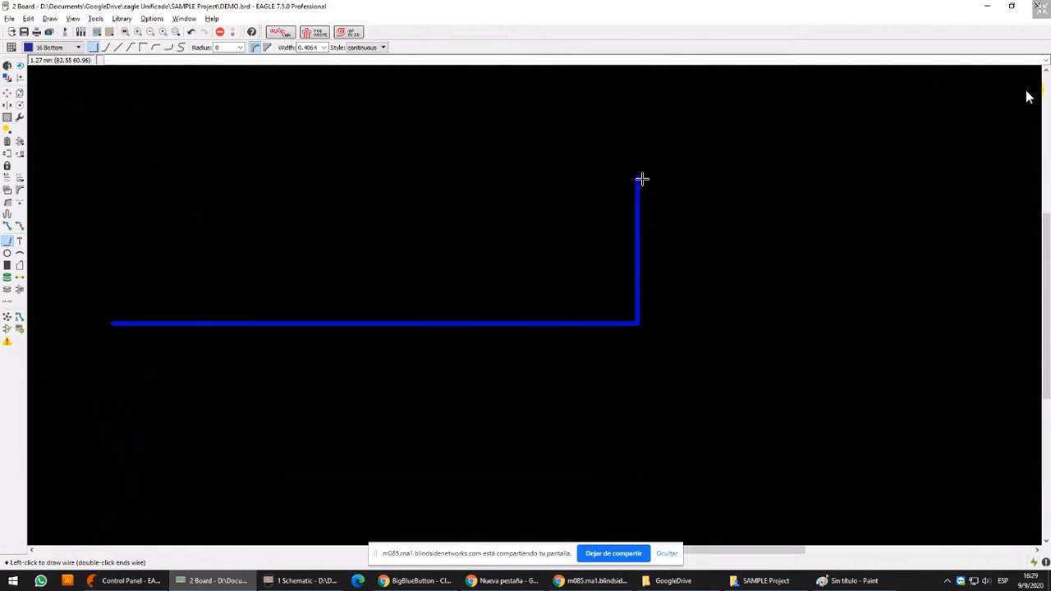
pyautogui.doubleClick(347, 323)
# Draw a vertical wire about 15 mm long on the 1 Top layer, crossing the blue bottom-layer wire
pyautogui.click(228, 192)
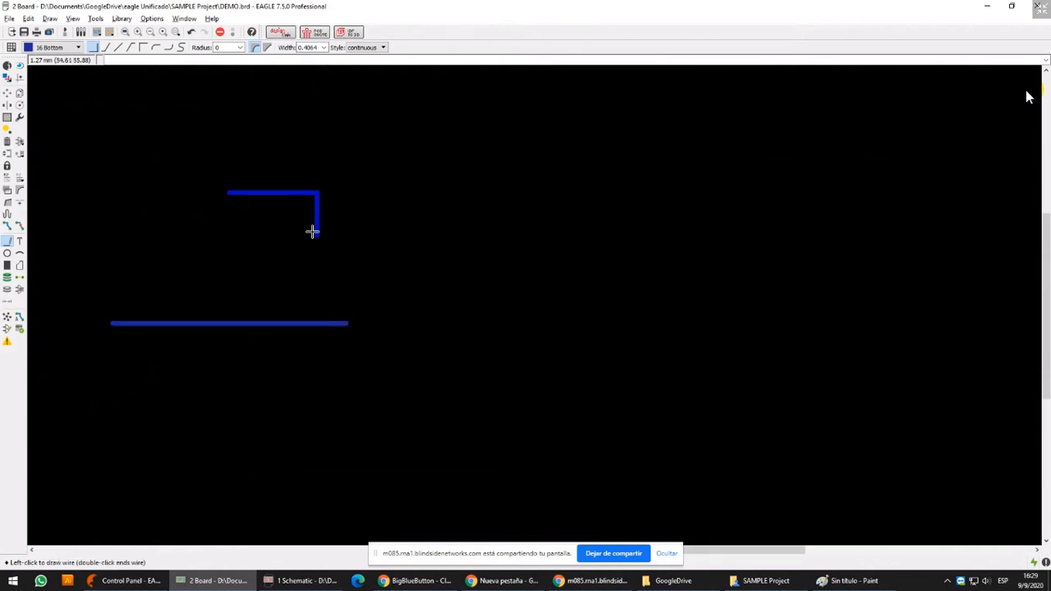
pyautogui.middleClick(287, 188)
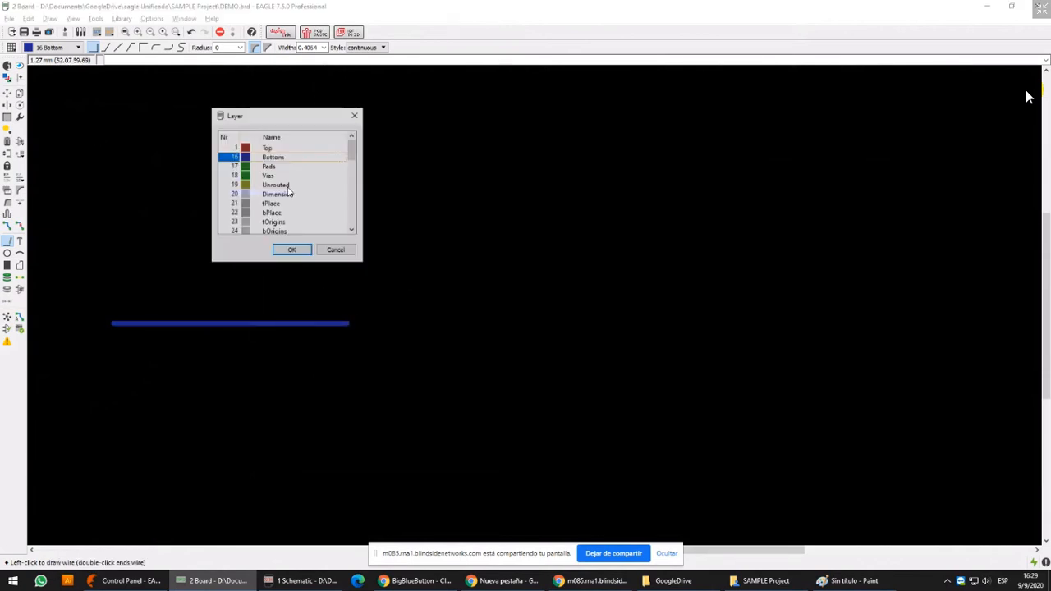
pyautogui.click(291, 251)
pyautogui.doubleClick(236, 369)
pyautogui.moveTo(269, 374); pyautogui.dragTo(324, 285, button='middle')
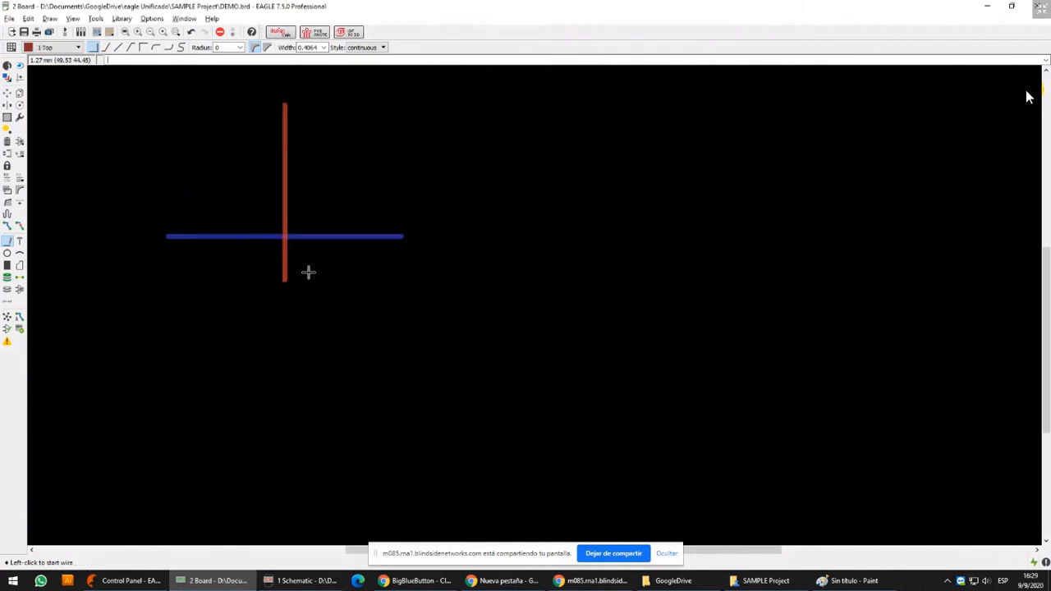
pyautogui.scroll(3, 307, 272)
pyautogui.moveTo(281, 209); pyautogui.dragTo(327, 311, button='middle')
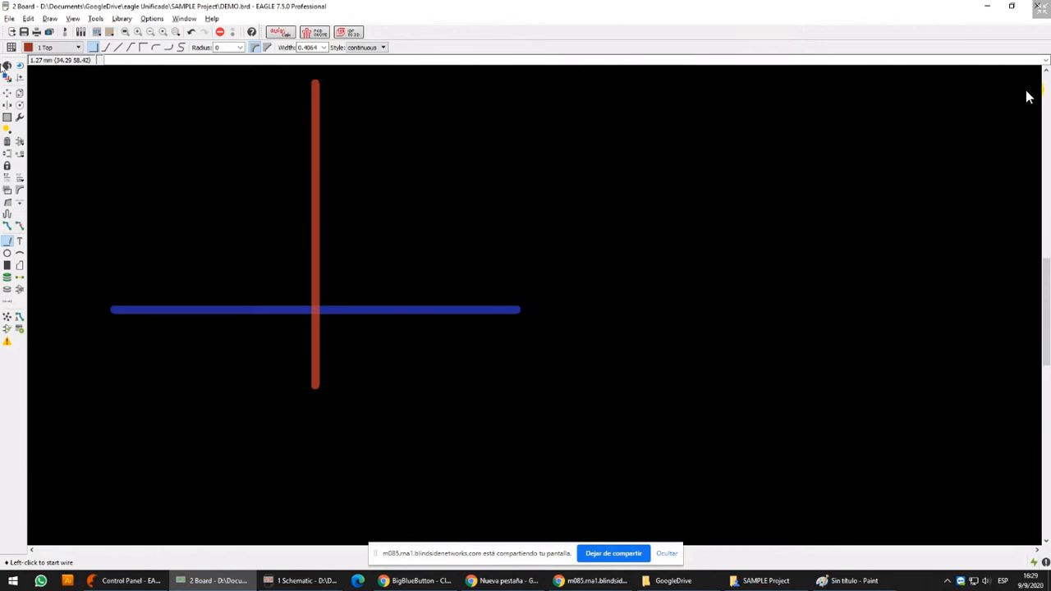
pyautogui.scroll(6, 182, 253)
pyautogui.moveTo(432, 269); pyautogui.dragTo(373, 141, button='middle')
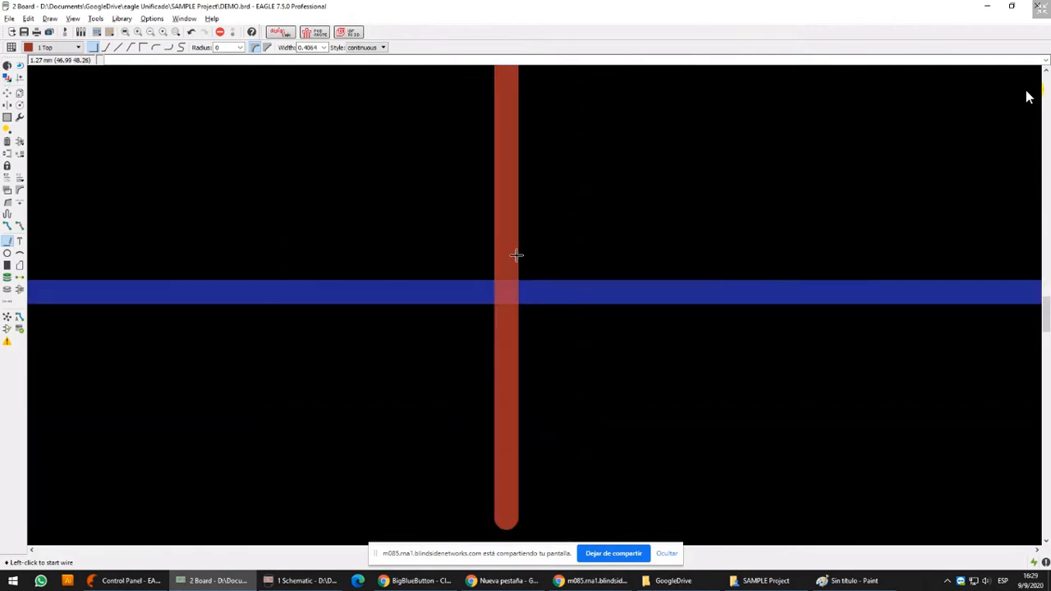
# Examine the crossing of the top-layer and bottom-layer wires, highlighting the signals with the Show tool
pyautogui.scroll(4, 539, 325)
pyautogui.scroll(-5, 453, 240)
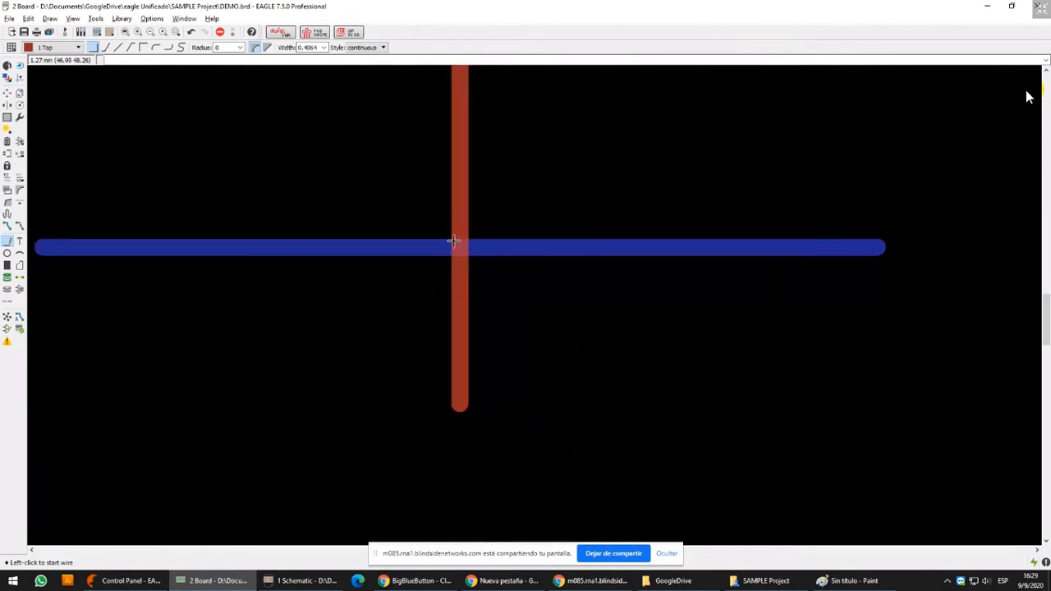
pyautogui.click(20, 64)
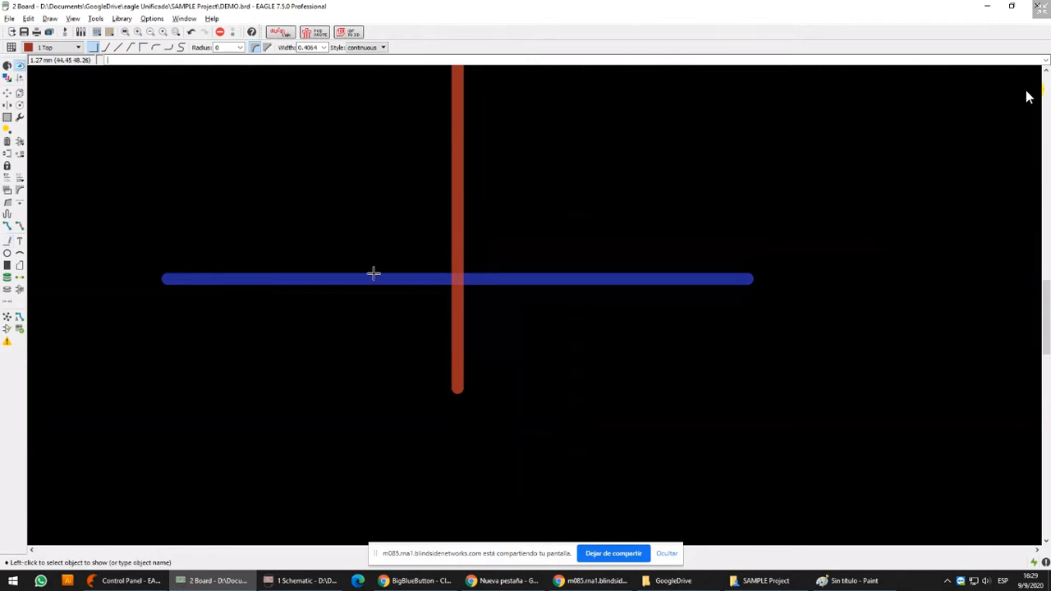
pyautogui.click(370, 272)
pyautogui.click(444, 208)
pyautogui.scroll(-3, 443, 209)
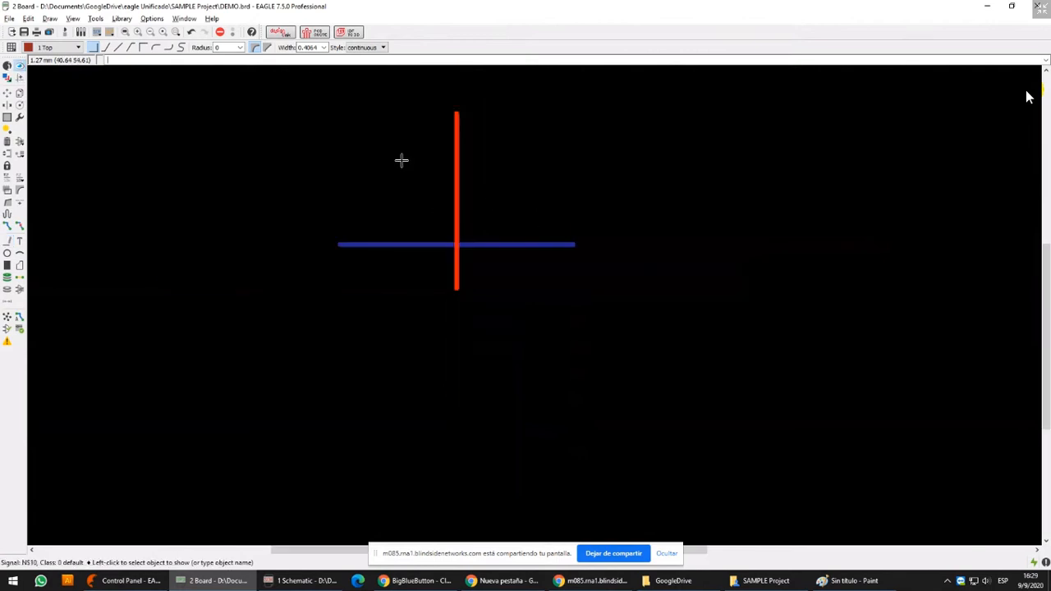
pyautogui.scroll(-5, 439, 221)
pyautogui.moveTo(446, 228); pyautogui.dragTo(411, 263, button='middle')
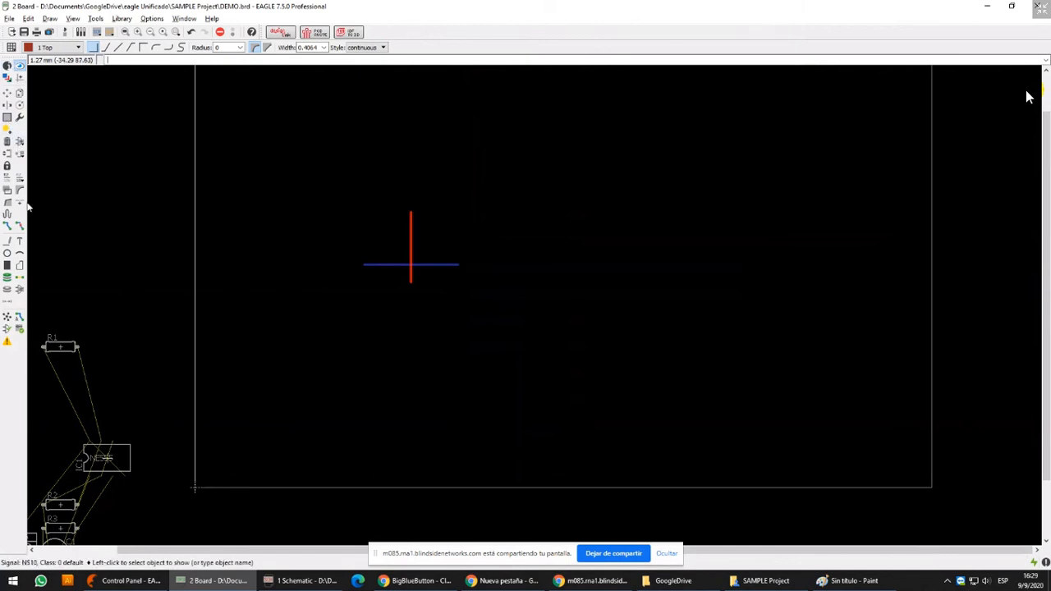
# Rip up the vertical top-layer wire and the horizontal bottom-layer wire, and recalculate the ratsnest
pyautogui.click(19, 228)
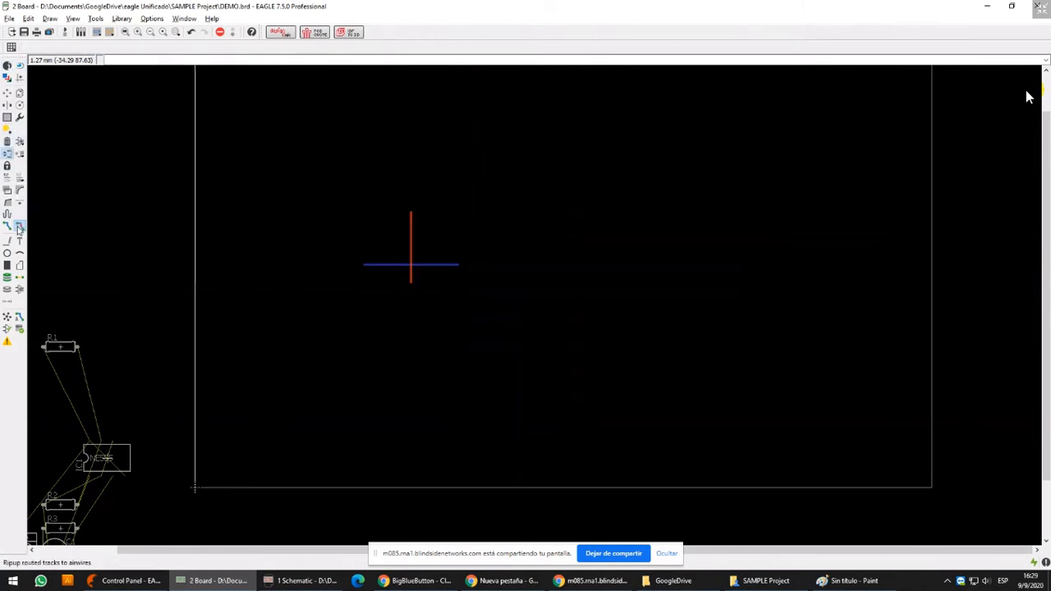
pyautogui.click(412, 246)
pyautogui.click(373, 265)
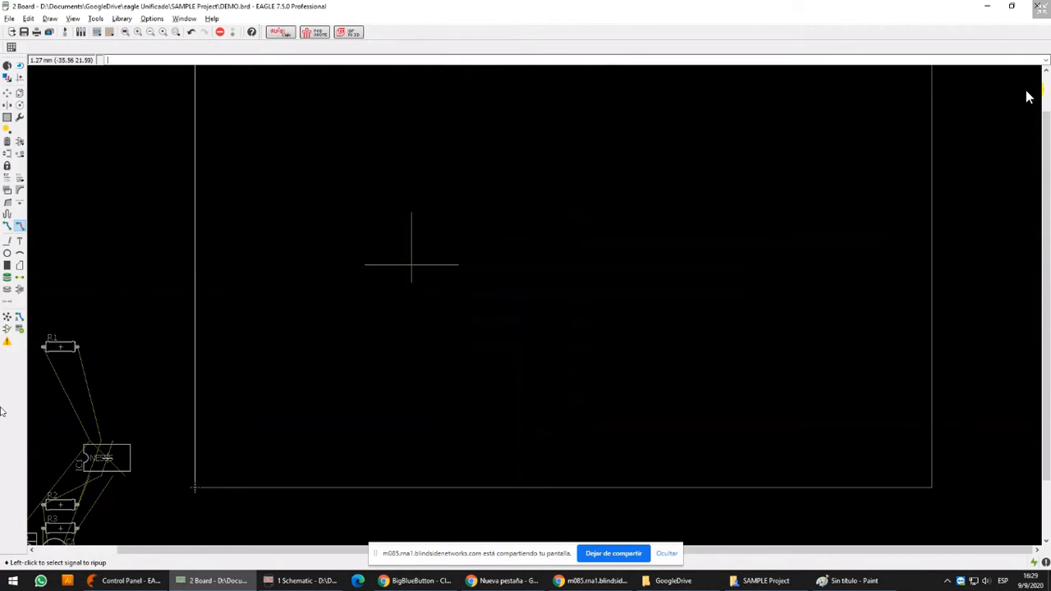
pyautogui.click(7, 318)
pyautogui.click(24, 32)
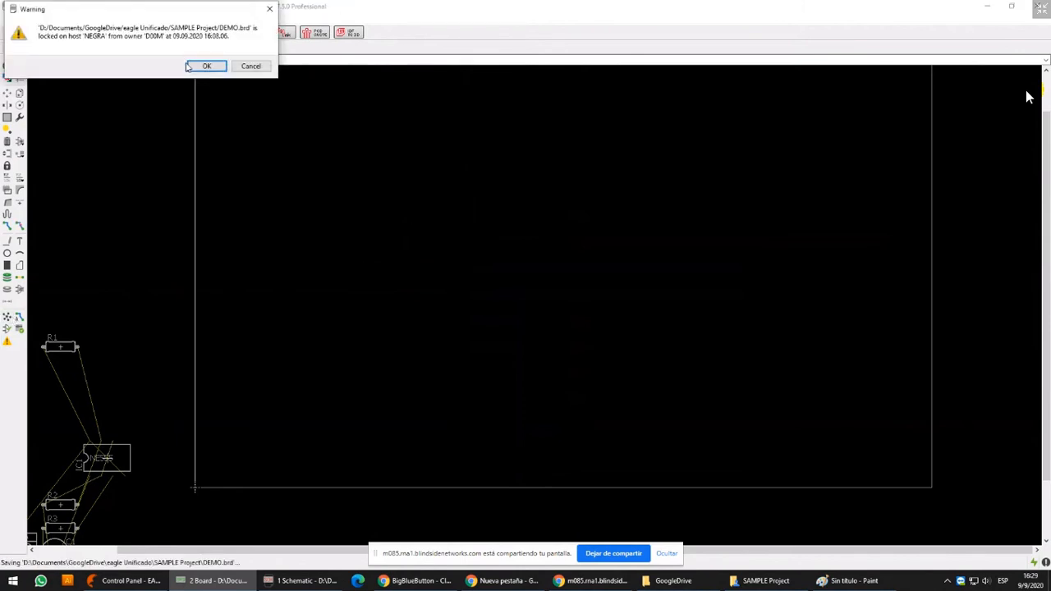
pyautogui.moveTo(162, 10); pyautogui.dragTo(495, 162)
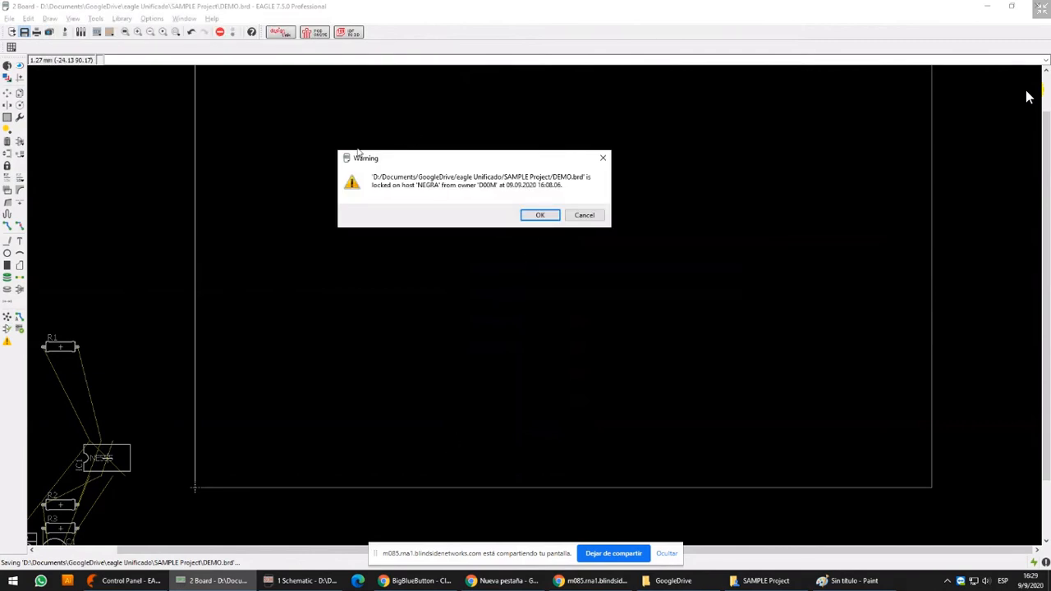
pyautogui.click(526, 219)
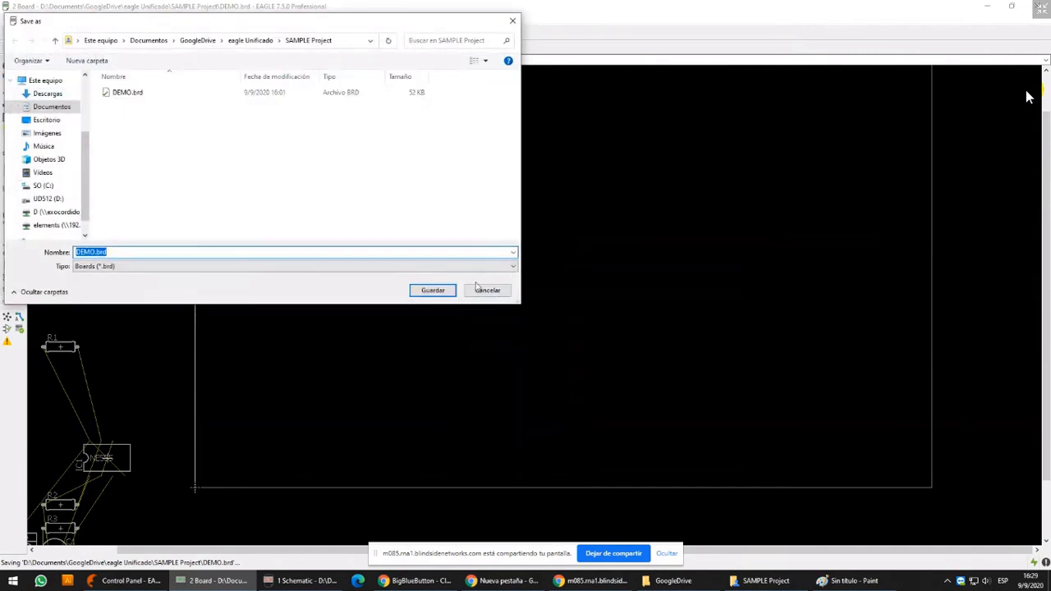
pyautogui.click(488, 292)
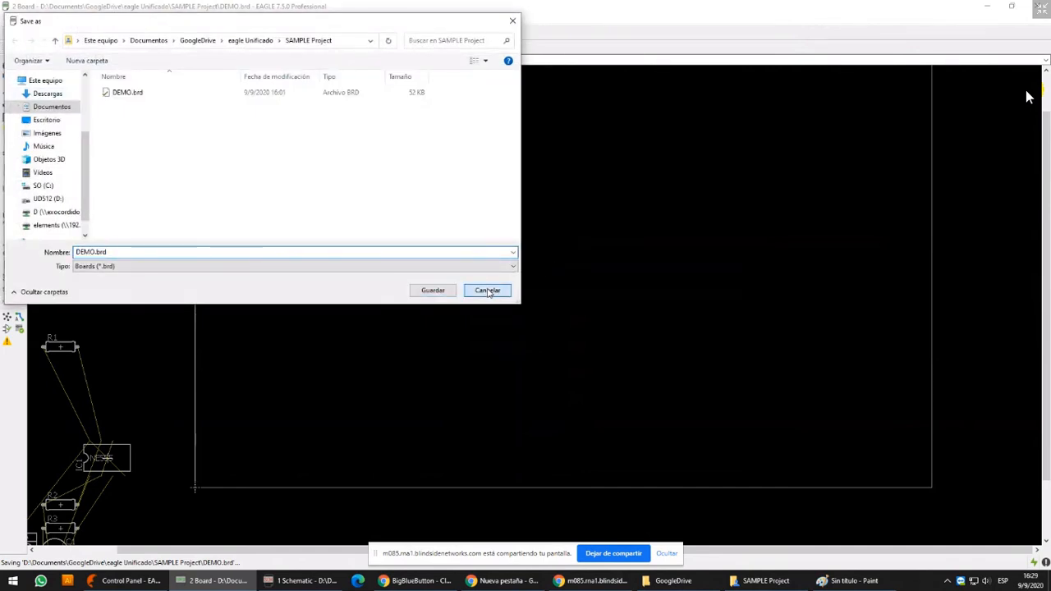
# Switch to the Control Panel, refresh SAMPLE Project's file list, and delete the lock files .DEMO.brd.lck and .DEMO.sch.lck
pyautogui.click(142, 583)
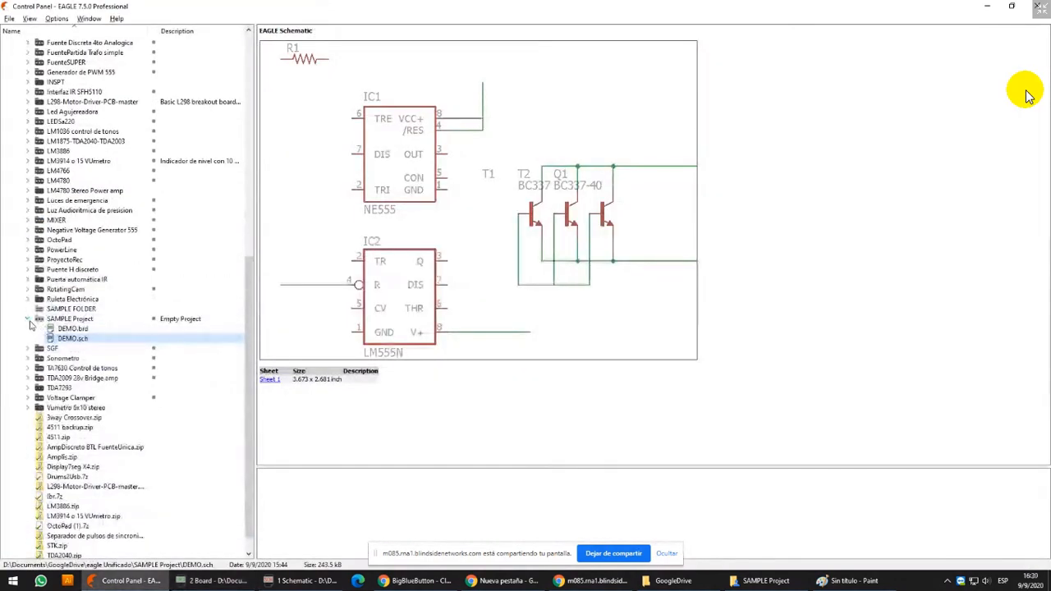
pyautogui.click(28, 319)
pyautogui.click(28, 319)
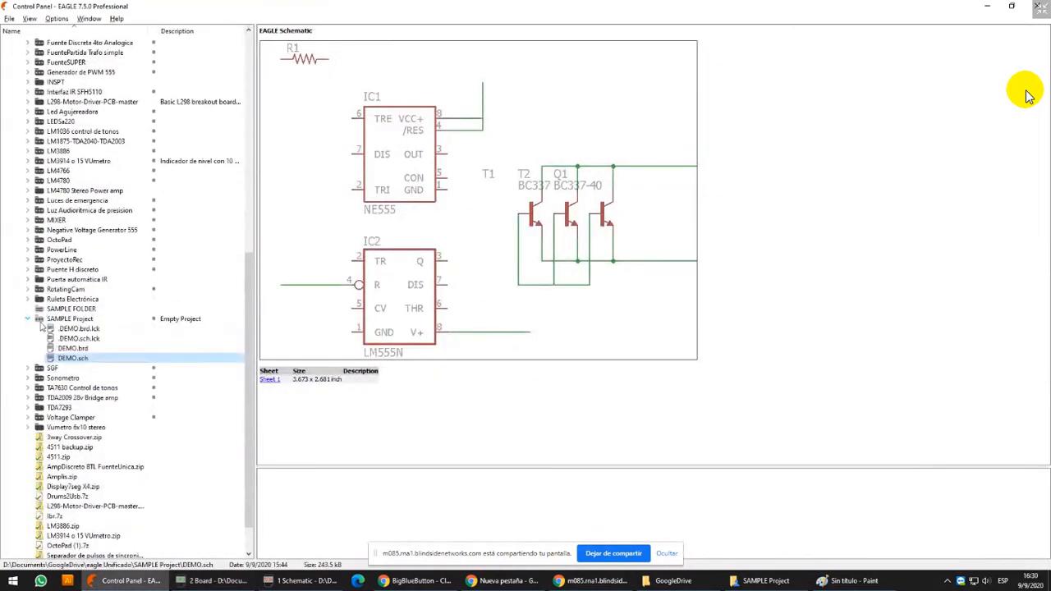
pyautogui.click(80, 329)
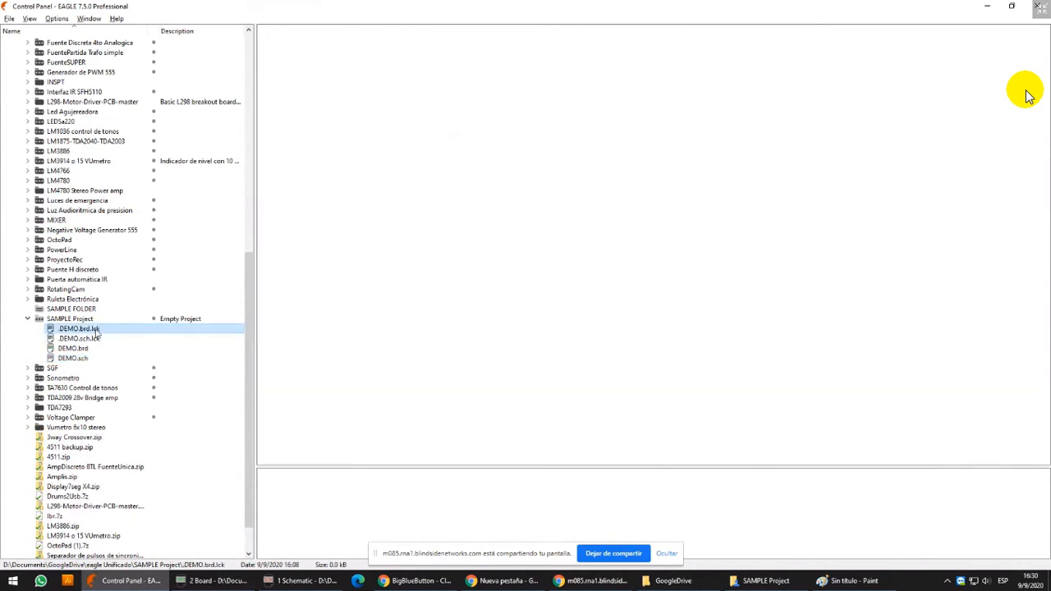
pyautogui.rightClick(96, 330)
pyautogui.click(124, 372)
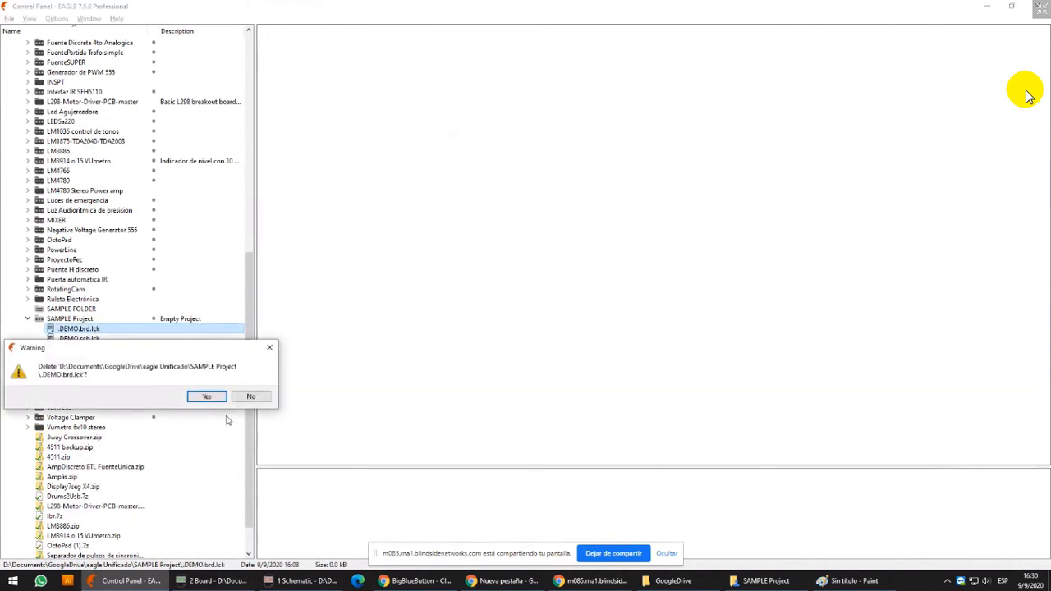
pyautogui.click(207, 395)
pyautogui.rightClick(108, 331)
pyautogui.click(130, 373)
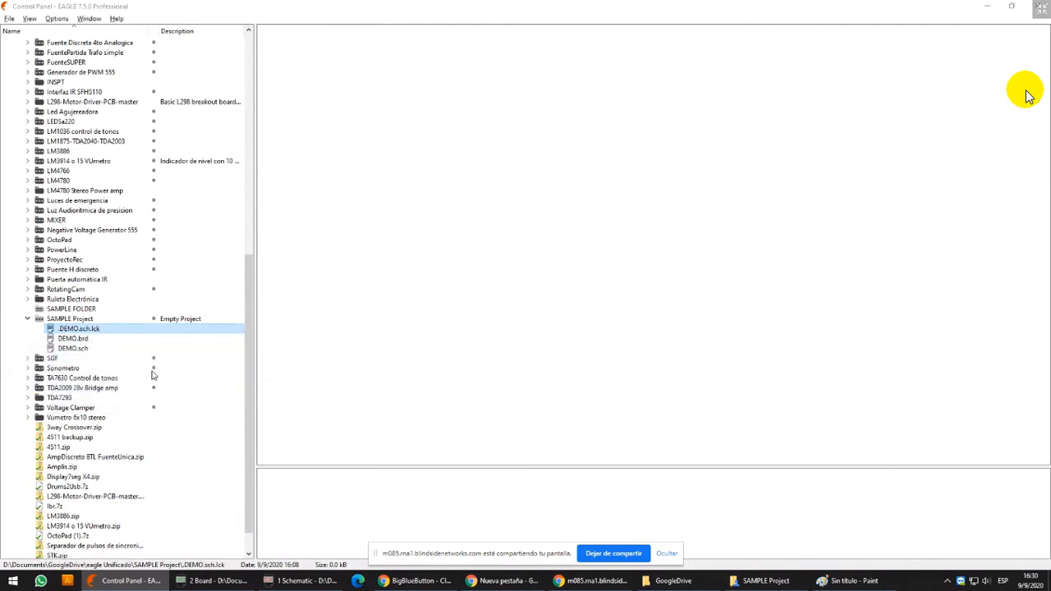
pyautogui.click(207, 396)
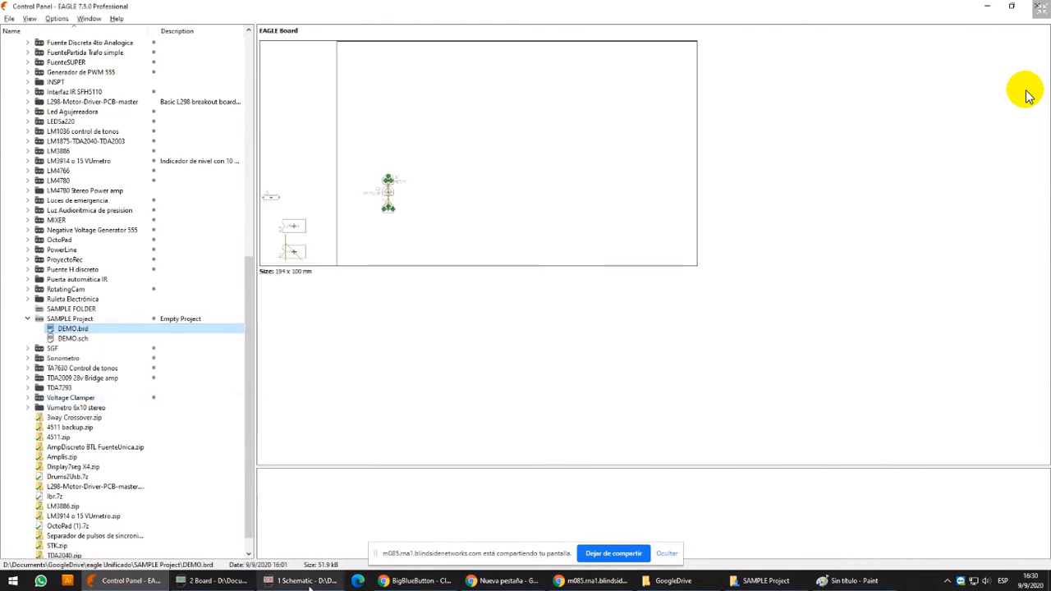
# Switch back to the DEMO.brd board, save it, and close the board window
pyautogui.click(212, 580)
pyautogui.moveTo(415, 173); pyautogui.dragTo(381, 238, button='middle')
pyautogui.scroll(-1, 381, 238)
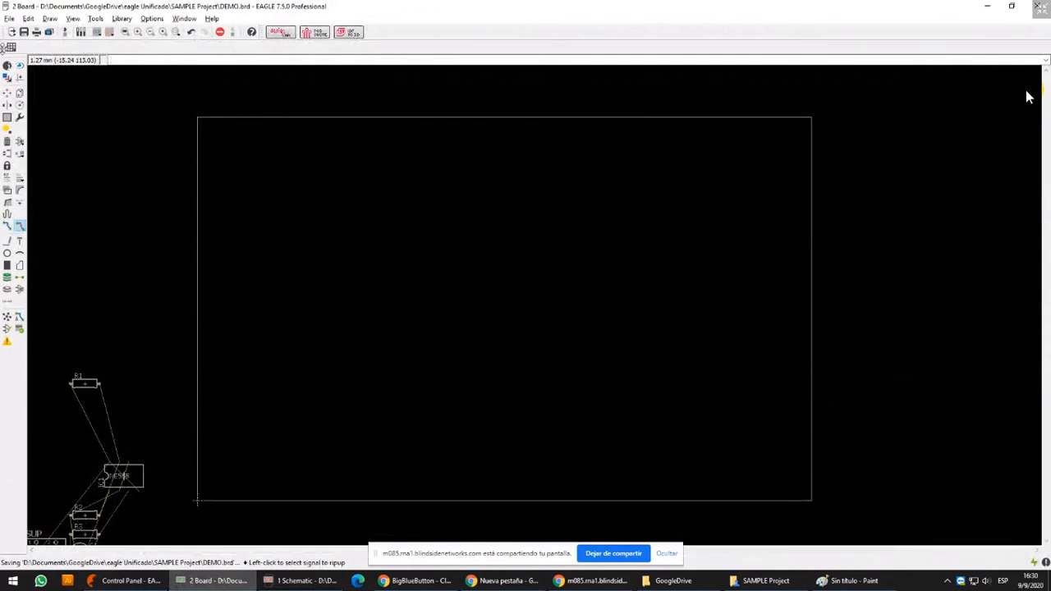
pyautogui.click(27, 32)
pyautogui.click(1043, 8)
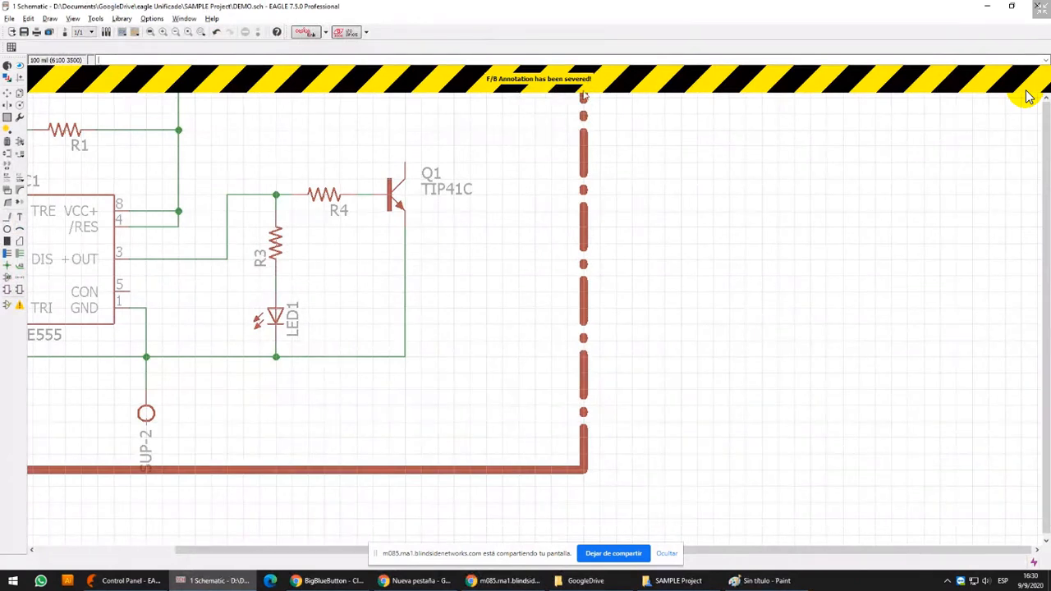
# Delete the wire between R4 and Q1's base, and delete the entire schematic drawing as a group
pyautogui.moveTo(492, 228); pyautogui.dragTo(477, 287, button='middle')
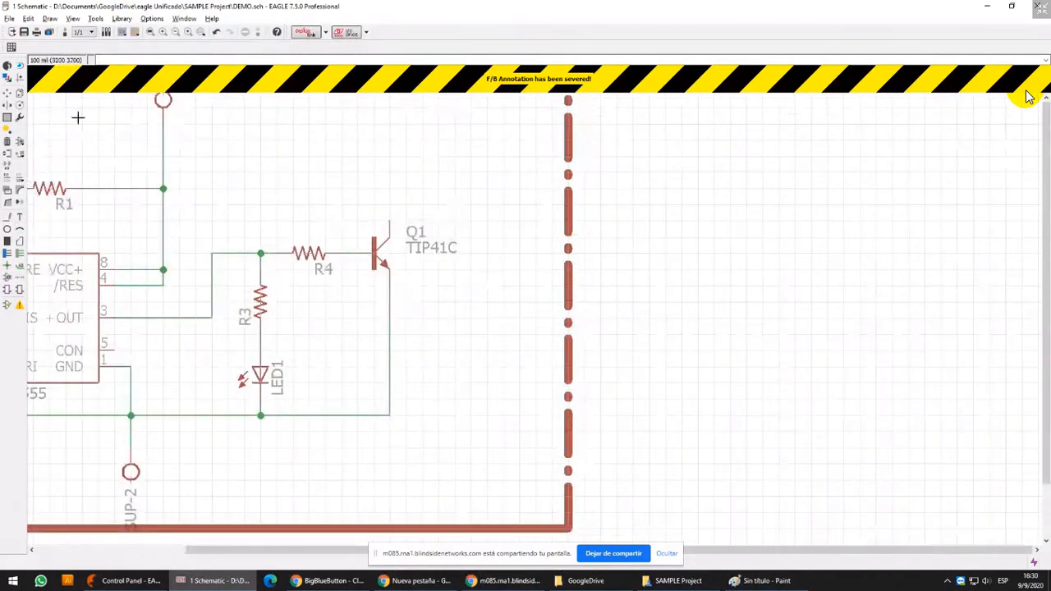
pyautogui.click(7, 141)
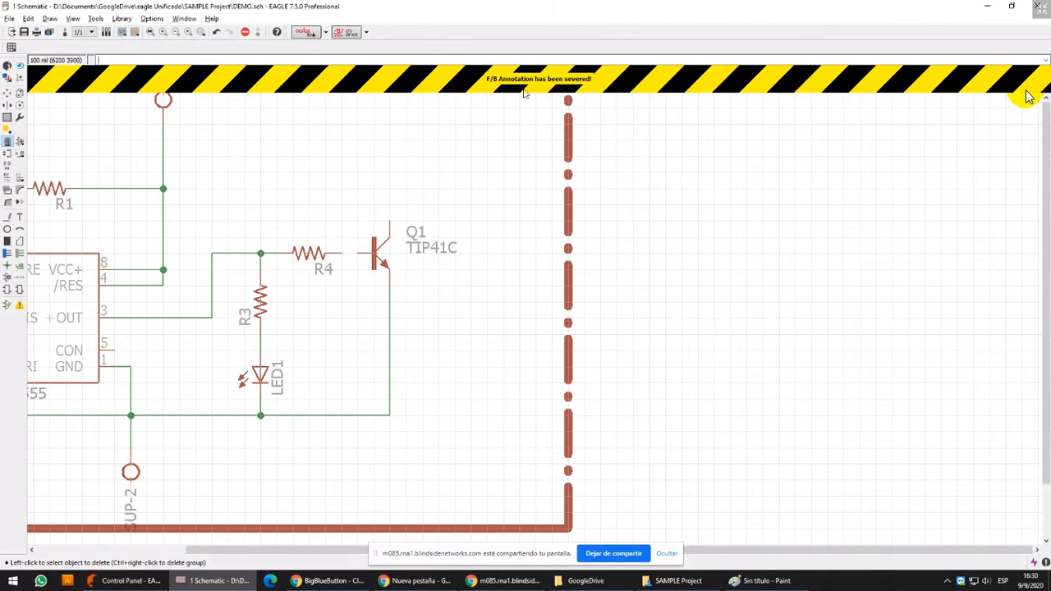
pyautogui.scroll(-2, 531, 207)
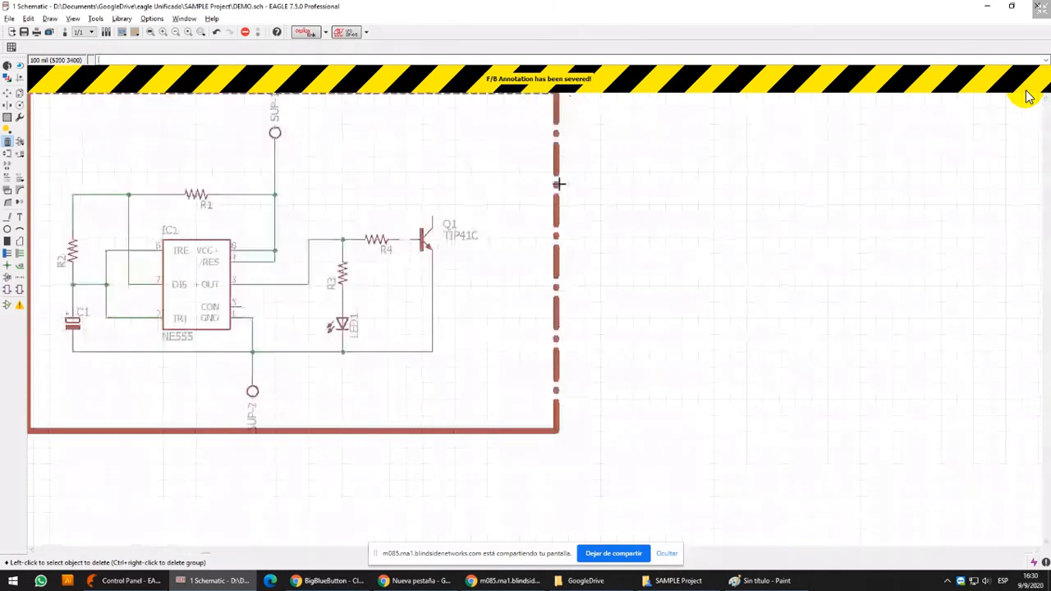
pyautogui.moveTo(559, 183); pyautogui.dragTo(597, 211, button='middle')
pyautogui.moveTo(528, 181); pyautogui.dragTo(595, 185, button='middle')
pyautogui.scroll(-1, 595, 185)
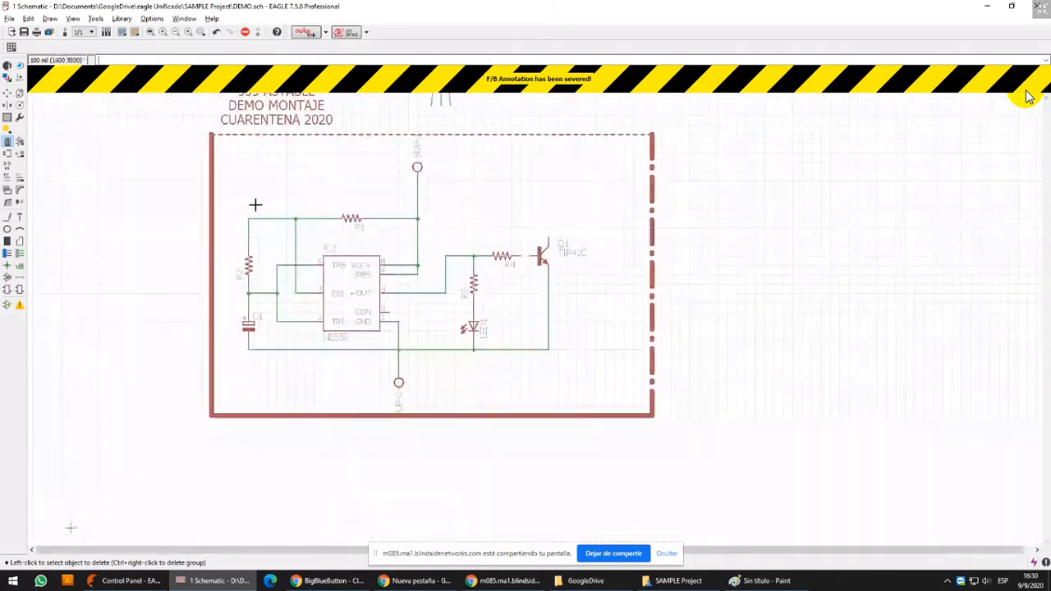
pyautogui.moveTo(256, 205); pyautogui.dragTo(300, 203, button='middle')
pyautogui.click(7, 117)
pyautogui.moveTo(453, 203); pyautogui.dragTo(434, 242, button='middle')
pyautogui.scroll(-1, 434, 242)
pyautogui.moveTo(239, 139); pyautogui.dragTo(765, 494)
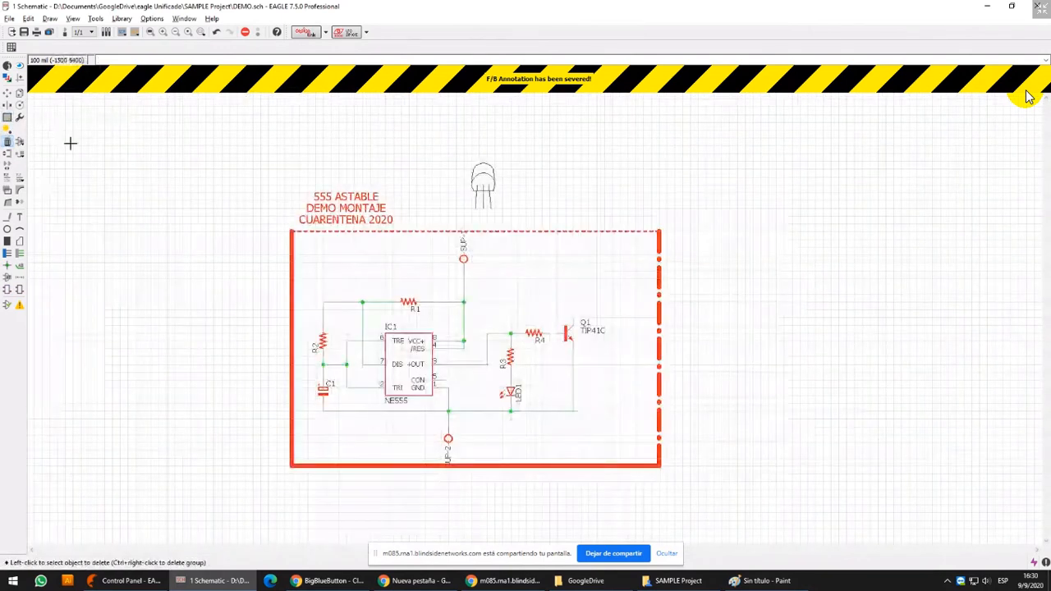
pyautogui.keyDown('ctrl'); pyautogui.rightClick(403, 223); pyautogui.keyUp('ctrl')
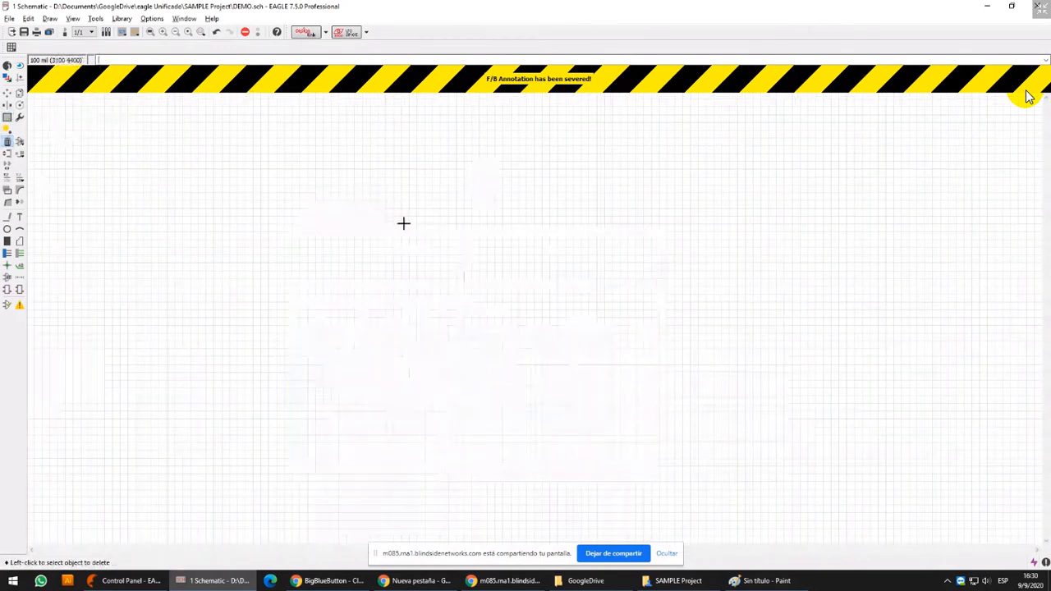
# Open the board from the emptied schematic, acknowledge the consistency warning, and examine the parts around IC1
pyautogui.click(65, 32)
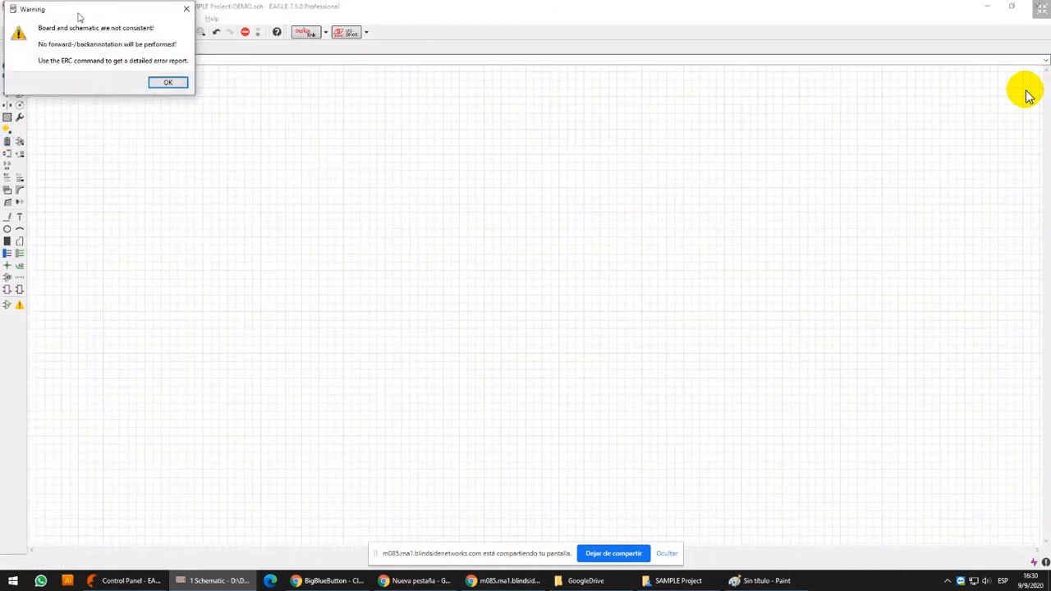
pyautogui.moveTo(82, 12); pyautogui.dragTo(179, 82)
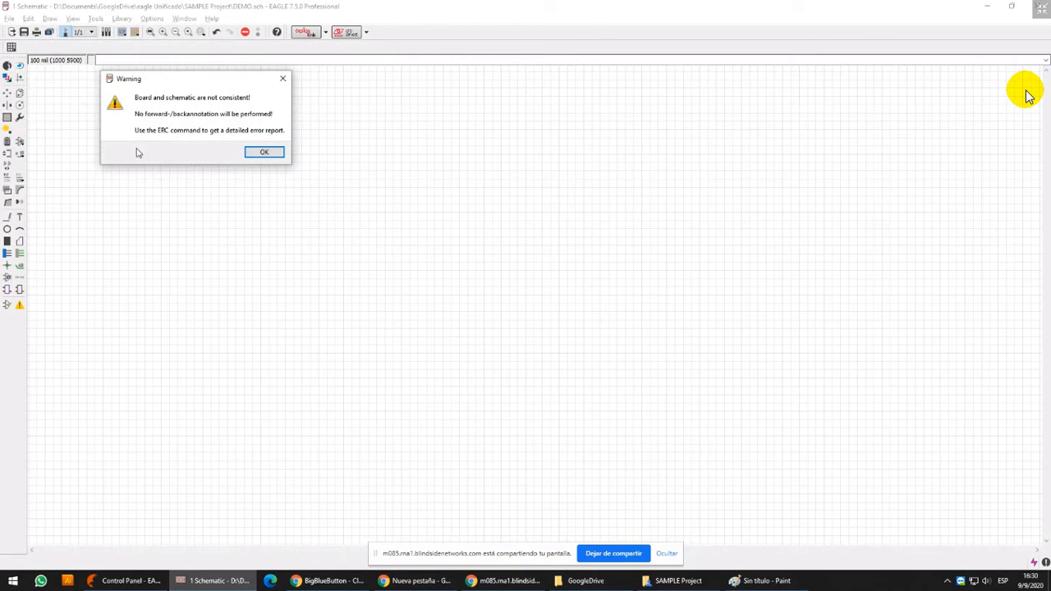
pyautogui.click(264, 151)
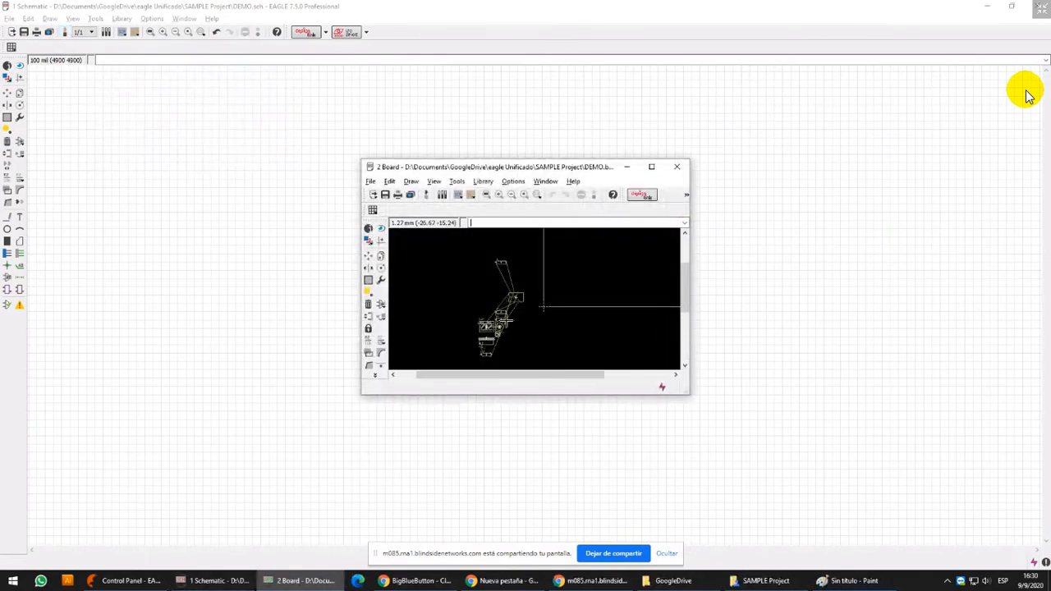
pyautogui.moveTo(518, 171); pyautogui.dragTo(548, 141)
pyautogui.scroll(5, 550, 239)
pyautogui.moveTo(553, 252); pyautogui.dragTo(531, 228, button='middle')
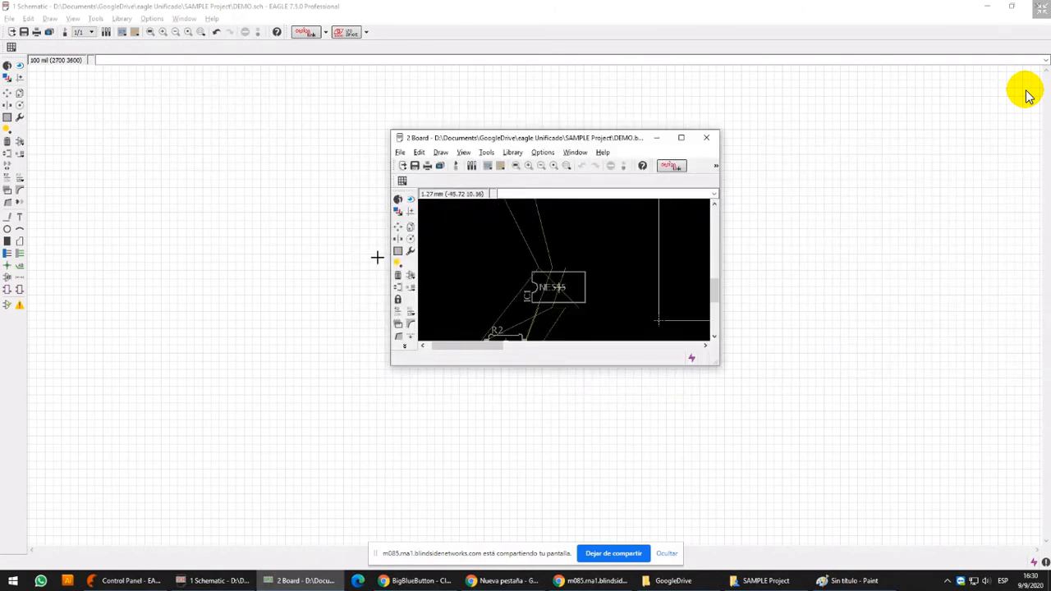
# Return to the schematic window and undo the deletions made there
pyautogui.click(230, 5)
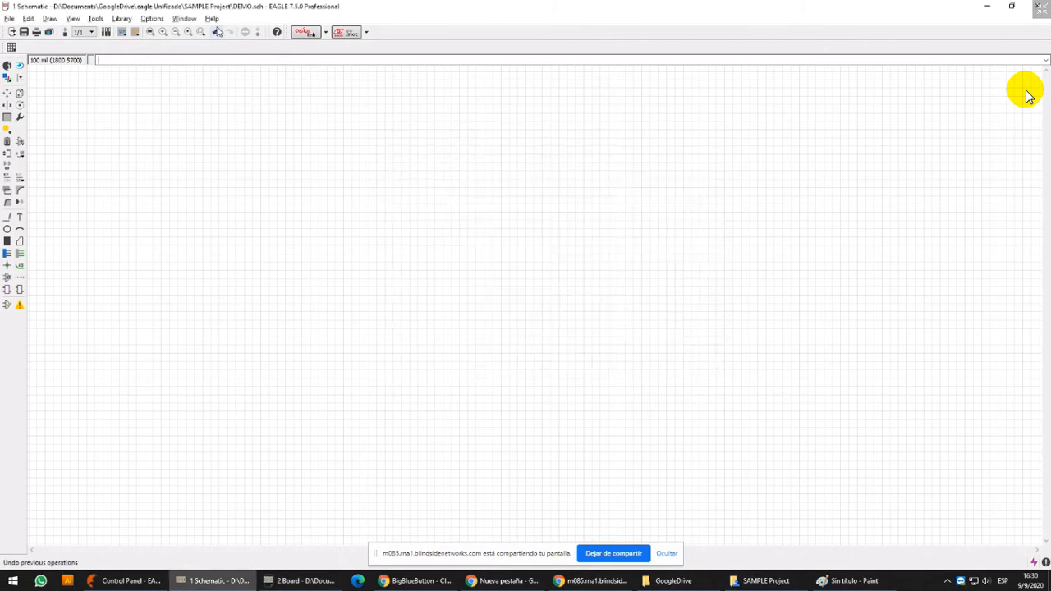
pyautogui.click(217, 31)
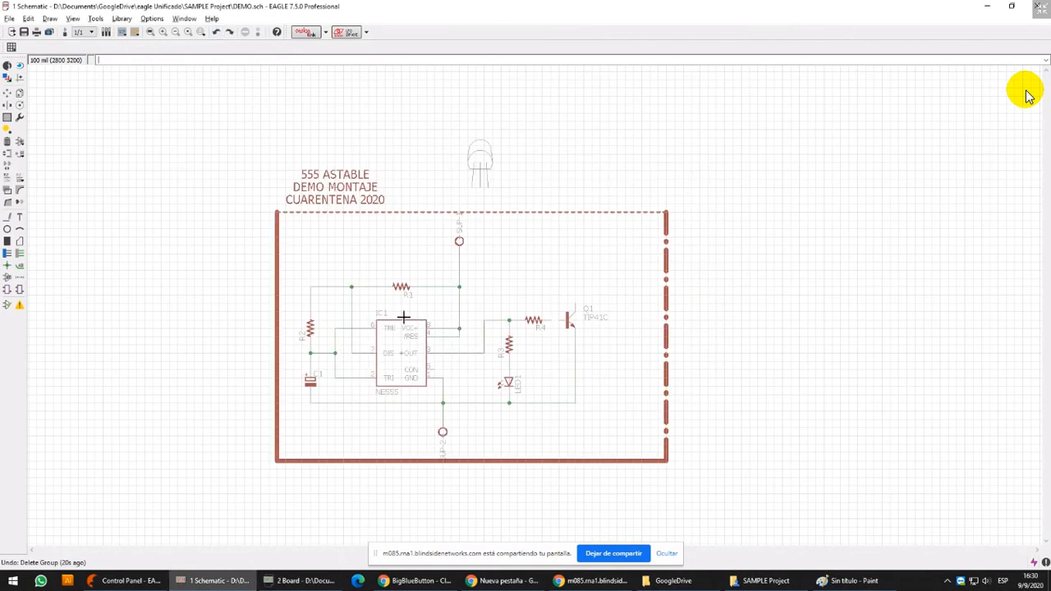
pyautogui.click(221, 30)
# Close the DEMO schematic and board windows
pyautogui.click(1041, 7)
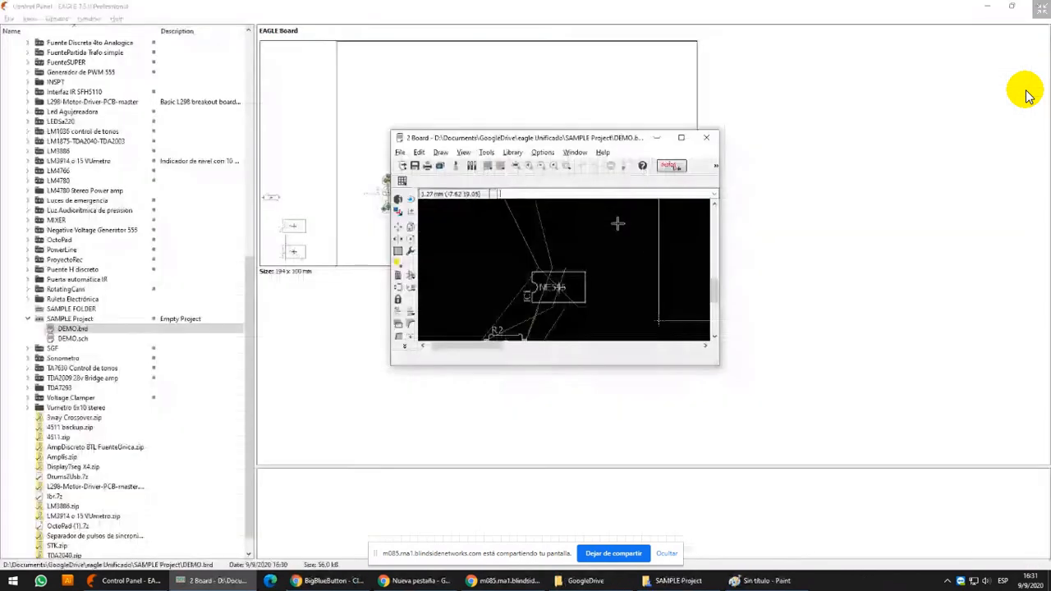
pyautogui.click(710, 139)
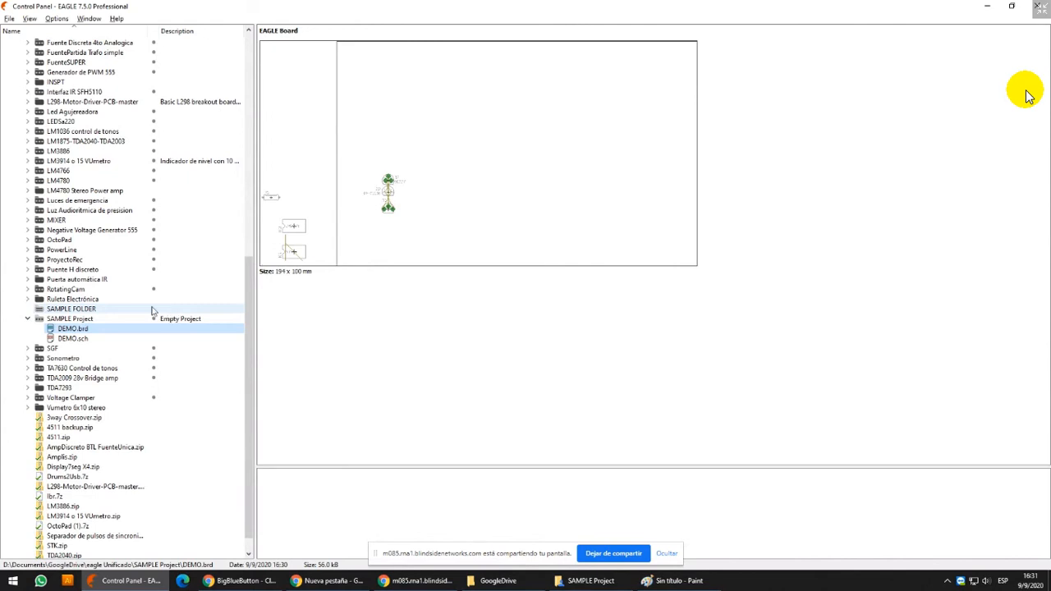
# Collapse SAMPLE Project and expand the LM1036 control de tonos project in the Control Panel tree
pyautogui.click(27, 319)
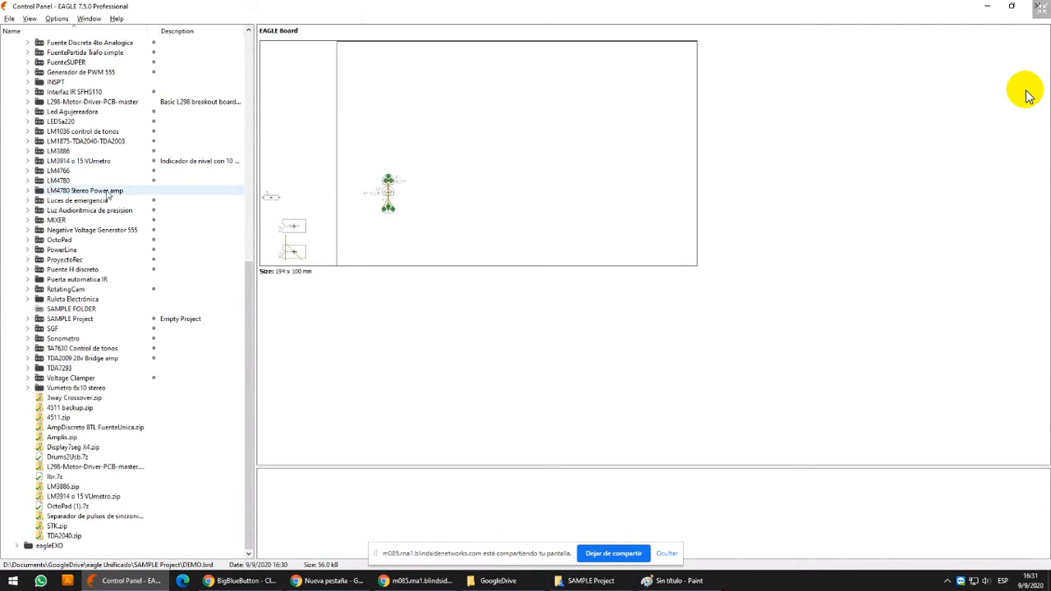
pyautogui.scroll(2, 107, 195)
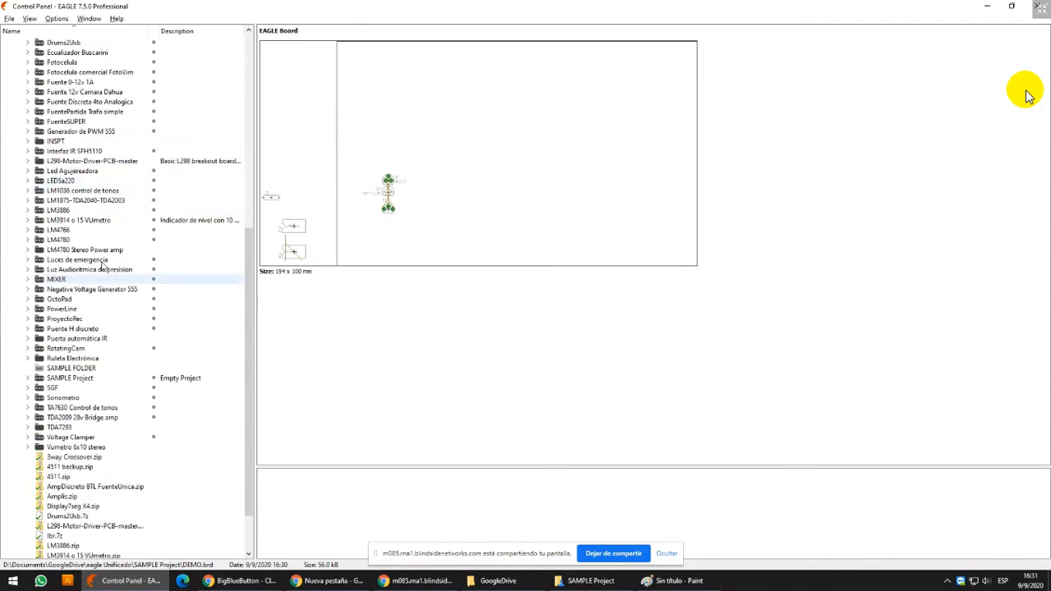
pyautogui.click(28, 191)
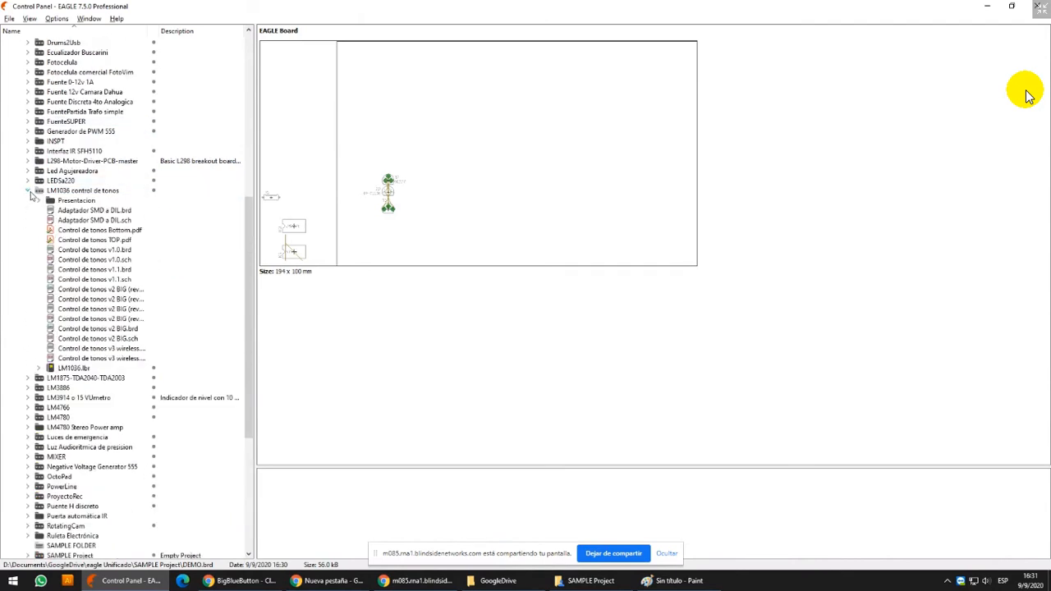
# Preview the Control de tonos v3 wireless board and open Control de tonos v2 BIG.brd
pyautogui.click(116, 349)
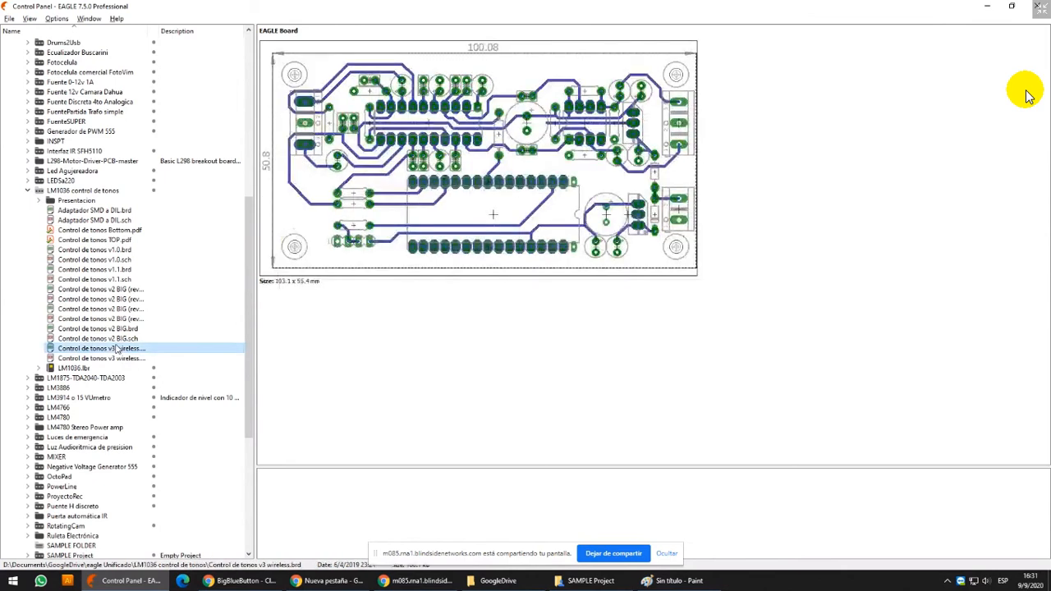
pyautogui.click(117, 330)
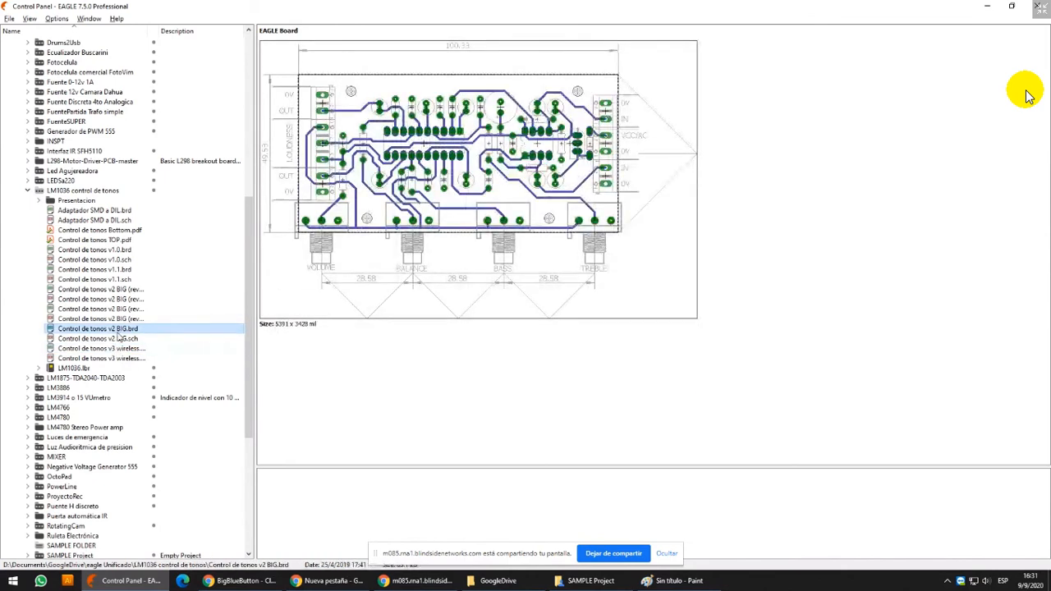
pyautogui.doubleClick(117, 331)
pyautogui.click(655, 169)
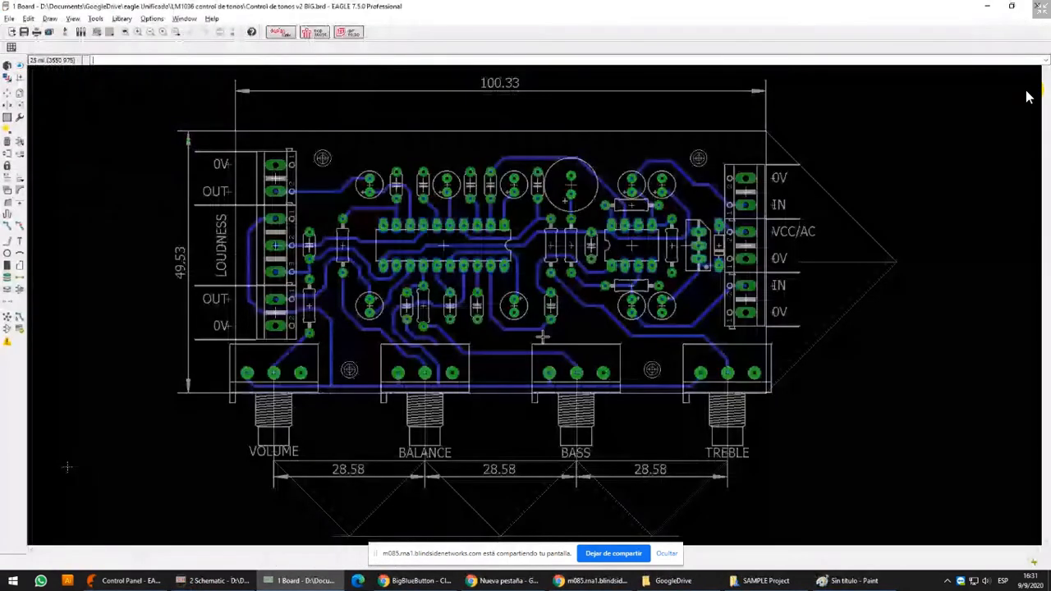
# Highlight the V+ track between the two ICs with Show and run Ratsnest to fill the board's copper polygon
pyautogui.click(20, 65)
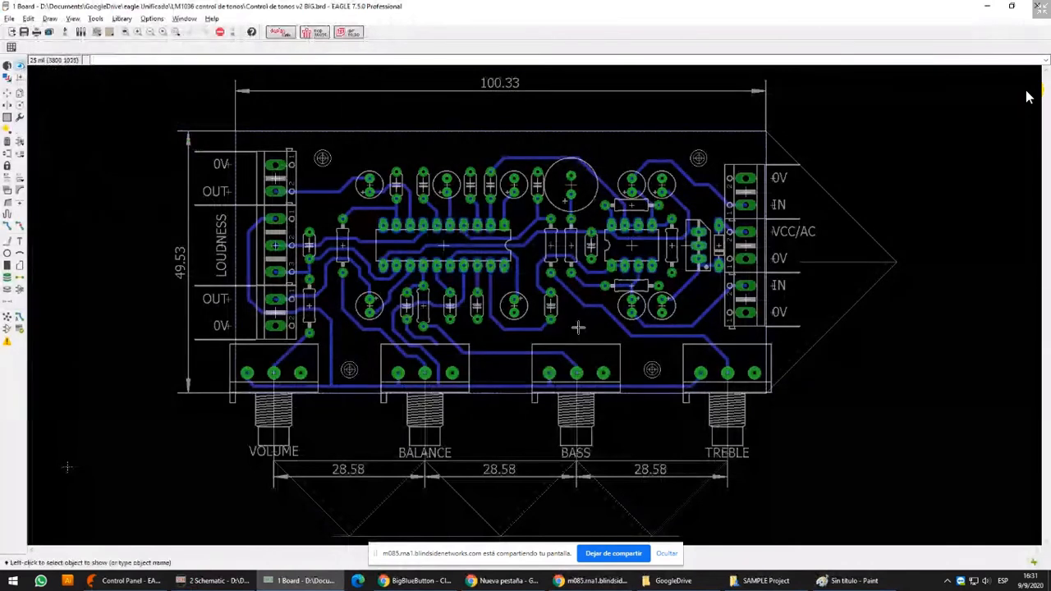
pyautogui.click(529, 242)
pyautogui.click(529, 243)
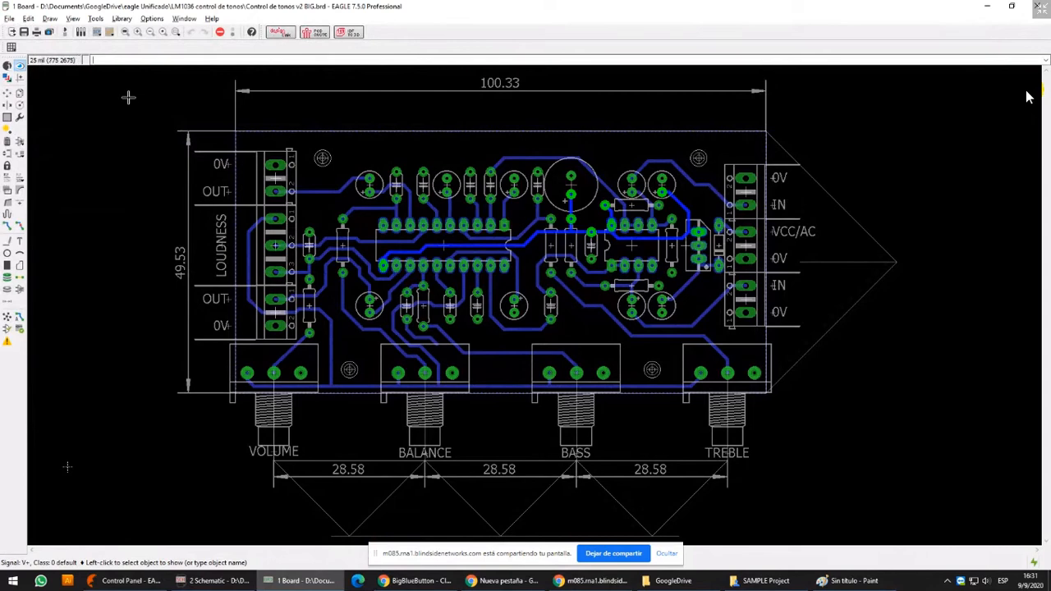
pyautogui.click(7, 317)
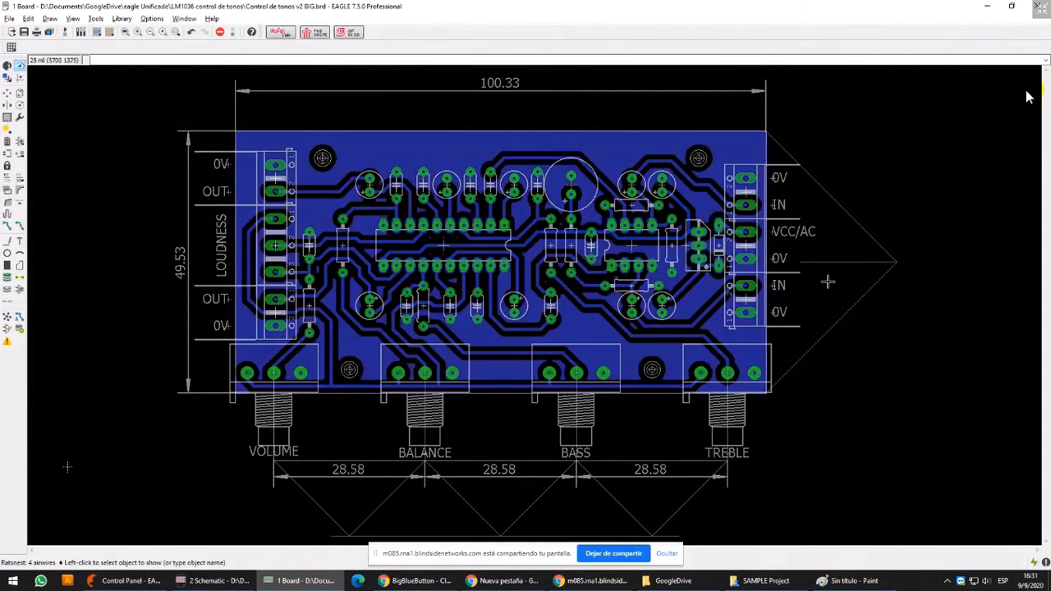
# Highlight the short track at the VCC/AC terminal and the V+ signal at the three-pin regulator, and trace V+ across the board
pyautogui.moveTo(827, 281); pyautogui.dragTo(665, 264, button='middle')
pyautogui.scroll(1, 628, 267)
pyautogui.scroll(4, 541, 214)
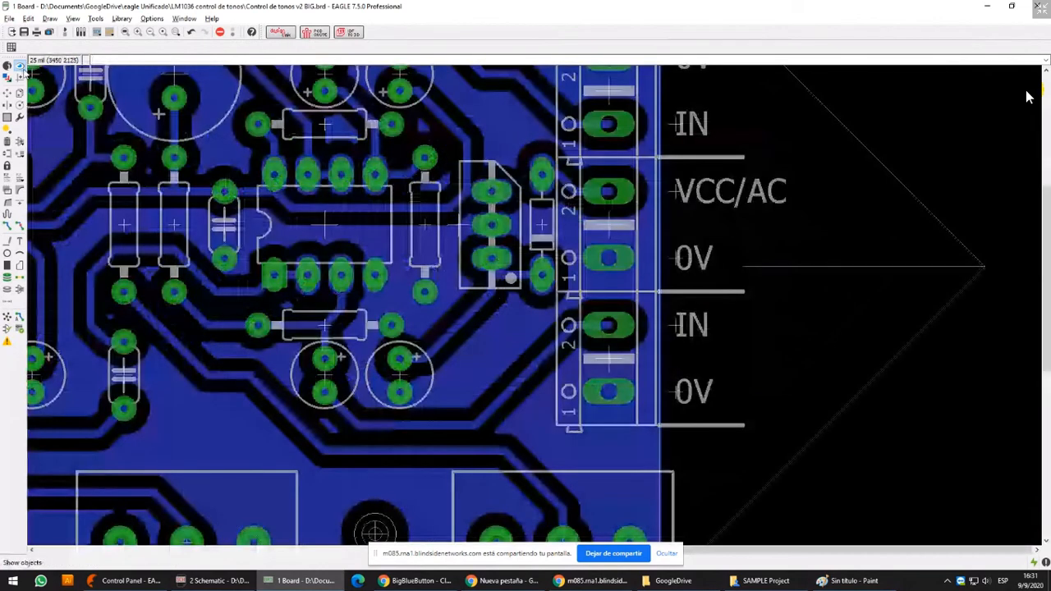
pyautogui.click(20, 66)
pyautogui.click(567, 187)
pyautogui.click(567, 189)
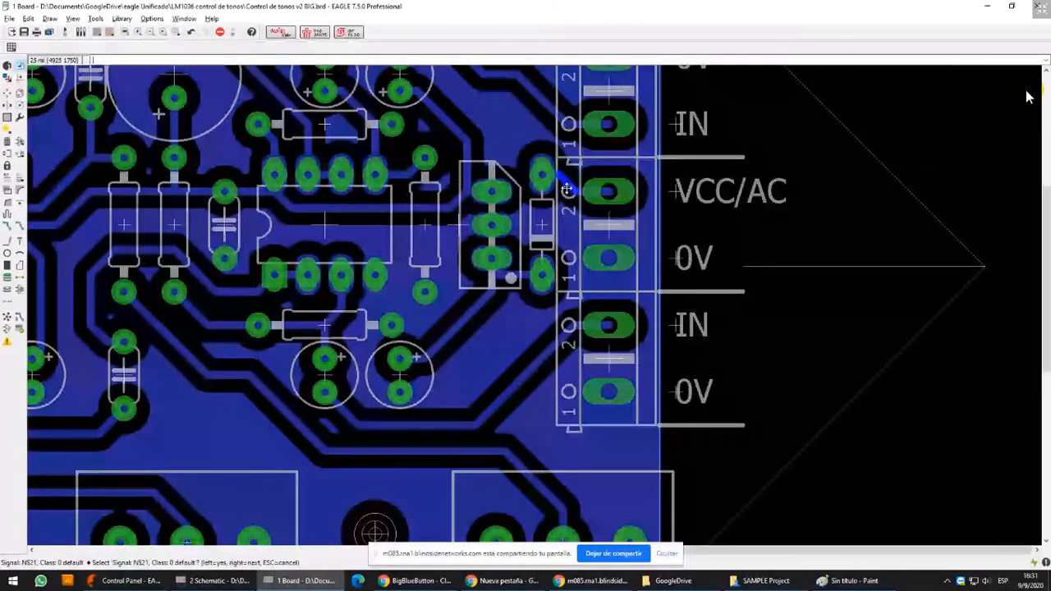
pyautogui.click(466, 163)
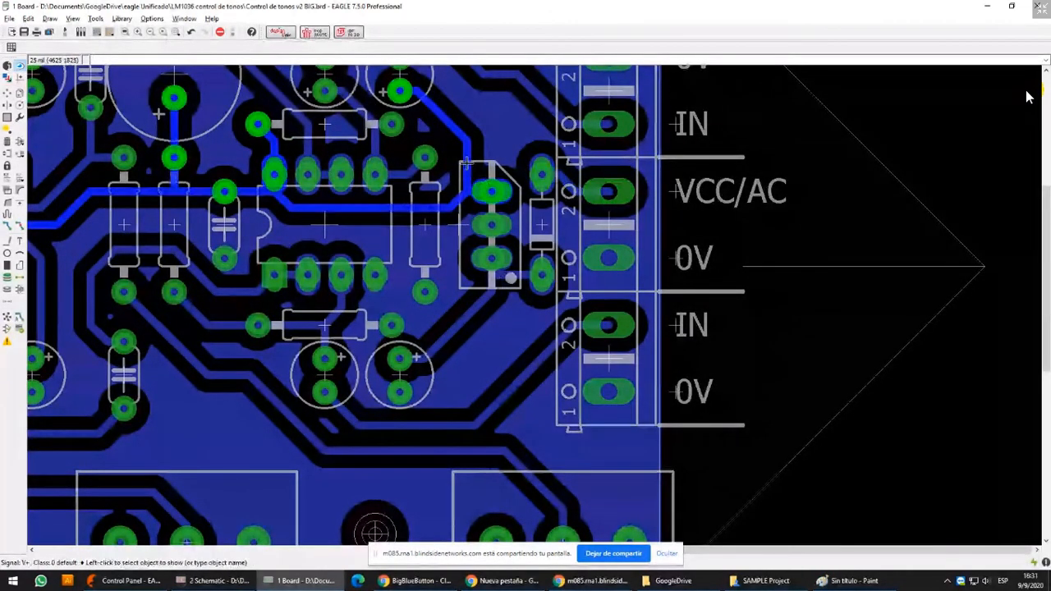
pyautogui.scroll(-3, 466, 163)
pyautogui.scroll(3, 308, 126)
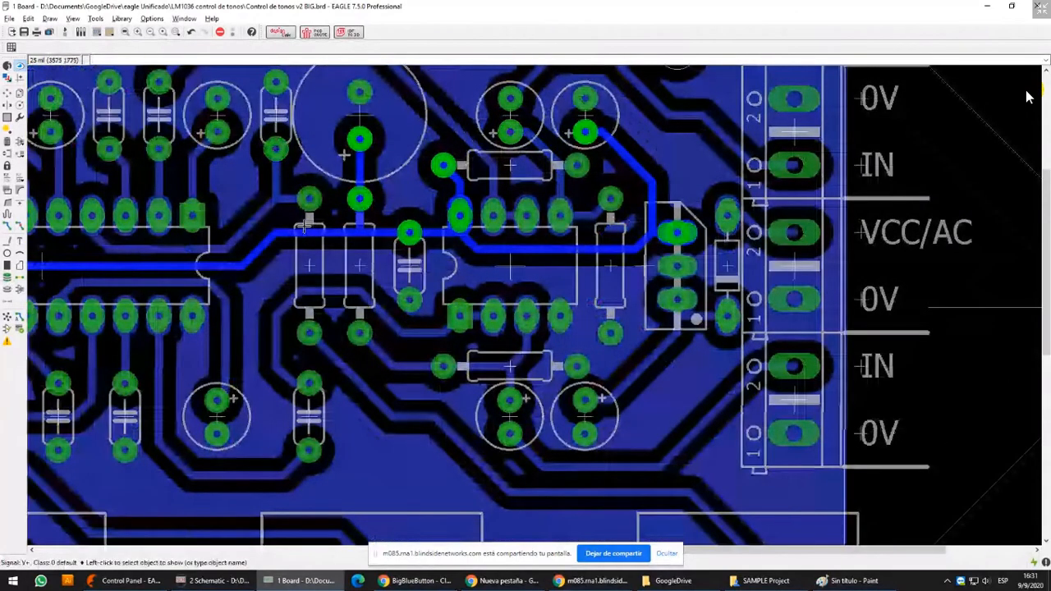
pyautogui.scroll(-5, 305, 226)
# Rip up the V+ track beside the large IC and undo the ripup
pyautogui.click(20, 226)
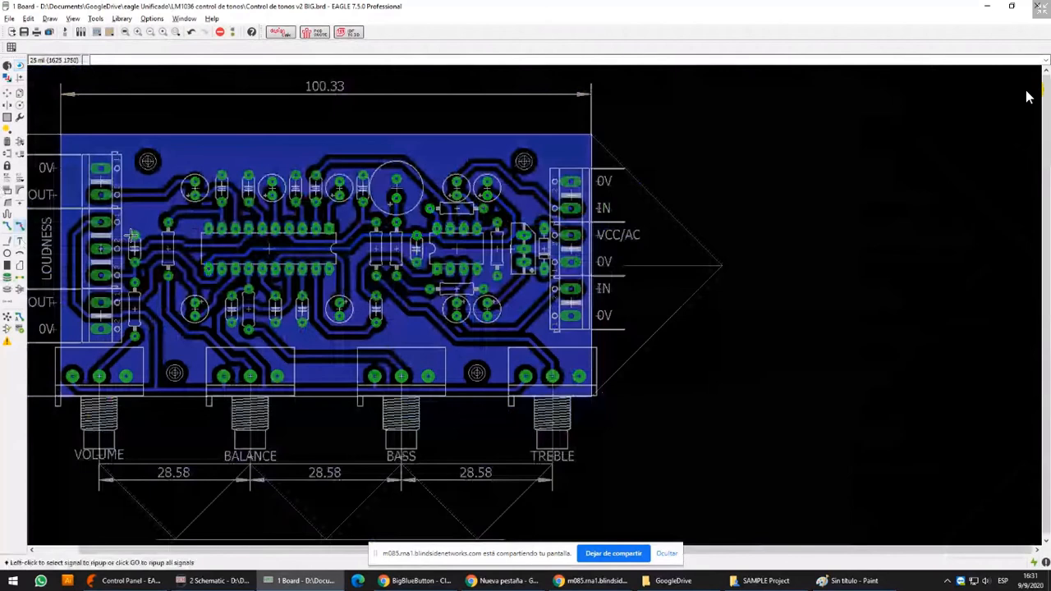
pyautogui.scroll(5, 316, 258)
pyautogui.click(316, 258)
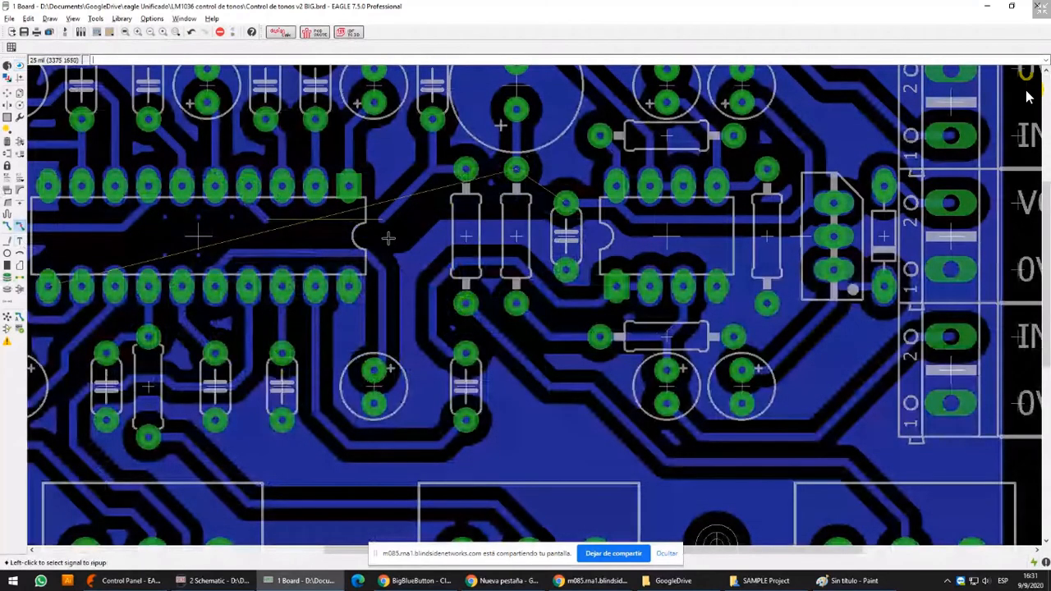
pyautogui.hotkey('ctrl', 'z')
pyautogui.hotkey('ctrl', 'z')
pyautogui.hotkey('ctrl', 'z')
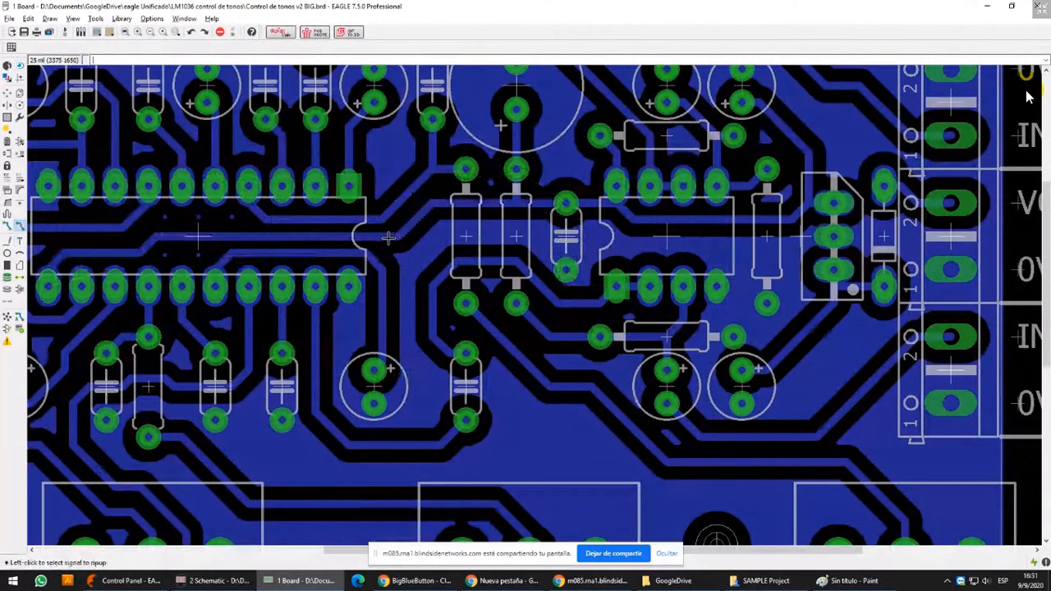
# Identify the V+ signal with Show and rip up all its tracks by name with the command ripup V+
pyautogui.scroll(-2, 389, 237)
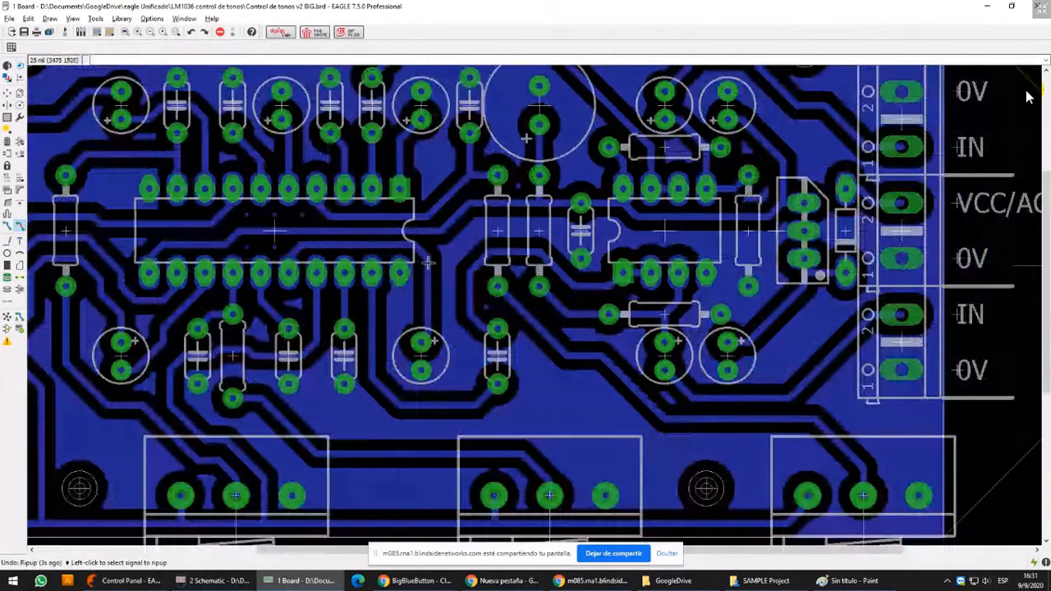
pyautogui.click(19, 66)
pyautogui.click(434, 227)
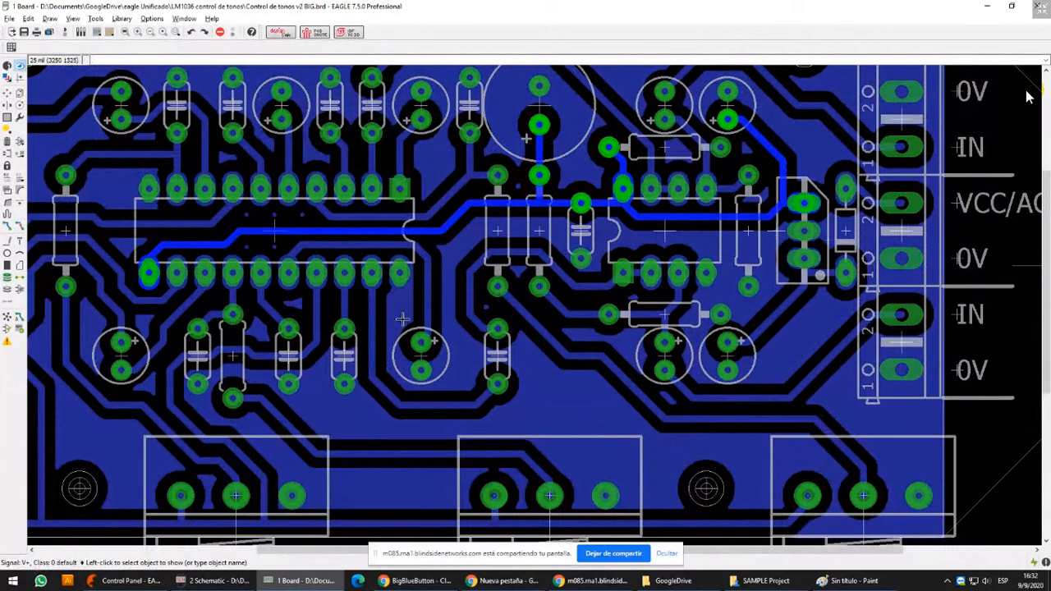
pyautogui.press('super+r')
pyautogui.press('Return')
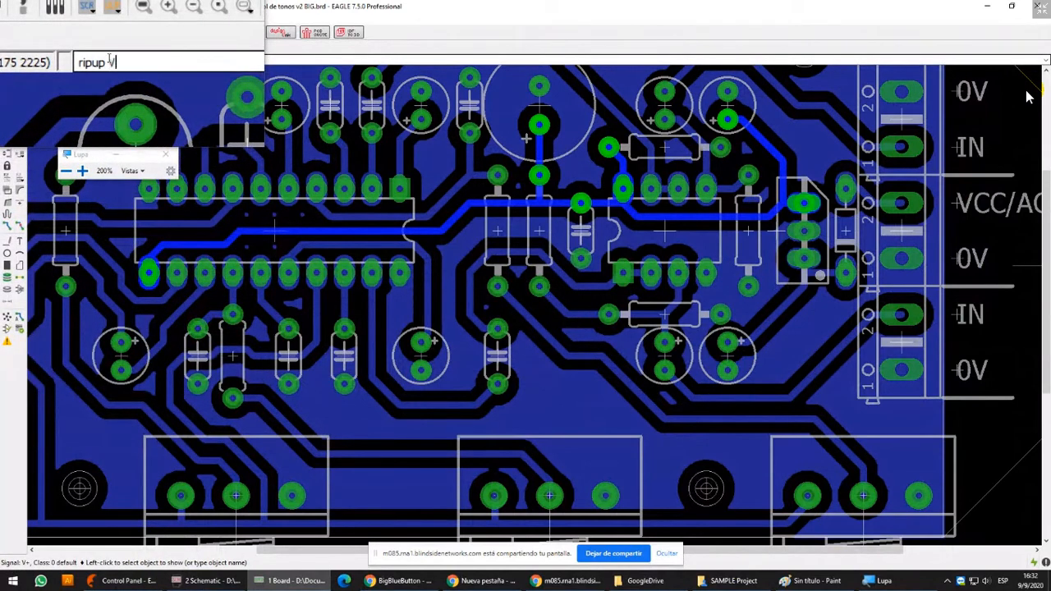
pyautogui.press('Return')
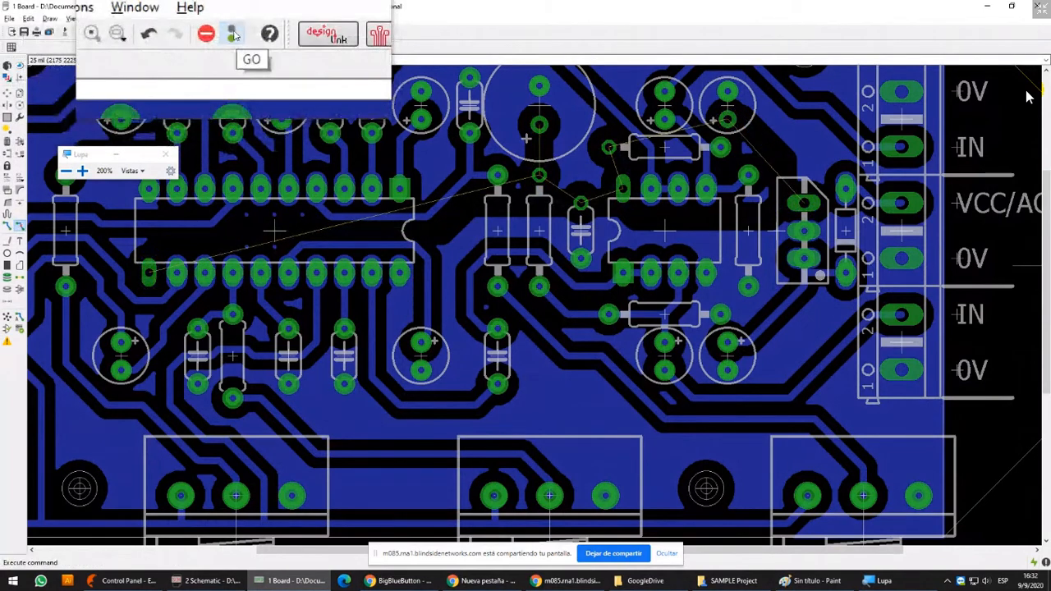
pyautogui.click(233, 34)
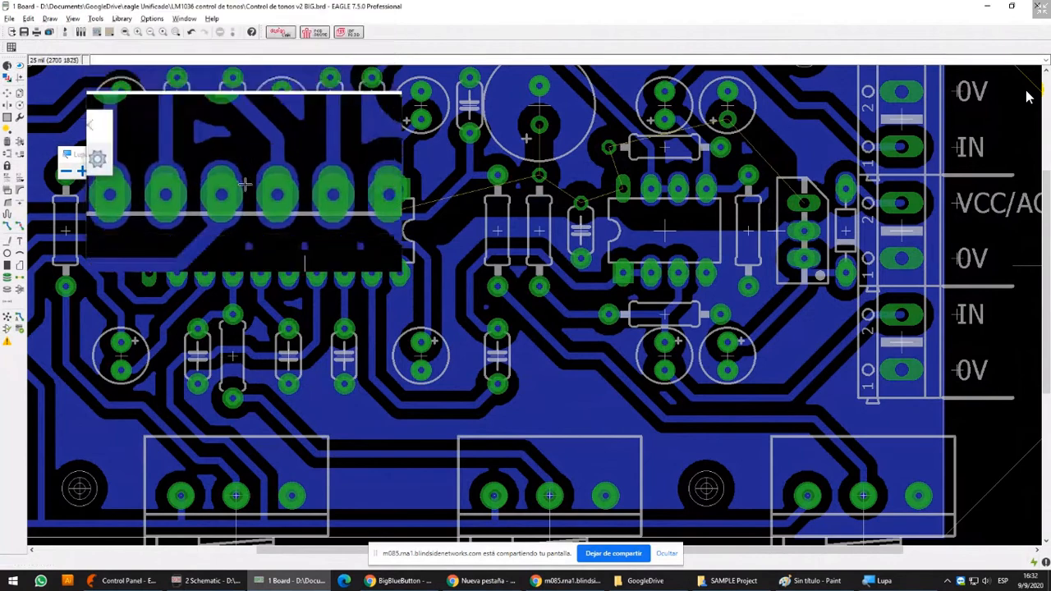
pyautogui.click(160, 160)
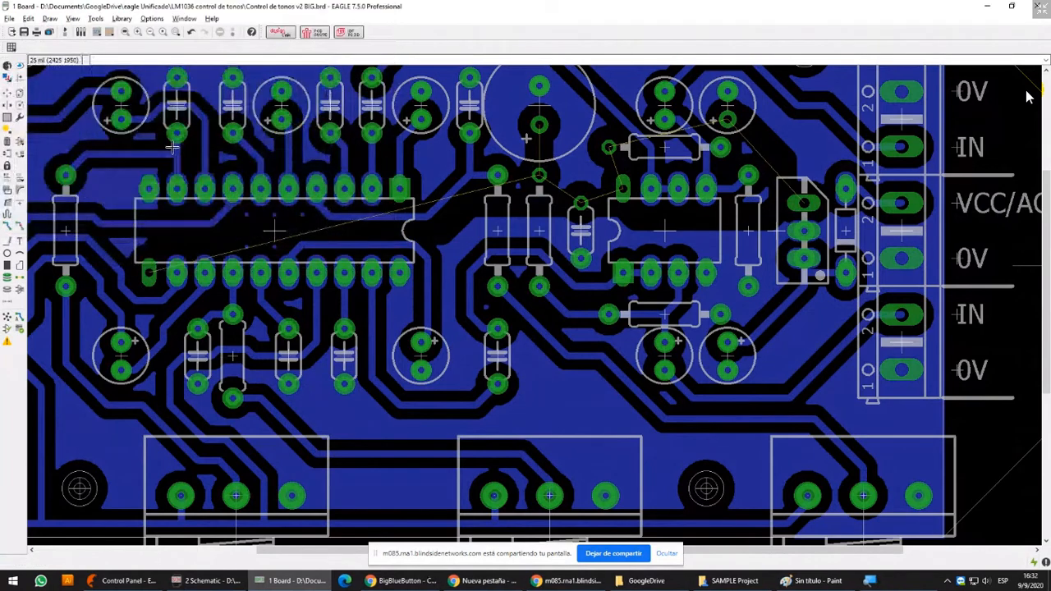
# Rip up the track between the upper OUT terminal and the nearby capacitor, and undo that ripup
pyautogui.click(19, 227)
pyautogui.moveTo(139, 211); pyautogui.dragTo(309, 310, button='middle')
pyautogui.click(226, 217)
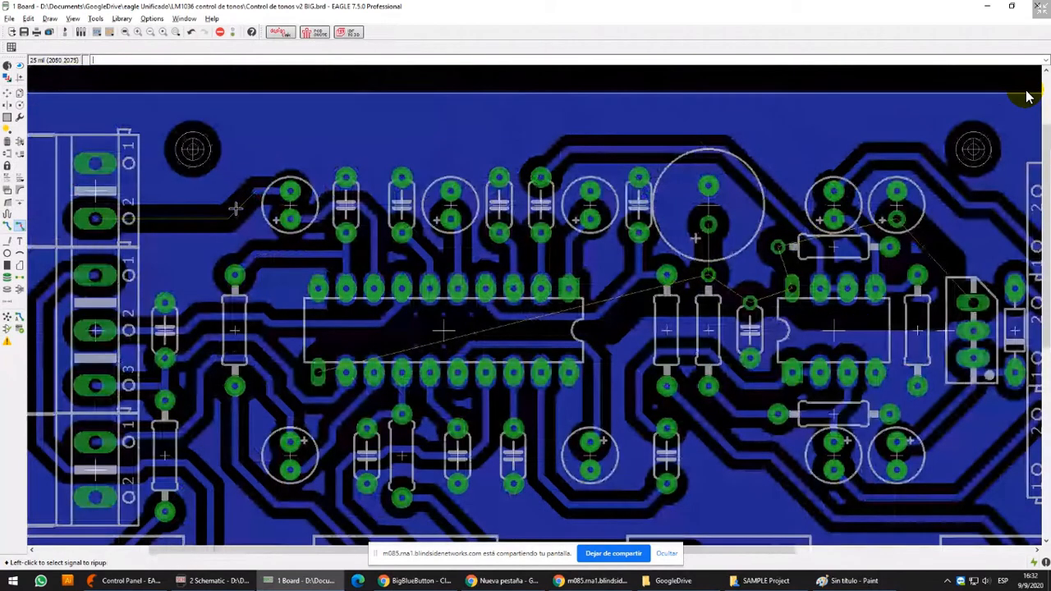
pyautogui.click(249, 197)
pyautogui.hotkey('ctrl', 'z')
pyautogui.hotkey('ctrl', 'z')
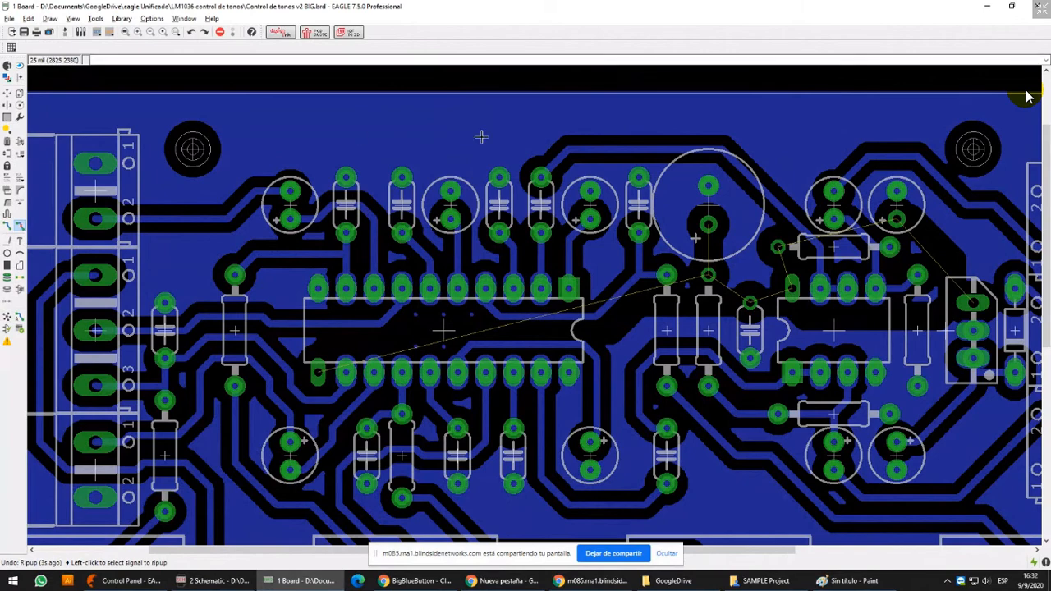
# Route V+ on layer 1 Top, width 16, with 45-degree bends from the regulator's upper pin to the adjacent capacitor's positive pad
pyautogui.moveTo(736, 172); pyautogui.dragTo(661, 169, button='middle')
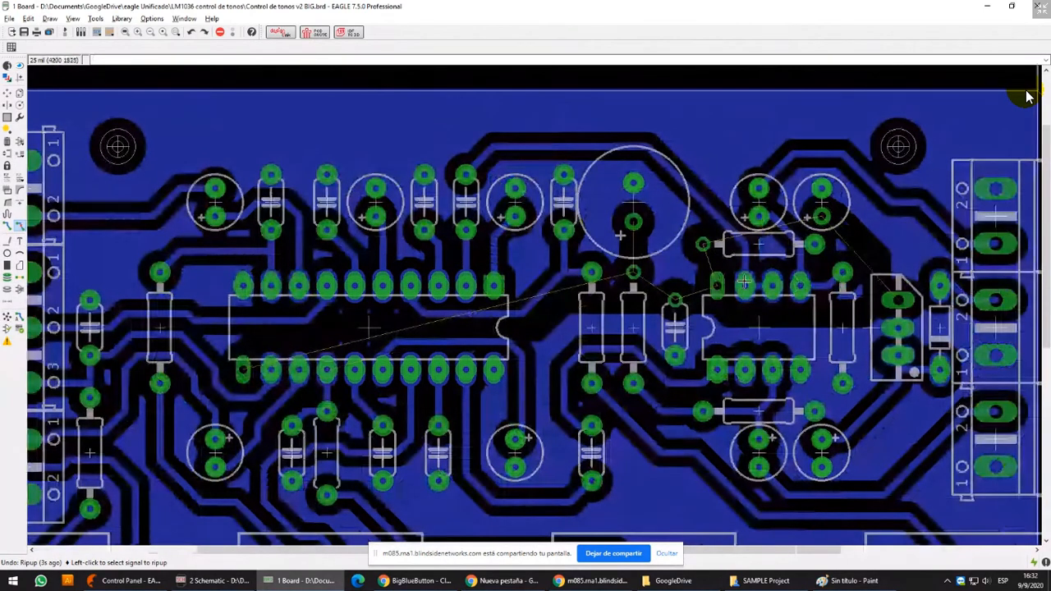
pyautogui.moveTo(749, 281); pyautogui.dragTo(519, 239, button='middle')
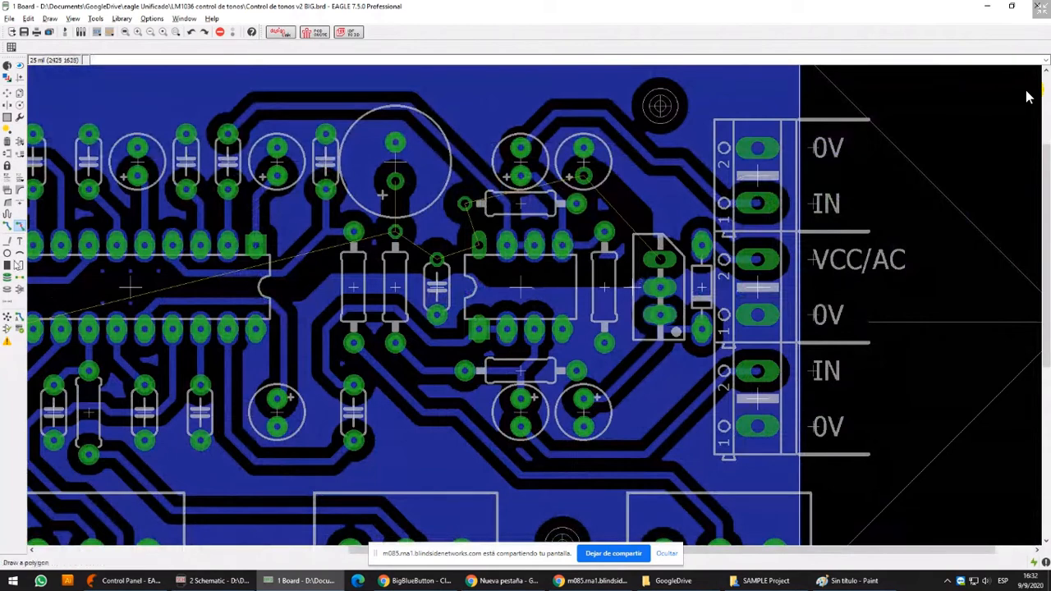
pyautogui.click(7, 225)
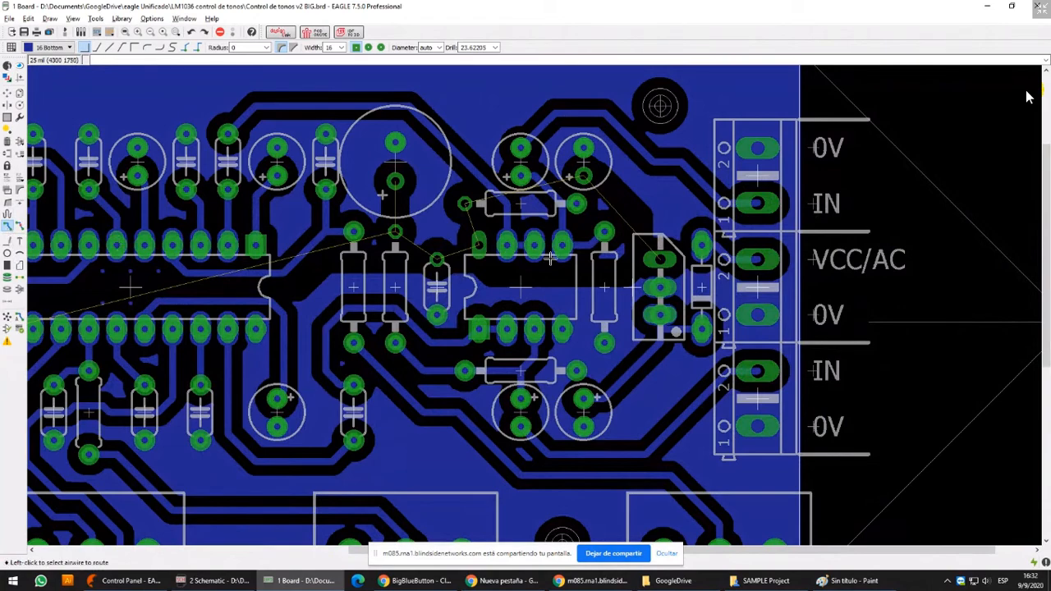
pyautogui.scroll(3, 684, 228)
pyautogui.click(622, 201)
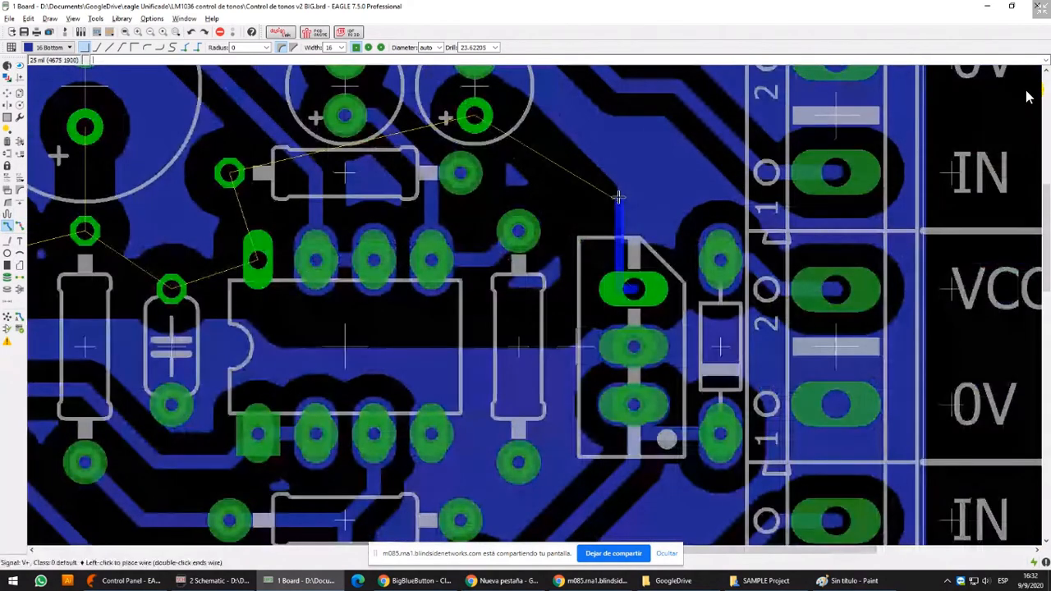
pyautogui.middleClick(579, 215)
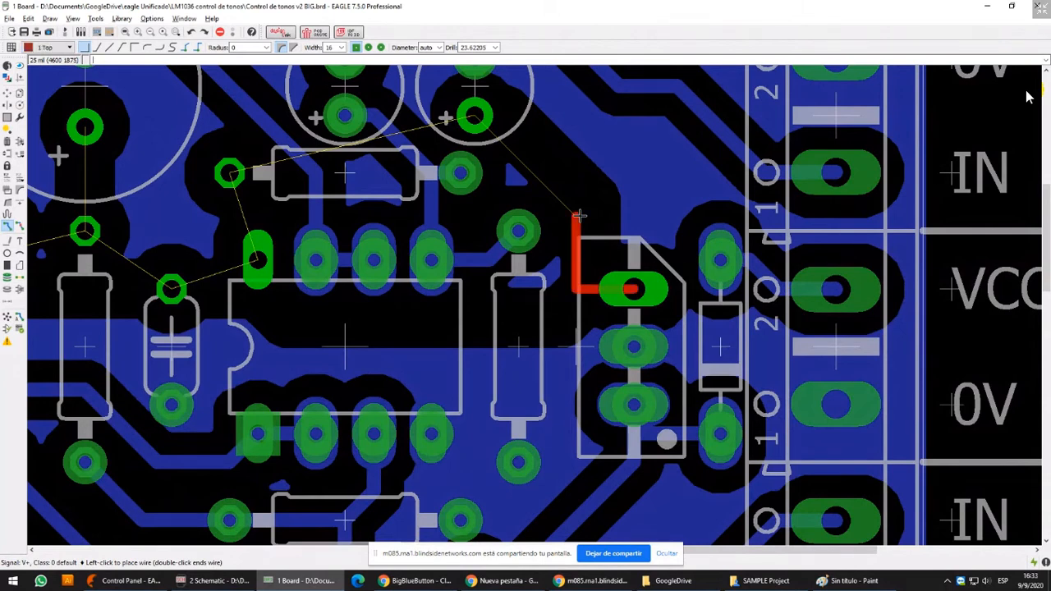
pyautogui.click(47, 47)
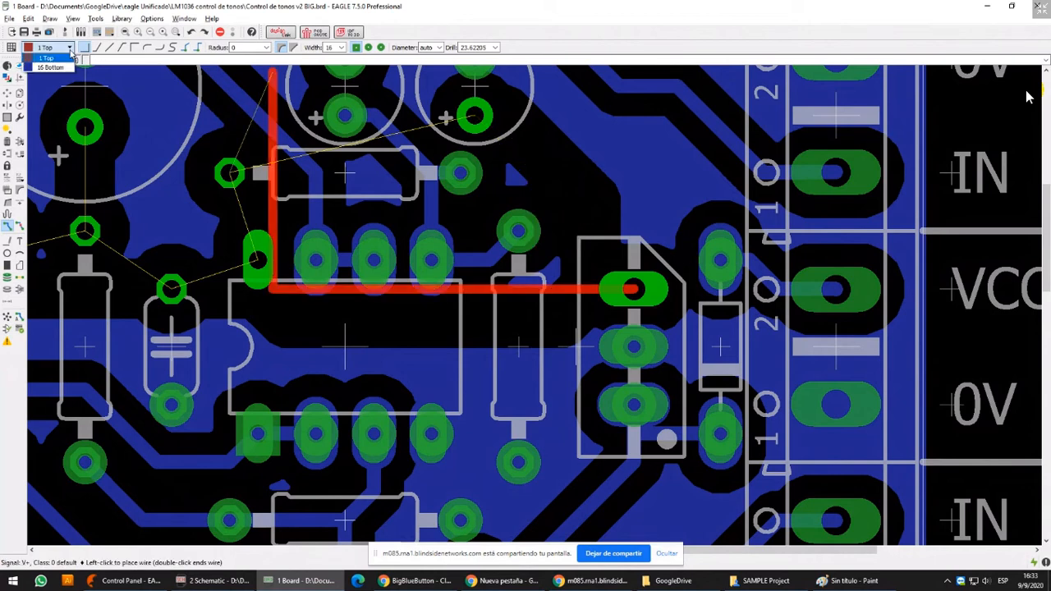
pyautogui.click(60, 58)
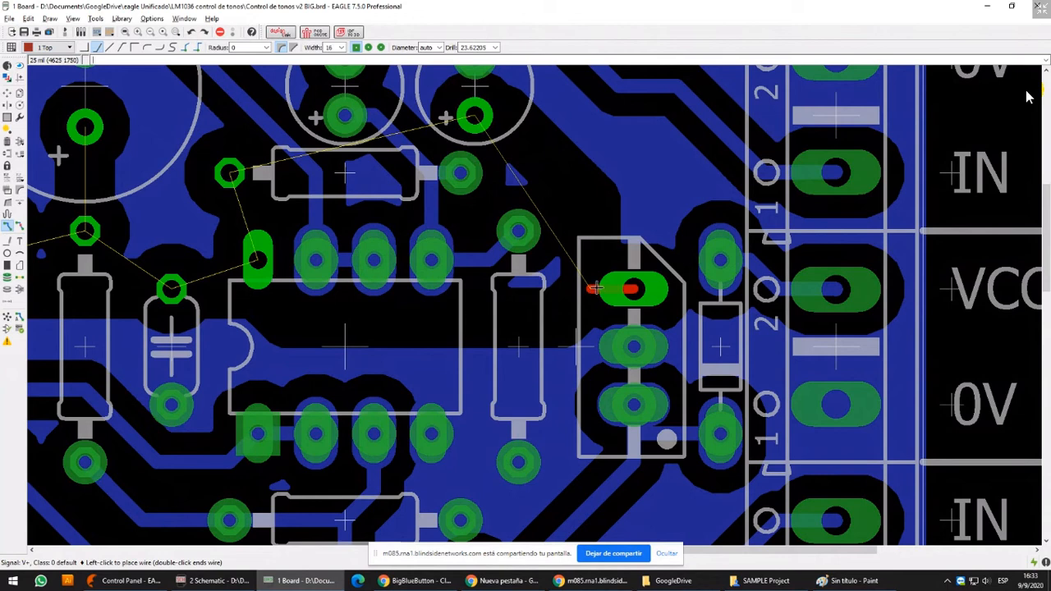
pyautogui.click(578, 182)
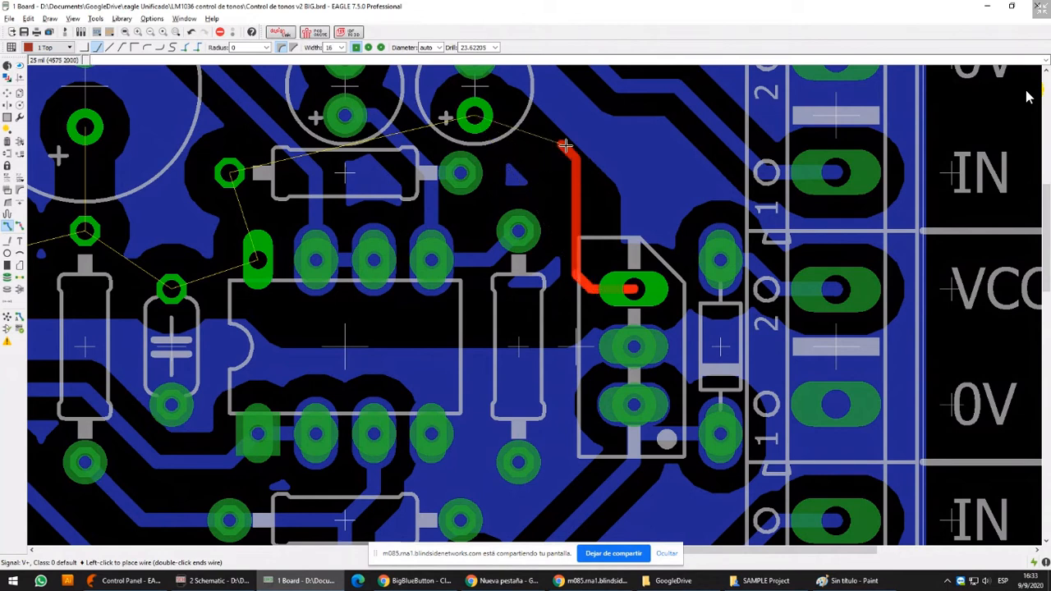
pyautogui.click(507, 120)
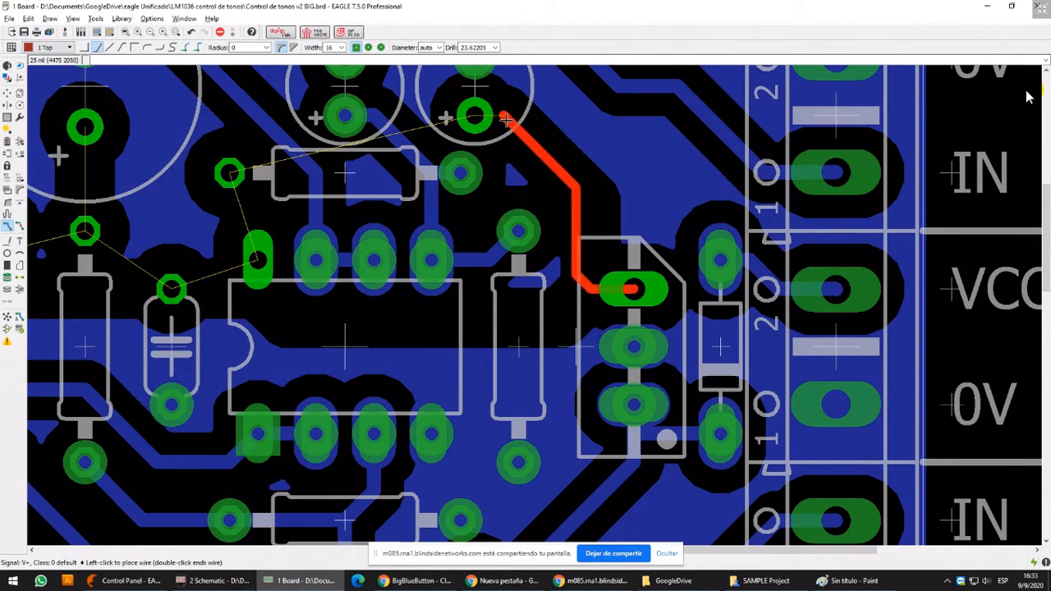
pyautogui.click(474, 119)
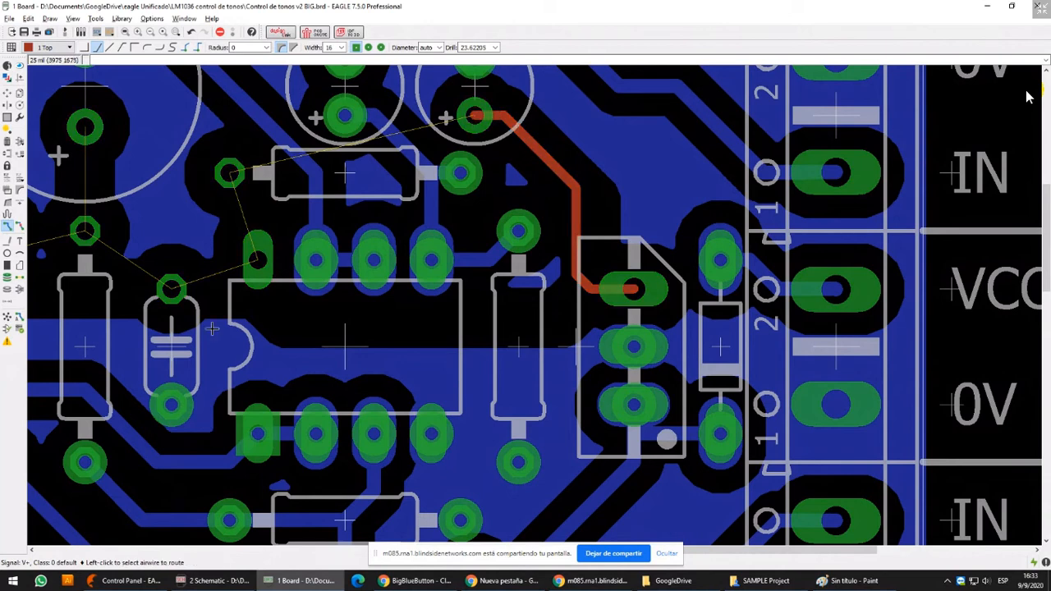
# Route V+ on the Top layer from the resistor's end pad through the small IC's corner pin to the track beside the regulator
pyautogui.click(251, 184)
pyautogui.click(253, 186)
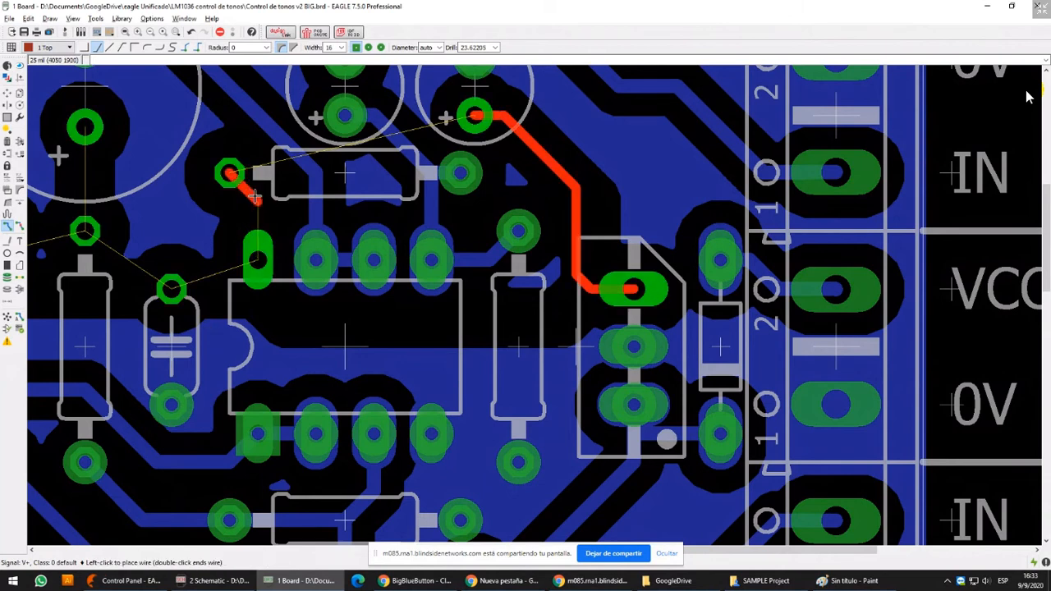
pyautogui.click(257, 262)
pyautogui.click(257, 262)
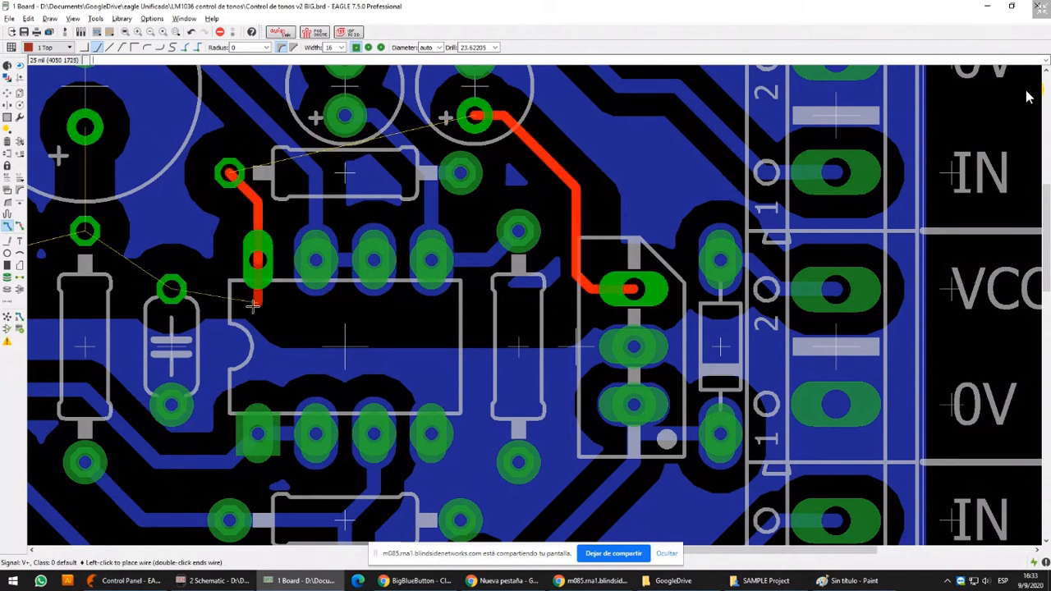
pyautogui.click(287, 331)
pyautogui.click(573, 303)
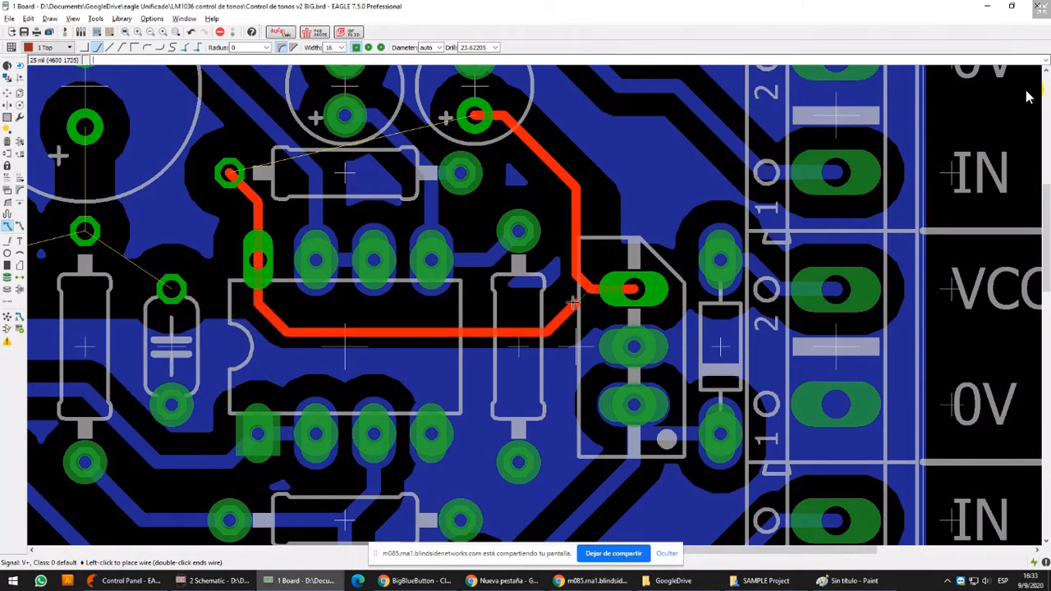
pyautogui.scroll(2, 573, 303)
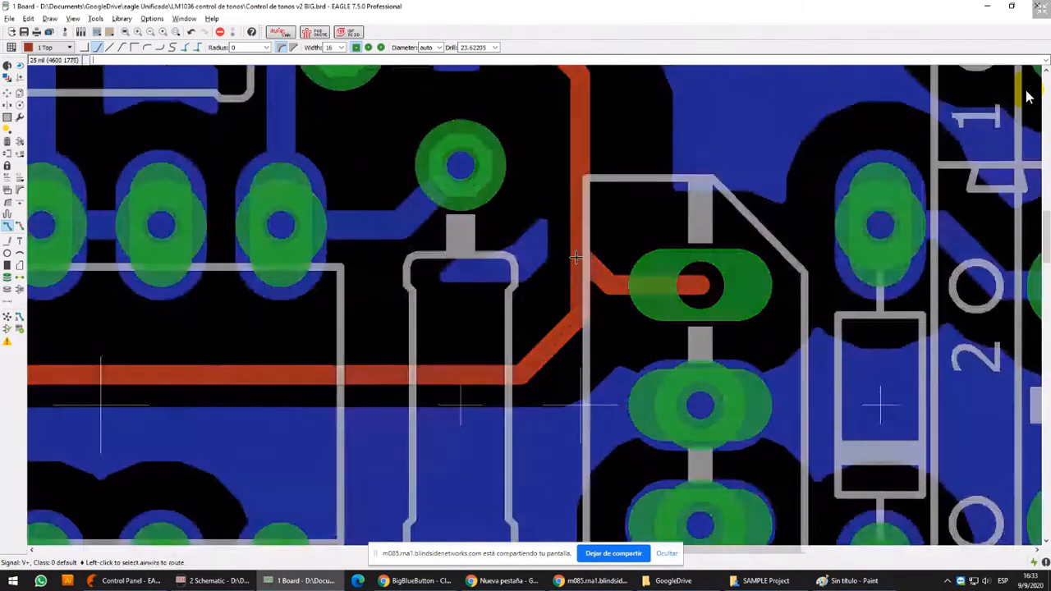
# Move the V+ track junction beside the regulator so the branch to its upper pin runs straight
pyautogui.click(8, 93)
pyautogui.scroll(3, 666, 242)
pyautogui.click(441, 267)
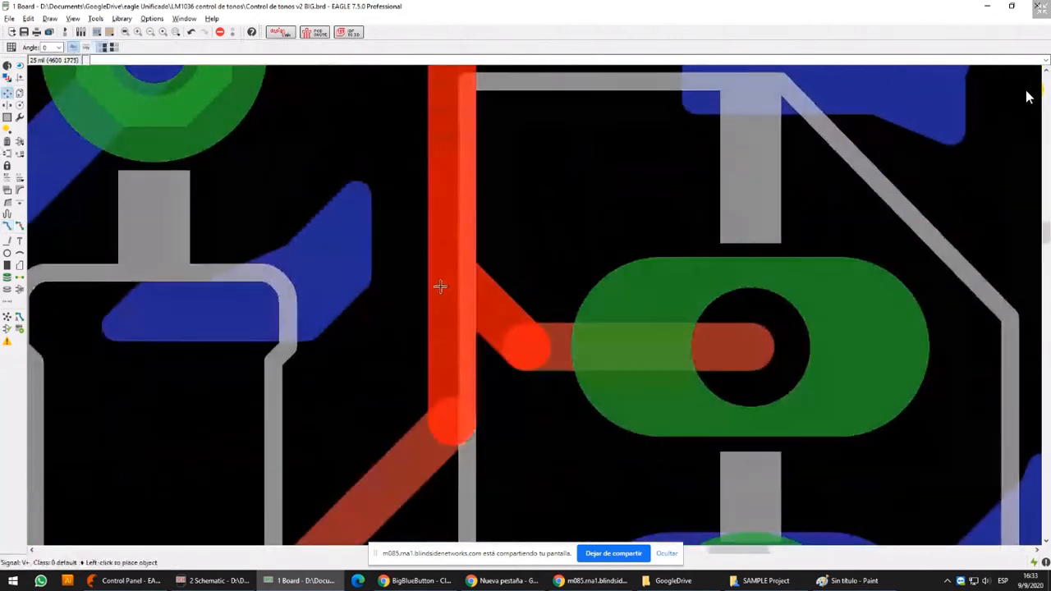
pyautogui.click(442, 343)
pyautogui.scroll(-4, 447, 328)
pyautogui.scroll(-3, 461, 281)
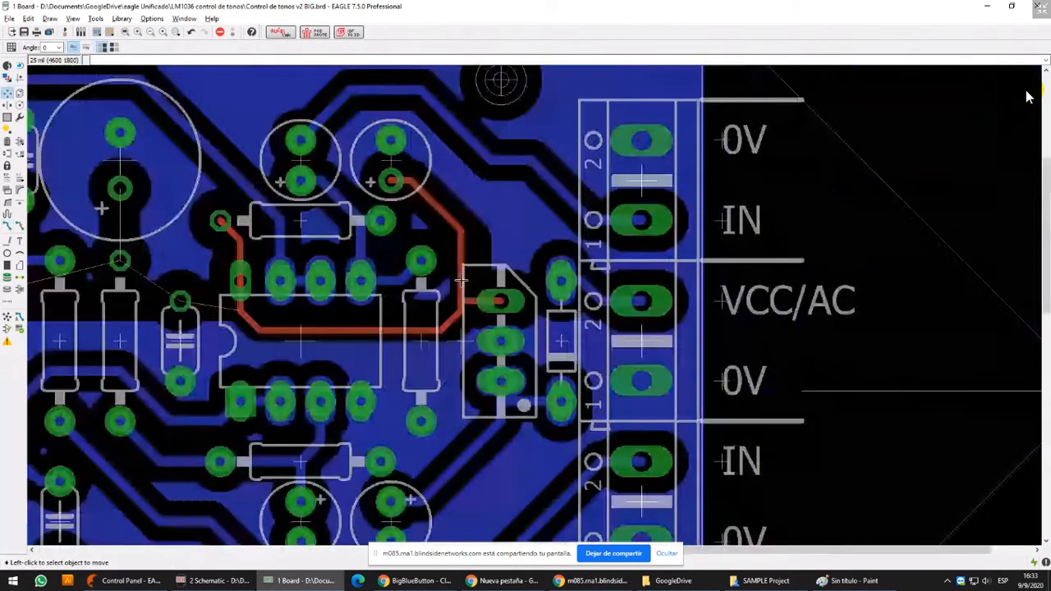
# Change the width to 40 on the V+ tracks between the capacitor's positive pad and the regulator, including the diagonal below the junction
pyautogui.moveTo(462, 281); pyautogui.dragTo(505, 281, button='middle')
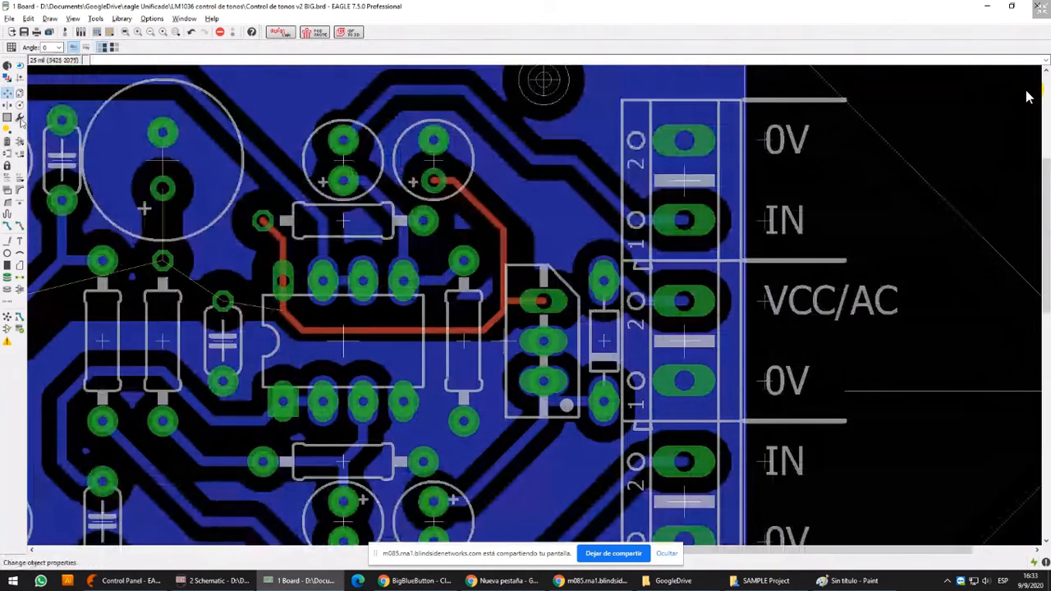
pyautogui.click(20, 119)
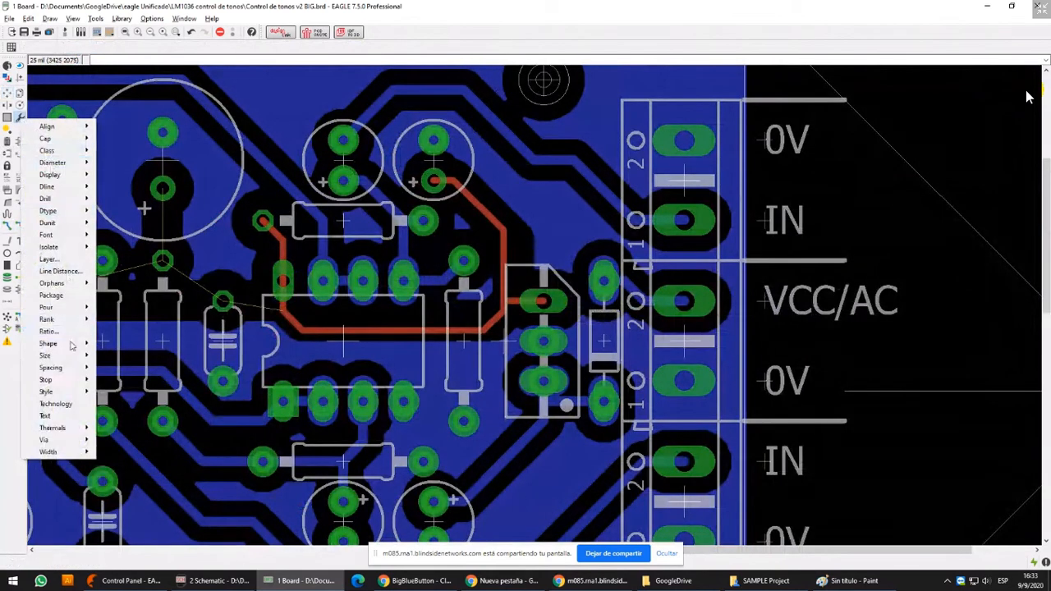
pyautogui.moveTo(65, 455)
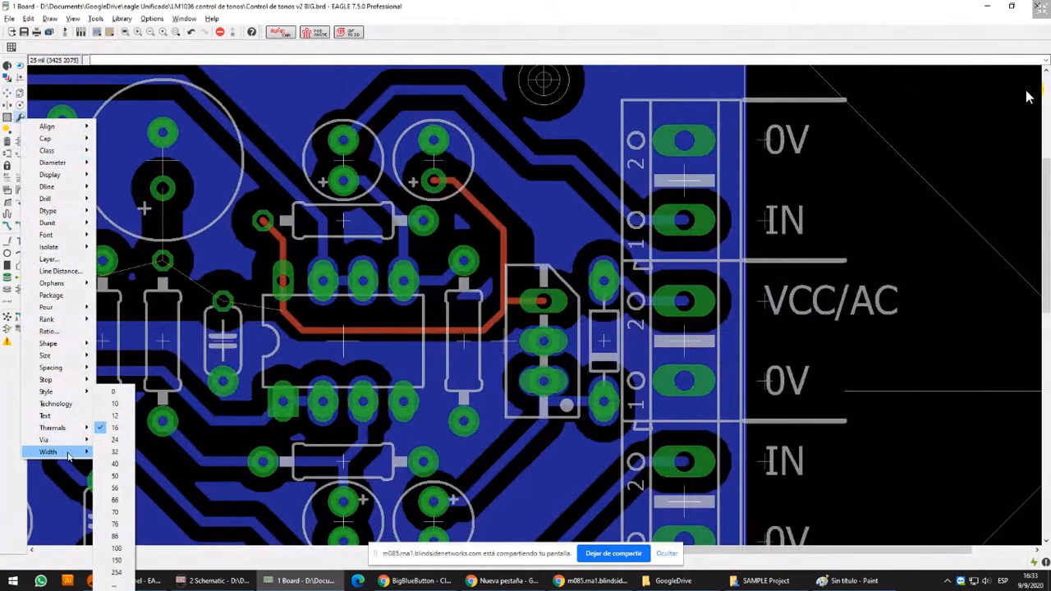
pyautogui.click(117, 464)
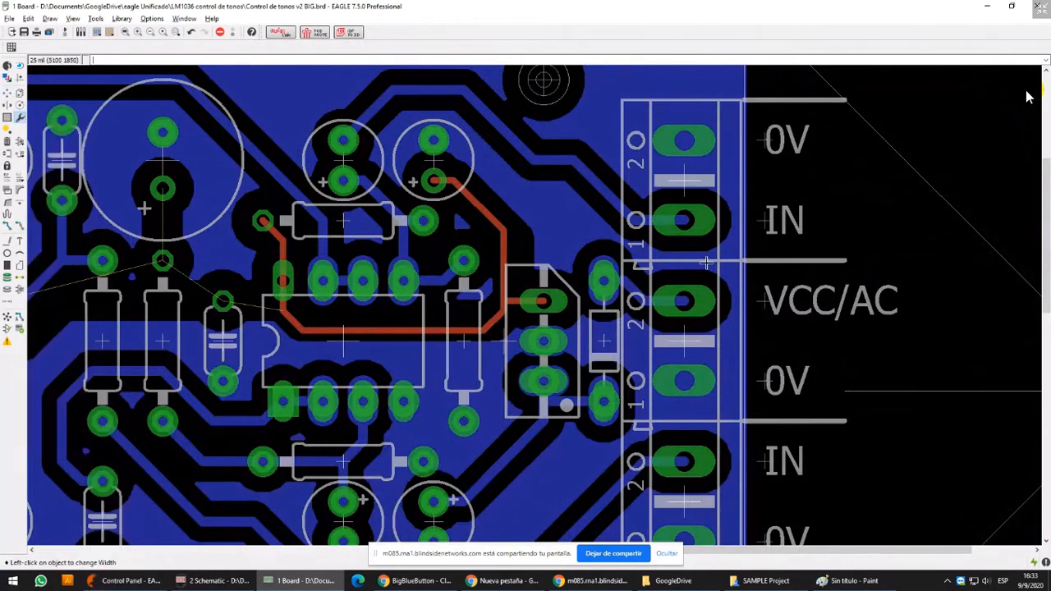
pyautogui.click(482, 221)
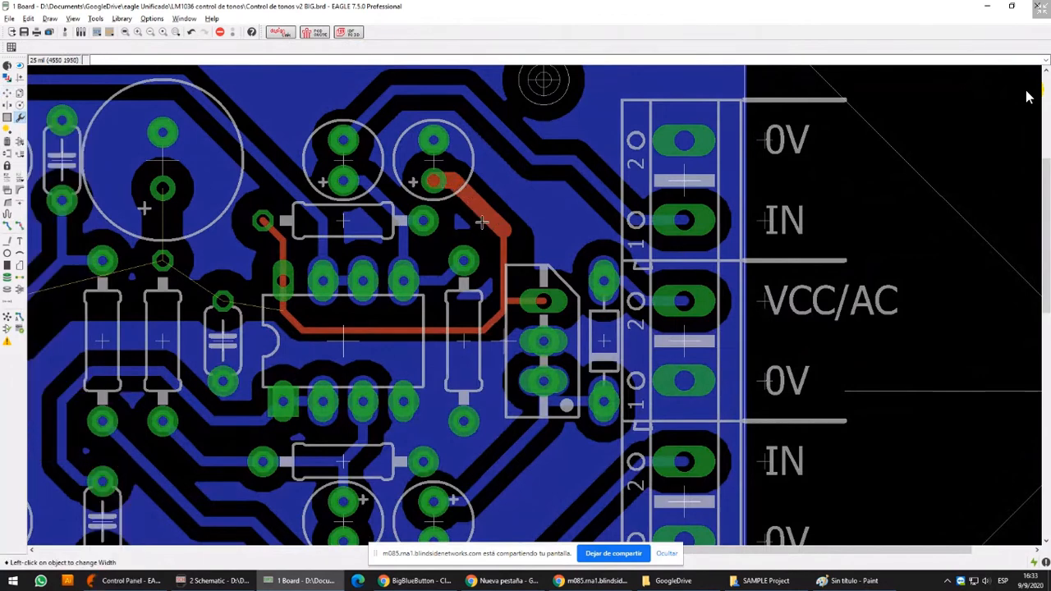
pyautogui.click(503, 260)
pyautogui.scroll(8, 523, 307)
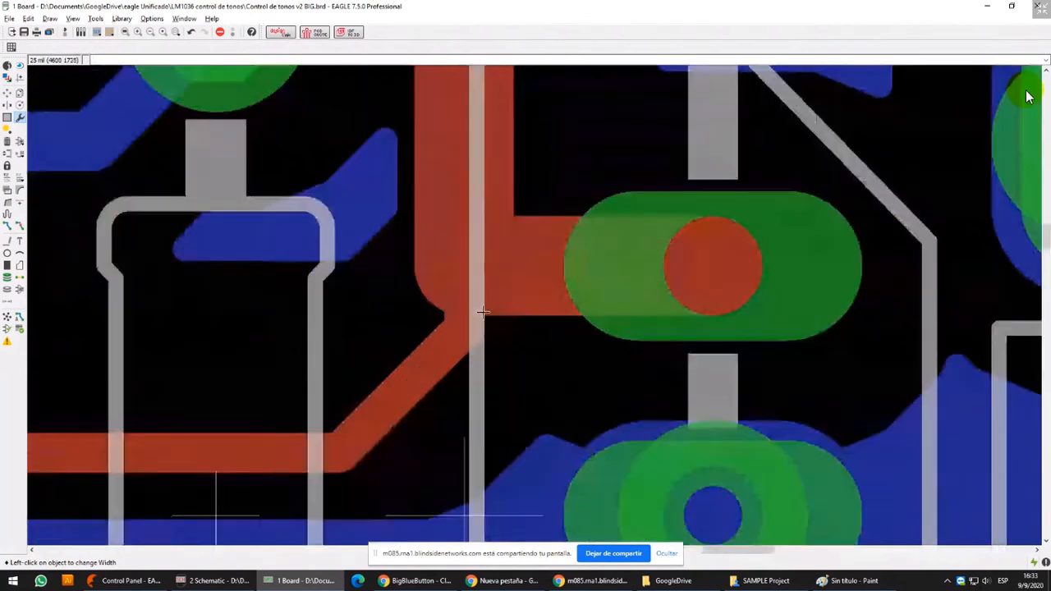
pyautogui.click(494, 318)
pyautogui.scroll(-6, 402, 370)
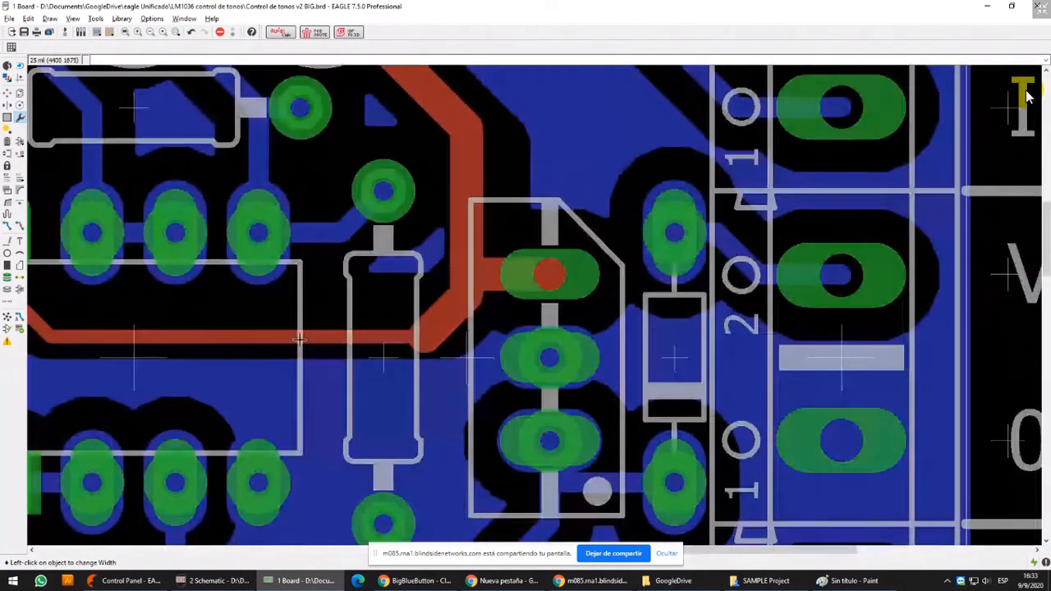
# Apply the width of 40 to the remaining V+ tracks through the small IC's corner pin up to the resistor's end pad
pyautogui.moveTo(251, 288); pyautogui.dragTo(543, 276, button='middle')
pyautogui.click(324, 291)
pyautogui.click(312, 255)
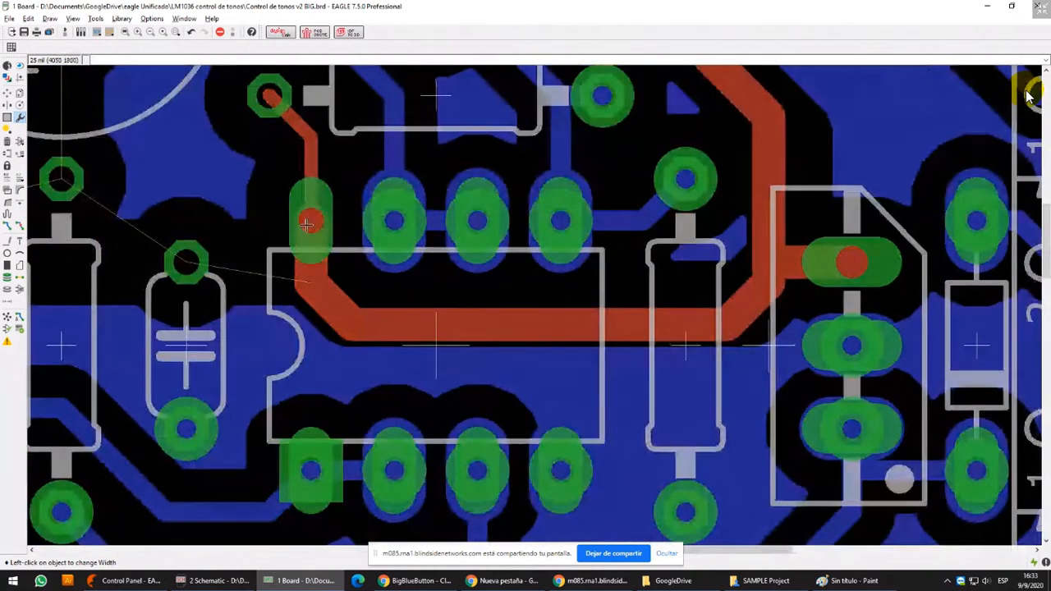
pyautogui.click(310, 177)
pyautogui.click(288, 120)
pyautogui.scroll(-3, 288, 121)
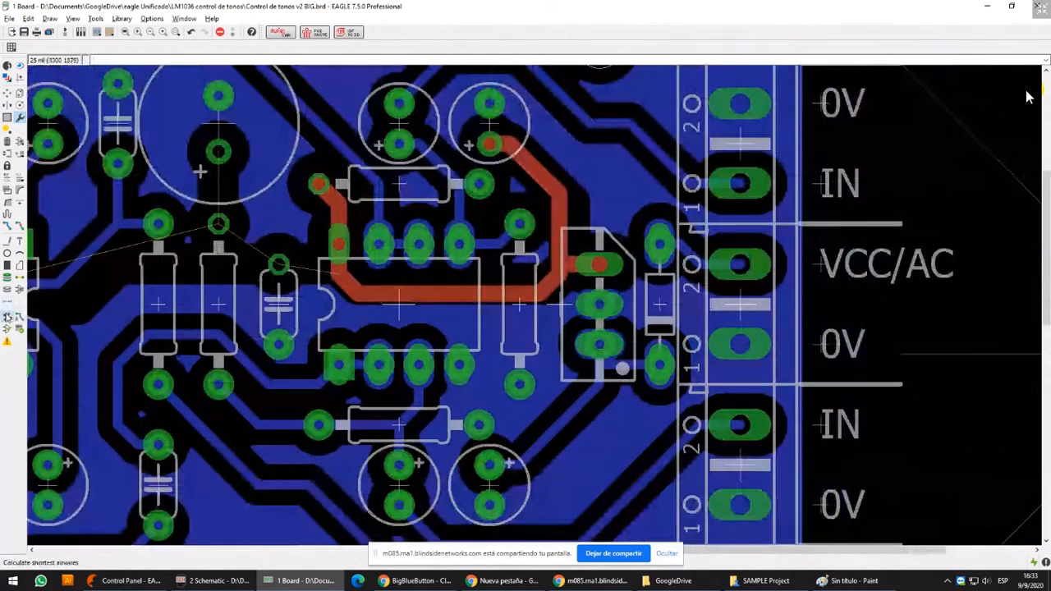
# Recalculate the ratsnest and route V+ on Top at width 40 from the large capacitor's positive pad to the resistor pad below it
pyautogui.click(8, 317)
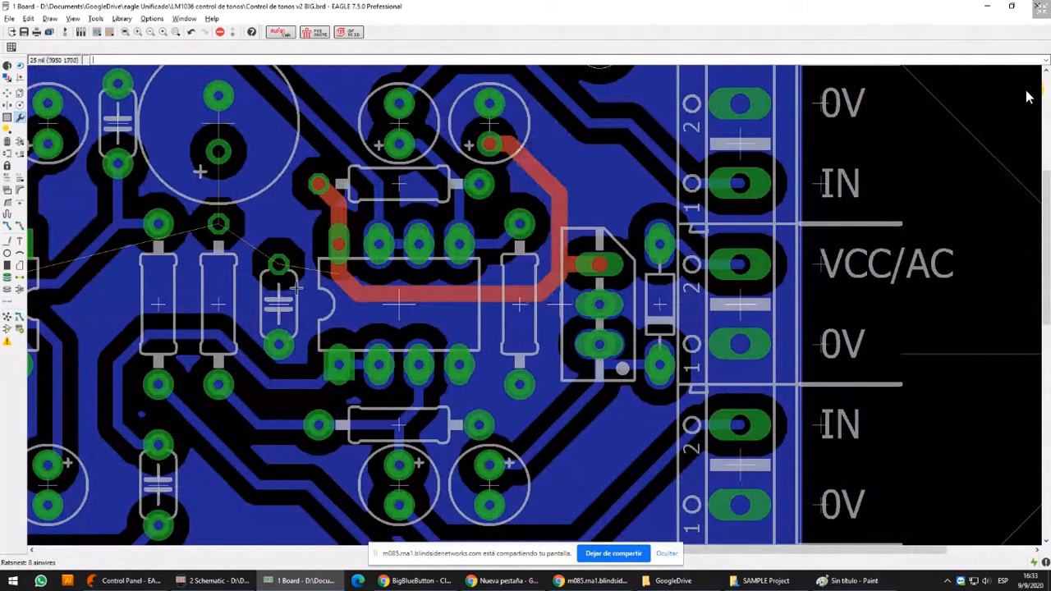
pyautogui.moveTo(294, 268); pyautogui.dragTo(465, 268, button='middle')
pyautogui.click(7, 225)
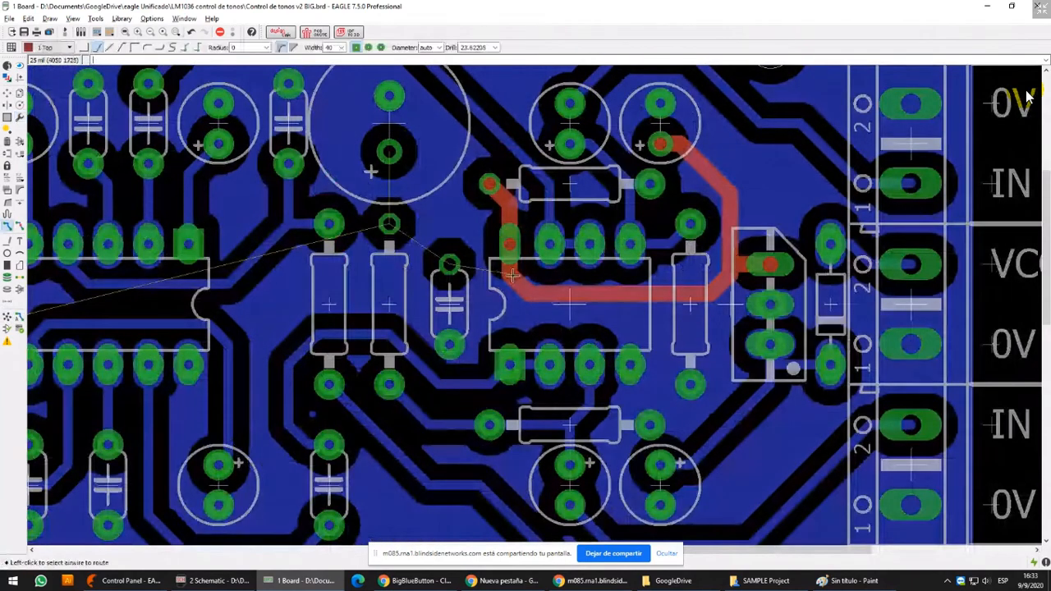
pyautogui.scroll(4, 511, 274)
pyautogui.moveTo(328, 189); pyautogui.dragTo(443, 223, button='middle')
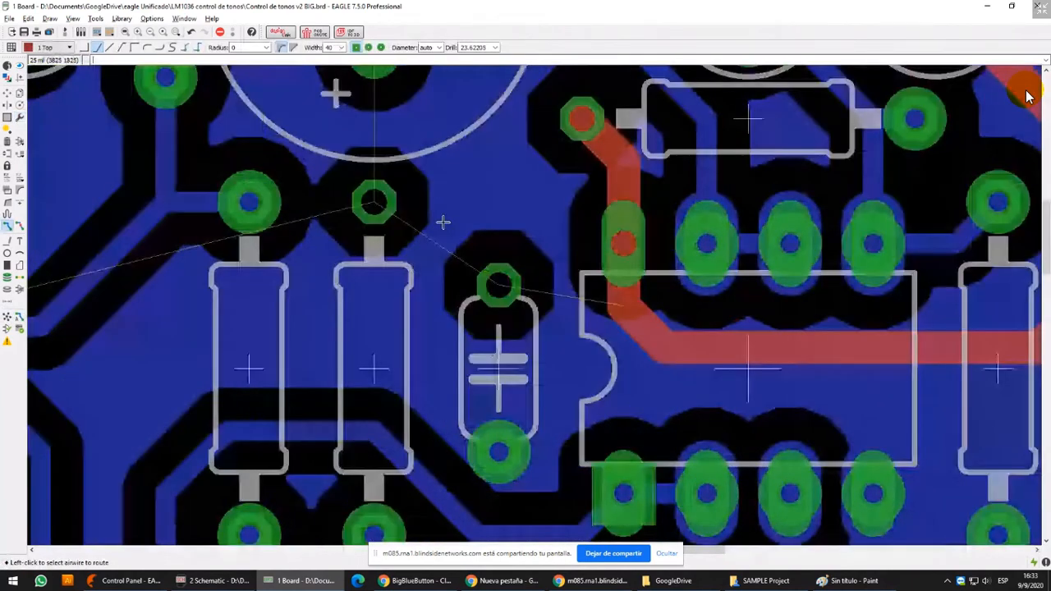
pyautogui.scroll(-3, 463, 363)
pyautogui.click(410, 185)
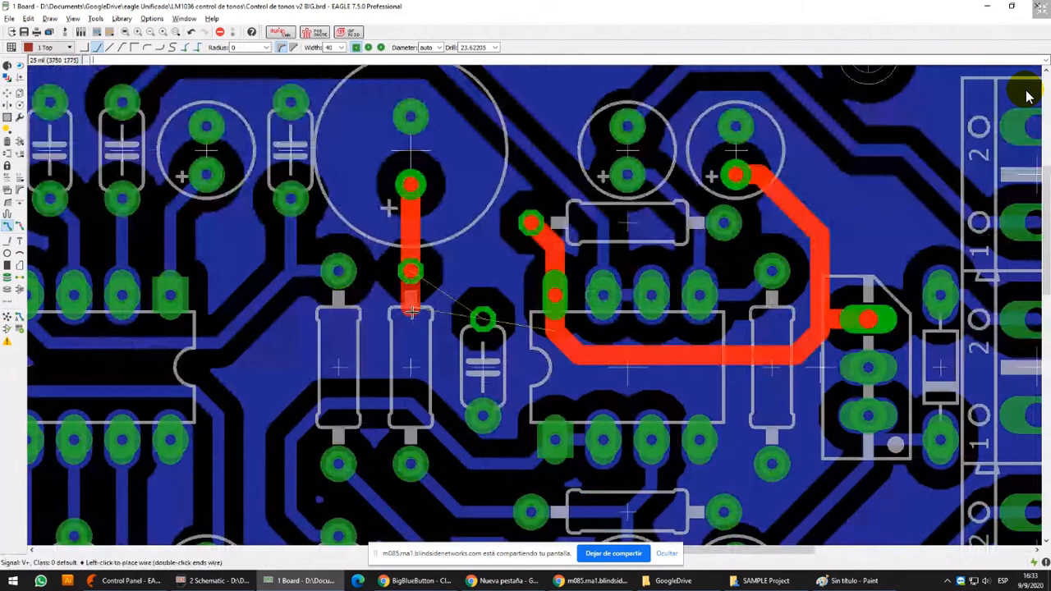
# Continue V+ with a 90-degree bend past the small ceramic capacitor's pad to the track at the small IC
pyautogui.scroll(3, 412, 331)
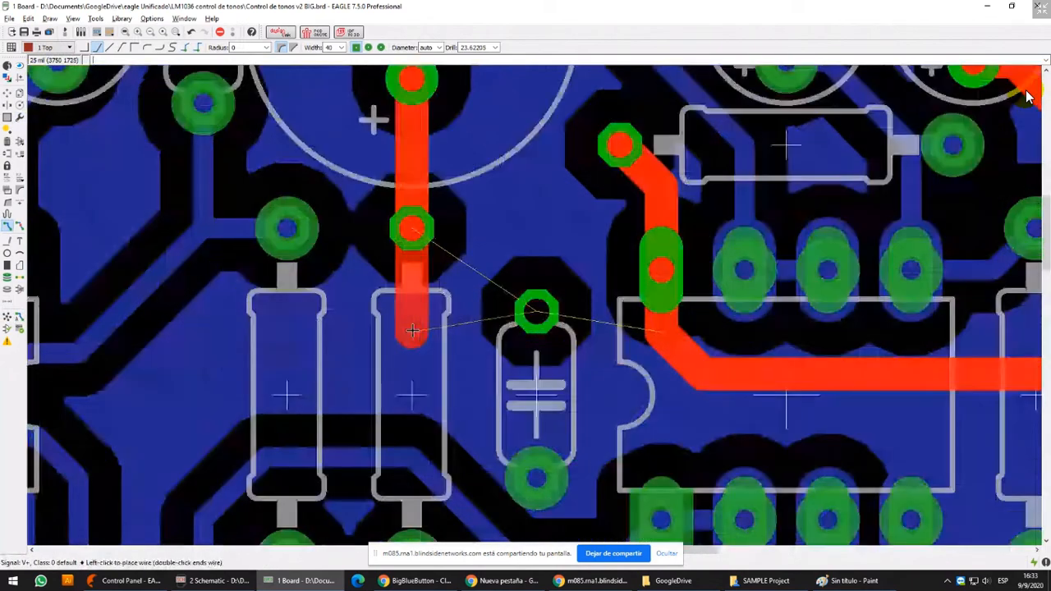
pyautogui.rightClick(666, 326)
pyautogui.rightClick(666, 326)
pyautogui.rightClick(665, 327)
pyautogui.scroll(1, 665, 327)
pyautogui.click(666, 327)
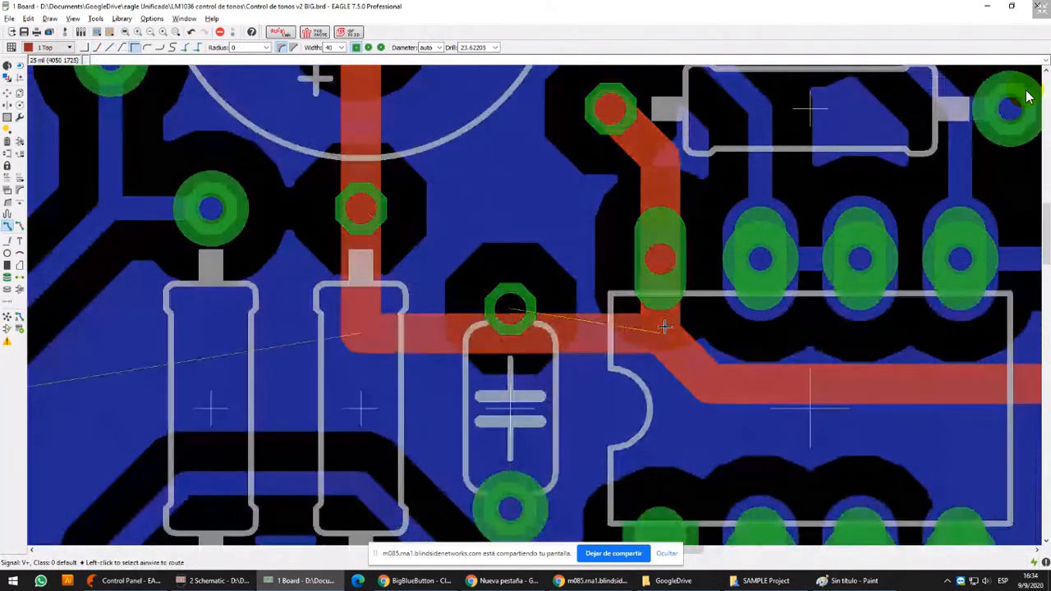
pyautogui.scroll(2, 503, 312)
pyautogui.scroll(-3, 506, 312)
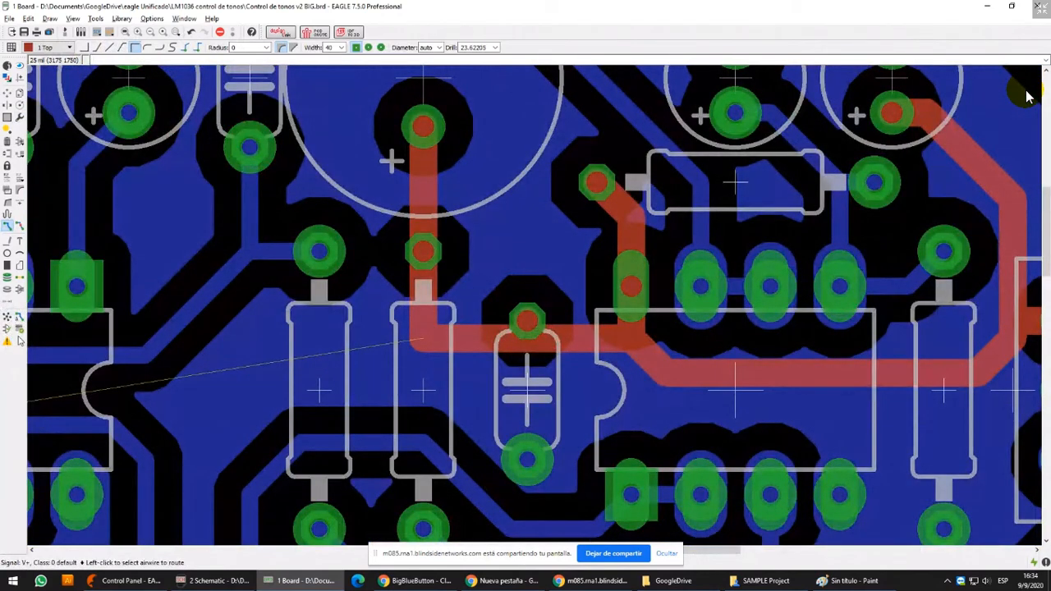
# Review the DRC minimum distances for Copper/Dimension and Drill/Hole, and close the design rules without changes
pyautogui.click(19, 329)
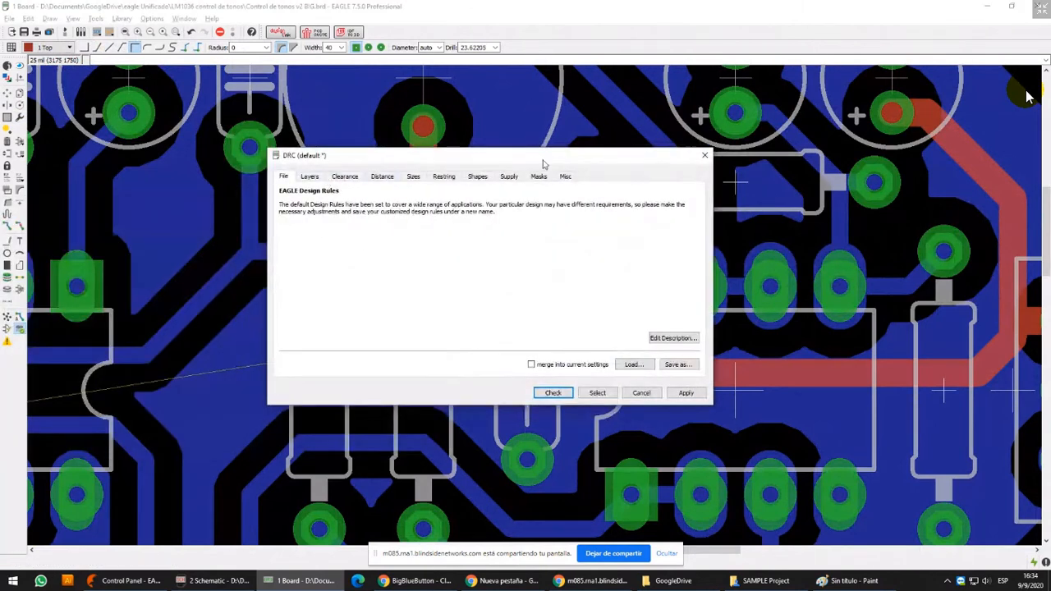
pyautogui.click(385, 176)
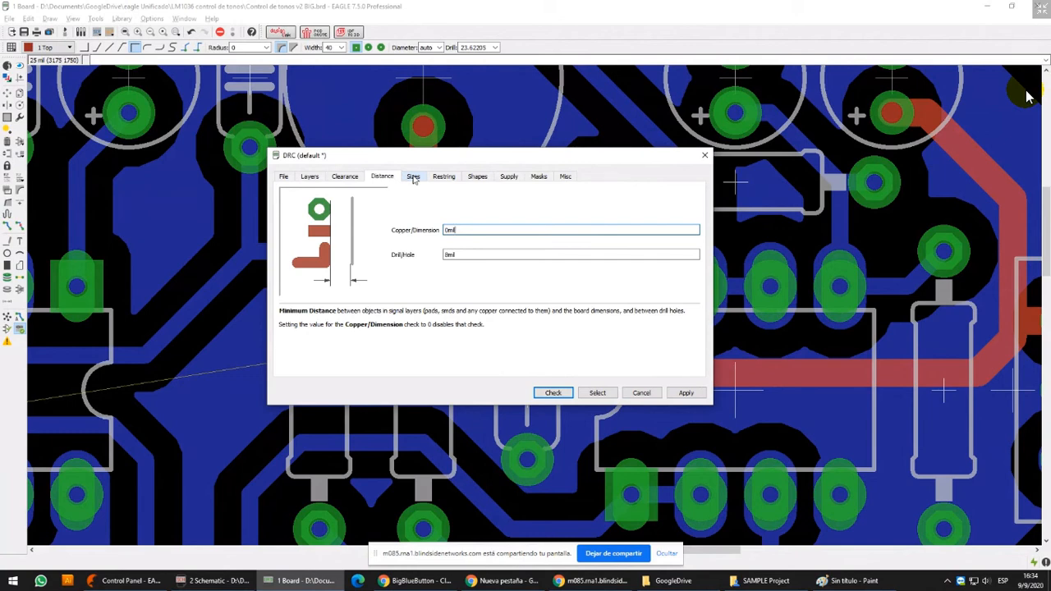
pyautogui.click(704, 156)
# Draw a width-10 wire on layer 1 Top down between two upper-row pads of the large IC, around one pad and up the next gap
pyautogui.scroll(-3, 562, 233)
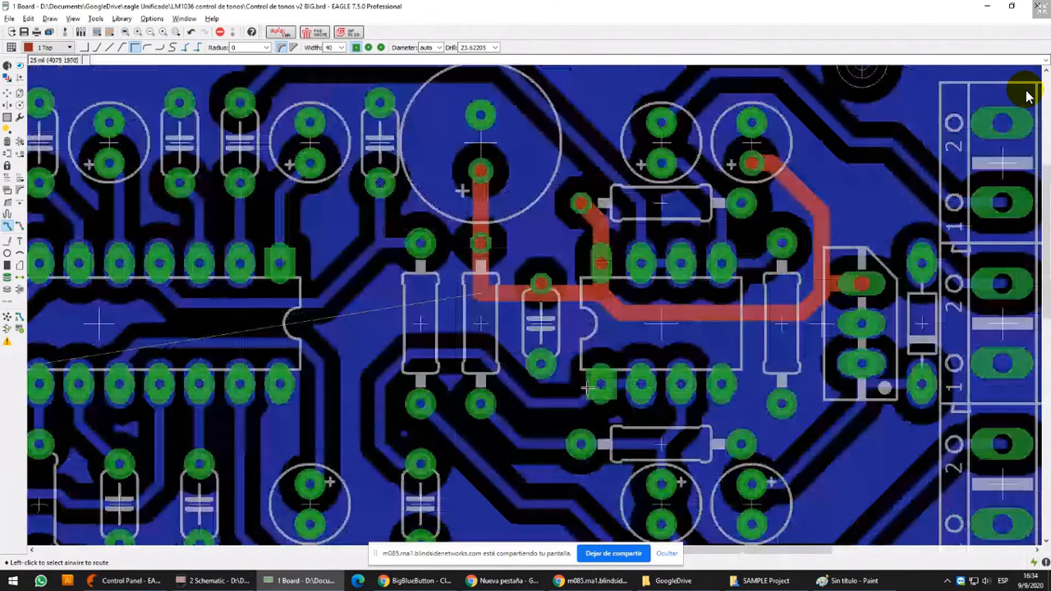
pyautogui.moveTo(215, 281); pyautogui.dragTo(482, 297, button='middle')
pyautogui.scroll(5, 482, 296)
pyautogui.click(8, 242)
pyautogui.click(400, 151)
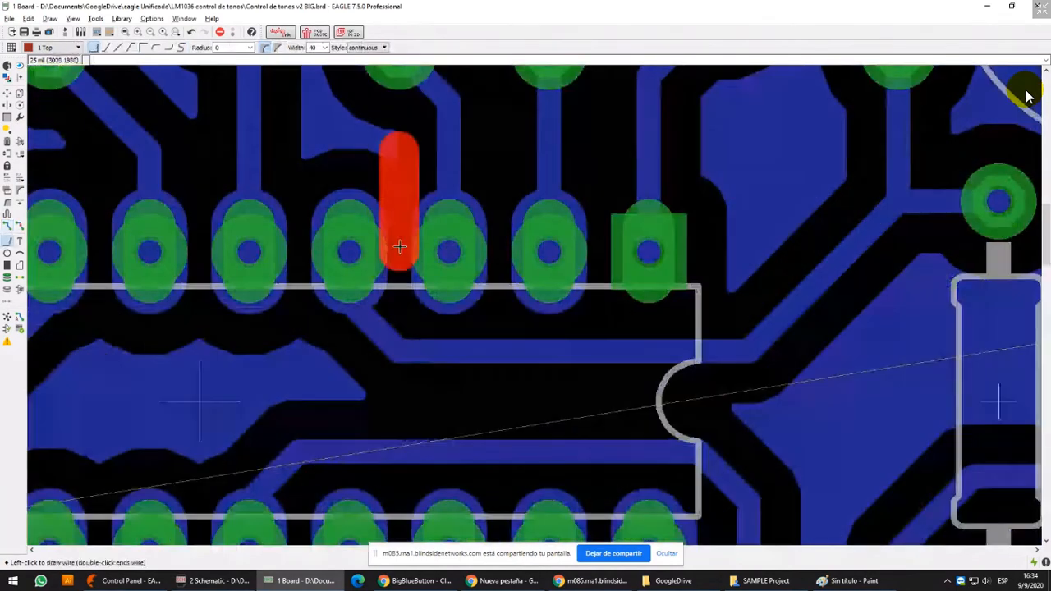
pyautogui.click(324, 48)
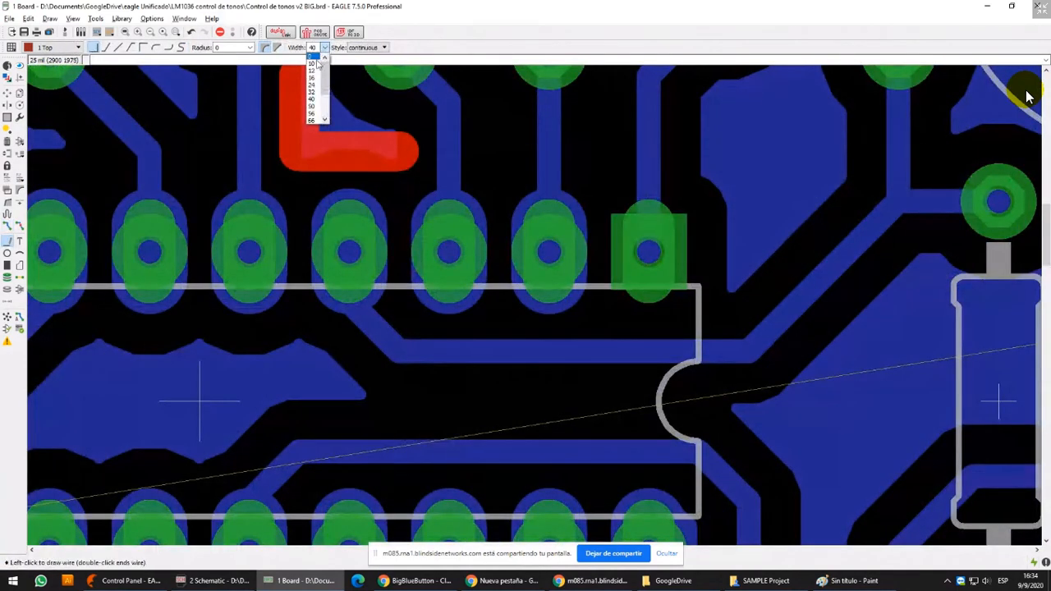
pyautogui.click(312, 99)
pyautogui.scroll(6, 402, 294)
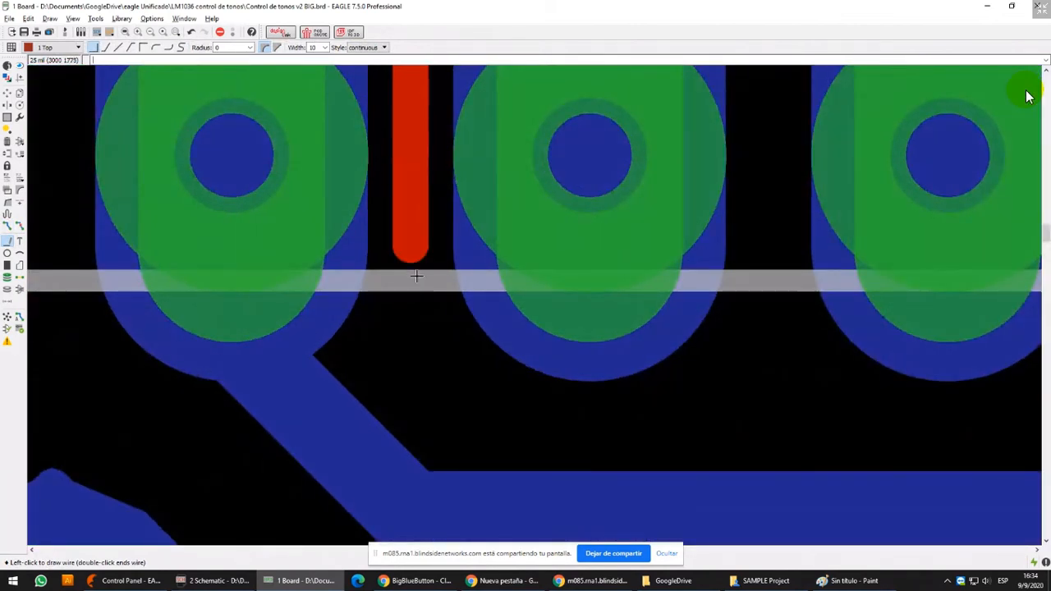
pyautogui.scroll(-5, 419, 275)
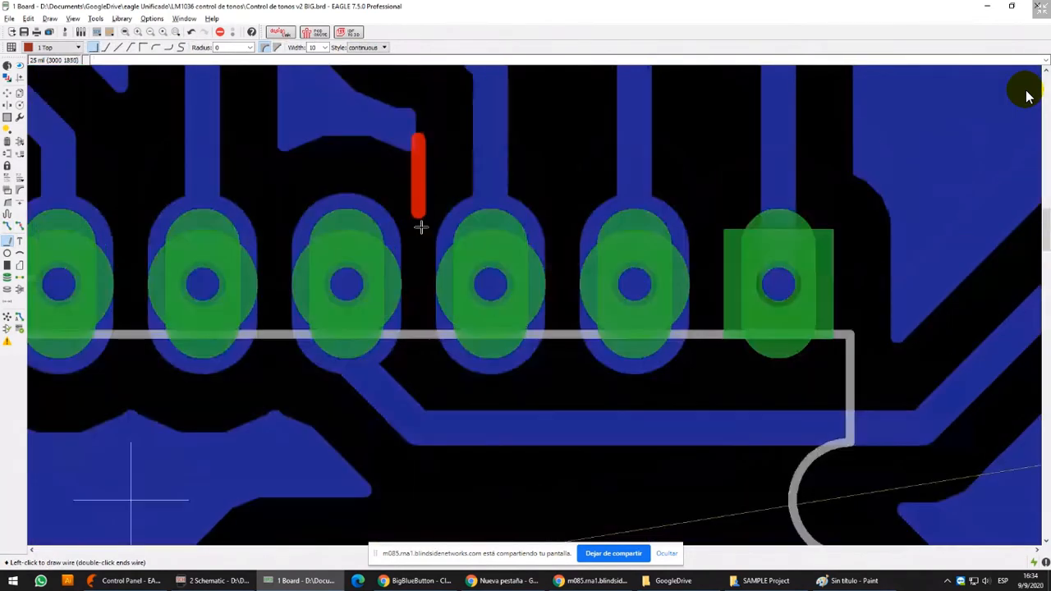
pyautogui.click(419, 358)
pyautogui.rightClick(446, 389)
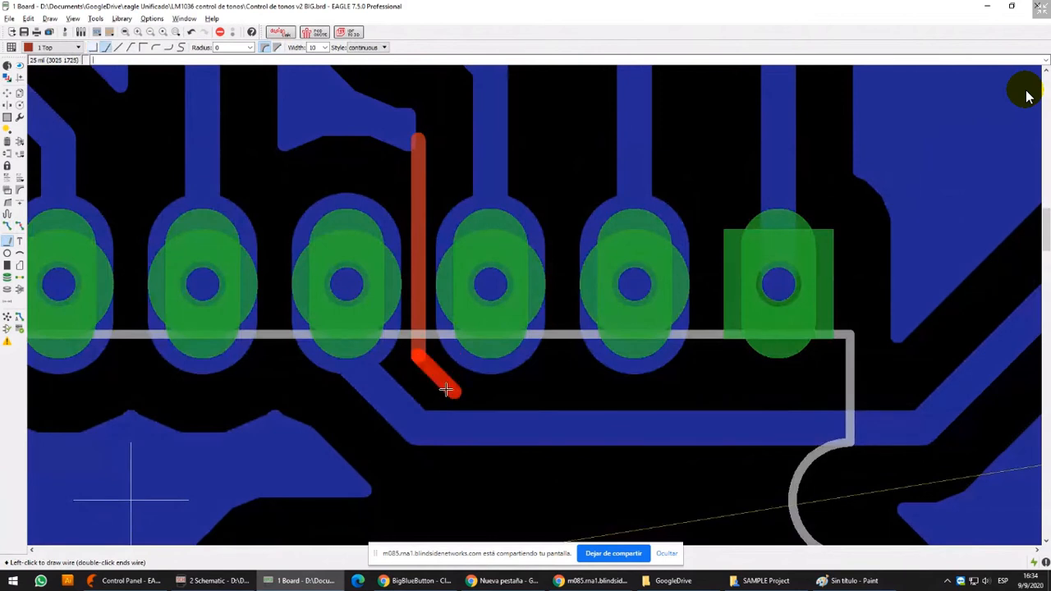
pyautogui.click(562, 393)
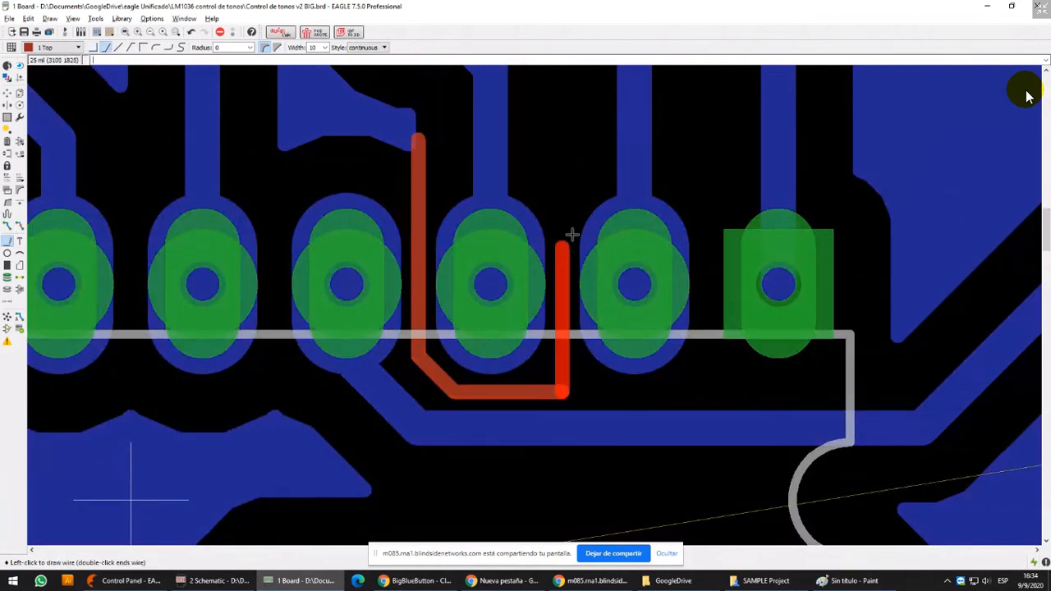
pyautogui.doubleClick(567, 136)
# Draw a horizontal wire above the IC pads, starting on Top and continuing on layer 16 Bottom across the vertical track
pyautogui.moveTo(420, 93); pyautogui.dragTo(404, 223, button='middle')
pyautogui.click(296, 242)
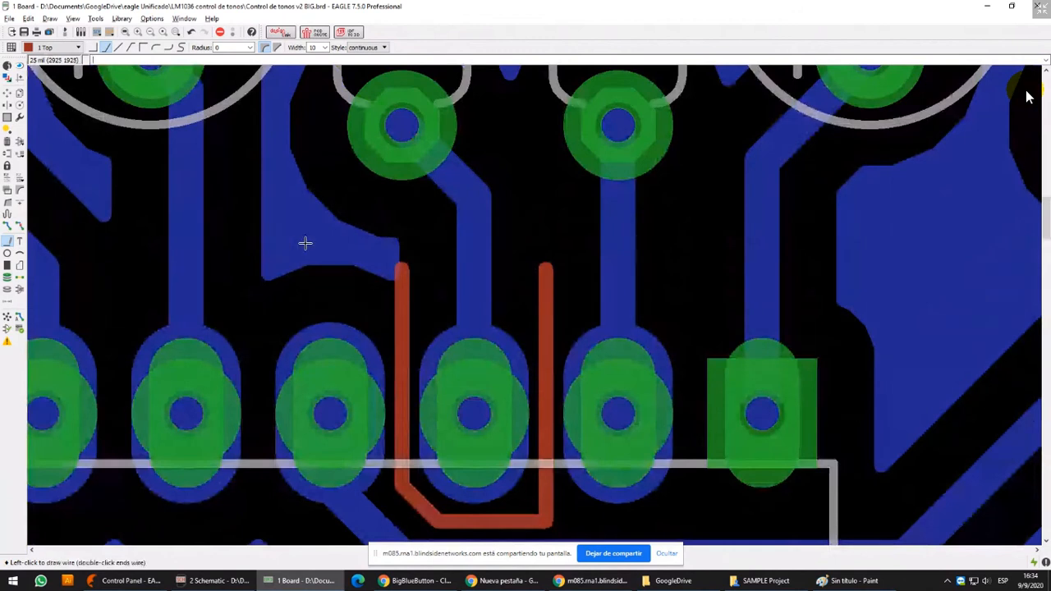
pyautogui.click(400, 235)
pyautogui.middleClick(400, 235)
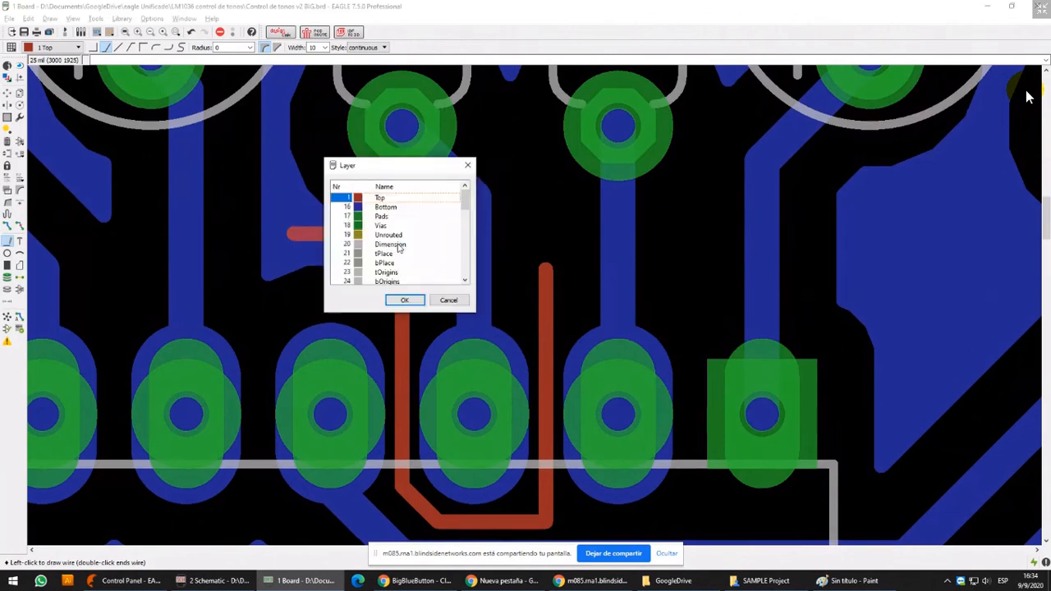
pyautogui.click(386, 207)
pyautogui.click(405, 301)
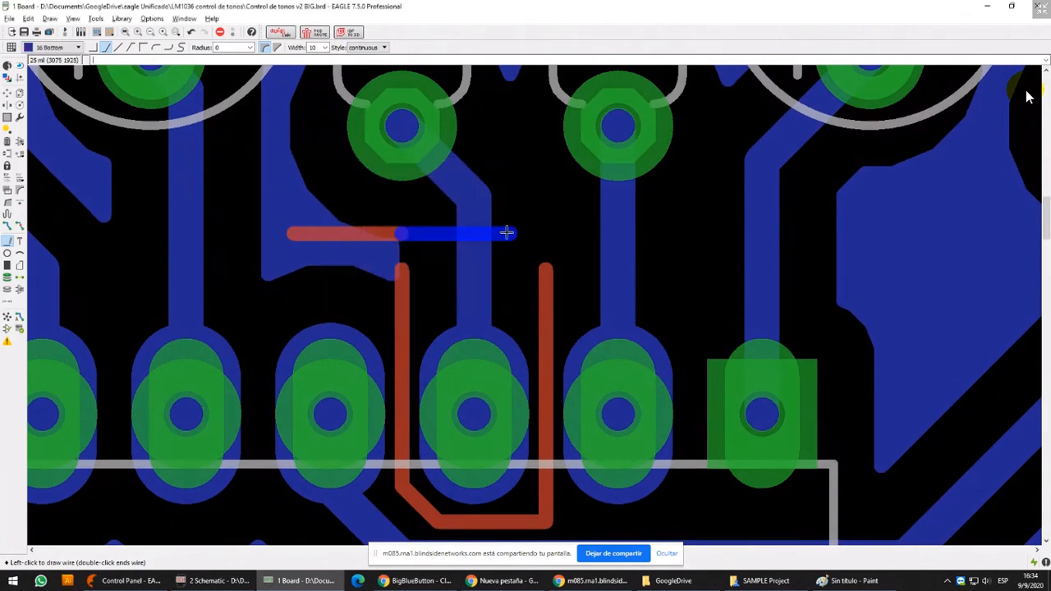
pyautogui.click(539, 233)
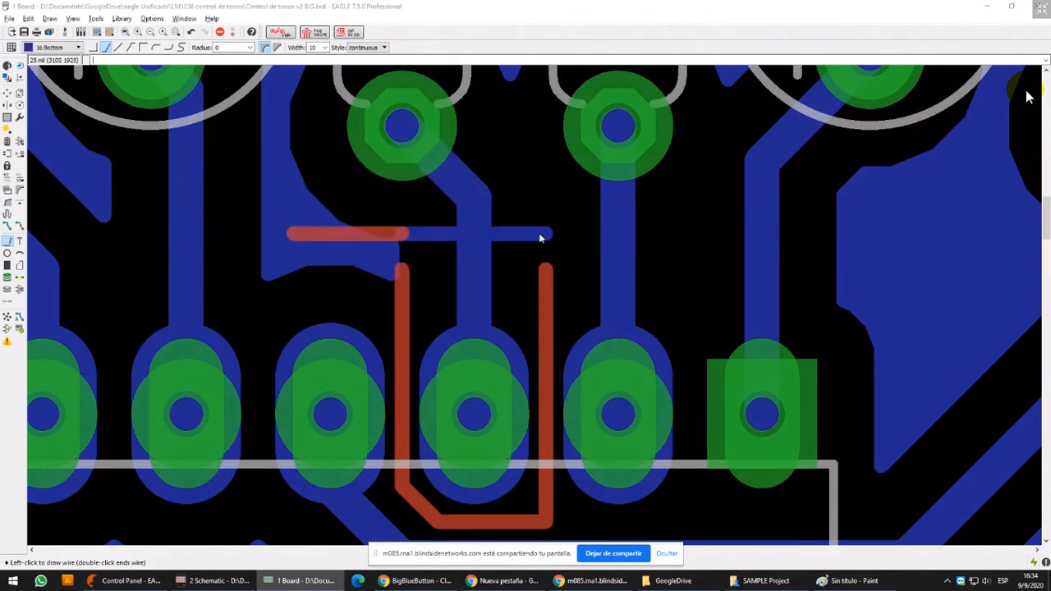
# Switch the wire back to layer 1 Top and extend it down to the end of the U-shaped wire
pyautogui.middleClick(539, 233)
pyautogui.click(519, 194)
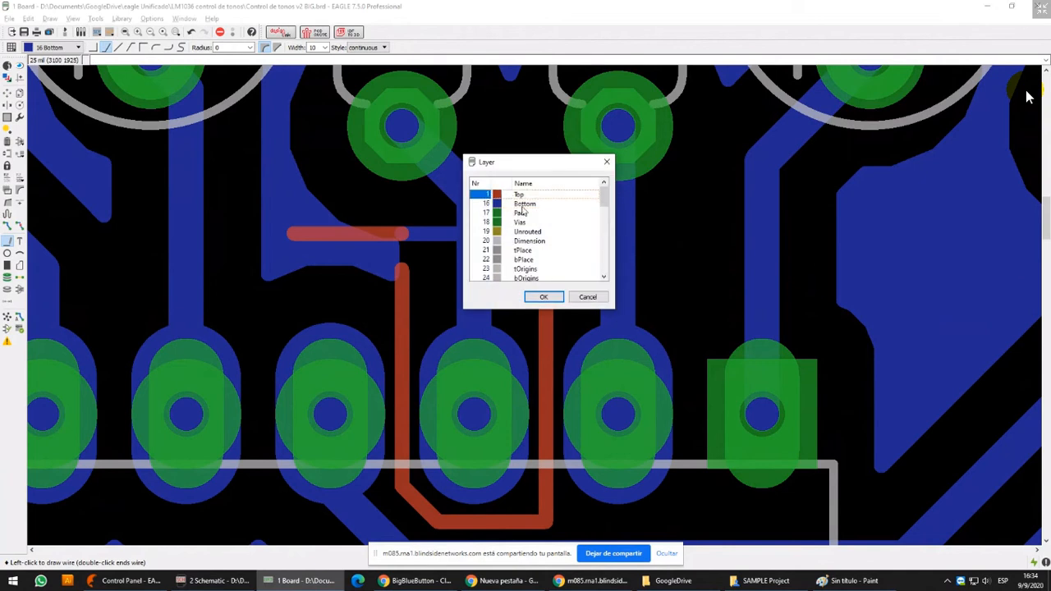
pyautogui.click(543, 296)
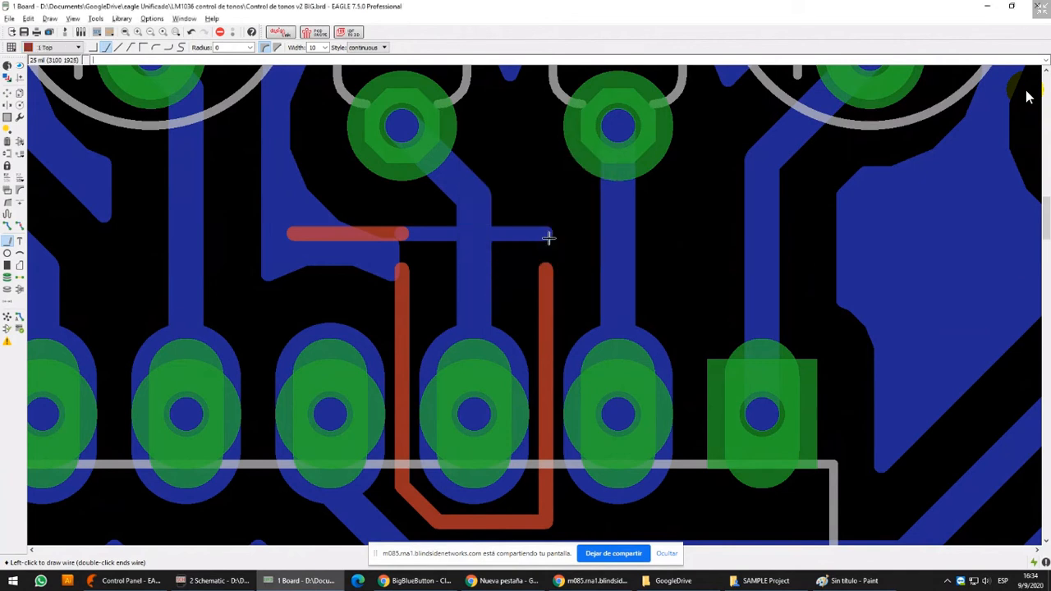
# Place square 1-16 vias with a 23.62205 drill at both layer-change points of the wire, accepting the suggested signal names
pyautogui.click(8, 278)
pyautogui.click(410, 229)
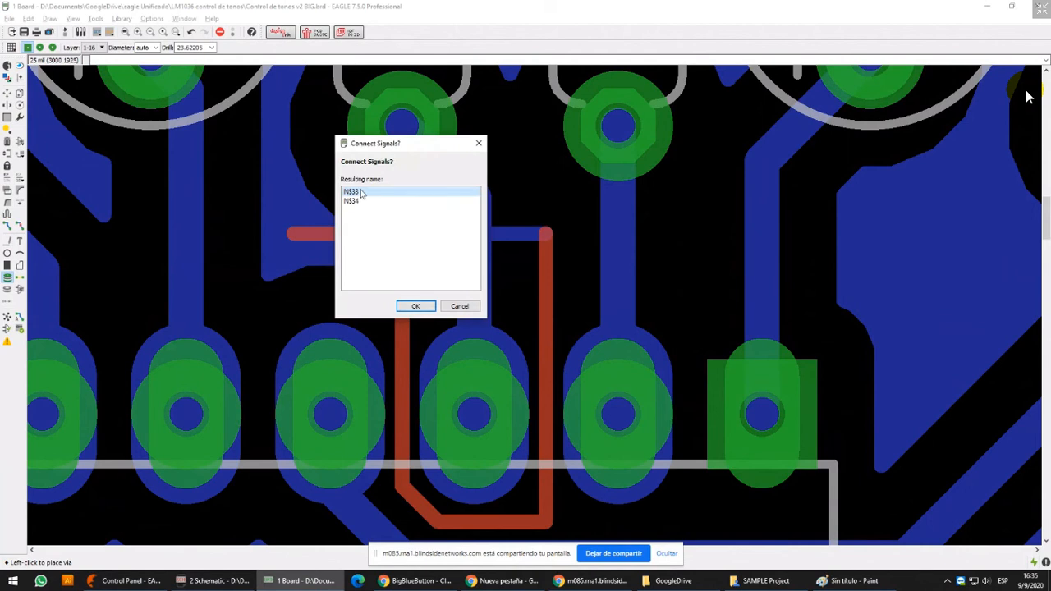
pyautogui.click(417, 304)
pyautogui.click(546, 234)
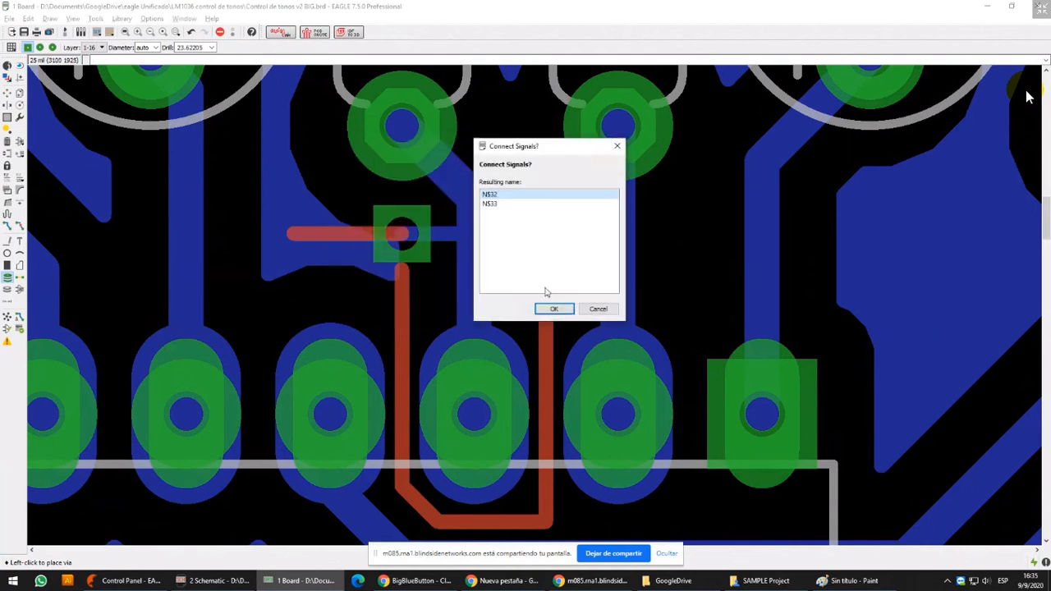
pyautogui.click(544, 307)
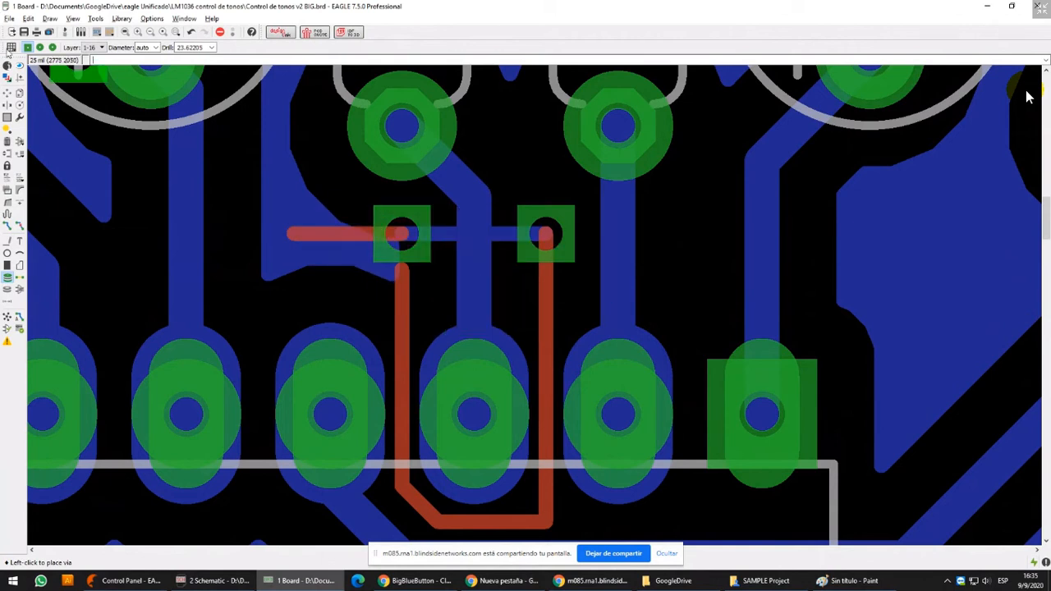
# Rip up the Top and Bottom segments of the test wires around the IC pad, keeping the two vias
pyautogui.click(19, 225)
pyautogui.click(453, 234)
pyautogui.click(335, 230)
pyautogui.click(394, 296)
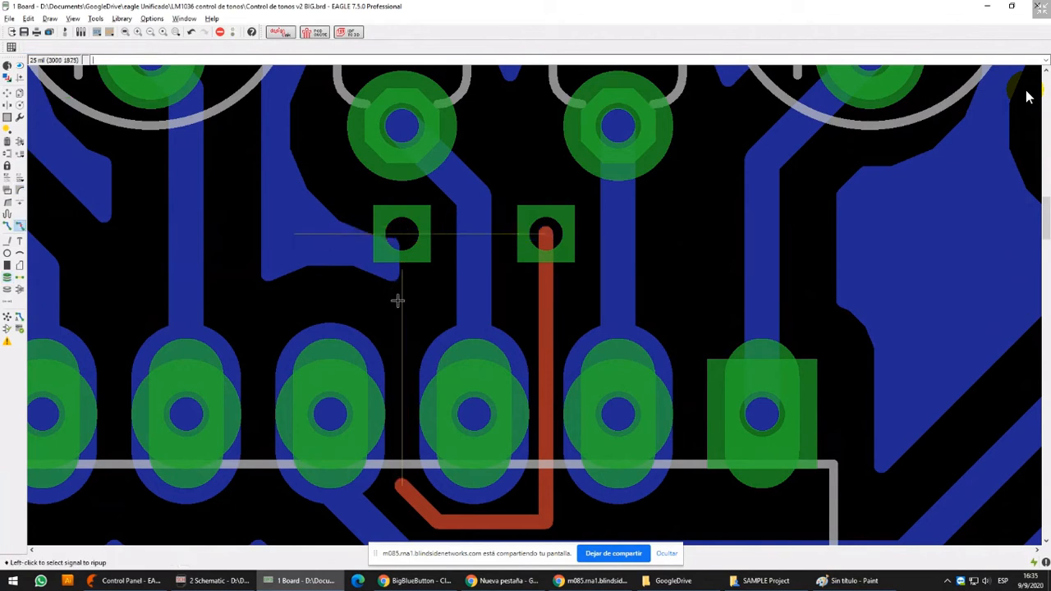
pyautogui.click(545, 298)
pyautogui.click(527, 524)
pyautogui.click(437, 509)
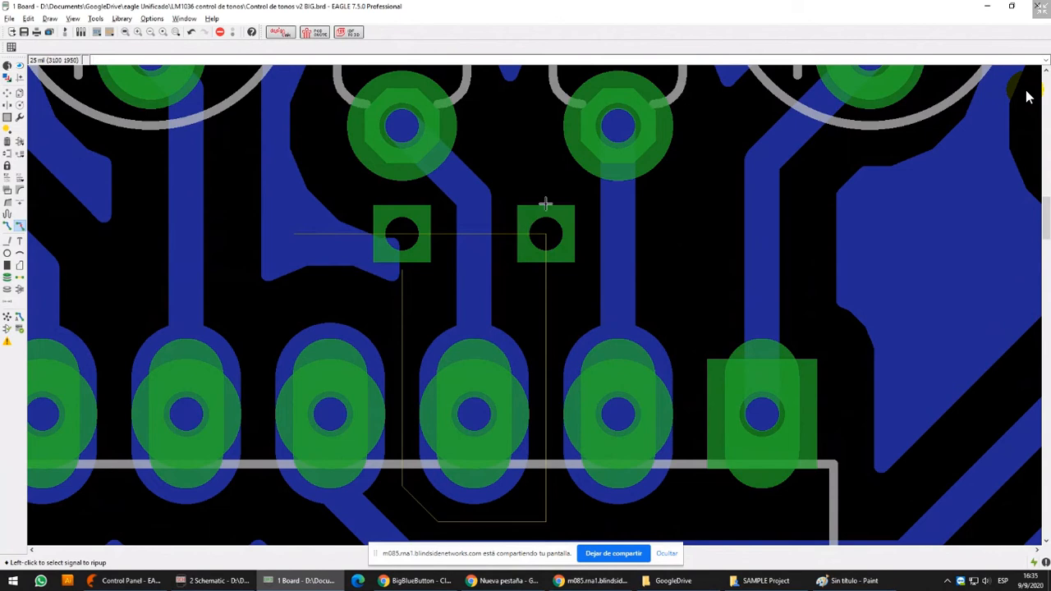
# Try drawing a wire on layer 1 Top into the first via and continuing from it on layer 16 Bottom
pyautogui.scroll(3, 542, 214)
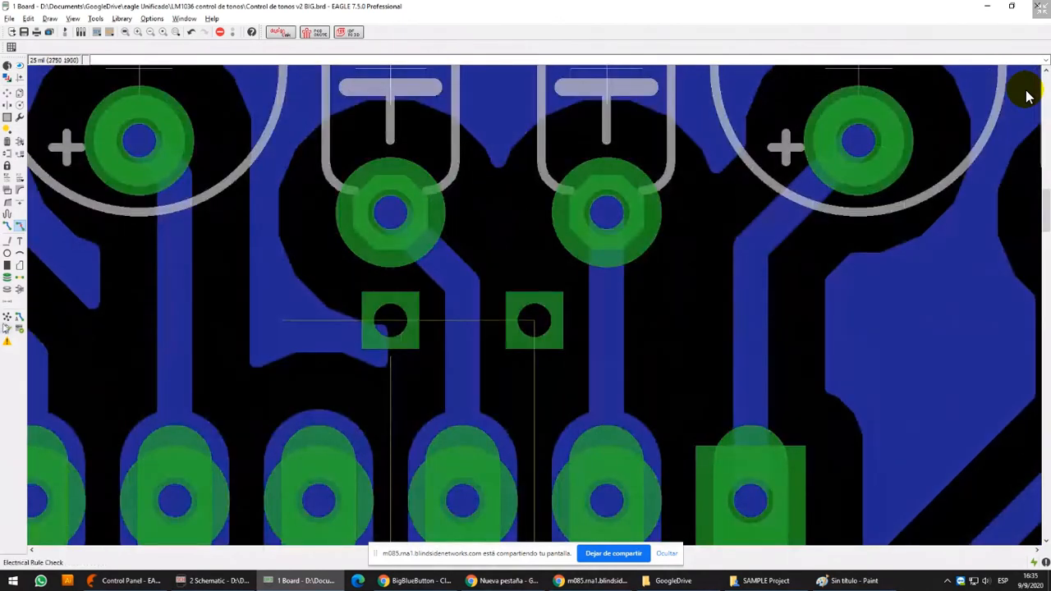
pyautogui.click(8, 240)
pyautogui.moveTo(328, 317); pyautogui.dragTo(341, 258, button='middle')
pyautogui.click(341, 258)
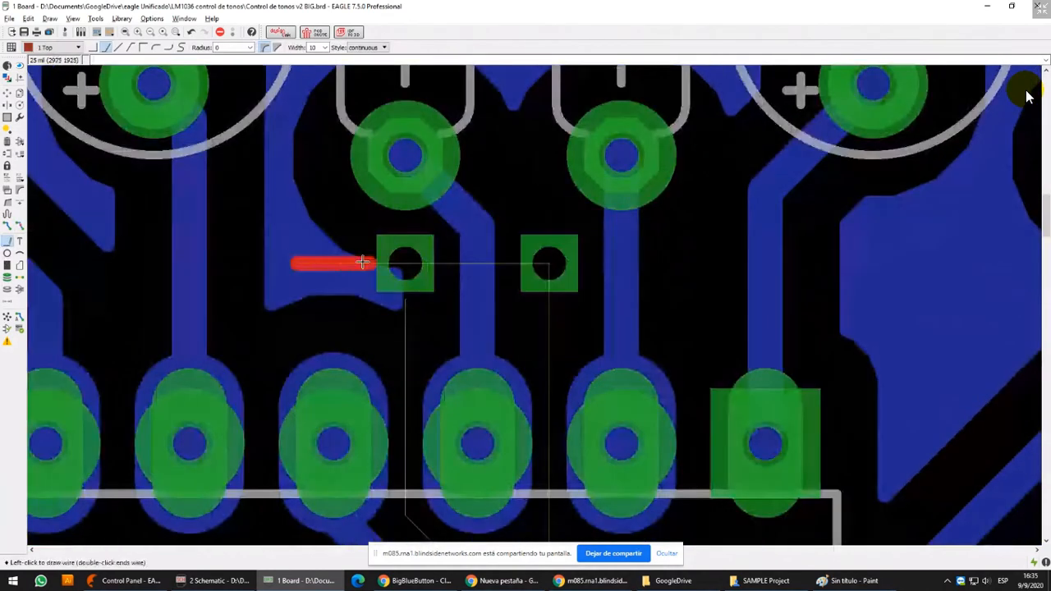
pyautogui.middleClick(403, 262)
pyautogui.click(378, 233)
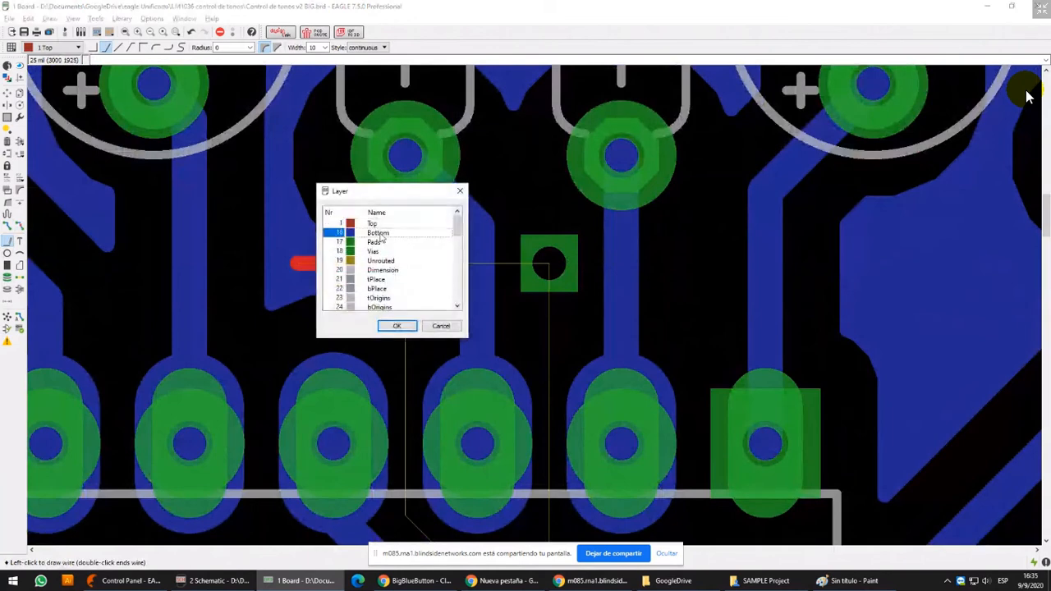
pyautogui.click(397, 326)
pyautogui.click(412, 266)
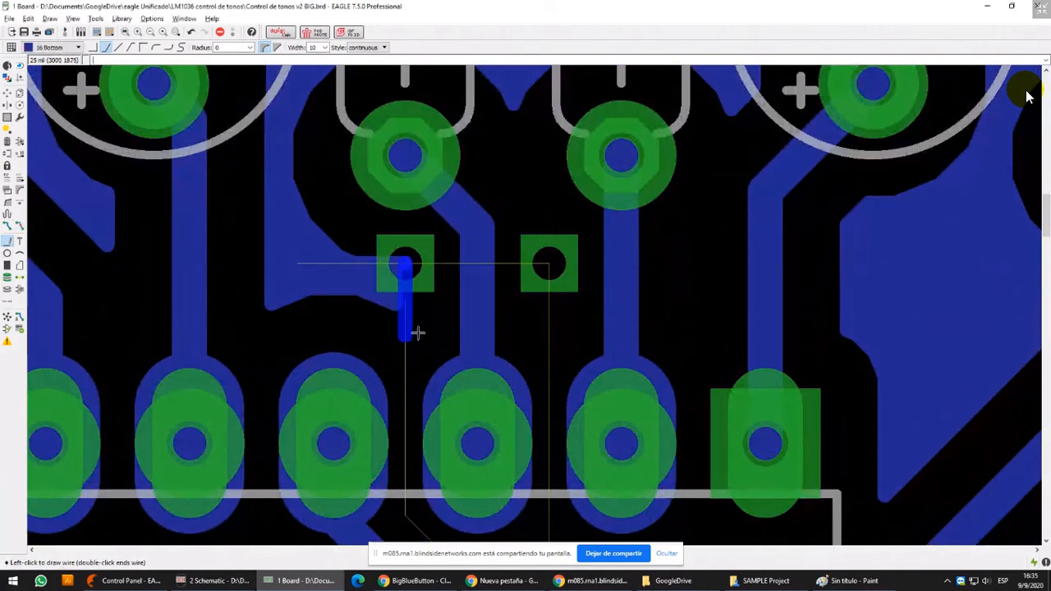
pyautogui.moveTo(428, 416); pyautogui.dragTo(409, 277, button='middle')
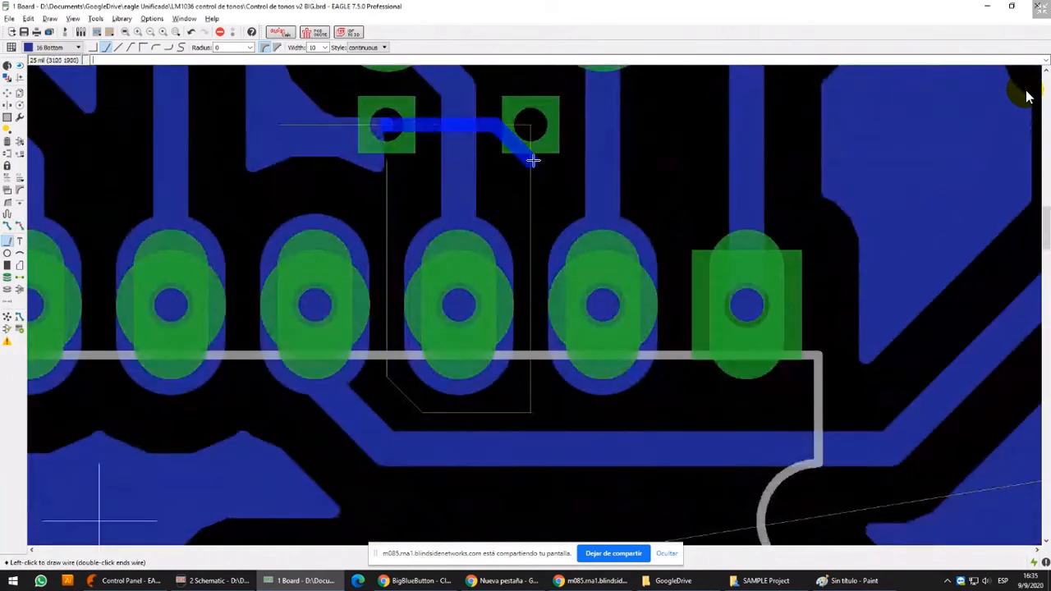
pyautogui.moveTo(396, 136); pyautogui.dragTo(376, 202, button='middle')
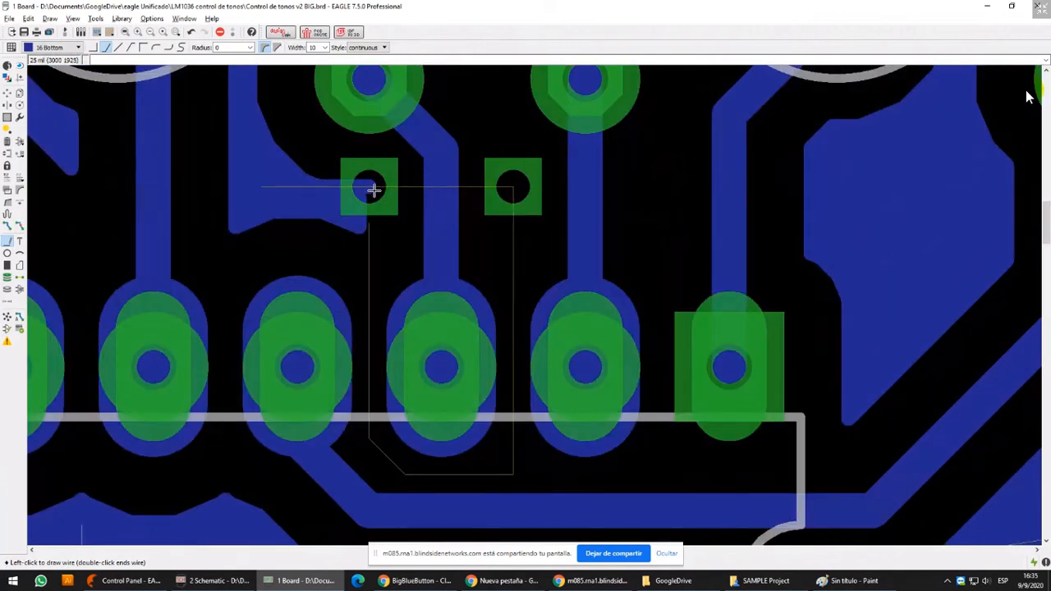
# Switch to layer 1 Top and draw a horizontal wire joining the two vias across the Bottom track
pyautogui.middleClick(371, 190)
pyautogui.click(368, 225)
pyautogui.click(397, 326)
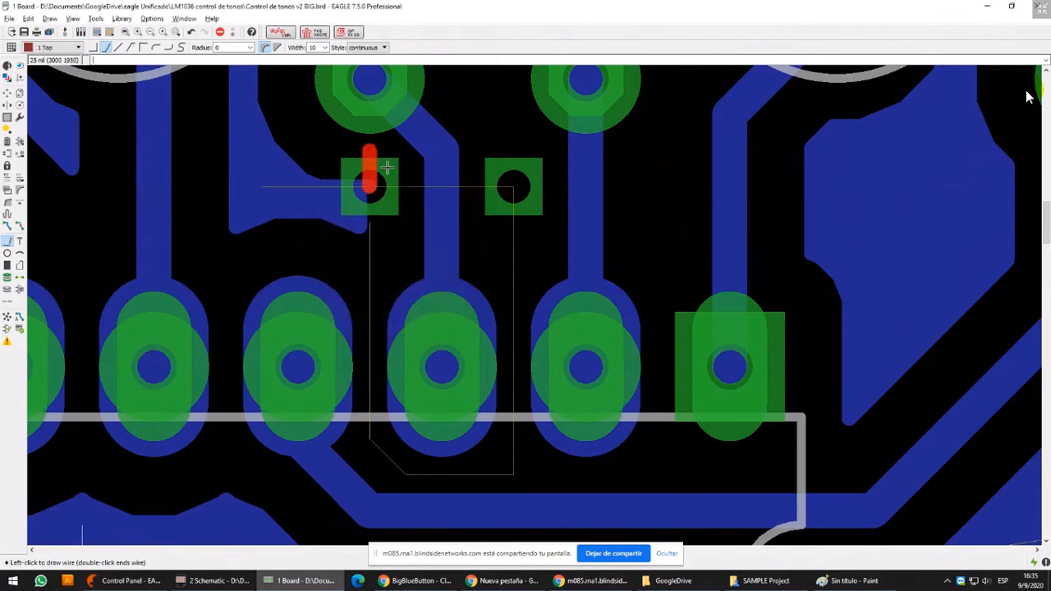
pyautogui.doubleClick(515, 182)
# Continue from the second via on layer 16 Bottom, running the wire up between the two capacitor pads
pyautogui.moveTo(516, 183); pyautogui.dragTo(515, 242, button='middle')
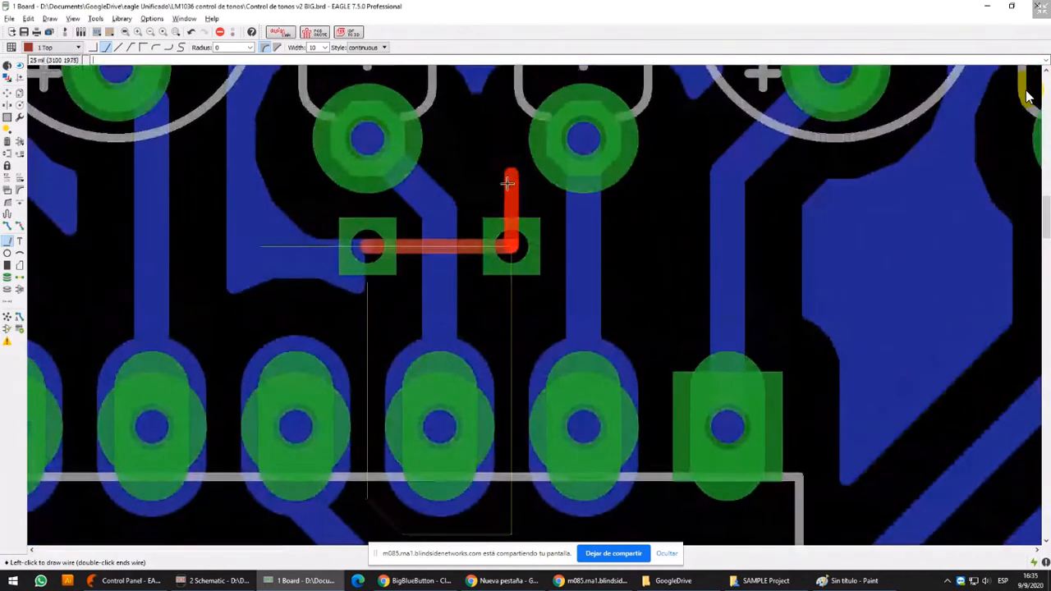
pyautogui.middleClick(509, 209)
pyautogui.click(496, 179)
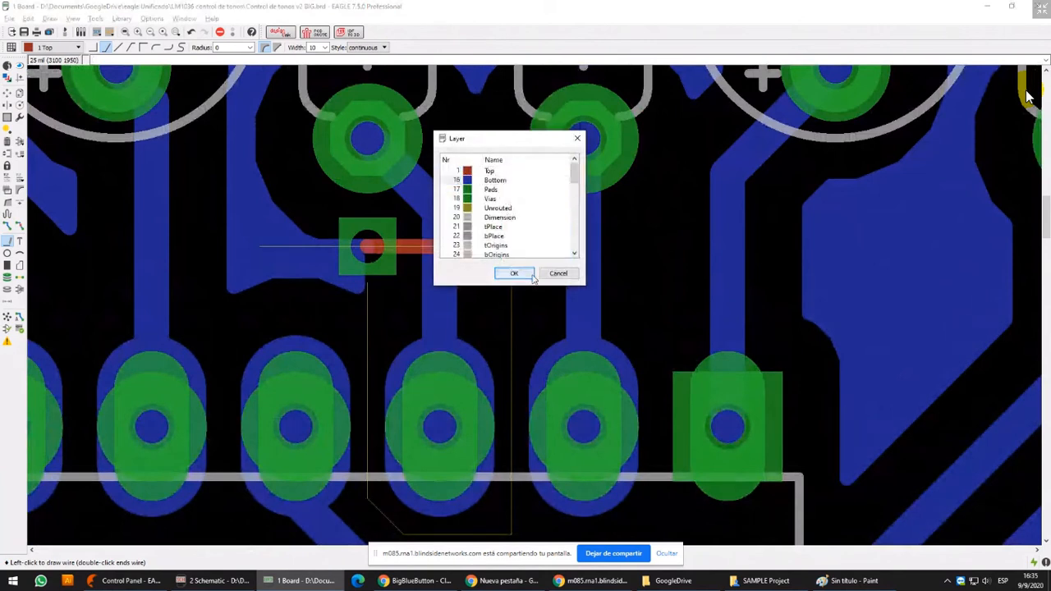
pyautogui.click(514, 272)
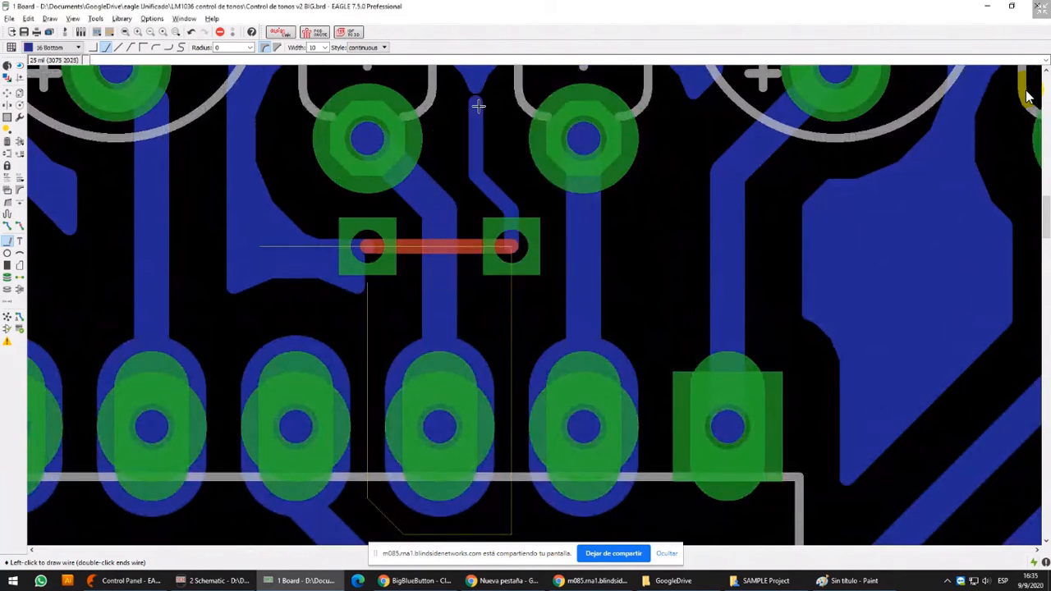
pyautogui.moveTo(479, 106); pyautogui.dragTo(479, 149, button='middle')
# Rip up the Bottom wire between the capacitor pads and the Top wire joining the vias
pyautogui.click(20, 225)
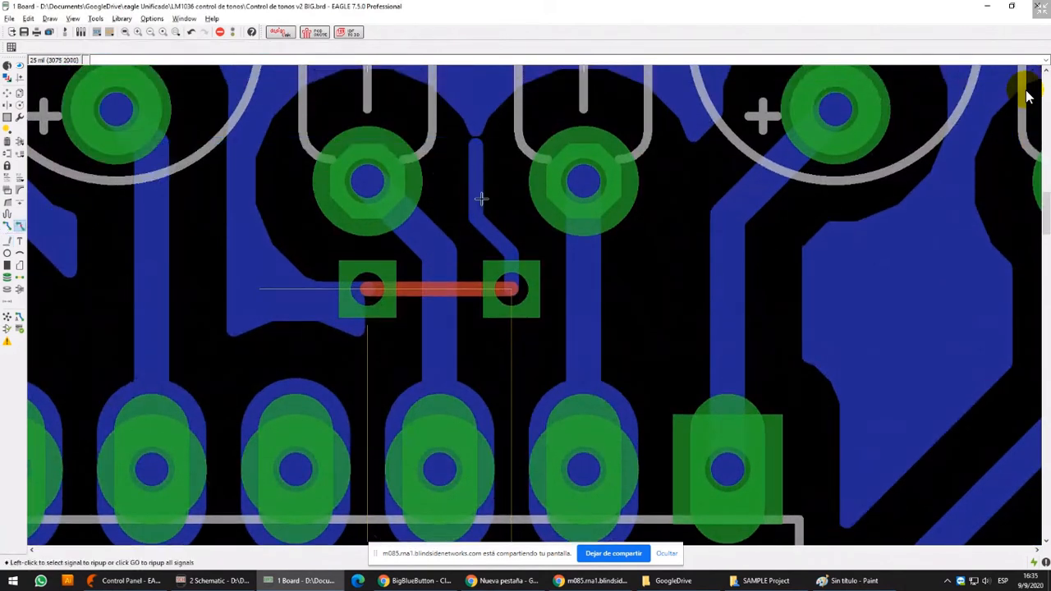
pyautogui.click(473, 197)
pyautogui.click(473, 198)
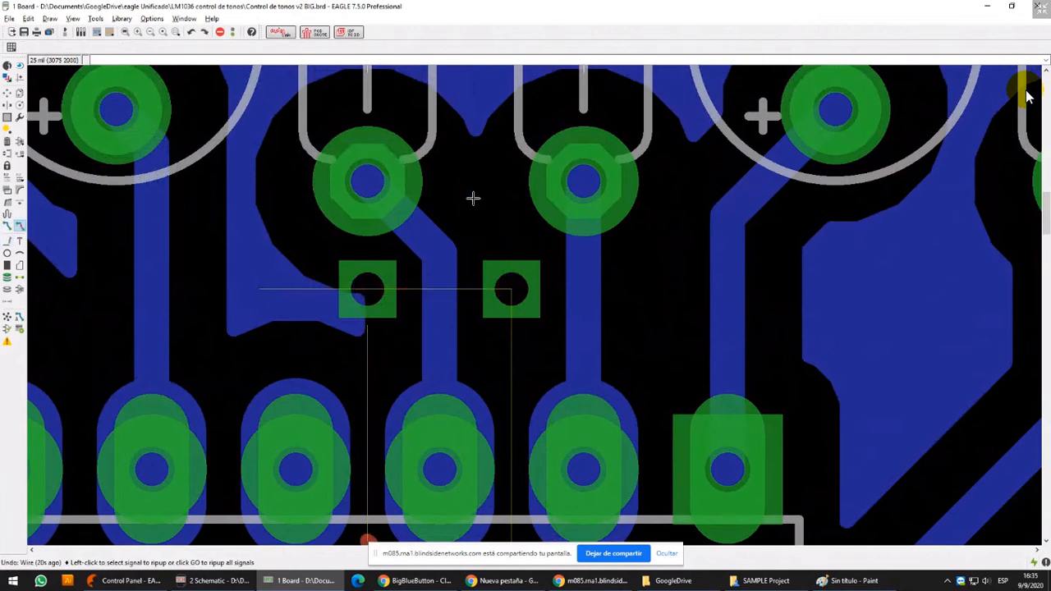
# Undo the ripups, vias and all test wires drawn around the IC pads
pyautogui.hotkey('ctrl', 'z')
pyautogui.hotkey('ctrl', 'z')
pyautogui.hotkey('ctrl', 'z')
pyautogui.hotkey('ctrl', 'z')
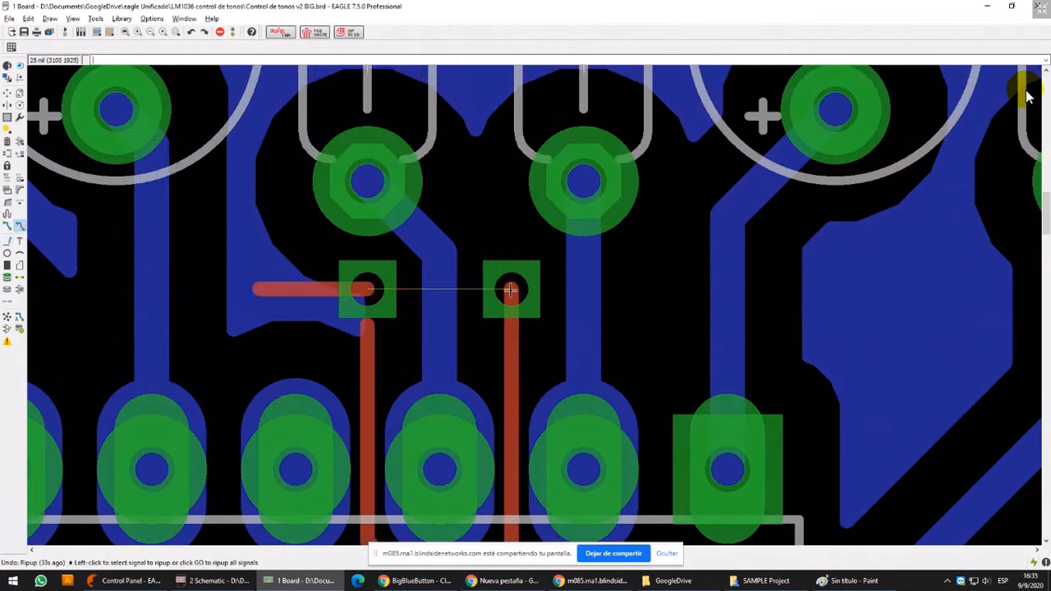
pyautogui.moveTo(530, 329); pyautogui.dragTo(530, 170, button='middle')
pyautogui.hotkey('ctrl', 'z')
pyautogui.hotkey('ctrl', 'z')
pyautogui.hotkey('ctrl', 'z')
pyautogui.hotkey('ctrl', 'z')
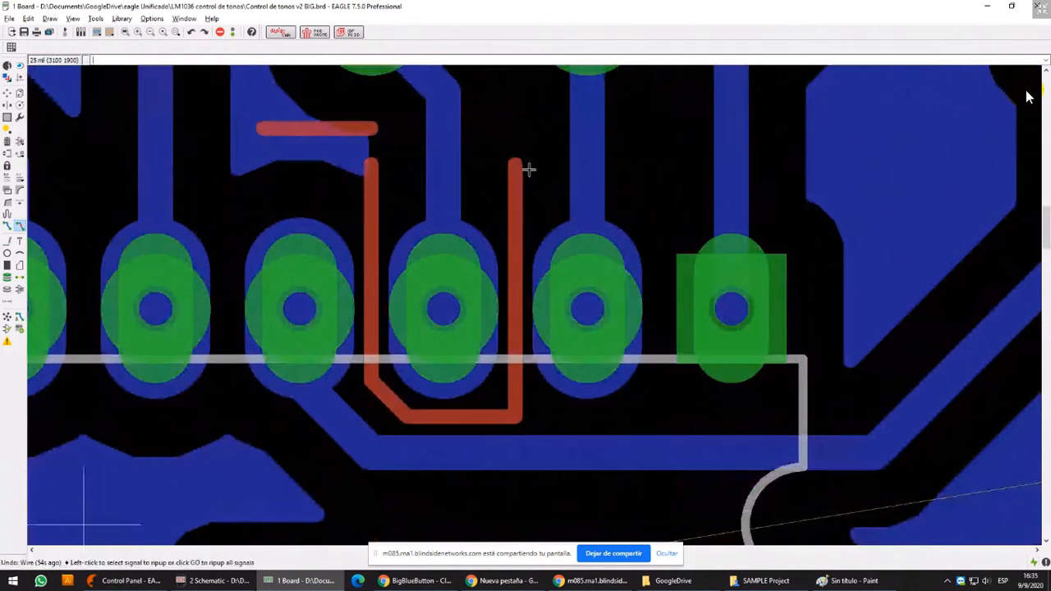
pyautogui.hotkey('ctrl', 'z')
pyautogui.hotkey('ctrl', 'z')
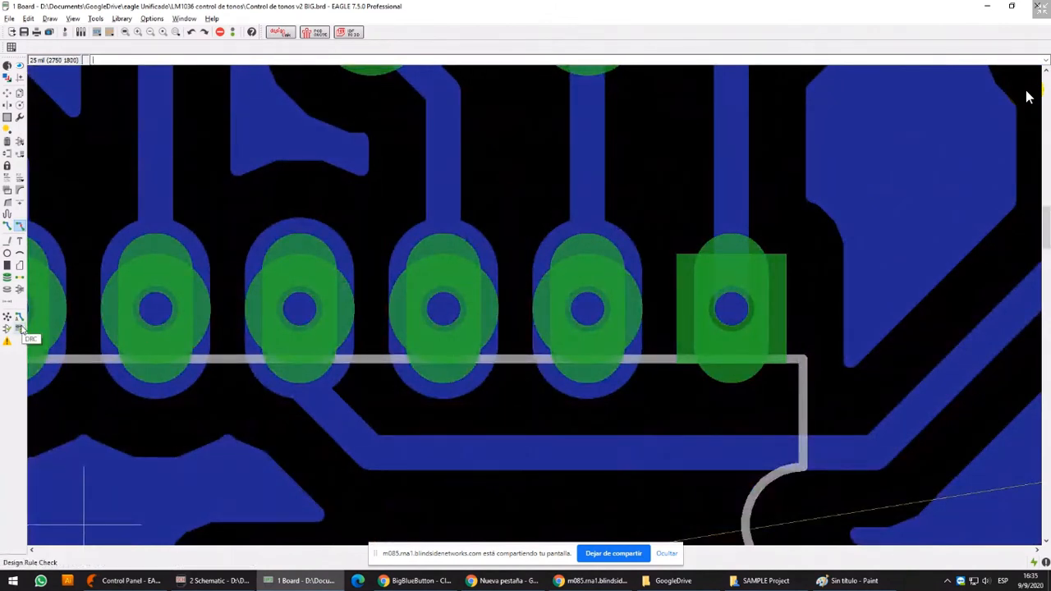
# Open the design rule check settings and close them without running a check or changing anything
pyautogui.click(20, 328)
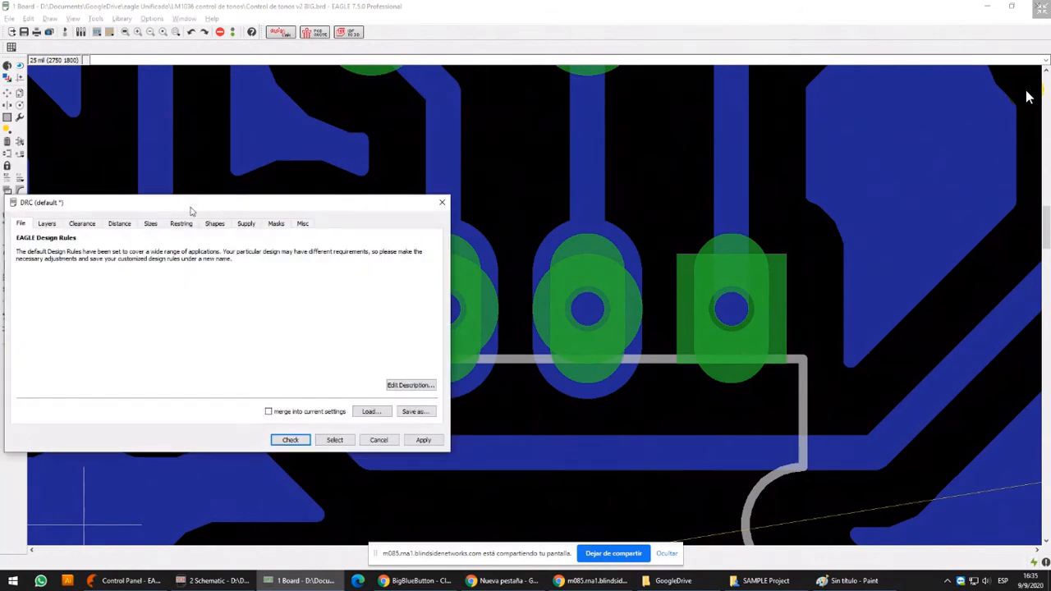
pyautogui.moveTo(288, 214); pyautogui.dragTo(614, 139)
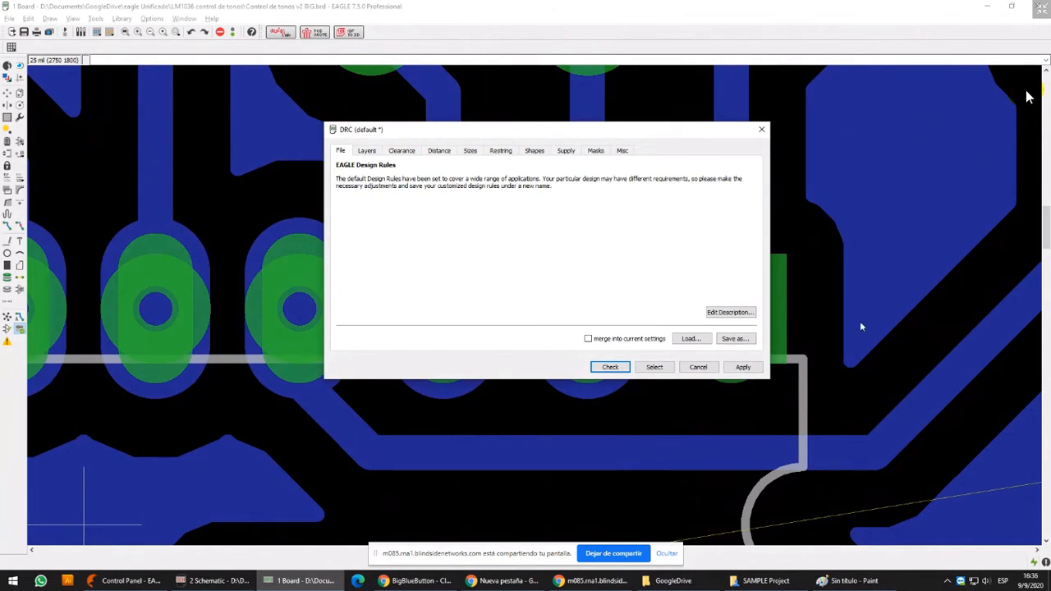
pyautogui.click(698, 367)
# Start routing the unrouted V+ connection from the corner of its Top track, with the width set to 40
pyautogui.scroll(-3, 647, 317)
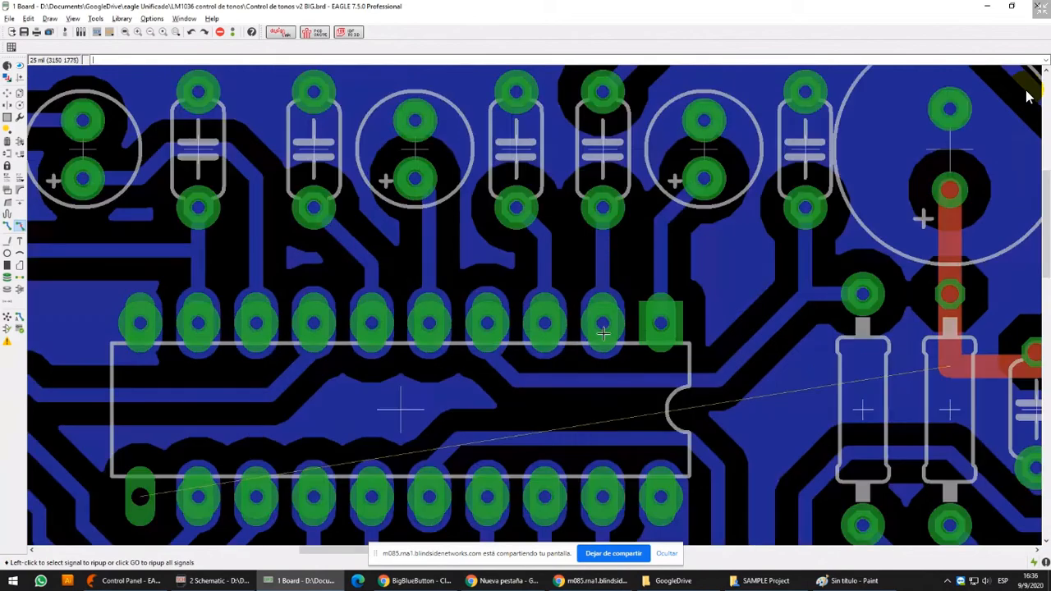
pyautogui.scroll(-4, 604, 333)
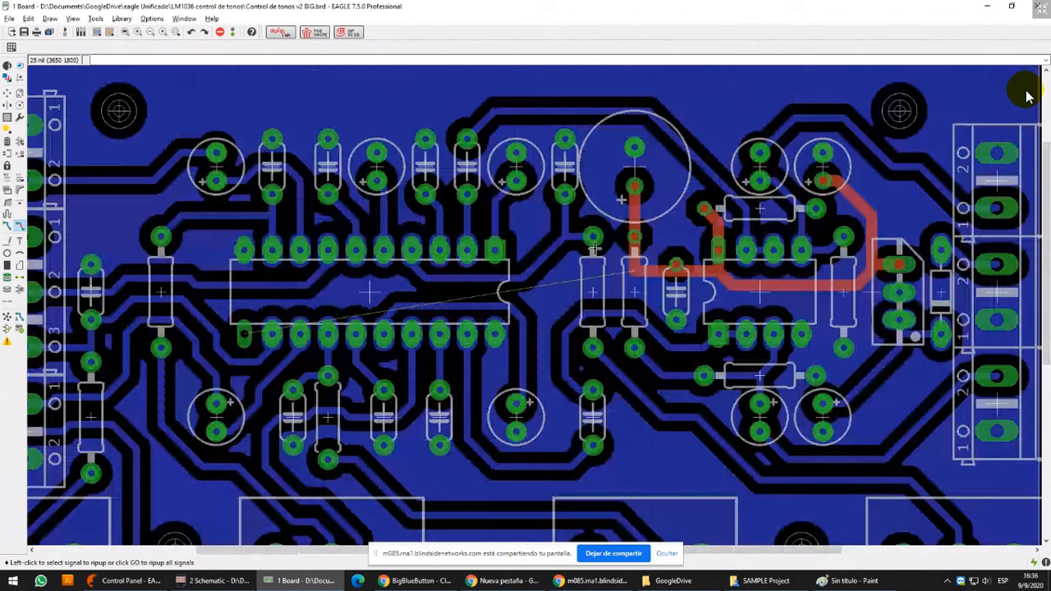
pyautogui.click(7, 226)
pyautogui.scroll(2, 633, 270)
pyautogui.click(633, 270)
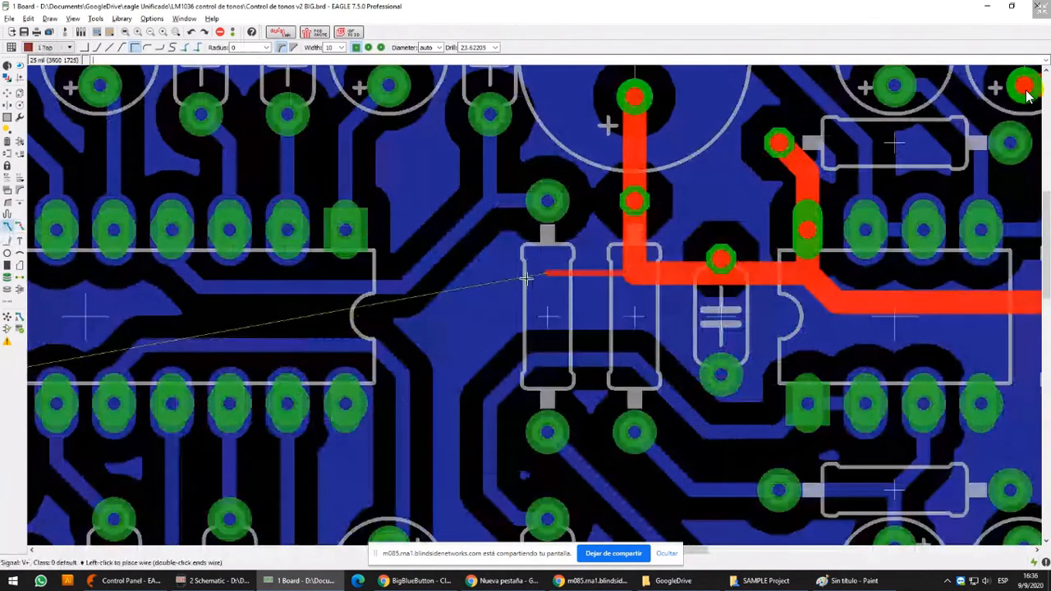
pyautogui.click(341, 48)
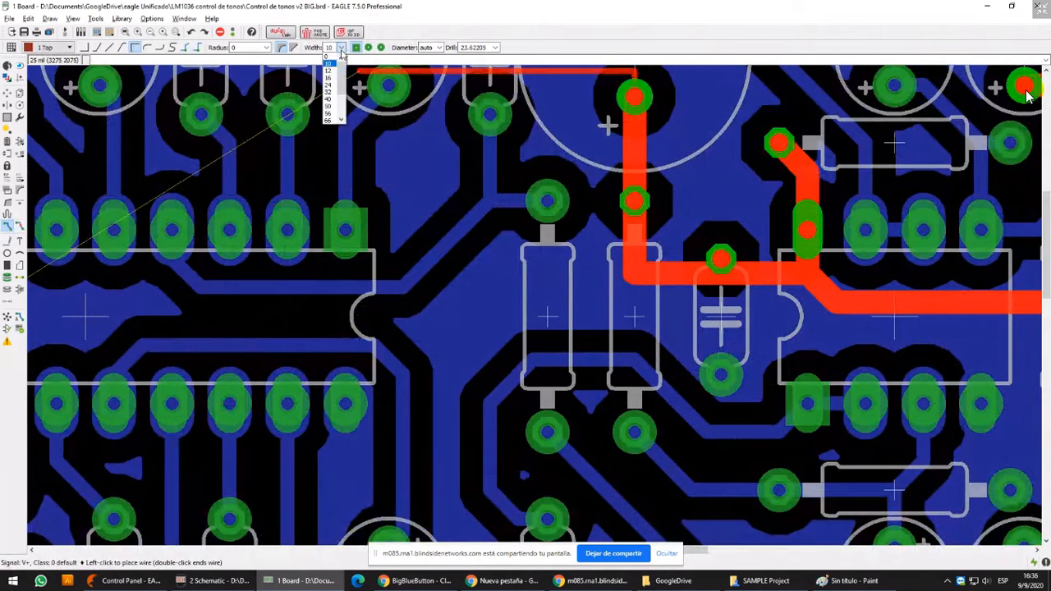
pyautogui.click(328, 99)
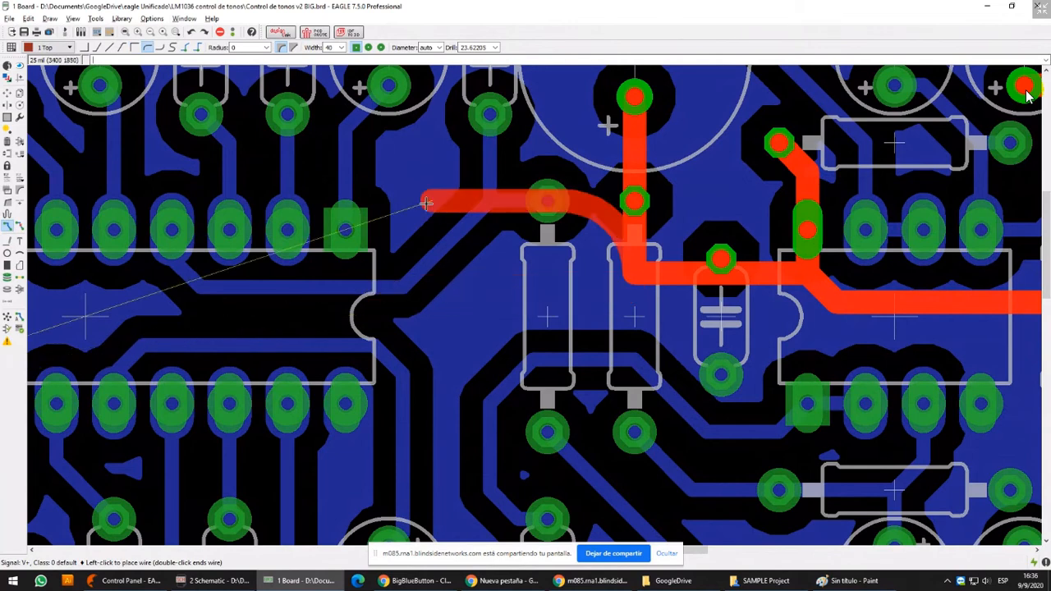
# Cycle through the wire bend styles and use the 45-degree bend to lead V+ toward the large IC's lower pad row
pyautogui.scroll(-2, 426, 203)
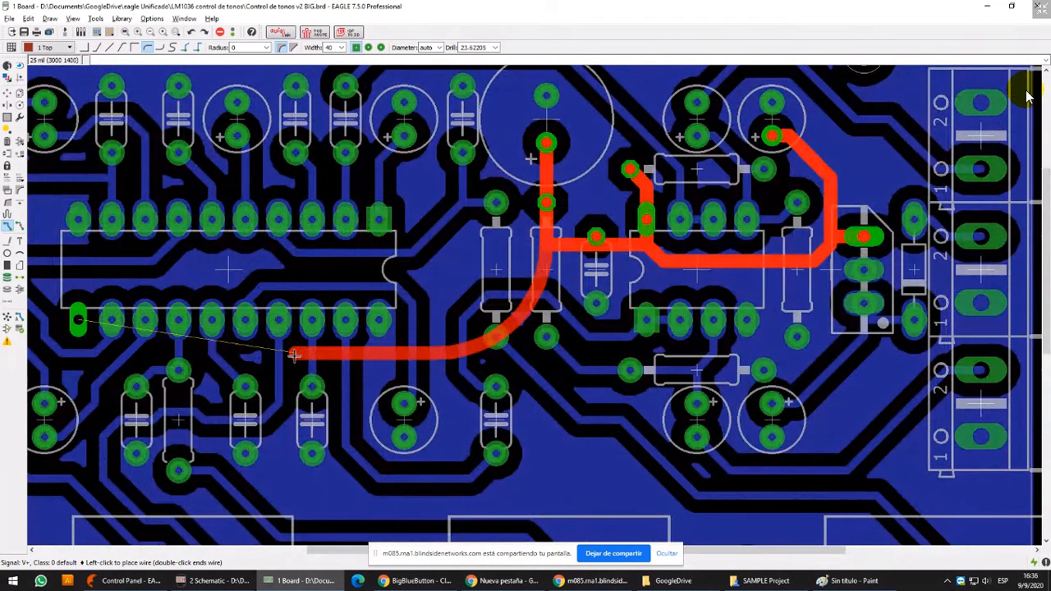
pyautogui.rightClick(521, 280)
pyautogui.rightClick(472, 301)
pyautogui.rightClick(450, 305)
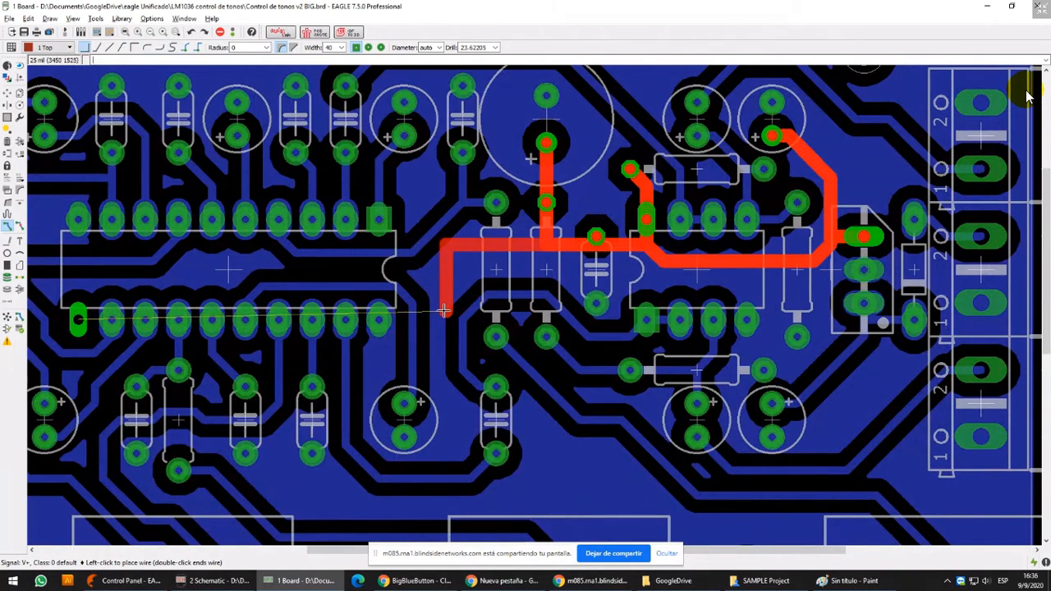
pyautogui.rightClick(443, 311)
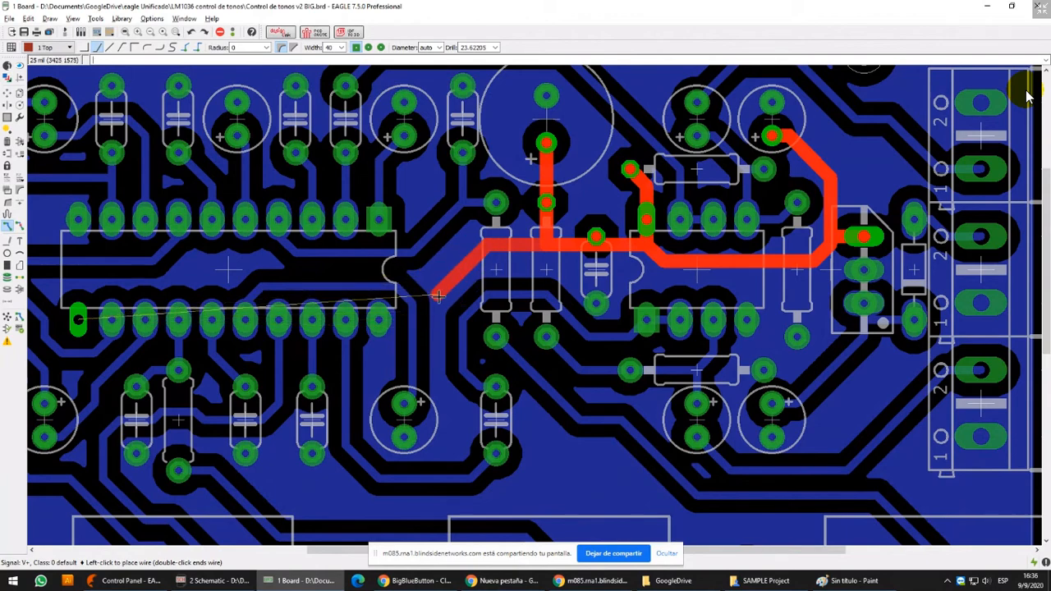
pyautogui.moveTo(437, 297); pyautogui.dragTo(536, 256, button='middle')
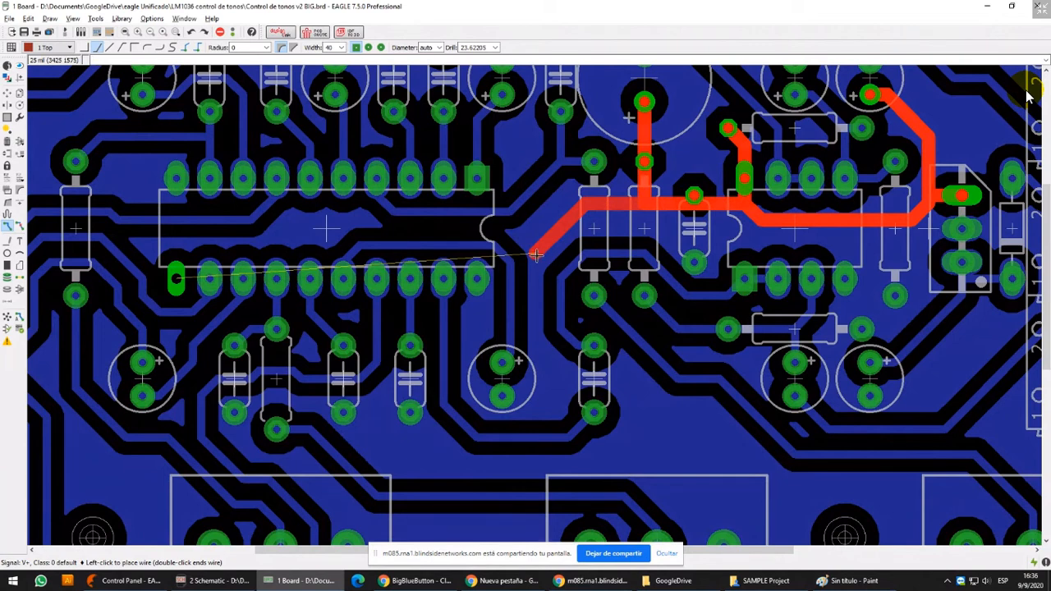
# Finish the V+ Top track by routing it above and around the large IC to the leftmost pad of its lower row
pyautogui.scroll(-2, 535, 255)
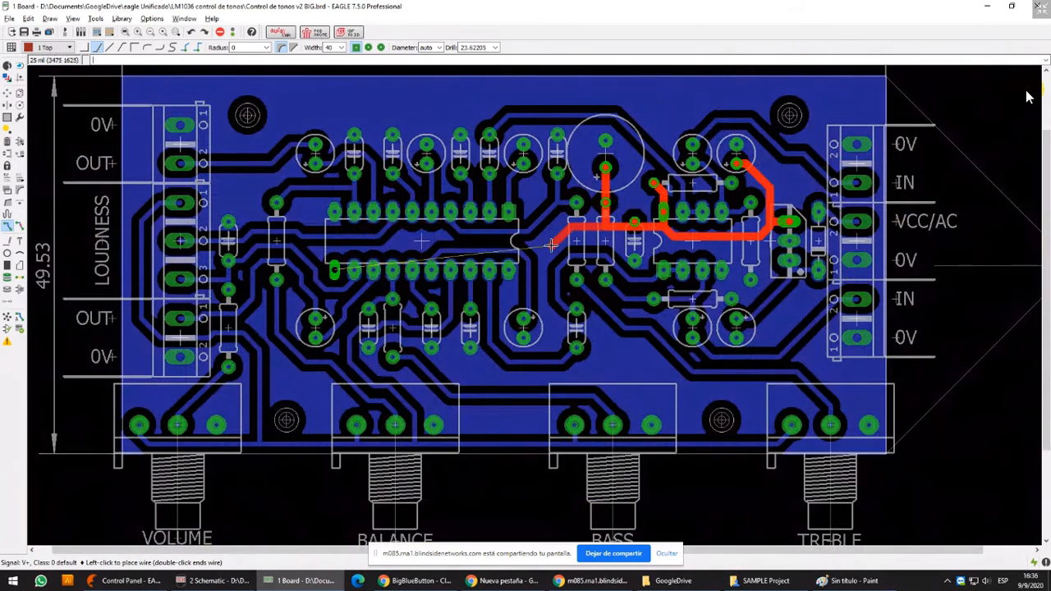
pyautogui.scroll(2, 551, 245)
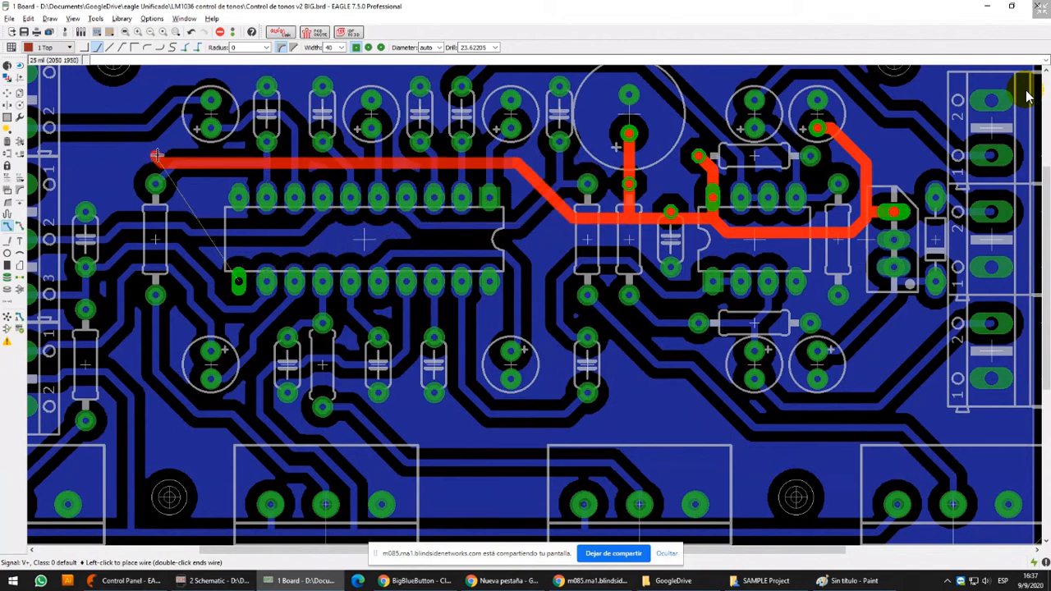
pyautogui.click(218, 166)
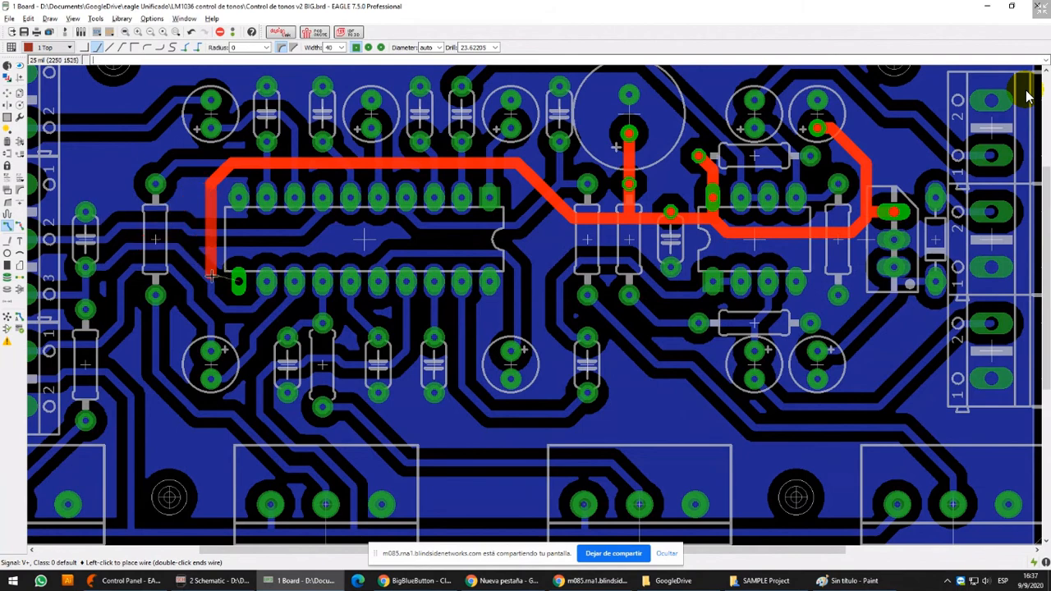
pyautogui.scroll(2, 211, 276)
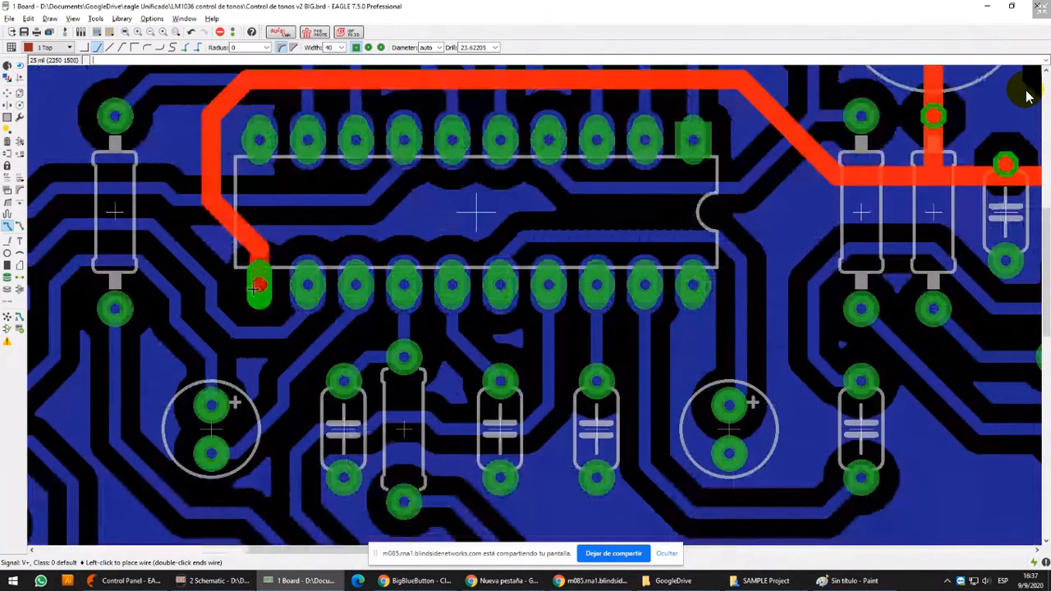
pyautogui.click(258, 284)
# Examine the completed V+ track around the ICs and across the whole board
pyautogui.scroll(-2, 258, 284)
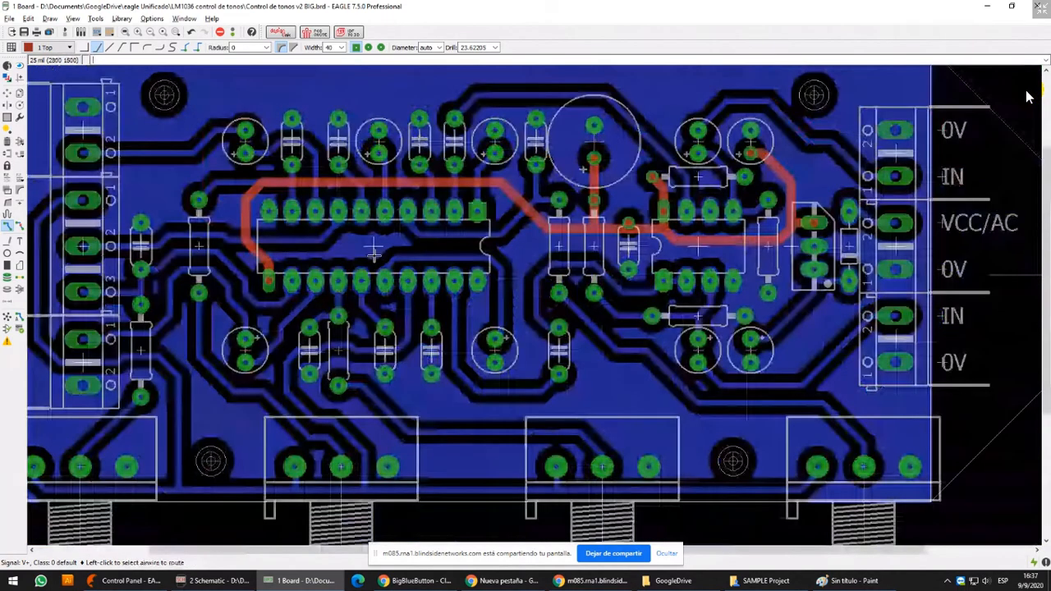
pyautogui.scroll(2, 306, 173)
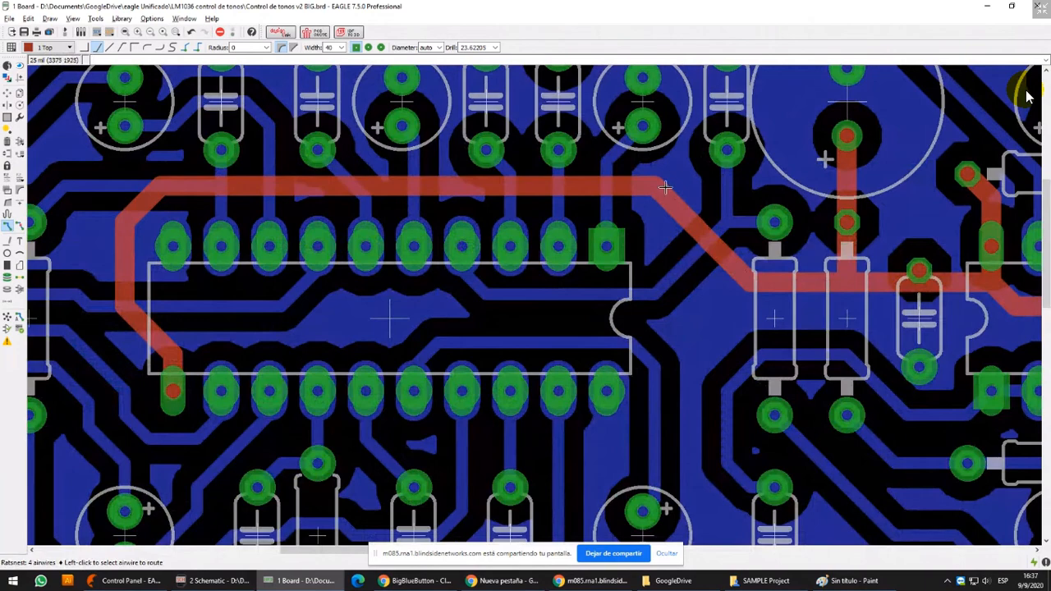
pyautogui.scroll(-2, 666, 187)
pyautogui.moveTo(761, 334); pyautogui.dragTo(711, 297, button='middle')
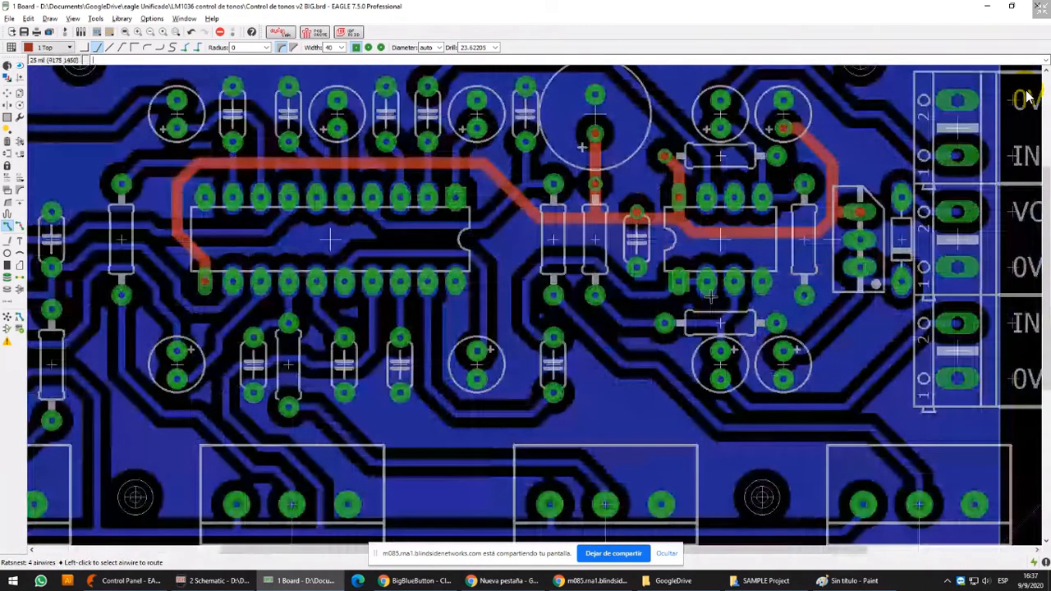
pyautogui.scroll(-2, 599, 190)
pyautogui.moveTo(600, 190); pyautogui.dragTo(582, 231, button='middle')
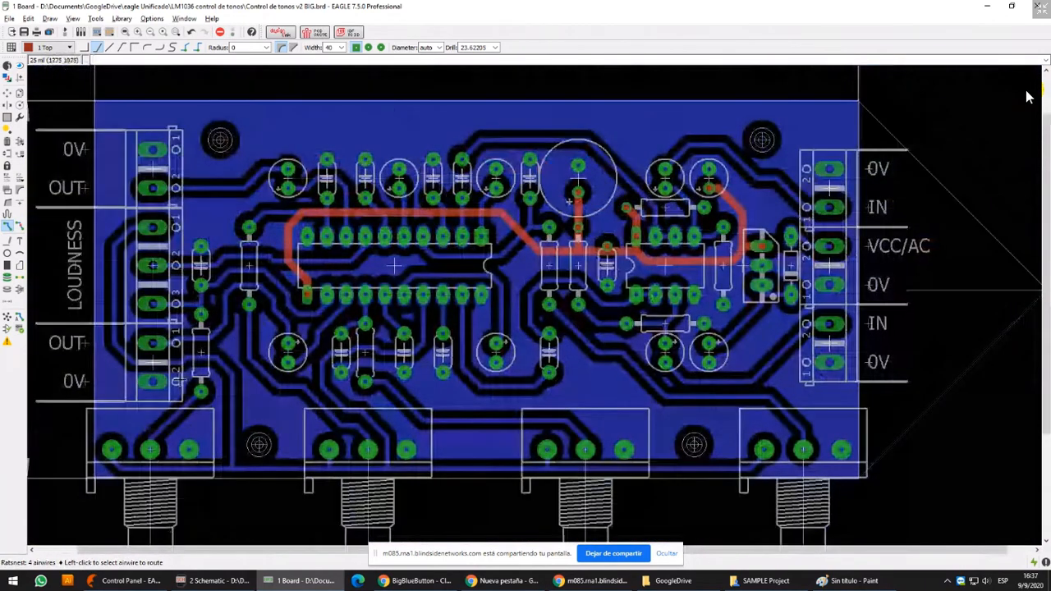
pyautogui.scroll(-2, 721, 185)
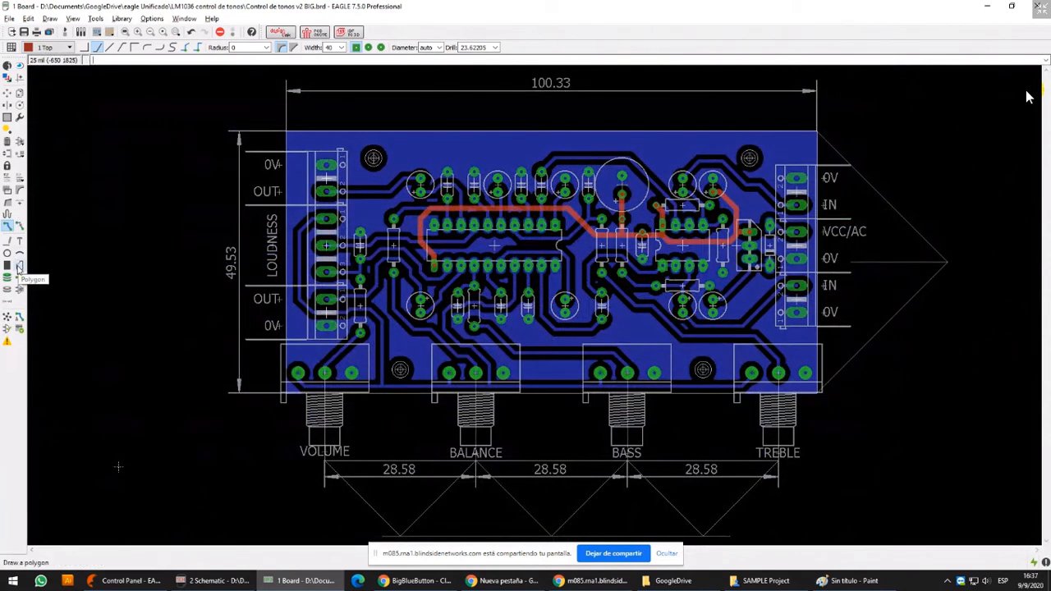
# Open Windows Magnifier to show the Polygon tool enlarged, activate that tool, and close Magnifier
pyautogui.press('super+r')
pyautogui.press('Return')
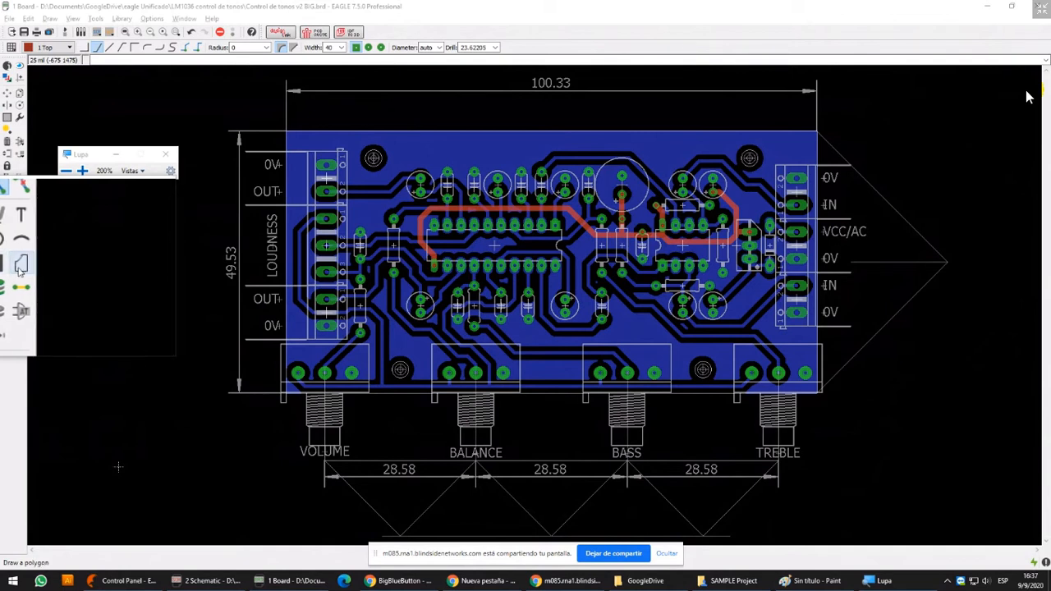
pyautogui.click(19, 267)
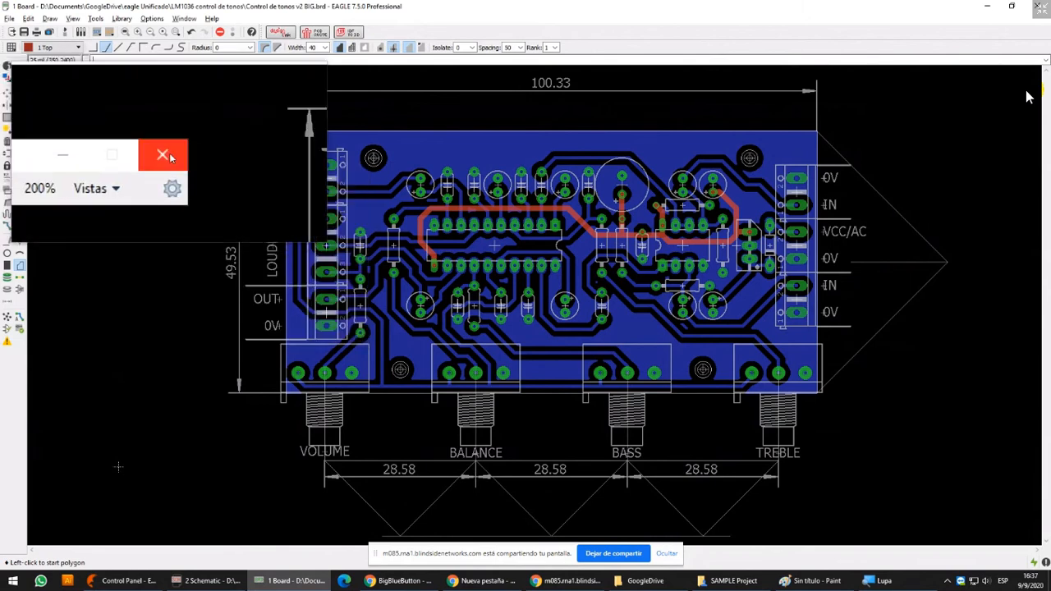
pyautogui.click(178, 148)
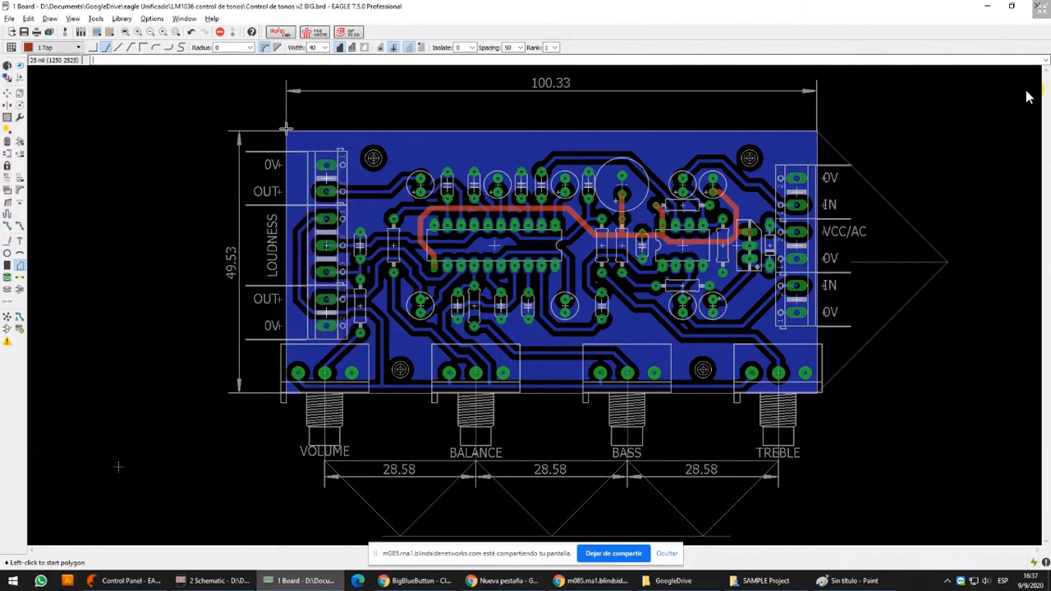
# Start a polygon on the Top layer at the board outline's lower-left corner and set its width to 10
pyautogui.scroll(8, 285, 394)
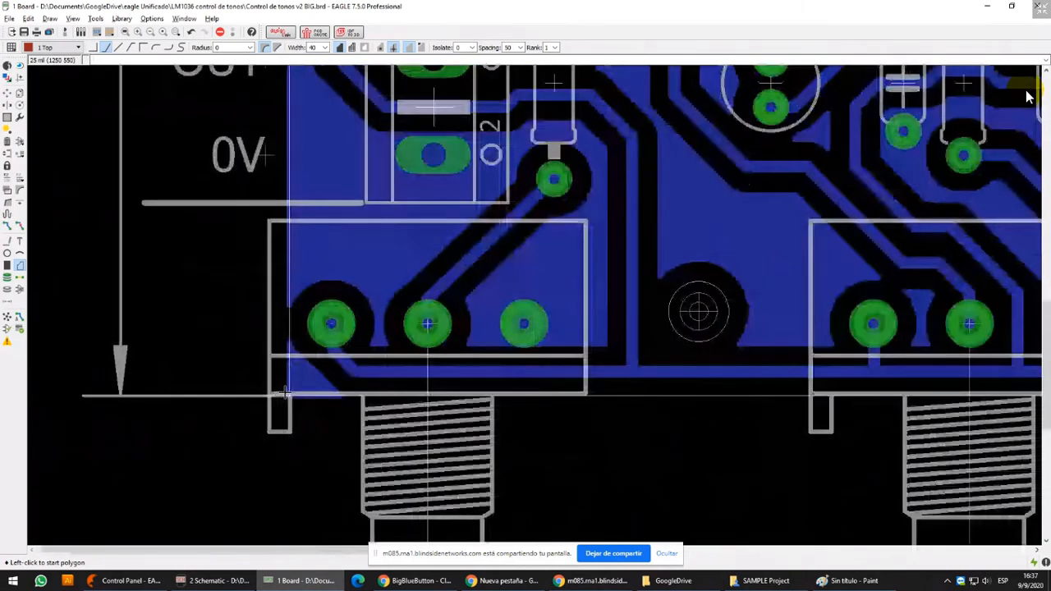
pyautogui.scroll(3, 291, 394)
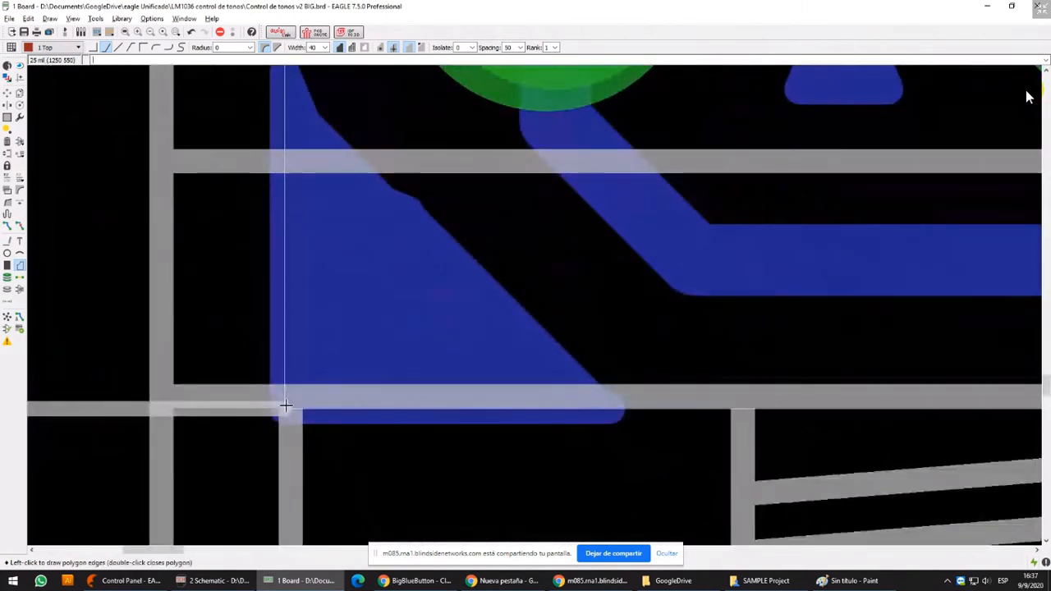
pyautogui.click(285, 409)
pyautogui.scroll(-4, 281, 221)
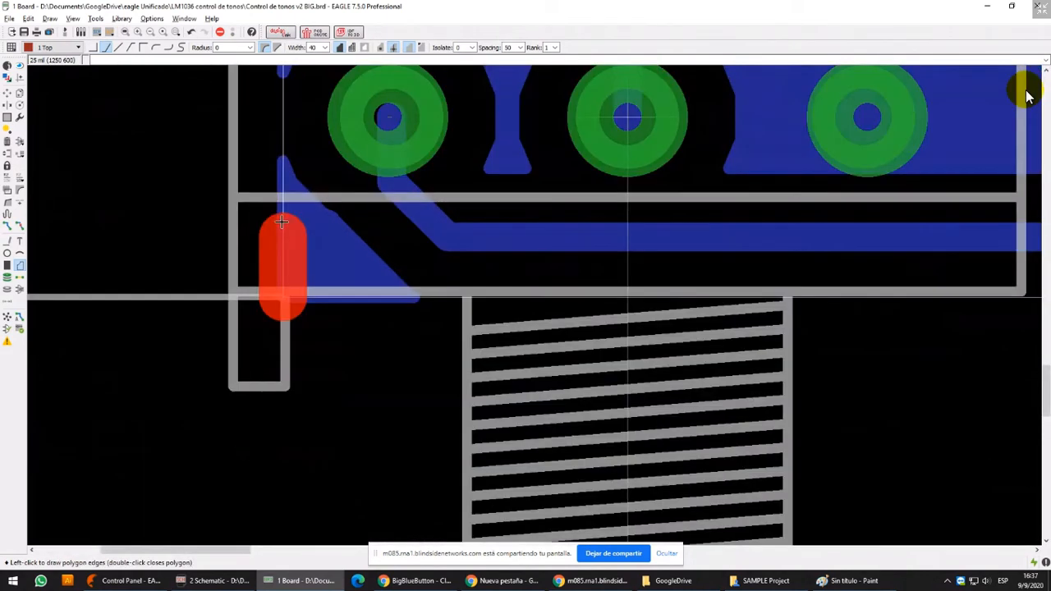
pyautogui.click(325, 47)
pyautogui.click(312, 68)
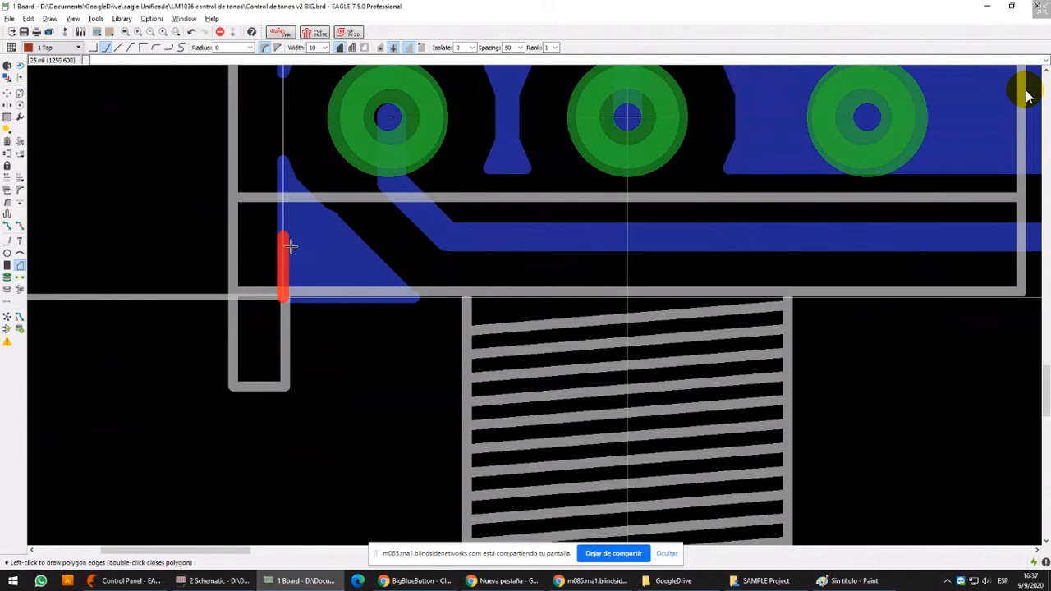
# Draw the polygon's edges along the rectangular board outline with 90-degree bends and close it at the starting corner
pyautogui.scroll(-3, 283, 239)
pyautogui.scroll(-6, 330, 218)
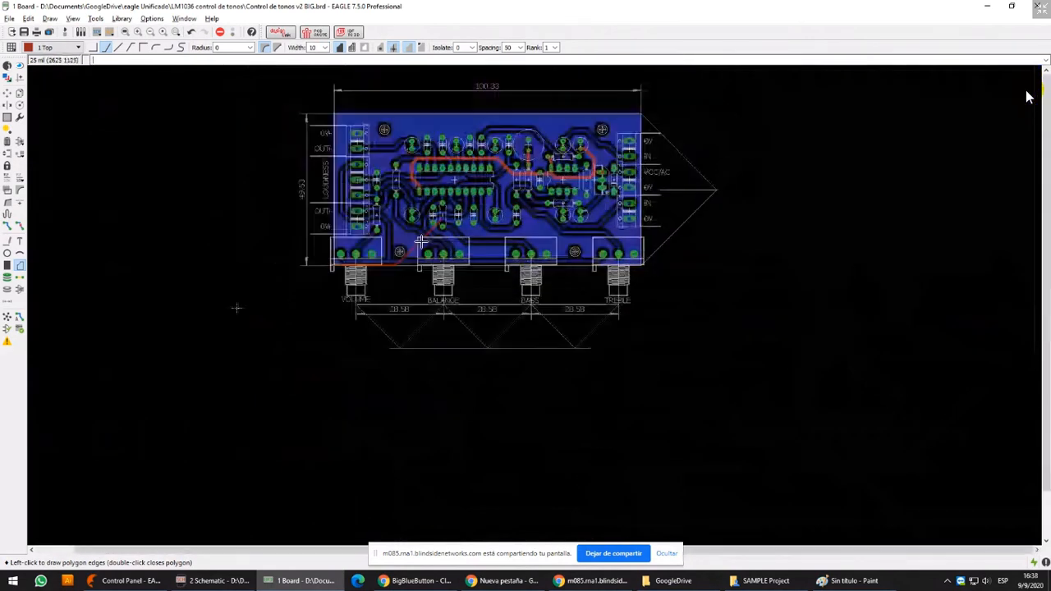
pyautogui.scroll(3, 638, 111)
pyautogui.scroll(3, 542, 202)
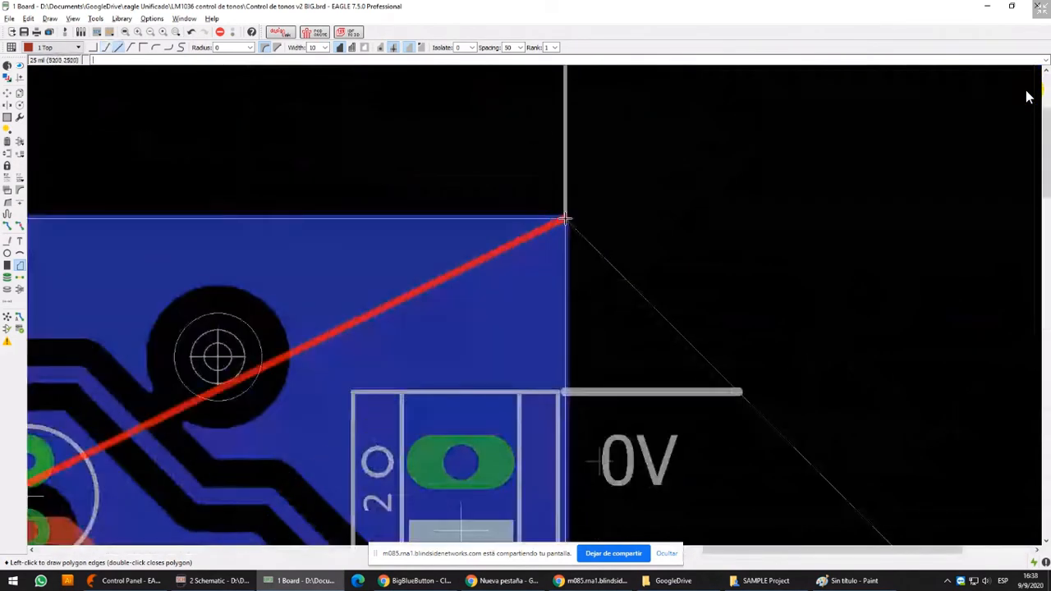
pyautogui.scroll(-5, 565, 218)
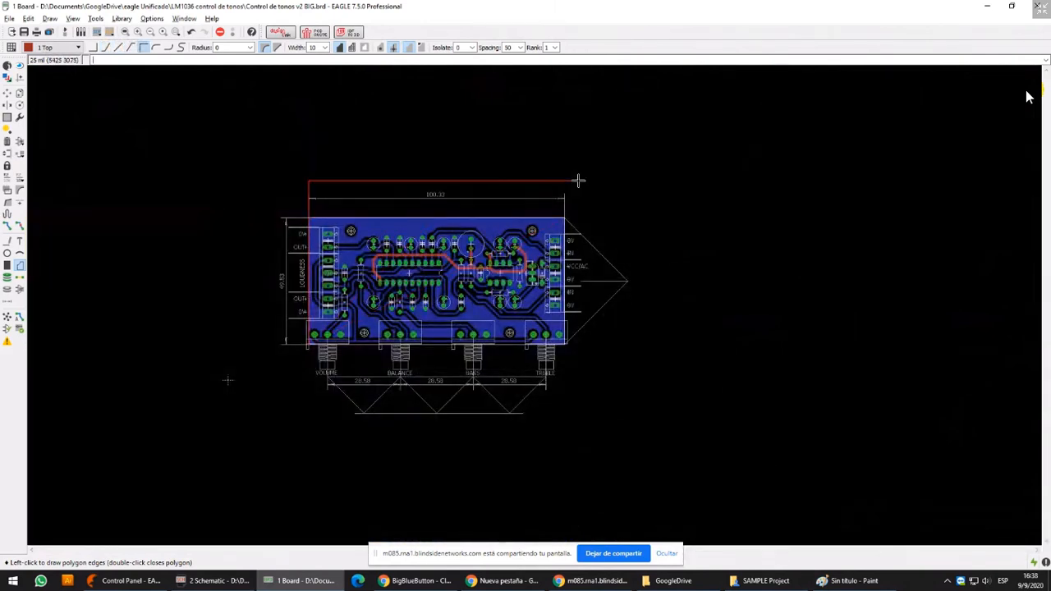
pyautogui.scroll(5, 566, 213)
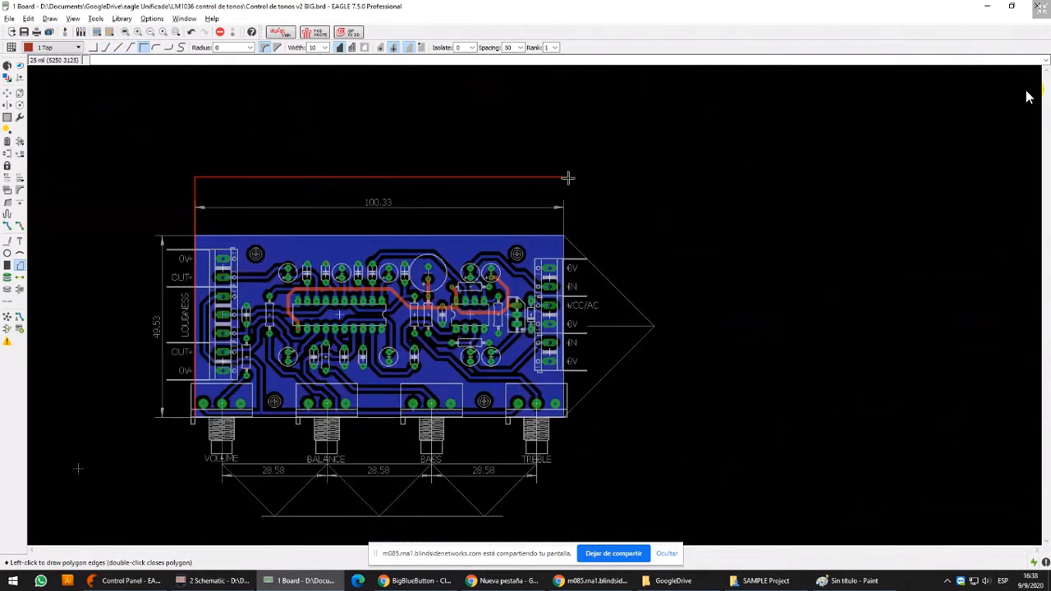
pyautogui.scroll(-6, 555, 294)
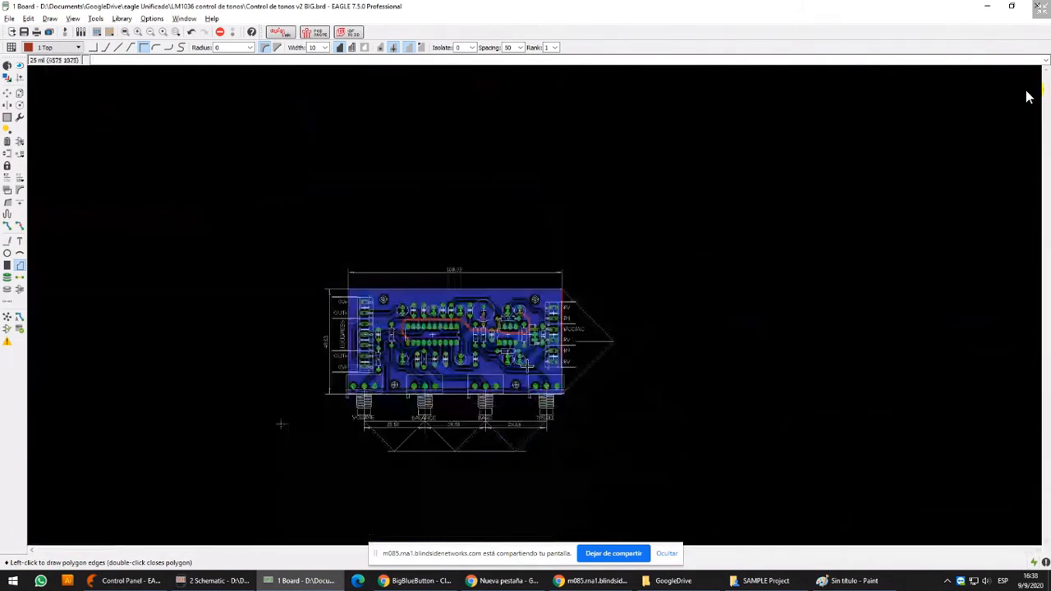
pyautogui.scroll(6, 282, 424)
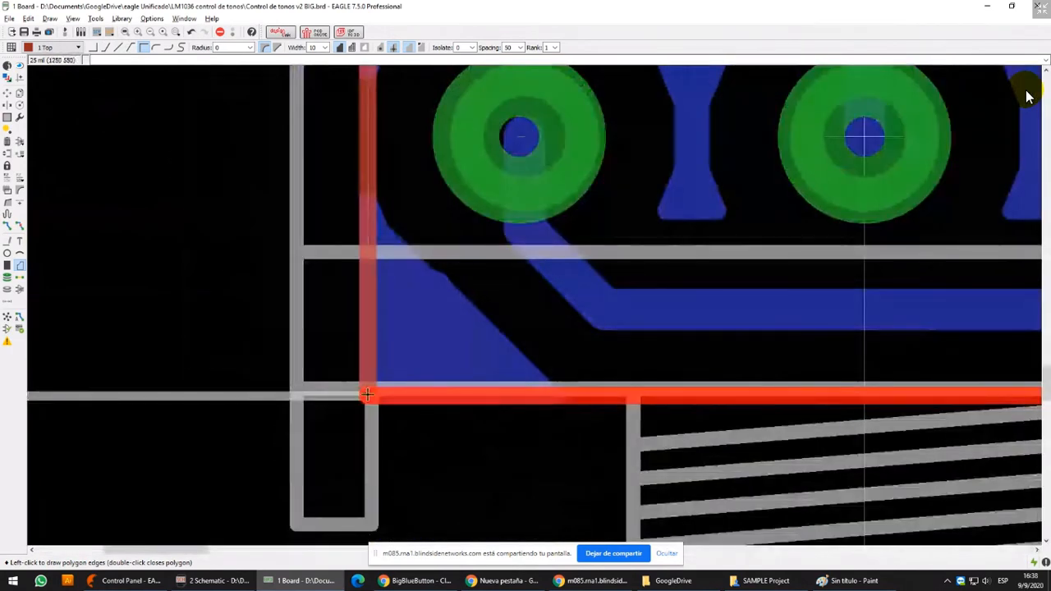
pyautogui.doubleClick(367, 395)
# Run Ratsnest to fill the Top polygon with copper over the whole board
pyautogui.scroll(-3, 367, 395)
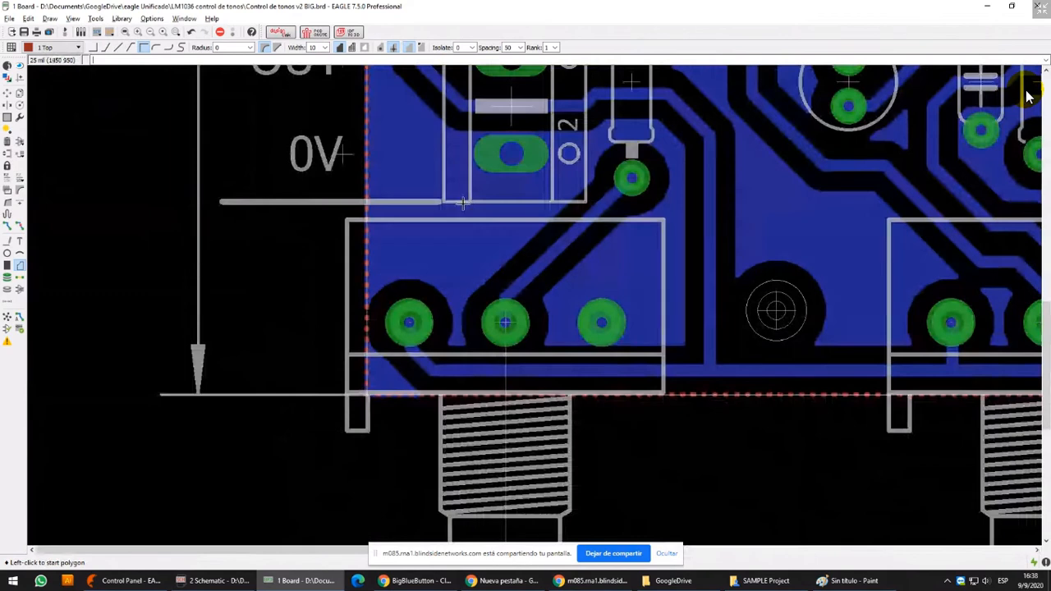
pyautogui.scroll(-2, 463, 204)
pyautogui.moveTo(463, 204); pyautogui.dragTo(289, 316, button='middle')
pyautogui.scroll(-2, 368, 257)
pyautogui.moveTo(368, 257); pyautogui.dragTo(368, 414, button='middle')
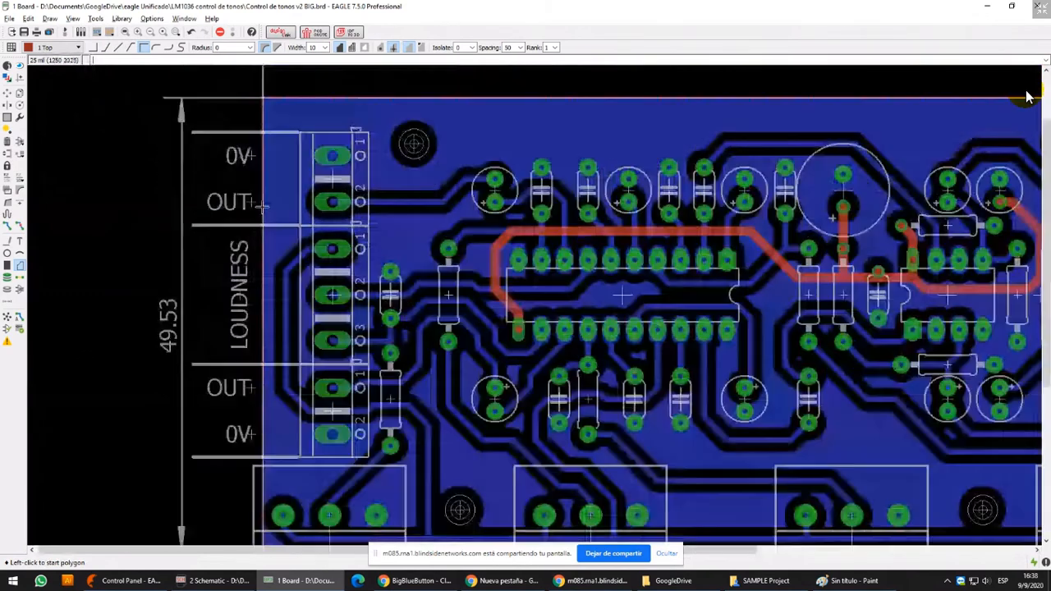
pyautogui.moveTo(427, 164); pyautogui.dragTo(422, 167, button='middle')
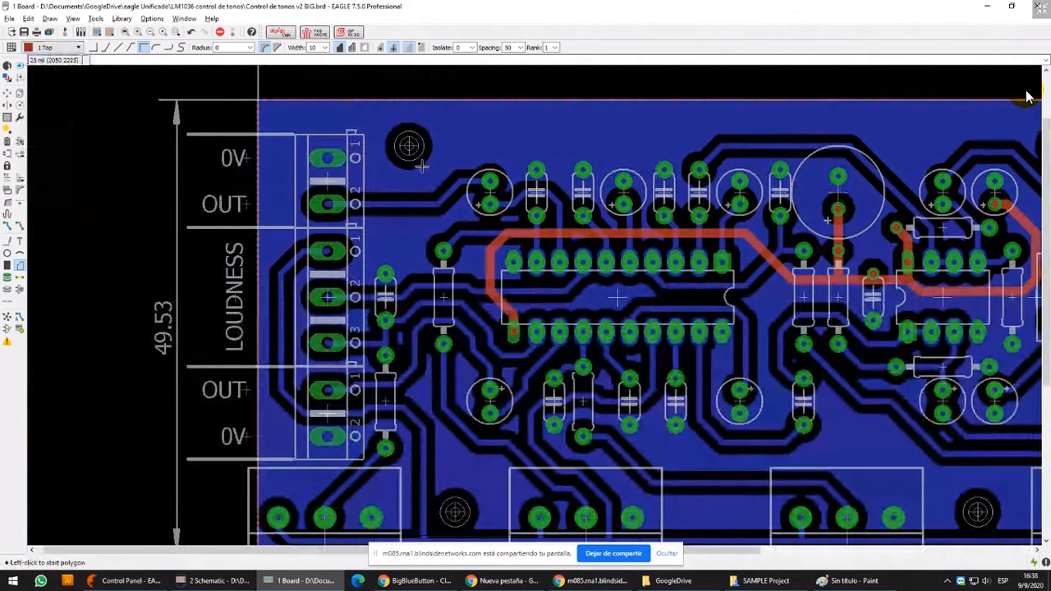
pyautogui.scroll(-1, 368, 162)
pyautogui.moveTo(172, 259); pyautogui.dragTo(104, 250, button='middle')
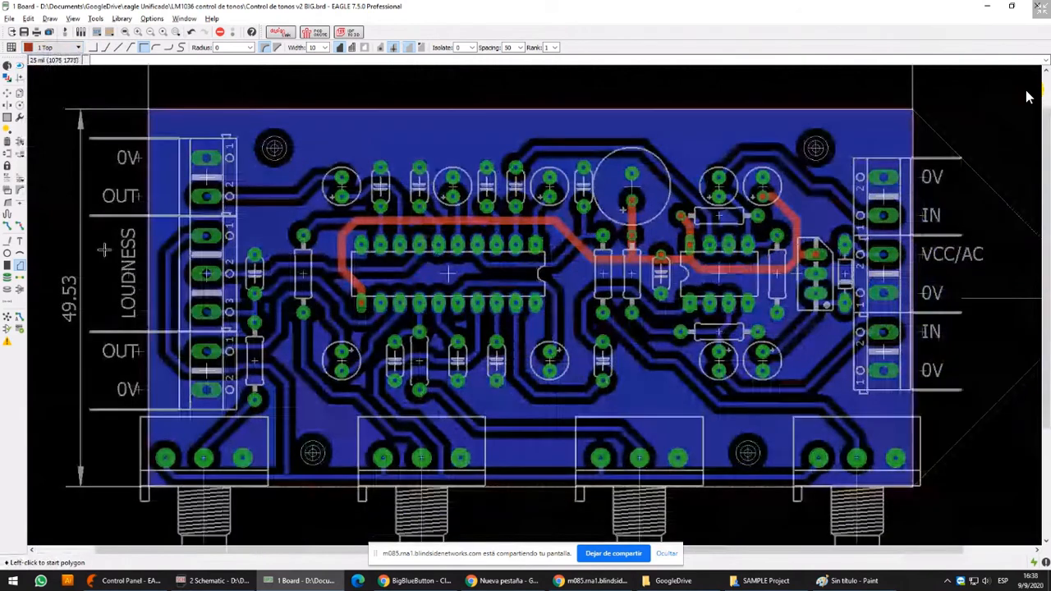
pyautogui.click(8, 319)
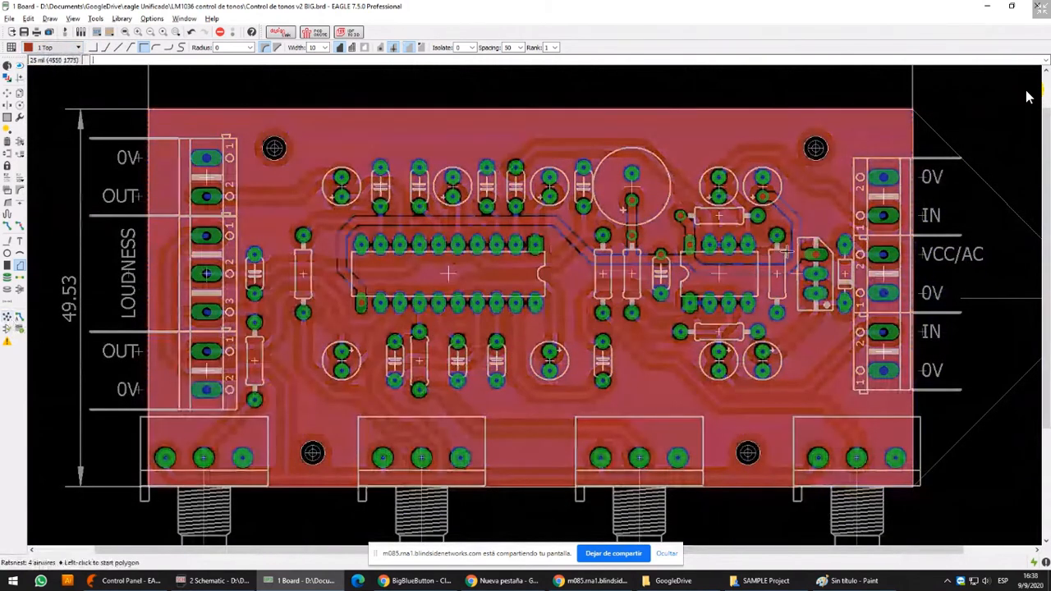
# Examine the gap between the Top copper pour and the V+ tracks and pads near the input connectors
pyautogui.moveTo(729, 415); pyautogui.dragTo(683, 338, button='middle')
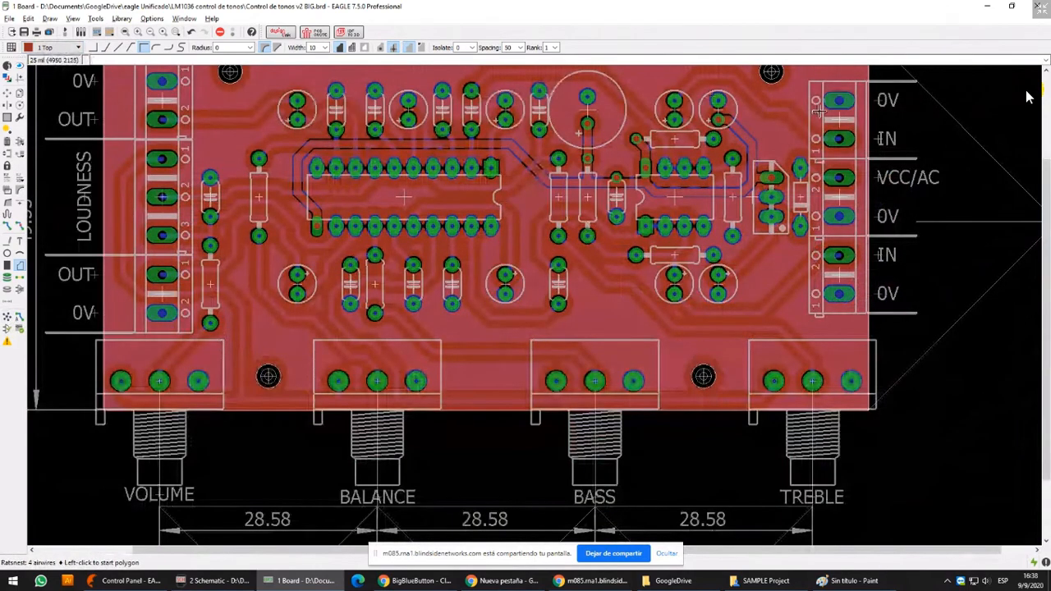
pyautogui.moveTo(819, 111); pyautogui.dragTo(601, 260, button='middle')
pyautogui.scroll(2, 554, 252)
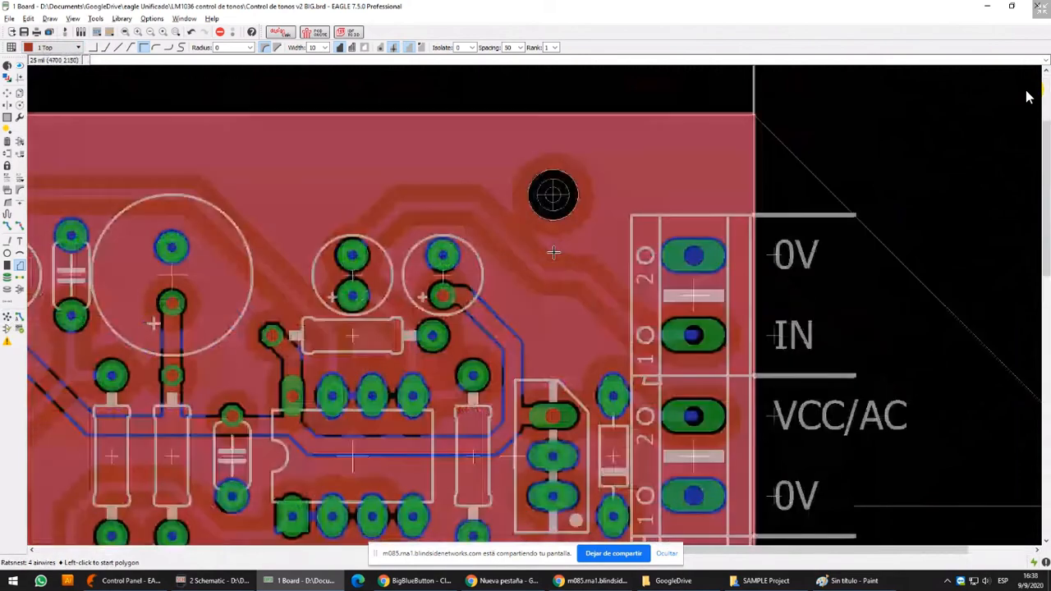
pyautogui.moveTo(552, 316); pyautogui.dragTo(560, 204, button='middle')
pyautogui.scroll(4, 483, 189)
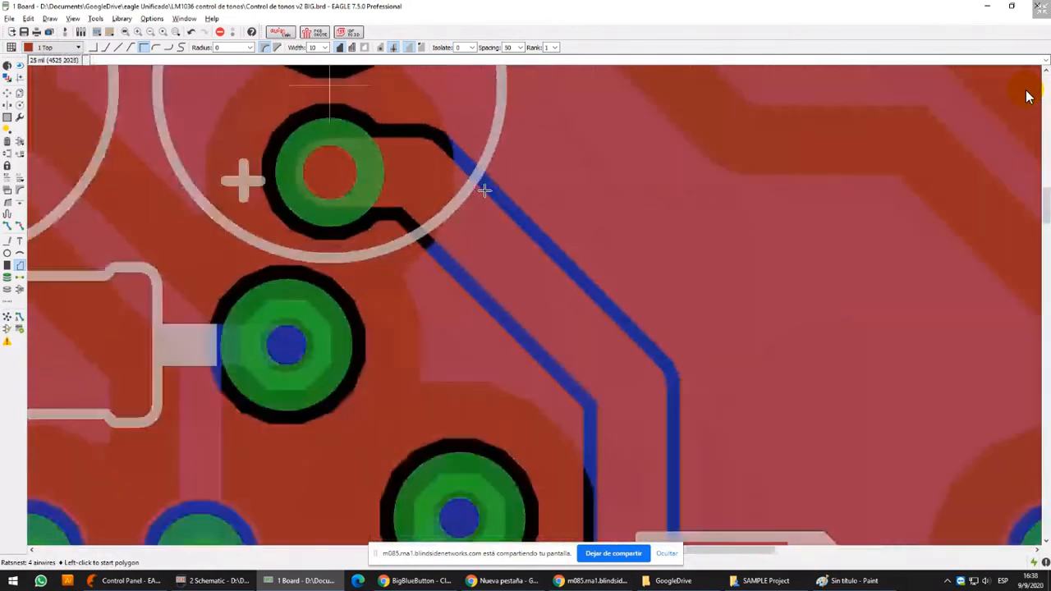
pyautogui.scroll(-2, 485, 191)
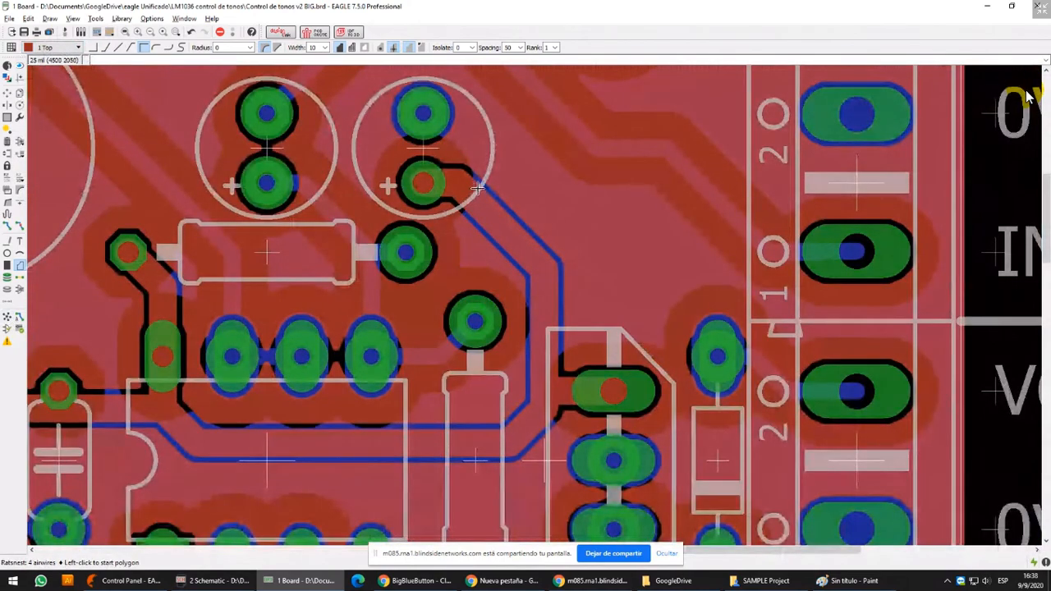
pyautogui.scroll(-5, 485, 187)
pyautogui.moveTo(498, 184); pyautogui.dragTo(465, 238, button='middle')
# Set the isolation of the Top copper polygon to 40 in its properties and apply the change
pyautogui.click(7, 67)
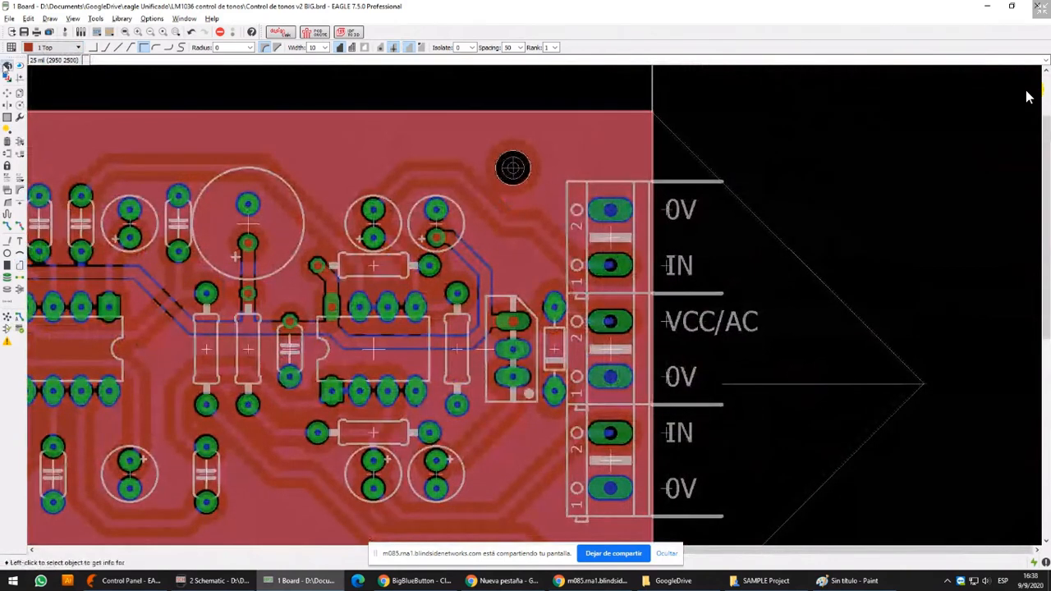
pyautogui.click(596, 113)
pyautogui.click(597, 112)
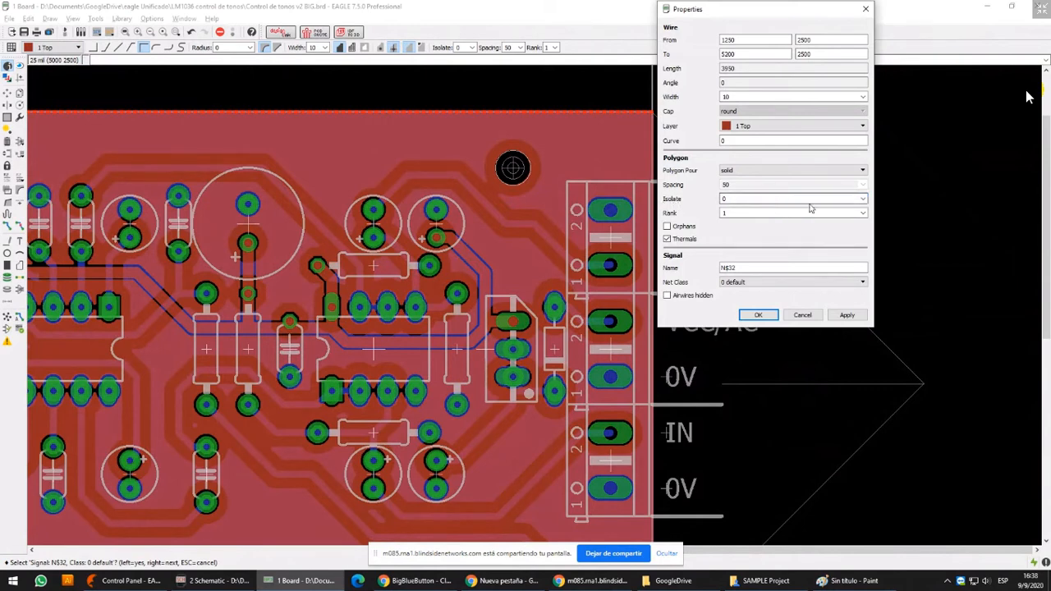
pyautogui.click(862, 199)
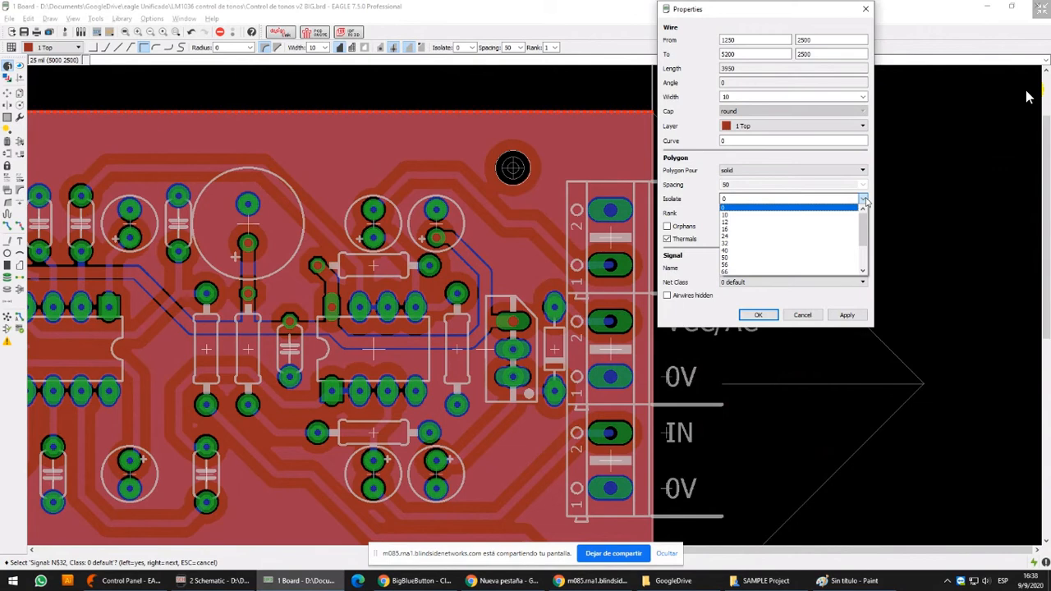
pyautogui.click(764, 251)
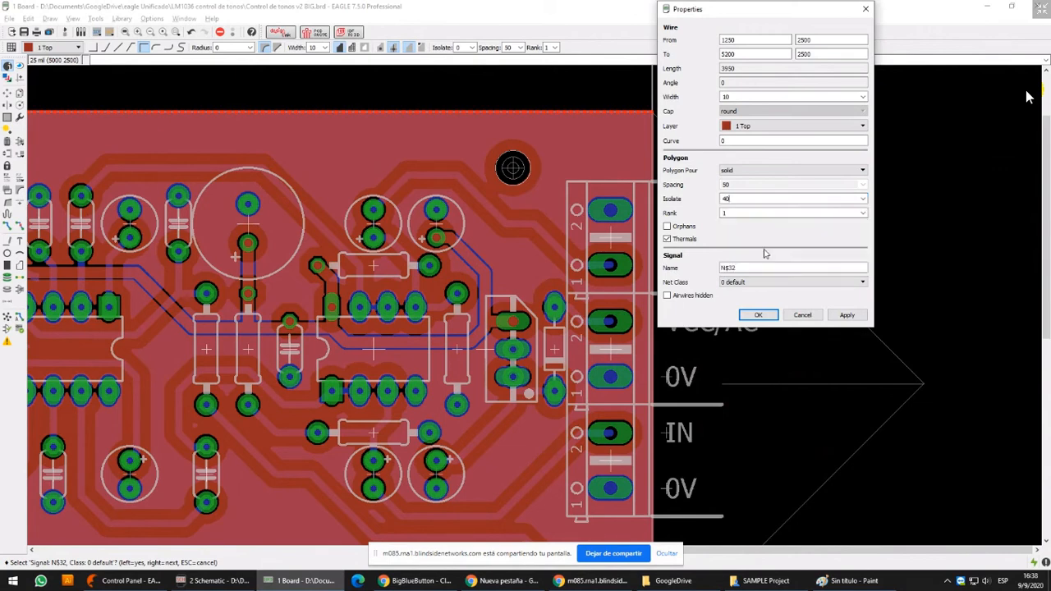
pyautogui.click(846, 317)
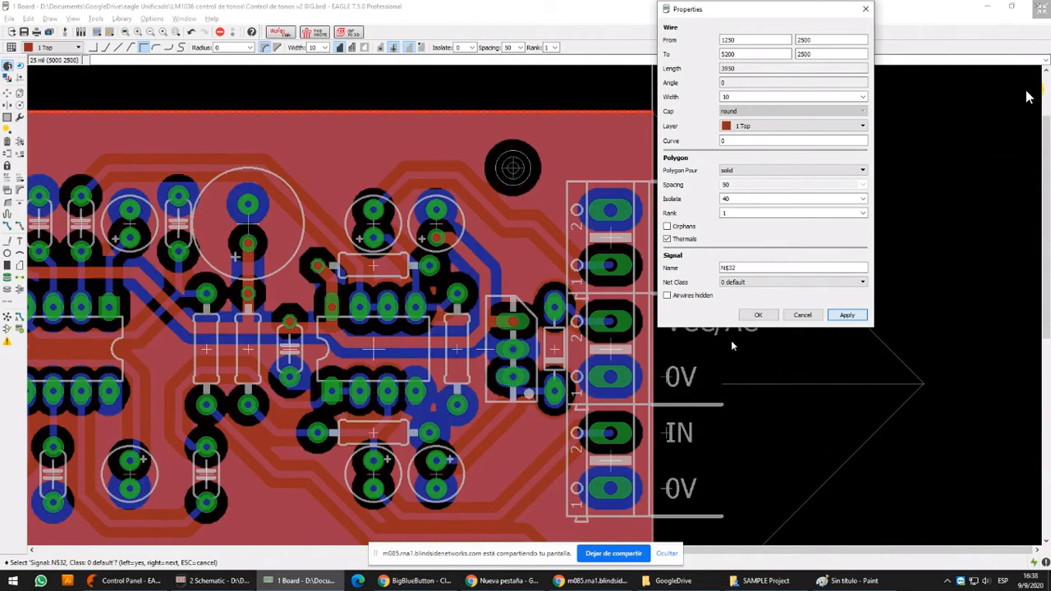
pyautogui.click(757, 316)
# Hide the Top layer to view the Bottom copper pour on the whole board
pyautogui.scroll(-3, 435, 230)
pyautogui.moveTo(435, 230); pyautogui.dragTo(673, 207, button='middle')
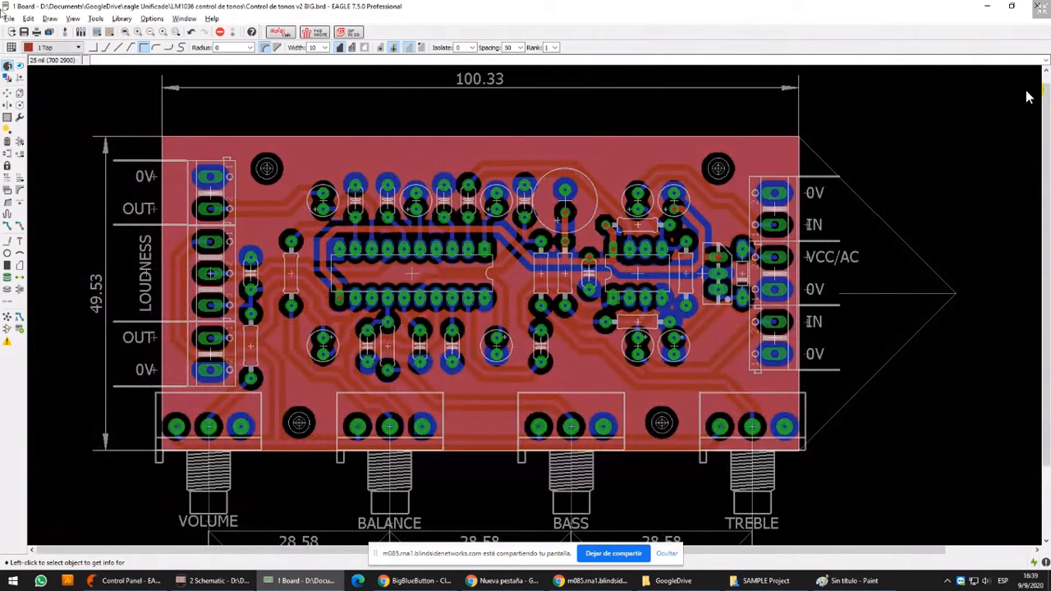
pyautogui.click(6, 65)
pyautogui.click(28, 54)
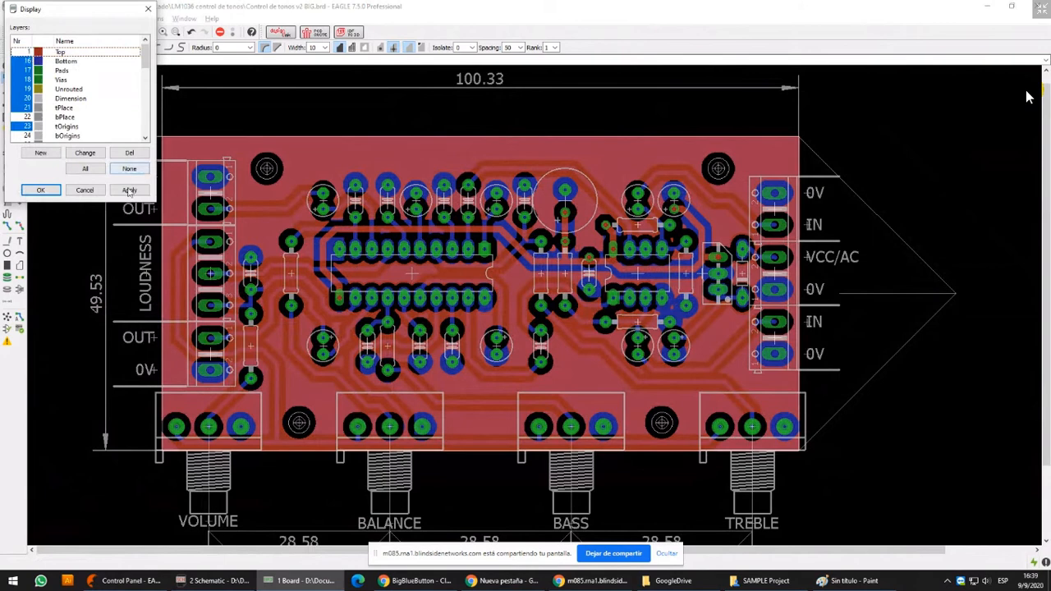
pyautogui.click(129, 190)
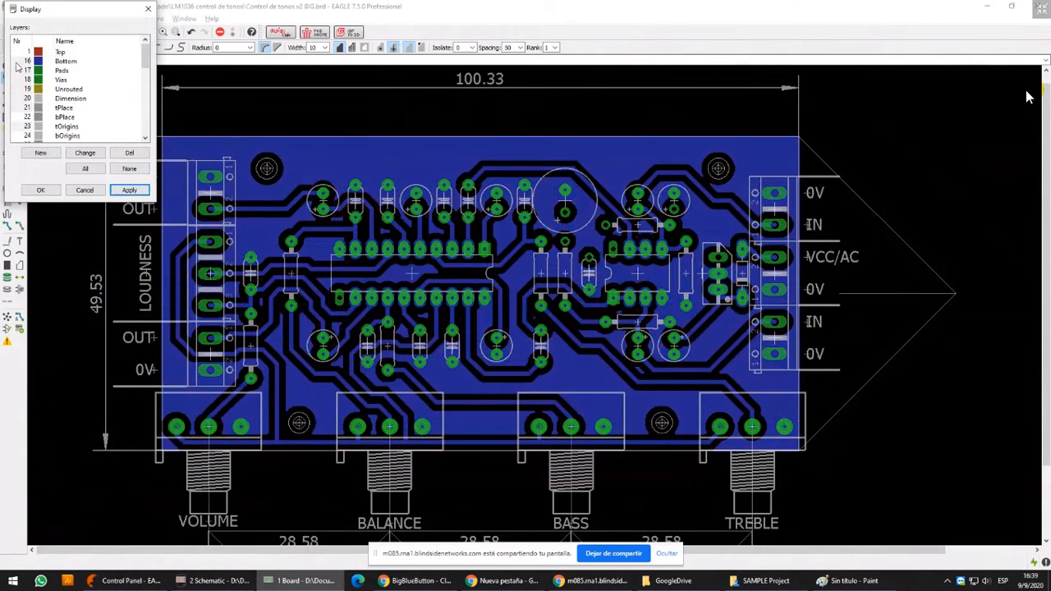
# Hide the Bottom layer and display the Top layer to view the Top copper pour alone
pyautogui.click(18, 63)
pyautogui.click(27, 53)
pyautogui.click(129, 190)
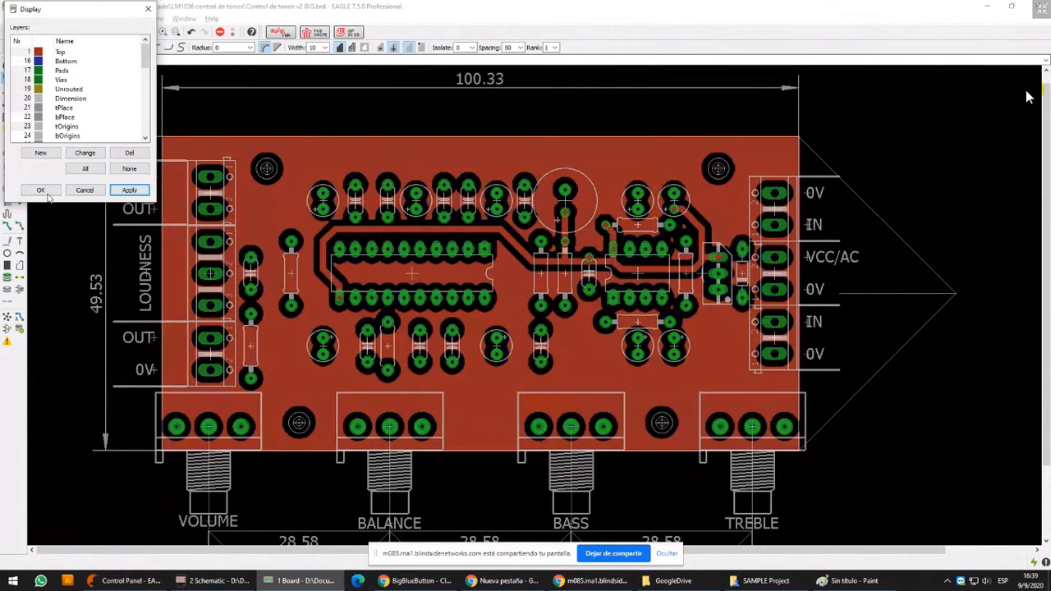
pyautogui.click(40, 189)
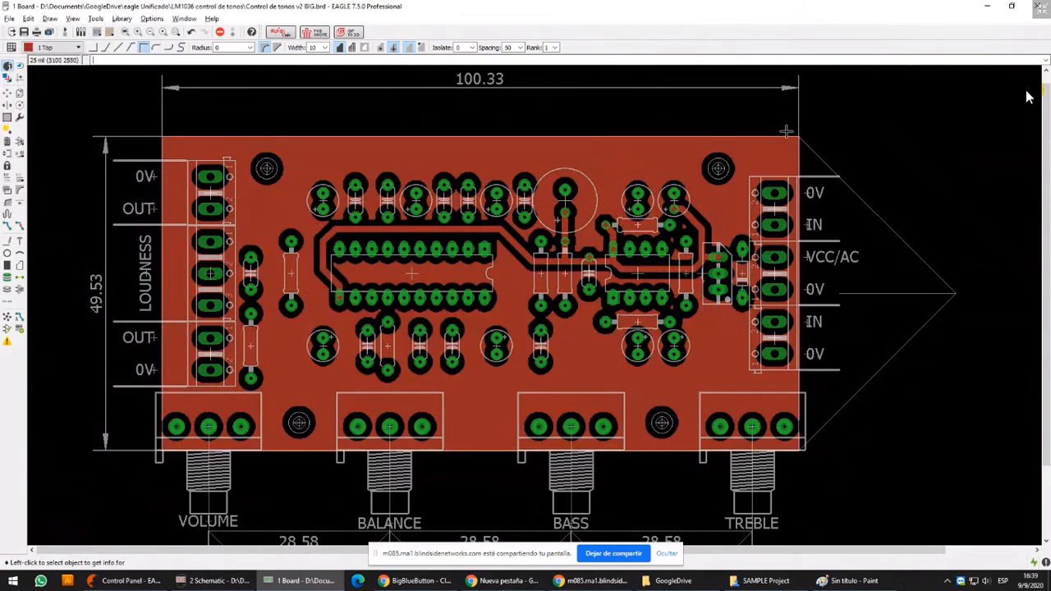
# Check the signal name in the Top polygon's properties and leave it unchanged
pyautogui.scroll(5, 798, 133)
pyautogui.scroll(-7, 798, 133)
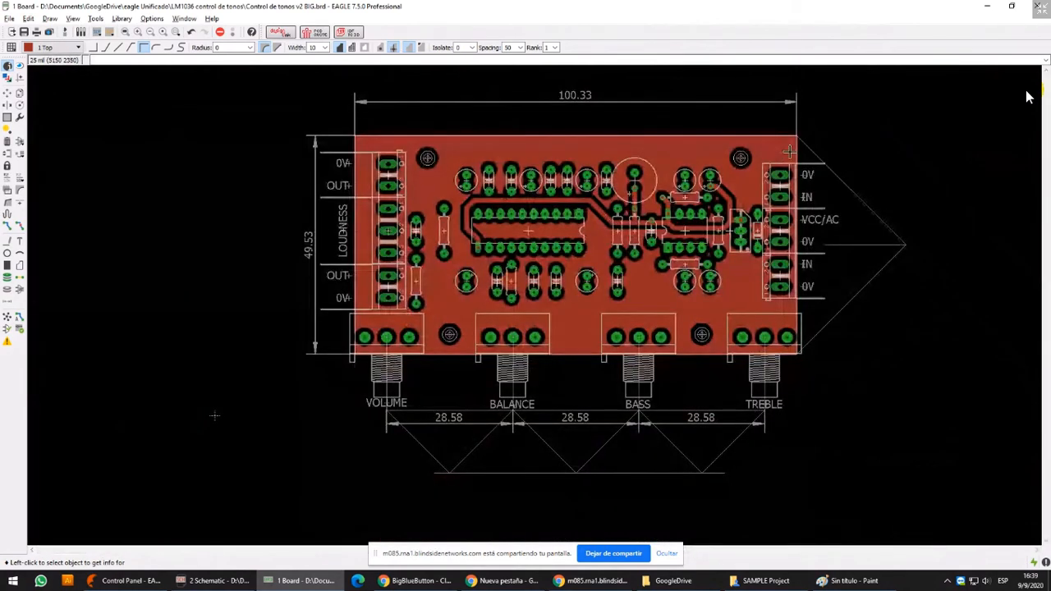
pyautogui.moveTo(772, 146); pyautogui.dragTo(721, 154, button='middle')
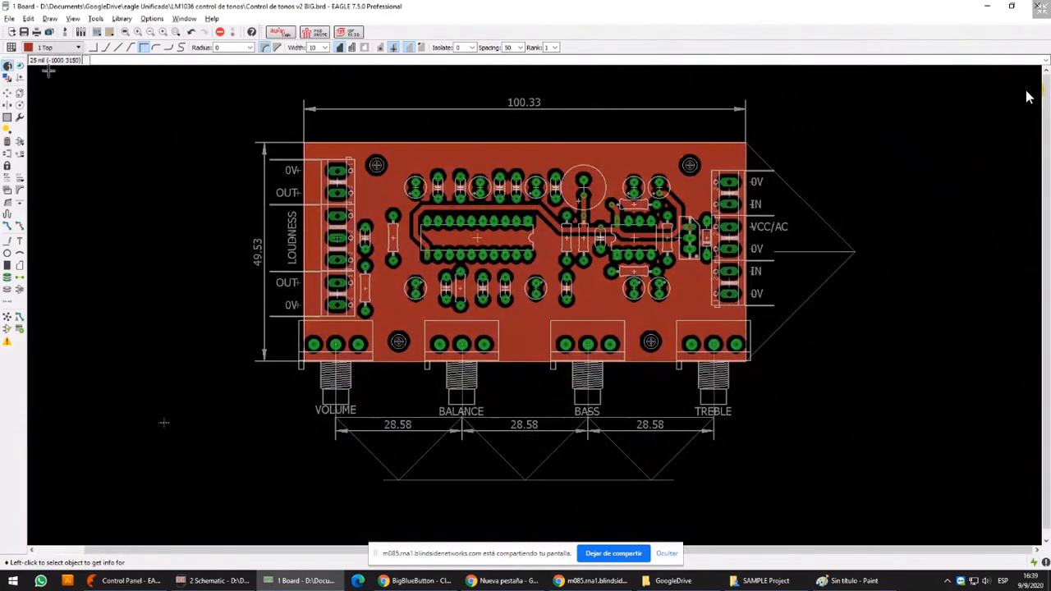
pyautogui.click(478, 149)
pyautogui.click(478, 149)
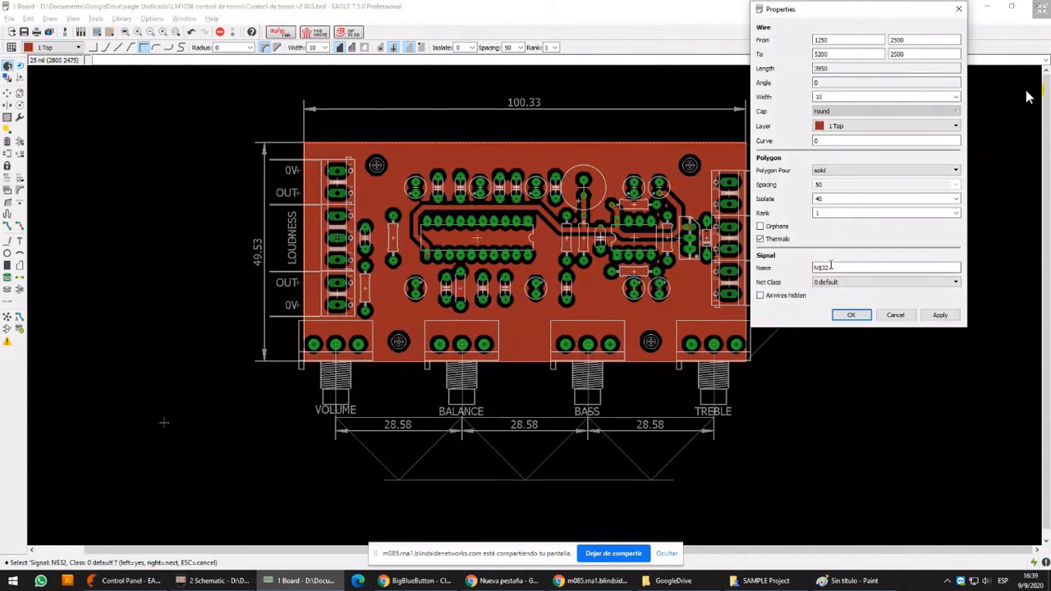
pyautogui.click(820, 268)
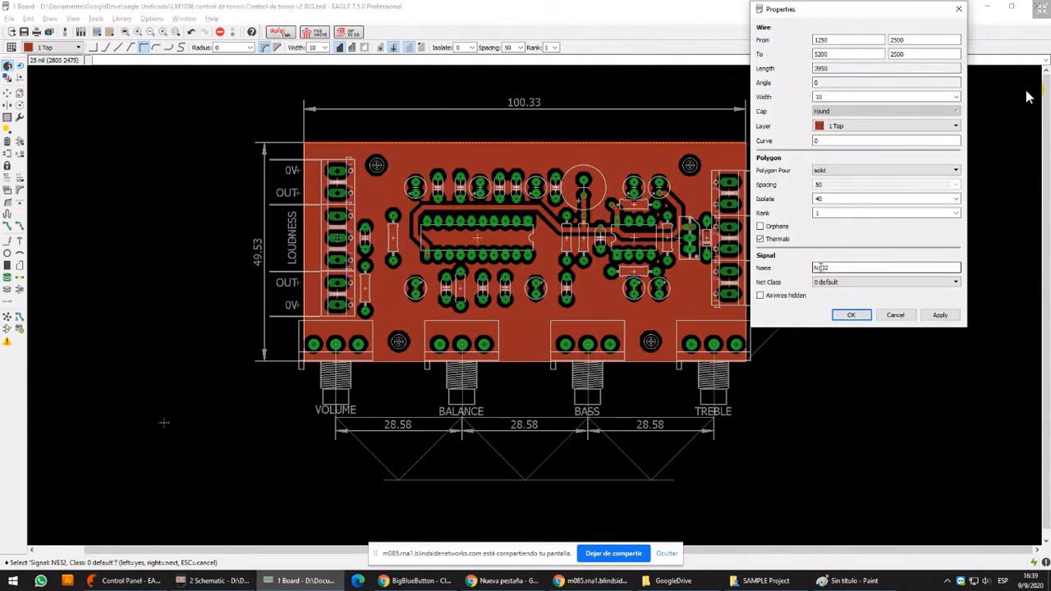
pyautogui.click(905, 314)
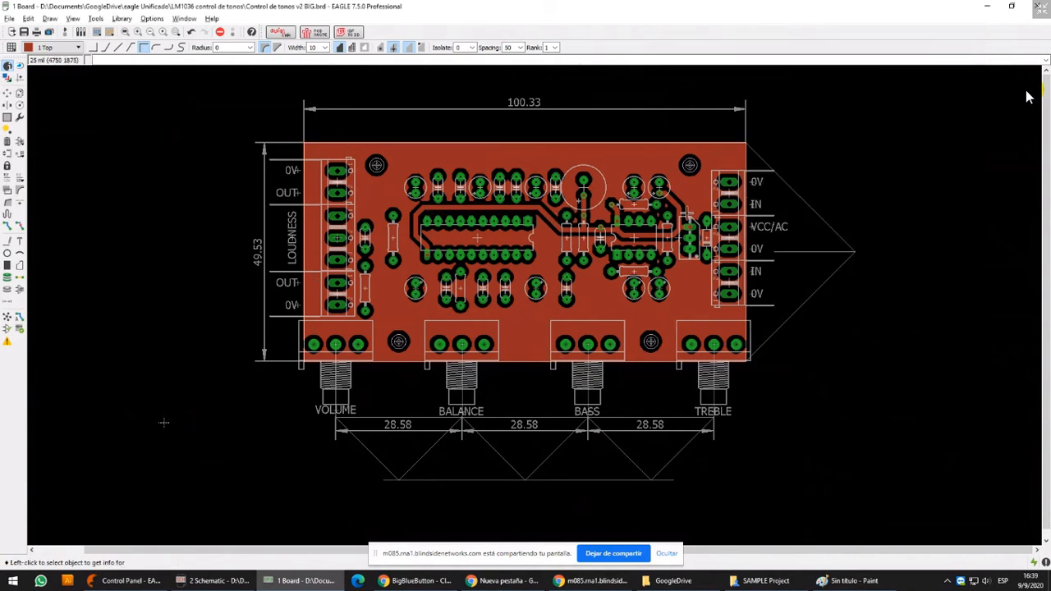
# Switch the layer display from Top to Bottom to view the Bottom copper pour alone
pyautogui.click(8, 77)
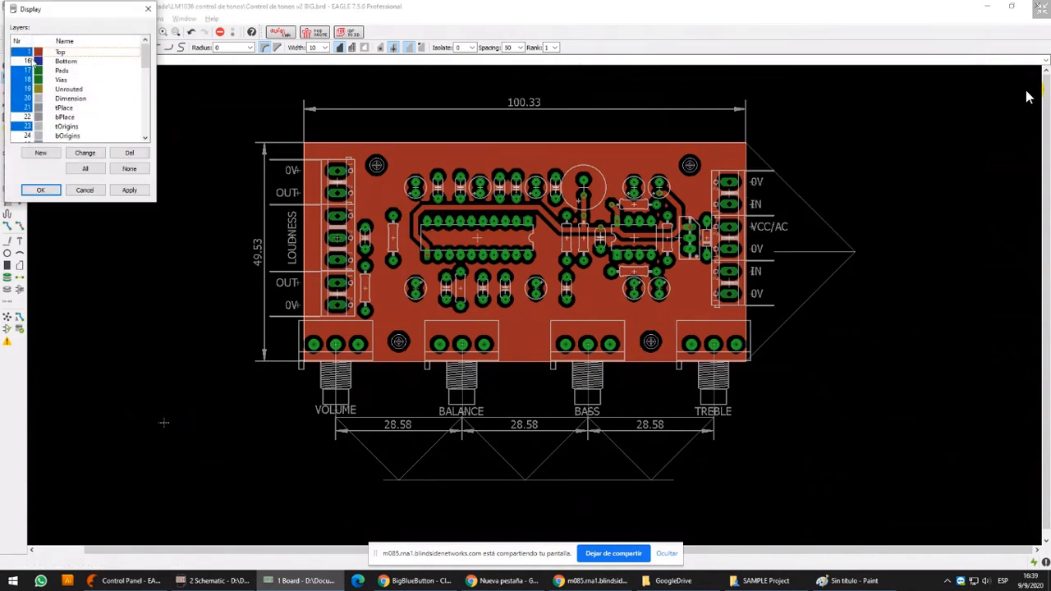
pyautogui.click(129, 190)
pyautogui.click(41, 190)
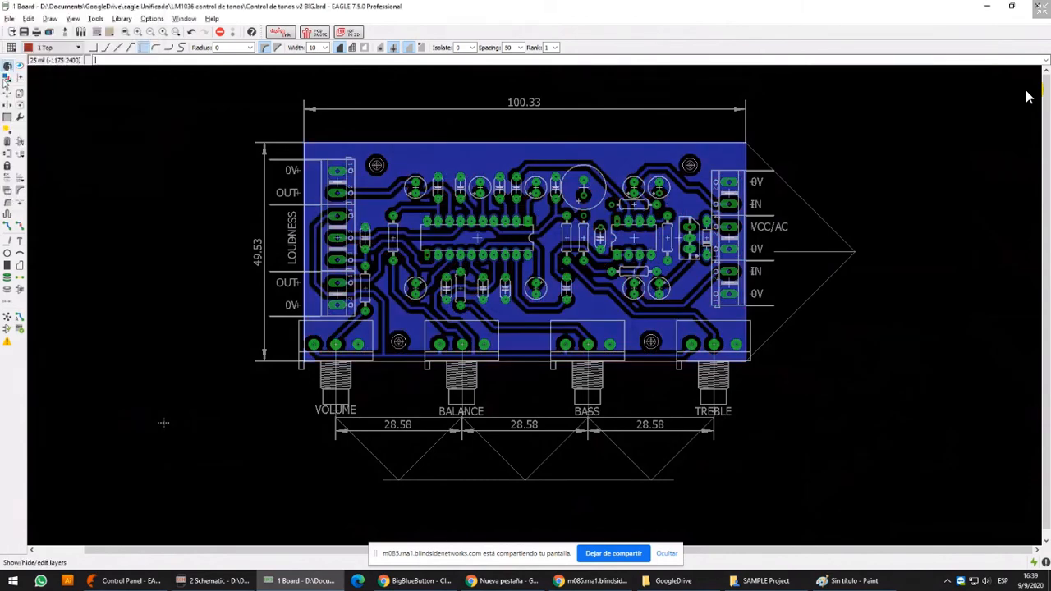
# Open the Bottom polygon's properties, copy its signal name V-, and close them without changes
pyautogui.scroll(2, 542, 117)
pyautogui.scroll(-1, 535, 158)
pyautogui.doubleClick(523, 165)
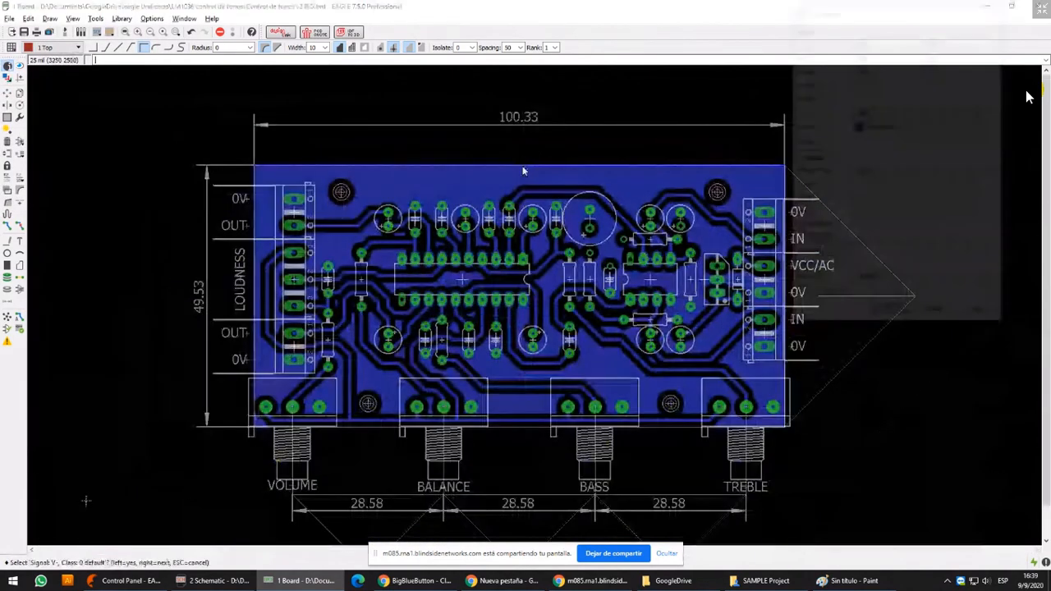
pyautogui.doubleClick(856, 268)
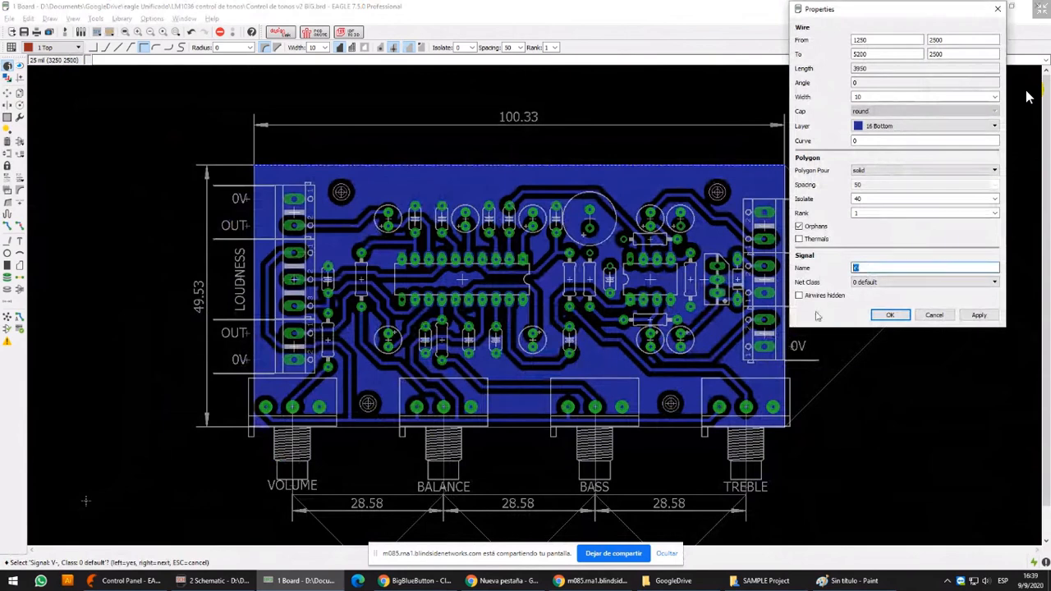
pyautogui.rightClick(857, 267)
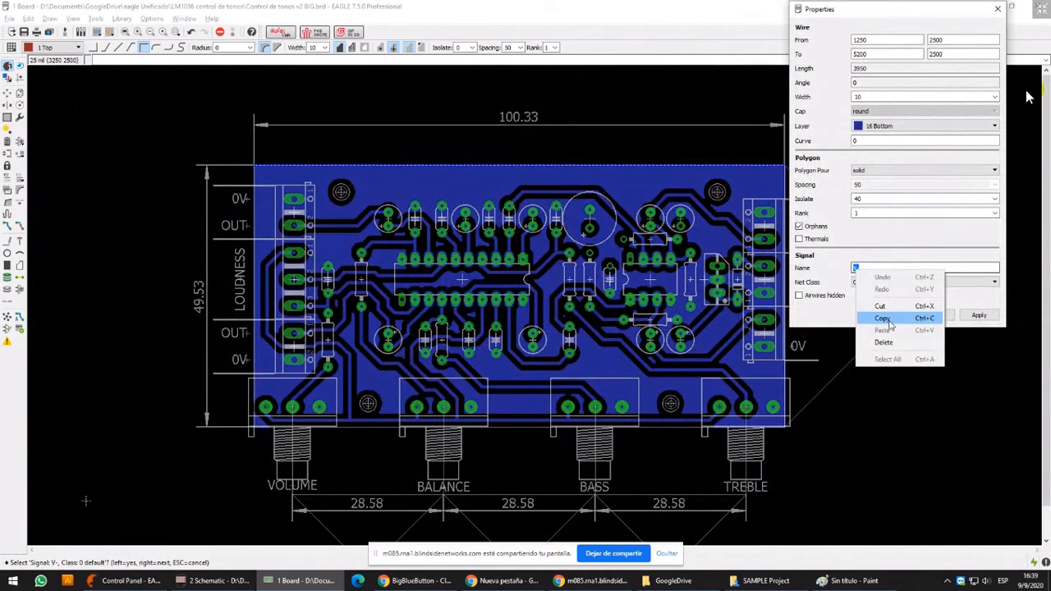
pyautogui.click(889, 319)
pyautogui.click(935, 315)
# Display the Top and Bottom layers together
pyautogui.click(7, 77)
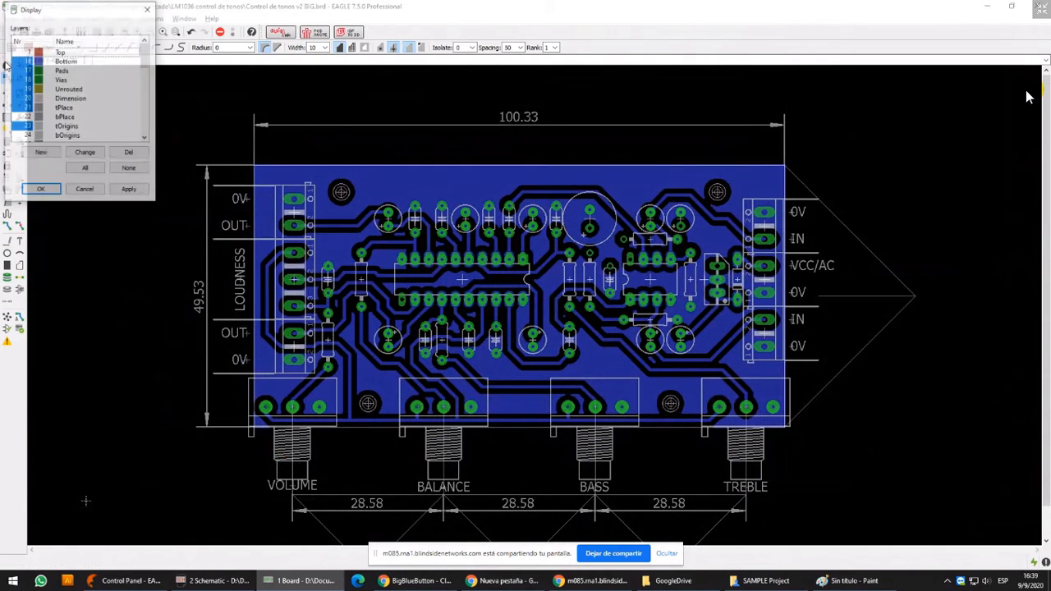
pyautogui.click(137, 189)
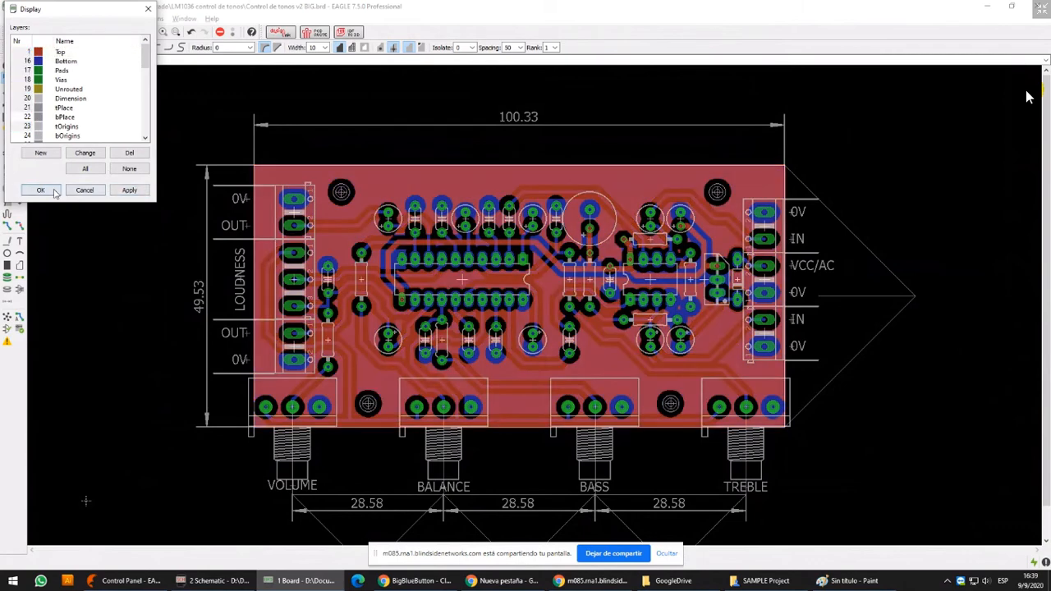
pyautogui.click(53, 191)
# Change the Top polygon's signal name to NFLASDJLKFJASKLDFGJ in its properties and apply it
pyautogui.click(545, 167)
pyautogui.click(546, 167)
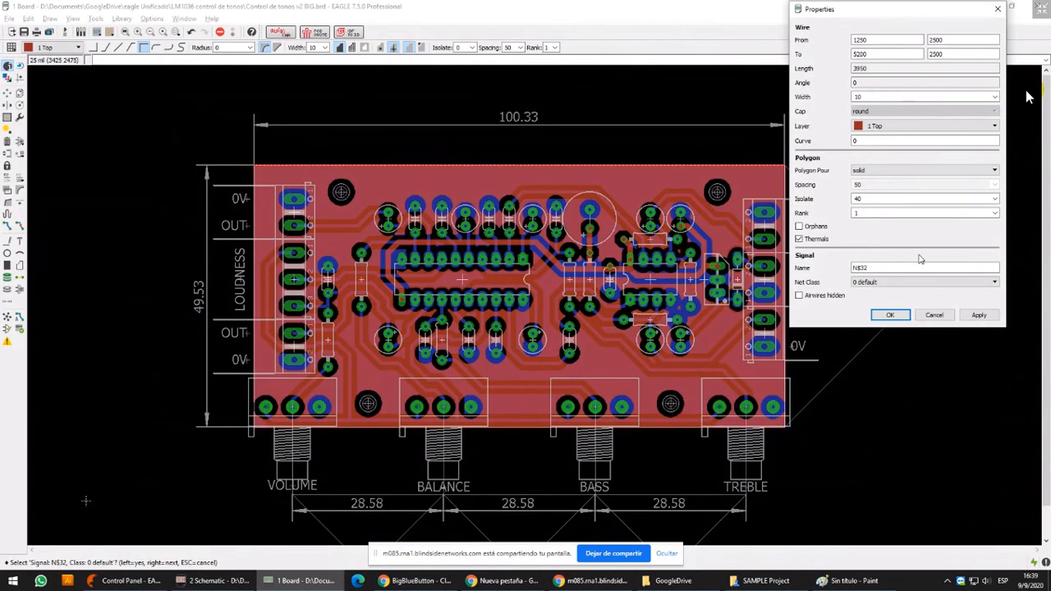
pyautogui.click(939, 313)
pyautogui.click(648, 169)
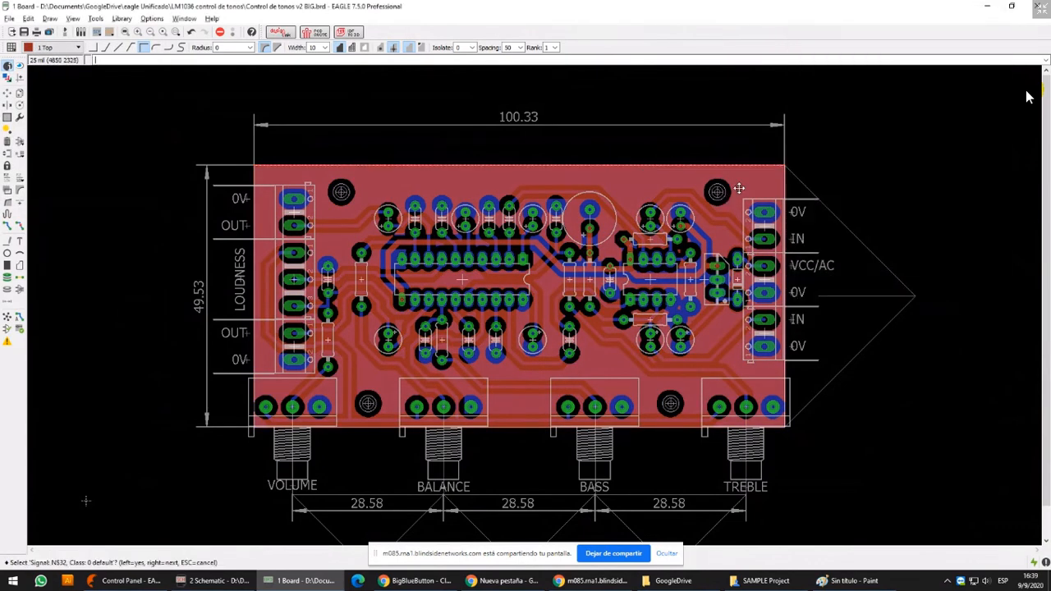
pyautogui.click(739, 189)
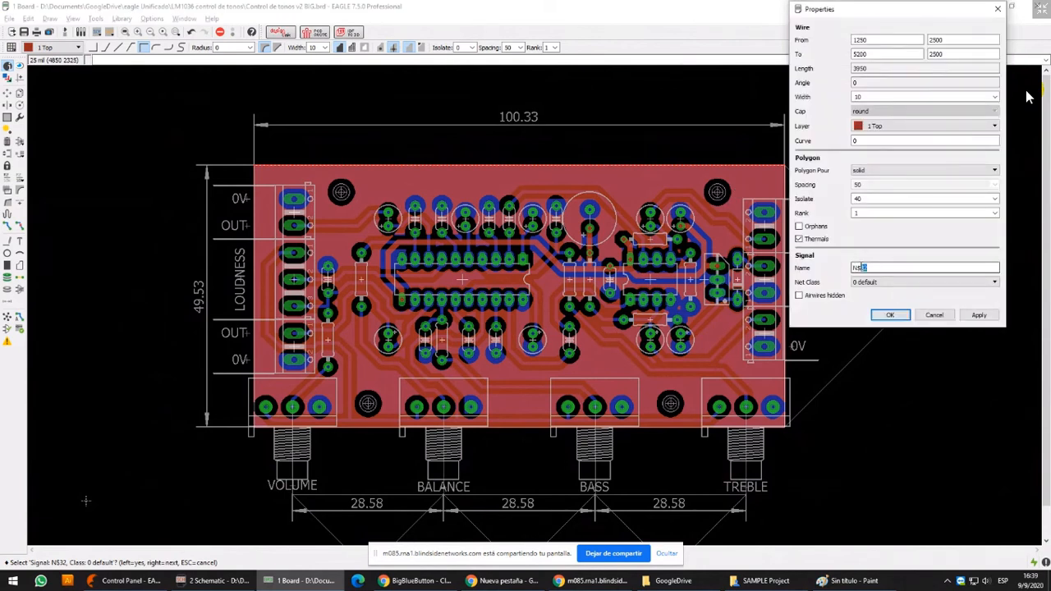
pyautogui.click(979, 316)
pyautogui.click(890, 315)
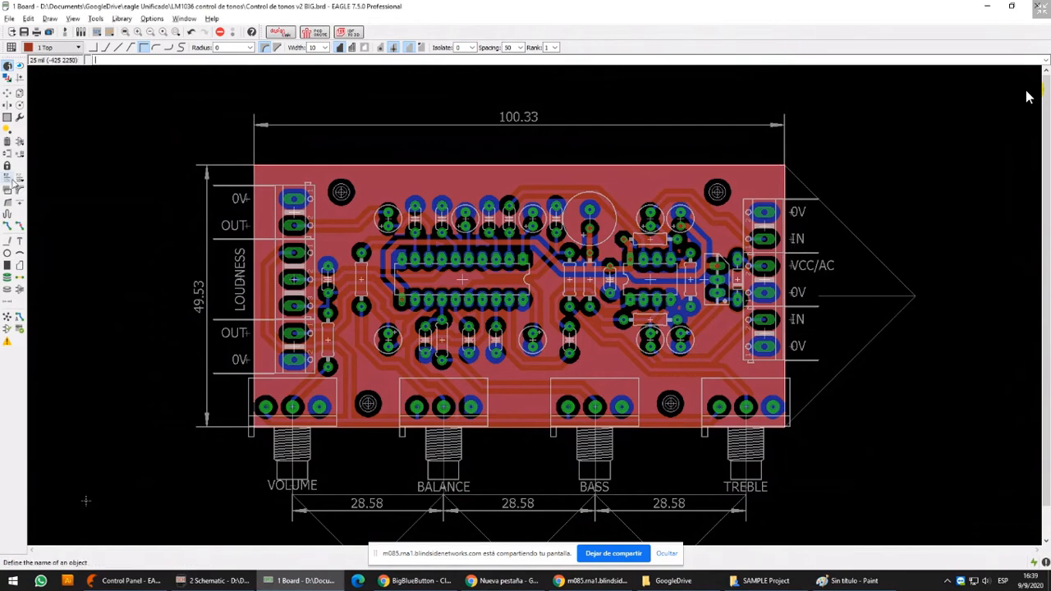
# View the Name tool's renaming options for the Top polygon and cancel without changes
pyautogui.click(8, 178)
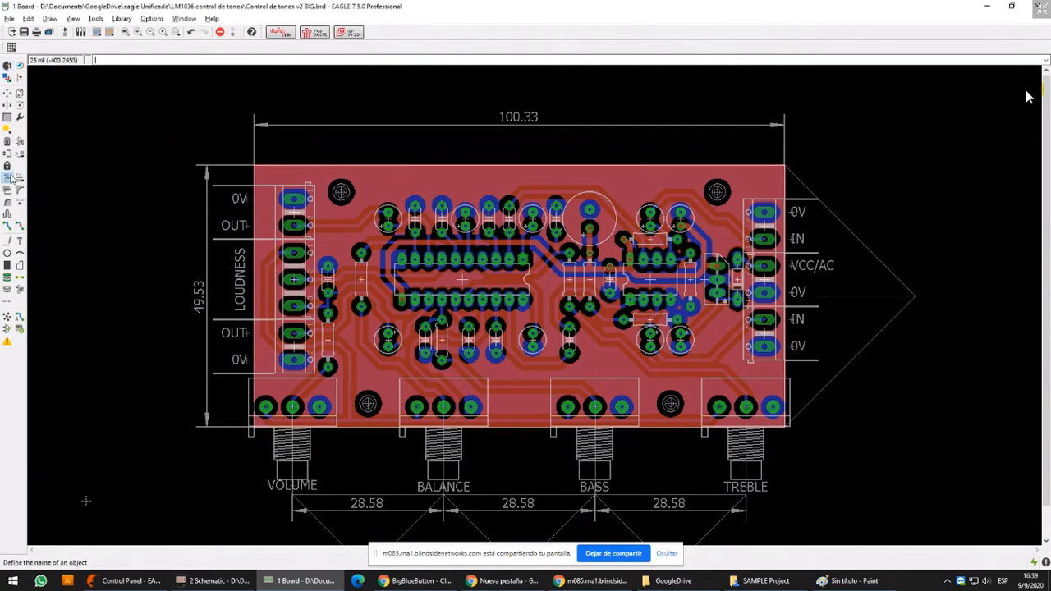
pyautogui.click(346, 168)
pyautogui.click(346, 167)
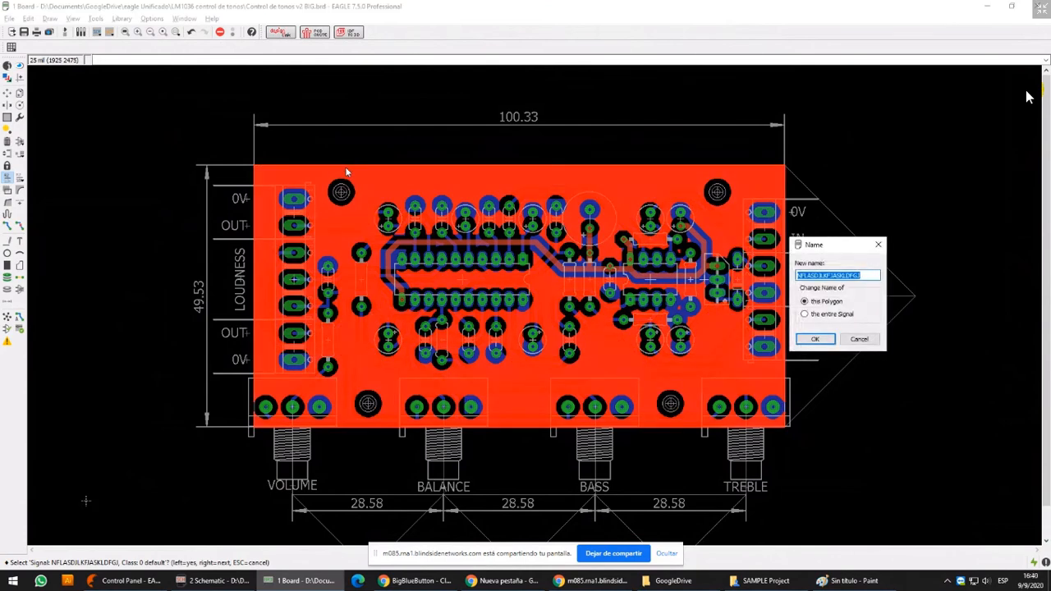
pyautogui.press('Escape')
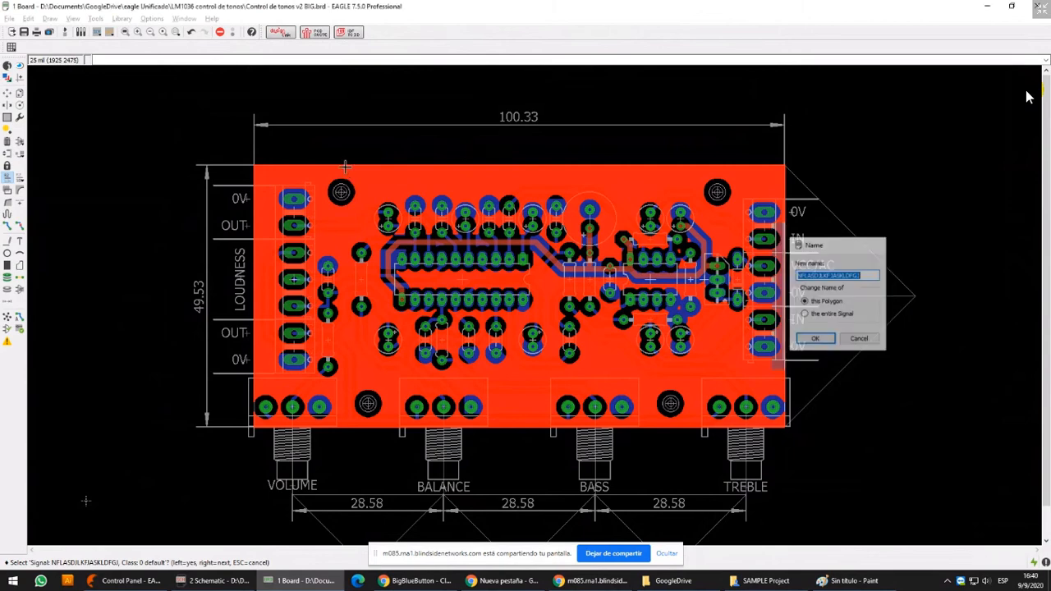
# Check the Top polygon's signal name in its properties and leave it unchanged
pyautogui.click(7, 65)
pyautogui.click(457, 166)
pyautogui.click(548, 162)
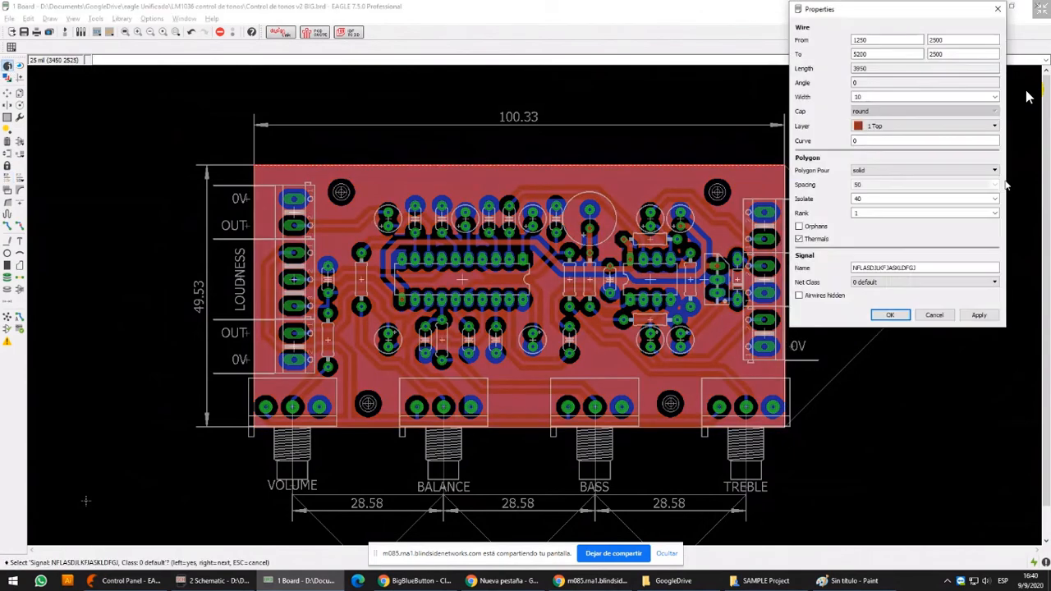
pyautogui.doubleClick(933, 269)
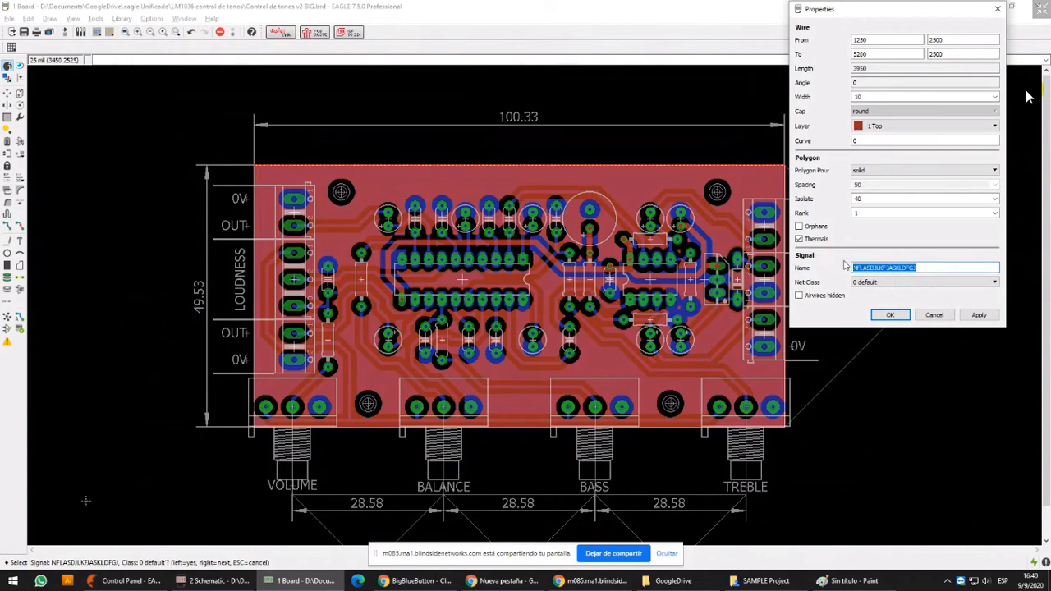
pyautogui.click(937, 316)
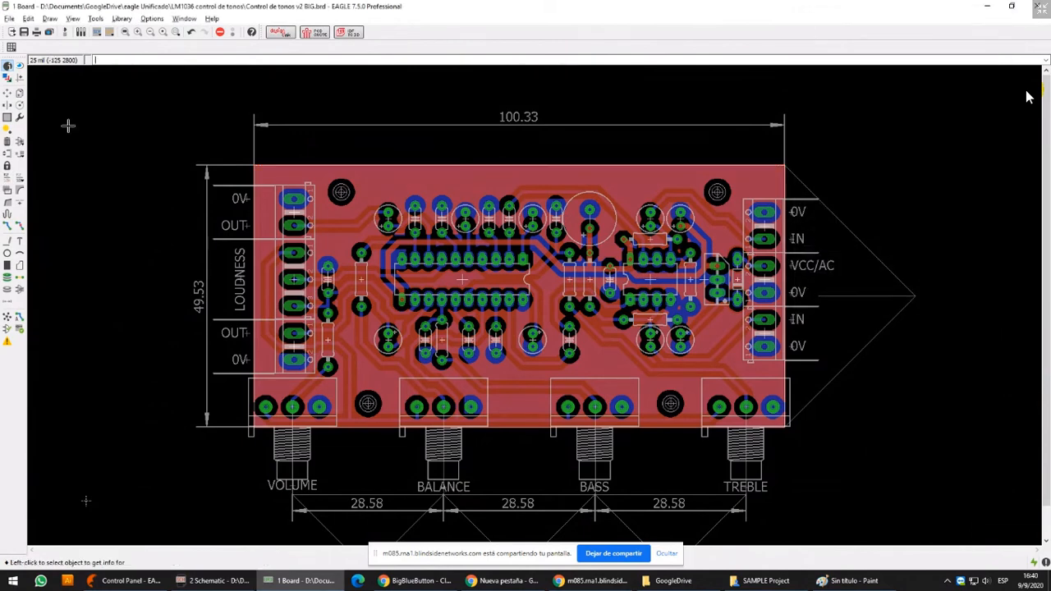
# Activate the Name tool and open the Windows magnifier (Lupa) to enlarge that tool
pyautogui.click(9, 178)
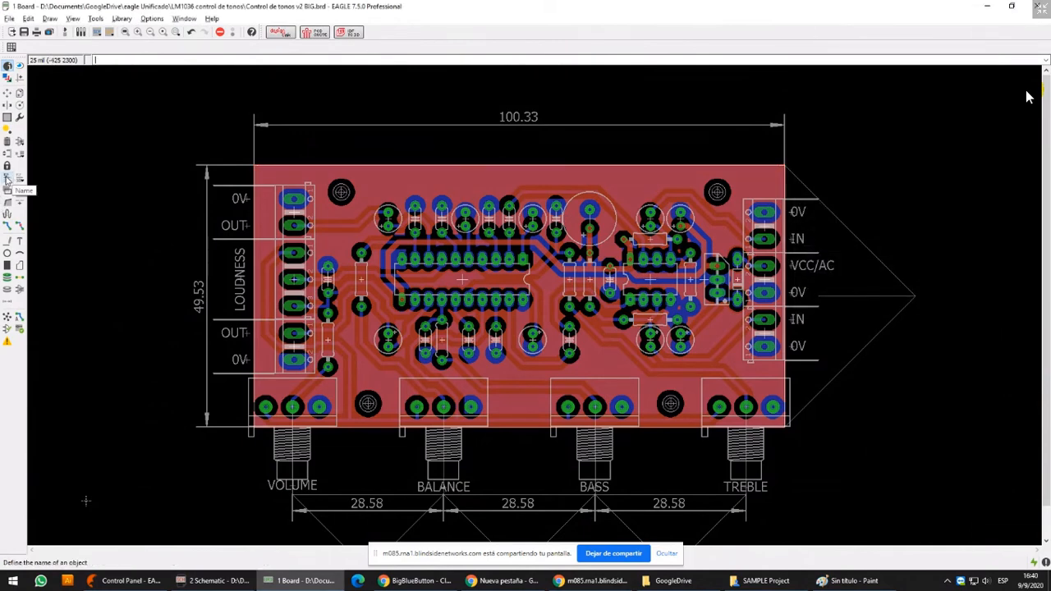
pyautogui.click(7, 179)
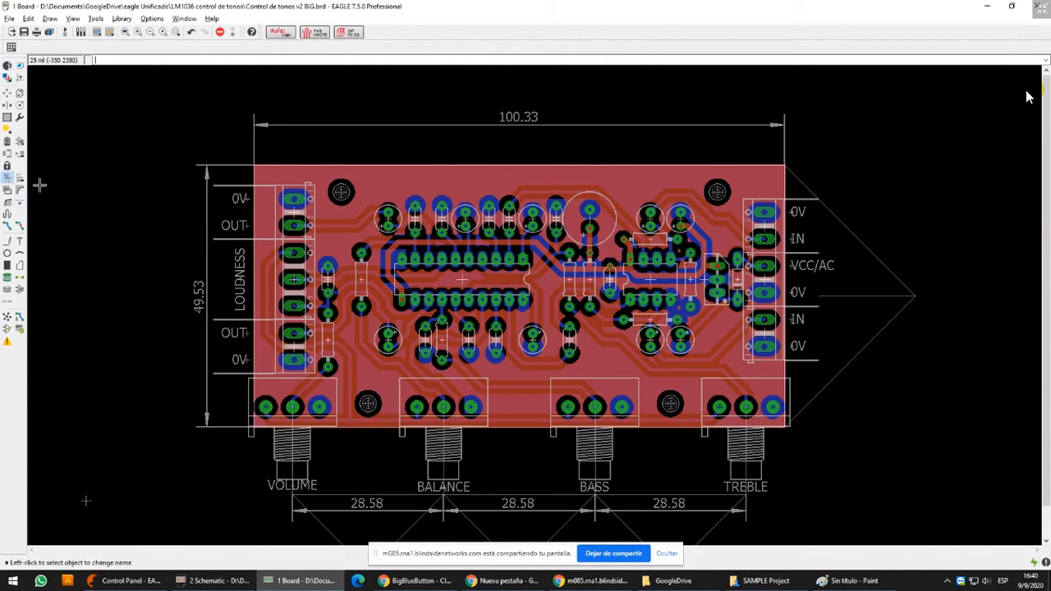
pyautogui.press('super+r')
pyautogui.press('Return')
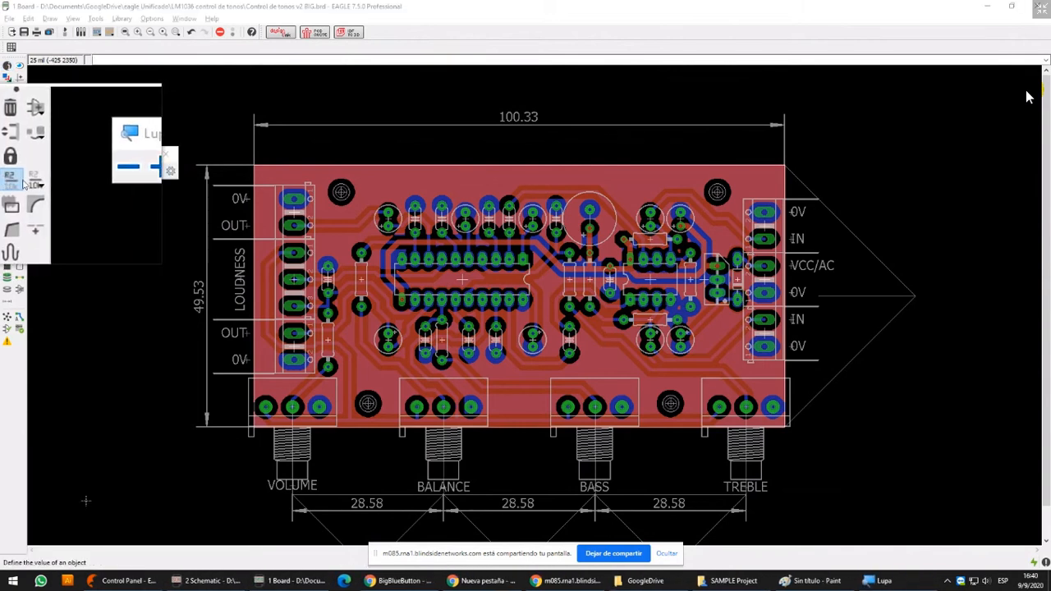
pyautogui.click(8, 408)
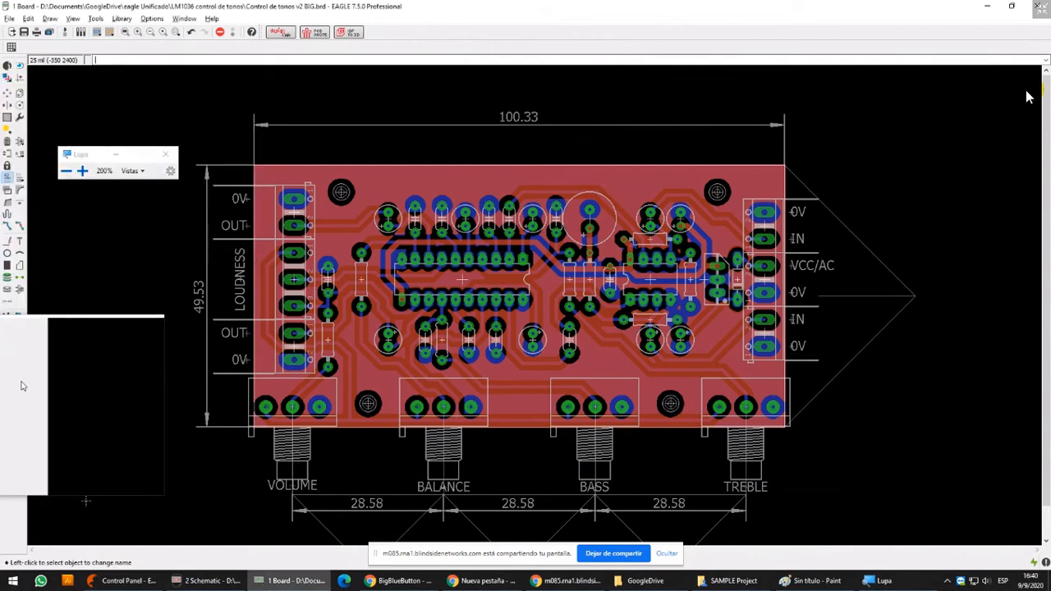
# Rename only the Top polygon to V- with the Name tool, and close the magnifier
pyautogui.click(7, 176)
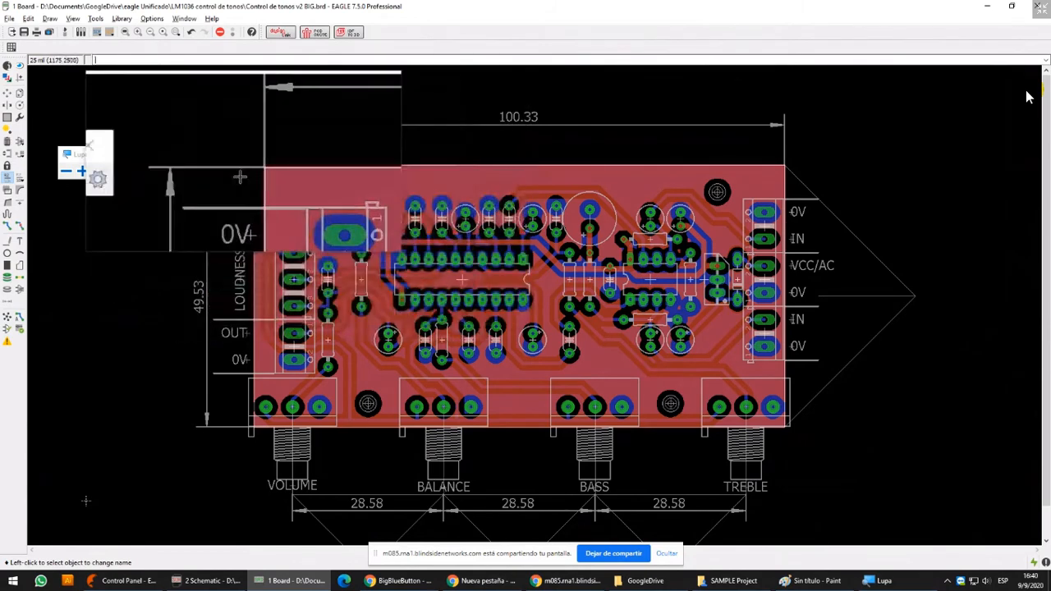
pyautogui.click(287, 162)
pyautogui.click(288, 163)
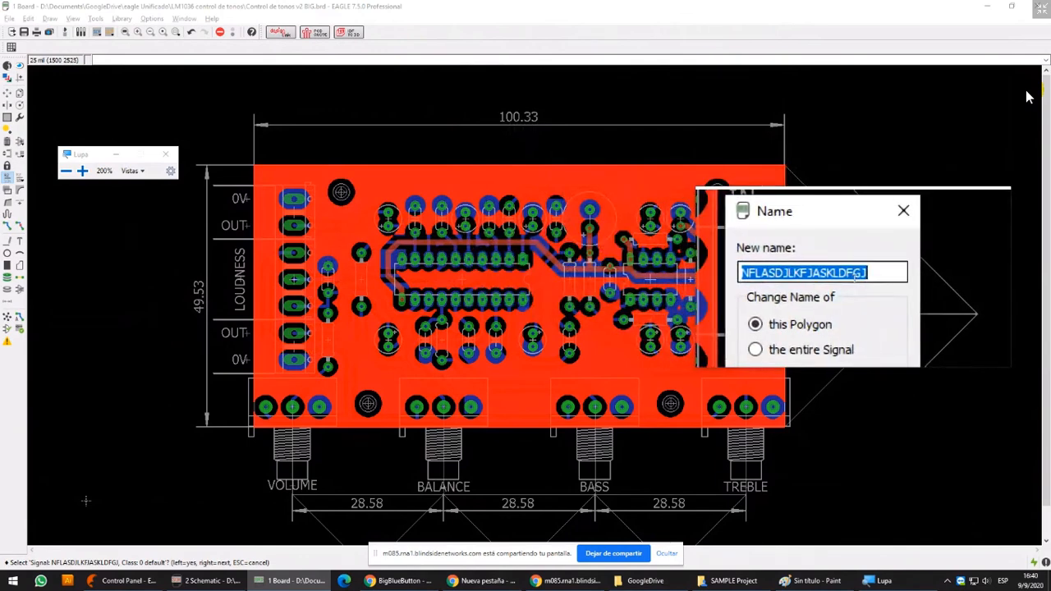
pyautogui.write('V-')
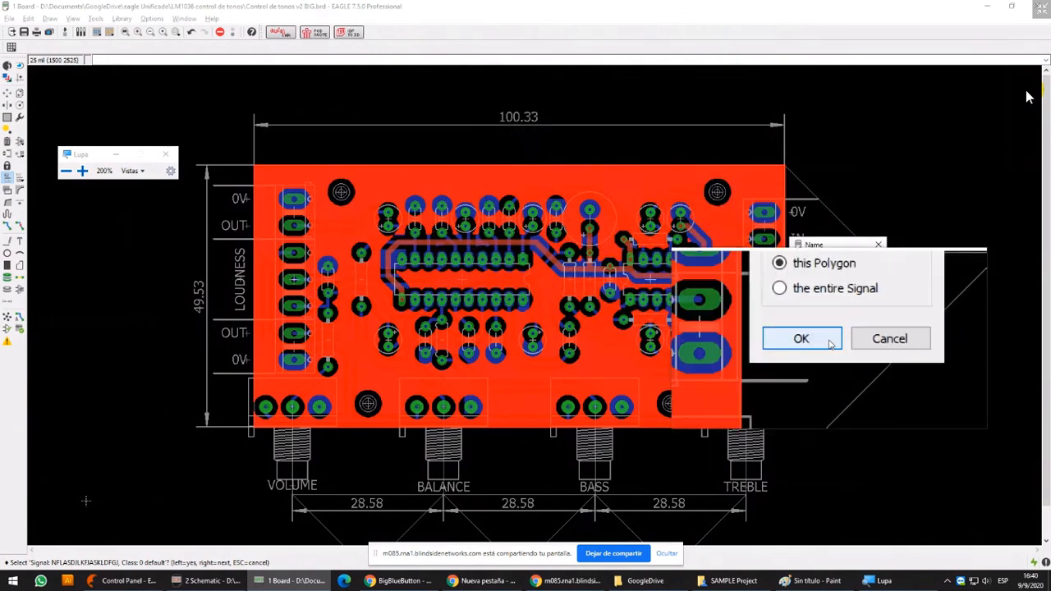
pyautogui.click(831, 344)
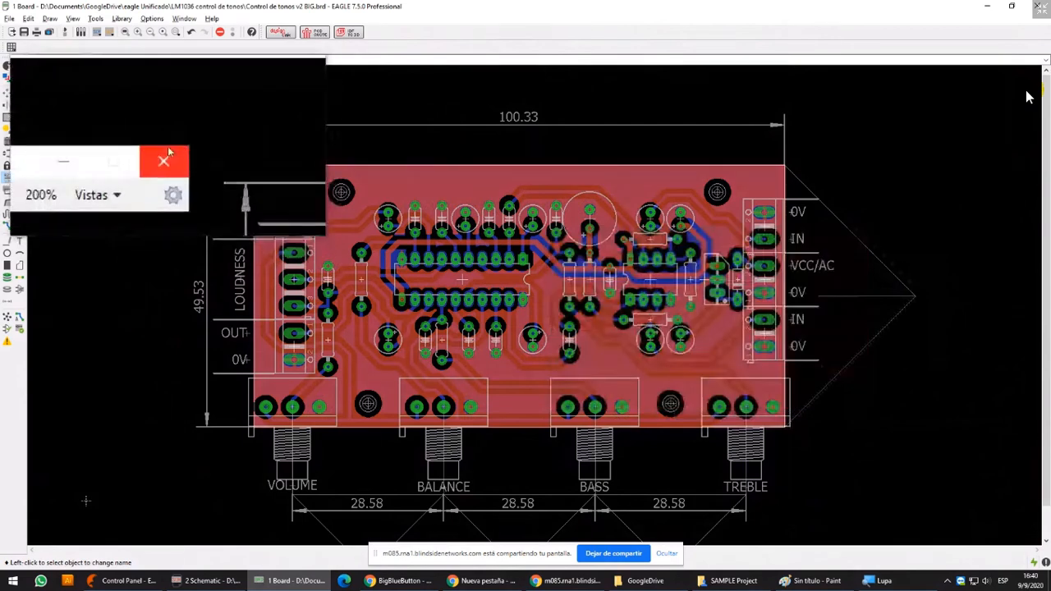
pyautogui.click(166, 153)
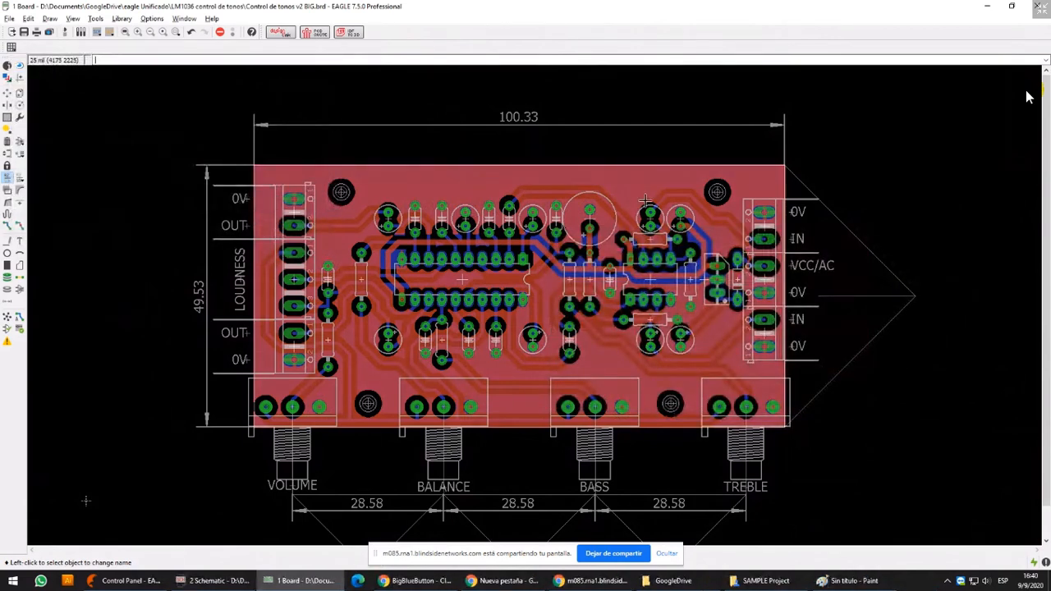
# Highlight the V- signal with the Show tool and examine its pads and copper pours across the board
pyautogui.scroll(5, 624, 204)
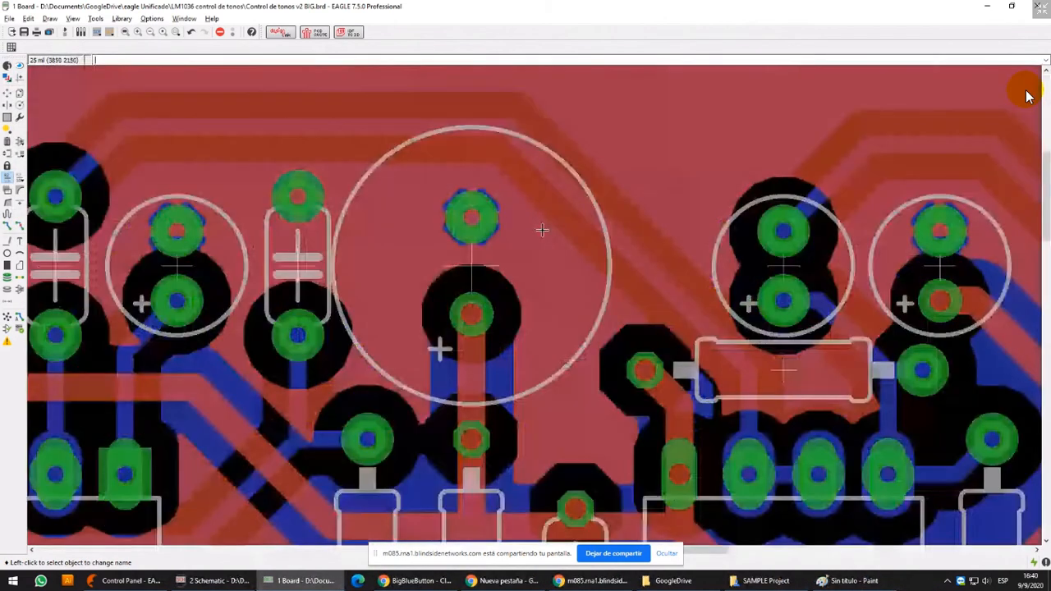
pyautogui.scroll(1, 542, 230)
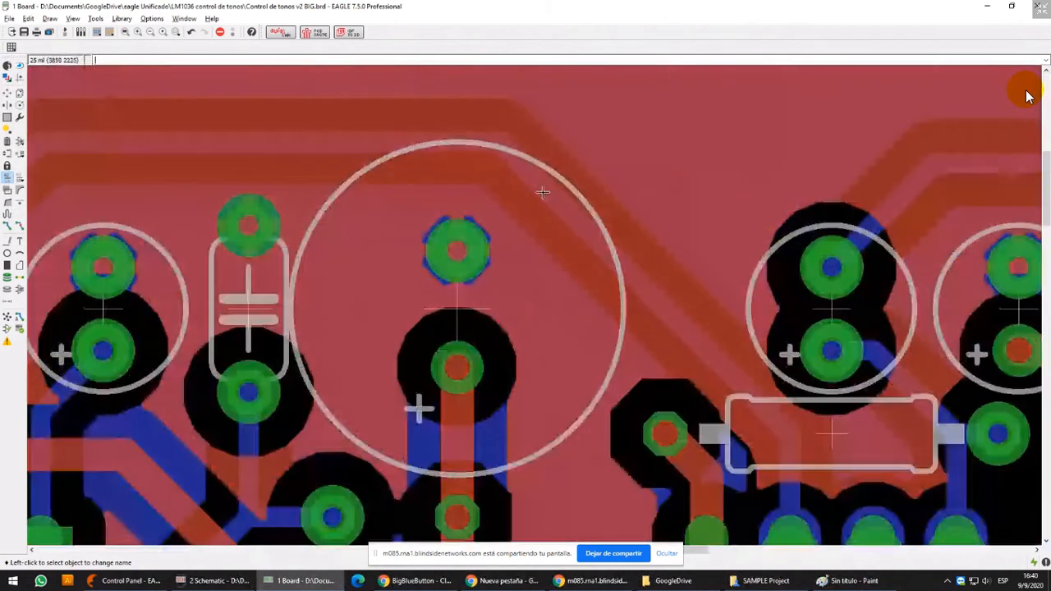
pyautogui.moveTo(486, 258); pyautogui.dragTo(489, 168, button='middle')
pyautogui.moveTo(278, 144); pyautogui.dragTo(394, 283, button='middle')
pyautogui.click(19, 66)
pyautogui.scroll(-4, 183, 129)
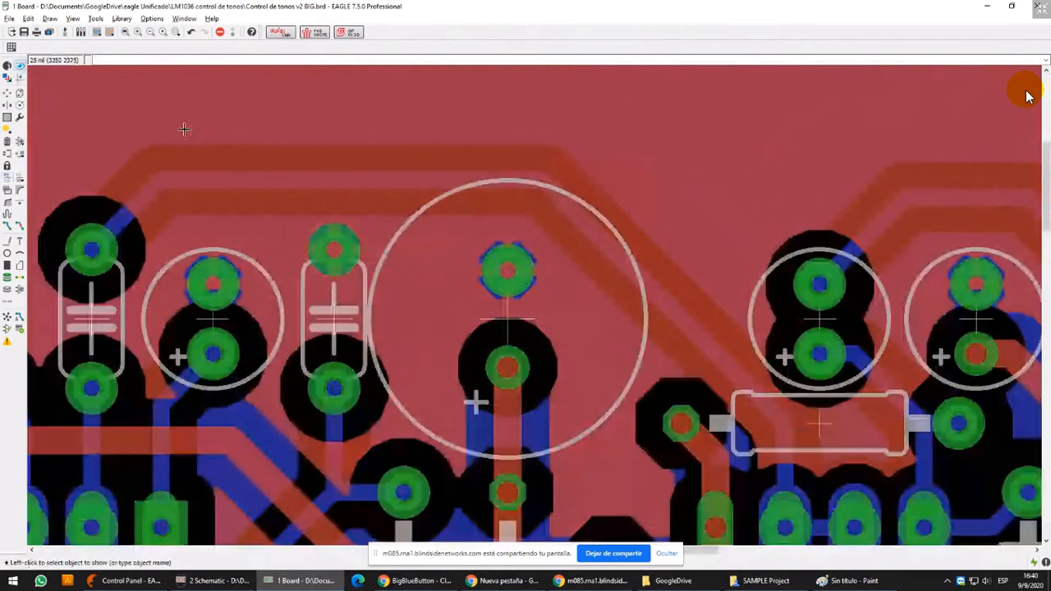
pyautogui.click(69, 201)
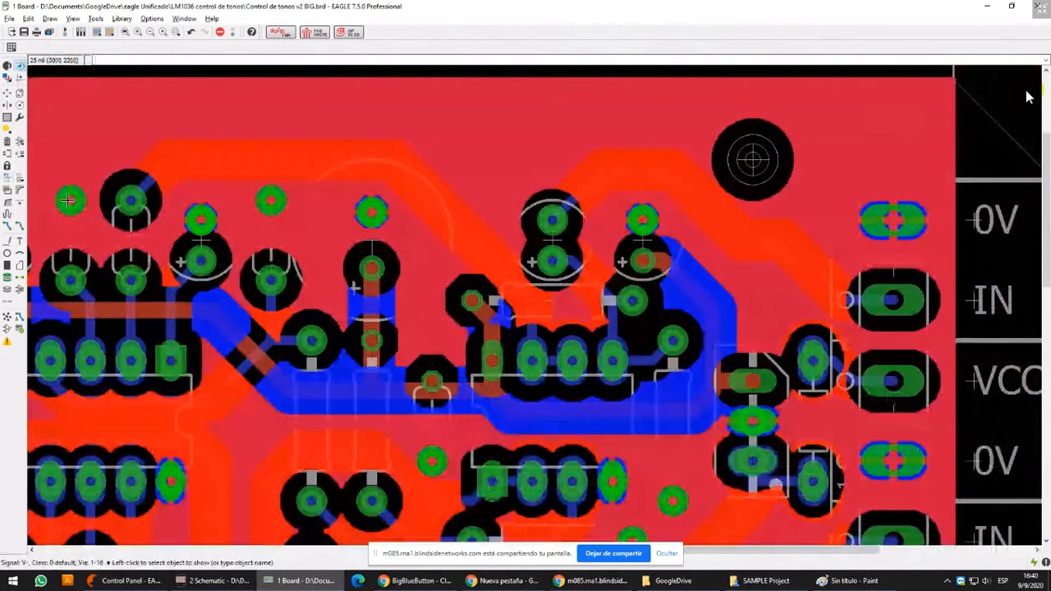
pyautogui.moveTo(101, 195); pyautogui.dragTo(231, 194, button='middle')
pyautogui.scroll(-2, 513, 195)
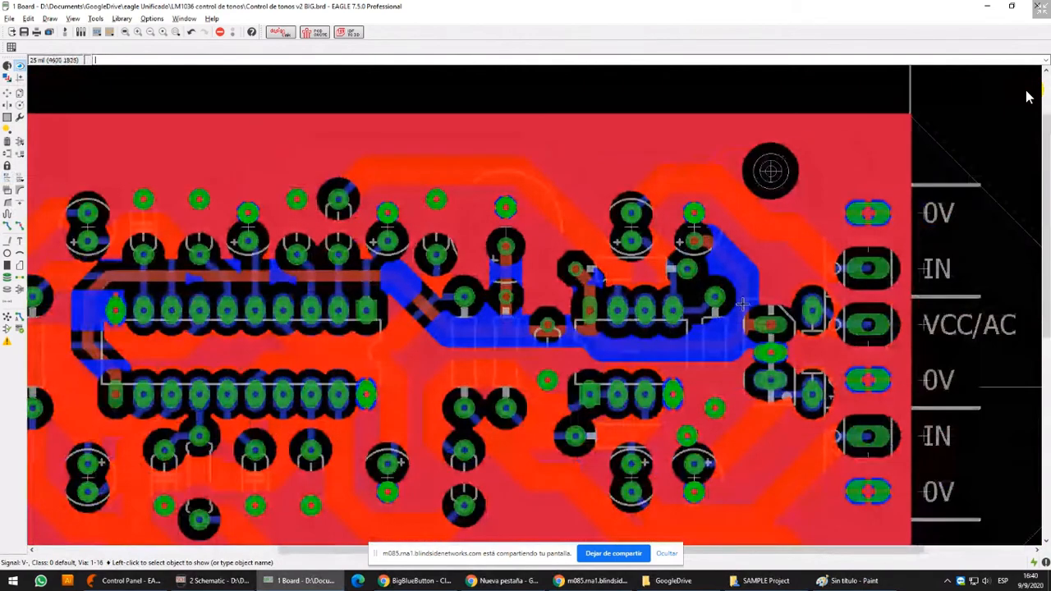
pyautogui.moveTo(743, 304); pyautogui.dragTo(708, 201, button='middle')
pyautogui.scroll(5, 690, 343)
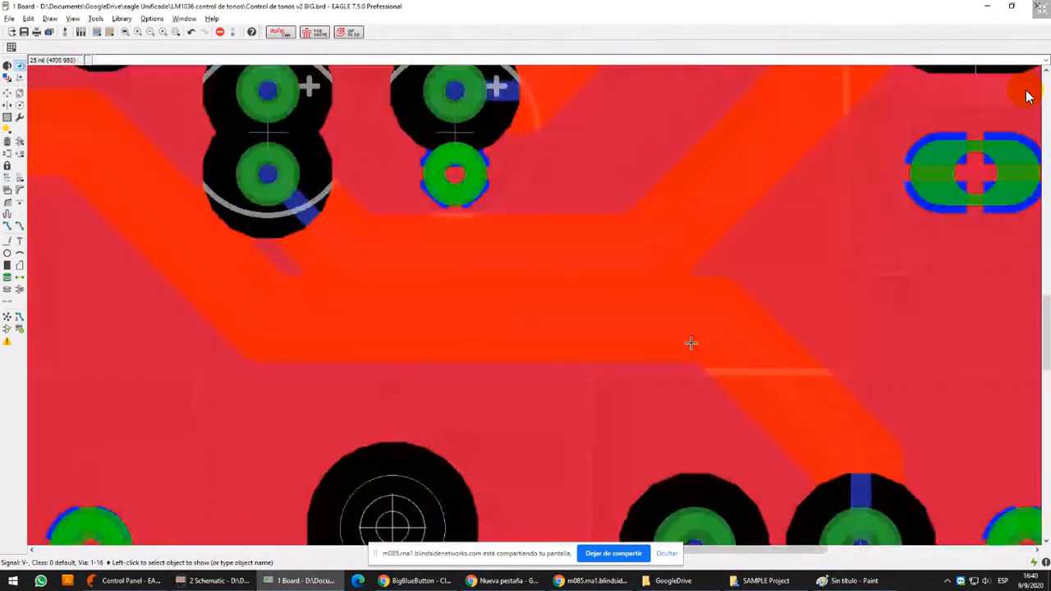
pyautogui.scroll(-5, 691, 343)
pyautogui.scroll(-2, 691, 343)
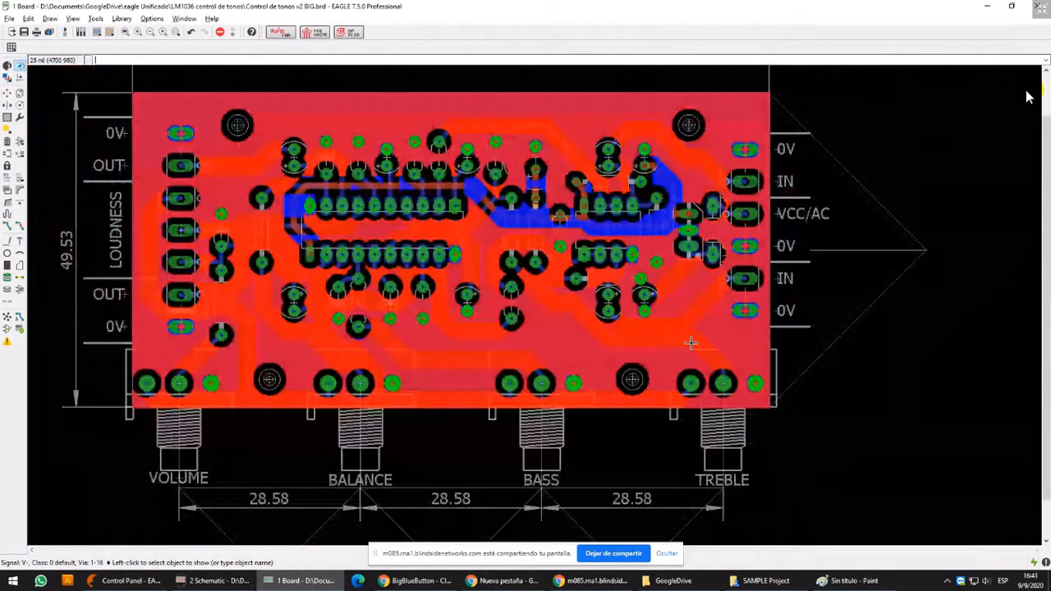
pyautogui.moveTo(538, 248); pyautogui.dragTo(545, 272, button='middle')
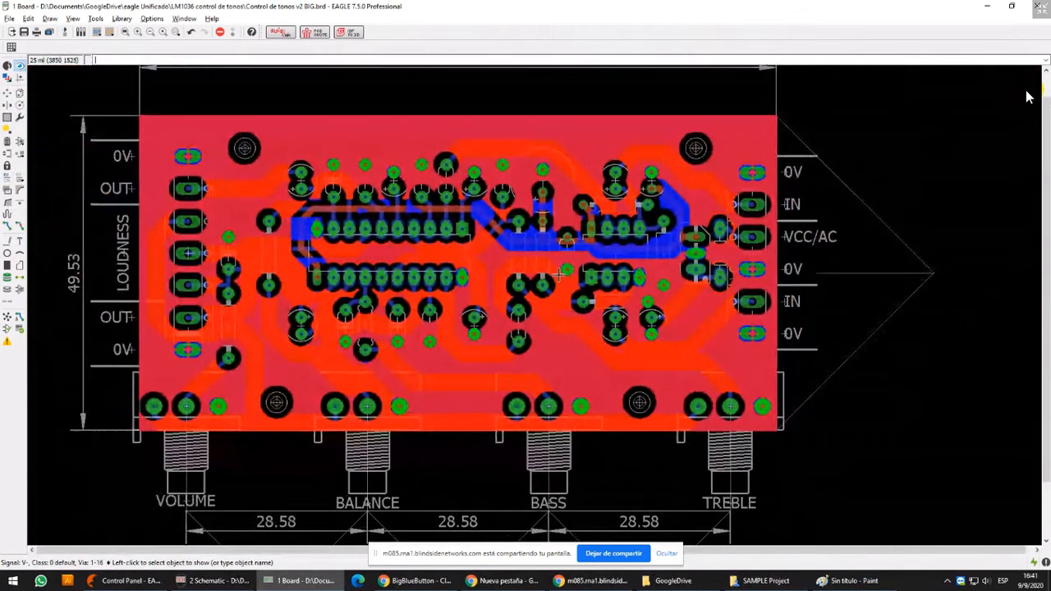
# Hide the Top layer and examine the Bottom copper pour around the tracks and connector pads
pyautogui.click(7, 78)
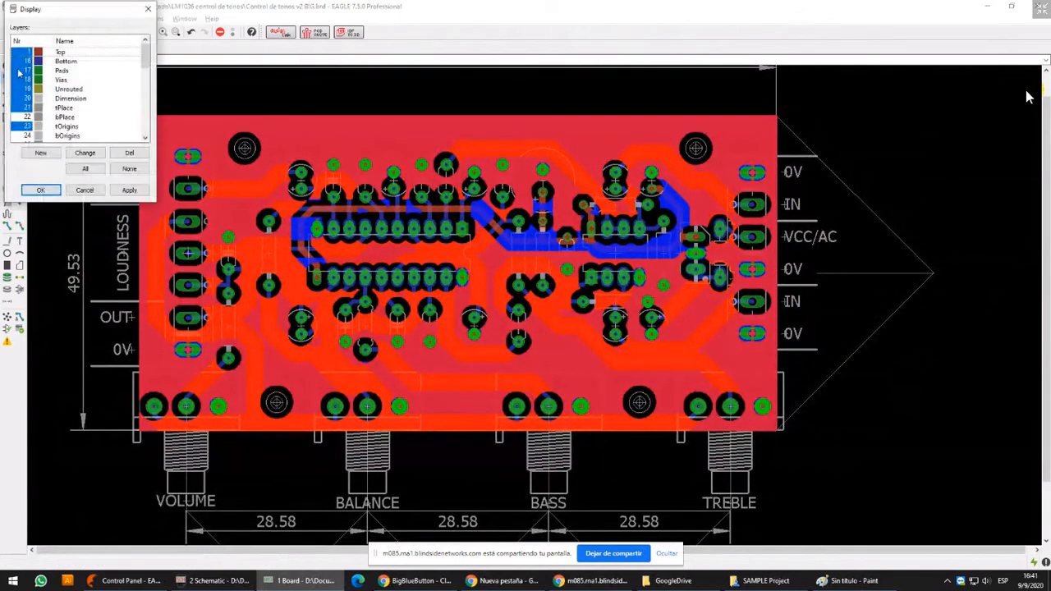
pyautogui.click(23, 53)
pyautogui.click(128, 190)
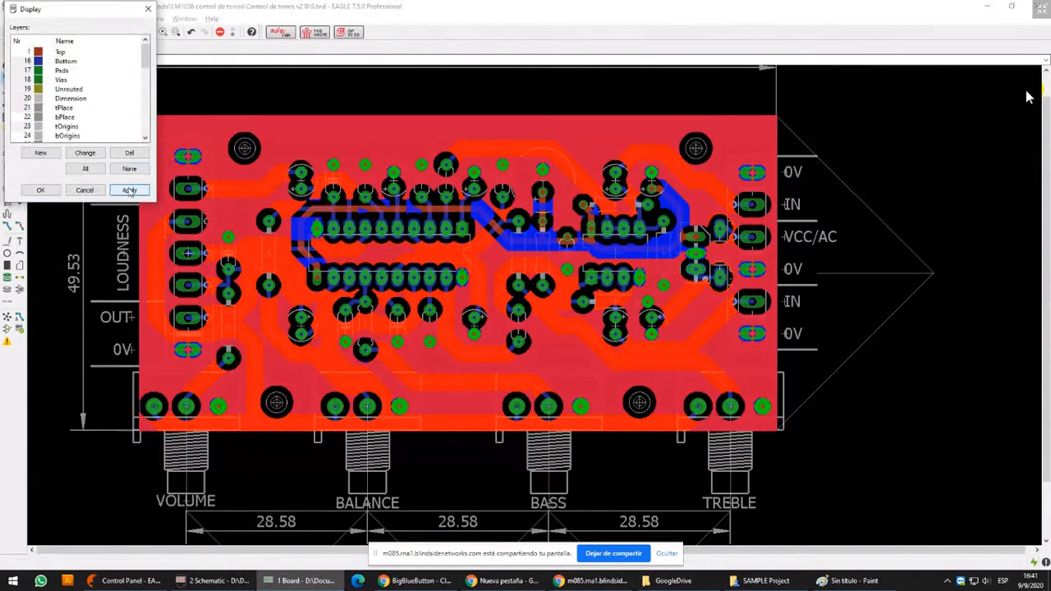
pyautogui.click(50, 192)
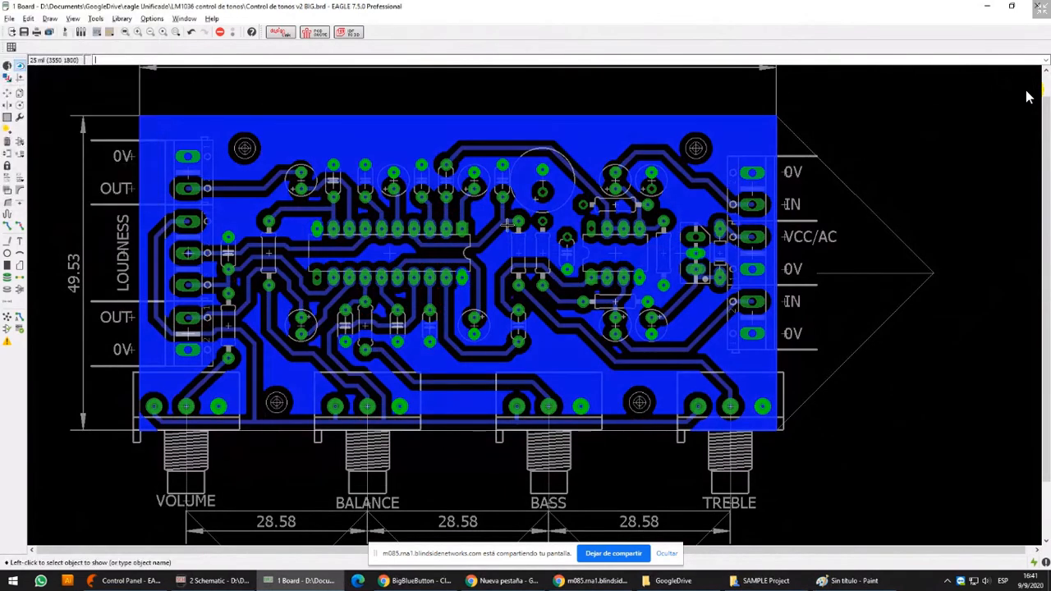
pyautogui.scroll(1, 657, 174)
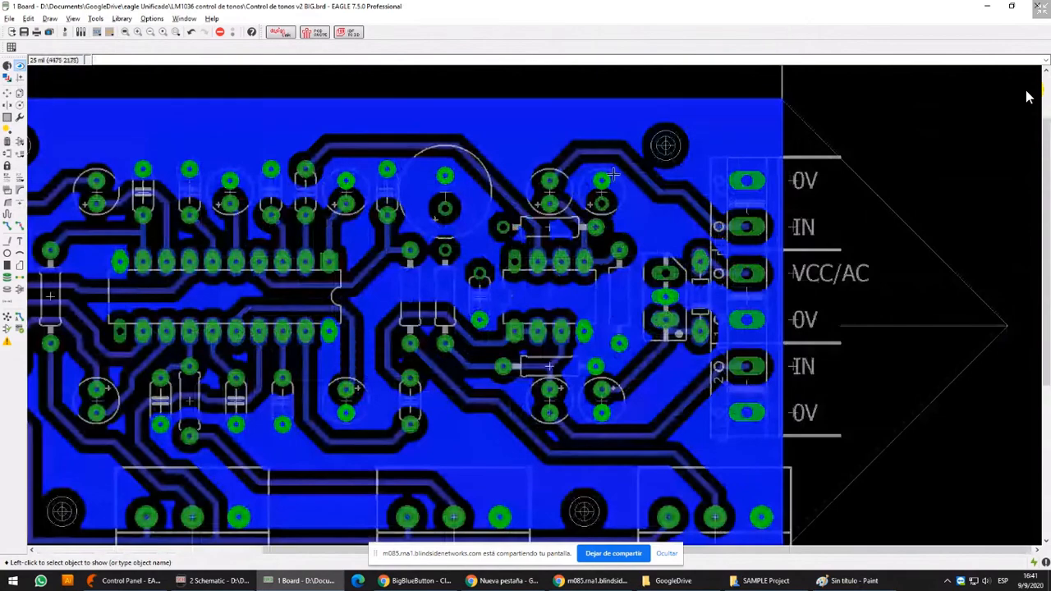
pyautogui.scroll(2, 611, 188)
pyautogui.scroll(1, 612, 188)
pyautogui.scroll(-3, 591, 181)
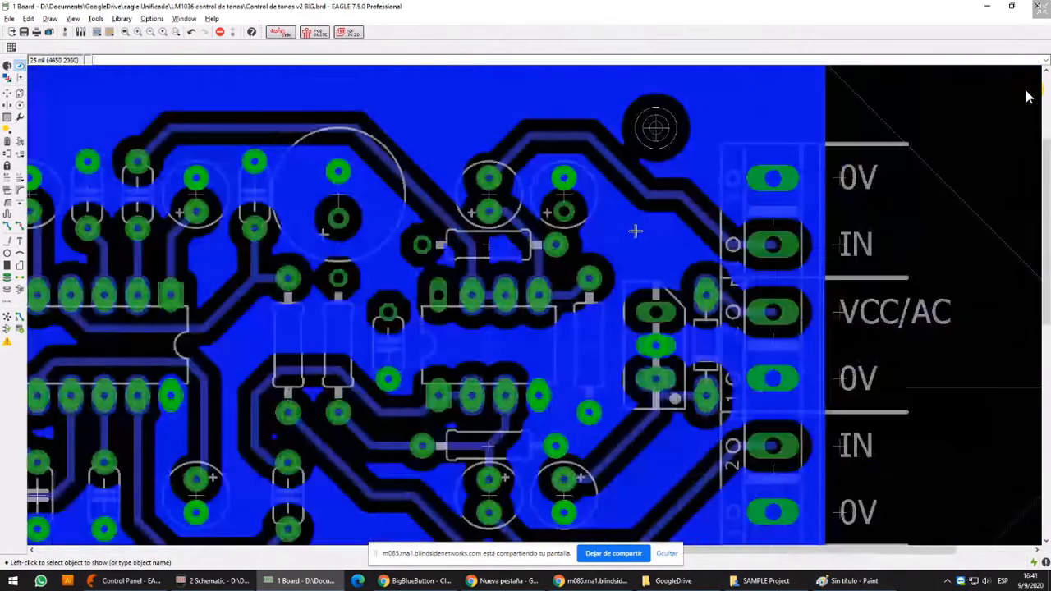
pyautogui.scroll(1, 633, 230)
pyautogui.scroll(2, 651, 365)
pyautogui.scroll(-3, 653, 327)
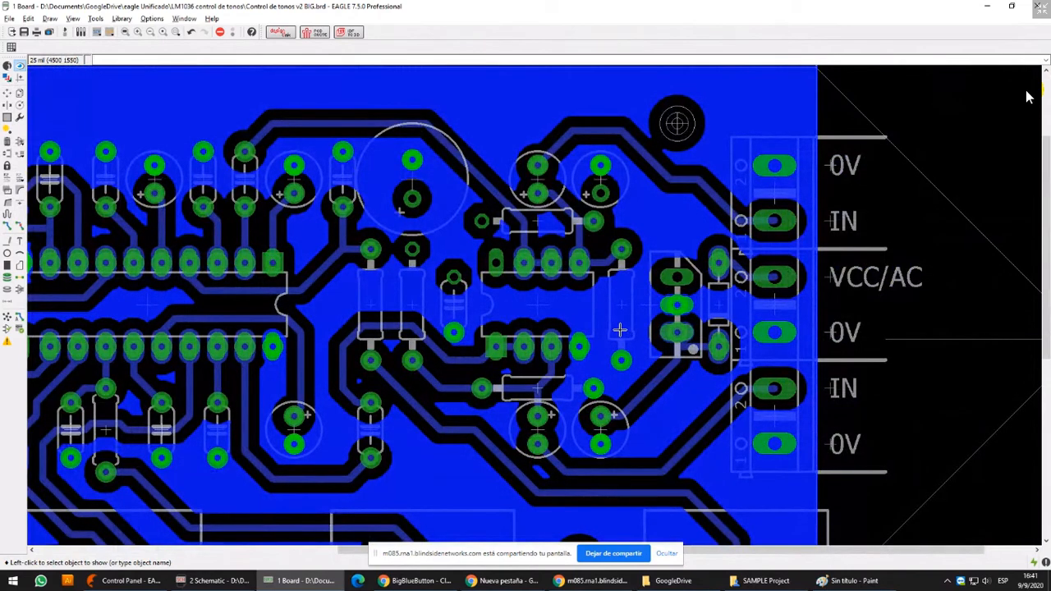
# Display the Top layer, hide the Bottom layer, and examine the Top copper pour over the whole board
pyautogui.click(8, 76)
pyautogui.click(14, 65)
pyautogui.click(23, 53)
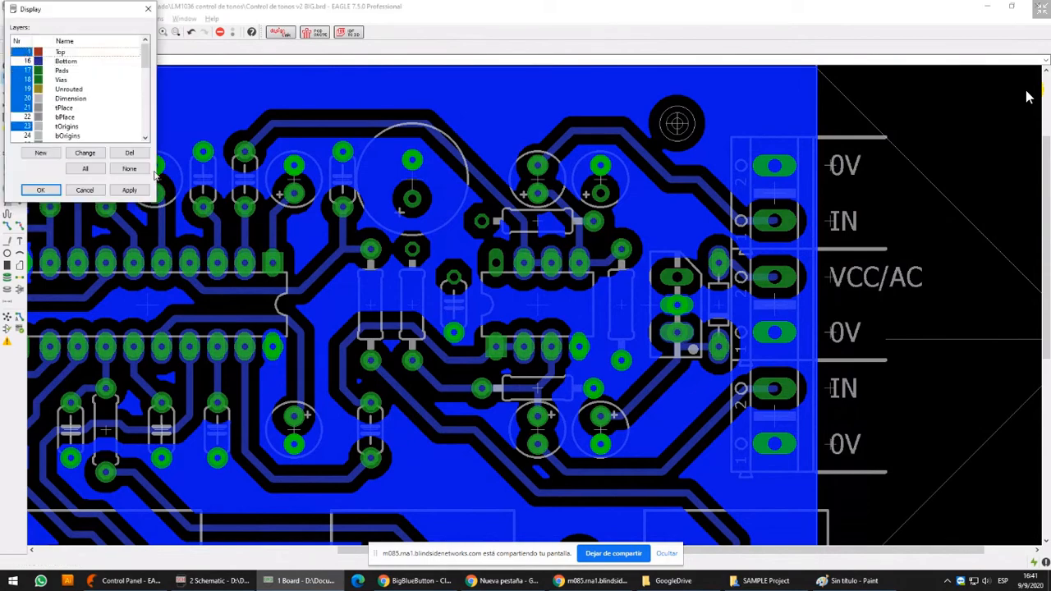
pyautogui.click(147, 187)
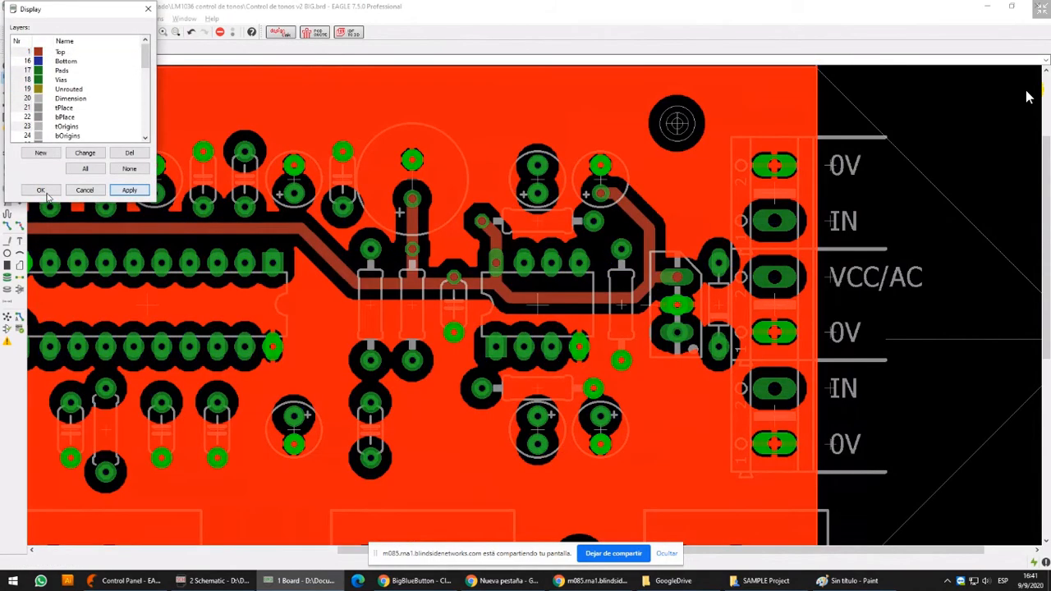
pyautogui.click(45, 191)
pyautogui.scroll(-4, 526, 194)
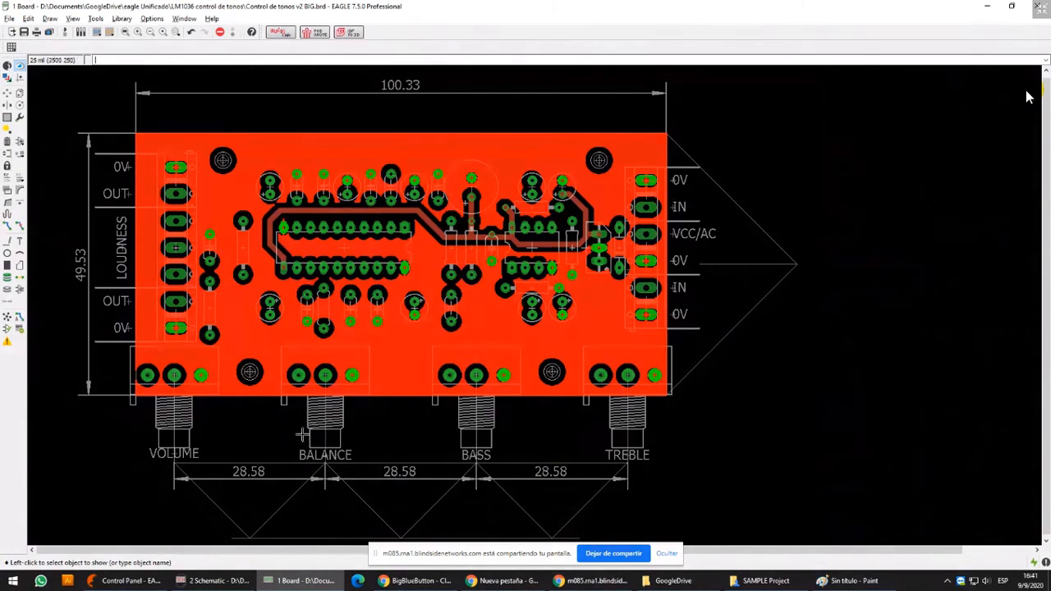
pyautogui.moveTo(302, 435); pyautogui.dragTo(415, 423, button='middle')
pyautogui.scroll(-3, 496, 301)
pyautogui.scroll(3, 505, 304)
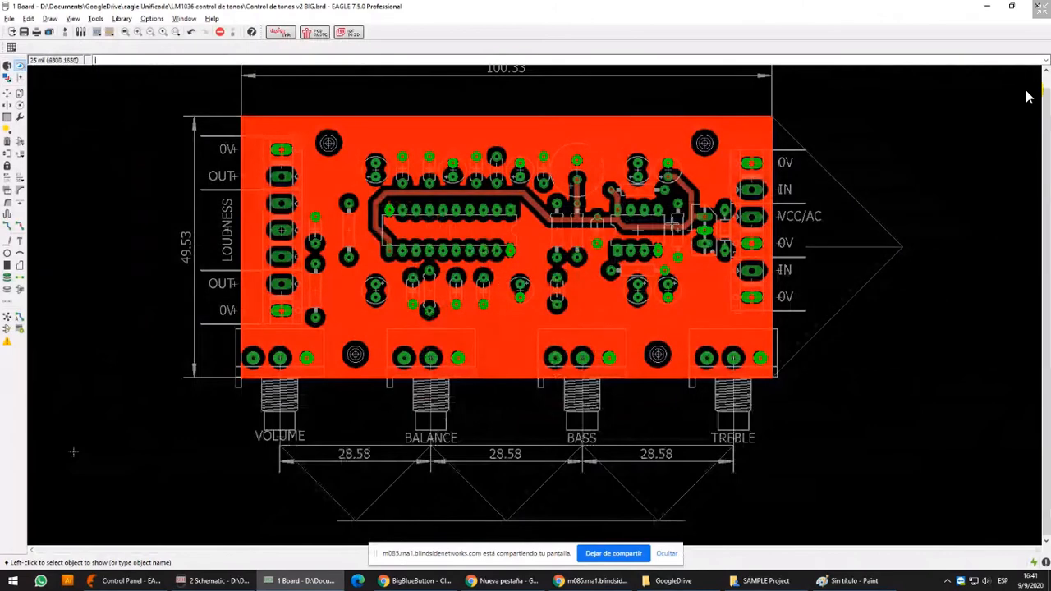
pyautogui.moveTo(73, 451); pyautogui.dragTo(59, 500, button='middle')
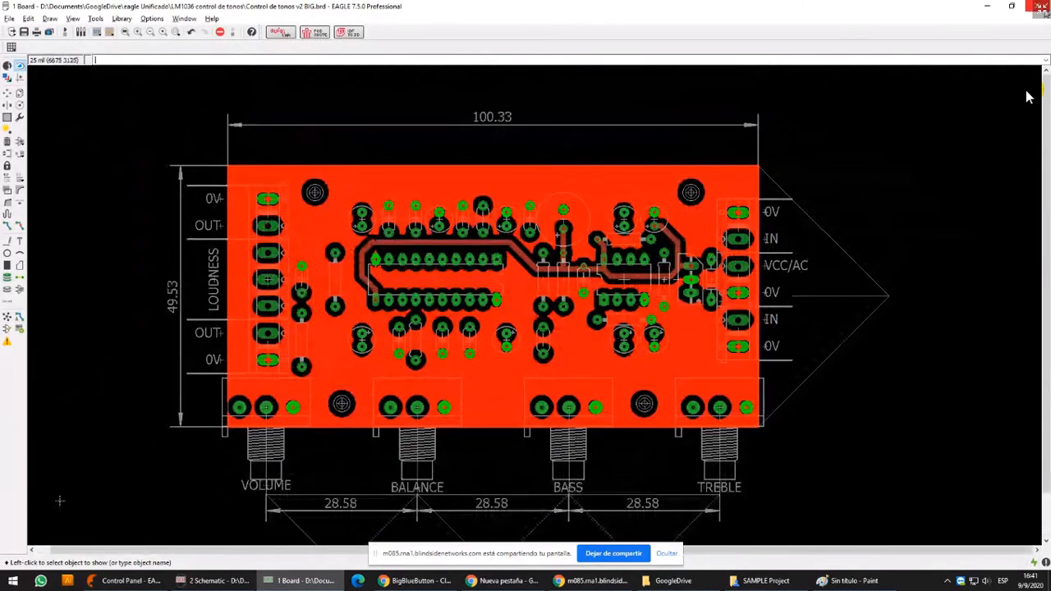
# Close the Control de tonos v2 BIG board without saving, and view its schematic before closing it
pyautogui.click(1041, 6)
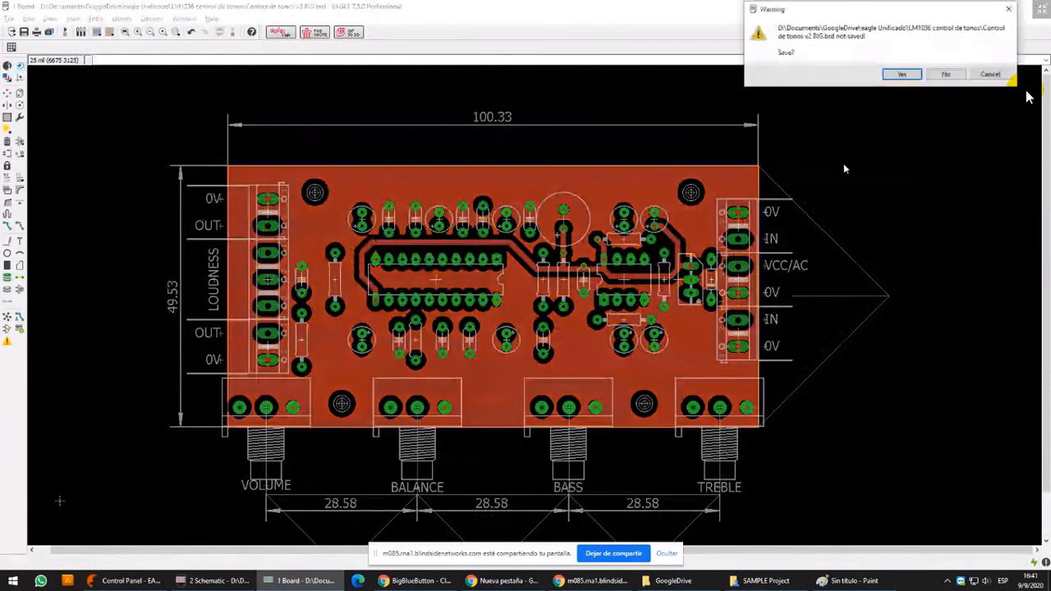
pyautogui.click(949, 74)
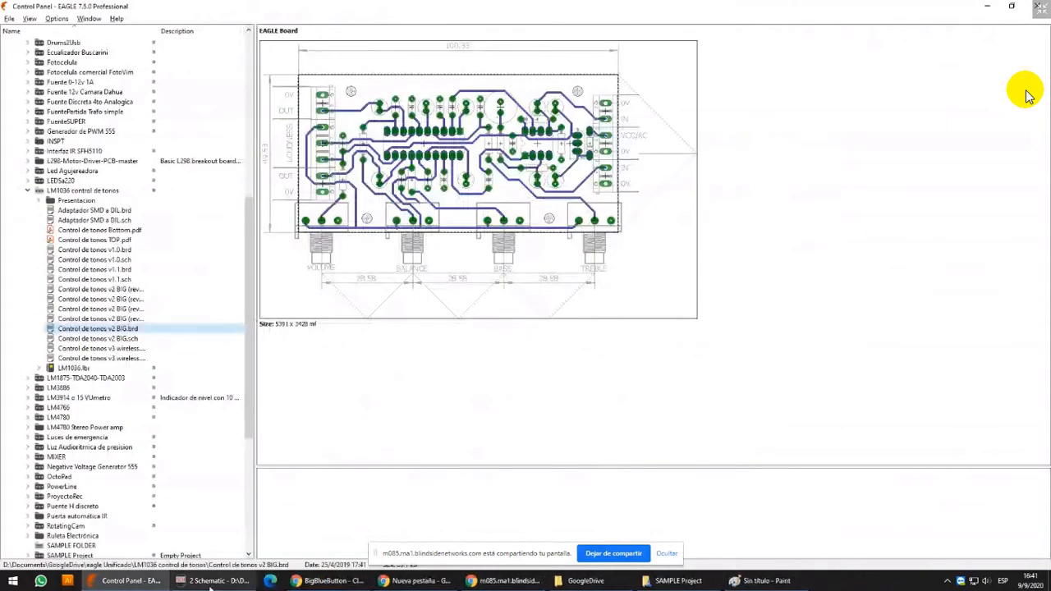
pyautogui.click(212, 582)
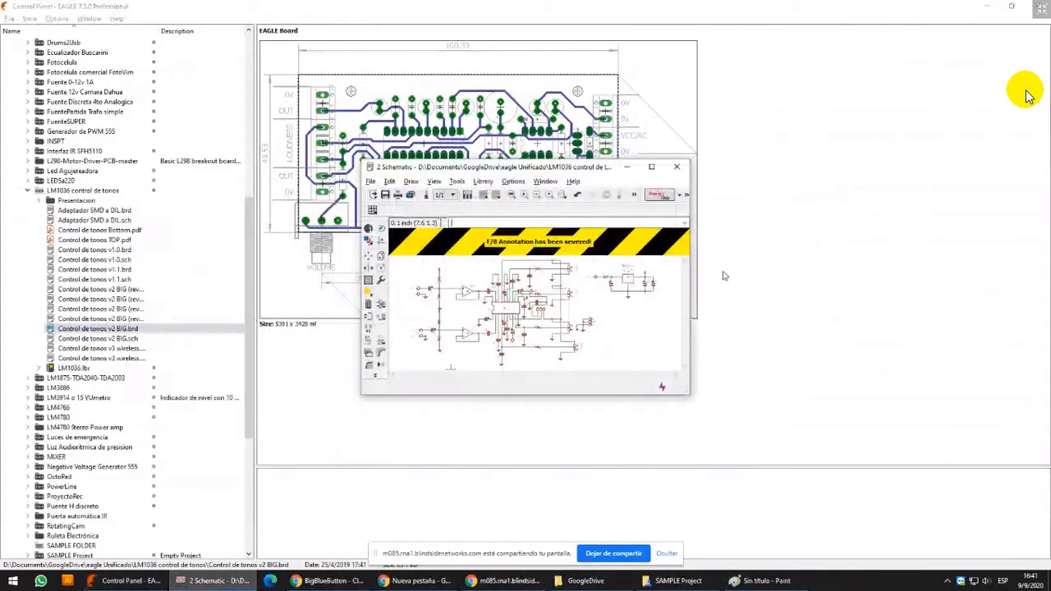
pyautogui.click(651, 167)
pyautogui.scroll(-2, 655, 275)
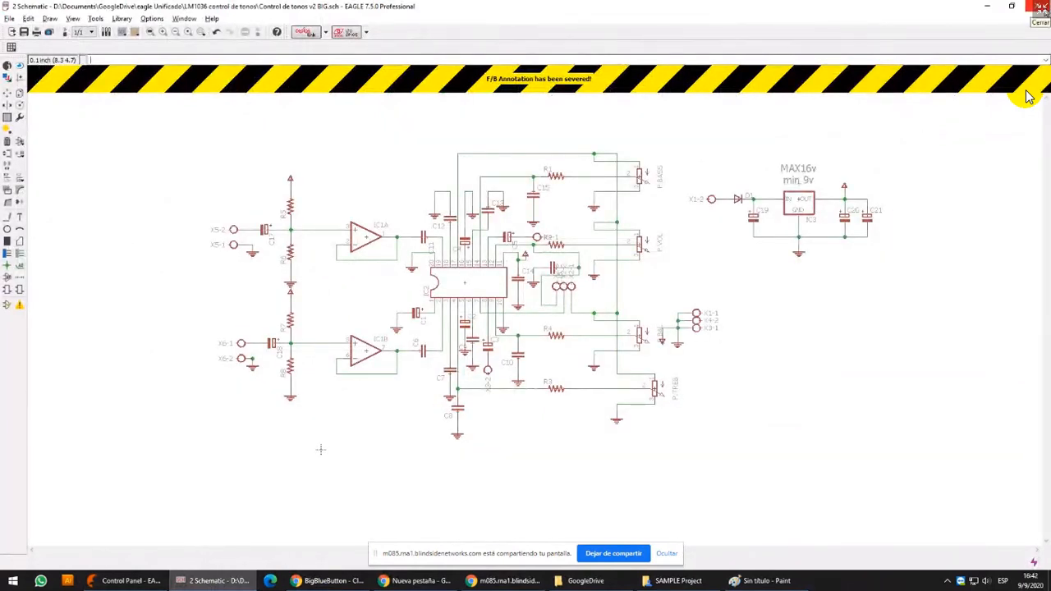
pyautogui.click(1039, 7)
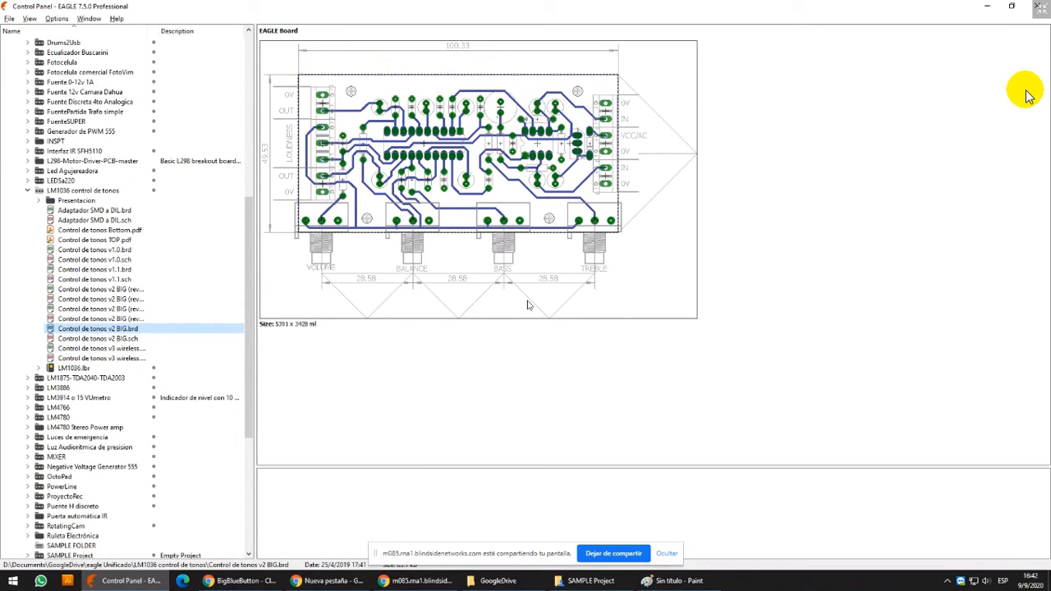
# Reopen Control de tonos v2 BIG.brd from the LM1036 control de tonos project and maximize the board window
pyautogui.doubleClick(98, 328)
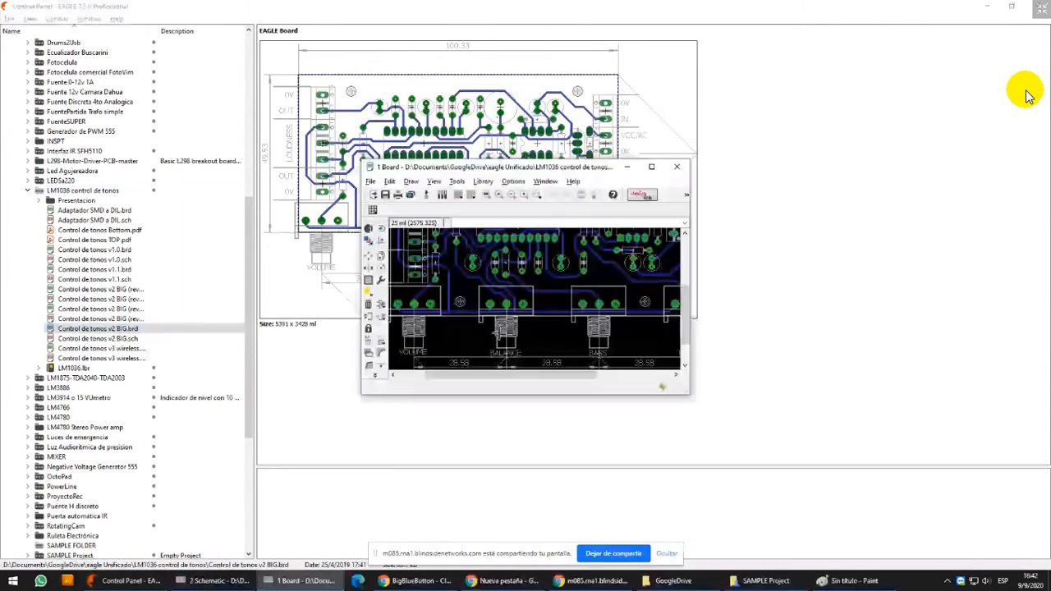
pyautogui.click(651, 167)
pyautogui.scroll(13, 700, 189)
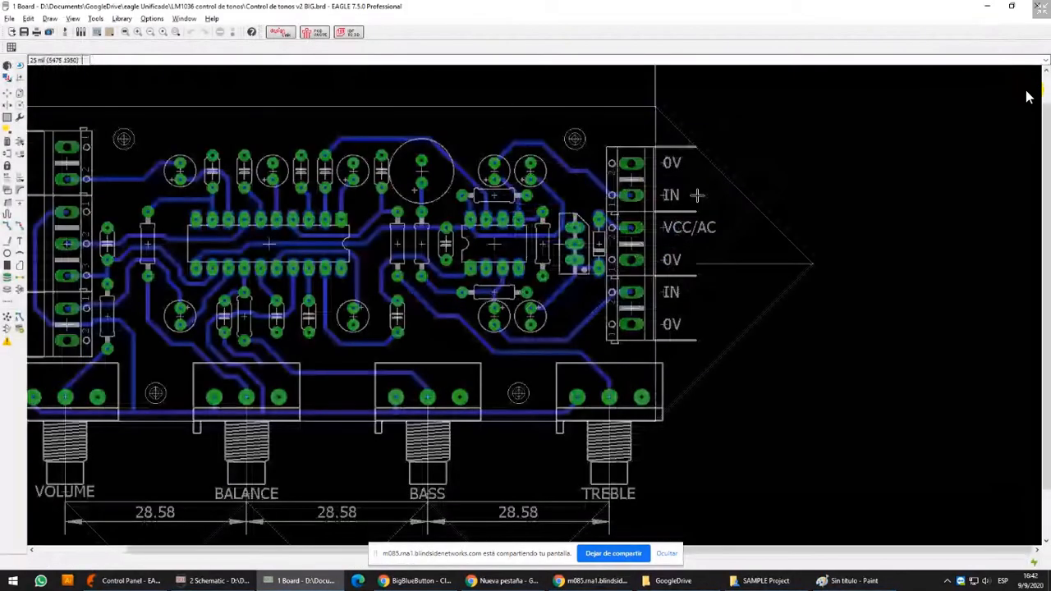
# Try to draw a Bottom-layer rectangle over the upper-right connector's 0V and IN pads
pyautogui.moveTo(689, 115); pyautogui.dragTo(594, 249, button='middle')
pyautogui.click(7, 241)
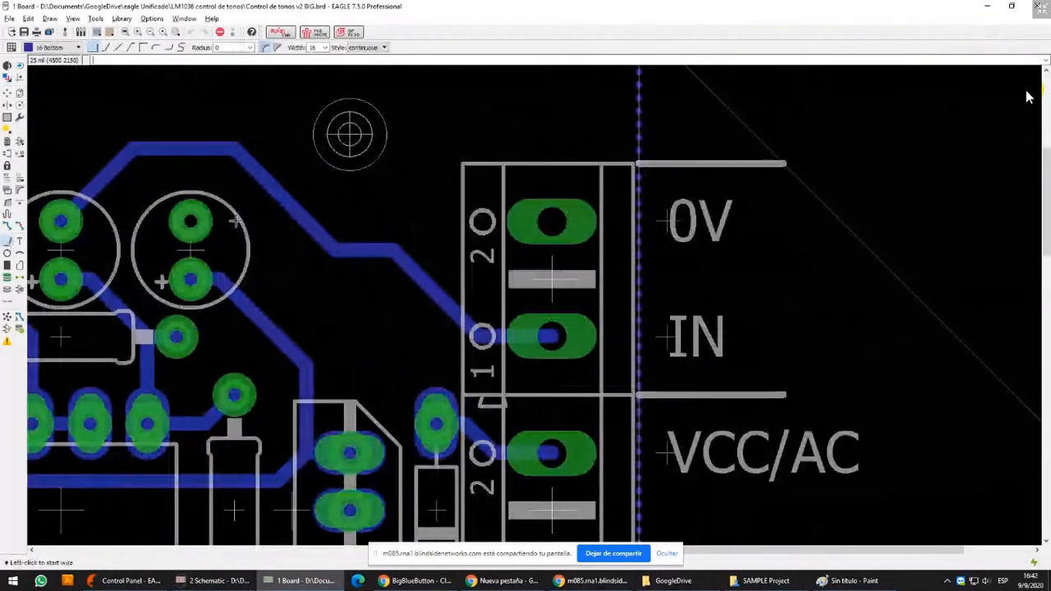
pyautogui.click(6, 264)
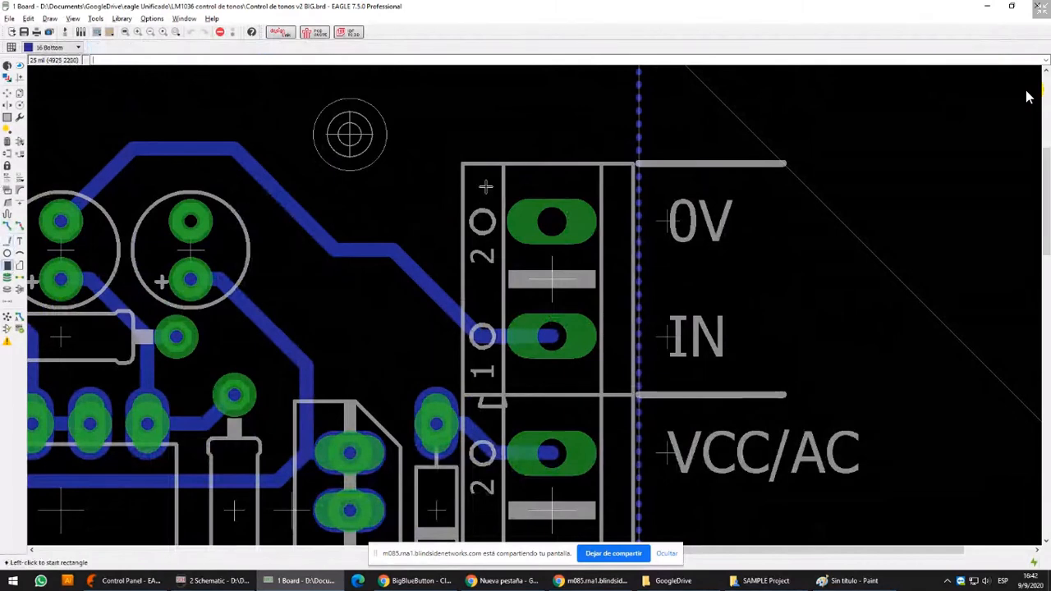
pyautogui.click(479, 192)
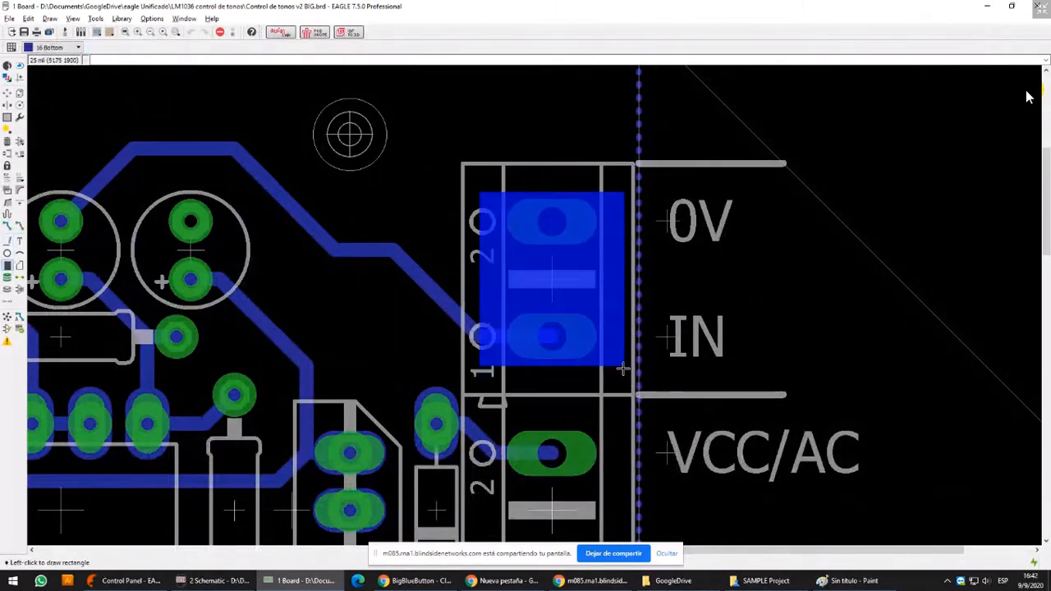
pyautogui.scroll(-2, 623, 369)
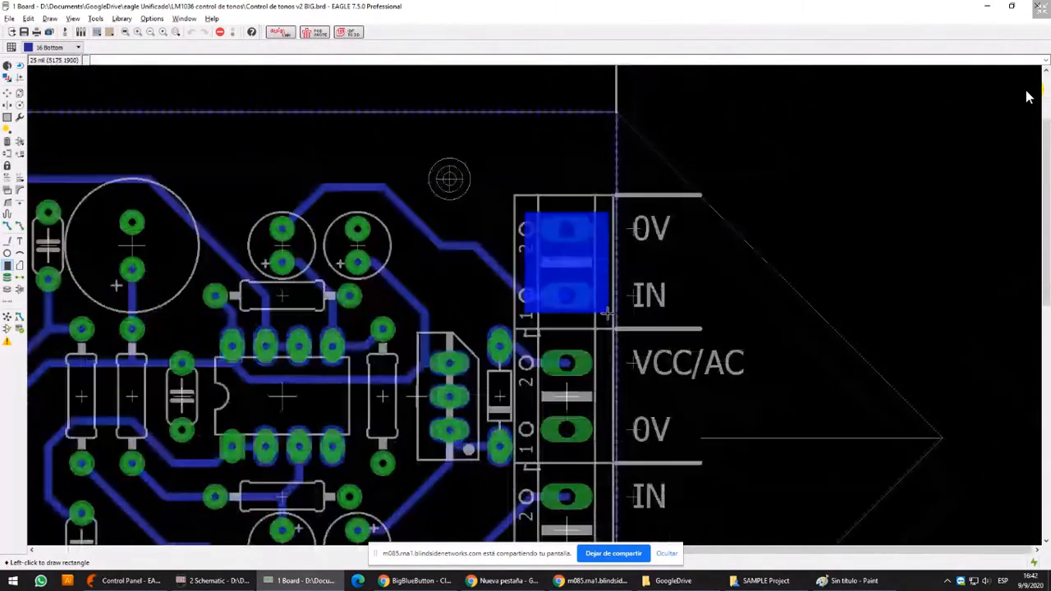
pyautogui.scroll(-5, 608, 312)
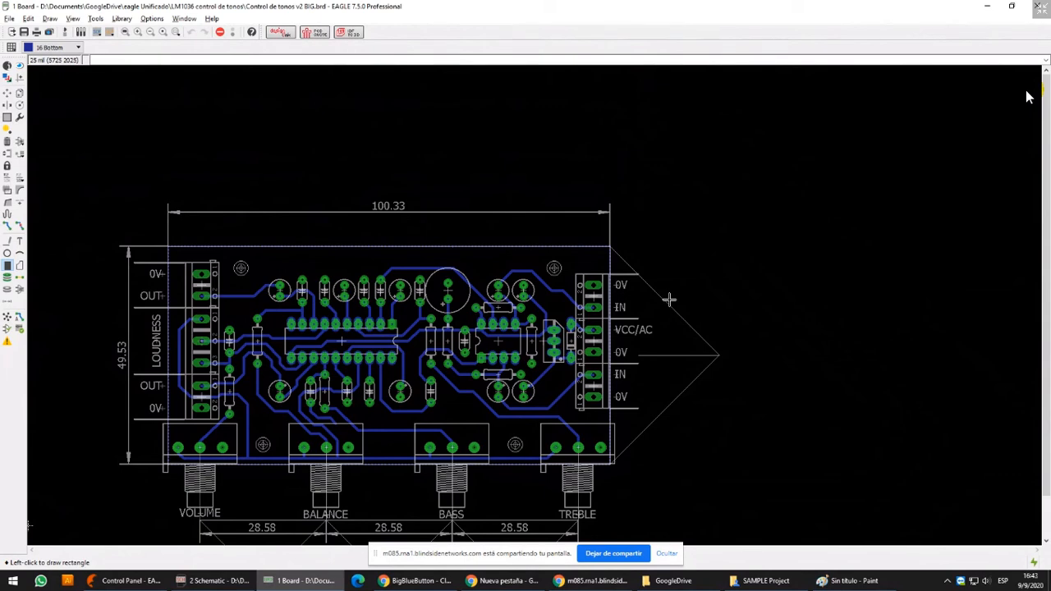
pyautogui.moveTo(507, 366); pyautogui.dragTo(627, 284, button='middle')
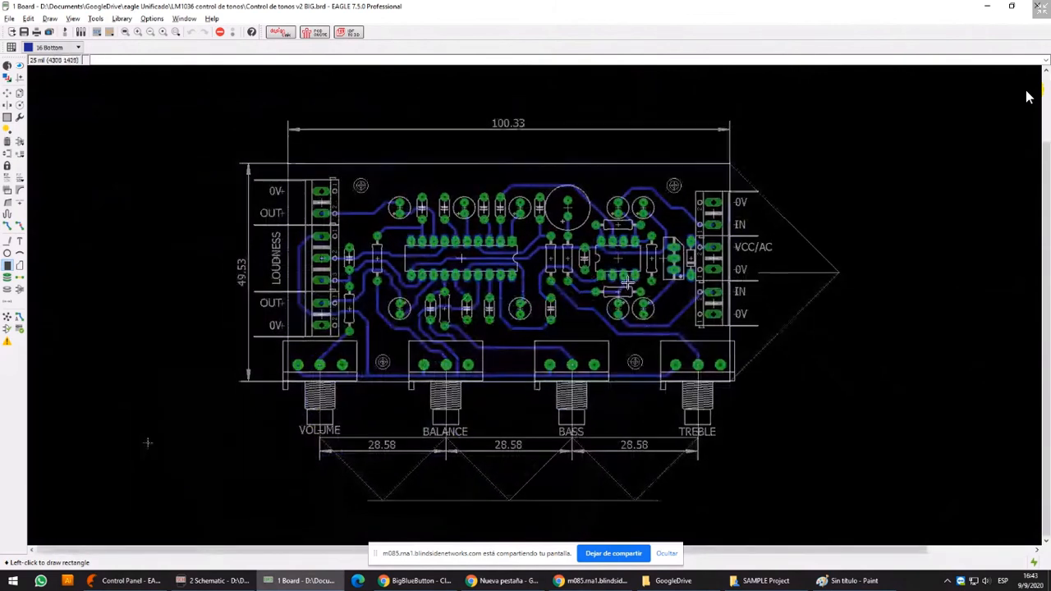
# Close the Control de tonos v2 BIG schematic and board, and collapse the LM1036 control de tonos project
pyautogui.click(212, 579)
pyautogui.click(655, 167)
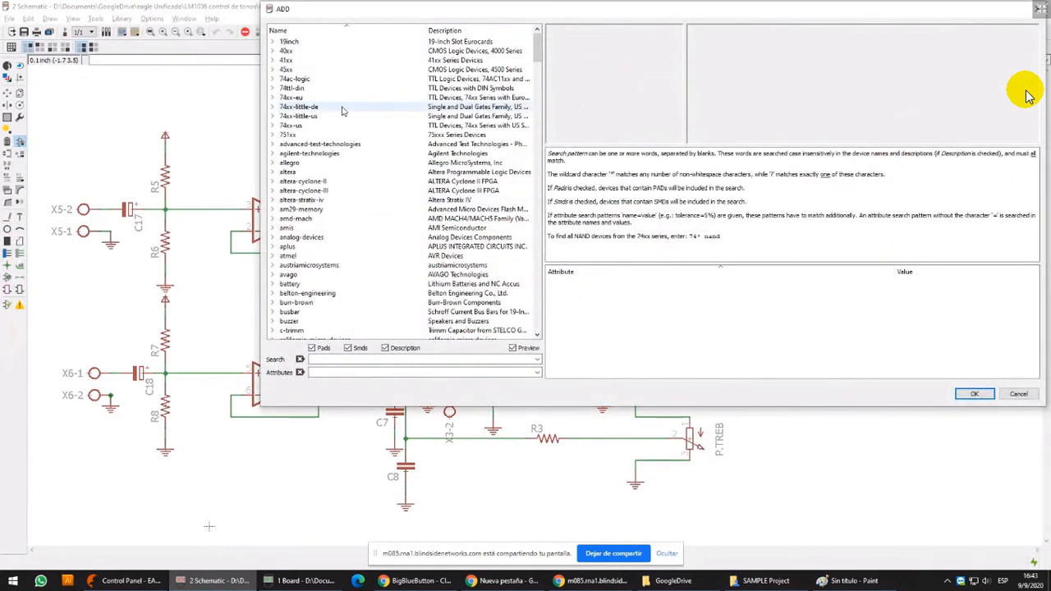
pyautogui.click(1040, 8)
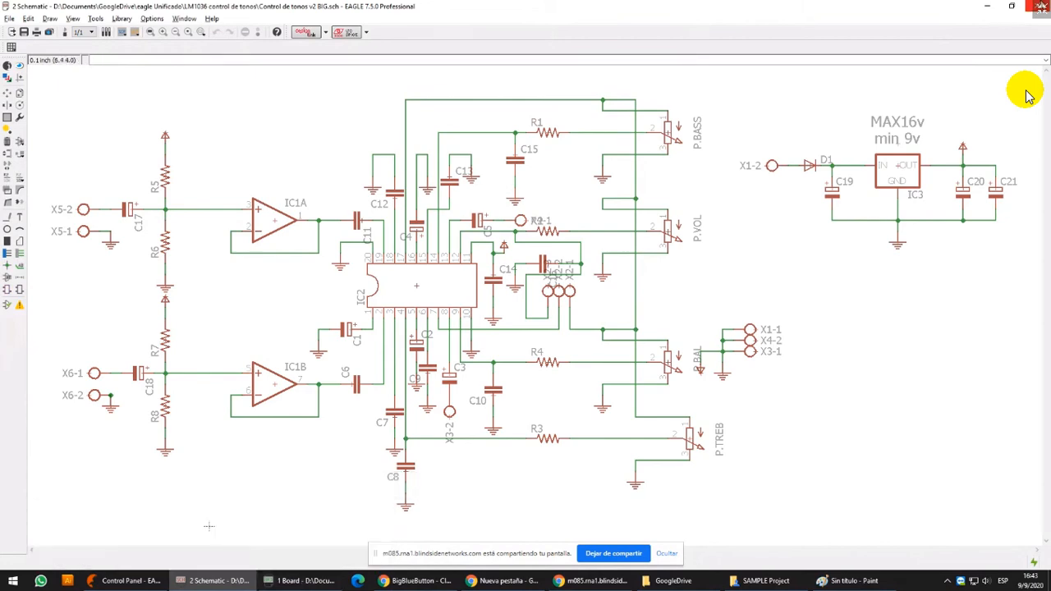
pyautogui.click(1042, 6)
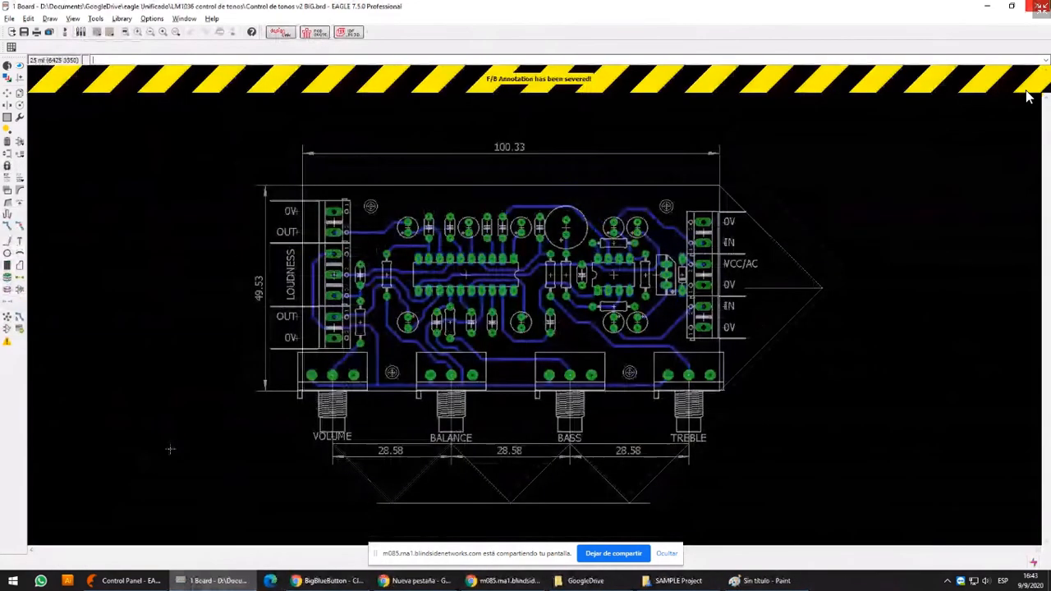
pyautogui.click(1039, 6)
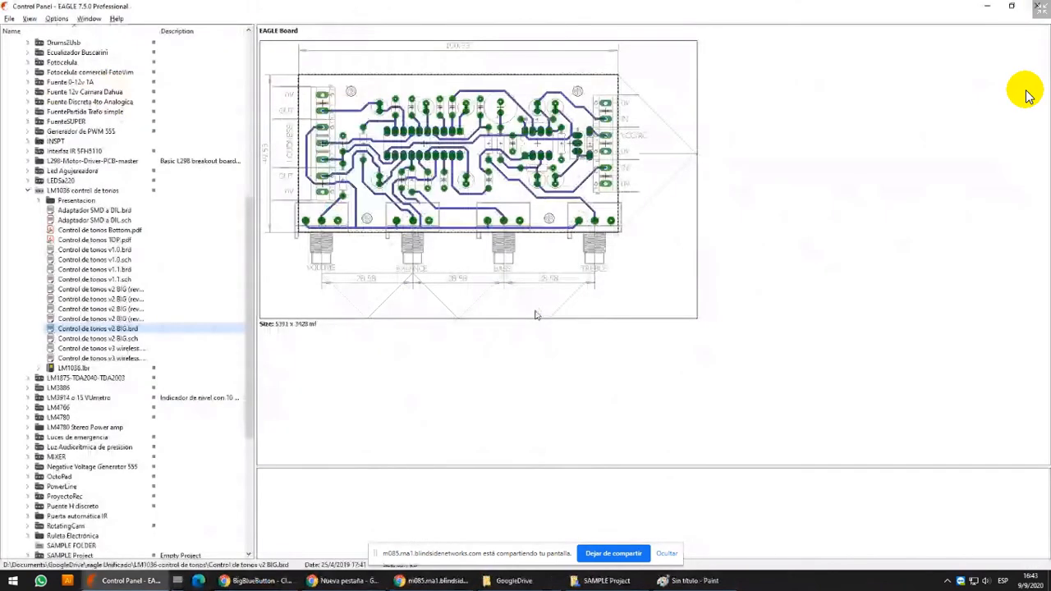
pyautogui.click(28, 191)
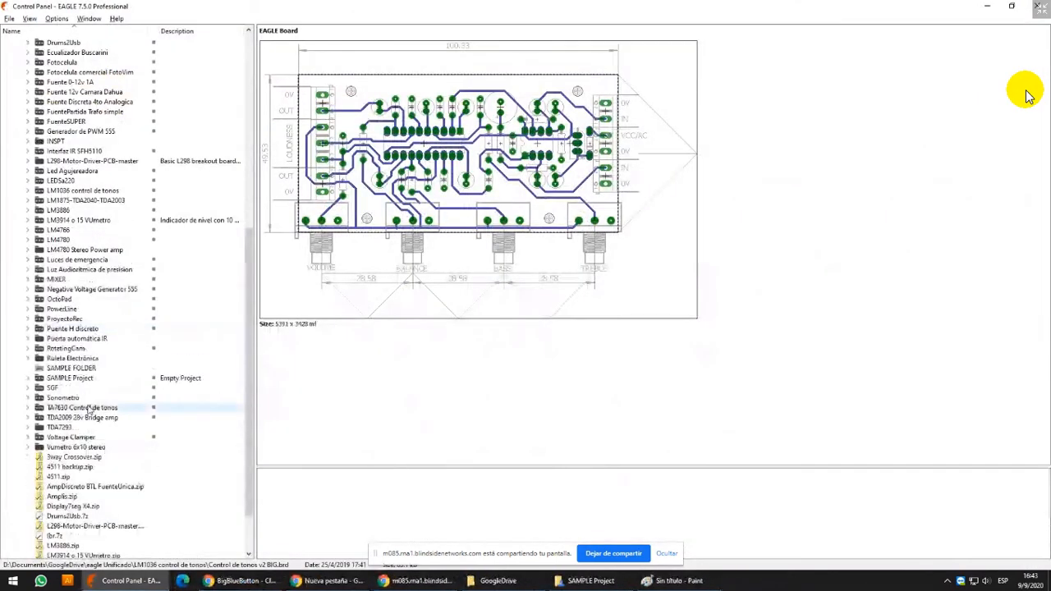
# Try to delete SAMPLE FOLDER from the project tree in the EAGLE Control Panel
pyautogui.click(91, 369)
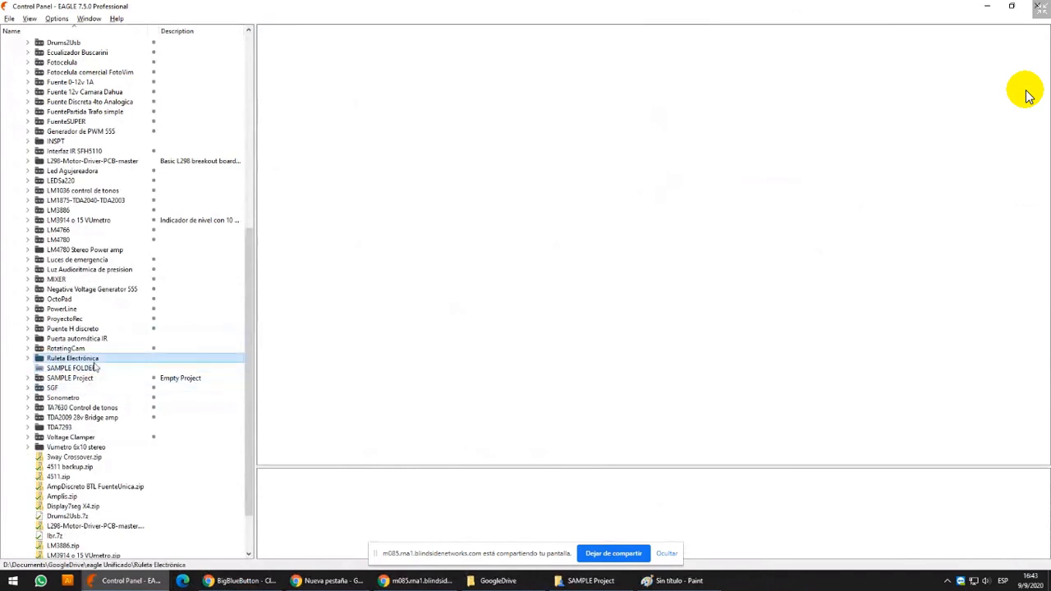
pyautogui.rightClick(92, 371)
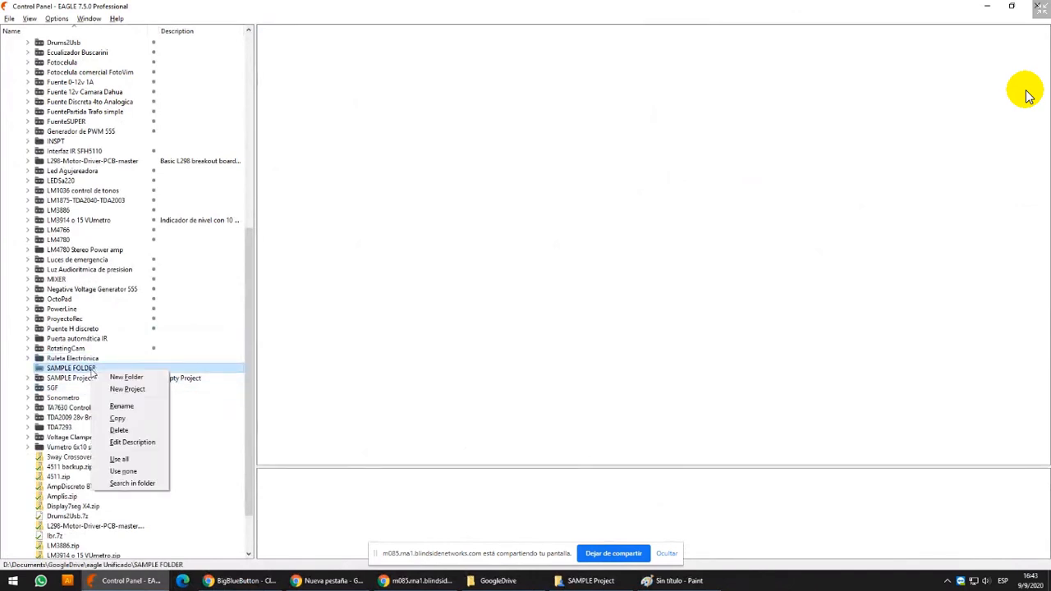
pyautogui.click(140, 431)
pyautogui.click(194, 451)
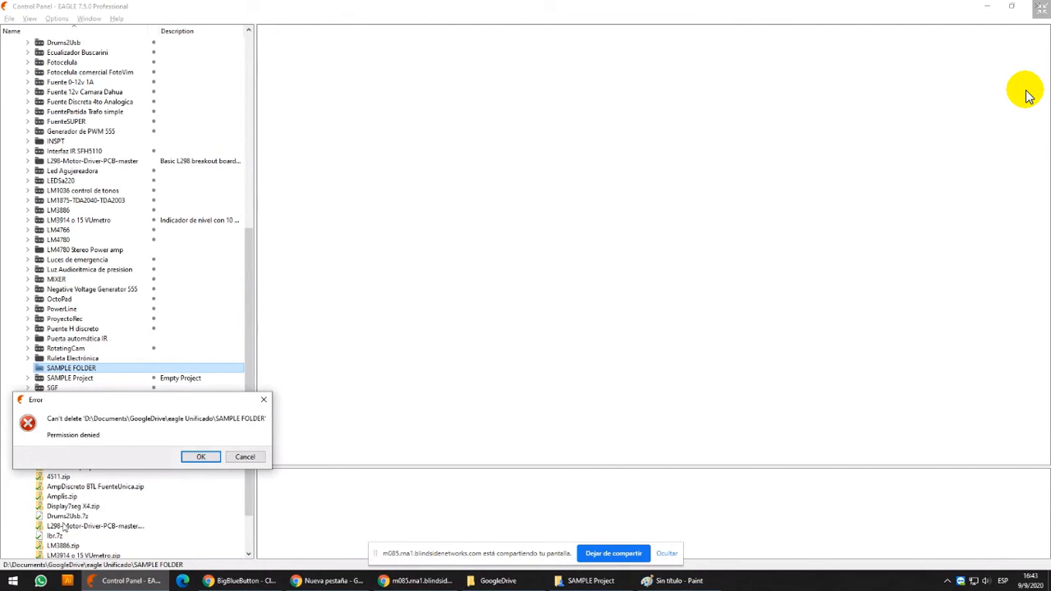
pyautogui.click(201, 456)
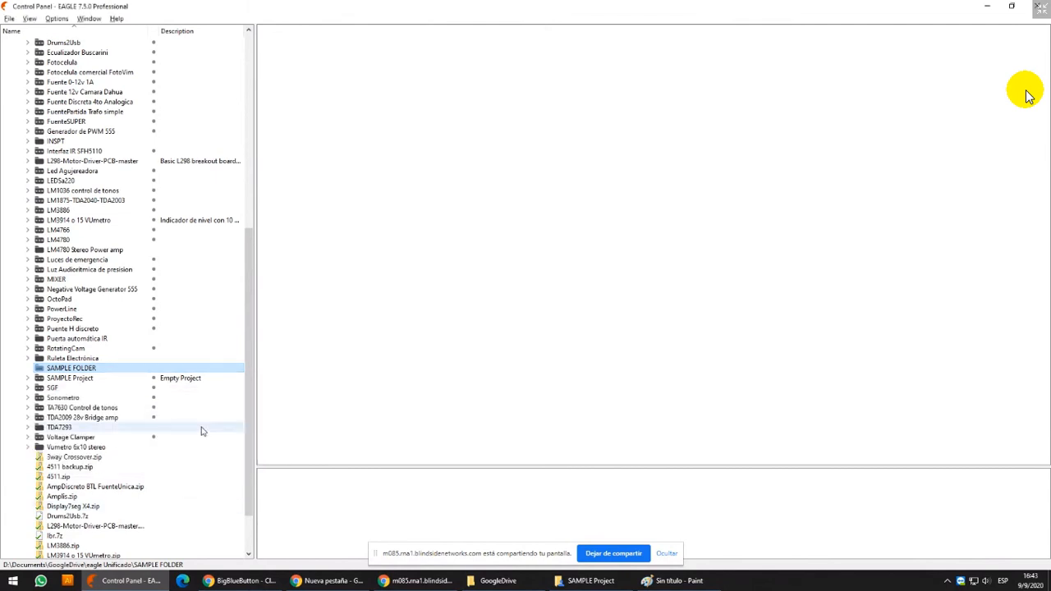
# Switch to File Explorer, permanently delete SAMPLE FOLDER from the eagle Unificado folder, and close the Explorer window
pyautogui.click(619, 578)
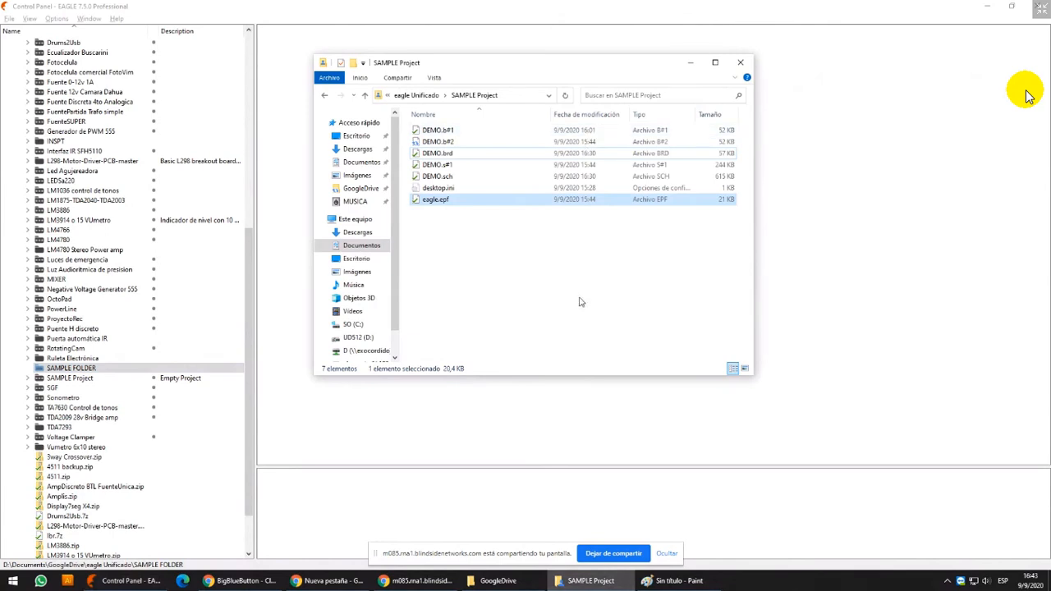
pyautogui.hotkey('alt', 'Up')
pyautogui.click(473, 310)
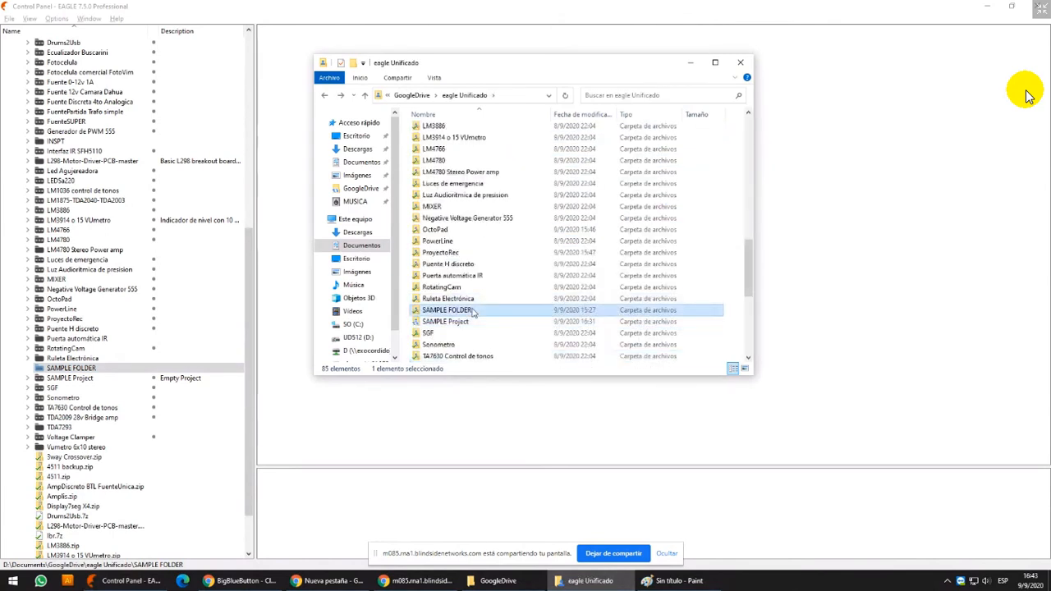
pyautogui.hotkey('shift', 'Delete')
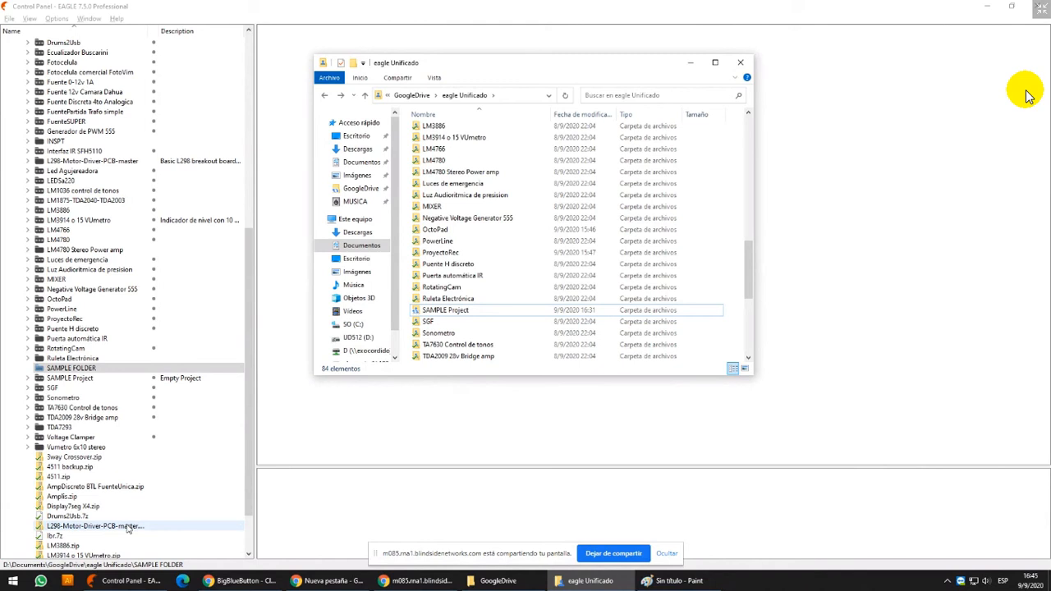
pyautogui.click(740, 63)
pyautogui.click(219, 5)
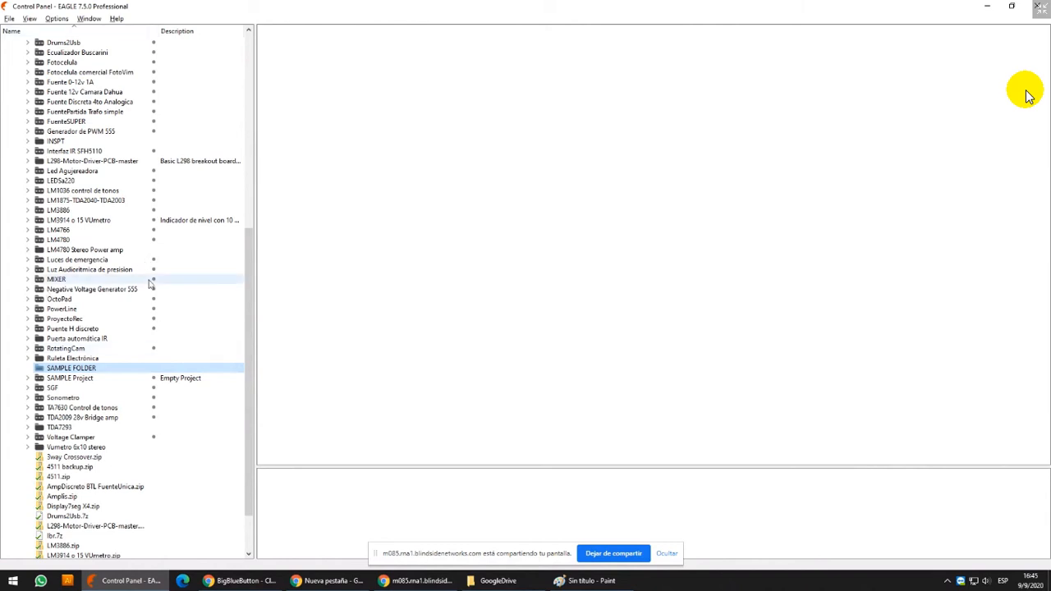
# Open the DEMO board from SAMPLE Project and examine the unplaced components beside the empty board outline
pyautogui.doubleClick(49, 378)
pyautogui.doubleClick(72, 388)
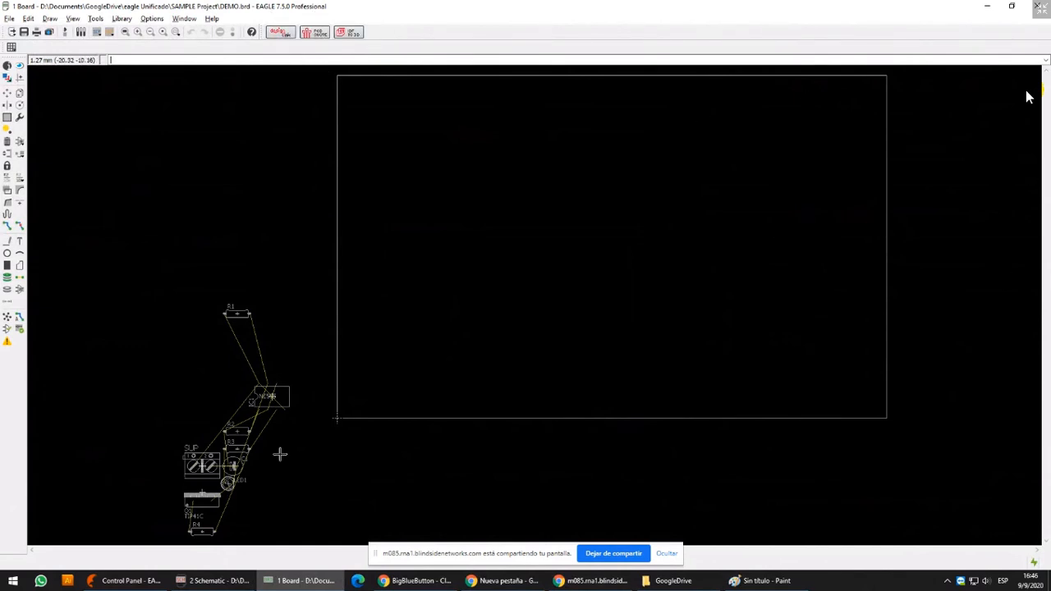
pyautogui.scroll(5, 277, 450)
pyautogui.scroll(-2, 270, 289)
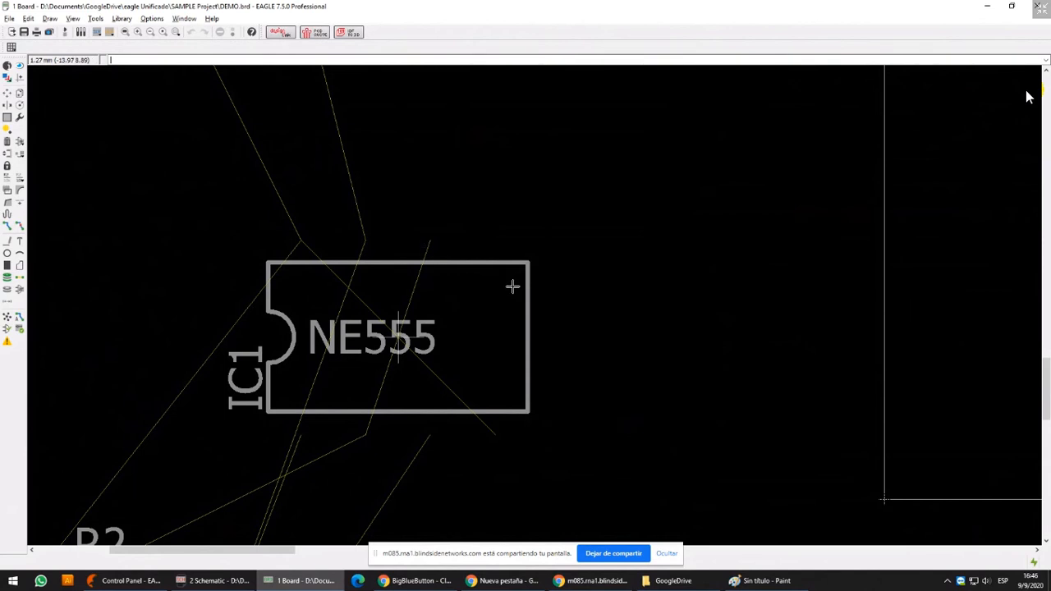
pyautogui.scroll(-3, 512, 287)
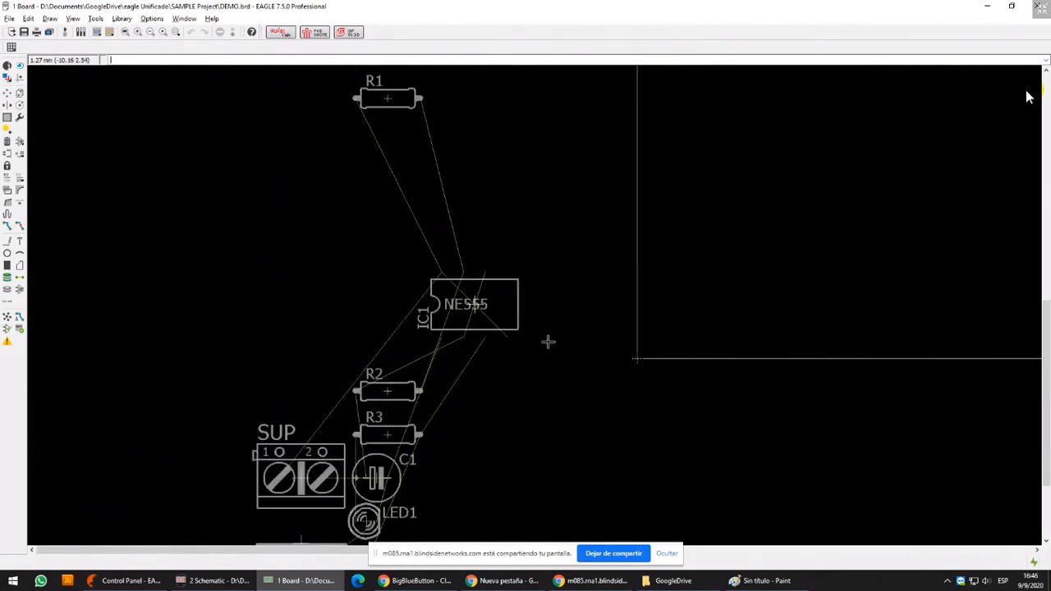
pyautogui.scroll(3, 460, 341)
pyautogui.scroll(-5, 461, 342)
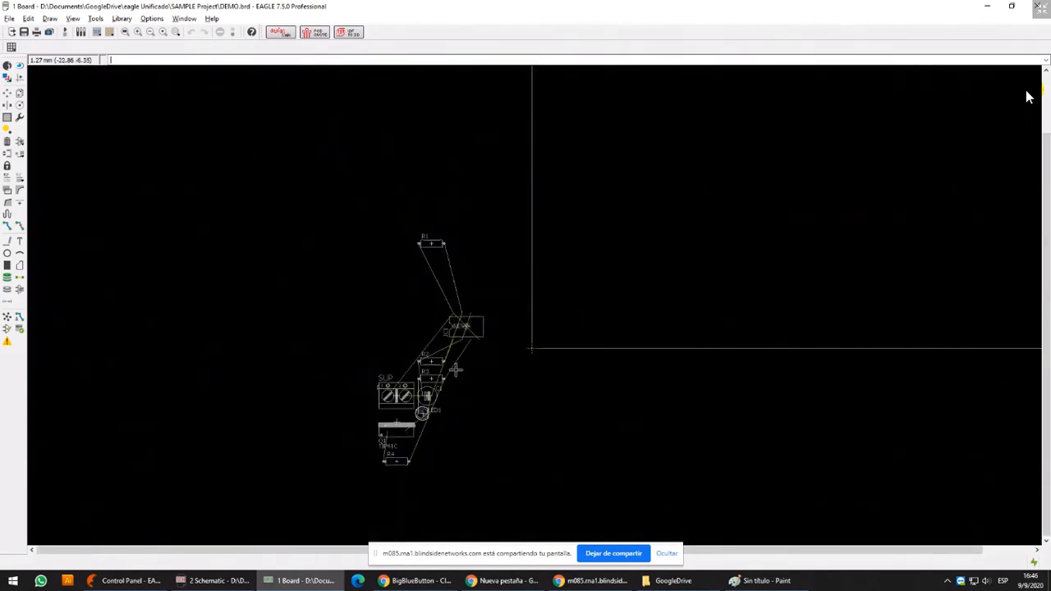
pyautogui.moveTo(729, 278); pyautogui.dragTo(534, 281, button='middle')
pyautogui.scroll(1, 534, 281)
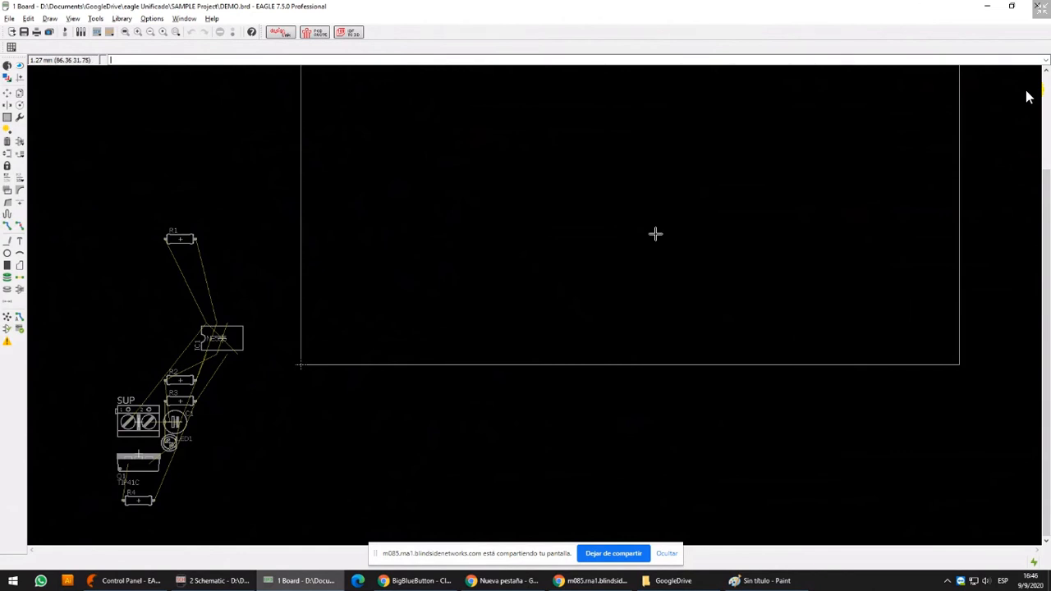
pyautogui.moveTo(685, 195); pyautogui.dragTo(679, 217, button='middle')
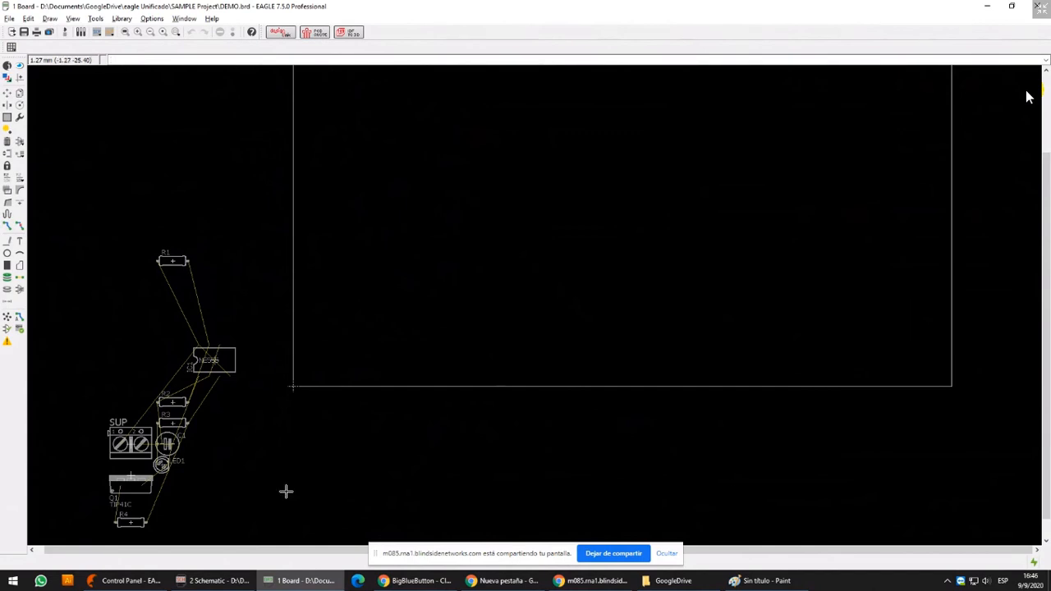
# Bring up the DEMO schematic and delete the four frame lines surrounding the 555 astable circuit
pyautogui.click(216, 581)
pyautogui.click(652, 167)
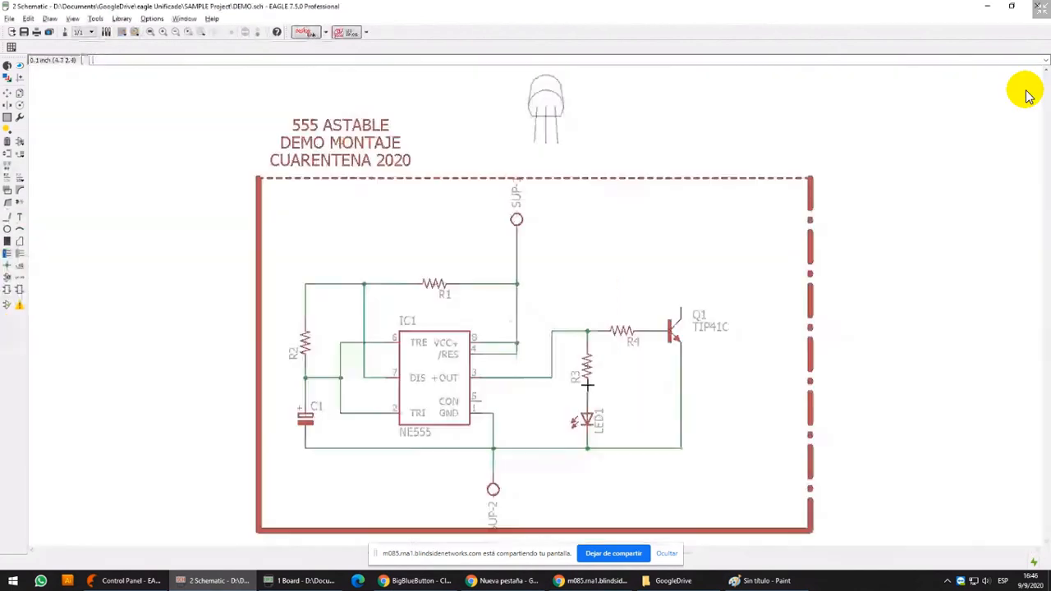
pyautogui.scroll(-3, 670, 270)
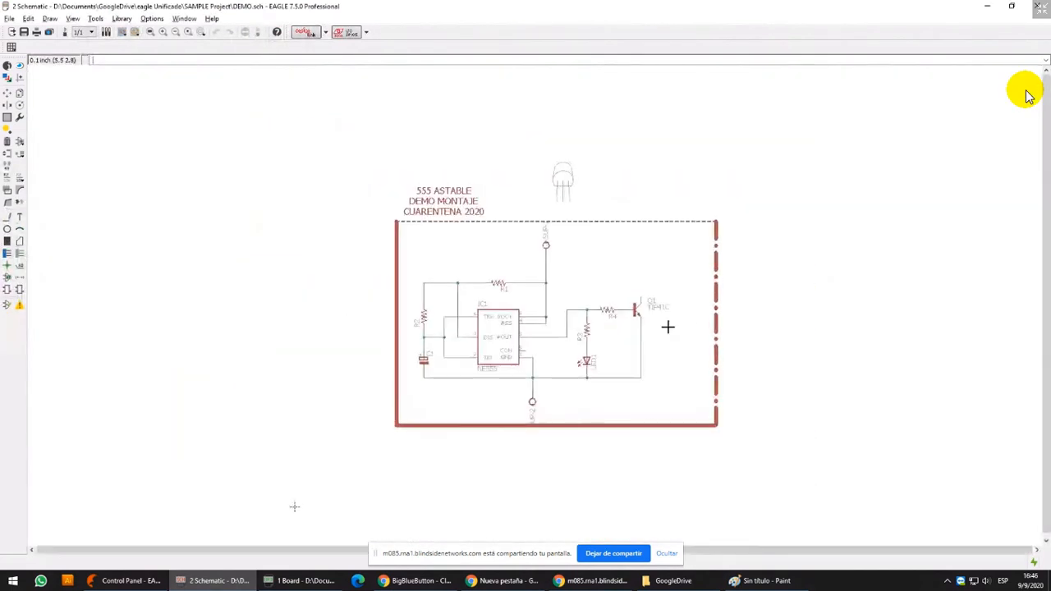
pyautogui.click(8, 141)
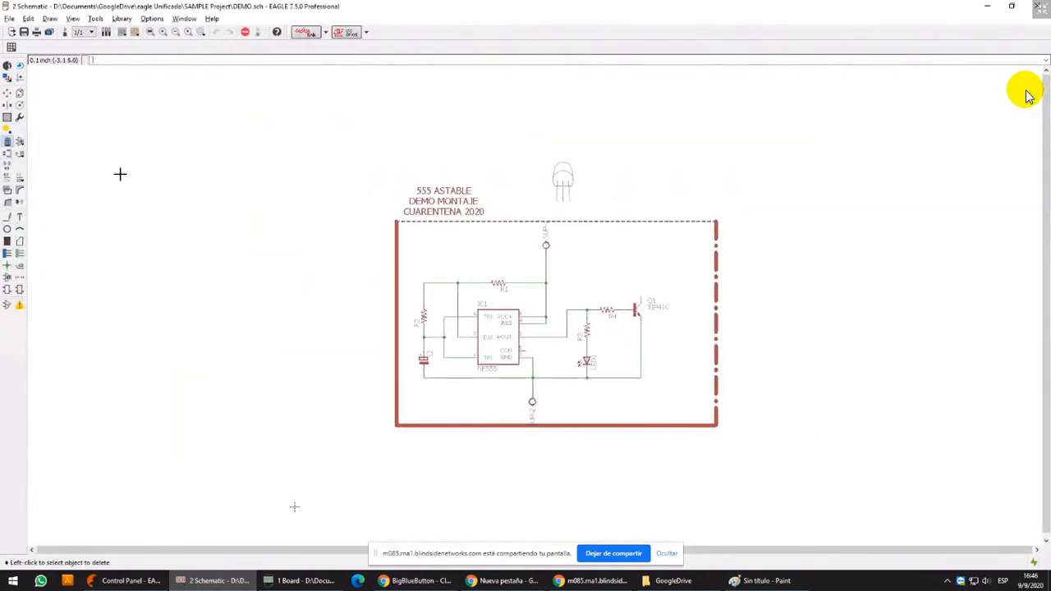
pyautogui.click(626, 221)
pyautogui.click(715, 249)
pyautogui.click(716, 428)
pyautogui.click(396, 283)
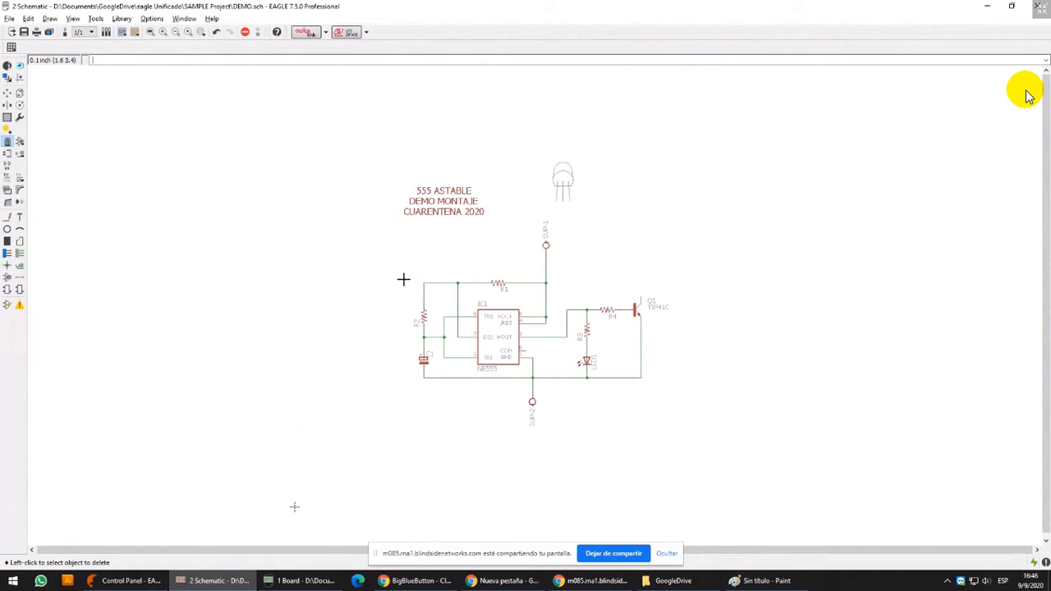
pyautogui.scroll(3, 528, 298)
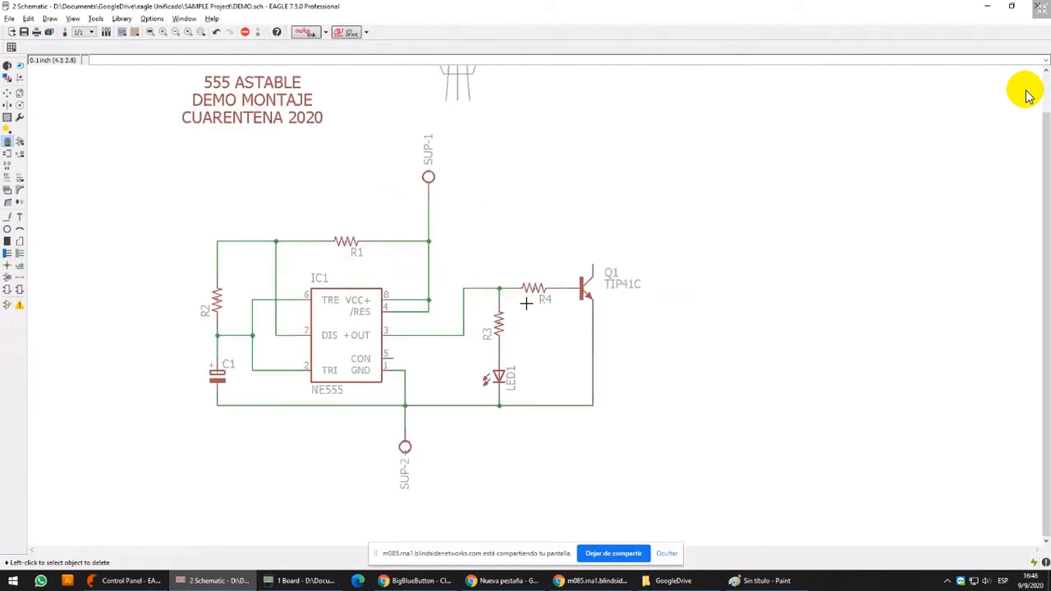
# Launch Multisim to view its blank circuit sheet, and close the program
pyautogui.press('super')
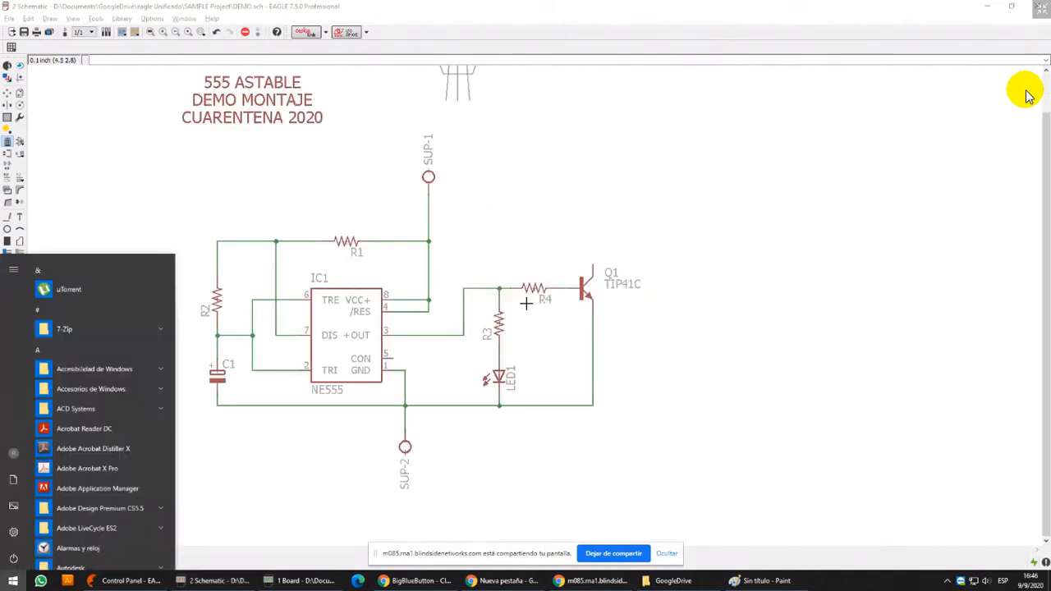
pyautogui.write('multi')
pyautogui.press('Return')
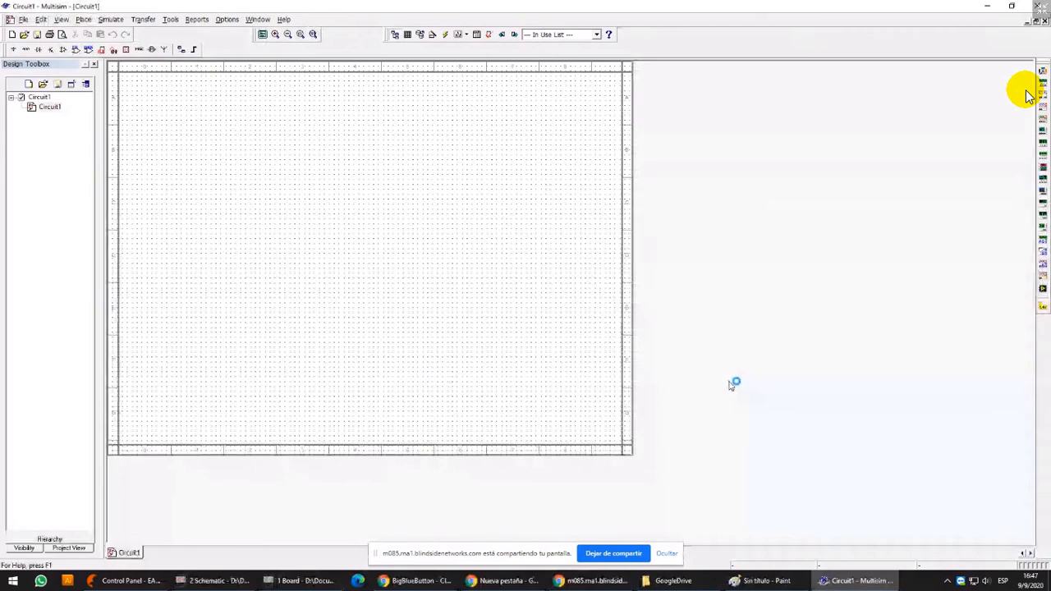
pyautogui.click(1043, 5)
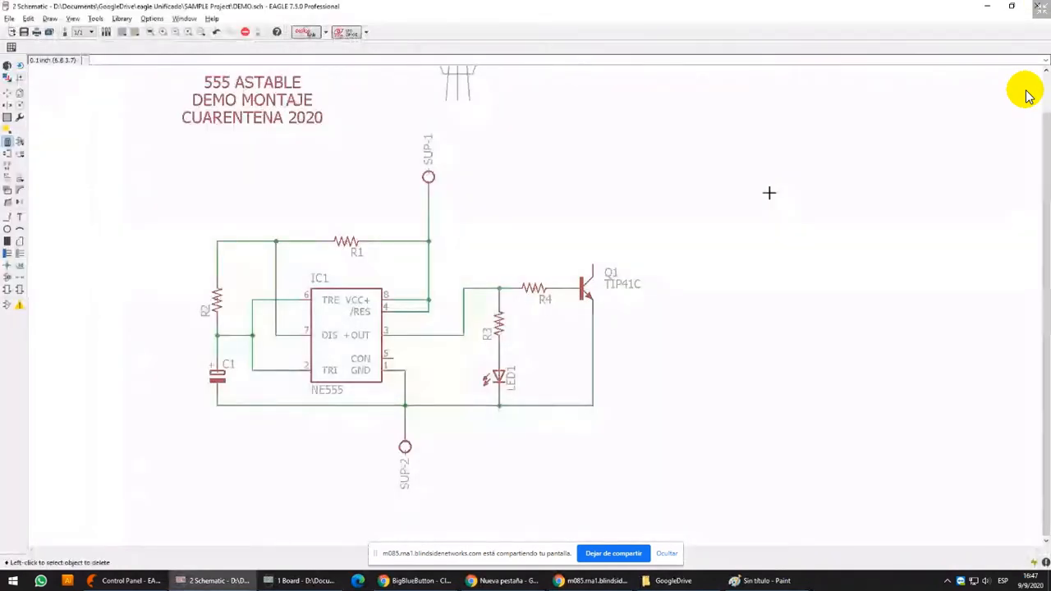
# Search the computer for pspice and dismiss the search
pyautogui.press('super')
pyautogui.write('pspic')
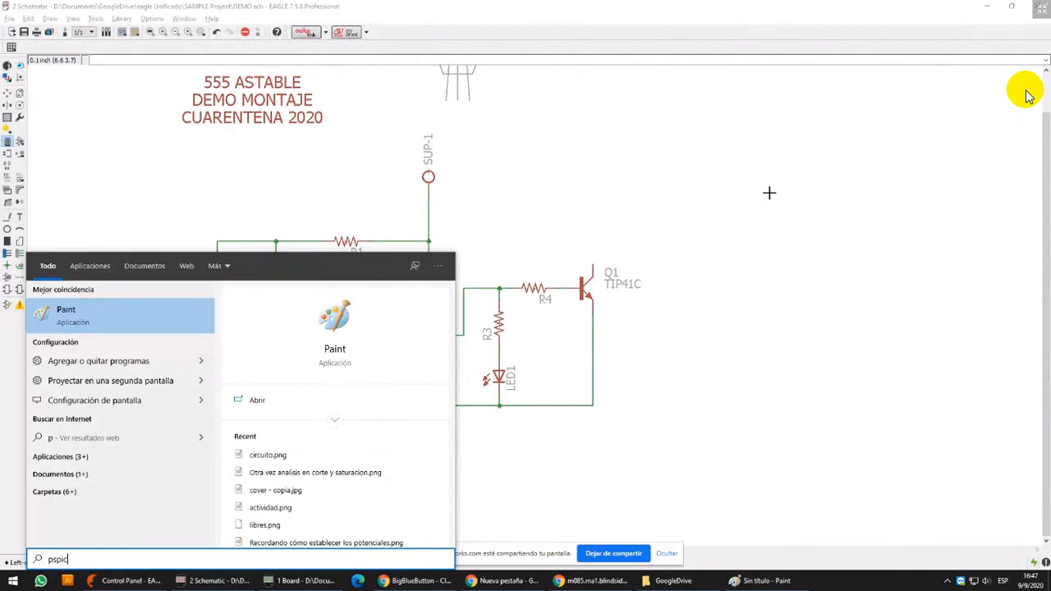
pyautogui.write('e')
pyautogui.hotkey('ctrl', 'a')
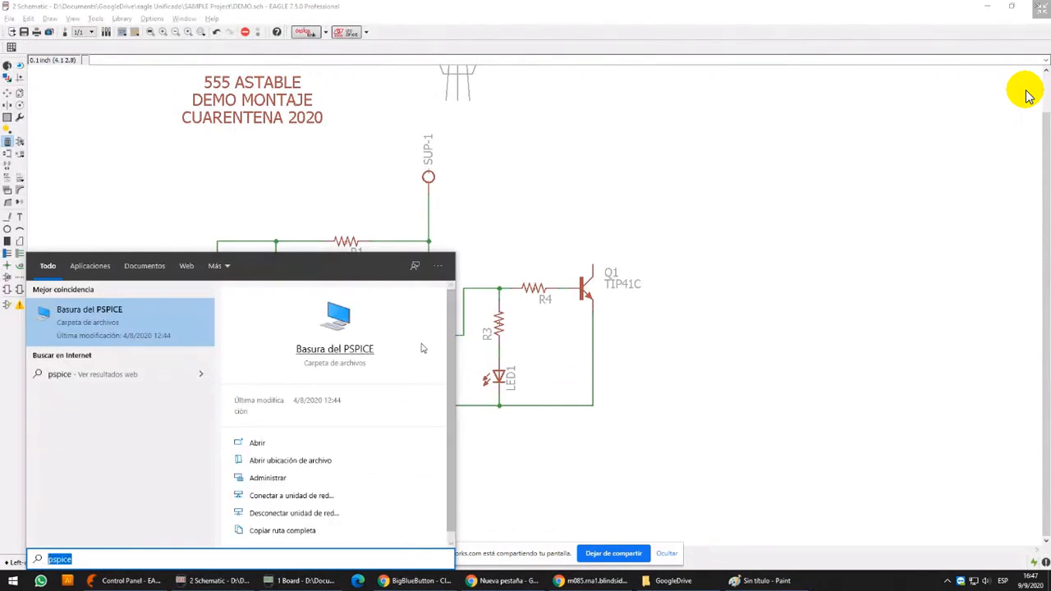
pyautogui.press('BackSpace')
pyautogui.click(744, 189)
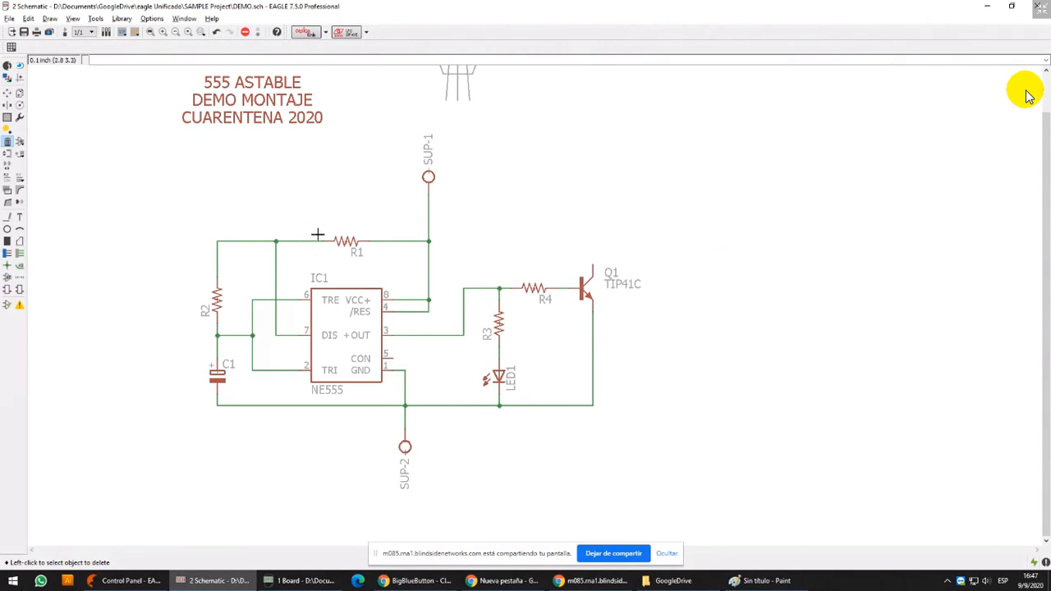
# Delete the wires connecting the R3 and LED1 branch to the NE555 output line and the lower supply line
pyautogui.moveTo(789, 224); pyautogui.dragTo(733, 251, button='middle')
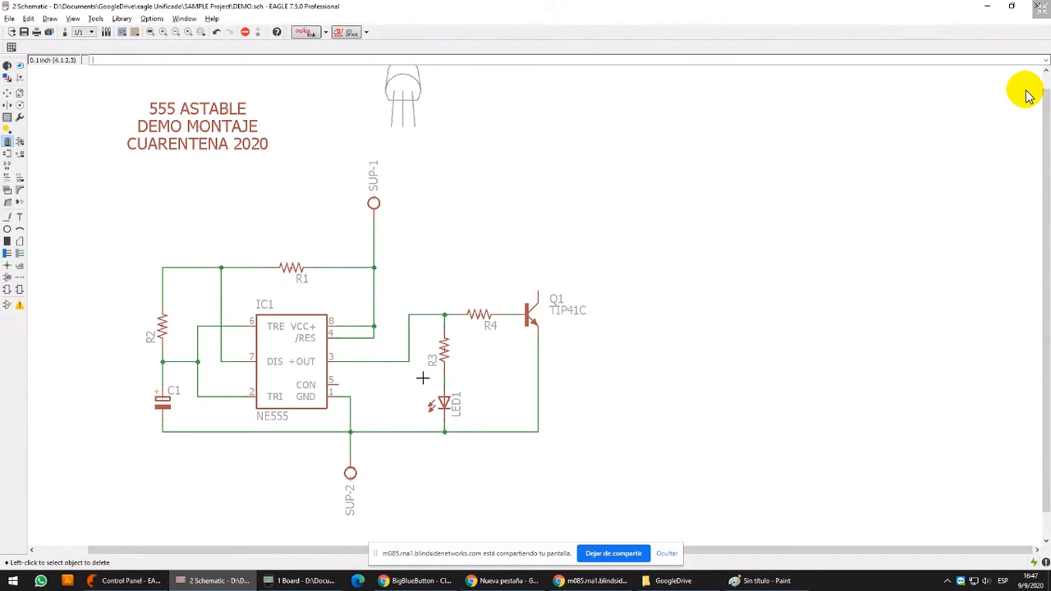
pyautogui.scroll(3, 424, 377)
pyautogui.scroll(3, 495, 288)
pyautogui.scroll(-4, 502, 457)
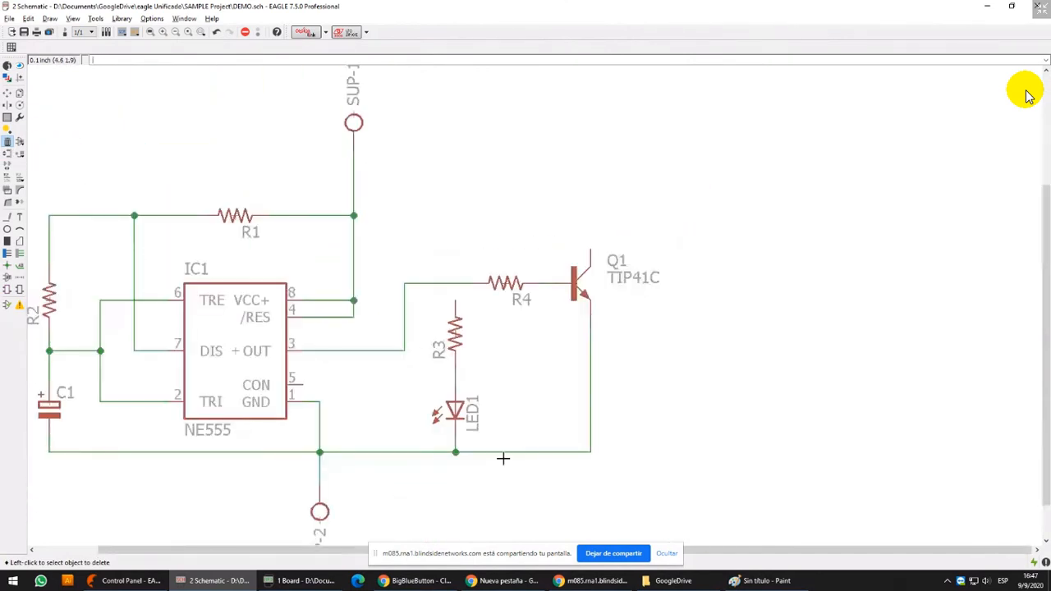
pyautogui.click(456, 444)
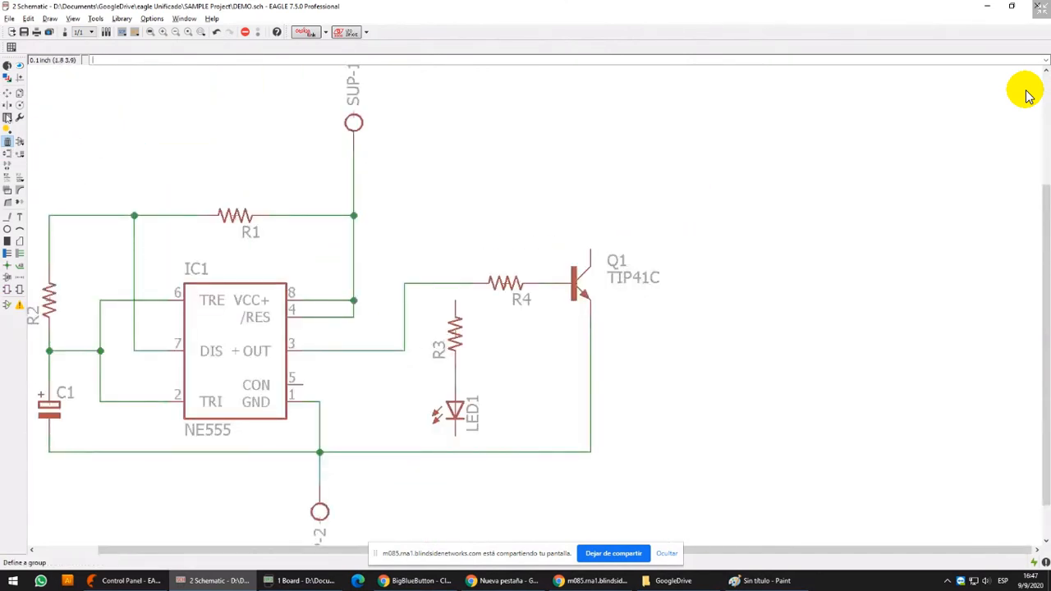
# Switch to Multisim by launching it with a new blank circuit
pyautogui.press('super')
pyautogui.write('mu')
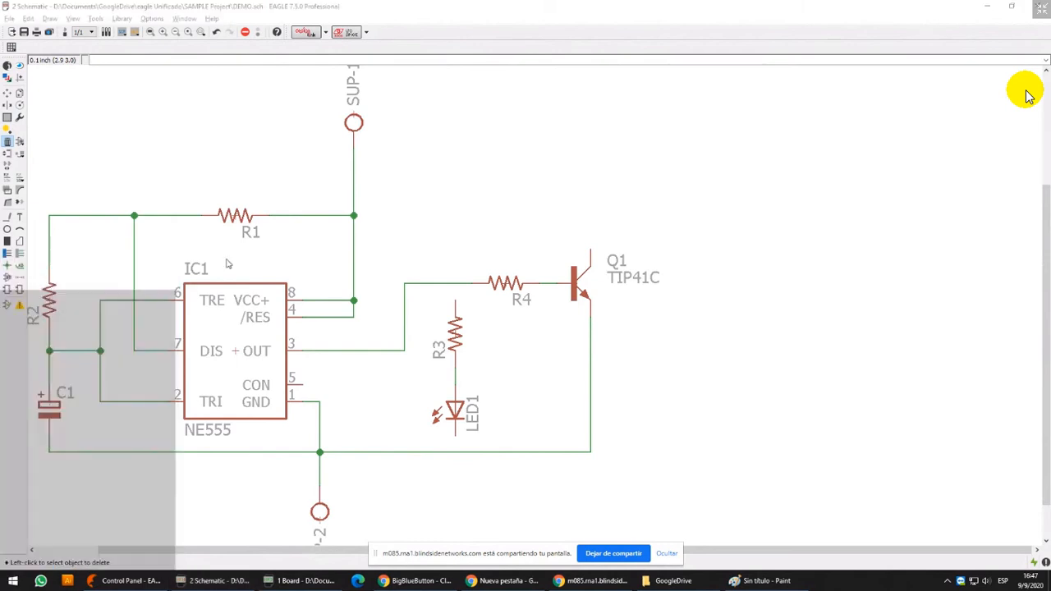
pyautogui.click(133, 310)
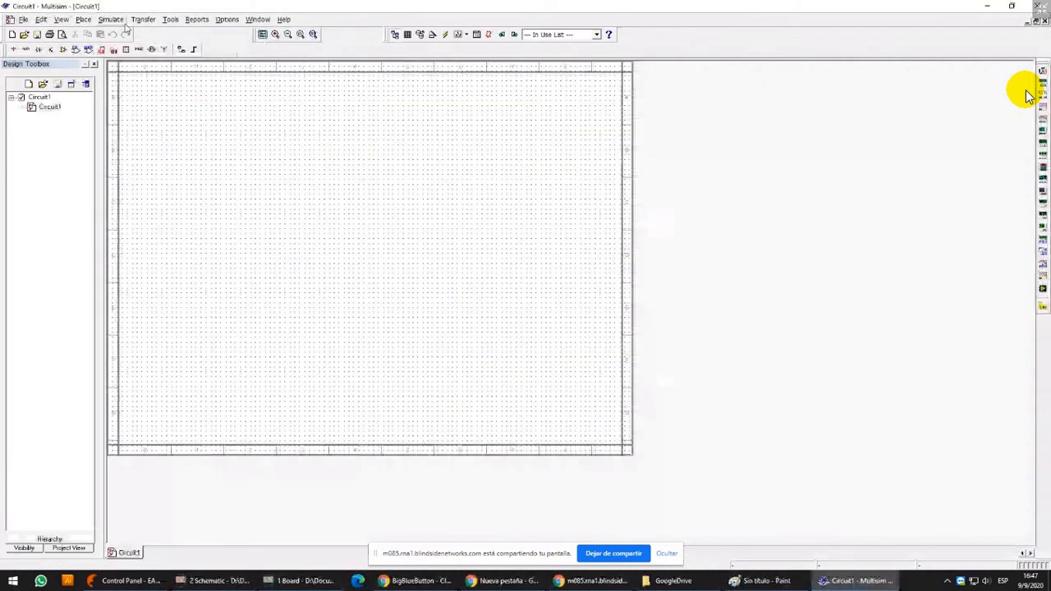
# Look through the simulation, tools, reports and PCB transfer commands, and view the Parts preferences without changing them
pyautogui.click(113, 22)
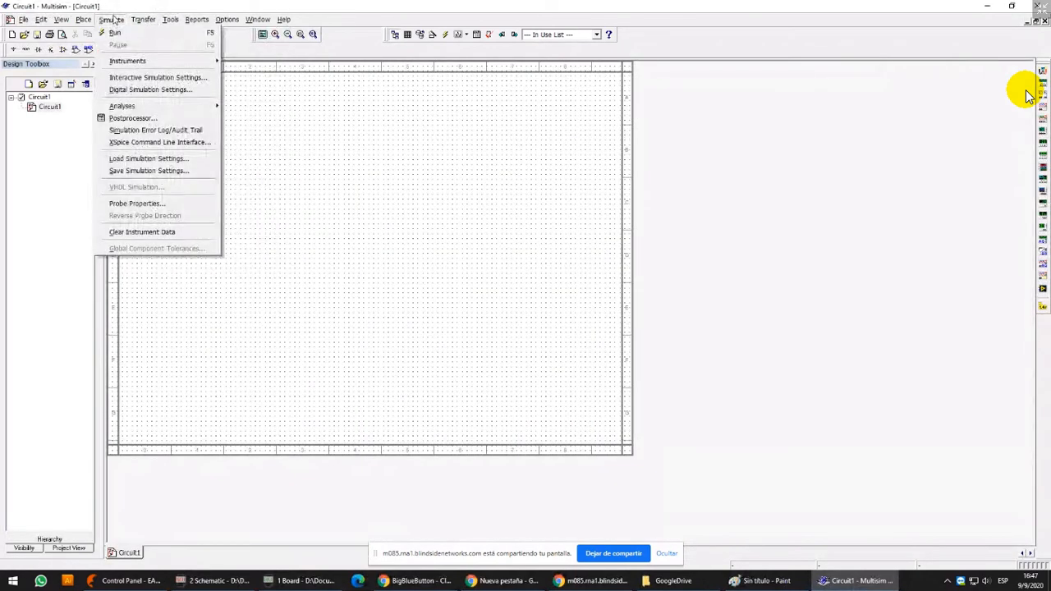
pyautogui.moveTo(145, 25)
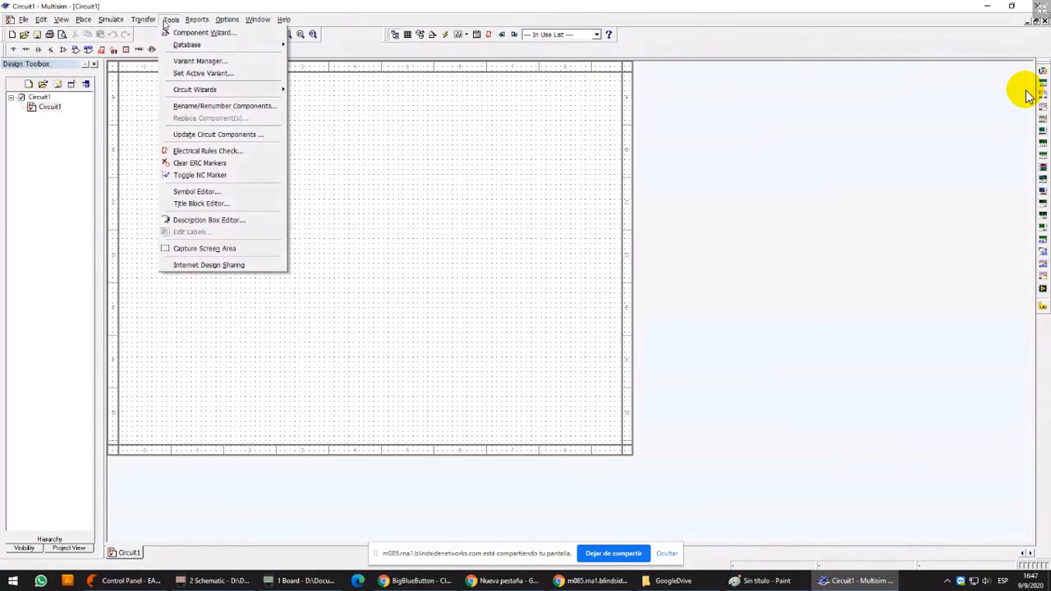
pyautogui.moveTo(228, 23)
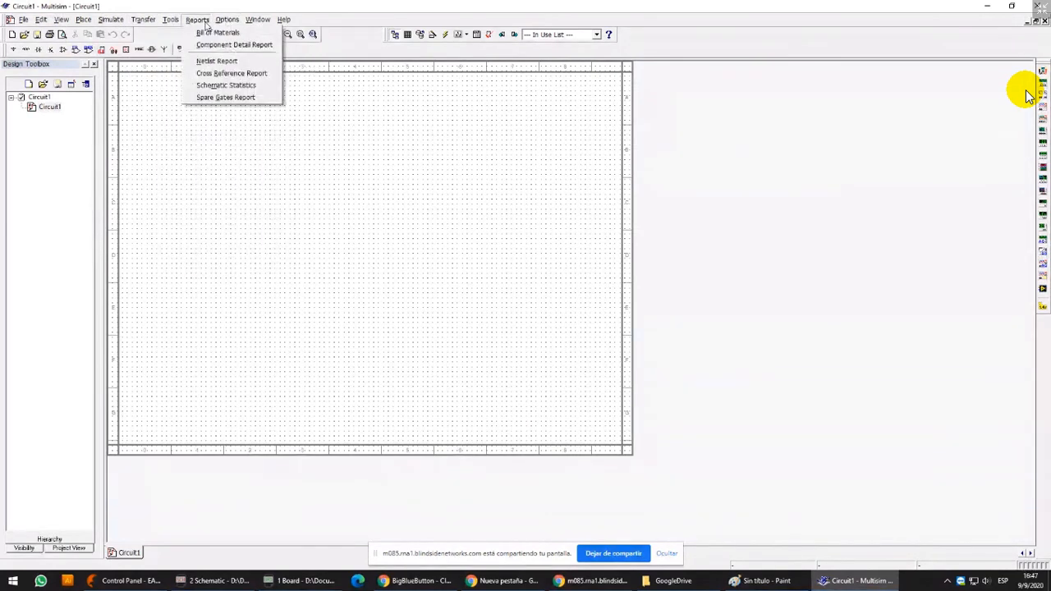
pyautogui.click(255, 56)
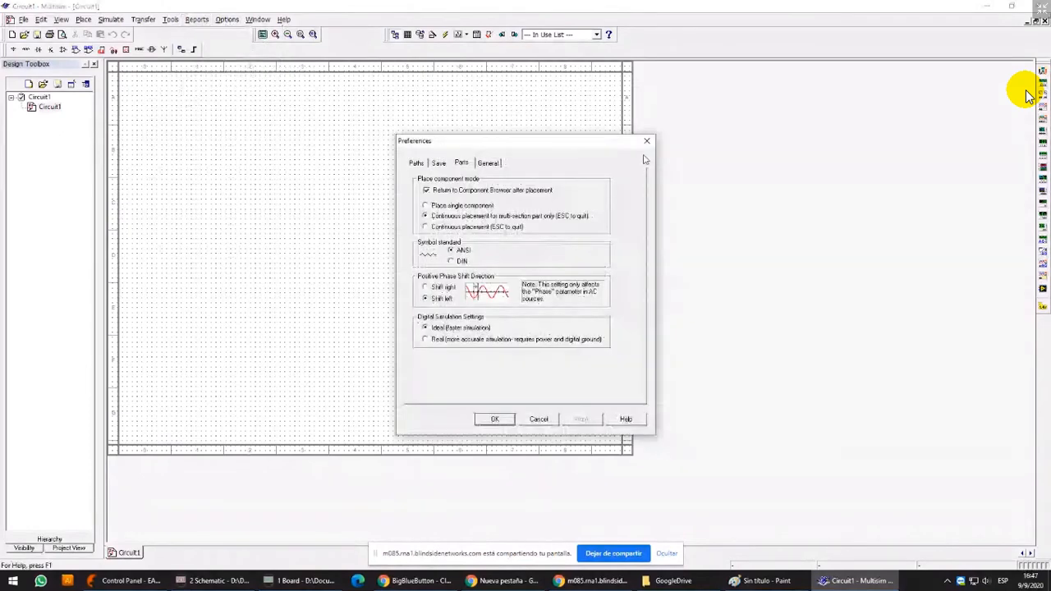
pyautogui.click(647, 141)
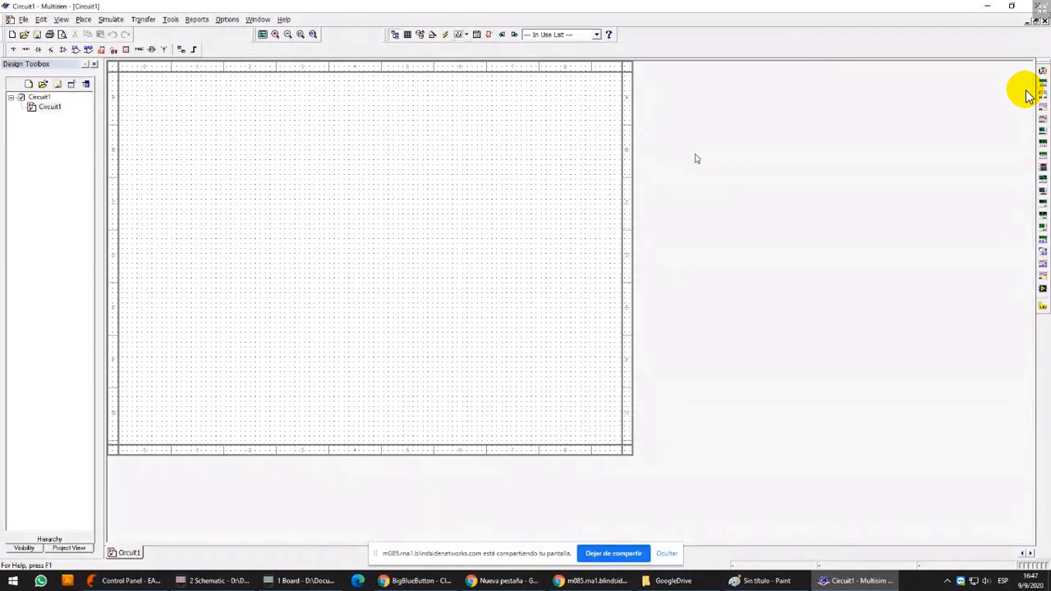
pyautogui.click(146, 21)
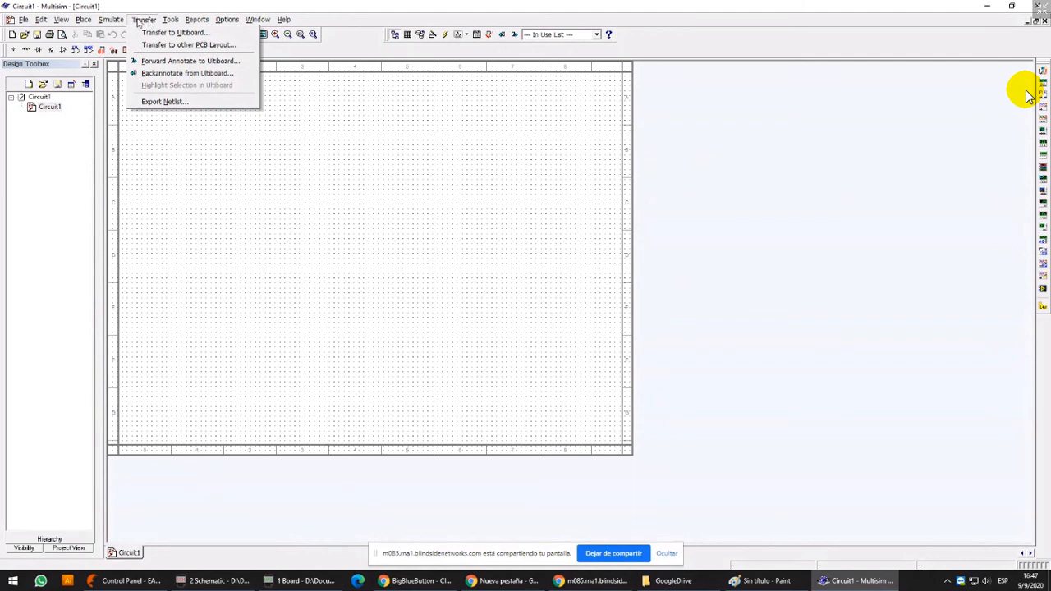
pyautogui.click(376, 161)
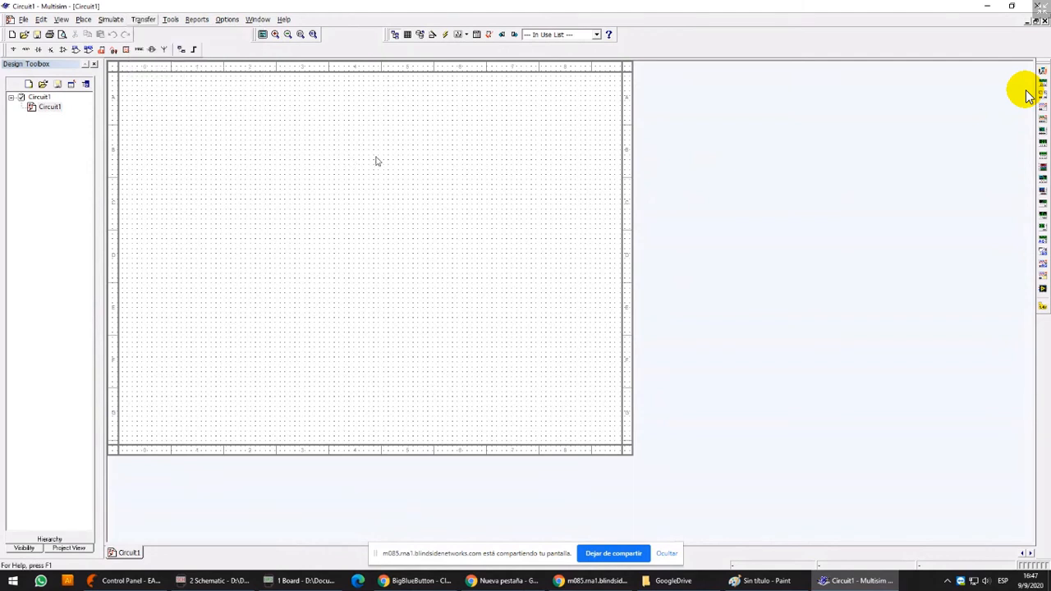
# Place a BC548B transistor from the BJT_NPN family near the middle of the circuit sheet
pyautogui.rightClick(275, 145)
pyautogui.click(220, 211)
pyautogui.click(50, 49)
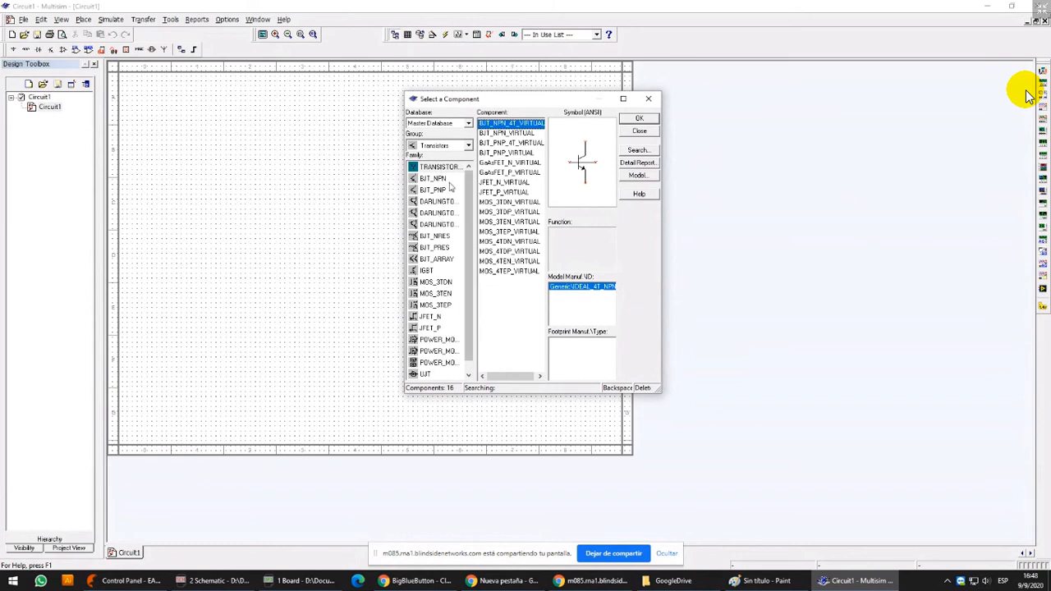
pyautogui.click(458, 180)
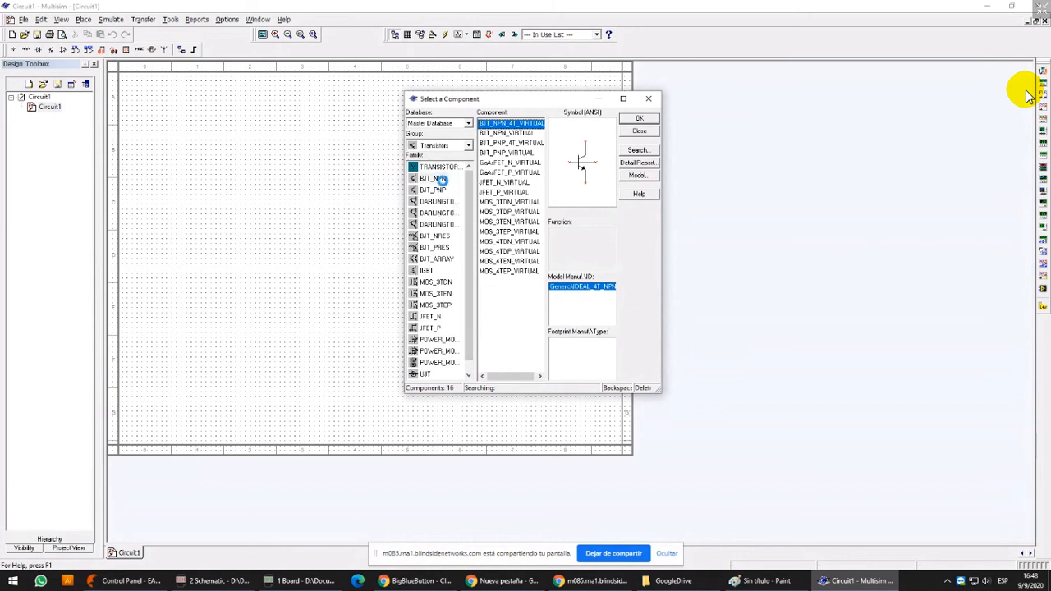
pyautogui.write('bc')
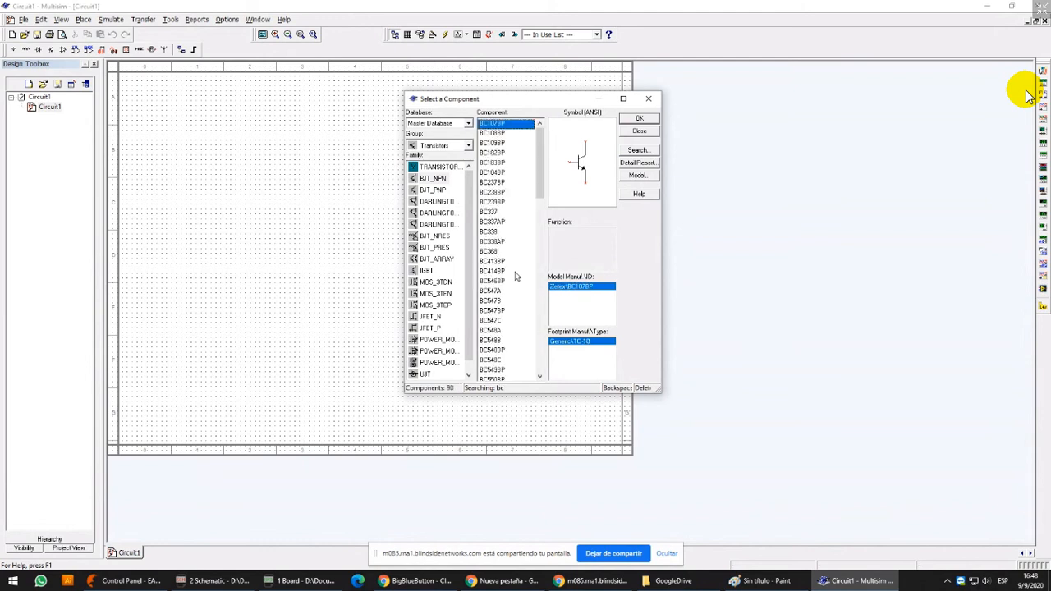
pyautogui.write('548')
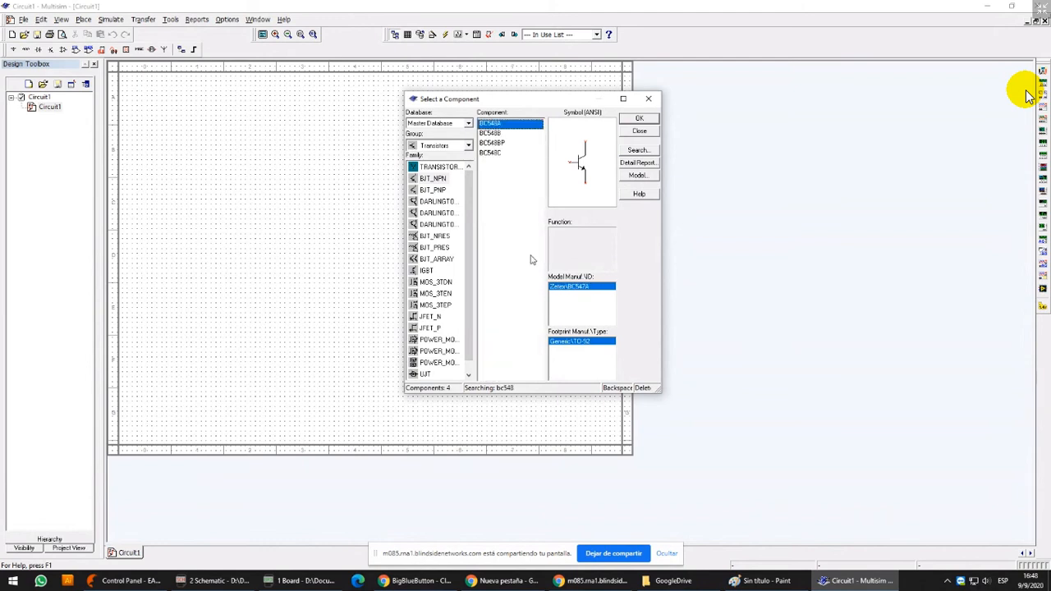
pyautogui.doubleClick(509, 134)
pyautogui.click(369, 229)
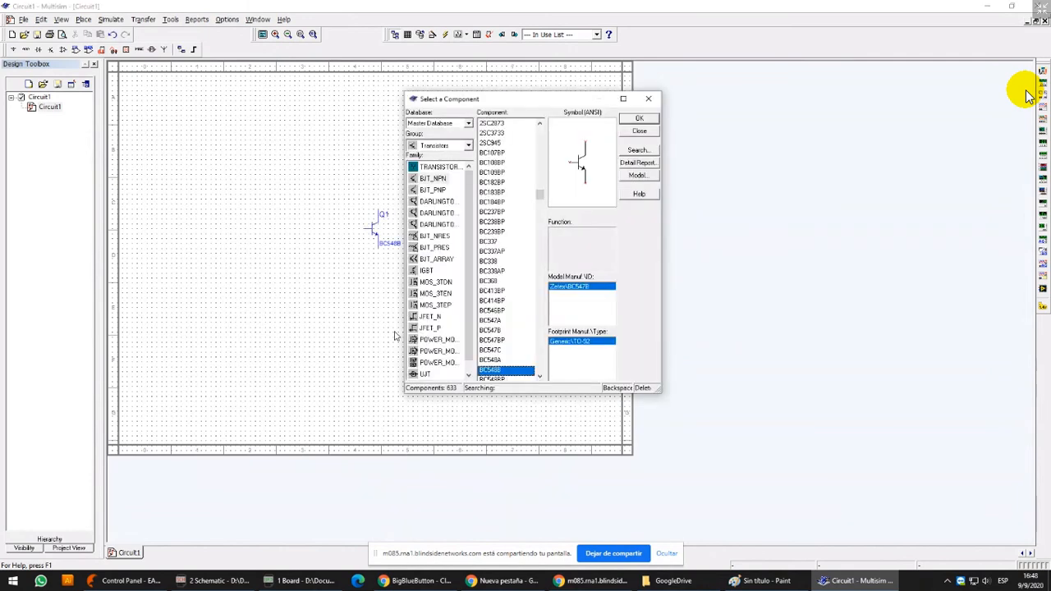
pyautogui.press('Escape')
# View the component properties of transistor Q1 and the list of available simulation analyses
pyautogui.doubleClick(372, 232)
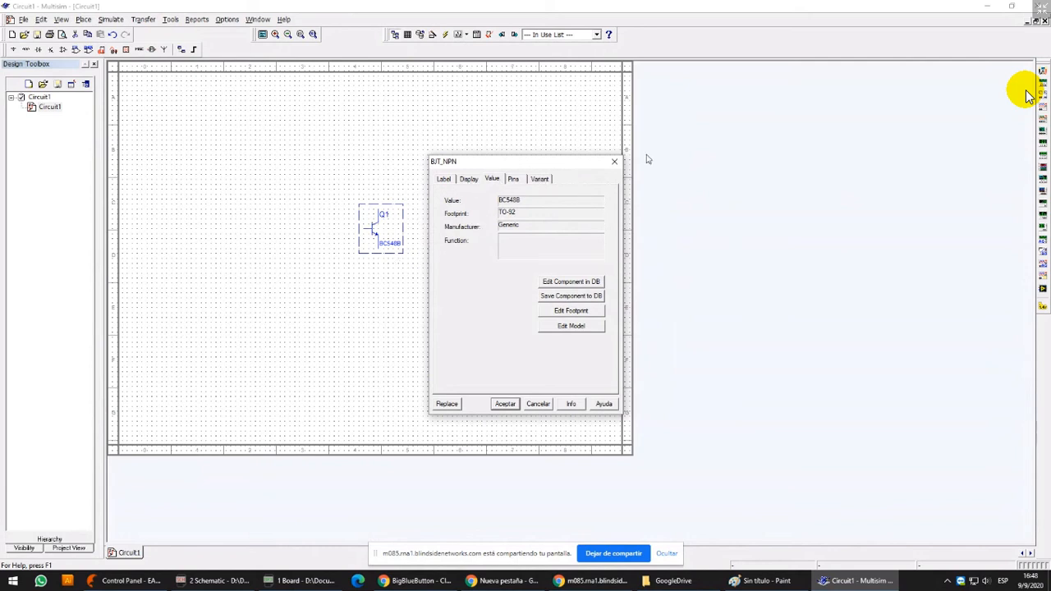
pyautogui.click(615, 162)
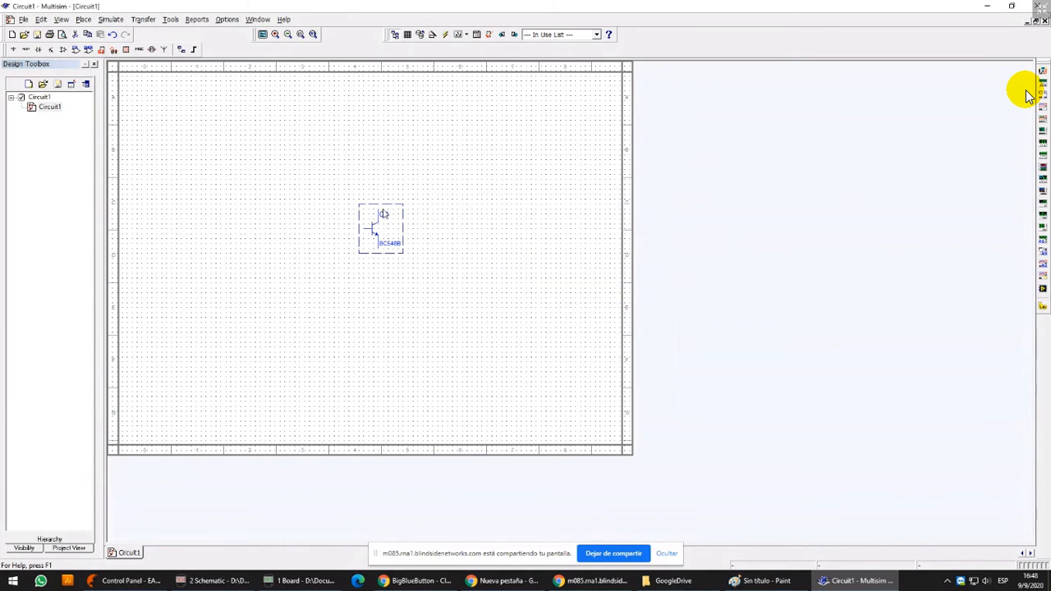
pyautogui.moveTo(311, 141); pyautogui.dragTo(432, 296)
pyautogui.click(119, 22)
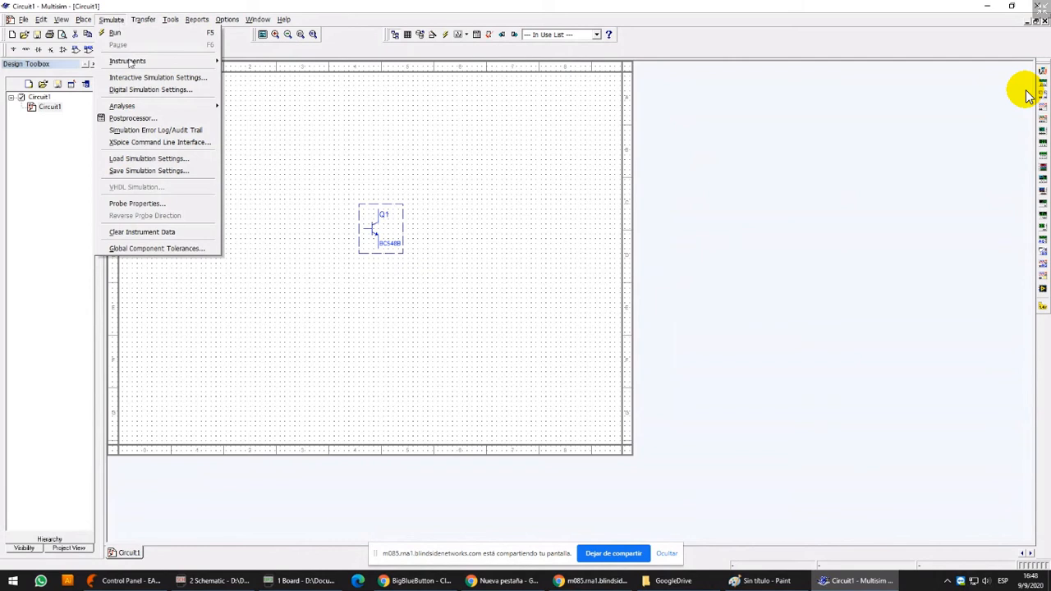
pyautogui.moveTo(167, 109)
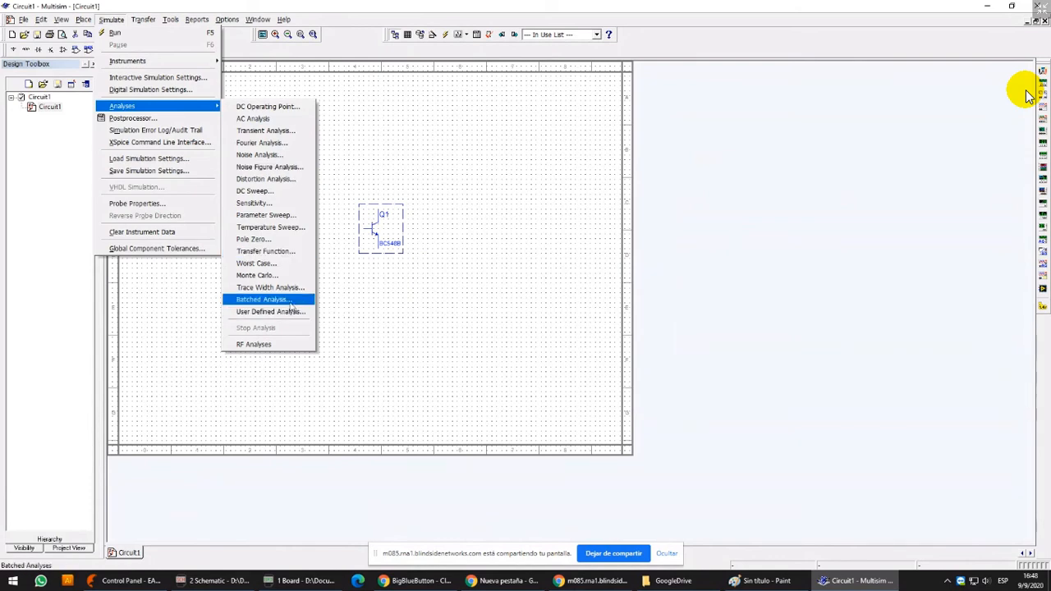
pyautogui.click(537, 150)
# Search the computer for schem and dismiss the search
pyautogui.press('super')
pyautogui.write('schemat')
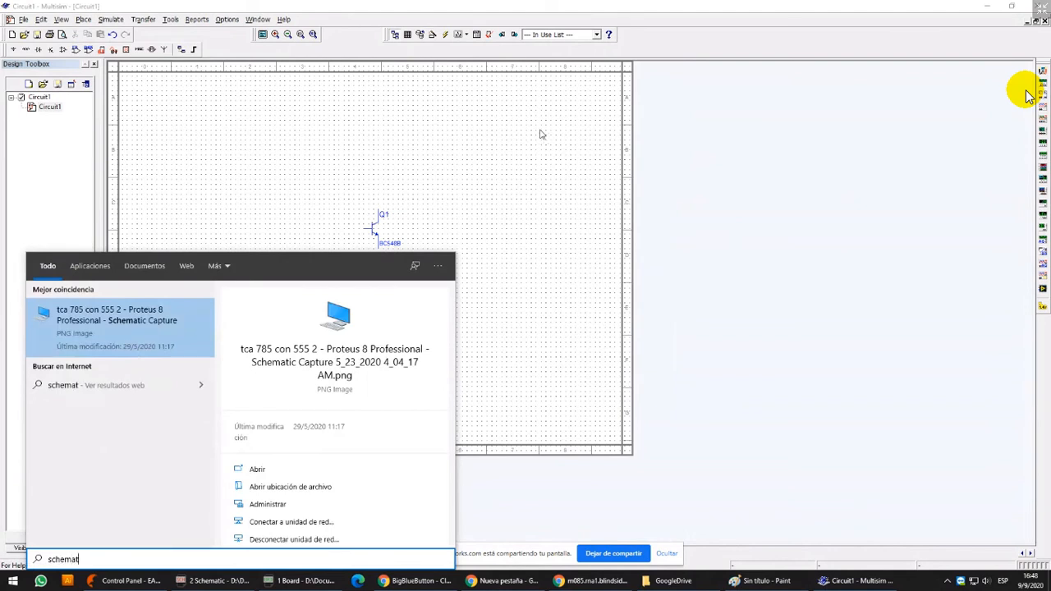
pyautogui.click(540, 131)
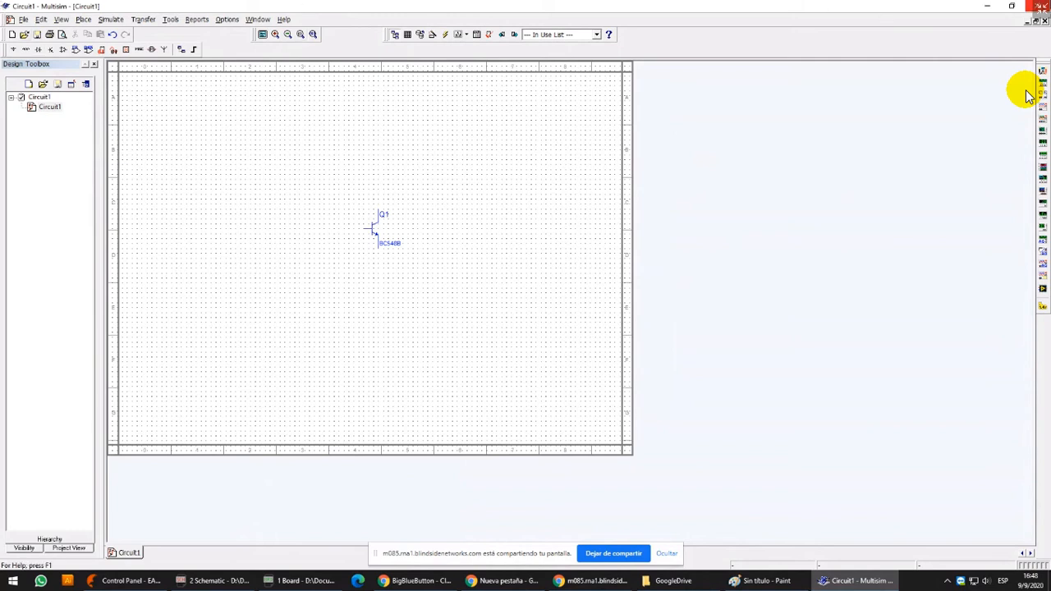
# Close Multisim without saving Circuit1 and return to the EAGLE schematic
pyautogui.moveTo(343, 182); pyautogui.dragTo(435, 298)
pyautogui.click(1043, 22)
pyautogui.click(1040, 5)
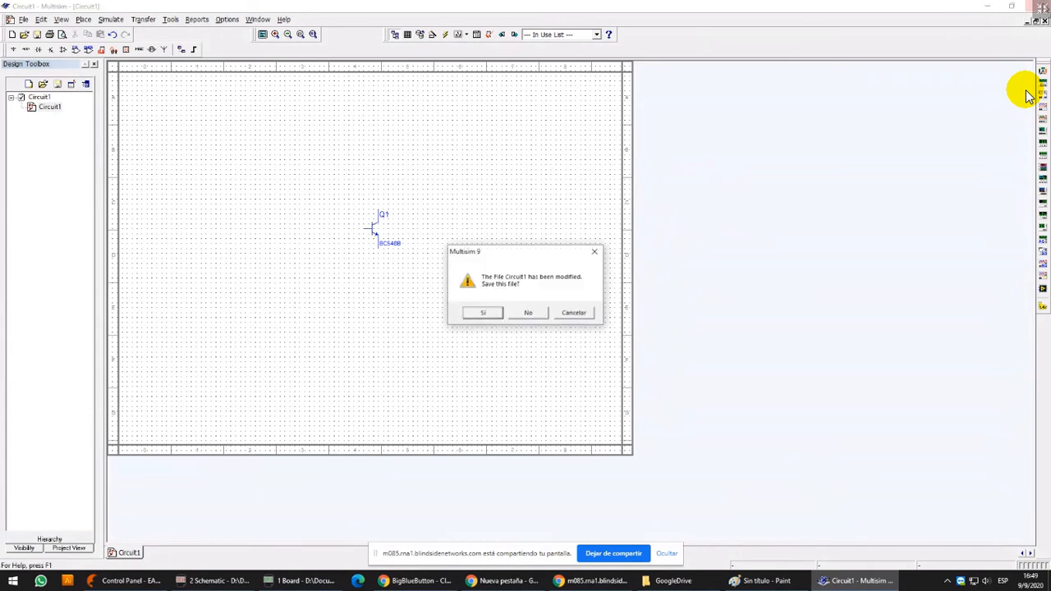
pyautogui.click(542, 317)
# Group R3 with LED1 and move them directly above the collector of transistor Q1
pyautogui.scroll(-3, 465, 376)
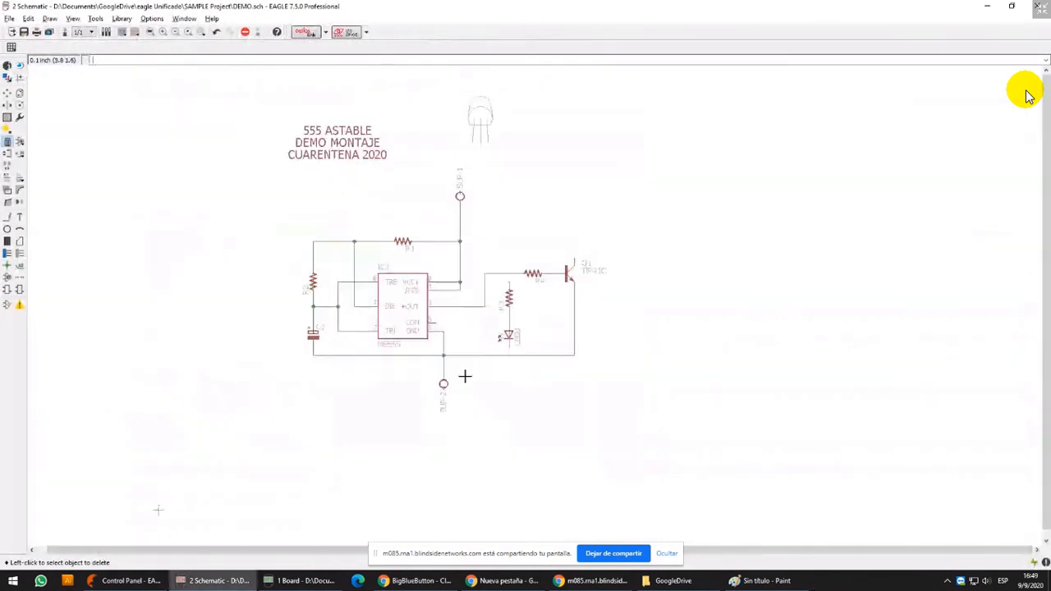
pyautogui.scroll(4, 474, 375)
pyautogui.click(7, 118)
pyautogui.moveTo(539, 190); pyautogui.dragTo(486, 230, button='middle')
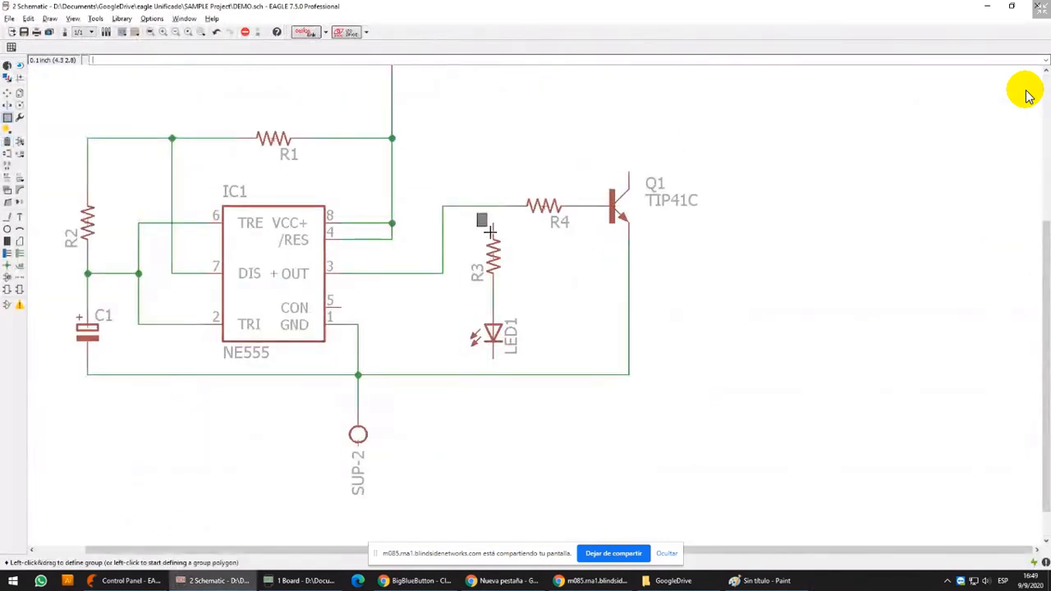
pyautogui.moveTo(491, 232); pyautogui.dragTo(535, 355)
pyautogui.scroll(-2, 469, 314)
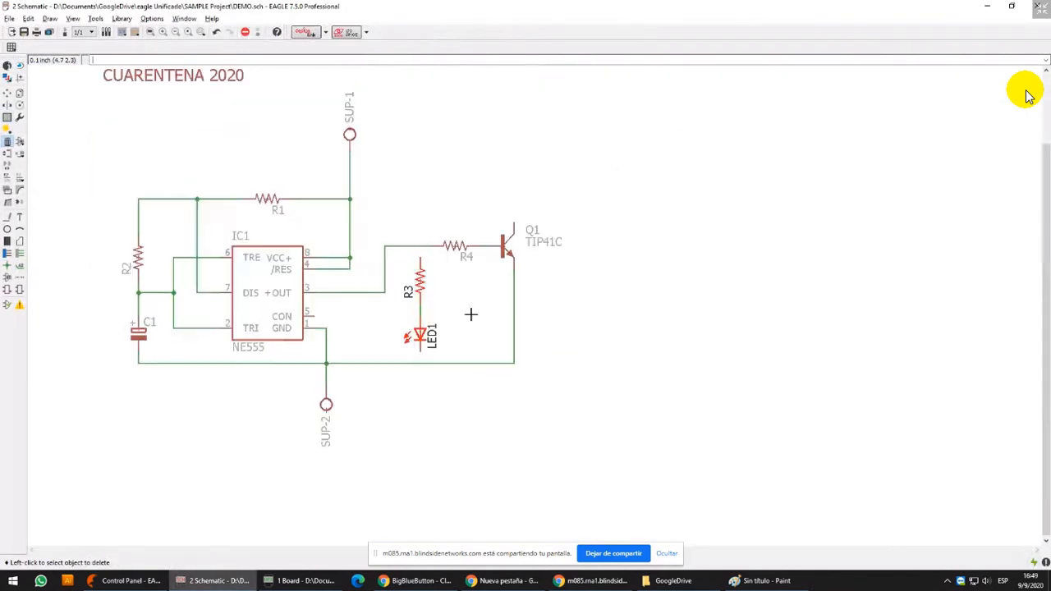
pyautogui.click(7, 93)
pyautogui.keyDown('ctrl'); pyautogui.rightClick(465, 344); pyautogui.keyUp('ctrl')
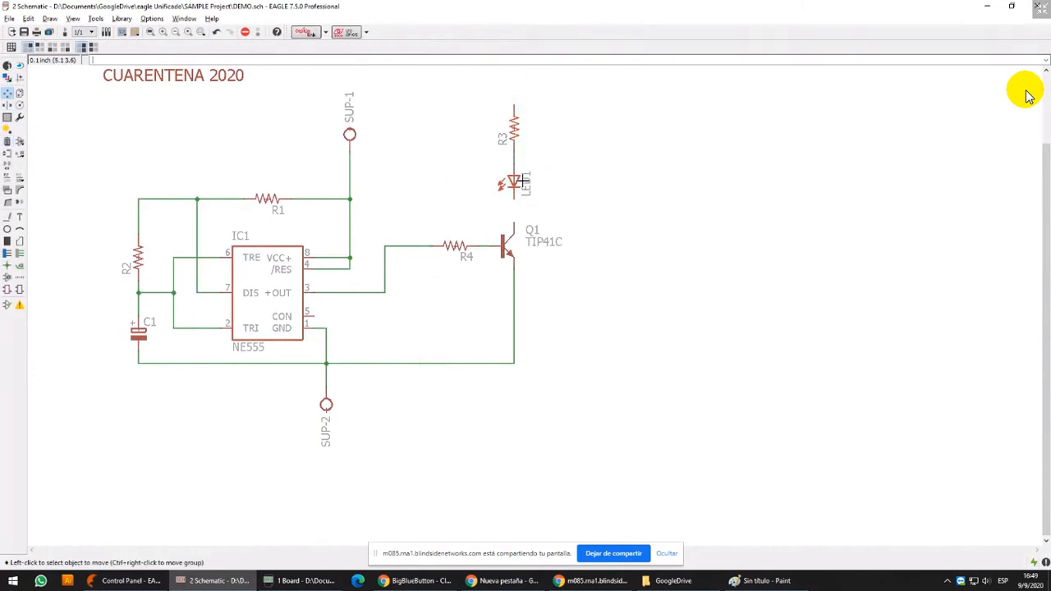
pyautogui.click(552, 197)
# Move R3, LED1, R4 and Q1 down together, and square the wire corner between the NE555 output and R4
pyautogui.click(8, 119)
pyautogui.moveTo(453, 108); pyautogui.dragTo(454, 121, button='middle')
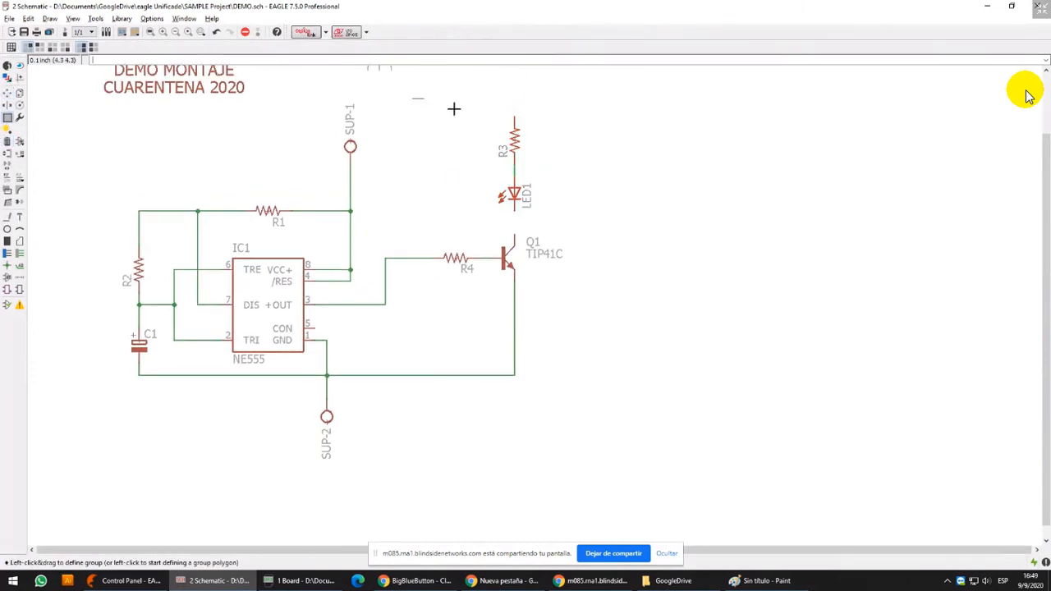
pyautogui.moveTo(413, 99); pyautogui.dragTo(606, 303)
pyautogui.click(7, 93)
pyautogui.keyDown('ctrl'); pyautogui.rightClick(513, 191); pyautogui.keyUp('ctrl')
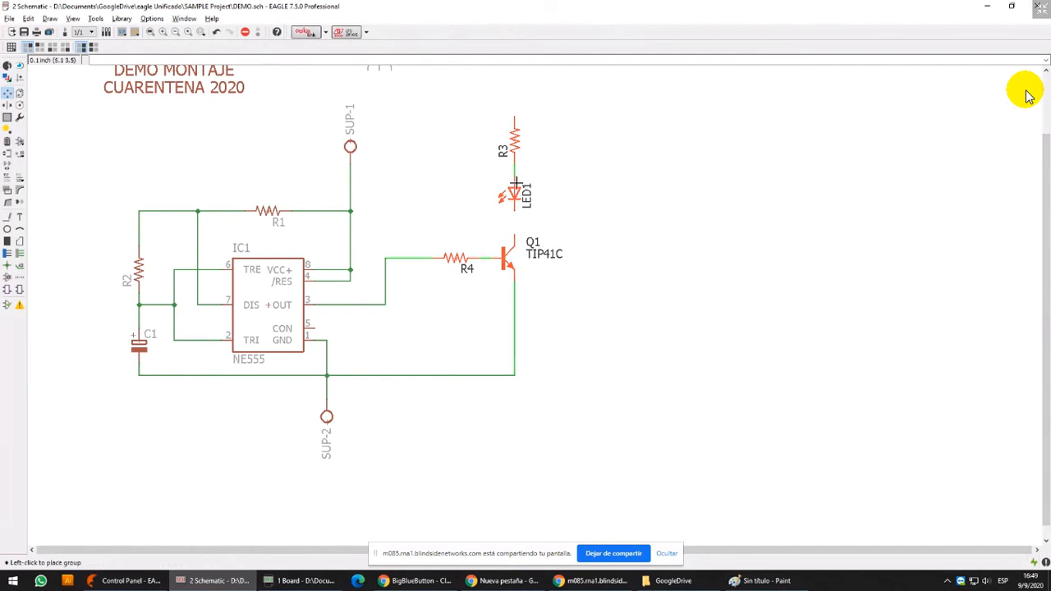
pyautogui.click(513, 273)
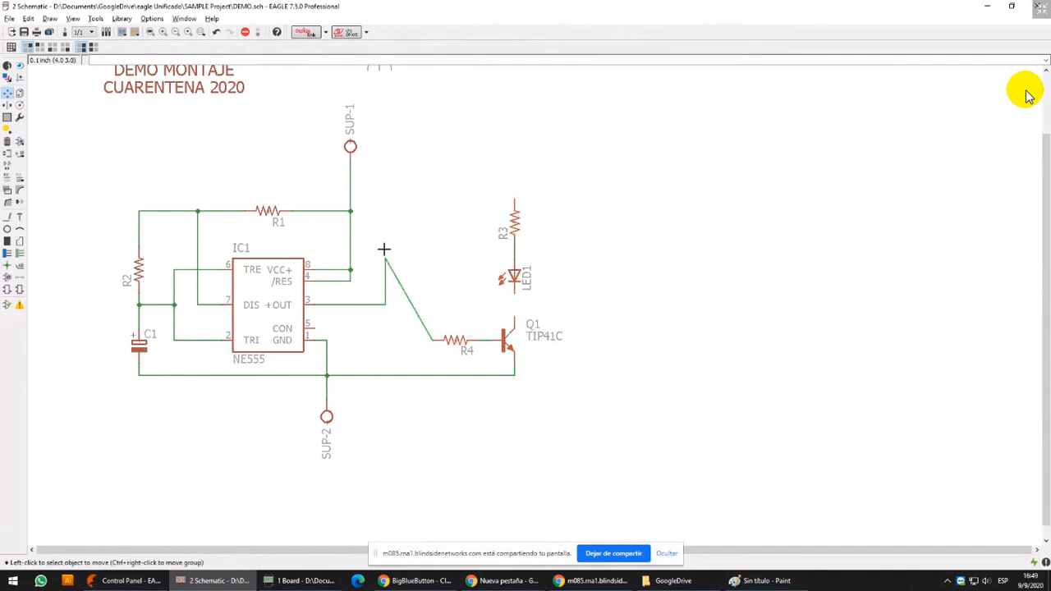
pyautogui.click(385, 259)
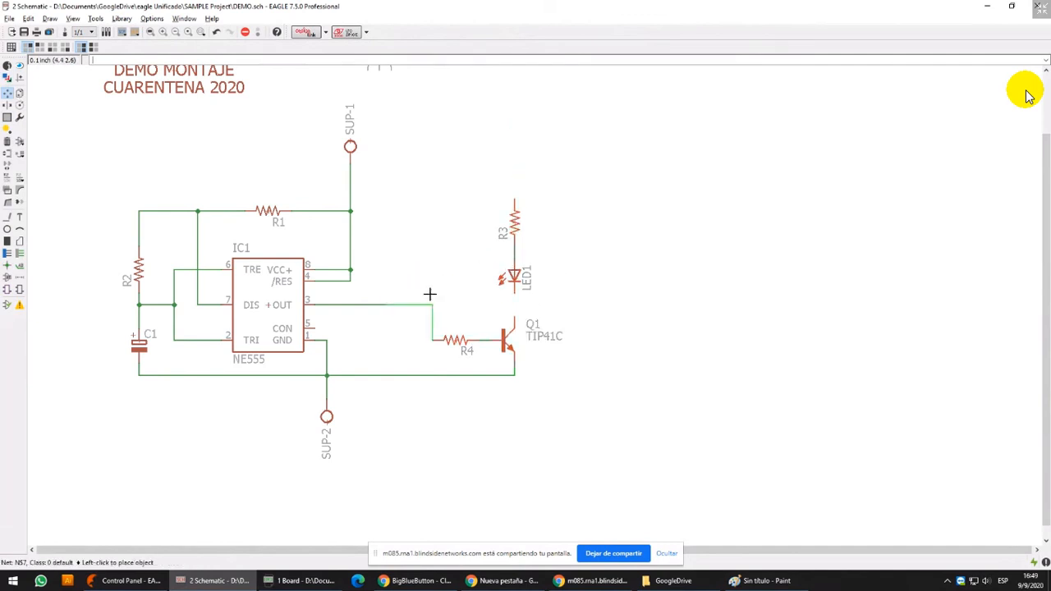
pyautogui.click(385, 340)
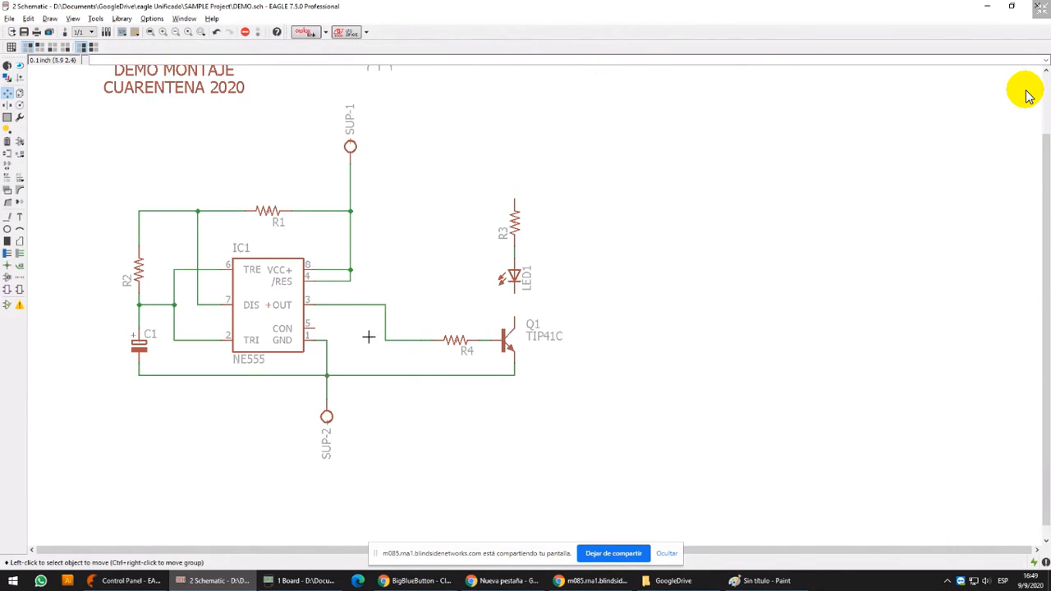
# Switch to the DEMO board and draw two adjacent vertical wires 0.4064 wide on the 16 Bottom layer inside the outline
pyautogui.click(290, 587)
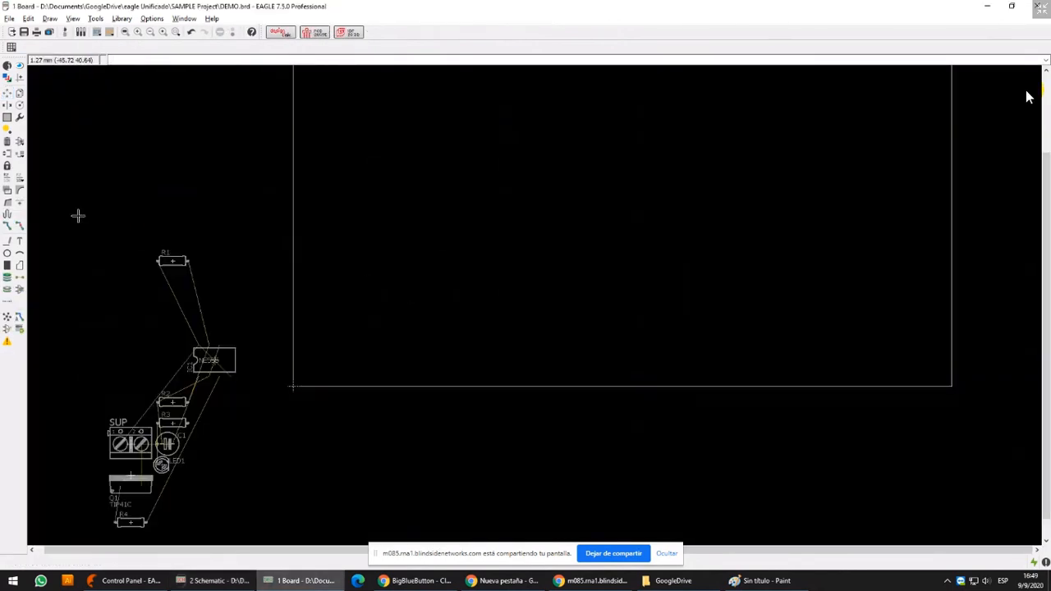
pyautogui.click(8, 242)
pyautogui.click(418, 136)
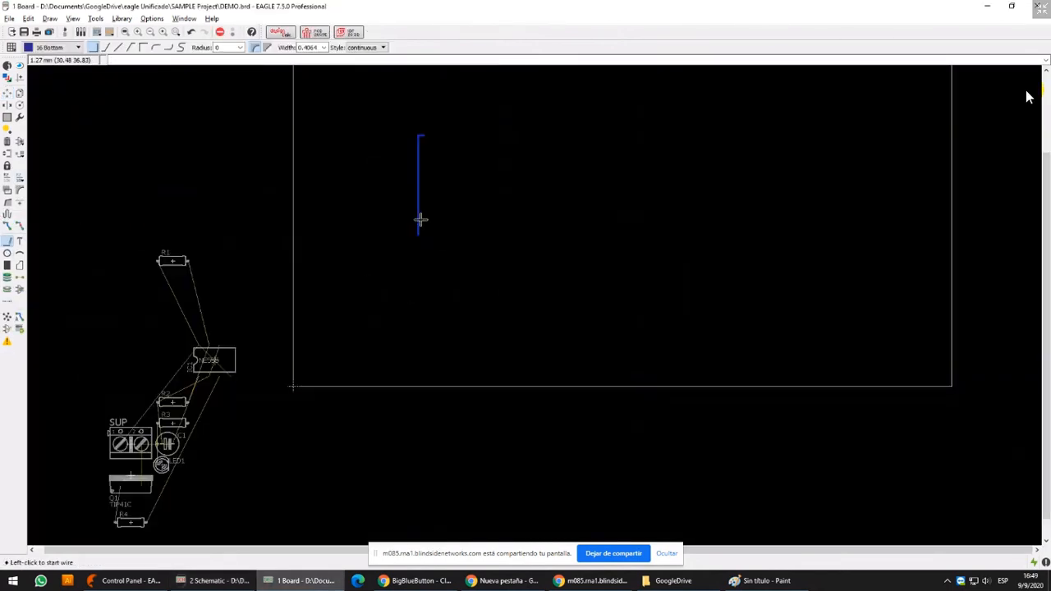
pyautogui.scroll(4, 427, 239)
pyautogui.doubleClick(417, 73)
pyautogui.scroll(4, 416, 157)
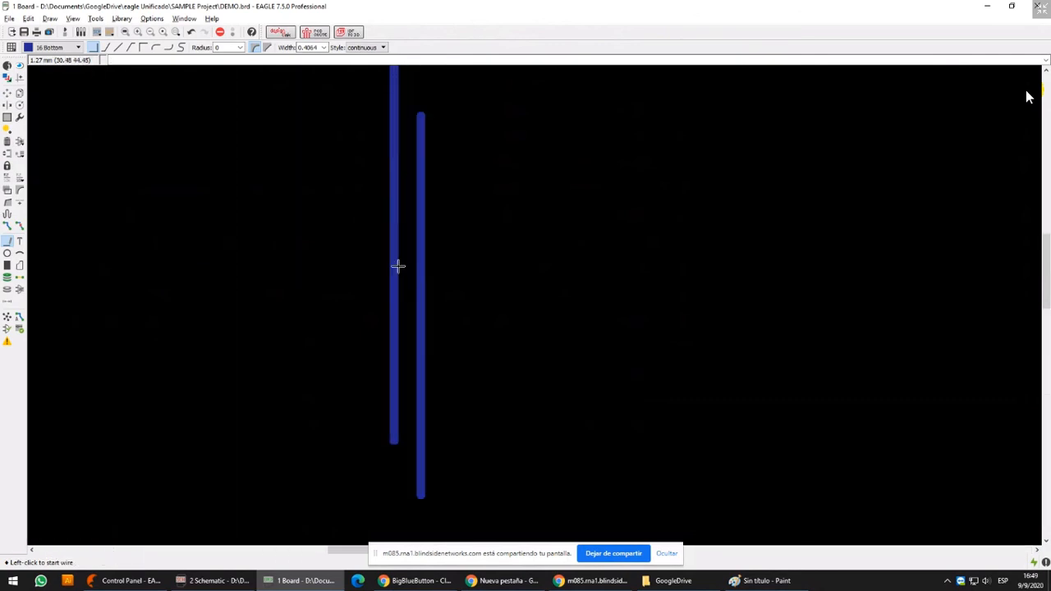
# Move the second vertical wire closer to the first on the 25 mil grid and inspect the gap between them
pyautogui.click(8, 94)
pyautogui.click(420, 263)
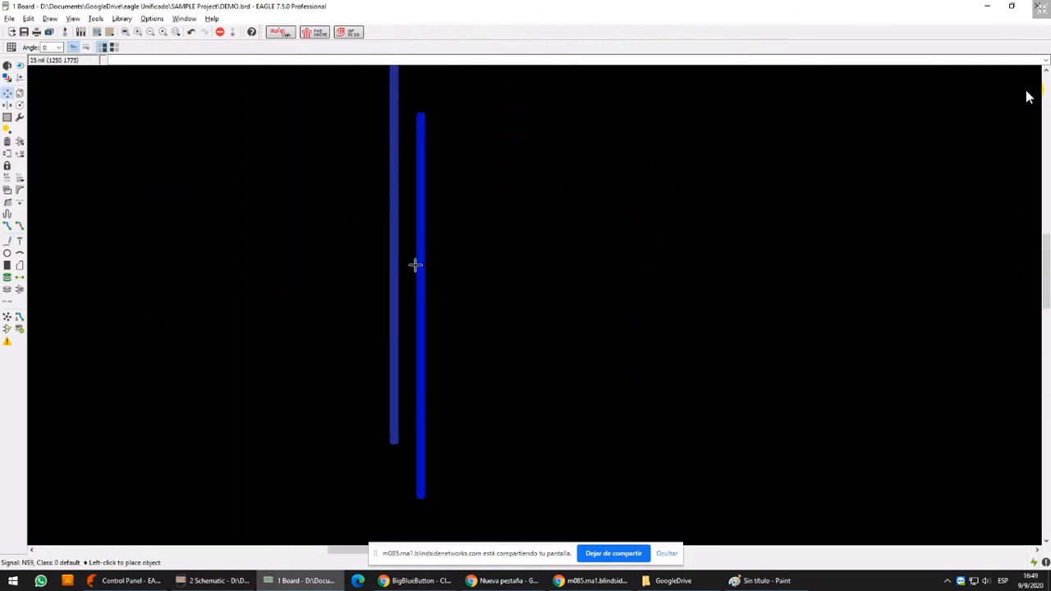
pyautogui.click(405, 266)
pyautogui.scroll(3, 399, 303)
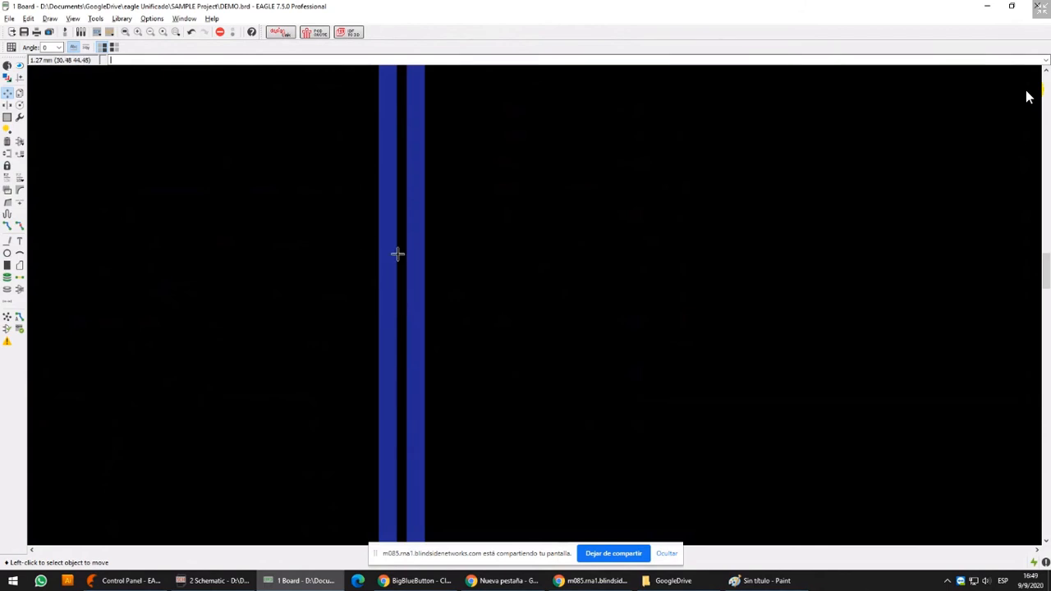
pyautogui.scroll(-3, 397, 199)
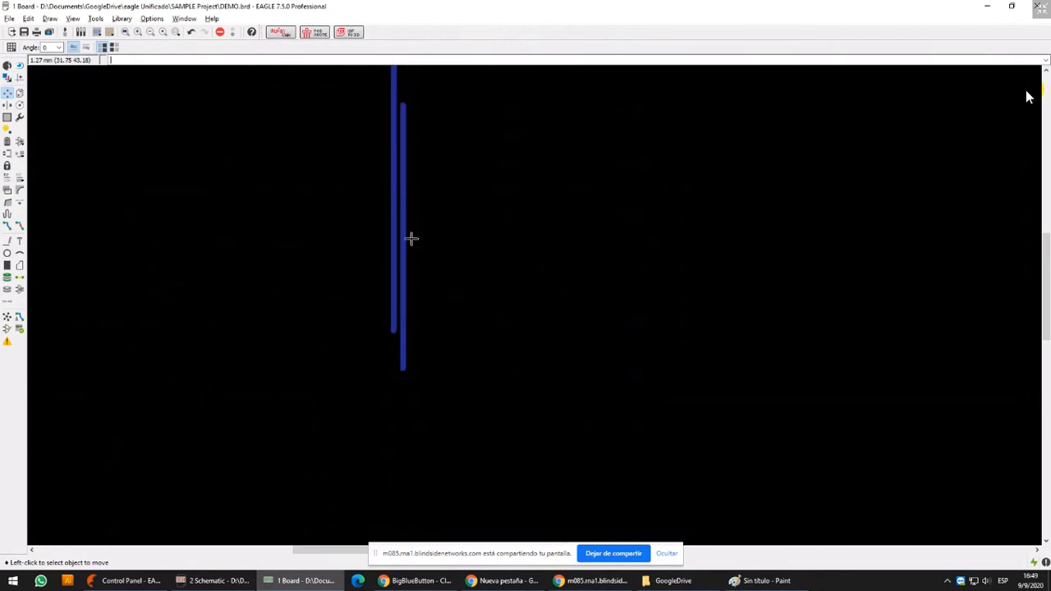
pyautogui.scroll(-1, 460, 185)
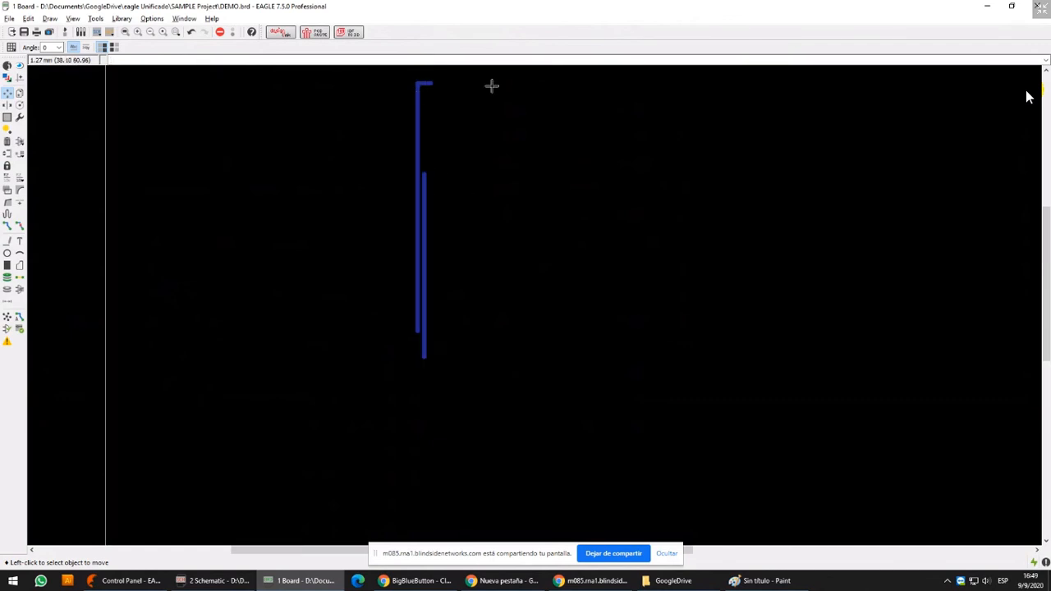
# Inspect the gap between the two vertical Bottom-layer tracks on the board, and rip up both tracks
pyautogui.scroll(4, 422, 233)
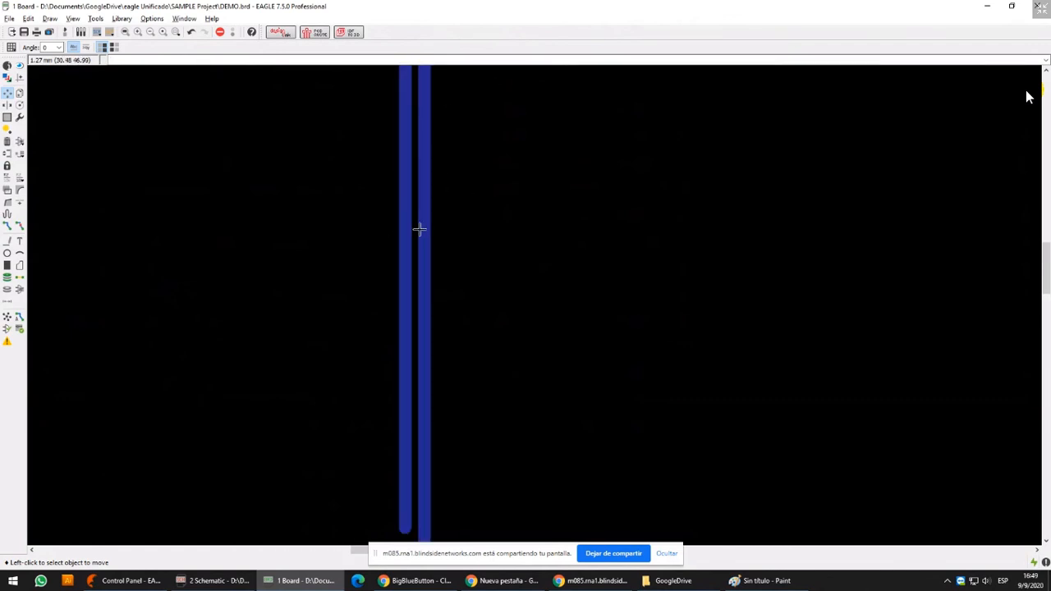
pyautogui.scroll(-3, 418, 231)
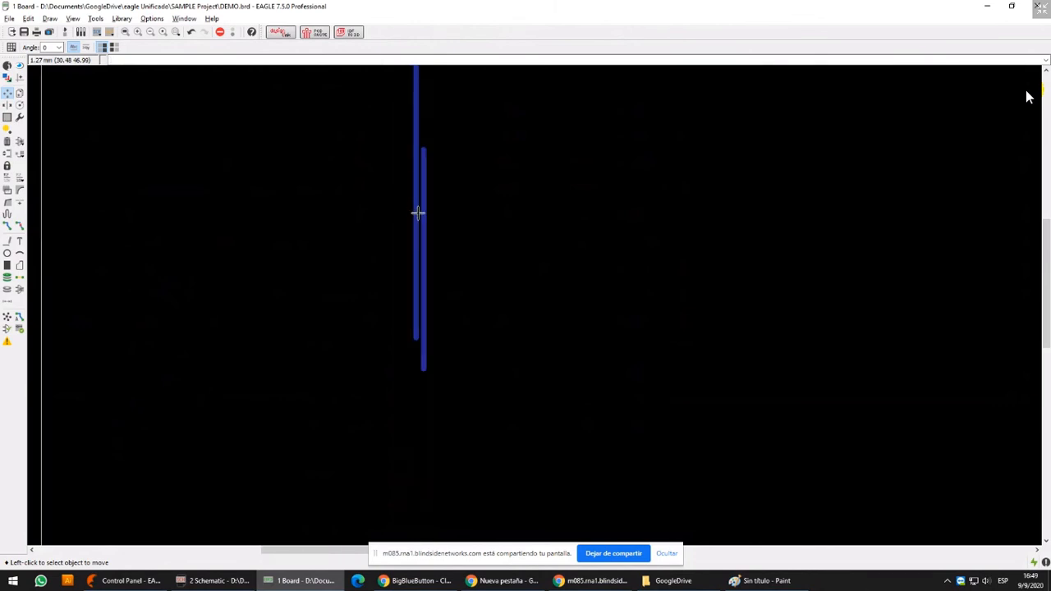
pyautogui.scroll(3, 417, 214)
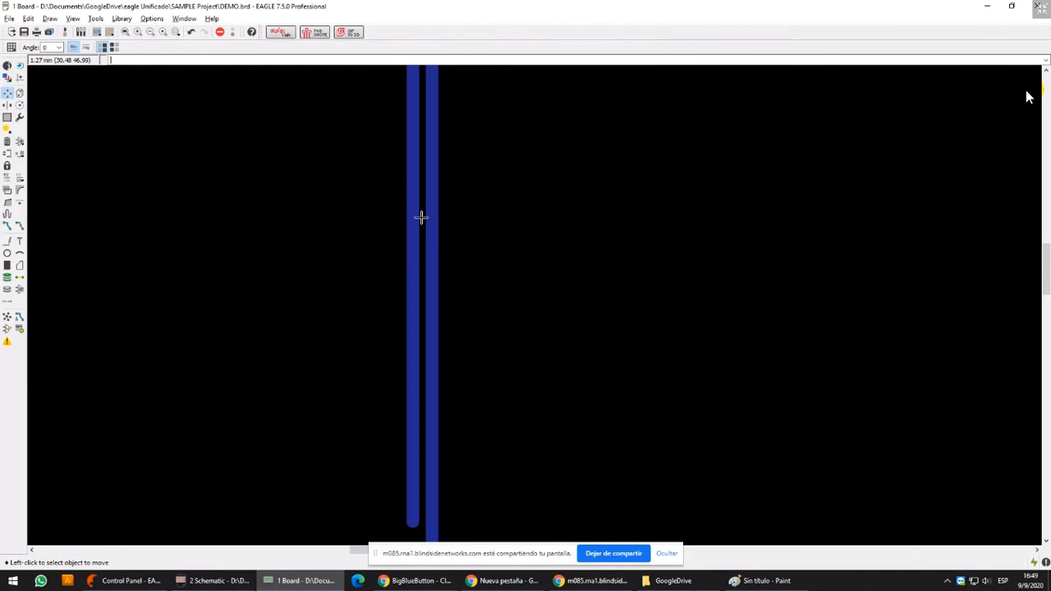
pyautogui.click(20, 226)
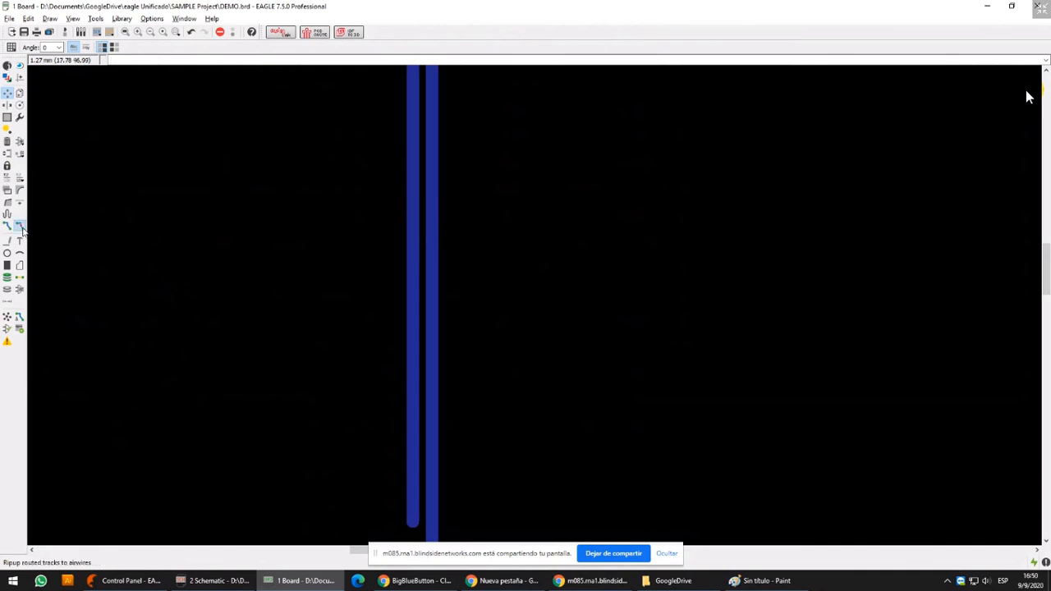
pyautogui.click(432, 198)
pyautogui.click(413, 202)
pyautogui.scroll(-3, 413, 202)
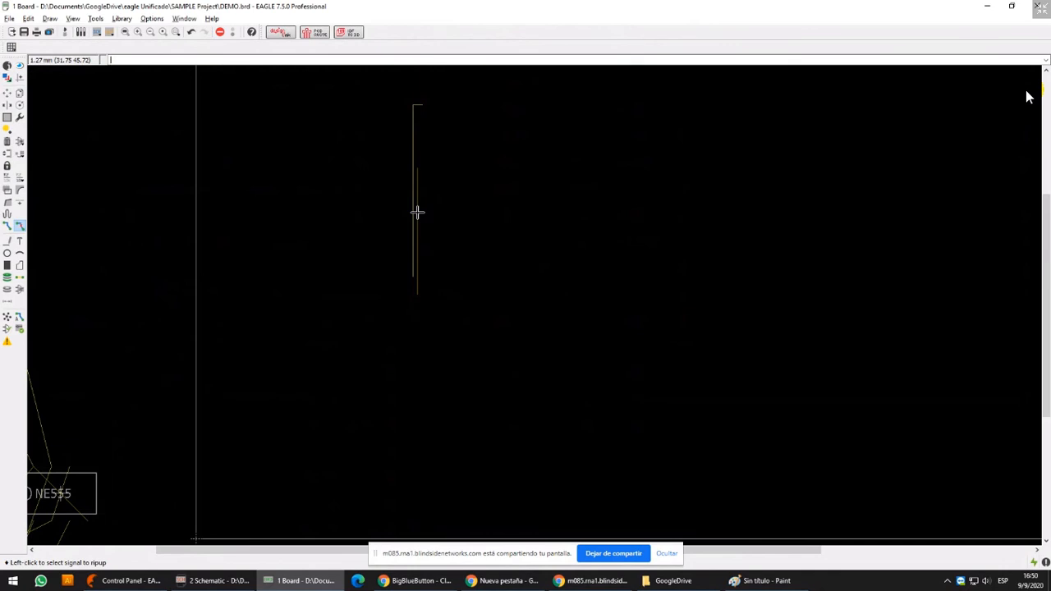
pyautogui.scroll(-2, 565, 204)
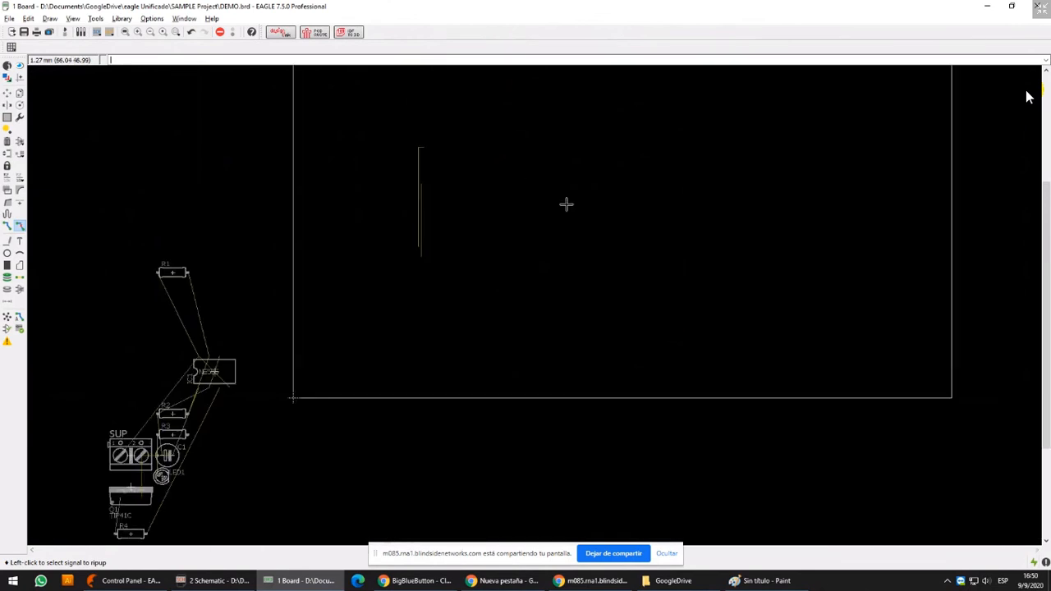
pyautogui.scroll(1, 572, 208)
pyautogui.moveTo(542, 251); pyautogui.dragTo(509, 295, button='middle')
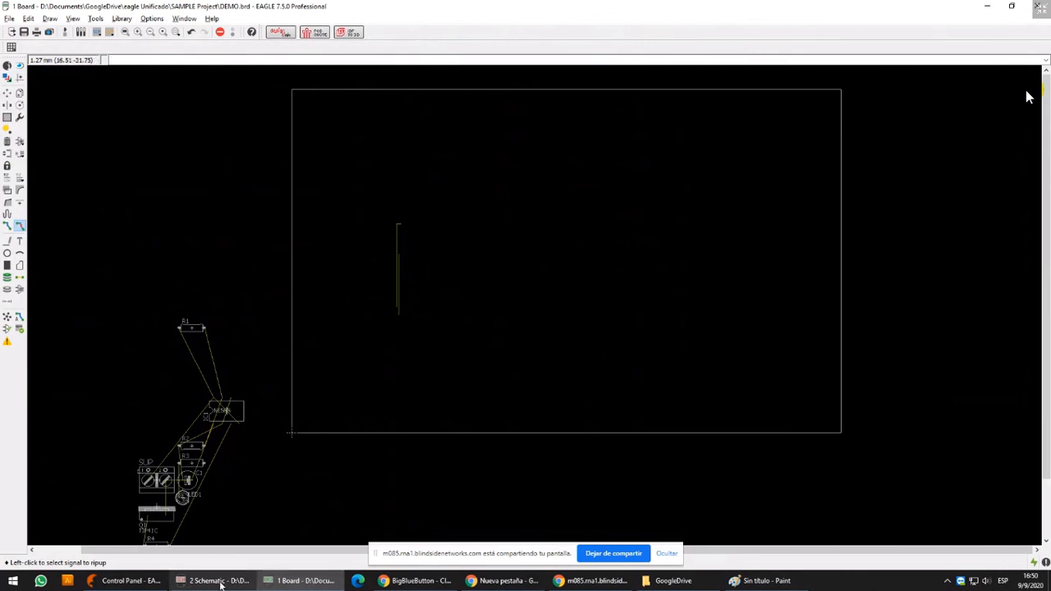
# Switch to the DEMO schematic and place a copy of the two-pin SUP connector beyond R3 and LED1
pyautogui.moveTo(220, 585)
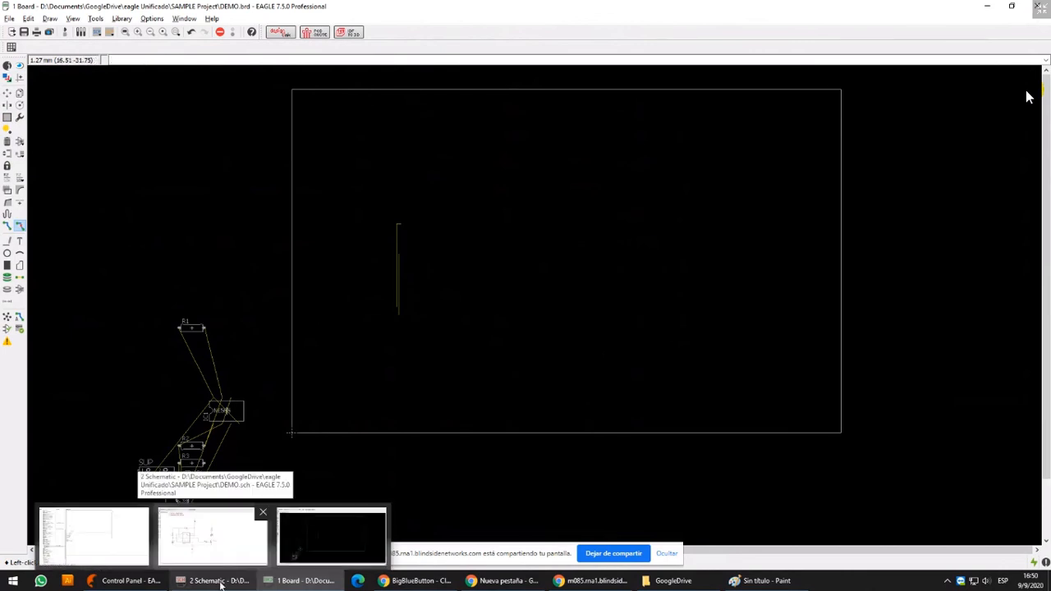
pyautogui.click(220, 582)
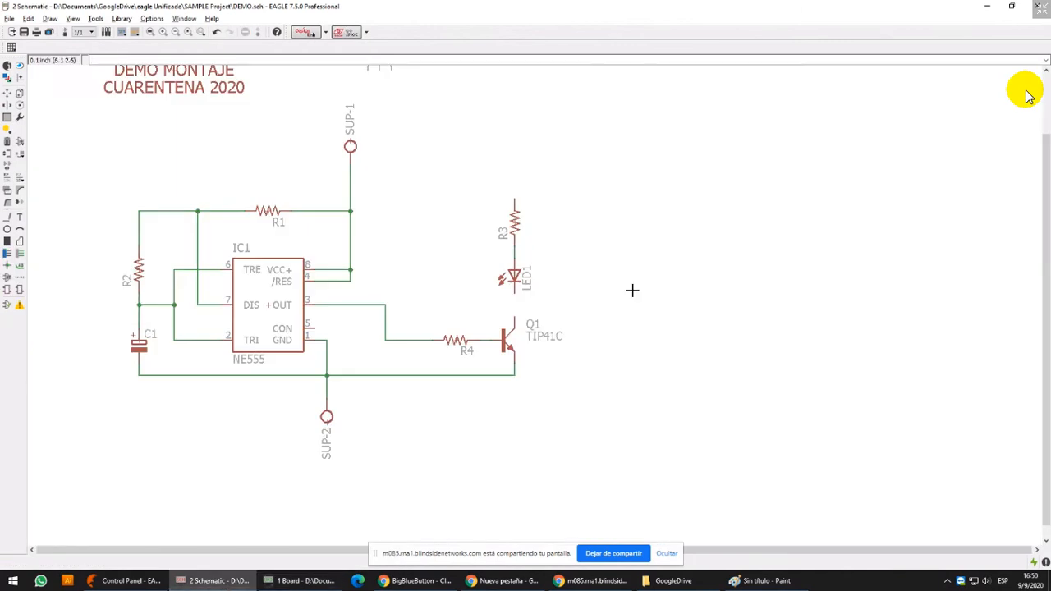
pyautogui.scroll(1, 564, 338)
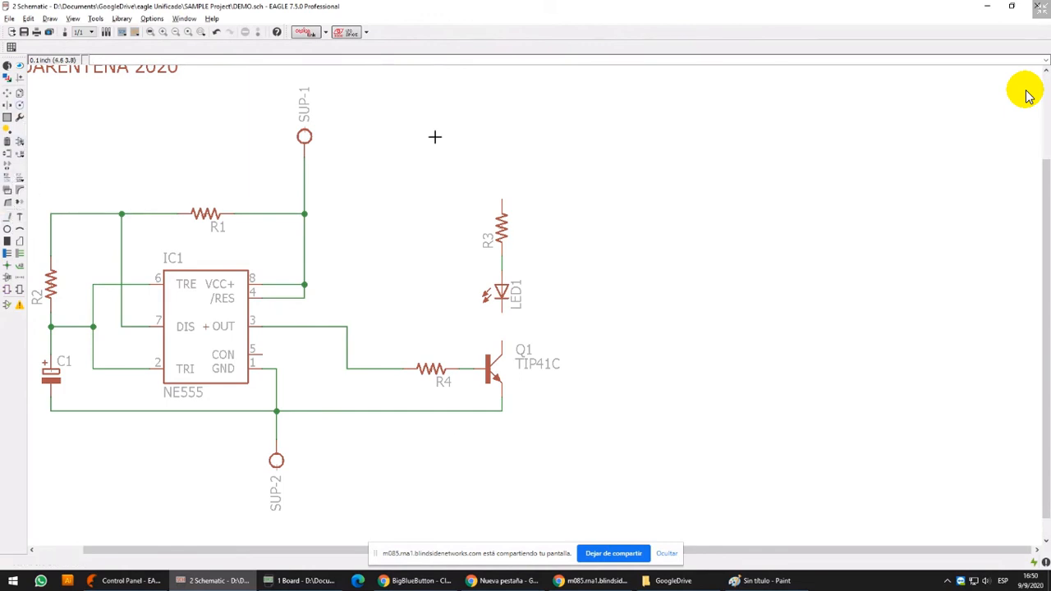
pyautogui.scroll(-2, 441, 152)
pyautogui.moveTo(376, 167); pyautogui.dragTo(389, 232, button='middle')
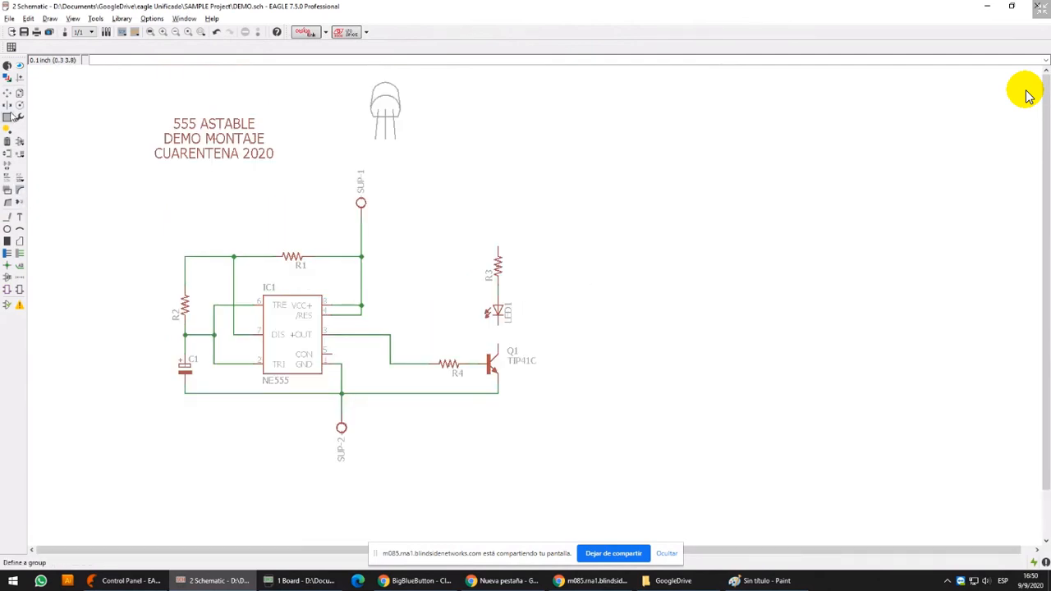
pyautogui.click(19, 94)
pyautogui.click(366, 204)
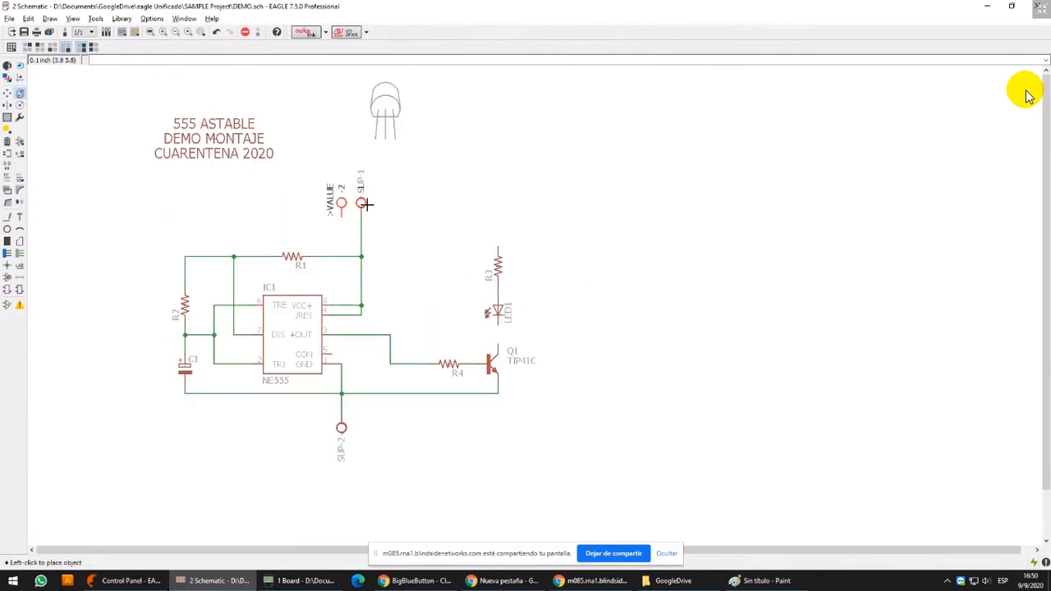
pyautogui.click(576, 223)
pyautogui.click(567, 232)
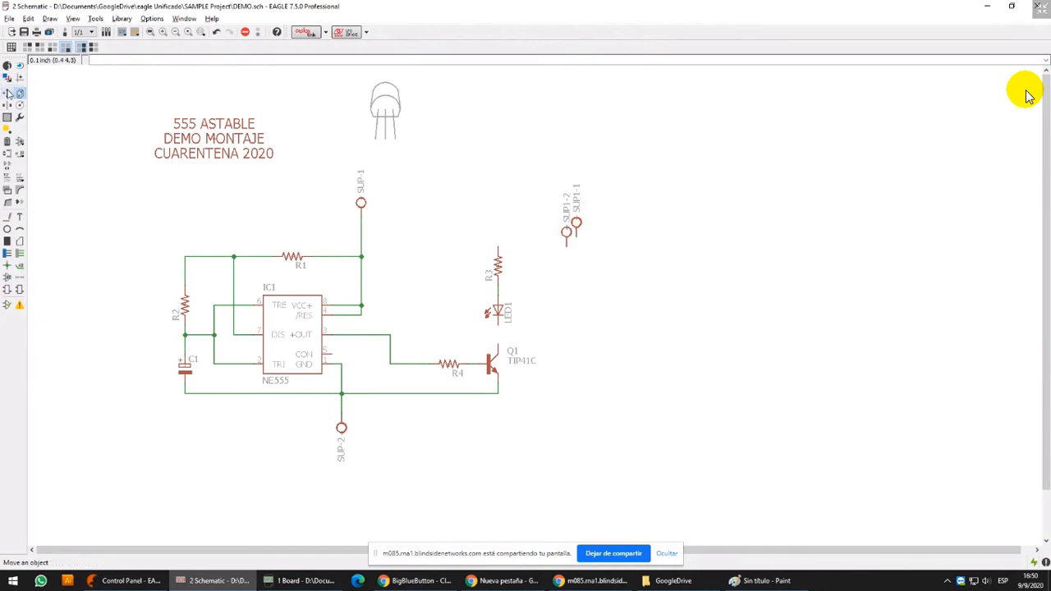
# Rename the copied connector as OUT
pyautogui.click(7, 177)
pyautogui.click(561, 217)
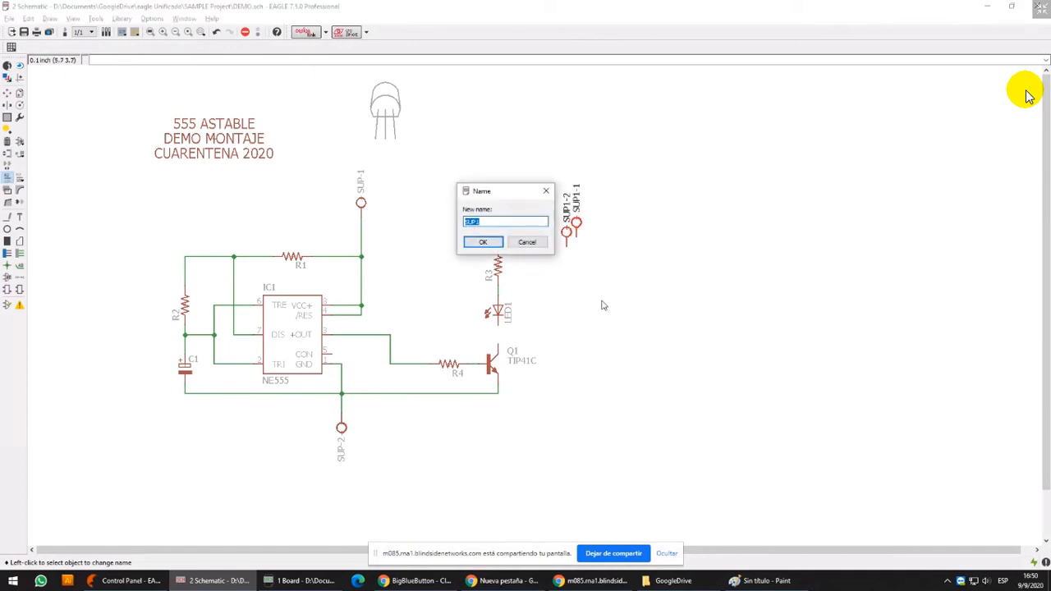
pyautogui.write('OUT')
pyautogui.press('Return')
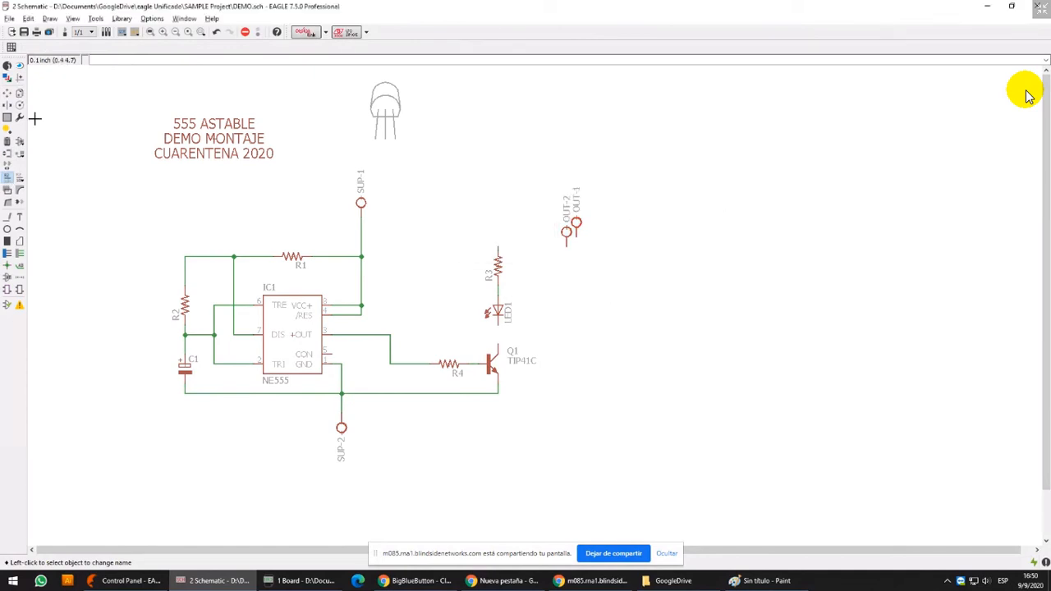
# Move OUT-1 level with the ground line beyond Q1's emitter, rotated so its pin faces the transistor
pyautogui.click(8, 93)
pyautogui.click(578, 224)
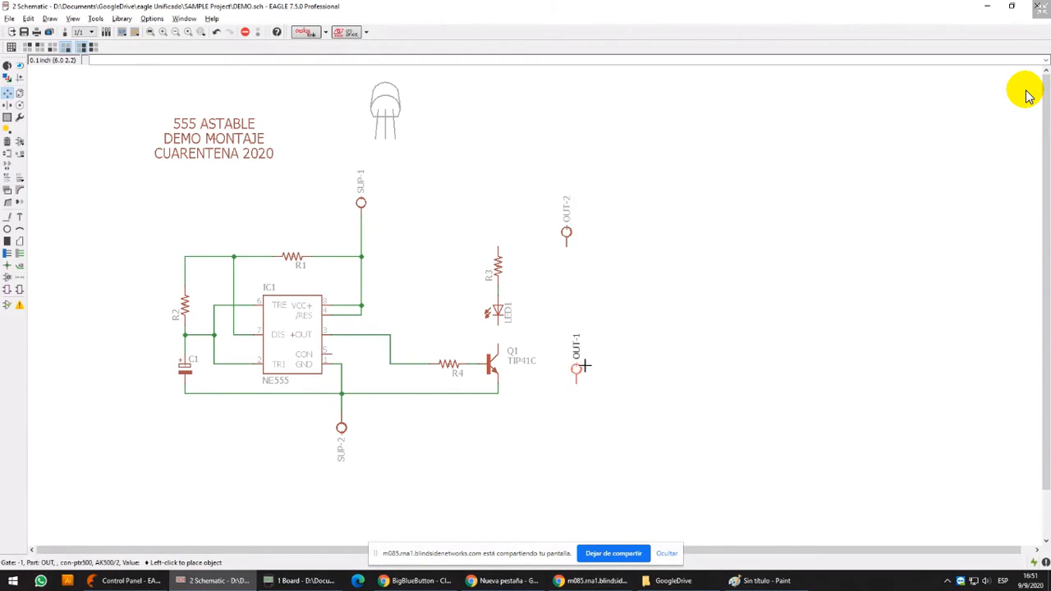
pyautogui.rightClick(584, 357)
pyautogui.rightClick(584, 357)
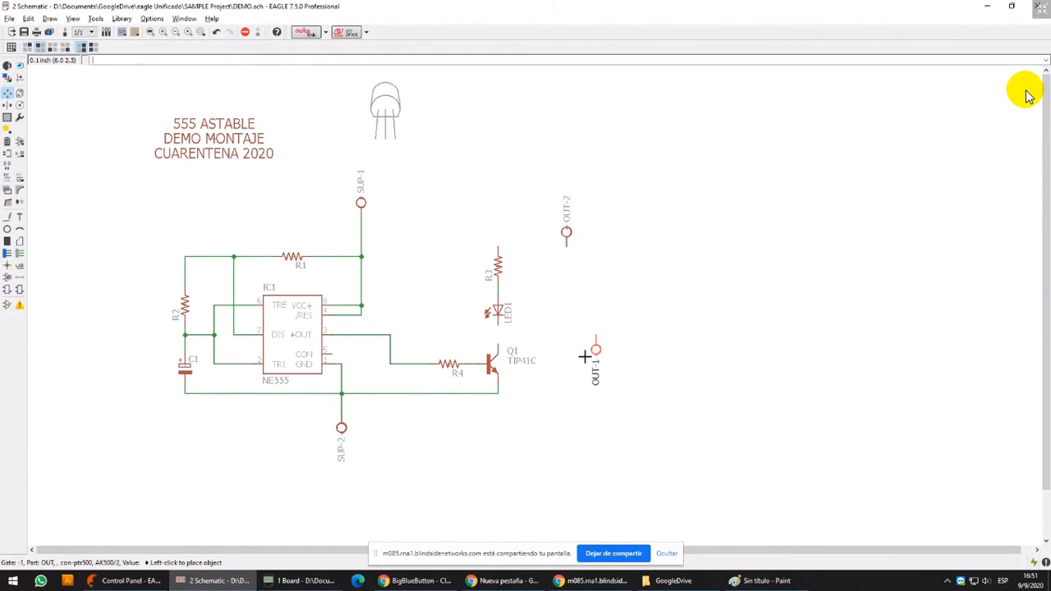
pyautogui.rightClick(580, 361)
pyautogui.click(570, 402)
# Move OUT-2 above OUT-1, level with the gap between LED1 and Q1, rotated so its pin faces the transistor
pyautogui.click(576, 228)
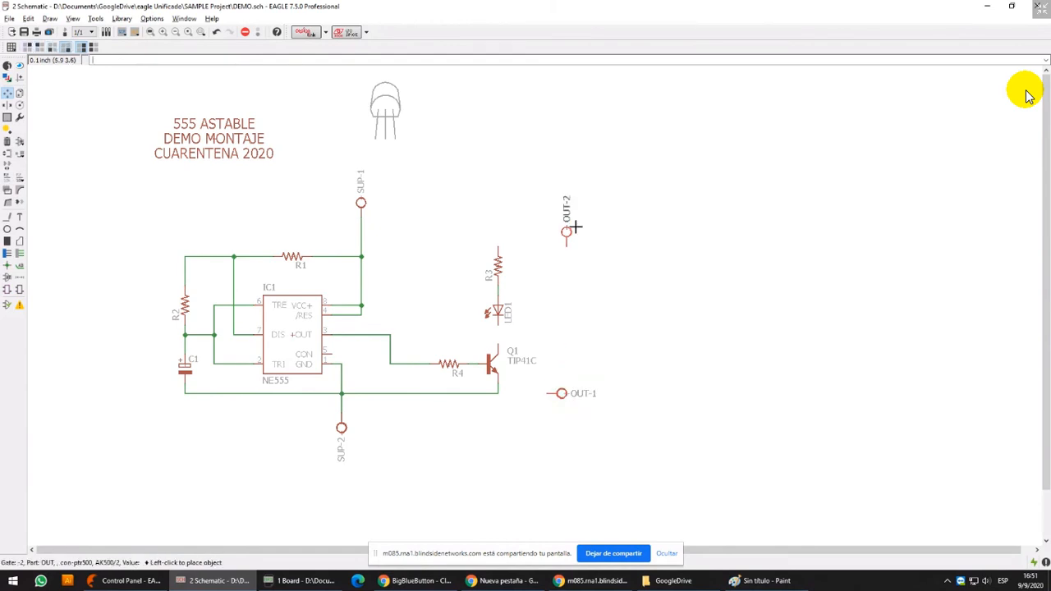
pyautogui.rightClick(580, 337)
pyautogui.rightClick(581, 335)
pyautogui.rightClick(576, 323)
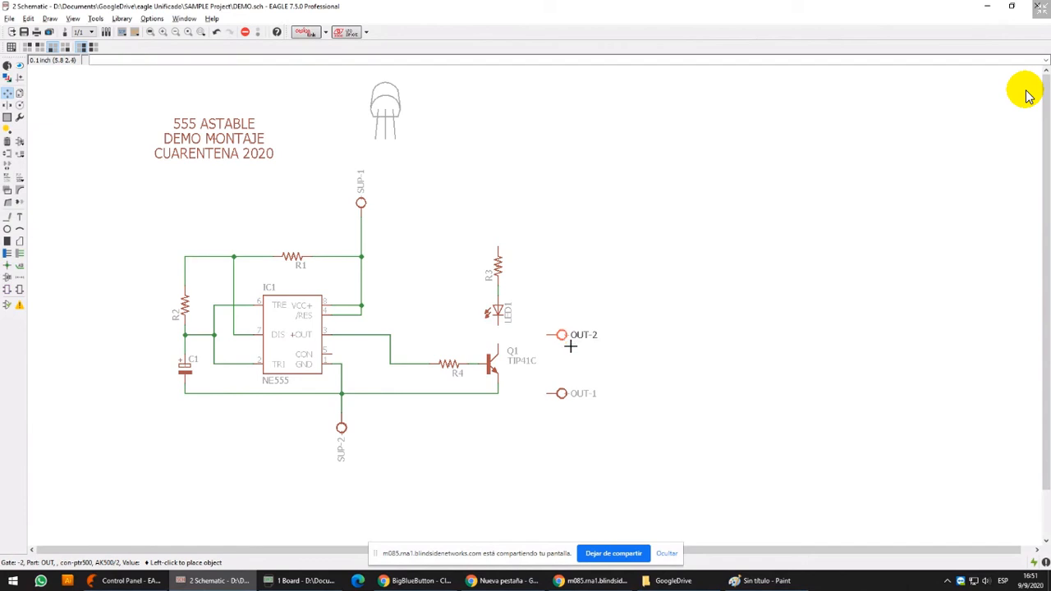
pyautogui.click(571, 346)
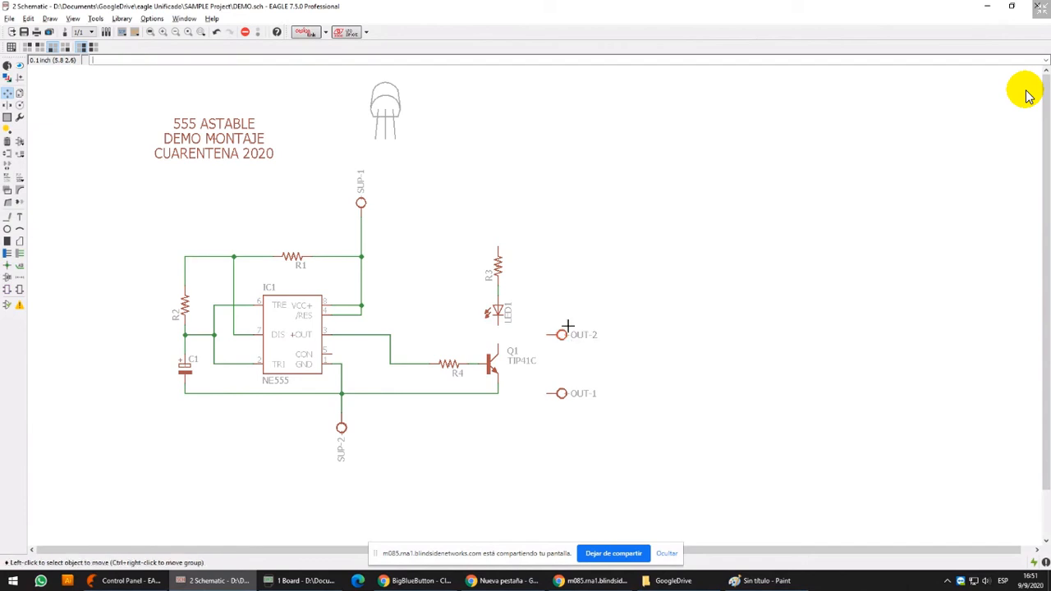
# Wire LED1 to Q1's collector with OUT-2 tied to that connection, and wire OUT-1 to the ground line at Q1's emitter
pyautogui.click(7, 216)
pyautogui.scroll(3, 479, 371)
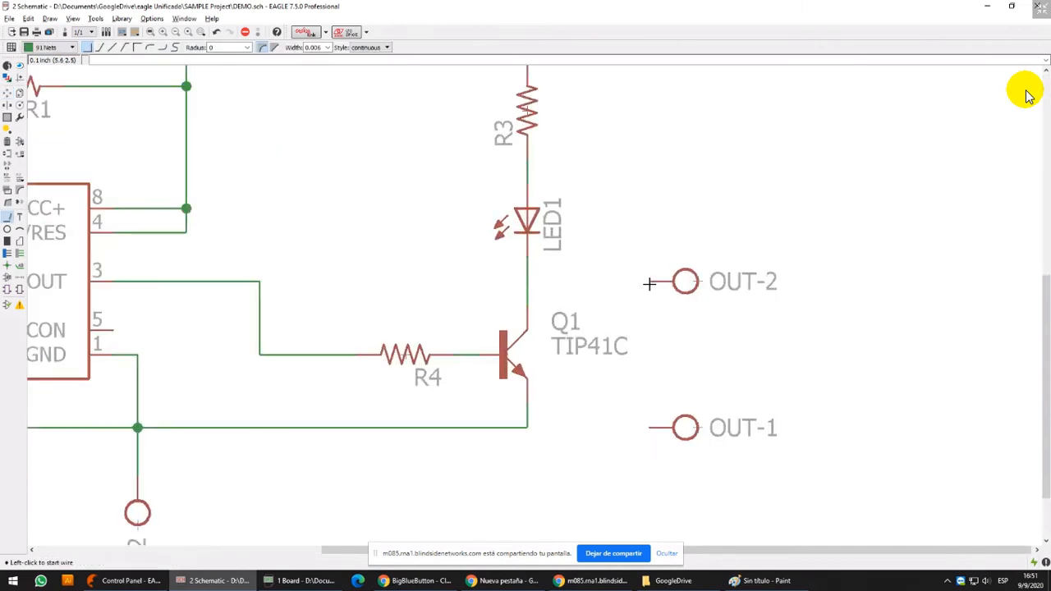
pyautogui.click(648, 281)
pyautogui.click(529, 289)
pyautogui.click(649, 428)
pyautogui.click(527, 427)
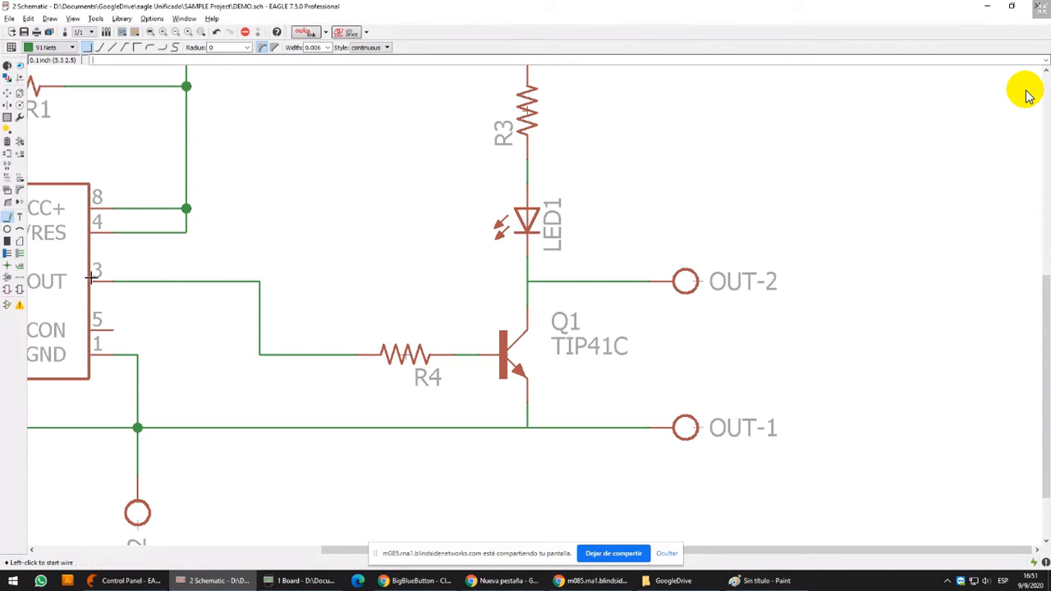
# Place a junction where the OUT-2 wire meets the connection between LED1 and Q1's collector
pyautogui.click(6, 265)
pyautogui.scroll(-3, 552, 232)
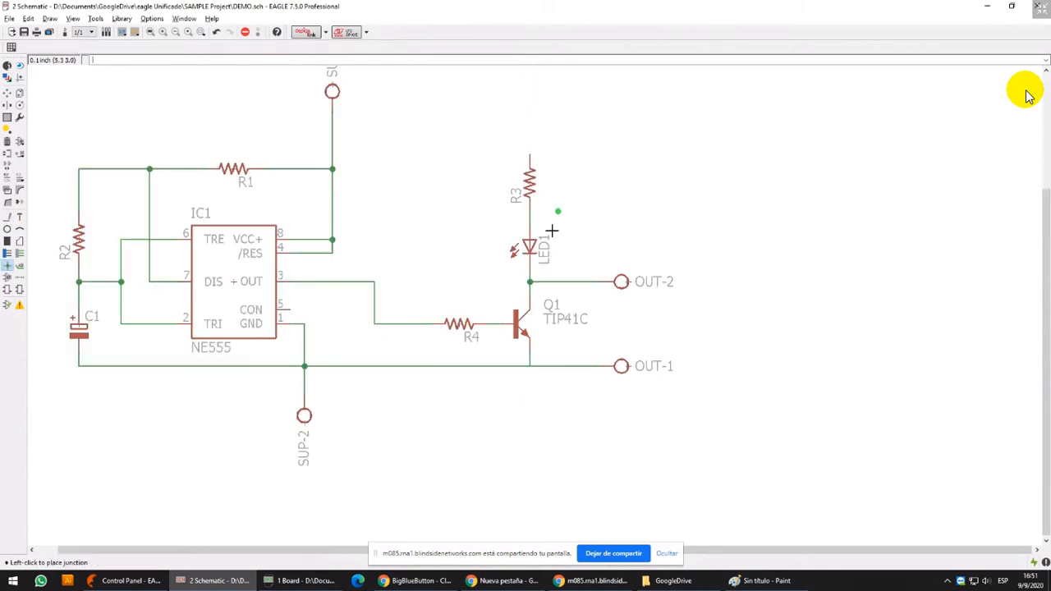
pyautogui.moveTo(552, 231); pyautogui.dragTo(548, 275, button='middle')
# Wire the free end of R3 to the SUP-1 supply line and place a junction where they meet
pyautogui.click(8, 218)
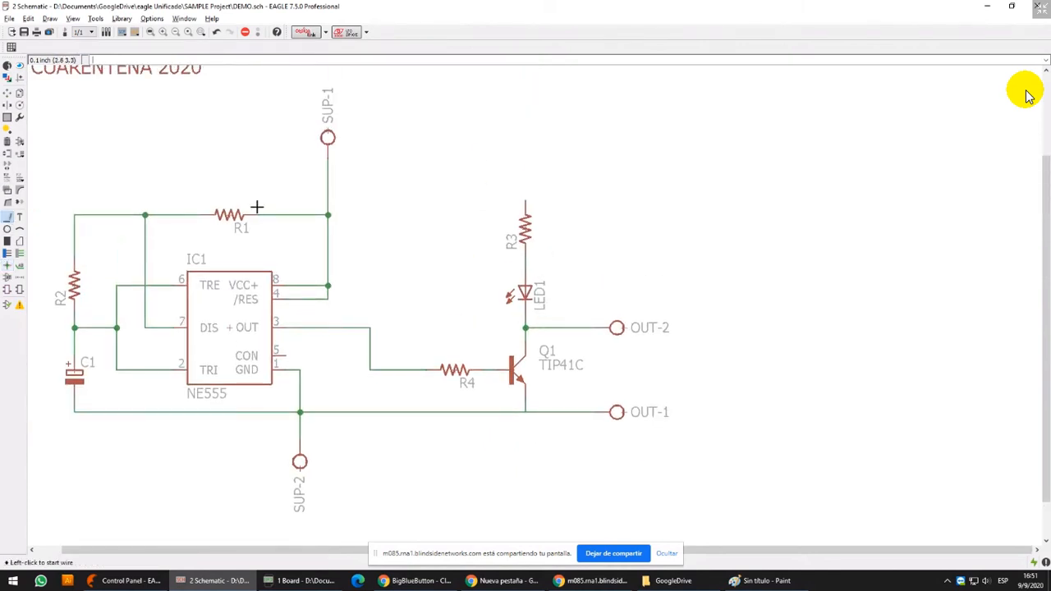
pyautogui.click(526, 200)
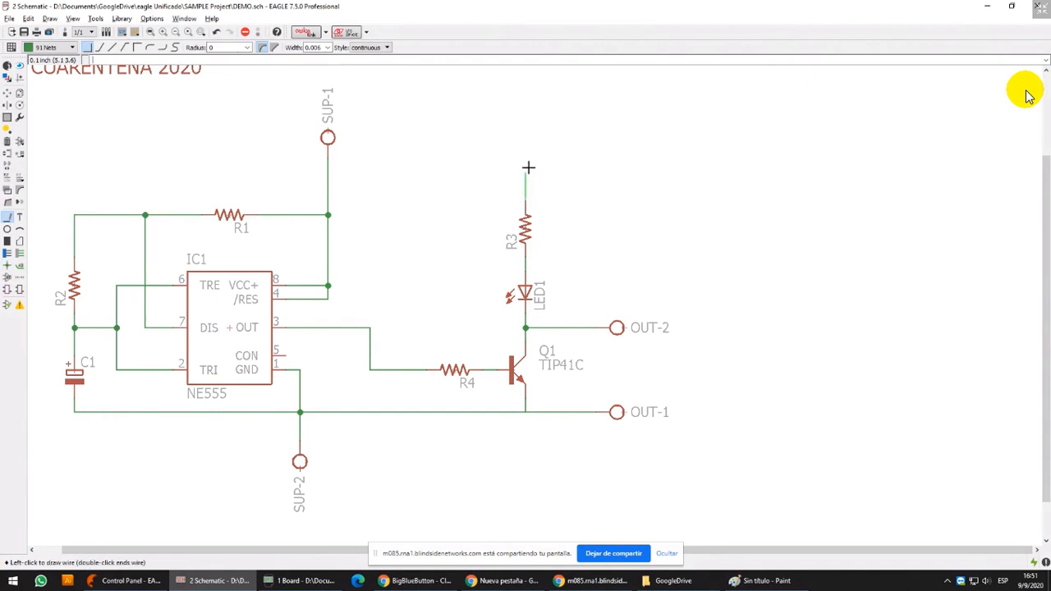
pyautogui.doubleClick(328, 187)
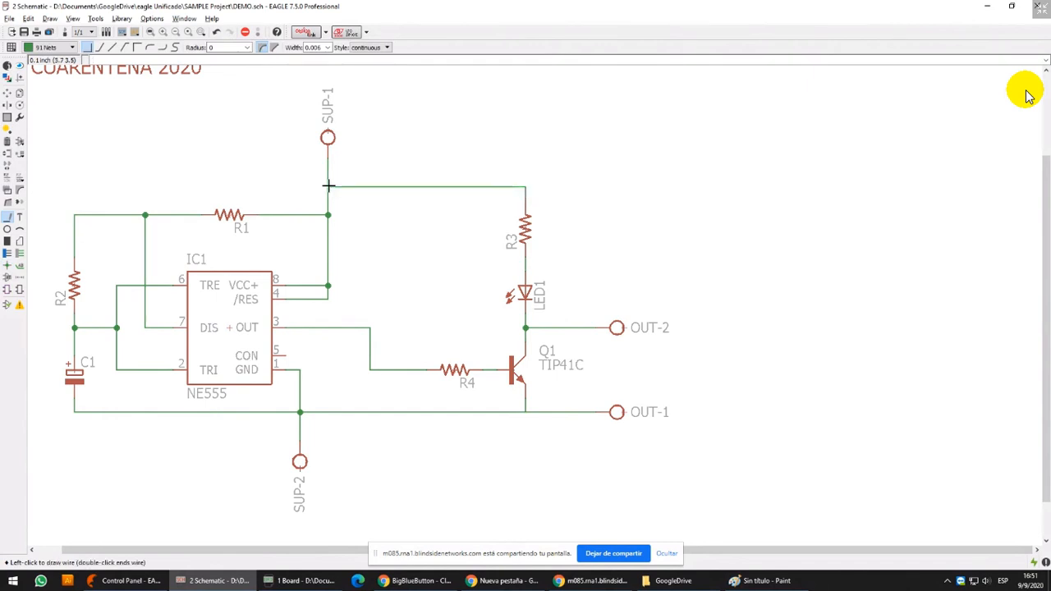
pyautogui.click(6, 265)
pyautogui.click(327, 187)
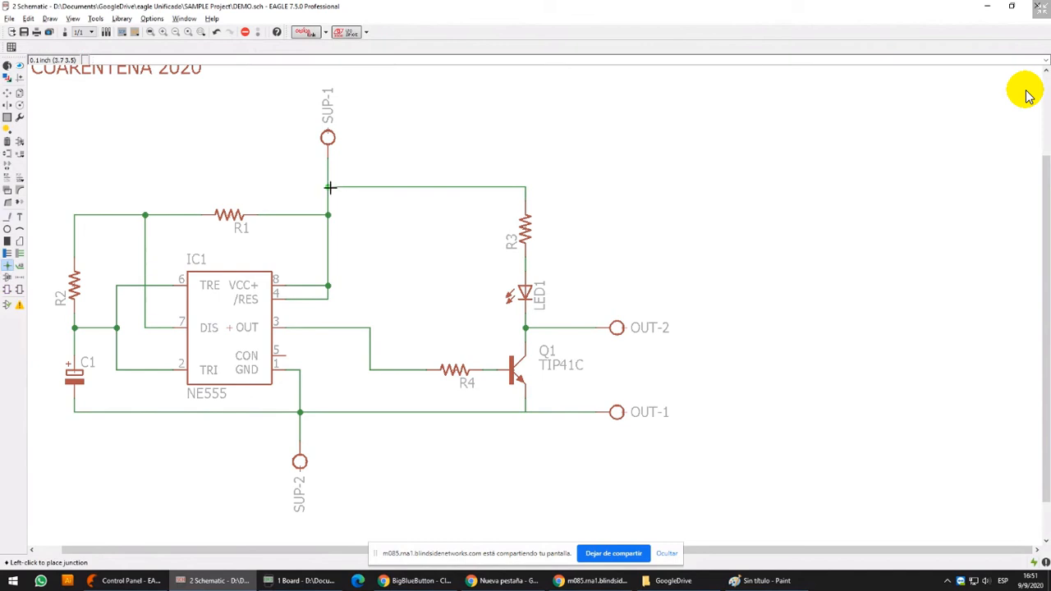
# Highlight the SUP-1 supply net and the SUP-2 ground net to check their connections
pyautogui.click(20, 65)
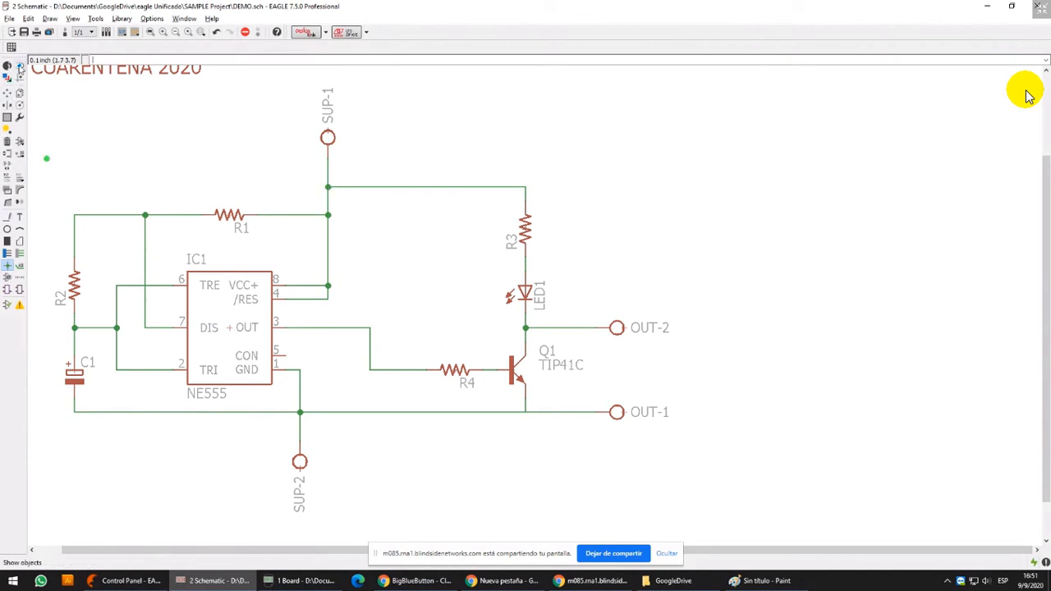
pyautogui.click(328, 207)
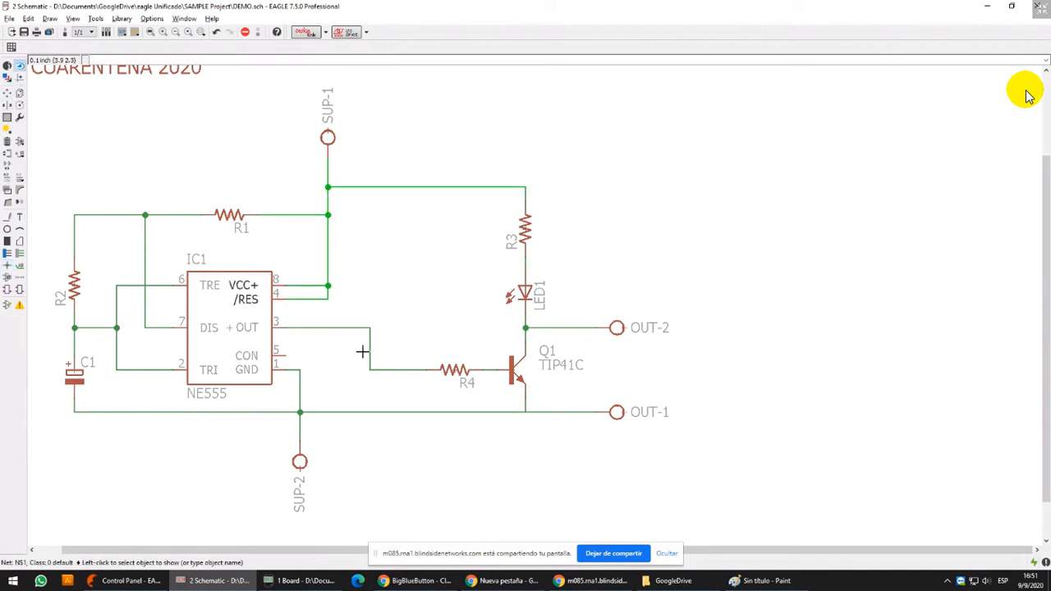
pyautogui.click(306, 448)
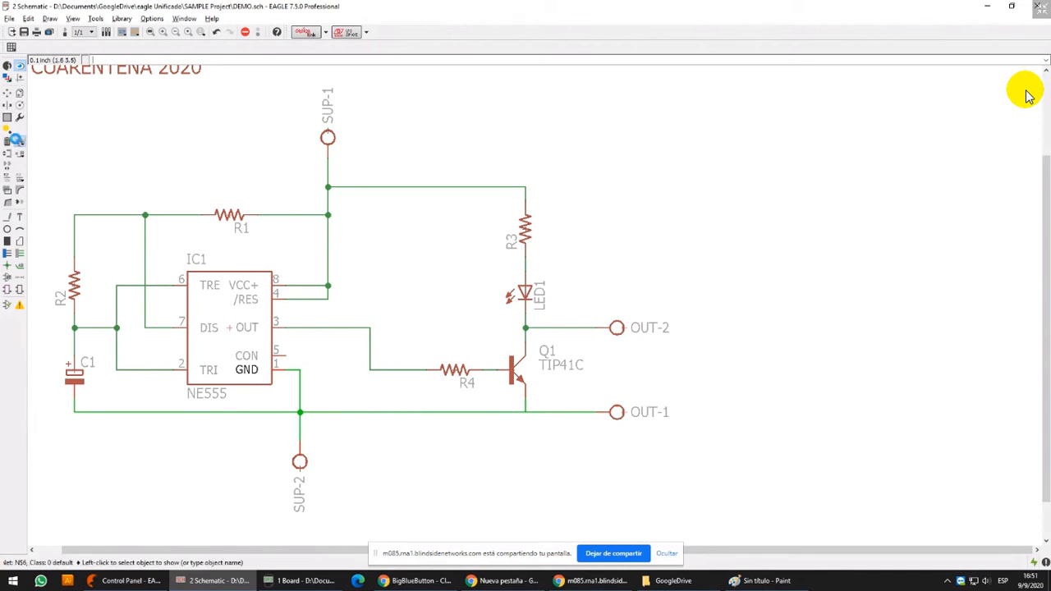
# Find the supply1 library among the parts to add and preview its V+ supply symbol
pyautogui.click(15, 139)
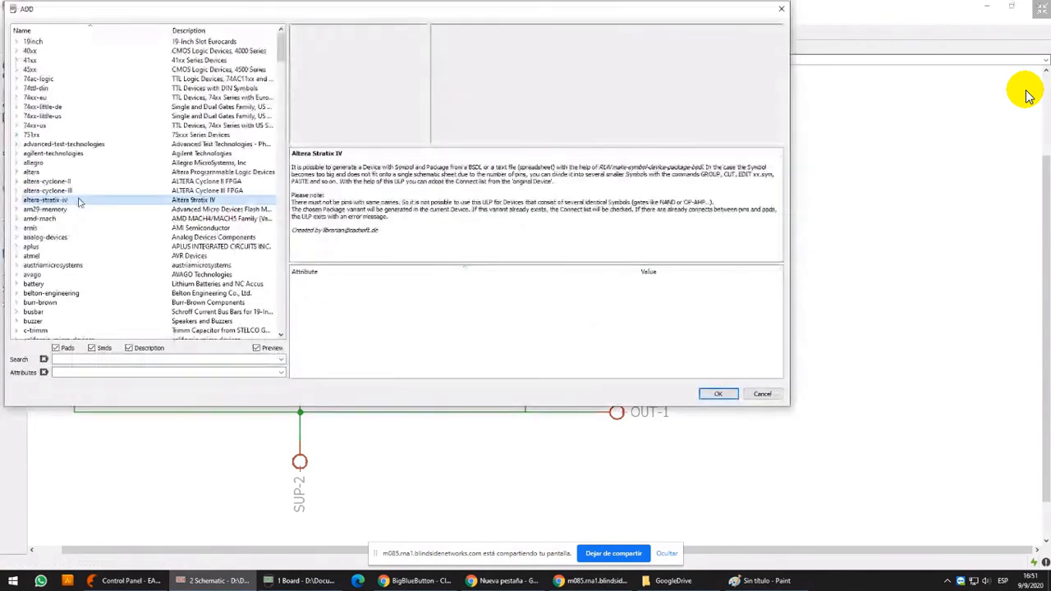
pyautogui.press('s')
pyautogui.press('u')
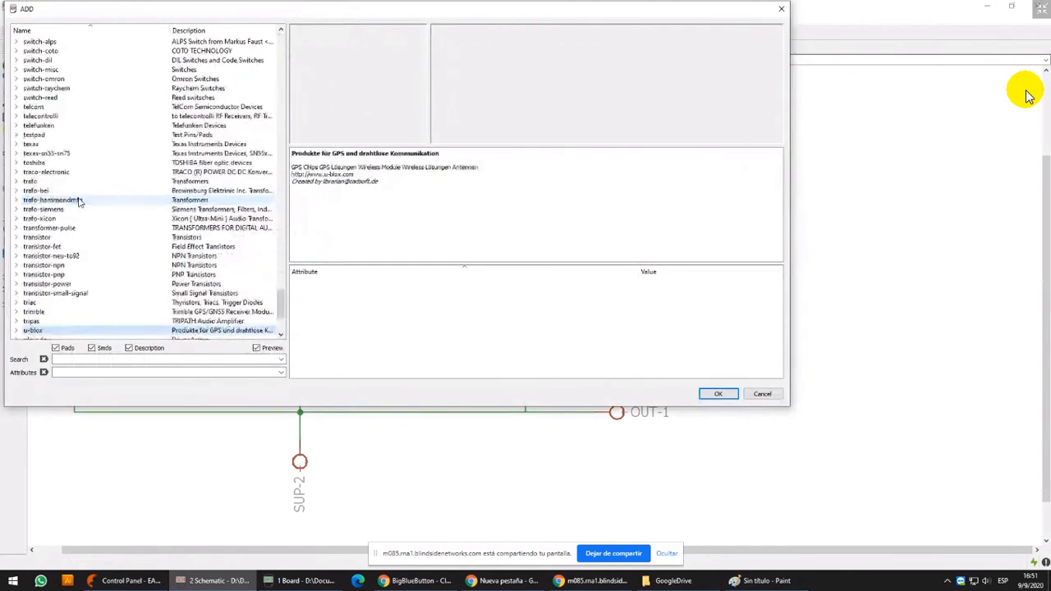
pyautogui.press('Up')
pyautogui.press('Up')
pyautogui.press('s')
pyautogui.press('u')
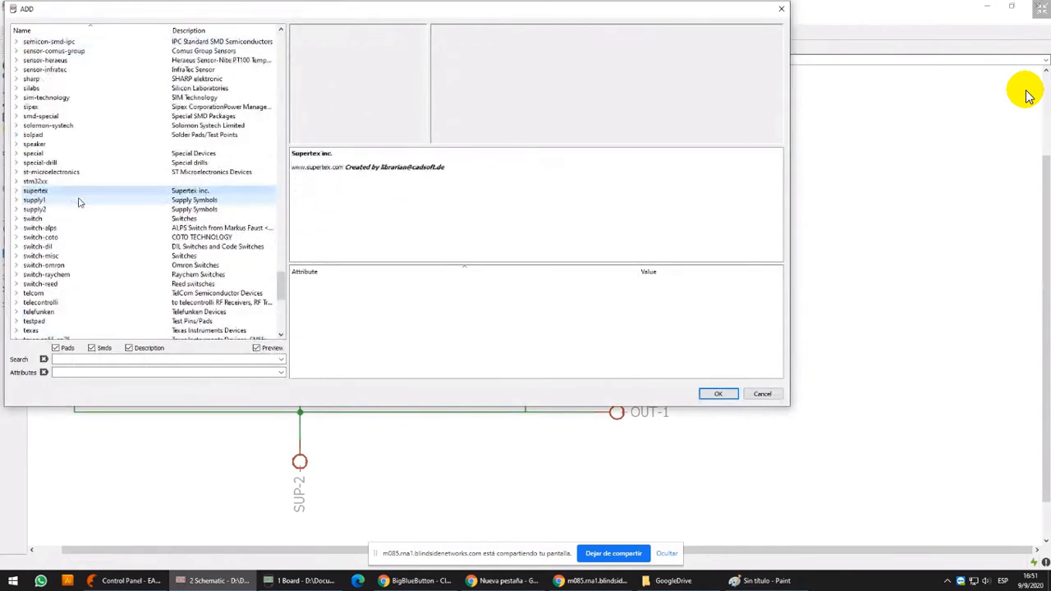
pyautogui.click(79, 202)
pyautogui.doubleClick(80, 202)
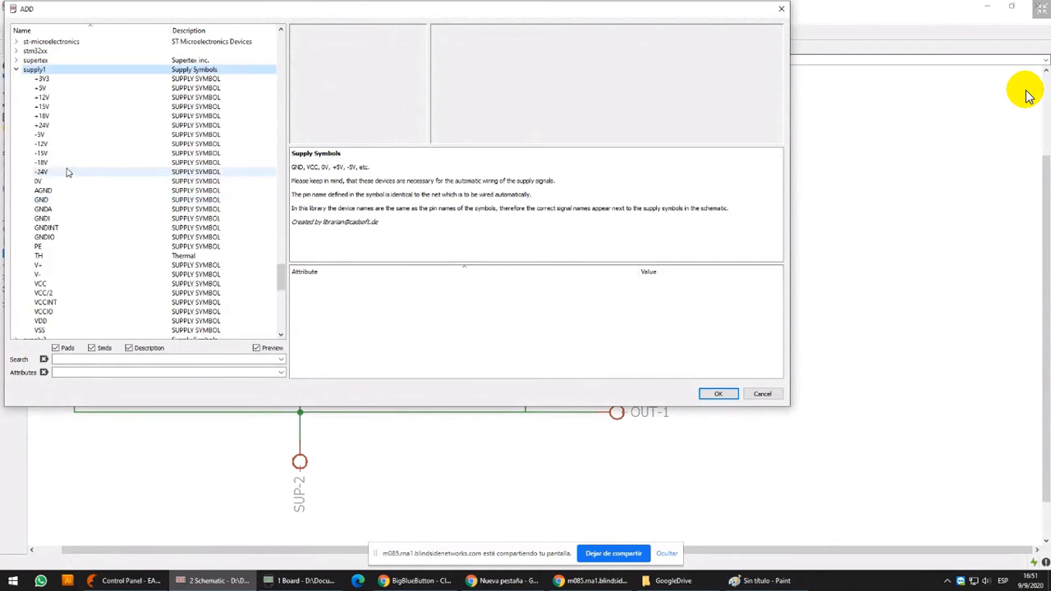
pyautogui.click(68, 267)
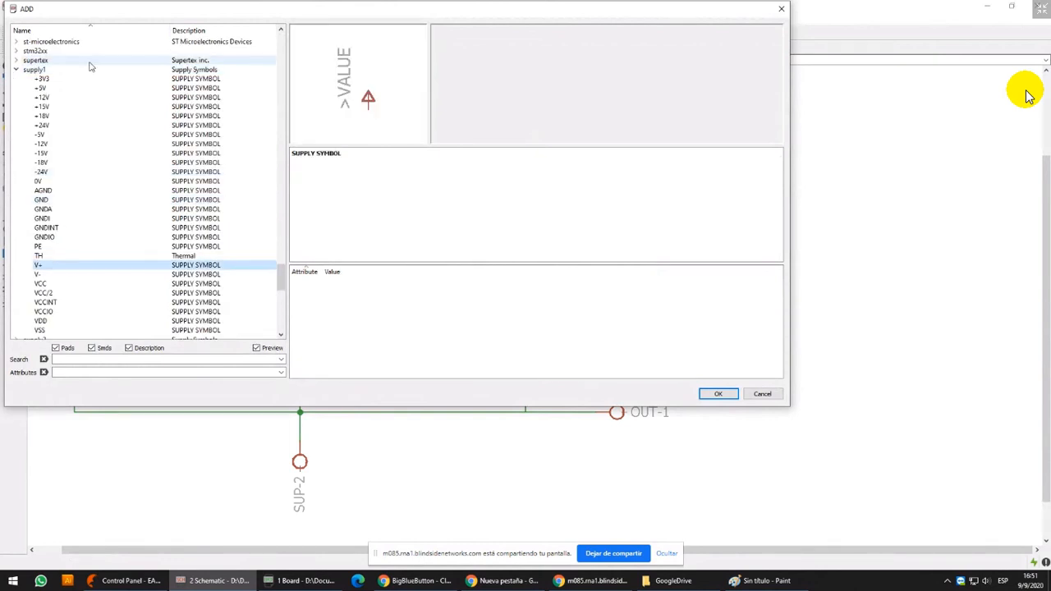
# Place a +12V and a -12V symbol from the supply2 library, one above the other, in the free area beyond R3
pyautogui.click(17, 70)
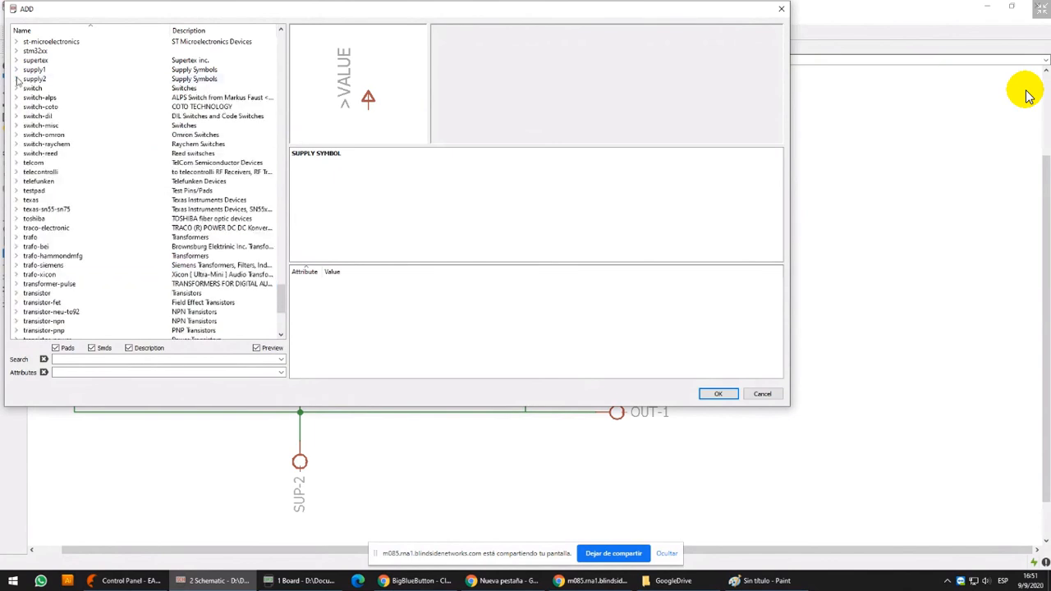
pyautogui.click(17, 79)
pyautogui.click(131, 137)
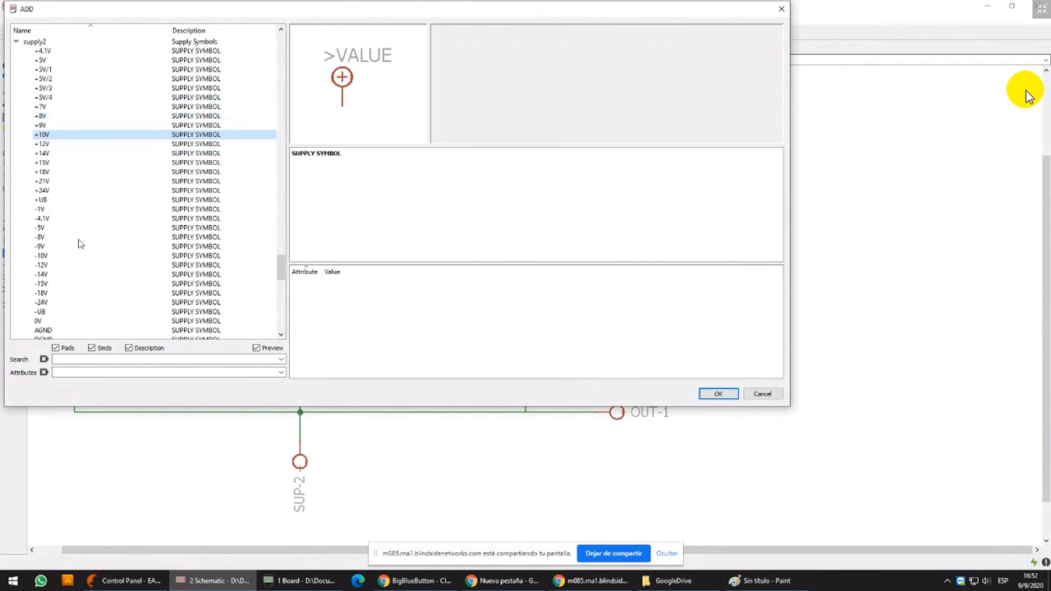
pyautogui.click(66, 276)
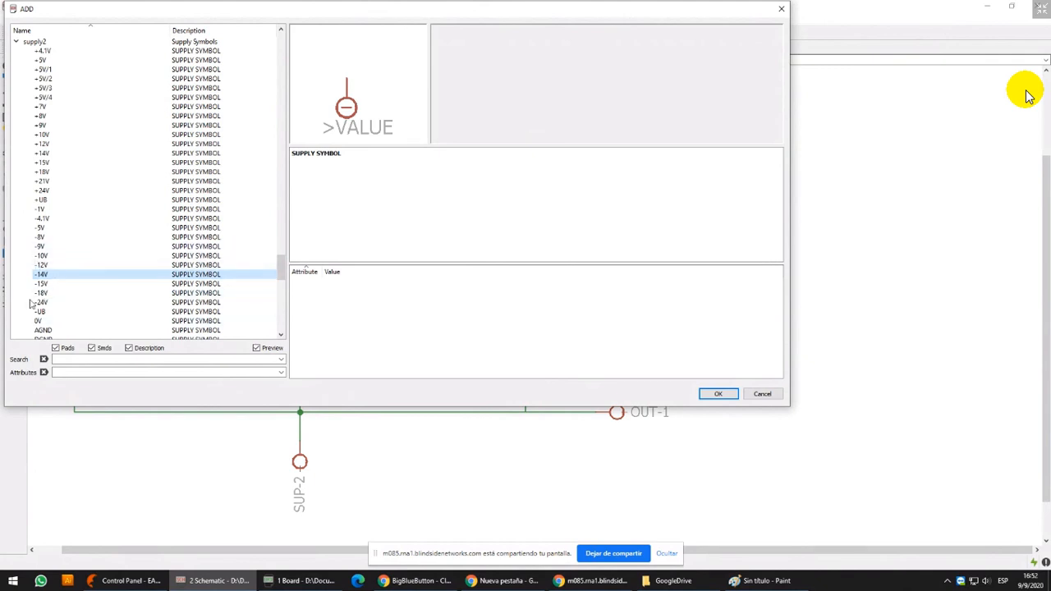
pyautogui.click(59, 258)
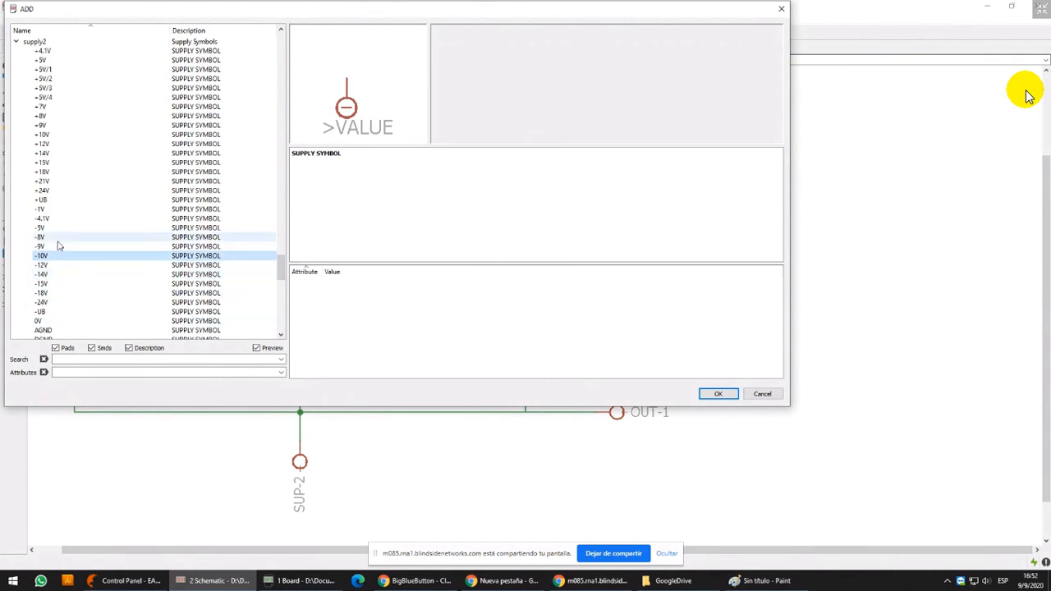
pyautogui.click(55, 267)
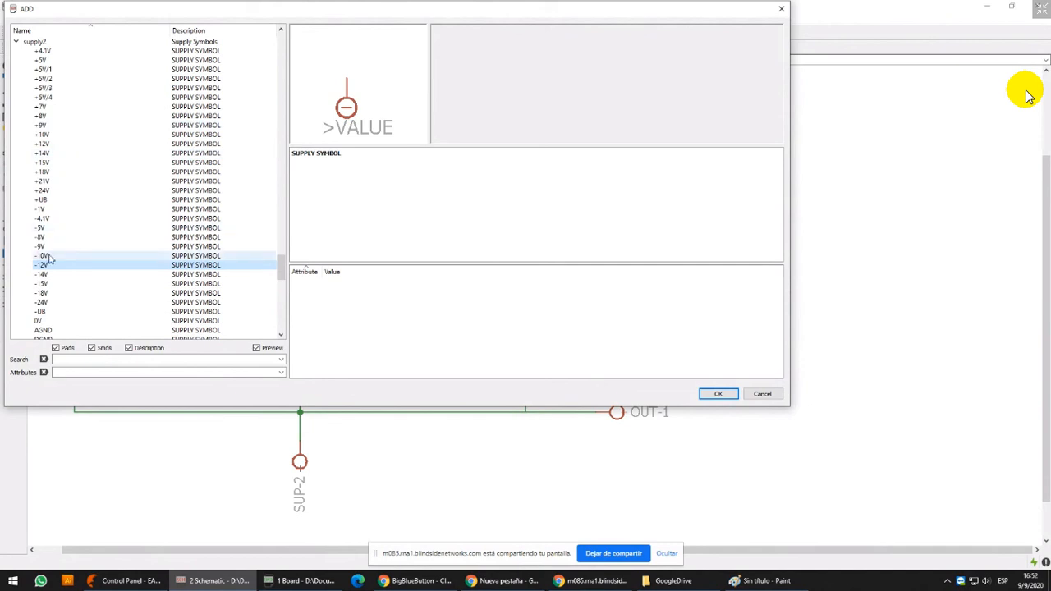
pyautogui.click(64, 144)
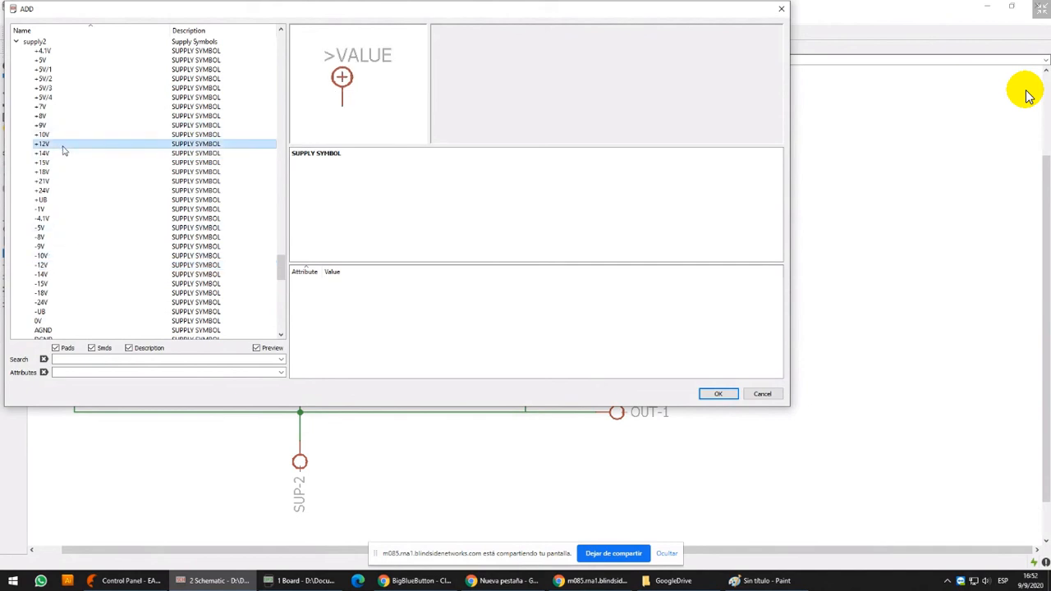
pyautogui.doubleClick(64, 145)
pyautogui.press('Escape')
pyautogui.click(64, 265)
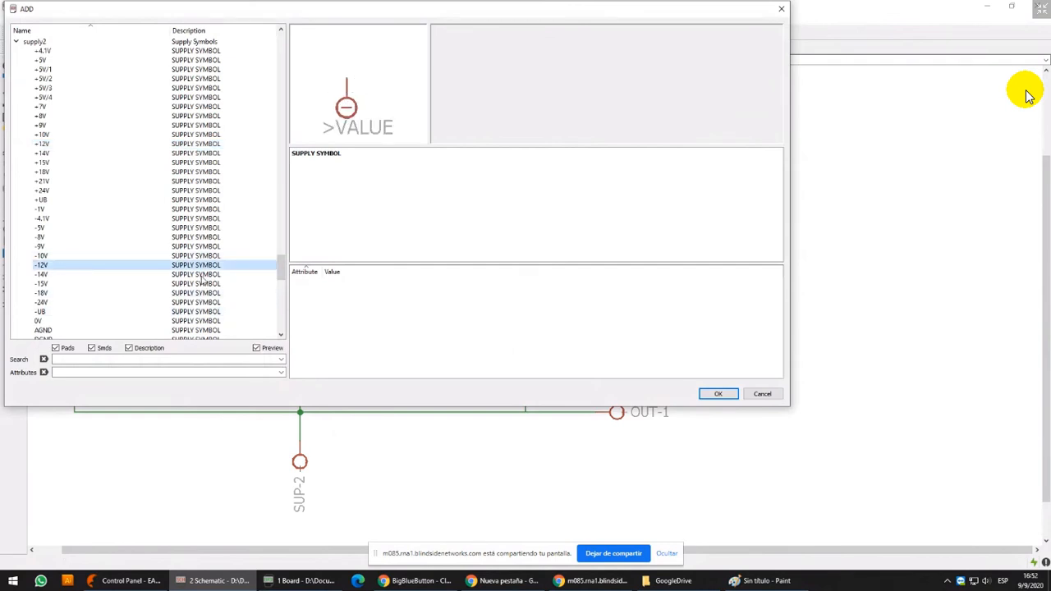
pyautogui.press('Return')
pyautogui.click(722, 222)
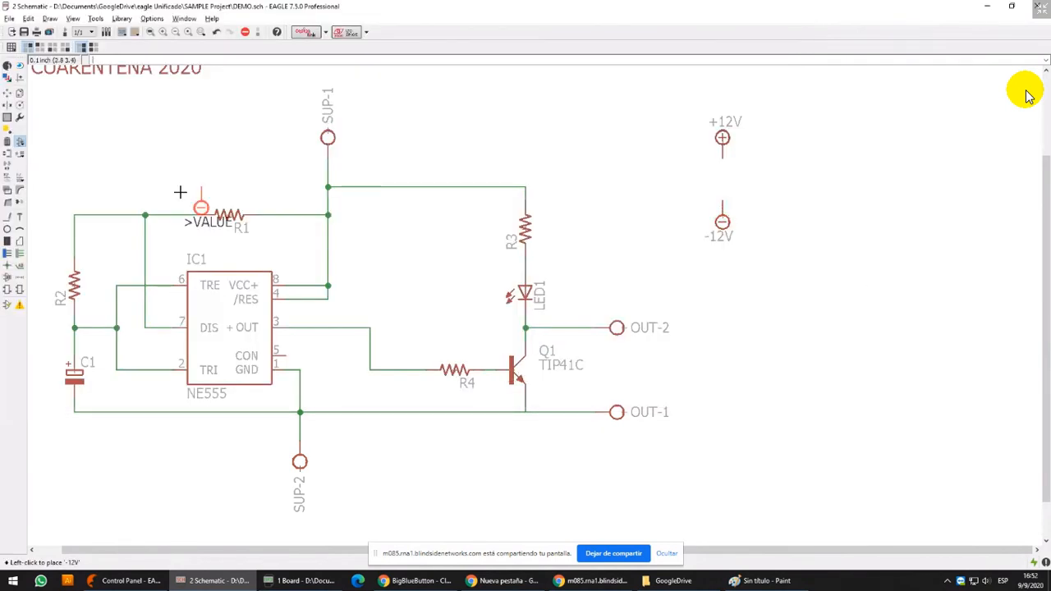
# Compare the +5V symbols of the supply2 and supply1 libraries, and preview the -5V symbol in supply1
pyautogui.click(20, 142)
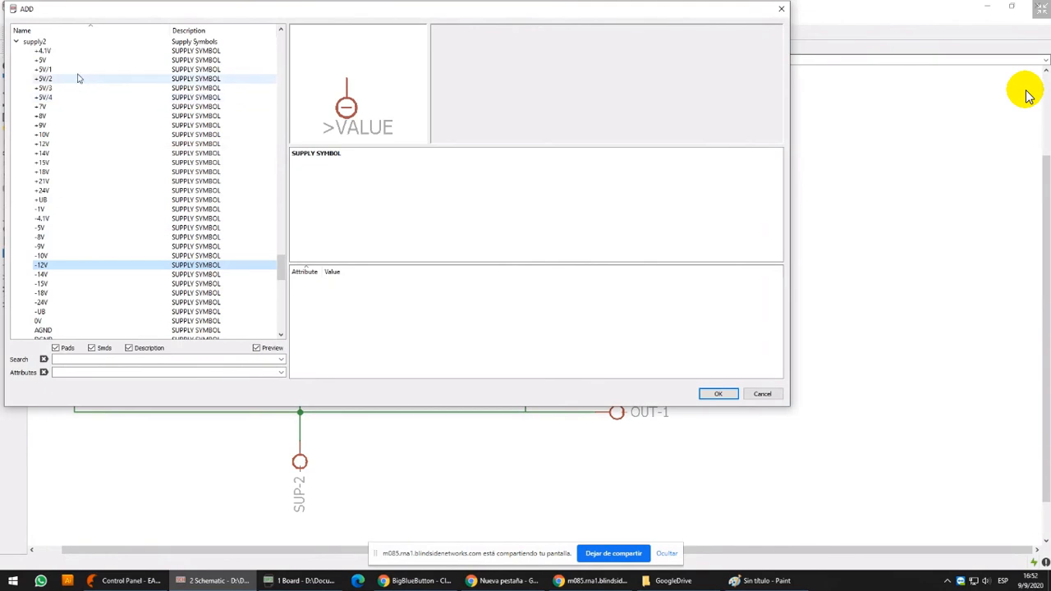
pyautogui.click(215, 61)
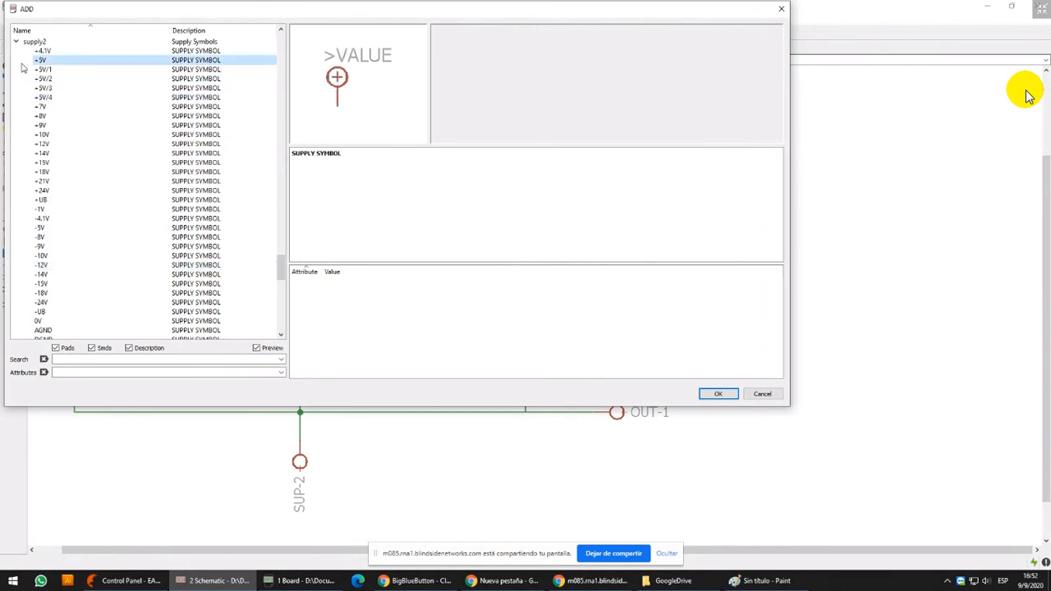
pyautogui.scroll(2, 29, 149)
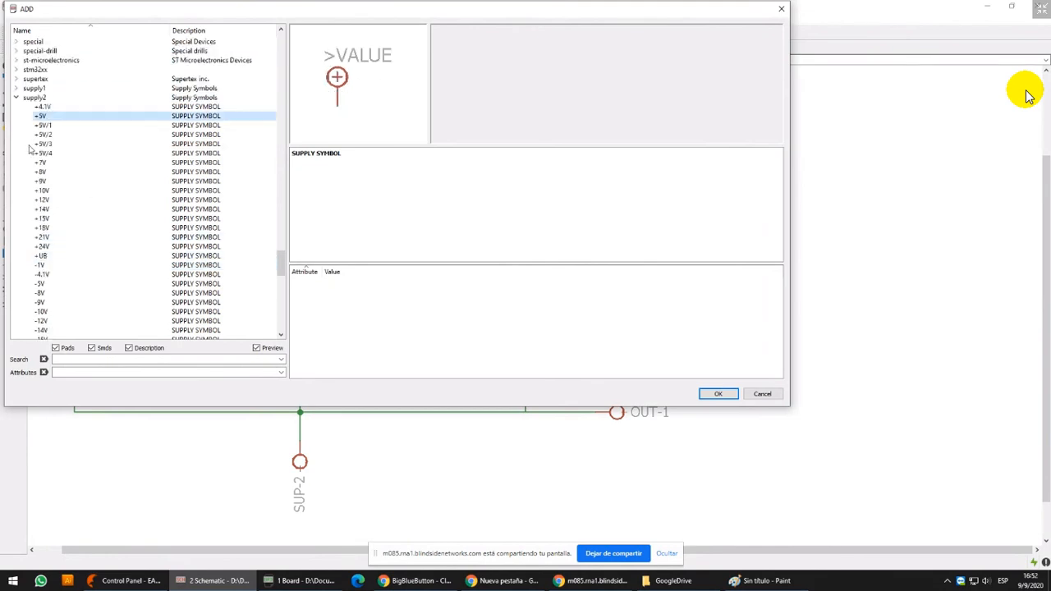
pyautogui.click(16, 88)
pyautogui.click(59, 88)
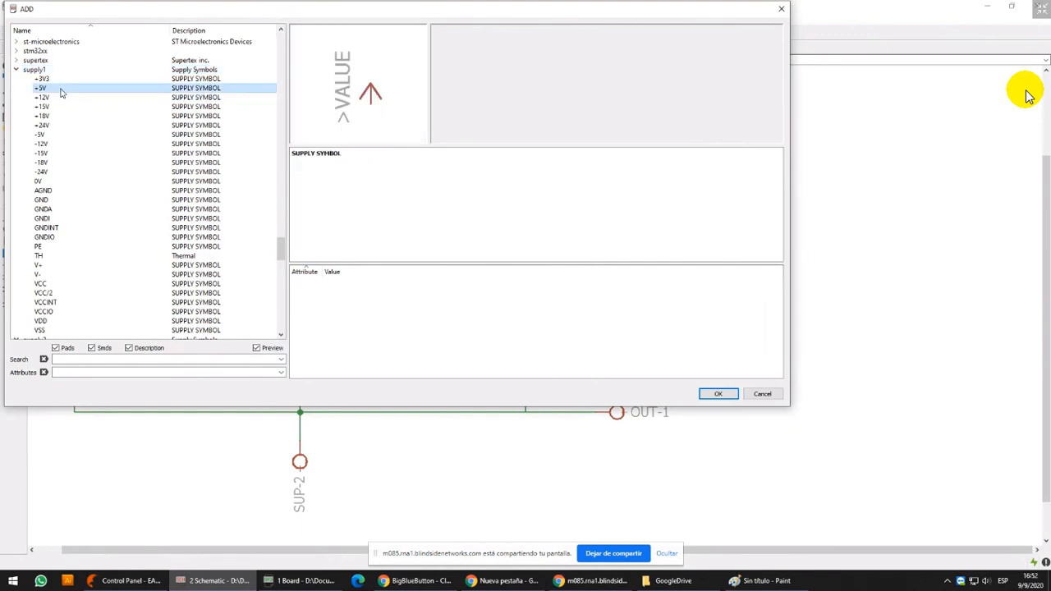
pyautogui.click(53, 136)
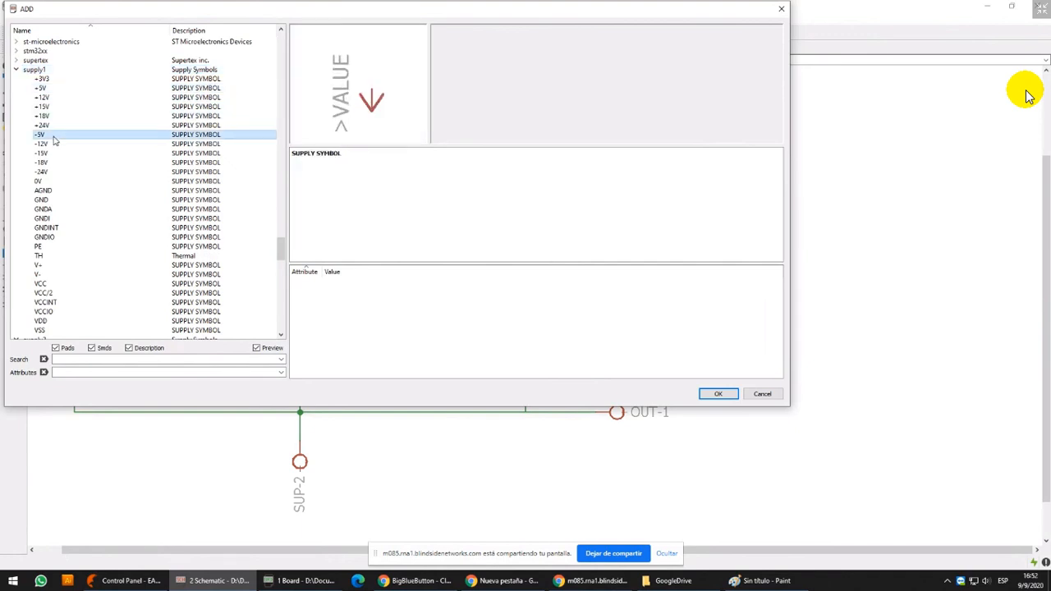
pyautogui.press('Up')
pyautogui.press('Up')
pyautogui.press('Up')
pyautogui.press('Up')
pyautogui.press('Up')
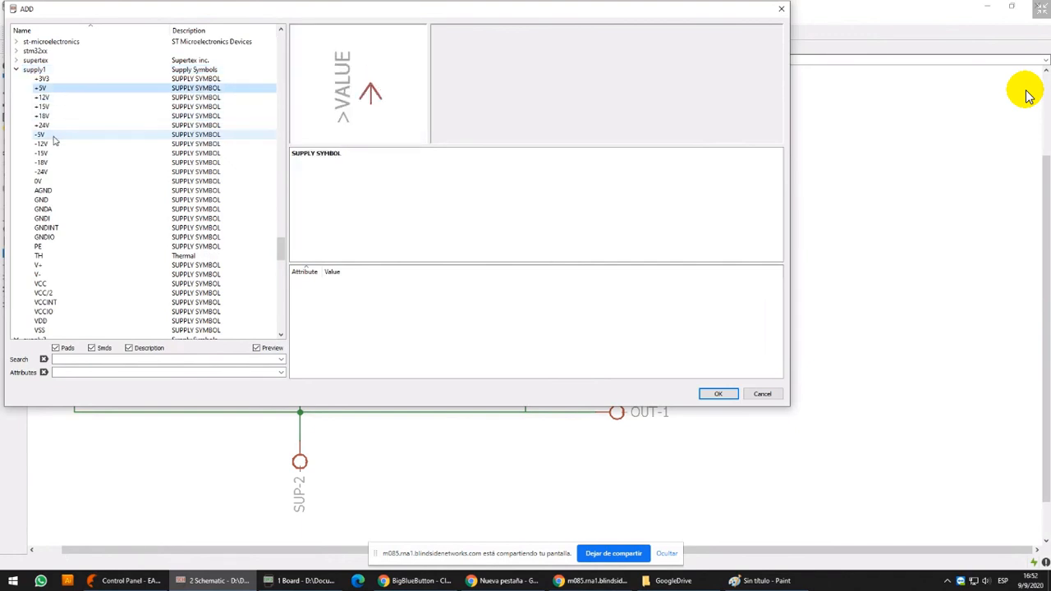
# Examine the remaining supply1 symbols from +12V through the negative supplies and ground variants to PE
pyautogui.press('Down')
pyautogui.press('Down')
pyautogui.press('Down')
pyautogui.press('Down')
pyautogui.press('Down')
pyautogui.press('Down')
pyautogui.press('Down')
pyautogui.press('Down')
pyautogui.press('Down')
pyautogui.press('Down')
pyautogui.press('Down')
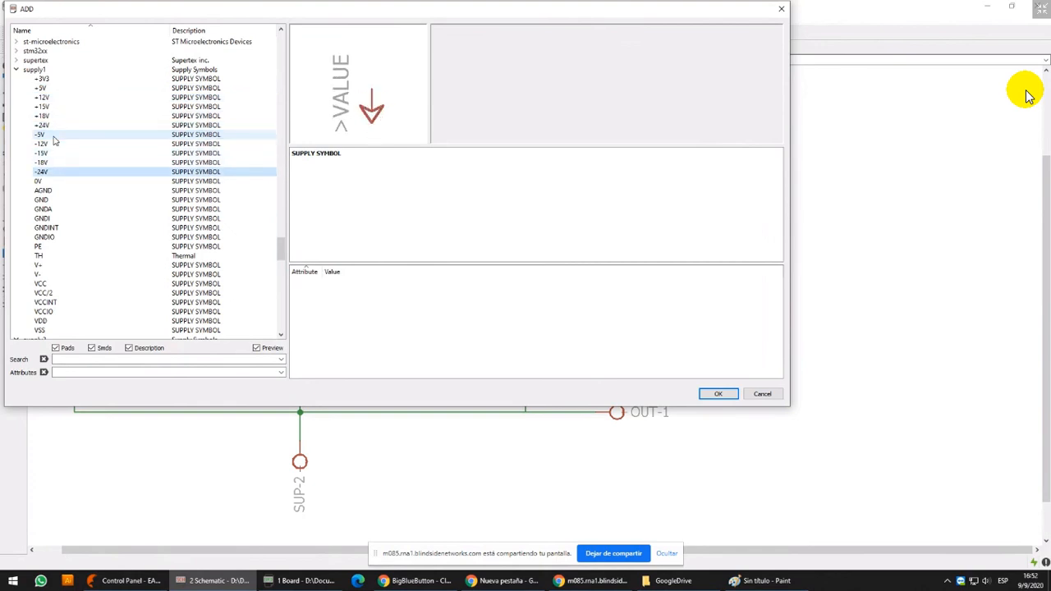
pyautogui.press('Down')
pyautogui.press('Down')
pyautogui.press('Down')
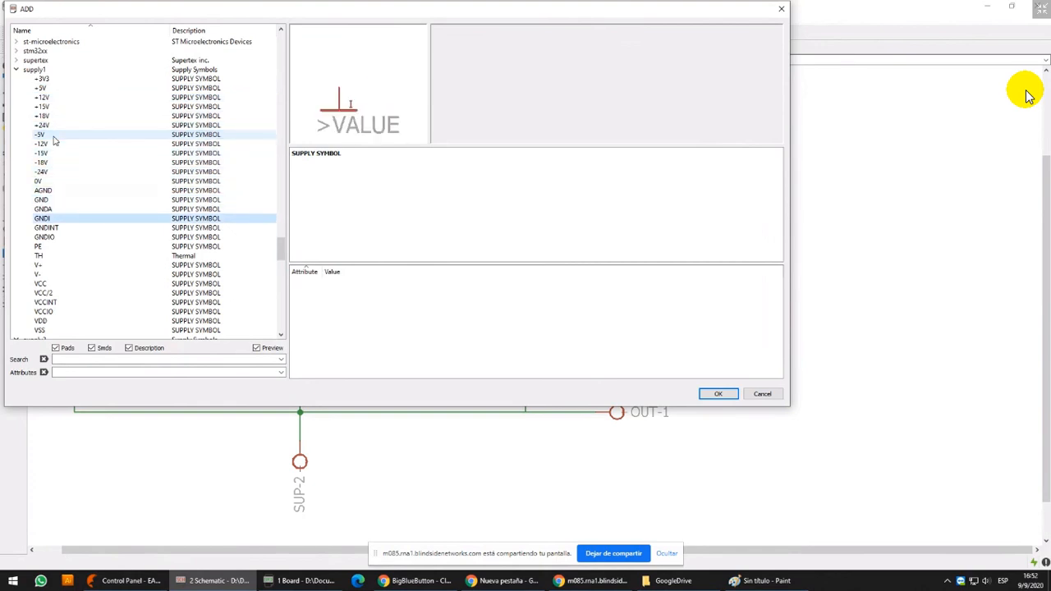
pyautogui.press('Down')
pyautogui.press('Down')
pyautogui.press('Down')
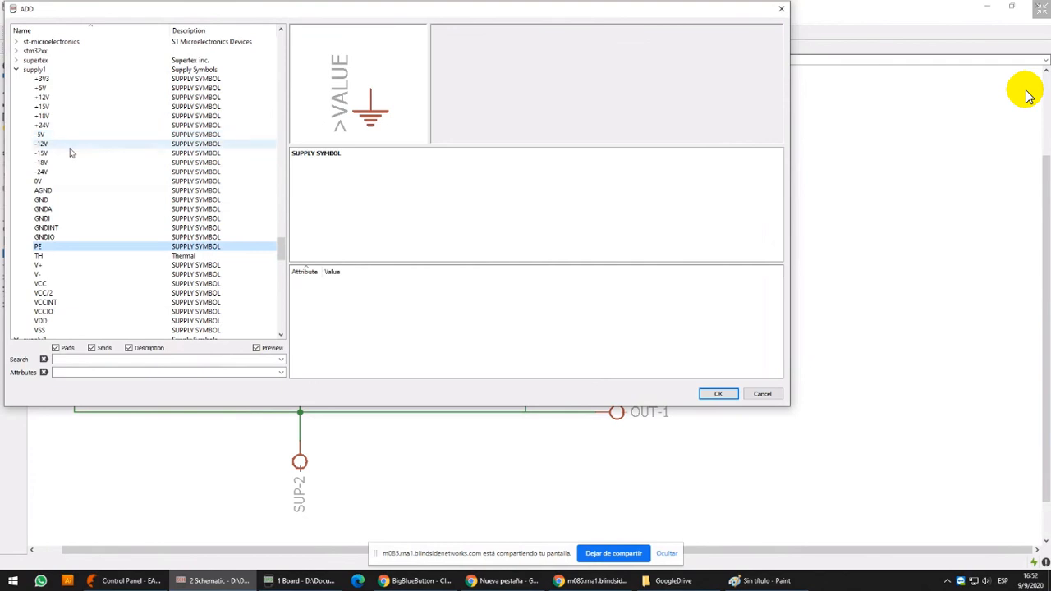
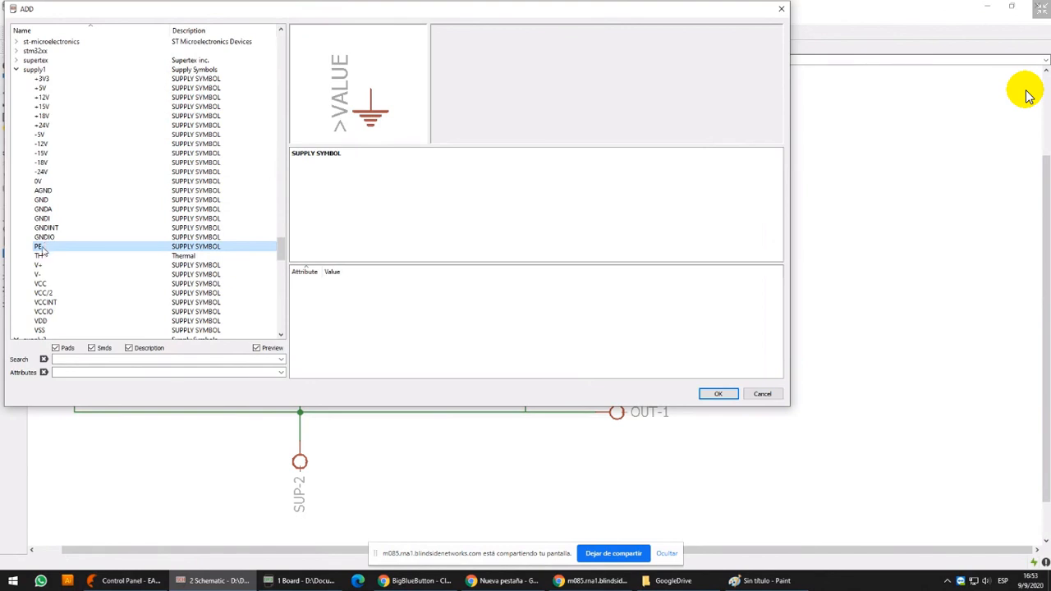
# Place a 0V symbol from the supply1 library beside the +12V and -12V symbols
pyautogui.click(55, 182)
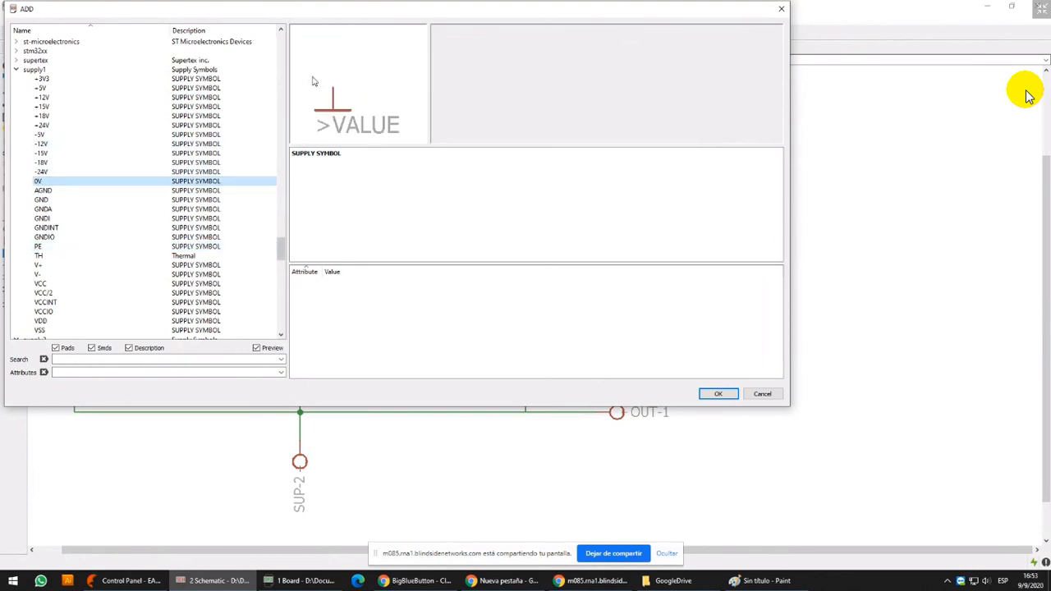
pyautogui.doubleClick(41, 181)
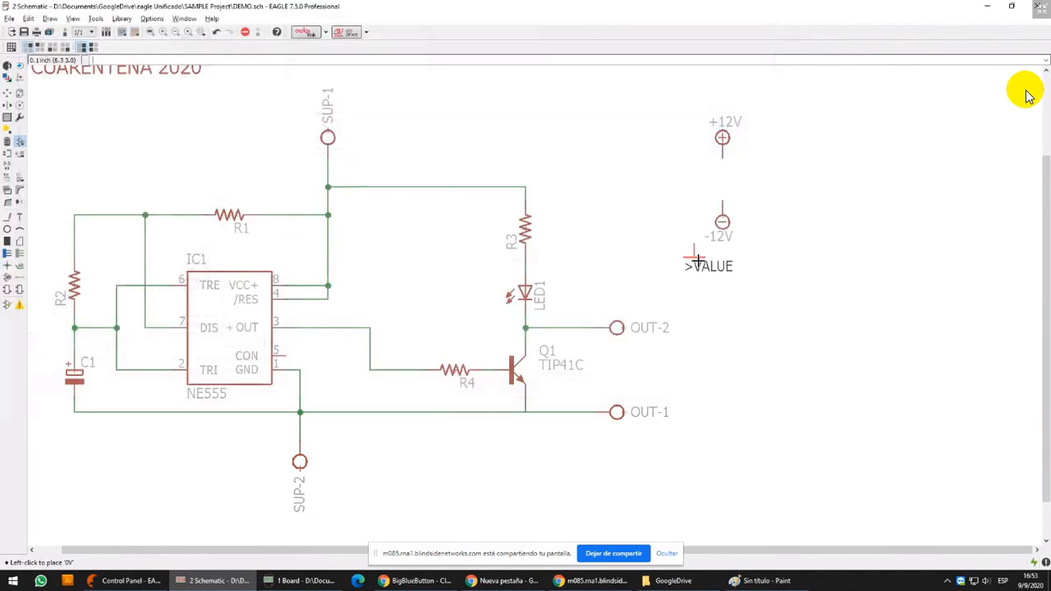
pyautogui.click(652, 198)
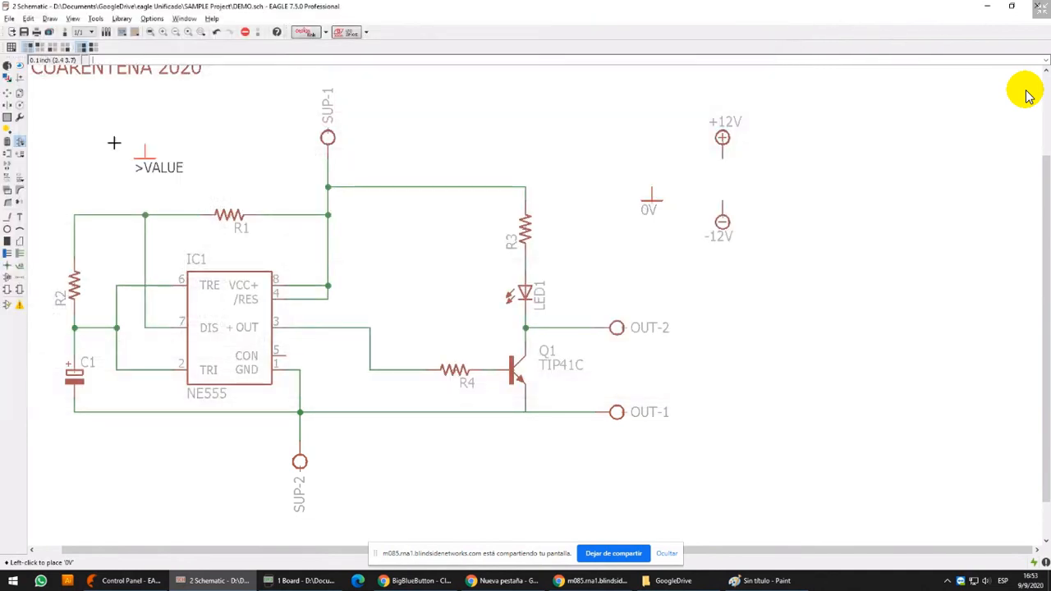
# Delete the -12V symbol and the net segments attached to the SUP-1 and SUP-2 pins
pyautogui.click(8, 141)
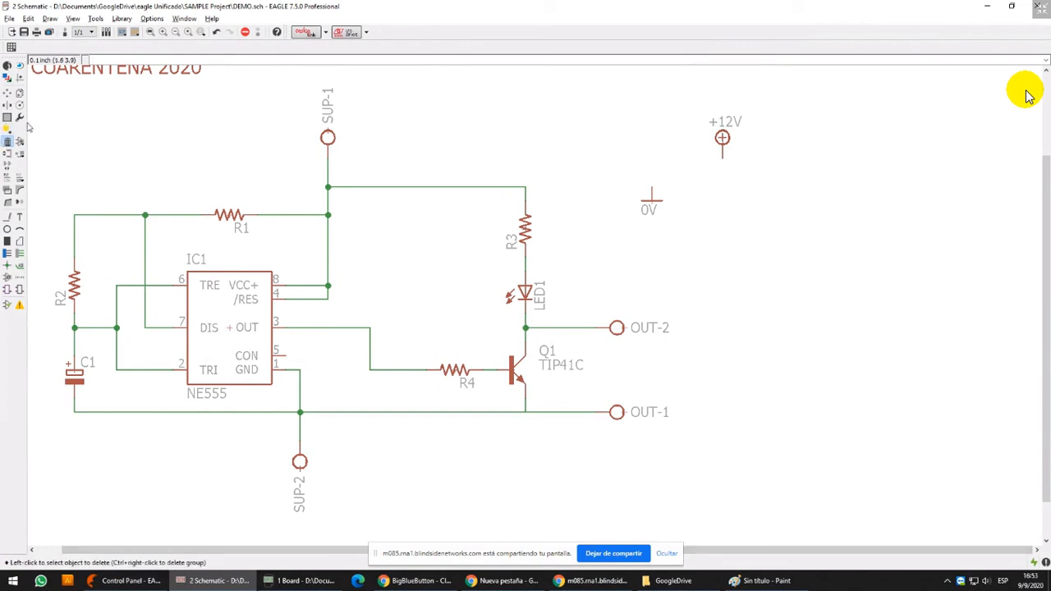
pyautogui.scroll(-2, 575, 246)
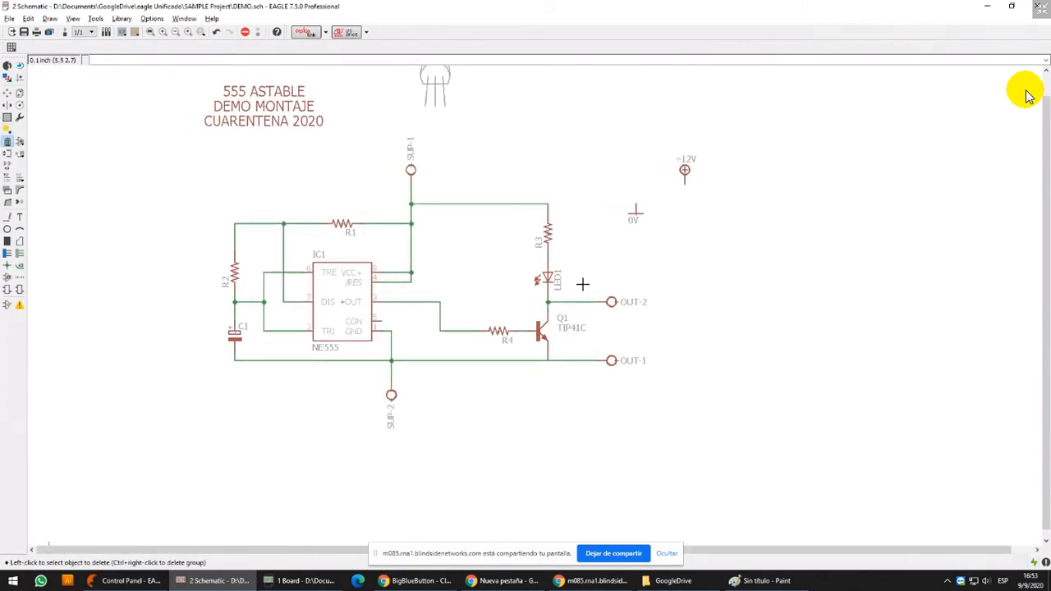
pyautogui.moveTo(517, 248); pyautogui.dragTo(523, 271, button='middle')
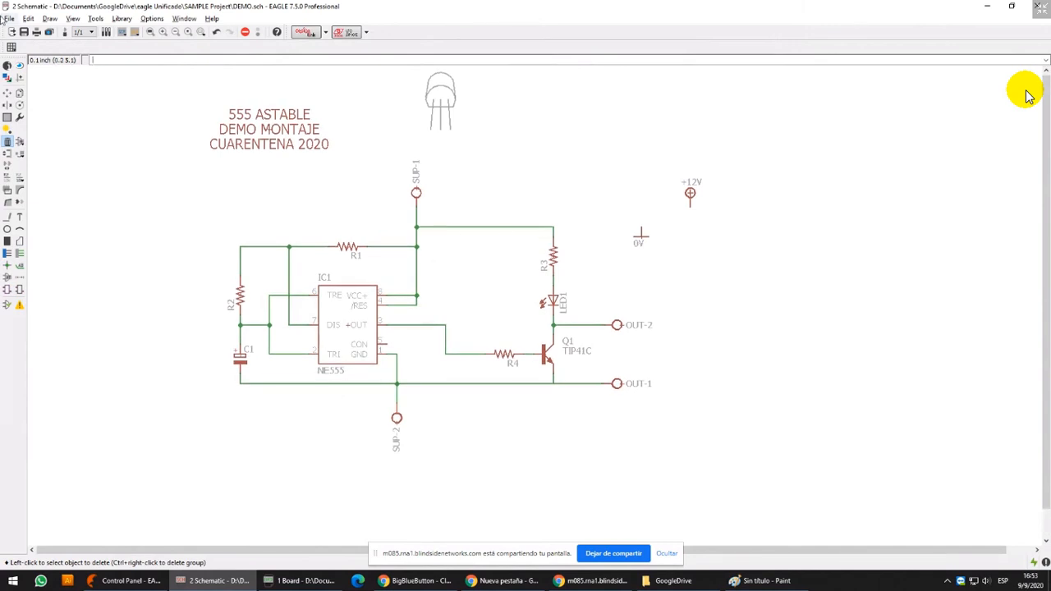
pyautogui.click(415, 219)
pyautogui.click(397, 392)
# Rotate SUP-1 and SUP-2 so their pins face right and stack them in the free area above the circuit
pyautogui.click(7, 93)
pyautogui.click(420, 193)
pyautogui.rightClick(447, 156)
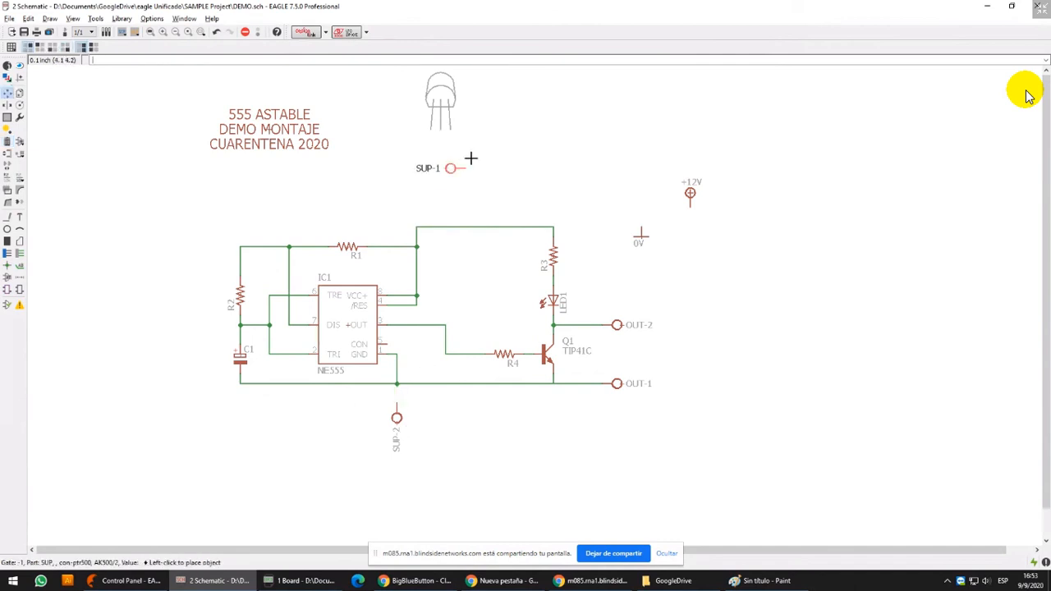
pyautogui.click(509, 158)
pyautogui.click(392, 419)
pyautogui.rightClick(565, 173)
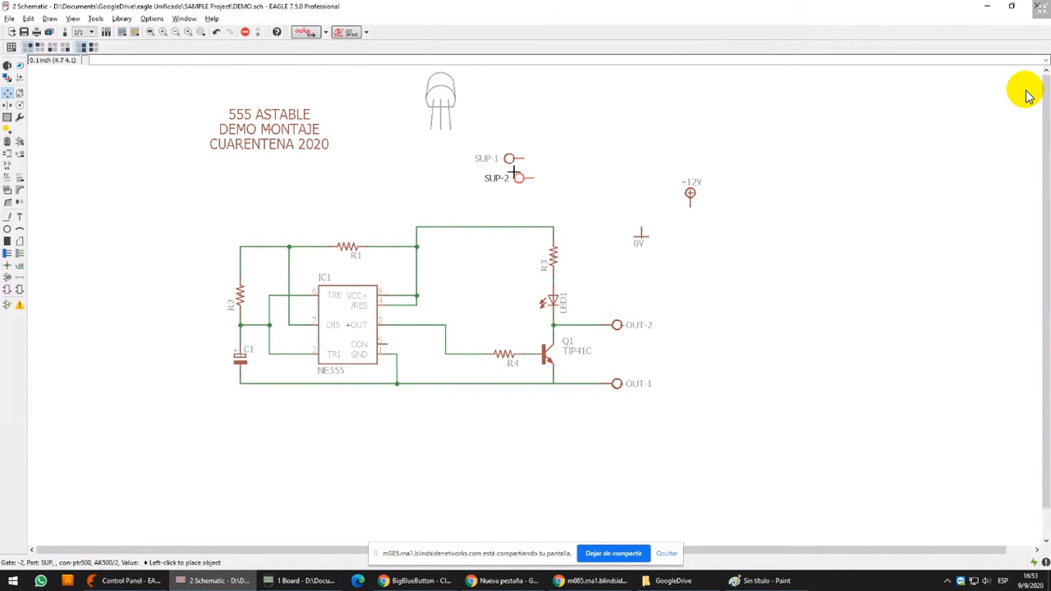
pyautogui.click(509, 178)
# Move the +12V symbol next to SUP-1 and place the 0V symbol directly on the SUP-2 pin
pyautogui.scroll(2, 690, 183)
pyautogui.scroll(1, 690, 182)
pyautogui.click(690, 185)
pyautogui.click(302, 65)
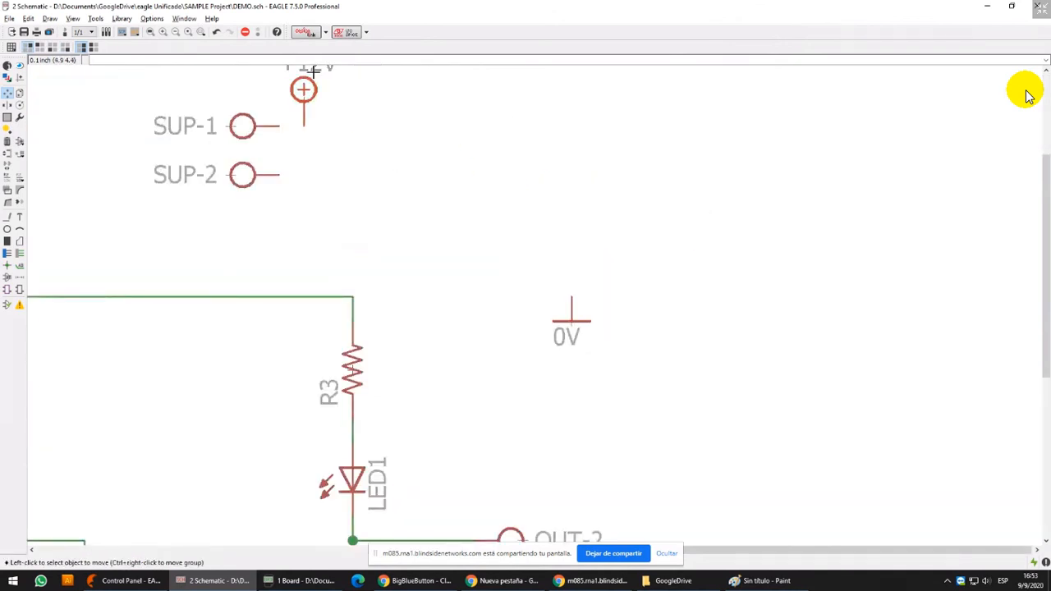
pyautogui.click(568, 332)
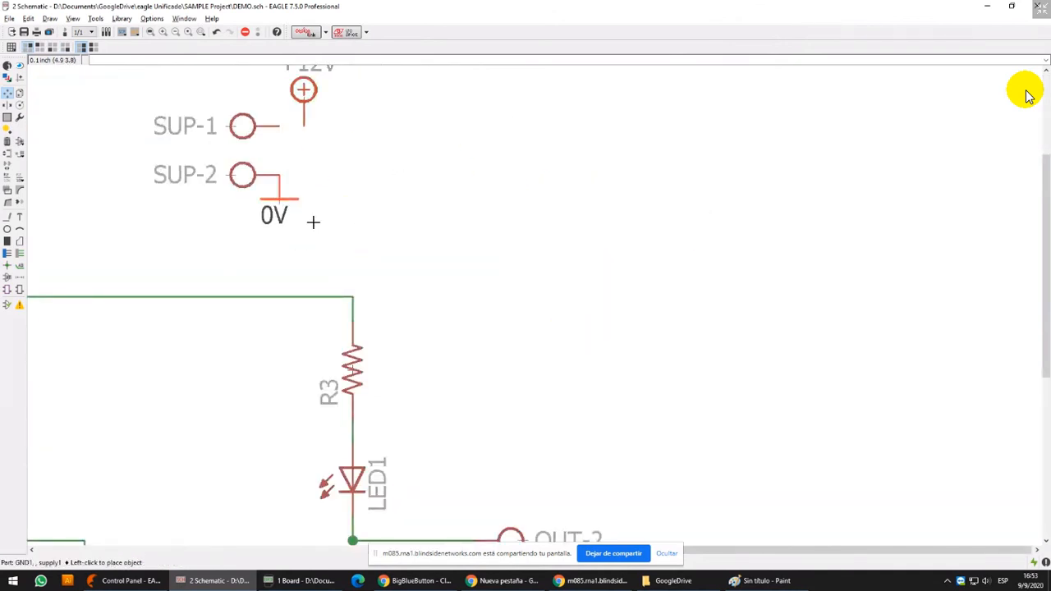
pyautogui.click(290, 210)
pyautogui.click(286, 200)
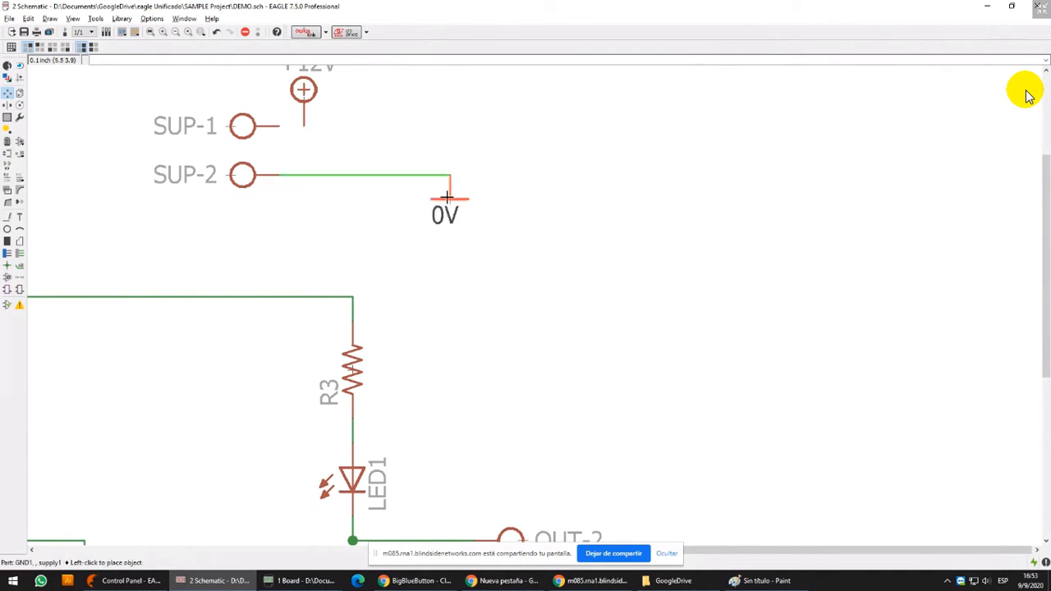
pyautogui.click(289, 192)
# Pull the +12V symbol away from SUP-1 and delete the net stretched between them
pyautogui.moveTo(305, 195); pyautogui.dragTo(325, 292, button='middle')
pyautogui.click(318, 185)
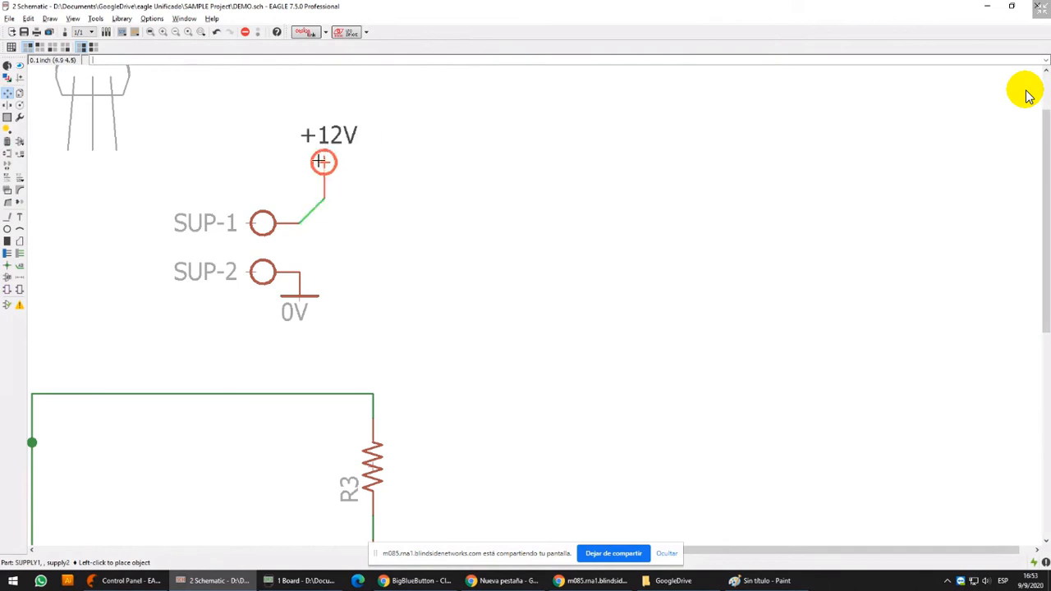
pyautogui.click(445, 162)
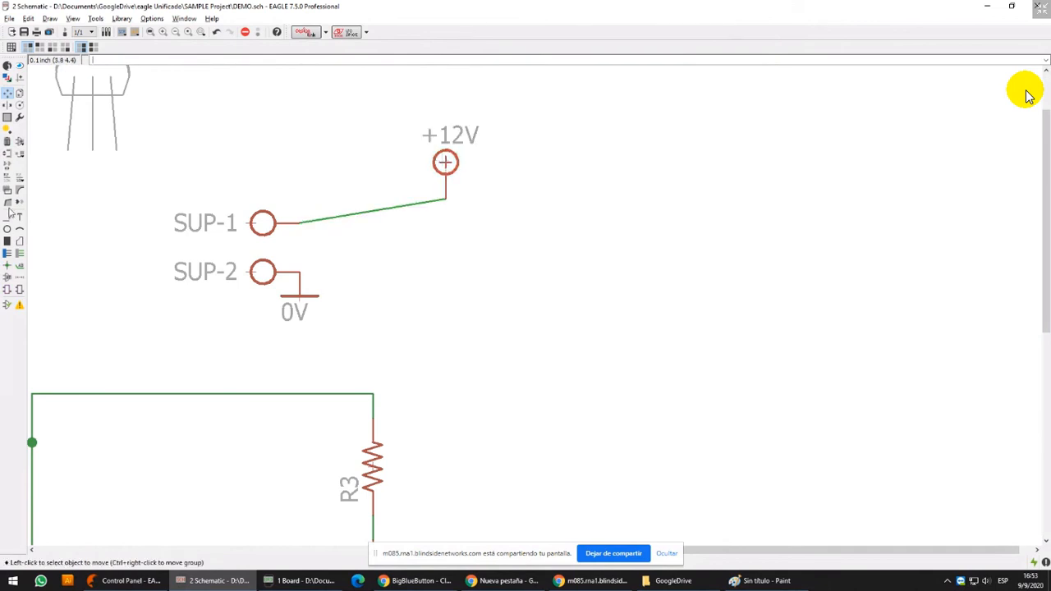
pyautogui.click(7, 142)
pyautogui.scroll(3, 357, 172)
pyautogui.click(382, 260)
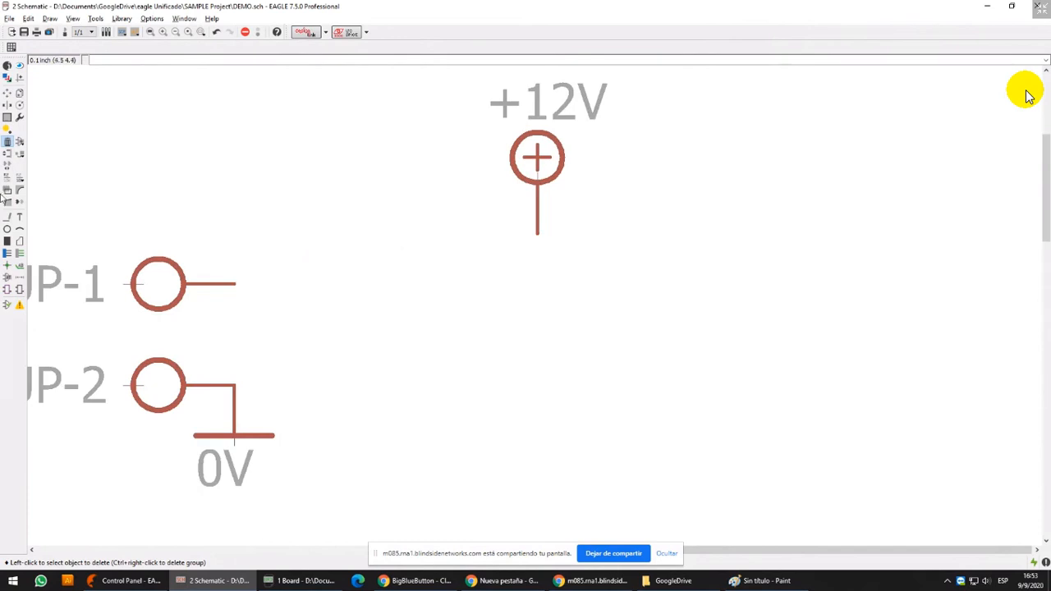
# Draw a short horizontal net stub from the SUP-1 pin and highlight it with Show to read its net name
pyautogui.click(7, 217)
pyautogui.click(251, 285)
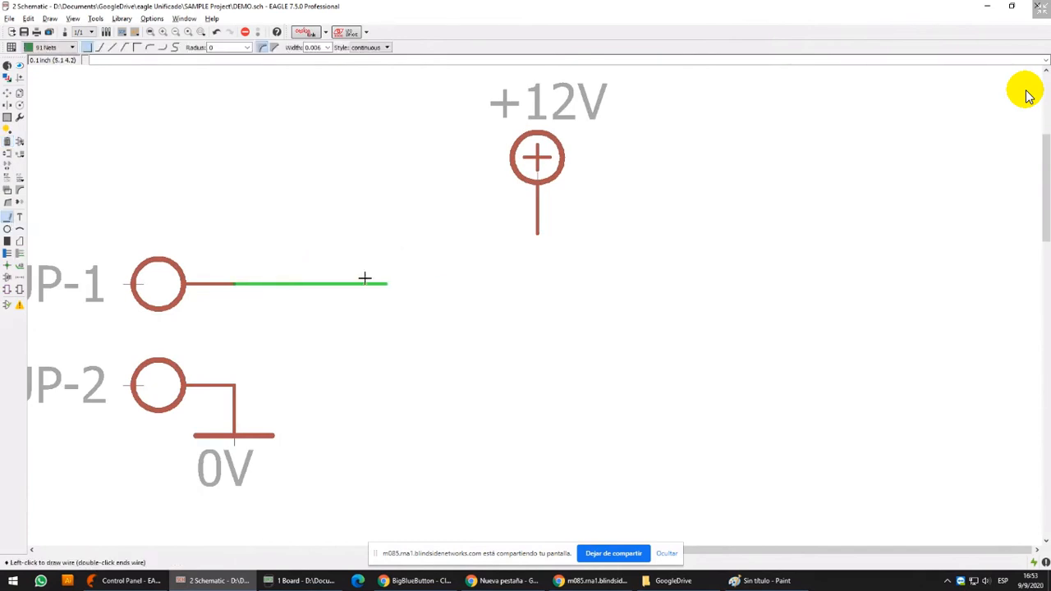
pyautogui.doubleClick(286, 284)
pyautogui.click(20, 66)
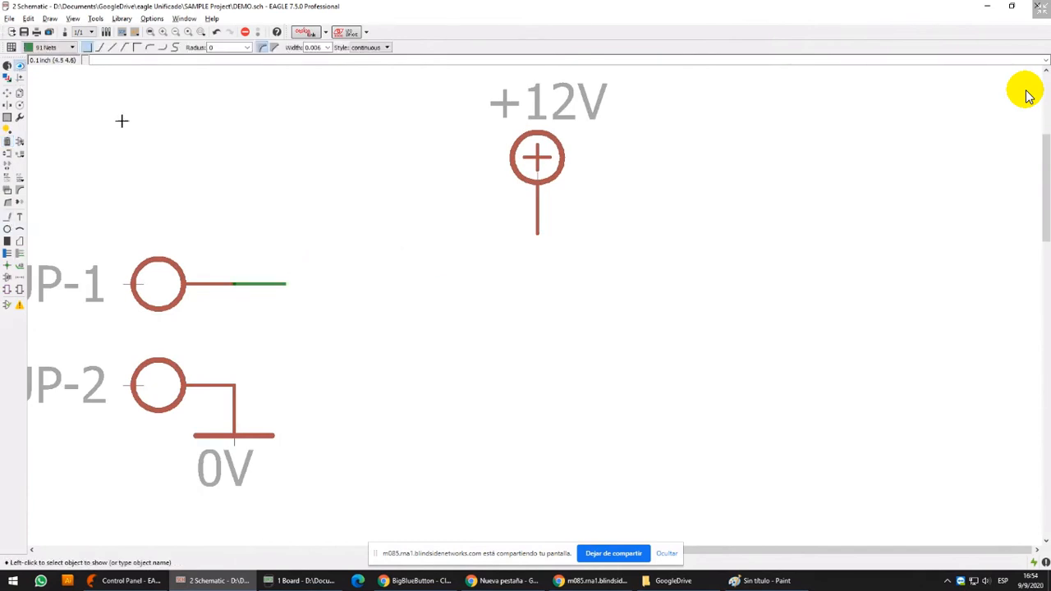
pyautogui.click(274, 284)
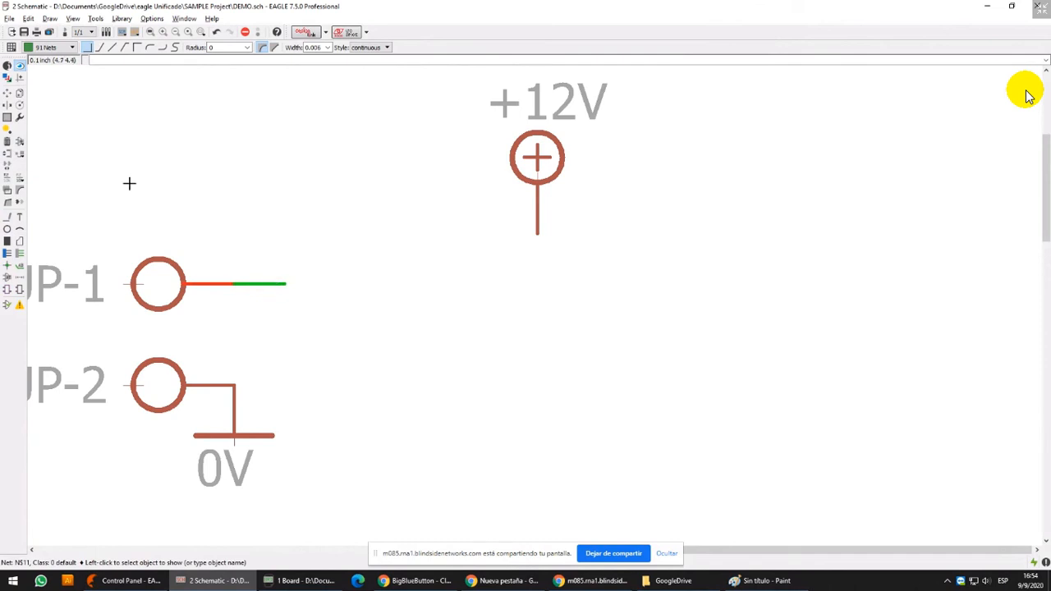
# Draw an L-shaped net from the +12V pin toward SUP-1, ending short of its stub, and highlight it with Show
pyautogui.click(7, 217)
pyautogui.click(537, 235)
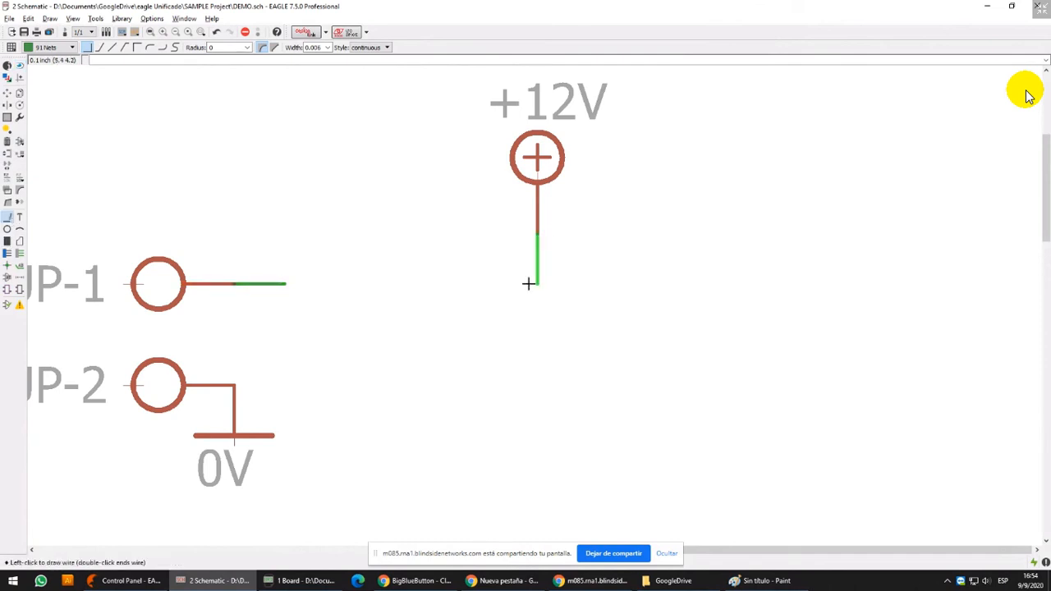
pyautogui.doubleClick(441, 286)
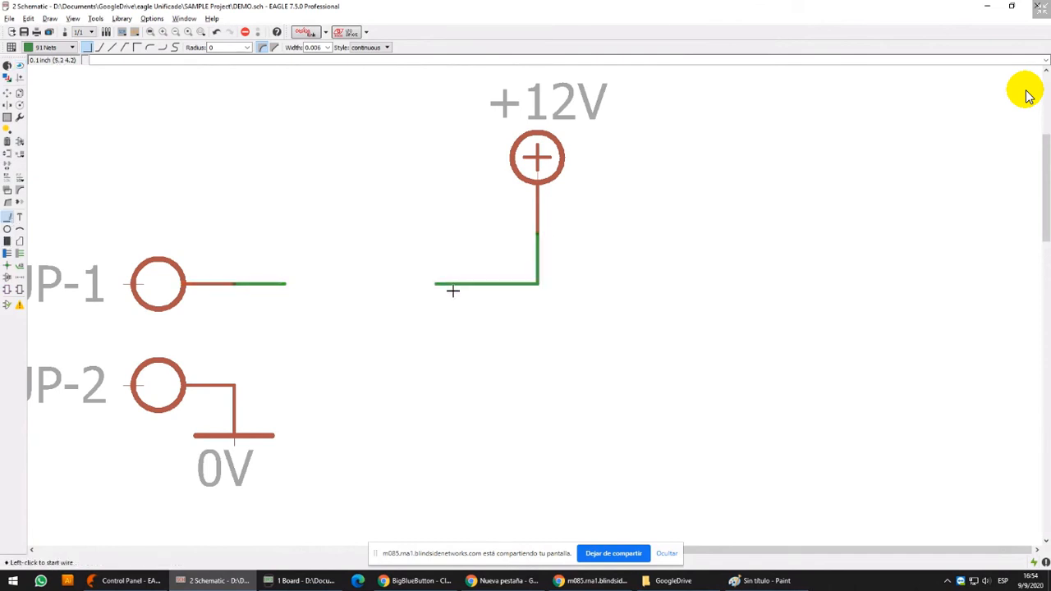
pyautogui.click(20, 64)
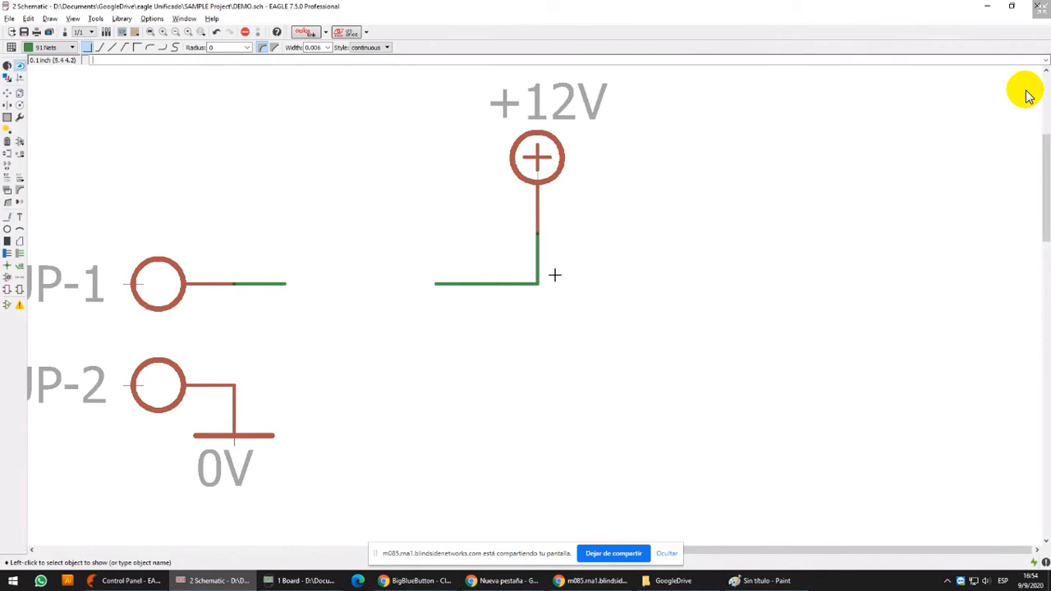
pyautogui.click(536, 250)
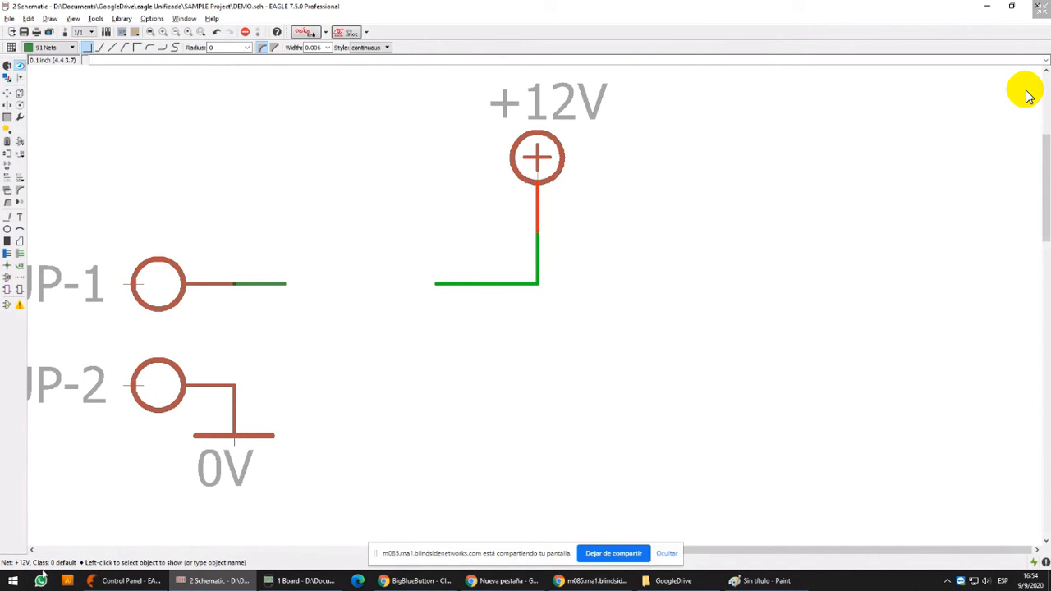
# Move the free end of the SUP-1 stub onto the open end of the +12V net
pyautogui.click(8, 92)
pyautogui.click(286, 283)
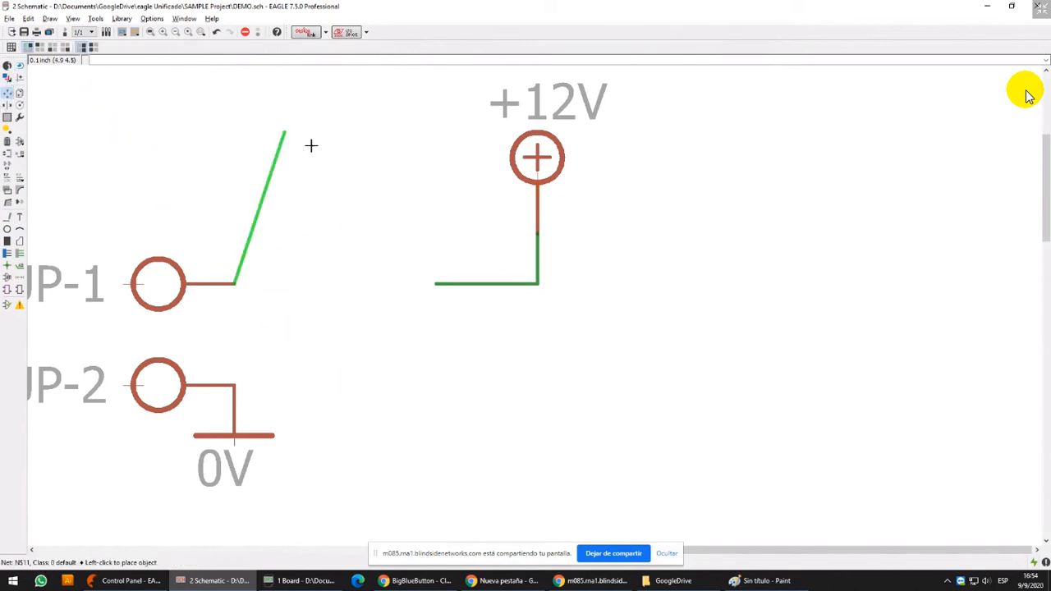
pyautogui.click(435, 284)
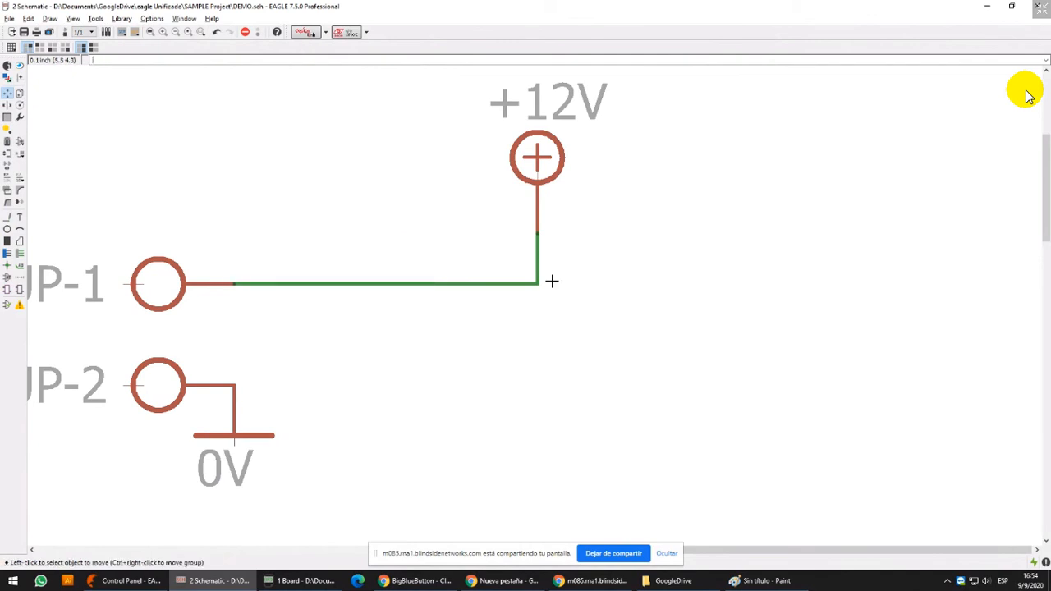
# Compare the SUP-1 and +12V net segments with Show and examine up close the point where they meet
pyautogui.click(20, 66)
pyautogui.click(305, 283)
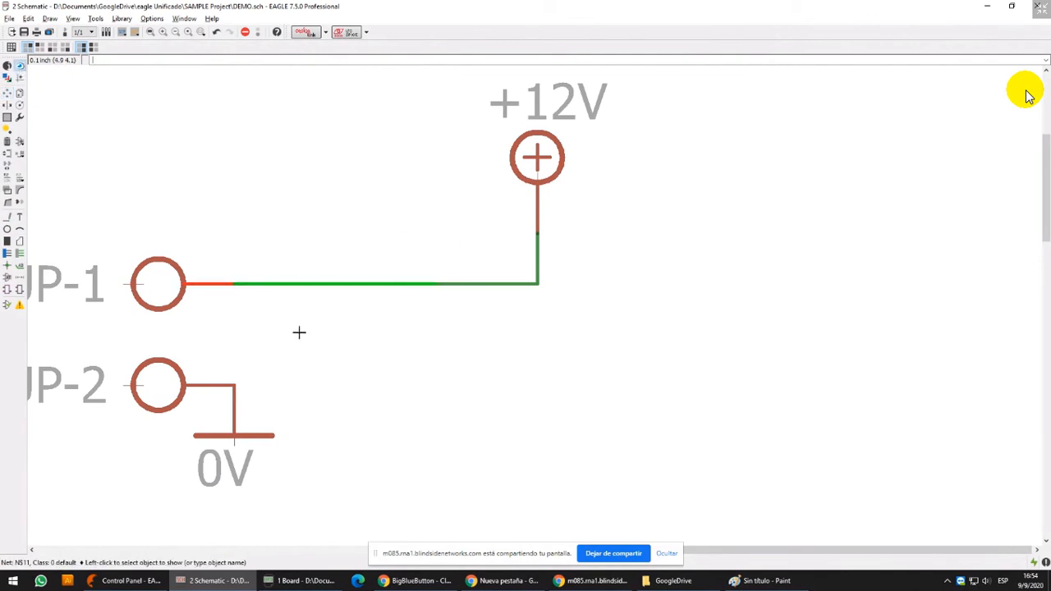
pyautogui.scroll(2, 282, 319)
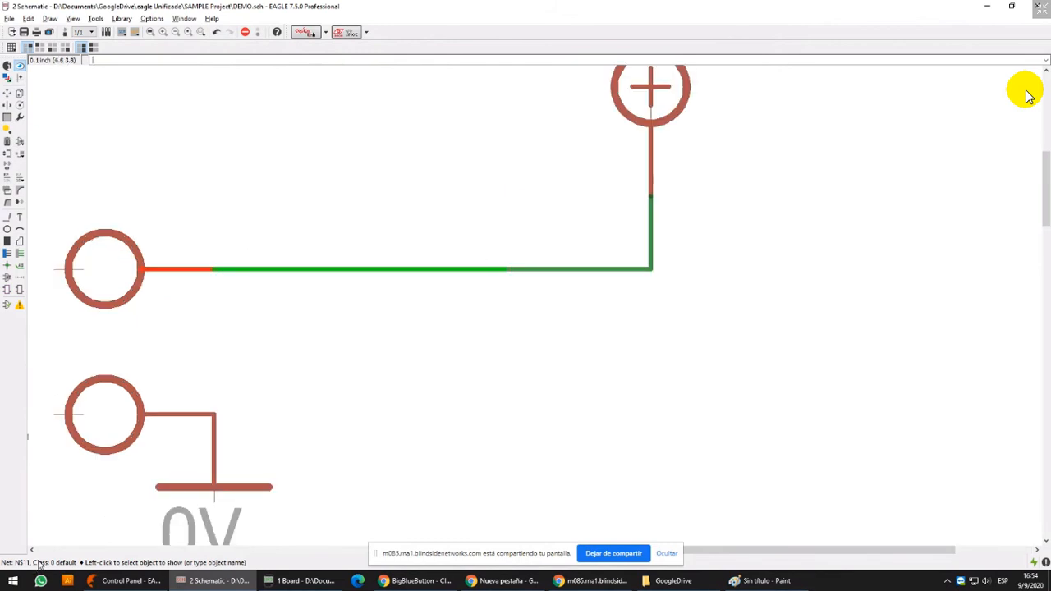
pyautogui.click(653, 188)
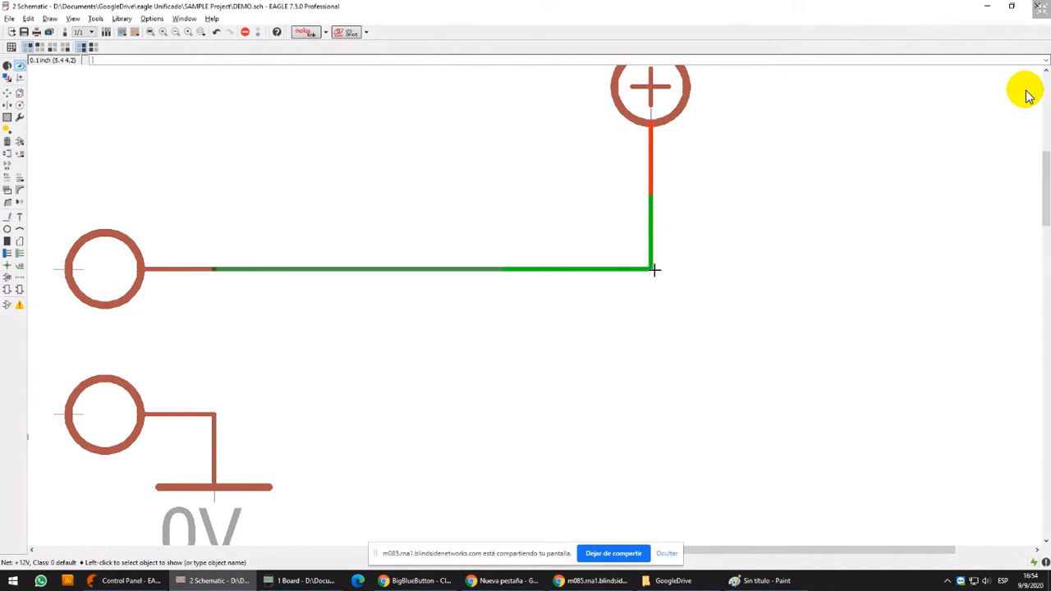
pyautogui.scroll(11, 508, 262)
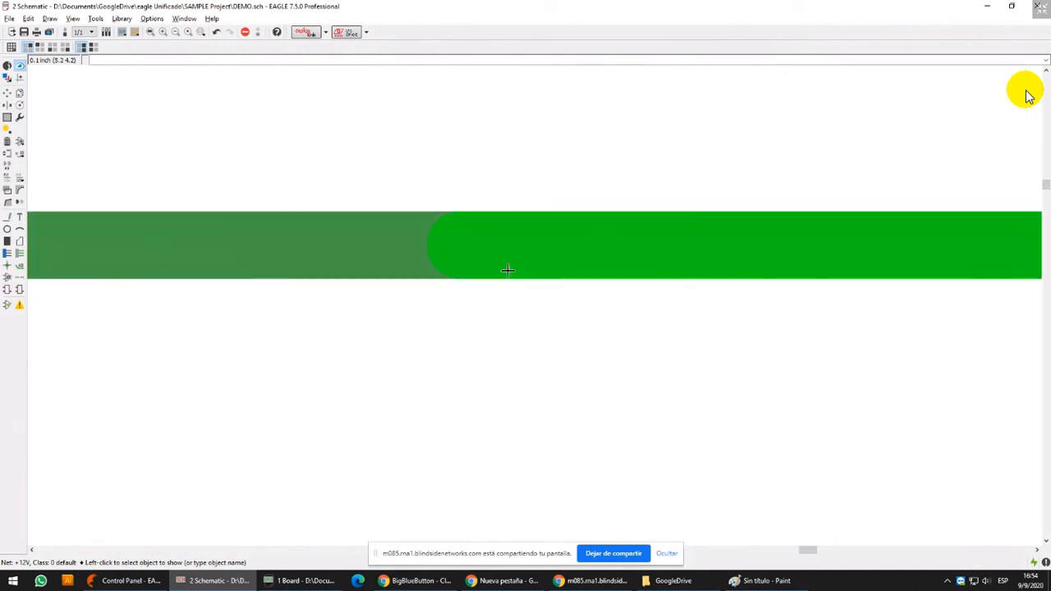
pyautogui.scroll(-8, 509, 275)
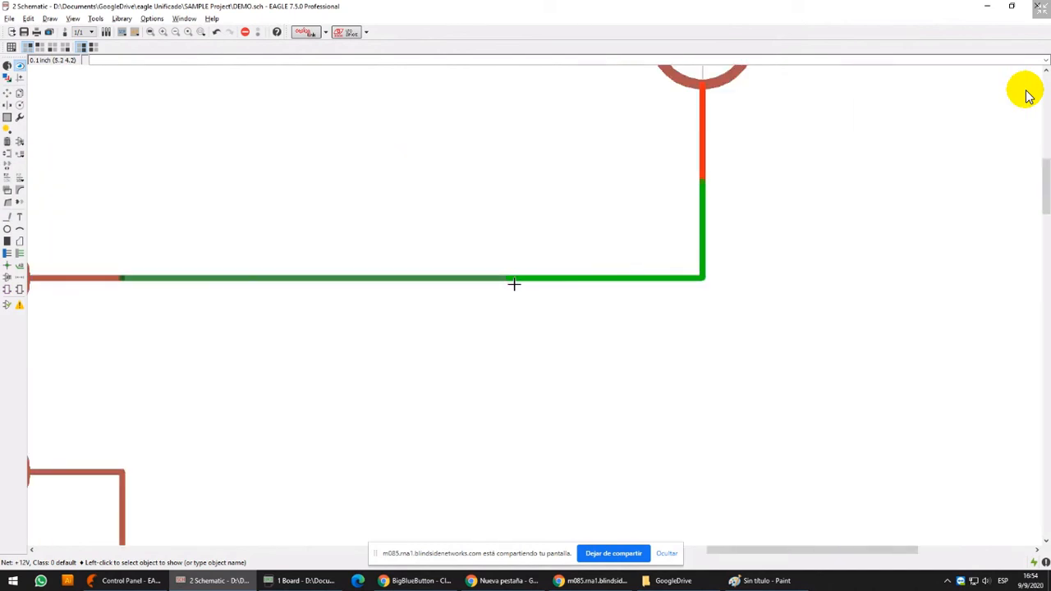
pyautogui.scroll(-3, 514, 284)
pyautogui.scroll(3, 515, 282)
pyautogui.scroll(-3, 481, 296)
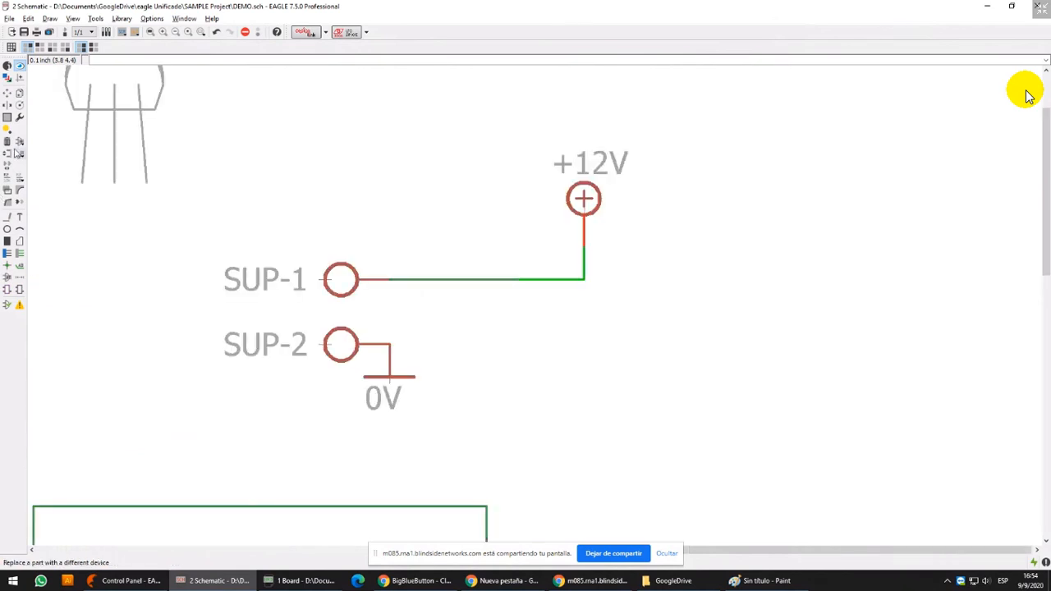
# Move the end of the SUP-1 net back from the +12V net to leave a gap between them
pyautogui.click(8, 92)
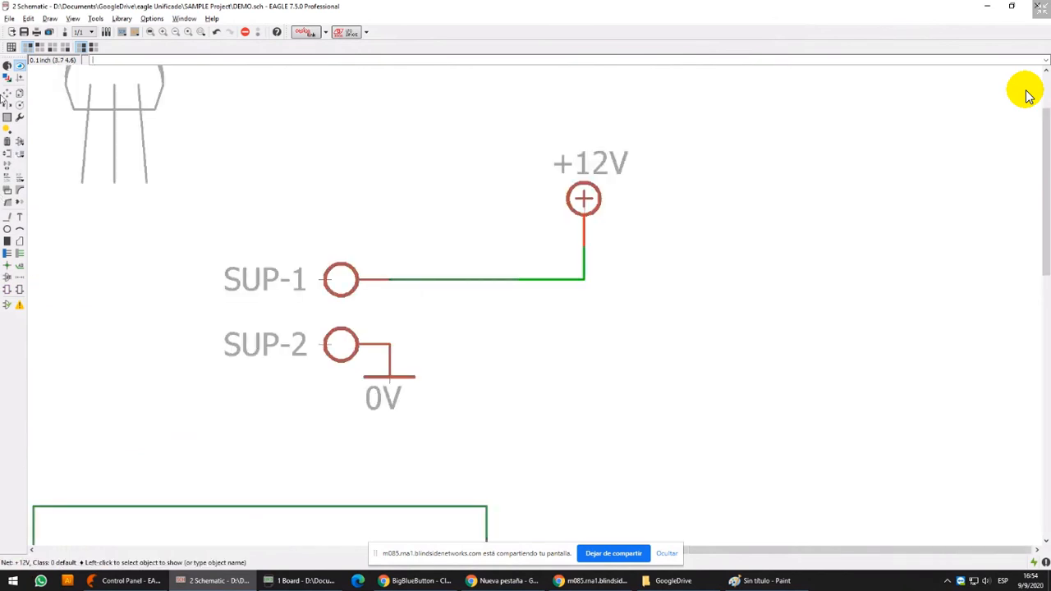
pyautogui.click(519, 279)
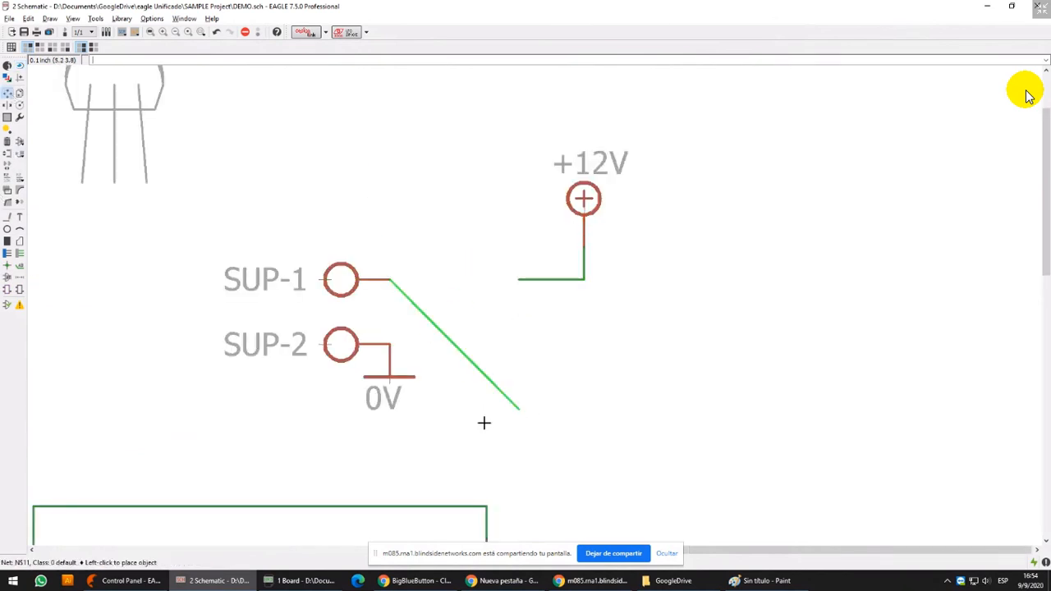
pyautogui.scroll(4, 493, 266)
pyautogui.click(495, 281)
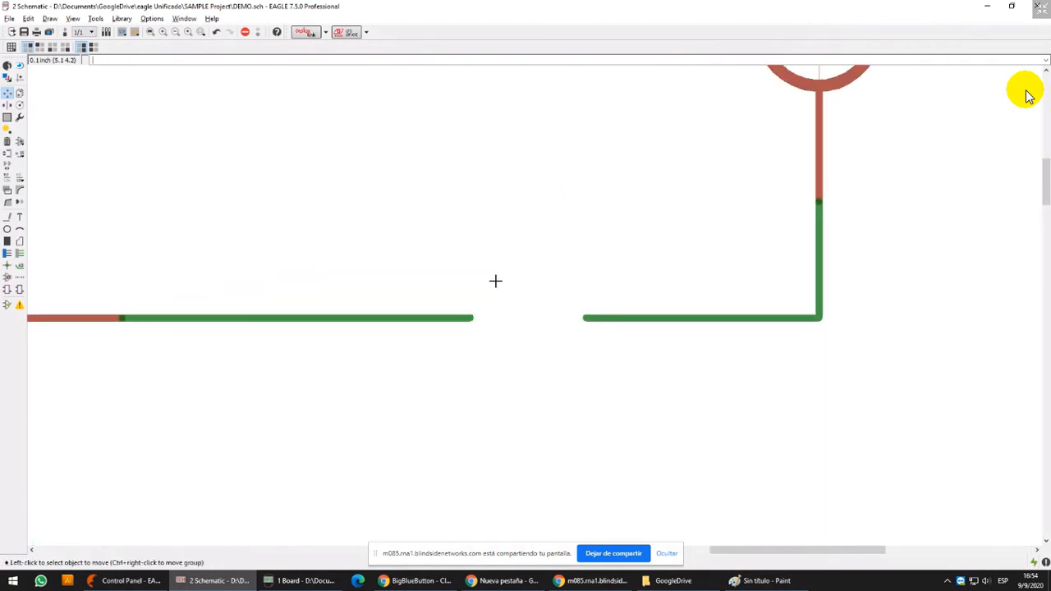
# Delete the SUP-1 net stub and both segments of the +12V net
pyautogui.scroll(-5, 496, 281)
pyautogui.click(8, 141)
pyautogui.click(441, 308)
pyautogui.click(606, 286)
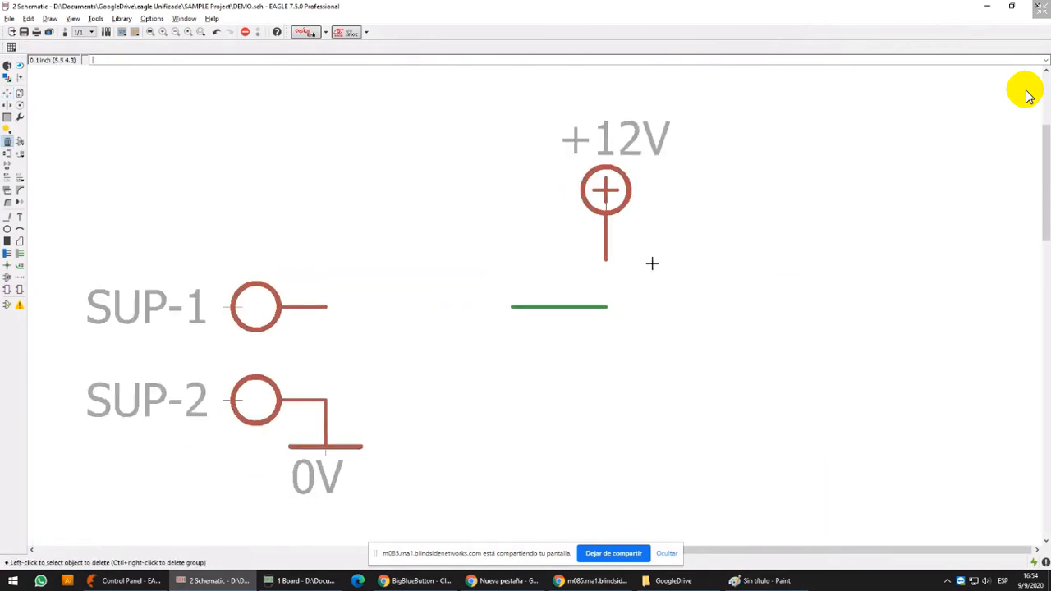
pyautogui.click(581, 305)
# Move the +12V symbol so its pin sits directly on the SUP-1 pin
pyautogui.click(8, 93)
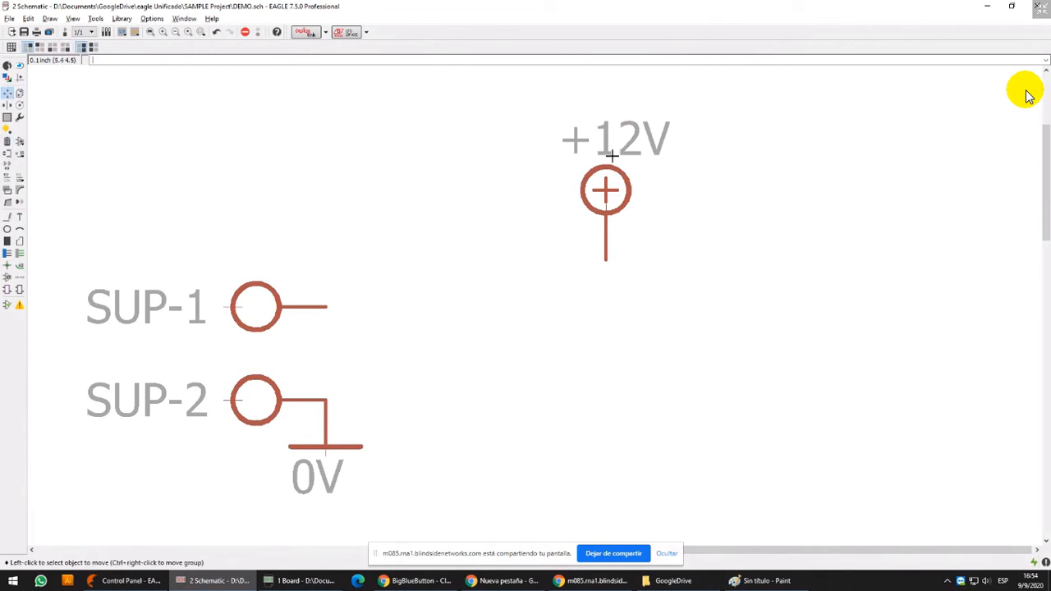
pyautogui.click(330, 199)
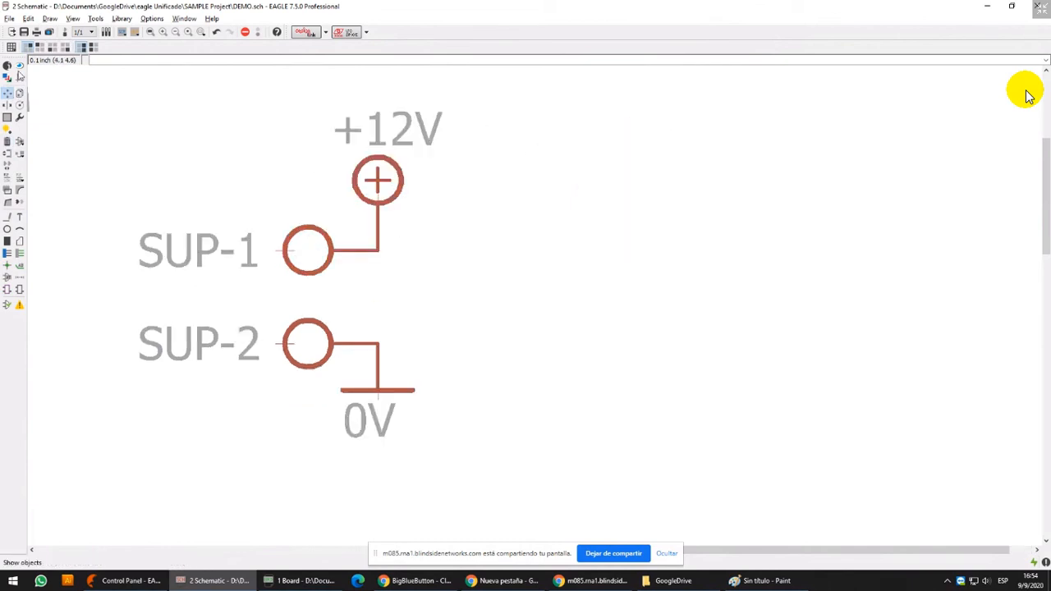
# Switch the schematic grid units from inch to mil
pyautogui.click(11, 46)
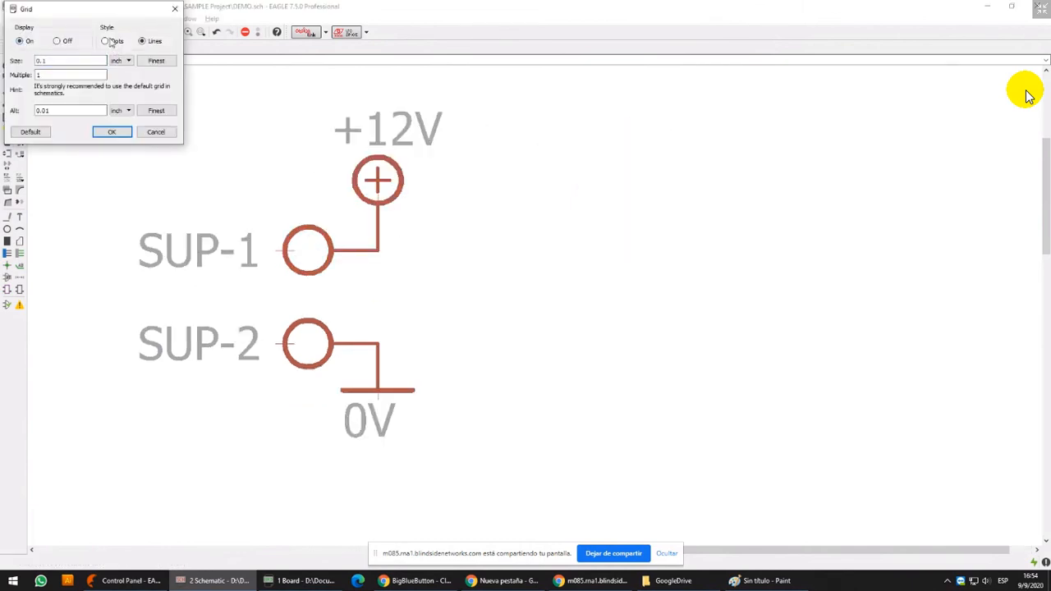
pyautogui.click(124, 61)
pyautogui.click(120, 85)
pyautogui.click(115, 133)
# Move the +12V symbol away from the SUP-1 pin and delete the net segment between them
pyautogui.scroll(3, 394, 197)
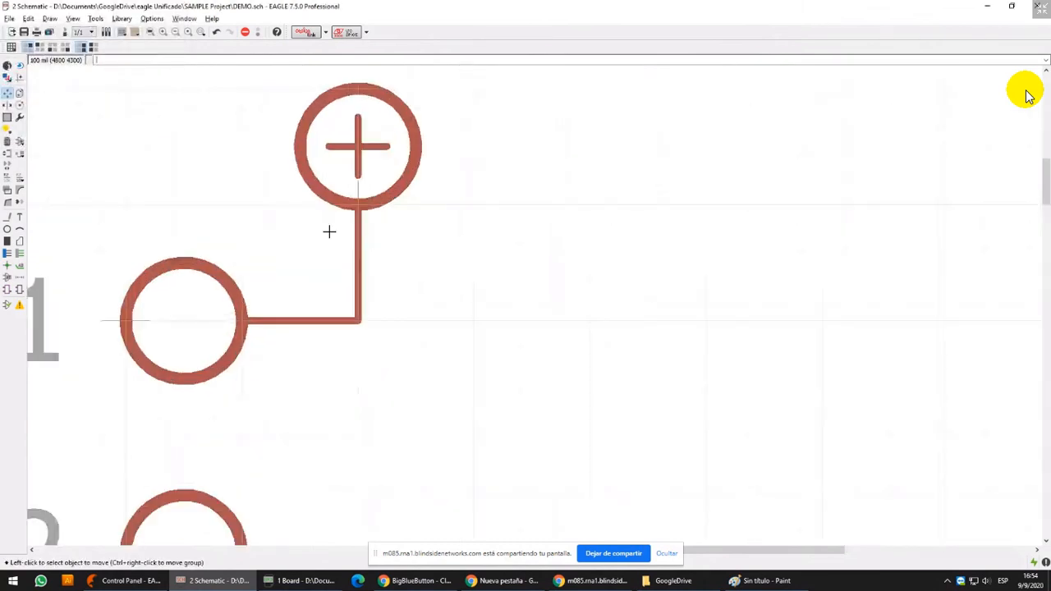
pyautogui.scroll(-4, 336, 121)
pyautogui.click(337, 123)
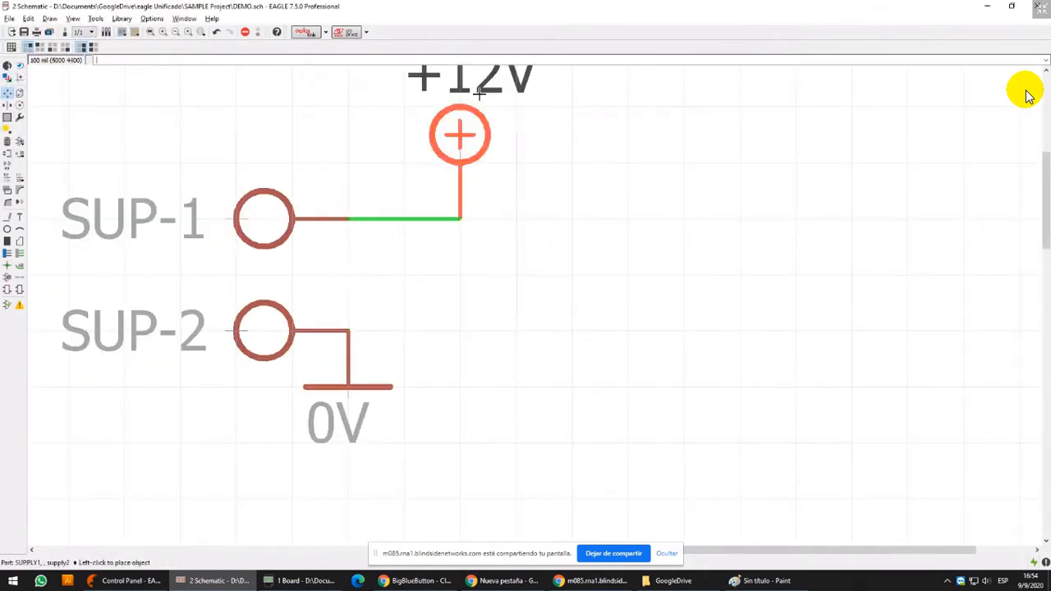
pyautogui.click(375, 110)
pyautogui.click(6, 141)
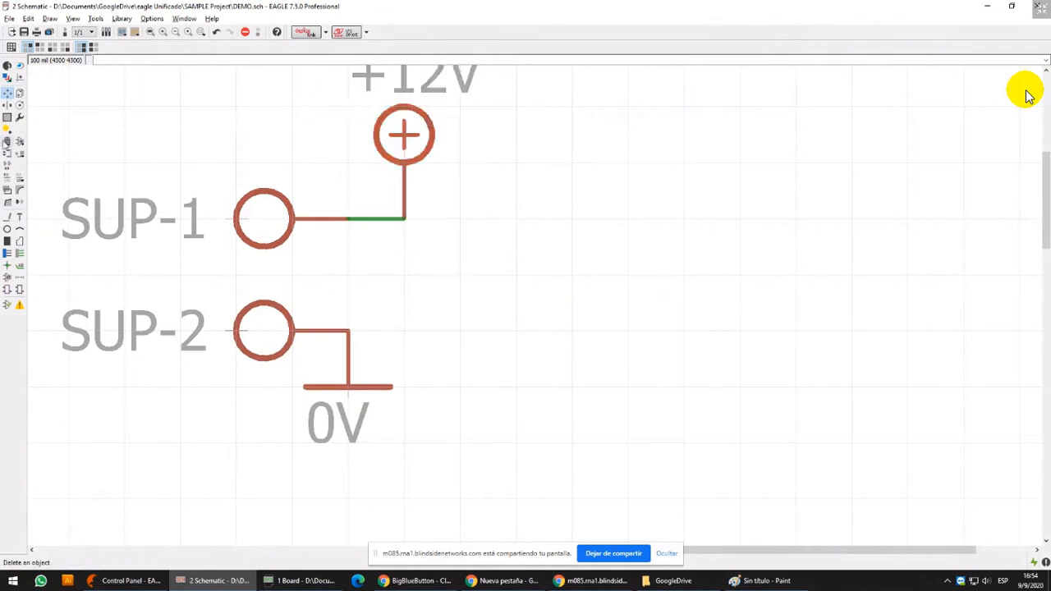
pyautogui.click(372, 212)
# Set the grid size to the finest available spacing in mil
pyautogui.click(12, 47)
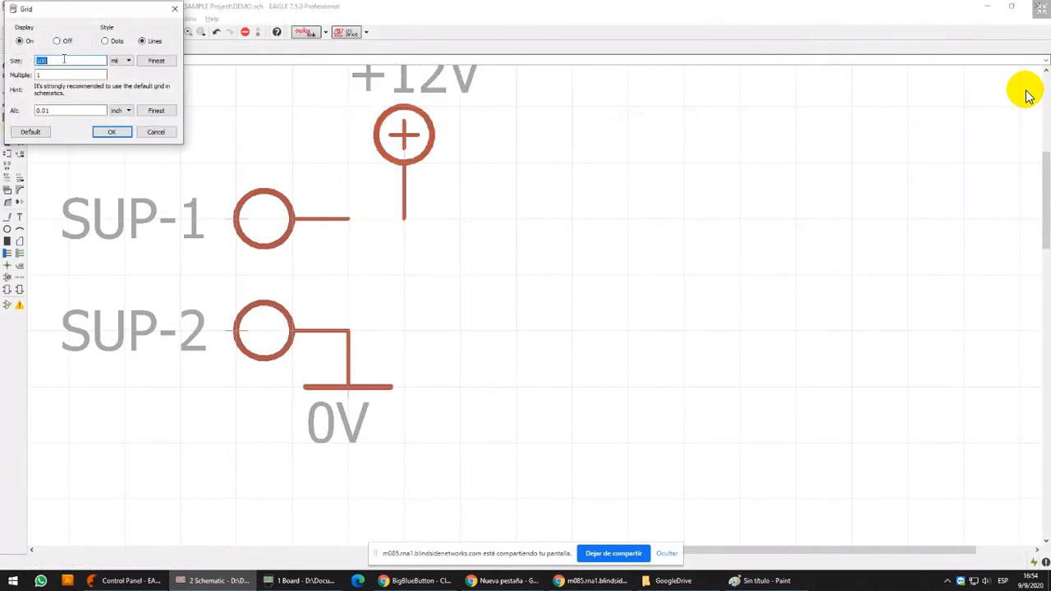
pyautogui.click(155, 61)
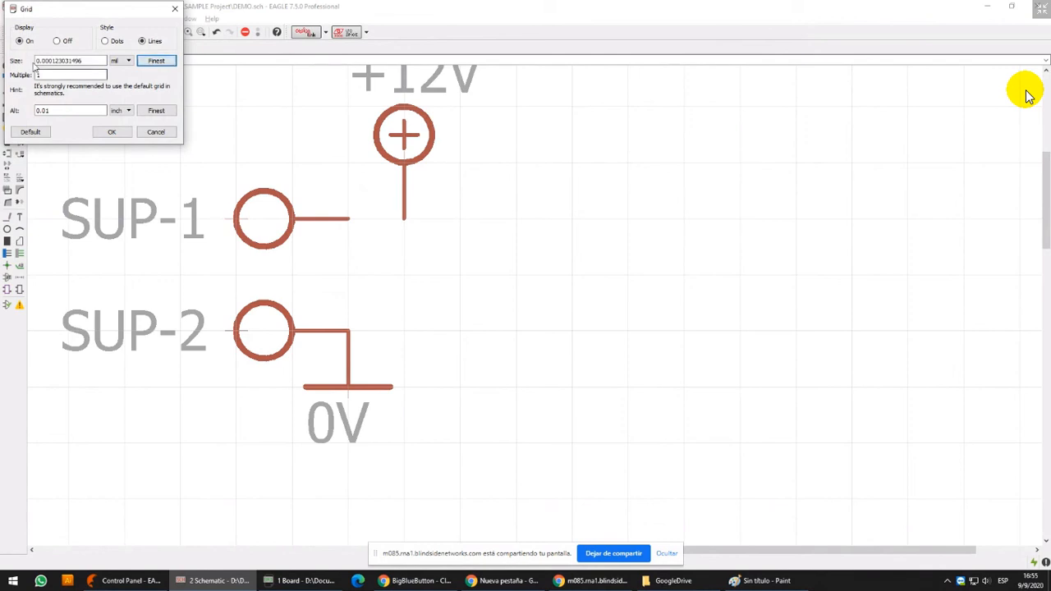
pyautogui.click(112, 132)
pyautogui.click(409, 173)
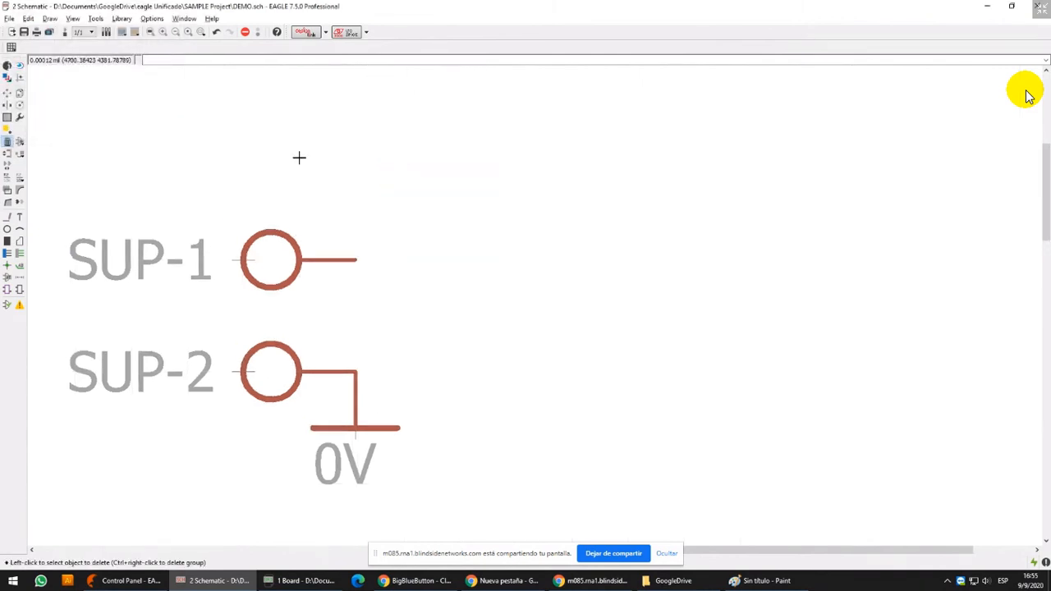
pyautogui.hotkey('ctrl', 'z')
# Place the +12V symbol off-grid so its pin end roughly overlaps the end of the SUP-1 pin
pyautogui.click(7, 93)
pyautogui.click(396, 174)
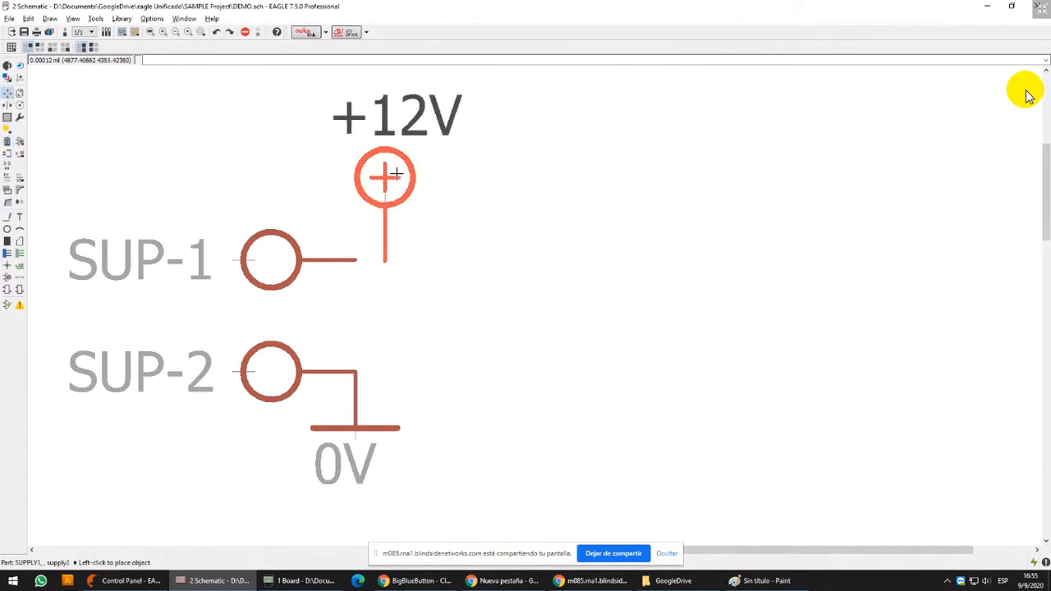
pyautogui.scroll(2, 368, 174)
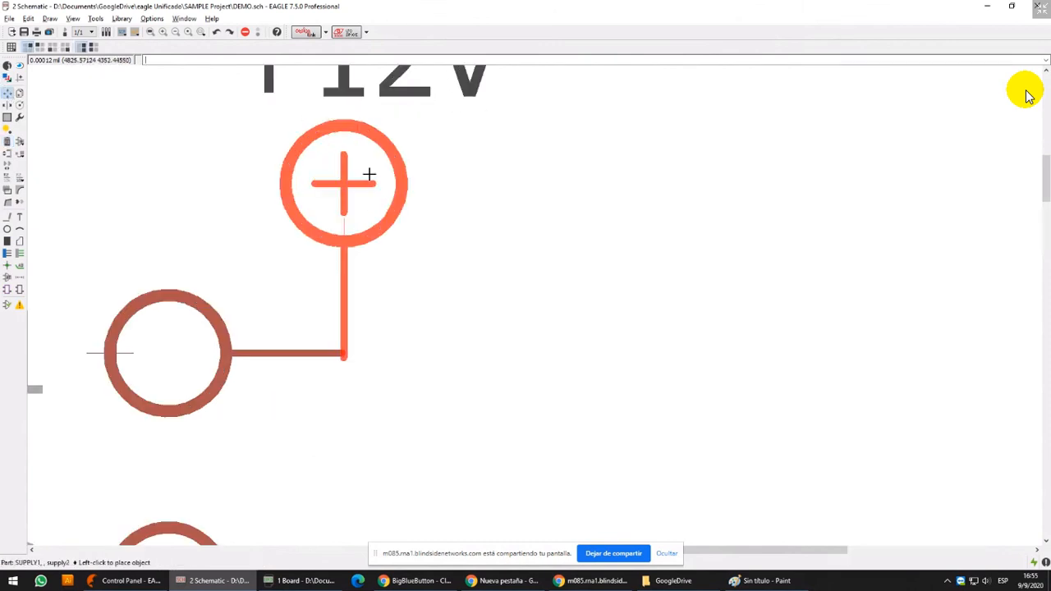
pyautogui.scroll(1, 371, 164)
pyautogui.click(370, 170)
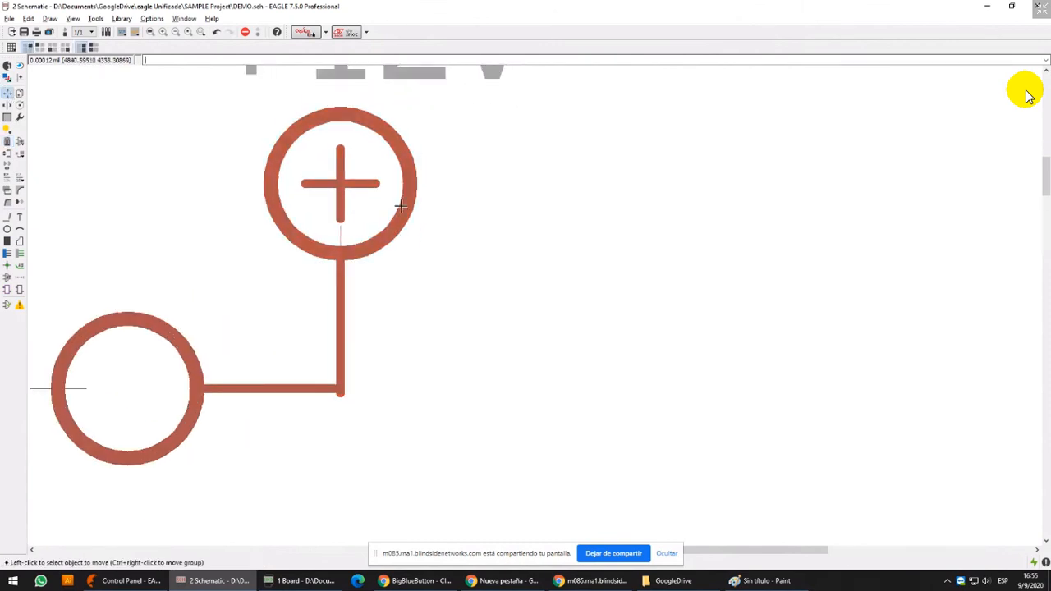
pyautogui.scroll(-2, 428, 255)
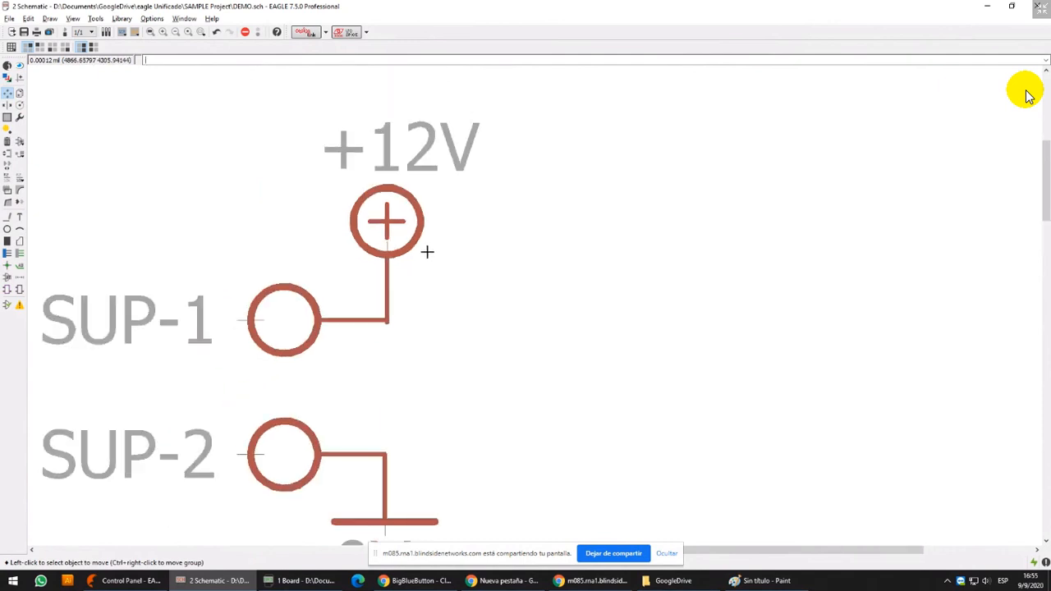
pyautogui.scroll(-1, 409, 310)
pyautogui.moveTo(402, 289); pyautogui.dragTo(503, 280, button='middle')
pyautogui.scroll(2, 500, 298)
pyautogui.scroll(-3, 474, 287)
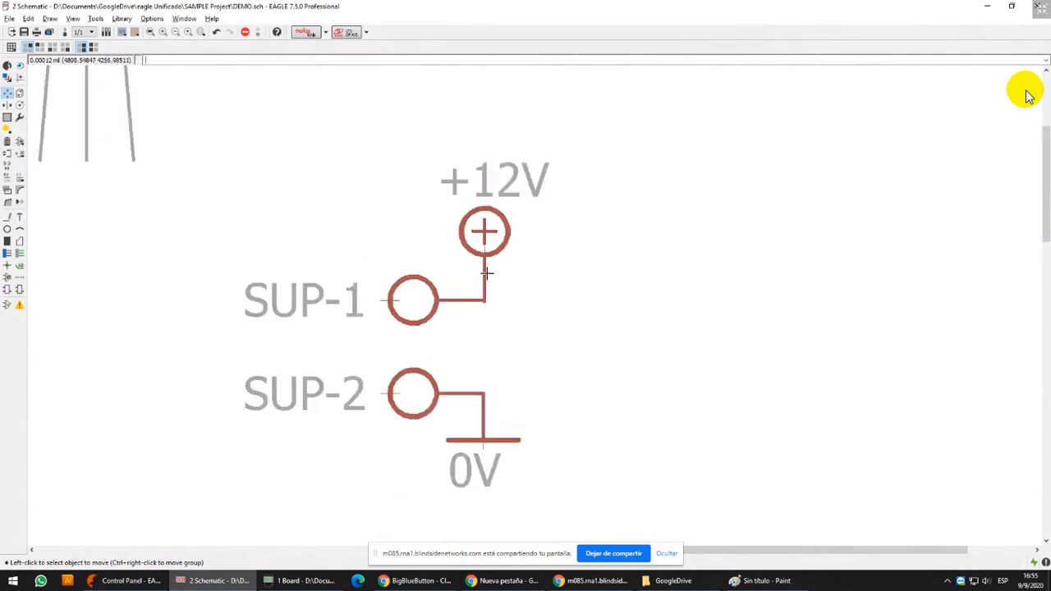
# Move the +12V symbol off-grid so a small gap separates its pin end from the SUP-1 pin
pyautogui.click(484, 232)
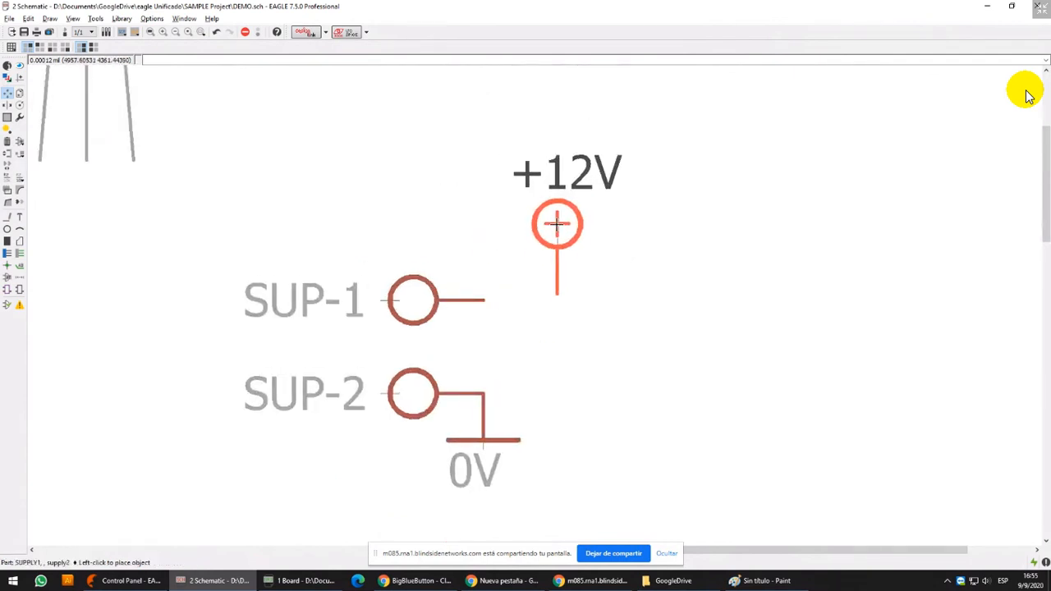
pyautogui.scroll(5, 504, 242)
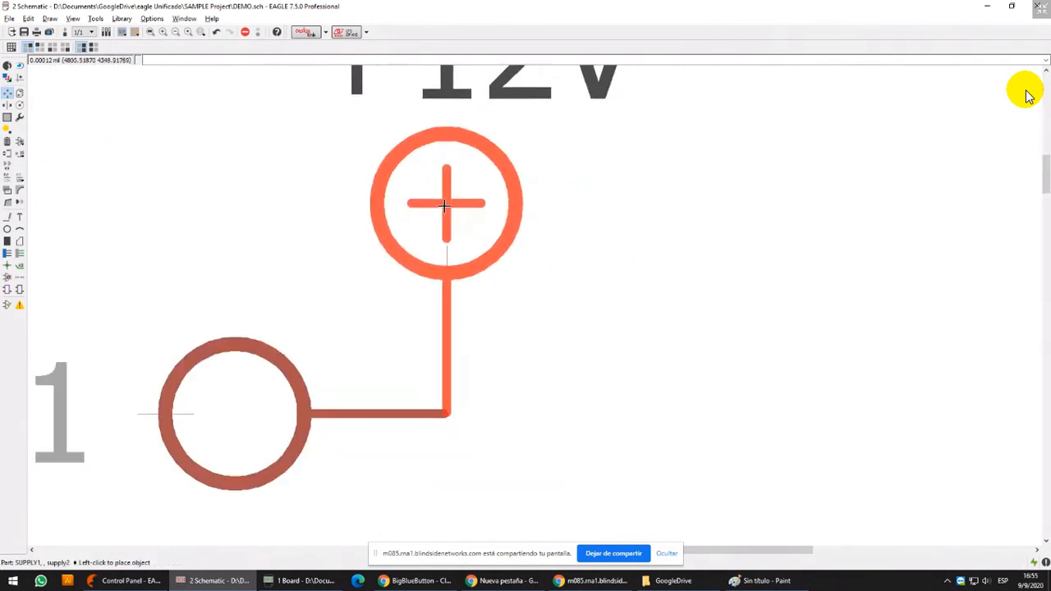
pyautogui.click(514, 189)
# Draw a wire of width 6 on the 91 Nets layer from the SUP-1 pin end to the +12V pin end and check it with Show
pyautogui.click(8, 216)
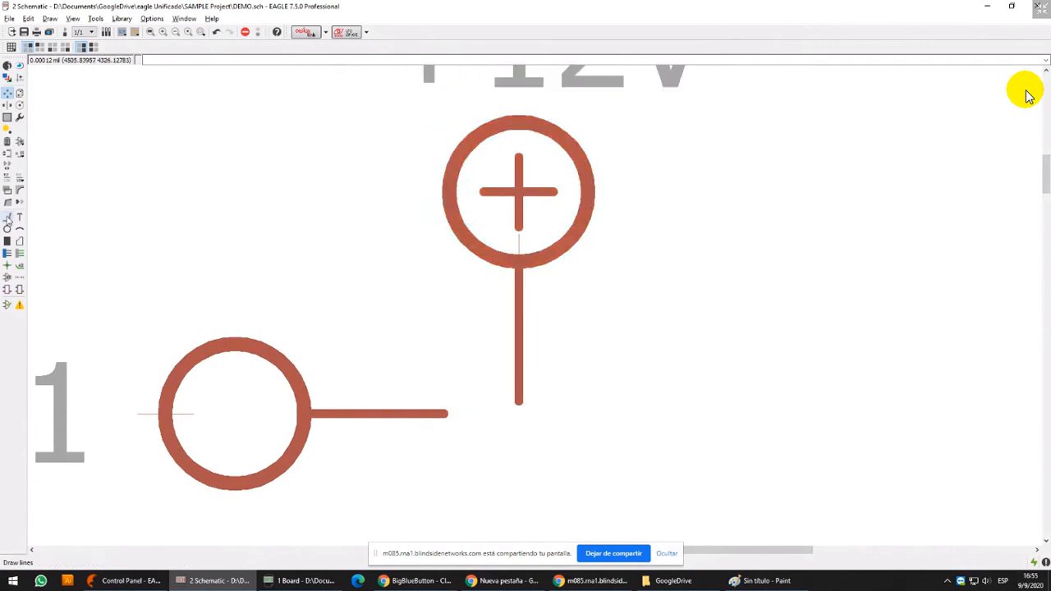
pyautogui.scroll(1, 383, 225)
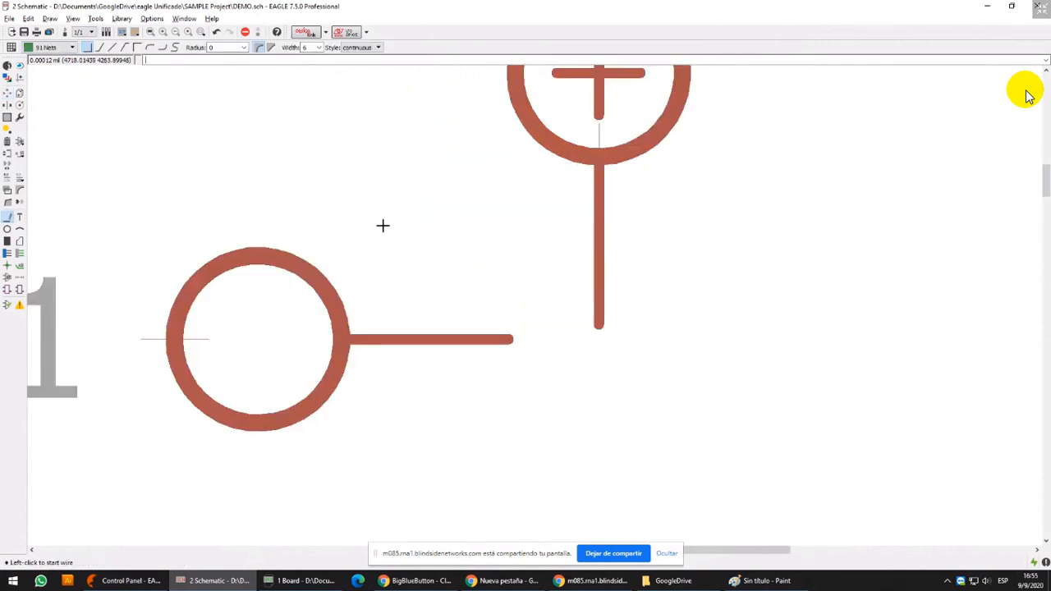
pyautogui.scroll(1, 507, 340)
pyautogui.click(509, 339)
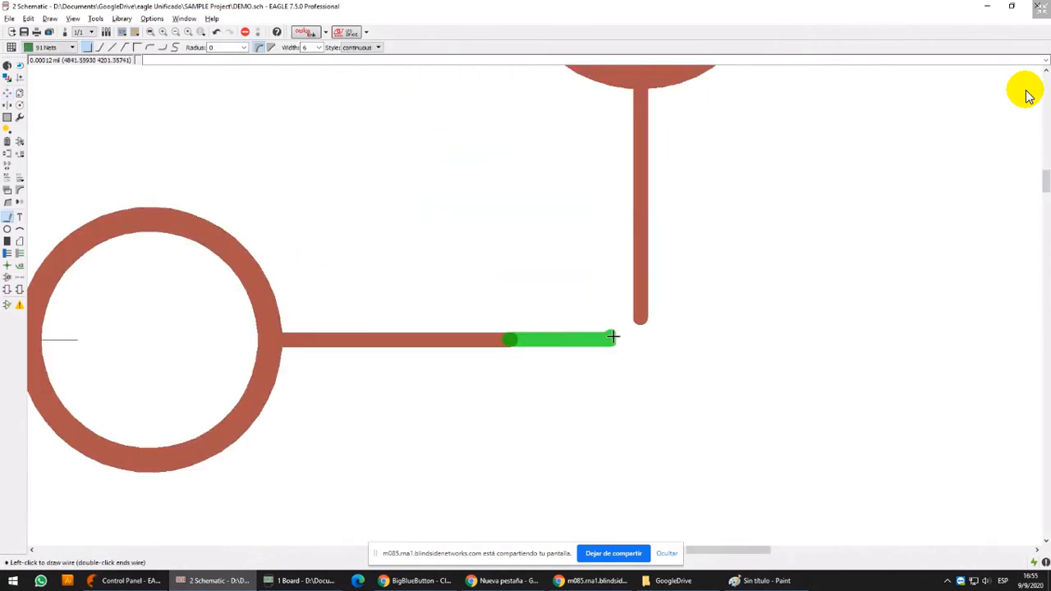
pyautogui.click(641, 318)
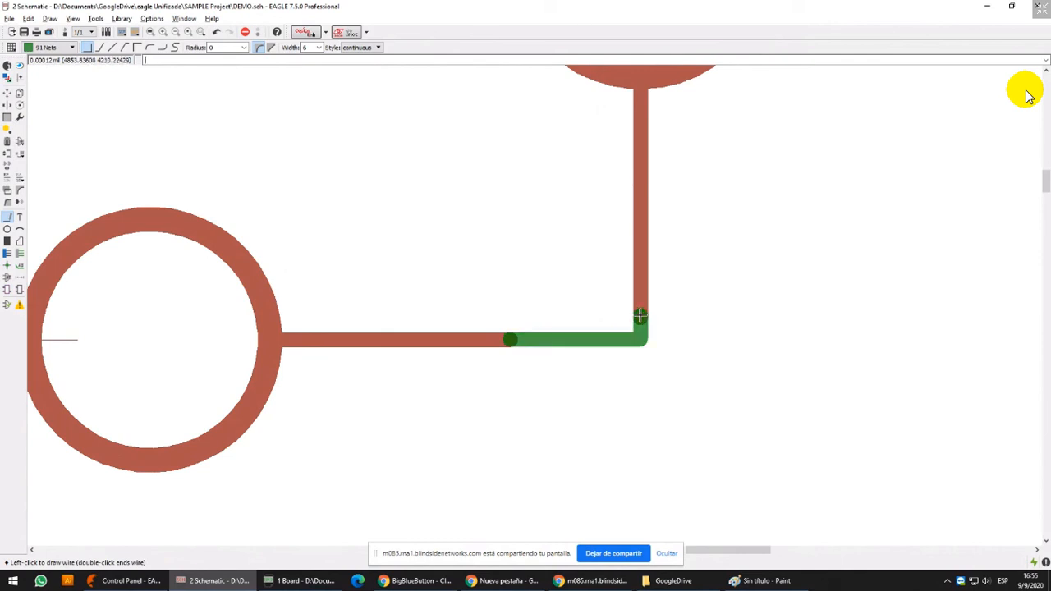
pyautogui.scroll(-3, 616, 344)
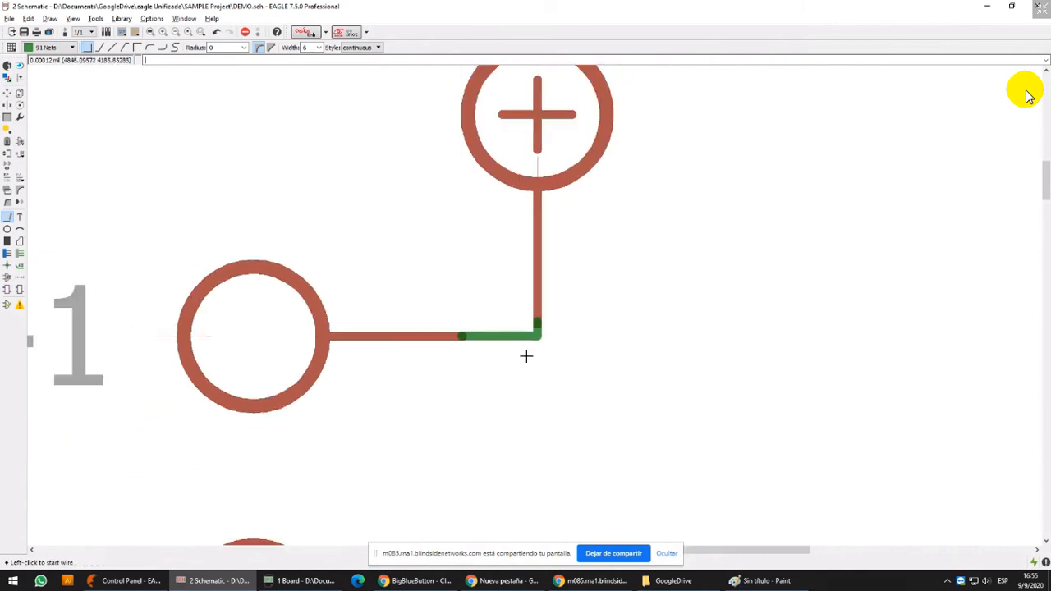
pyautogui.click(19, 66)
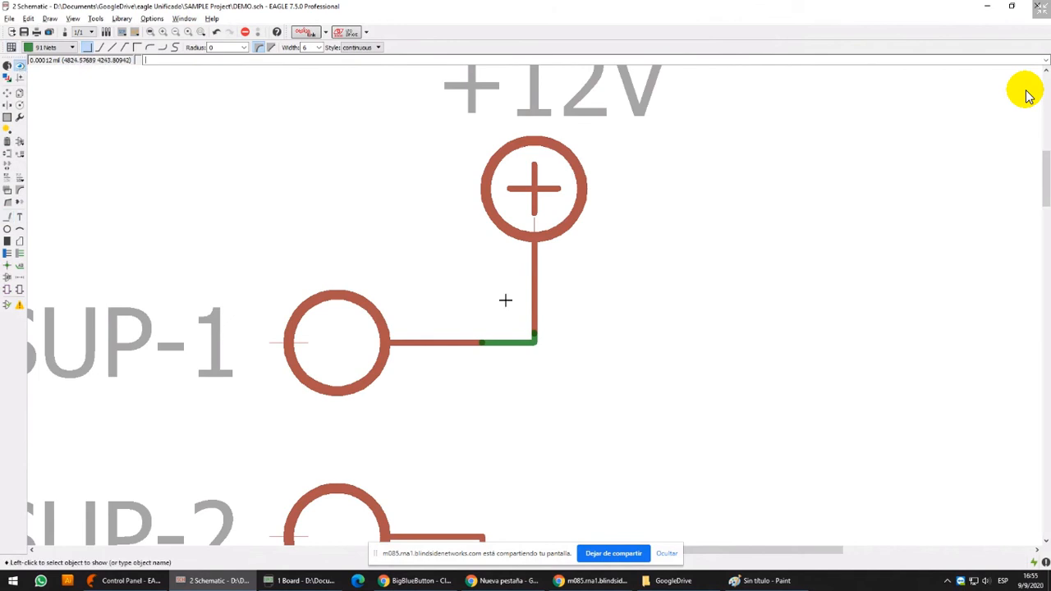
pyautogui.click(508, 342)
# Test the connection by moving the +12V symbol, the SUP-1 pin and the drawn wire apart from one another
pyautogui.click(8, 106)
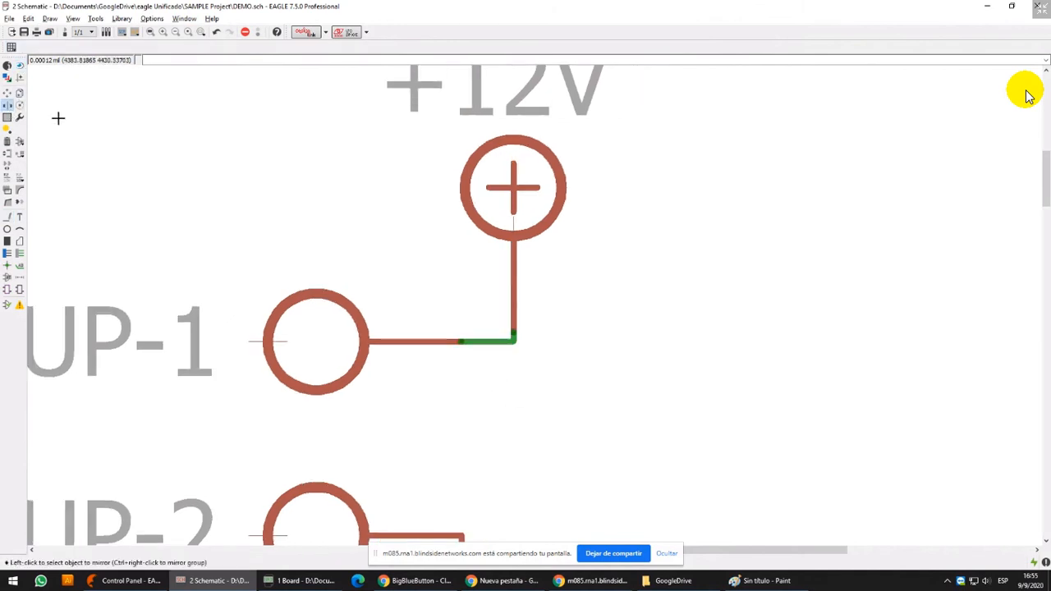
pyautogui.click(7, 93)
pyautogui.click(512, 150)
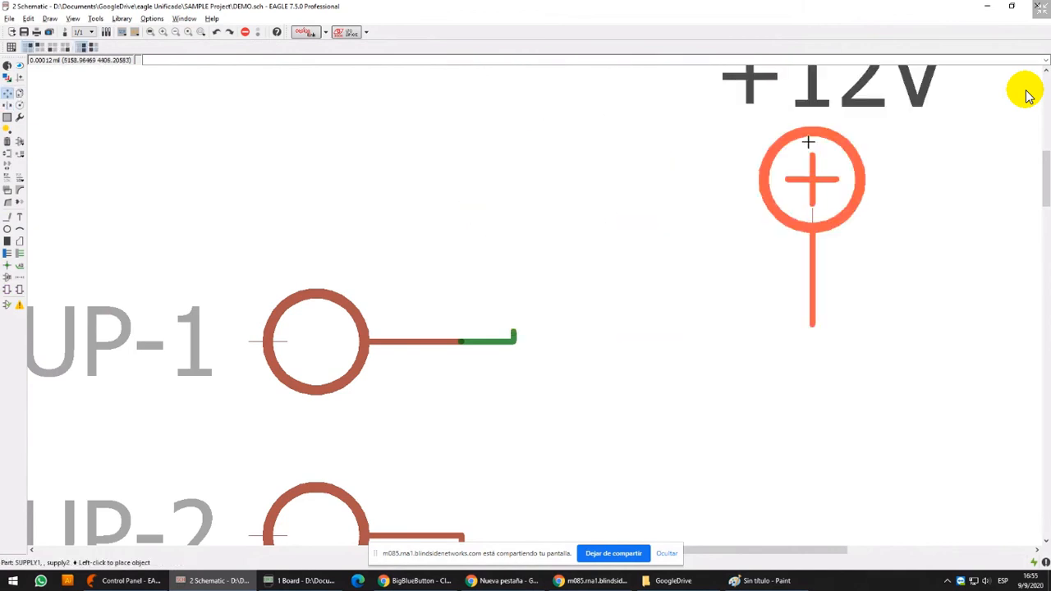
pyautogui.click(808, 142)
pyautogui.click(331, 321)
pyautogui.click(265, 225)
pyautogui.click(474, 347)
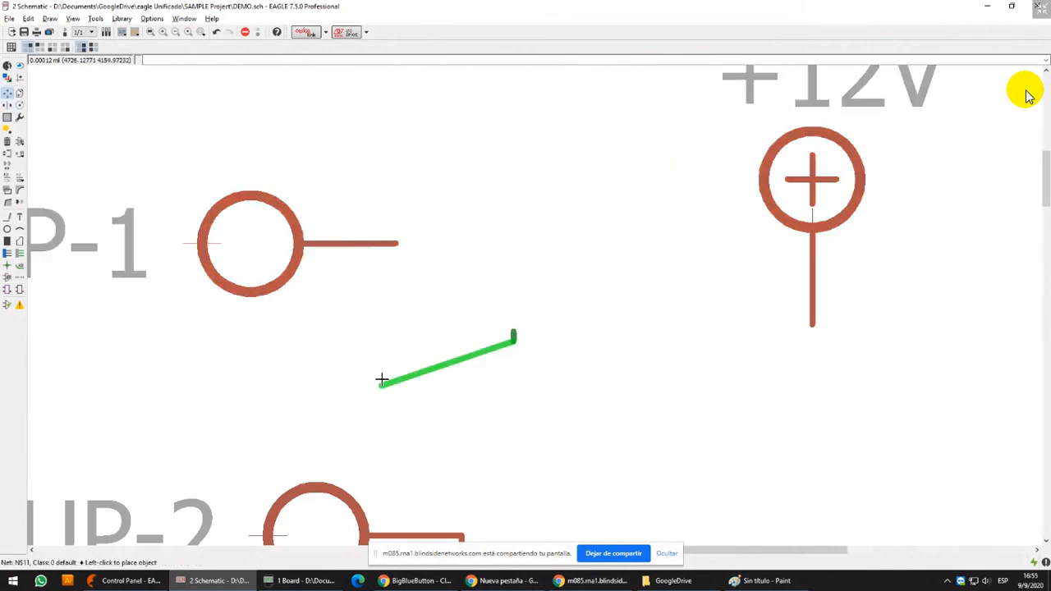
pyautogui.click(365, 348)
pyautogui.click(515, 337)
pyautogui.click(627, 345)
# Undo the test moves and the wire drawn between SUP-1 and +12V
pyautogui.scroll(-2, 612, 353)
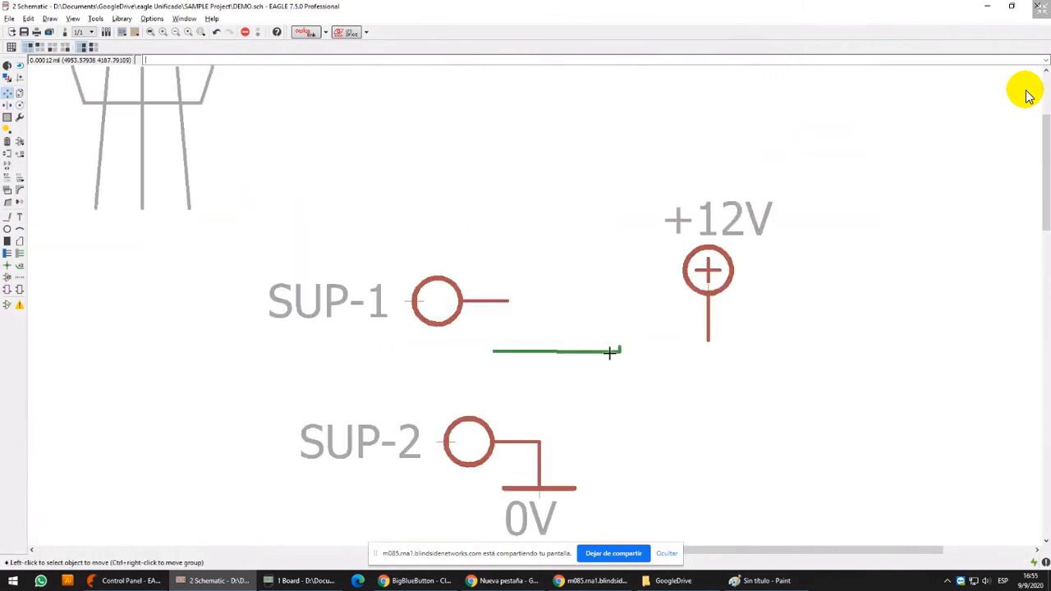
pyautogui.scroll(-1, 609, 353)
pyautogui.hotkey('ctrl', 'z')
pyautogui.hotkey('ctrl', 'z')
pyautogui.hotkey('ctrl', 'z')
pyautogui.hotkey('ctrl', 'z')
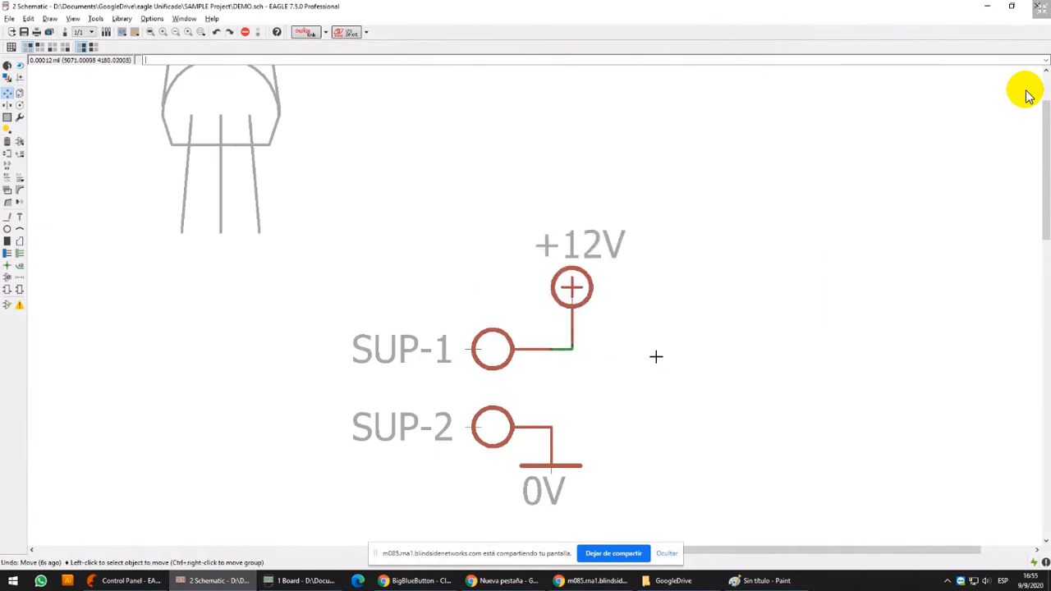
# Set the grid size to 100 mil and the alternate grid to 10 mil
pyautogui.click(10, 46)
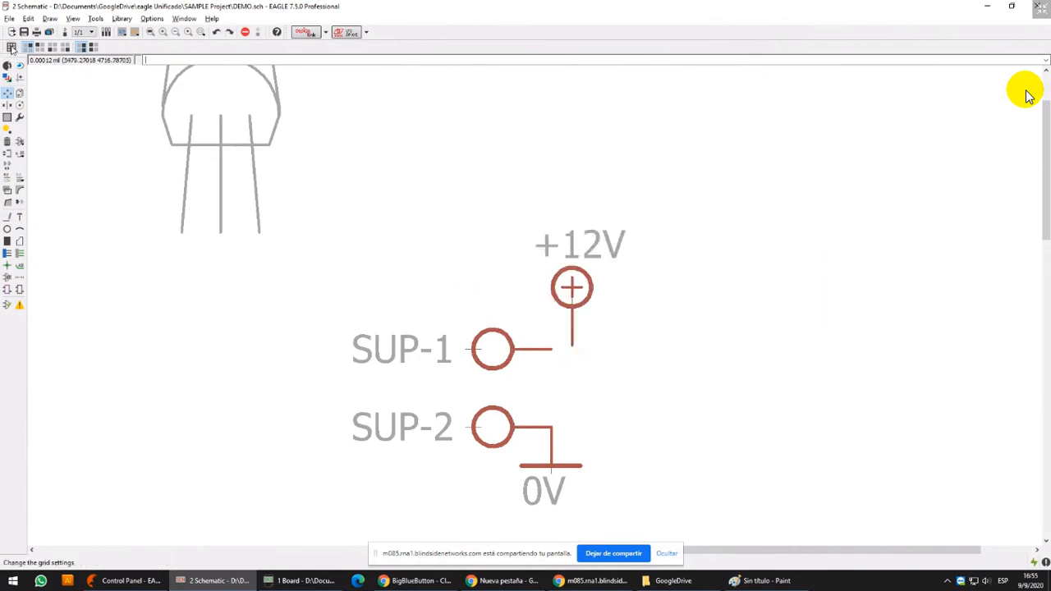
pyautogui.click(117, 62)
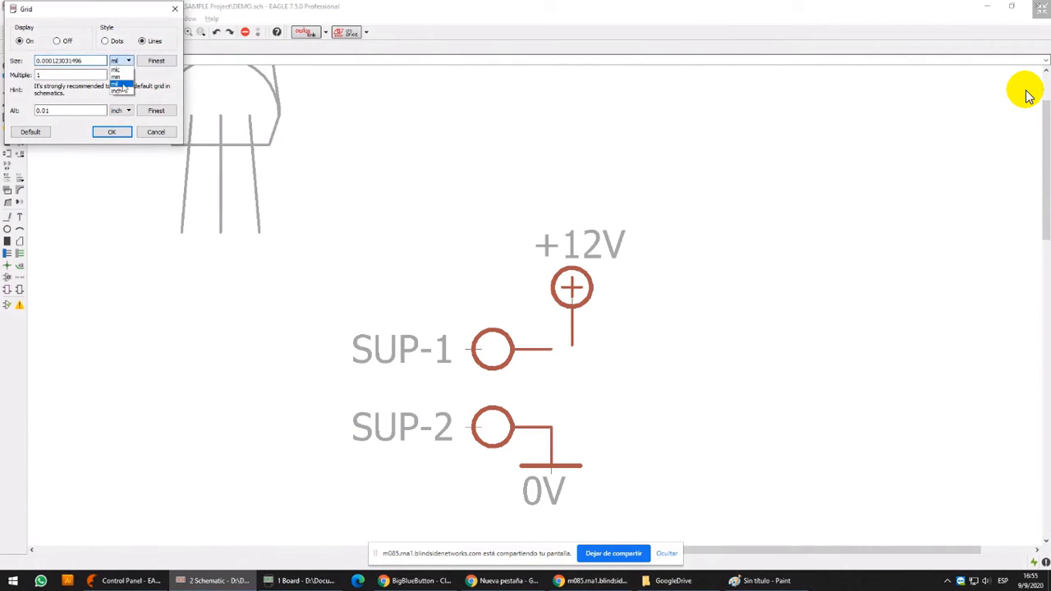
pyautogui.click(122, 84)
pyautogui.moveTo(104, 61); pyautogui.dragTo(35, 61)
pyautogui.write('100')
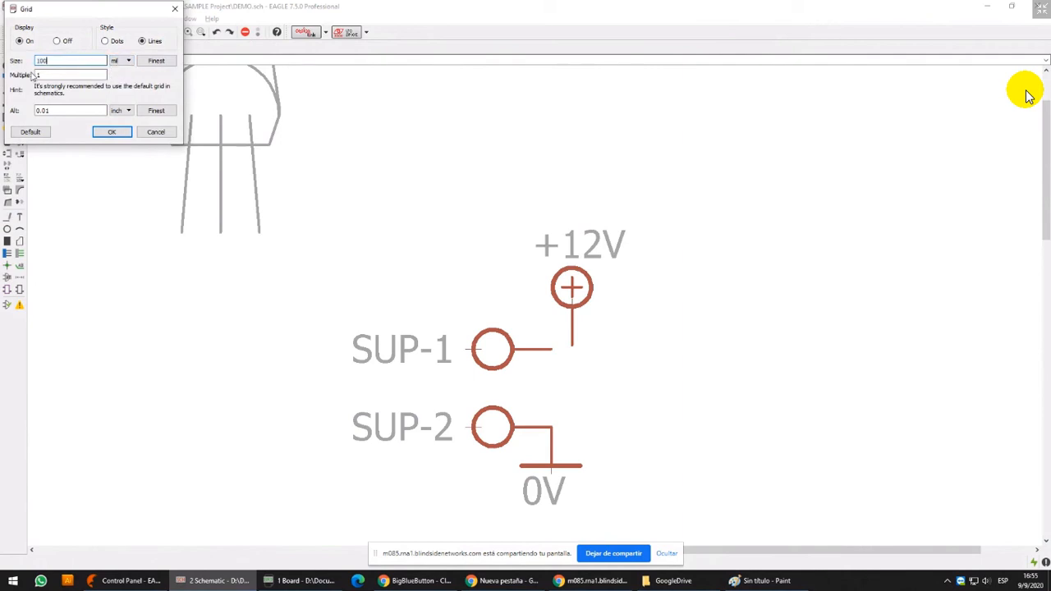
pyautogui.click(123, 111)
pyautogui.click(118, 134)
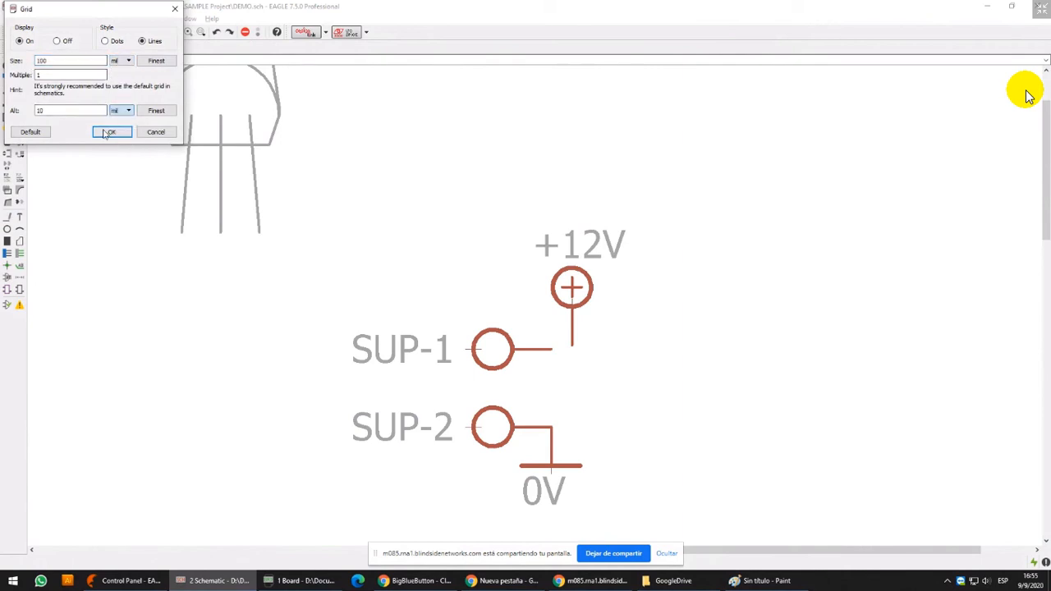
pyautogui.click(109, 132)
# Examine up close how the +12V symbol and the SUP-1 pin line up with the 100 mil grid
pyautogui.scroll(1, 635, 318)
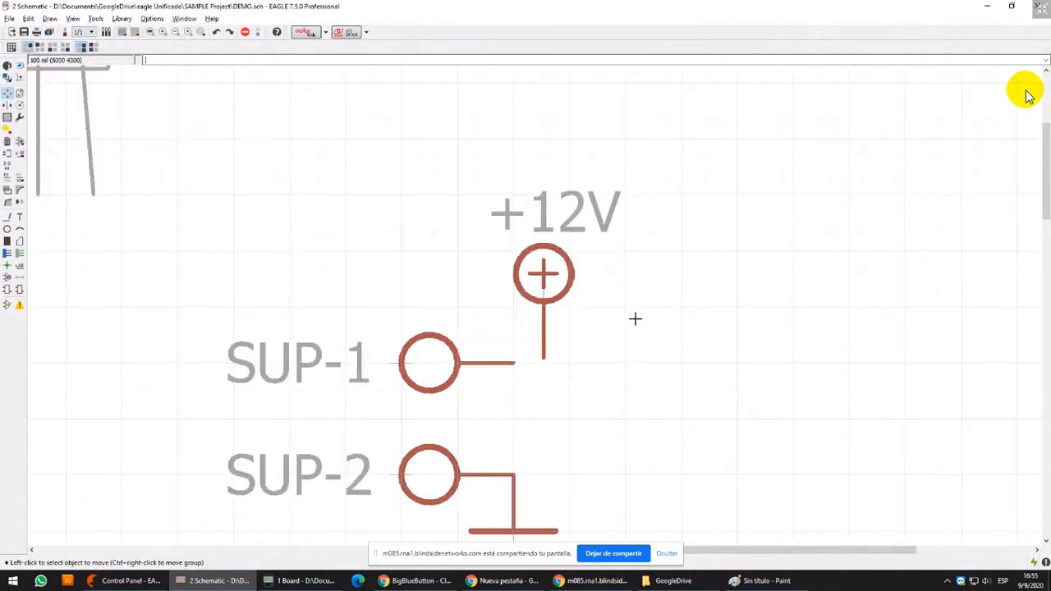
pyautogui.scroll(2, 635, 319)
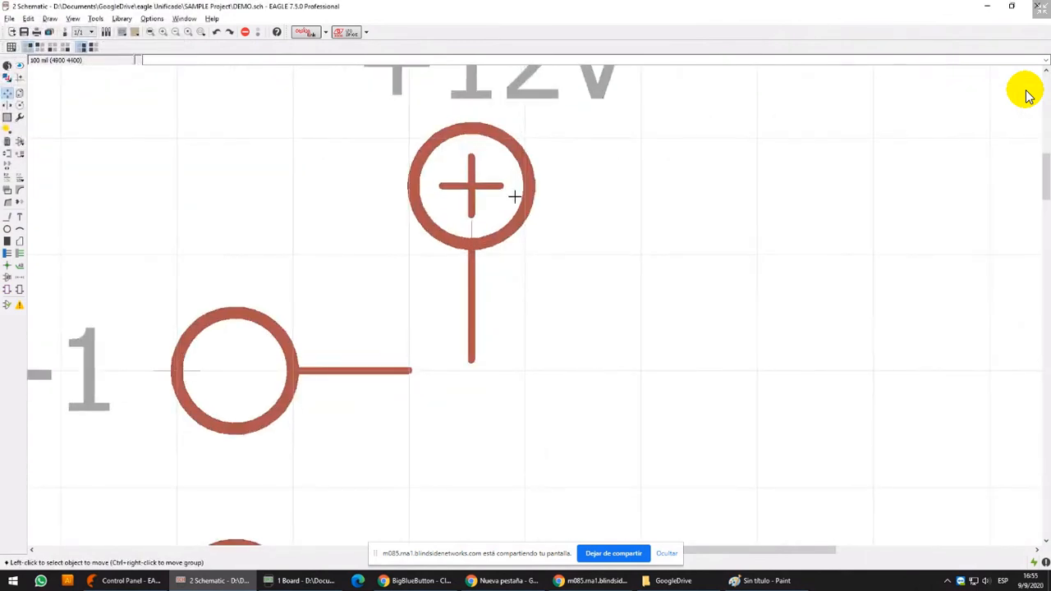
pyautogui.scroll(1, 513, 202)
pyautogui.scroll(-3, 534, 227)
pyautogui.scroll(3, 484, 293)
pyautogui.scroll(-1, 366, 160)
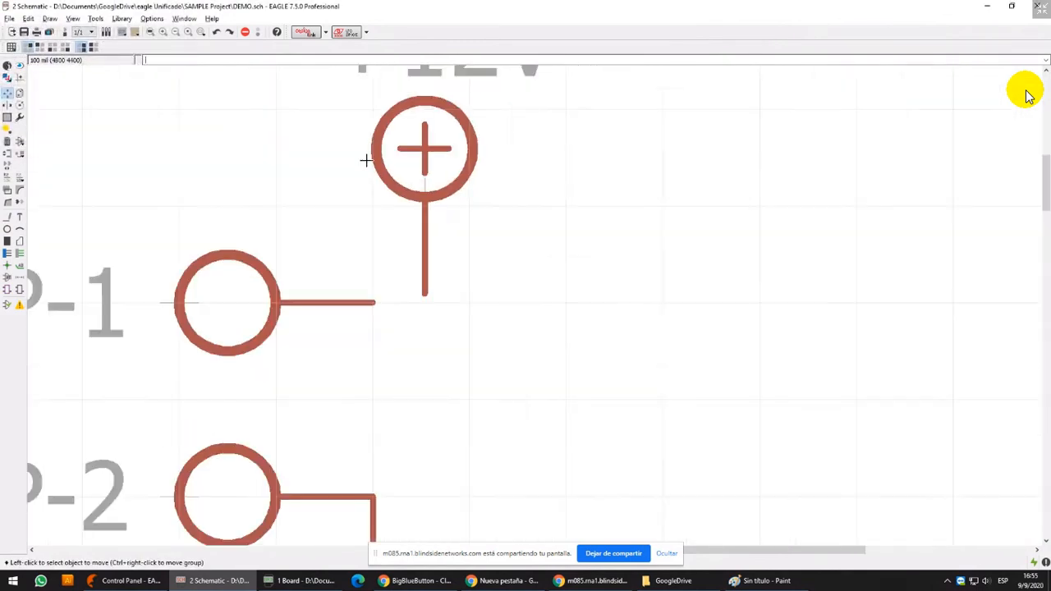
pyautogui.scroll(-2, 366, 160)
# Inspect the position coordinates in the SUP-1 part's properties and close them without applying changes
pyautogui.click(7, 66)
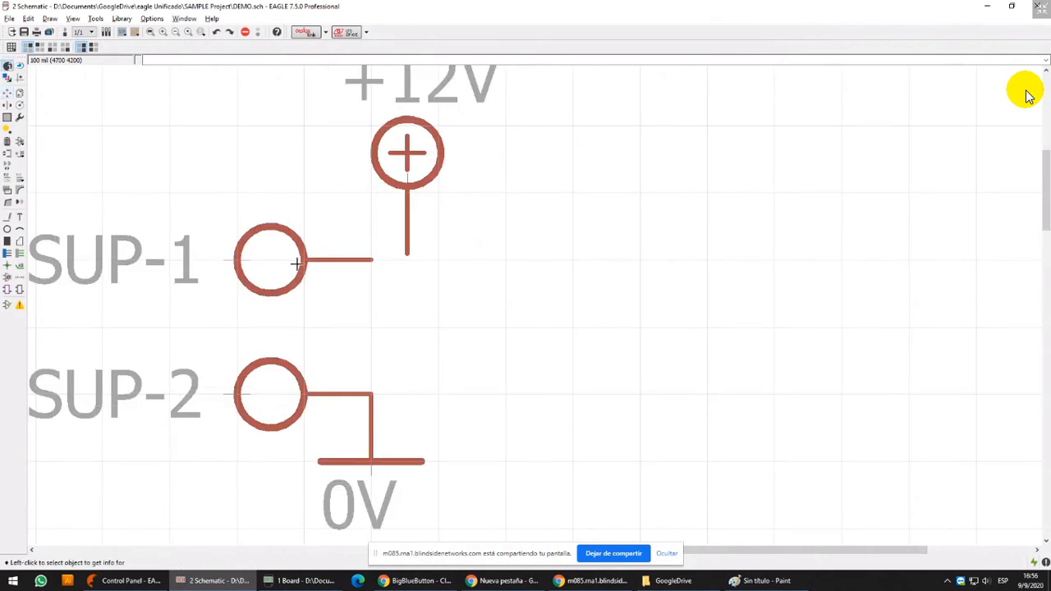
pyautogui.click(253, 263)
pyautogui.moveTo(558, 140); pyautogui.dragTo(535, 143)
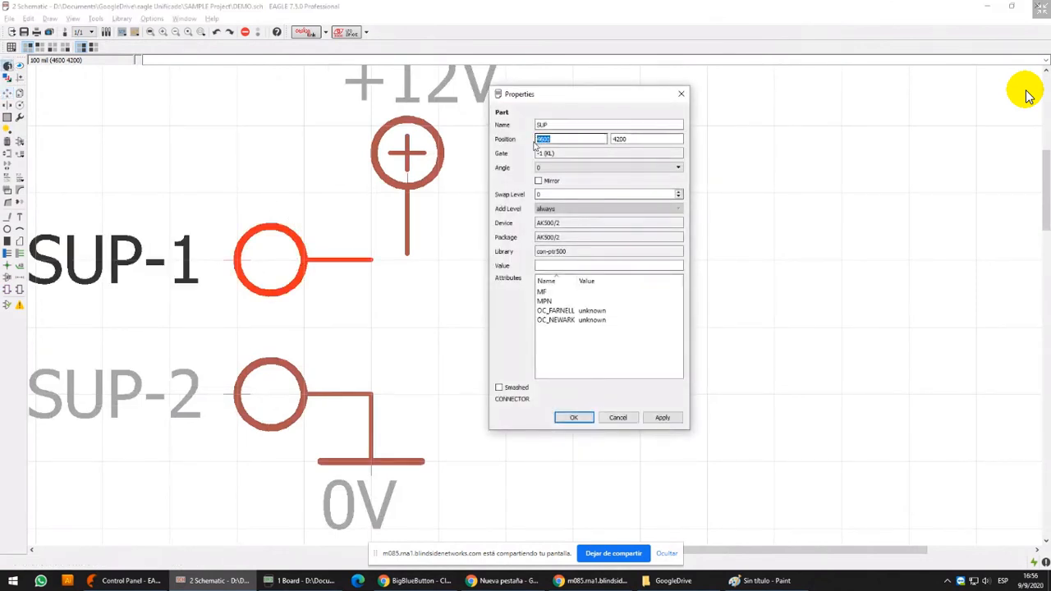
pyautogui.write('7600')
pyautogui.press('Tab')
pyautogui.moveTo(538, 139); pyautogui.dragTo(552, 141)
pyautogui.click(684, 95)
pyautogui.scroll(1, 473, 180)
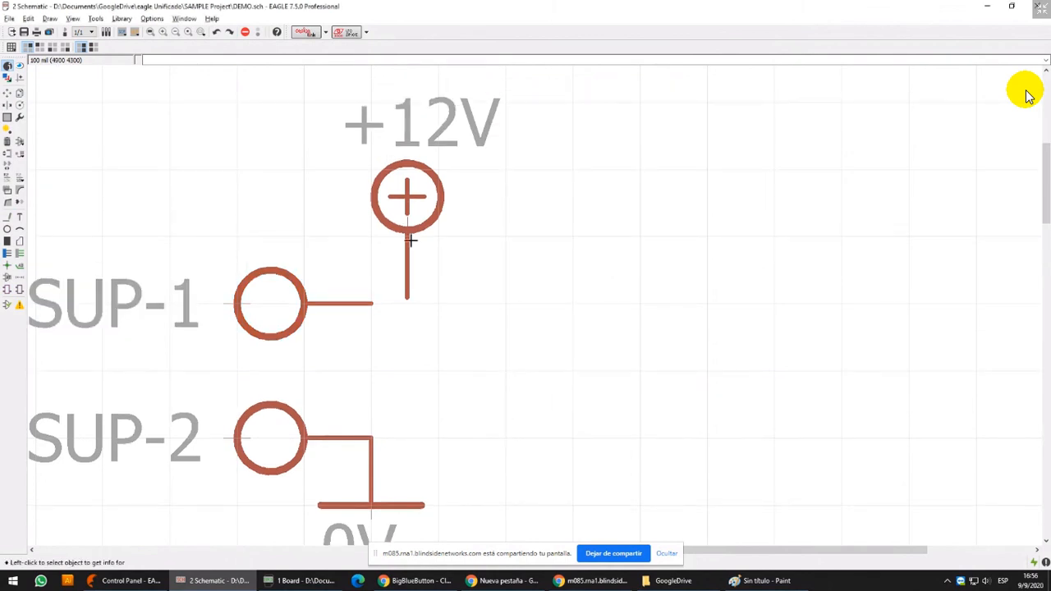
# Try position 4800, 4300 for the +12V symbol in its properties and undo the change
pyautogui.click(409, 233)
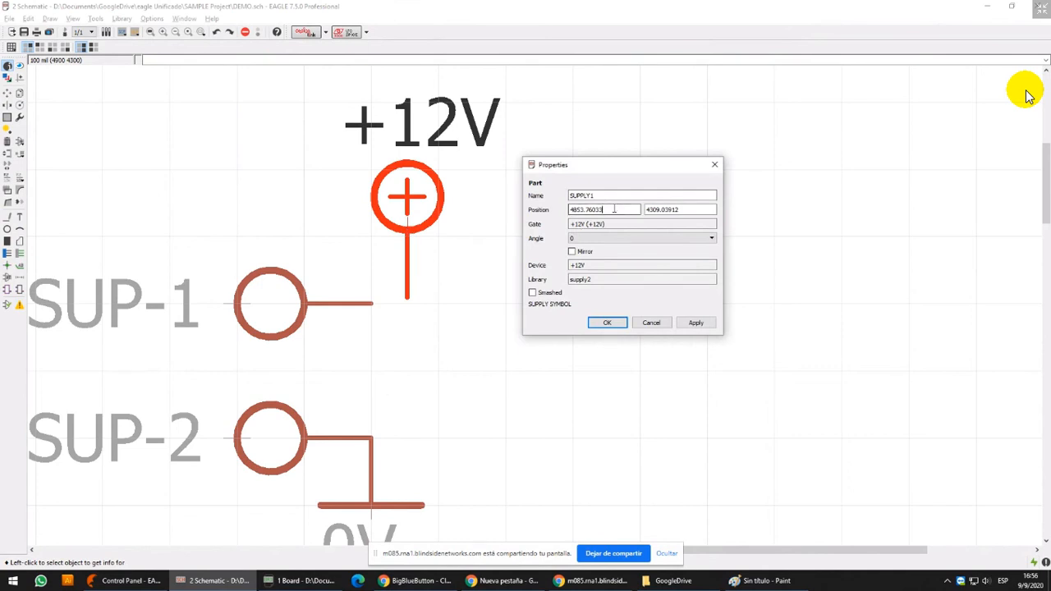
pyautogui.moveTo(614, 209); pyautogui.dragTo(561, 216)
pyautogui.moveTo(577, 210); pyautogui.dragTo(608, 209)
pyautogui.write('00')
pyautogui.moveTo(655, 210); pyautogui.dragTo(743, 208)
pyautogui.write('00')
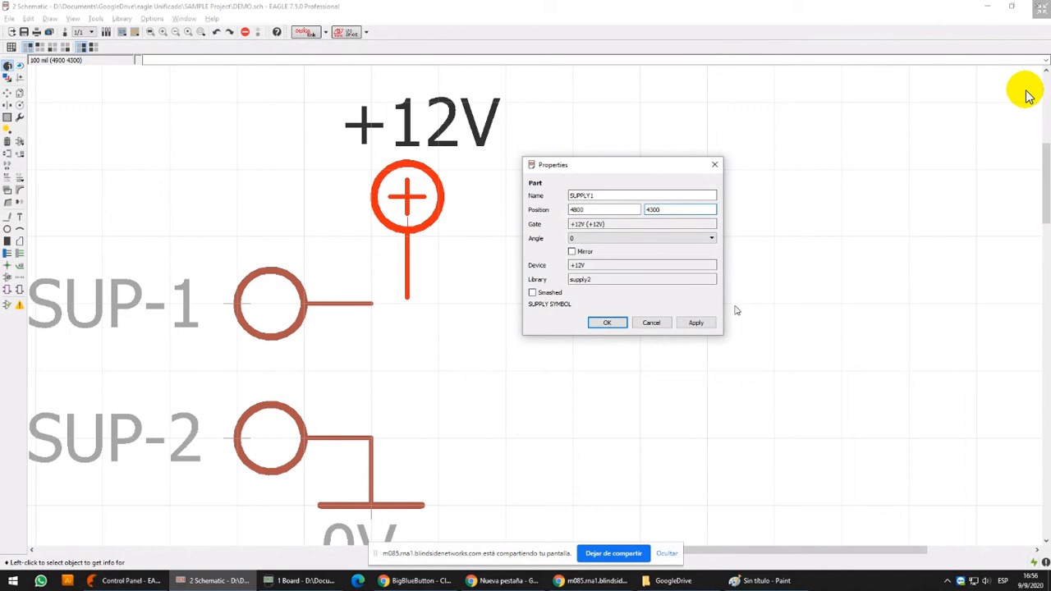
pyautogui.click(696, 323)
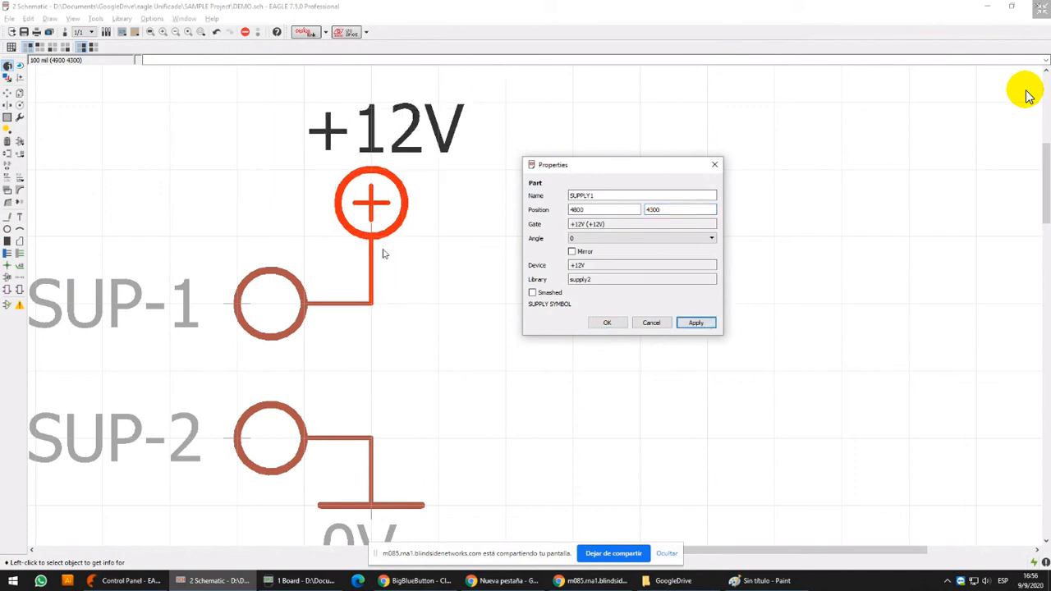
pyautogui.click(650, 323)
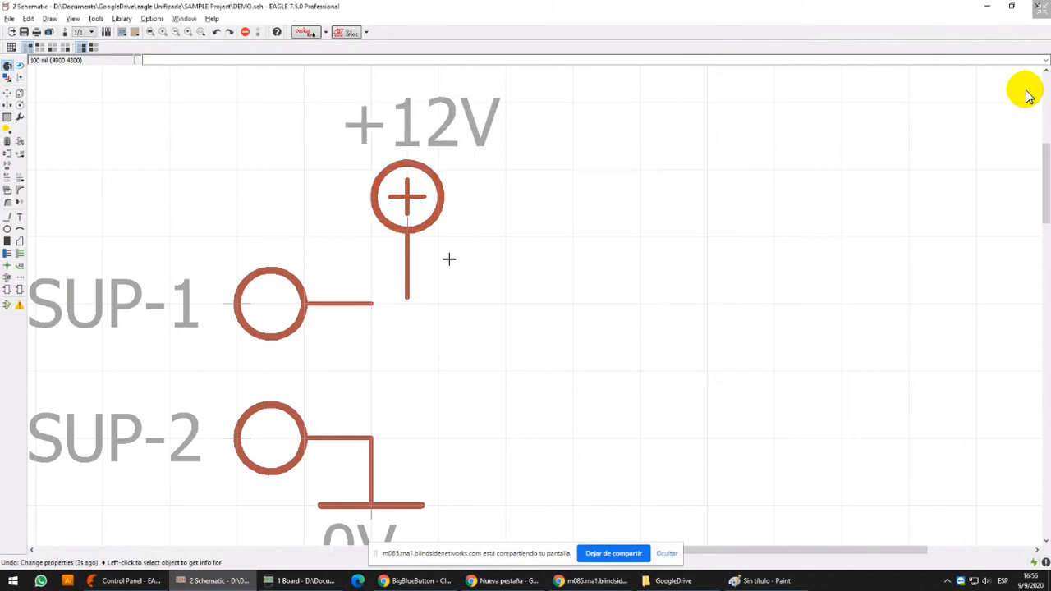
# Move the off-grid +12V symbol 500 mil horizontally away from the SUP-1 pin
pyautogui.click(7, 94)
pyautogui.scroll(-2, 350, 220)
pyautogui.moveTo(390, 220); pyautogui.dragTo(591, 209)
# Set the +12V symbol's position to 5300, 4300 in its properties
pyautogui.click(7, 66)
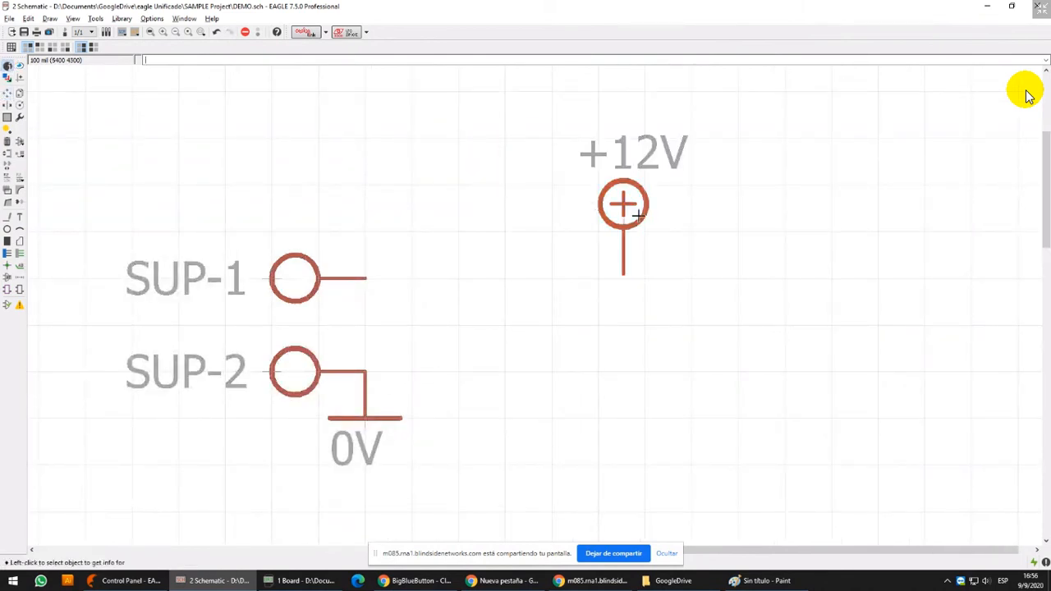
pyautogui.scroll(2, 645, 261)
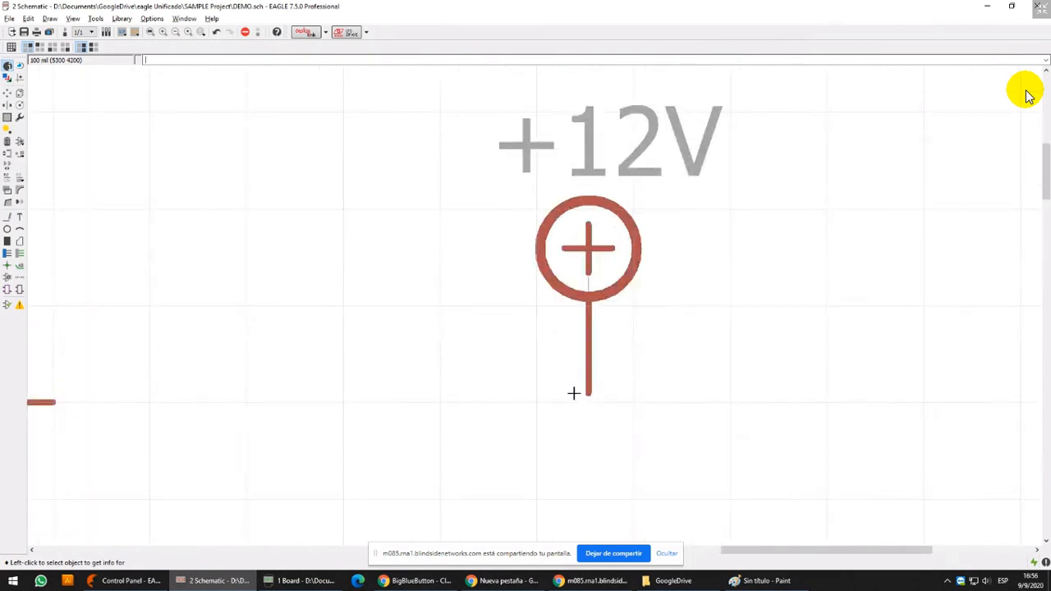
pyautogui.click(620, 256)
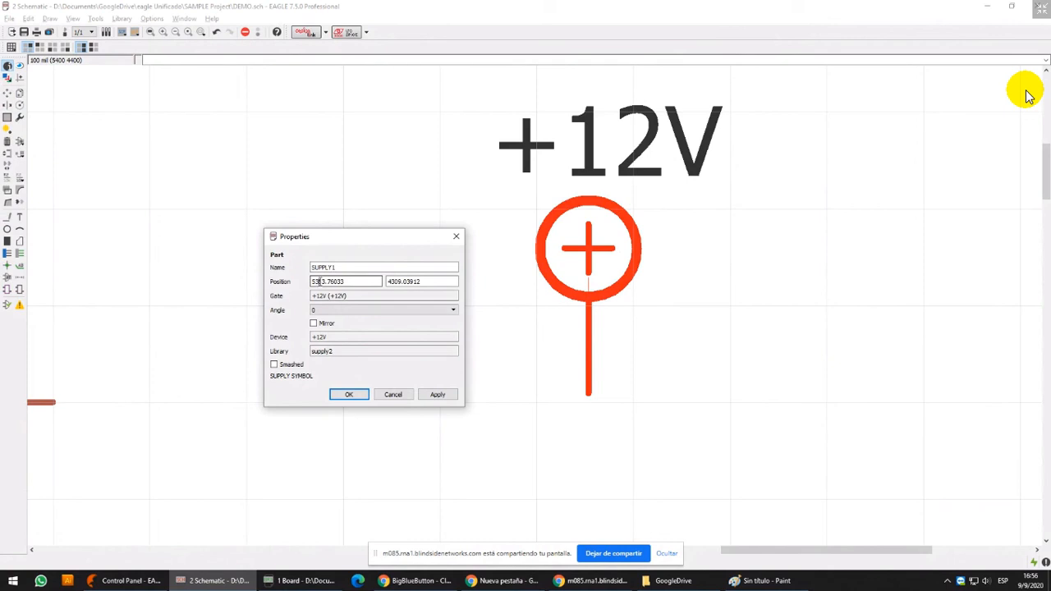
pyautogui.moveTo(319, 281); pyautogui.dragTo(372, 283)
pyautogui.write('00')
pyautogui.click(438, 394)
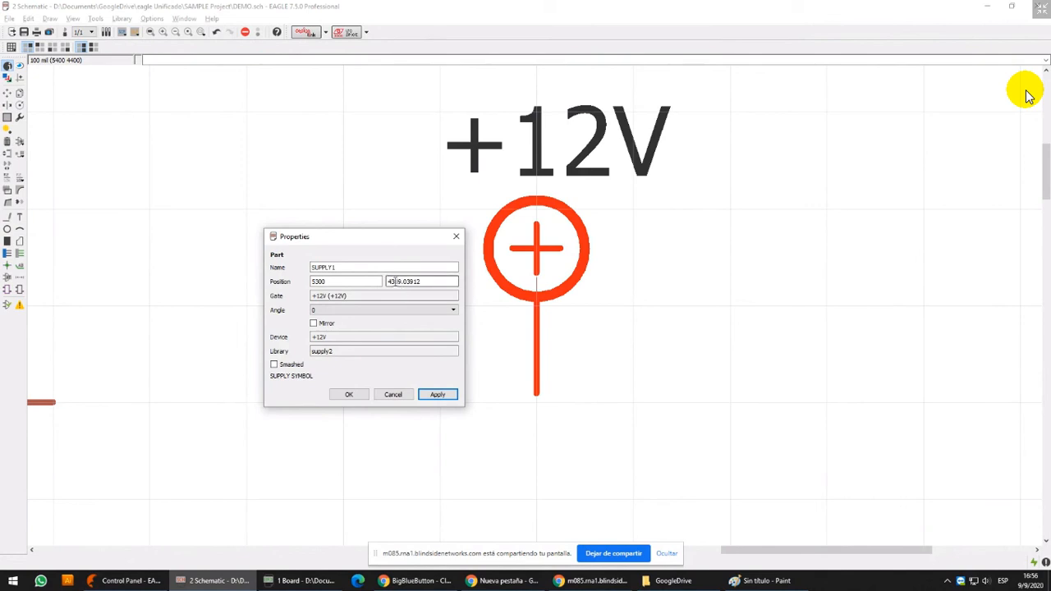
pyautogui.moveTo(396, 281); pyautogui.dragTo(510, 281)
pyautogui.write('00')
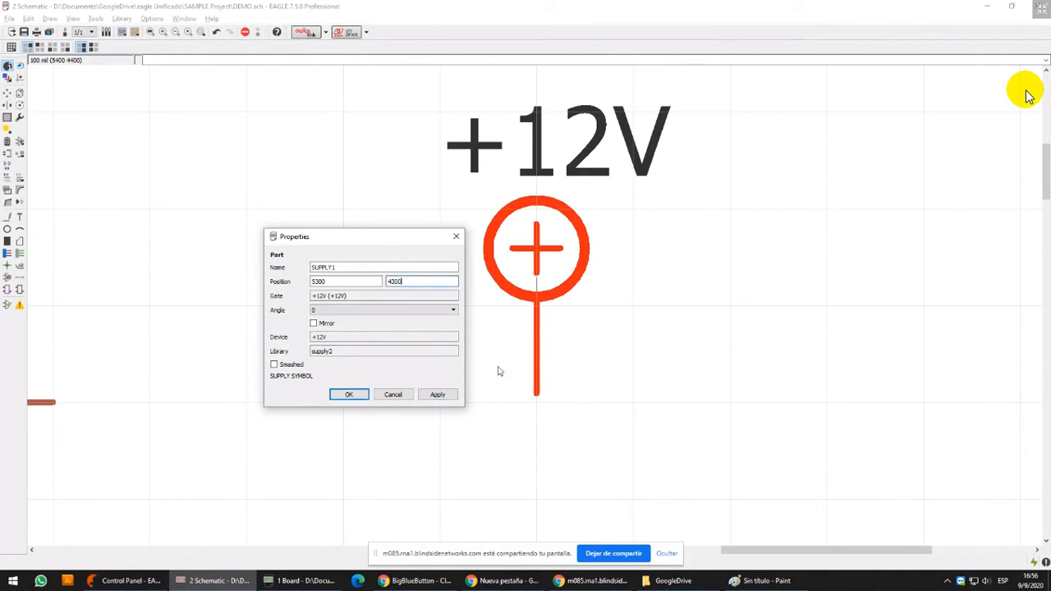
pyautogui.click(427, 394)
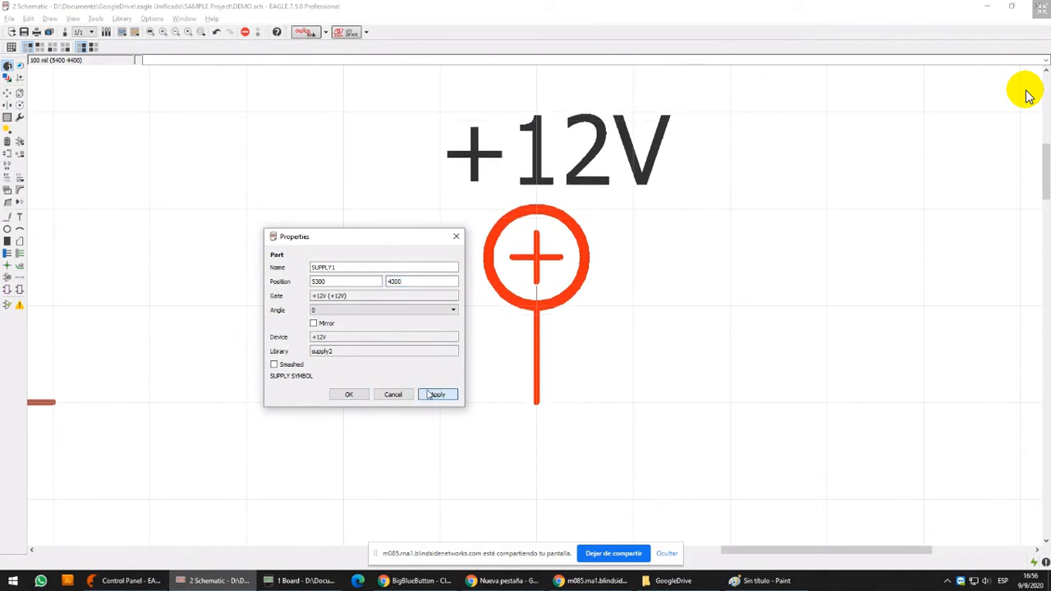
pyautogui.click(348, 394)
# Pick up the +12V symbol to test its grid alignment, cancel, and undo its position changes and the move away from SUP-1
pyautogui.click(8, 92)
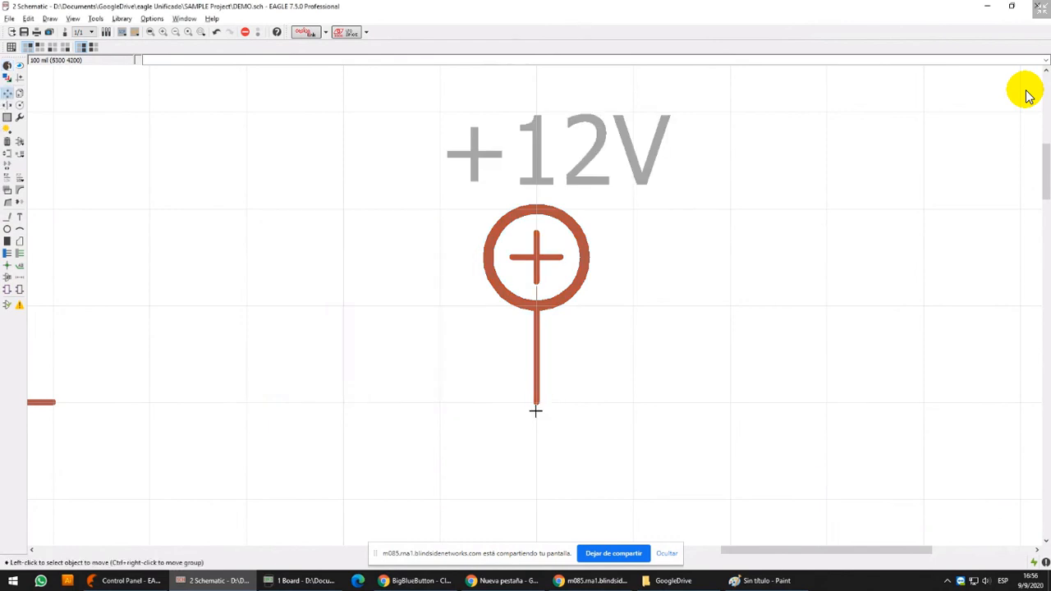
pyautogui.click(544, 380)
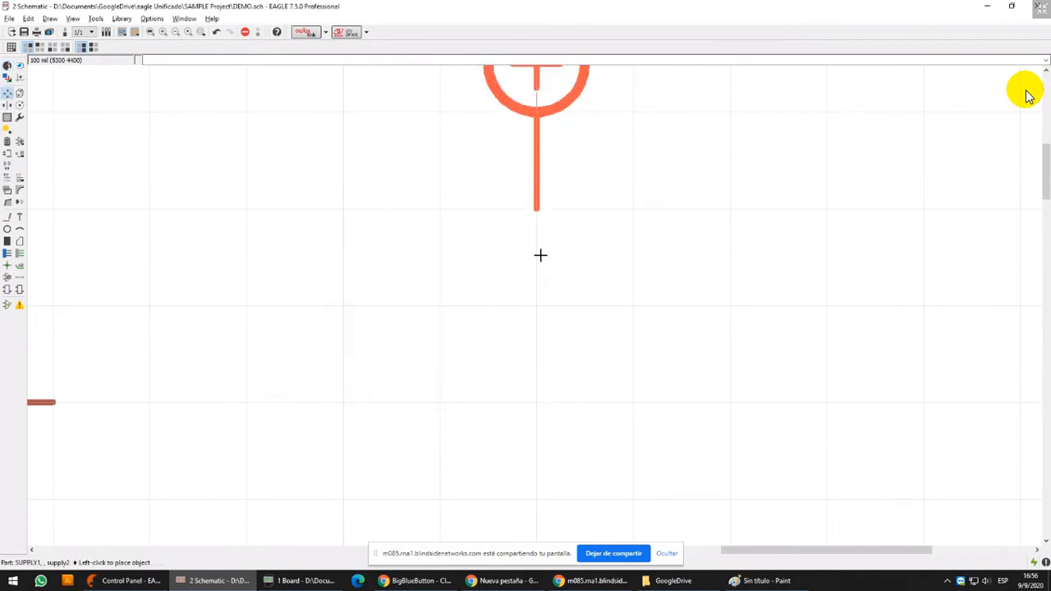
pyautogui.scroll(-1, 488, 288)
pyautogui.hotkey('ctrl', 'z')
pyautogui.hotkey('ctrl', 'z')
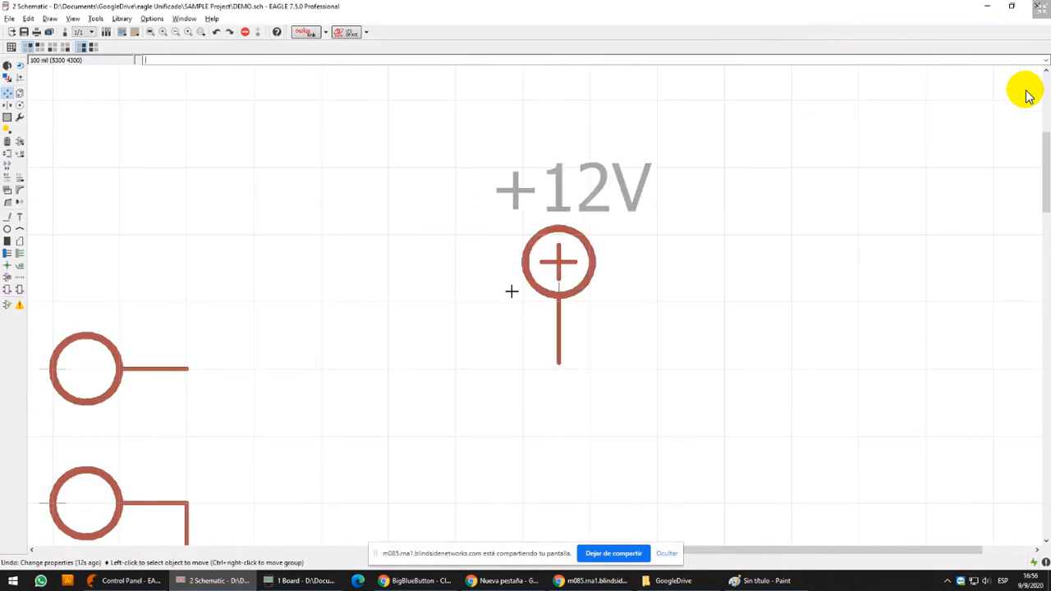
pyautogui.scroll(2, 288, 339)
pyautogui.moveTo(288, 340); pyautogui.dragTo(487, 335, button='middle')
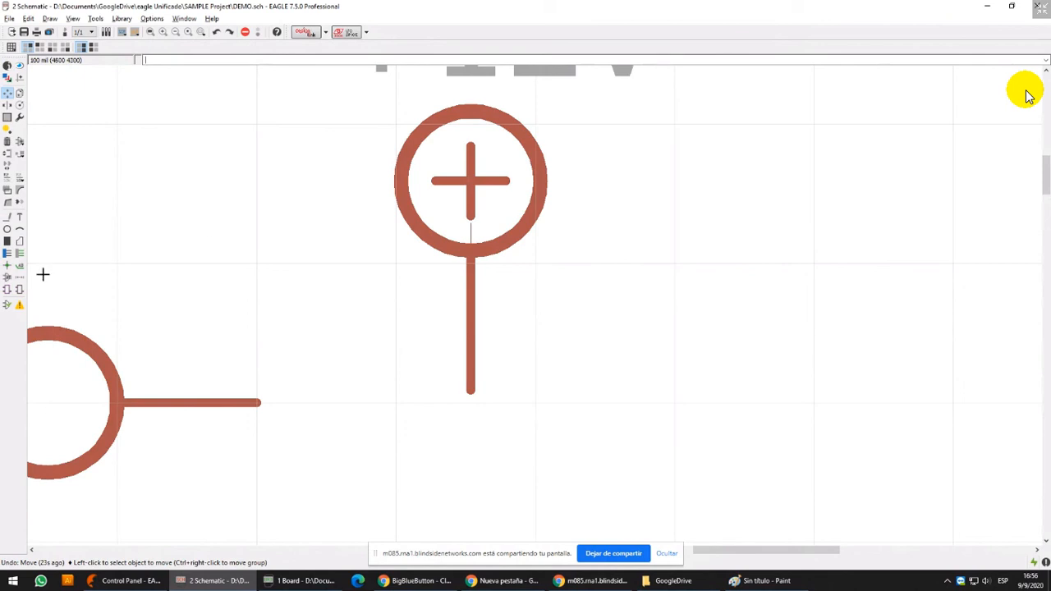
# Discard the started circle and set the Wire tool to layer 97 Info
pyautogui.click(7, 229)
pyautogui.click(103, 125)
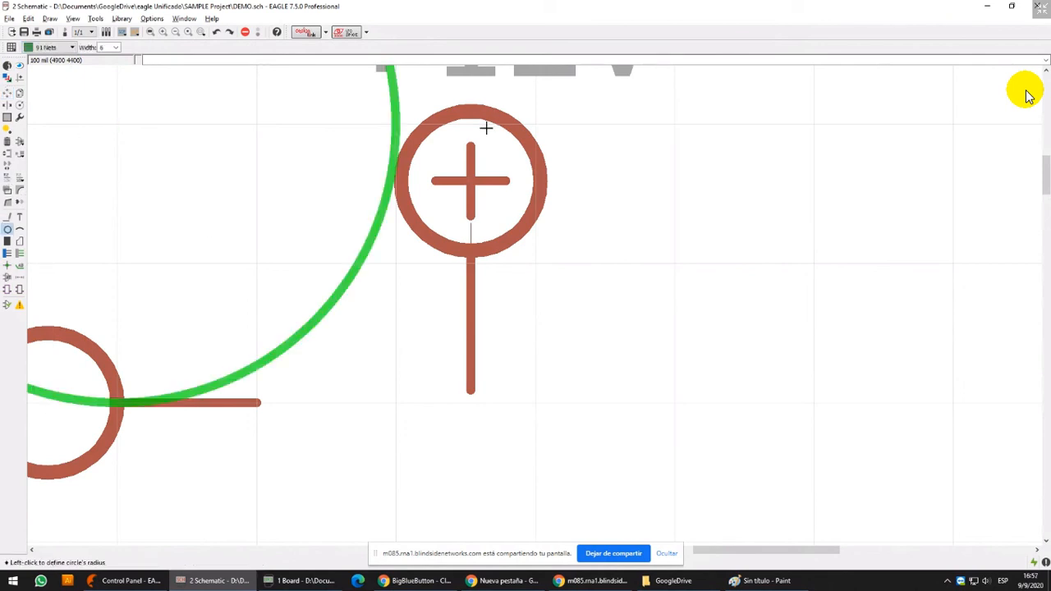
pyautogui.click(7, 217)
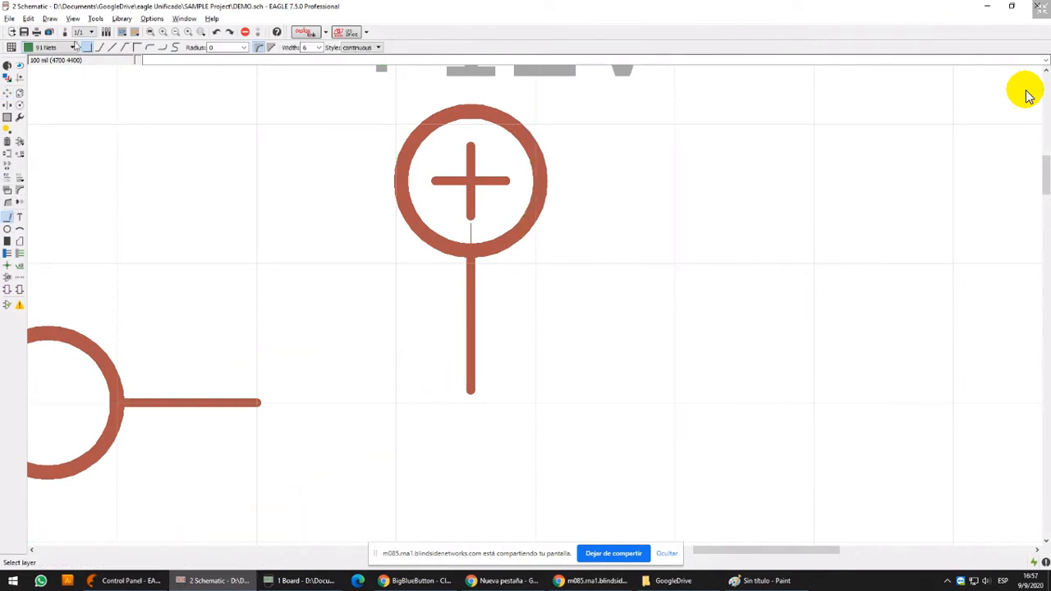
pyautogui.click(73, 47)
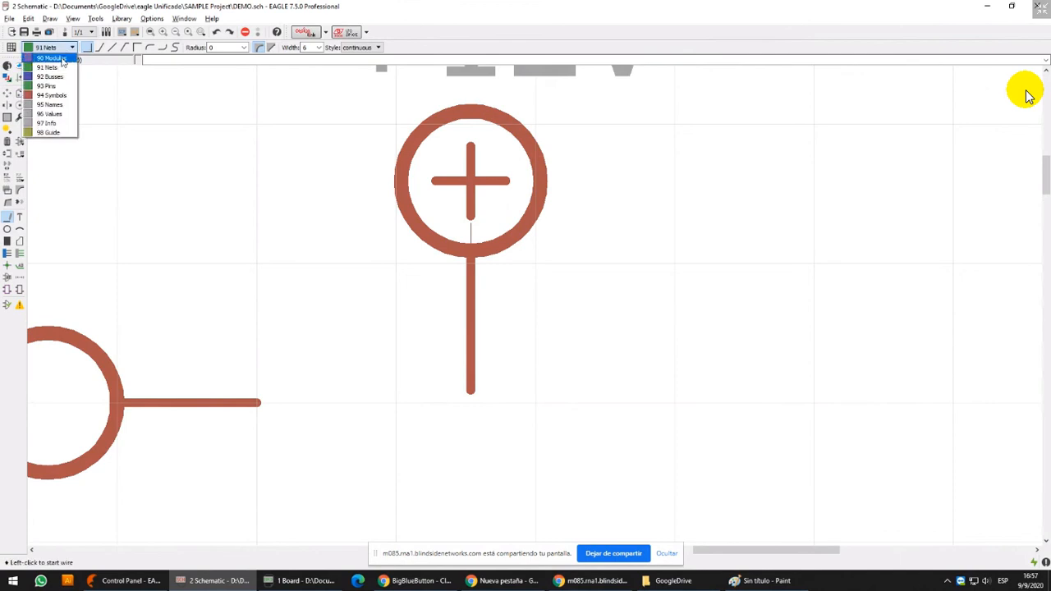
pyautogui.click(59, 125)
pyautogui.scroll(-6, 153, 117)
pyautogui.moveTo(214, 116); pyautogui.dragTo(253, 169, button='middle')
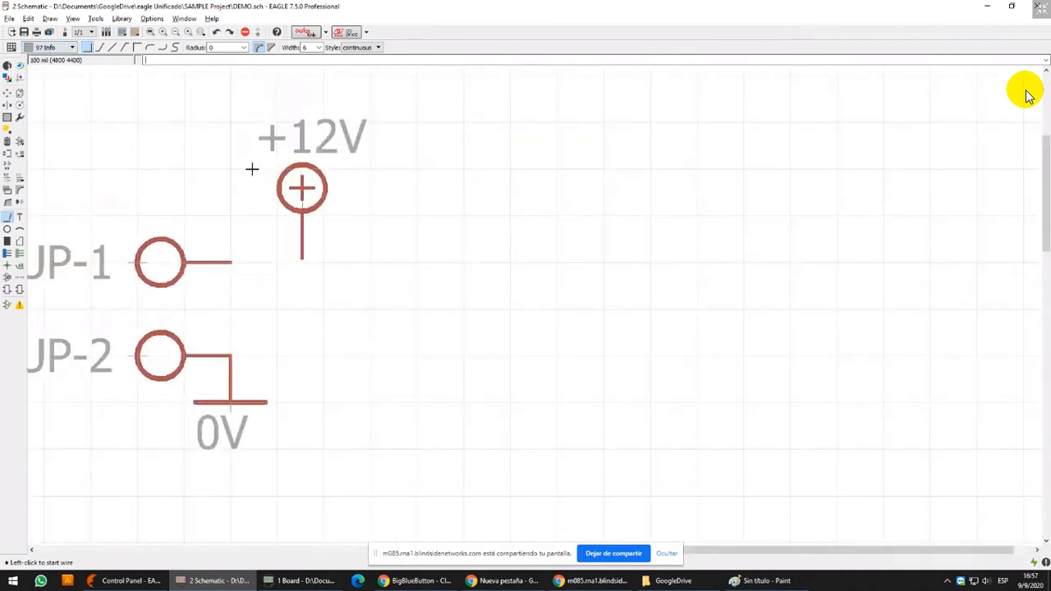
pyautogui.scroll(1, 252, 169)
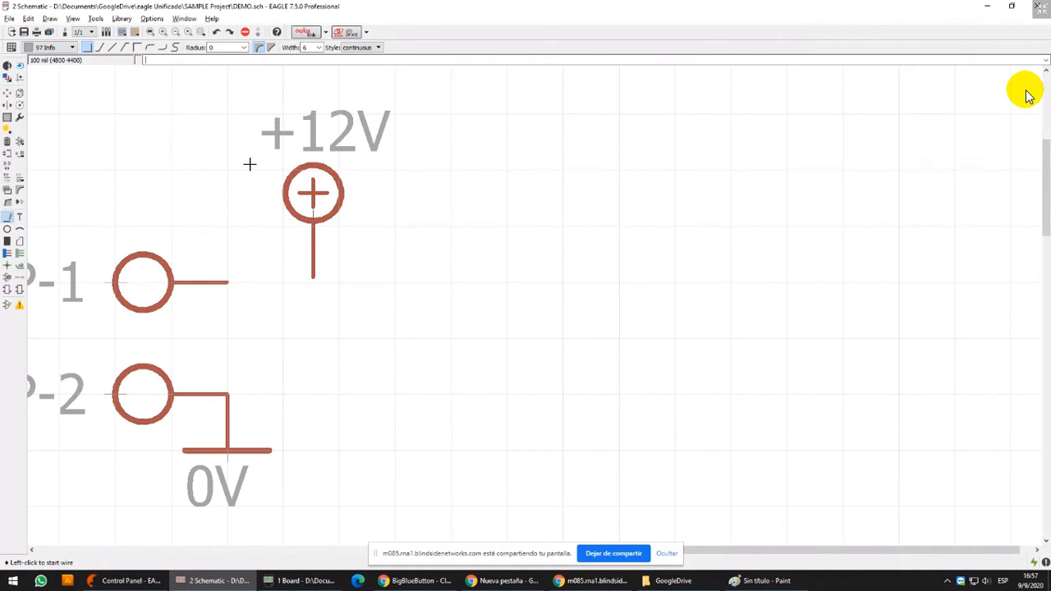
# Try snapping the +12V symbol onto the 100 mil grid with Move and undo the placement
pyautogui.click(6, 93)
pyautogui.click(7, 95)
pyautogui.moveTo(357, 185); pyautogui.dragTo(459, 192, button='middle')
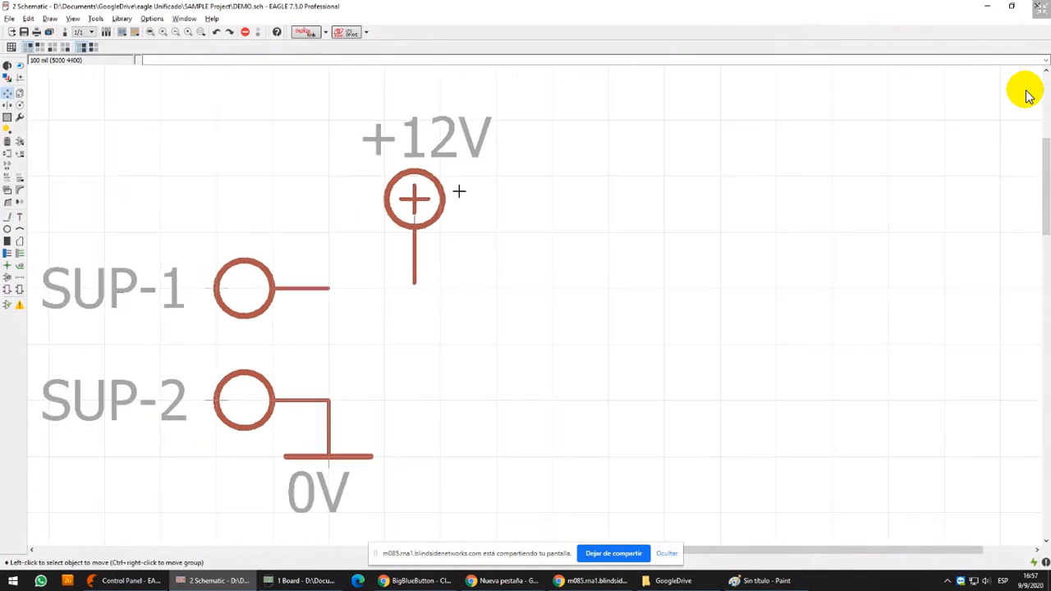
pyautogui.scroll(1, 453, 200)
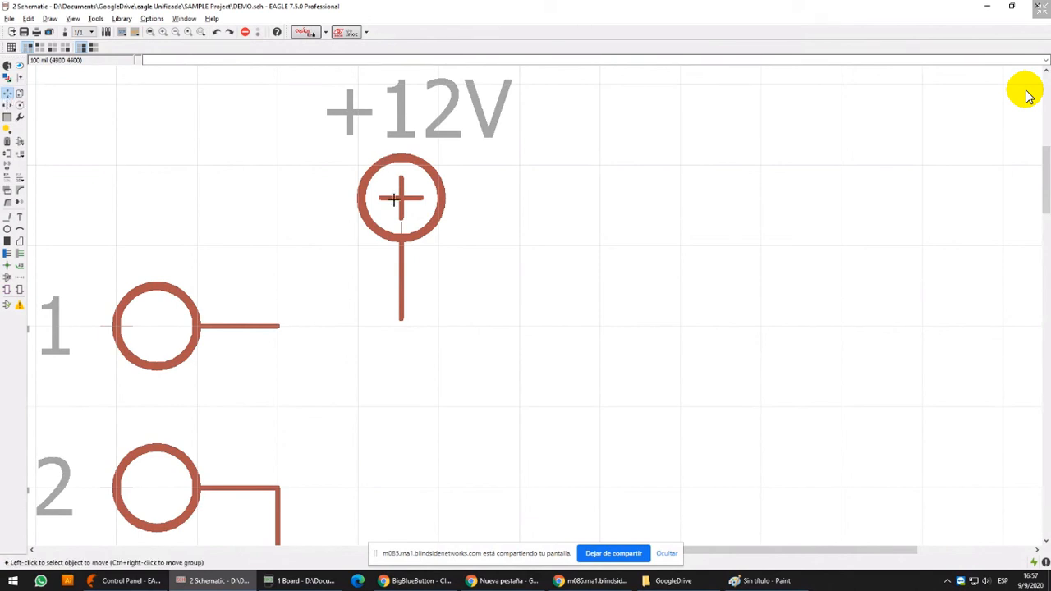
pyautogui.click(426, 203)
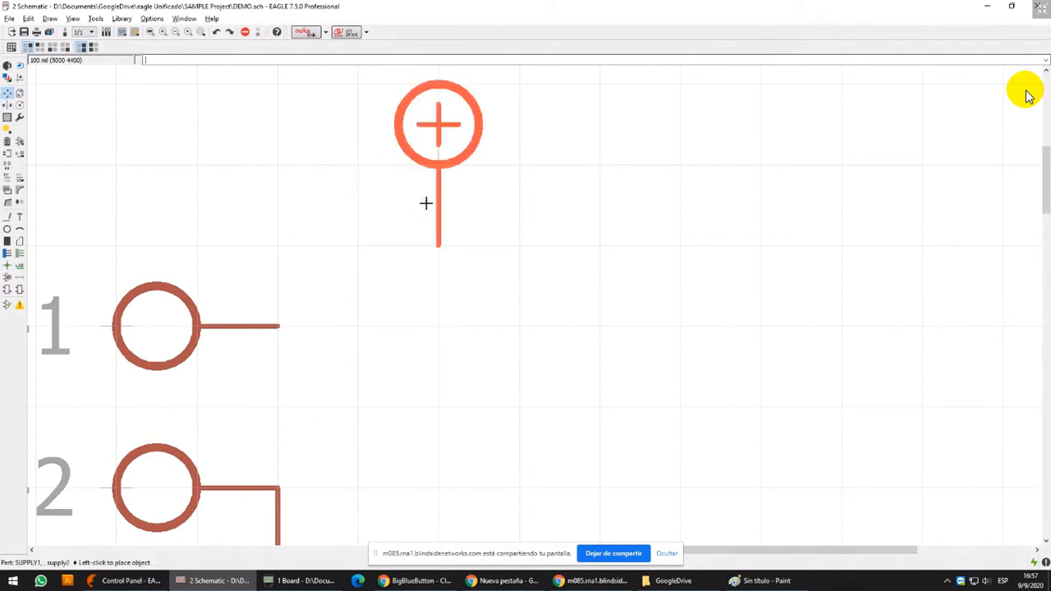
pyautogui.click(426, 203)
pyautogui.moveTo(480, 212); pyautogui.dragTo(474, 238, button='middle')
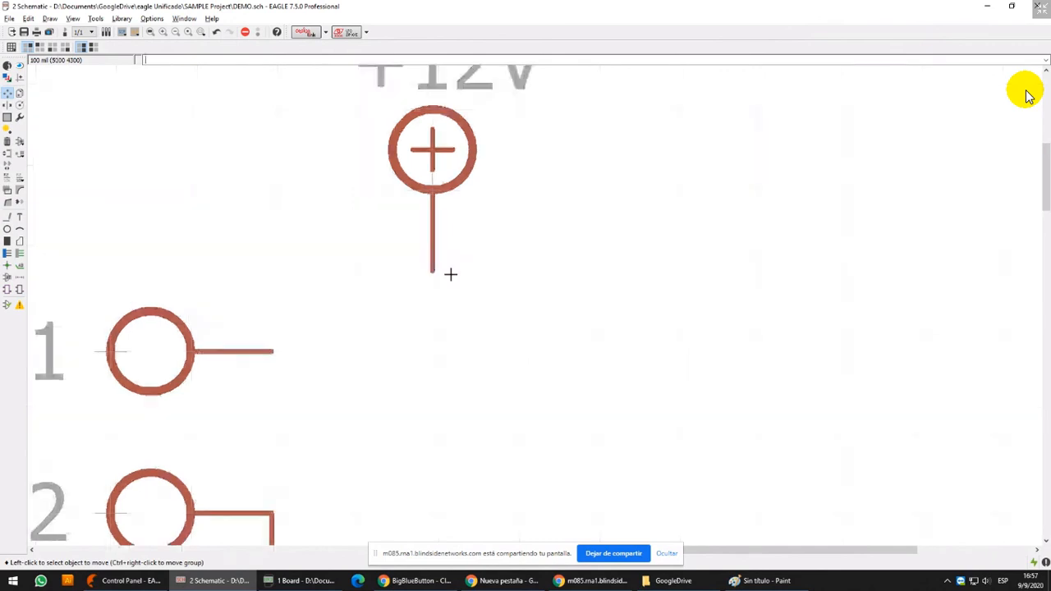
pyautogui.hotkey('ctrl', 'z')
pyautogui.scroll(3, 431, 299)
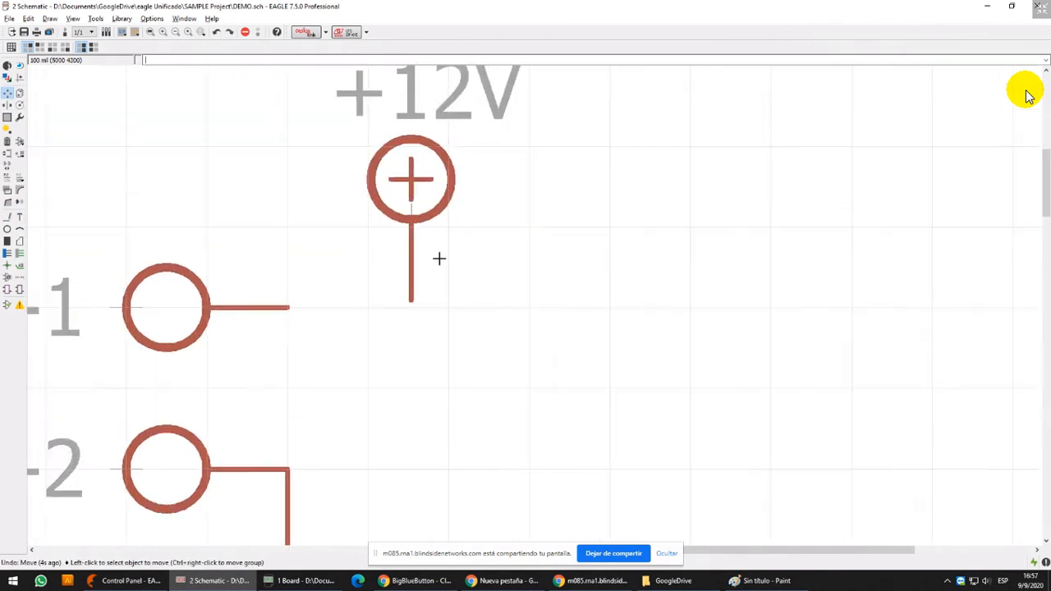
# Snap the +12V symbol onto the 100 mil grid at 5000, 4300 and check its coordinates in the properties
pyautogui.click(407, 221)
pyautogui.click(406, 221)
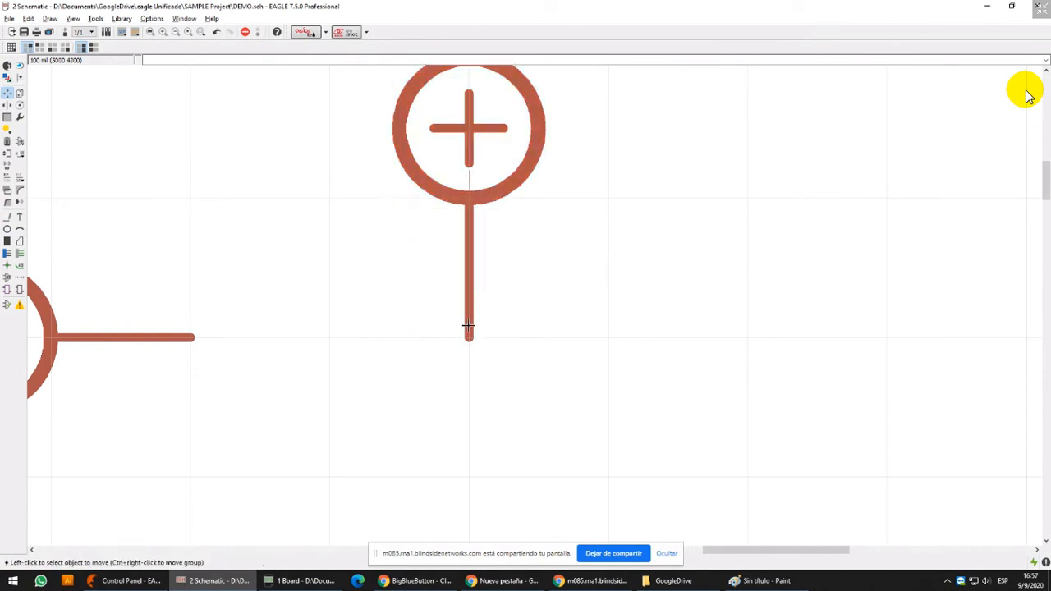
pyautogui.click(7, 65)
pyautogui.click(462, 304)
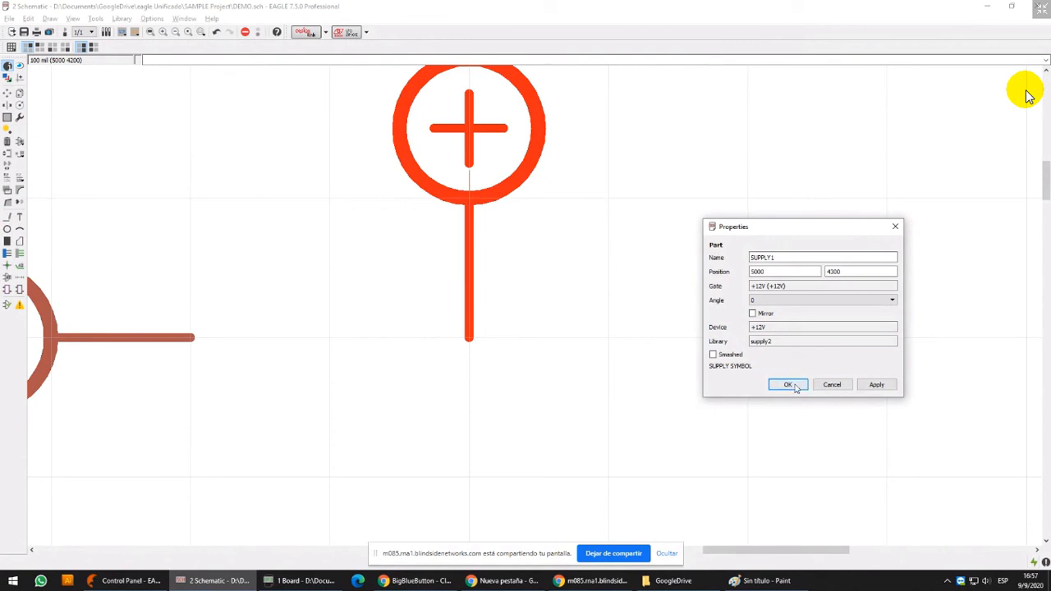
pyautogui.click(761, 275)
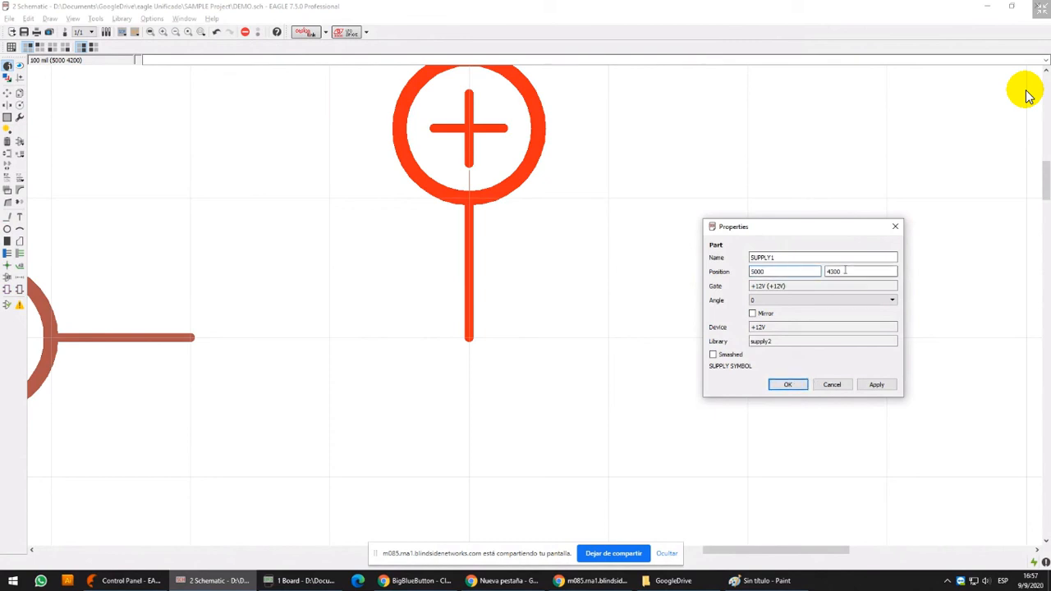
pyautogui.click(832, 384)
pyautogui.scroll(-3, 534, 239)
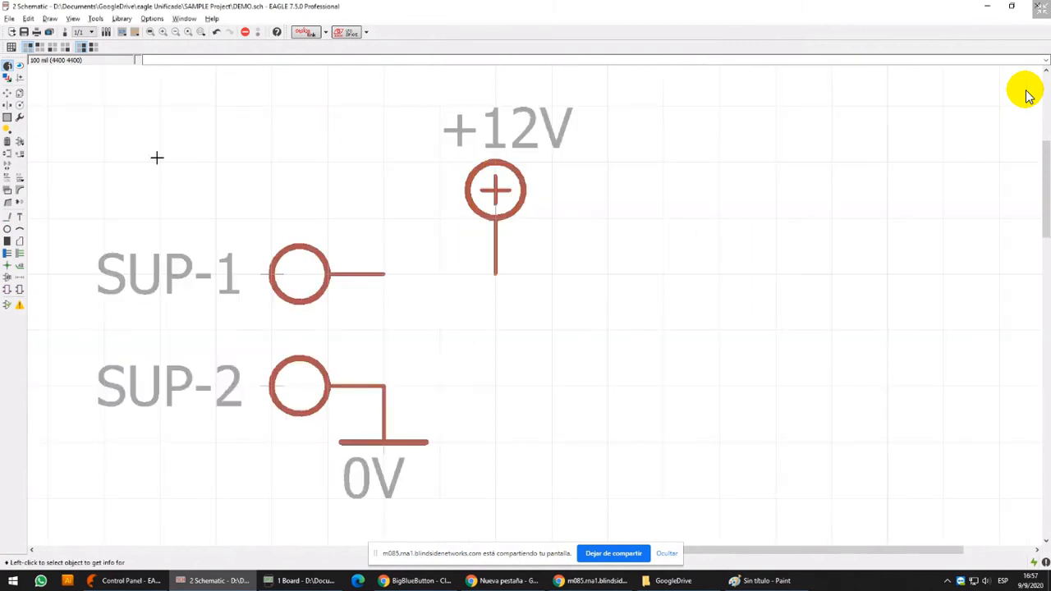
# Test the net between SUP-1 and the +12V symbol by moving them, and place the symbol's pin directly on SUP-1's pin end
pyautogui.click(8, 93)
pyautogui.click(493, 182)
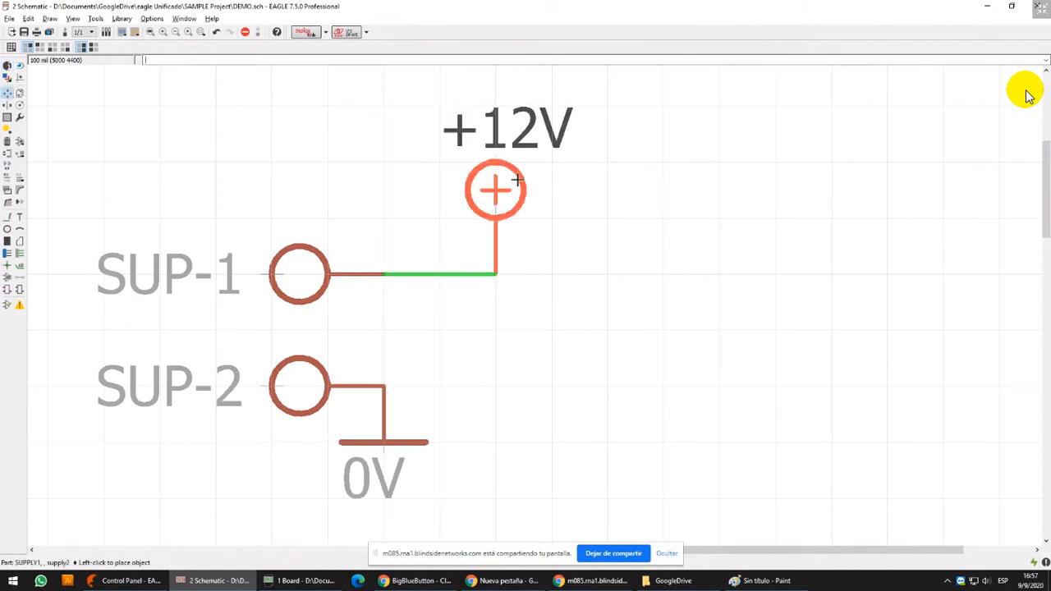
pyautogui.click(548, 180)
pyautogui.click(288, 258)
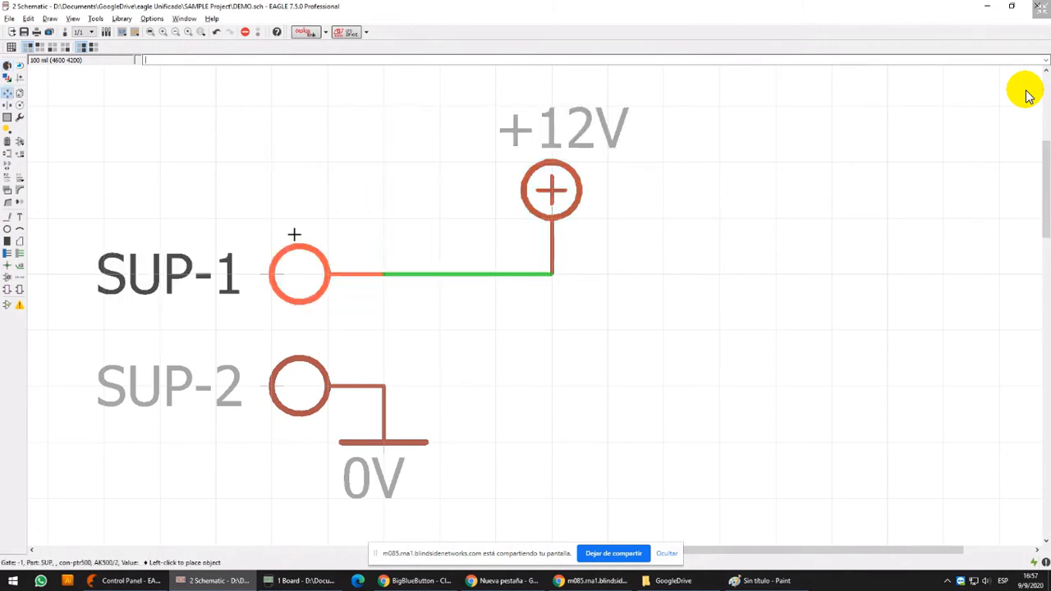
pyautogui.click(294, 272)
pyautogui.click(551, 189)
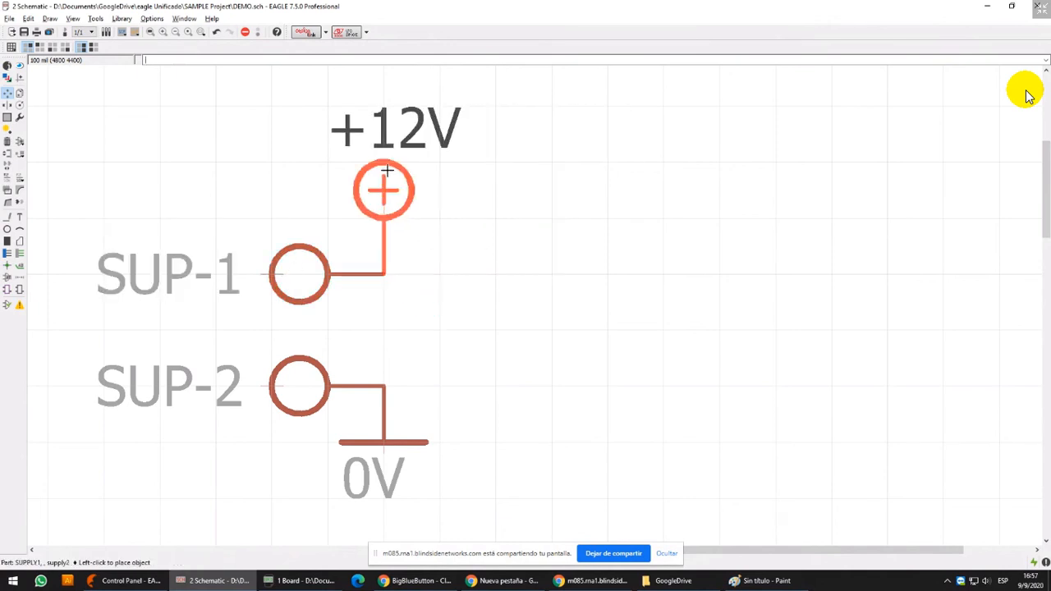
pyautogui.click(383, 188)
# Draw a longdash rectangular frame of width 24 on layer 97 Info around the SUP-1, SUP-2, +12V and 0V symbols
pyautogui.scroll(-5, 472, 224)
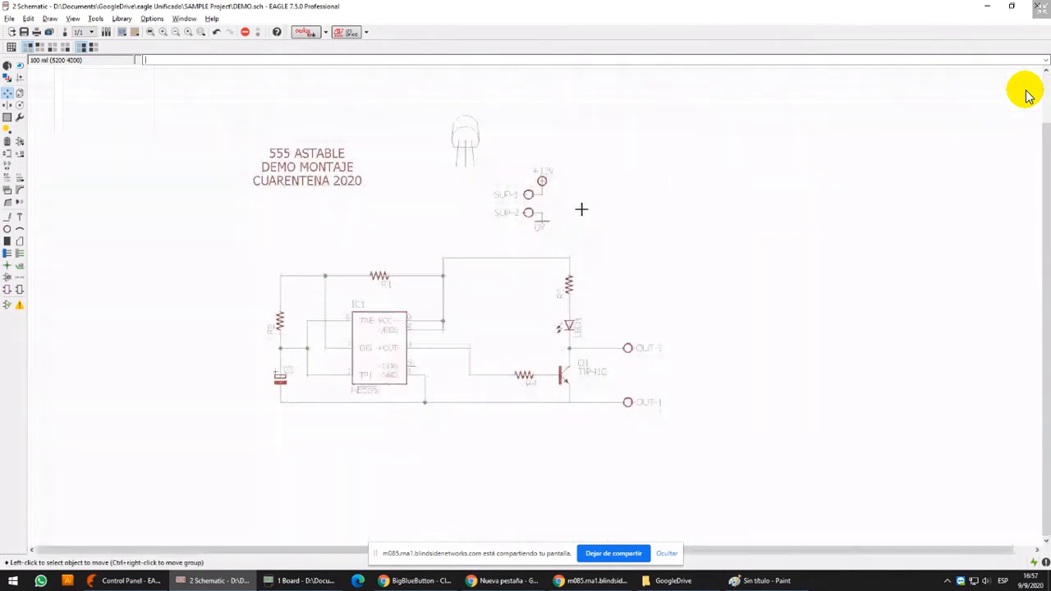
pyautogui.scroll(4, 545, 244)
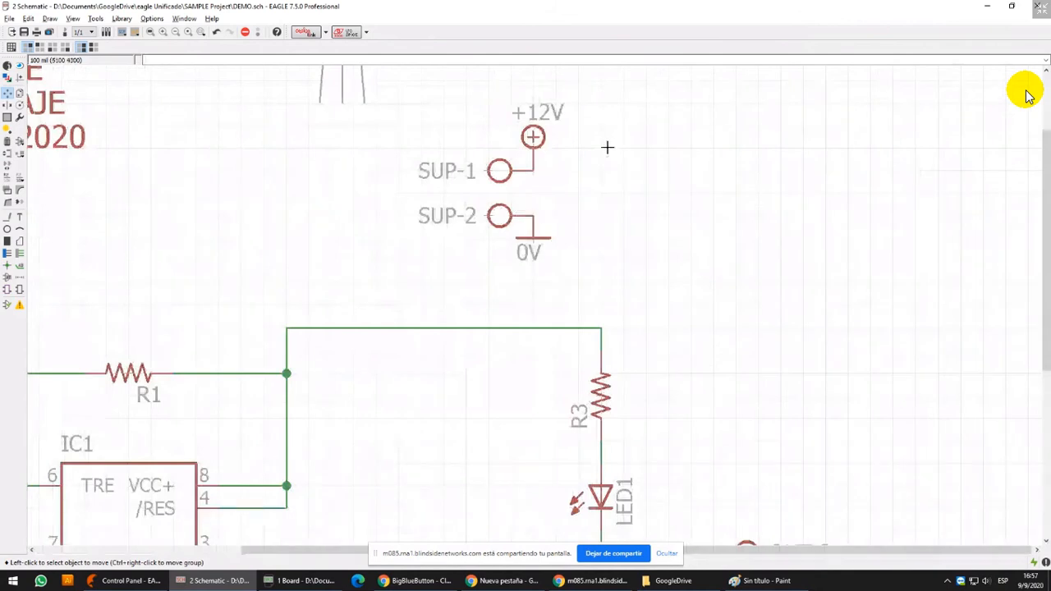
pyautogui.scroll(-4, 603, 175)
pyautogui.scroll(3, 639, 89)
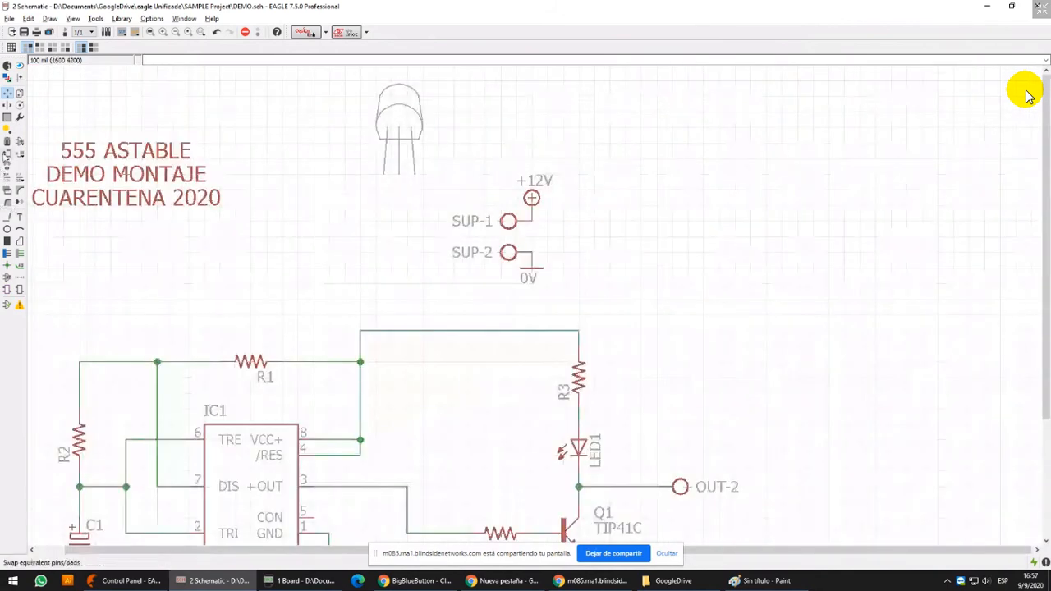
pyautogui.click(8, 216)
pyautogui.click(424, 158)
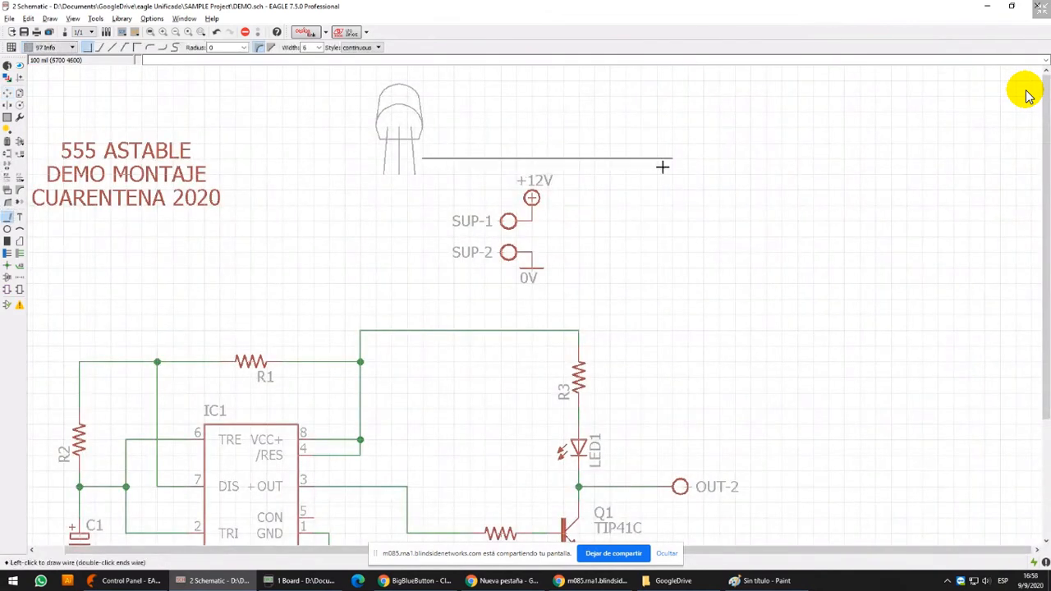
pyautogui.click(349, 47)
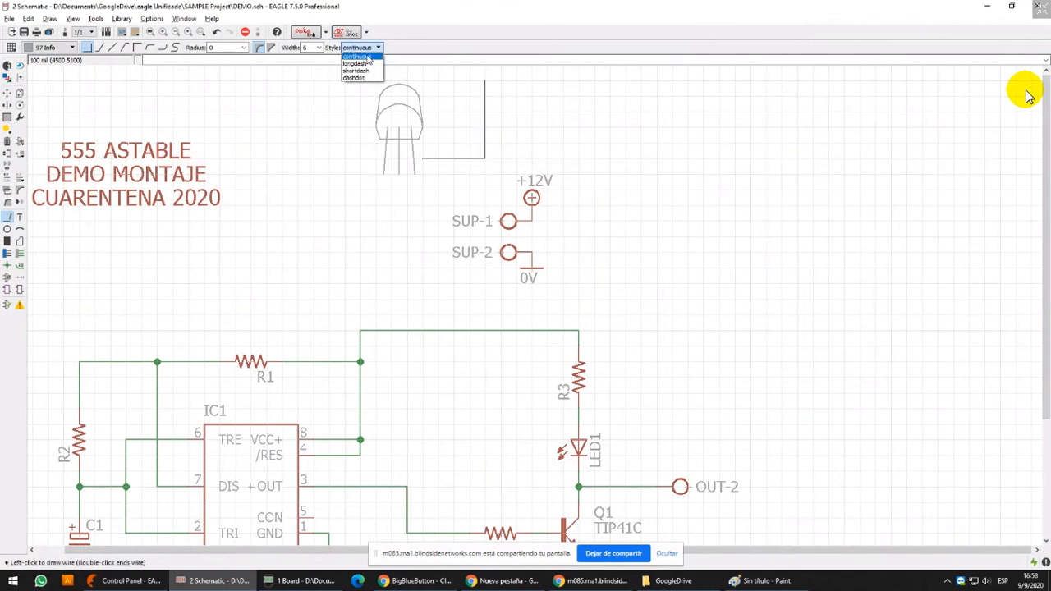
pyautogui.click(365, 65)
pyautogui.click(319, 47)
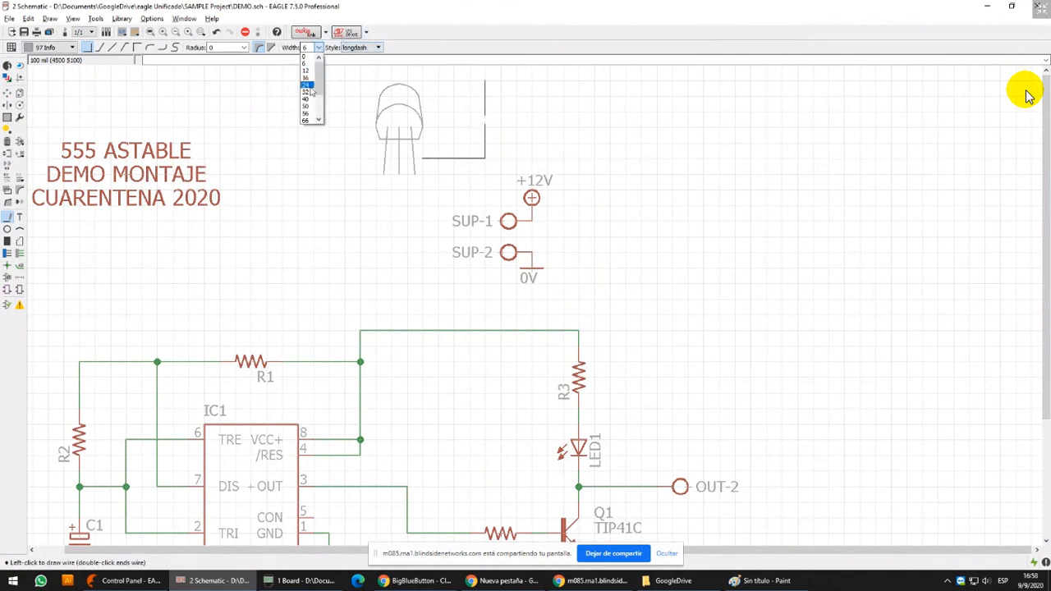
pyautogui.click(306, 85)
pyautogui.click(597, 301)
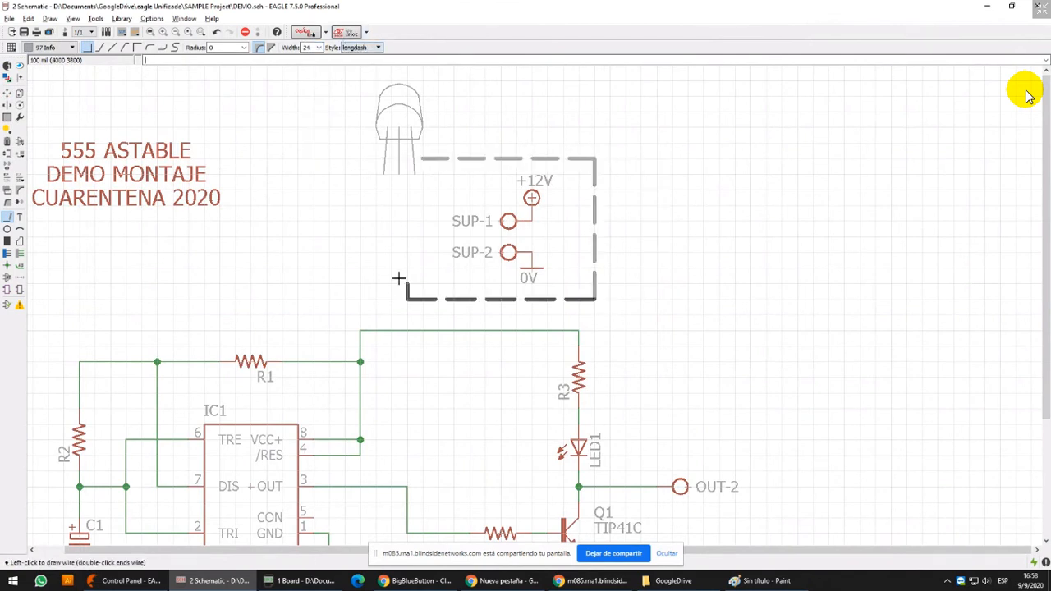
pyautogui.doubleClick(417, 159)
# Place the two-line text "BORNERA DE ALIMENTACIÓN" on layer 97 Info at size 70 inside the frame's lower-left corner
pyautogui.moveTo(350, 145); pyautogui.dragTo(327, 197, button='middle')
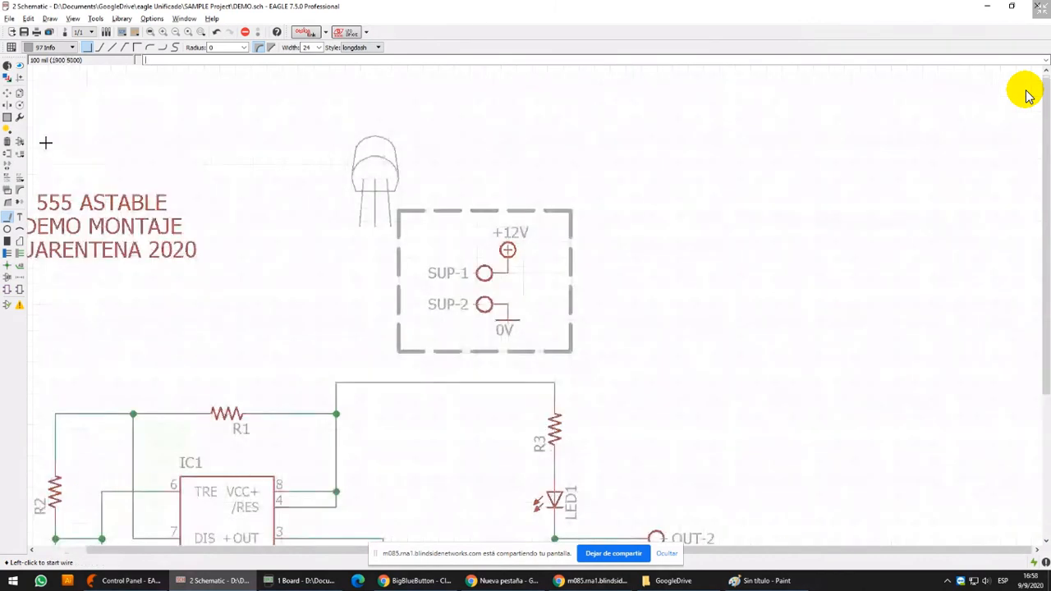
pyautogui.click(20, 212)
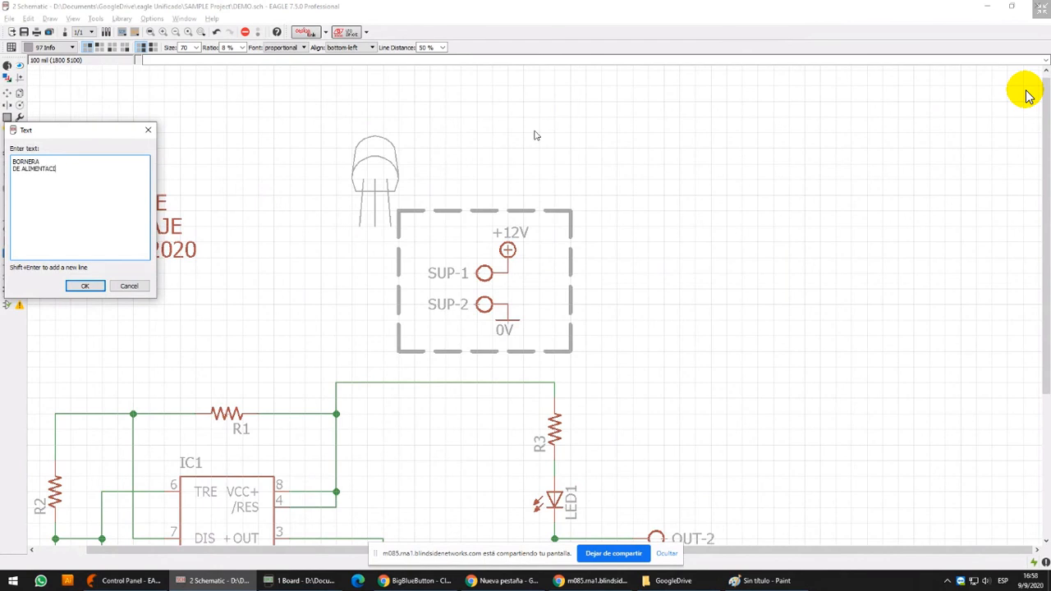
pyautogui.click(84, 286)
pyautogui.scroll(5, 408, 339)
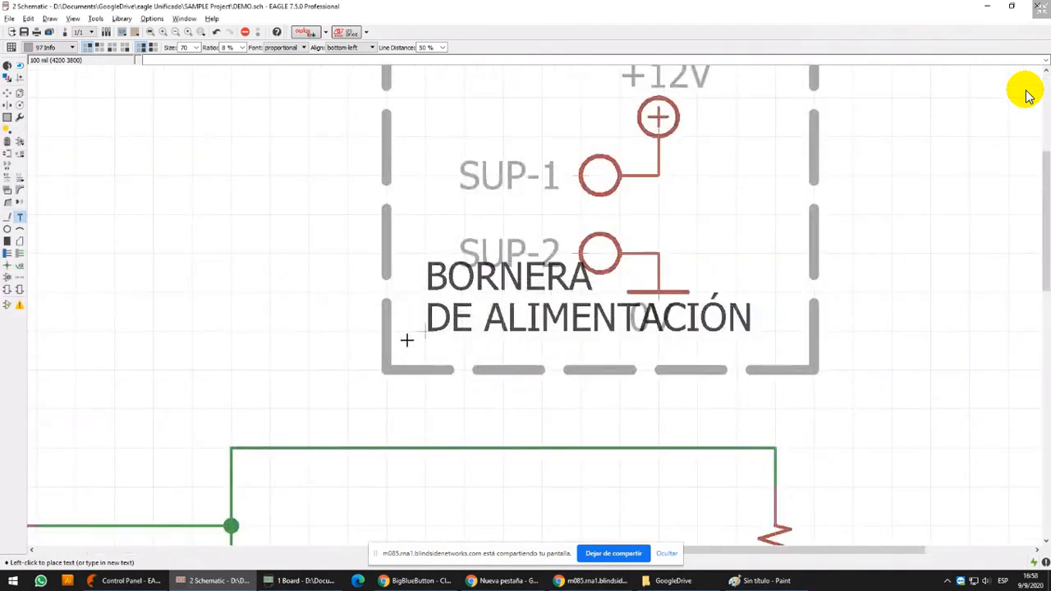
pyautogui.scroll(2, 406, 340)
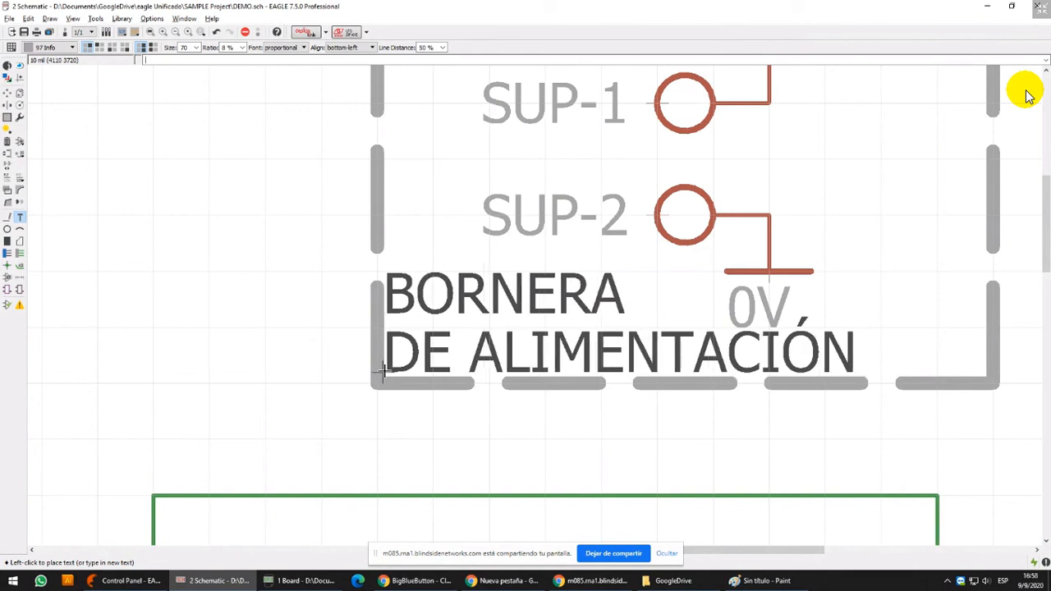
pyautogui.click(382, 371)
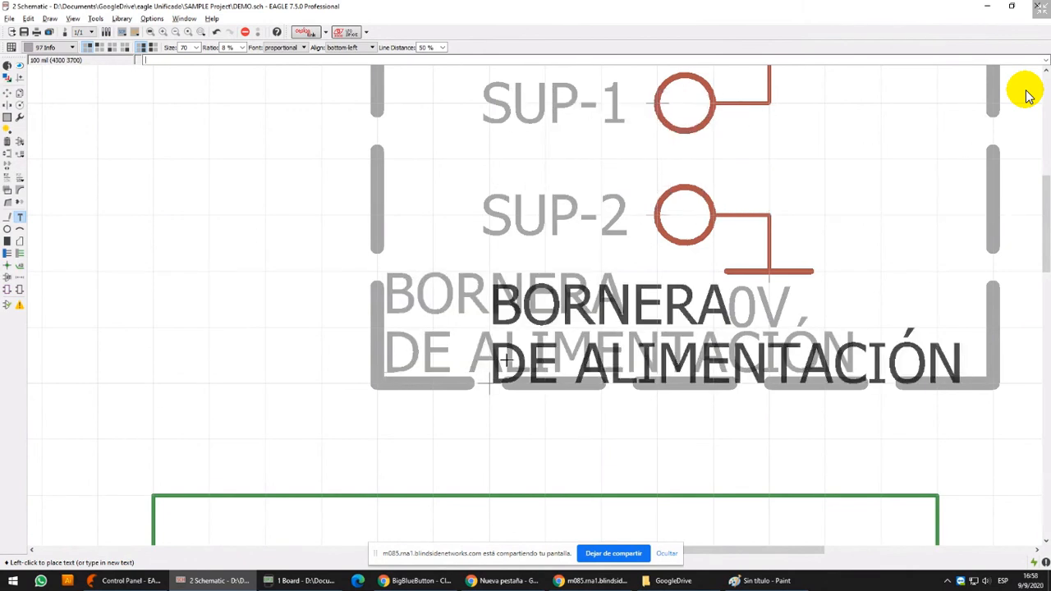
pyautogui.press('Escape')
pyautogui.press('Escape')
# Group the SUP-1, SUP-2, +12V and 0V symbols and move them 100 mil right and 100 mil up within the frame
pyautogui.scroll(-3, 750, 178)
pyautogui.moveTo(661, 214); pyautogui.dragTo(496, 281, button='middle')
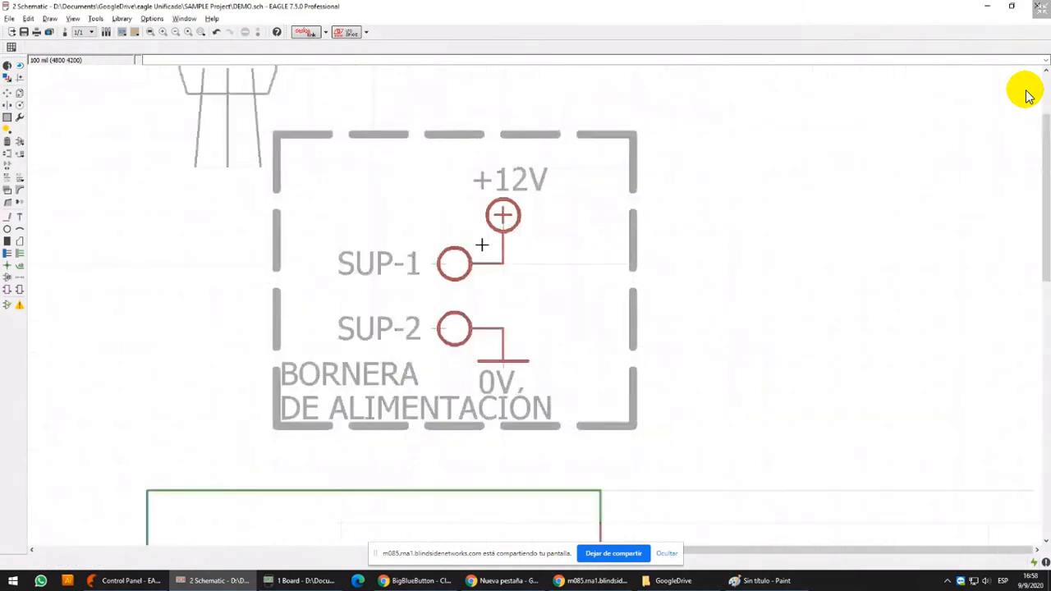
pyautogui.click(8, 93)
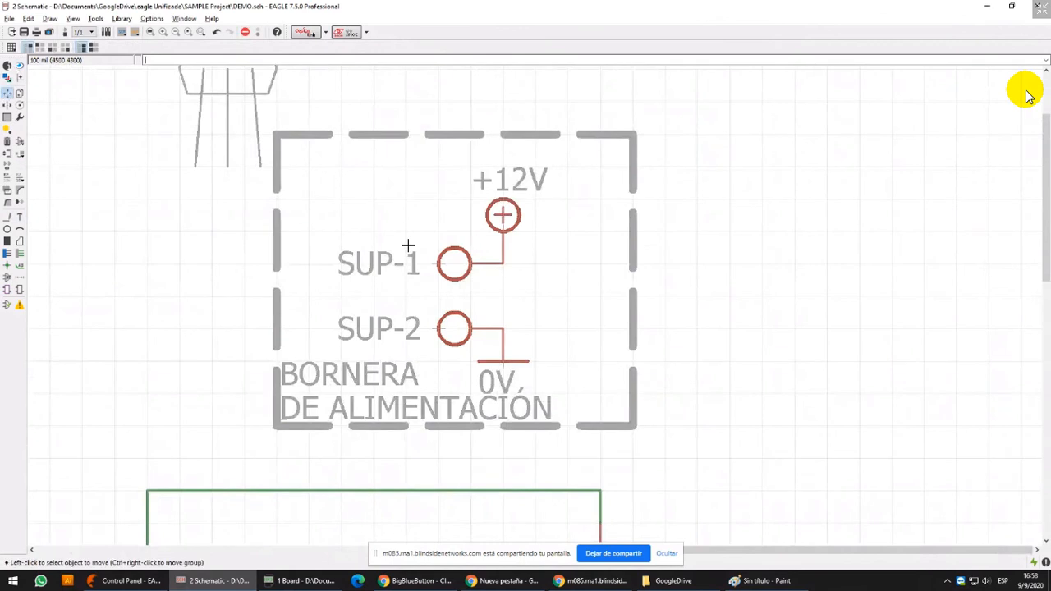
pyautogui.click(7, 117)
pyautogui.moveTo(416, 170); pyautogui.dragTo(634, 387)
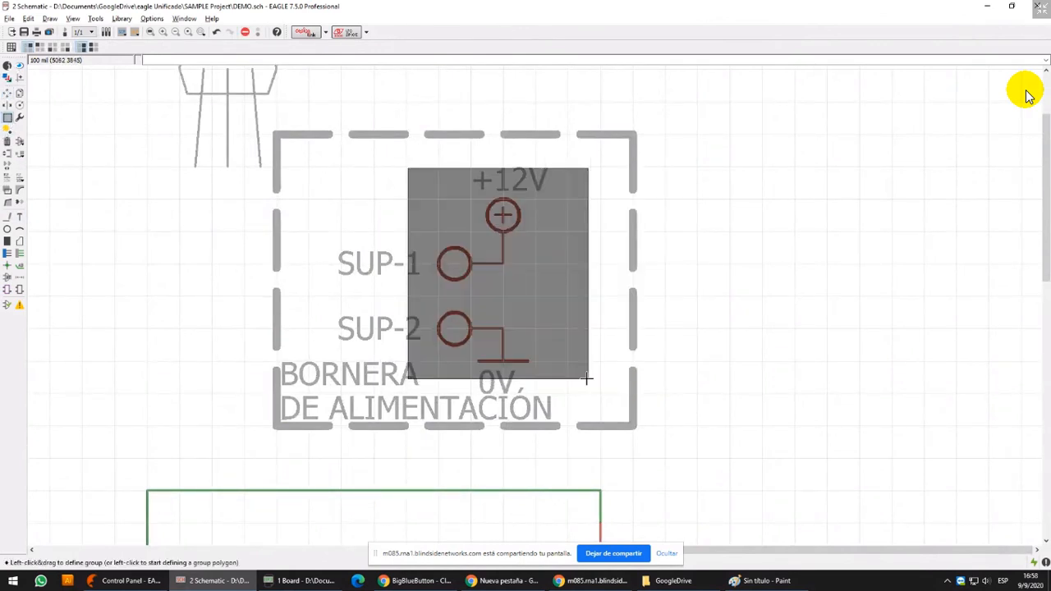
pyautogui.keyDown('ctrl'); pyautogui.rightClick(480, 264); pyautogui.keyUp('ctrl')
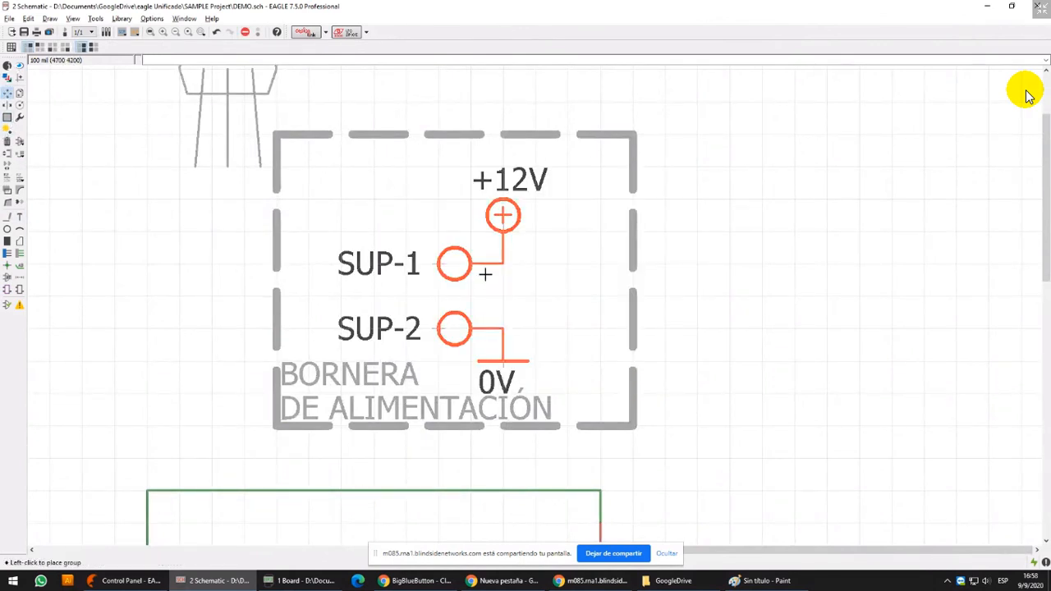
pyautogui.click(484, 224)
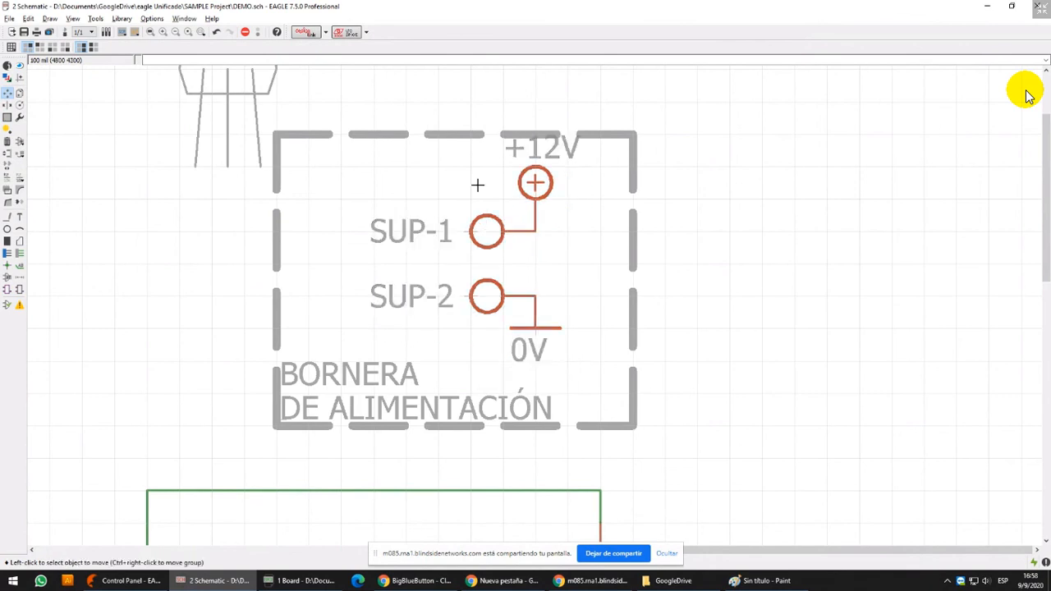
# Raise the top edge of the dashed frame by 200 mil to give the +12V symbol more room
pyautogui.moveTo(471, 90); pyautogui.dragTo(460, 186, button='middle')
pyautogui.click(449, 220)
pyautogui.click(446, 138)
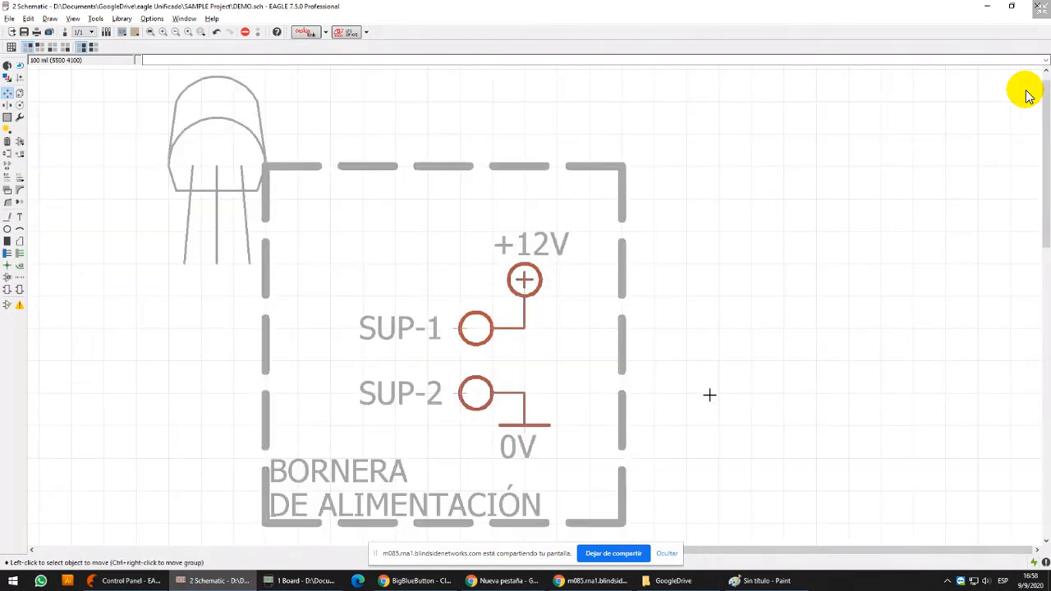
# Move the "BORNERA DE ALIMENTACIÓN" text slightly up and right, away from the frame's corner, on the fine 10 mil grid
pyautogui.scroll(-3, 706, 372)
pyautogui.scroll(4, 386, 371)
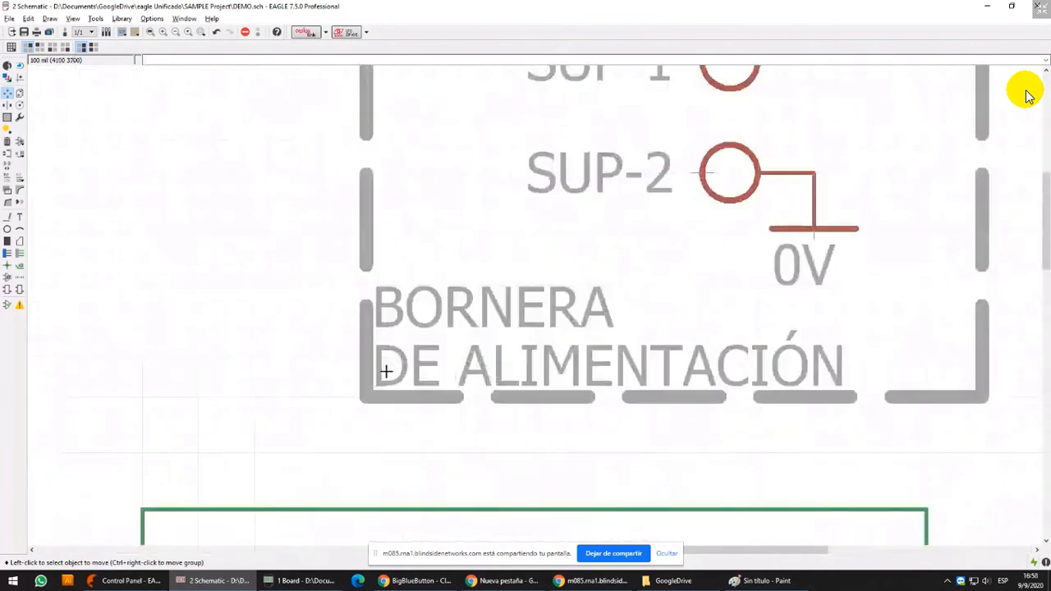
pyautogui.click(393, 377)
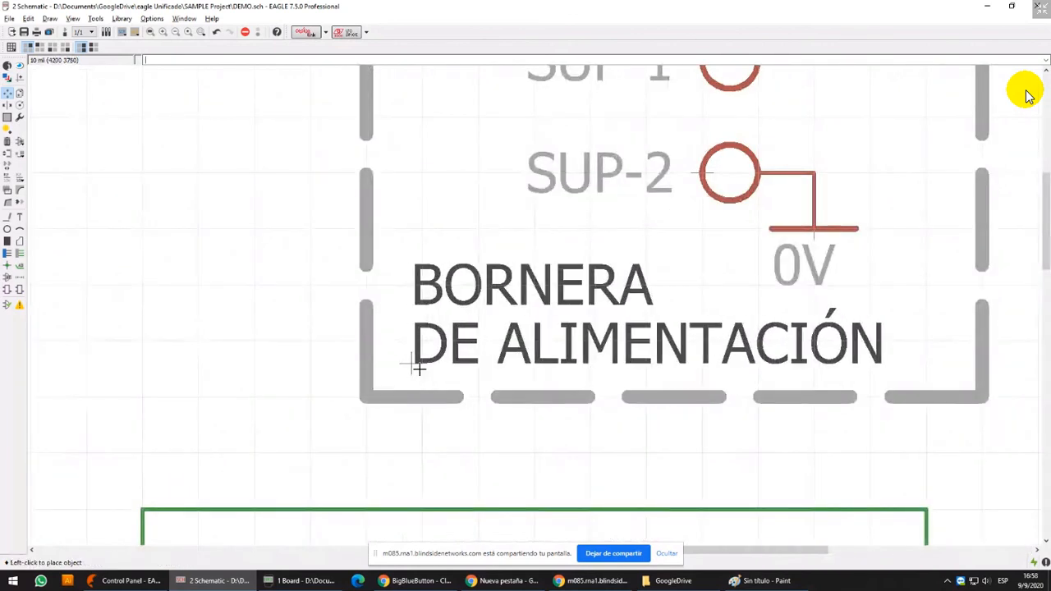
pyautogui.click(421, 369)
pyautogui.scroll(-7, 481, 324)
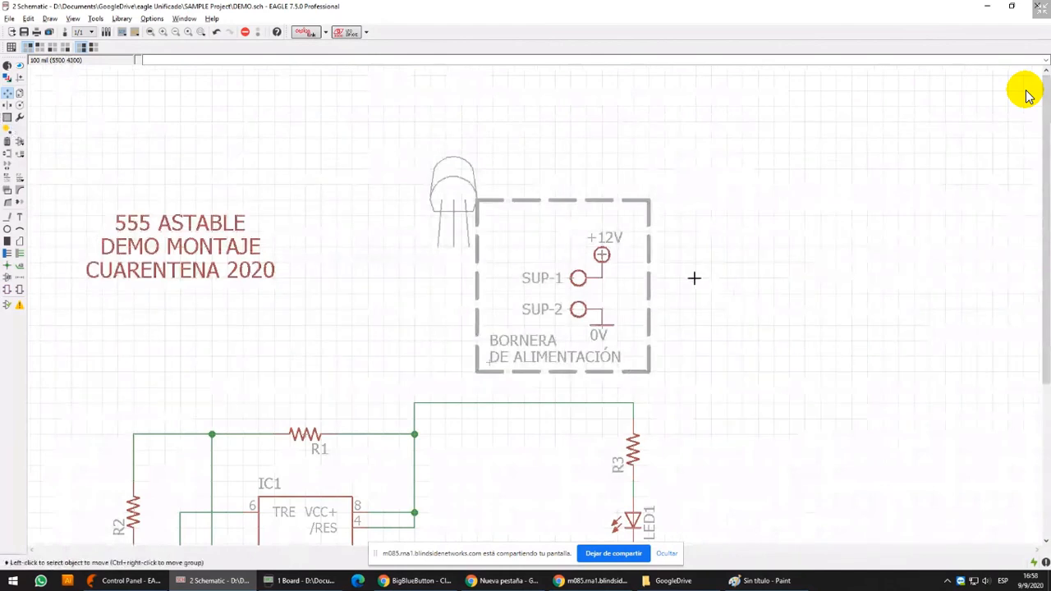
# Group the transistor drawing beside the dashed frame and move it about 300 mil to the left
pyautogui.moveTo(694, 277); pyautogui.dragTo(676, 181, button='middle')
pyautogui.scroll(5, 534, 234)
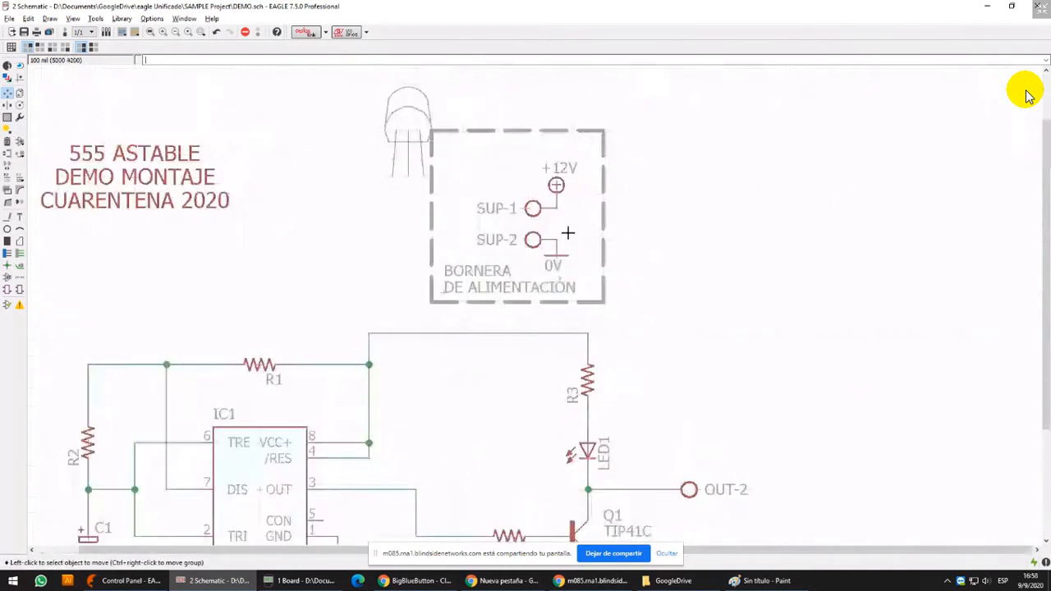
pyautogui.scroll(-5, 478, 198)
pyautogui.moveTo(246, 139); pyautogui.dragTo(375, 132, button='middle')
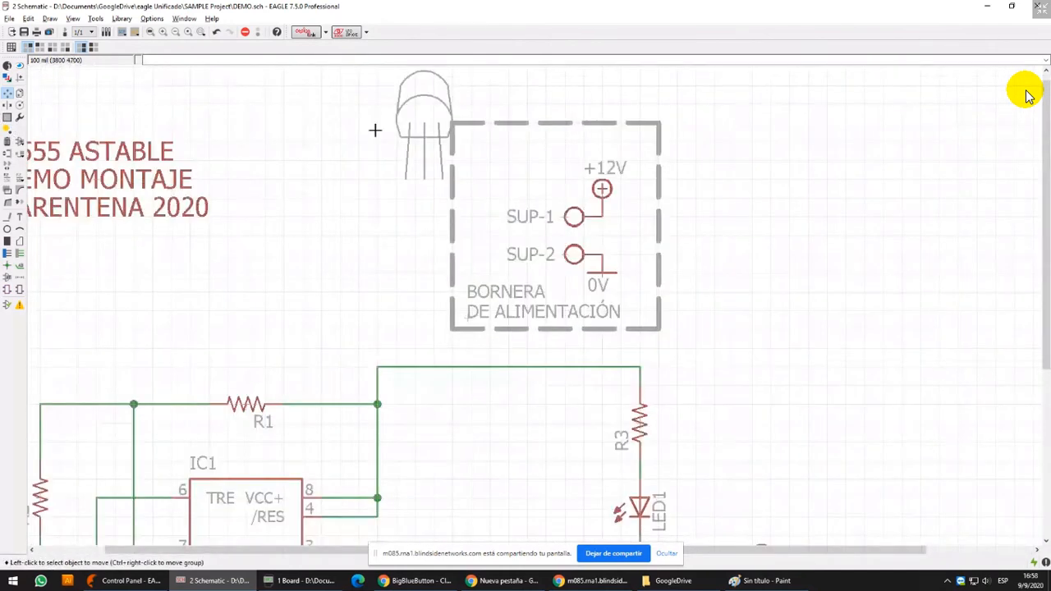
pyautogui.moveTo(109, 111); pyautogui.dragTo(147, 168, button='middle')
pyautogui.click(8, 117)
pyautogui.moveTo(400, 103); pyautogui.dragTo(522, 266)
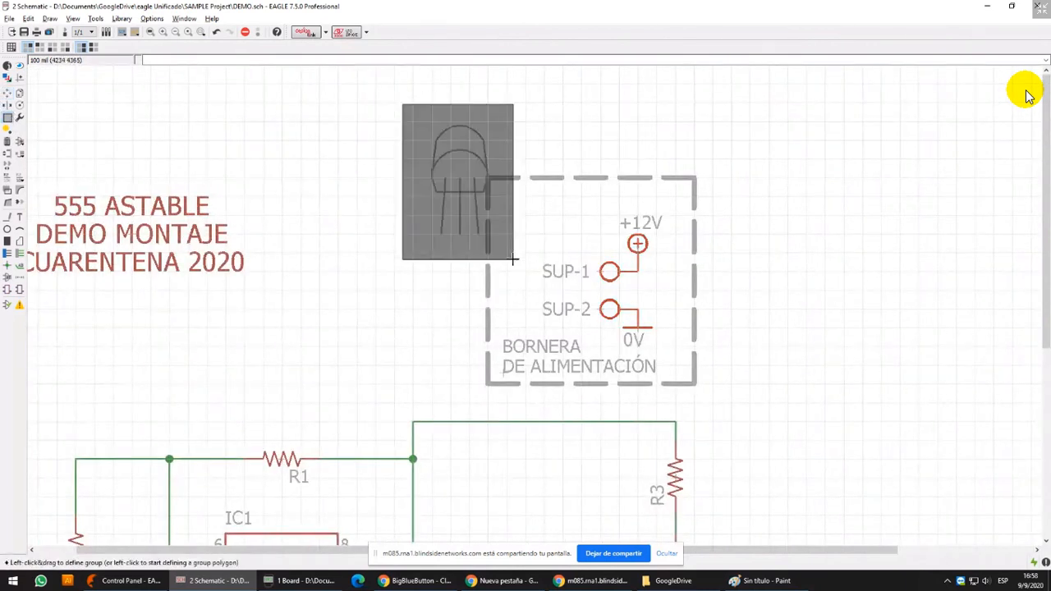
pyautogui.click(8, 93)
pyautogui.keyDown('ctrl'); pyautogui.rightClick(488, 177); pyautogui.keyUp('ctrl')
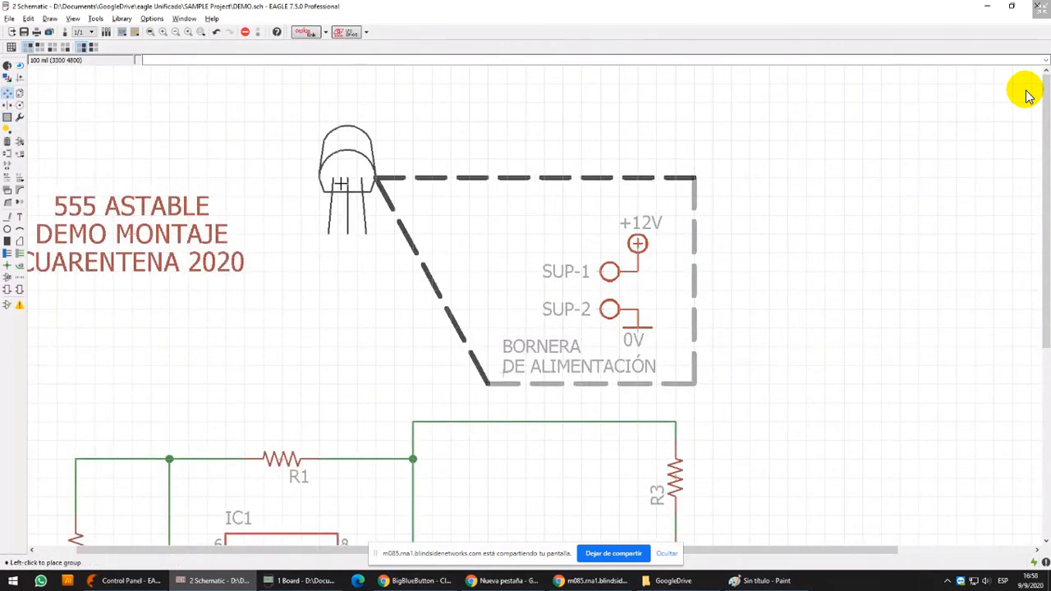
pyautogui.click(477, 182)
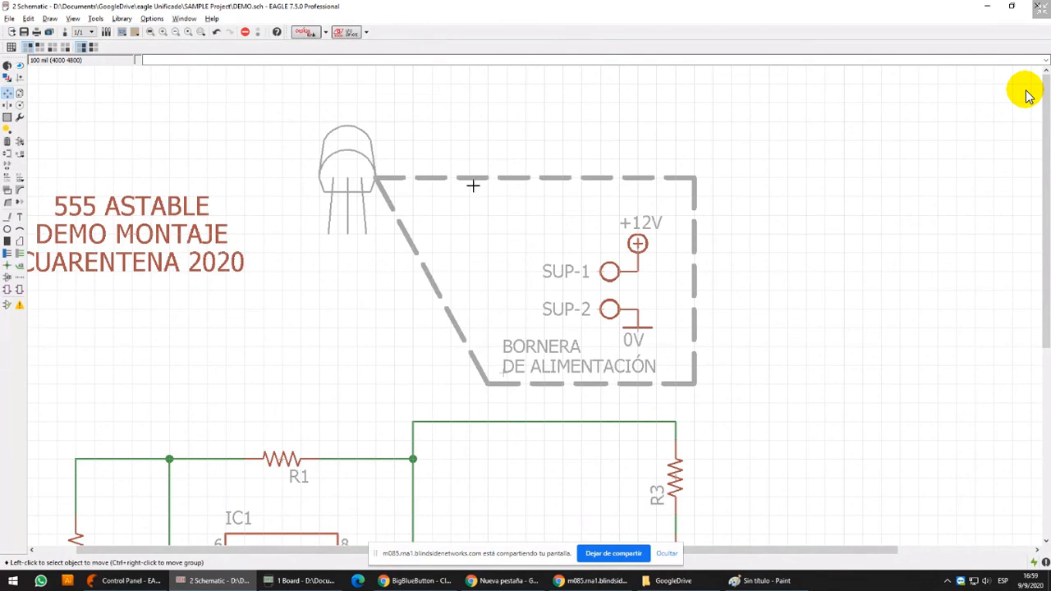
# Delete the inner arc and the right-side outline segments of the transistor drawing
pyautogui.click(8, 141)
pyautogui.scroll(4, 340, 124)
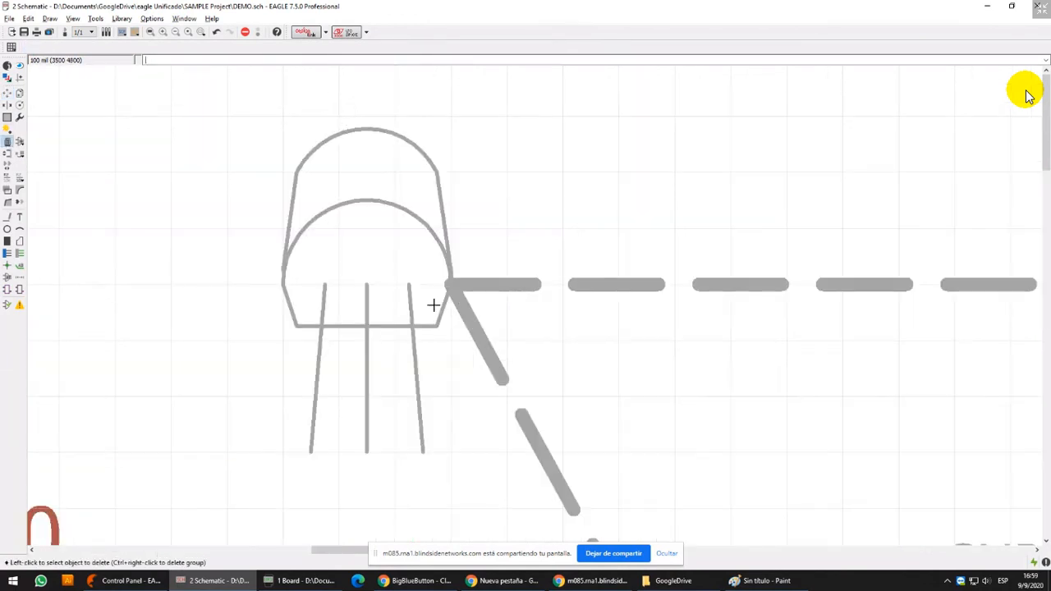
pyautogui.click(445, 269)
pyautogui.click(445, 271)
pyautogui.click(446, 277)
pyautogui.click(450, 277)
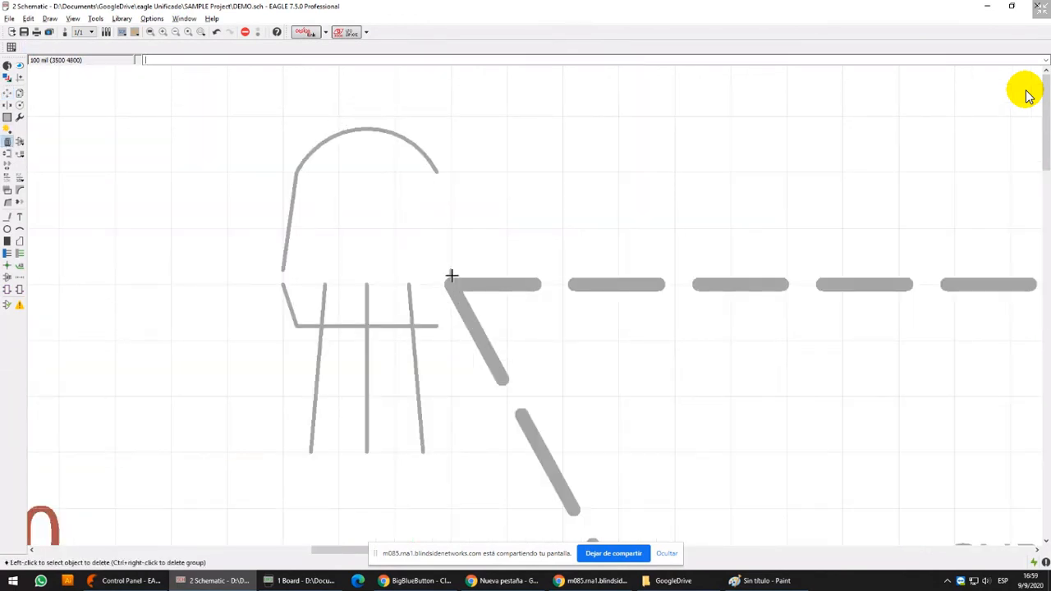
pyautogui.click(450, 283)
pyautogui.click(451, 301)
# Move the dashed frame's upper-left corner back to the right so that the frame is rectangular again
pyautogui.click(7, 93)
pyautogui.scroll(-5, 297, 174)
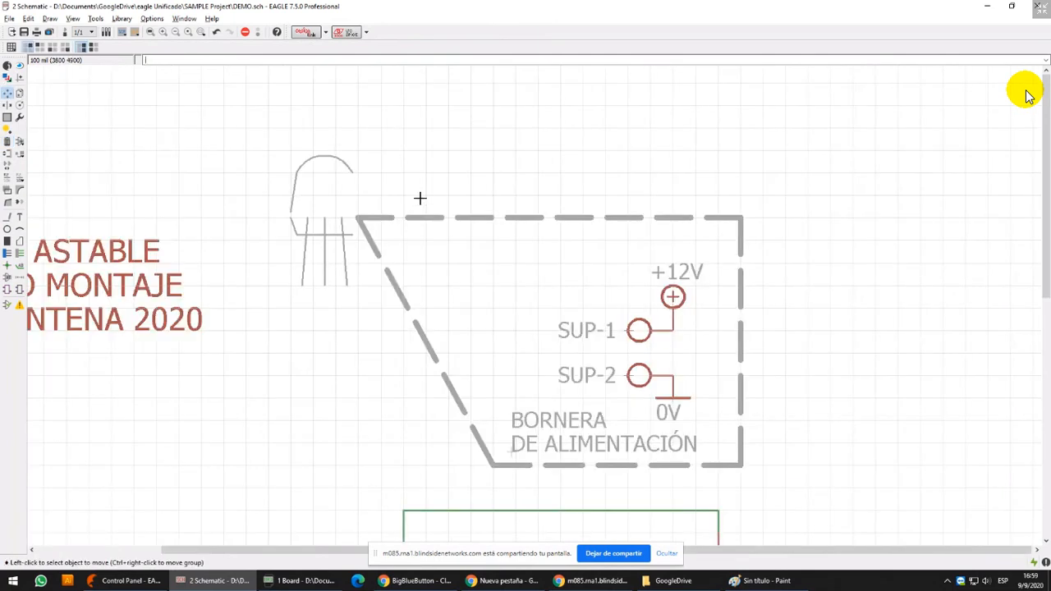
pyautogui.click(362, 216)
pyautogui.click(498, 219)
# Group the remaining lines of the transistor drawing and delete them
pyautogui.scroll(-4, 501, 220)
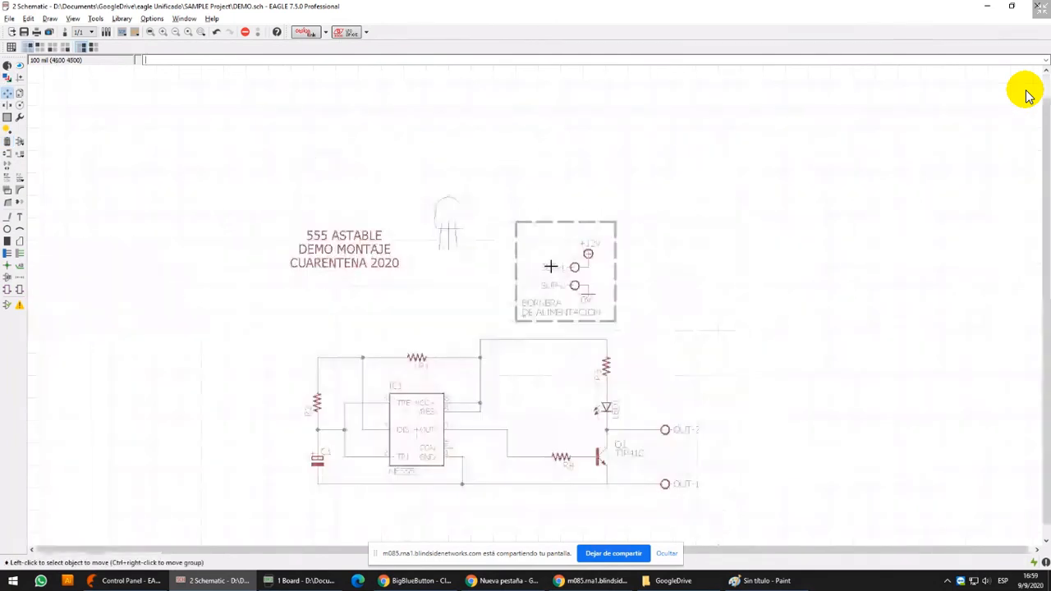
pyautogui.click(7, 118)
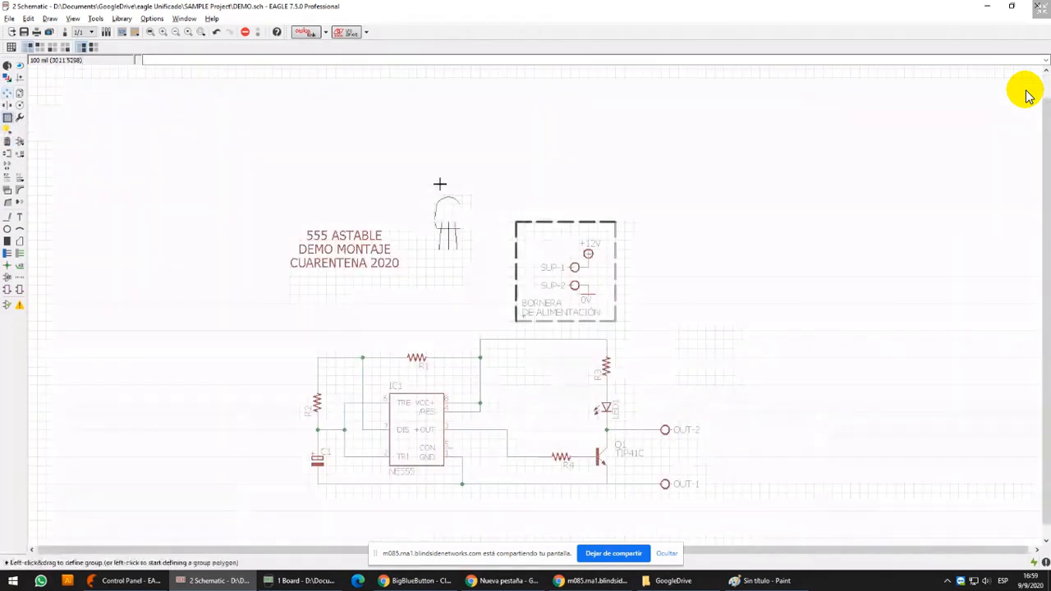
pyautogui.moveTo(419, 174); pyautogui.dragTo(487, 280)
pyautogui.click(8, 141)
pyautogui.click(430, 233)
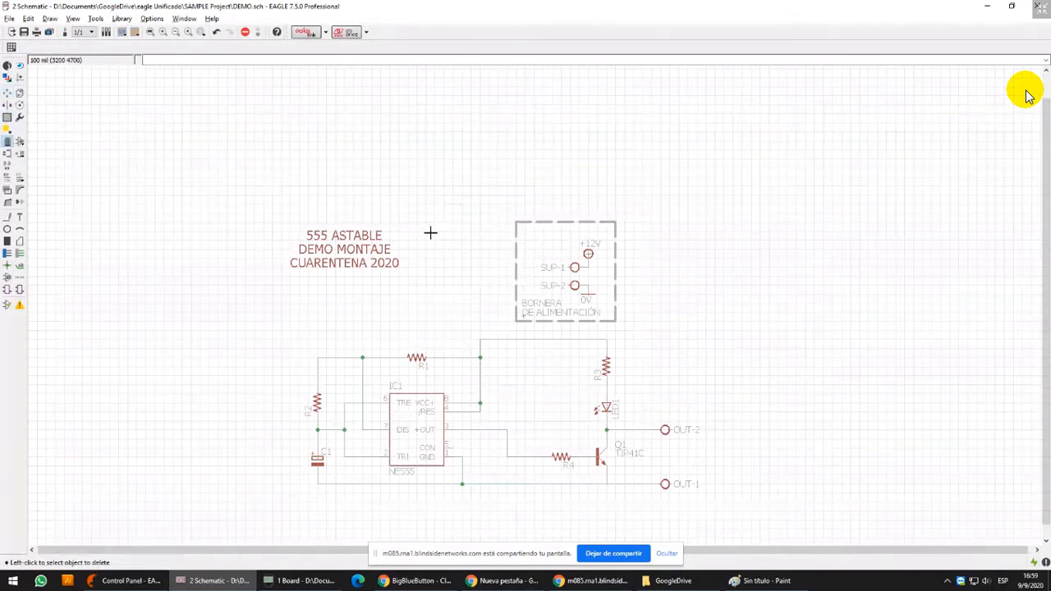
# Highlight the net joined to IC1 pins 8 and 4 with the Show tool to examine its connections
pyautogui.moveTo(593, 235); pyautogui.dragTo(604, 181, button='middle')
pyautogui.moveTo(597, 280); pyautogui.dragTo(620, 196, button='middle')
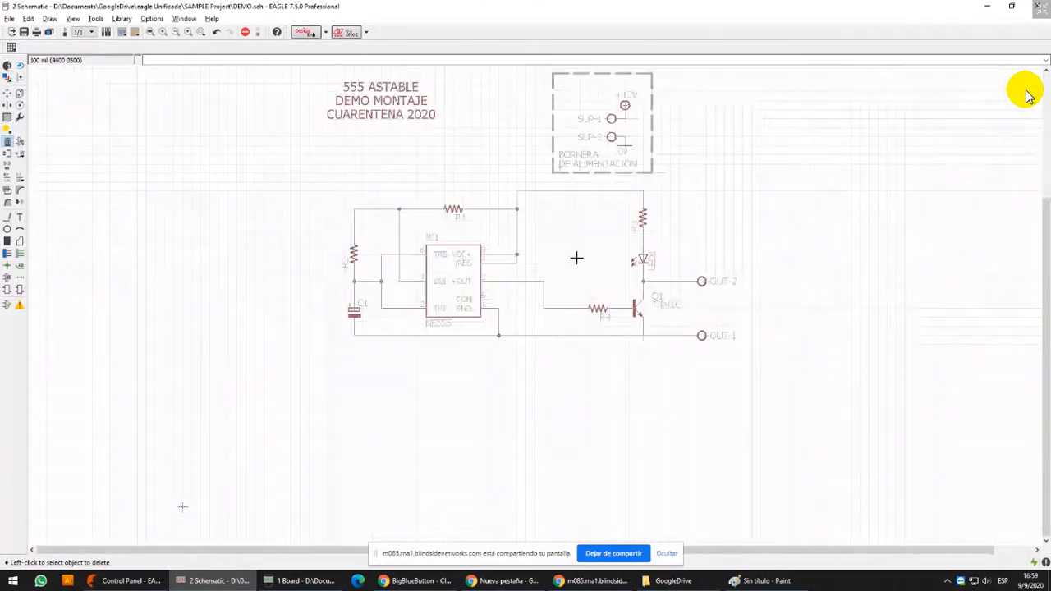
pyautogui.scroll(2, 578, 258)
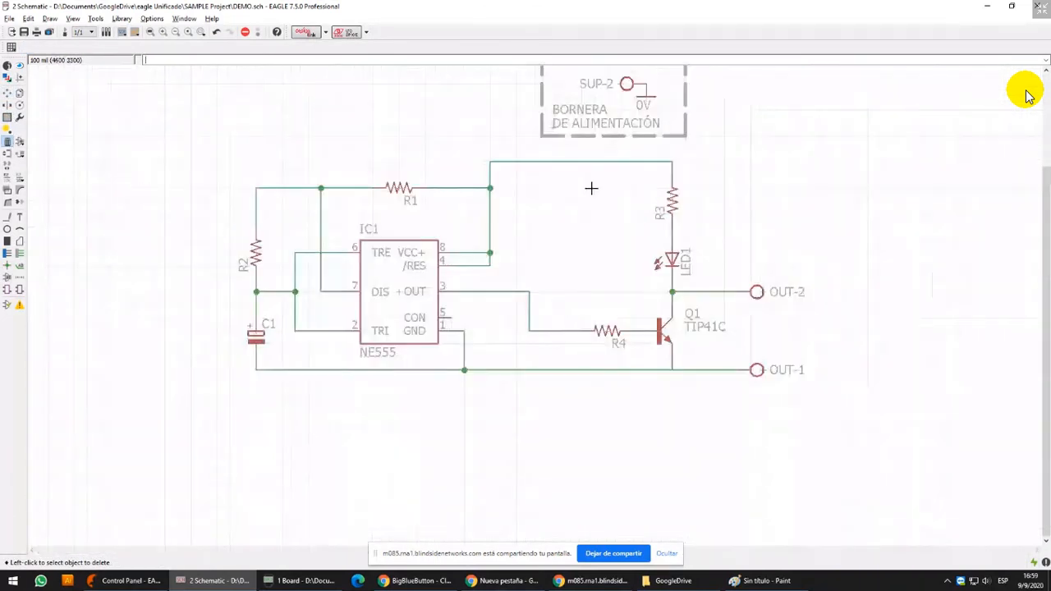
pyautogui.click(20, 66)
pyautogui.scroll(7, 531, 267)
pyautogui.click(345, 212)
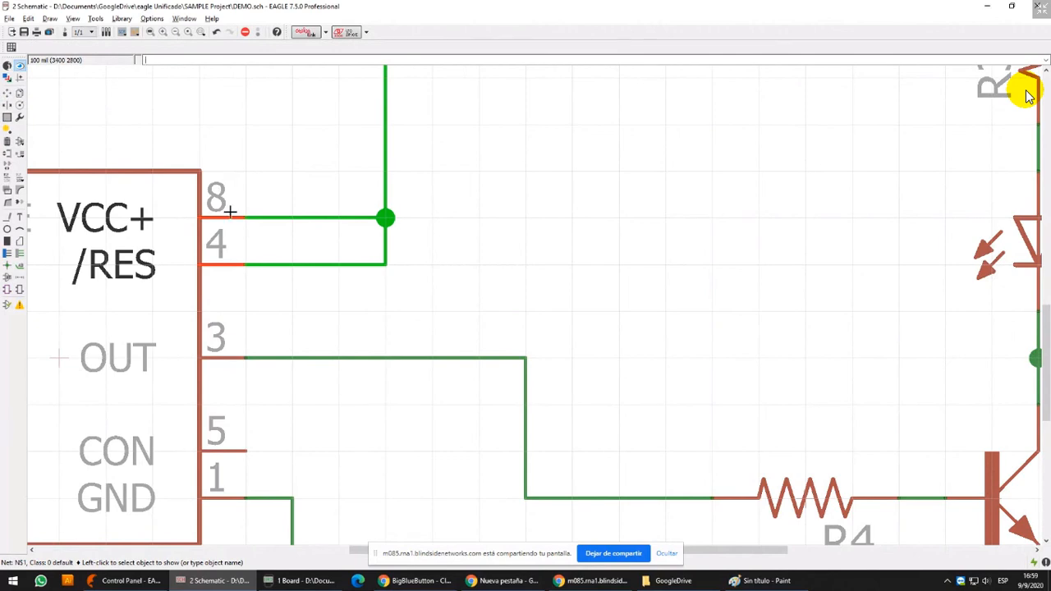
# Delete the supply net wires that link R1, IC1 pins 8 and 4, and the upper end of R3
pyautogui.scroll(-4, 230, 212)
pyautogui.moveTo(361, 230); pyautogui.dragTo(363, 246, button='middle')
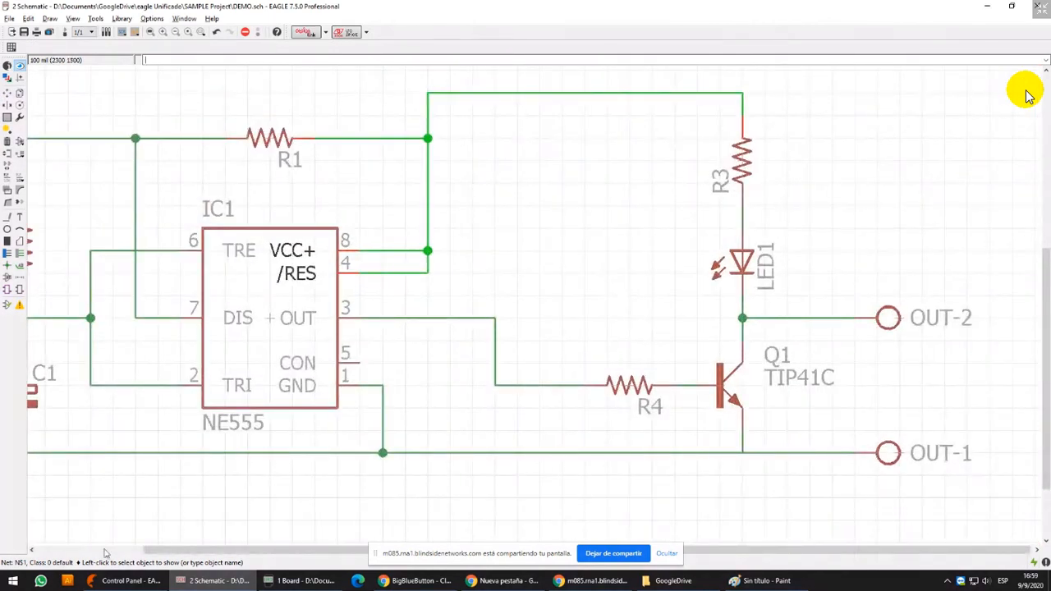
pyautogui.moveTo(506, 158); pyautogui.dragTo(407, 505, button='middle')
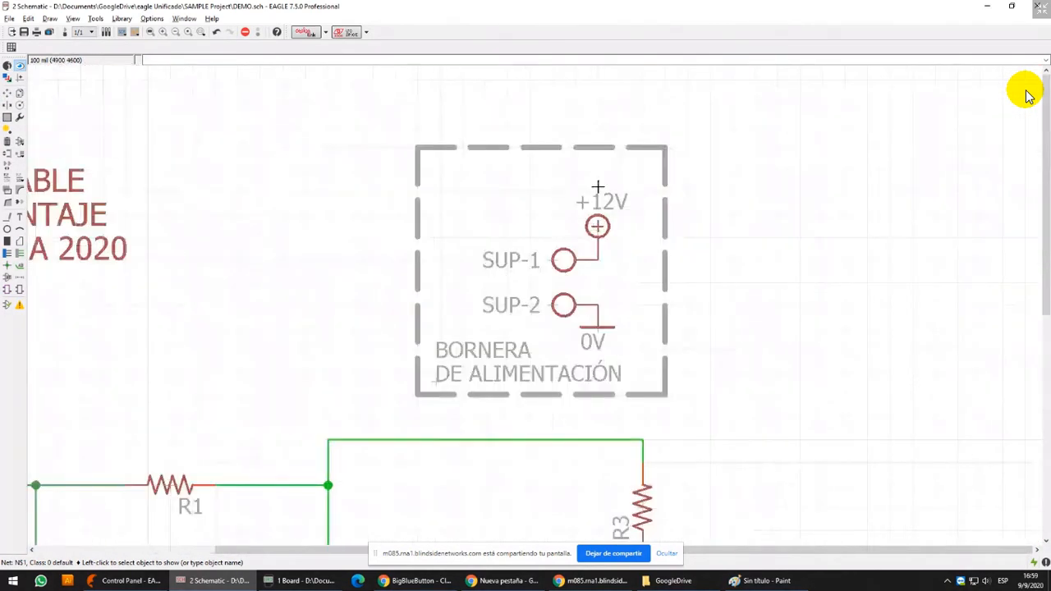
pyautogui.scroll(-3, 598, 197)
pyautogui.moveTo(404, 394); pyautogui.dragTo(440, 327, button='middle')
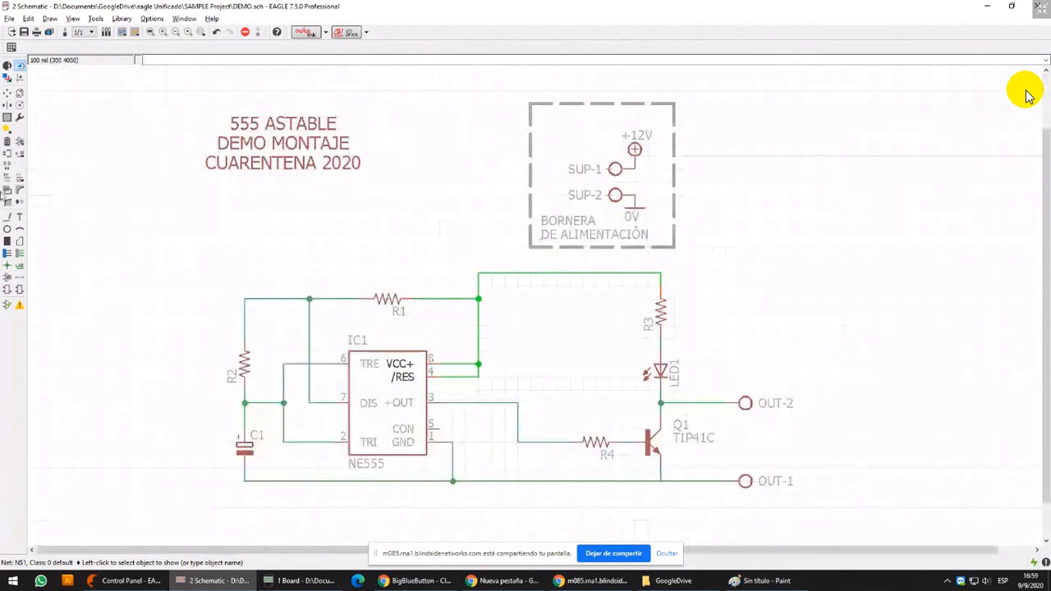
pyautogui.click(8, 141)
pyautogui.click(478, 325)
pyautogui.click(447, 298)
pyautogui.click(567, 273)
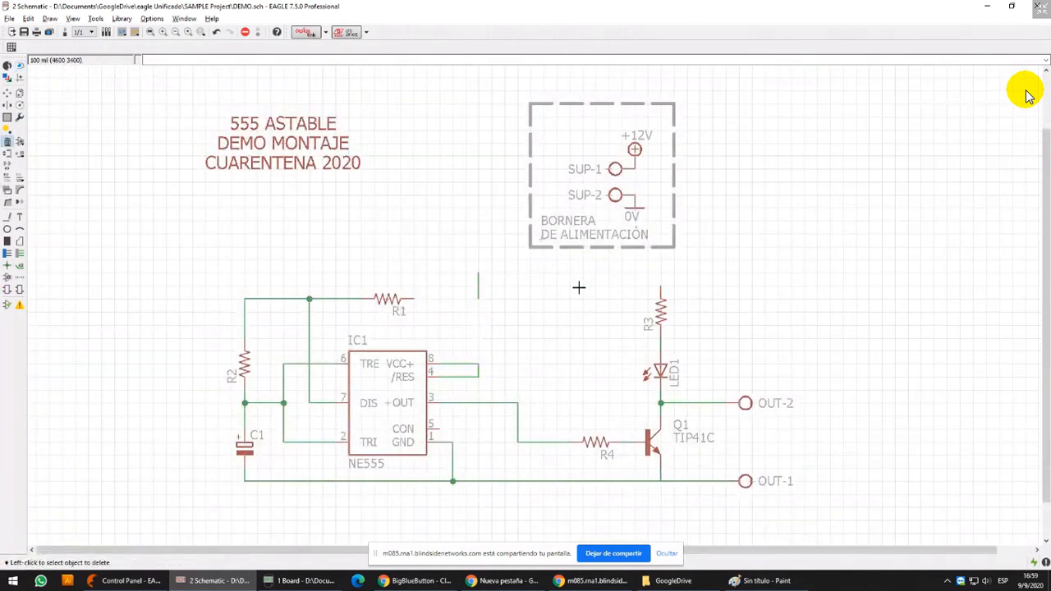
# Delete the common ground wires running from C1 past IC1 pin 1 to the emitter of Q1
pyautogui.moveTo(259, 317); pyautogui.dragTo(326, 259, button='middle')
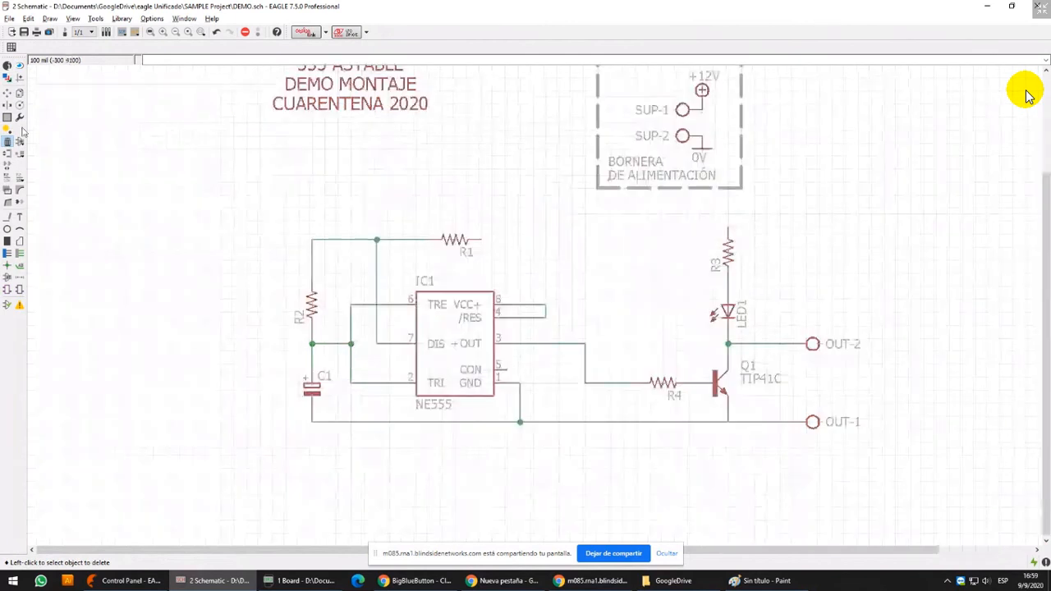
pyautogui.click(8, 92)
pyautogui.scroll(4, 371, 279)
pyautogui.scroll(-4, 1026, 94)
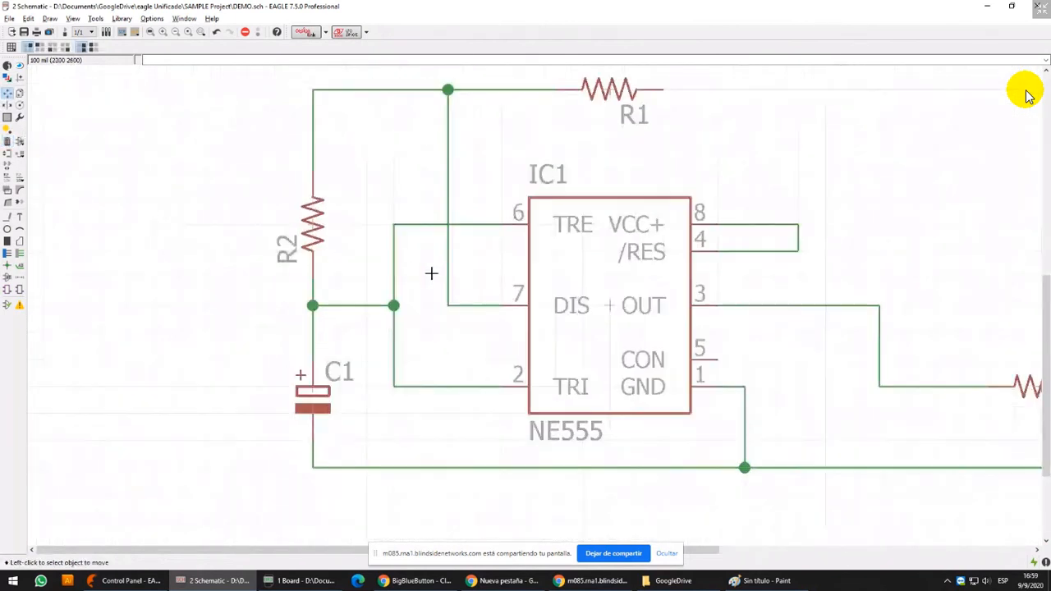
pyautogui.click(7, 141)
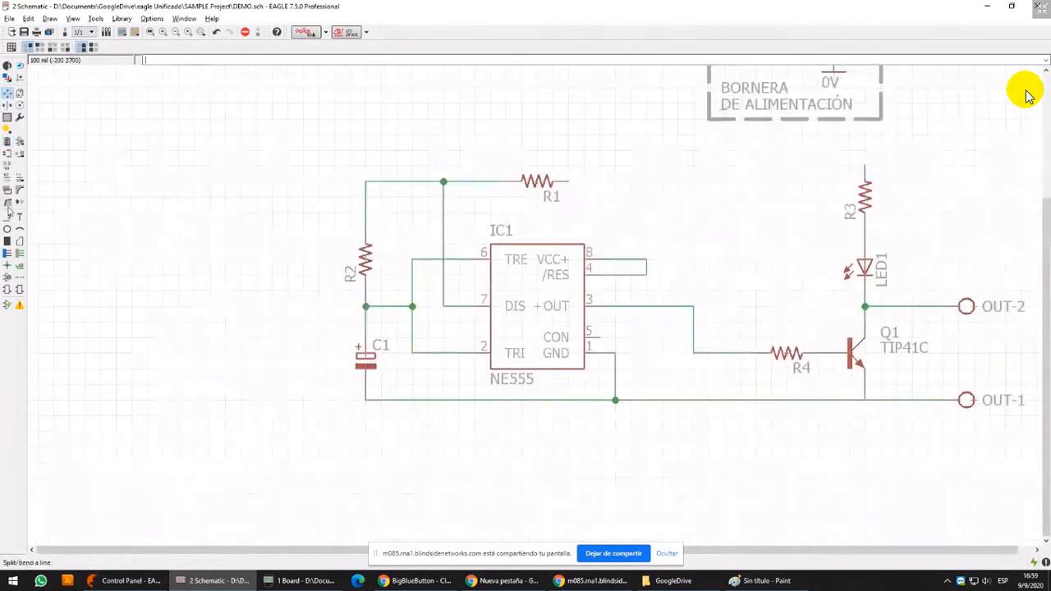
pyautogui.click(431, 400)
pyautogui.moveTo(630, 391); pyautogui.dragTo(397, 340, button='middle')
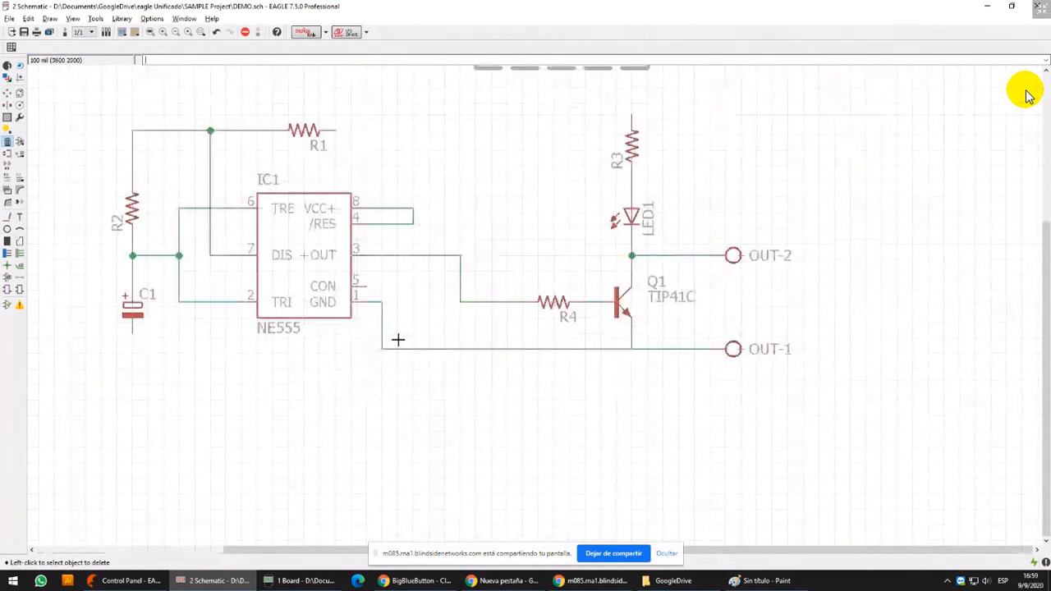
pyautogui.click(416, 350)
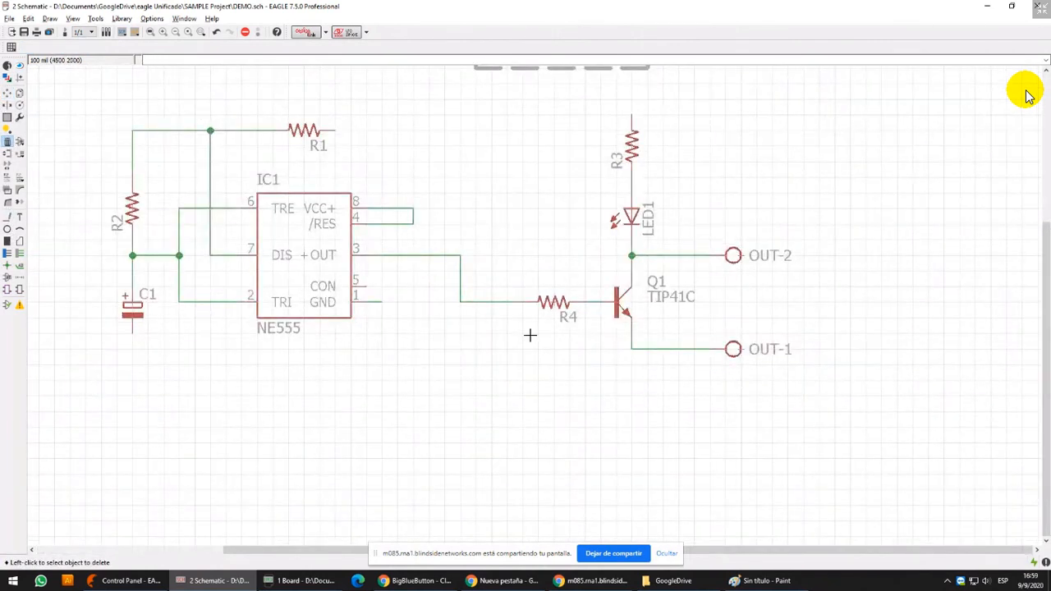
# Delete the remaining wires that join IC1 pins 8 and 4
pyautogui.moveTo(543, 307); pyautogui.dragTo(586, 303, button='middle')
pyautogui.moveTo(589, 196); pyautogui.dragTo(582, 280, button='middle')
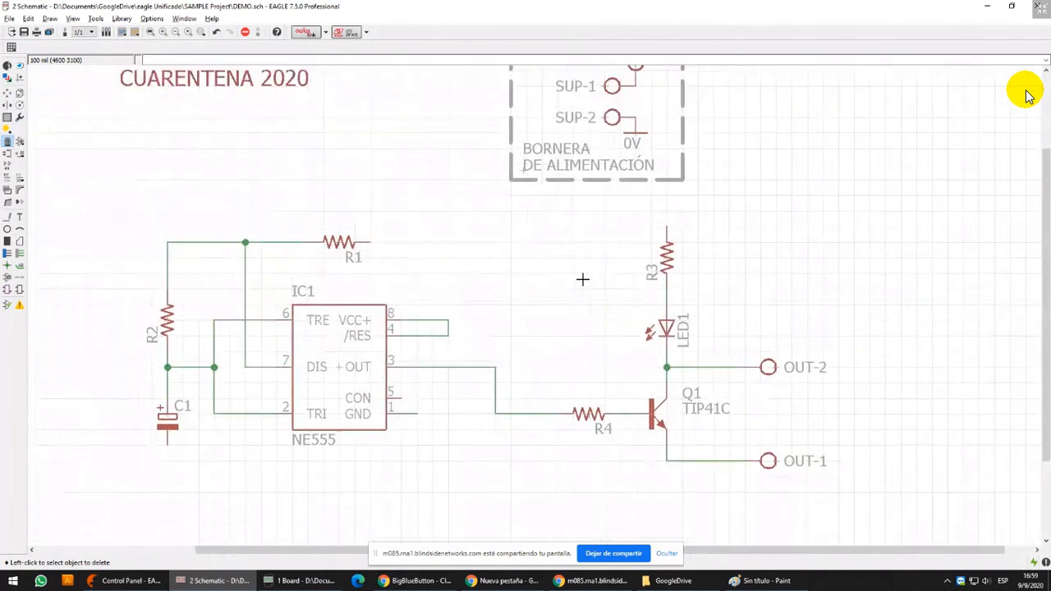
pyautogui.scroll(-1, 583, 278)
pyautogui.scroll(2, 526, 324)
pyautogui.click(457, 263)
pyautogui.click(464, 285)
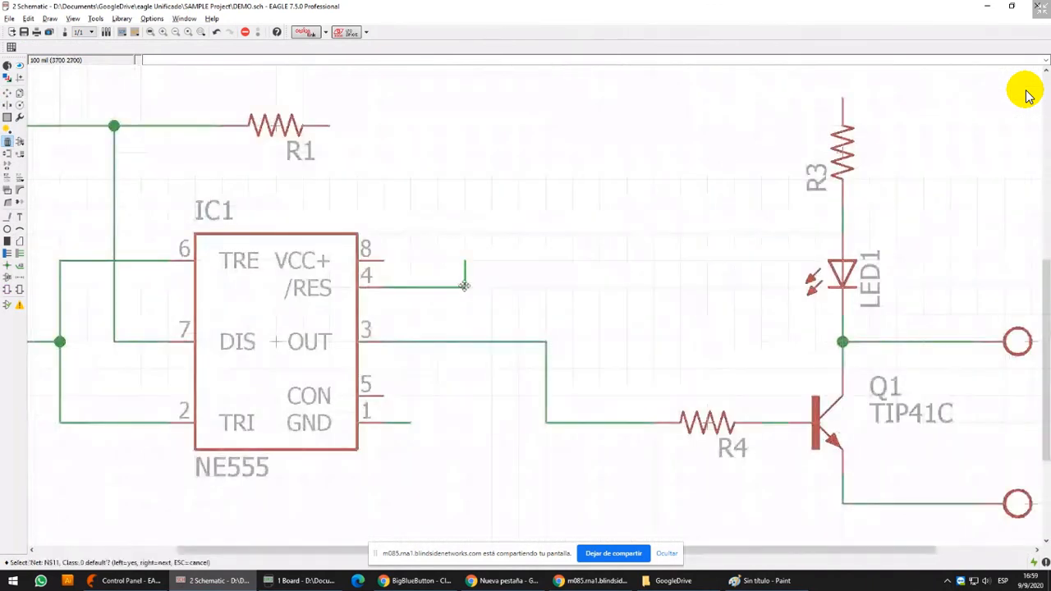
pyautogui.click(465, 286)
# Group R2 and C1 and move them down, then bring the junction of the pin 6 and pin 2 net level with pin 2
pyautogui.scroll(-2, 504, 235)
pyautogui.moveTo(408, 155); pyautogui.dragTo(381, 195, button='middle')
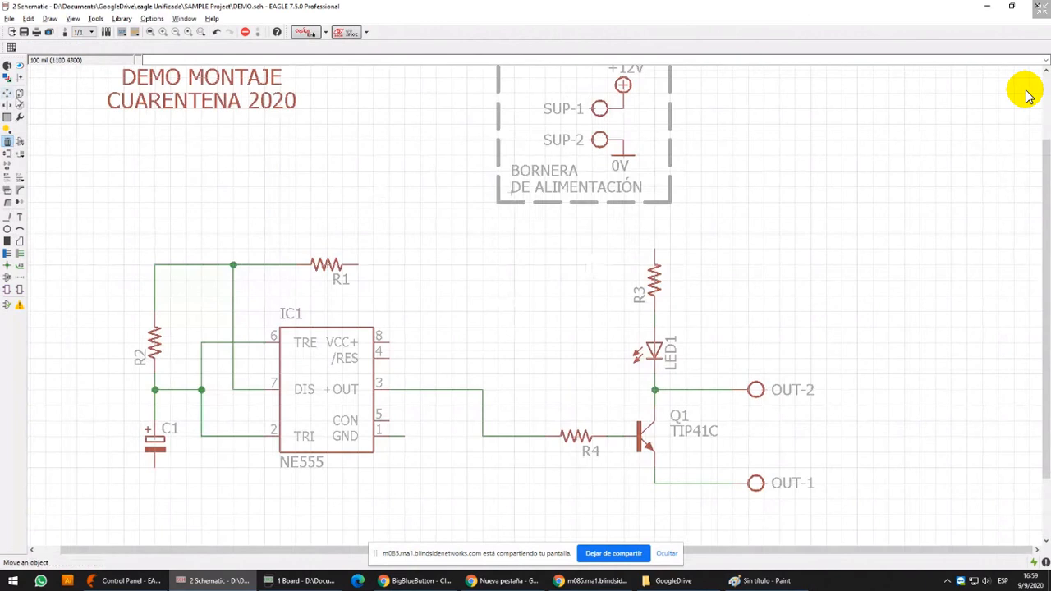
pyautogui.moveTo(318, 159); pyautogui.dragTo(429, 59, button='middle')
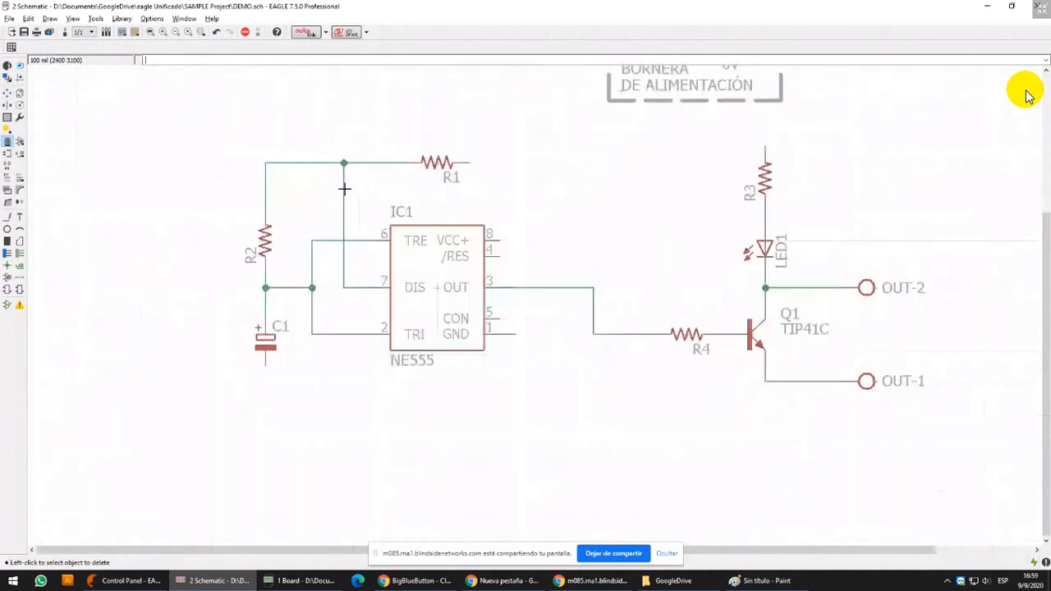
pyautogui.click(6, 117)
pyautogui.moveTo(232, 195); pyautogui.dragTo(288, 417)
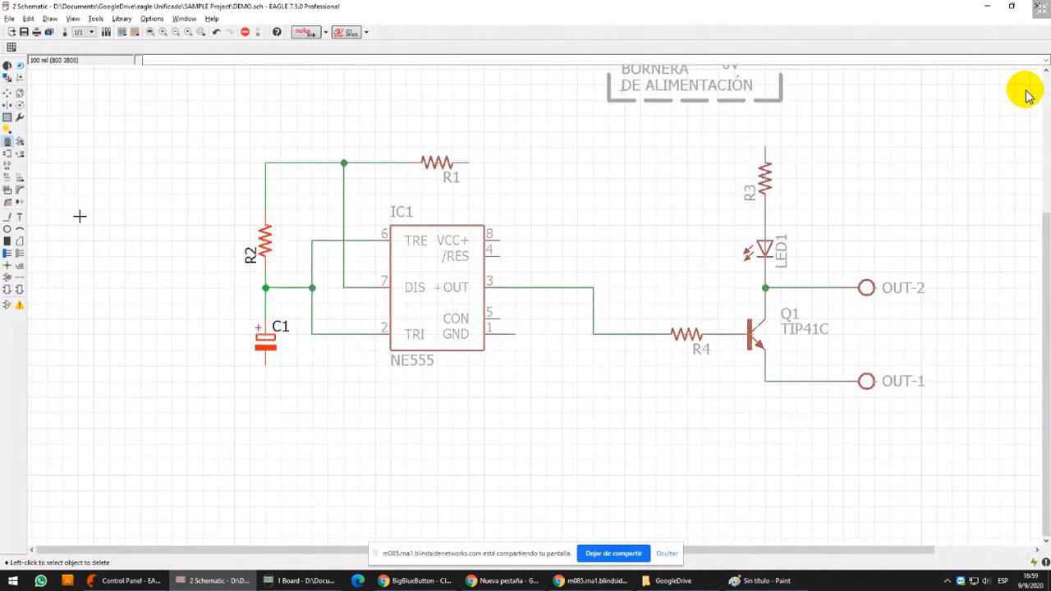
pyautogui.click(7, 93)
pyautogui.keyDown('ctrl'); pyautogui.rightClick(244, 256); pyautogui.keyUp('ctrl')
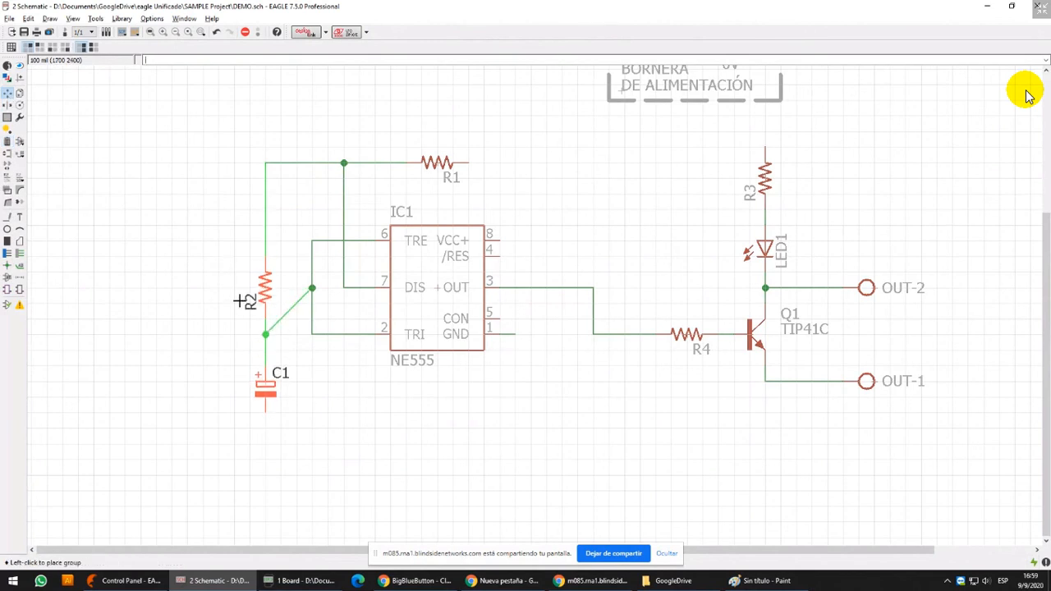
pyautogui.click(244, 302)
pyautogui.scroll(4, 297, 322)
pyautogui.click(328, 252)
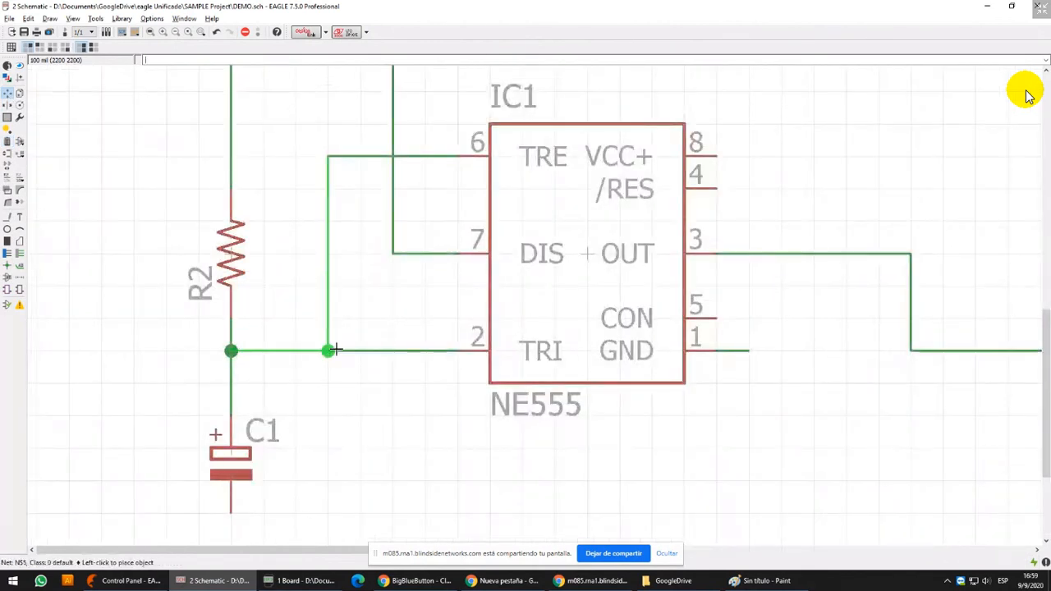
# Move R1 above the wire between R2 and pin 7 and rotate it to a vertical orientation
pyautogui.scroll(-3, 336, 350)
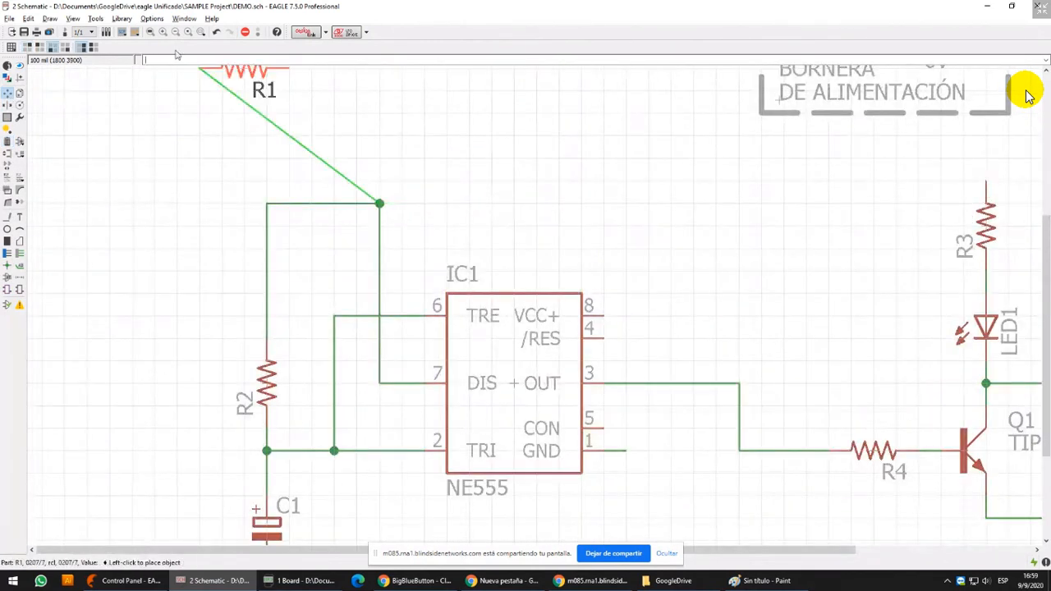
pyautogui.rightClick(309, 123)
pyautogui.click(312, 115)
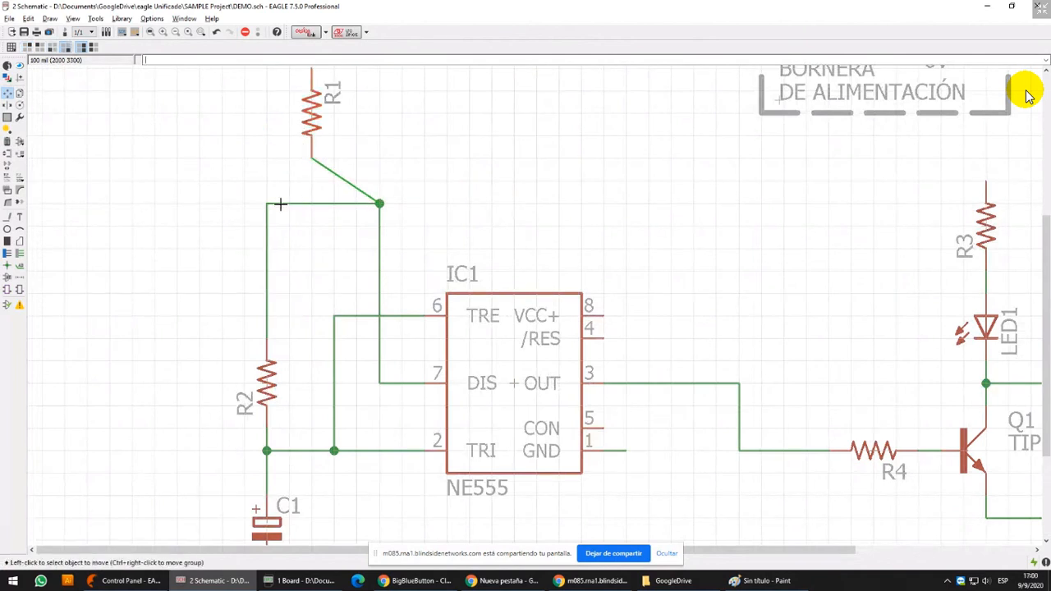
# Move the junction of R1, R2 and pin 7 directly above R2 and place R1 in line over it
pyautogui.click(280, 203)
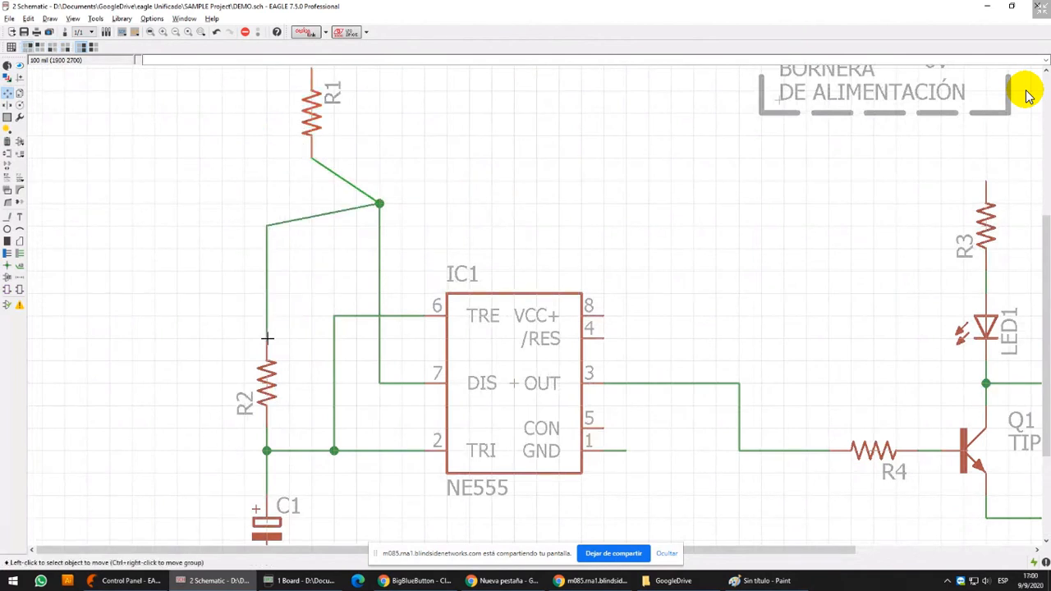
pyautogui.click(266, 291)
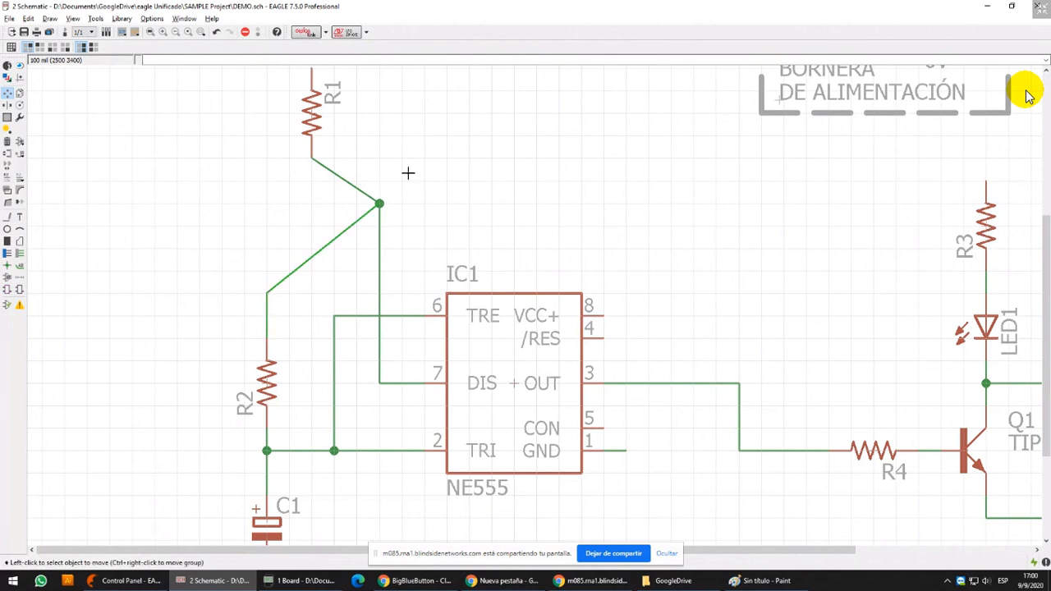
pyautogui.click(379, 204)
pyautogui.click(267, 293)
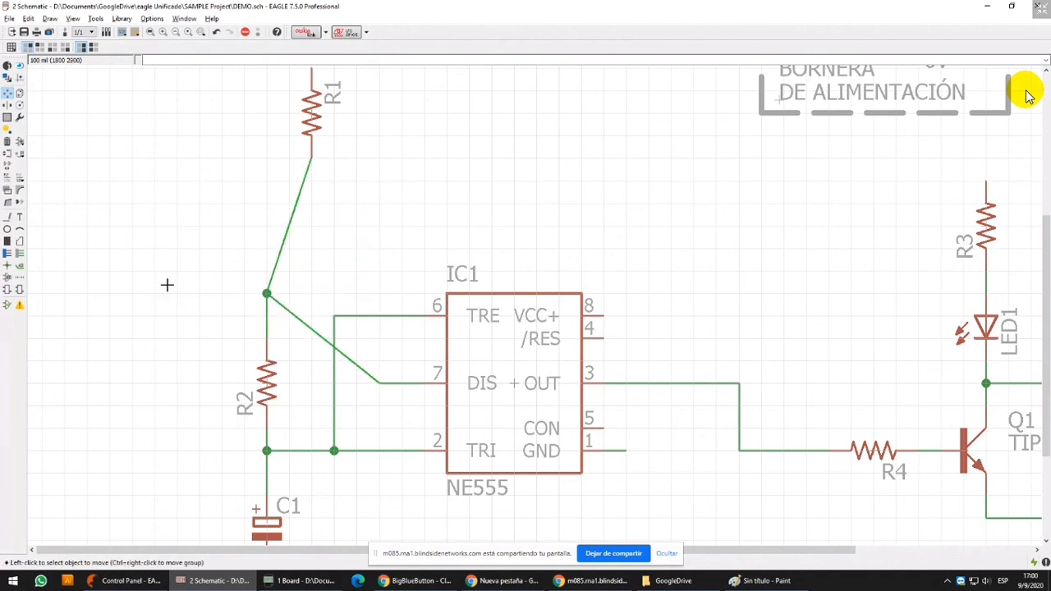
pyautogui.click(311, 112)
pyautogui.click(263, 230)
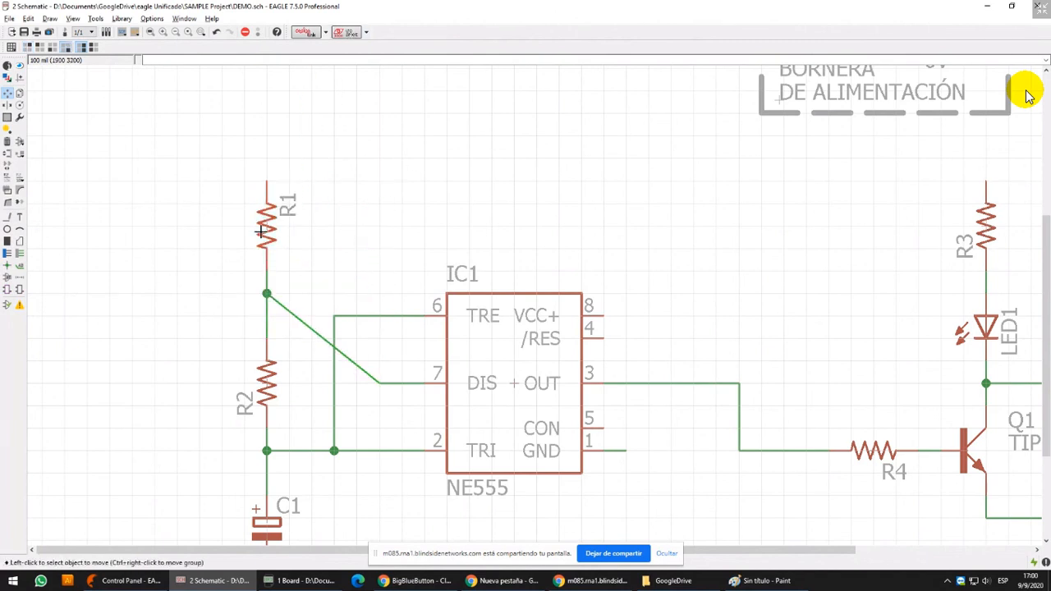
# Shift the pin 6 vertical wire toward IC1, extend the pin 7 wire toward R2, and split its diagonal into a right-angled bend
pyautogui.moveTo(387, 394); pyautogui.dragTo(409, 315, button='middle')
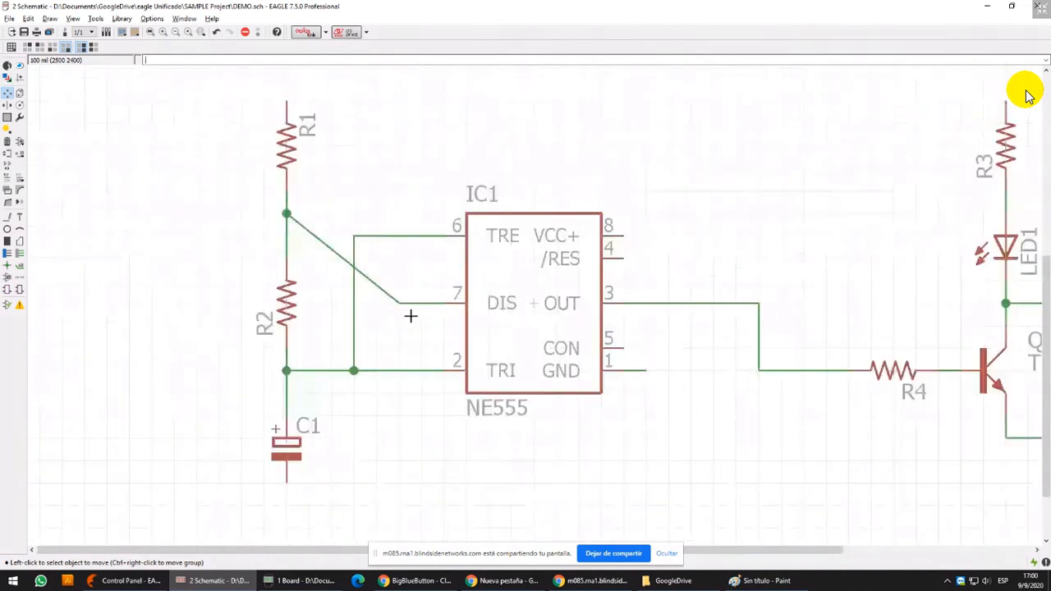
pyautogui.click(349, 309)
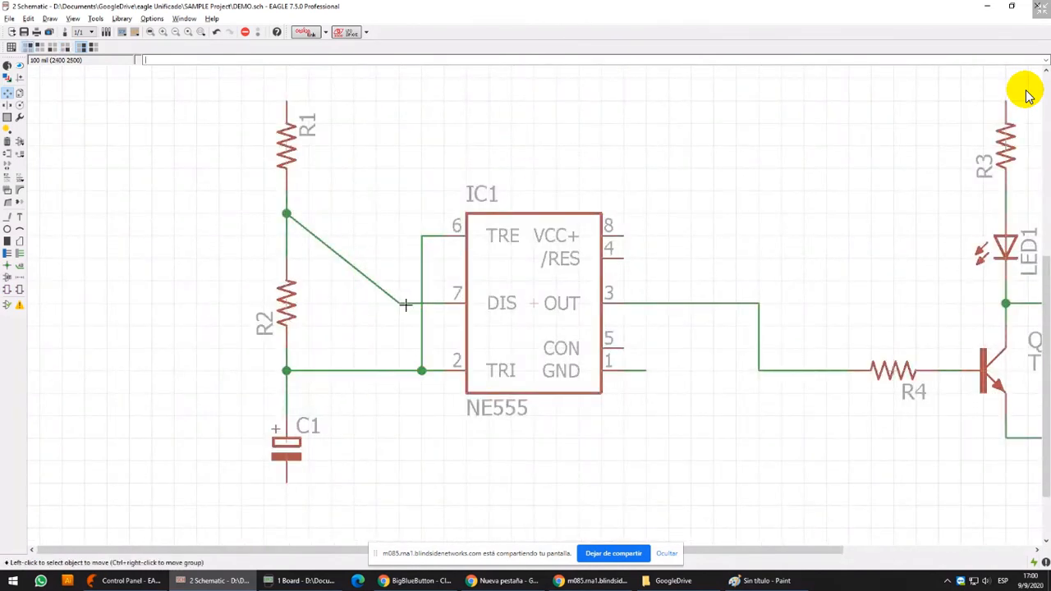
pyautogui.click(354, 303)
pyautogui.click(10, 203)
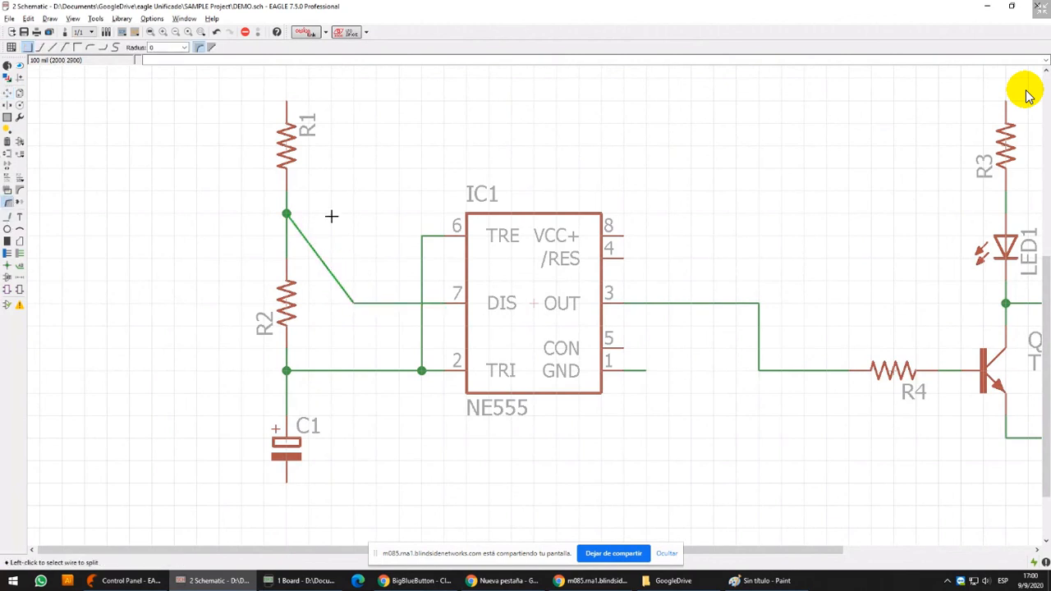
pyautogui.click(333, 216)
pyautogui.click(358, 207)
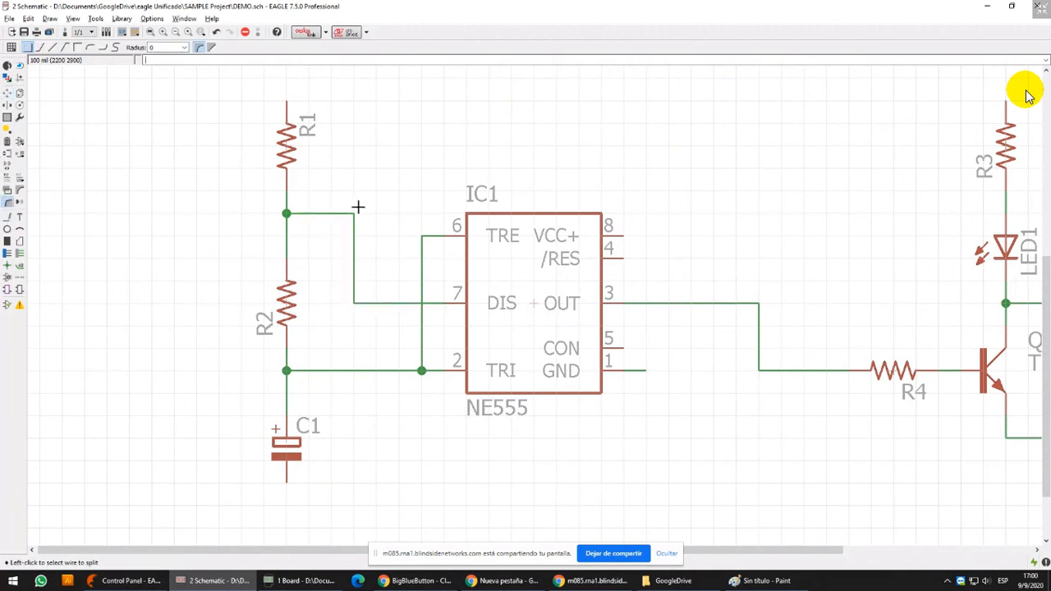
# Move the vertical wire joining pins 6 and 2 one grid step away from IC1
pyautogui.click(8, 93)
pyautogui.click(421, 275)
pyautogui.click(401, 279)
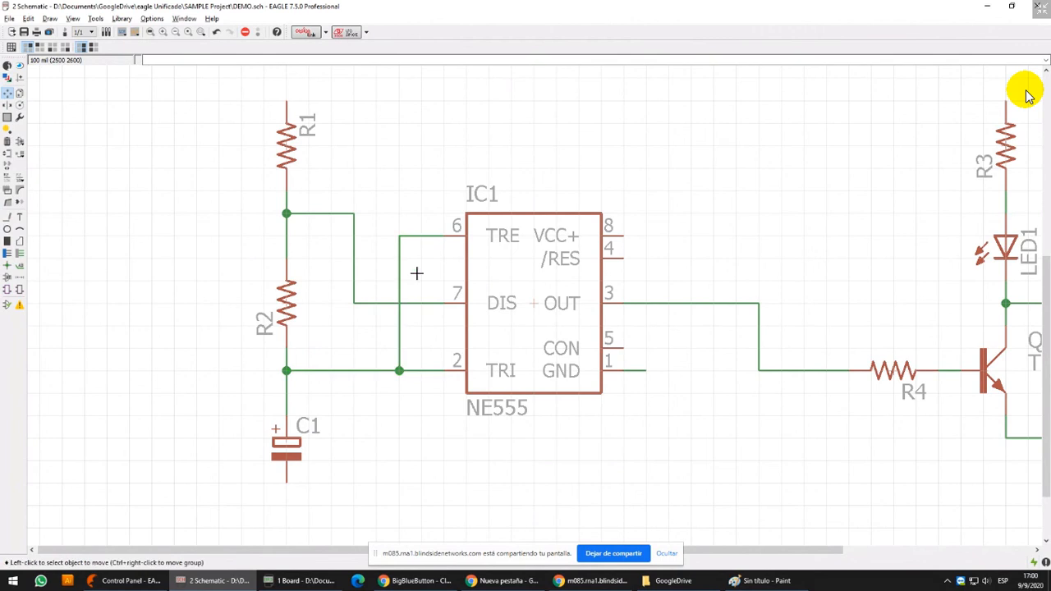
# Lower the wire and junction between R1 and R2 to the level of pin 6, and move R1 down one grid step
pyautogui.scroll(-1, 417, 272)
pyautogui.moveTo(417, 272); pyautogui.dragTo(386, 236, button='middle')
pyautogui.click(314, 191)
pyautogui.click(308, 199)
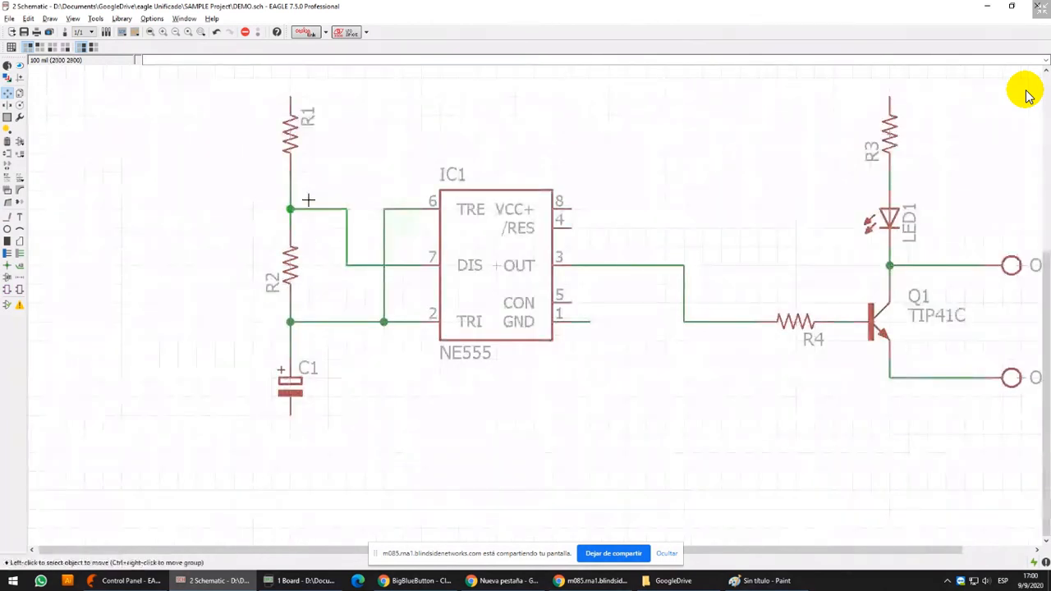
pyautogui.click(285, 125)
pyautogui.click(285, 151)
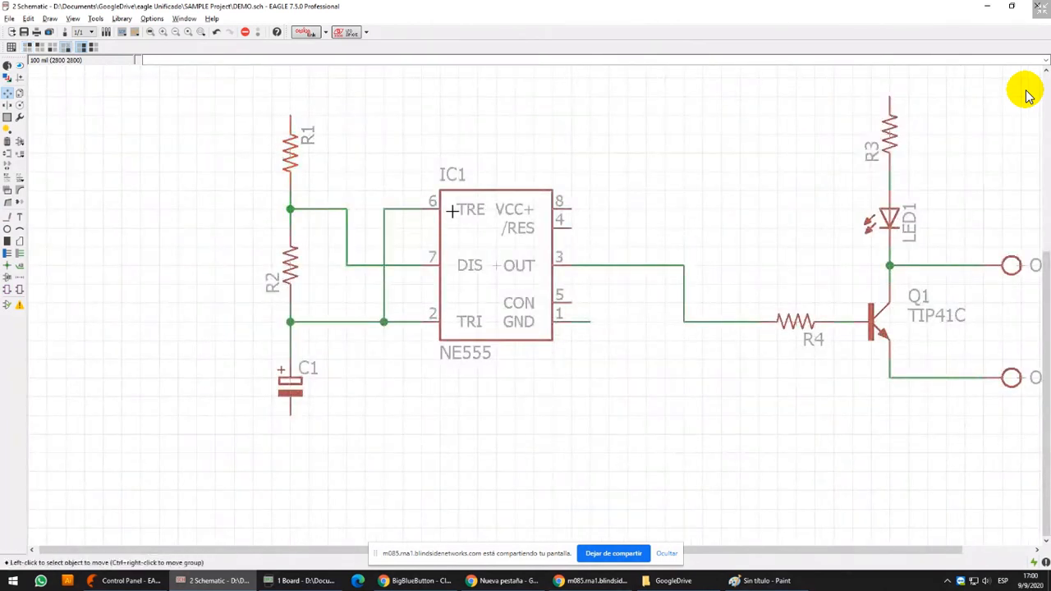
# Move C1 up one grid step toward its junction with R2 and inspect the connection up close
pyautogui.moveTo(453, 279); pyautogui.dragTo(412, 318, button='middle')
pyautogui.moveTo(276, 478); pyautogui.dragTo(278, 448, button='middle')
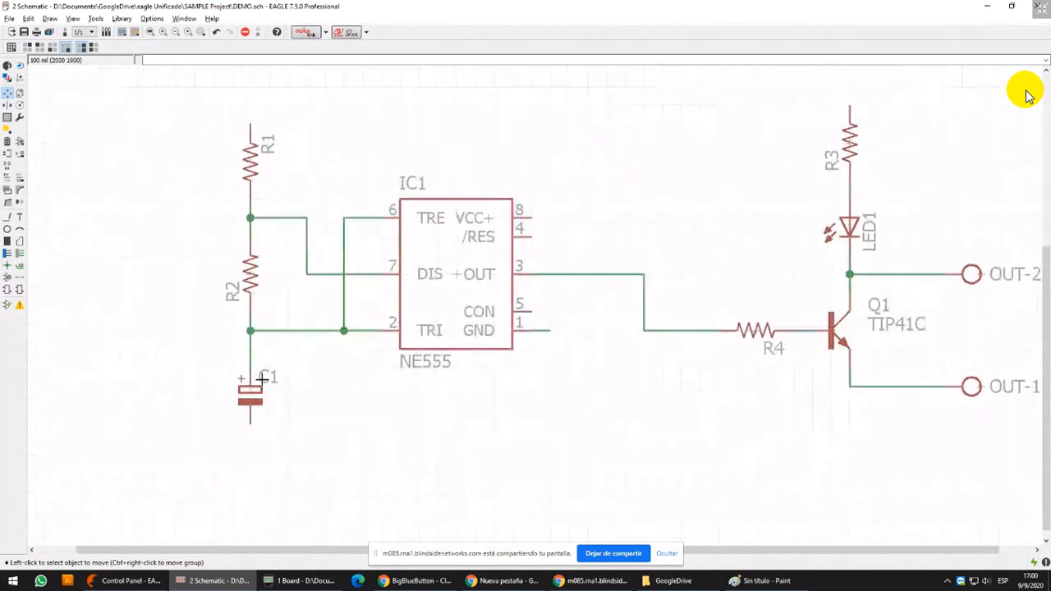
pyautogui.click(249, 398)
pyautogui.scroll(5, 266, 311)
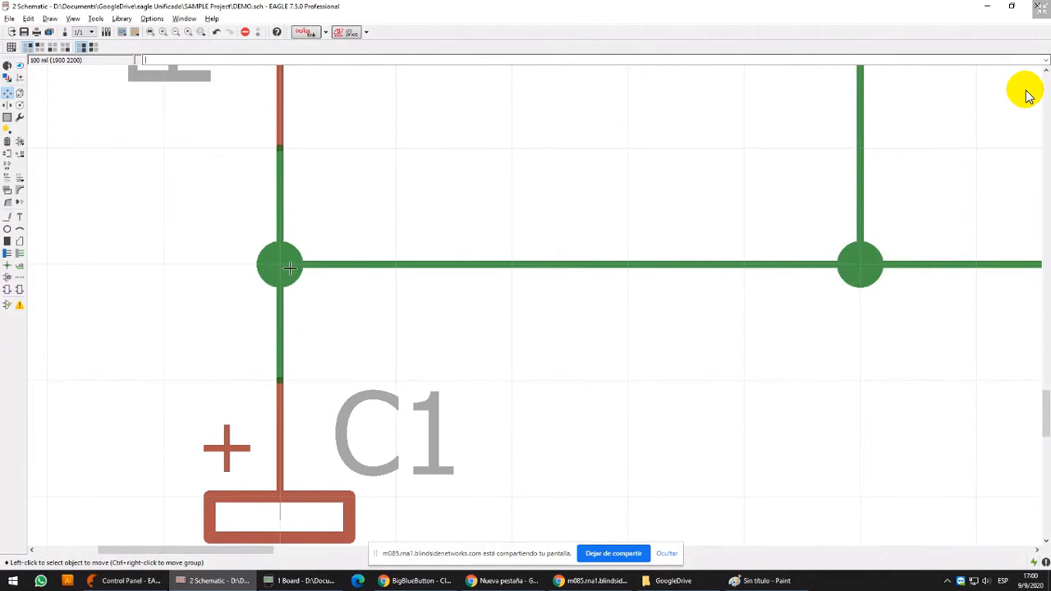
pyautogui.scroll(-6, 290, 267)
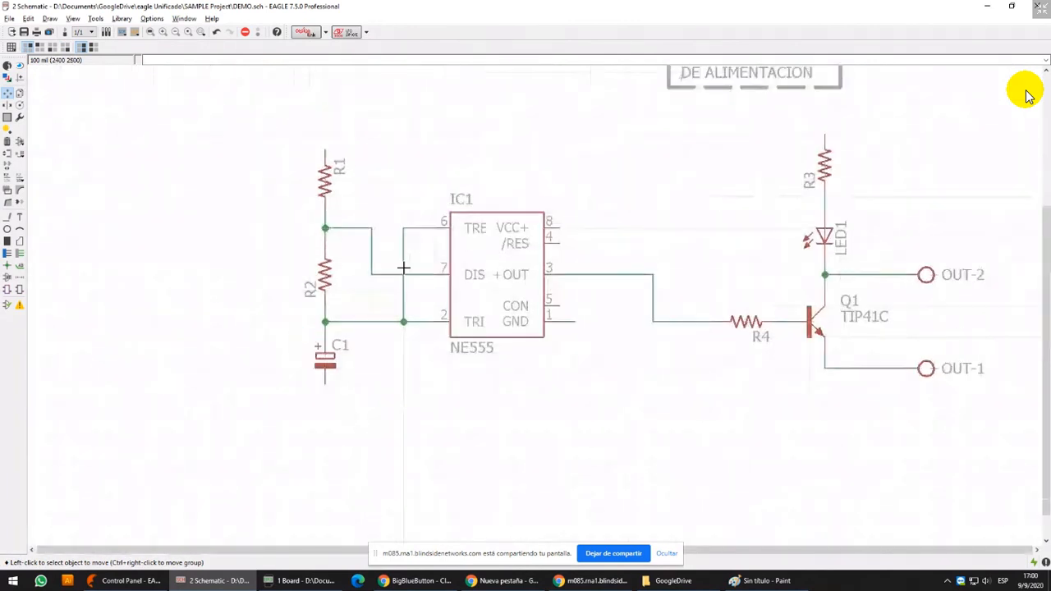
# Copy the +12V supply symbol from the terminal block frame and place the copy directly above R1
pyautogui.scroll(-3, 403, 267)
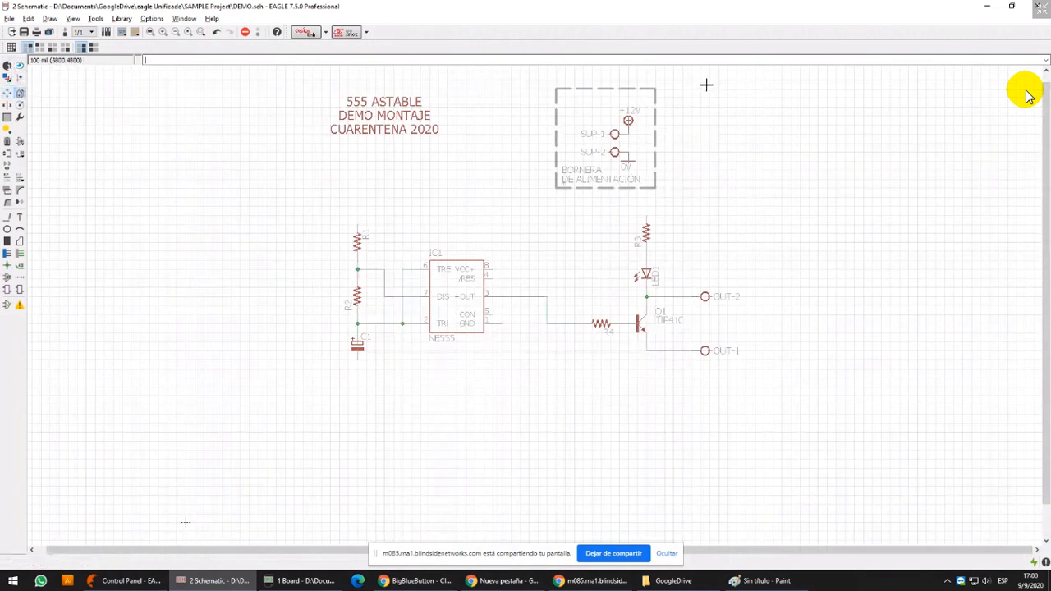
pyautogui.scroll(4, 706, 84)
pyautogui.click(538, 151)
pyautogui.scroll(-3, 503, 164)
pyautogui.scroll(4, 407, 253)
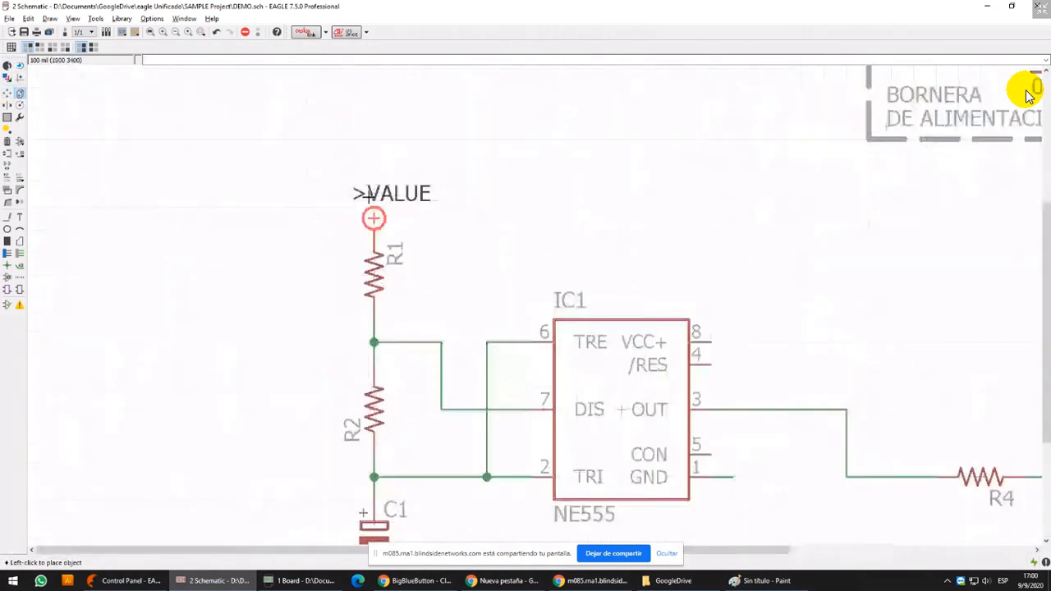
pyautogui.click(371, 172)
pyautogui.click(7, 93)
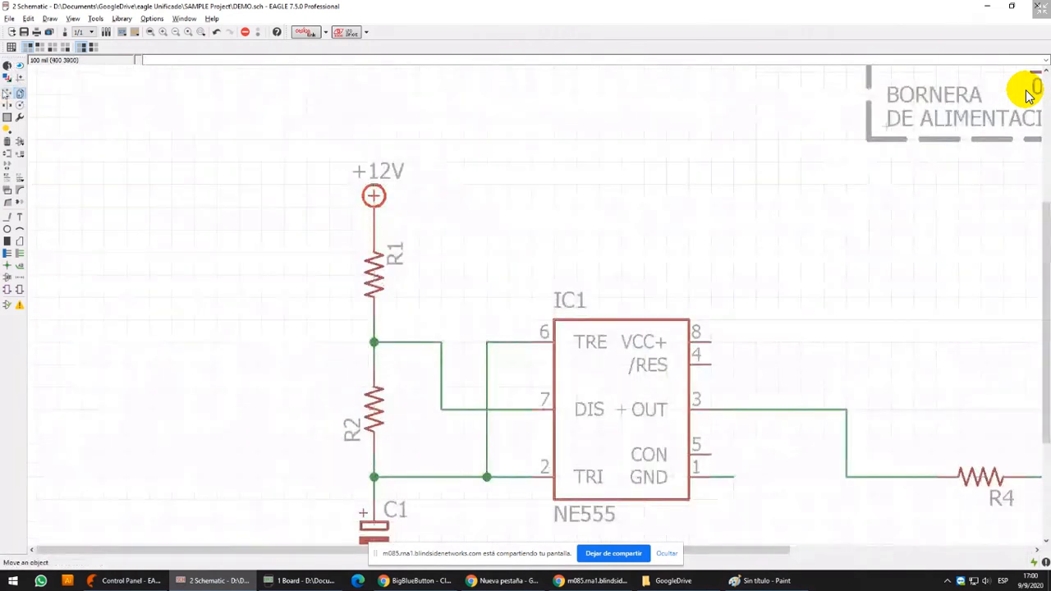
# Move the +12V symbol above R1 up one grid step so that a short wire links them
pyautogui.click(374, 196)
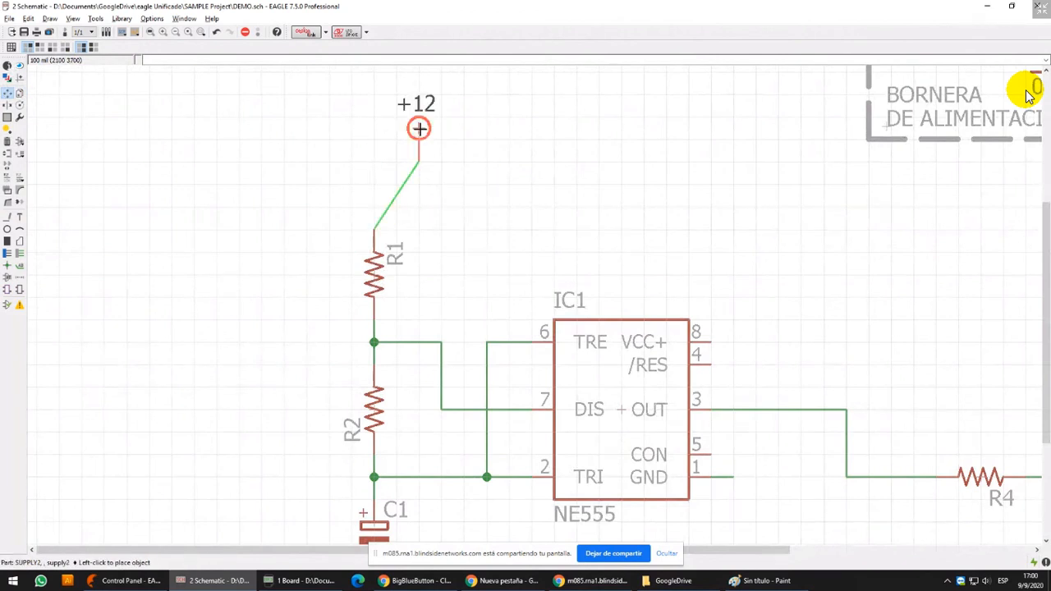
pyautogui.click(380, 192)
pyautogui.scroll(-5, 381, 202)
pyautogui.moveTo(632, 87); pyautogui.dragTo(605, 172, button='middle')
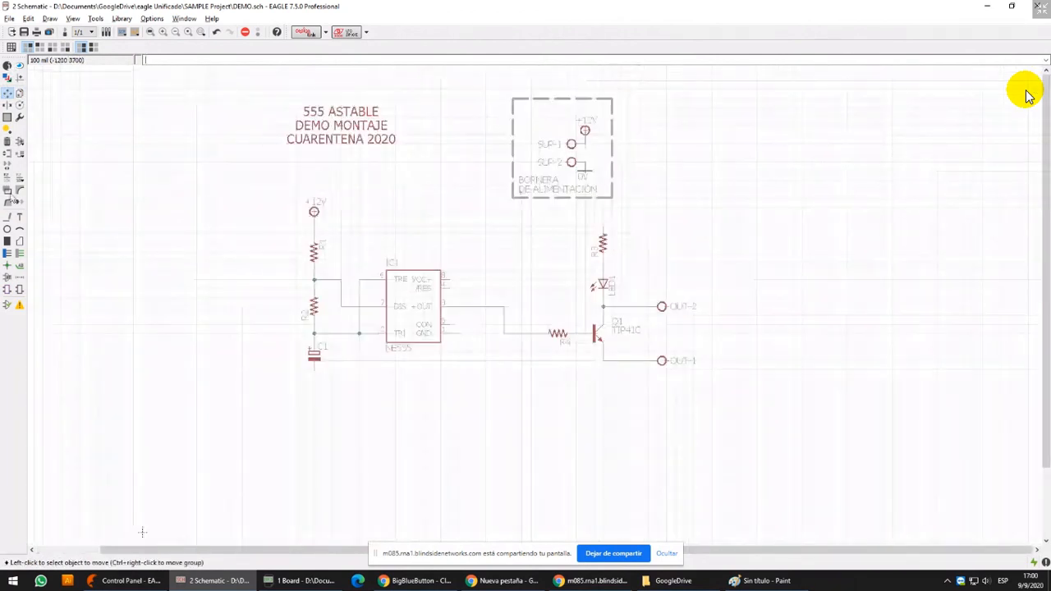
# Copy the 0V symbol from the terminal block frame and place the copy directly below C1
pyautogui.click(20, 93)
pyautogui.scroll(5, 588, 169)
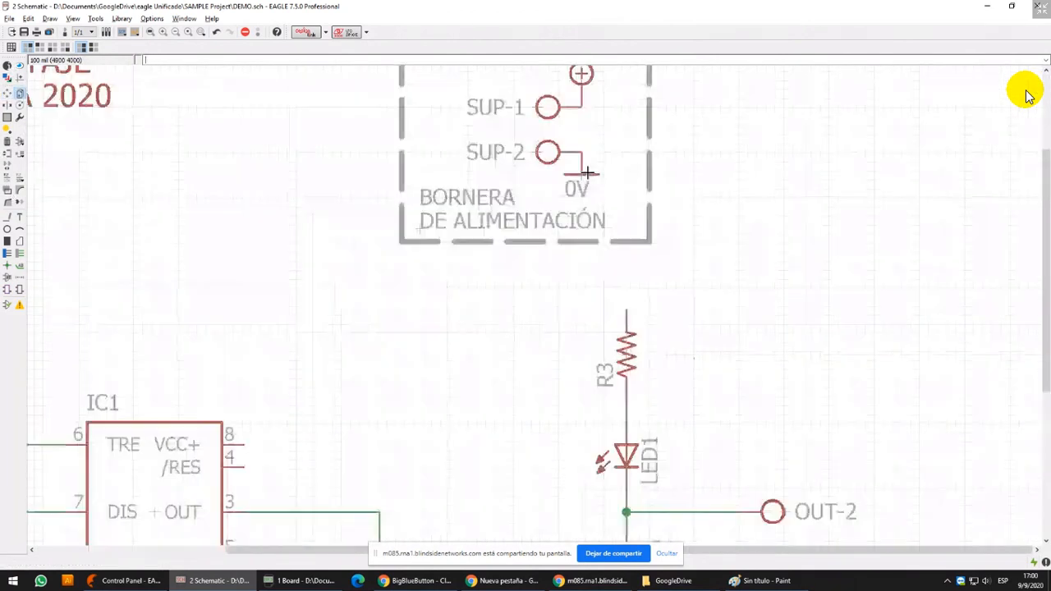
pyautogui.click(587, 173)
pyautogui.scroll(-7, 550, 193)
pyautogui.moveTo(305, 364); pyautogui.dragTo(366, 362, button='middle')
pyautogui.scroll(5, 362, 361)
pyautogui.scroll(3, 532, 269)
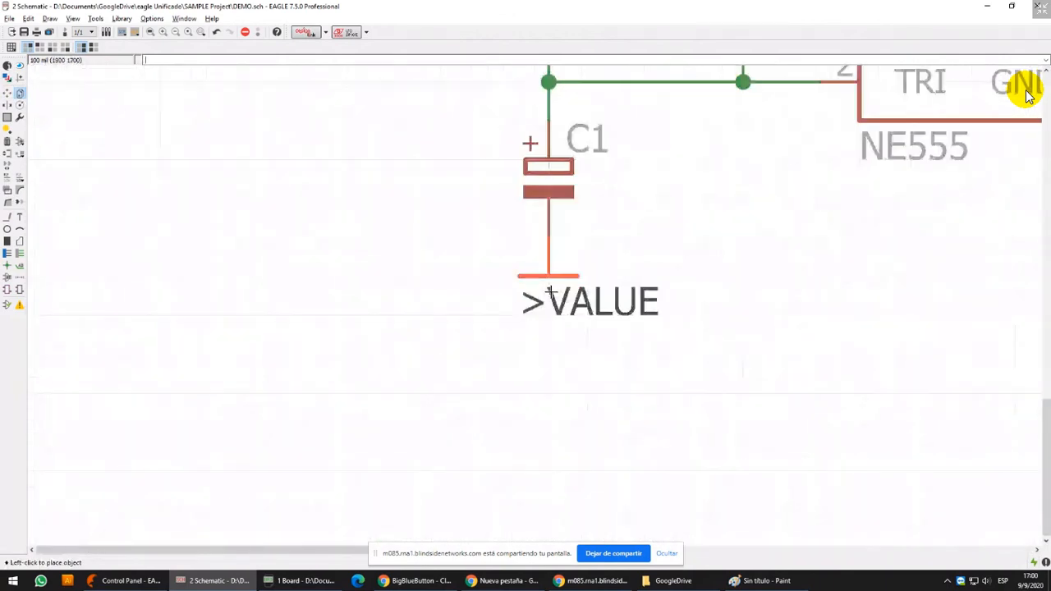
pyautogui.click(549, 300)
# Join the 0V symbol to C1's lower pin by moving it onto the pin and pulling it back down with a wire
pyautogui.click(7, 217)
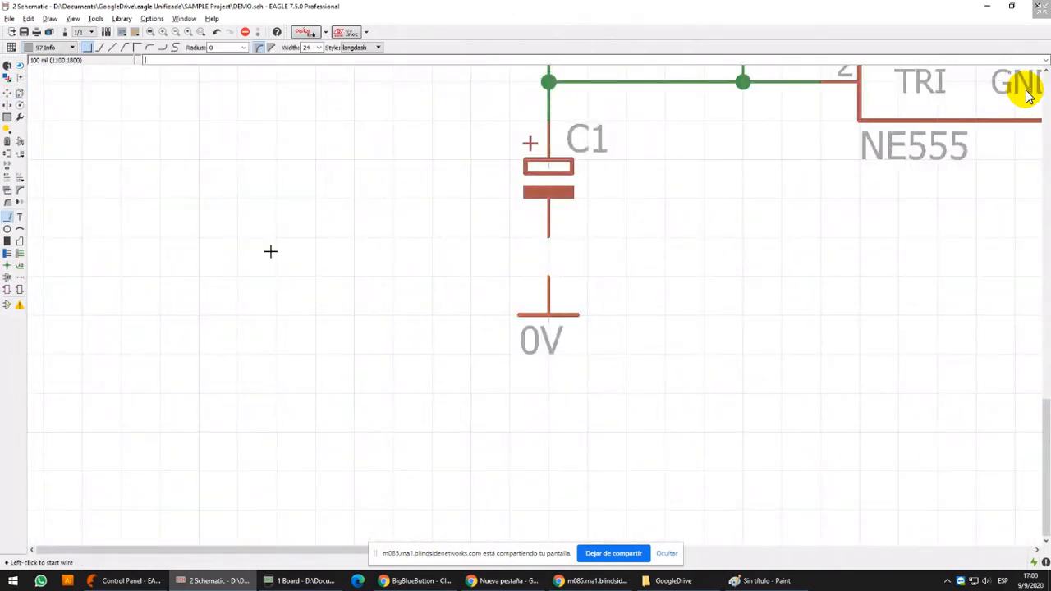
pyautogui.click(549, 233)
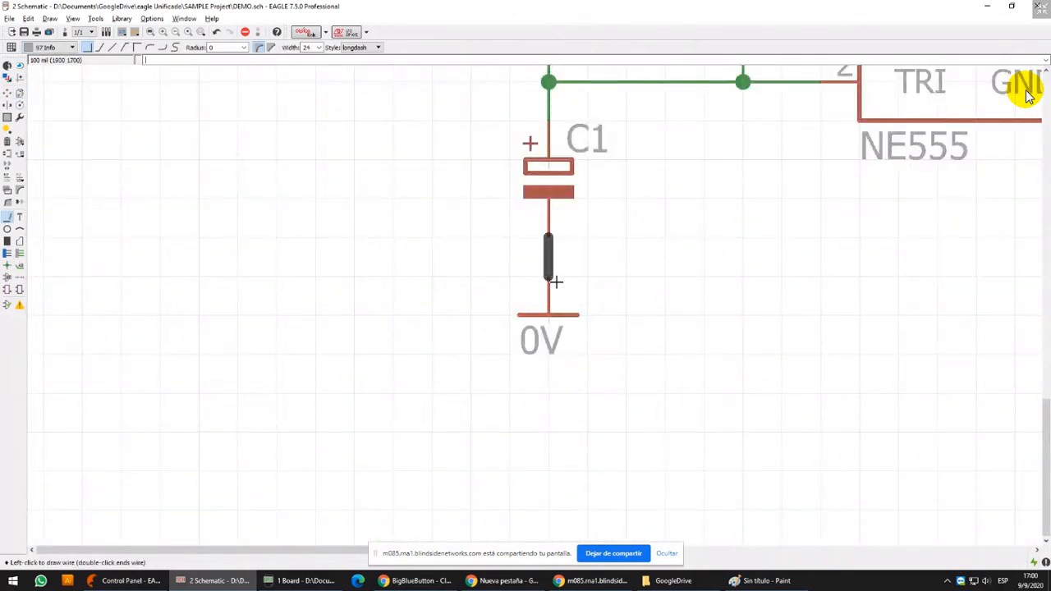
pyautogui.click(7, 93)
pyautogui.click(549, 316)
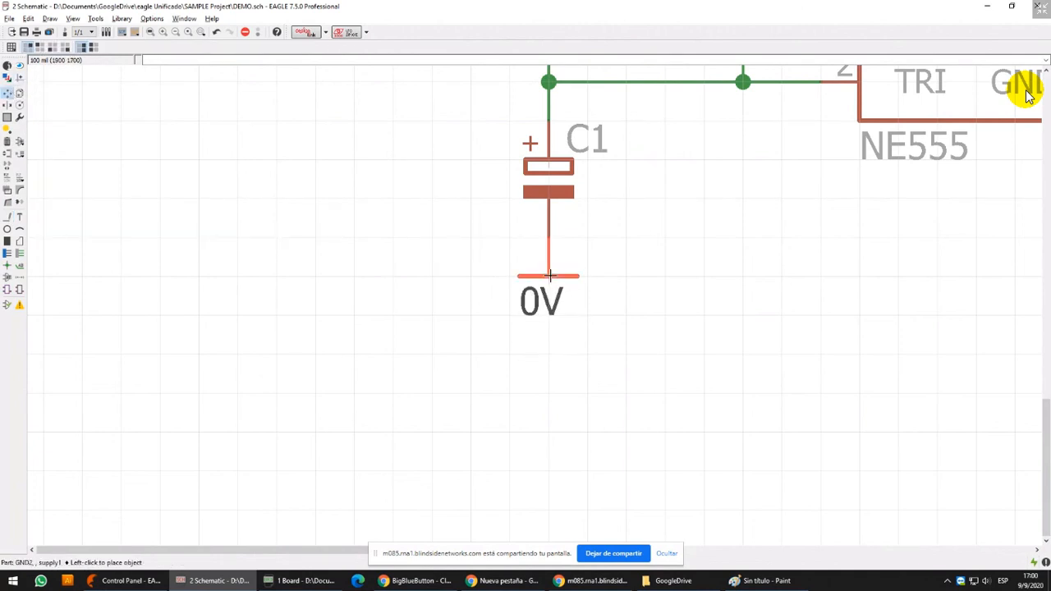
pyautogui.click(551, 320)
# Copy C1's 0V symbol to the end of IC1's pin 1 wire and accept renaming the net segment to 0V
pyautogui.scroll(-3, 723, 215)
pyautogui.moveTo(722, 215); pyautogui.dragTo(375, 280, button='middle')
pyautogui.moveTo(447, 280); pyautogui.dragTo(396, 321, button='middle')
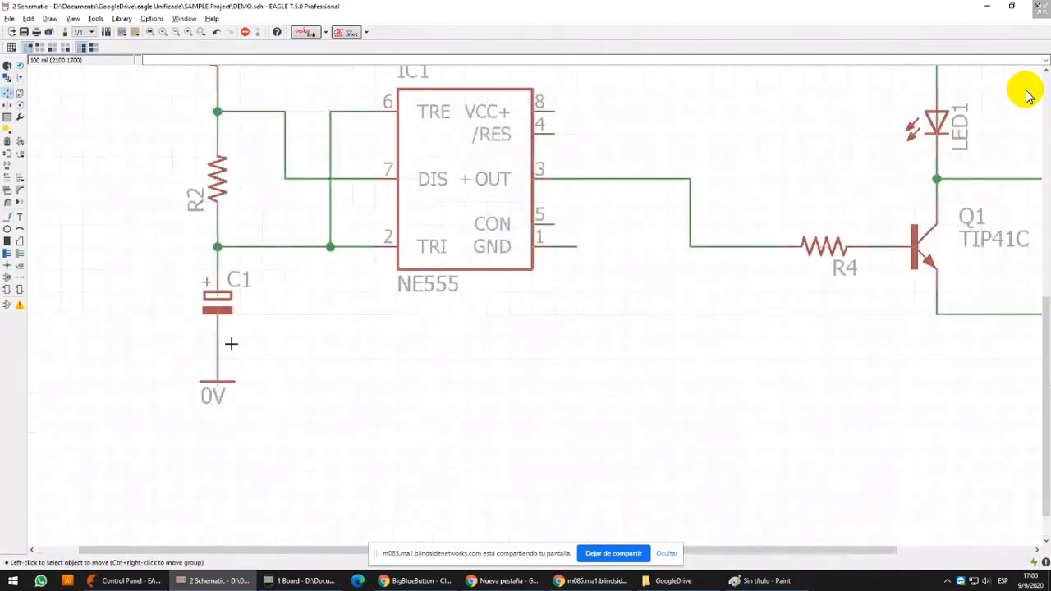
pyautogui.click(220, 375)
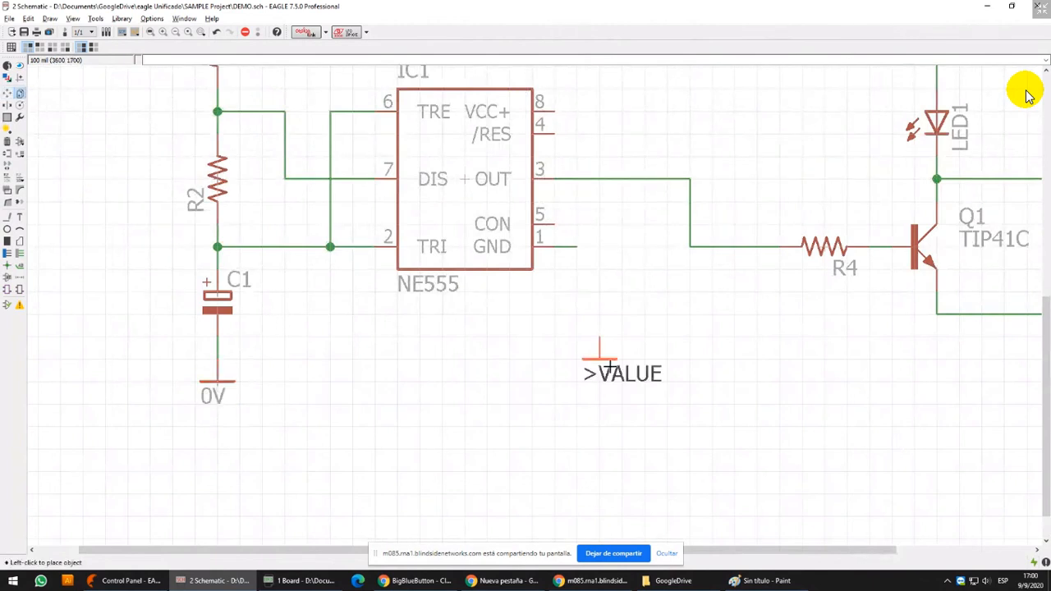
pyautogui.click(576, 264)
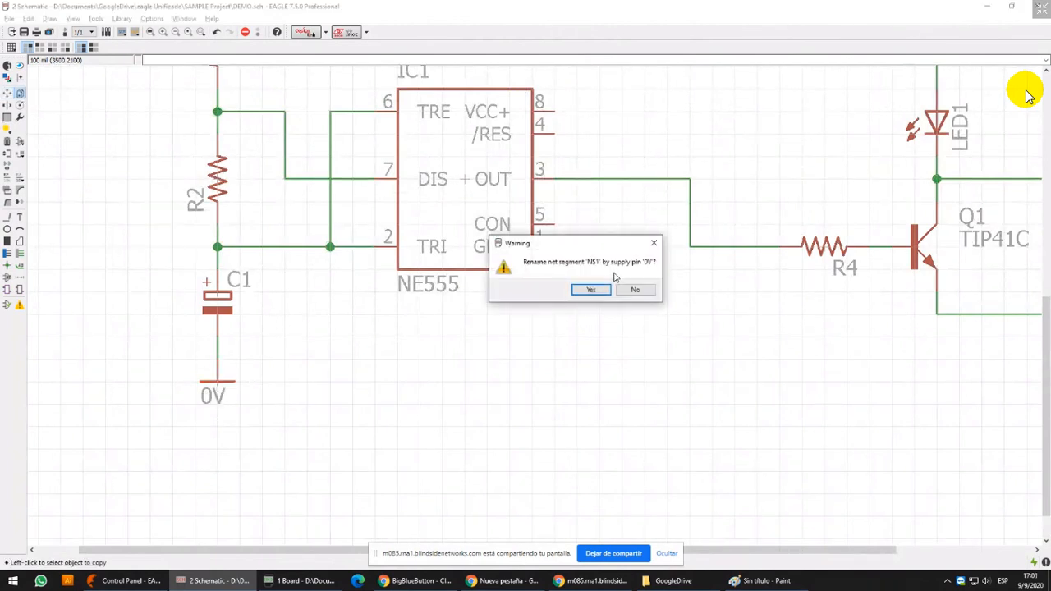
pyautogui.click(591, 290)
# Move pin 1's 0V symbol down directly below the pin end and shift IC1 one grid step toward R2
pyautogui.click(8, 93)
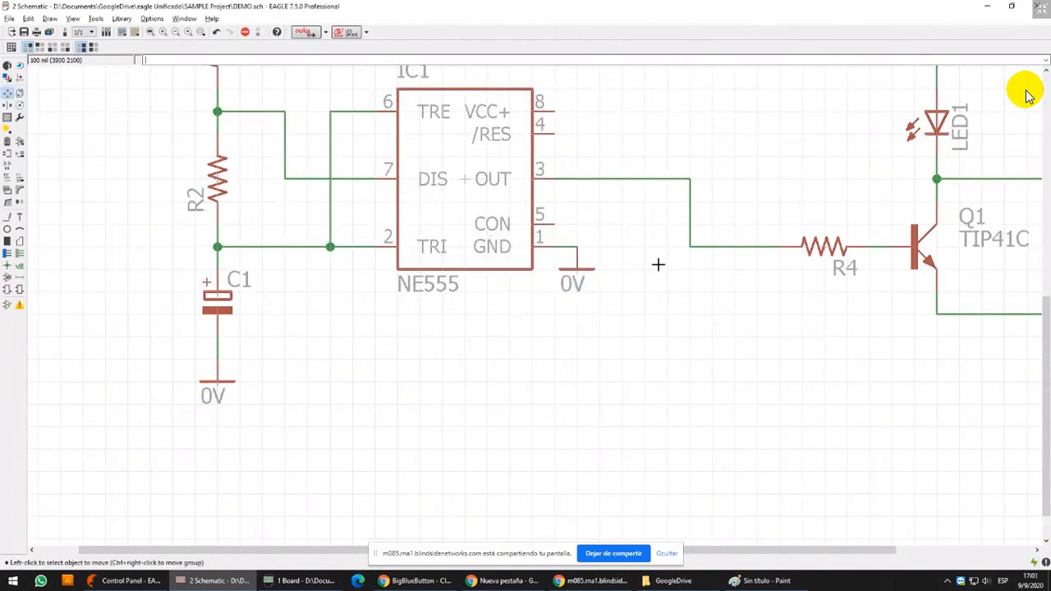
pyautogui.click(572, 262)
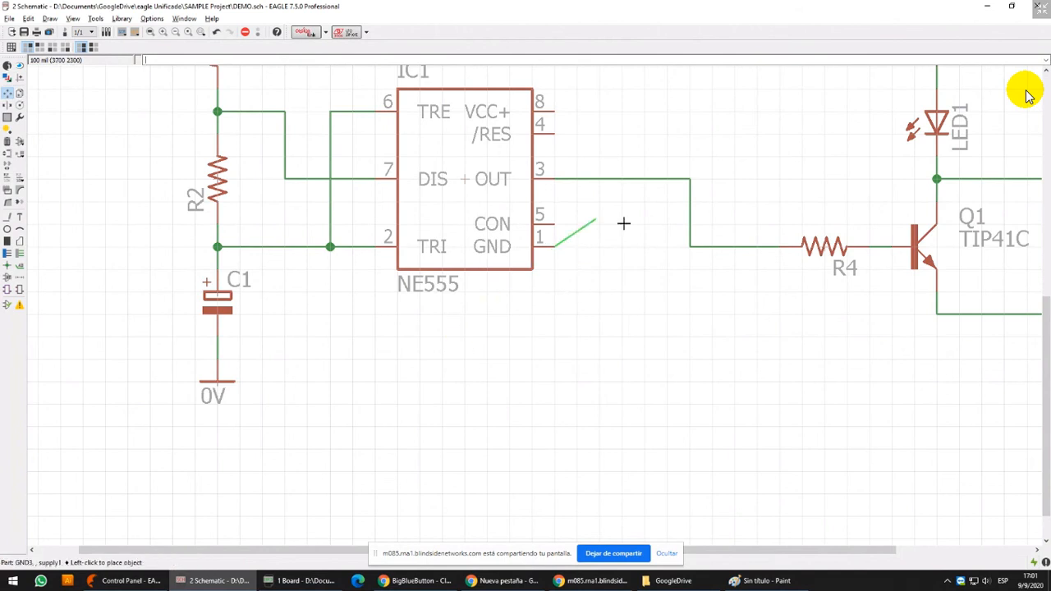
pyautogui.click(562, 309)
pyautogui.click(449, 155)
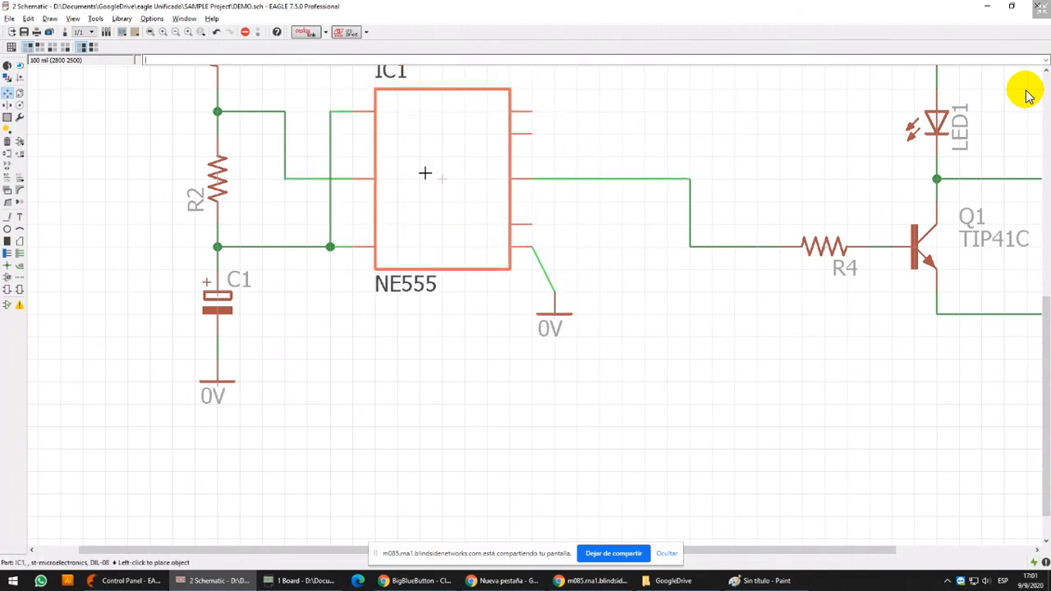
pyautogui.click(425, 173)
# Bend the diagonal wire between IC1 pin 1 and its 0V symbol into a right angle
pyautogui.scroll(3, 526, 238)
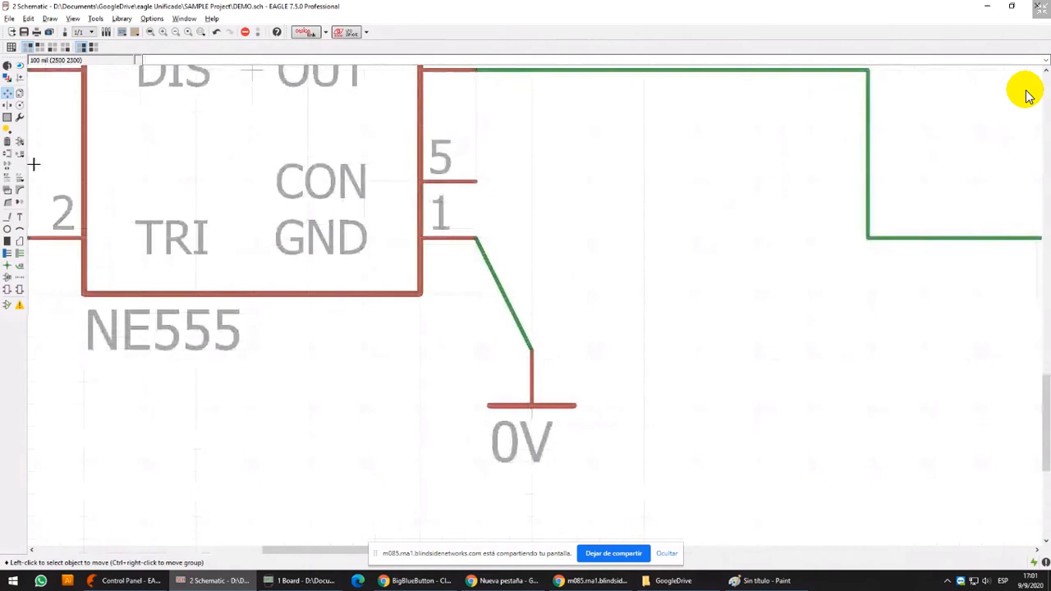
pyautogui.click(7, 202)
pyautogui.click(538, 239)
pyautogui.scroll(-2, 542, 237)
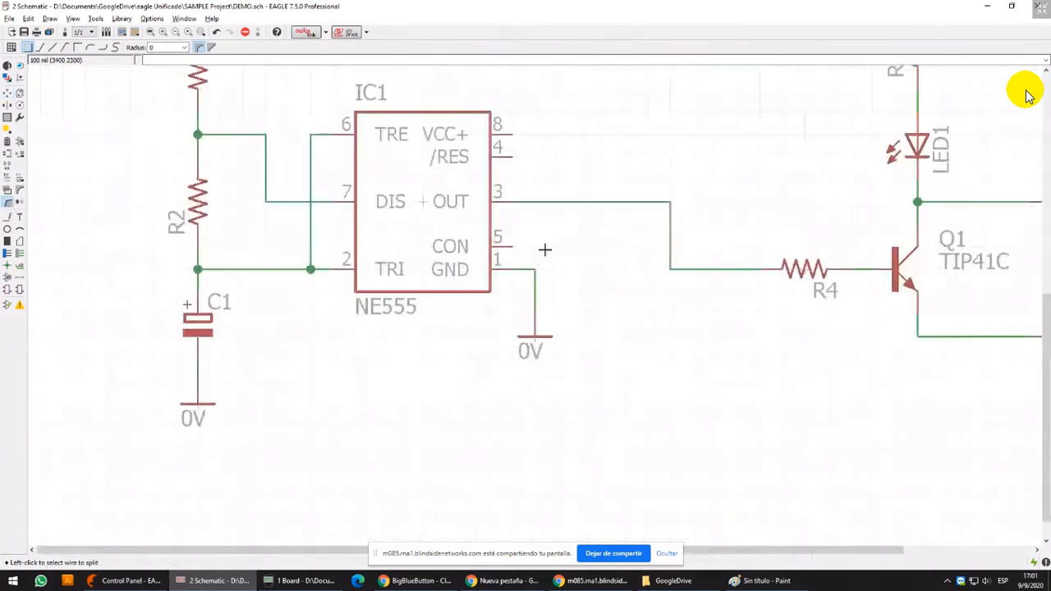
pyautogui.scroll(-1, 546, 234)
# Copy the +12V symbol from above R1 and place the copy just above and beyond IC1's pin 8
pyautogui.click(8, 93)
pyautogui.scroll(-3, 419, 249)
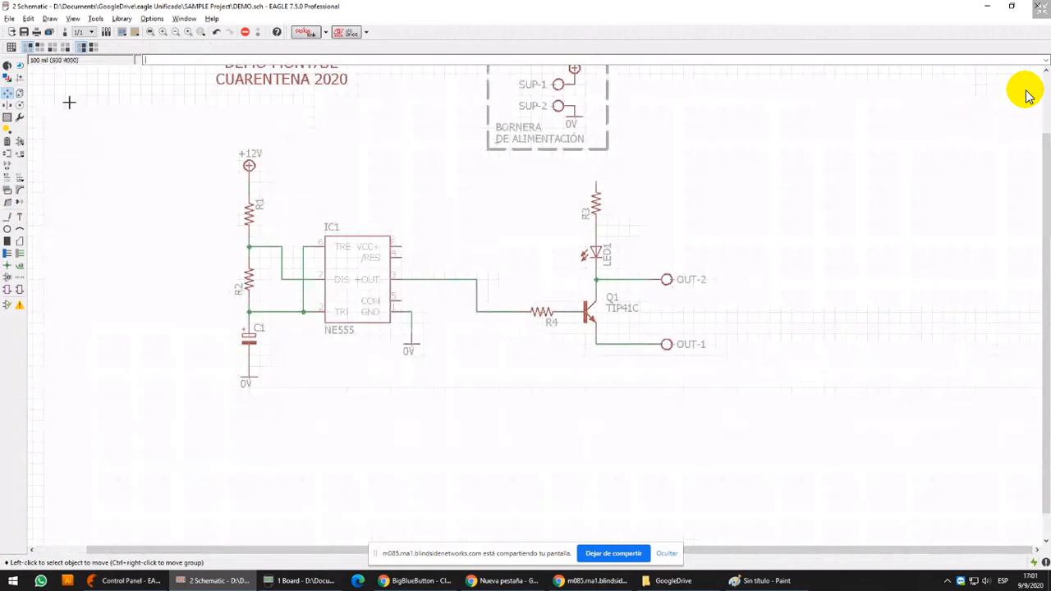
pyautogui.click(20, 94)
pyautogui.scroll(4, 266, 155)
pyautogui.click(234, 178)
pyautogui.scroll(4, 638, 331)
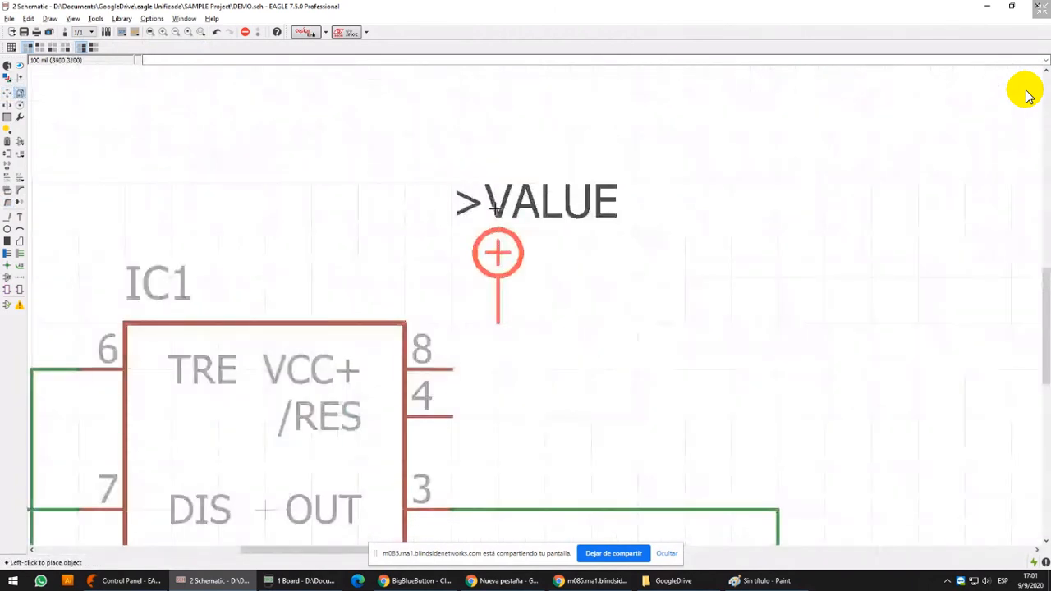
pyautogui.click(499, 233)
# Wire the new +12V symbol to IC1 pins 4 and 8 on layer 91 Nets with width 6, and add a junction at pin 8's branch
pyautogui.click(7, 217)
pyautogui.click(498, 322)
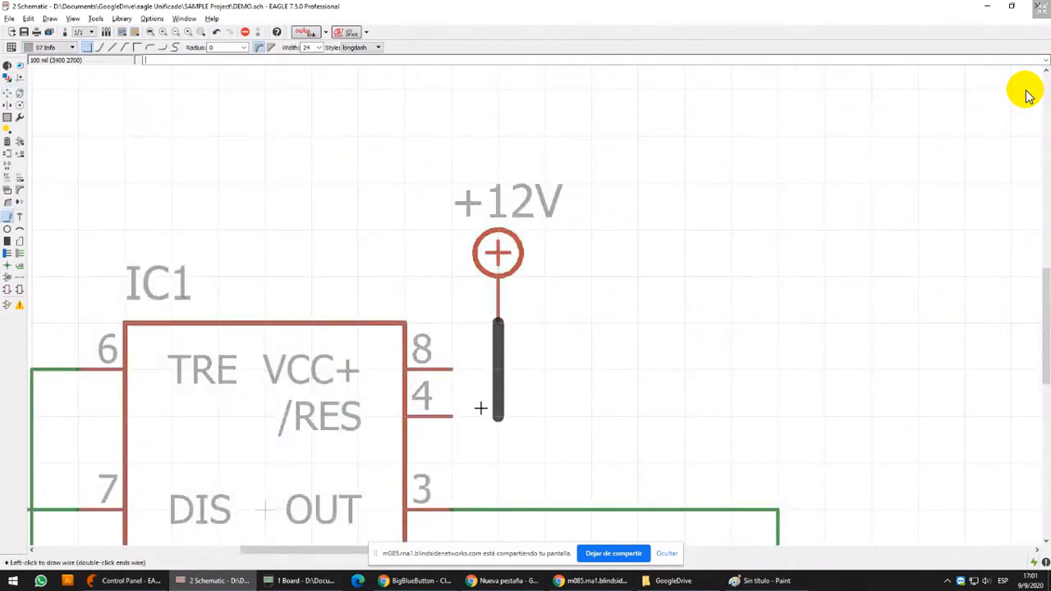
pyautogui.click(73, 47)
pyautogui.click(47, 67)
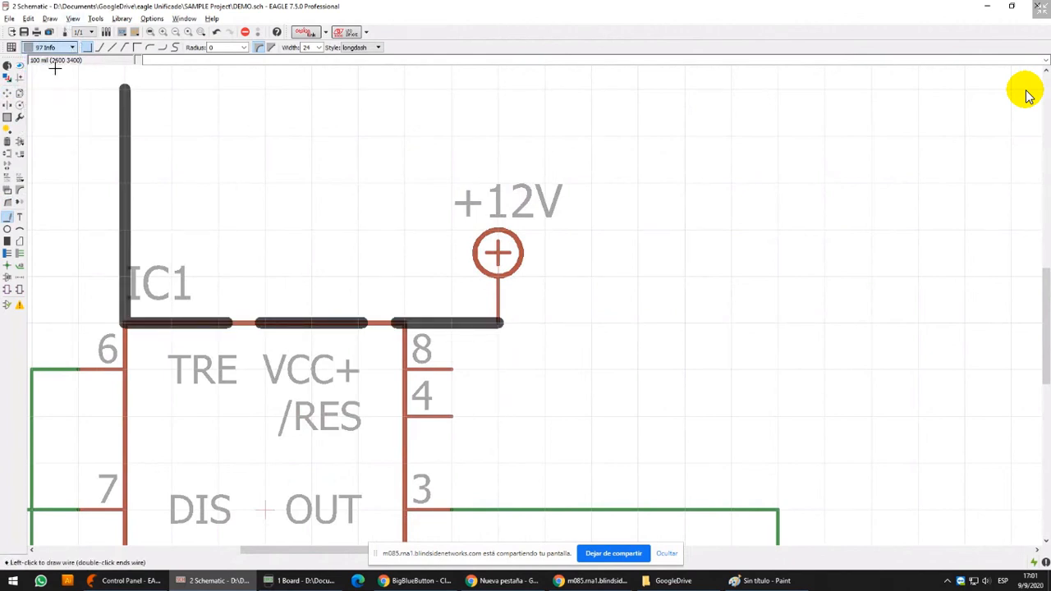
pyautogui.click(319, 48)
pyautogui.click(307, 64)
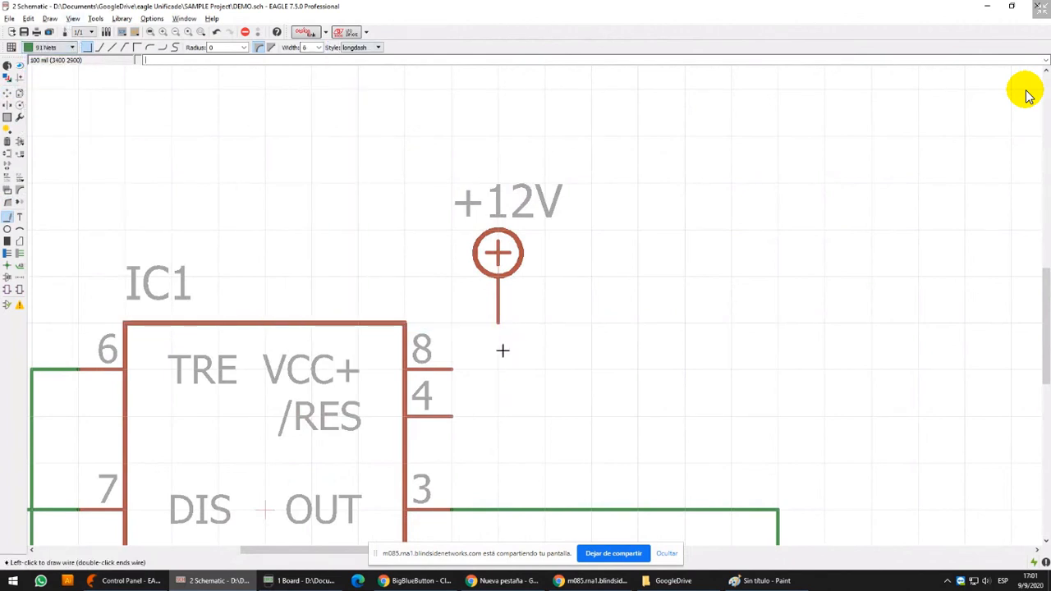
pyautogui.click(449, 419)
pyautogui.click(451, 370)
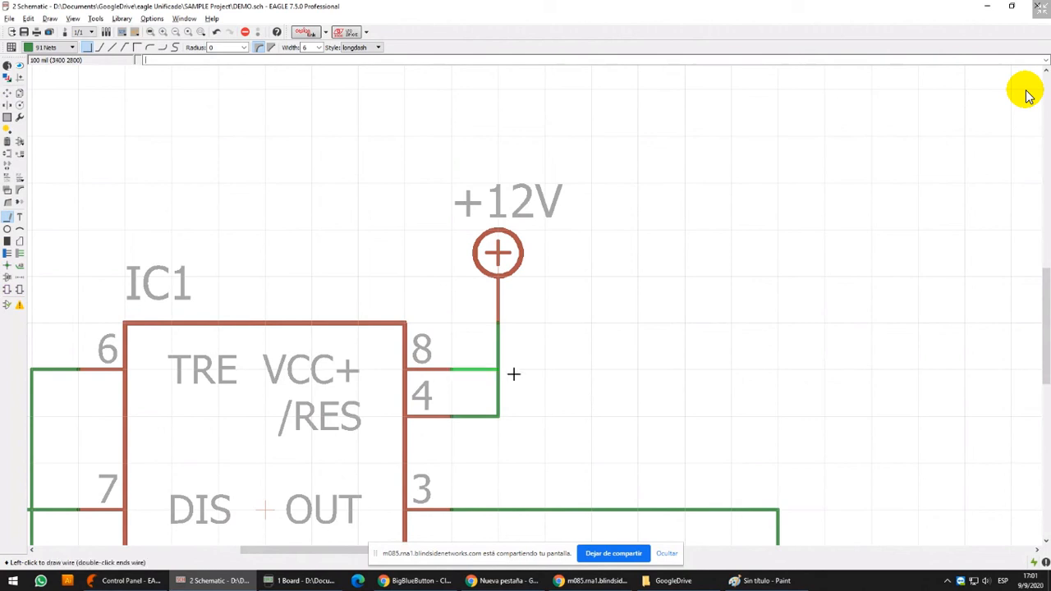
pyautogui.click(495, 371)
pyautogui.click(7, 266)
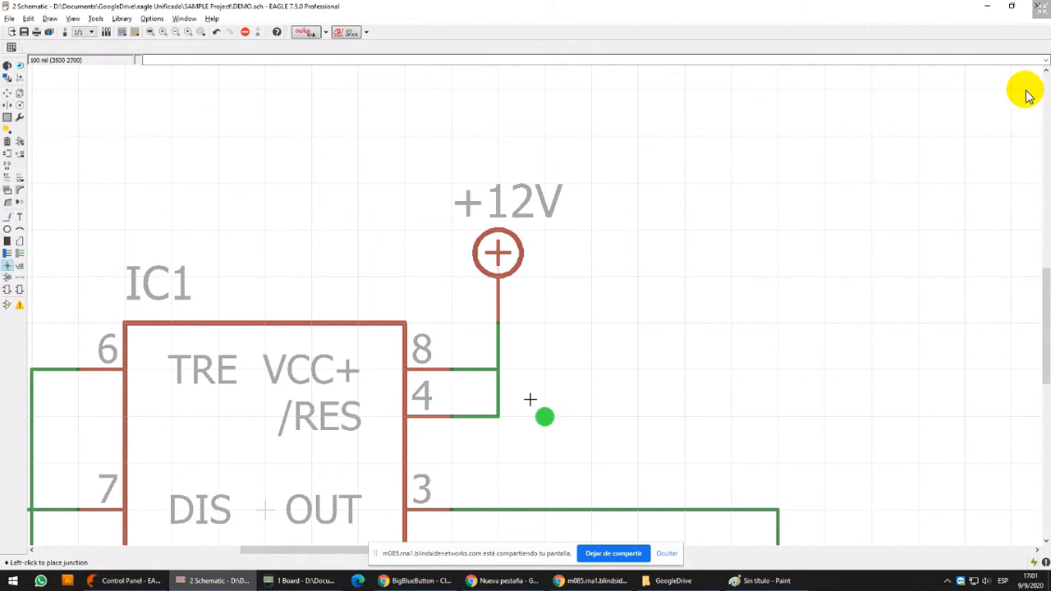
pyautogui.click(497, 369)
# Group the framed power terminal block and move it to the outer side of R1 and R2
pyautogui.scroll(-5, 436, 330)
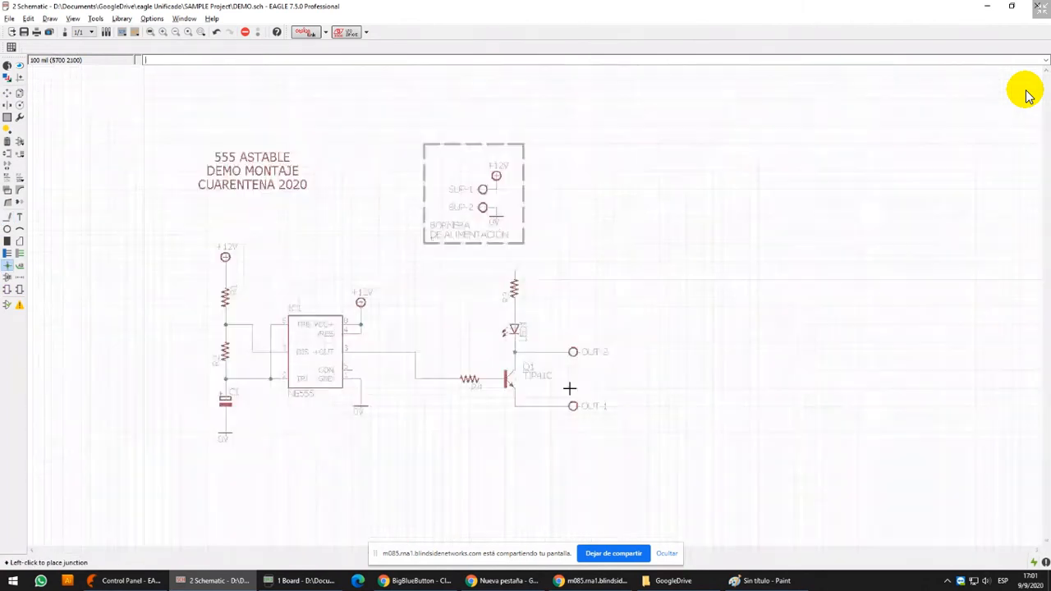
pyautogui.click(7, 117)
pyautogui.moveTo(382, 78); pyautogui.dragTo(560, 243)
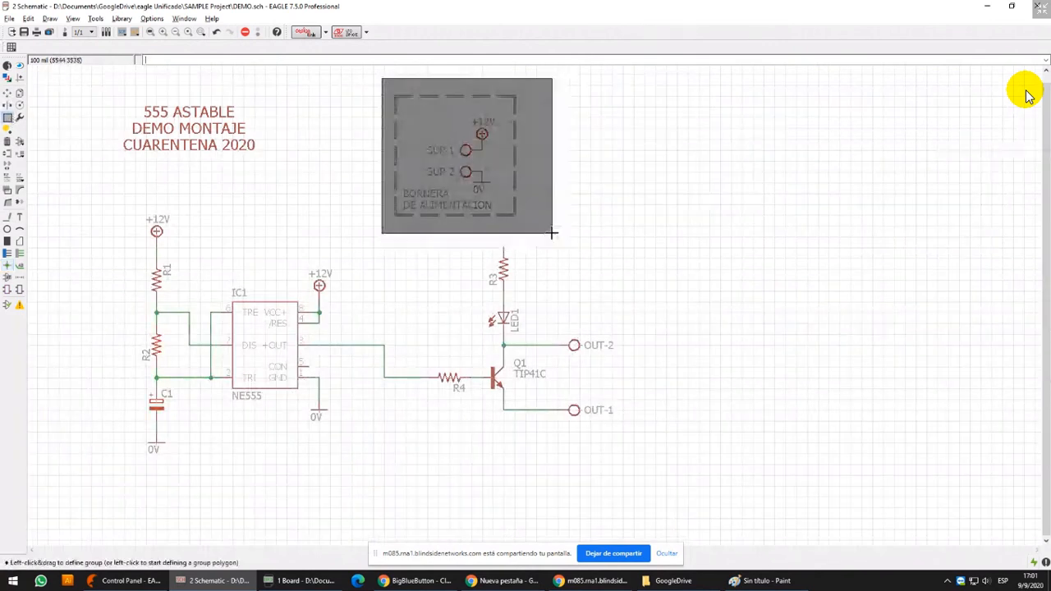
pyautogui.click(7, 92)
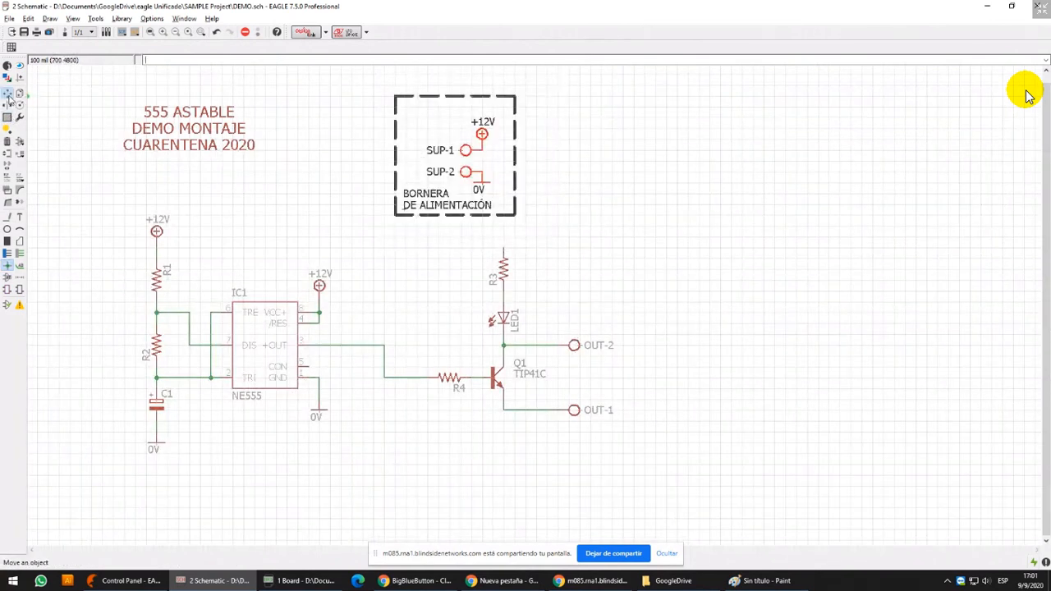
pyautogui.keyDown('ctrl'); pyautogui.rightClick(466, 144); pyautogui.keyUp('ctrl')
pyautogui.scroll(-3, 466, 151)
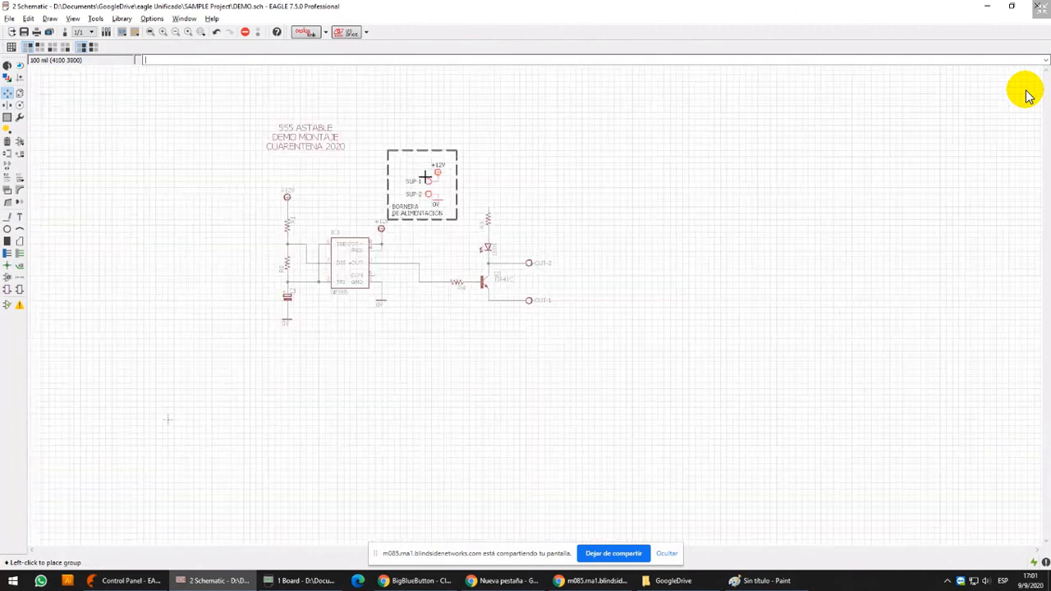
pyautogui.click(221, 228)
pyautogui.scroll(2, 460, 299)
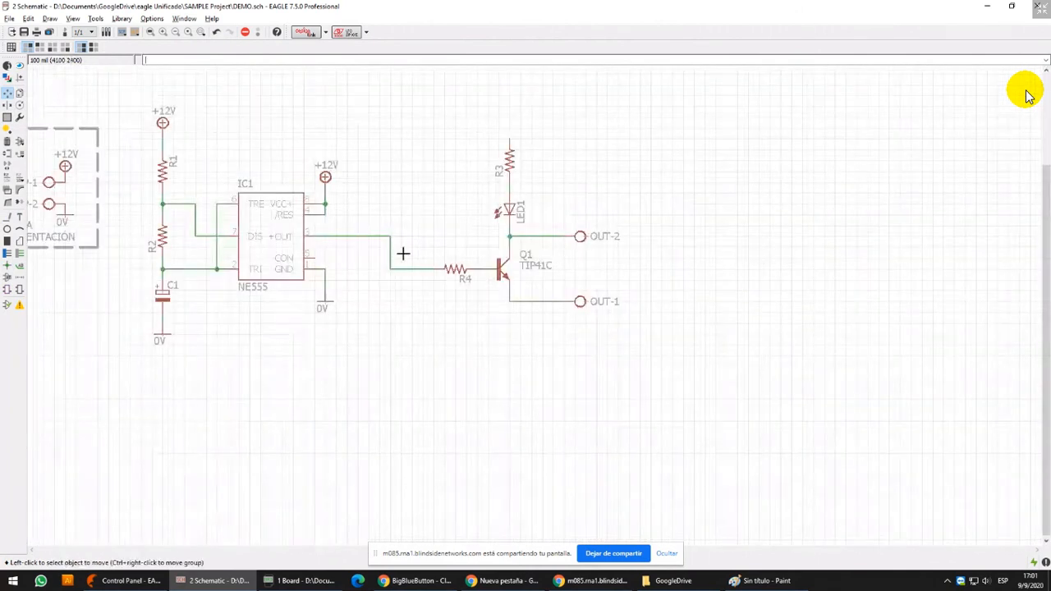
# Undo the terminal block move, the junction beside pin 8 and pin 8's wire
pyautogui.scroll(-1, 361, 274)
pyautogui.scroll(2, 323, 179)
pyautogui.moveTo(326, 168); pyautogui.dragTo(709, 317, button='middle')
pyautogui.hotkey('ctrl', 'z')
pyautogui.hotkey('ctrl', 'z')
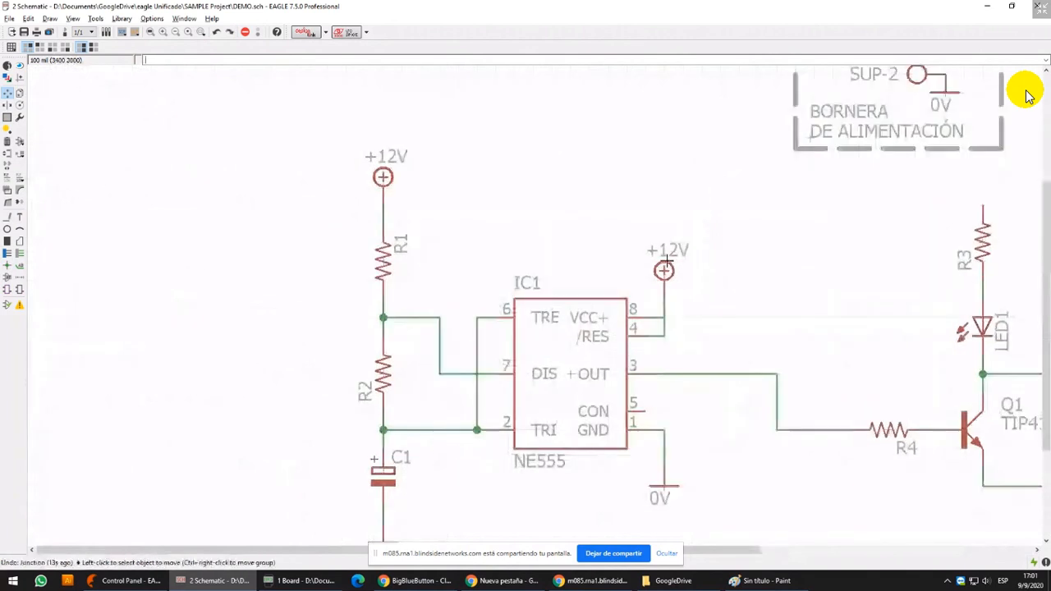
pyautogui.moveTo(668, 262); pyautogui.dragTo(383, 275, button='middle')
pyautogui.scroll(6, 421, 375)
pyautogui.moveTo(265, 239); pyautogui.dragTo(388, 283, button='middle')
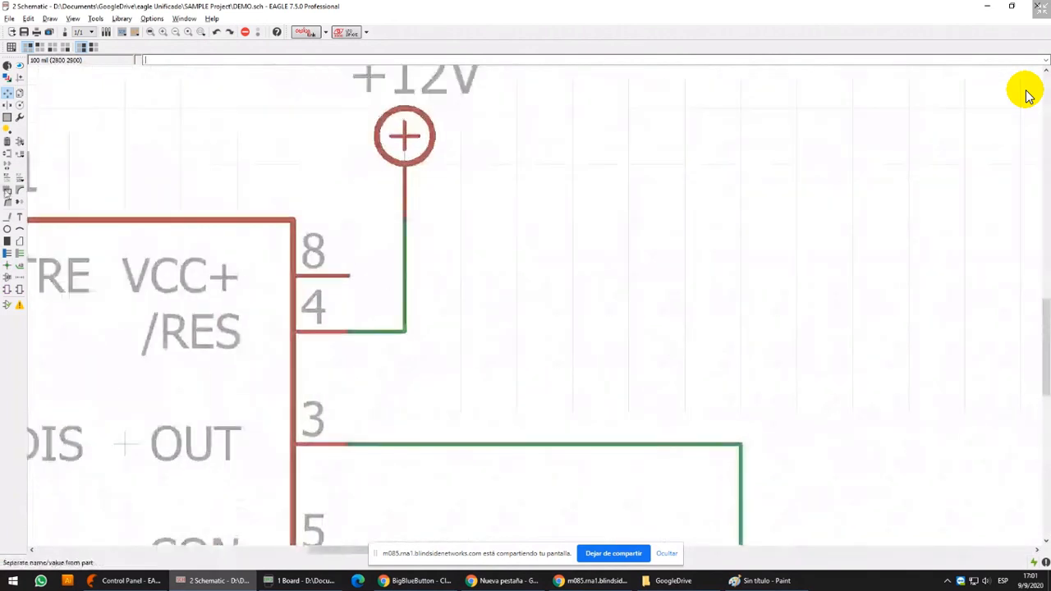
# Draw a net wire from IC1 pin 8 across the +12V wire, ending one grid step beyond it without a junction
pyautogui.click(7, 217)
pyautogui.scroll(3, 396, 271)
pyautogui.scroll(1, 396, 271)
pyautogui.click(301, 283)
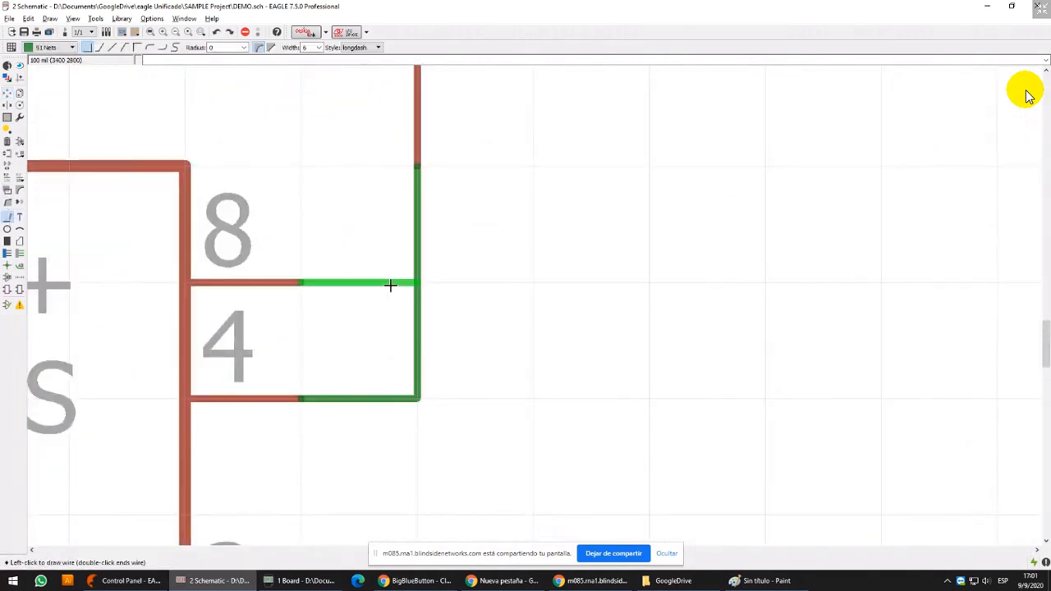
pyautogui.click(390, 285)
pyautogui.scroll(-3, 382, 301)
pyautogui.click(403, 289)
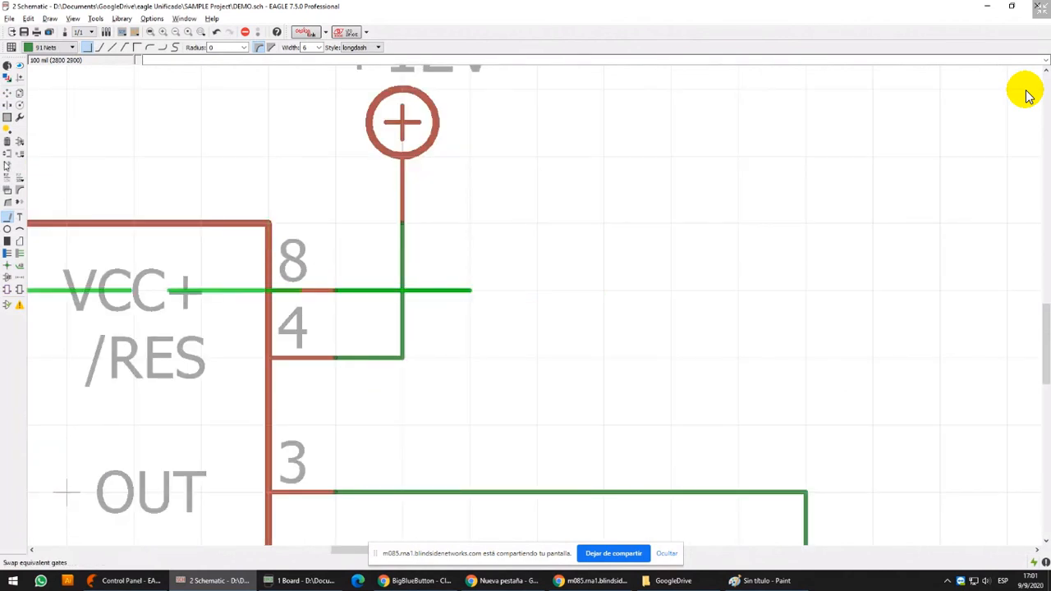
# Highlight the net at pin 8, and inspect the missing junction warning in the ERC errors list
pyautogui.click(19, 65)
pyautogui.click(454, 291)
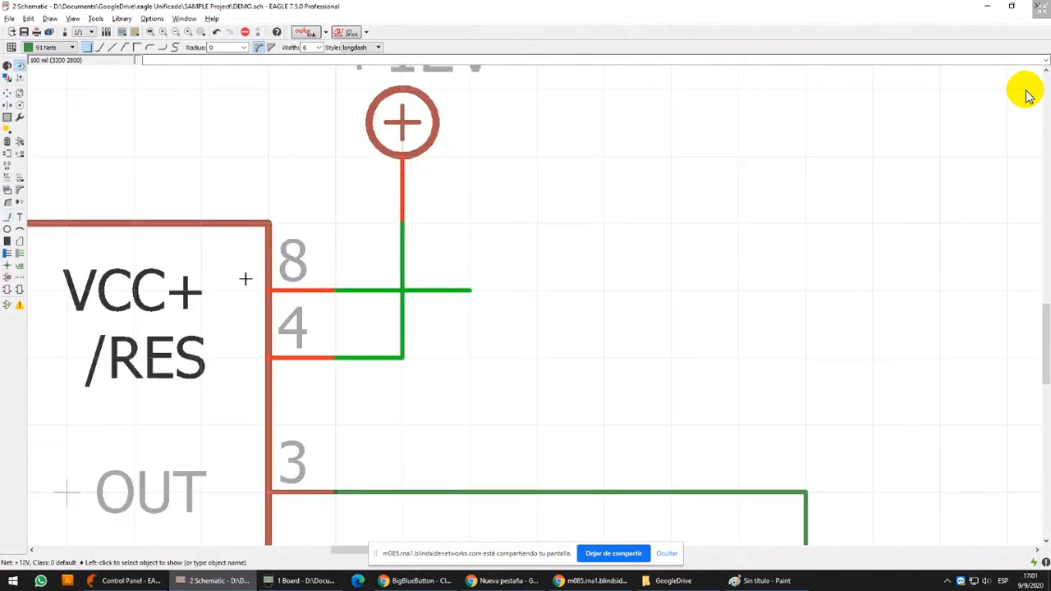
pyautogui.click(20, 306)
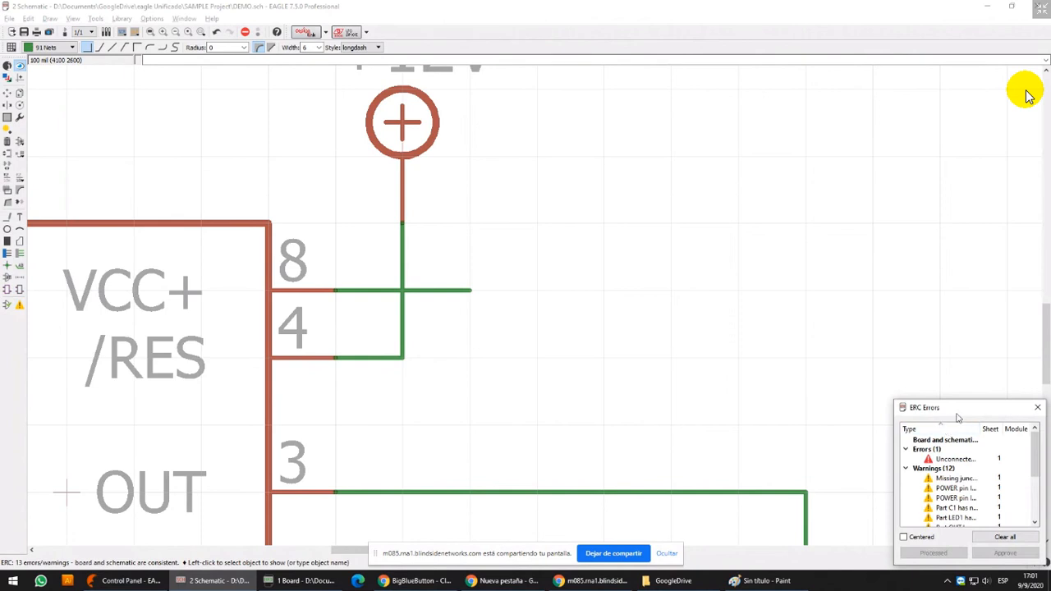
pyautogui.moveTo(959, 405); pyautogui.dragTo(650, 63)
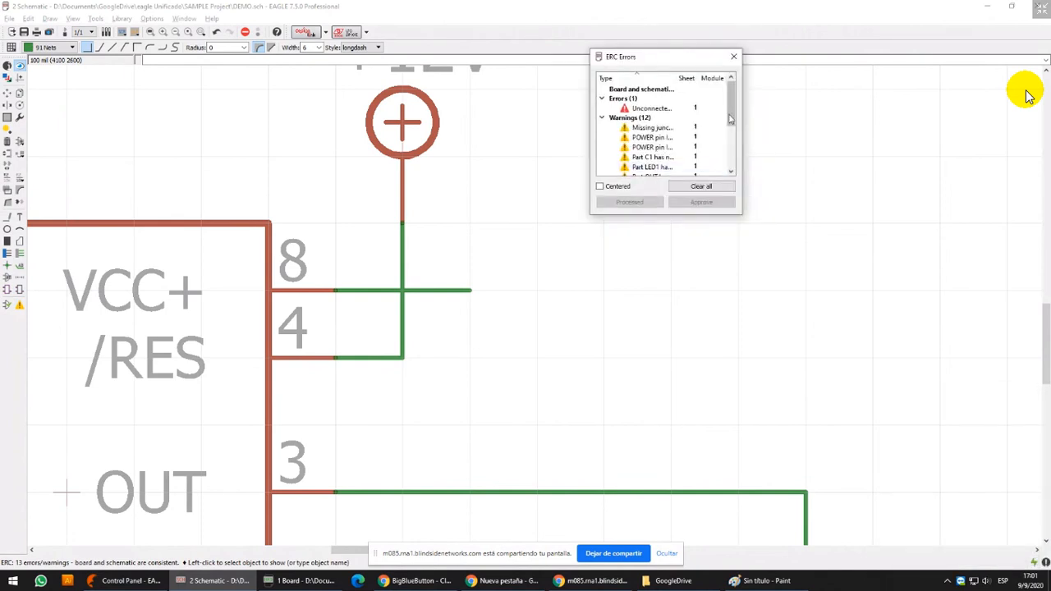
pyautogui.click(652, 127)
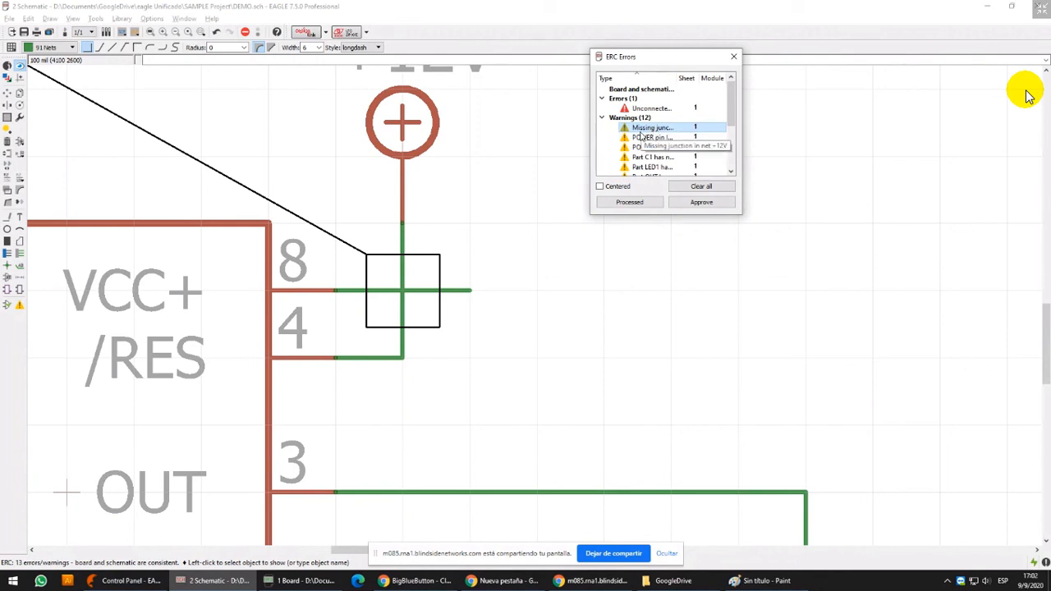
# Widen the ERC Errors window, turn on its Centered option, and use the Windows magnifier temporarily to show the list
pyautogui.press('super+r')
pyautogui.press('Return')
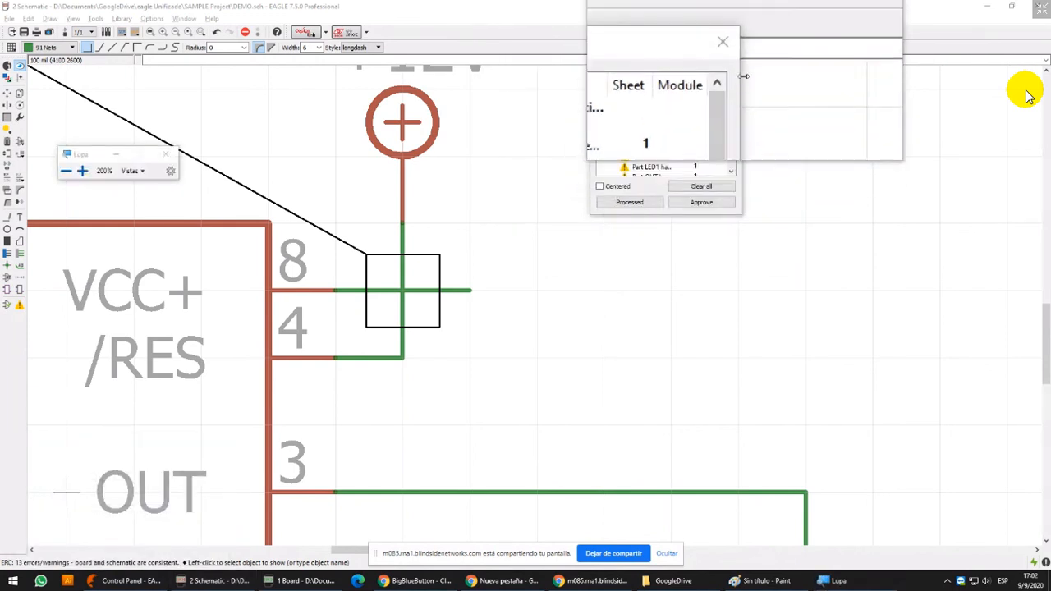
pyautogui.moveTo(743, 84); pyautogui.dragTo(811, 85)
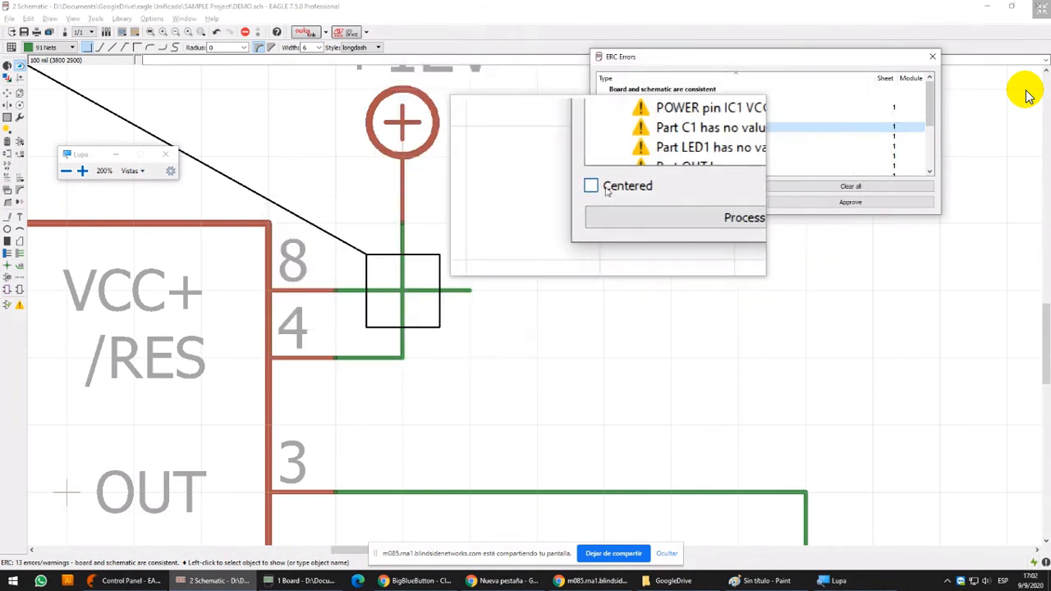
pyautogui.click(600, 186)
pyautogui.scroll(-10, 391, 285)
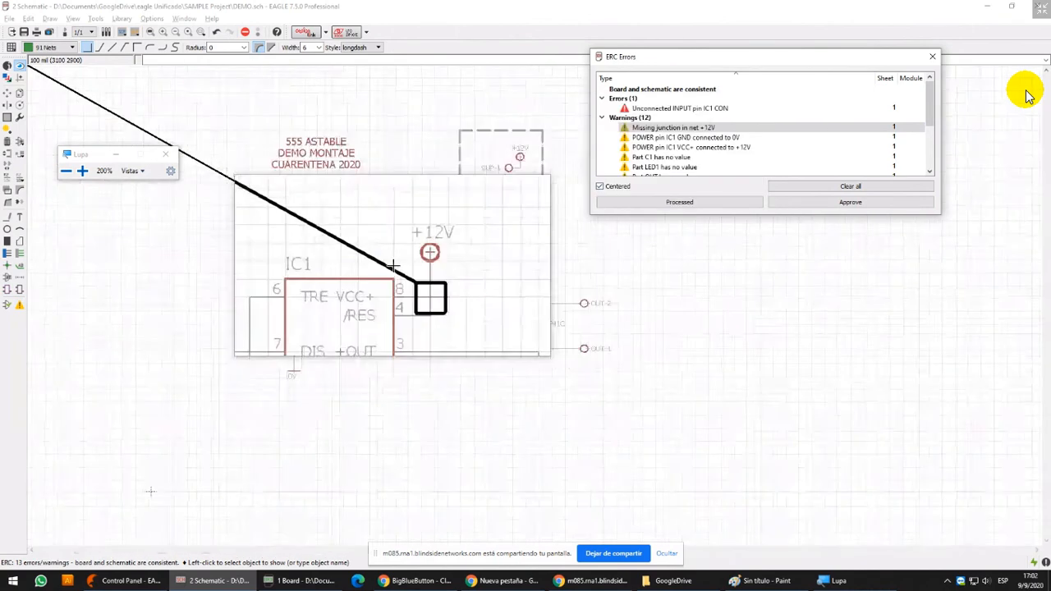
pyautogui.moveTo(235, 321); pyautogui.dragTo(321, 375, button='middle')
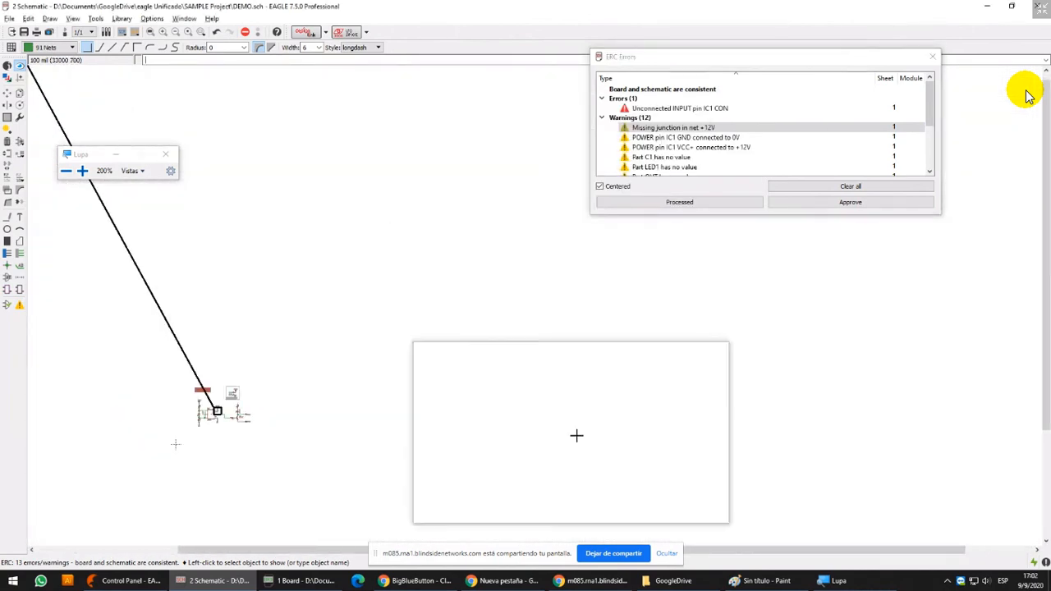
pyautogui.click(165, 160)
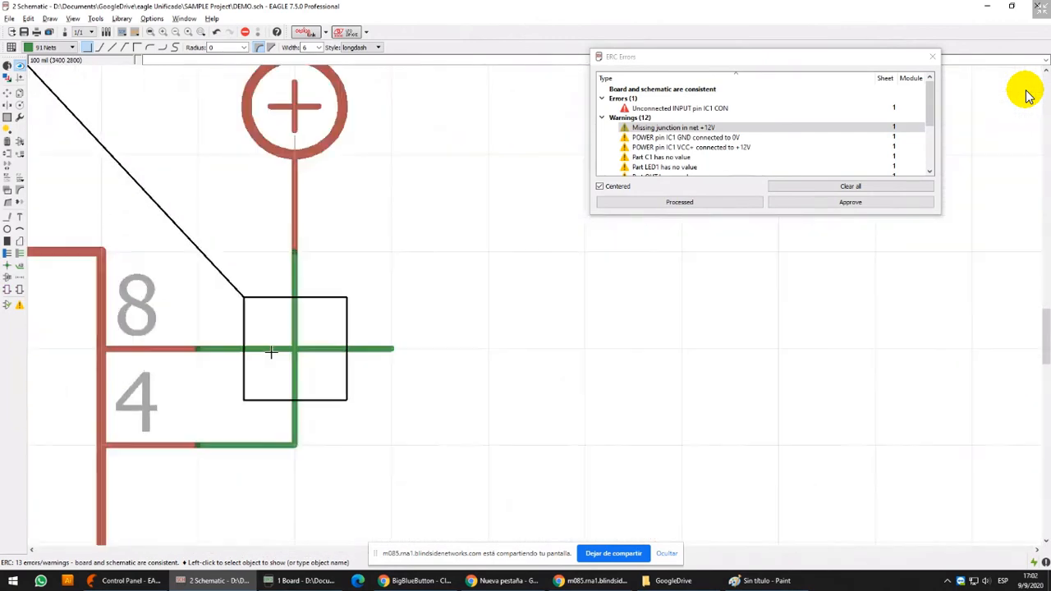
# Step through the ERC warnings for the +12V junction, IC1 power pins, C1 and LED1, examining each location in the schematic
pyautogui.scroll(-15, 271, 352)
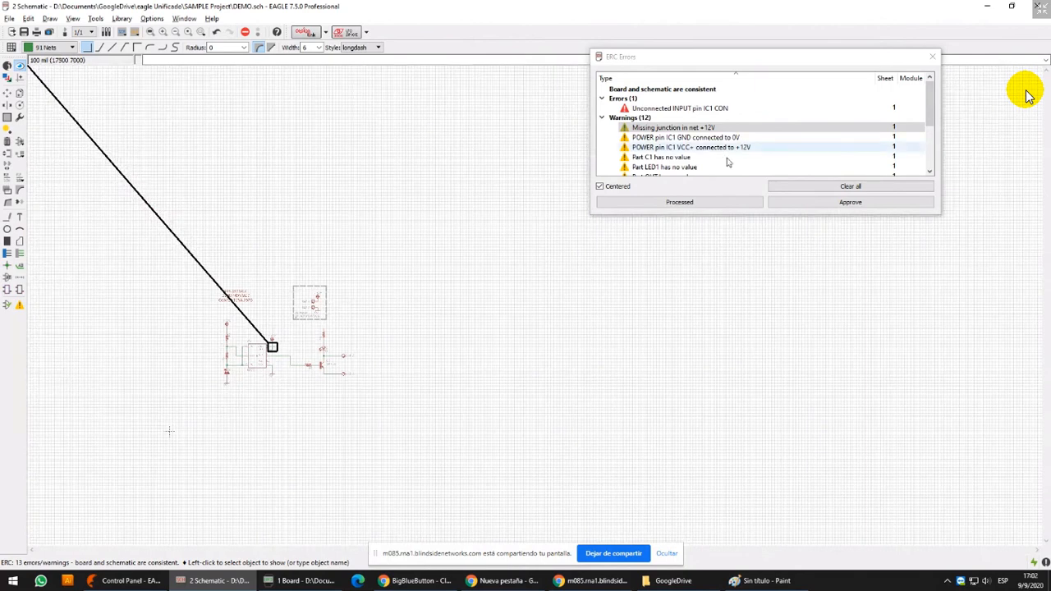
pyautogui.click(676, 138)
pyautogui.click(681, 147)
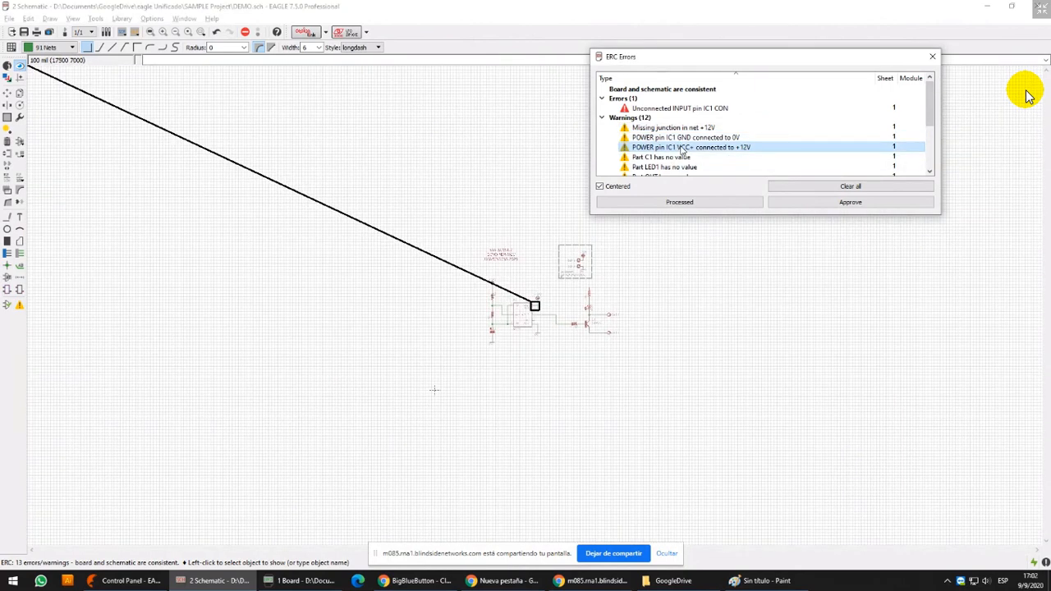
pyautogui.scroll(8, 557, 325)
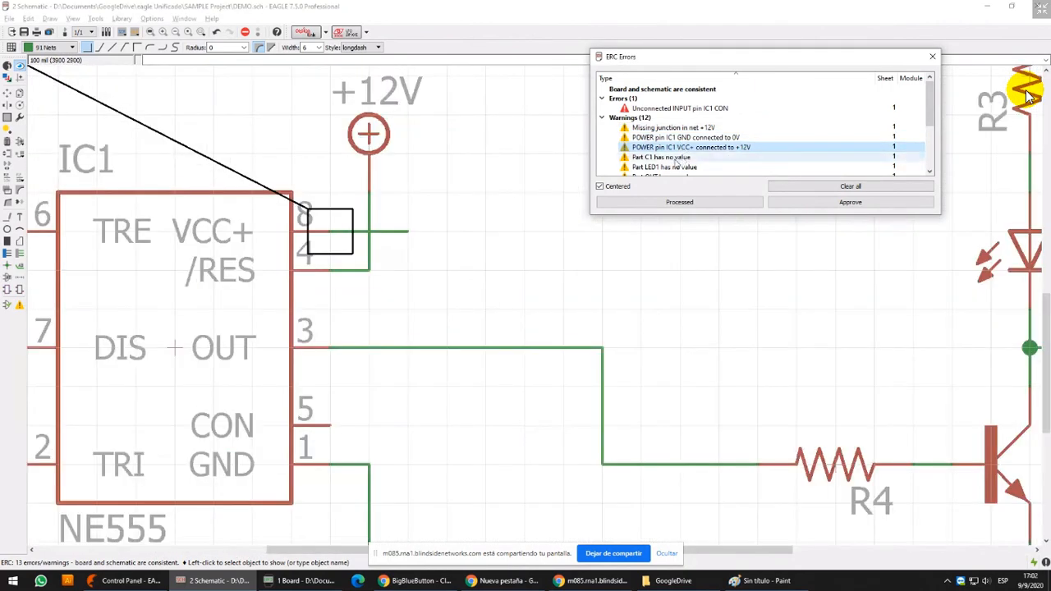
pyautogui.click(675, 167)
pyautogui.click(679, 128)
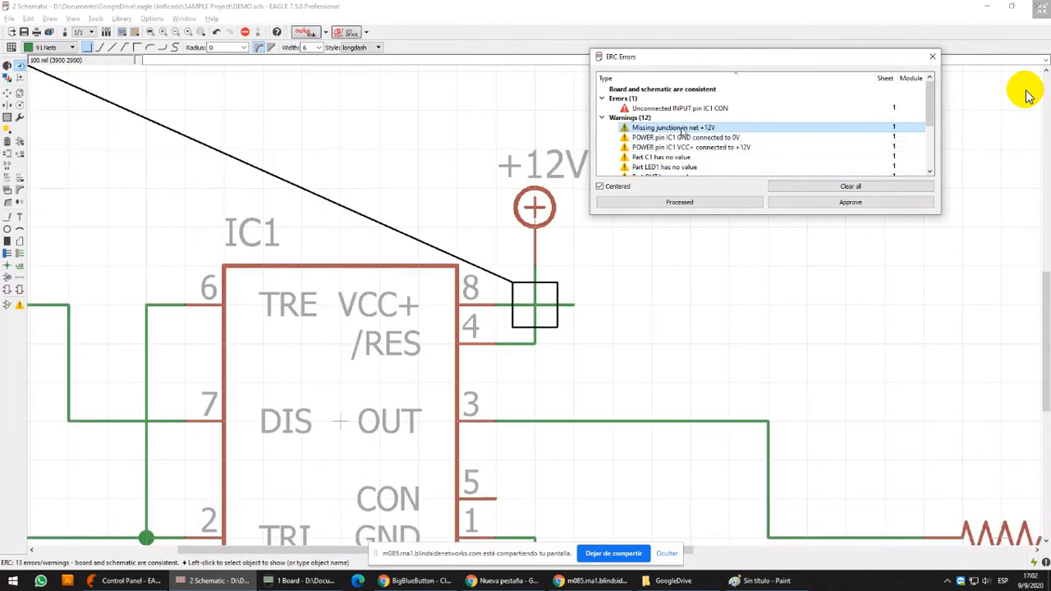
pyautogui.click(680, 169)
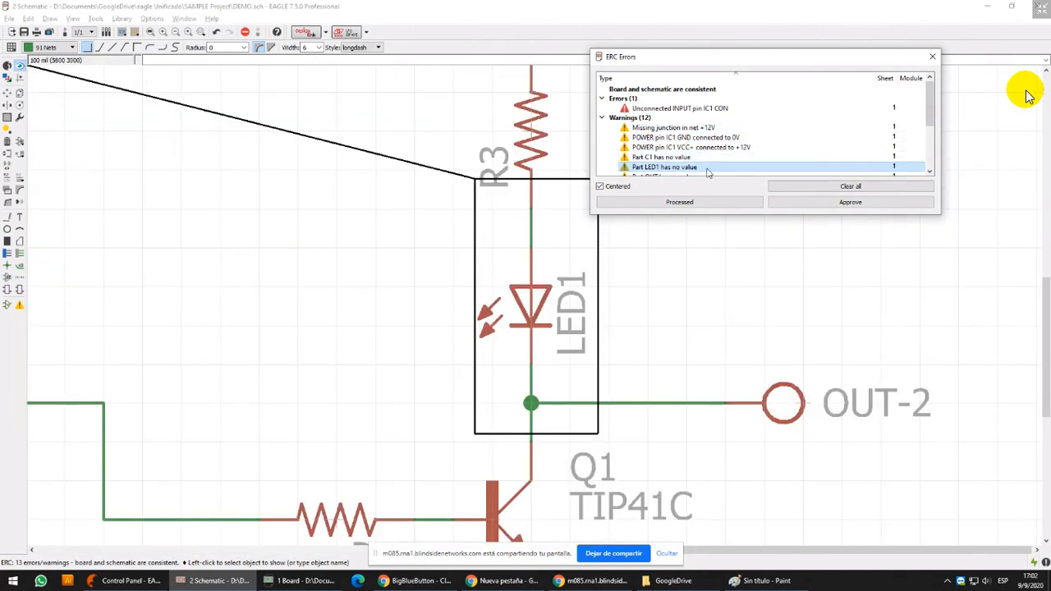
pyautogui.click(698, 157)
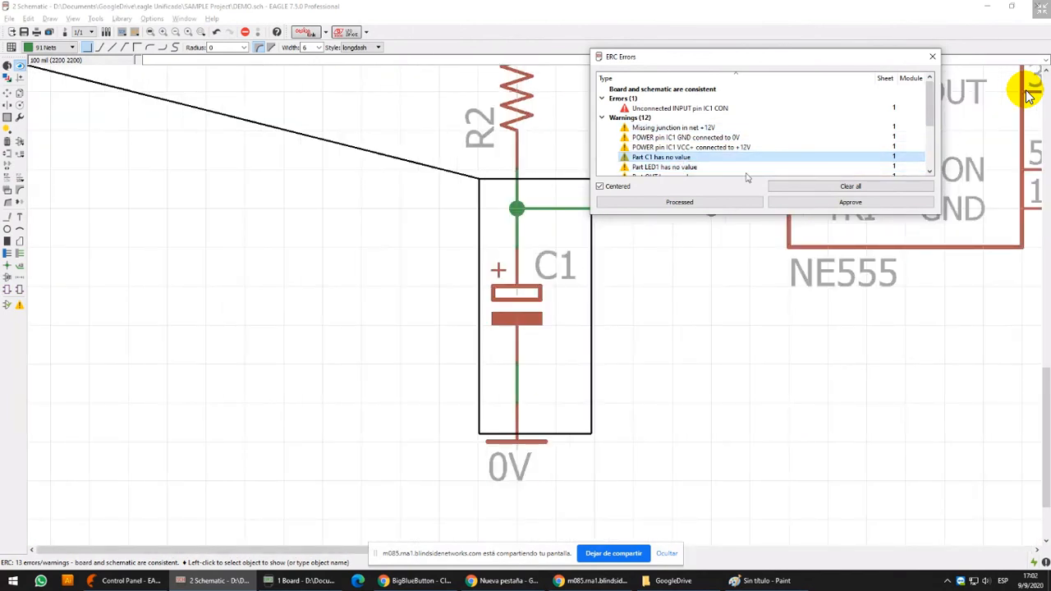
pyautogui.click(682, 167)
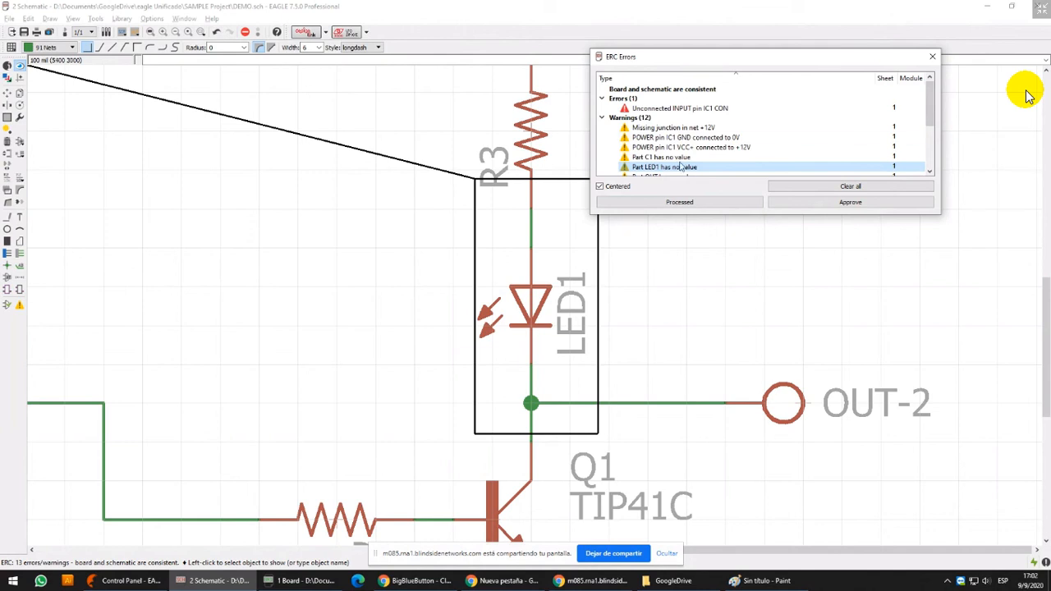
pyautogui.scroll(-1, 680, 167)
pyautogui.click(685, 129)
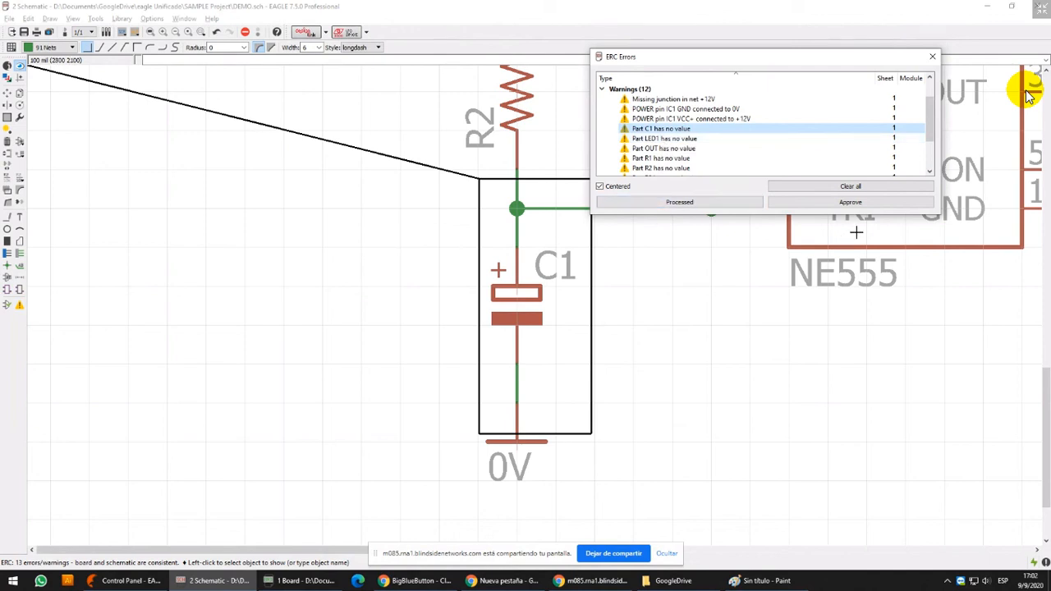
# Clear all entries in the ERC errors list and close it
pyautogui.click(861, 187)
pyautogui.click(933, 57)
pyautogui.moveTo(814, 173); pyautogui.dragTo(554, 278, button='middle')
pyautogui.scroll(-4, 555, 278)
pyautogui.moveTo(686, 219); pyautogui.dragTo(594, 286, button='middle')
pyautogui.scroll(5, 607, 283)
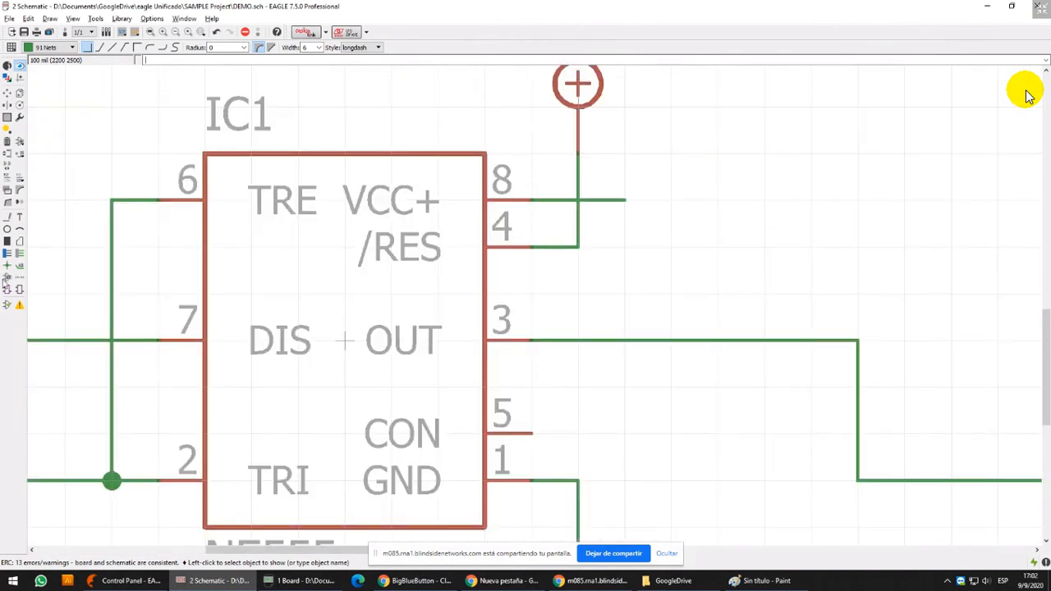
# Delete both segments of the net wire running from IC1 pin 8 across the +12V wire
pyautogui.click(7, 141)
pyautogui.scroll(3, 463, 182)
pyautogui.scroll(-4, 662, 263)
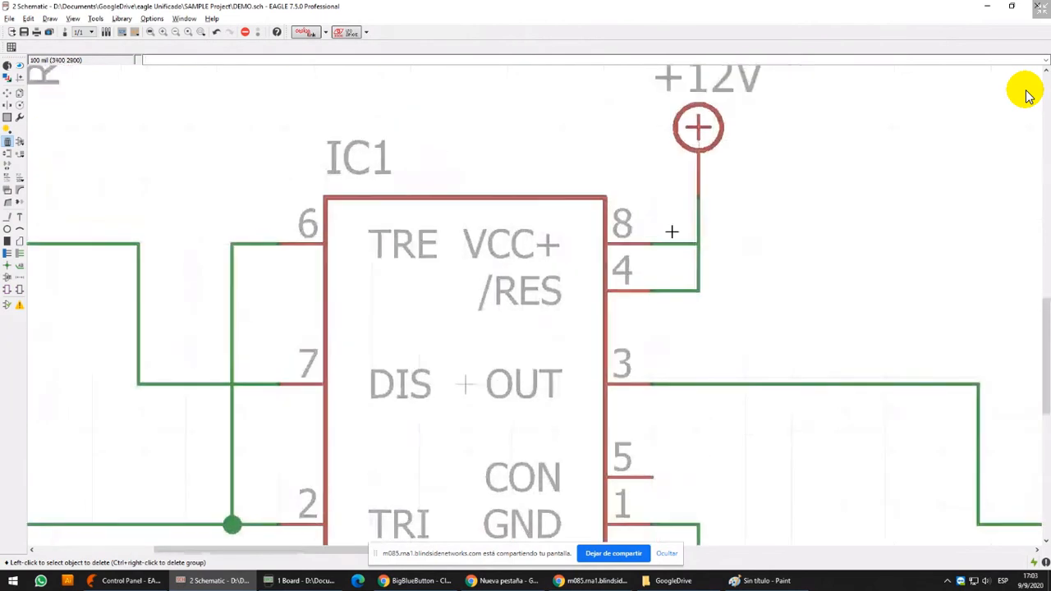
pyautogui.moveTo(671, 230); pyautogui.dragTo(602, 249, button='middle')
pyautogui.scroll(2, 630, 253)
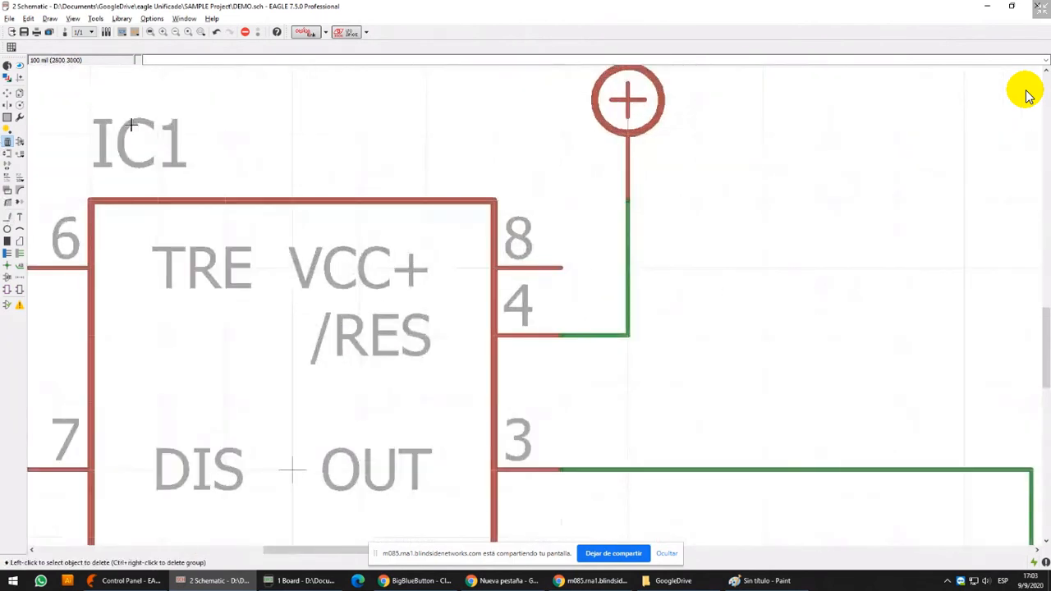
# Draw a net wire from IC1 pin 8 straight up by one 100 mil grid step, ending it unconnected
pyautogui.click(6, 217)
pyautogui.click(560, 267)
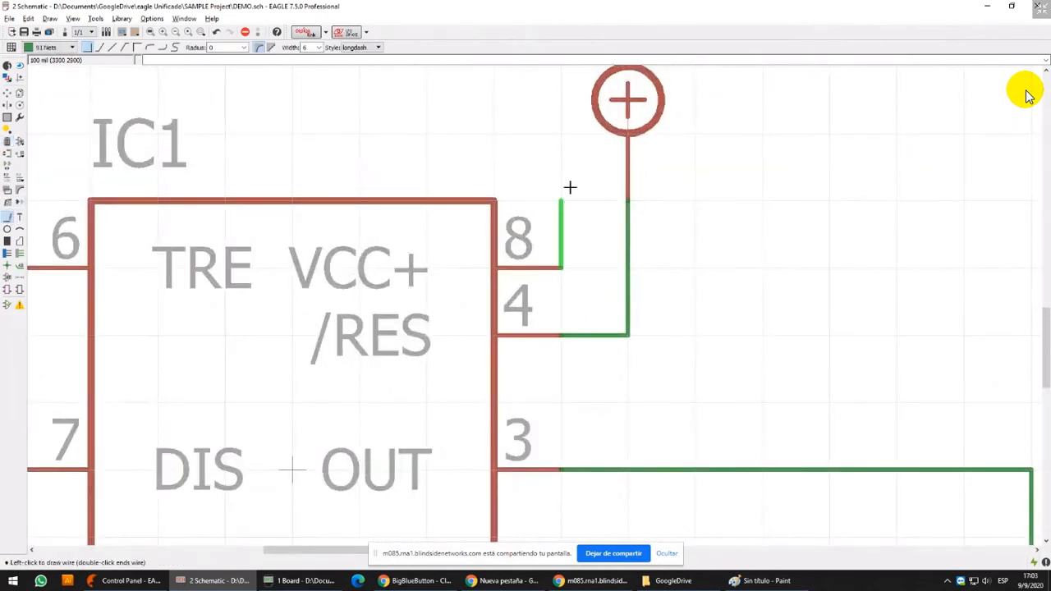
pyautogui.doubleClick(569, 187)
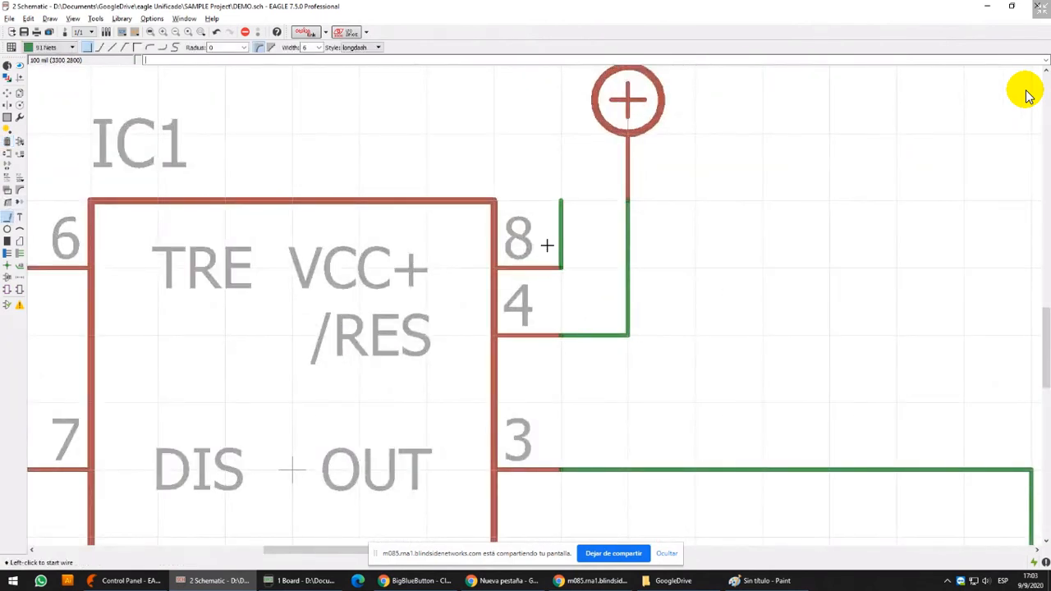
# Highlight the +12V net and the short wire at pin 8 in turn to compare their net names
pyautogui.click(17, 67)
pyautogui.click(629, 219)
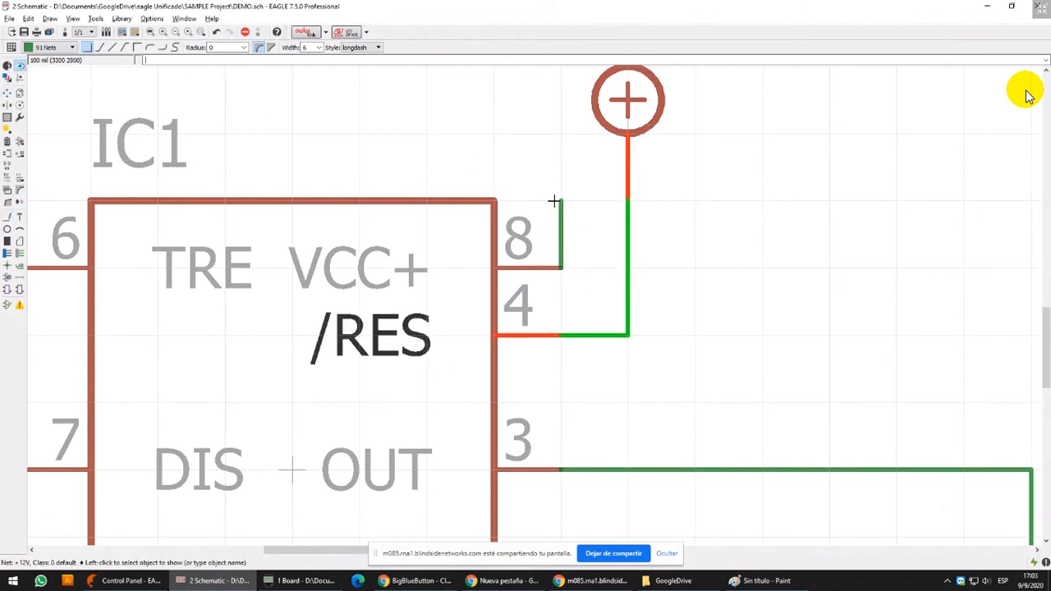
pyautogui.click(562, 236)
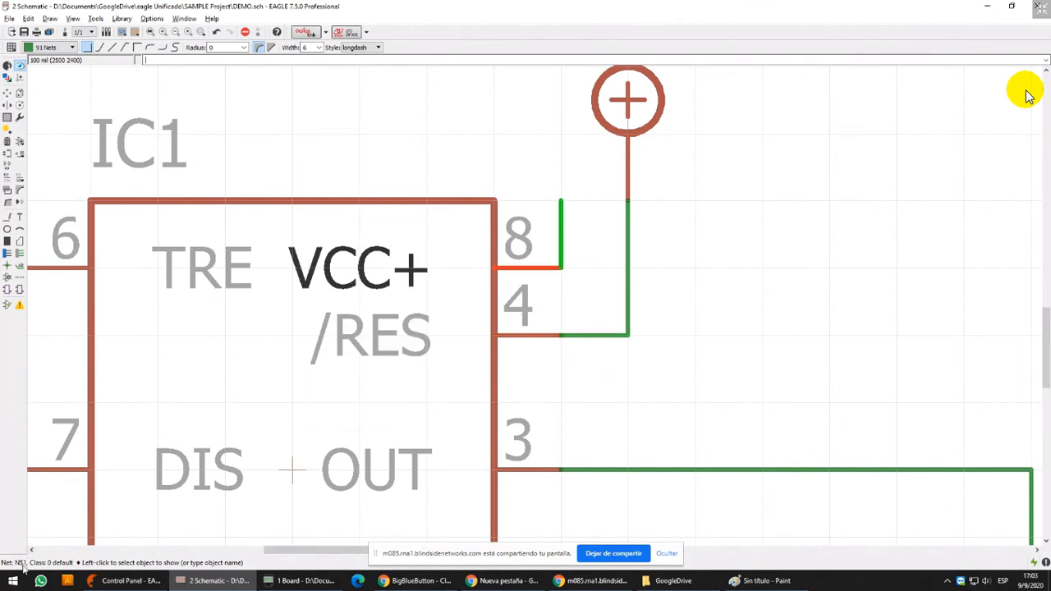
# Move the free end of pin 8's wire onto the vertical +12V wire without adding a junction
pyautogui.click(7, 93)
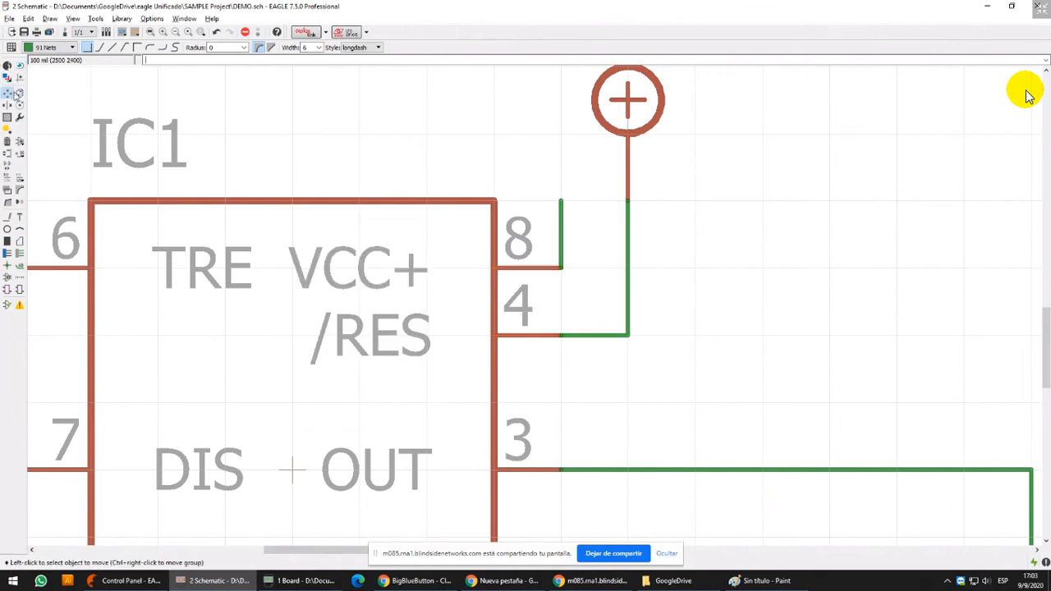
pyautogui.click(561, 203)
pyautogui.click(627, 268)
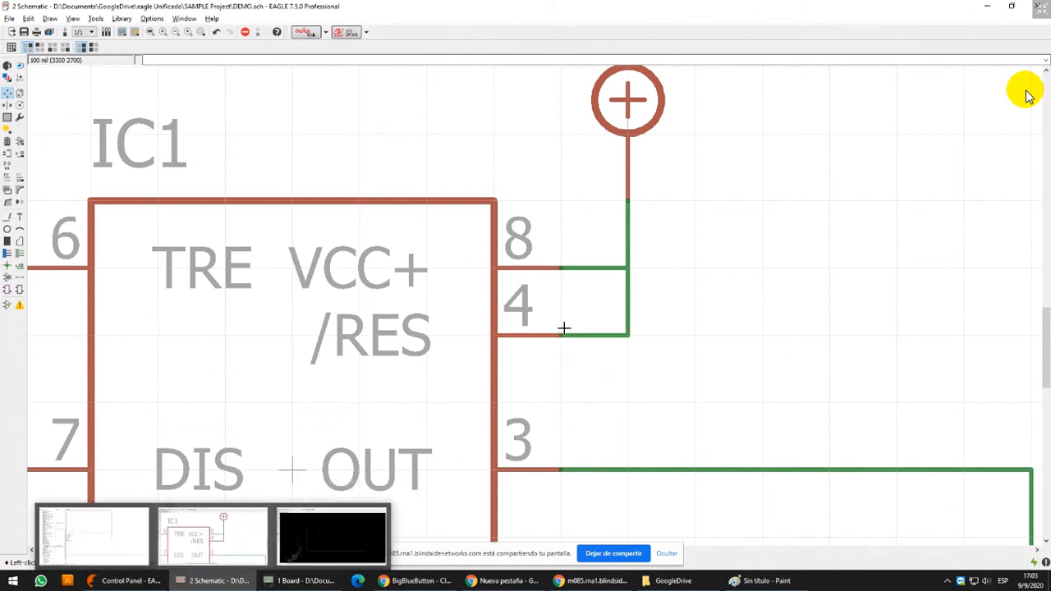
pyautogui.scroll(-2, 564, 329)
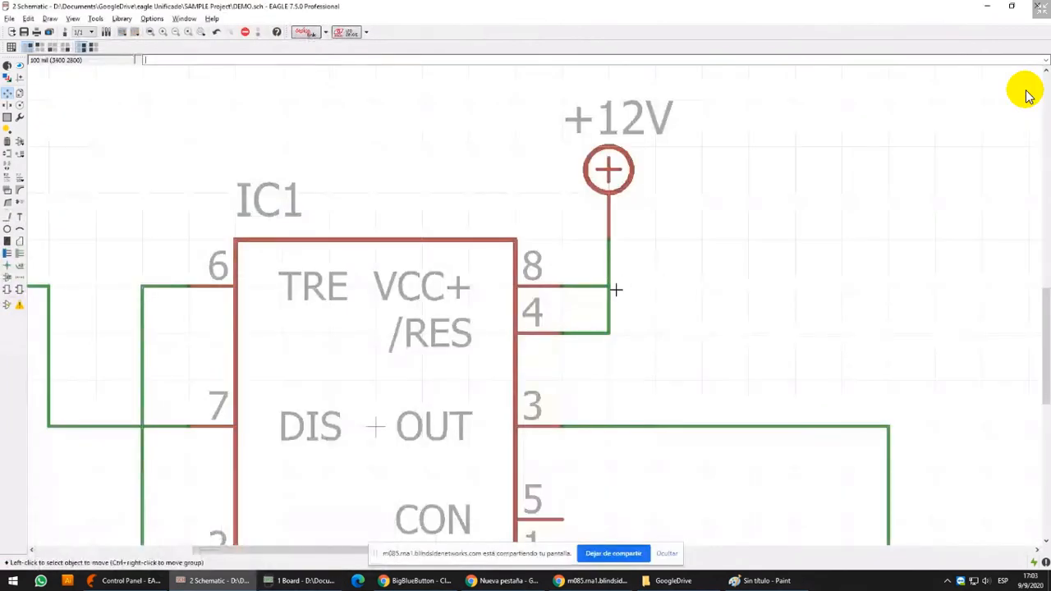
# Switch to the DEMO board, display the component pads, and highlight the signal at IC1's +12V pad
pyautogui.click(312, 579)
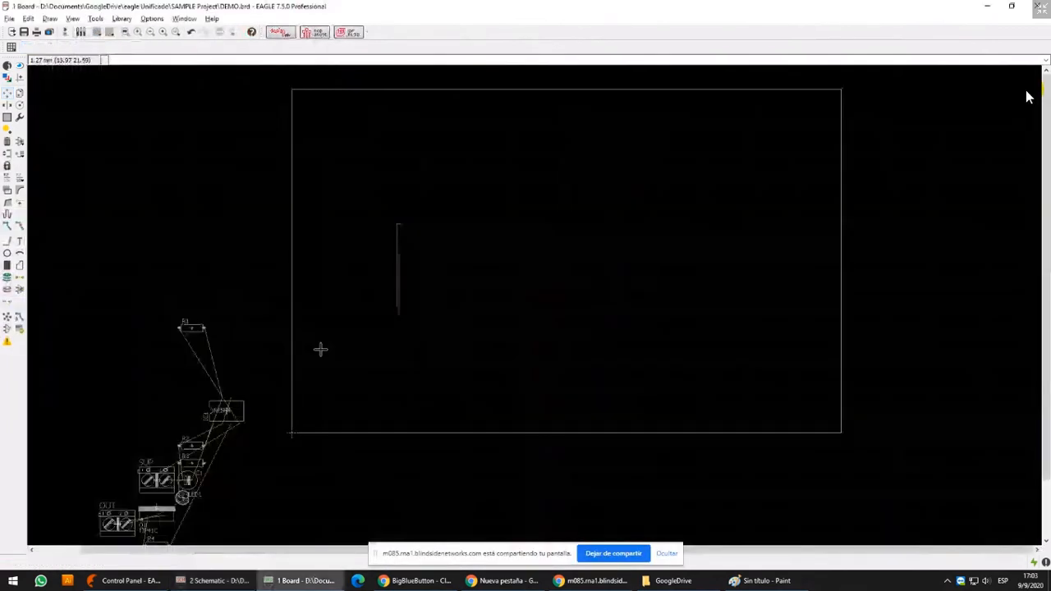
pyautogui.moveTo(248, 417); pyautogui.dragTo(400, 301, button='middle')
pyautogui.scroll(2, 400, 301)
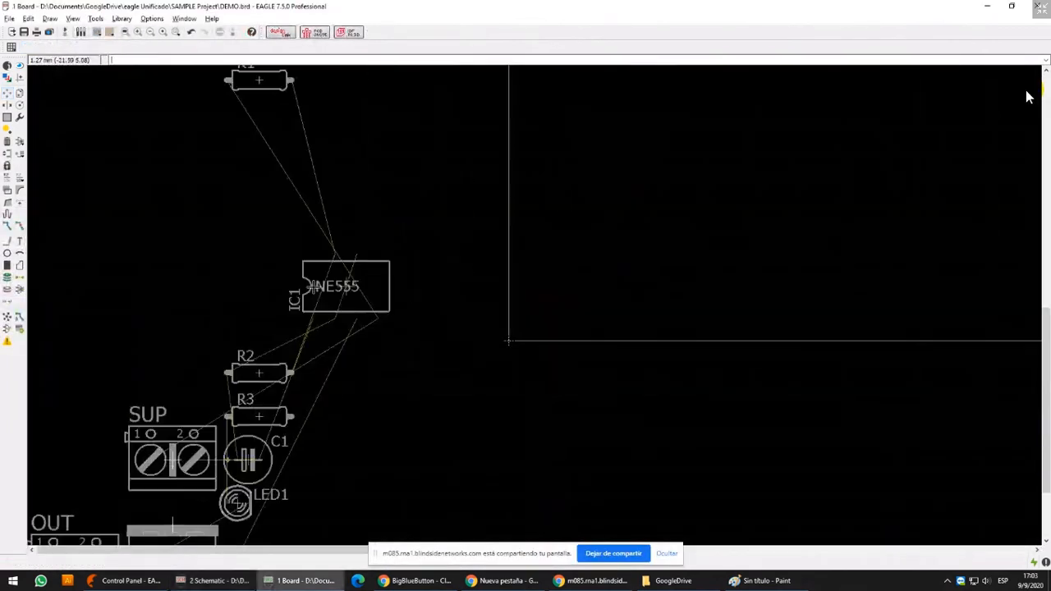
pyautogui.click(8, 77)
pyautogui.click(44, 189)
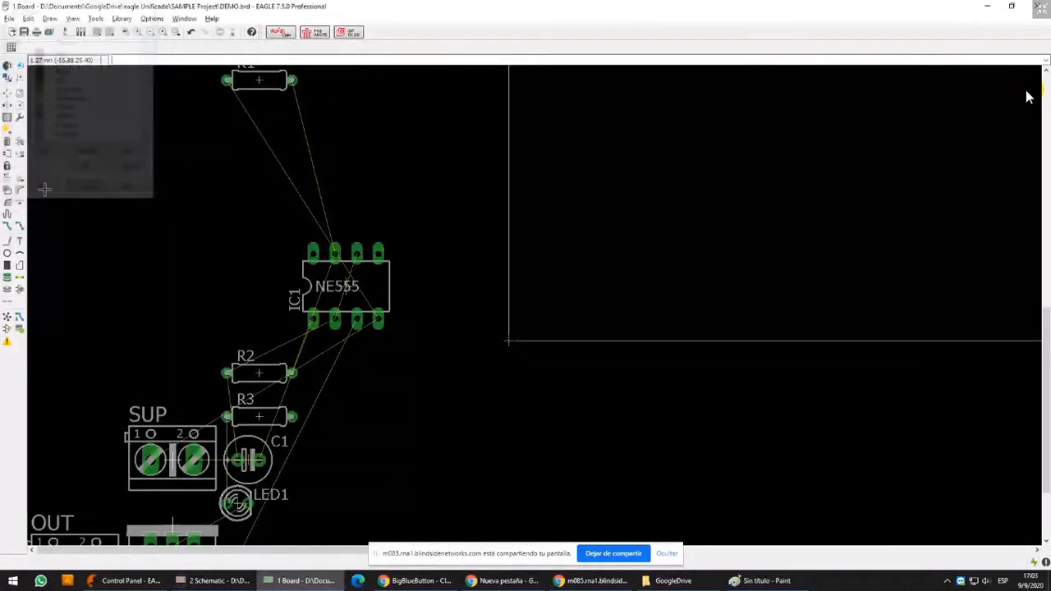
pyautogui.scroll(3, 361, 319)
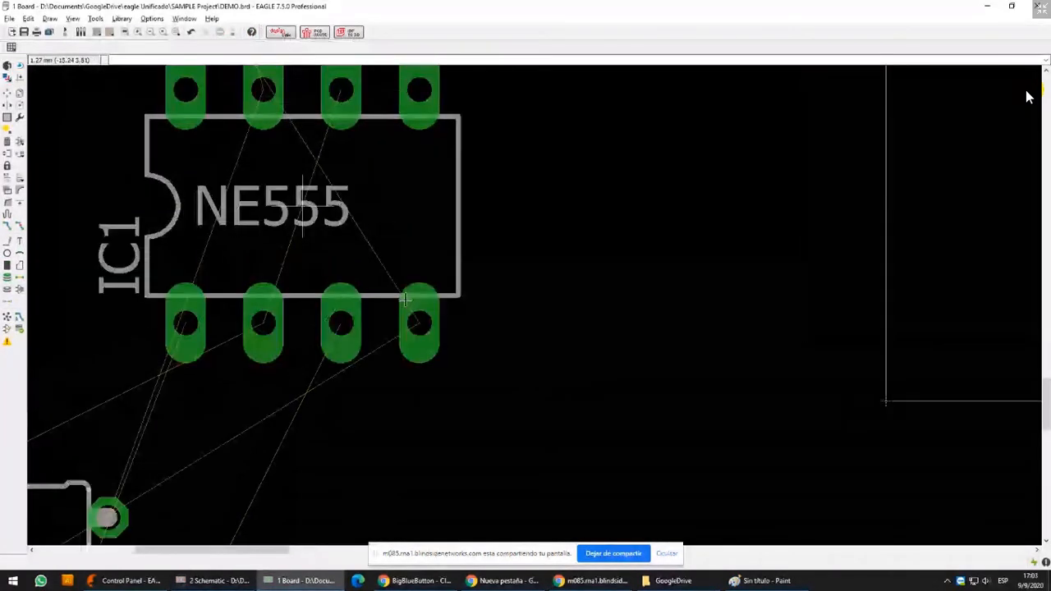
pyautogui.click(417, 307)
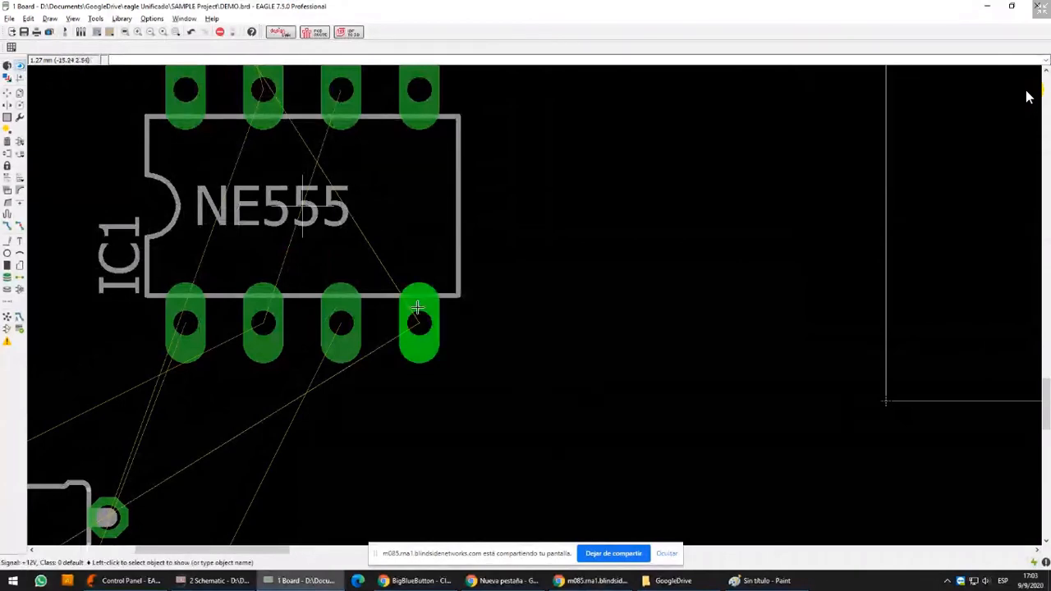
# Draw a short 0.4064 wide wire on layer 16 Bottom upward from IC1's pin 8 pad
pyautogui.moveTo(219, 89); pyautogui.dragTo(287, 275, button='middle')
pyautogui.click(7, 241)
pyautogui.scroll(2, 402, 245)
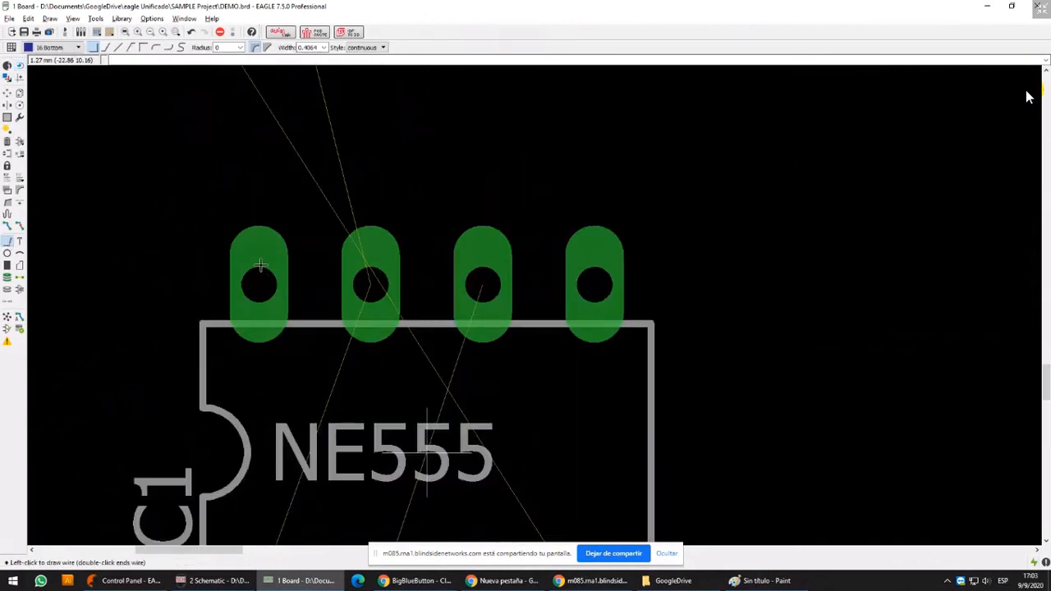
pyautogui.click(259, 265)
pyautogui.doubleClick(266, 202)
# Highlight the signal at IC1's pin 8 pad and compare it with pin 8's net in the schematic
pyautogui.click(6, 65)
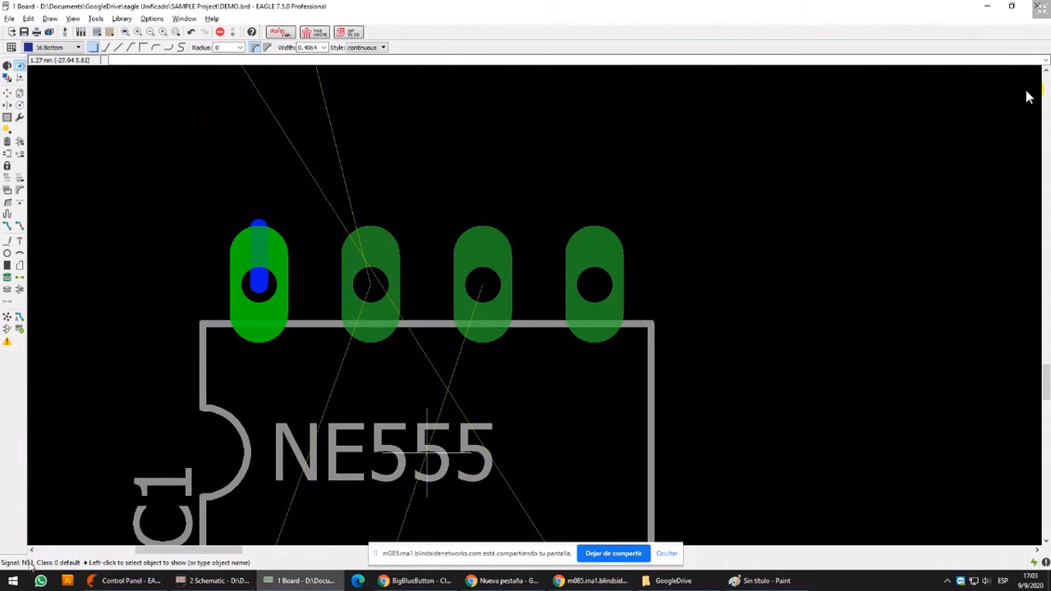
pyautogui.scroll(-3, 259, 283)
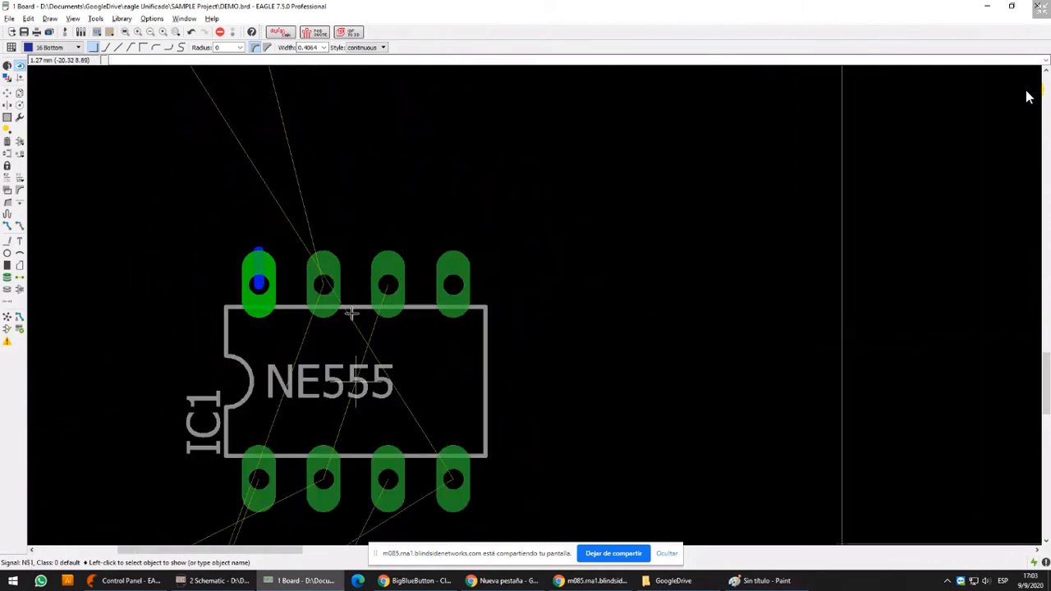
pyautogui.scroll(-3, 352, 313)
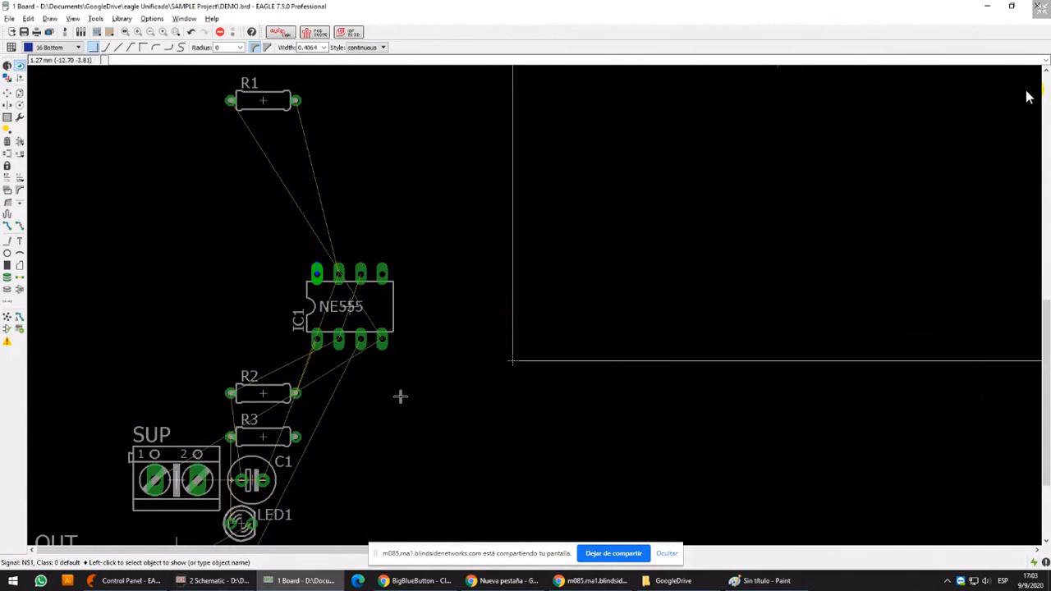
pyautogui.click(215, 581)
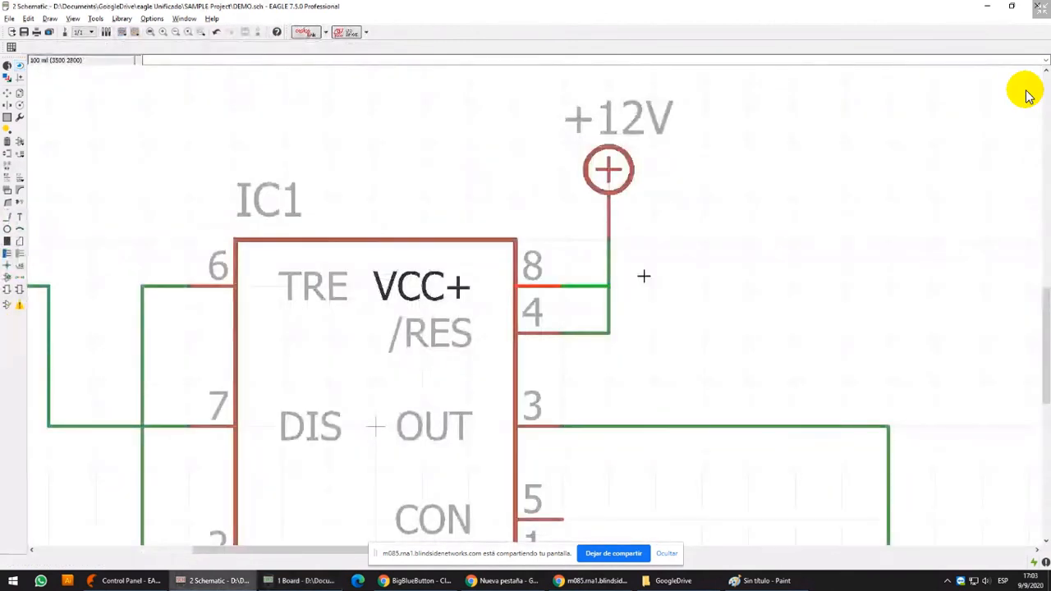
pyautogui.click(304, 581)
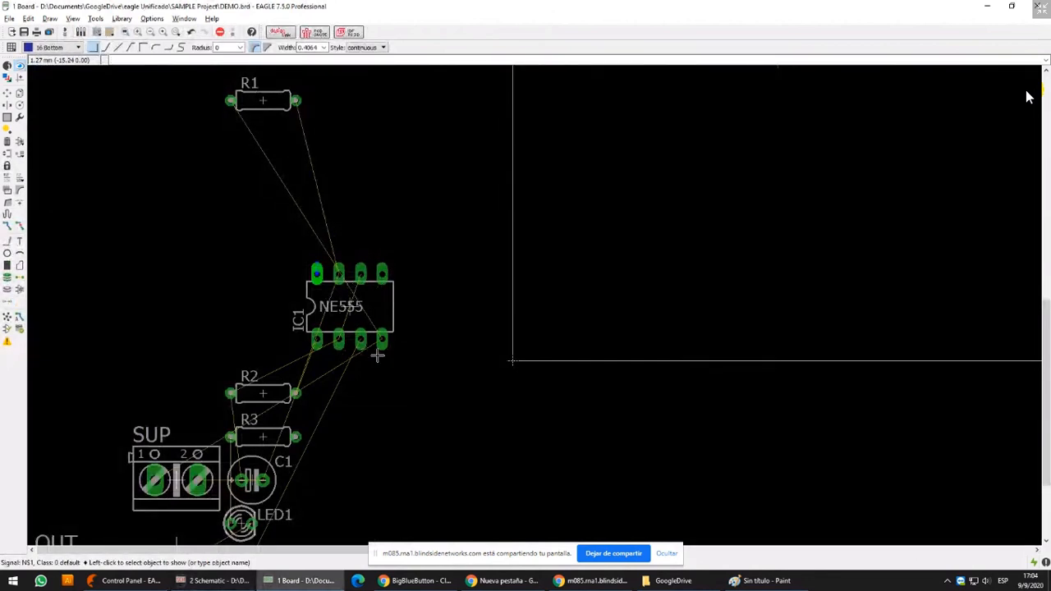
pyautogui.scroll(5, 312, 293)
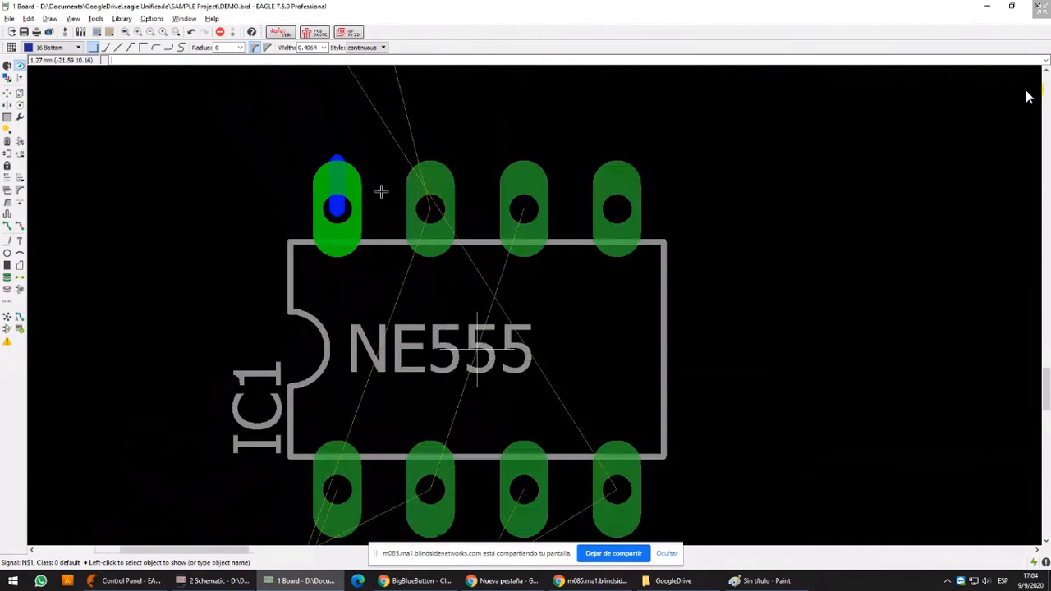
# Place a junction in the schematic where pin 8's wire meets the +12V wire, merging N$1 into the +12V net
pyautogui.scroll(-4, 376, 231)
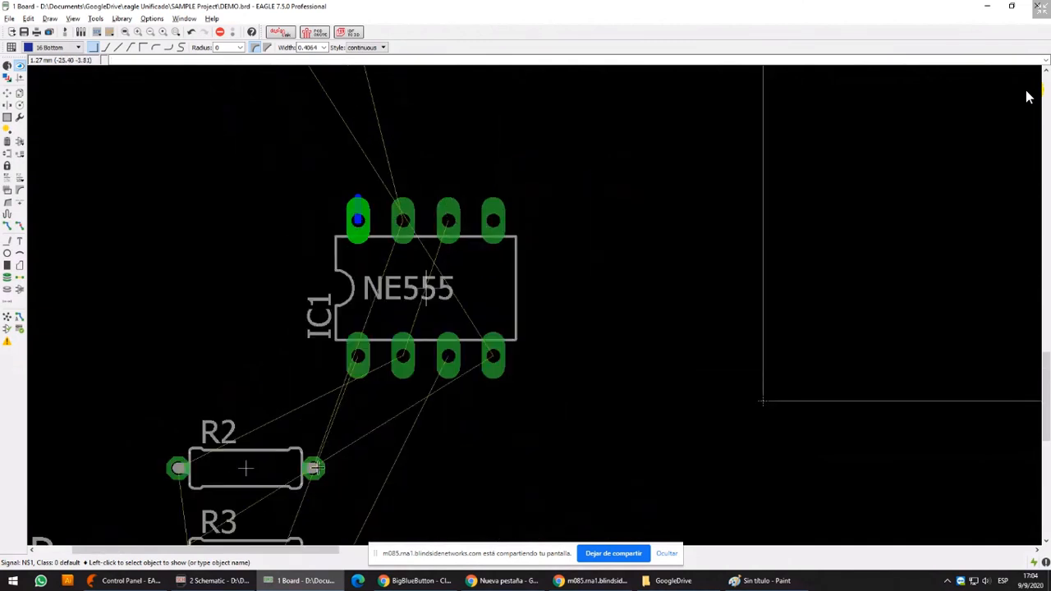
pyautogui.click(215, 581)
pyautogui.moveTo(588, 297); pyautogui.dragTo(488, 317, button='middle')
pyautogui.click(8, 265)
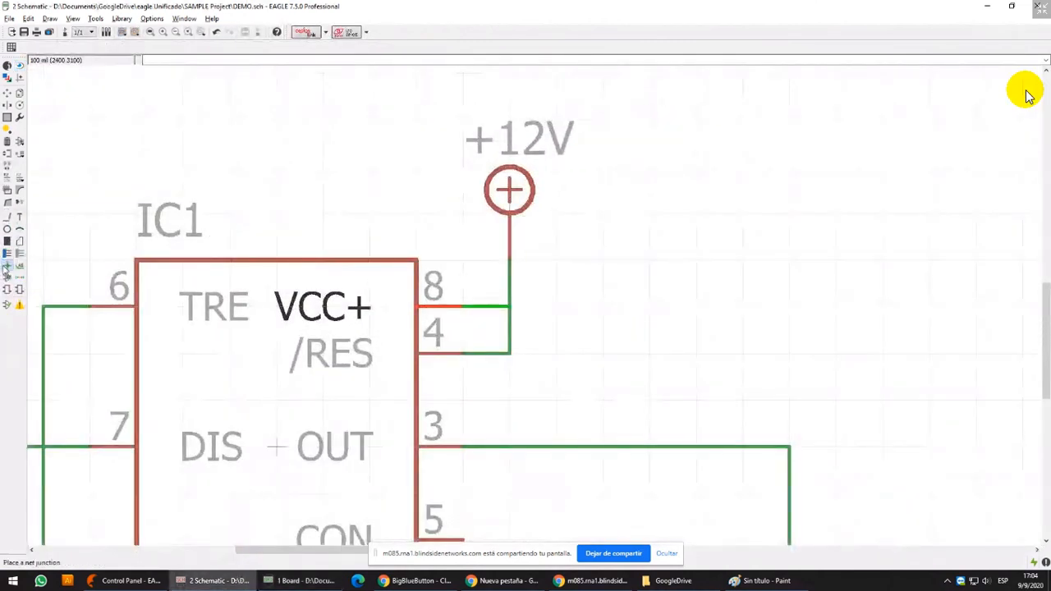
pyautogui.click(510, 306)
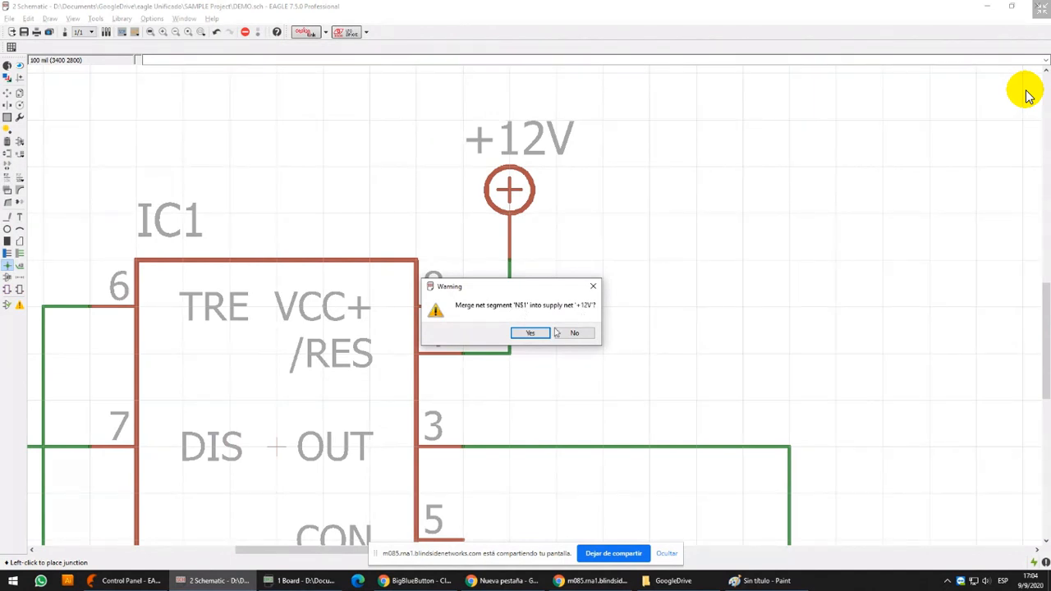
pyautogui.click(530, 333)
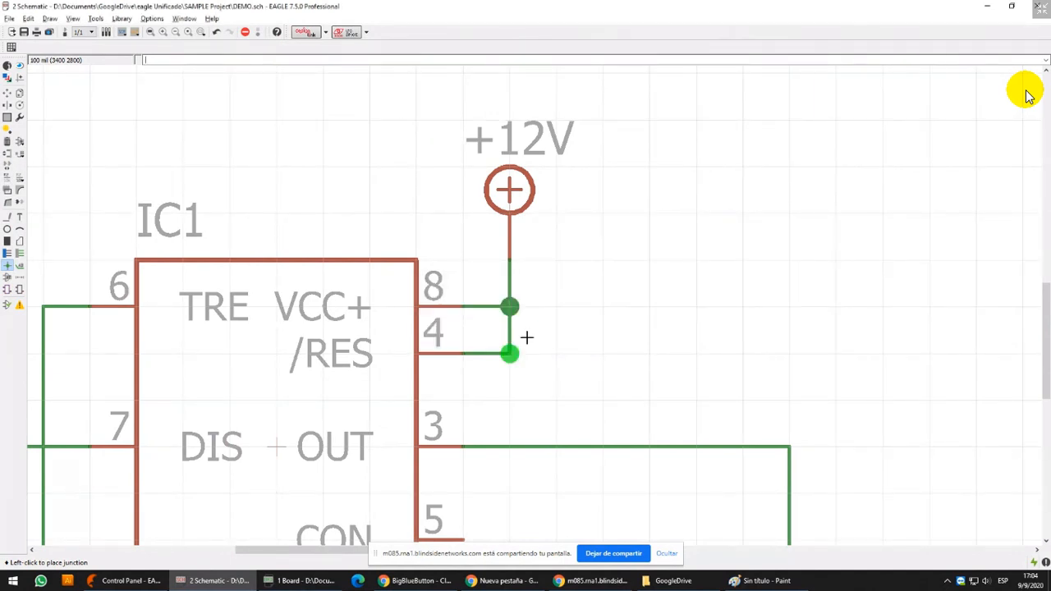
# Highlight the +12V net at IC1's new junction in the schematic and check the same signal at IC1's pads on the board
pyautogui.click(20, 66)
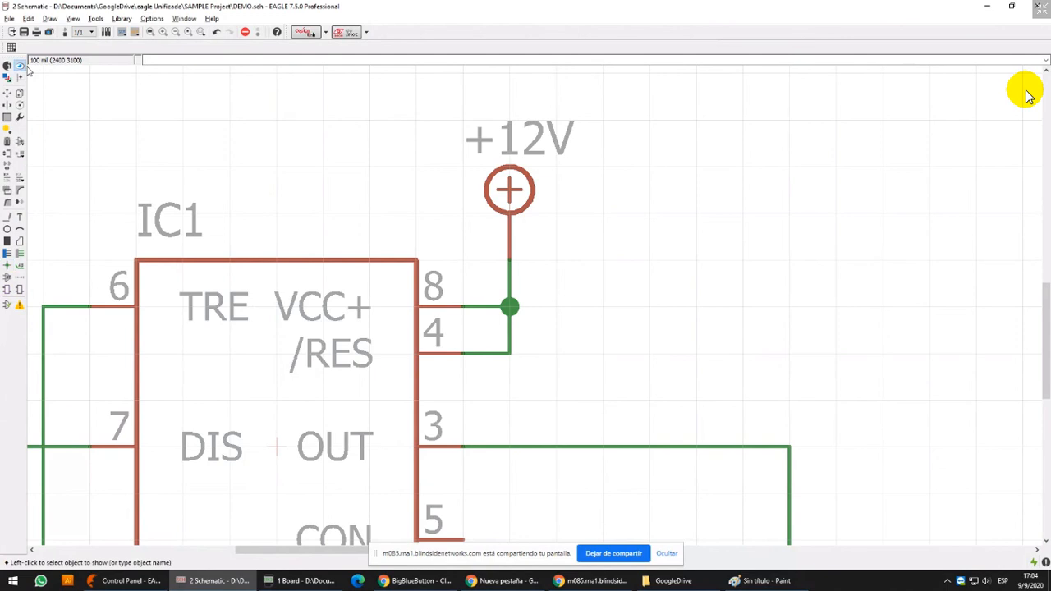
pyautogui.click(533, 282)
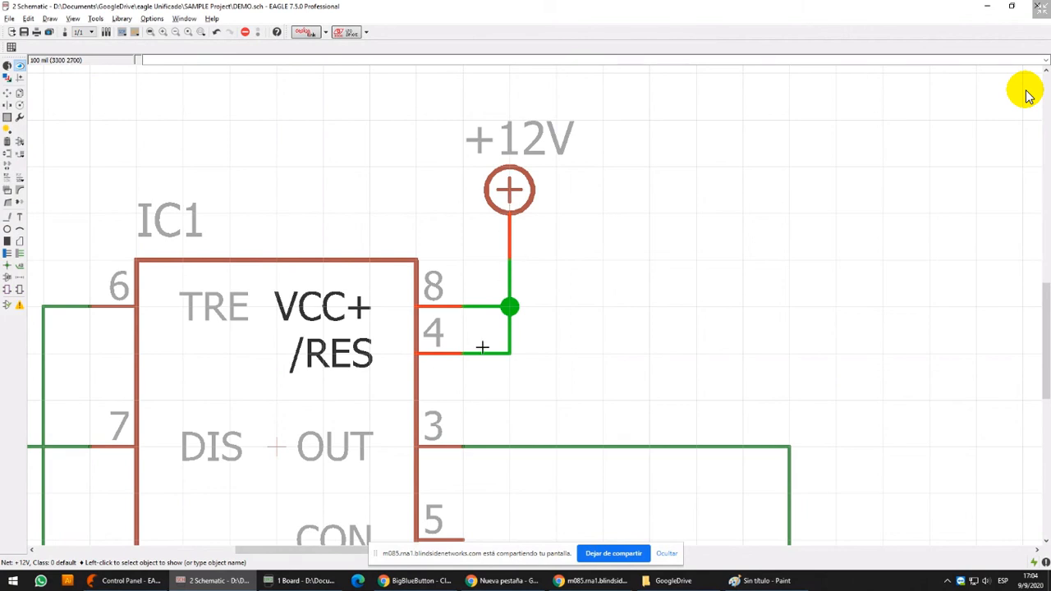
pyautogui.scroll(-3, 487, 253)
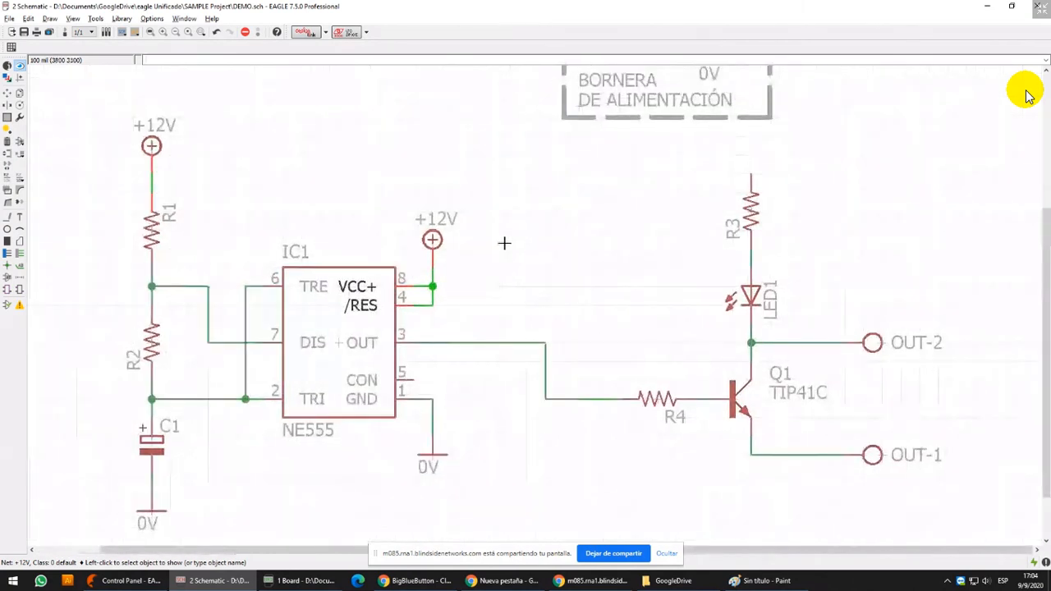
pyautogui.click(305, 581)
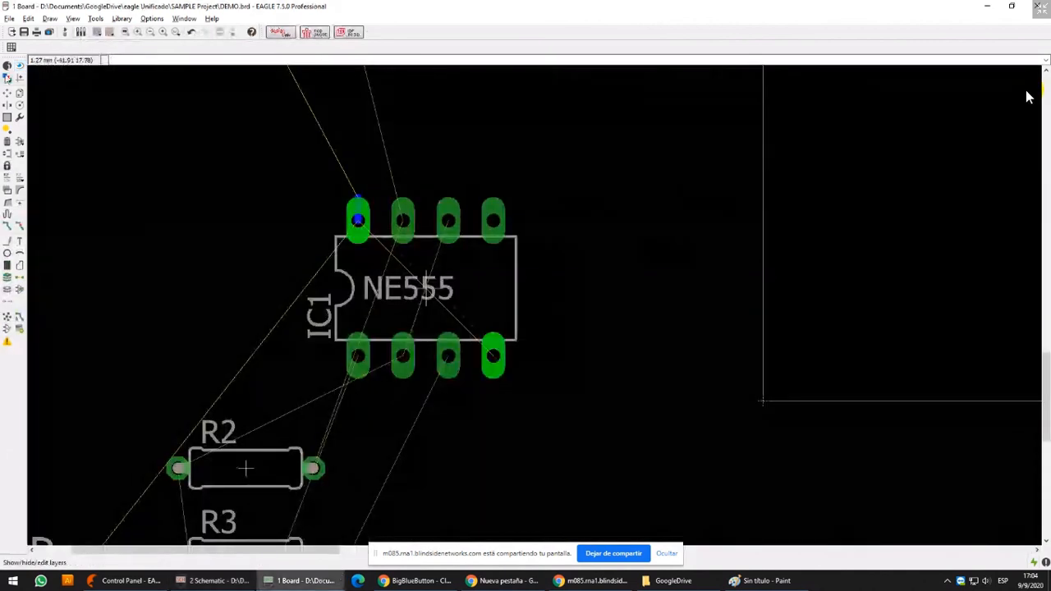
pyautogui.click(428, 297)
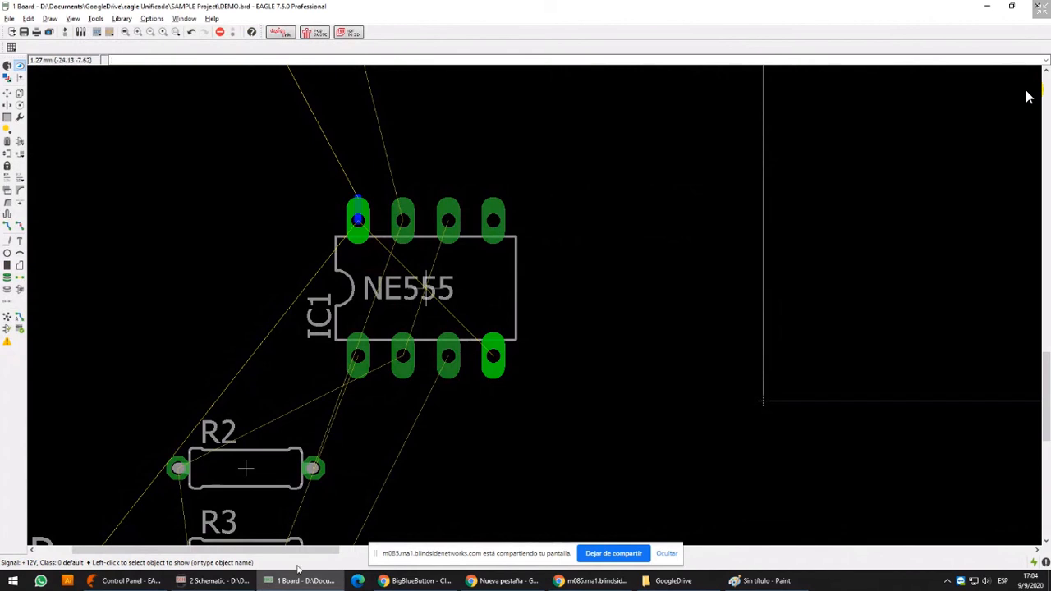
# Copy IC1's +12V supply symbol in the schematic and place the copy on the upper end of R3
pyautogui.click(217, 580)
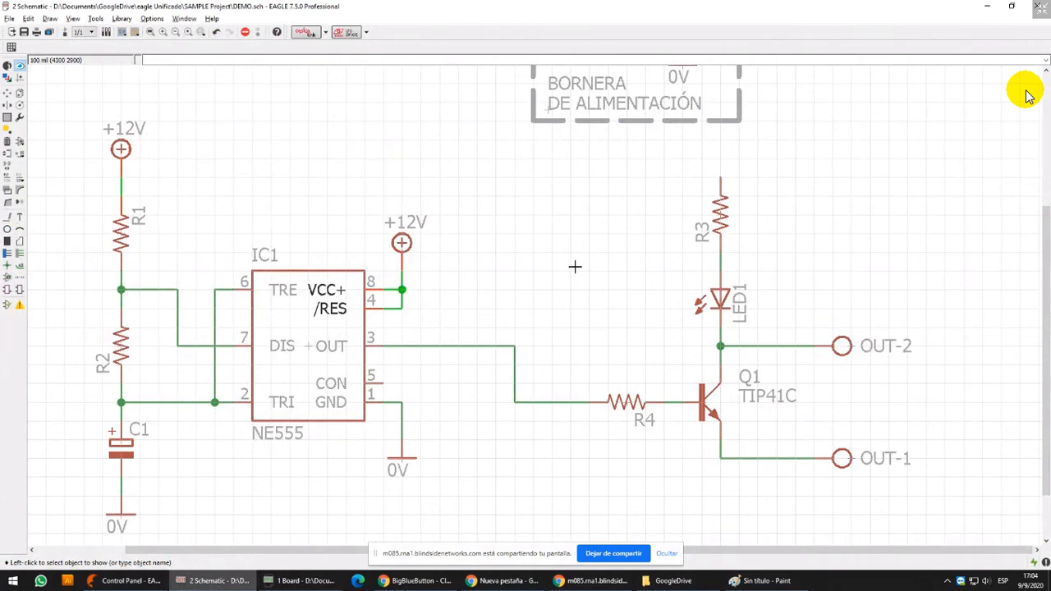
pyautogui.click(20, 92)
pyautogui.click(419, 236)
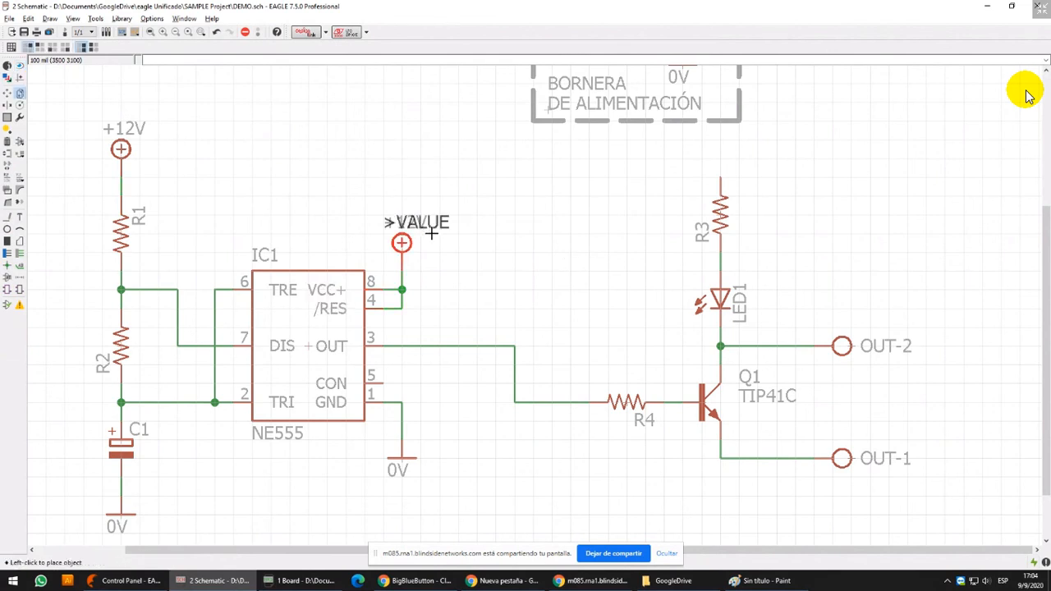
pyautogui.click(749, 141)
# Copy the 0V symbol from the supply terminal box and place it below Q1's emitter
pyautogui.moveTo(735, 196); pyautogui.dragTo(580, 319, button='middle')
pyautogui.scroll(-3, 578, 280)
pyautogui.click(538, 250)
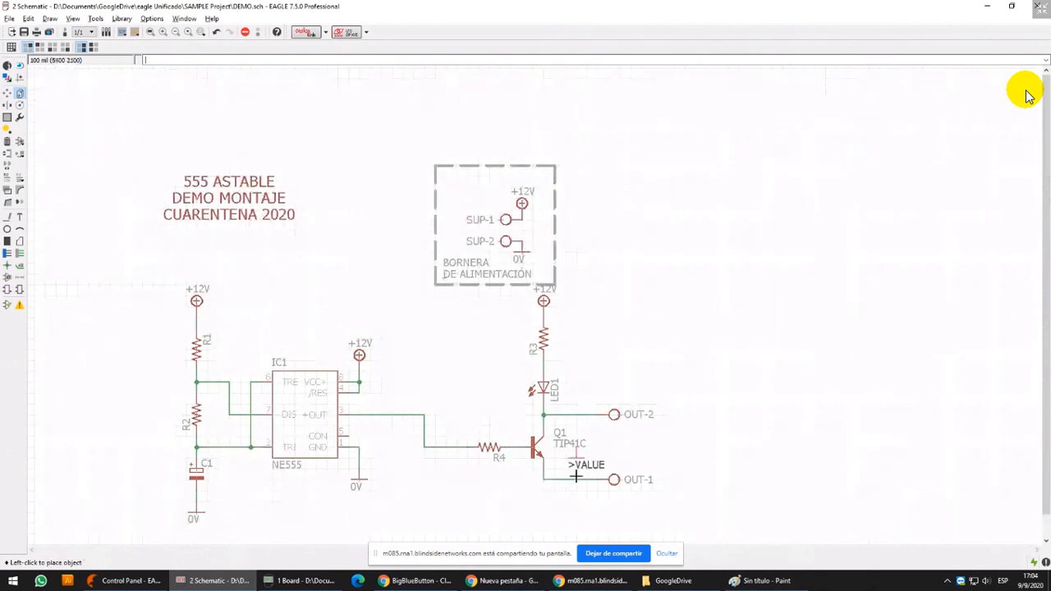
pyautogui.moveTo(575, 465); pyautogui.dragTo(547, 458, button='middle')
pyautogui.scroll(3, 547, 457)
pyautogui.click(502, 454)
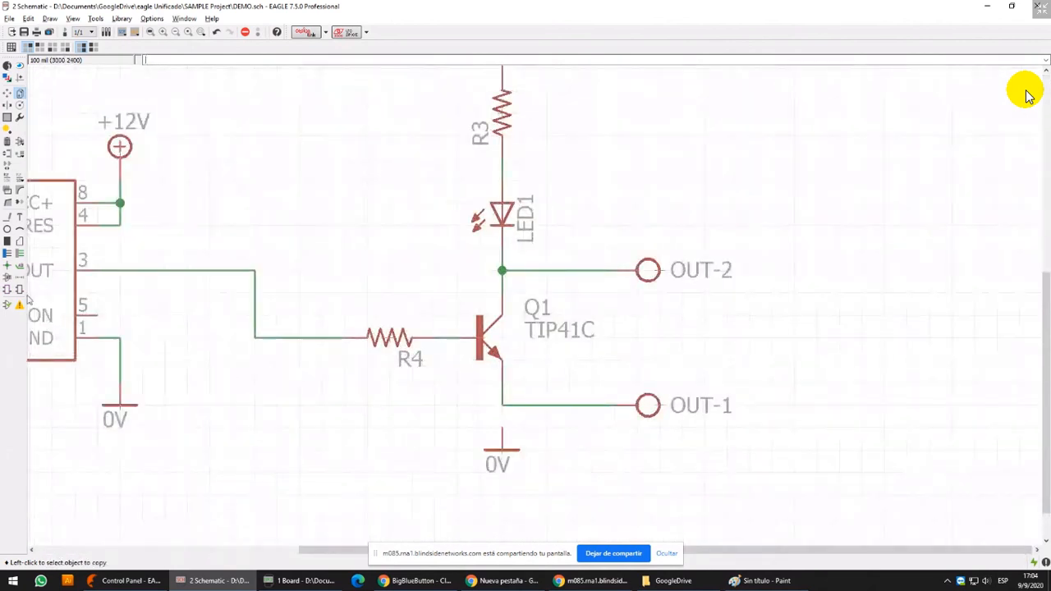
# Draw a wire from the new 0V symbol to the emitter and OUT-1 corner, merging that net into 0V
pyautogui.click(7, 217)
pyautogui.scroll(4, 553, 399)
pyautogui.click(453, 451)
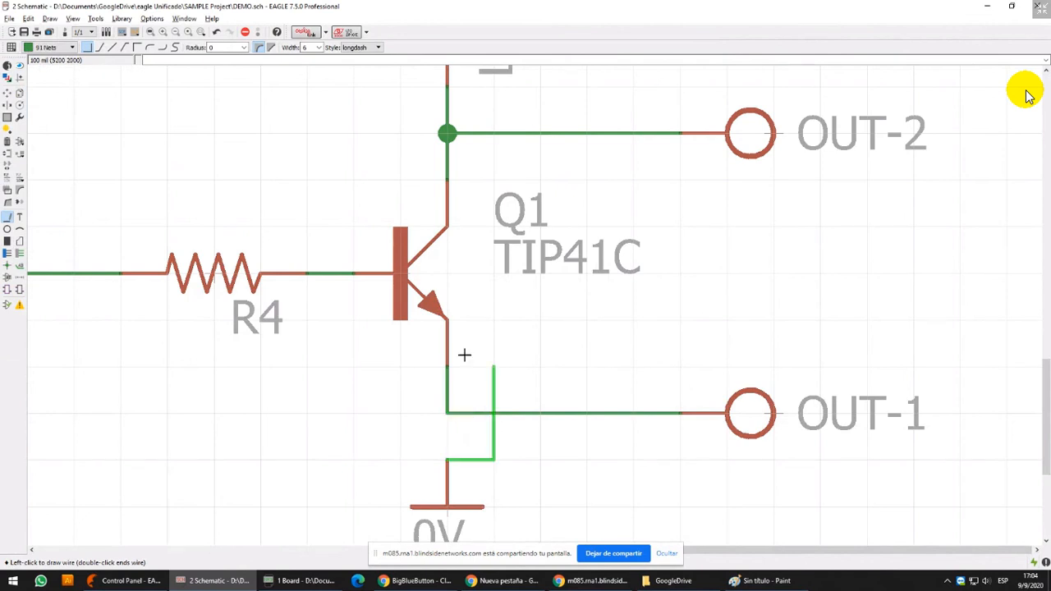
pyautogui.click(448, 413)
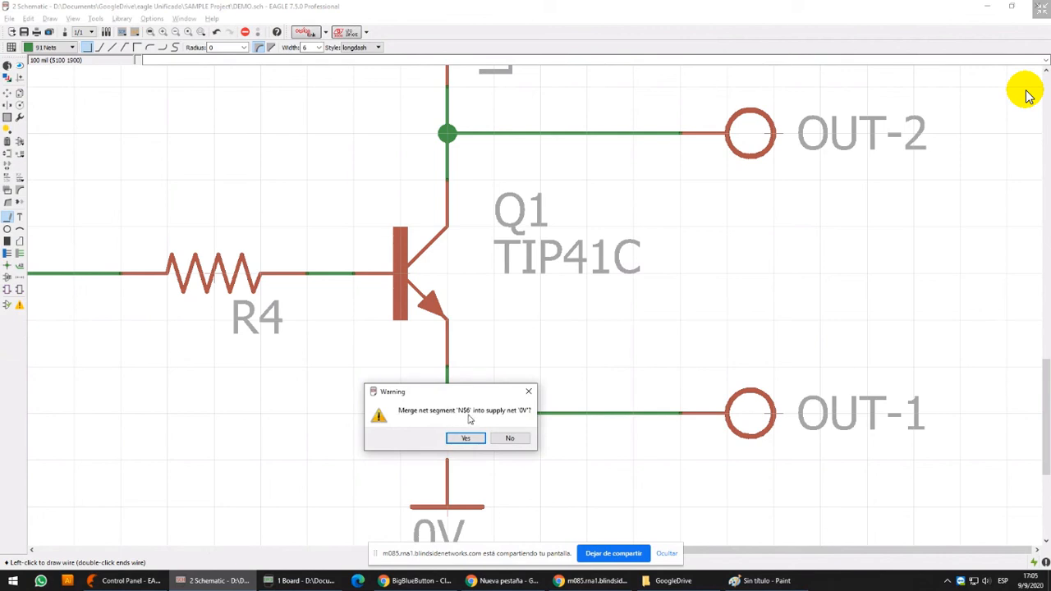
pyautogui.click(465, 438)
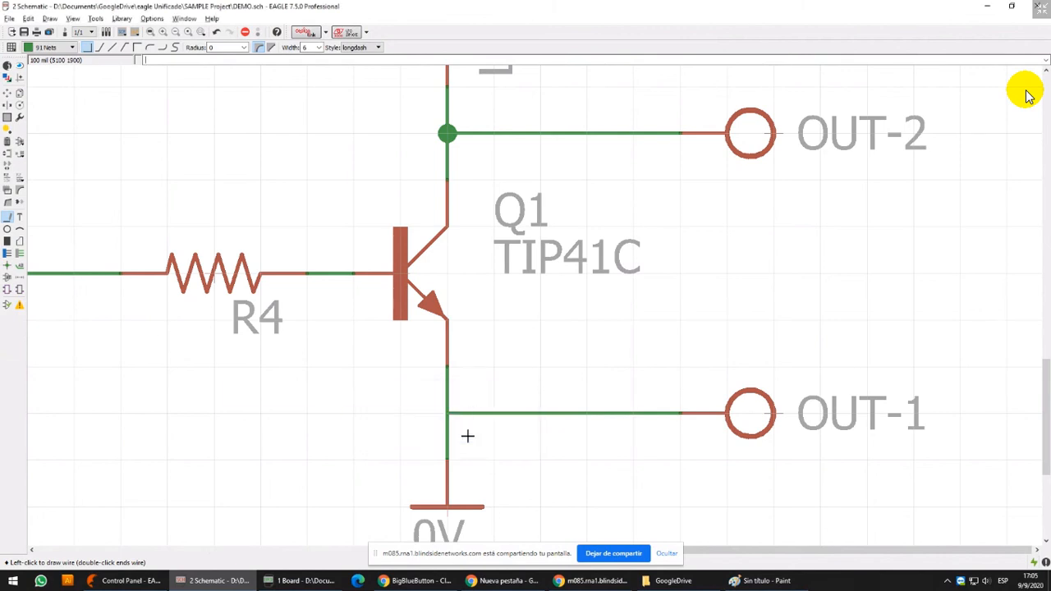
# Place a junction where Q1's emitter, the OUT-1 wire and the 0V wire meet
pyautogui.click(7, 266)
pyautogui.click(450, 413)
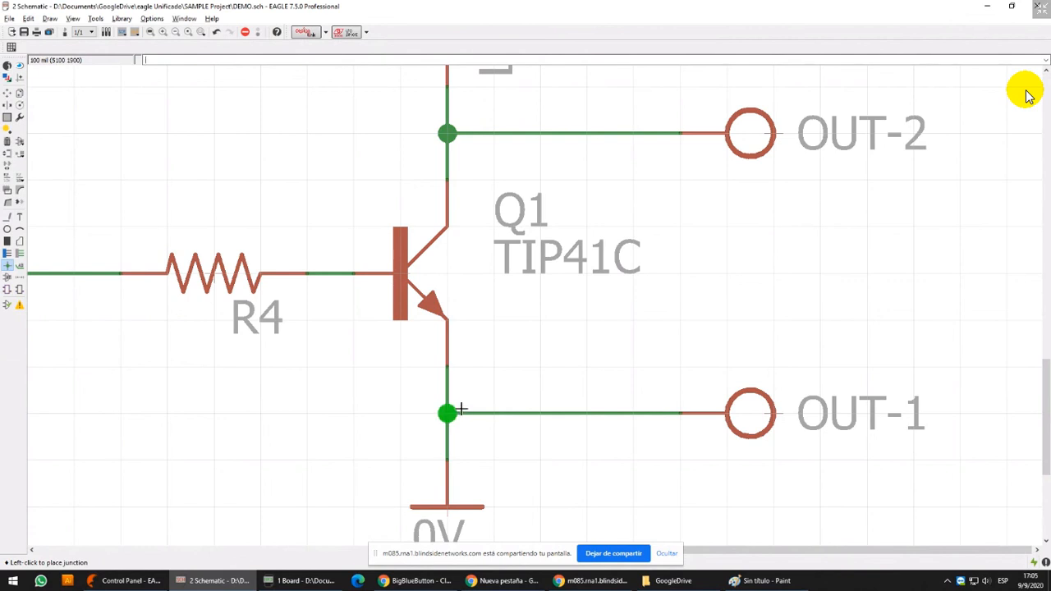
pyautogui.scroll(-5, 540, 244)
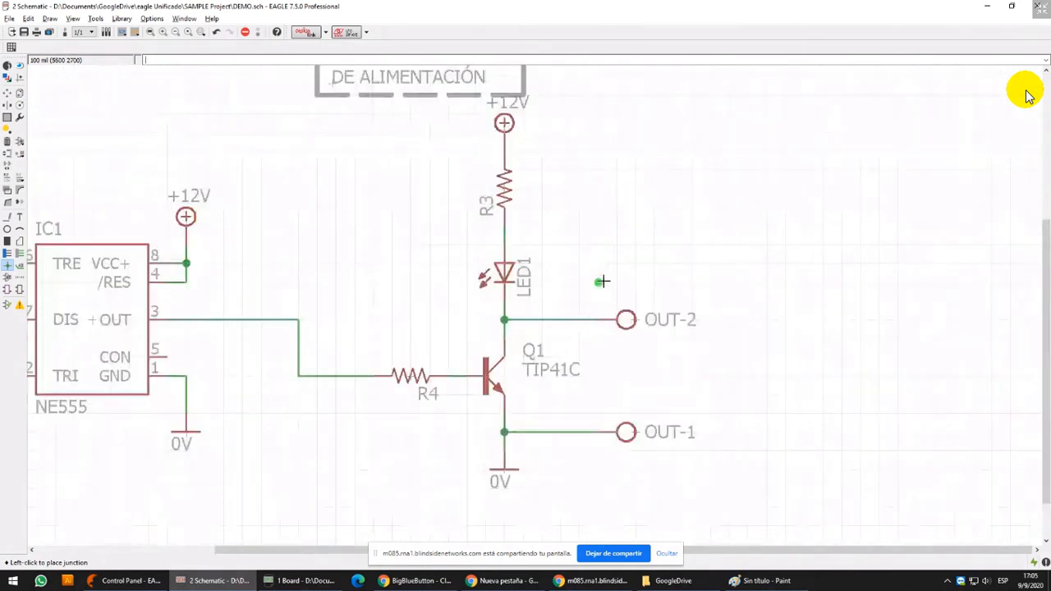
pyautogui.scroll(-3, 614, 259)
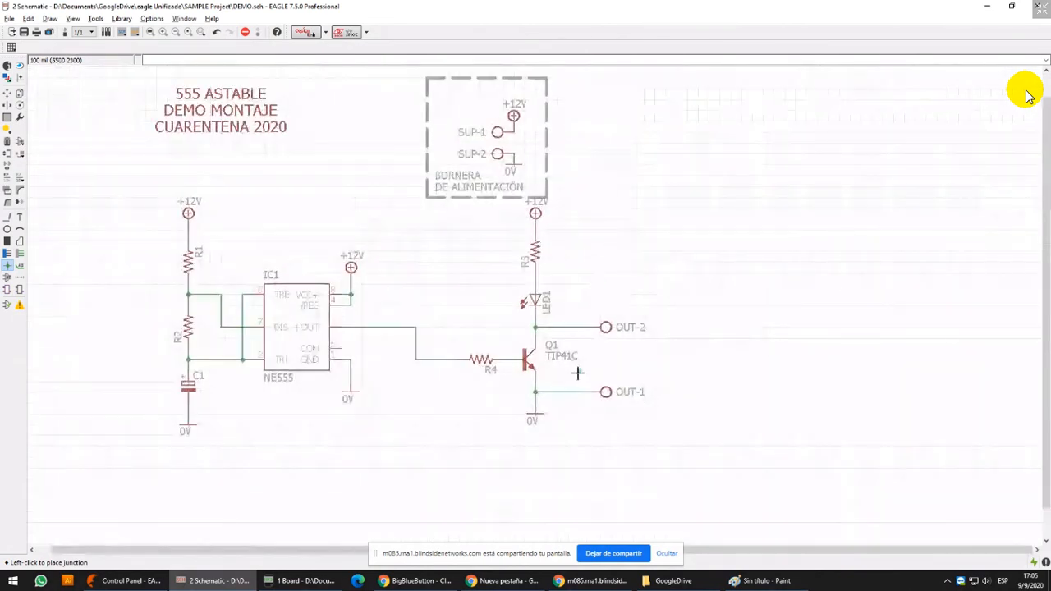
# Move R3 to the left of Q1 and rotate LED1 horizontal, level with the OUT-2 wire between R3 and Q1's collector
pyautogui.click(8, 93)
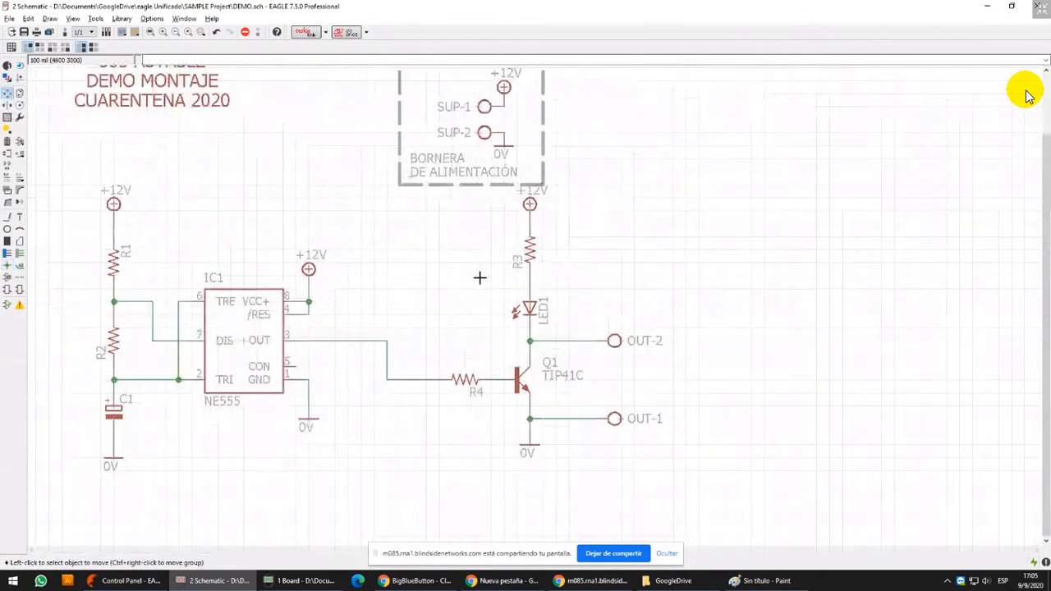
pyautogui.scroll(1, 562, 263)
pyautogui.click(530, 250)
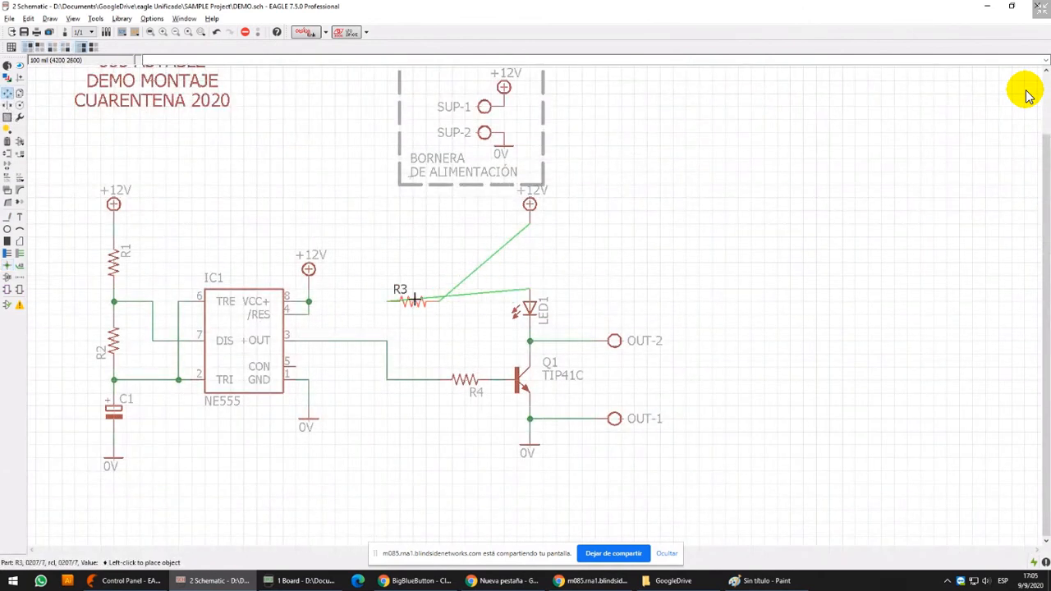
pyautogui.rightClick(412, 301)
pyautogui.click(413, 301)
pyautogui.click(531, 310)
pyautogui.rightClick(492, 330)
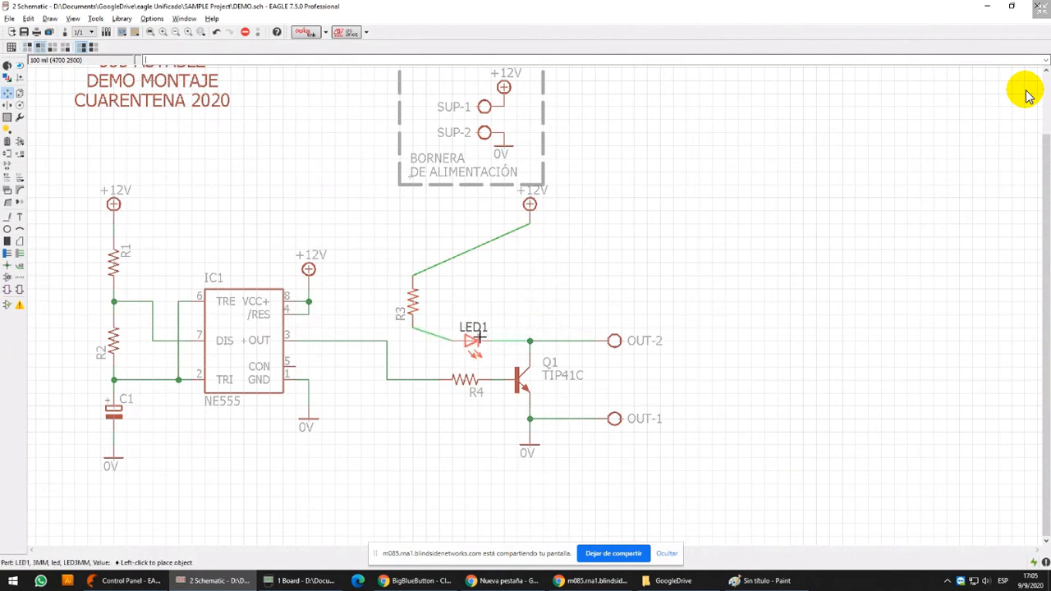
pyautogui.click(471, 340)
# Shift R3 closer to LED1 and move its +12V symbol directly above it
pyautogui.click(414, 302)
pyautogui.click(440, 302)
pyautogui.click(530, 204)
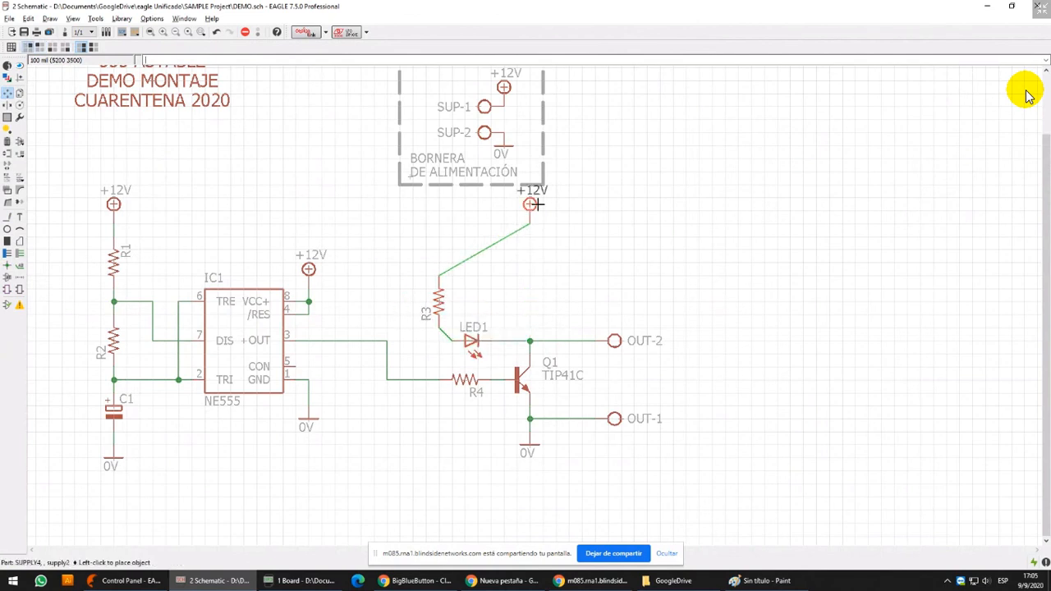
pyautogui.click(451, 254)
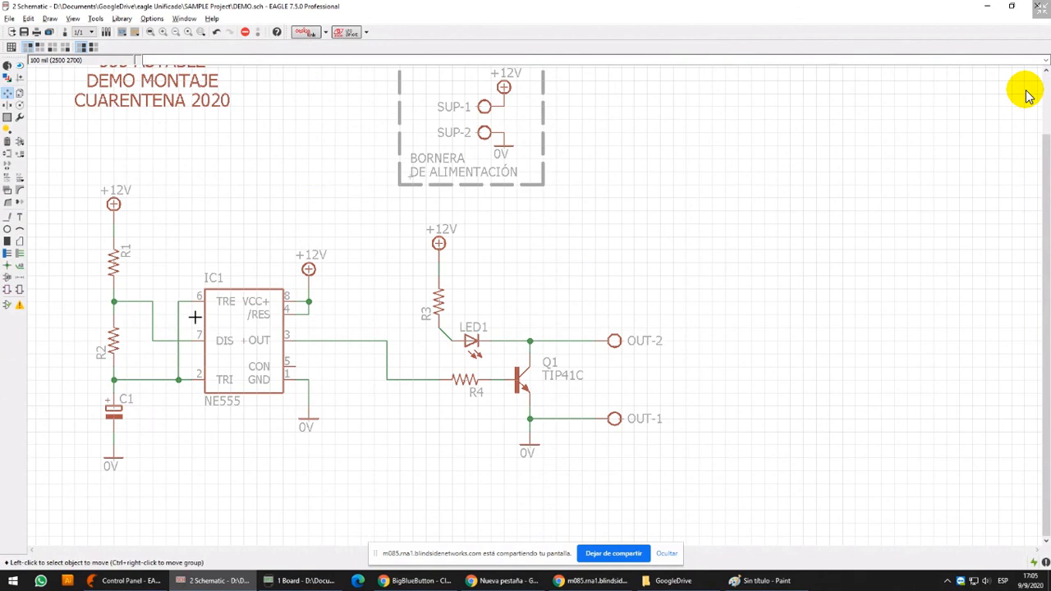
# Bend the diagonal wire between R3 and LED1 into a right angle
pyautogui.click(8, 202)
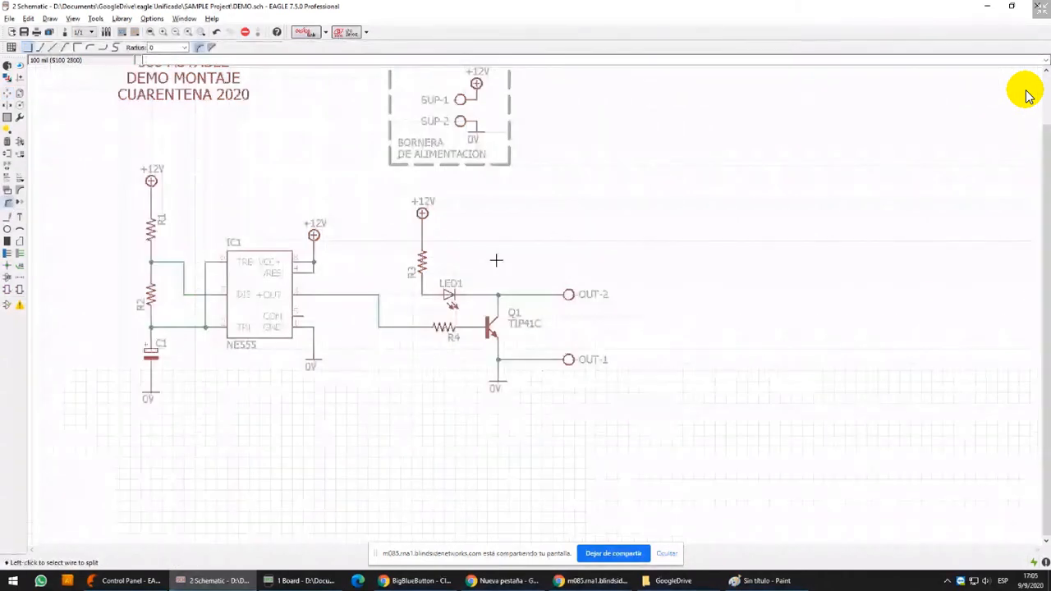
pyautogui.scroll(-2, 499, 279)
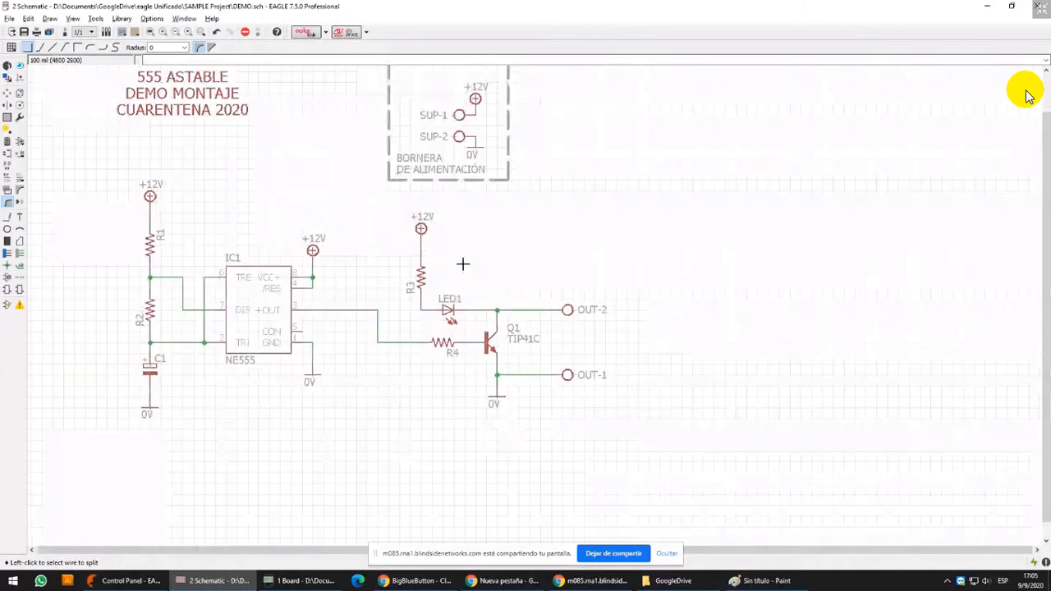
pyautogui.scroll(2, 515, 306)
pyautogui.scroll(-3, 514, 305)
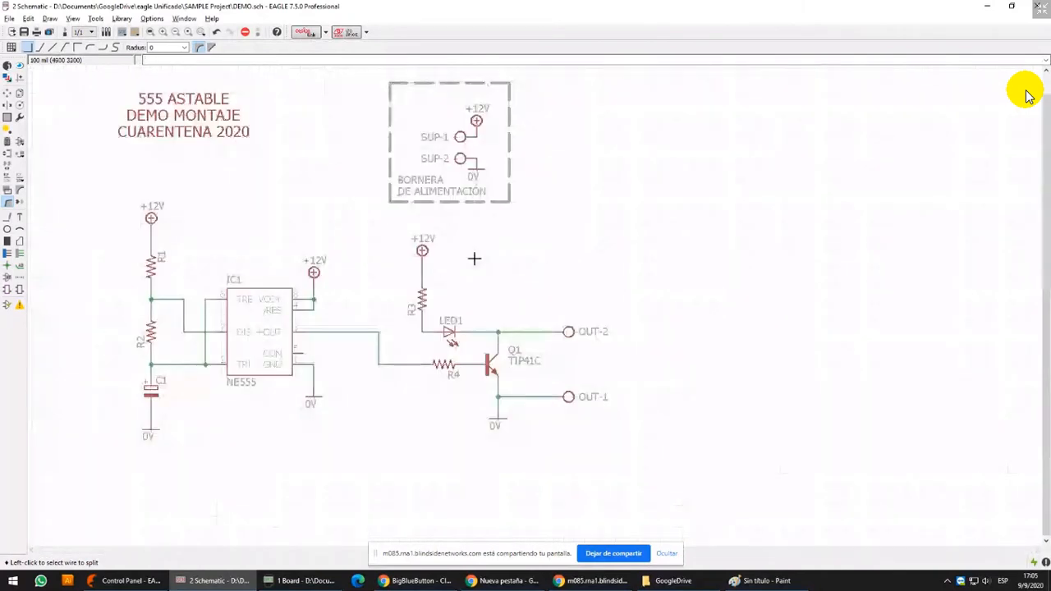
pyautogui.moveTo(477, 259); pyautogui.dragTo(504, 236, button='middle')
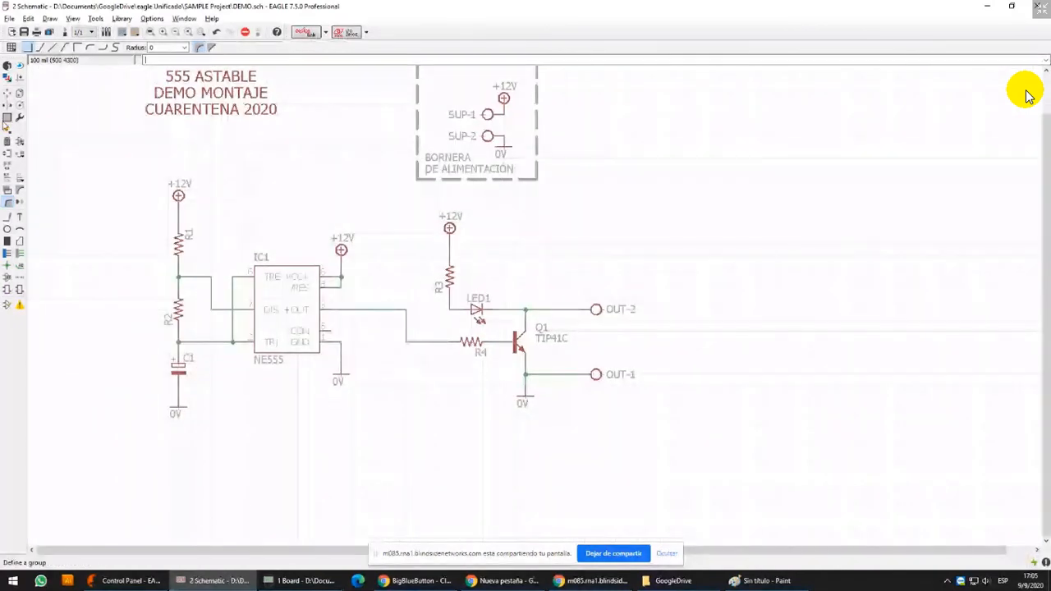
# Group the output stage around R3, LED1, R4, Q1 and the OUT terminals, and raise it until R4 is level with IC1's pin 3
pyautogui.click(7, 118)
pyautogui.moveTo(432, 210); pyautogui.dragTo(670, 439)
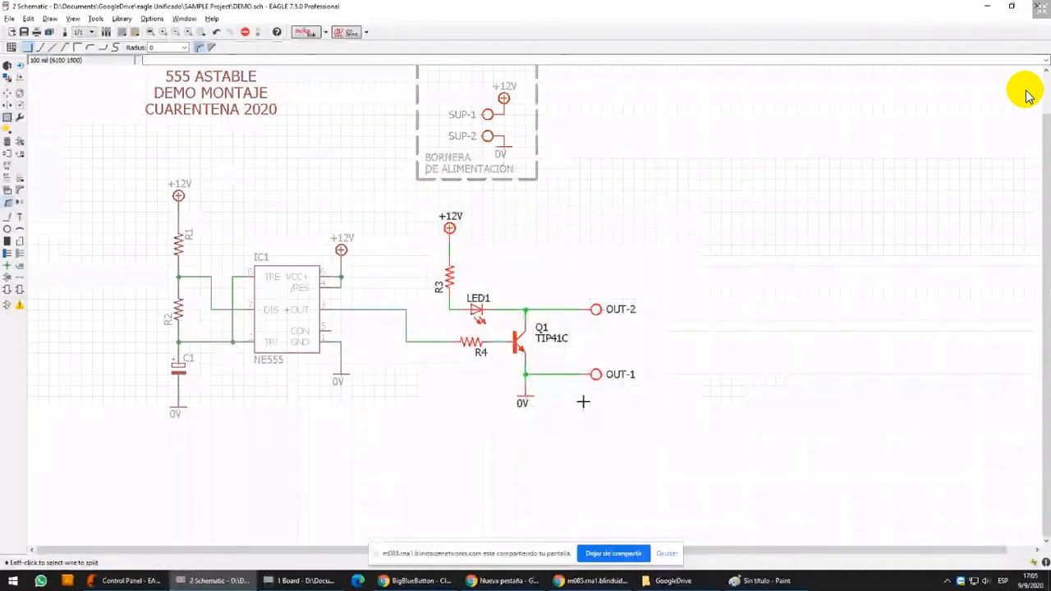
pyautogui.click(8, 94)
pyautogui.keyDown('ctrl'); pyautogui.rightClick(514, 337); pyautogui.keyUp('ctrl')
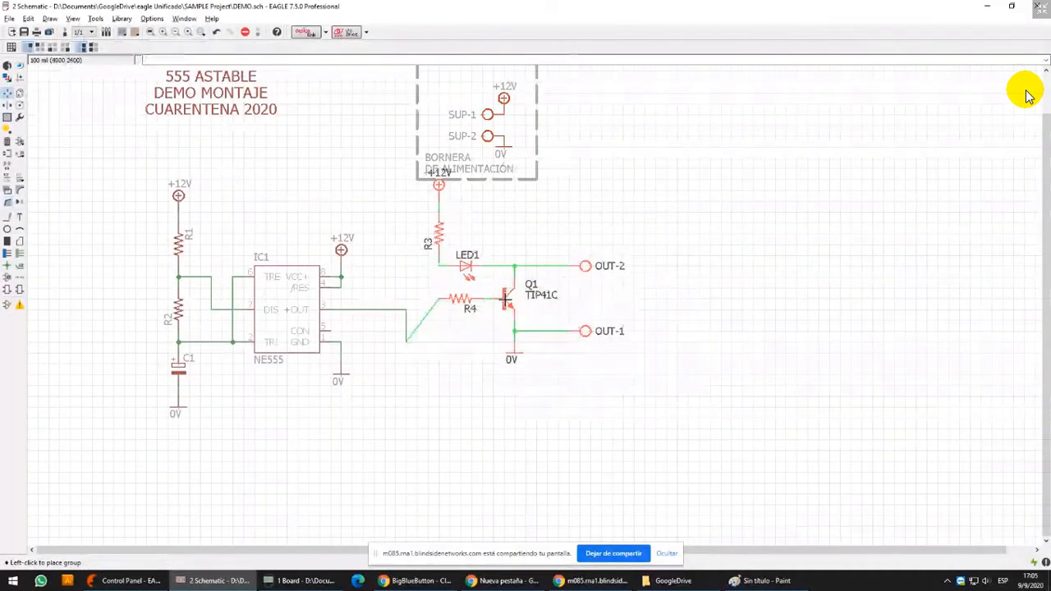
pyautogui.click(504, 305)
# Straighten the wire between IC1's pin 3 and R4 into one horizontal line
pyautogui.scroll(5, 411, 326)
pyautogui.click(399, 369)
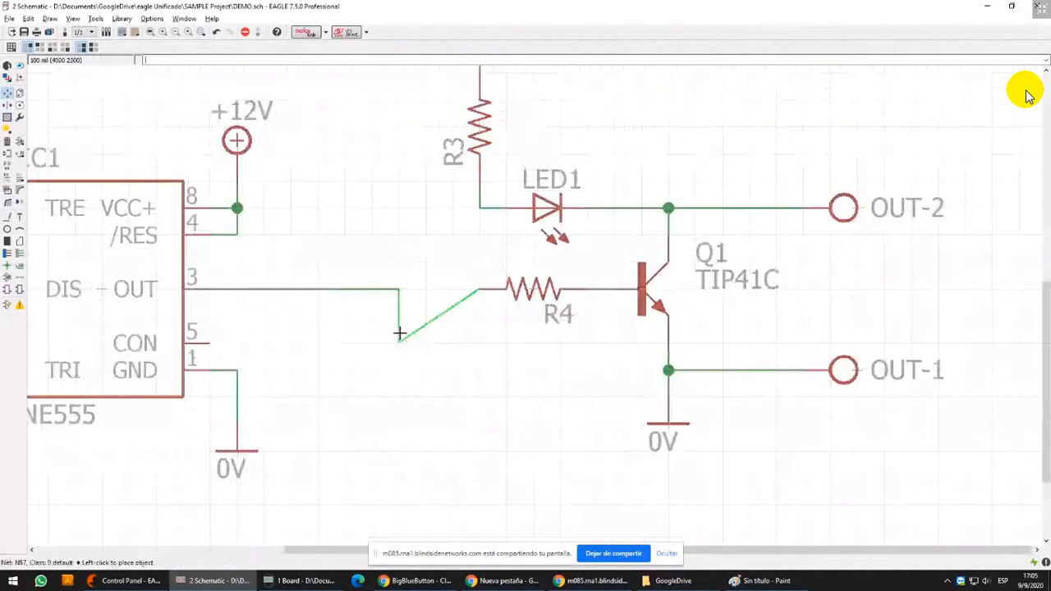
pyautogui.click(401, 294)
# Move the grouped output stage left, closer to IC1
pyautogui.scroll(-5, 401, 294)
pyautogui.keyDown('ctrl'); pyautogui.rightClick(526, 277); pyautogui.keyUp('ctrl')
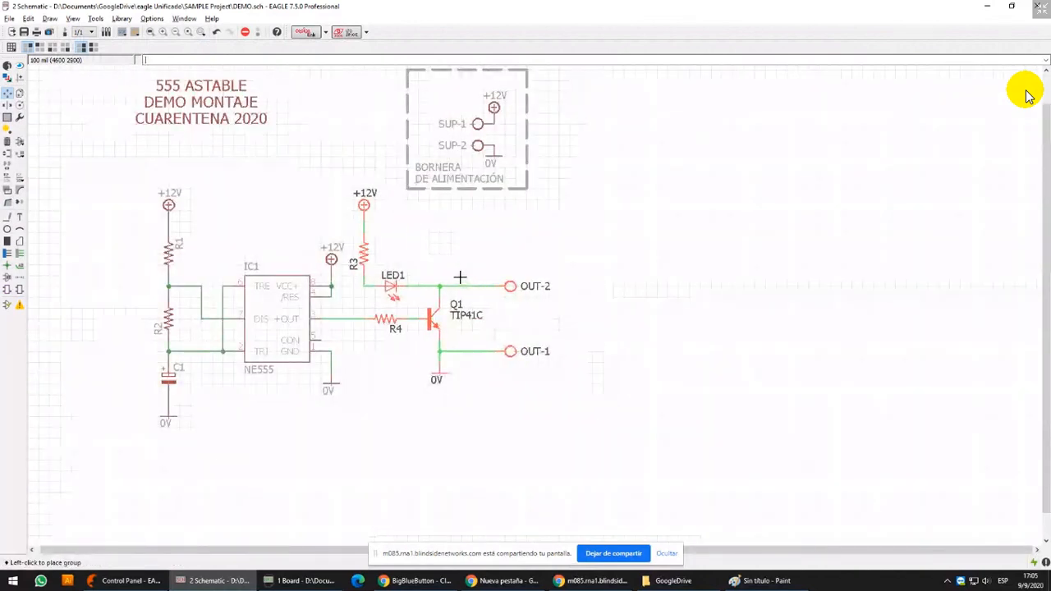
pyautogui.click(460, 278)
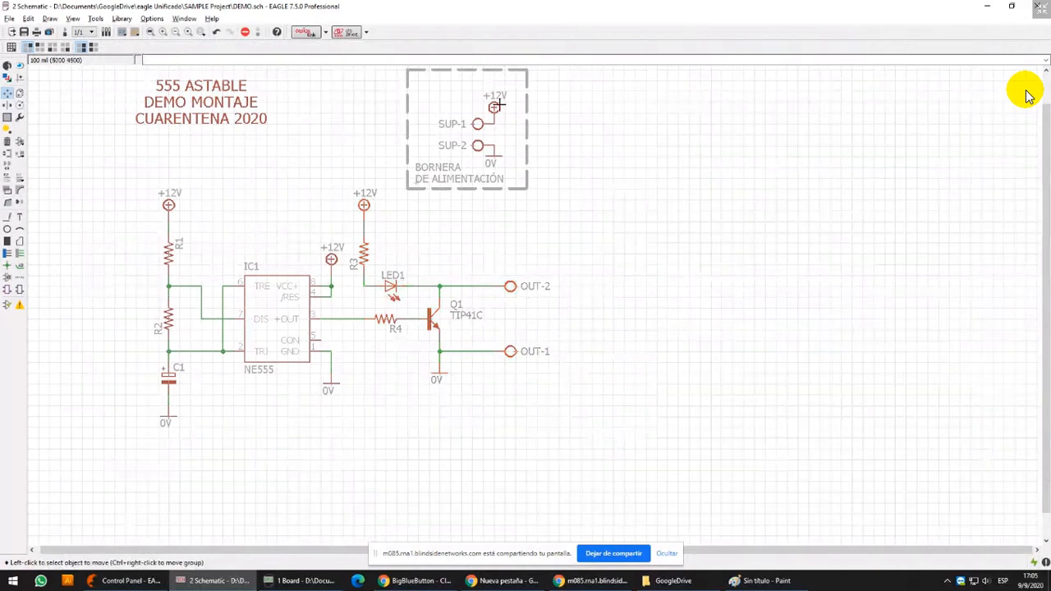
pyautogui.moveTo(566, 216); pyautogui.dragTo(568, 247, button='middle')
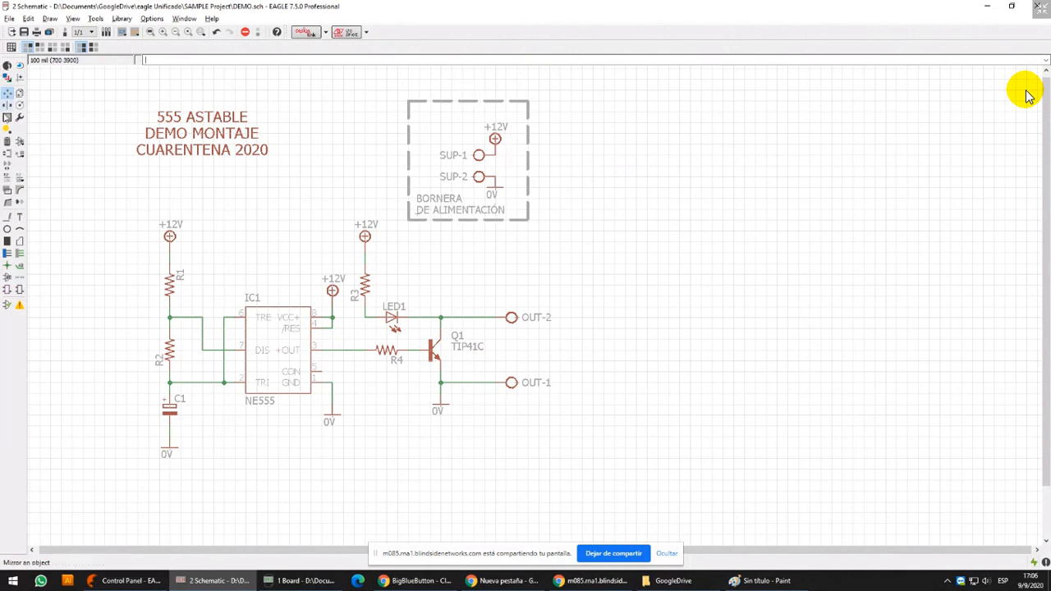
# Group the BORNERA DE ALIMENTACIÓN box with its contents and move it down to just above the OUT-2 wire
pyautogui.click(7, 117)
pyautogui.moveTo(395, 84); pyautogui.dragTo(613, 232)
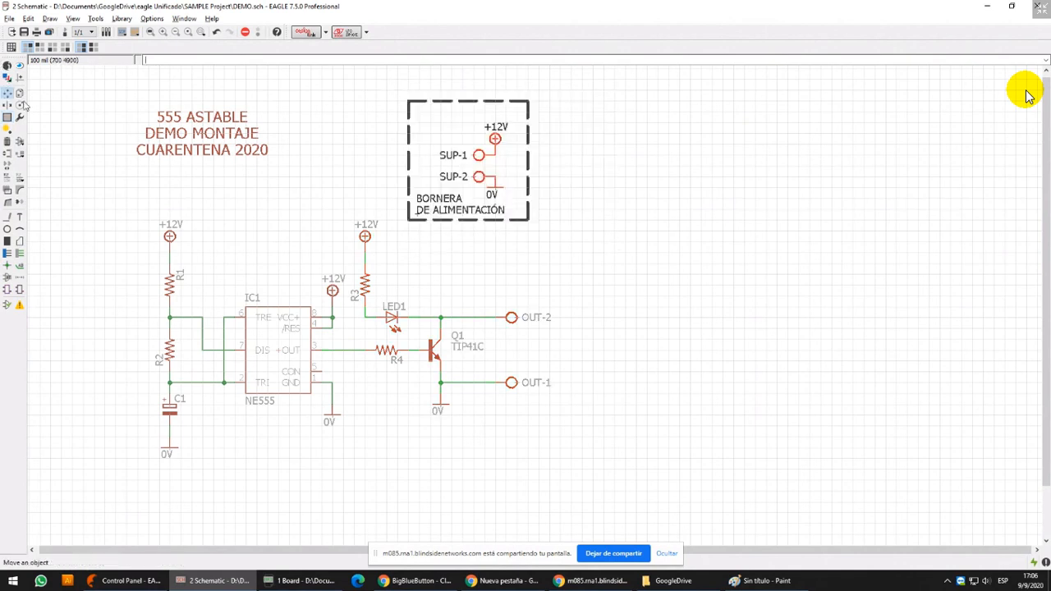
pyautogui.press('F7')
pyautogui.keyDown('ctrl'); pyautogui.rightClick(451, 160); pyautogui.keyUp('ctrl')
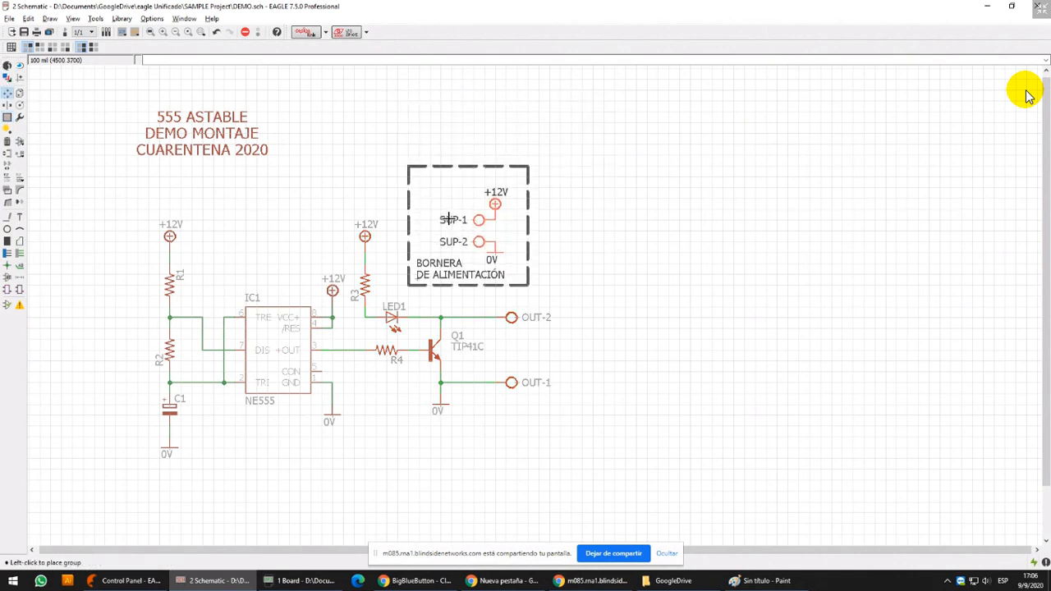
pyautogui.click(450, 220)
pyautogui.scroll(-3, 486, 213)
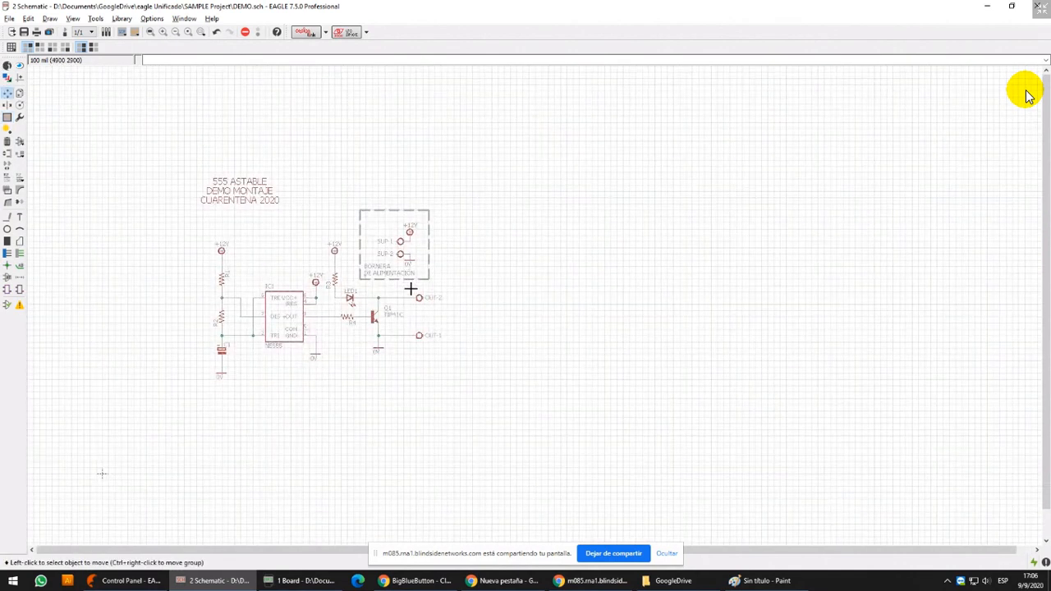
pyautogui.moveTo(460, 232); pyautogui.dragTo(460, 240, button='middle')
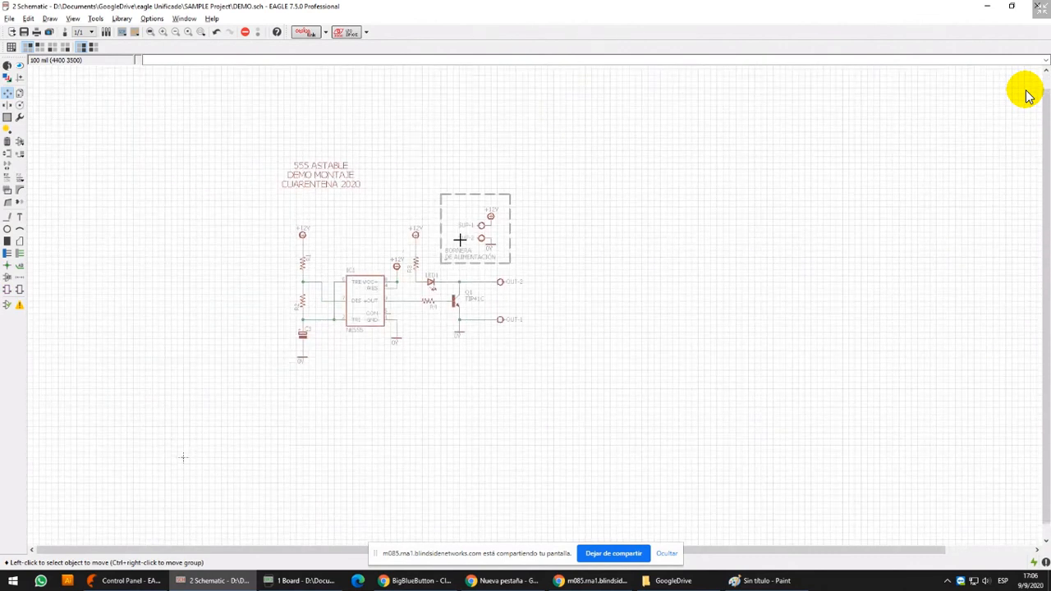